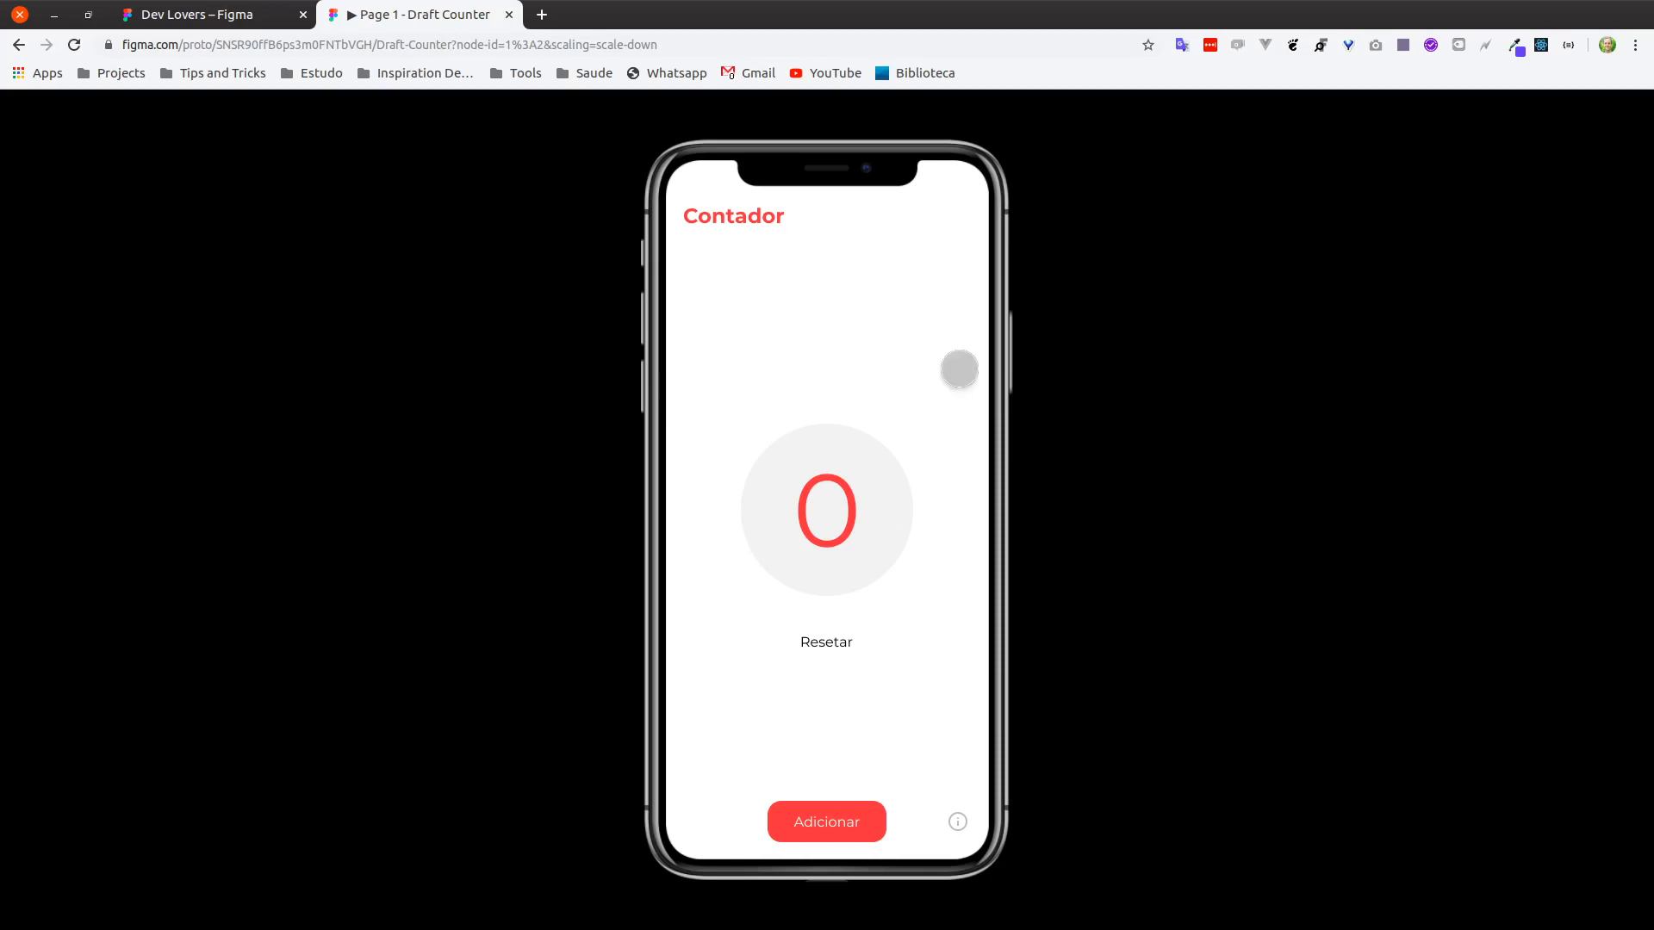
Play through the counter prototype twice, testing Adicionar up to 3, Resetar, and opening and dismissing the info sheet.
{"action": "left_click", "coordinate": [841, 820]}
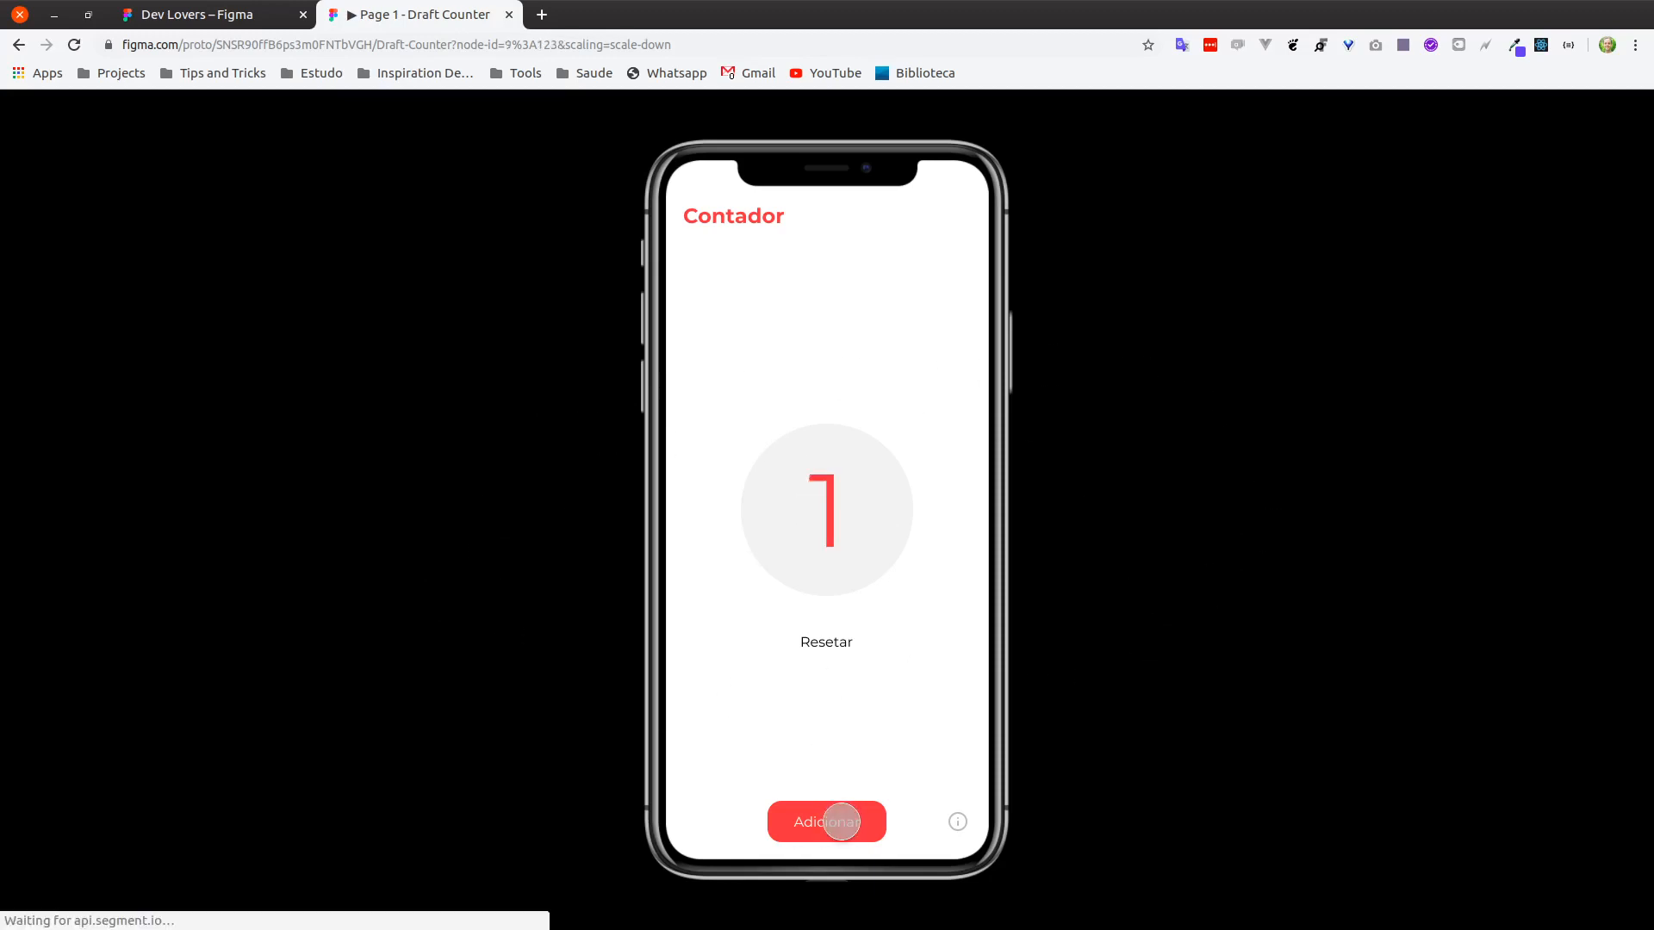
{"action": "left_click", "coordinate": [842, 822]}
{"action": "left_click", "coordinate": [842, 823]}
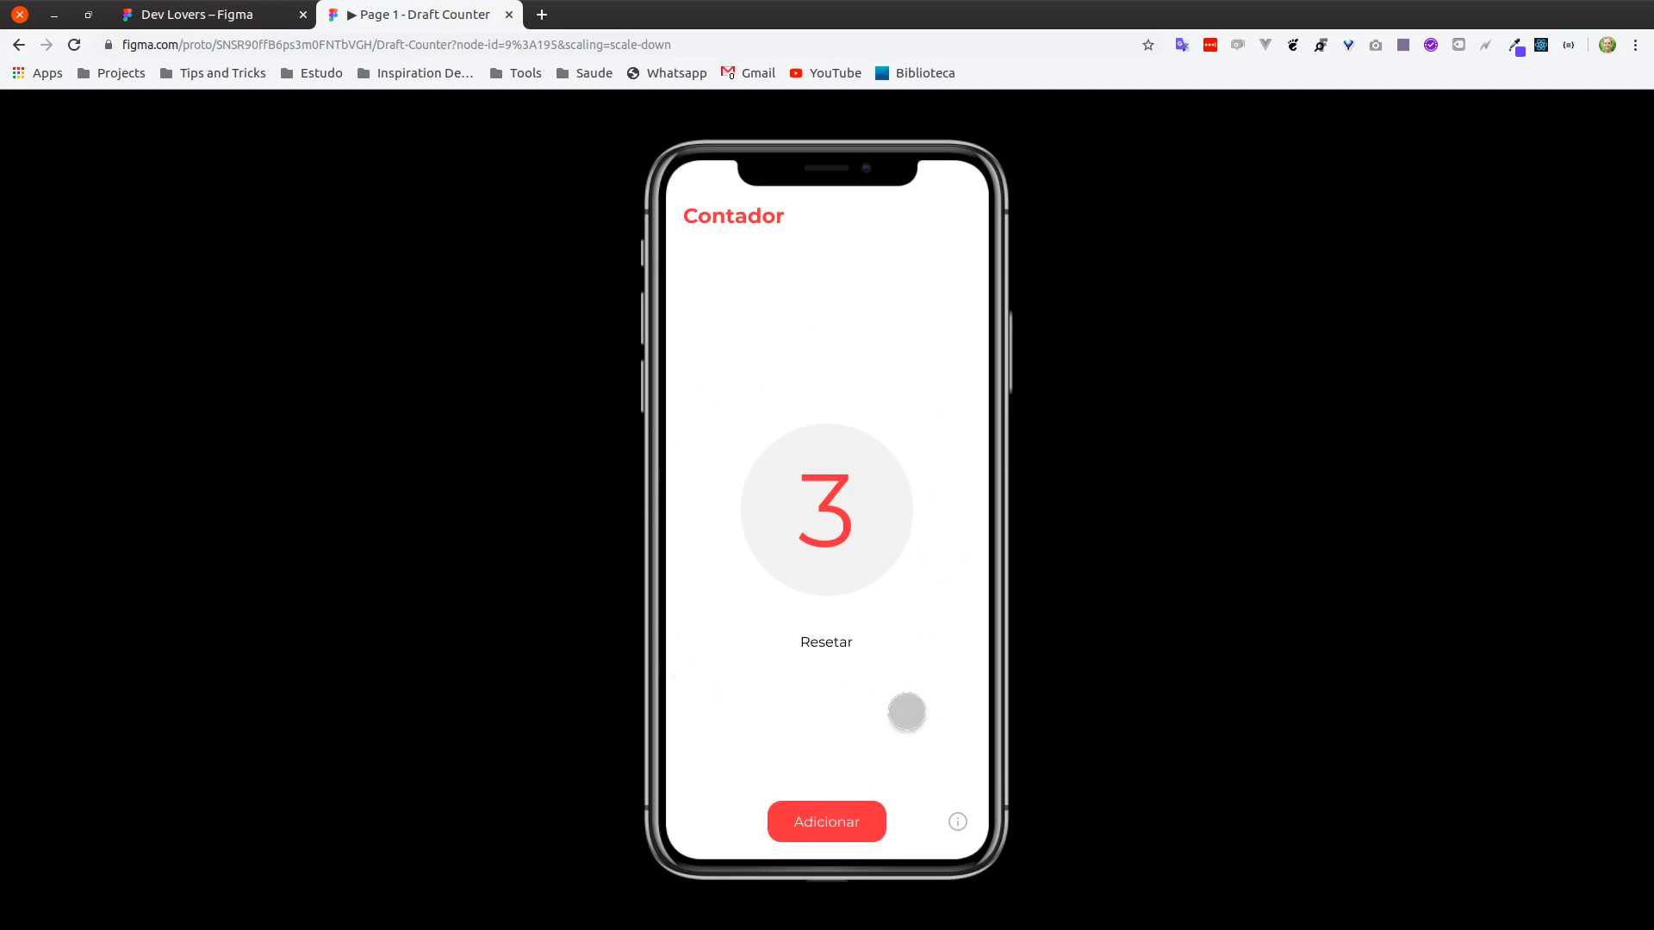
{"action": "left_click", "coordinate": [816, 832]}
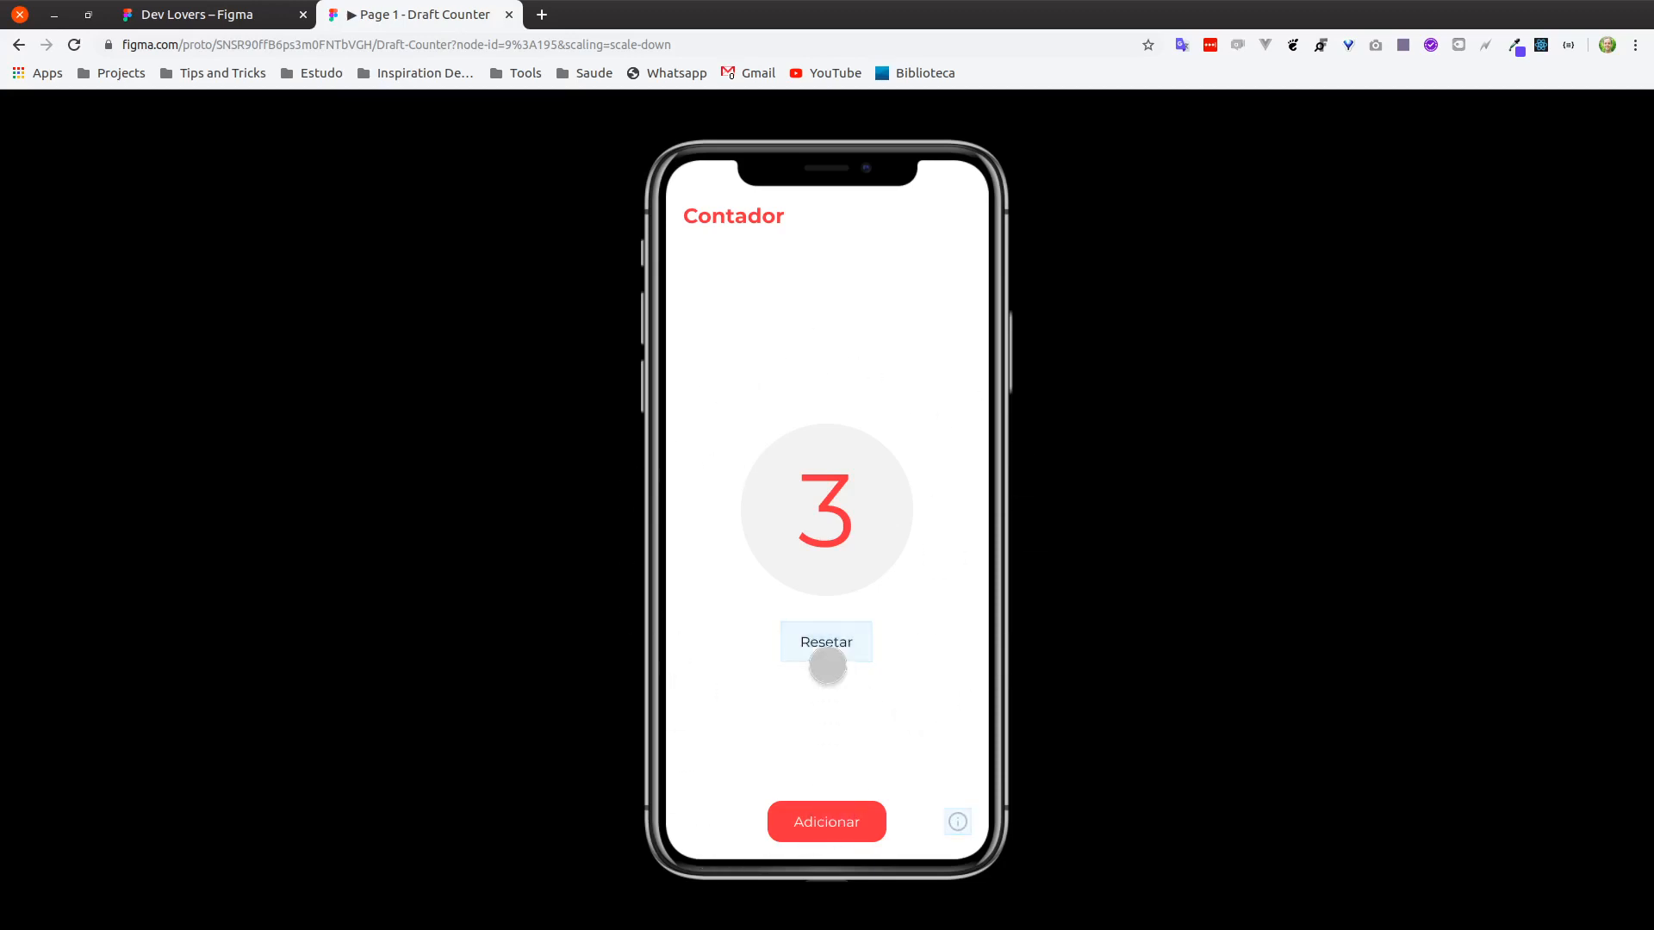
{"action": "left_click", "coordinate": [822, 638]}
{"action": "left_click", "coordinate": [957, 819]}
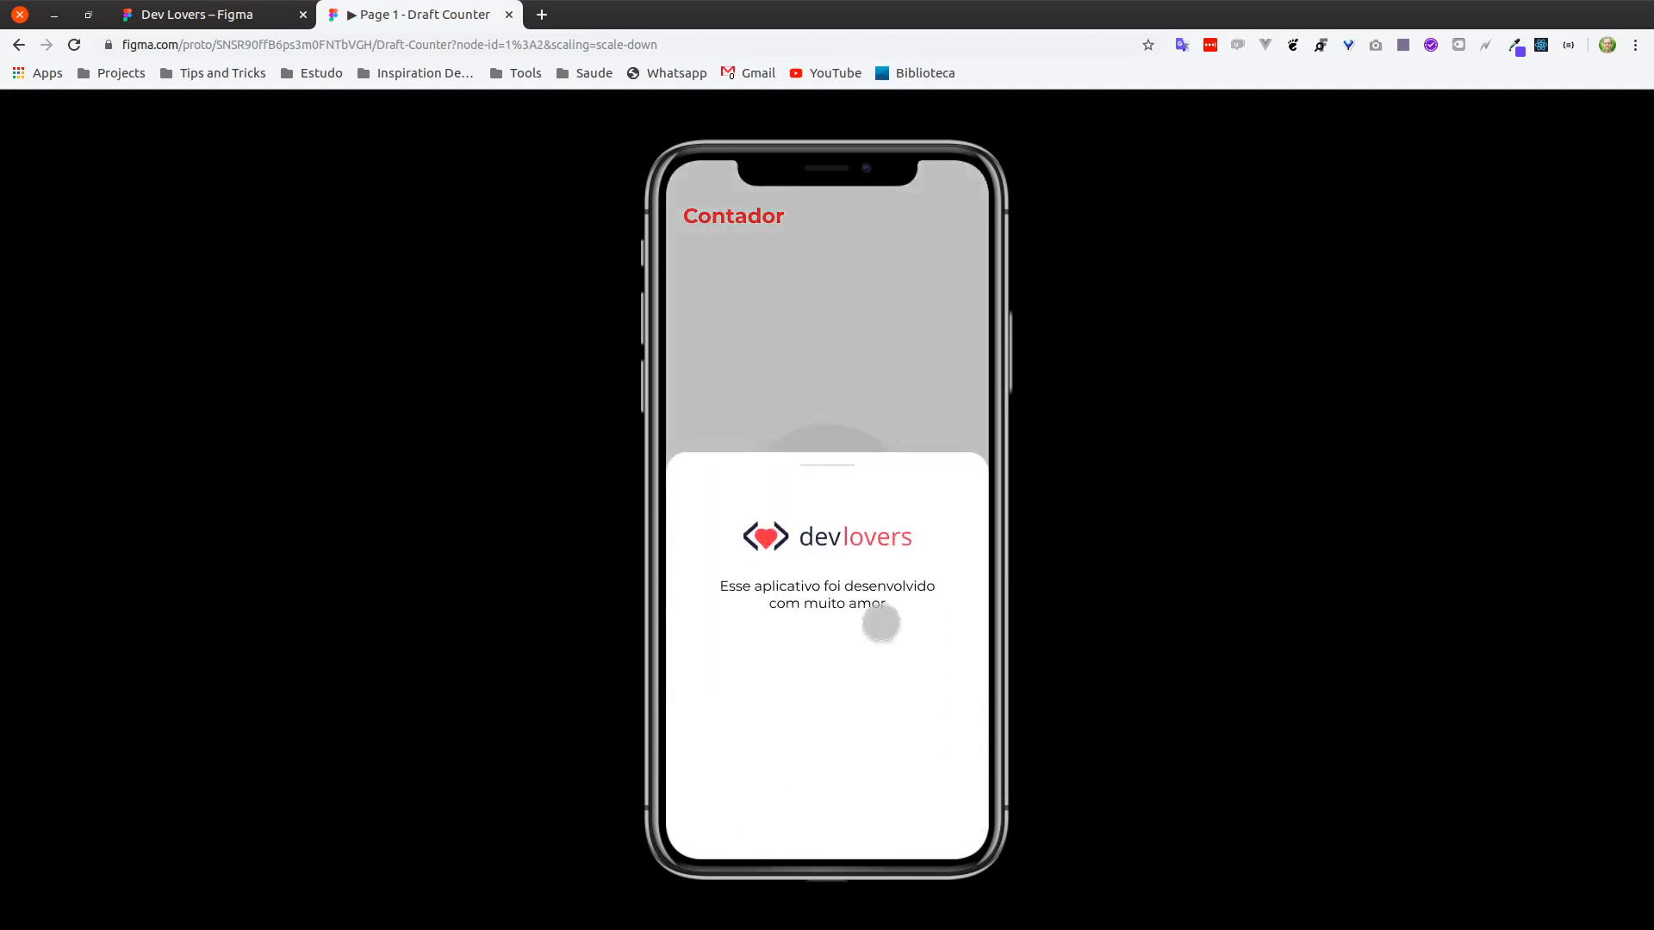
{"action": "left_click_drag", "start_coordinate": [830, 474], "coordinate": [842, 748]}
{"action": "left_click", "coordinate": [831, 818]}
{"action": "left_click", "coordinate": [831, 818]}
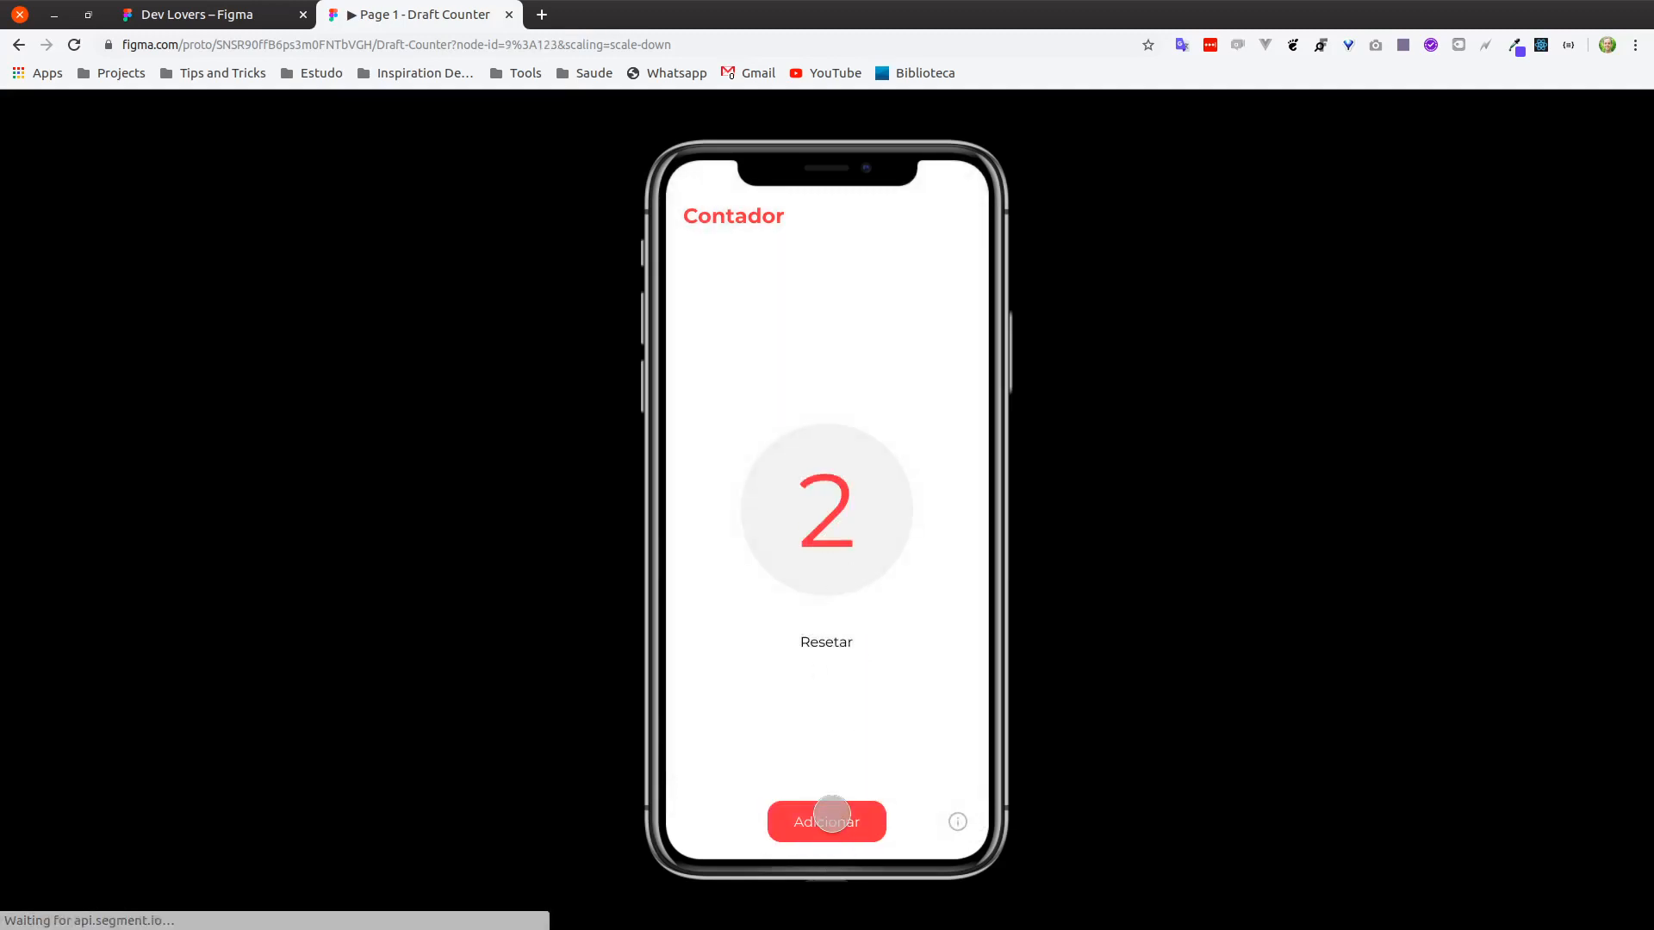
{"action": "left_click", "coordinate": [832, 819]}
{"action": "left_click", "coordinate": [813, 652]}
{"action": "left_click", "coordinate": [957, 821]}
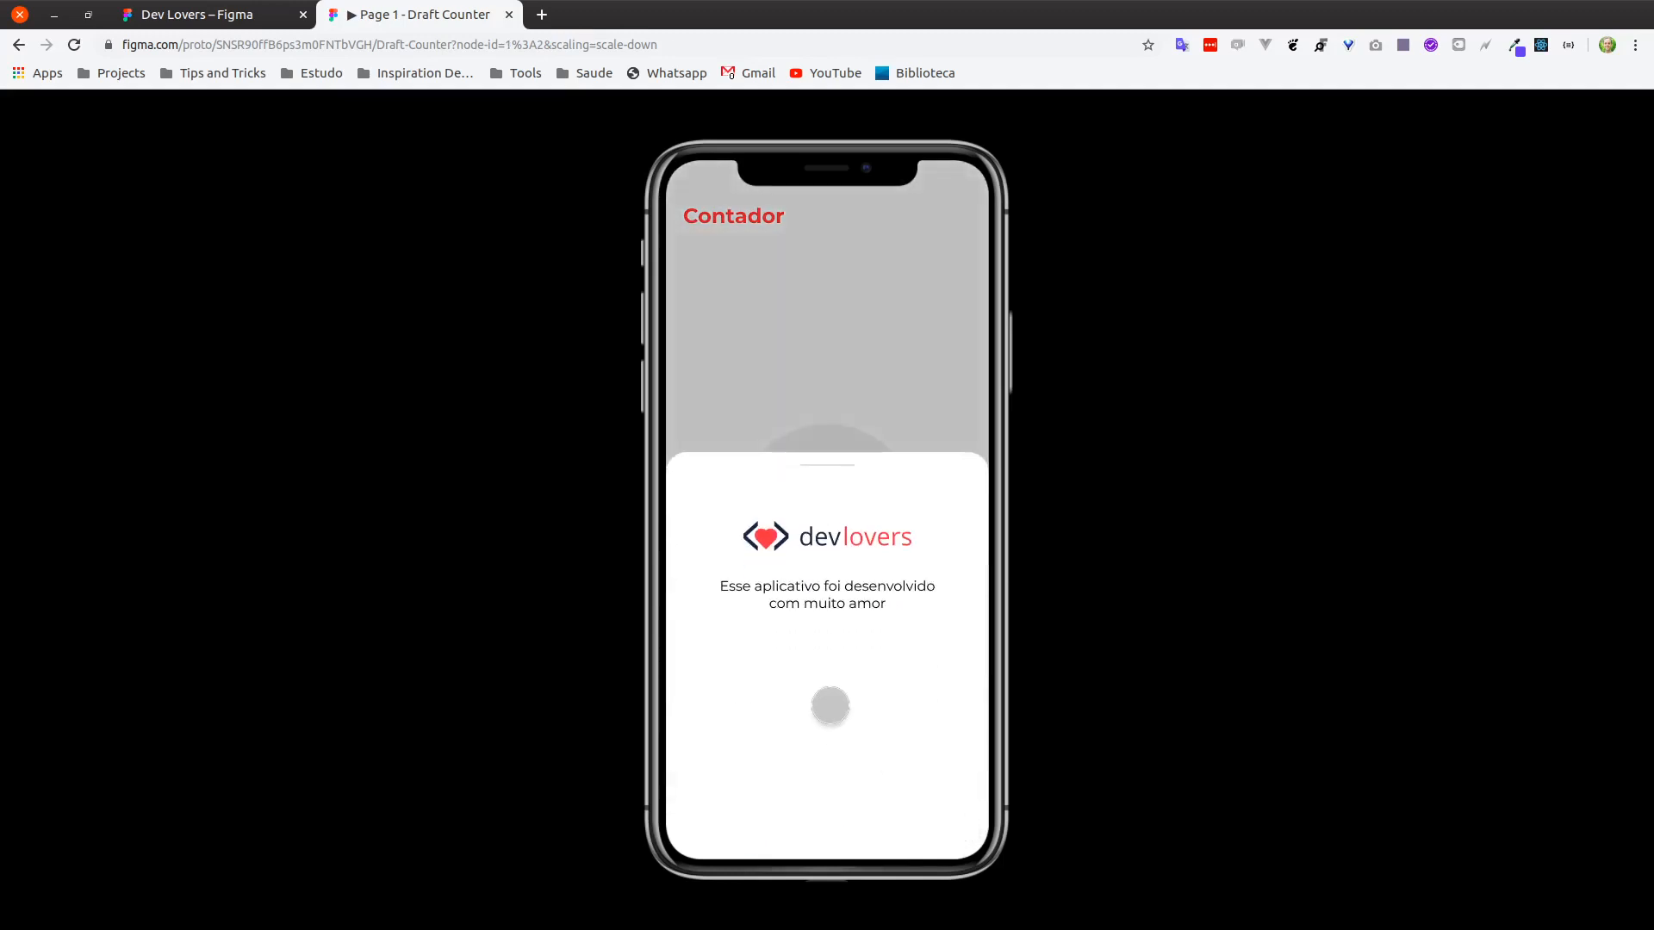
{"action": "left_click_drag", "start_coordinate": [811, 467], "coordinate": [848, 840]}
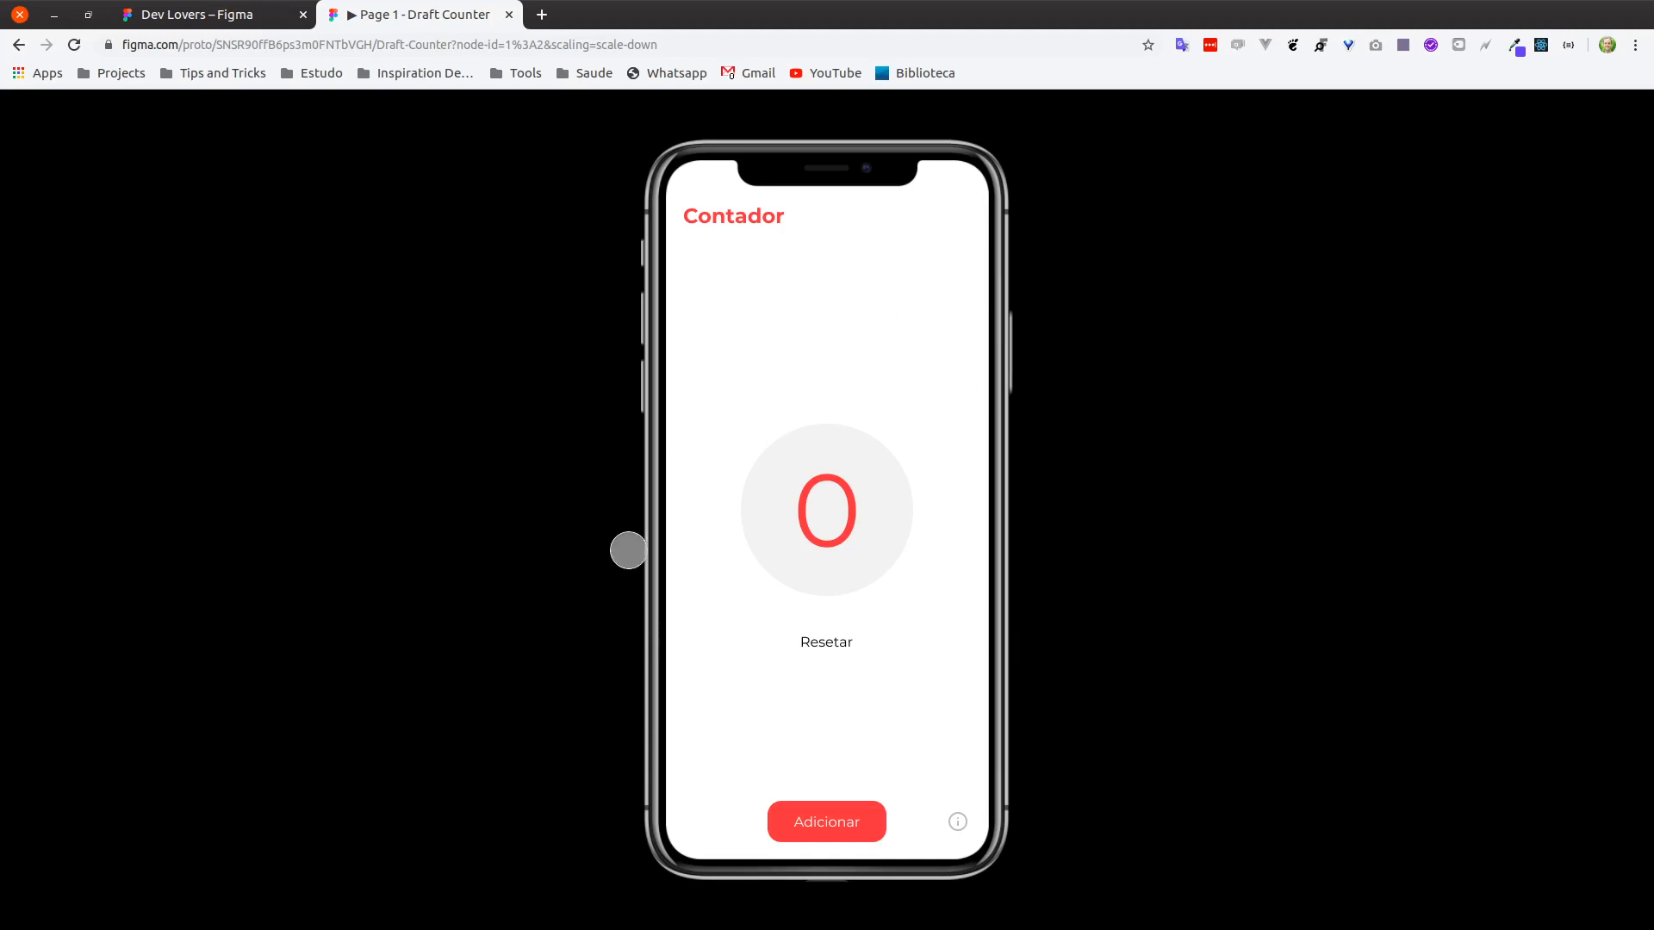
Create a new draft design file in the Figma workspace and name it Contador.
{"action": "left_click", "coordinate": [197, 17]}
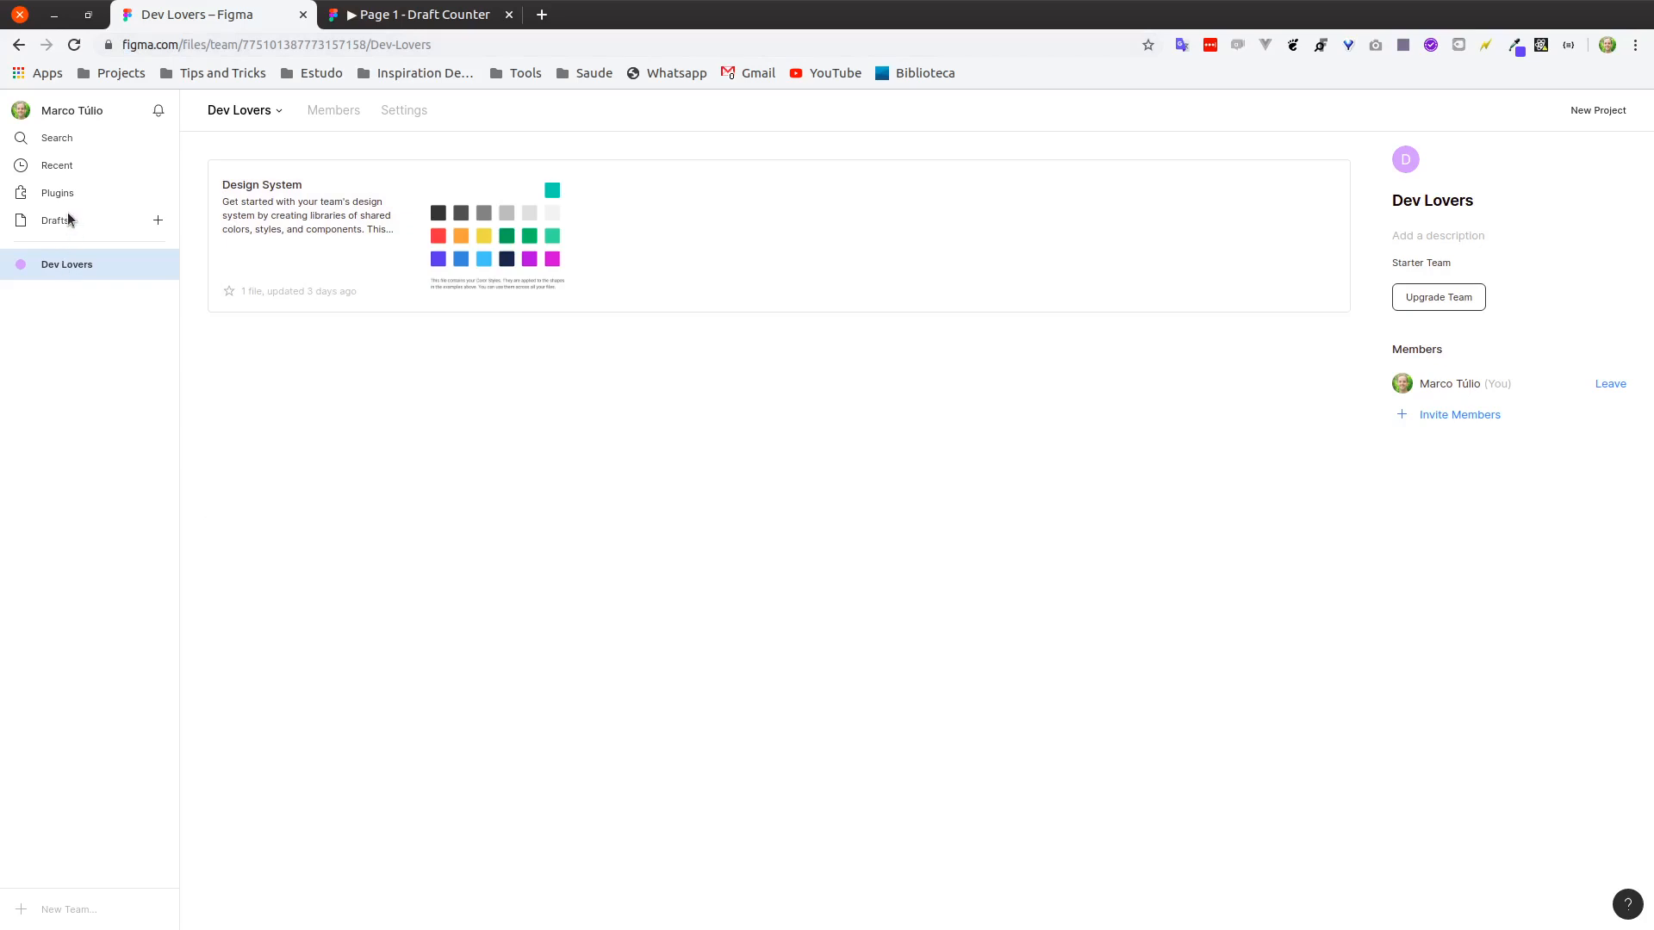
{"action": "left_click", "coordinate": [159, 222]}
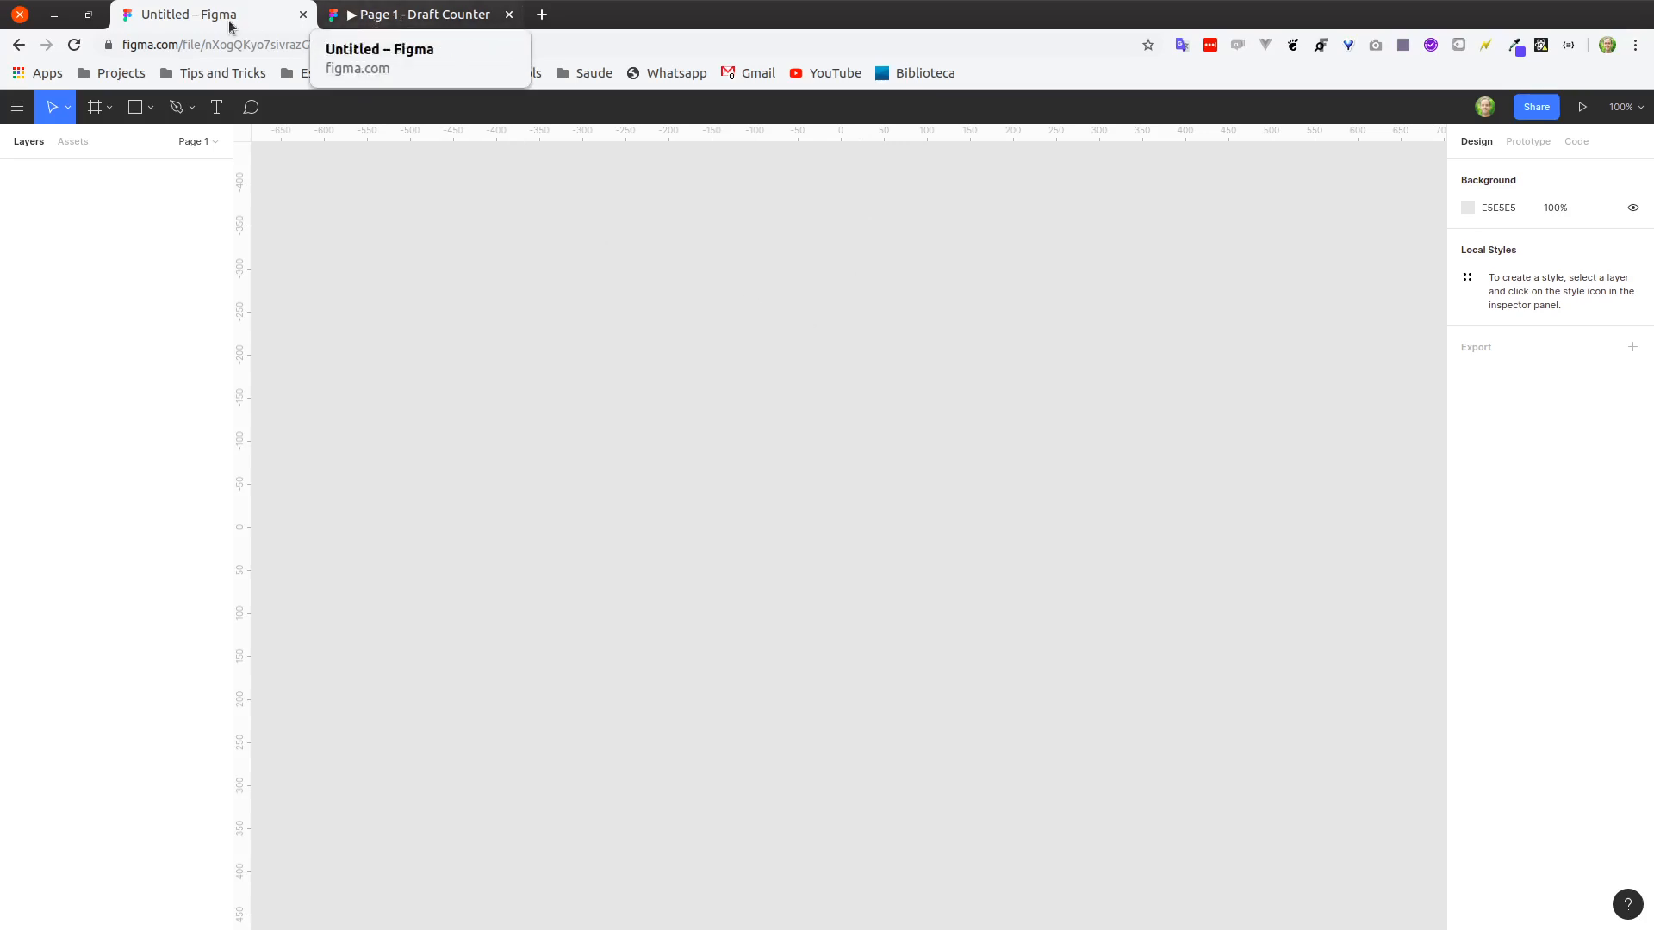
{"action": "left_click", "coordinate": [76, 46]}
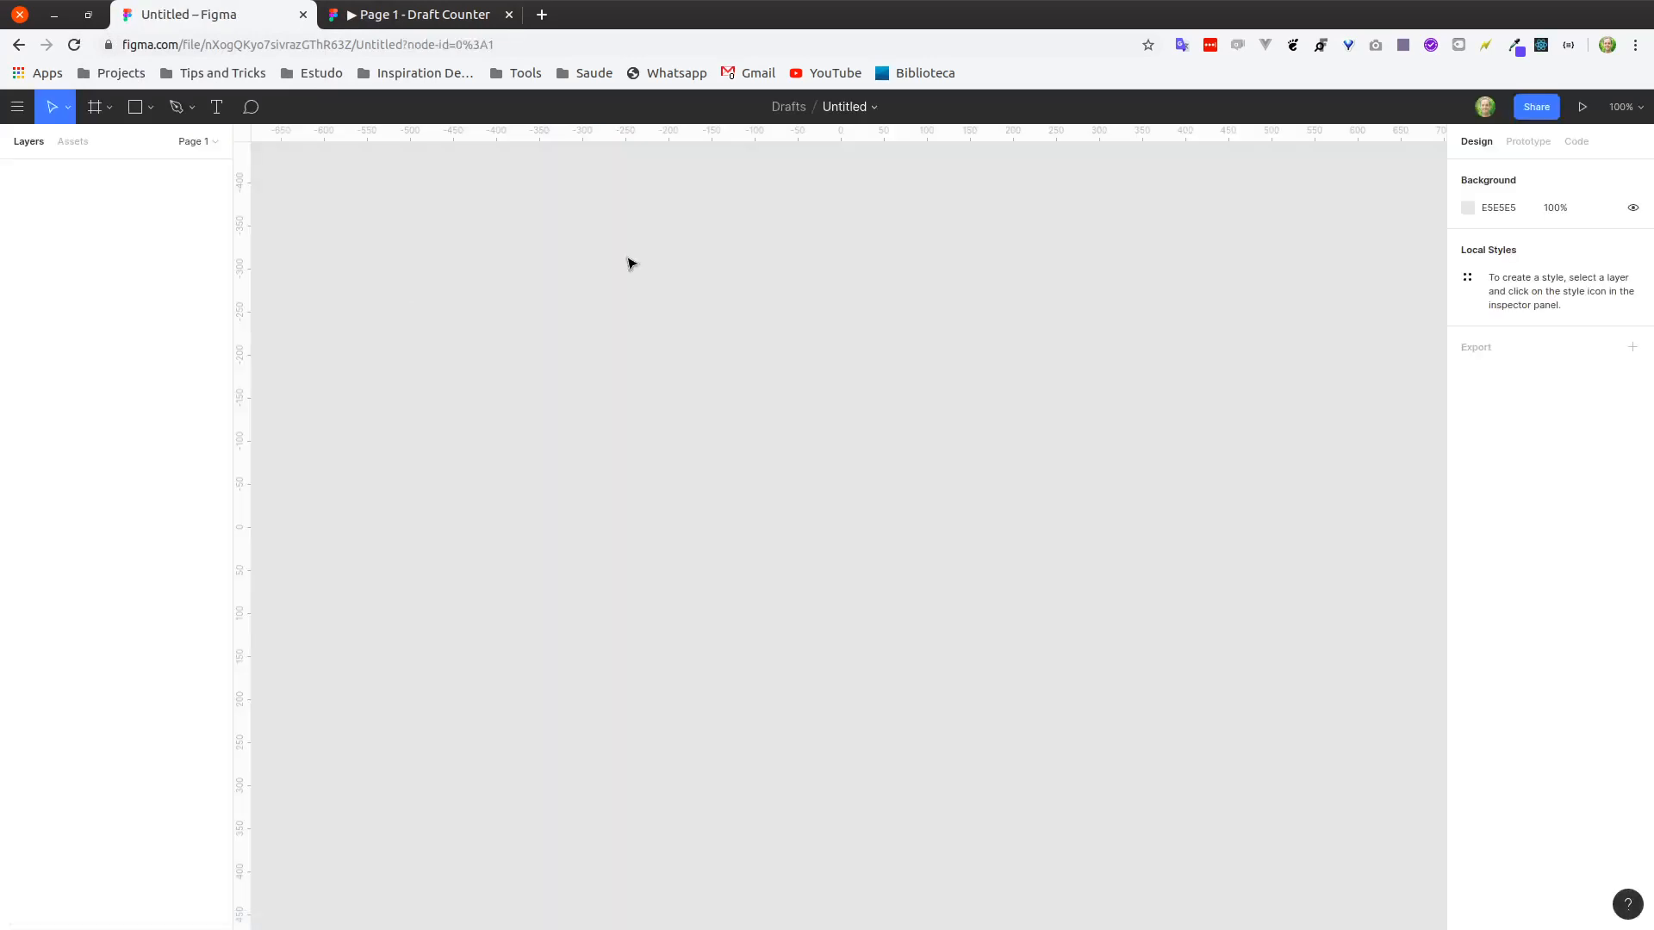
{"action": "left_click", "coordinate": [839, 107]}
{"action": "type", "text": "Contador"}
{"action": "key", "text": "Return"}
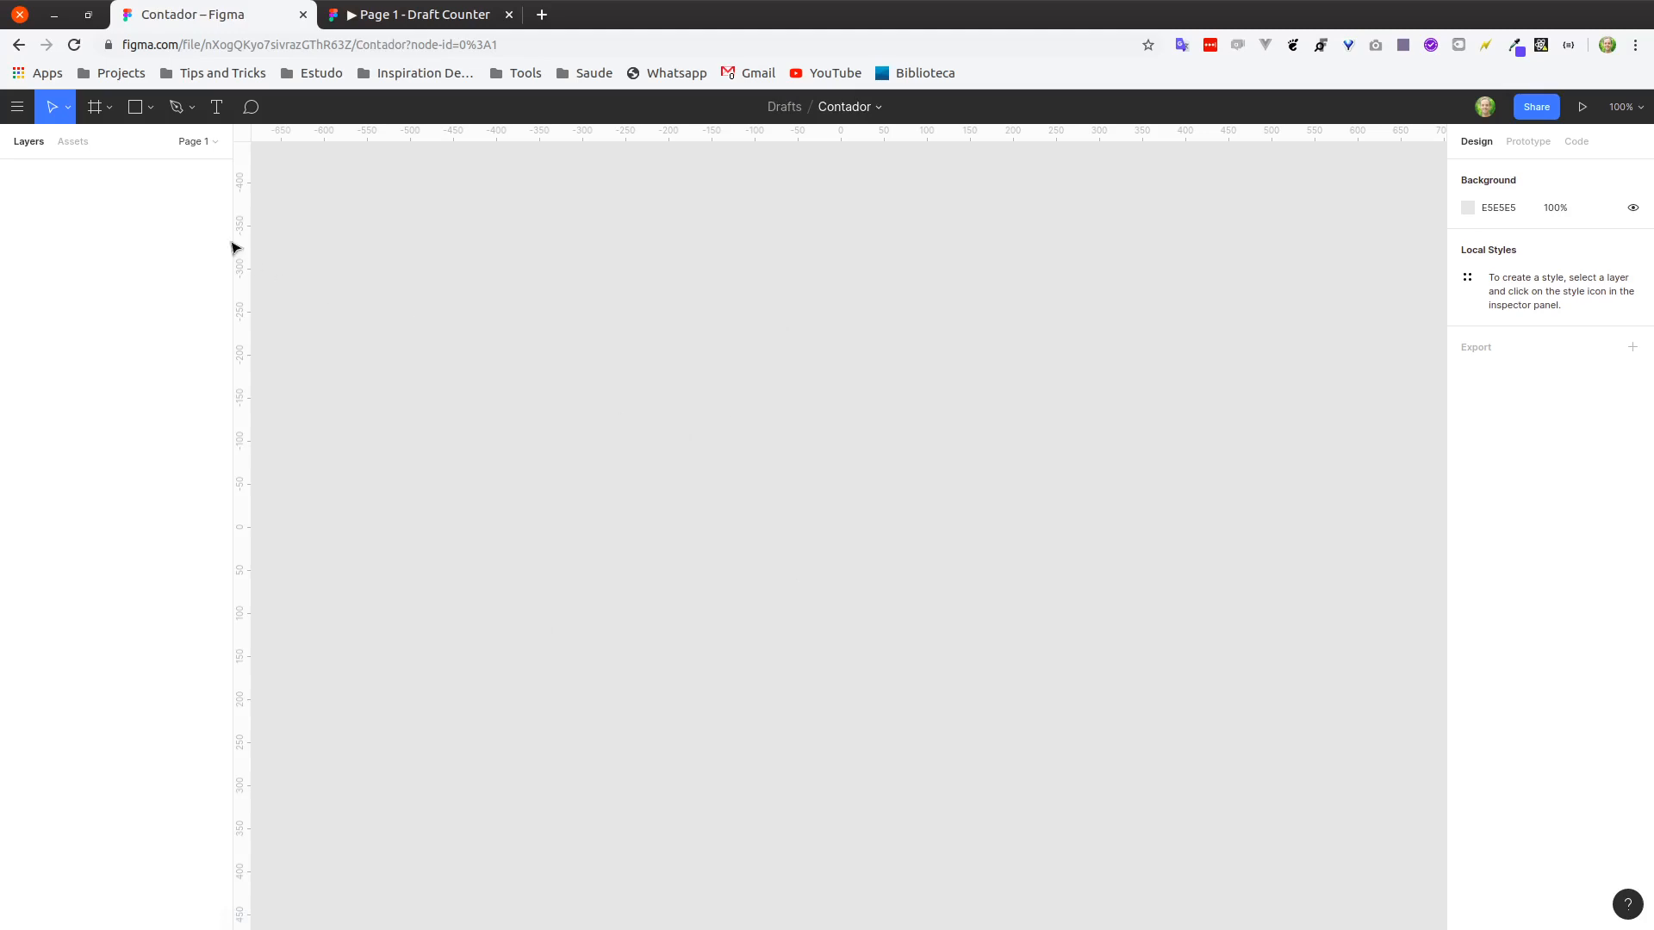
Add an iPhone X frame of 375 × 812 to the empty page.
{"action": "left_click", "coordinate": [95, 109]}
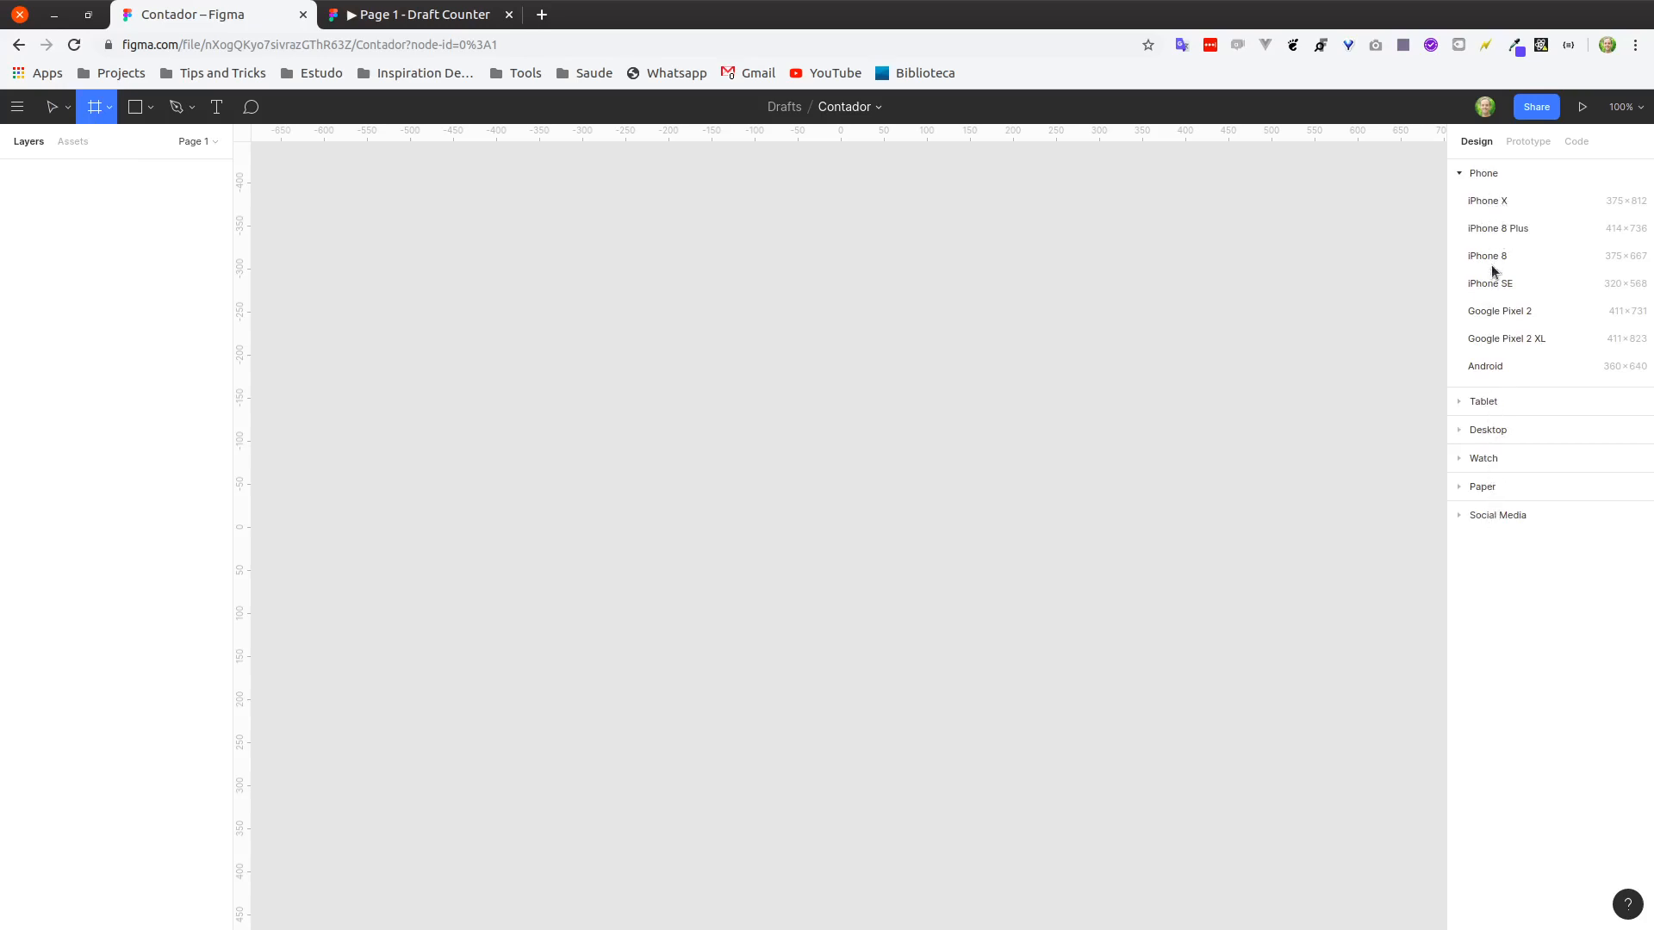
{"action": "left_click", "coordinate": [1487, 202]}
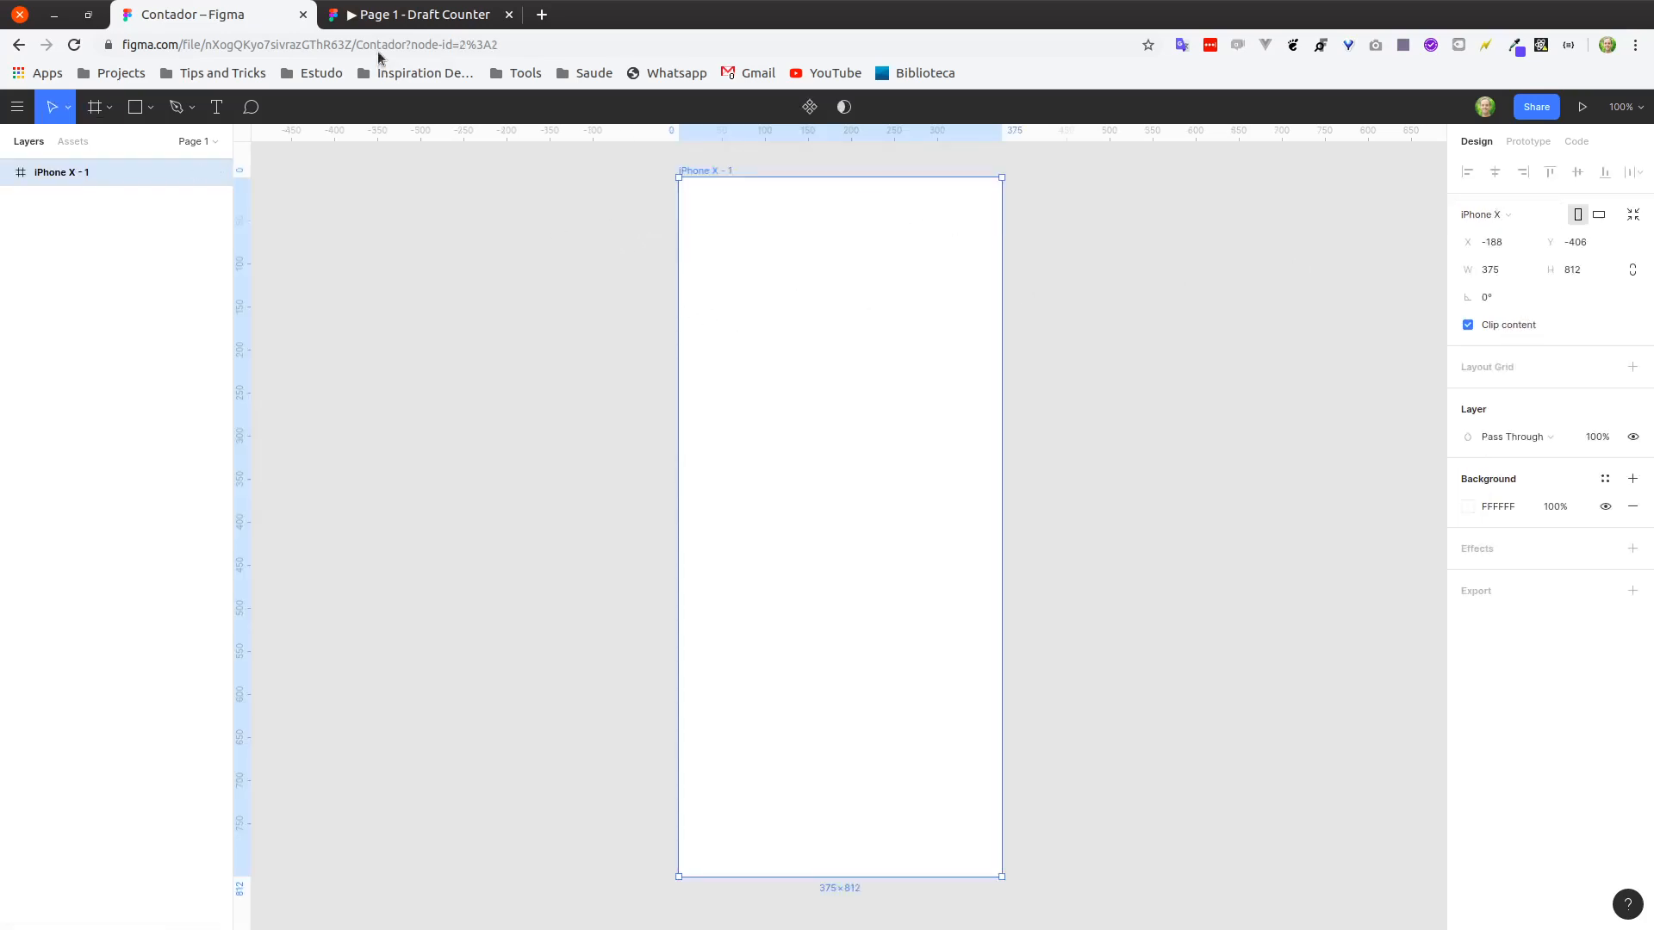
Check the reference counter prototype and the Contador file's prototype device settings.
{"action": "left_click", "coordinate": [385, 19]}
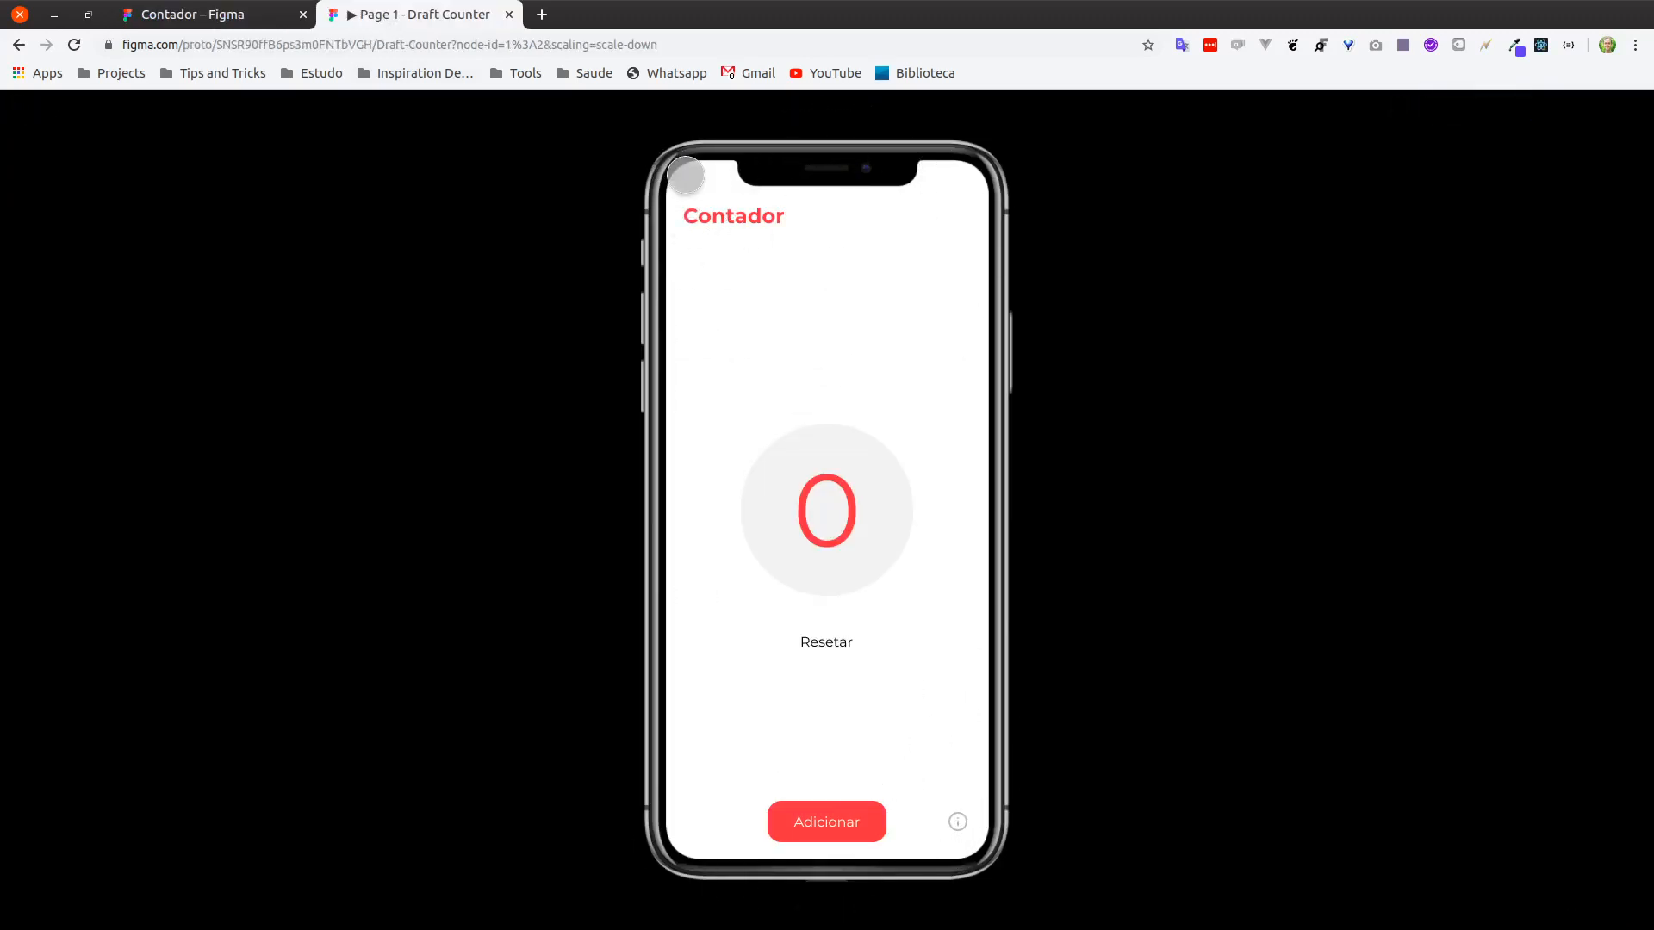
{"action": "left_click", "coordinate": [206, 17]}
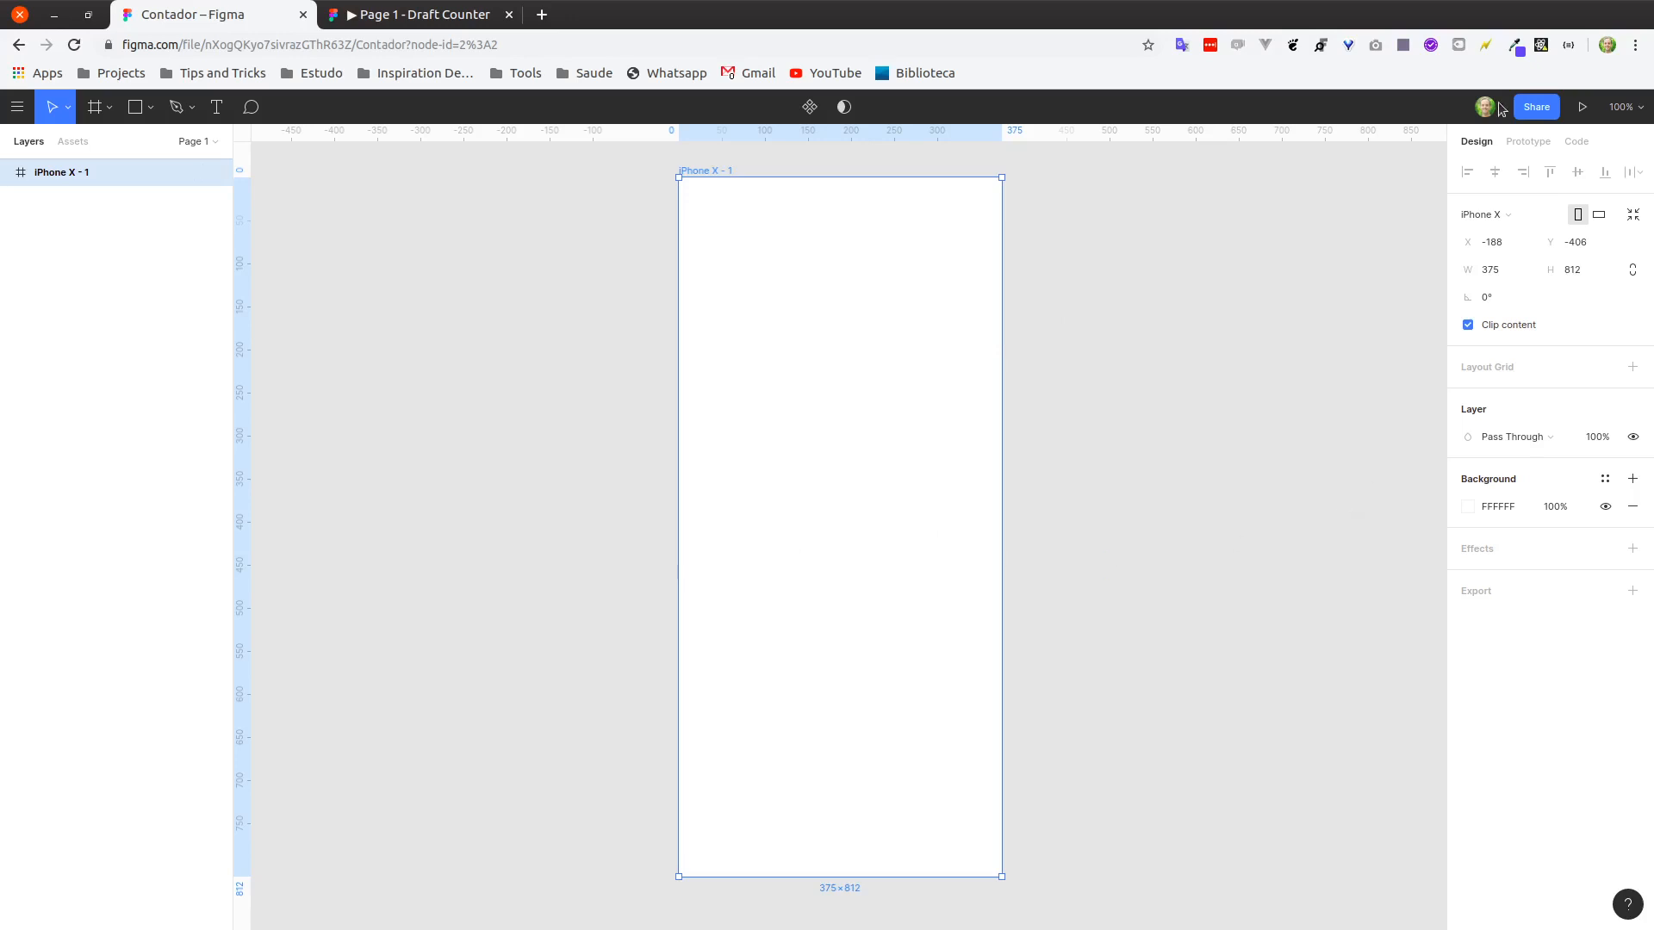
{"action": "left_click", "coordinate": [1316, 300]}
{"action": "left_click", "coordinate": [1521, 143]}
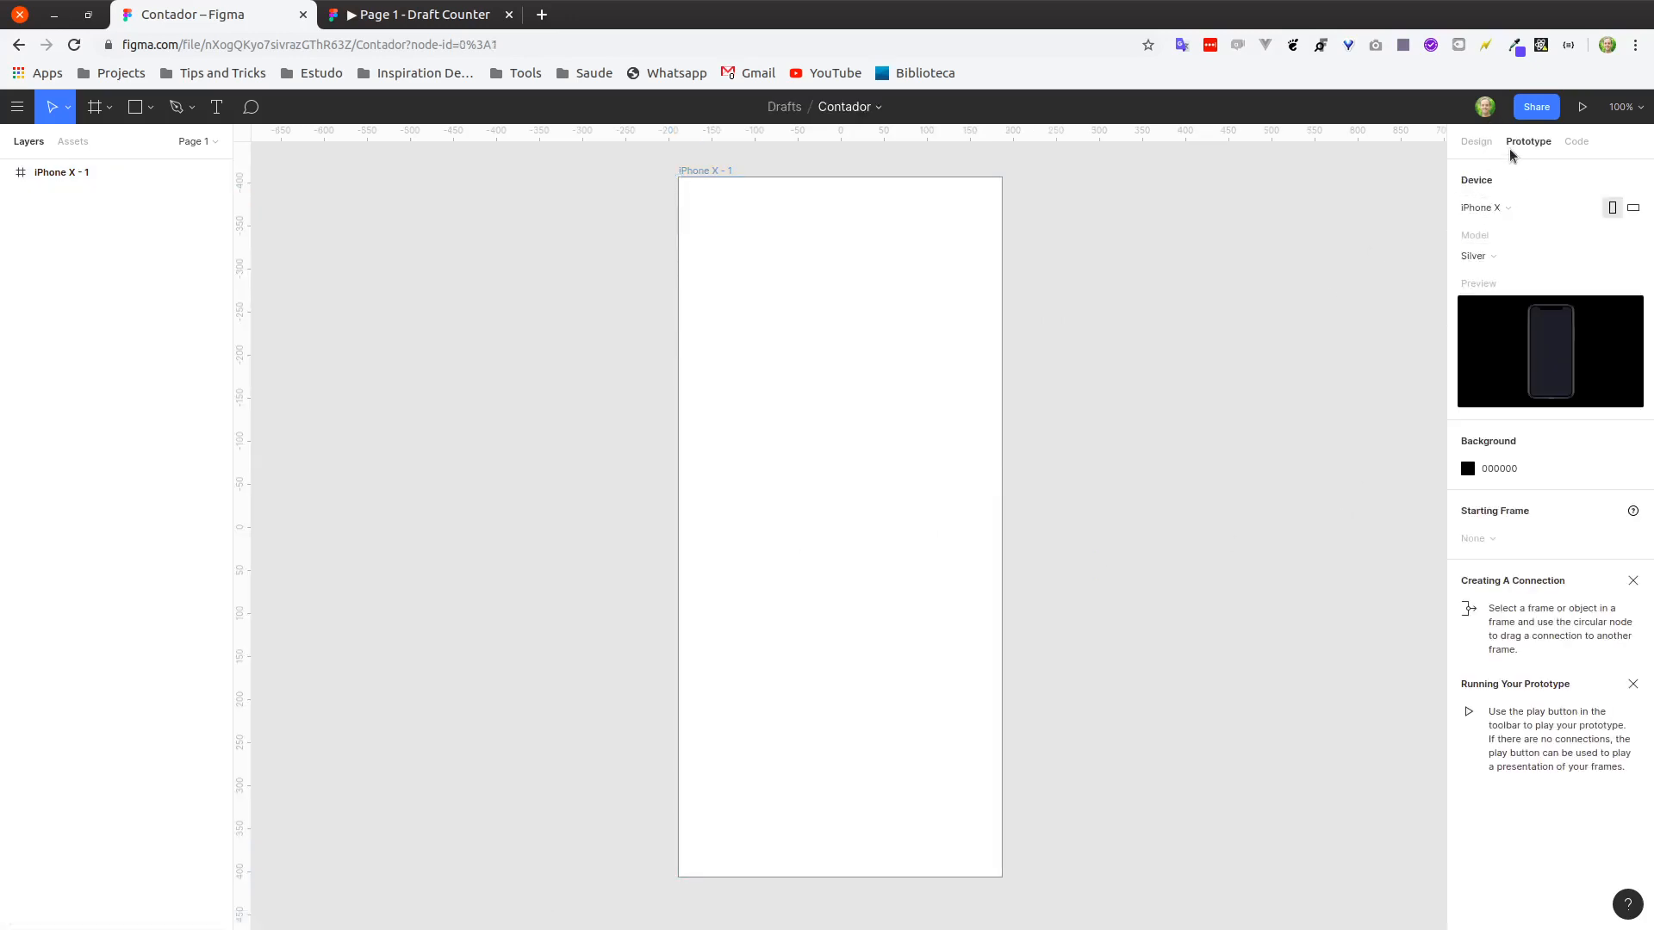
{"action": "left_click", "coordinate": [1477, 142]}
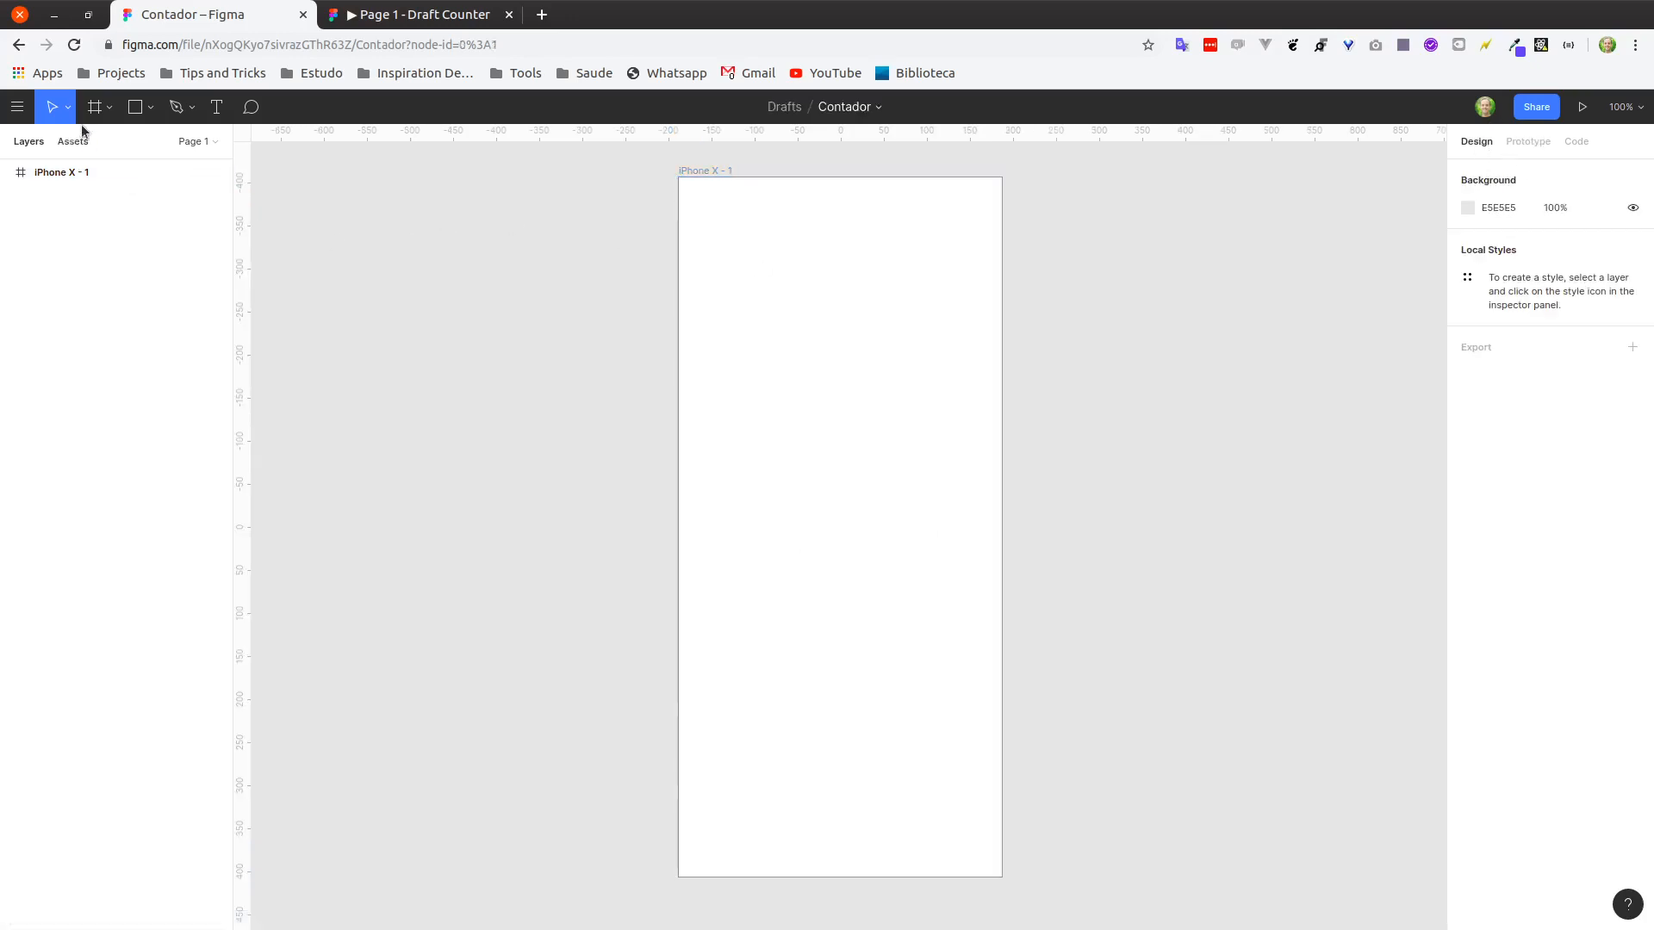
{"action": "left_click", "coordinate": [107, 110]}
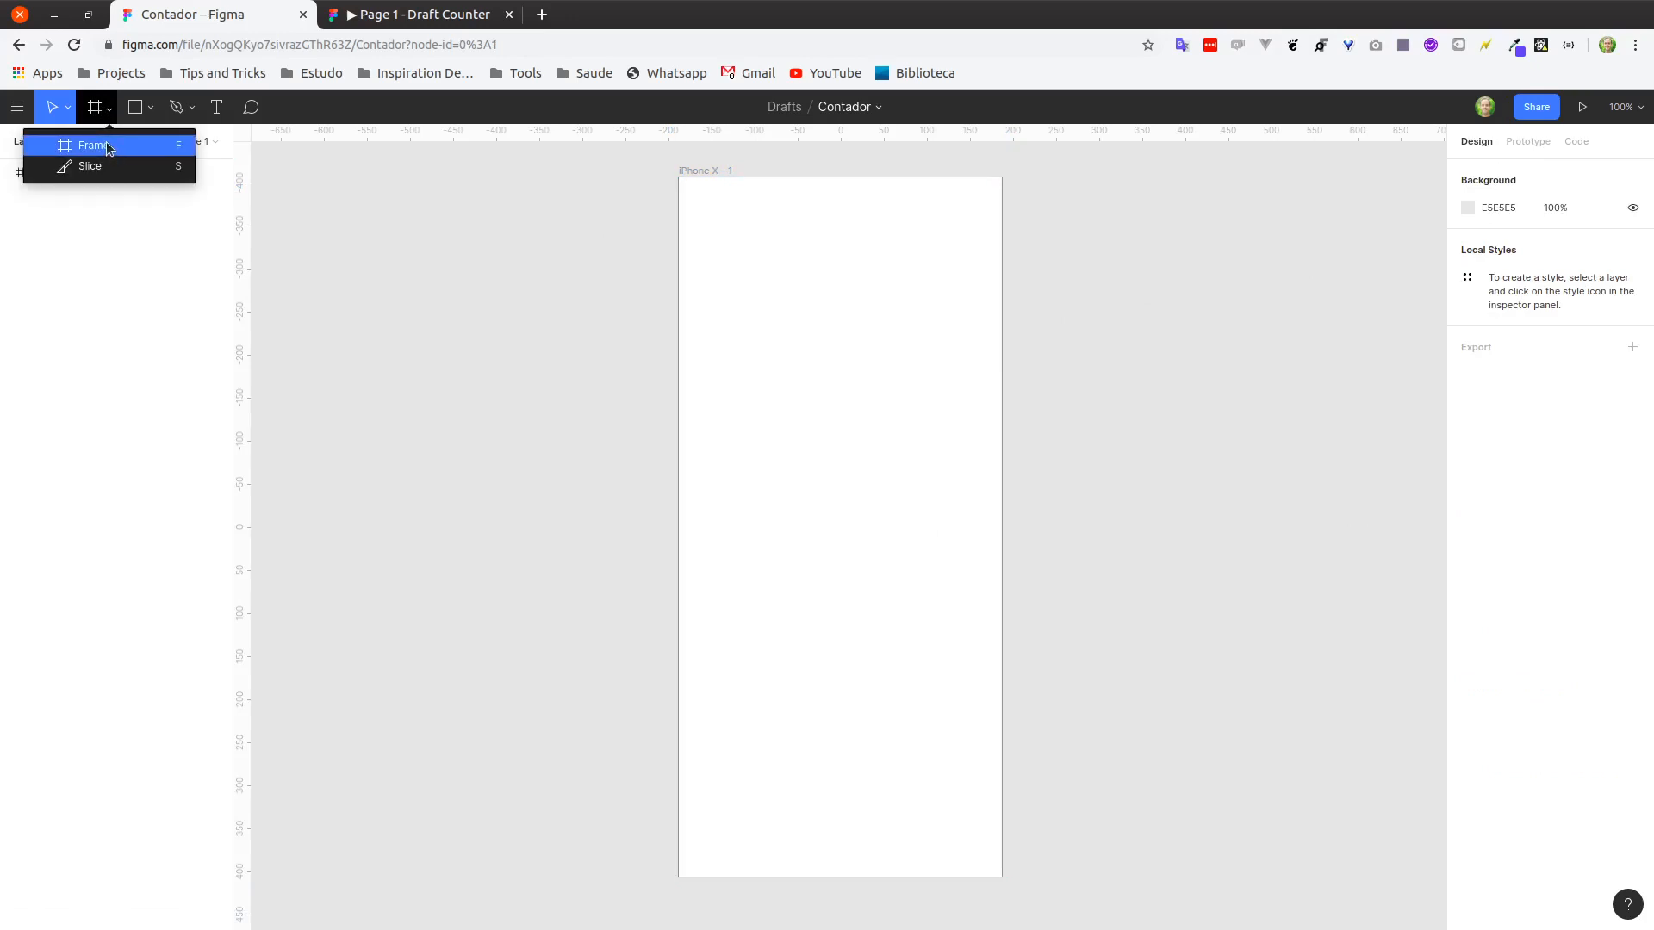
{"action": "left_click", "coordinate": [106, 143]}
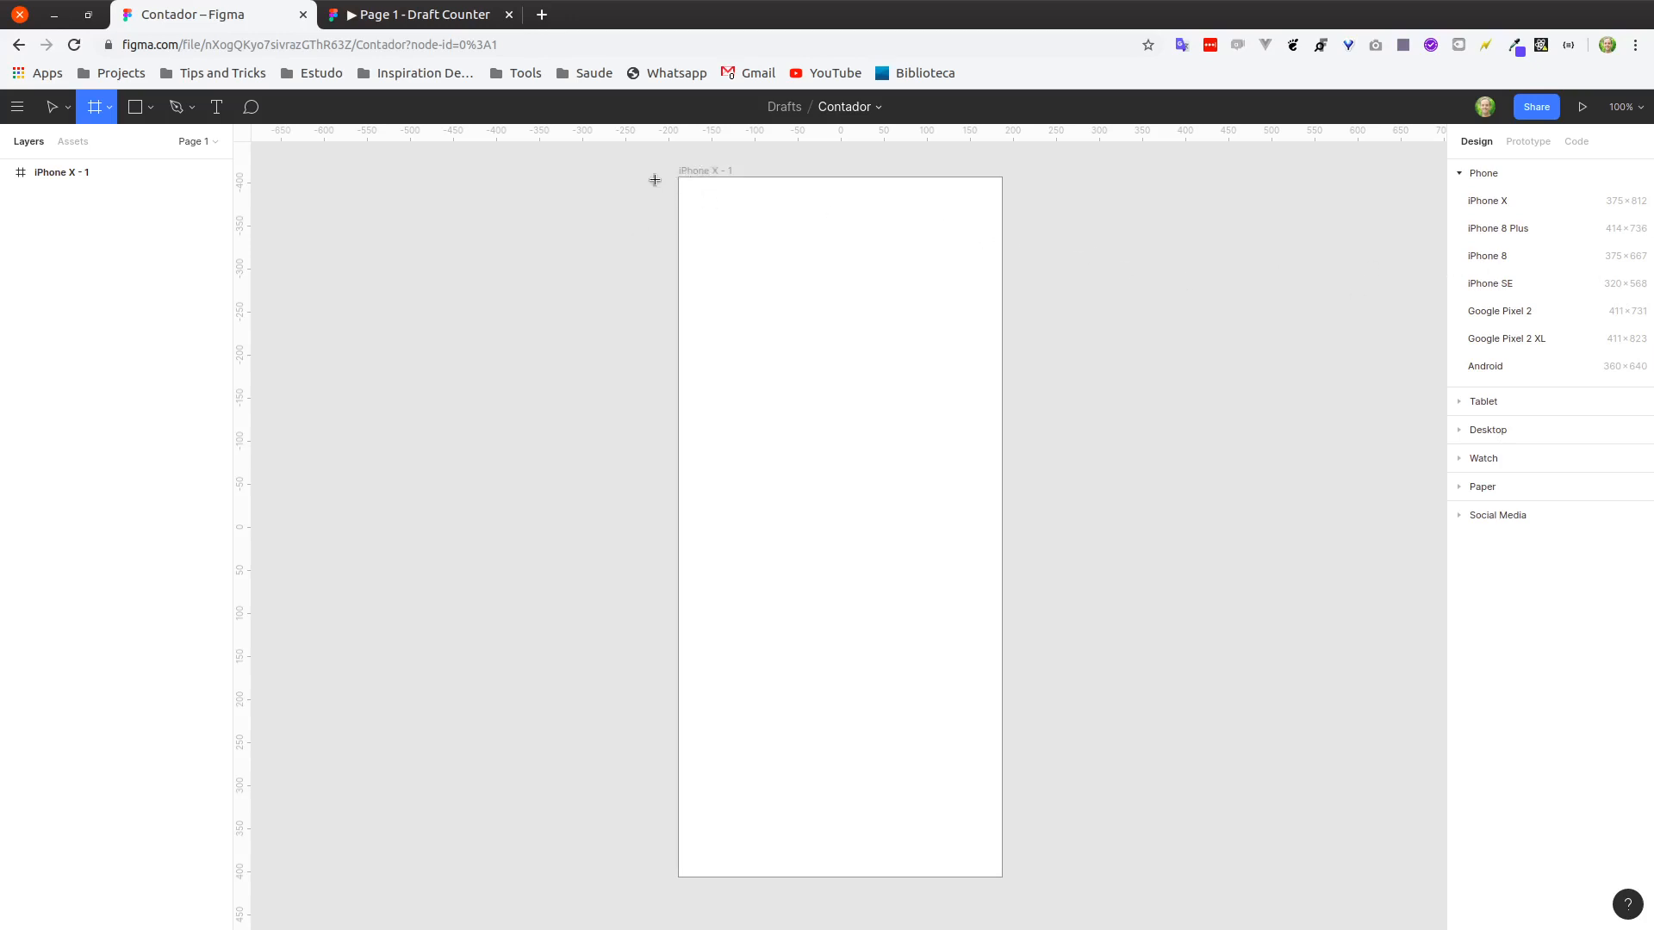
{"action": "key", "text": "Escape"}
Rename the iPhone X frame to Empty Screen.
{"action": "left_click", "coordinate": [713, 171]}
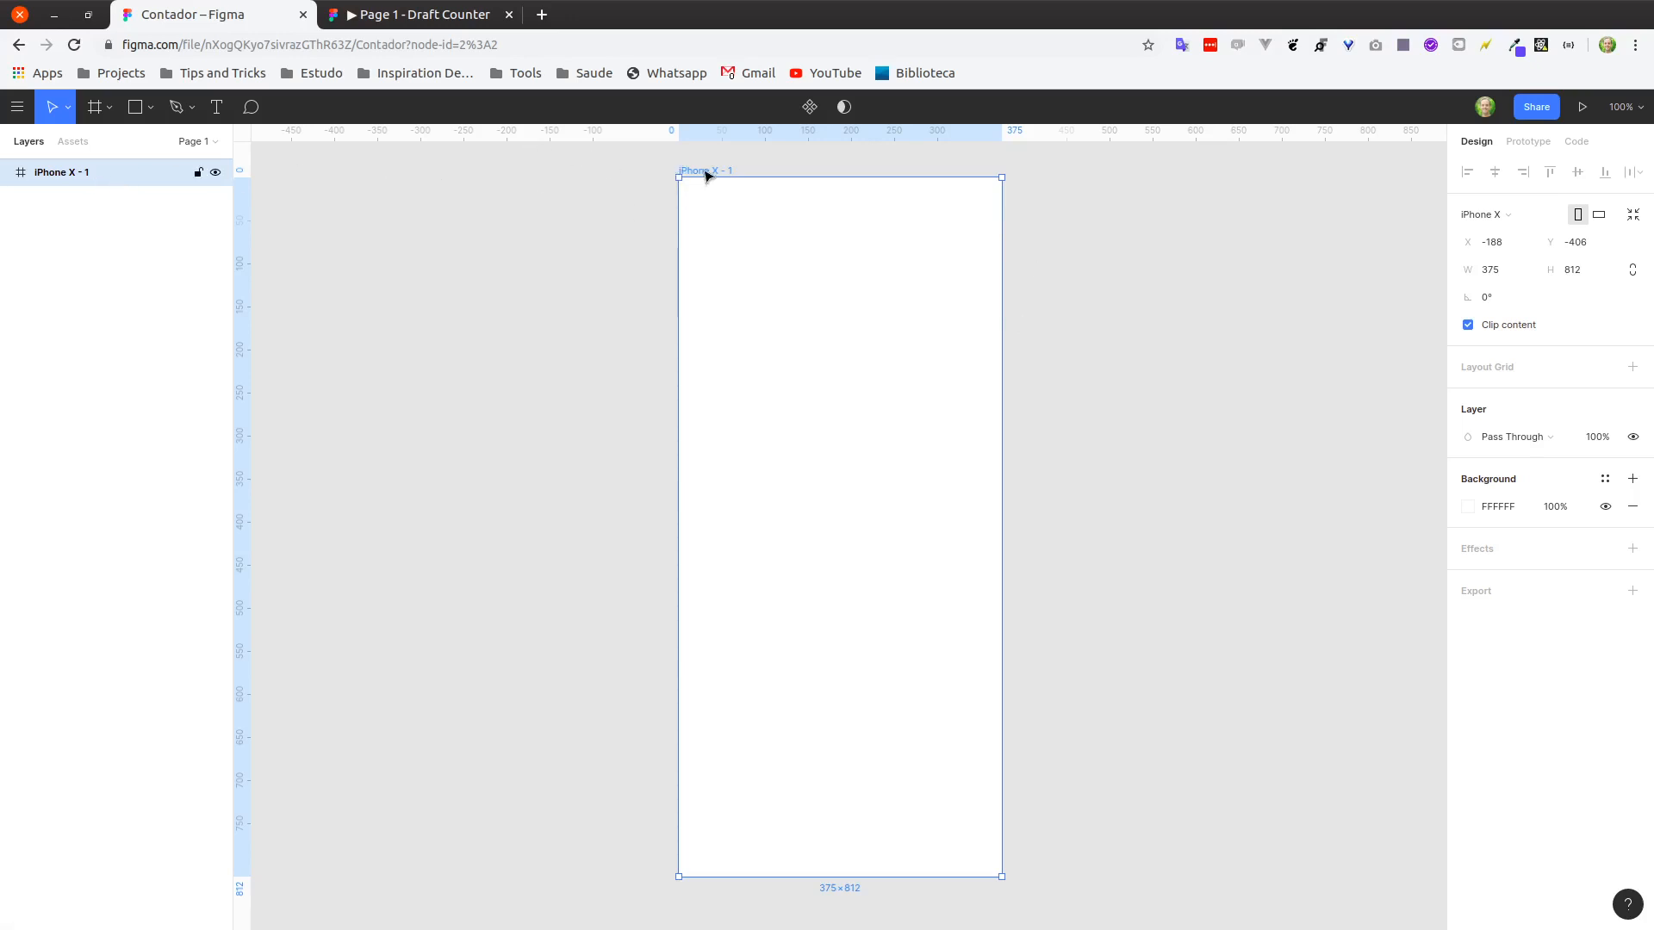
{"action": "key", "text": "ctrl+r"}
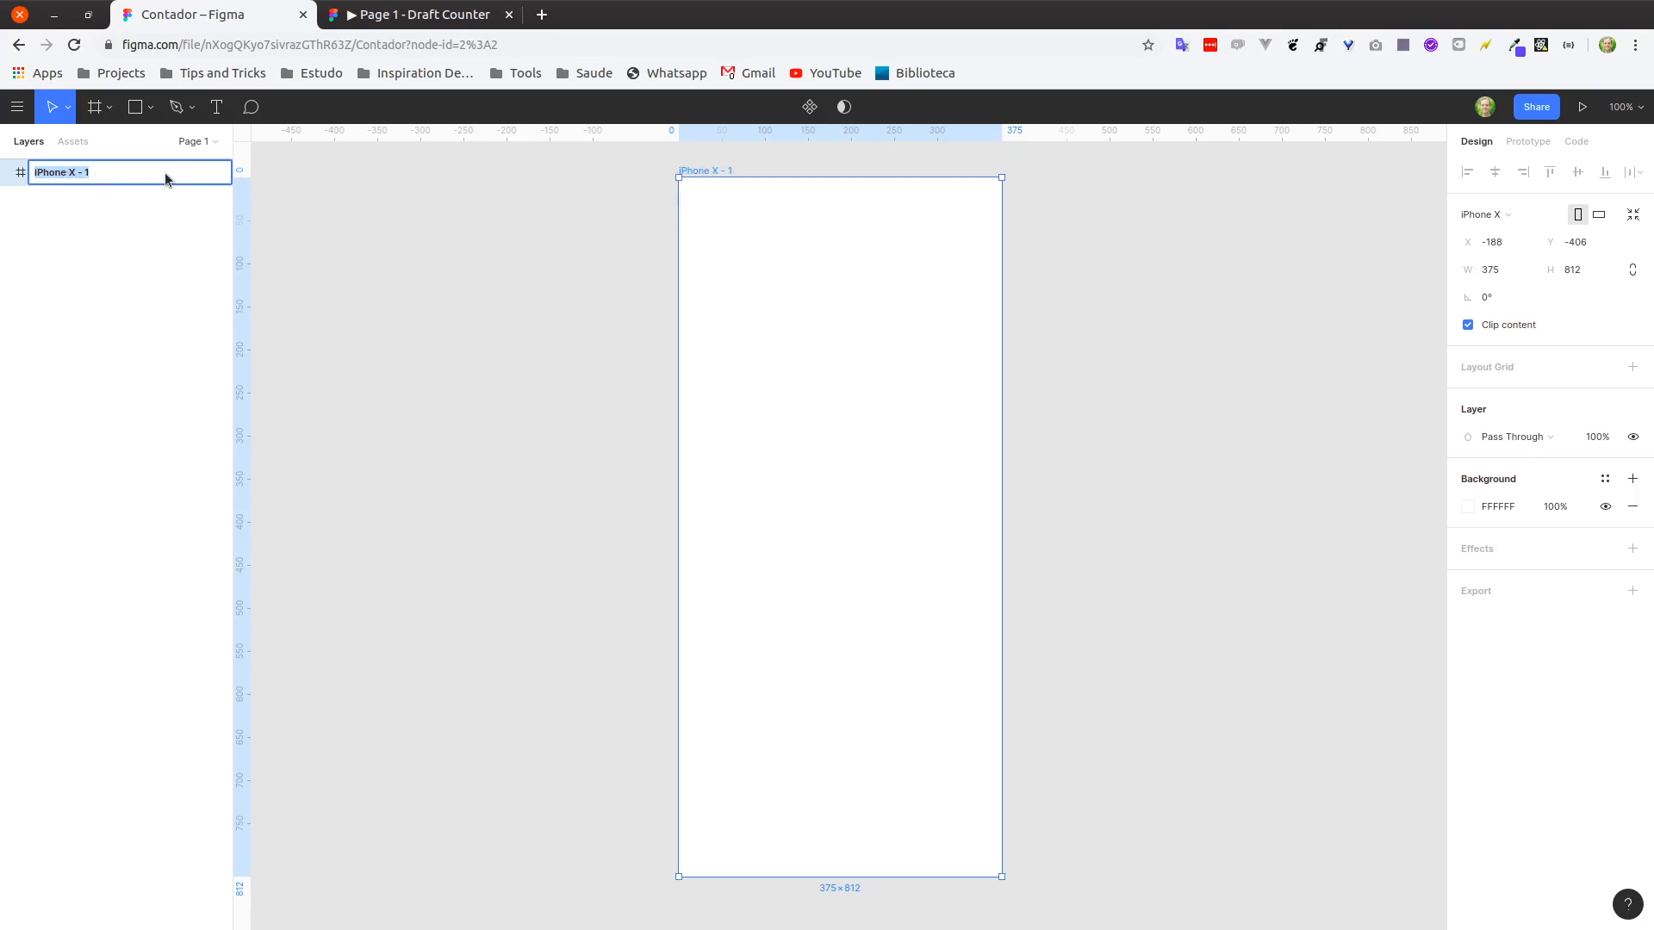
{"action": "type", "text": "Empty Stcreen"}
{"action": "key", "text": "Return"}
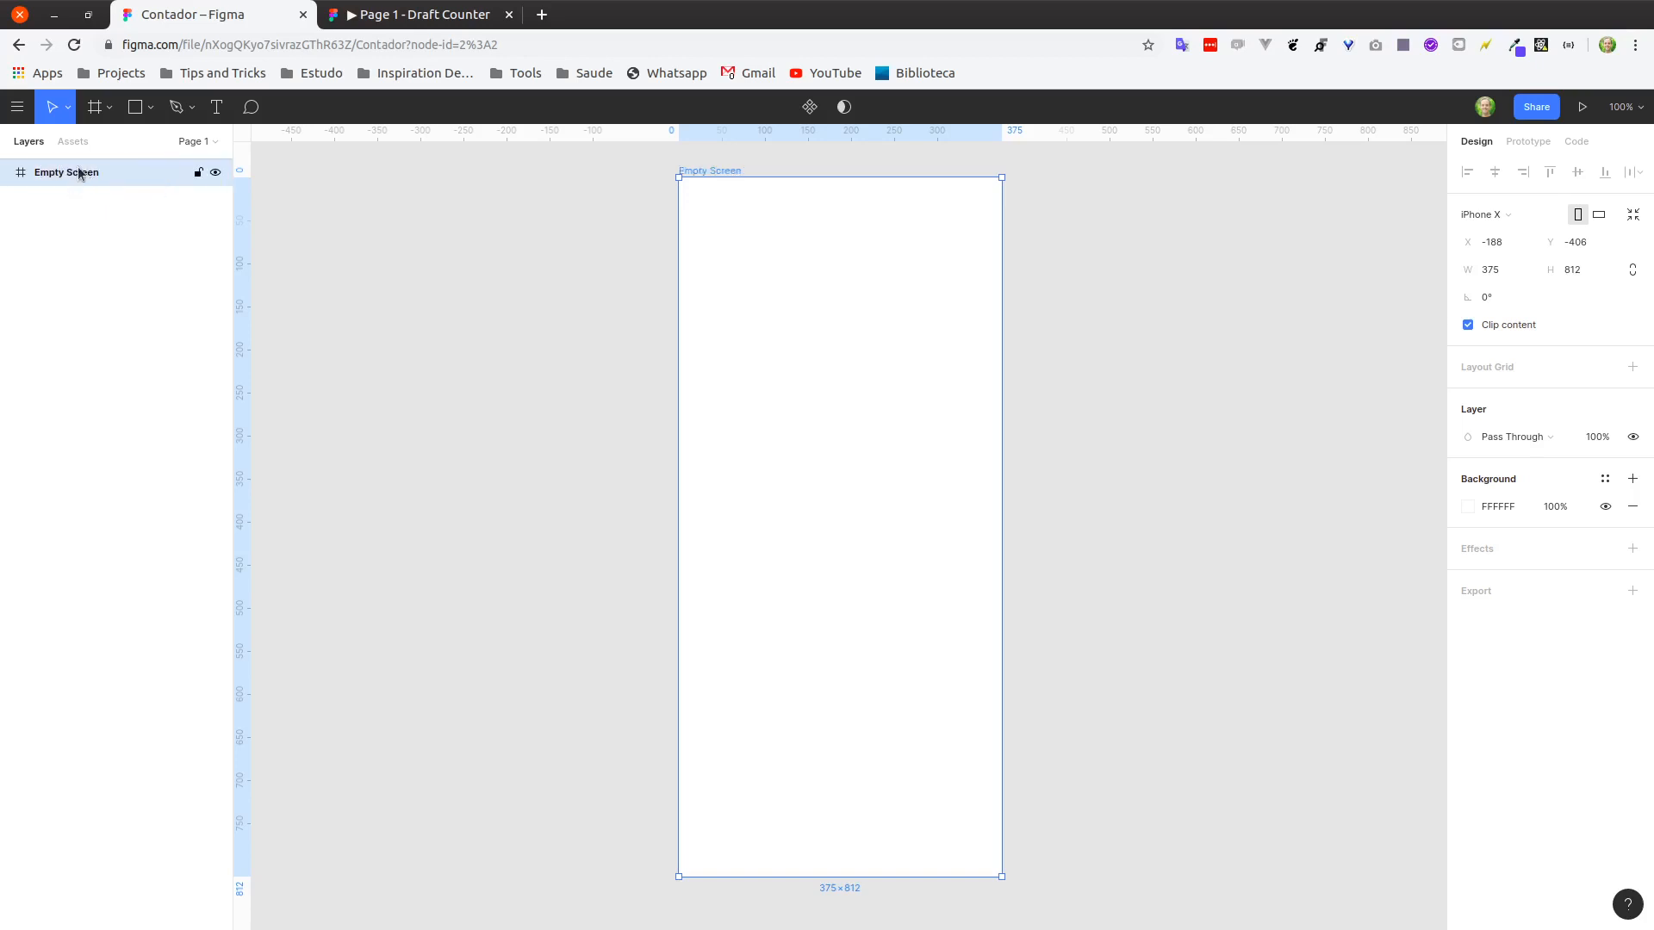
{"action": "scroll", "coordinate": [717, 171], "scroll_direction": "down", "scroll_amount": 2}
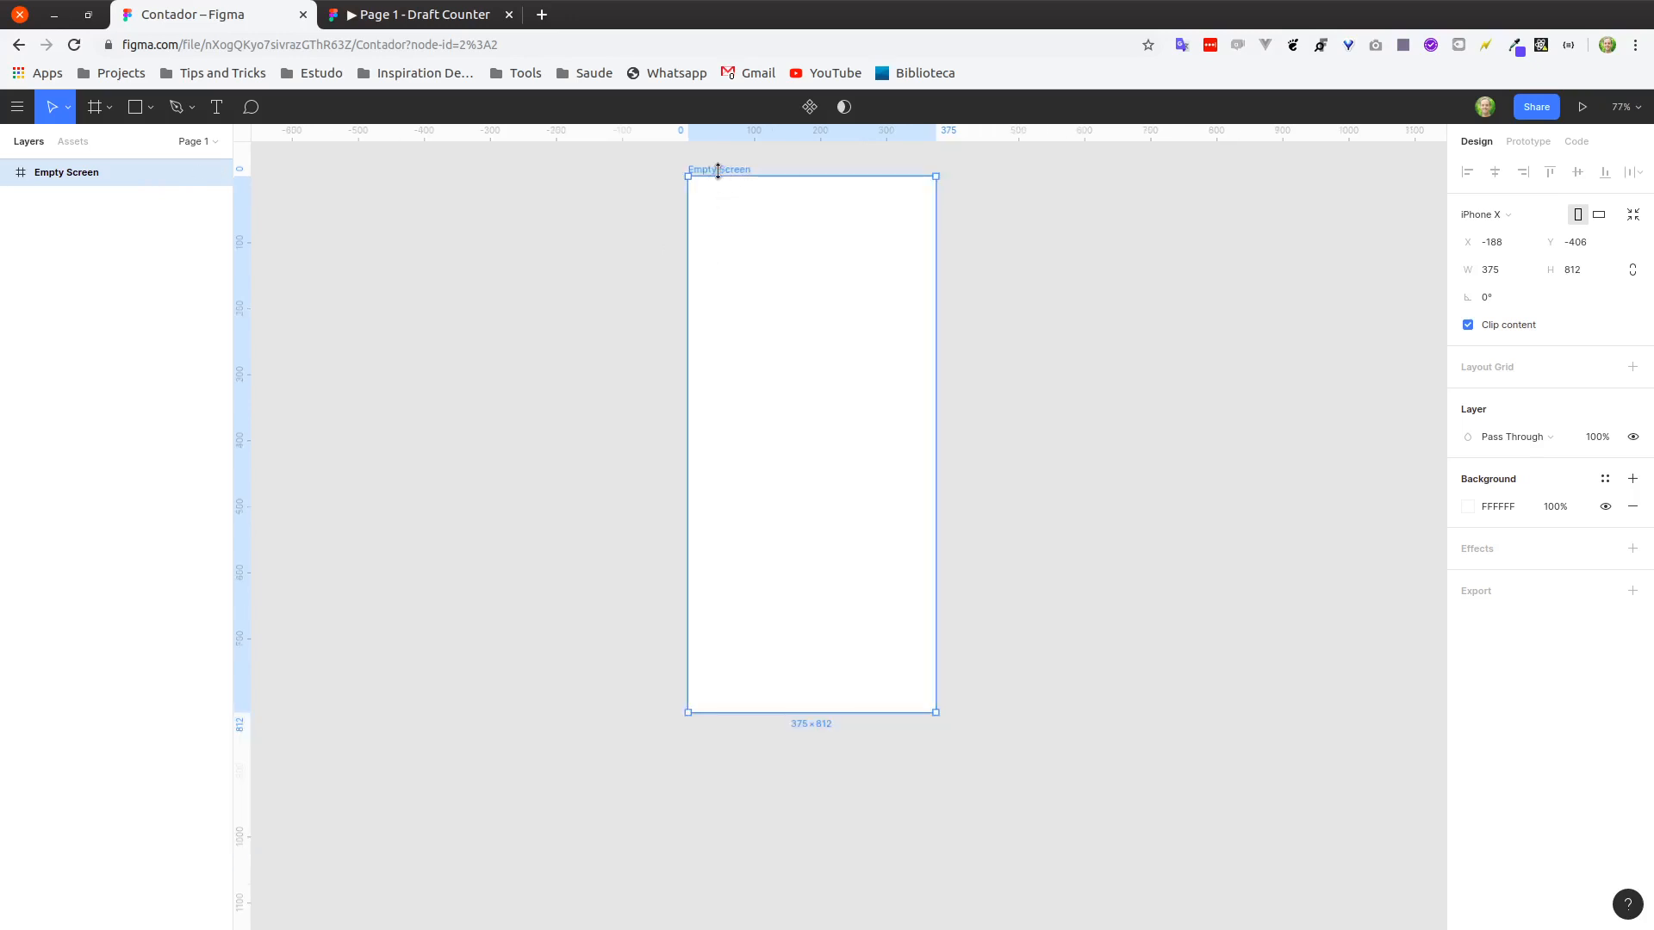
{"action": "scroll", "coordinate": [718, 171], "scroll_direction": "down", "scroll_amount": 1}
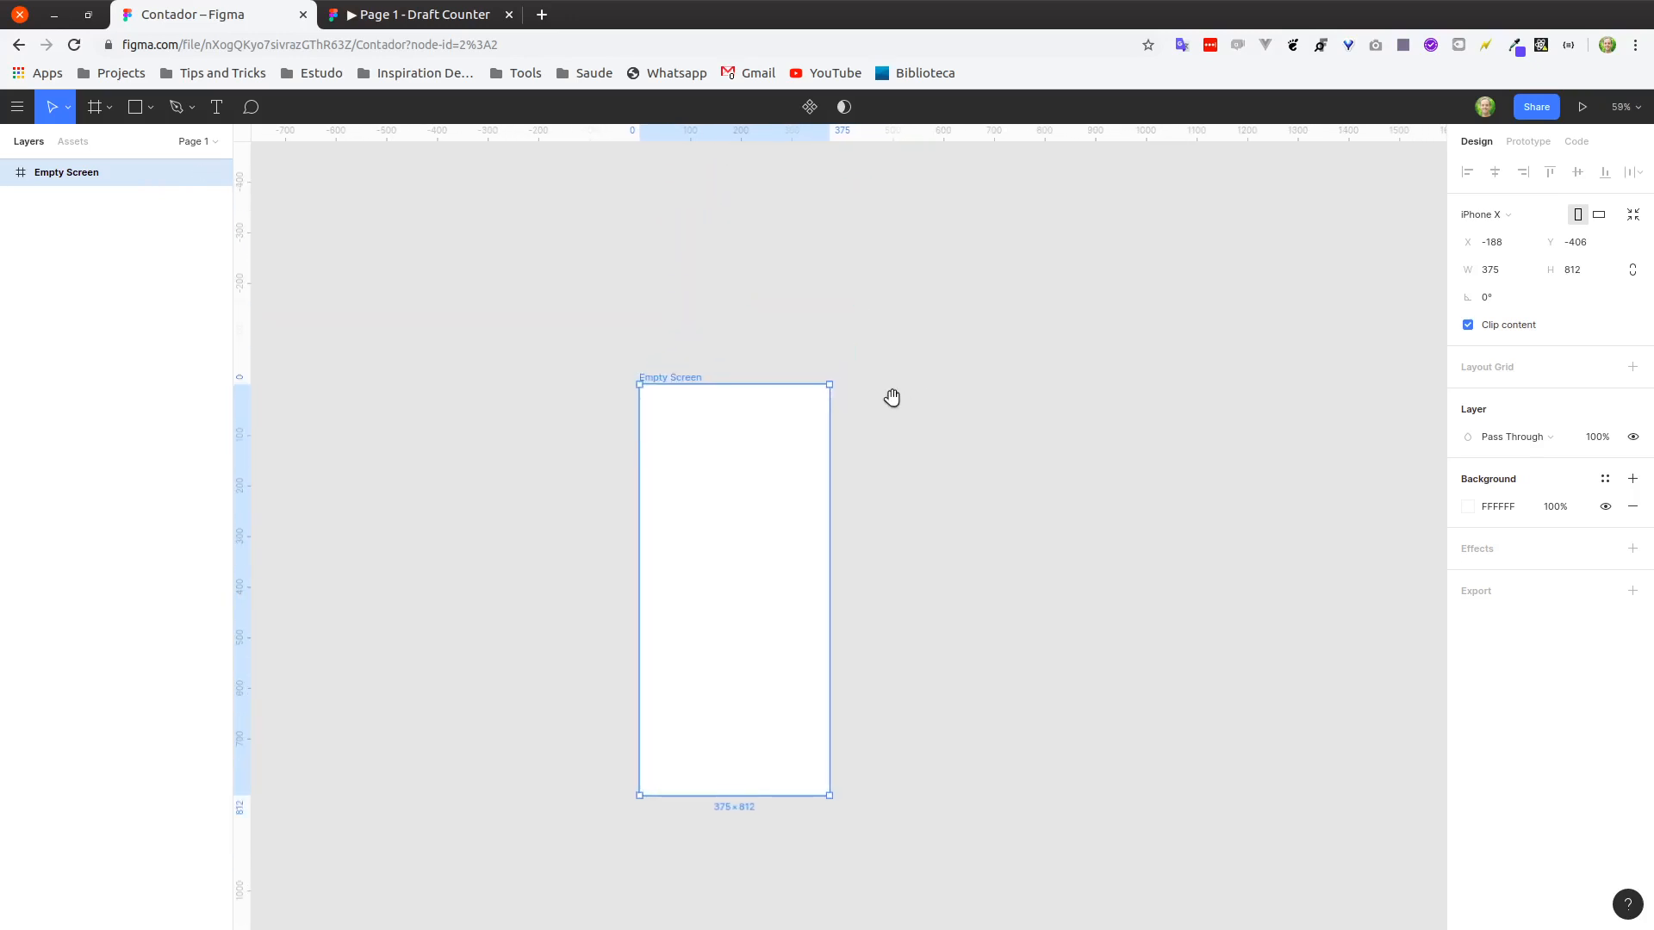
{"action": "left_click_drag", "start_coordinate": [989, 451], "coordinate": [923, 370]}
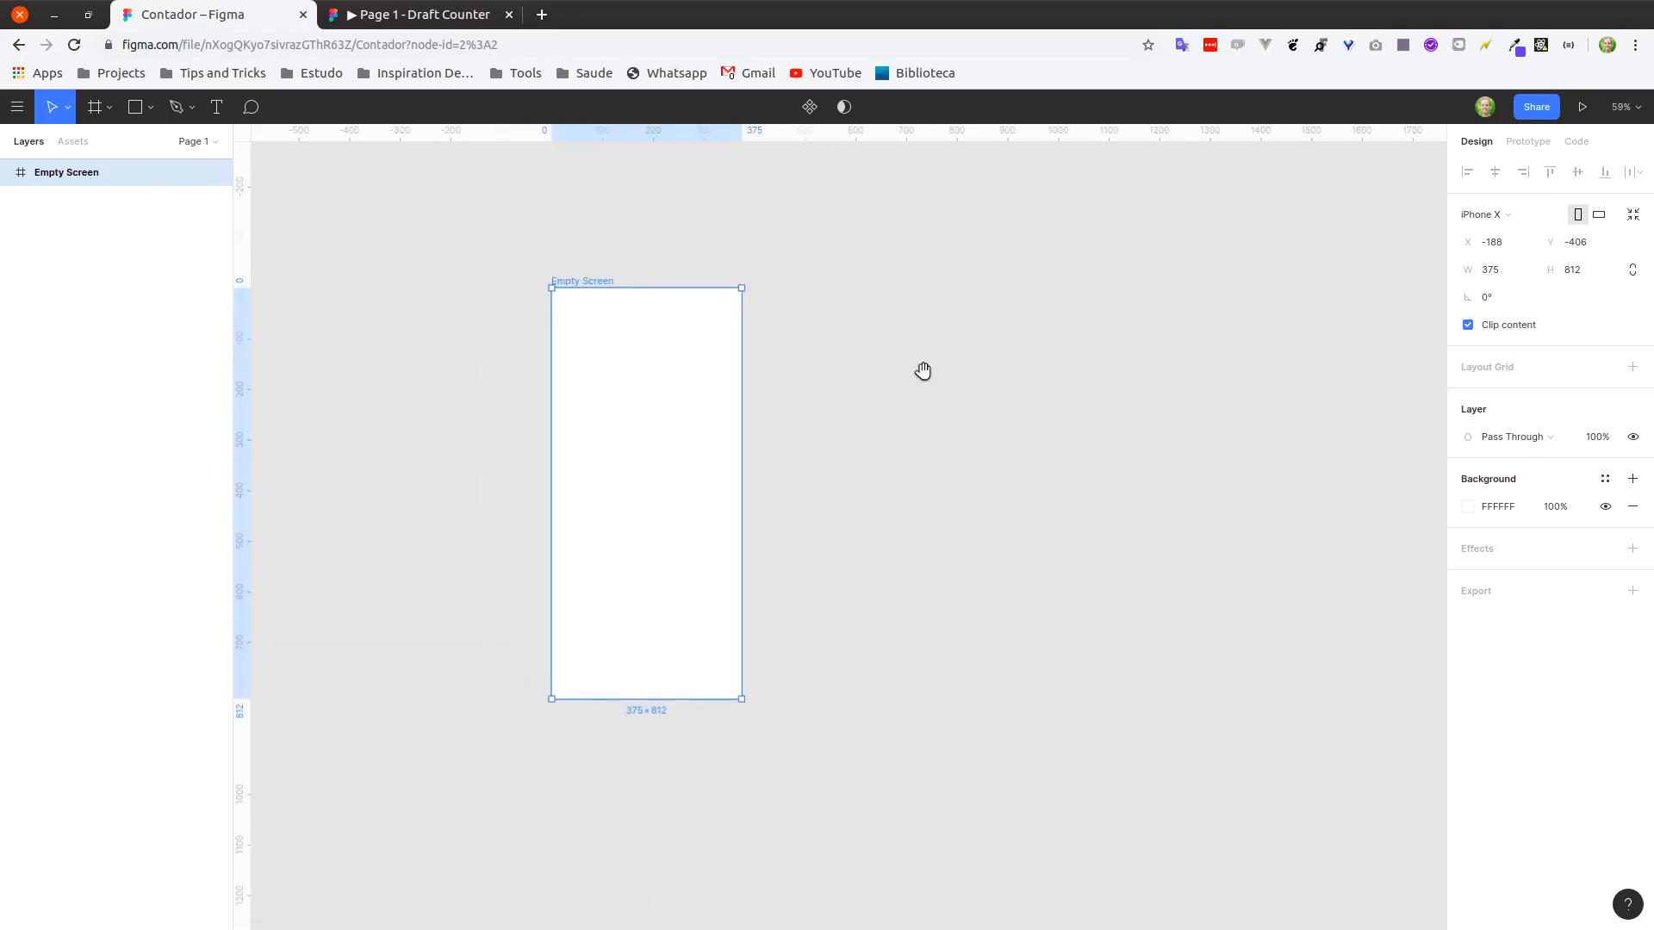
{"action": "left_click", "coordinate": [897, 376]}
{"action": "left_click_drag", "start_coordinate": [457, 217], "coordinate": [934, 871]}
{"action": "left_click", "coordinate": [893, 624]}
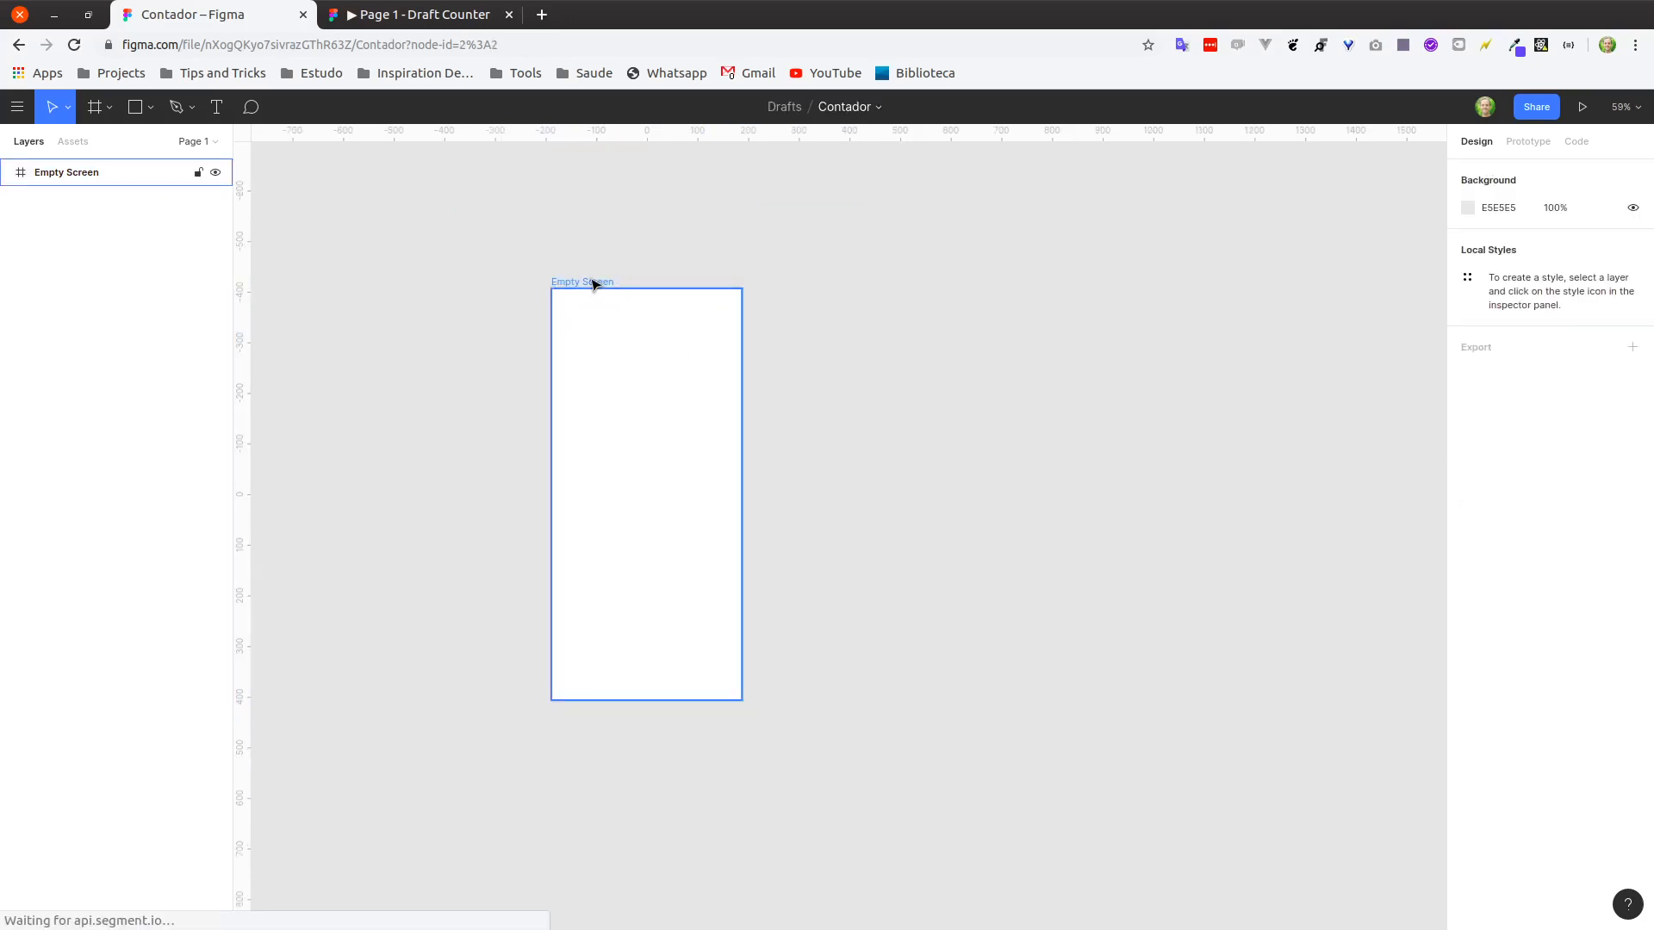
{"action": "left_click", "coordinate": [595, 283]}
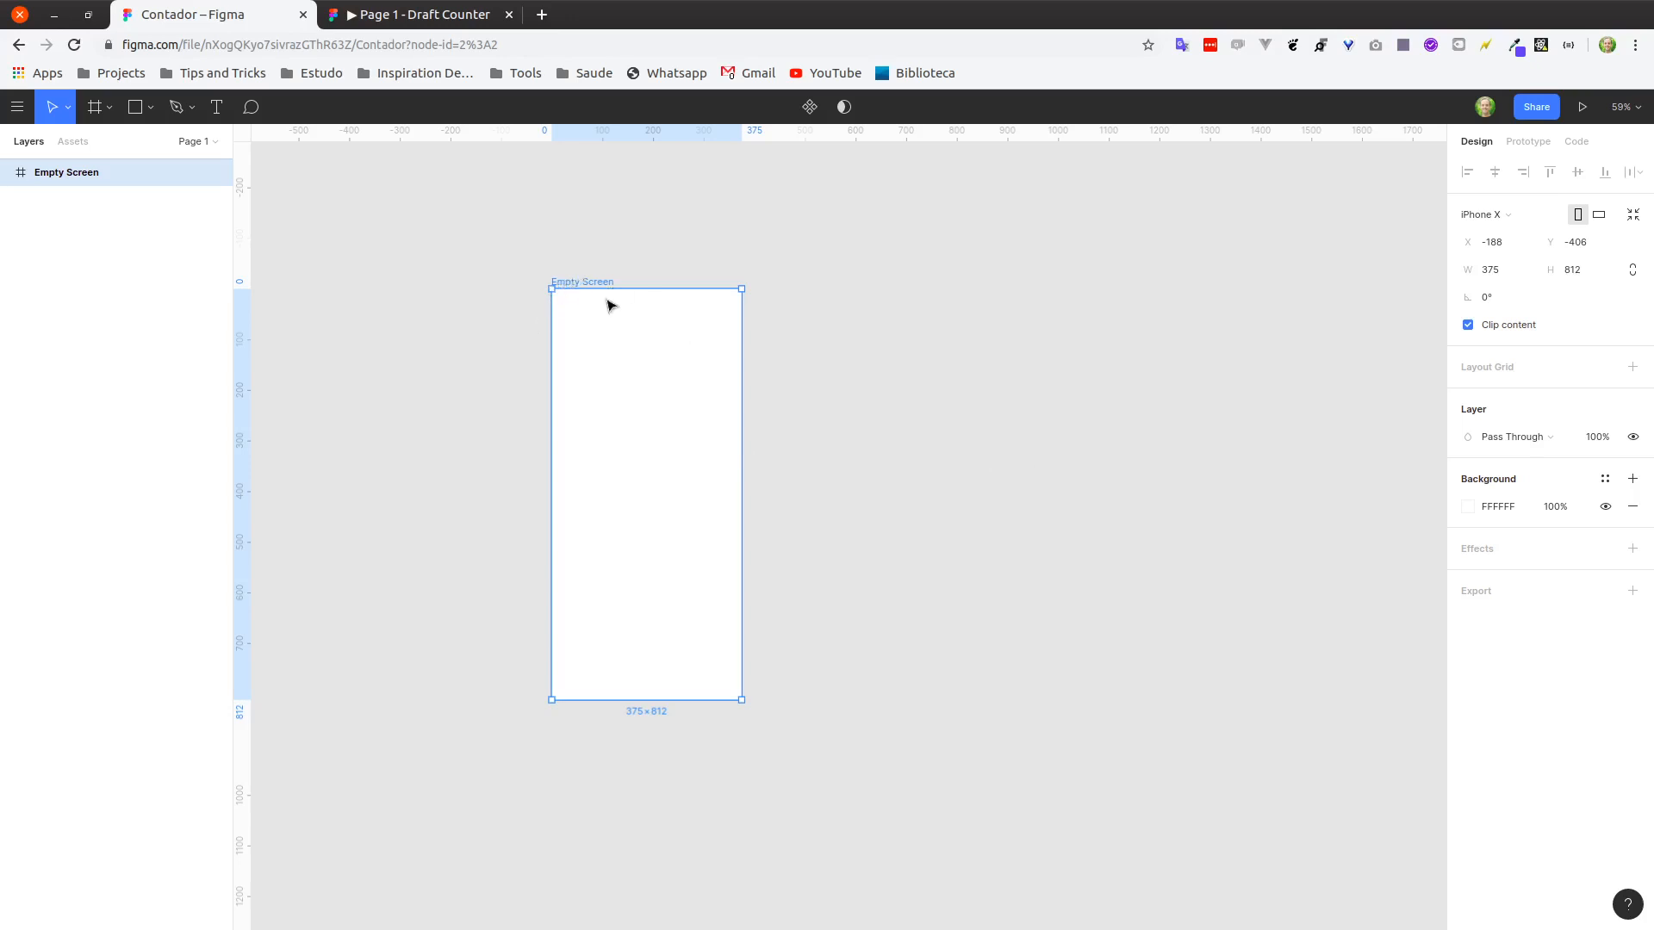
Add a text box about 196 × 83 near the middle of the Empty Screen frame, reading Hello World.
{"action": "left_click", "coordinate": [465, 398]}
{"action": "left_click_drag", "start_coordinate": [462, 402], "coordinate": [580, 394]}
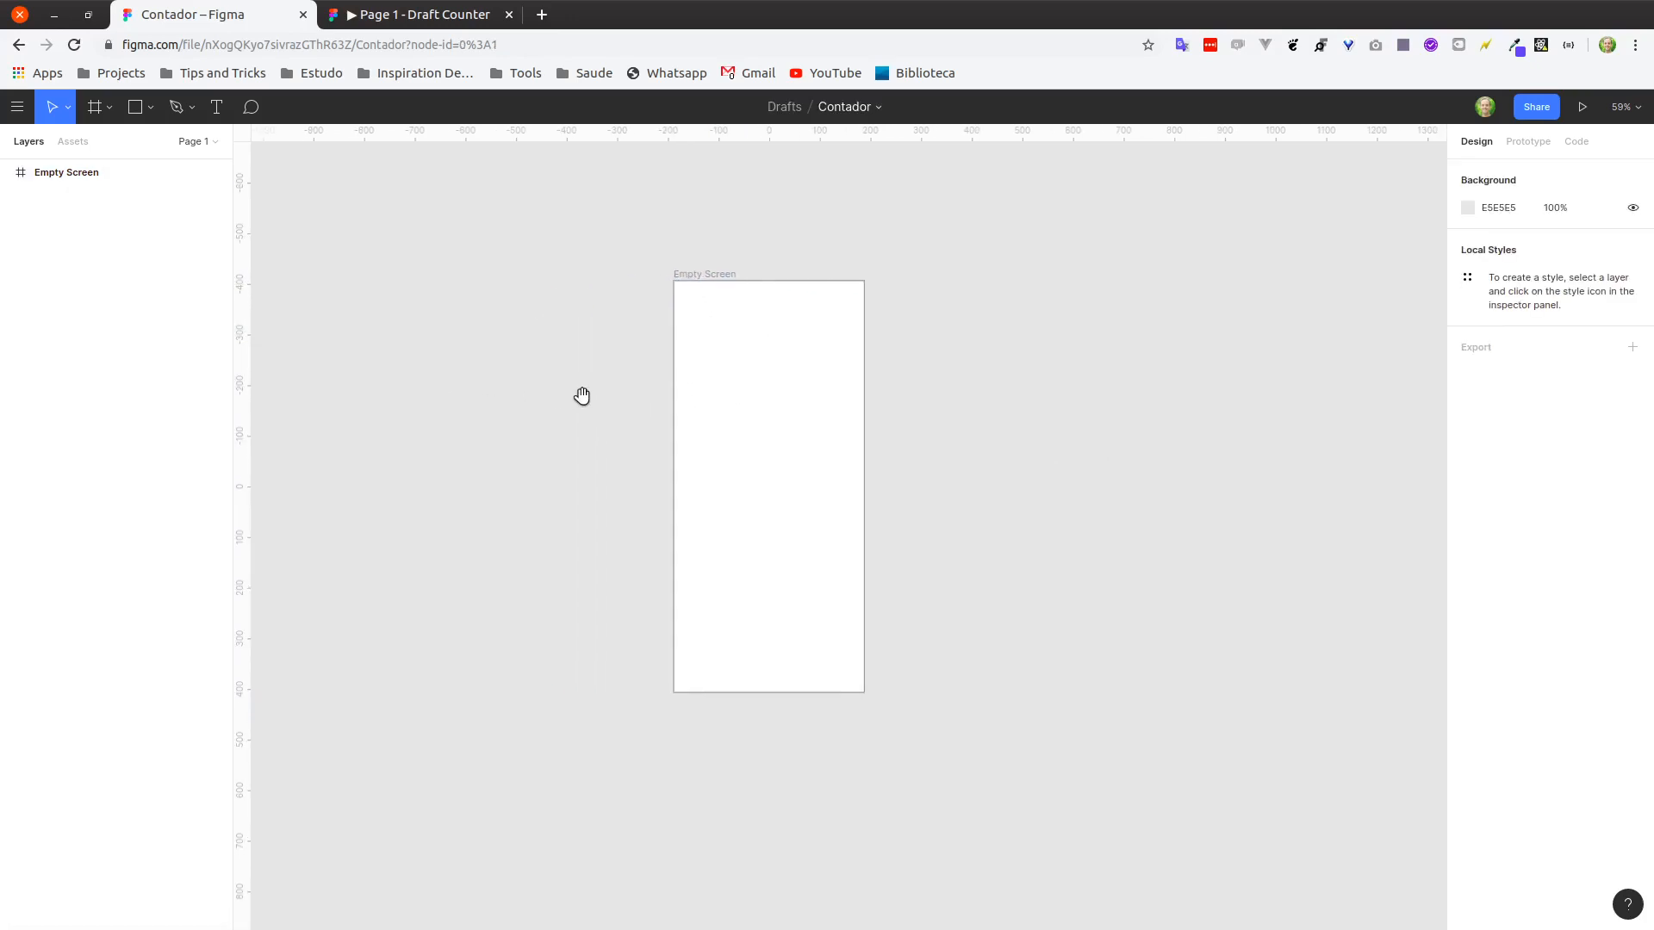
{"action": "key", "text": "t"}
{"action": "left_click_drag", "start_coordinate": [728, 444], "coordinate": [828, 486]}
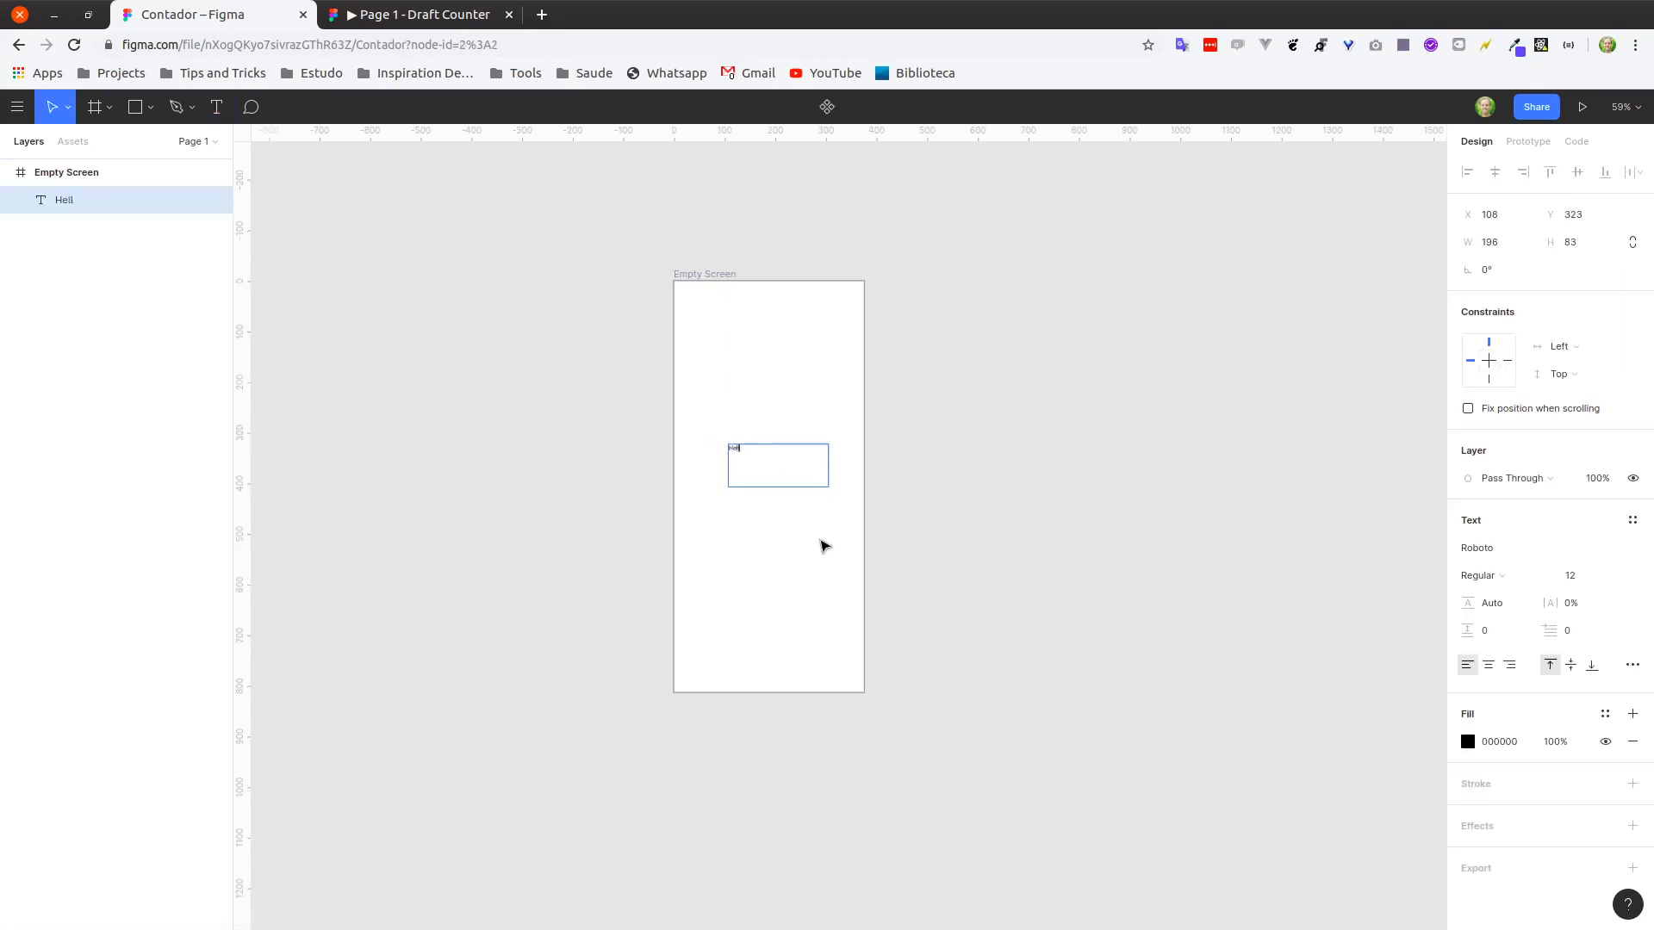
{"action": "scroll", "coordinate": [788, 470], "scroll_direction": "up", "scroll_amount": 10}
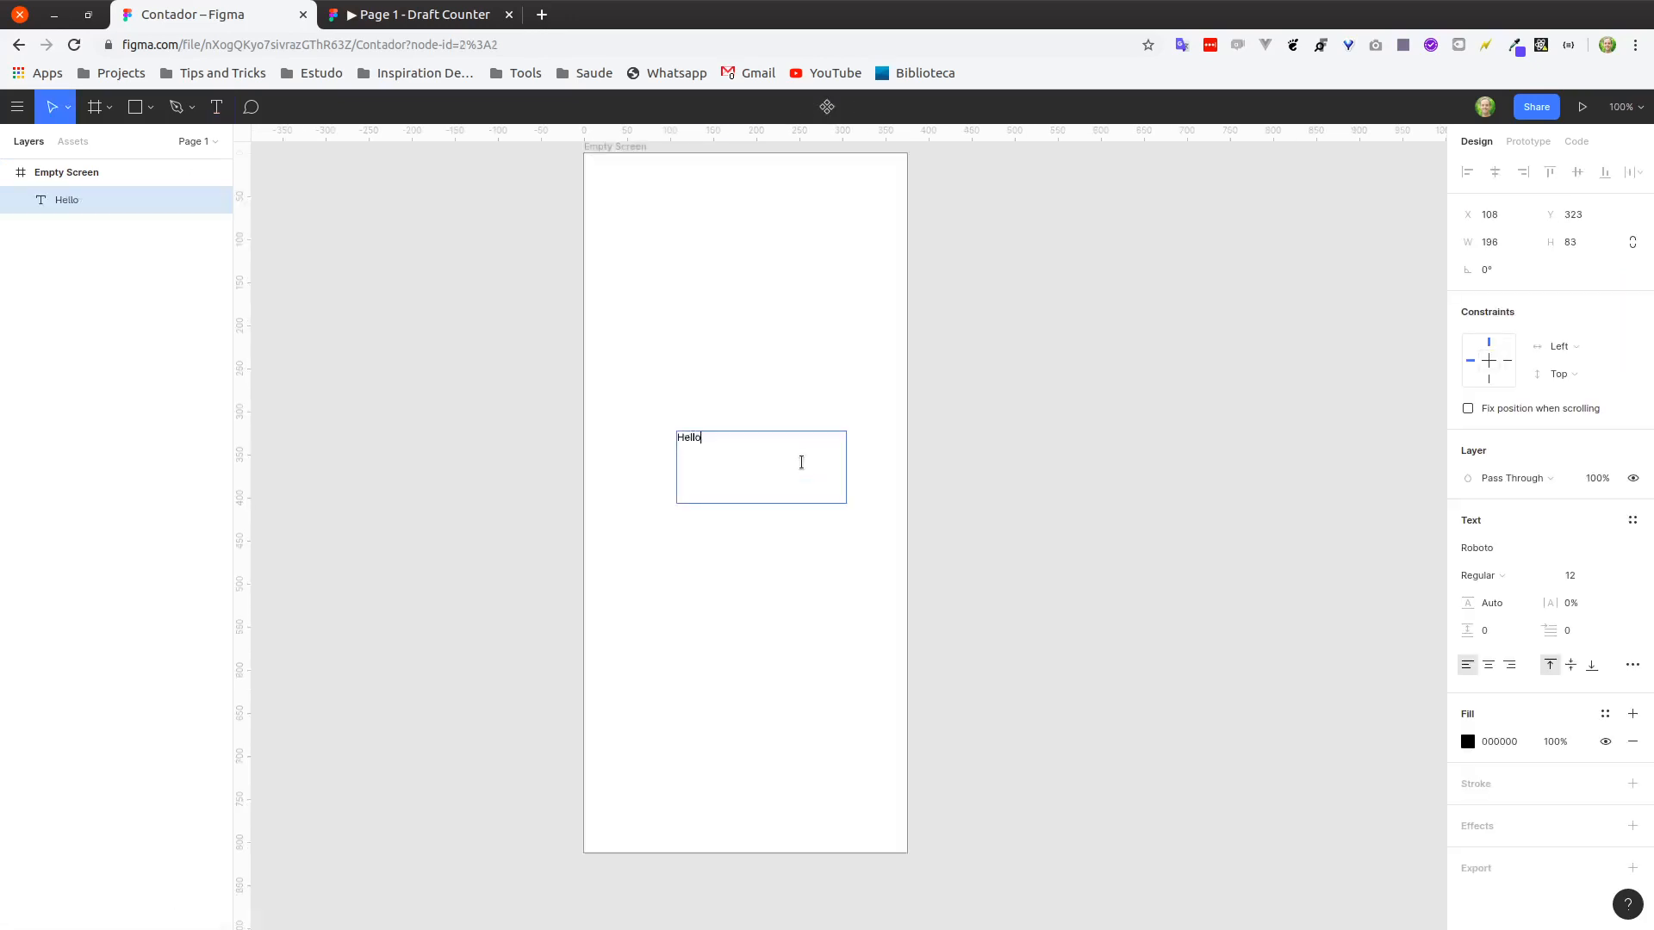
{"action": "type", "text": "Hello World"}
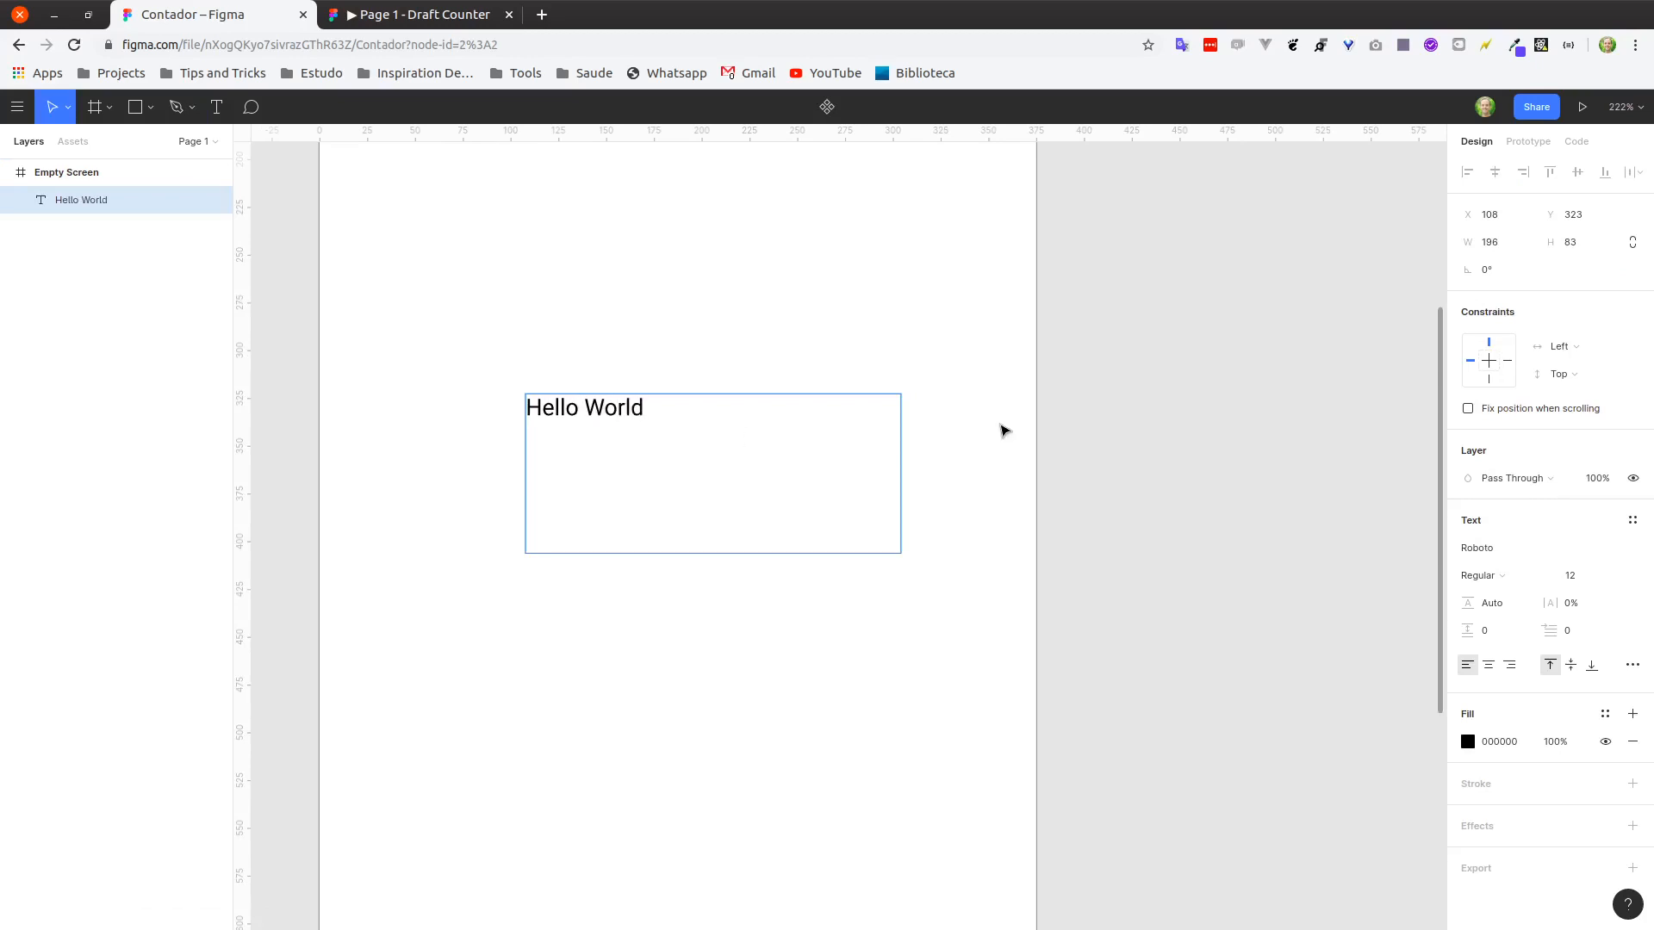
{"action": "key", "text": "Escape"}
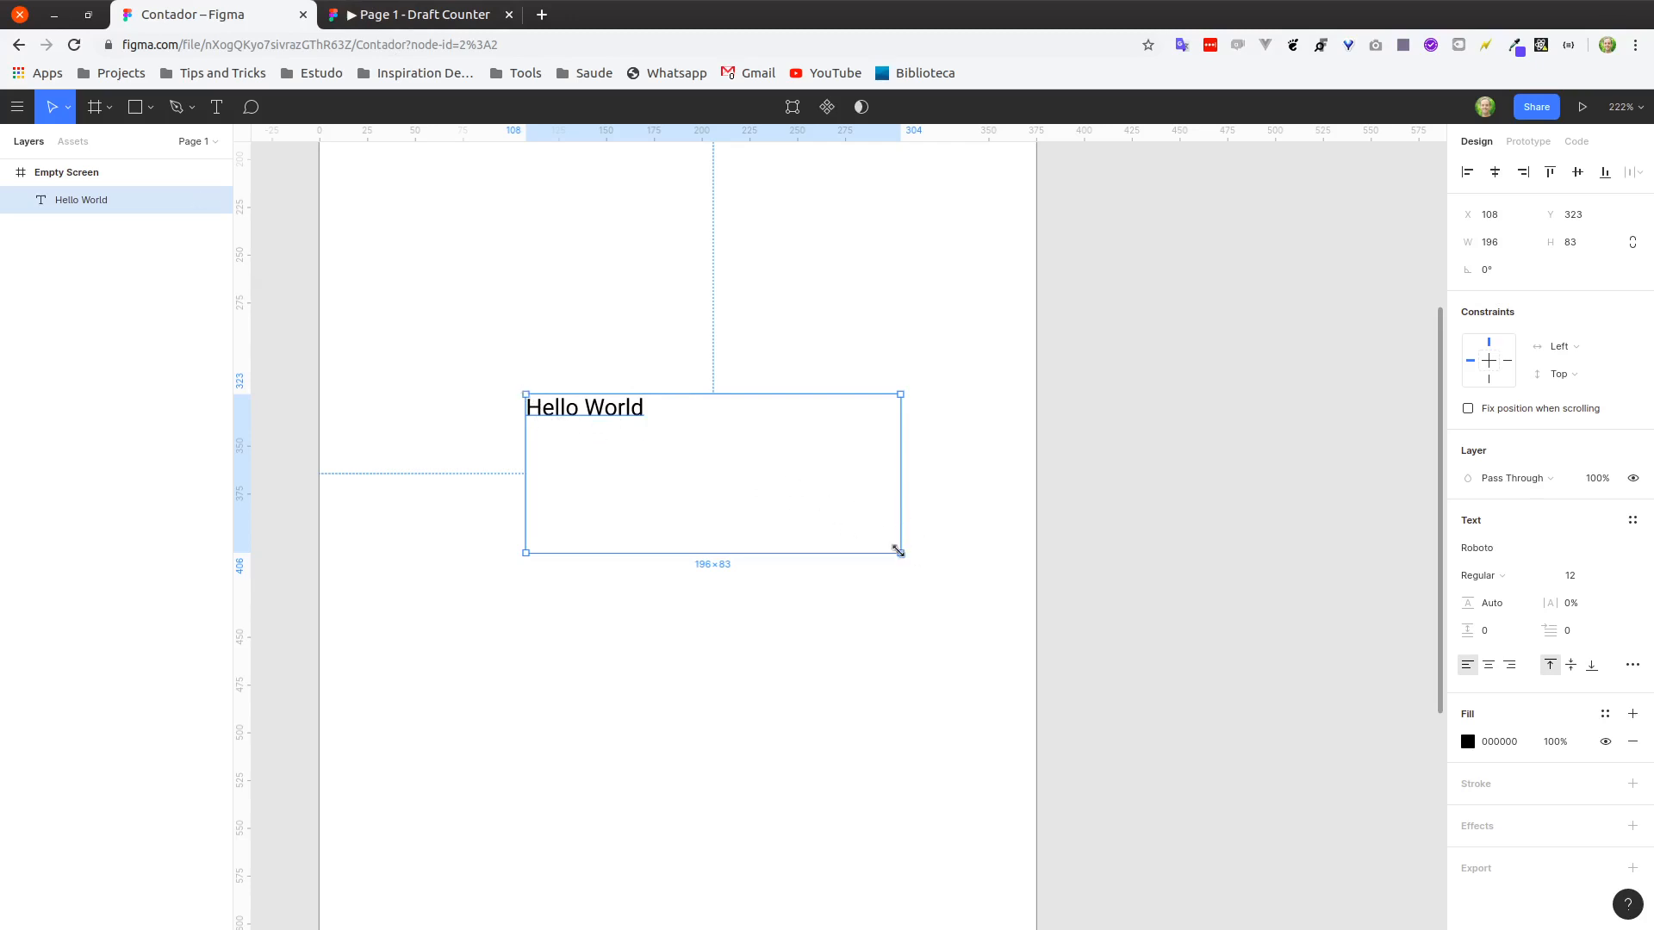
Resize the Hello World text box to about 169 × 106 and then shrink it to fit its text.
{"action": "left_click_drag", "start_coordinate": [899, 551], "coordinate": [849, 598]}
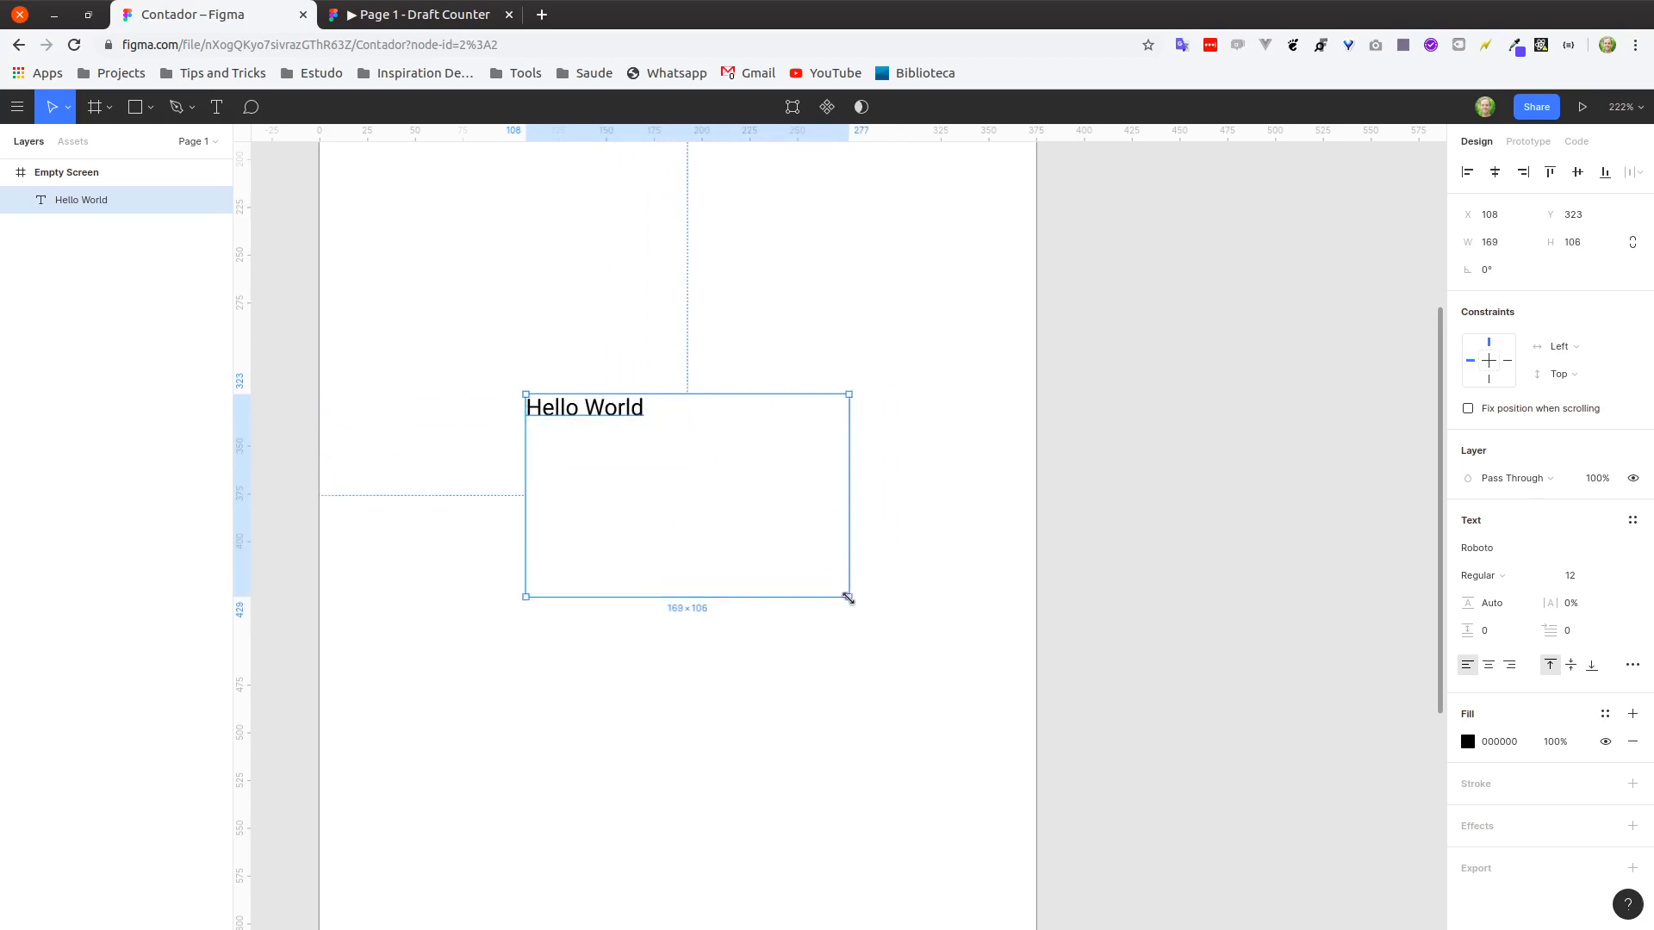
{"action": "double_click", "coordinate": [849, 500]}
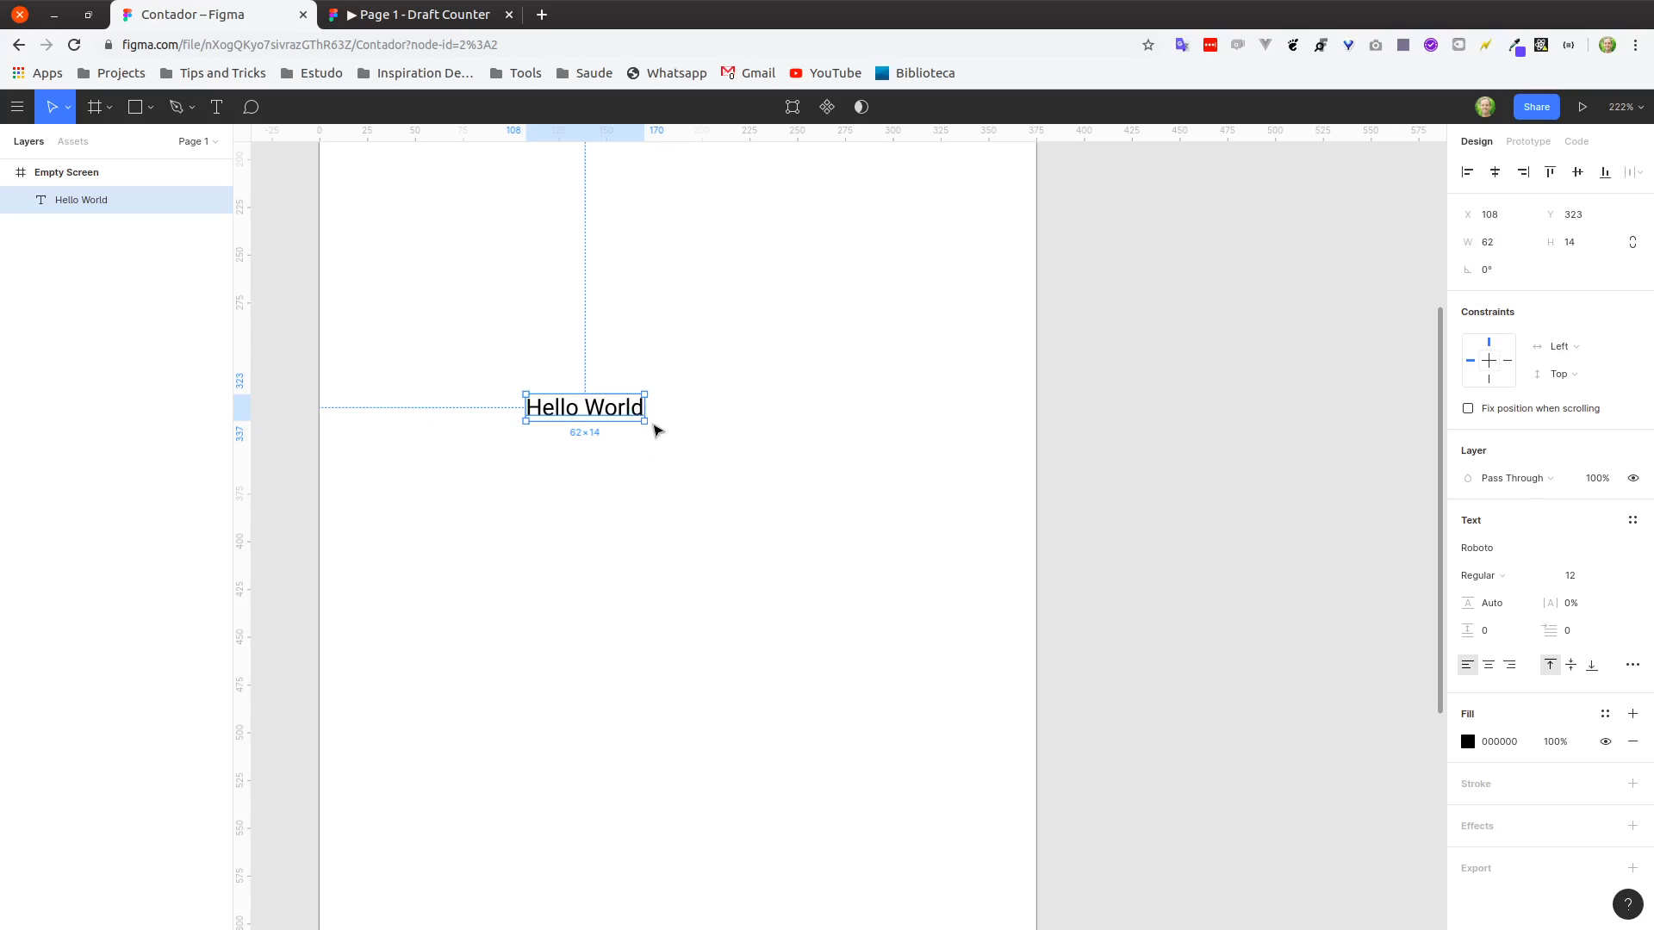
{"action": "scroll", "coordinate": [650, 440], "scroll_direction": "down", "scroll_amount": 5}
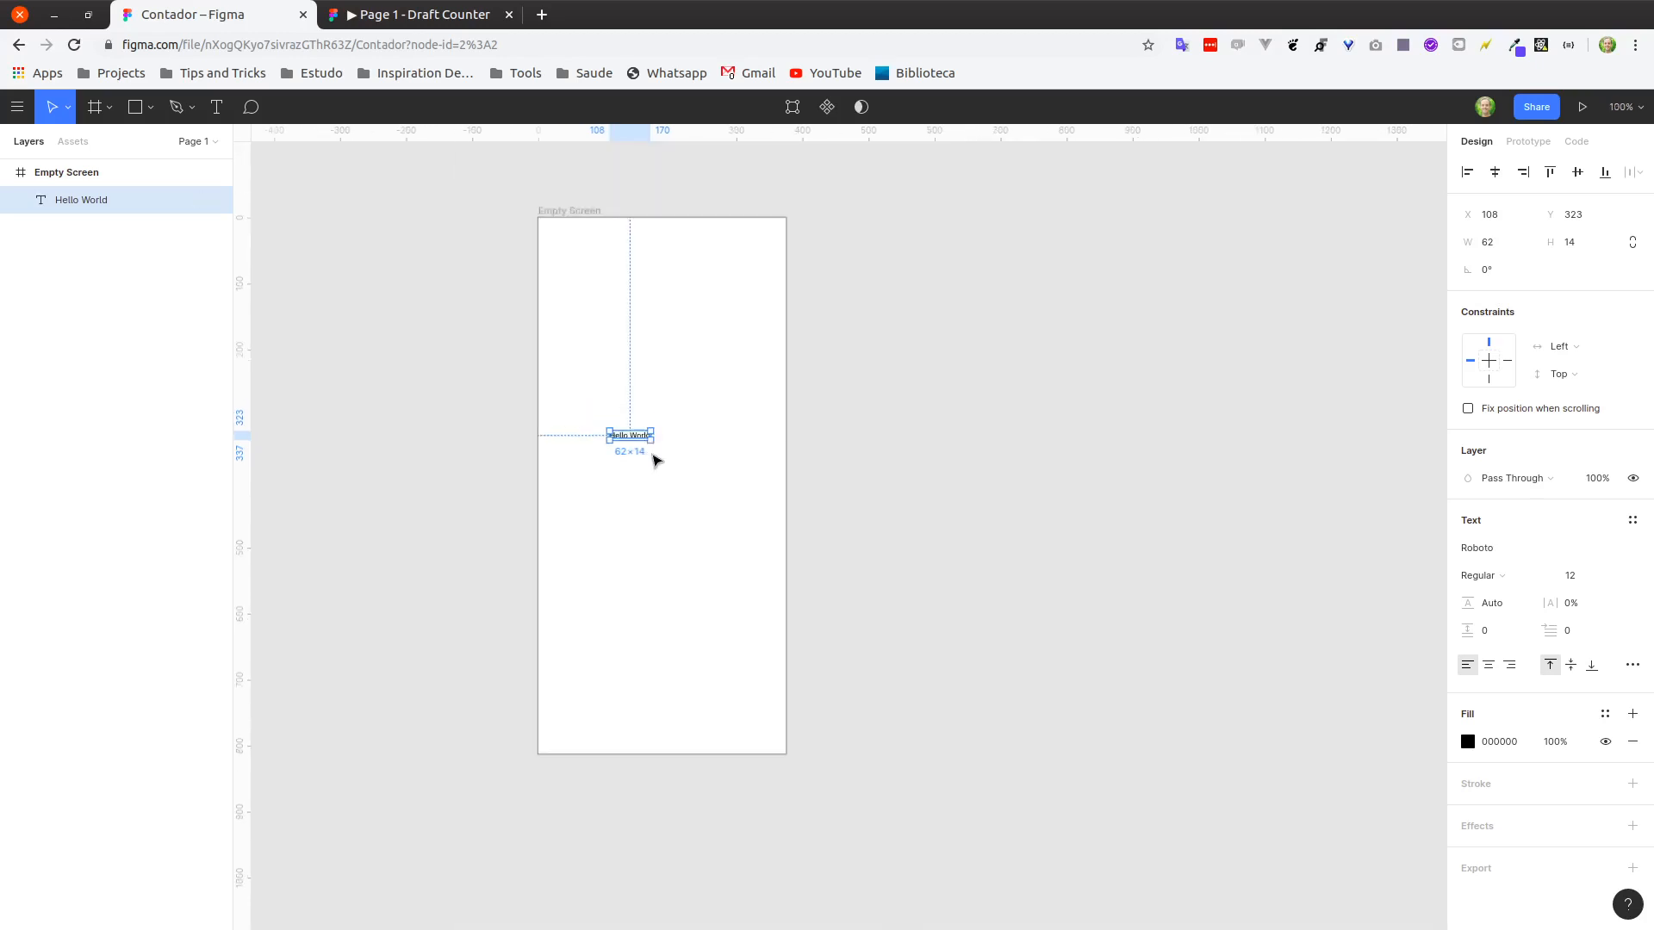
Set the Hello World text's font size to 32 and move it to the centre of the Empty Screen frame.
{"action": "double_click", "coordinate": [630, 427]}
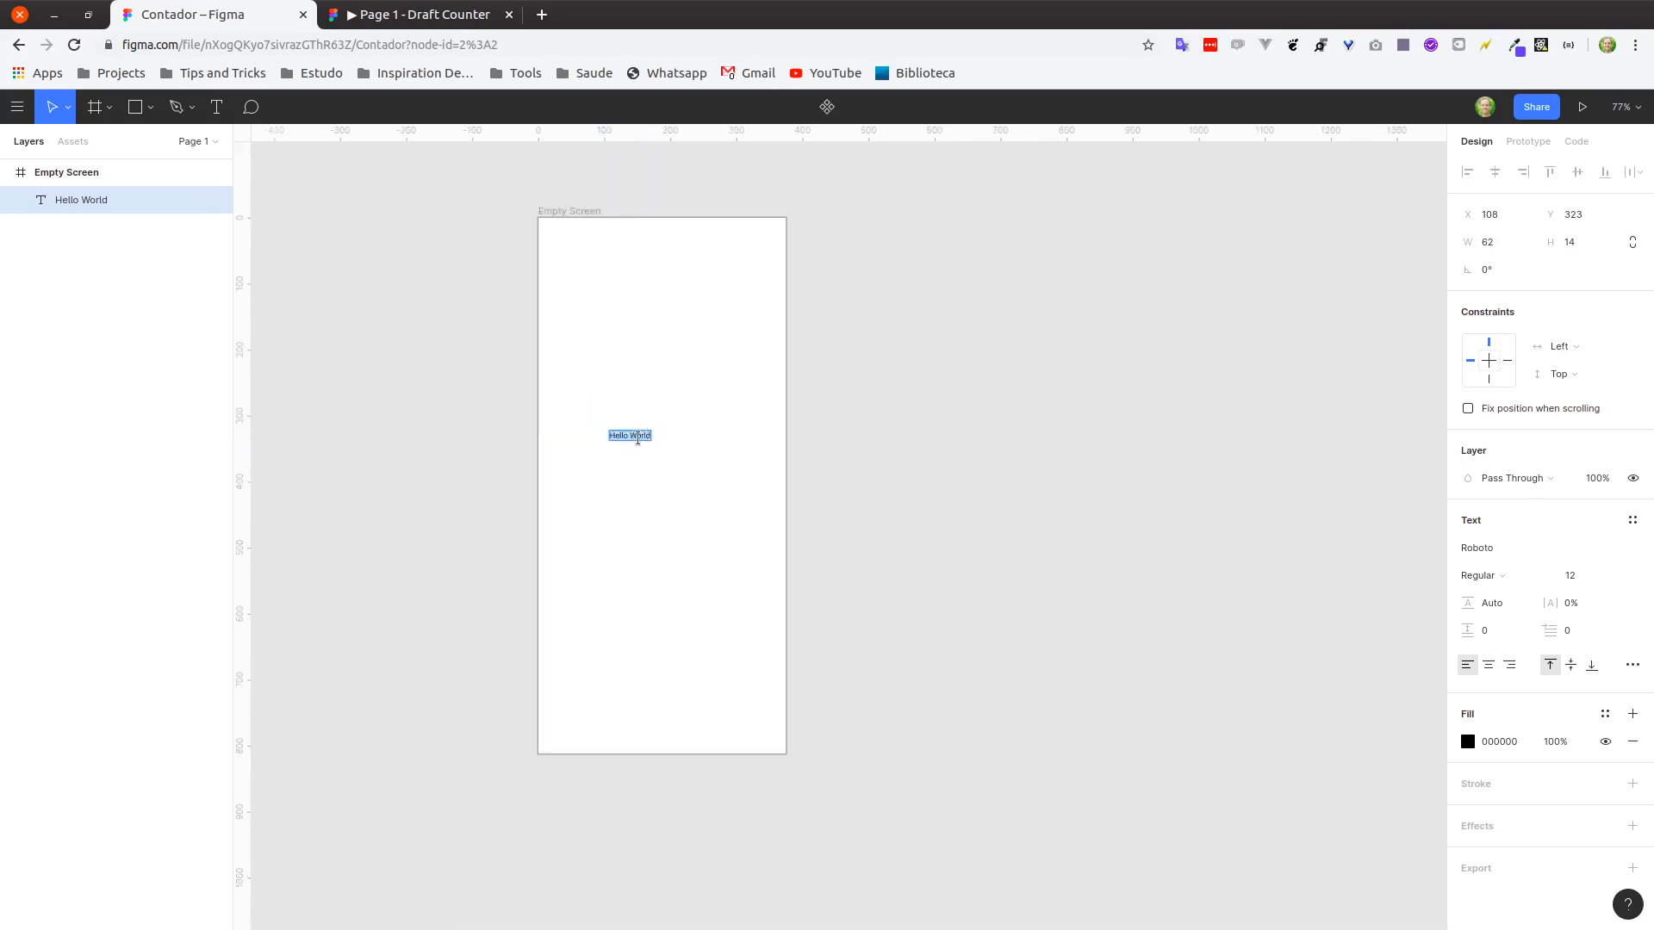
{"action": "left_click", "coordinate": [1580, 583]}
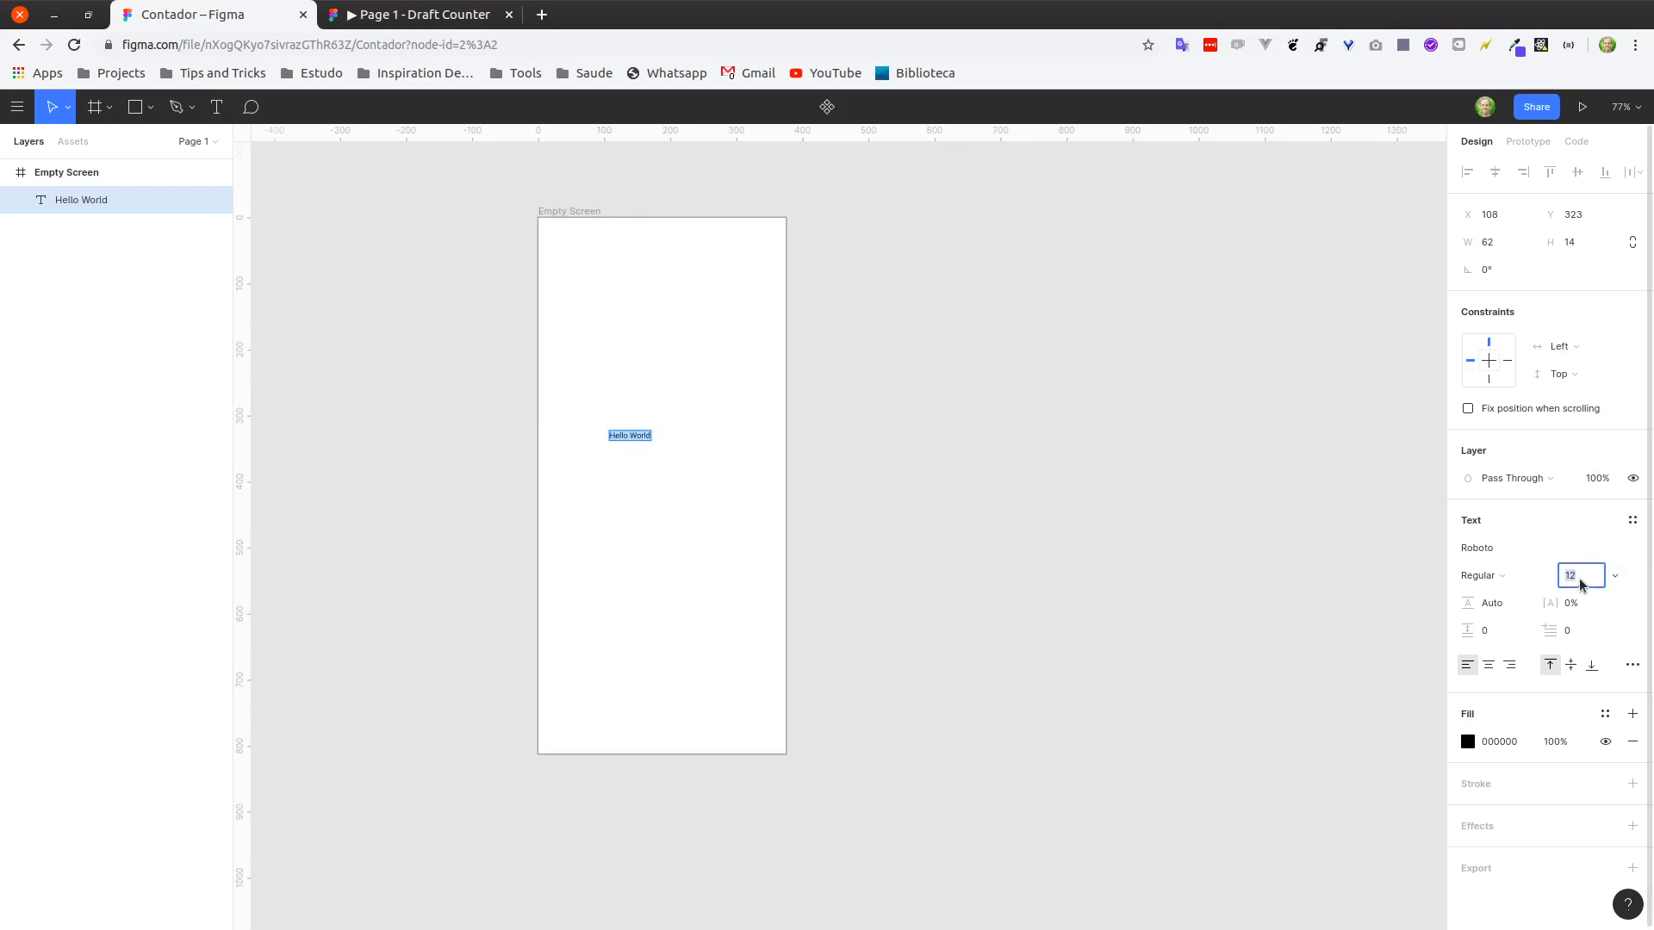
{"action": "type", "text": "32"}
{"action": "key", "text": "Return"}
{"action": "left_click", "coordinate": [681, 444]}
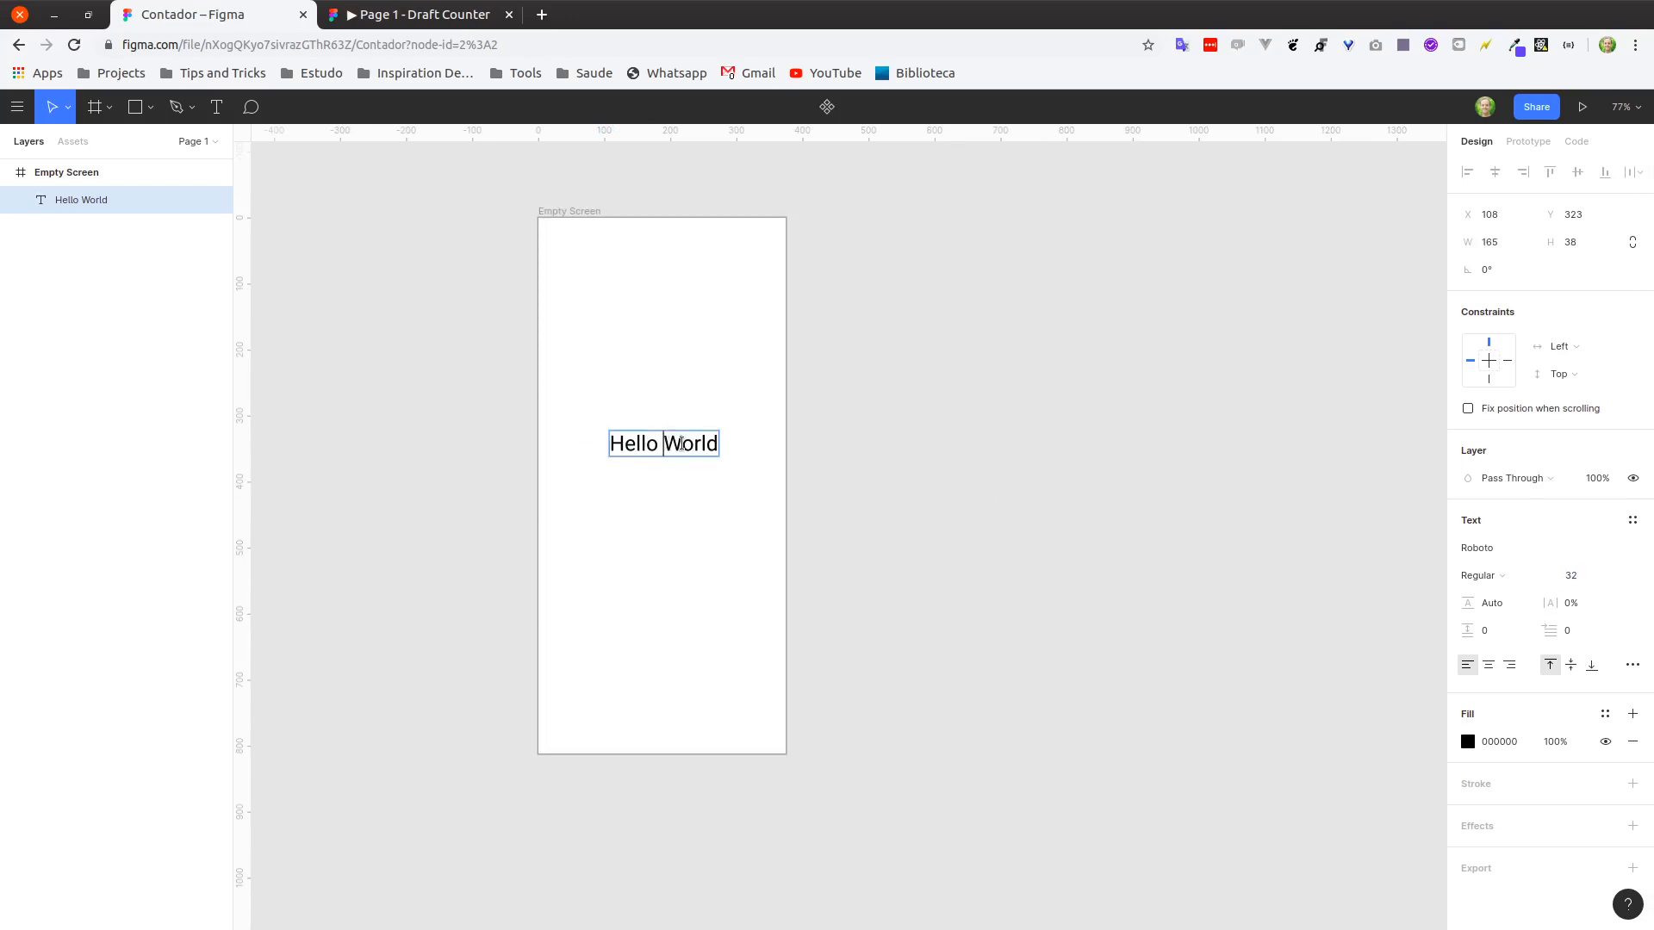
{"action": "key", "text": "Escape"}
{"action": "left_click_drag", "start_coordinate": [678, 443], "coordinate": [678, 487]}
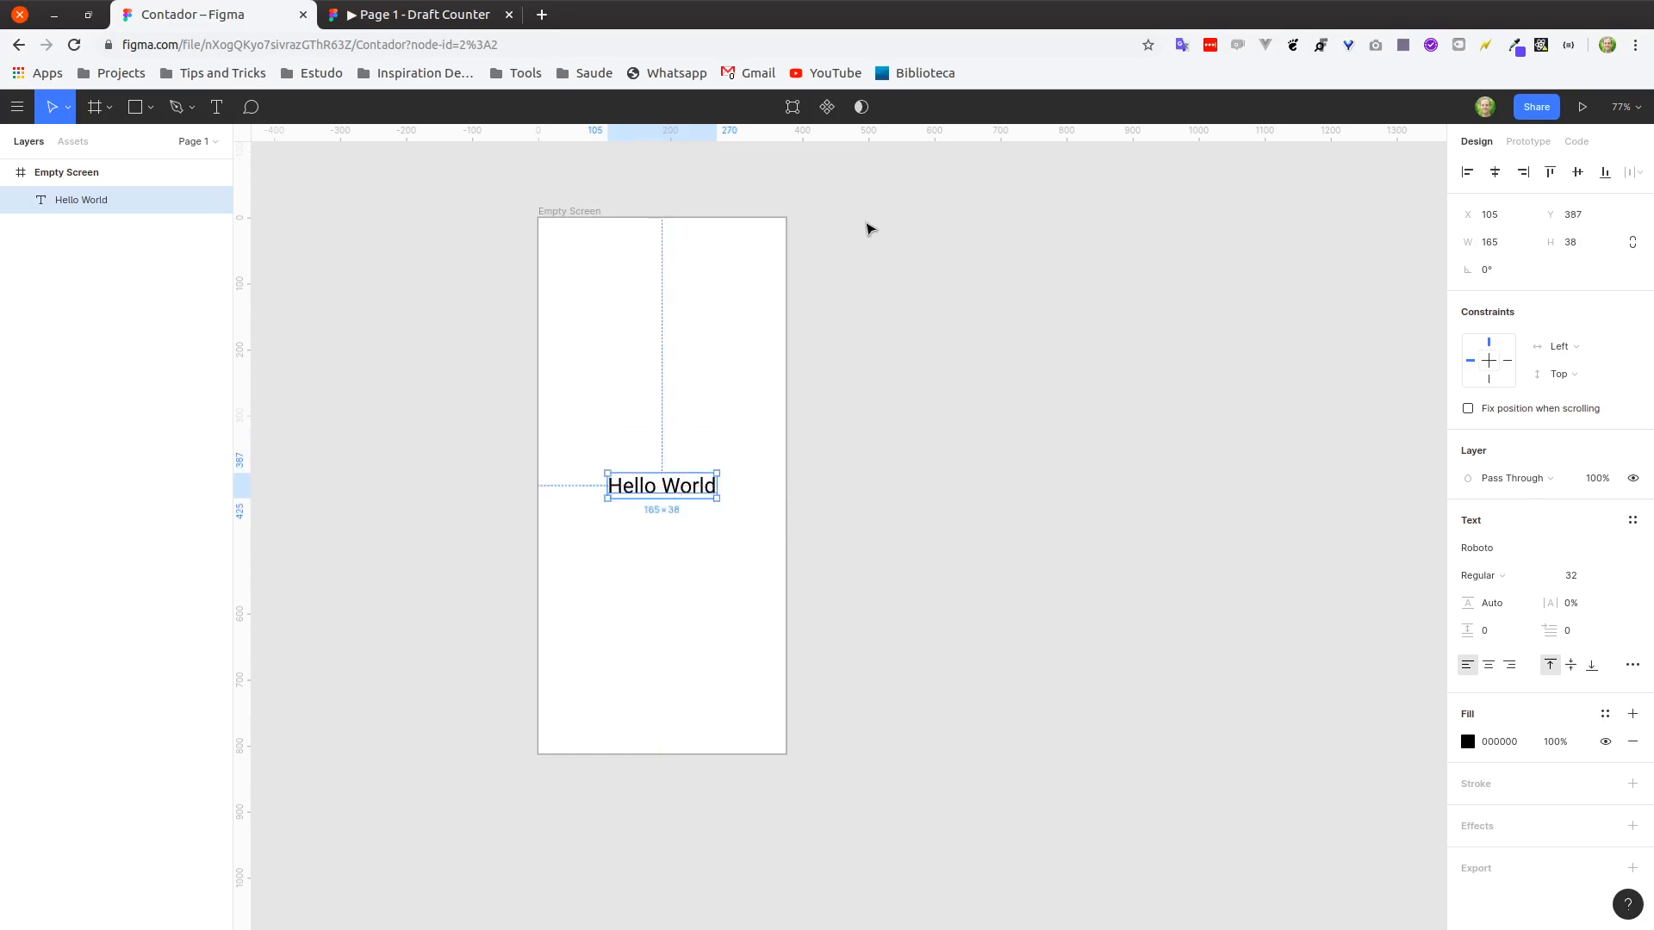
{"action": "left_click", "coordinate": [925, 349]}
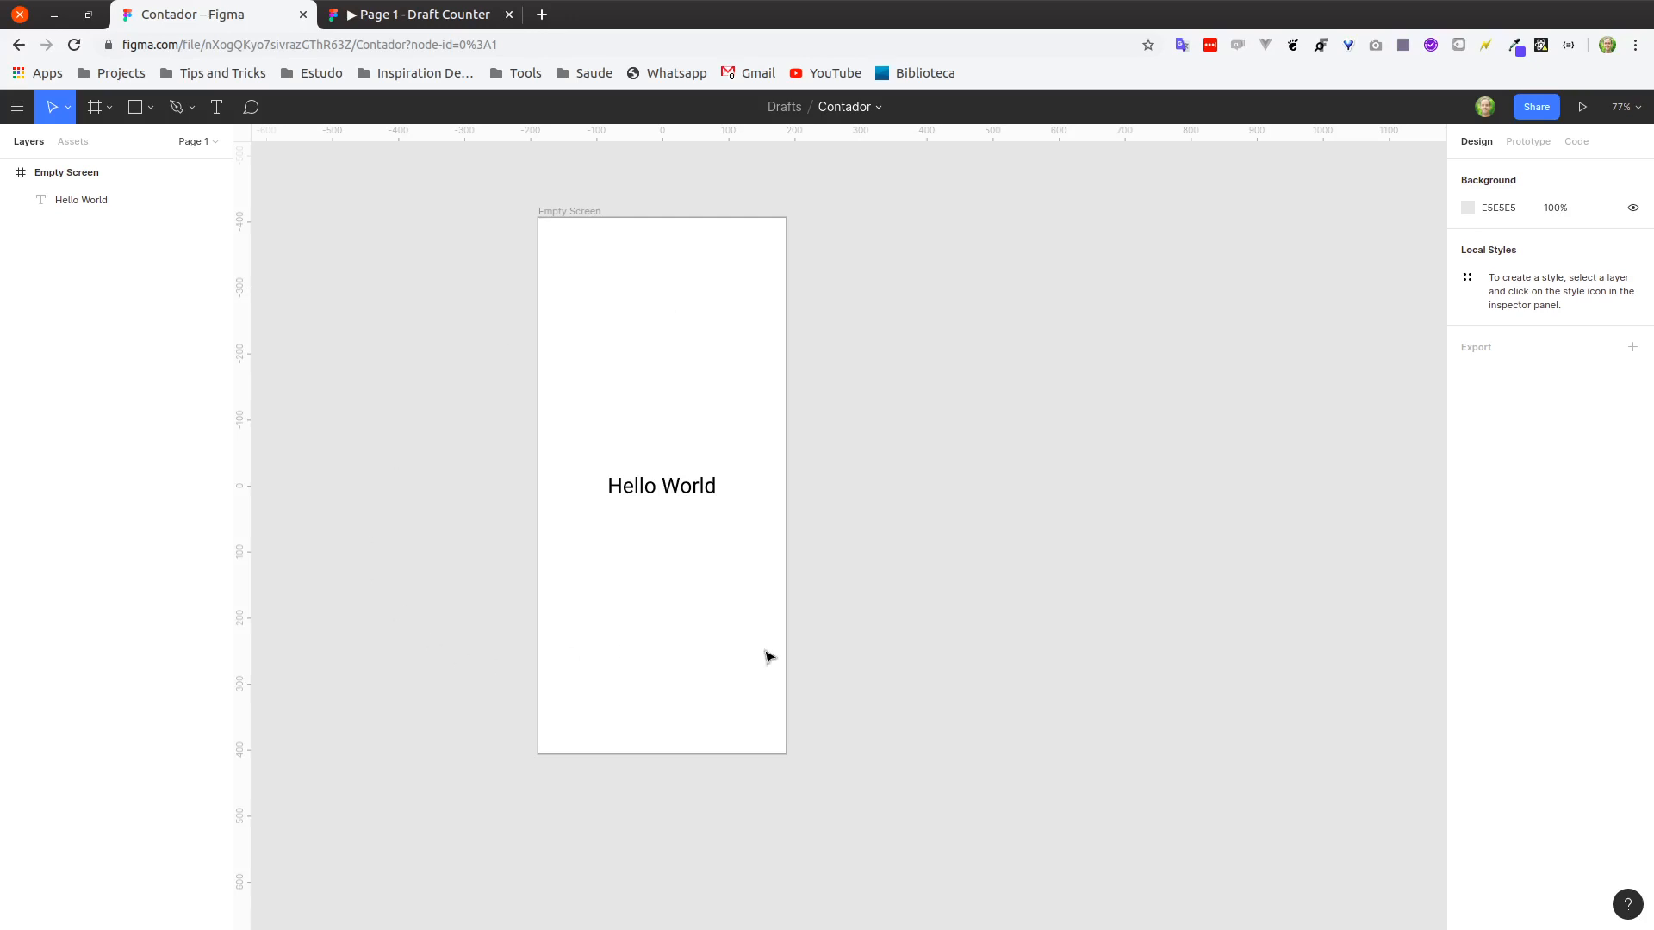
Preview the Contador prototype and compare it with the Draft Counter prototype.
{"action": "left_click", "coordinate": [1583, 110]}
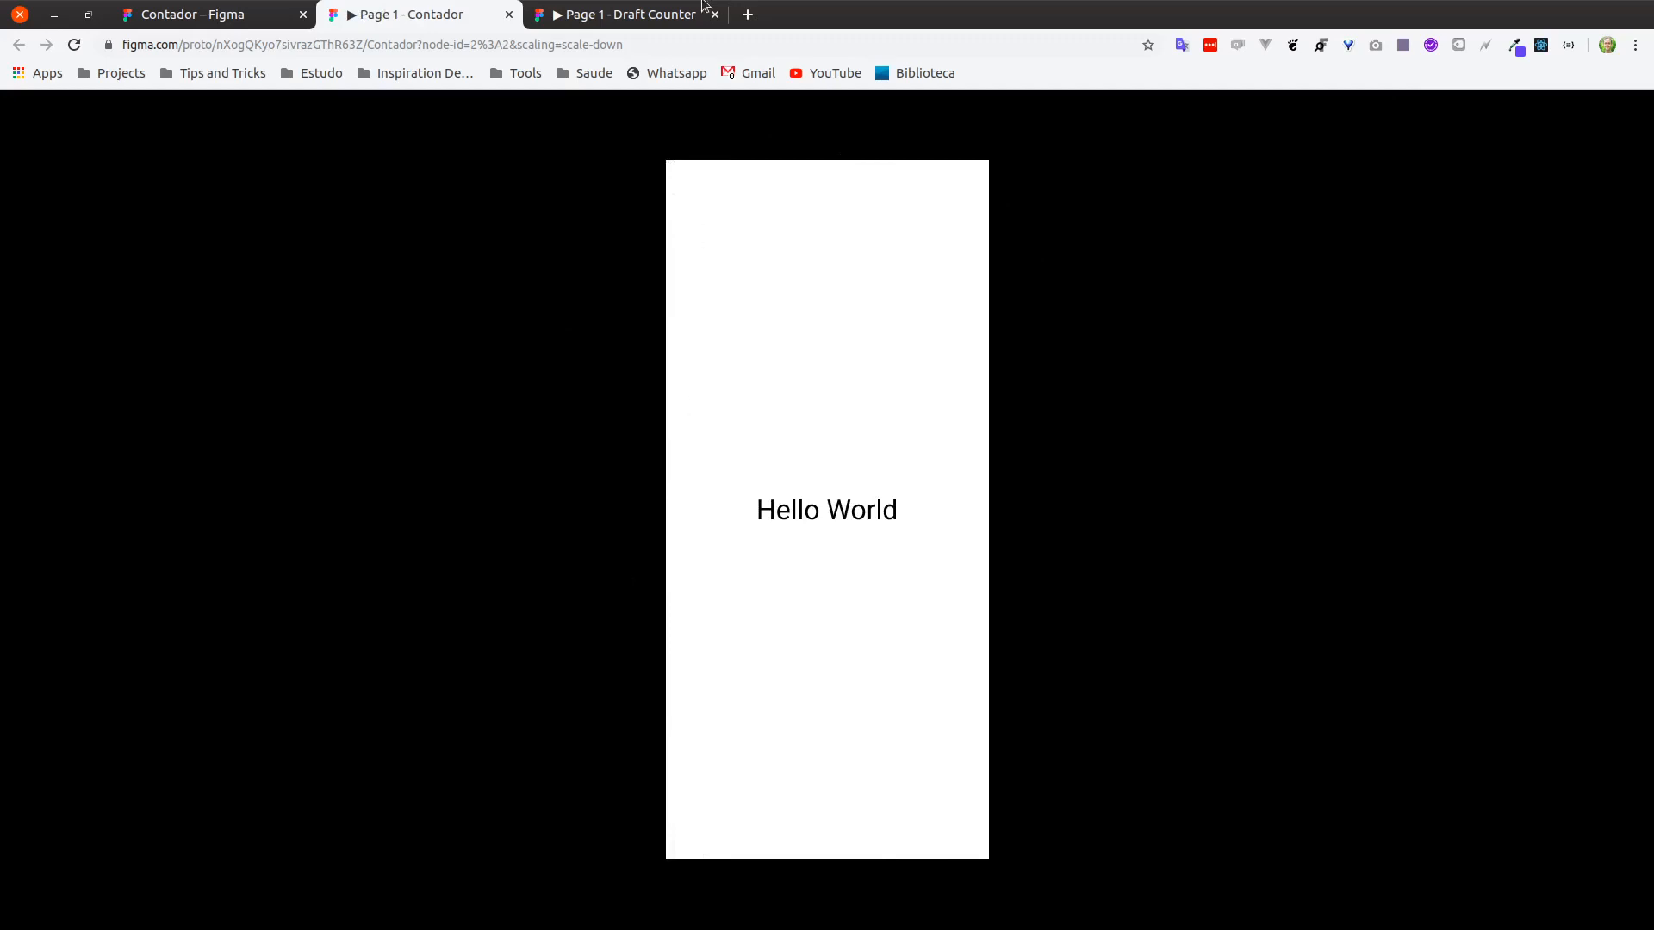
{"action": "left_click", "coordinate": [652, 14]}
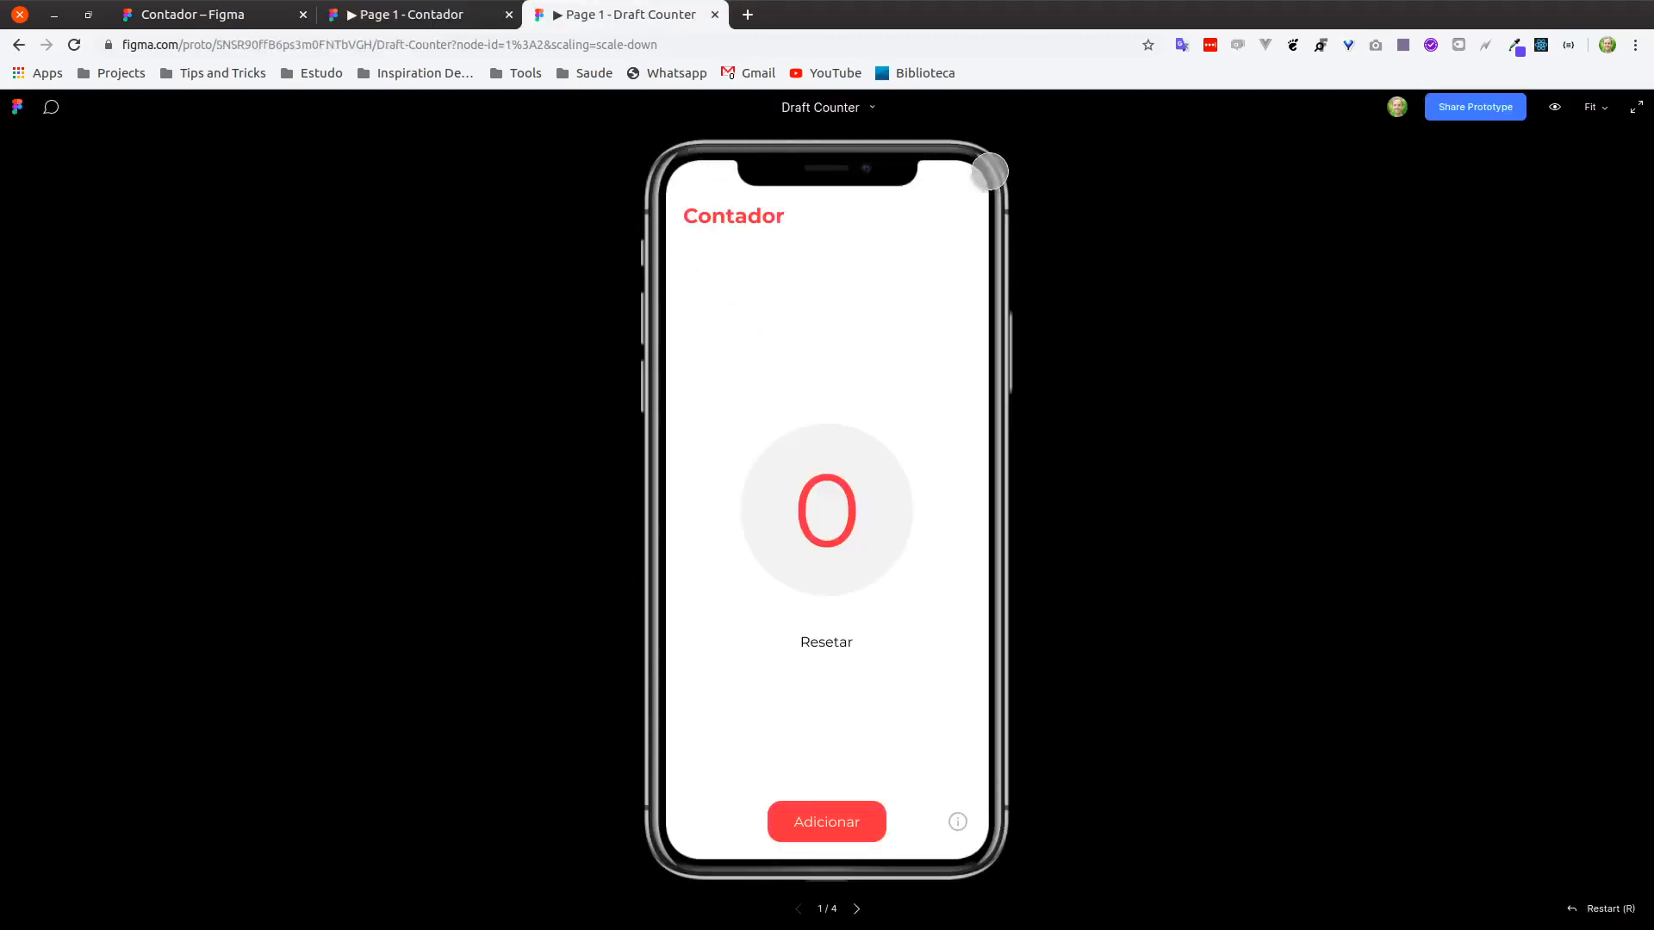
{"action": "left_click", "coordinate": [424, 15]}
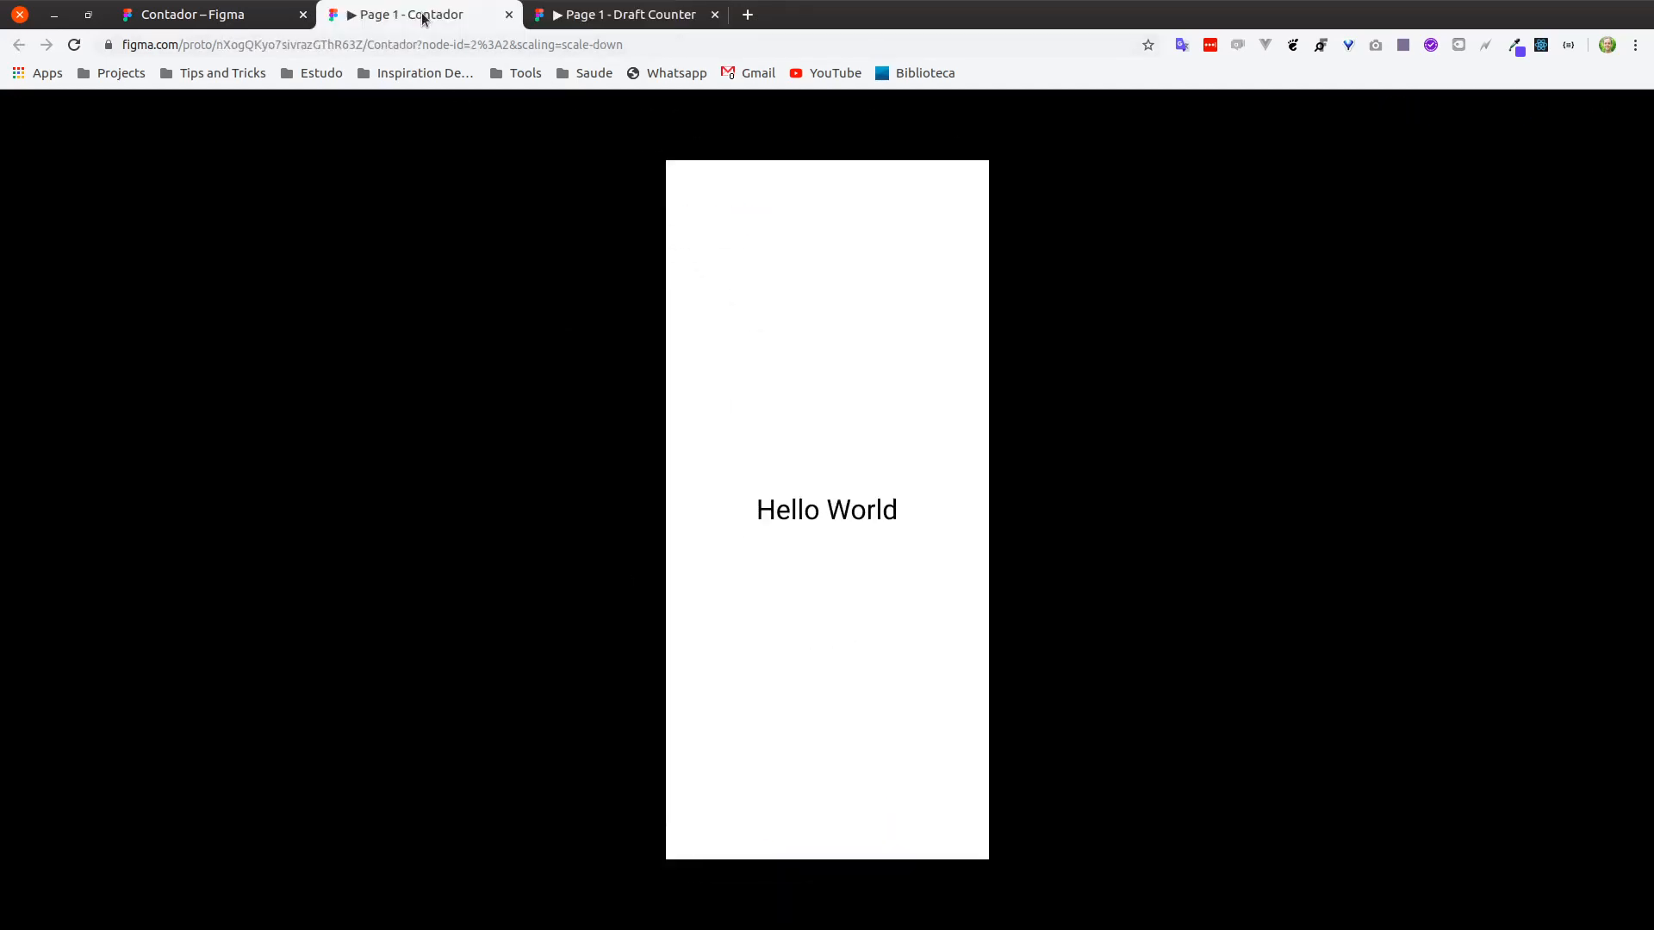
{"action": "left_click", "coordinate": [214, 14]}
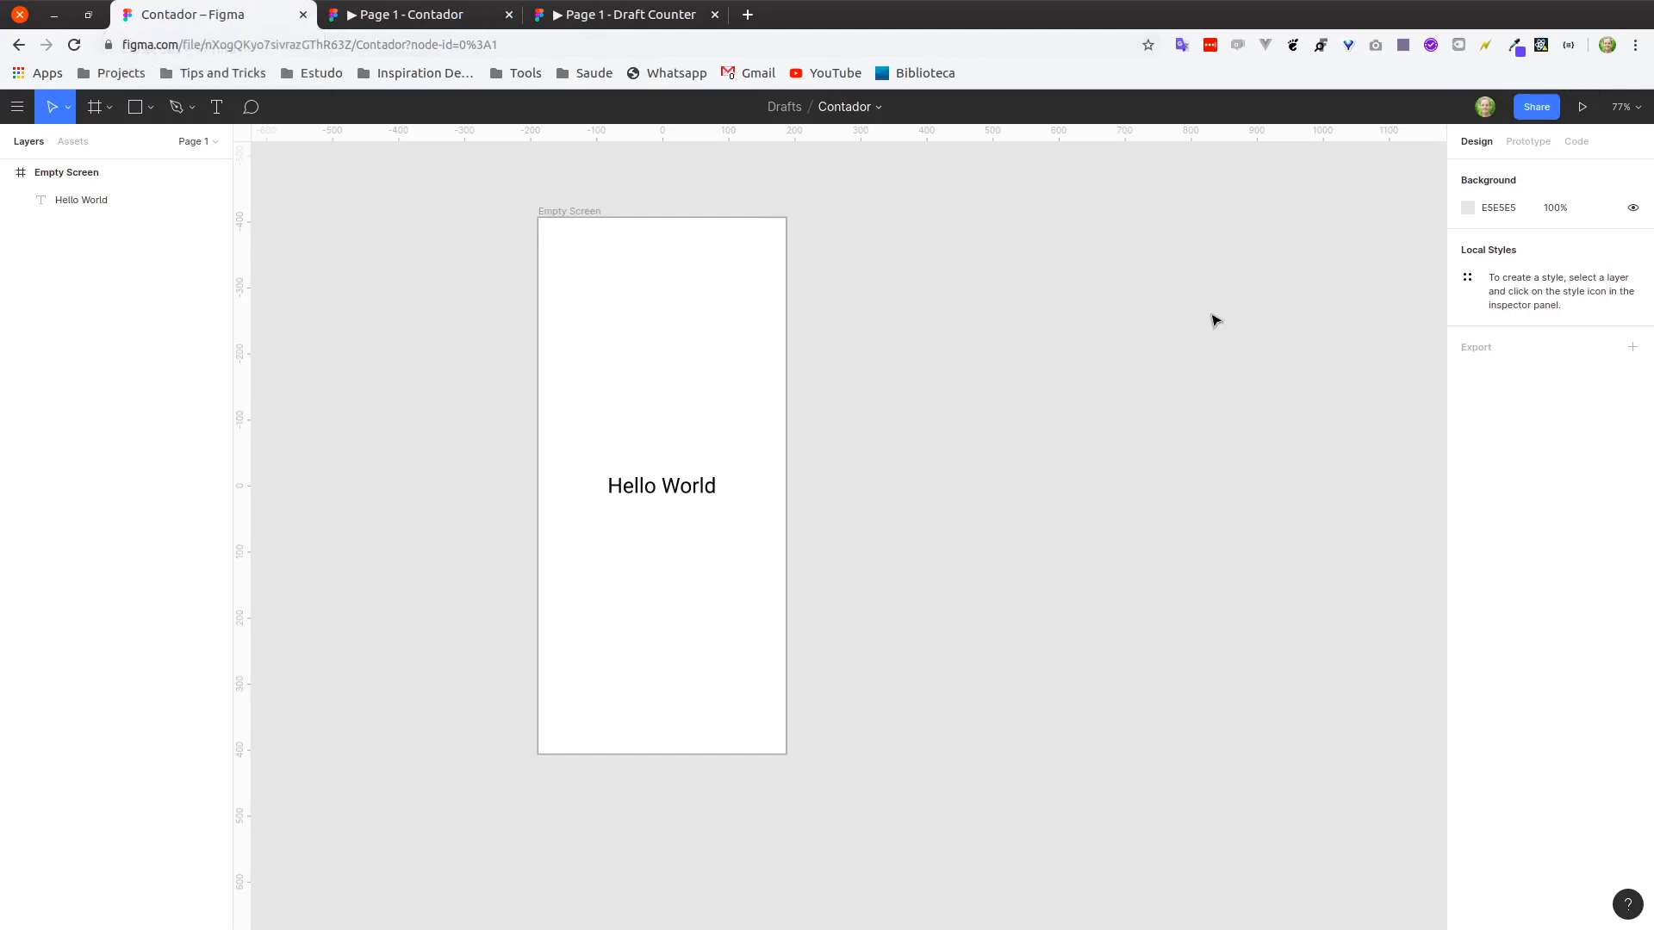
Review the iPhone X prototype device settings, trying landscape and restoring portrait, and check the Contador preview.
{"action": "left_click", "coordinate": [1528, 143]}
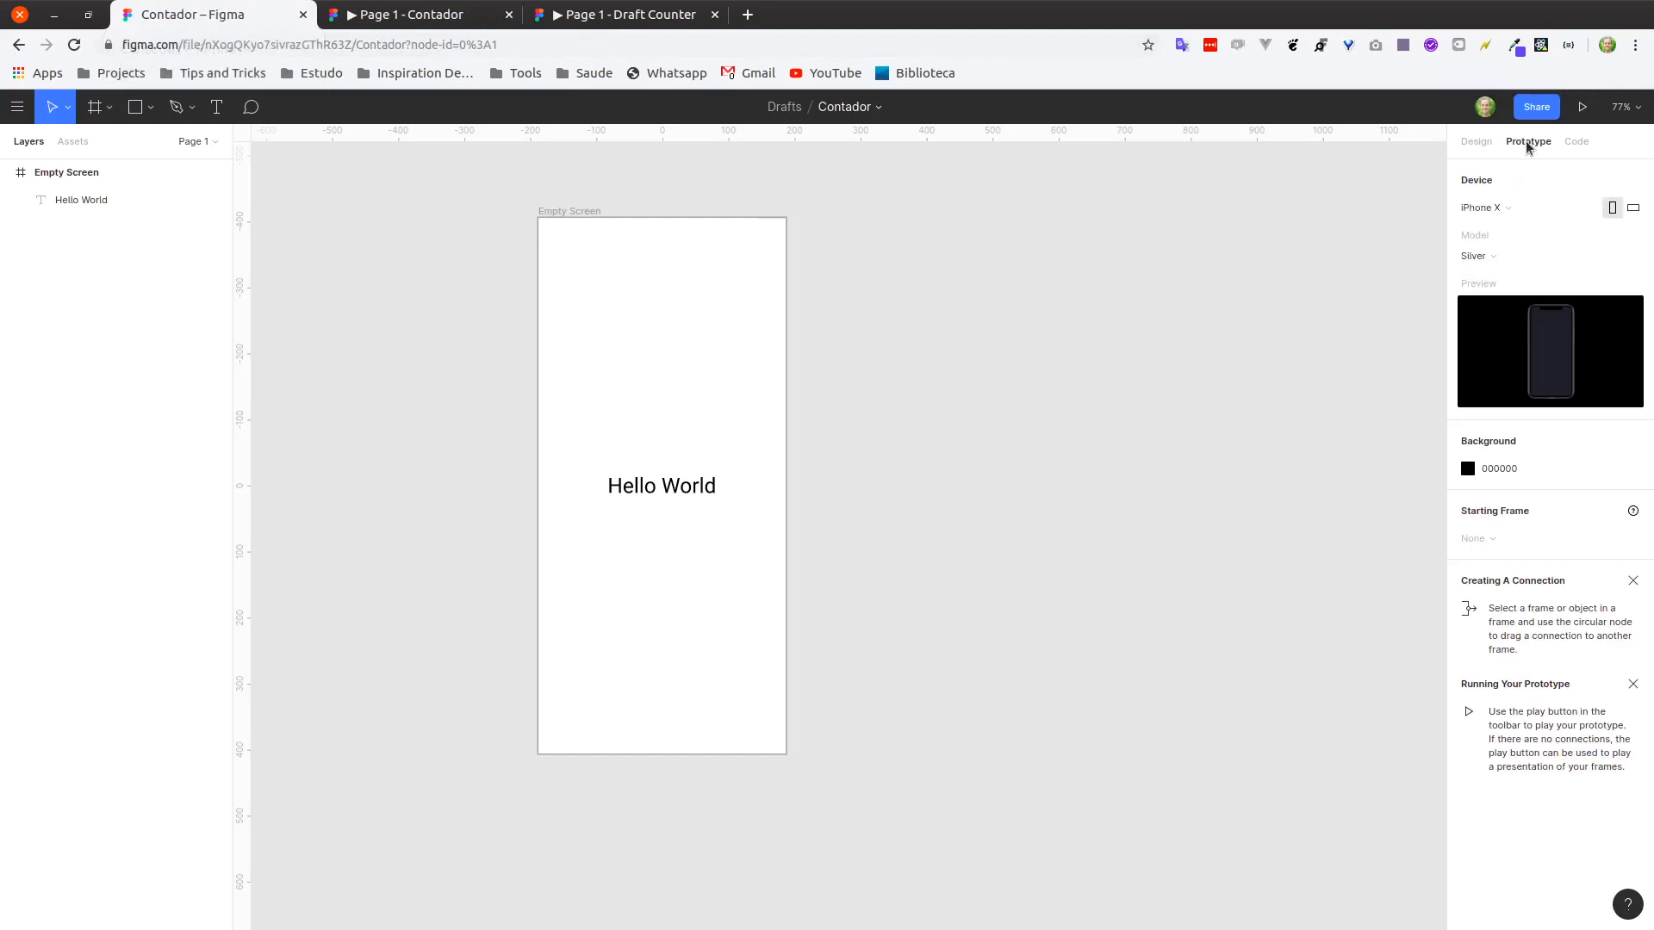
{"action": "left_click", "coordinate": [557, 212]}
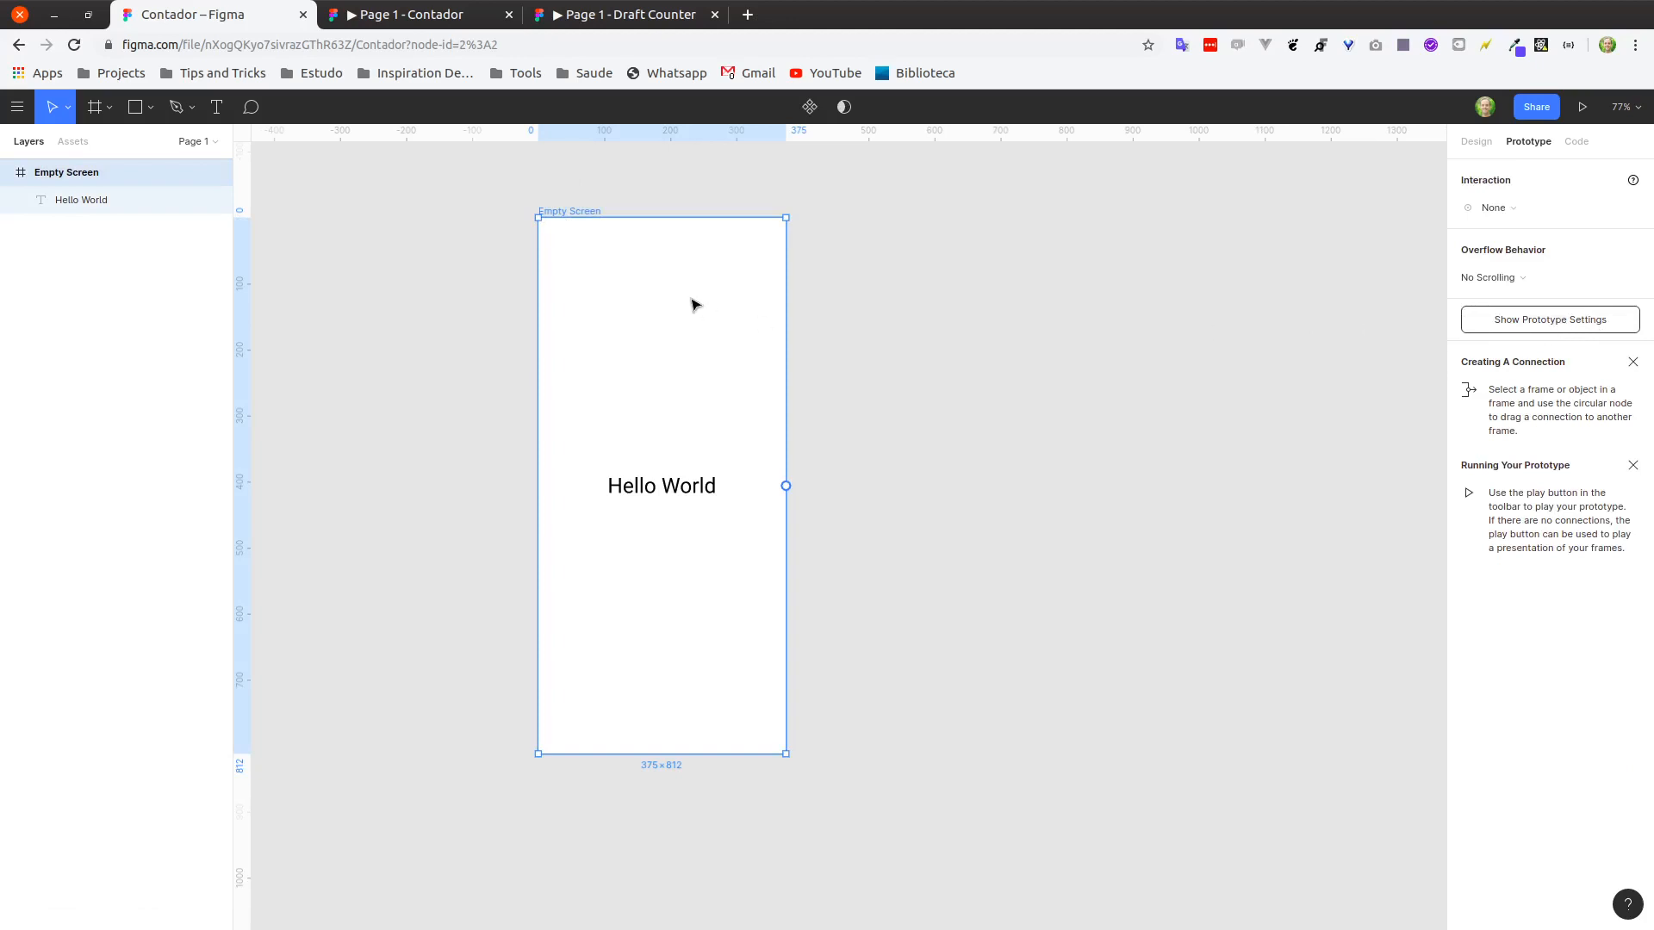
{"action": "left_click", "coordinate": [1536, 319]}
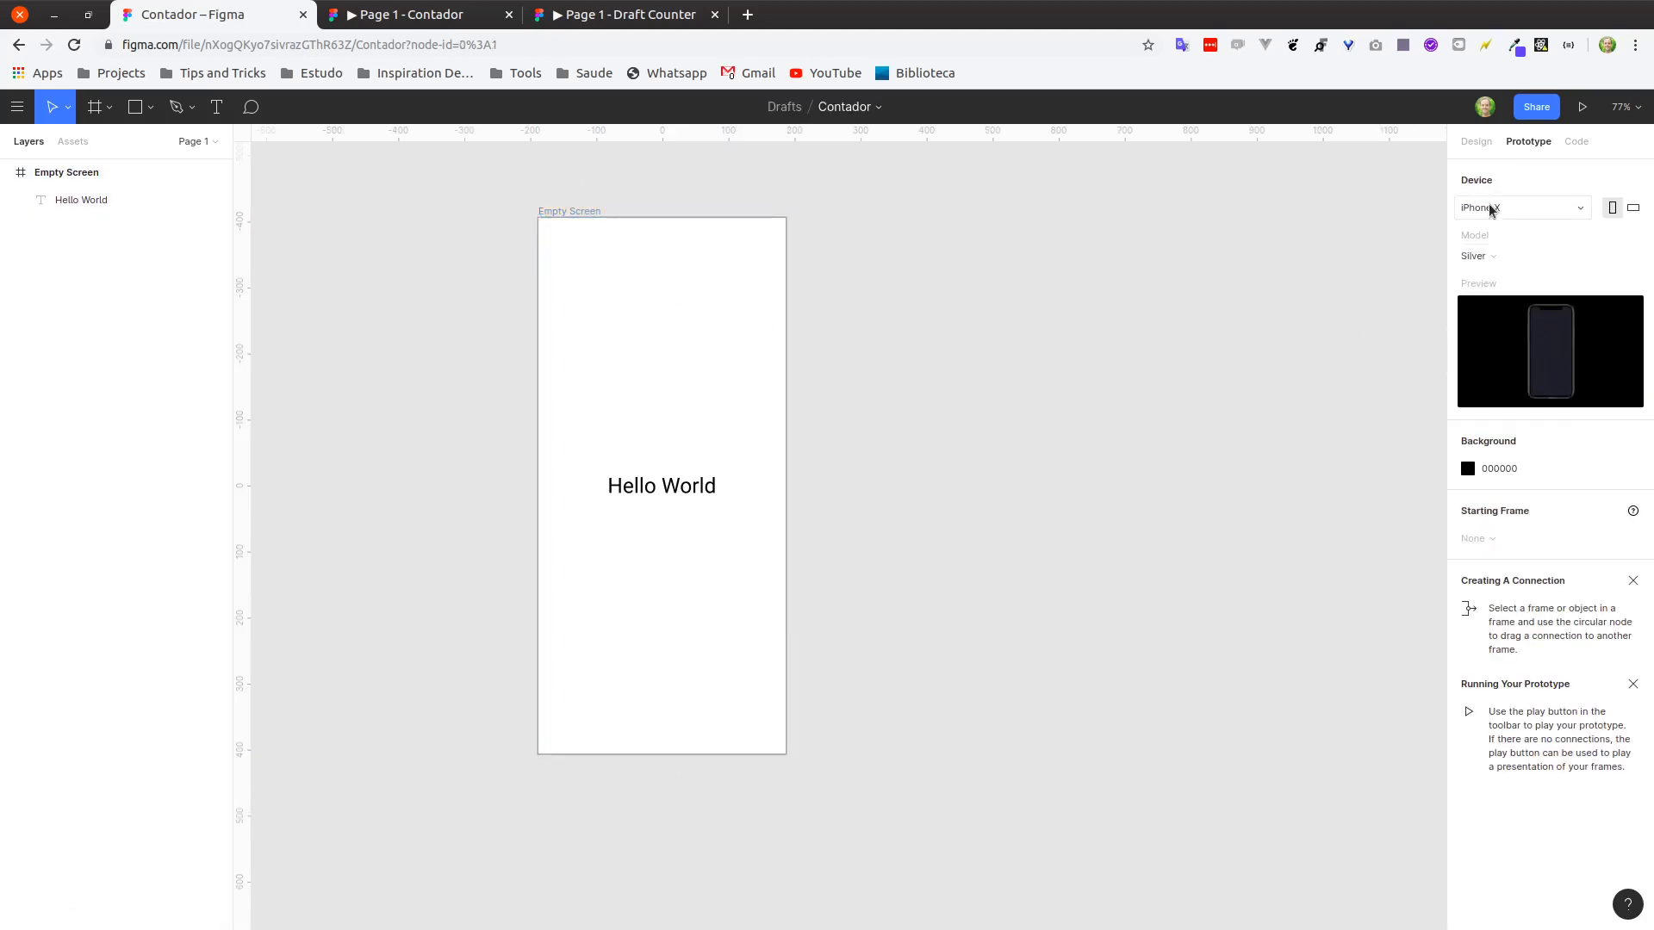
{"action": "left_click", "coordinate": [1499, 261]}
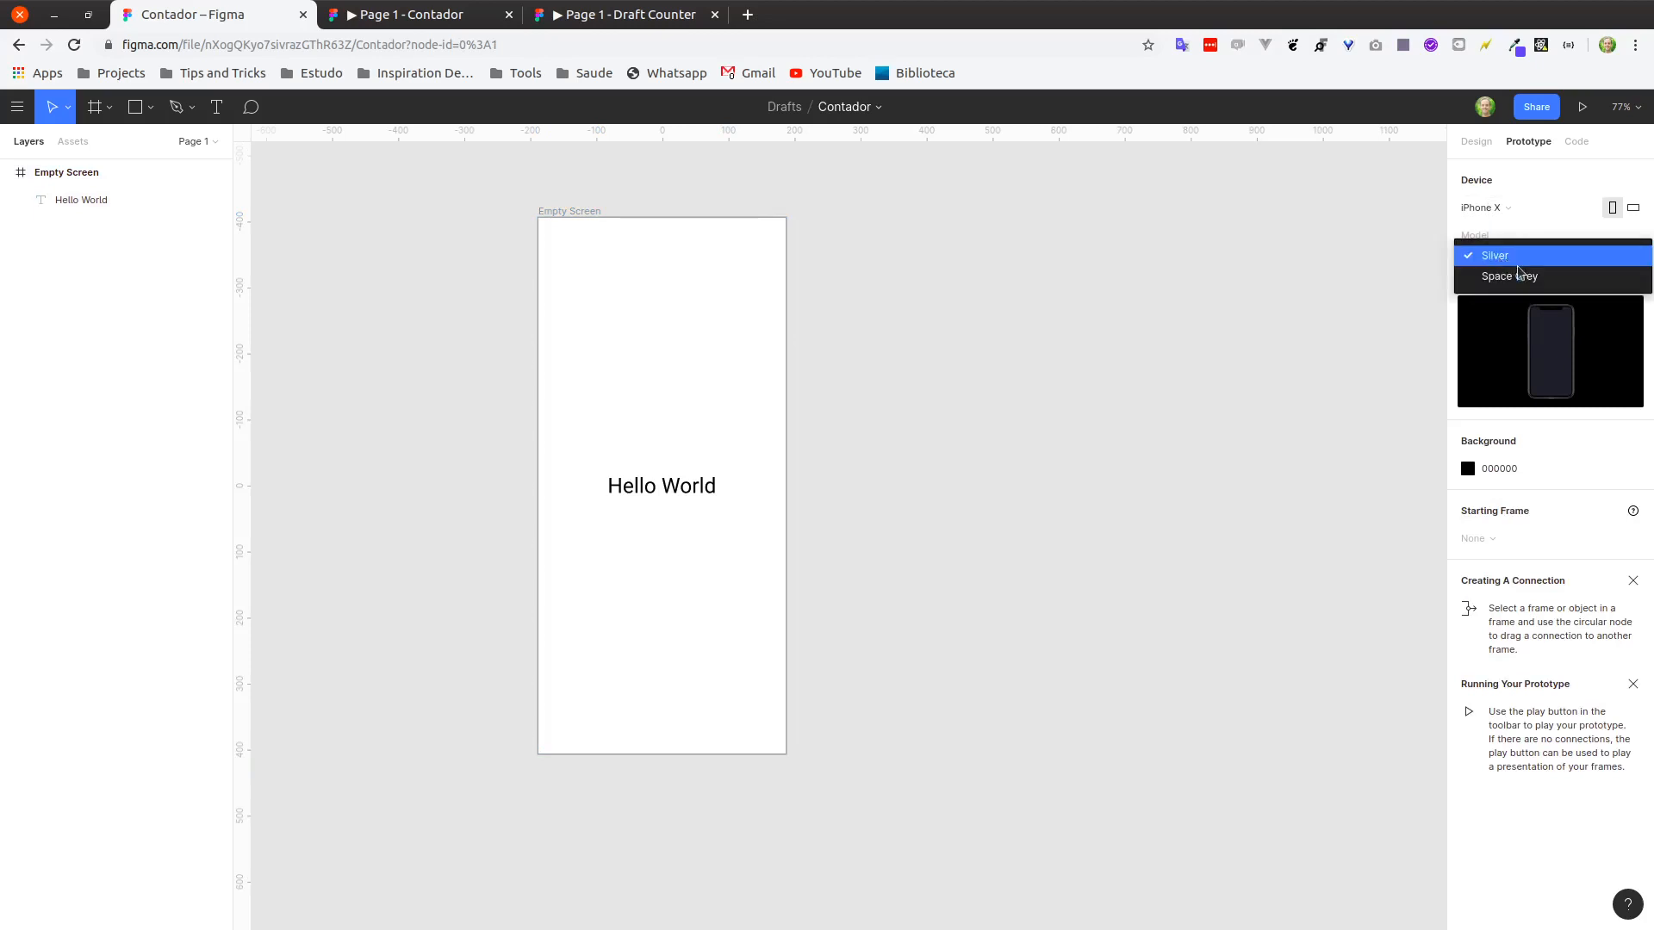
{"action": "left_click", "coordinate": [1555, 236]}
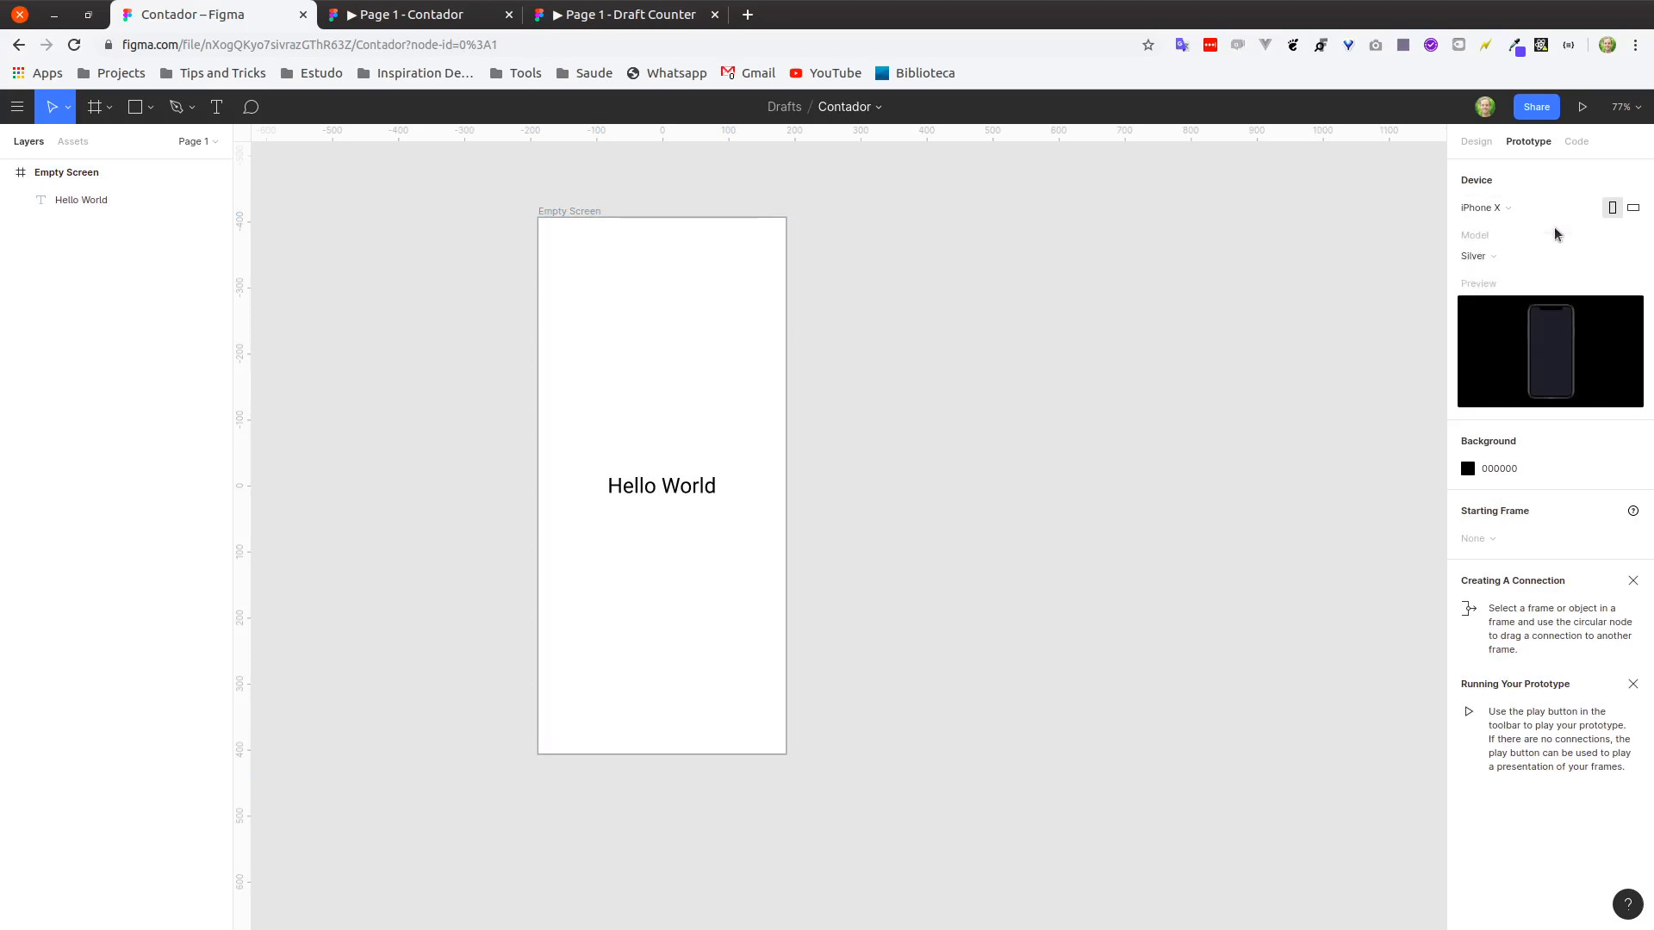
{"action": "left_click", "coordinate": [1631, 209]}
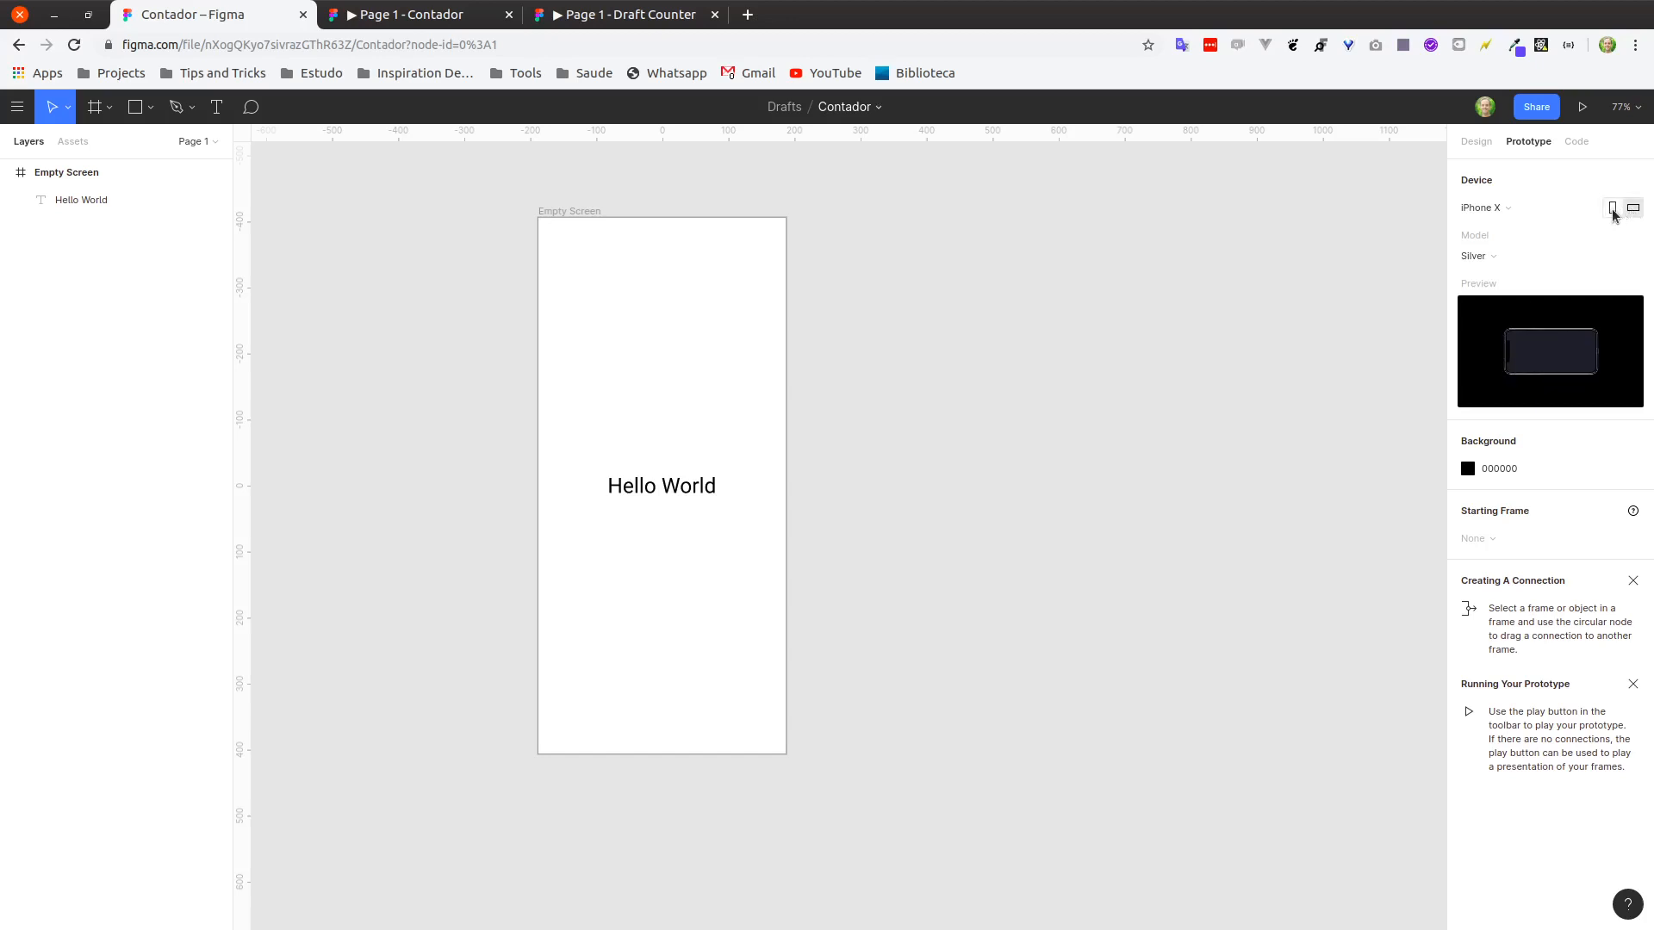
{"action": "left_click", "coordinate": [1612, 211]}
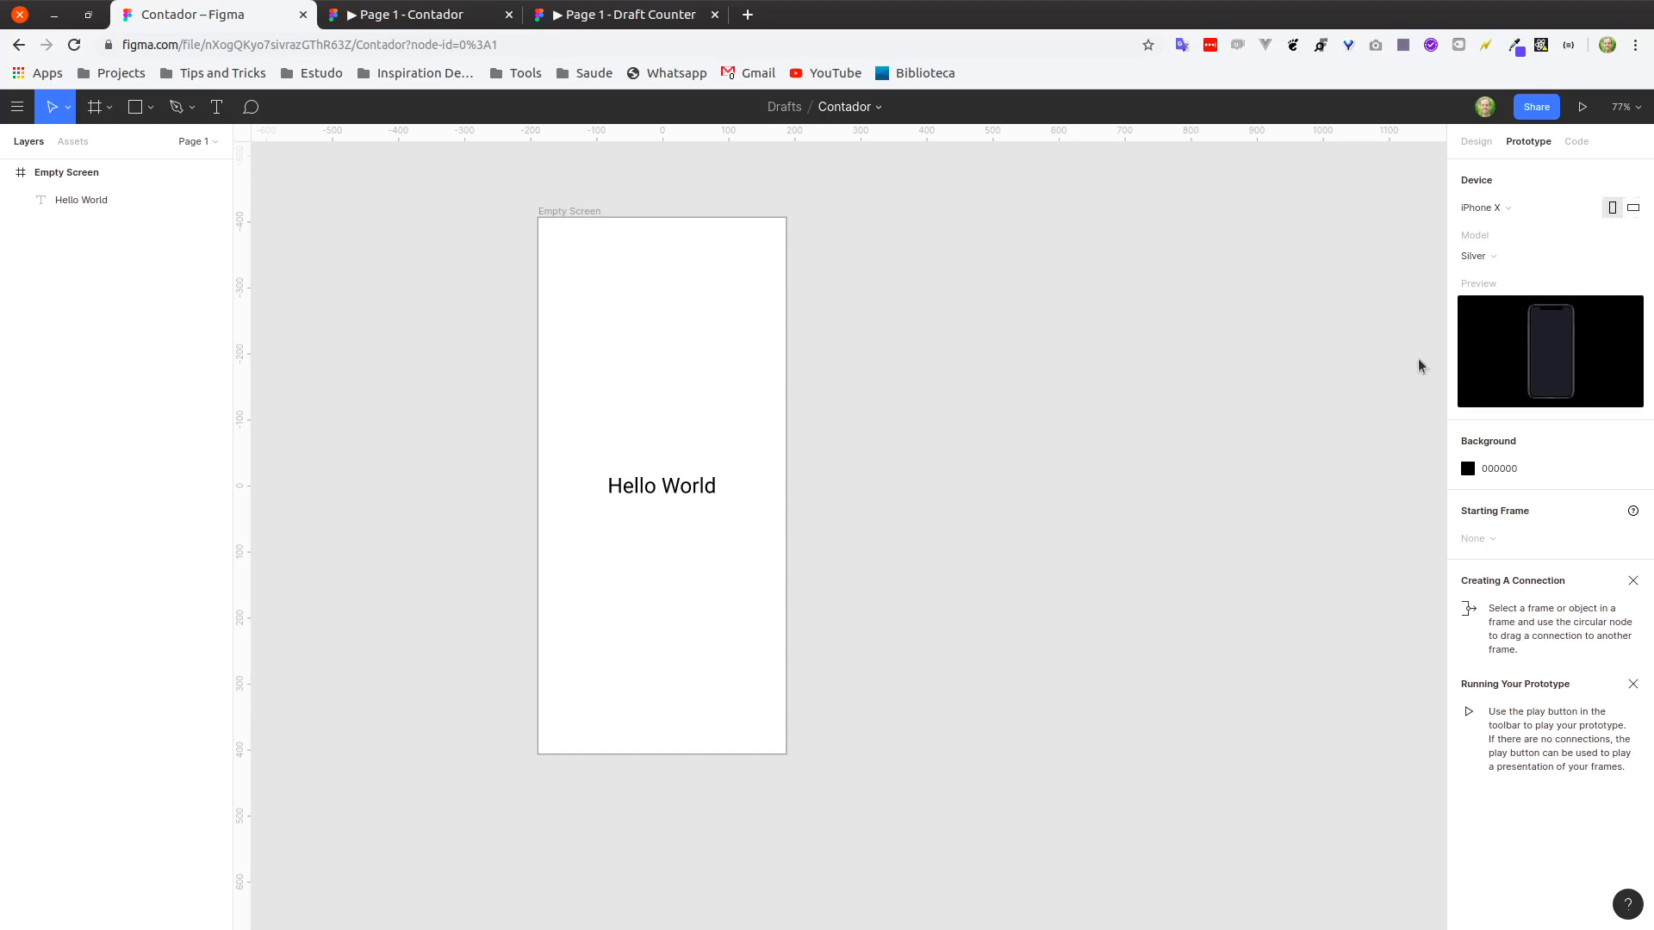
{"action": "left_click", "coordinate": [389, 24]}
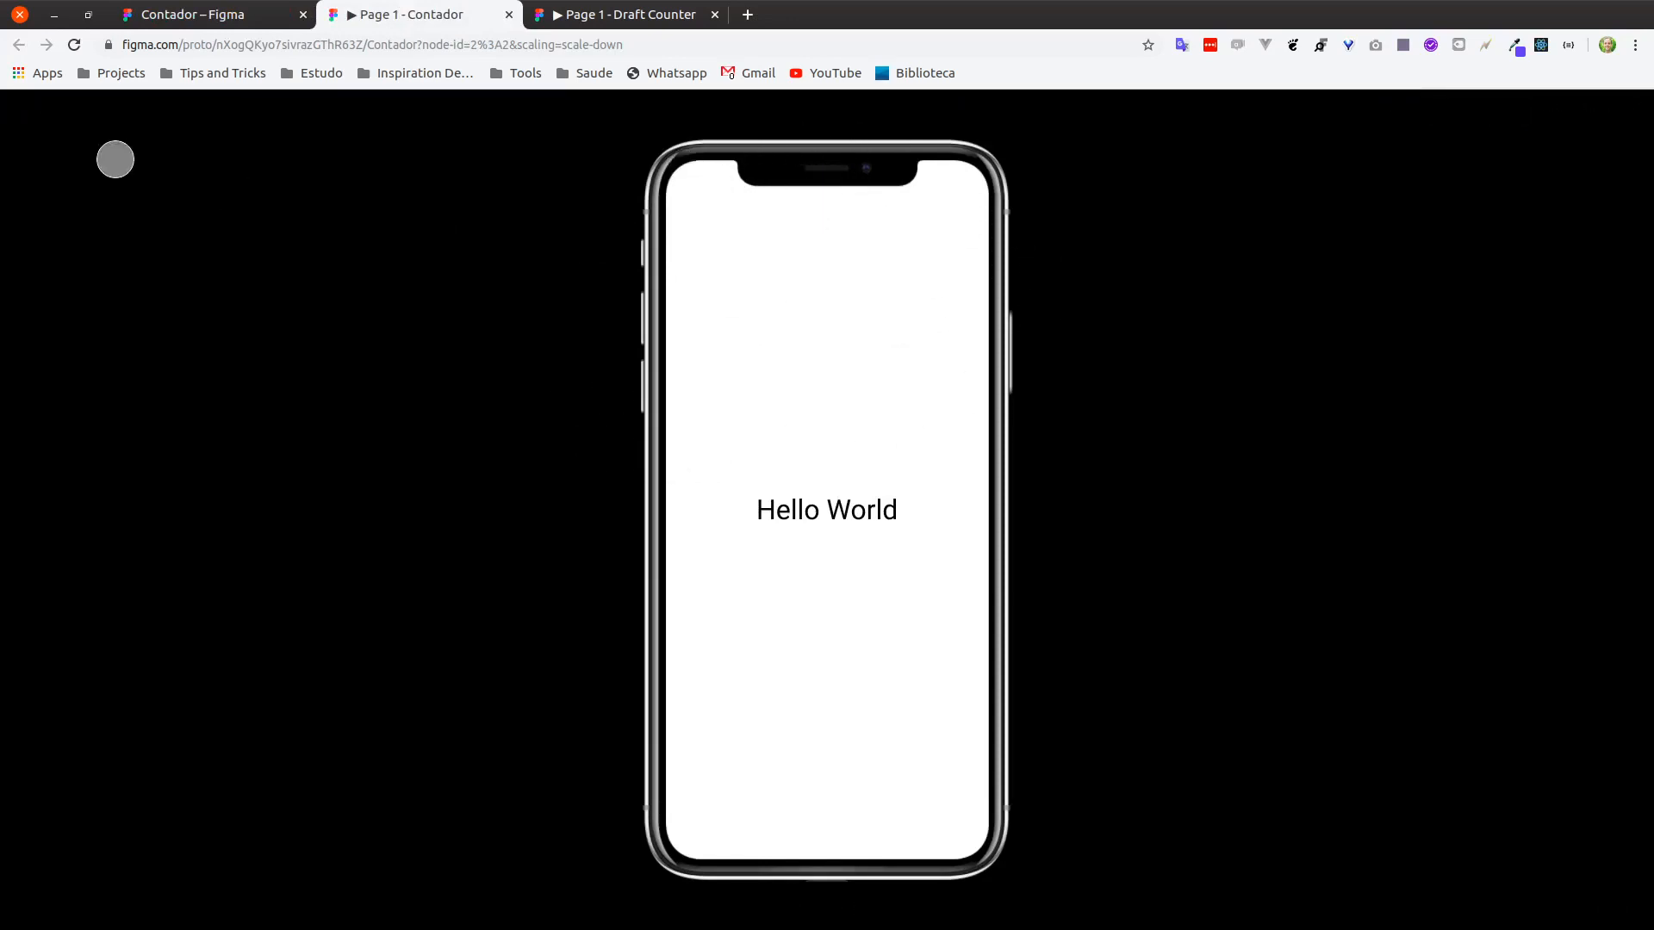
{"action": "left_click", "coordinate": [205, 18]}
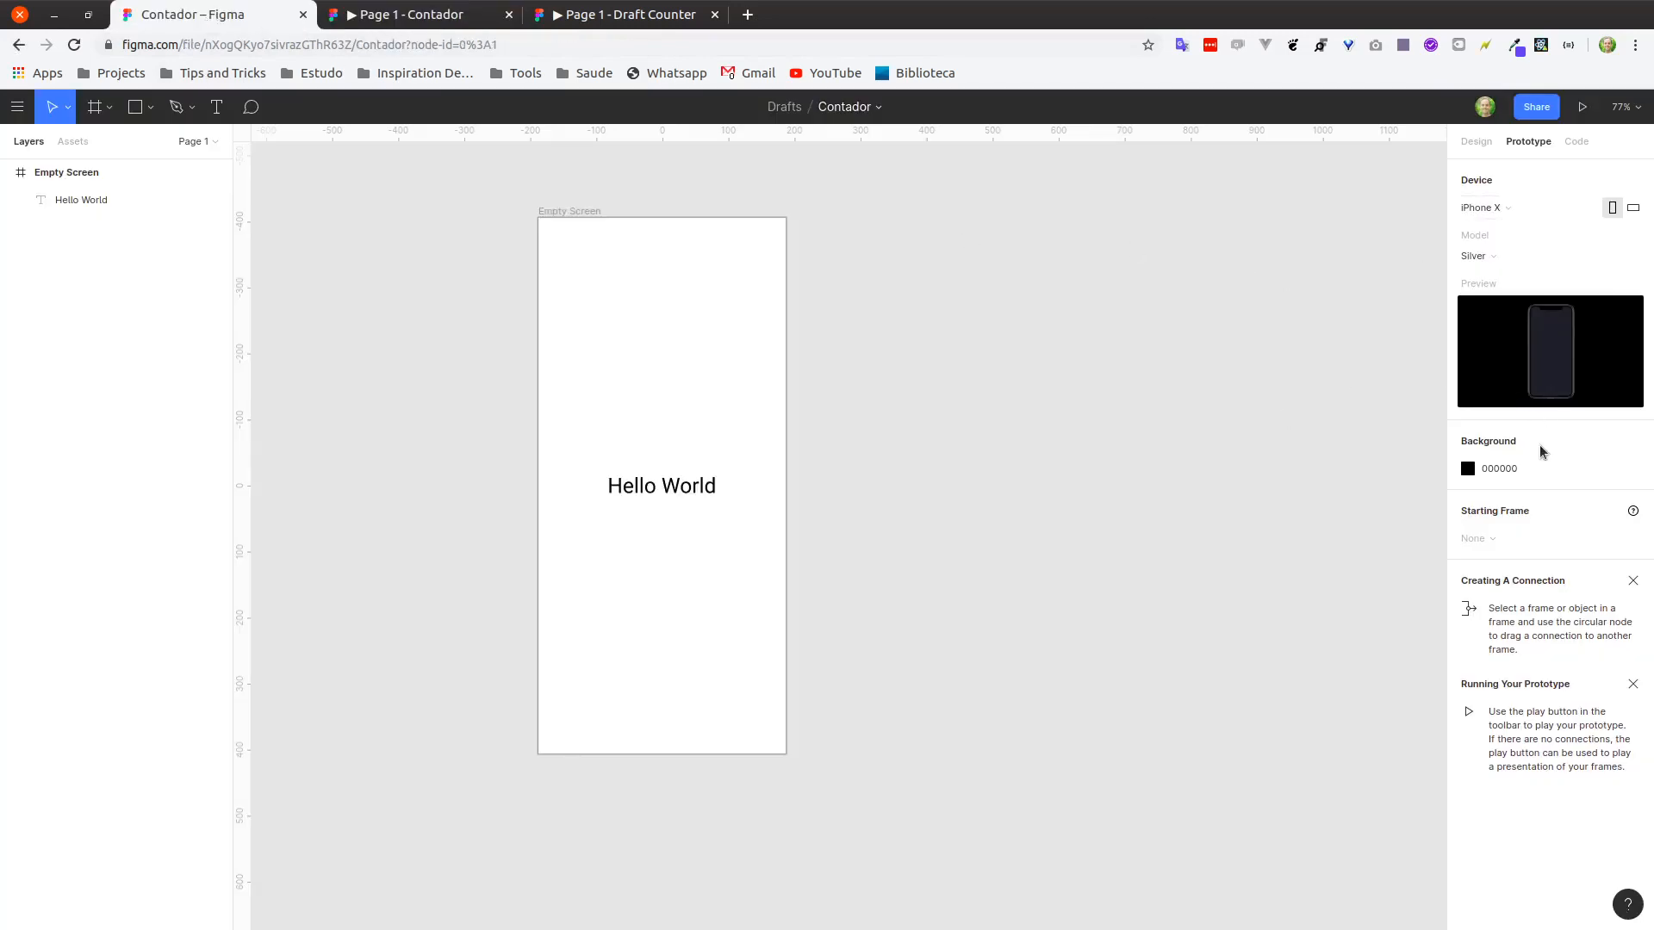
Delete the Hello World text from the Empty Screen frame.
{"action": "left_click", "coordinate": [1477, 145]}
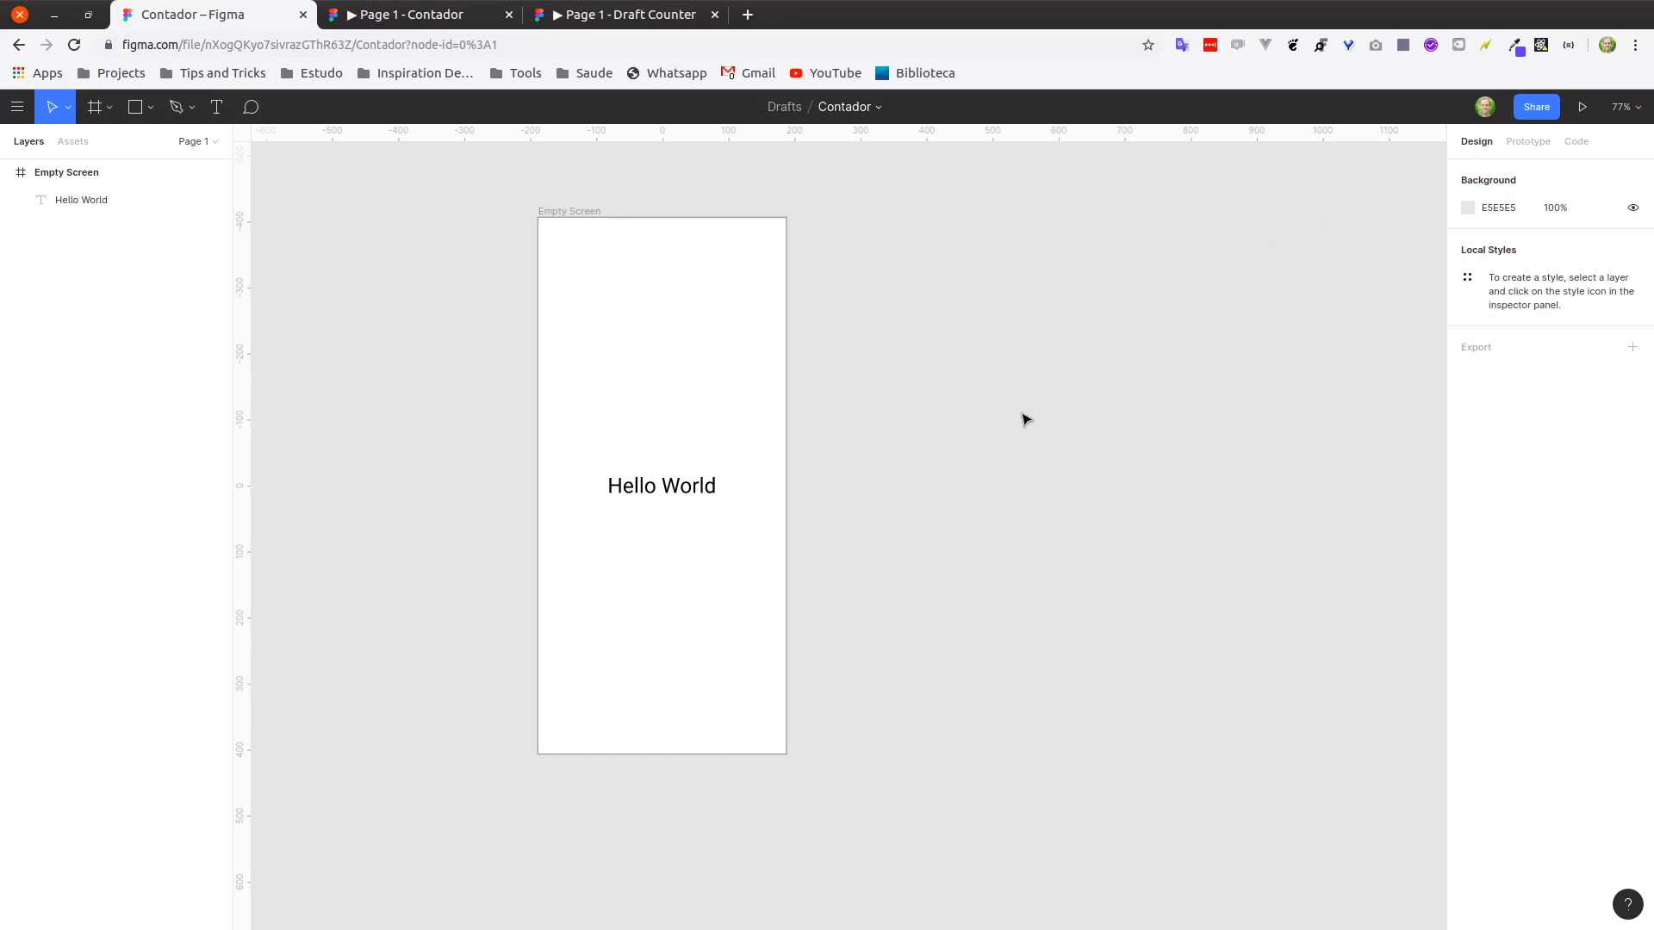
{"action": "left_click", "coordinate": [664, 482]}
{"action": "key", "text": "Delete"}
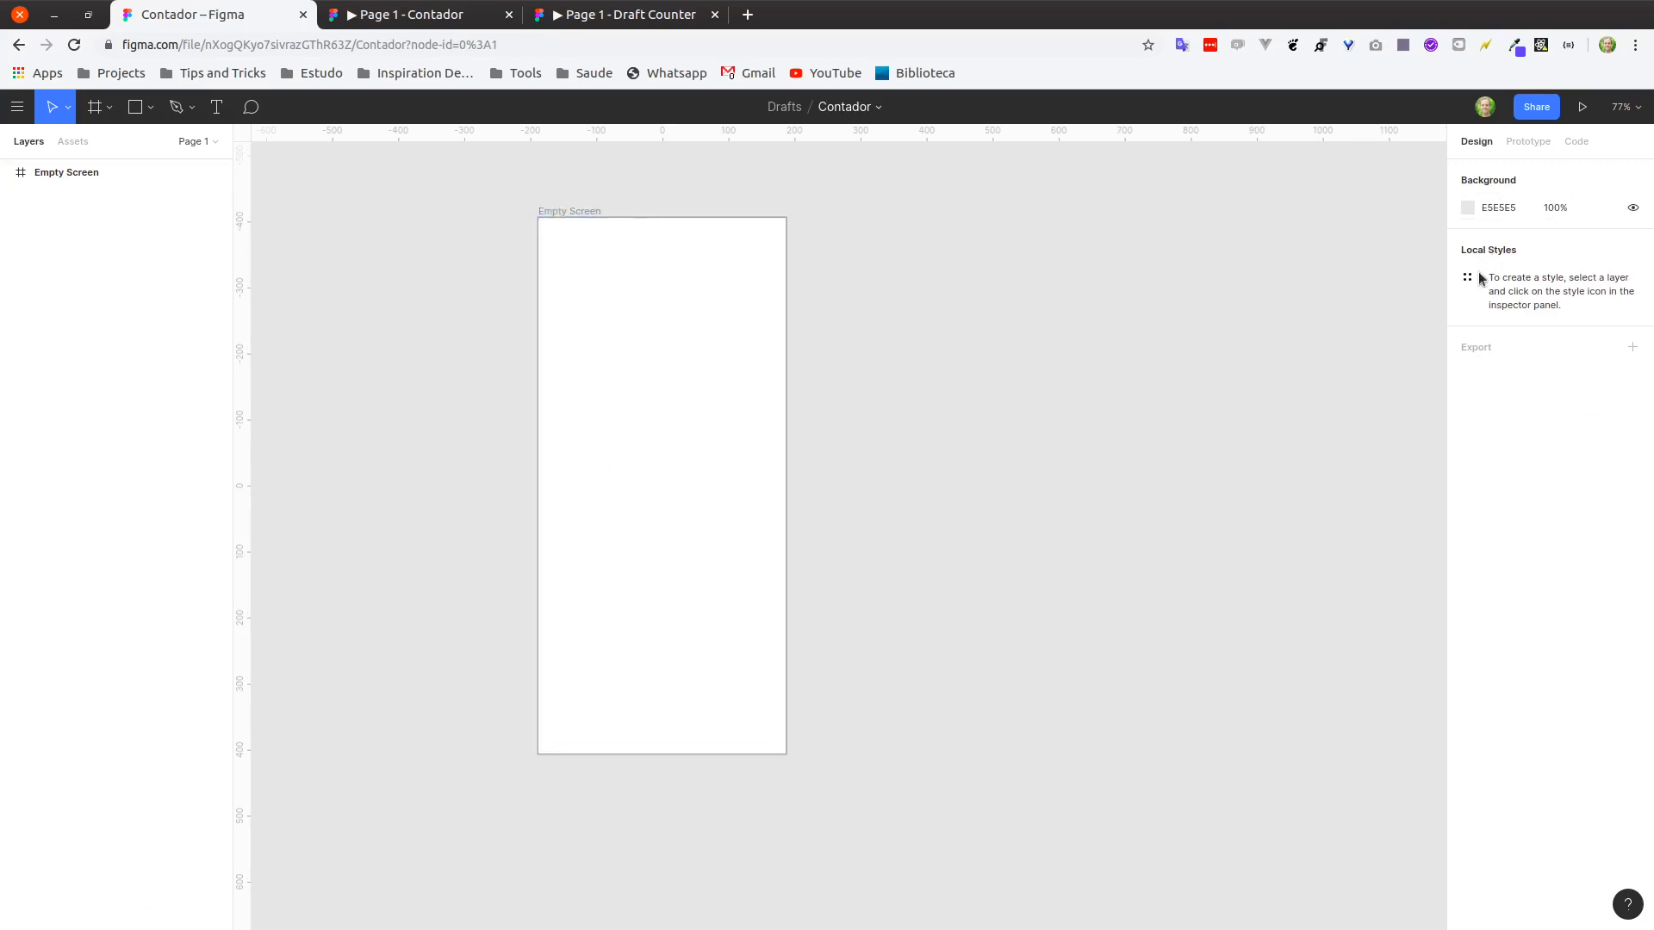
Add a layout grid to the Empty Screen frame and change its type to Columns.
{"action": "left_click", "coordinate": [570, 215]}
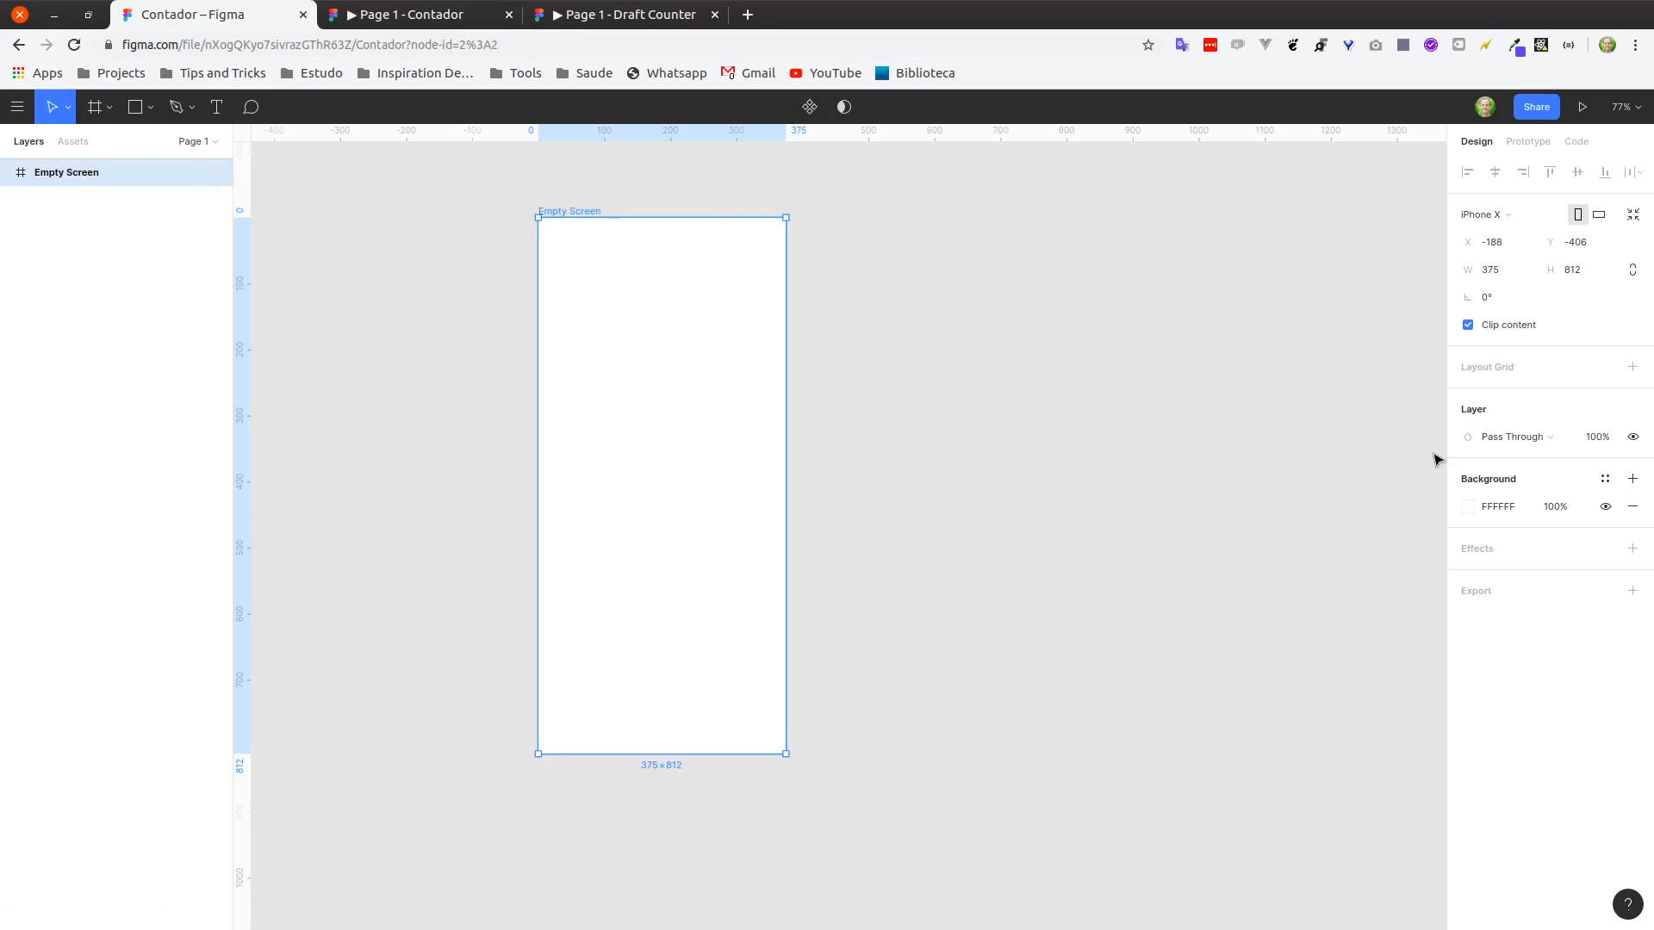
{"action": "left_click", "coordinate": [1632, 367]}
{"action": "left_click", "coordinate": [1466, 398]}
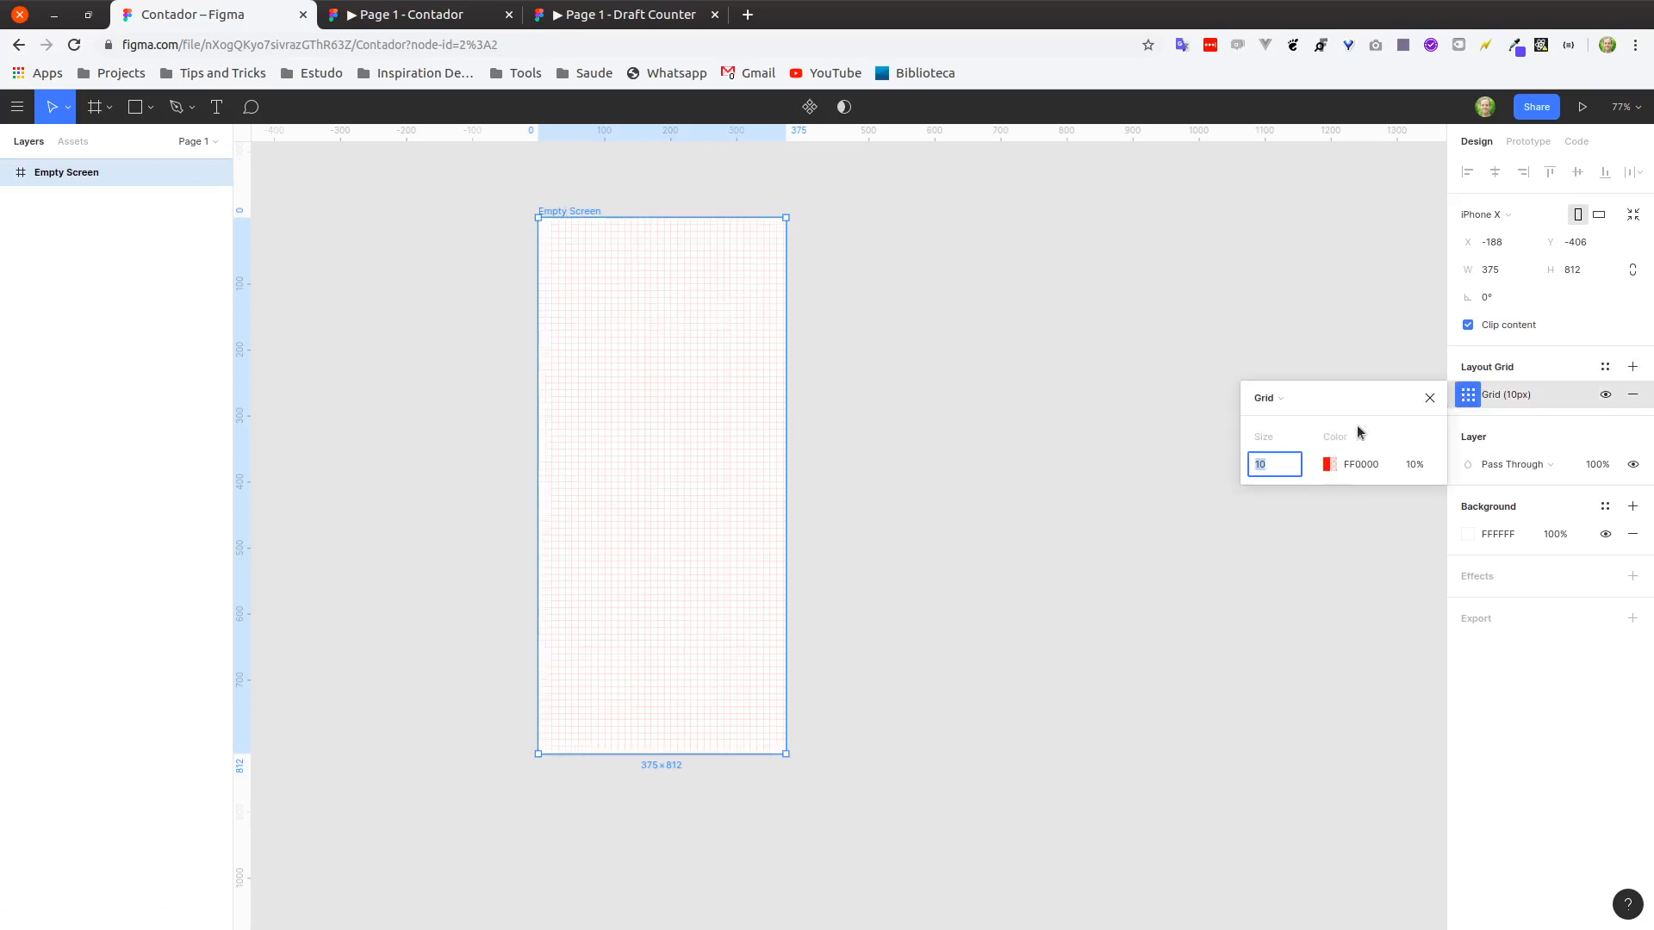
{"action": "left_click", "coordinate": [1284, 400]}
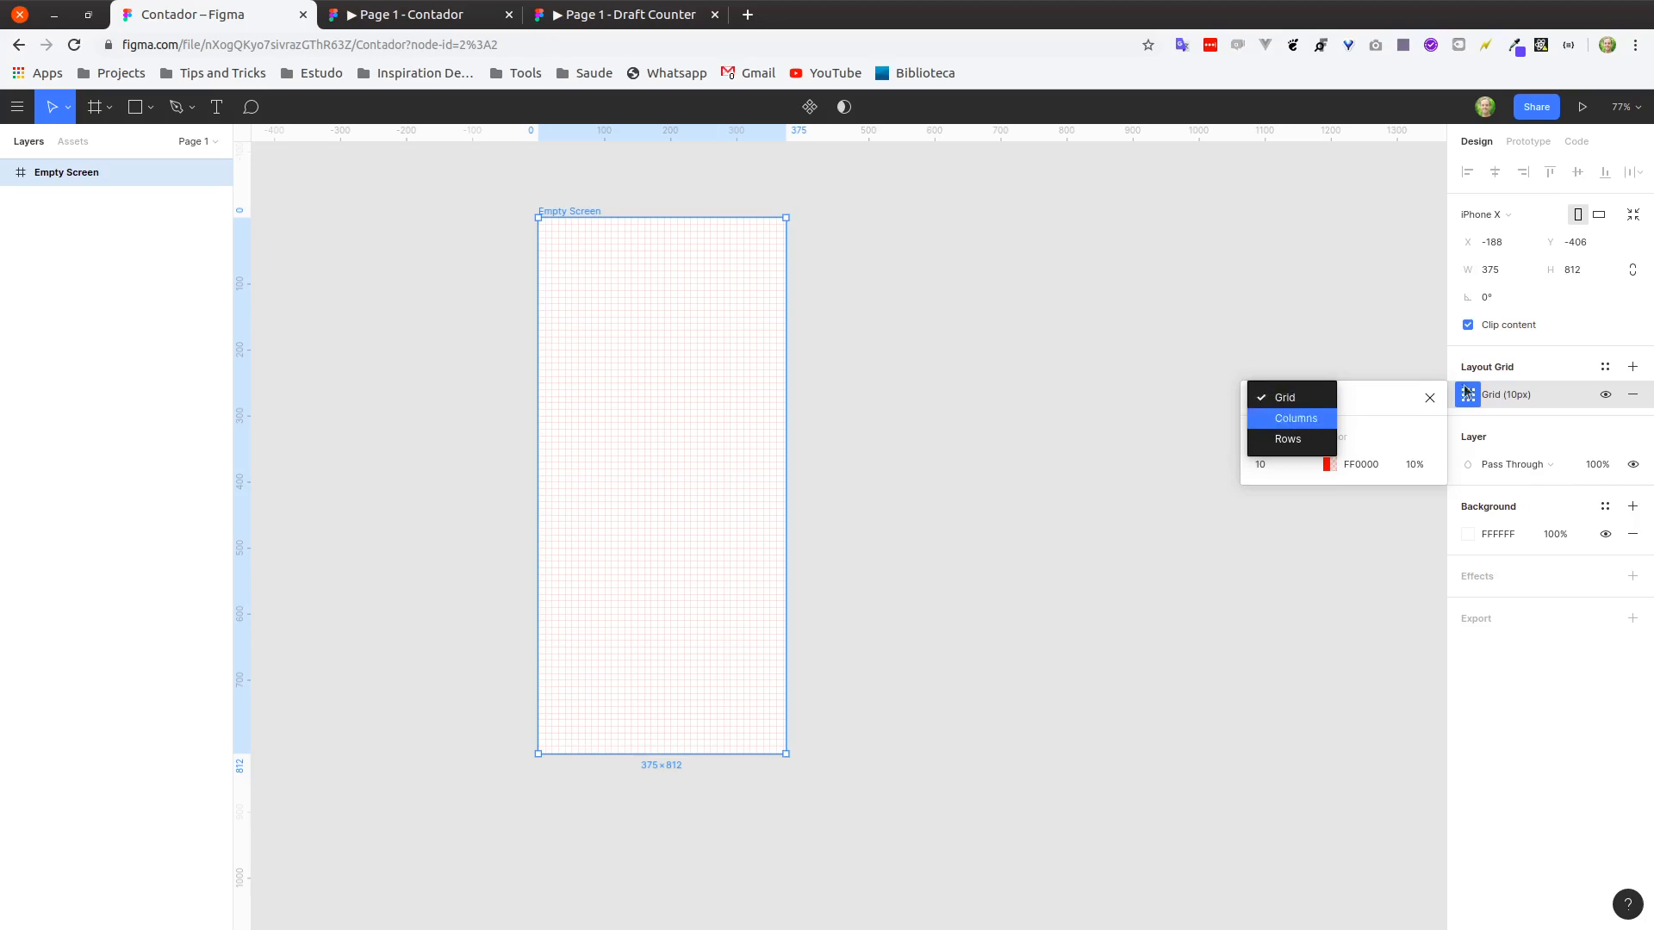
{"action": "left_click", "coordinate": [1288, 397]}
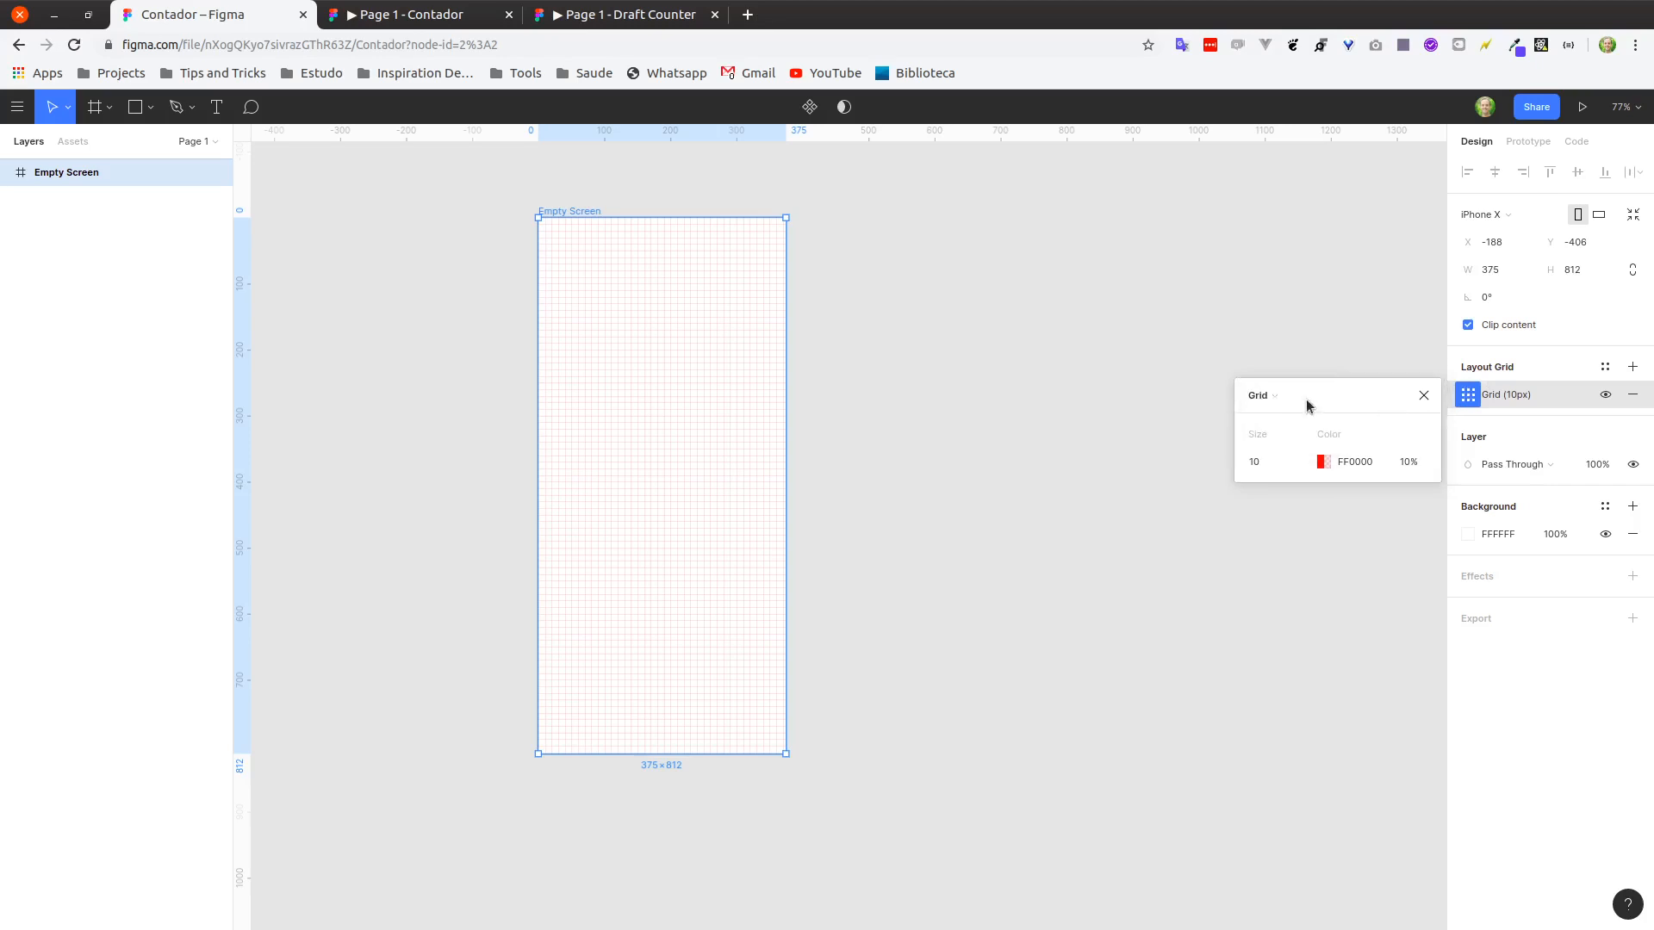
{"action": "left_click", "coordinate": [1290, 397]}
{"action": "left_click", "coordinate": [1281, 420]}
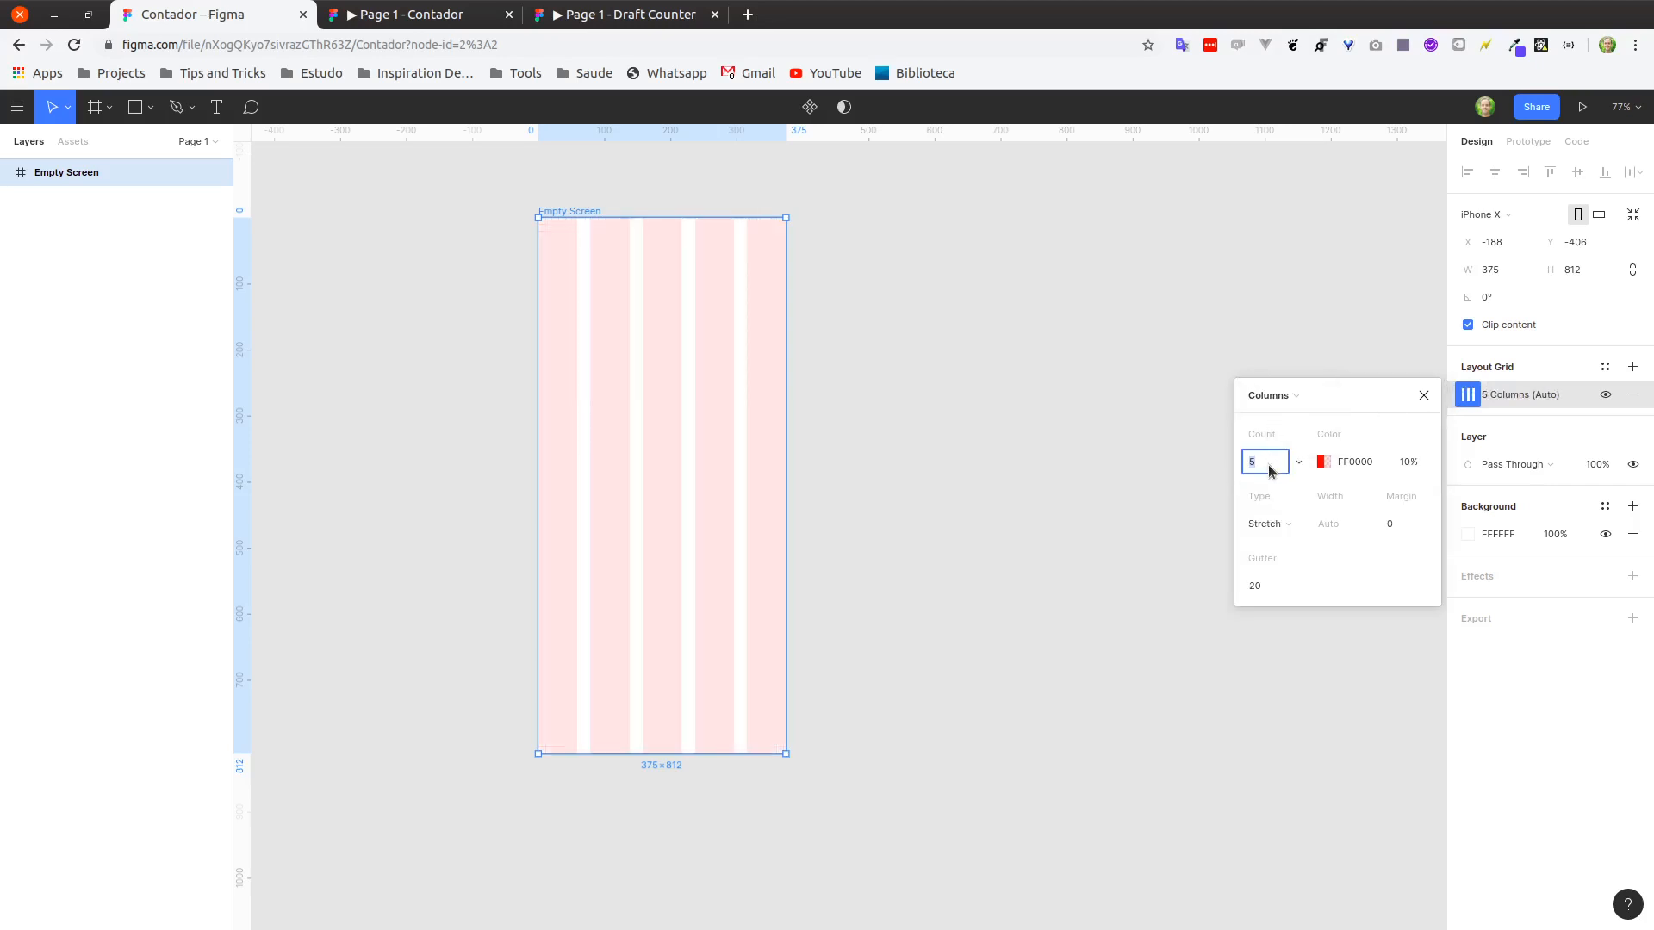
Set the column layout grid to a count of 1, a margin of 20 and a gutter of 0.
{"action": "type", "text": "1"}
{"action": "left_click", "coordinate": [1401, 525]}
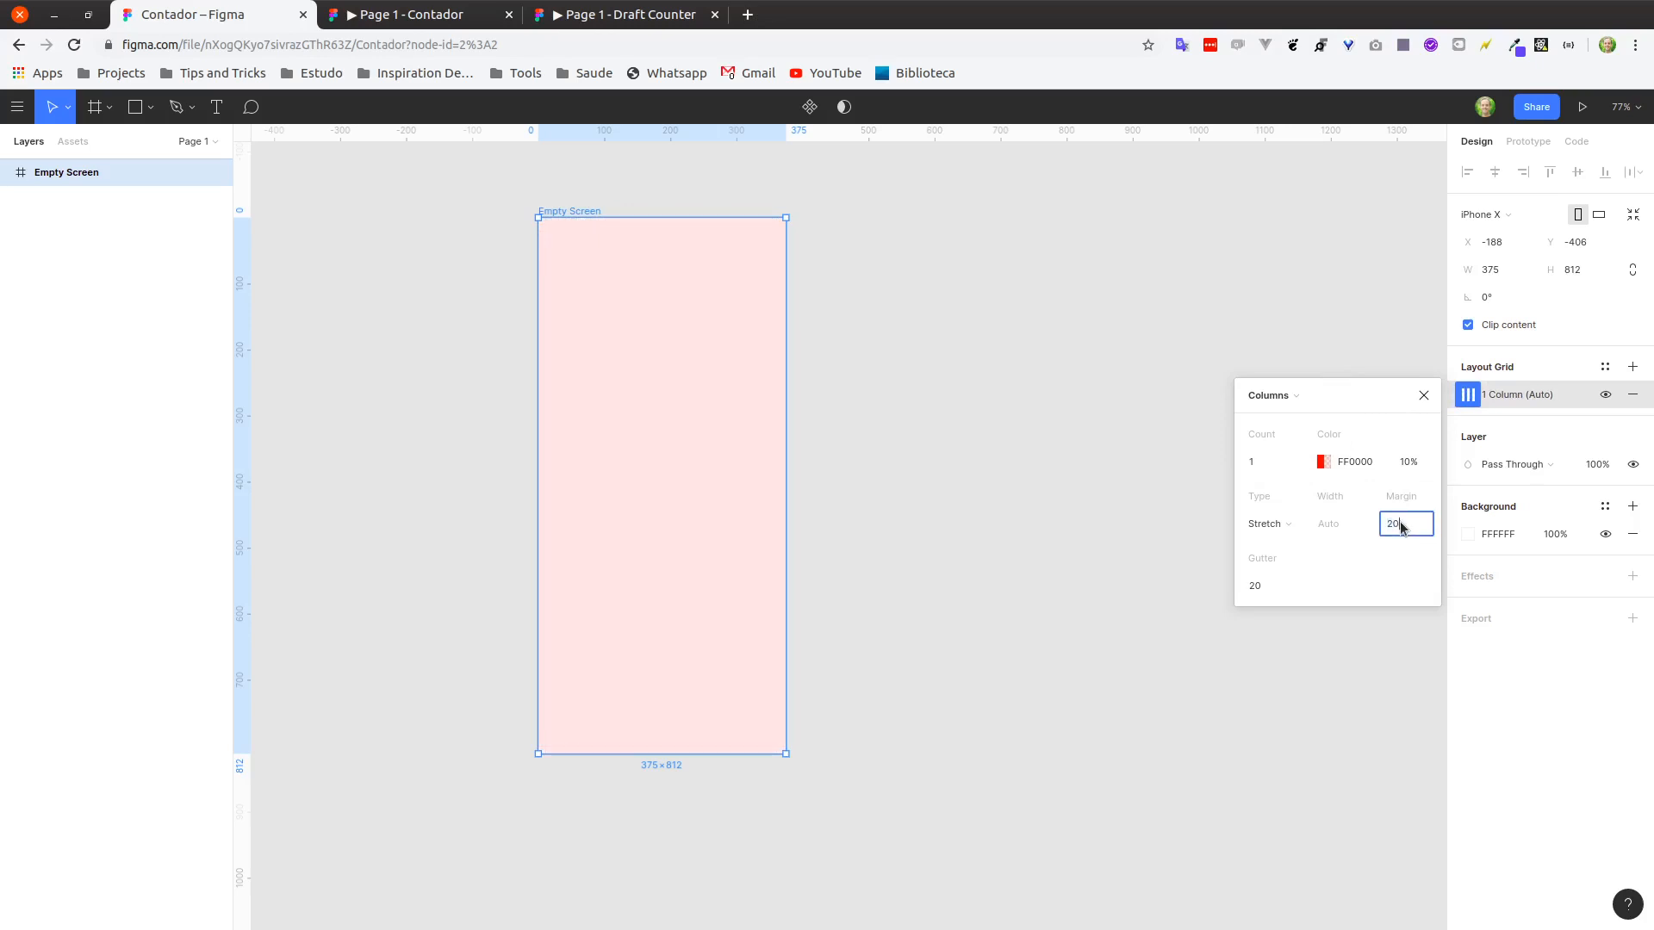
{"action": "type", "text": "20"}
{"action": "key", "text": "Return"}
{"action": "left_click", "coordinate": [1263, 593]}
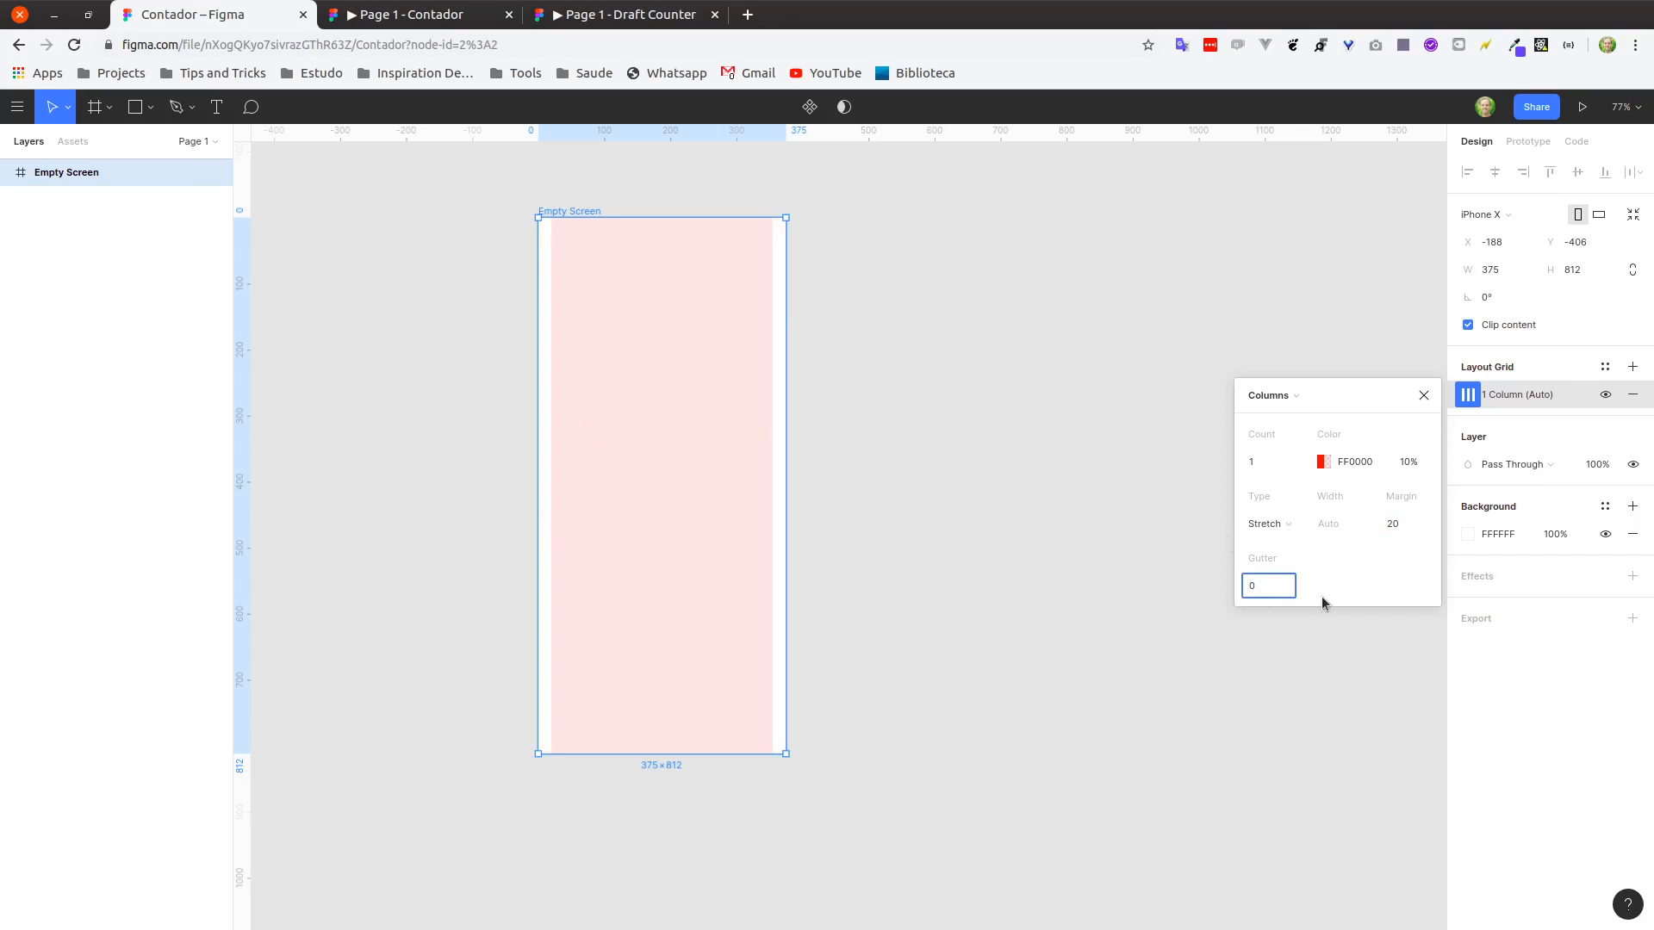
{"action": "key", "text": "Return"}
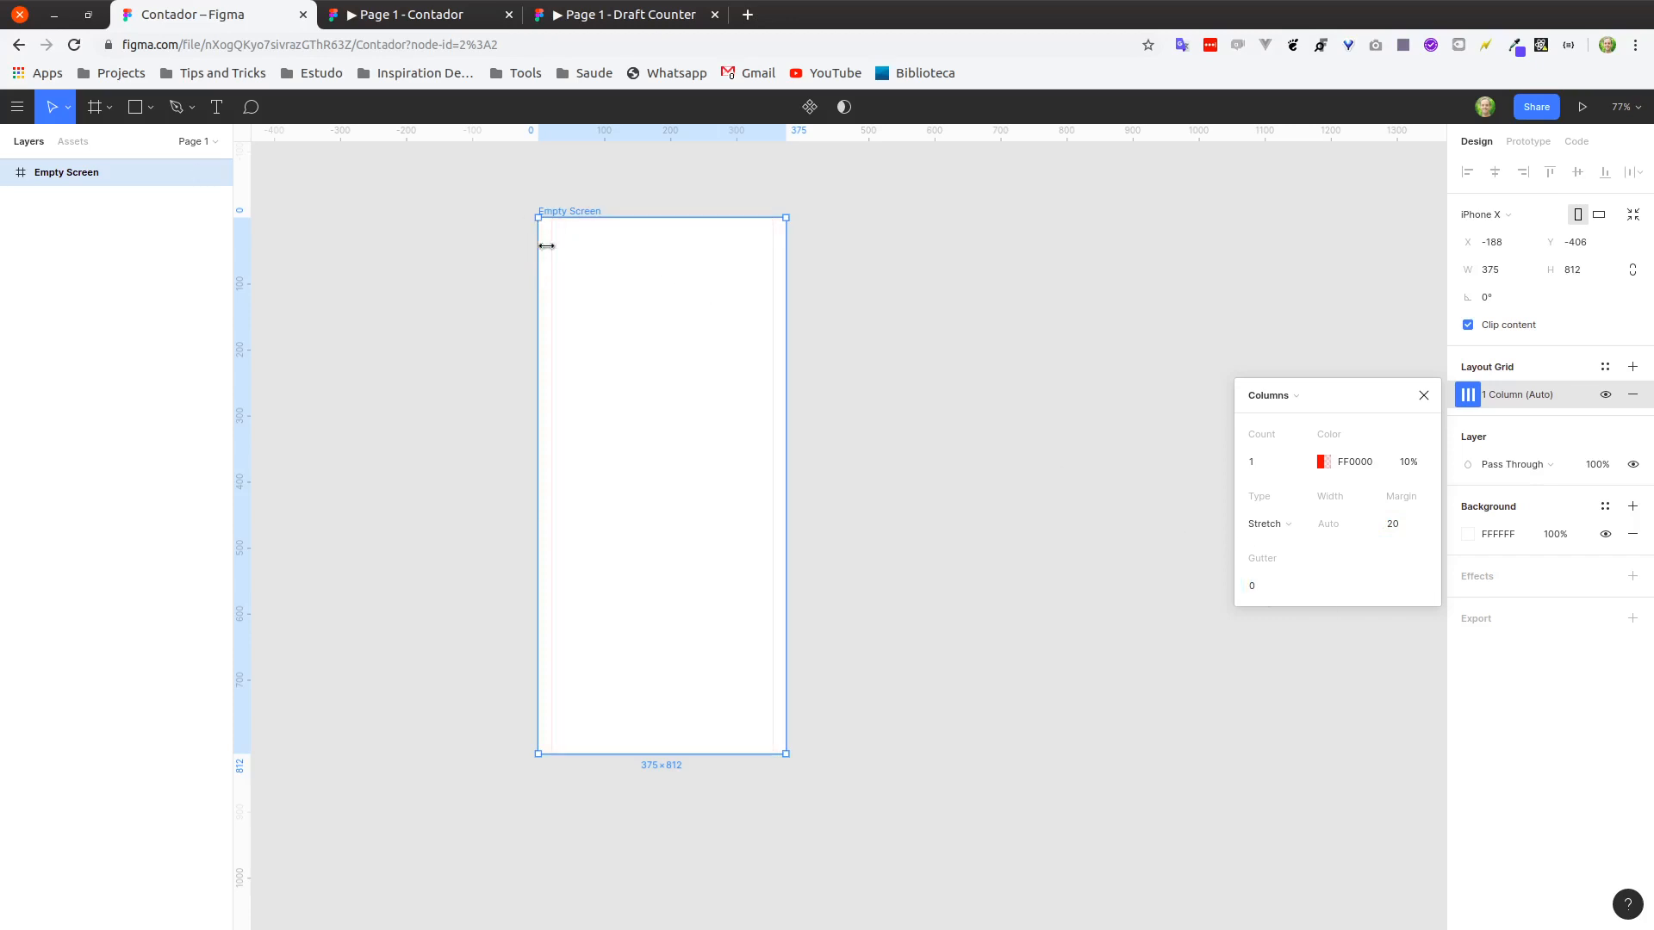
Add a second layout grid to the Empty Screen frame and change its type to Rows.
{"action": "left_click", "coordinate": [1632, 368]}
{"action": "left_click", "coordinate": [1468, 395]}
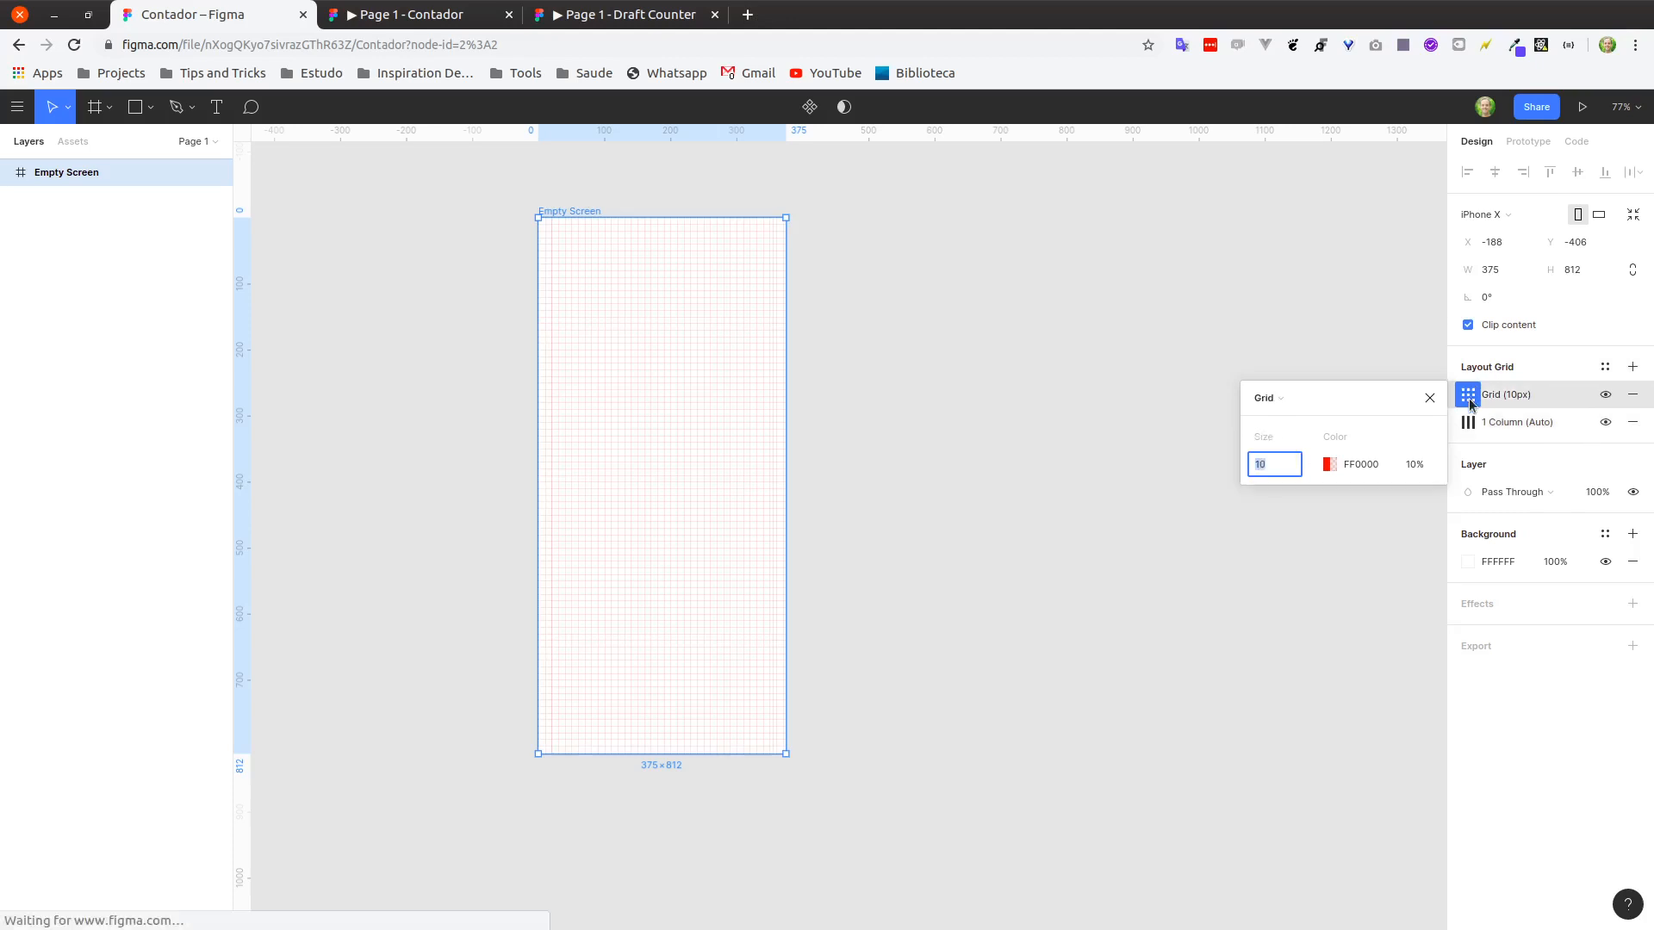
{"action": "left_click", "coordinate": [1288, 398]}
{"action": "left_click", "coordinate": [1287, 439]}
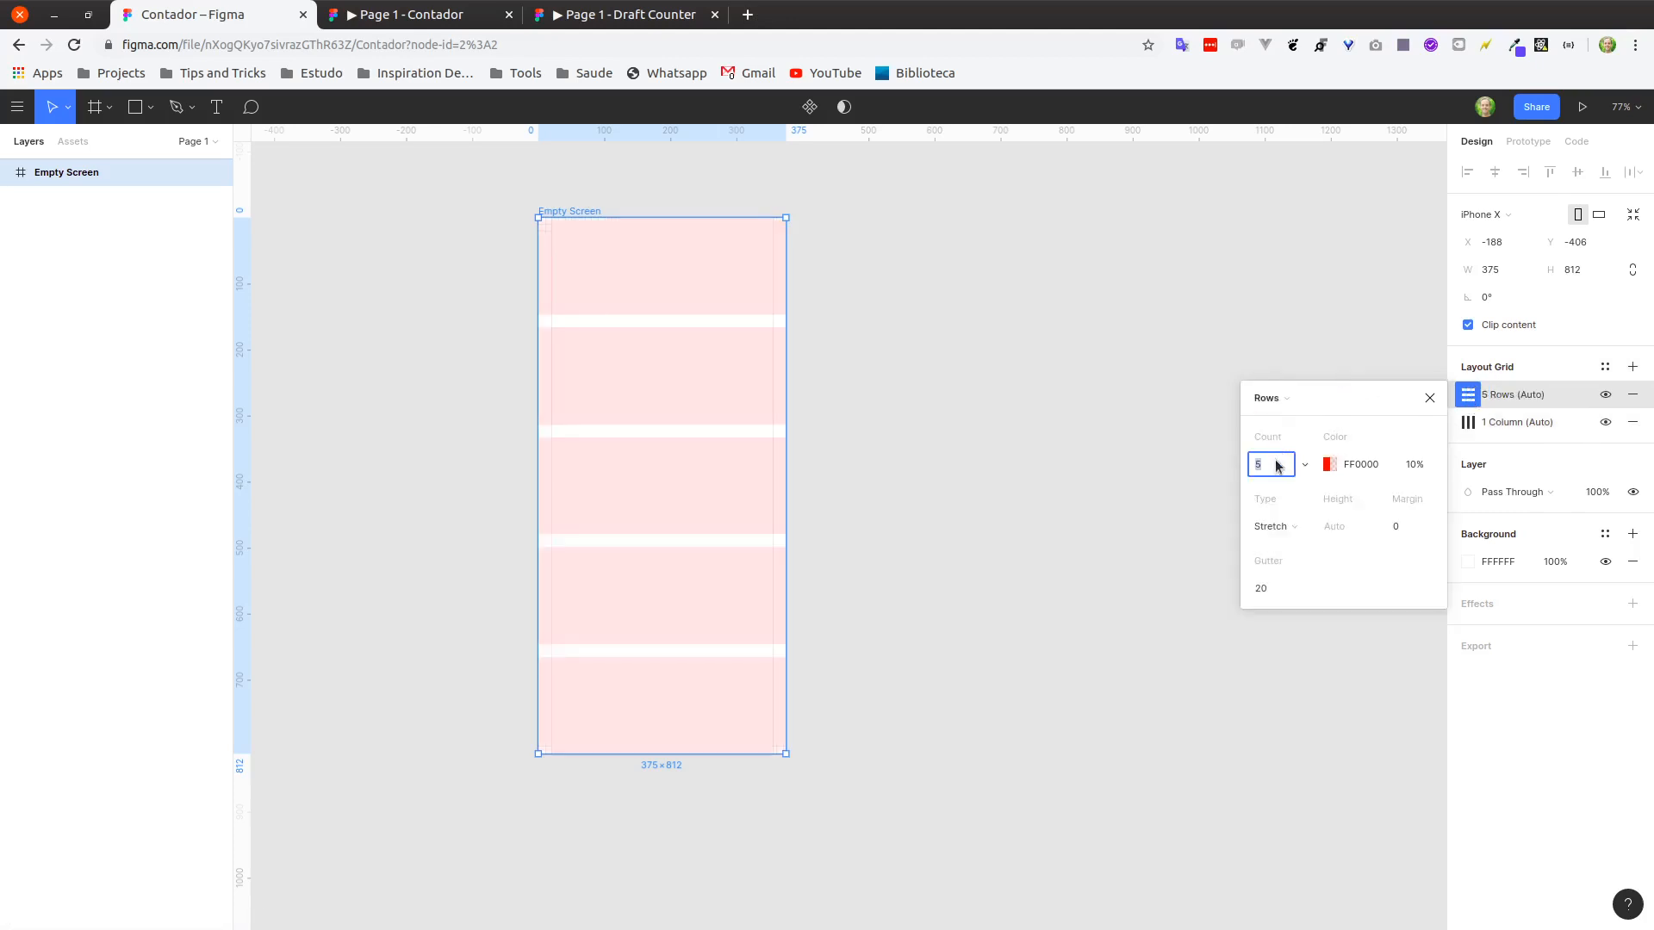
Set the row layout grid to a count of 1, a margin of 20 and a gutter of 0.
{"action": "type", "text": "1"}
{"action": "left_click", "coordinate": [1413, 529]}
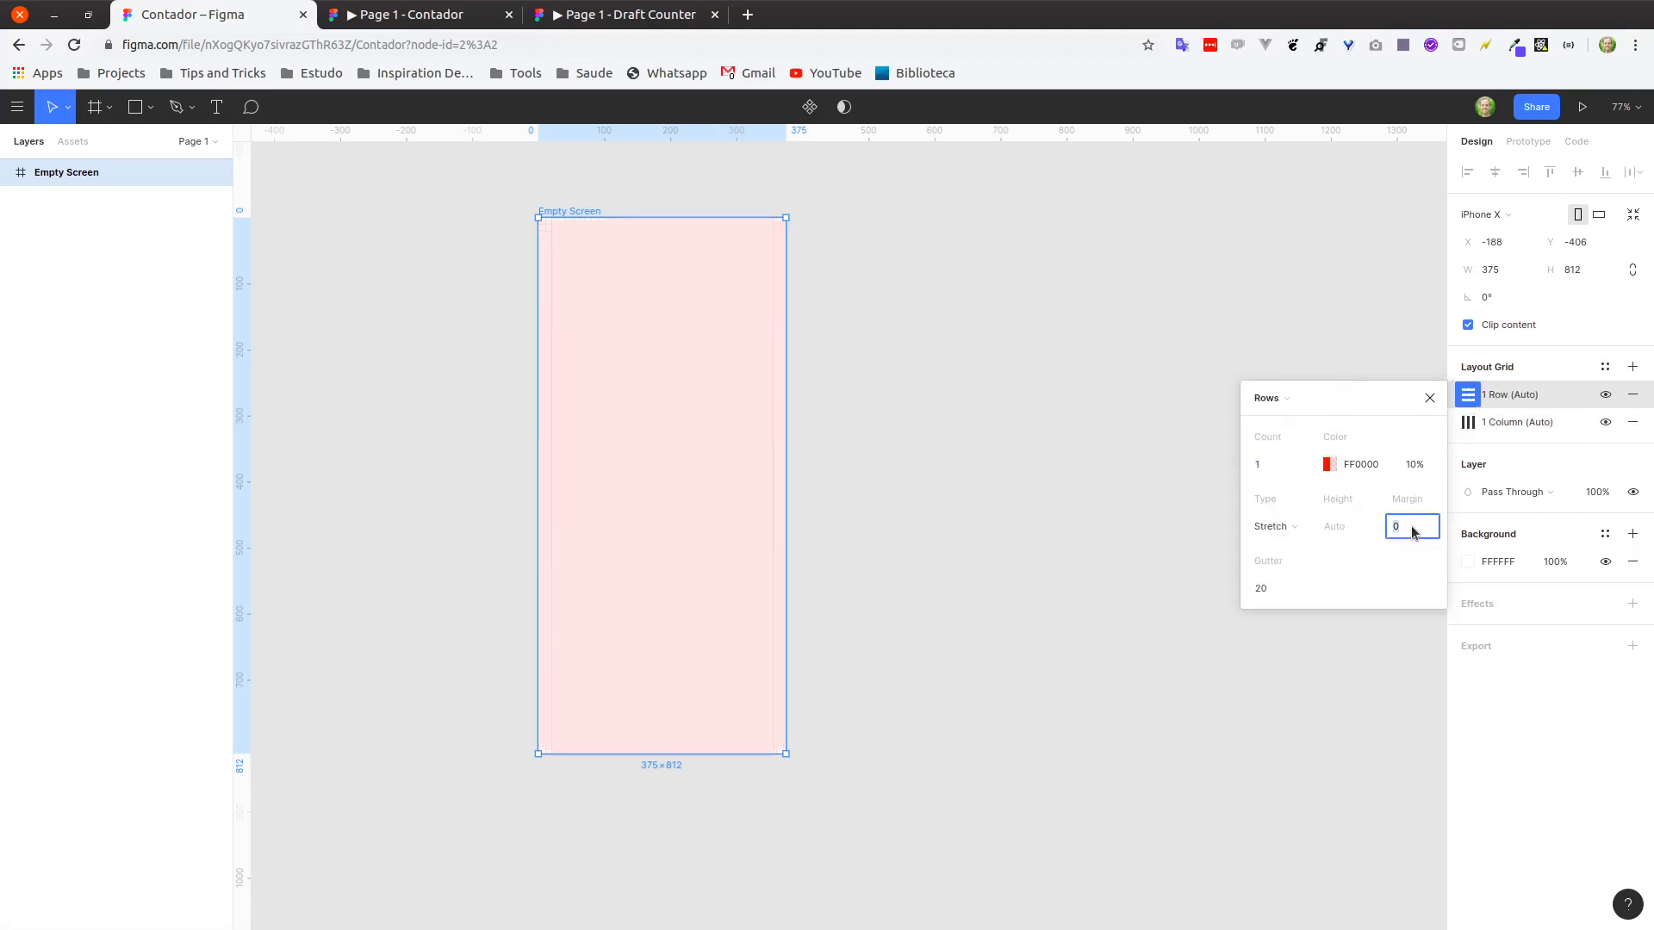
{"action": "type", "text": "20"}
{"action": "key", "text": "Return"}
{"action": "left_click", "coordinate": [1270, 591]}
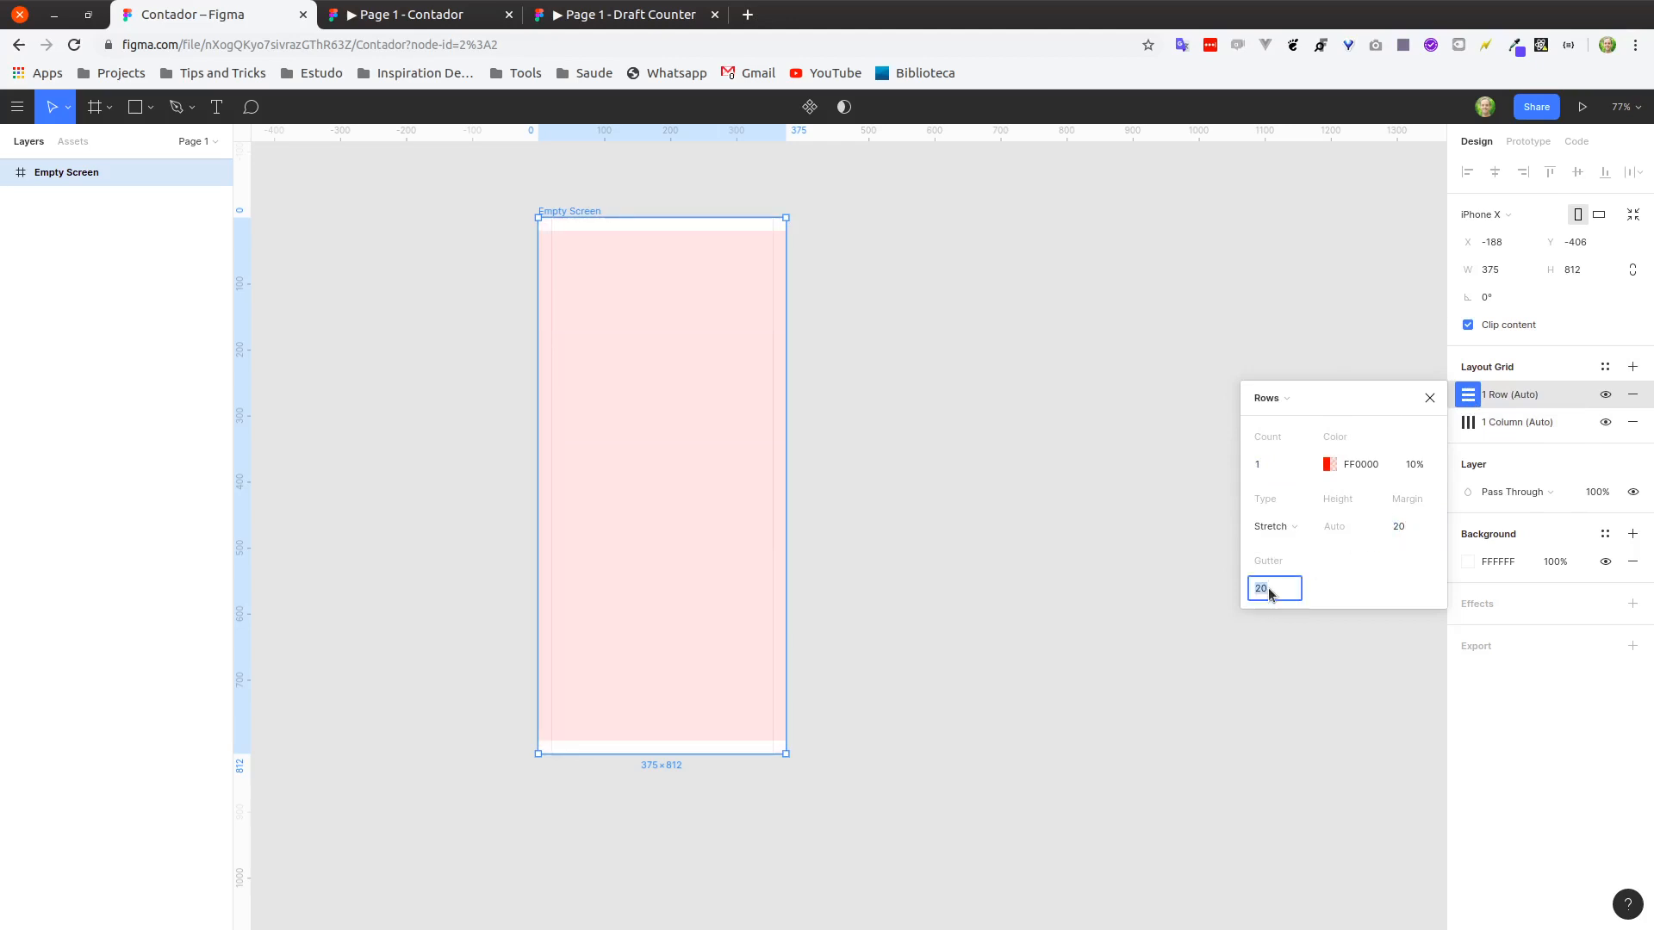
{"action": "type", "text": "0"}
{"action": "key", "text": "Return"}
{"action": "left_click", "coordinate": [1083, 427]}
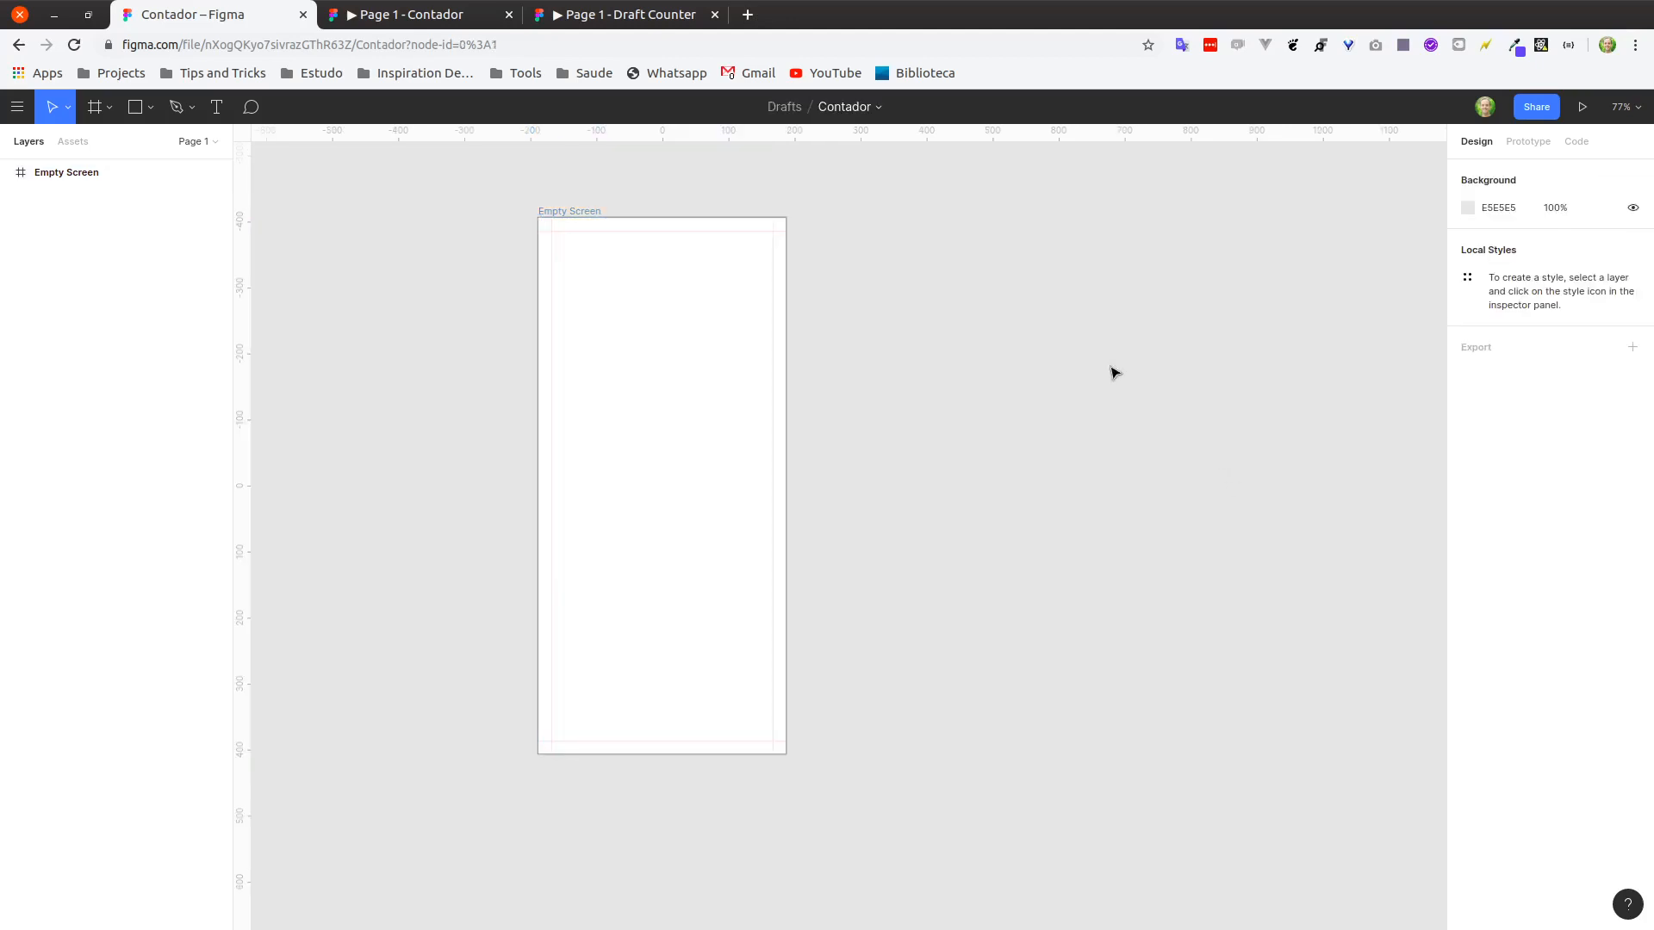
{"action": "scroll", "coordinate": [556, 243], "scroll_direction": "up", "scroll_amount": 4}
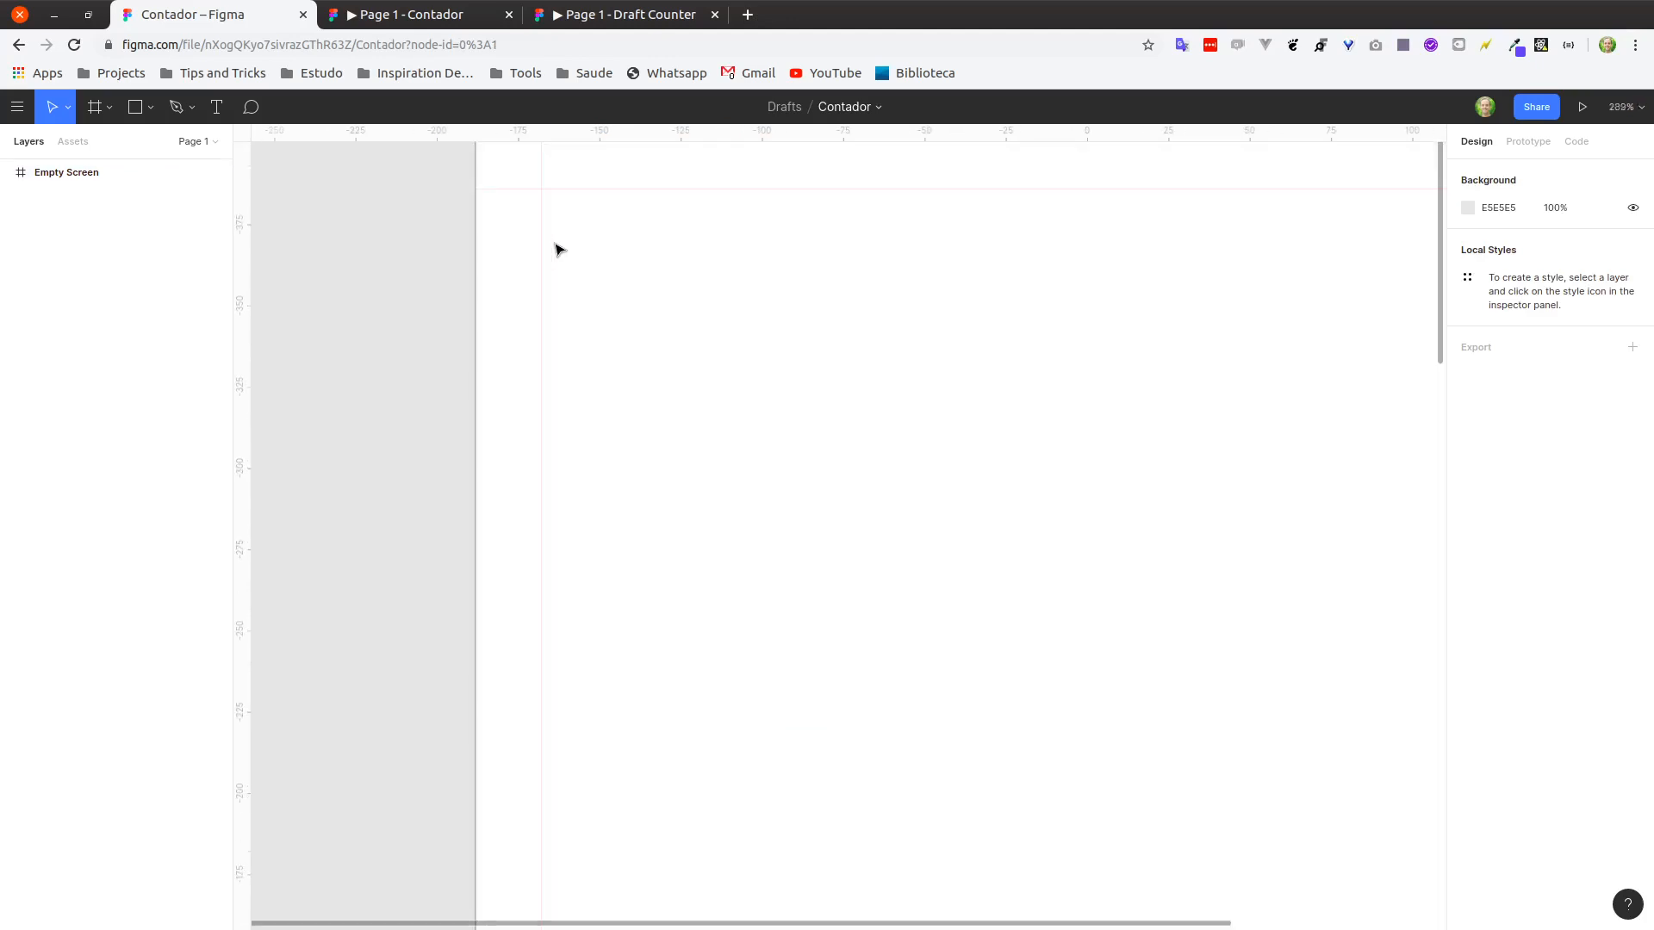
{"action": "scroll", "coordinate": [739, 240], "scroll_direction": "down", "scroll_amount": 2}
{"action": "left_click_drag", "start_coordinate": [997, 294], "coordinate": [924, 392]}
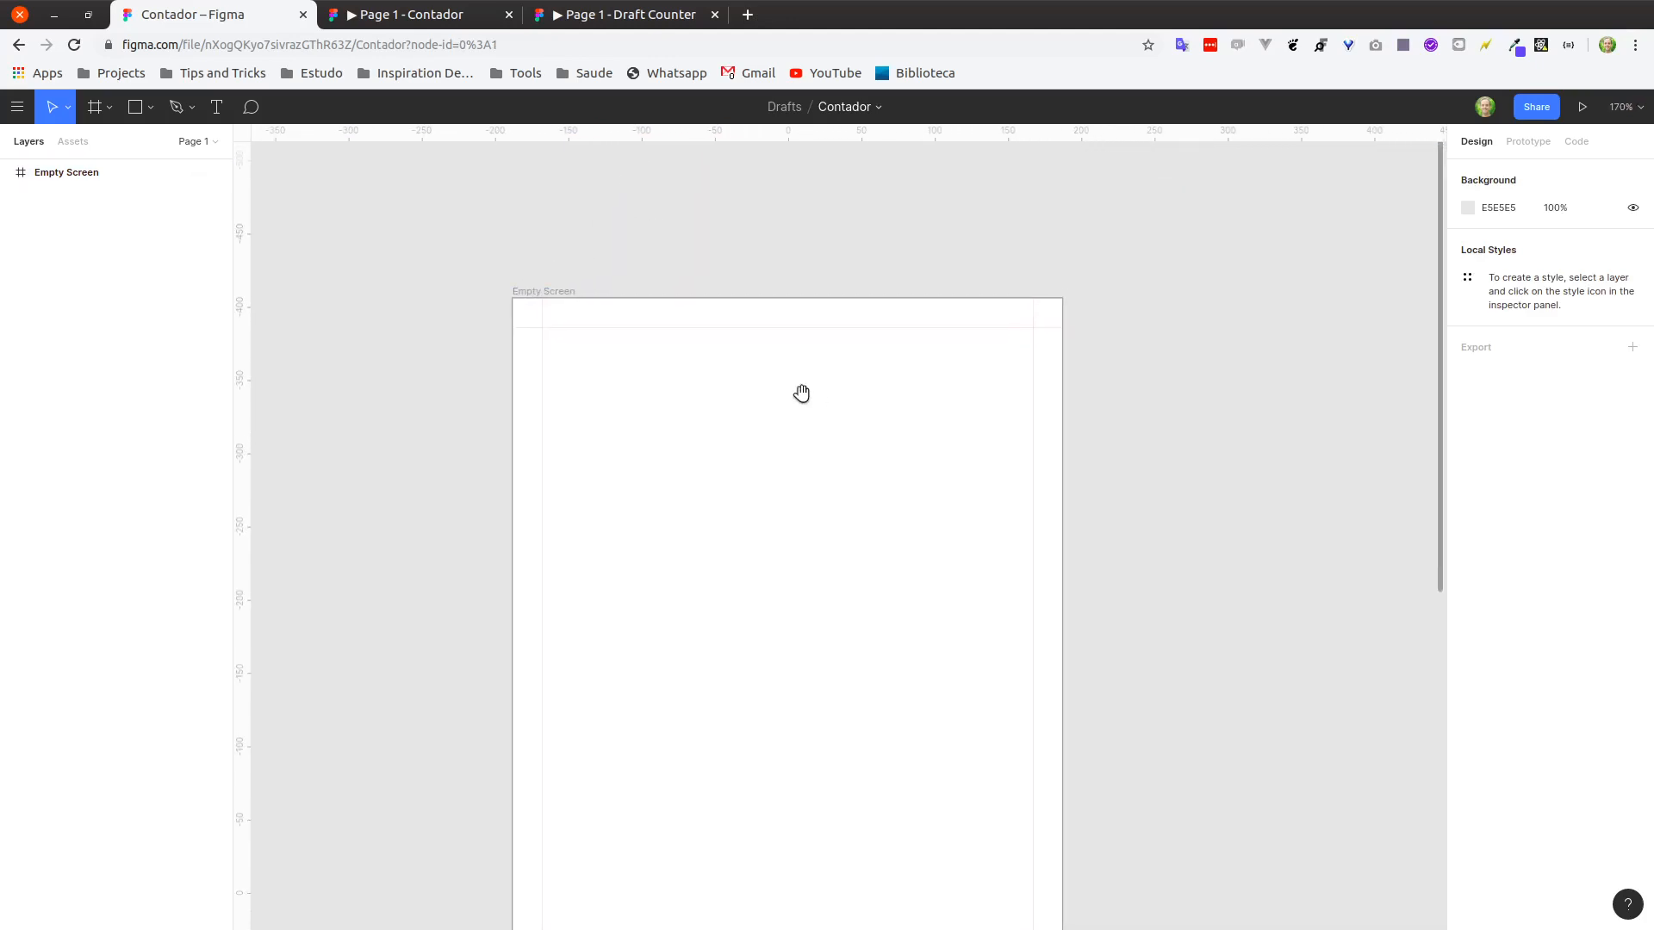
Duplicate the Empty Screen frame and place the copy beside the original at X 340, Y -406.
{"action": "left_click", "coordinate": [584, 338]}
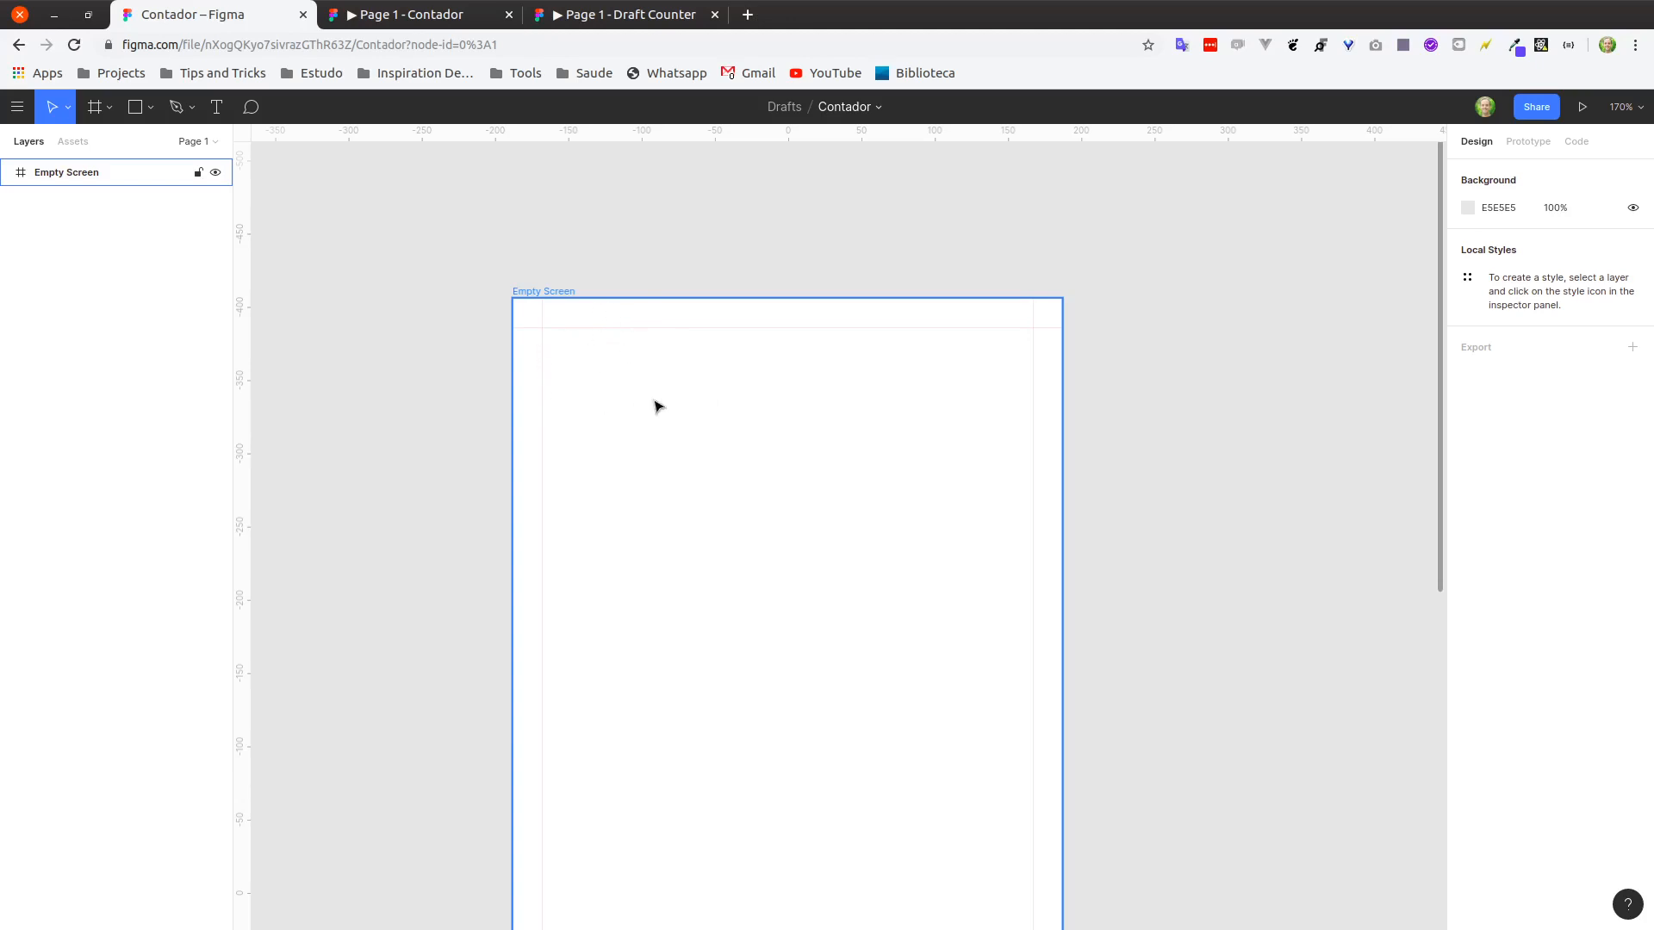
{"action": "scroll", "coordinate": [637, 400], "scroll_direction": "down", "scroll_amount": 5}
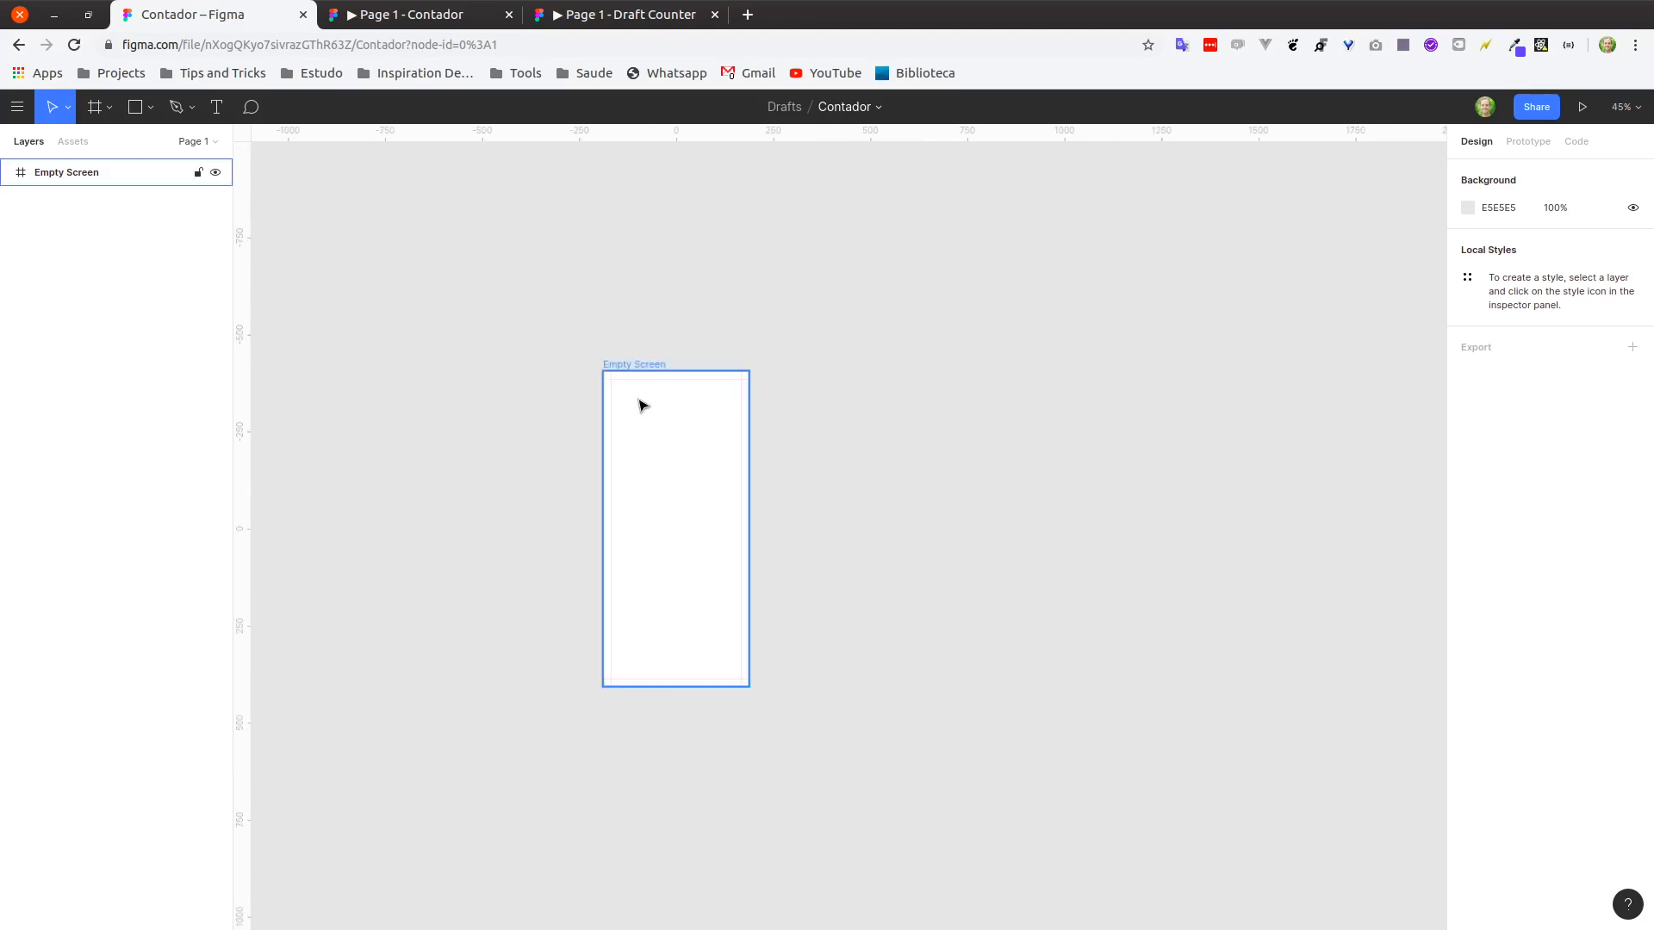
{"action": "left_click_drag", "start_coordinate": [844, 404], "coordinate": [743, 294]}
{"action": "left_click_drag", "start_coordinate": [702, 361], "coordinate": [694, 377]}
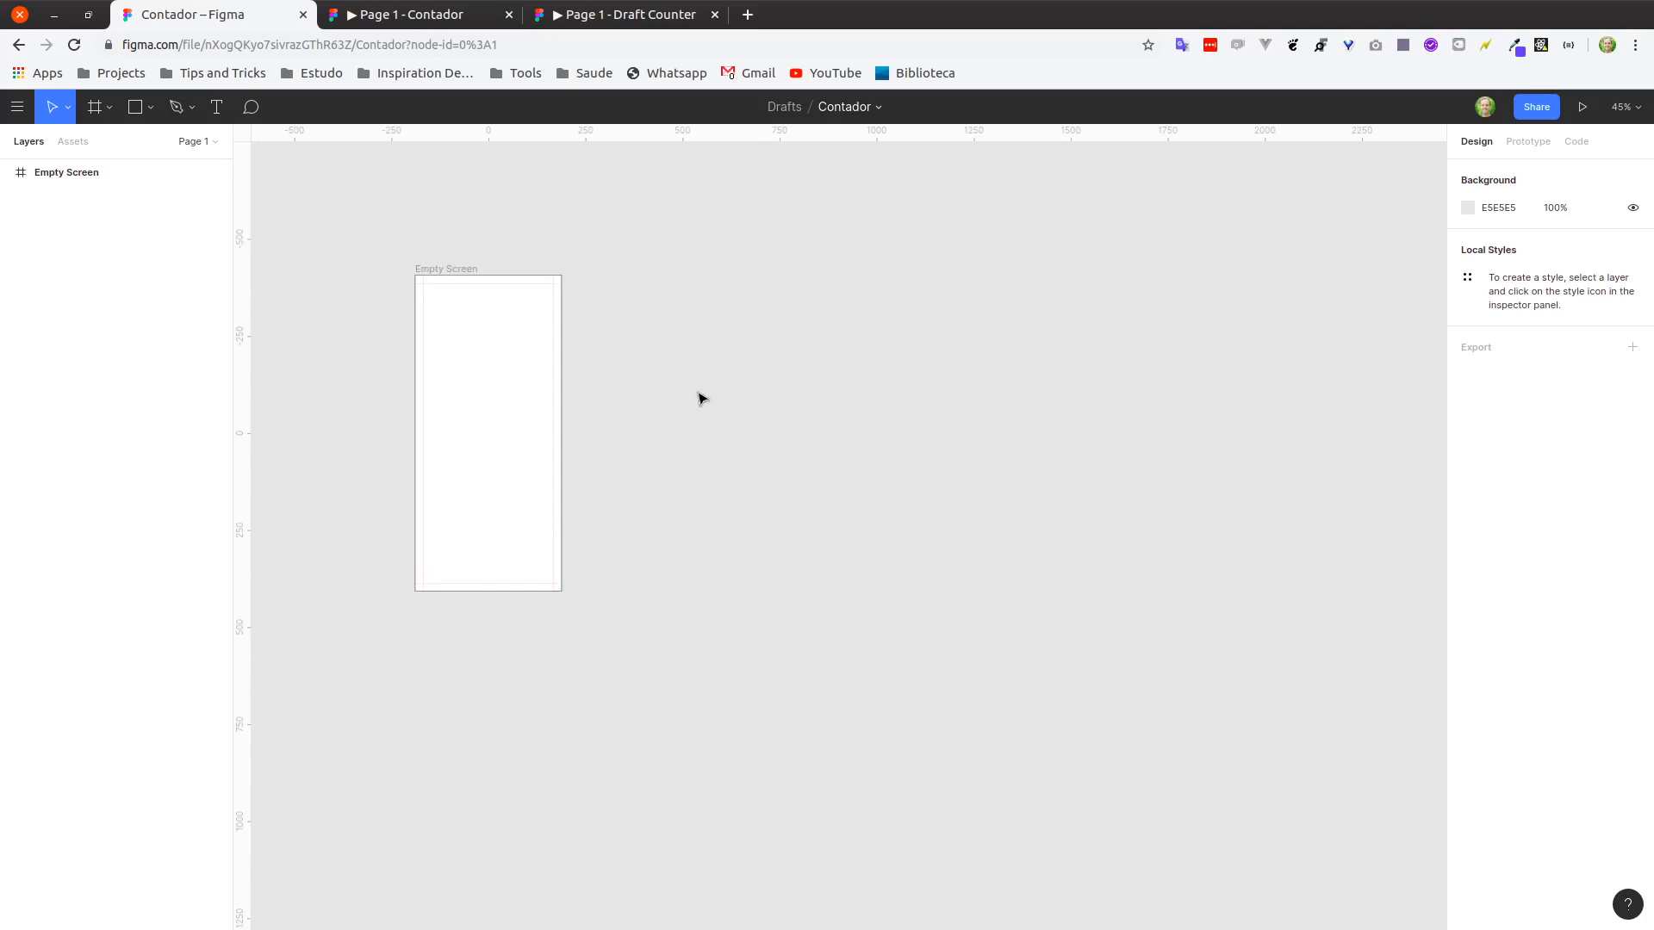
{"action": "left_click", "coordinate": [440, 274]}
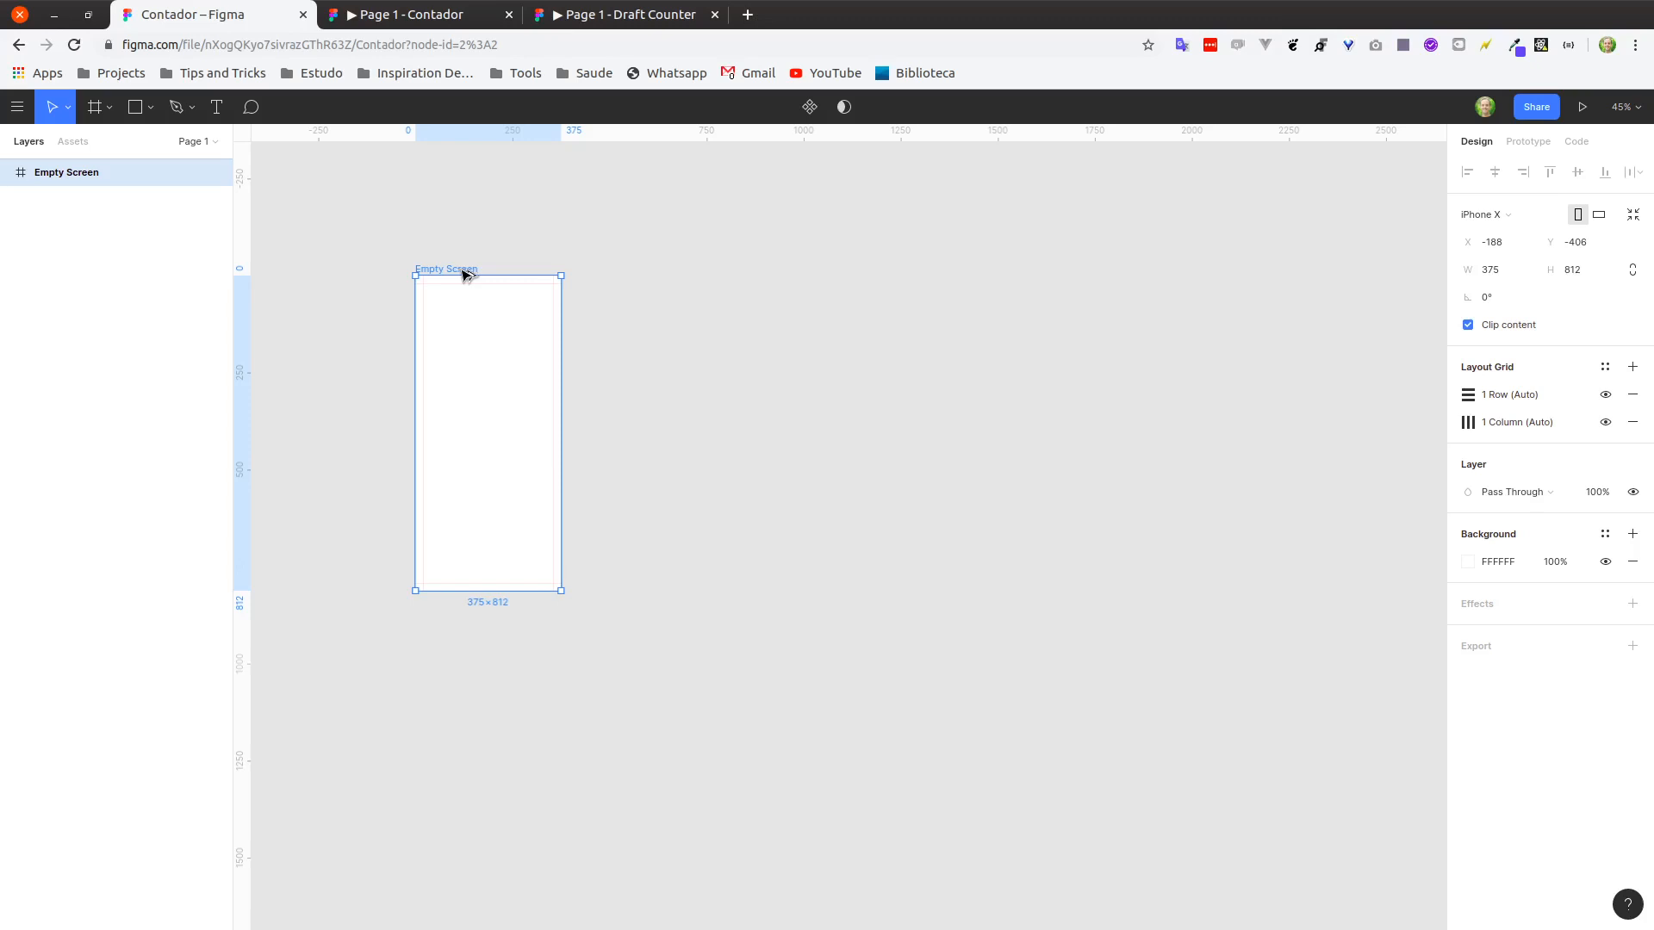
{"action": "left_click_drag", "start_coordinate": [462, 274], "coordinate": [668, 274]}
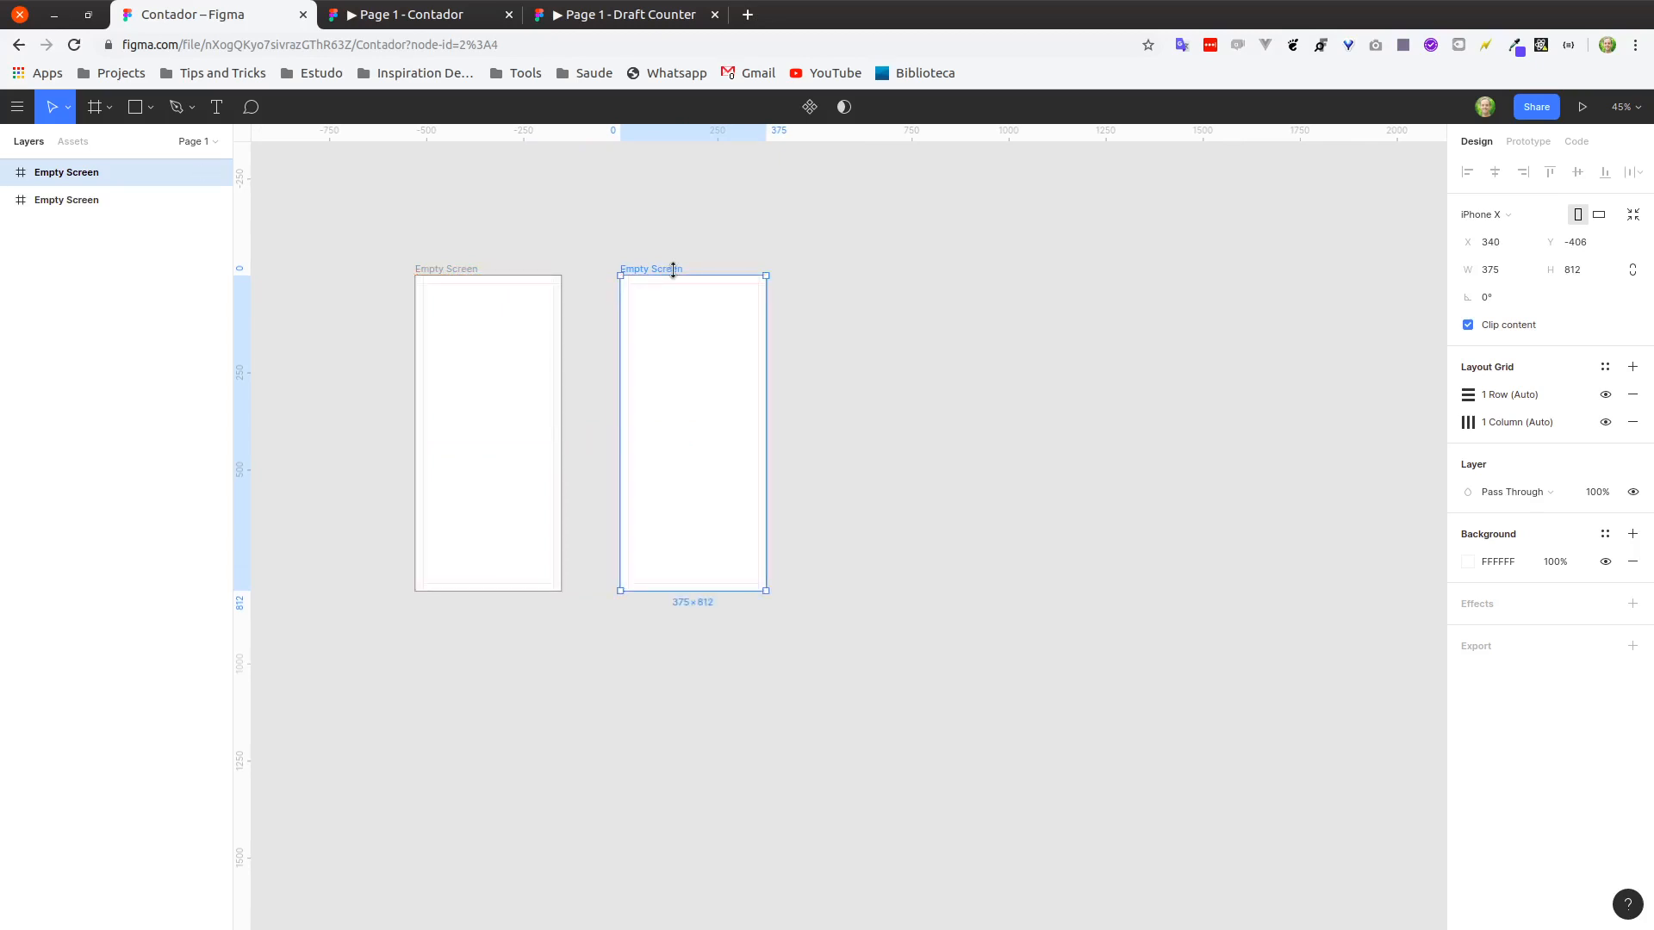
Rename the duplicated frame as Home Screen.
{"action": "key", "text": "ctrl+r"}
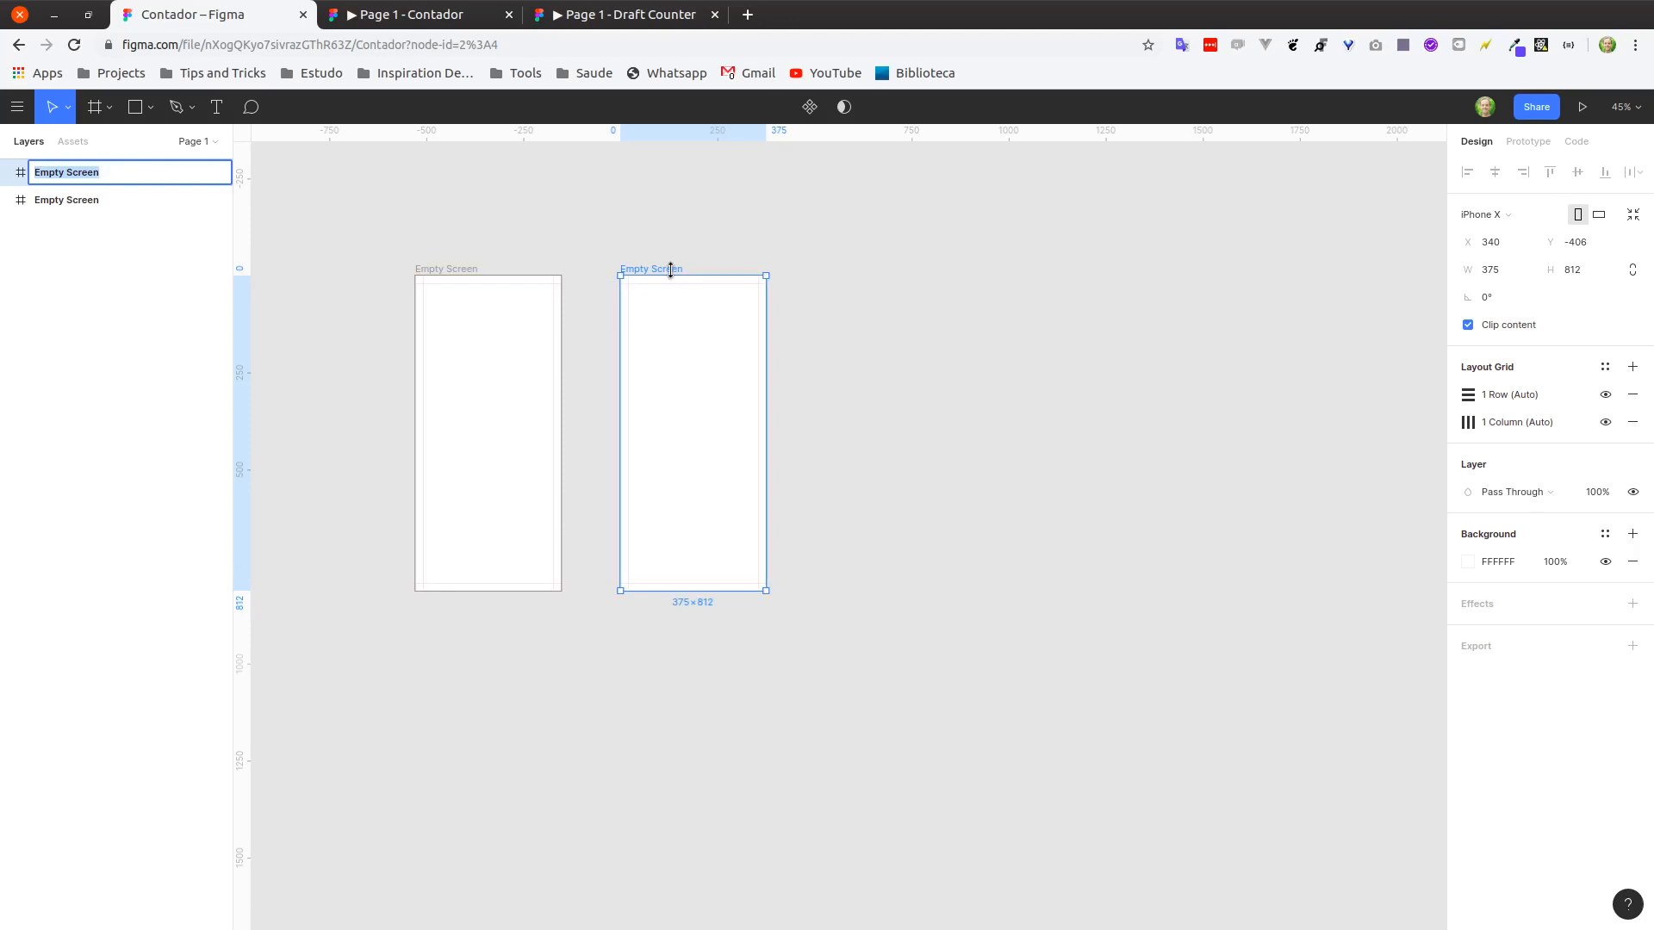
{"action": "type", "text": "Home Screen"}
{"action": "key", "text": "Return"}
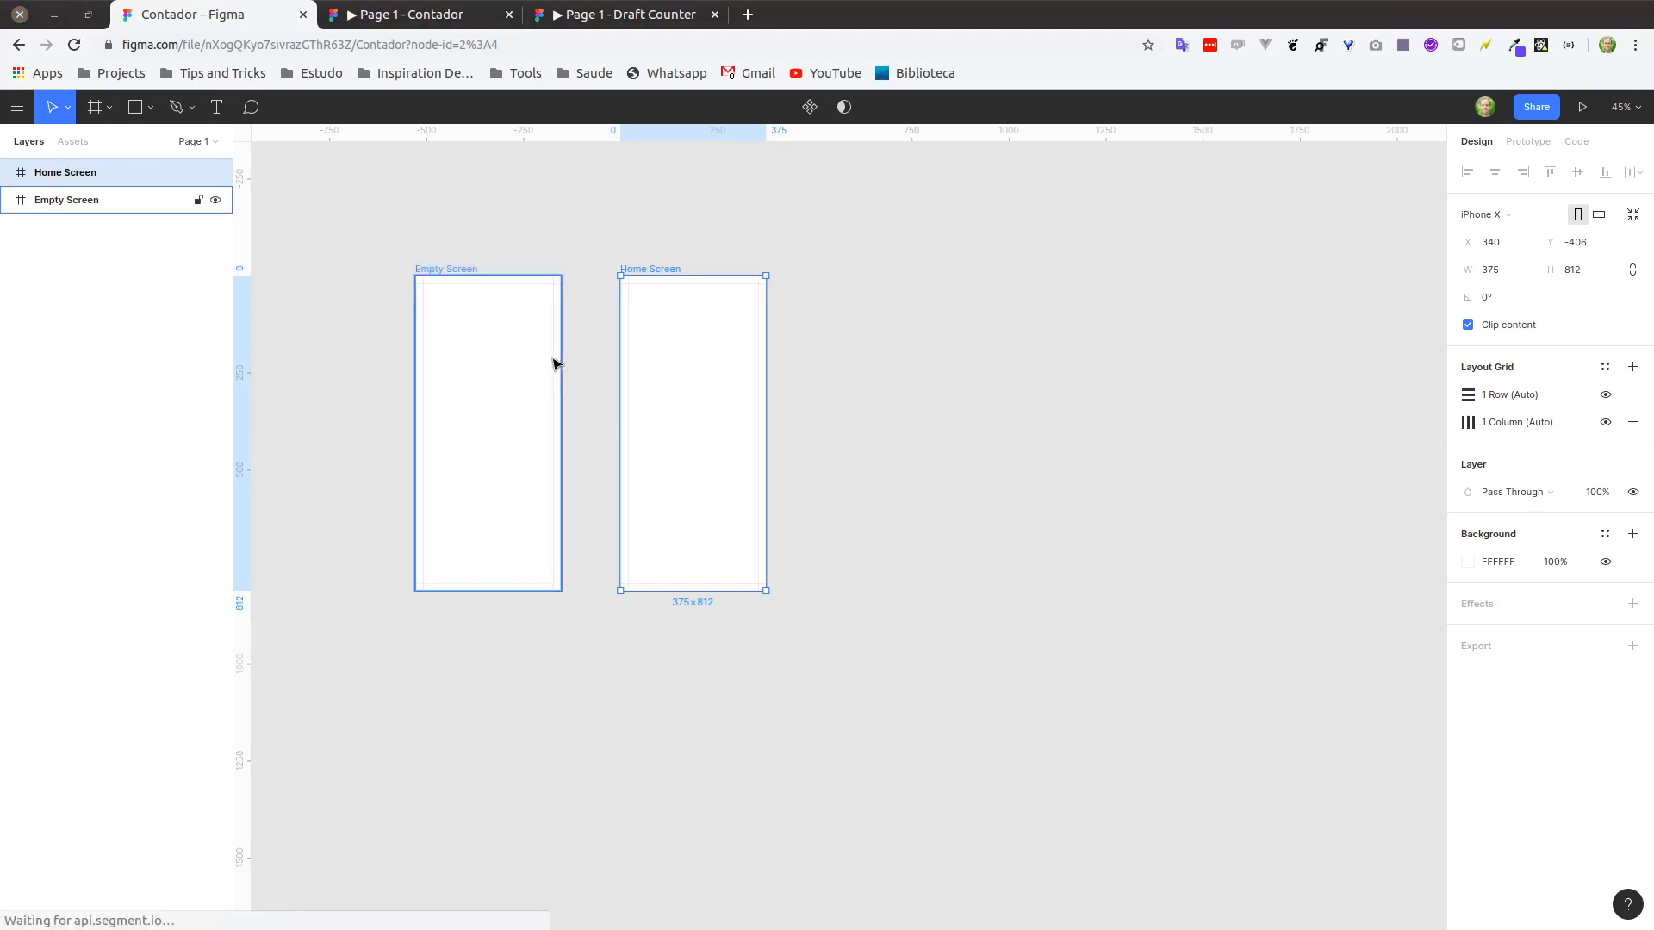
{"action": "left_click", "coordinate": [847, 320]}
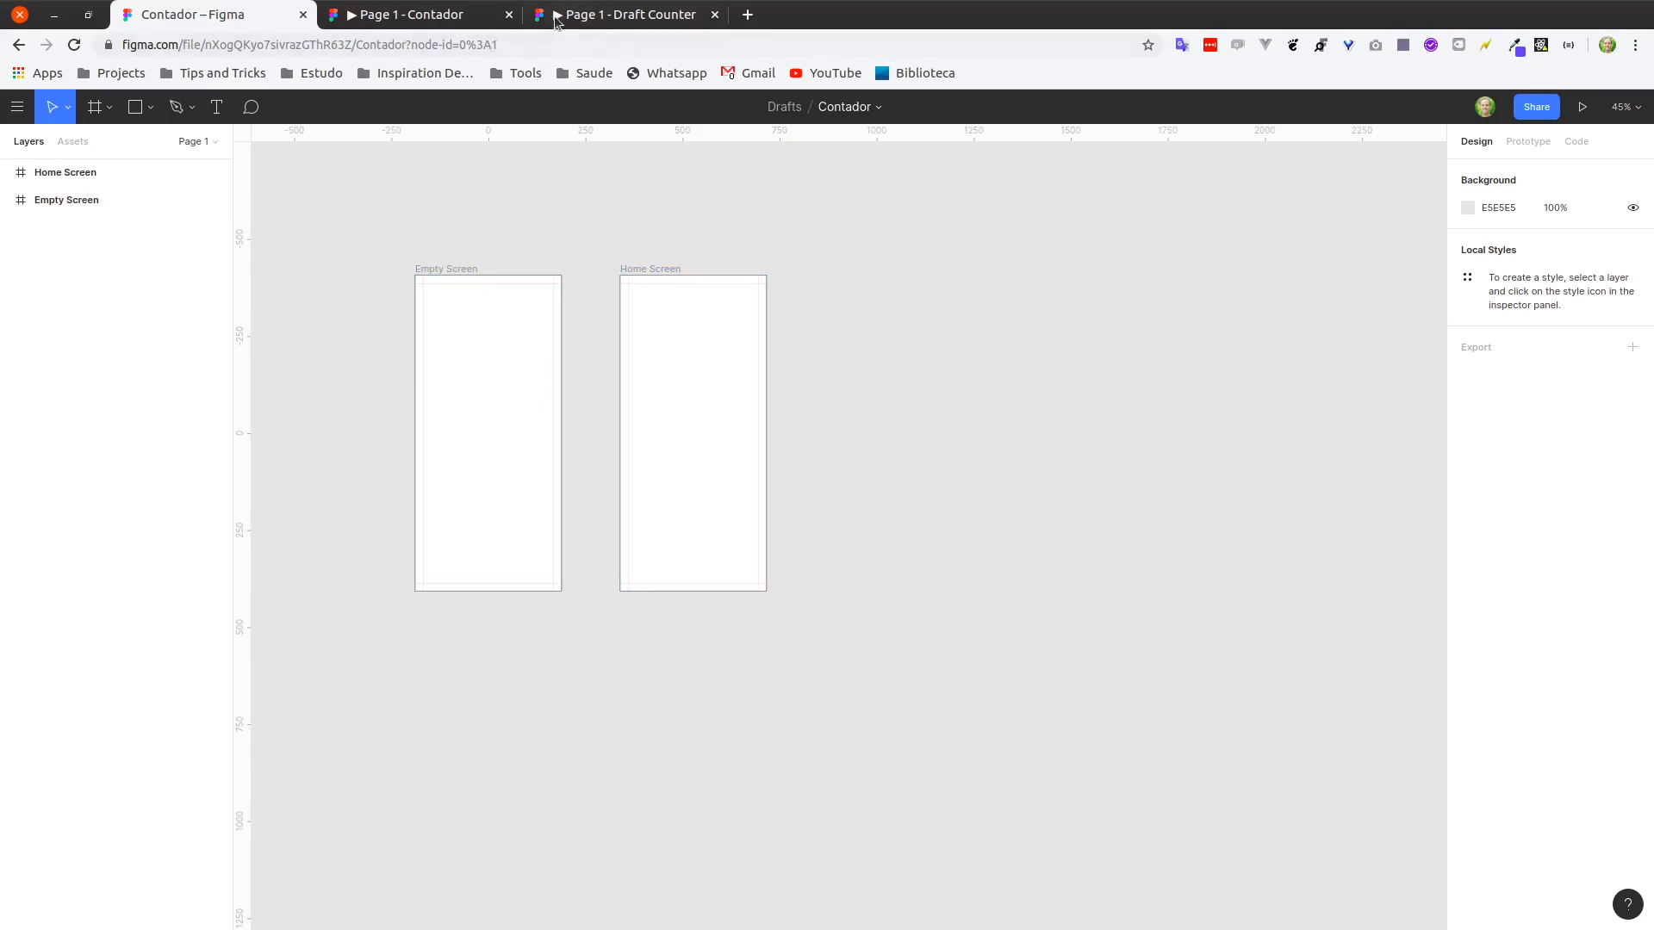
Add the text Contador near the upper edge of the Home Screen frame, following the title in the Draft Counter prototype.
{"action": "left_click", "coordinate": [594, 16]}
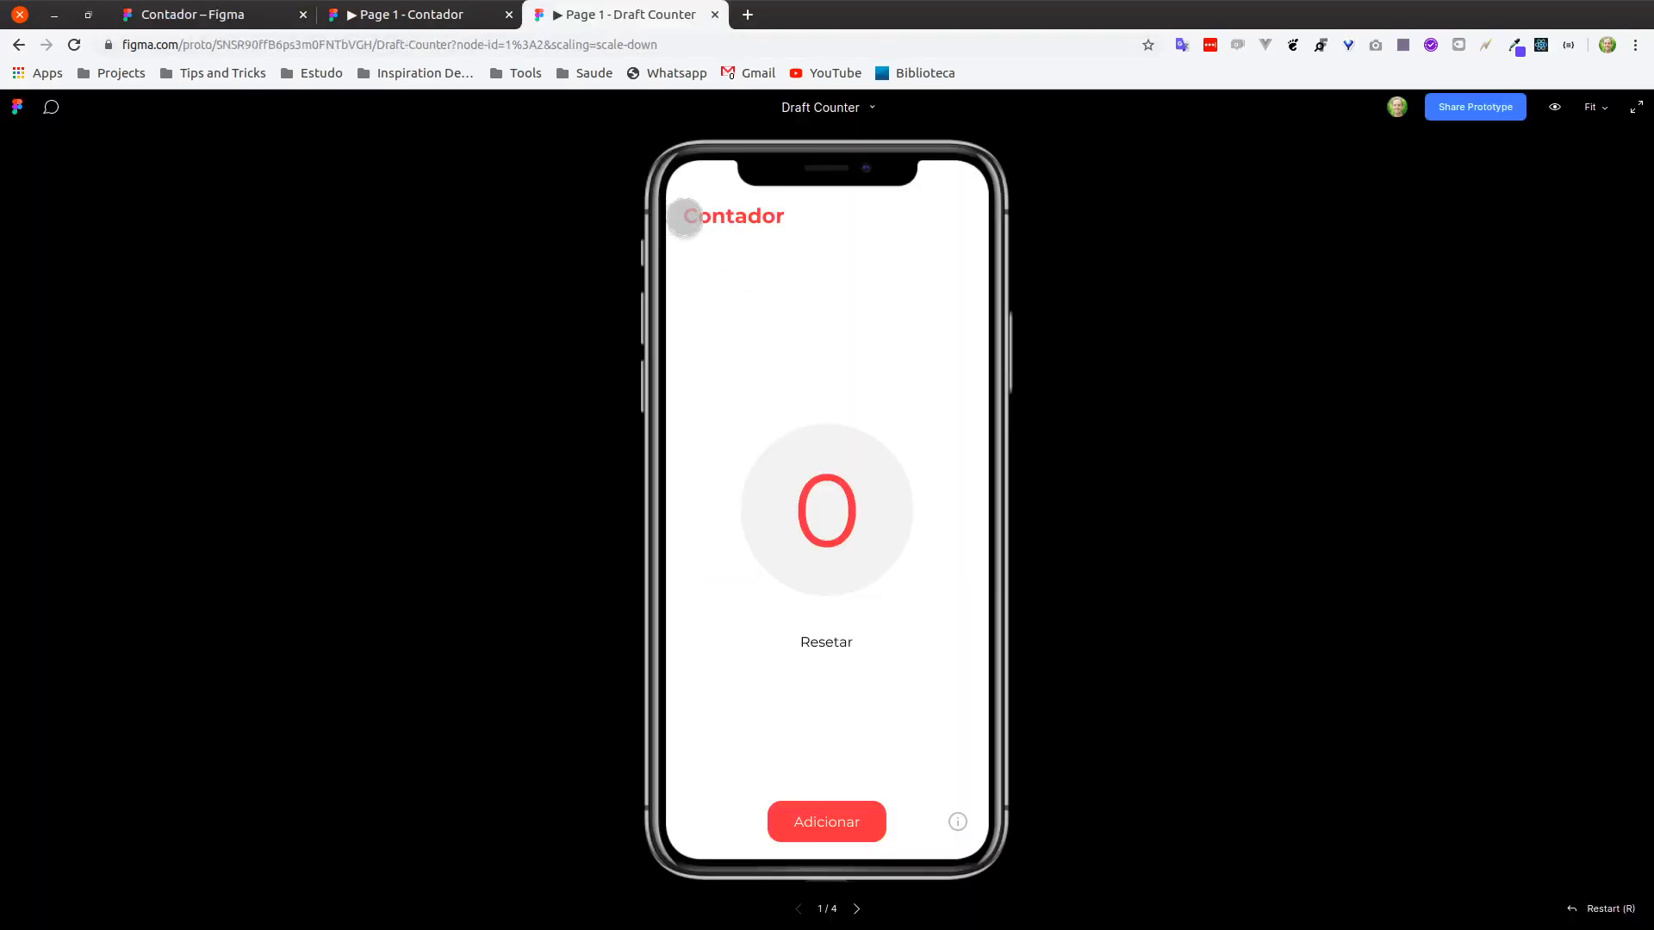
{"action": "left_click", "coordinate": [203, 16]}
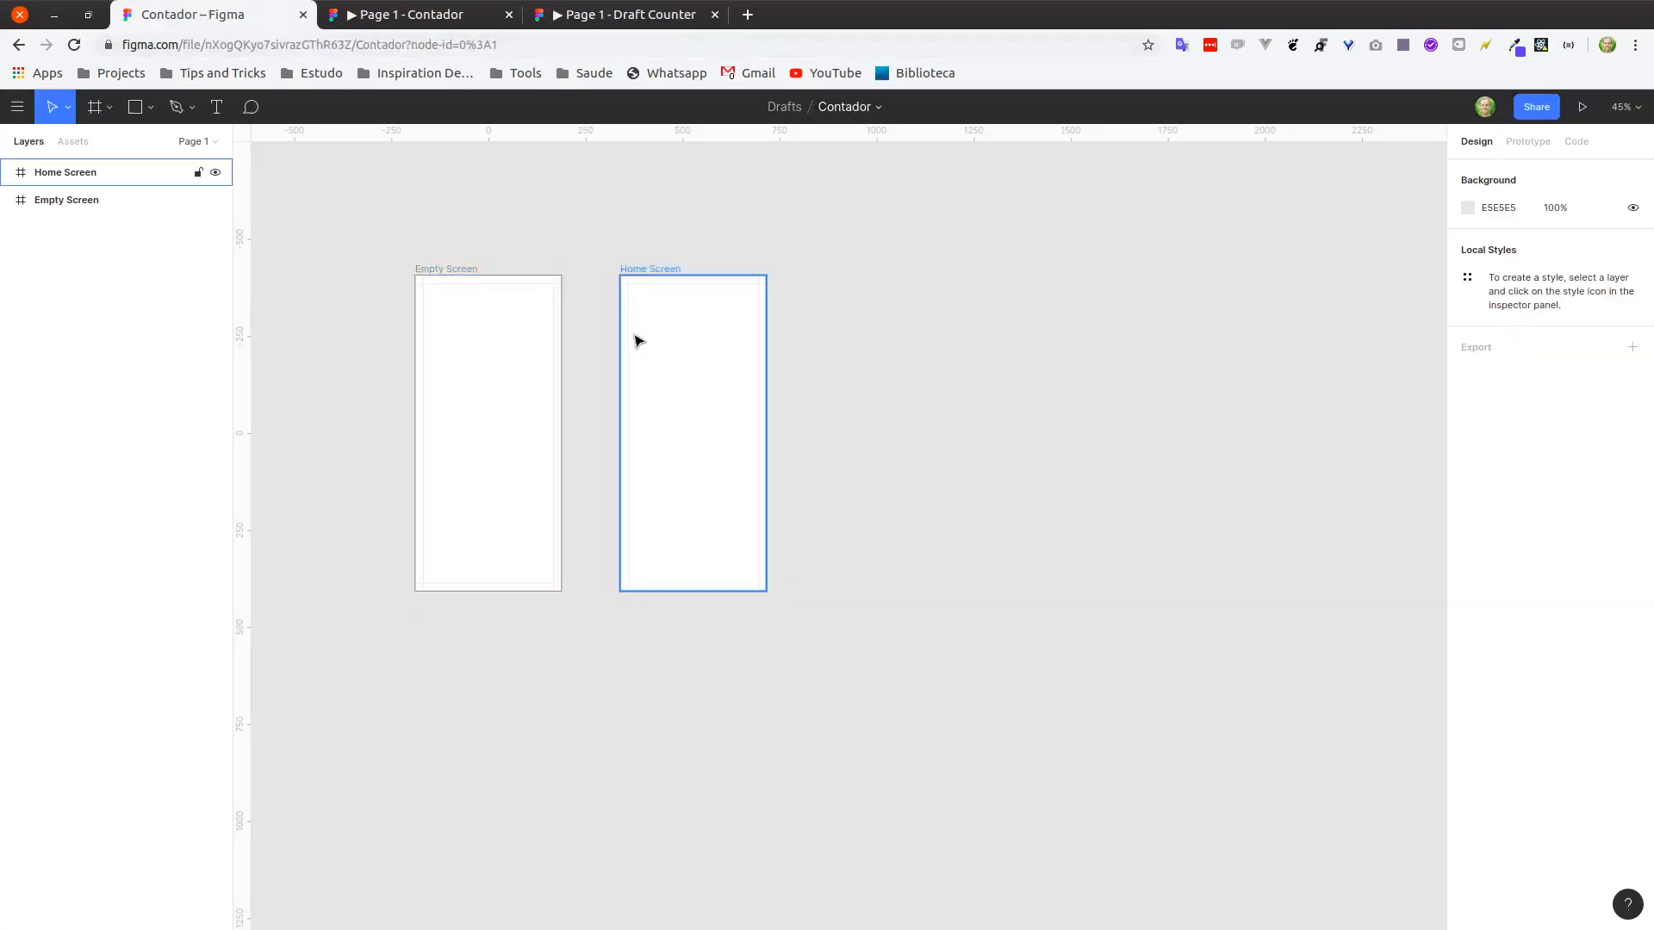
{"action": "scroll", "coordinate": [650, 312], "scroll_direction": "up", "scroll_amount": 5}
{"action": "left_click", "coordinate": [652, 289]}
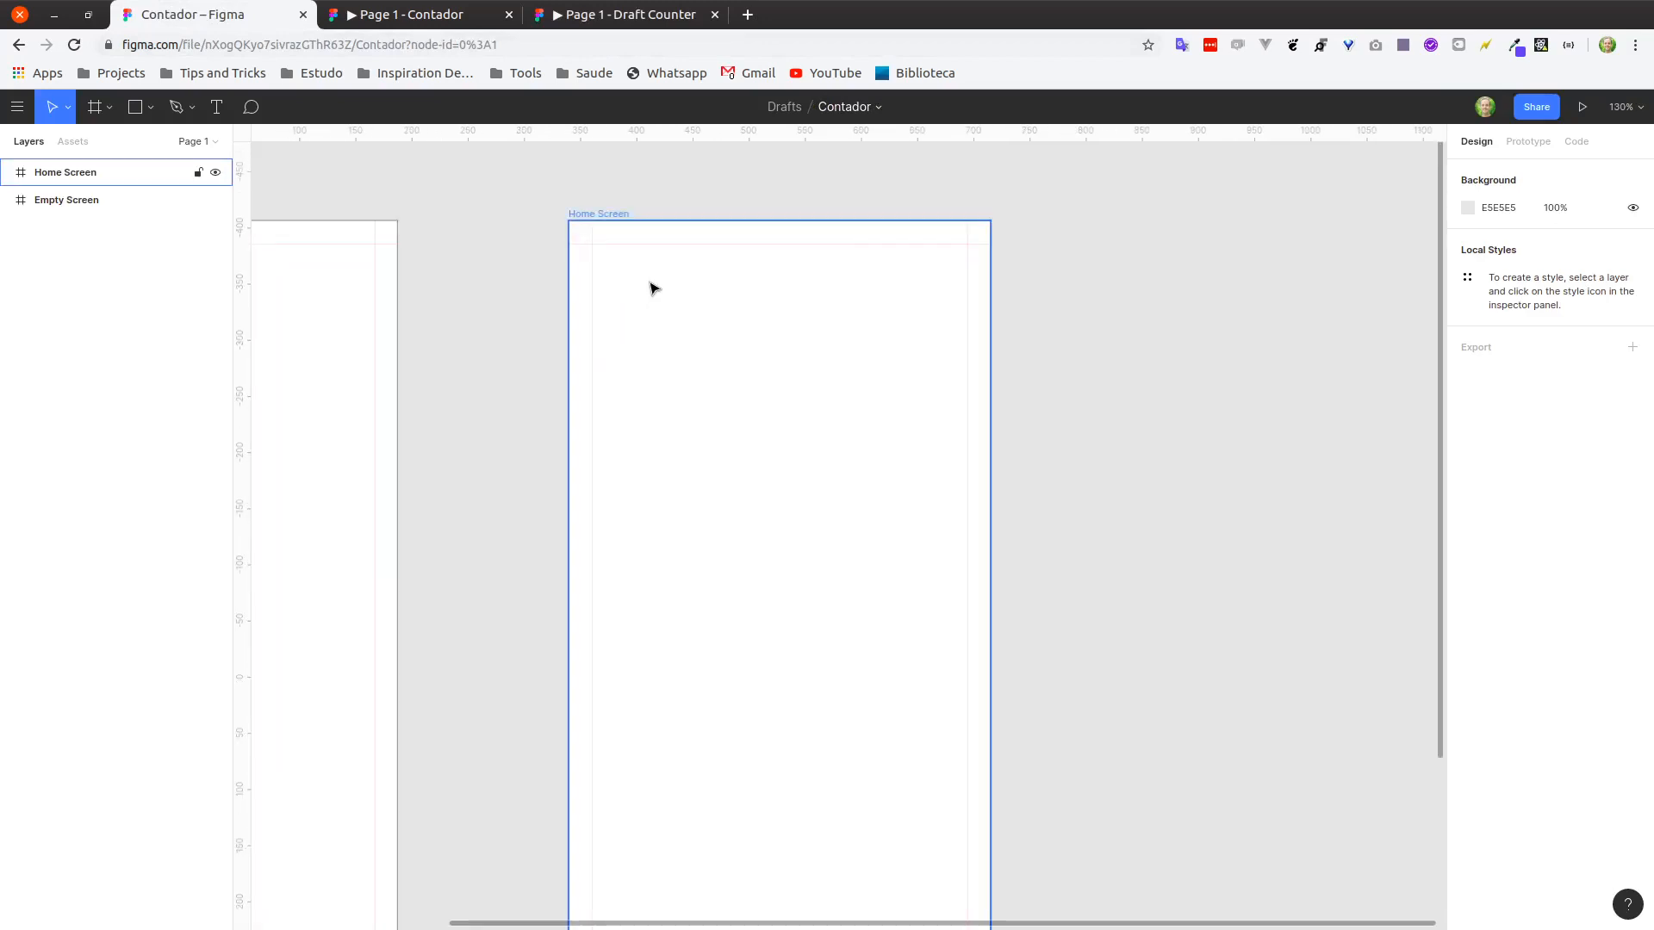
{"action": "left_click", "coordinate": [443, 255]}
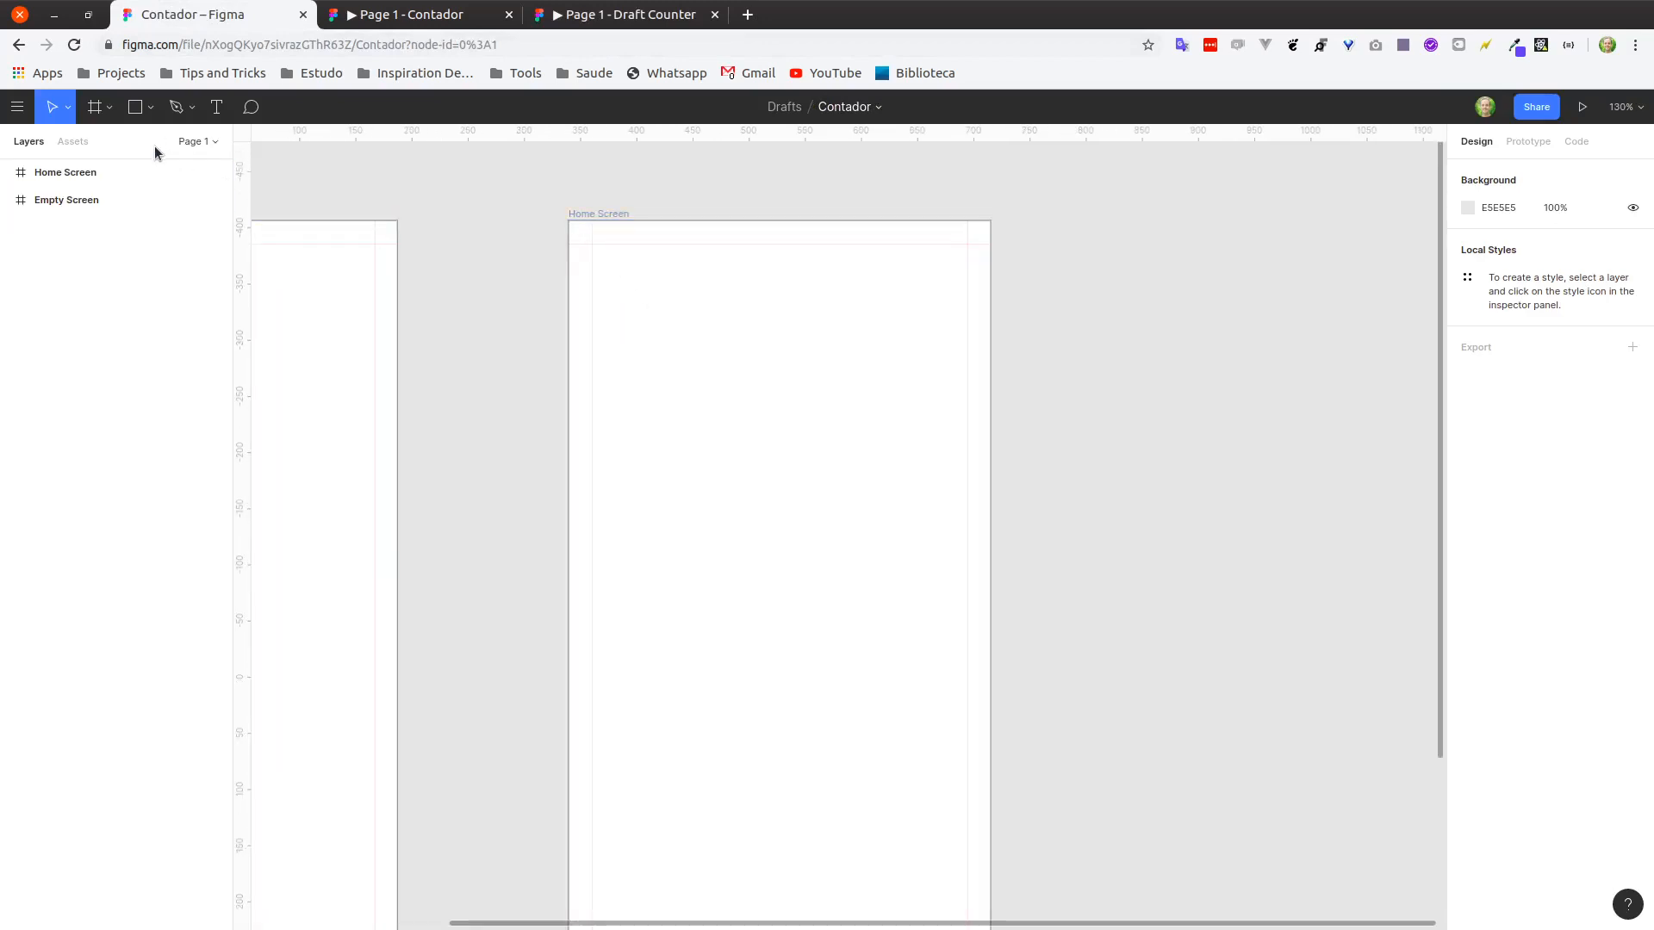
{"action": "left_click", "coordinate": [375, 236]}
{"action": "left_click", "coordinate": [217, 106]}
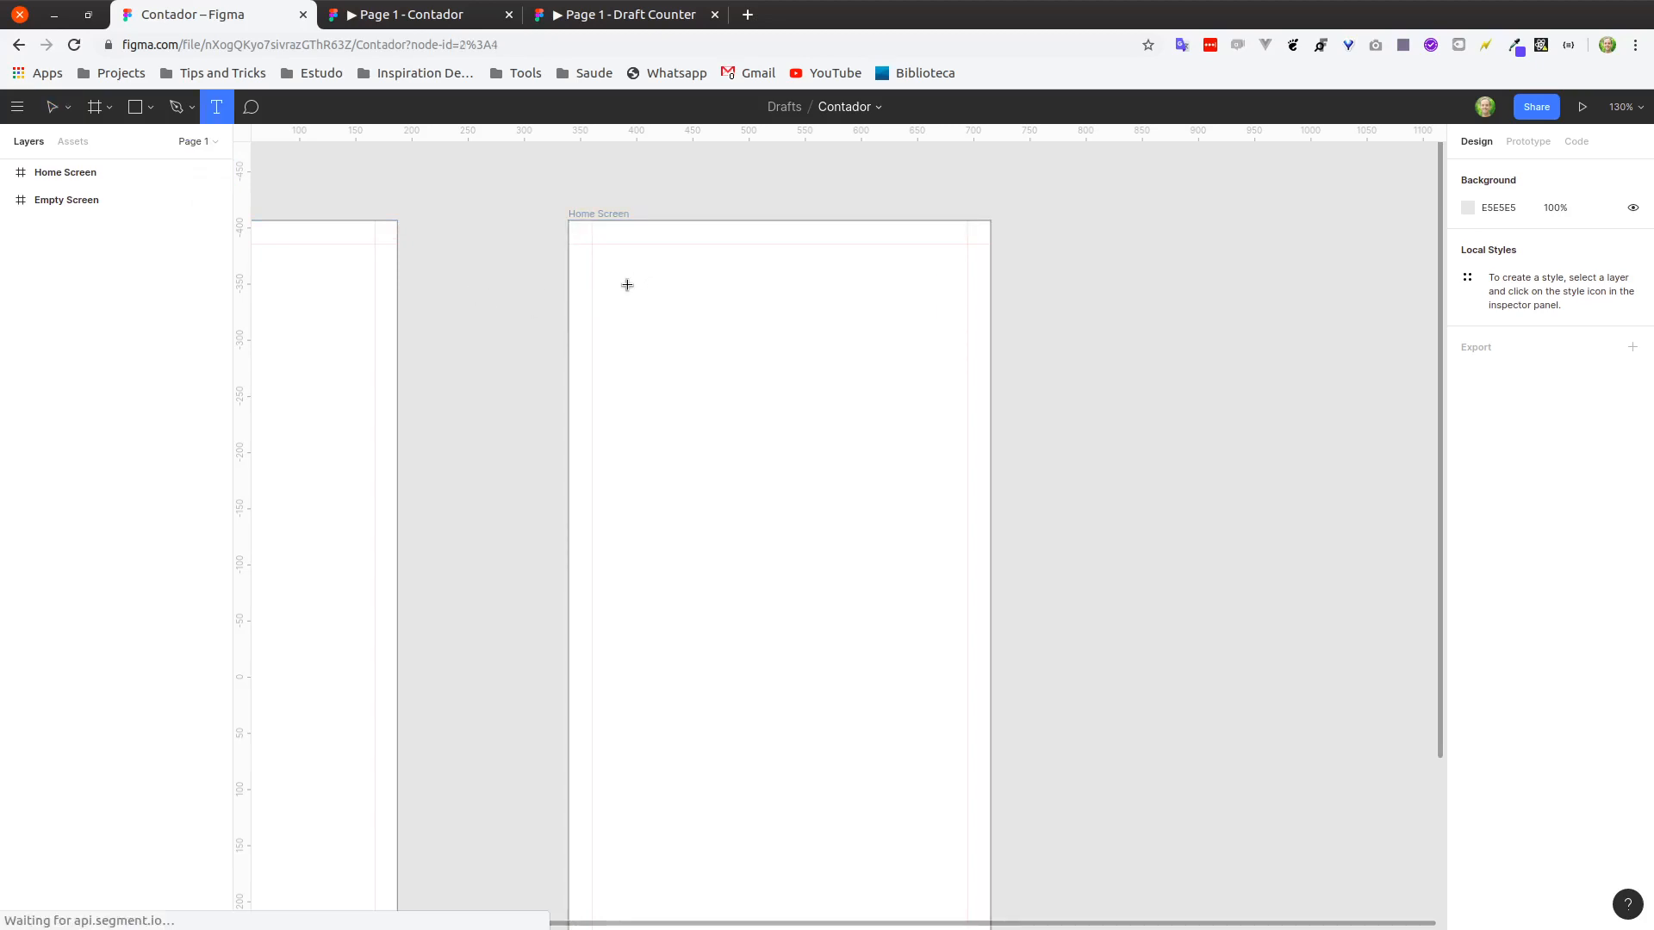
{"action": "left_click", "coordinate": [627, 284]}
{"action": "type", "text": "Contador"}
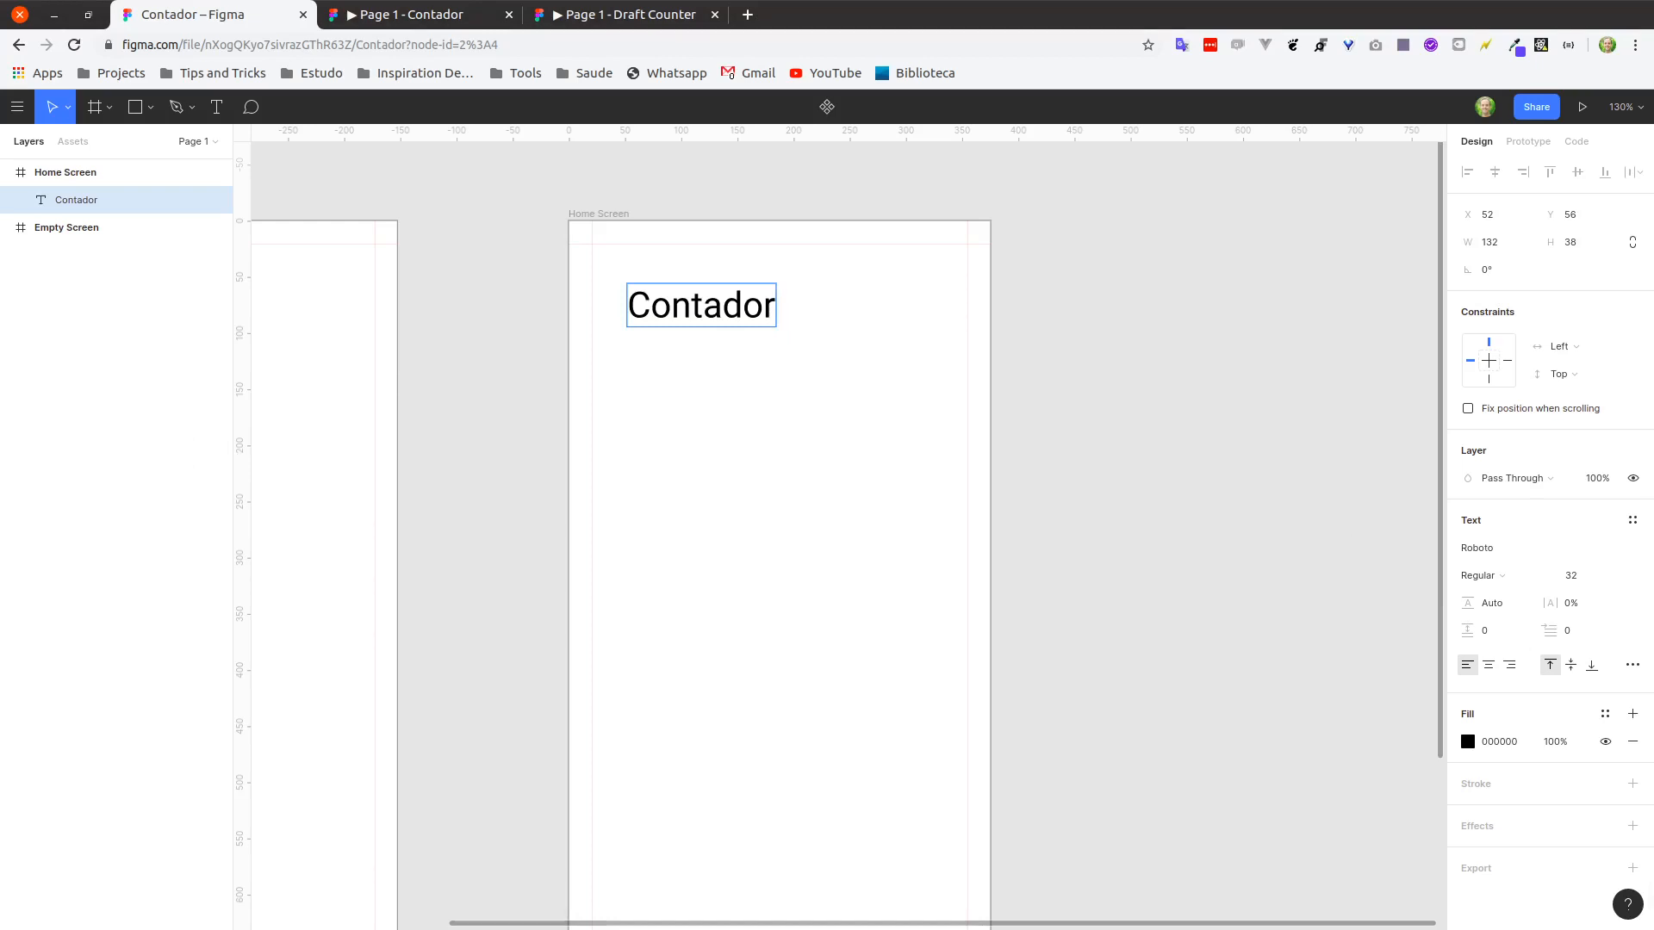
{"action": "left_click", "coordinate": [1586, 577]}
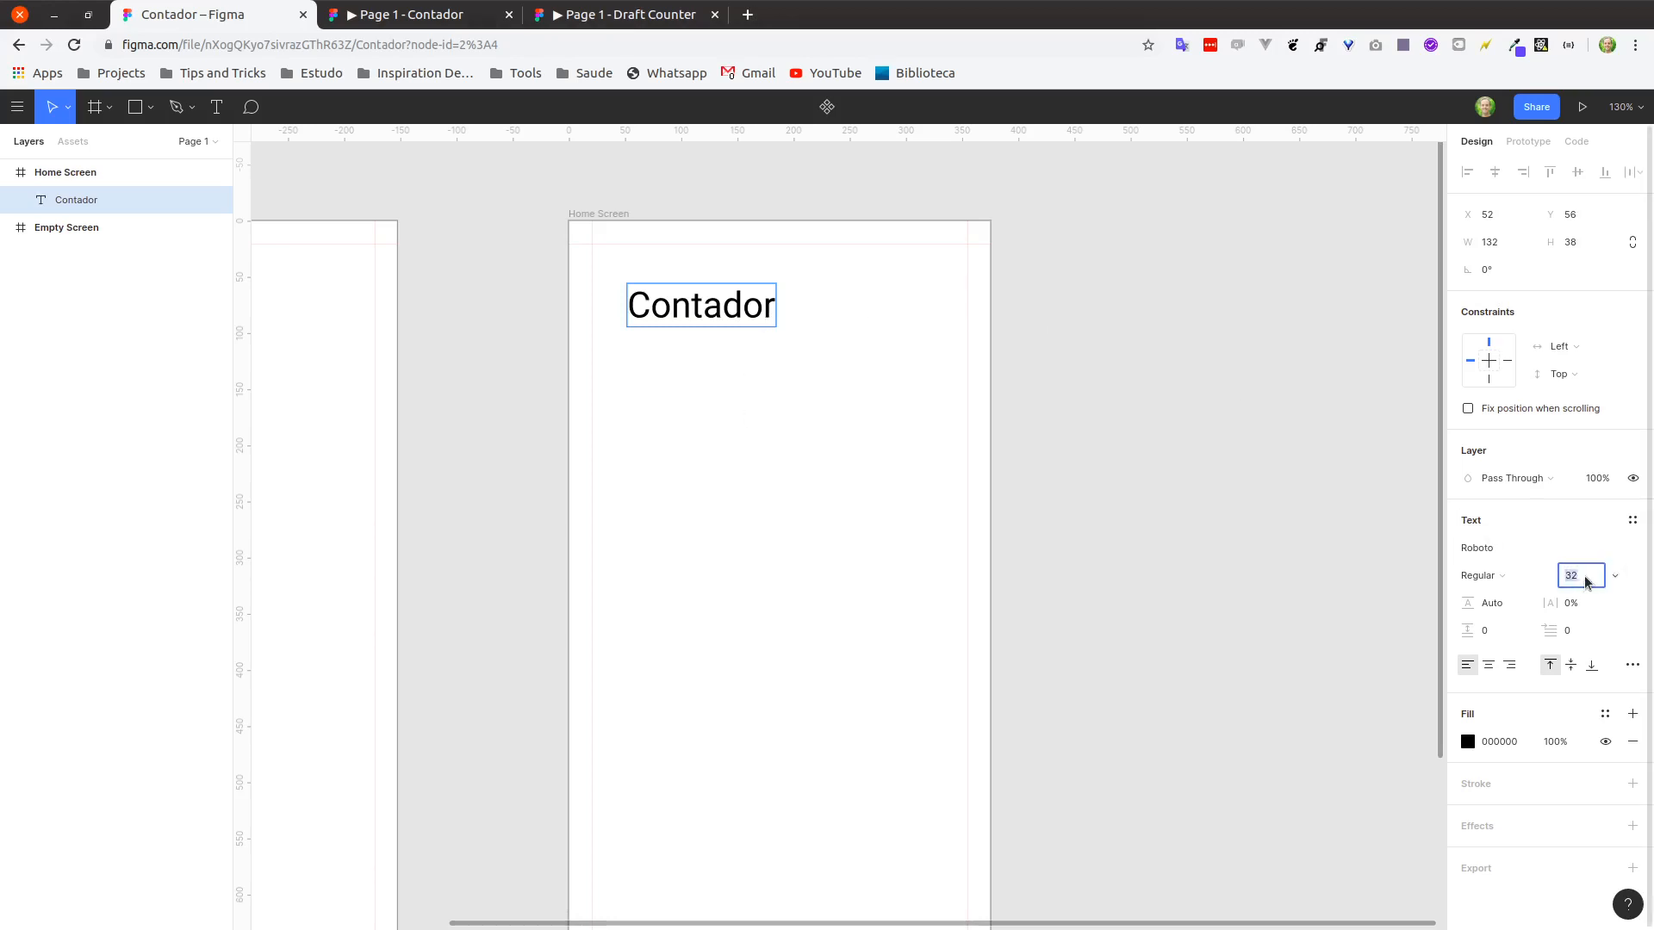
{"action": "type", "text": "24"}
{"action": "key", "text": "Escape"}
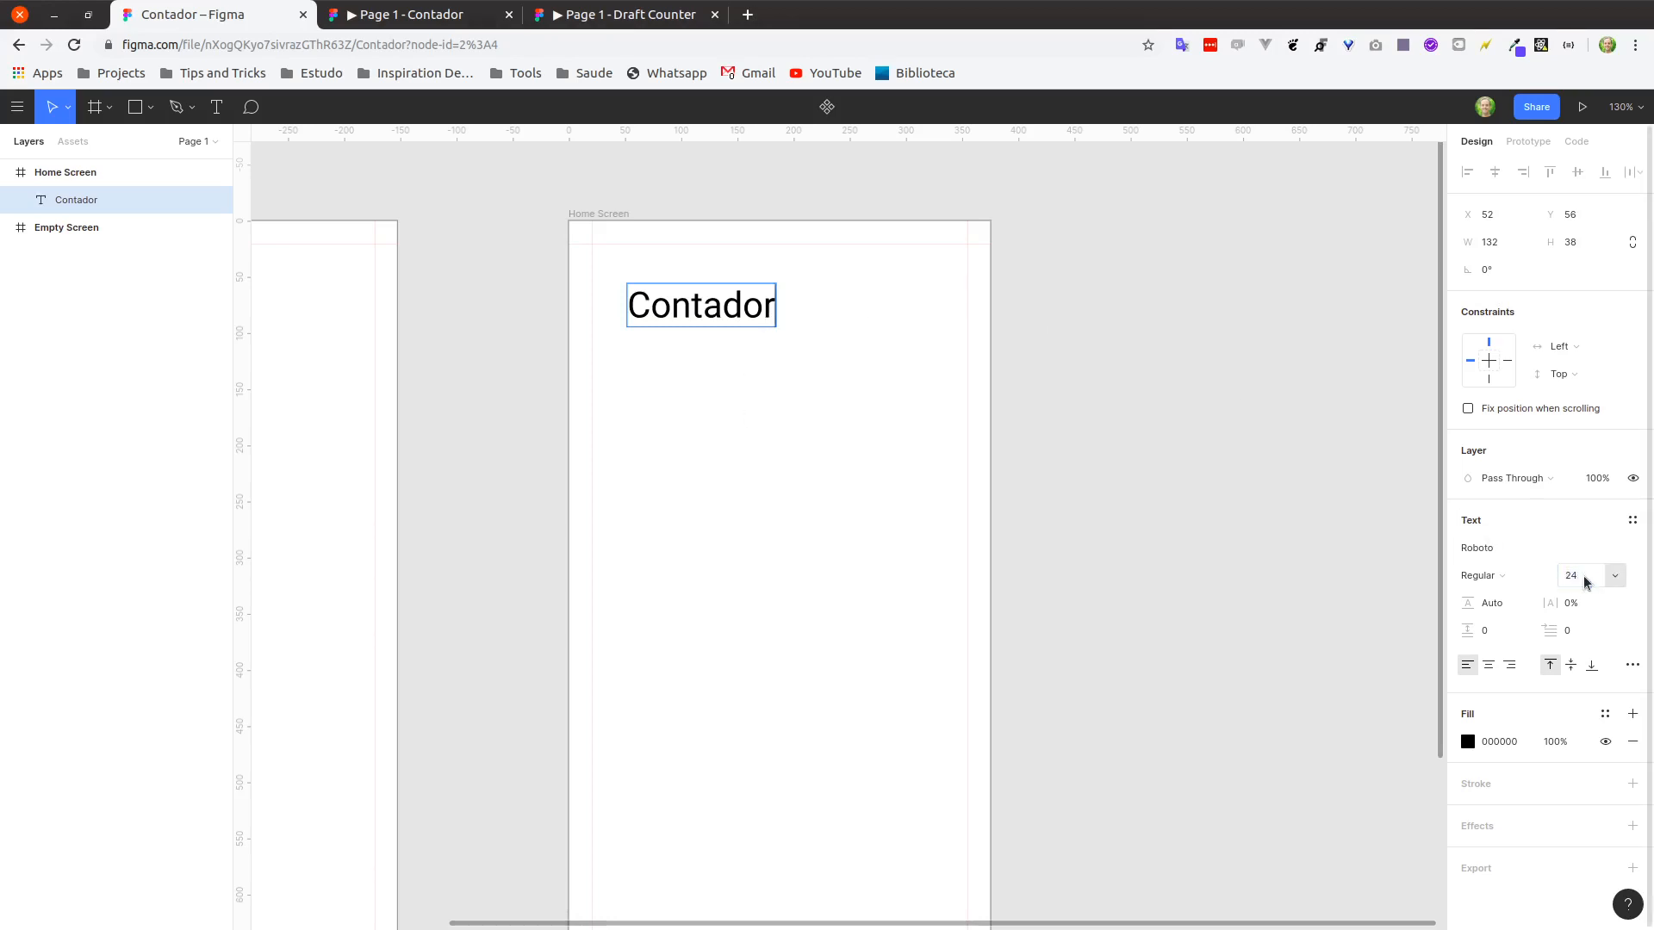
Set the font size of the Contador title to 24.
{"action": "double_click", "coordinate": [669, 306]}
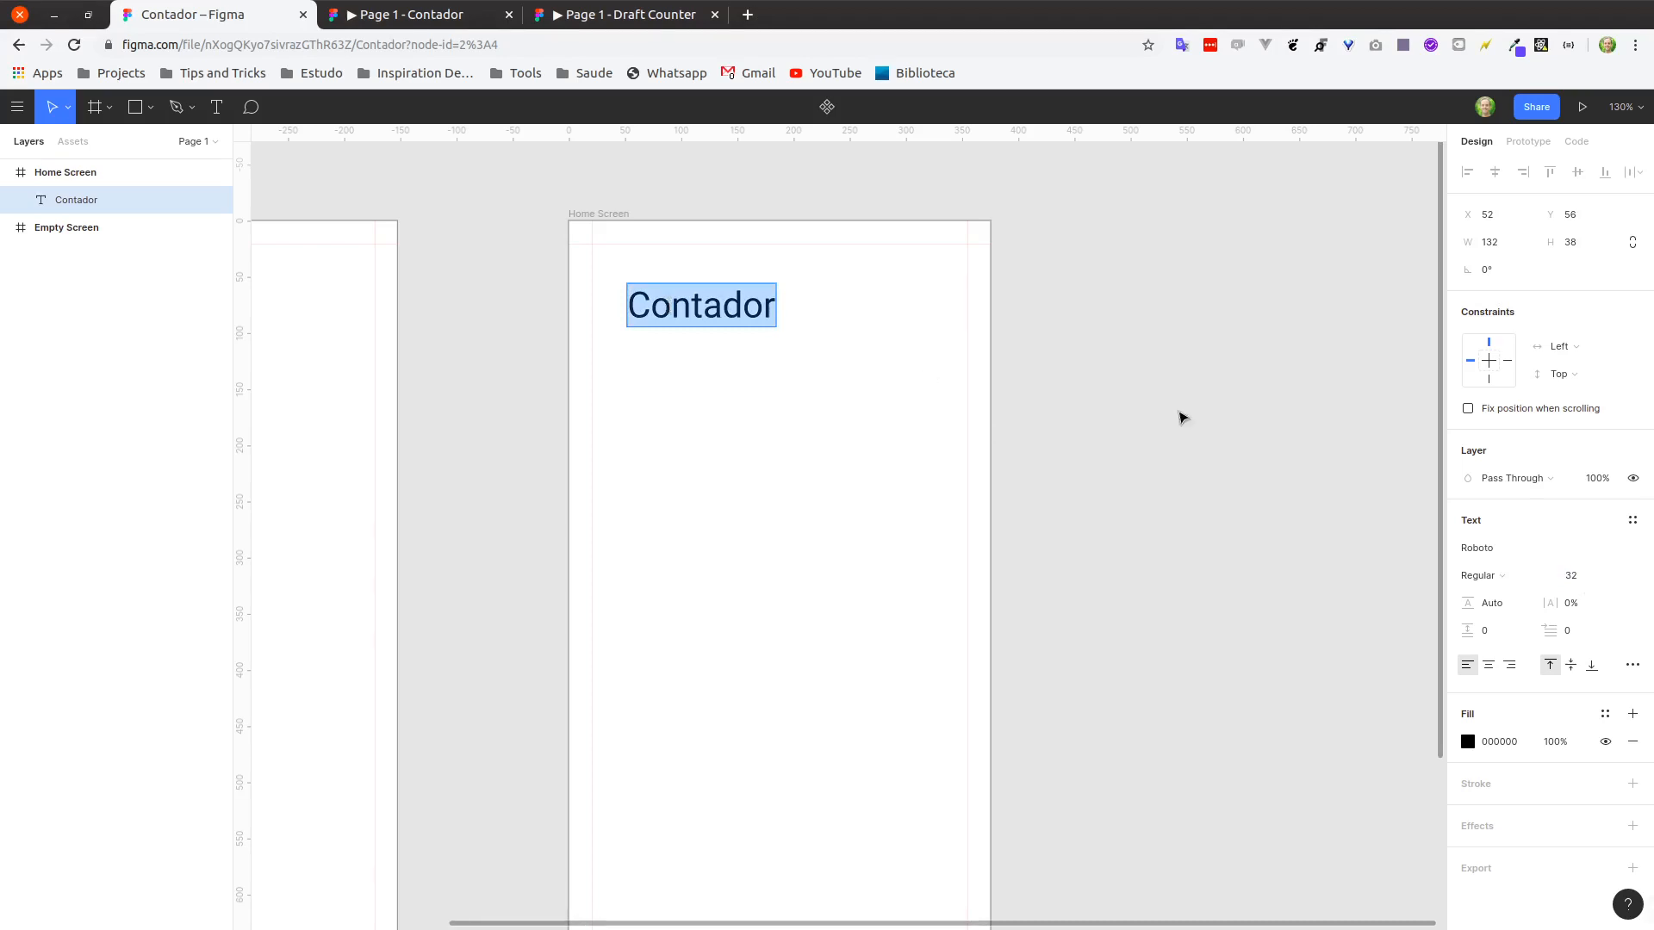
{"action": "left_click", "coordinate": [1596, 585]}
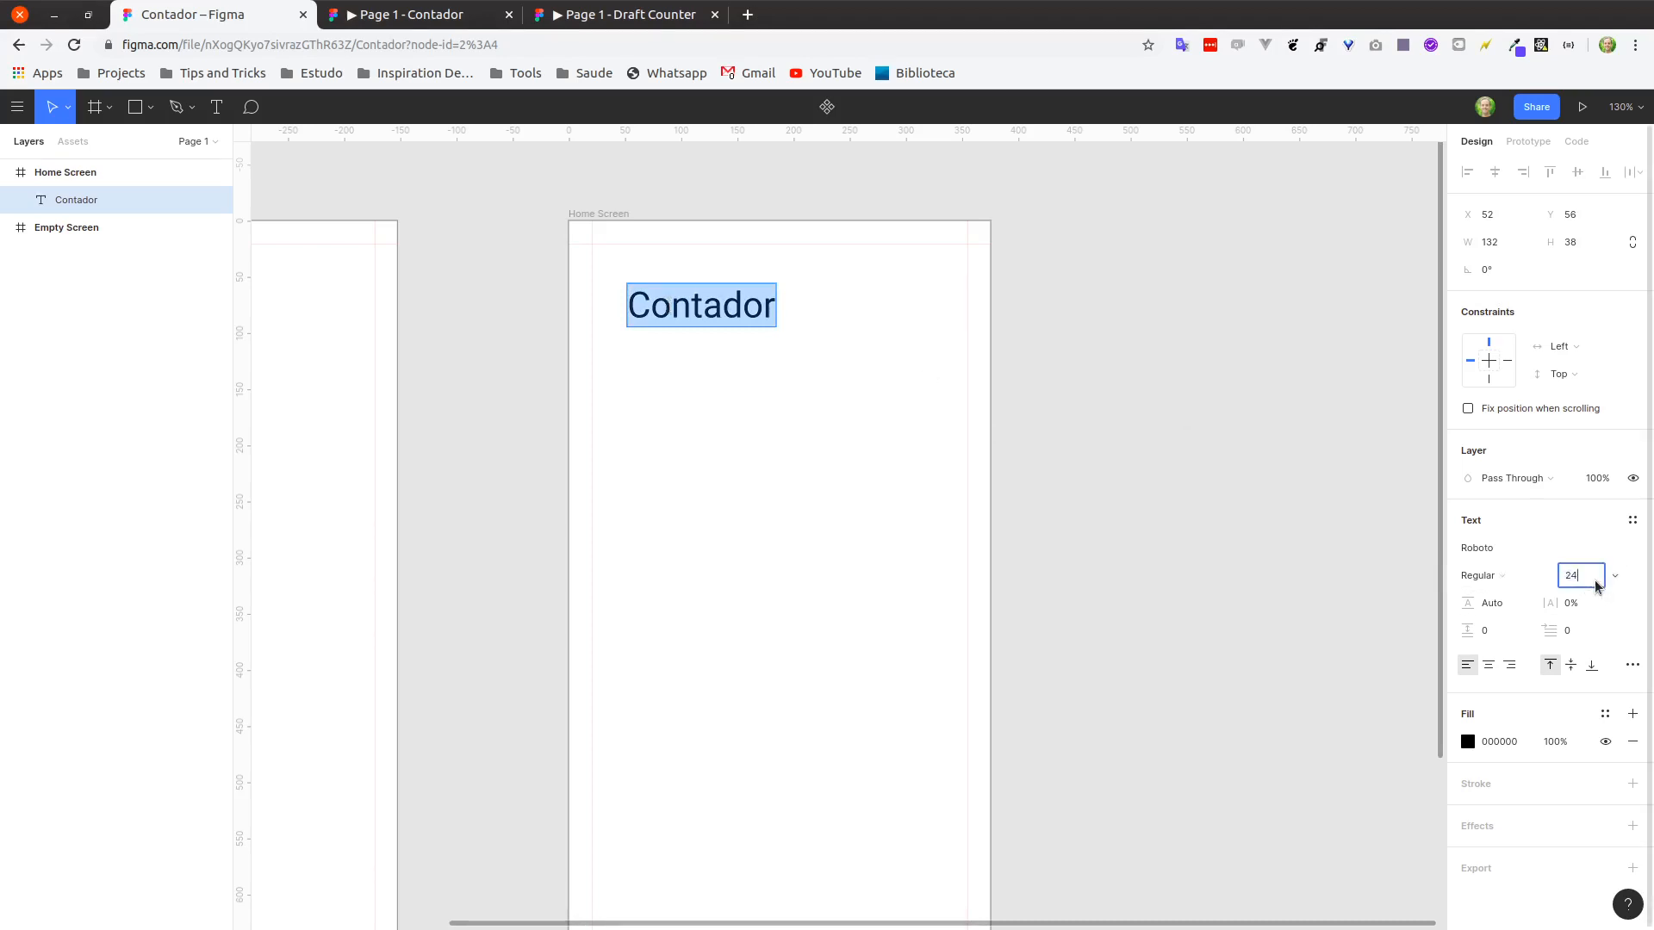
{"action": "type", "text": "24"}
{"action": "key", "text": "Return"}
Change the Contador title's font to Montserrat with Bold weight.
{"action": "left_click", "coordinate": [1501, 548]}
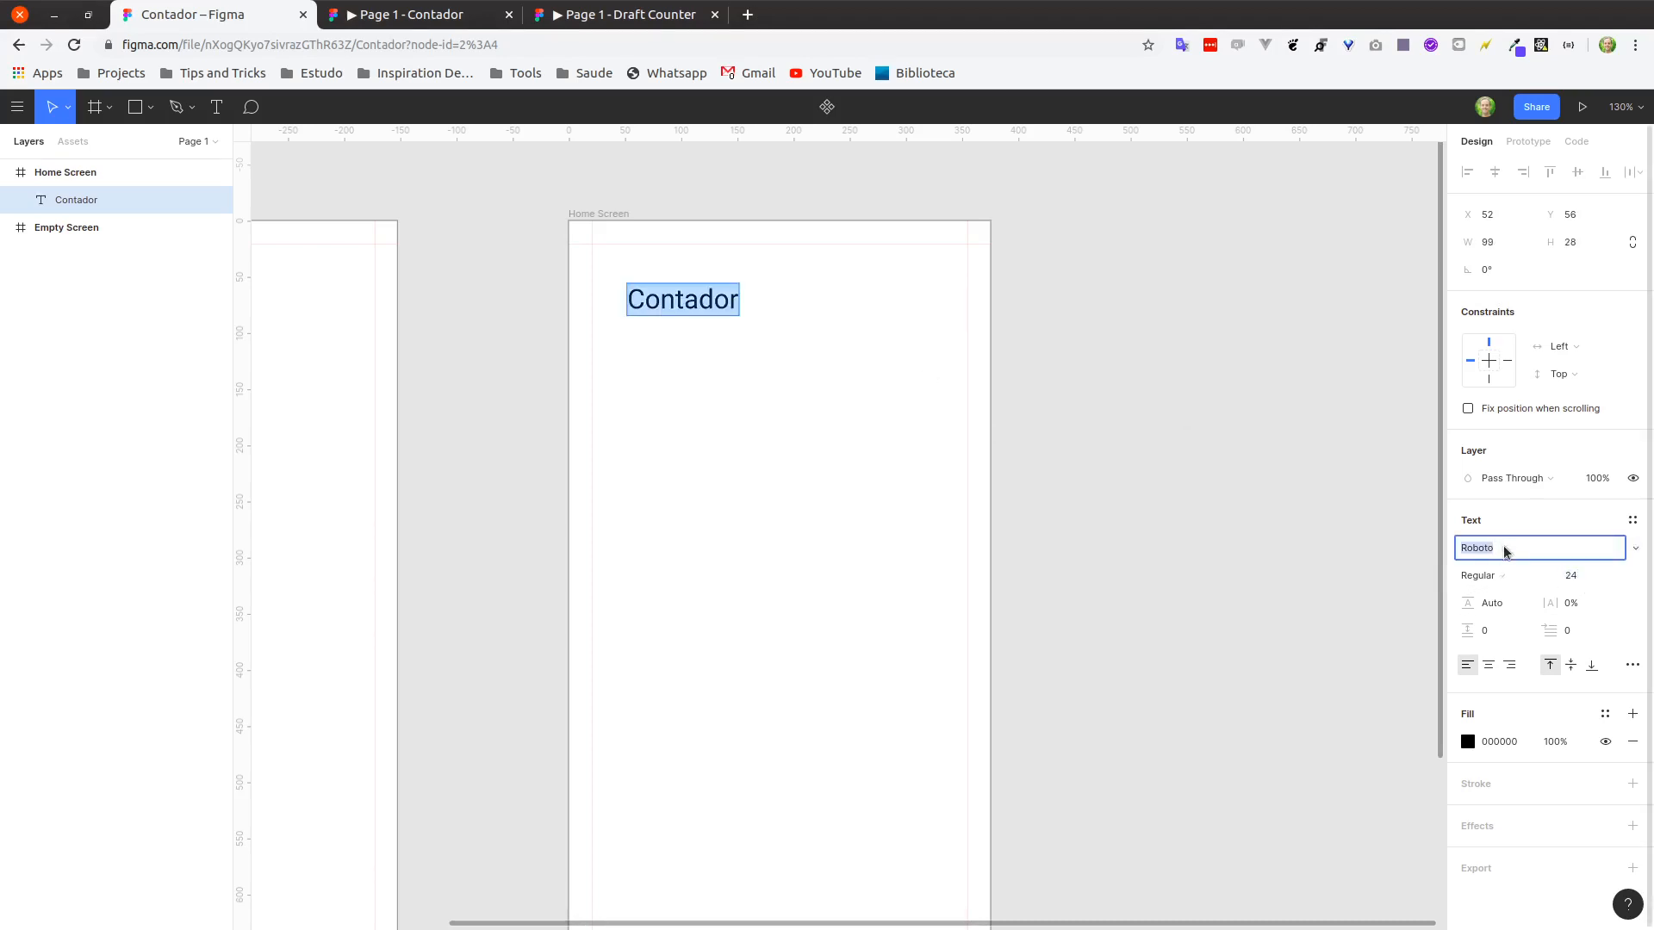
{"action": "type", "text": "Montserrat"}
{"action": "key", "text": "Return"}
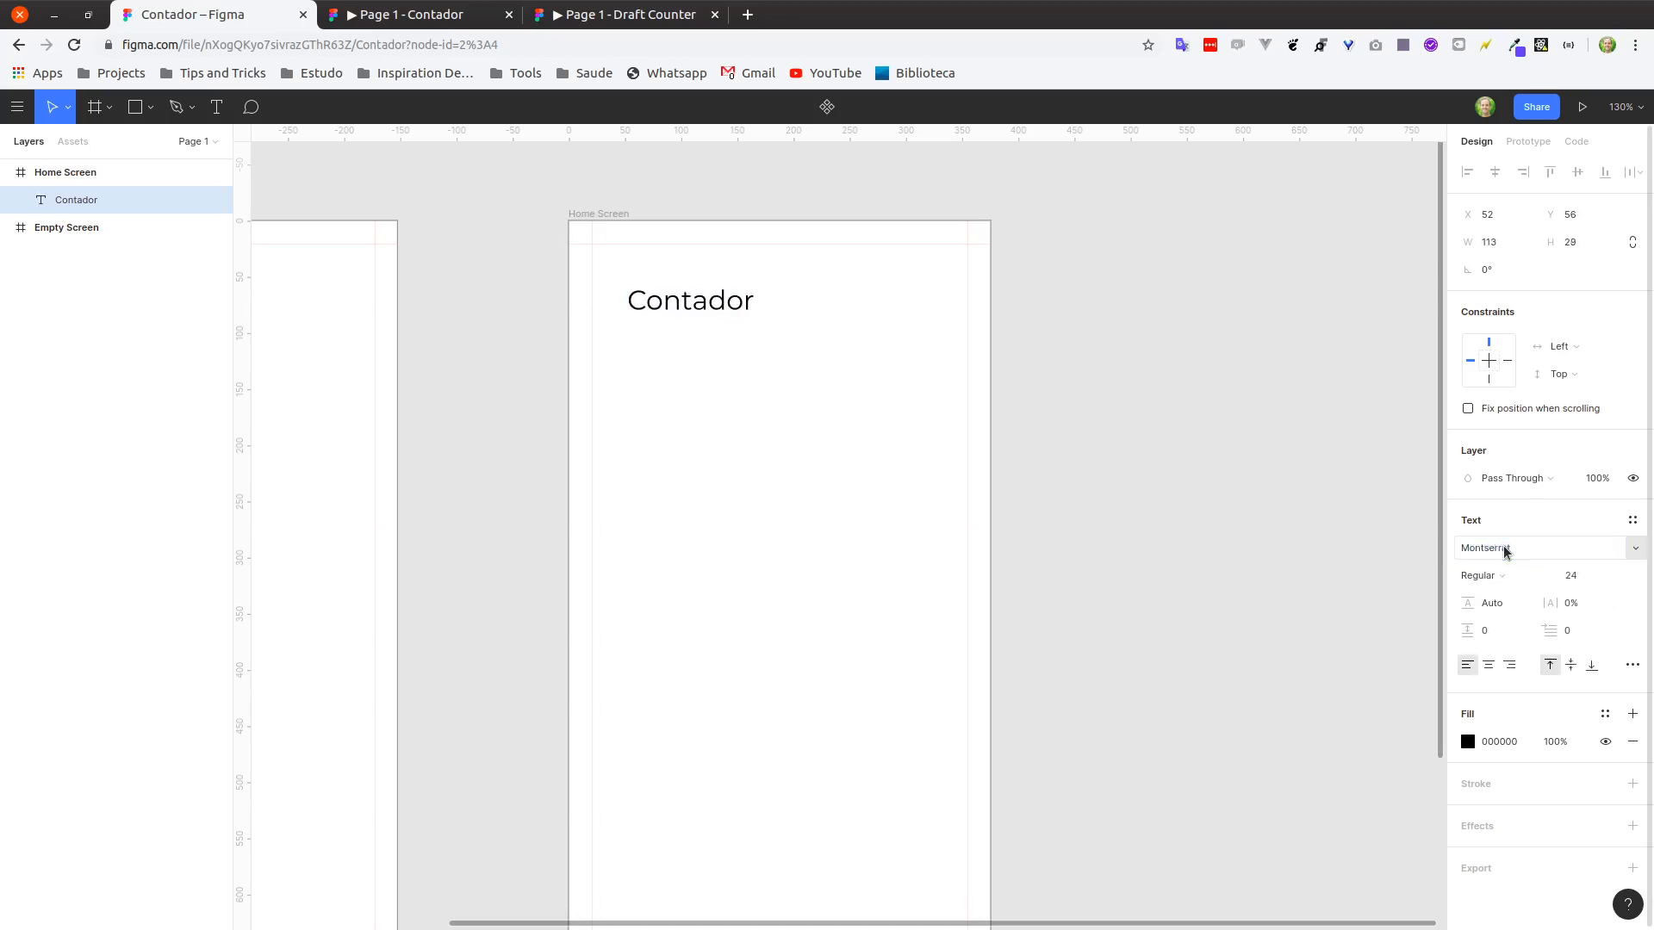
{"action": "left_click", "coordinate": [1544, 576]}
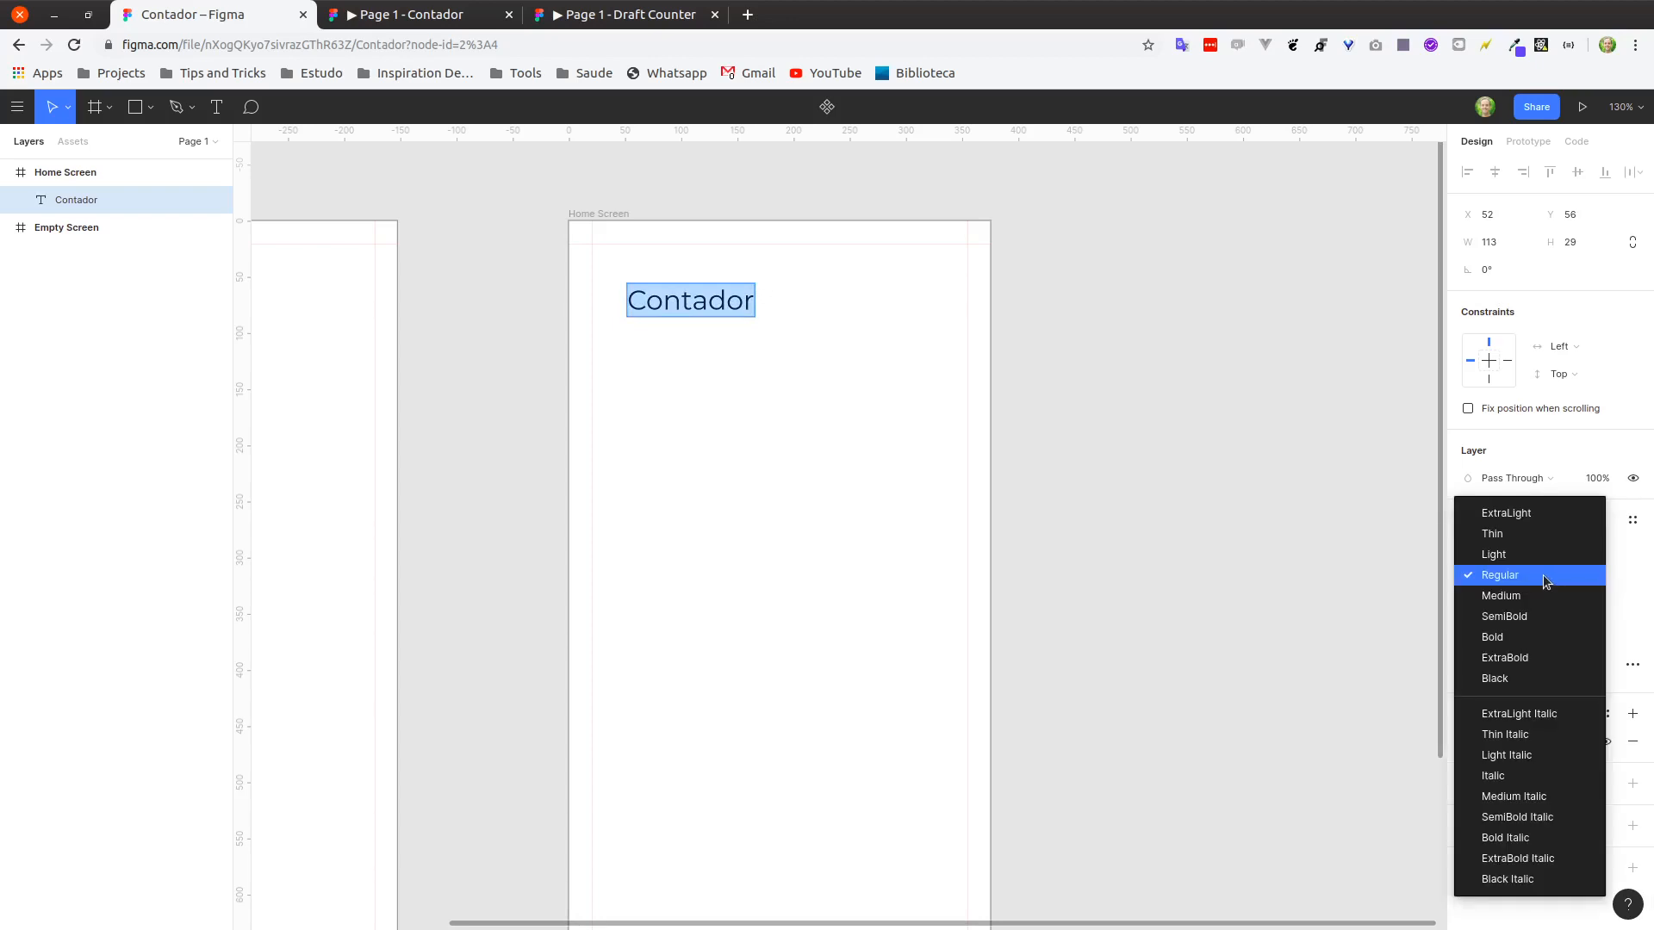
{"action": "left_click", "coordinate": [1499, 639]}
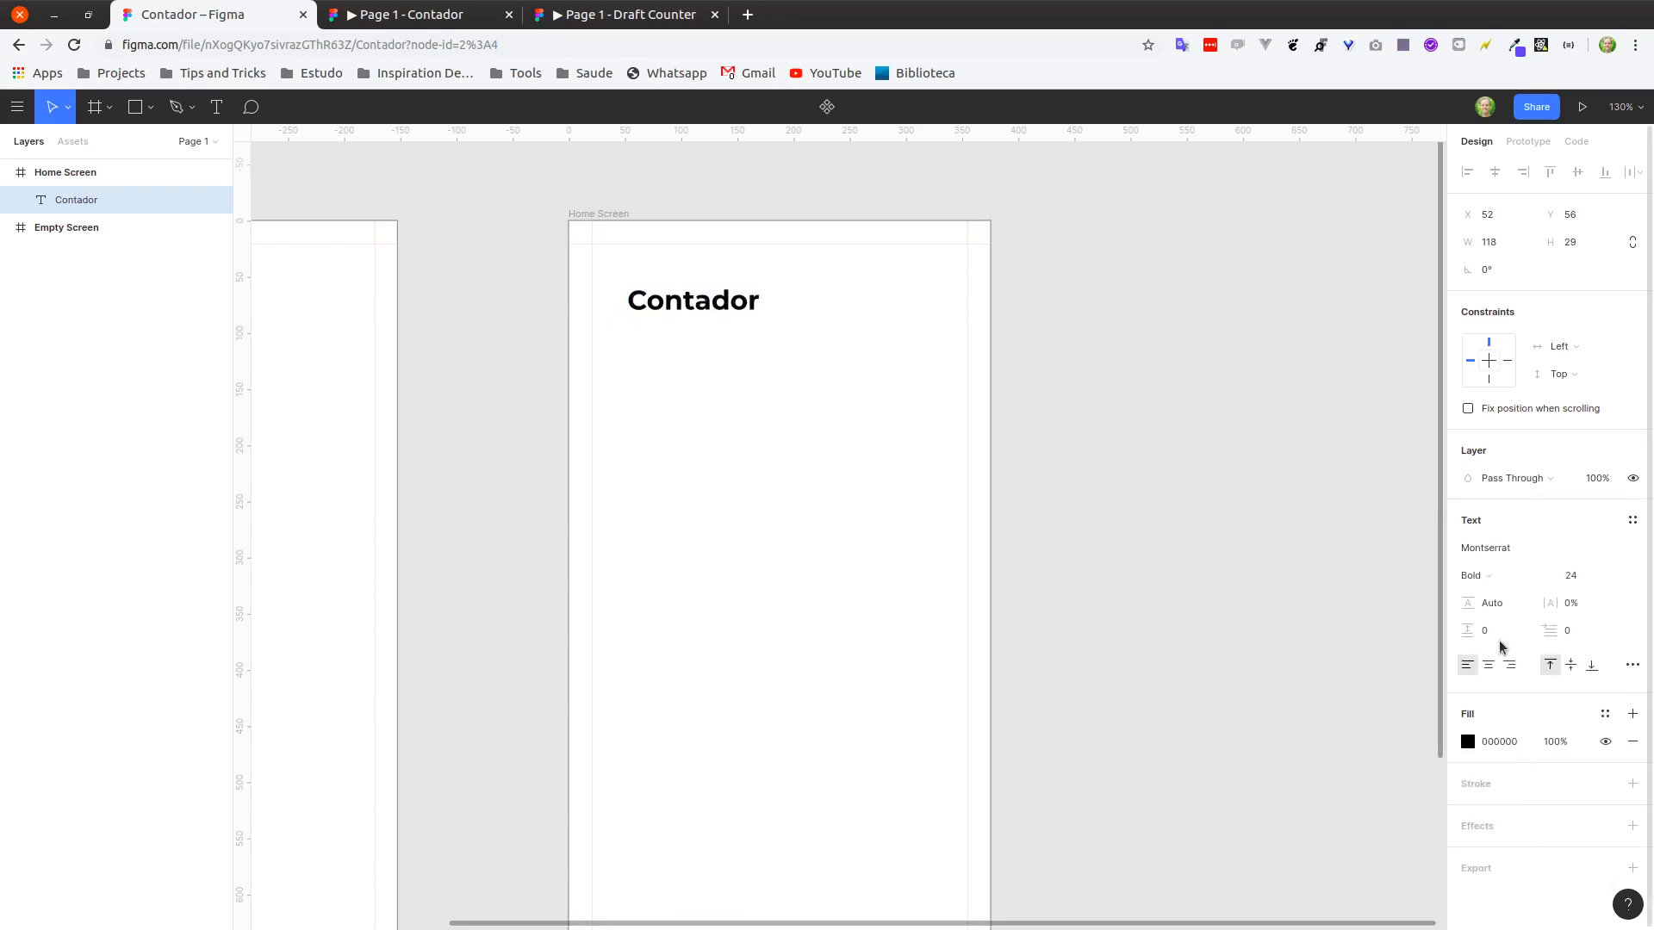
Move the Contador title to X 20, Y 20, where the column and row grid margins meet.
{"action": "left_click", "coordinate": [718, 300]}
{"action": "left_click", "coordinate": [683, 395]}
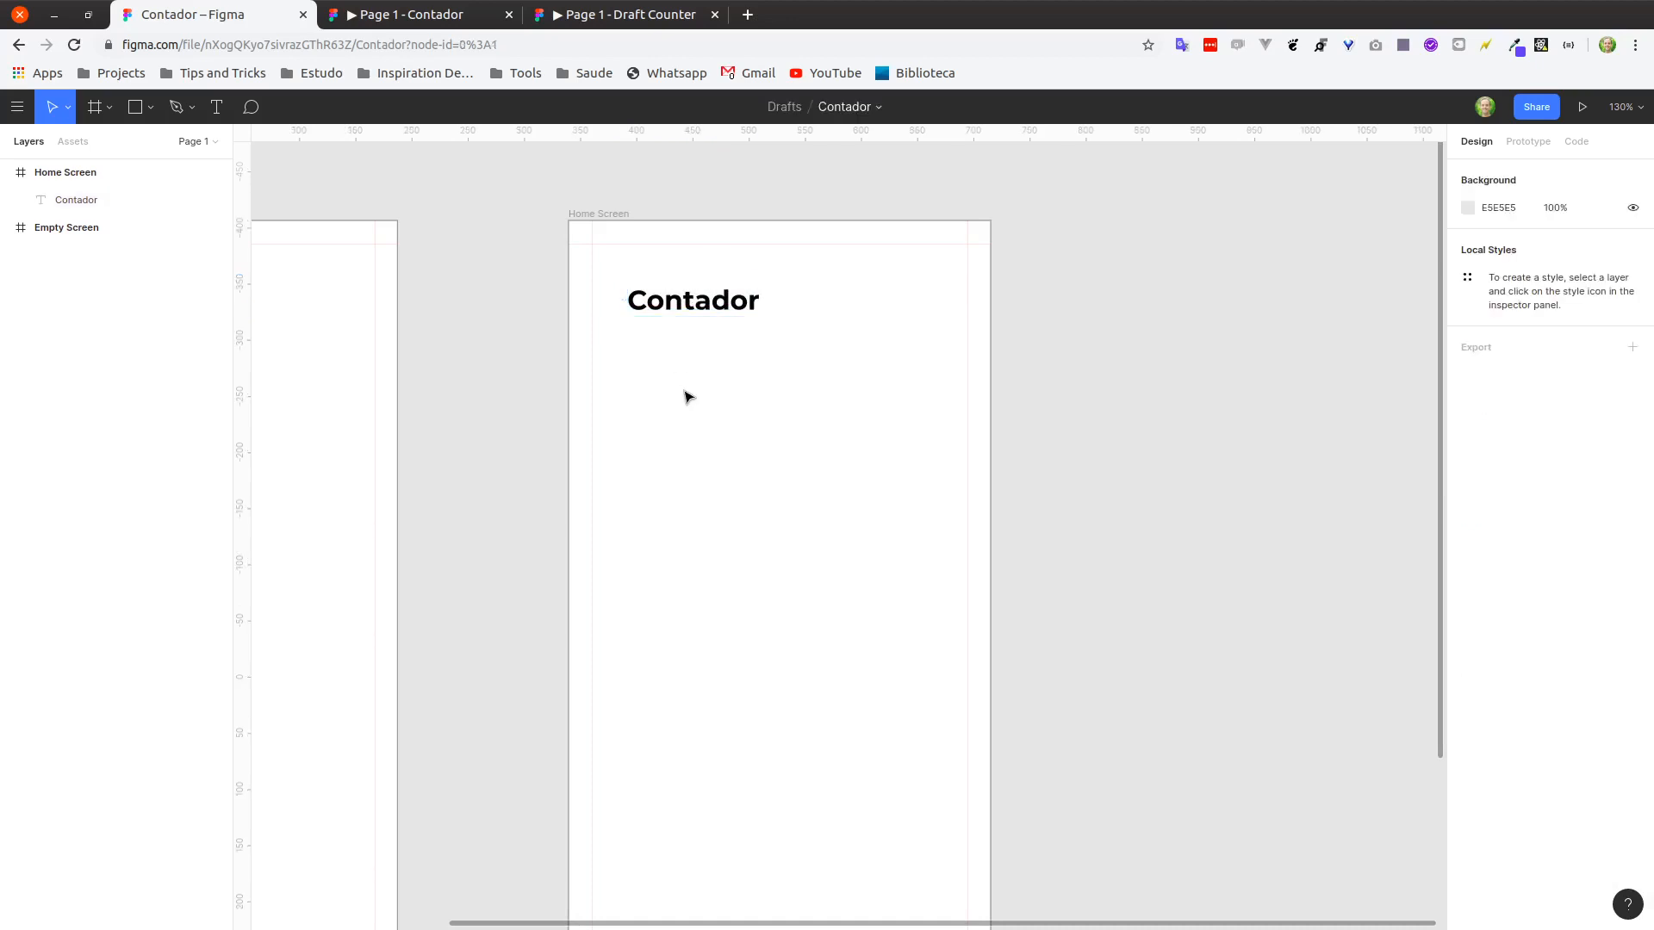
{"action": "left_click_drag", "start_coordinate": [681, 310], "coordinate": [647, 268]}
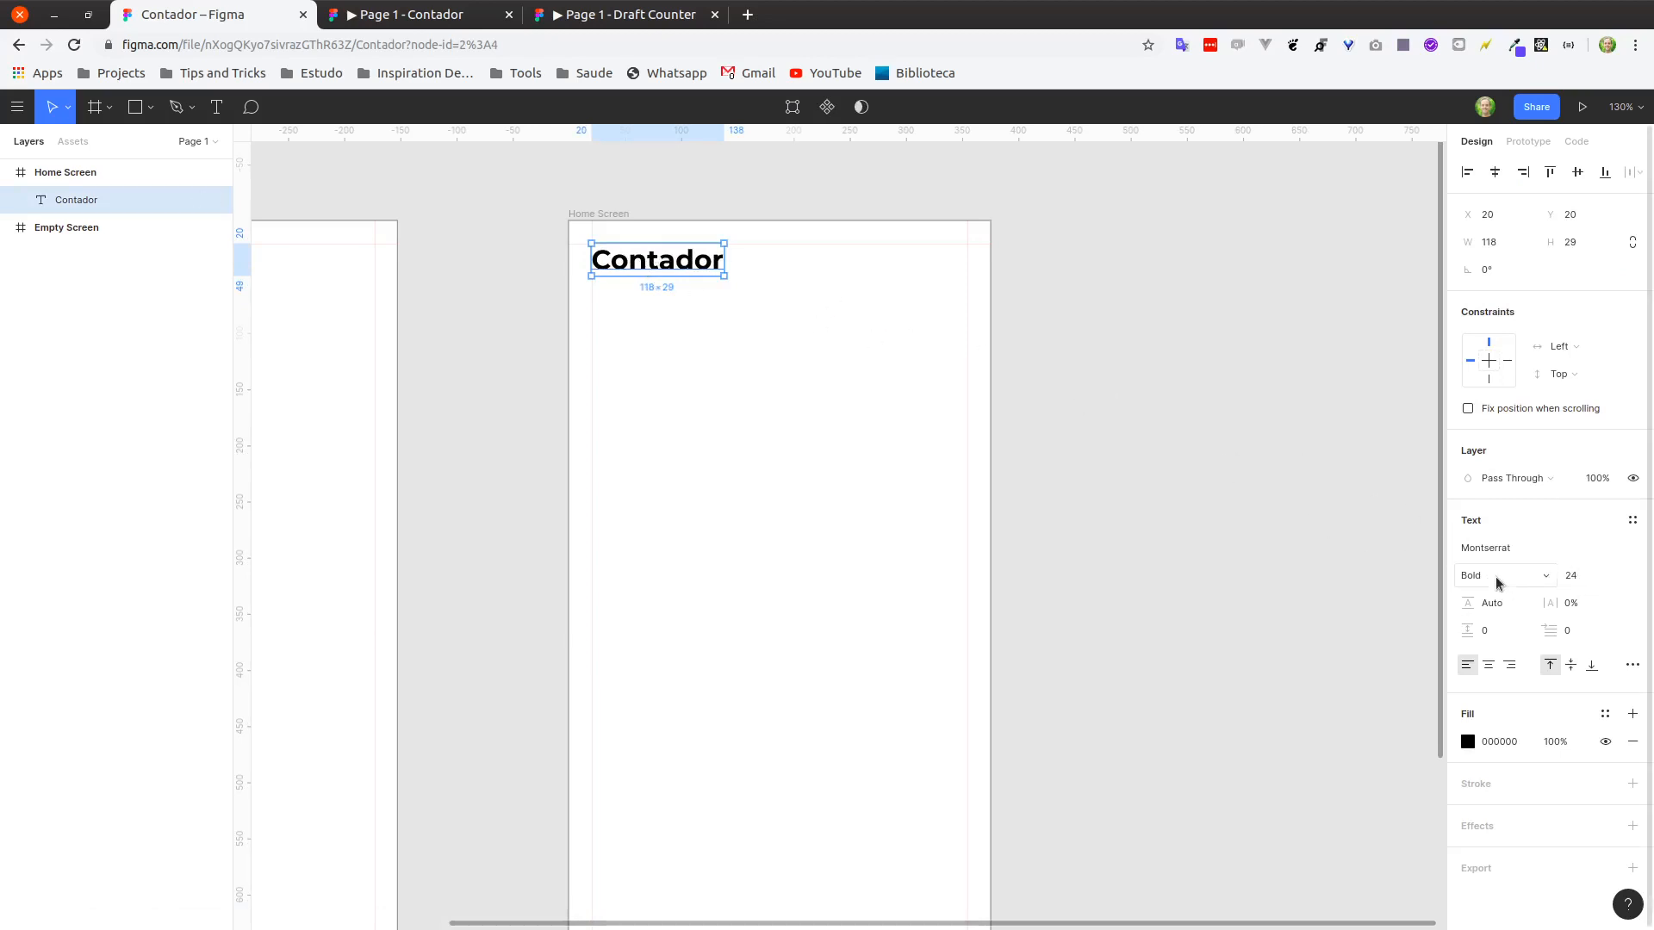
{"action": "left_click", "coordinate": [825, 346]}
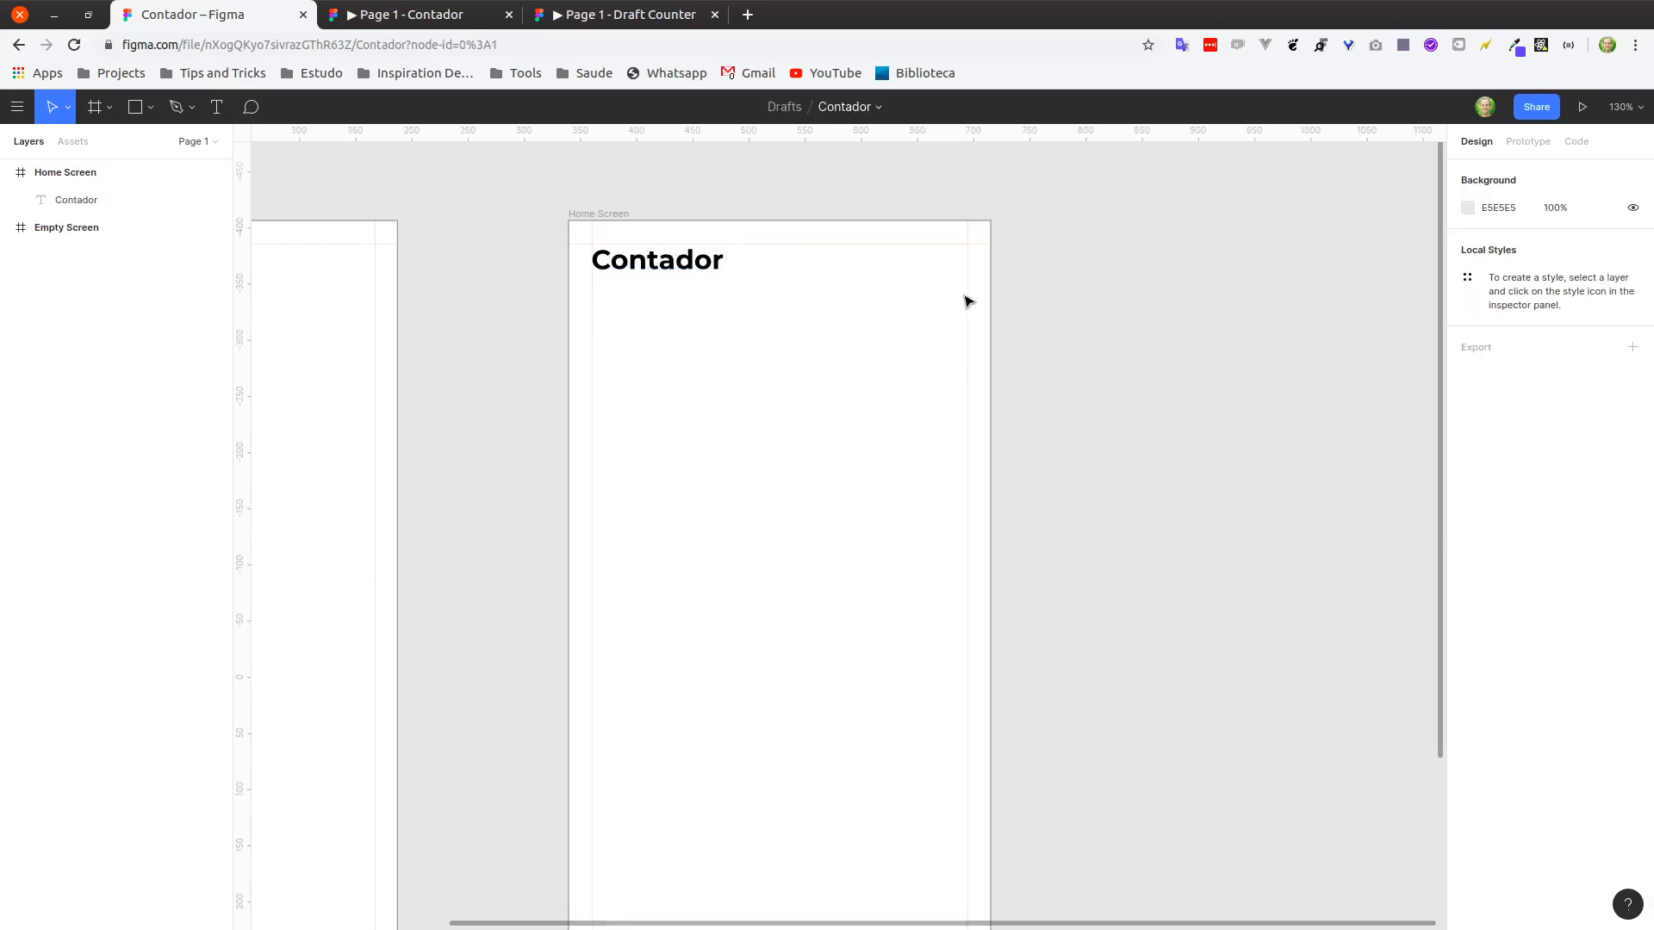
Set the Contador title's fill colour to F54B4B.
{"action": "scroll", "coordinate": [930, 336], "scroll_direction": "up", "scroll_amount": 2}
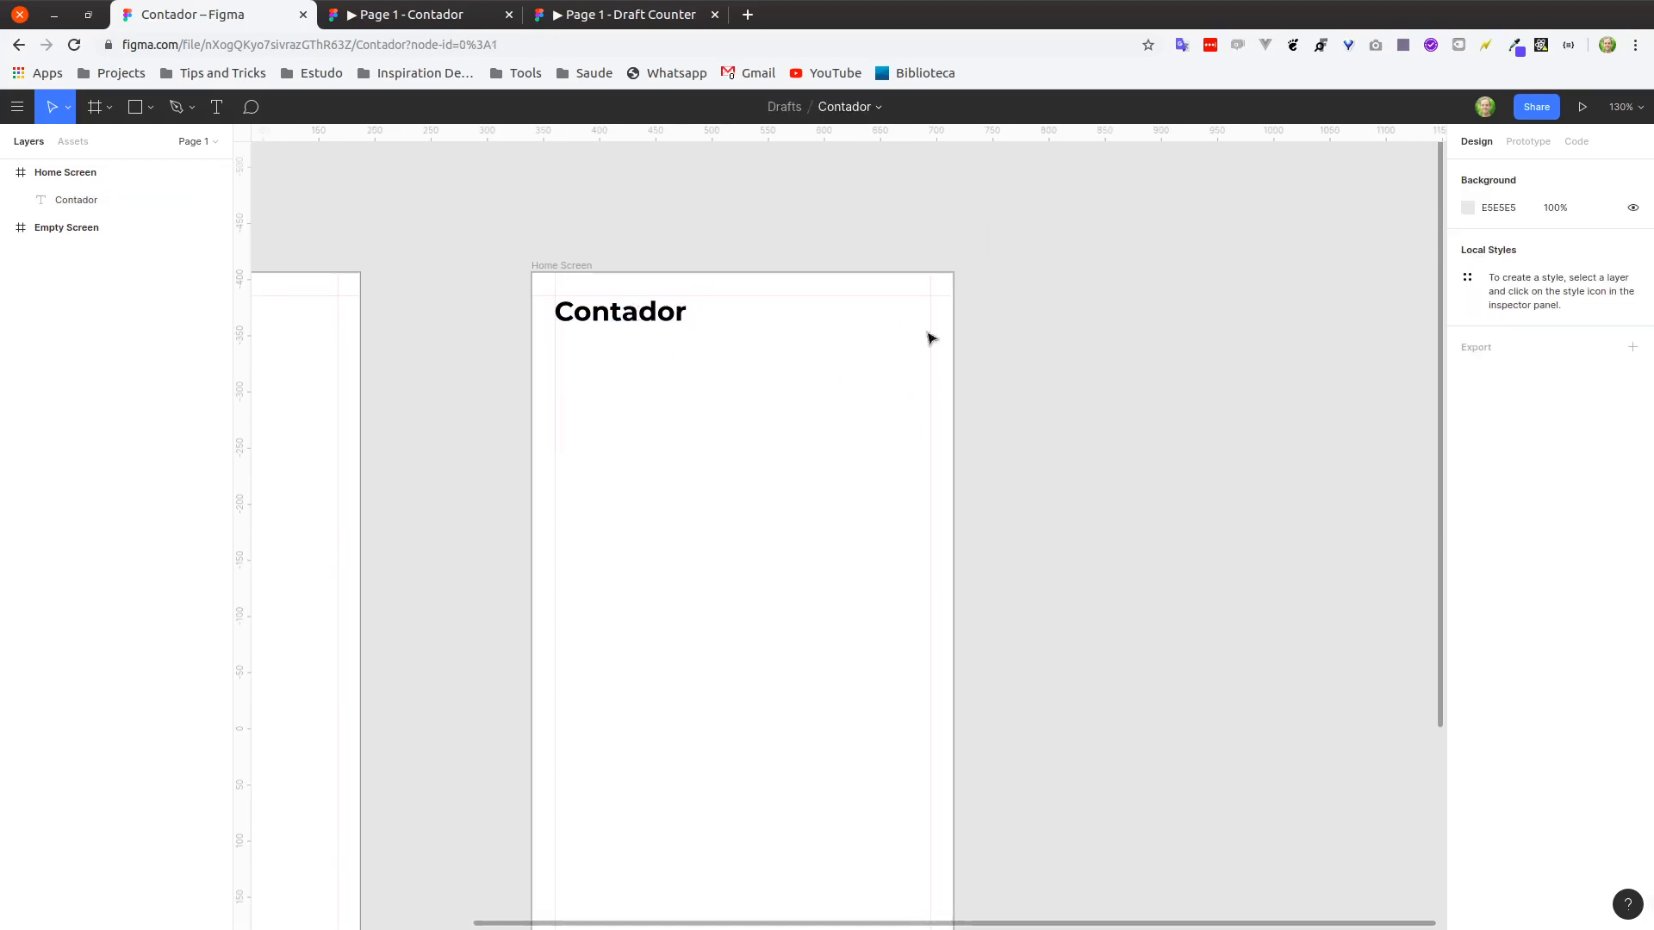
{"action": "scroll", "coordinate": [618, 324], "scroll_direction": "up", "scroll_amount": 5}
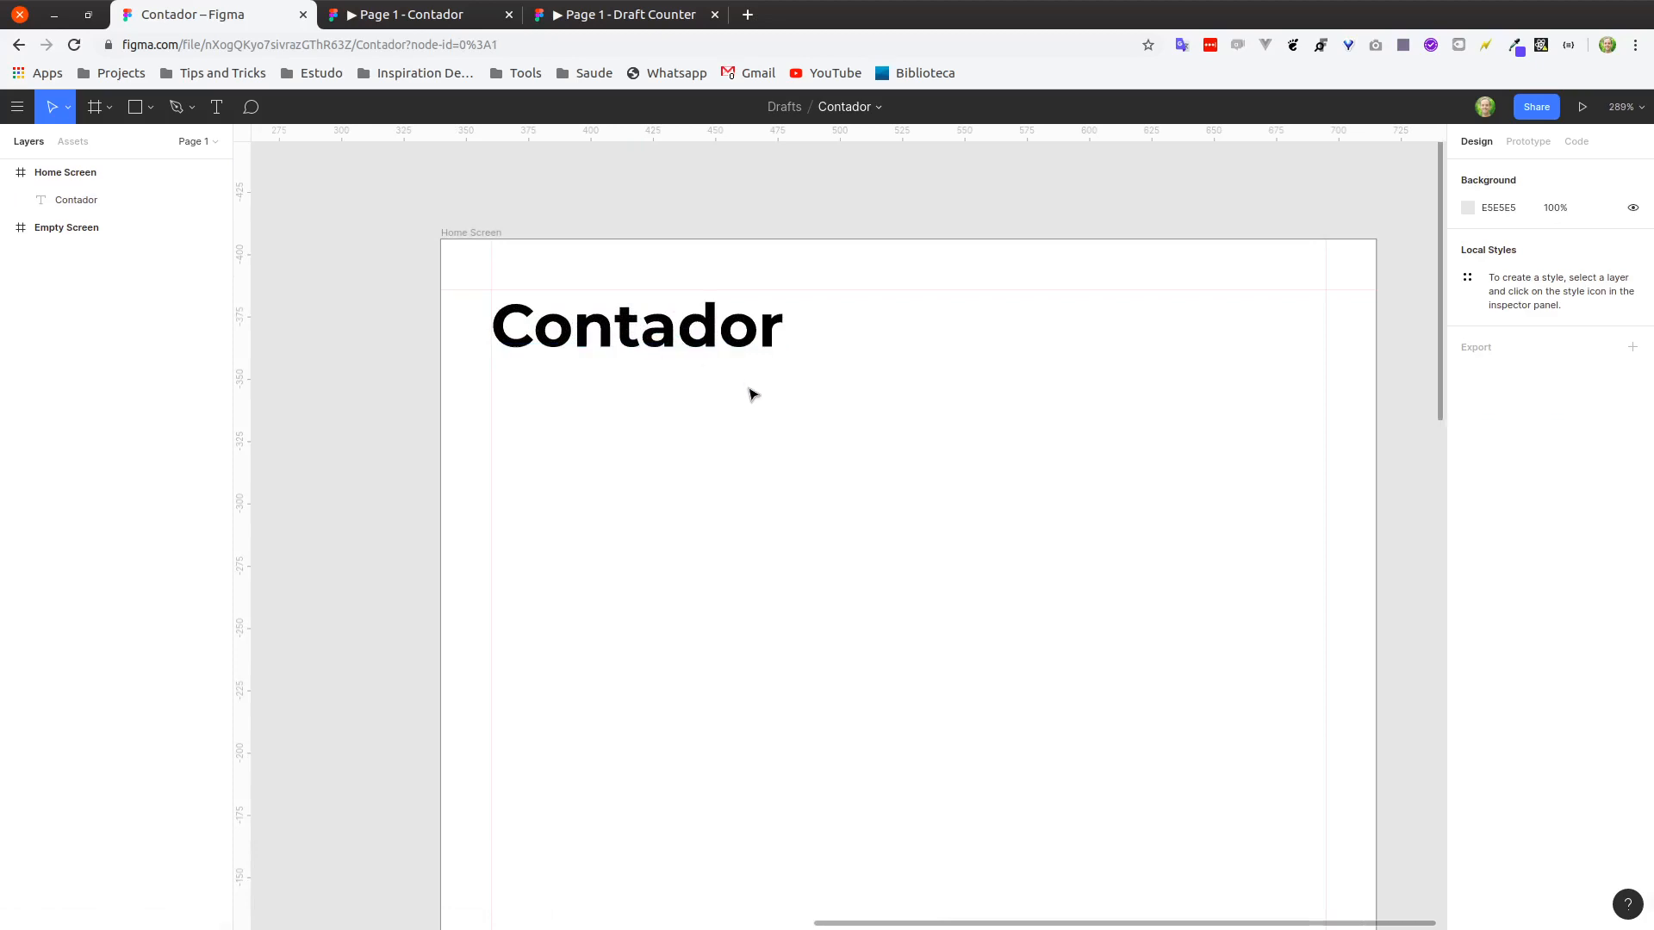
{"action": "left_click", "coordinate": [600, 330]}
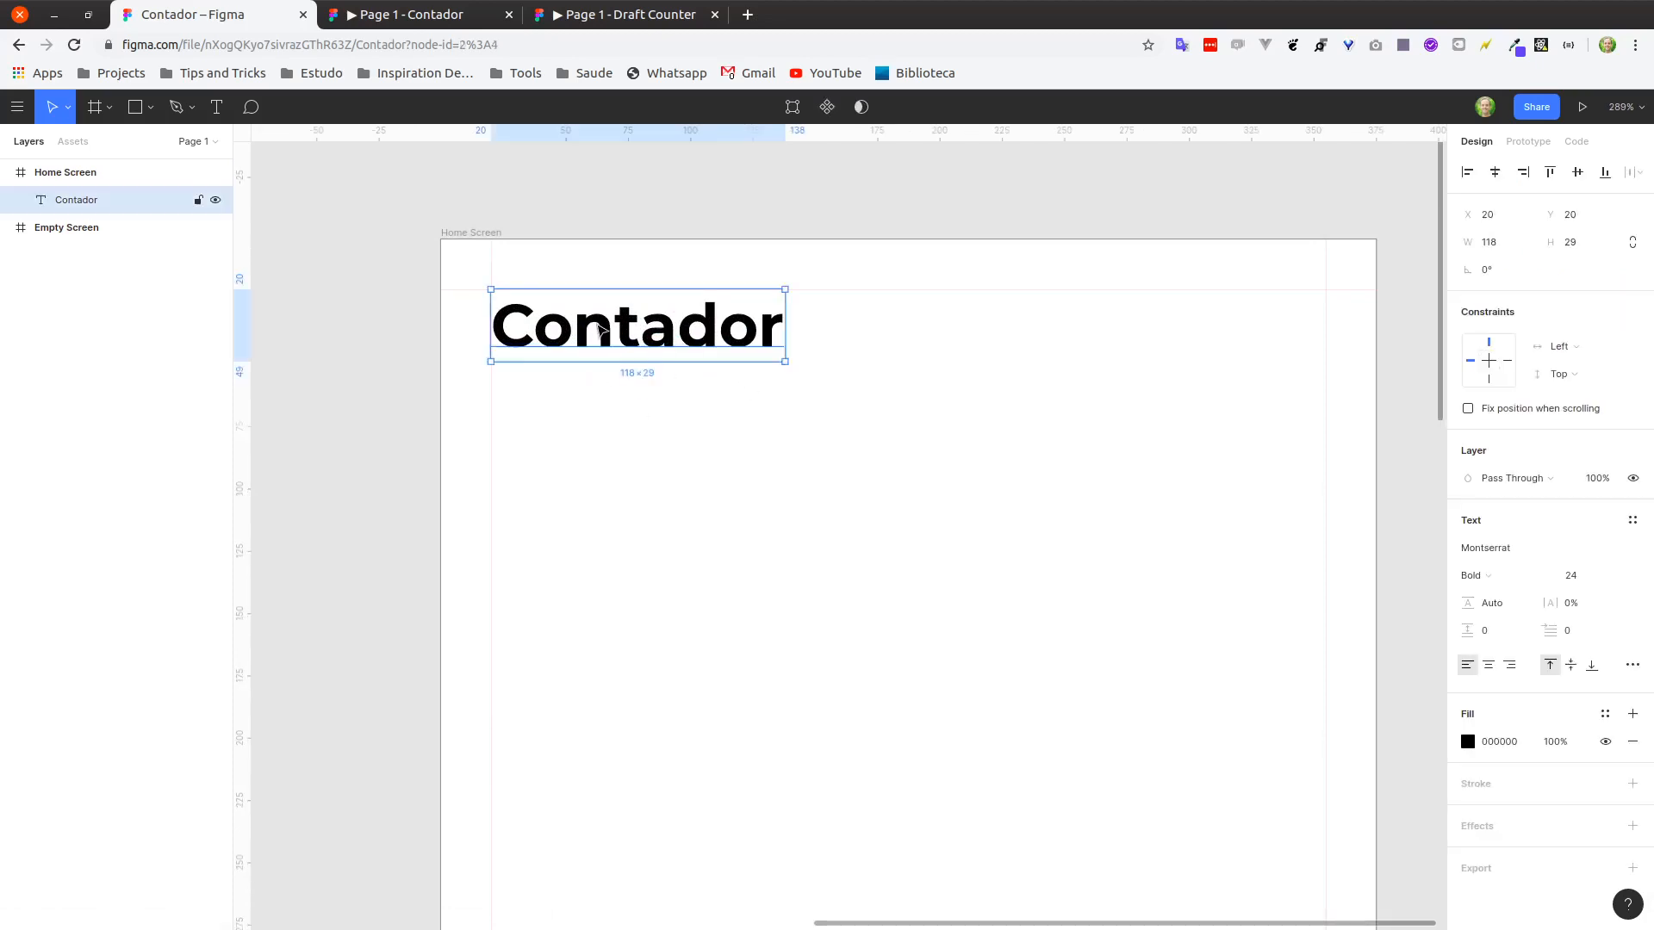
{"action": "left_click", "coordinate": [1468, 743]}
{"action": "type", "text": "F54B4B"}
{"action": "key", "text": "Return"}
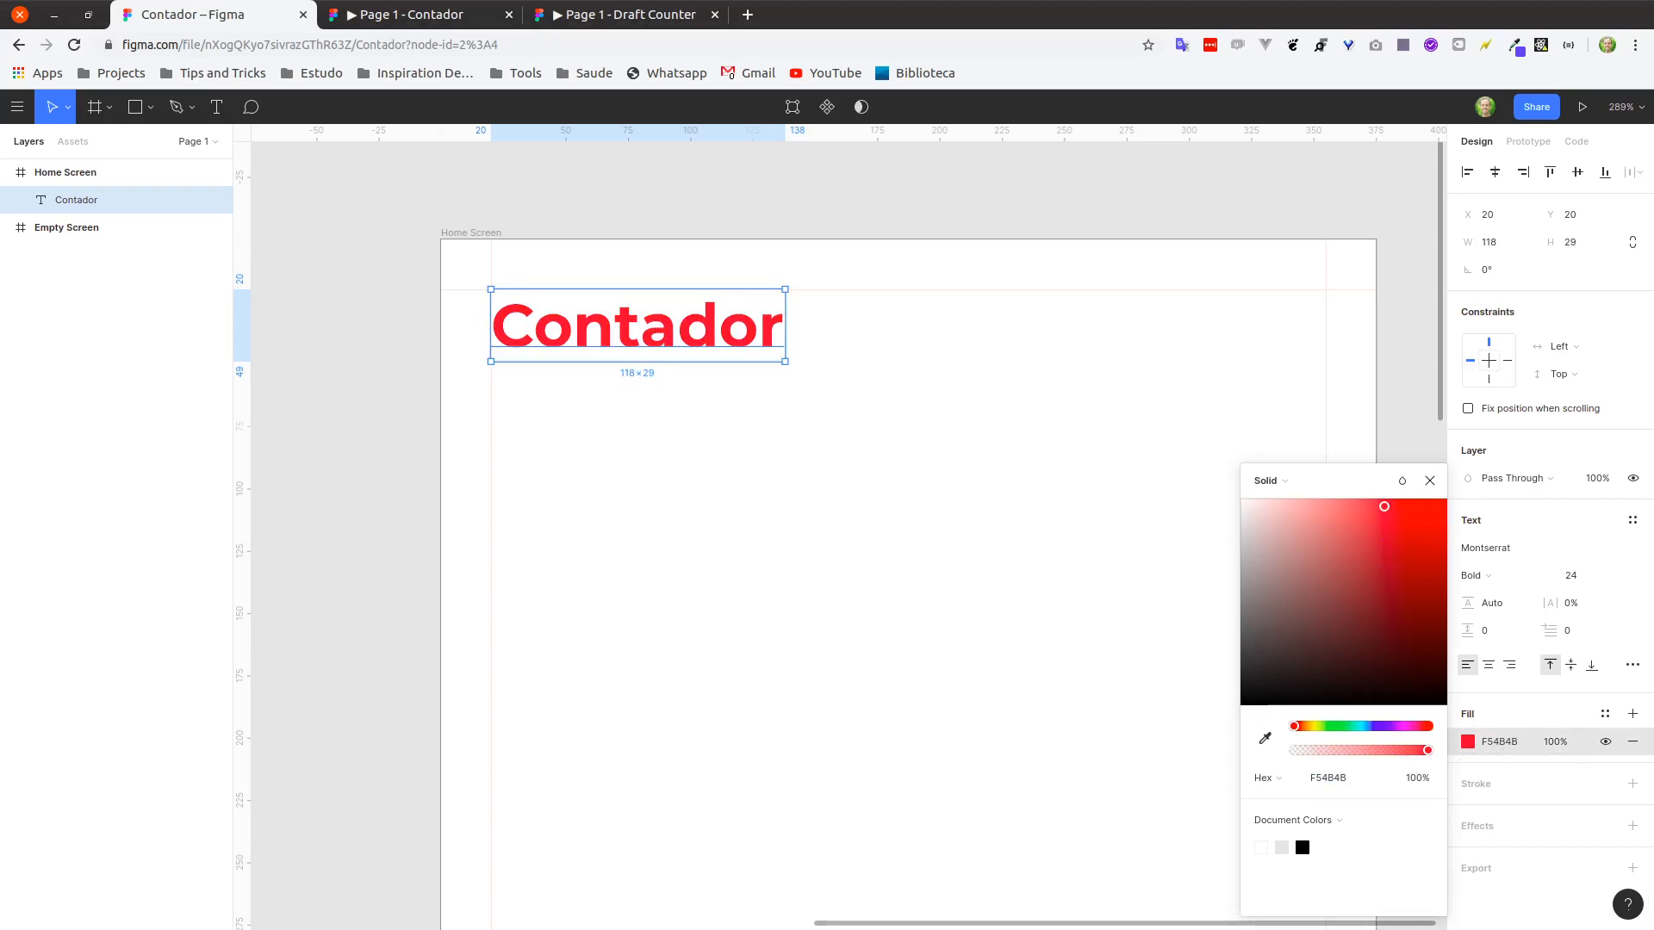
Change the Contador title's fill colour to F25652.
{"action": "left_click", "coordinate": [1342, 781]}
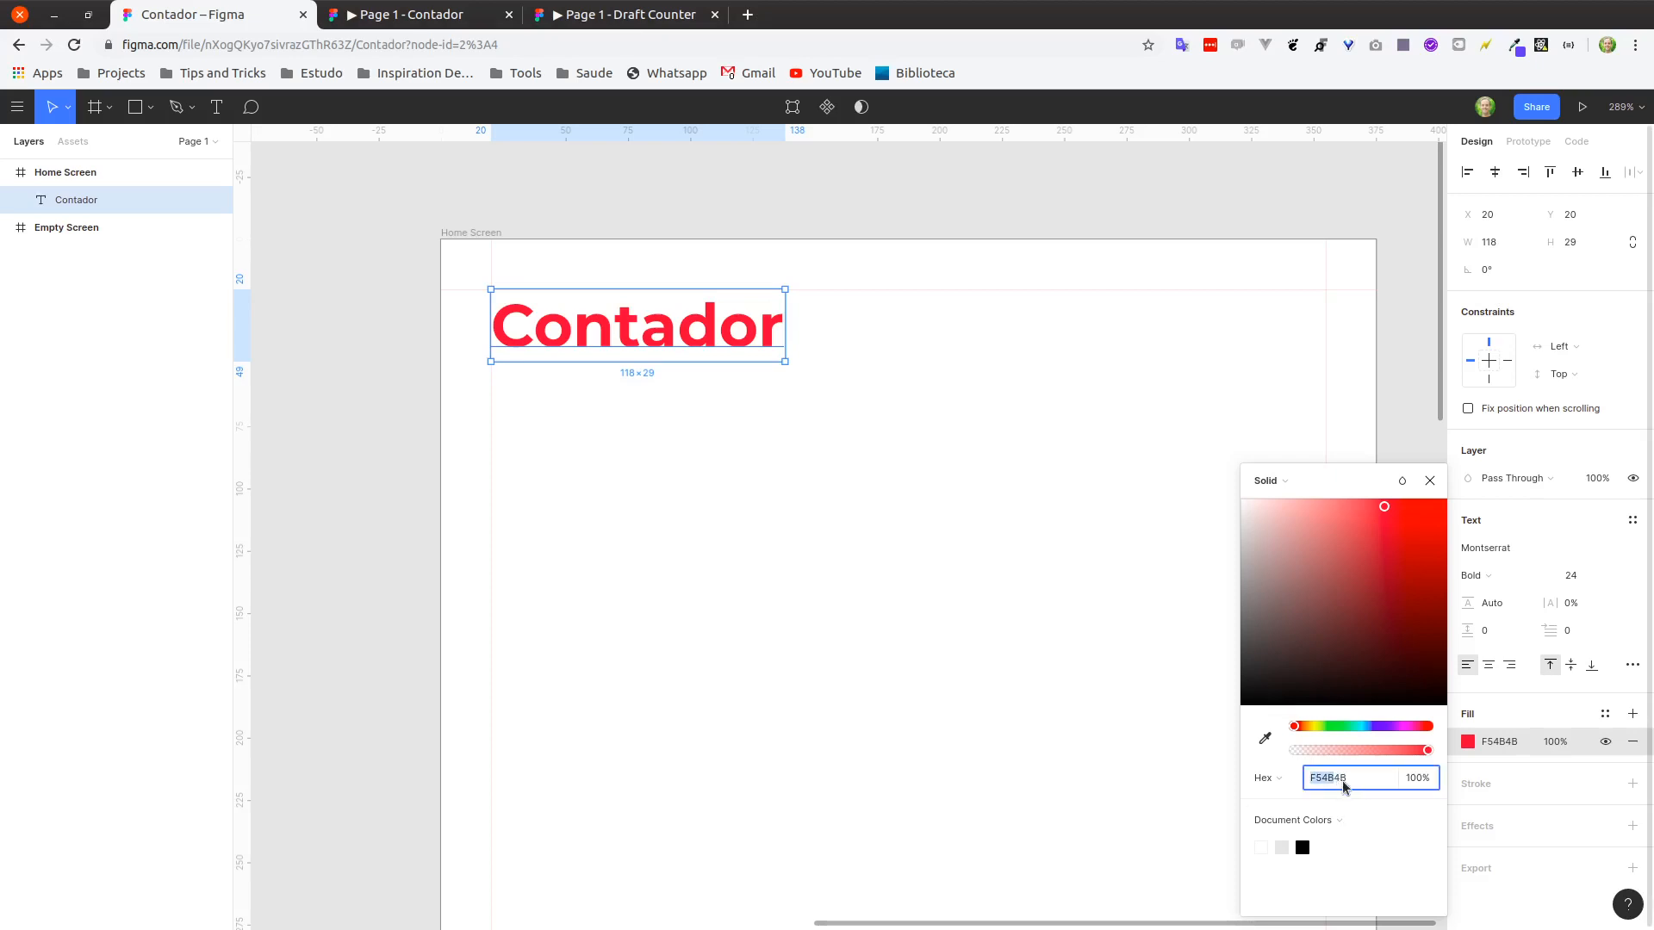
{"action": "mouse_move", "coordinate": [1357, 785]}
{"action": "left_mouse_down"}
{"action": "mouse_move", "coordinate": [1329, 780]}
{"action": "mouse_move", "coordinate": [1366, 789]}
{"action": "left_mouse_up"}
{"action": "type", "text": "f25652"}
{"action": "key", "text": "Return"}
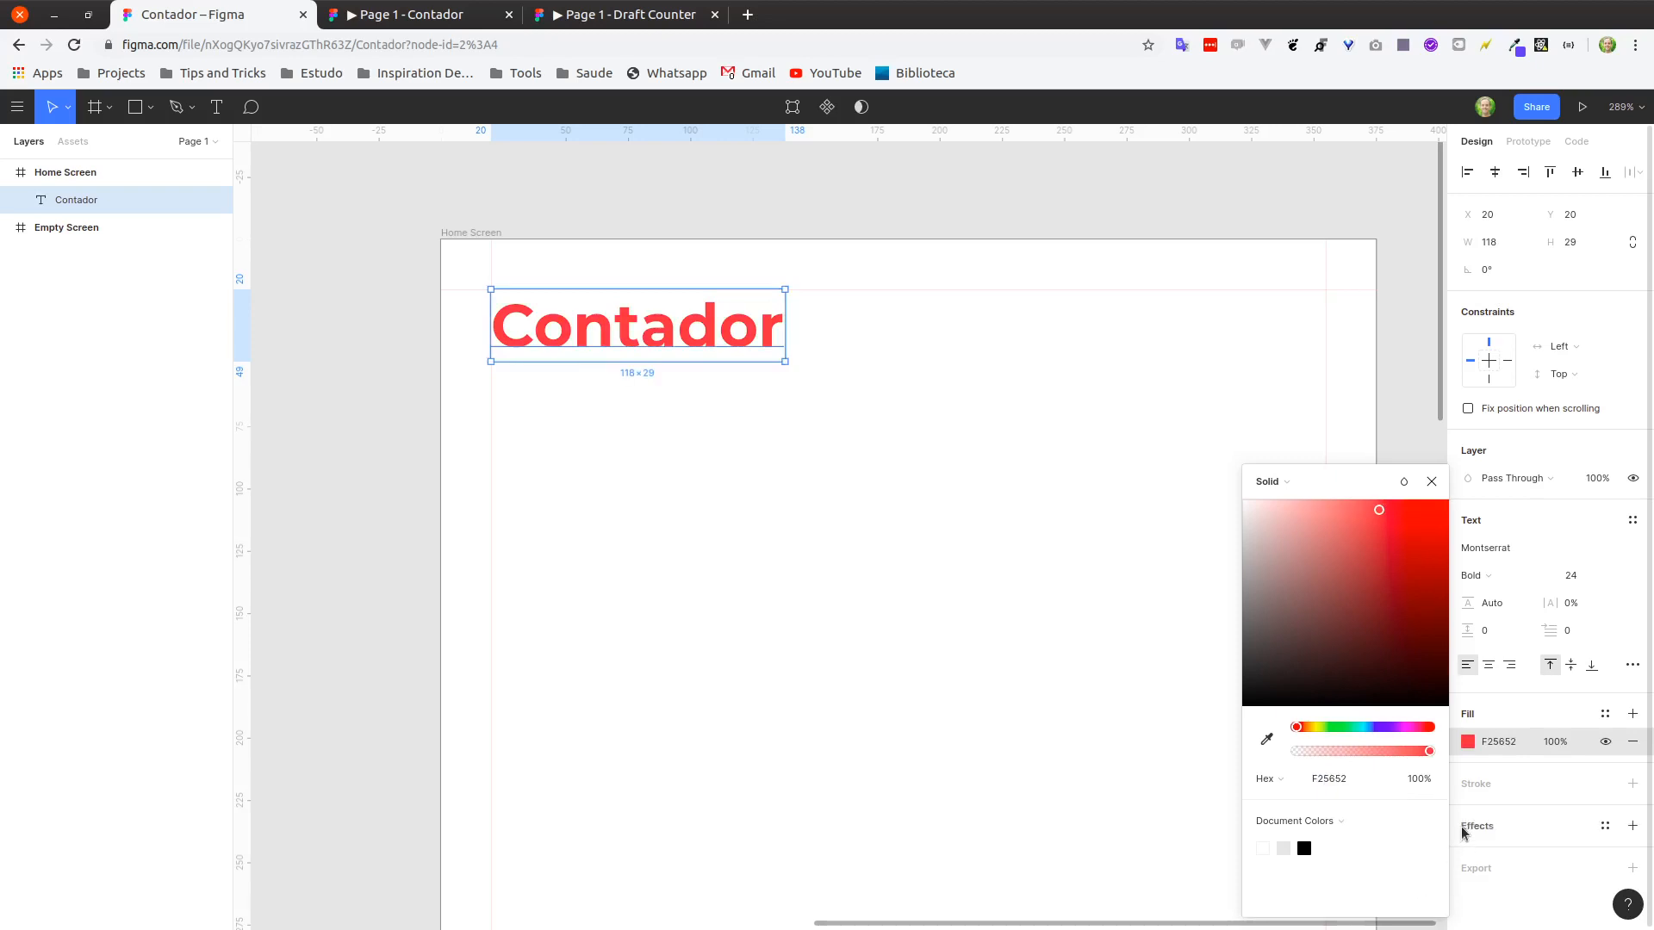
{"action": "left_click", "coordinate": [1430, 481]}
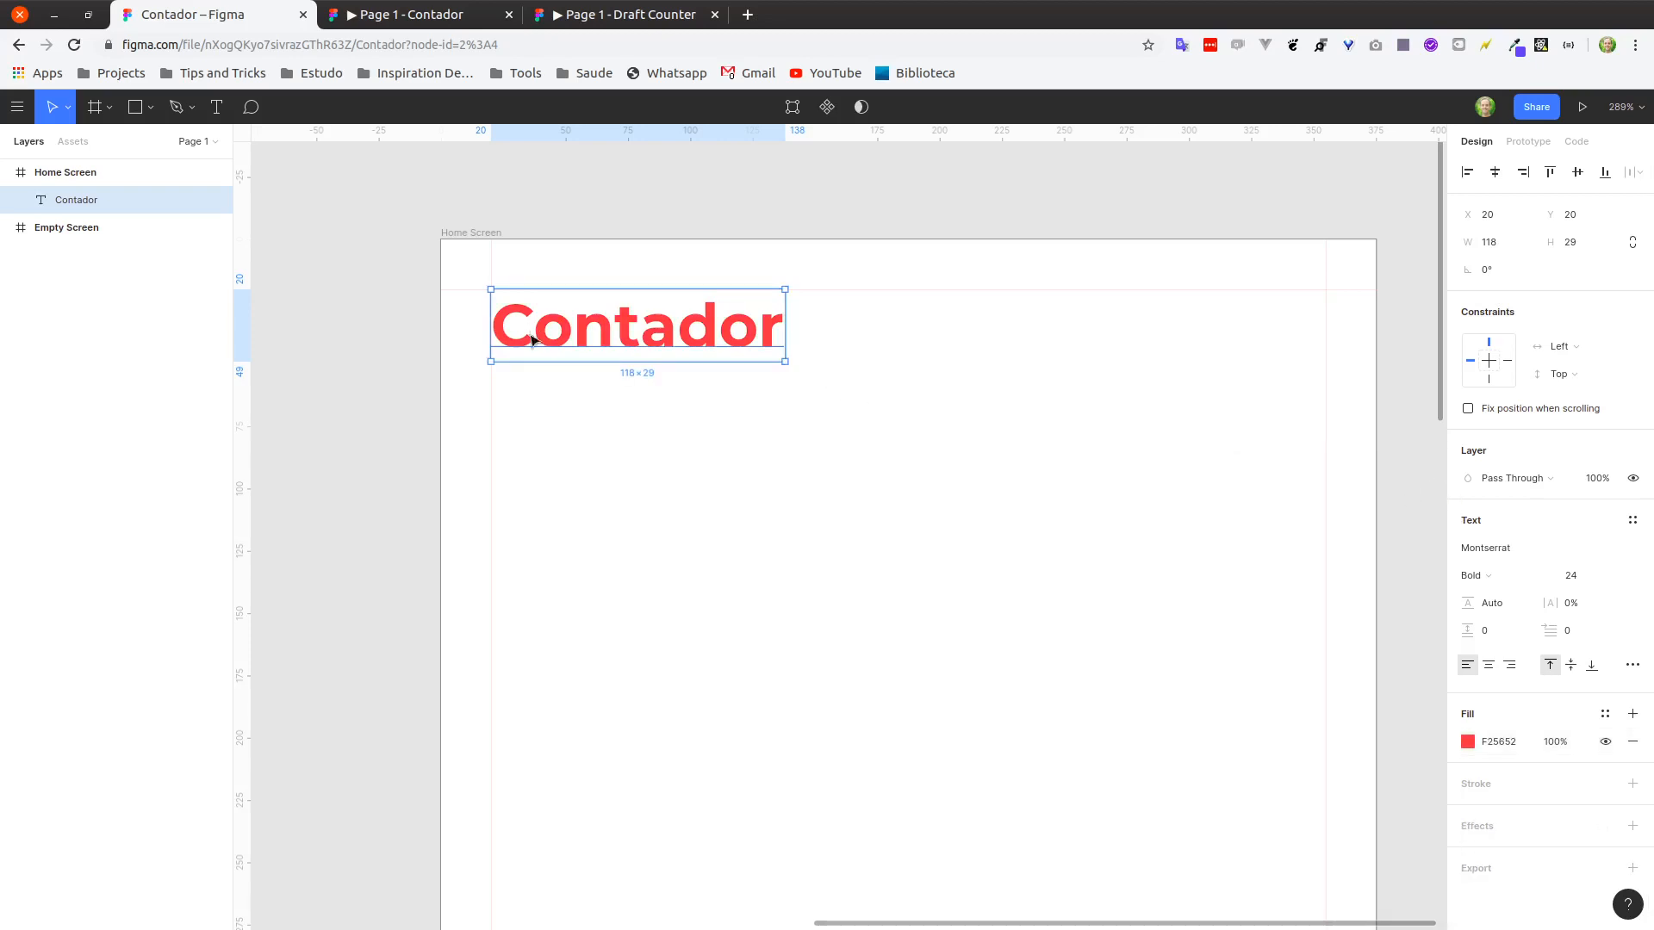
{"action": "left_click", "coordinate": [741, 425]}
{"action": "left_click", "coordinate": [711, 353]}
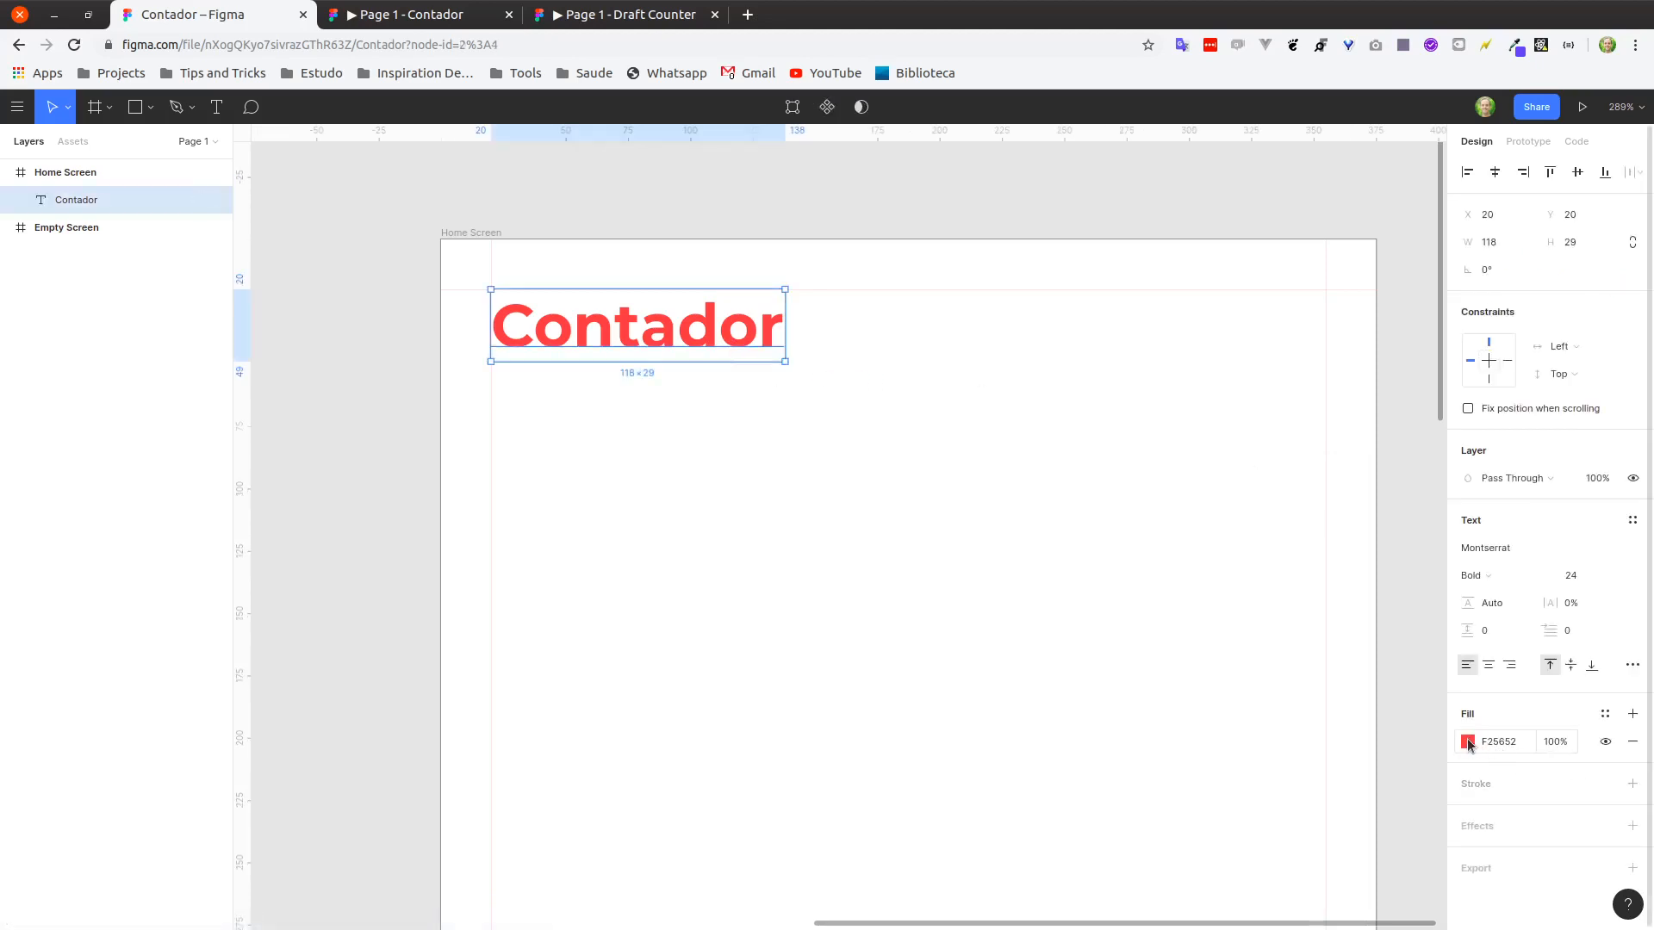
{"action": "left_click", "coordinate": [1469, 743]}
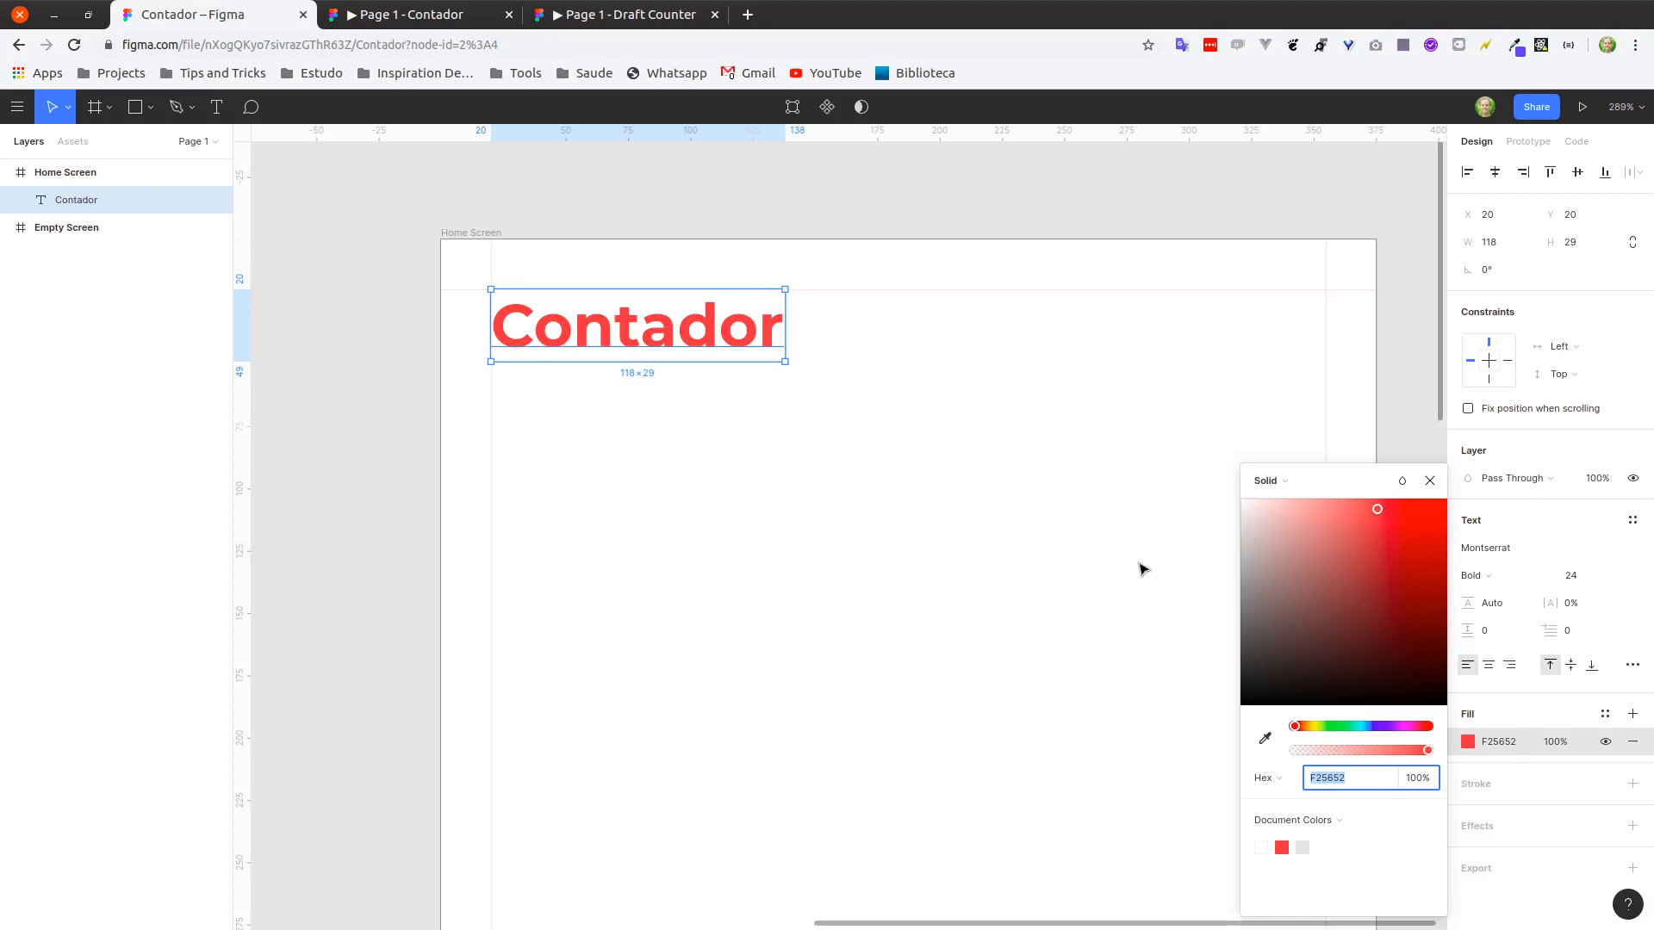
{"action": "left_click", "coordinate": [1431, 482]}
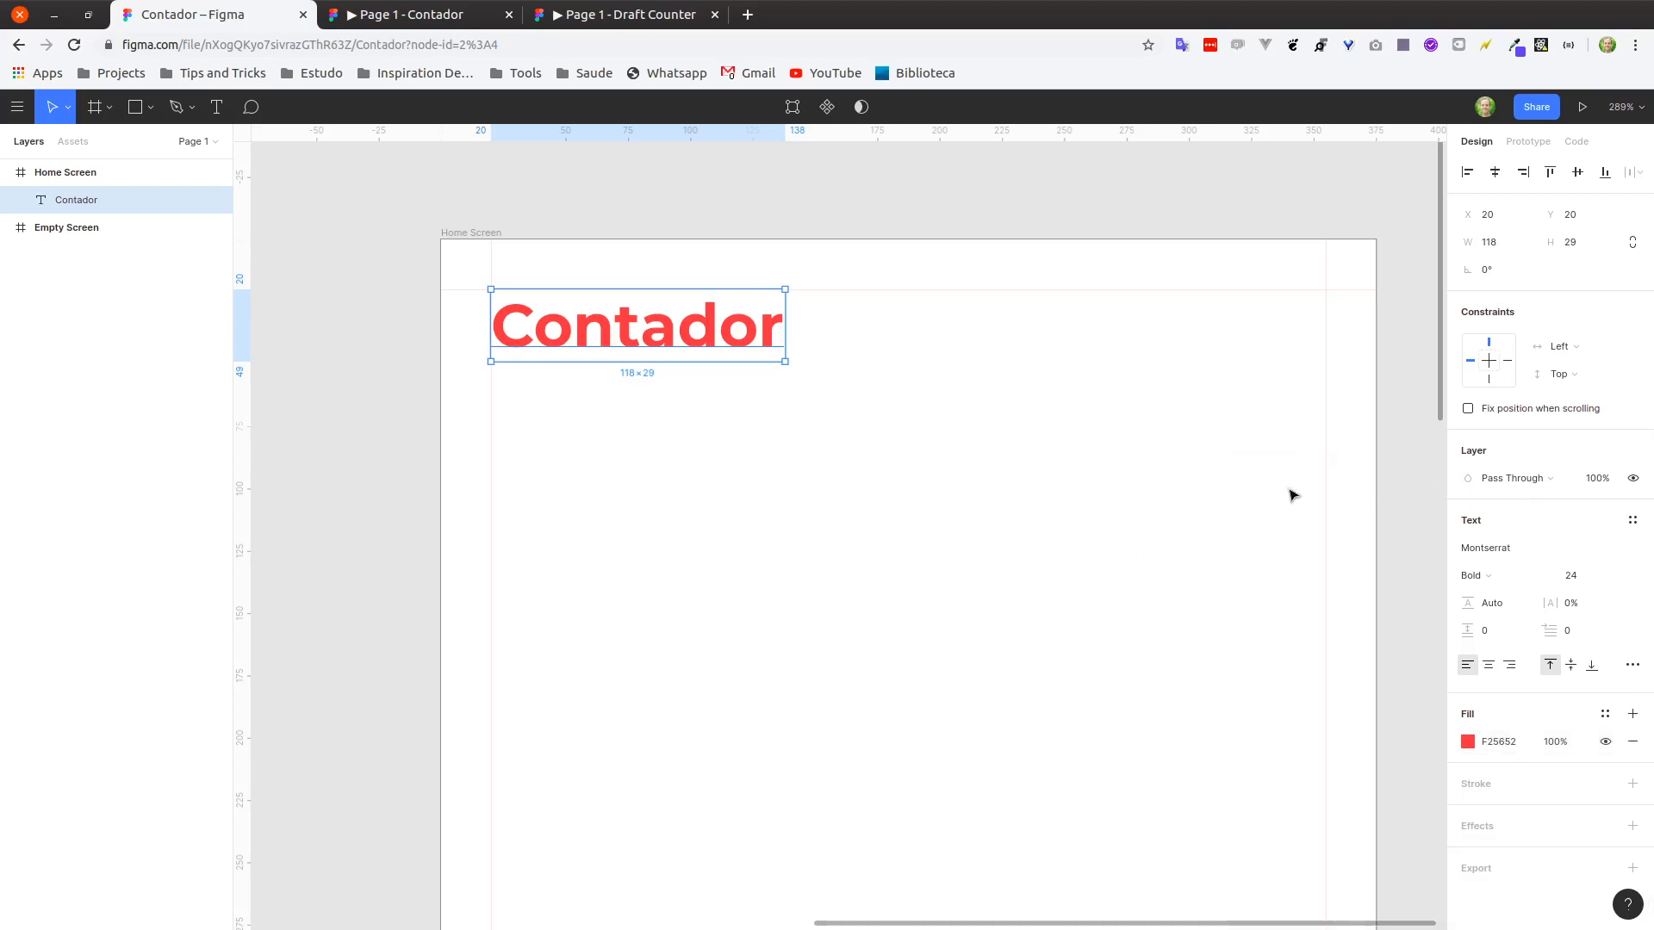
Reload the Contador prototype preview to check the title on the phone screen, and return to the design file.
{"action": "scroll", "coordinate": [1034, 519], "scroll_direction": "down", "scroll_amount": 5}
{"action": "left_click_drag", "start_coordinate": [1261, 650], "coordinate": [982, 441]}
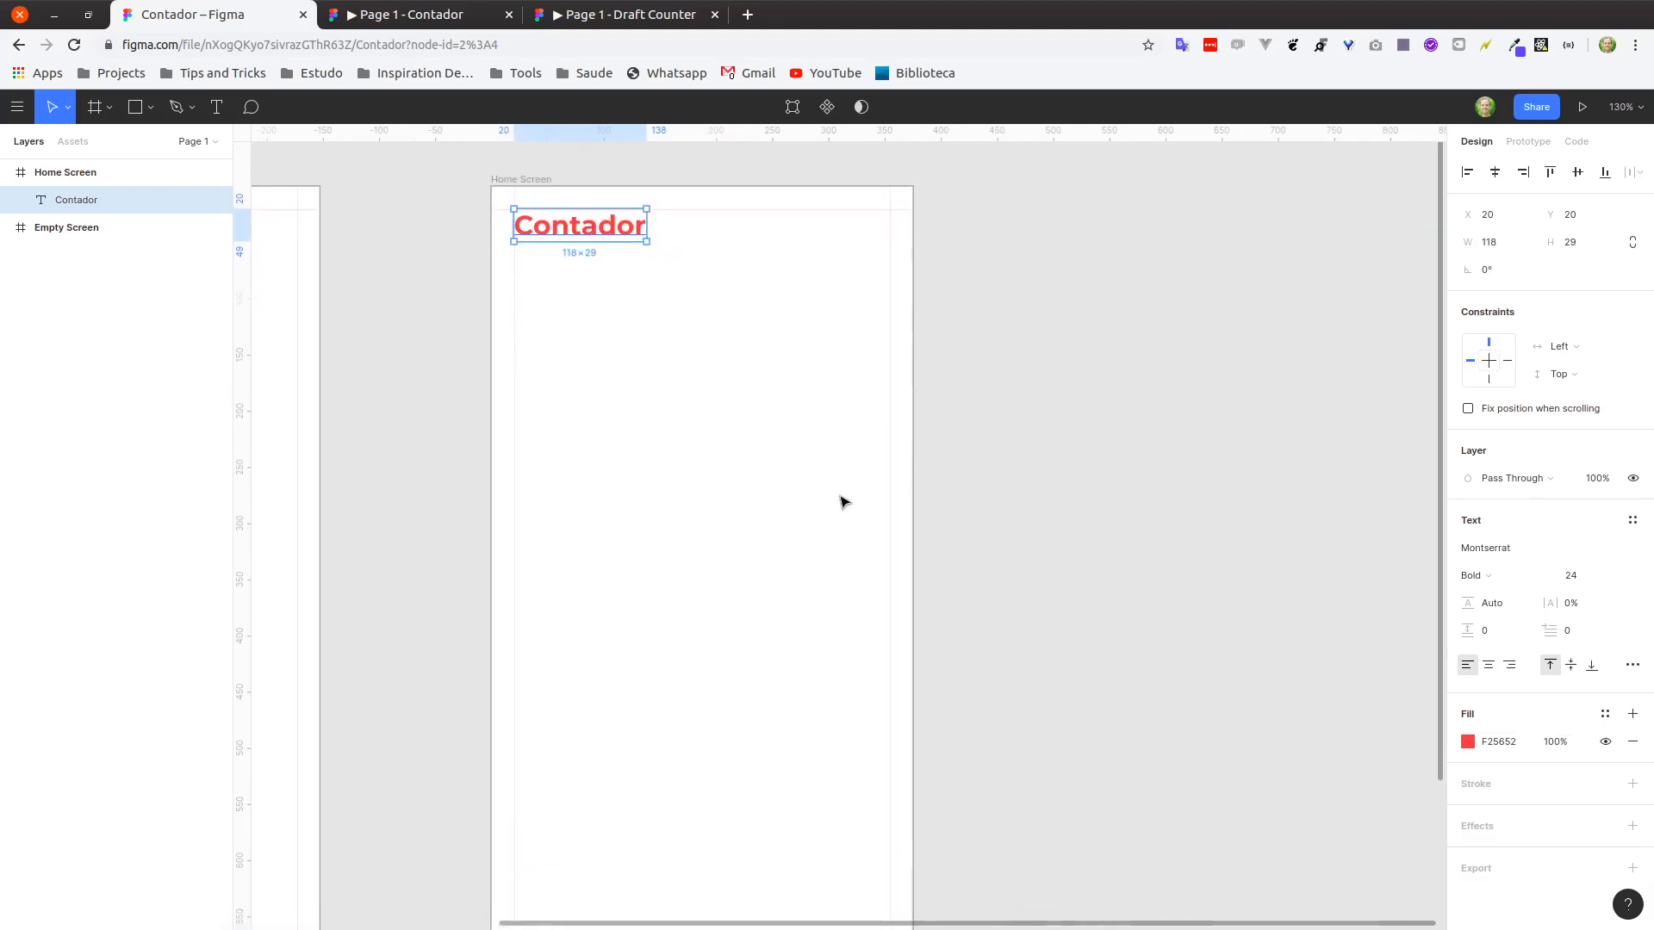
{"action": "left_click", "coordinate": [771, 363]}
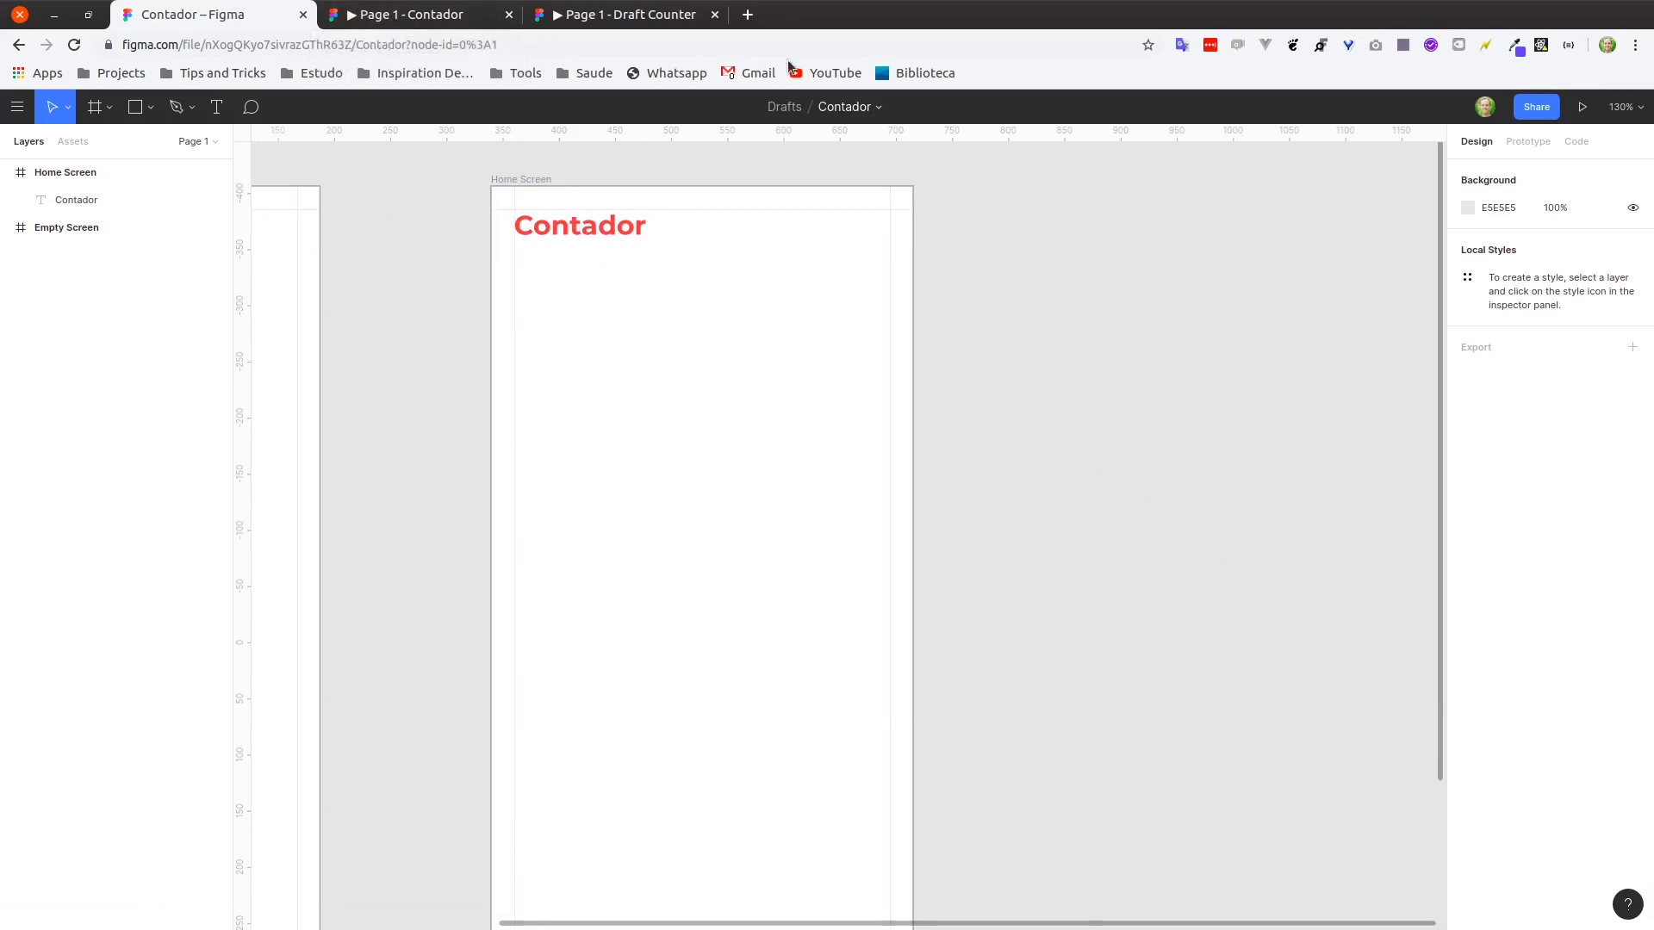
{"action": "left_click", "coordinate": [431, 24]}
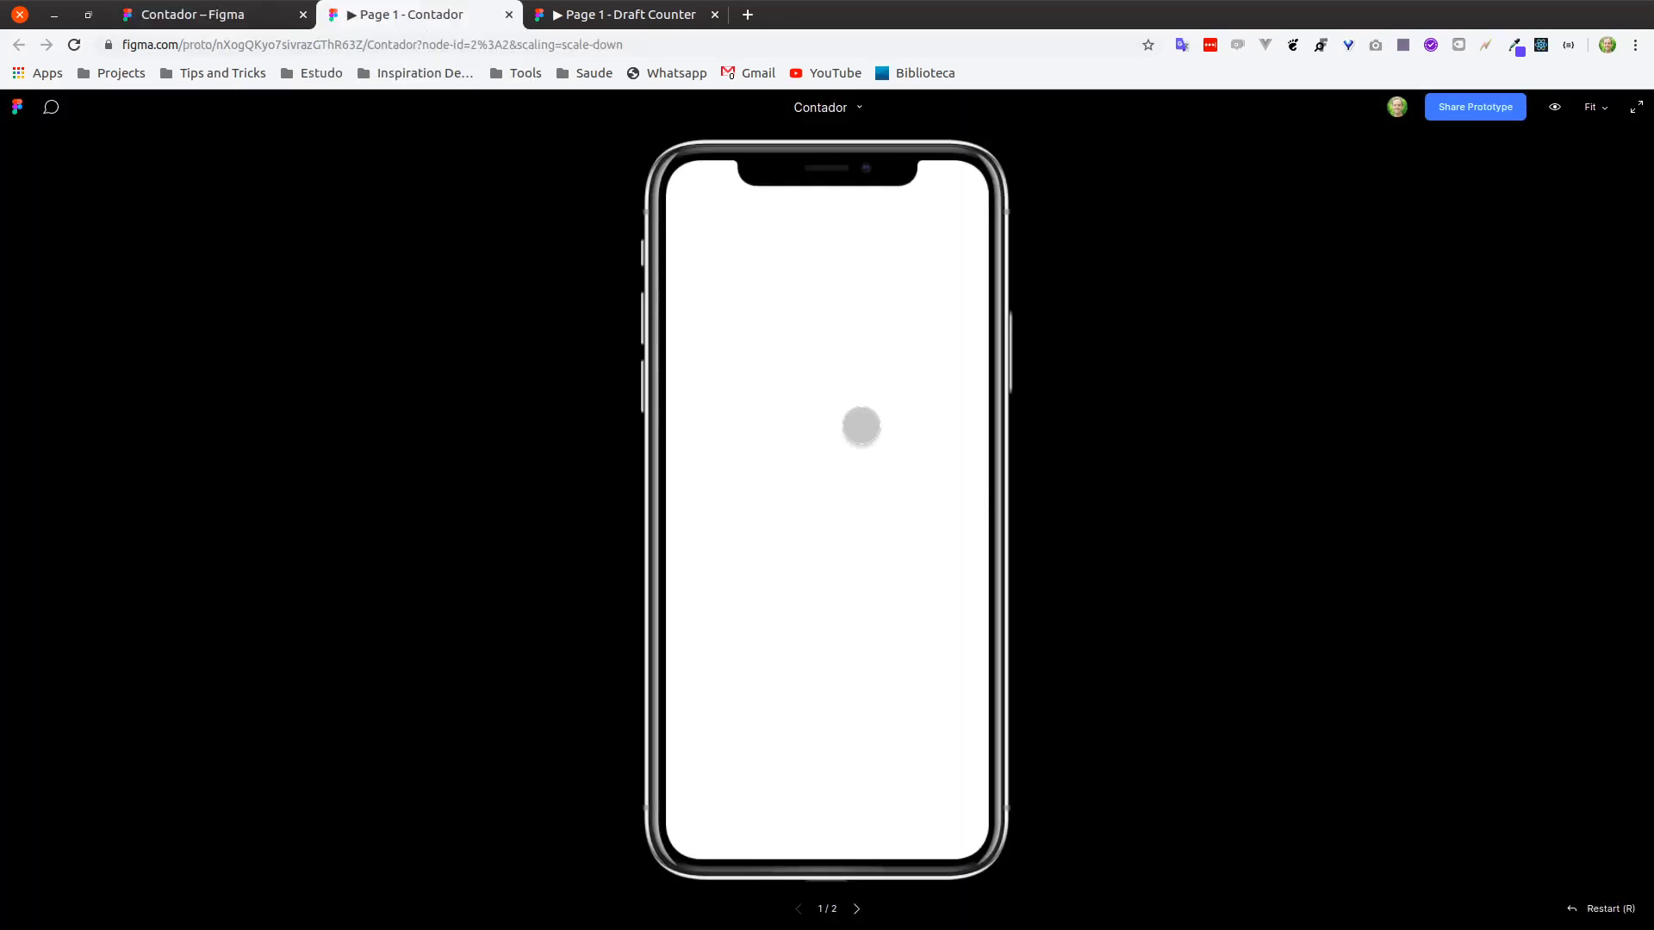
{"action": "key", "text": "ctrl+r"}
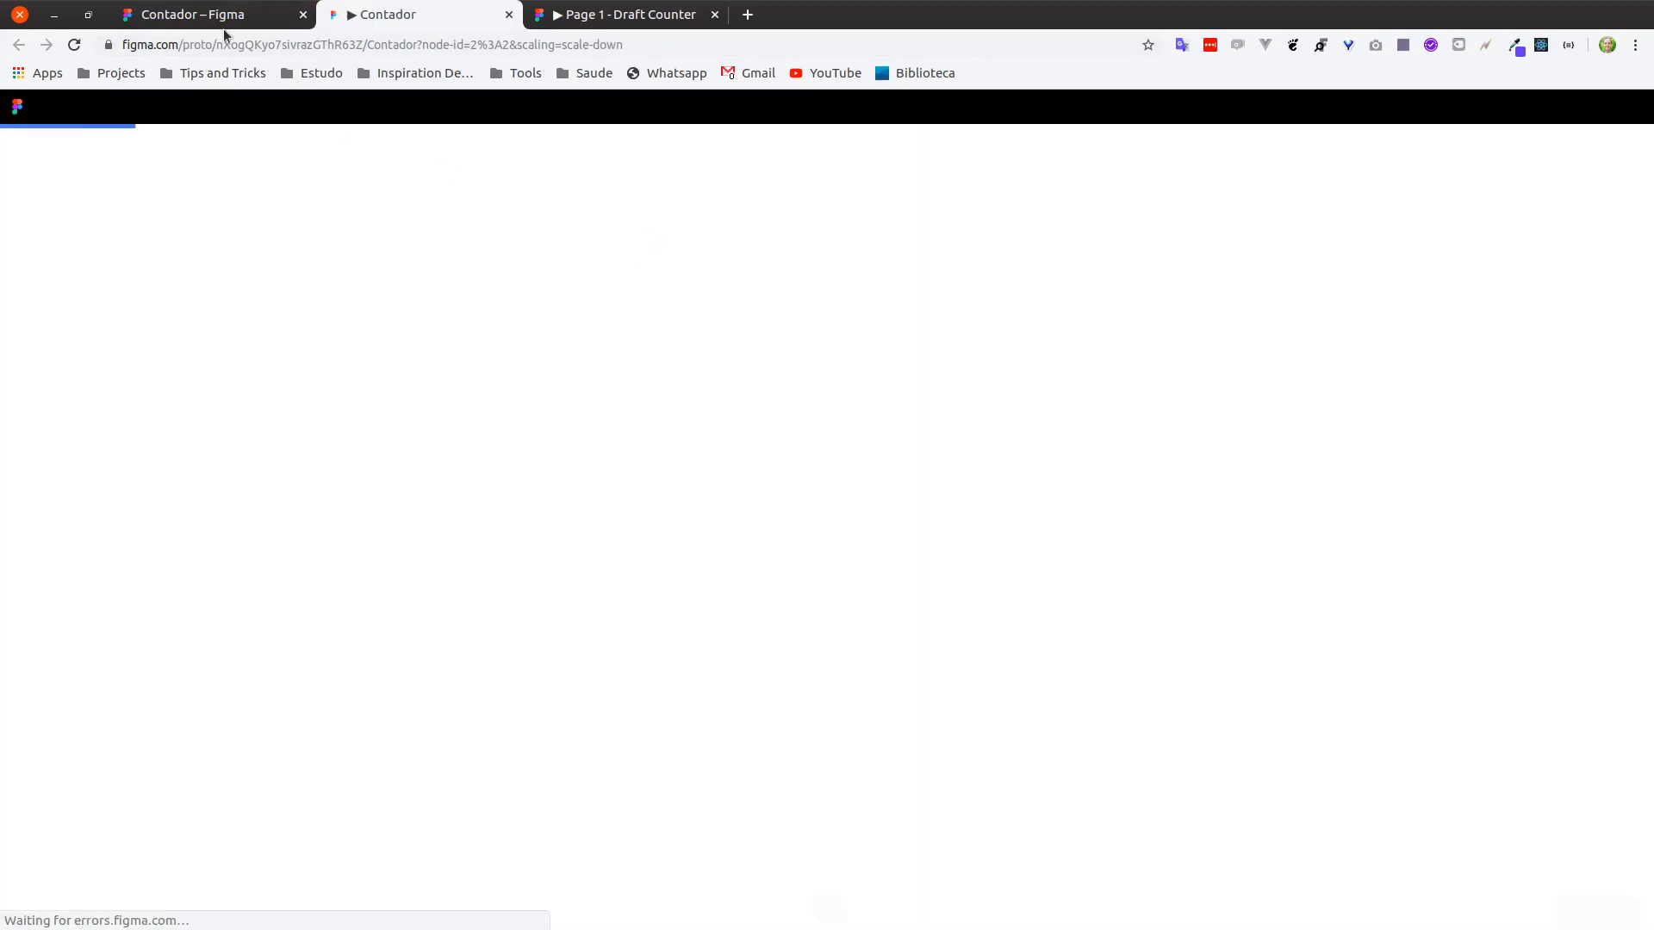
{"action": "left_click", "coordinate": [213, 17]}
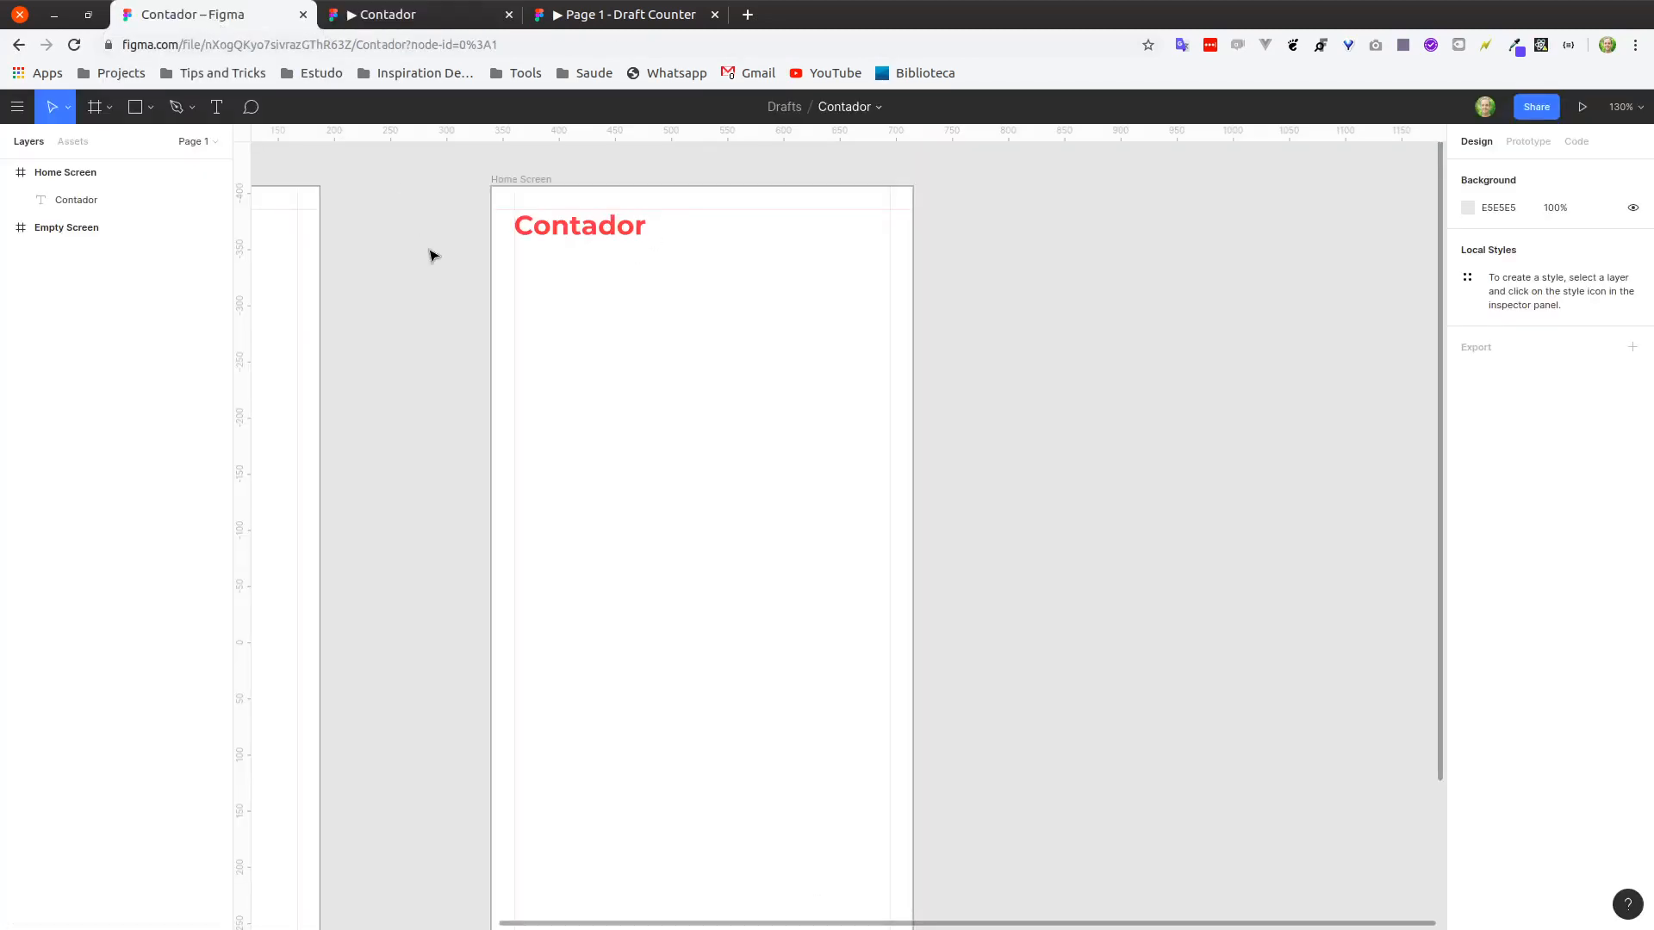
Compare the Contador prototype's first screen with the two frames in the file, presenting the prototype again.
{"action": "scroll", "coordinate": [425, 261], "scroll_direction": "down", "scroll_amount": 5, "text": "ctrl"}
{"action": "left_click", "coordinate": [586, 278]}
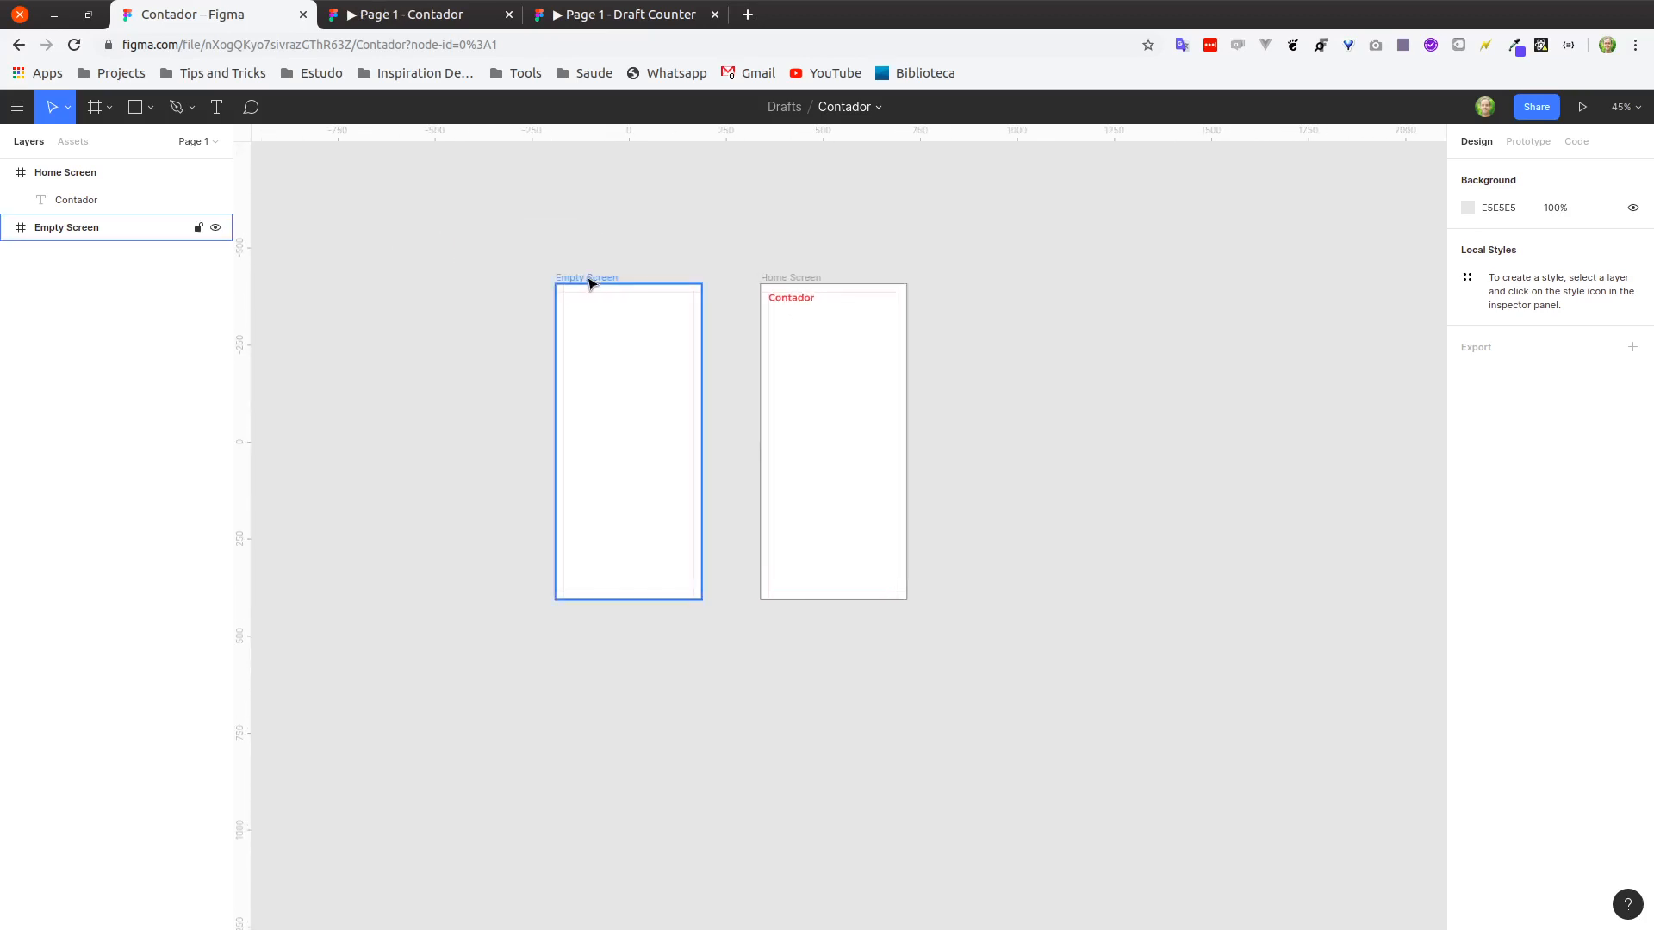
{"action": "left_click", "coordinate": [129, 172]}
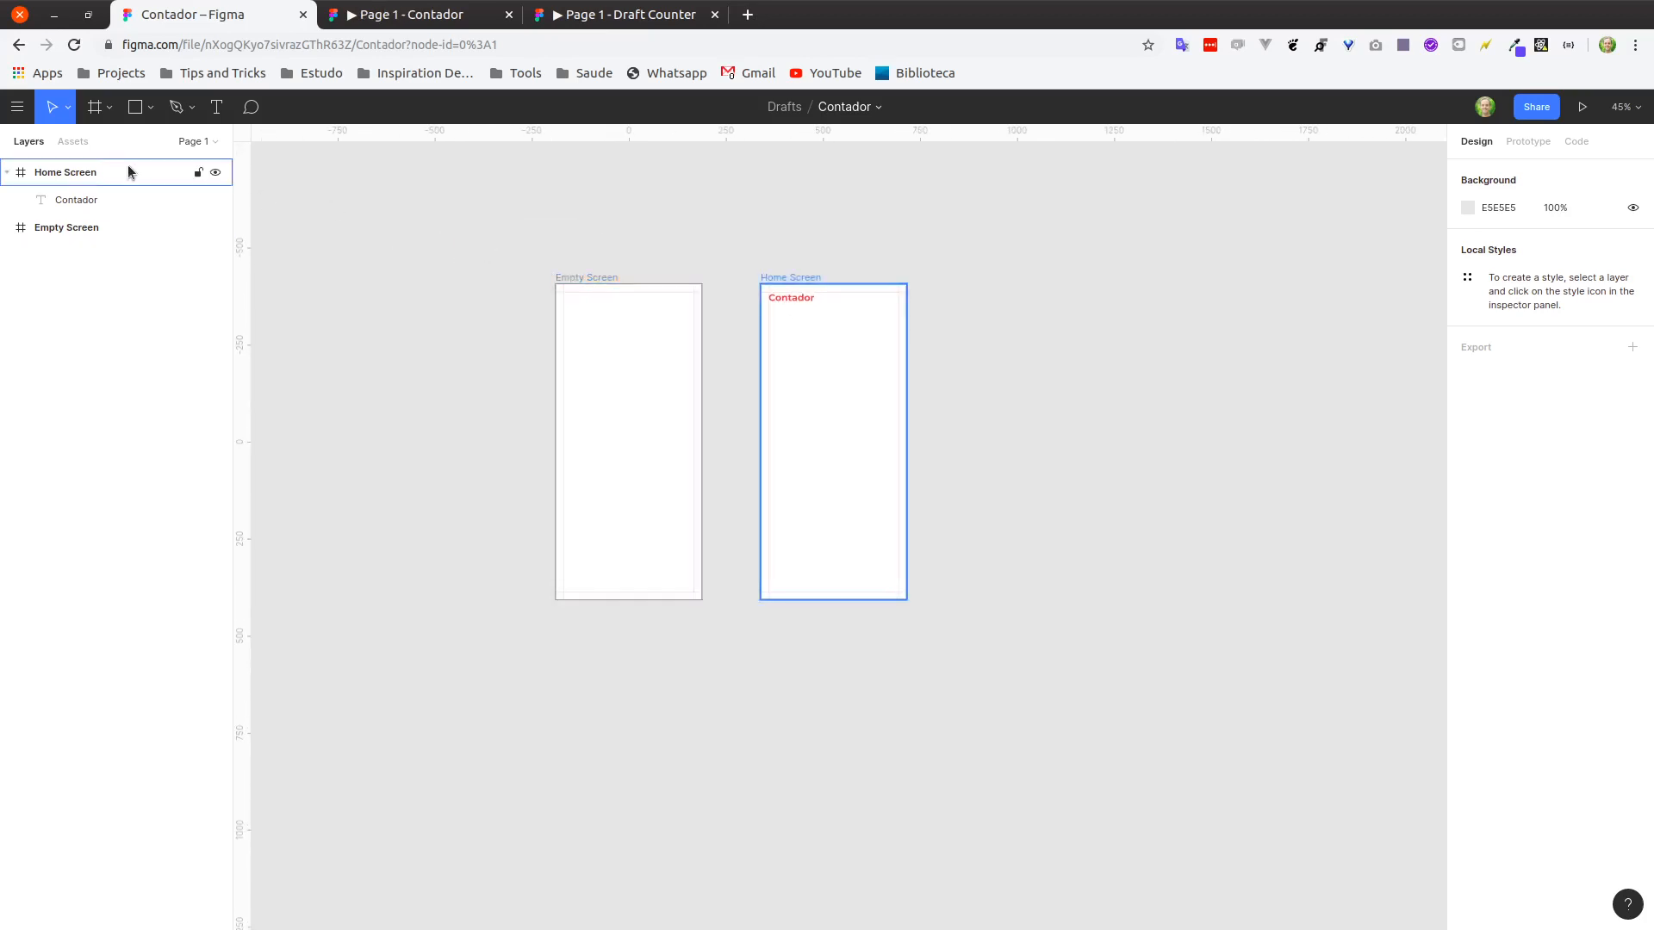
{"action": "left_click", "coordinate": [380, 153]}
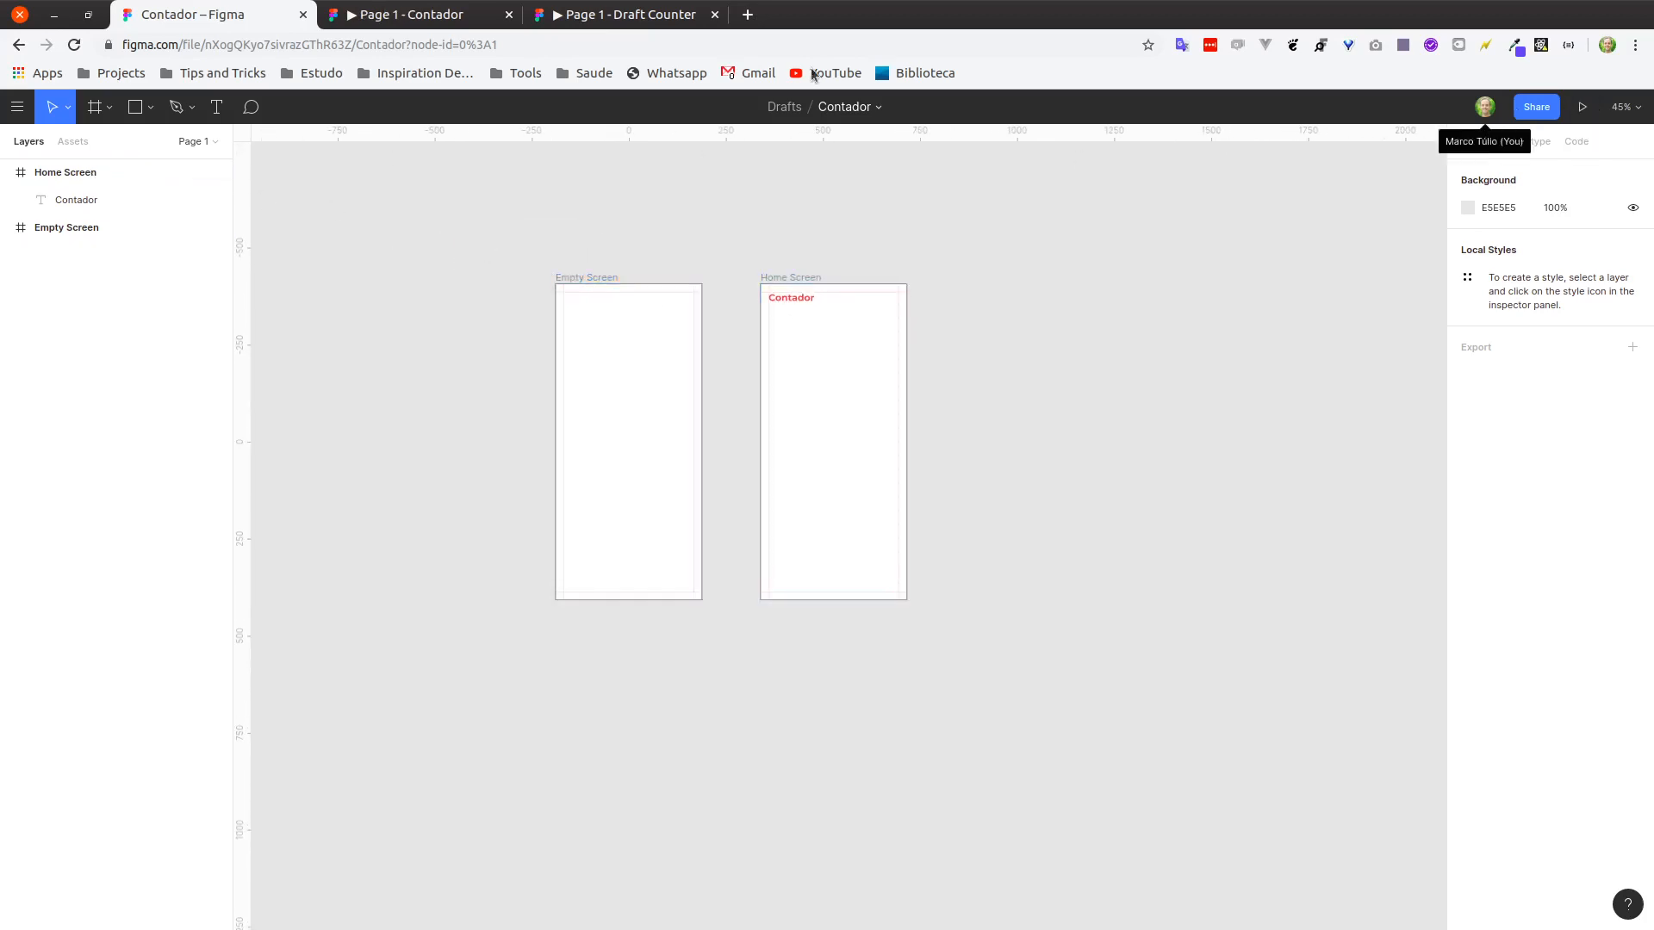
{"action": "left_click", "coordinate": [405, 15]}
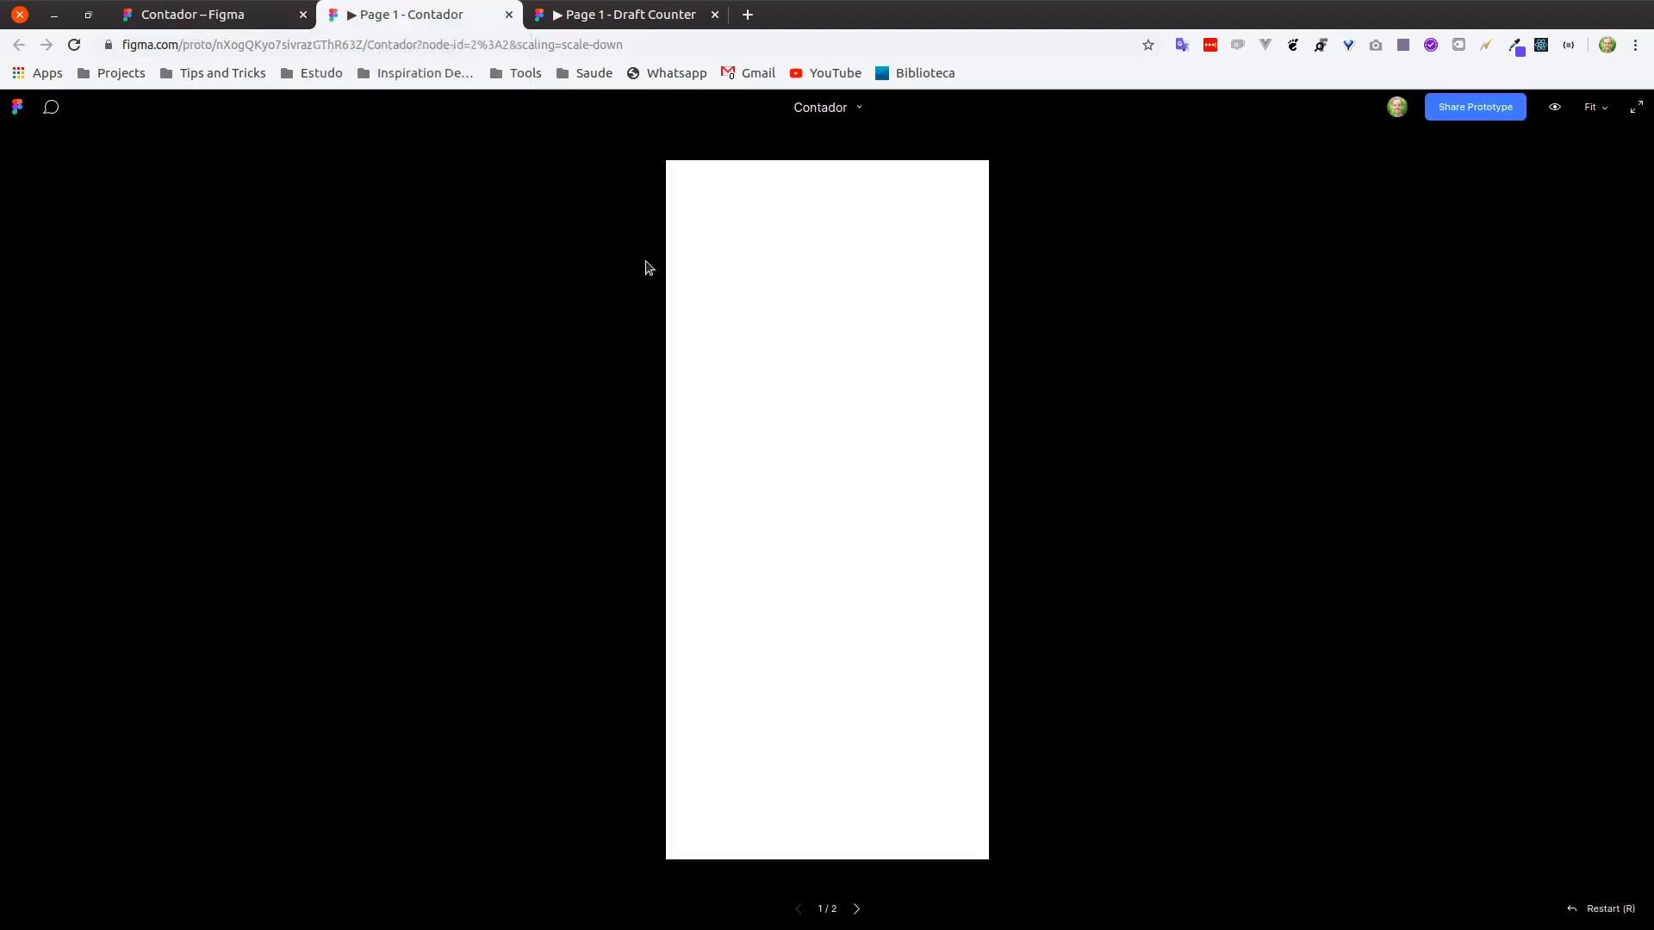
{"action": "left_click", "coordinate": [274, 15]}
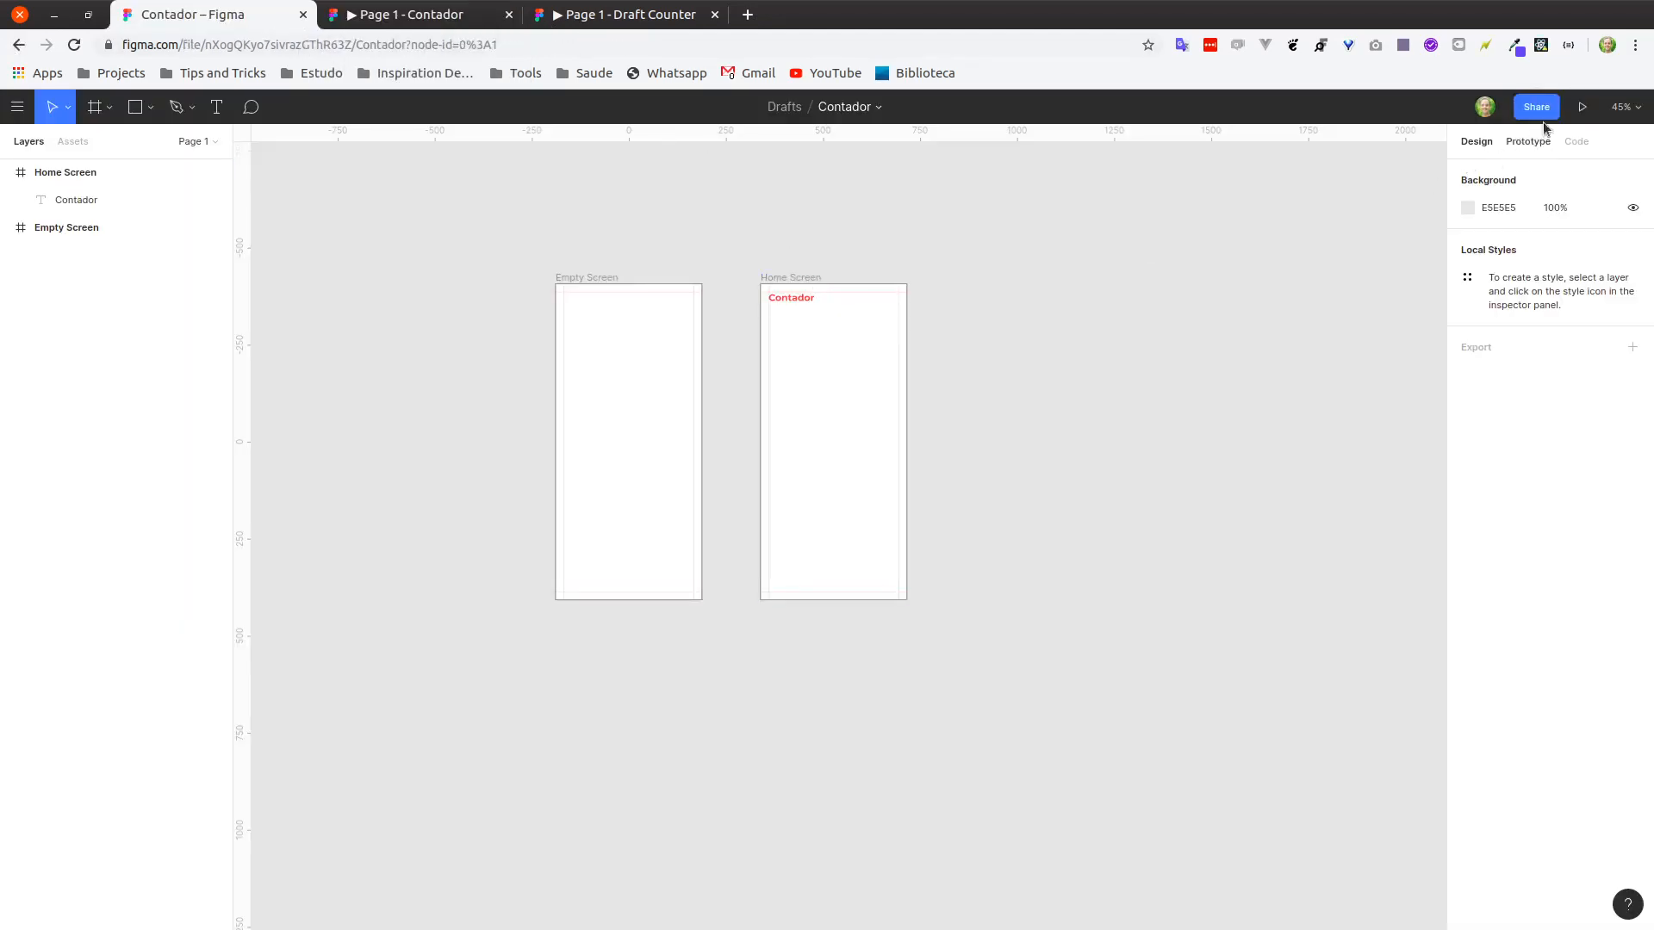
{"action": "left_click", "coordinate": [1582, 107]}
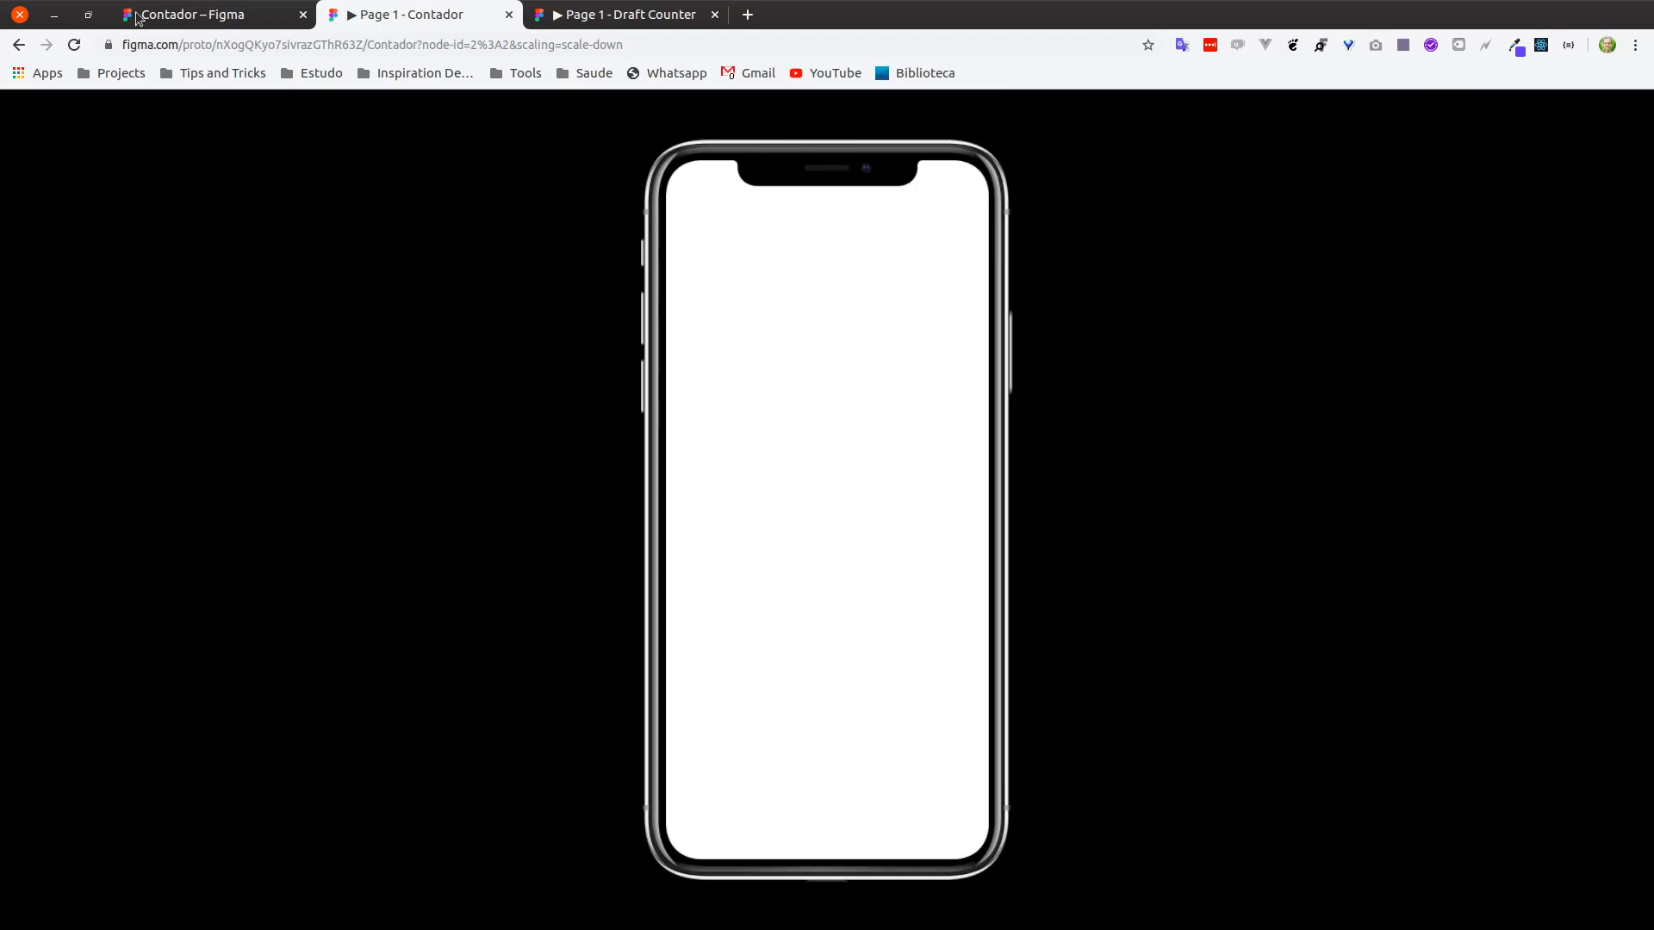
{"action": "left_click", "coordinate": [205, 16]}
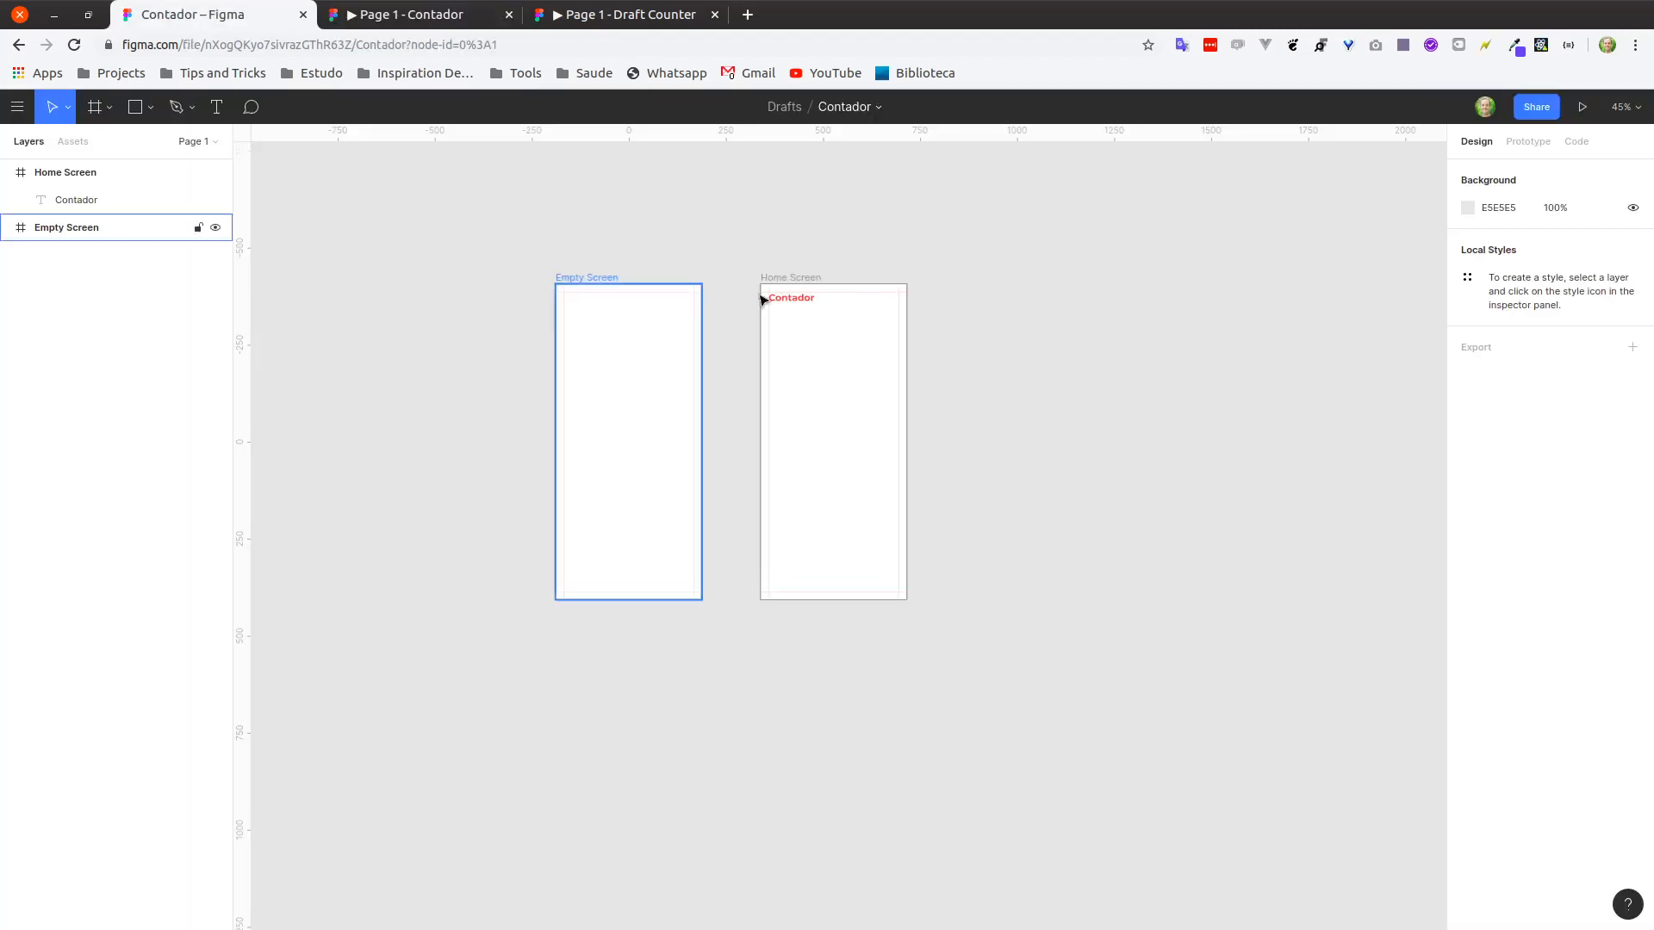
Move the Empty Screen frame below Home Screen to X 340, Y 708, aligned with its left edge.
{"action": "left_click", "coordinate": [797, 279]}
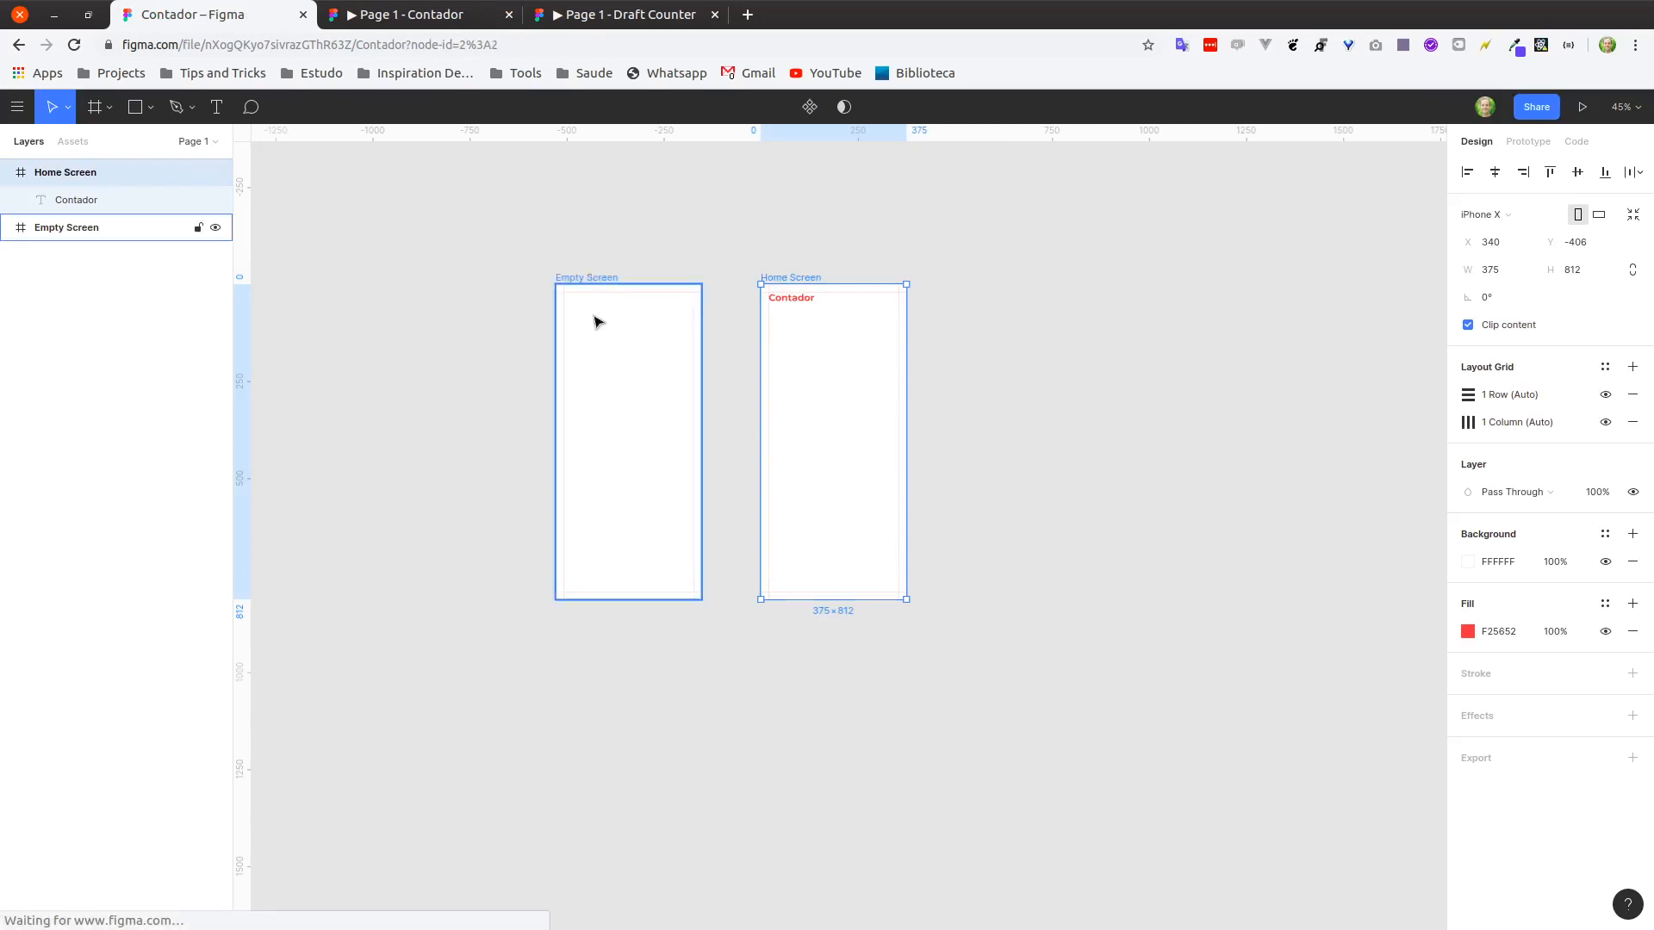
{"action": "left_click_drag", "start_coordinate": [593, 283], "coordinate": [793, 712]}
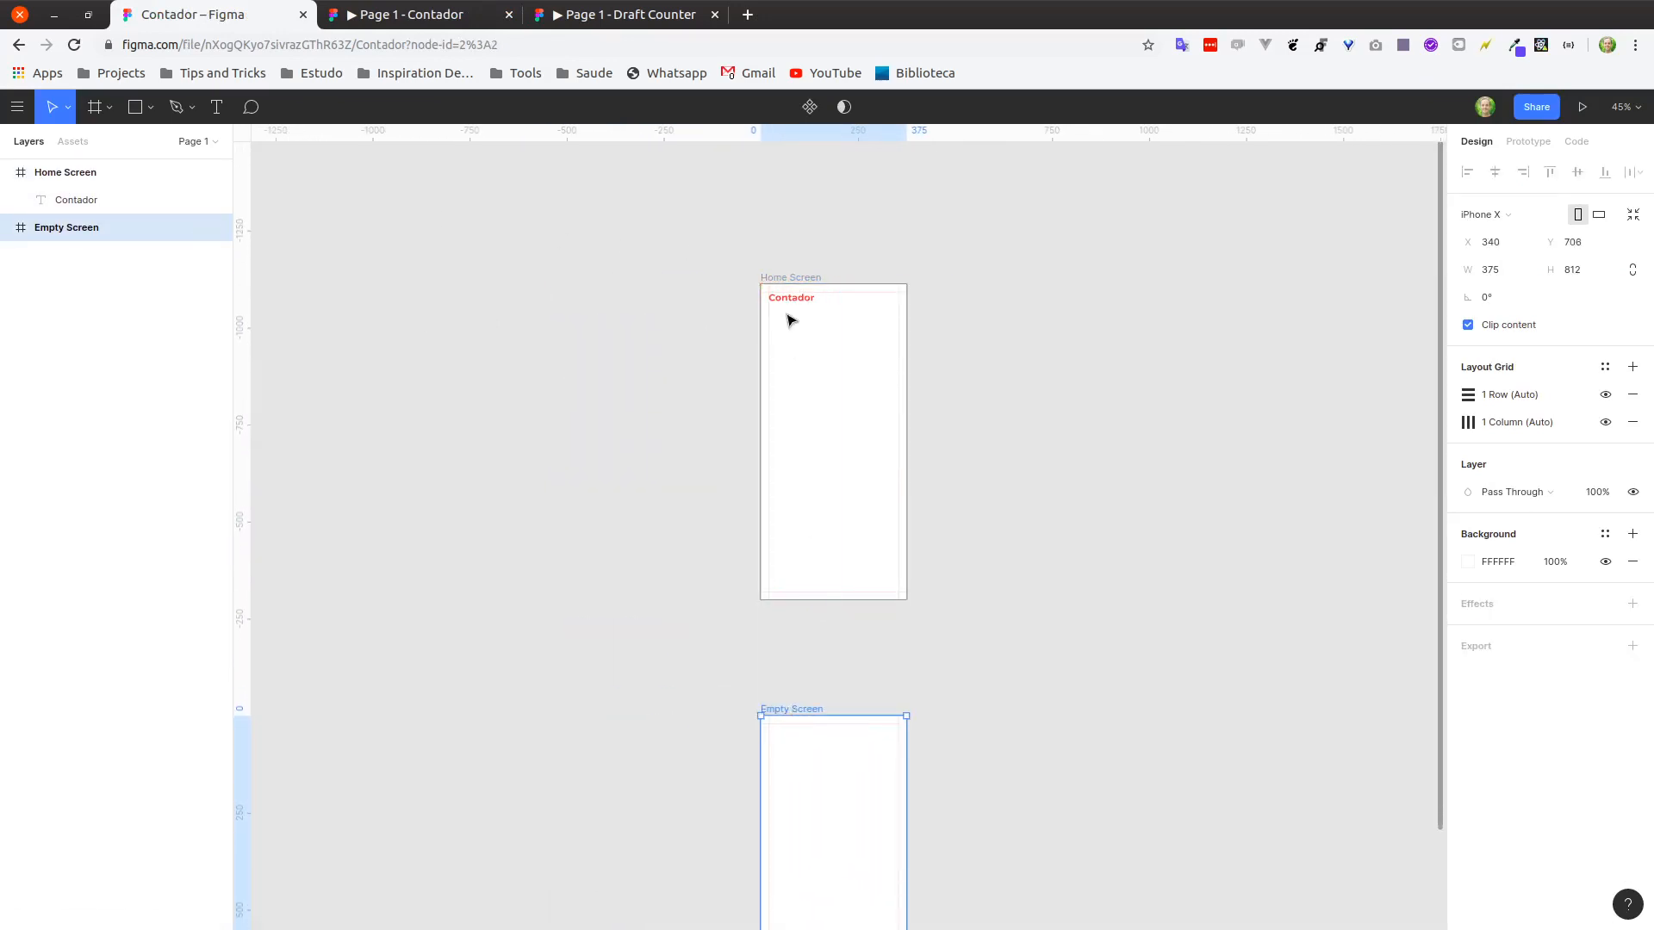
{"action": "left_click", "coordinate": [993, 333]}
Present the Home Screen frame to preview the Contador title, and return to the design file.
{"action": "left_click", "coordinate": [797, 278]}
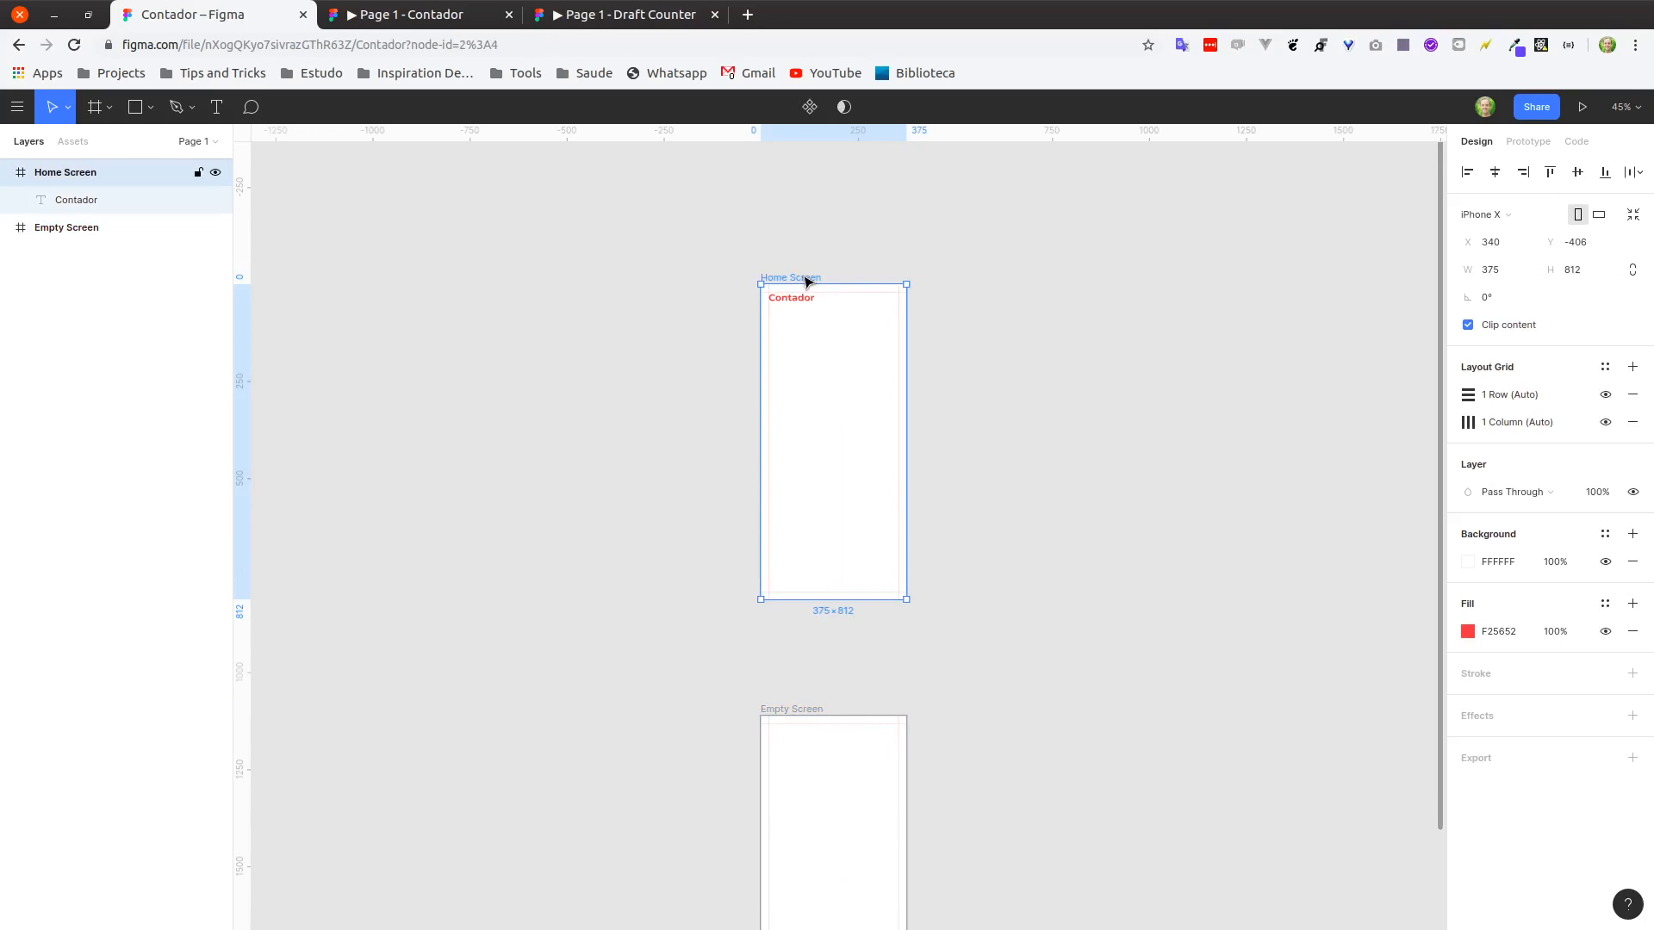
{"action": "left_click", "coordinate": [1582, 107]}
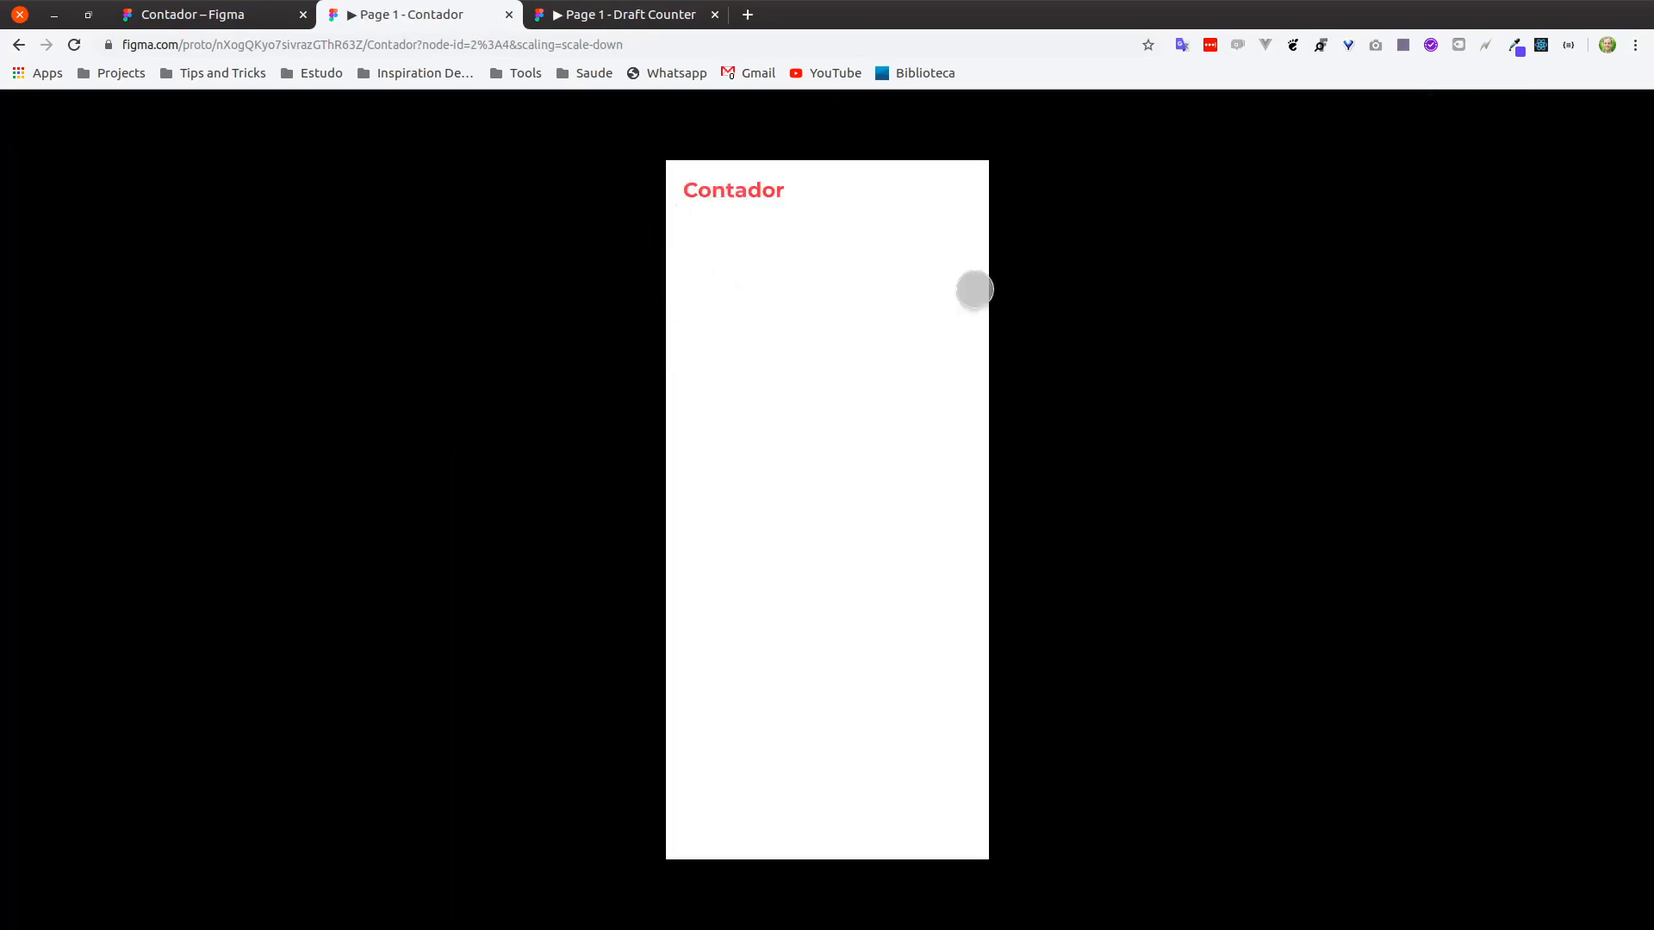
{"action": "left_click", "coordinate": [194, 18]}
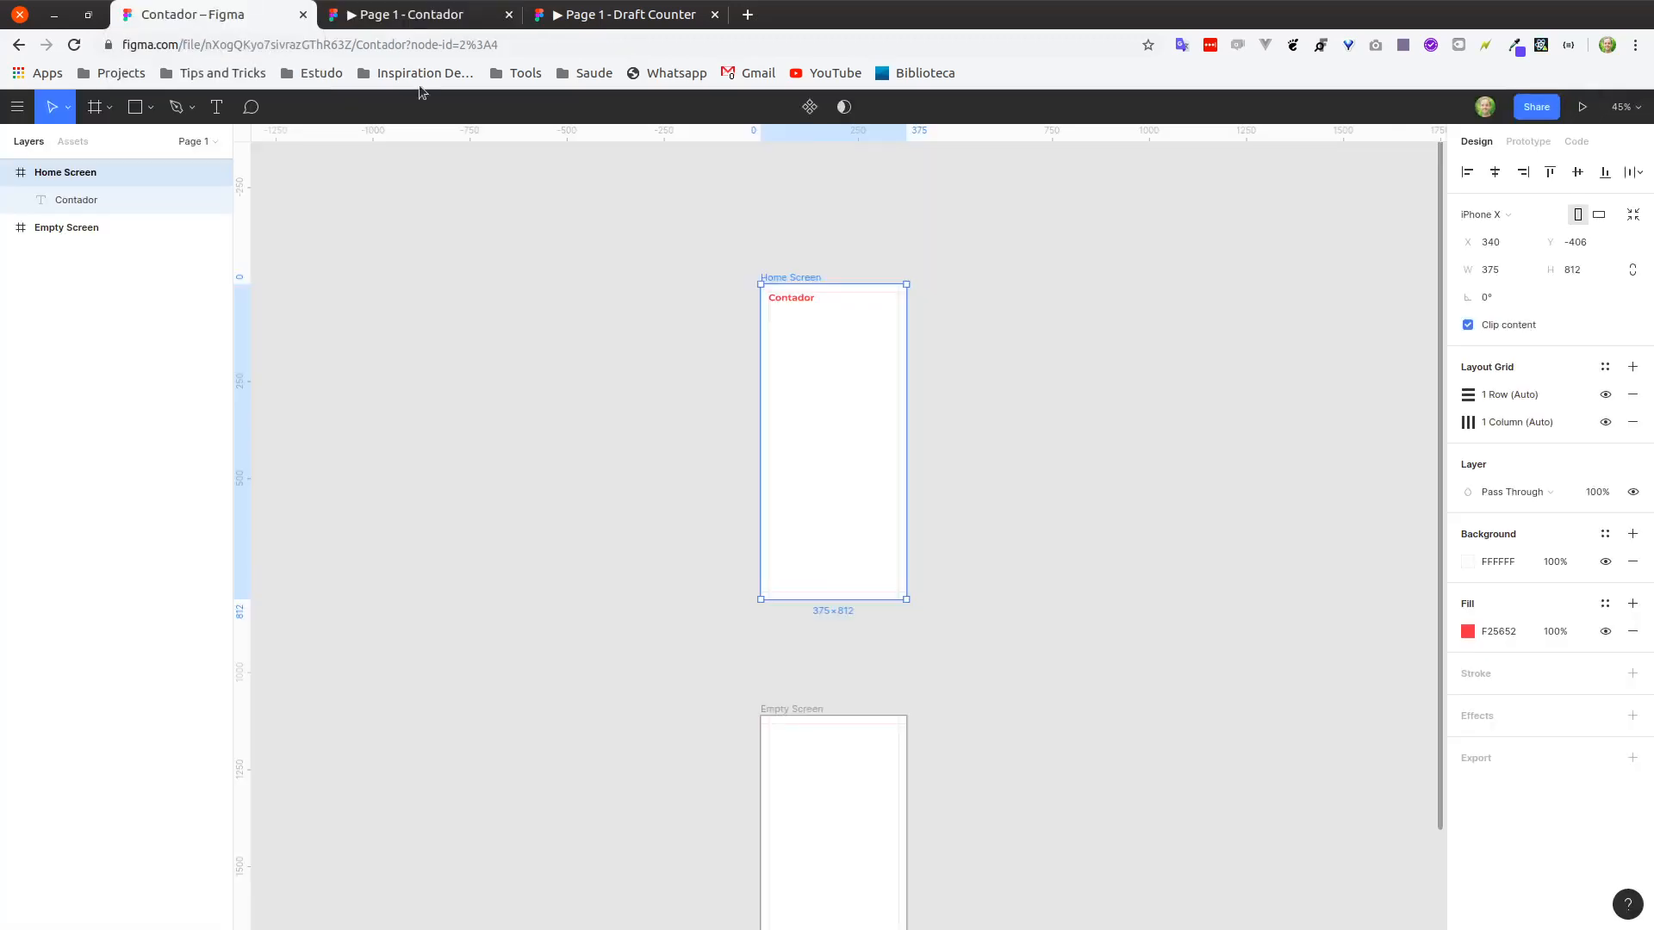
Review the prototype settings for the presentation device and compare them with the open Contador preview.
{"action": "left_click", "coordinate": [1529, 141]}
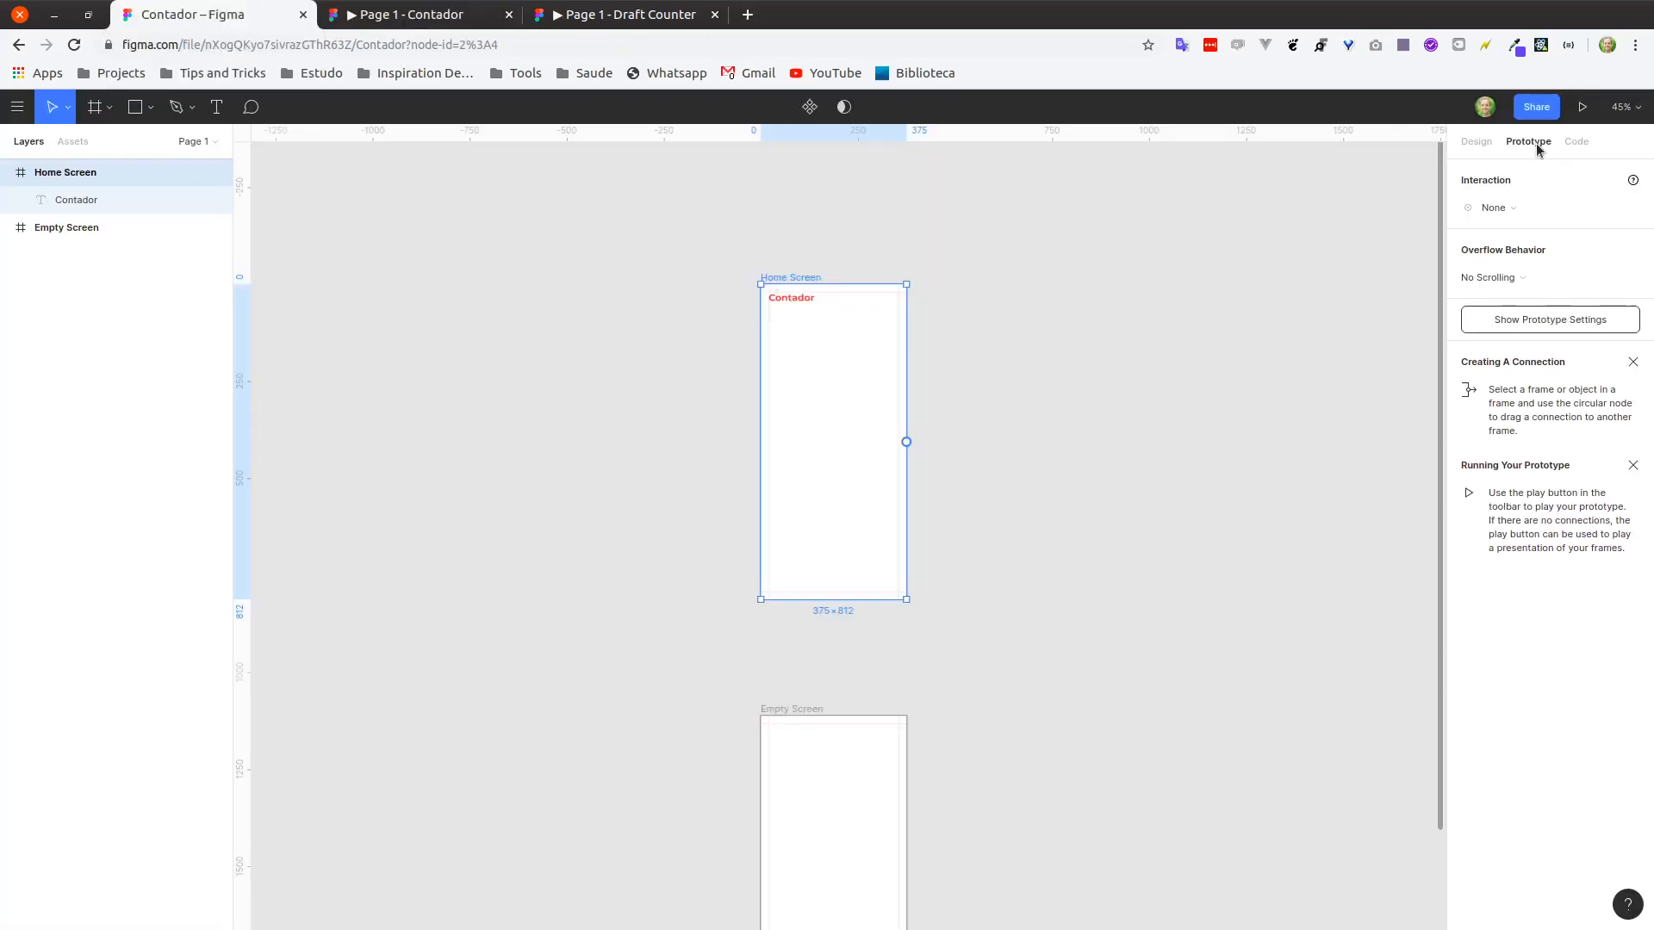
{"action": "left_click", "coordinate": [1539, 324]}
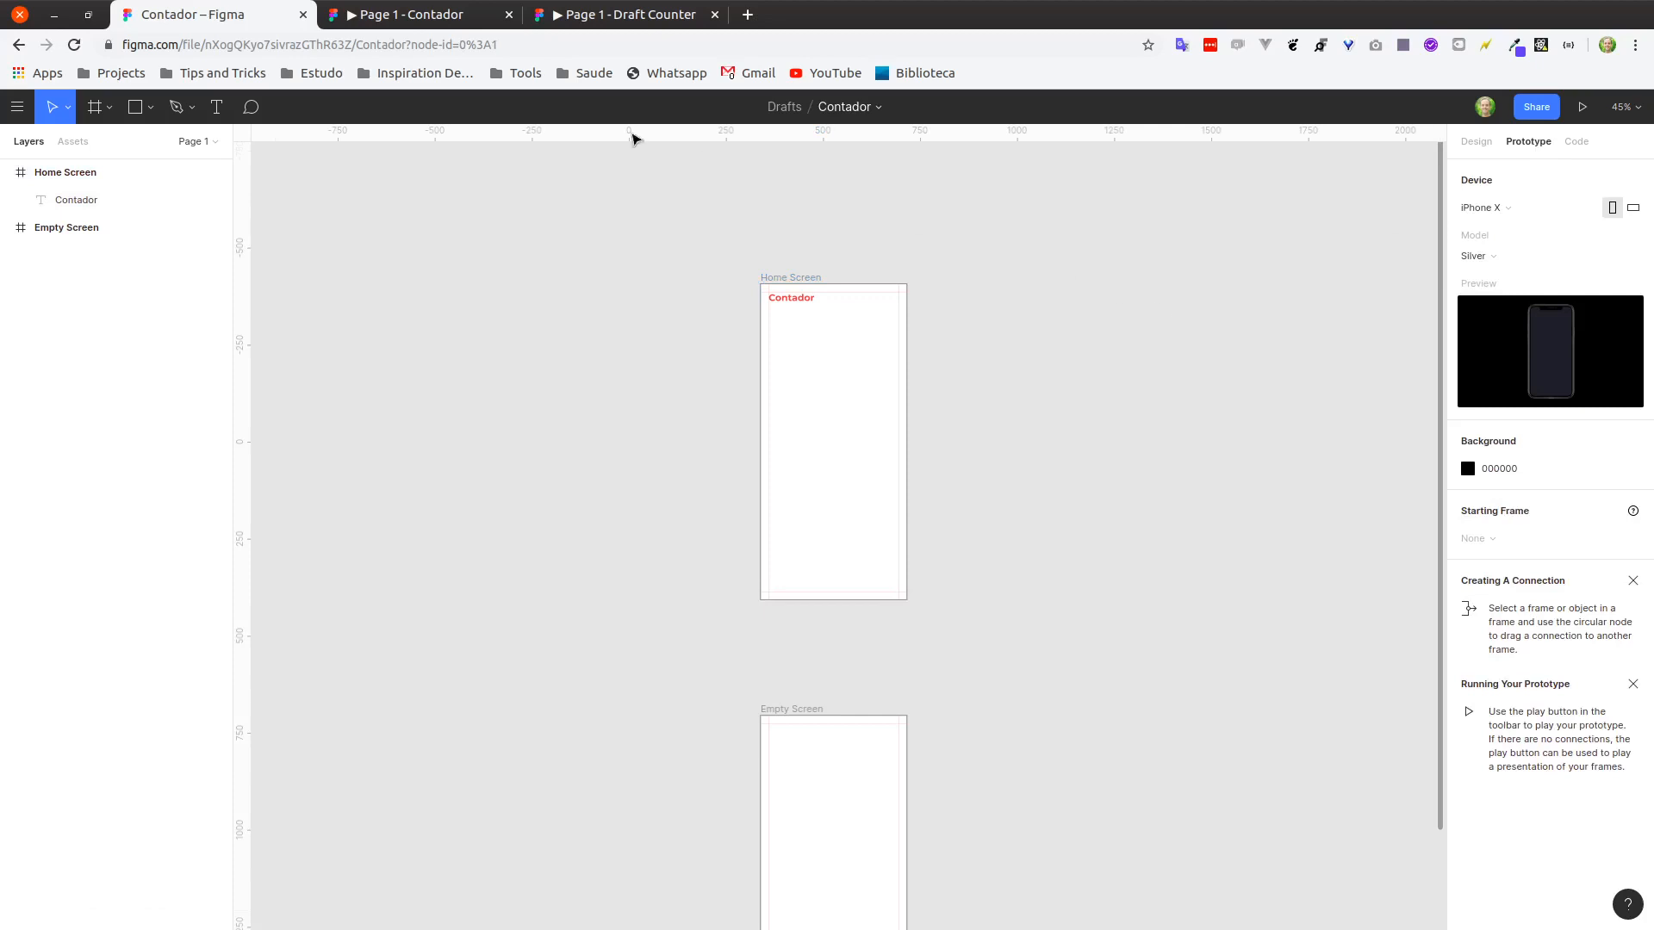
{"action": "left_click", "coordinate": [405, 19]}
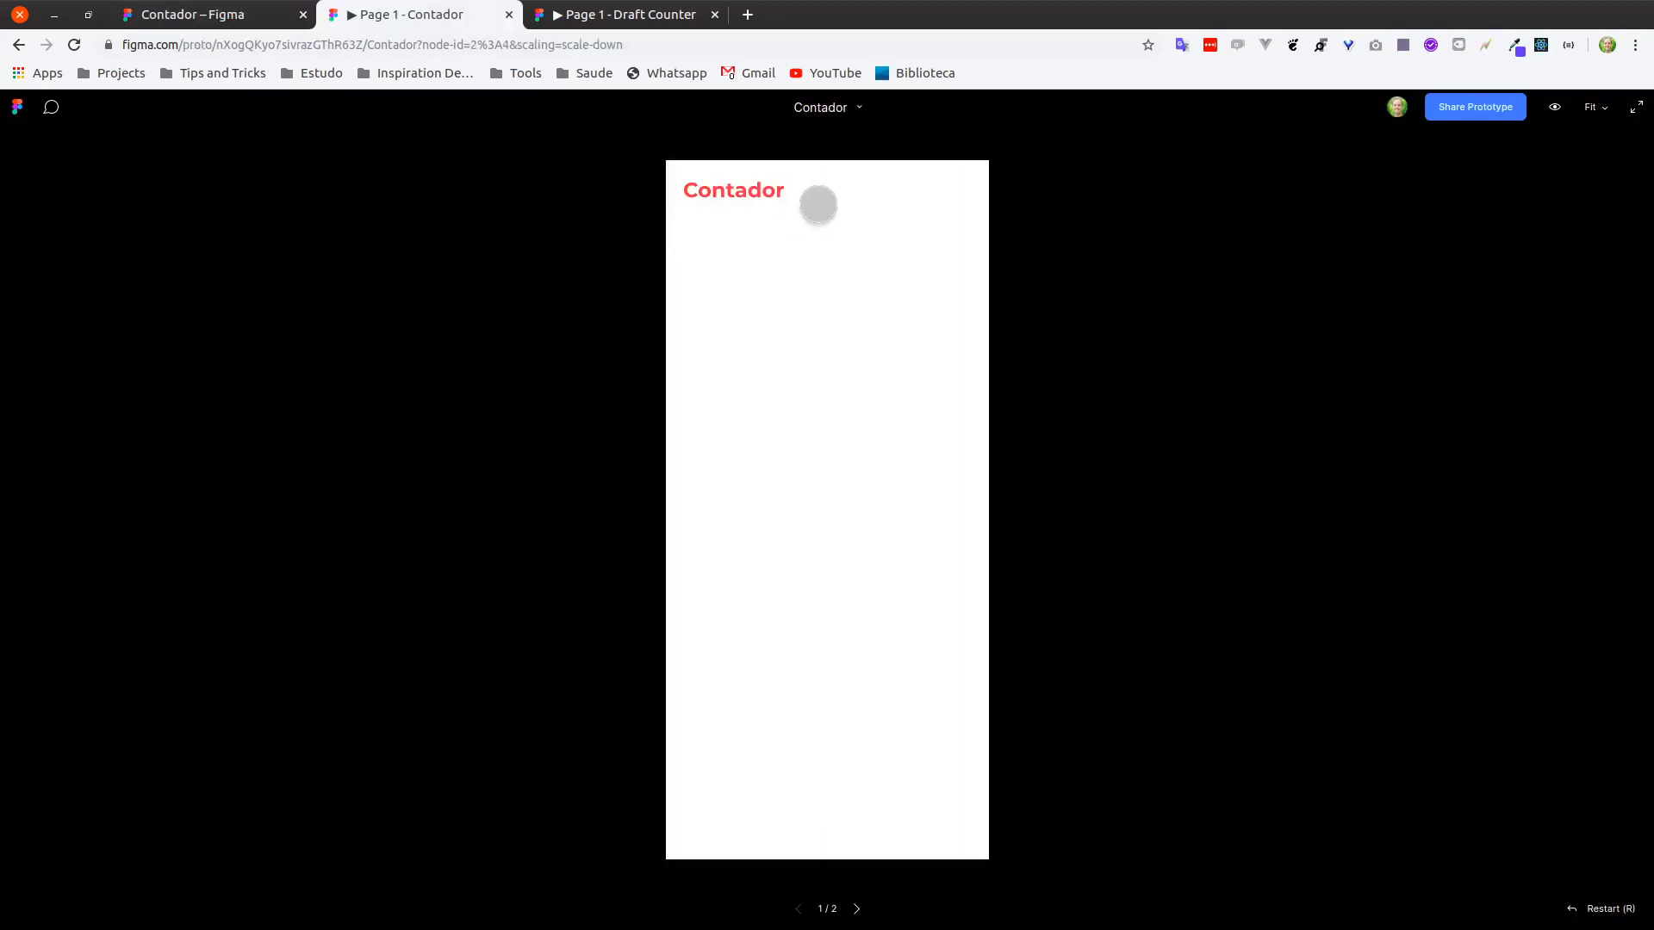
{"action": "left_click", "coordinate": [244, 17]}
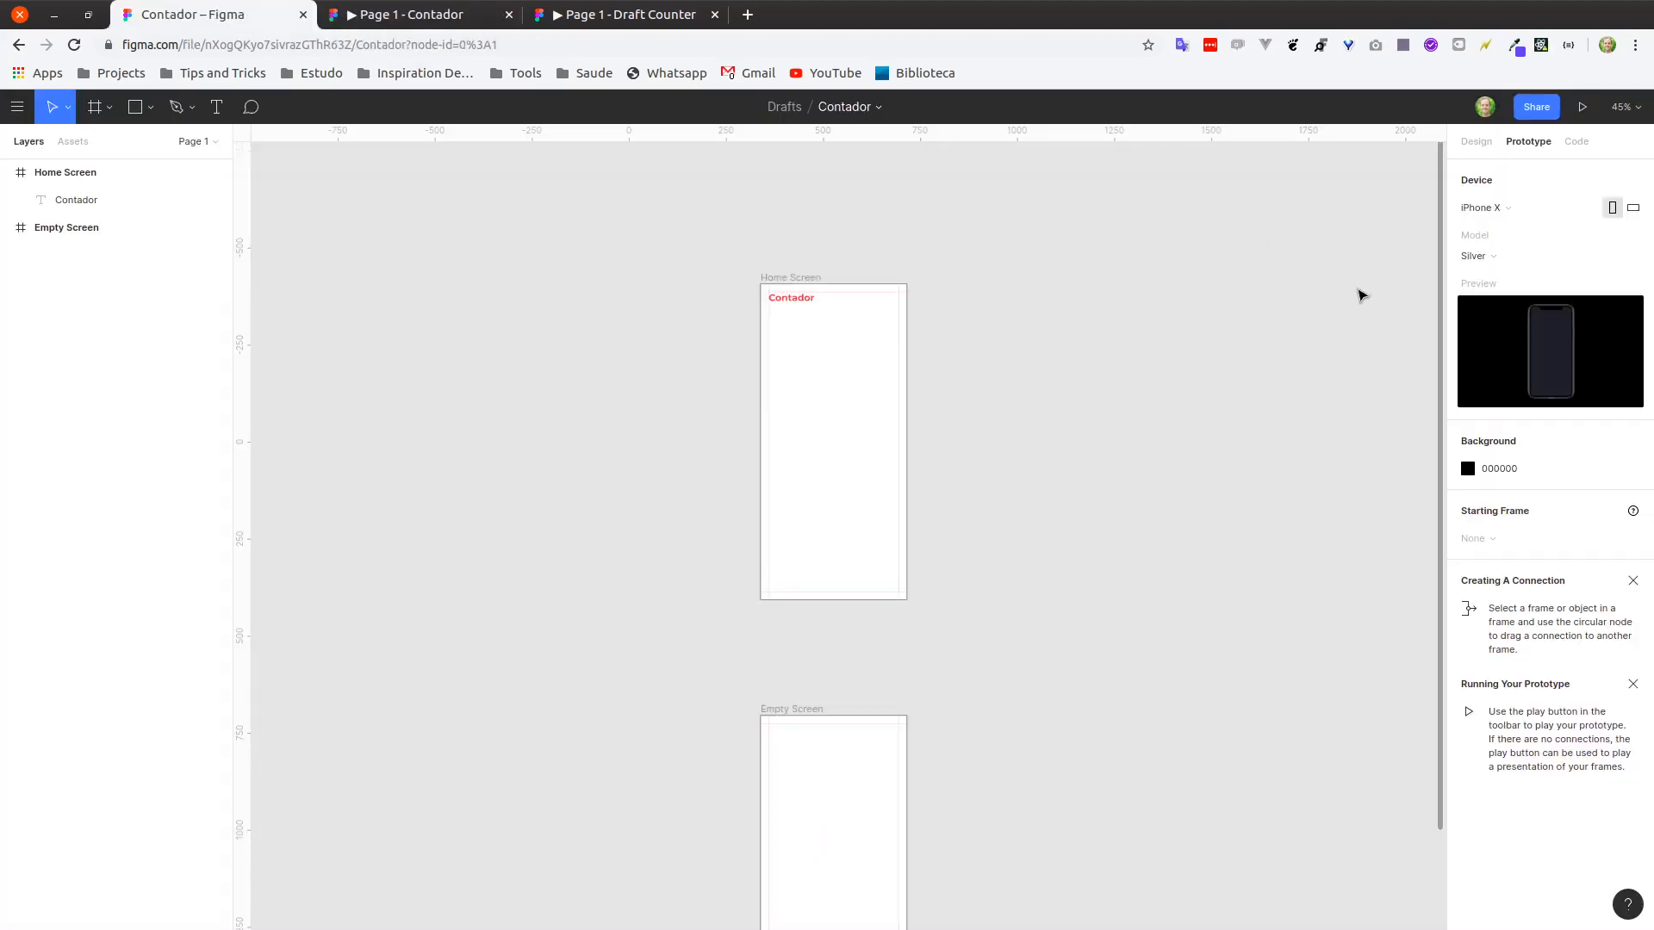
{"action": "left_click", "coordinate": [791, 278]}
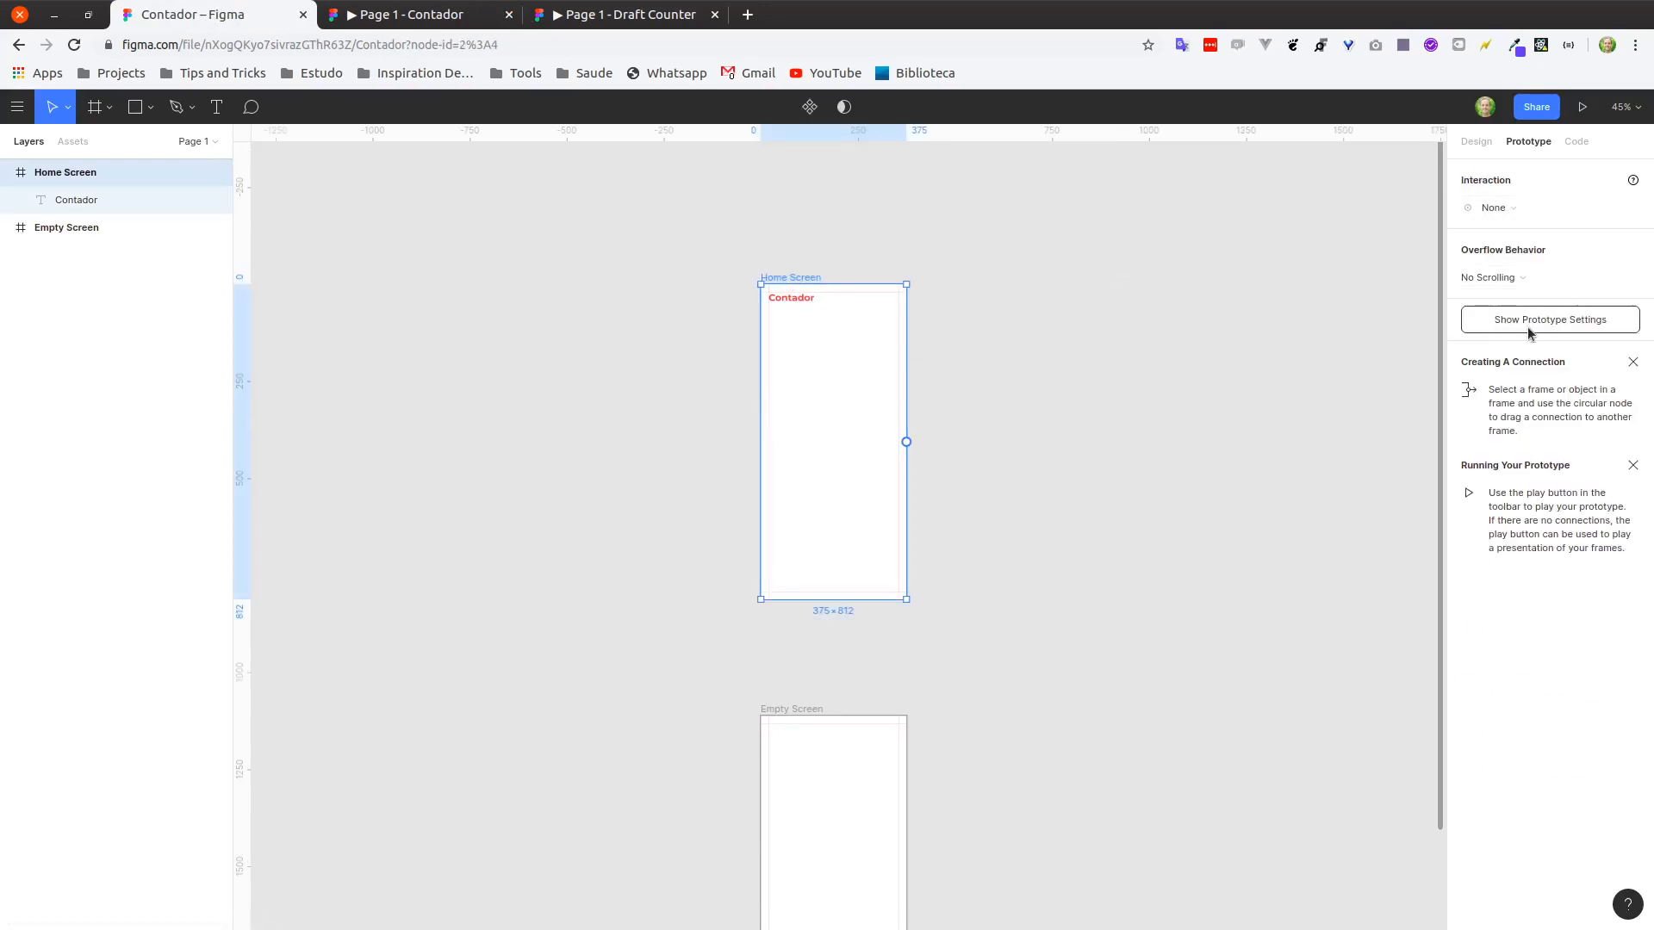
{"action": "left_click", "coordinate": [1530, 325]}
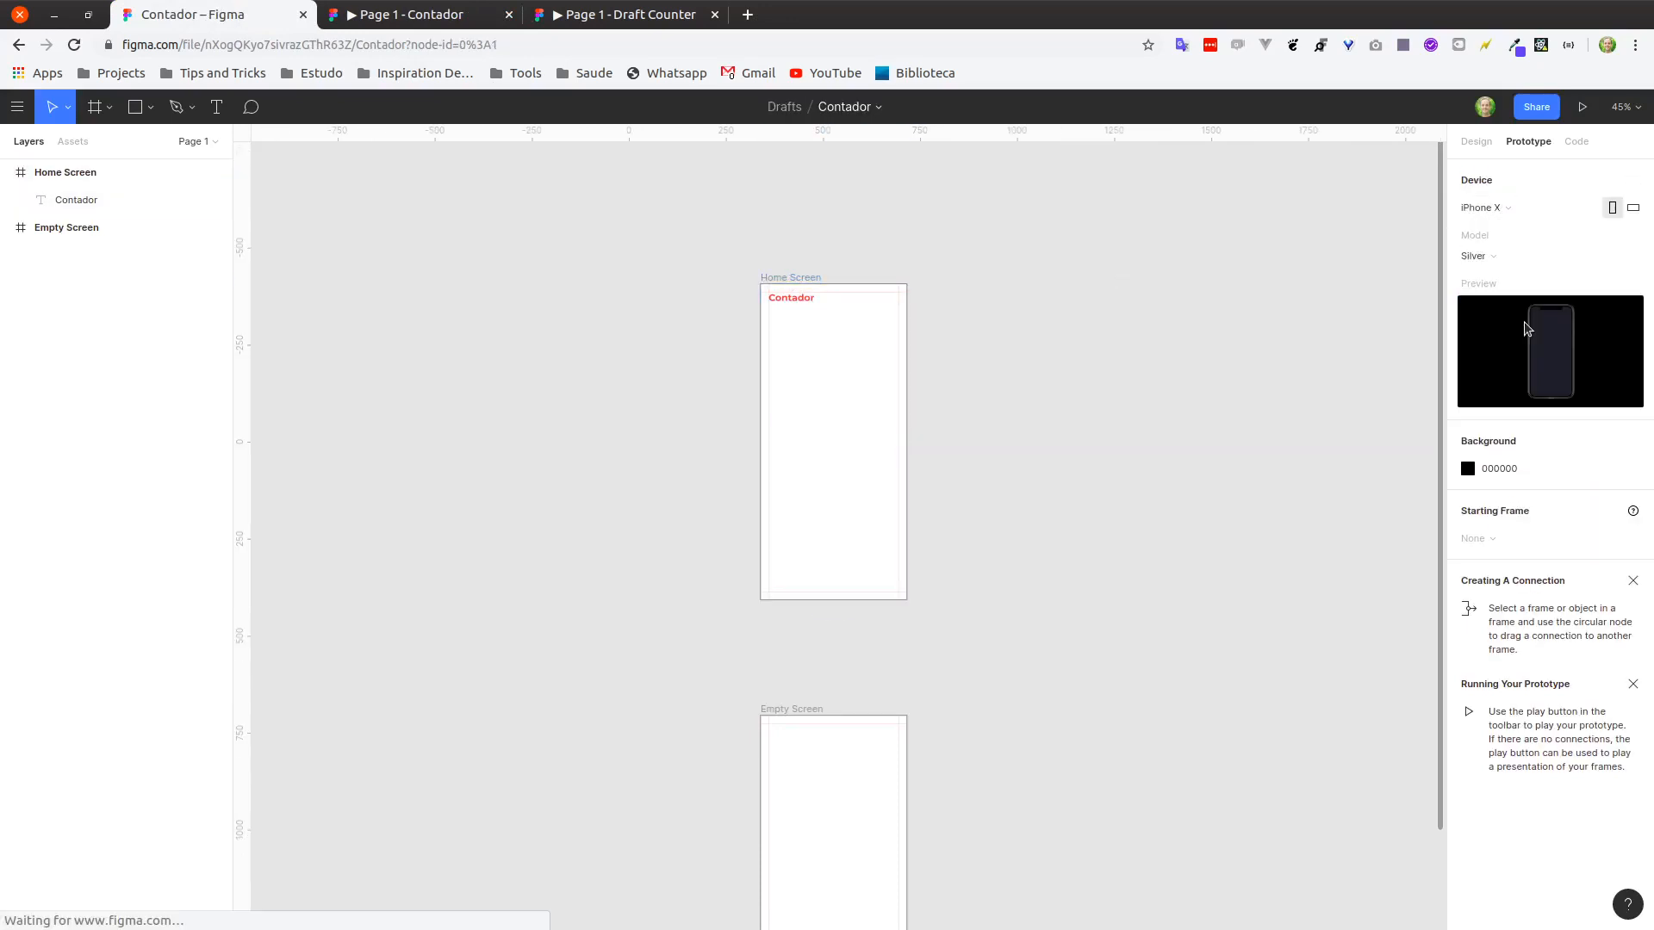
{"action": "left_click", "coordinate": [409, 13]}
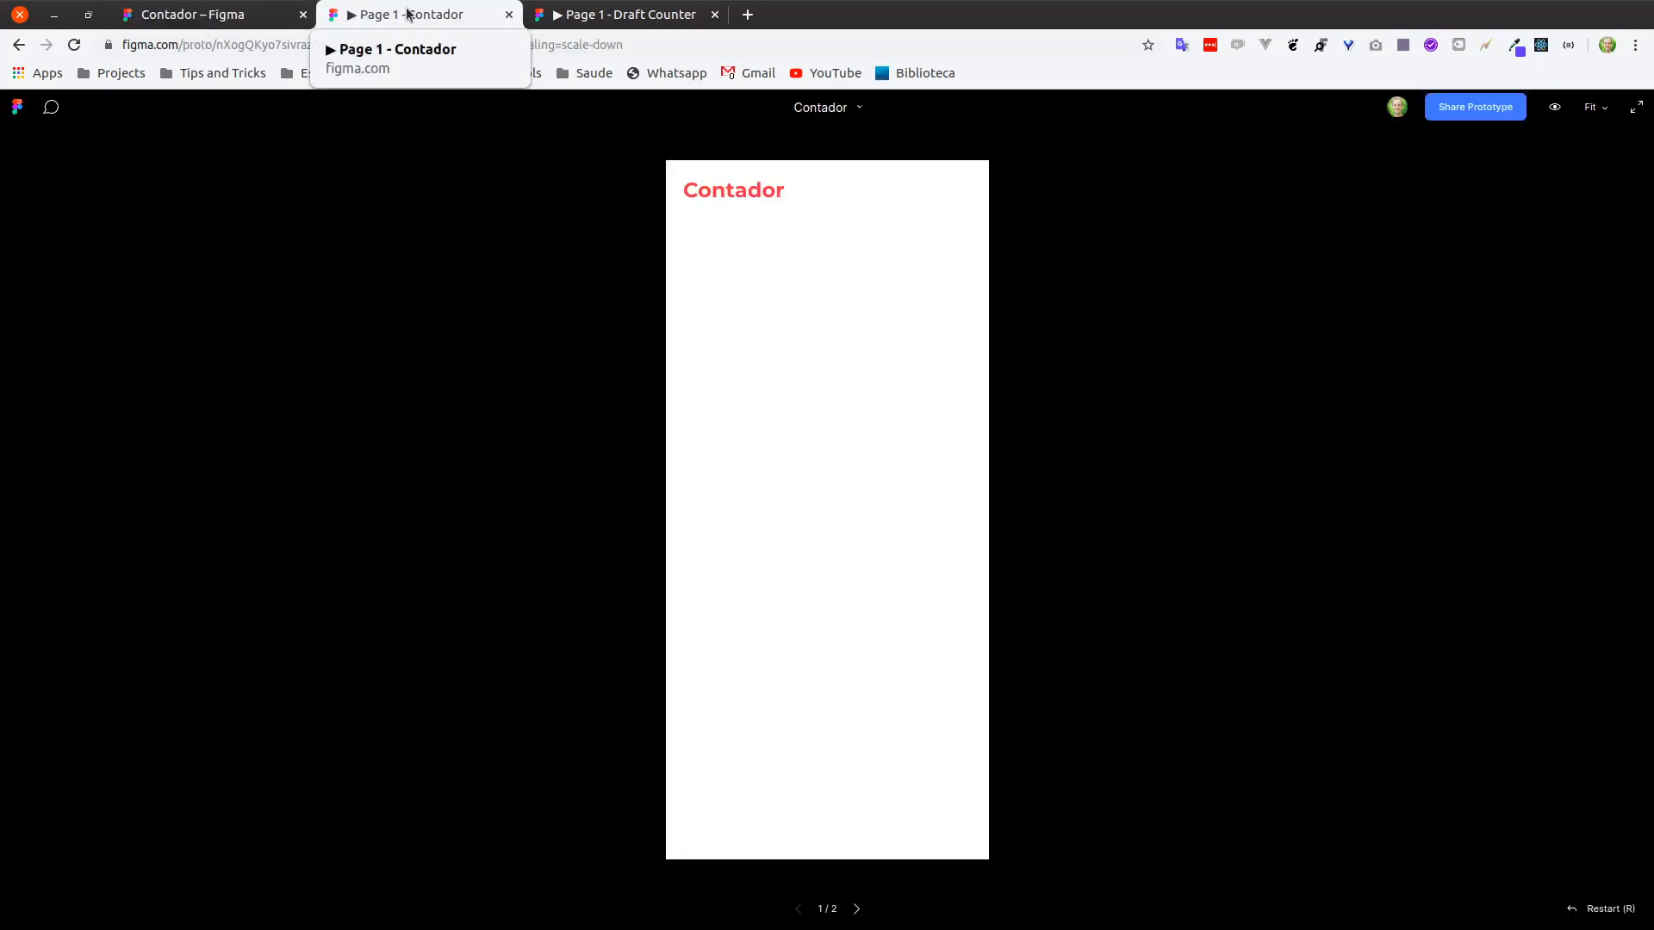
{"action": "left_click", "coordinate": [244, 15]}
Check the prototype's device model and background settings, and present the prototype to see the title against the iPhone X notch.
{"action": "left_click", "coordinate": [782, 277]}
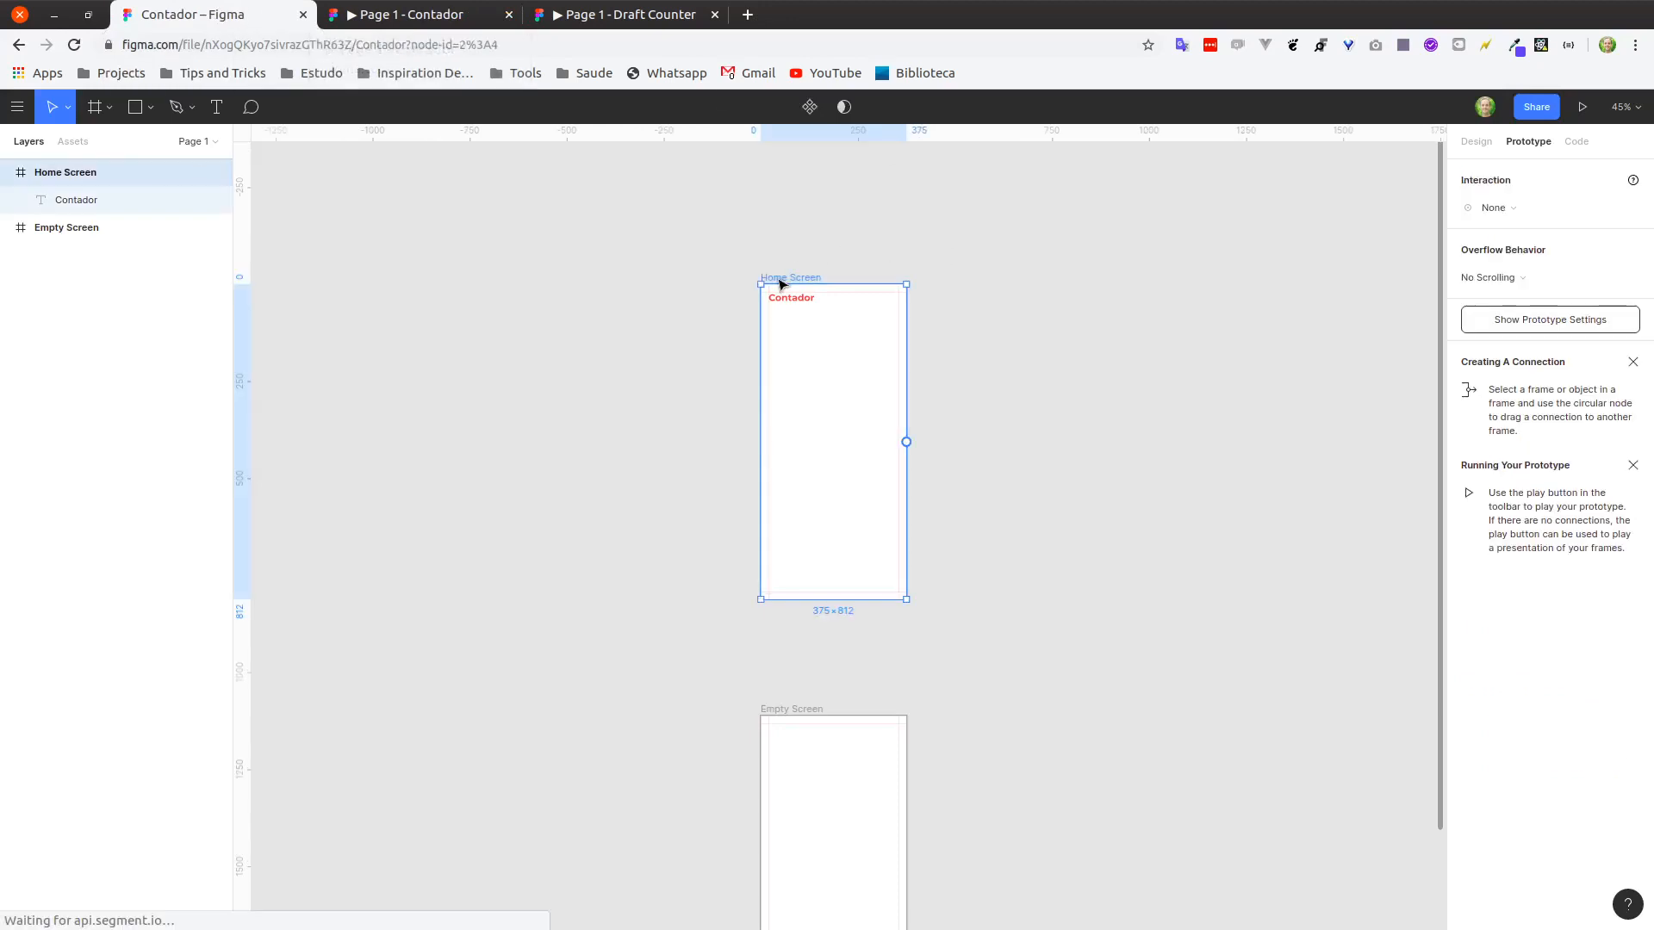
{"action": "left_click", "coordinate": [1536, 321]}
{"action": "left_click", "coordinate": [1502, 473]}
{"action": "left_click", "coordinate": [1515, 505]}
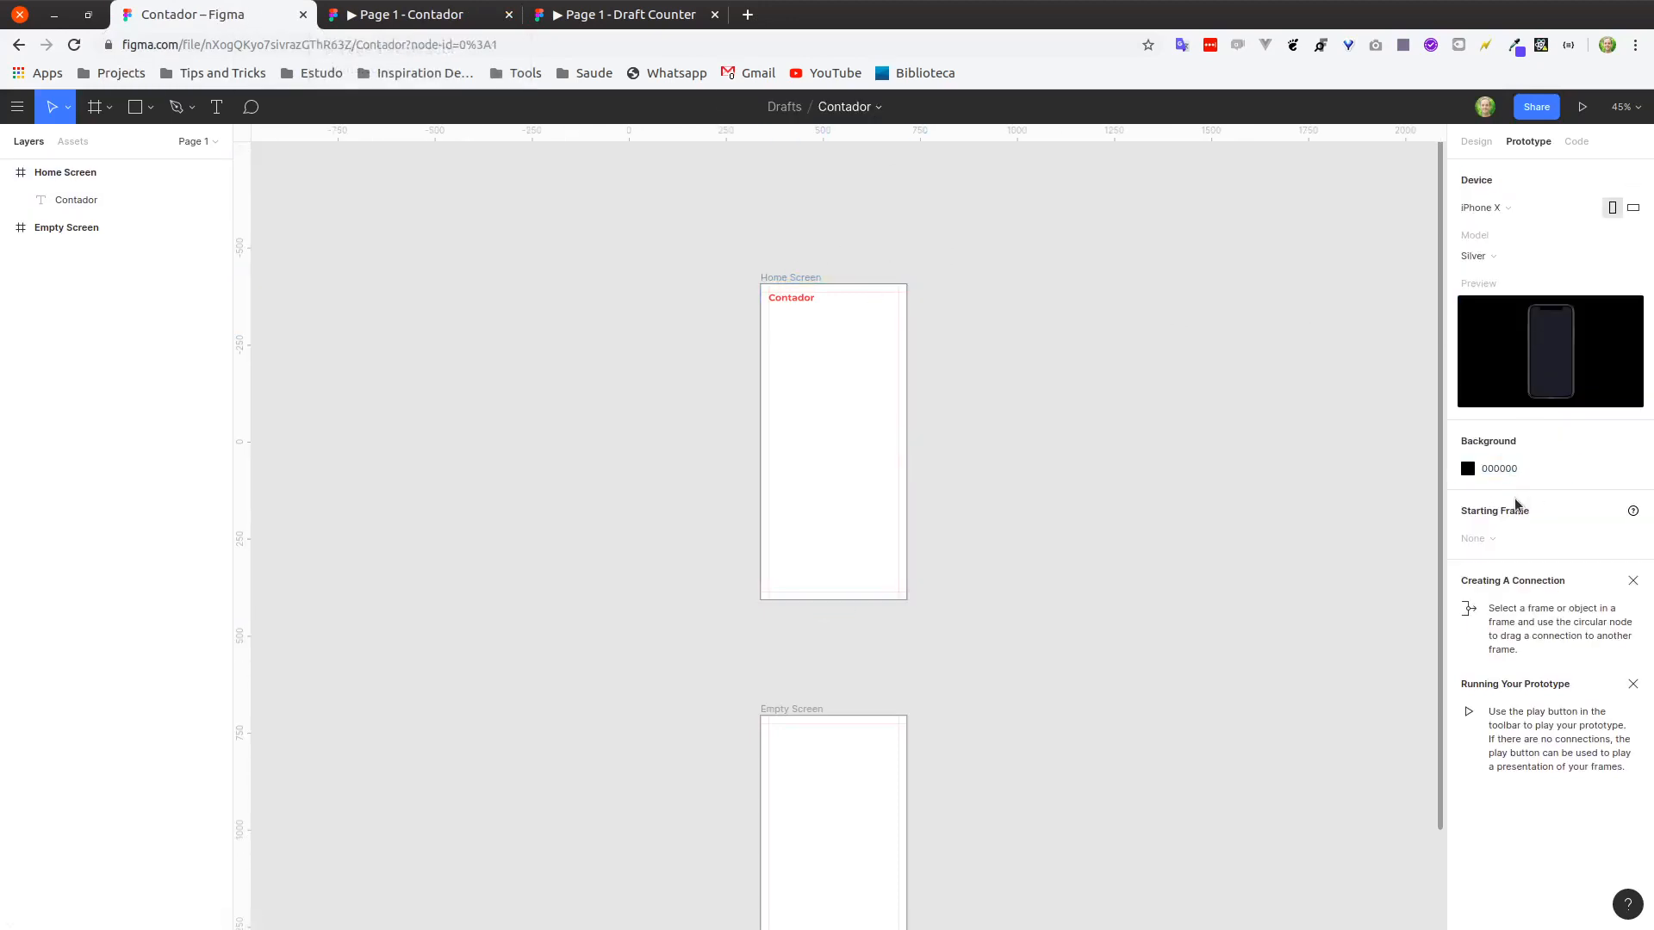
{"action": "left_click", "coordinate": [1486, 258]}
{"action": "left_click", "coordinate": [1542, 225]}
{"action": "left_click", "coordinate": [1583, 107]}
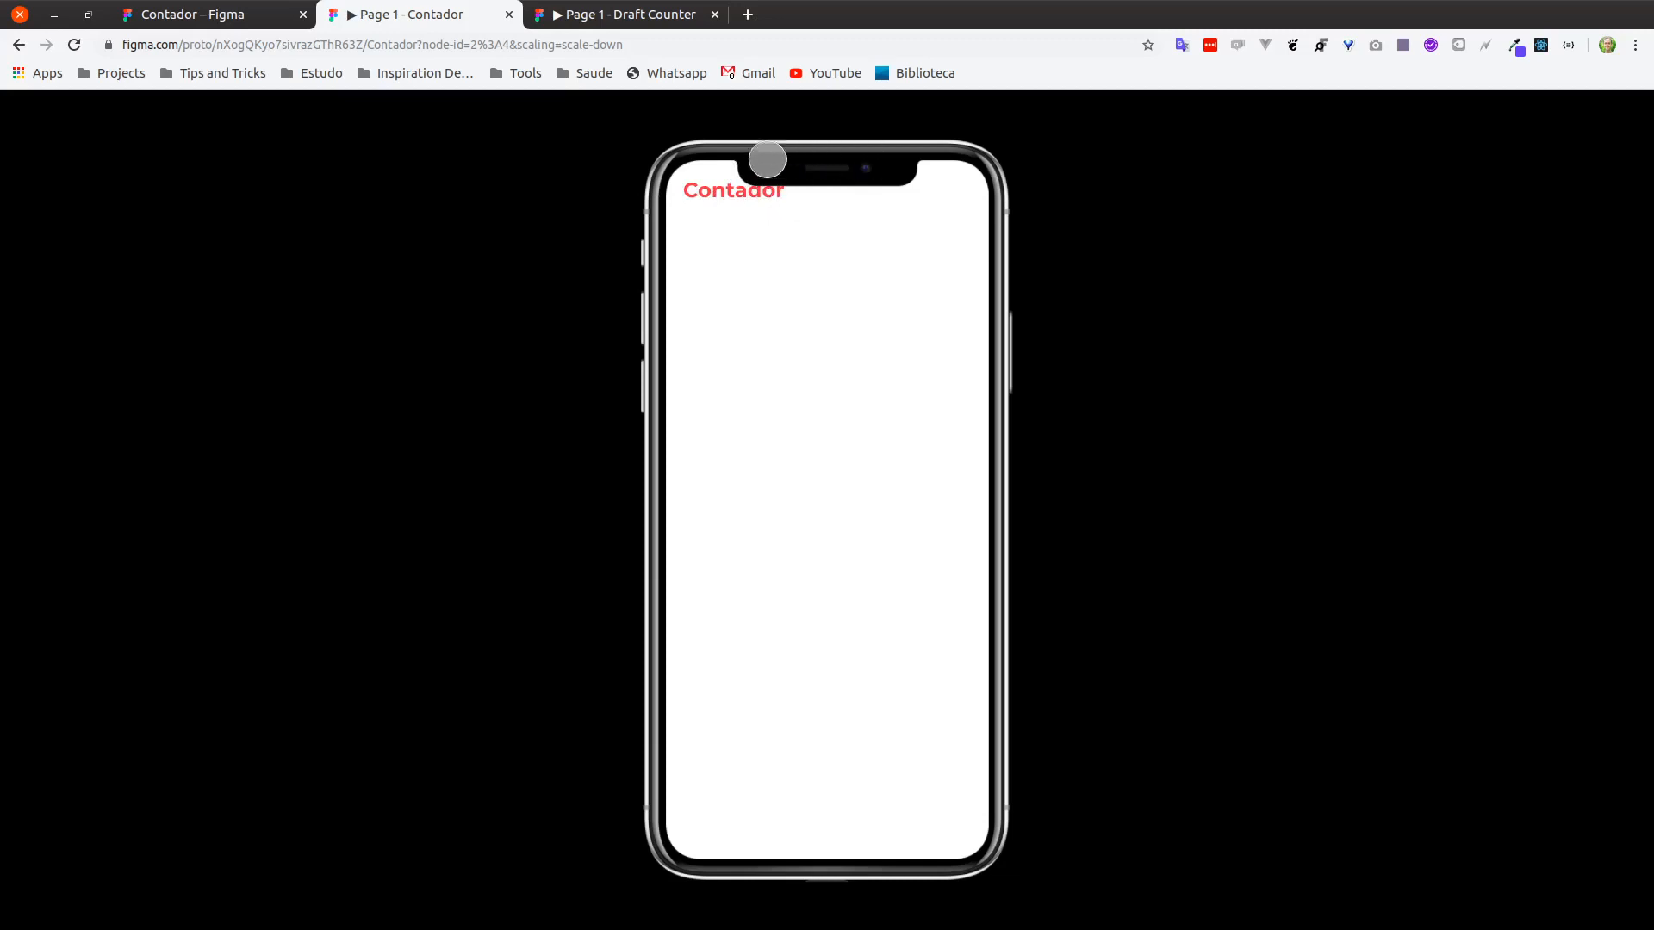
{"action": "left_click", "coordinate": [213, 17]}
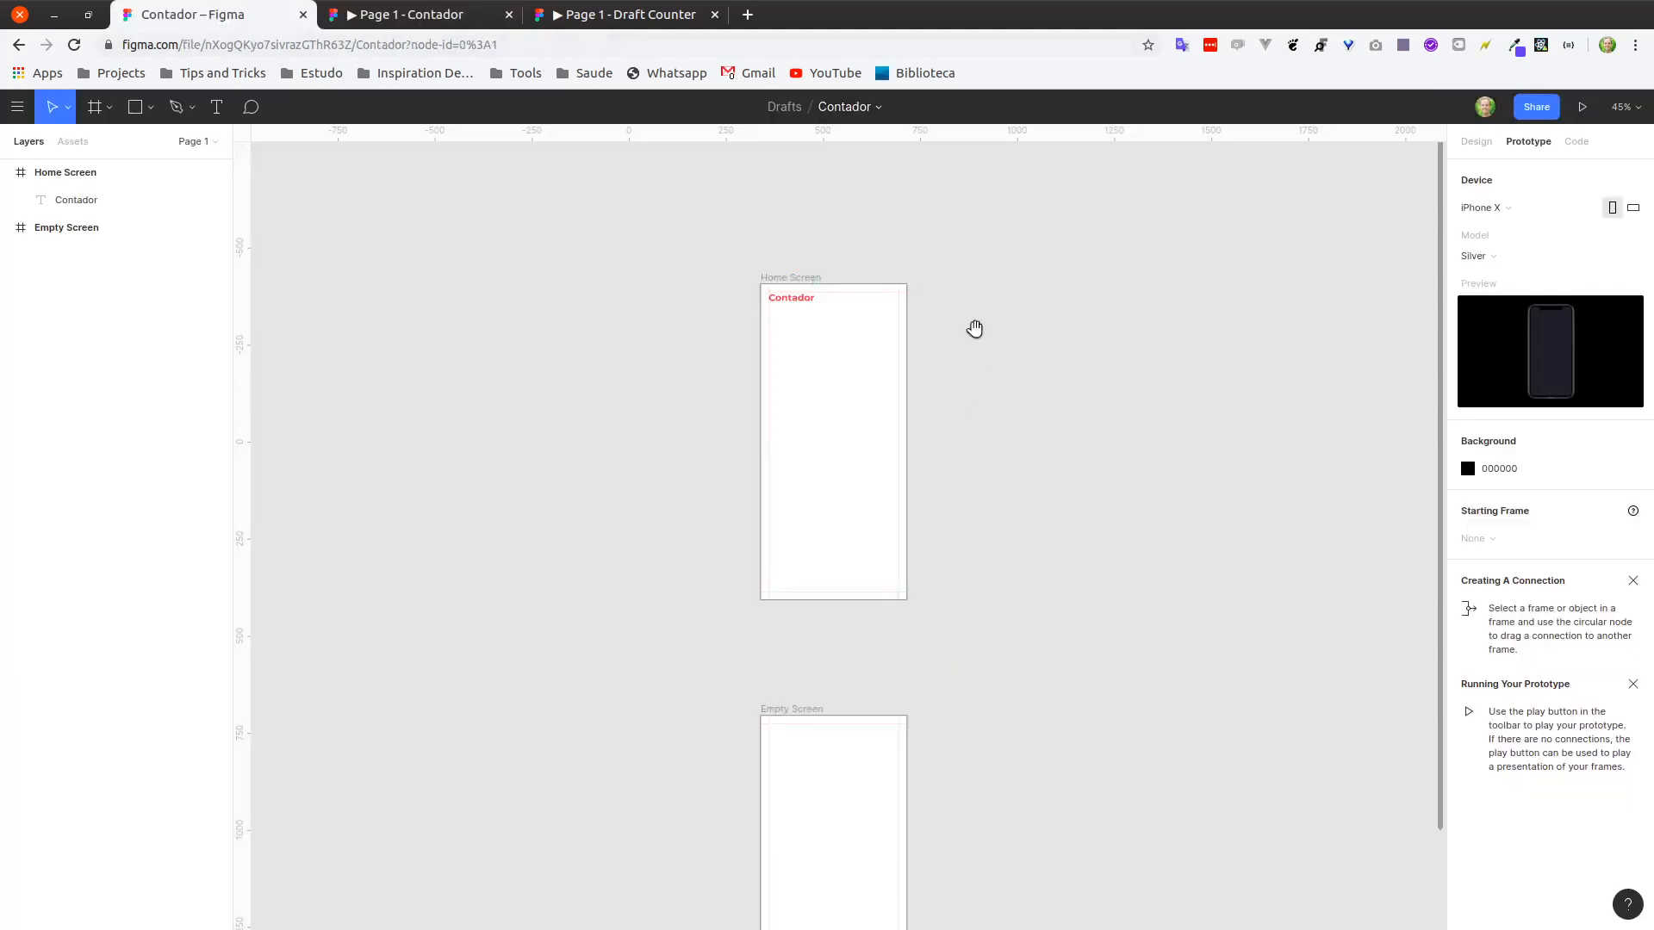
Move the Contador title about 40 px down to clear the phone's notch, along the left grid margin.
{"action": "left_click_drag", "start_coordinate": [975, 329], "coordinate": [875, 354]}
{"action": "scroll", "coordinate": [720, 344], "scroll_direction": "up", "scroll_amount": 5}
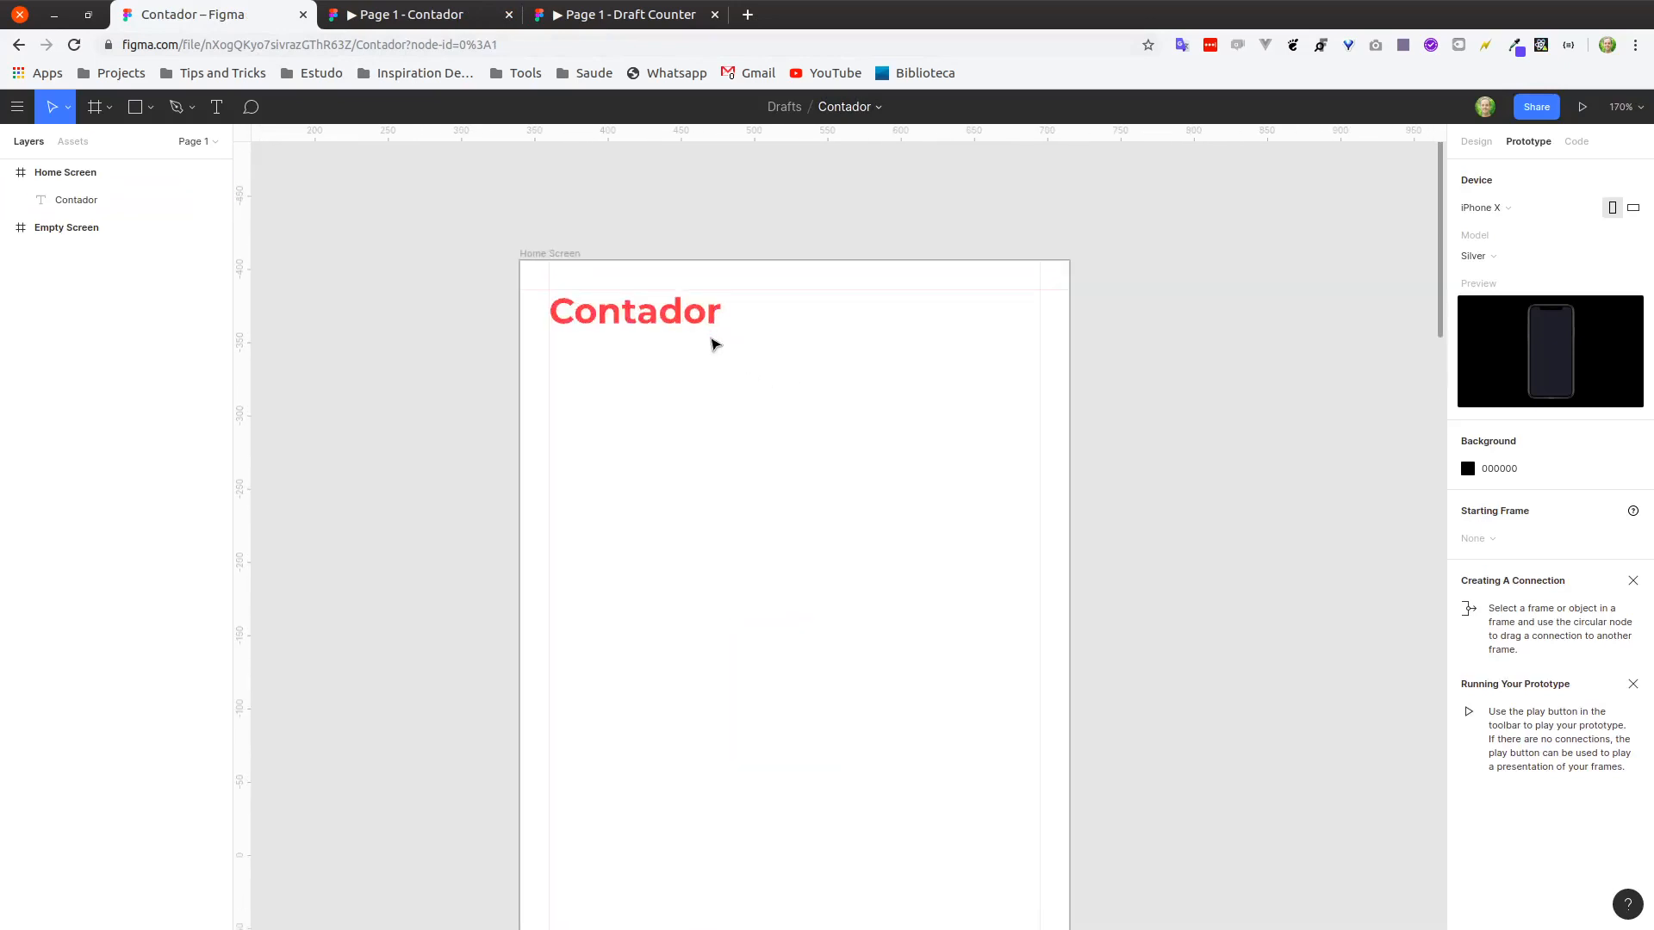
{"action": "left_click", "coordinate": [655, 315]}
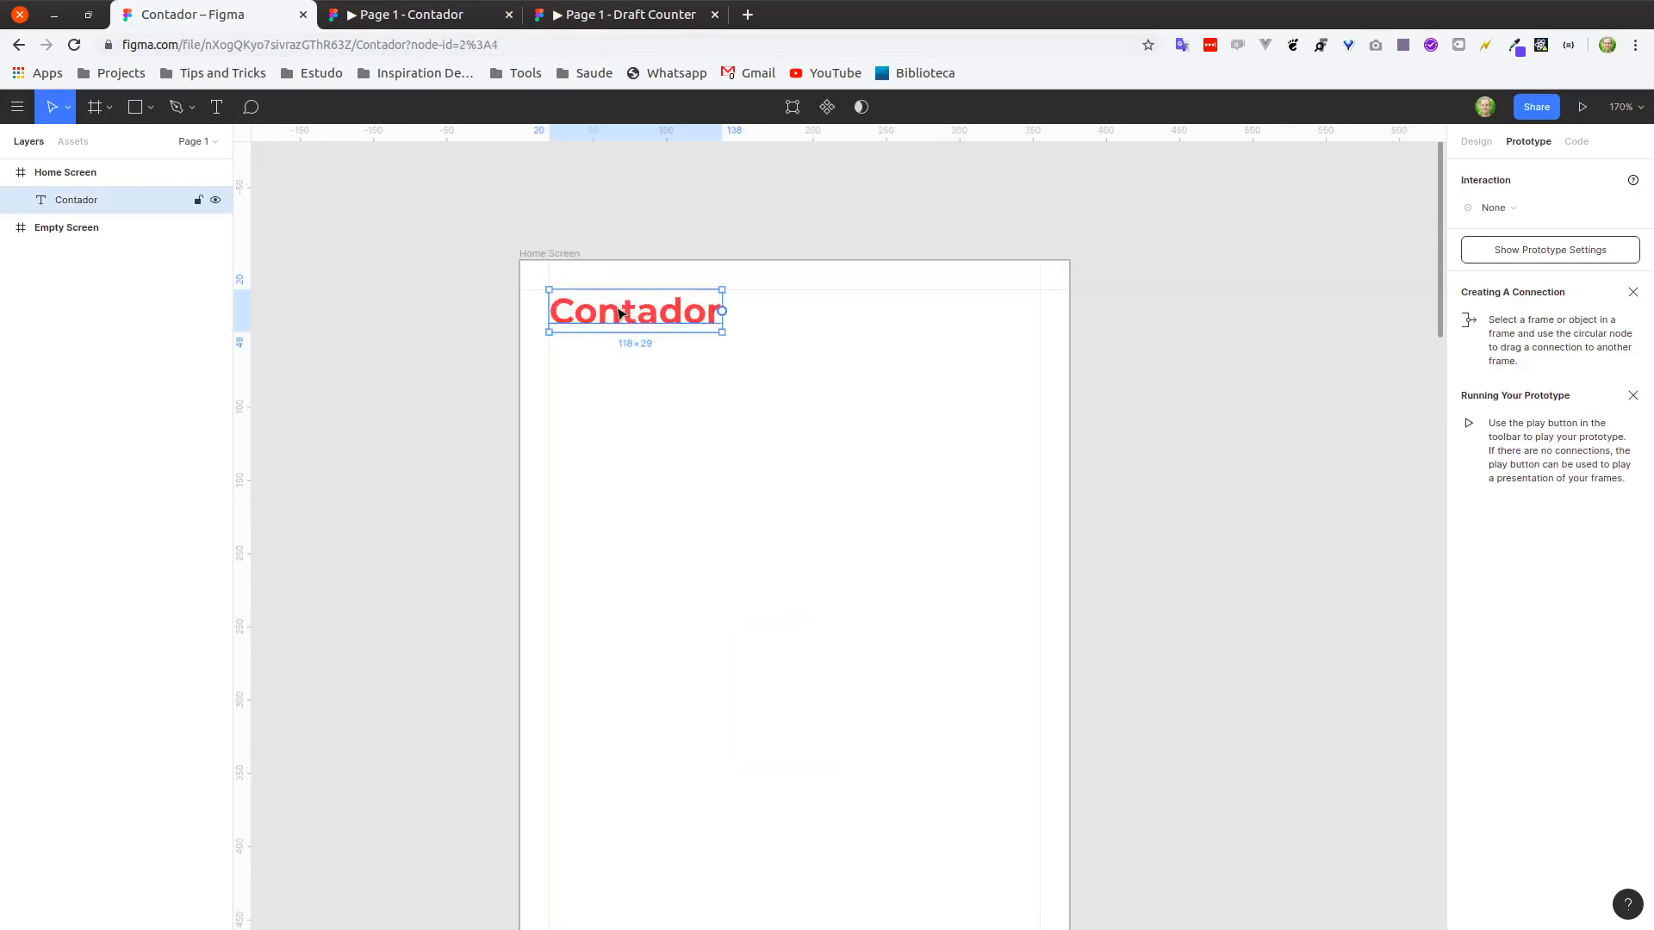
{"action": "left_click_drag", "start_coordinate": [621, 315], "coordinate": [624, 378]}
{"action": "left_click", "coordinate": [848, 363]}
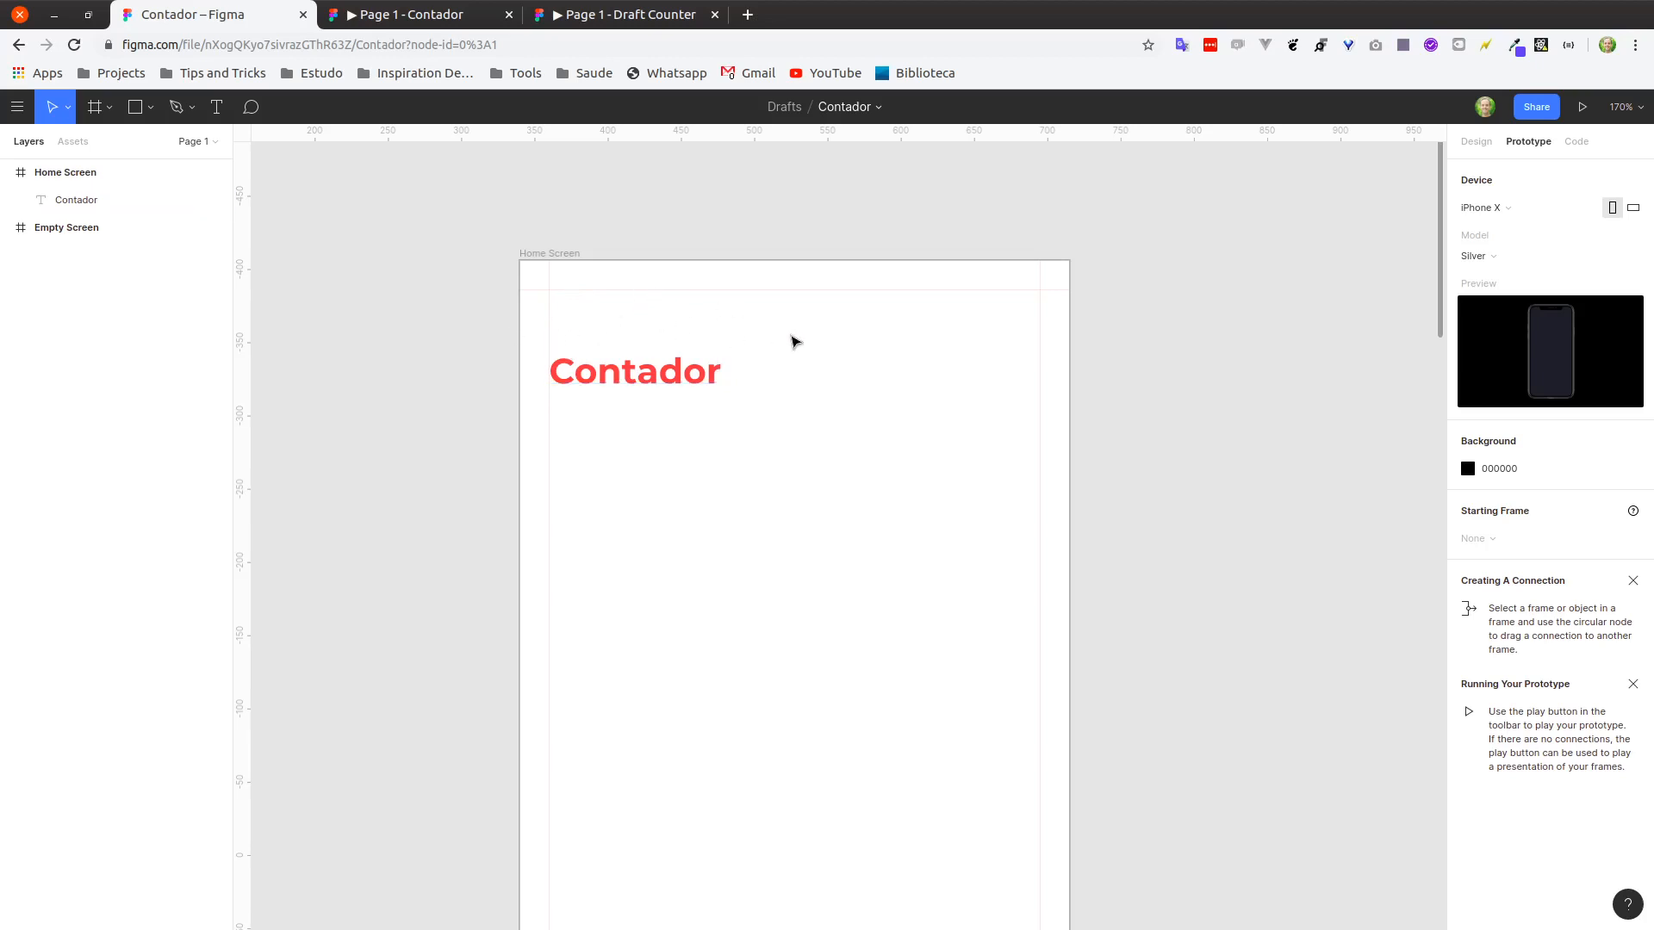
Hide the canvas rulers and turn them back on.
{"action": "left_click", "coordinate": [1637, 110]}
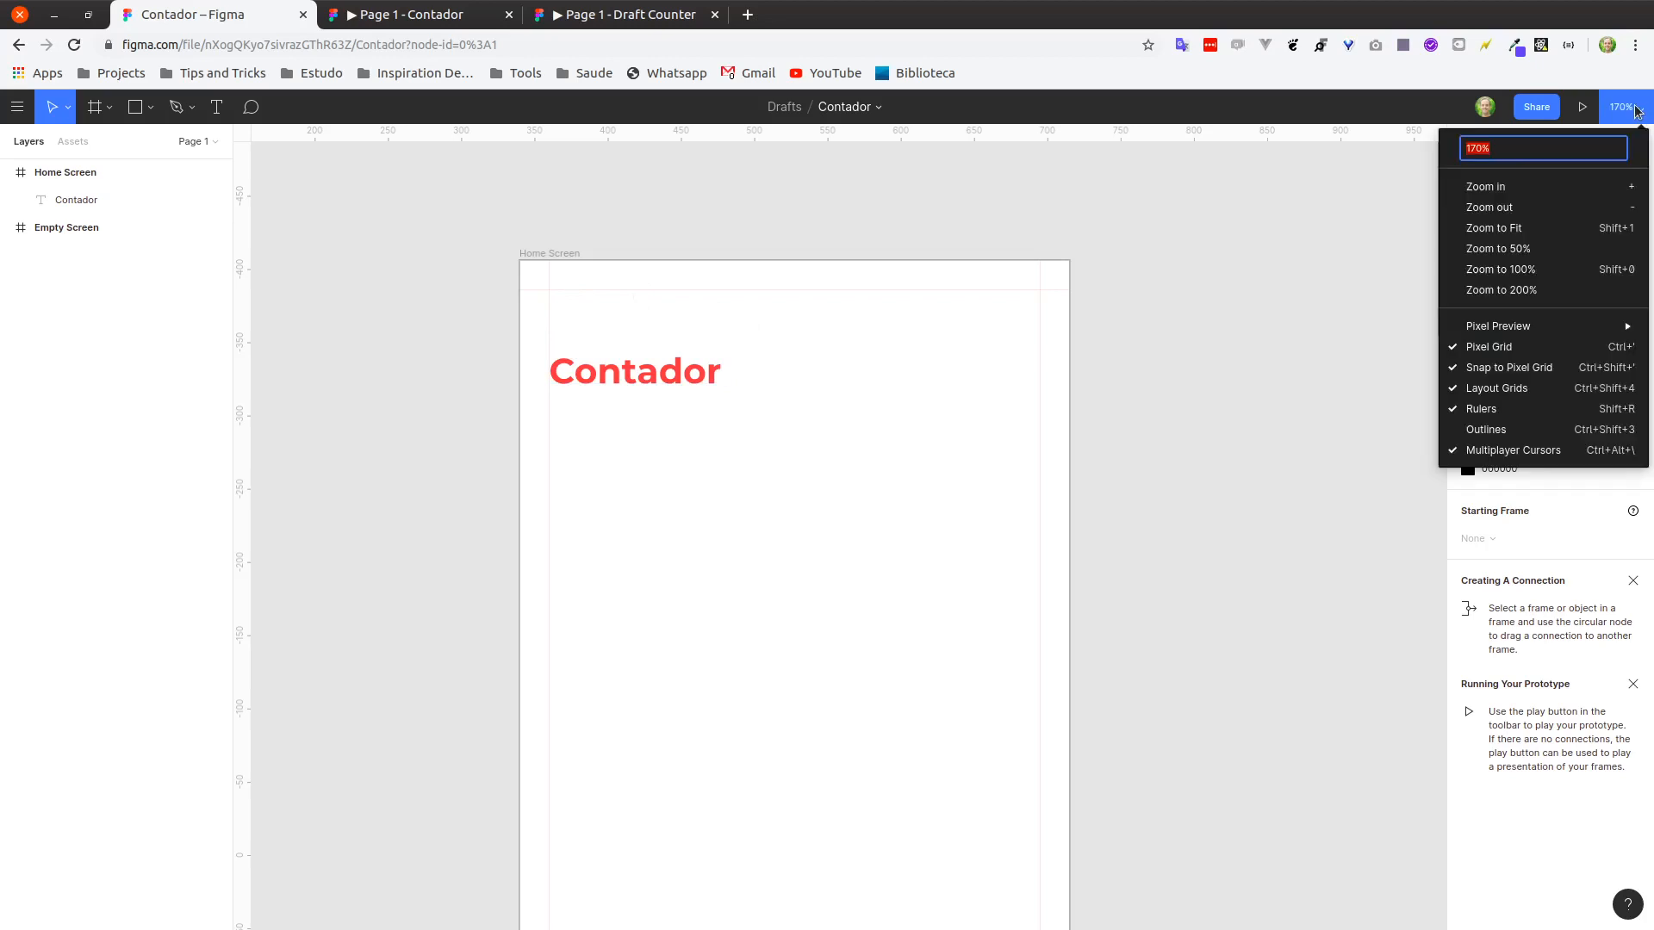
{"action": "left_click", "coordinate": [1507, 412]}
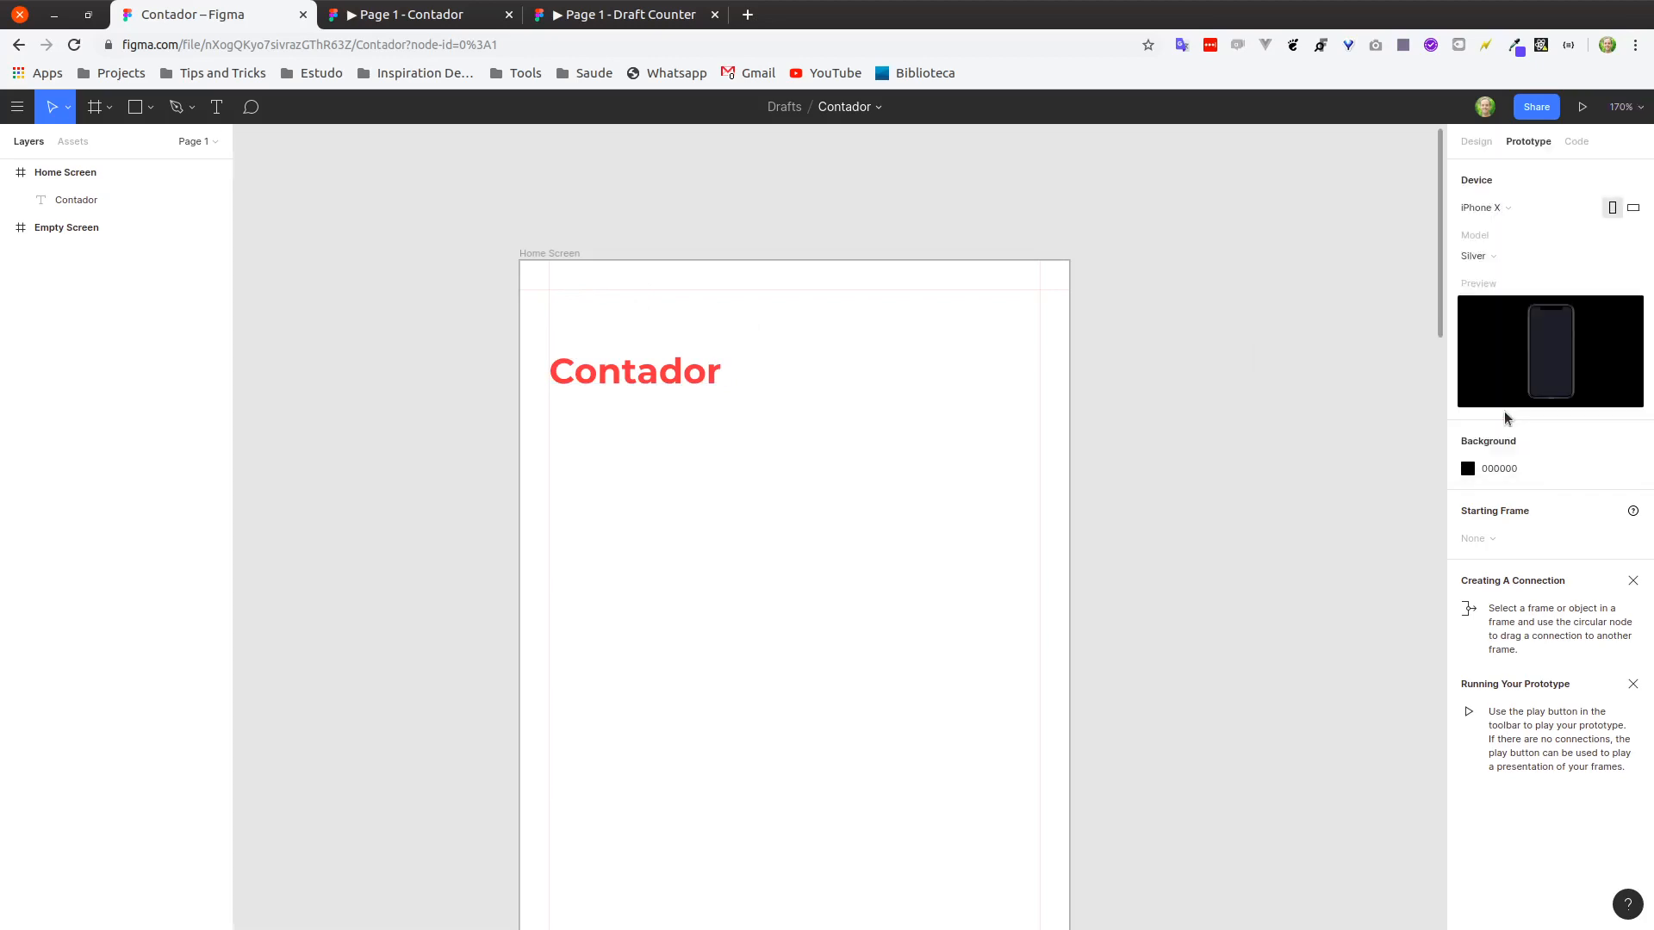
{"action": "left_click", "coordinate": [1625, 114]}
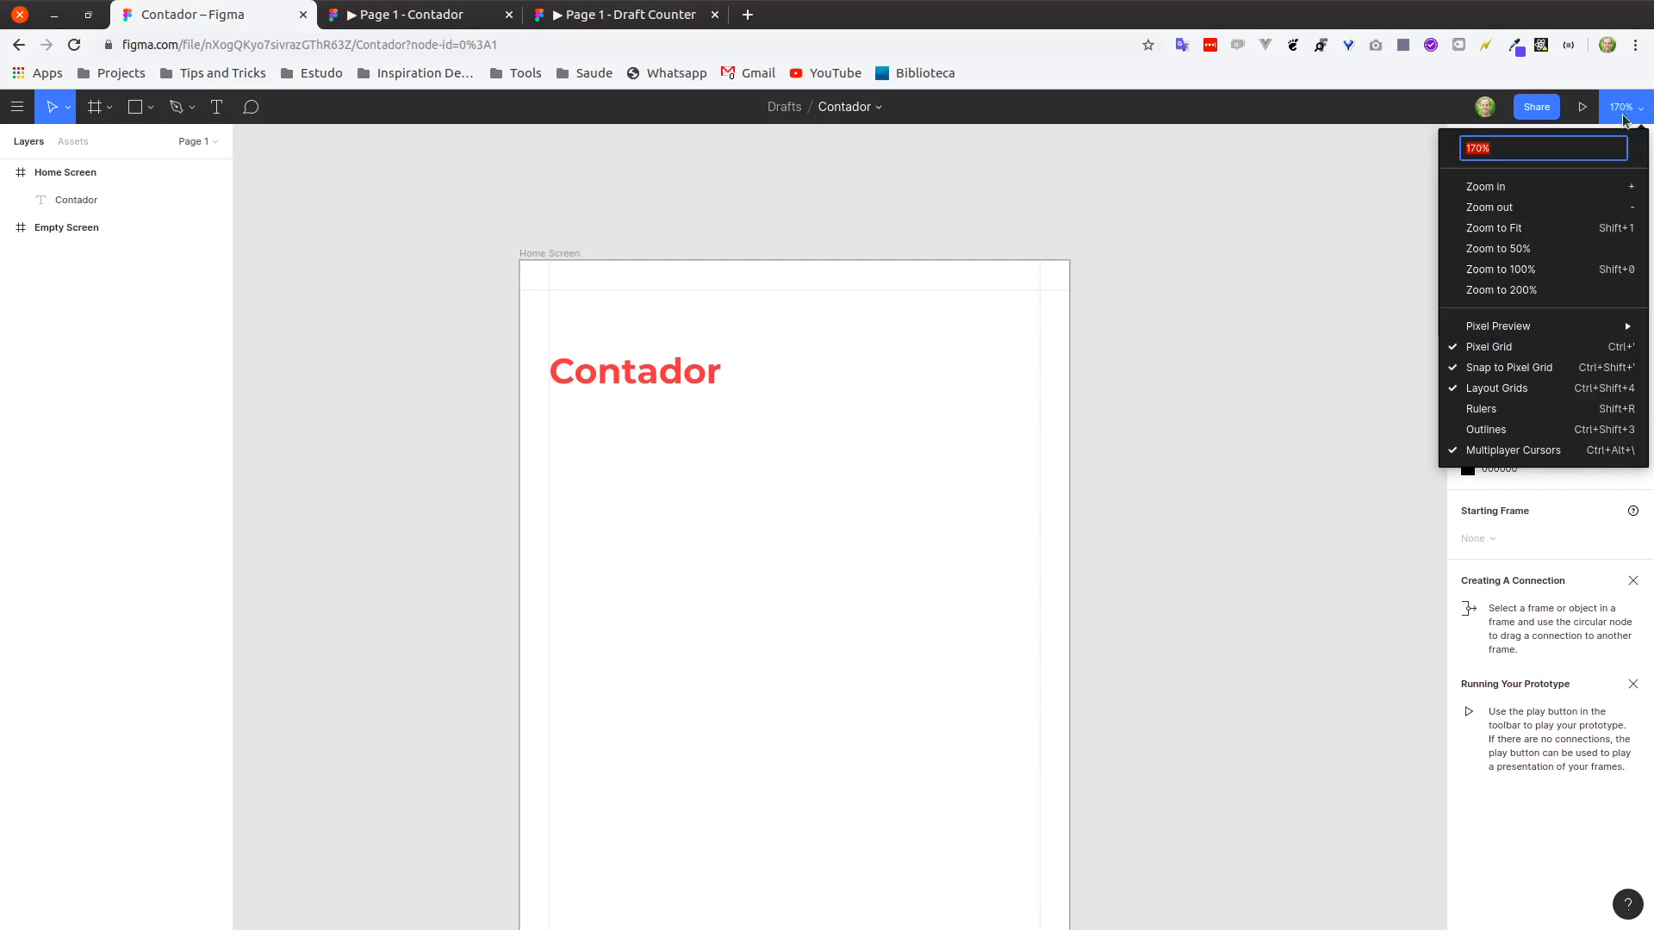
{"action": "left_click", "coordinate": [1513, 412]}
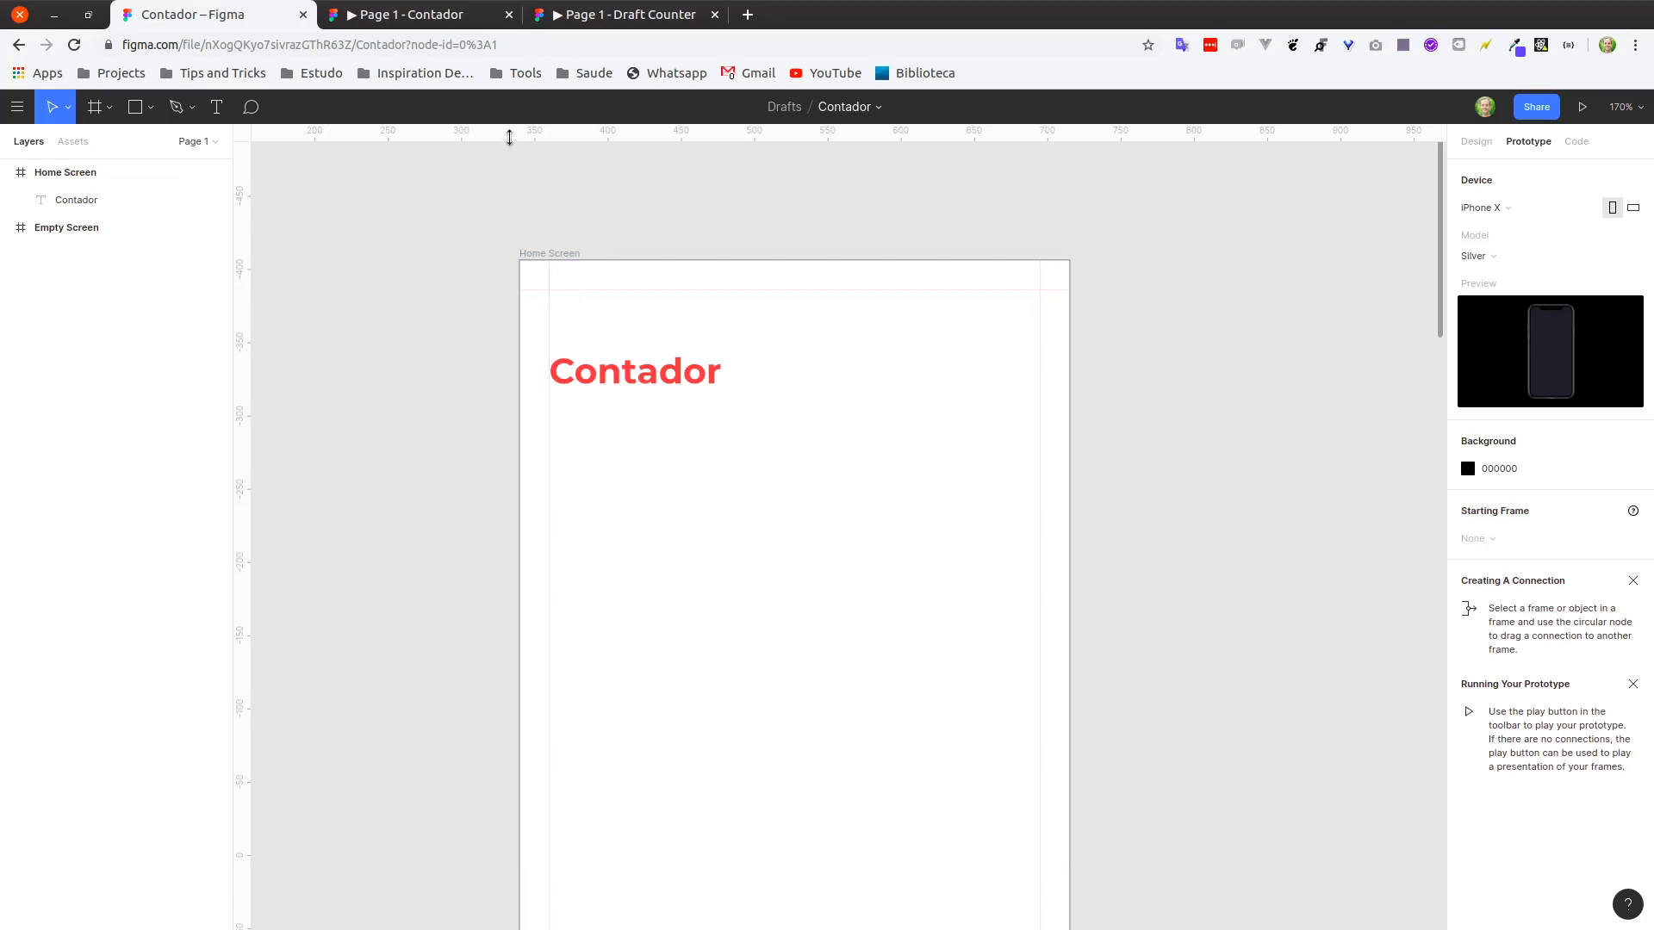
Add a horizontal guide at 50 px on the Home Screen frame and move the Contador title up so its top snaps to it.
{"action": "left_click_drag", "start_coordinate": [510, 137], "coordinate": [560, 332]}
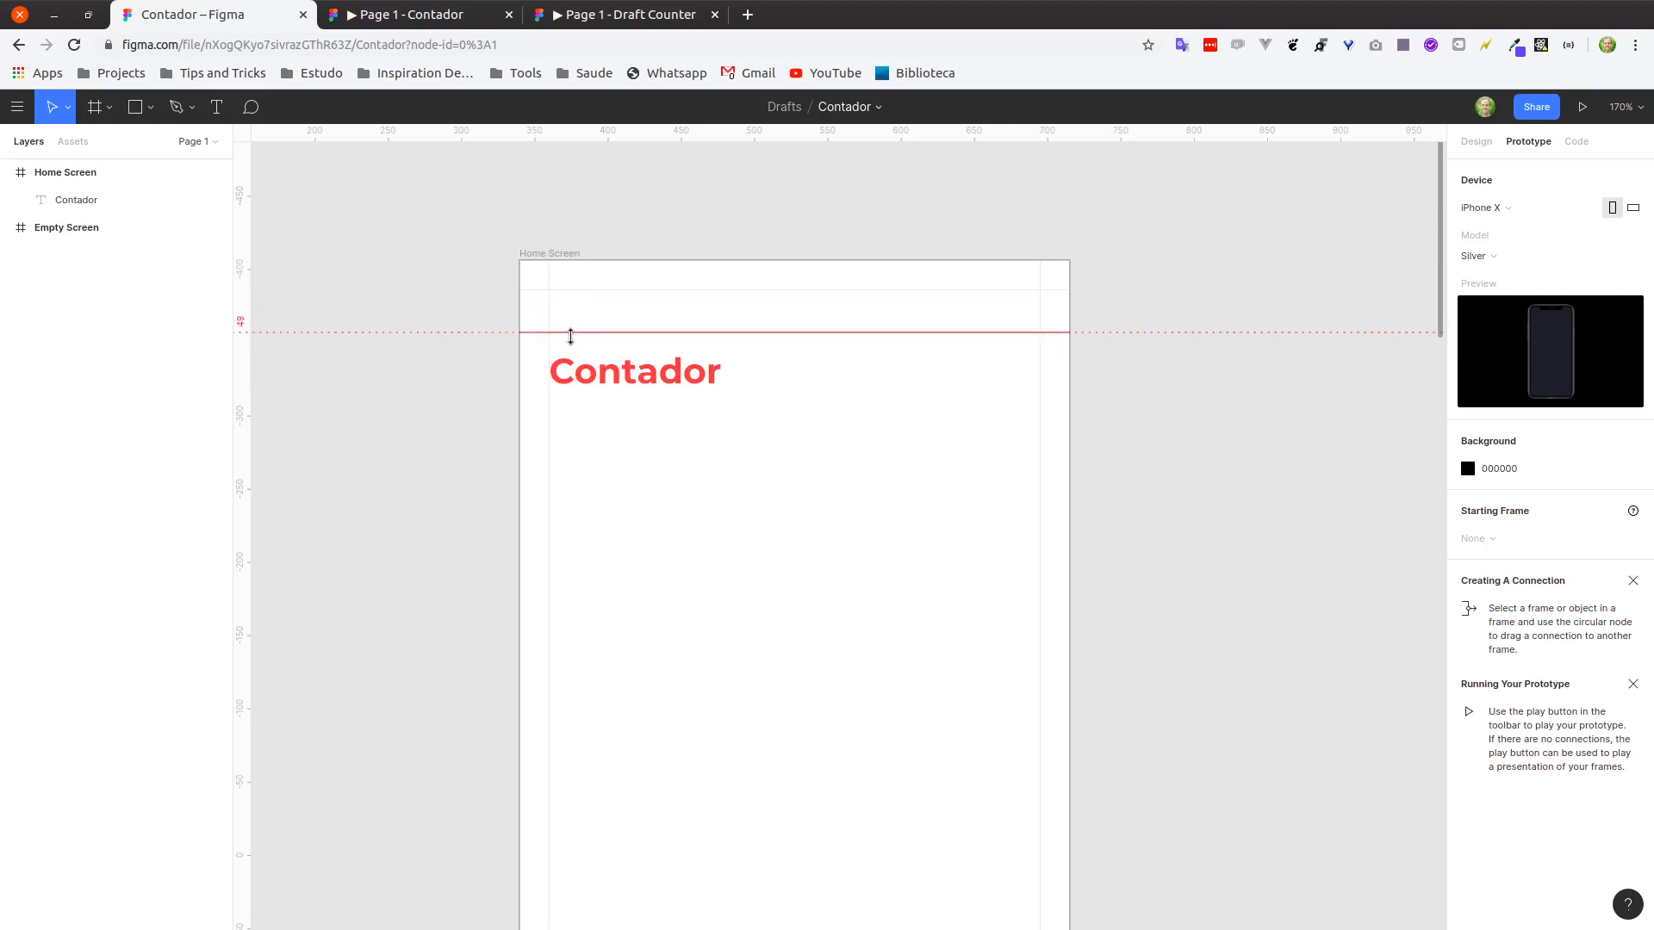
{"action": "left_click", "coordinate": [572, 333]}
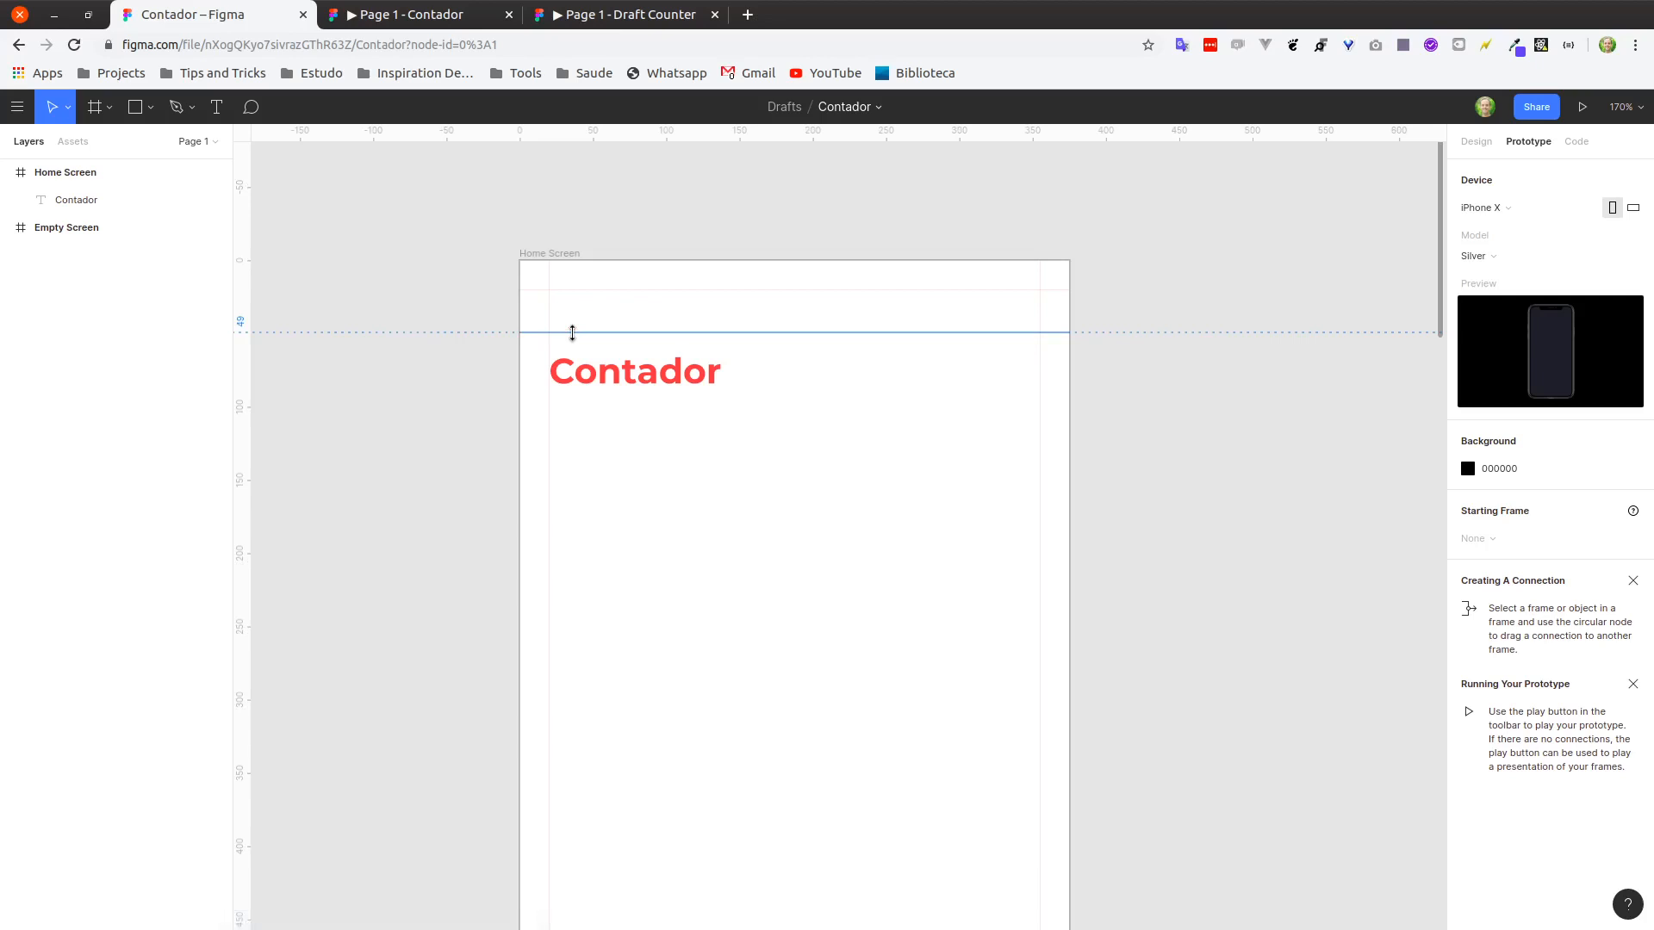
{"action": "key", "text": "Down"}
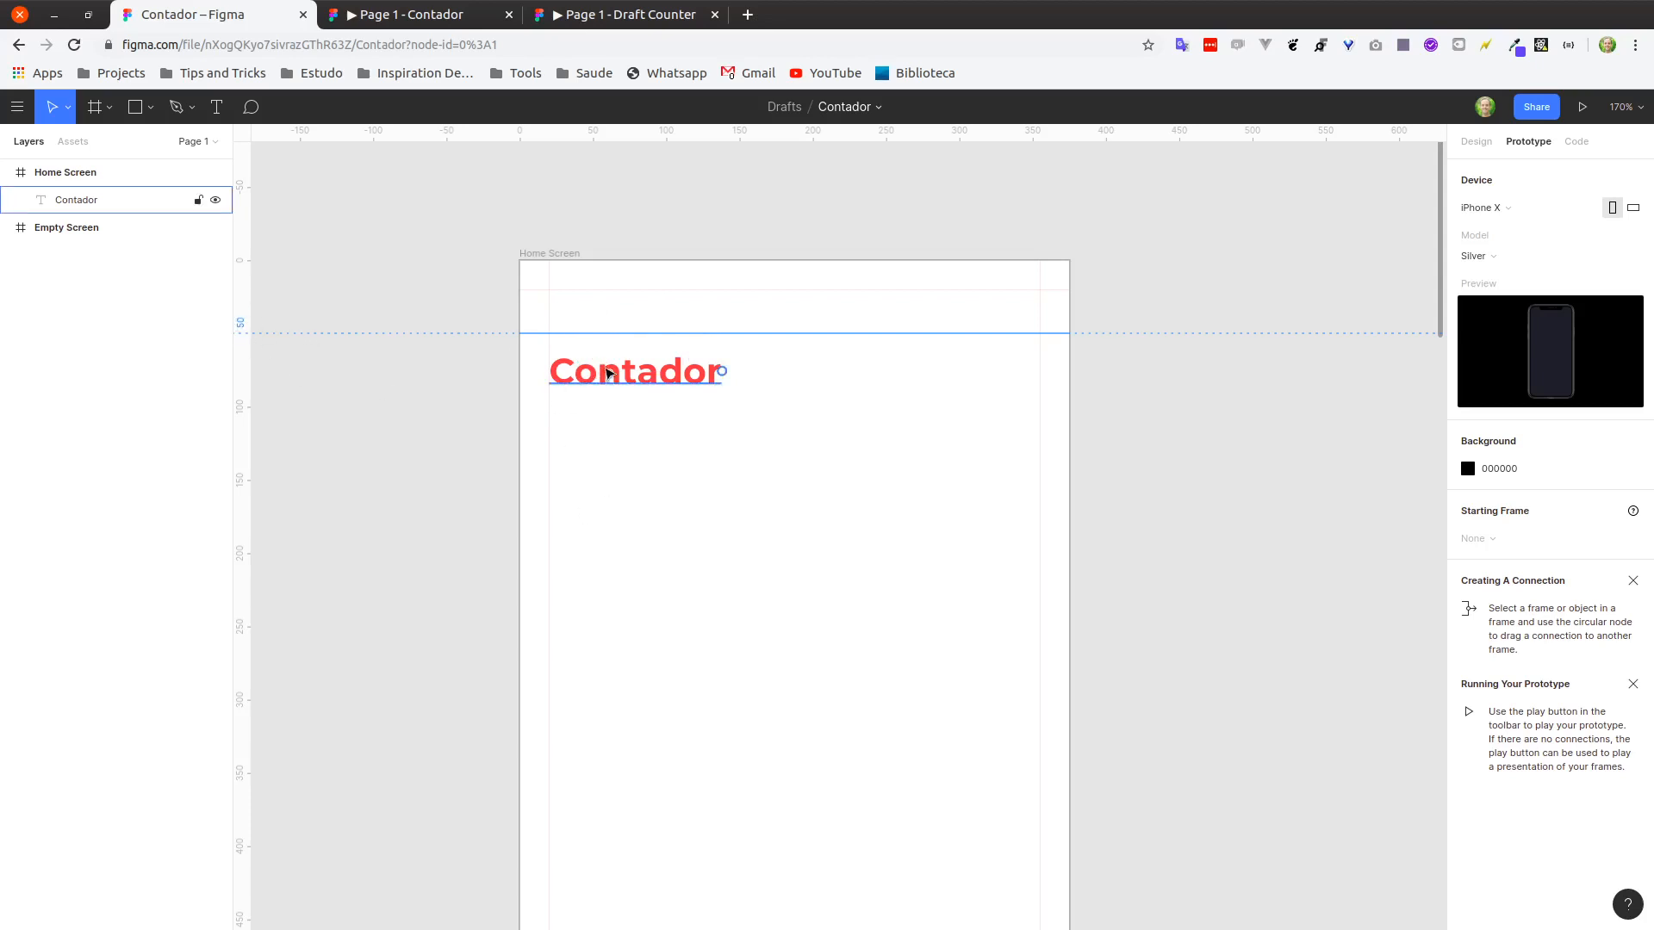
{"action": "left_click_drag", "start_coordinate": [603, 383], "coordinate": [607, 369]}
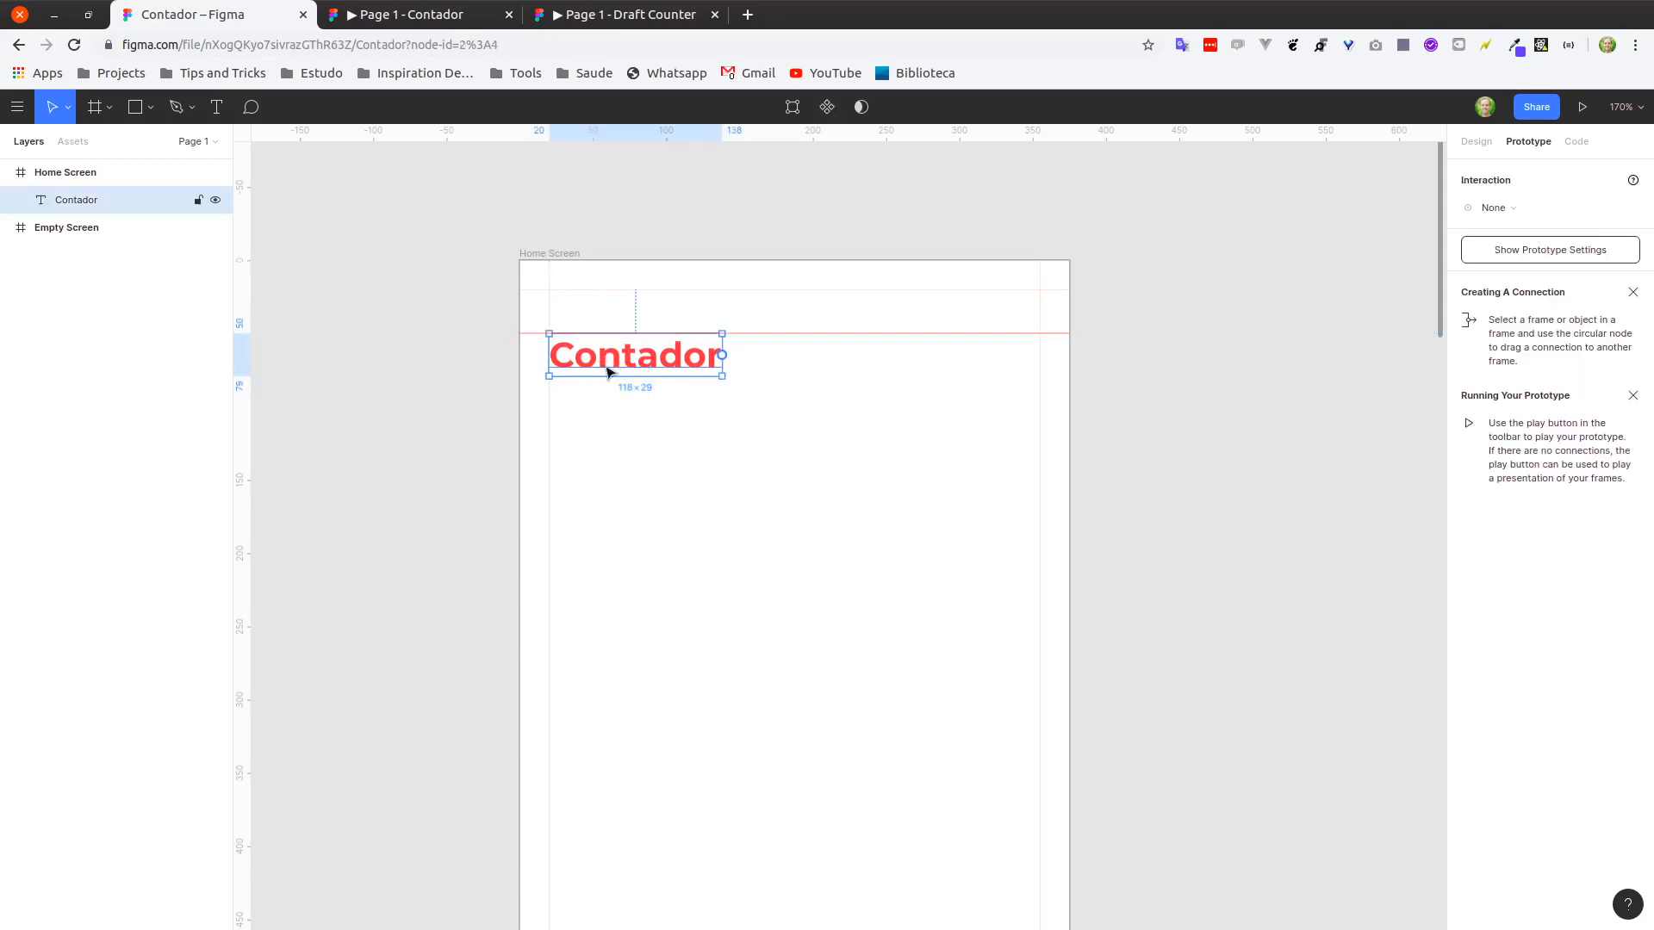
Compare the title's position in the Contador prototype preview with the Draft Counter preview.
{"action": "left_click", "coordinate": [420, 14]}
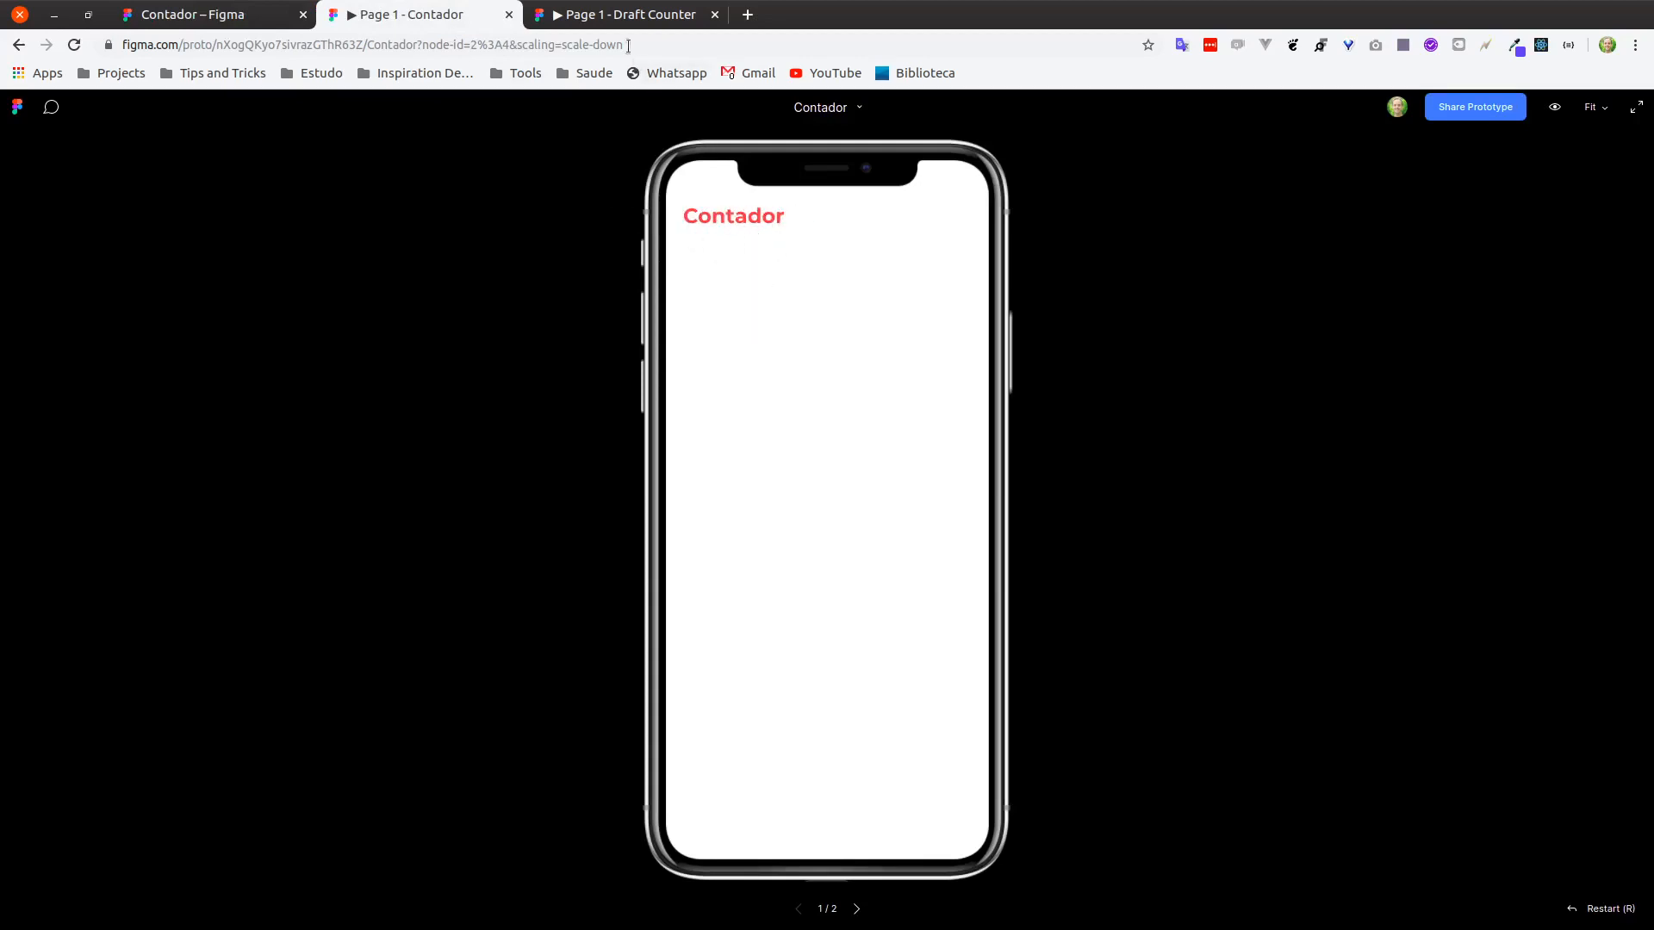
{"action": "left_click", "coordinate": [616, 14]}
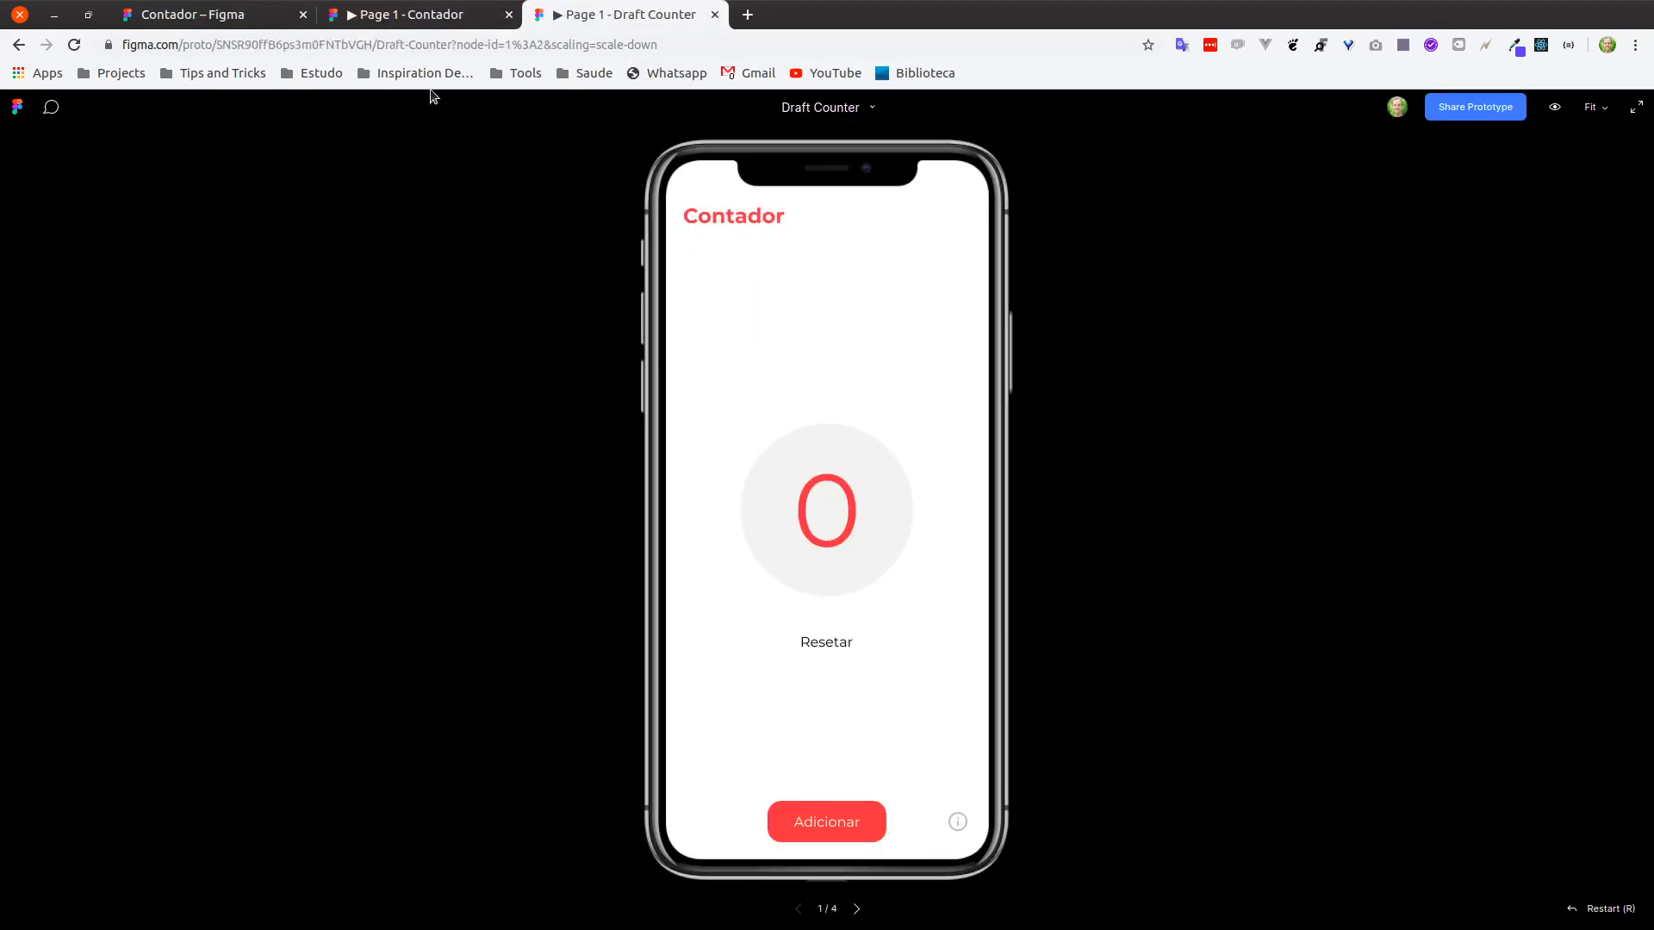
{"action": "left_click", "coordinate": [423, 18]}
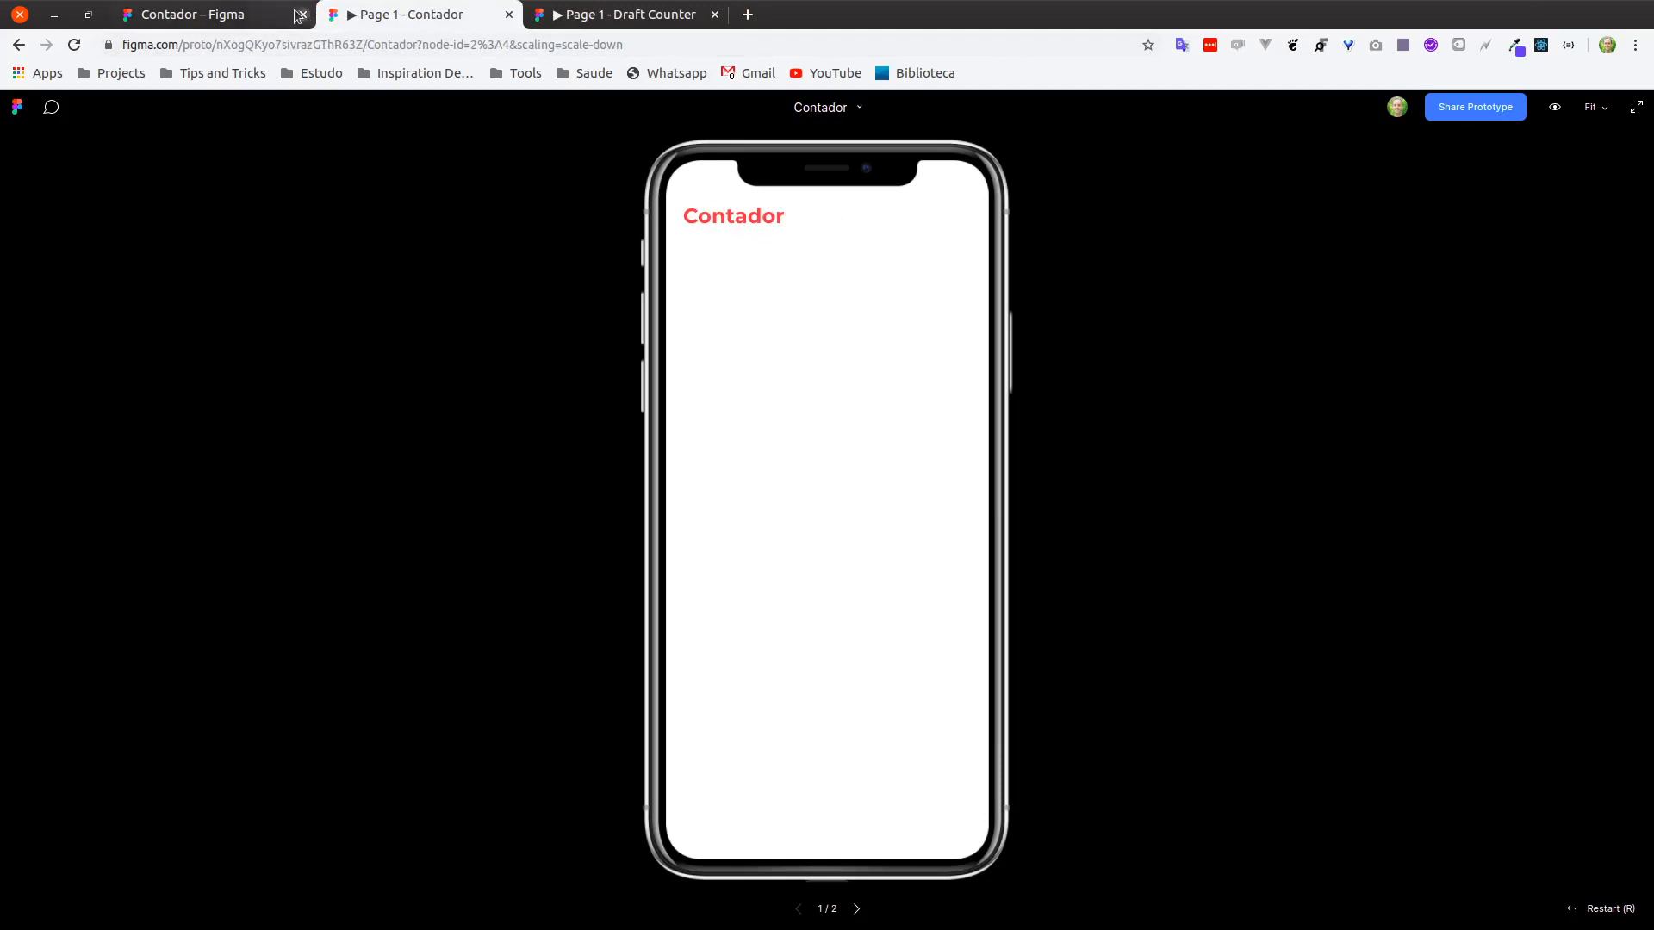
{"action": "left_click", "coordinate": [229, 19]}
{"action": "left_click", "coordinate": [735, 443]}
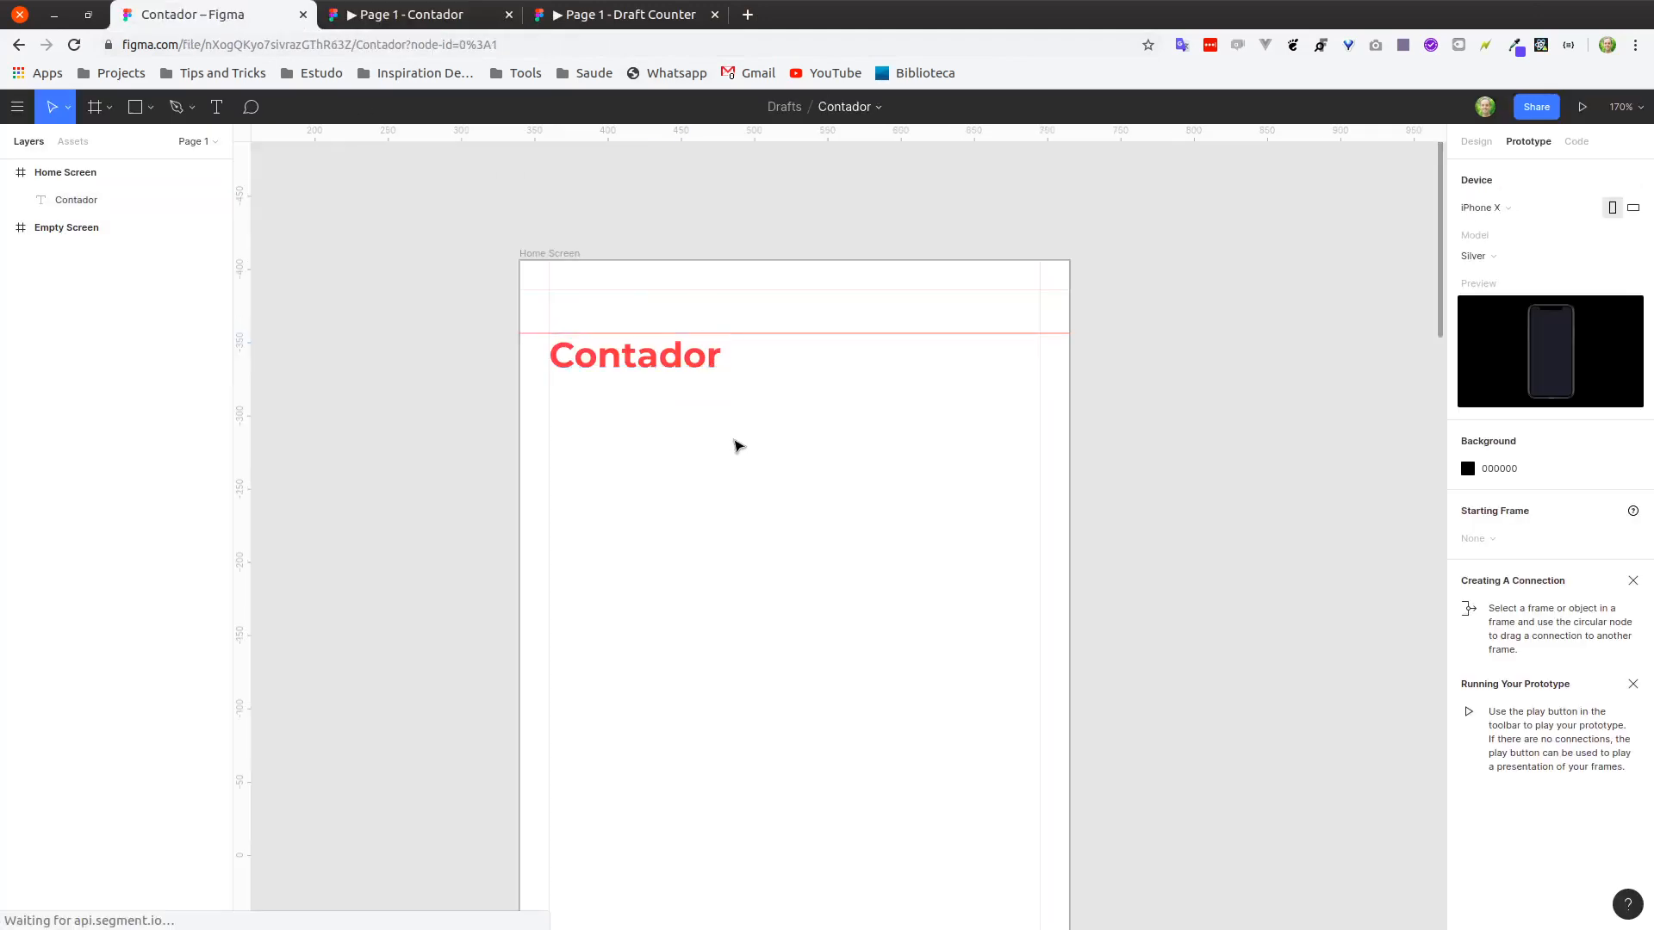
{"action": "left_click", "coordinate": [419, 21]}
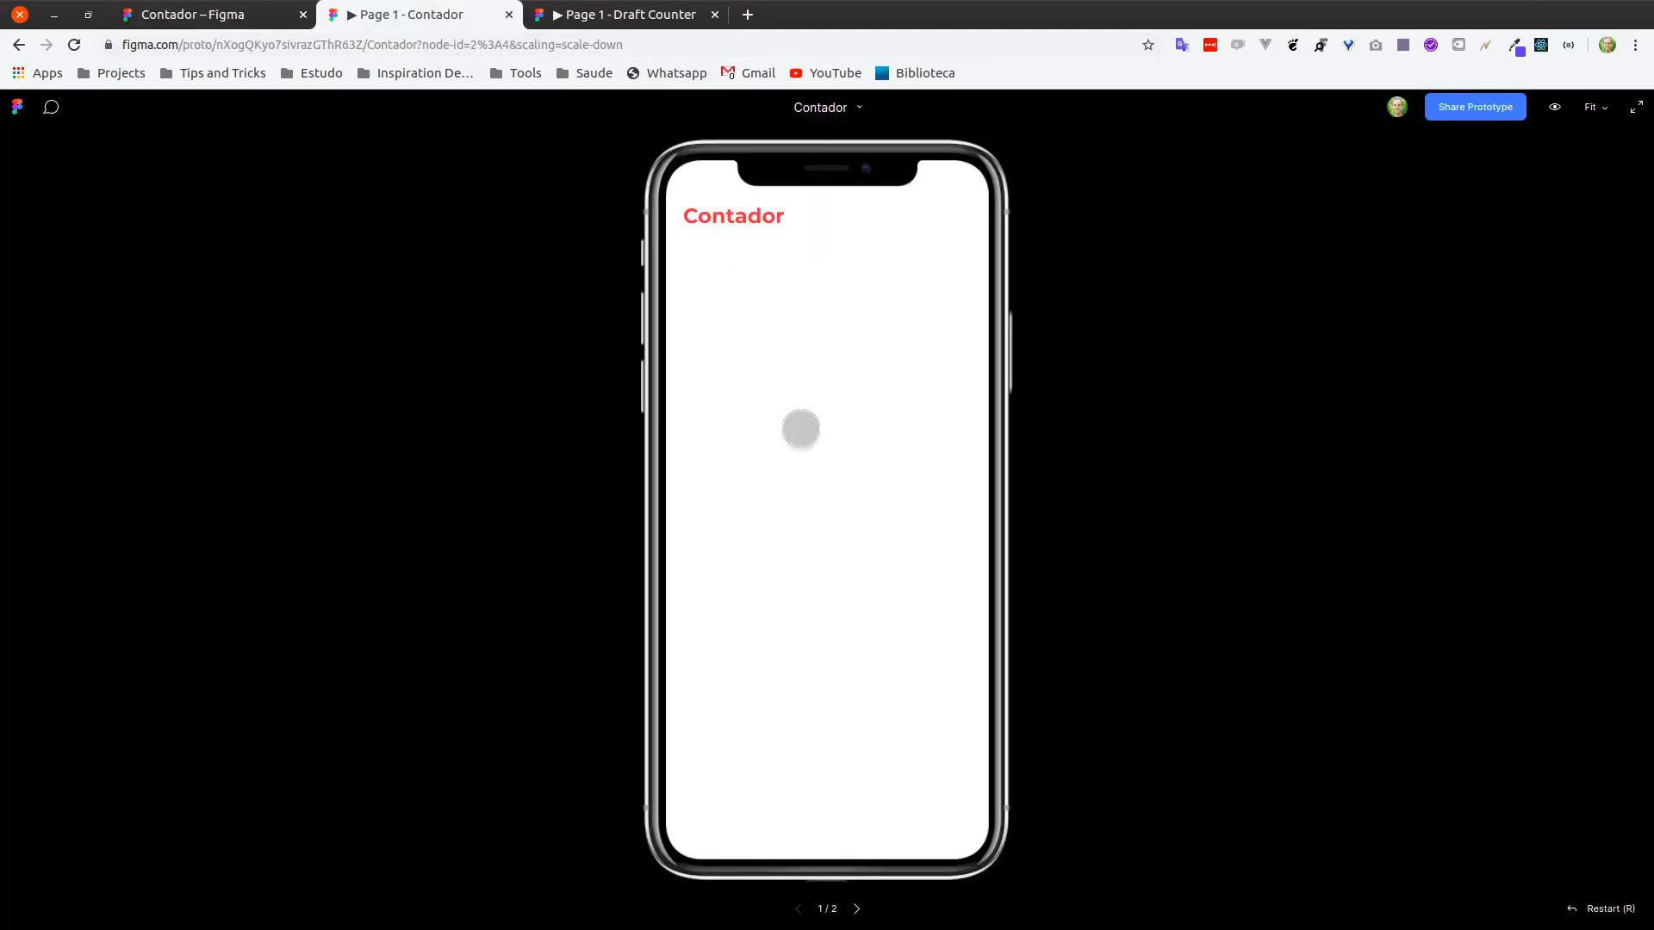
{"action": "left_click", "coordinate": [660, 19]}
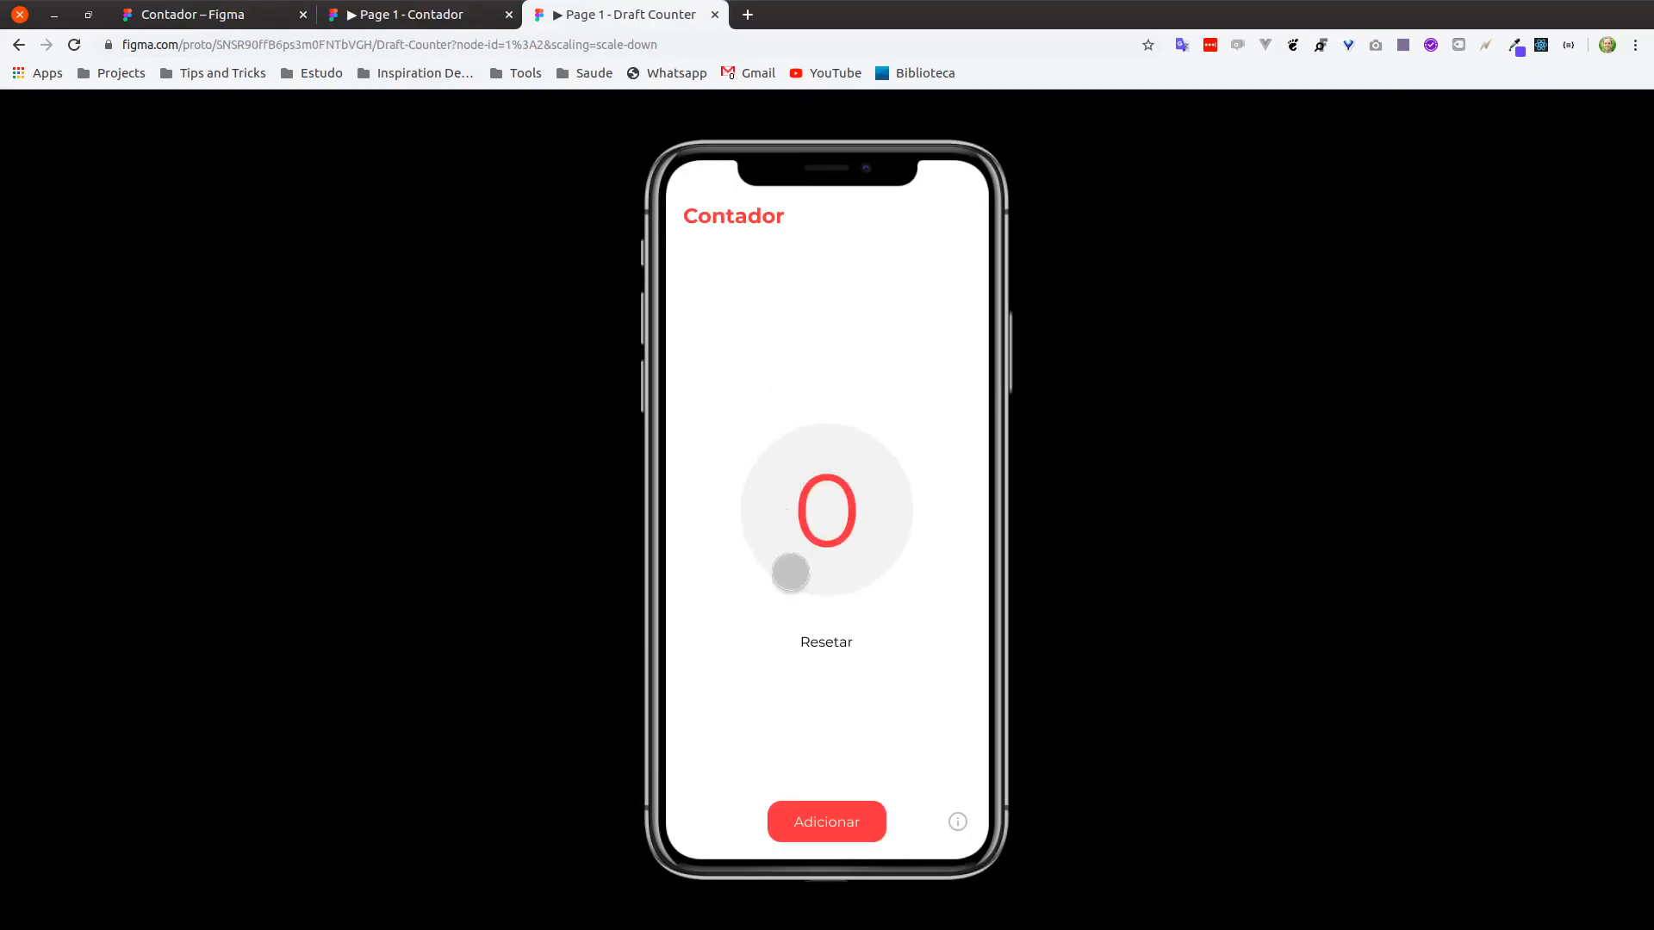
{"action": "left_click", "coordinate": [229, 20]}
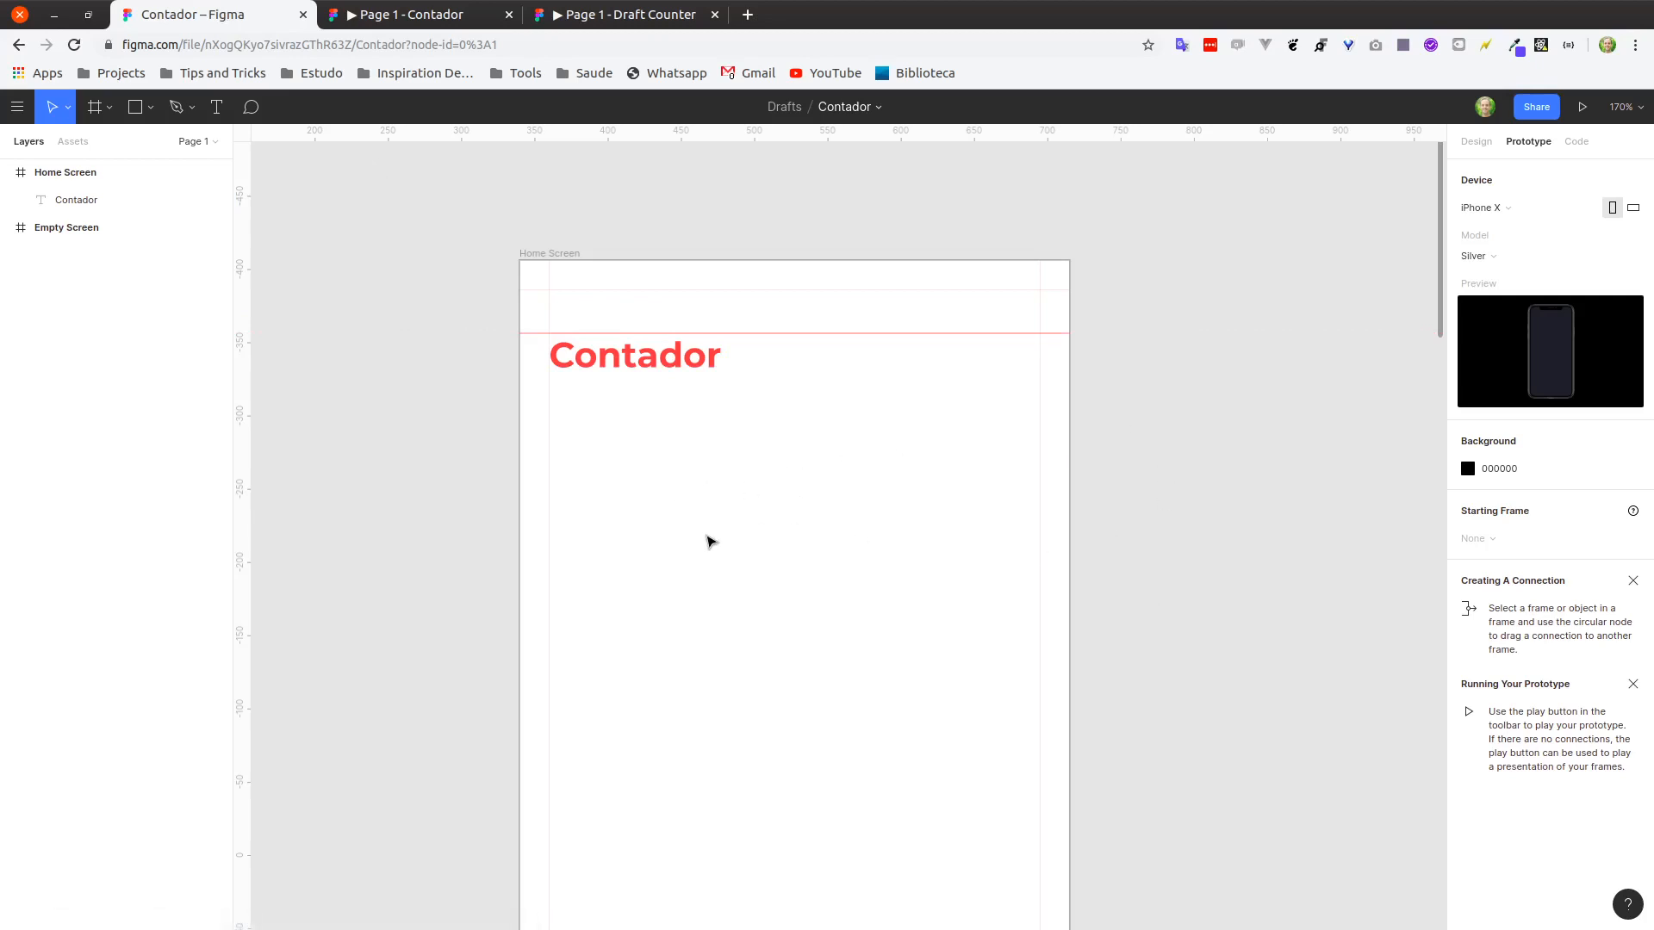
{"action": "scroll", "coordinate": [1259, 353], "scroll_direction": "down", "scroll_amount": 5}
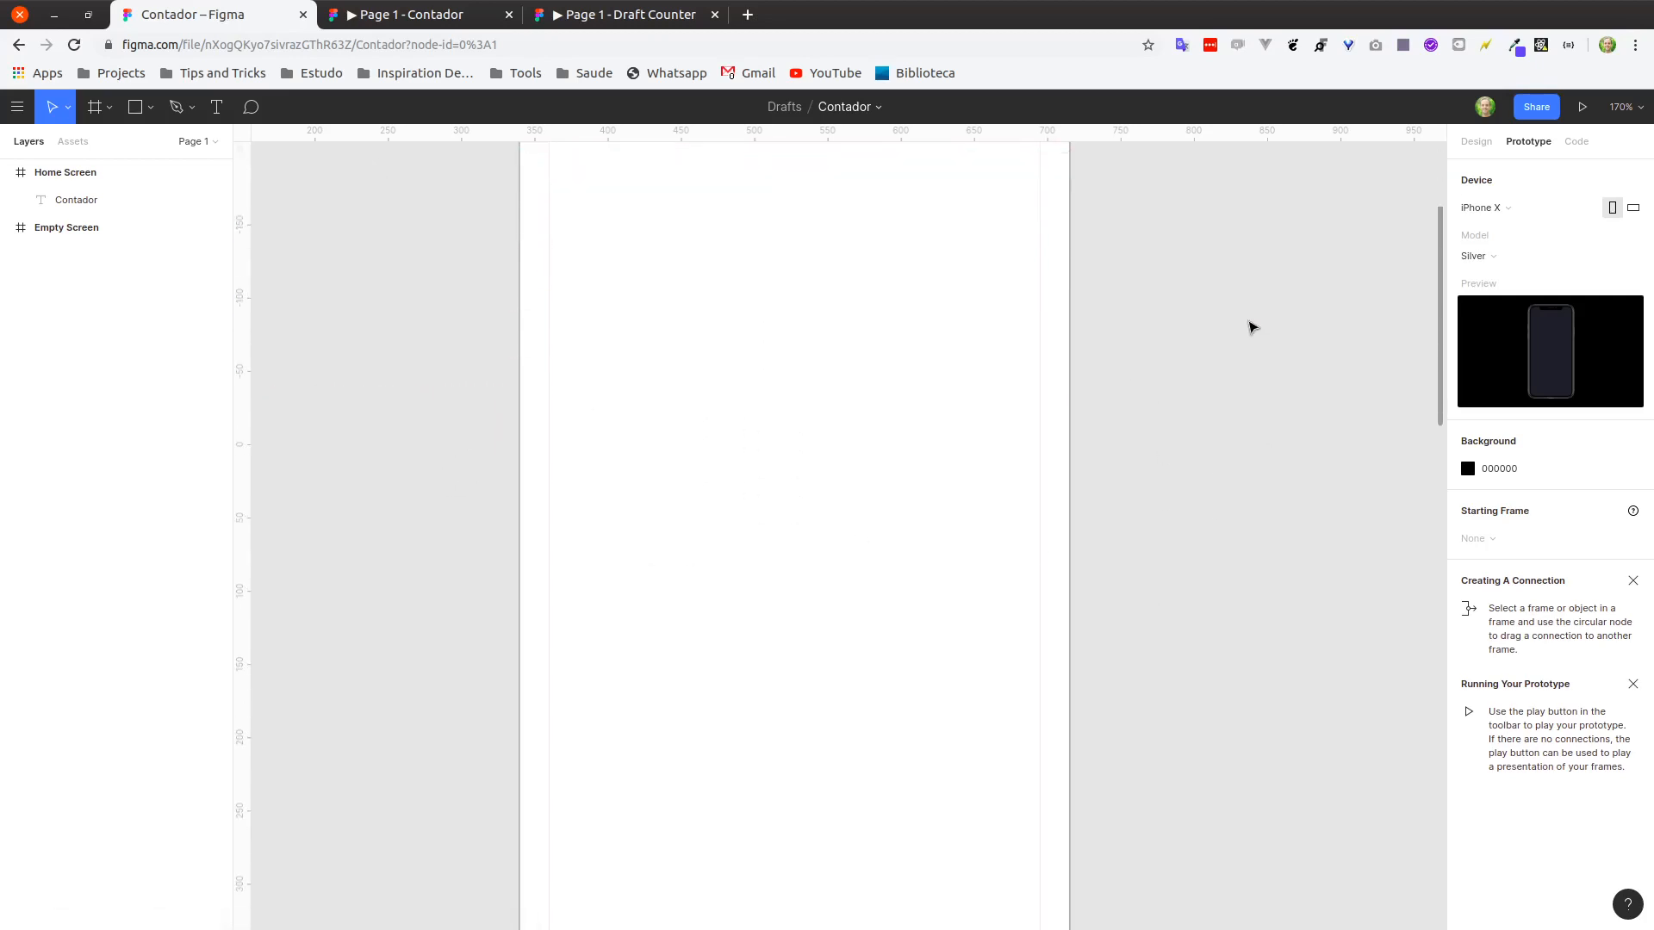
{"action": "scroll", "coordinate": [1230, 328], "scroll_direction": "up", "scroll_amount": 5}
{"action": "scroll", "coordinate": [1223, 325], "scroll_direction": "down", "scroll_amount": 2}
{"action": "scroll", "coordinate": [1218, 344], "scroll_direction": "up", "scroll_amount": 2}
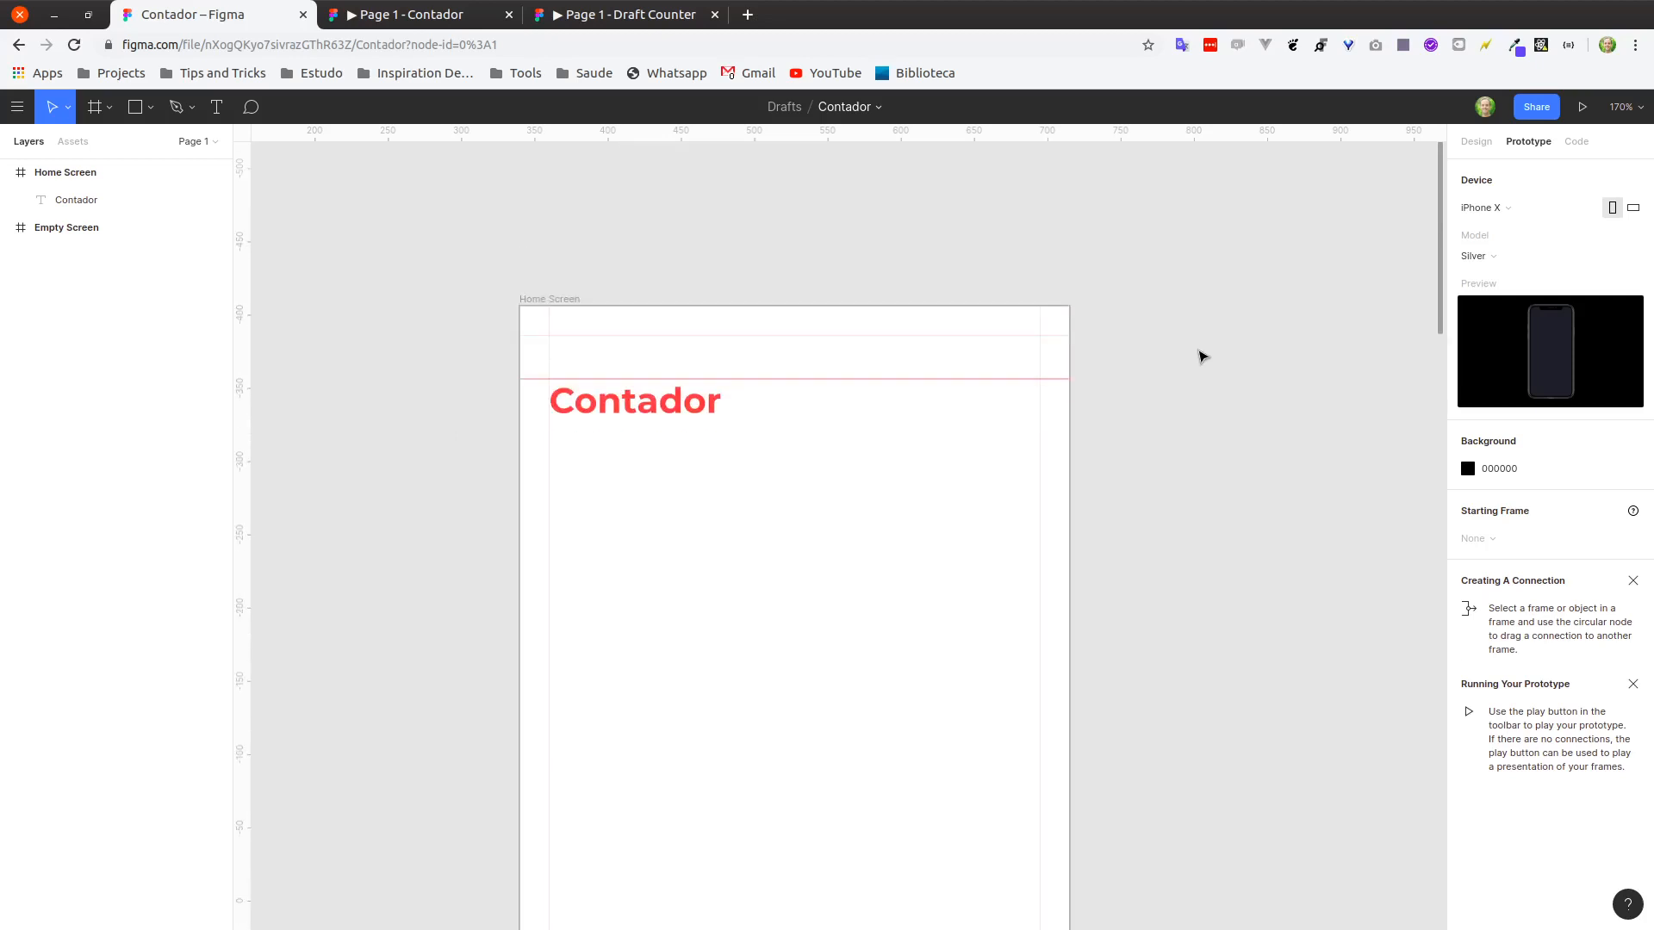
{"action": "scroll", "coordinate": [1200, 355], "scroll_direction": "down", "scroll_amount": 1}
{"action": "scroll", "coordinate": [1169, 386], "scroll_direction": "up", "scroll_amount": 1}
{"action": "key", "text": "space"}
{"action": "left_click_drag", "start_coordinate": [1002, 786], "coordinate": [1005, 185]}
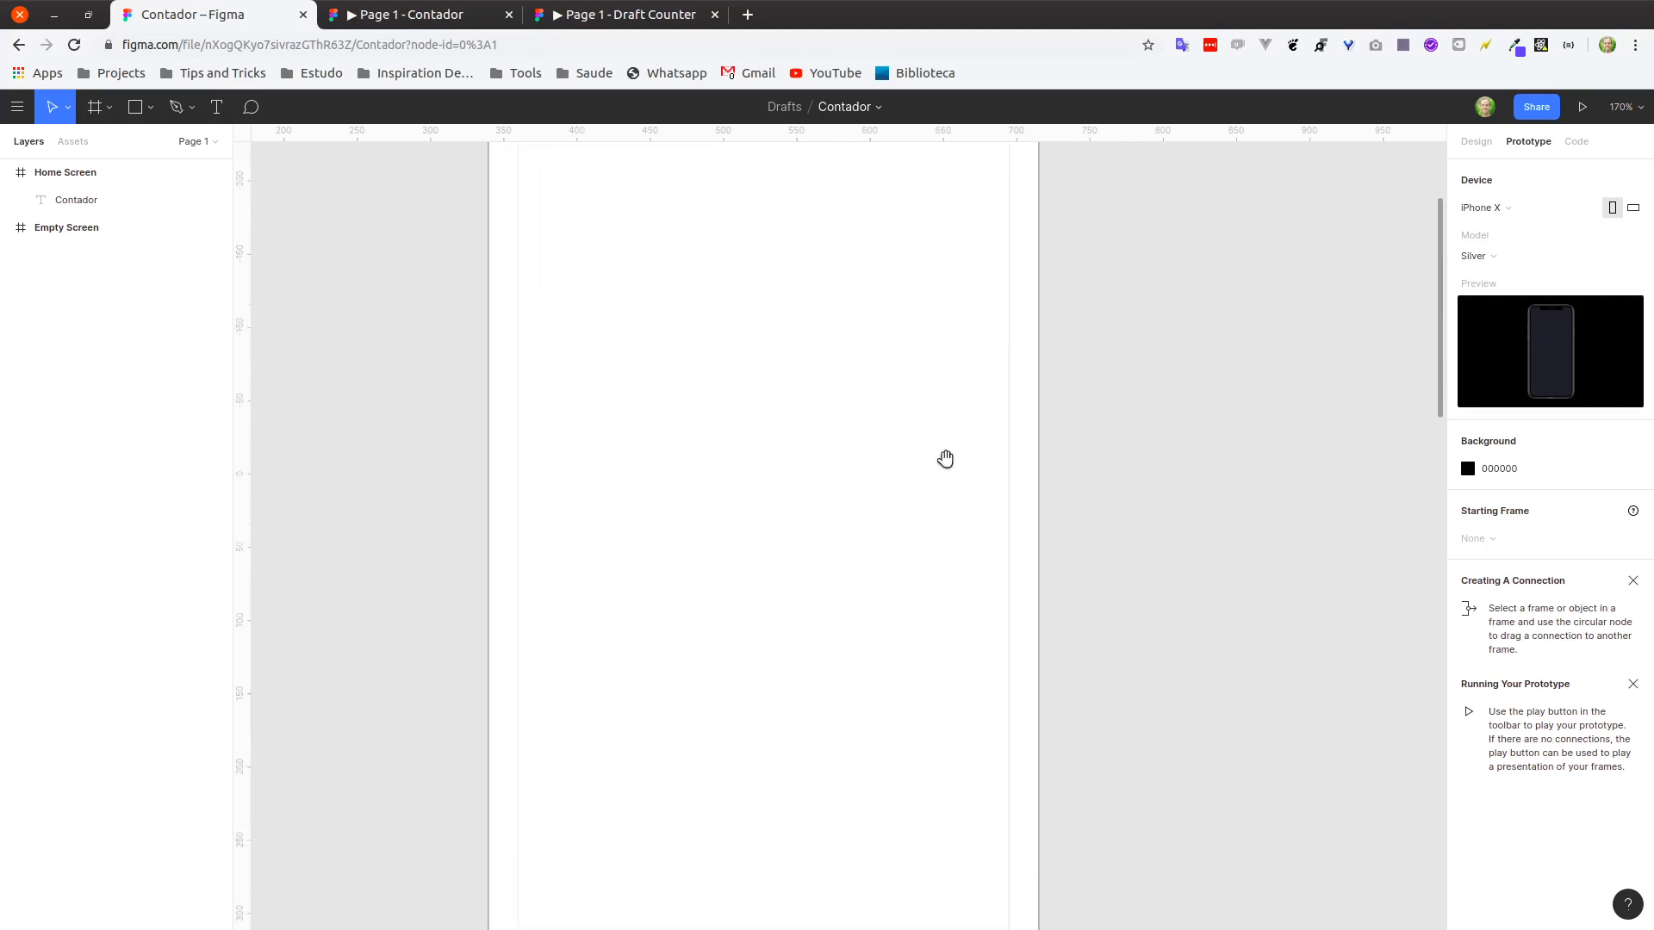
{"action": "left_click_drag", "start_coordinate": [945, 458], "coordinate": [971, 724]}
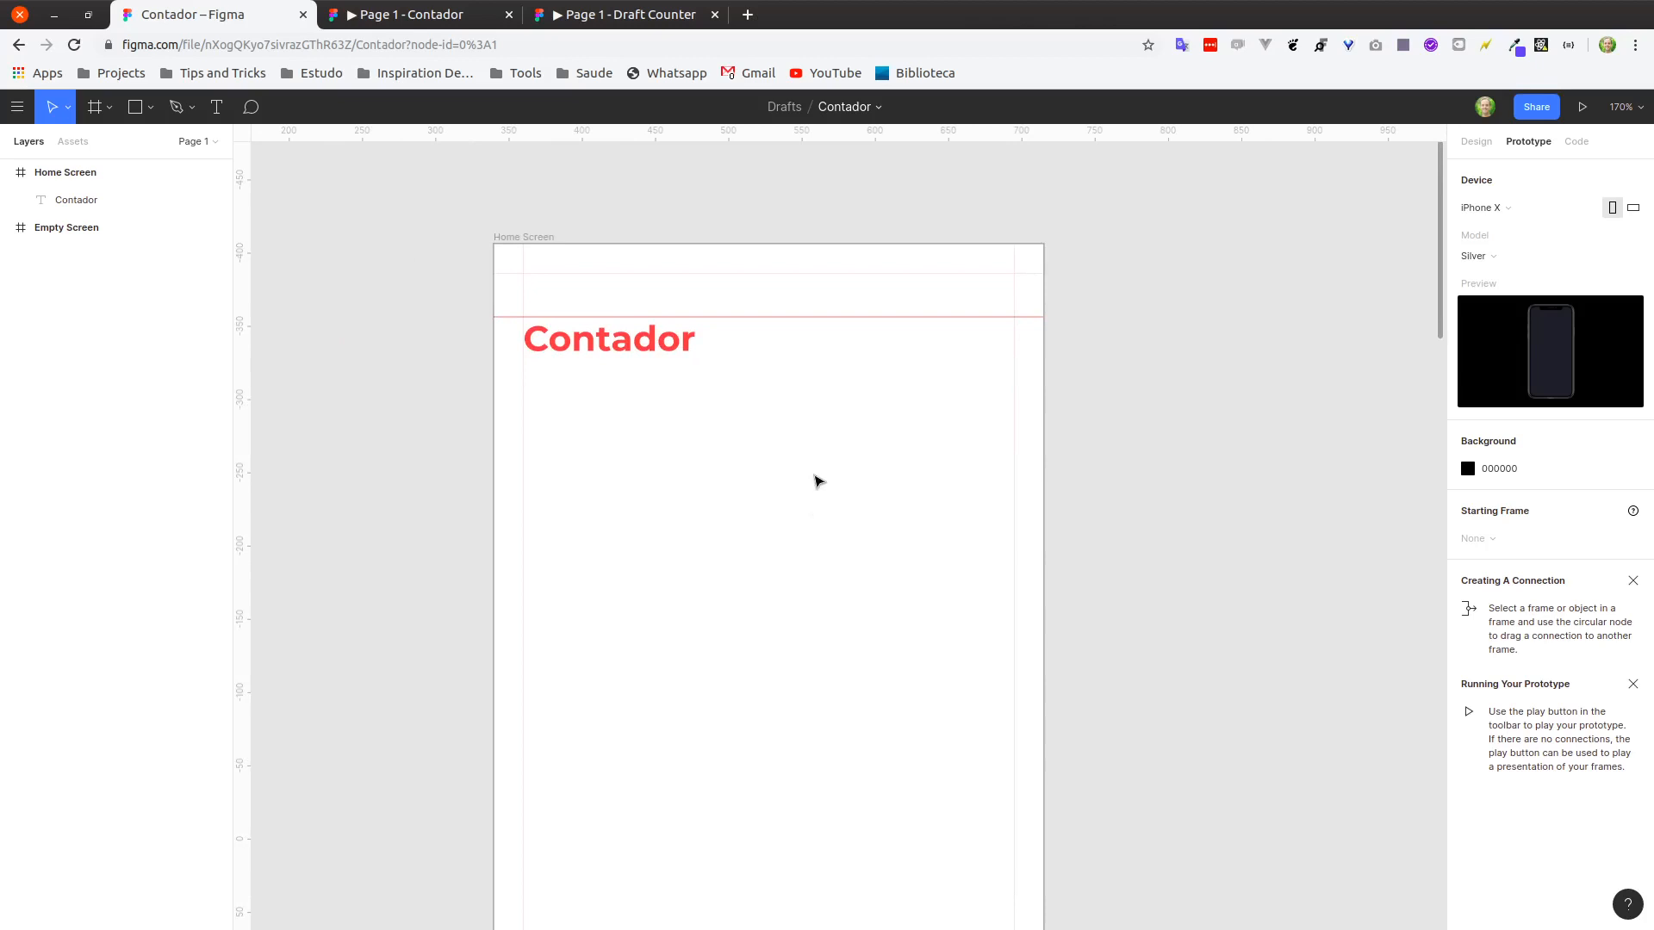
{"action": "scroll", "coordinate": [816, 480], "scroll_direction": "down", "scroll_amount": 5}
{"action": "scroll", "coordinate": [817, 480], "scroll_direction": "up", "scroll_amount": 5}
Place a default 100 × 100 rectangle near the middle of the Home Screen frame.
{"action": "scroll", "coordinate": [817, 480], "scroll_direction": "down", "scroll_amount": 3}
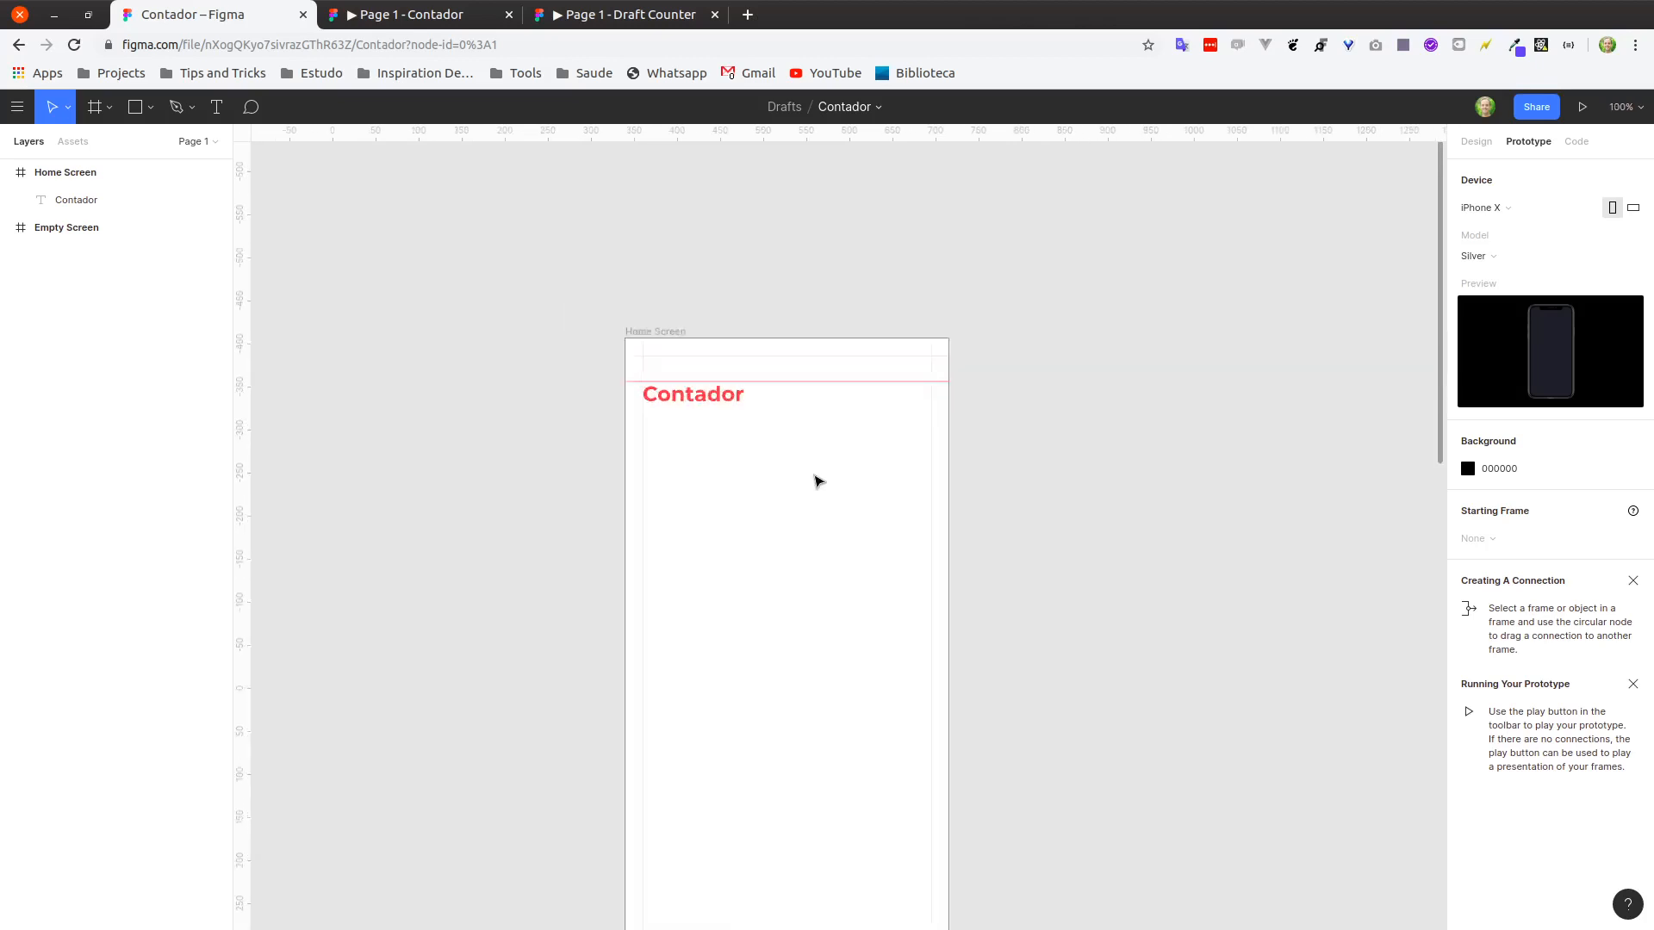
{"action": "scroll", "coordinate": [817, 480], "scroll_direction": "down", "scroll_amount": 5}
{"action": "scroll", "coordinate": [772, 650], "scroll_direction": "up", "scroll_amount": 4}
{"action": "left_click_drag", "start_coordinate": [901, 321], "coordinate": [787, 428]}
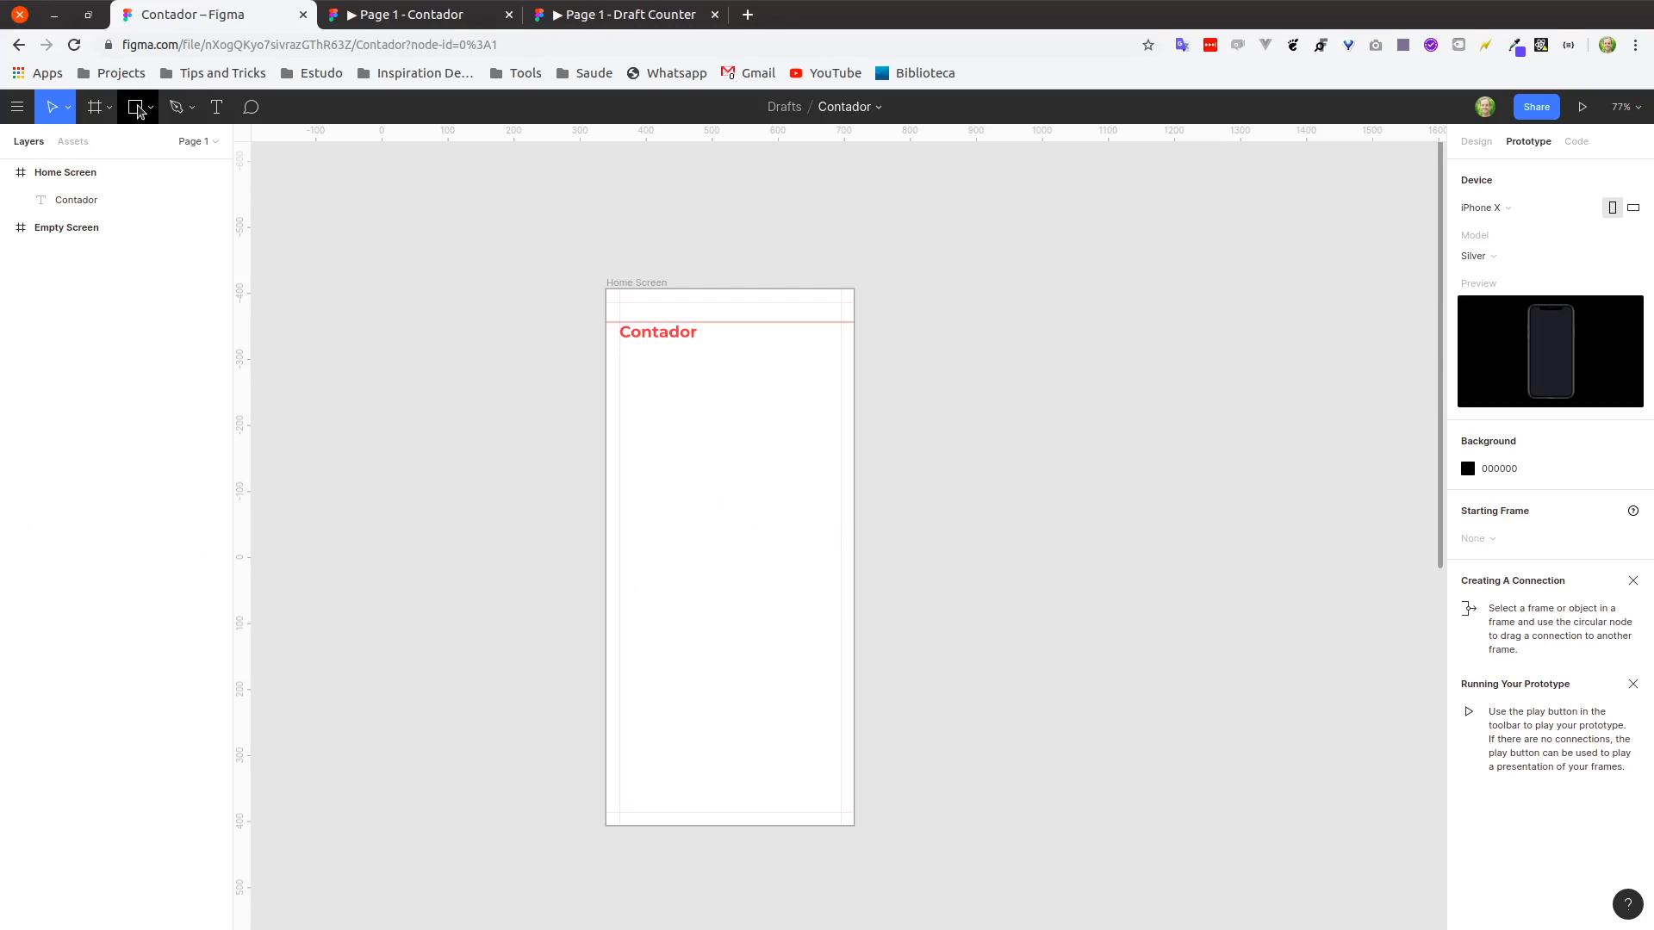
{"action": "left_click", "coordinate": [150, 110]}
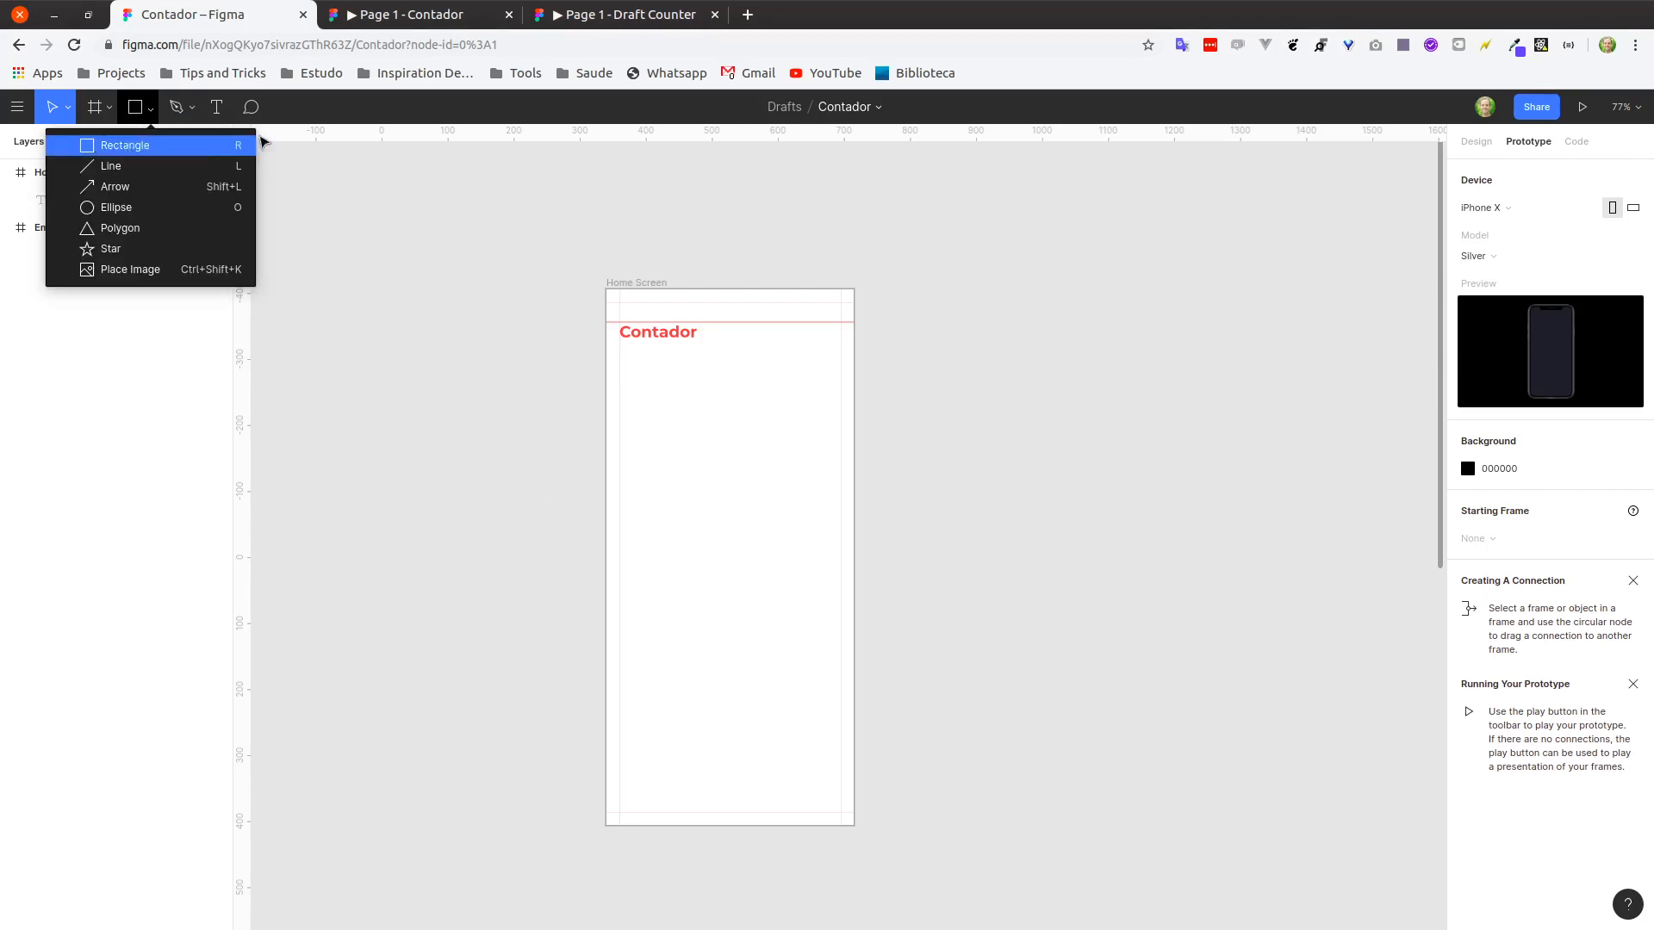
{"action": "left_click", "coordinate": [600, 597]}
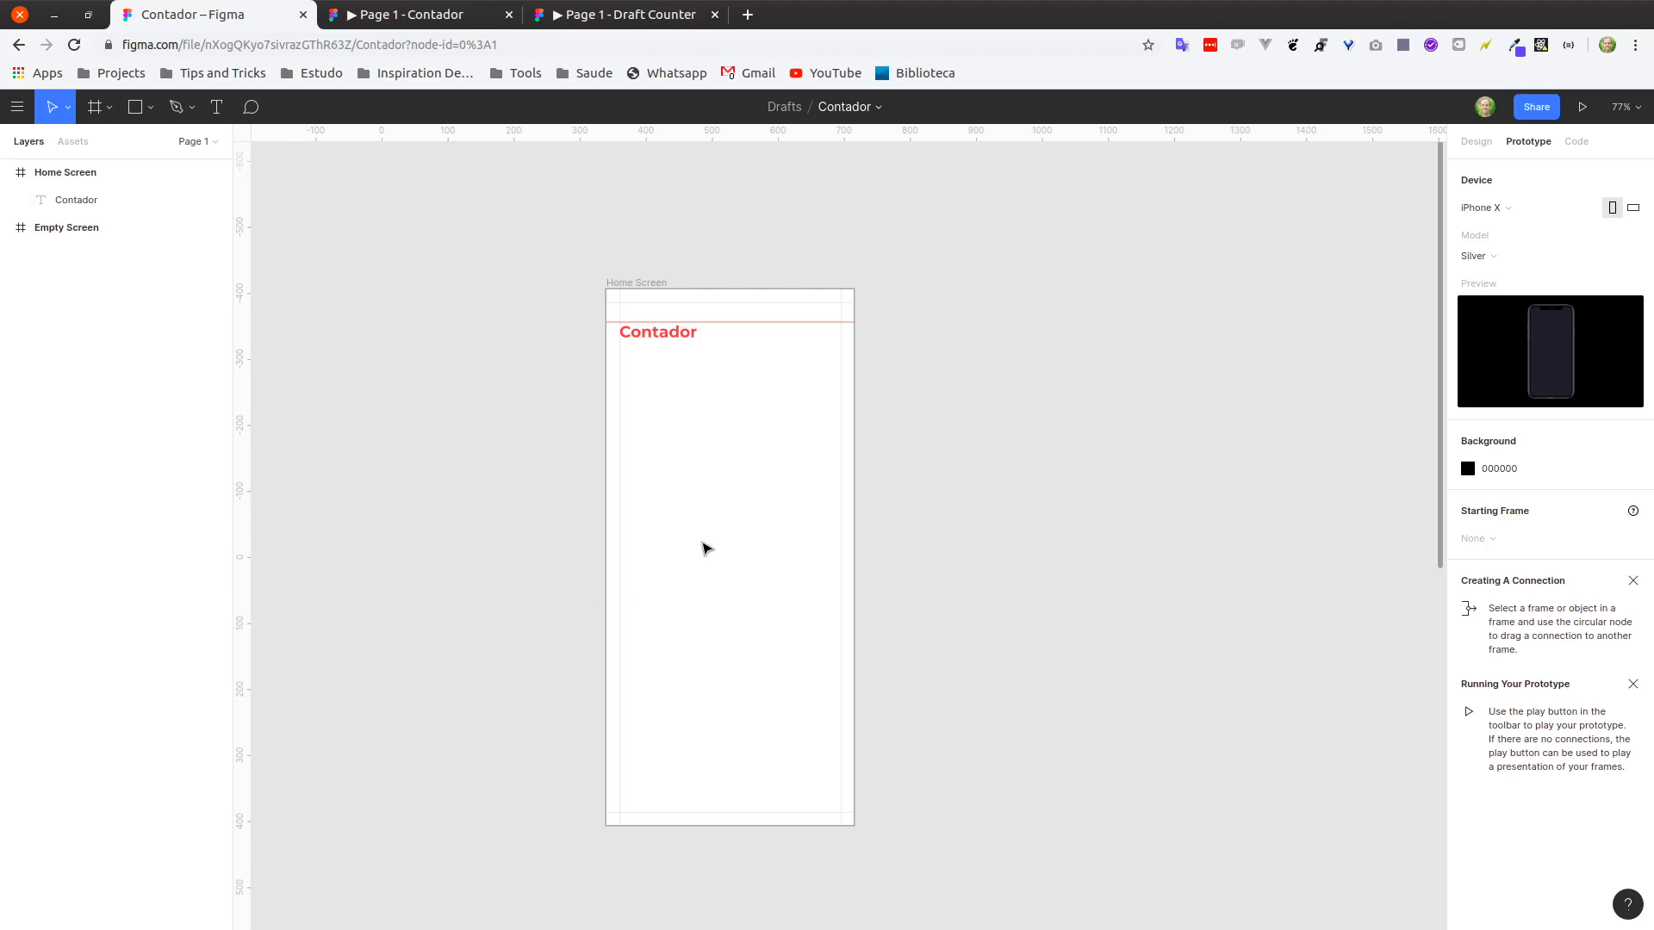
{"action": "key", "text": "r"}
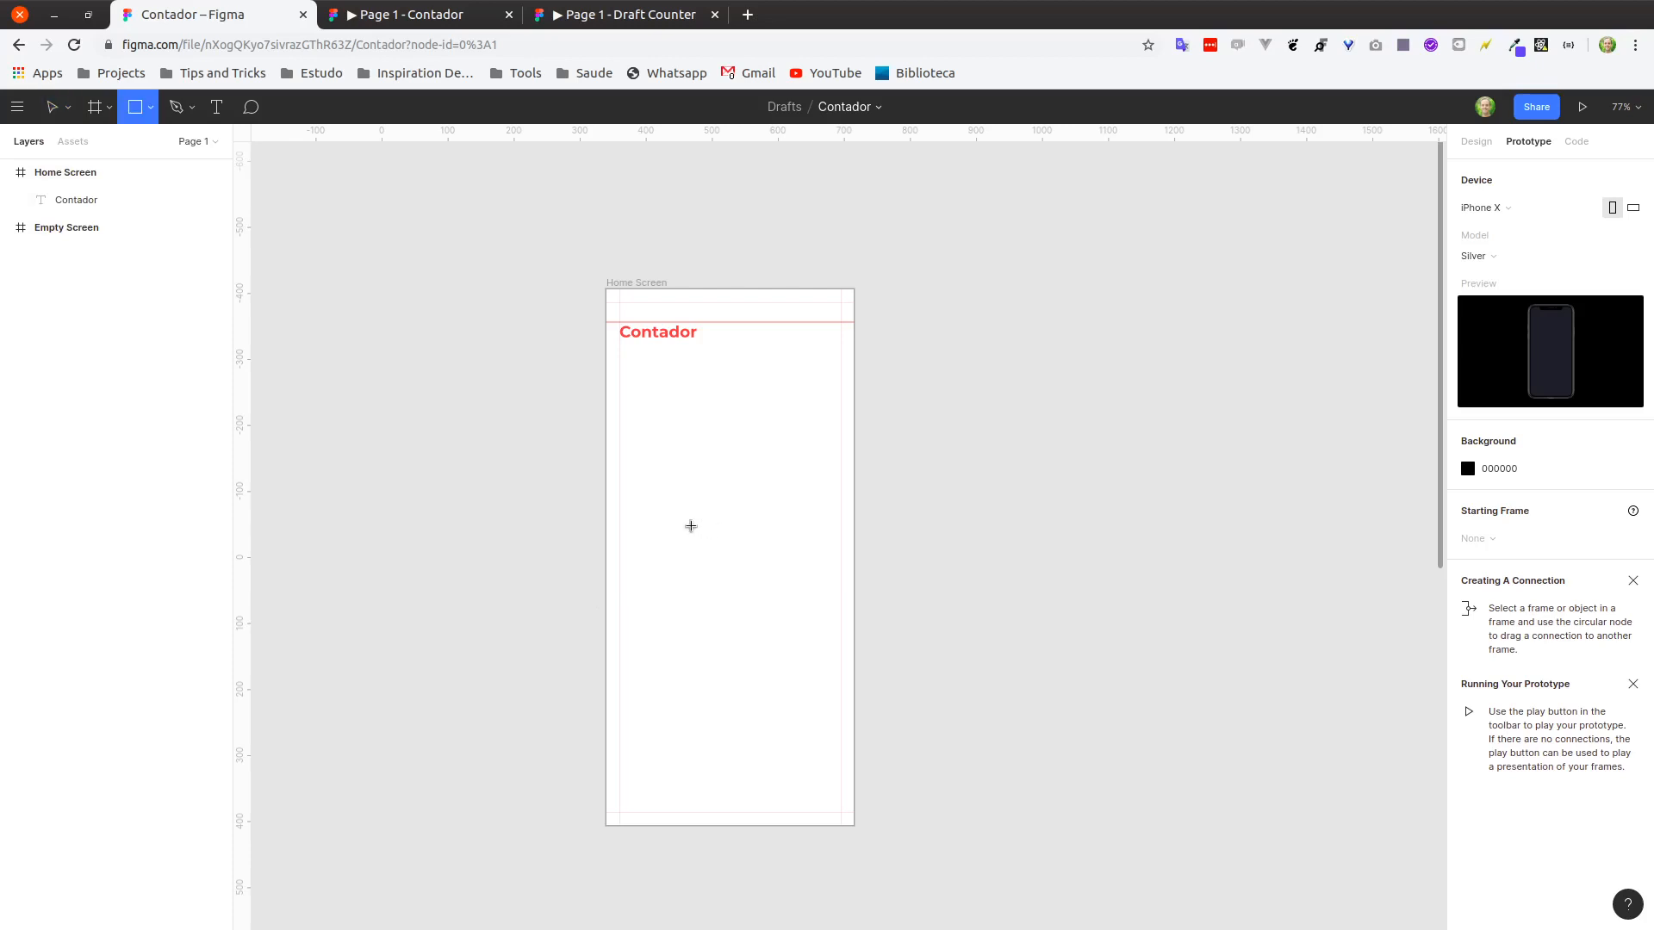
{"action": "left_click", "coordinate": [691, 527]}
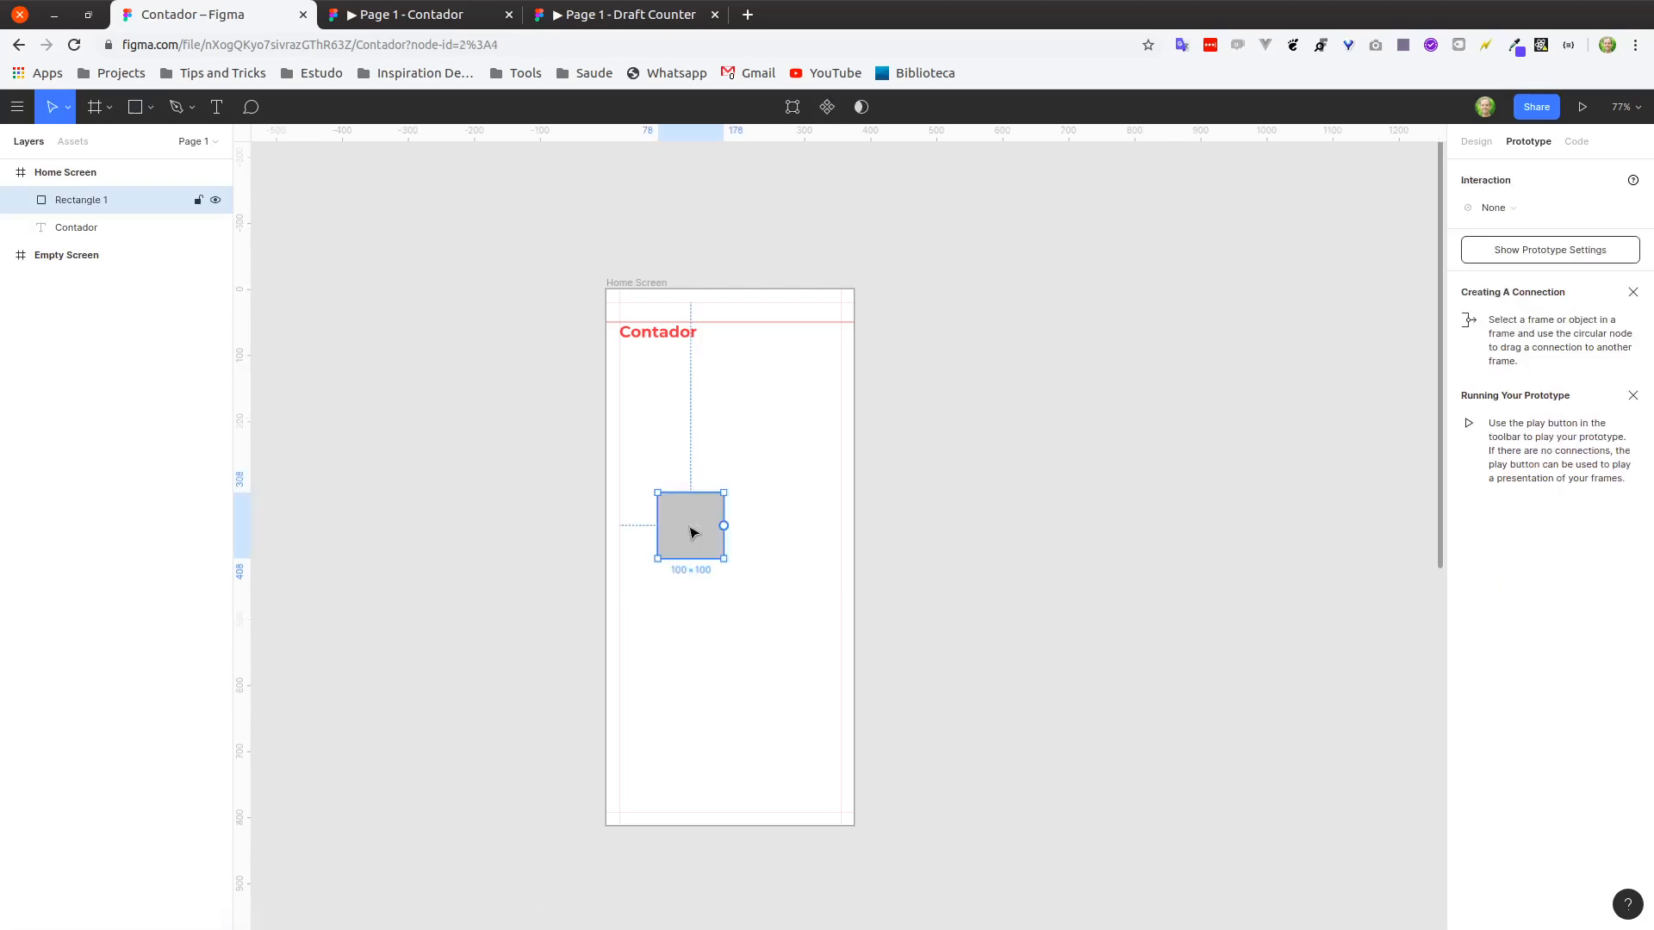
Set the rectangle's width and height to 200 each and lock its proportions.
{"action": "scroll", "coordinate": [696, 531], "scroll_direction": "up", "scroll_amount": 5}
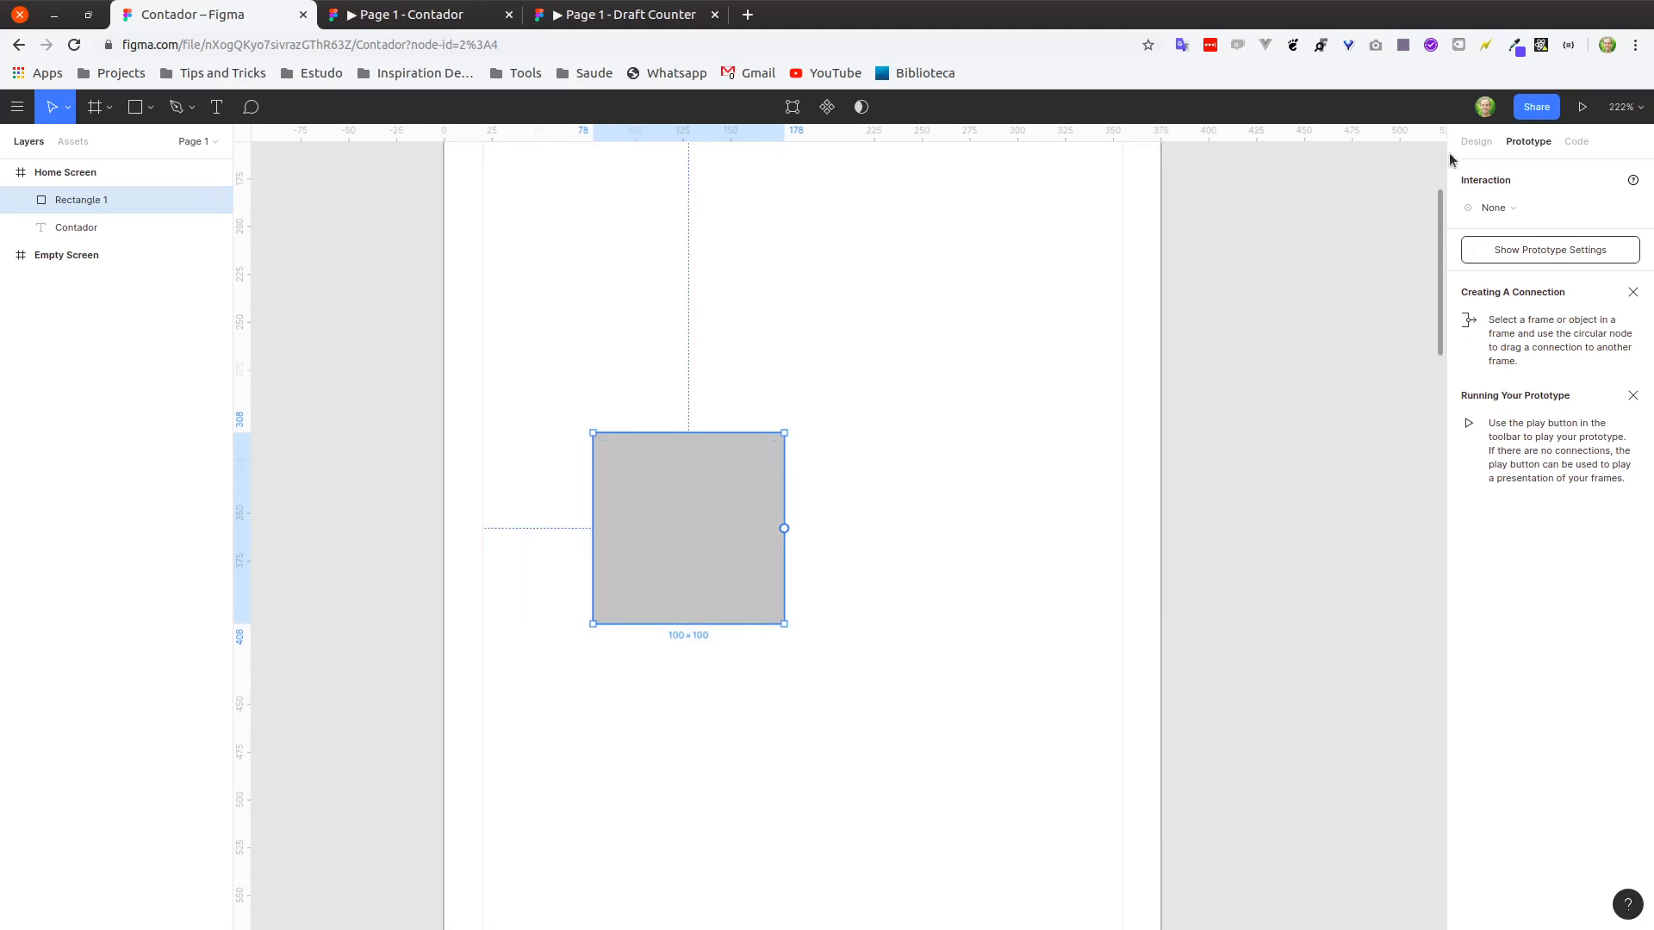
{"action": "left_click", "coordinate": [1474, 142]}
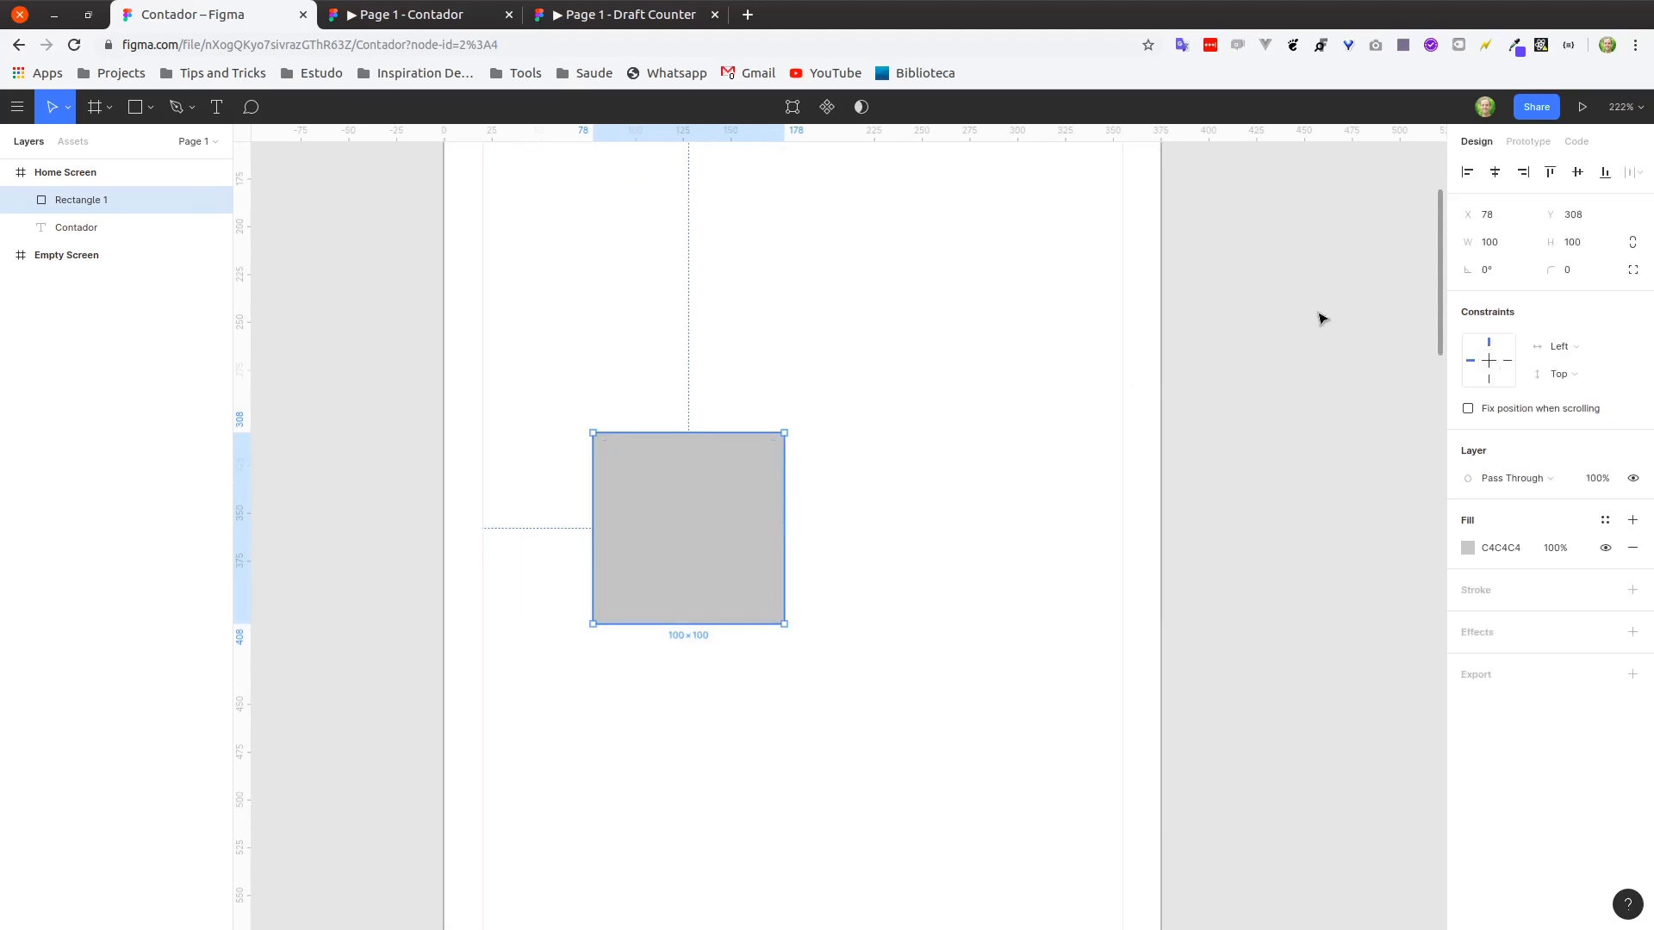
{"action": "left_click", "coordinate": [1509, 246]}
{"action": "type", "text": "200"}
{"action": "key", "text": "Tab"}
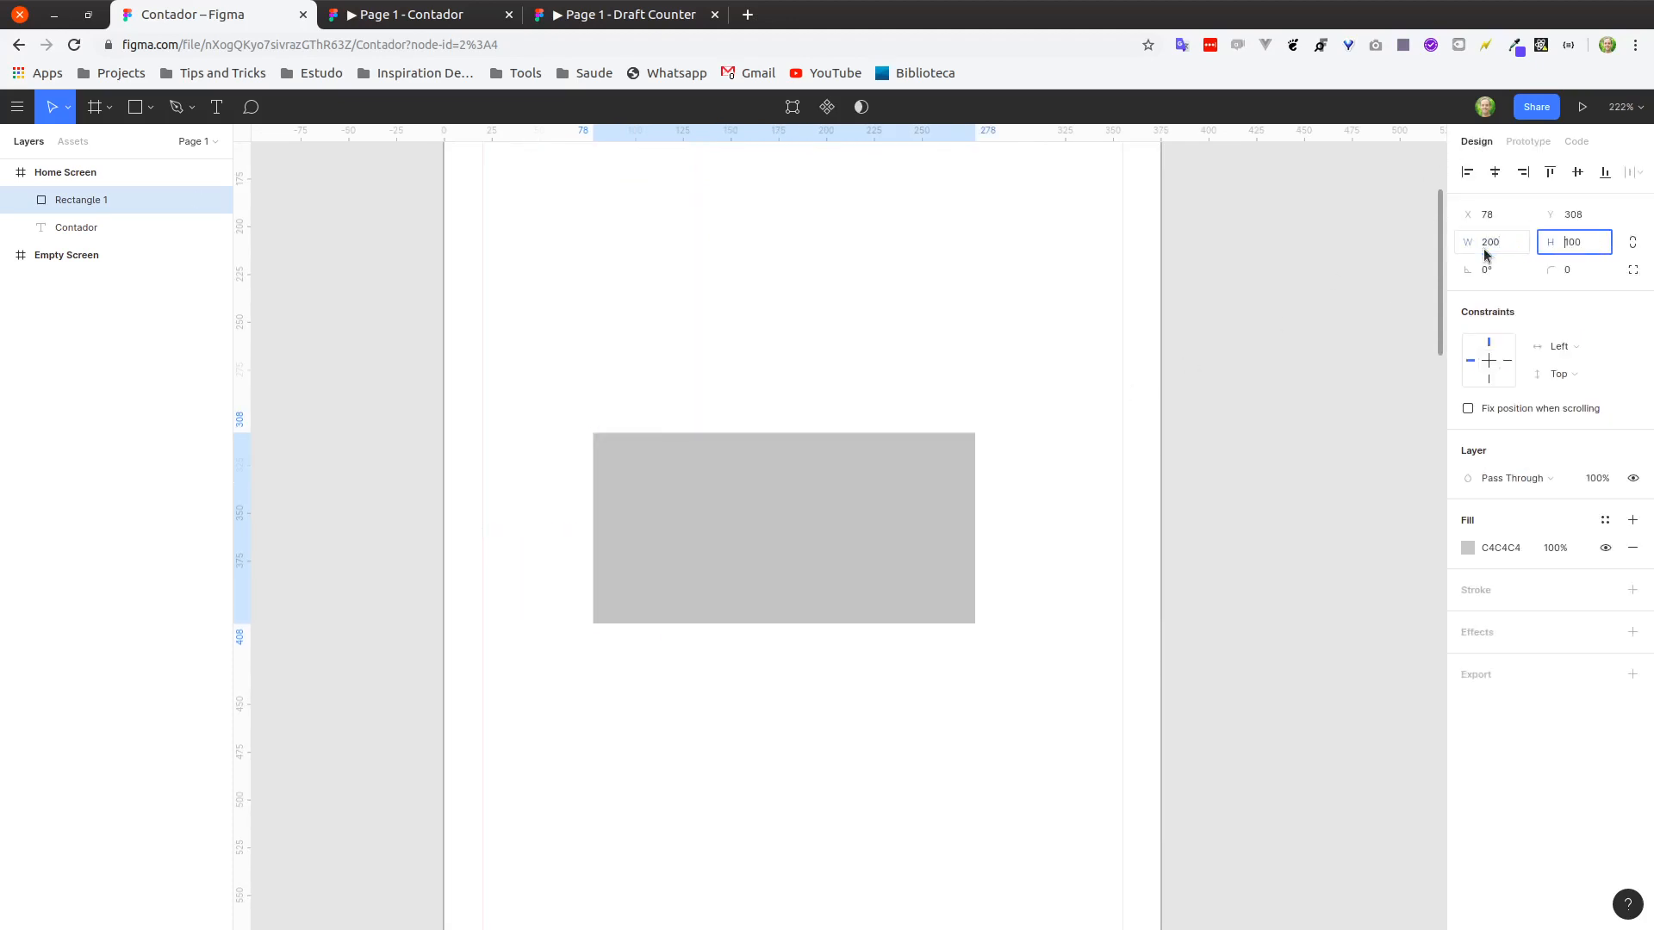
{"action": "type", "text": "200"}
{"action": "key", "text": "Return"}
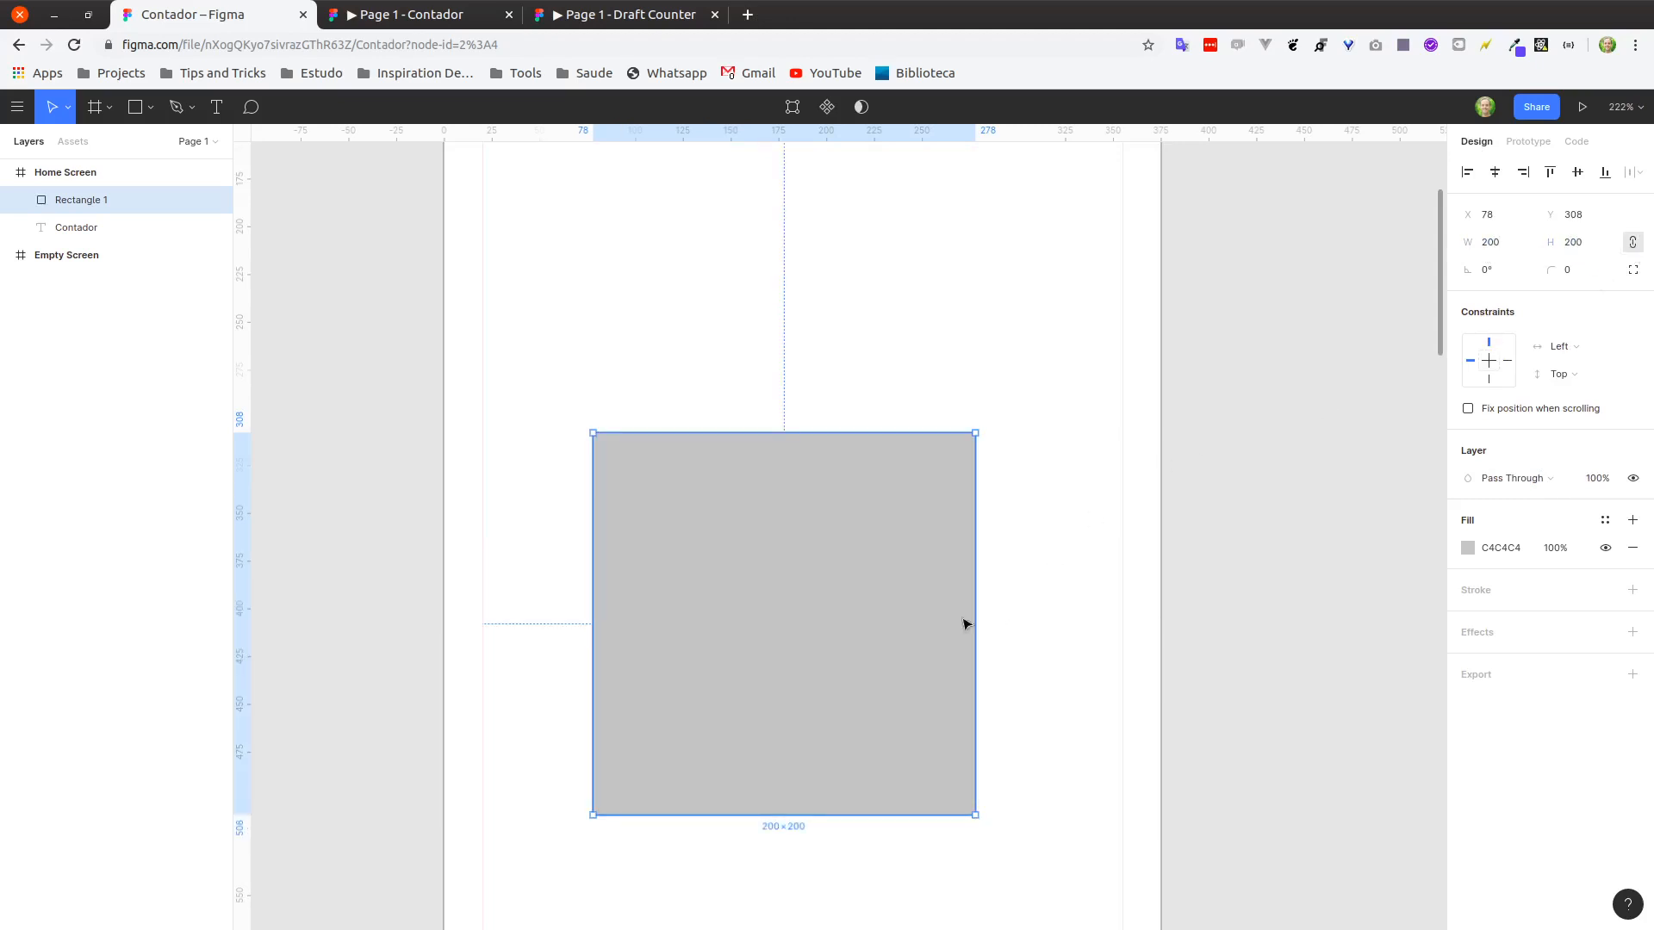
{"action": "left_click_drag", "start_coordinate": [970, 427], "coordinate": [866, 576]}
{"action": "key", "text": "ctrl+z"}
{"action": "left_click", "coordinate": [1048, 403]}
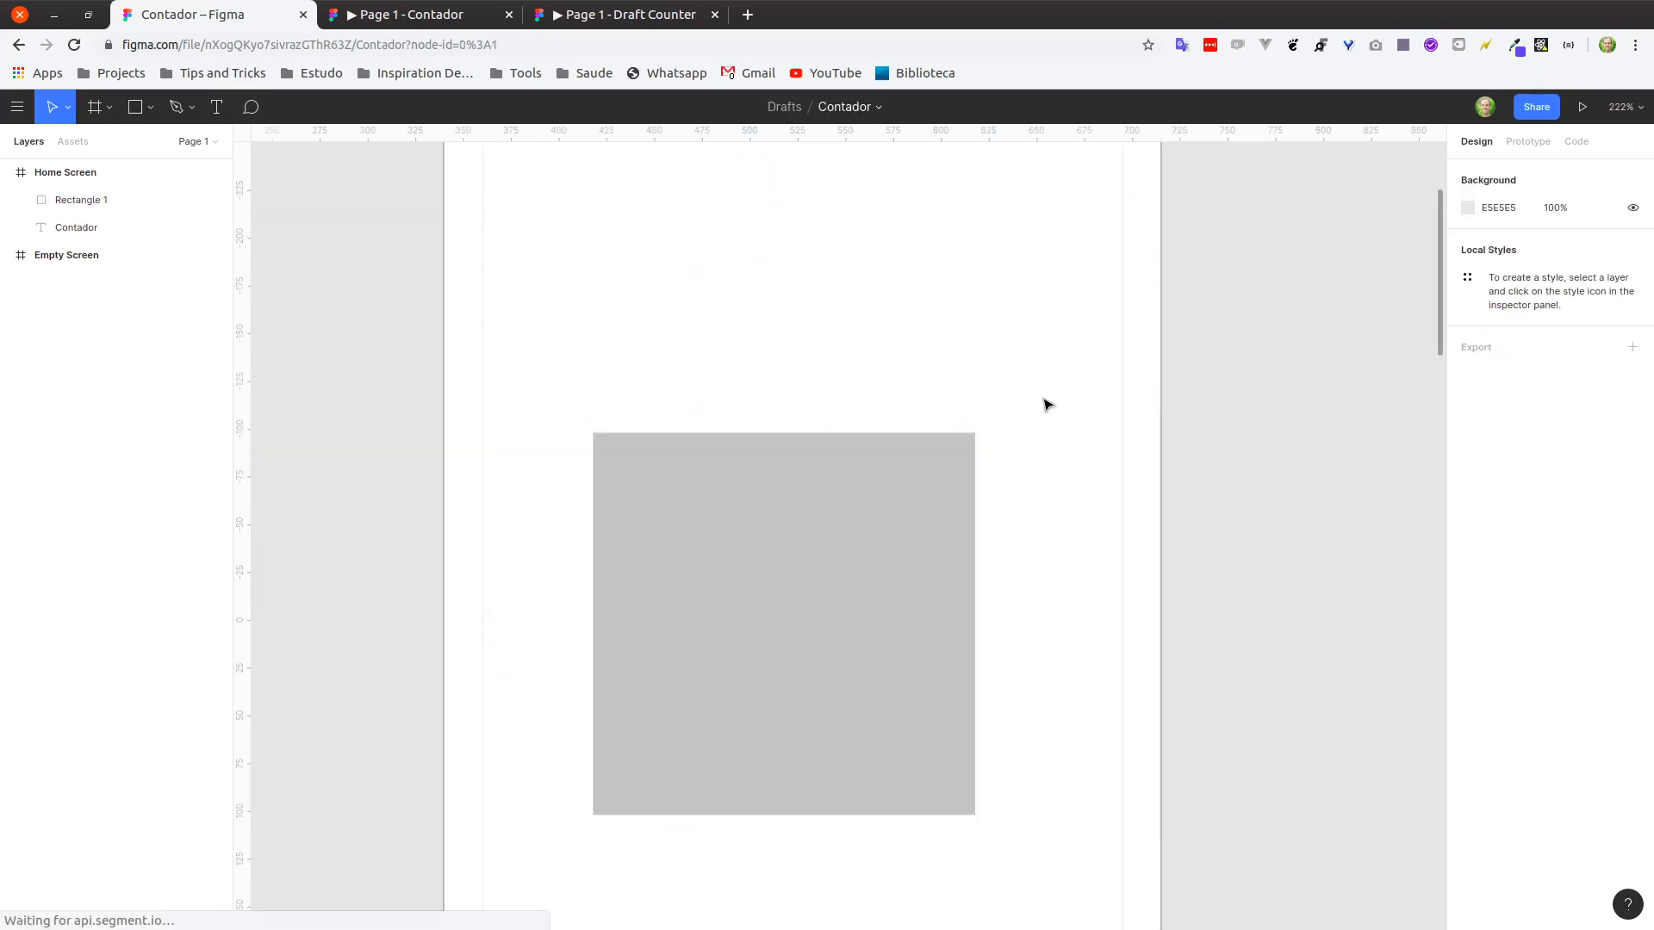
Turn the 200 × 200 square into a circle by setting its corner radius to 200.
{"action": "left_click", "coordinate": [828, 576]}
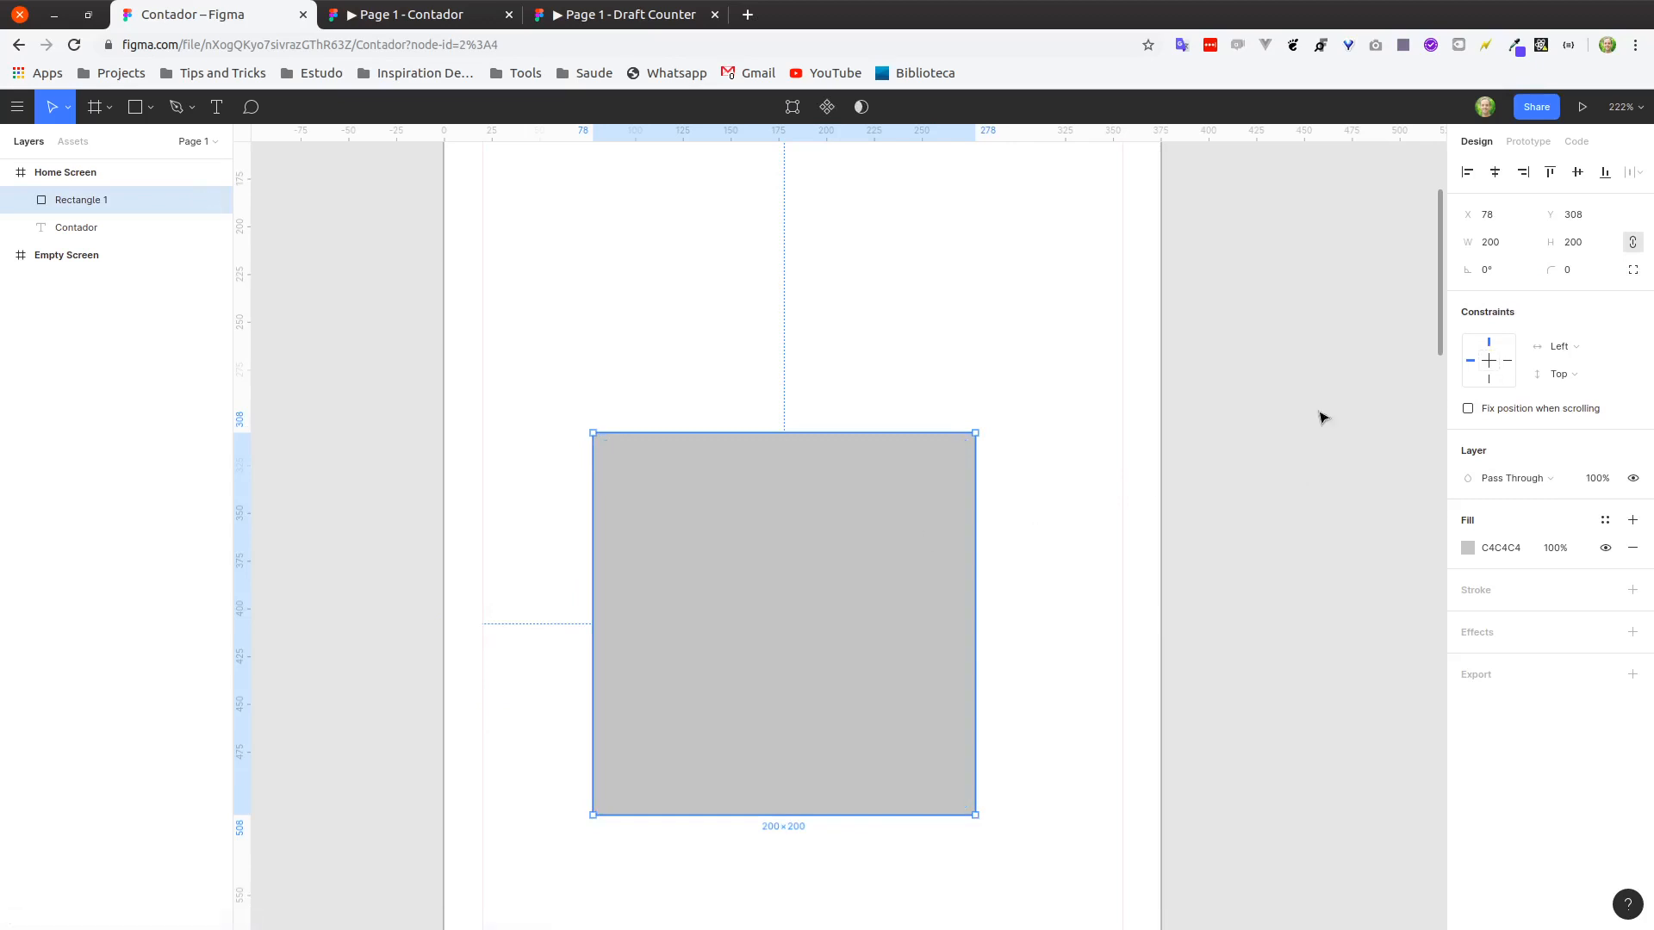
{"action": "left_click", "coordinate": [1581, 275]}
{"action": "type", "text": "200"}
{"action": "key", "text": "Return"}
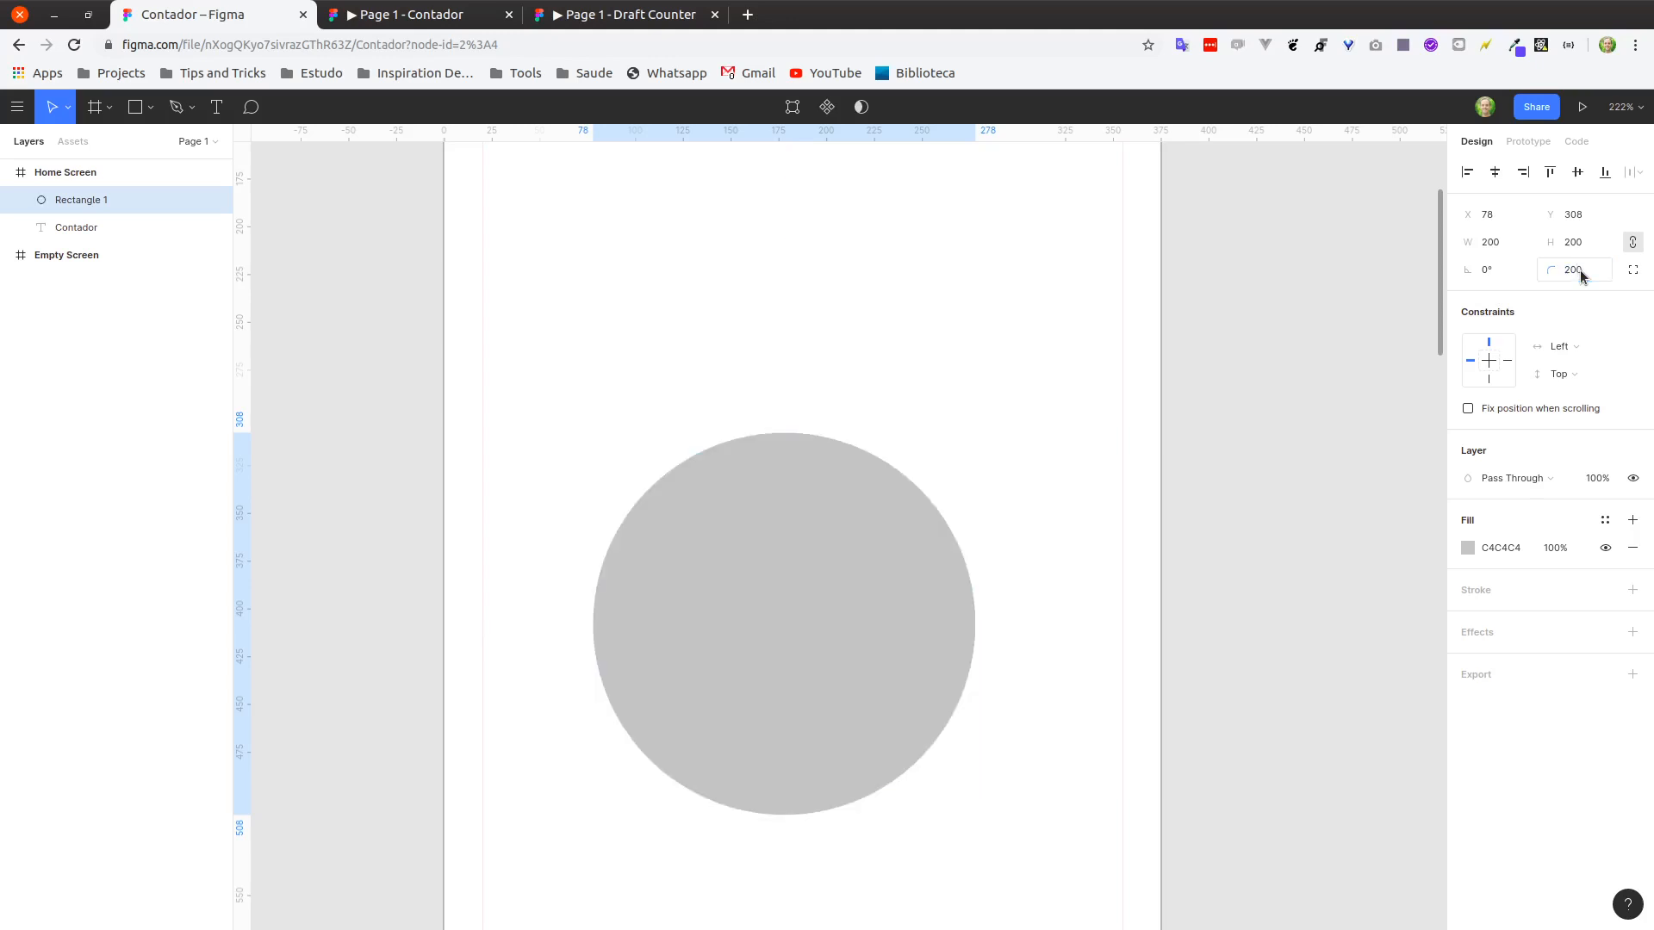
{"action": "left_click", "coordinate": [1004, 561]}
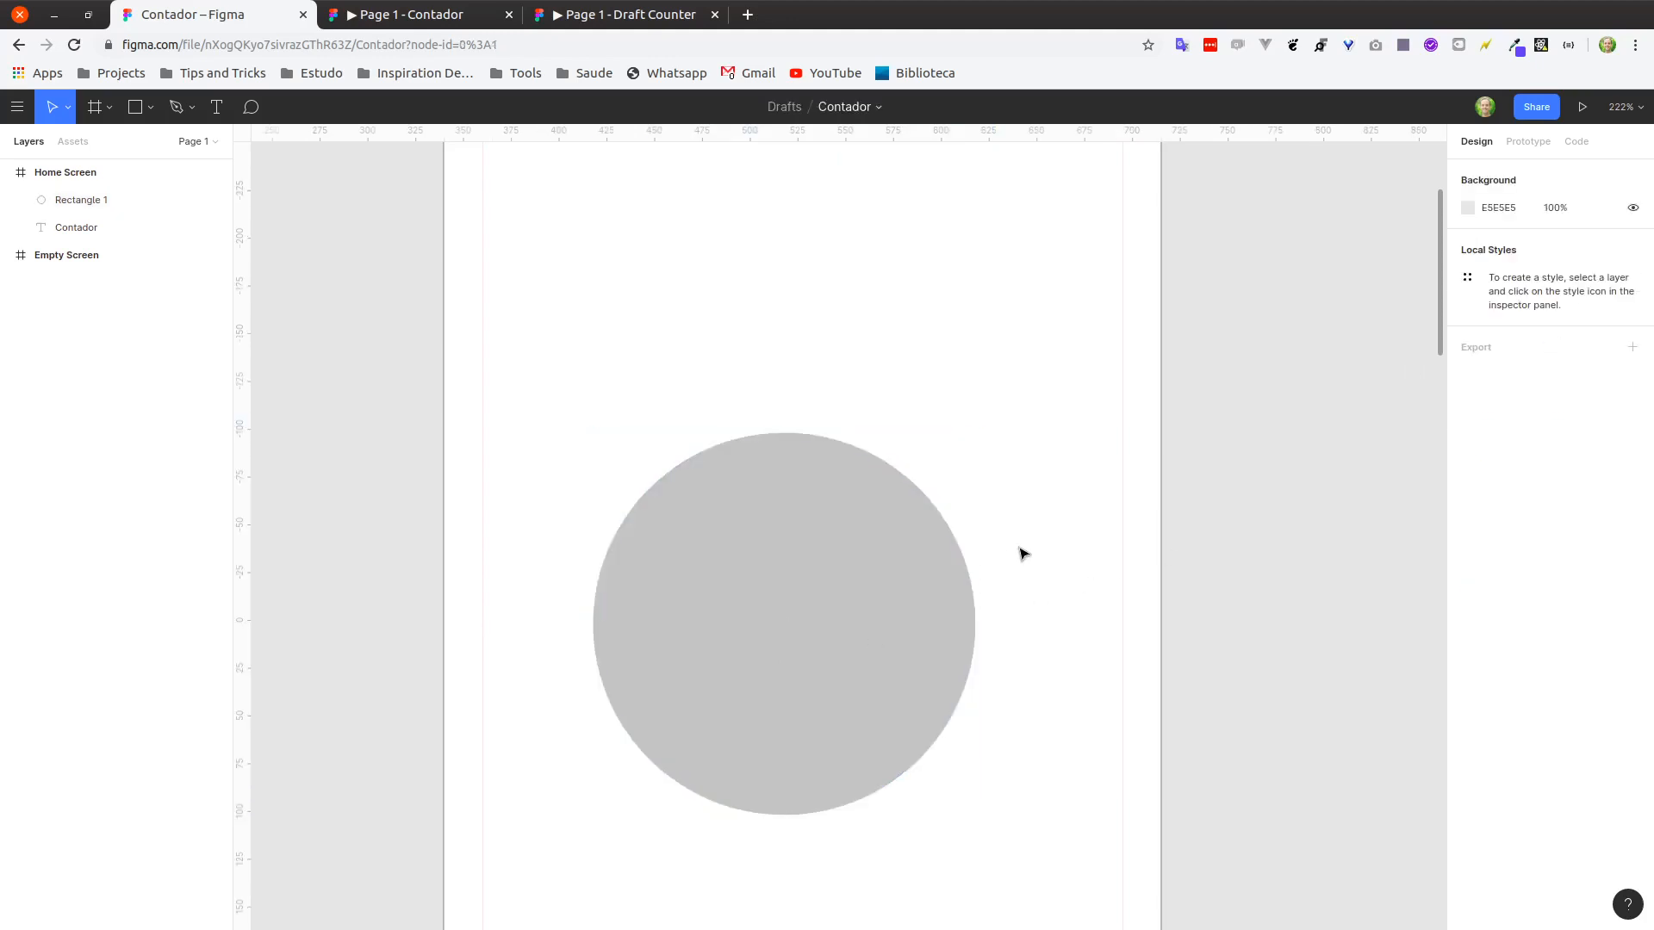
Set the circle's fill colour to F2F2F2.
{"action": "scroll", "coordinate": [1164, 635], "scroll_direction": "down", "scroll_amount": 4}
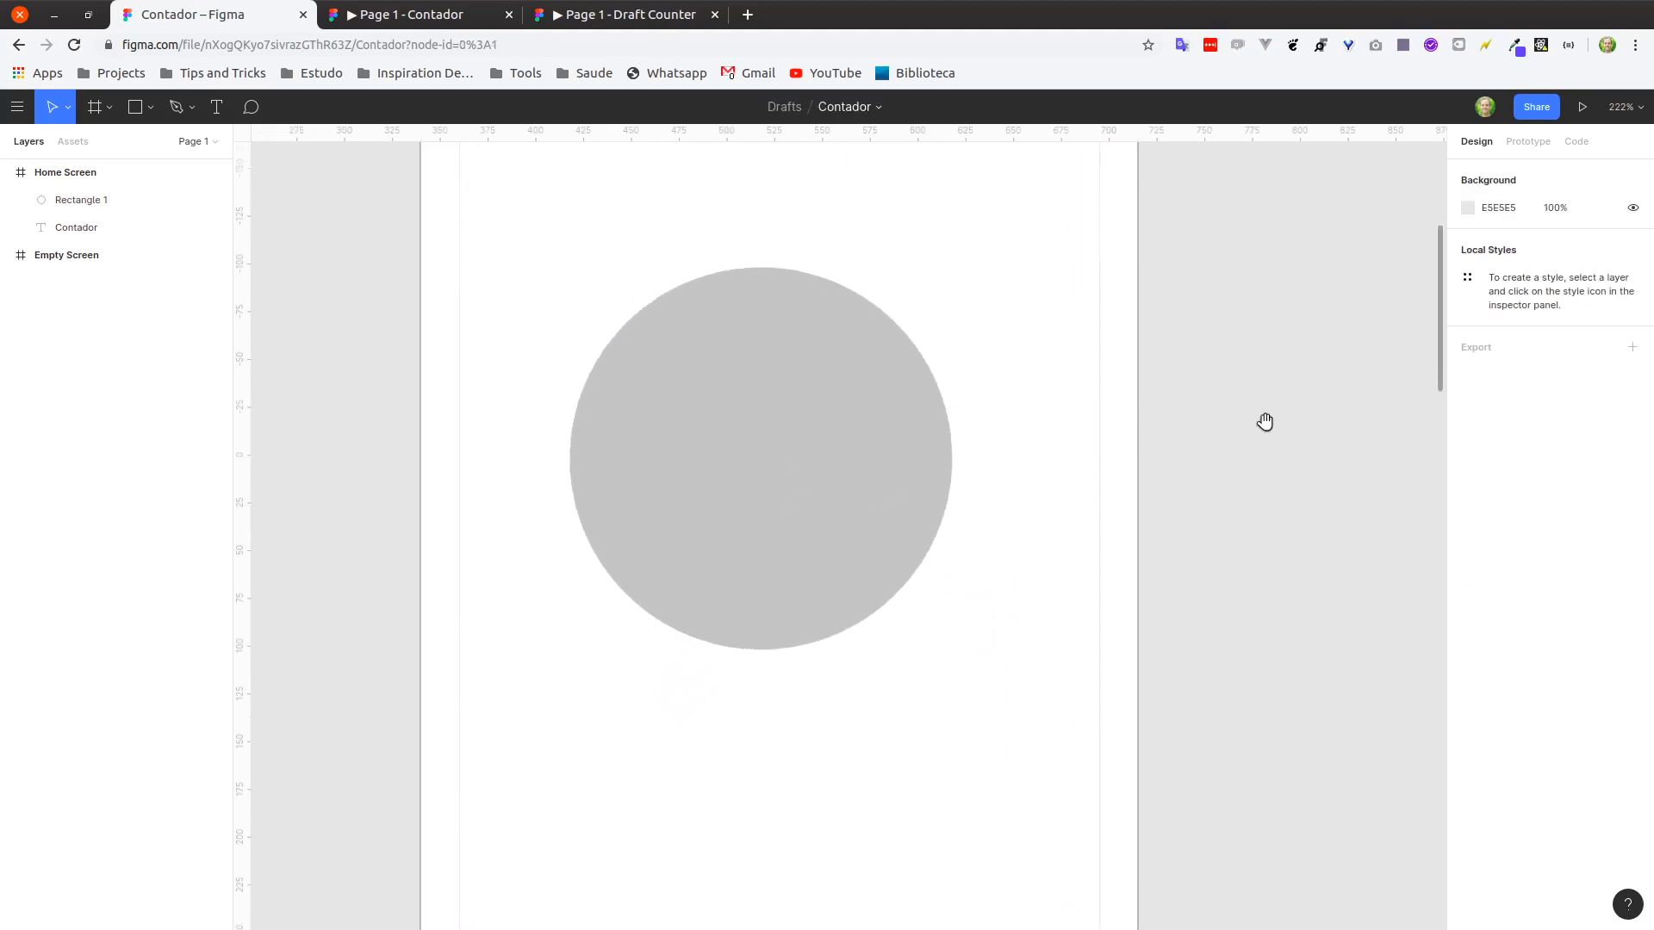
{"action": "scroll", "coordinate": [757, 480], "scroll_direction": "down", "scroll_amount": 5}
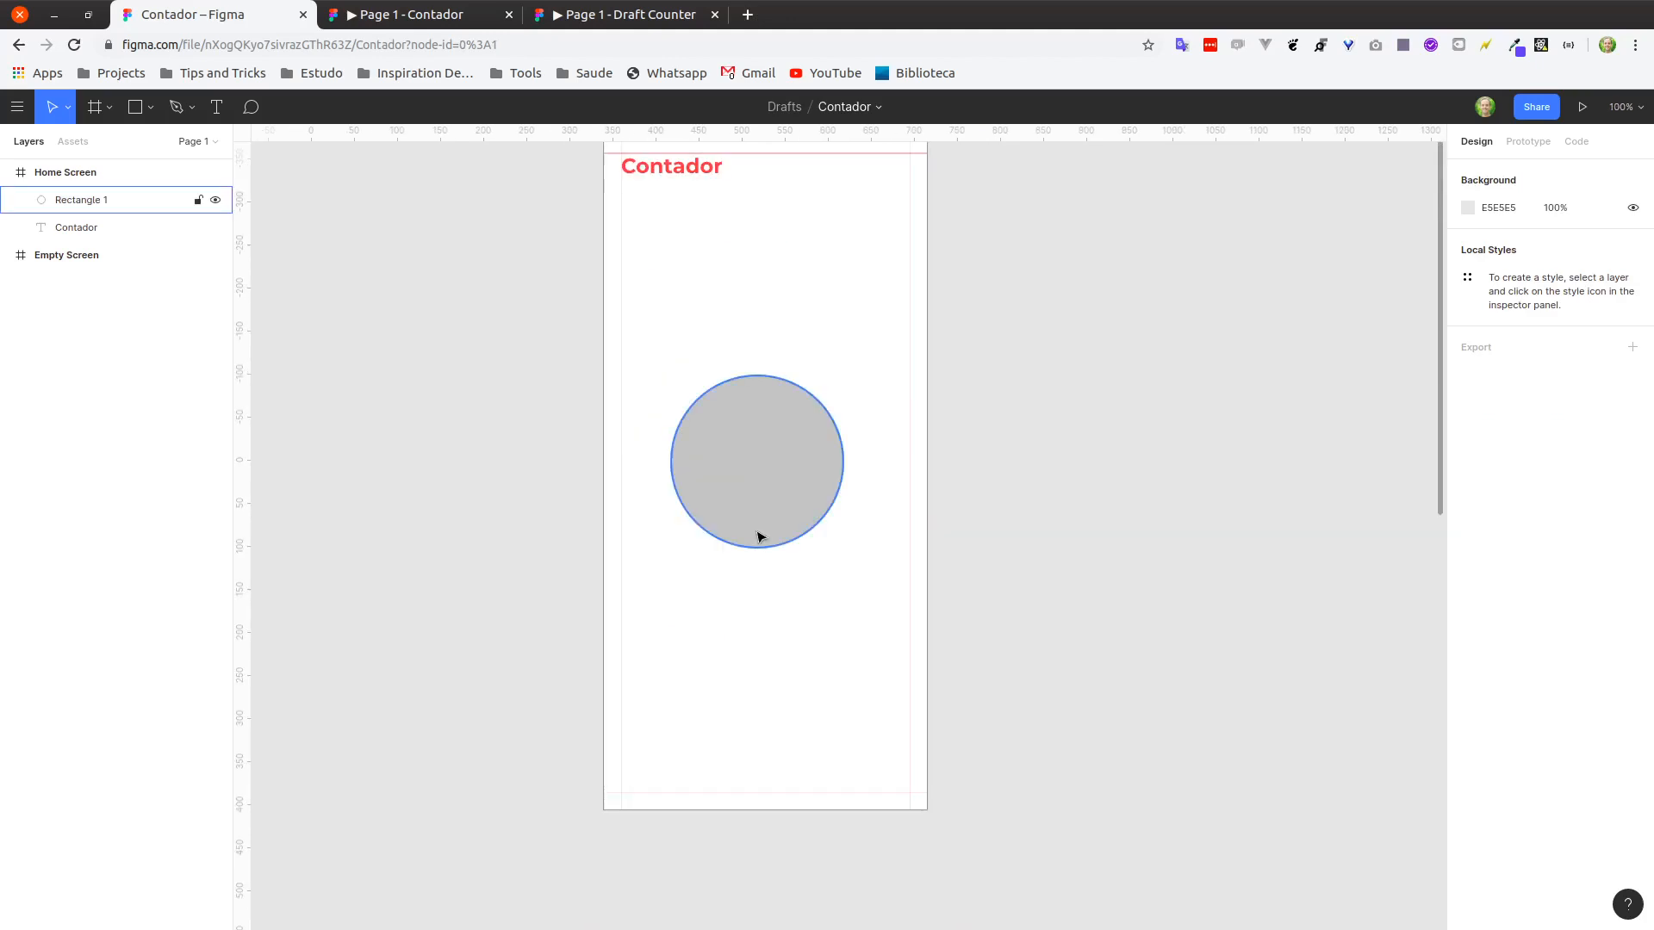
{"action": "left_click", "coordinate": [778, 480]}
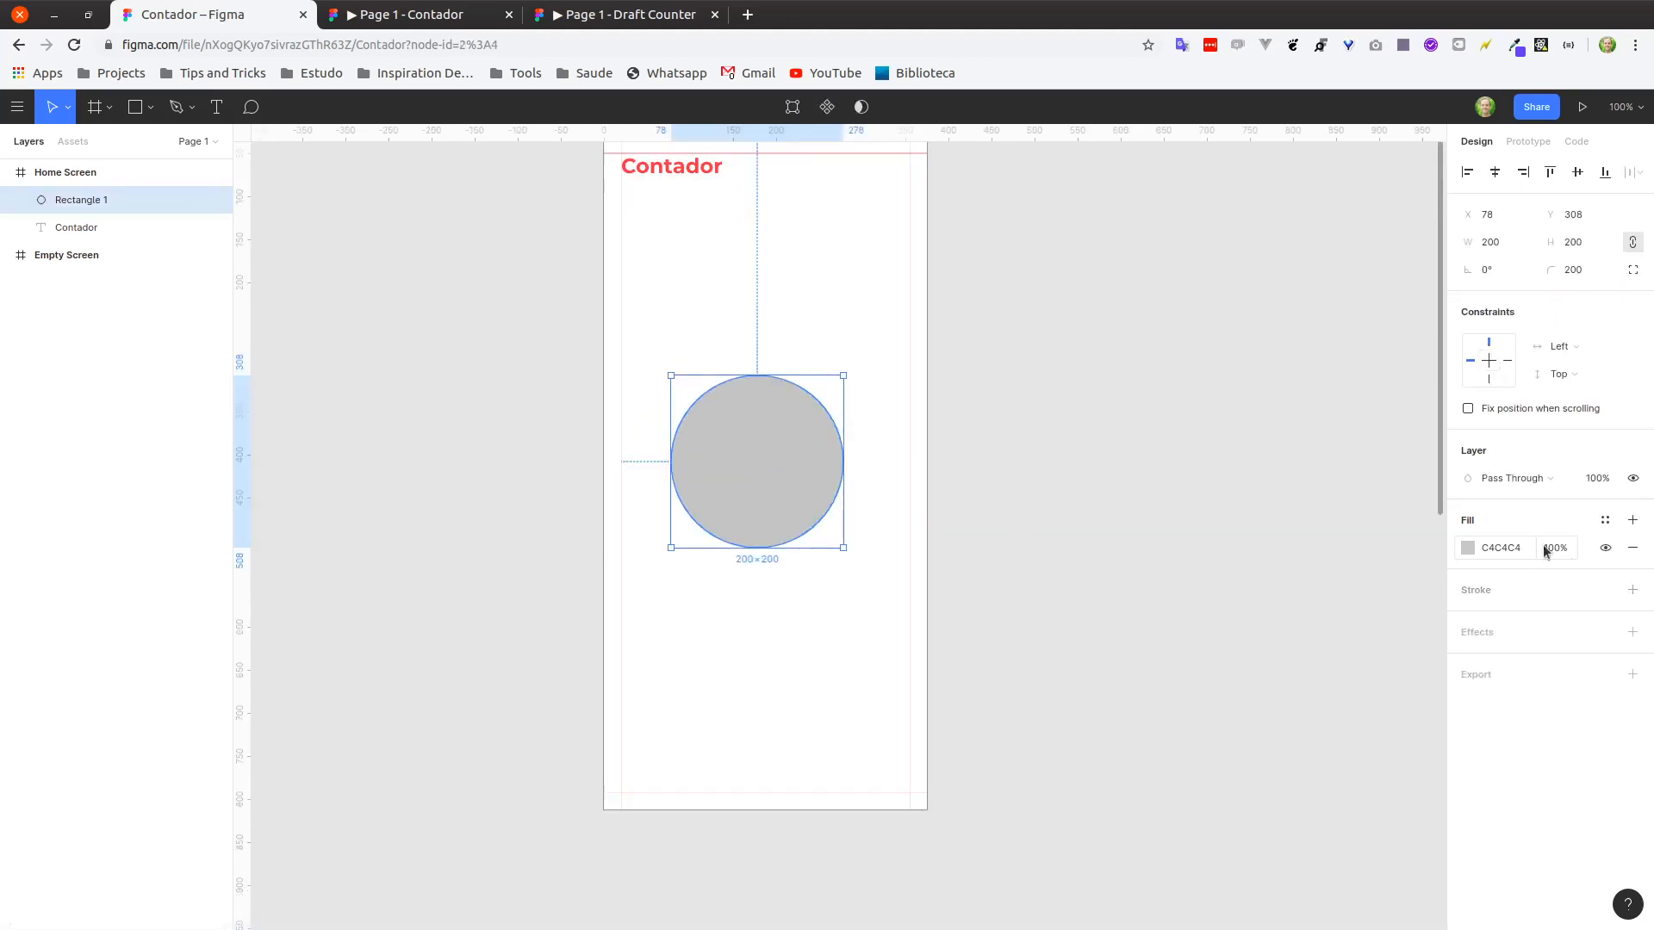
{"action": "left_click", "coordinate": [1509, 549]}
{"action": "left_click_drag", "start_coordinate": [1510, 549], "coordinate": [1497, 555]}
{"action": "left_click", "coordinate": [1516, 553]}
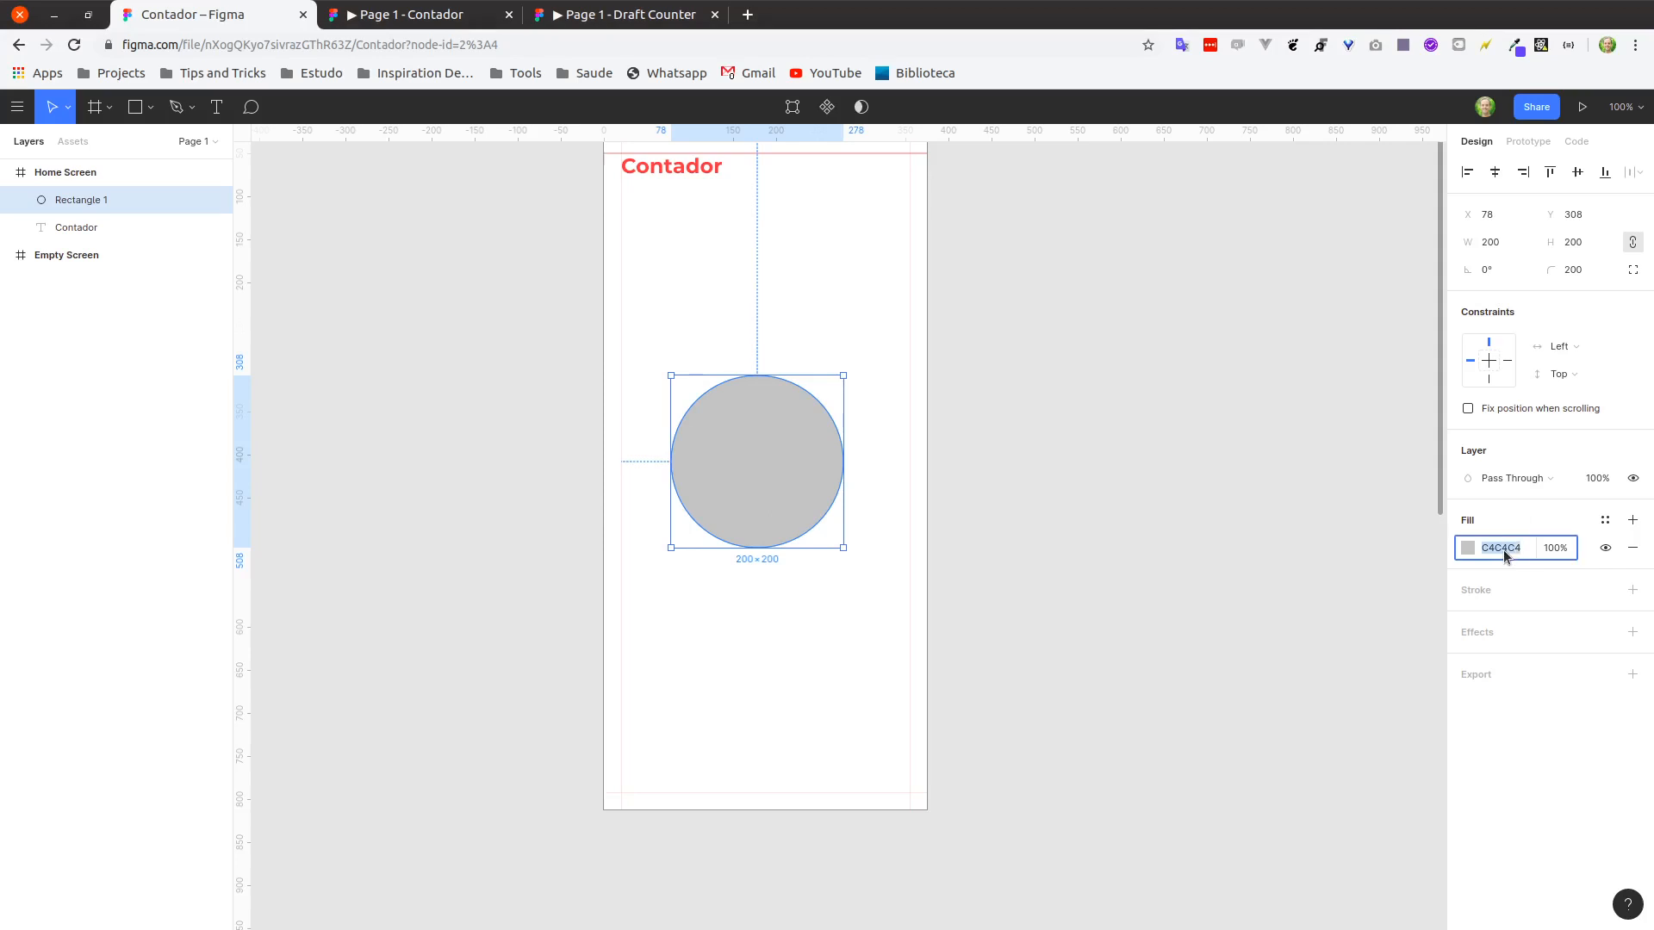
{"action": "type", "text": "f2f2f2"}
{"action": "key", "text": "Return"}
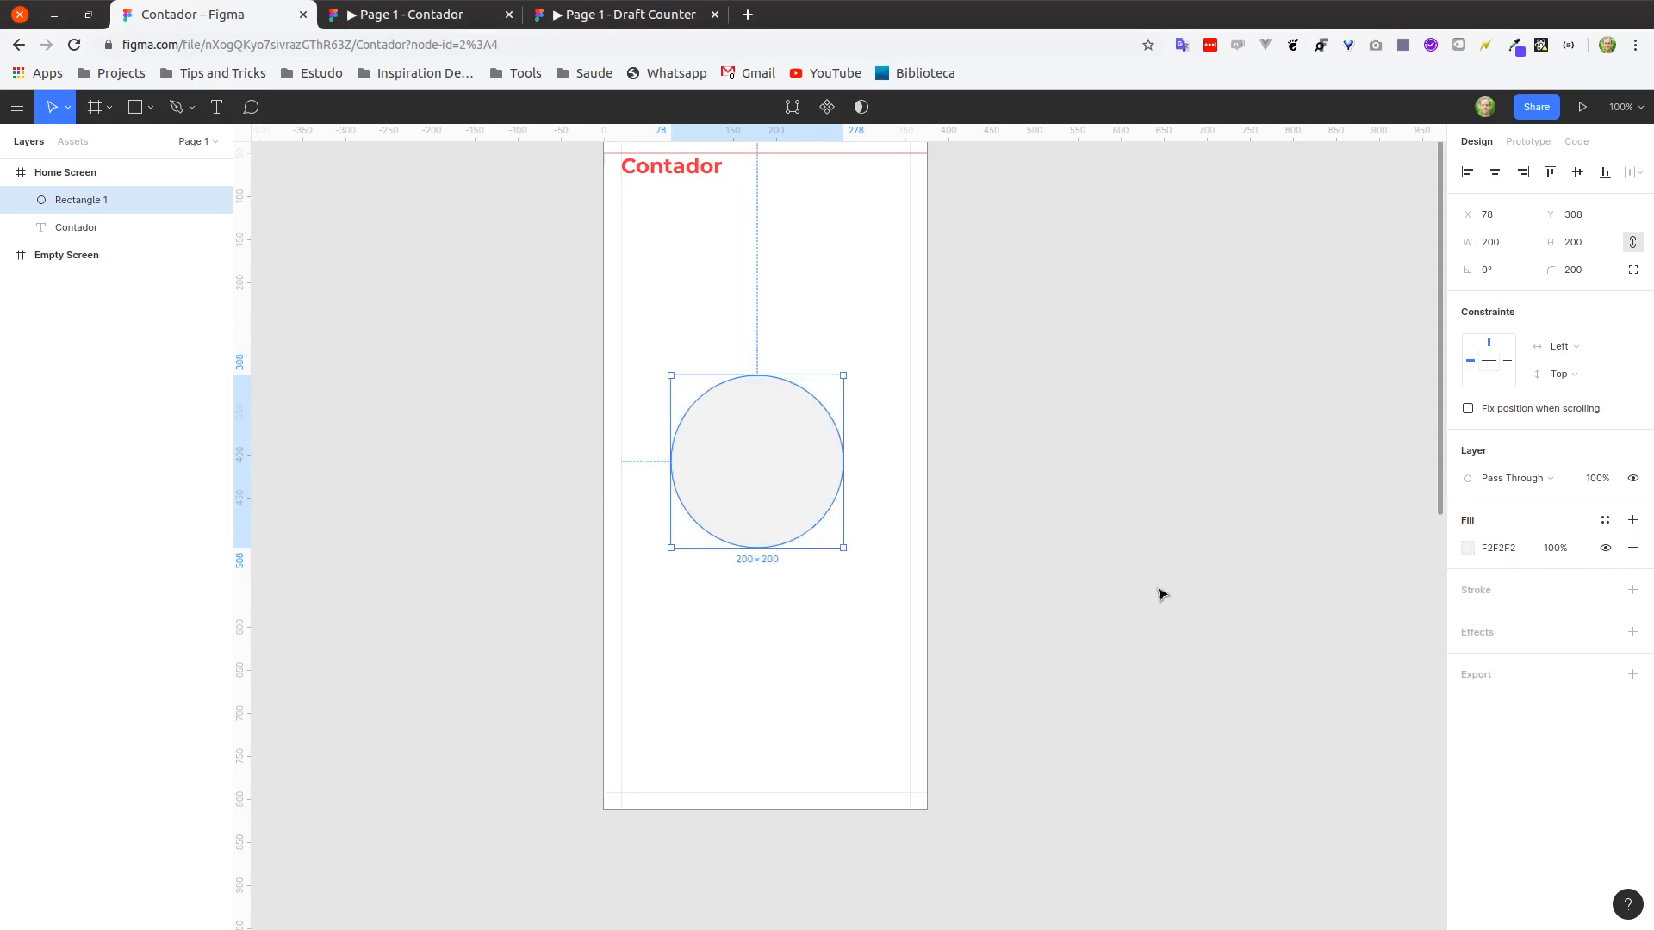
Move the circle to the centre of the Home Screen frame, at X 88 and Y 306.
{"action": "left_click", "coordinate": [808, 544]}
{"action": "mouse_move", "coordinate": [750, 458]}
{"action": "left_mouse_down"}
{"action": "mouse_move", "coordinate": [763, 481]}
{"action": "mouse_move", "coordinate": [764, 462]}
{"action": "left_mouse_up"}
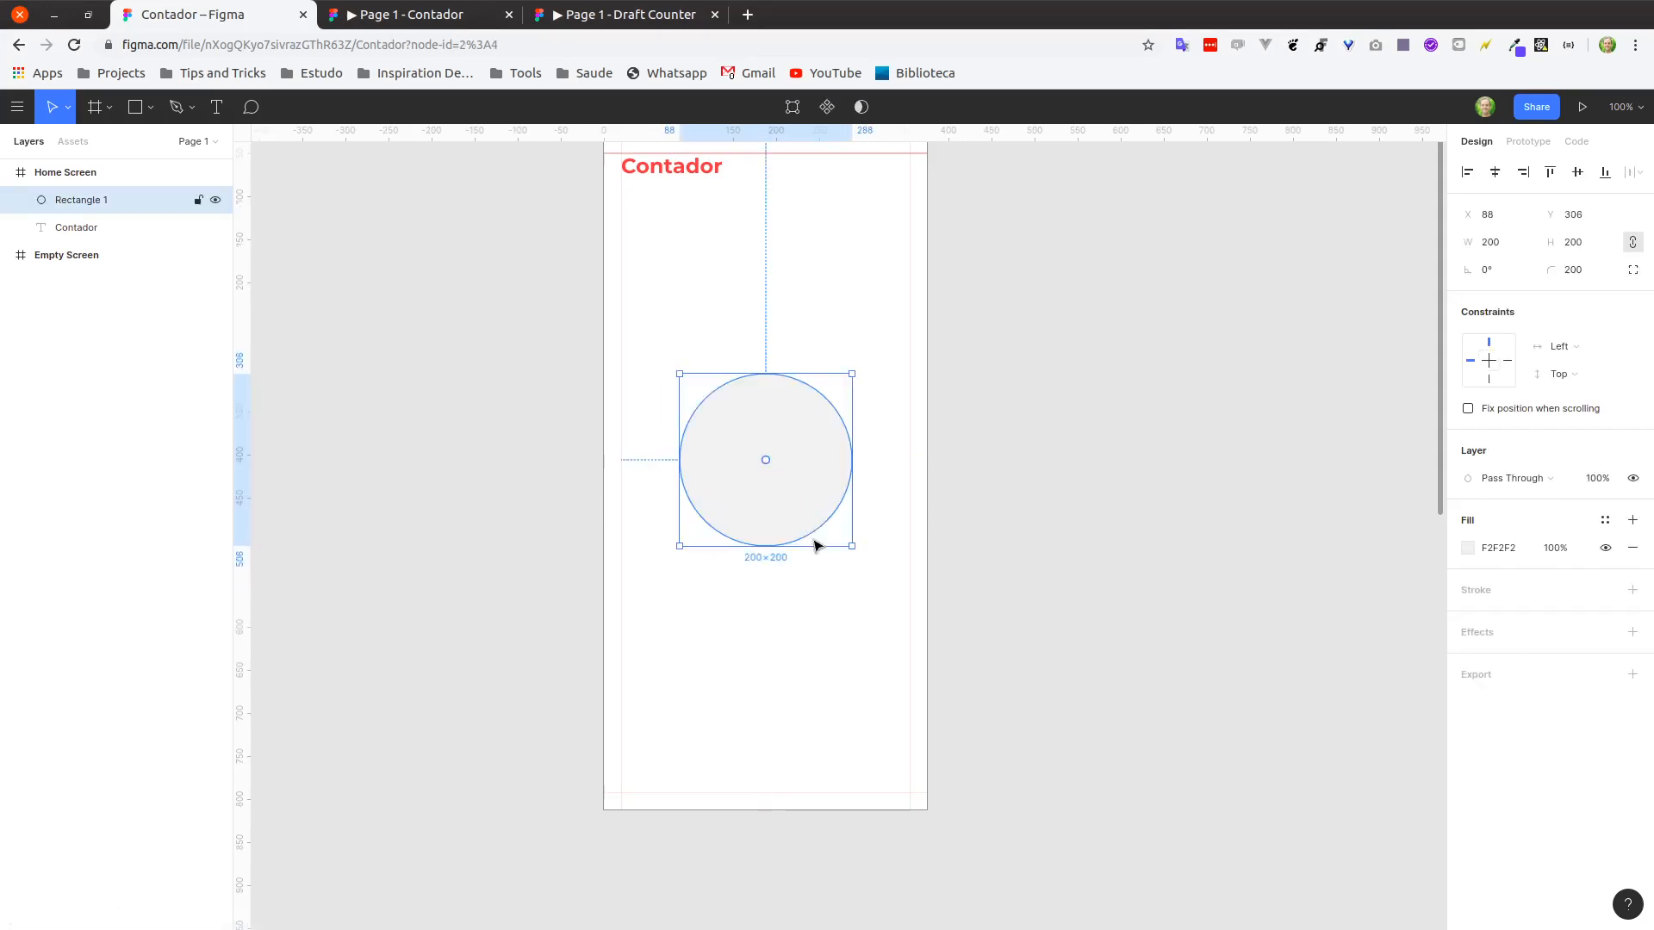
Add a text layer reading "0" inside the grey circle on the Home Screen.
{"action": "left_click", "coordinate": [830, 584]}
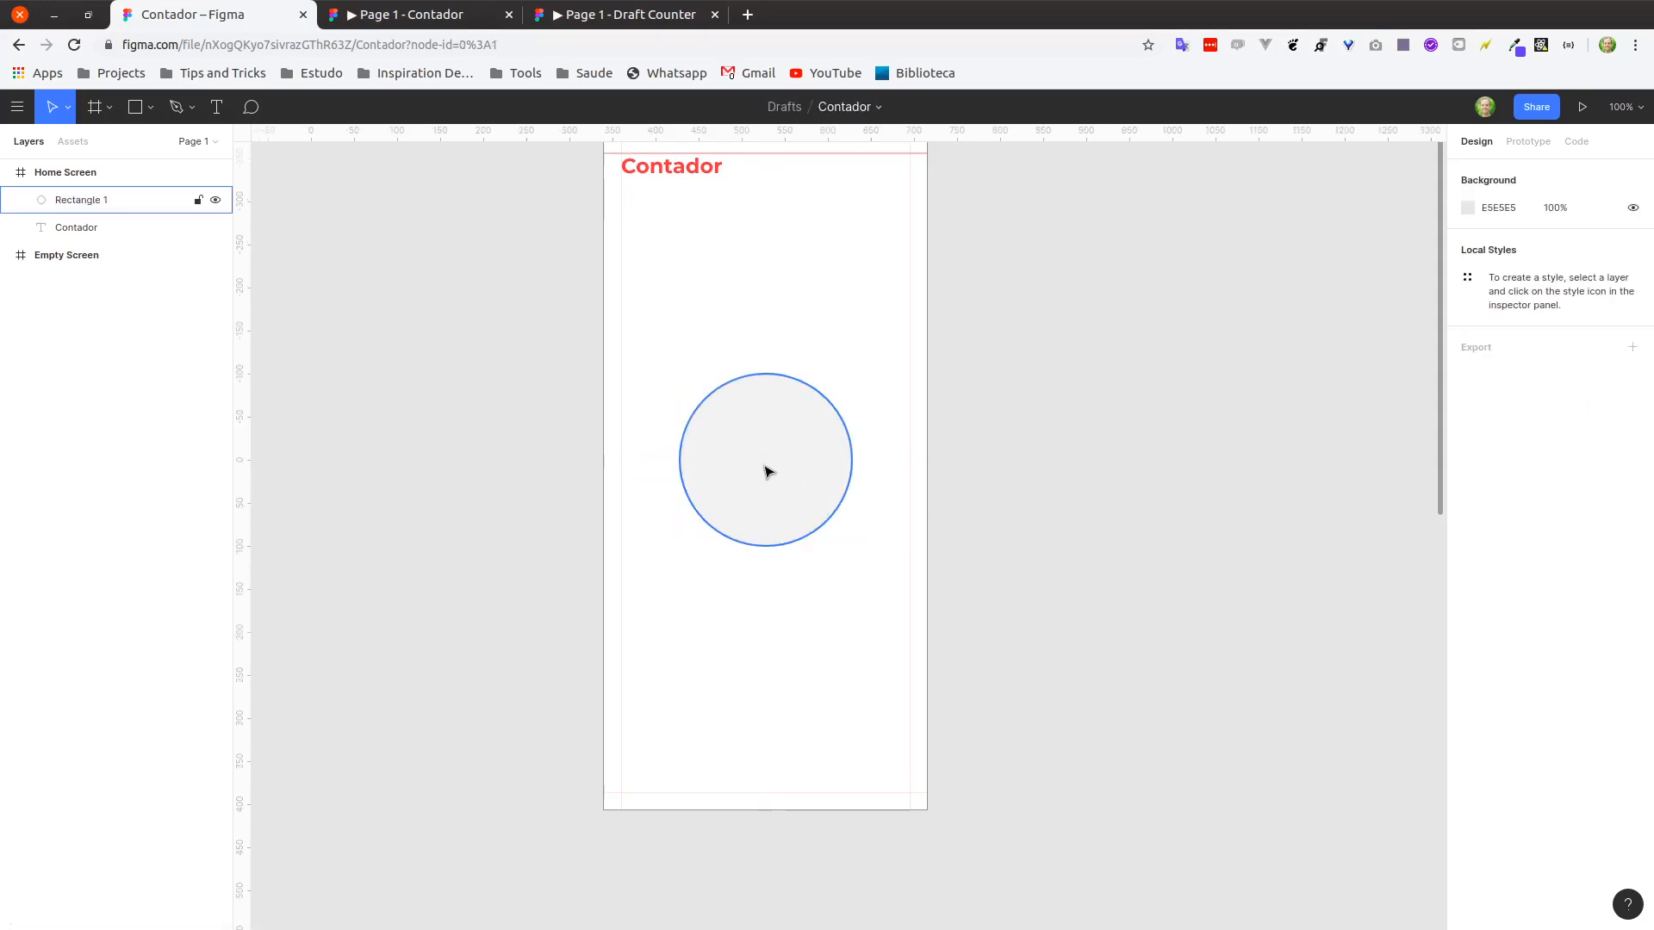
{"action": "key", "text": "t"}
{"action": "left_click", "coordinate": [757, 447]}
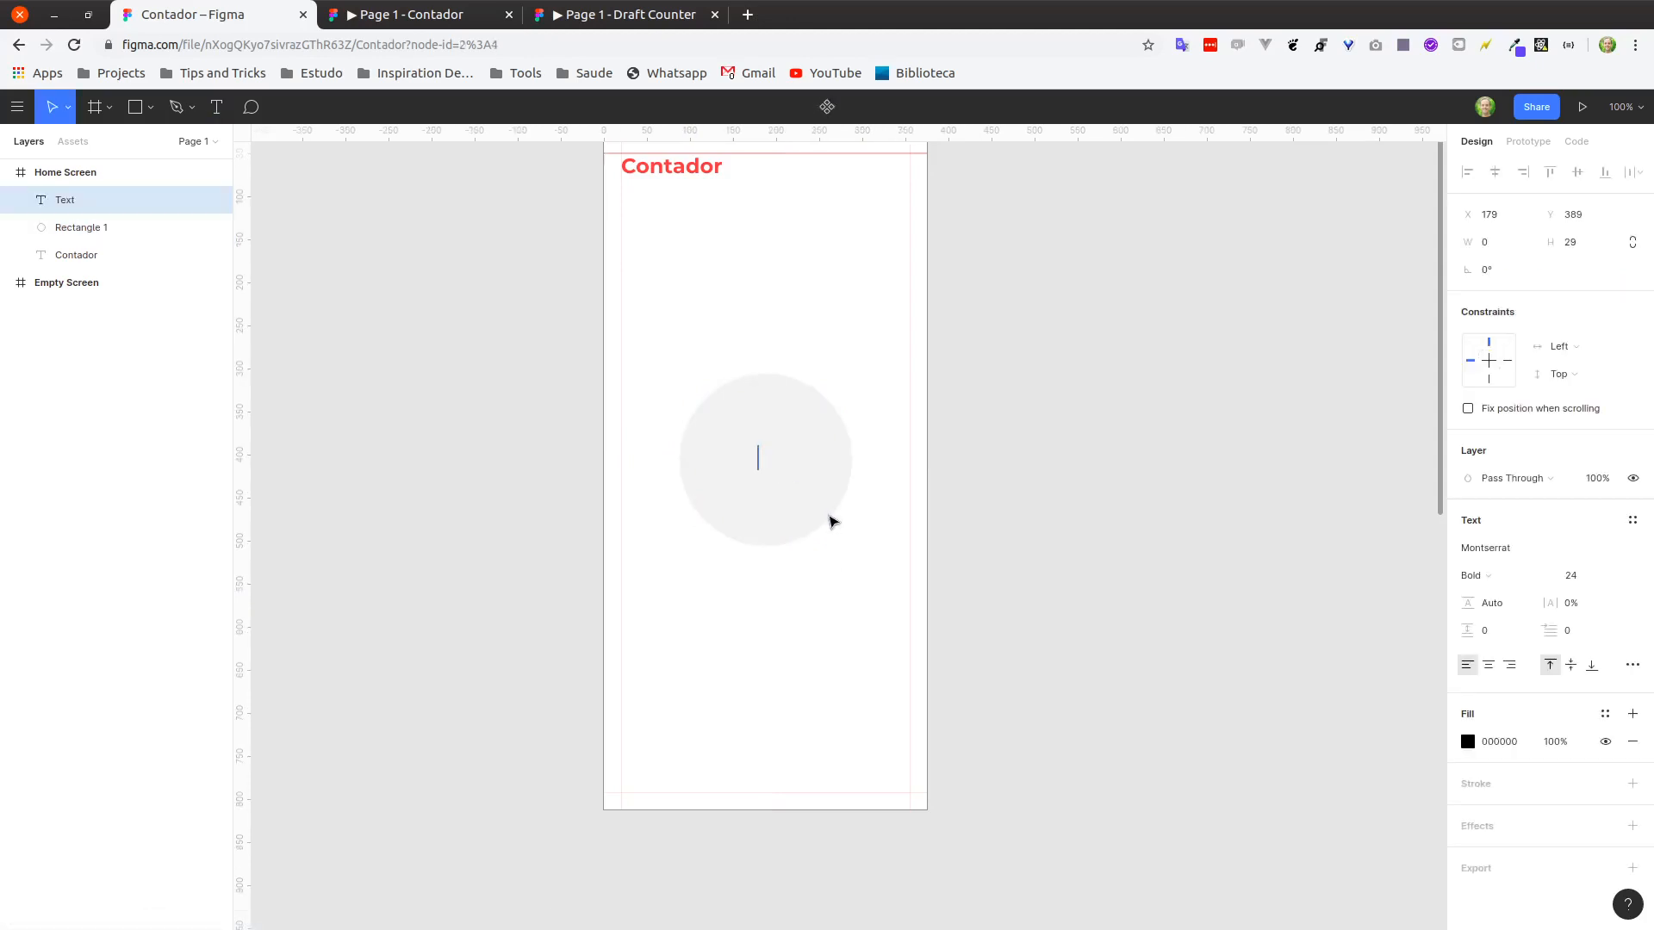
{"action": "type", "text": "0"}
Set the "0" text's font size to 120 and its weight to Regular.
{"action": "key", "text": "ctrl+a"}
{"action": "left_click", "coordinate": [1596, 579]}
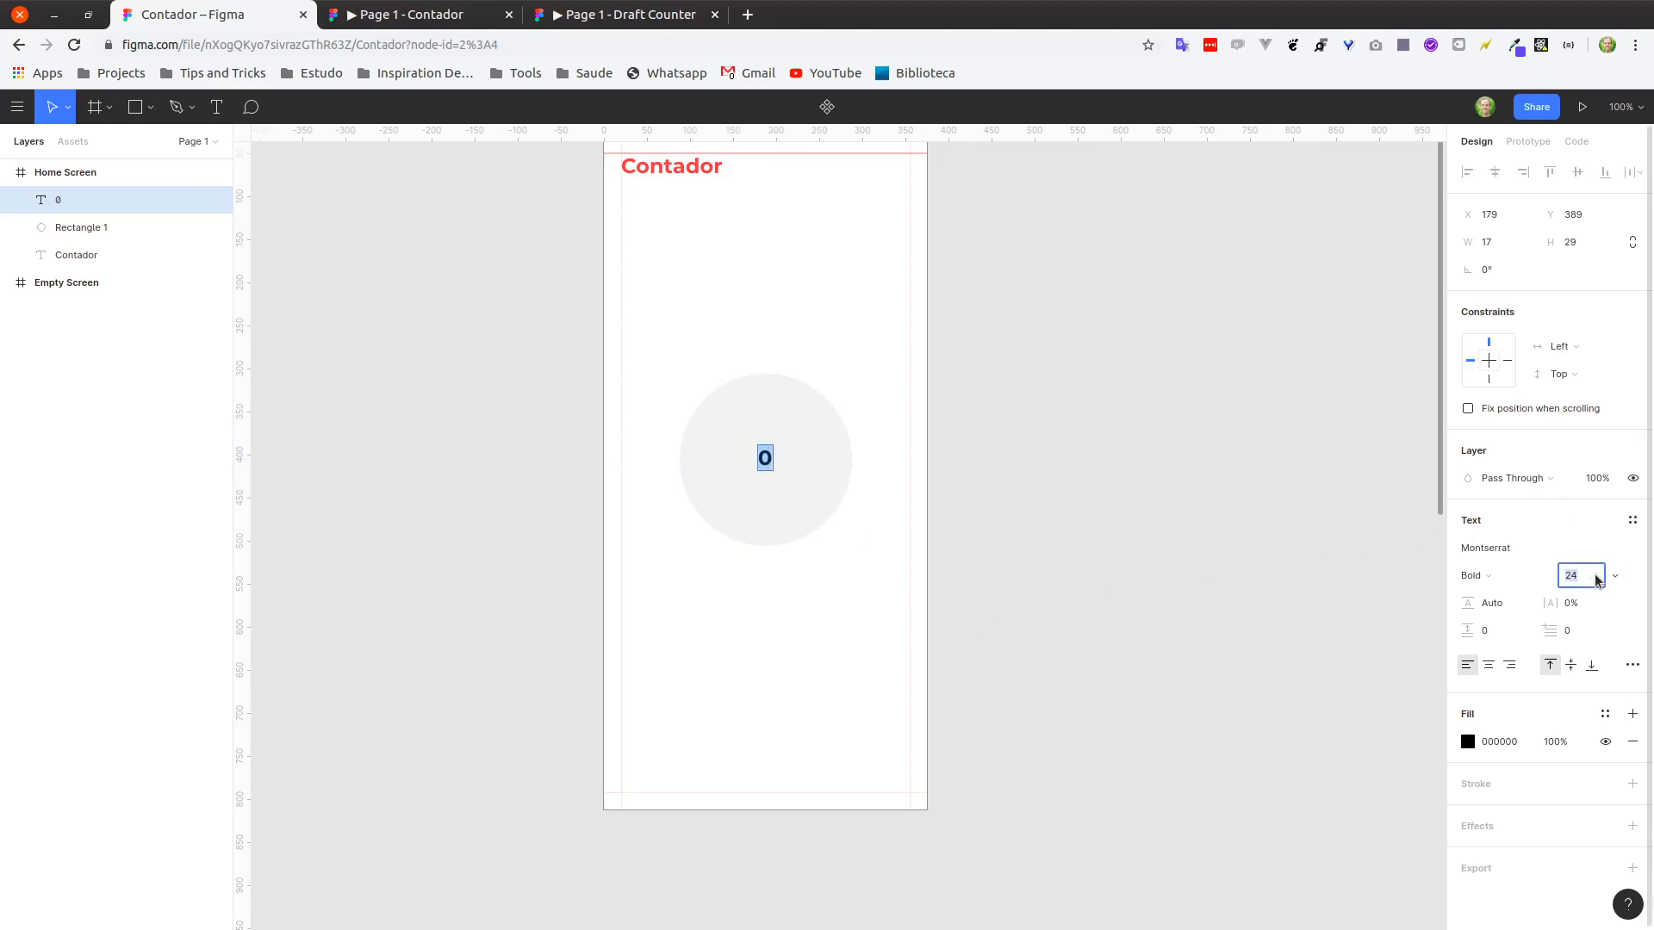
{"action": "type", "text": "120"}
{"action": "key", "text": "Return"}
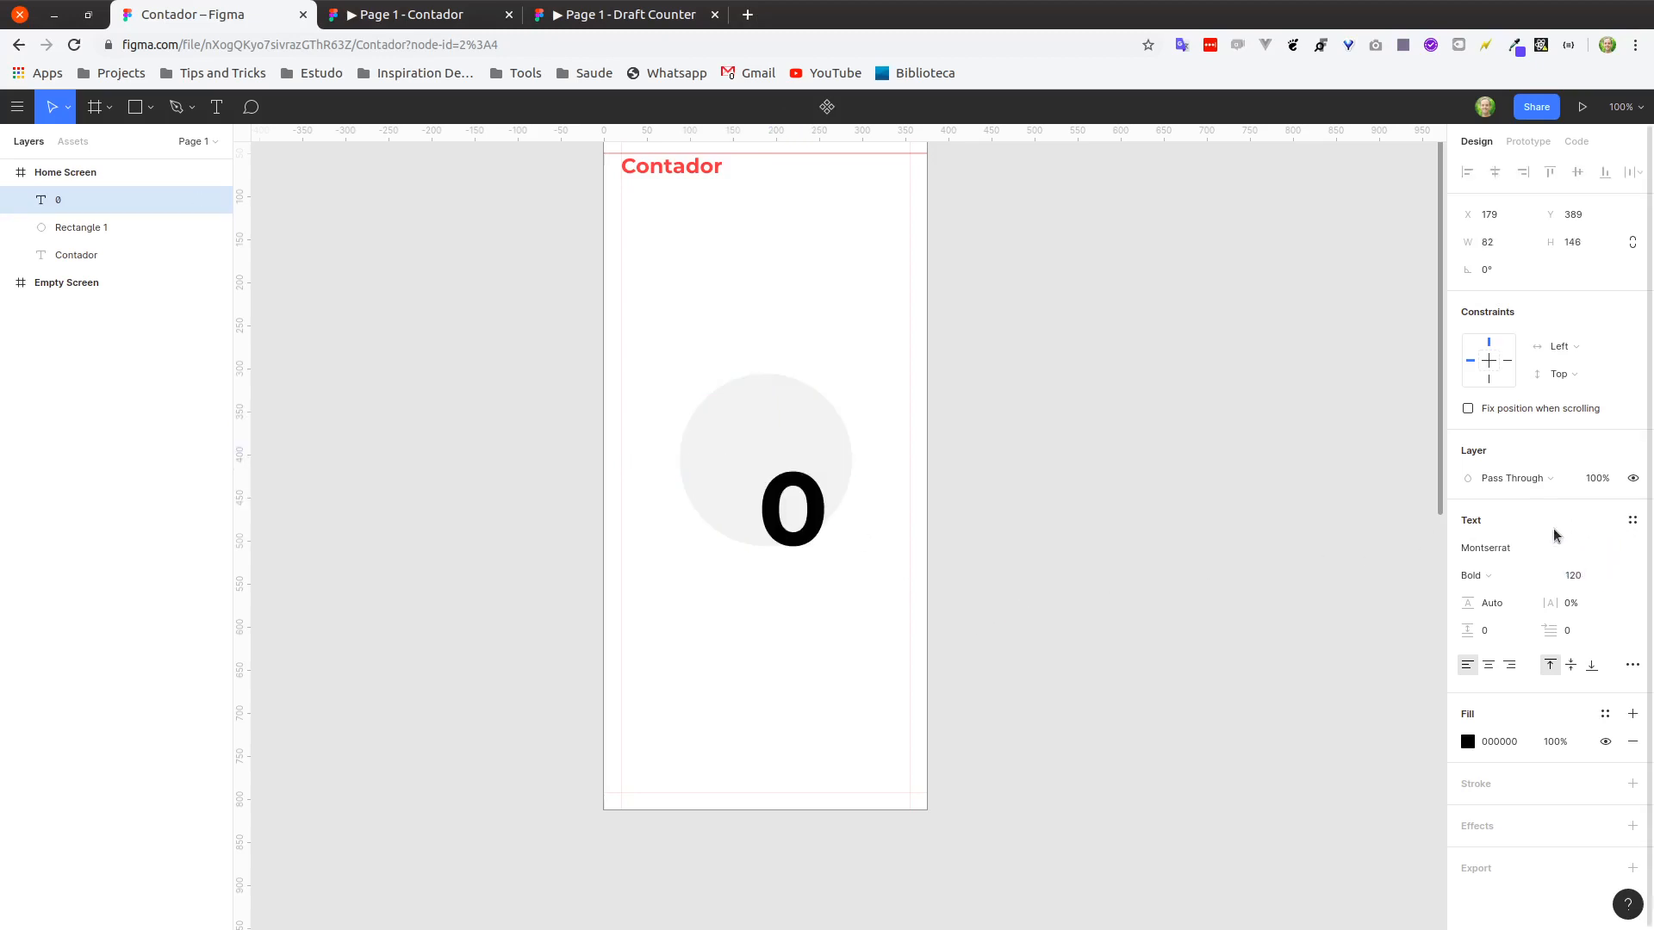
{"action": "key", "text": "Return"}
{"action": "left_click", "coordinate": [1495, 584]}
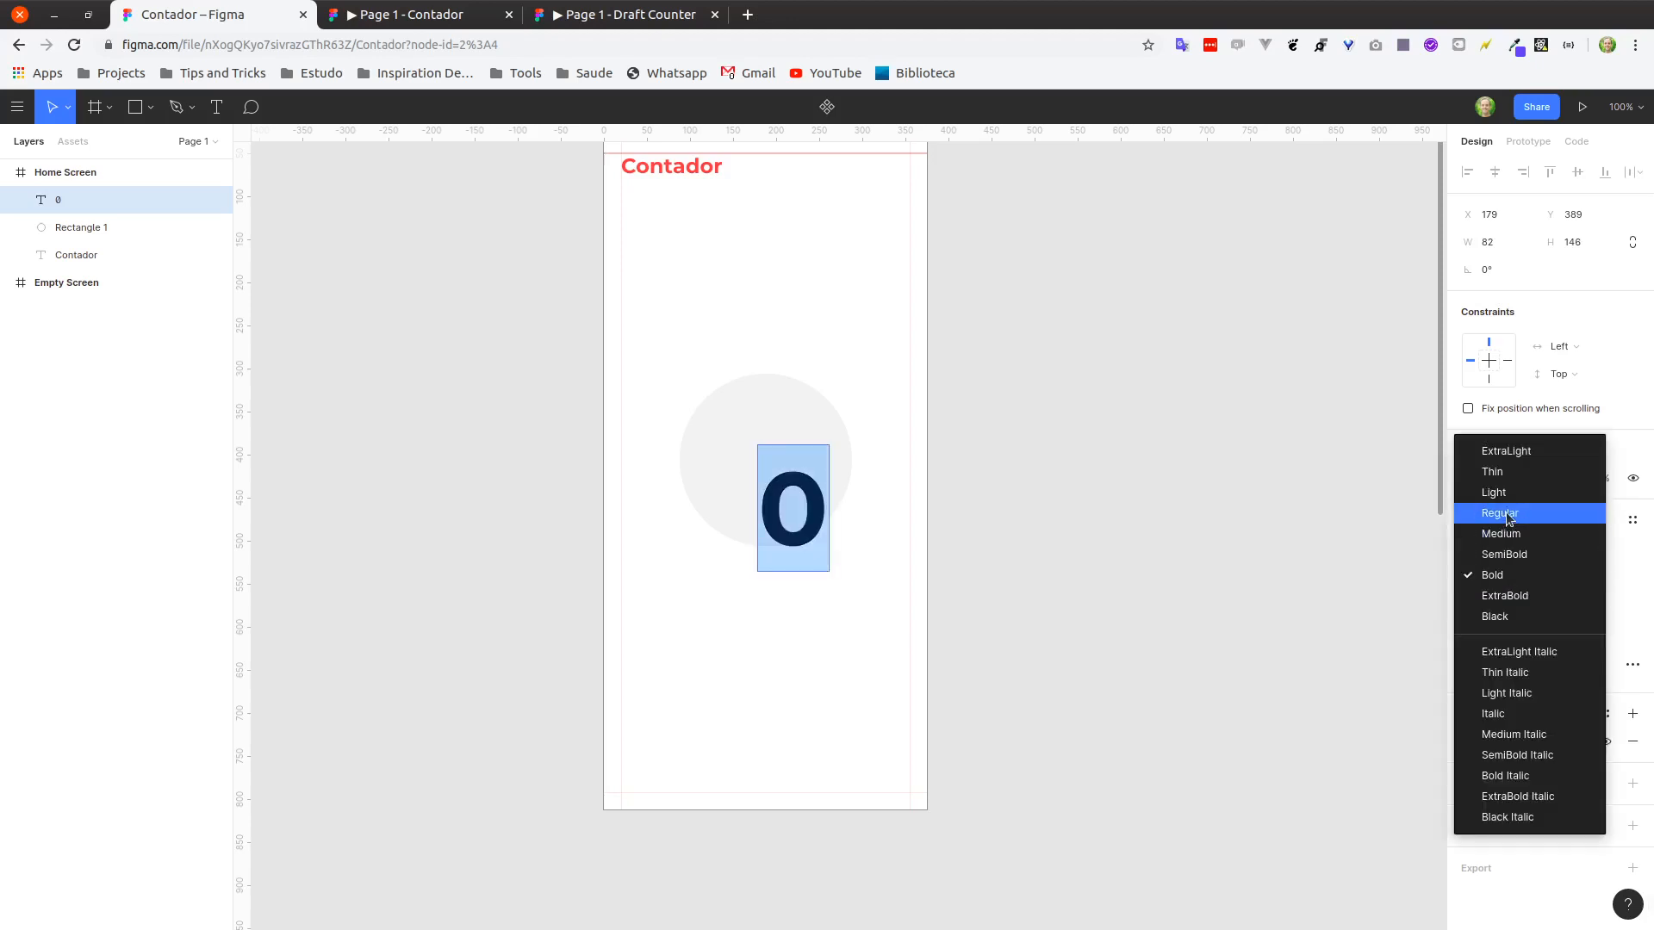
{"action": "left_click", "coordinate": [1499, 514]}
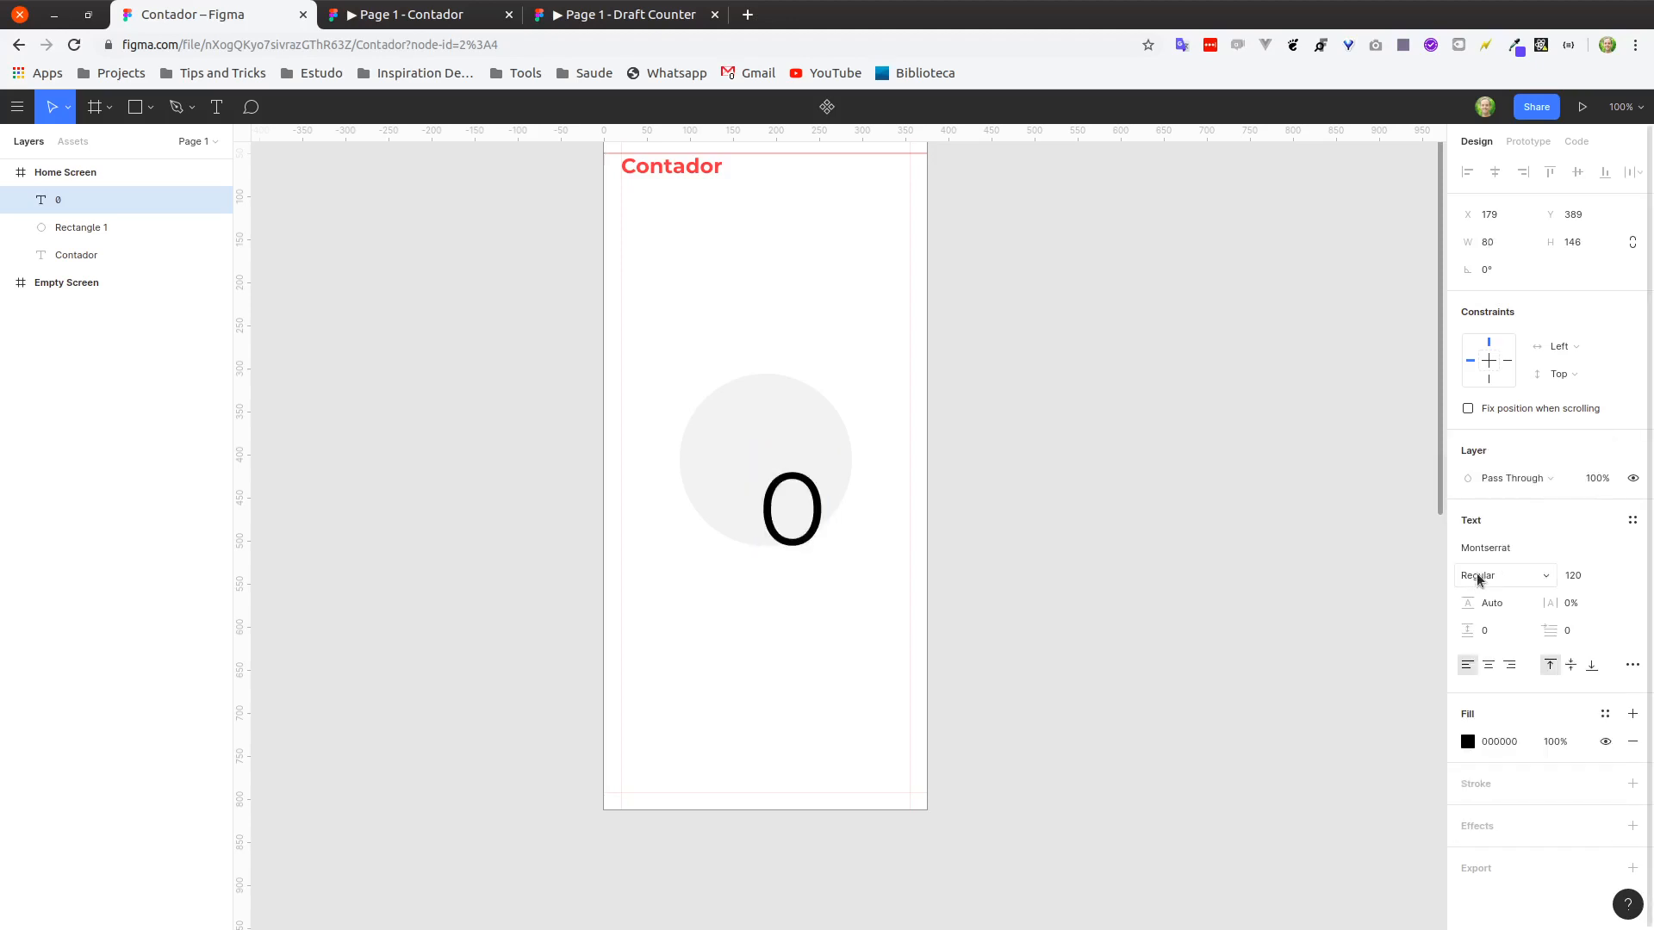
{"action": "key", "text": "Escape"}
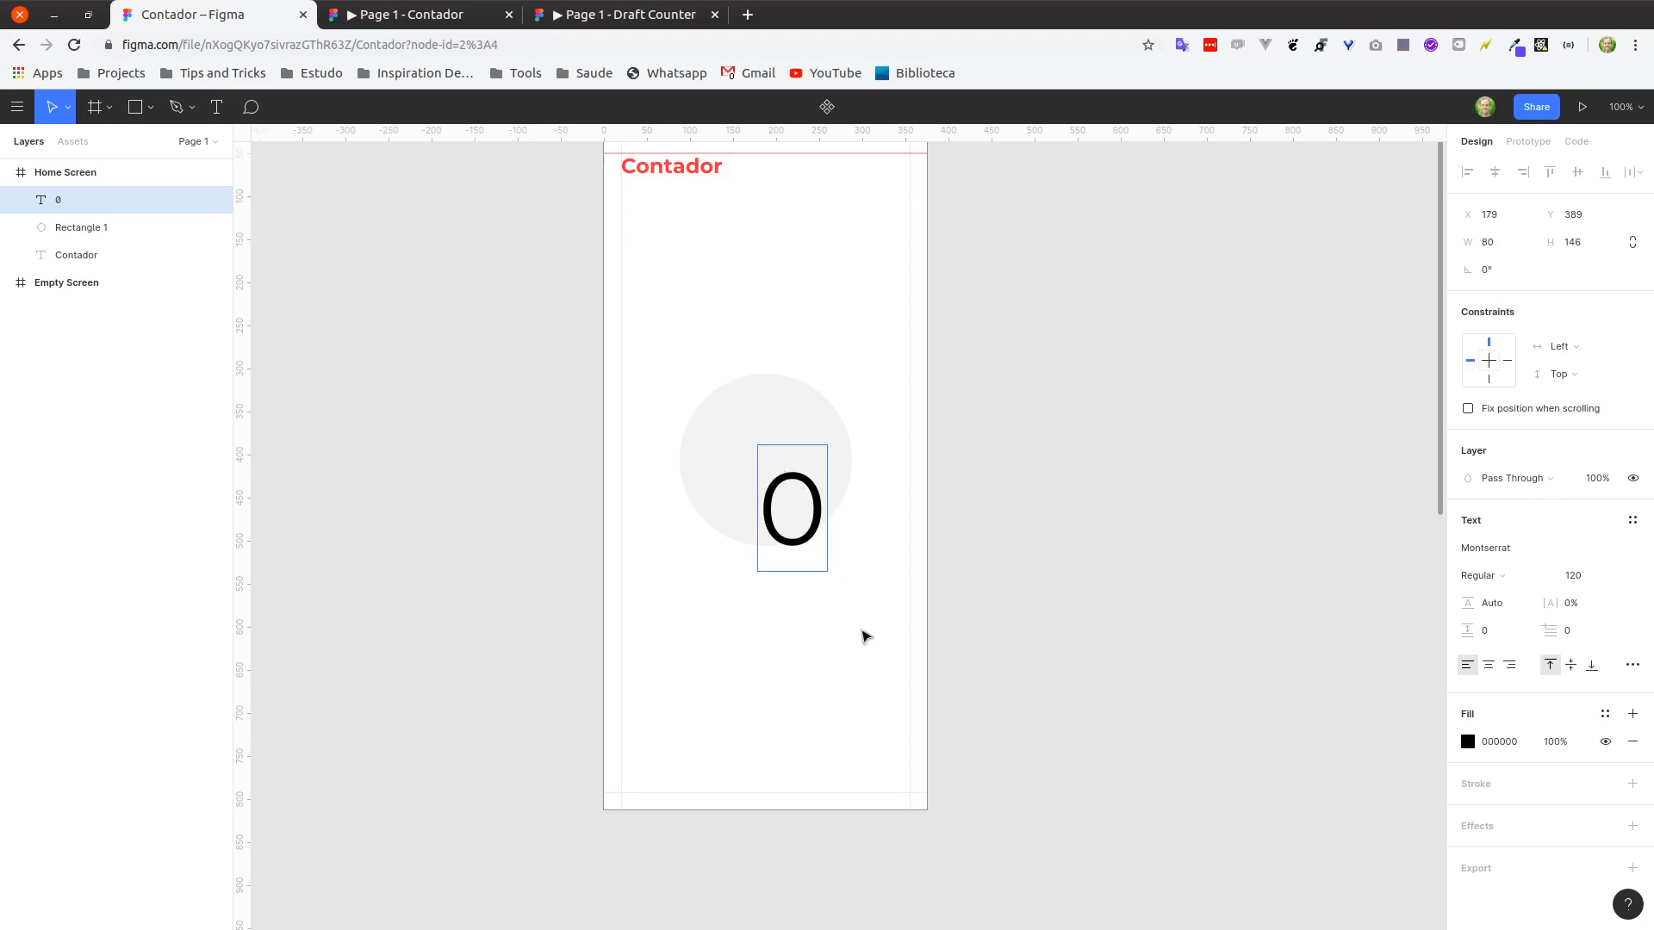
Fit the "0" text box over the circle at 200 × 146, X 88 and Y 333, and centre its text horizontally.
{"action": "left_click_drag", "start_coordinate": [820, 522], "coordinate": [849, 466]}
{"action": "key", "text": "alt"}
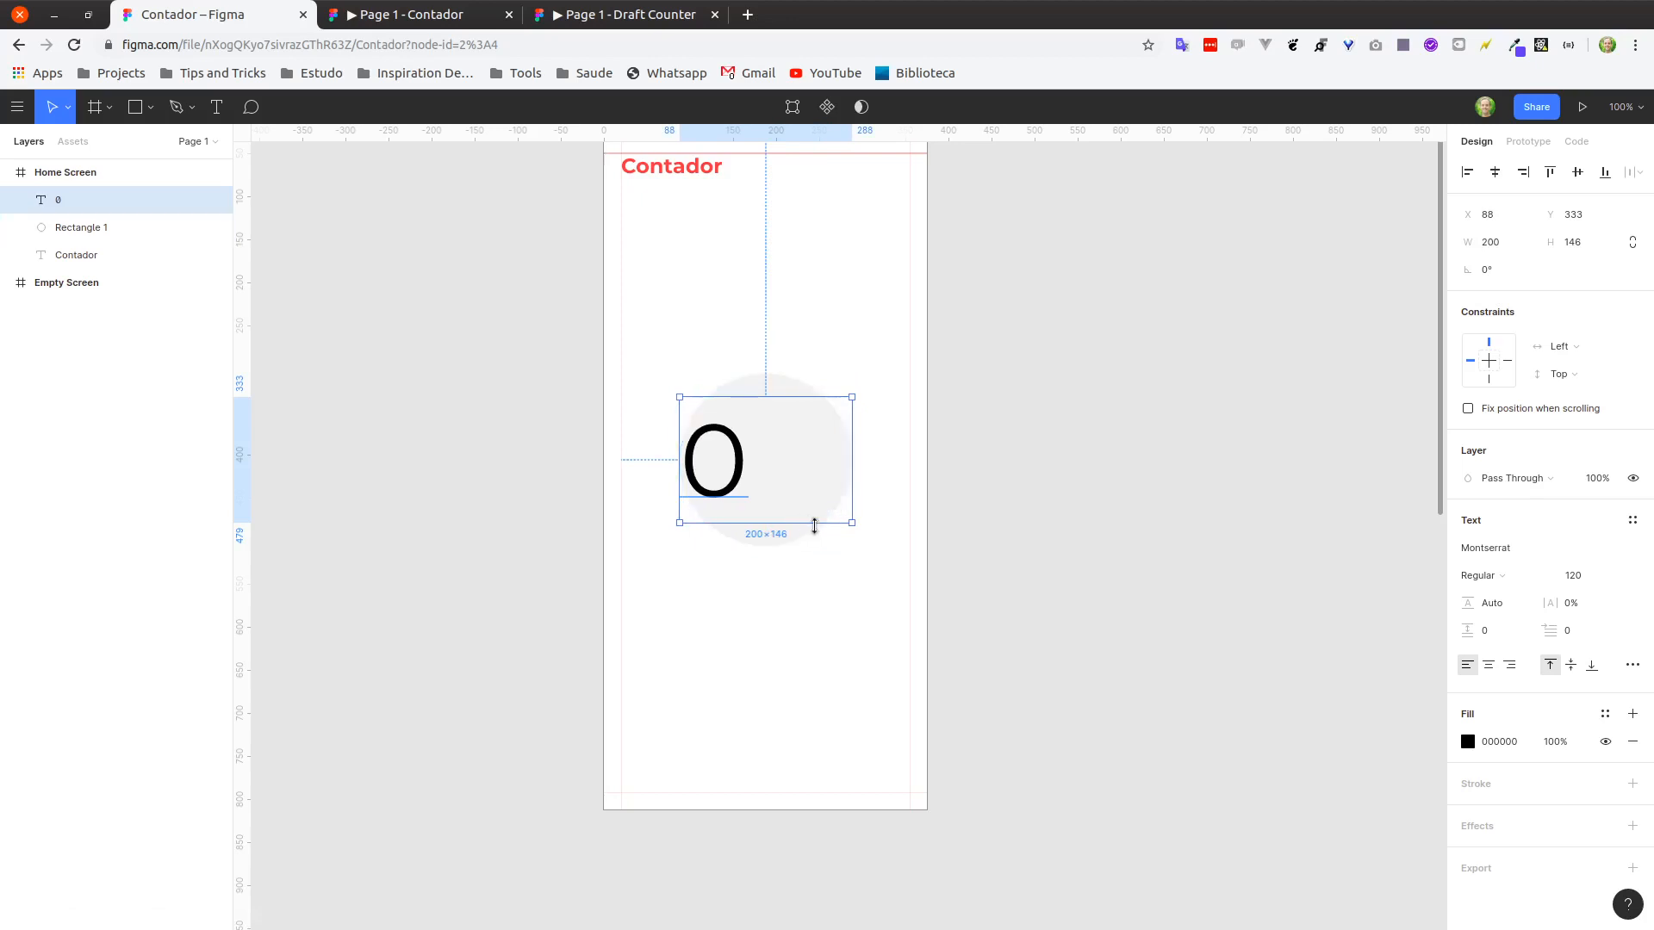
{"action": "left_click", "coordinate": [1487, 666]}
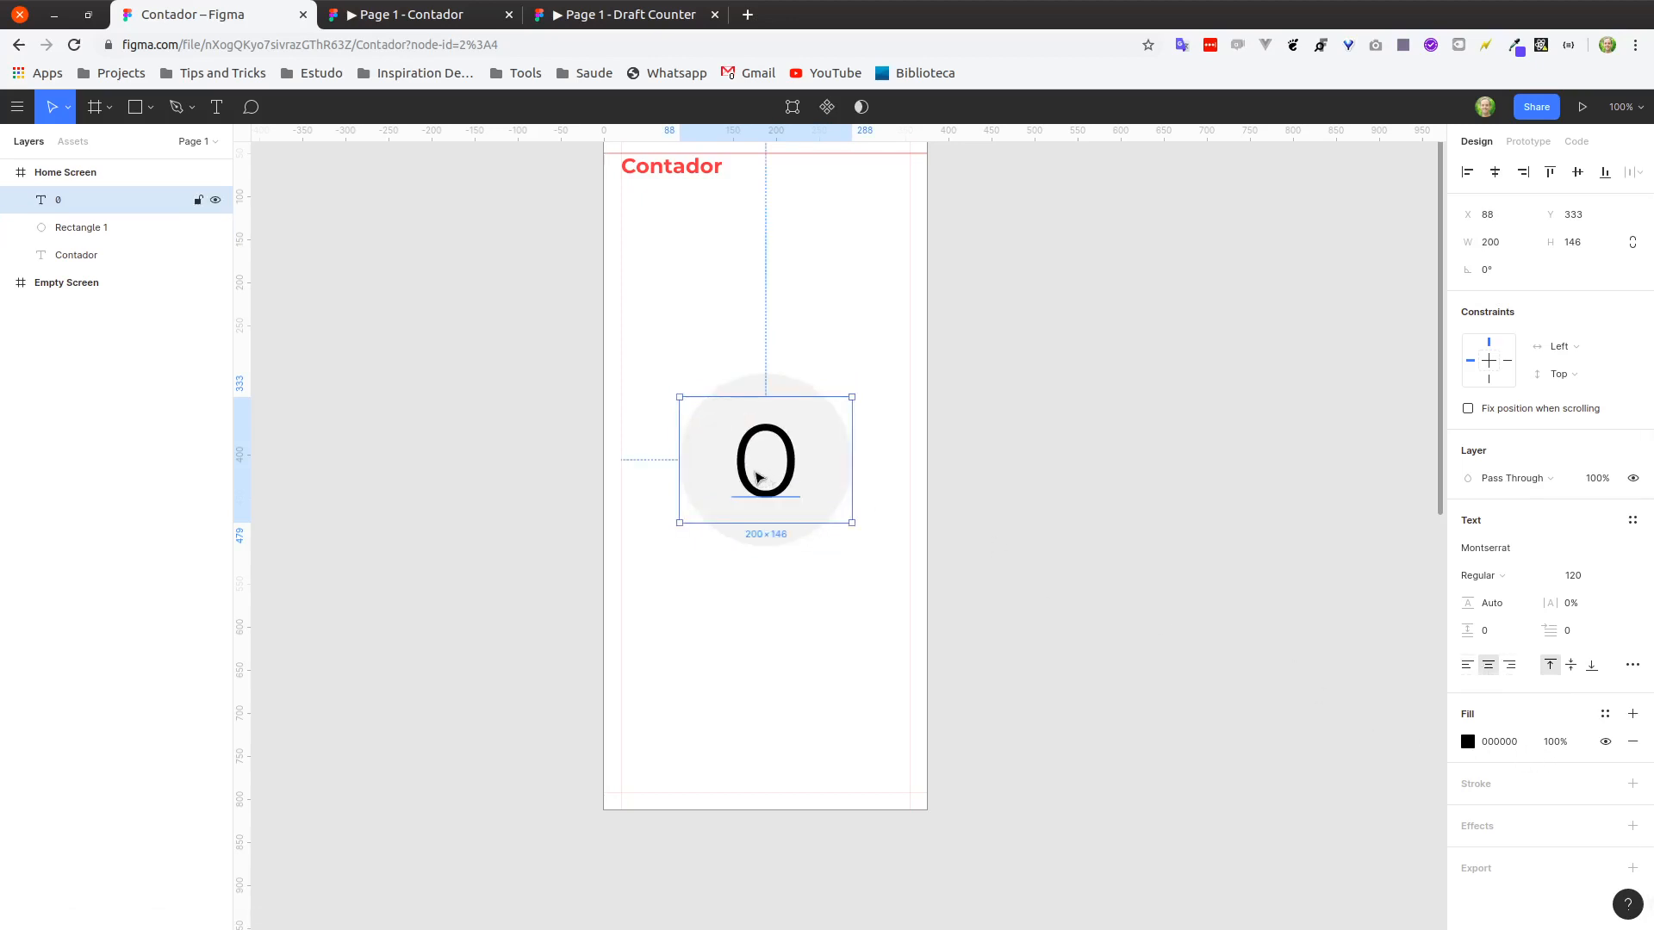
{"action": "left_click", "coordinate": [842, 653]}
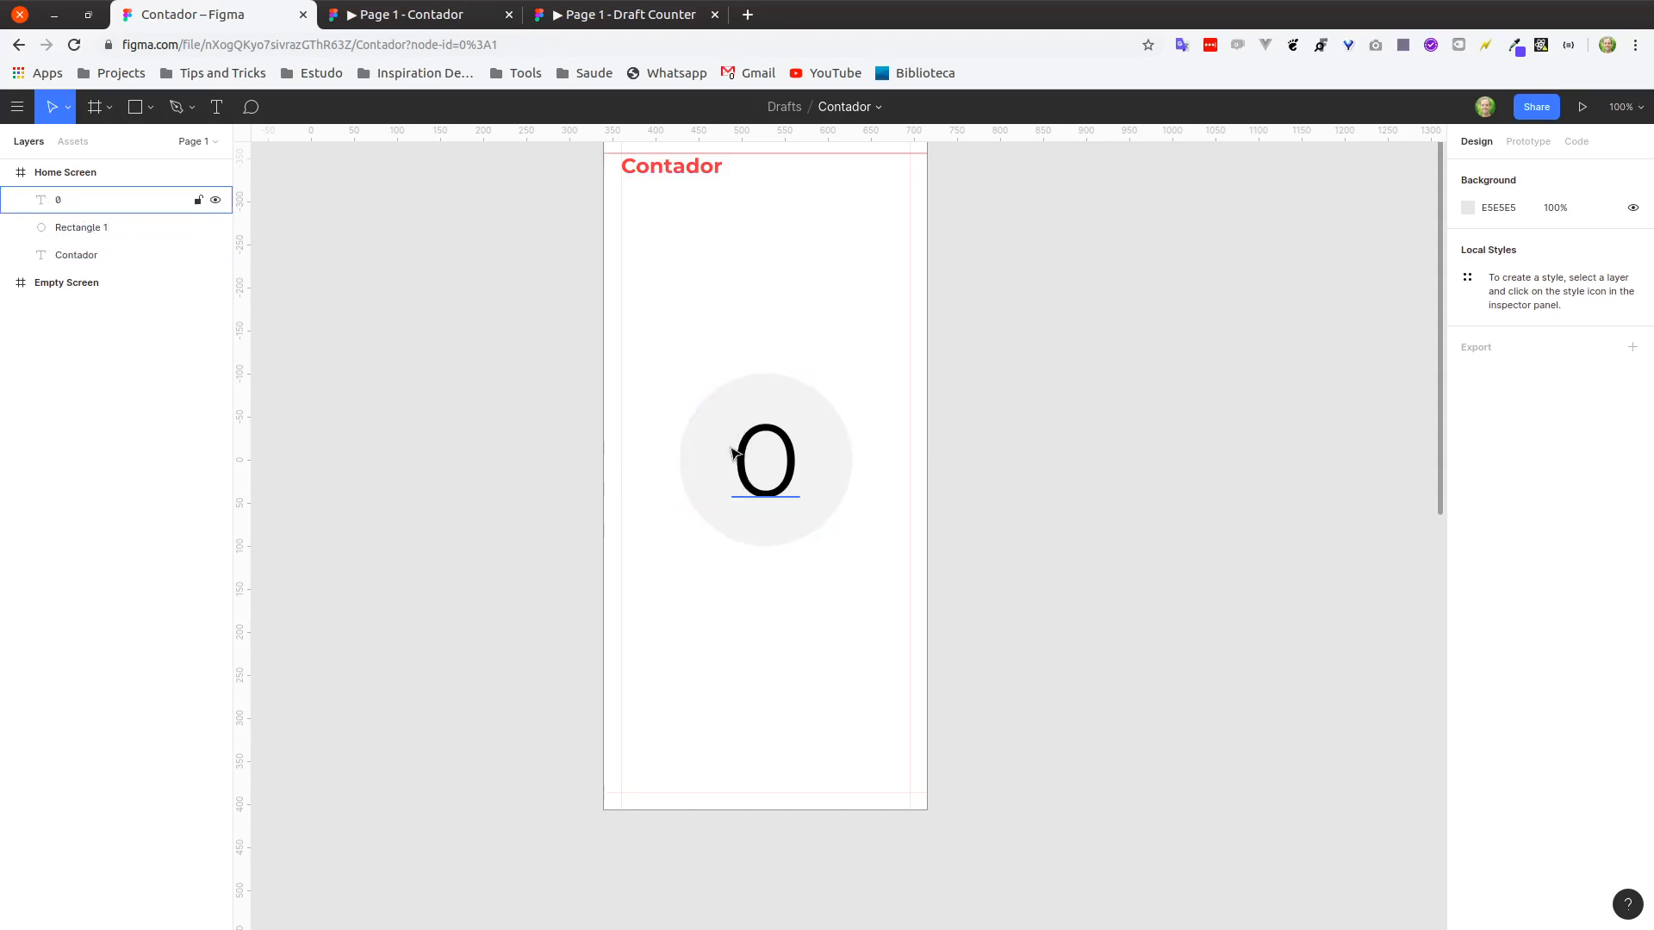
Rename the "0" text layer as Counter.
{"action": "left_click", "coordinate": [69, 202]}
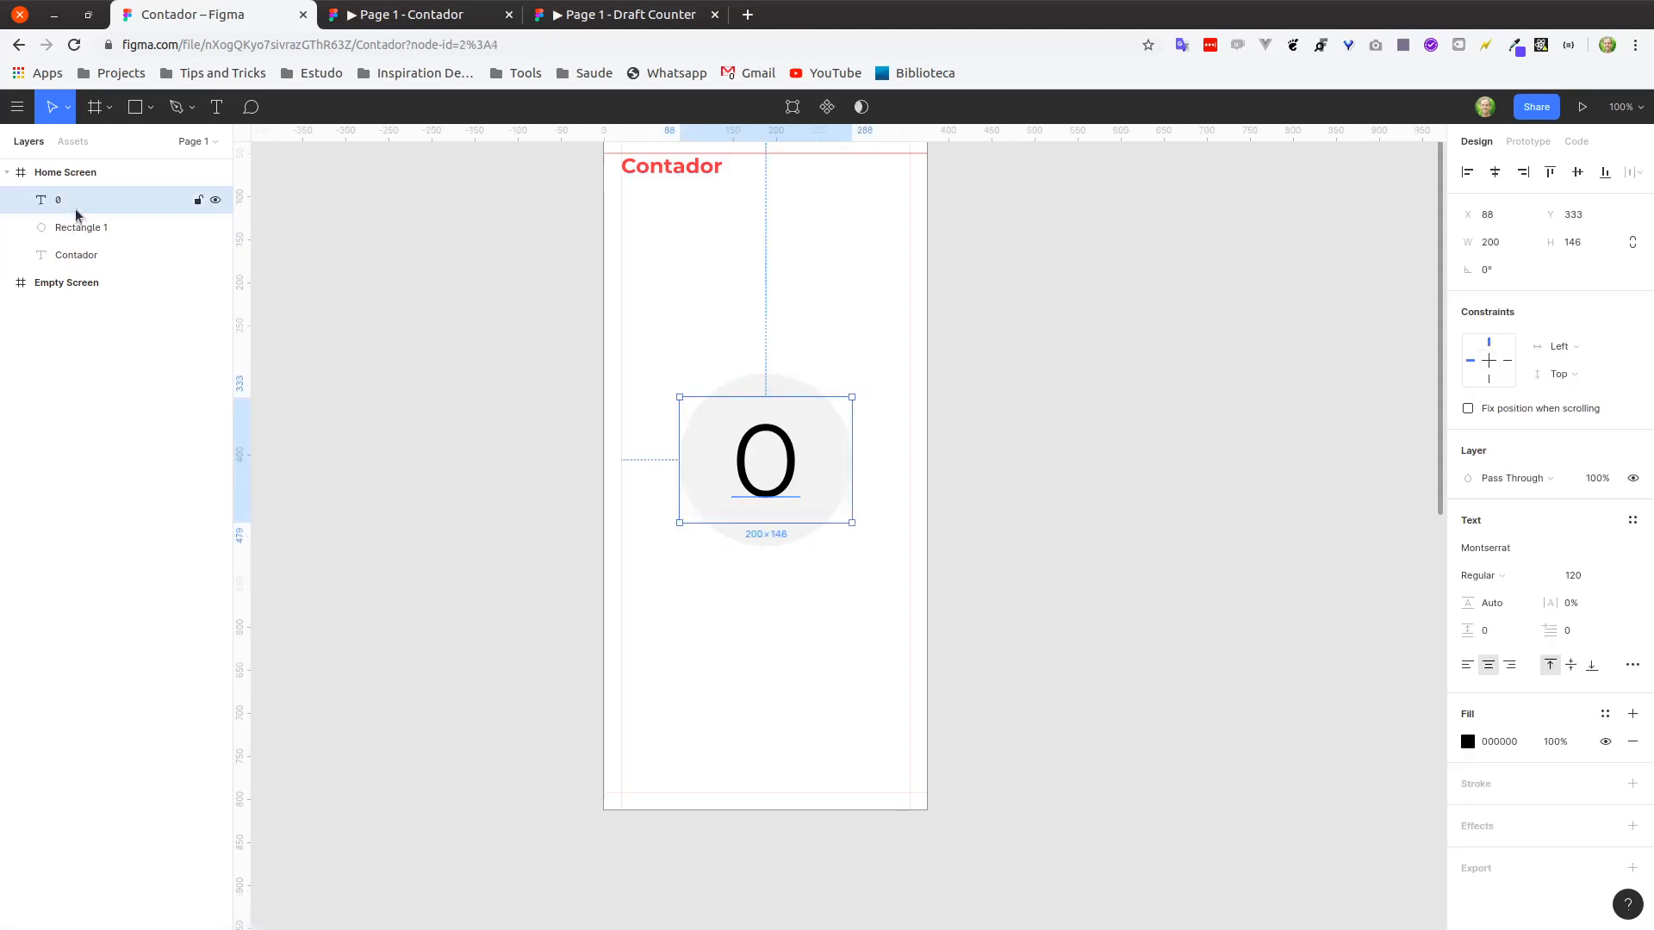
{"action": "double_click", "coordinate": [76, 211]}
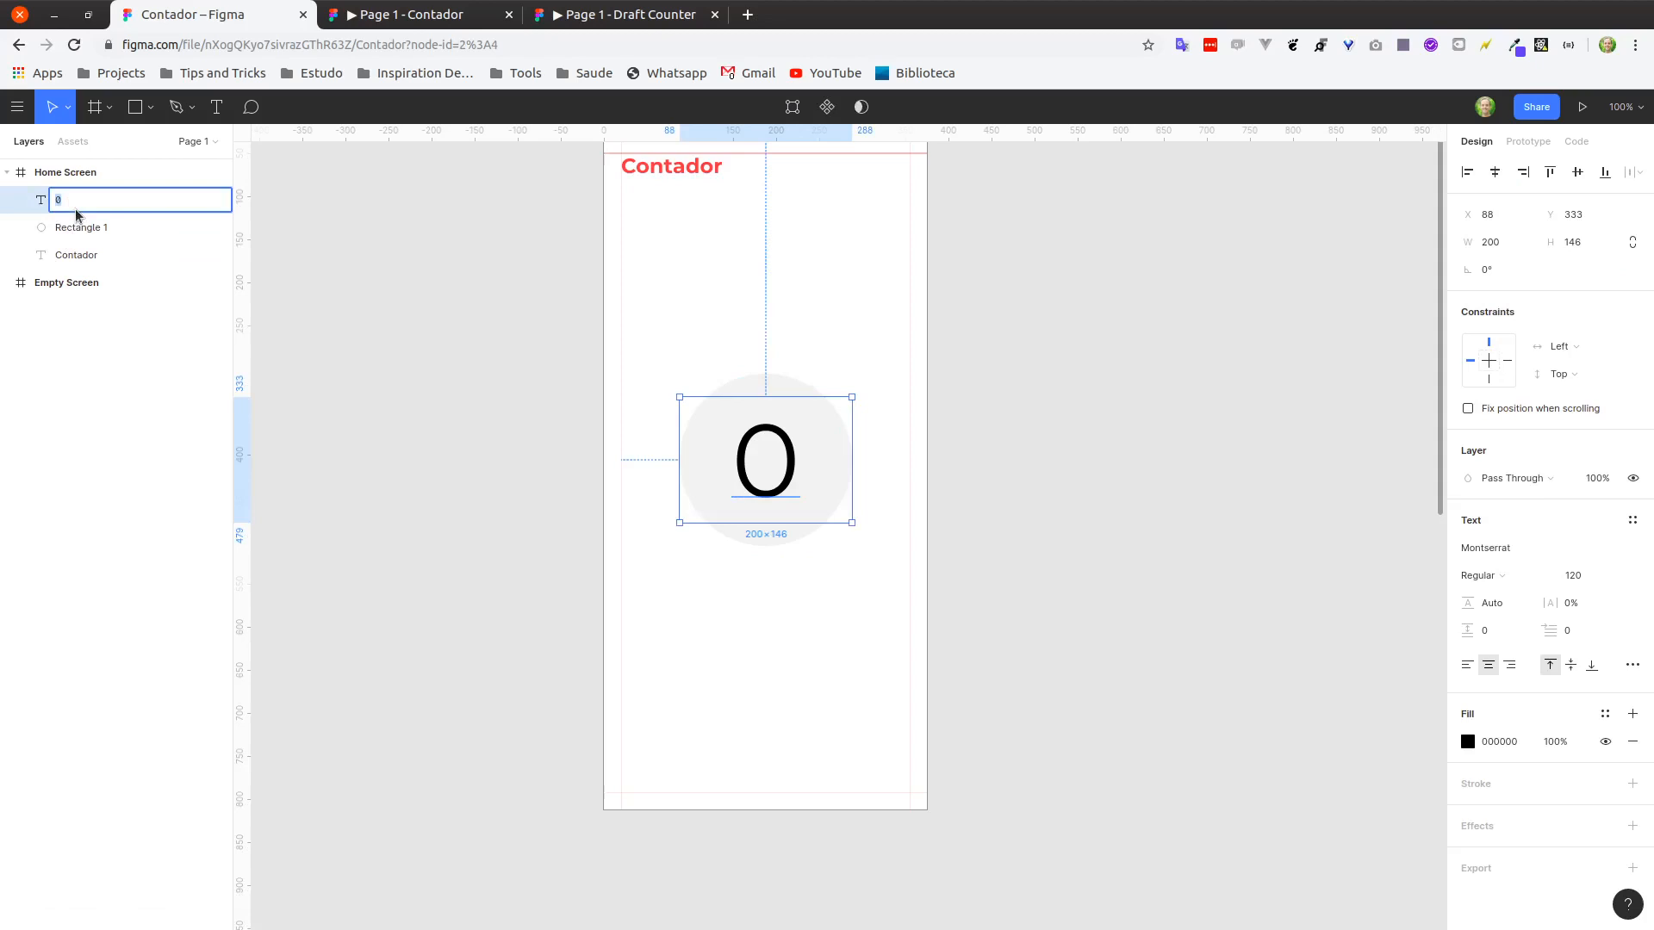
{"action": "key", "text": "BackSpace"}
{"action": "key", "text": "BackSpace"}
{"action": "key", "text": "BackSpace"}
{"action": "key", "text": "BackSpace"}
{"action": "key", "text": "BackSpace"}
{"action": "key", "text": "BackSpace"}
{"action": "type", "text": "Counter"}
{"action": "key", "text": "Return"}
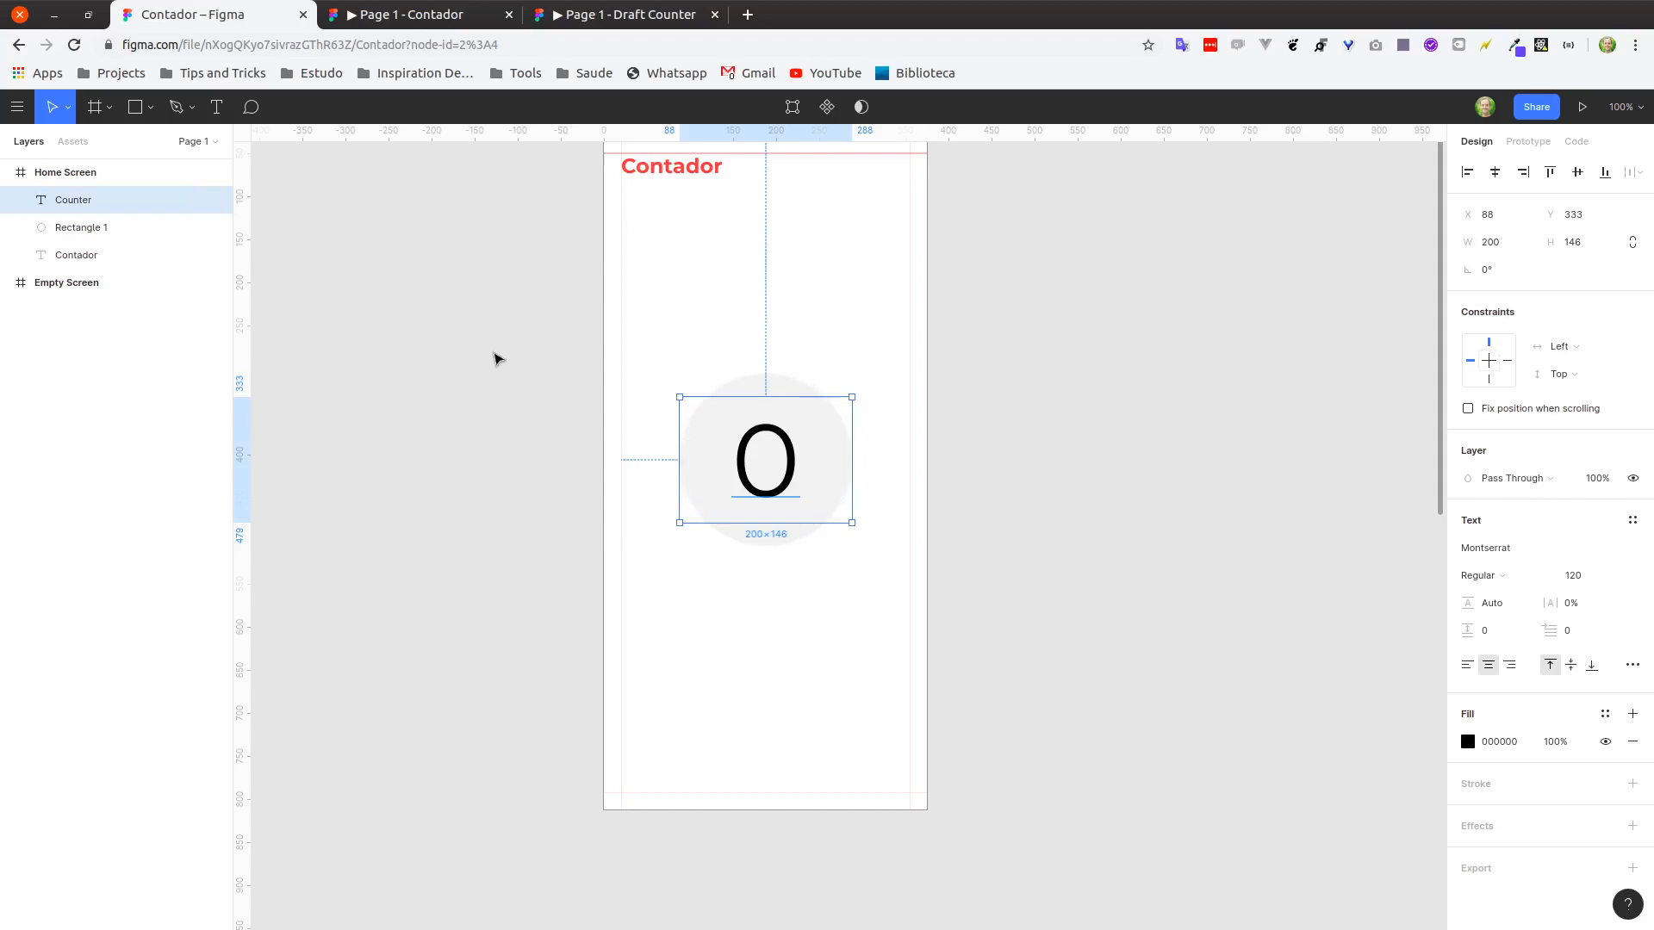
Rename the Contador title's text layer as Page Title.
{"action": "left_click_drag", "start_coordinate": [480, 277], "coordinate": [485, 332]}
{"action": "left_click", "coordinate": [86, 260]}
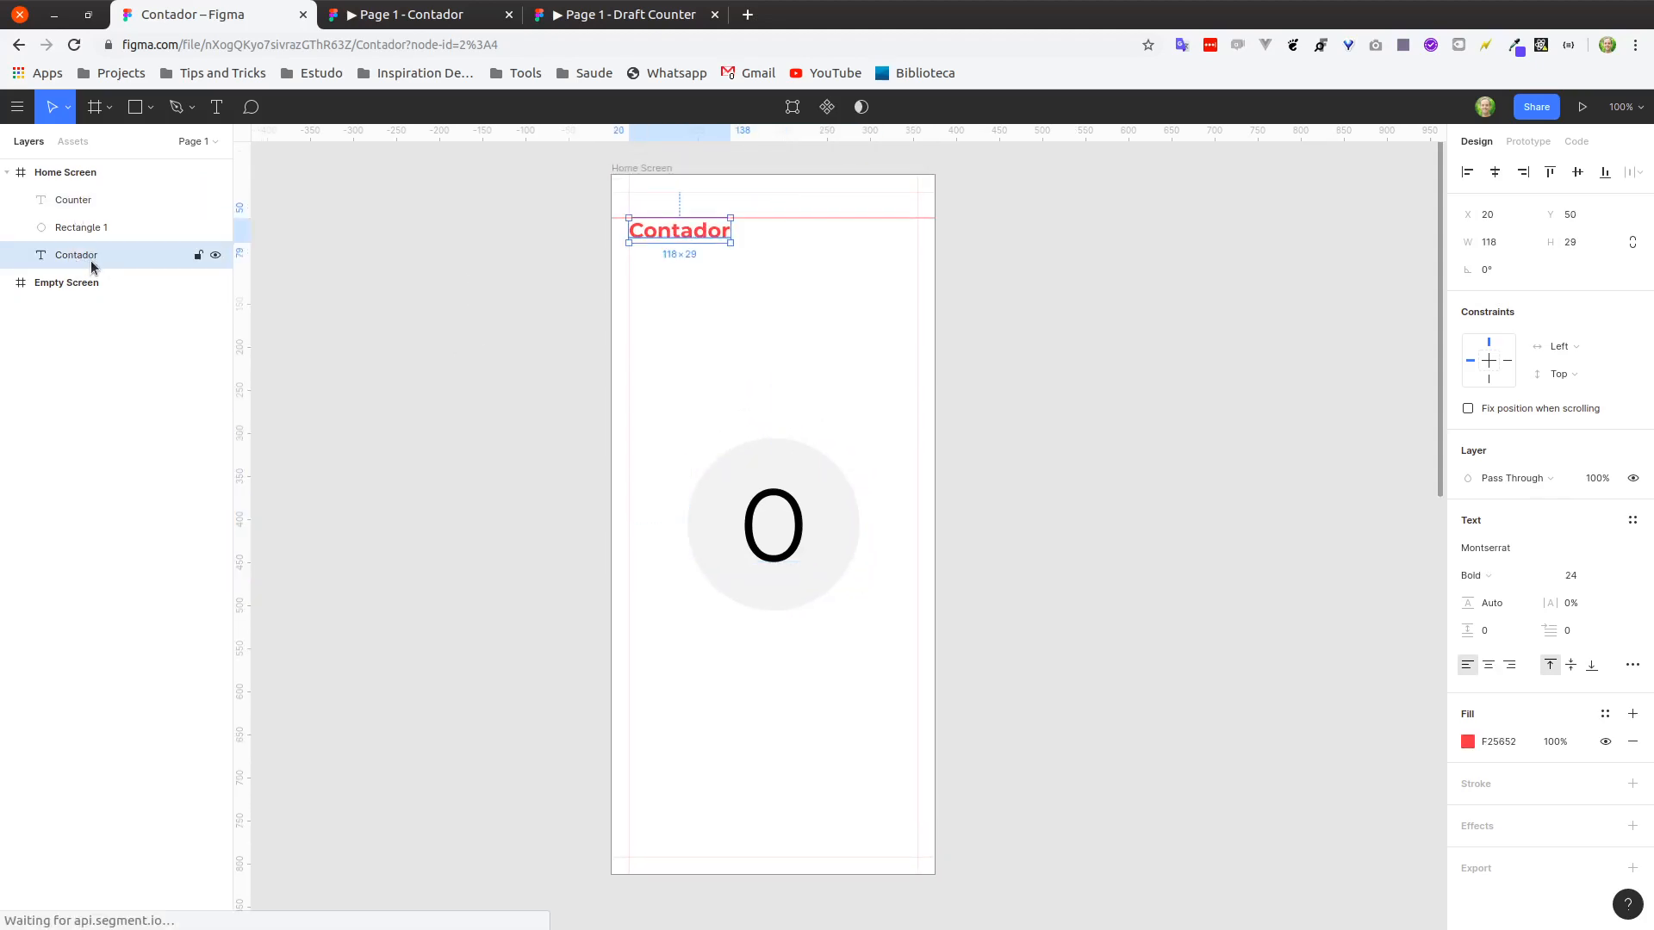
{"action": "double_click", "coordinate": [92, 266]}
{"action": "type", "text": "Title"}
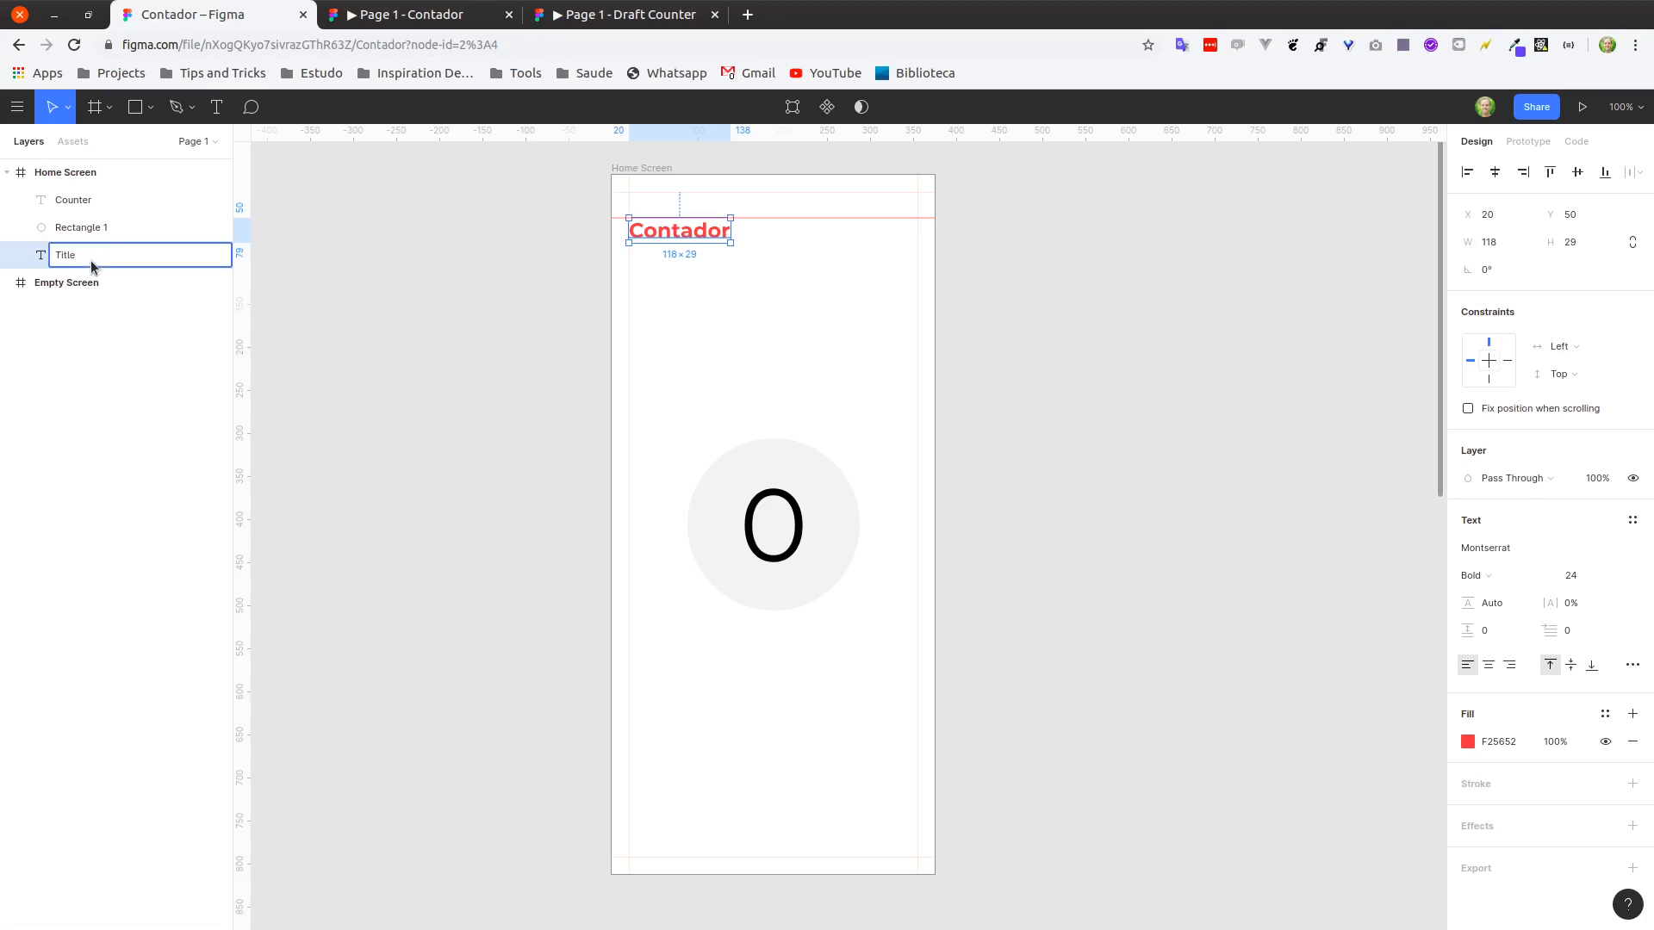
{"action": "key", "text": "Return"}
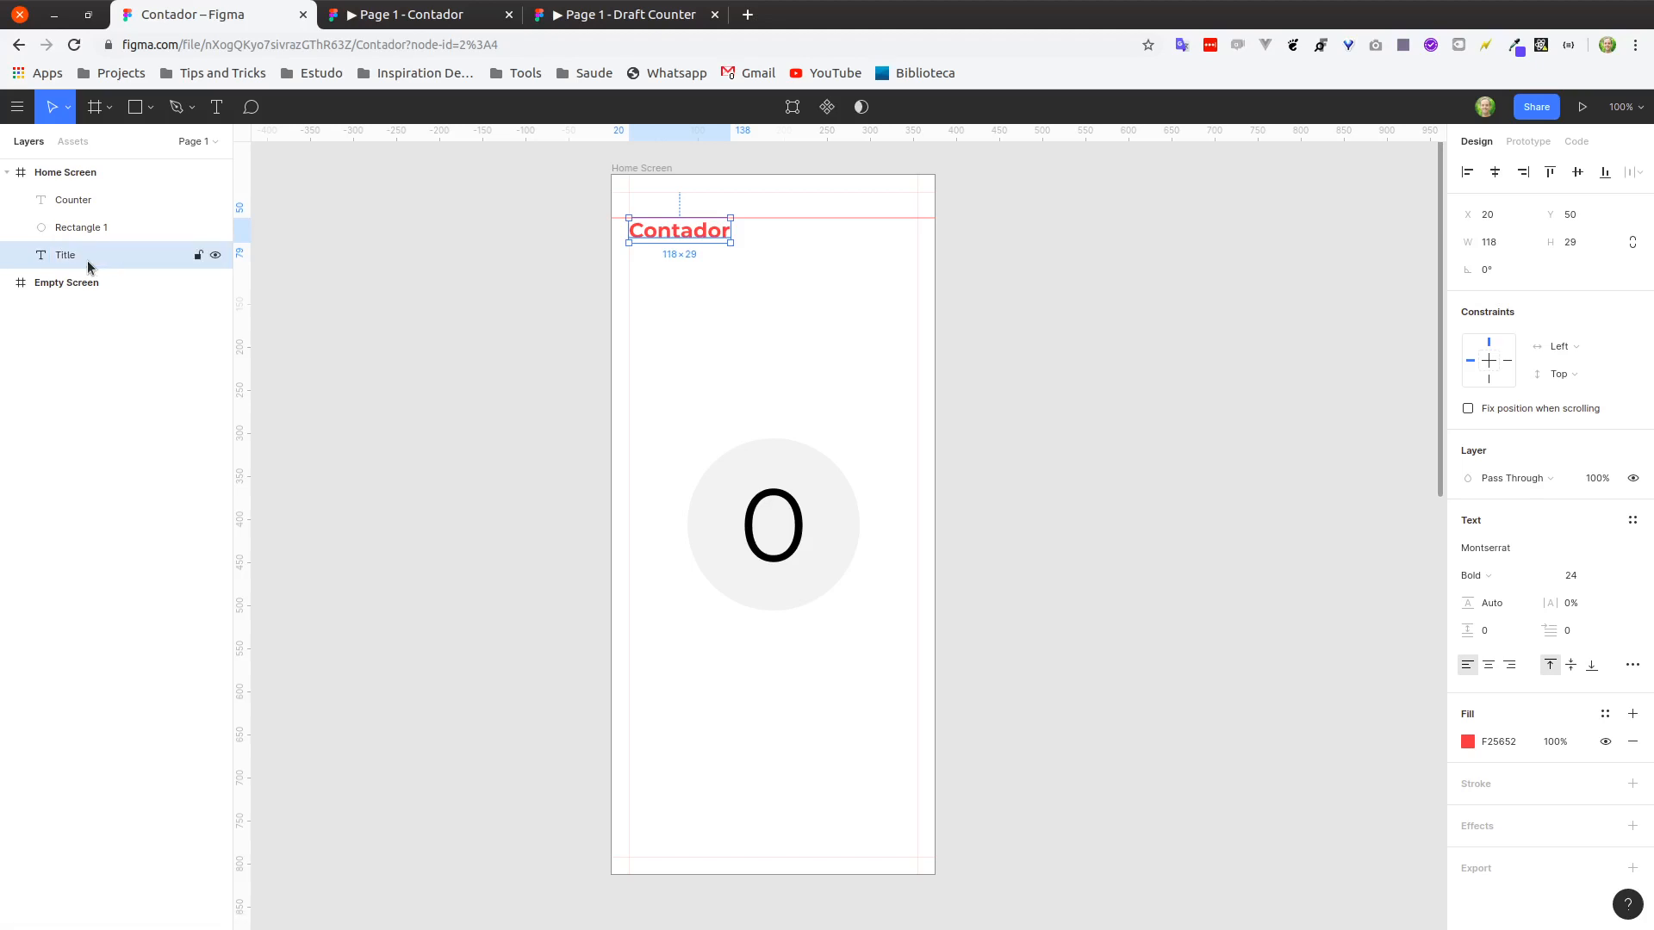
{"action": "double_click", "coordinate": [88, 265]}
{"action": "type", "text": "Page"}
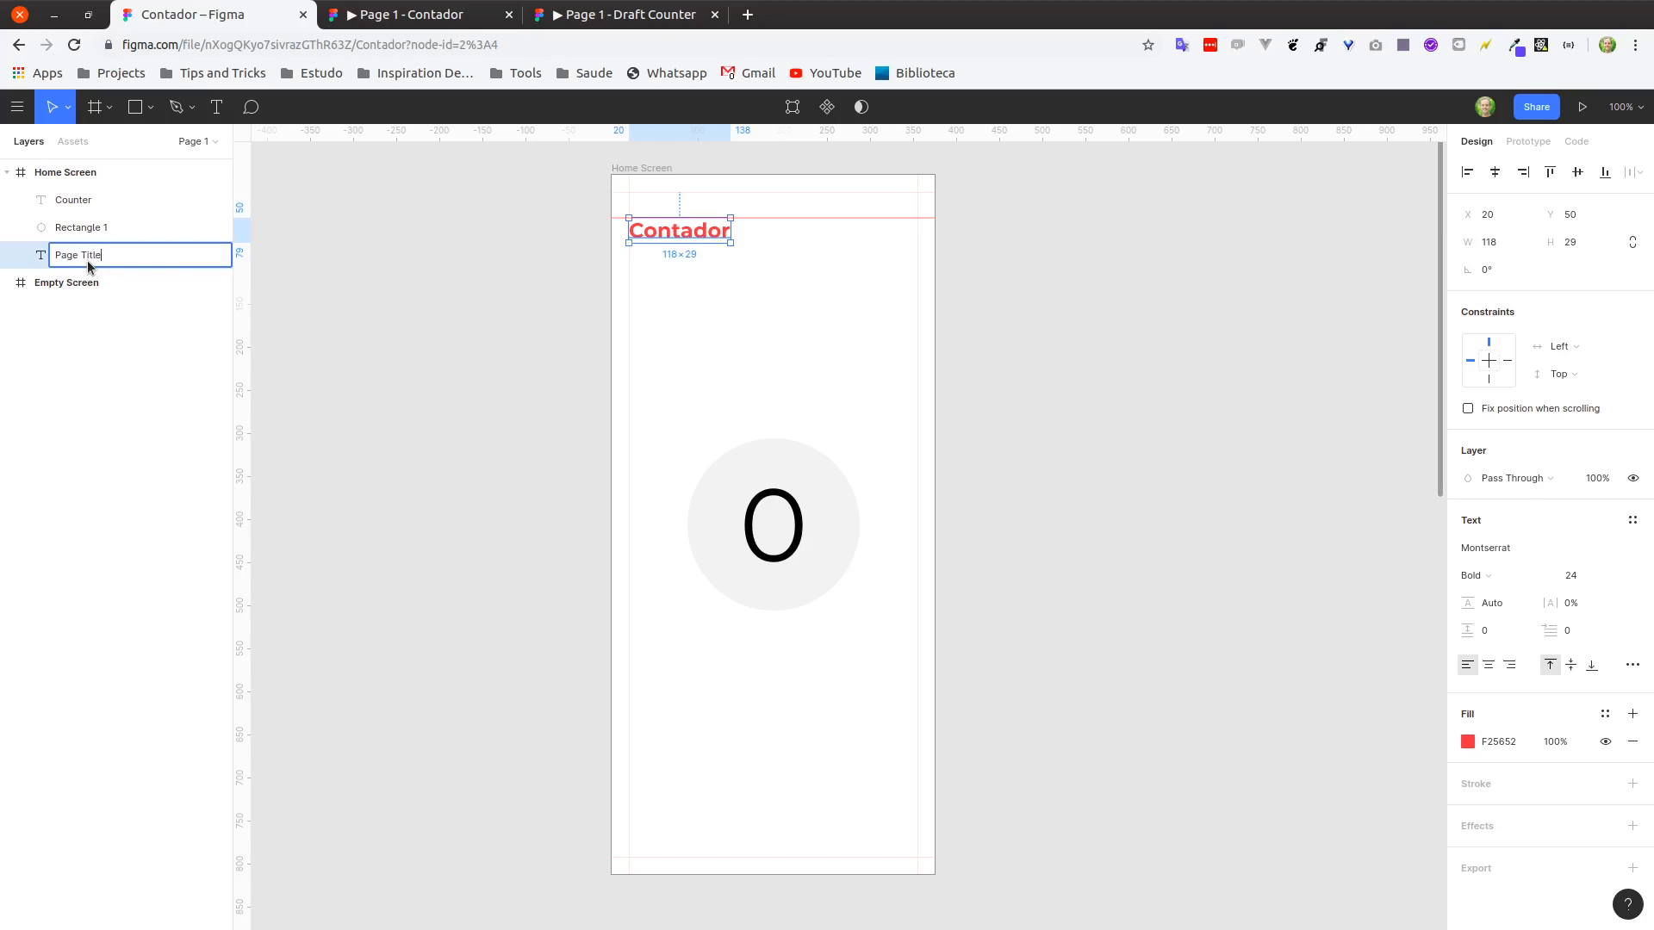
{"action": "key", "text": "Return"}
Rename the grey circle's layer as Background.
{"action": "left_click", "coordinate": [79, 227]}
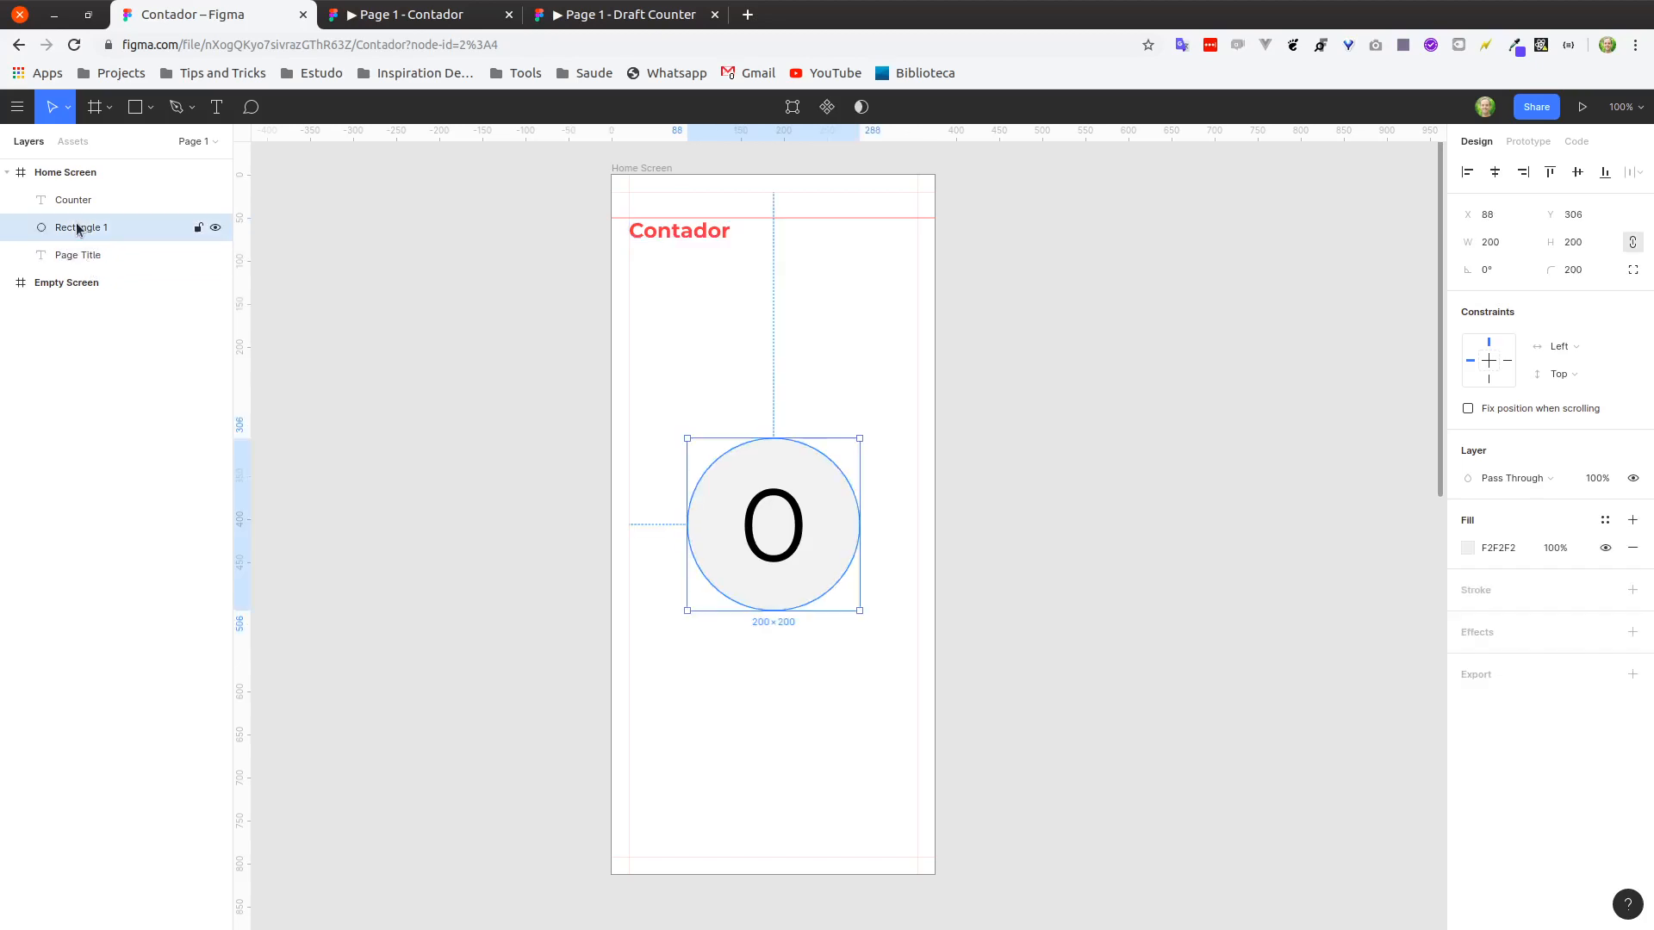
{"action": "double_click", "coordinate": [77, 228]}
{"action": "type", "text": "Ba"}
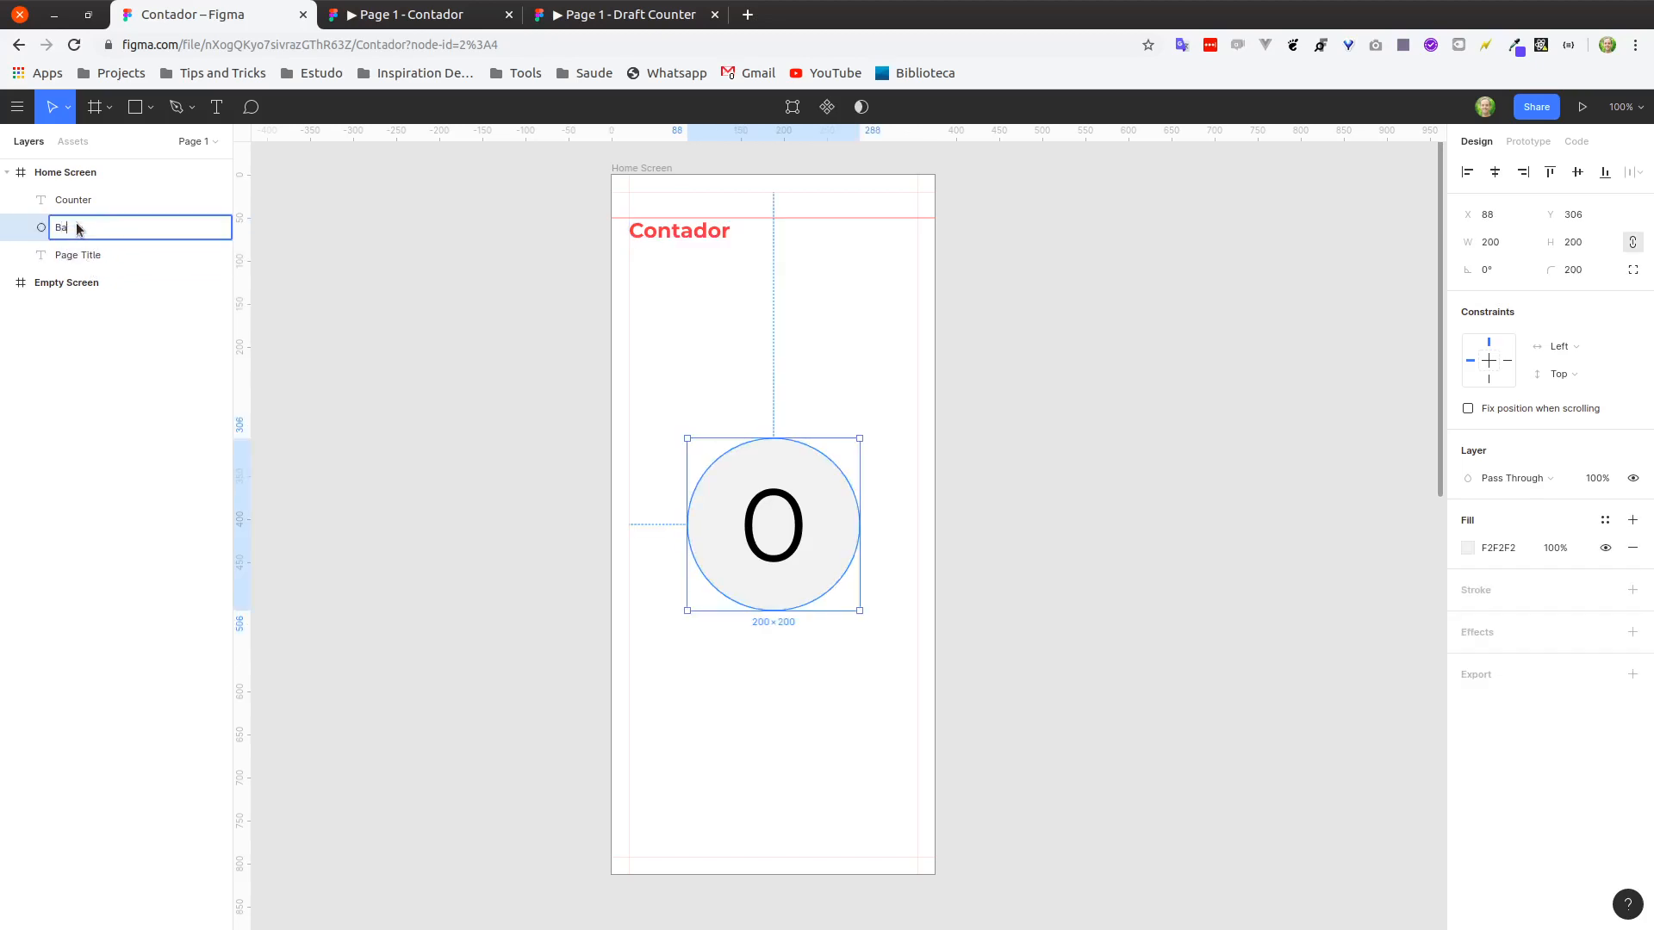
{"action": "type", "text": "ckground"}
{"action": "key", "text": "Return"}
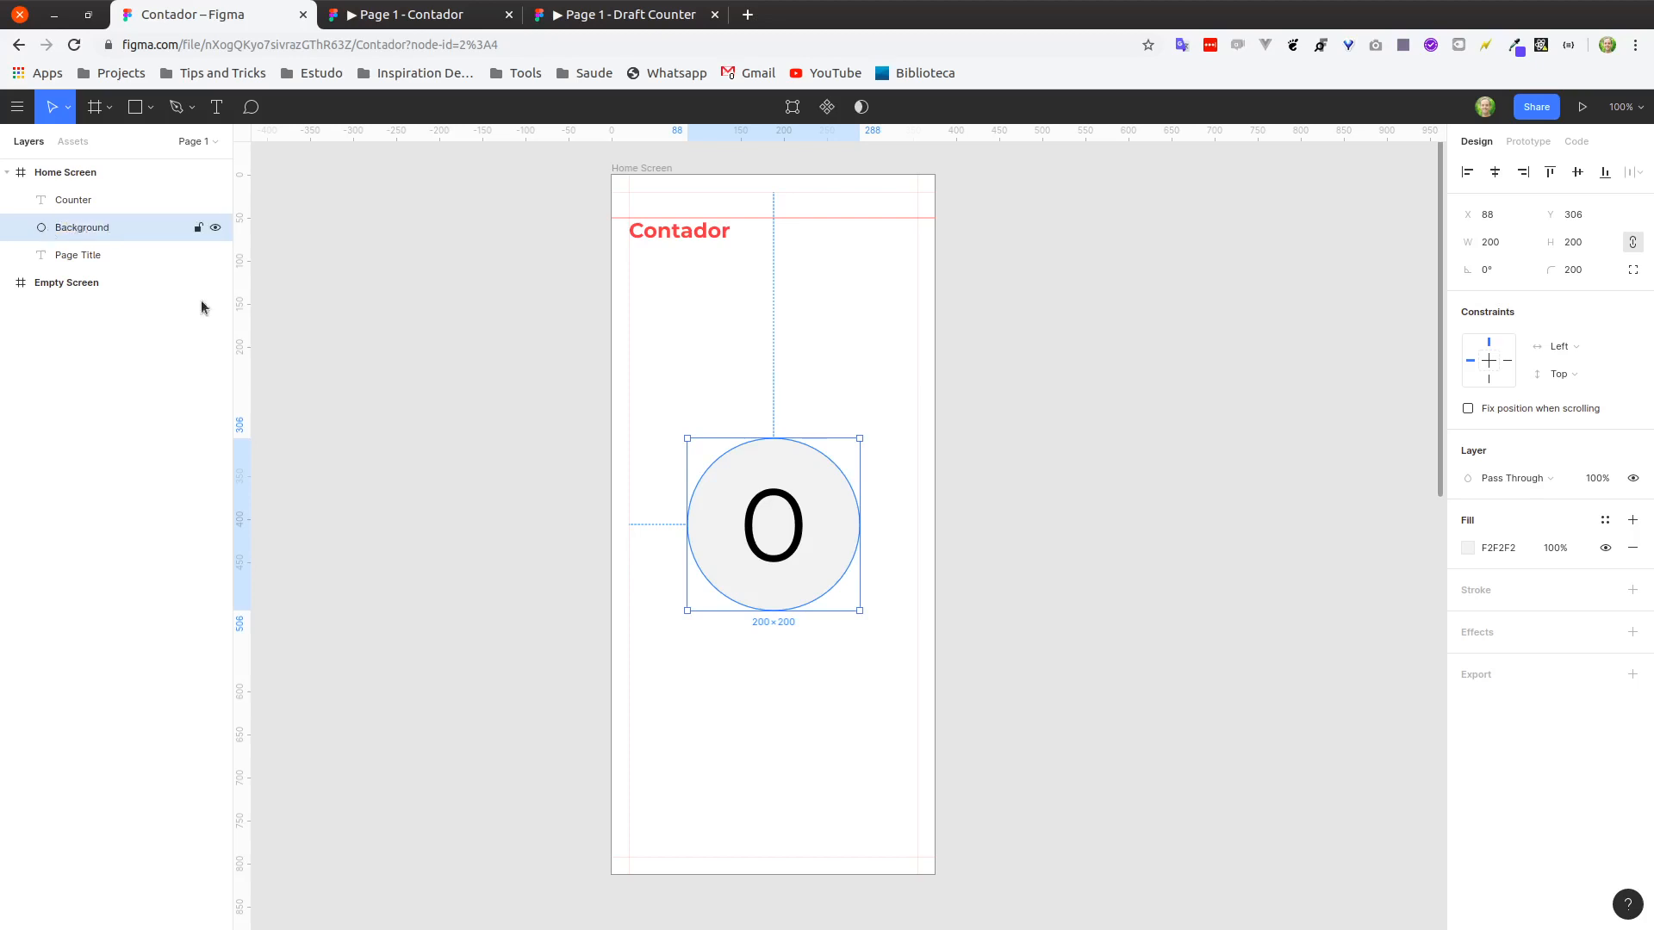
{"action": "left_click", "coordinate": [451, 425]}
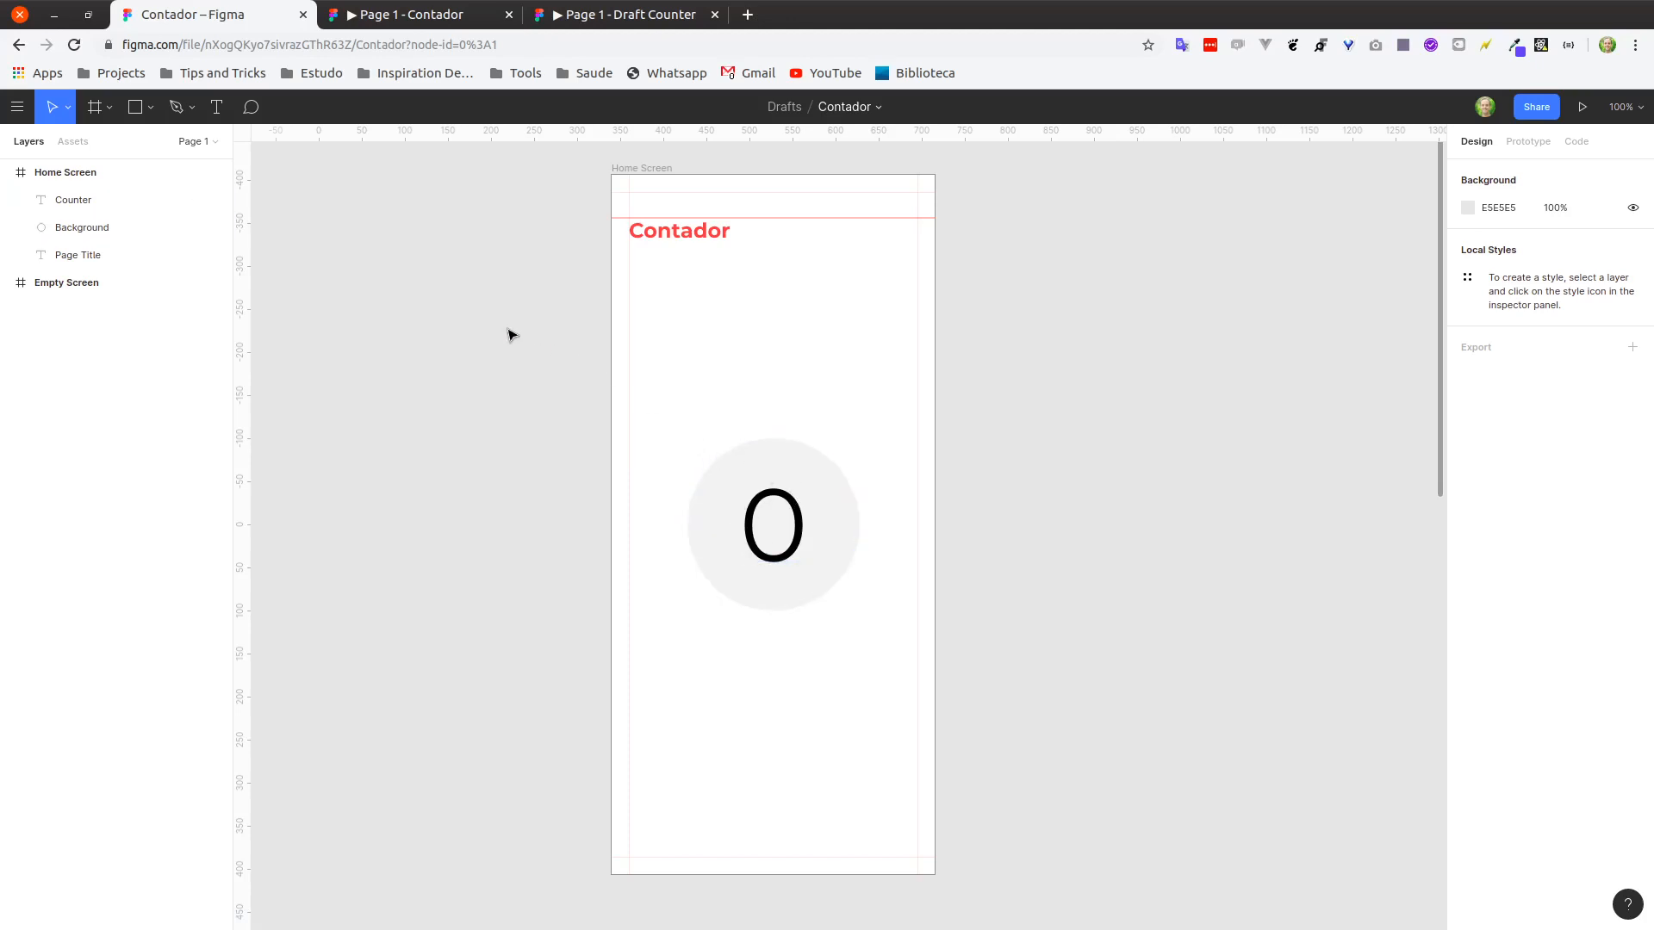
{"action": "left_click_drag", "start_coordinate": [502, 330], "coordinate": [1155, 751]}
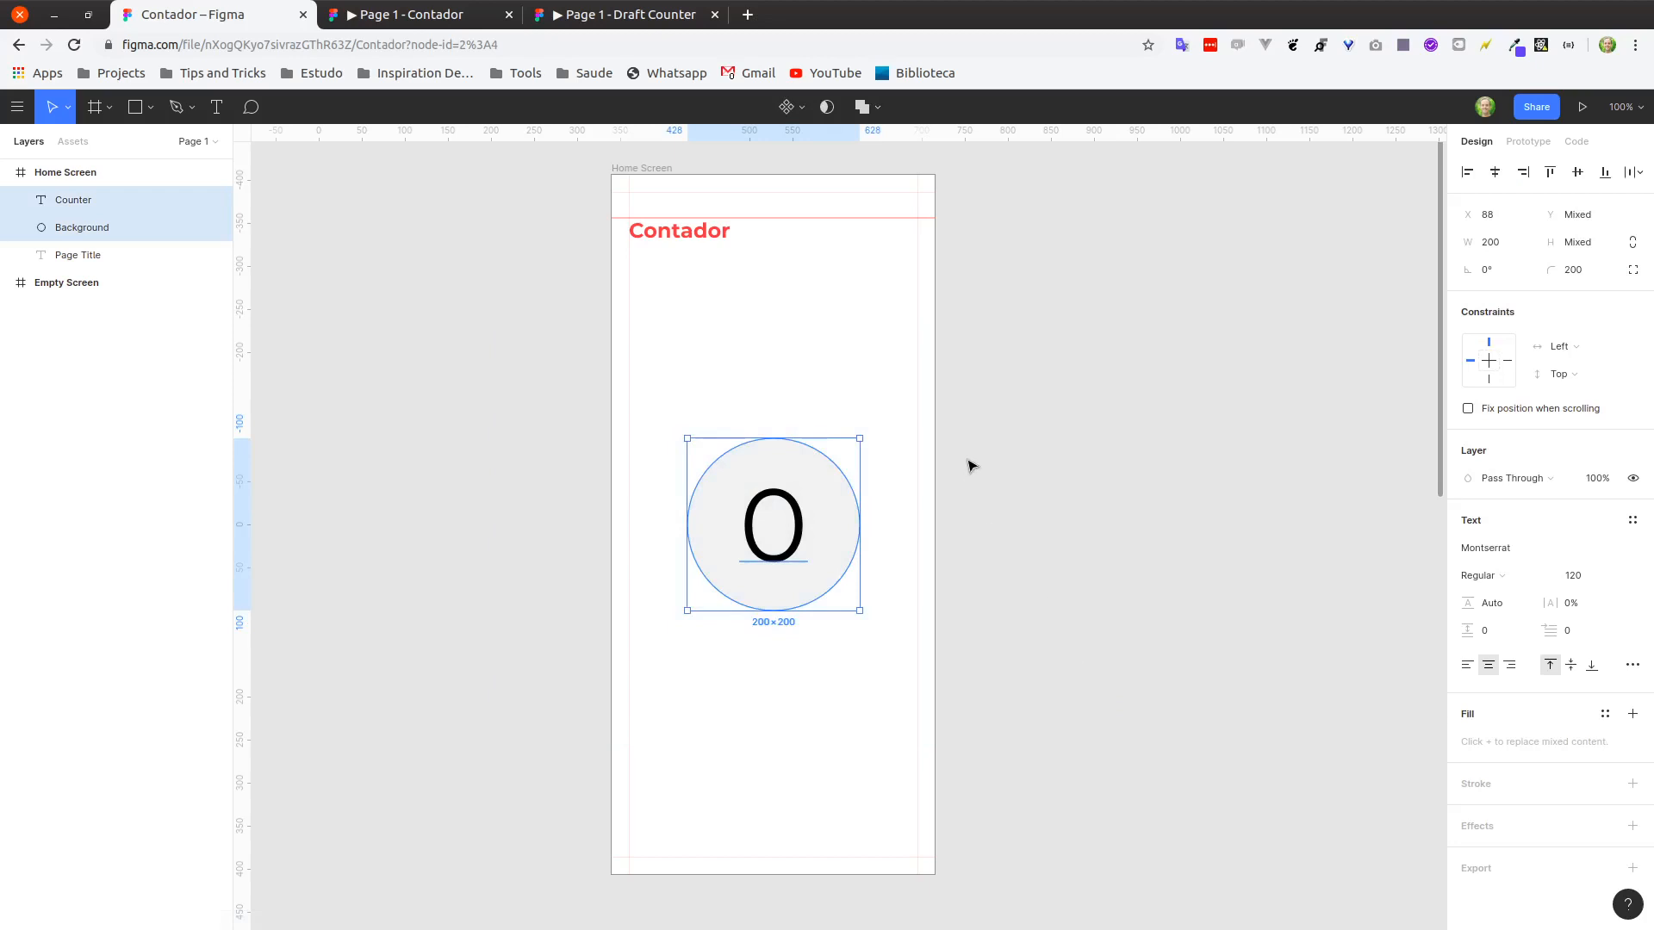
{"action": "left_click", "coordinate": [1089, 493]}
{"action": "left_click_drag", "start_coordinate": [522, 345], "coordinate": [1036, 652]}
{"action": "left_click", "coordinate": [1051, 466]}
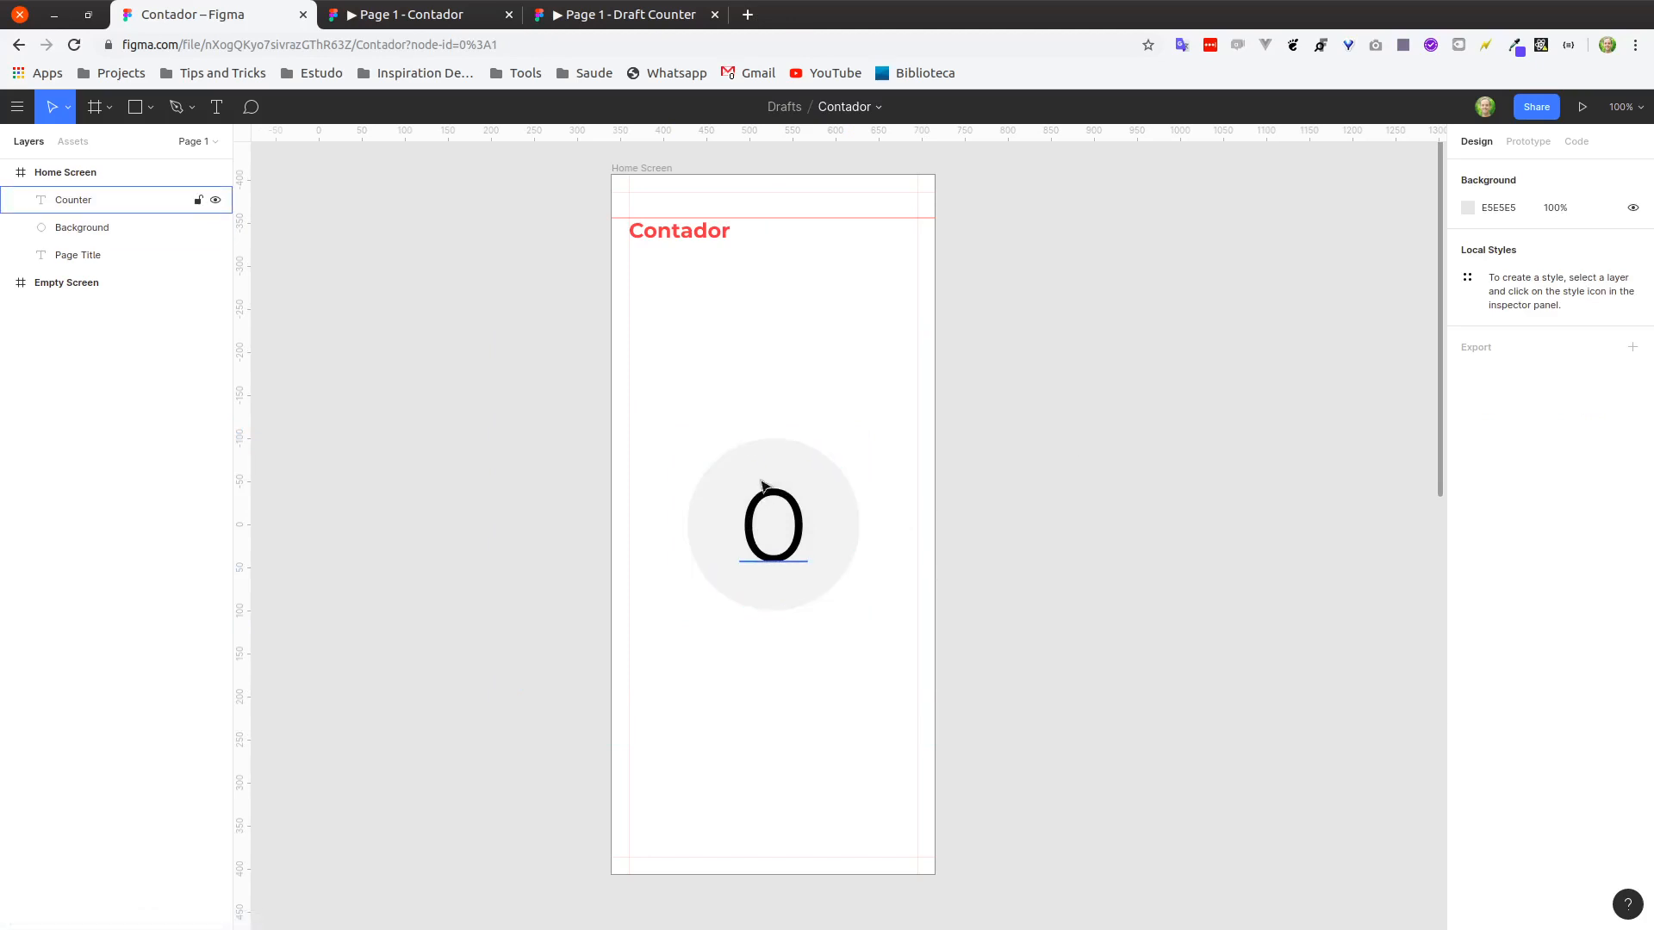
Create a component from the Counter text and the Background circle.
{"action": "left_click_drag", "start_coordinate": [535, 388], "coordinate": [1078, 687]}
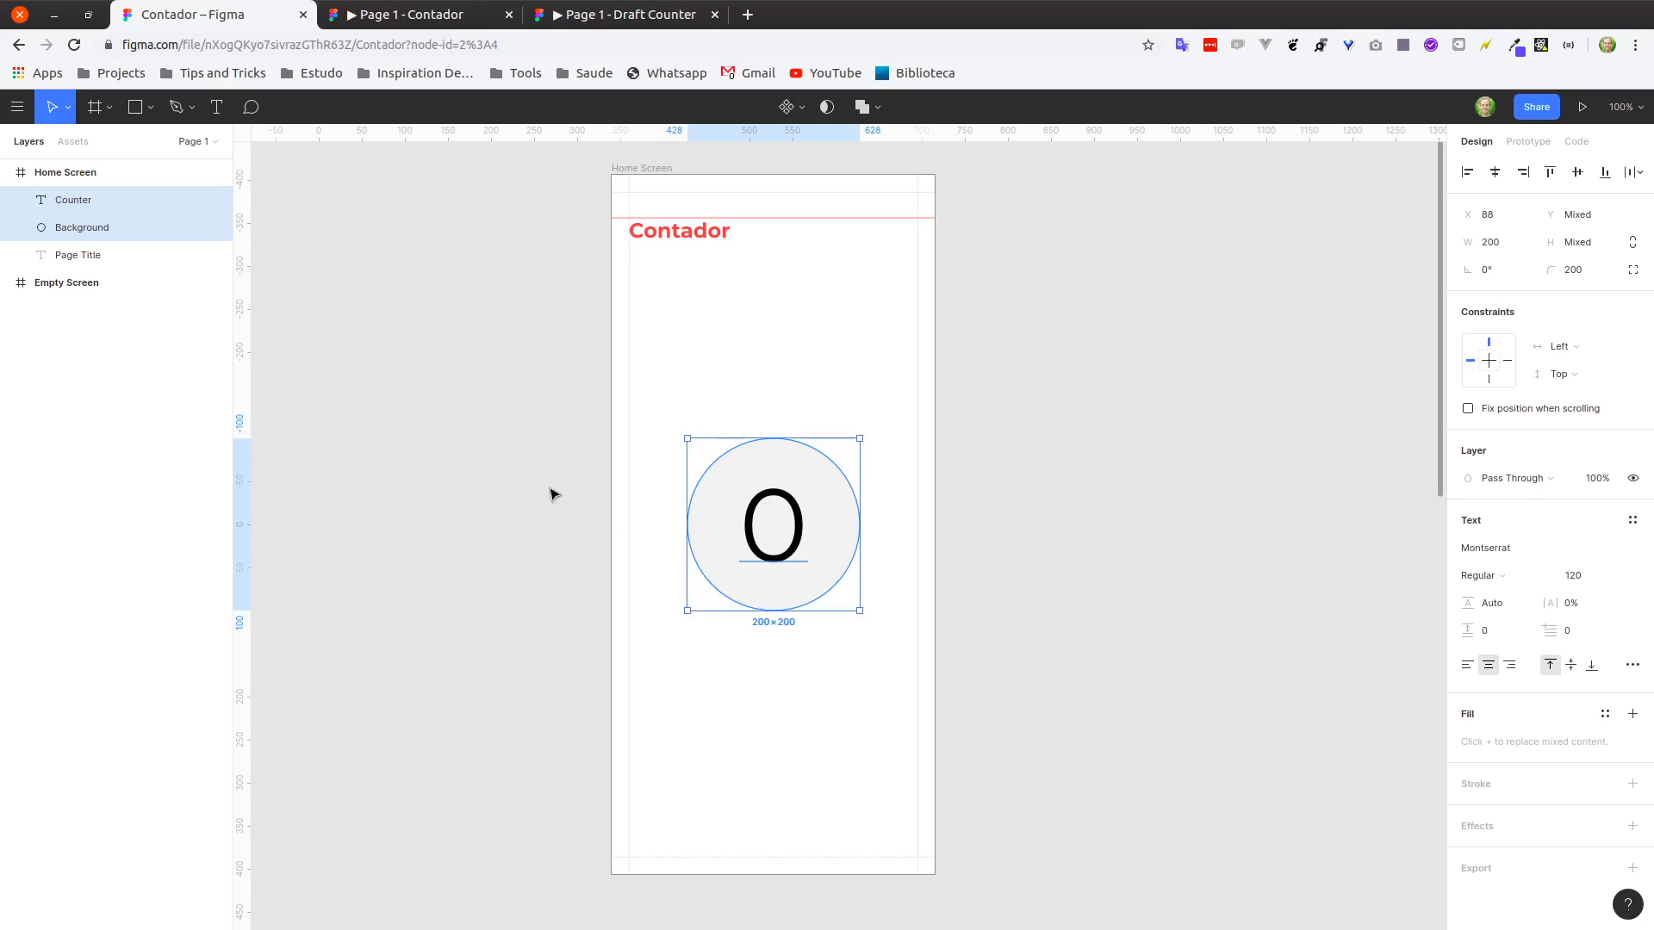
{"action": "right_click", "coordinate": [131, 205]}
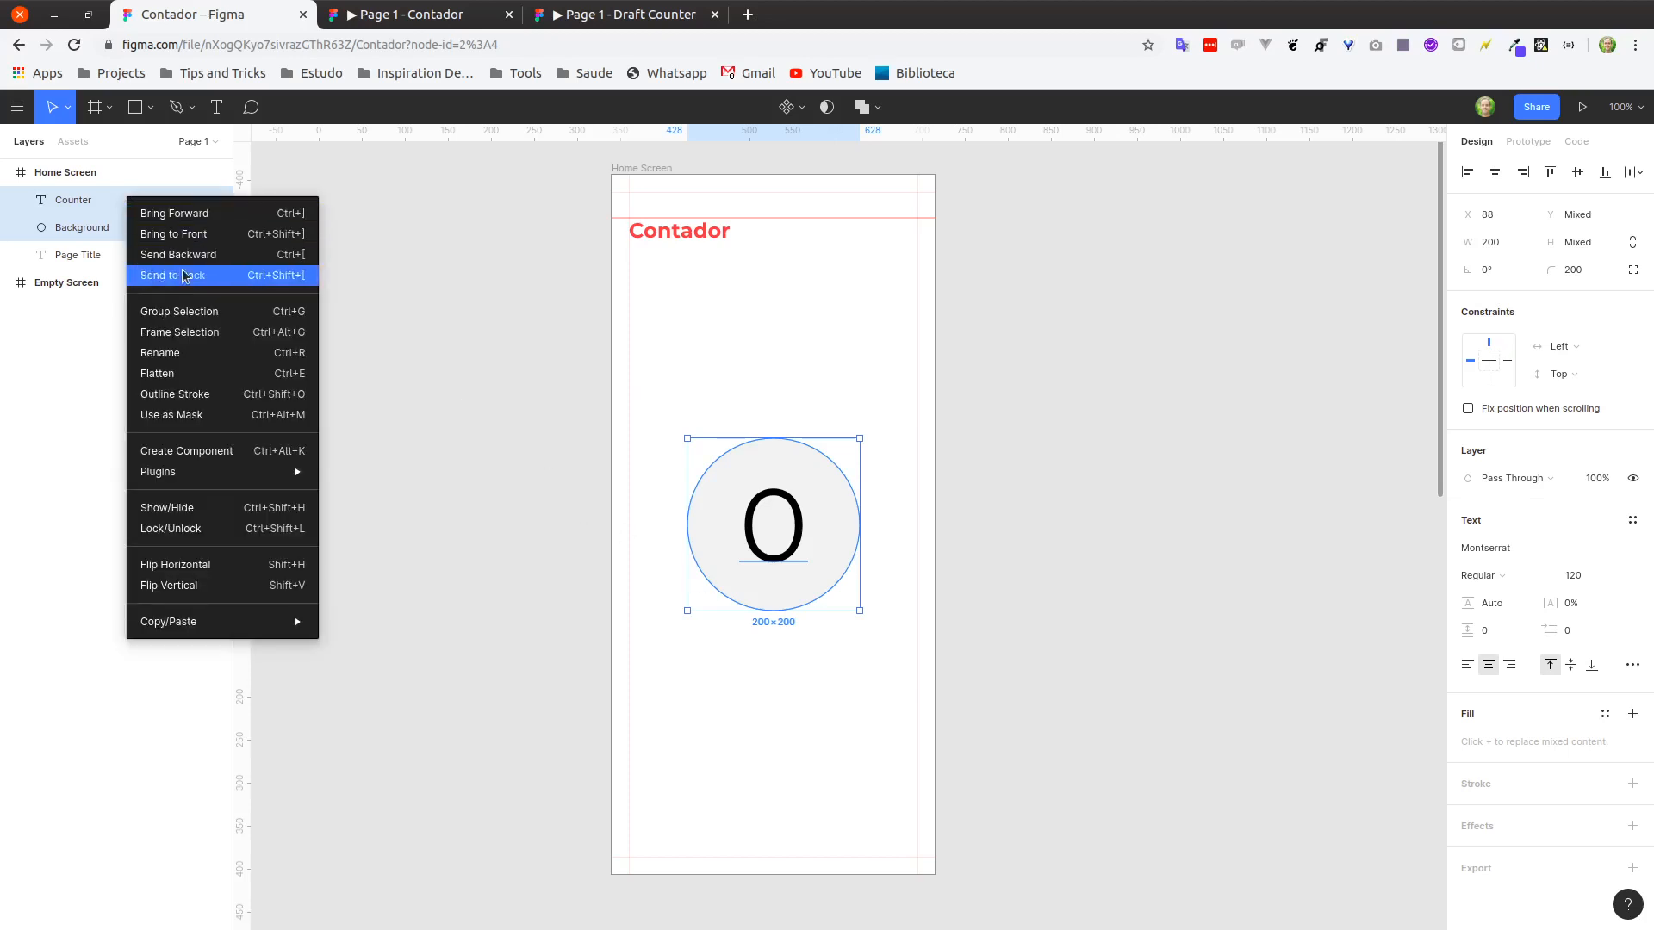
{"action": "left_click", "coordinate": [165, 452]}
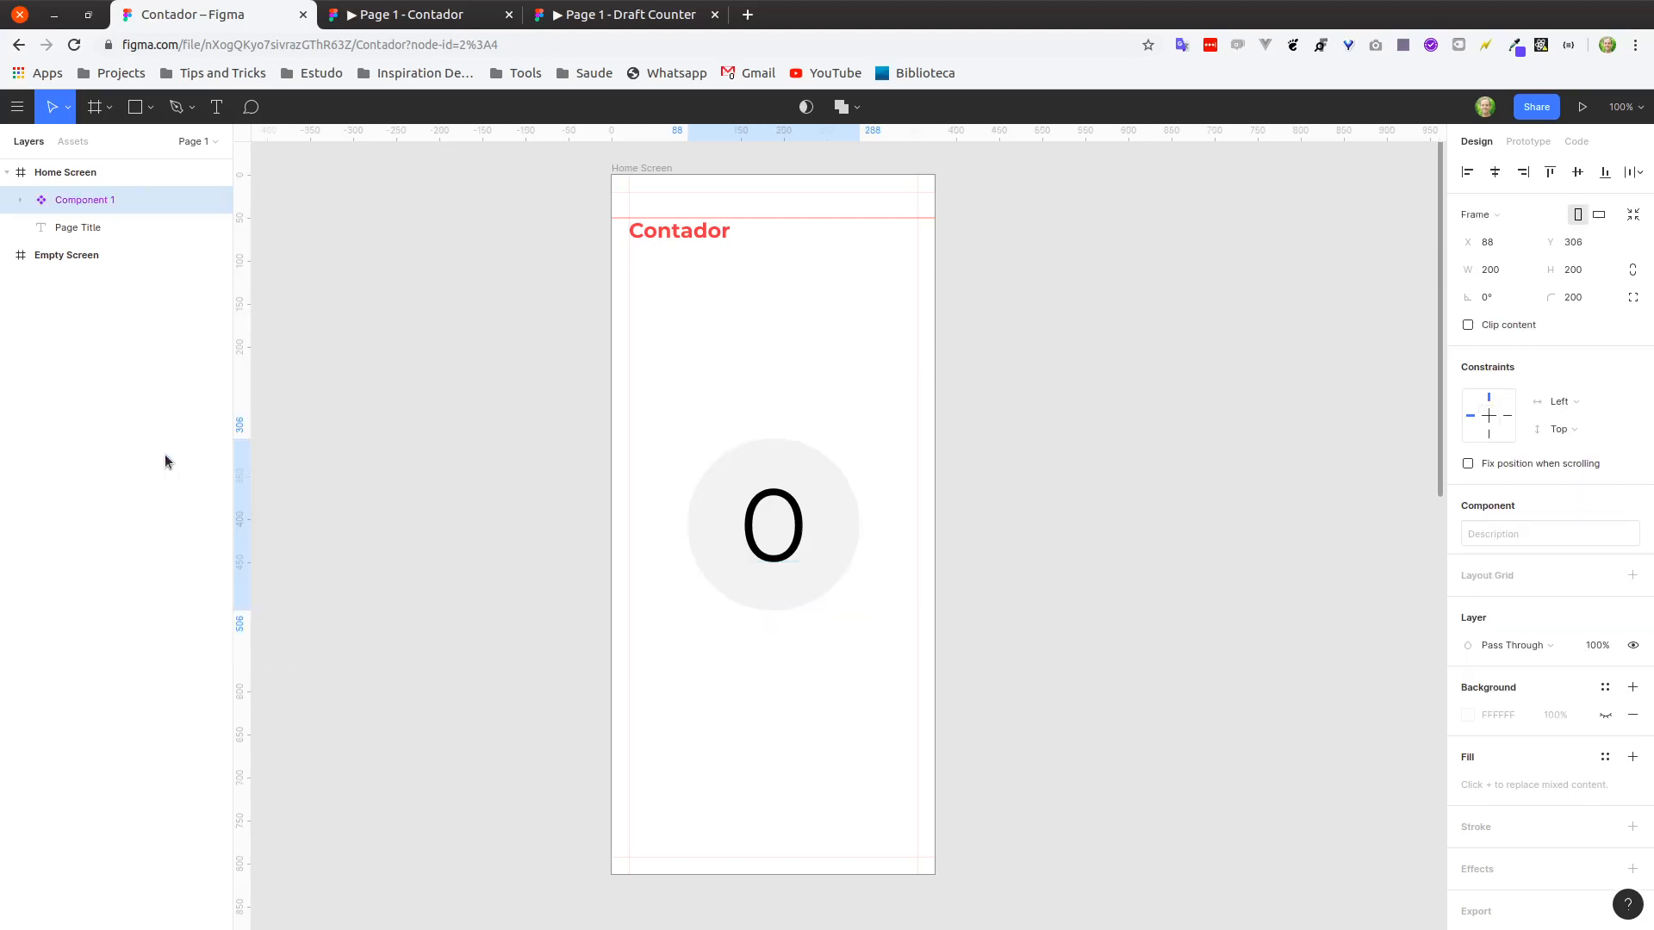
{"action": "left_click", "coordinate": [564, 375]}
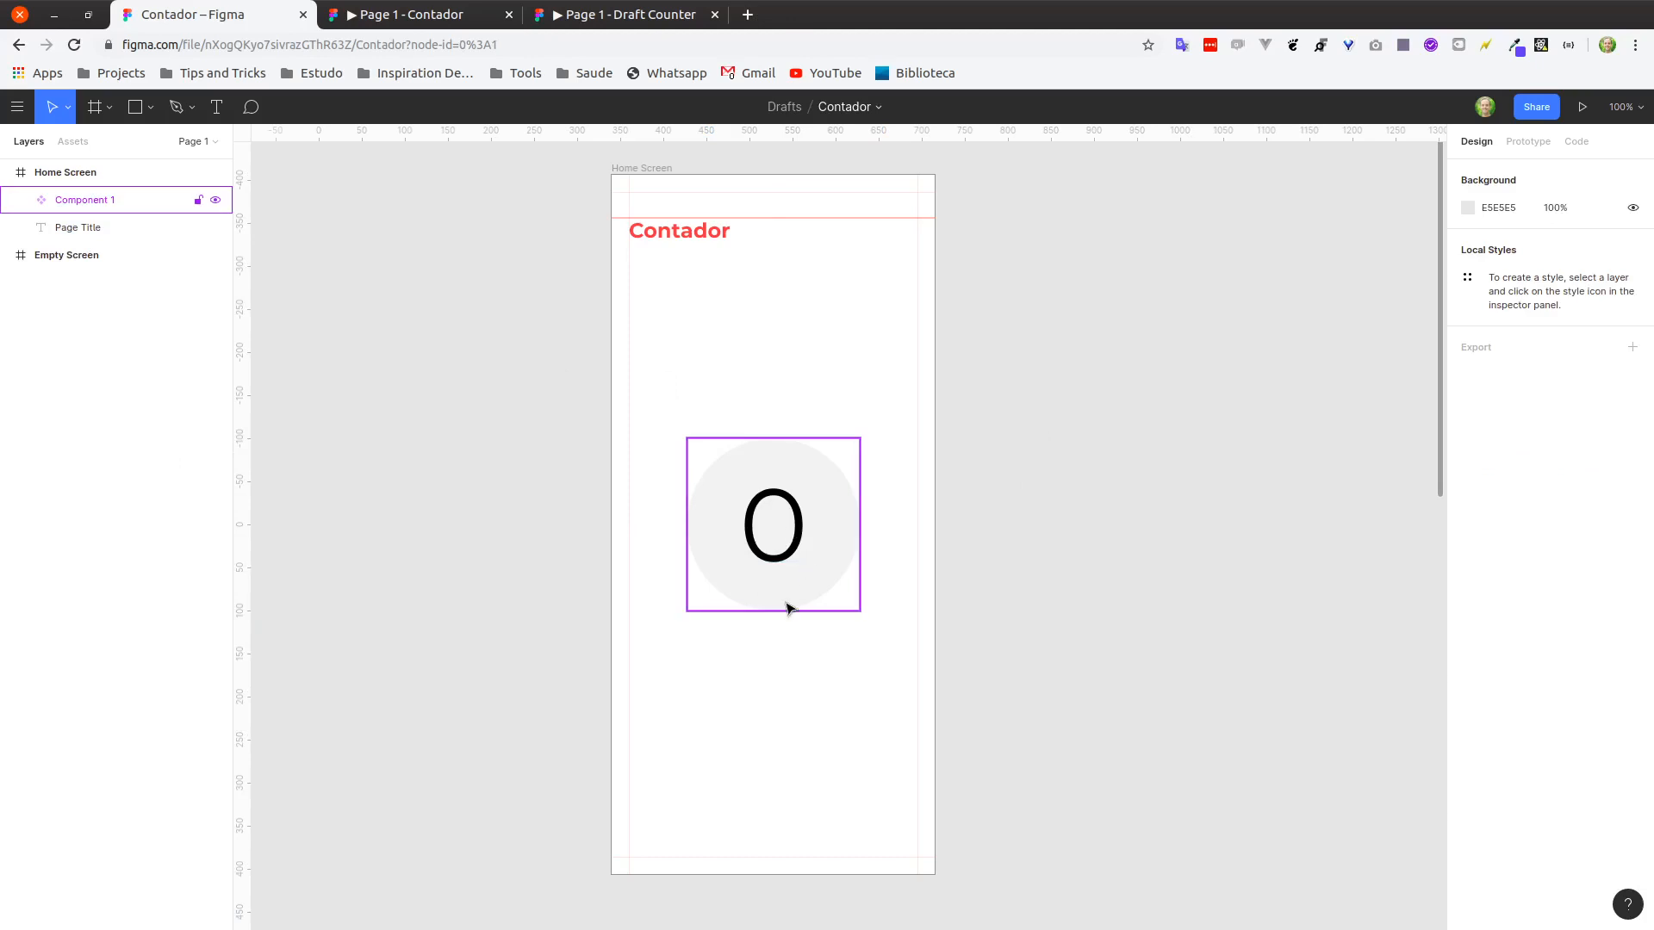
Change the Counter text's fill inside the component to the document's red, F25652.
{"action": "left_click", "coordinate": [794, 482]}
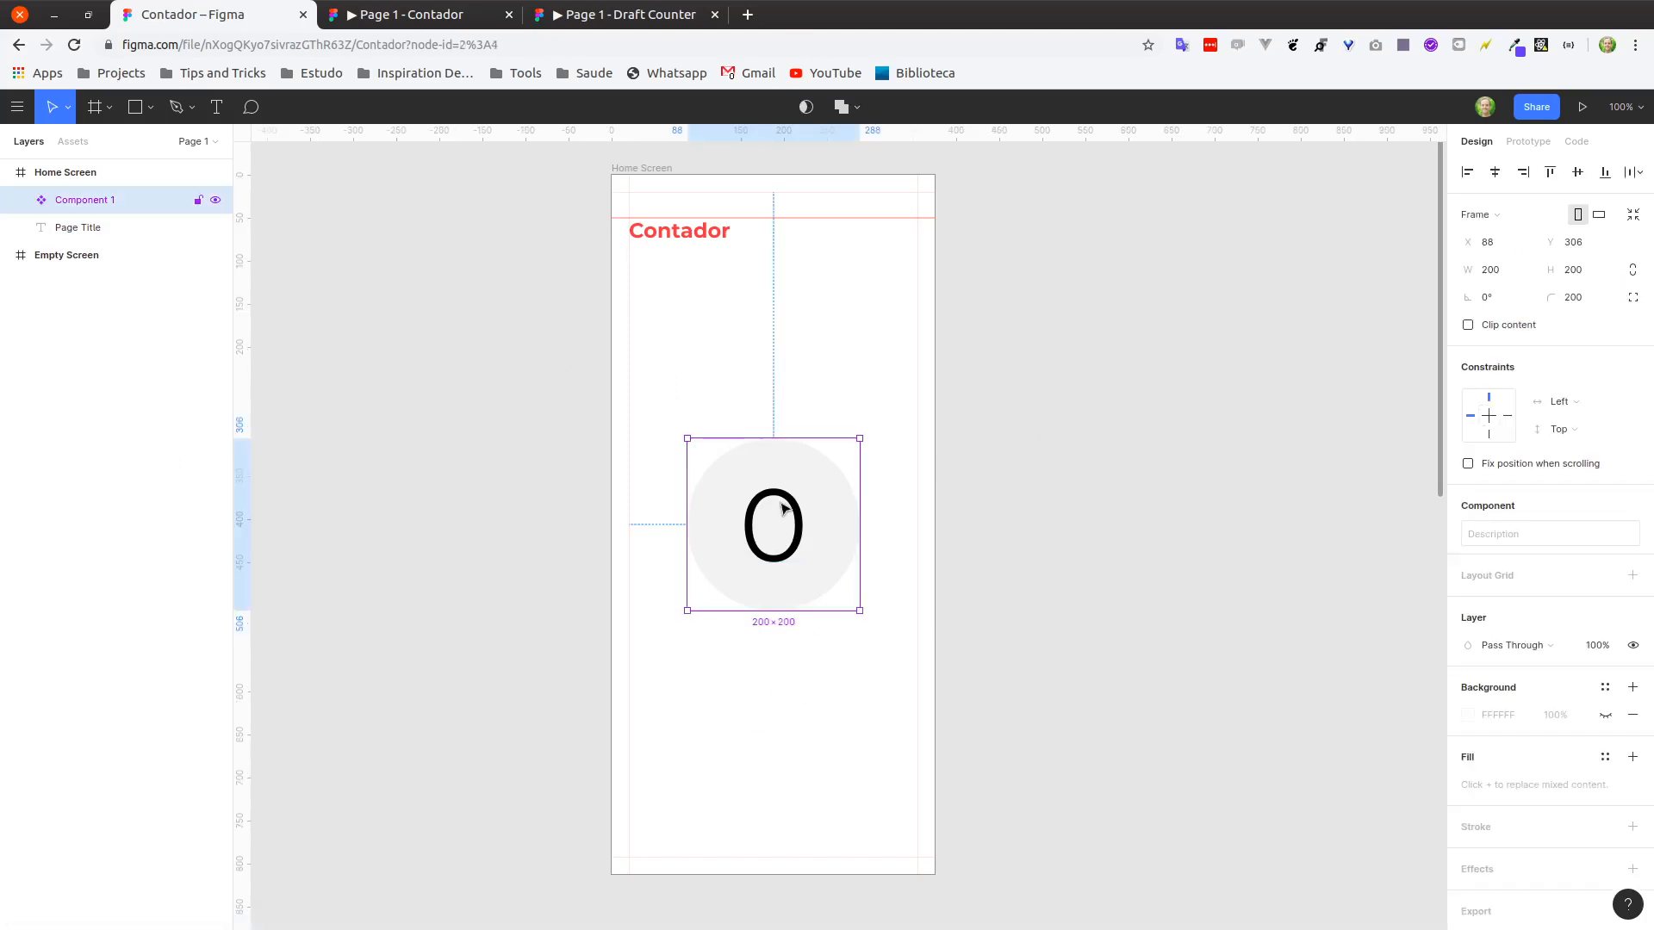
{"action": "double_click", "coordinate": [784, 502]}
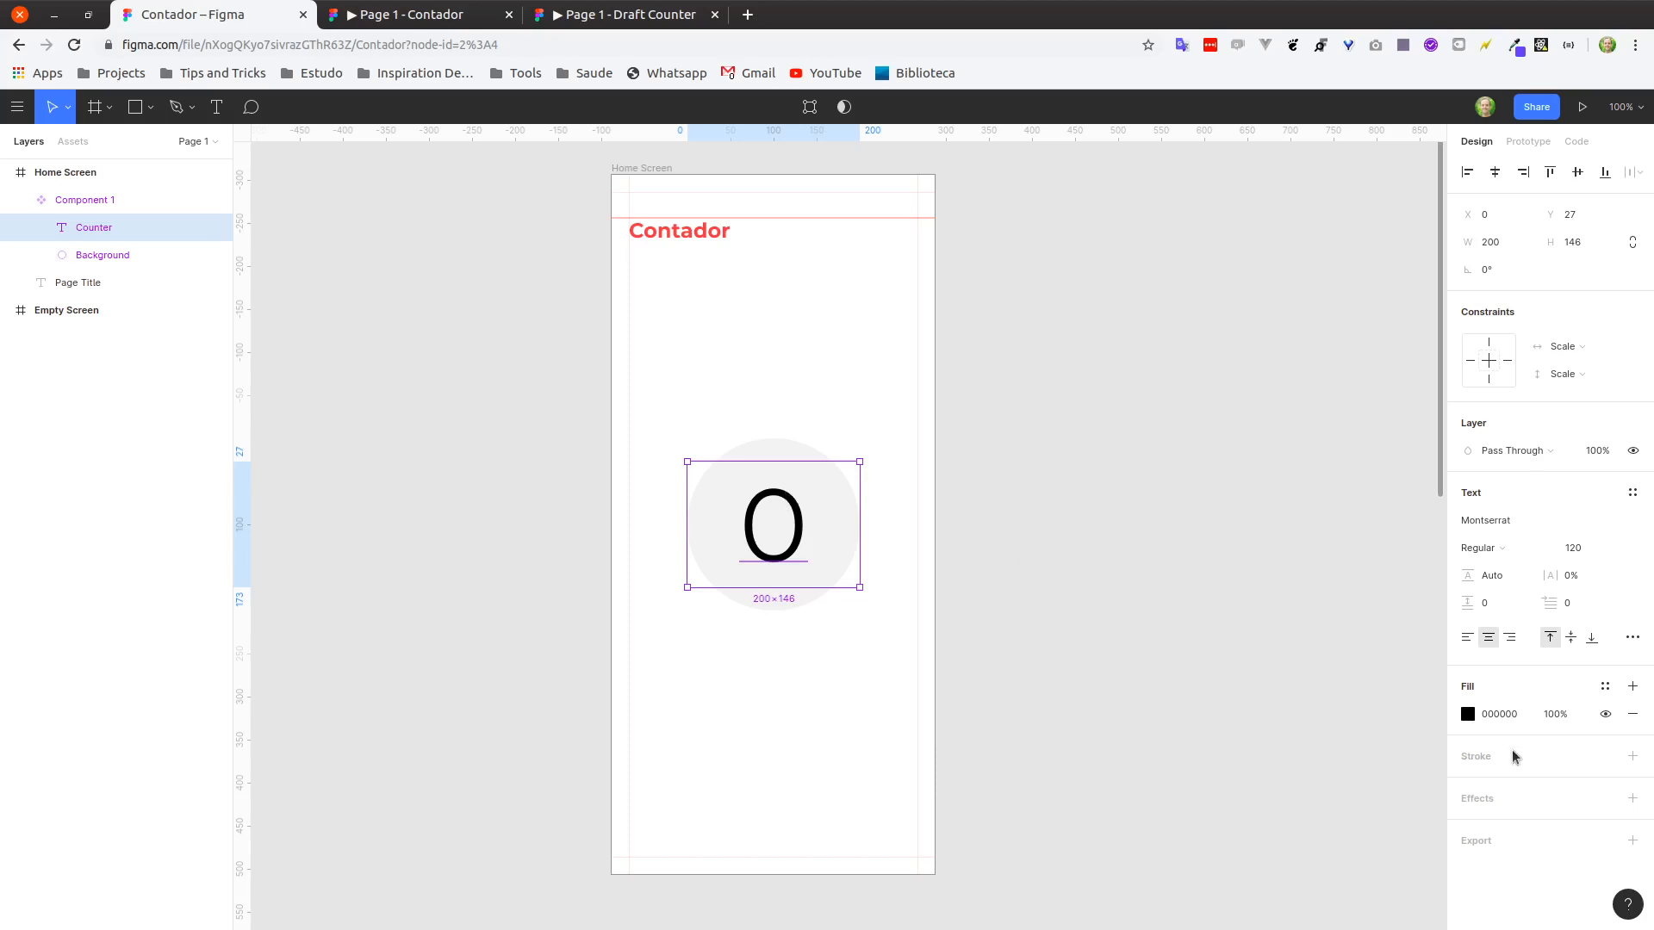
{"action": "left_click", "coordinate": [1468, 714]}
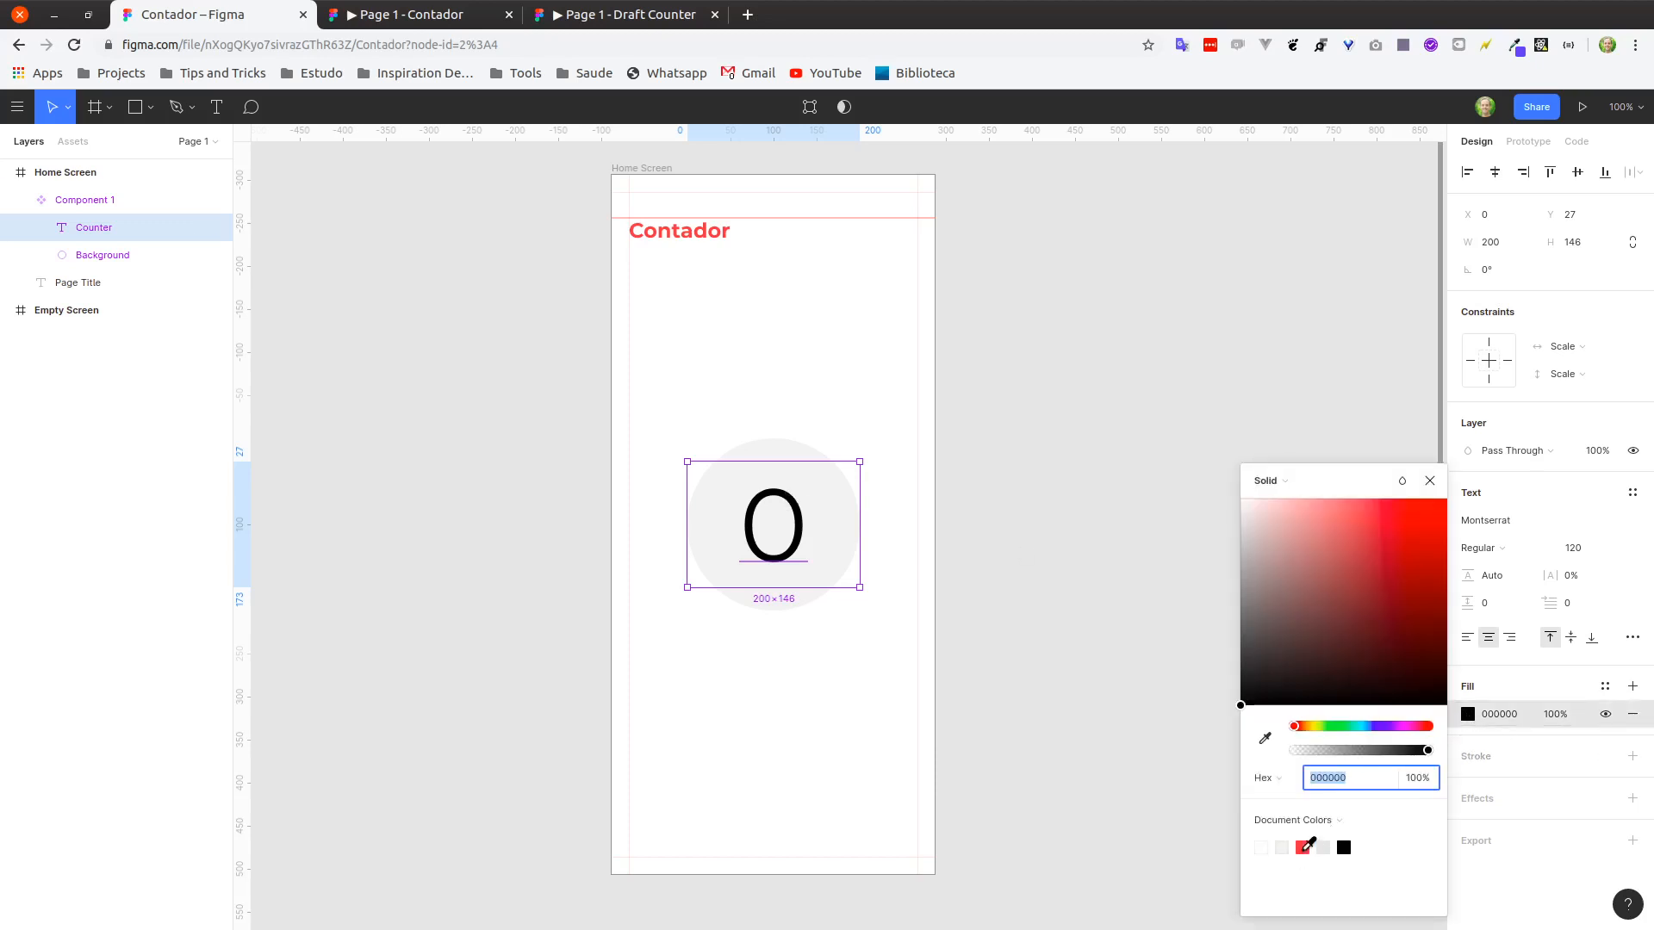
{"action": "left_click", "coordinate": [1304, 847]}
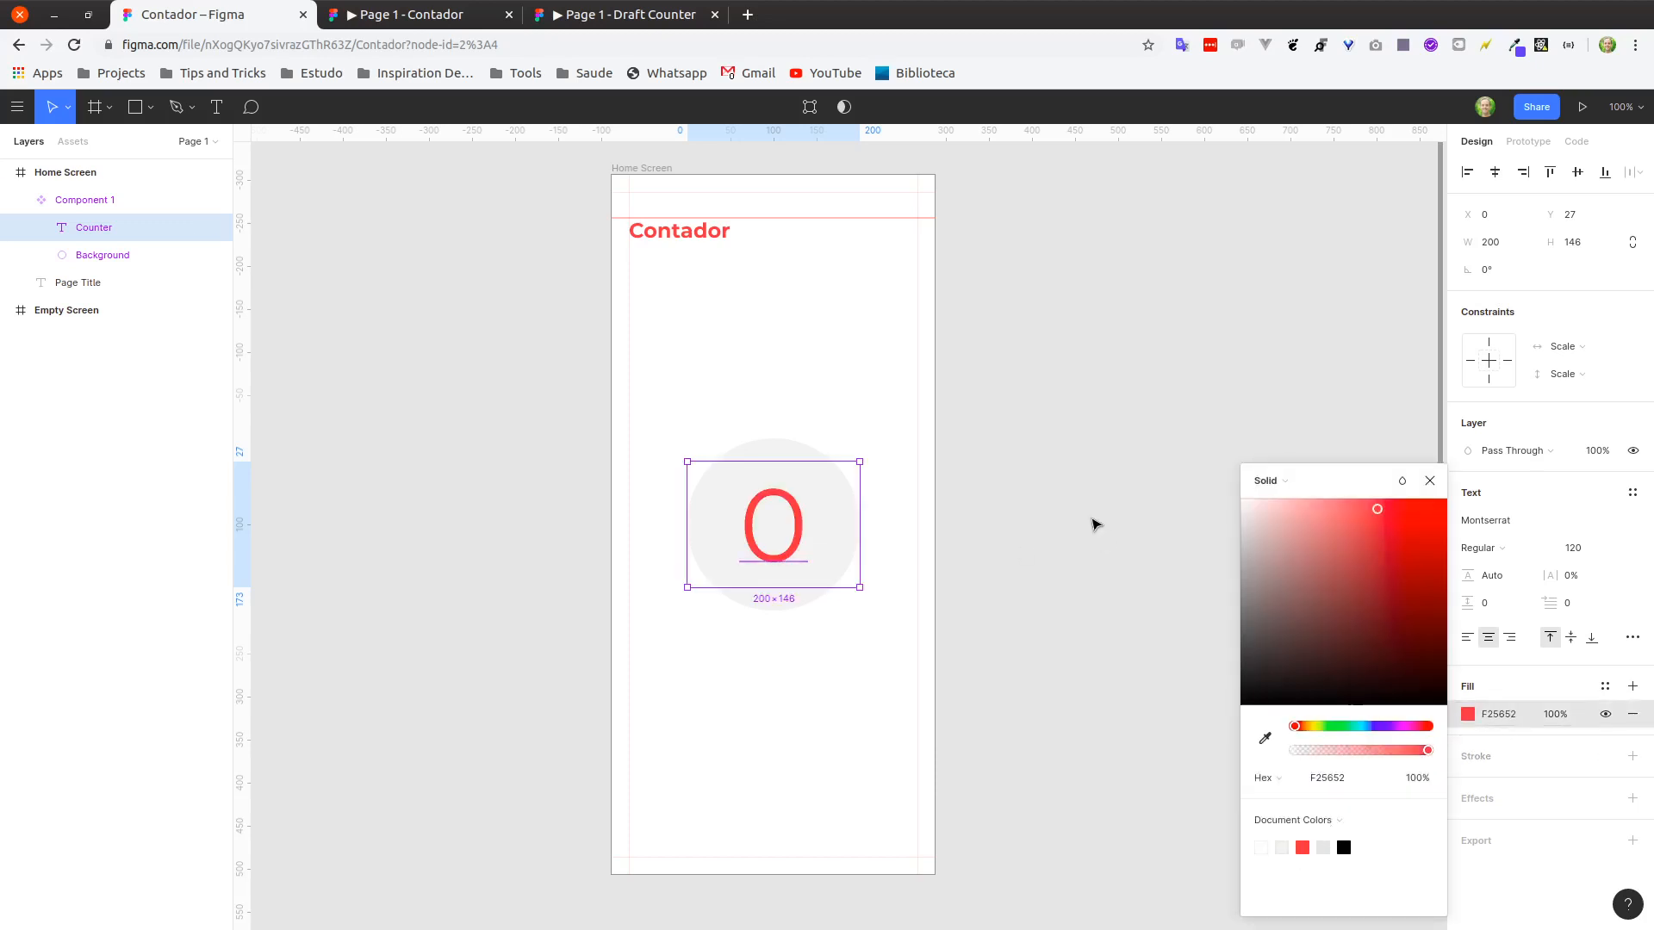
{"action": "left_click", "coordinate": [1099, 530]}
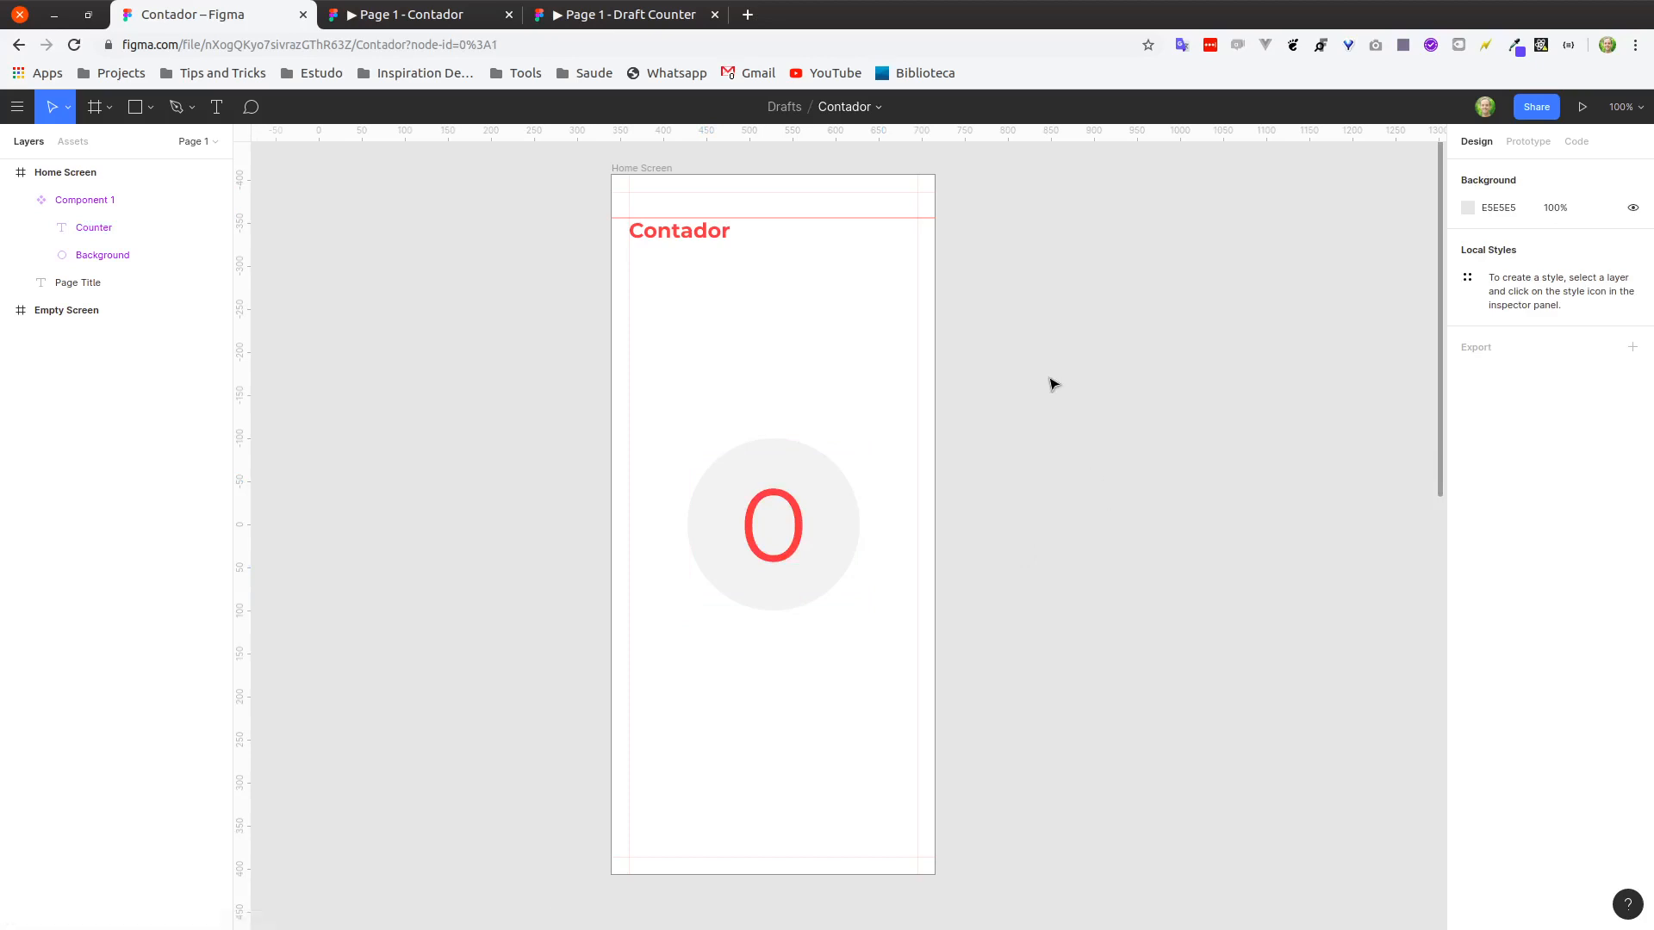
Change the Contador title's fill from the document red to purple, 4869DD.
{"action": "left_click_drag", "start_coordinate": [1026, 431], "coordinate": [909, 457]}
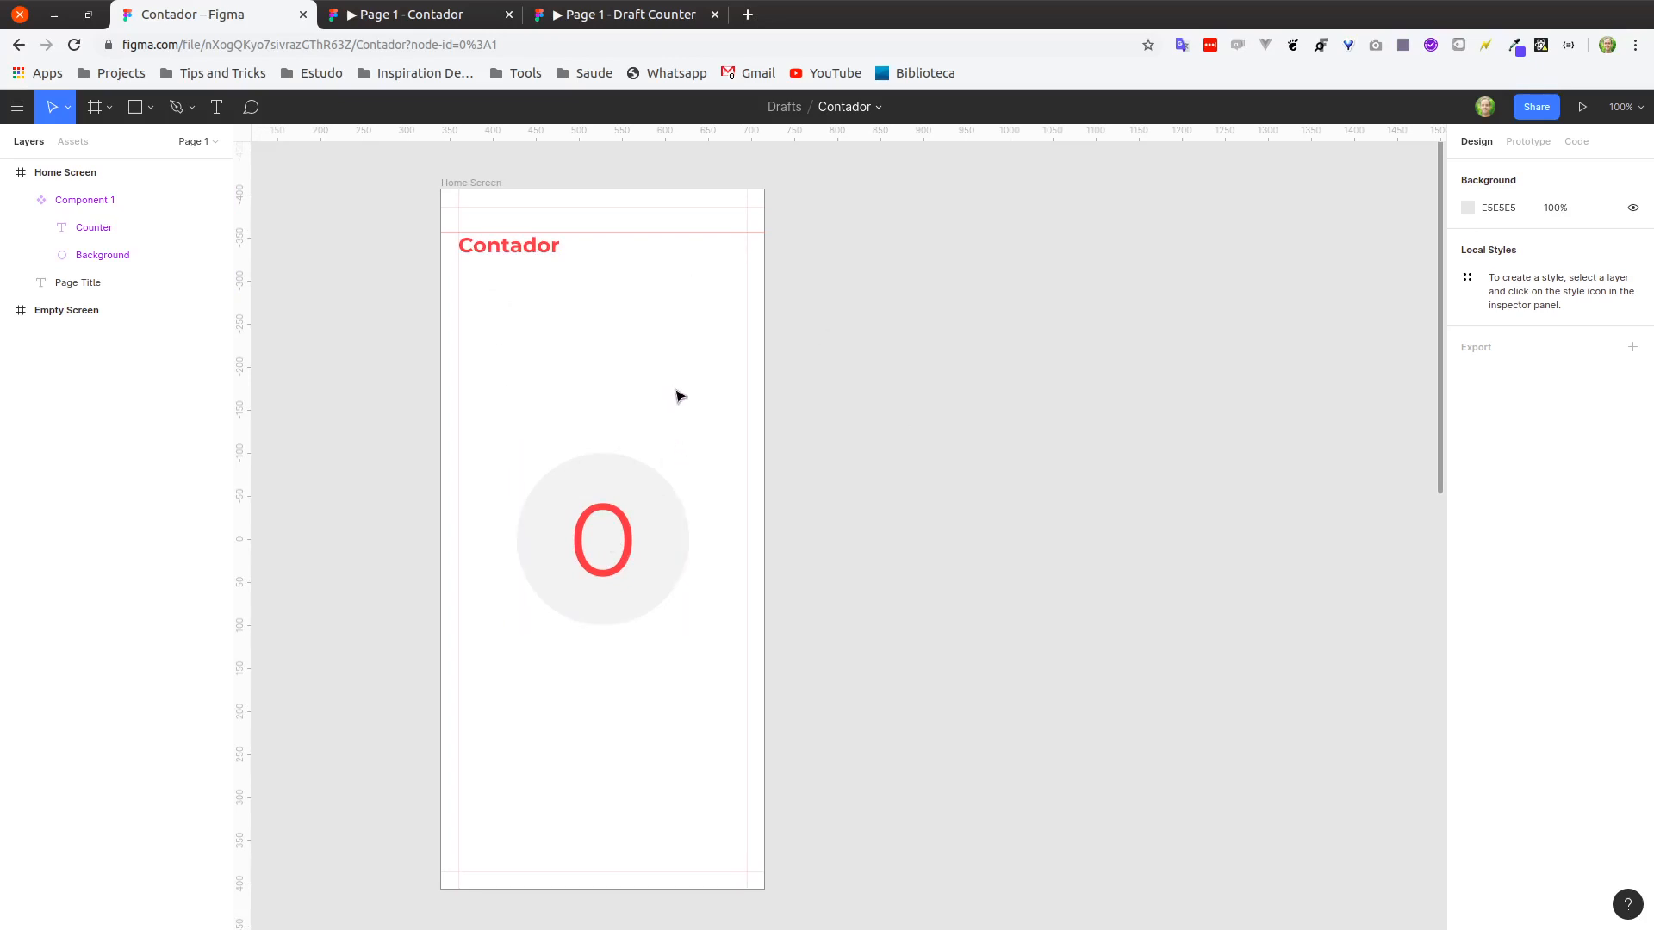
{"action": "left_click", "coordinate": [500, 250]}
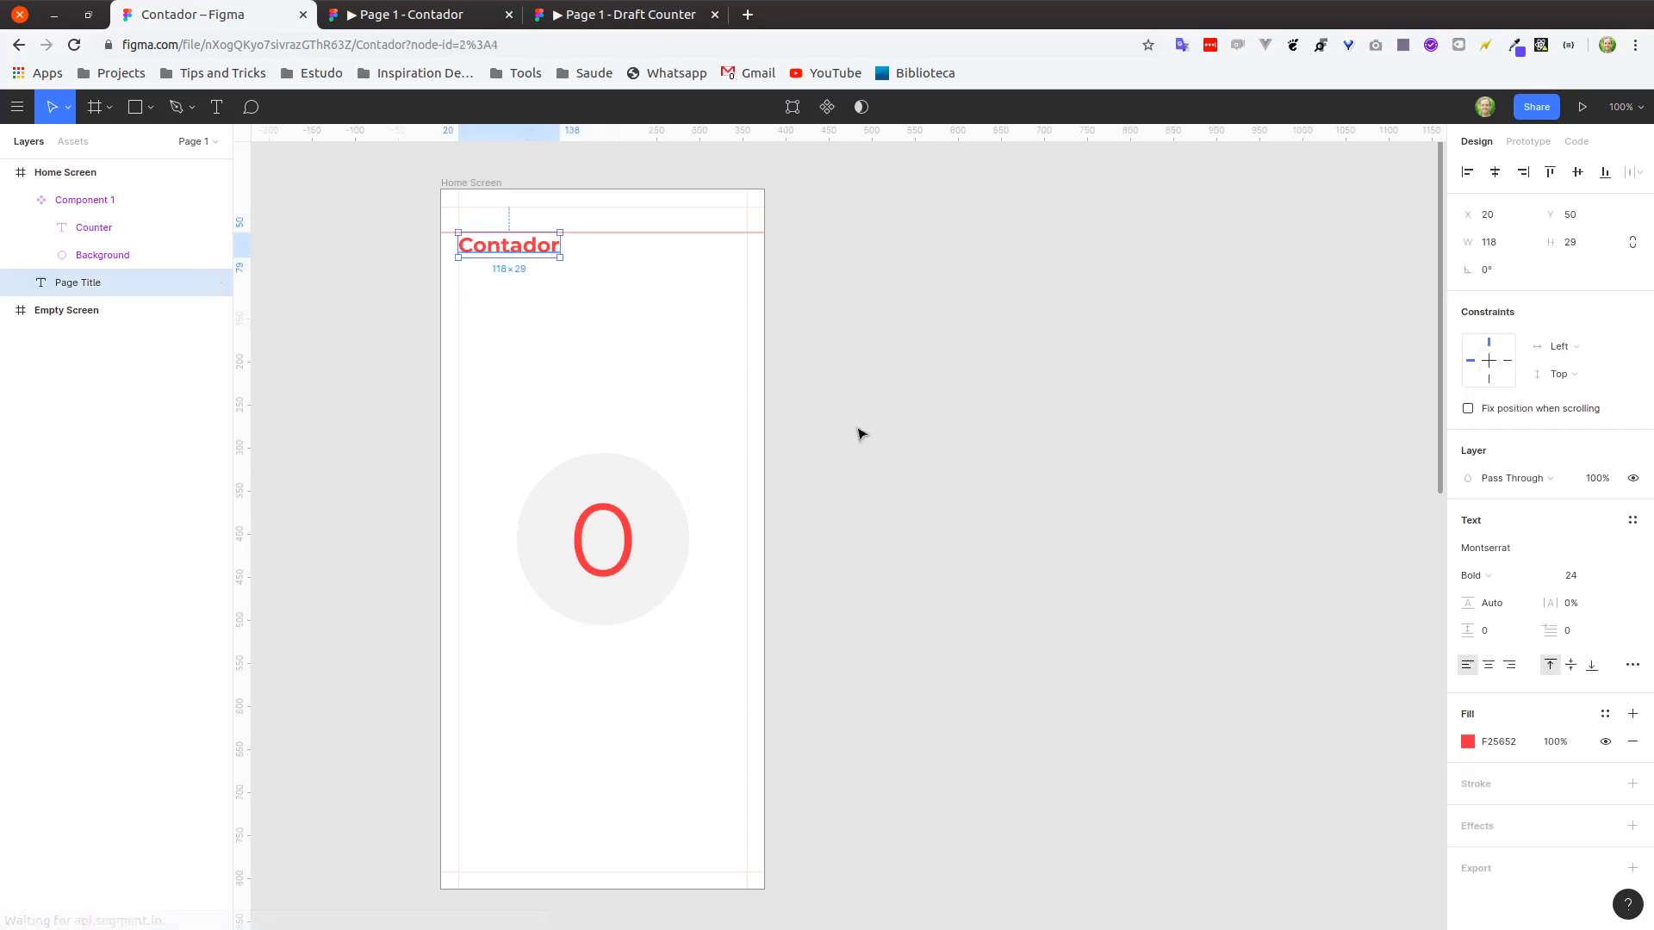
{"action": "left_click", "coordinate": [1467, 743]}
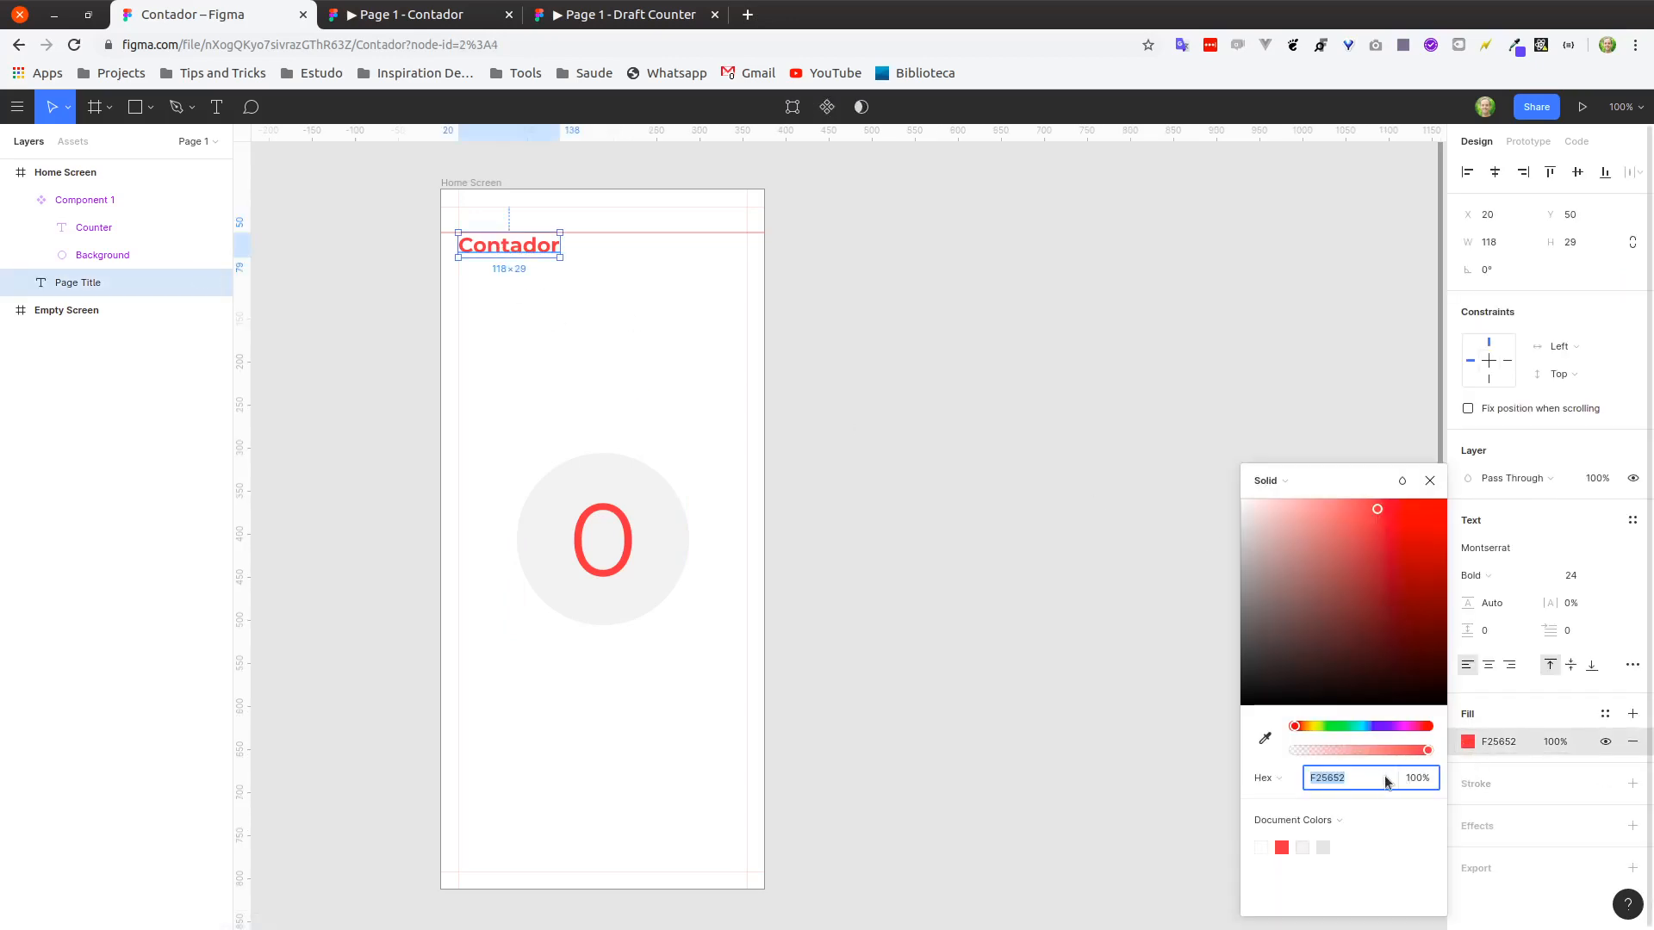
{"action": "left_click", "coordinate": [1306, 850]}
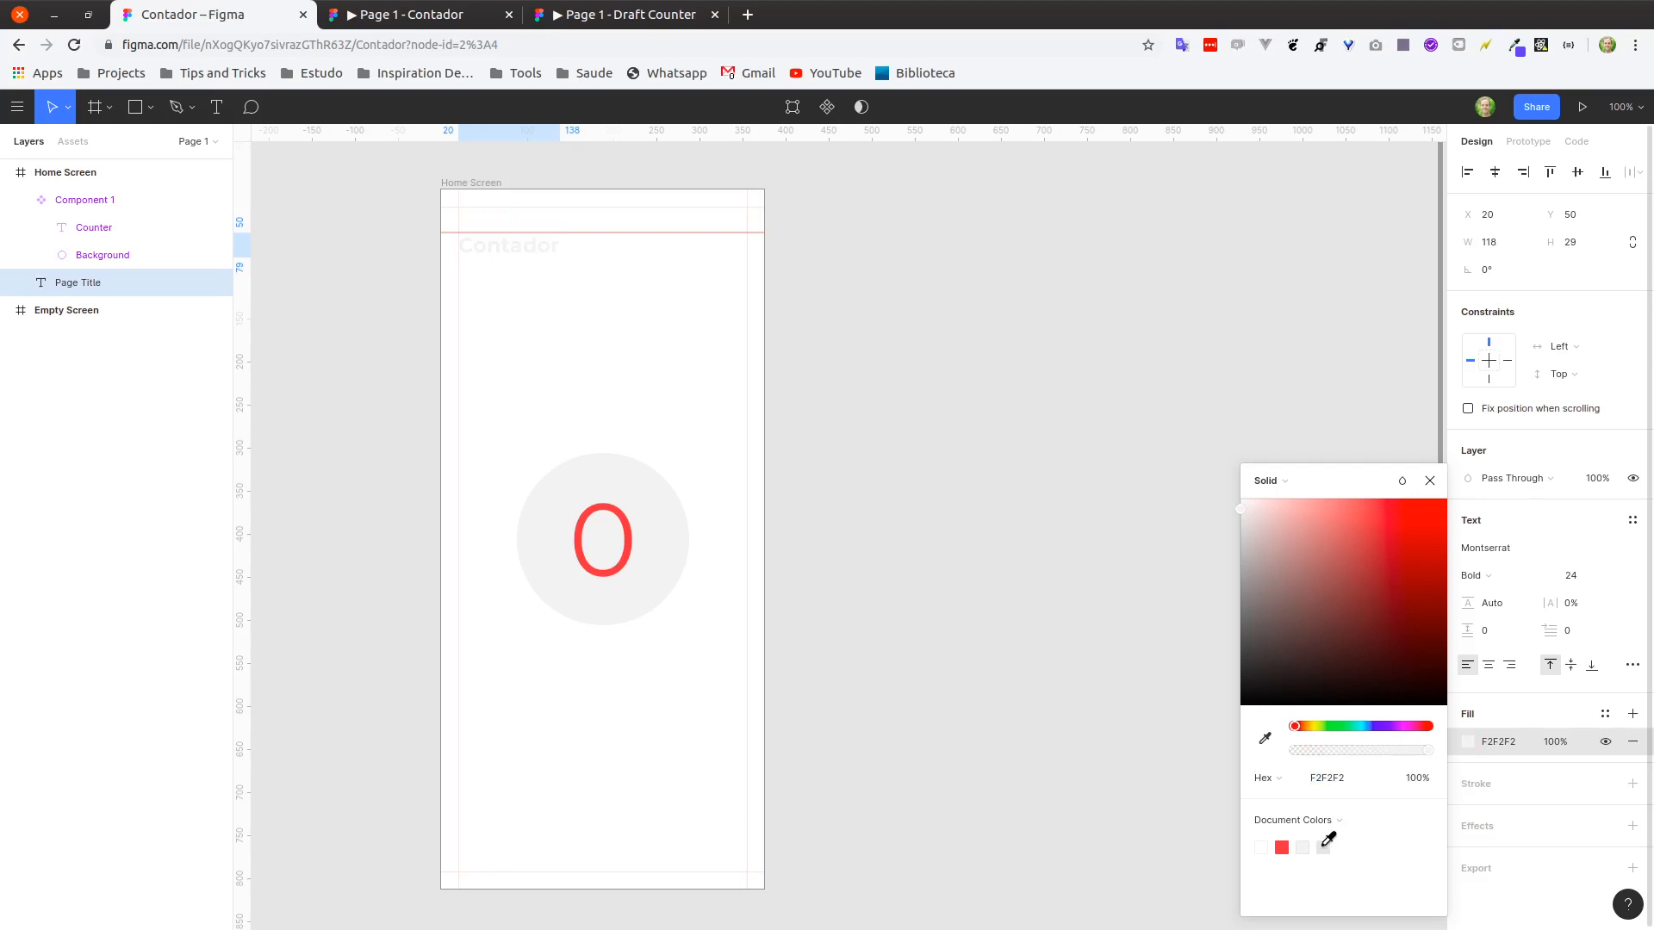
{"action": "left_click", "coordinate": [1283, 847]}
{"action": "left_click_drag", "start_coordinate": [1364, 549], "coordinate": [1327, 581]}
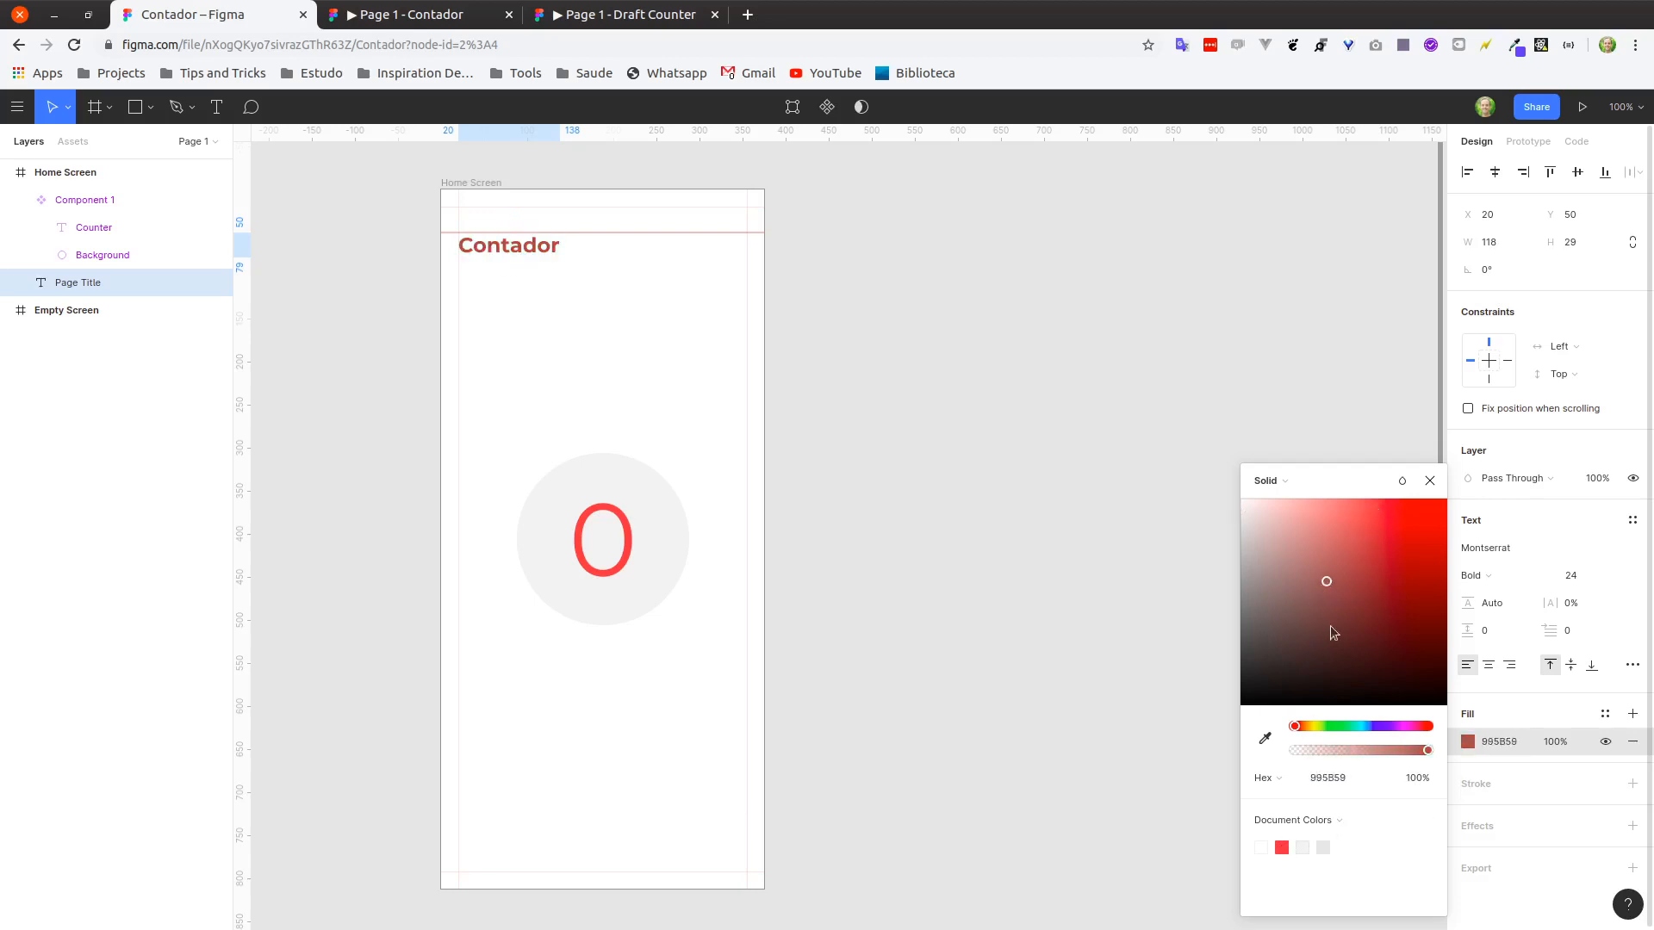
{"action": "left_click_drag", "start_coordinate": [1349, 727], "coordinate": [1377, 726]}
{"action": "left_click_drag", "start_coordinate": [1371, 596], "coordinate": [1380, 526]}
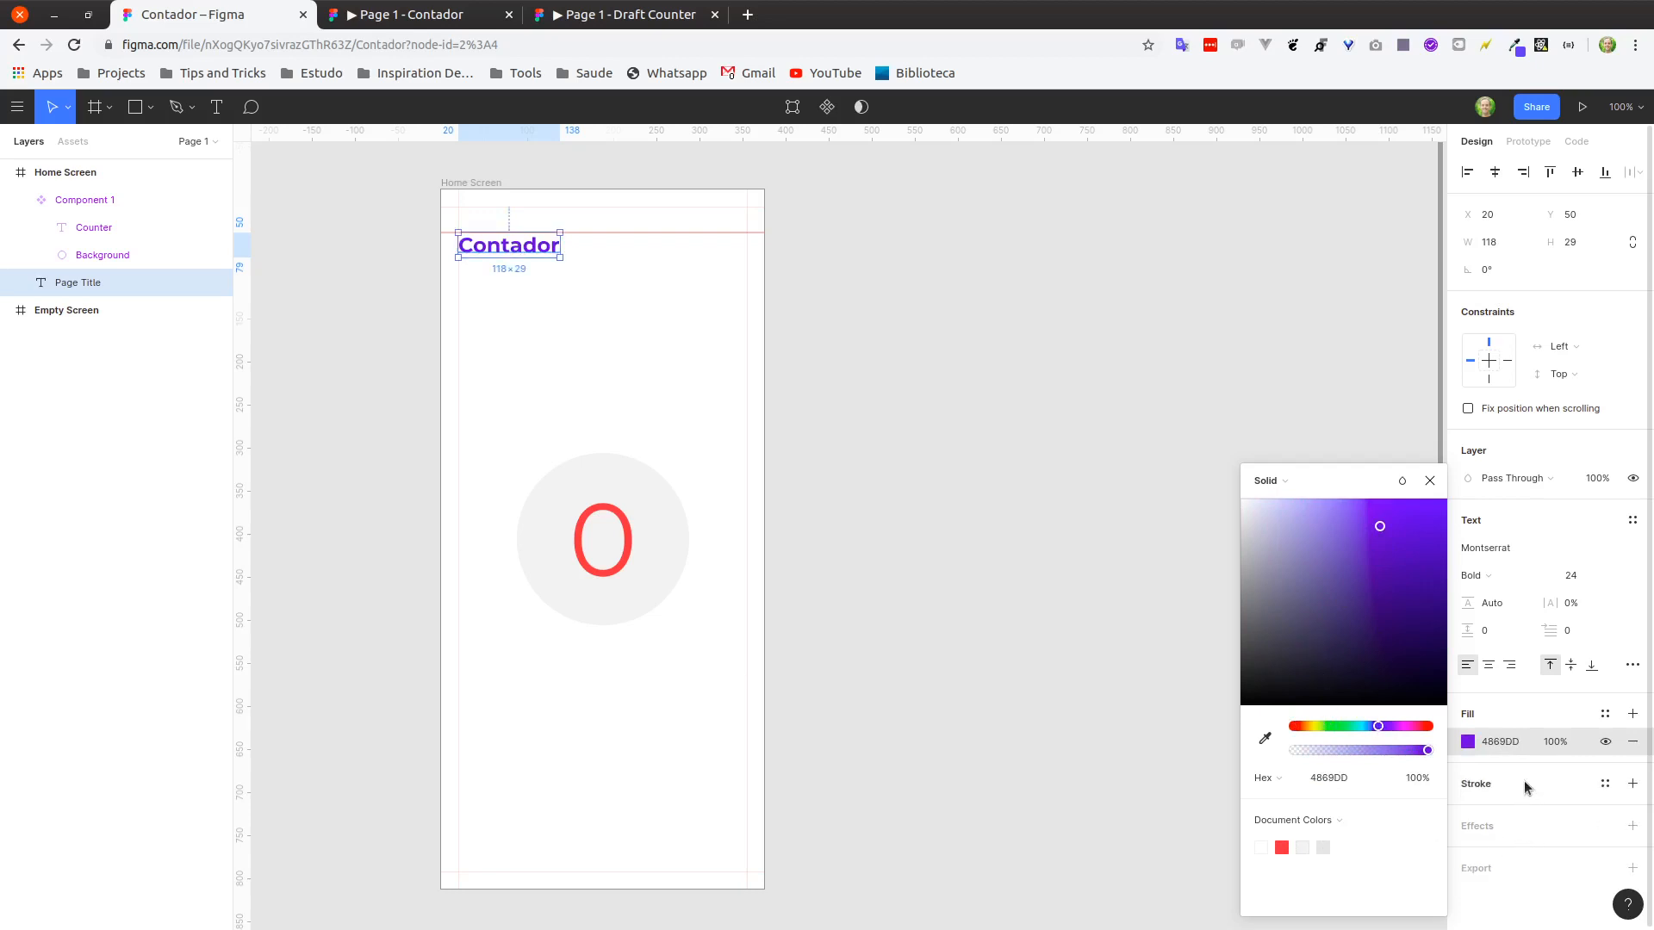
{"action": "left_click", "coordinate": [1120, 715]}
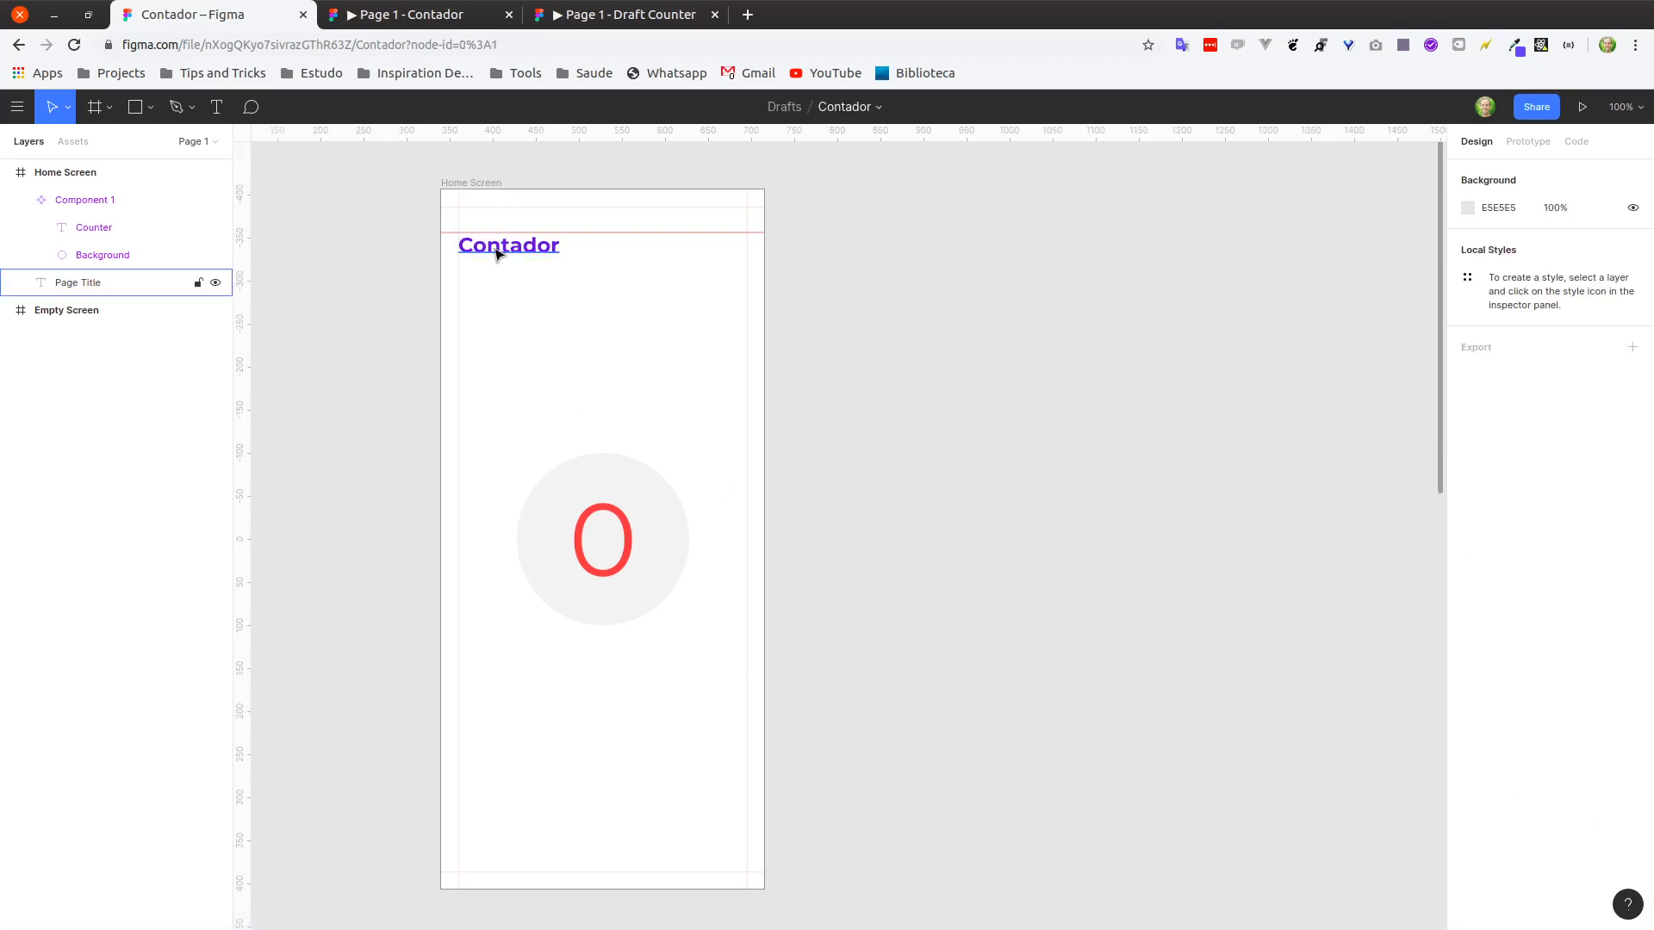
Change the Counter text's fill inside the component to the document's purple, 4869DD.
{"action": "double_click", "coordinate": [623, 507]}
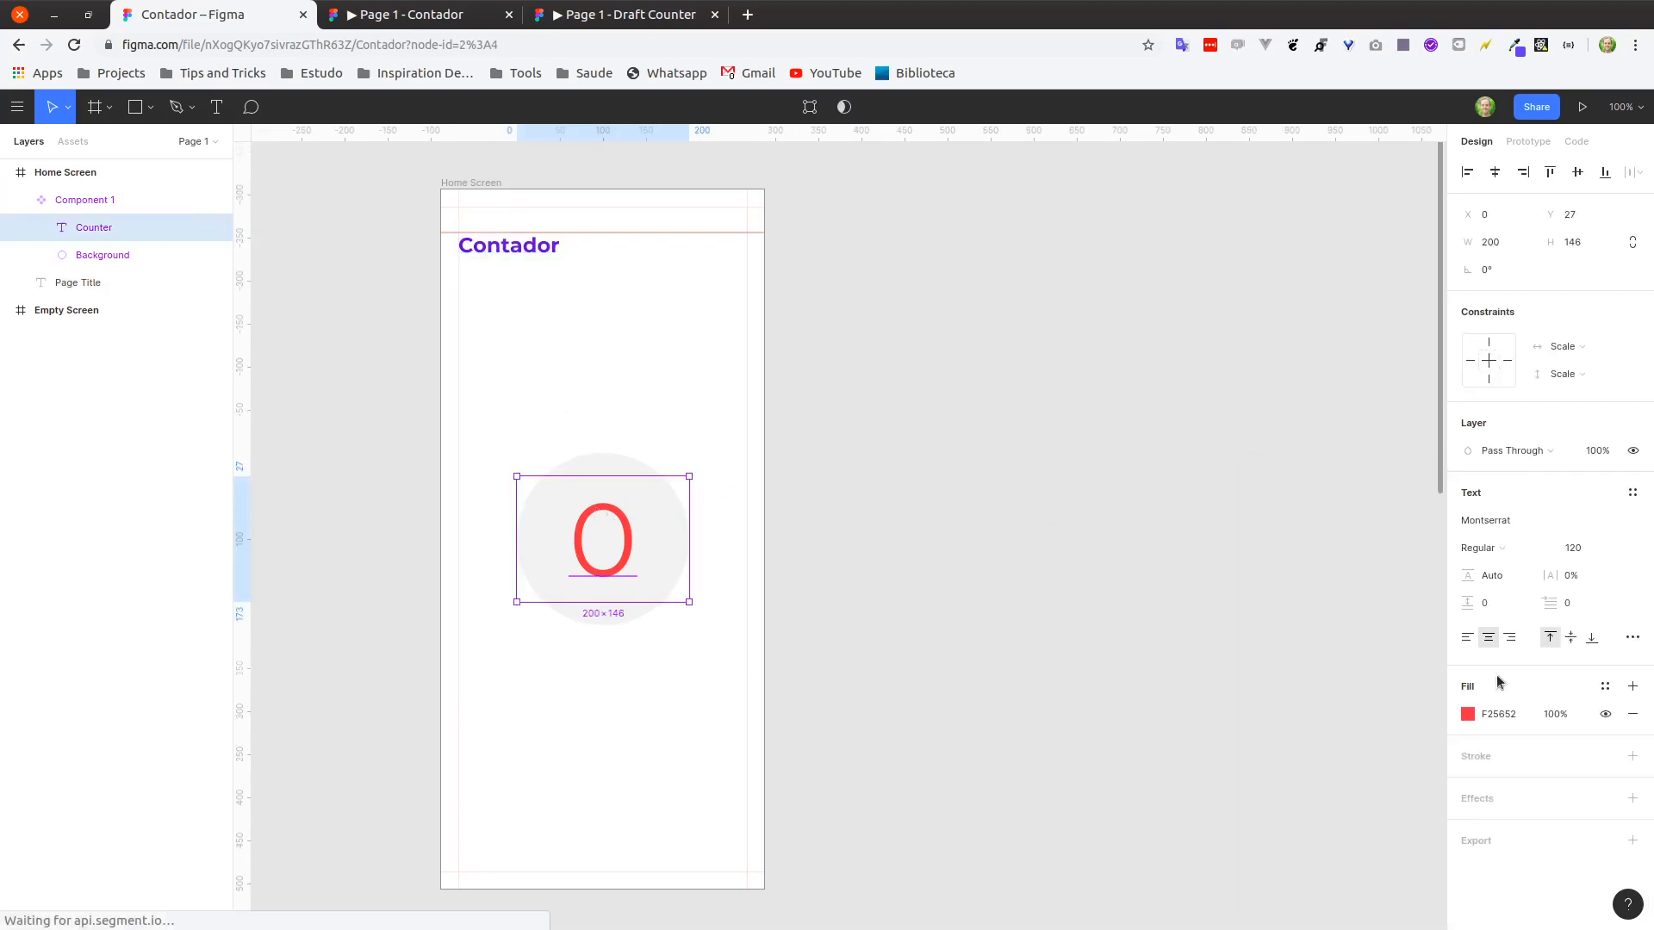
{"action": "left_click", "coordinate": [886, 609]}
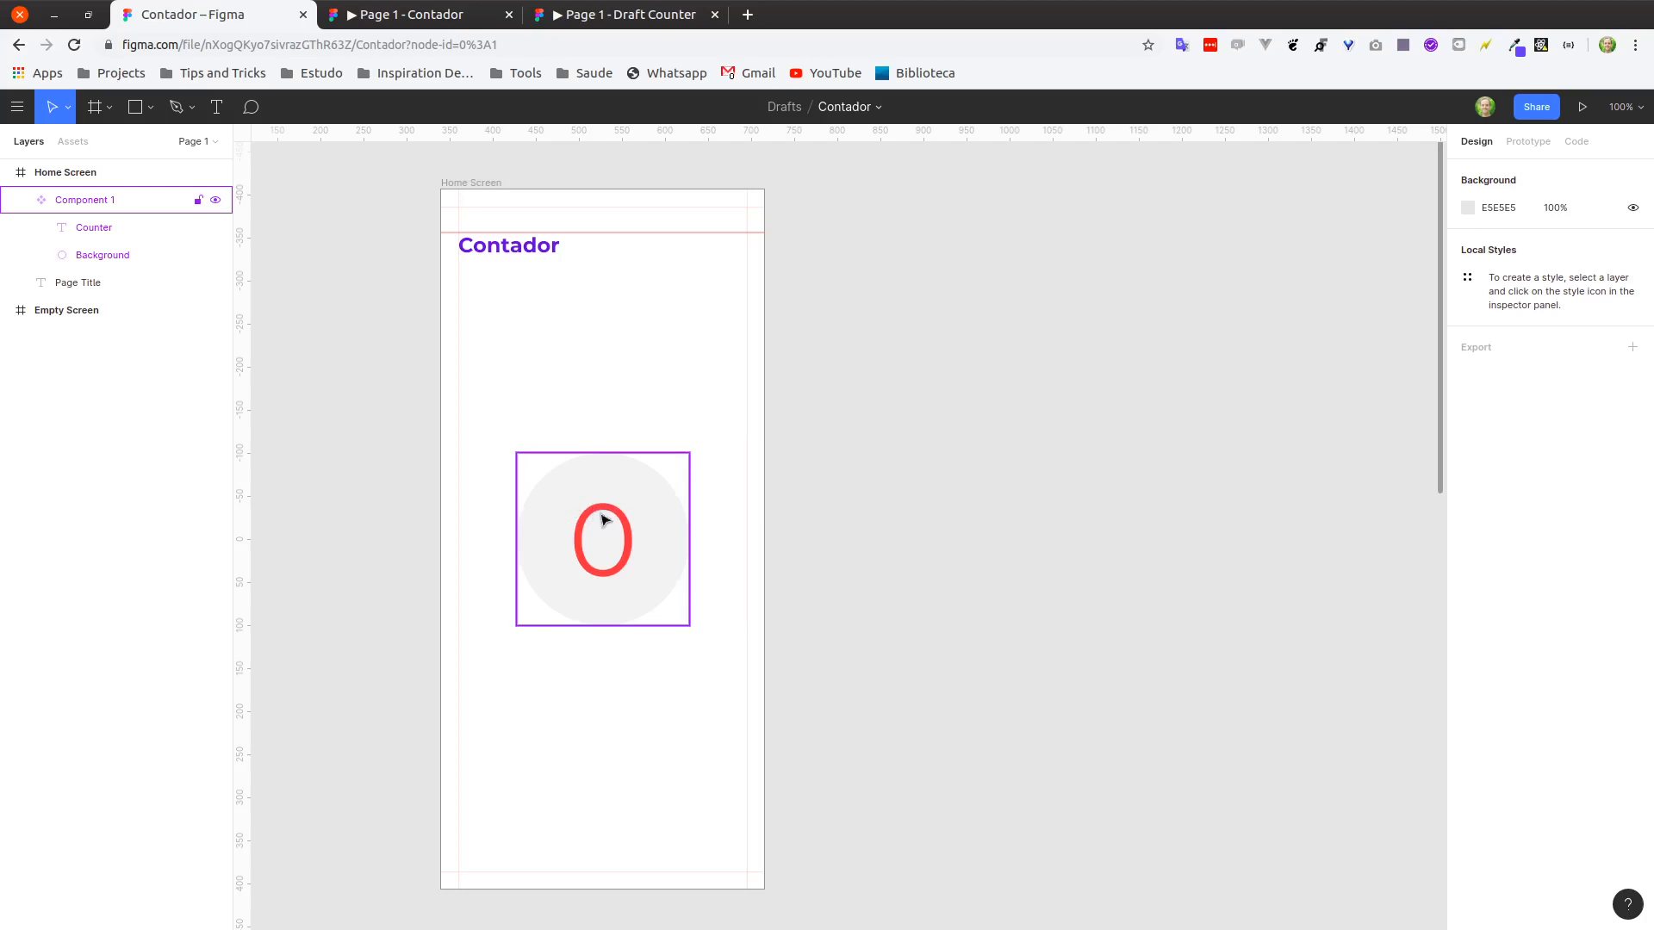
{"action": "key", "text": "ctrl"}
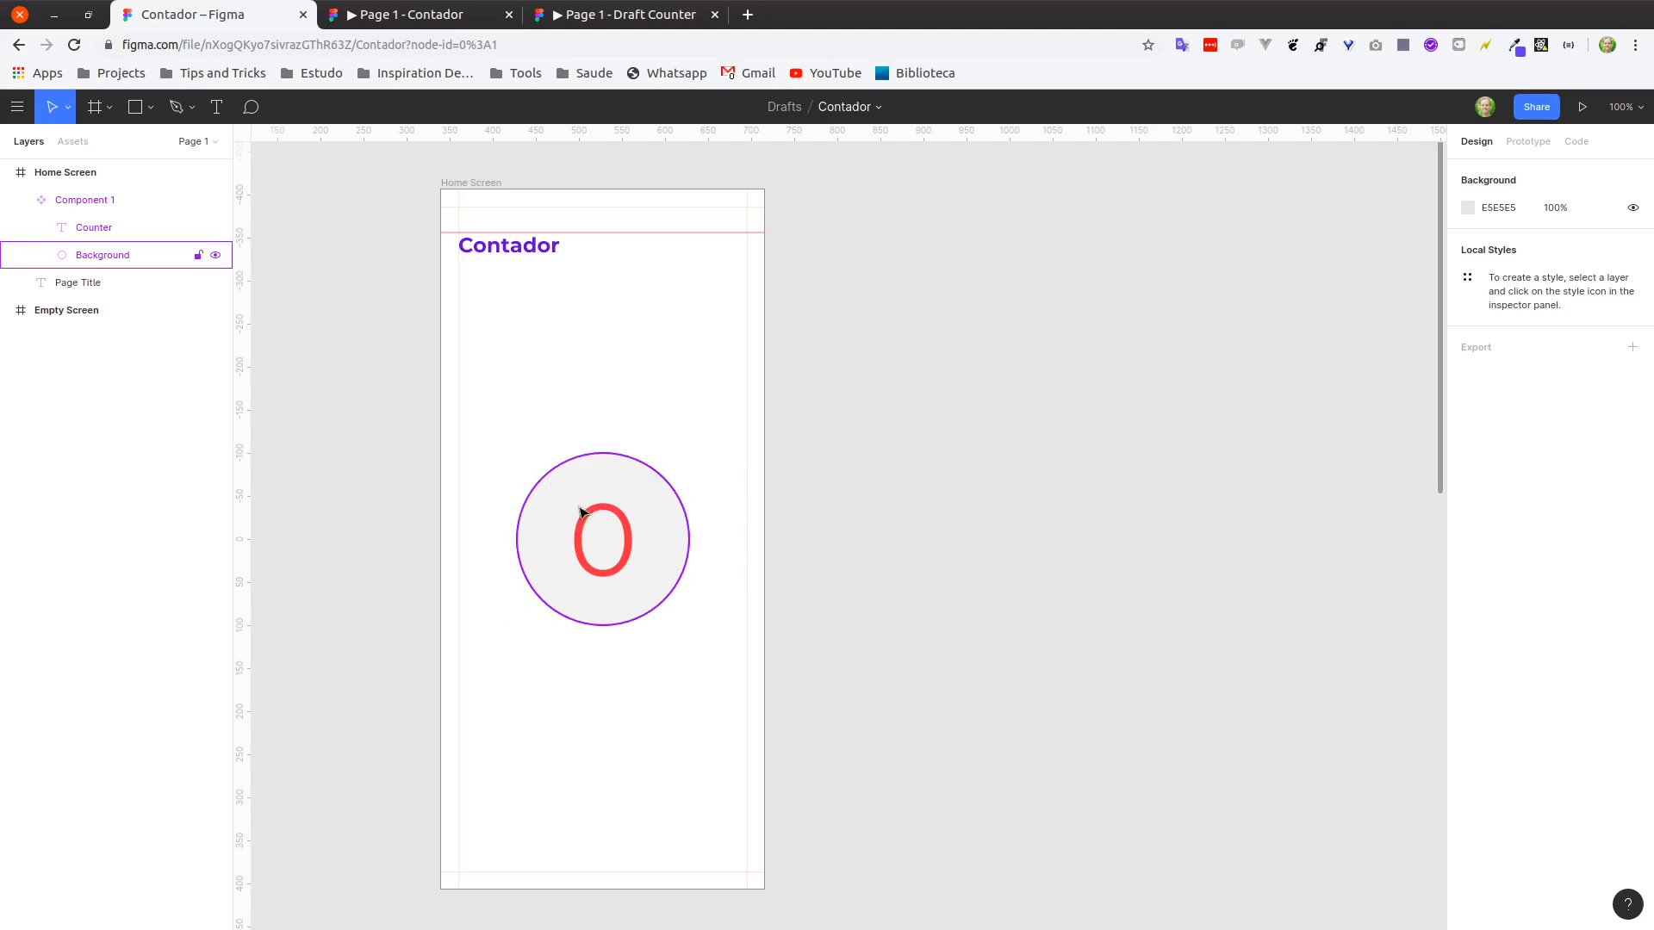
{"action": "left_click", "coordinate": [583, 517], "text": "ctrl"}
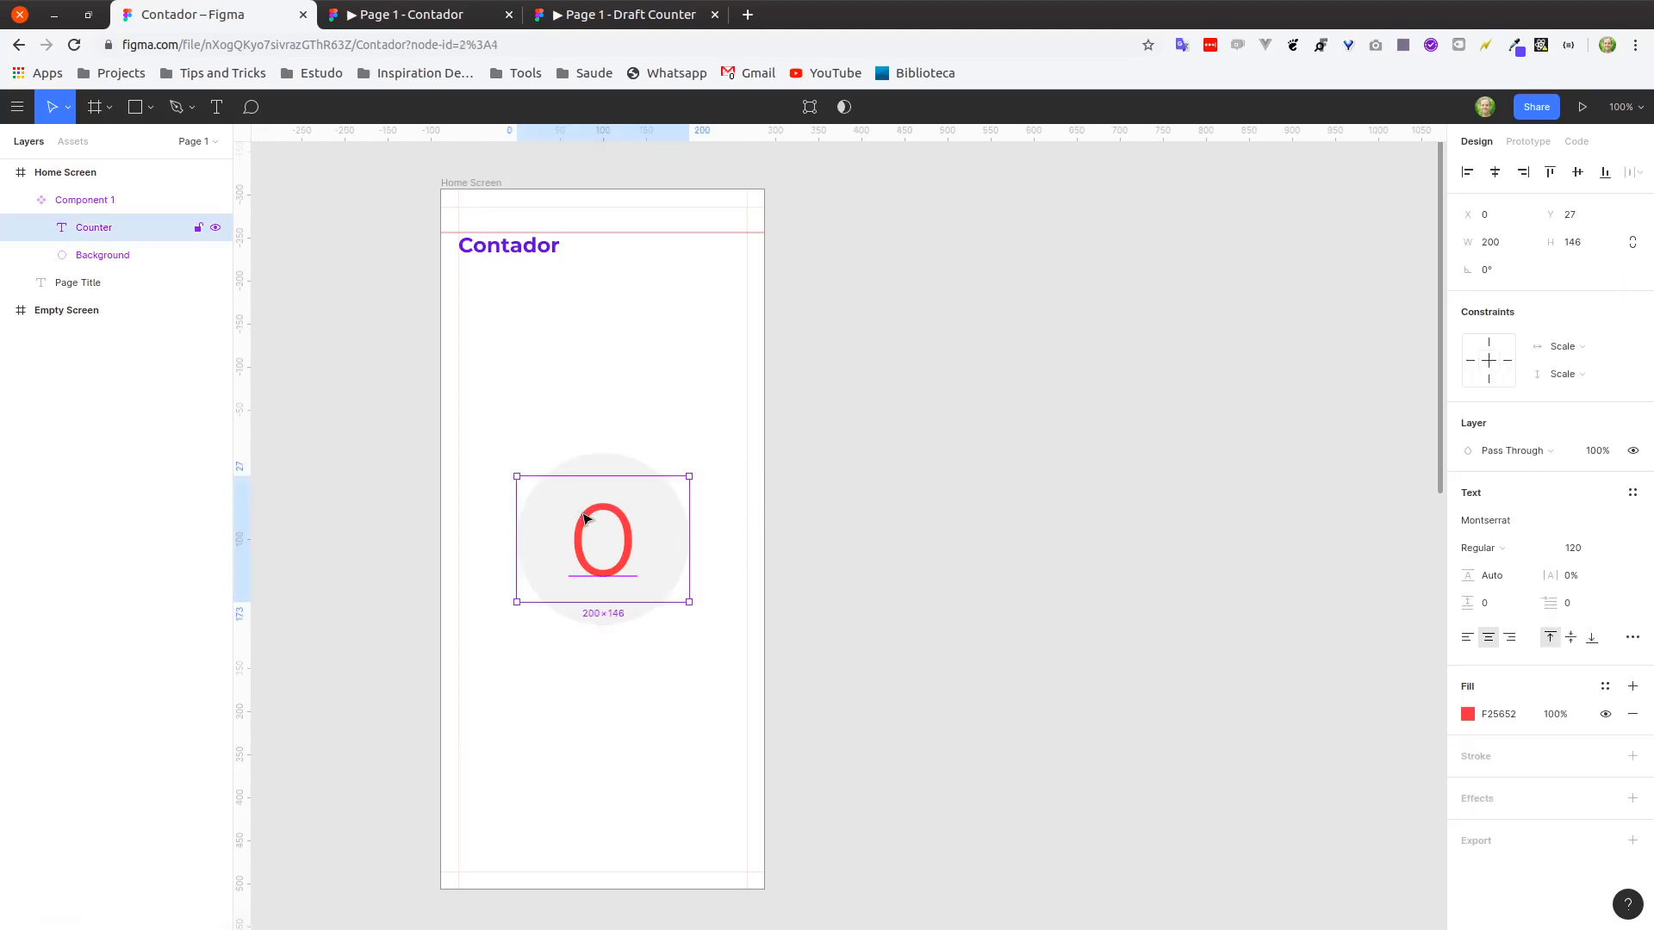
{"action": "left_click", "coordinate": [1468, 719]}
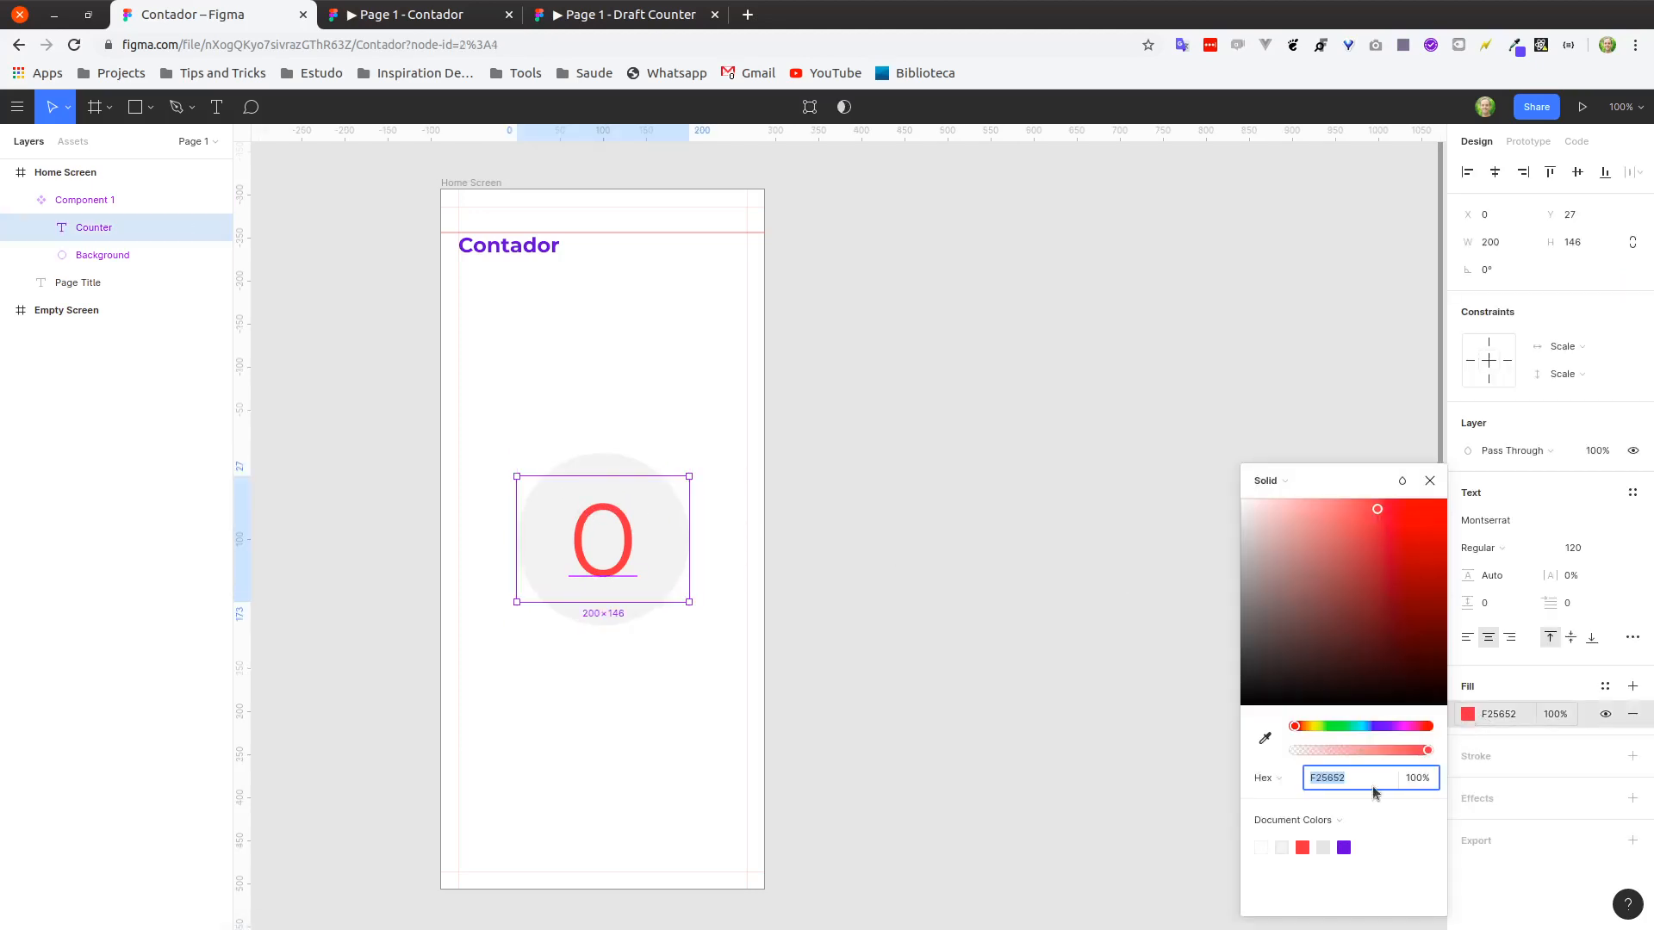
{"action": "left_click", "coordinate": [1344, 847]}
{"action": "left_click", "coordinate": [995, 480]}
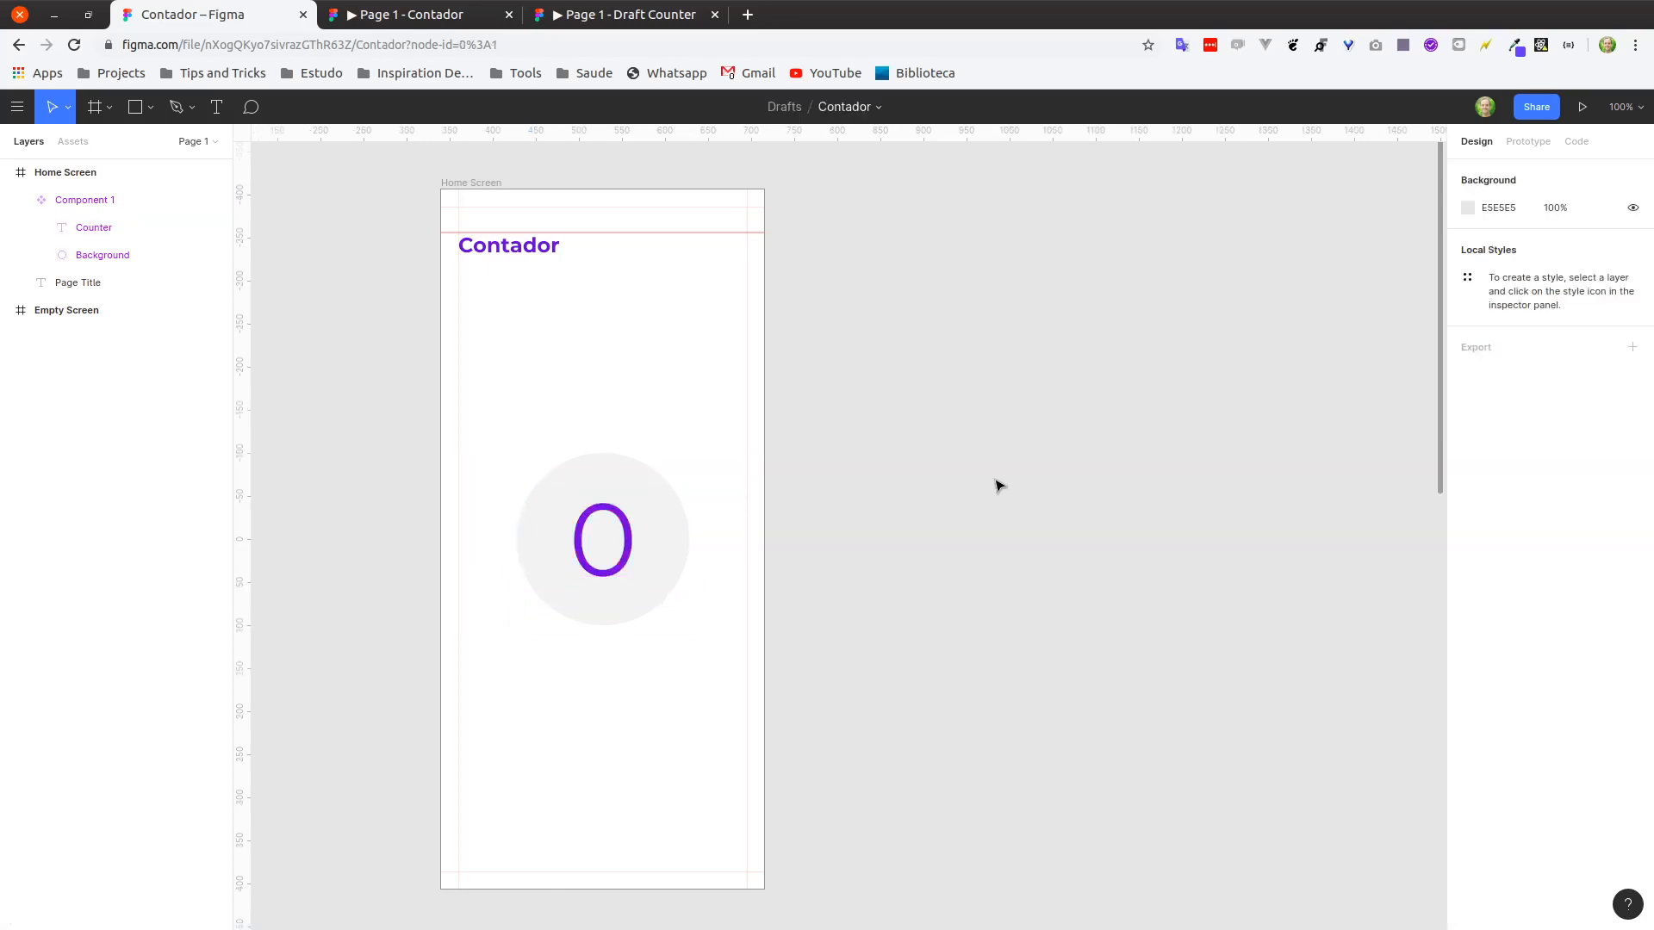
{"action": "scroll", "coordinate": [979, 468], "scroll_direction": "down", "scroll_amount": 5}
{"action": "left_click_drag", "start_coordinate": [1100, 579], "coordinate": [575, 492]}
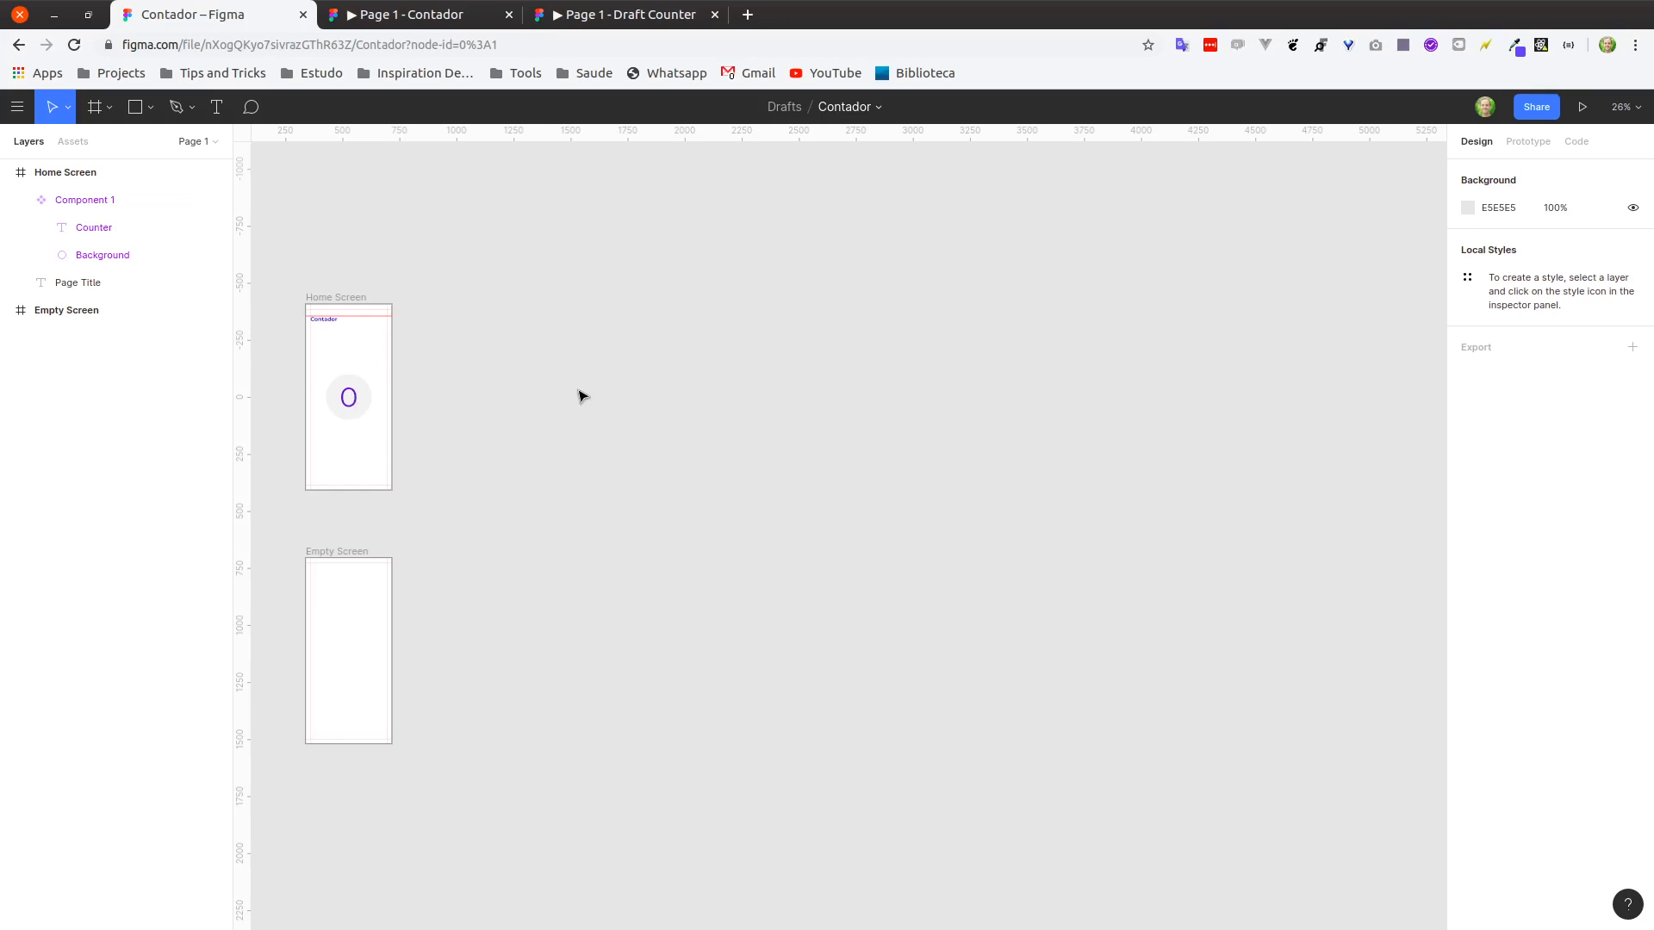
{"action": "left_click_drag", "start_coordinate": [479, 380], "coordinate": [721, 402]}
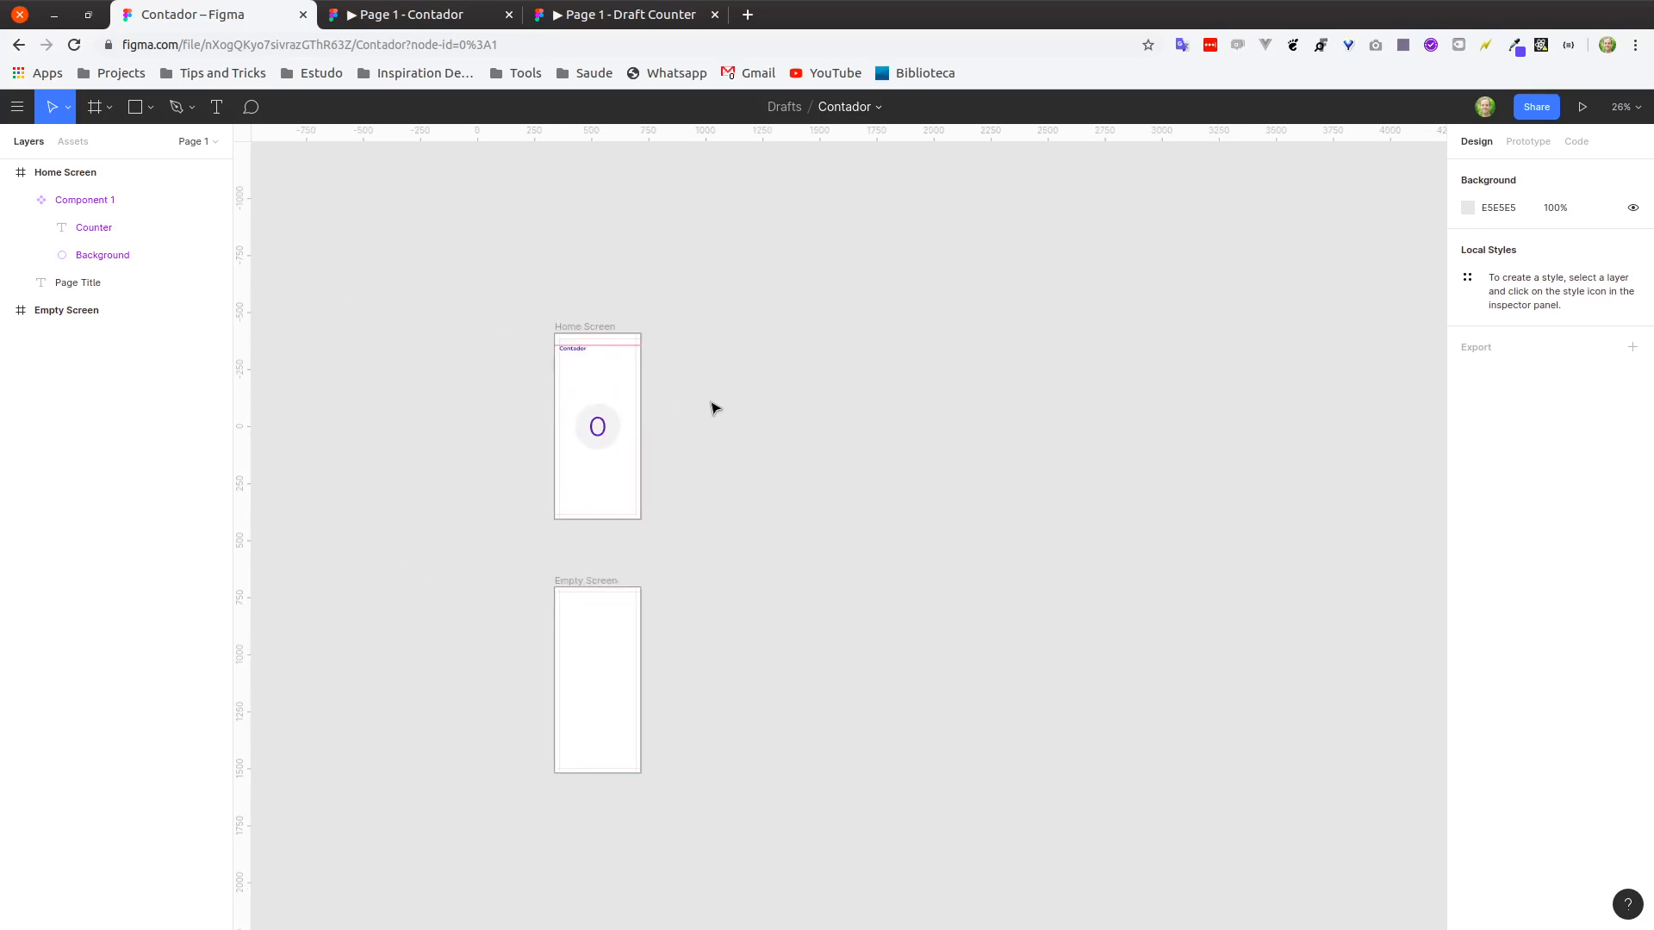
{"action": "scroll", "coordinate": [590, 359], "scroll_direction": "up", "scroll_amount": 5}
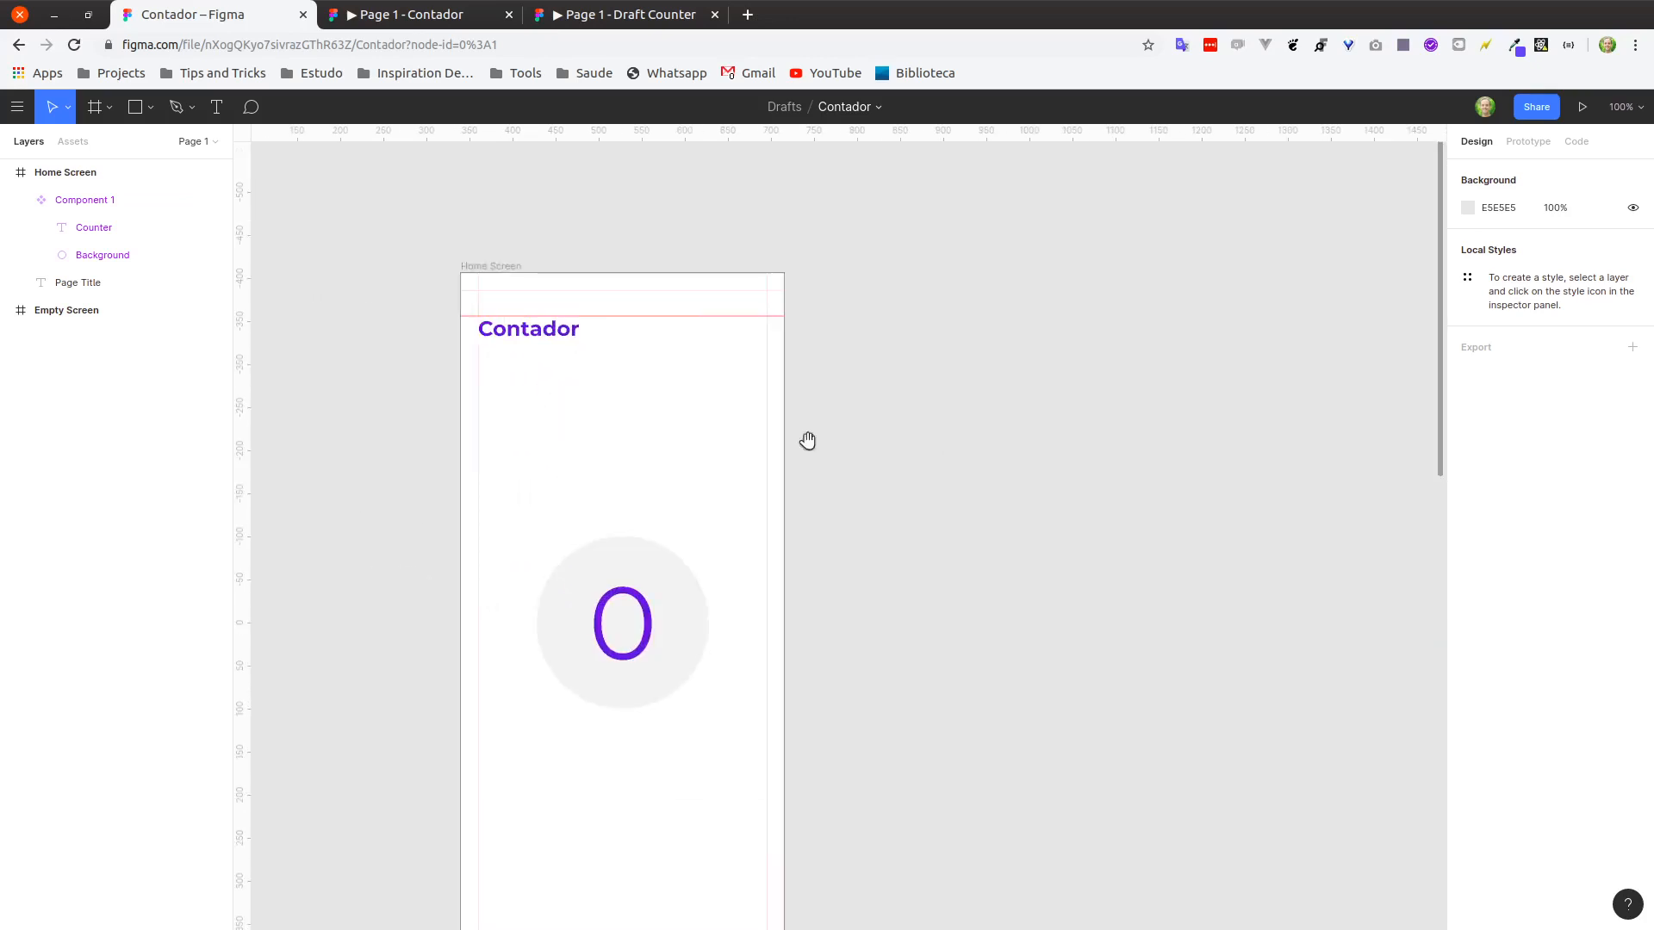
{"action": "left_click_drag", "start_coordinate": [933, 437], "coordinate": [974, 336]}
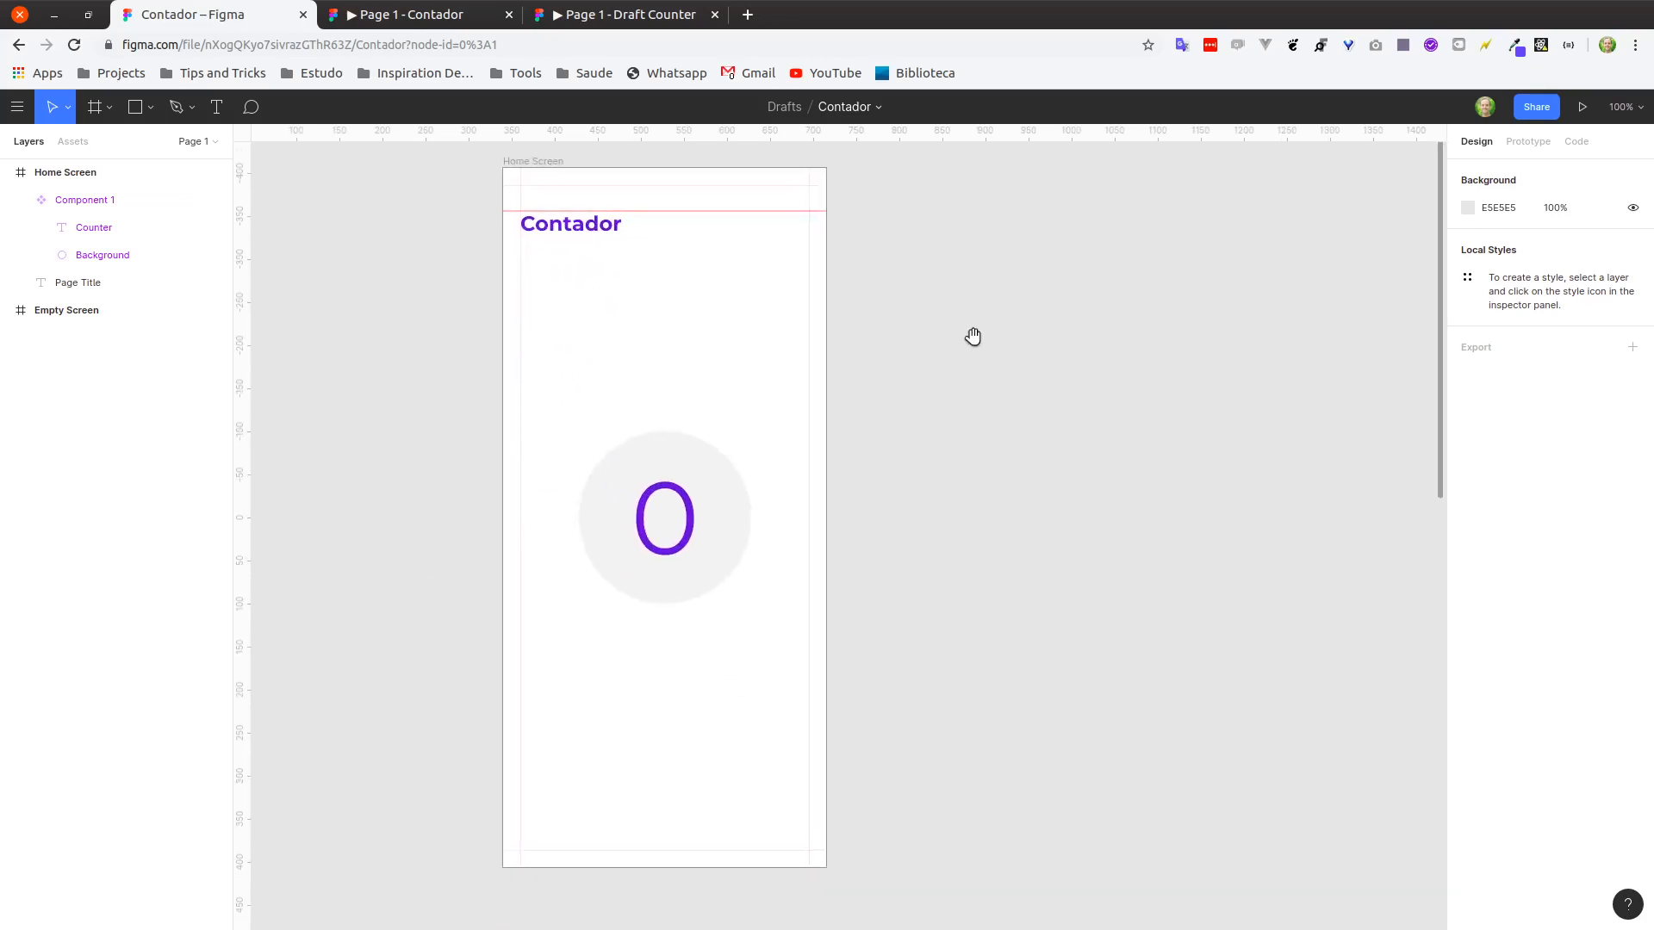
{"action": "left_click", "coordinate": [559, 229]}
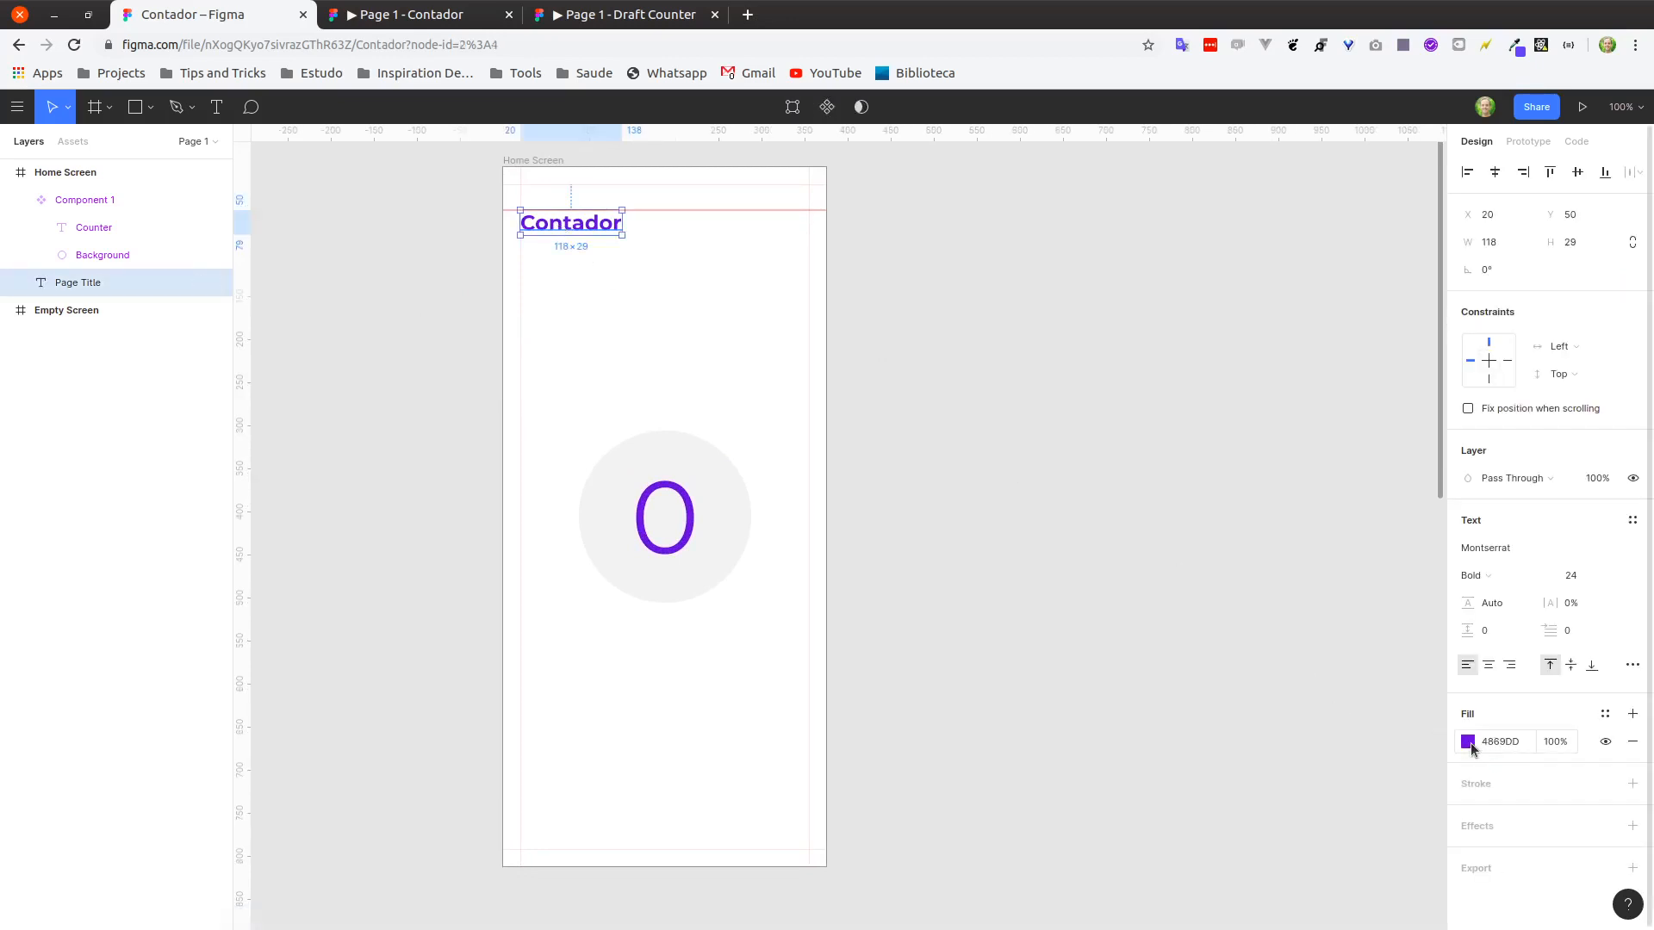
{"action": "left_click", "coordinate": [1469, 743]}
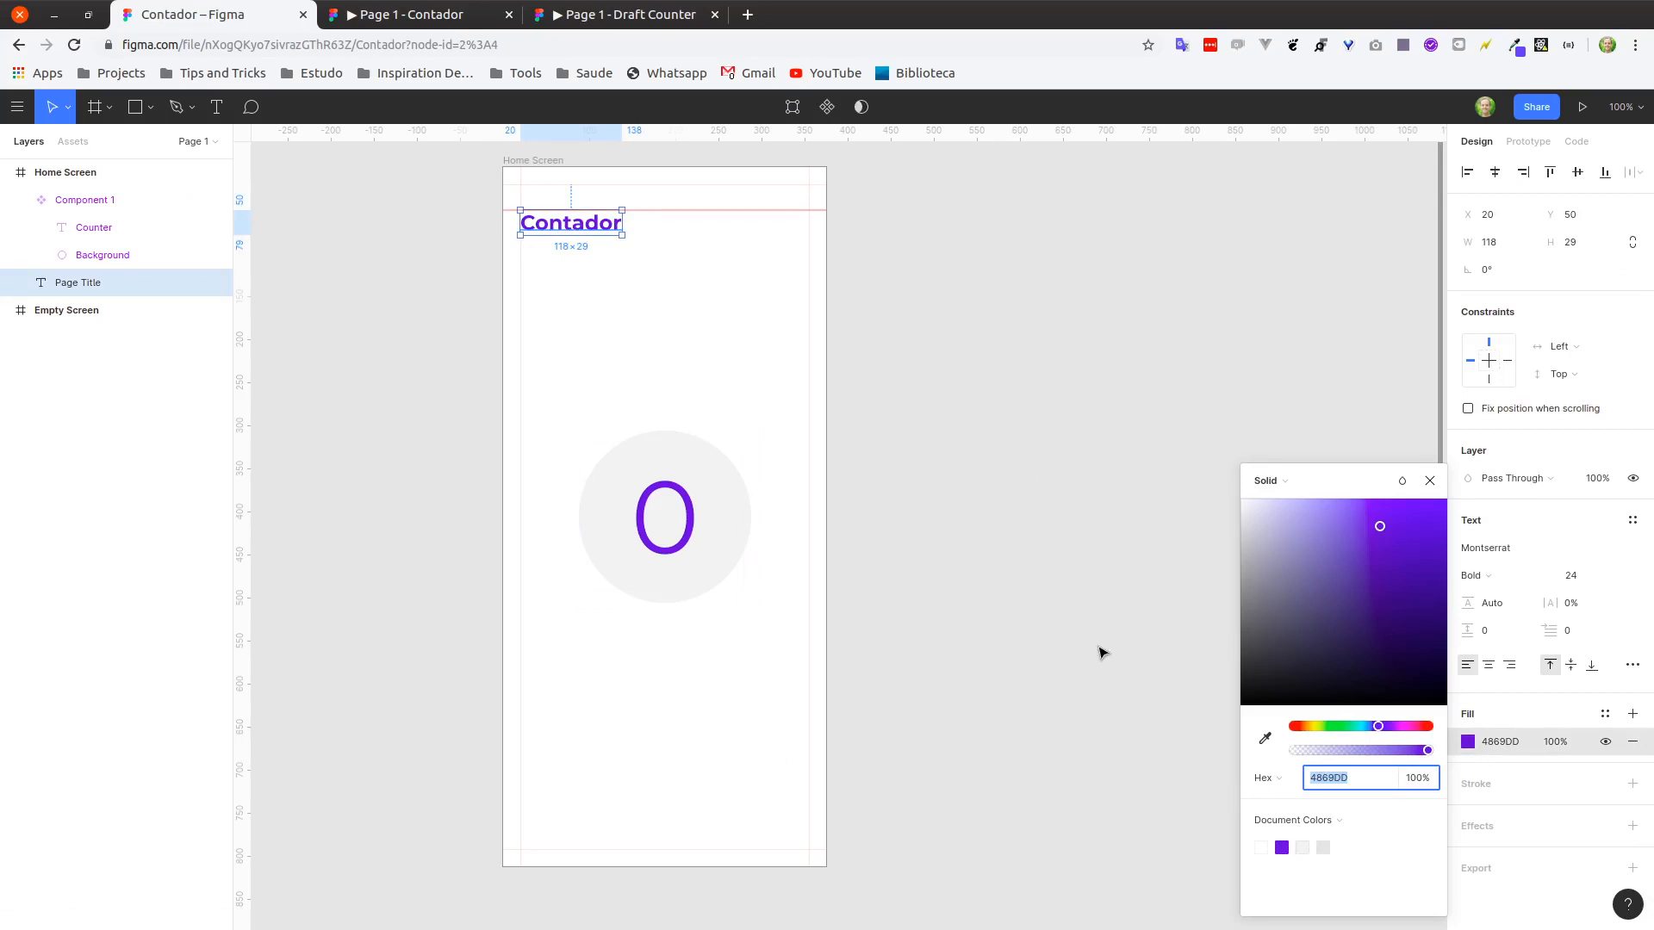
{"action": "left_click", "coordinate": [1049, 609]}
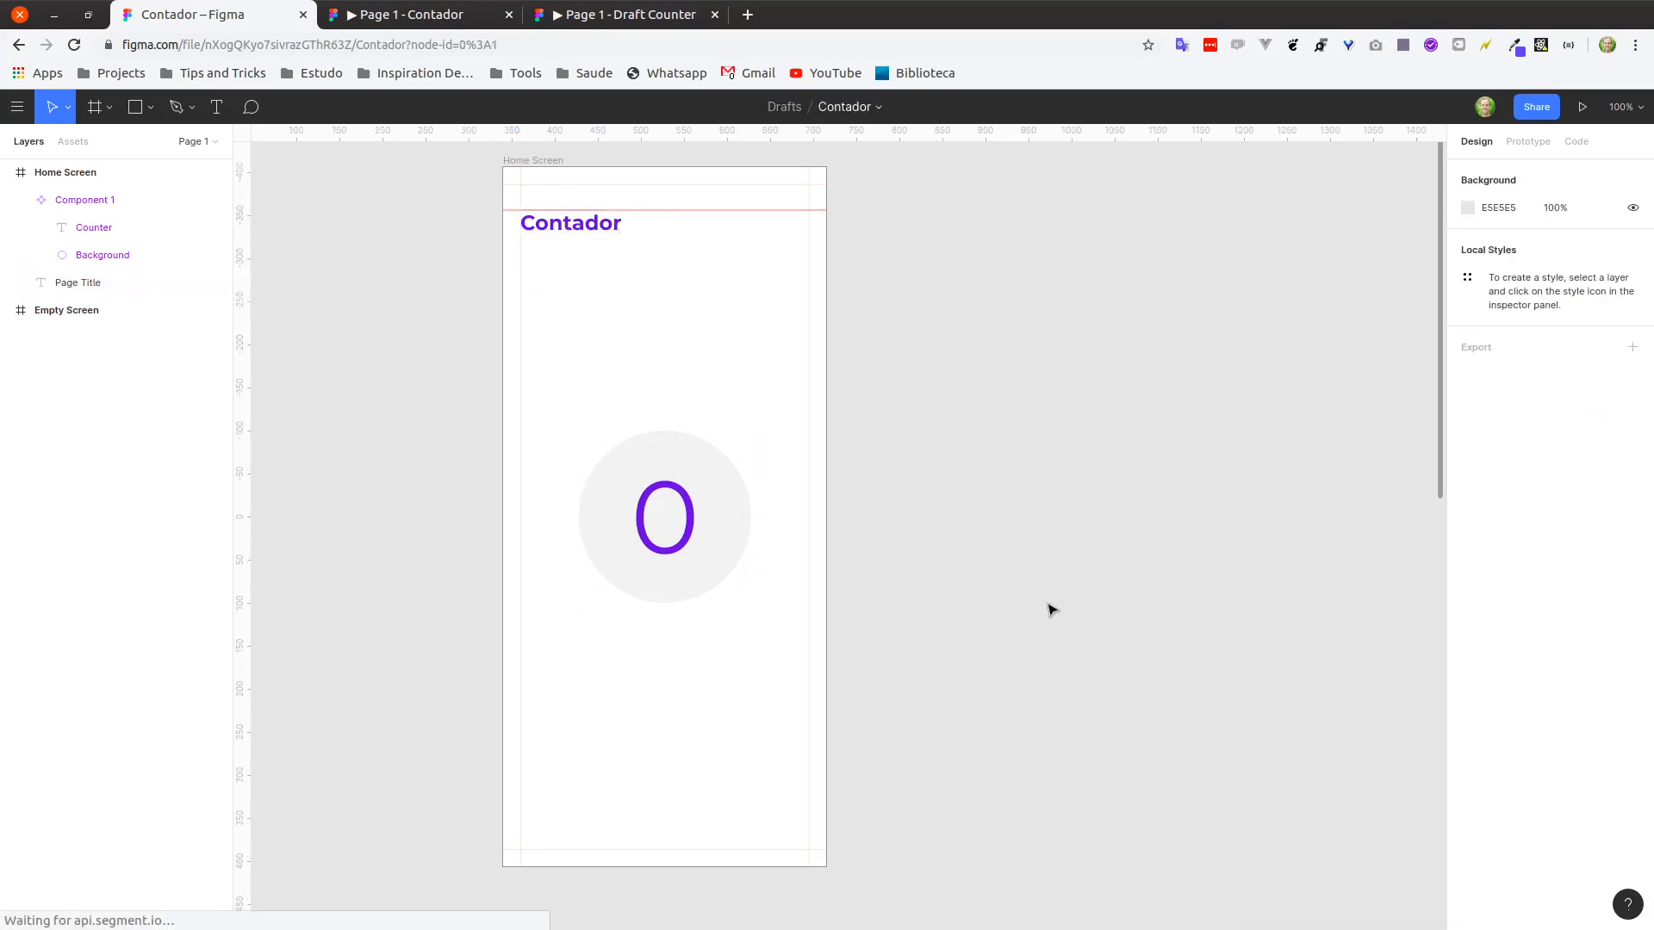
Create a color style named Primary from the Contador title's fill.
{"action": "left_click", "coordinate": [597, 228]}
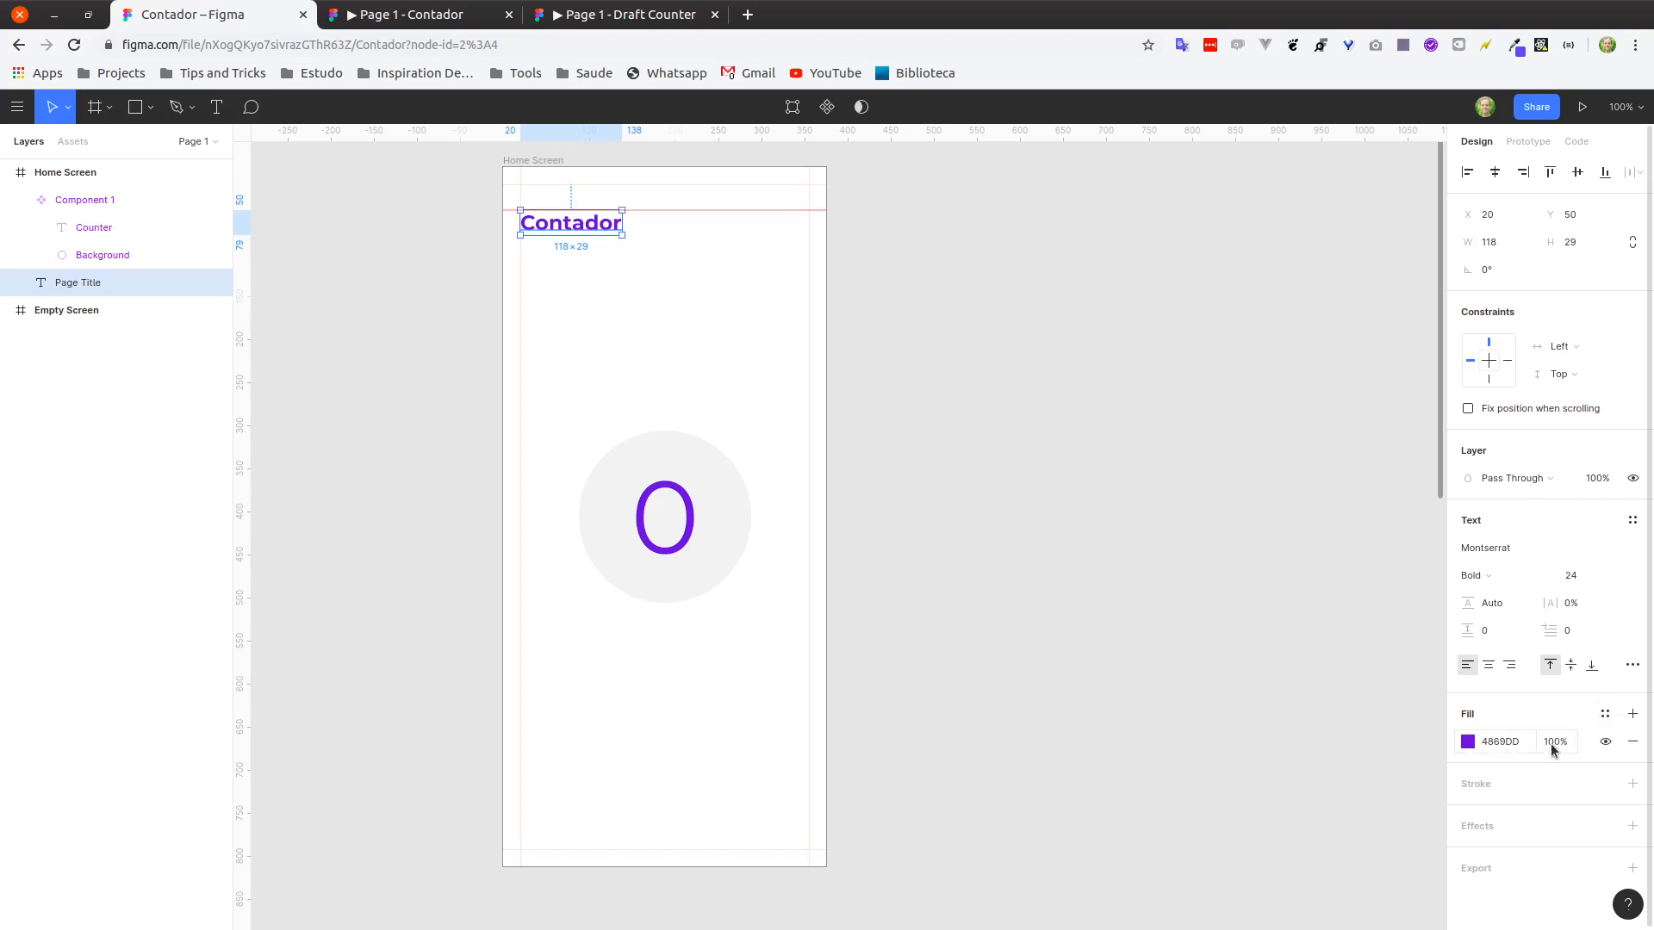
{"action": "left_click", "coordinate": [1606, 715]}
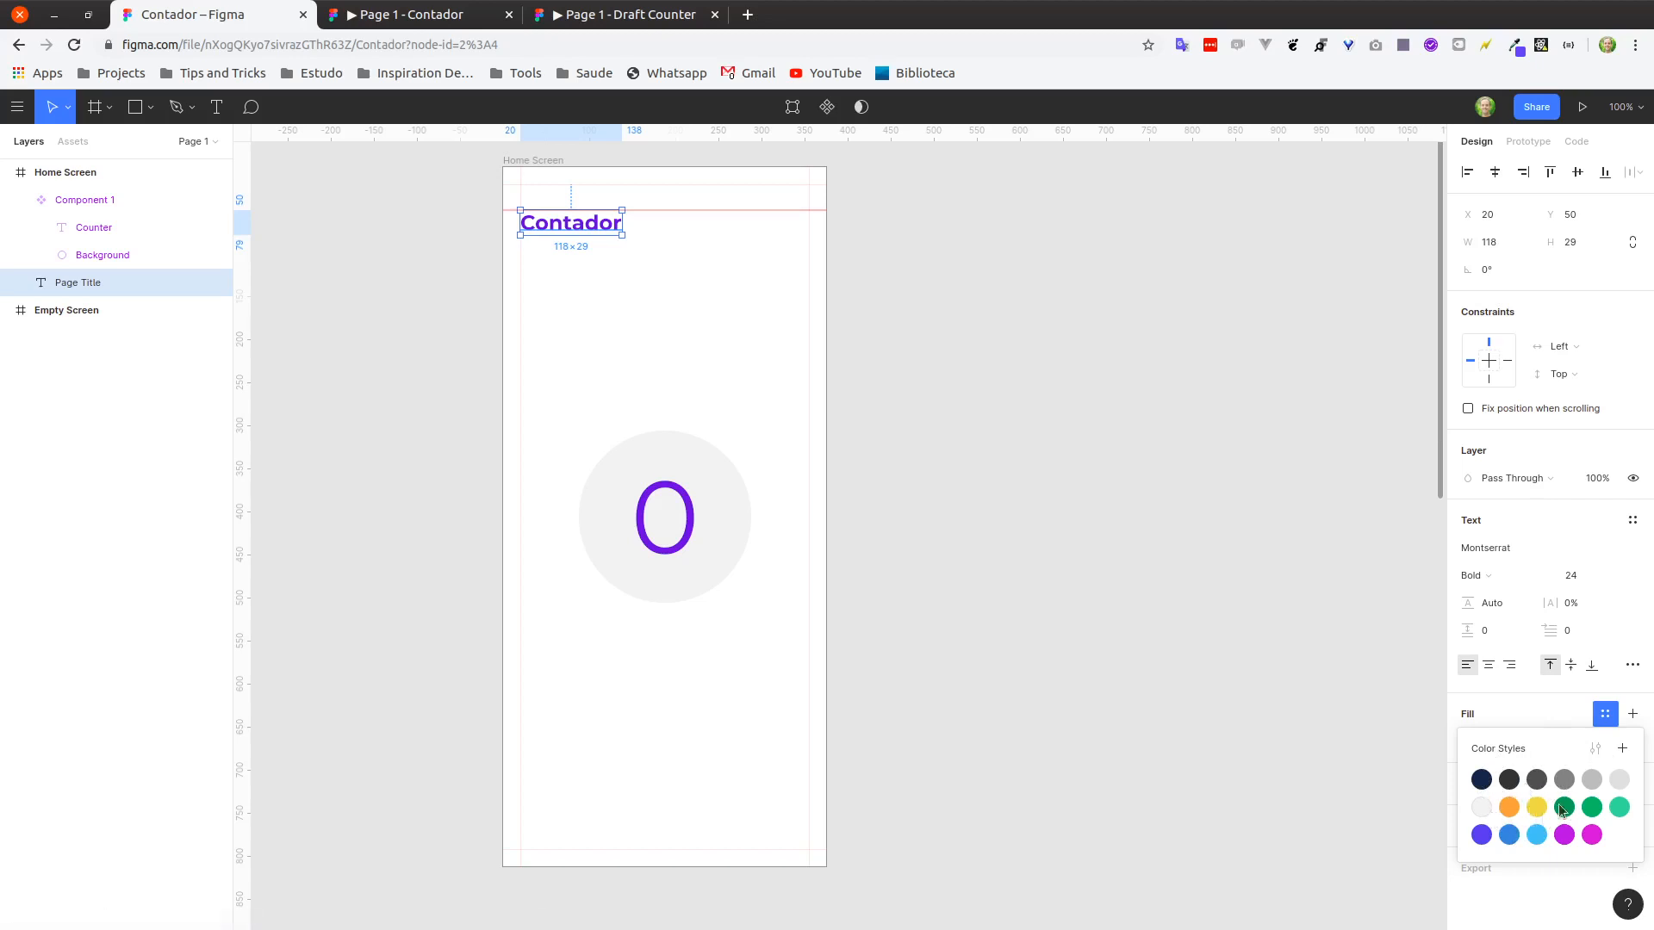
{"action": "left_click", "coordinate": [1623, 749]}
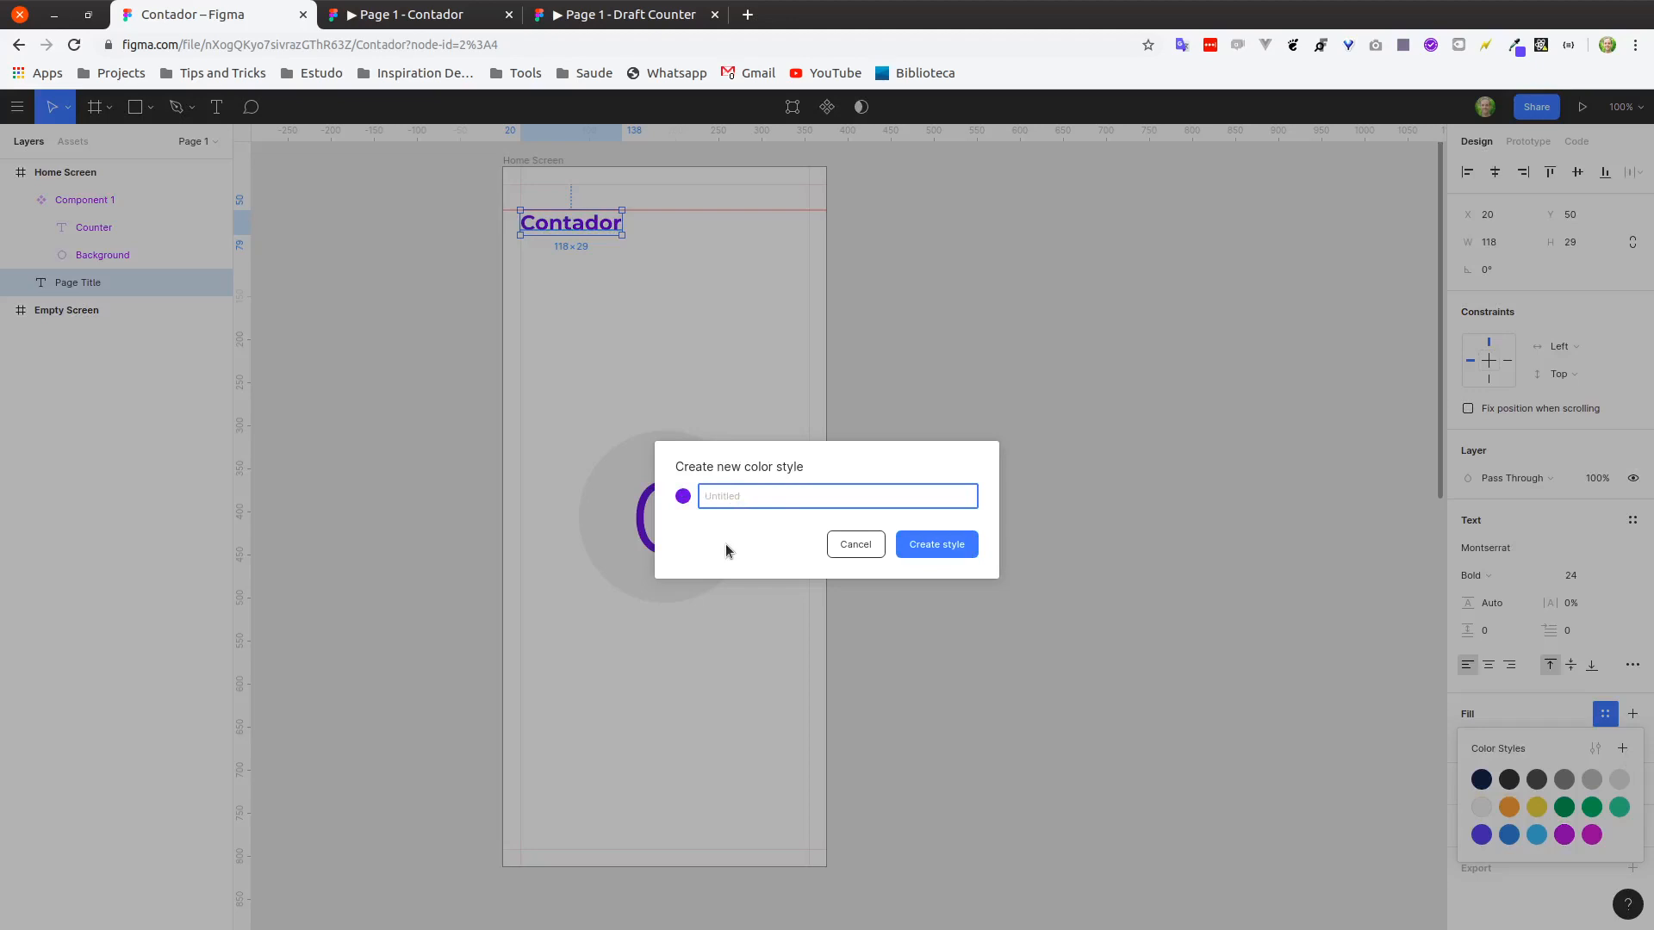
{"action": "left_click", "coordinate": [940, 546]}
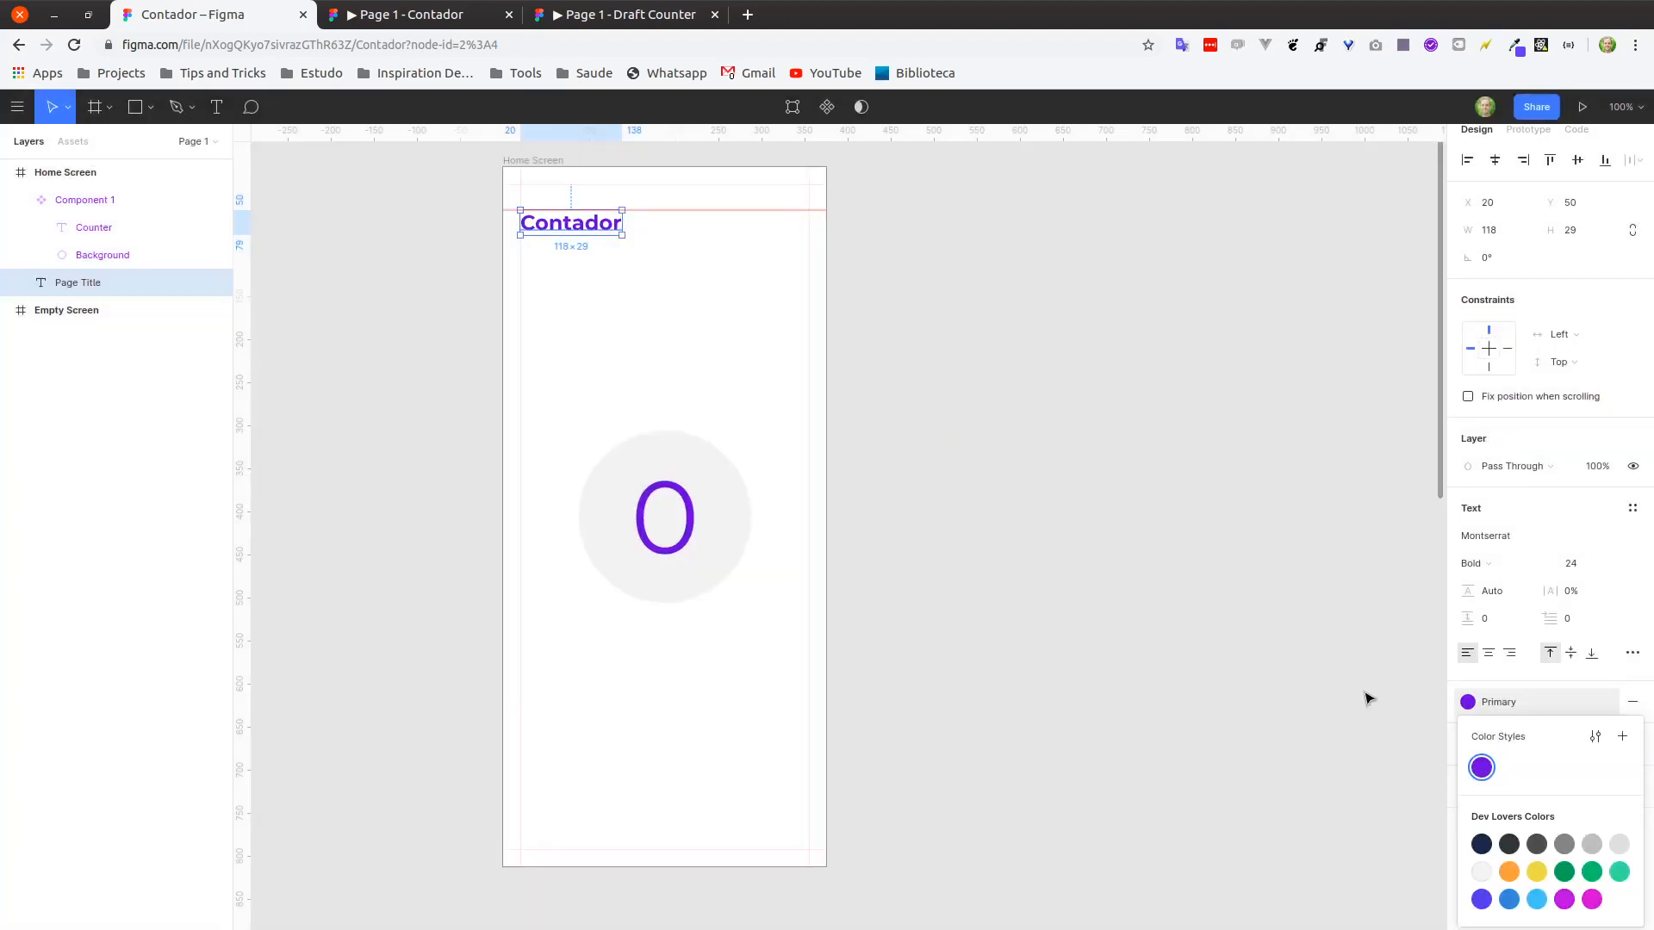
{"action": "left_click", "coordinate": [1418, 734]}
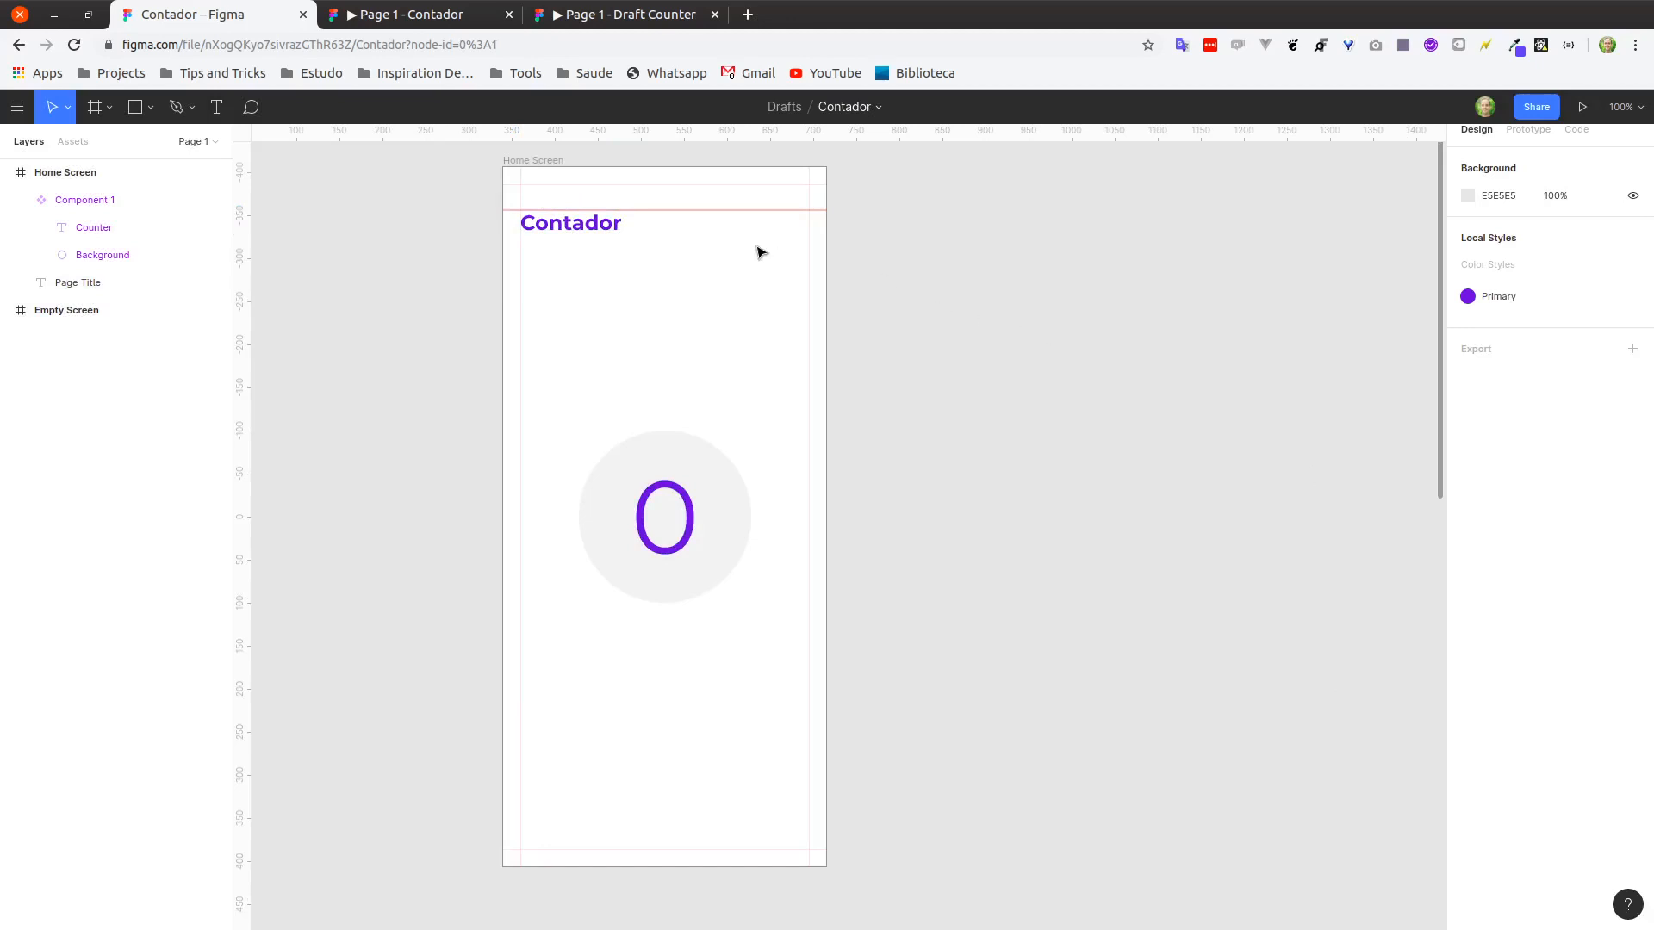
{"action": "scroll", "coordinate": [556, 296], "scroll_direction": "up", "scroll_amount": 2}
{"action": "left_click", "coordinate": [521, 253]}
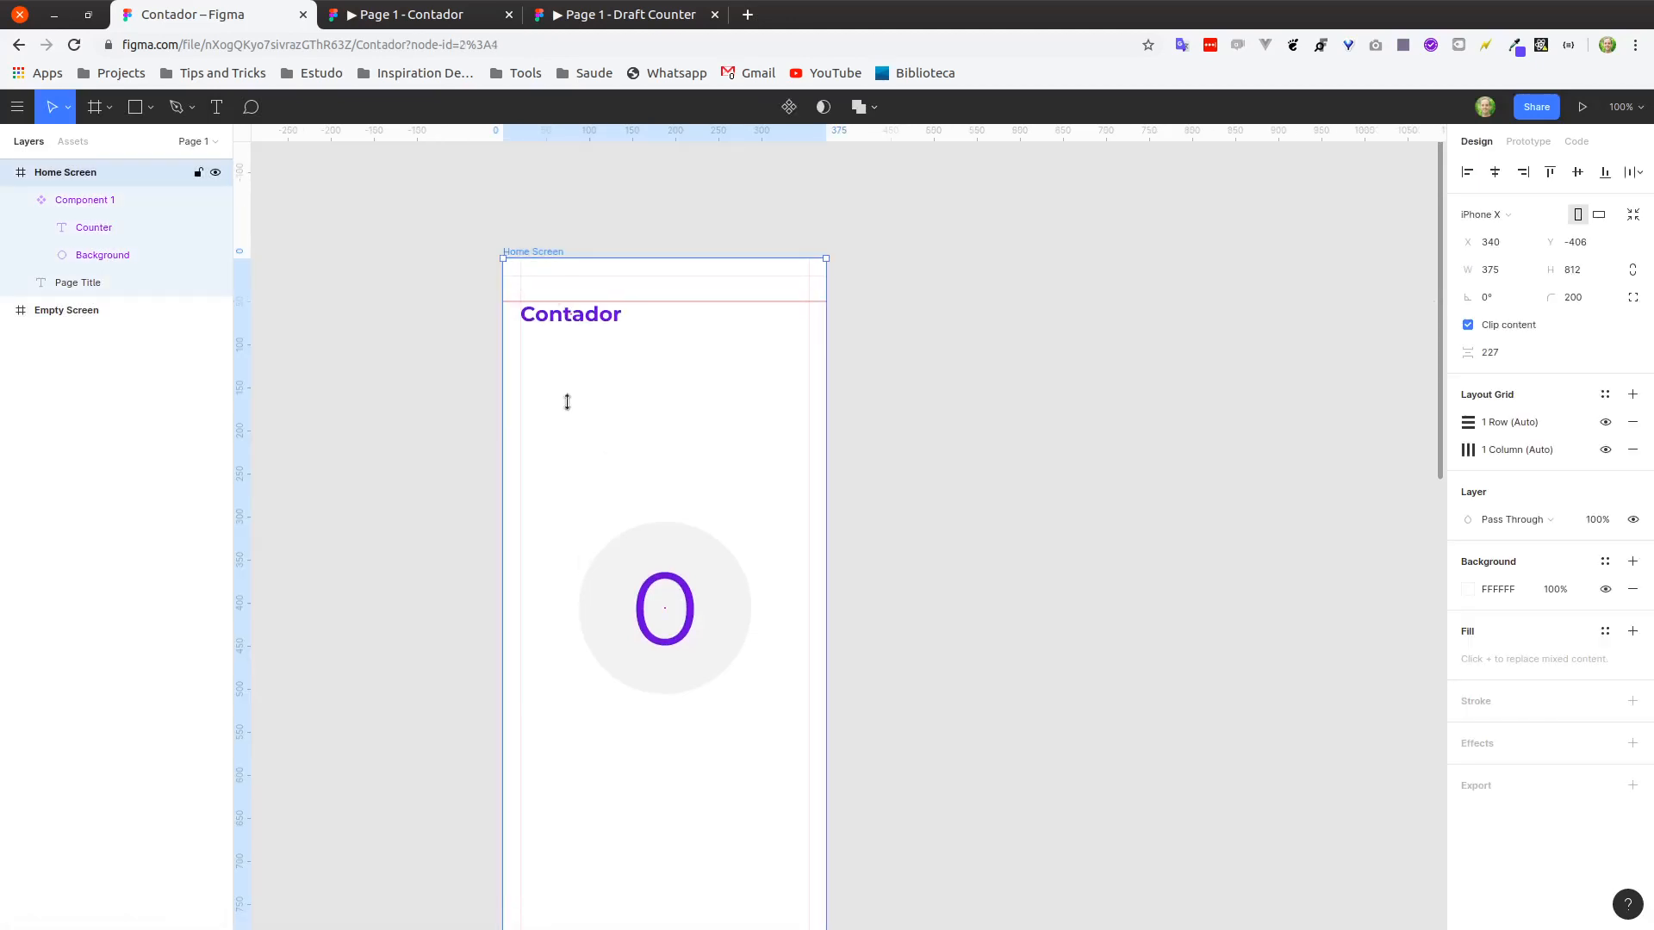
{"action": "left_click", "coordinate": [1047, 392]}
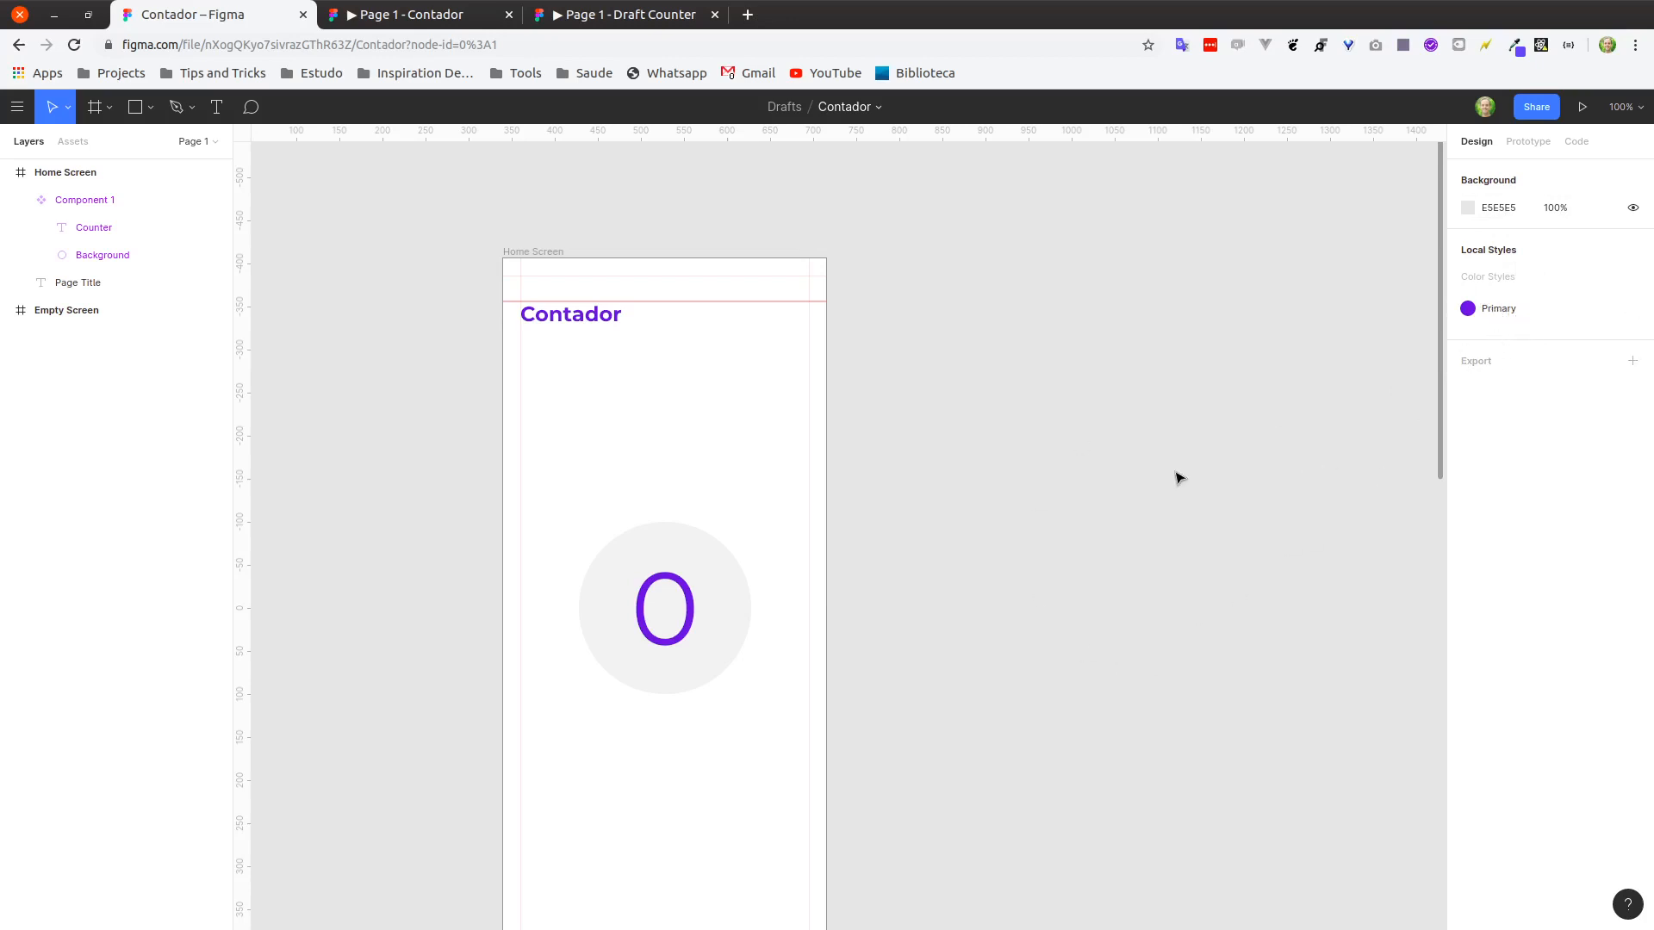
Apply the Primary color style to the fill of the Counter text inside the component.
{"action": "double_click", "coordinate": [680, 589]}
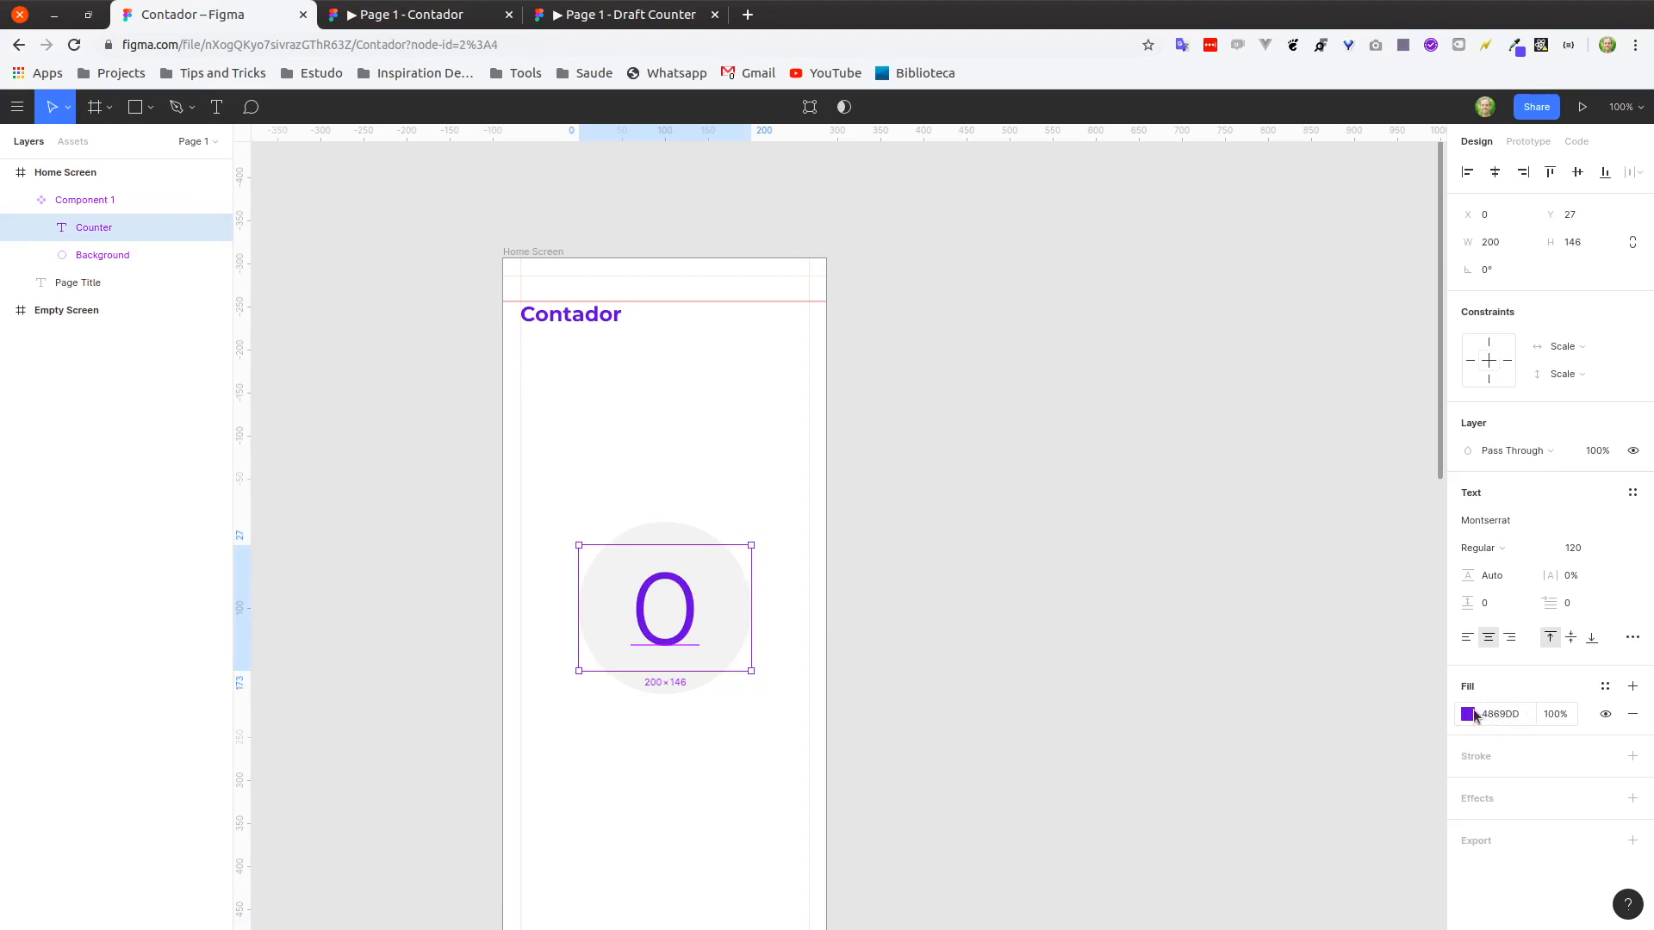
{"action": "left_click", "coordinate": [1604, 689]}
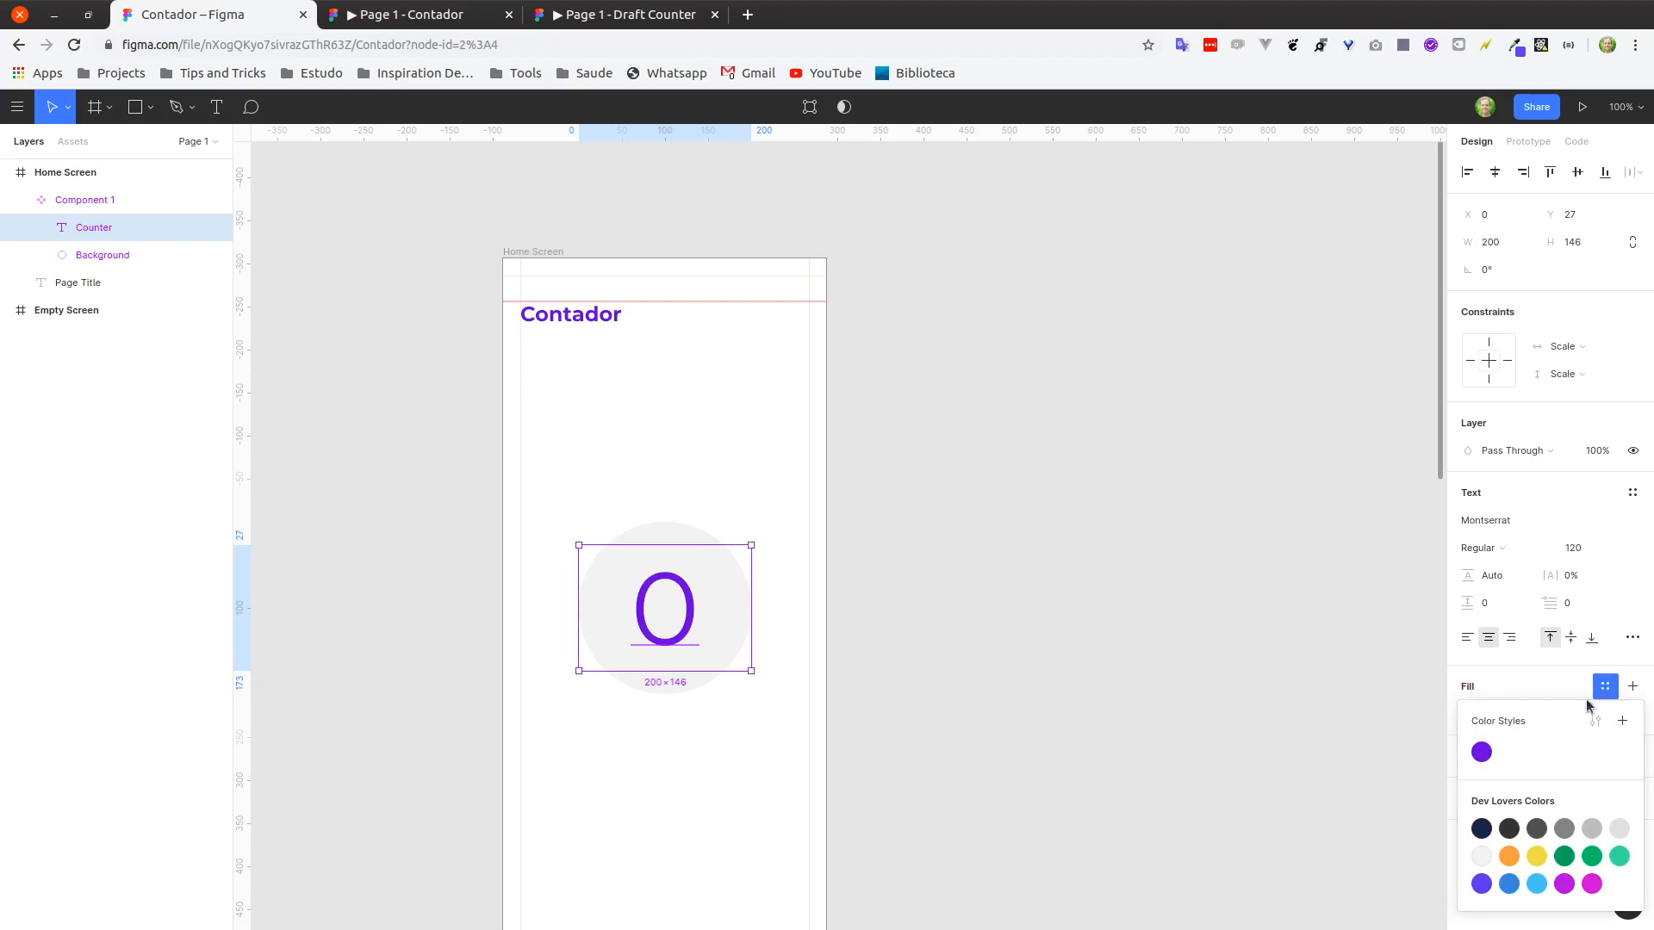
{"action": "left_click", "coordinate": [1481, 752]}
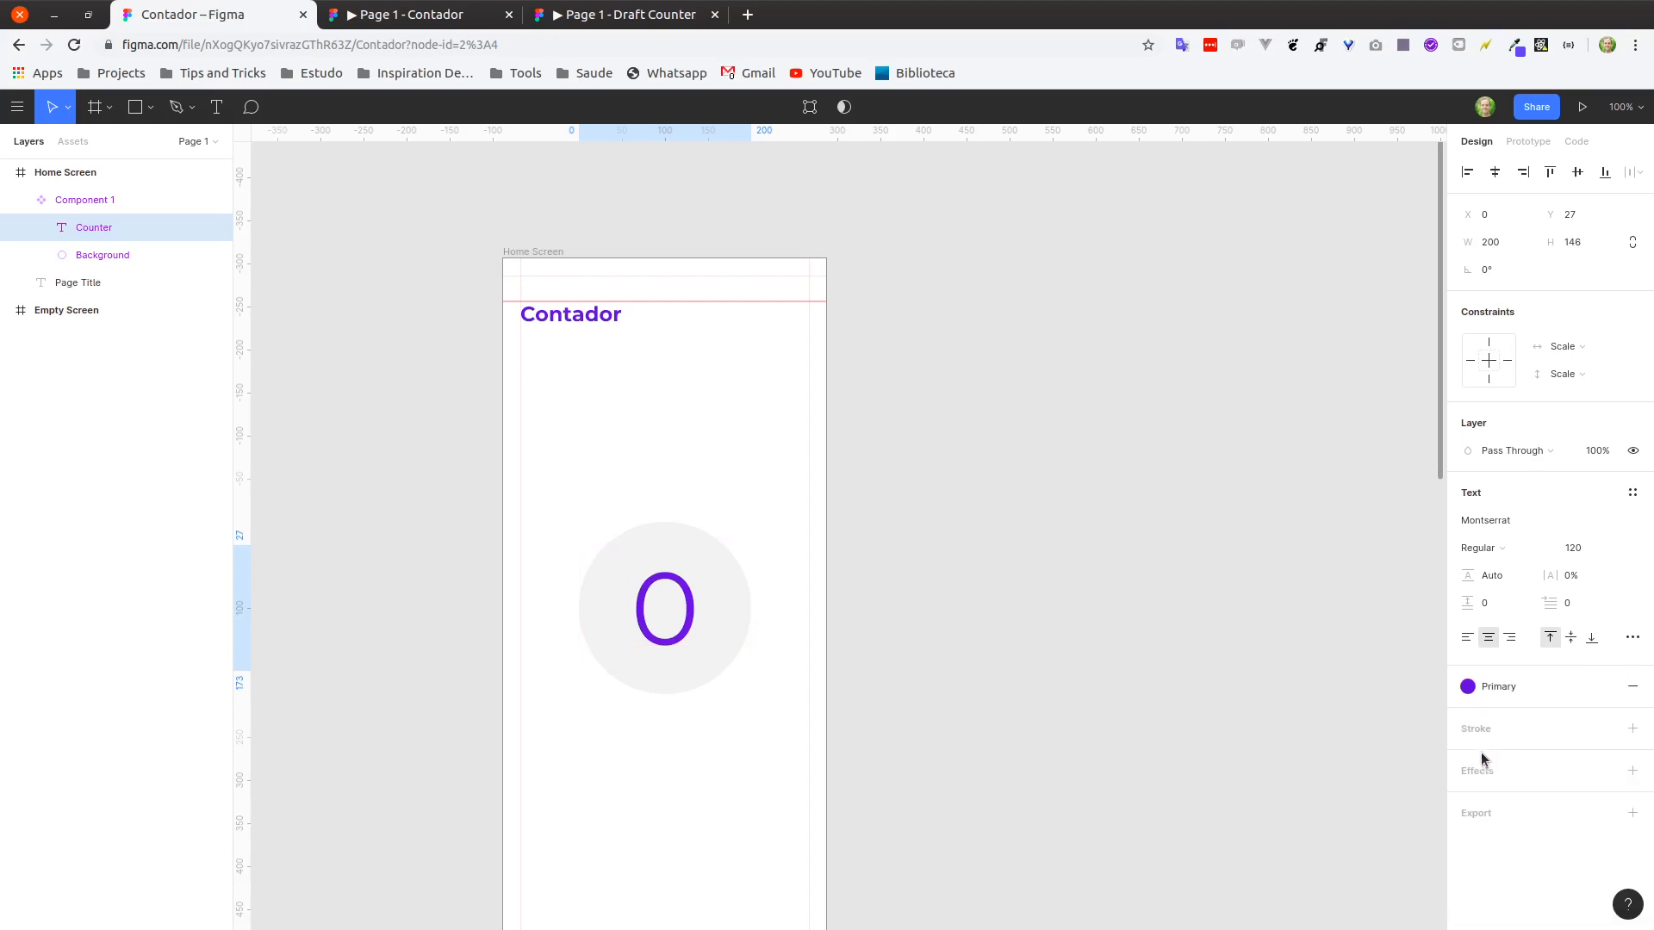
{"action": "left_click", "coordinate": [1185, 635]}
Edit the Primary local color style and set its color to red, EC3C3C.
{"action": "scroll", "coordinate": [1105, 517], "scroll_direction": "down", "scroll_amount": 3}
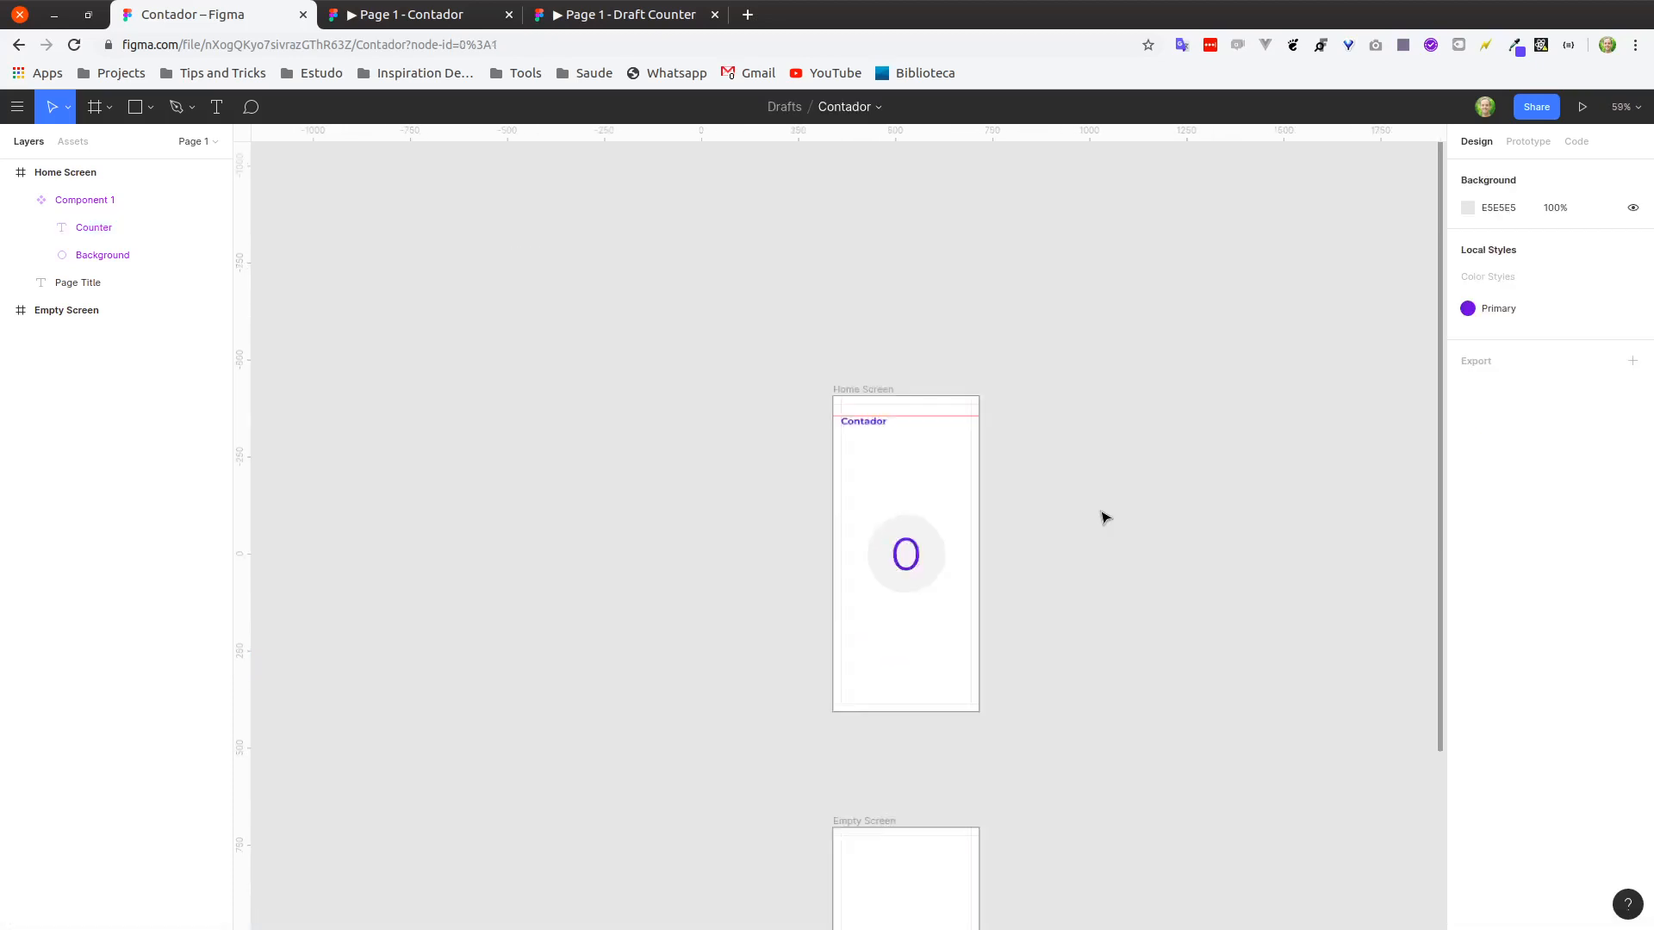
{"action": "scroll", "coordinate": [1106, 517], "scroll_direction": "down", "scroll_amount": 3}
{"action": "left_click_drag", "start_coordinate": [1170, 532], "coordinate": [761, 535]}
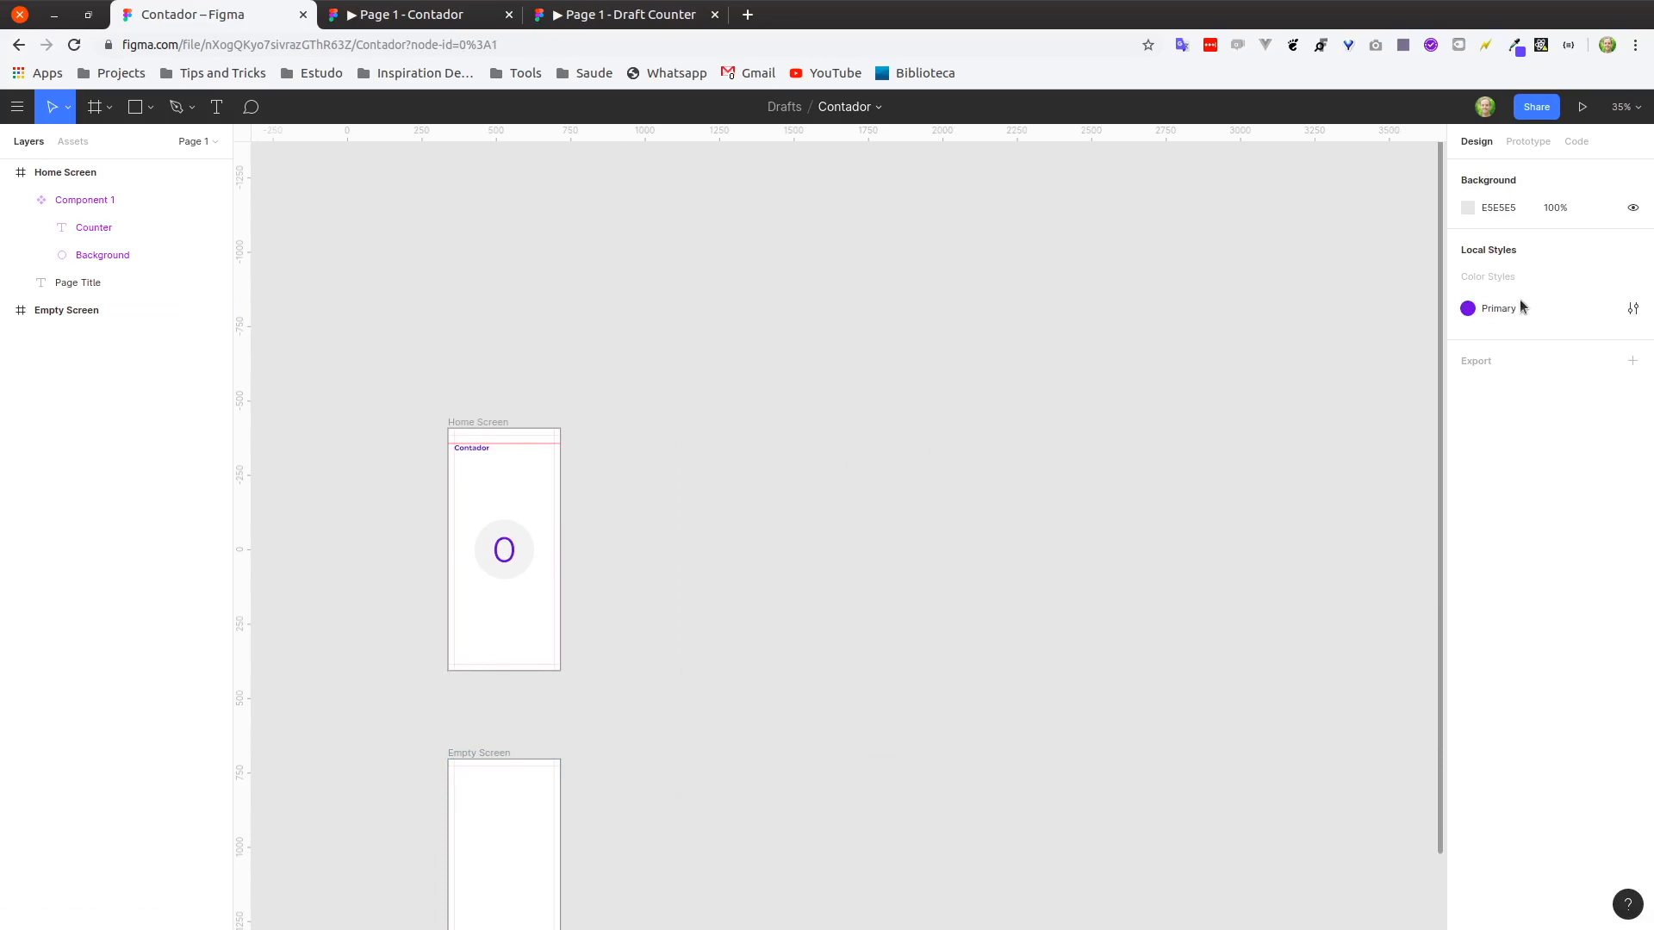
{"action": "left_click_drag", "start_coordinate": [645, 535], "coordinate": [951, 536]}
{"action": "scroll", "coordinate": [665, 518], "scroll_direction": "up", "scroll_amount": 3}
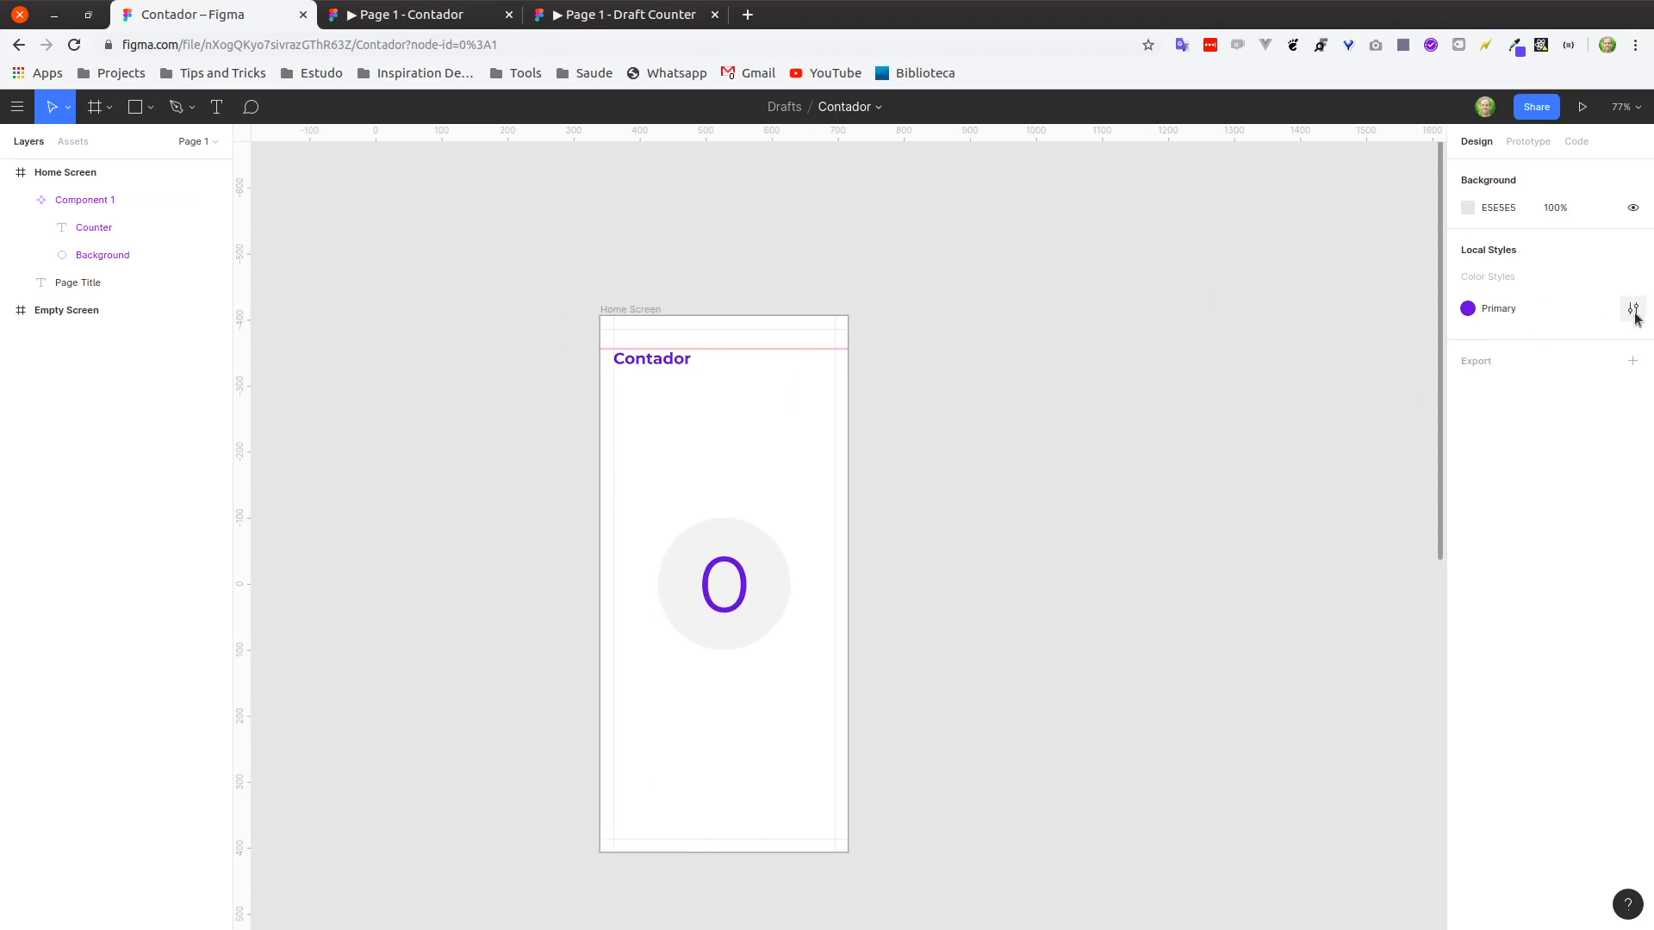
{"action": "left_click", "coordinate": [1634, 310]}
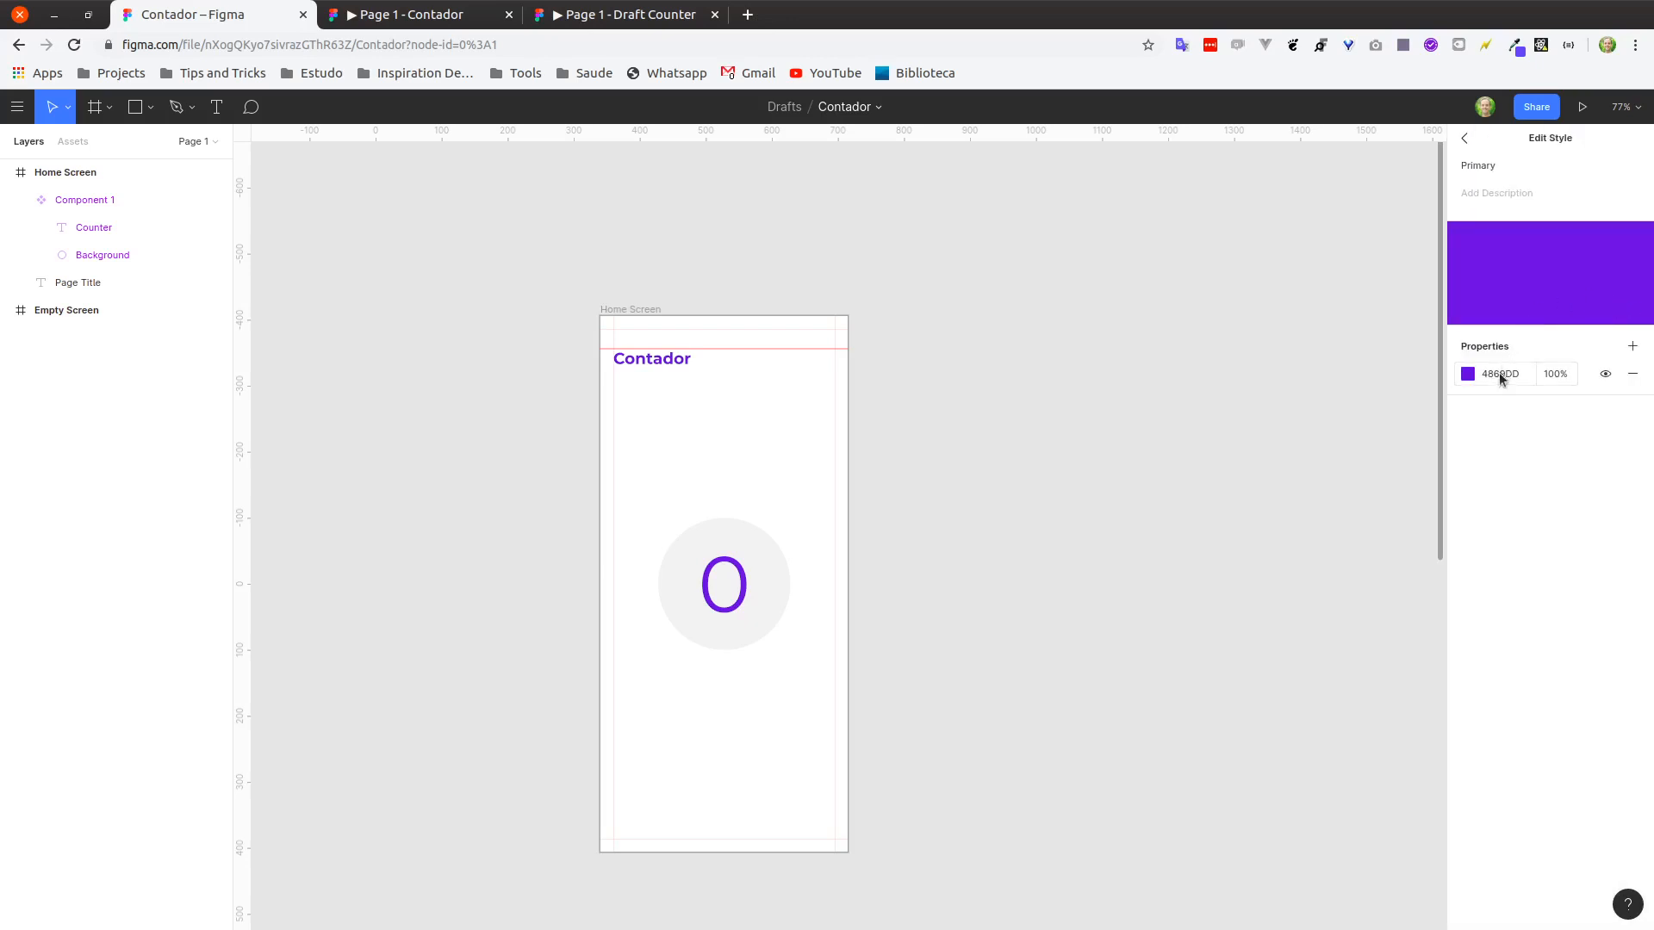
{"action": "left_click", "coordinate": [1468, 376]}
{"action": "left_click_drag", "start_coordinate": [1377, 455], "coordinate": [1395, 411]}
{"action": "left_click_drag", "start_coordinate": [1379, 623], "coordinate": [1287, 624]}
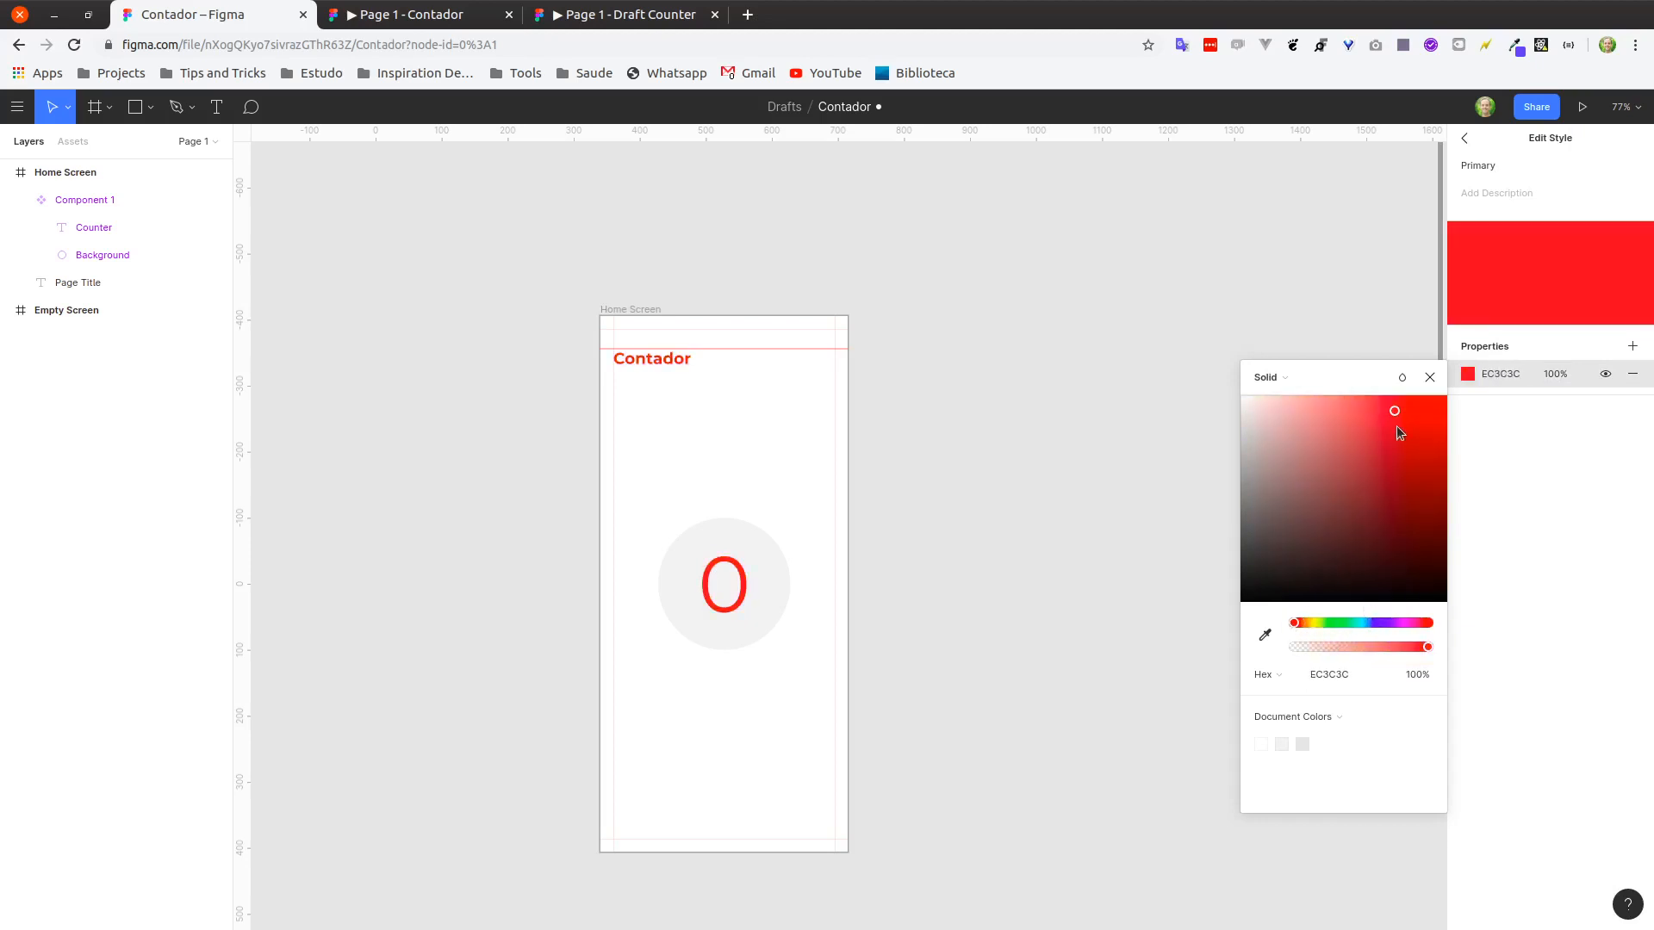
Set the Primary color style to F25652 and finish editing the style.
{"action": "mouse_move", "coordinate": [1397, 425]}
{"action": "left_mouse_down"}
{"action": "mouse_move", "coordinate": [1406, 458]}
{"action": "mouse_move", "coordinate": [1361, 482]}
{"action": "mouse_move", "coordinate": [1372, 409]}
{"action": "left_mouse_up"}
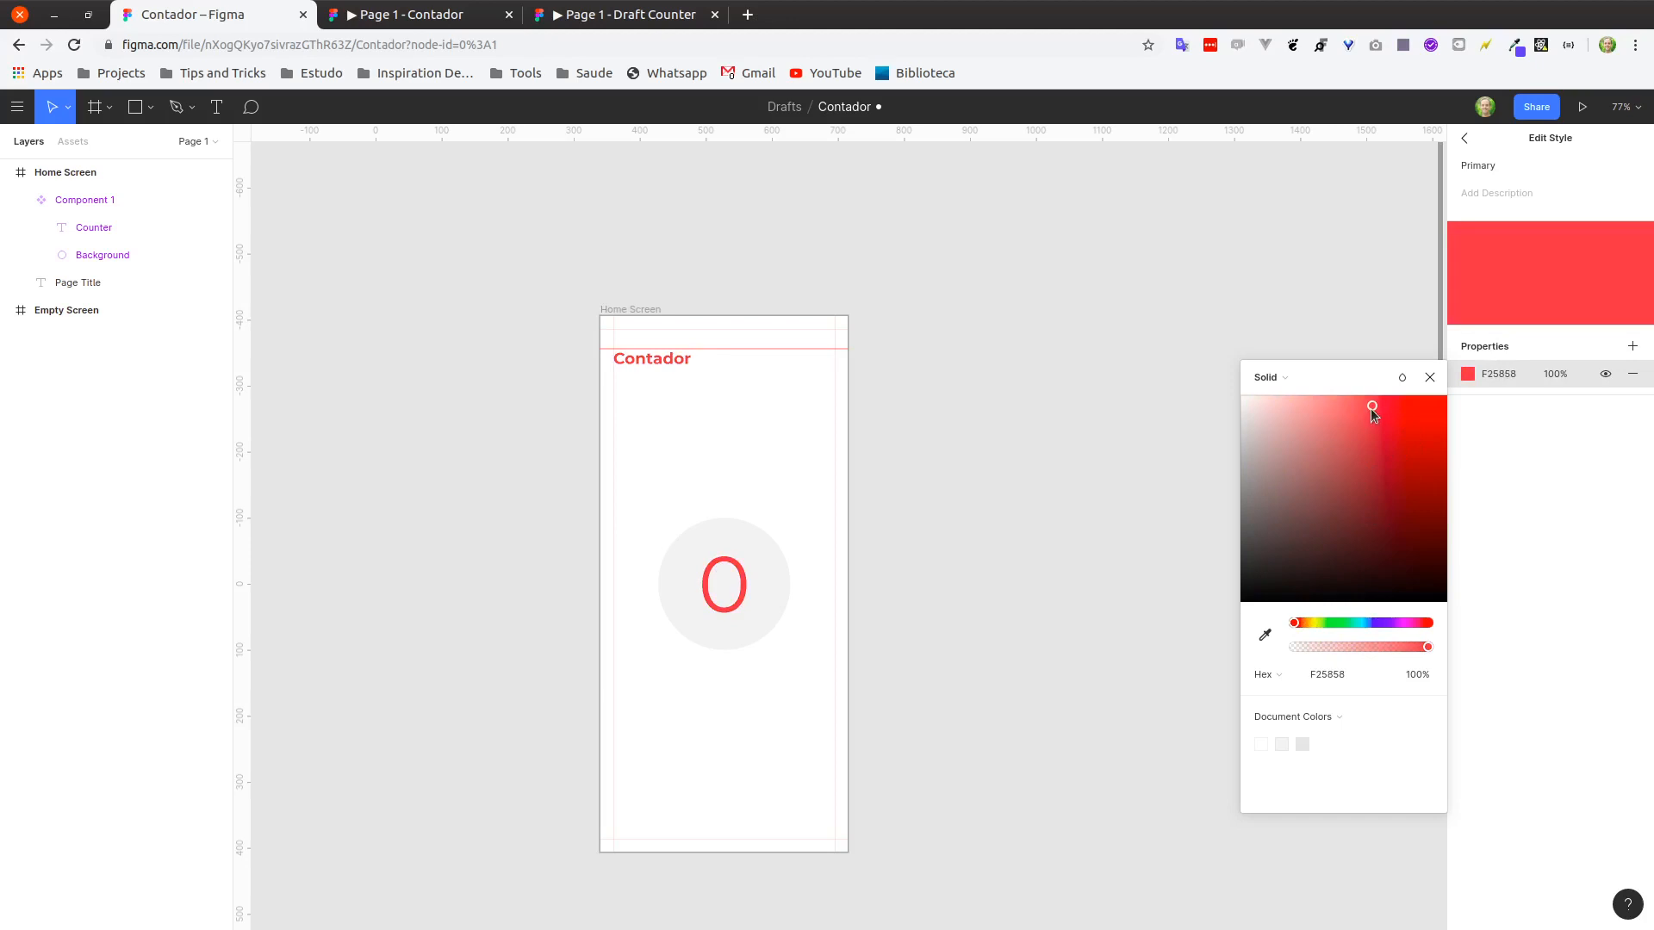
{"action": "left_click", "coordinate": [1333, 677]}
{"action": "key", "text": "Return"}
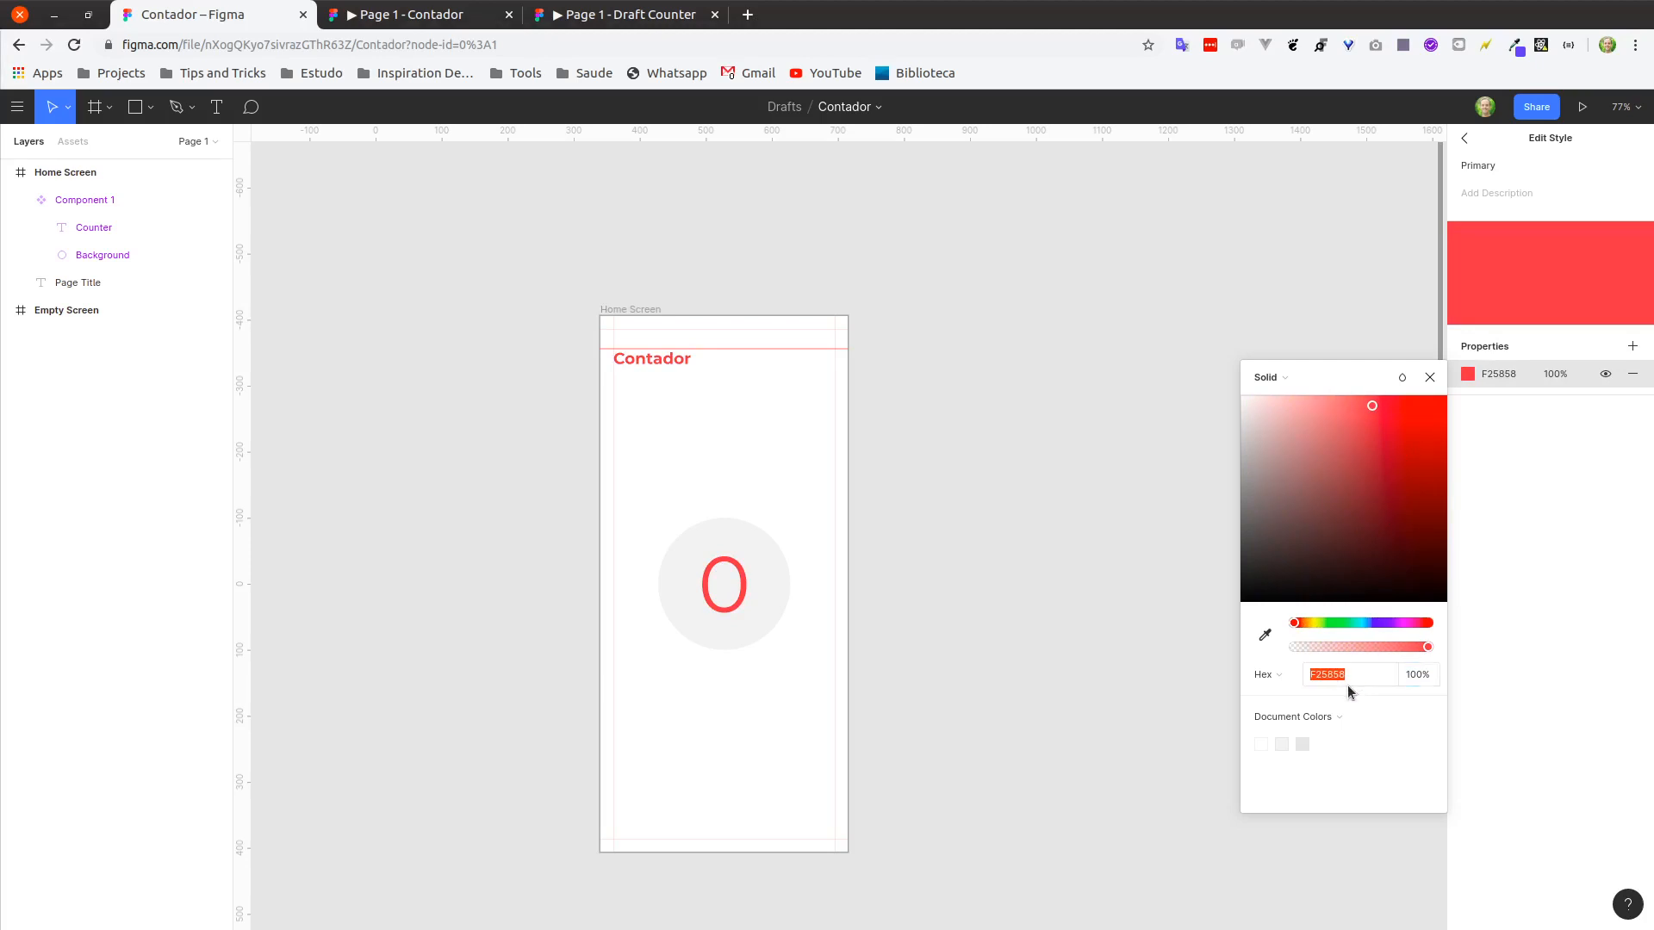
{"action": "left_click", "coordinate": [1350, 680]}
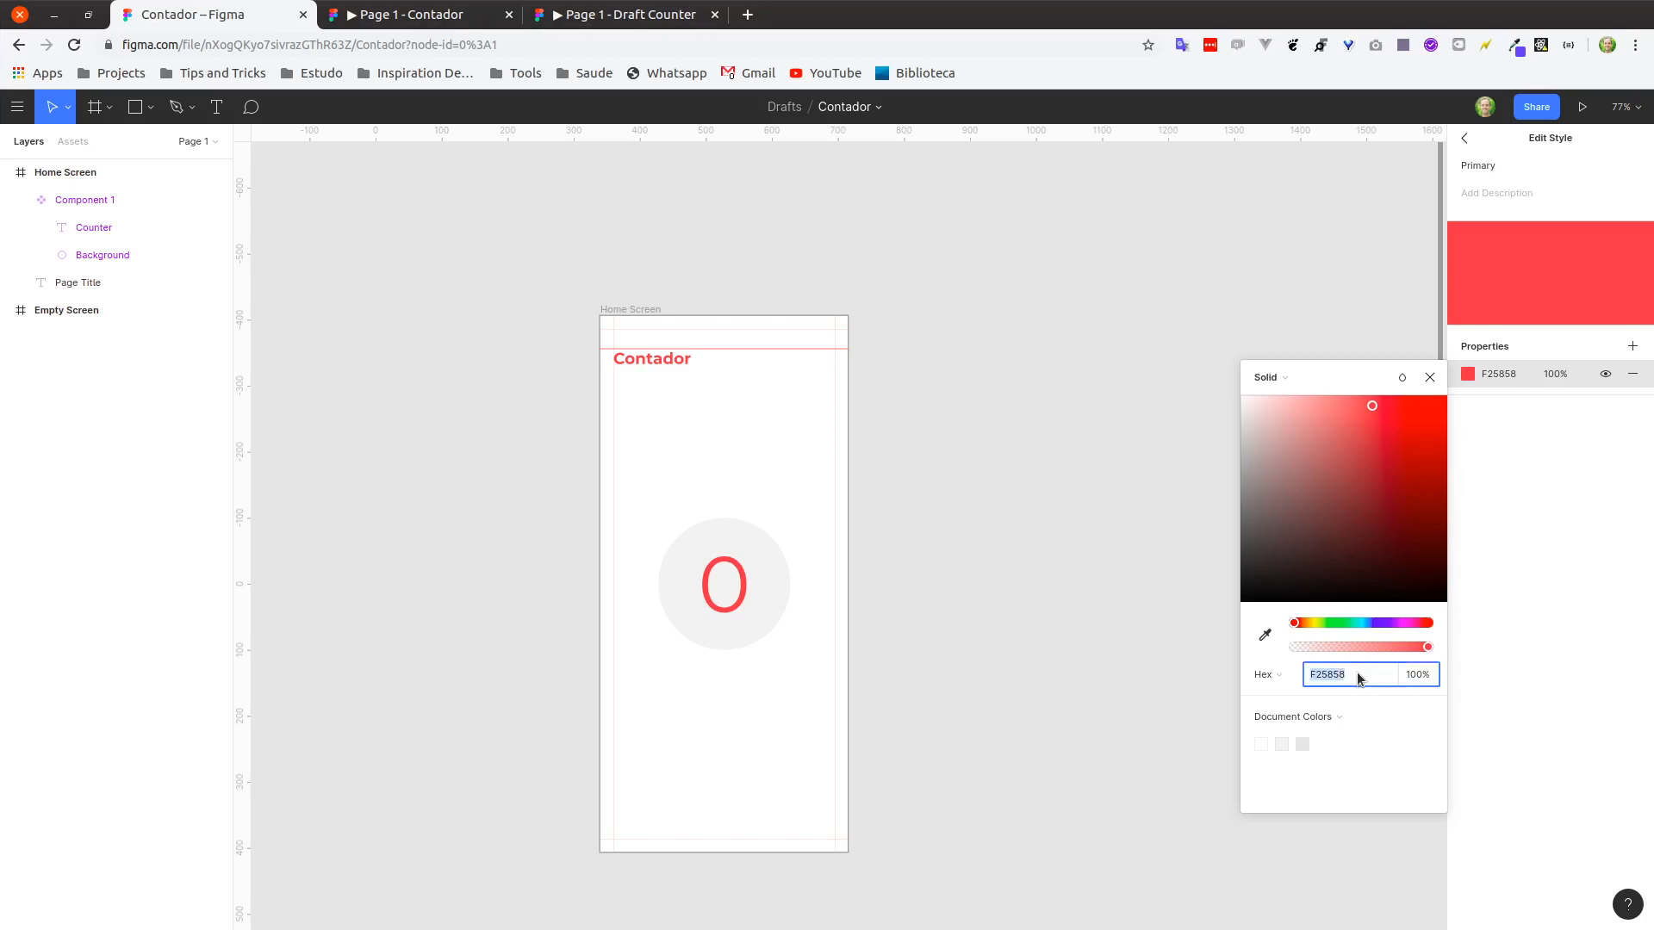
{"action": "type", "text": "f25652"}
{"action": "key", "text": "Return"}
{"action": "left_click", "coordinate": [1588, 528]}
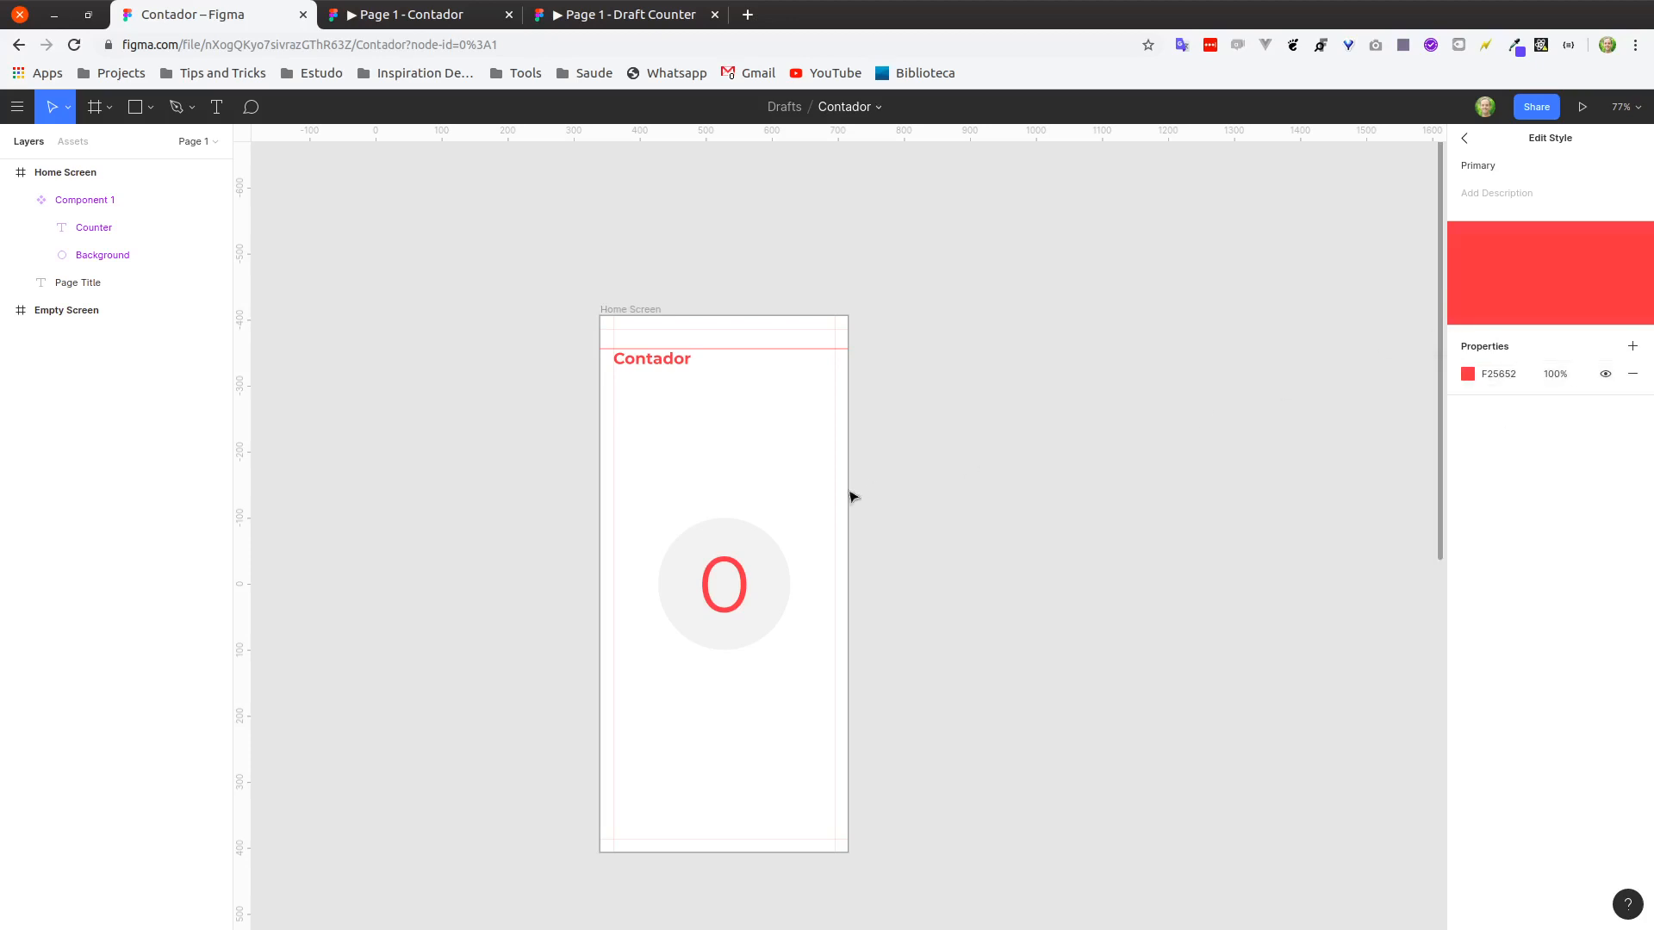
{"action": "left_click", "coordinate": [1463, 139]}
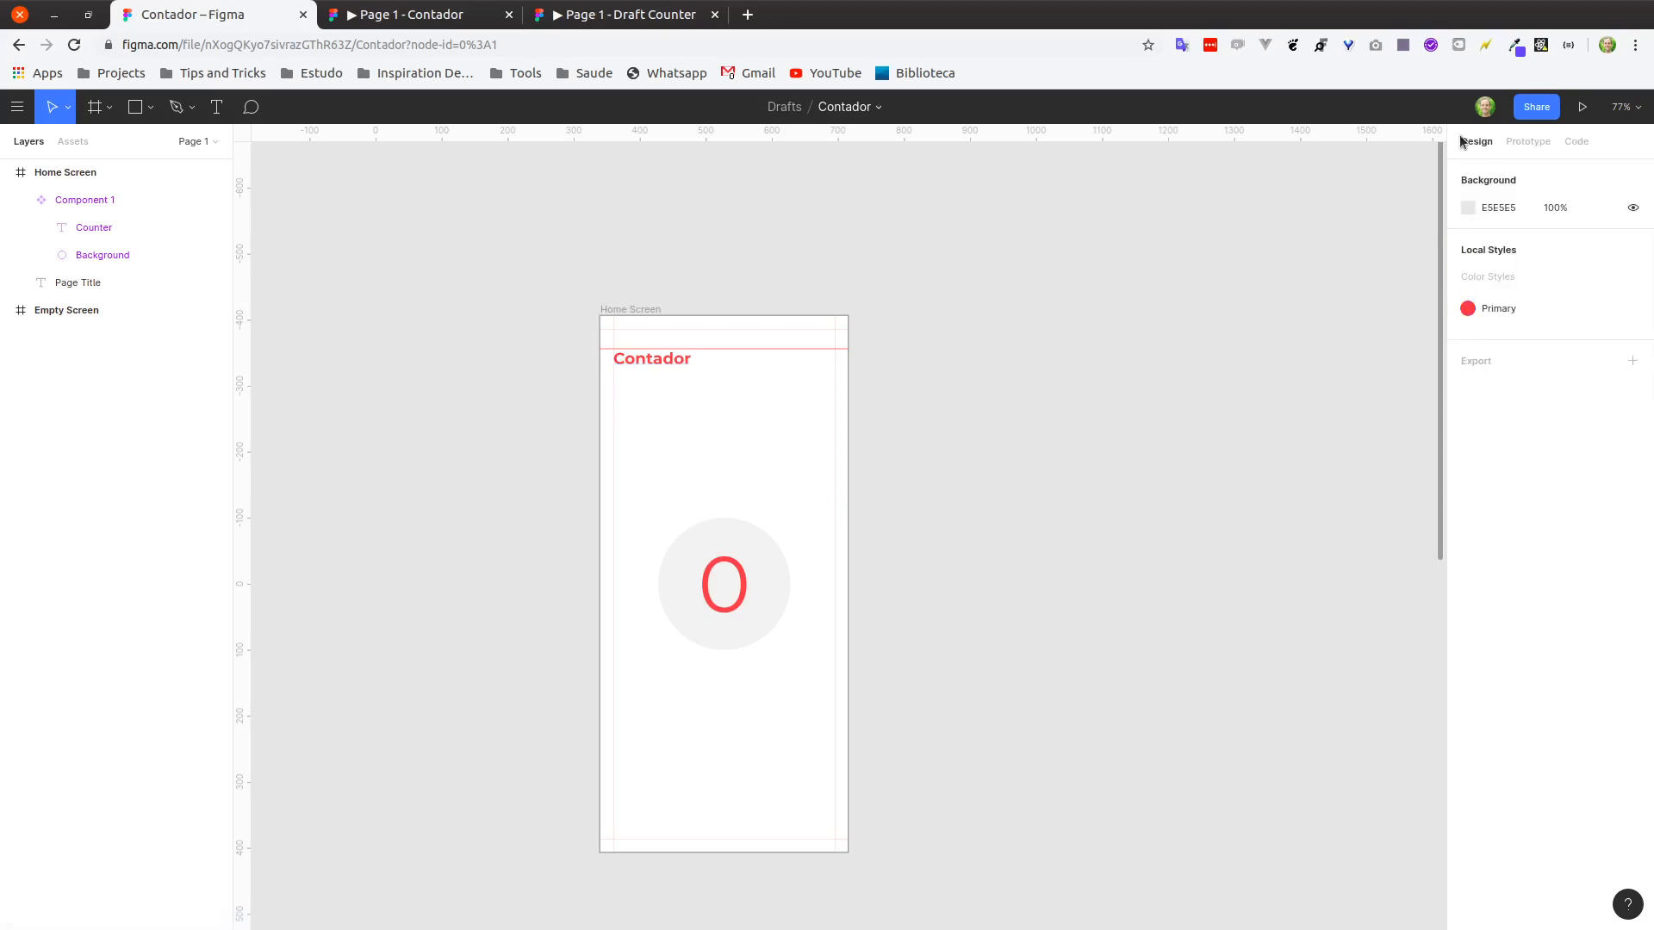
Create a color style named Light Gray from the fill of the counter component's Background circle.
{"action": "left_click", "coordinate": [714, 543]}
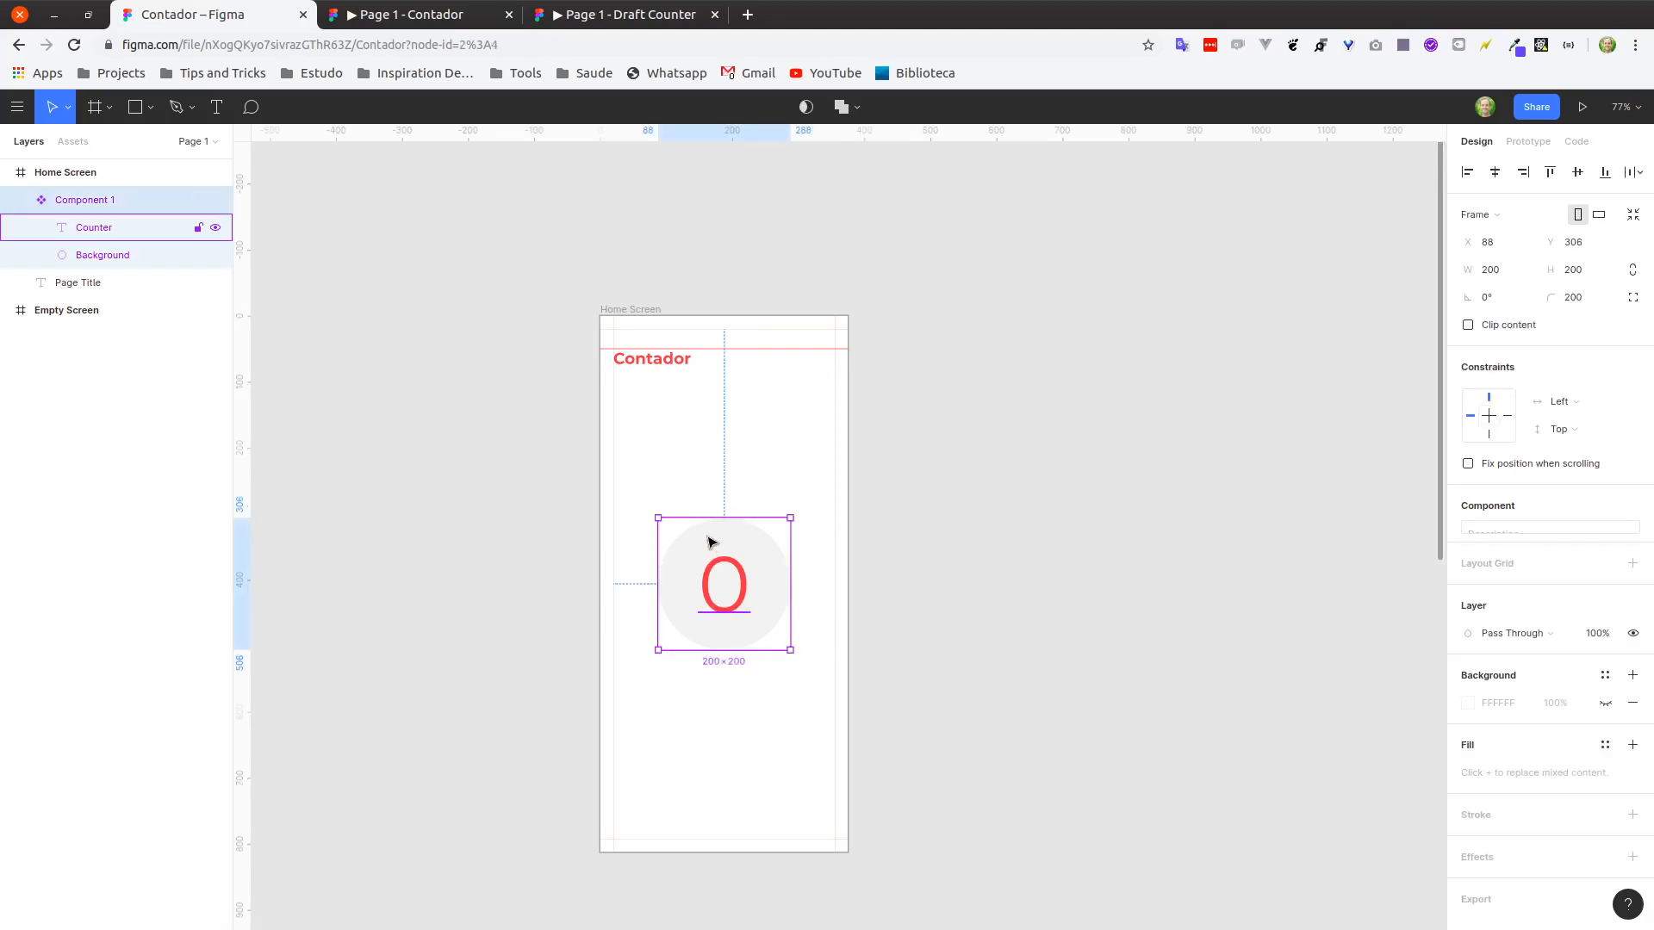
{"action": "double_click", "coordinate": [708, 541]}
{"action": "left_click", "coordinate": [712, 534]}
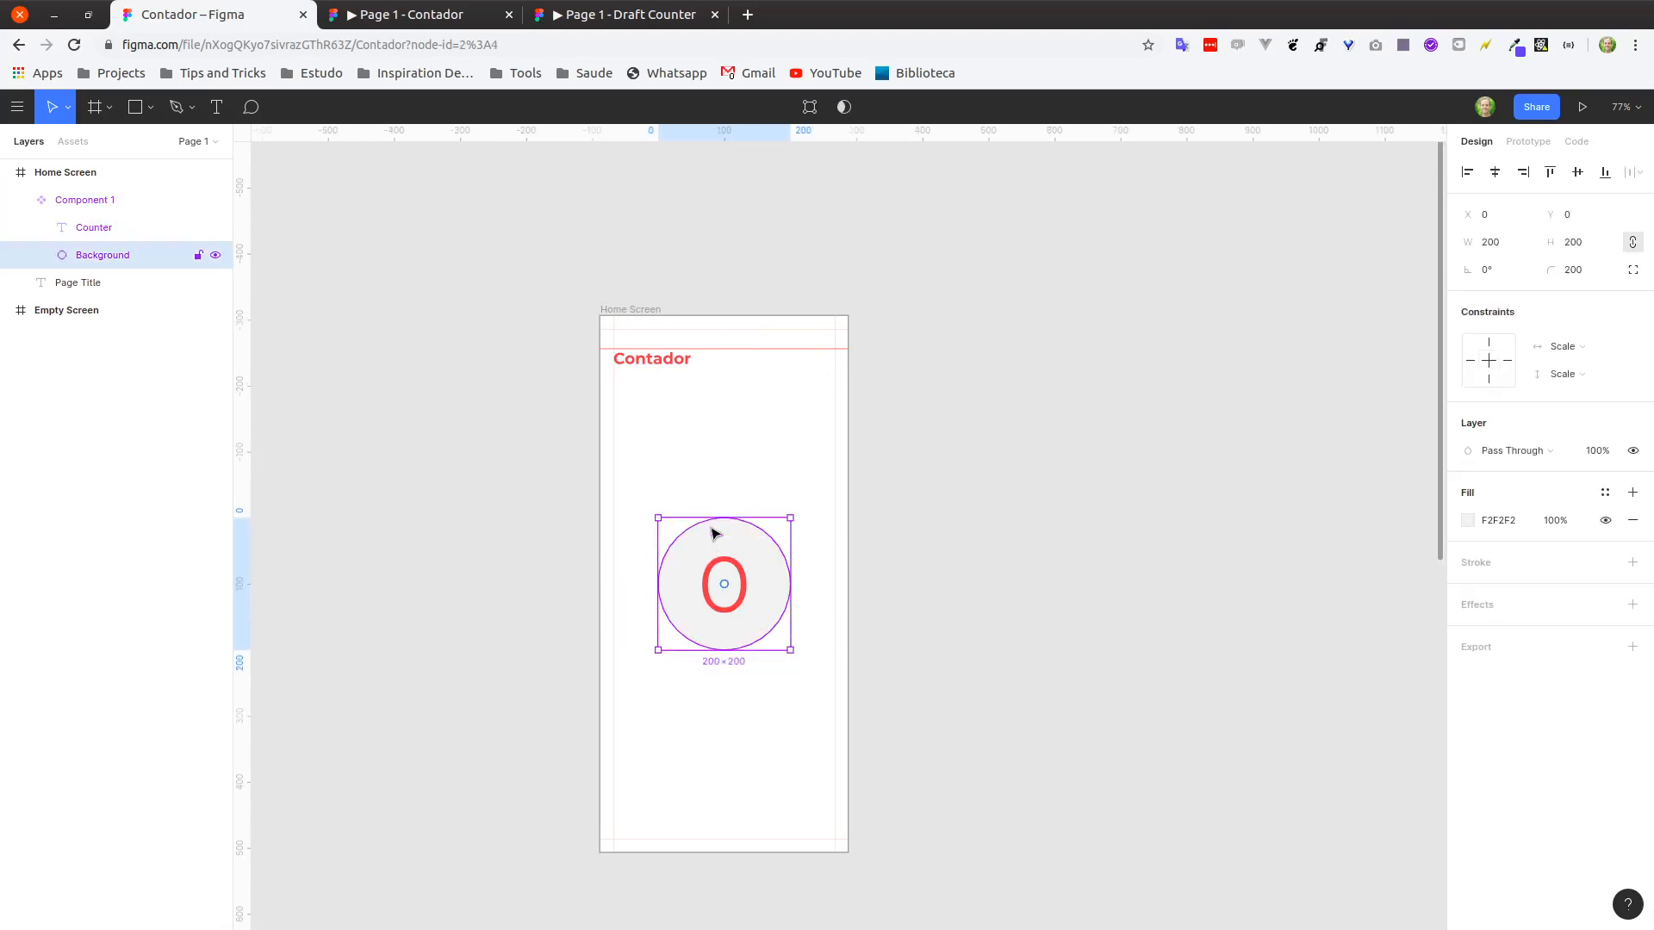
{"action": "left_click", "coordinate": [1605, 493]}
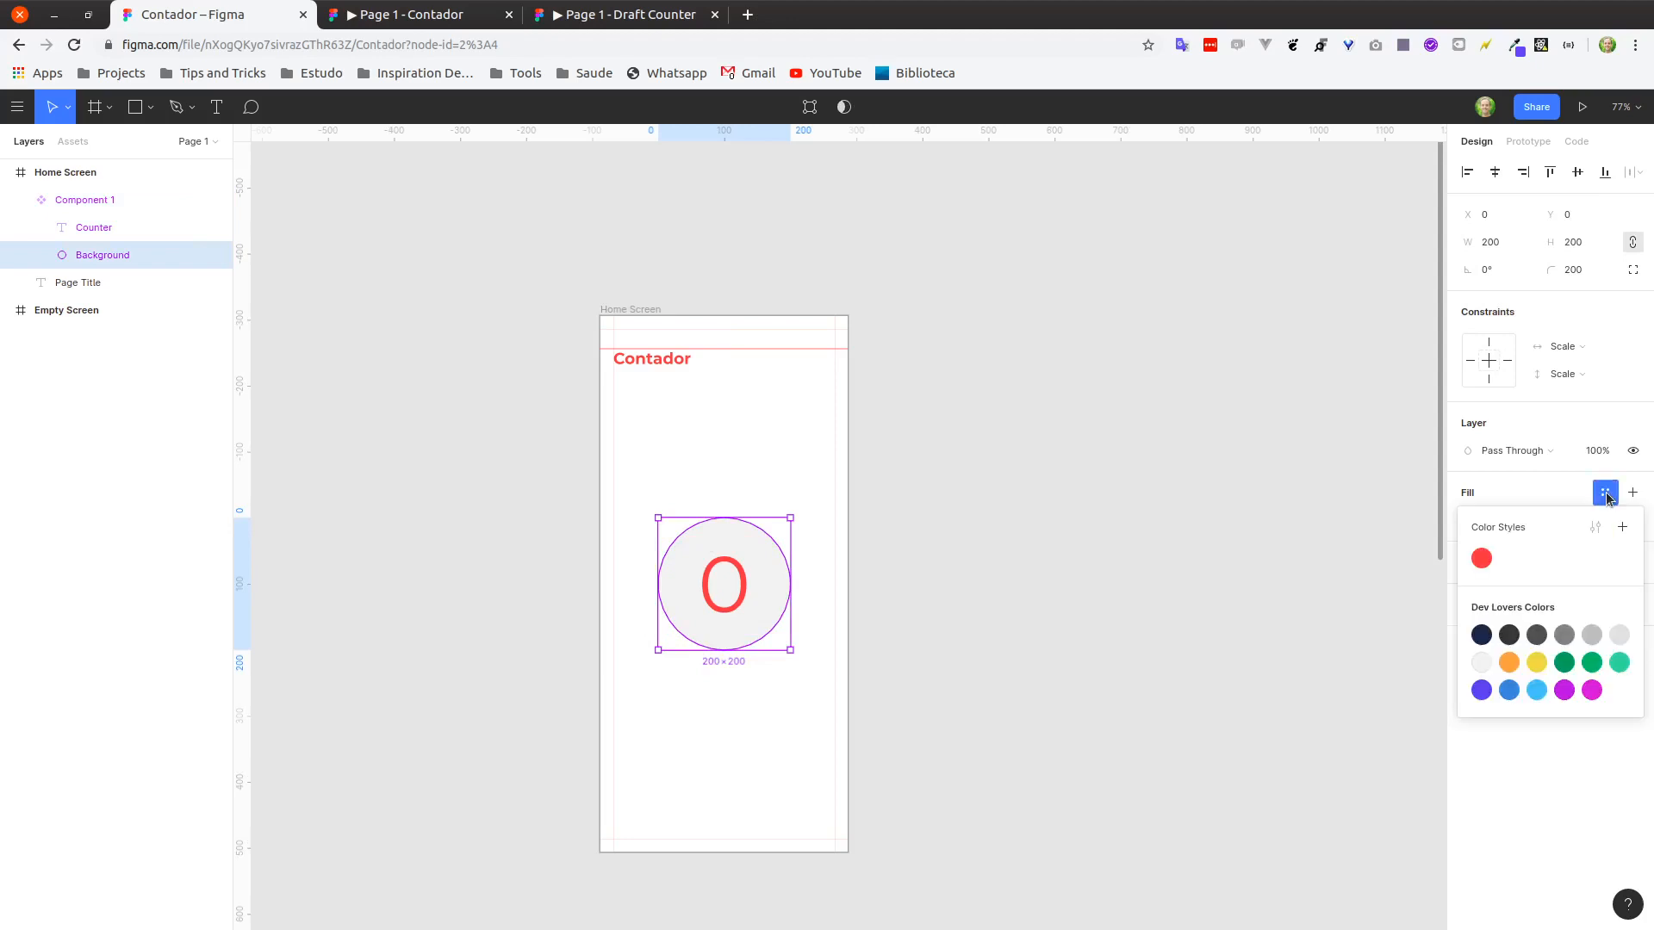
{"action": "left_click", "coordinate": [1622, 527]}
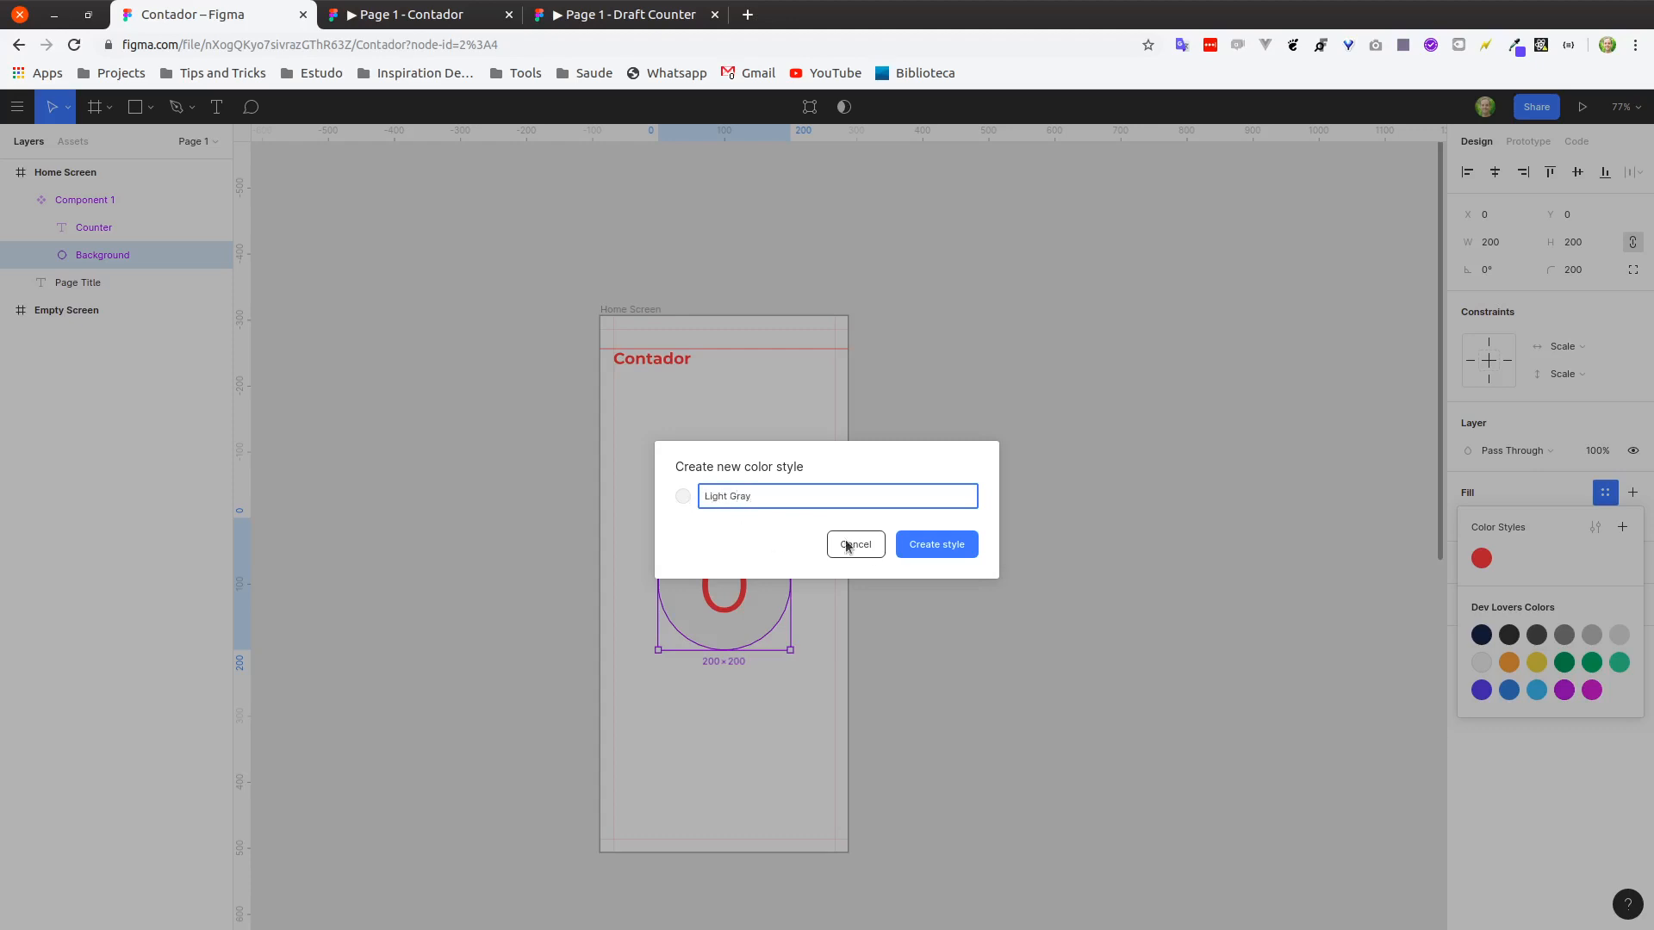
{"action": "left_click", "coordinate": [918, 556]}
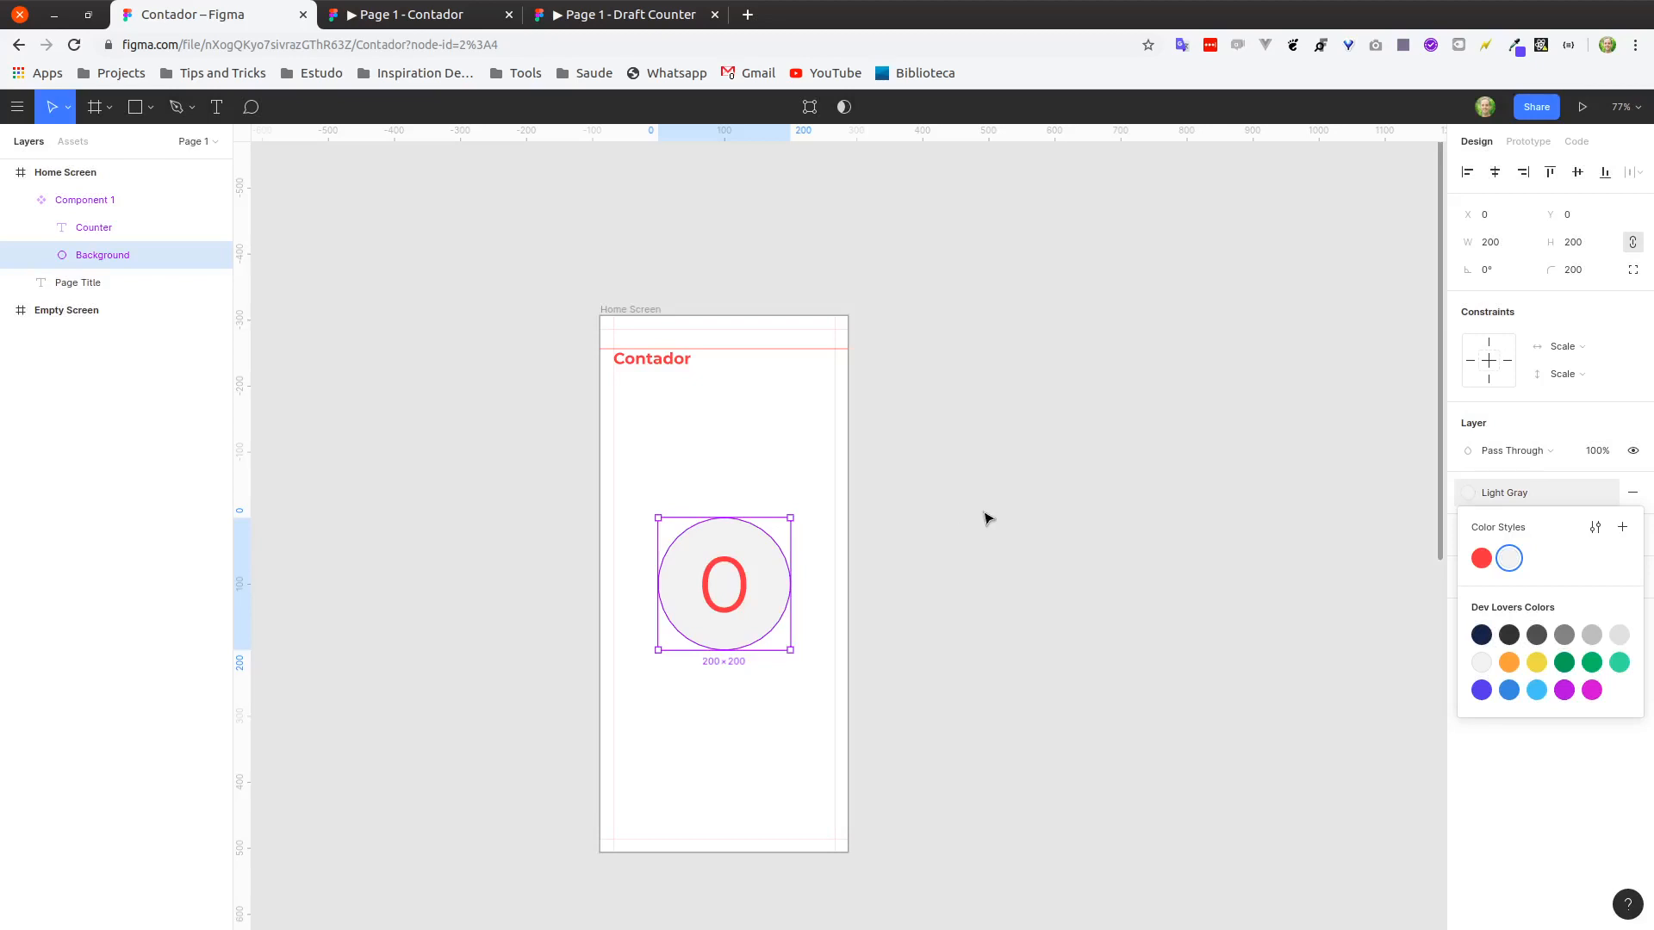
{"action": "left_click", "coordinate": [1413, 528]}
{"action": "left_click", "coordinate": [734, 525]}
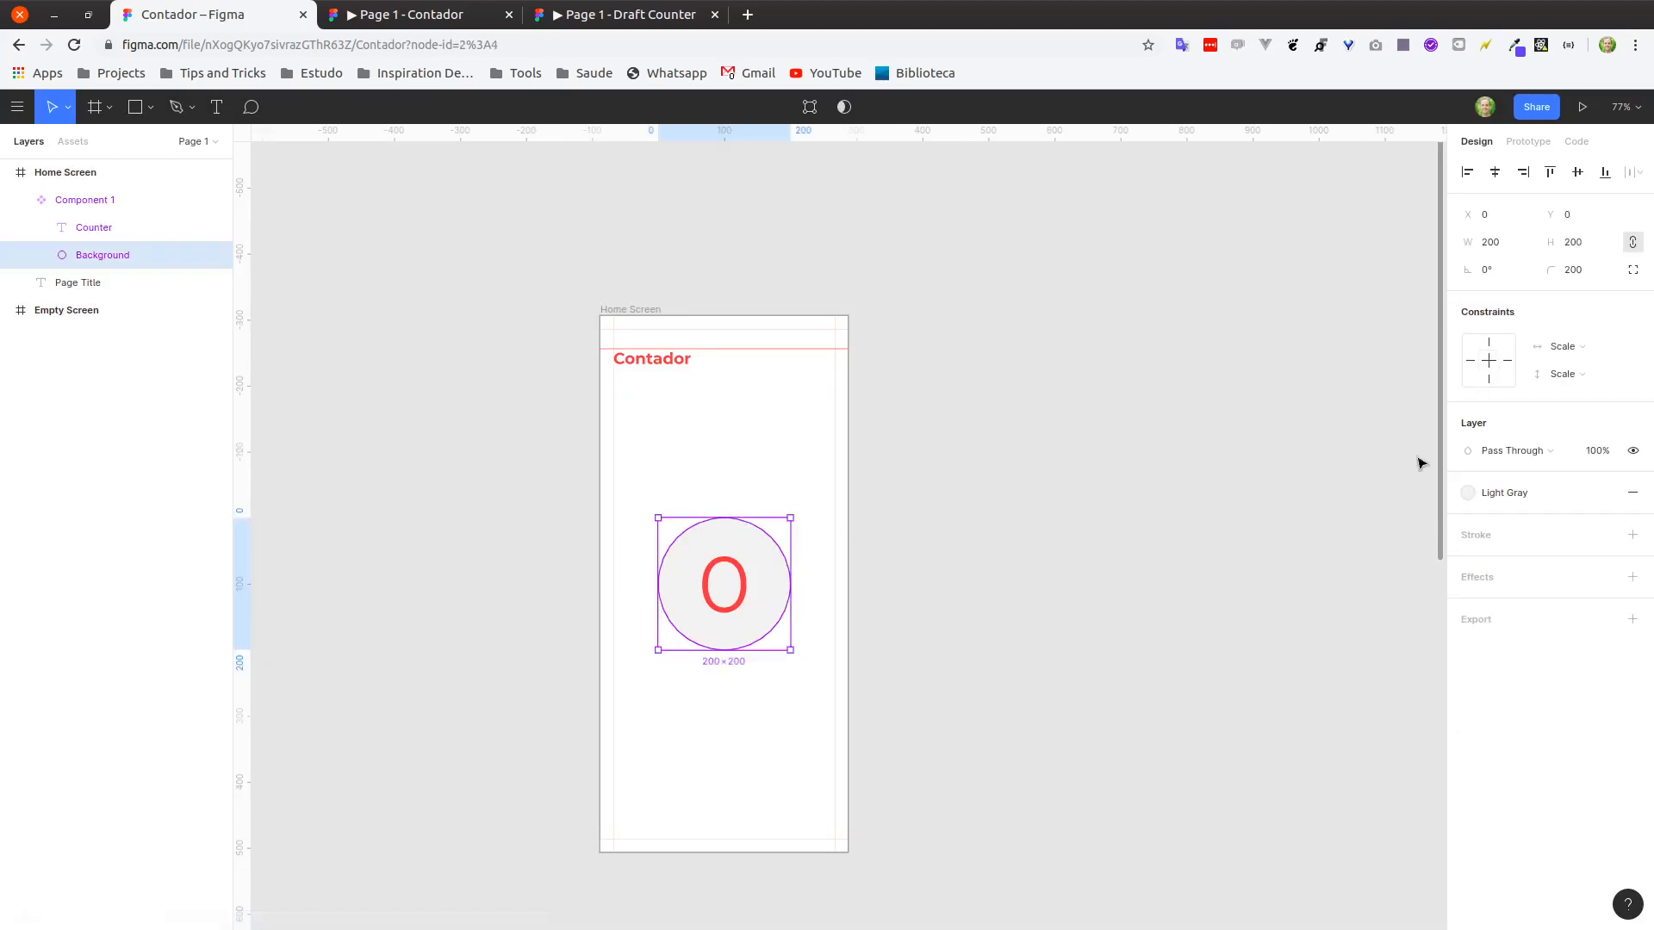
{"action": "left_click", "coordinate": [961, 527]}
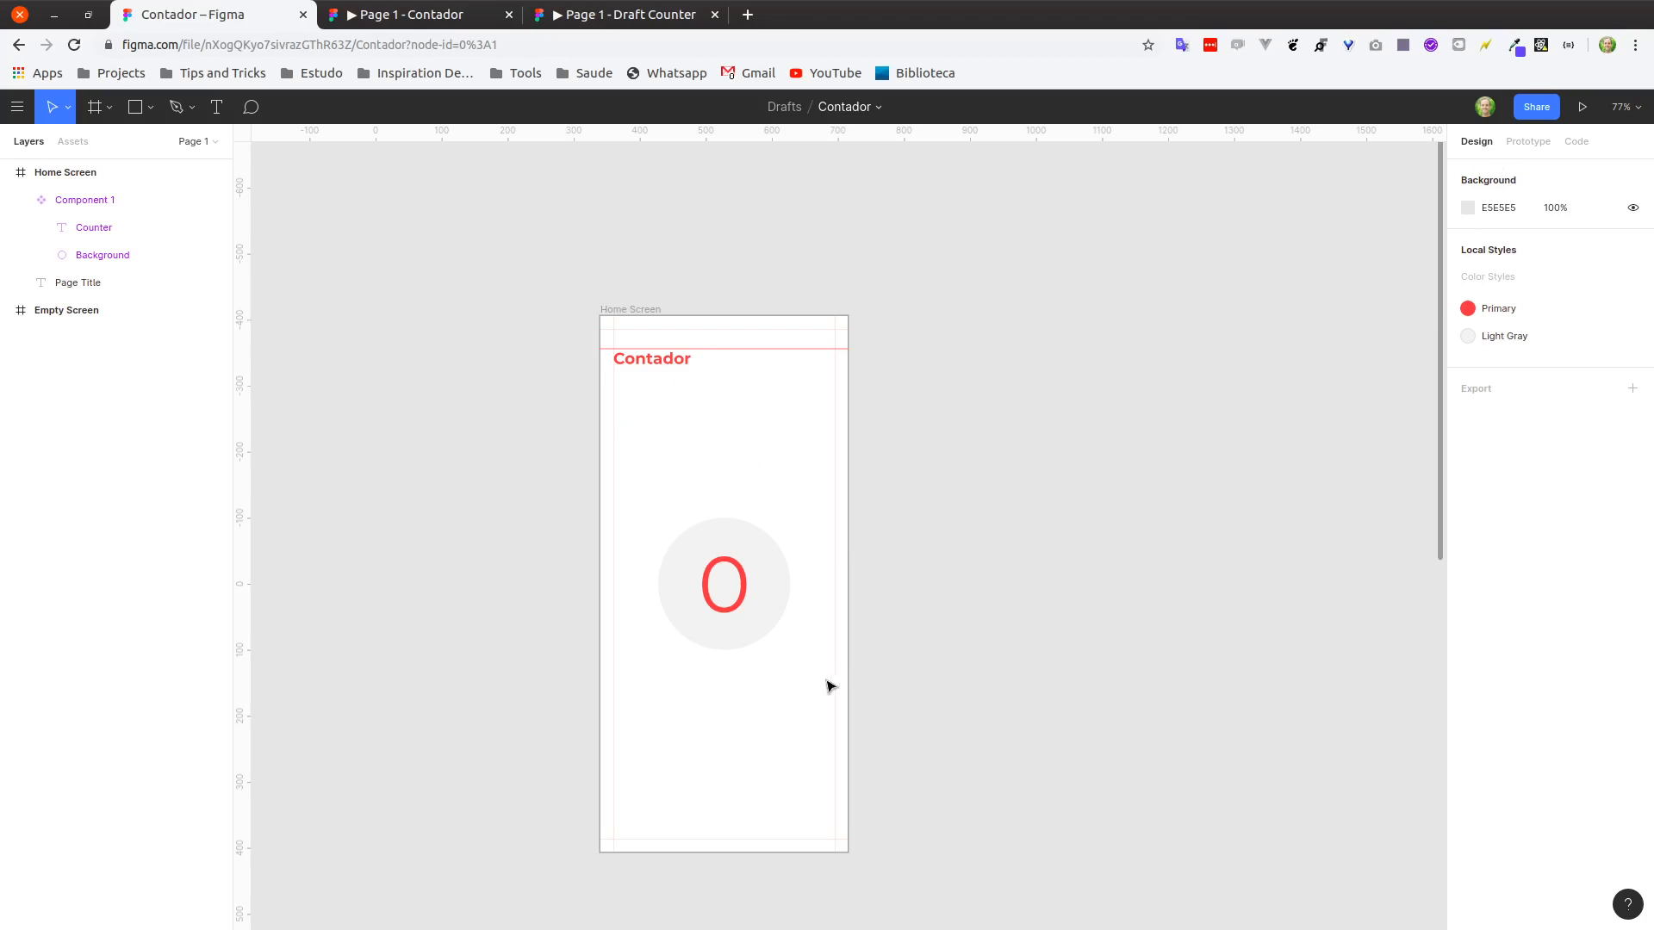
Rename the Component 1 layer in the Home Screen frame as Counter.
{"action": "left_click_drag", "start_coordinate": [864, 731], "coordinate": [908, 591]}
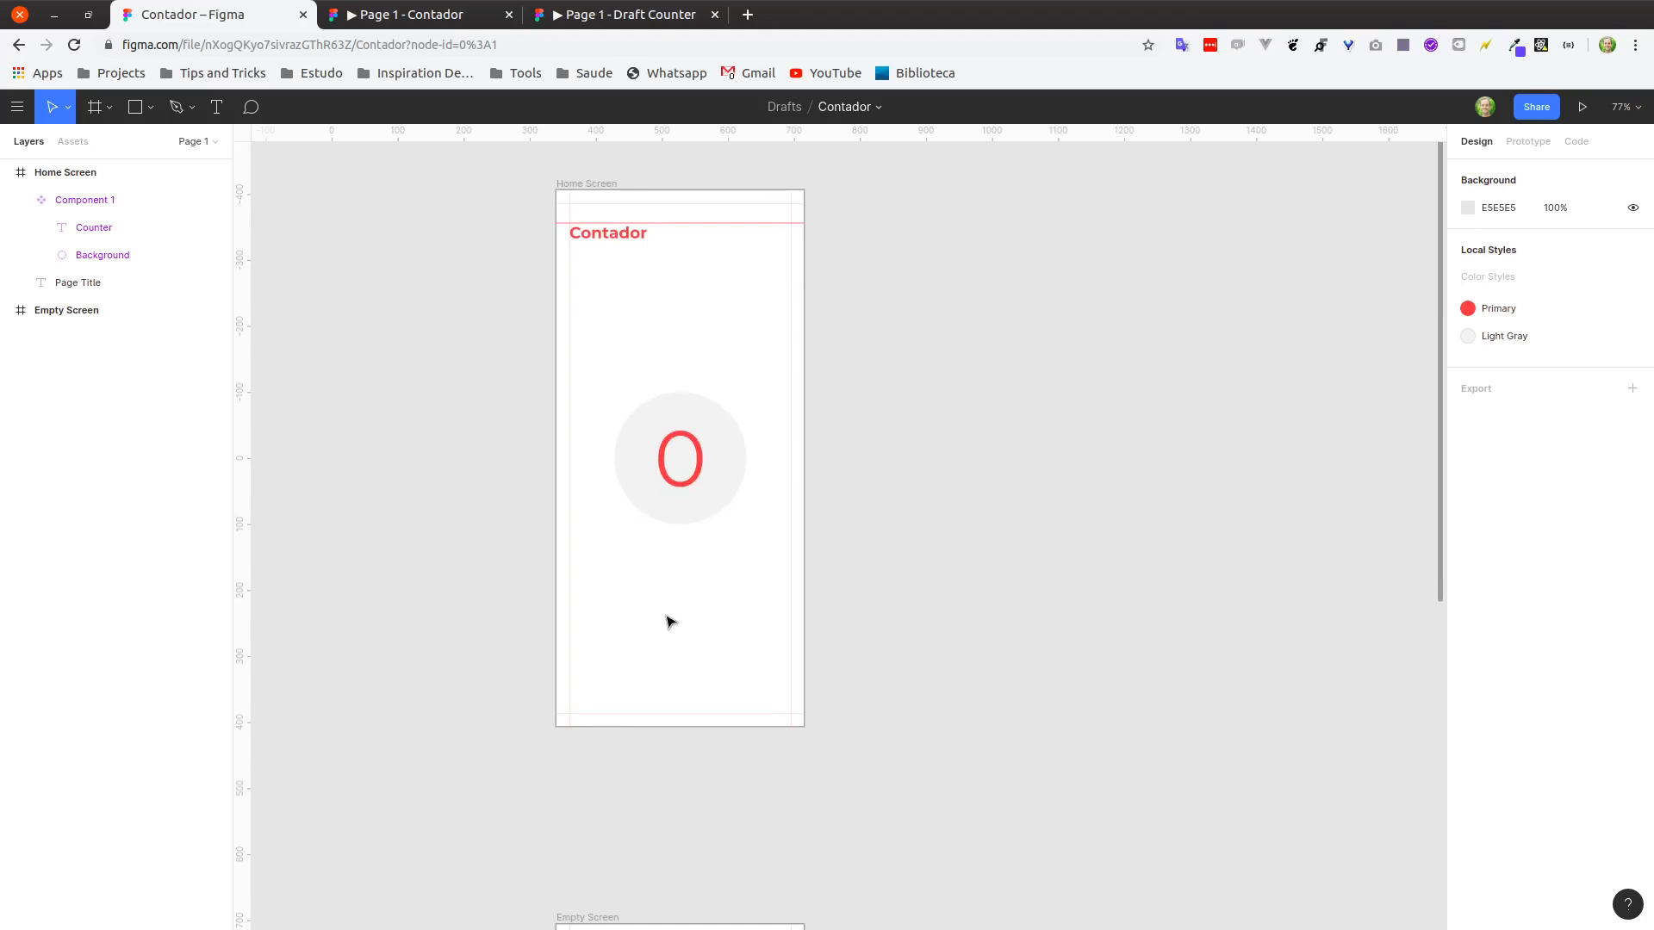
{"action": "scroll", "coordinate": [650, 665], "scroll_direction": "up", "scroll_amount": 5}
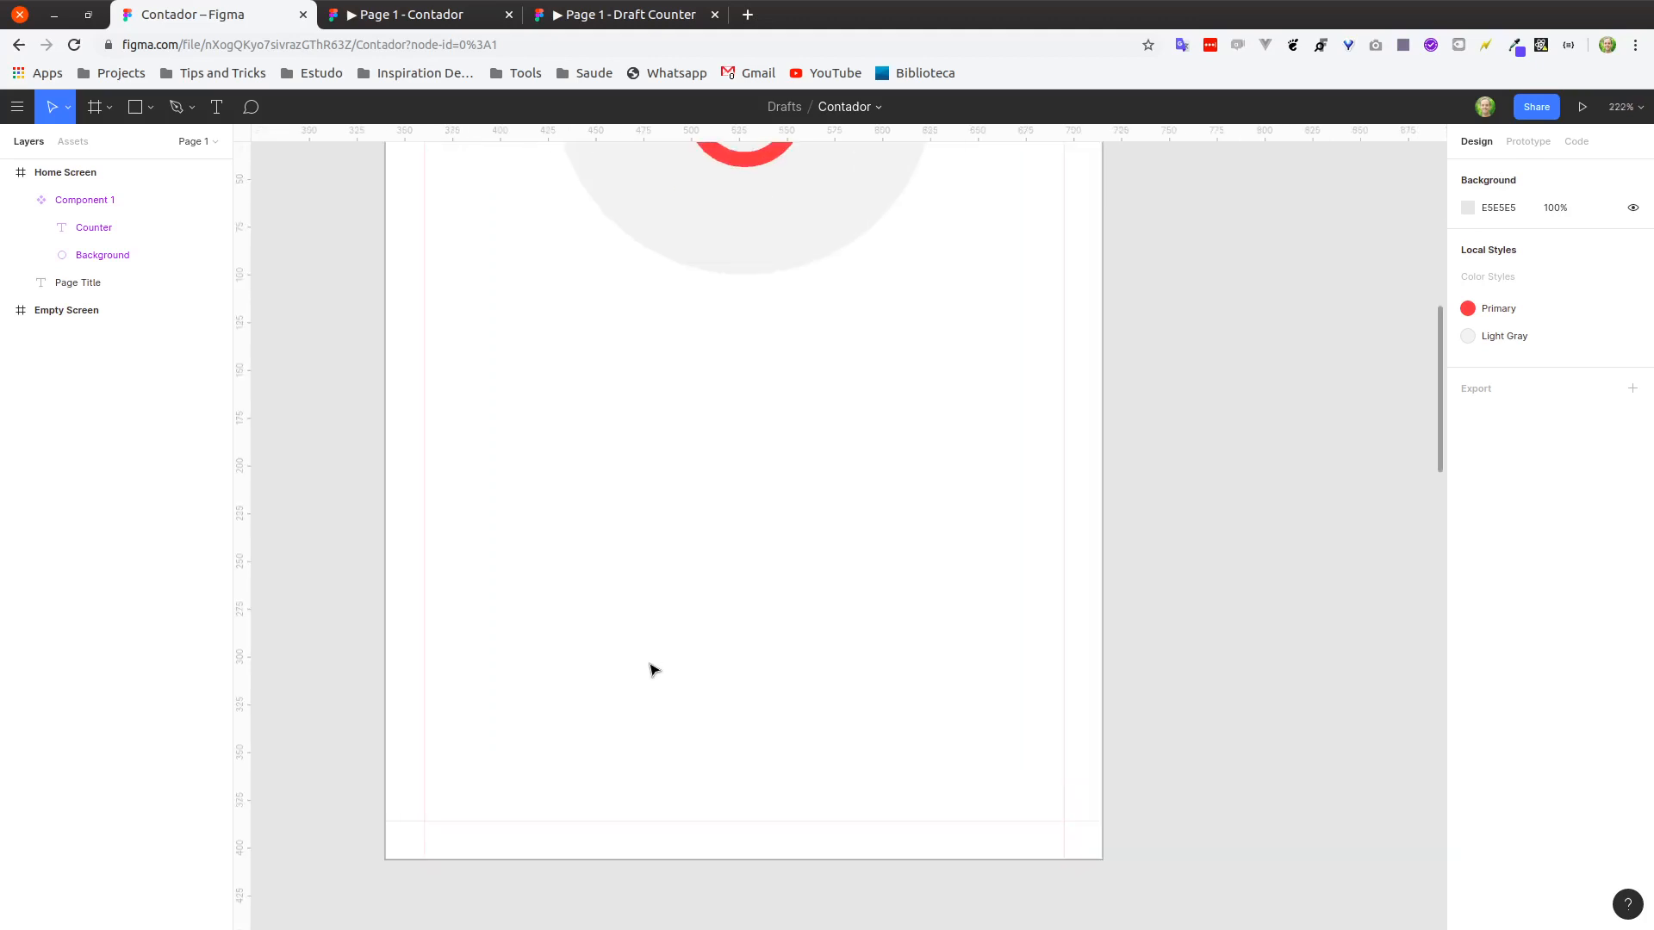
{"action": "scroll", "coordinate": [517, 388], "scroll_direction": "up", "scroll_amount": 2}
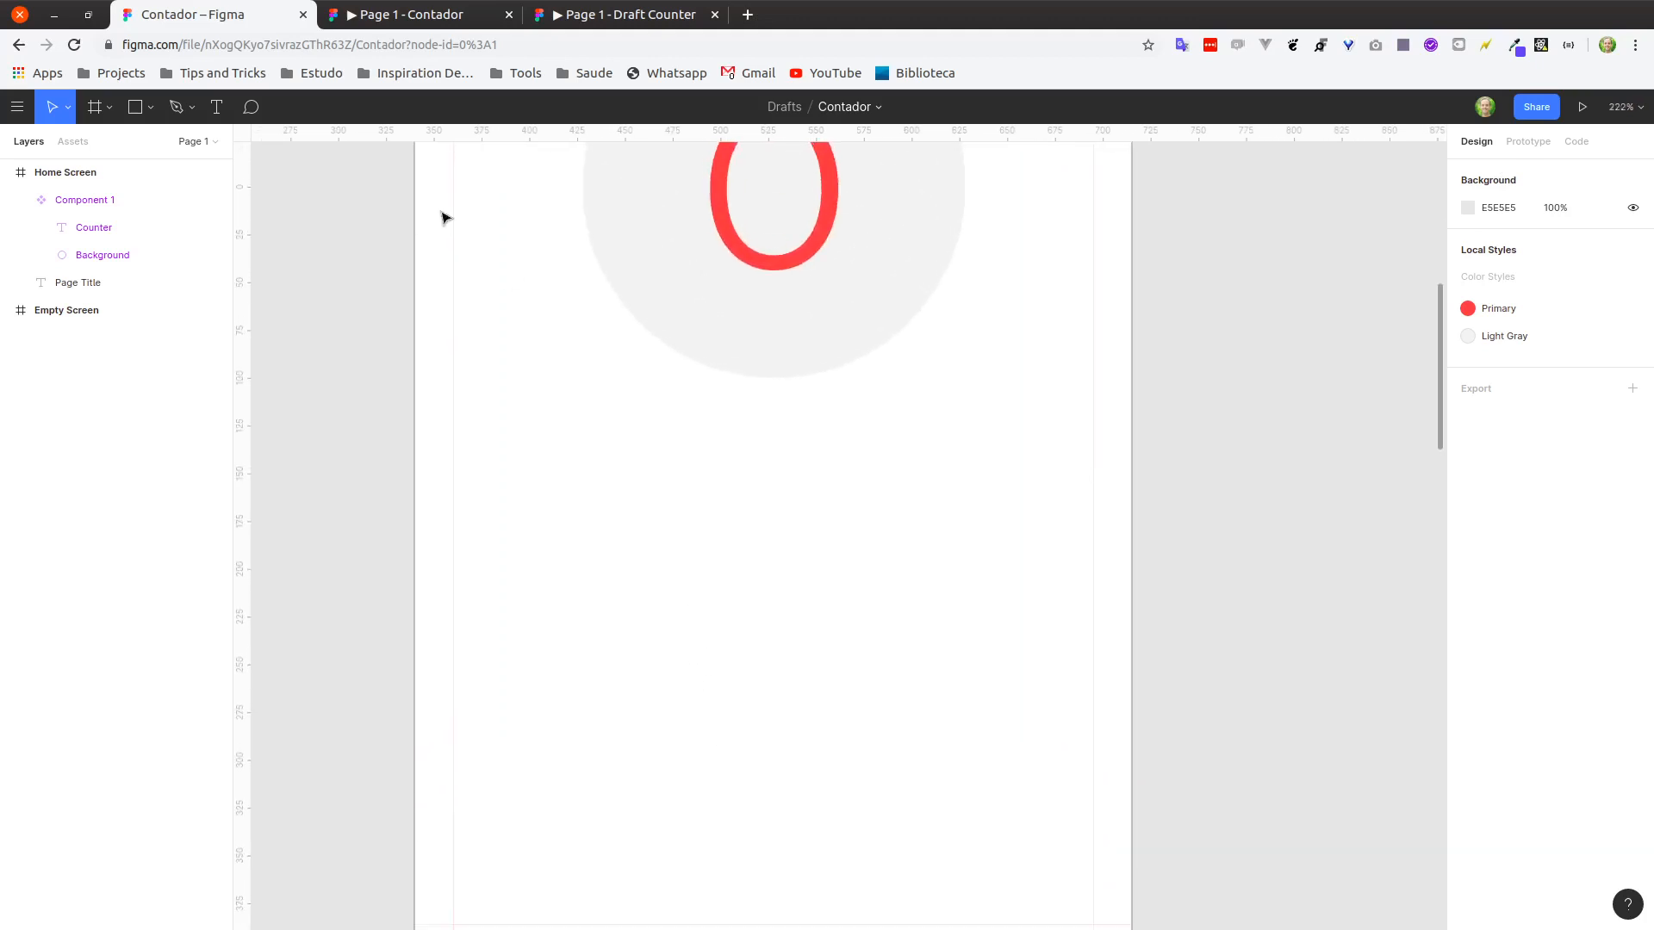
{"action": "left_click", "coordinate": [93, 207]}
{"action": "double_click", "coordinate": [93, 208]}
{"action": "type", "text": "Coun"}
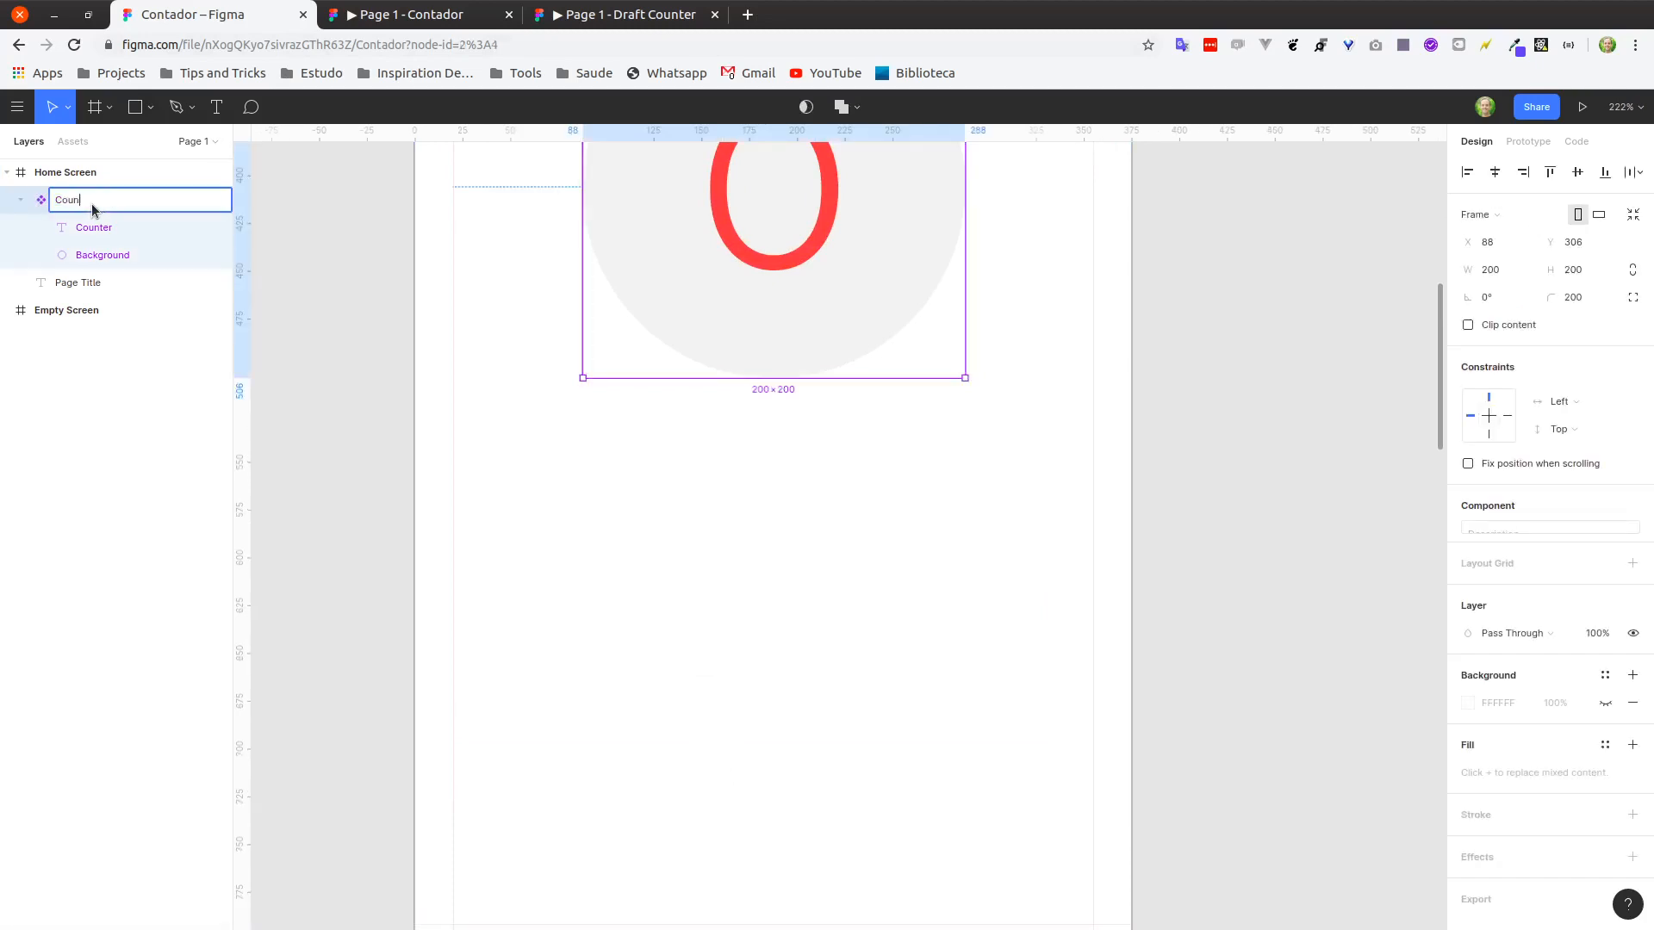
{"action": "type", "text": "ter"}
{"action": "key", "text": "Return"}
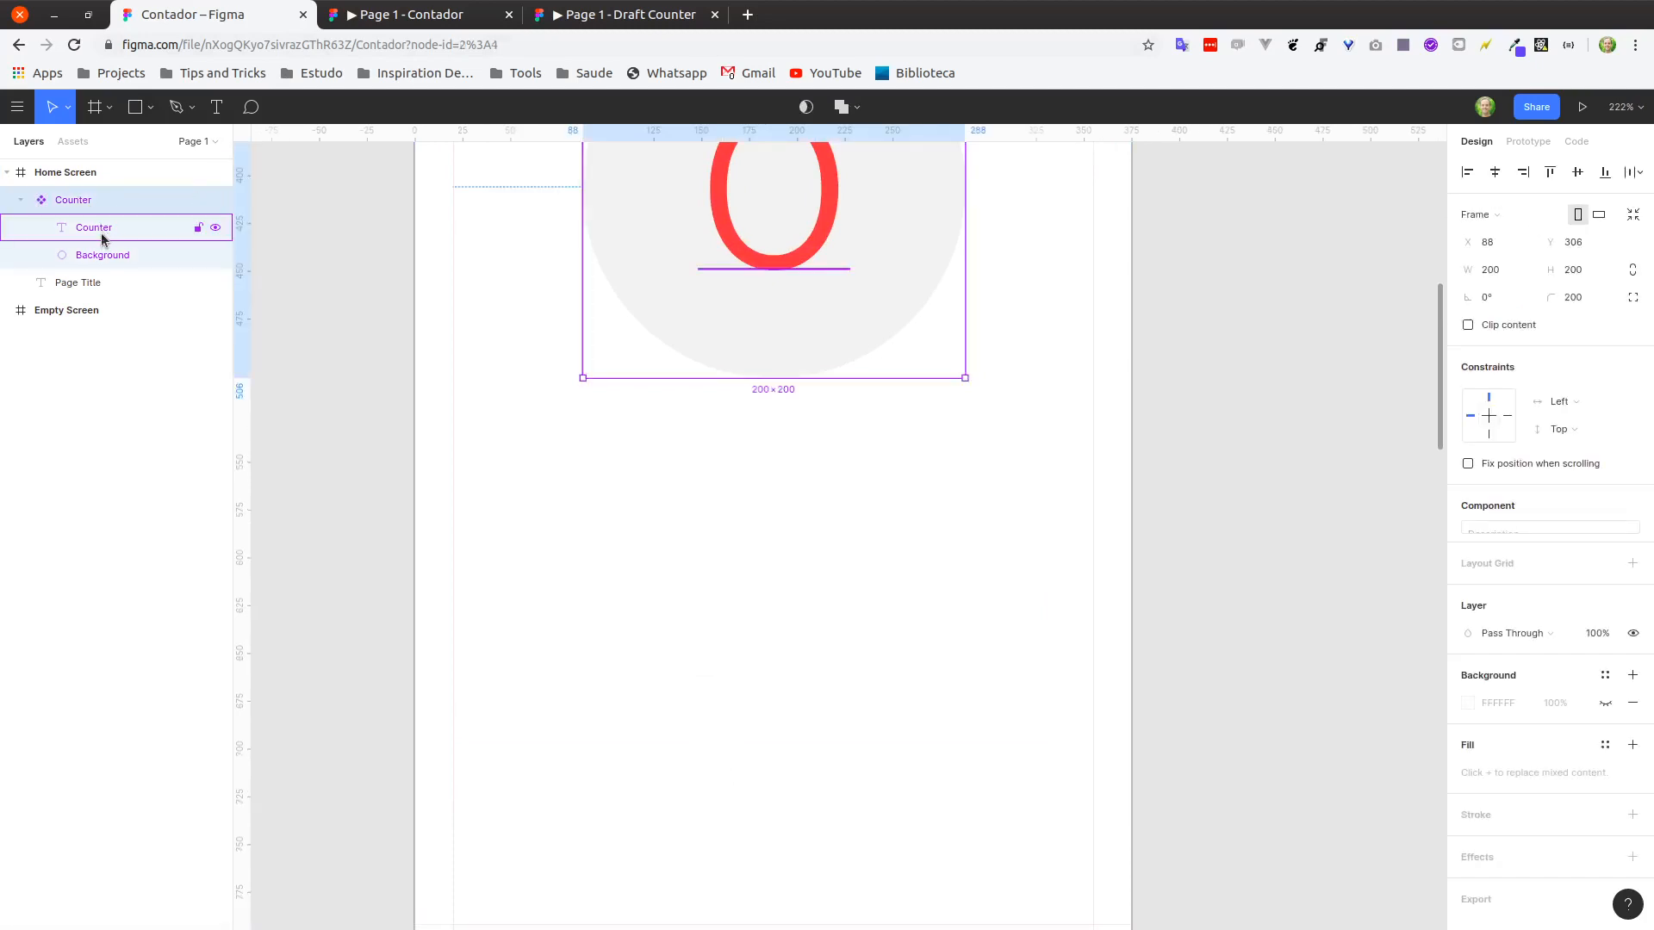
Rename the text layer inside the Counter component as Title.
{"action": "double_click", "coordinate": [94, 228]}
{"action": "type", "text": "Title"}
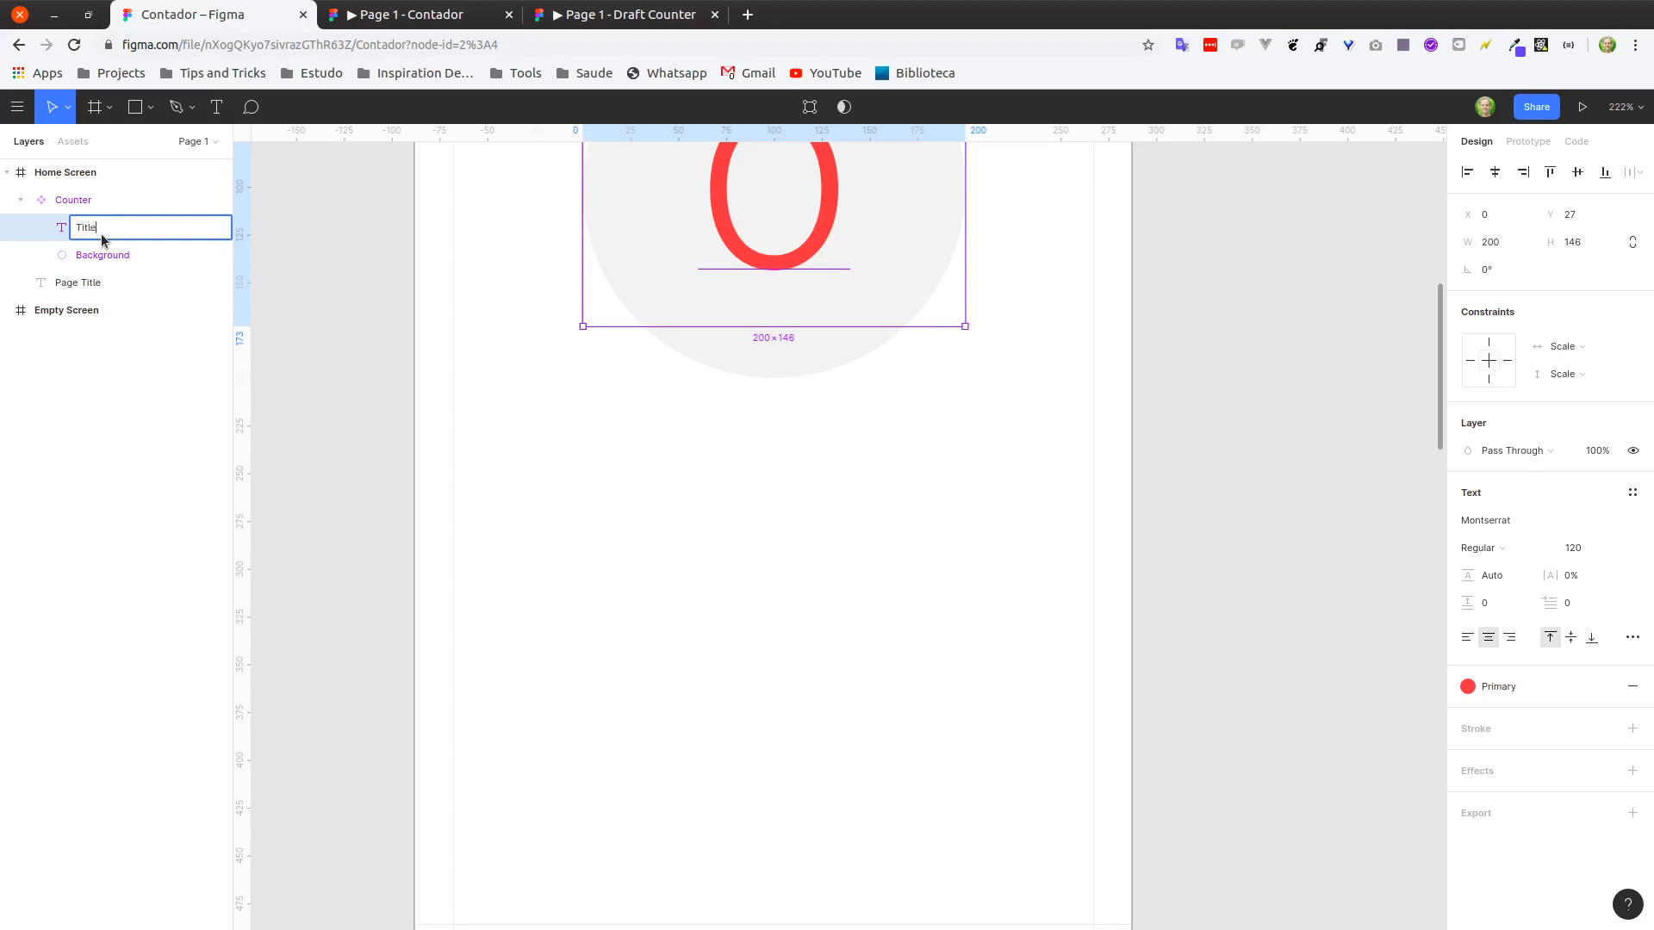
{"action": "key", "text": "Return"}
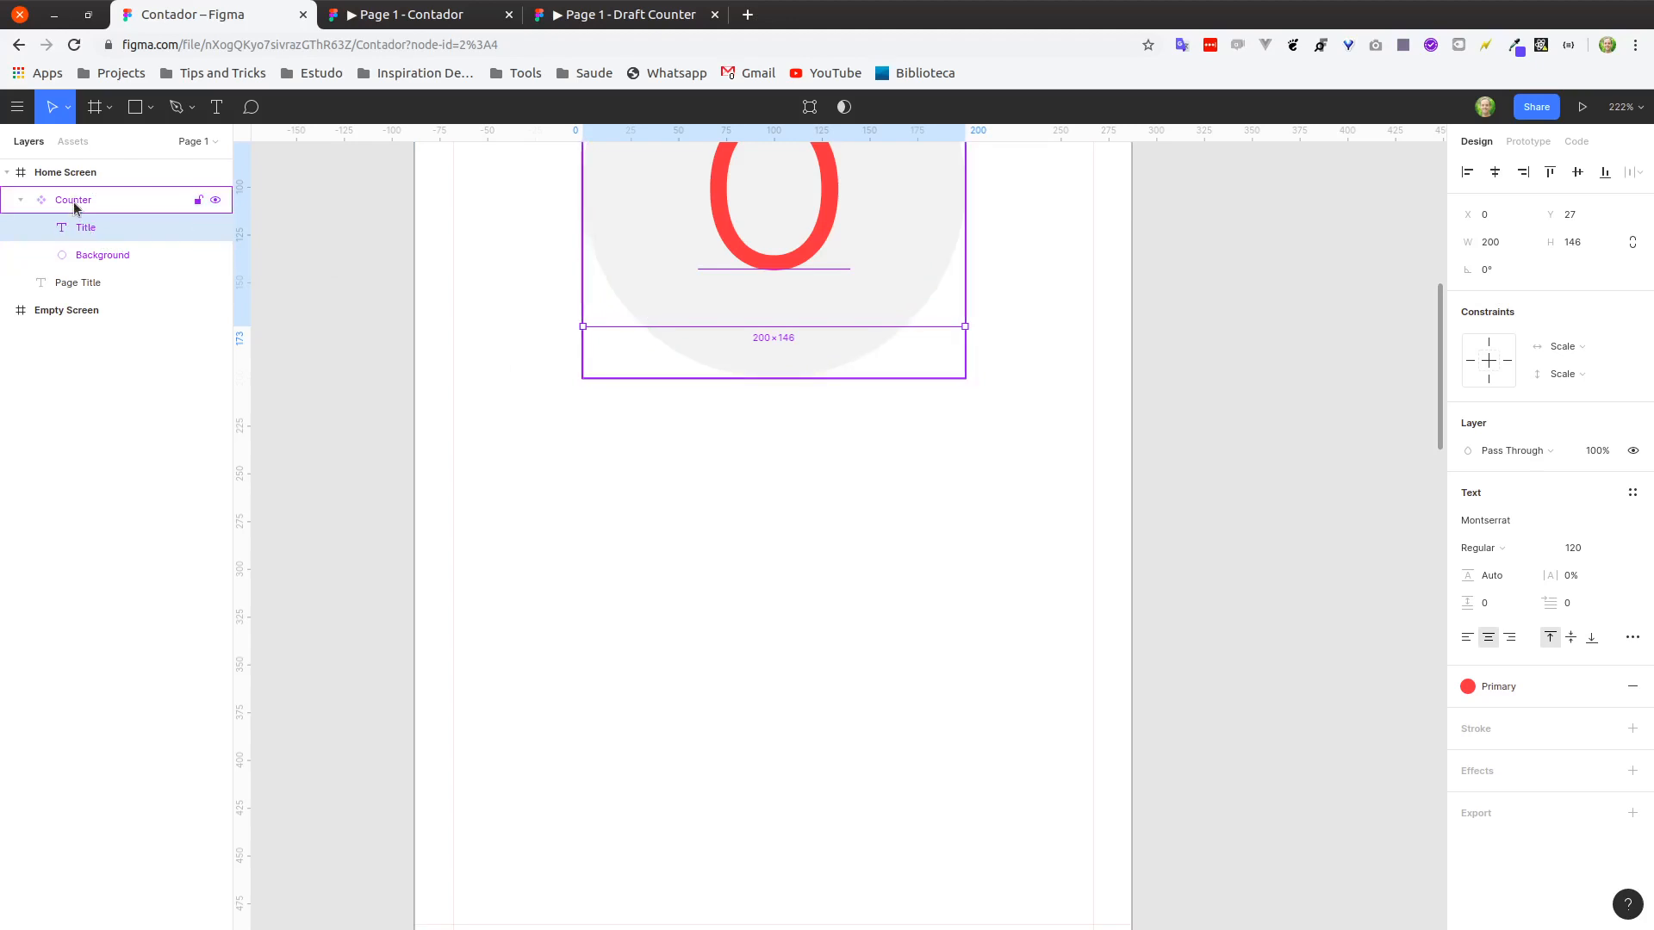
Place a 100 × 100 rectangle near the lower edge of the Home Screen frame, below the counter.
{"action": "scroll", "coordinate": [668, 343], "scroll_direction": "down", "scroll_amount": 3}
{"action": "scroll", "coordinate": [702, 388], "scroll_direction": "down", "scroll_amount": 2}
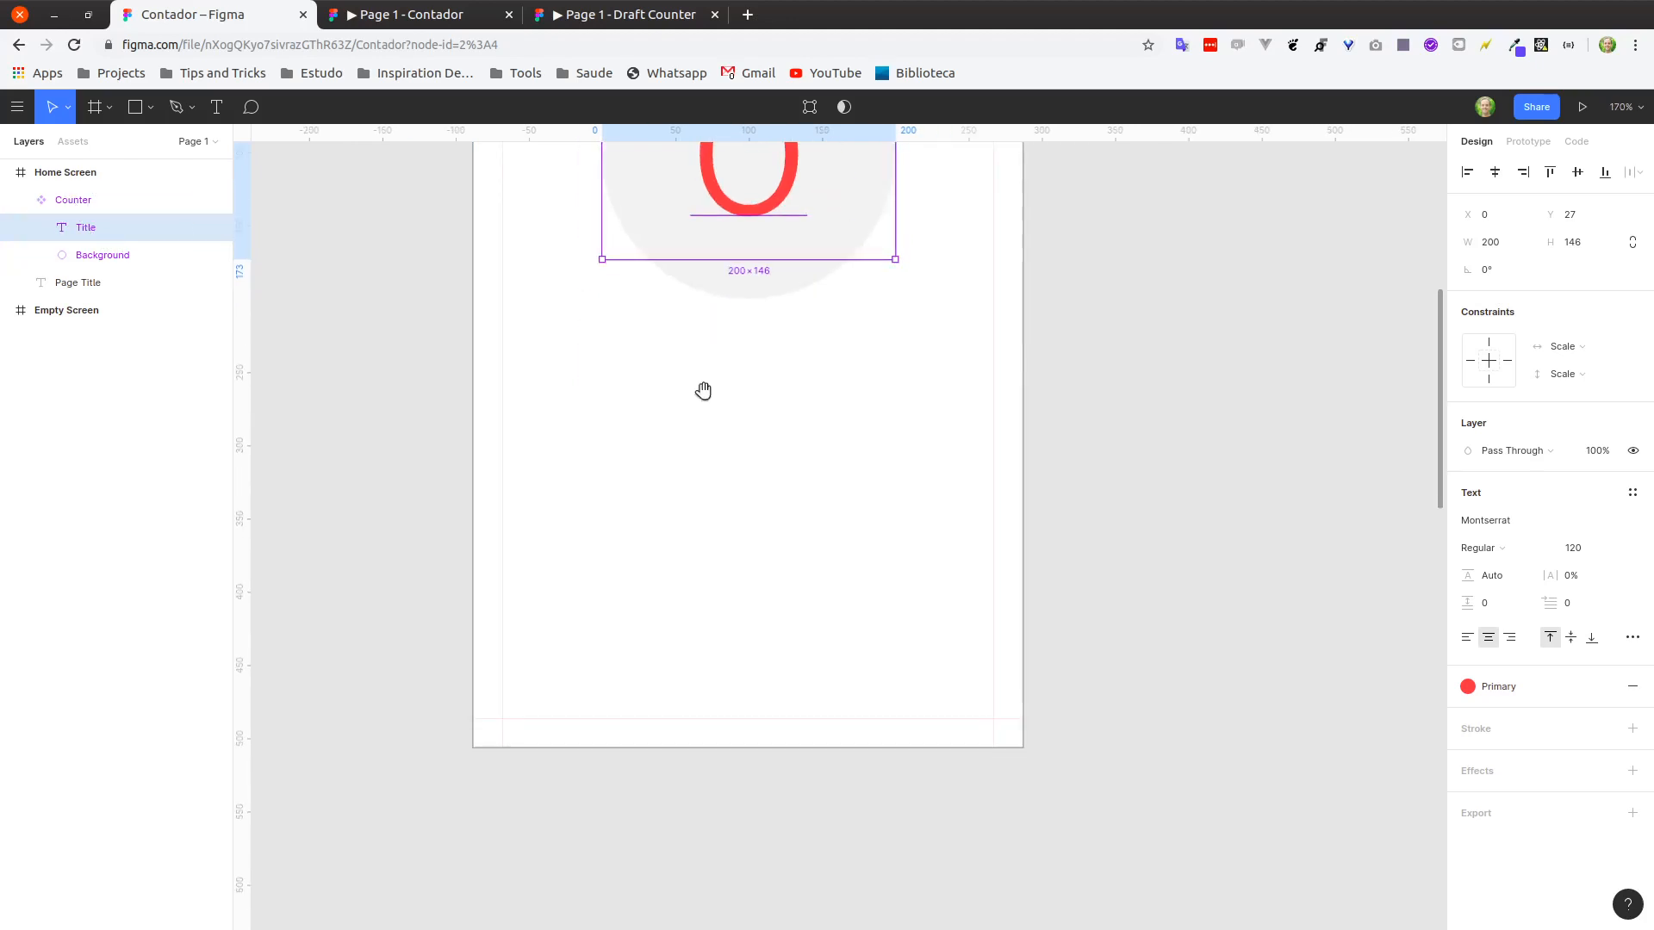
{"action": "scroll", "coordinate": [646, 705], "scroll_direction": "up", "scroll_amount": 5}
{"action": "left_click_drag", "start_coordinate": [487, 228], "coordinate": [905, 779]}
{"action": "left_click", "coordinate": [916, 546]}
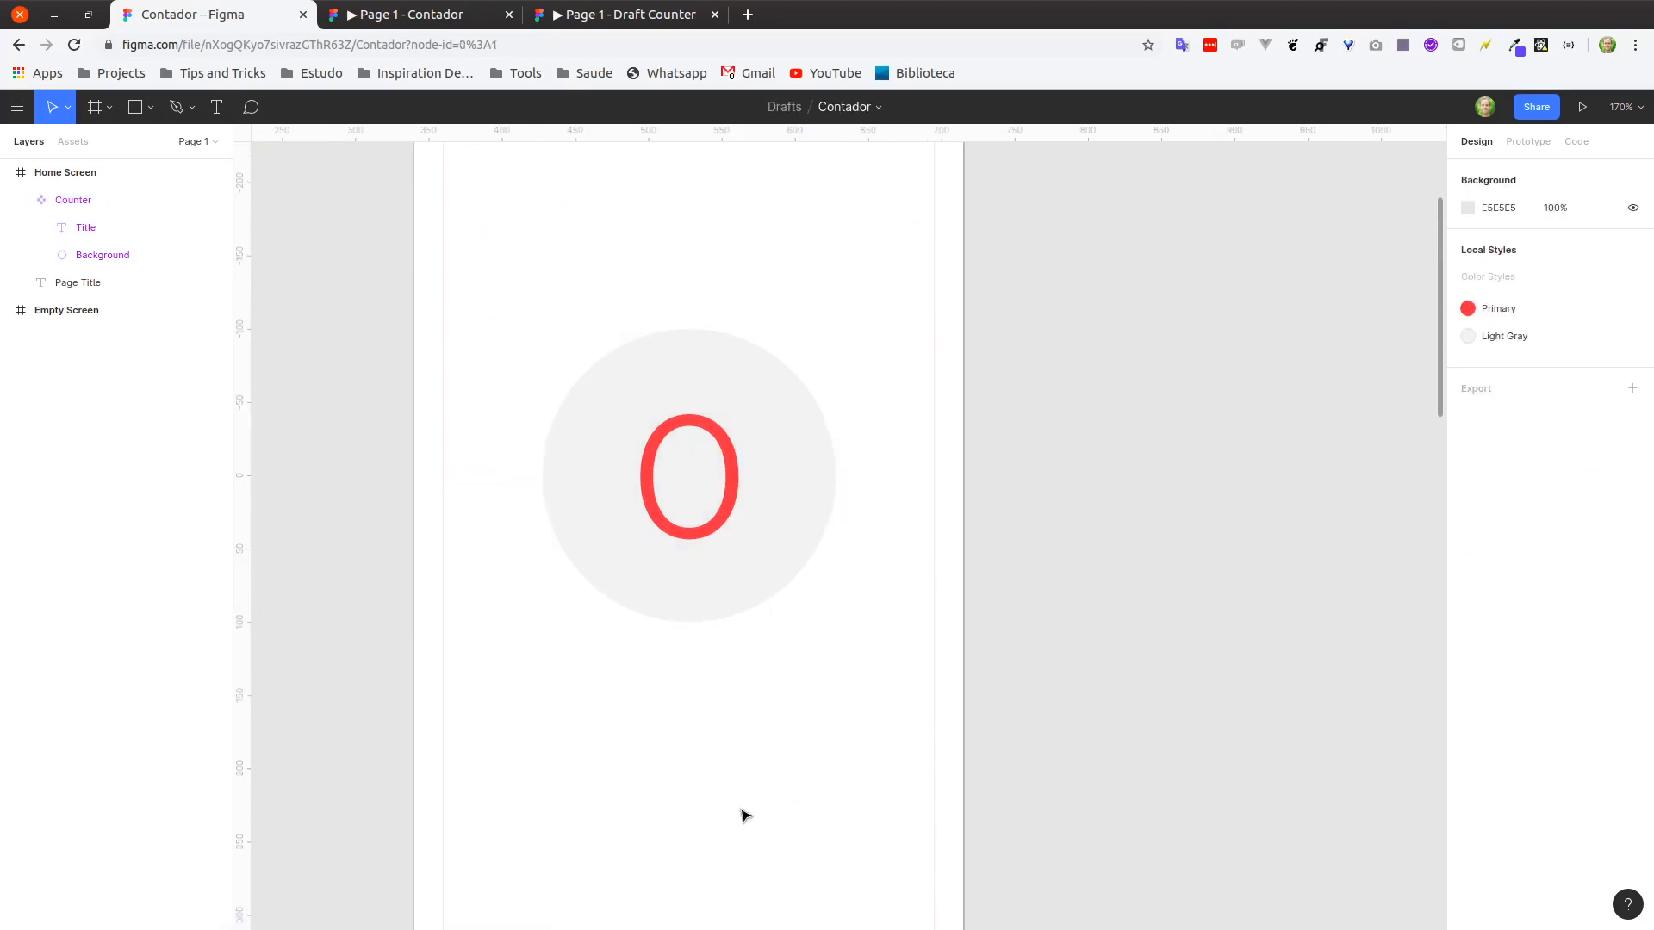
{"action": "left_click_drag", "start_coordinate": [742, 812], "coordinate": [746, 490]}
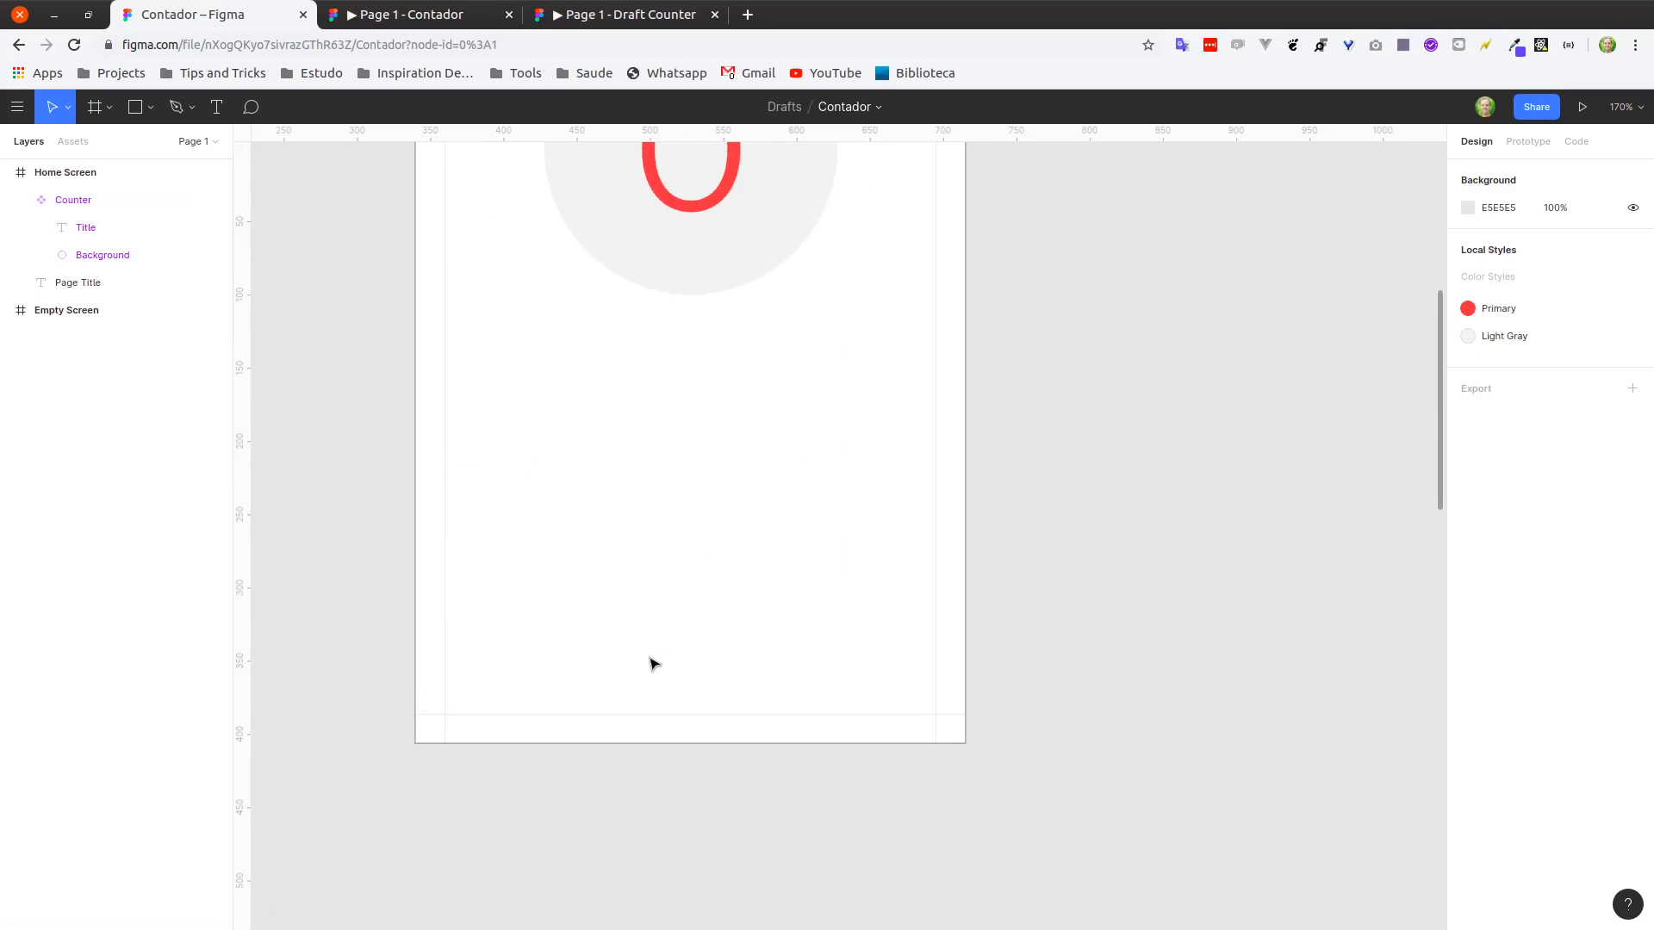
{"action": "scroll", "coordinate": [652, 663], "scroll_direction": "up", "scroll_amount": 6}
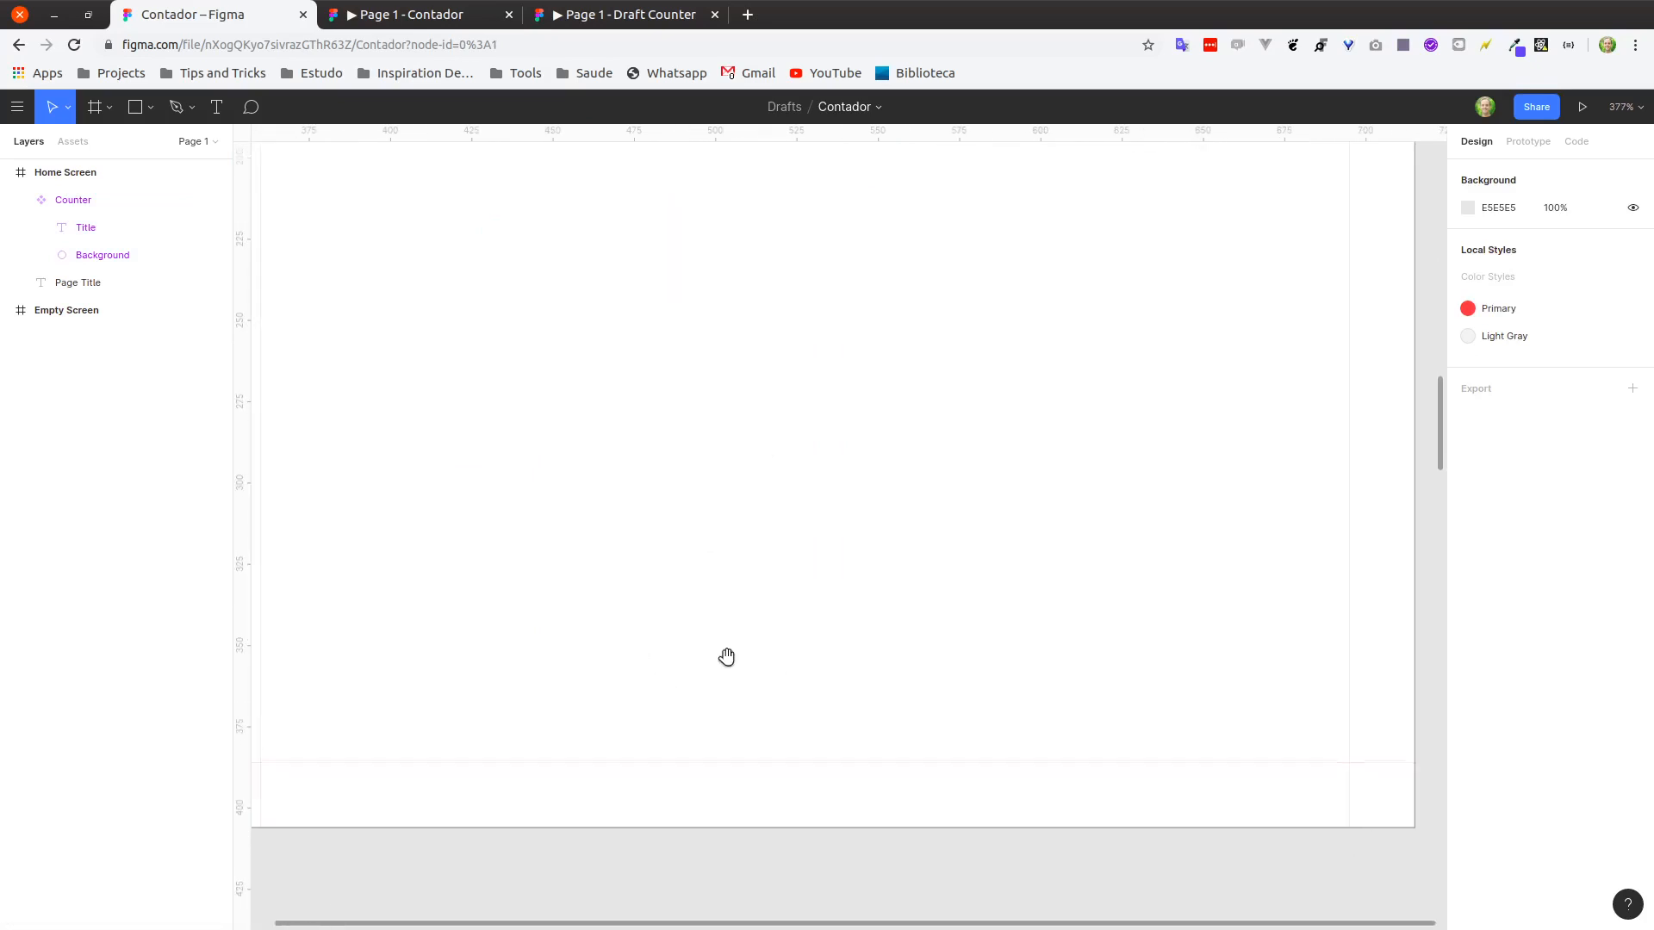
{"action": "key", "text": "r"}
{"action": "left_click", "coordinate": [706, 591]}
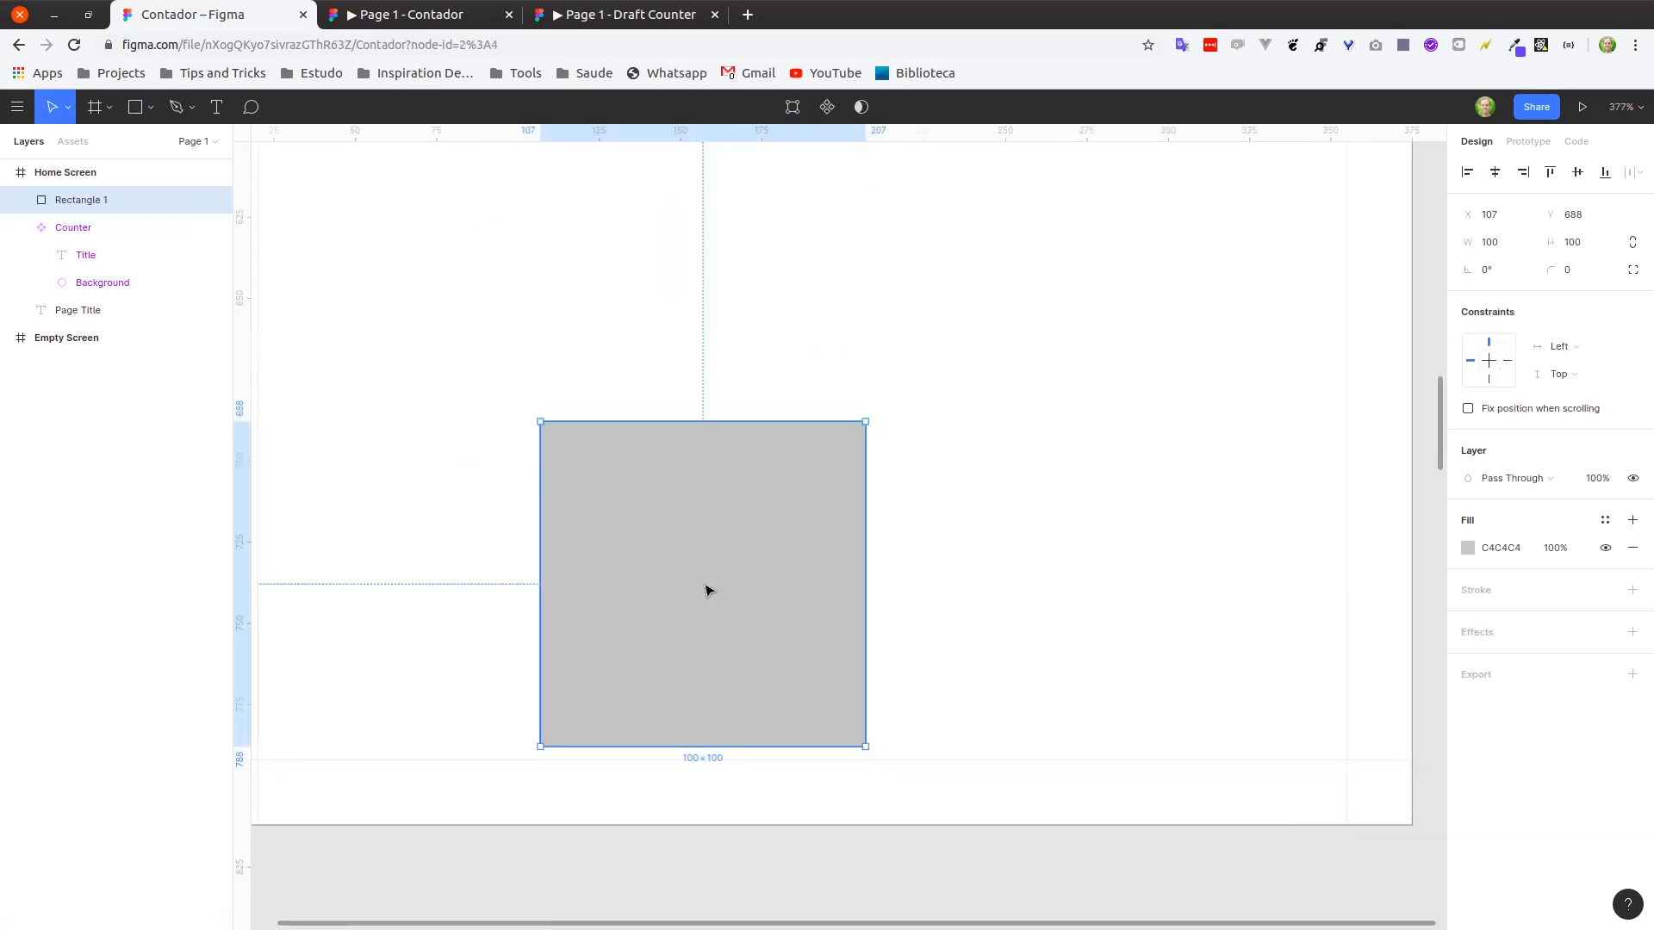
Add the text "button" over the gray rectangle and set its font size to 16.
{"action": "key", "text": "t"}
{"action": "left_click", "coordinate": [683, 565]}
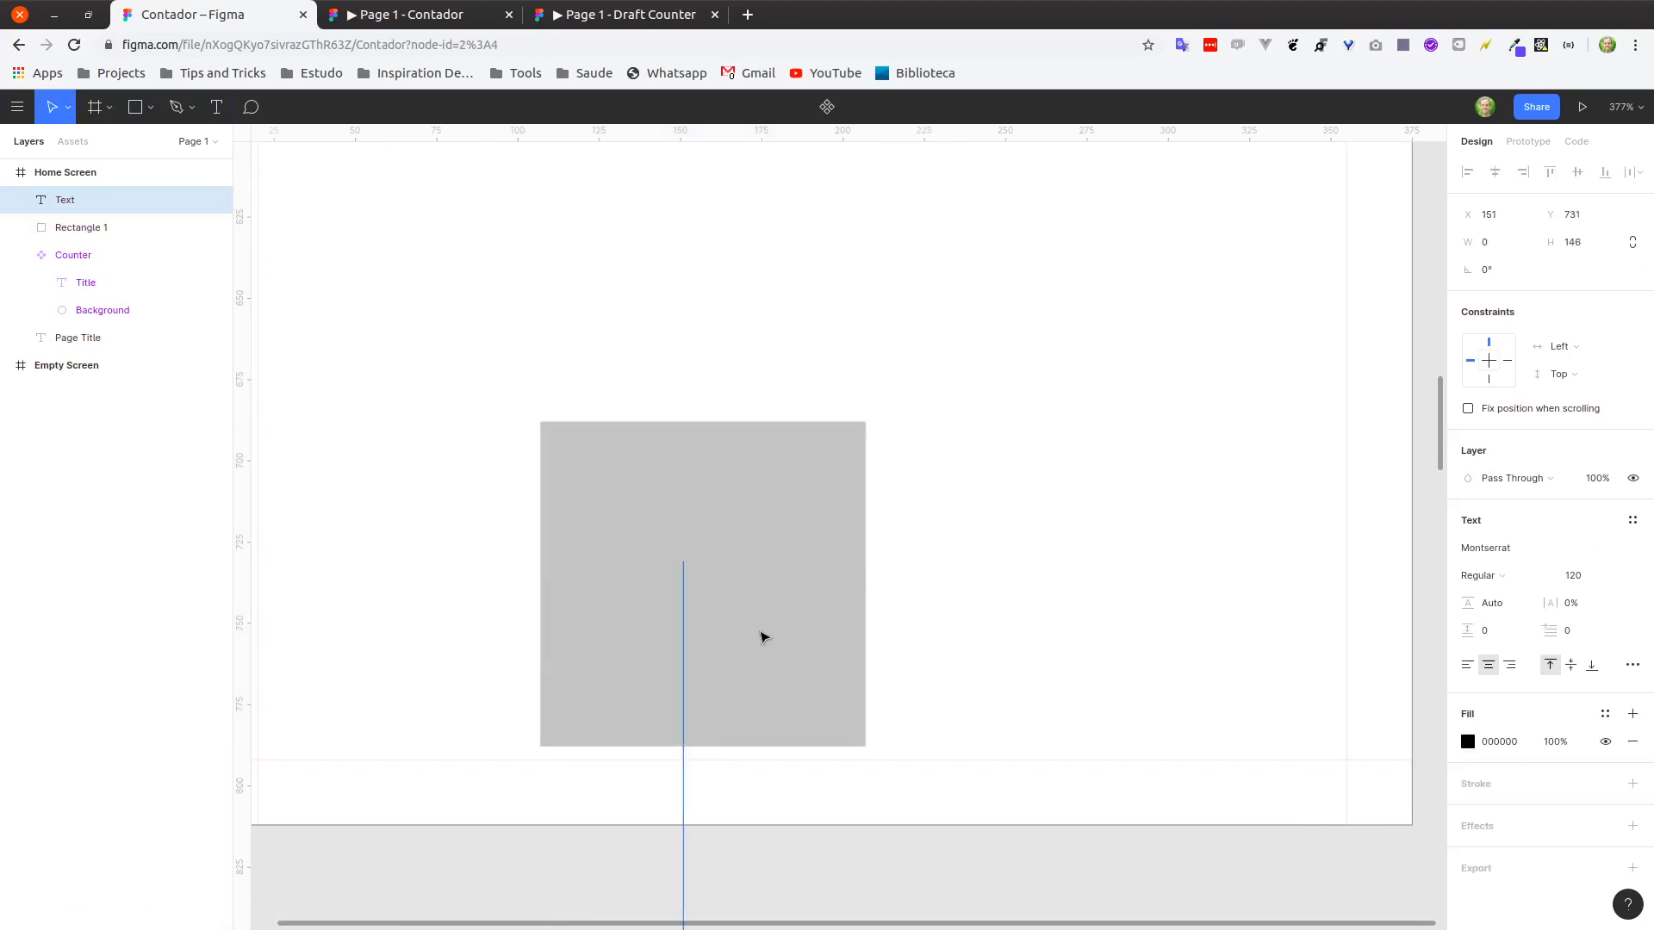
{"action": "type", "text": "button"}
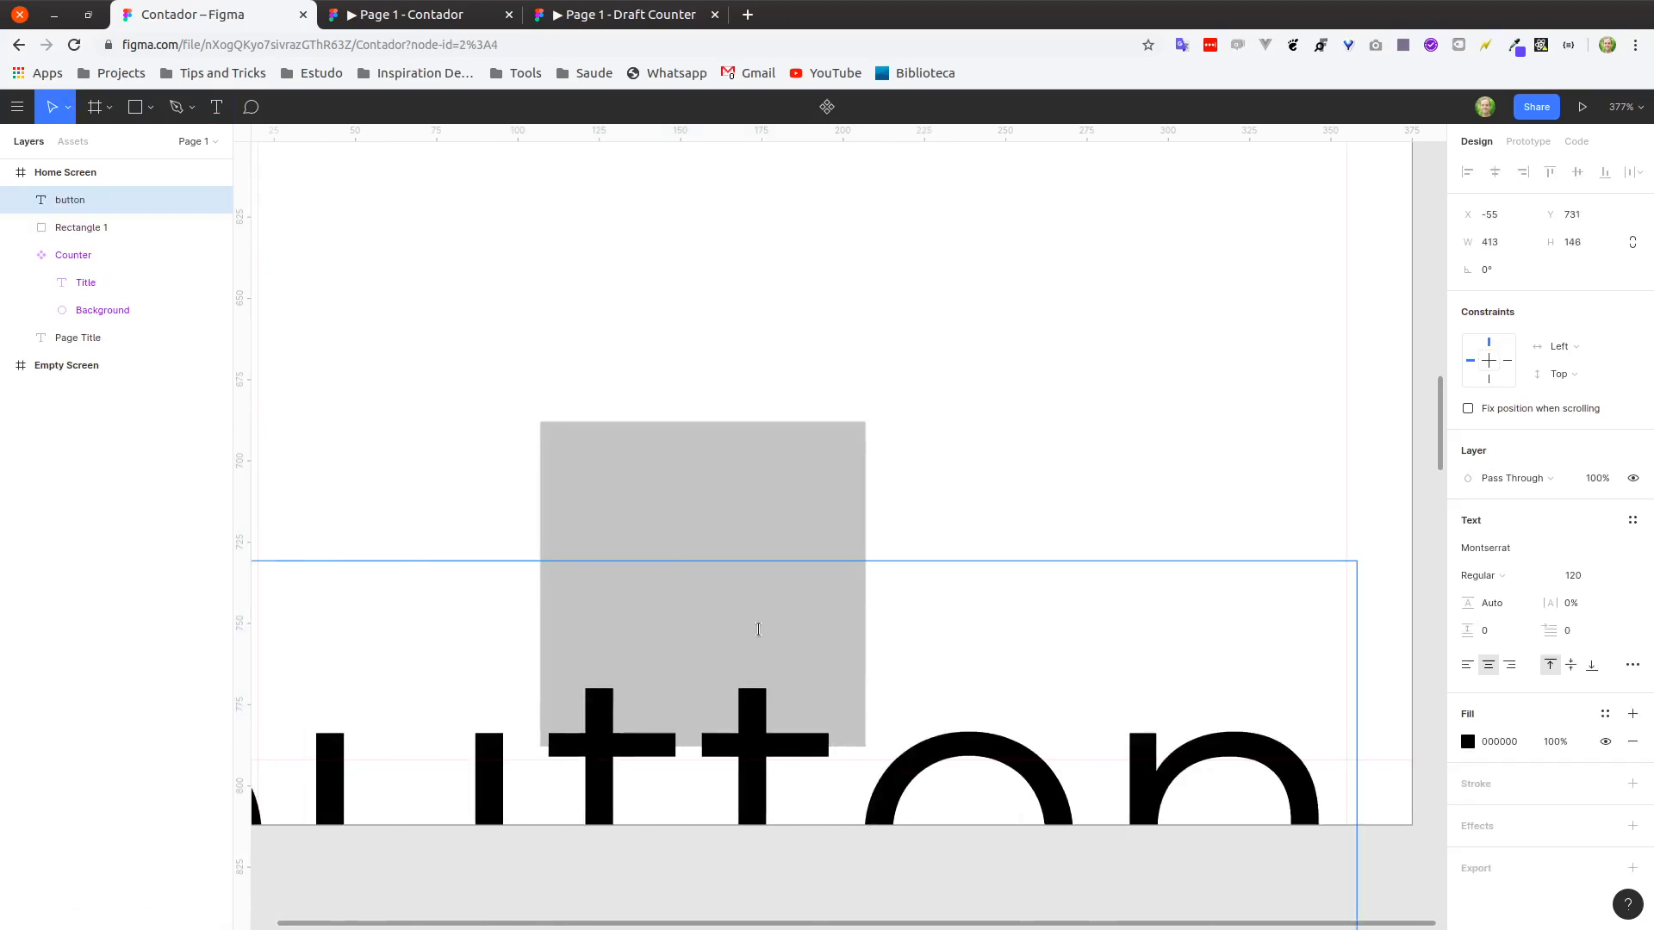
{"action": "key", "text": "ctrl+a"}
{"action": "left_click", "coordinate": [1598, 579]}
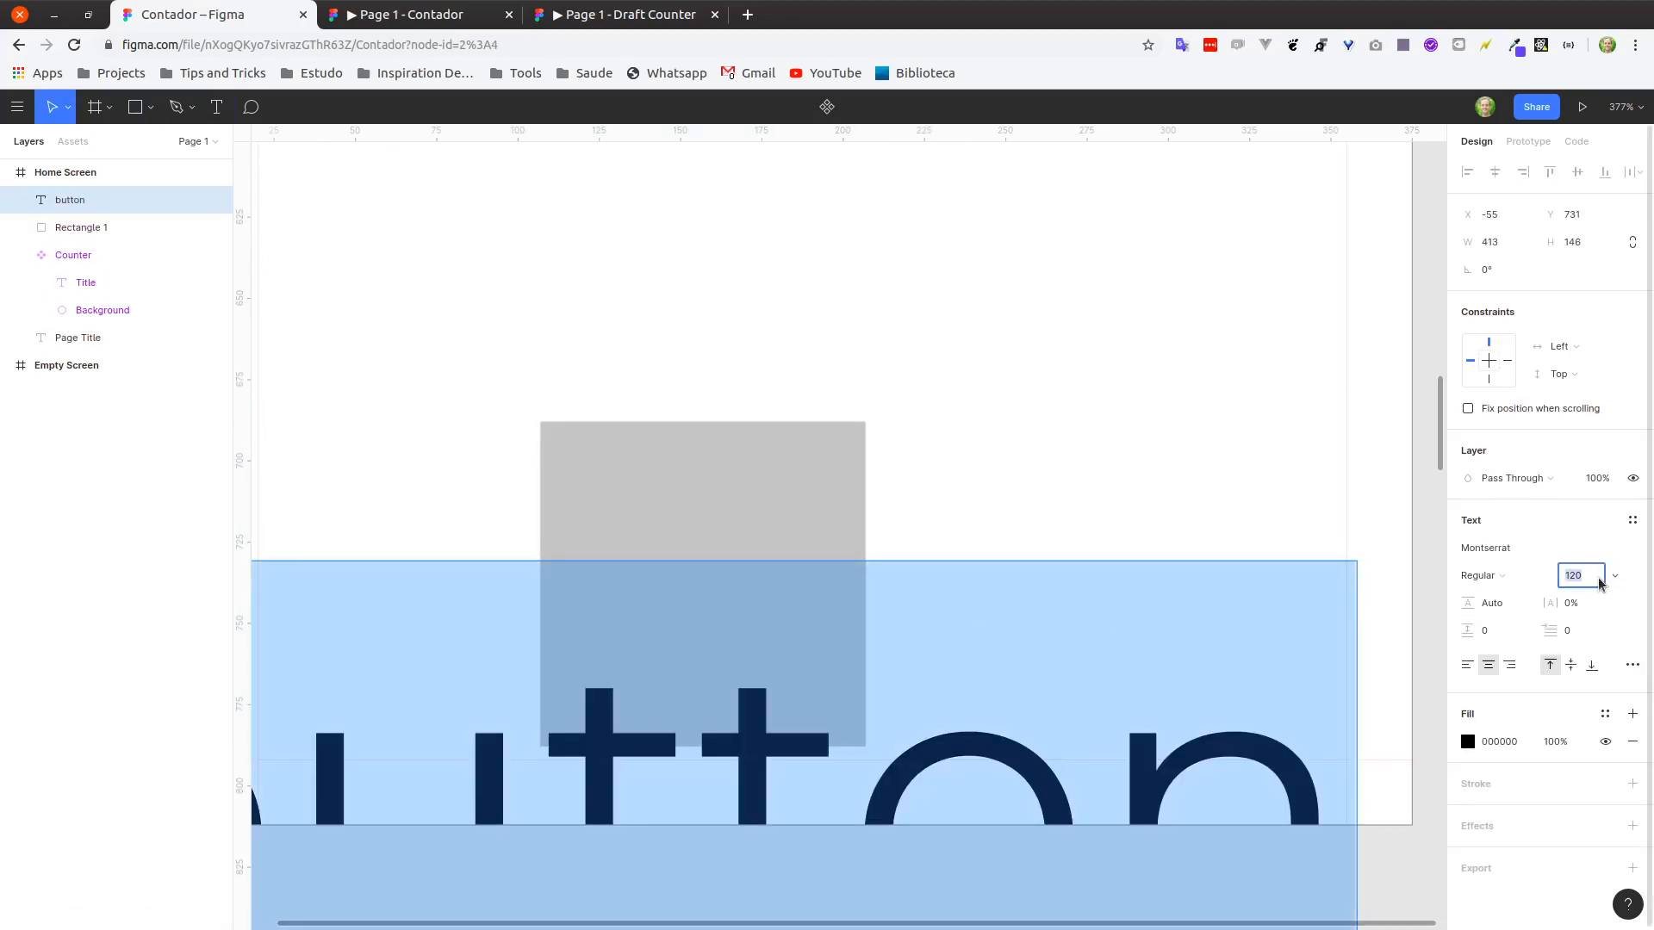
{"action": "type", "text": "16"}
{"action": "key", "text": "Return"}
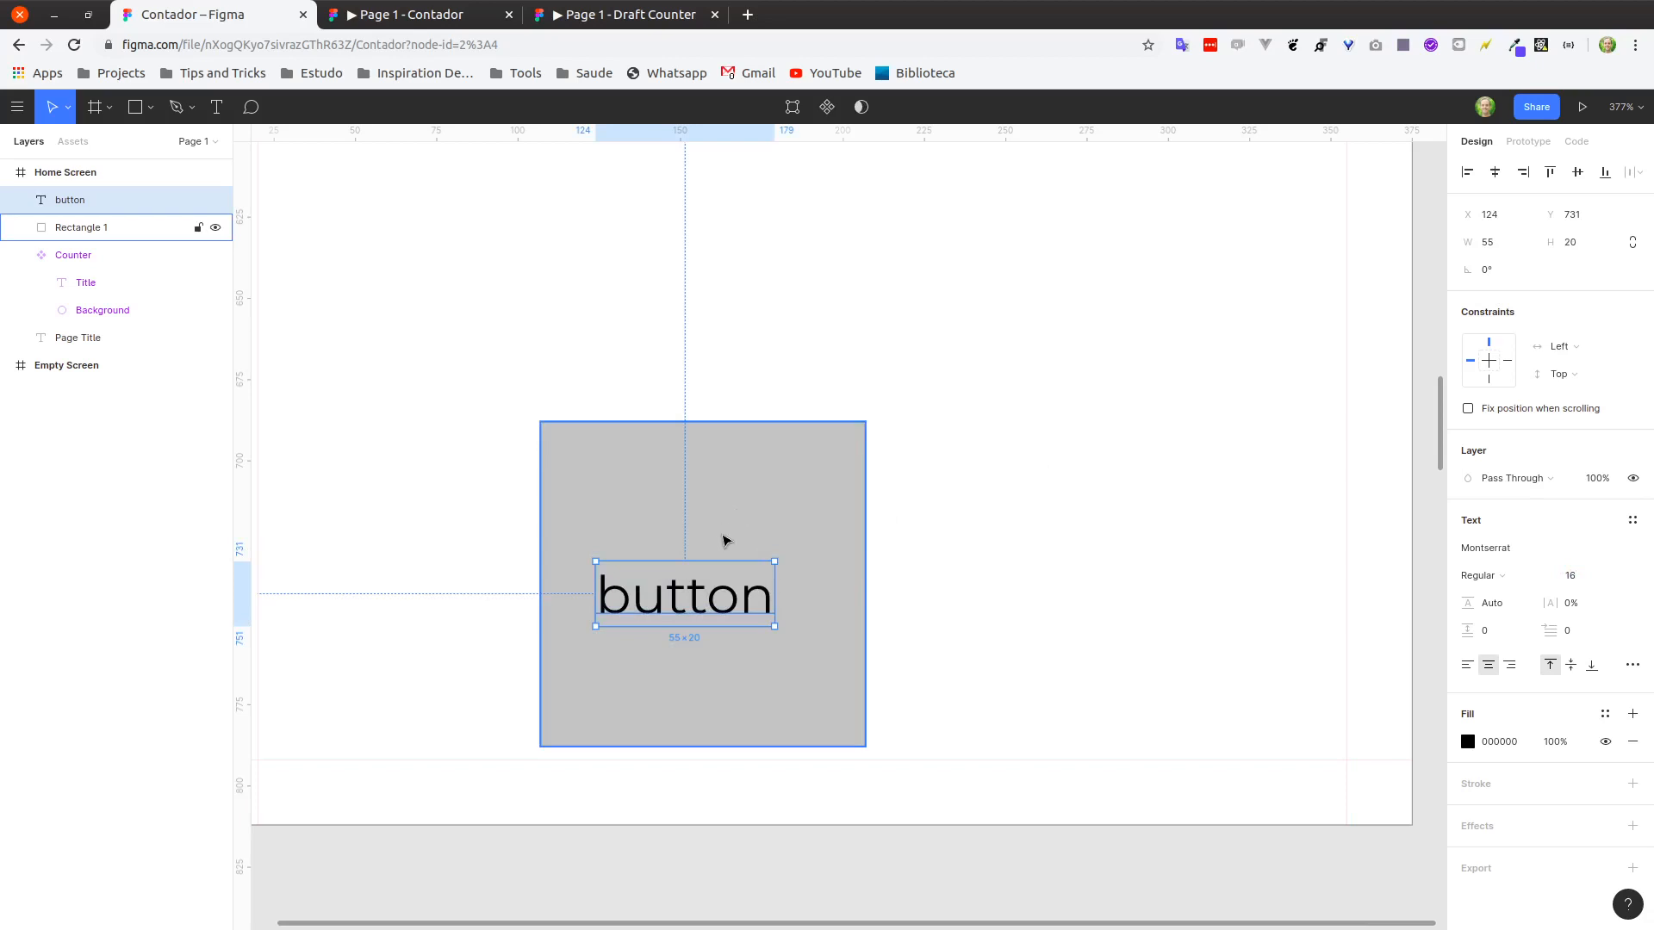
Create a component from the button text and the gray rectangle behind it.
{"action": "left_click", "coordinate": [876, 539]}
{"action": "left_click", "coordinate": [664, 498]}
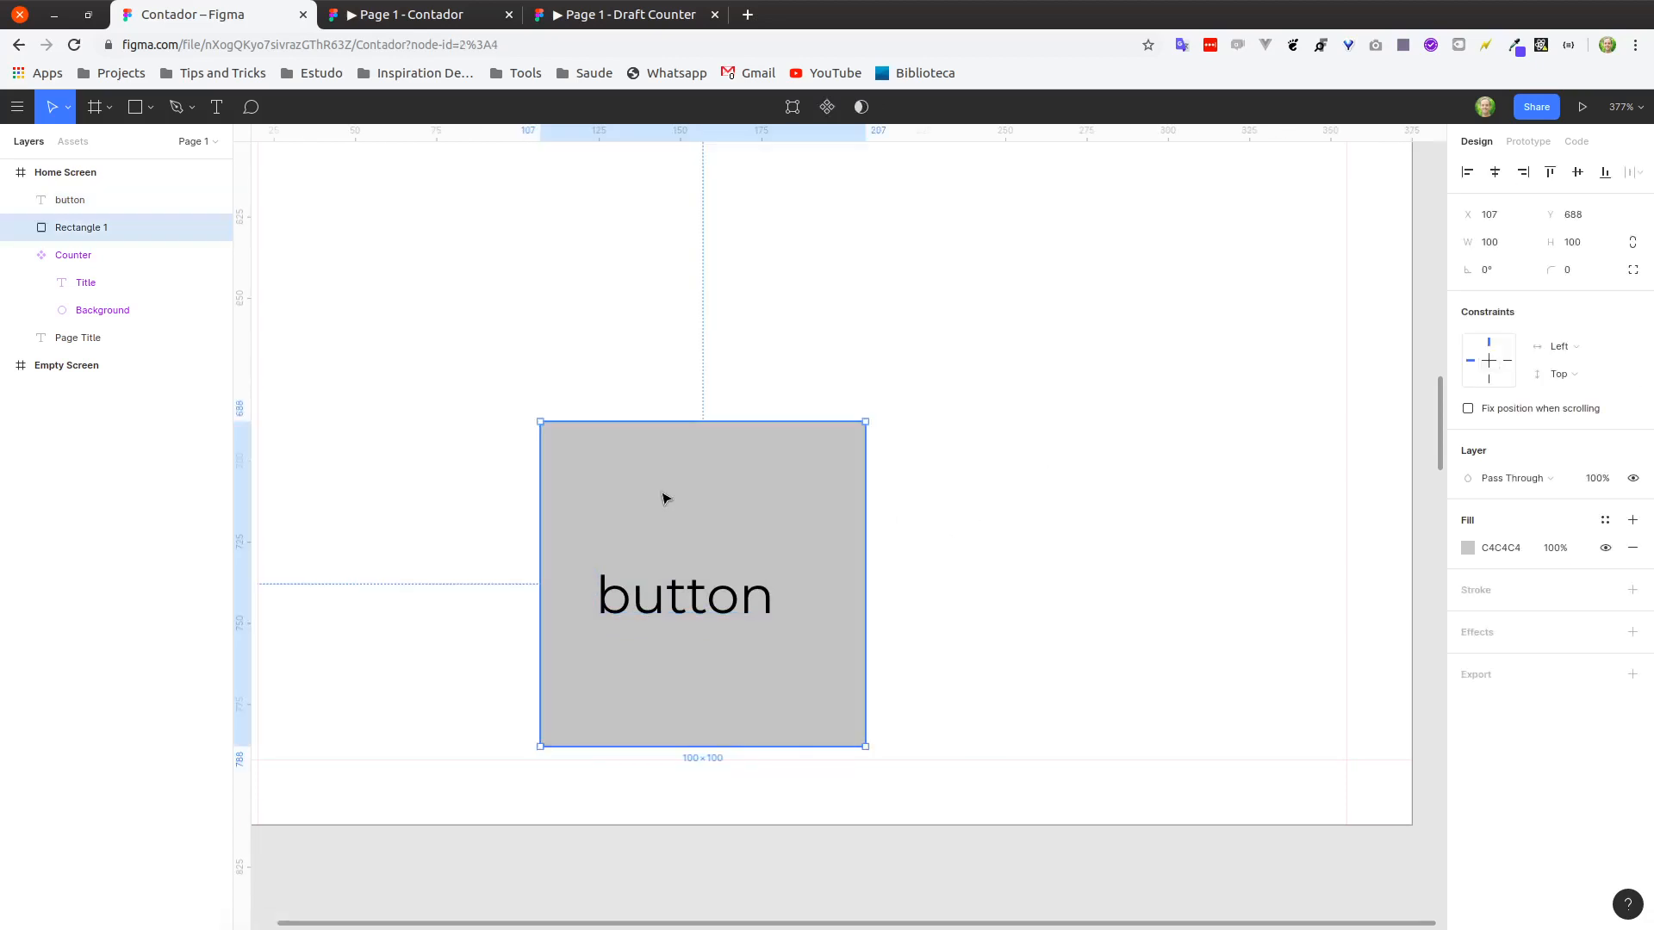
{"action": "left_click", "coordinate": [680, 601], "text": "shift"}
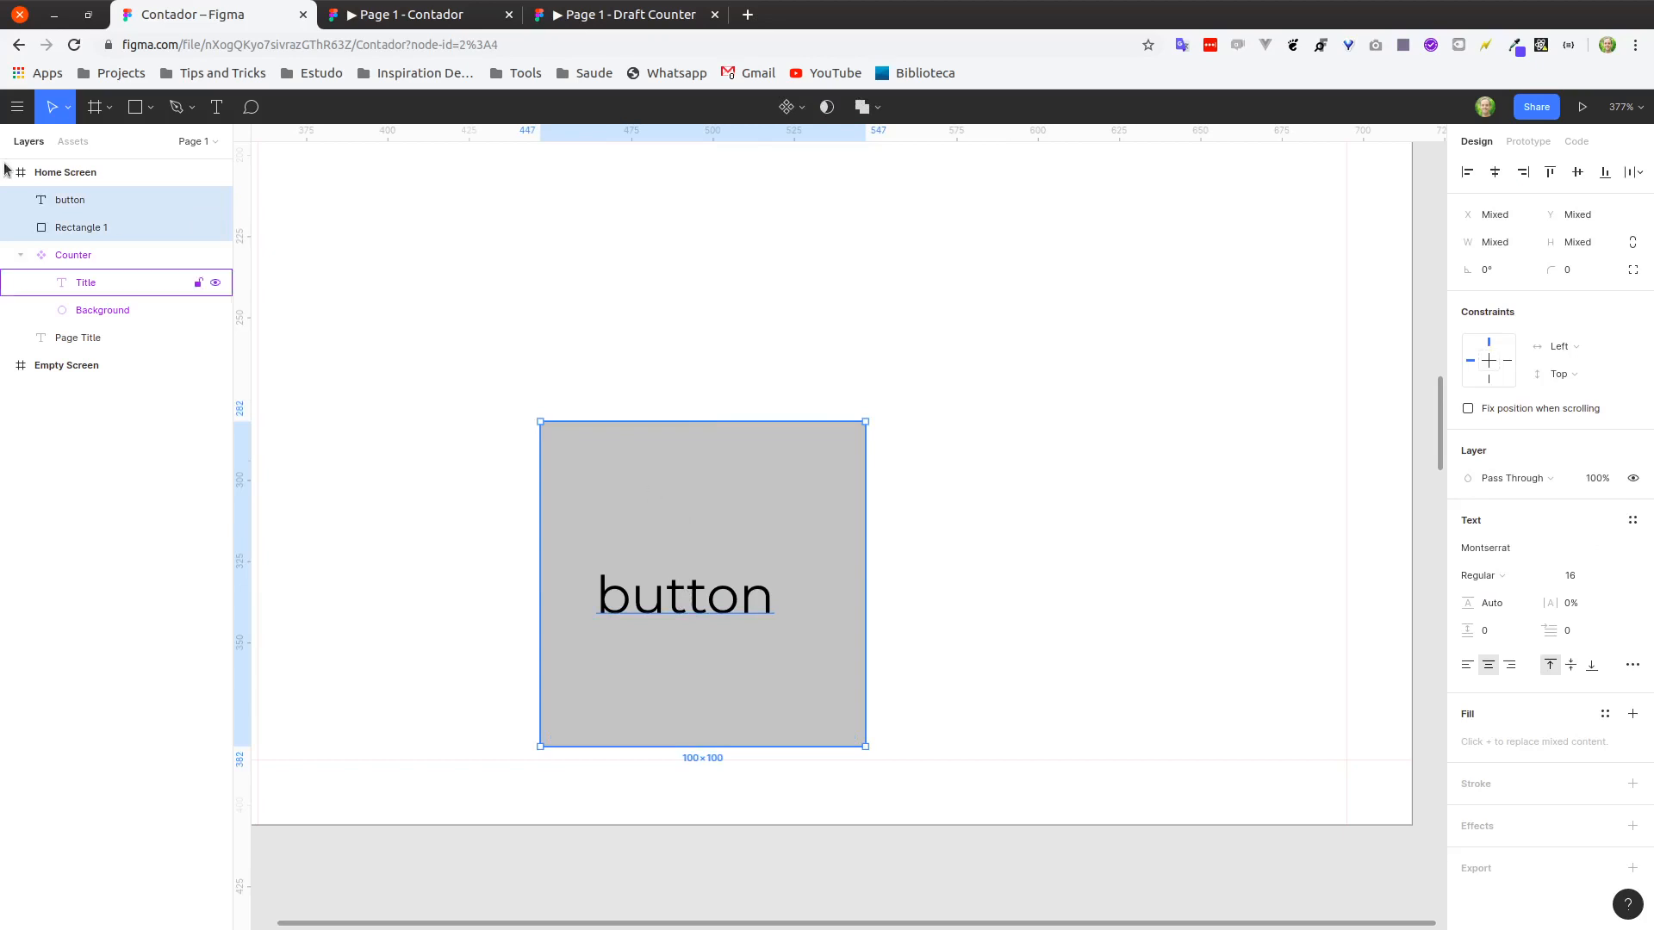
{"action": "left_click", "coordinate": [82, 201], "text": "shift"}
{"action": "left_click", "coordinate": [81, 202]}
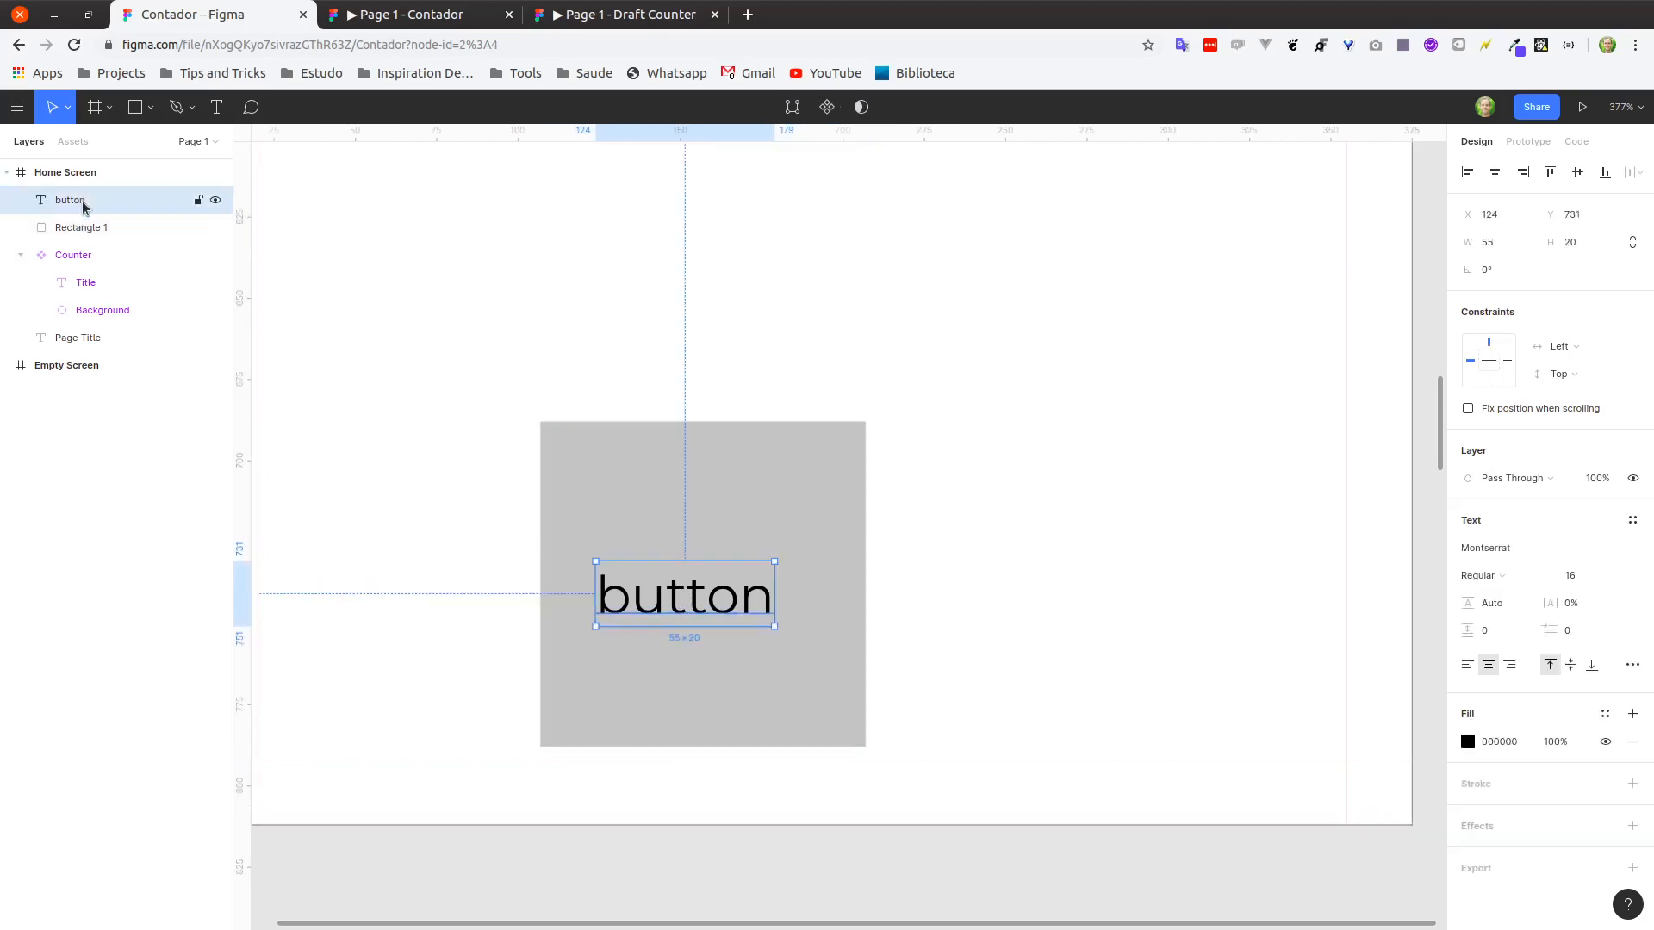
{"action": "left_click", "coordinate": [87, 228], "text": "shift"}
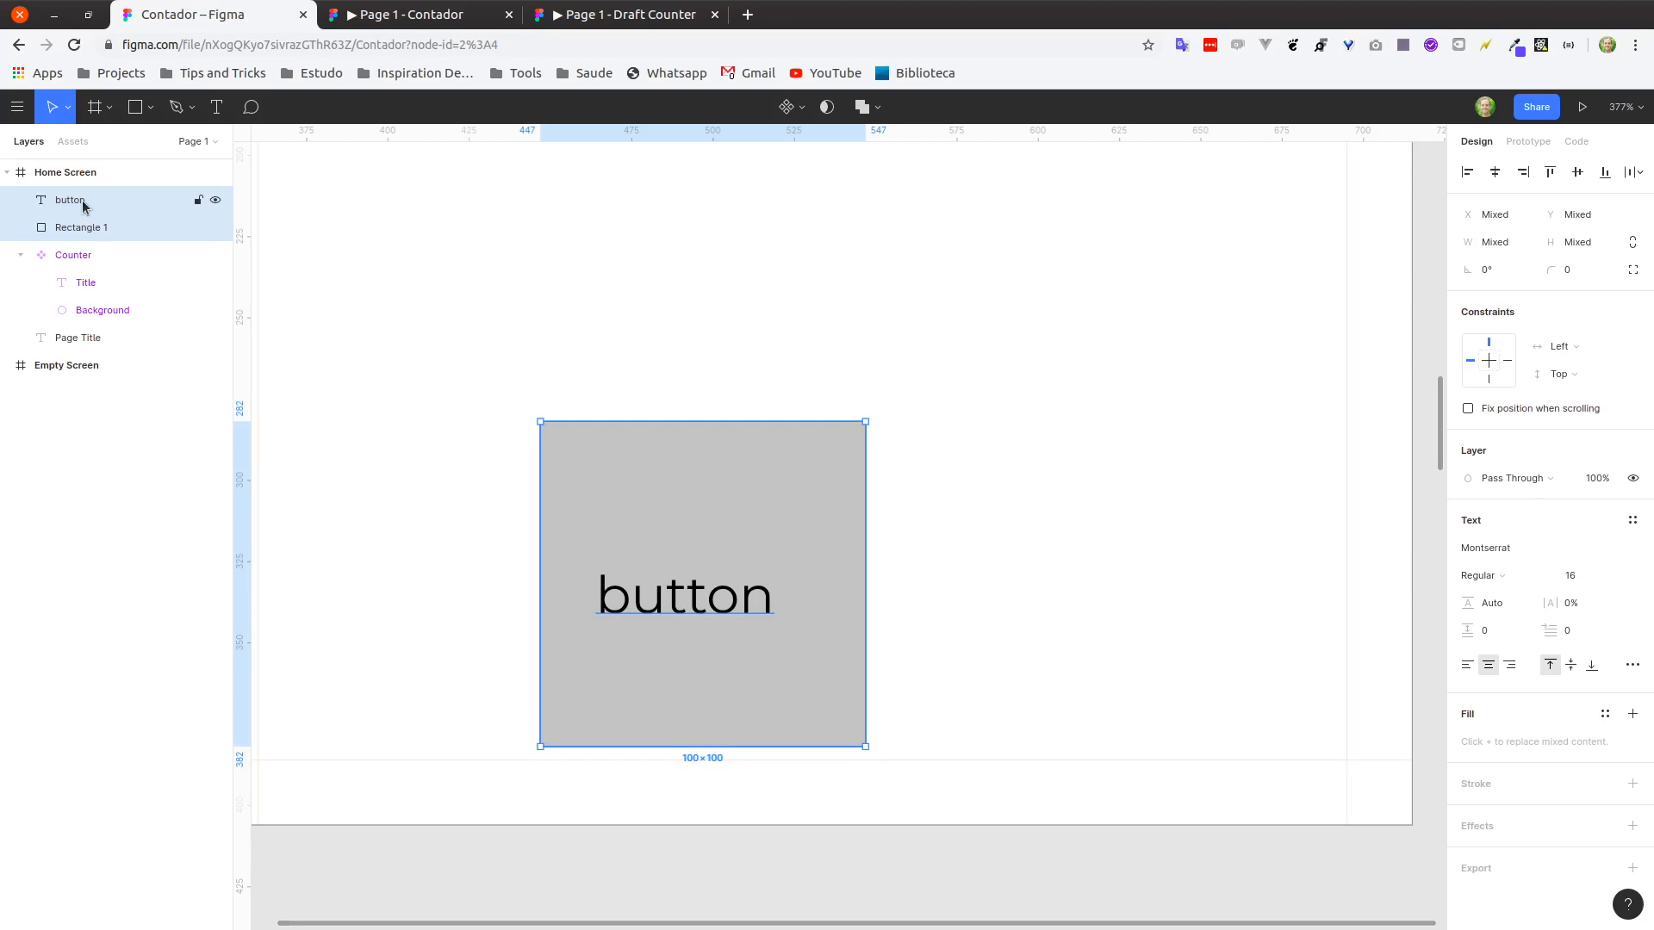
{"action": "right_click", "coordinate": [83, 202]}
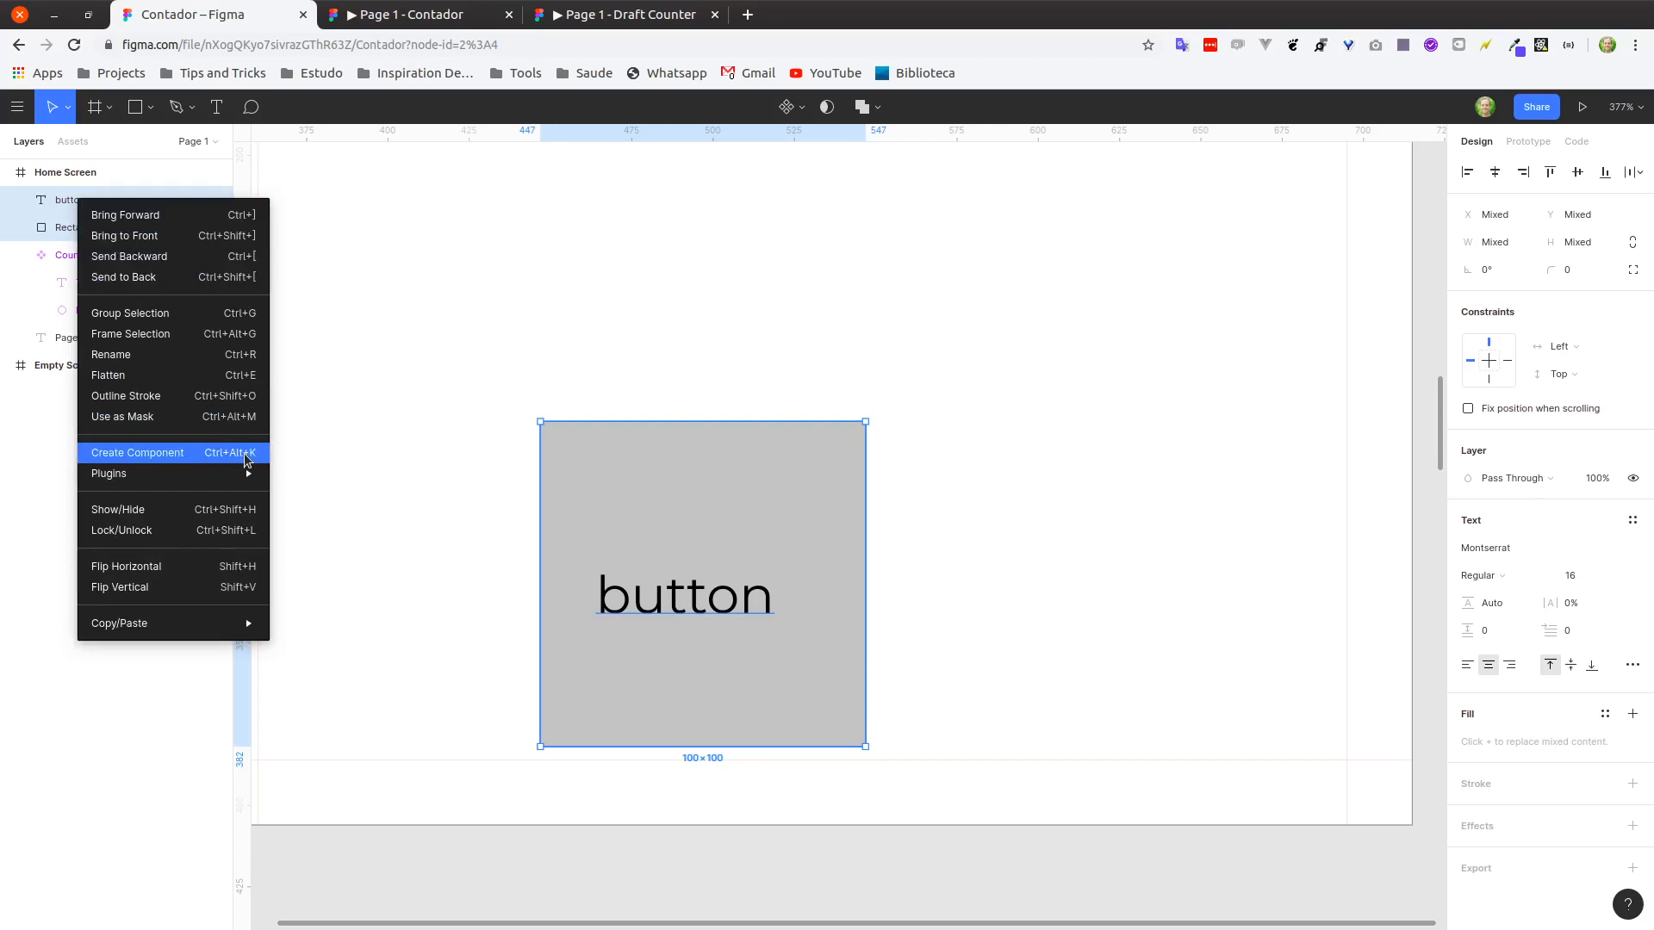
Create a component from the button text and Rectangle 1, and rename it Button / Default.
{"action": "left_click", "coordinate": [54, 205]}
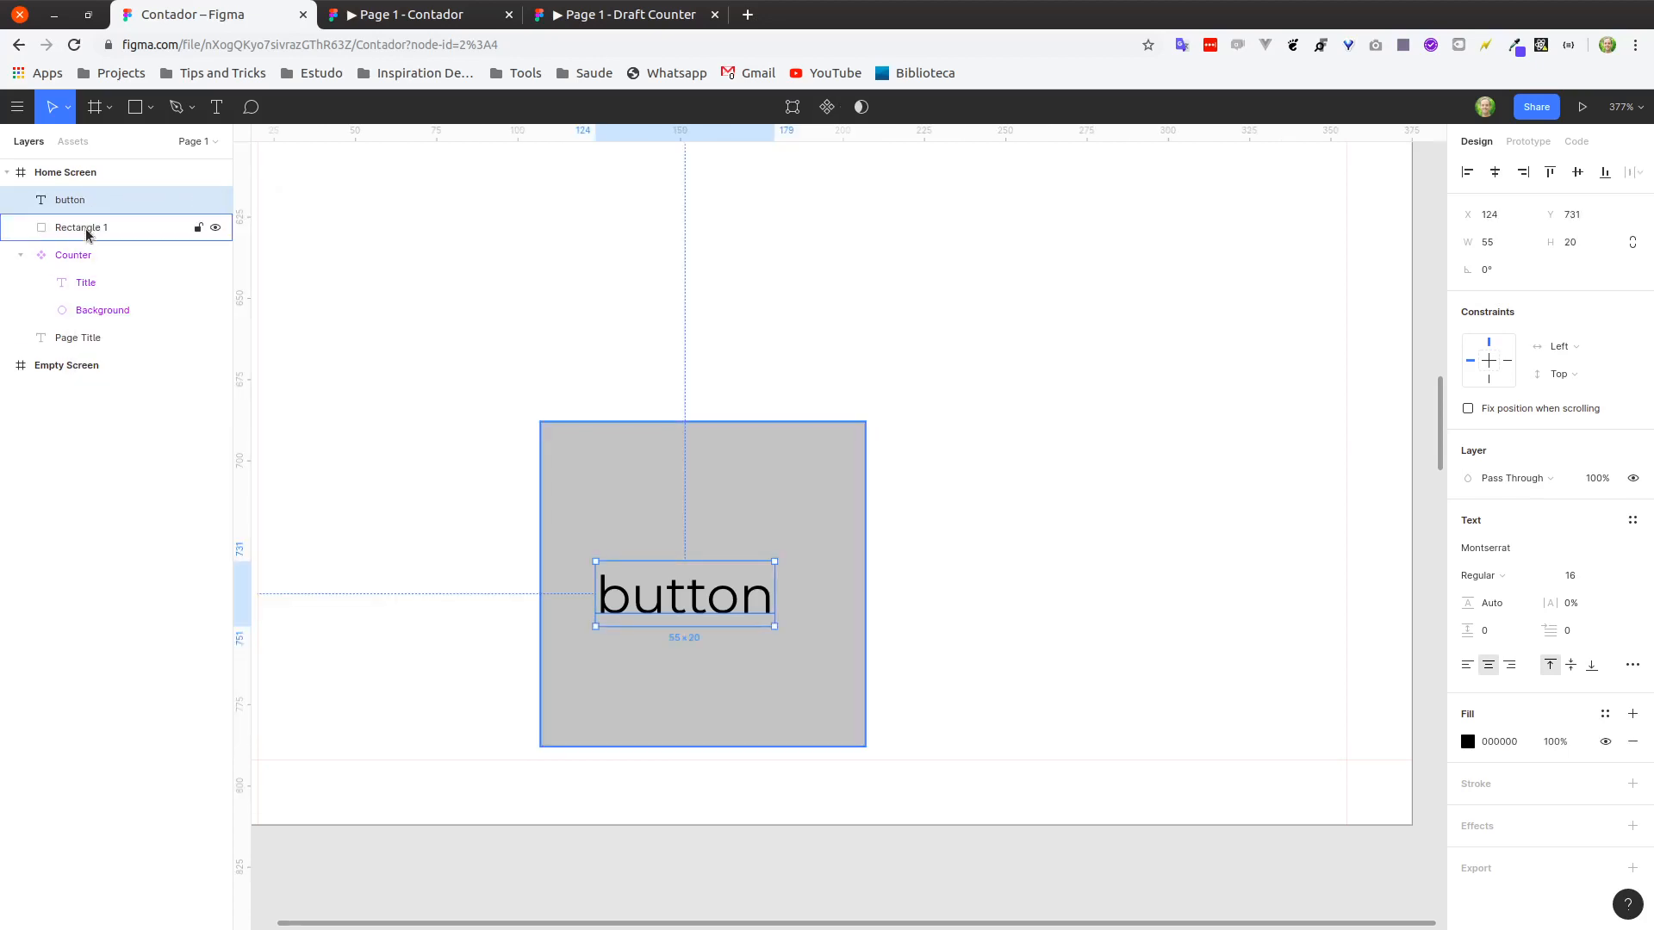
{"action": "left_click", "coordinate": [86, 229], "text": "shift"}
{"action": "key", "text": "ctrl+alt+k"}
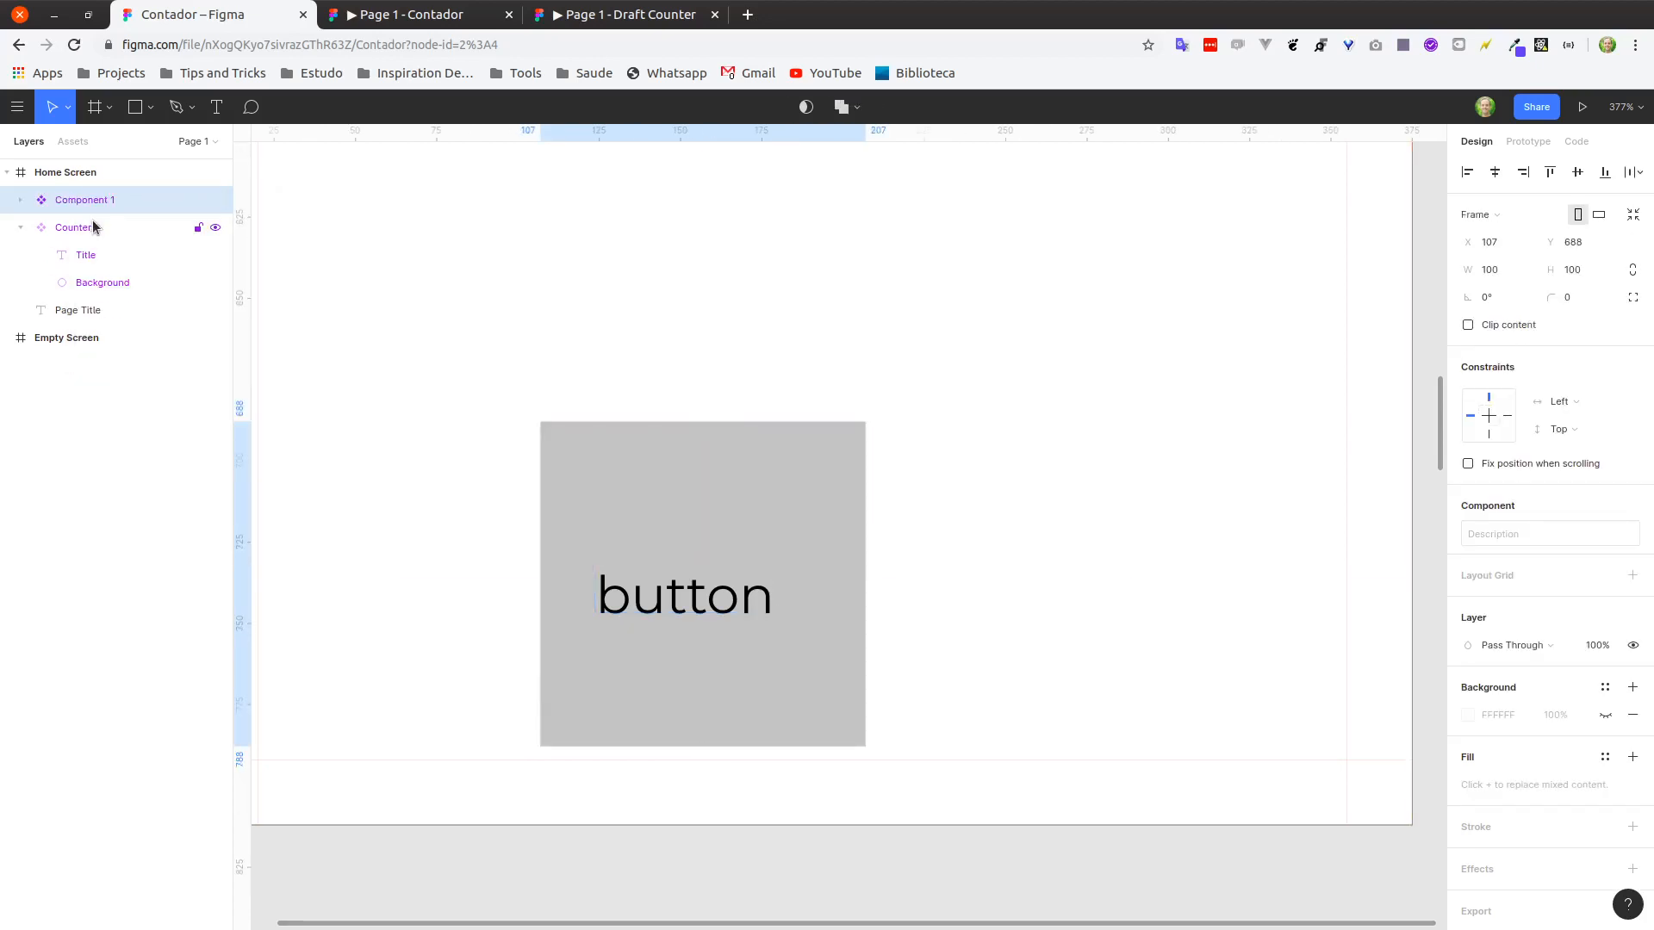
{"action": "key", "text": "ctrl+r"}
{"action": "type", "text": "Bu"}
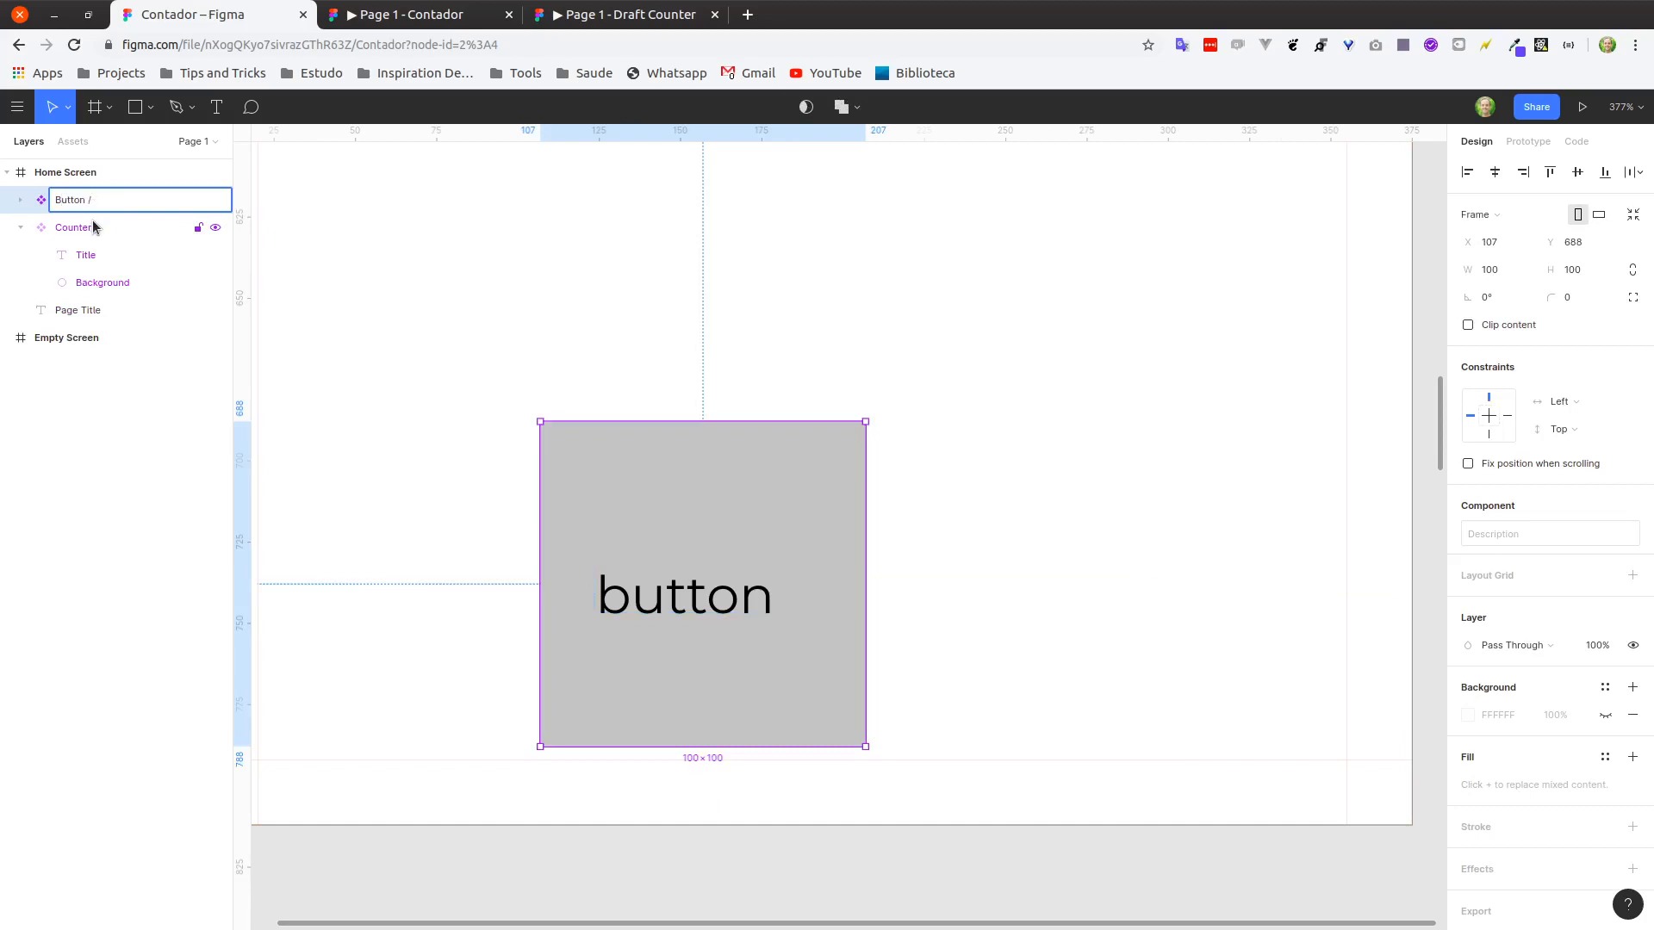
{"action": "type", "text": "tton / Default"}
{"action": "key", "text": "Return"}
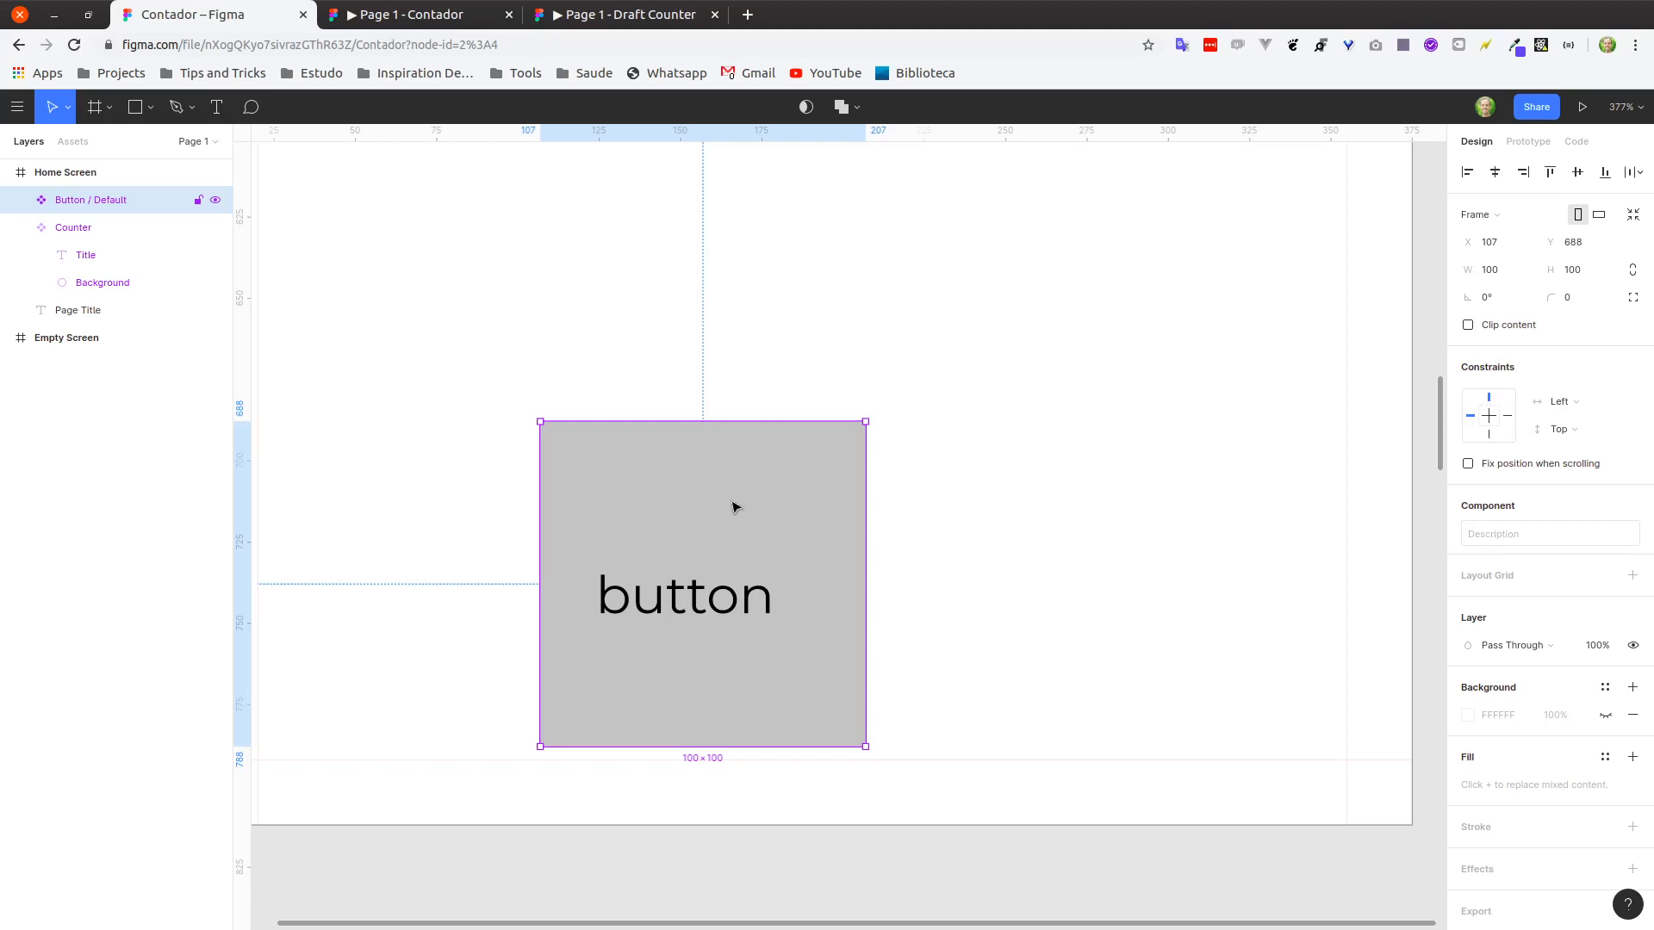
Check the button design in the Draft Counter prototype, and return to the Contador design file.
{"action": "scroll", "coordinate": [733, 507], "scroll_direction": "down", "scroll_amount": 5}
{"action": "scroll", "coordinate": [853, 546], "scroll_direction": "up", "scroll_amount": 2}
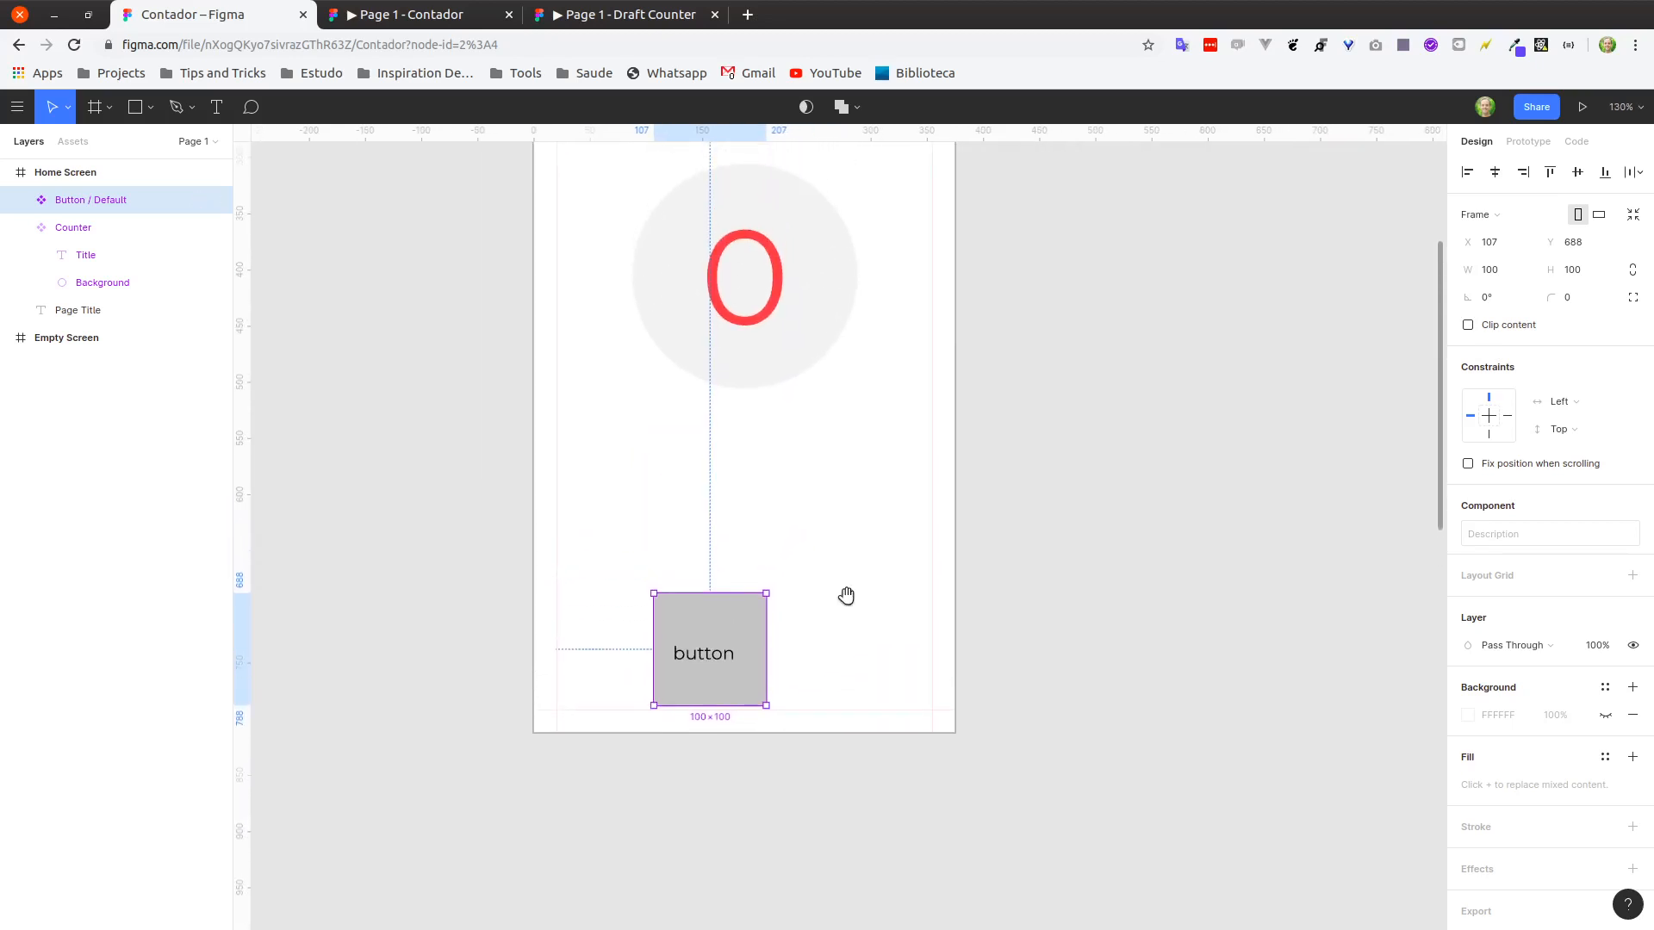
{"action": "left_click", "coordinate": [605, 19]}
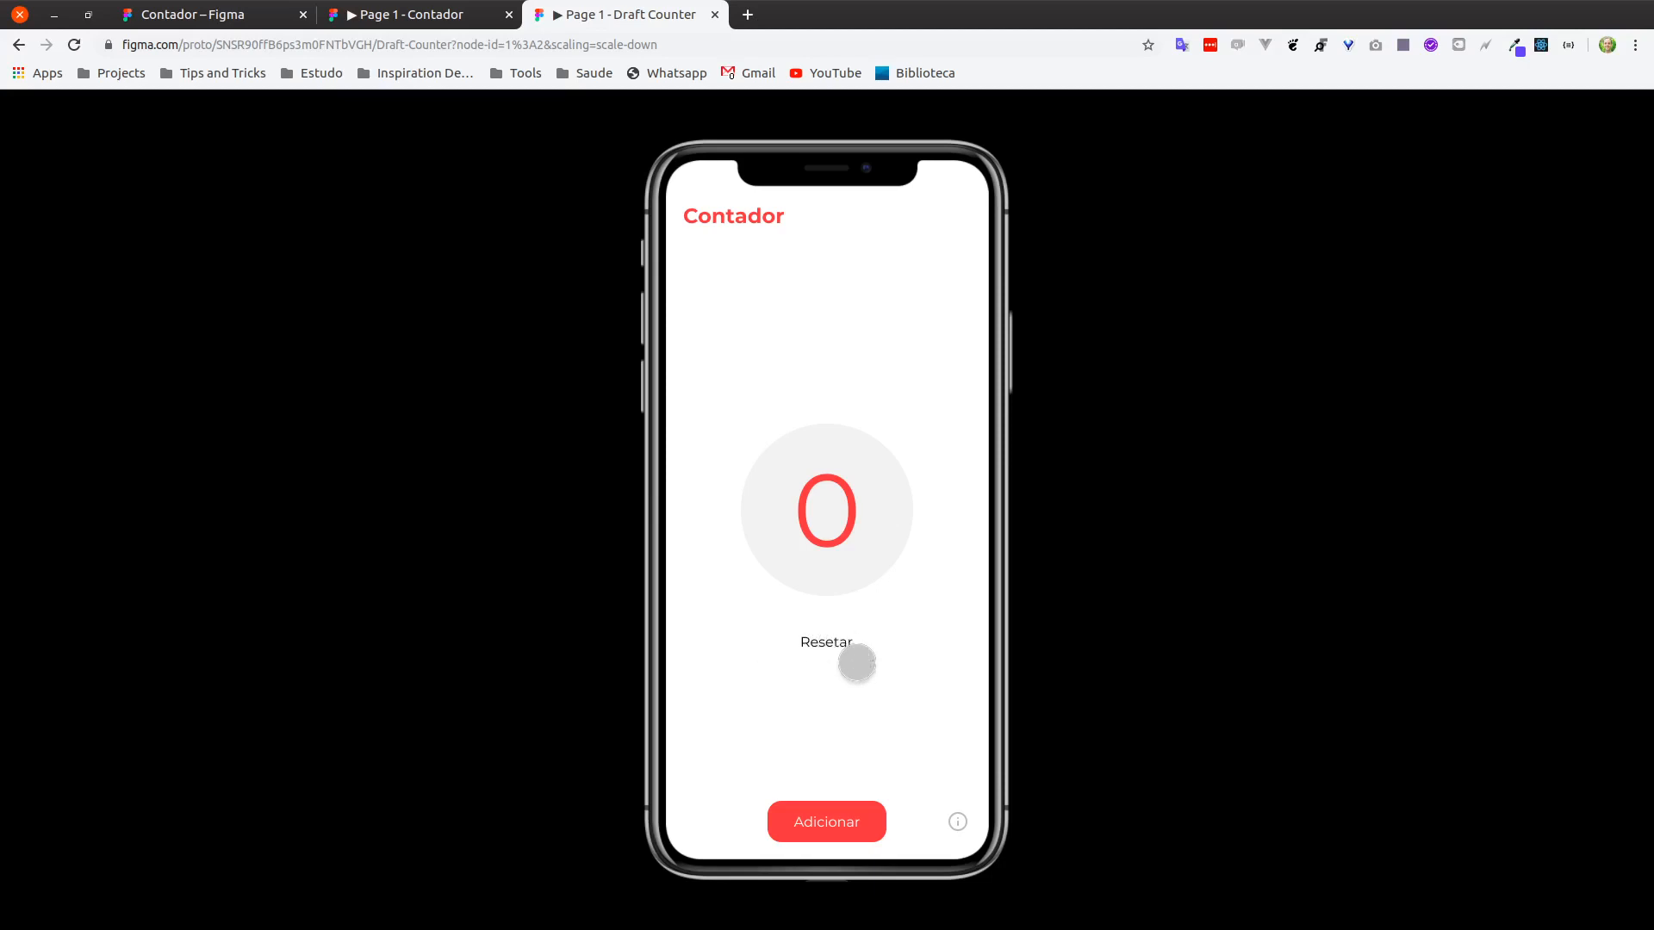
{"action": "left_click", "coordinate": [216, 19]}
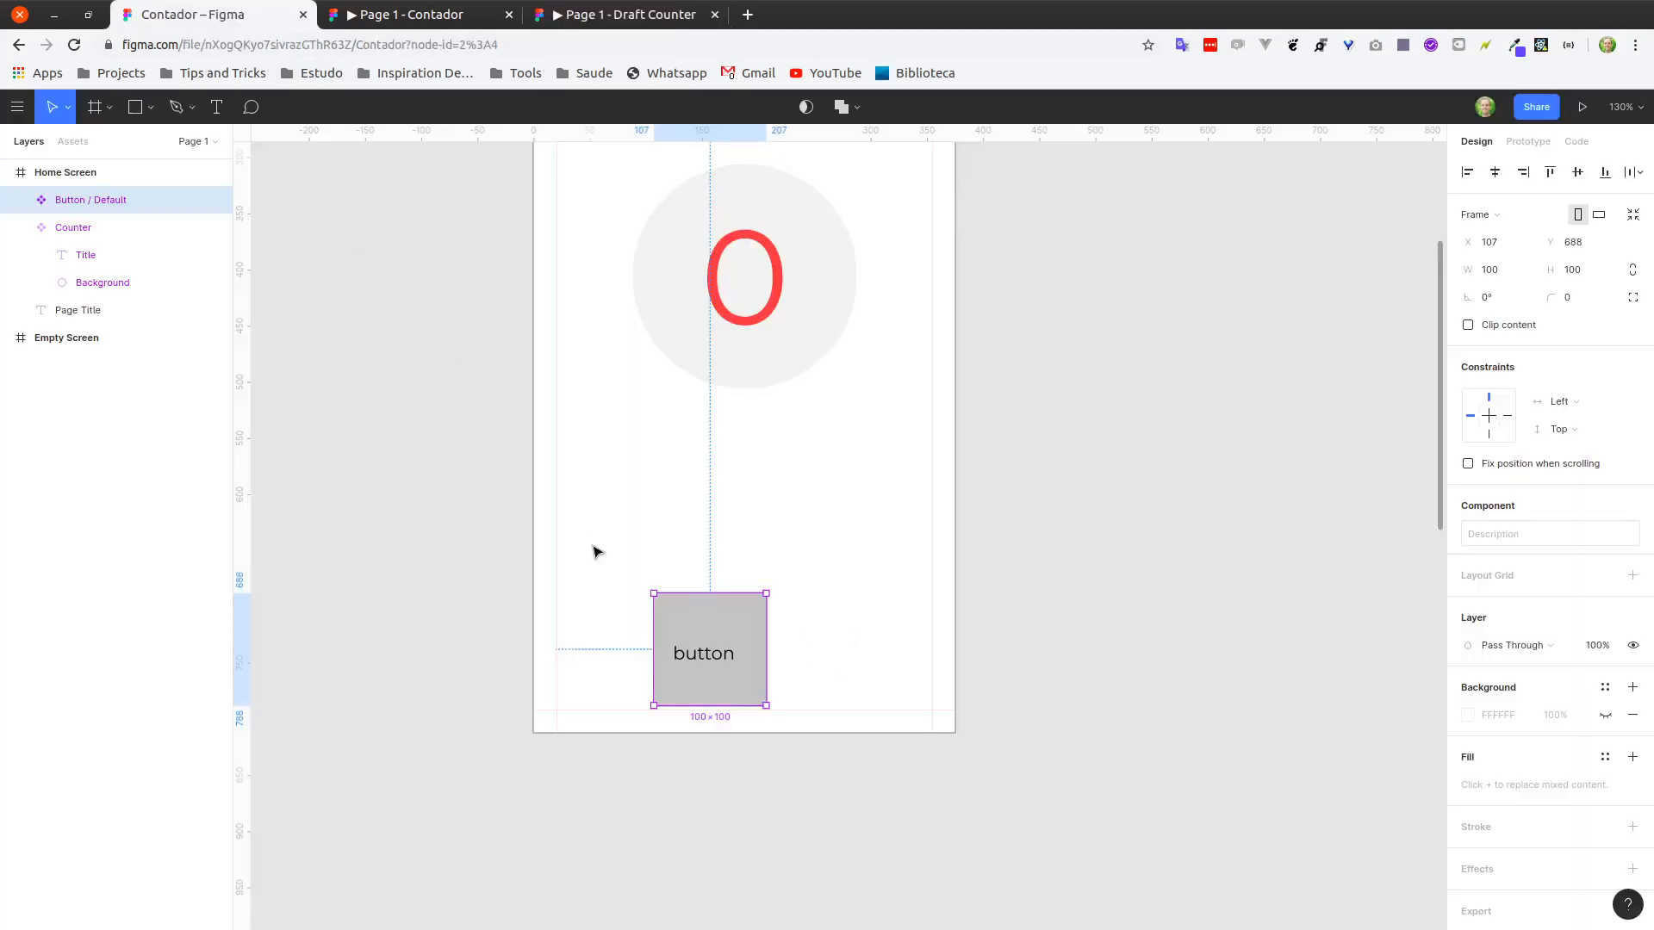
Apply the red Primary color style to the rectangle inside the Button / Default component.
{"action": "left_click", "coordinate": [848, 603]}
{"action": "left_click", "coordinate": [718, 620]}
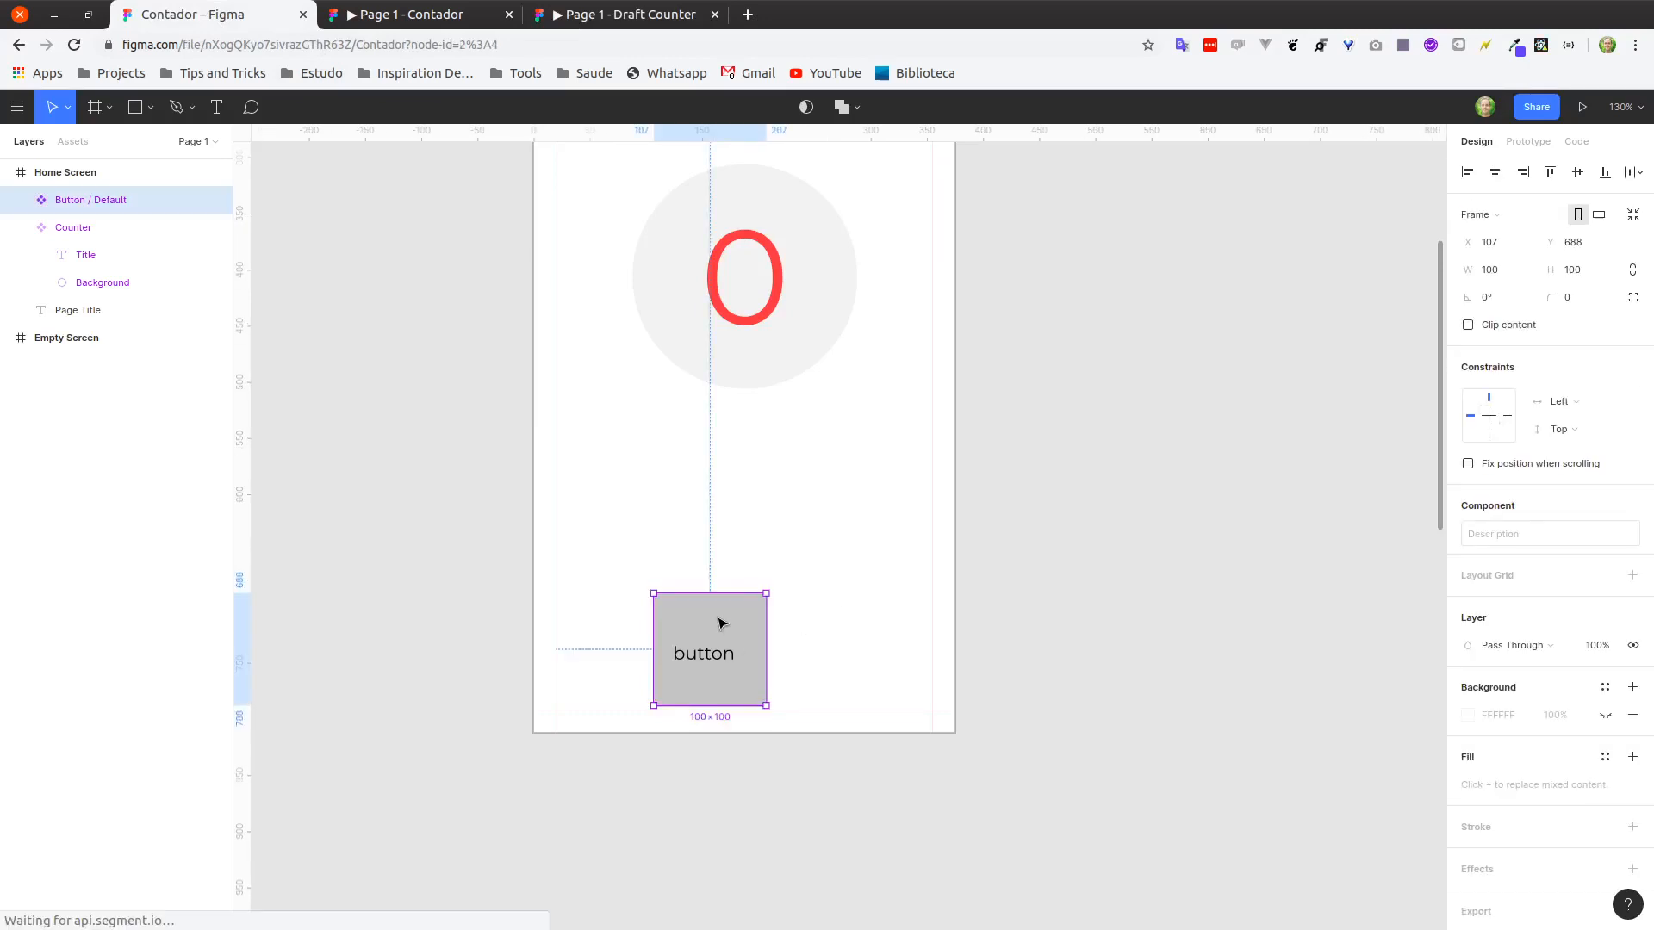
{"action": "double_click", "coordinate": [722, 620]}
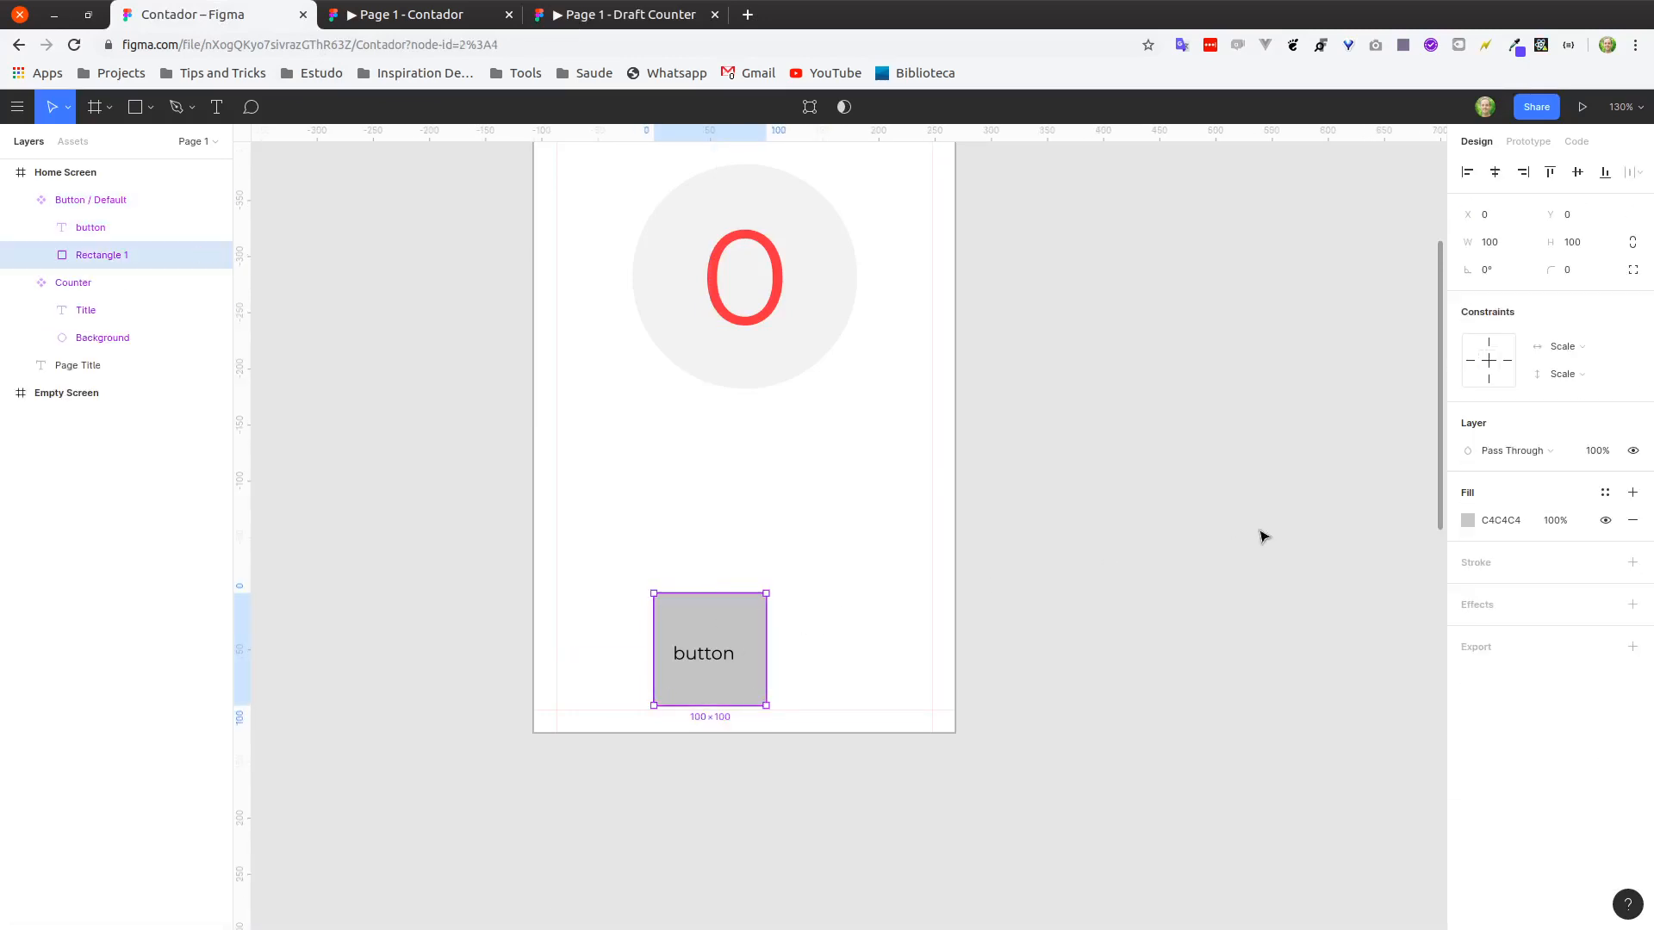
{"action": "left_click", "coordinate": [1469, 521]}
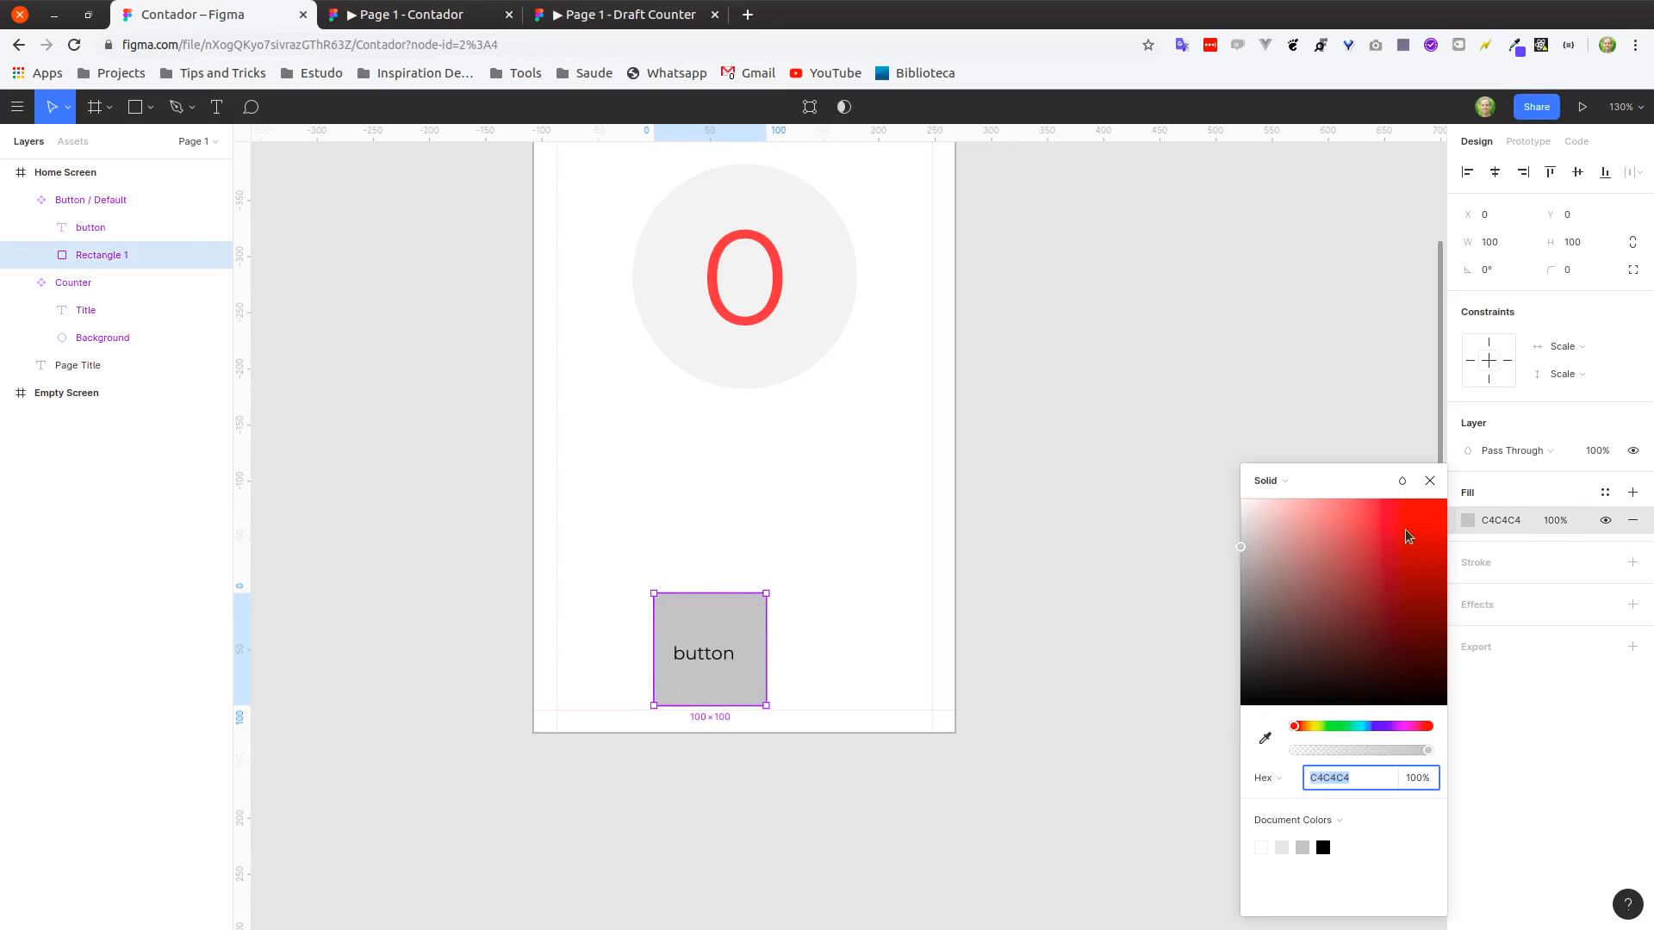
{"action": "left_click", "coordinate": [1605, 493]}
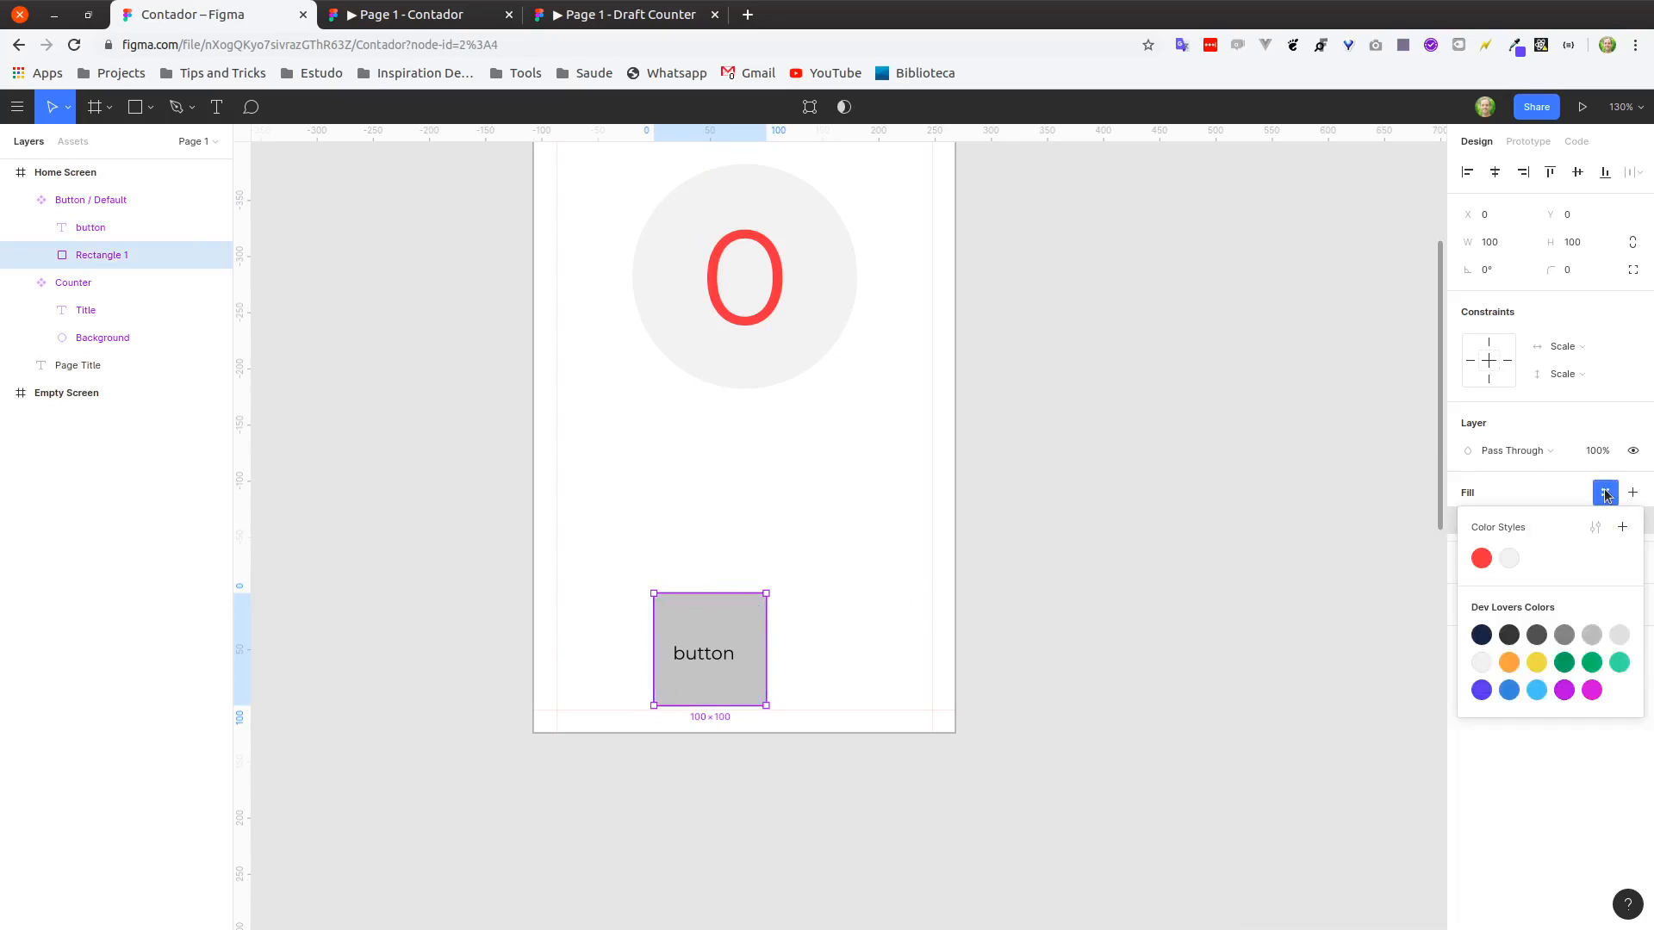
{"action": "left_click", "coordinate": [1480, 560]}
{"action": "left_click", "coordinate": [721, 659]}
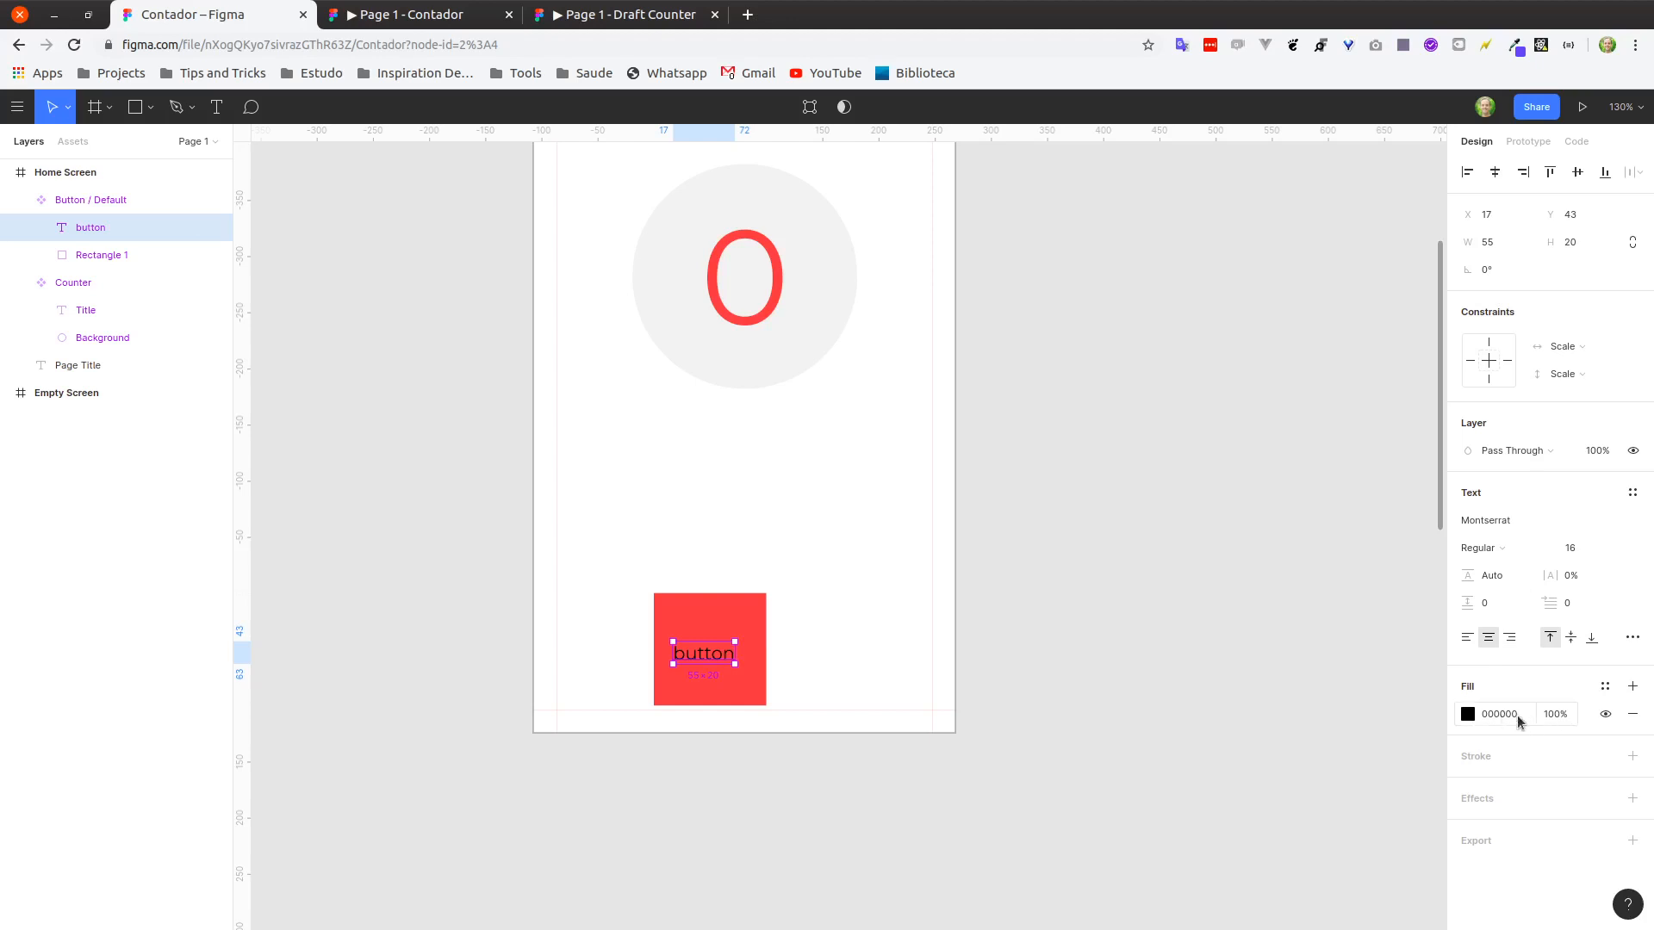
{"action": "left_click", "coordinate": [1605, 687]}
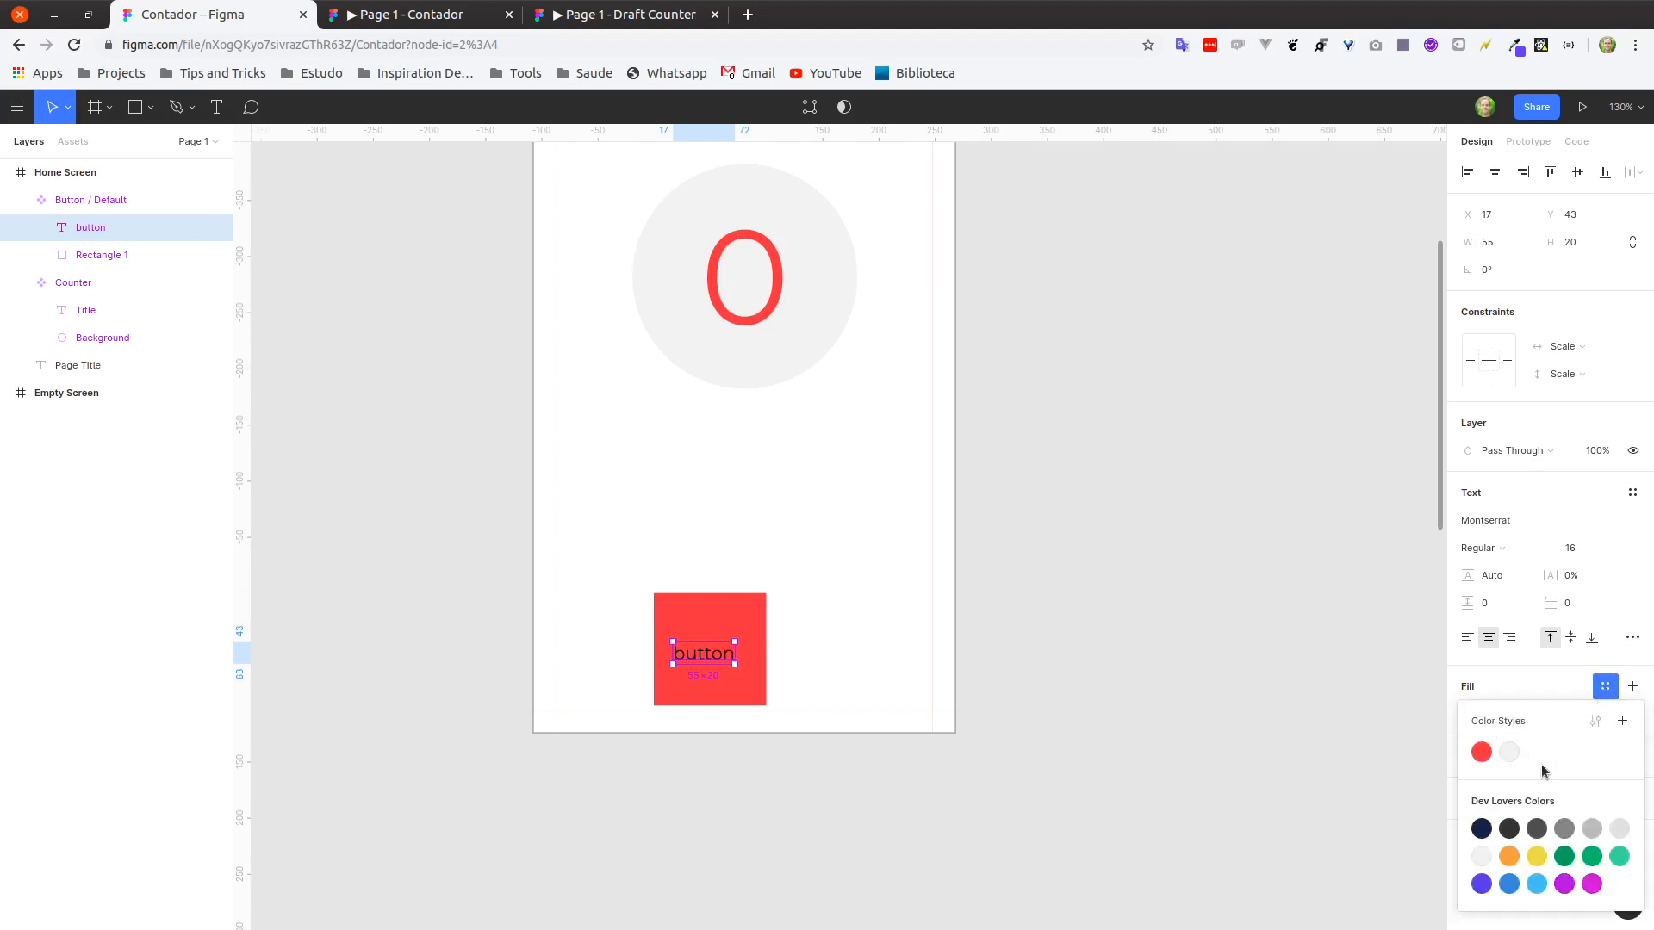
{"action": "left_click", "coordinate": [1622, 721]}
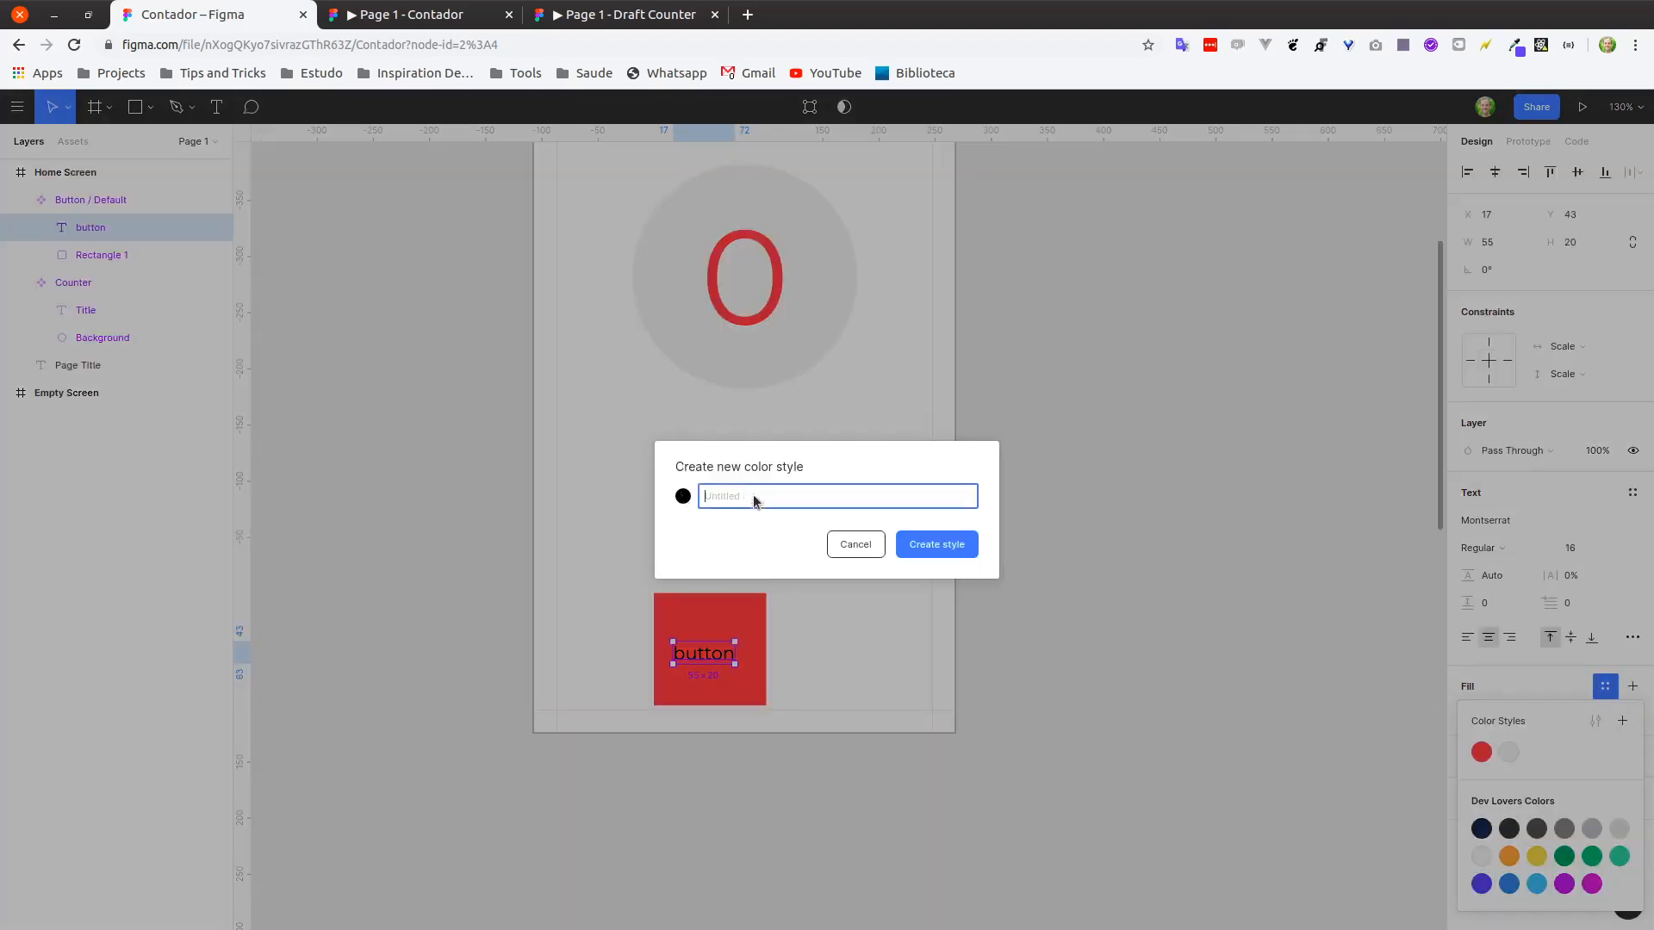
{"action": "type", "text": "White"}
{"action": "key", "text": "Escape"}
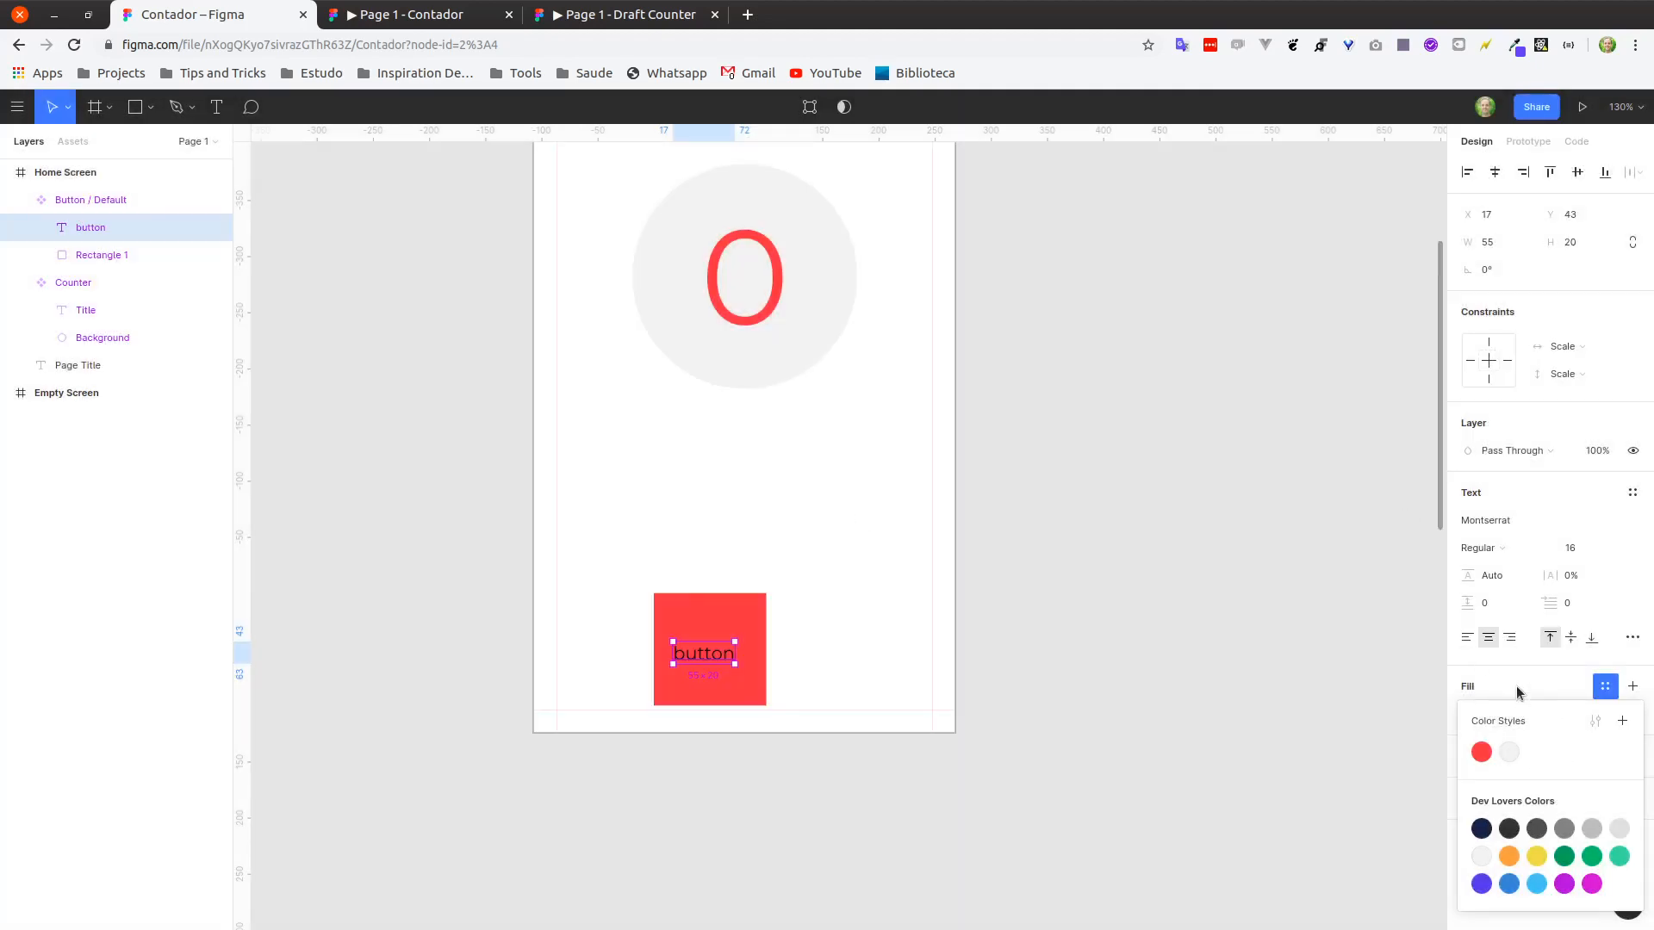
{"action": "left_click", "coordinate": [1383, 734]}
Set the fill of the button text to FFFFFF.
{"action": "left_click", "coordinate": [683, 658]}
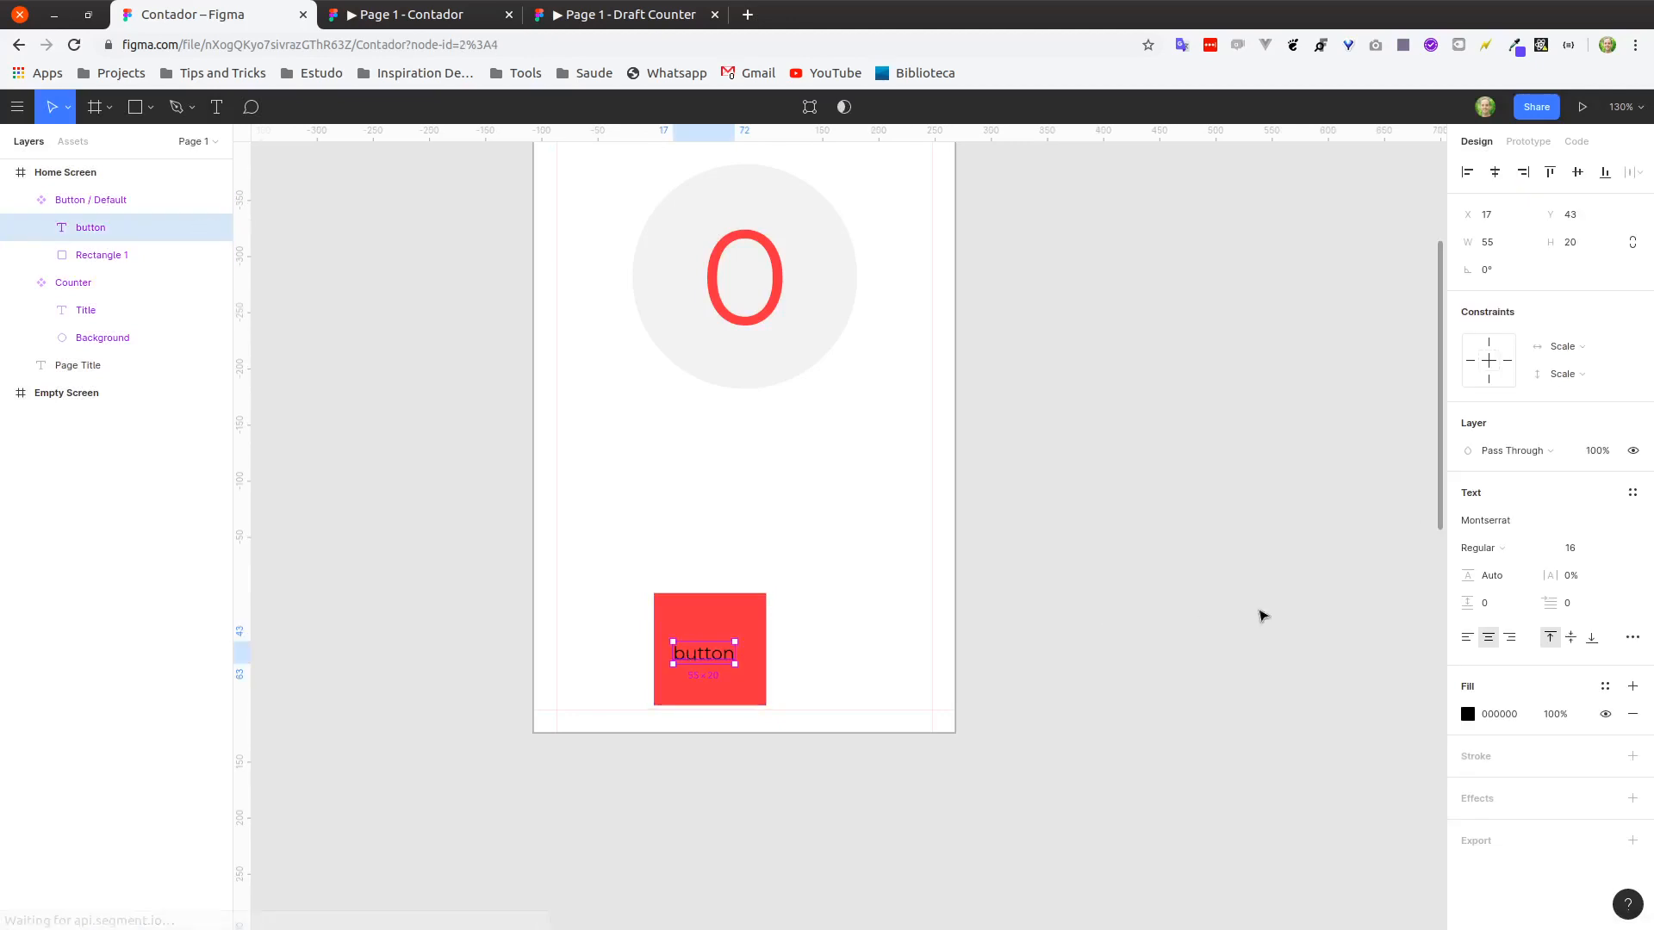
{"action": "left_click", "coordinate": [1499, 715]}
{"action": "type", "text": "FFFFFF"}
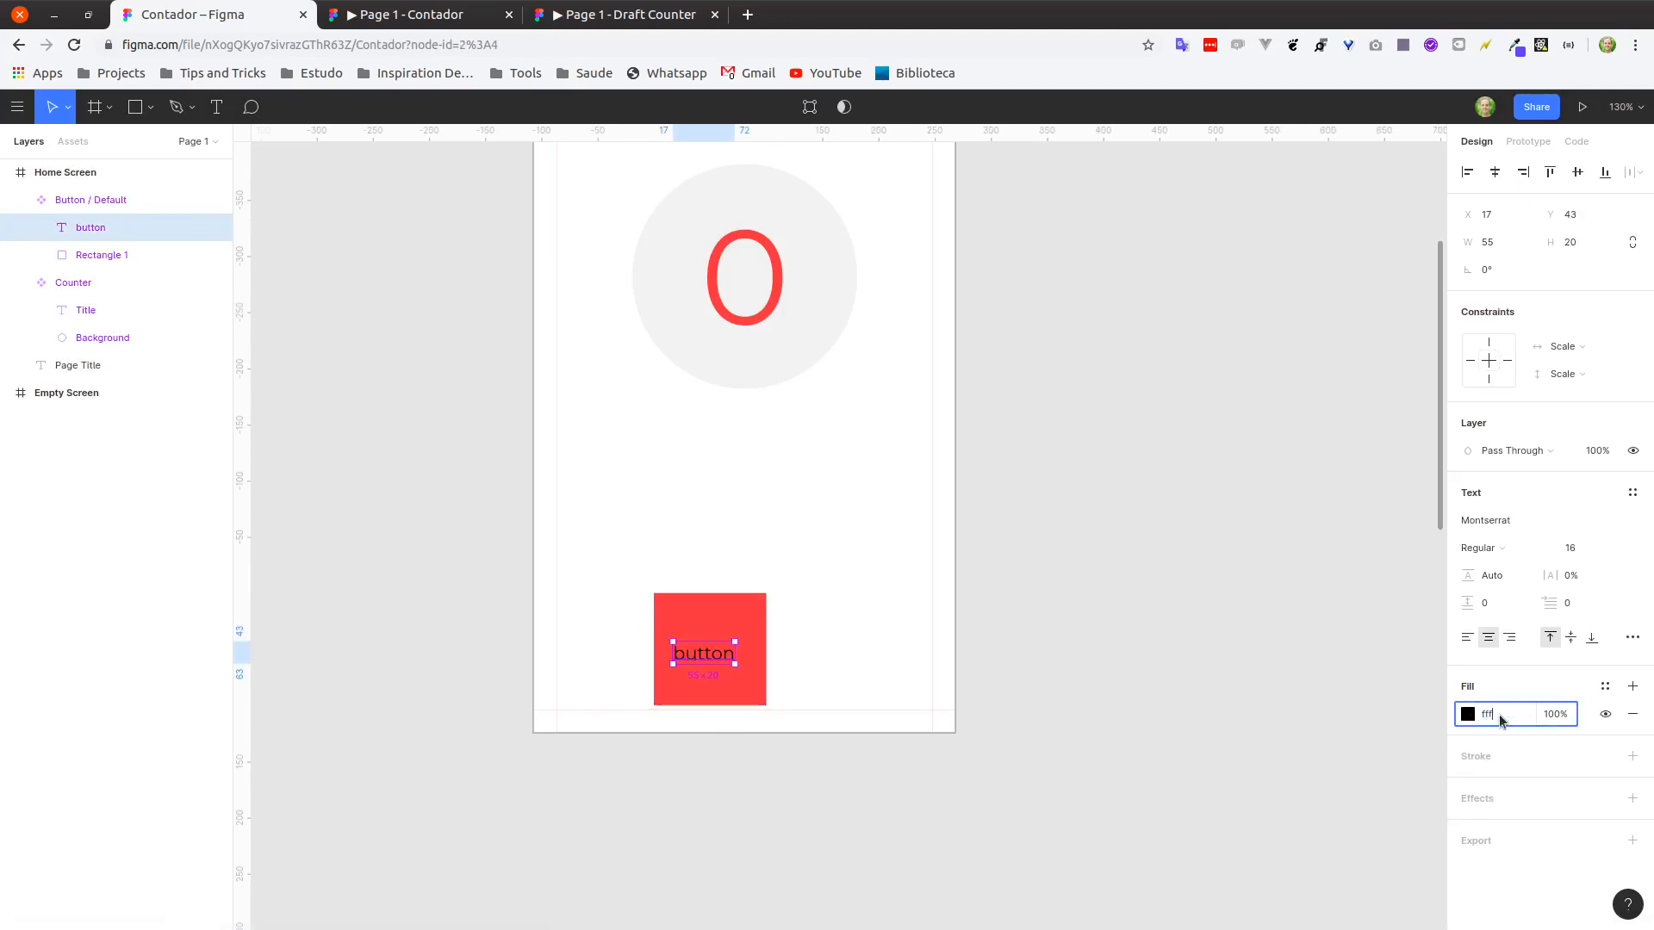
{"action": "key", "text": "Return"}
Save the button text's fill as a new color style named White.
{"action": "left_click", "coordinate": [1605, 687]}
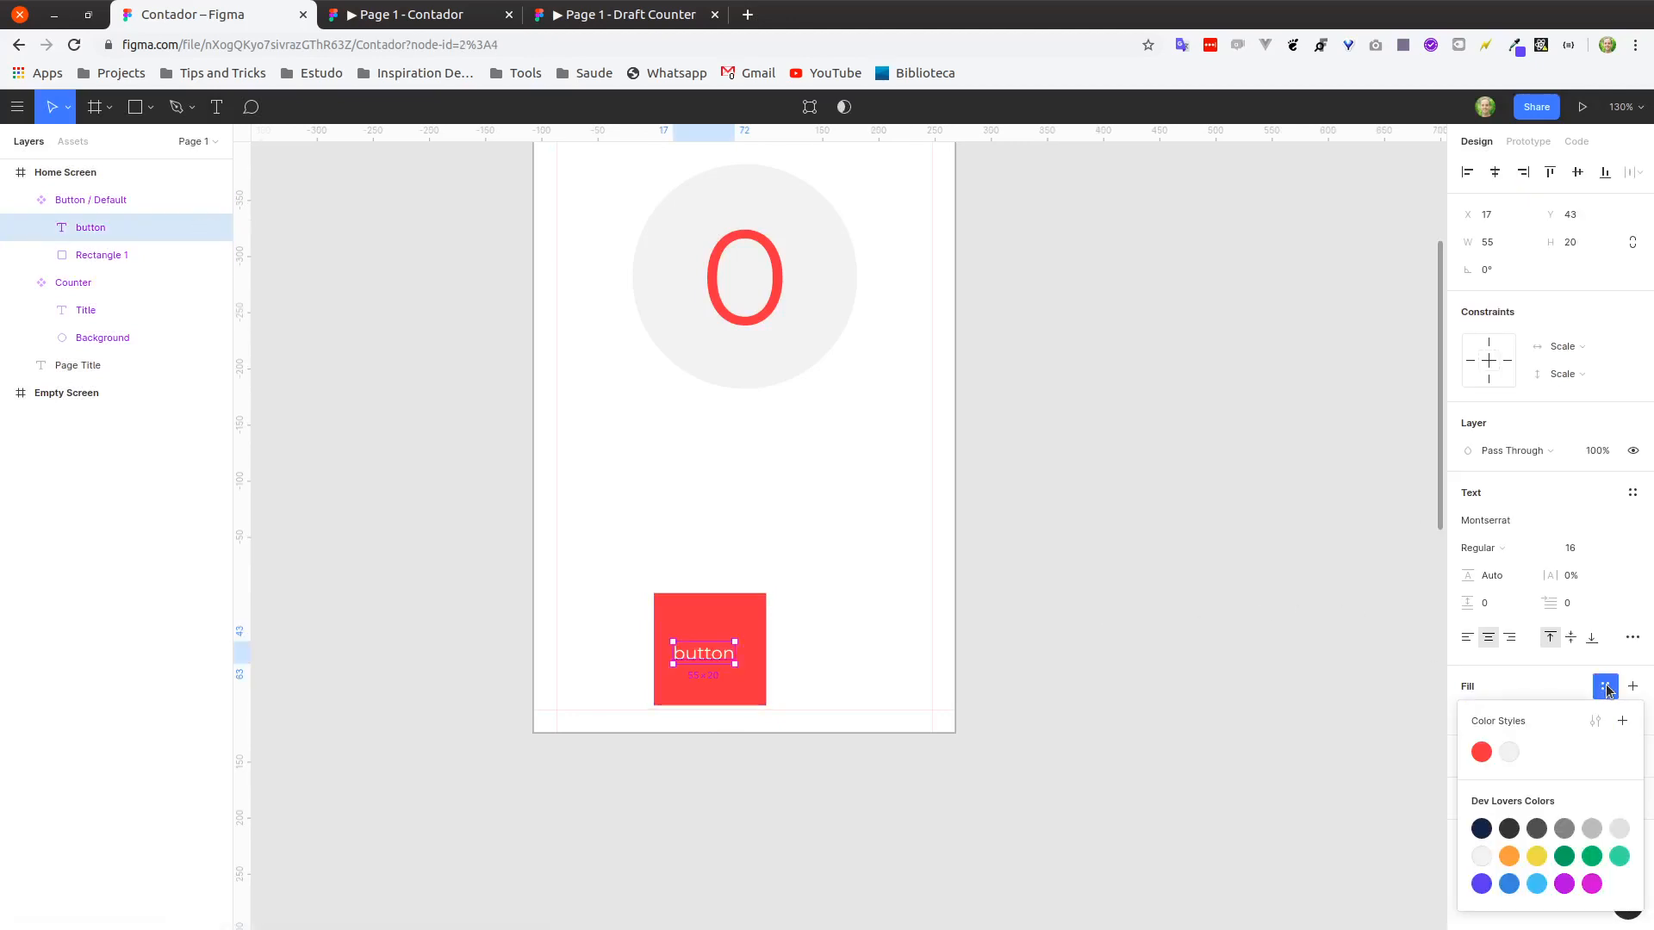
{"action": "left_click", "coordinate": [1622, 721]}
{"action": "type", "text": "White"}
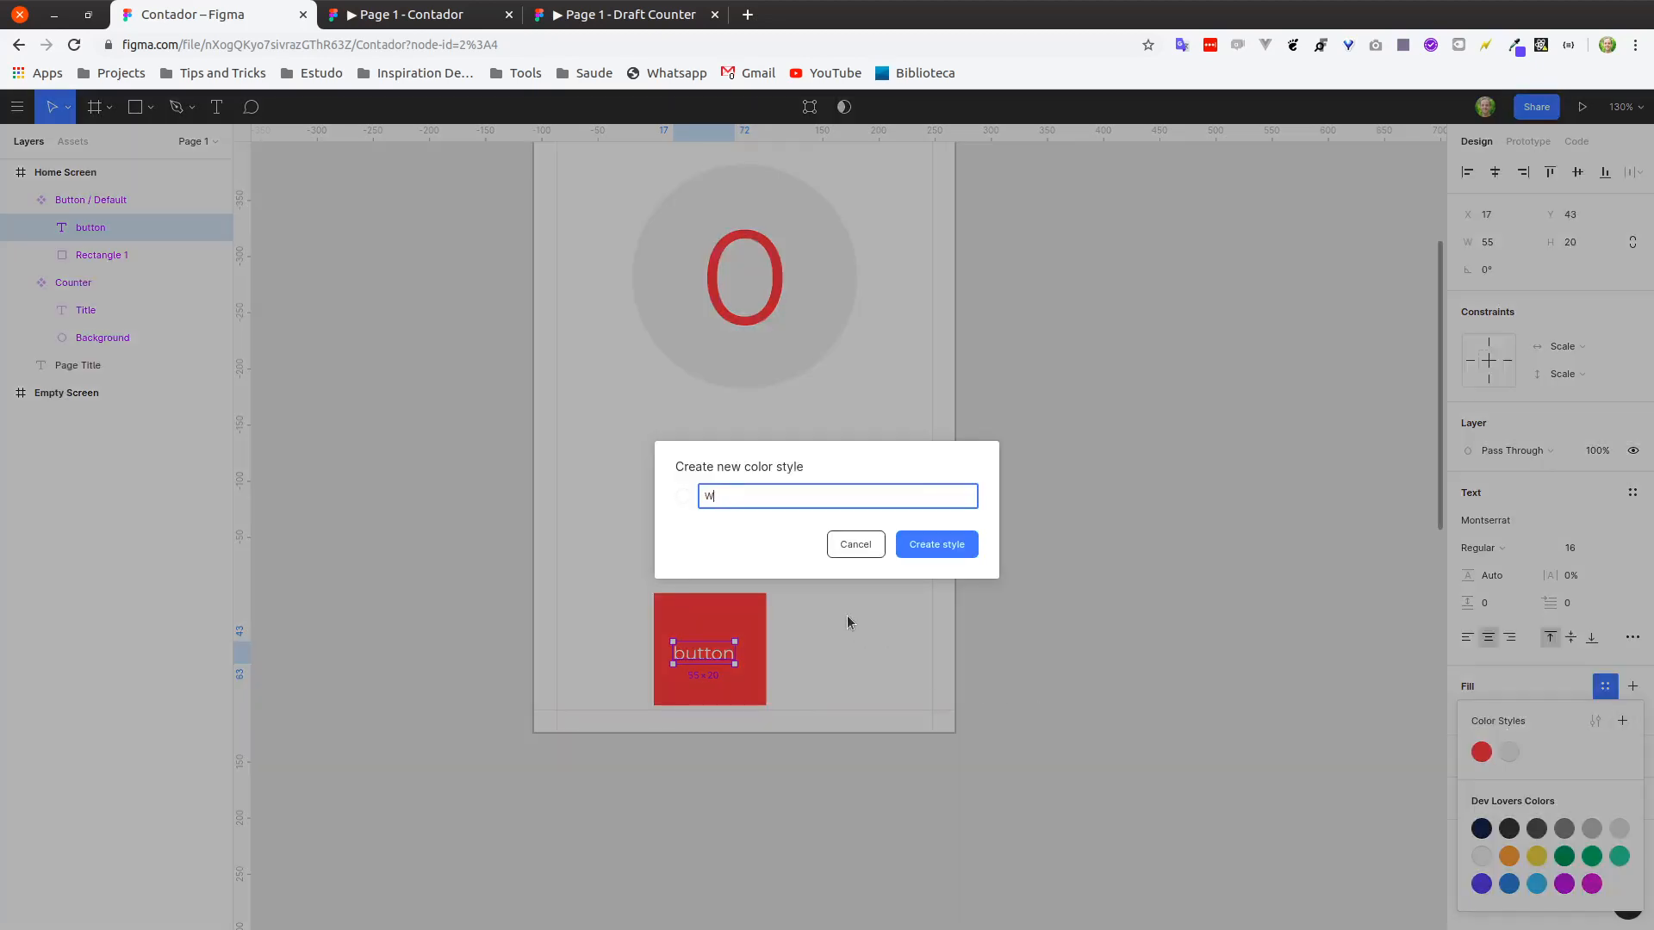
{"action": "left_click", "coordinate": [903, 551]}
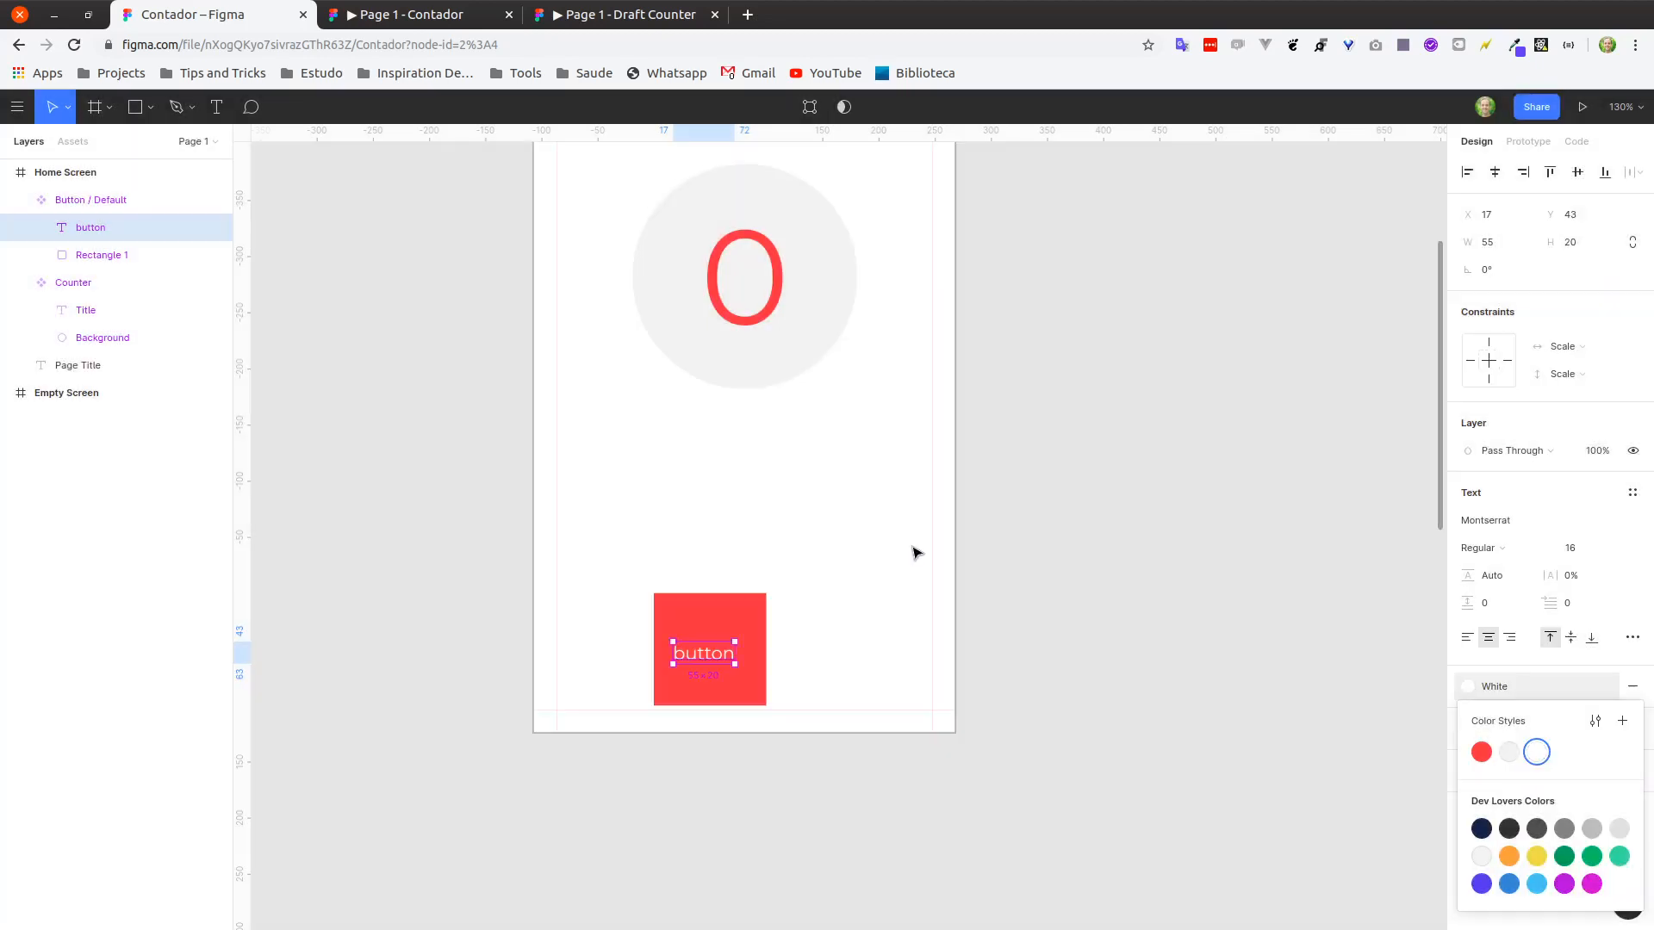
{"action": "left_click", "coordinate": [826, 652]}
{"action": "double_click", "coordinate": [700, 659]}
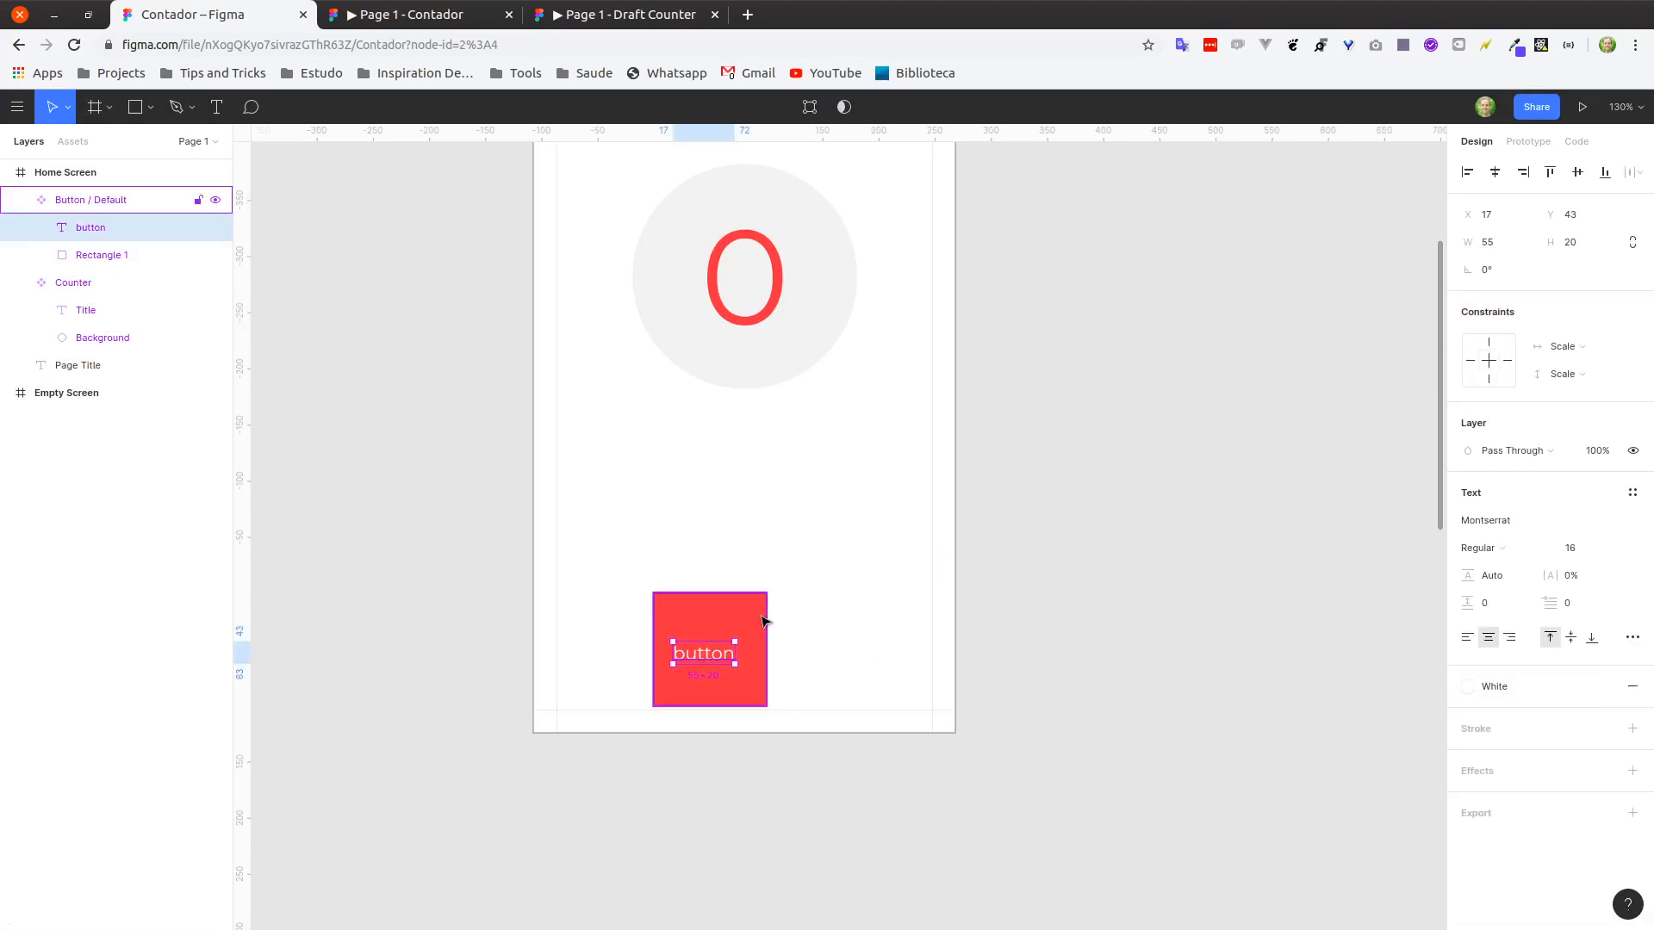
{"action": "left_click", "coordinate": [894, 613]}
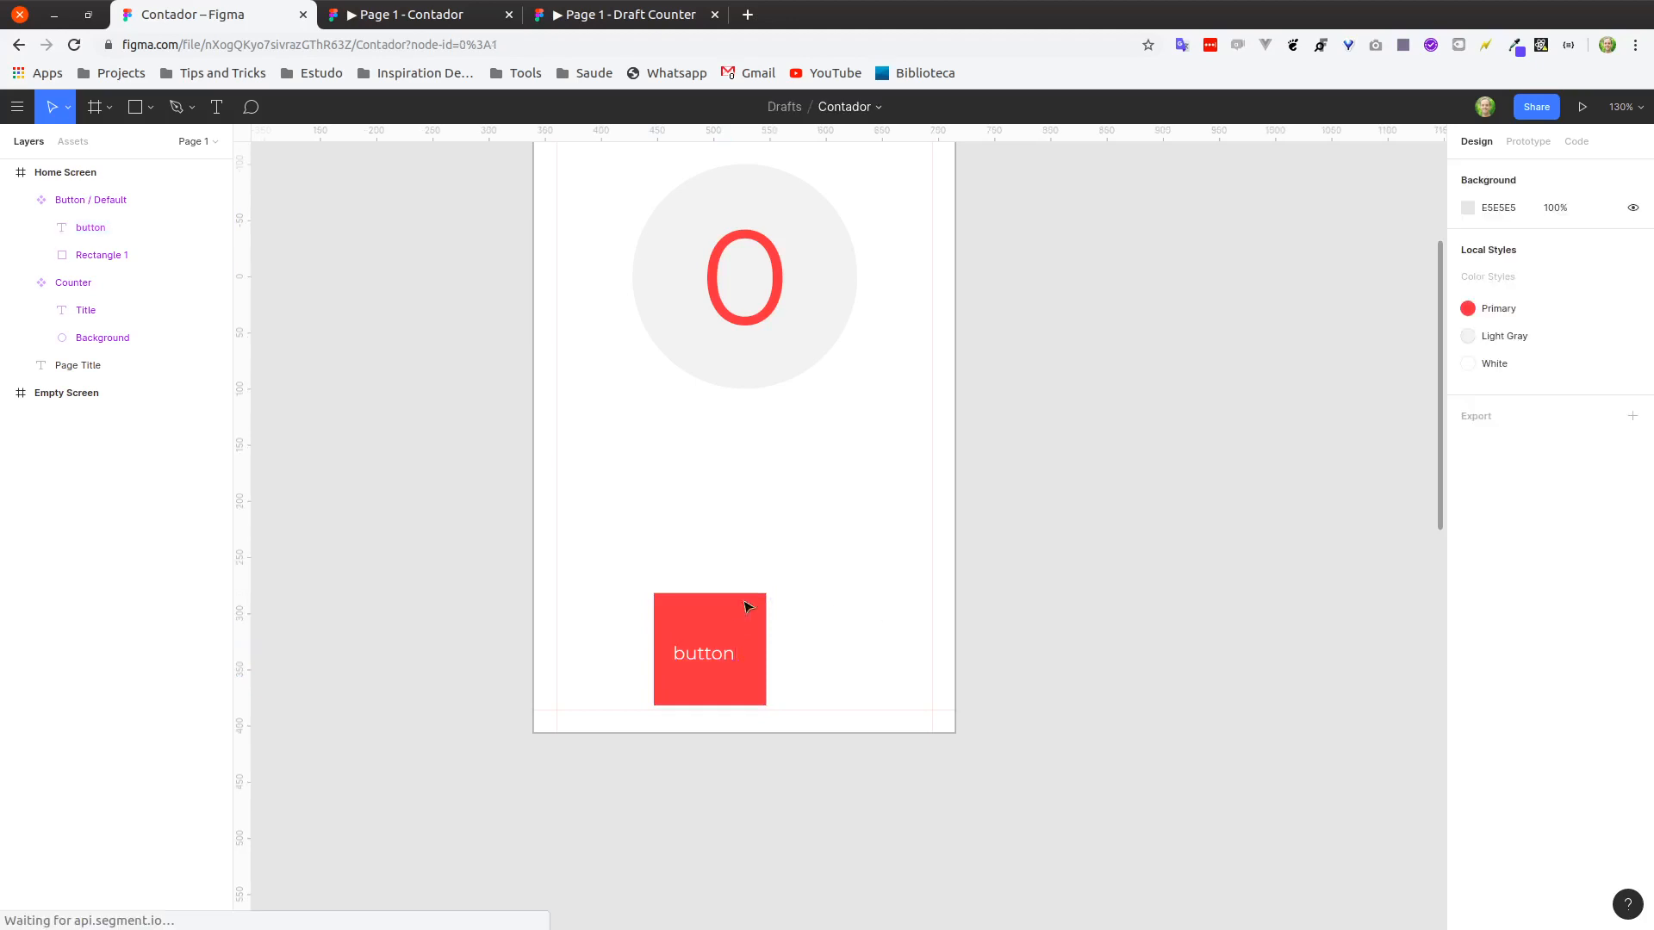
Resize the Button / Default component to about 194 × 86 by widening it and lowering its upper edge.
{"action": "left_click", "coordinate": [746, 665]}
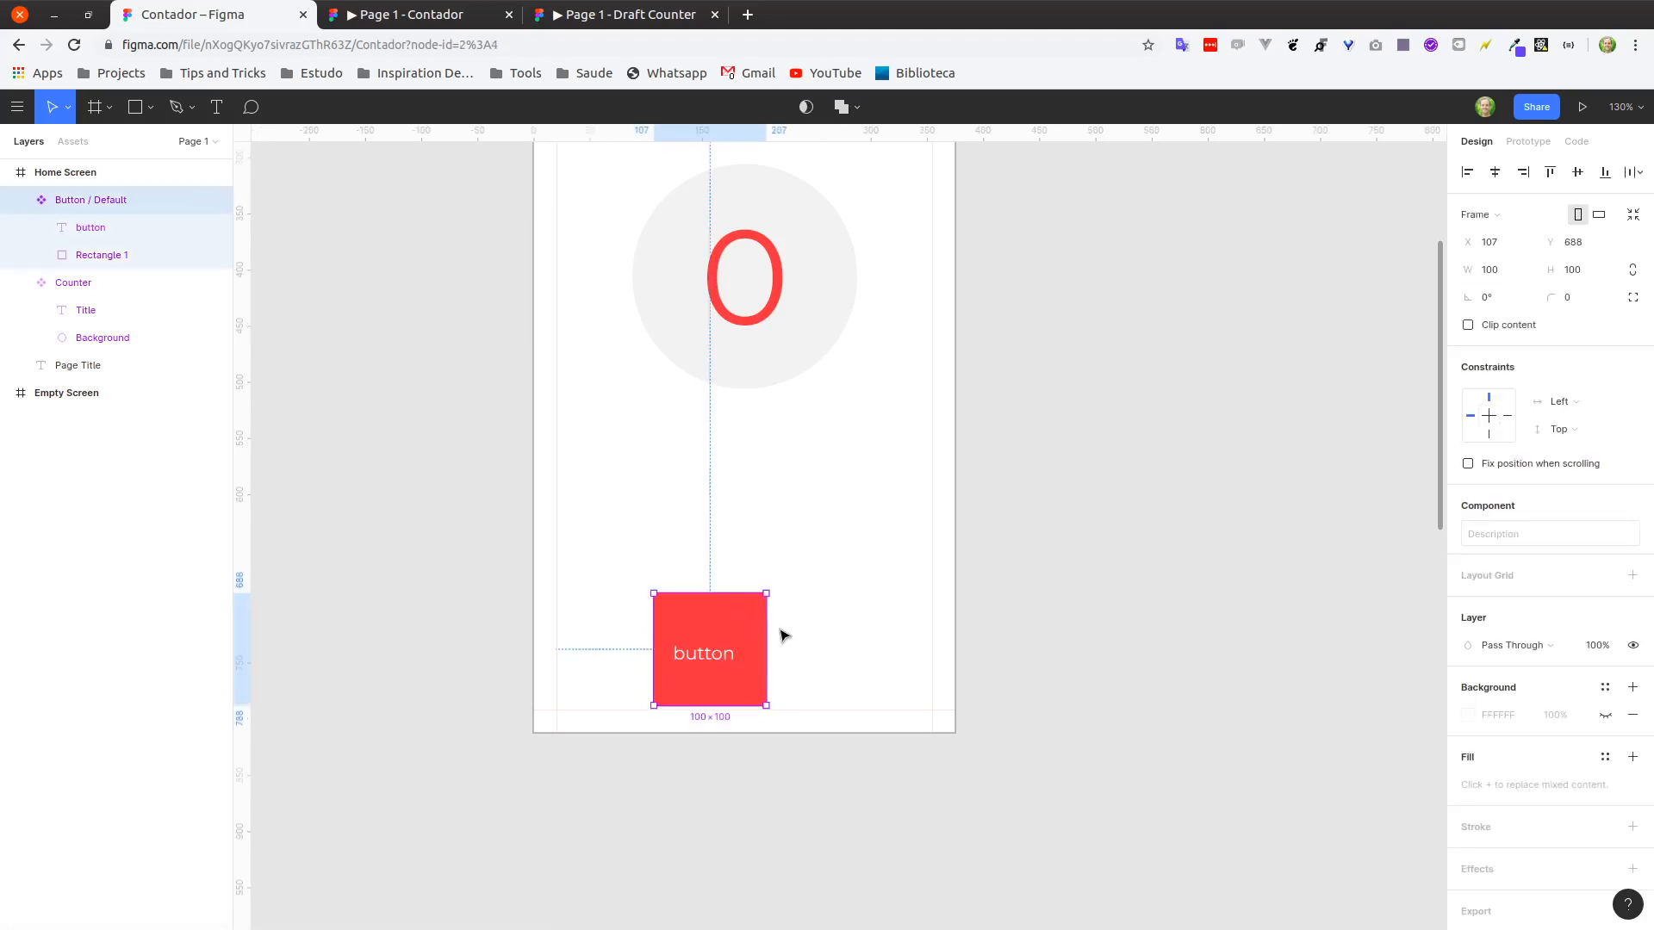
{"action": "scroll", "coordinate": [746, 639], "scroll_direction": "up", "scroll_amount": 5}
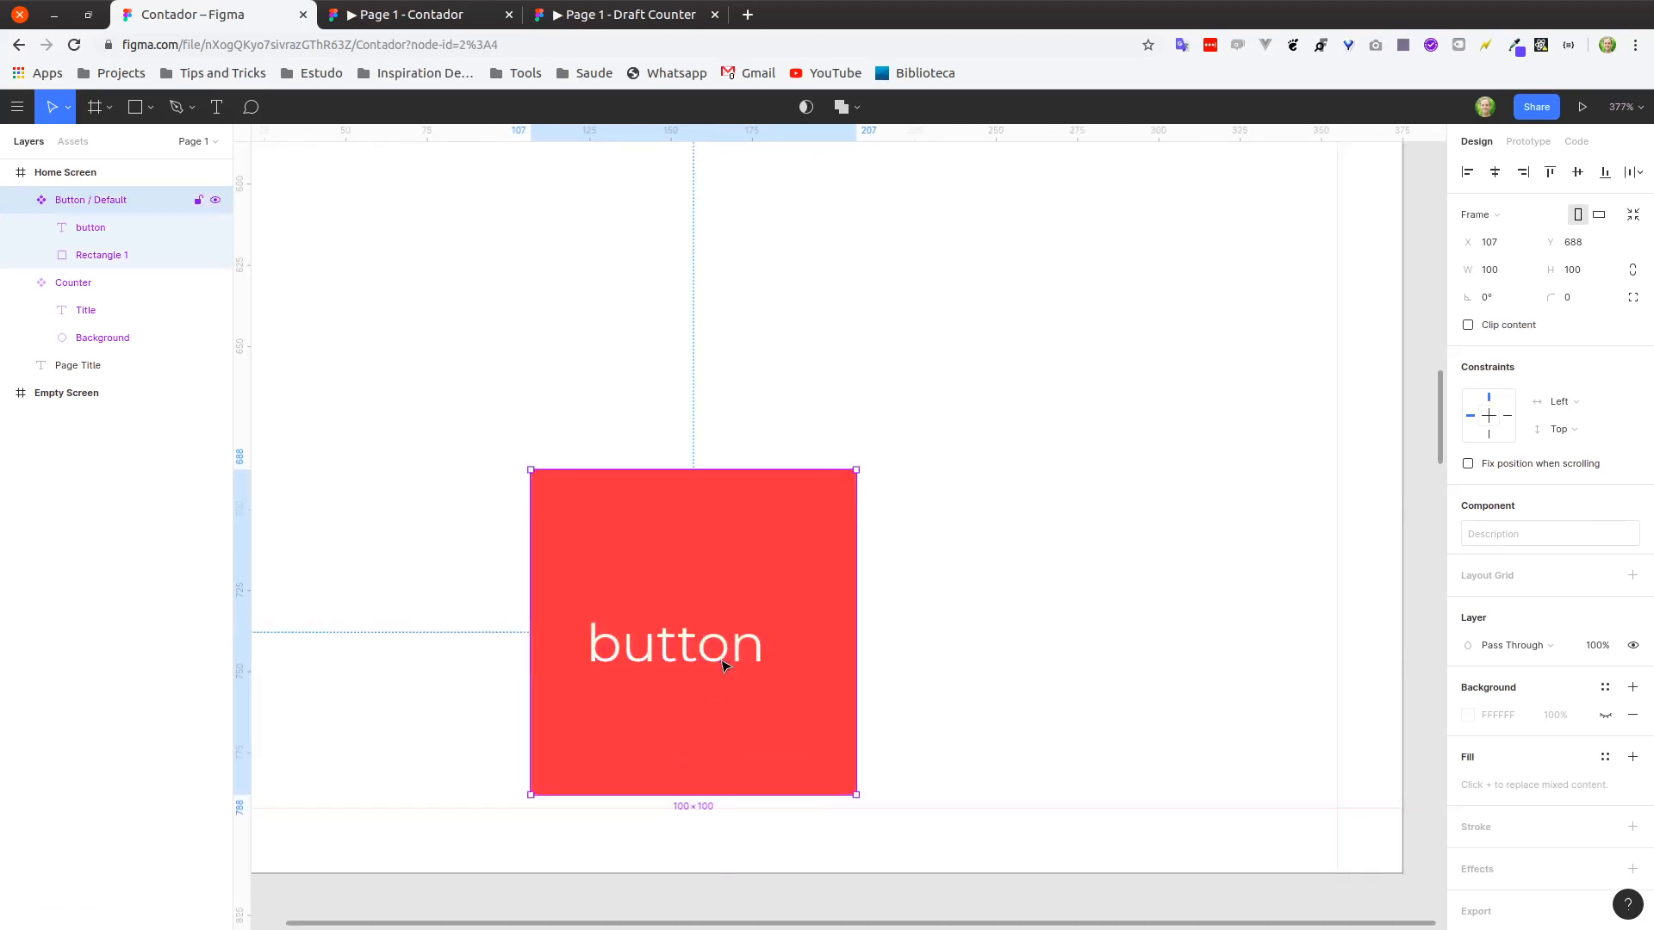
{"action": "scroll", "coordinate": [743, 652], "scroll_direction": "down", "scroll_amount": 3}
{"action": "scroll", "coordinate": [747, 651], "scroll_direction": "up", "scroll_amount": 3}
{"action": "scroll", "coordinate": [747, 651], "scroll_direction": "down", "scroll_amount": 2}
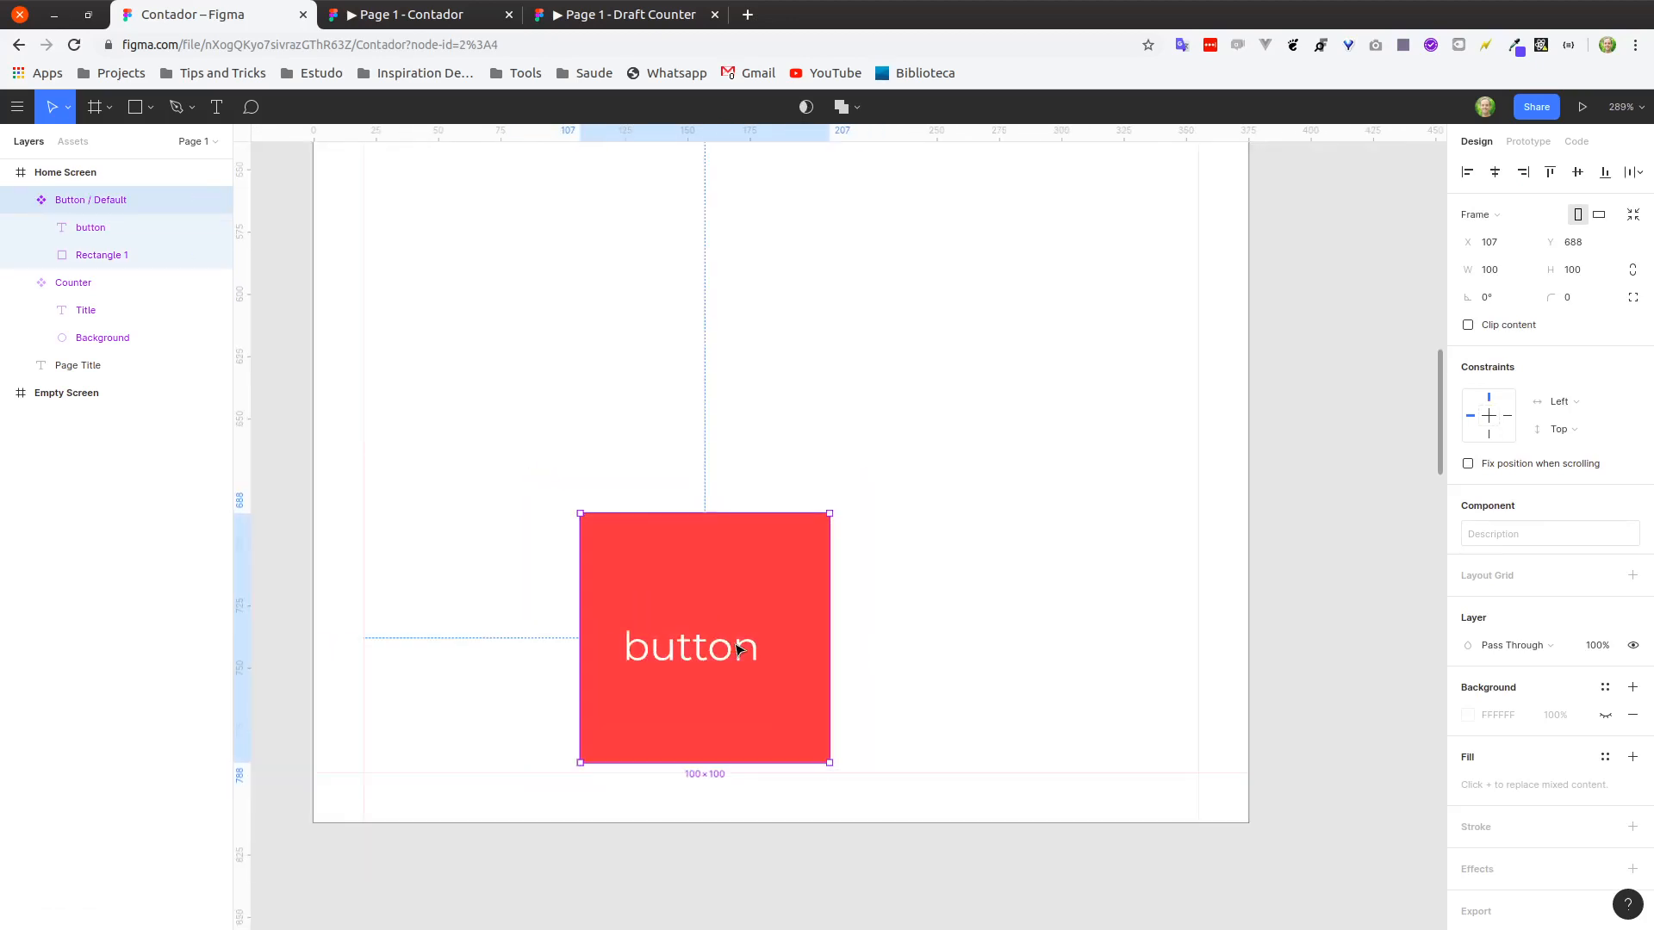
{"action": "scroll", "coordinate": [930, 595], "scroll_direction": "down", "scroll_amount": 1}
{"action": "scroll", "coordinate": [930, 594], "scroll_direction": "left", "scroll_amount": 1}
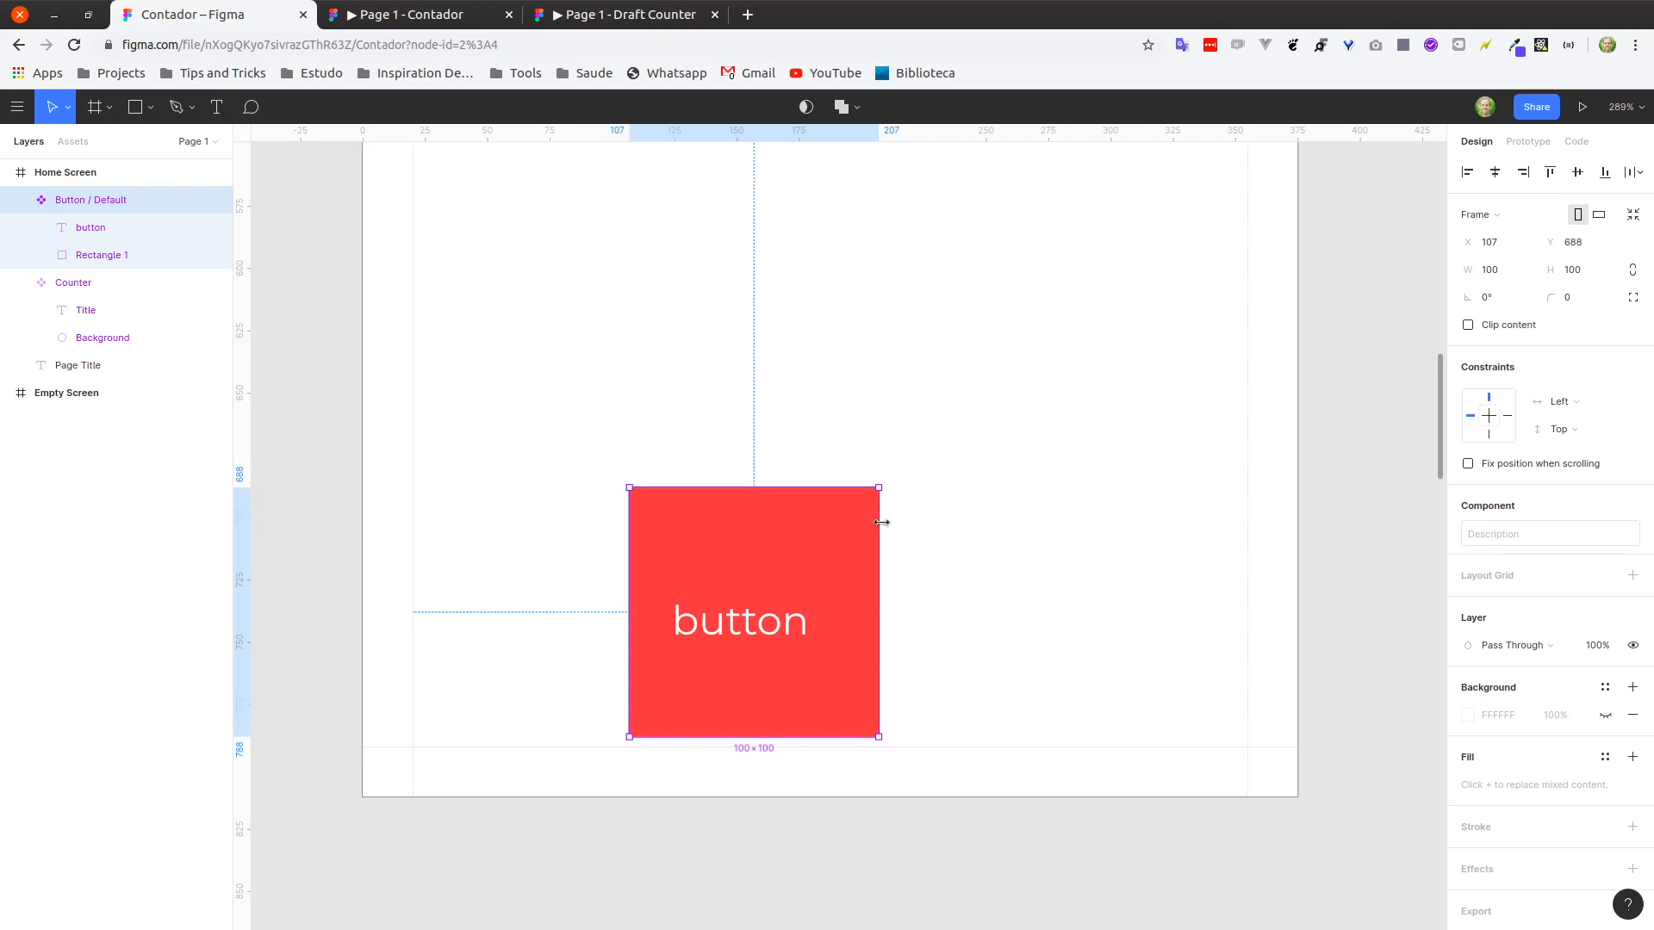
{"action": "left_click_drag", "start_coordinate": [882, 522], "coordinate": [1114, 541]}
{"action": "left_click_drag", "start_coordinate": [815, 487], "coordinate": [813, 523]}
{"action": "left_click", "coordinate": [745, 461]}
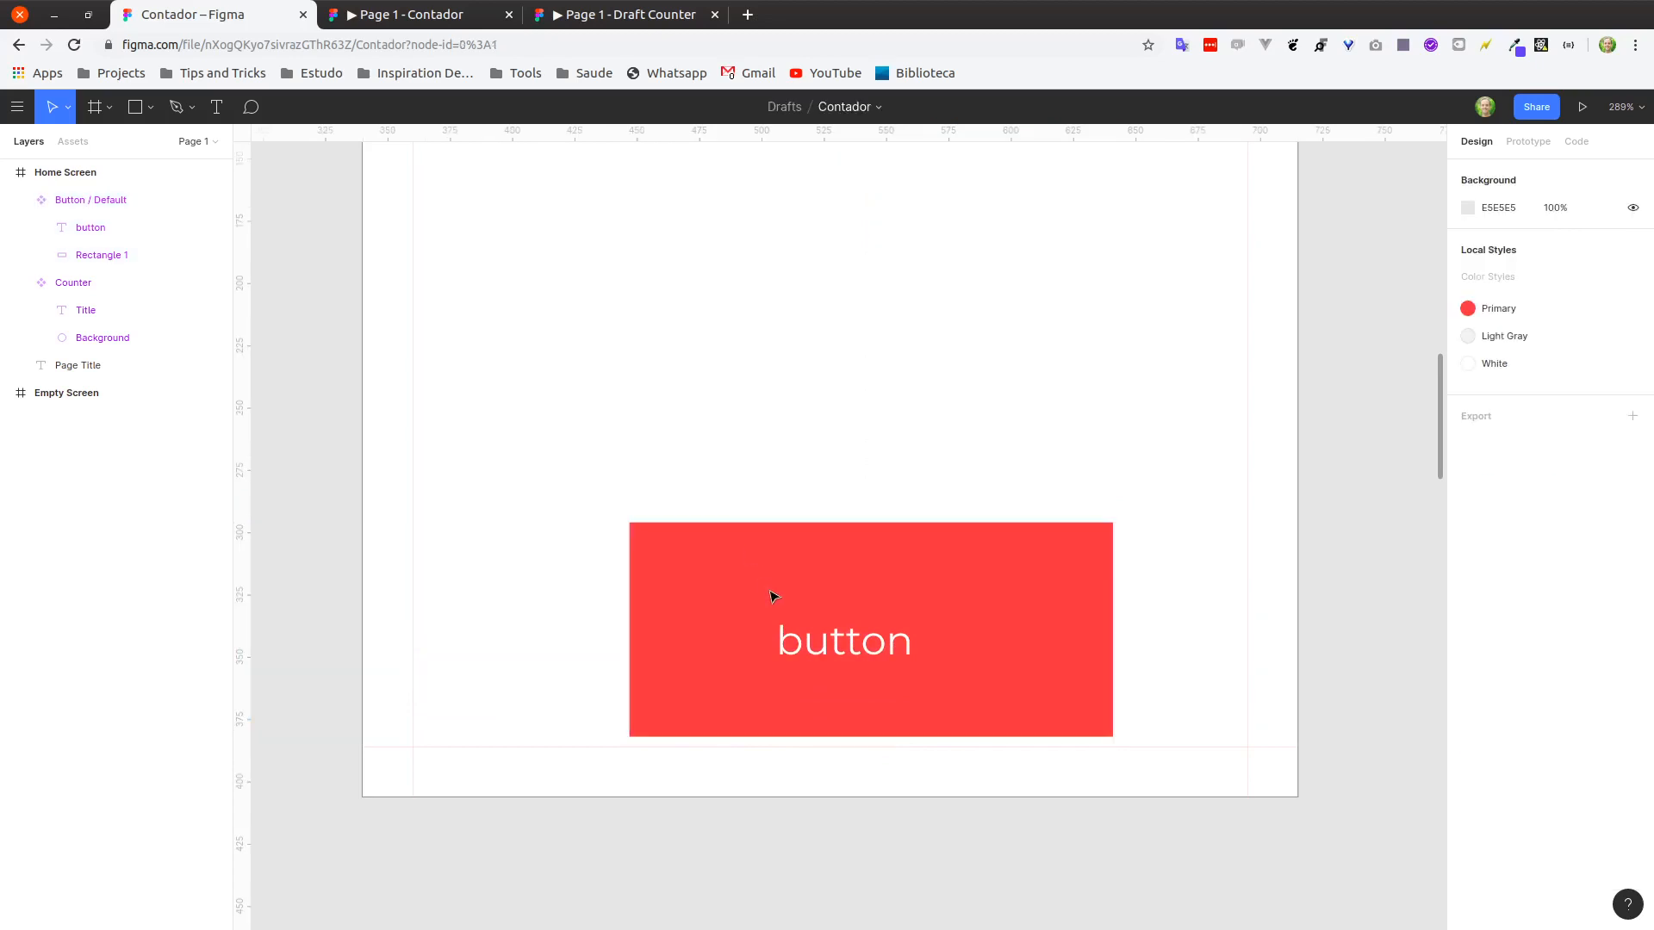
Add a layout grid to the Button / Default component and change its type to Columns.
{"action": "left_click_drag", "start_coordinate": [750, 471], "coordinate": [658, 455]}
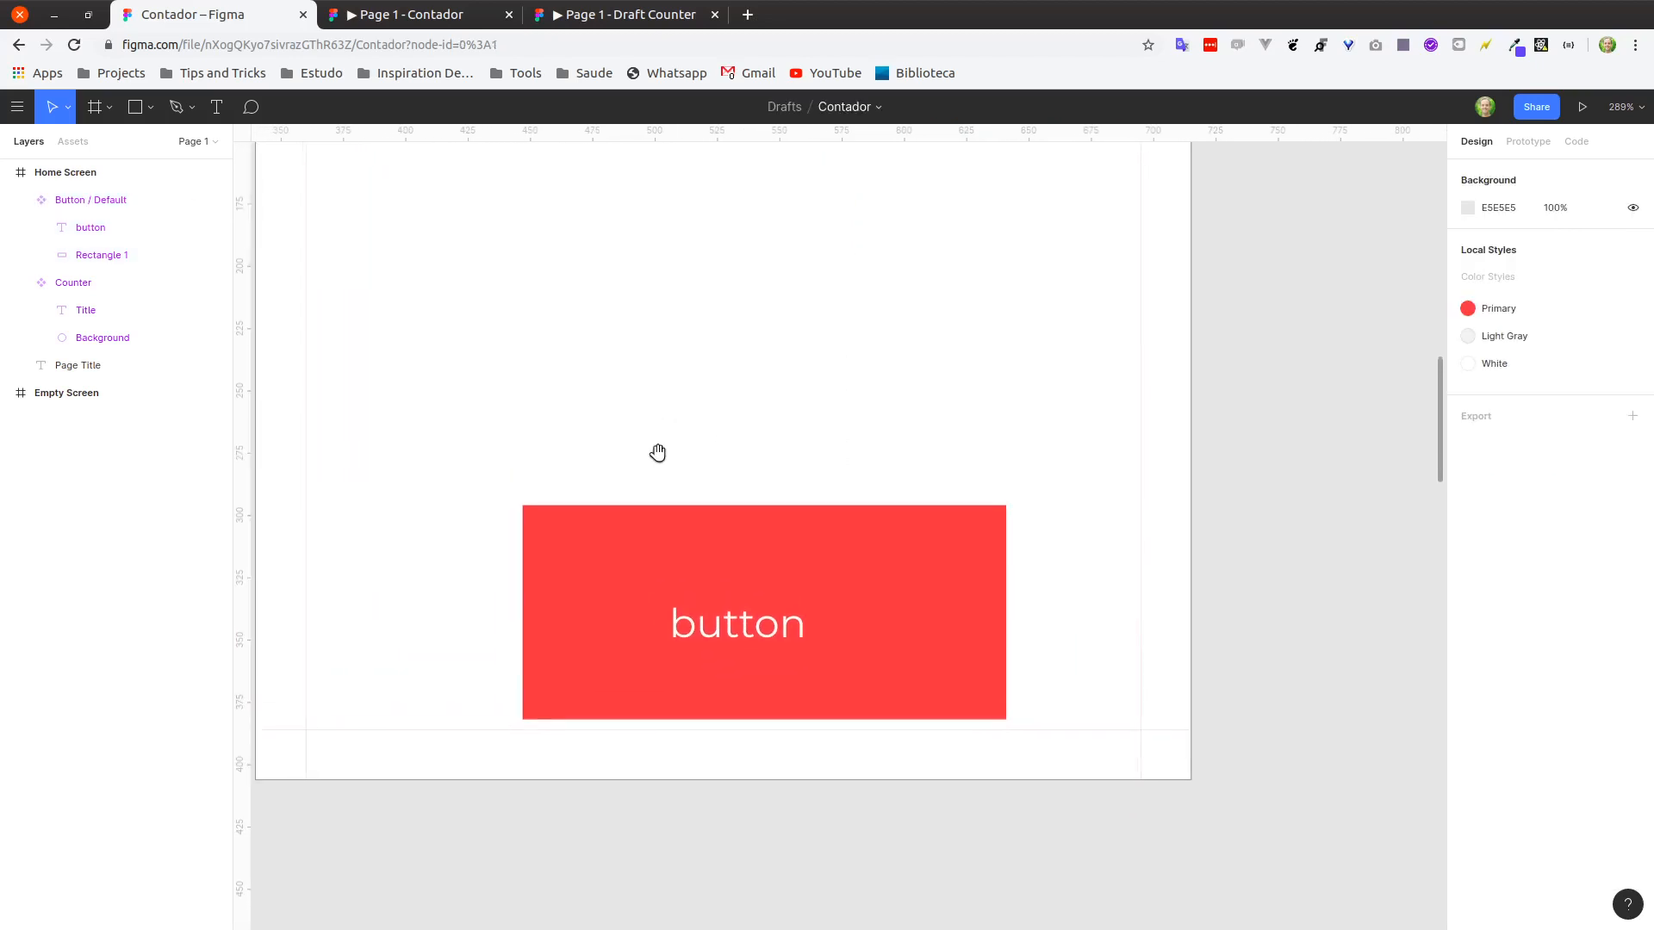
{"action": "scroll", "coordinate": [690, 566], "scroll_direction": "up", "scroll_amount": 2}
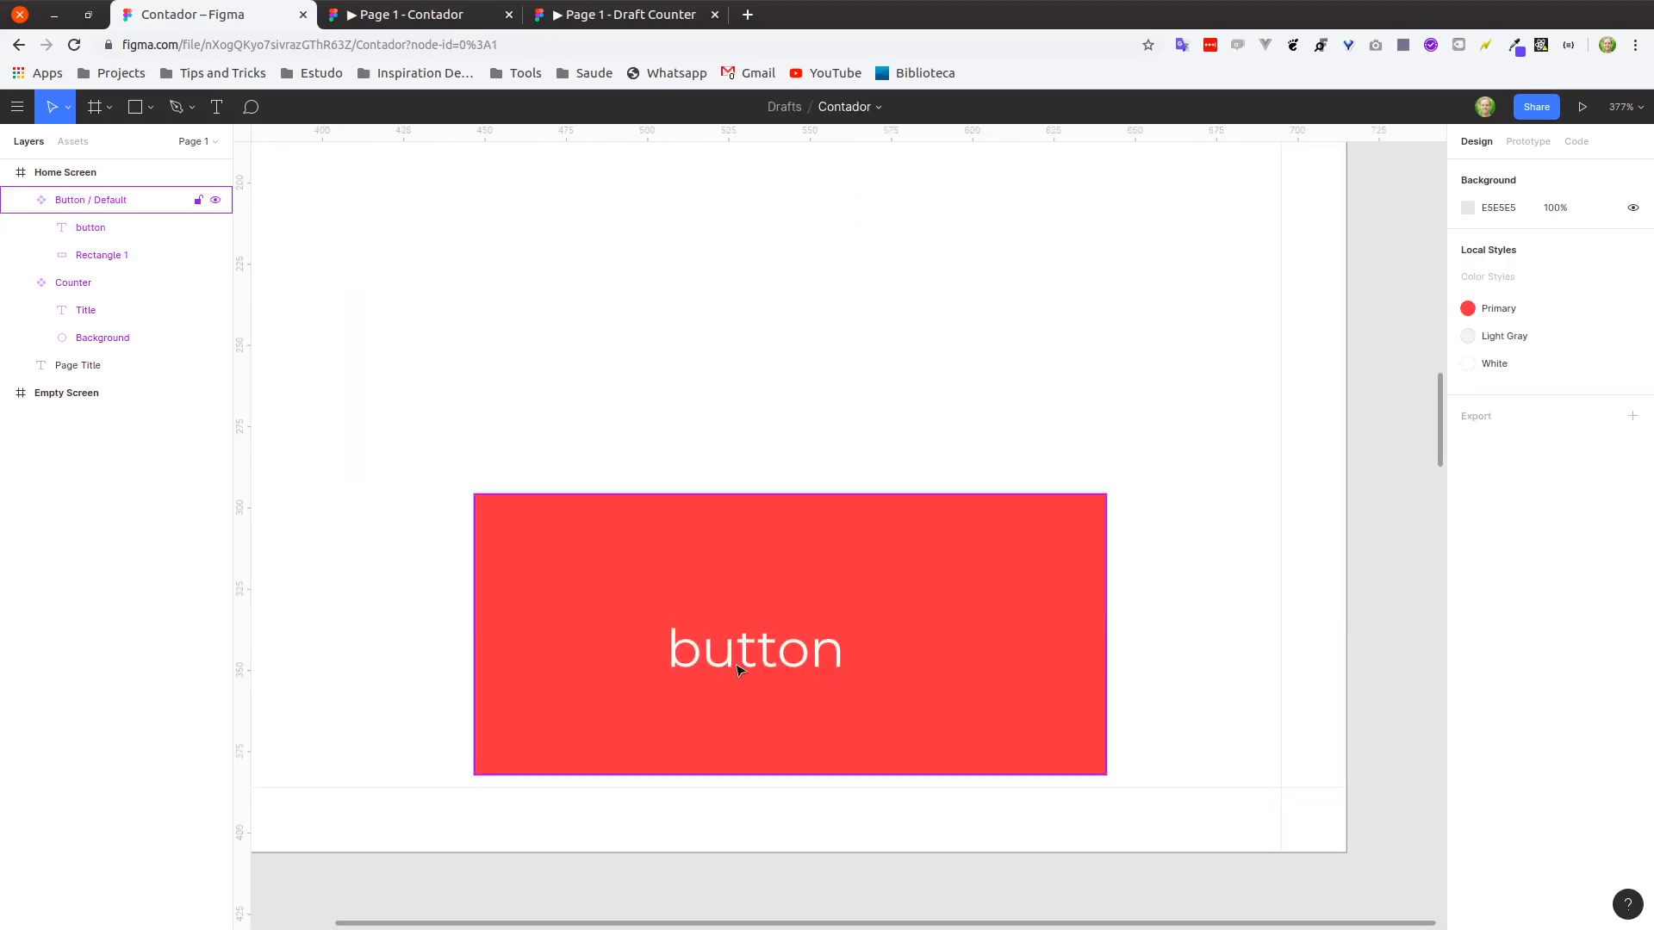
{"action": "left_click", "coordinate": [575, 534]}
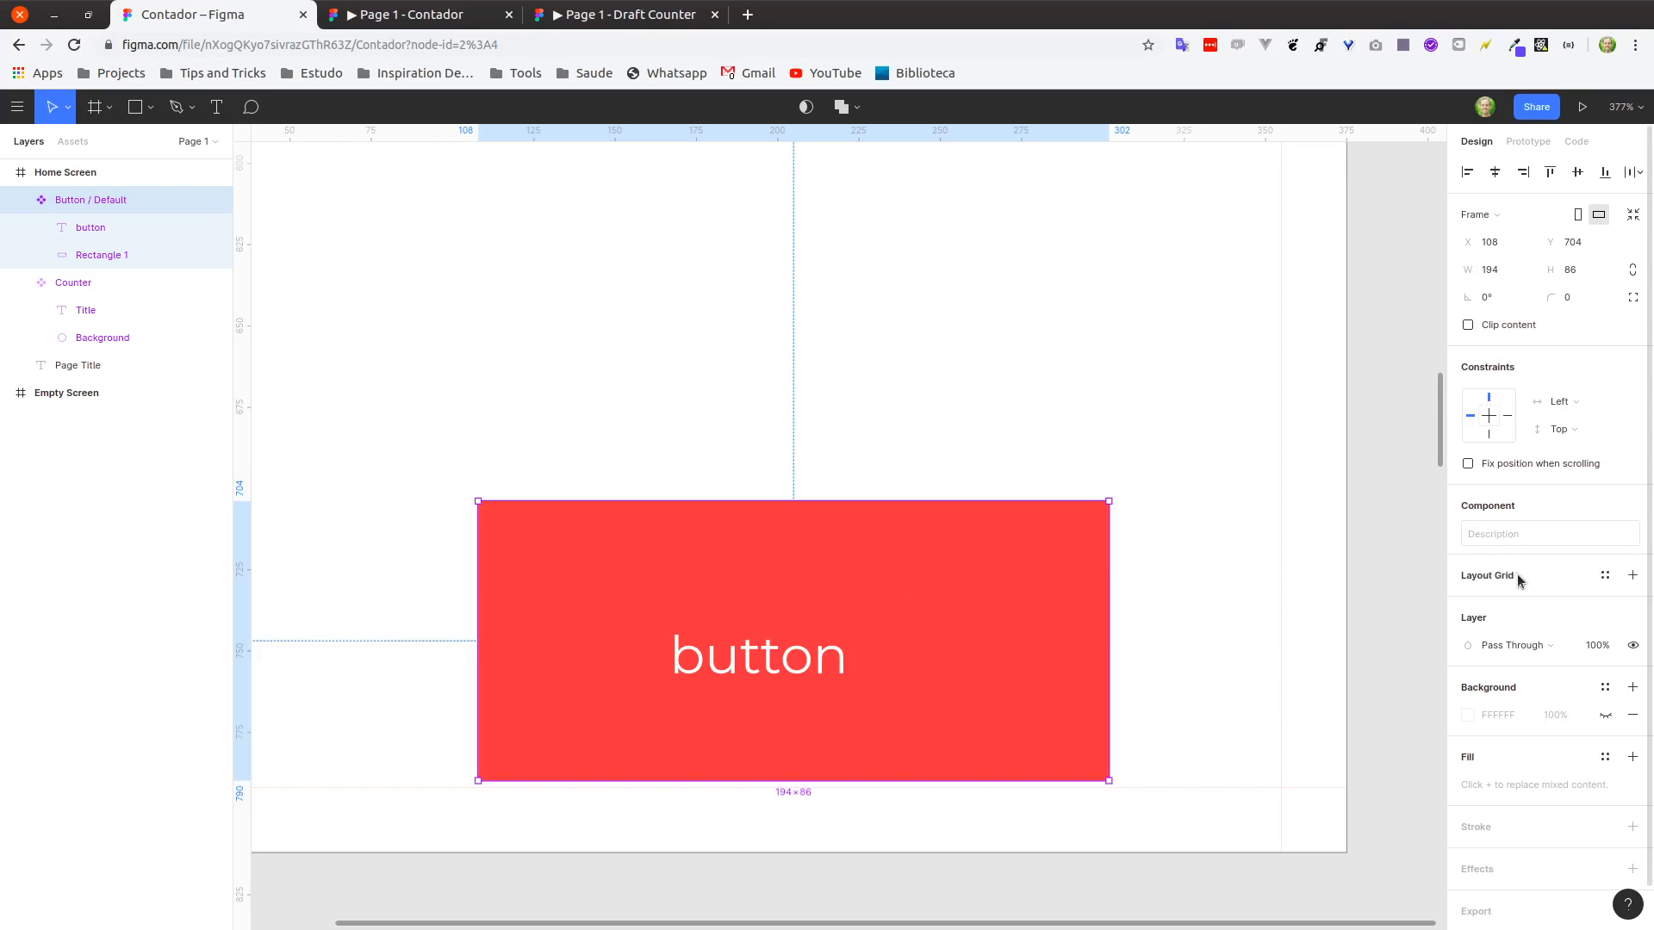
{"action": "left_click", "coordinate": [1634, 575]}
{"action": "left_click", "coordinate": [1468, 603]}
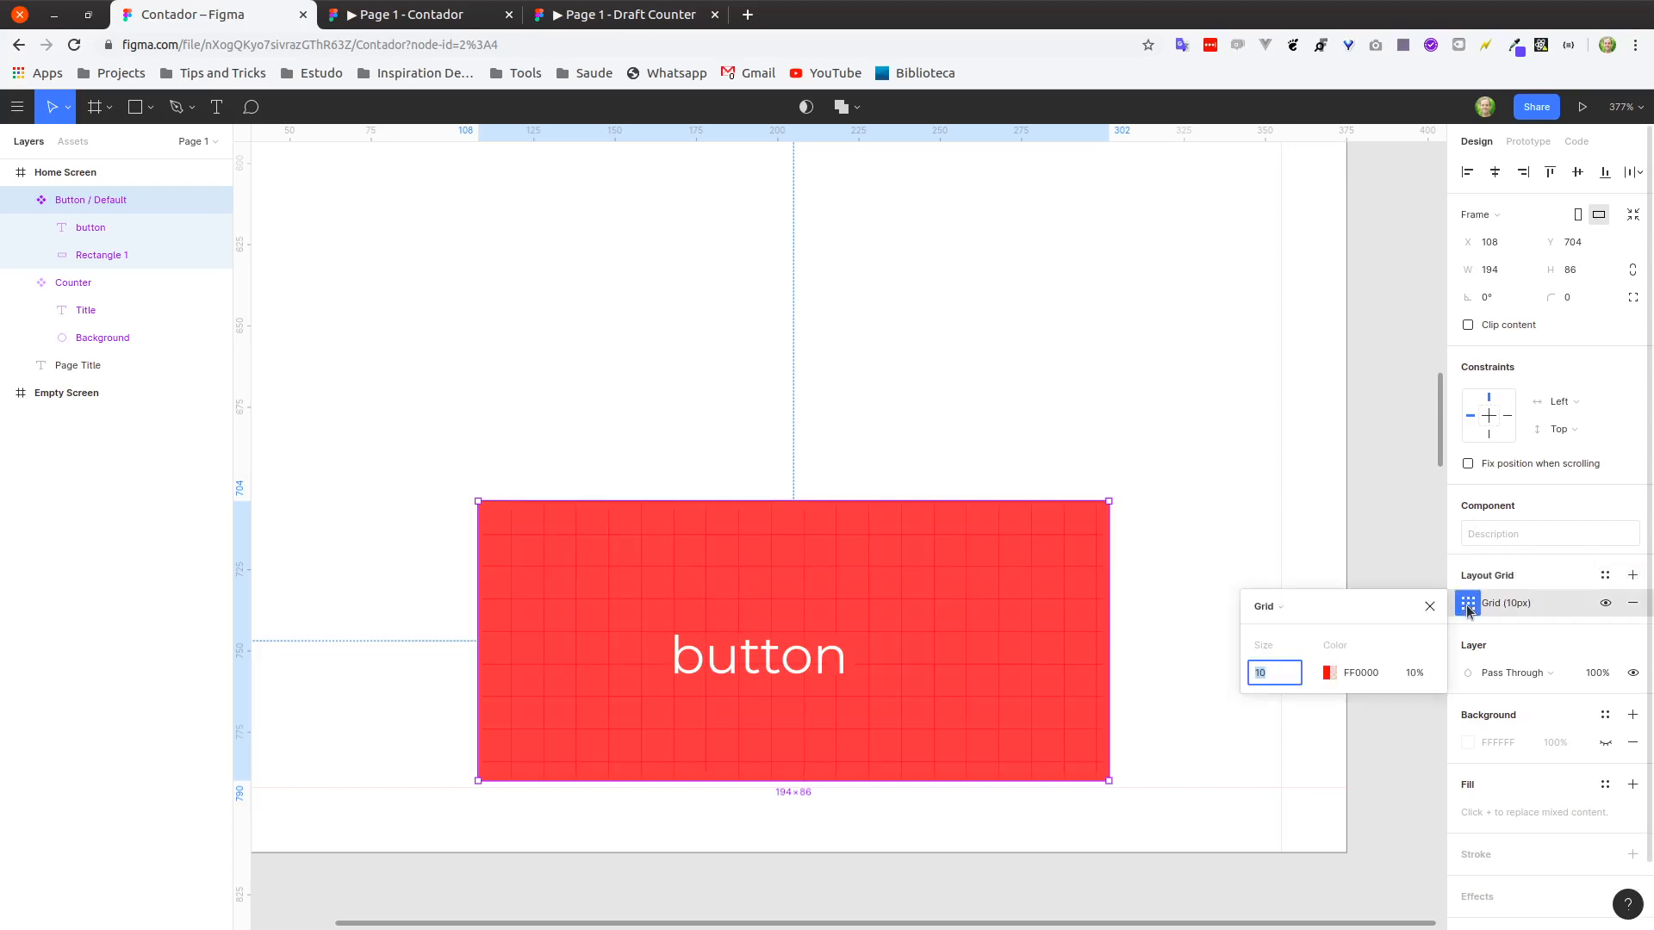
{"action": "left_click", "coordinate": [1280, 607]}
{"action": "left_click", "coordinate": [1275, 624]}
Set the component's column grid to a count of 1 with a margin of 20.
{"action": "left_click", "coordinate": [1277, 675]}
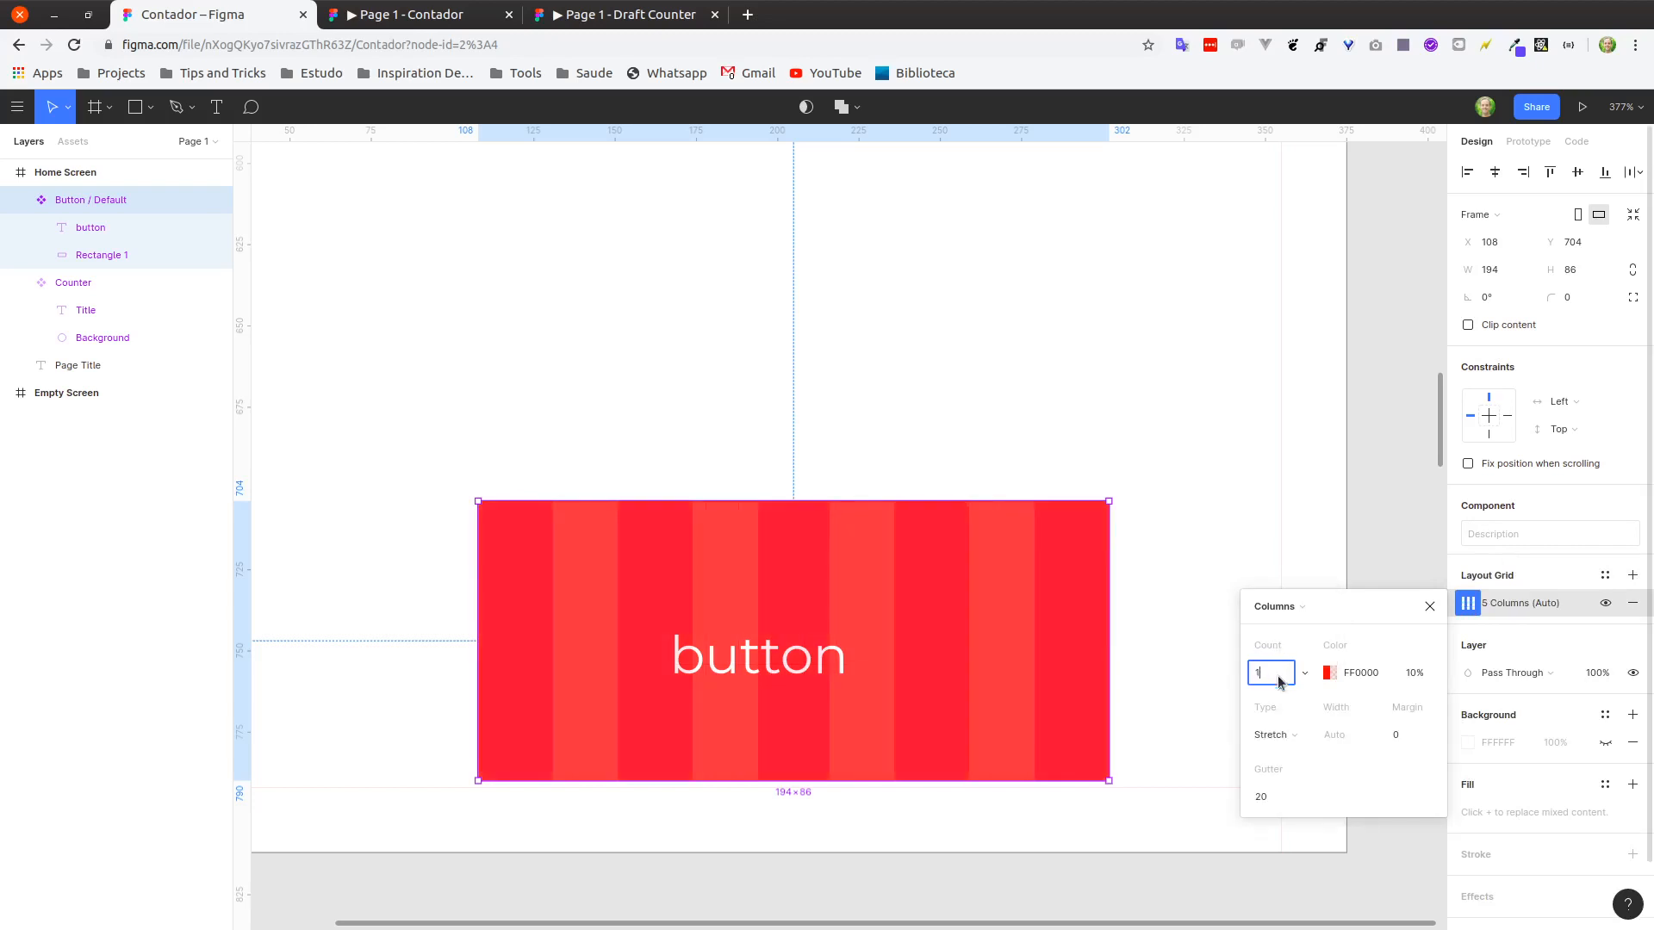
{"action": "type", "text": "1"}
{"action": "left_click", "coordinate": [1413, 738]}
{"action": "type", "text": "20"}
{"action": "key", "text": "Return"}
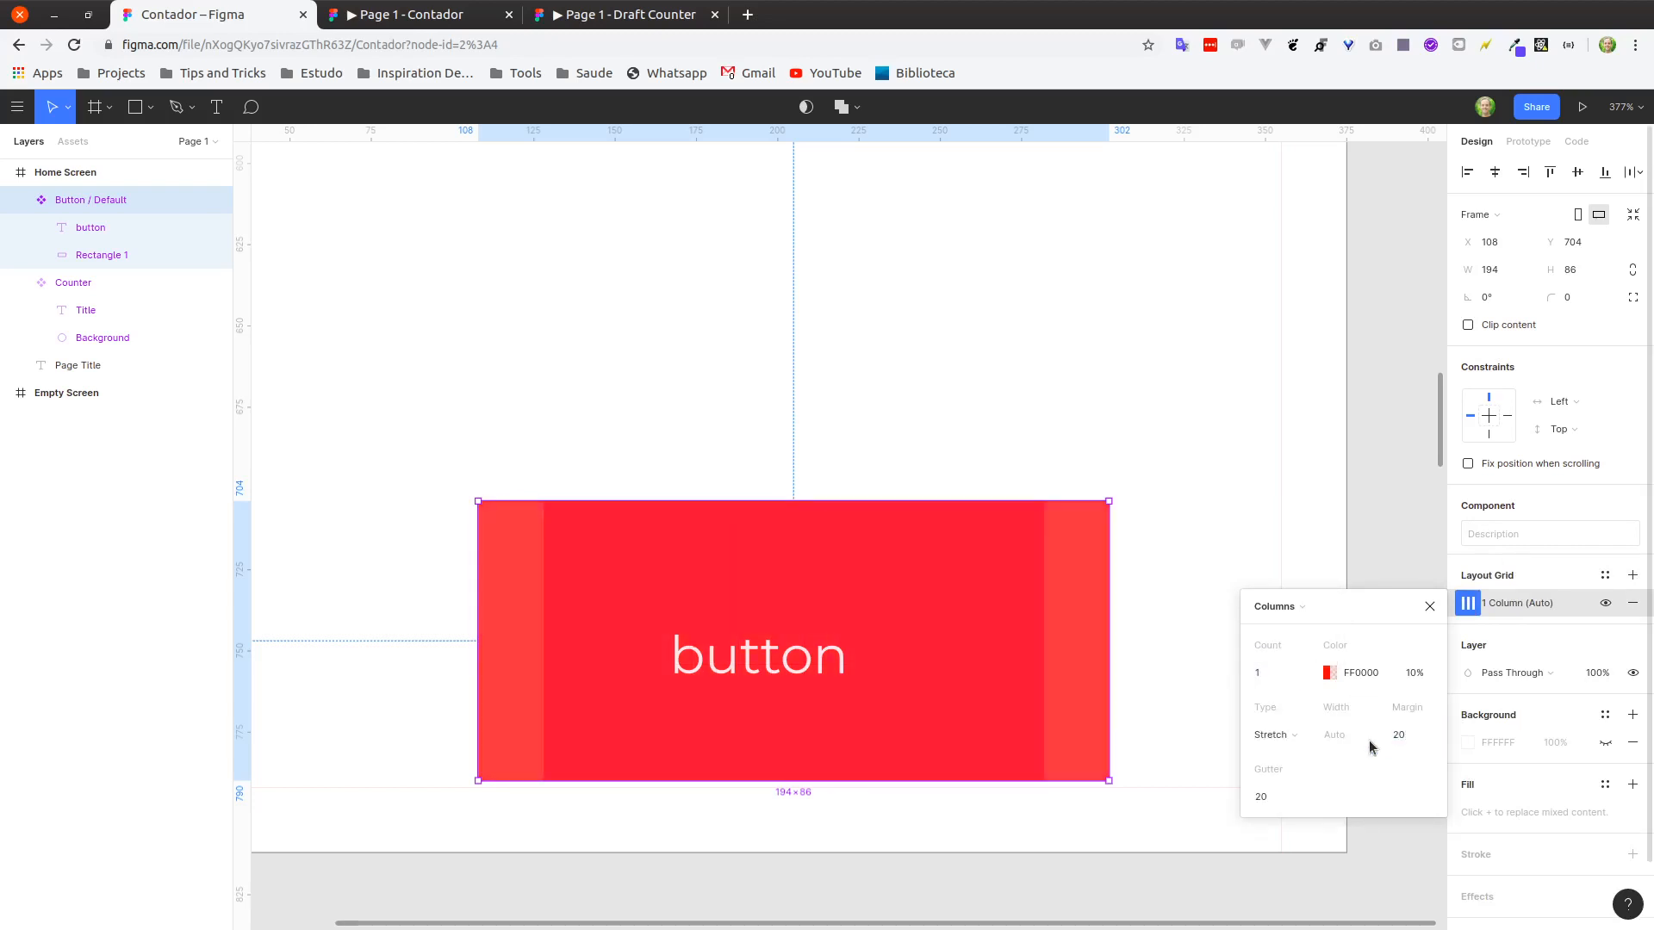
{"action": "left_click", "coordinate": [1286, 807]}
{"action": "key", "text": "Return"}
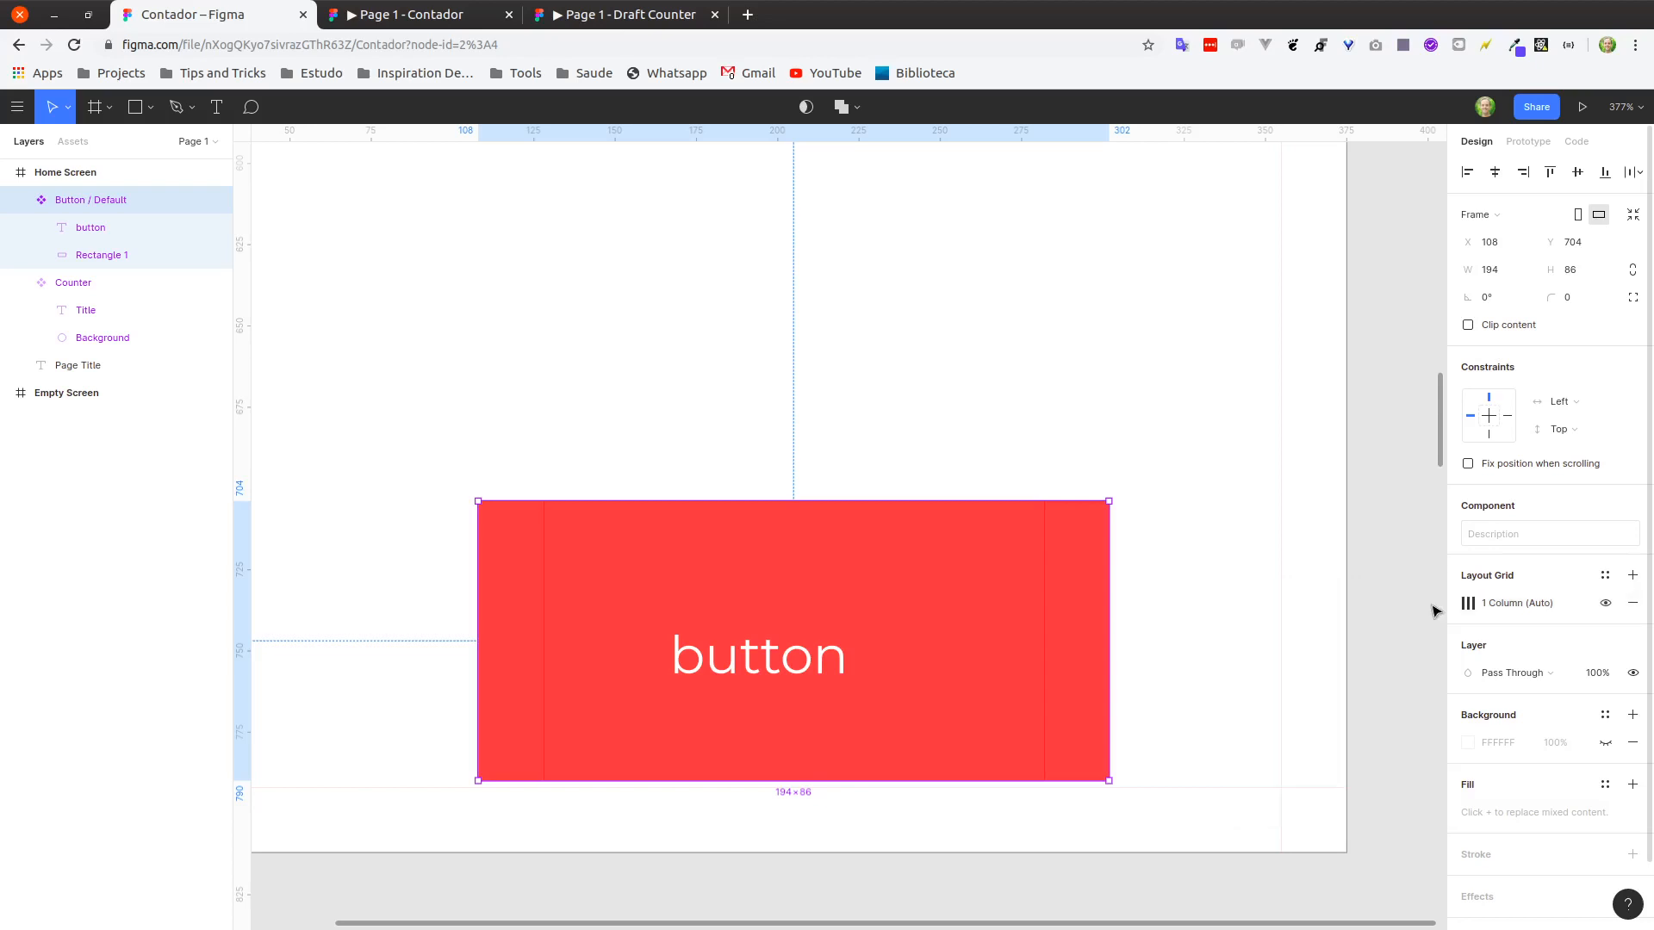
{"action": "left_click", "coordinate": [1430, 607]}
Stretch the button text box to both column guides, making it 154 wide at X 20, and center it vertically in the component.
{"action": "double_click", "coordinate": [625, 668]}
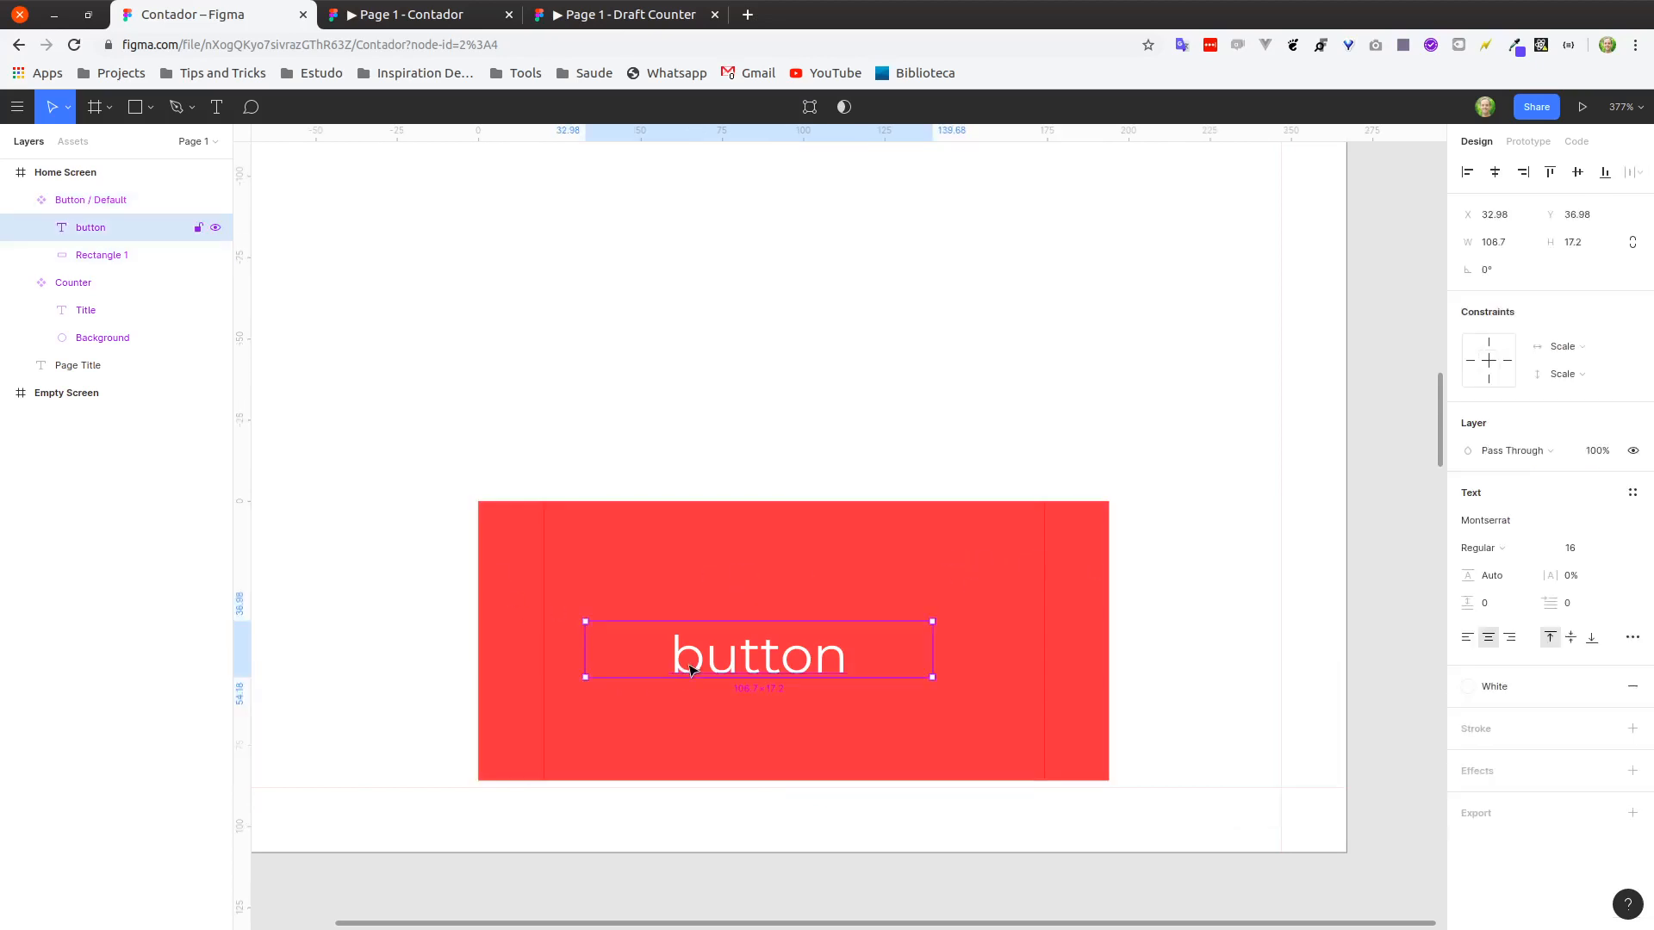
{"action": "left_click_drag", "start_coordinate": [584, 648], "coordinate": [541, 648]}
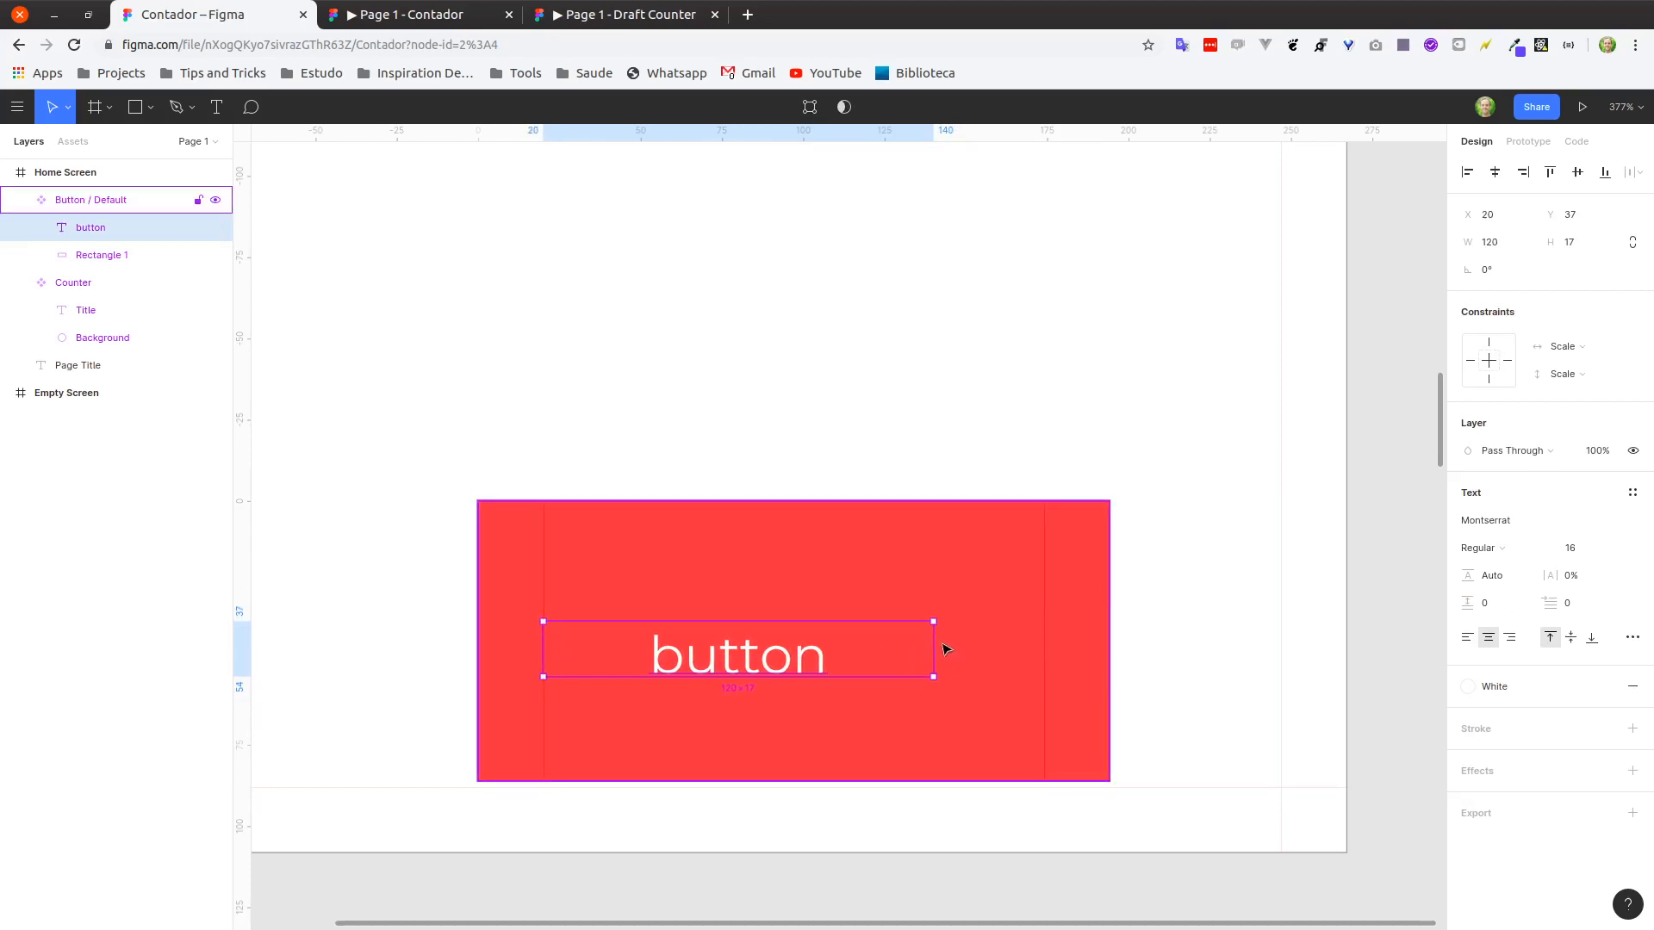
{"action": "left_click_drag", "start_coordinate": [934, 649], "coordinate": [1045, 653]}
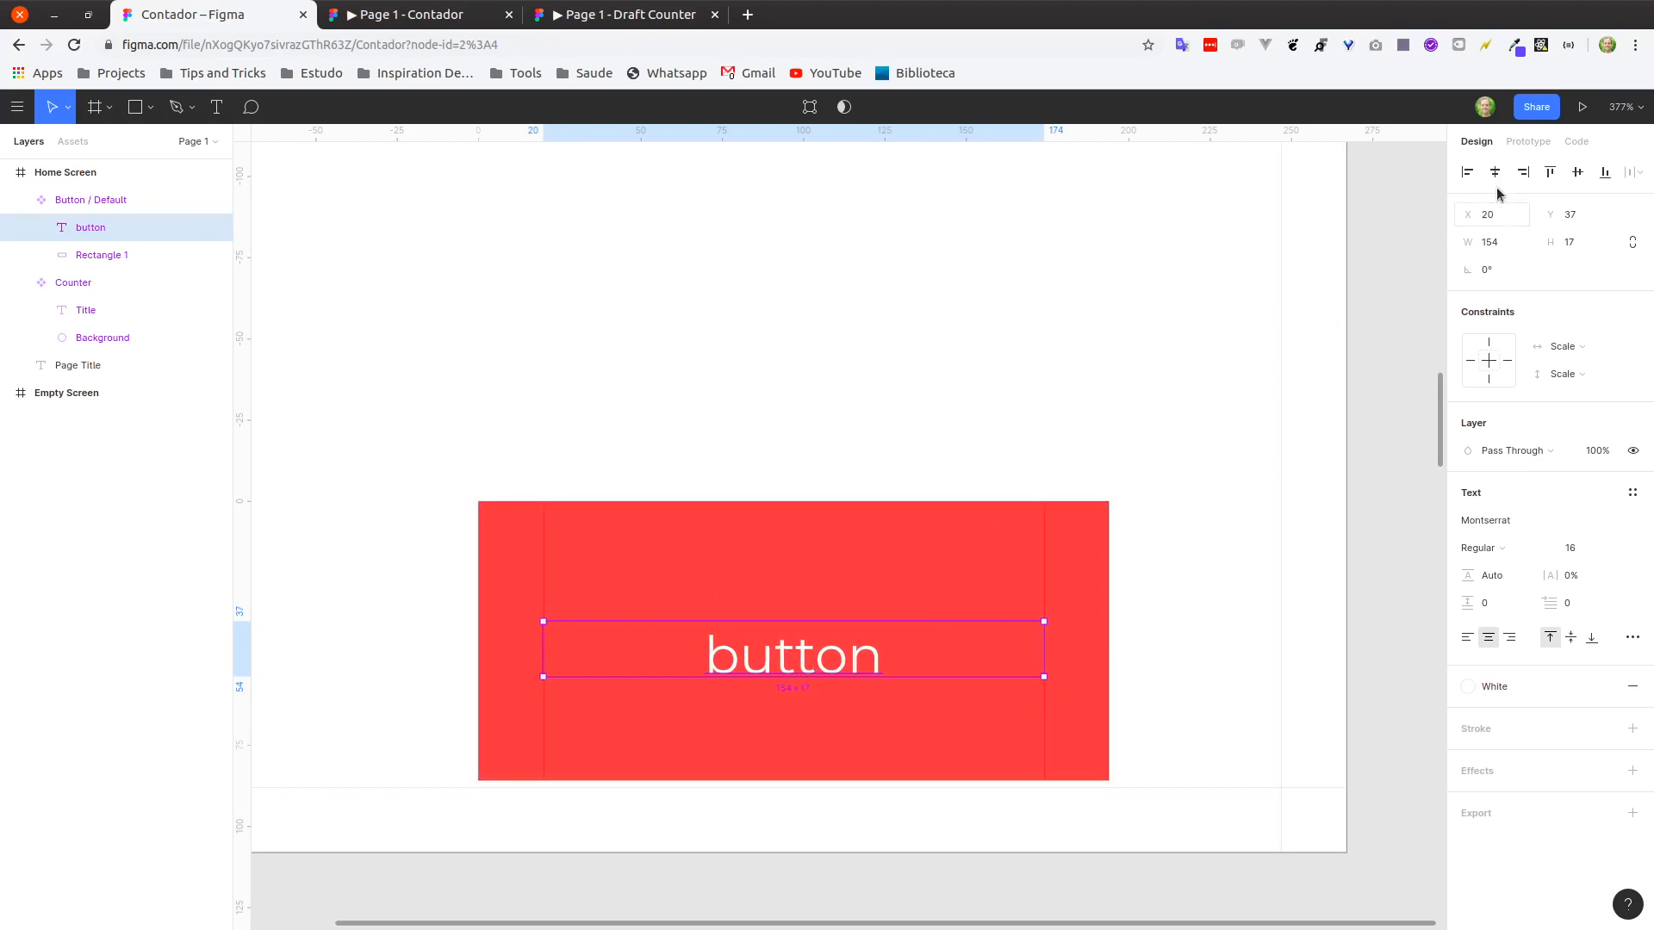
{"action": "left_click", "coordinate": [1580, 173]}
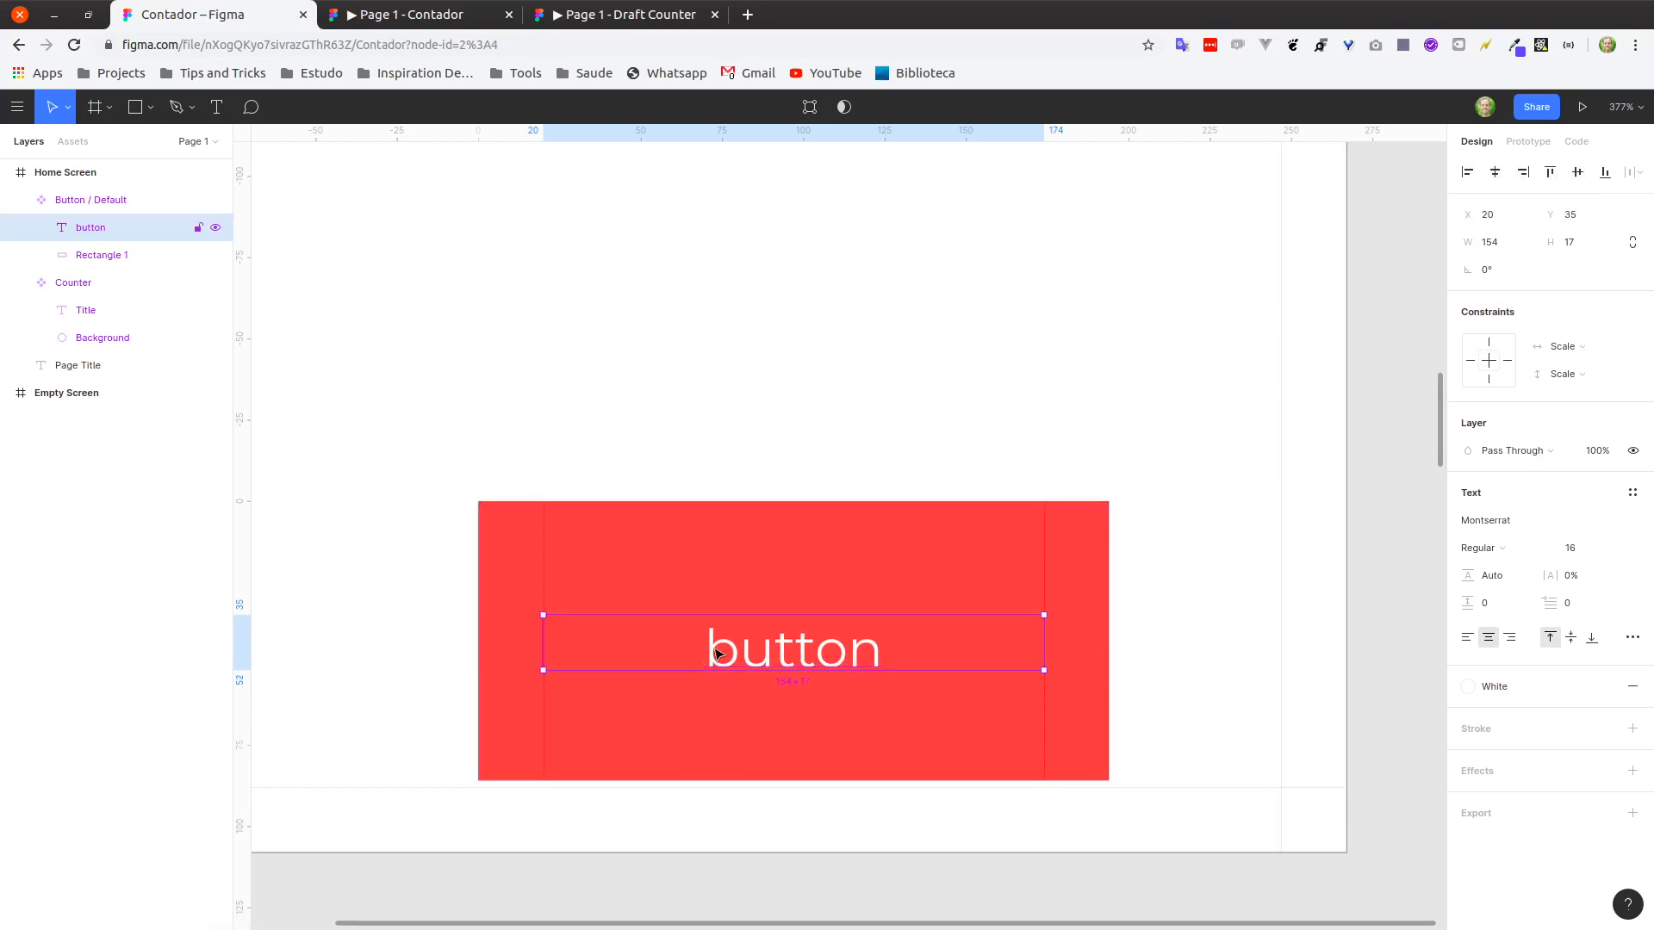
{"action": "key", "text": "Escape"}
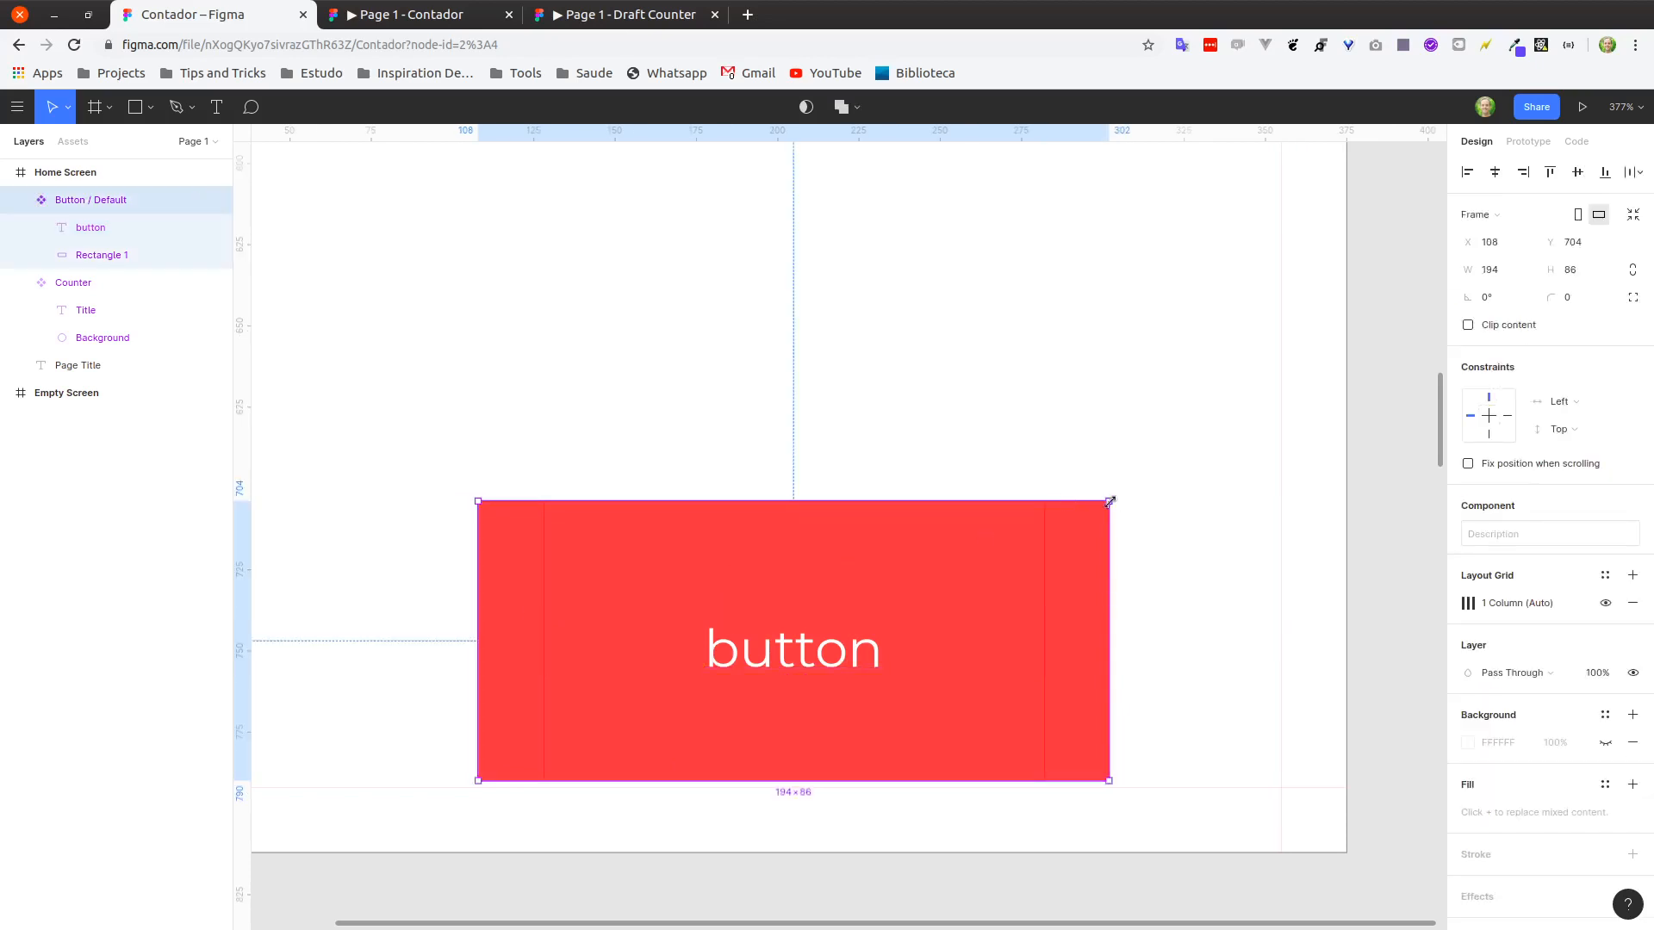
Round the corners of the red Rectangle 1 to a radius of 16.
{"action": "double_click", "coordinate": [1079, 537]}
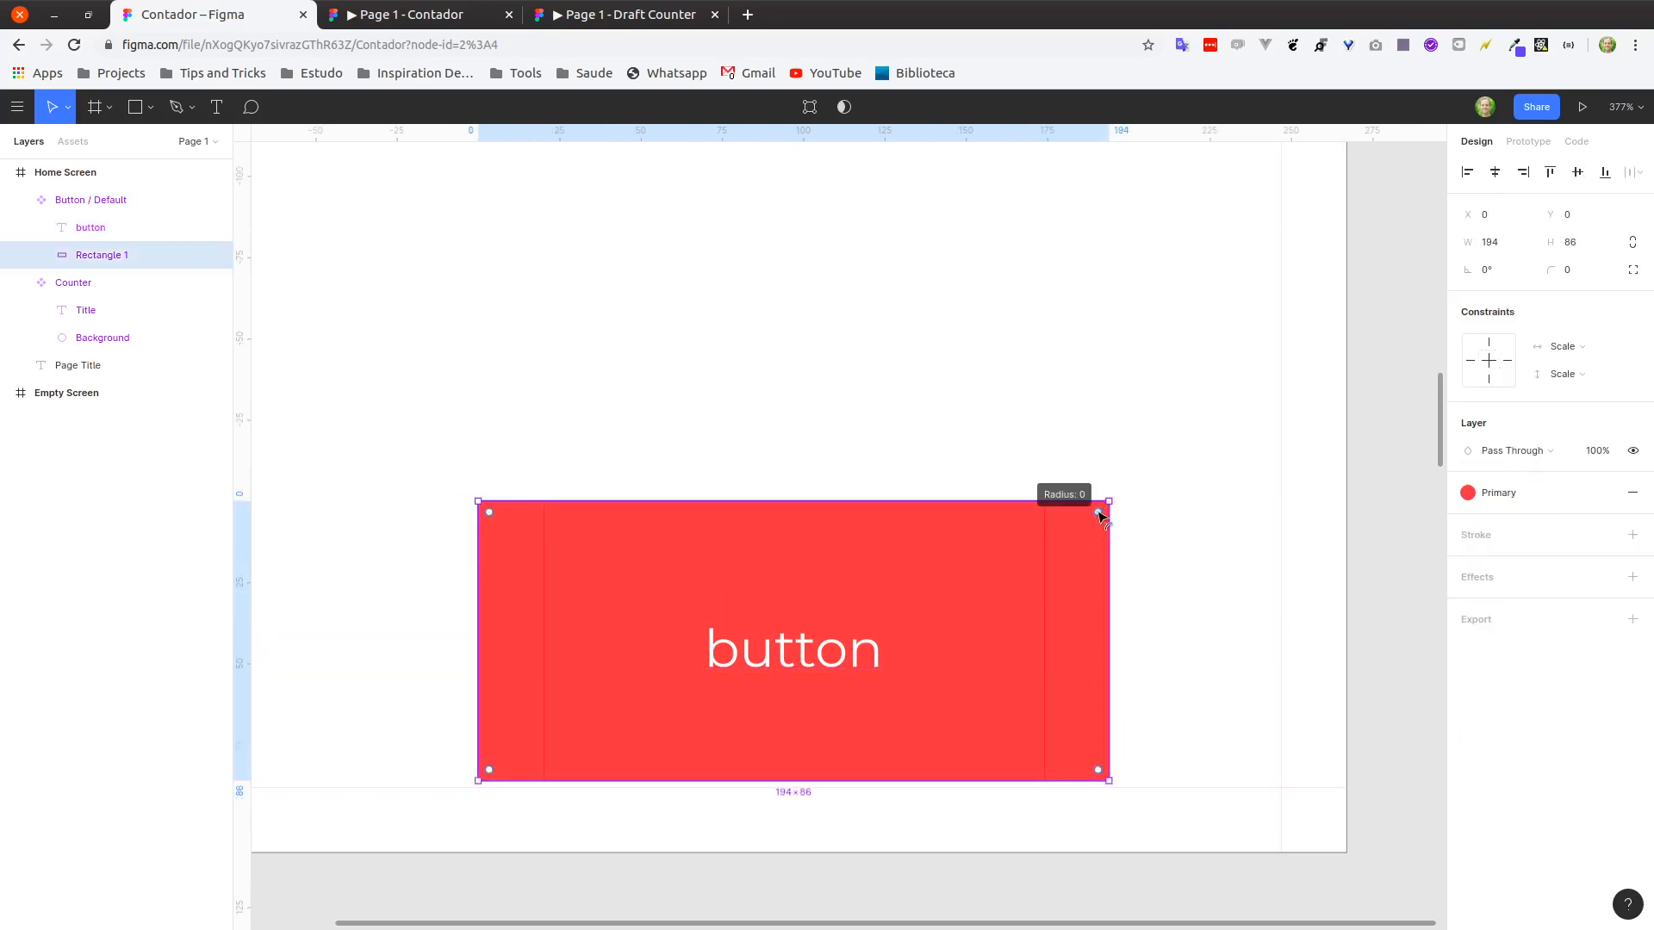
{"action": "left_click_drag", "start_coordinate": [1098, 513], "coordinate": [1063, 554]}
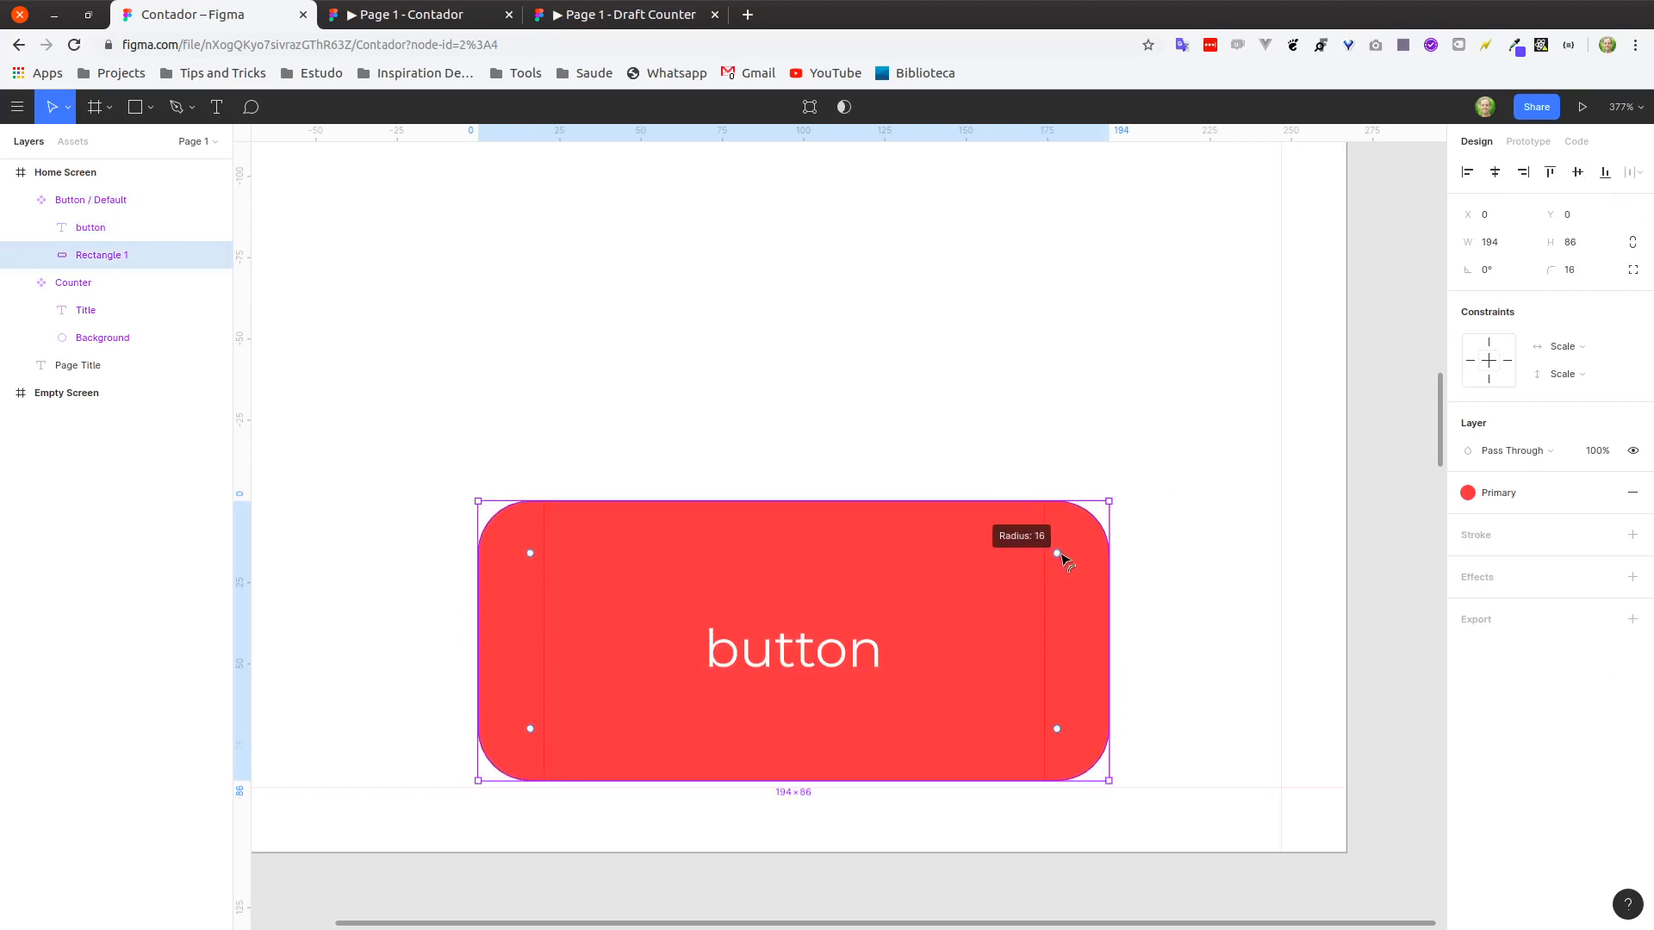
{"action": "left_click", "coordinate": [1241, 506]}
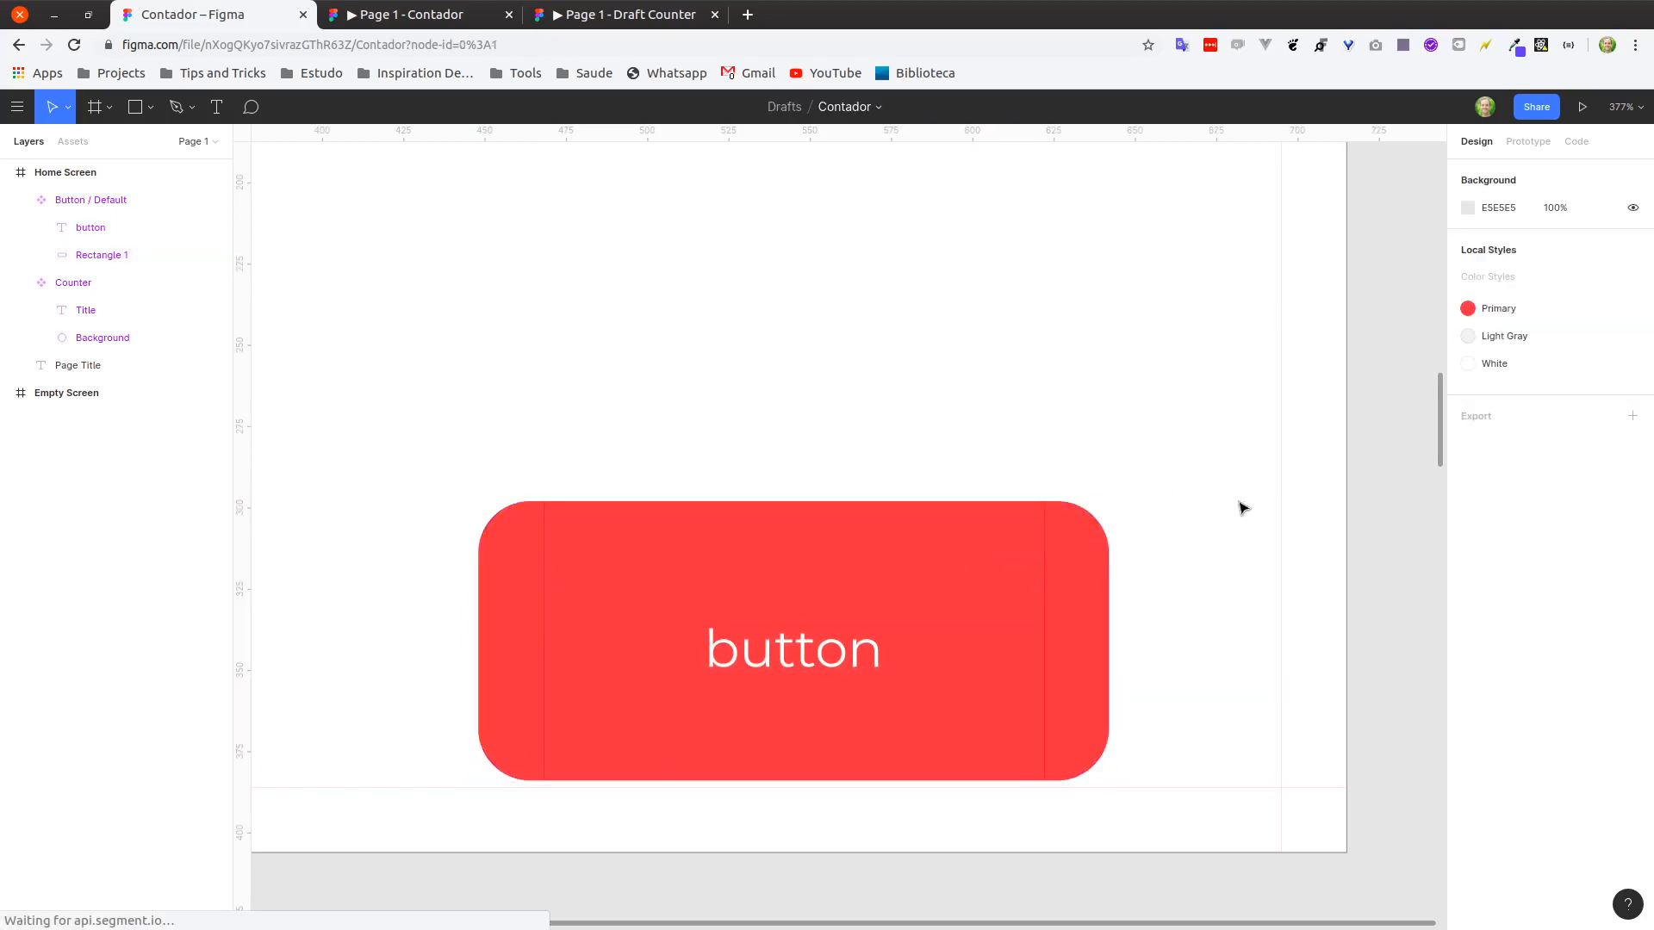
Shrink the Button / Default component to about 177 × 86 and further to about 106 × 79, inspecting the text box after each resize.
{"action": "left_click", "coordinate": [816, 581]}
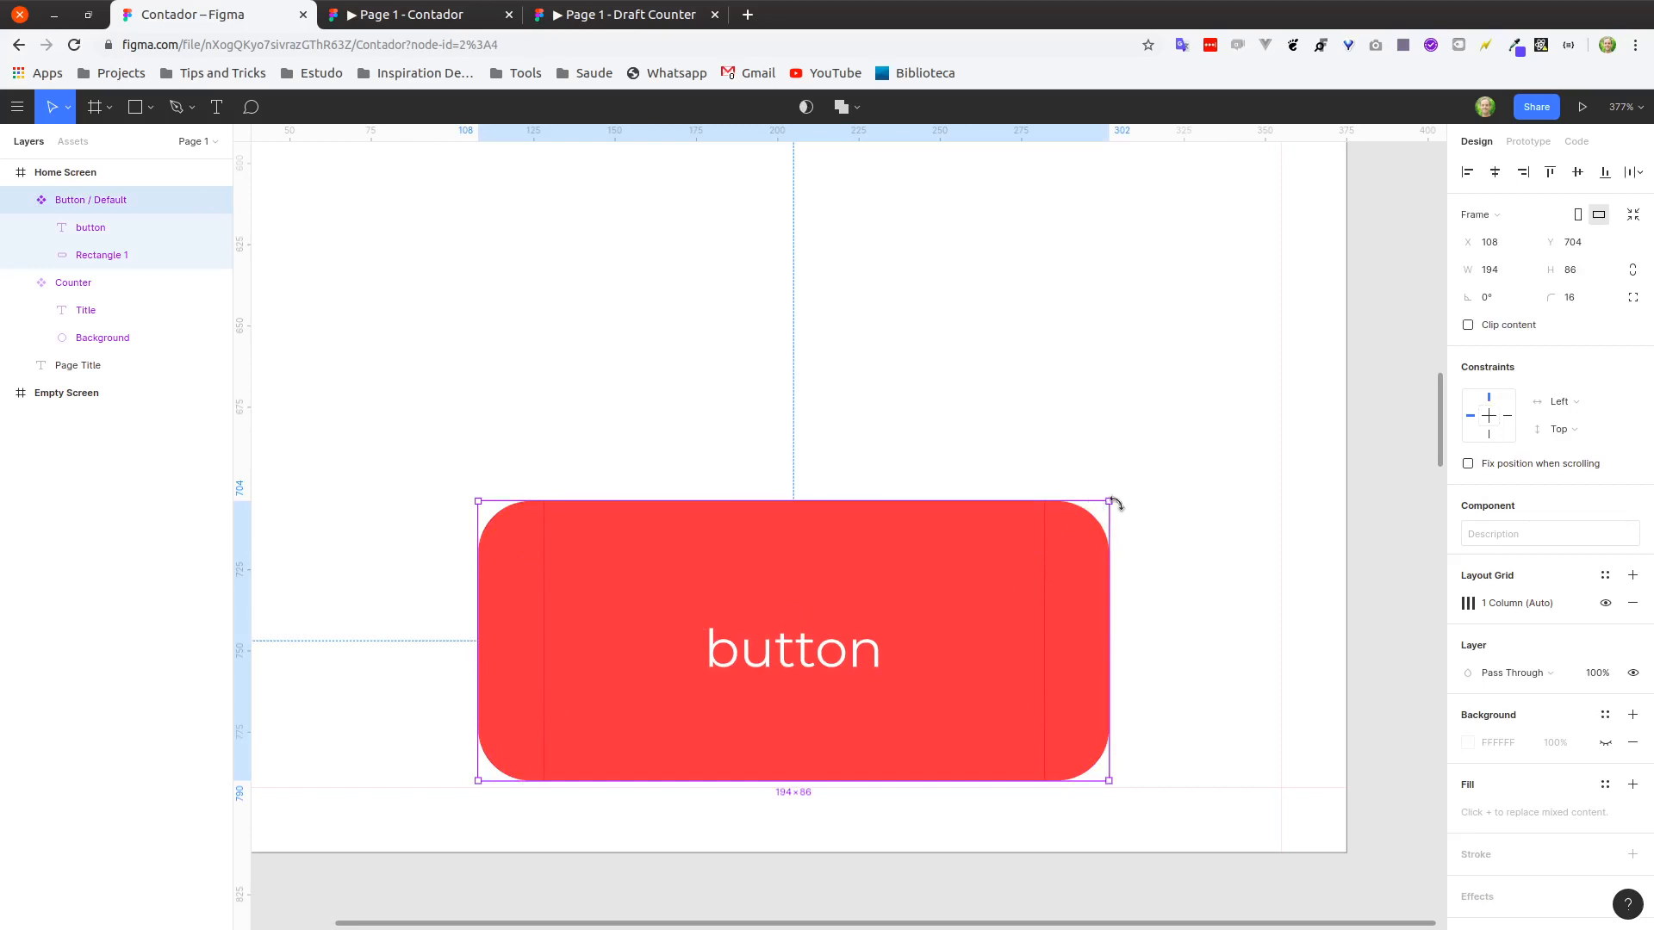
{"action": "left_click_drag", "start_coordinate": [1116, 504], "coordinate": [1053, 502]}
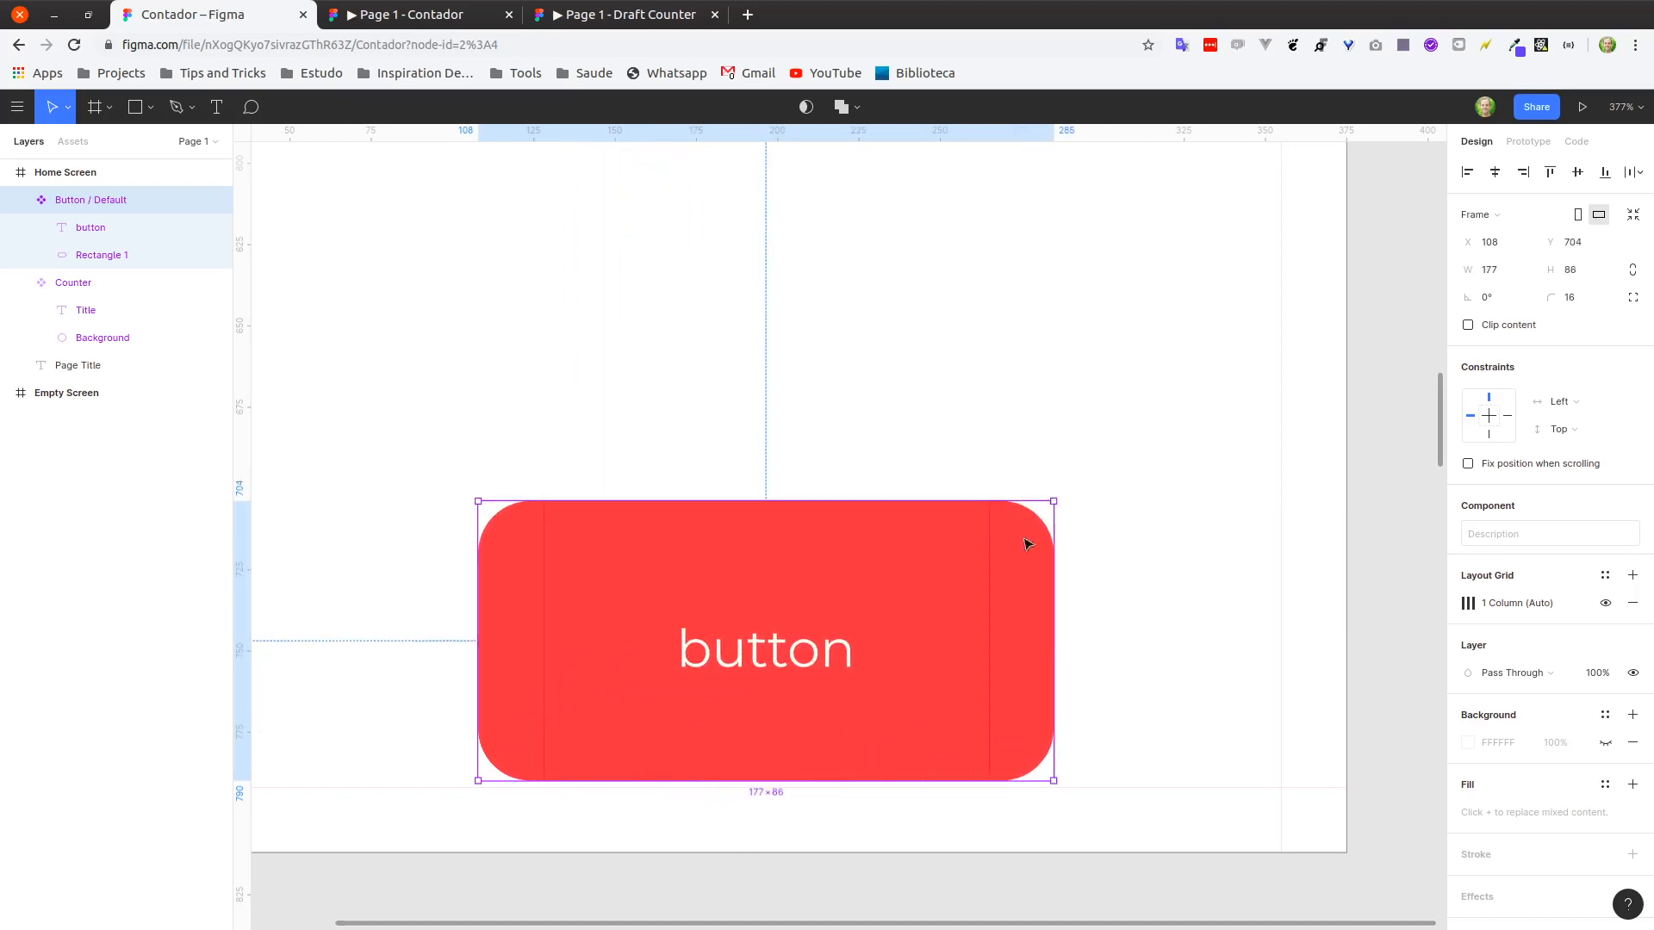
{"action": "left_click", "coordinate": [1154, 548]}
{"action": "left_click", "coordinate": [747, 661], "text": "ctrl"}
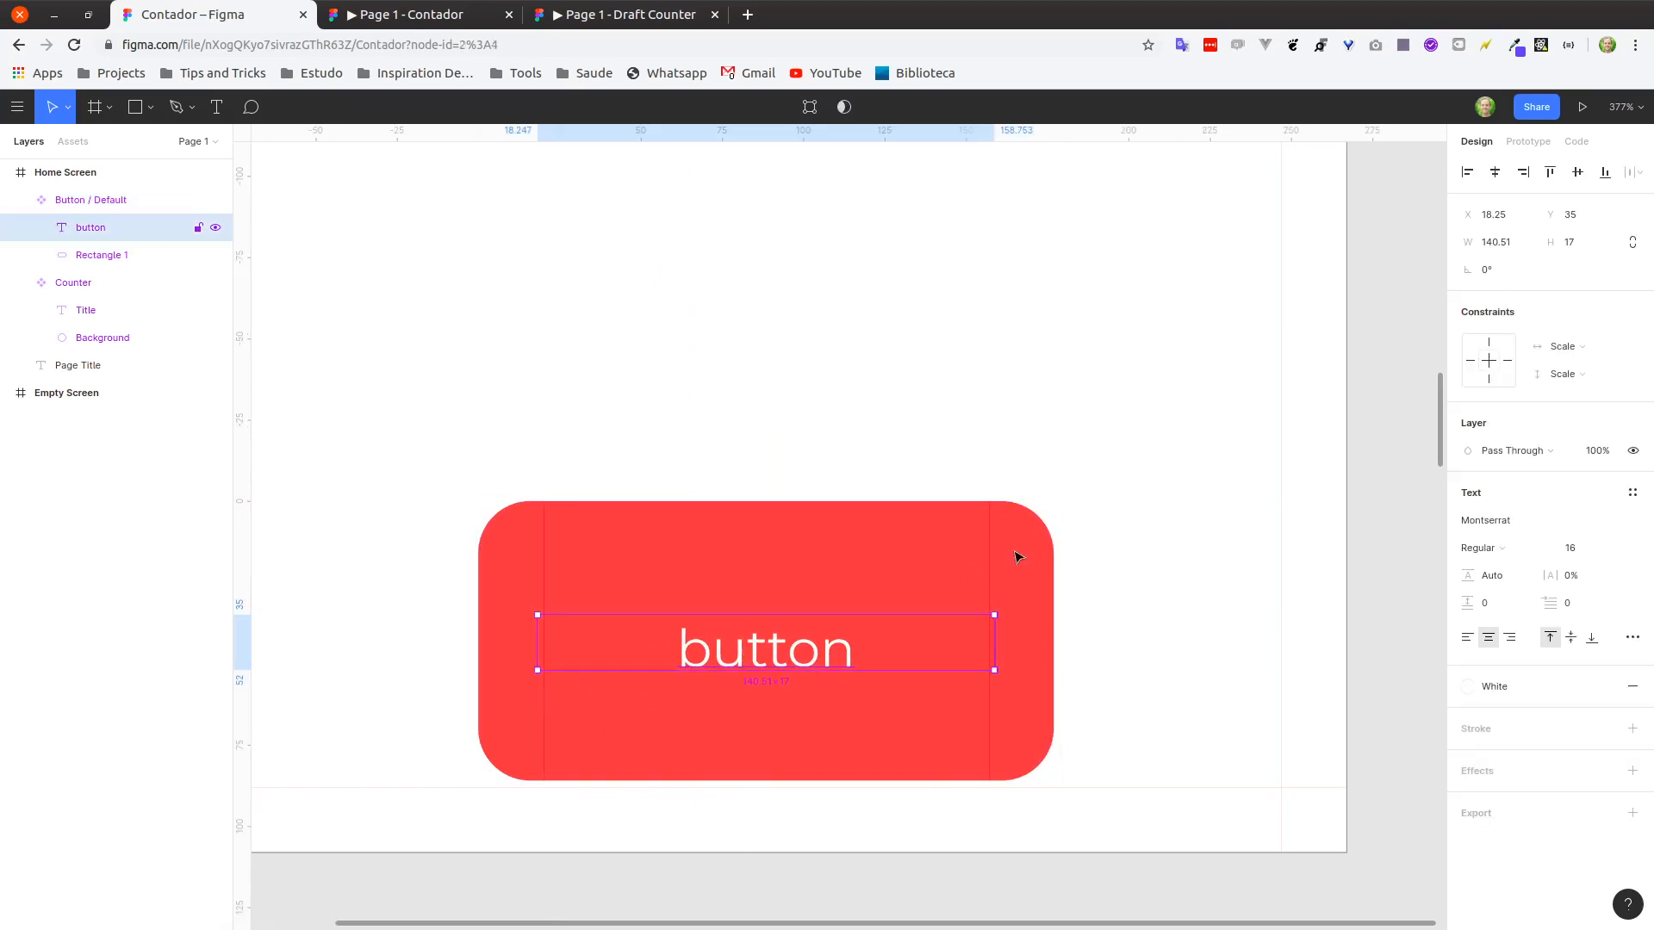
{"action": "left_click", "coordinate": [1050, 511]}
{"action": "left_click_drag", "start_coordinate": [1054, 504], "coordinate": [823, 523]}
{"action": "left_click", "coordinate": [632, 675], "text": "ctrl"}
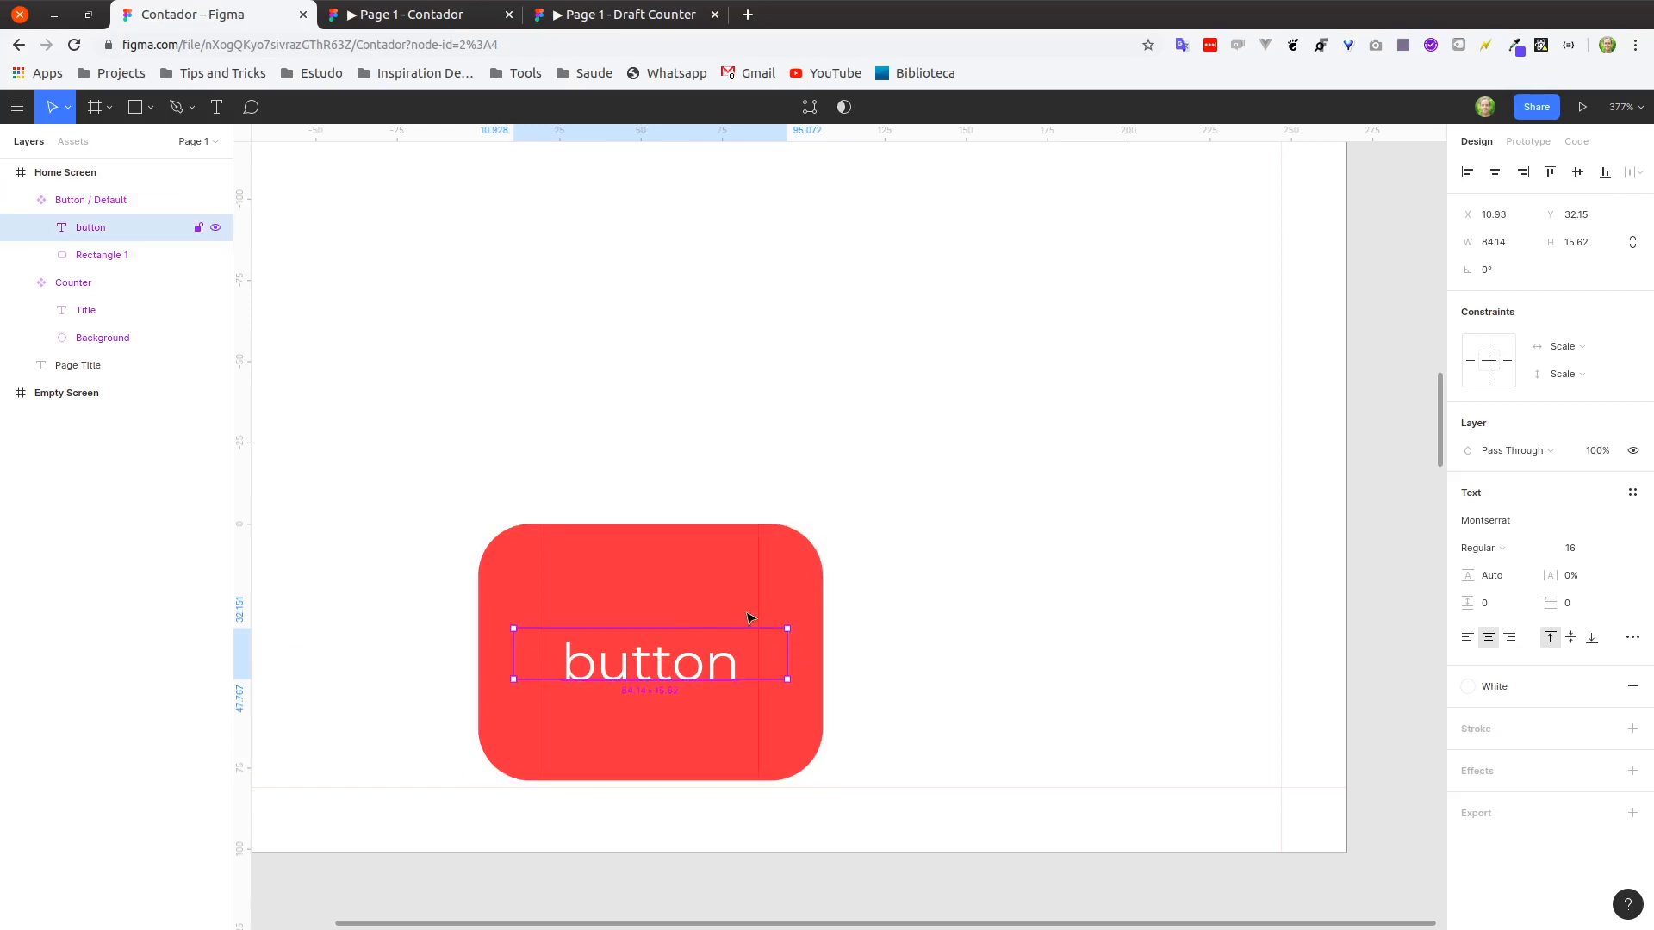
Widen the Button / Default component to about 240 and refit its text box to the column guides at X 20, 200 wide.
{"action": "left_click", "coordinate": [821, 577]}
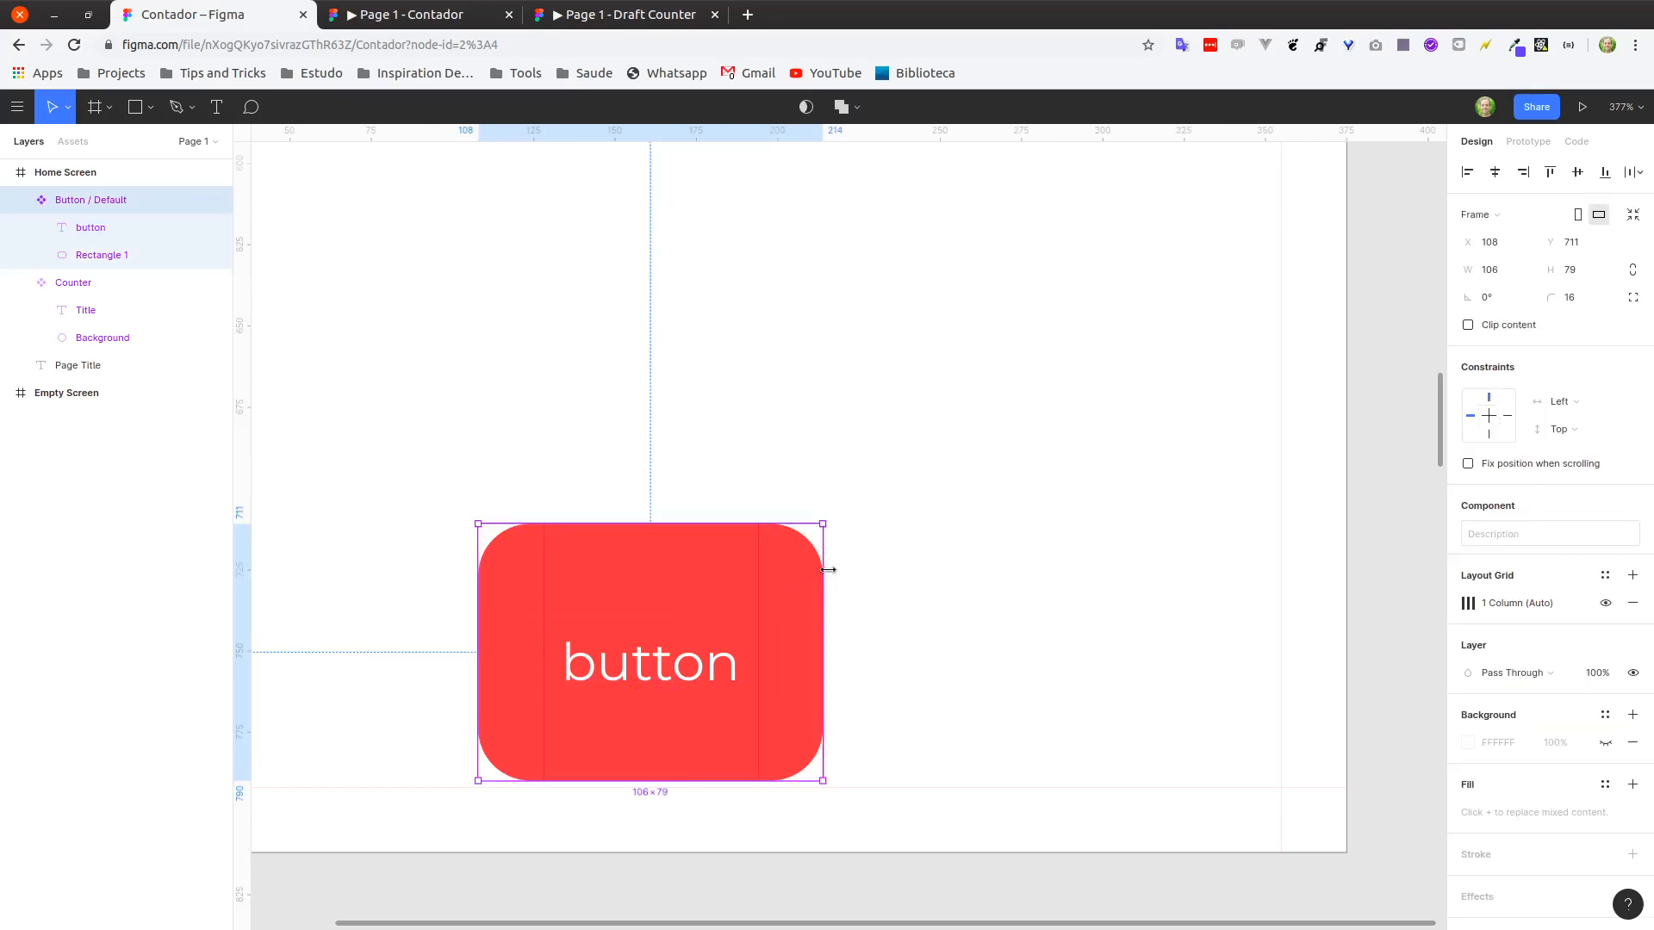
{"action": "left_click_drag", "start_coordinate": [828, 569], "coordinate": [1258, 569]}
{"action": "left_click", "coordinate": [876, 674]}
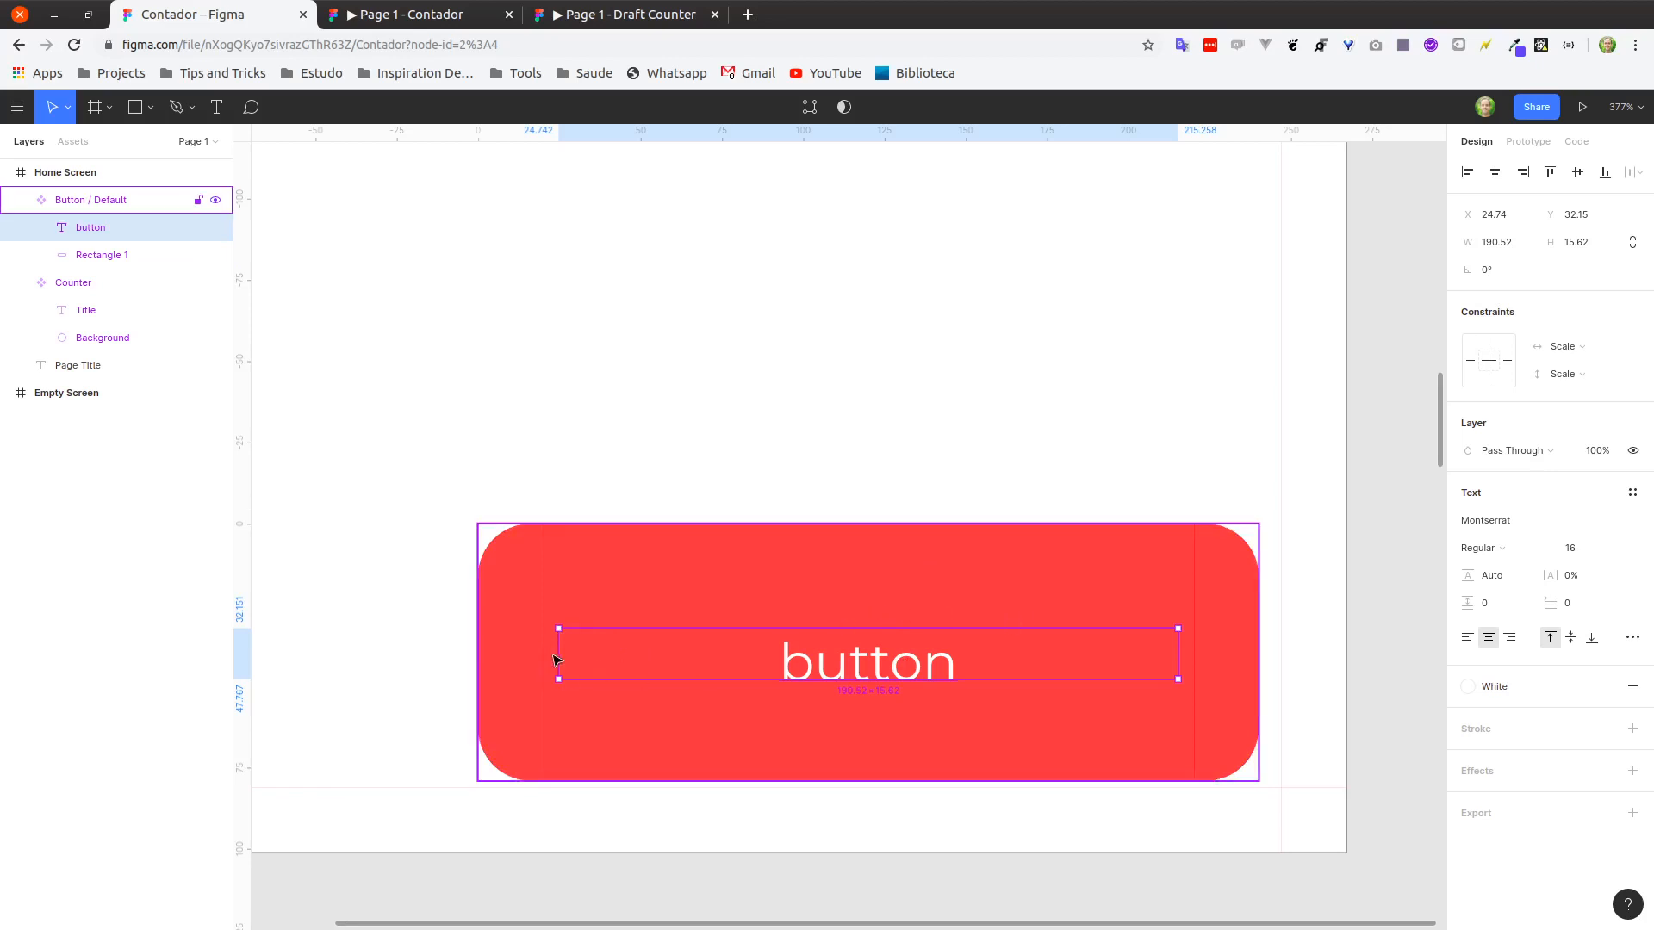
{"action": "left_click_drag", "start_coordinate": [554, 660], "coordinate": [543, 660]}
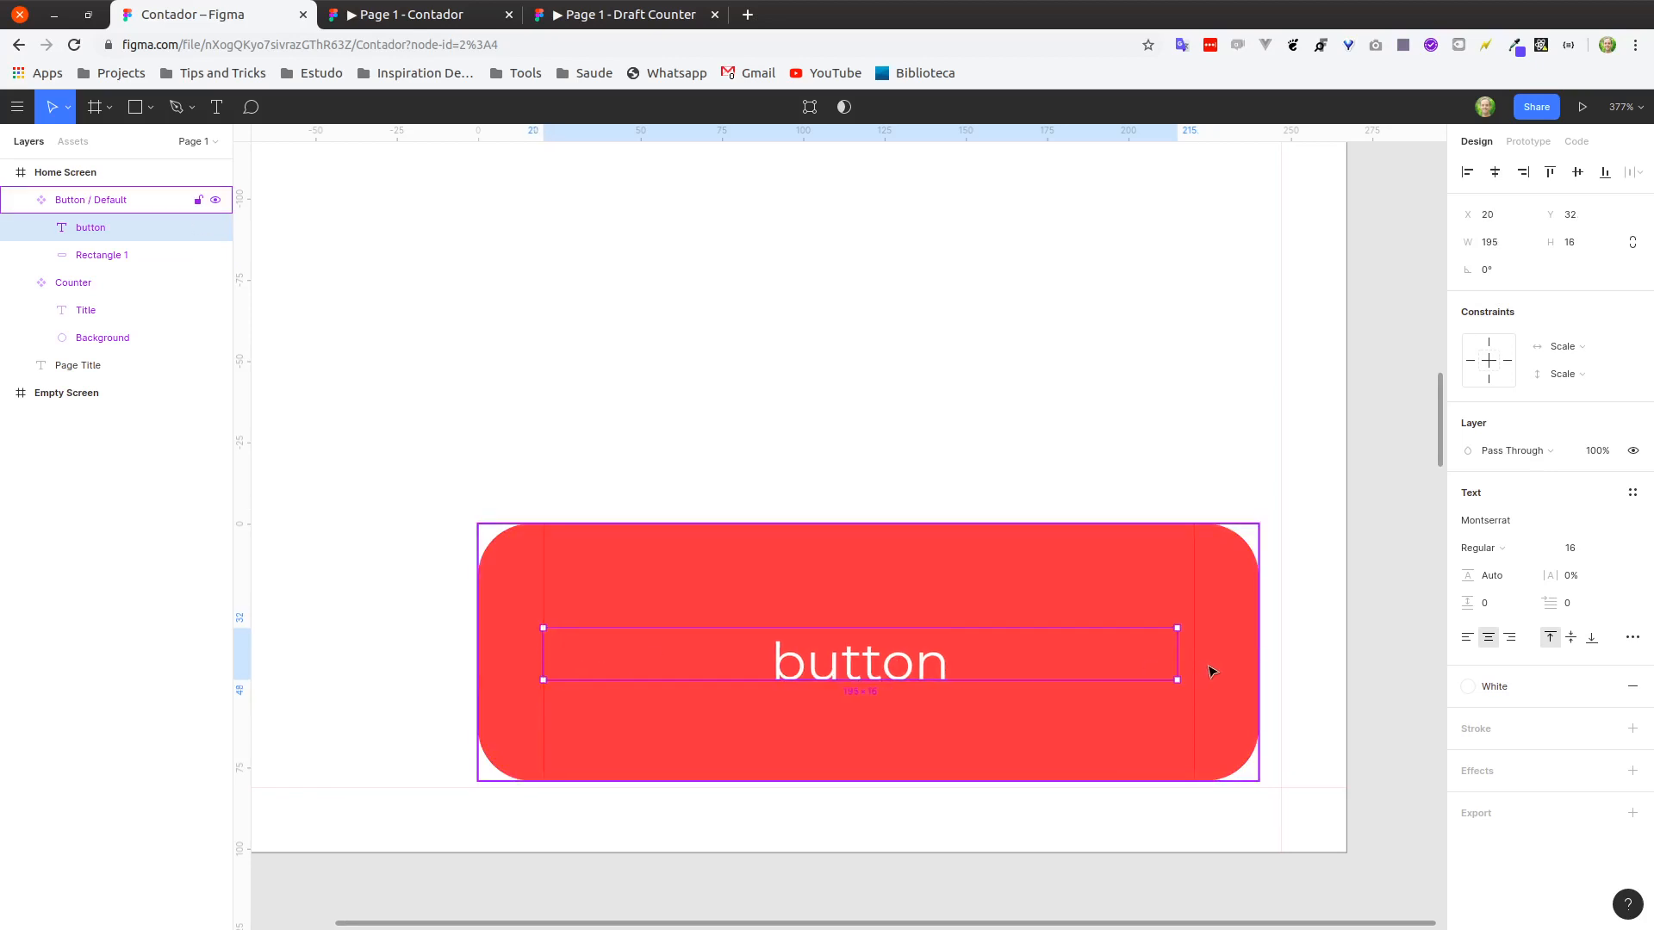
{"action": "left_click_drag", "start_coordinate": [1178, 651], "coordinate": [1194, 650]}
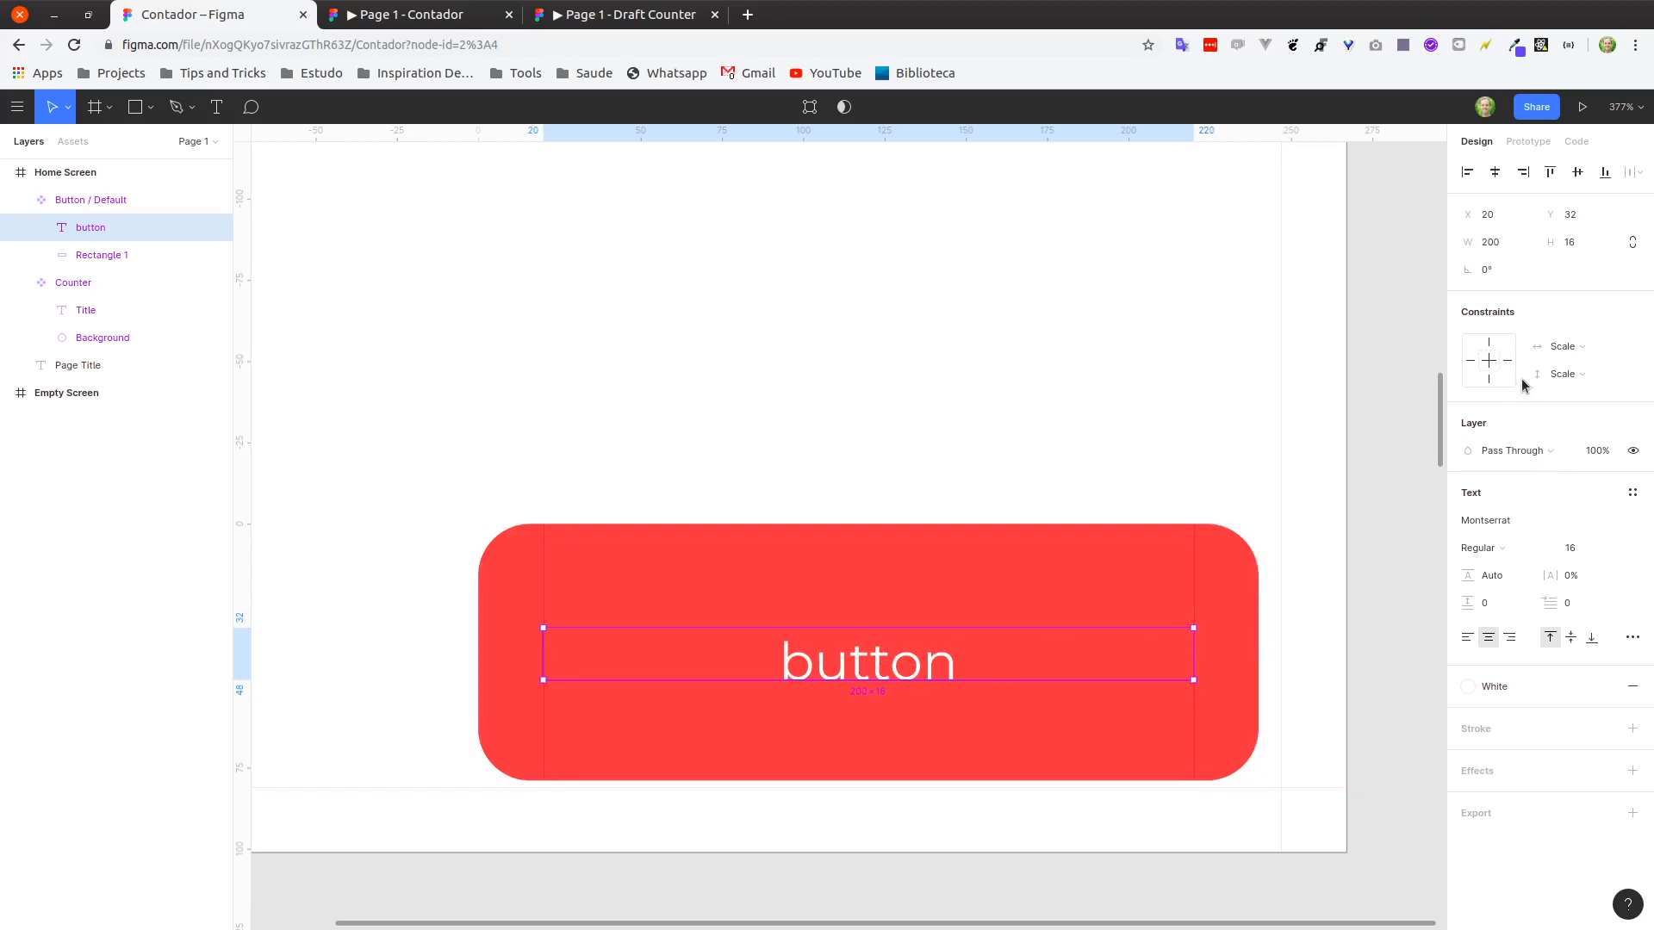
{"action": "left_click", "coordinate": [1094, 418]}
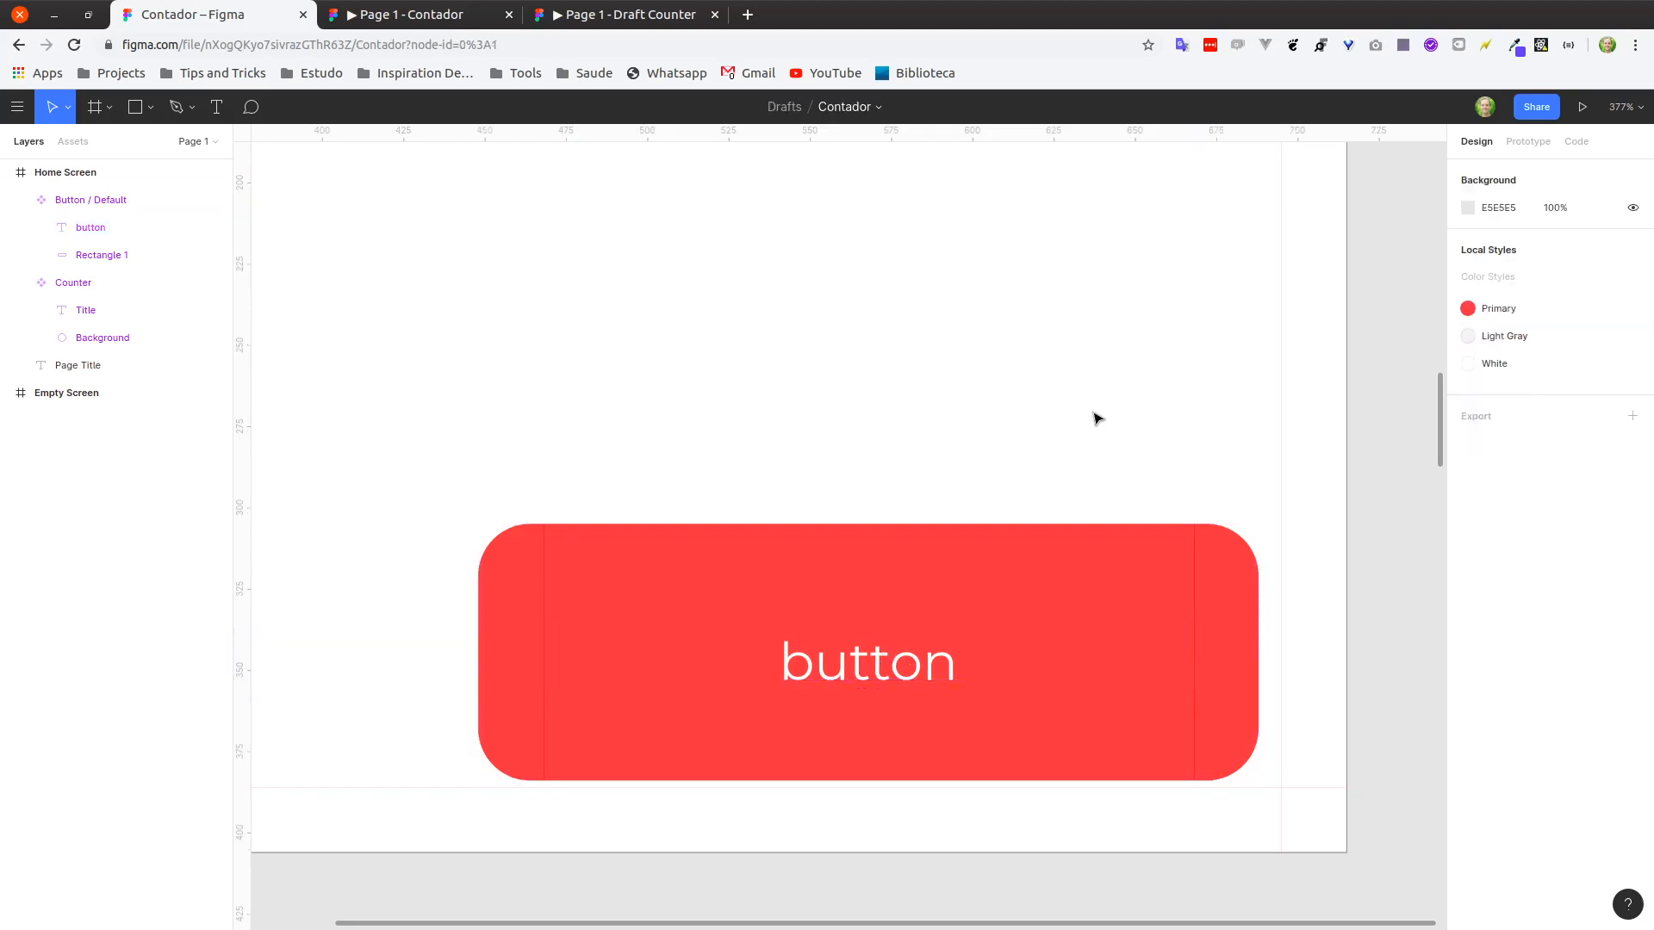
Rename the component's button text layer to Text and its Rectangle 1 layer to Background.
{"action": "double_click", "coordinate": [102, 230]}
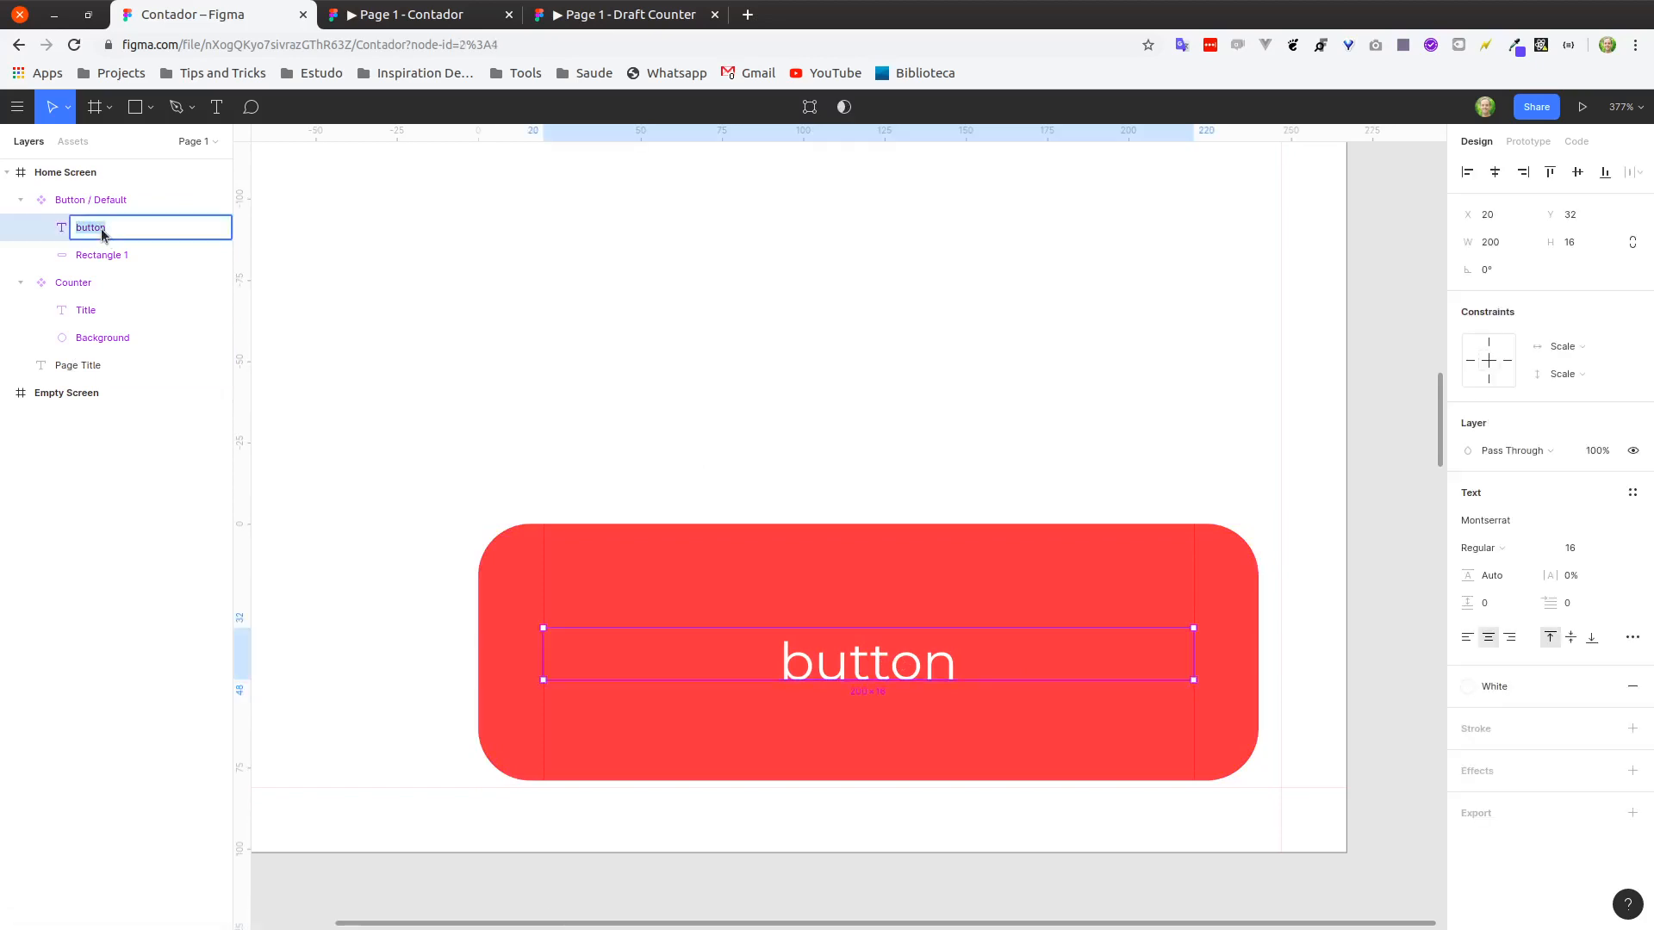
{"action": "type", "text": "Text"}
{"action": "key", "text": "Return"}
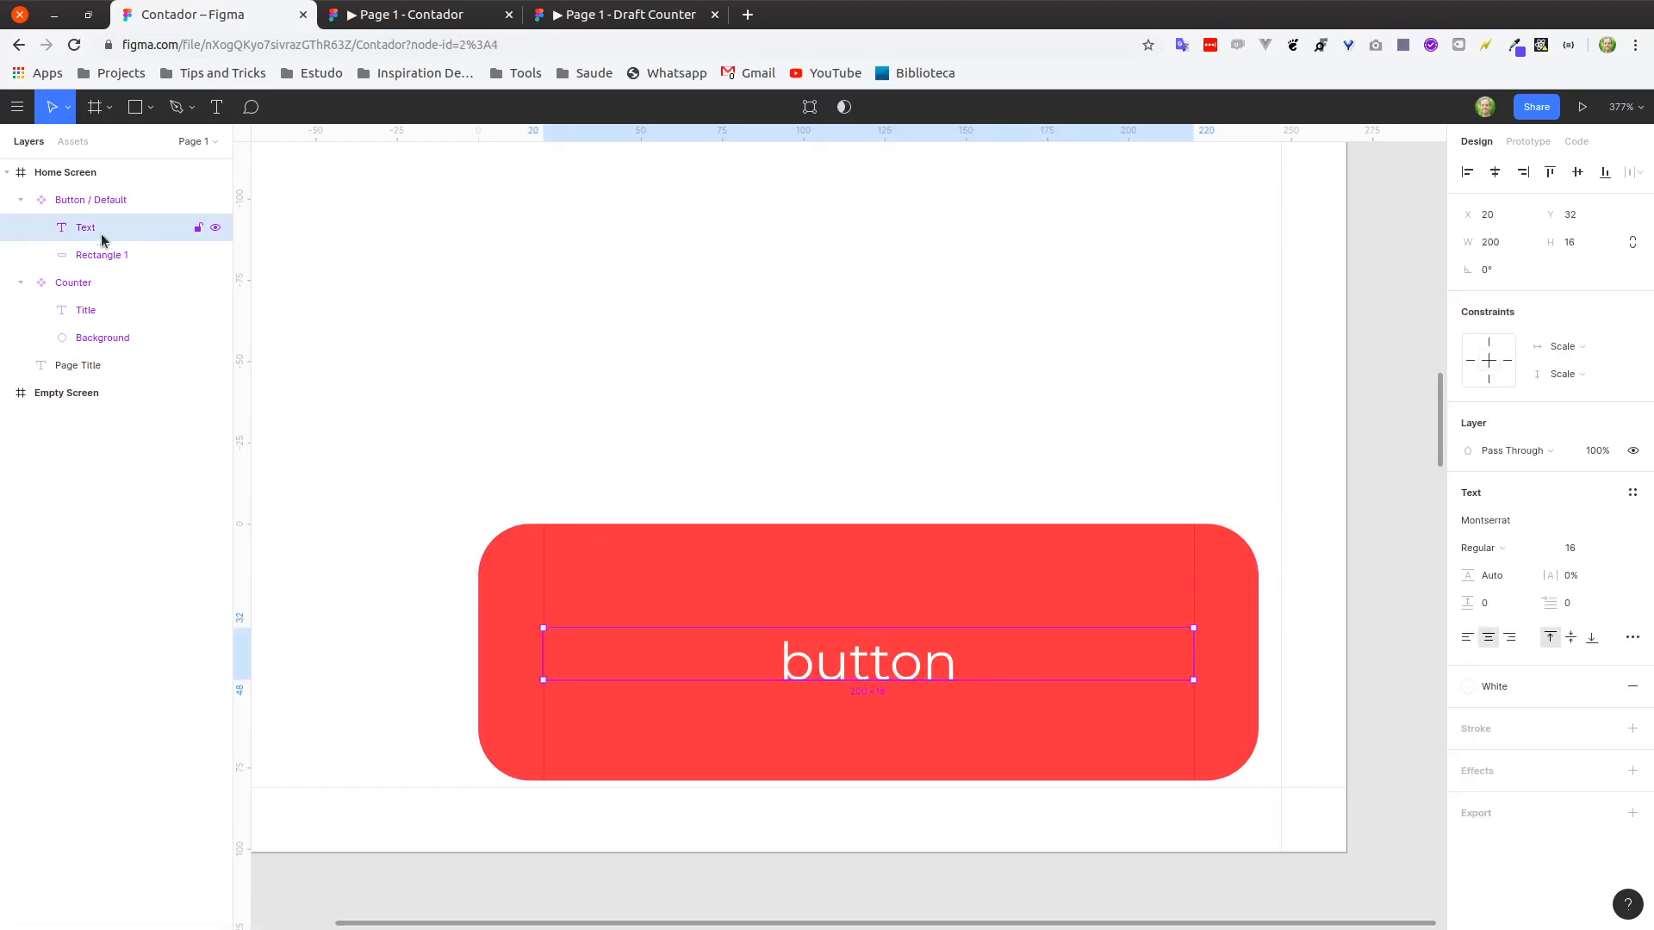
{"action": "double_click", "coordinate": [101, 252]}
{"action": "type", "text": "Background"}
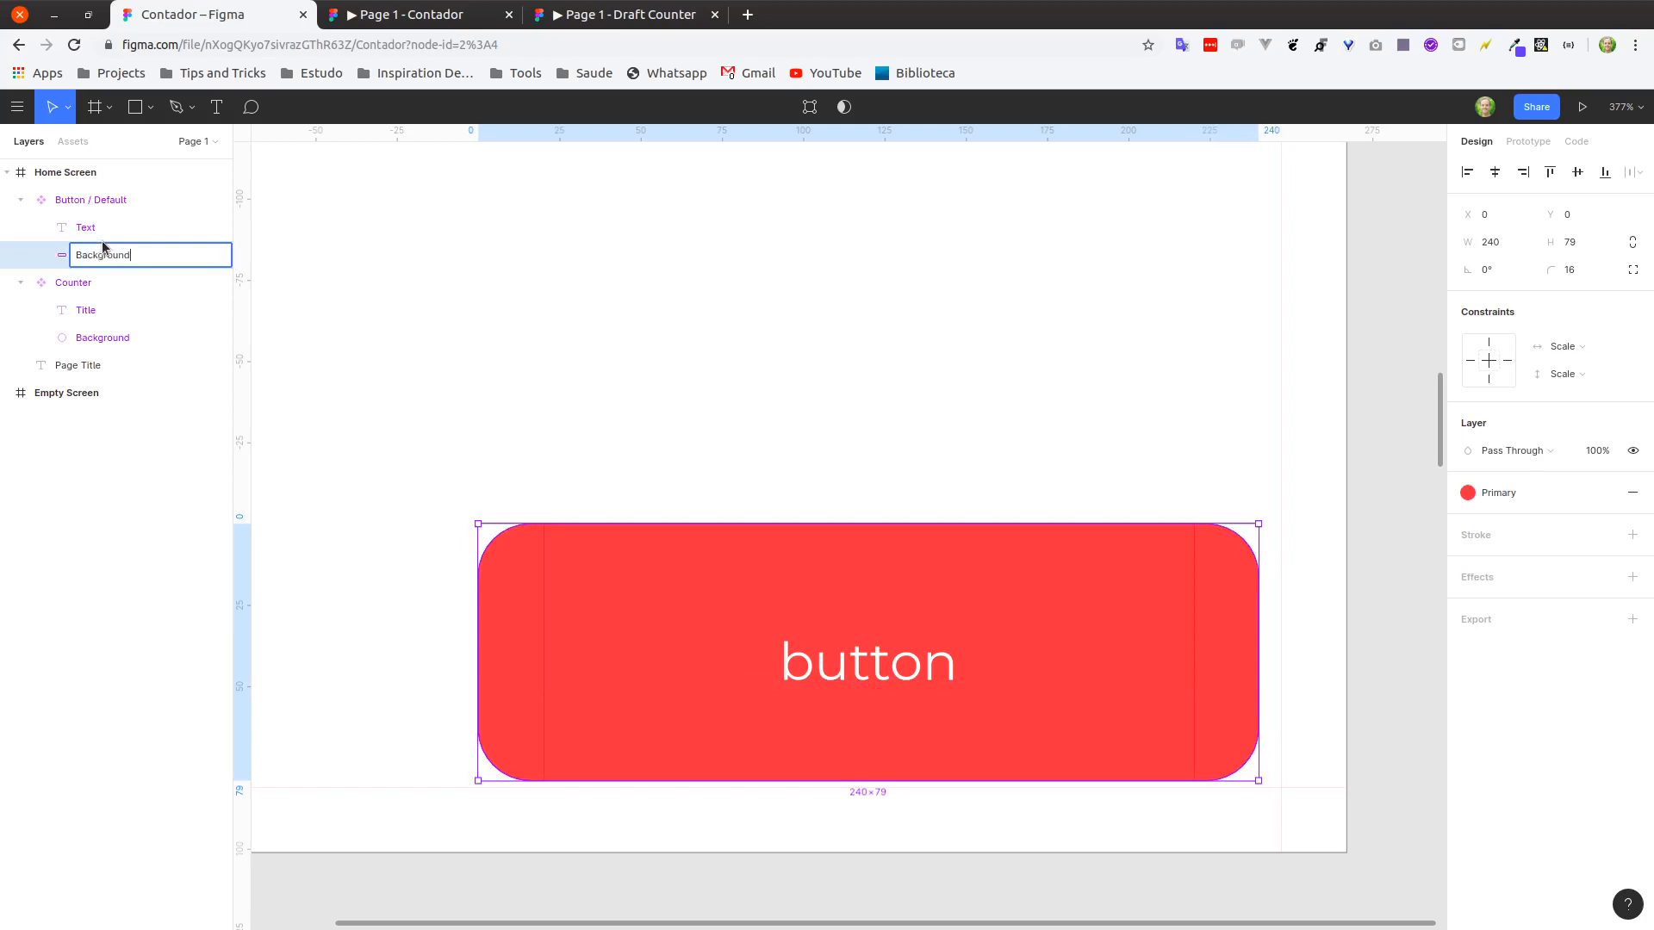
{"action": "key", "text": "Return"}
Set the horizontal constraint of the button's Text layer to Left & Right.
{"action": "left_click", "coordinate": [102, 229]}
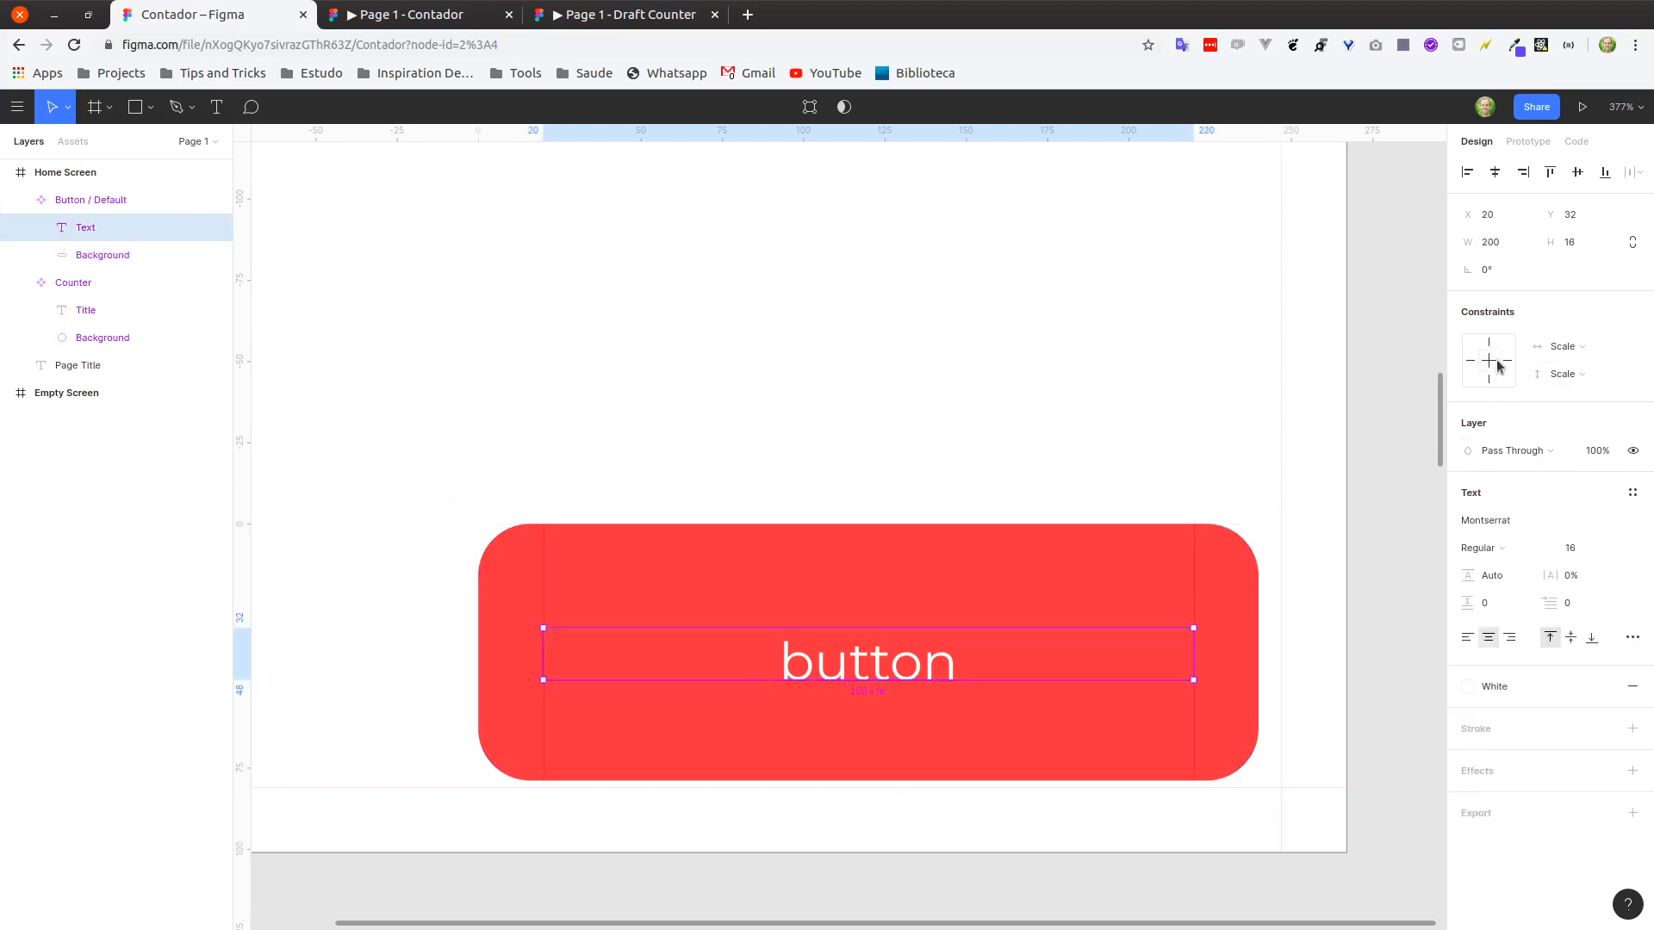
{"action": "left_click", "coordinate": [1574, 348]}
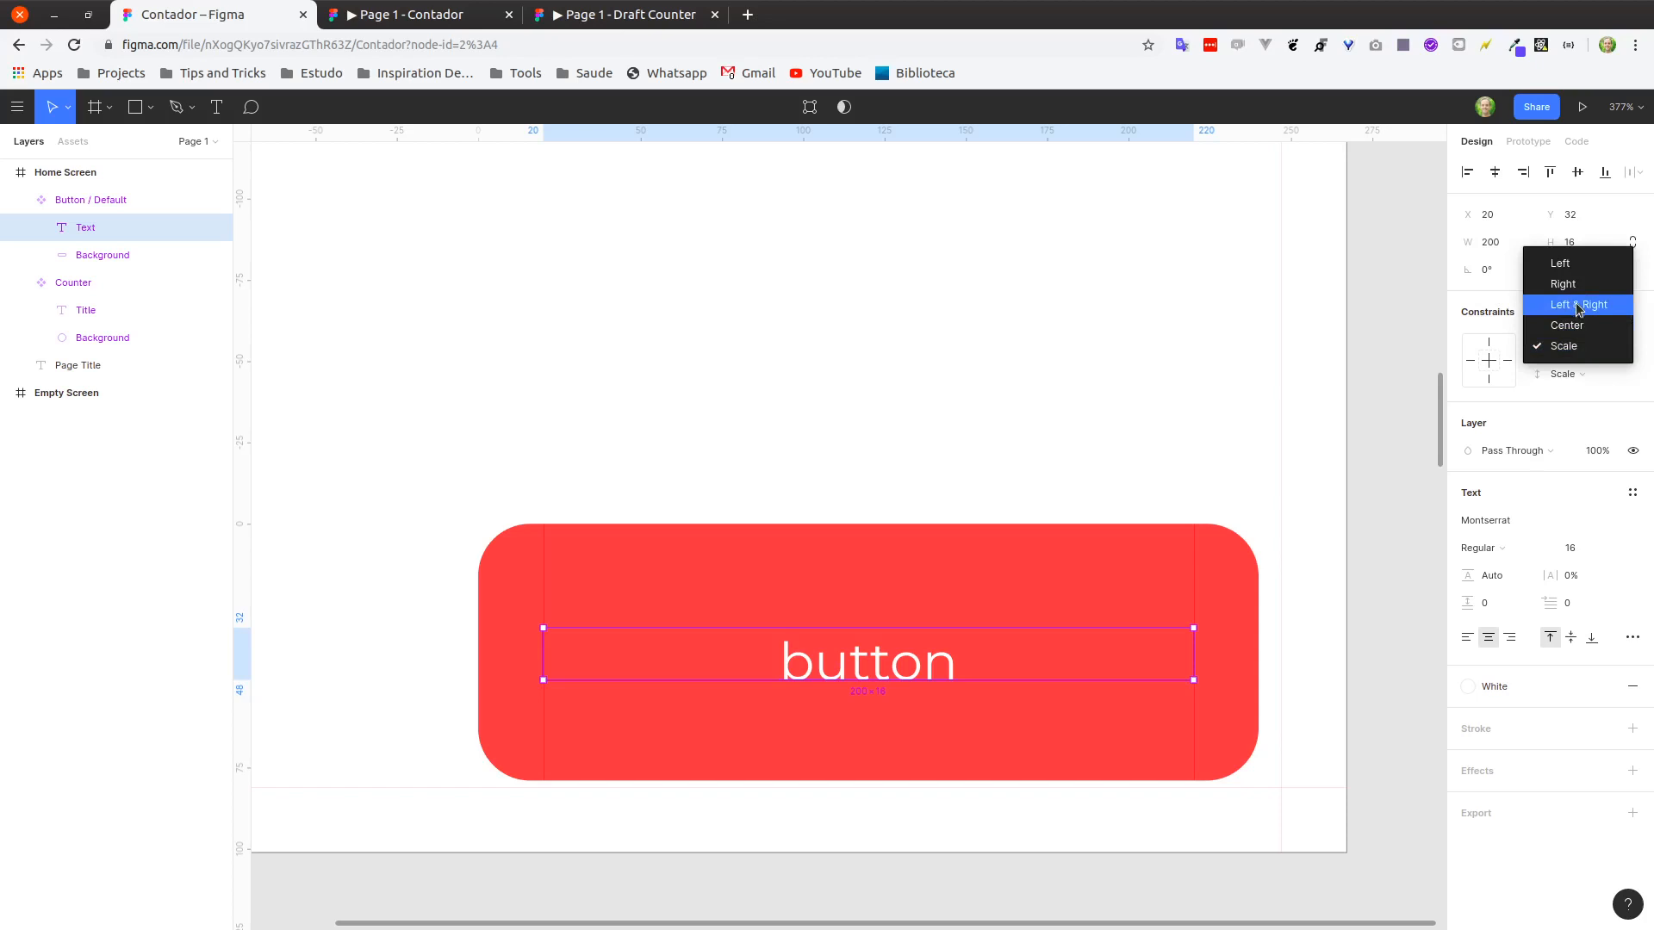
{"action": "left_click", "coordinate": [1579, 306]}
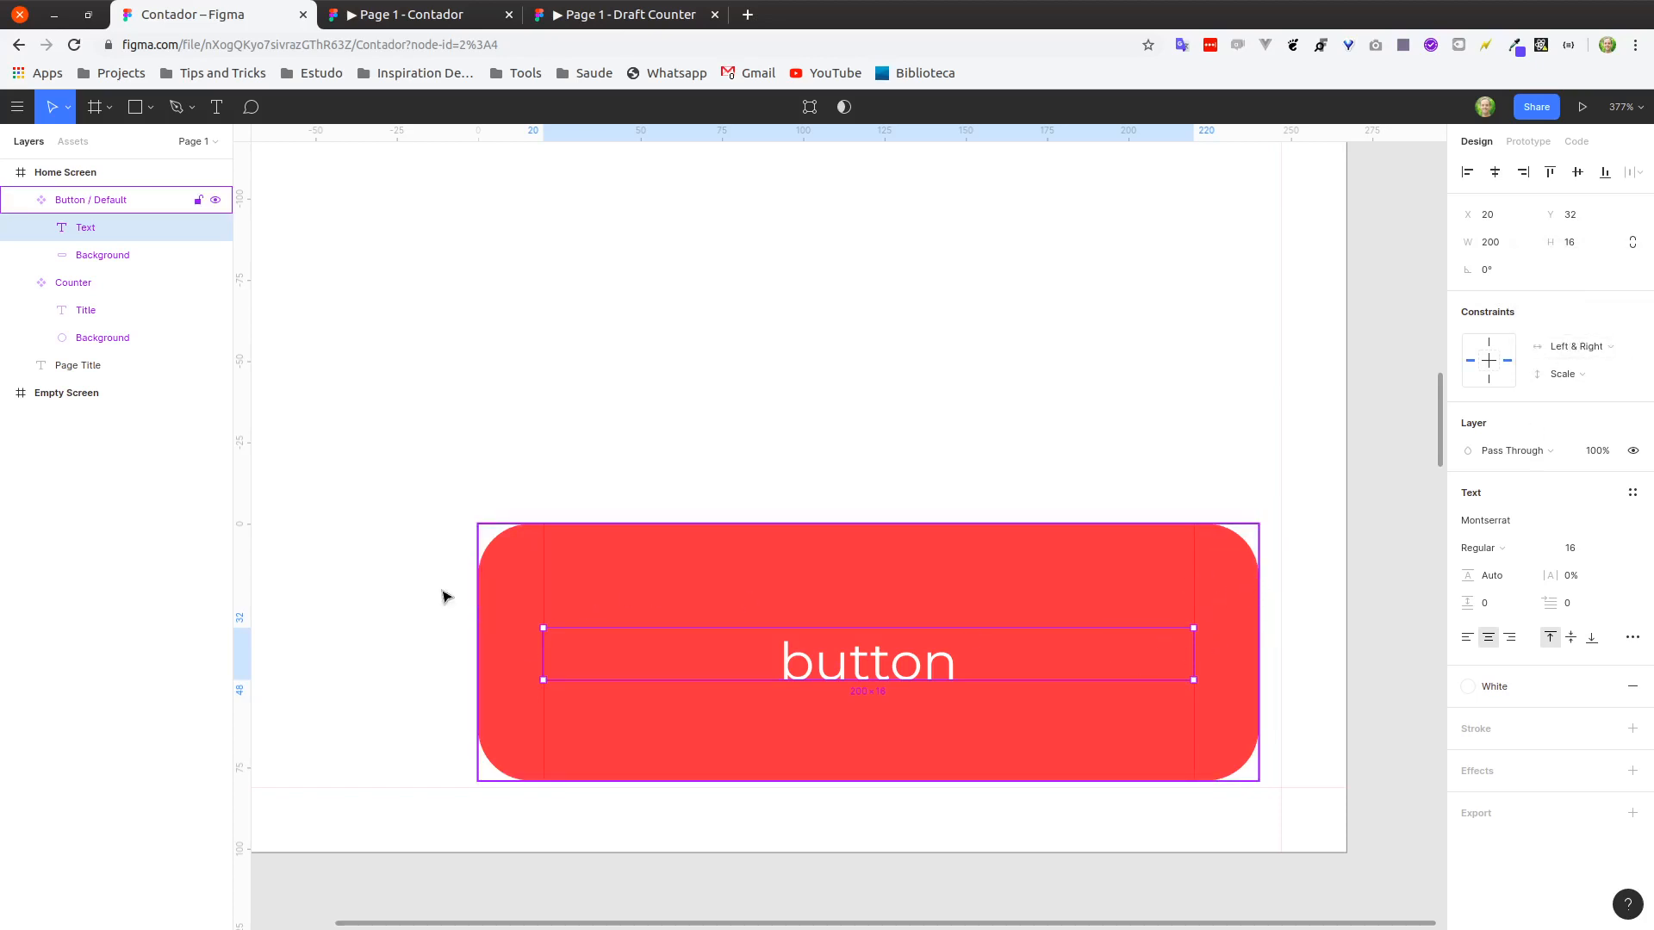
Test the text's horizontal constraint by resizing the Button / Default component to about 147 wide and back out to about 263 wide.
{"action": "key", "text": "Escape"}
{"action": "left_click_drag", "start_coordinate": [1259, 572], "coordinate": [957, 631]}
{"action": "left_click", "coordinate": [757, 661]}
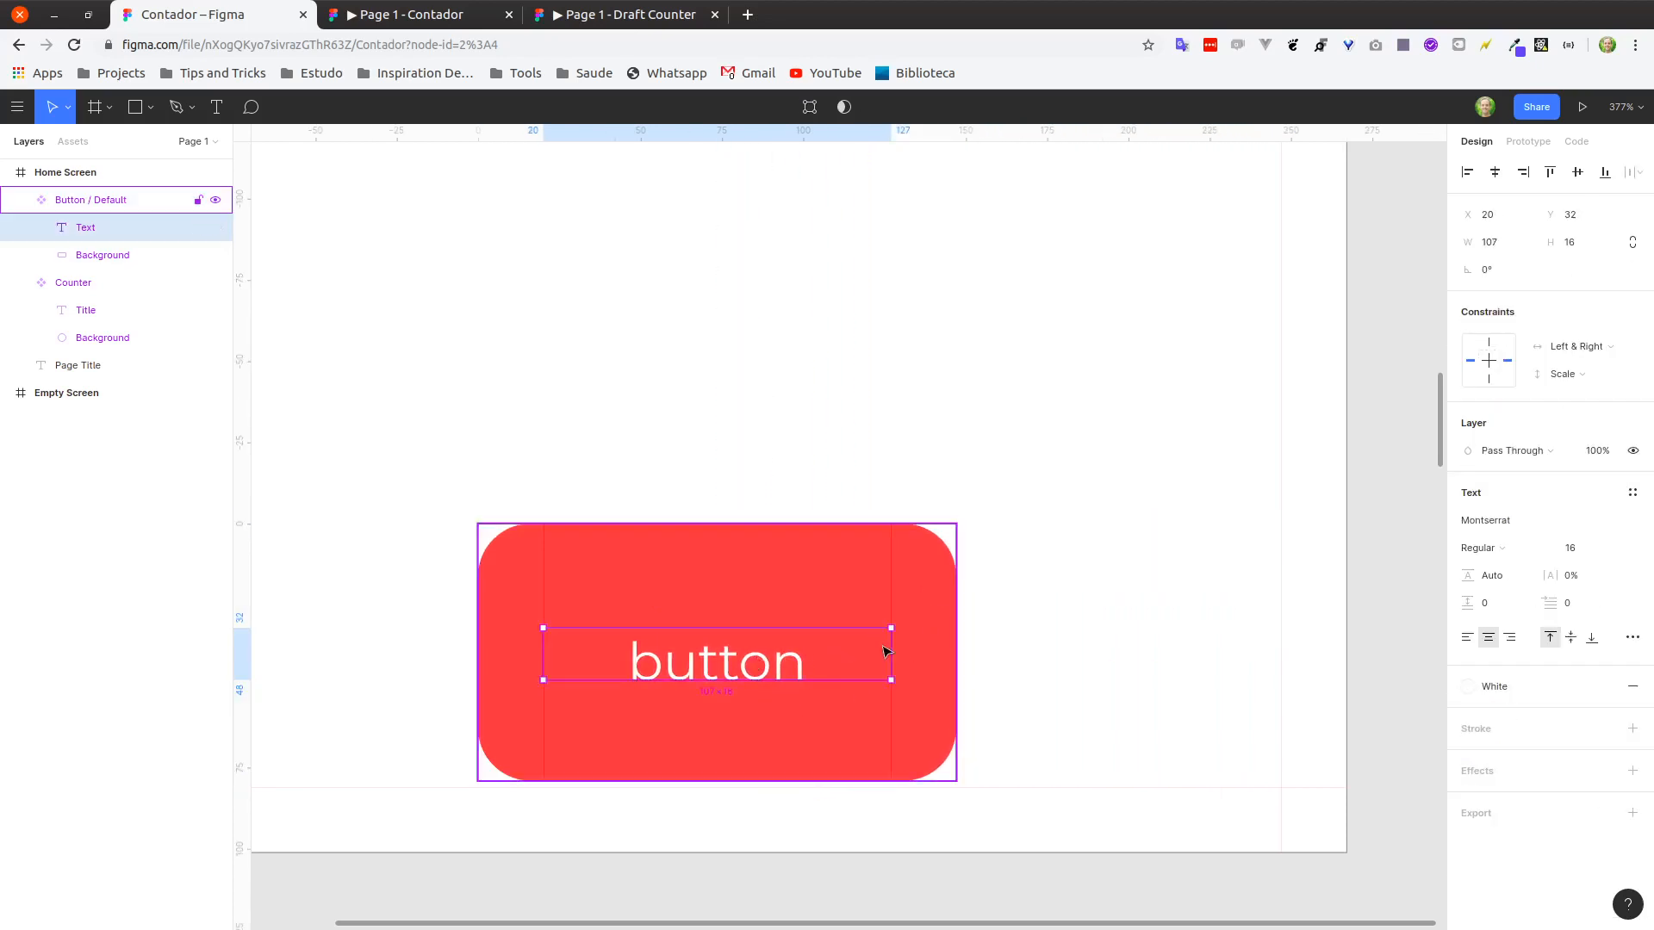
{"action": "key", "text": "Escape"}
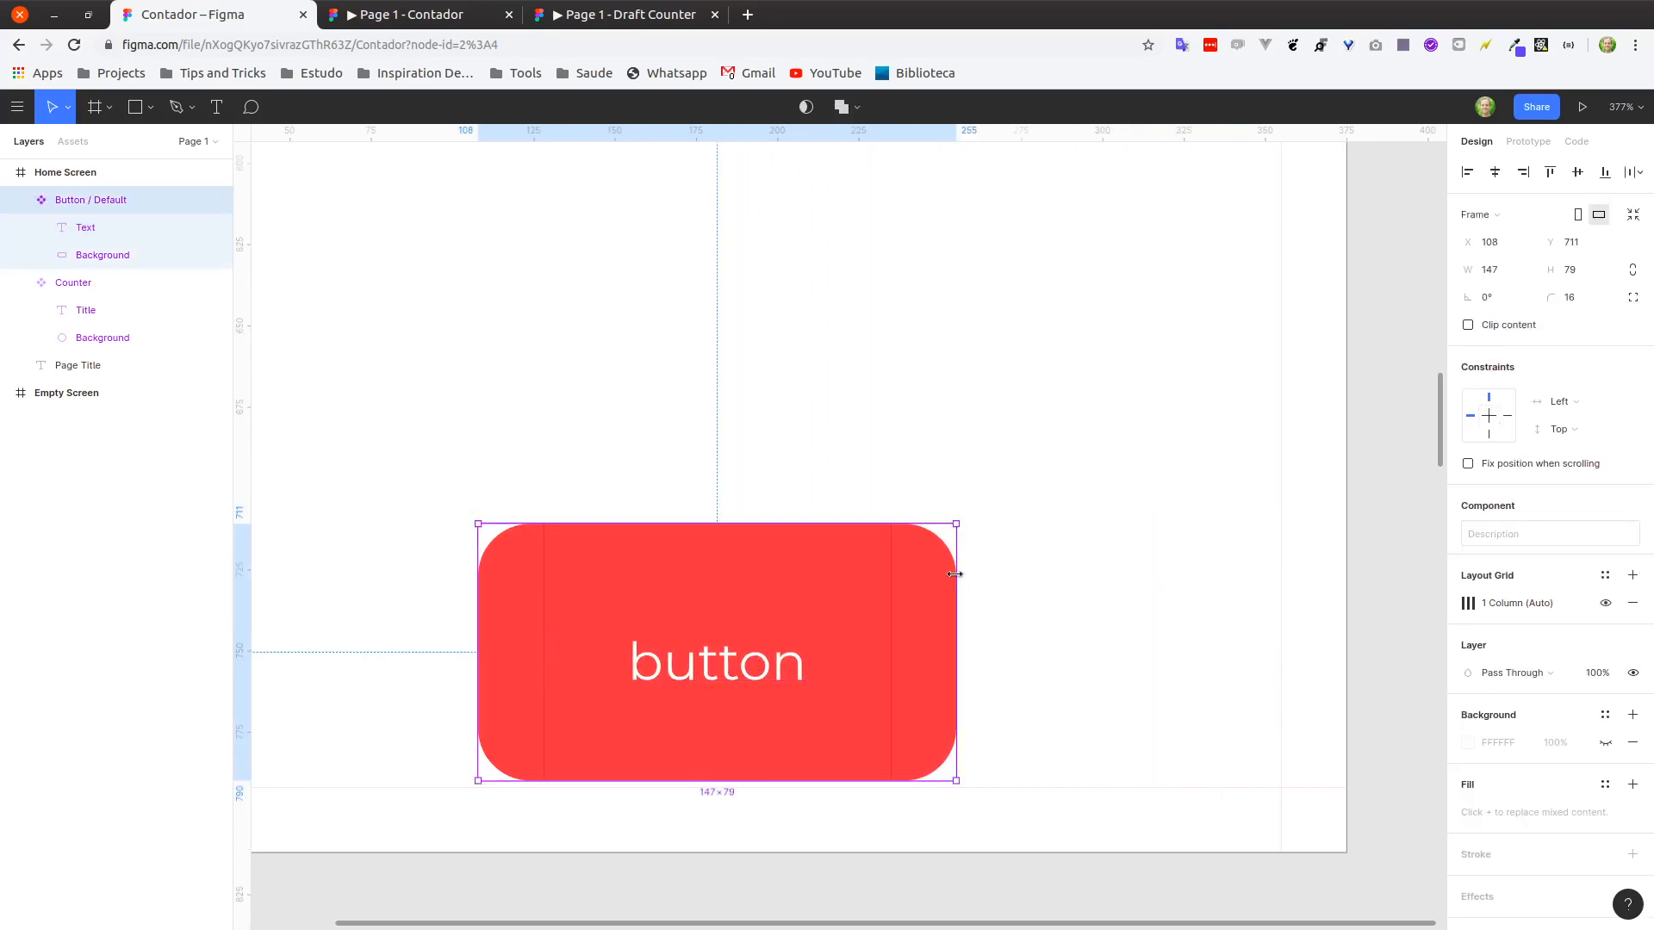
{"action": "left_click_drag", "start_coordinate": [956, 575], "coordinate": [1333, 575]}
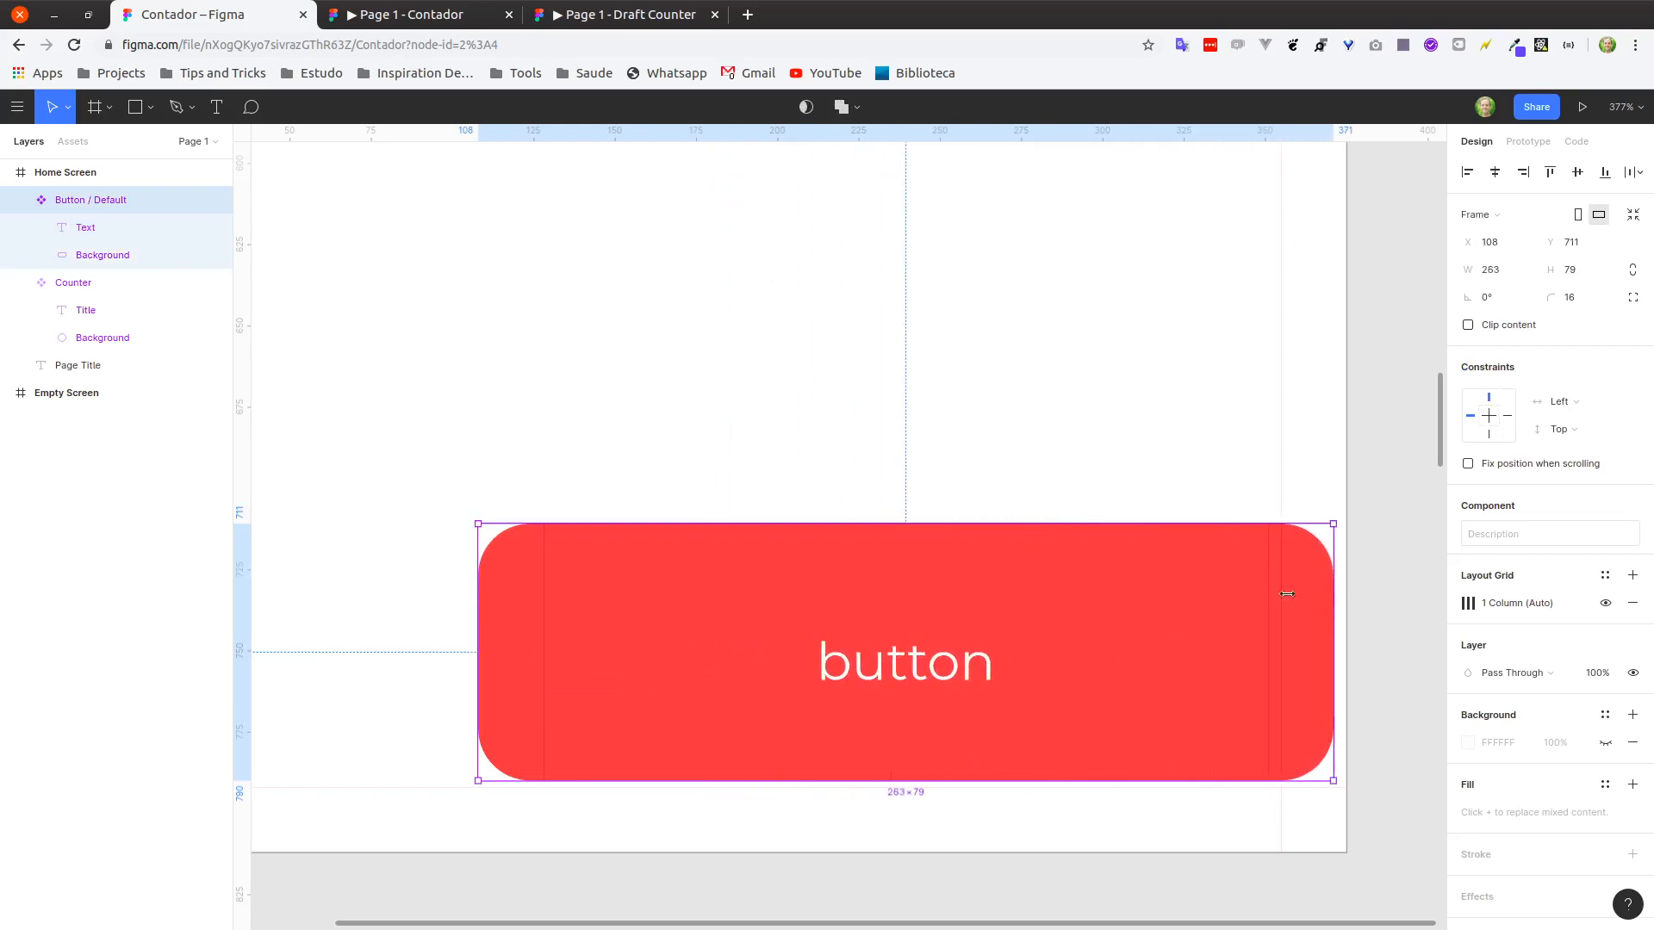
{"action": "left_click", "coordinate": [966, 677]}
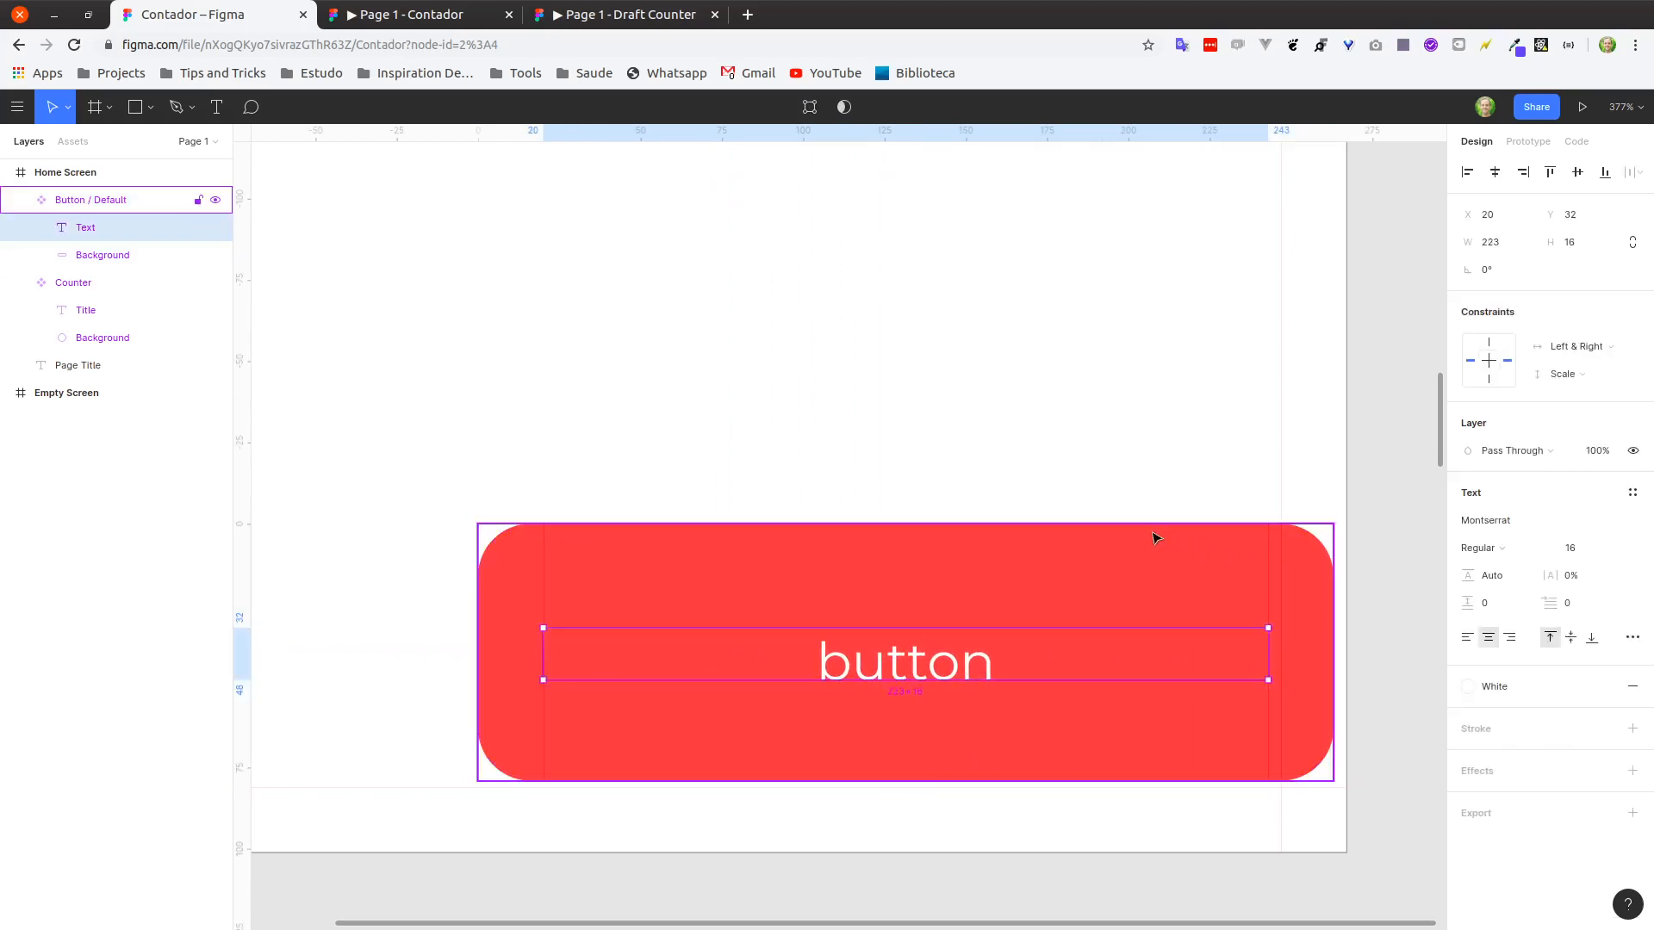
Move the Button / Default component to about X 79, Y 693 and narrow it to about 214.
{"action": "left_click_drag", "start_coordinate": [1061, 564], "coordinate": [1013, 523]}
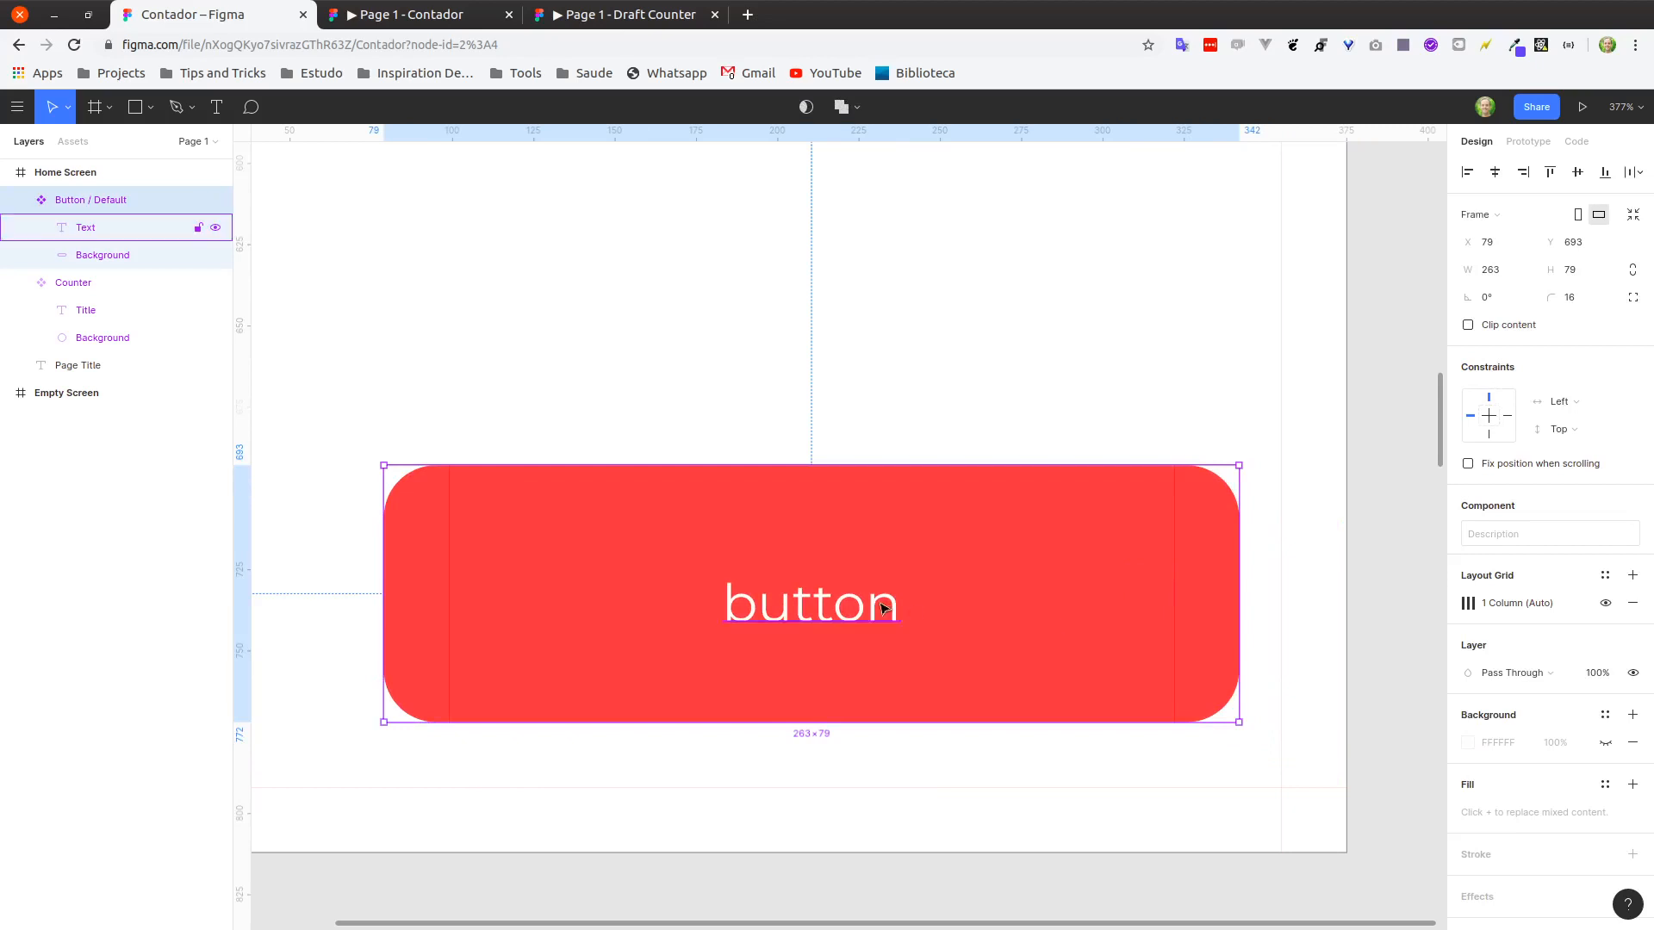
{"action": "double_click", "coordinate": [1135, 604]}
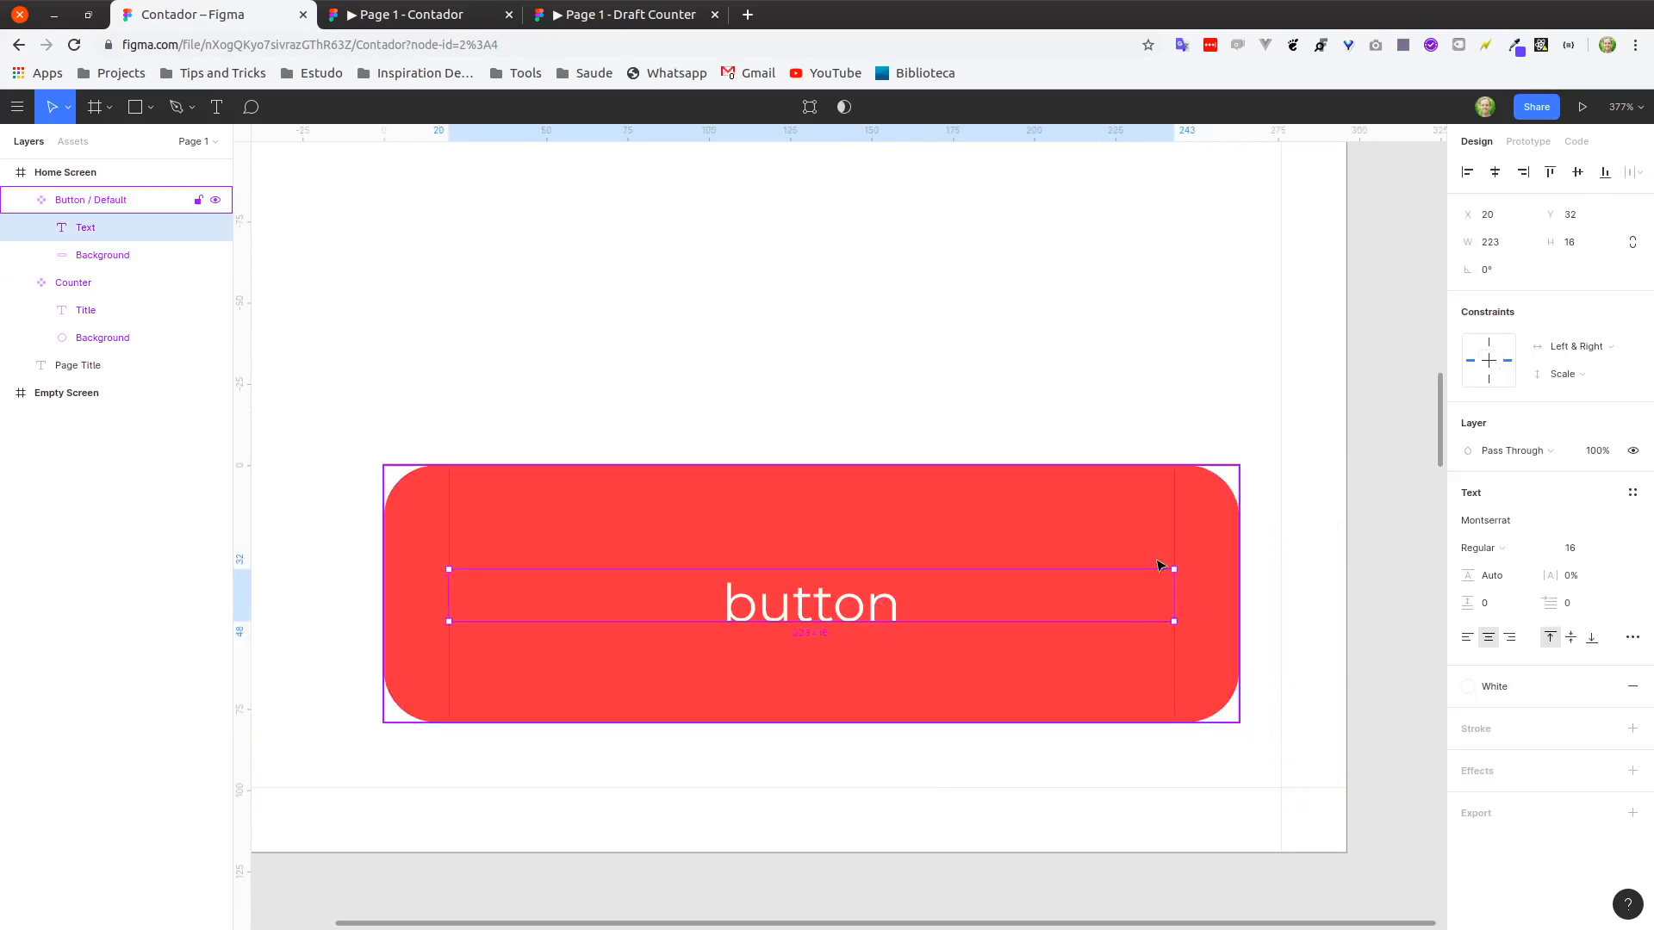
{"action": "left_click", "coordinate": [1237, 536]}
{"action": "left_click_drag", "start_coordinate": [1238, 538], "coordinate": [1084, 548]}
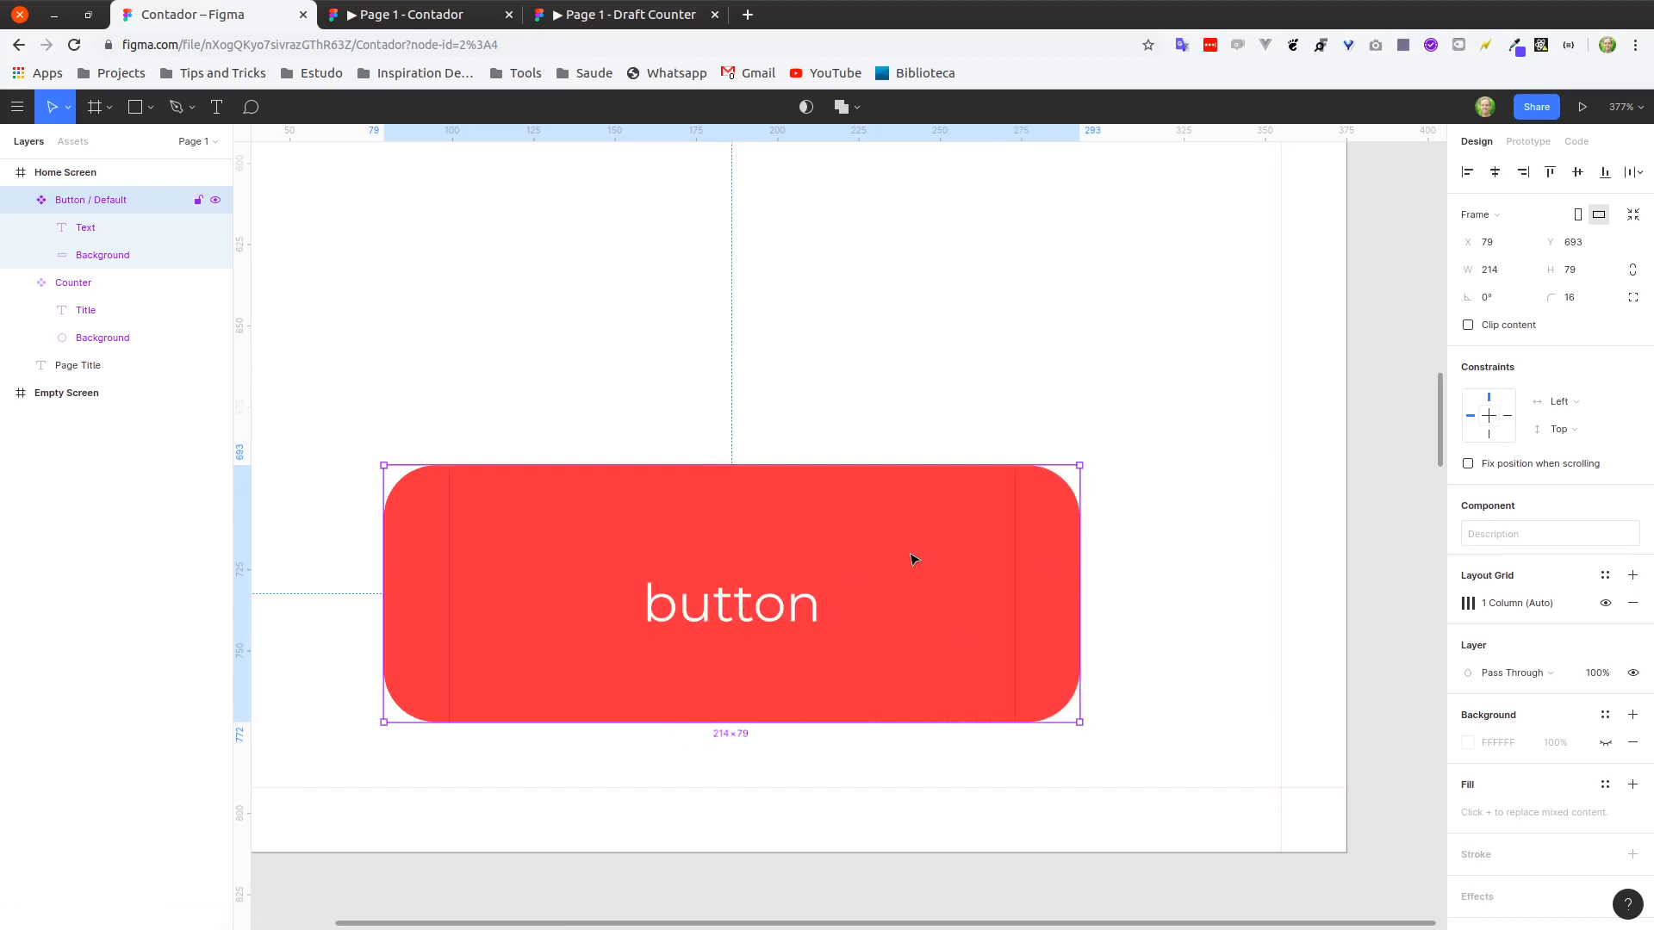
Set the vertical constraint of the button's Text layer to Center.
{"action": "left_click", "coordinate": [741, 606]}
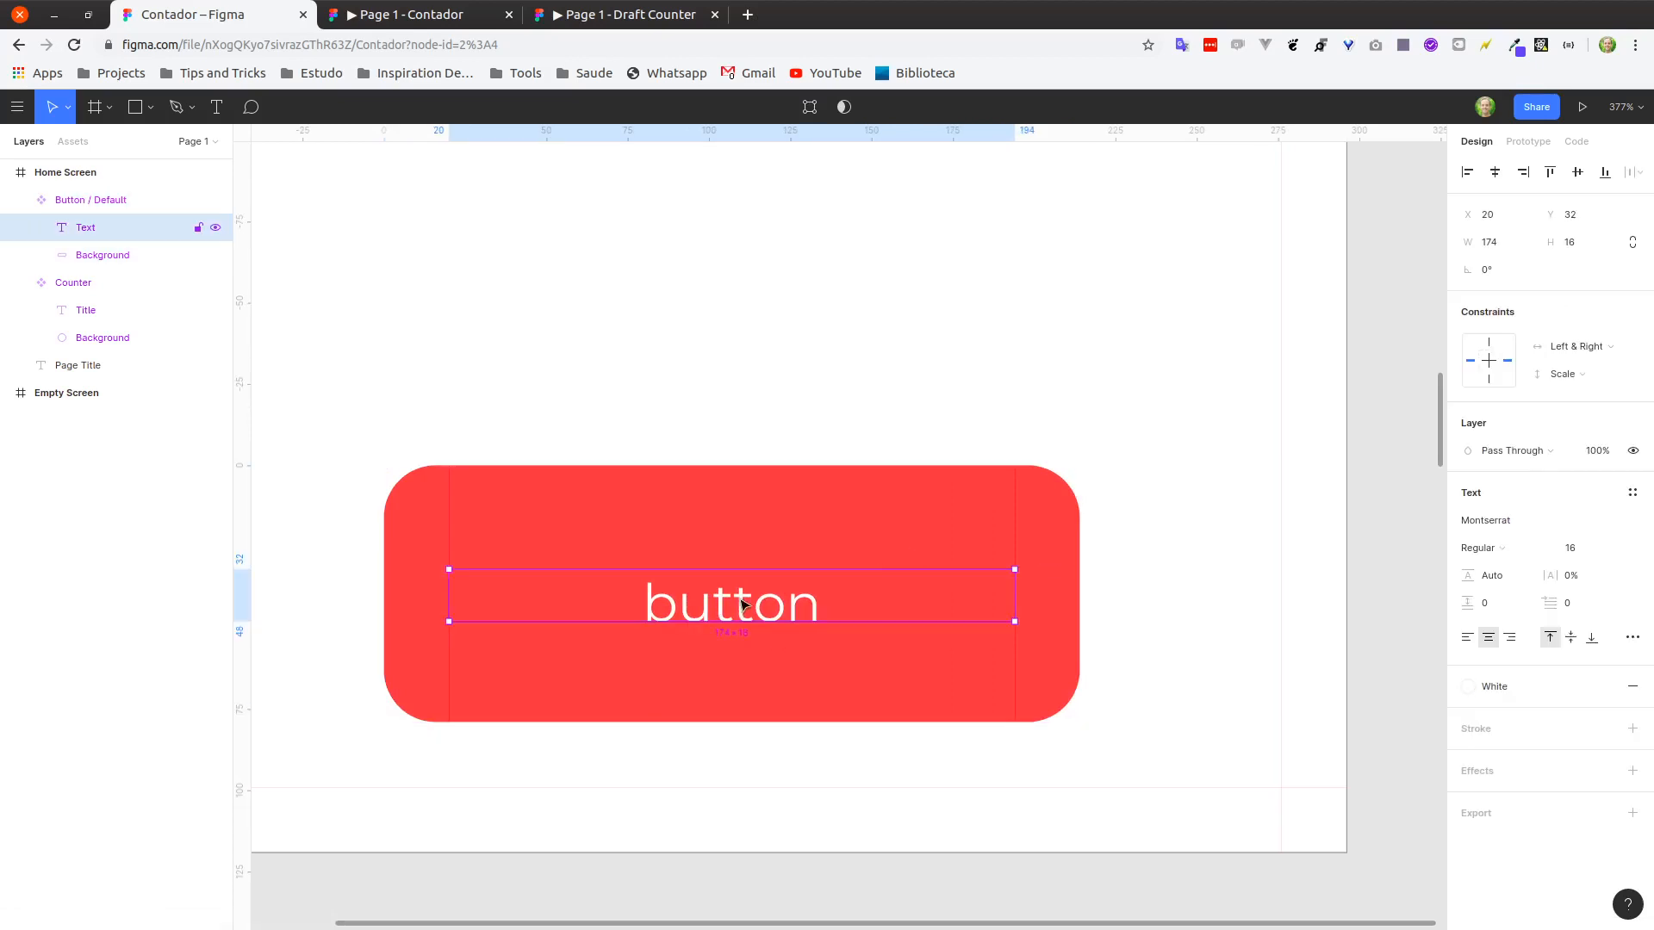
{"action": "left_click", "coordinate": [1574, 377]}
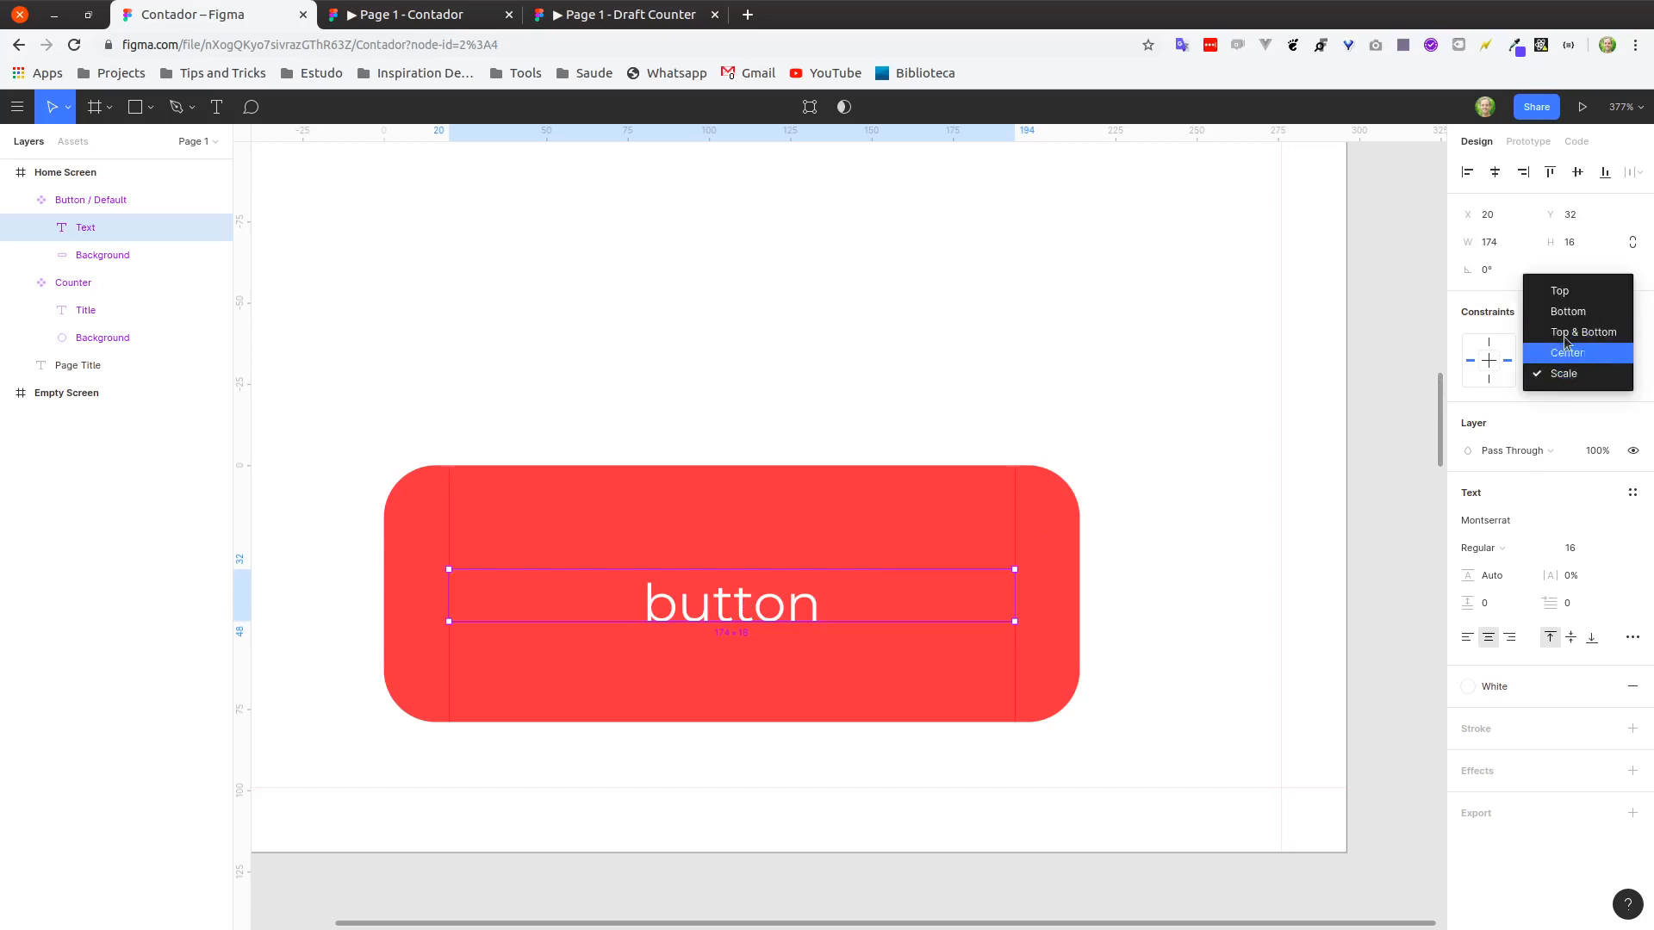
{"action": "left_click", "coordinate": [1567, 353]}
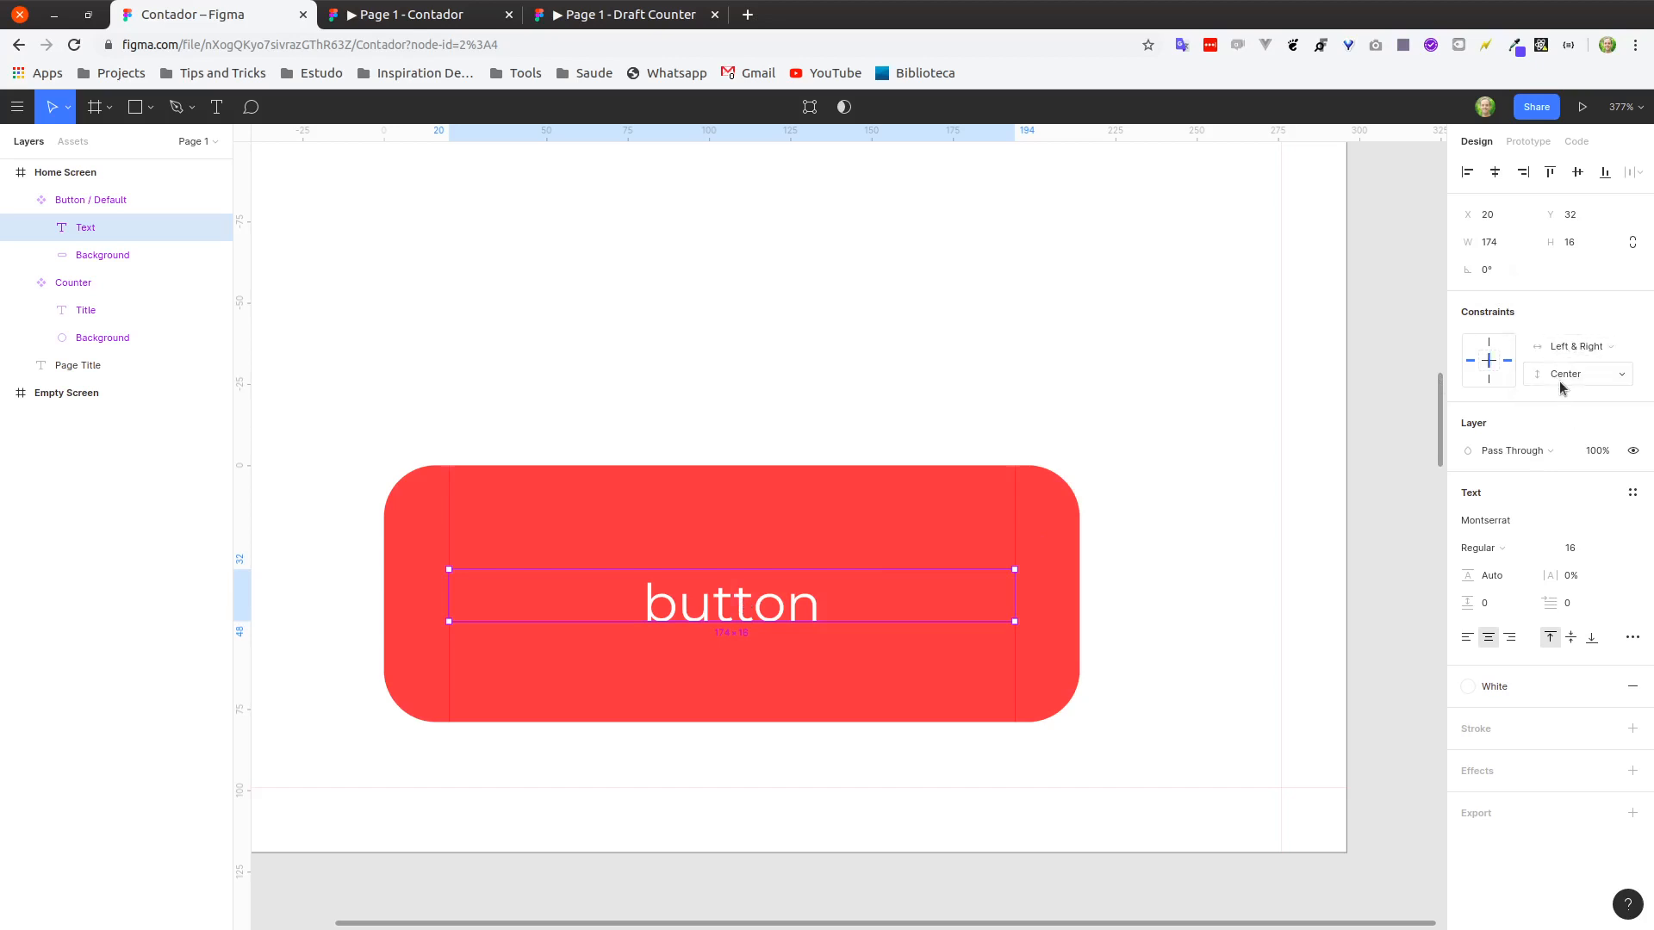
{"action": "left_click", "coordinate": [833, 689]}
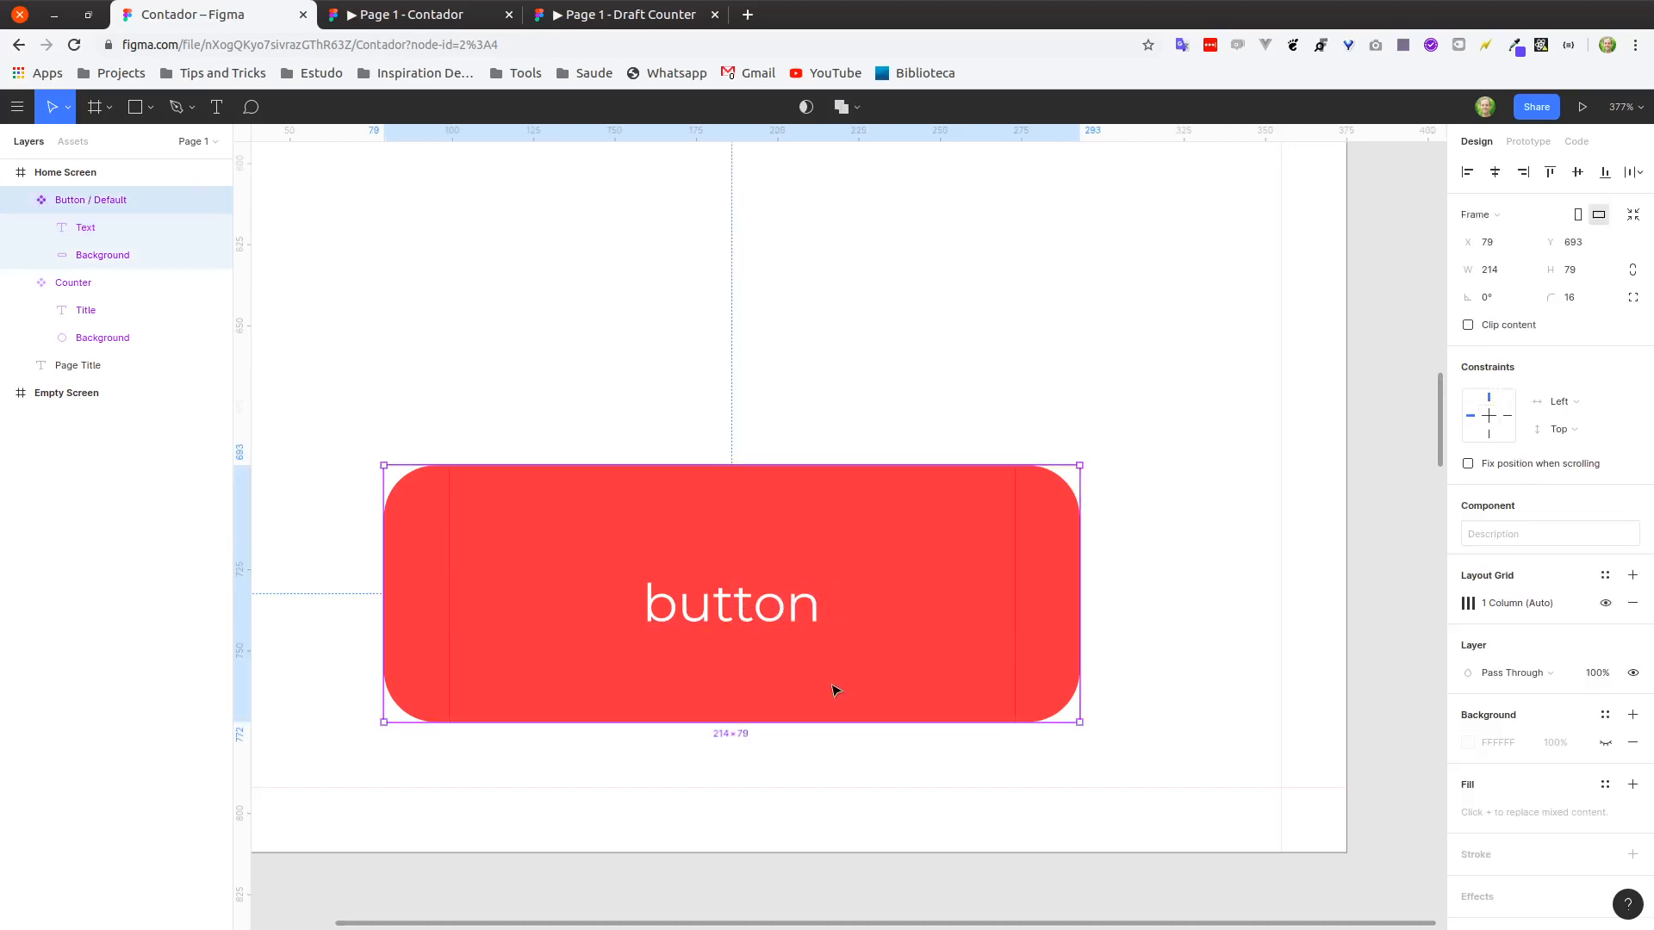
{"action": "left_click", "coordinate": [736, 612]}
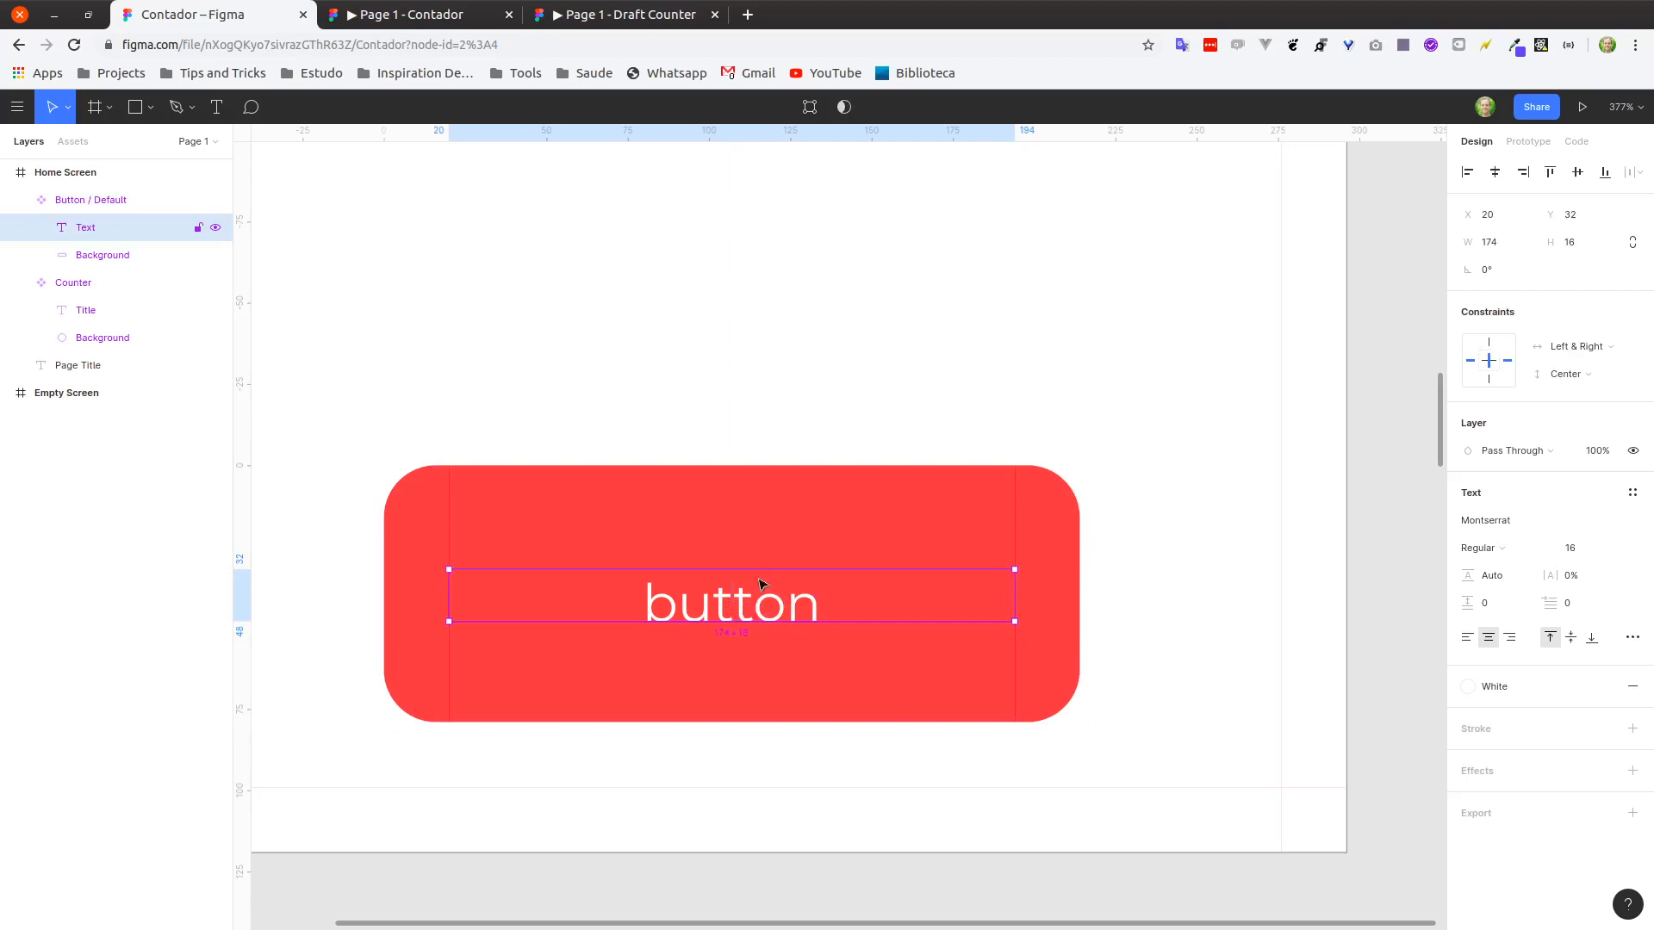
Fit the button's Text box to its content, about 20 high, and widen it to both side guides, about 174 wide.
{"action": "double_click", "coordinate": [760, 586]}
{"action": "left_click", "coordinate": [859, 586]}
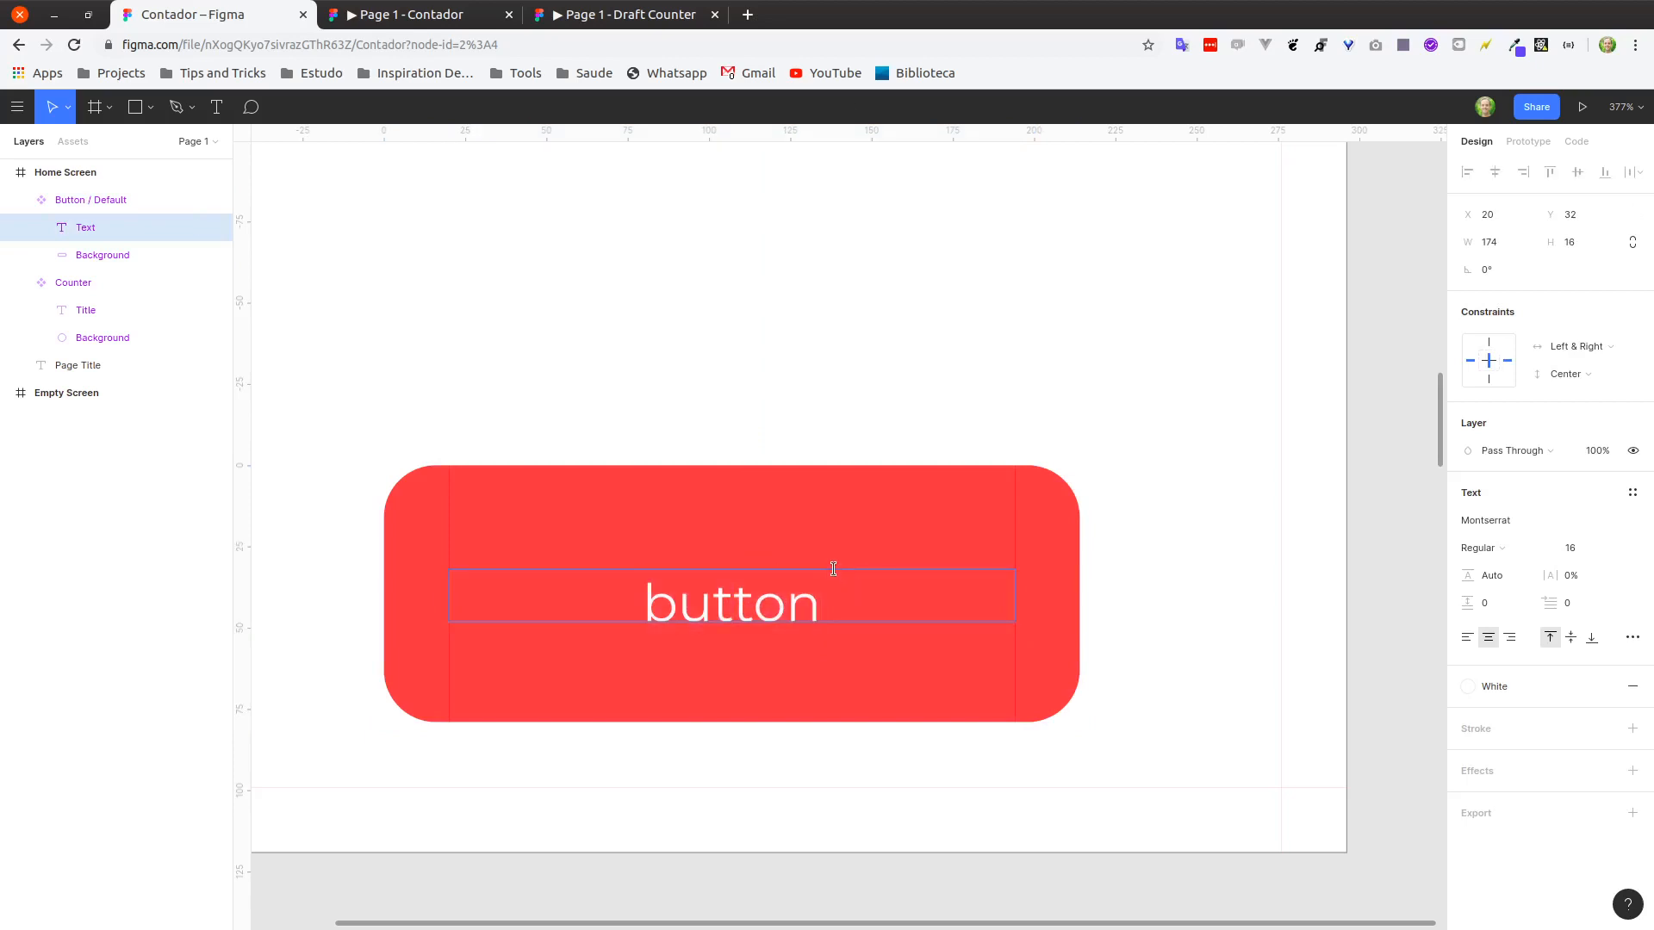
{"action": "key", "text": "Escape"}
{"action": "double_click", "coordinate": [833, 570]}
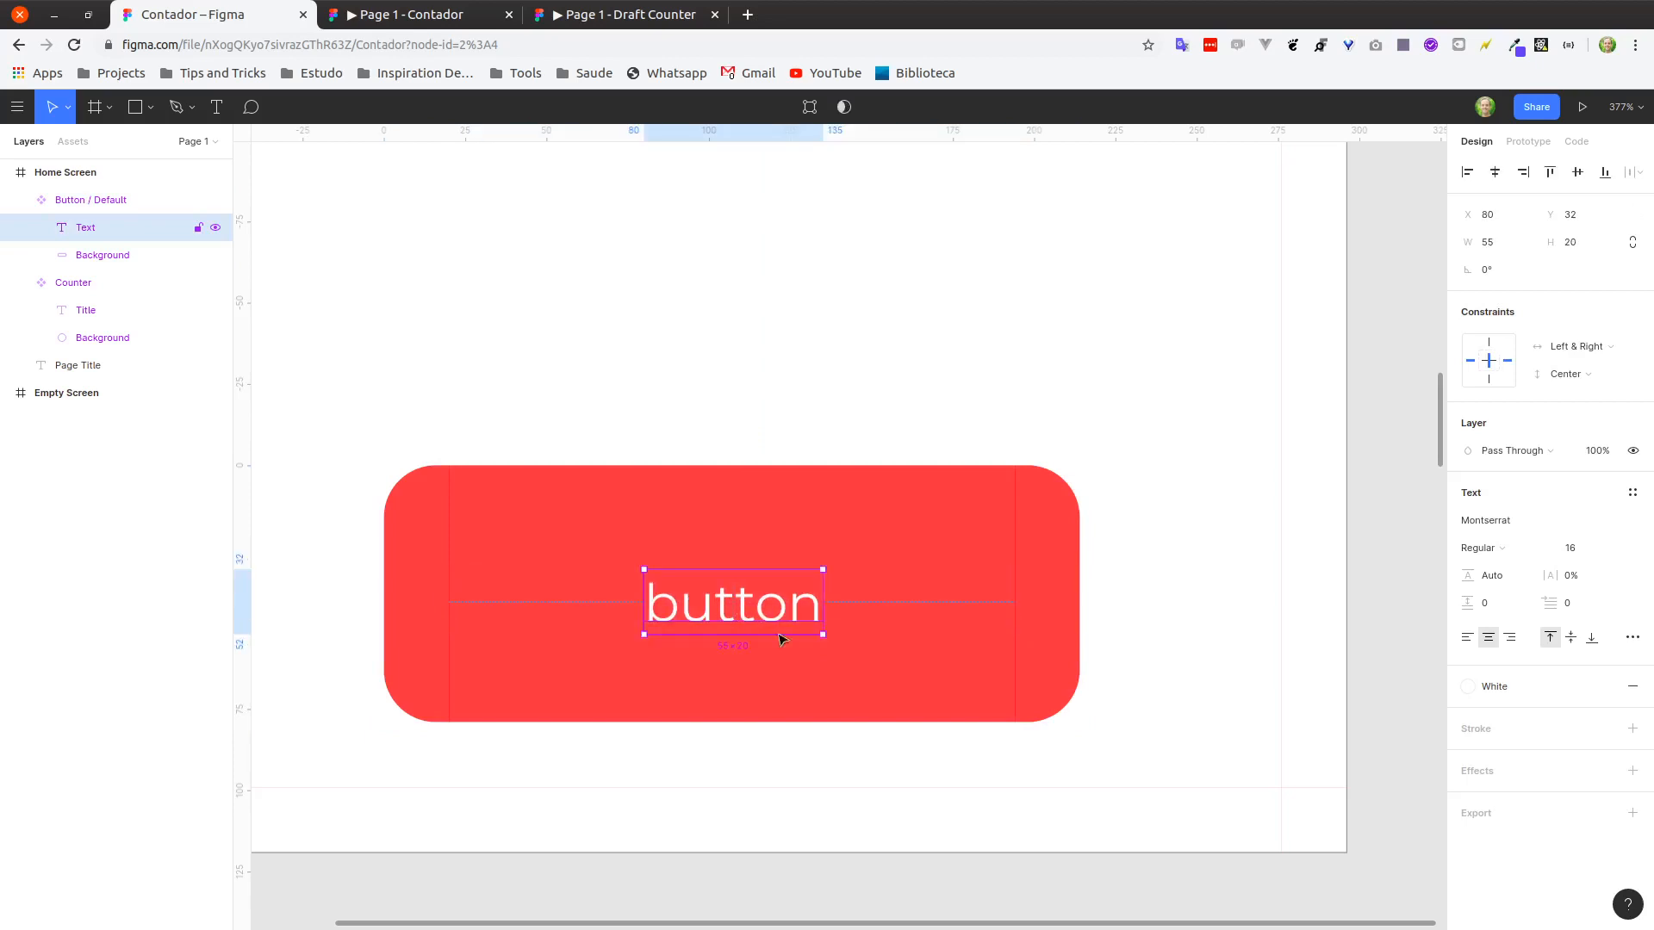
{"action": "key", "text": "Escape"}
{"action": "left_click", "coordinate": [761, 612]}
{"action": "left_click_drag", "start_coordinate": [823, 575], "coordinate": [1015, 574]}
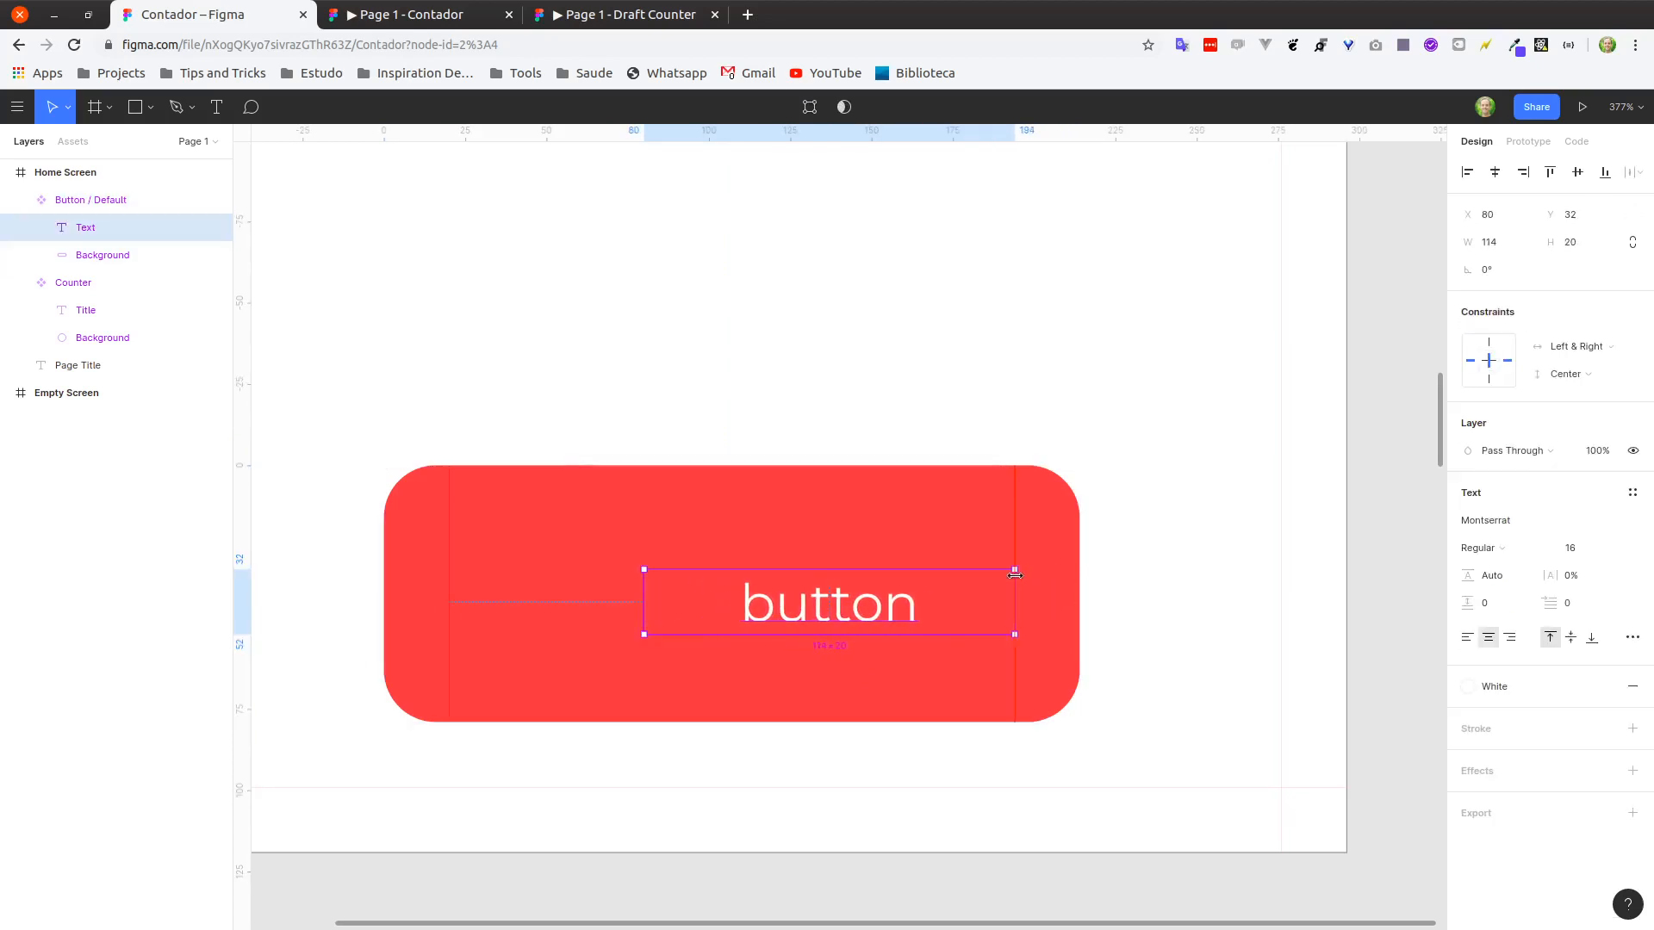
{"action": "left_click_drag", "start_coordinate": [643, 604], "coordinate": [448, 597]}
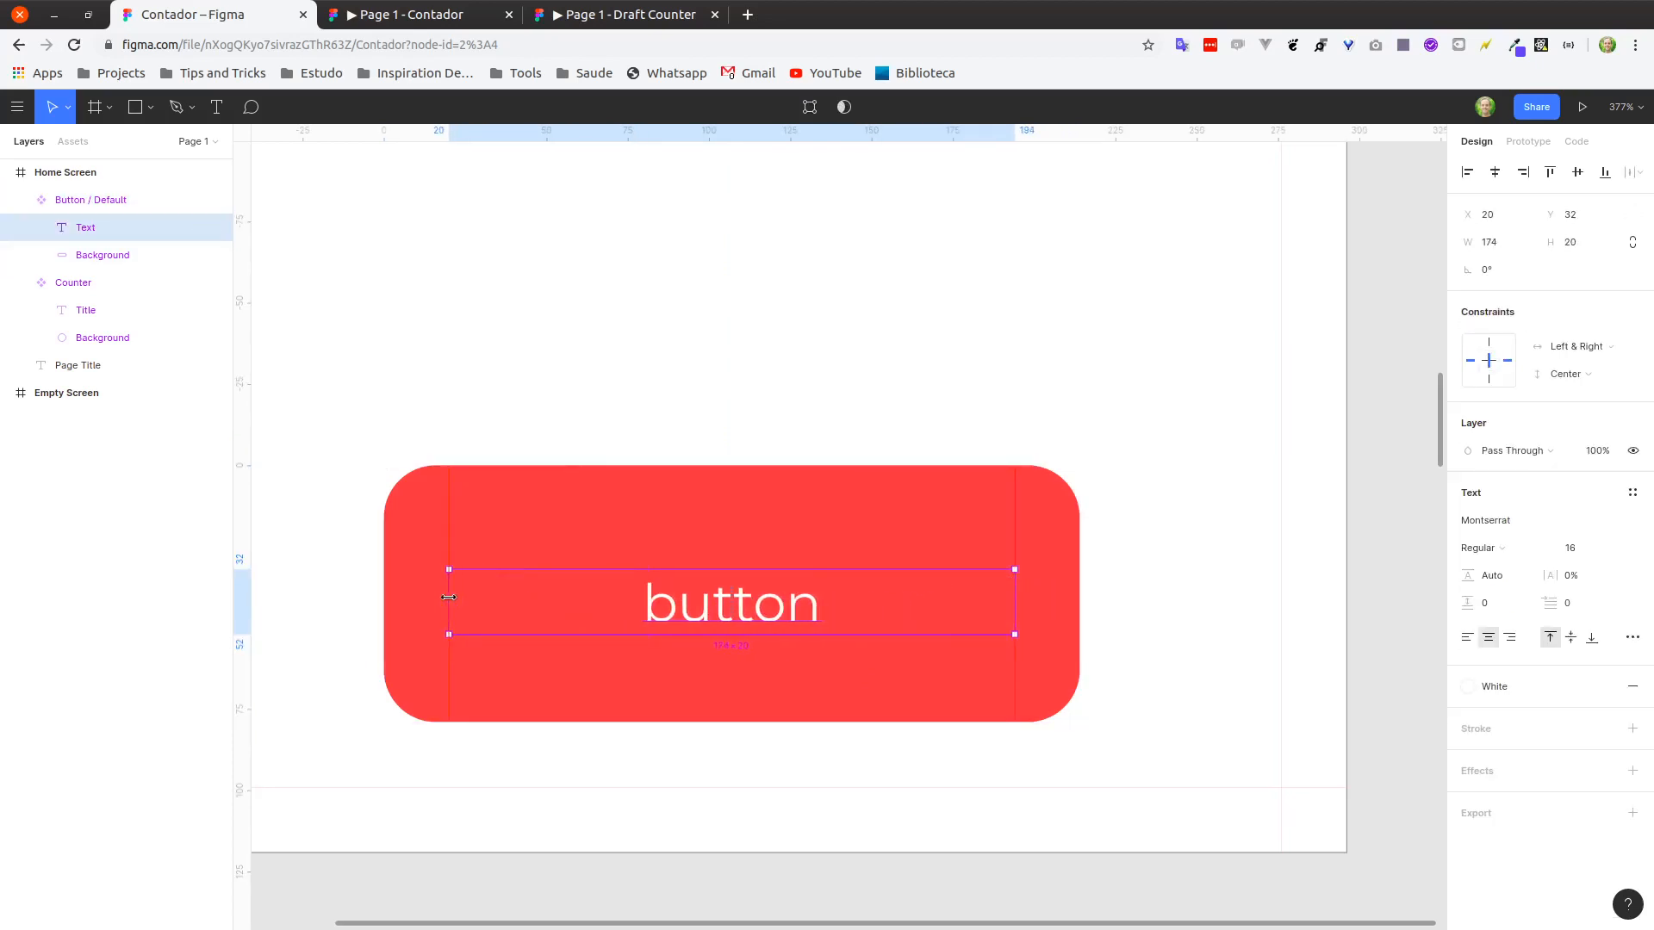
Center the button's Text layer vertically within the Button / Default component.
{"action": "left_click", "coordinate": [1578, 171]}
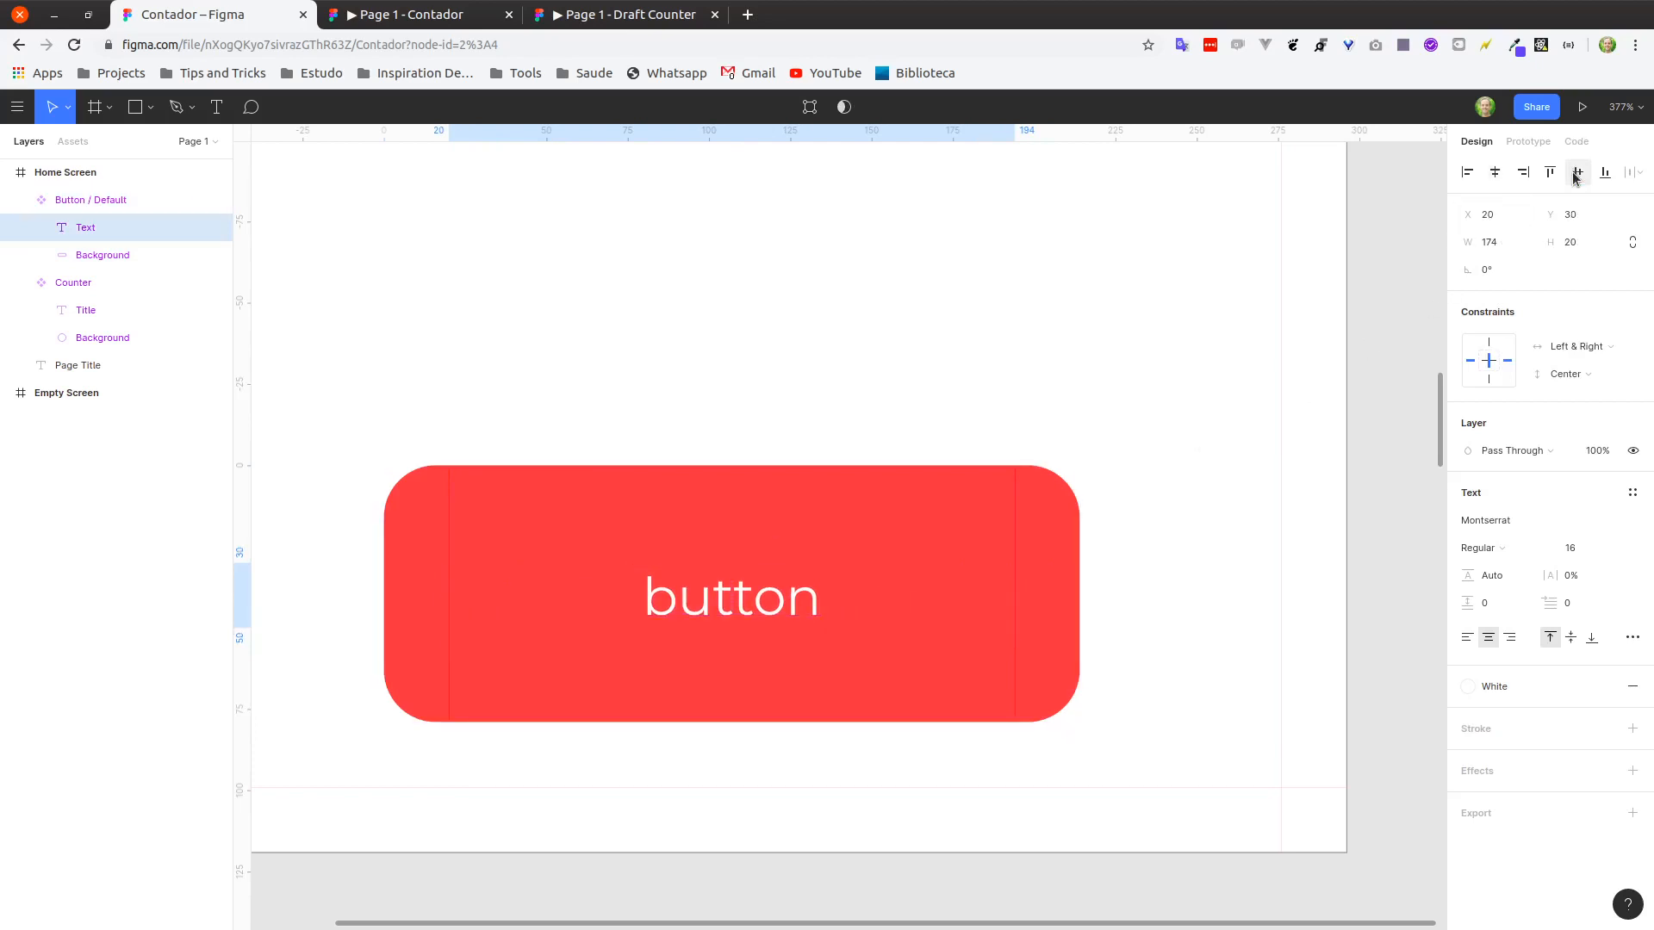
{"action": "left_click", "coordinate": [1178, 528]}
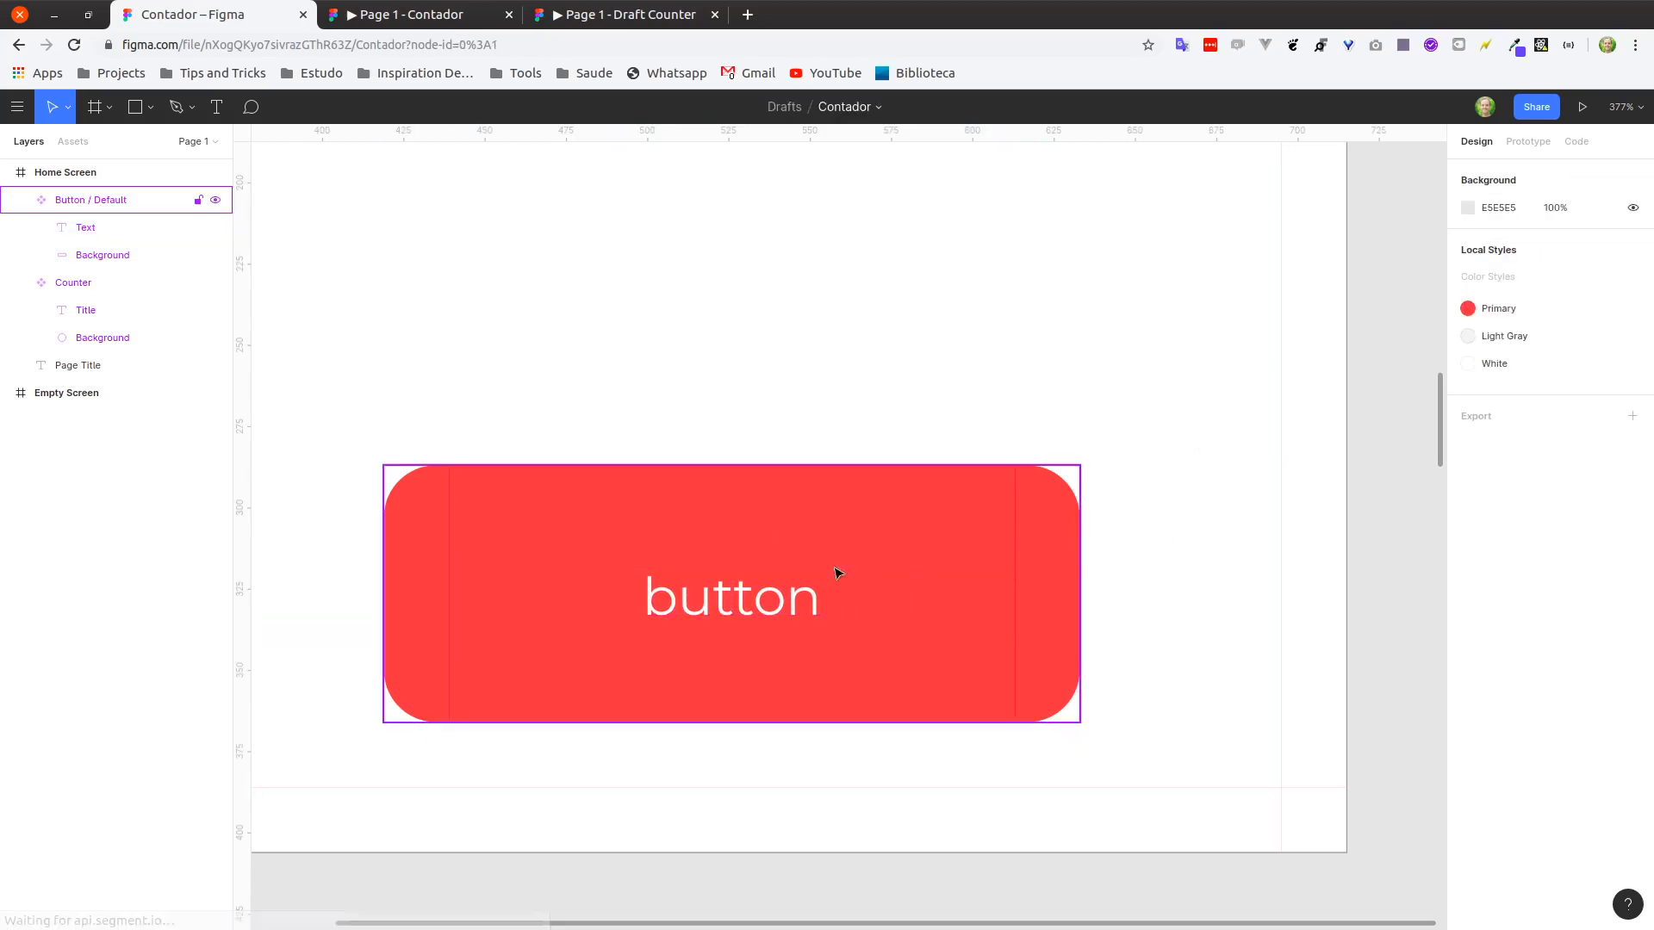
{"action": "left_click", "coordinate": [778, 601], "text": "ctrl"}
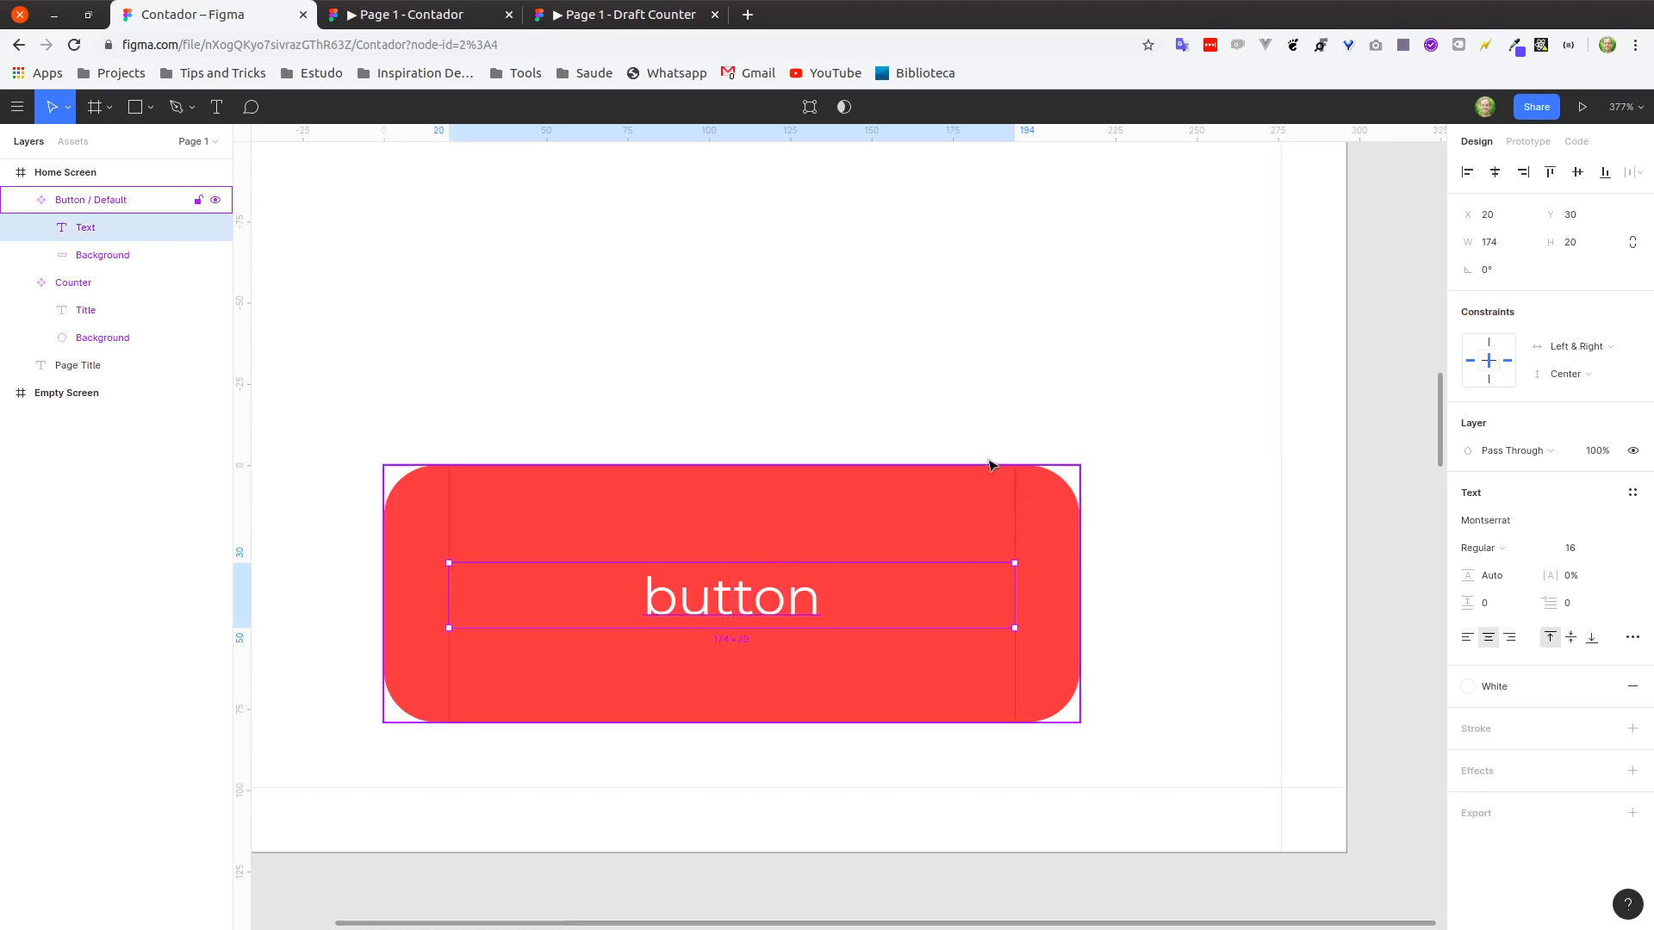
Test the text's vertical constraint by resizing the Button / Default component to about 33 high and back up to about 71 high.
{"action": "left_click", "coordinate": [984, 486]}
{"action": "left_click_drag", "start_coordinate": [984, 485], "coordinate": [946, 613]}
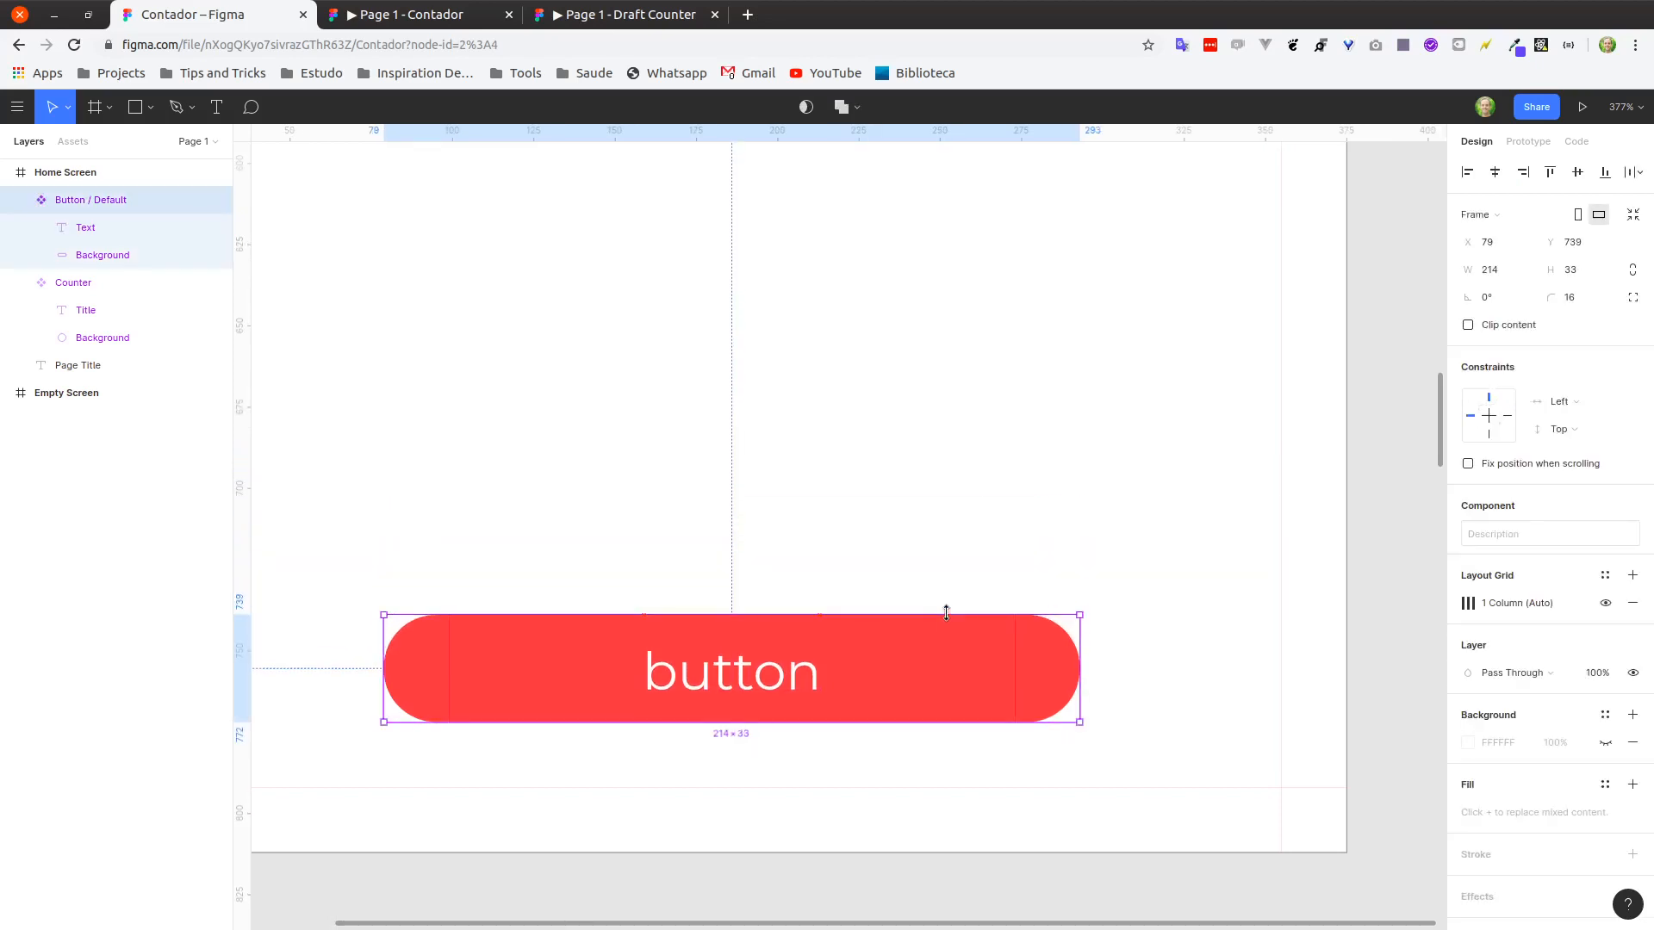
{"action": "left_click", "coordinate": [712, 677]}
{"action": "left_click", "coordinate": [760, 617]}
{"action": "left_click_drag", "start_coordinate": [776, 617], "coordinate": [778, 491]}
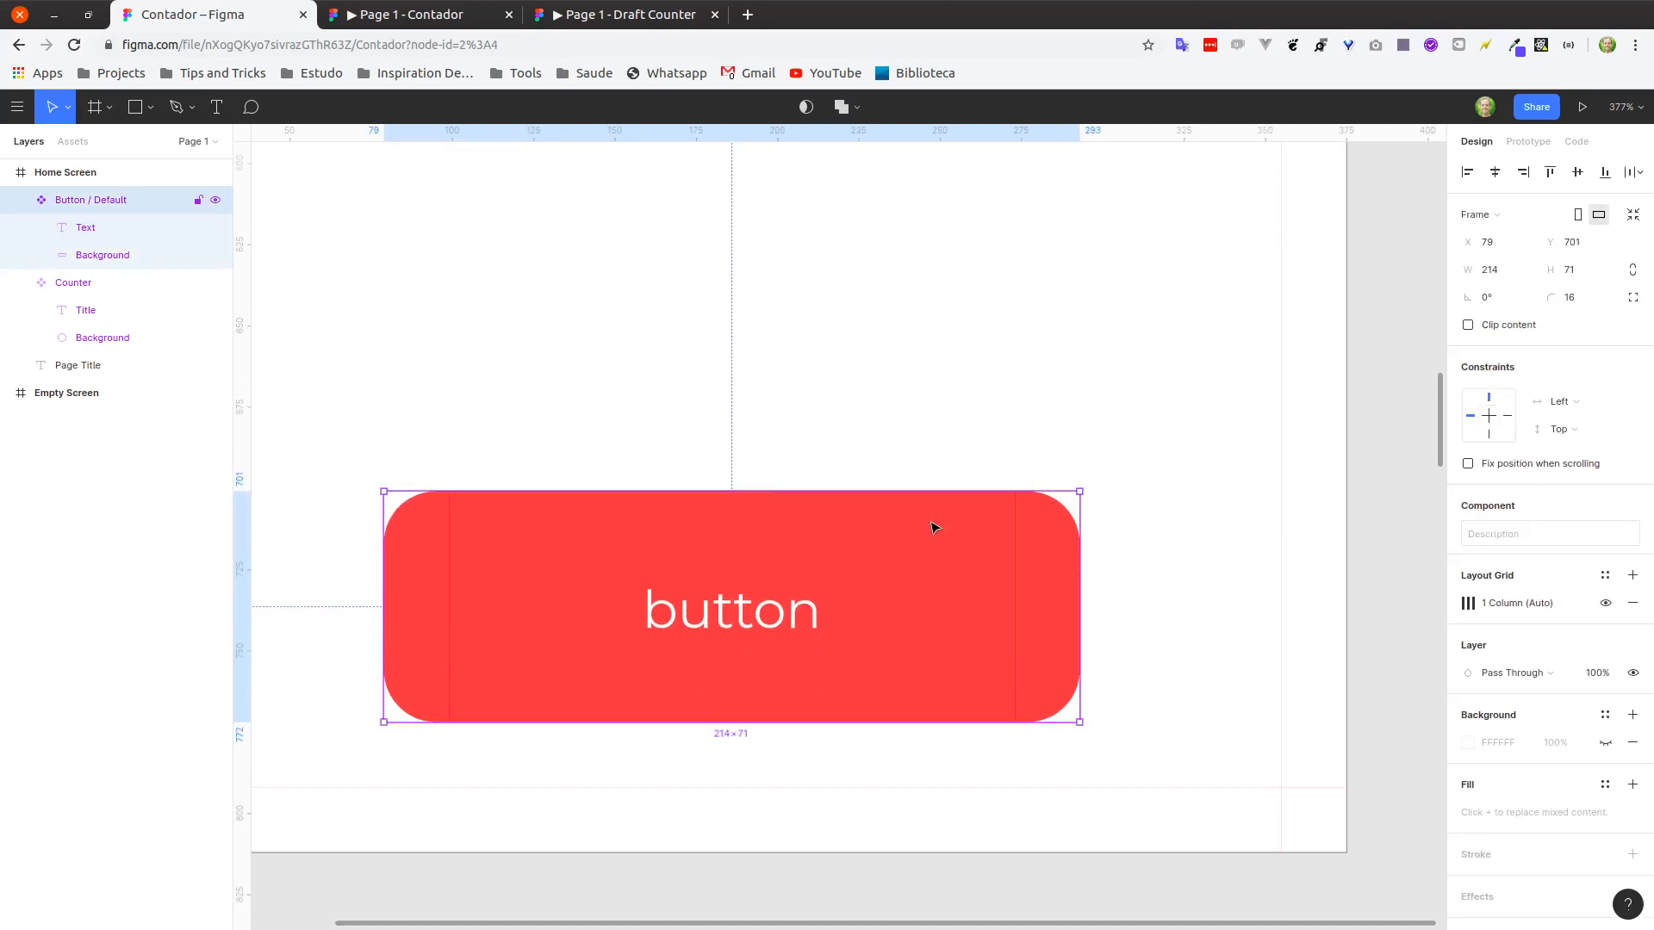
{"action": "left_click", "coordinate": [905, 414]}
Apply the Light Gray color style to the button's Background layer.
{"action": "left_click", "coordinate": [816, 561]}
{"action": "left_click", "coordinate": [1075, 543]}
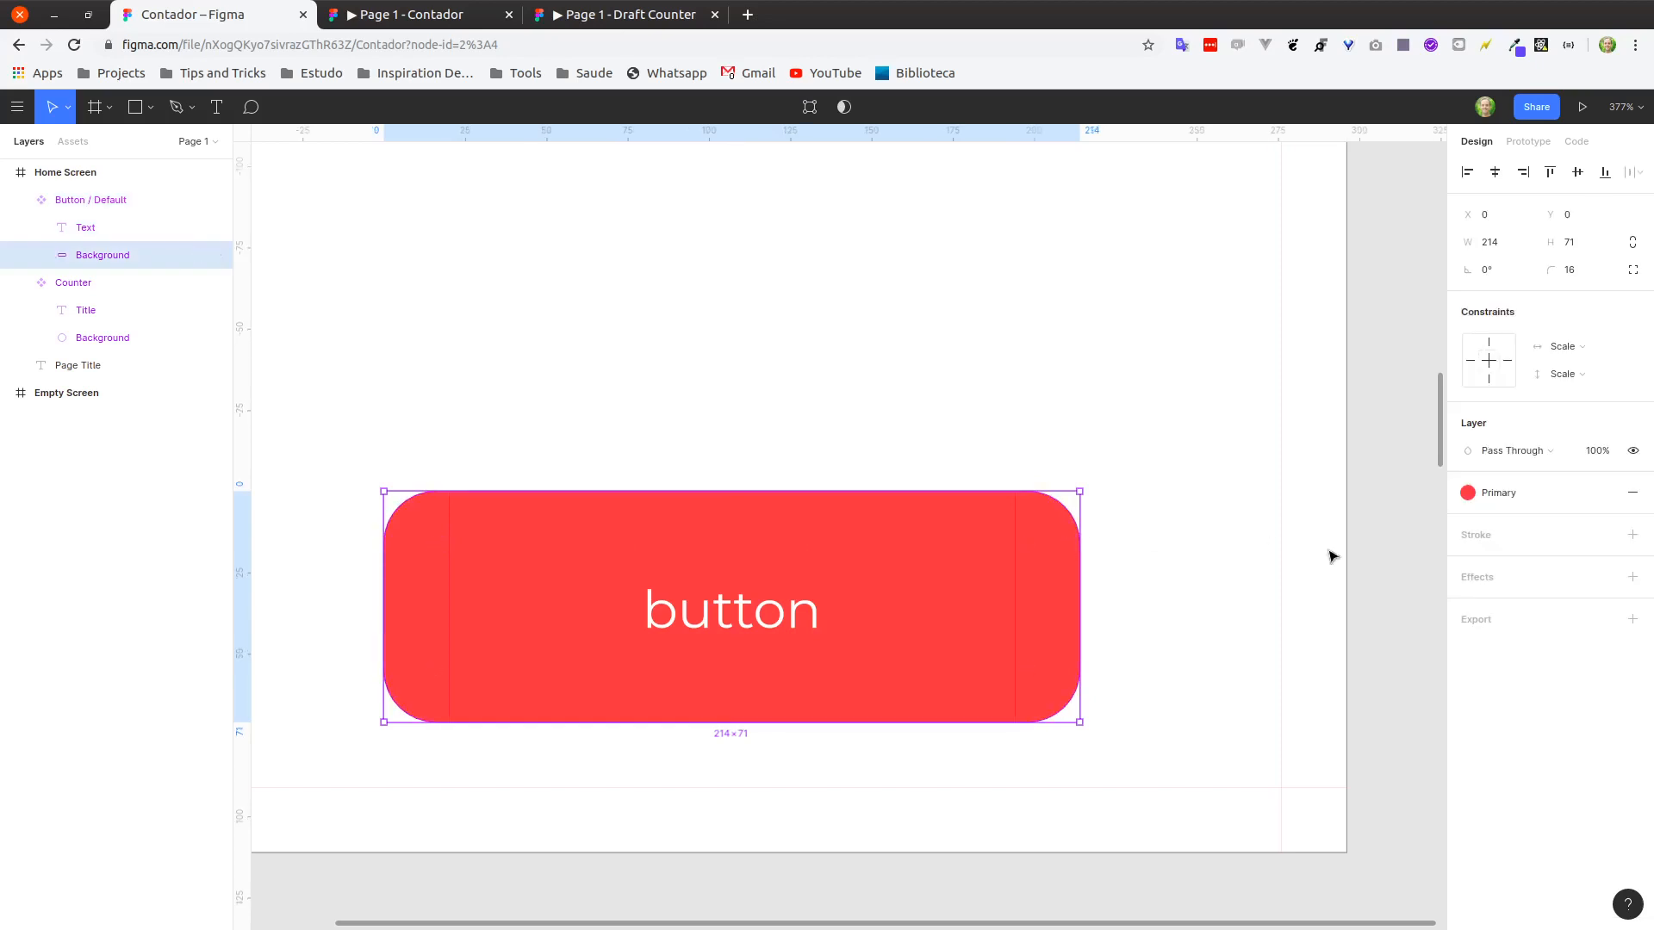
{"action": "left_click", "coordinate": [1475, 498]}
{"action": "left_click", "coordinate": [1506, 560]}
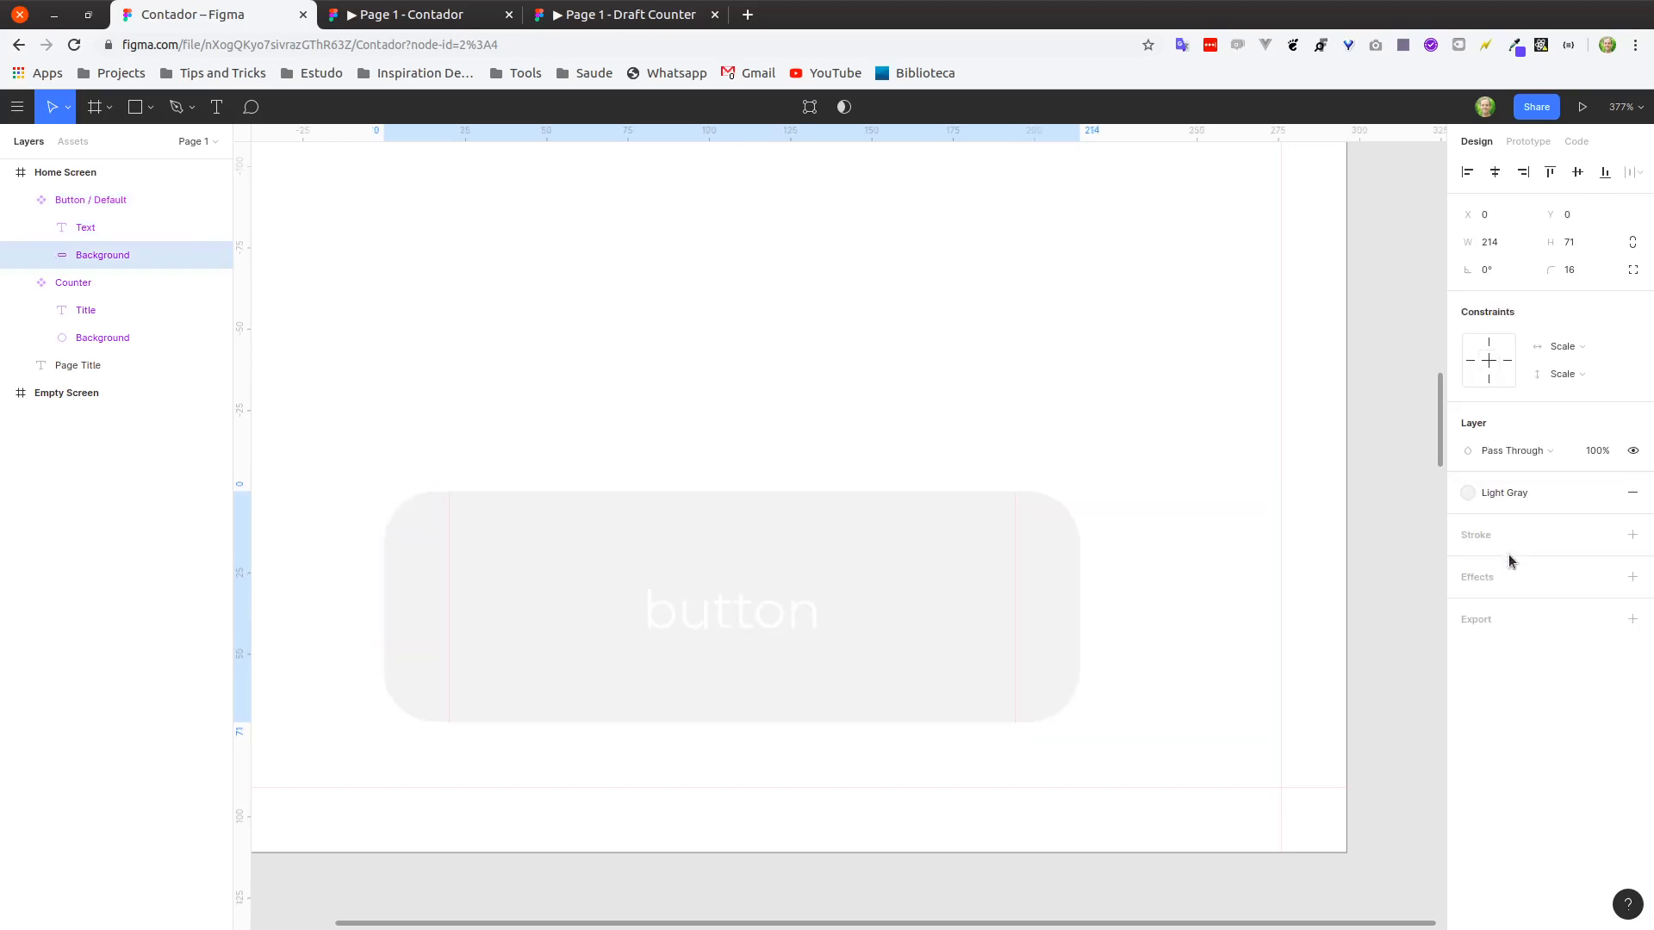
Replace the White fill style of the button's Text layer with the color 333333.
{"action": "left_click", "coordinate": [758, 617]}
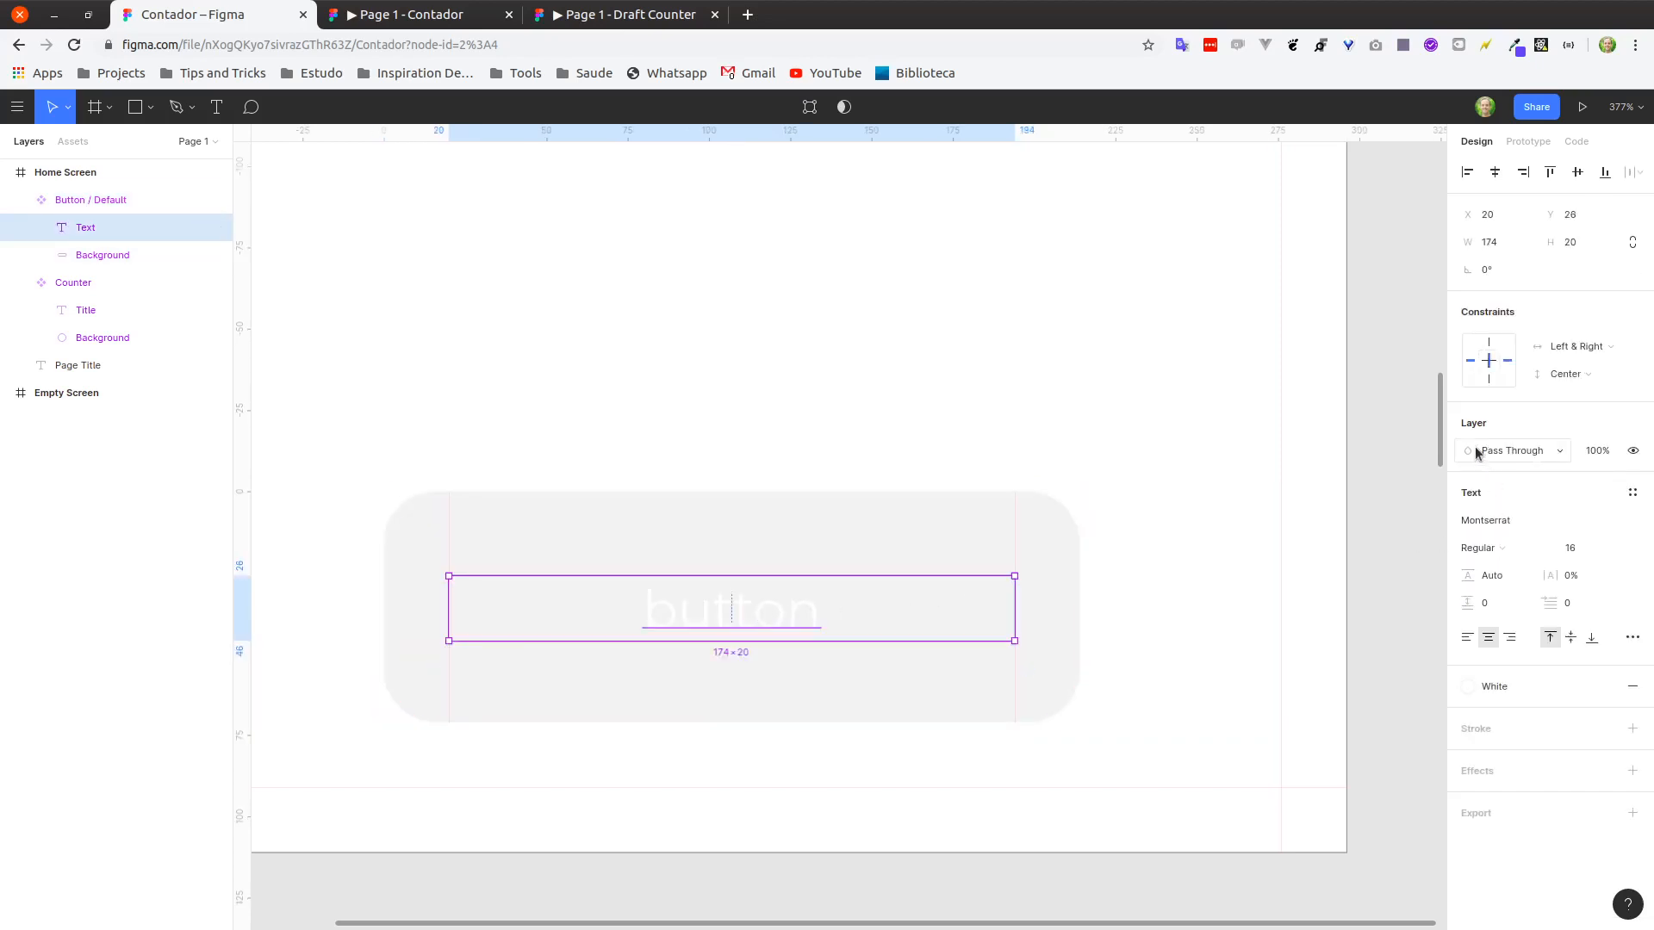
{"action": "left_click", "coordinate": [1468, 687]}
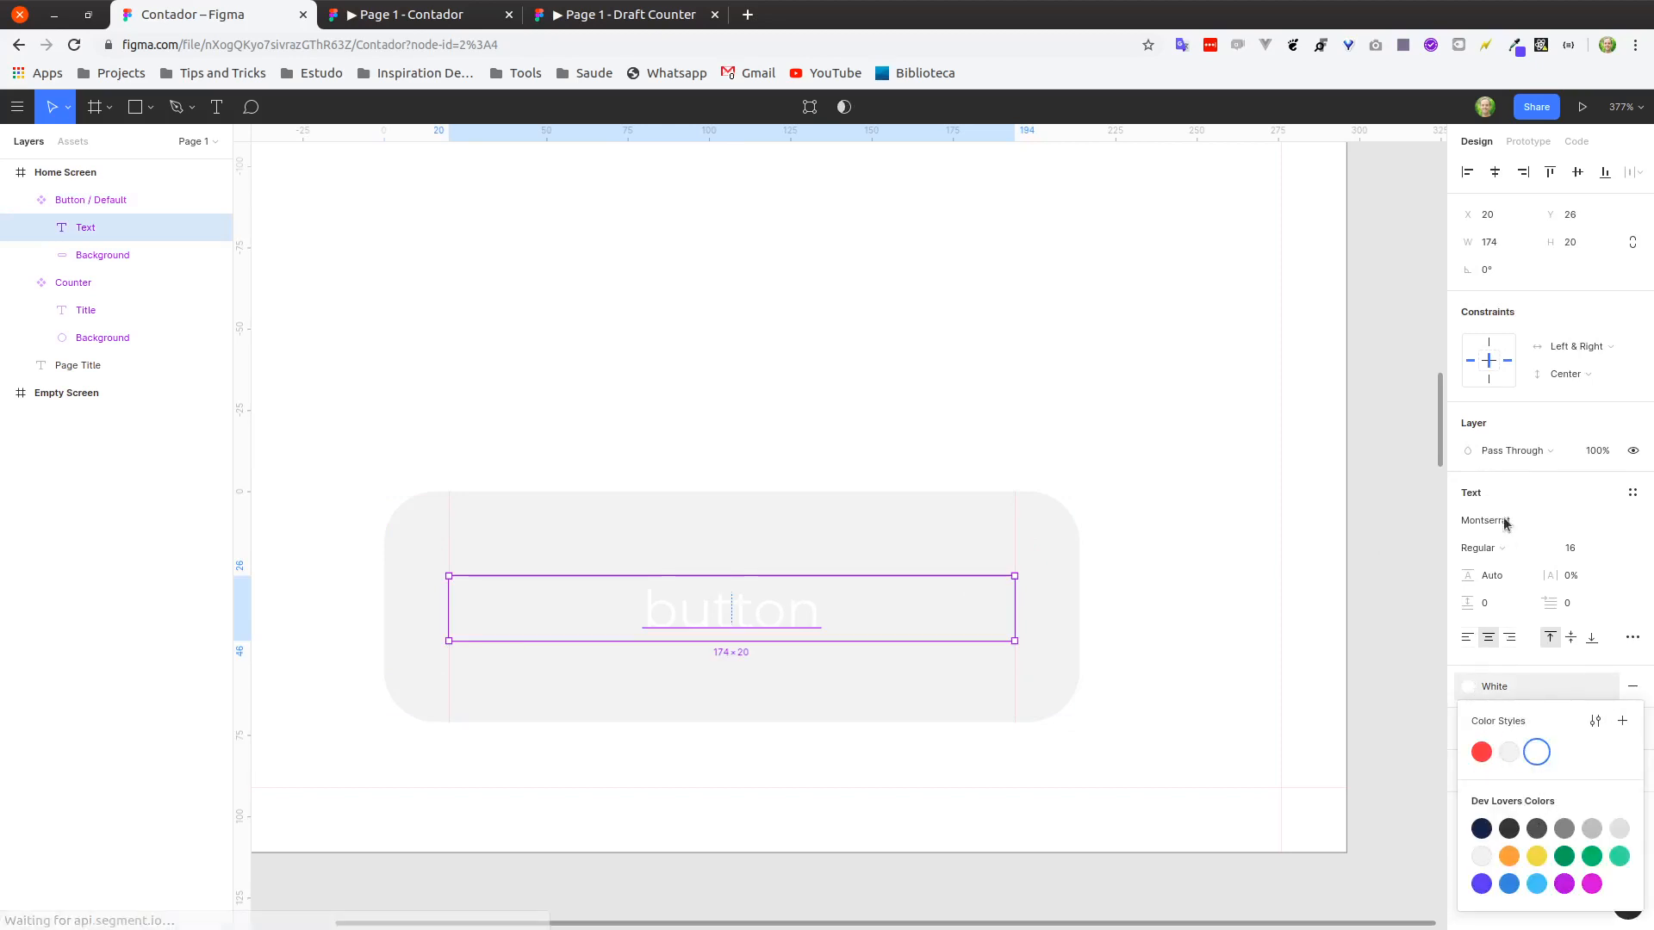
{"action": "left_click", "coordinate": [1503, 690]}
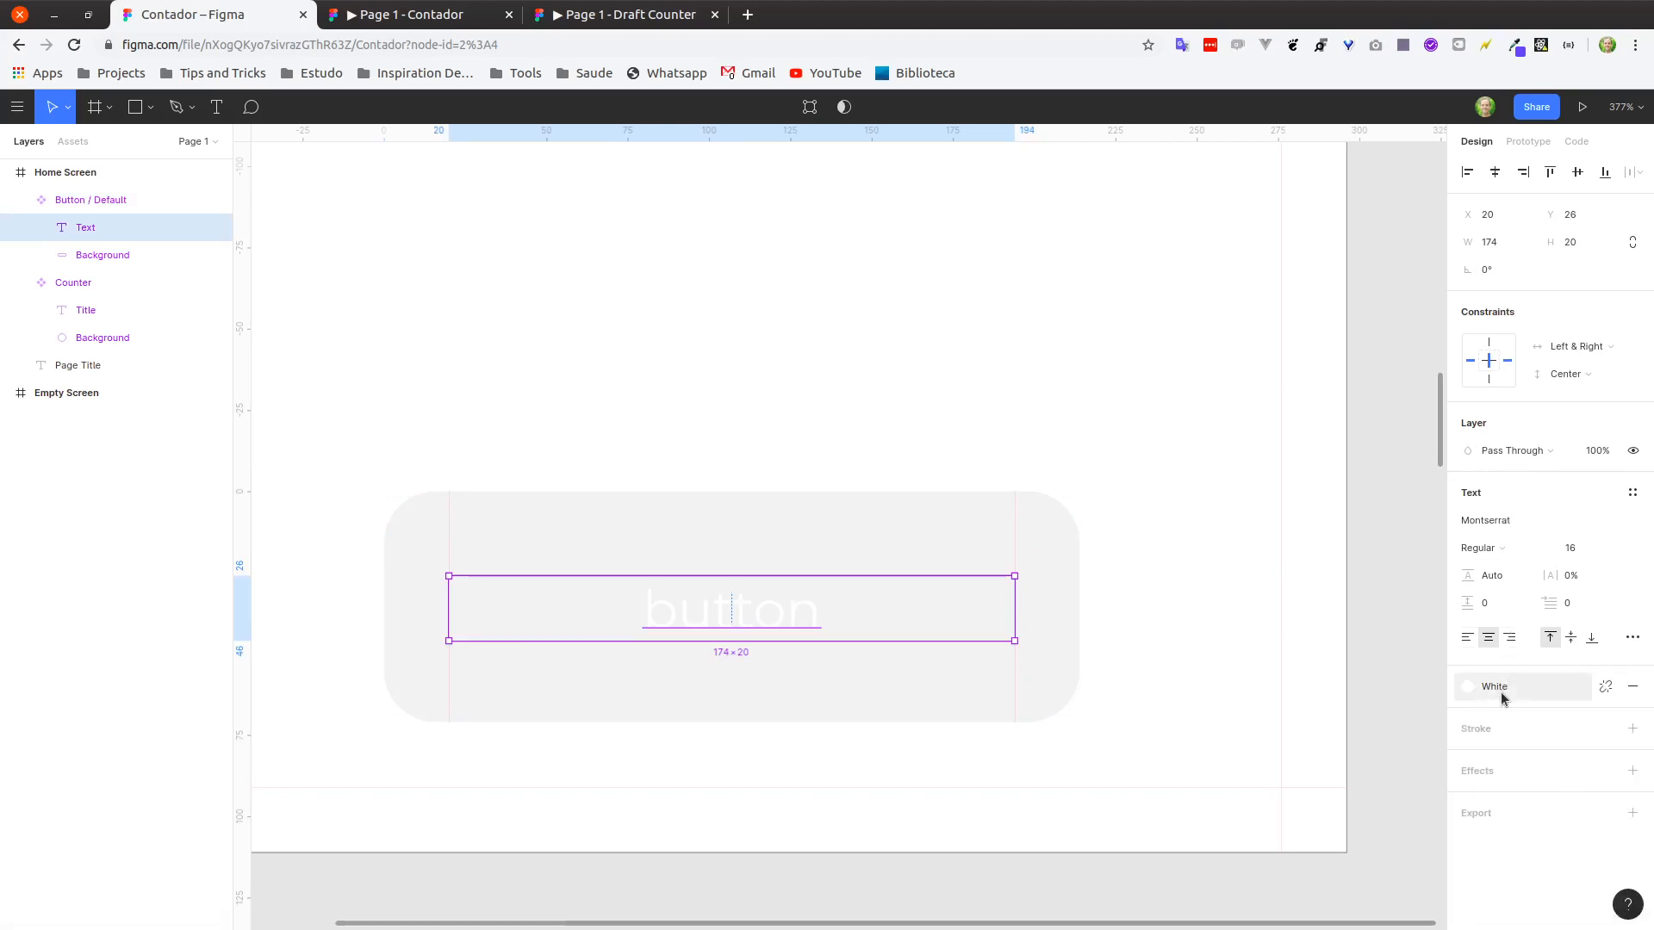
{"action": "left_click", "coordinate": [1496, 690]}
{"action": "left_click", "coordinate": [1633, 686]}
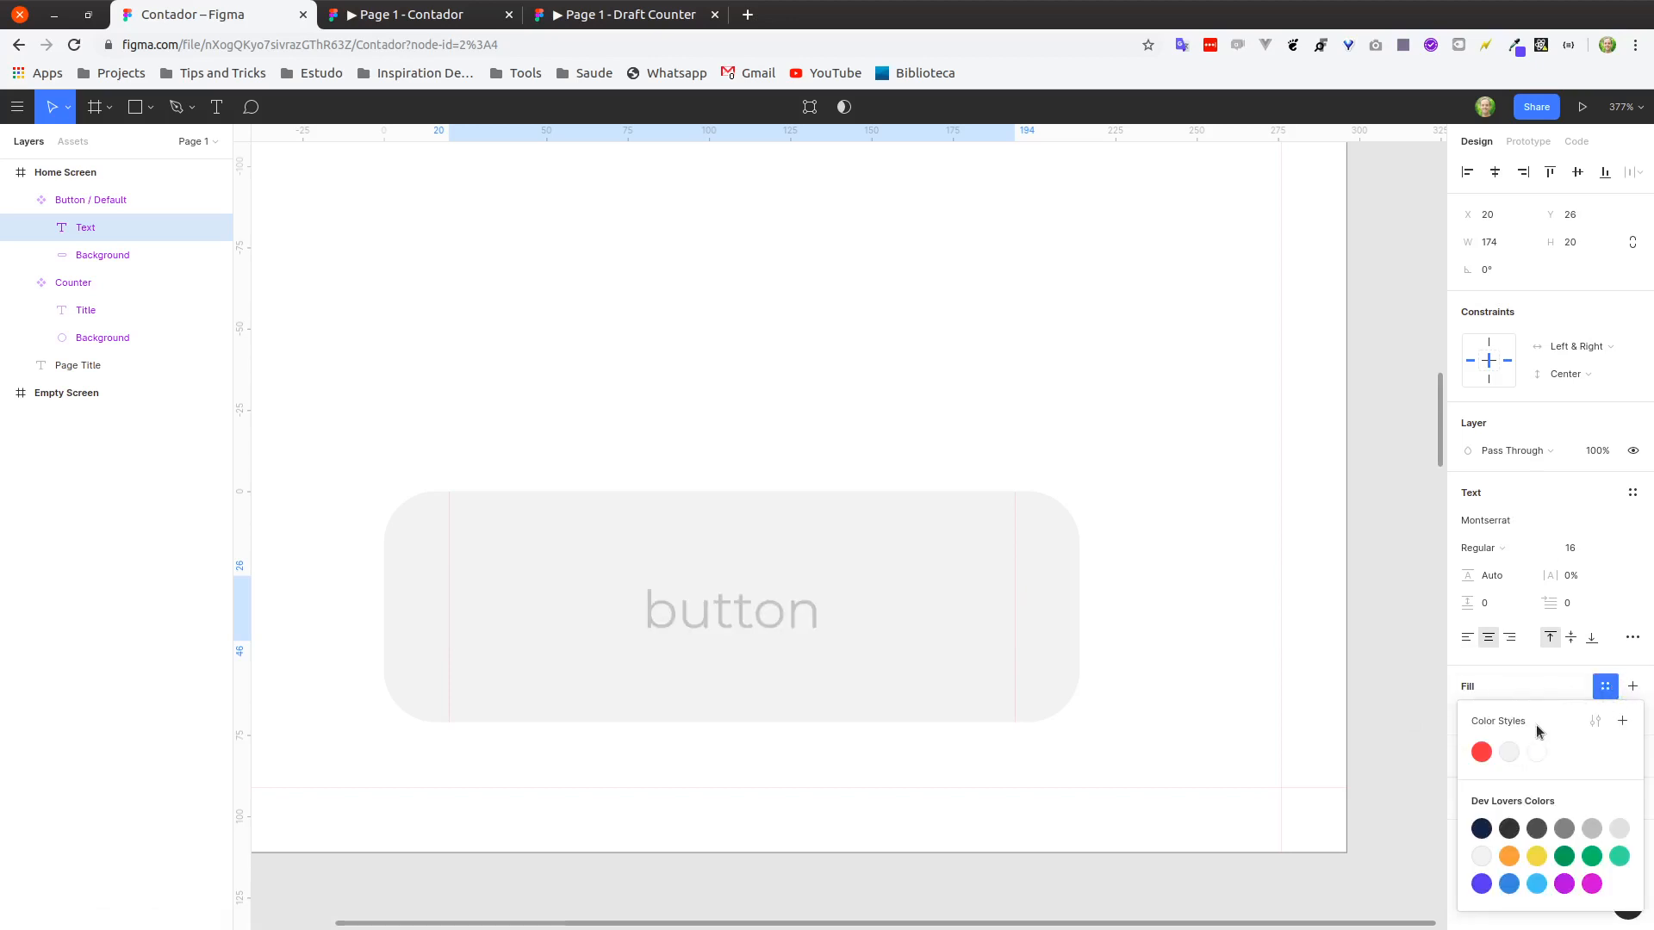
{"action": "left_click", "coordinate": [1622, 721]}
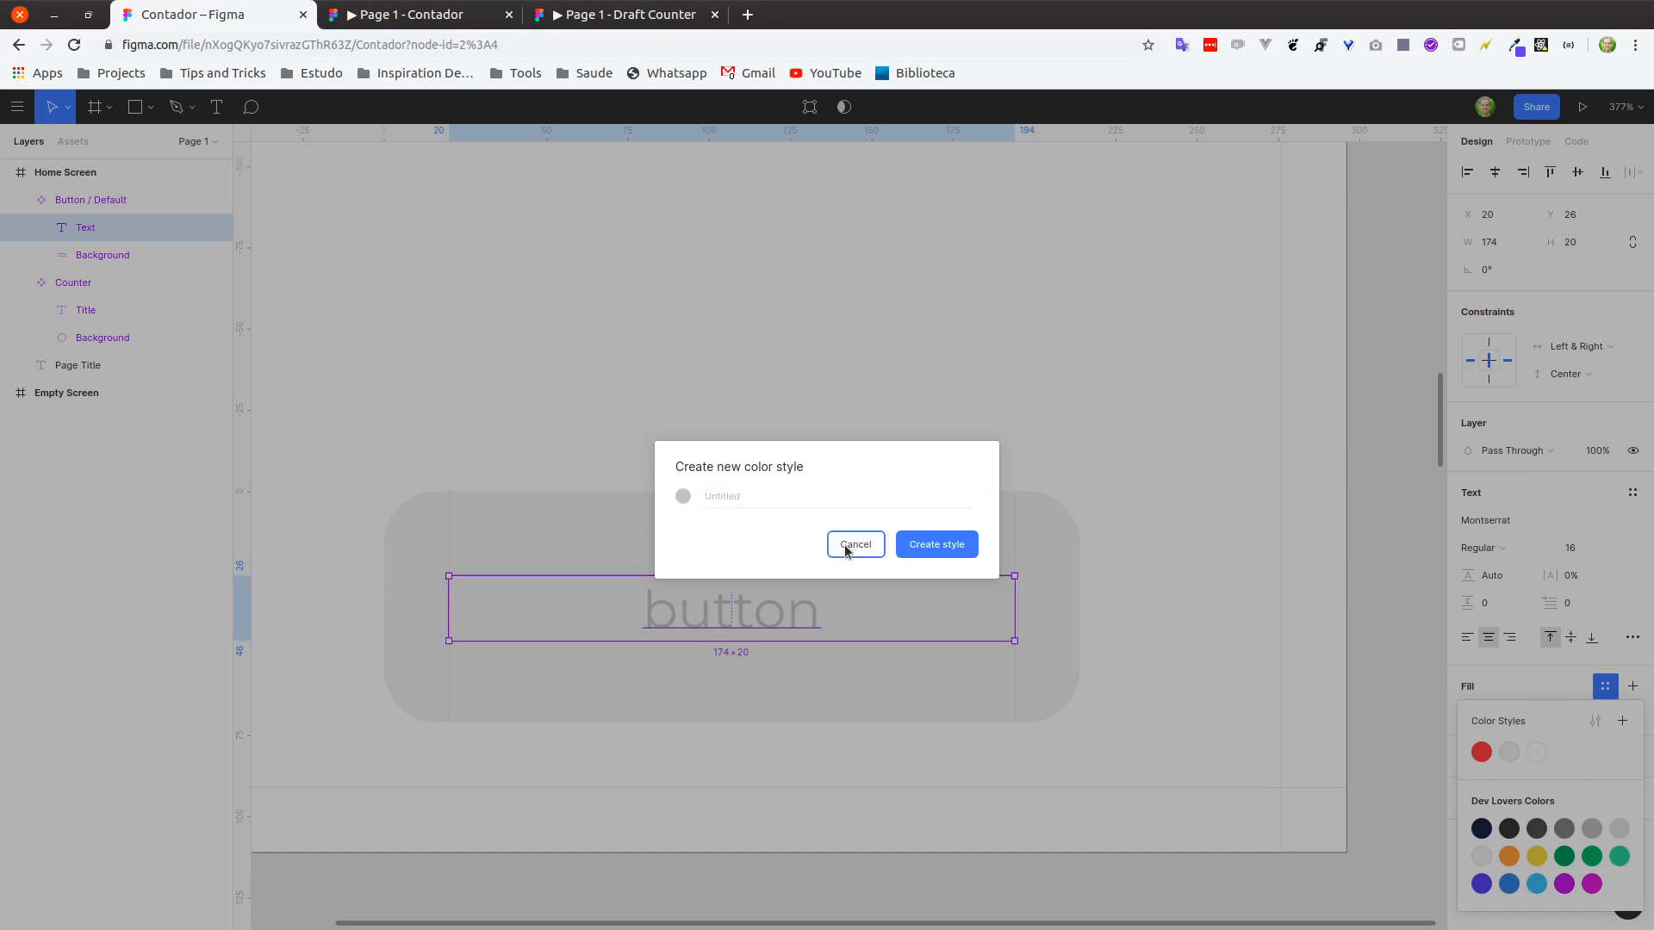
{"action": "left_click", "coordinate": [853, 544]}
{"action": "left_click", "coordinate": [1561, 689]}
{"action": "left_click", "coordinate": [1498, 715]}
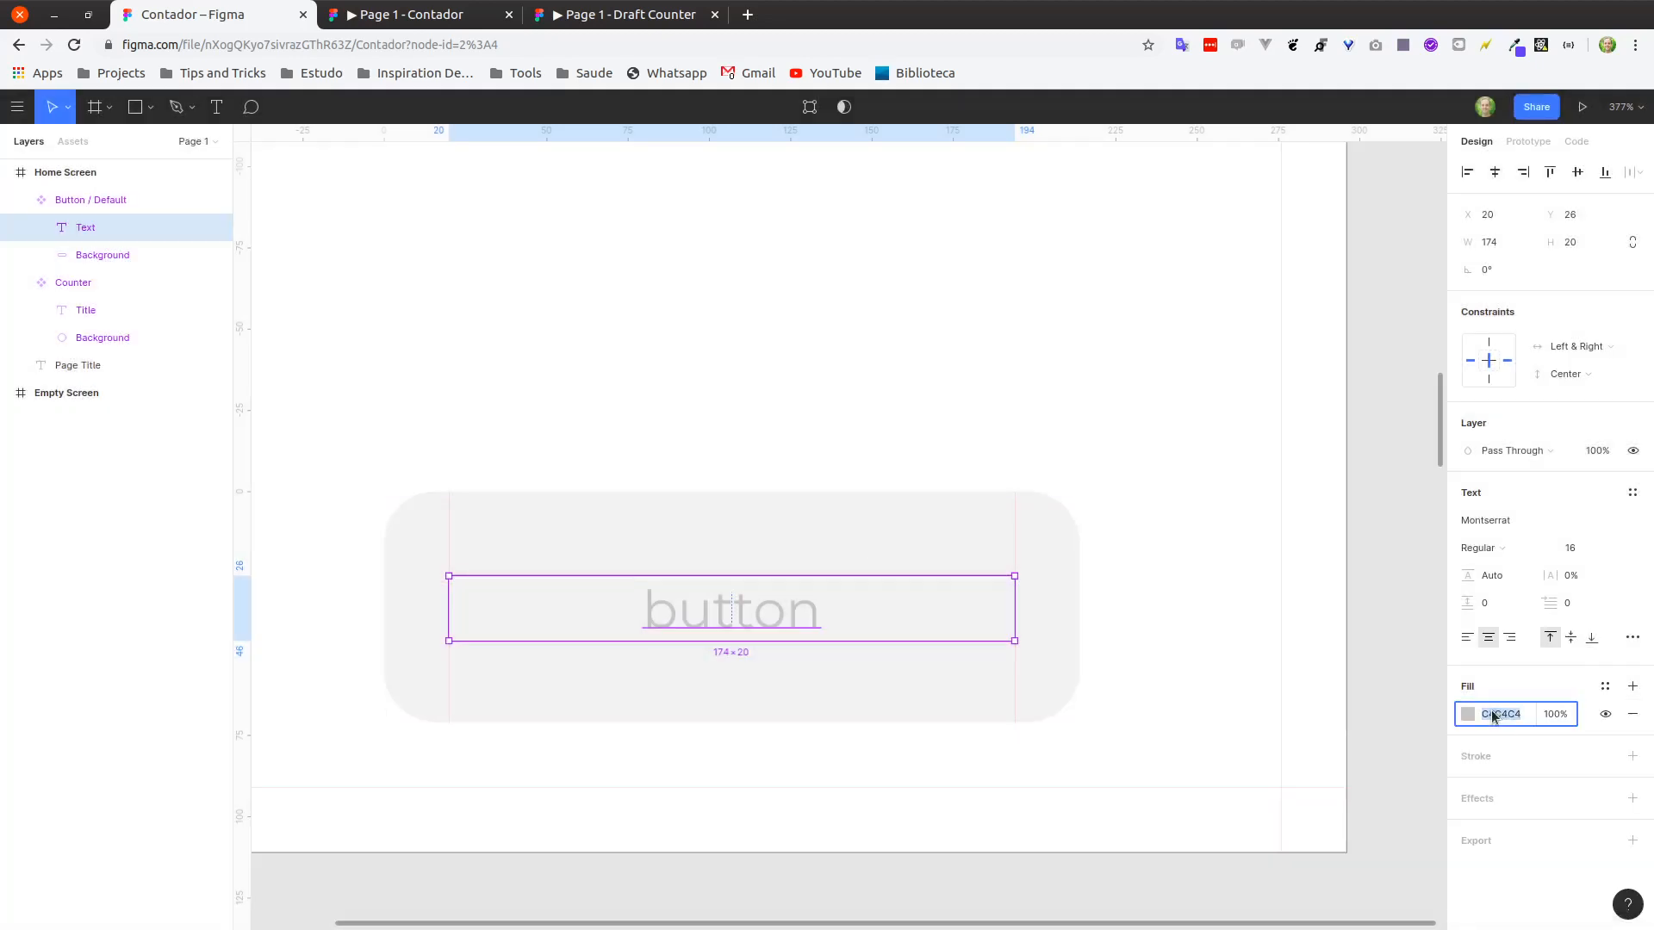
{"action": "type", "text": "333"}
{"action": "key", "text": "Return"}
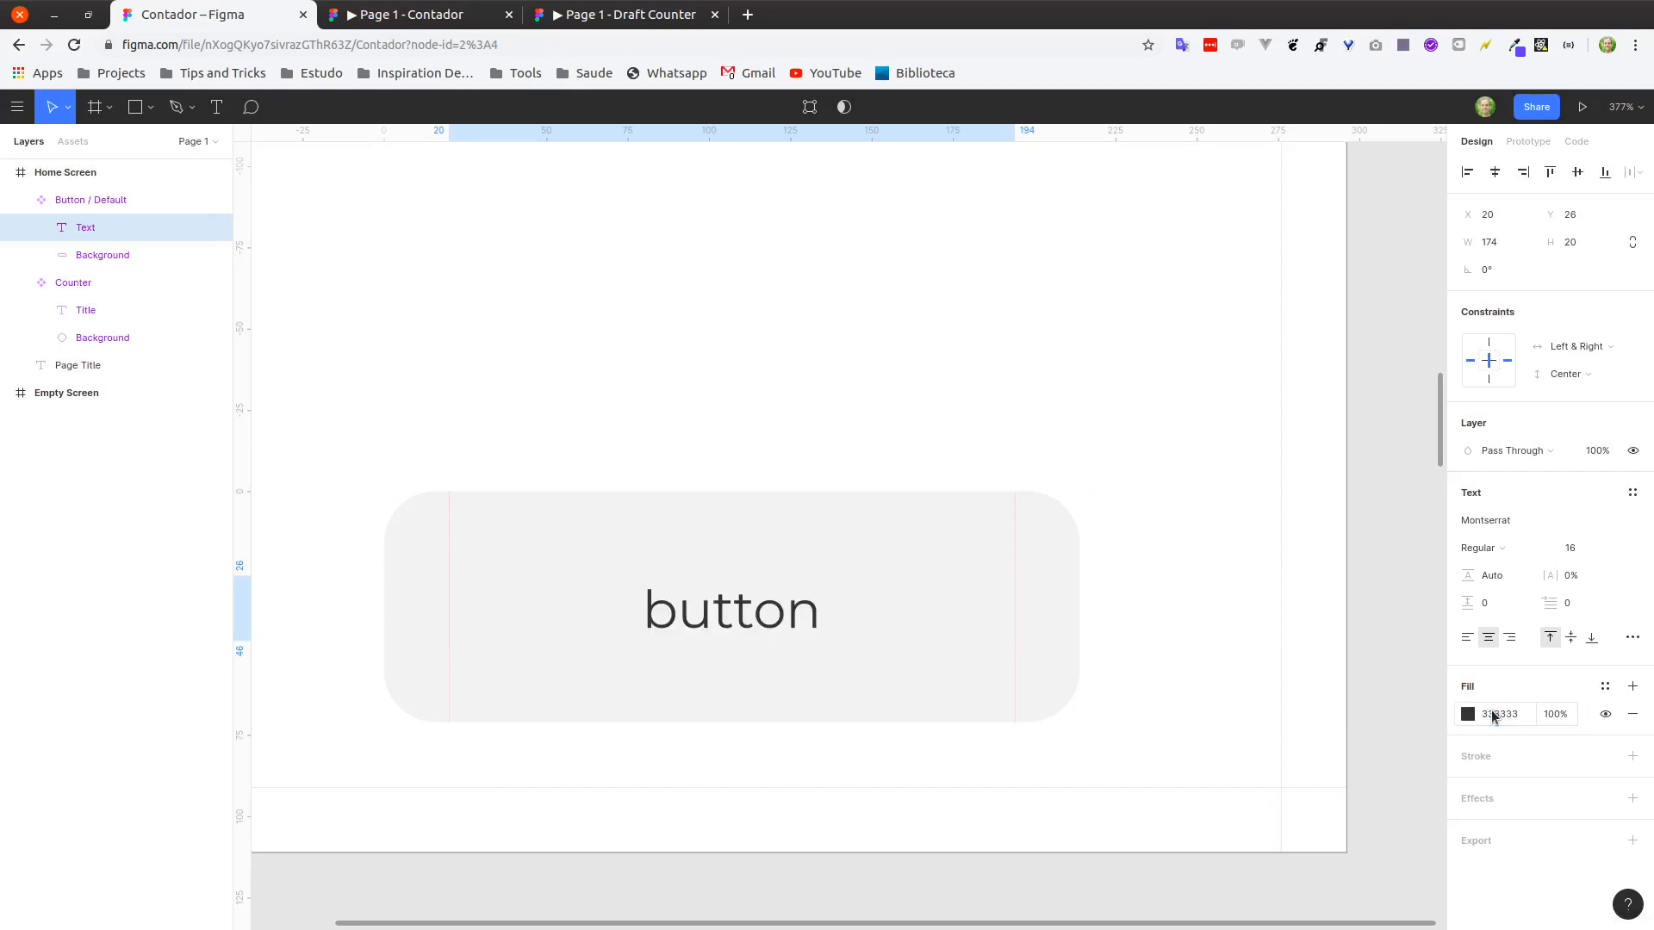
Save the button text's fill as a new color style named Black.
{"action": "left_click", "coordinate": [1605, 687]}
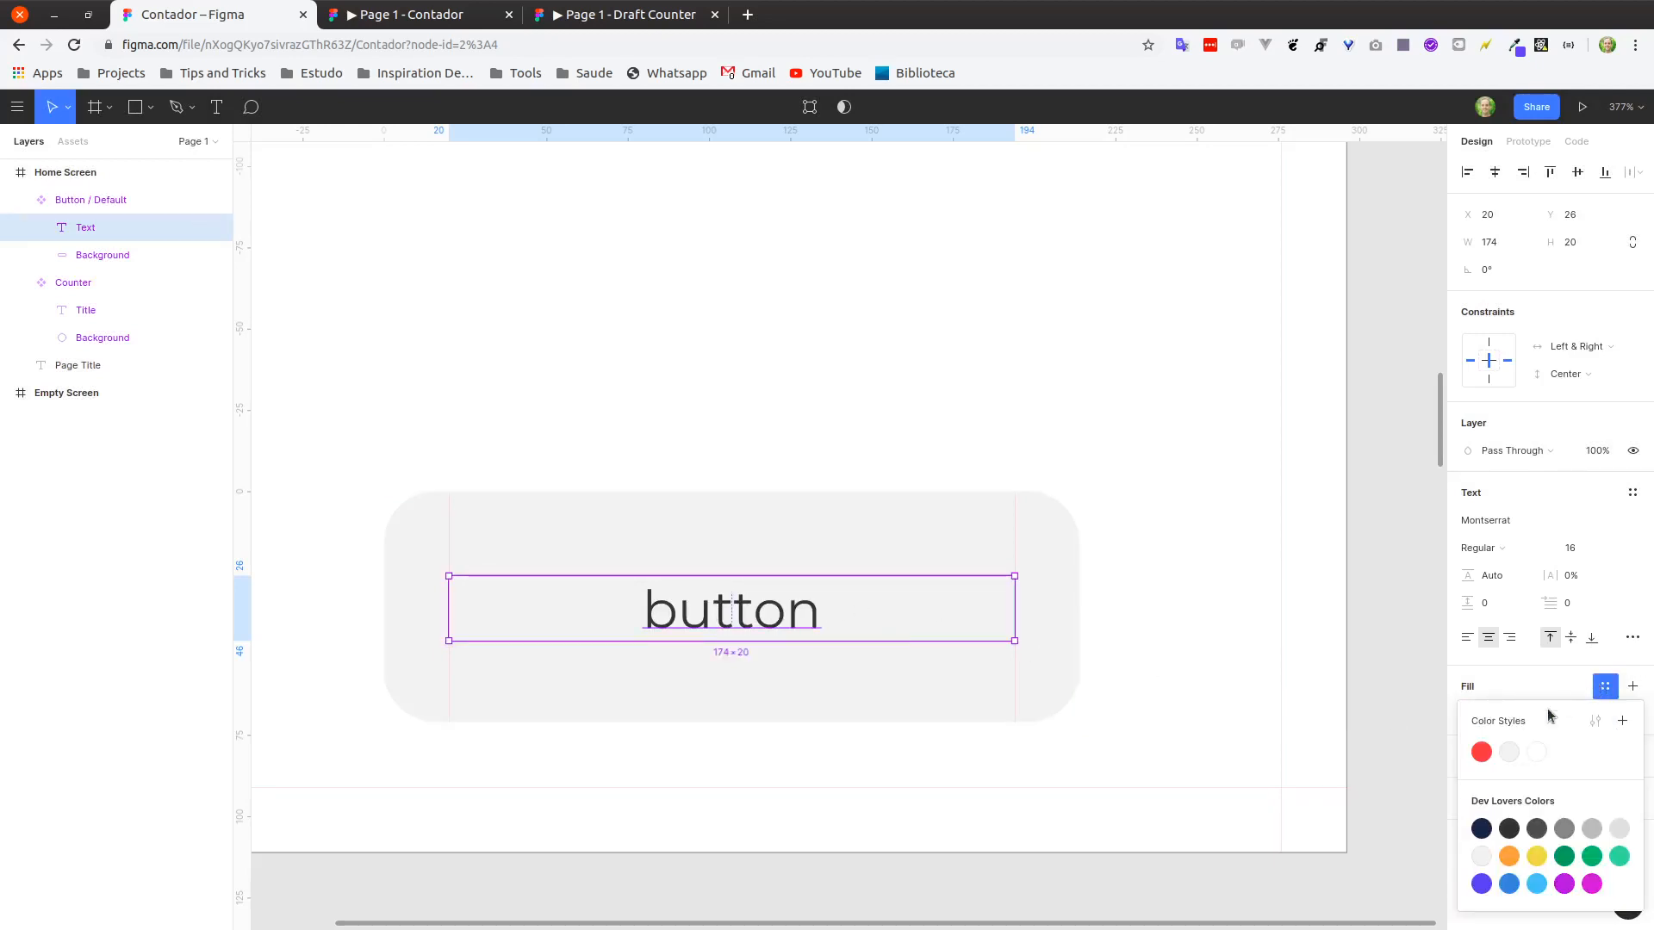
{"action": "left_click", "coordinate": [1622, 721]}
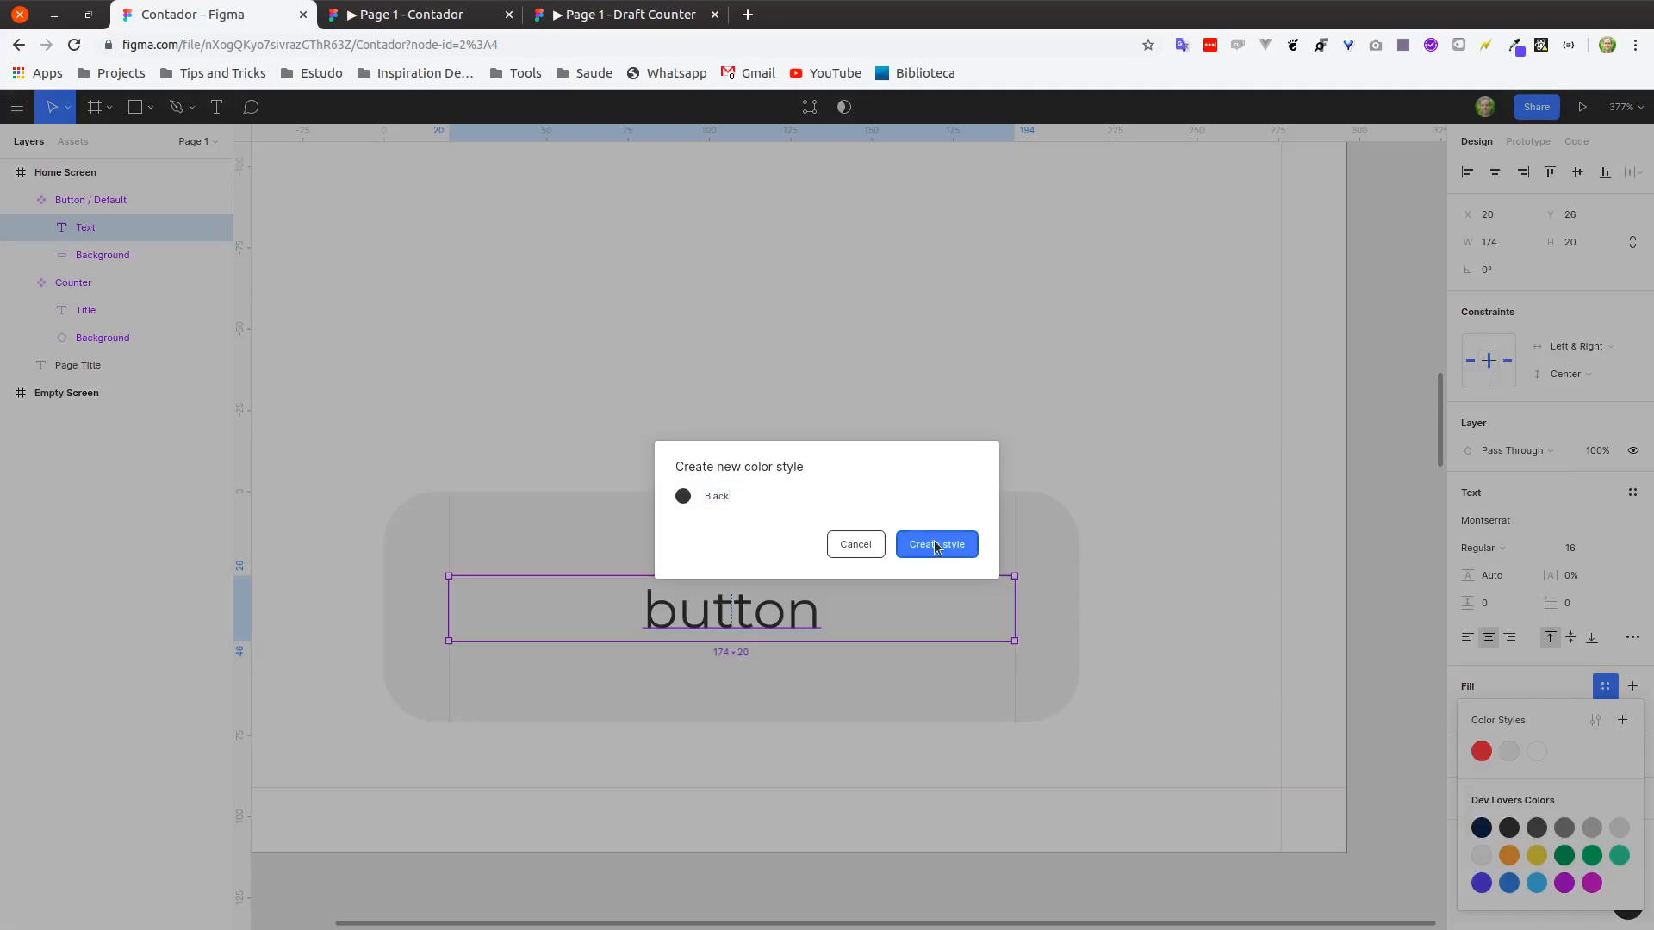
{"action": "left_click", "coordinate": [906, 552]}
{"action": "left_click", "coordinate": [1210, 551]}
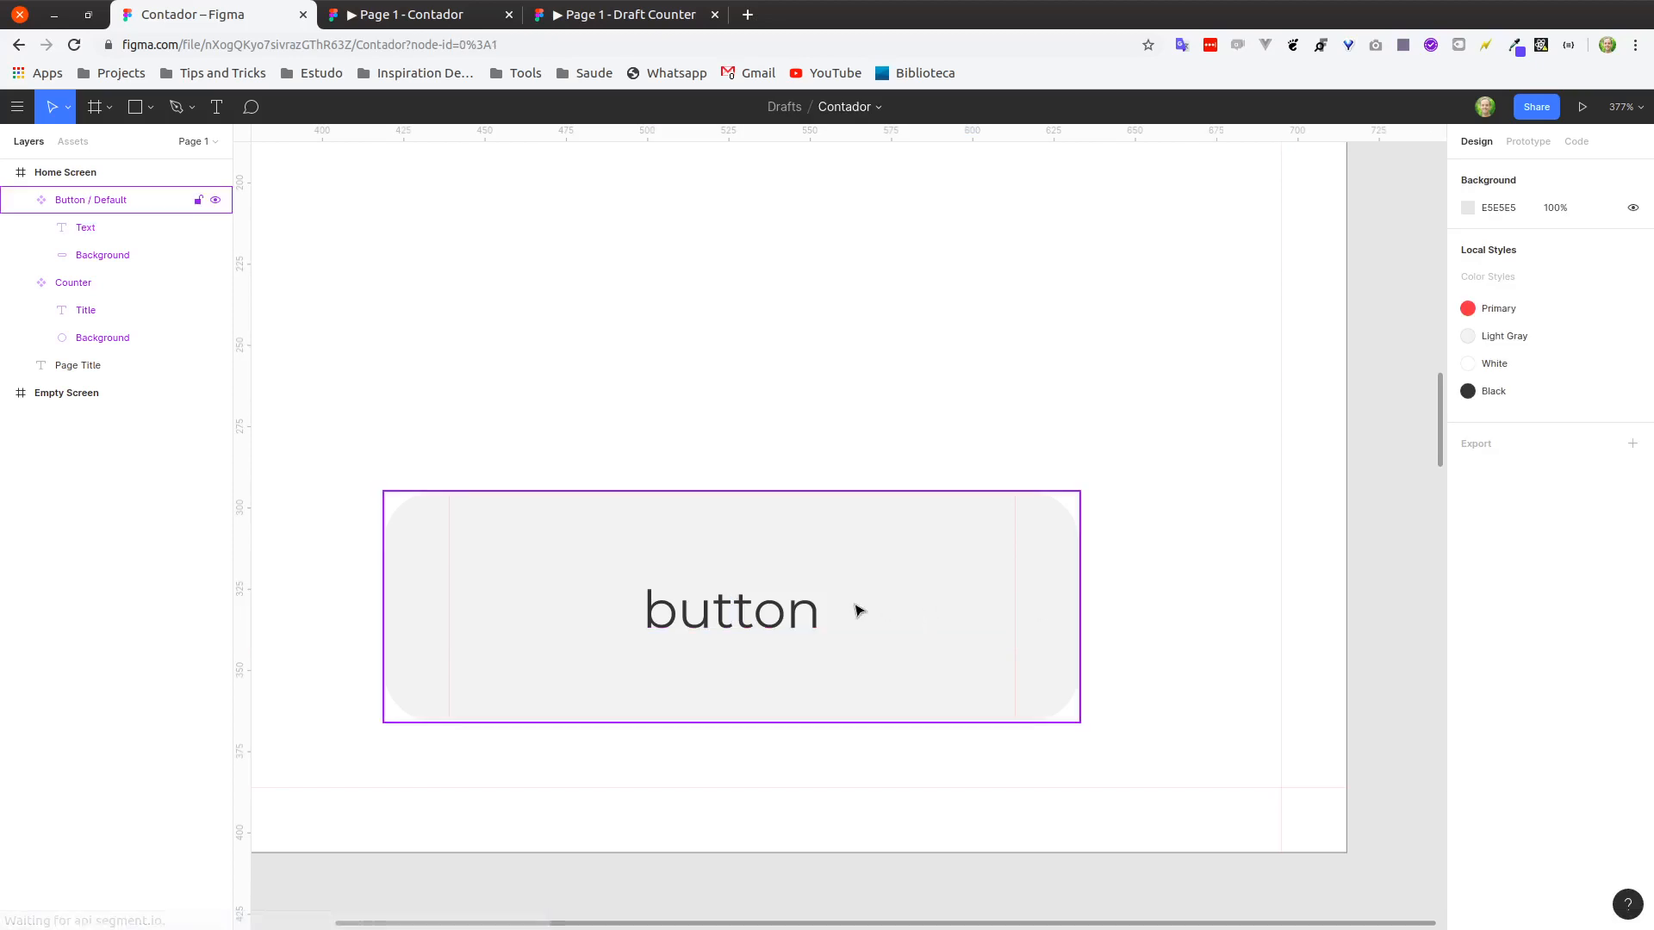
{"action": "double_click", "coordinate": [722, 610]}
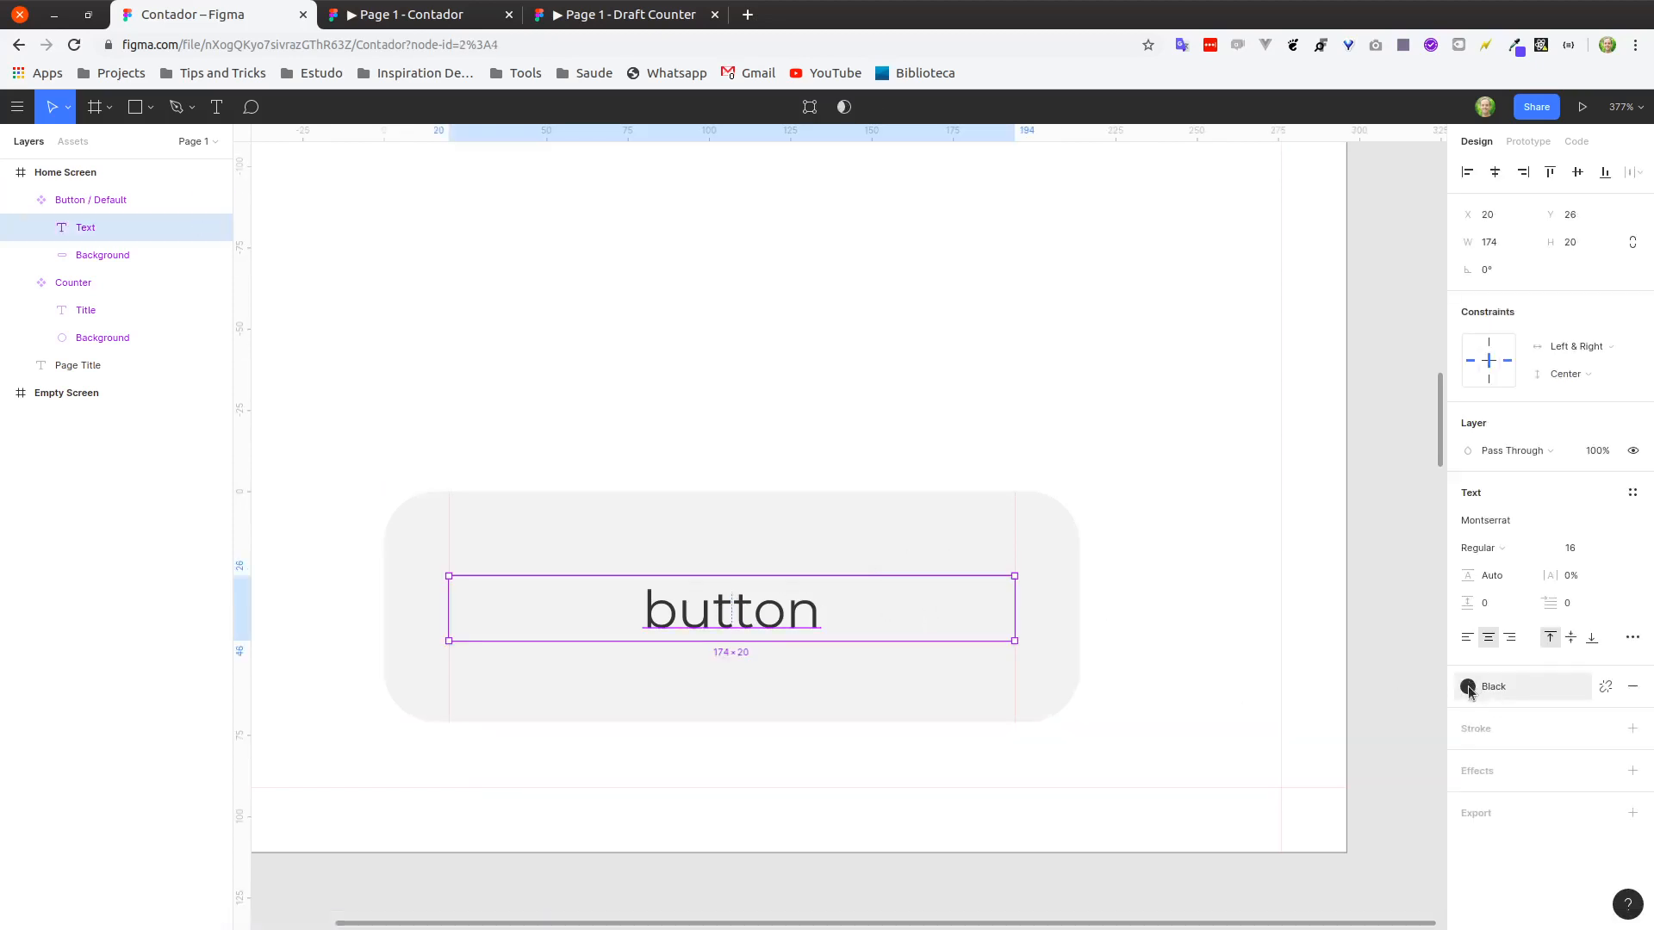
{"action": "left_click", "coordinate": [890, 425]}
Shrink the Button / Default component to about 95 × 45 so the text just fits between the side guides.
{"action": "left_click", "coordinate": [920, 560]}
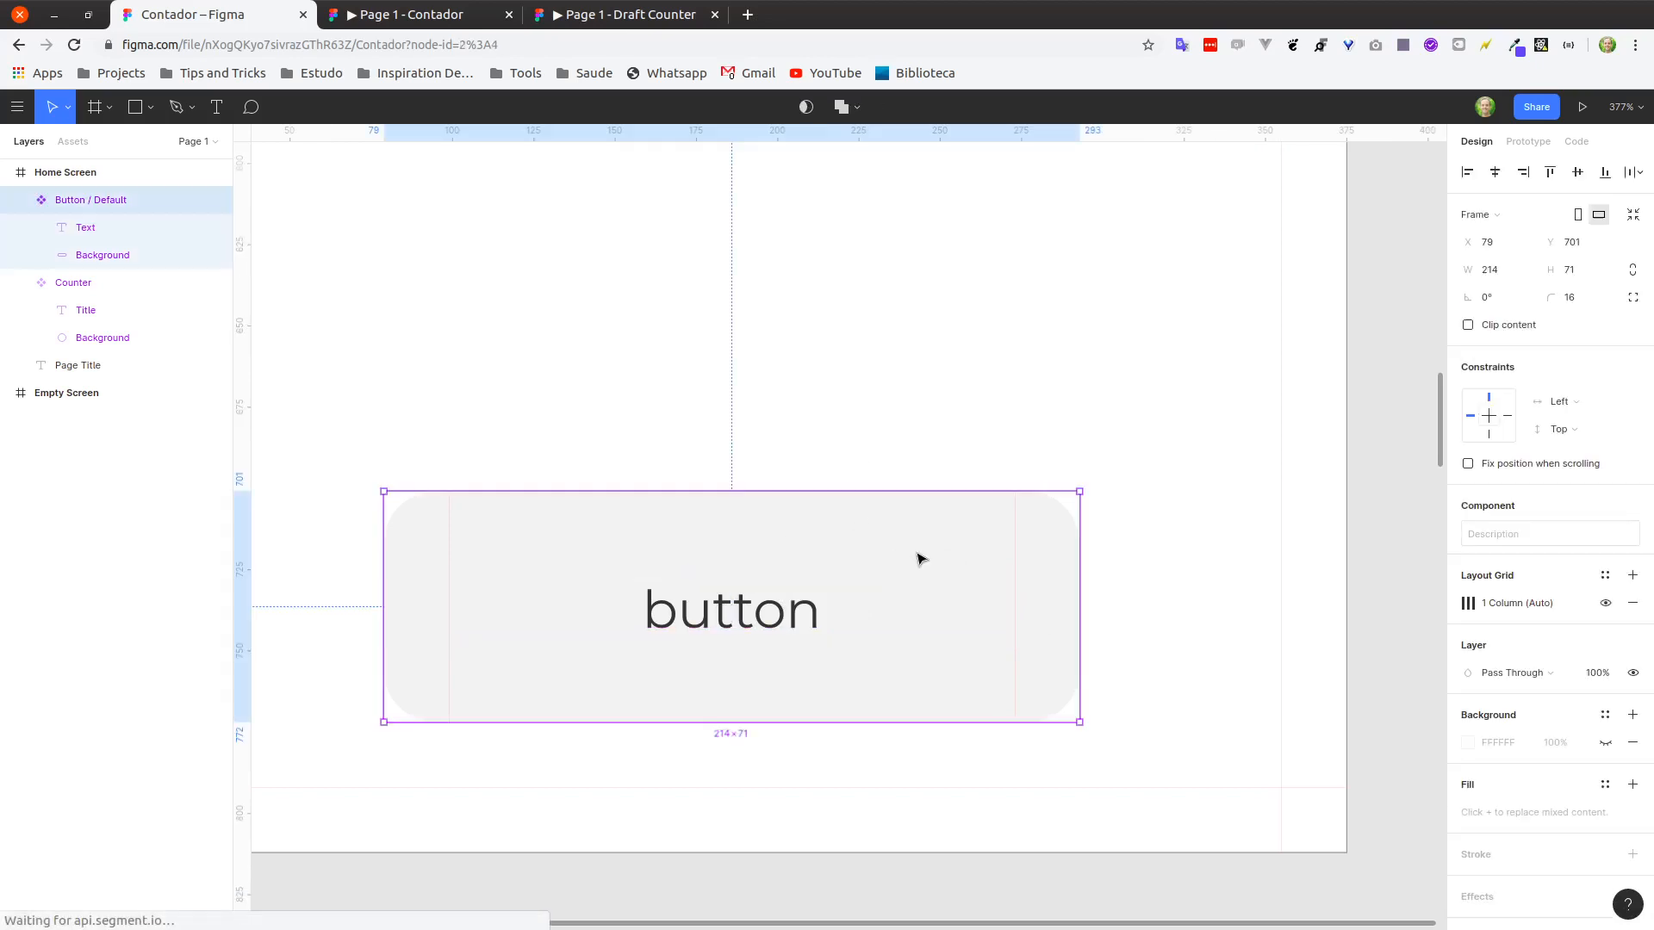
{"action": "left_click_drag", "start_coordinate": [1079, 492], "coordinate": [695, 574]}
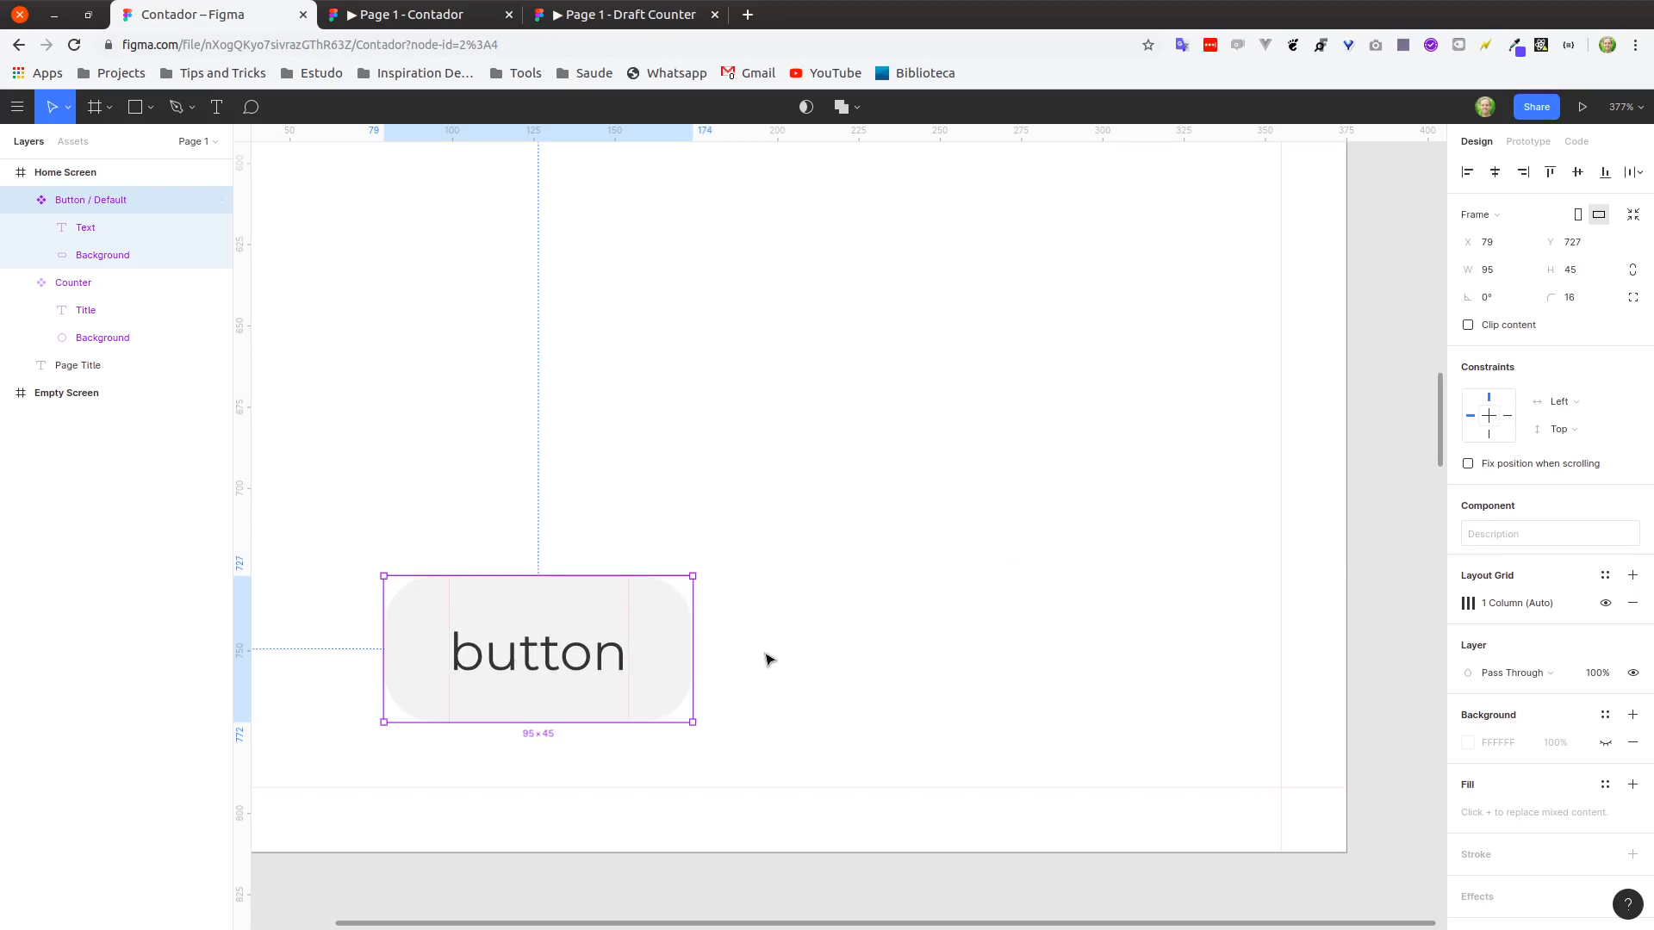
{"action": "left_click", "coordinate": [825, 622]}
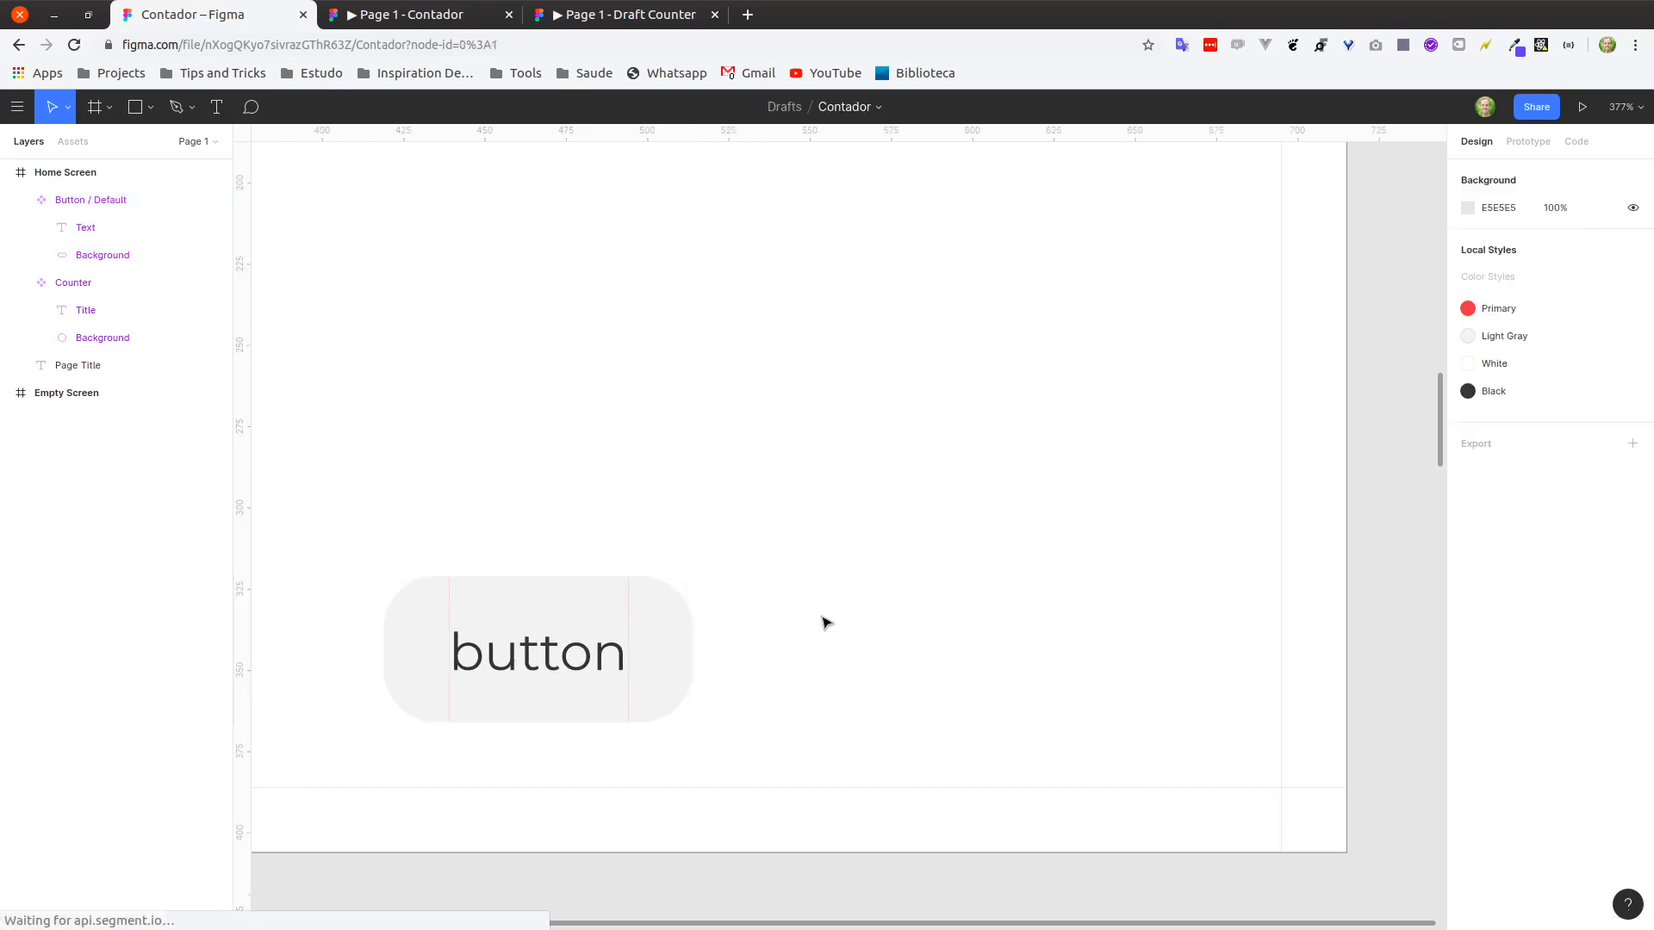
{"action": "left_click", "coordinate": [473, 621]}
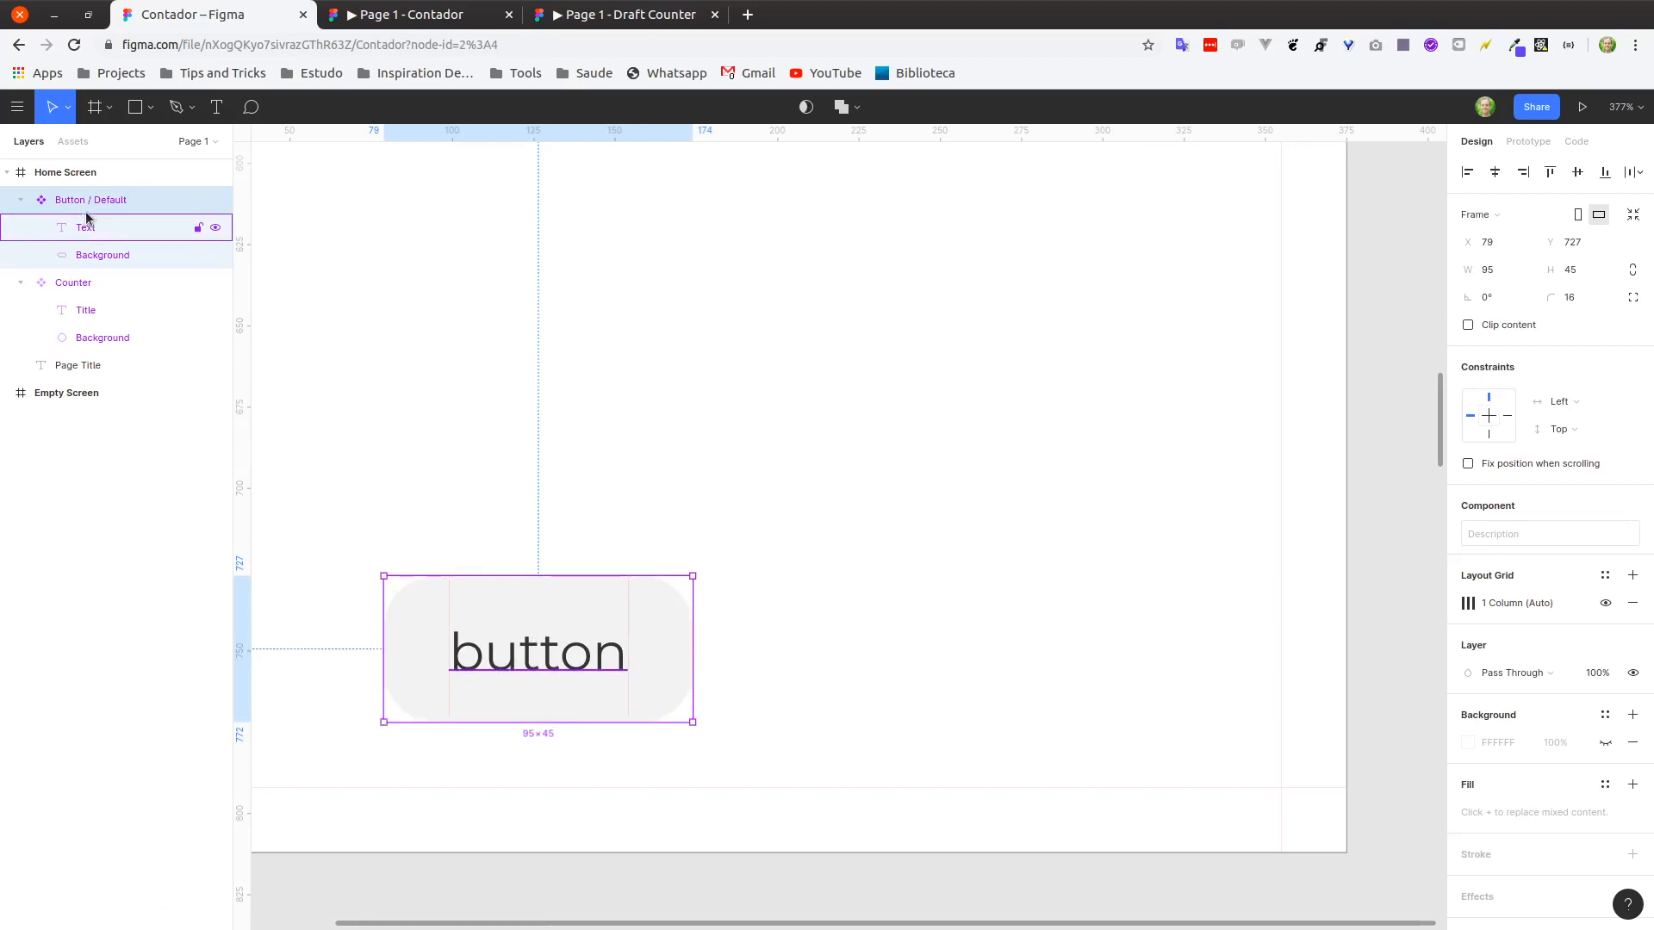
{"action": "key", "text": "ctrl+0"}
{"action": "left_click_drag", "start_coordinate": [482, 343], "coordinate": [823, 620]}
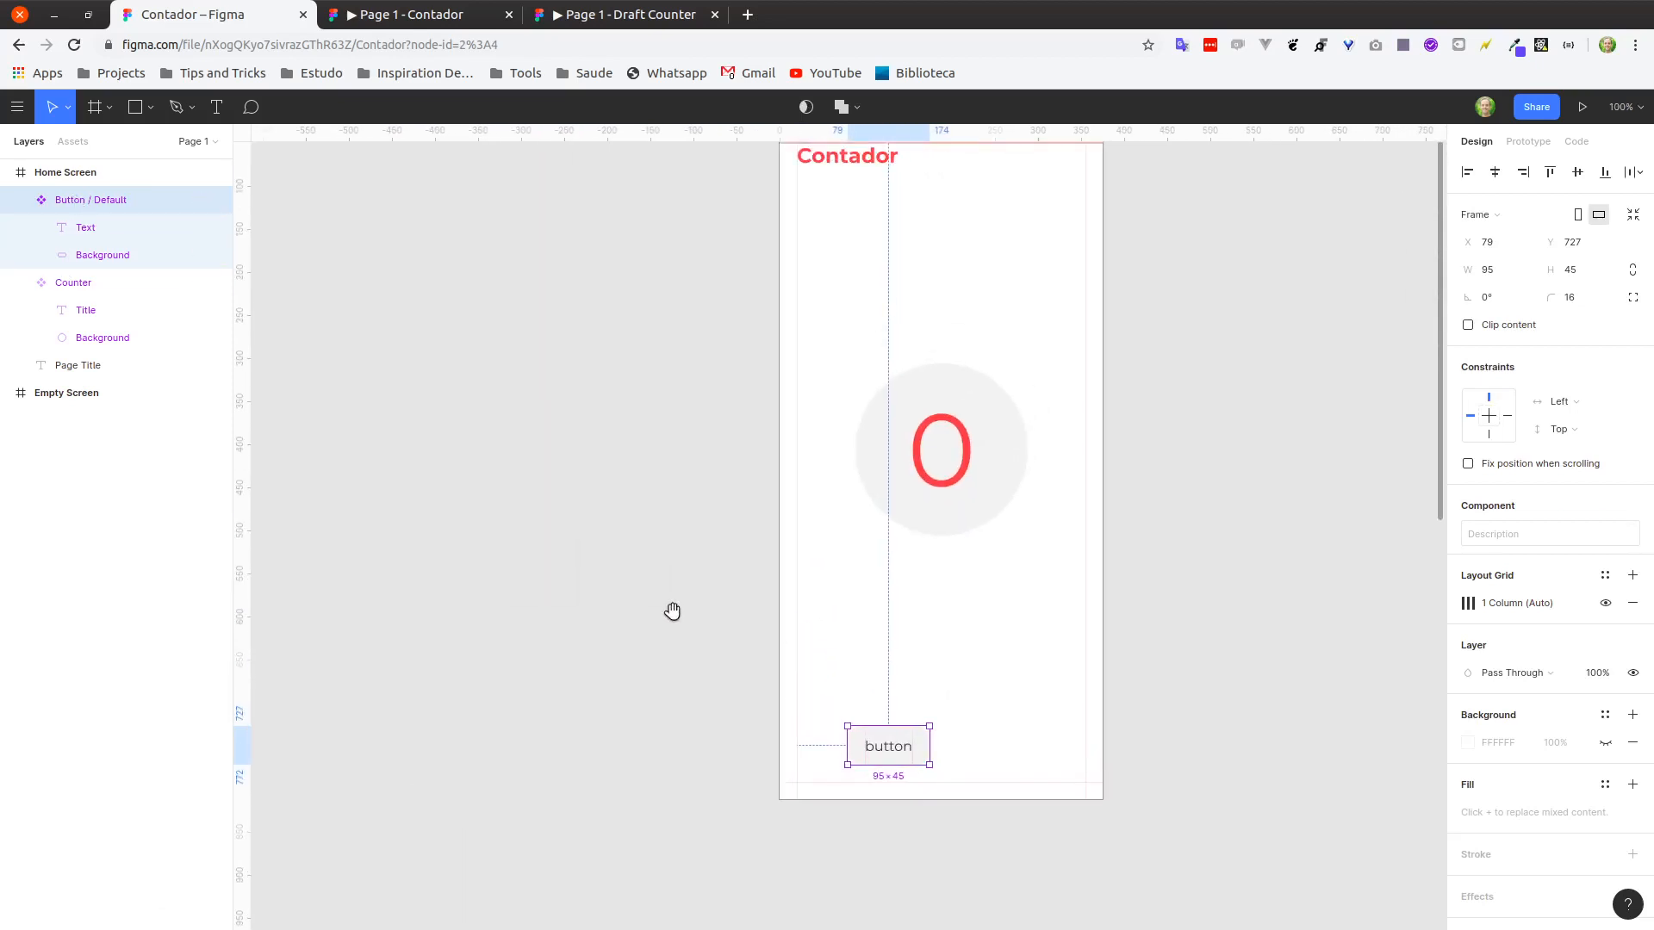
{"action": "left_click_drag", "start_coordinate": [672, 612], "coordinate": [687, 579]}
{"action": "scroll", "coordinate": [687, 579], "scroll_direction": "down", "scroll_amount": 5}
{"action": "left_click_drag", "start_coordinate": [561, 553], "coordinate": [763, 511]}
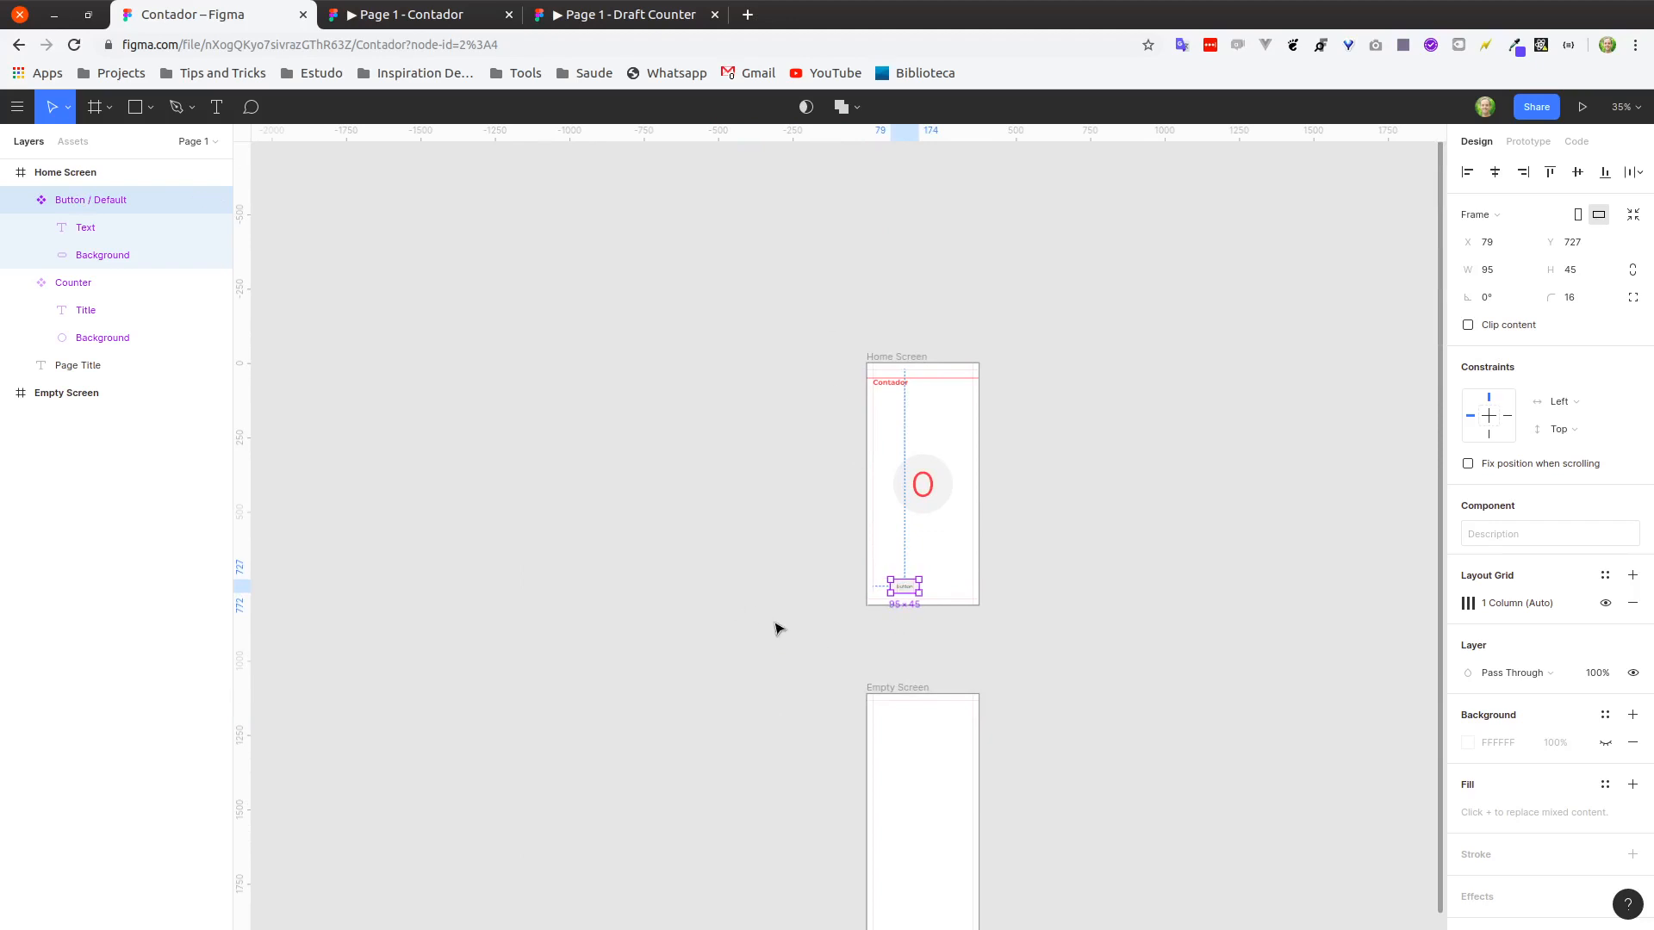
{"action": "left_click", "coordinate": [690, 638]}
{"action": "key", "text": "f"}
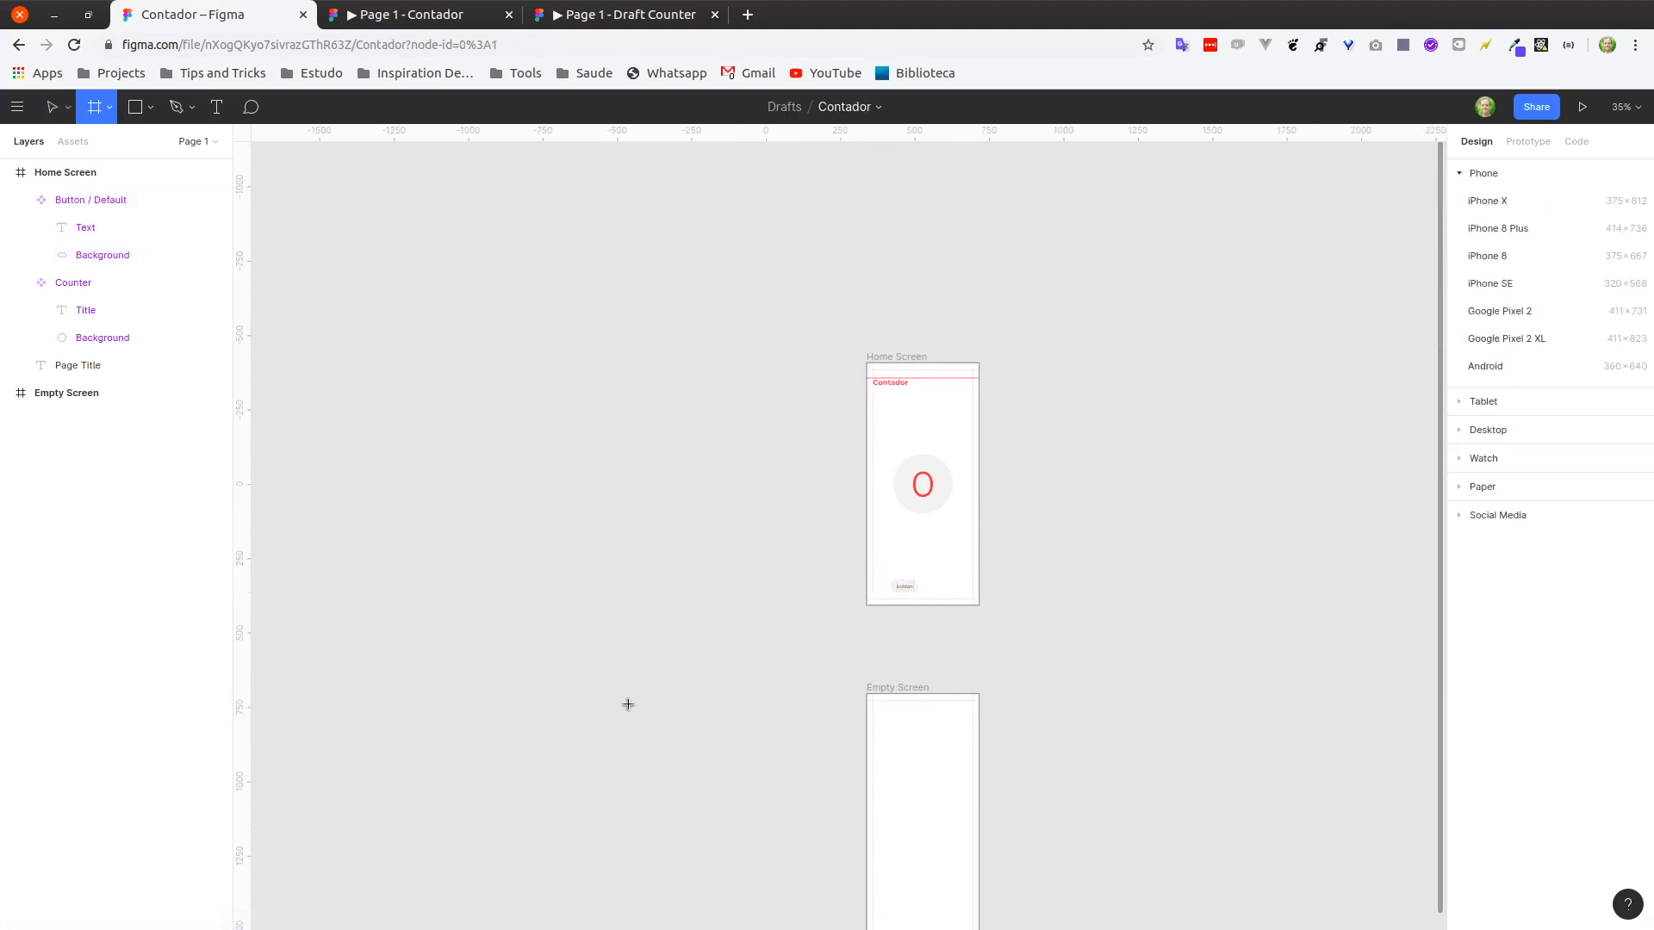
{"action": "left_click", "coordinate": [628, 704]}
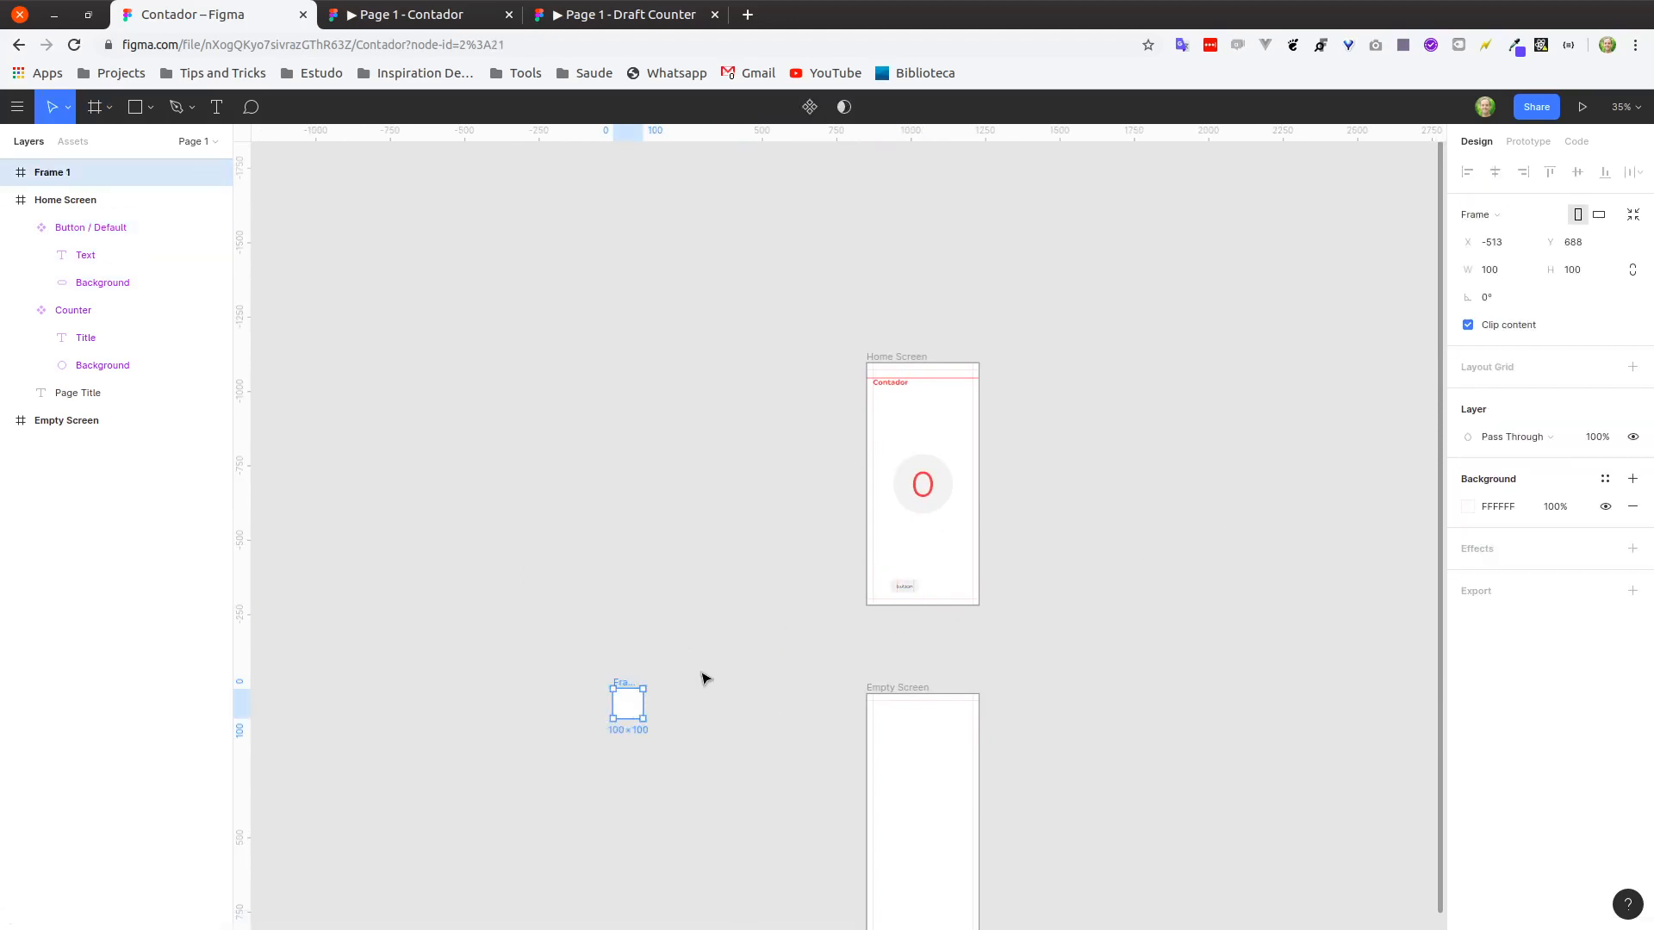
{"action": "key", "text": "Delete"}
Draw a frame about 544 × 1441 on the empty canvas beside the Home Screen and name it Components.
{"action": "key", "text": "f"}
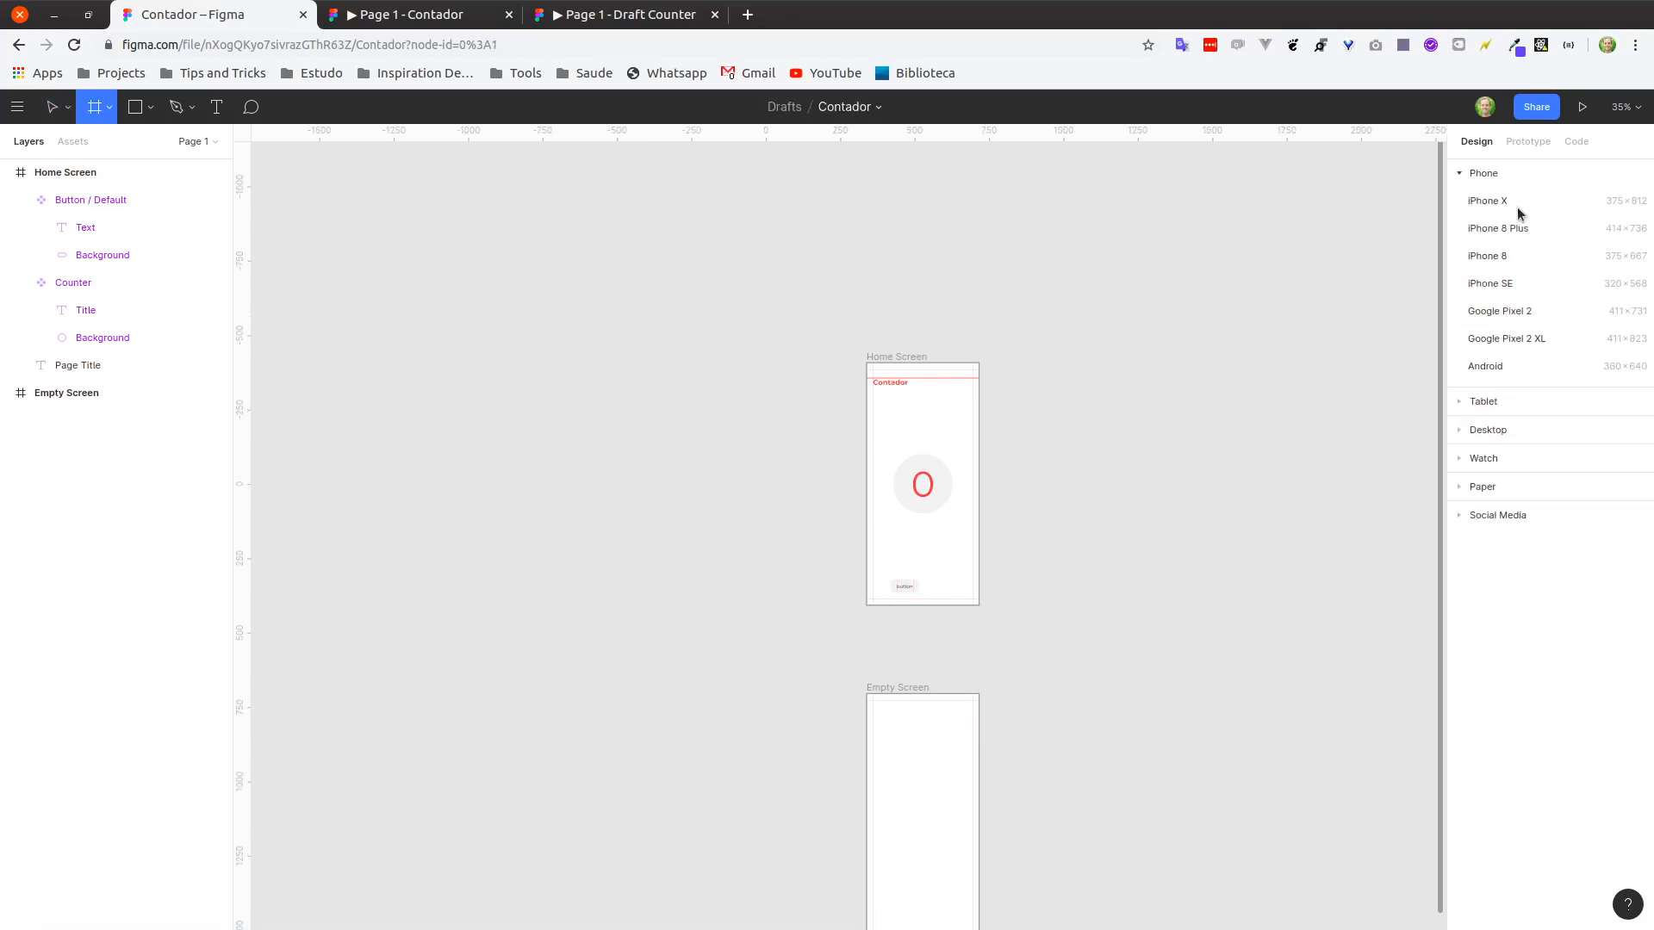
{"action": "mouse_move", "coordinate": [496, 442]}
{"action": "left_mouse_down"}
{"action": "mouse_move", "coordinate": [587, 860]}
{"action": "mouse_move", "coordinate": [658, 746]}
{"action": "left_mouse_up"}
{"action": "key", "text": "ctrl+r"}
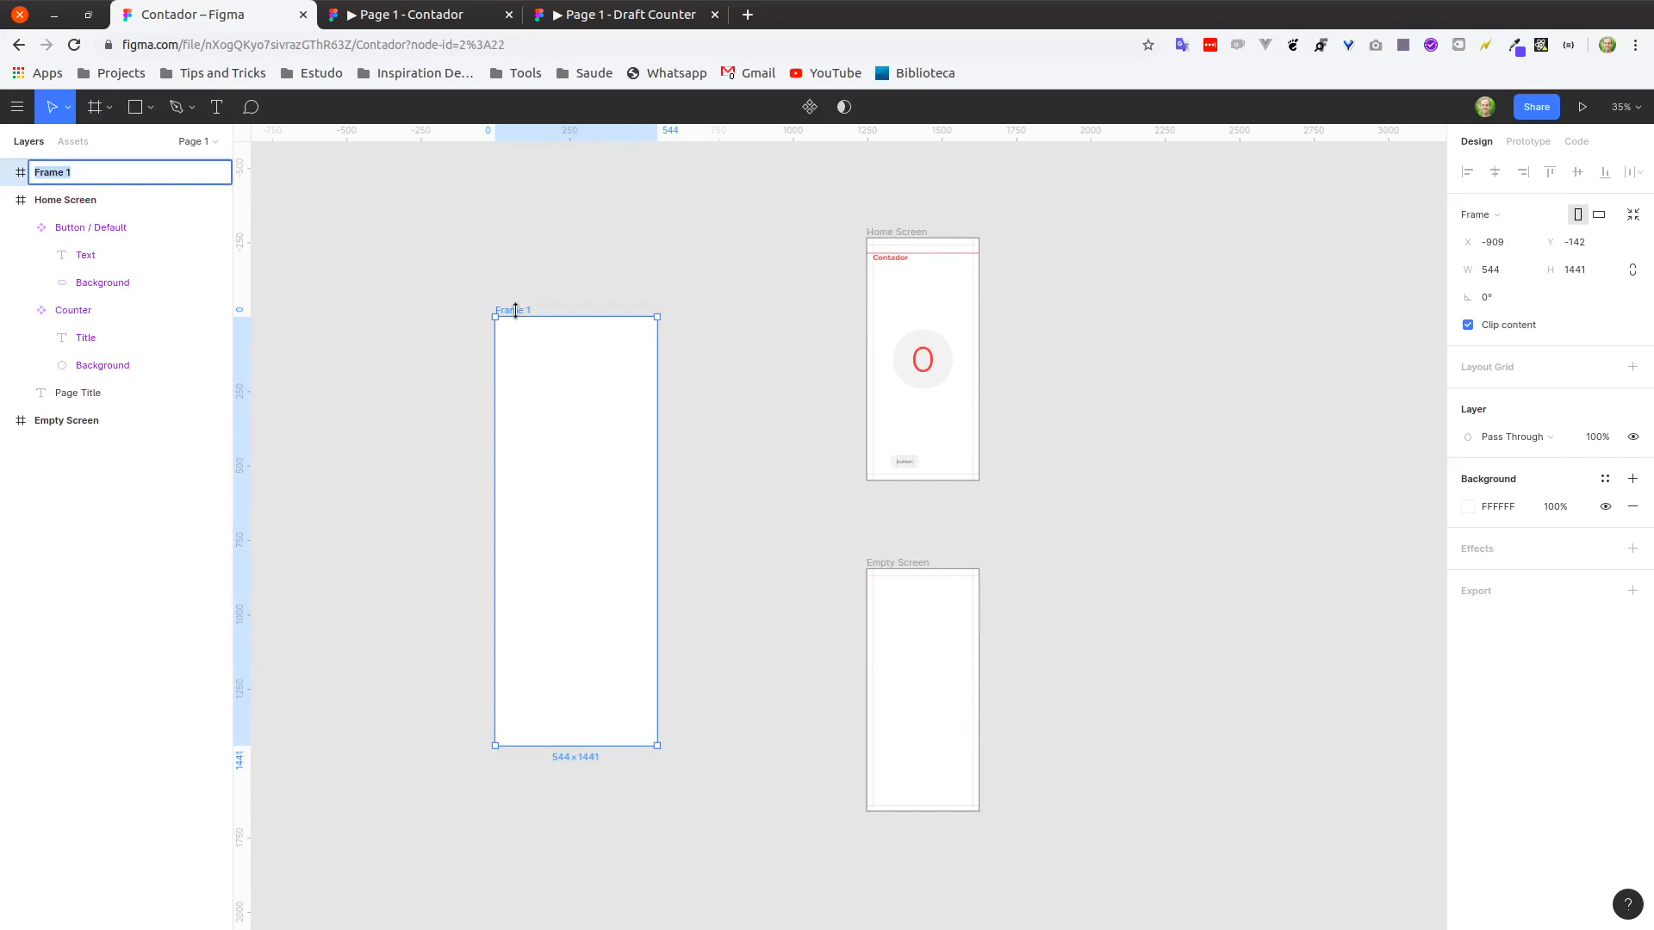
{"action": "type", "text": "Components"}
{"action": "key", "text": "Return"}
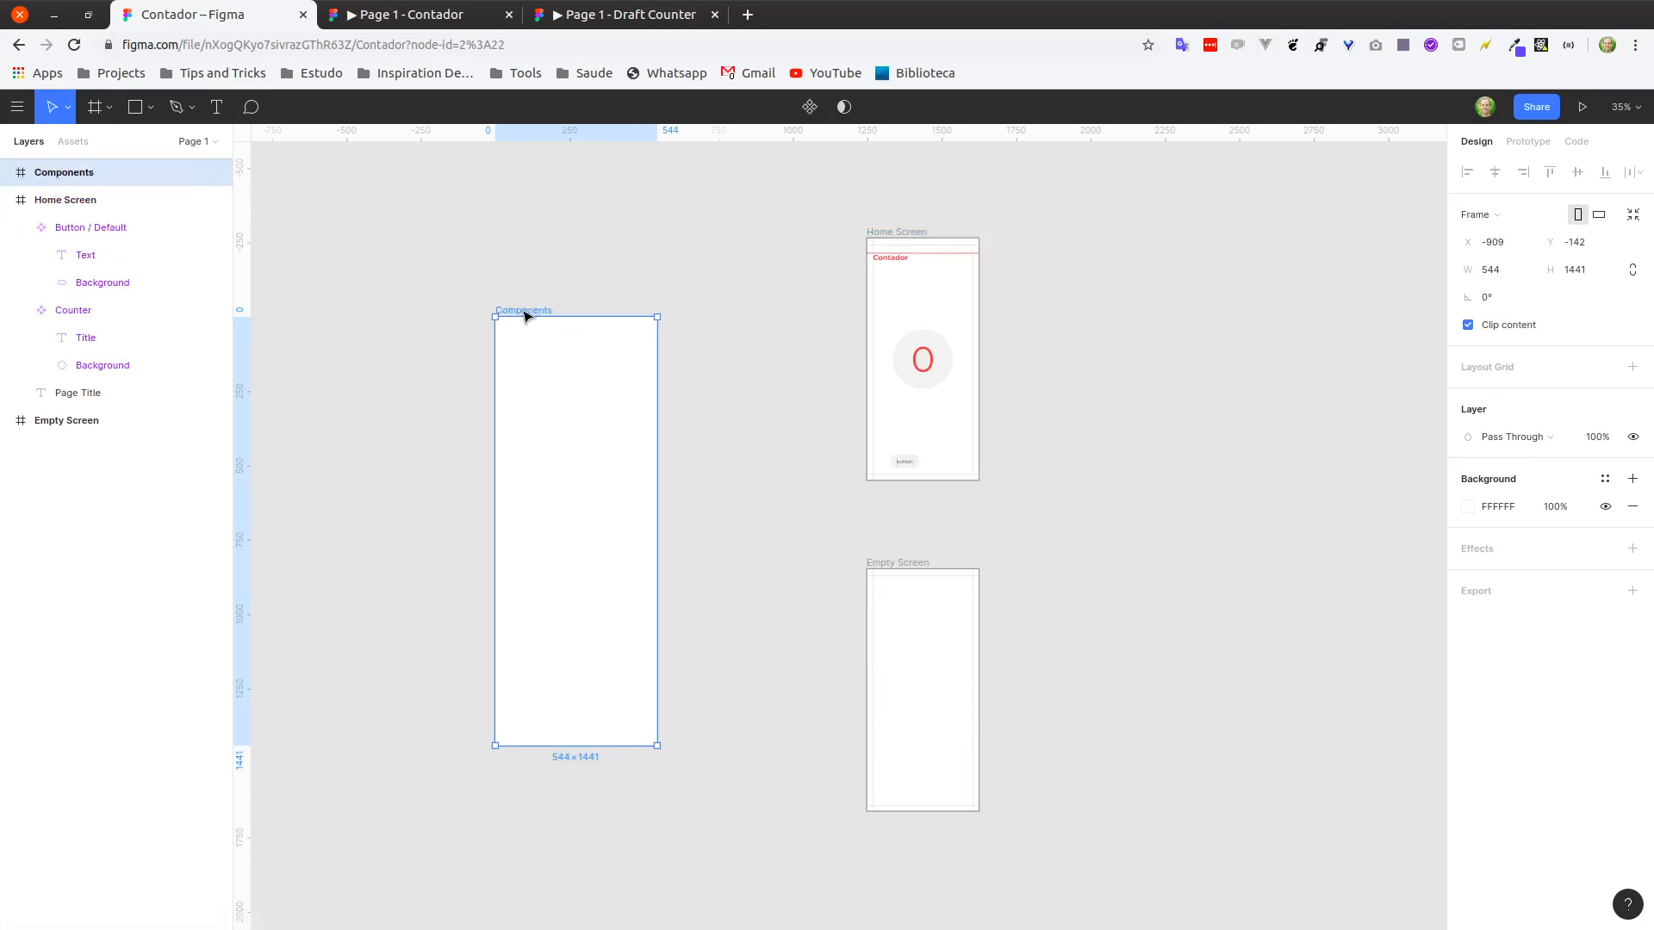
Reorder the Components frame below Empty Screen in the layer order and move the Button / Default component into it at about X 60, Y 130.
{"action": "left_click_drag", "start_coordinate": [18, 175], "coordinate": [26, 454]}
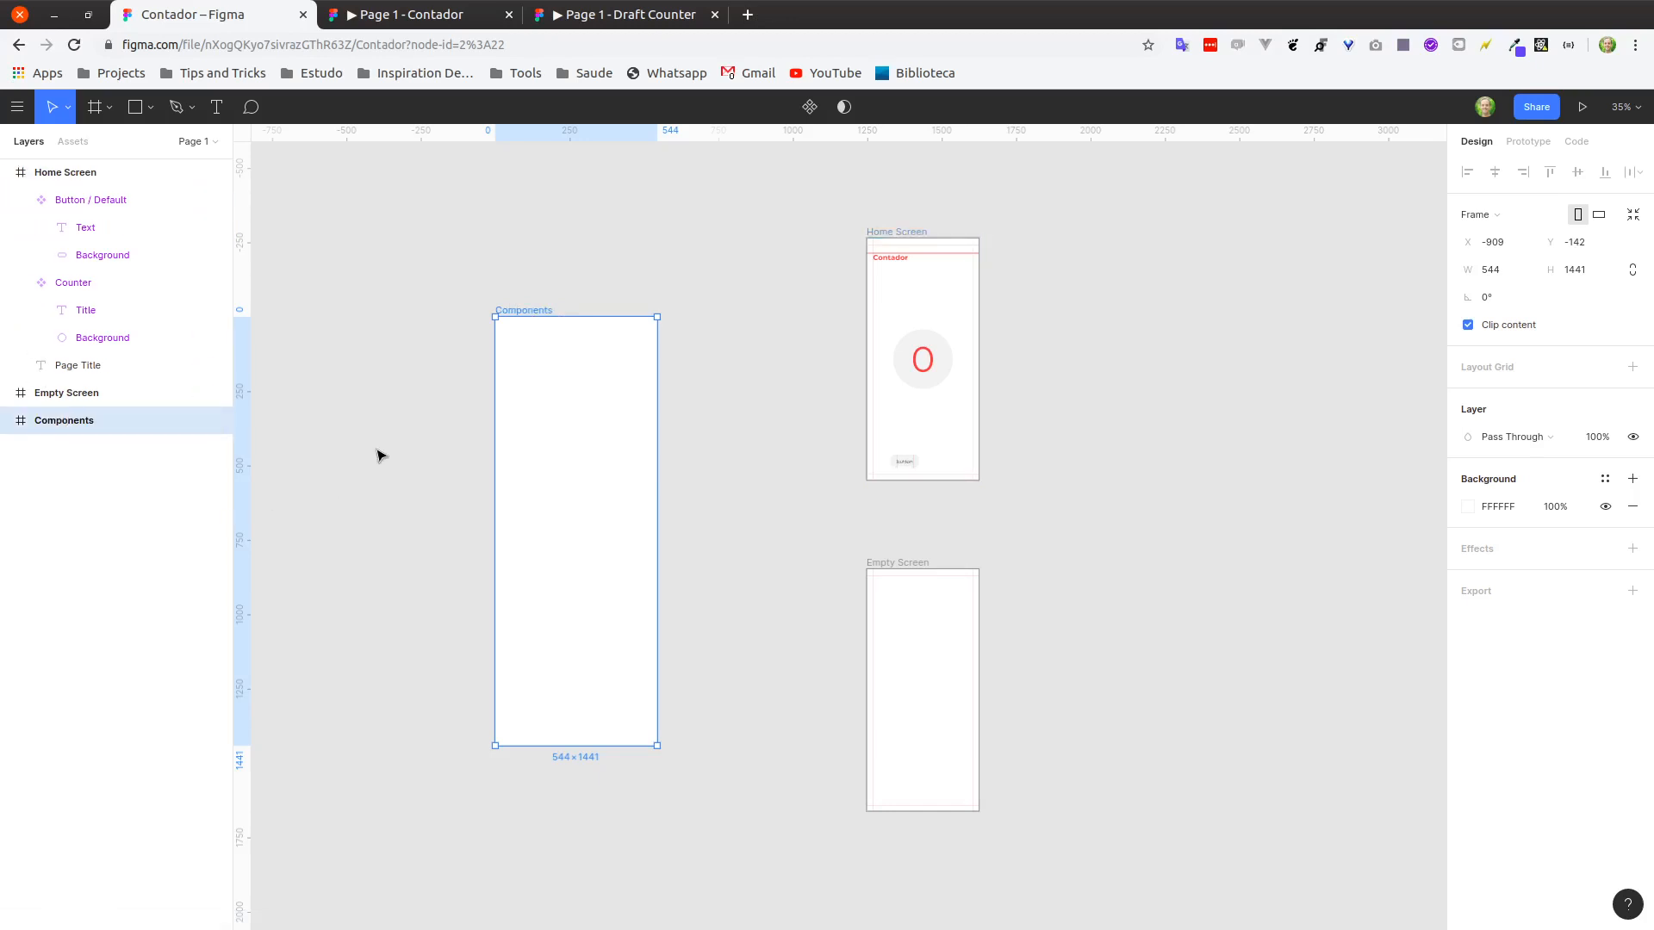
{"action": "left_click_drag", "start_coordinate": [903, 462], "coordinate": [525, 369]}
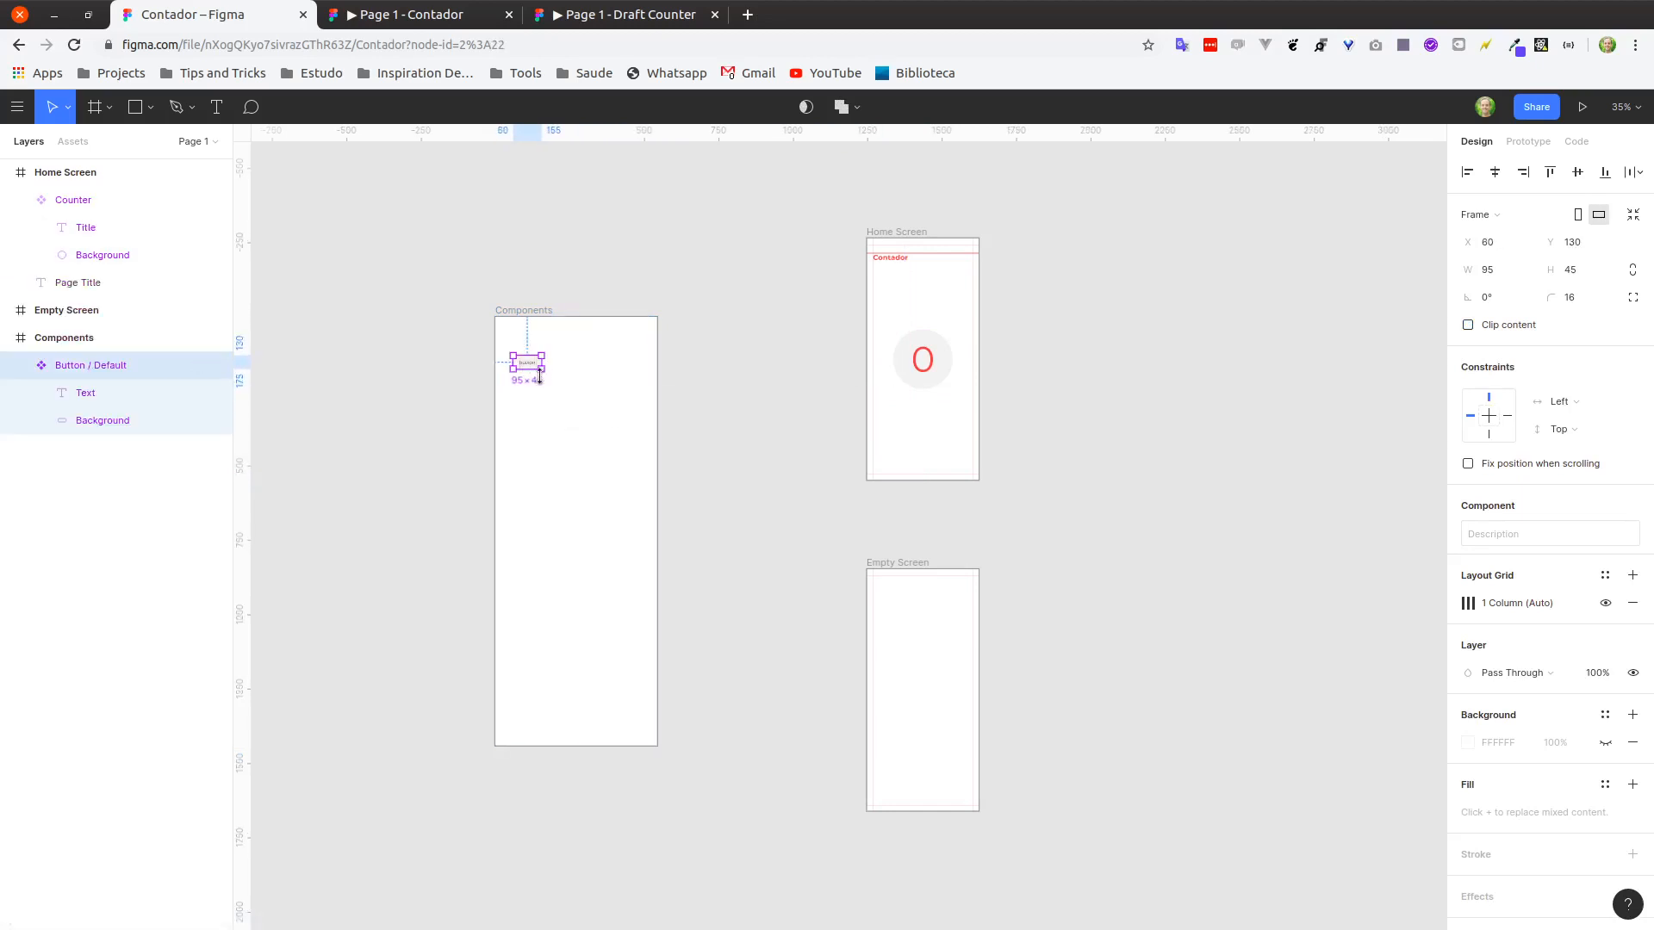
Move the Button / Default component to about X 29, Y 46 inside the Components frame.
{"action": "scroll", "coordinate": [553, 398], "scroll_direction": "up", "scroll_amount": 5}
{"action": "scroll", "coordinate": [632, 543], "scroll_direction": "up", "scroll_amount": 2}
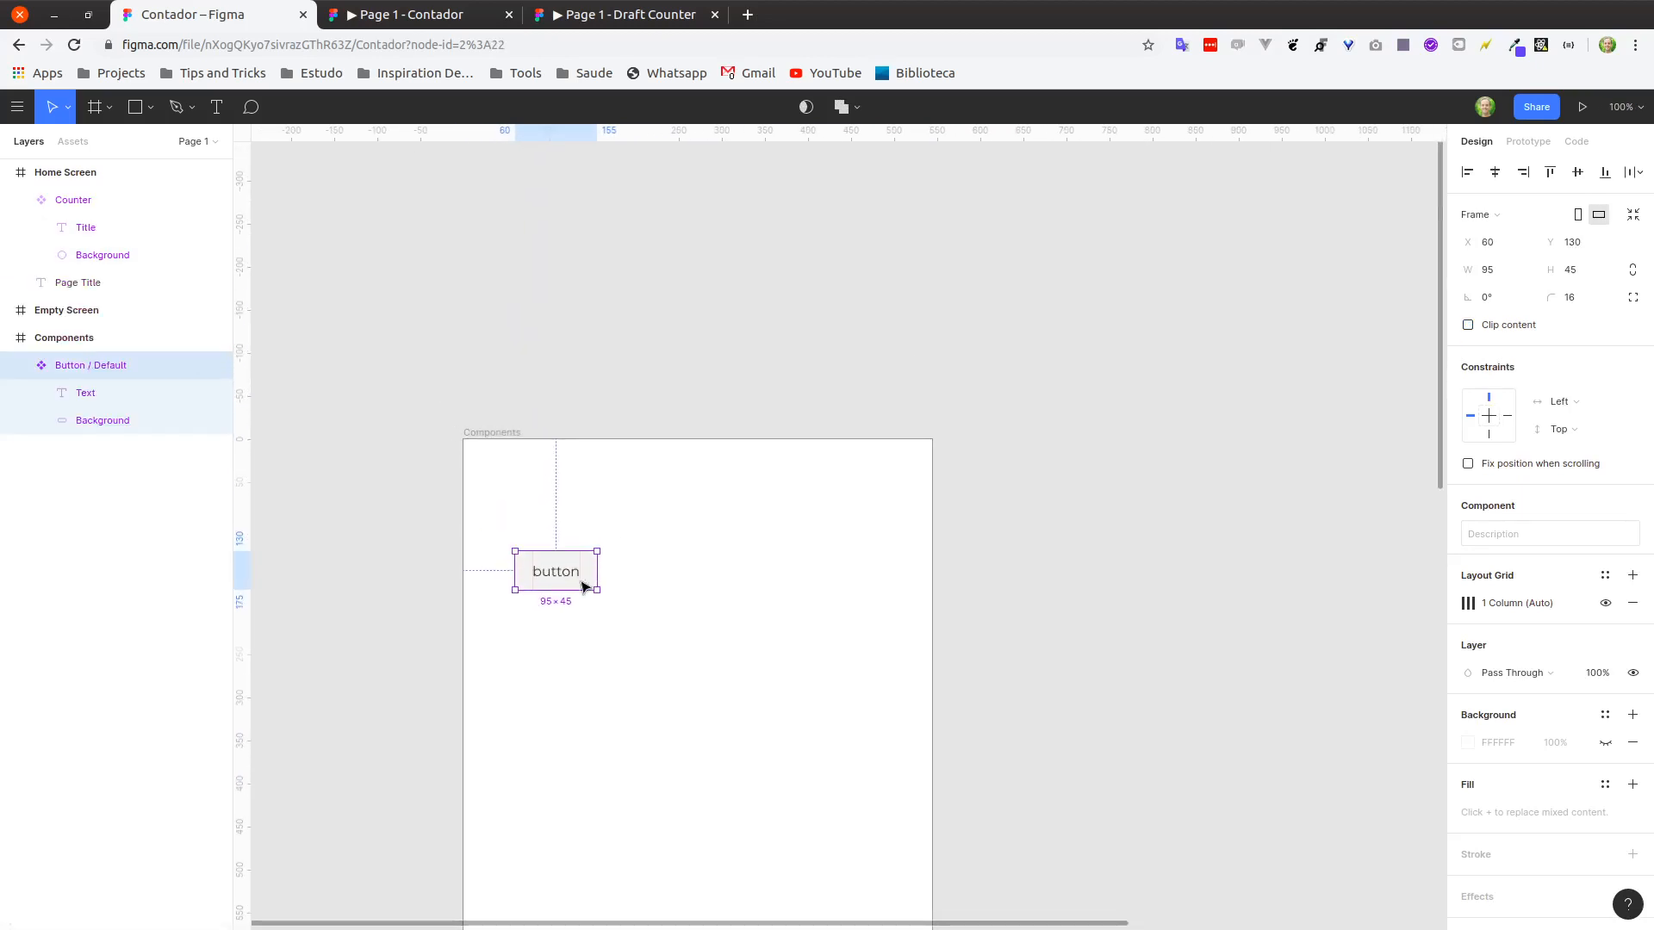
{"action": "left_click_drag", "start_coordinate": [568, 556], "coordinate": [543, 483]}
Place the Counter master component in the Components frame below the button, leaving an instance of it in Home Screen.
{"action": "scroll", "coordinate": [684, 509], "scroll_direction": "down", "scroll_amount": 6}
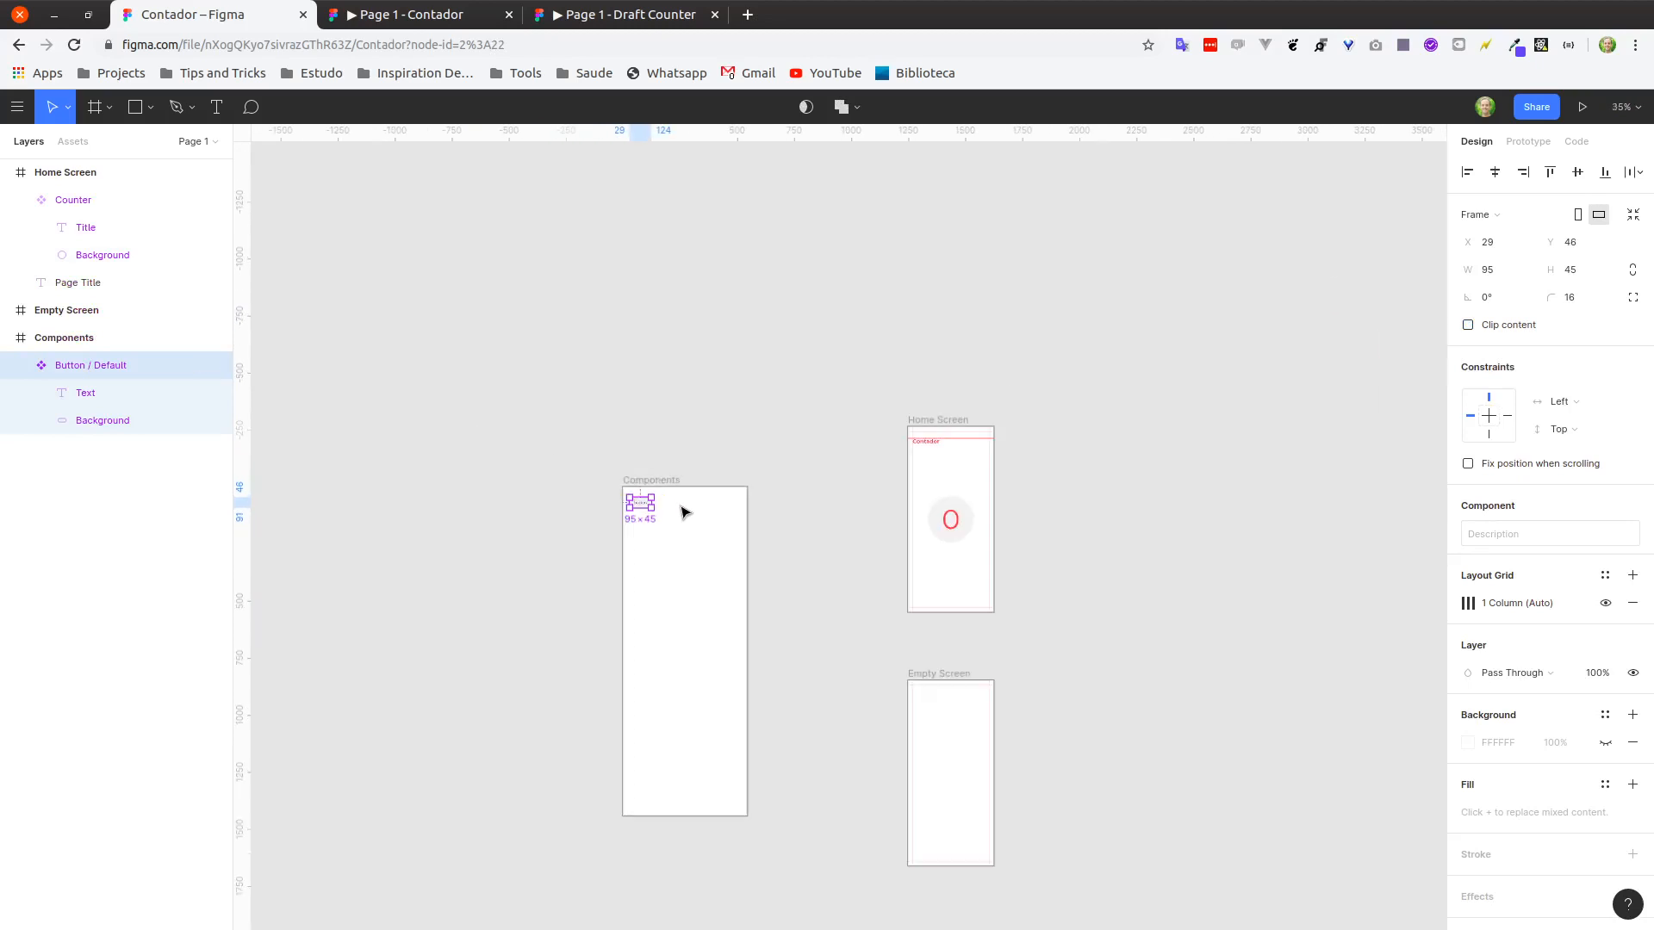
{"action": "scroll", "coordinate": [698, 545], "scroll_direction": "down", "scroll_amount": 1}
{"action": "scroll", "coordinate": [697, 544], "scroll_direction": "right", "scroll_amount": 2}
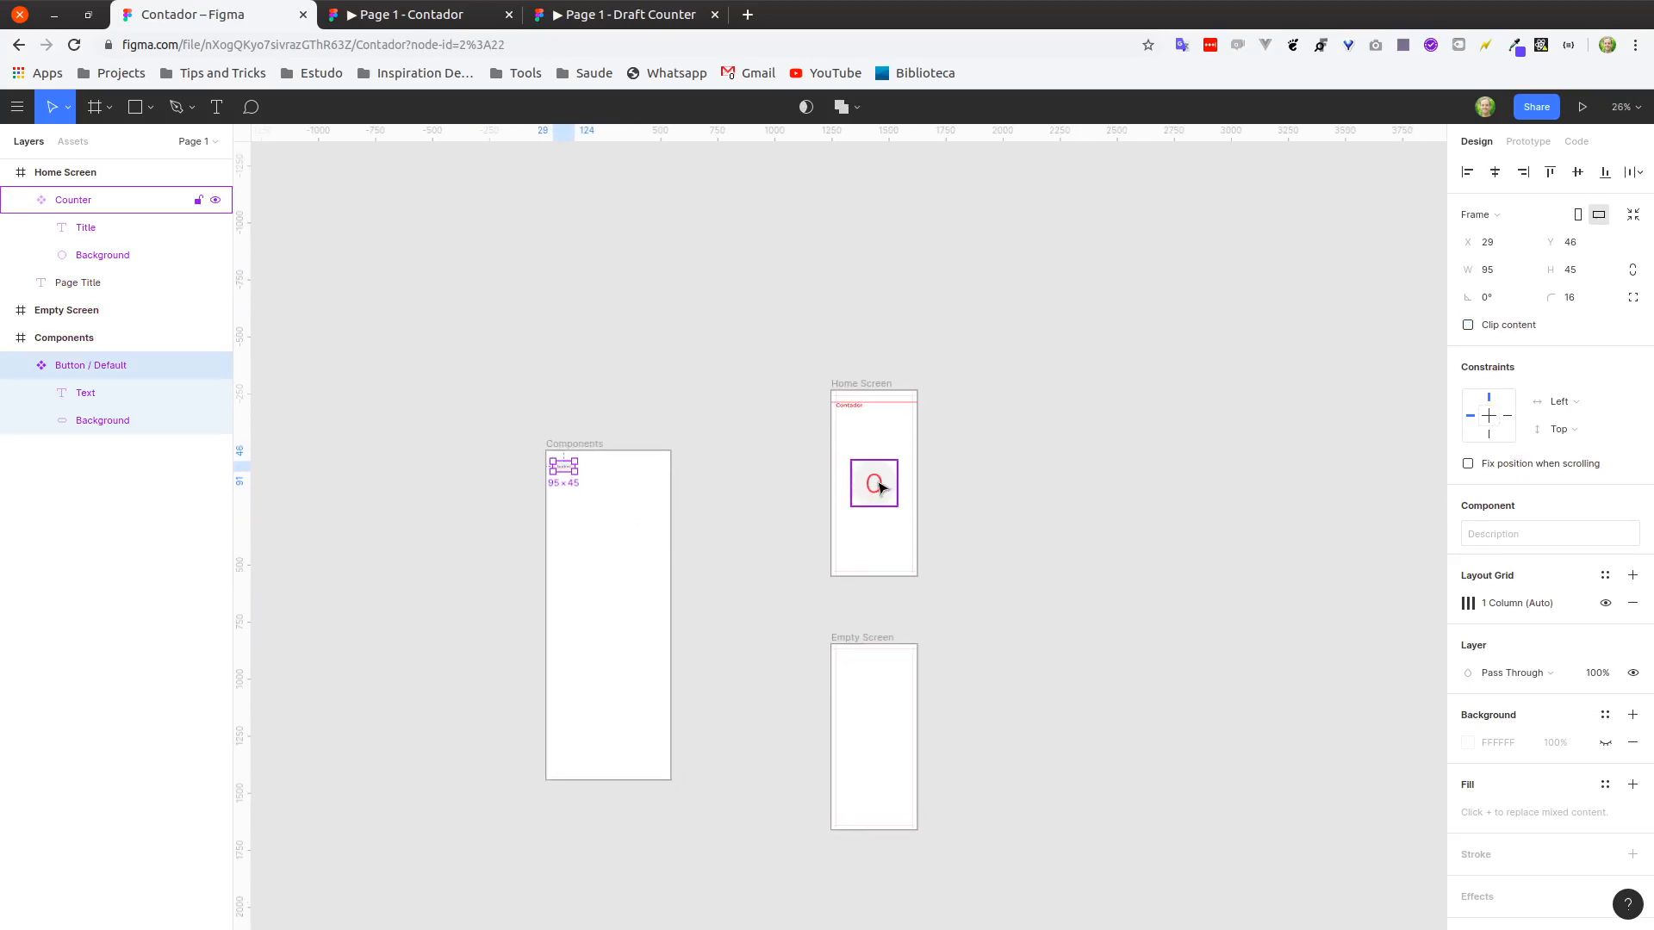
{"action": "mouse_move", "coordinate": [881, 488]}
{"action": "left_mouse_down"}
{"action": "mouse_move", "coordinate": [825, 518]}
{"action": "mouse_move", "coordinate": [580, 502]}
{"action": "mouse_move", "coordinate": [582, 527]}
{"action": "mouse_move", "coordinate": [834, 509]}
{"action": "mouse_move", "coordinate": [887, 484]}
{"action": "left_mouse_up"}
{"action": "left_click", "coordinate": [627, 469]}
{"action": "left_click", "coordinate": [735, 474]}
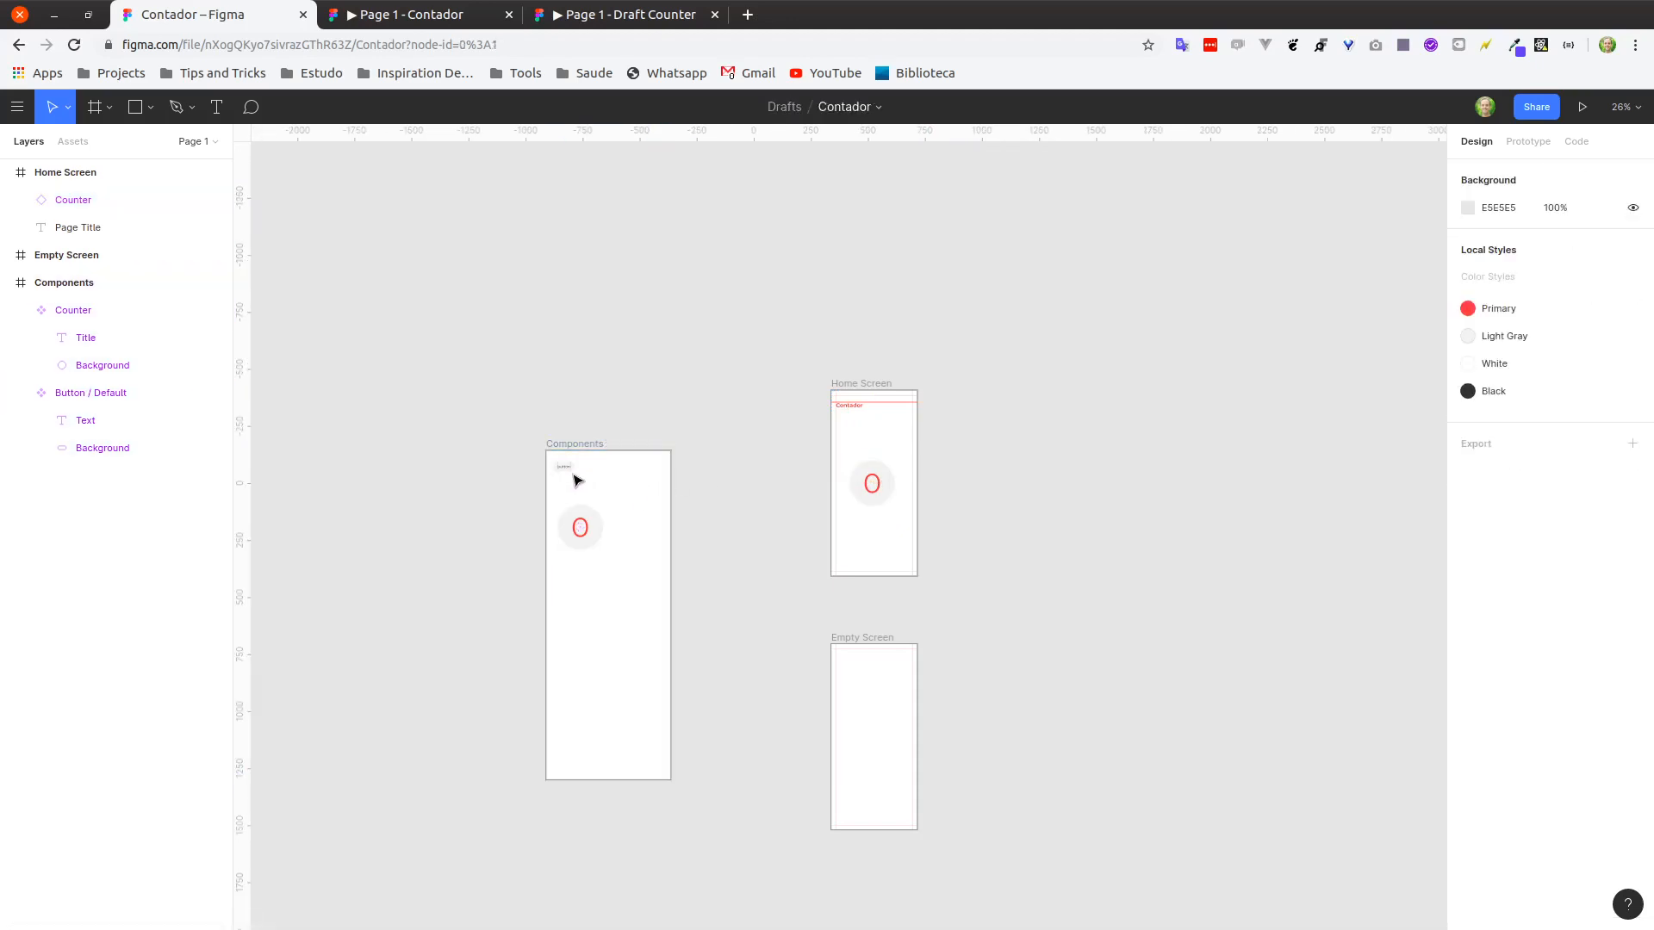
Duplicate the Button / Default component as an instance beside it, at about X 159, Y 46.
{"action": "scroll", "coordinate": [564, 470], "scroll_direction": "up", "scroll_amount": 10}
{"action": "scroll", "coordinate": [782, 539], "scroll_direction": "up", "scroll_amount": 3}
{"action": "scroll", "coordinate": [782, 539], "scroll_direction": "right", "scroll_amount": 3}
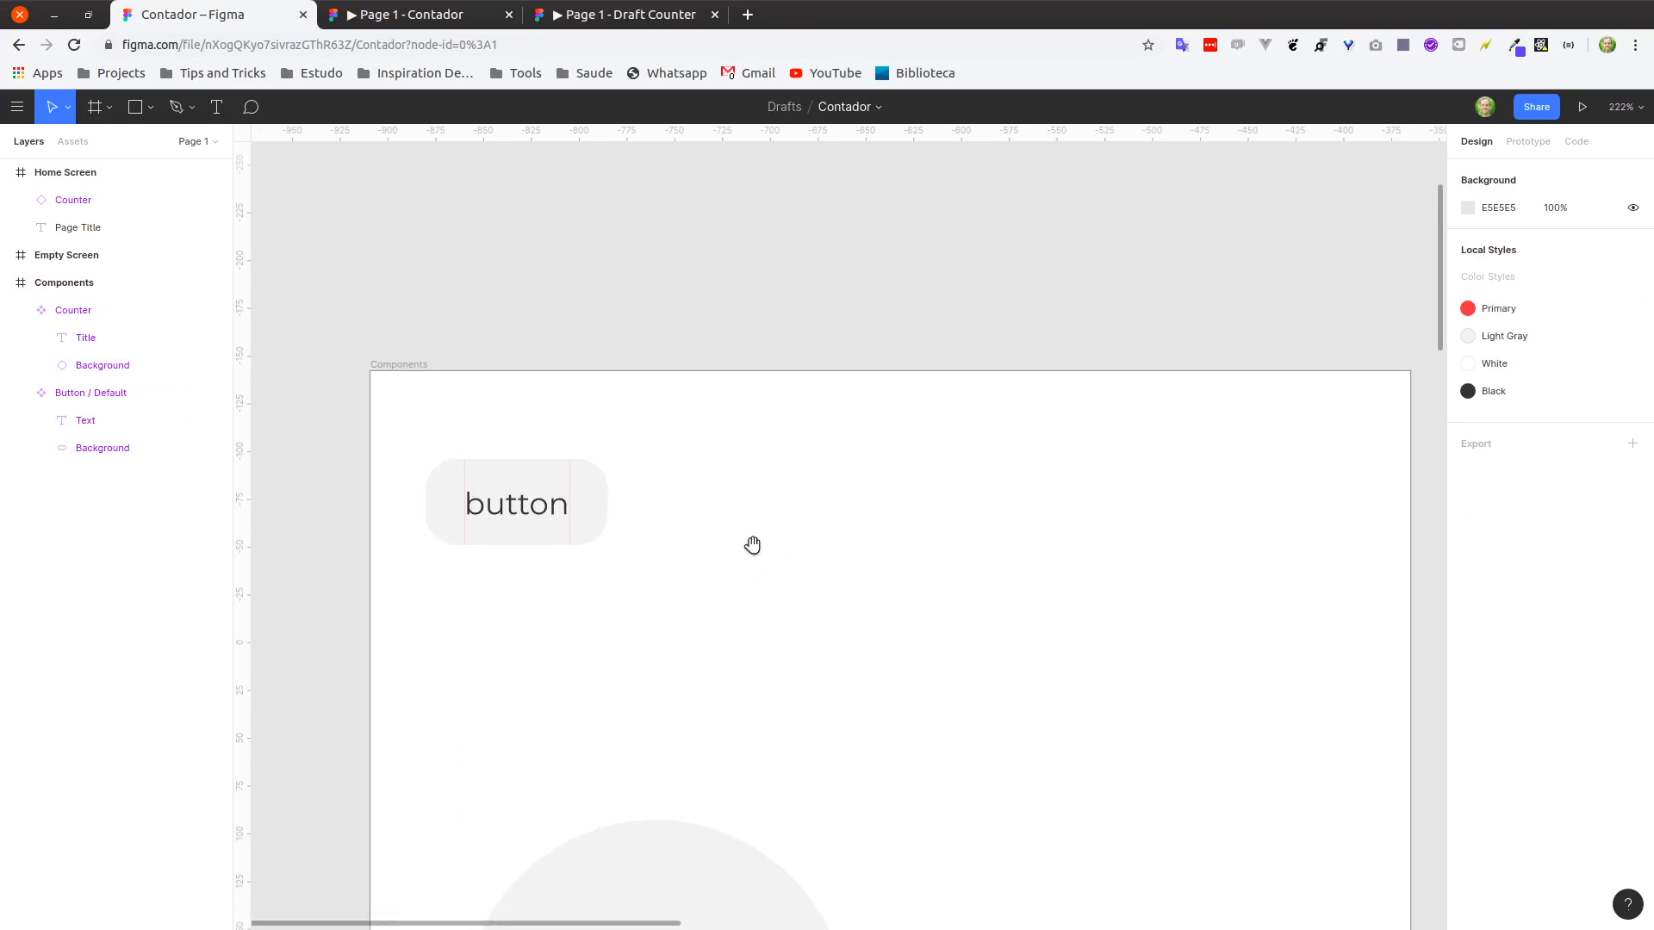
{"action": "left_click", "coordinate": [535, 496]}
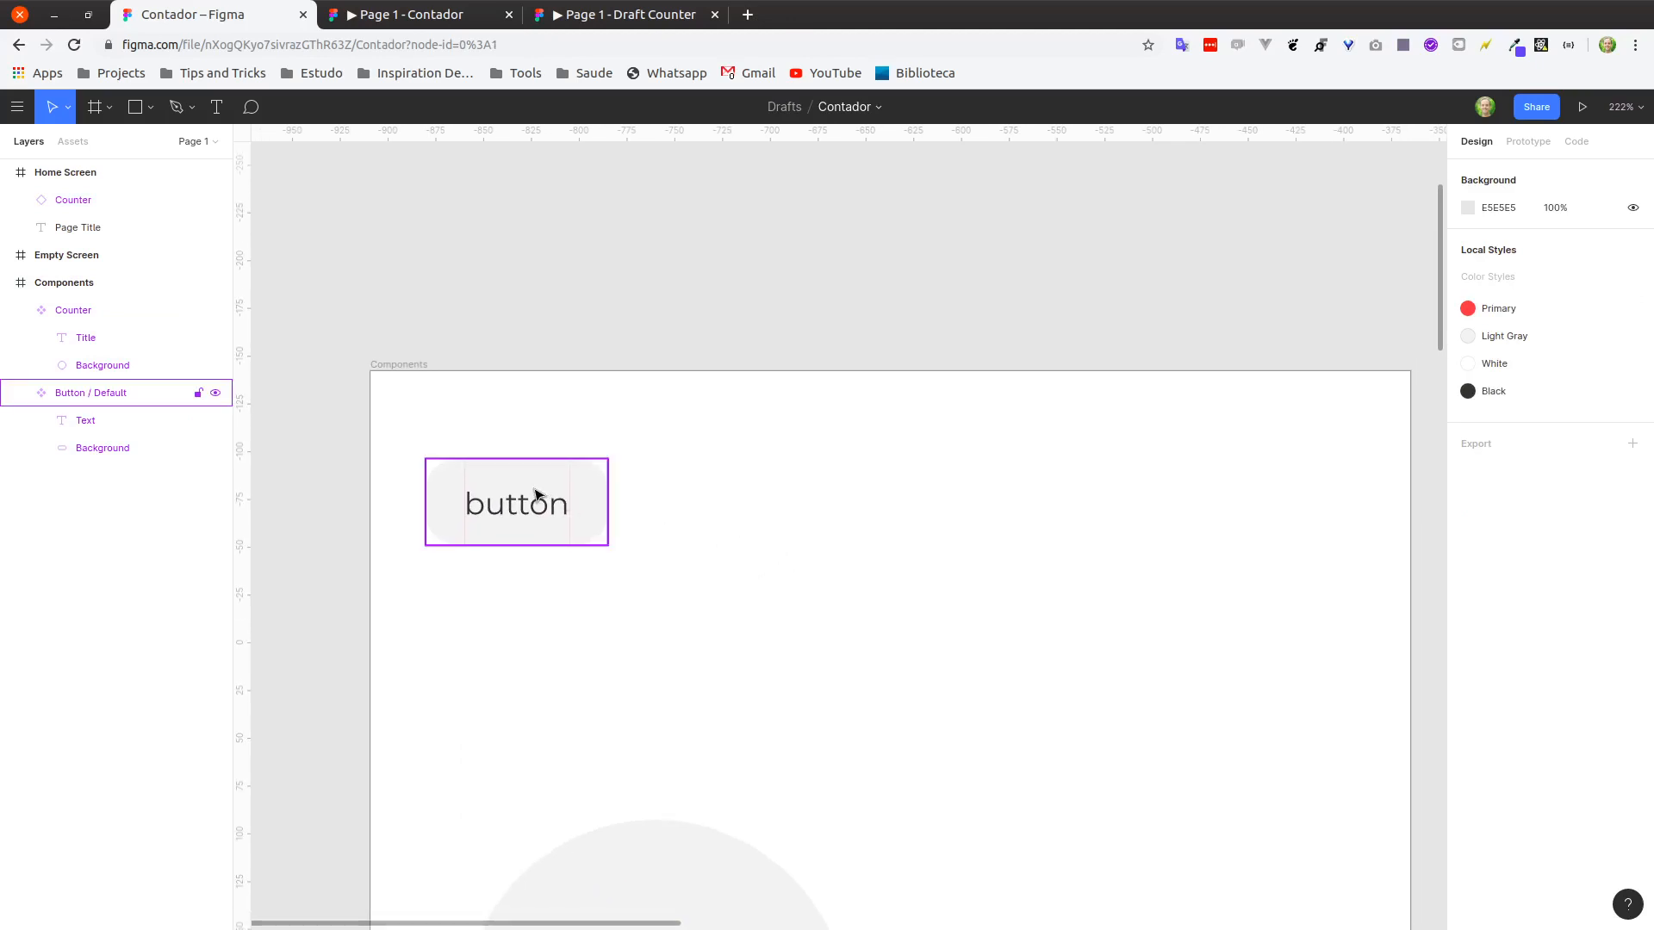
{"action": "left_click", "coordinate": [534, 495]}
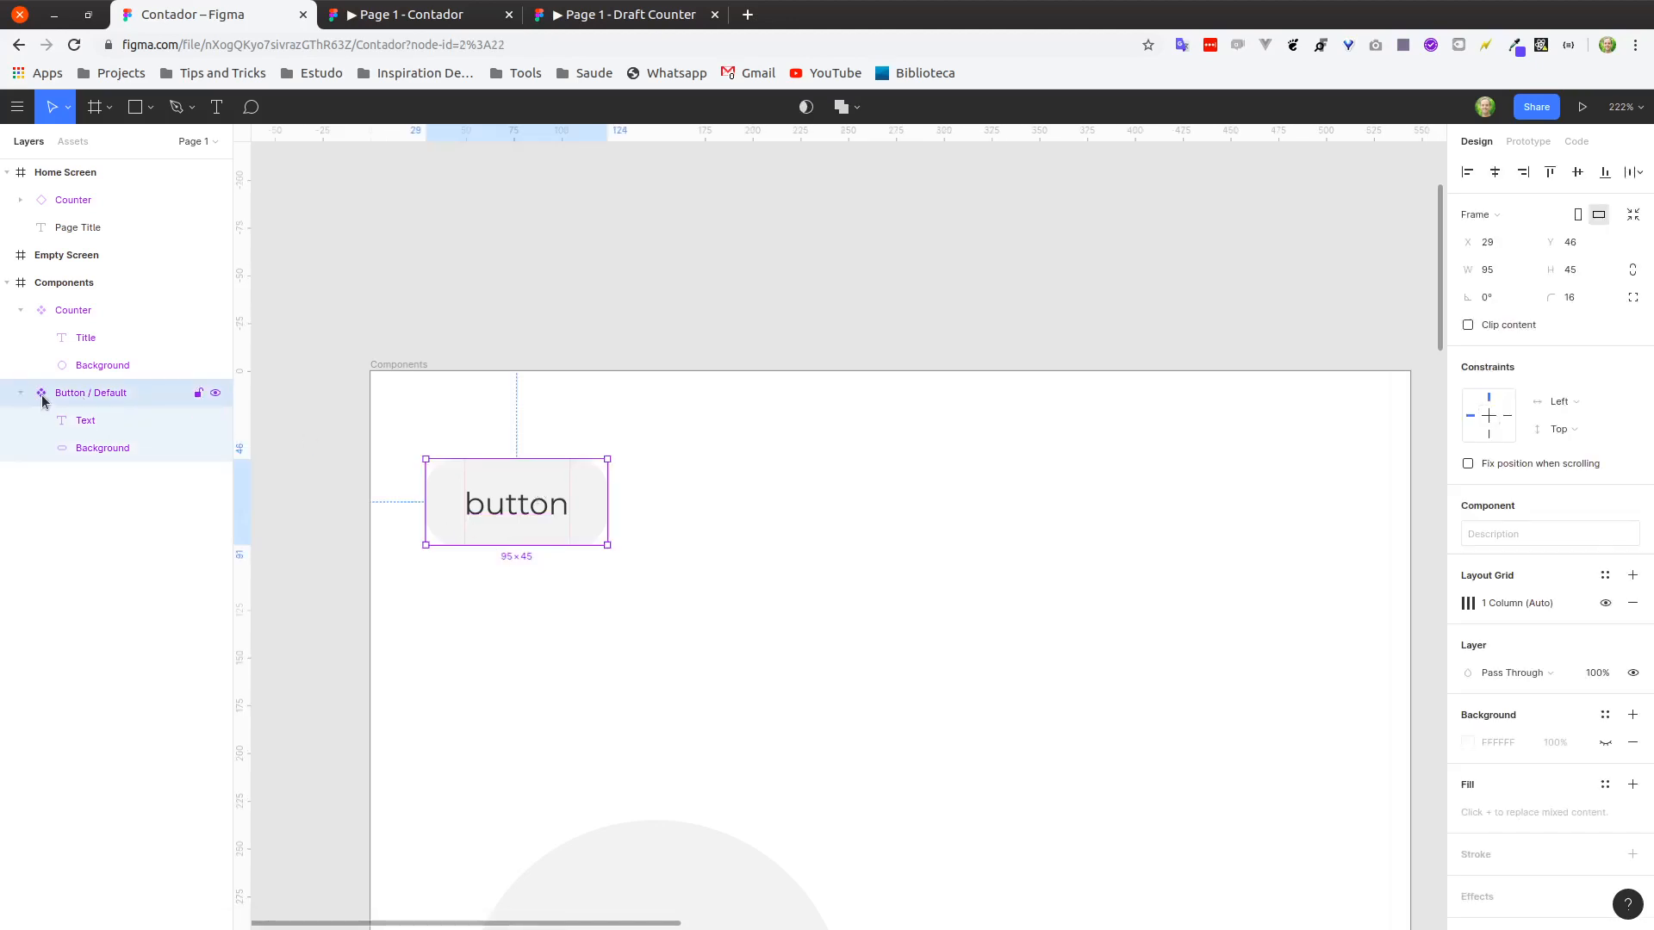
{"action": "left_click", "coordinate": [750, 499]}
{"action": "left_click_drag", "start_coordinate": [551, 479], "coordinate": [802, 474]}
{"action": "left_click", "coordinate": [731, 620]}
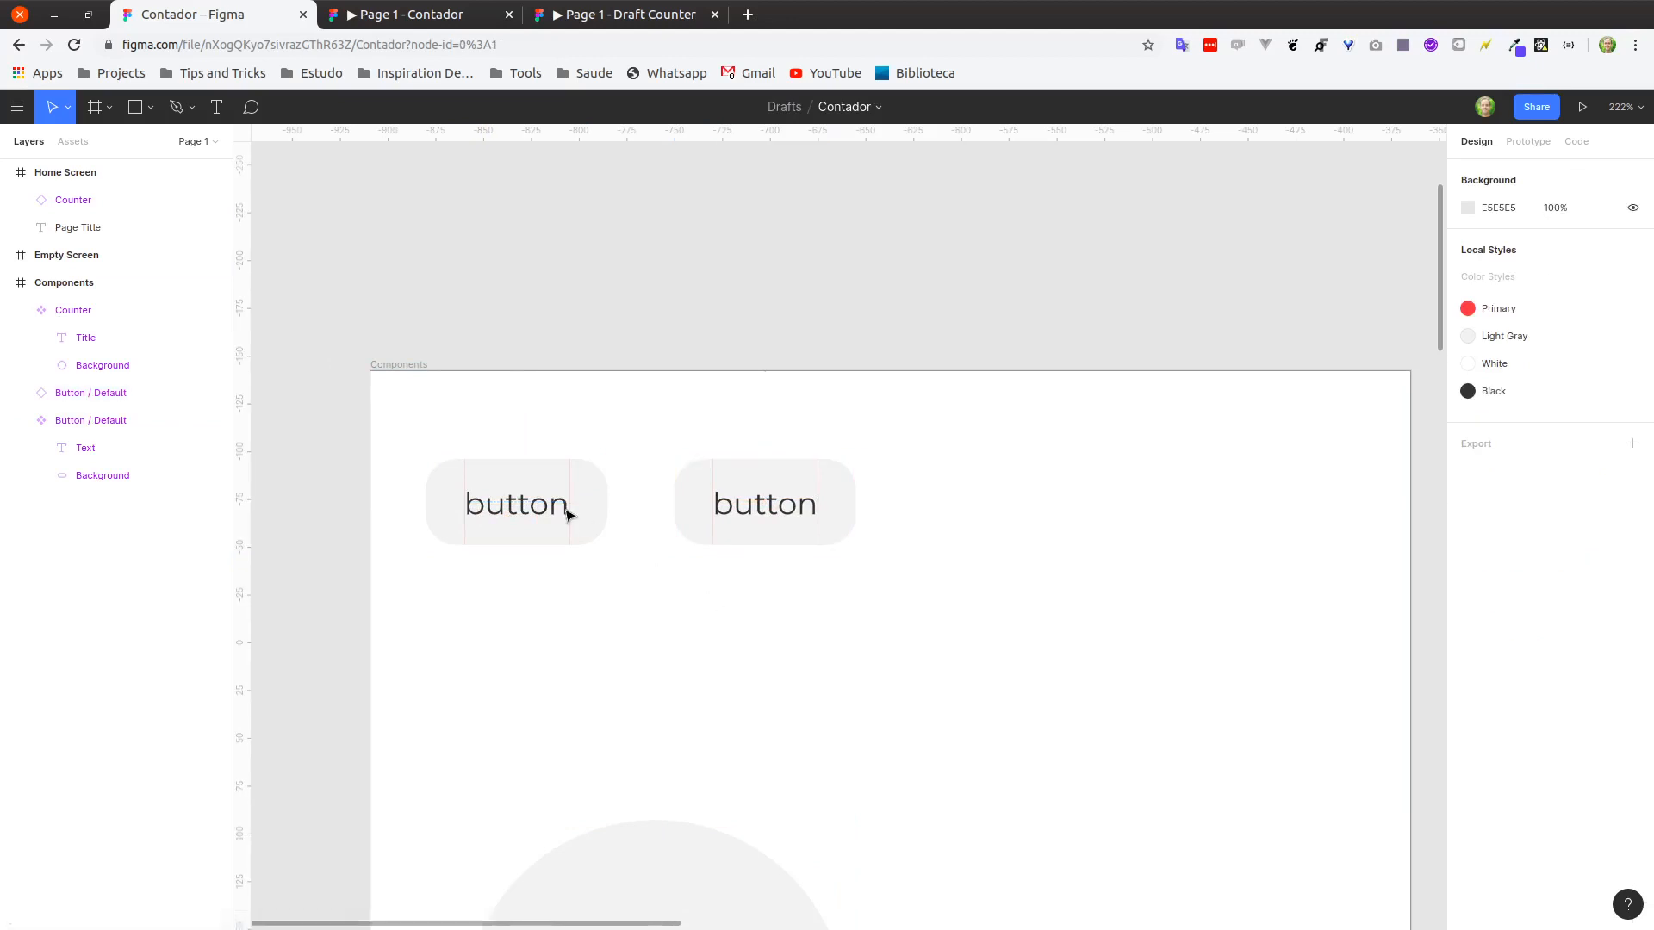
Move the button instance farther from its master component, to about X 314, Y 46.
{"action": "left_click", "coordinate": [532, 487]}
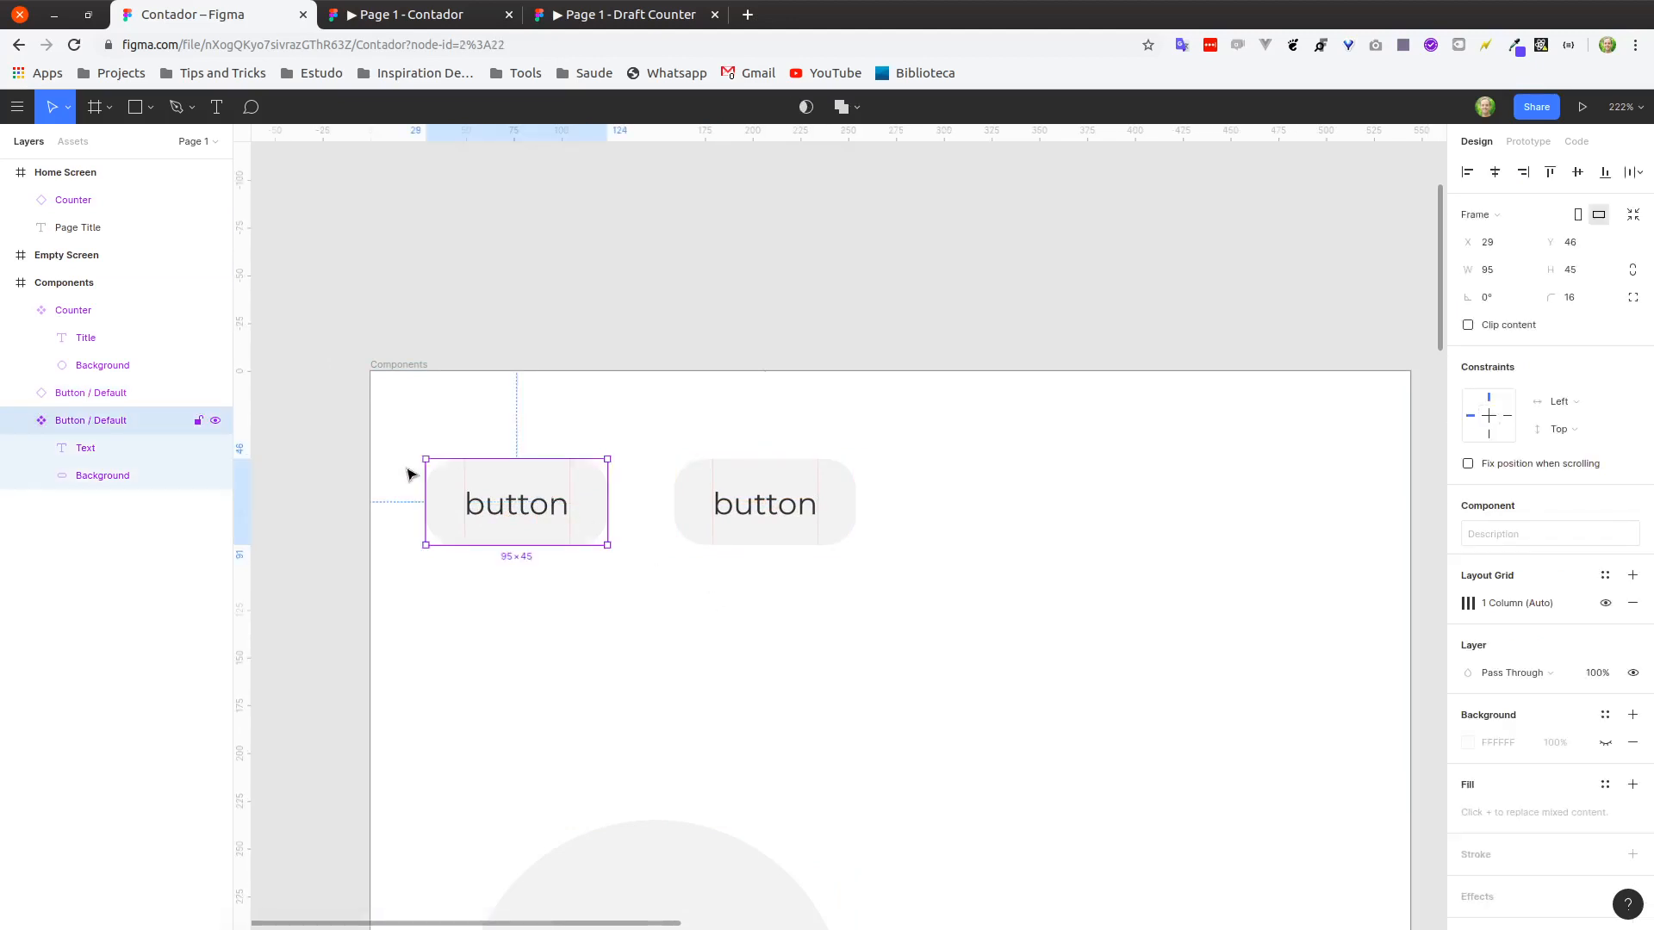
{"action": "left_click", "coordinate": [45, 398]}
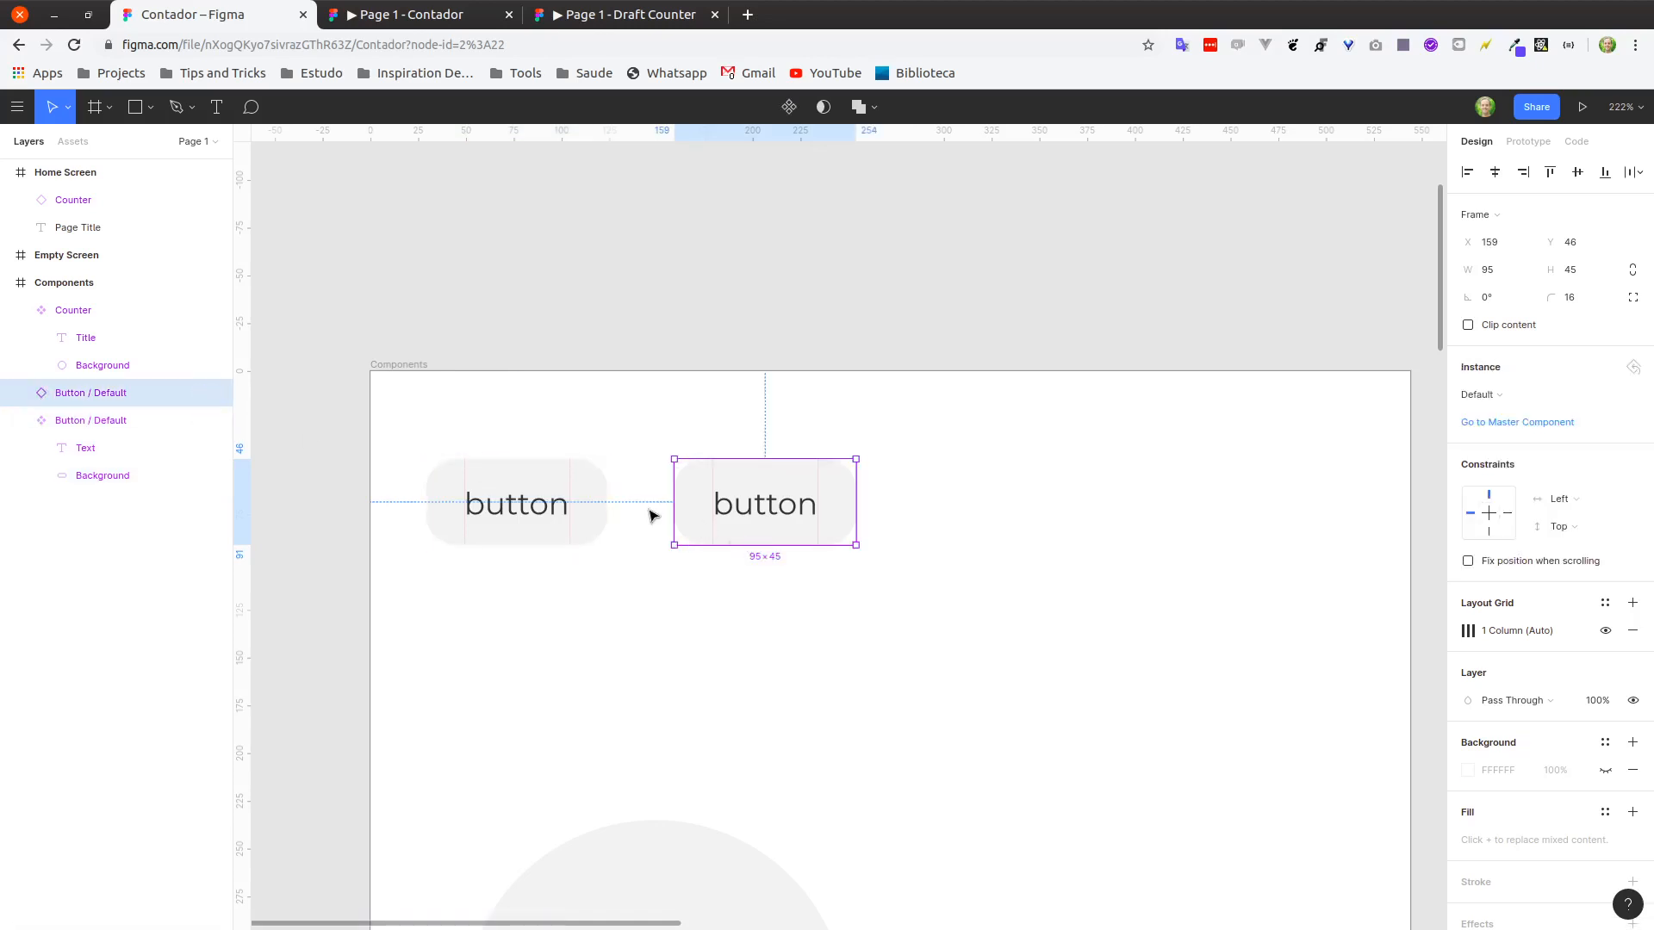
{"action": "left_click", "coordinate": [652, 515]}
{"action": "left_click", "coordinate": [594, 515]}
{"action": "left_click", "coordinate": [733, 502]}
{"action": "left_click_drag", "start_coordinate": [733, 502], "coordinate": [1063, 491]}
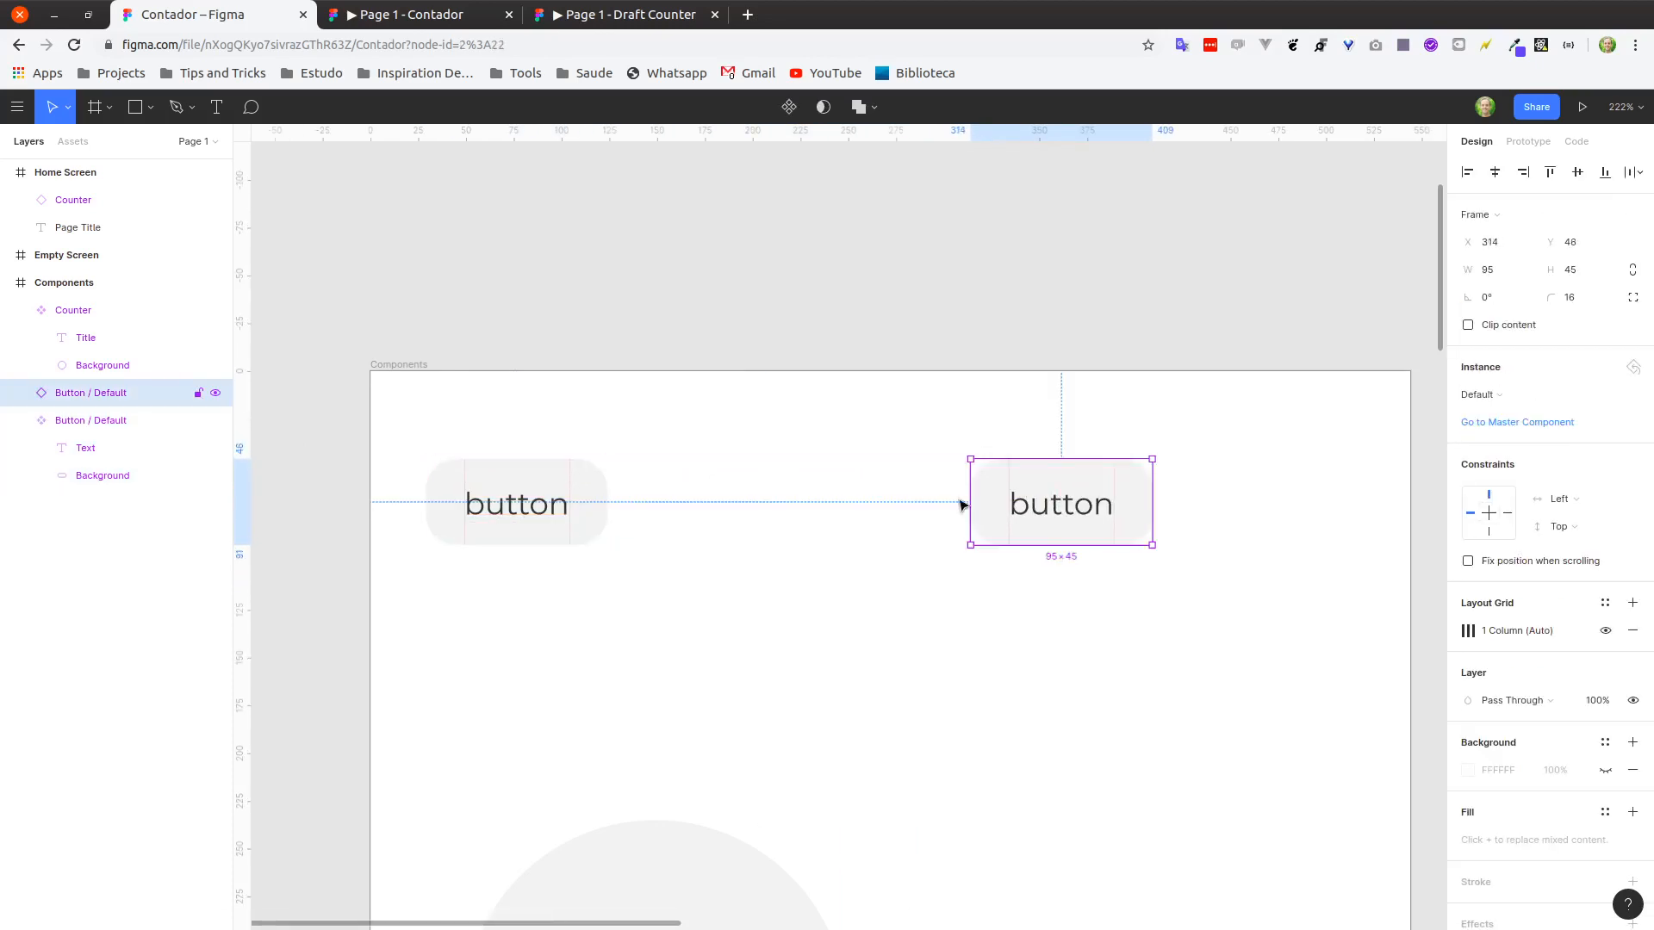
{"action": "left_click", "coordinate": [726, 590]}
{"action": "left_click", "coordinate": [543, 479]}
{"action": "scroll", "coordinate": [554, 499], "scroll_direction": "up", "scroll_amount": 5}
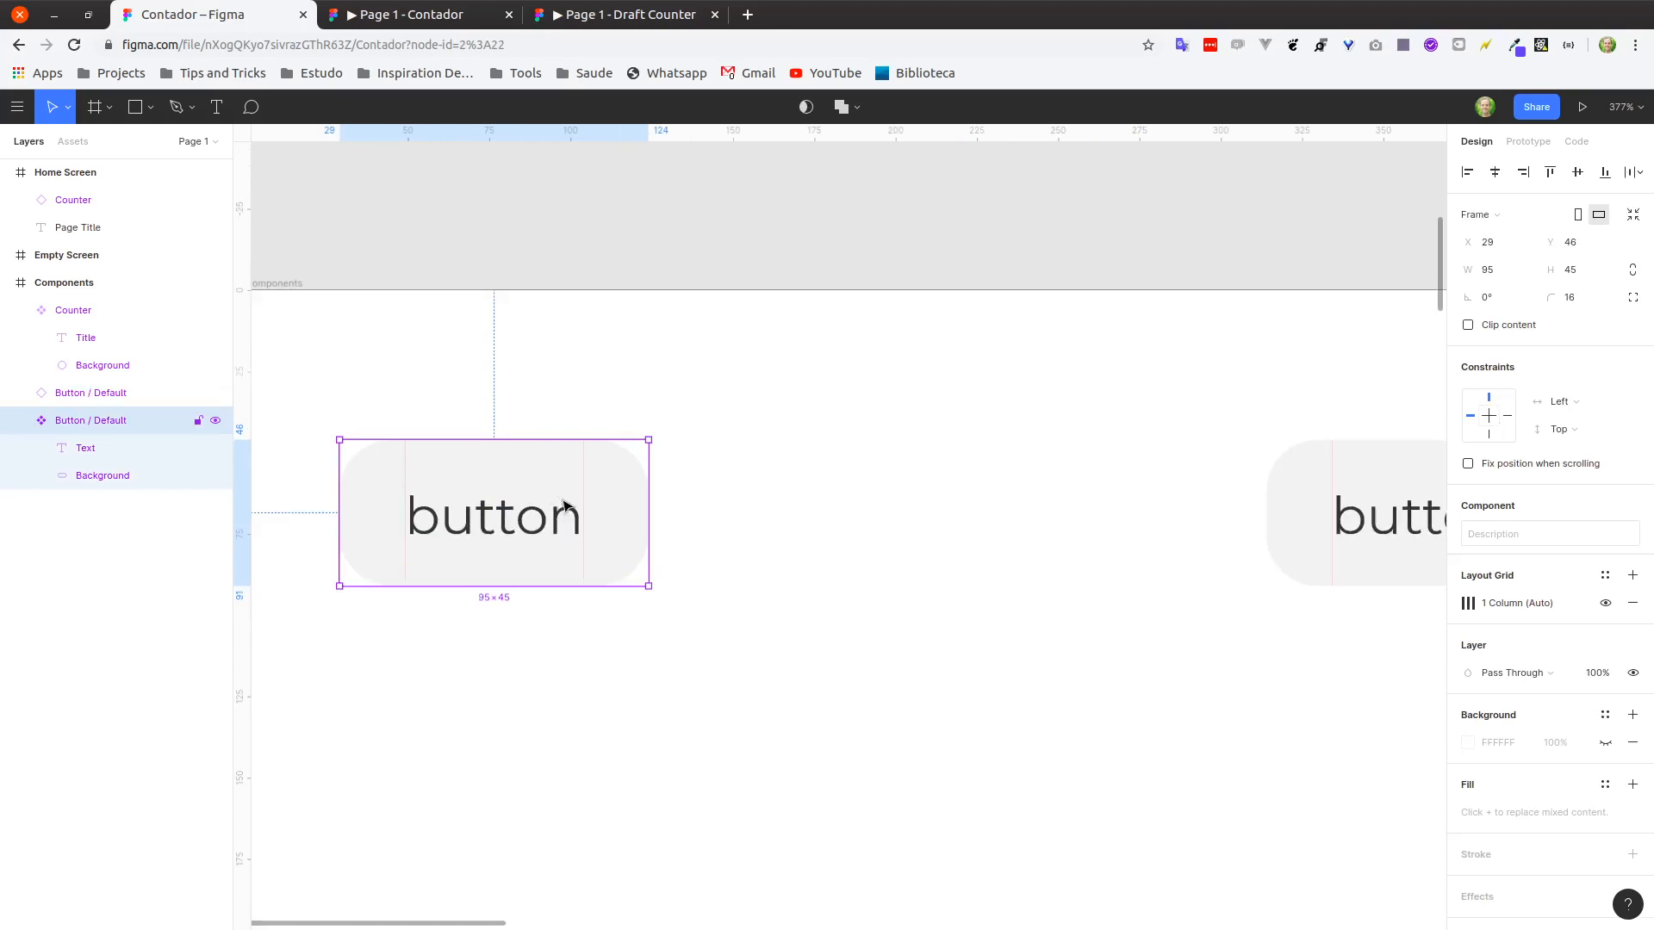
{"action": "scroll", "coordinate": [564, 504], "scroll_direction": "down", "scroll_amount": 5}
{"action": "left_click", "coordinate": [1052, 506]}
Apply the Primary color style to the Background layer of the master Button / Default component.
{"action": "left_click", "coordinate": [579, 498]}
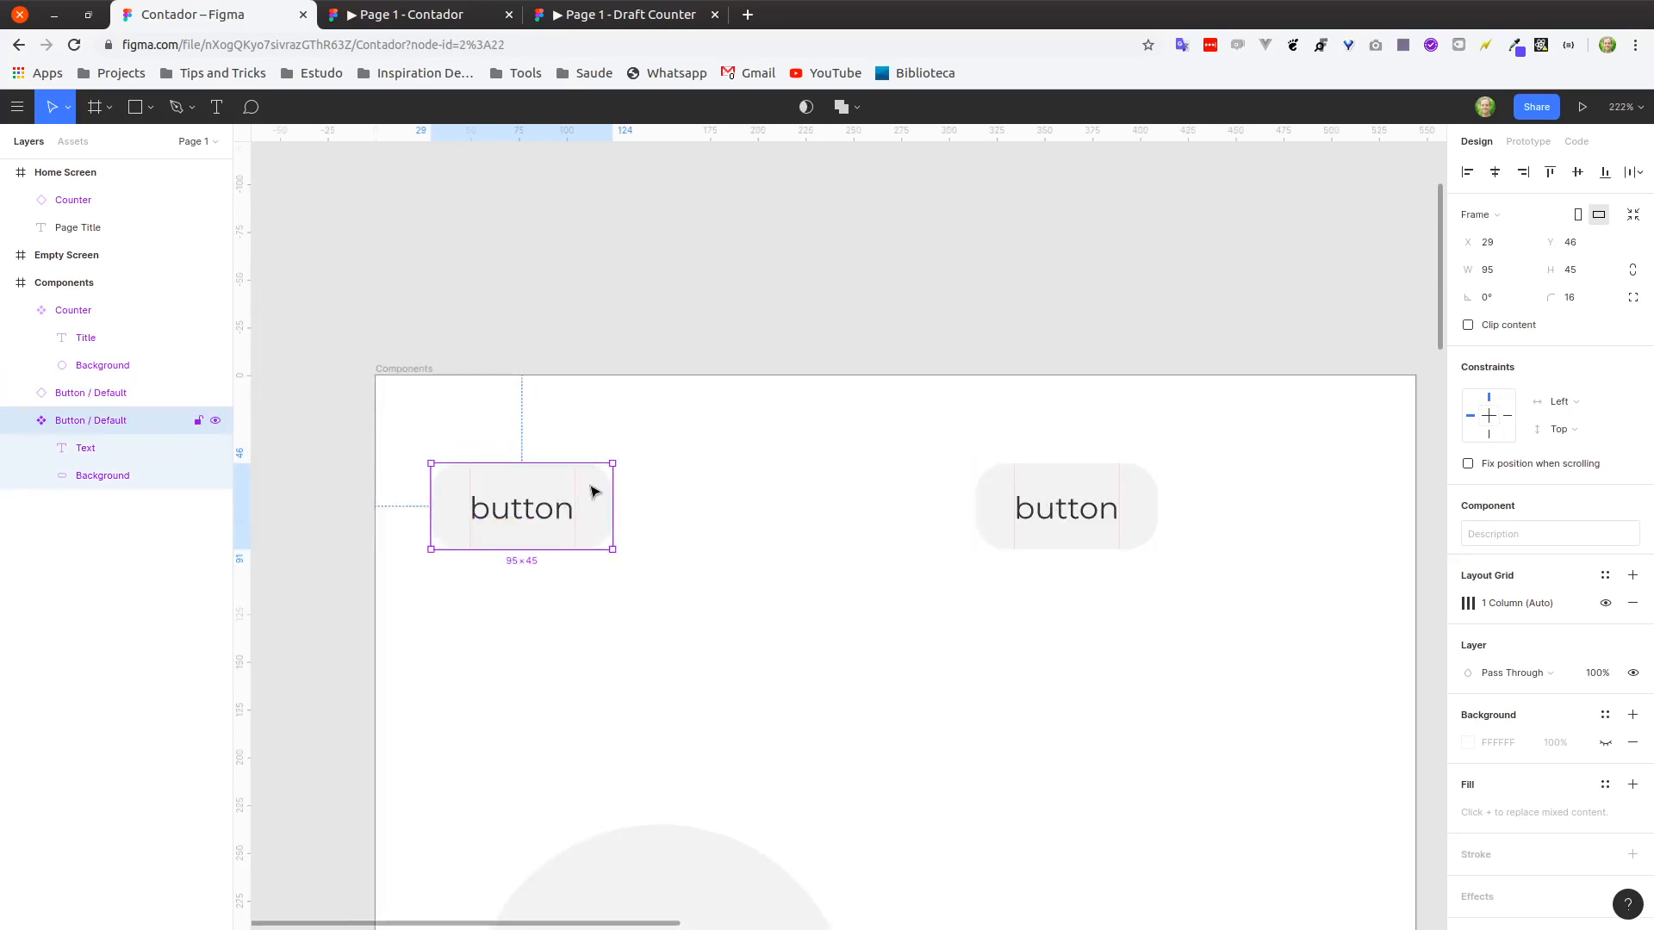
{"action": "double_click", "coordinate": [566, 487]}
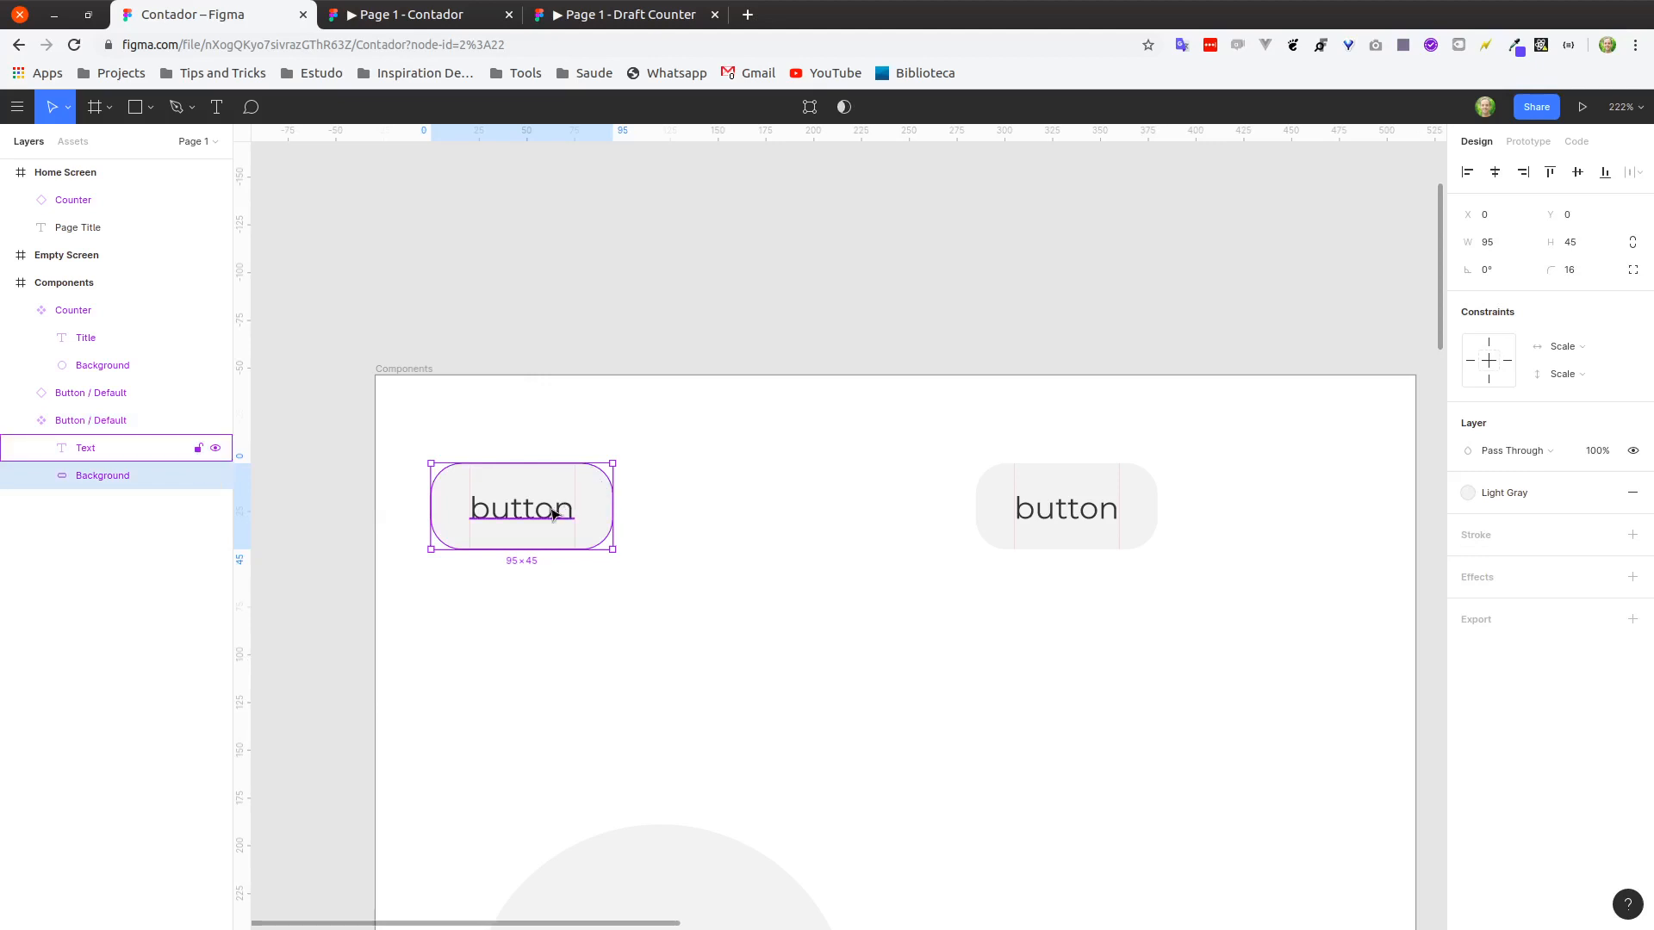
{"action": "left_click", "coordinate": [541, 514]}
{"action": "left_click", "coordinate": [600, 485]}
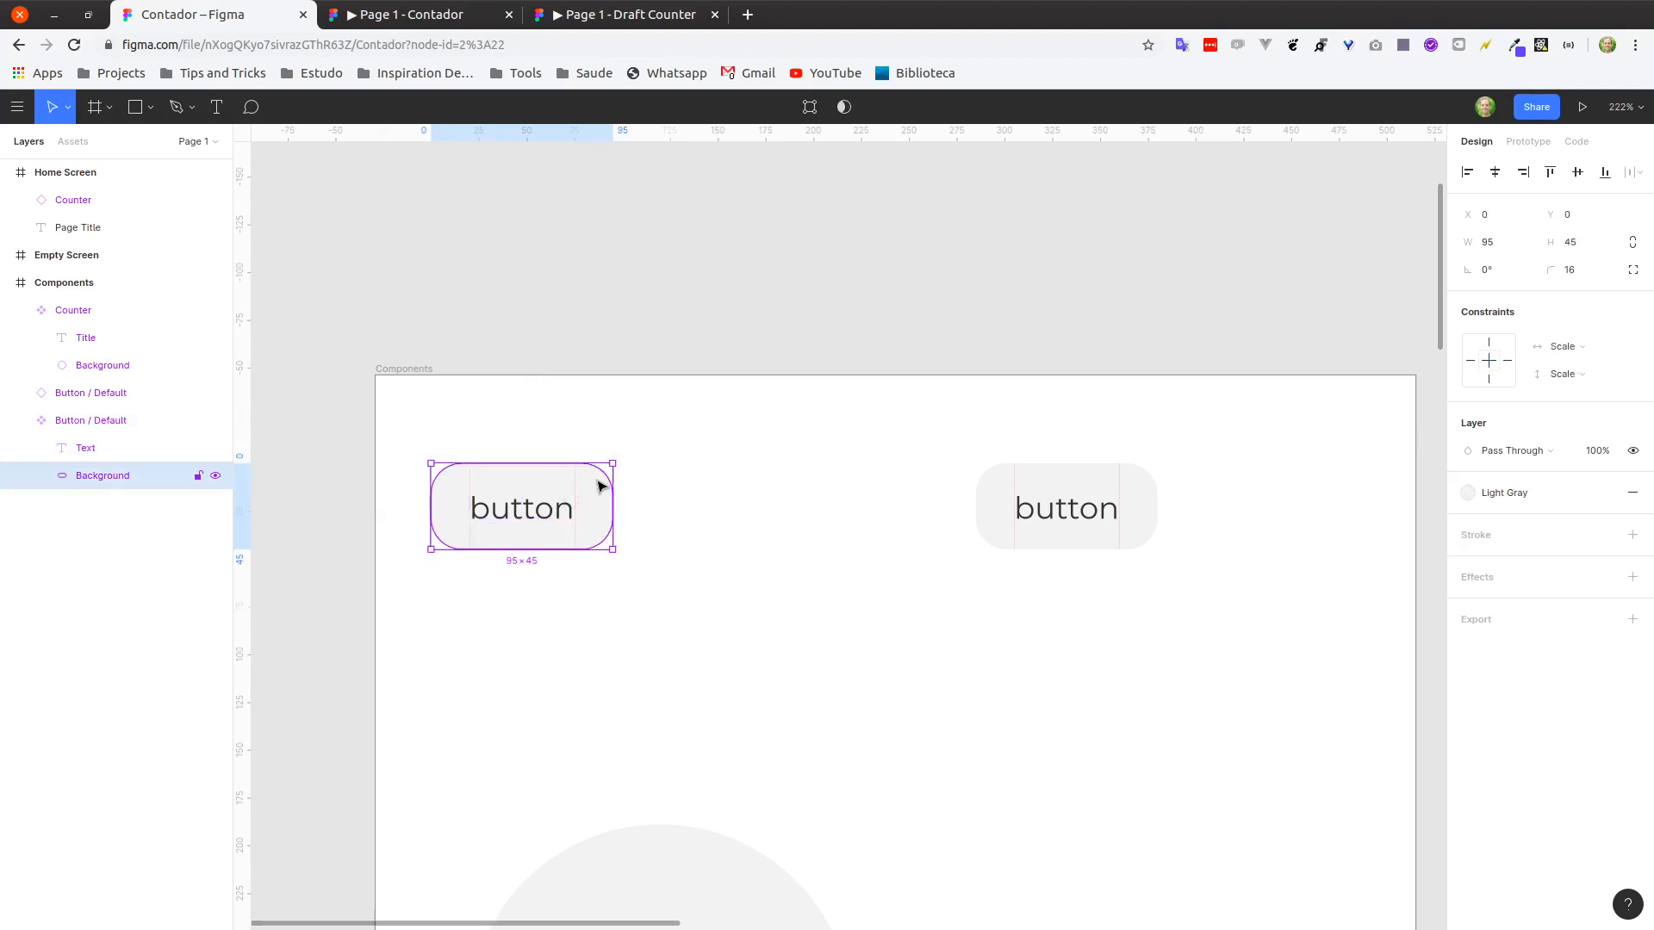
{"action": "left_click", "coordinate": [1473, 493]}
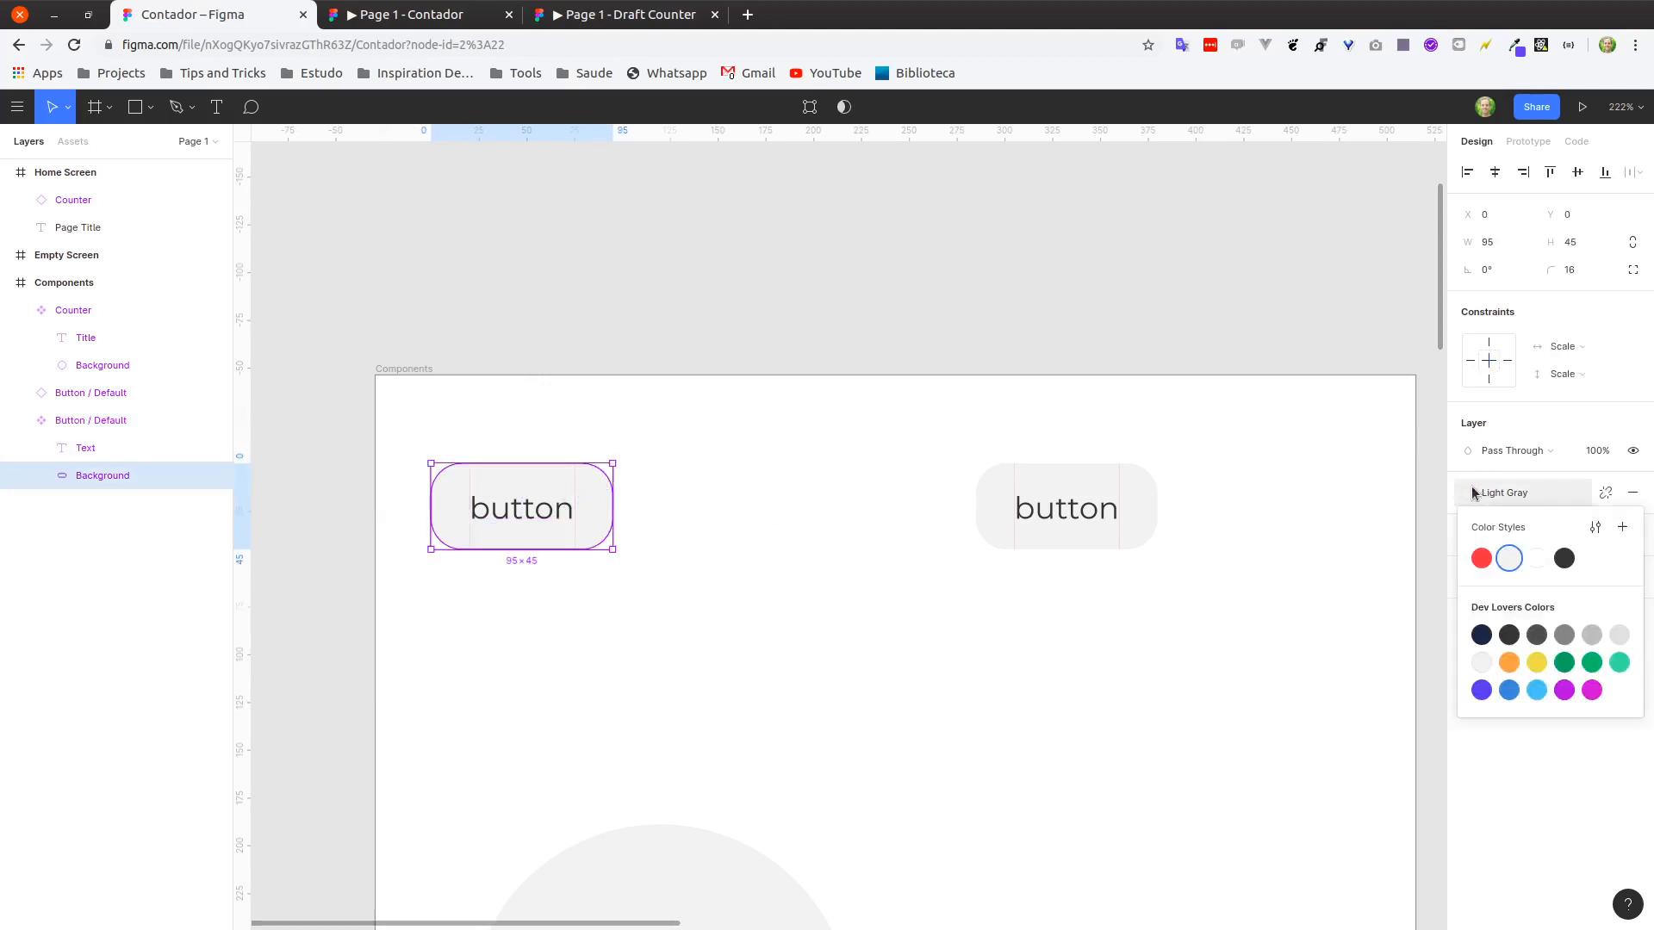
{"action": "left_click", "coordinate": [1481, 559]}
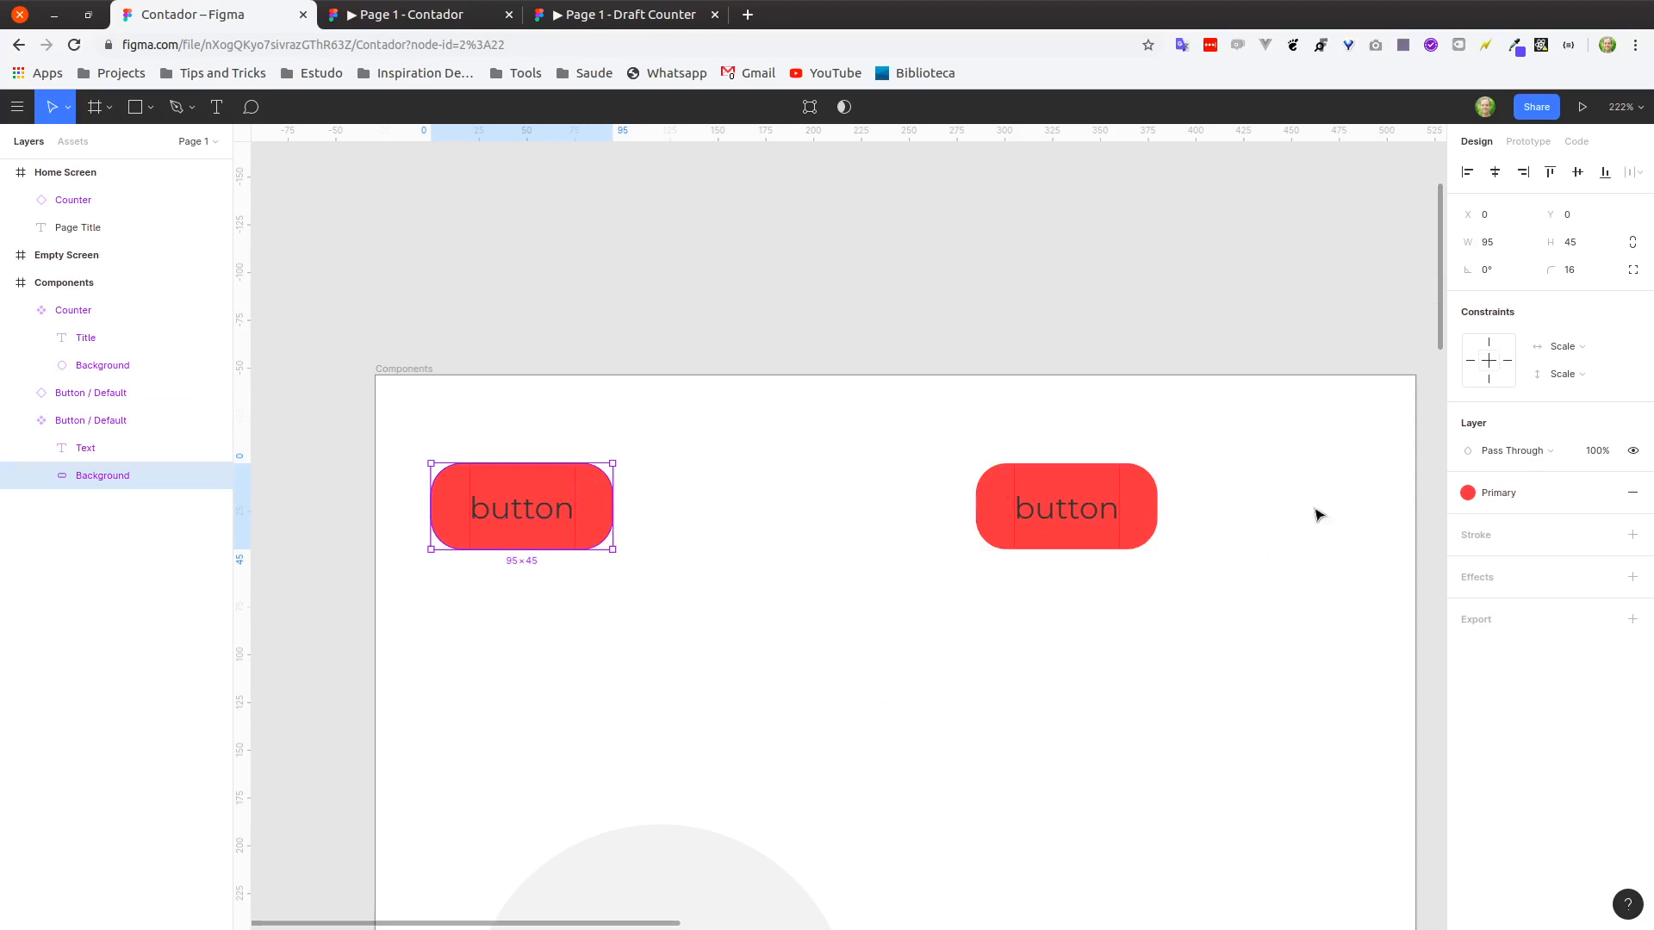
Set the master button's Background fill back to the Light Gray color style.
{"action": "left_click", "coordinate": [1495, 492]}
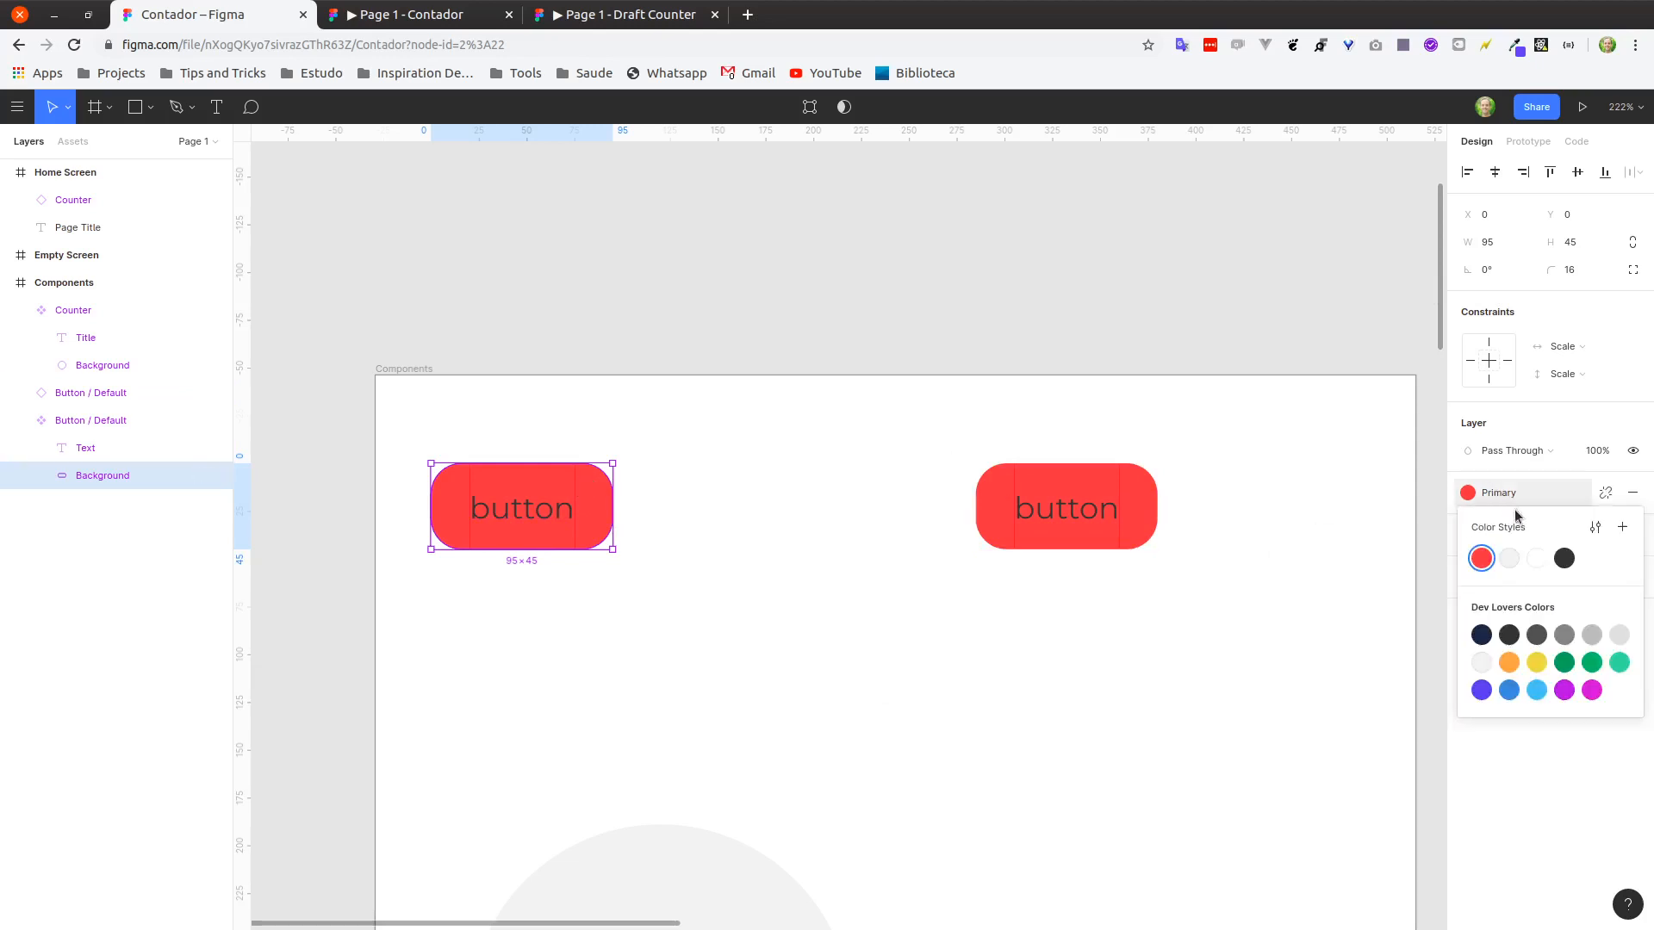
{"action": "left_click", "coordinate": [1508, 560]}
{"action": "left_click", "coordinate": [862, 627]}
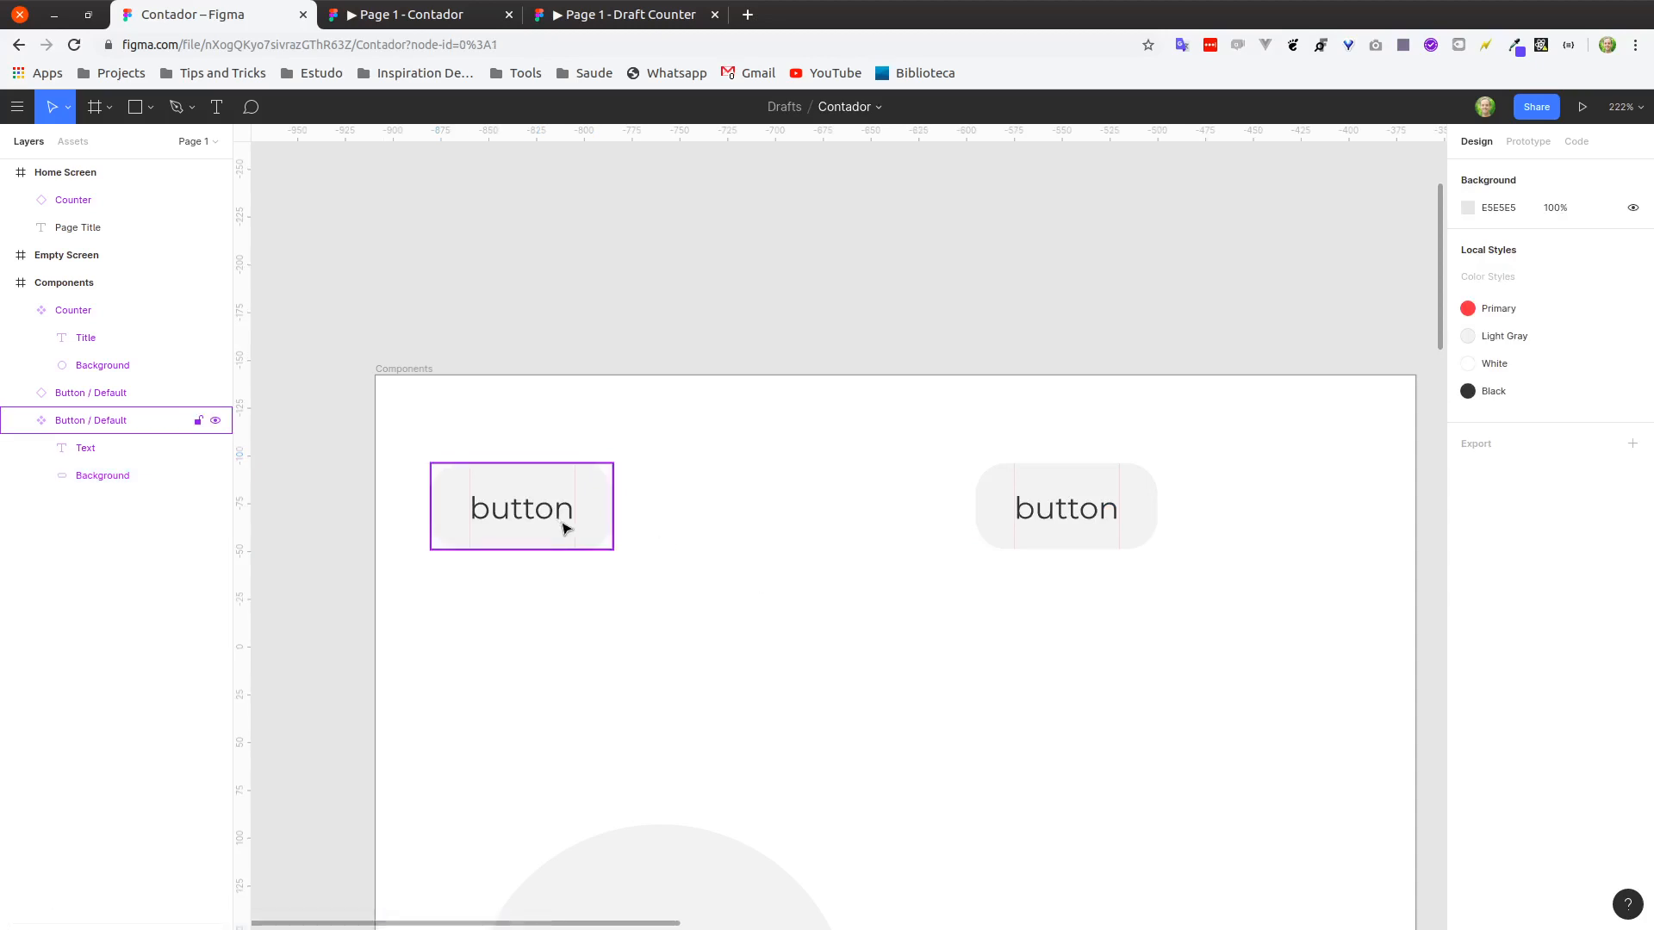
Try out resizing the master button by stretching its width and making it about 48 tall.
{"action": "left_click", "coordinate": [612, 504]}
{"action": "left_click_drag", "start_coordinate": [614, 498], "coordinate": [703, 493]}
{"action": "mouse_move", "coordinate": [634, 550]}
{"action": "left_mouse_down"}
{"action": "mouse_move", "coordinate": [637, 672]}
{"action": "mouse_move", "coordinate": [628, 528]}
{"action": "mouse_move", "coordinate": [632, 620]}
{"action": "mouse_move", "coordinate": [632, 528]}
{"action": "mouse_move", "coordinate": [632, 556]}
{"action": "left_mouse_up"}
{"action": "left_click_drag", "start_coordinate": [700, 501], "coordinate": [567, 560]}
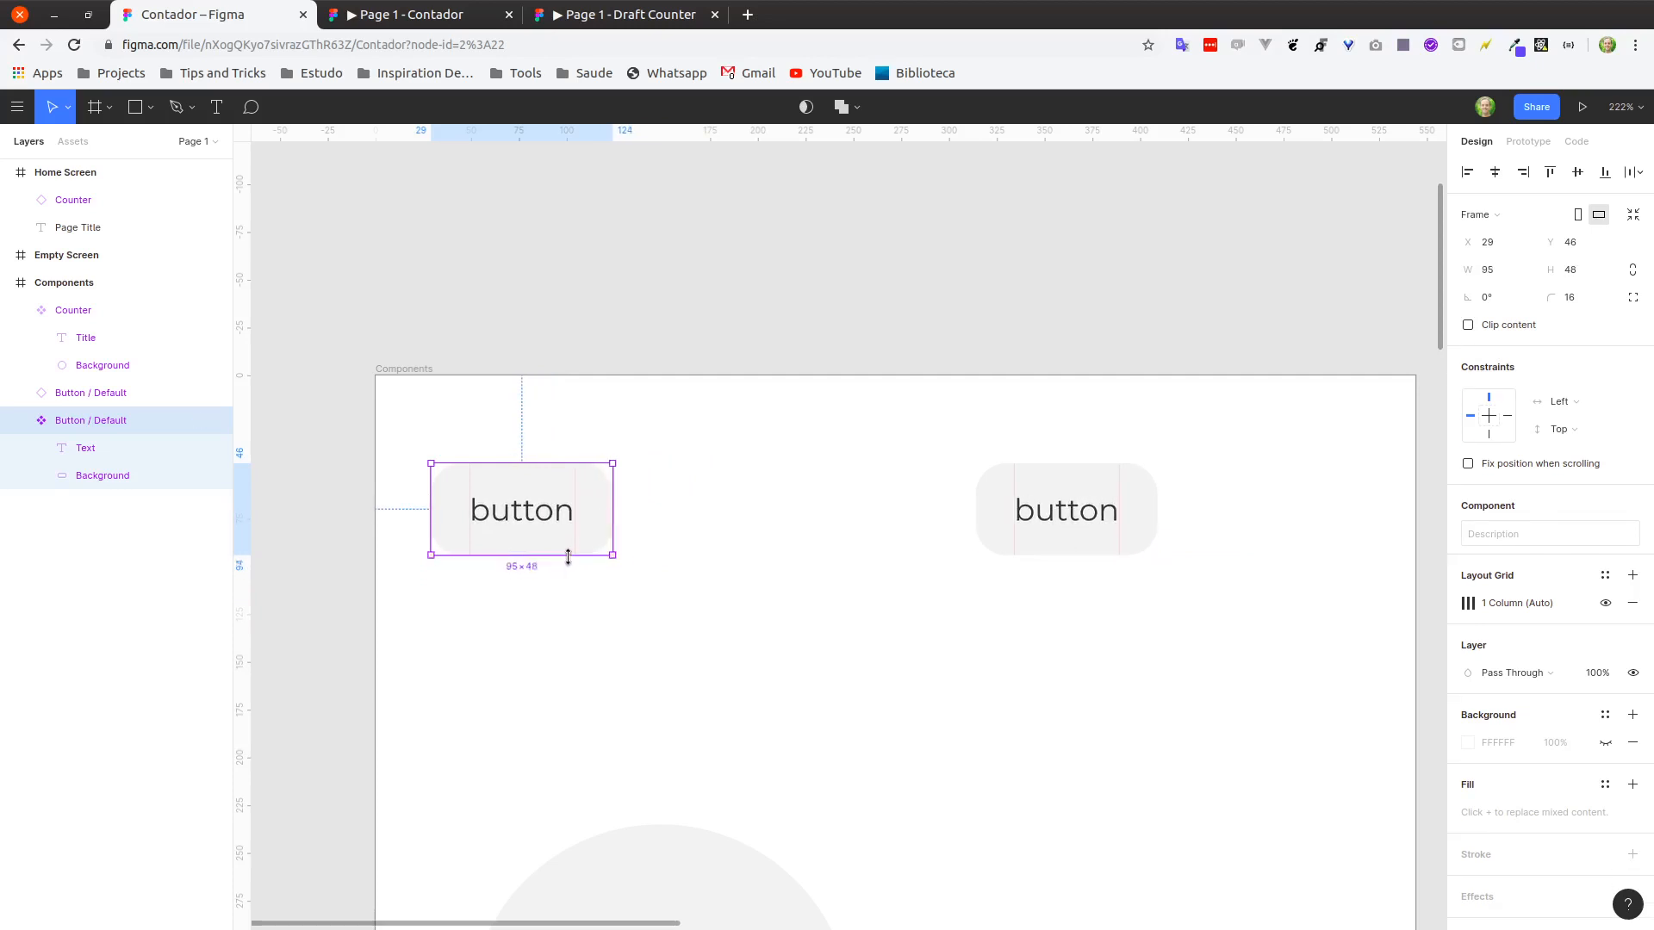
Set the height of the master Button / Default component to 44.
{"action": "left_click", "coordinate": [1588, 274]}
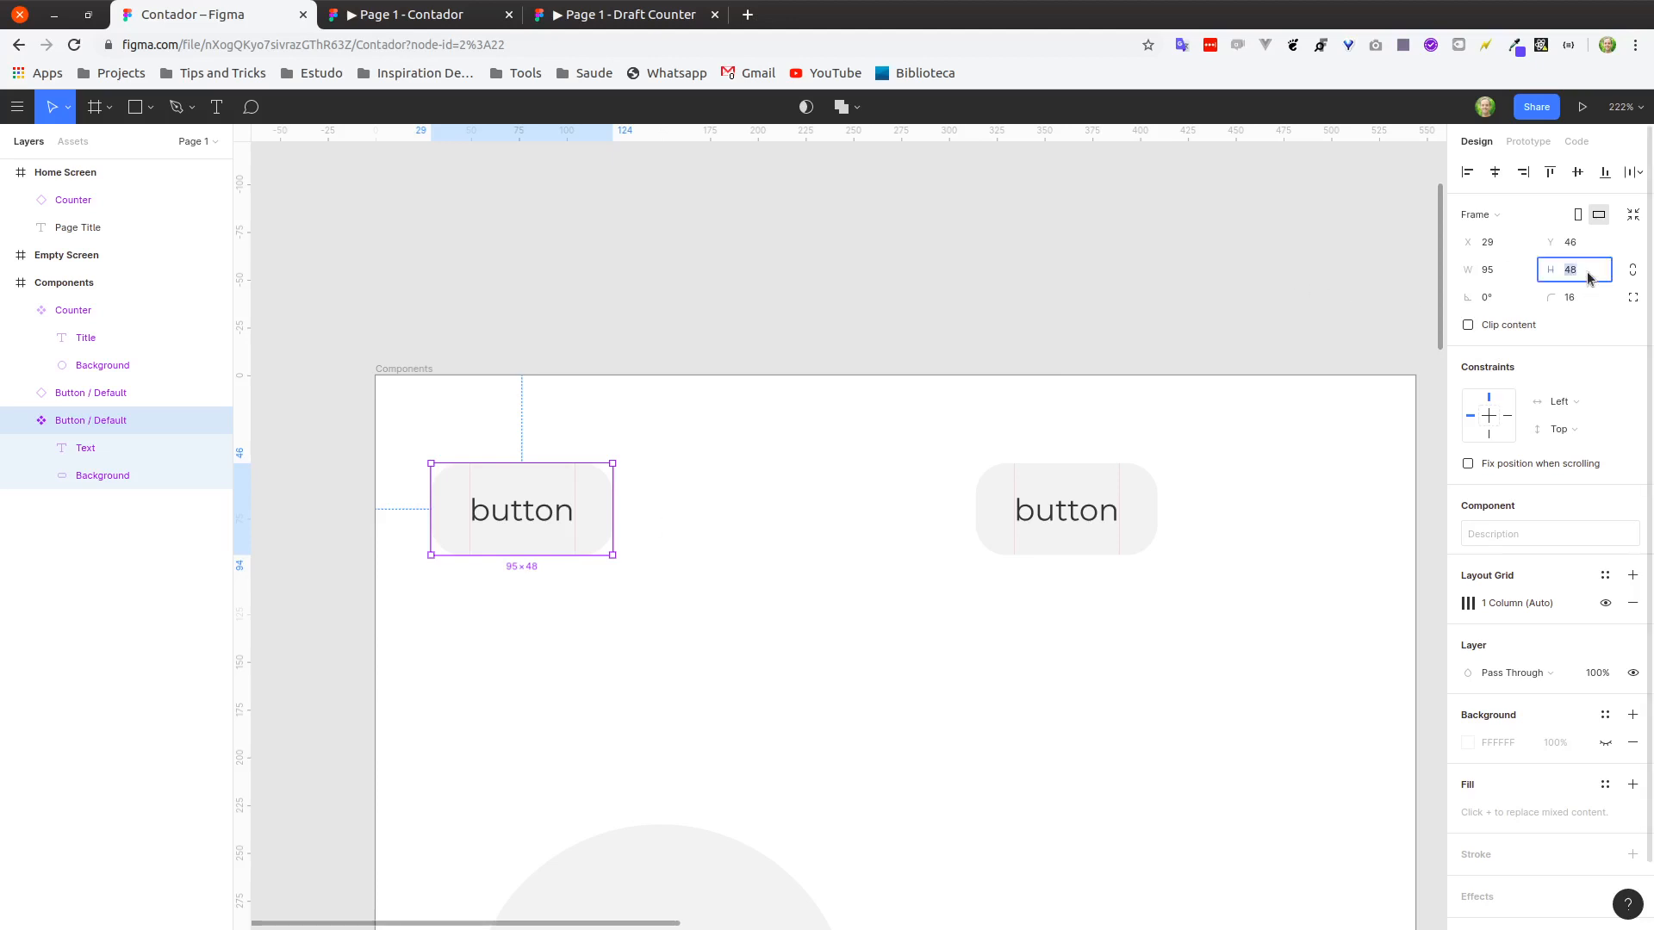
{"action": "type", "text": "45"}
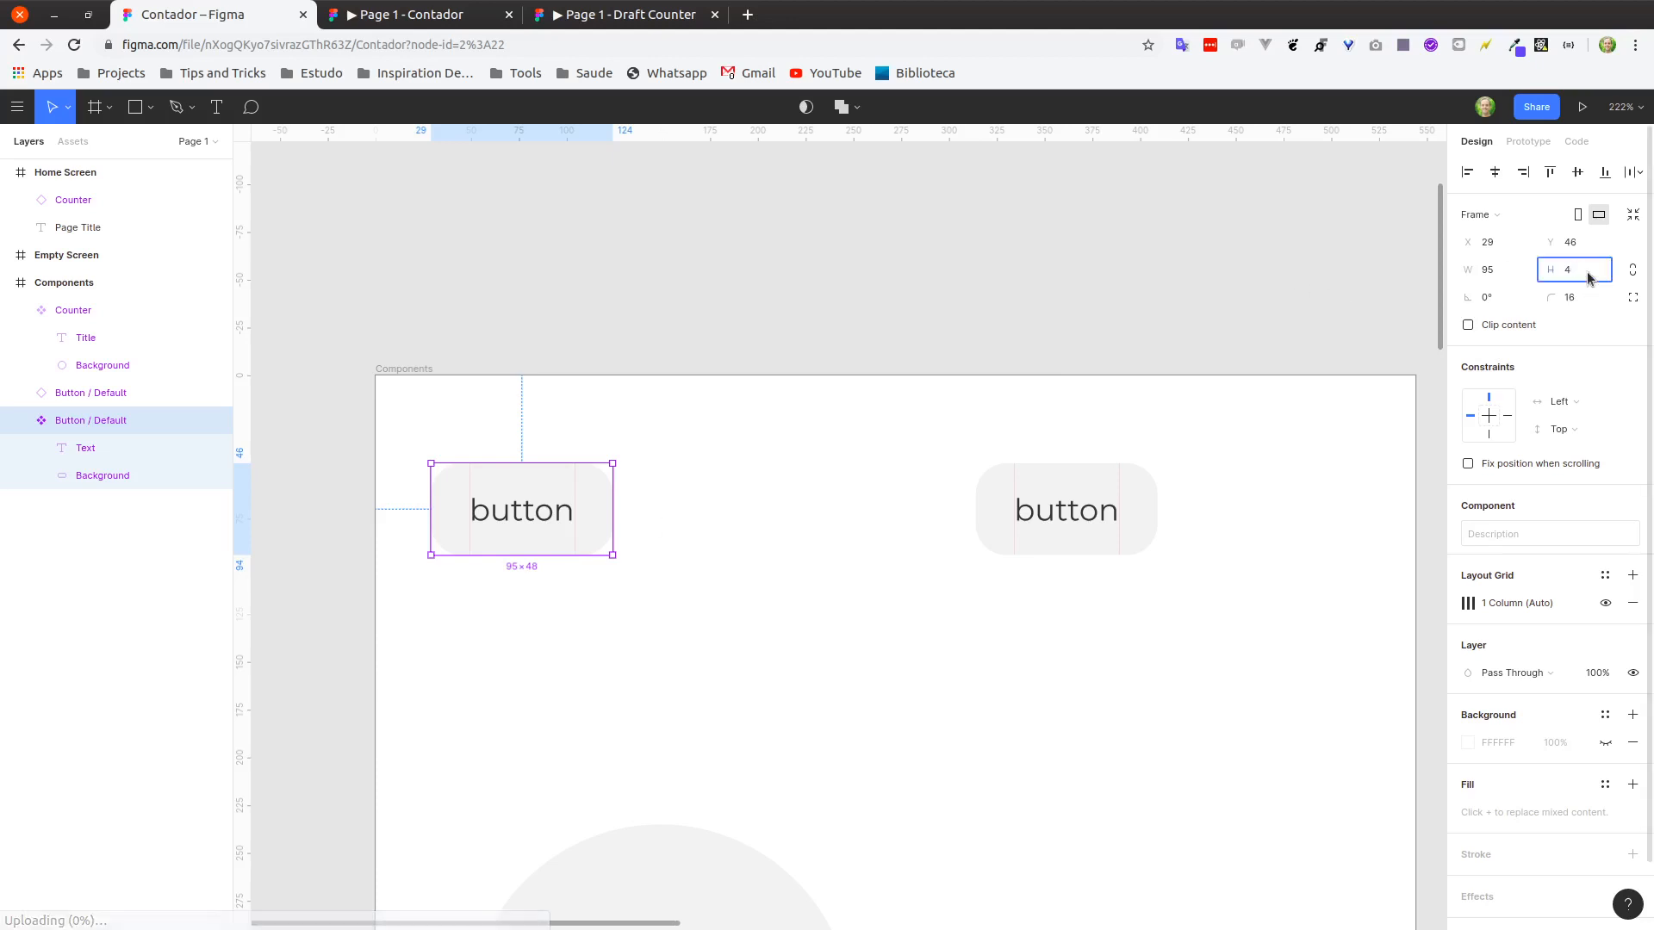
{"action": "key", "text": "BackSpace"}
{"action": "type", "text": "4"}
{"action": "key", "text": "Return"}
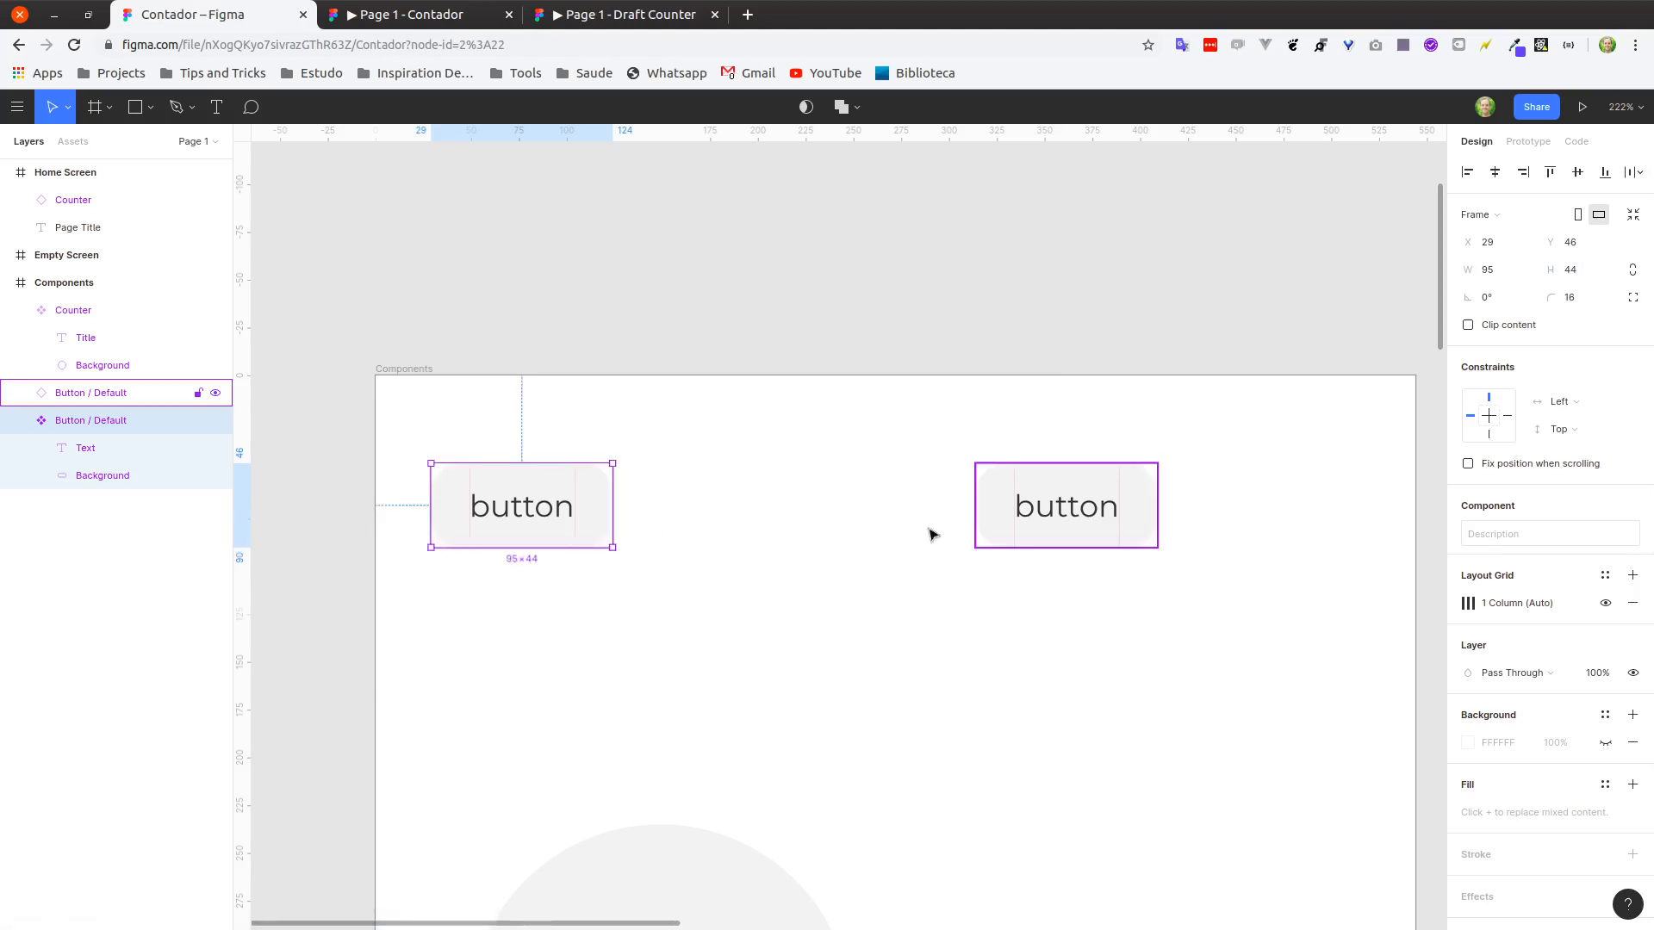
Move the button instance closer to the master component, to about X 283, Y 46.
{"action": "left_click", "coordinate": [823, 519]}
{"action": "left_click", "coordinate": [590, 524]}
{"action": "left_click", "coordinate": [903, 517]}
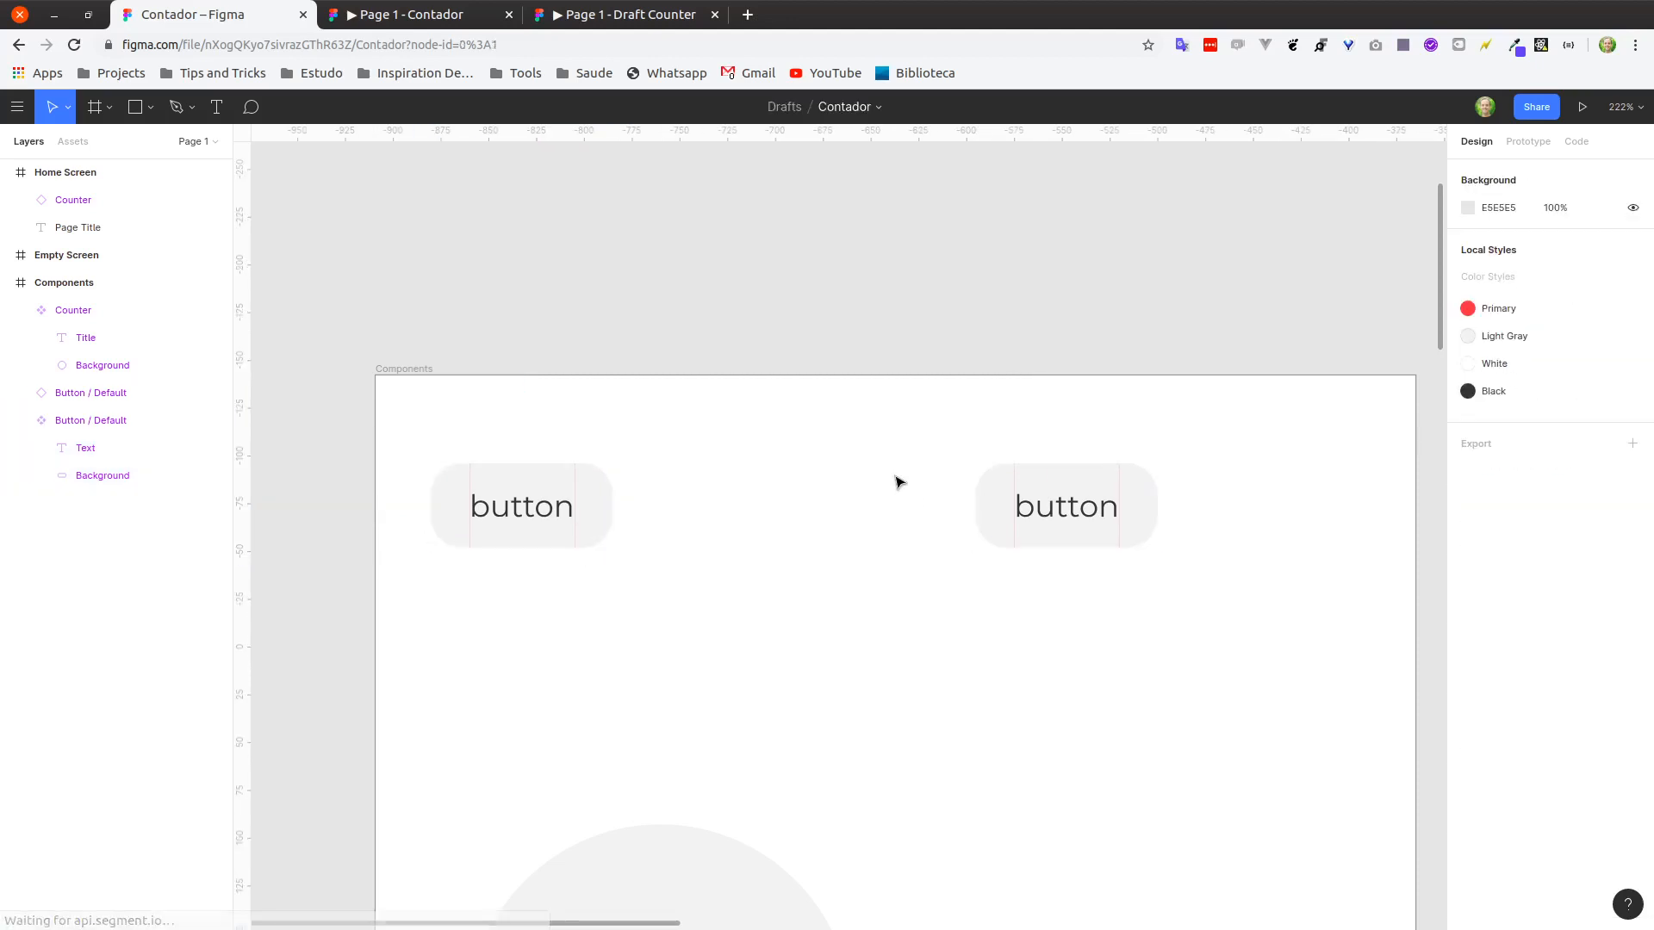
{"action": "left_click", "coordinate": [1077, 491]}
{"action": "left_click_drag", "start_coordinate": [1066, 488], "coordinate": [1000, 487]}
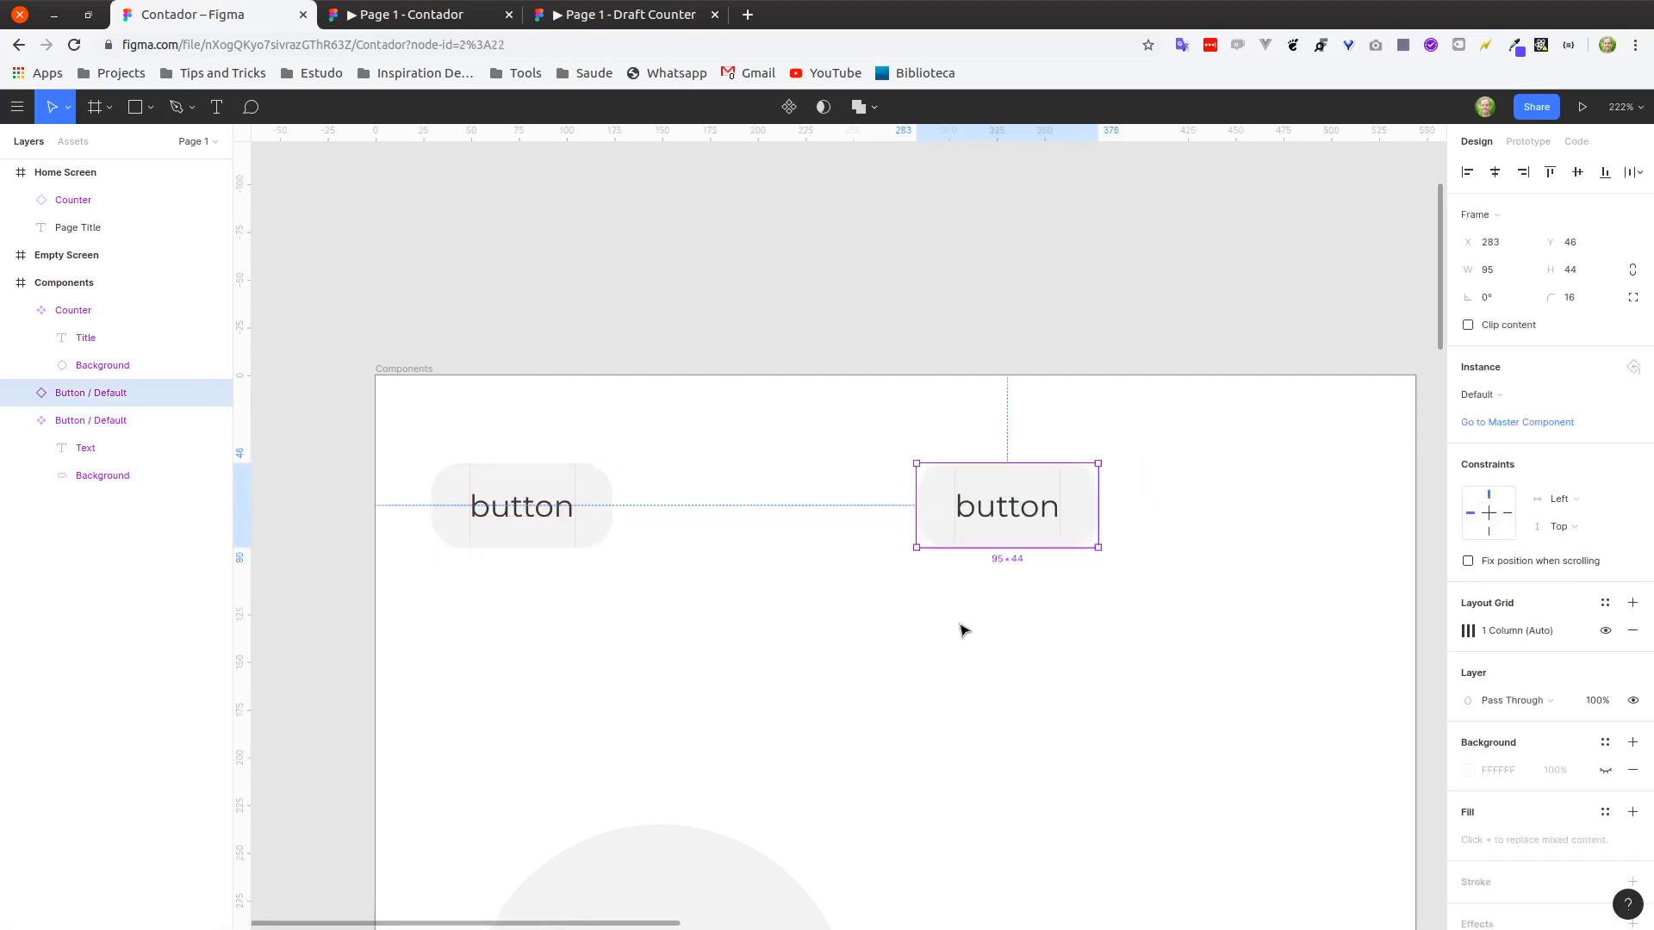
{"action": "double_click", "coordinate": [1004, 512]}
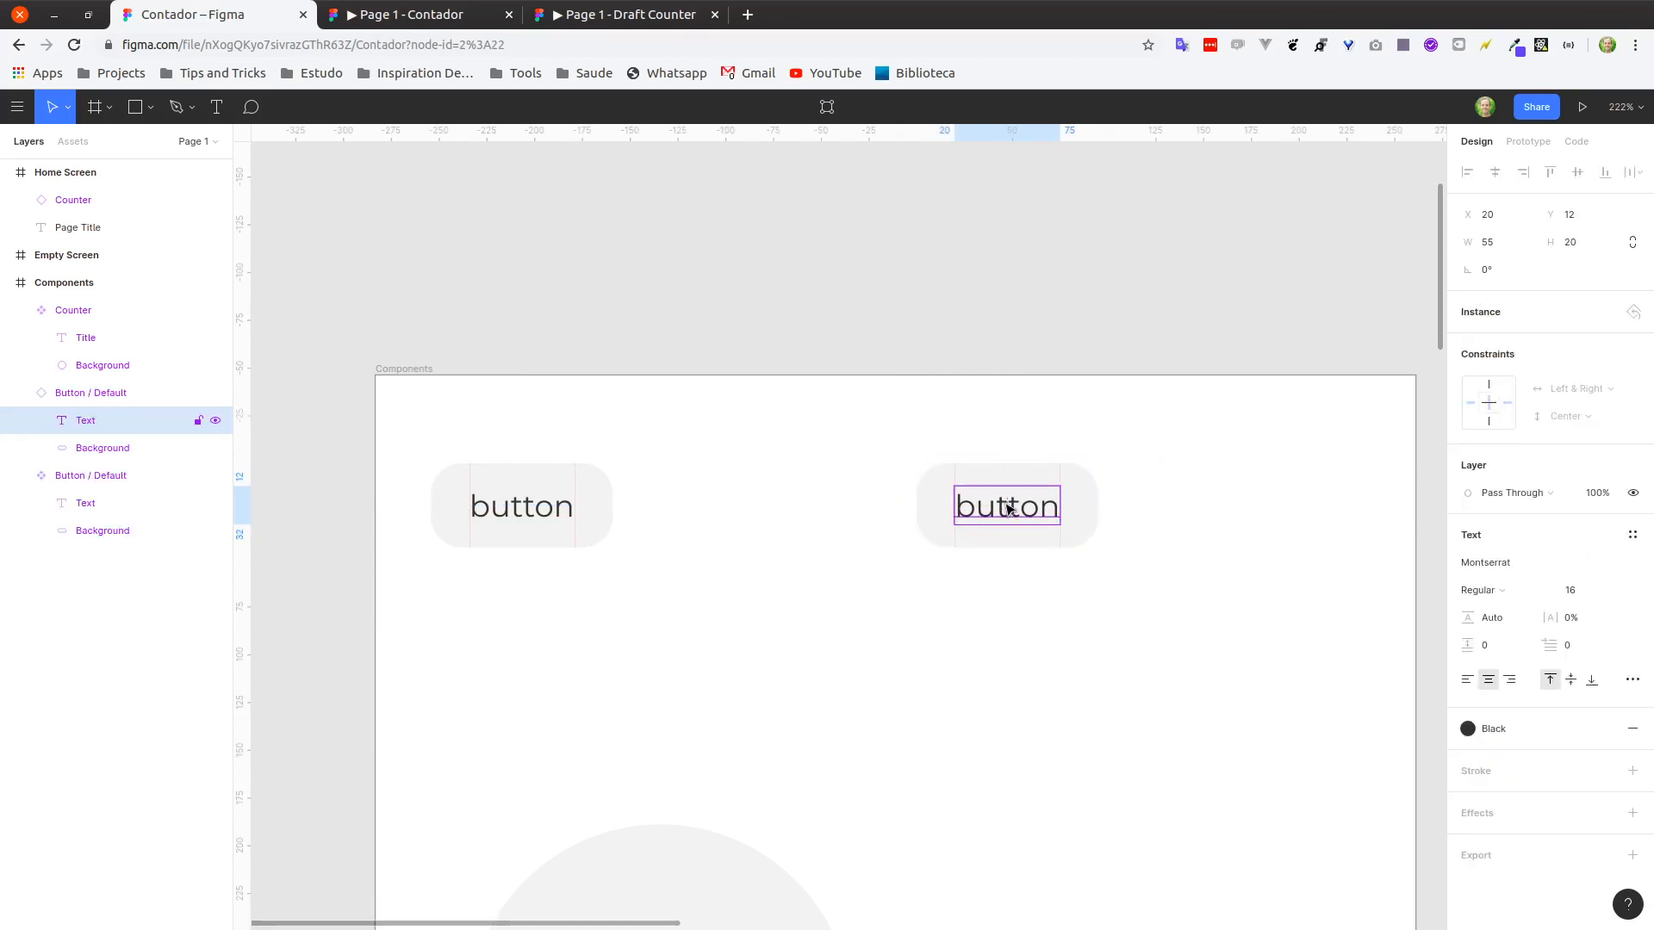
{"action": "double_click", "coordinate": [1008, 508]}
{"action": "key", "text": "Escape"}
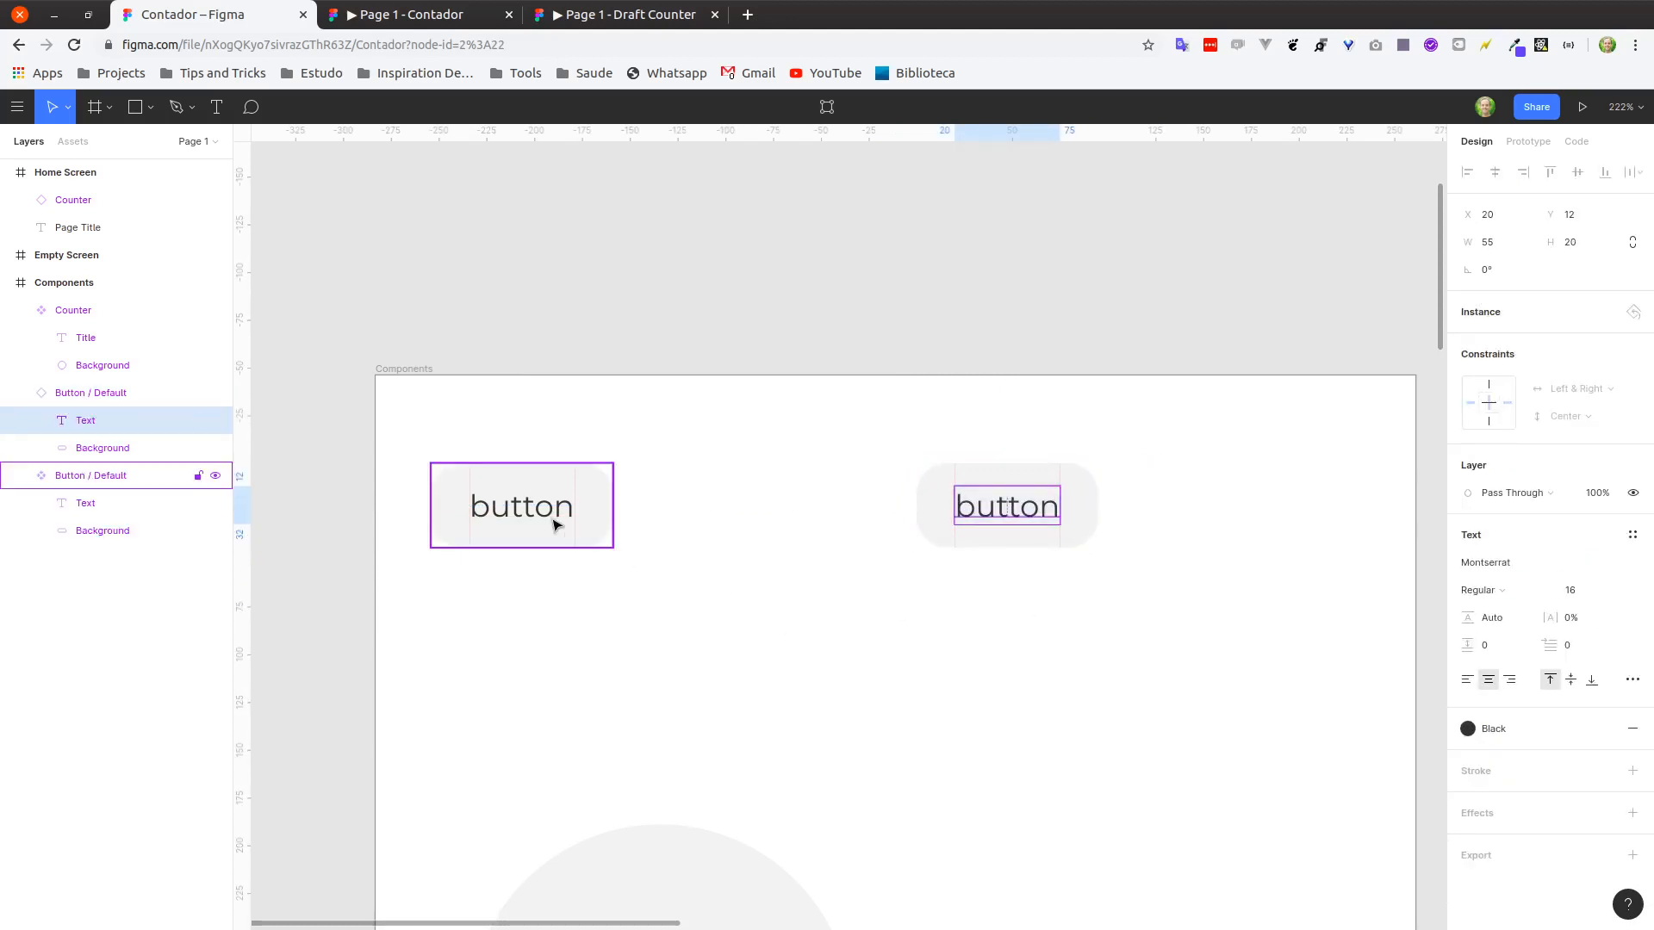
Change the label text of the master Button / Default component to "Botão".
{"action": "double_click", "coordinate": [540, 509]}
{"action": "double_click", "coordinate": [538, 506]}
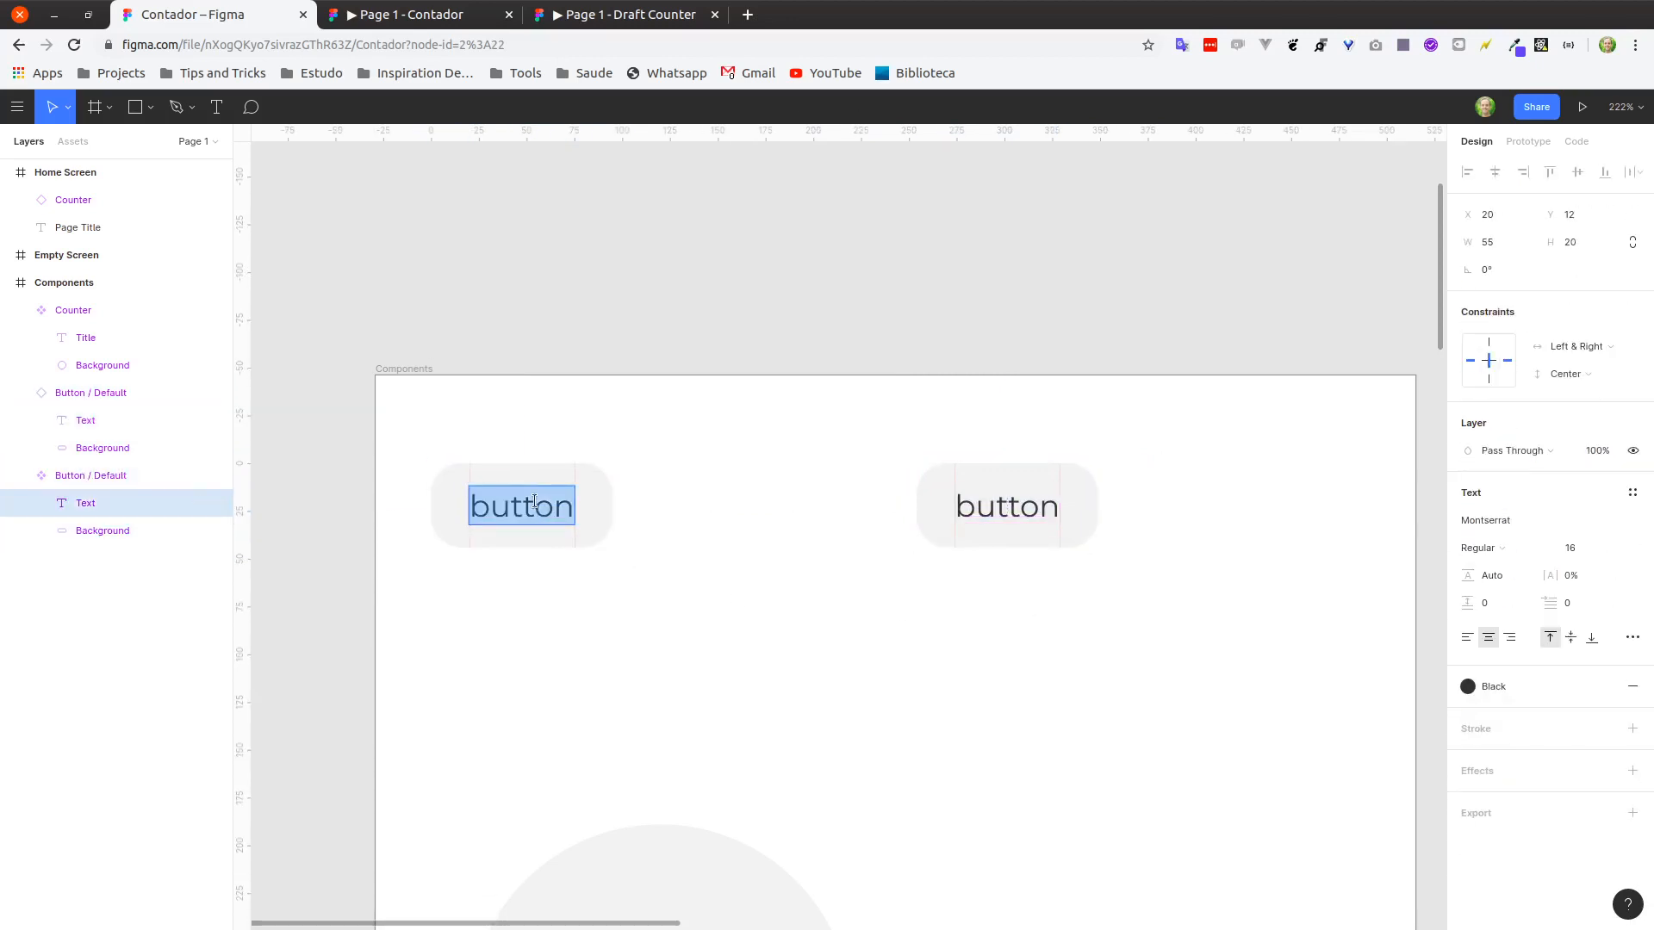
{"action": "type", "text": "Botão"}
{"action": "key", "text": "BackSpace"}
{"action": "key", "text": "BackSpace"}
{"action": "type", "text": "ão"}
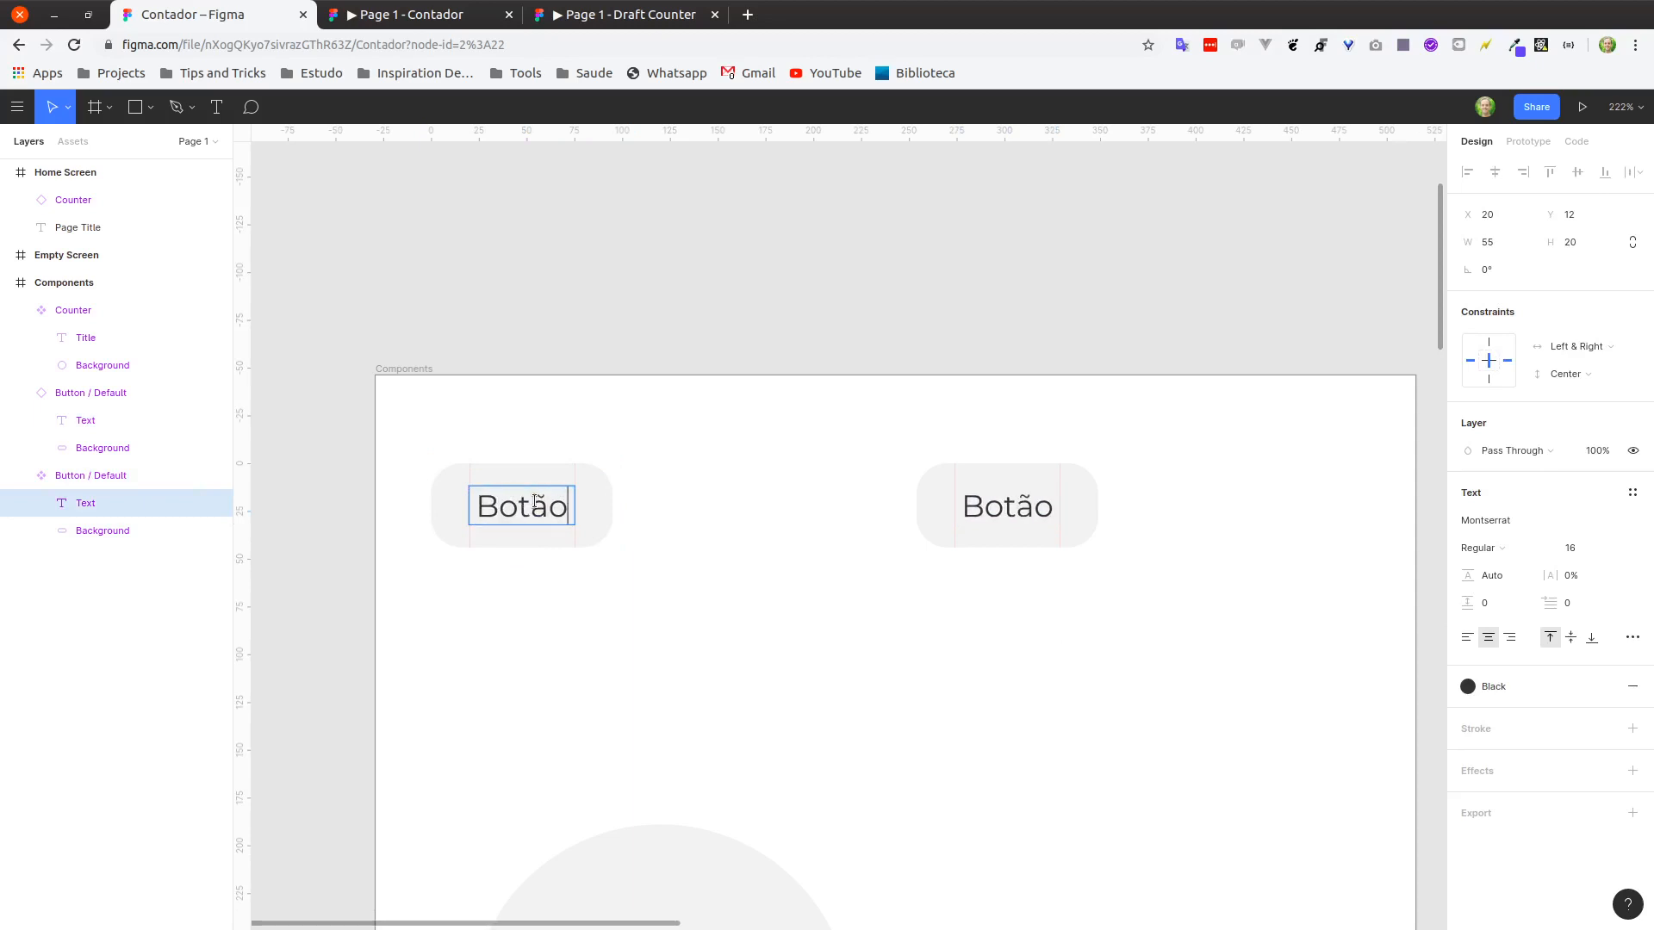
{"action": "key", "text": "Escape"}
{"action": "left_click", "coordinate": [709, 508]}
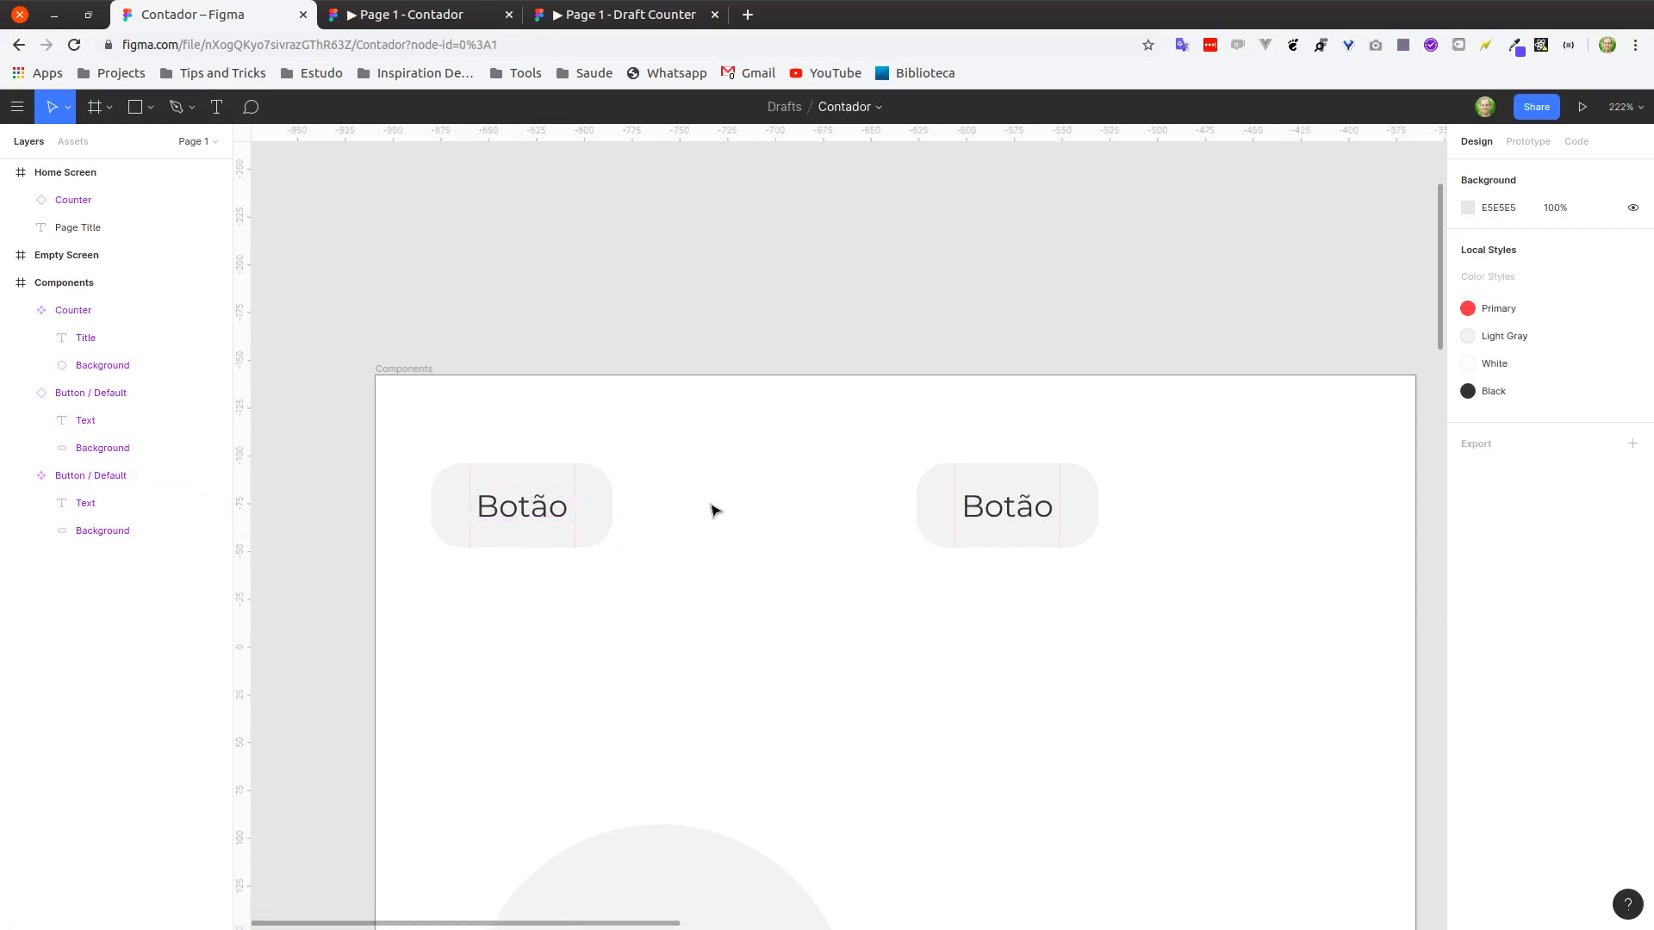
Override the label text of the button instance with "Resetar".
{"action": "double_click", "coordinate": [998, 513]}
{"action": "double_click", "coordinate": [1008, 510]}
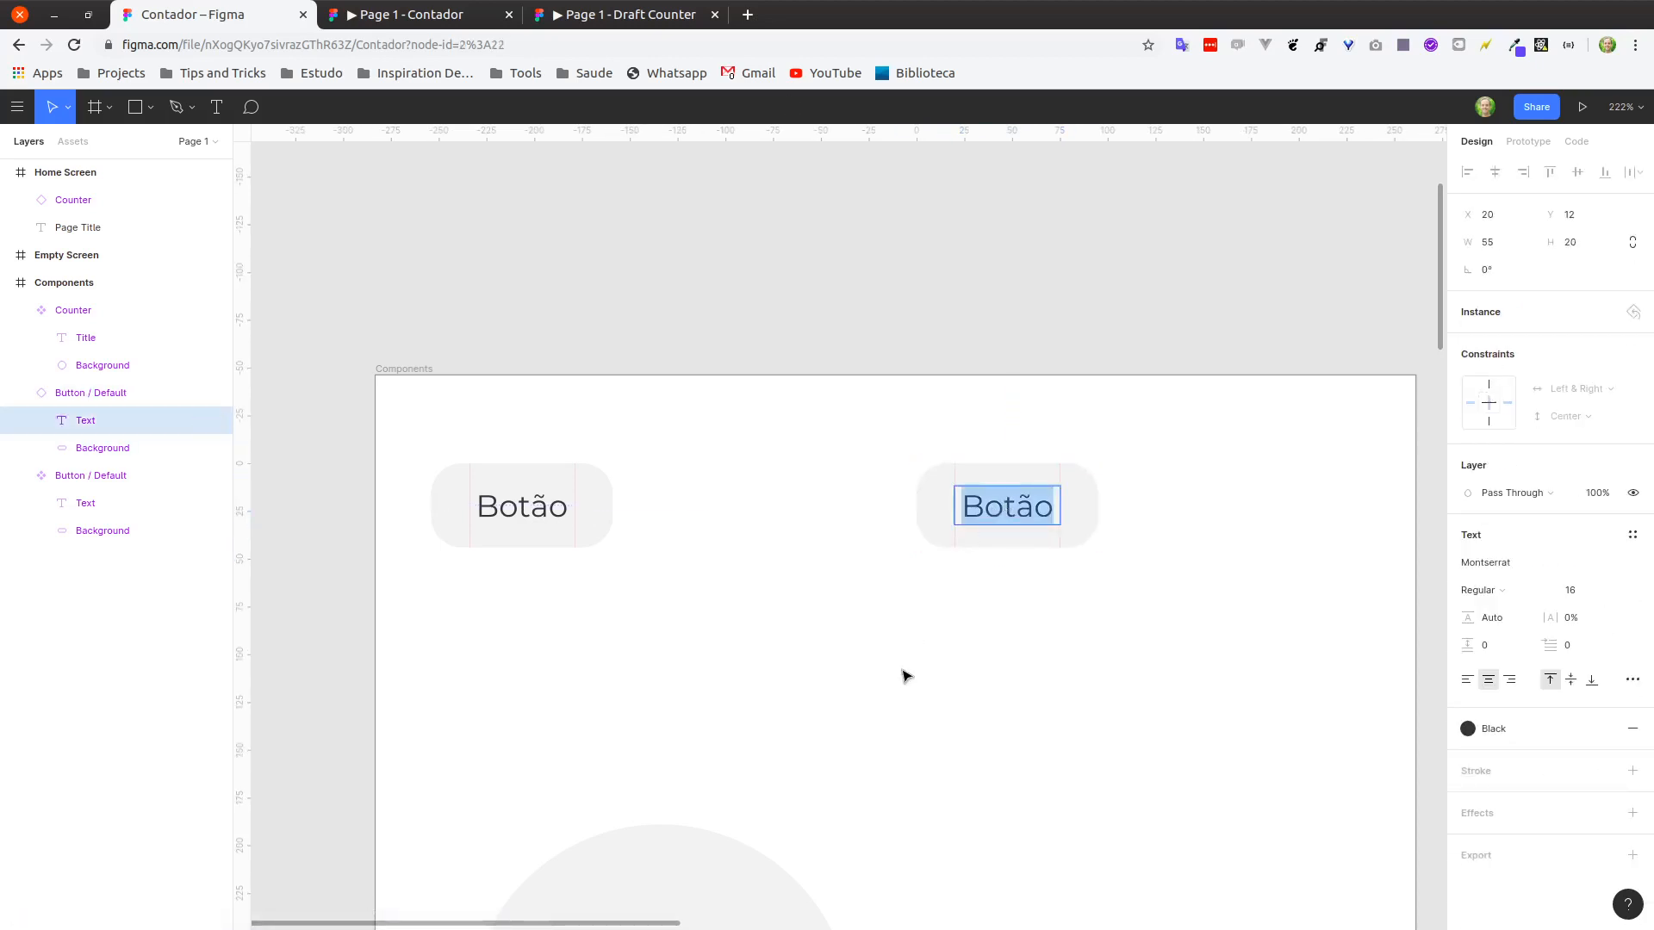
{"action": "type", "text": "Reset"}
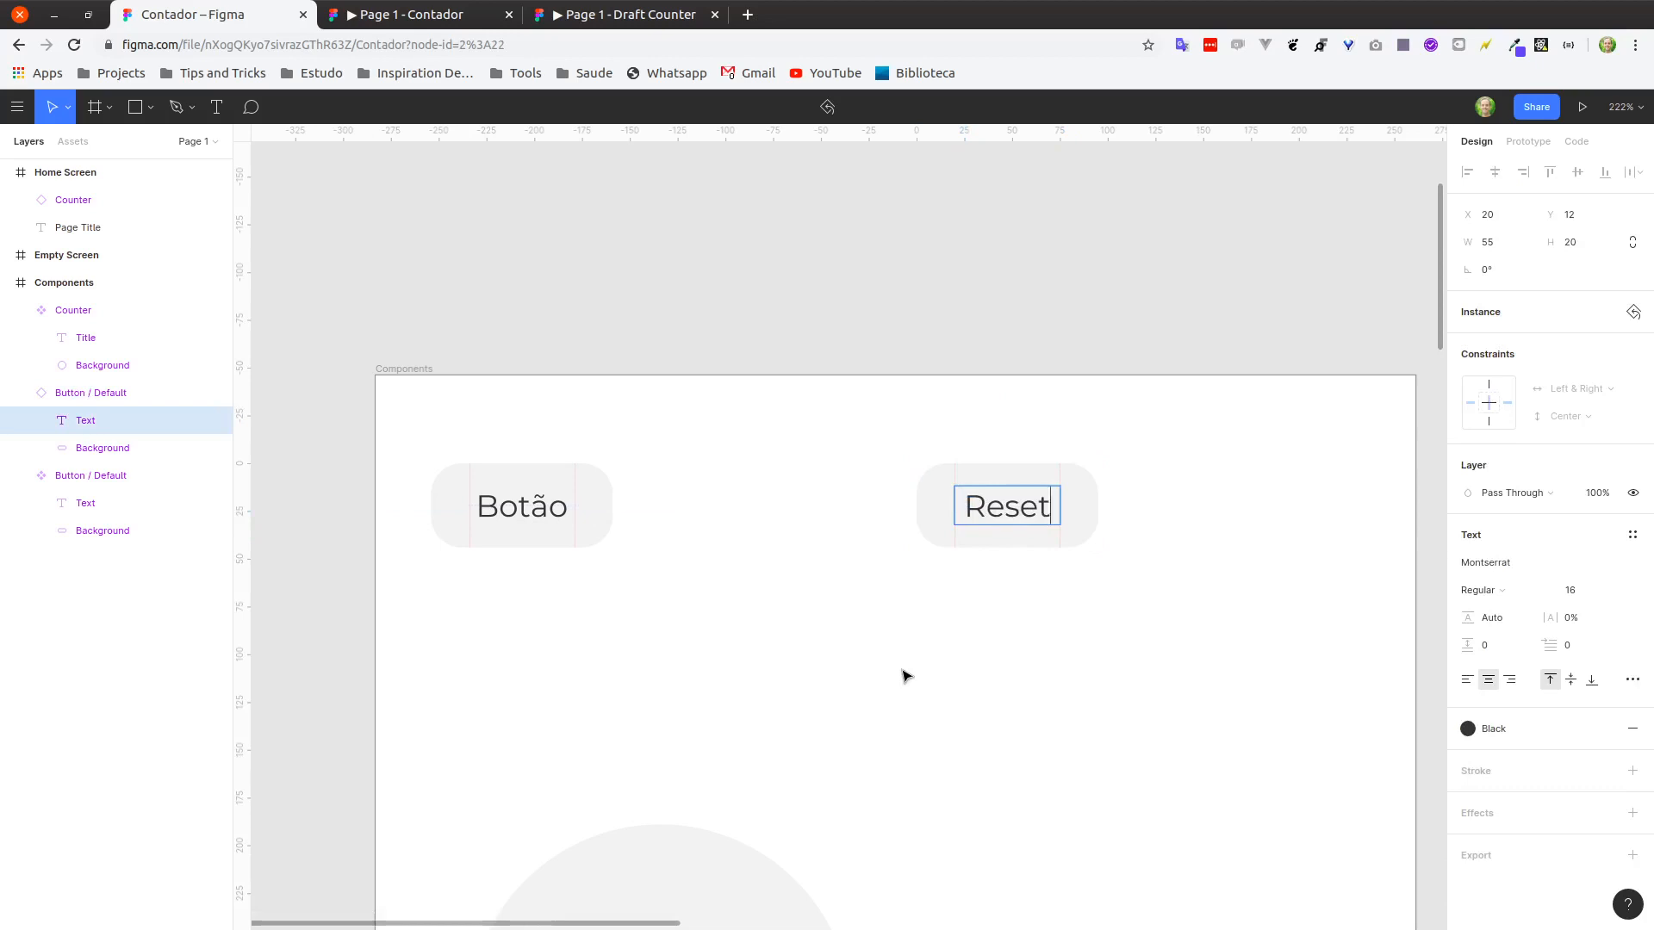
{"action": "key", "text": "Escape"}
{"action": "double_click", "coordinate": [1053, 507]}
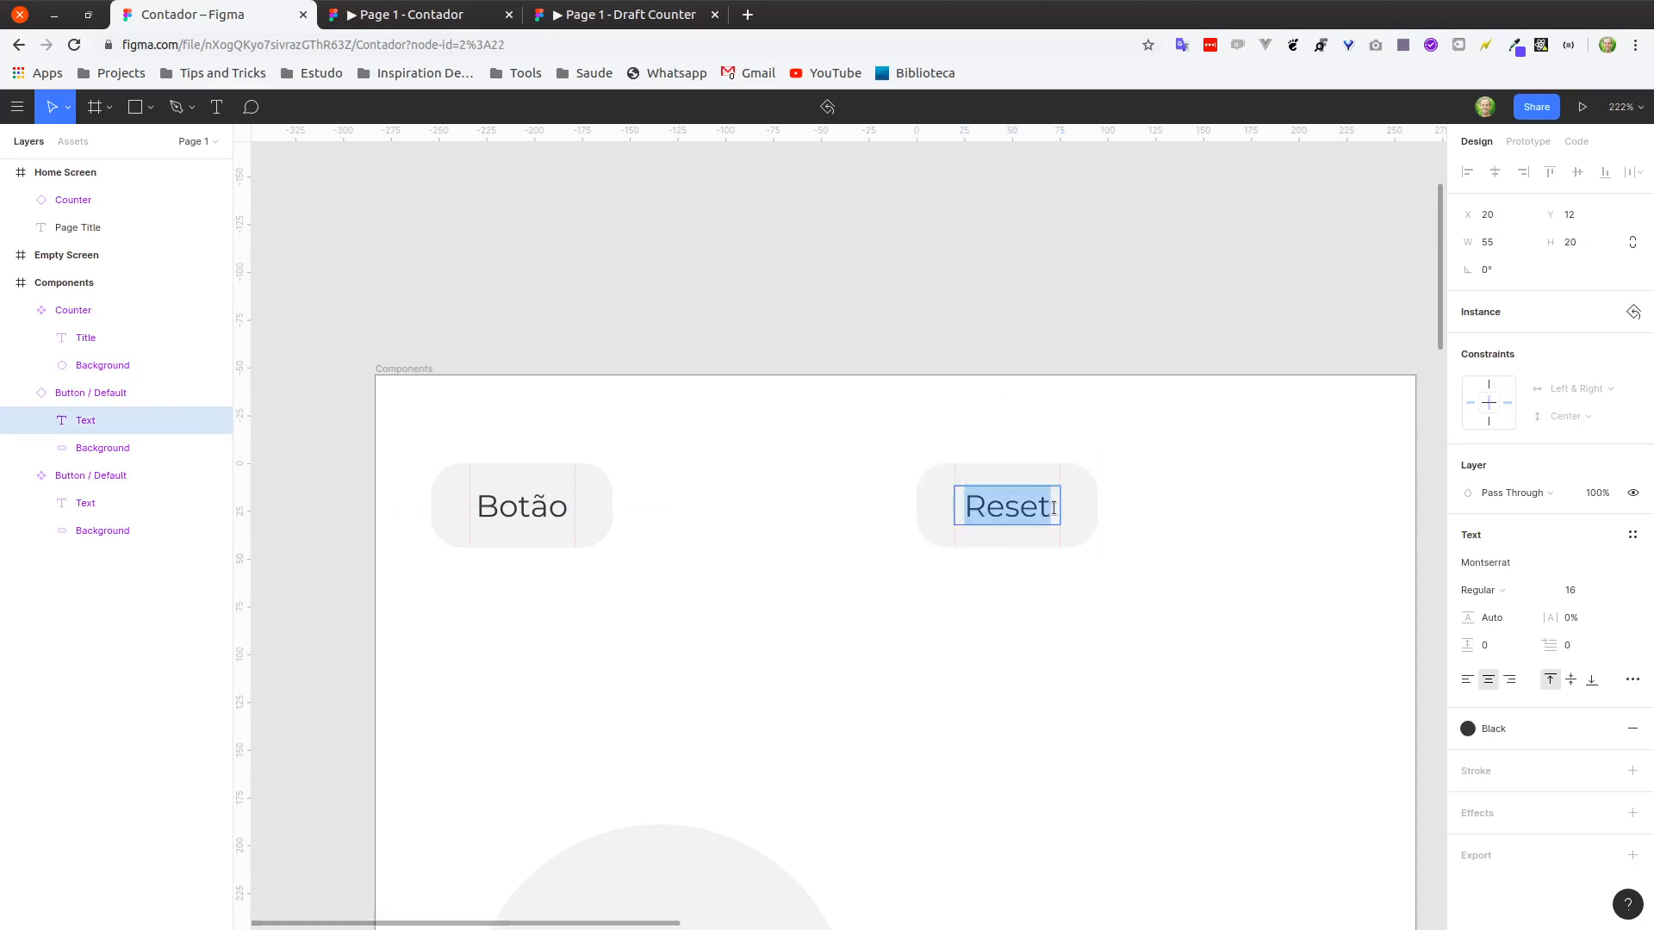
{"action": "left_click", "coordinate": [1053, 507]}
{"action": "type", "text": "ar"}
{"action": "key", "text": "Escape"}
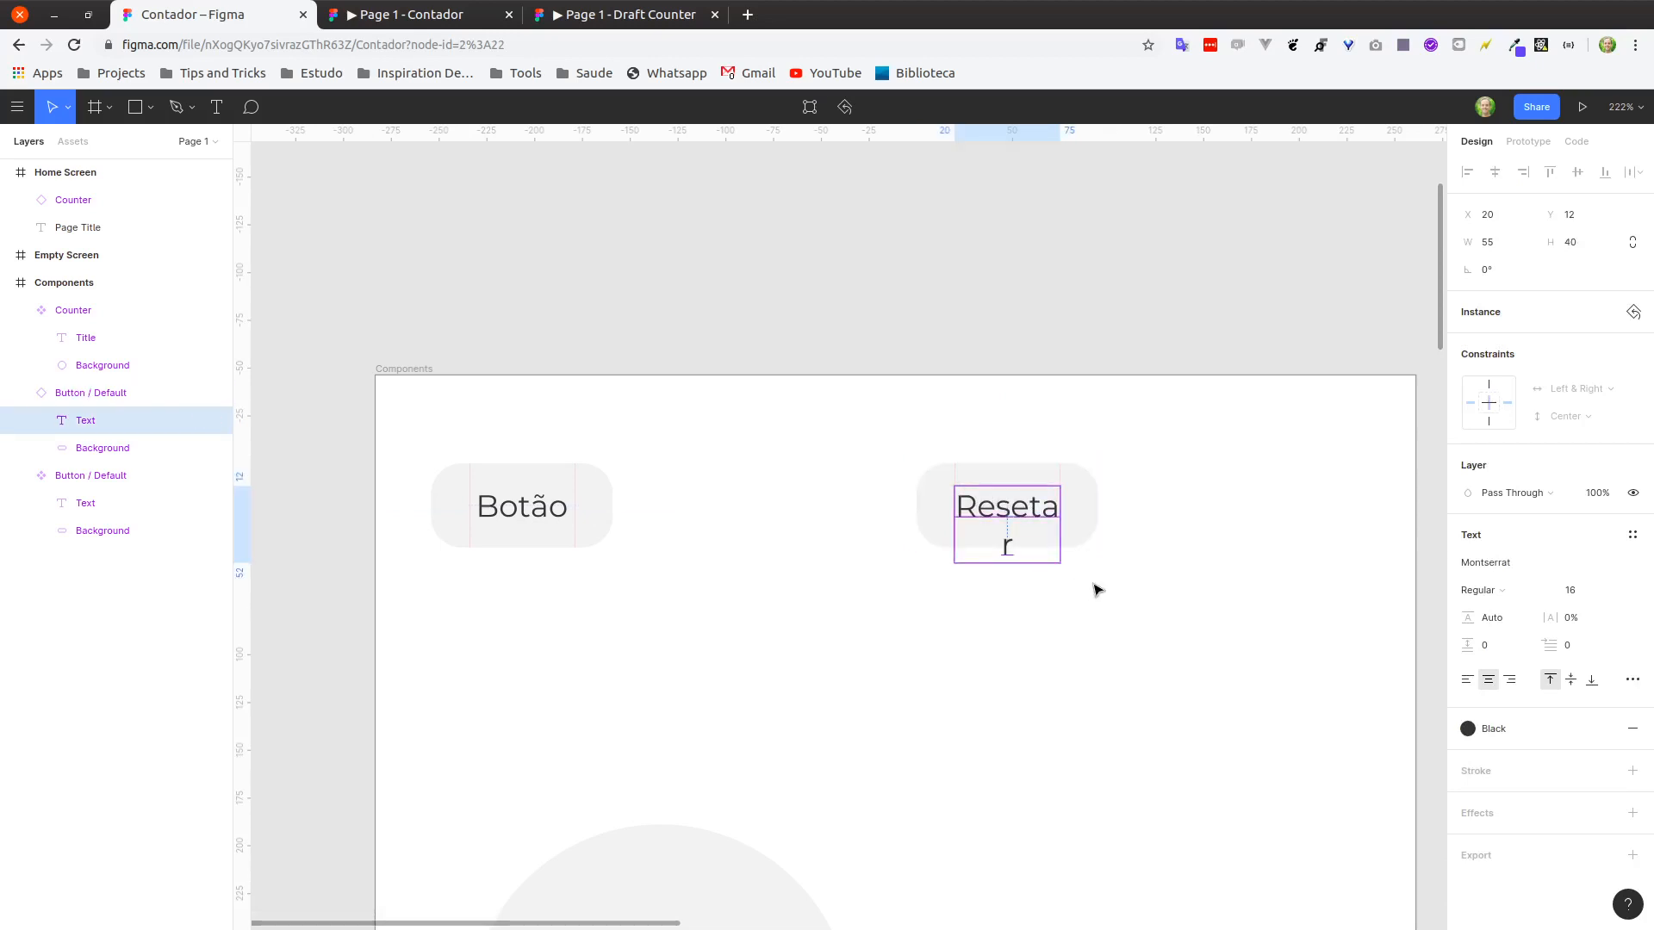
Widen the button instance just enough for the word Resetar to fit on one line.
{"action": "left_click", "coordinate": [1083, 490]}
{"action": "left_click_drag", "start_coordinate": [1098, 492], "coordinate": [1124, 492]}
{"action": "left_click", "coordinate": [1093, 644]}
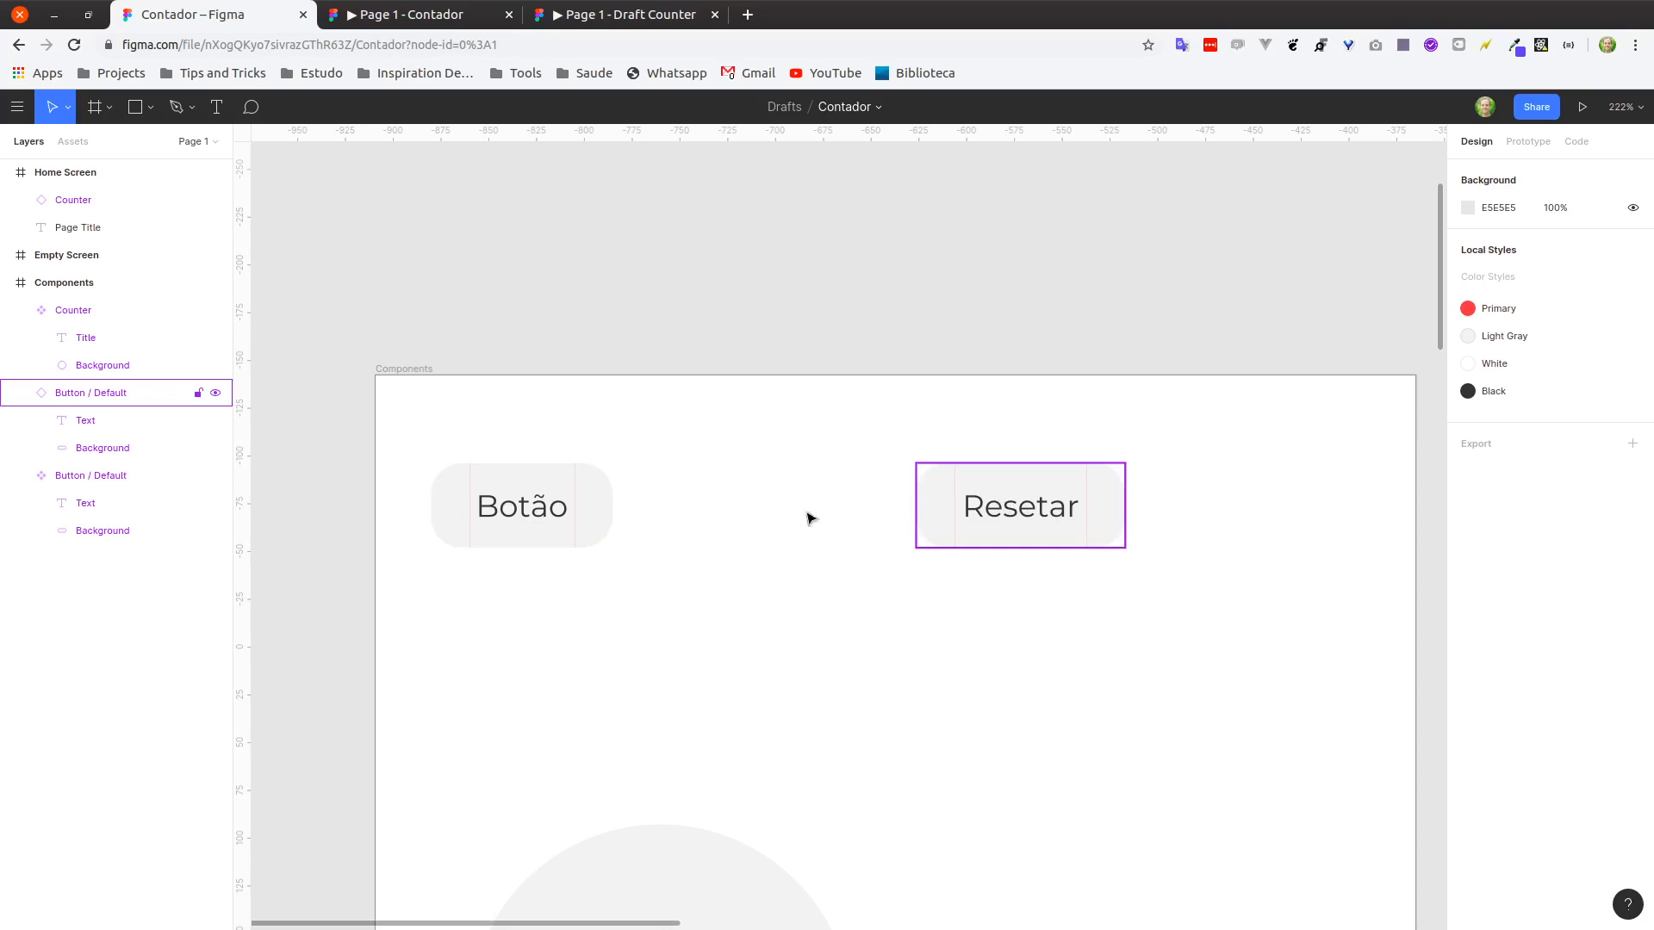
Resize the master Button / Default component to 110 wide and 49 high.
{"action": "left_click", "coordinate": [599, 507]}
{"action": "mouse_move", "coordinate": [613, 499]}
{"action": "left_mouse_down"}
{"action": "mouse_move", "coordinate": [746, 498]}
{"action": "mouse_move", "coordinate": [617, 491]}
{"action": "mouse_move", "coordinate": [742, 493]}
{"action": "mouse_move", "coordinate": [642, 491]}
{"action": "left_mouse_up"}
{"action": "mouse_move", "coordinate": [594, 547]}
{"action": "left_mouse_down"}
{"action": "mouse_move", "coordinate": [594, 635]}
{"action": "mouse_move", "coordinate": [586, 557]}
{"action": "left_mouse_up"}
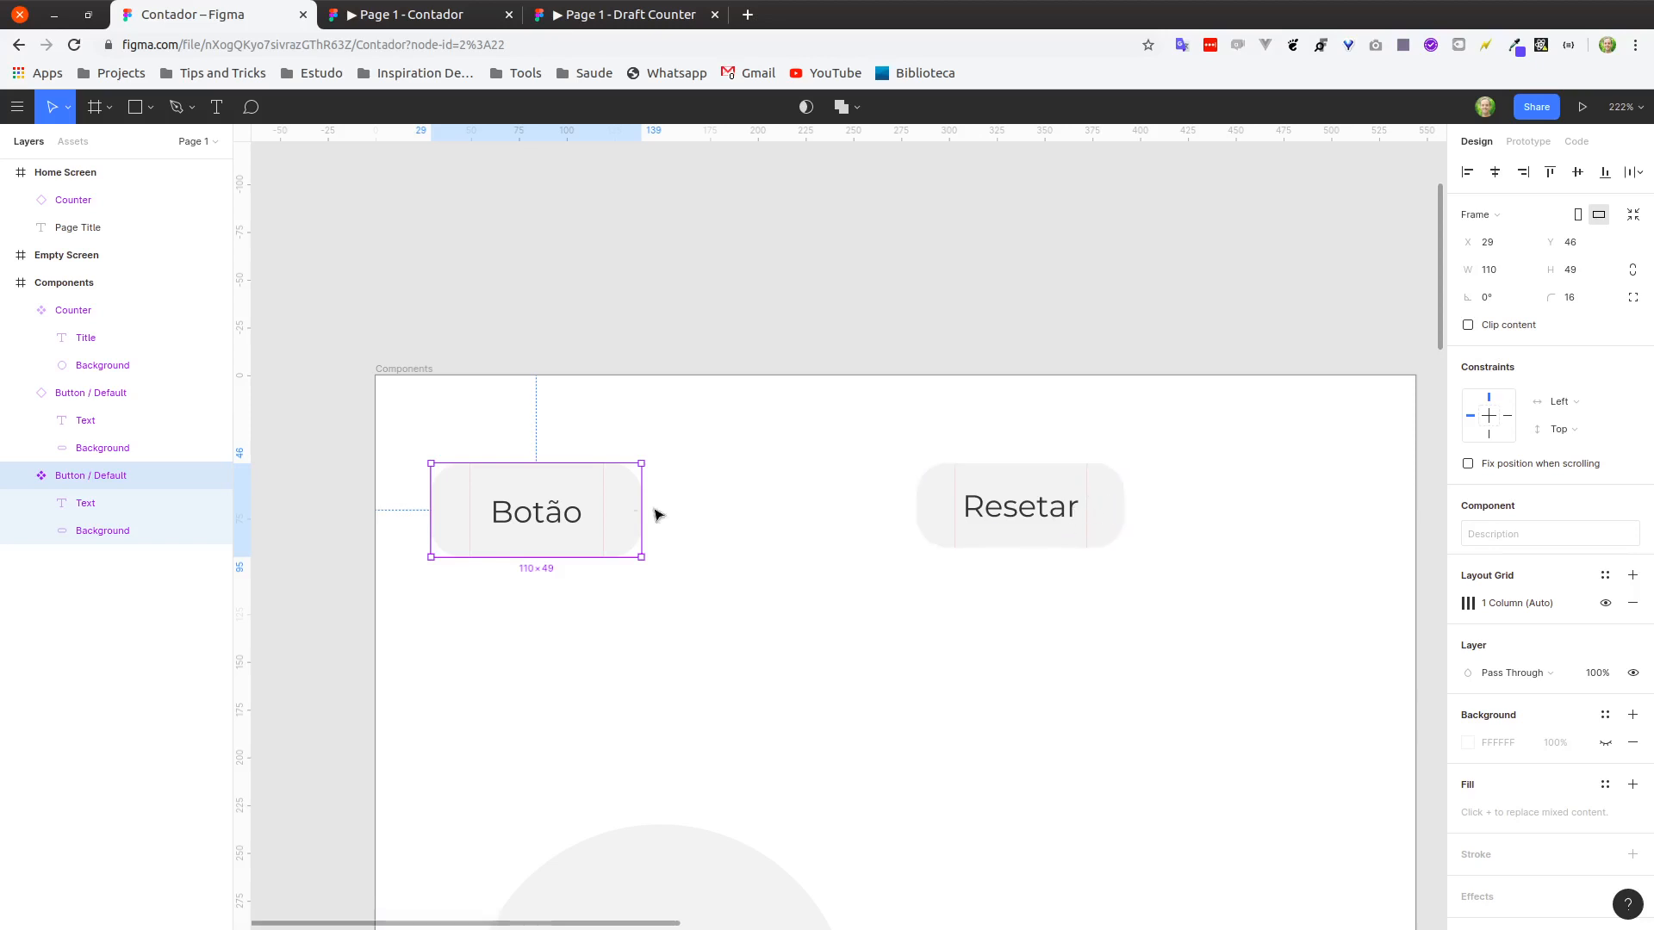
Replace the label text of the master Button / Default component with "Button".
{"action": "double_click", "coordinate": [532, 521]}
{"action": "double_click", "coordinate": [540, 515]}
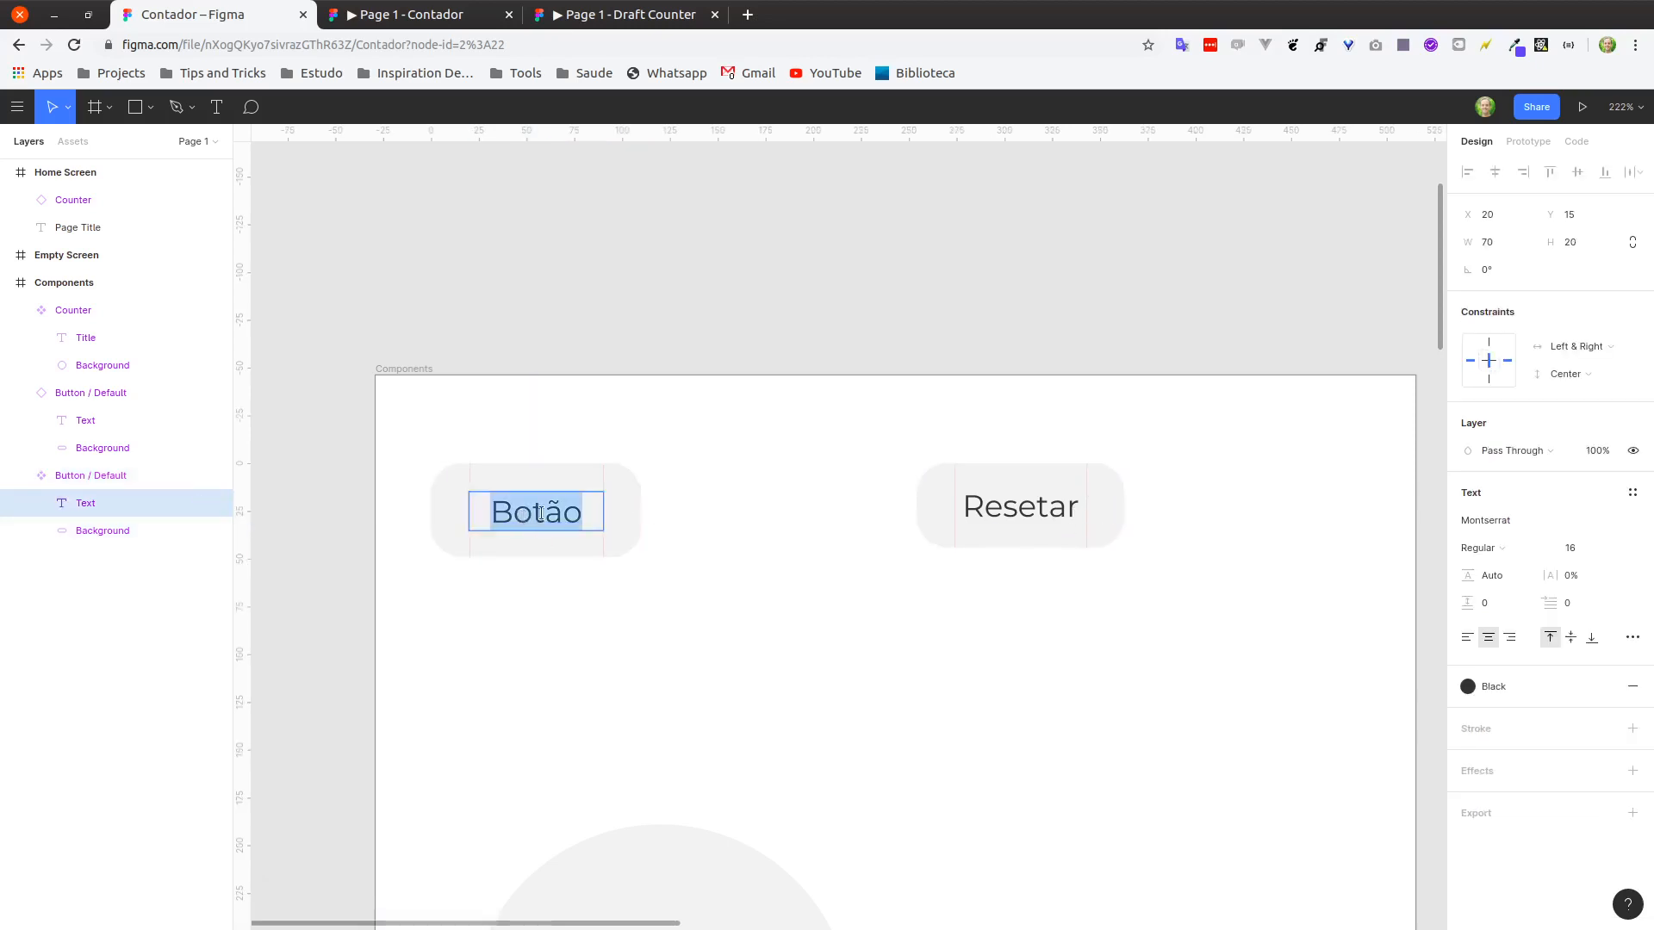
{"action": "type", "text": "Button"}
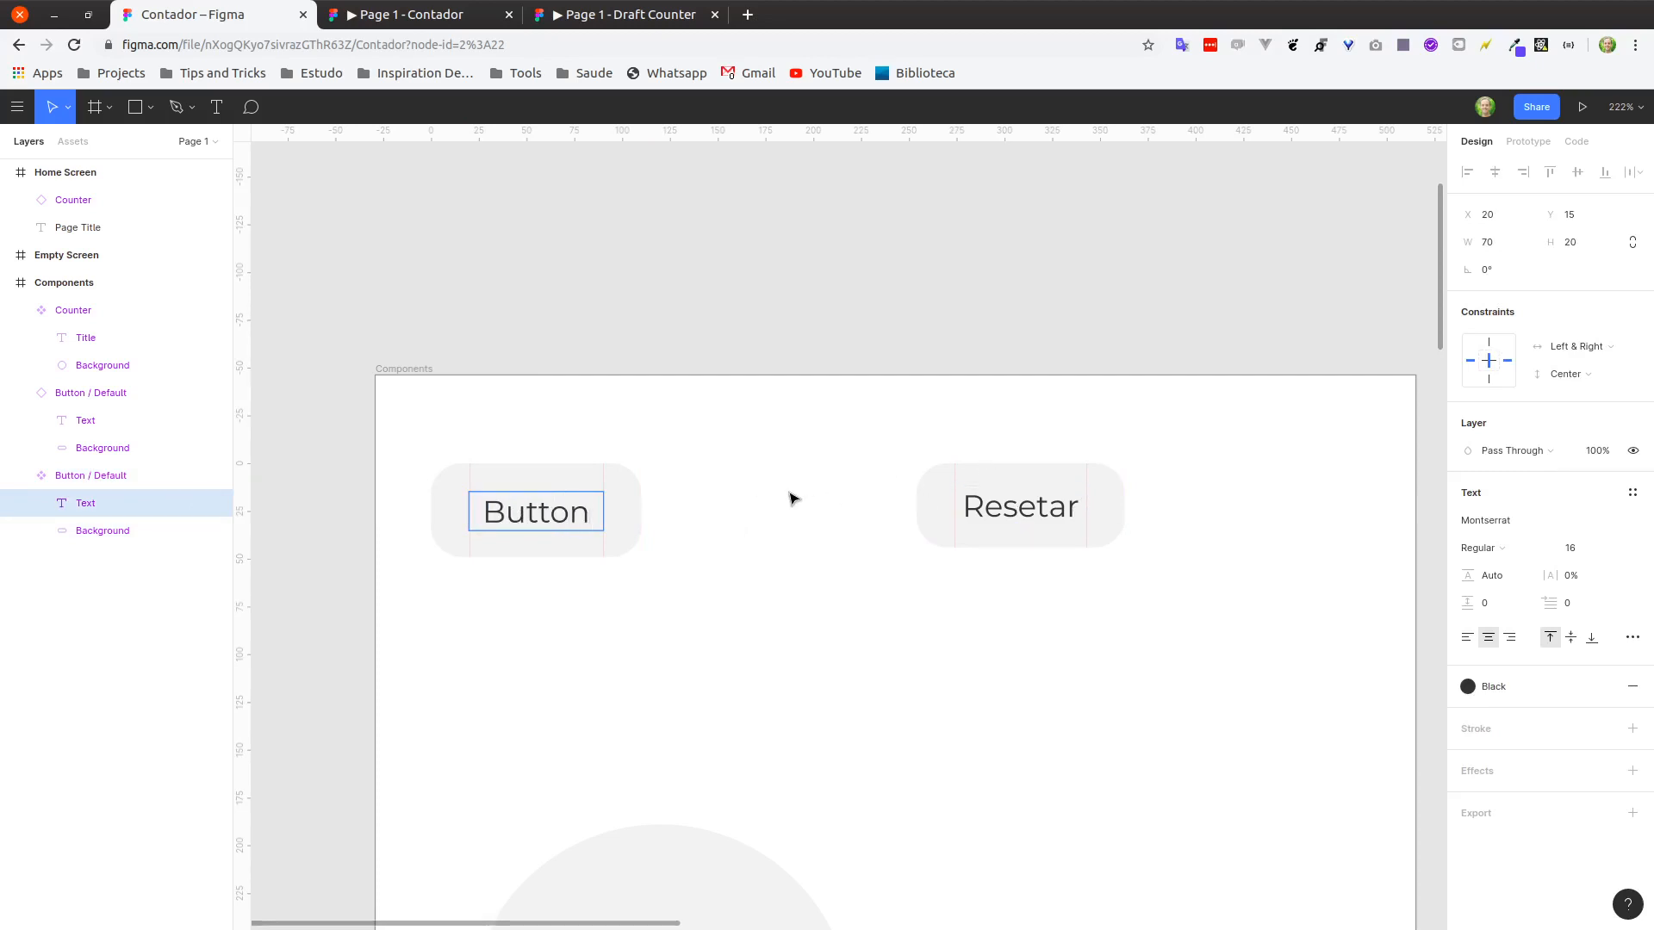
Undo the last label change and height change on the master button component.
{"action": "key", "text": "ctrl+z"}
{"action": "key", "text": "Escape"}
{"action": "key", "text": "Escape"}
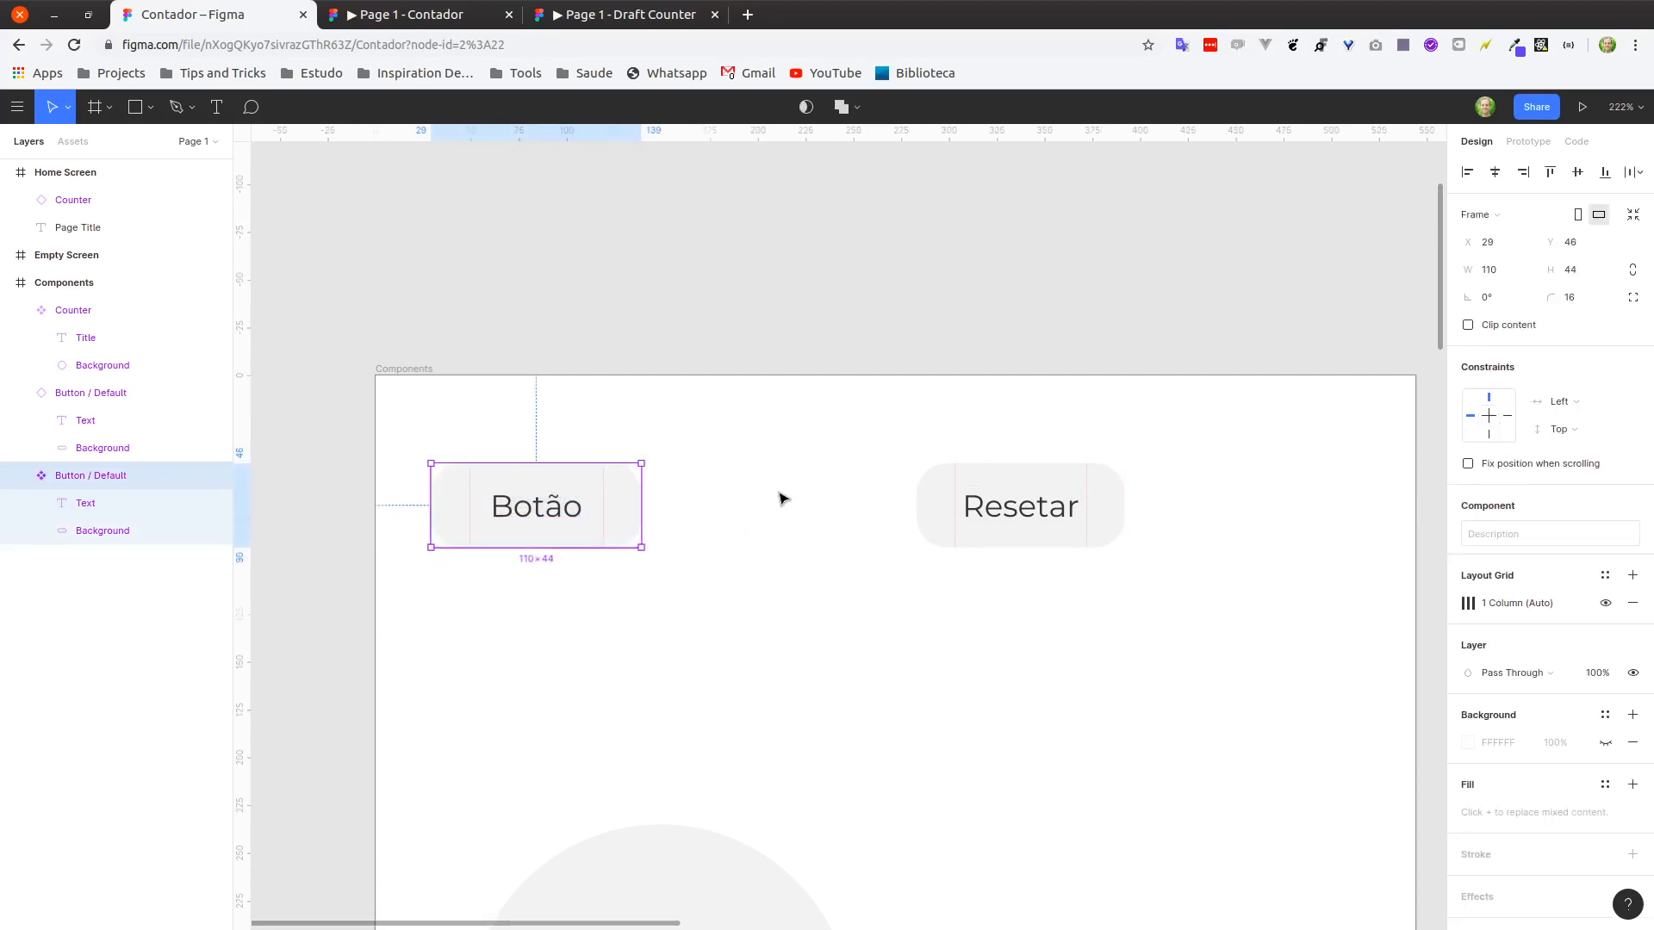
Delete the button instance labelled Resetar from the Components frame.
{"action": "left_click", "coordinate": [781, 498]}
{"action": "left_click", "coordinate": [1012, 526]}
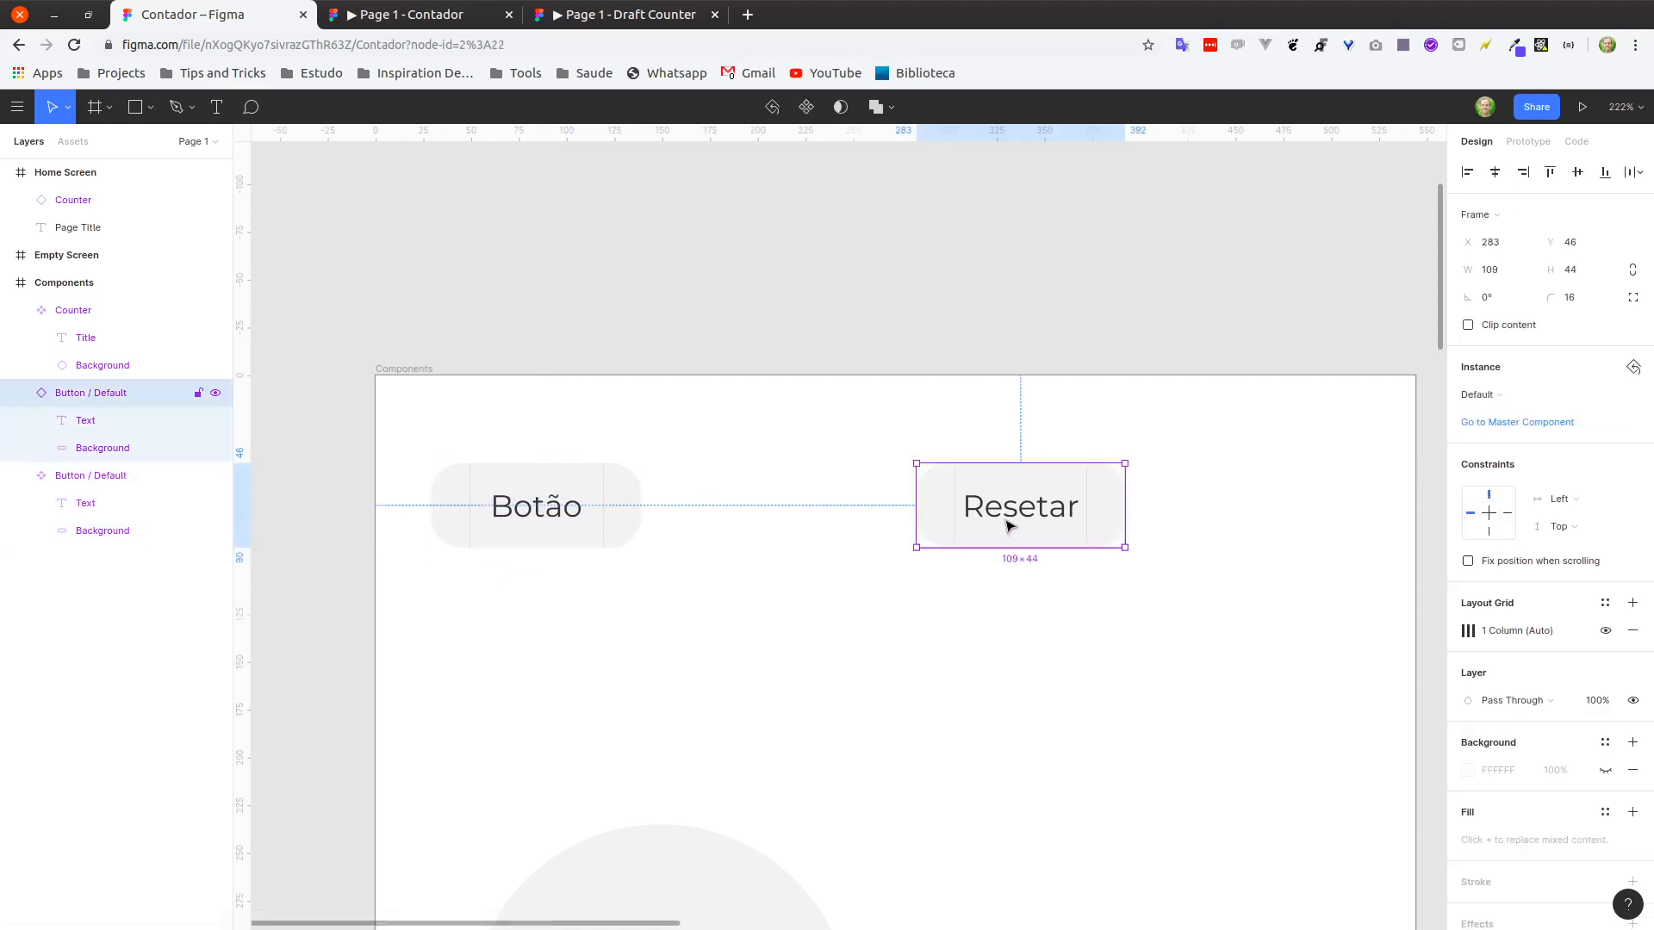
{"action": "key", "text": "Delete"}
Duplicate the master button twice, placing the instances beside it at about X 217, Y 20 and X 217, Y 99.
{"action": "left_click", "coordinate": [579, 472]}
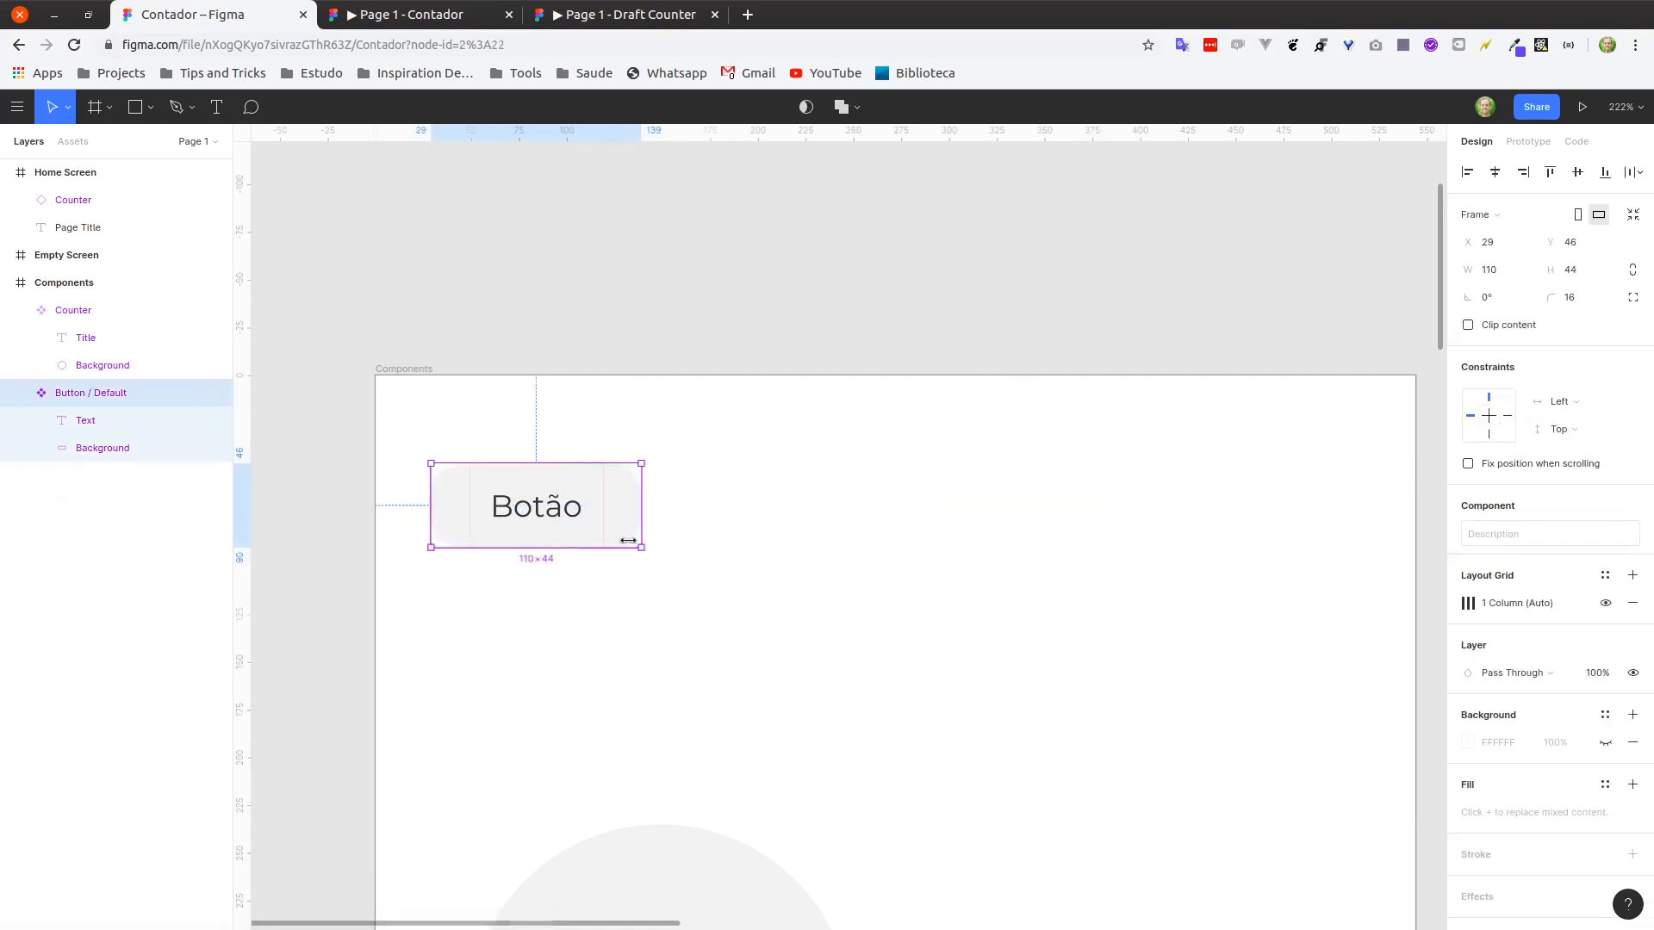
{"action": "left_click_drag", "start_coordinate": [620, 509], "coordinate": [980, 459], "text": "alt"}
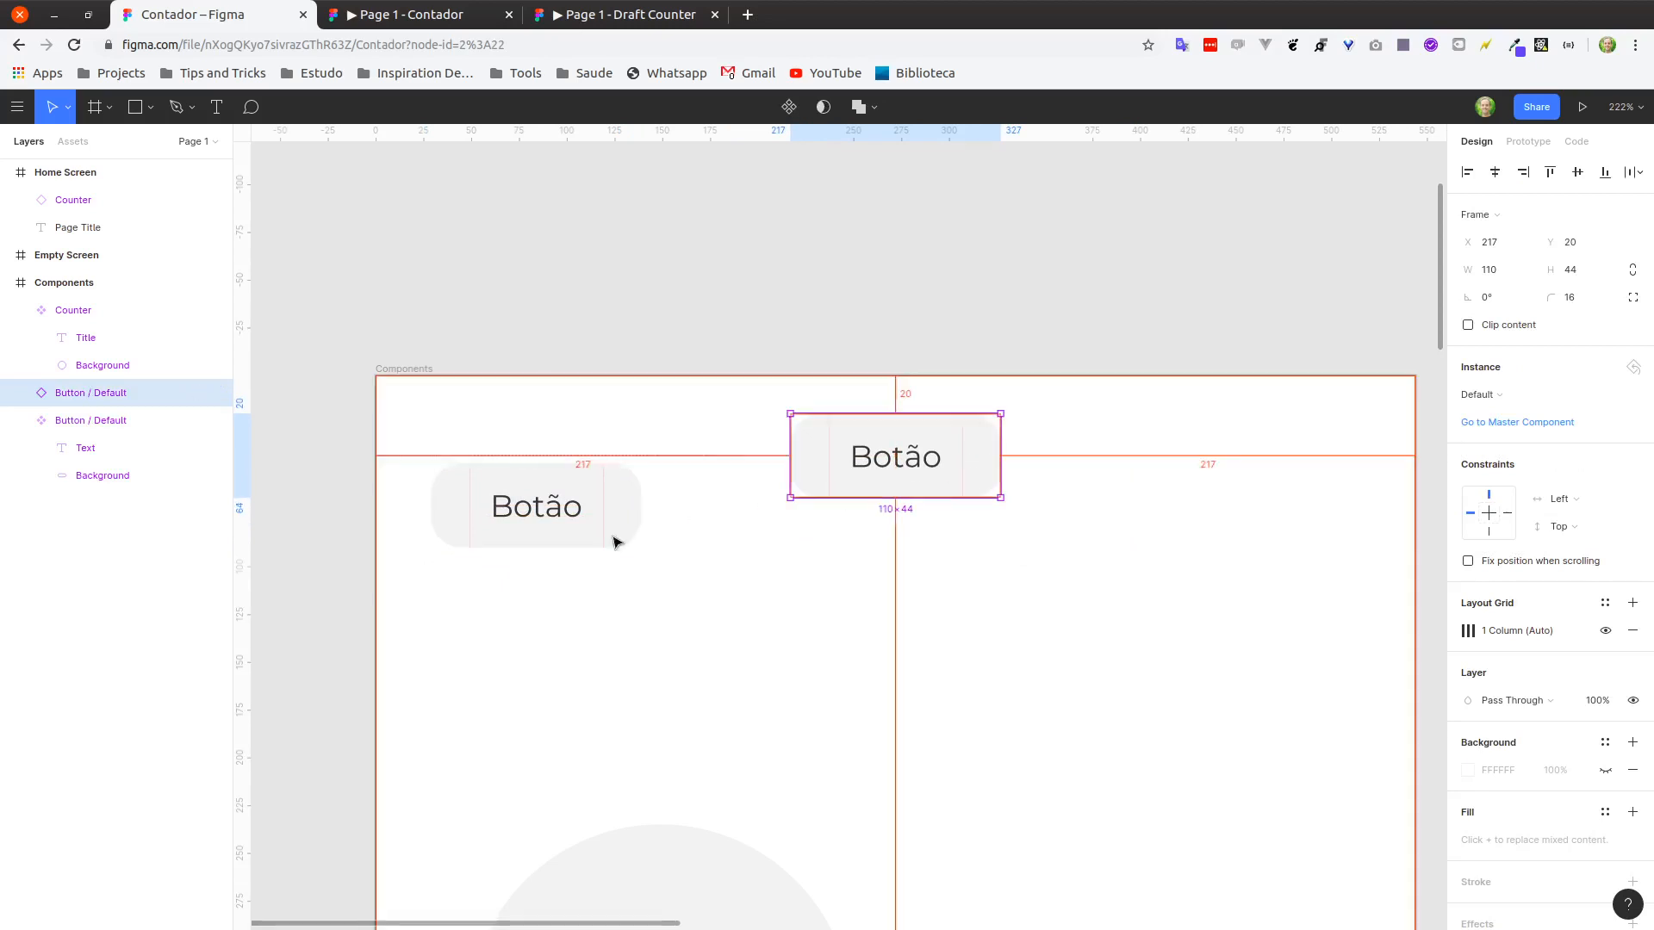
{"action": "left_click_drag", "start_coordinate": [613, 515], "coordinate": [971, 614], "text": "alt"}
{"action": "left_click", "coordinate": [1165, 549]}
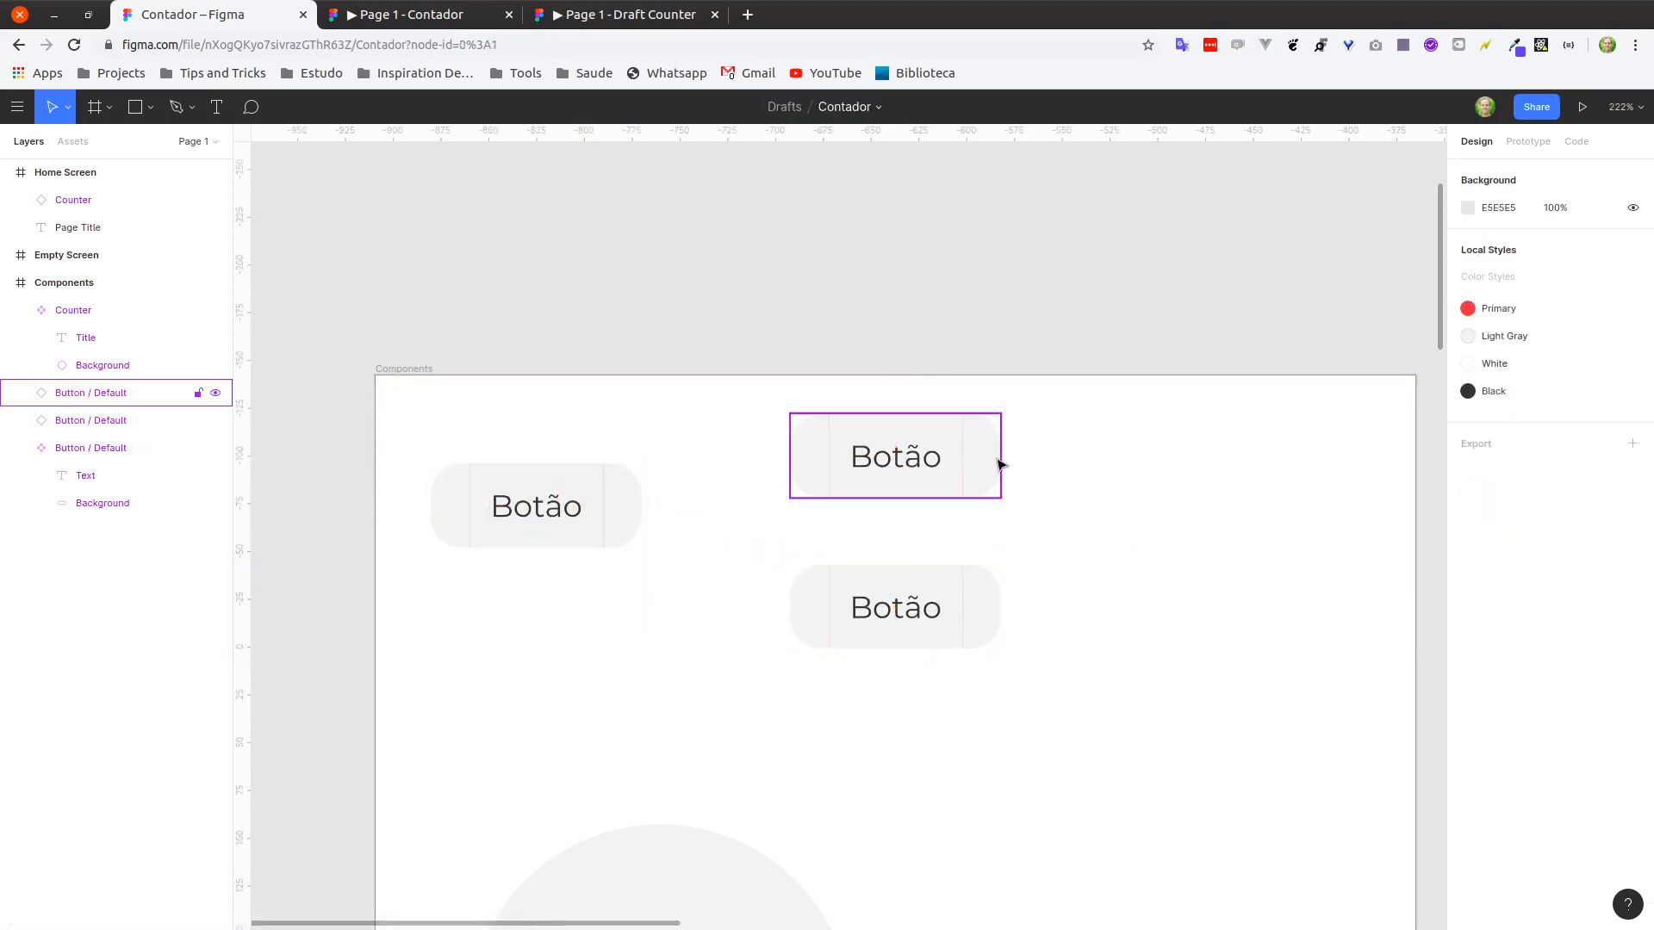
Override the label text of the upper button instance with "Override".
{"action": "double_click", "coordinate": [895, 464]}
{"action": "double_click", "coordinate": [894, 465]}
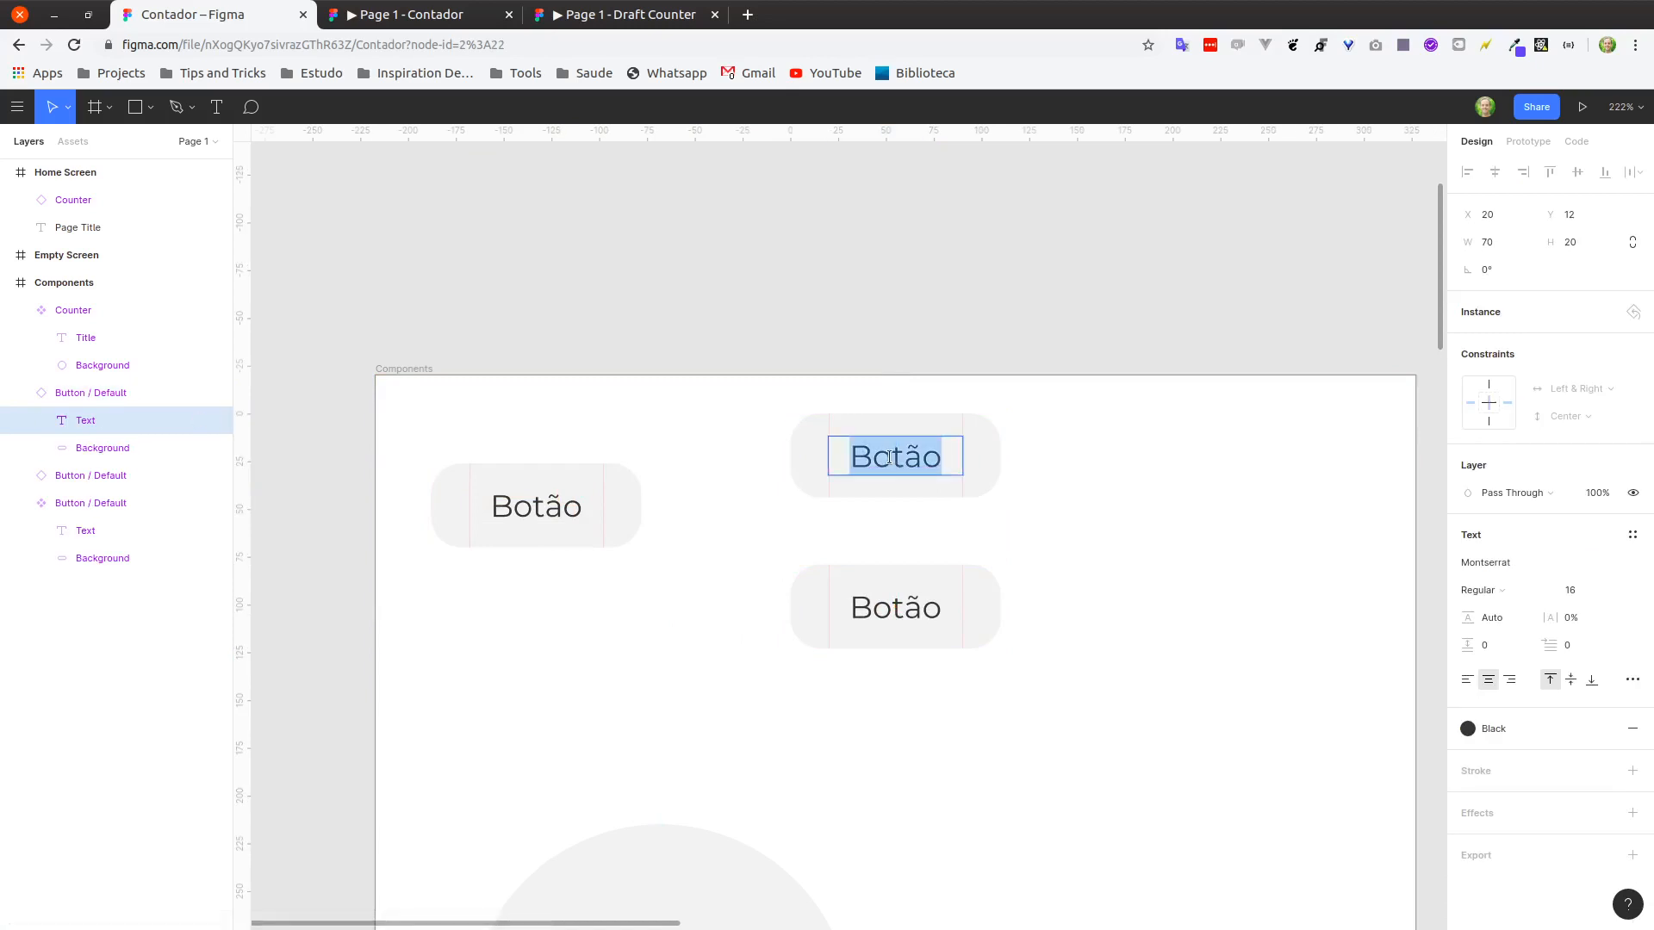
{"action": "type", "text": "Override"}
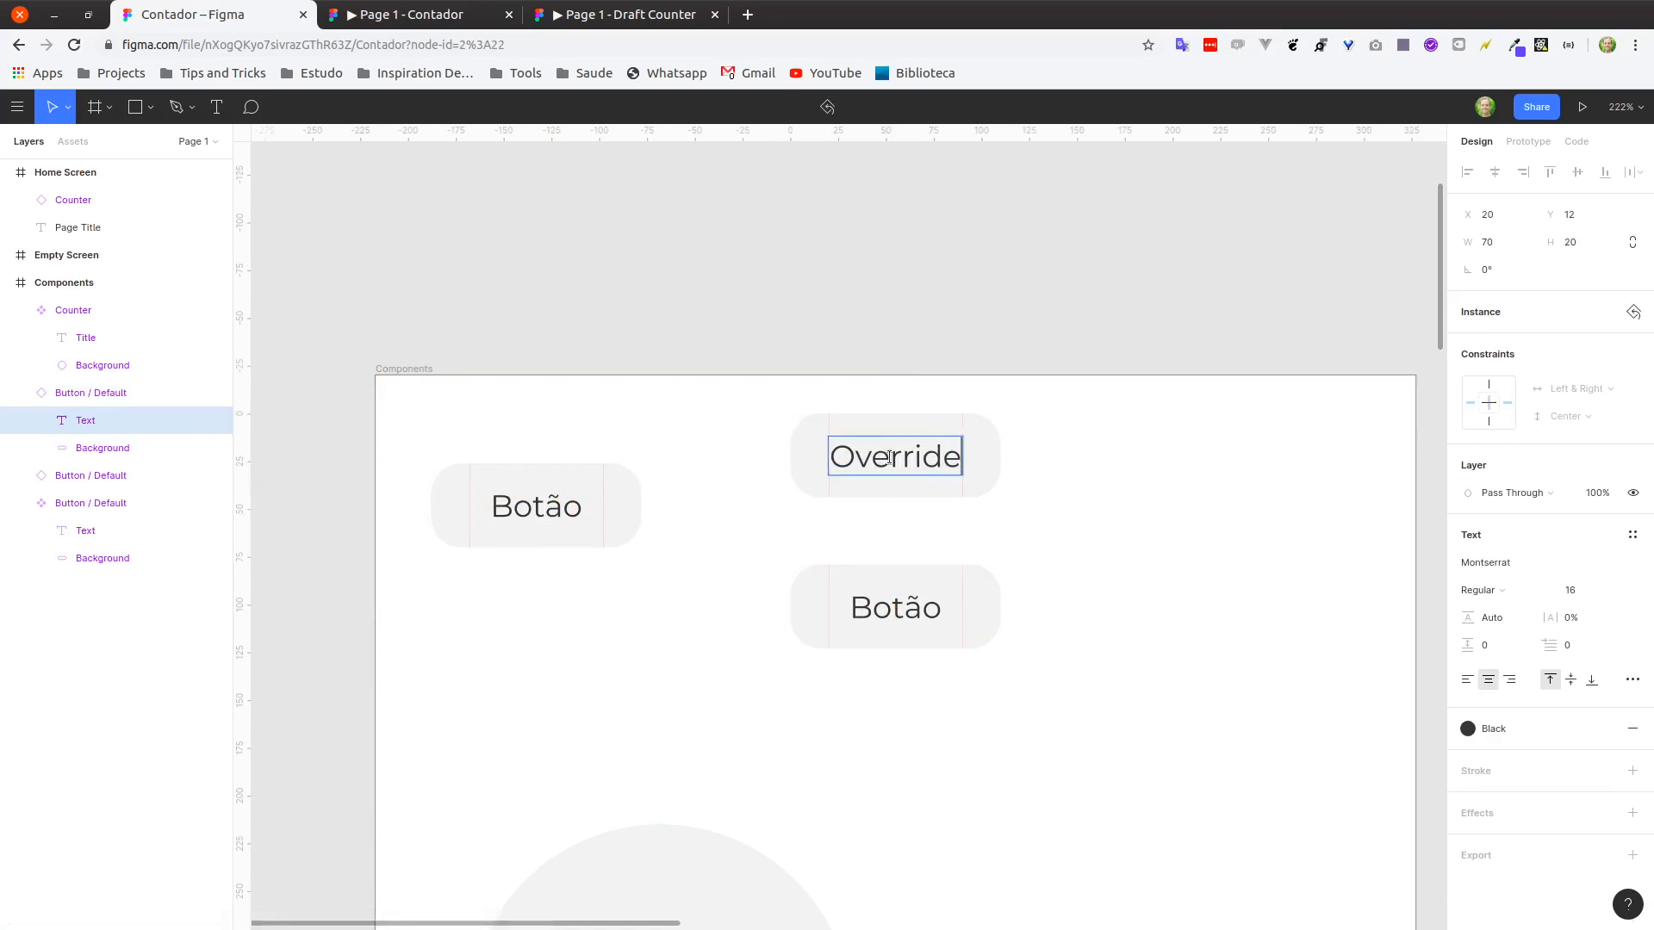
{"action": "key", "text": "Escape"}
{"action": "left_click", "coordinate": [947, 561]}
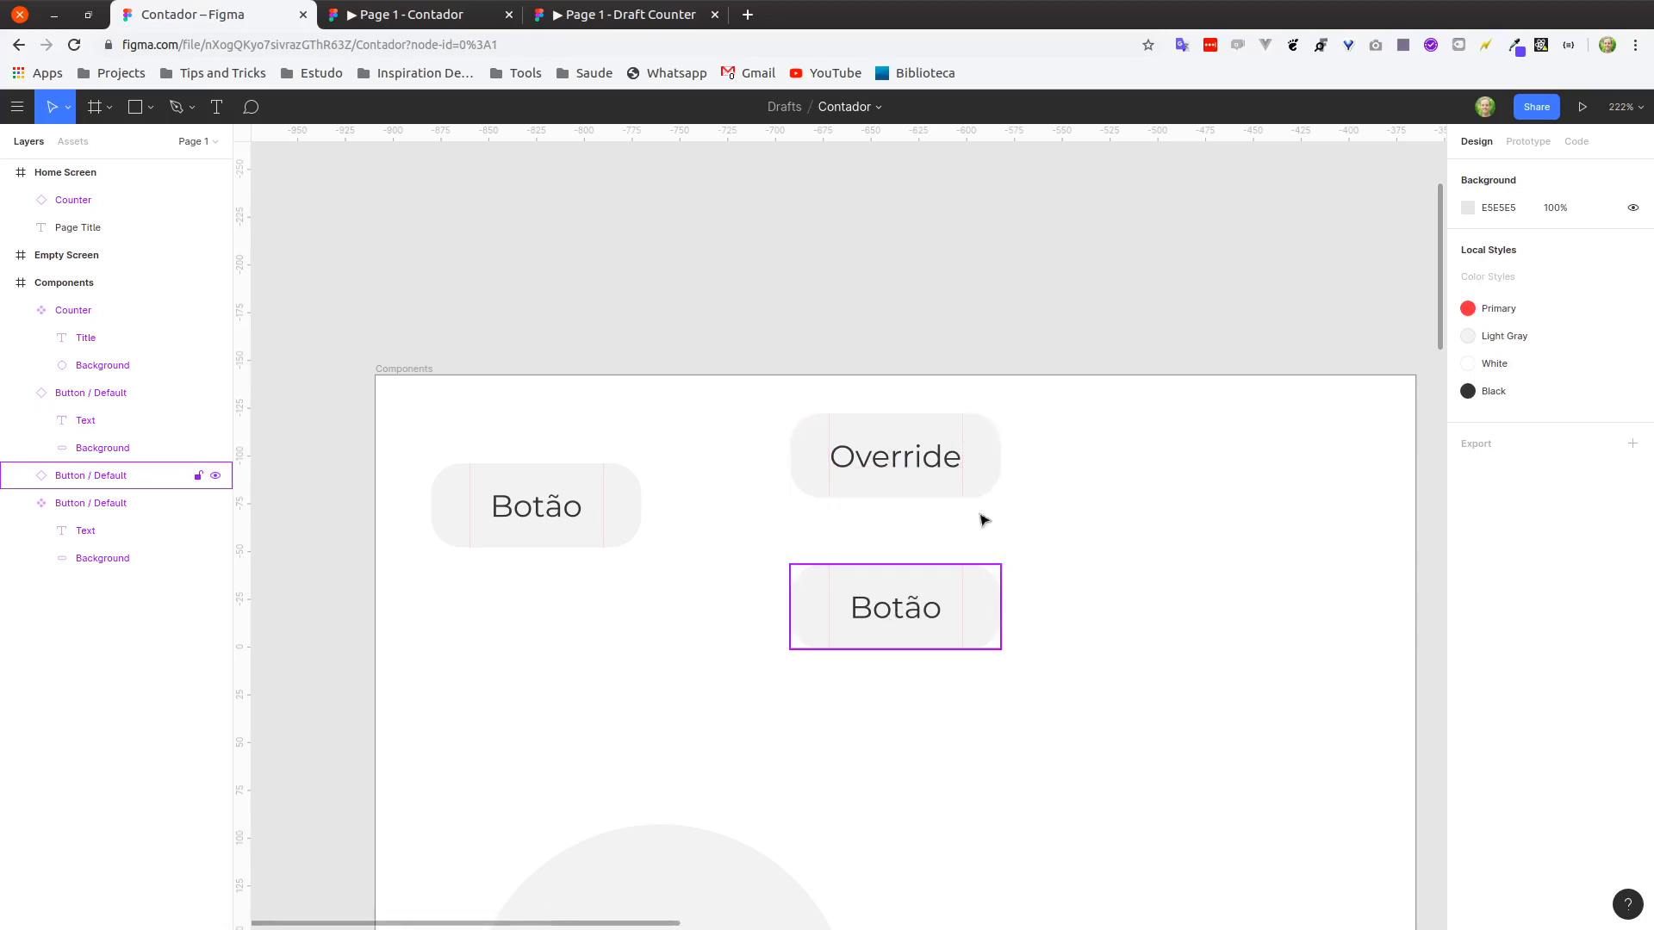
Widen the button instance labelled Override to about 121.
{"action": "left_click", "coordinate": [982, 477]}
{"action": "left_click_drag", "start_coordinate": [1002, 475], "coordinate": [1023, 474]}
{"action": "left_click", "coordinate": [1089, 580]}
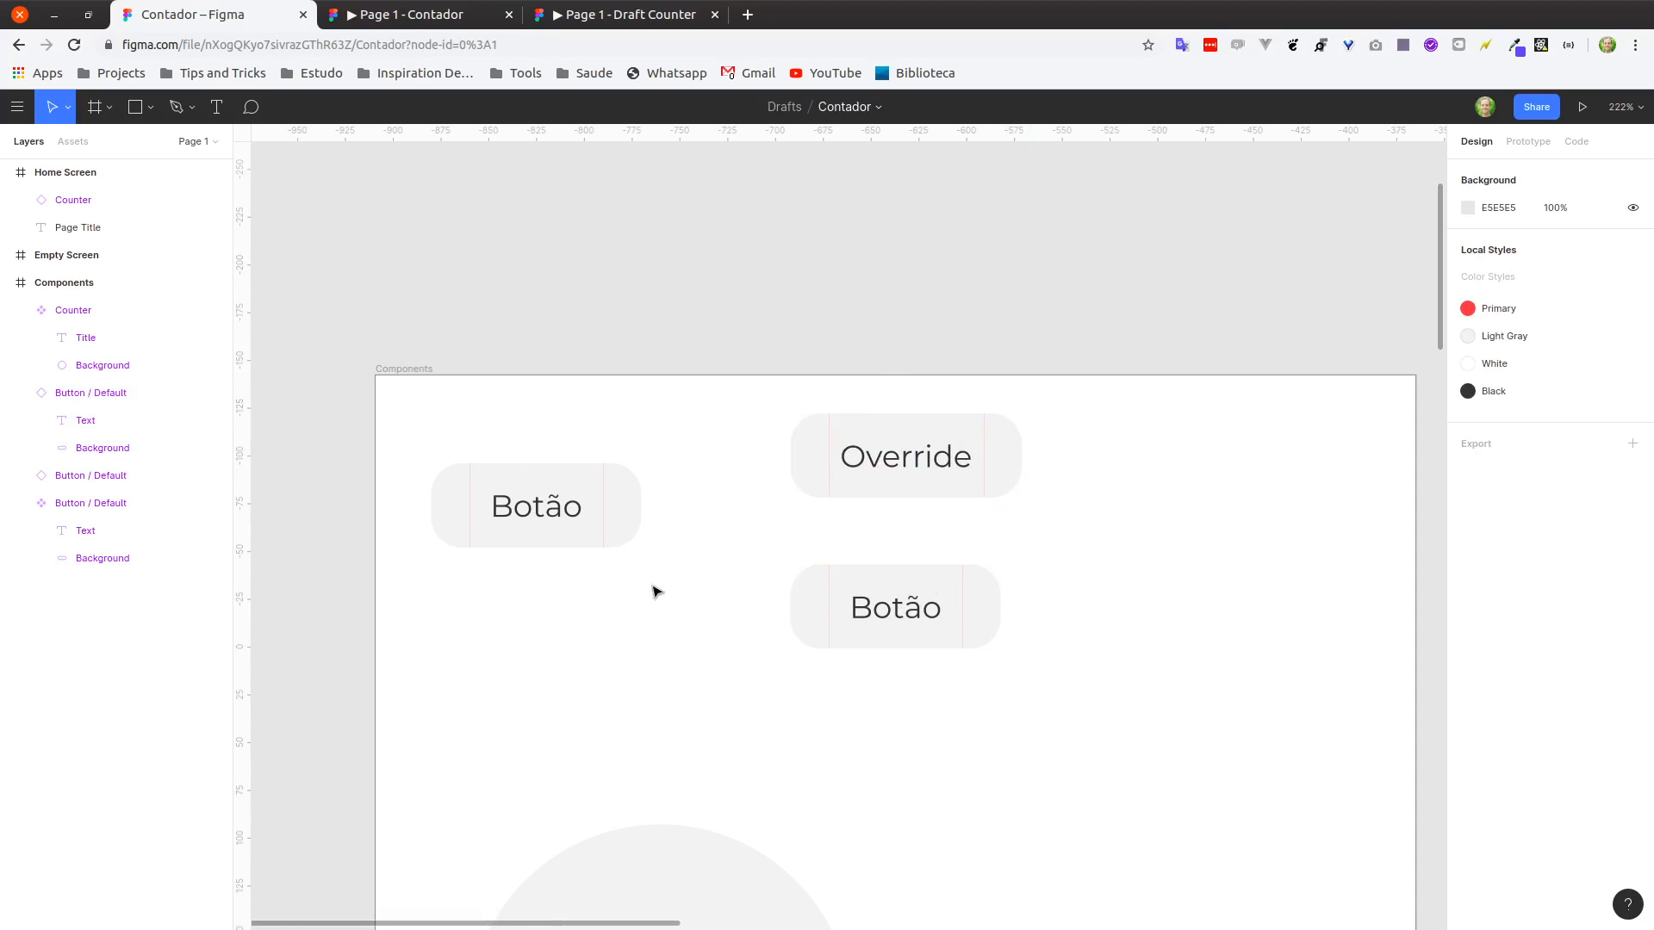
Change the label text of the master Button / Default component to "Button".
{"action": "left_click", "coordinate": [541, 515]}
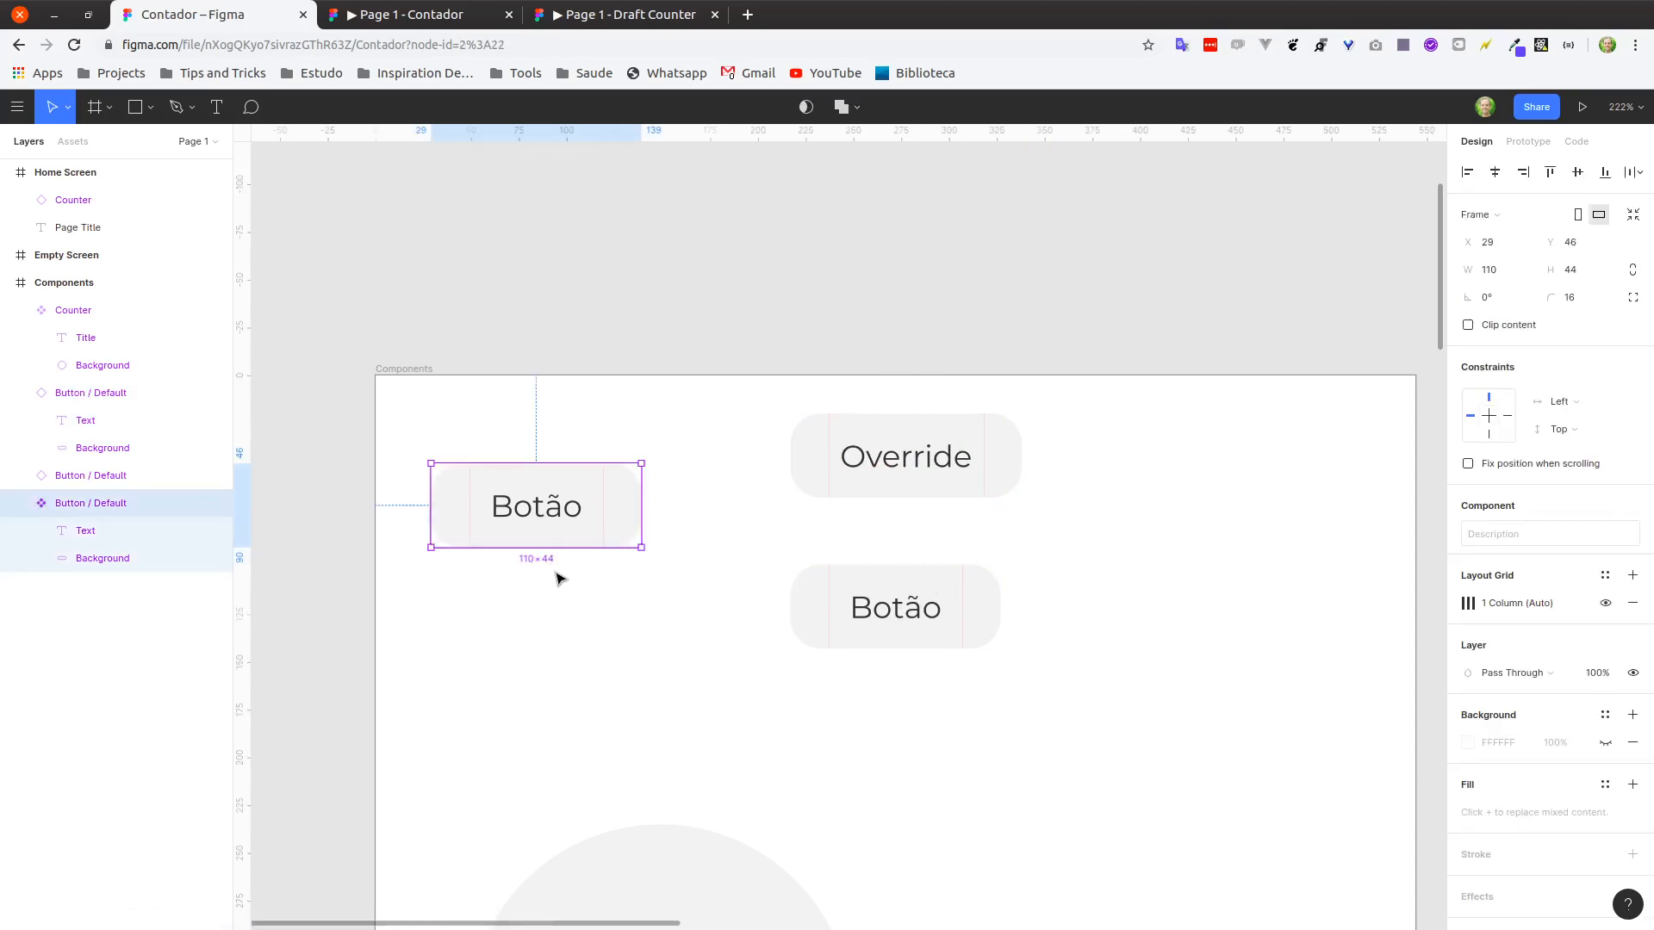
{"action": "double_click", "coordinate": [541, 508]}
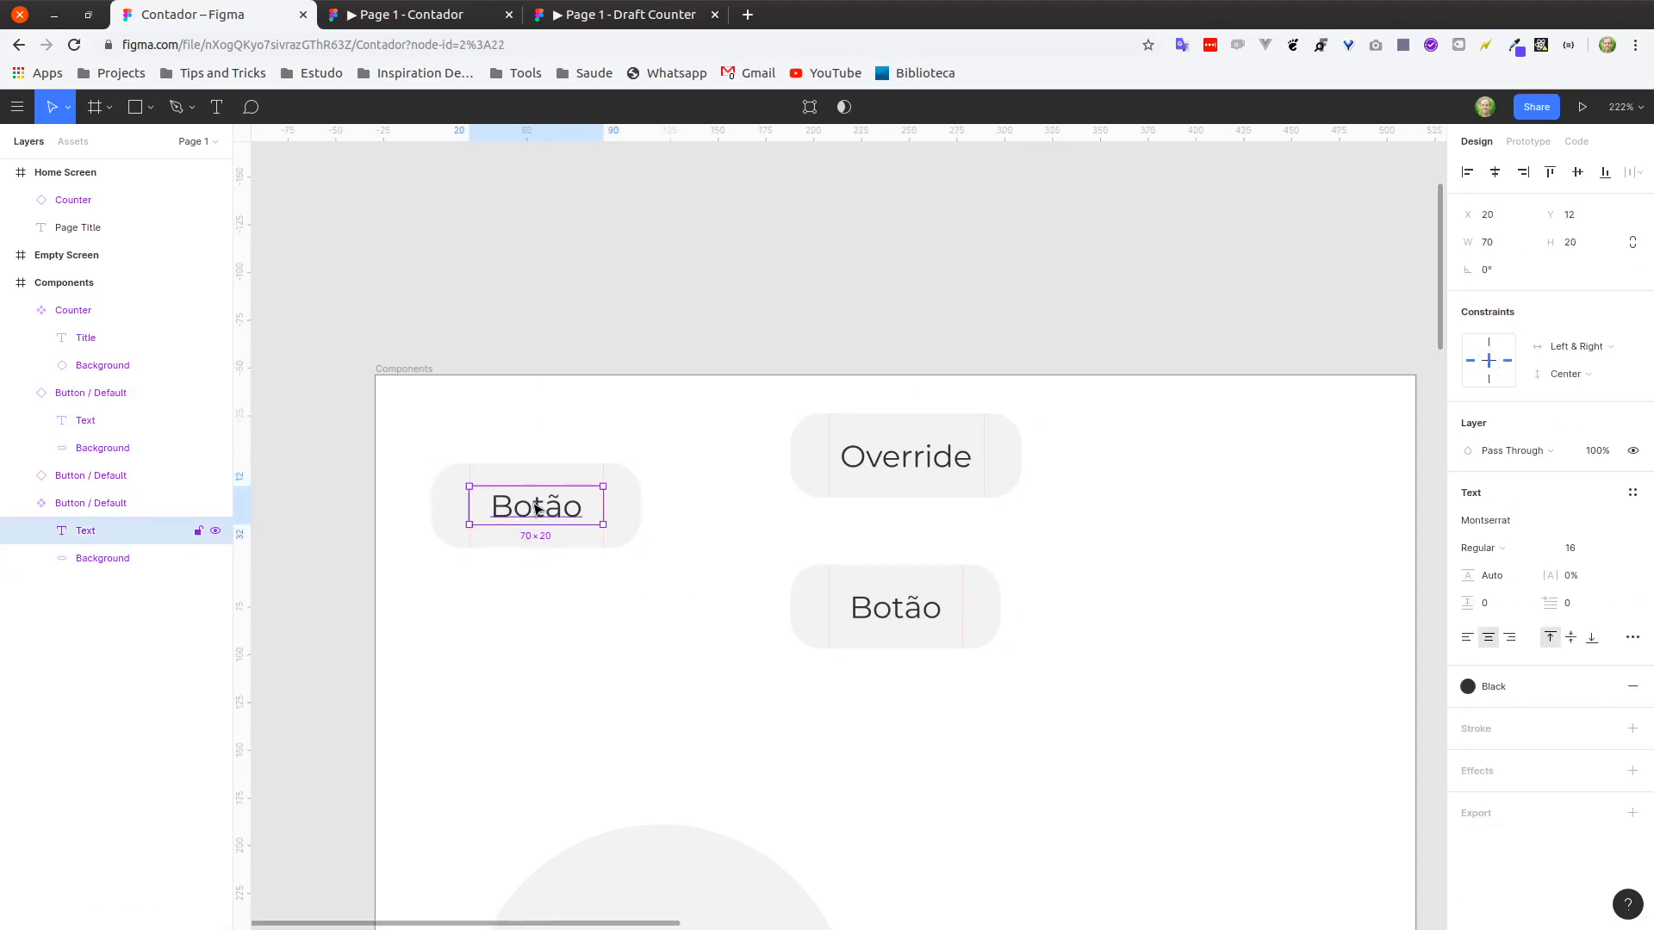
{"action": "double_click", "coordinate": [536, 507]}
{"action": "type", "text": "Button"}
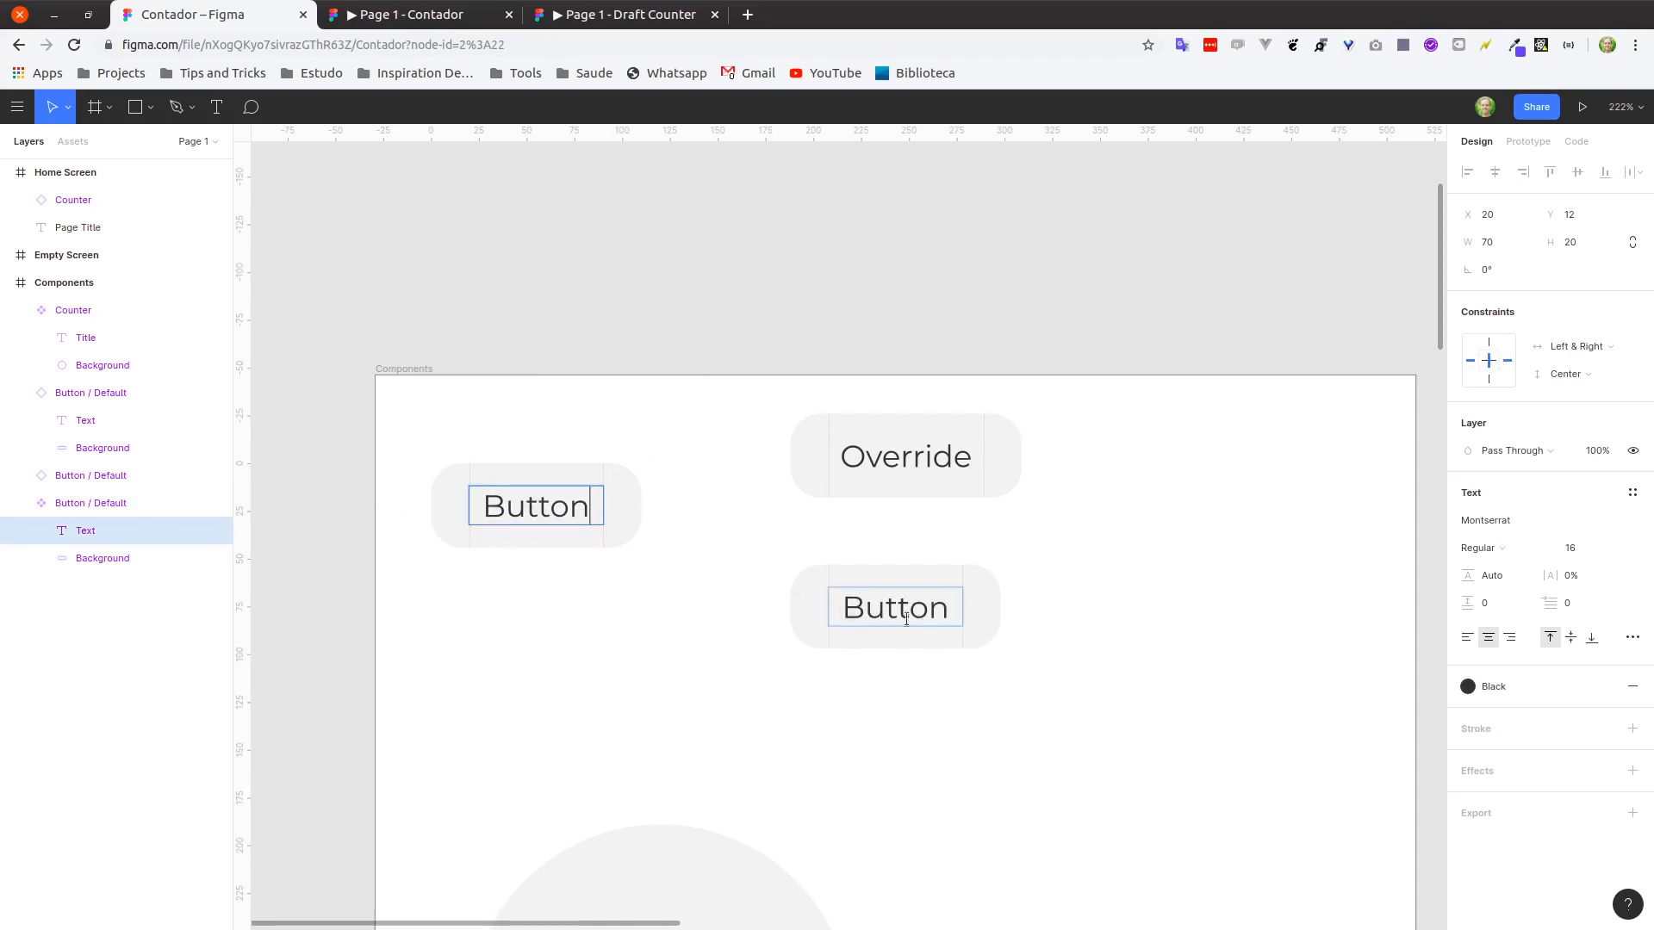
{"action": "key", "text": "Escape"}
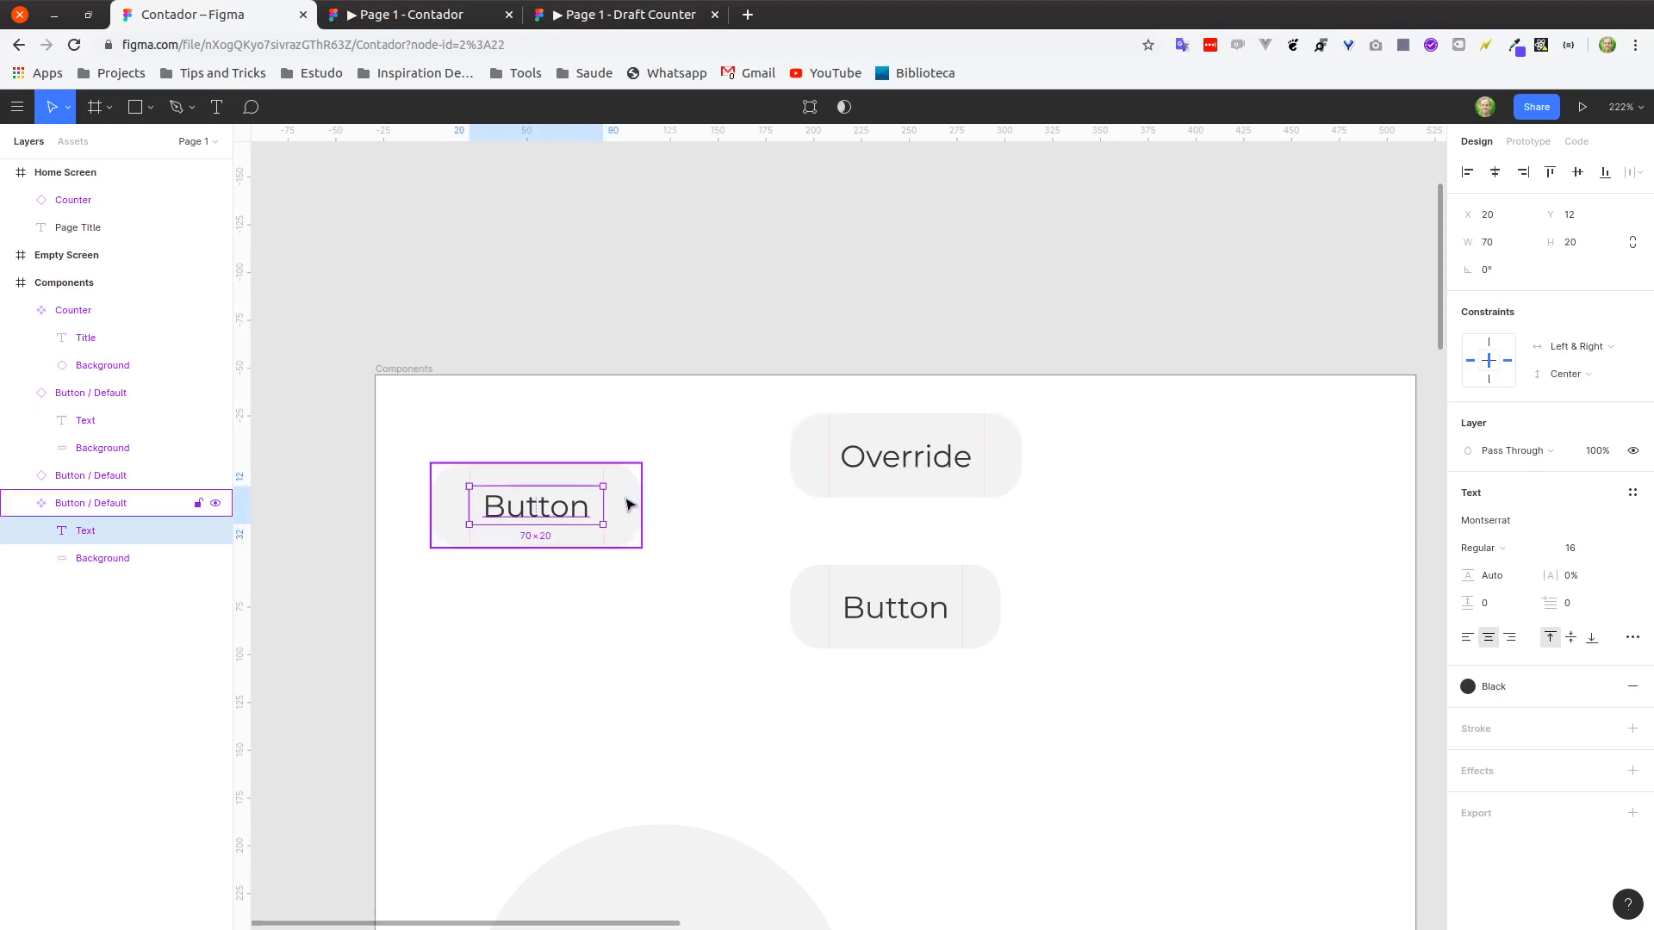
Narrow the master button component to a width of 102.
{"action": "key", "text": "Escape"}
{"action": "mouse_move", "coordinate": [642, 506]}
{"action": "left_mouse_down"}
{"action": "mouse_move", "coordinate": [758, 508]}
{"action": "mouse_move", "coordinate": [608, 515]}
{"action": "mouse_move", "coordinate": [627, 515]}
{"action": "left_mouse_up"}
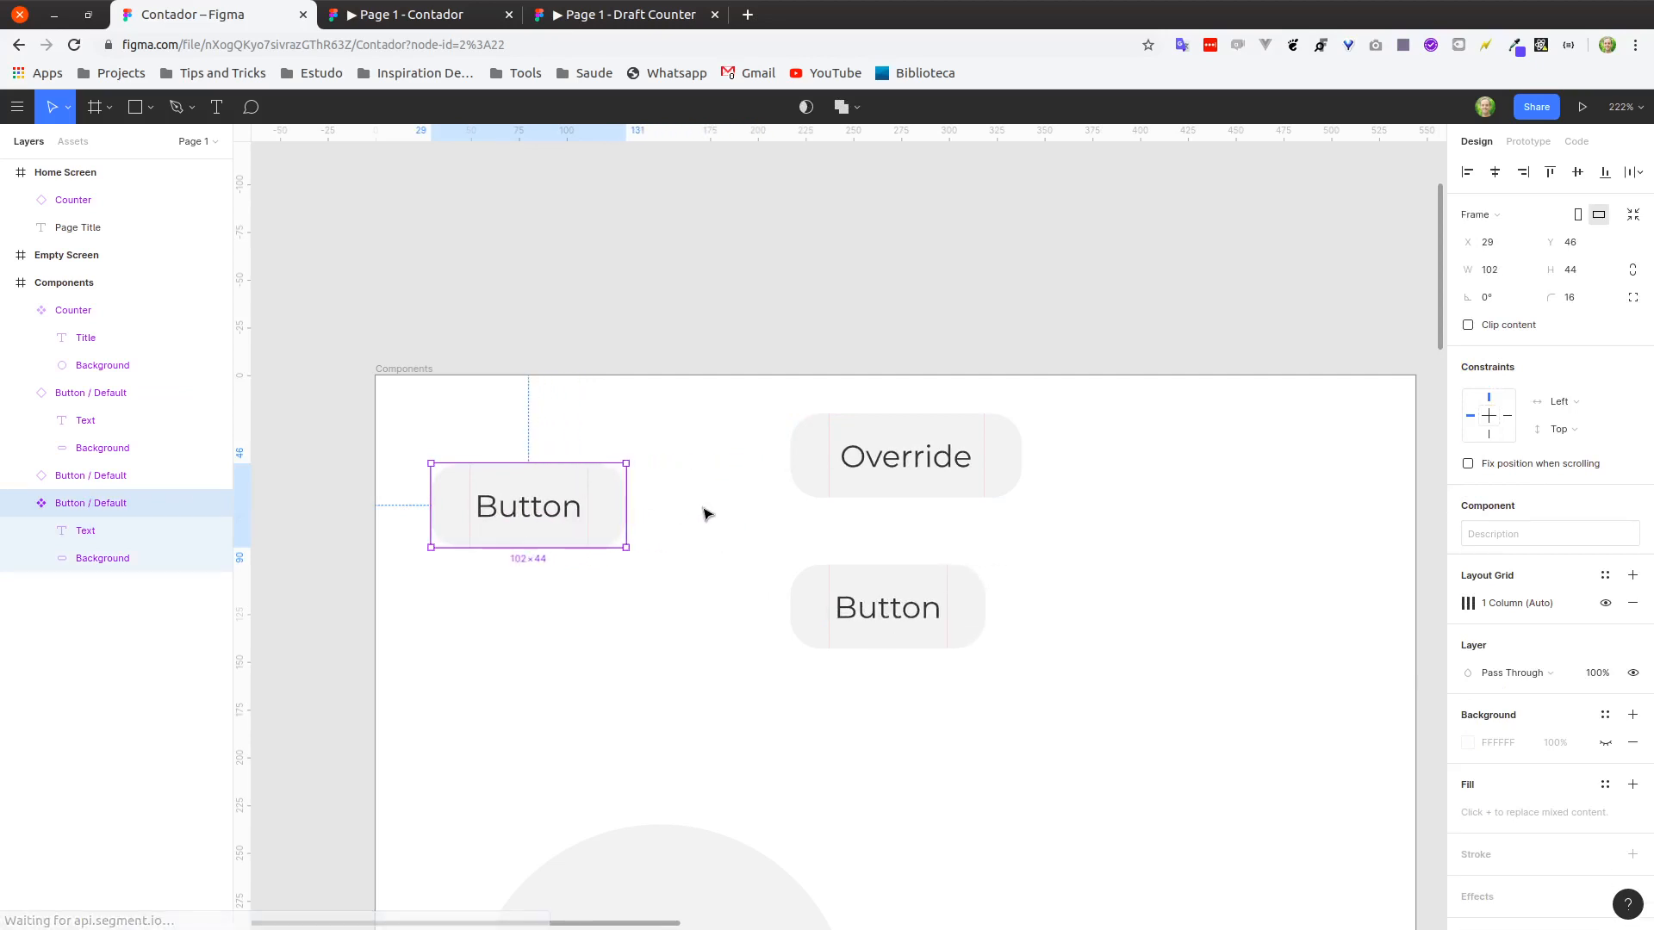
{"action": "left_click", "coordinate": [704, 514]}
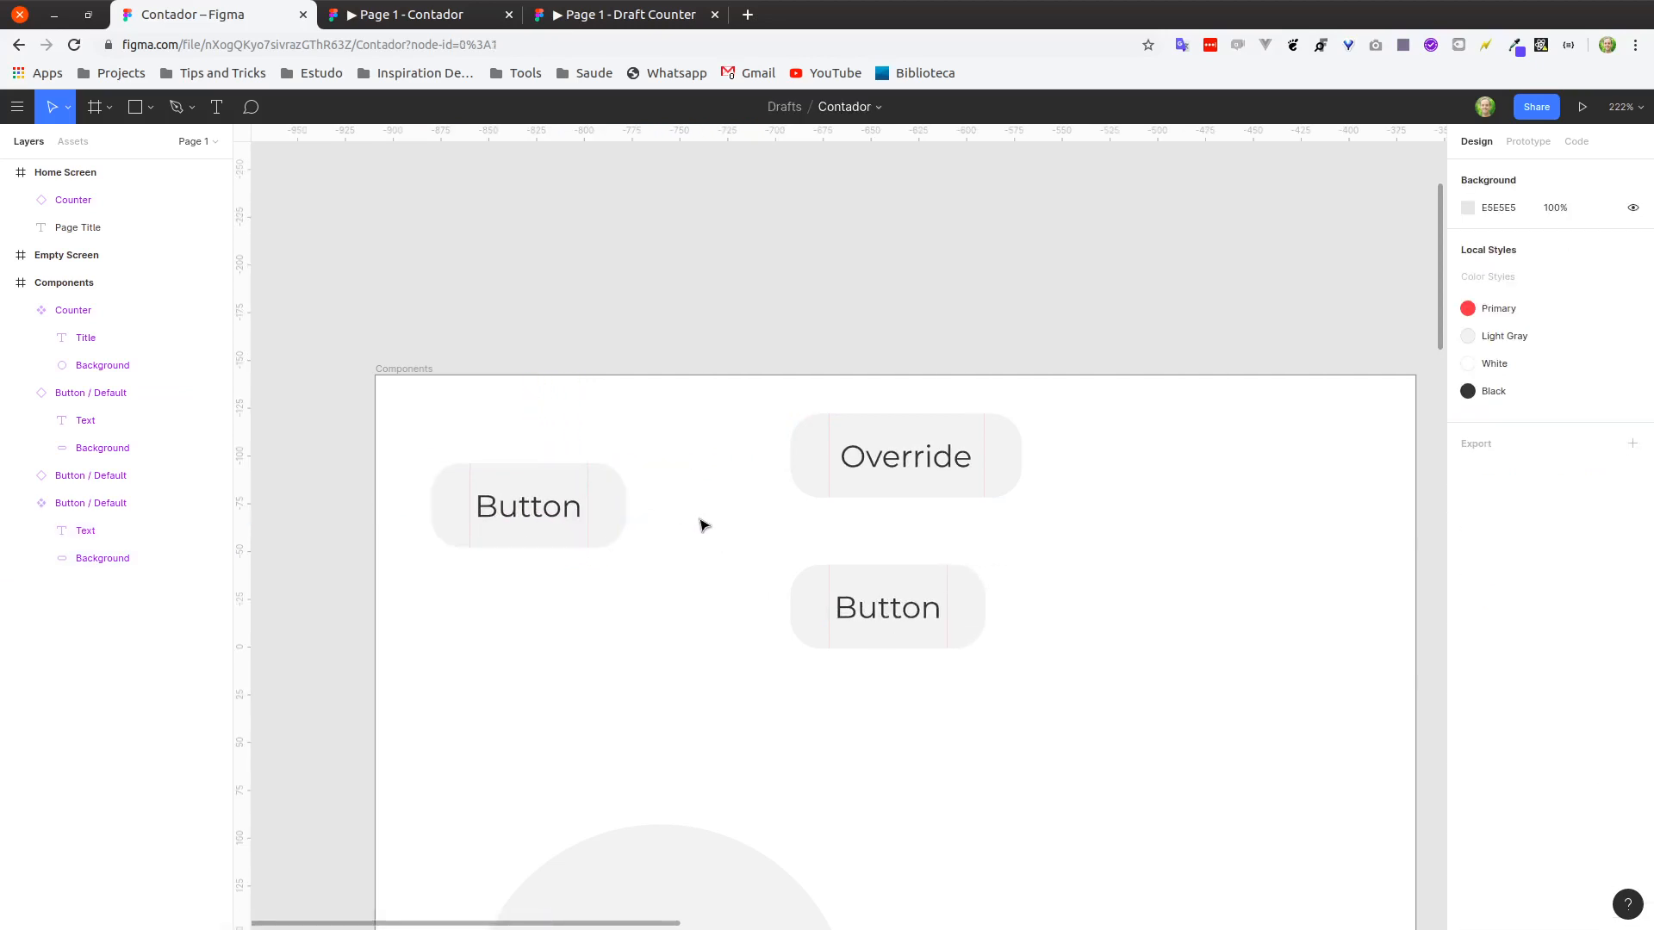
Try the Black and Primary color styles on the master button's background, and restore the Light Gray style.
{"action": "double_click", "coordinate": [611, 504]}
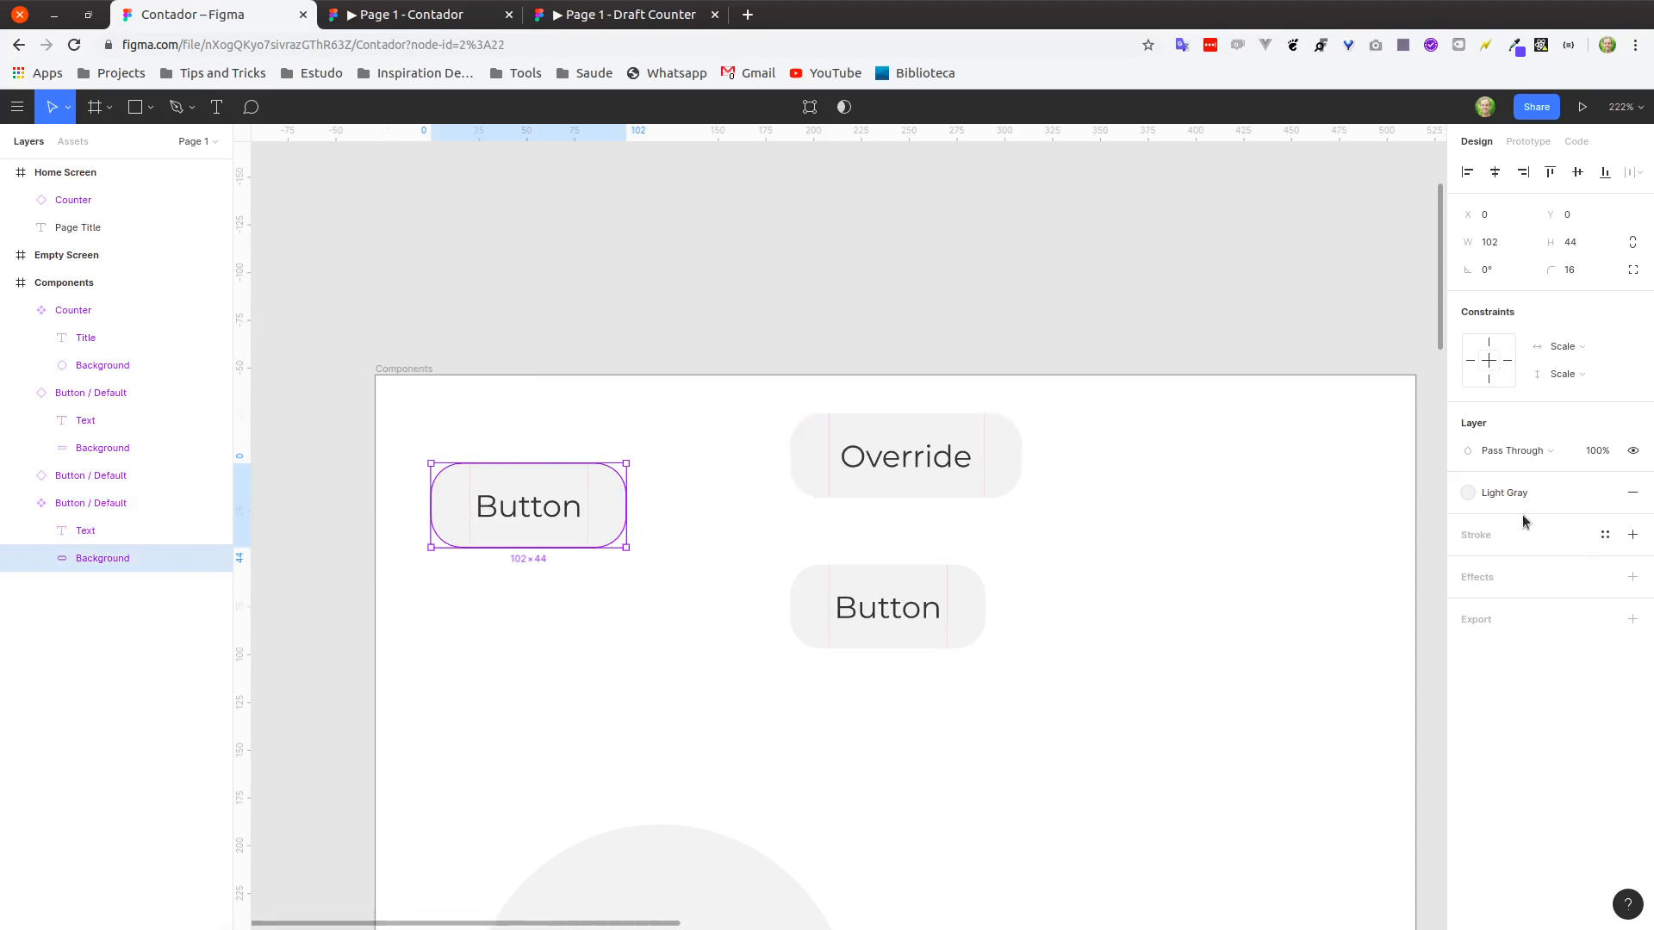
{"action": "left_click", "coordinate": [1503, 493]}
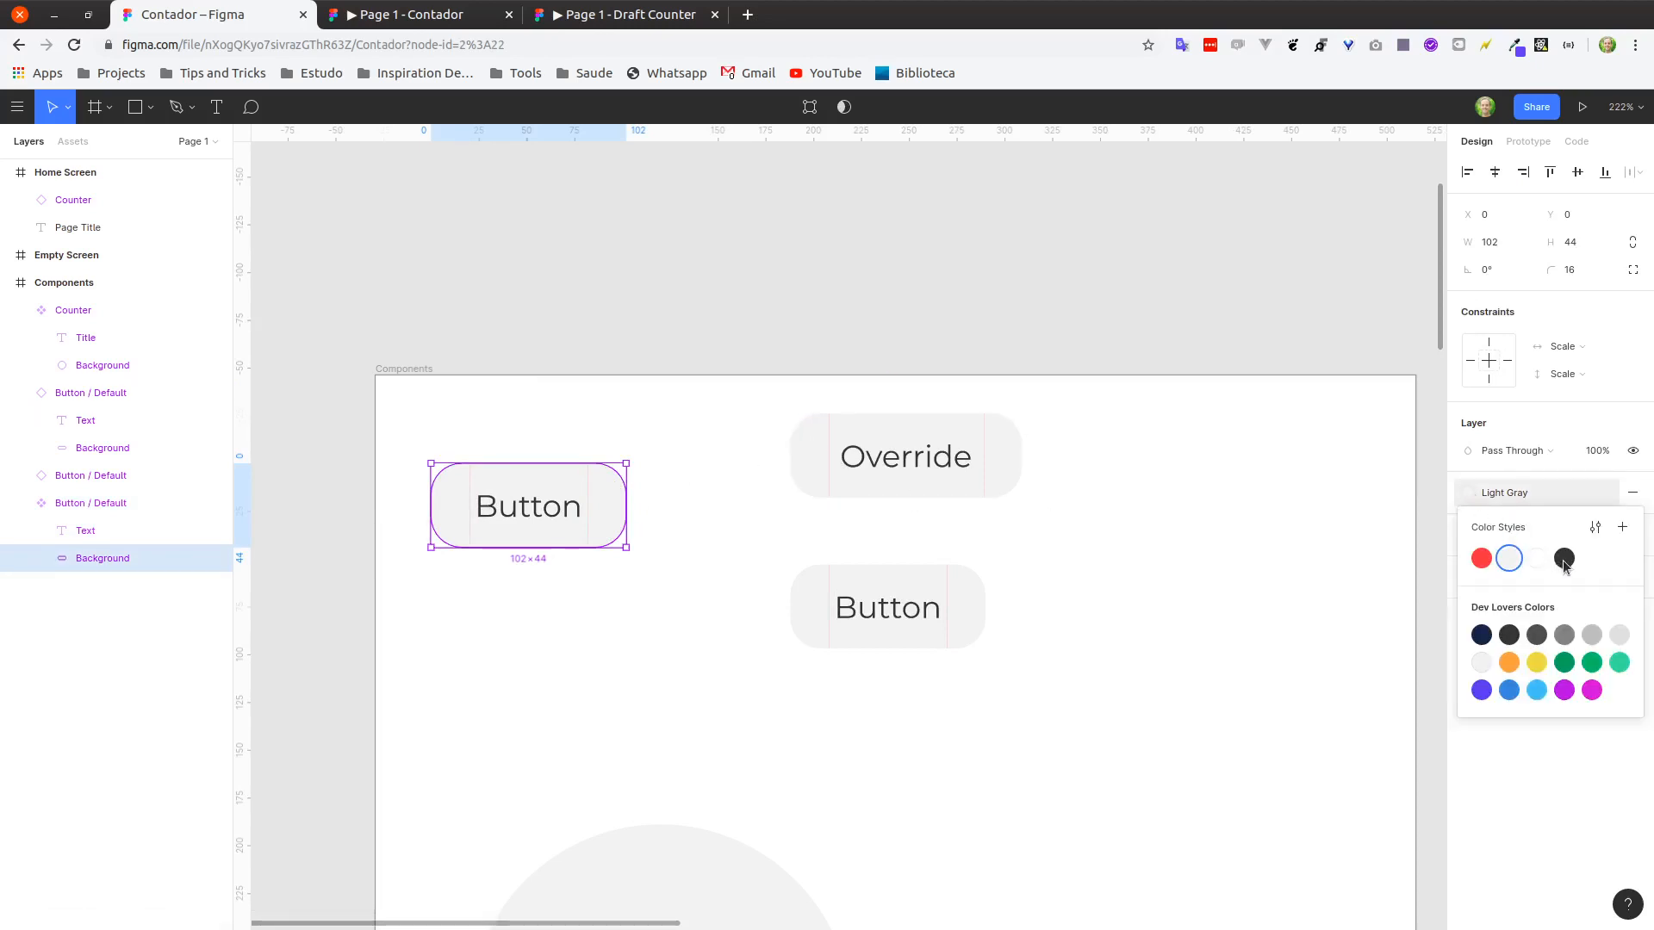
{"action": "left_click", "coordinate": [1566, 561]}
{"action": "left_click", "coordinate": [1489, 499]}
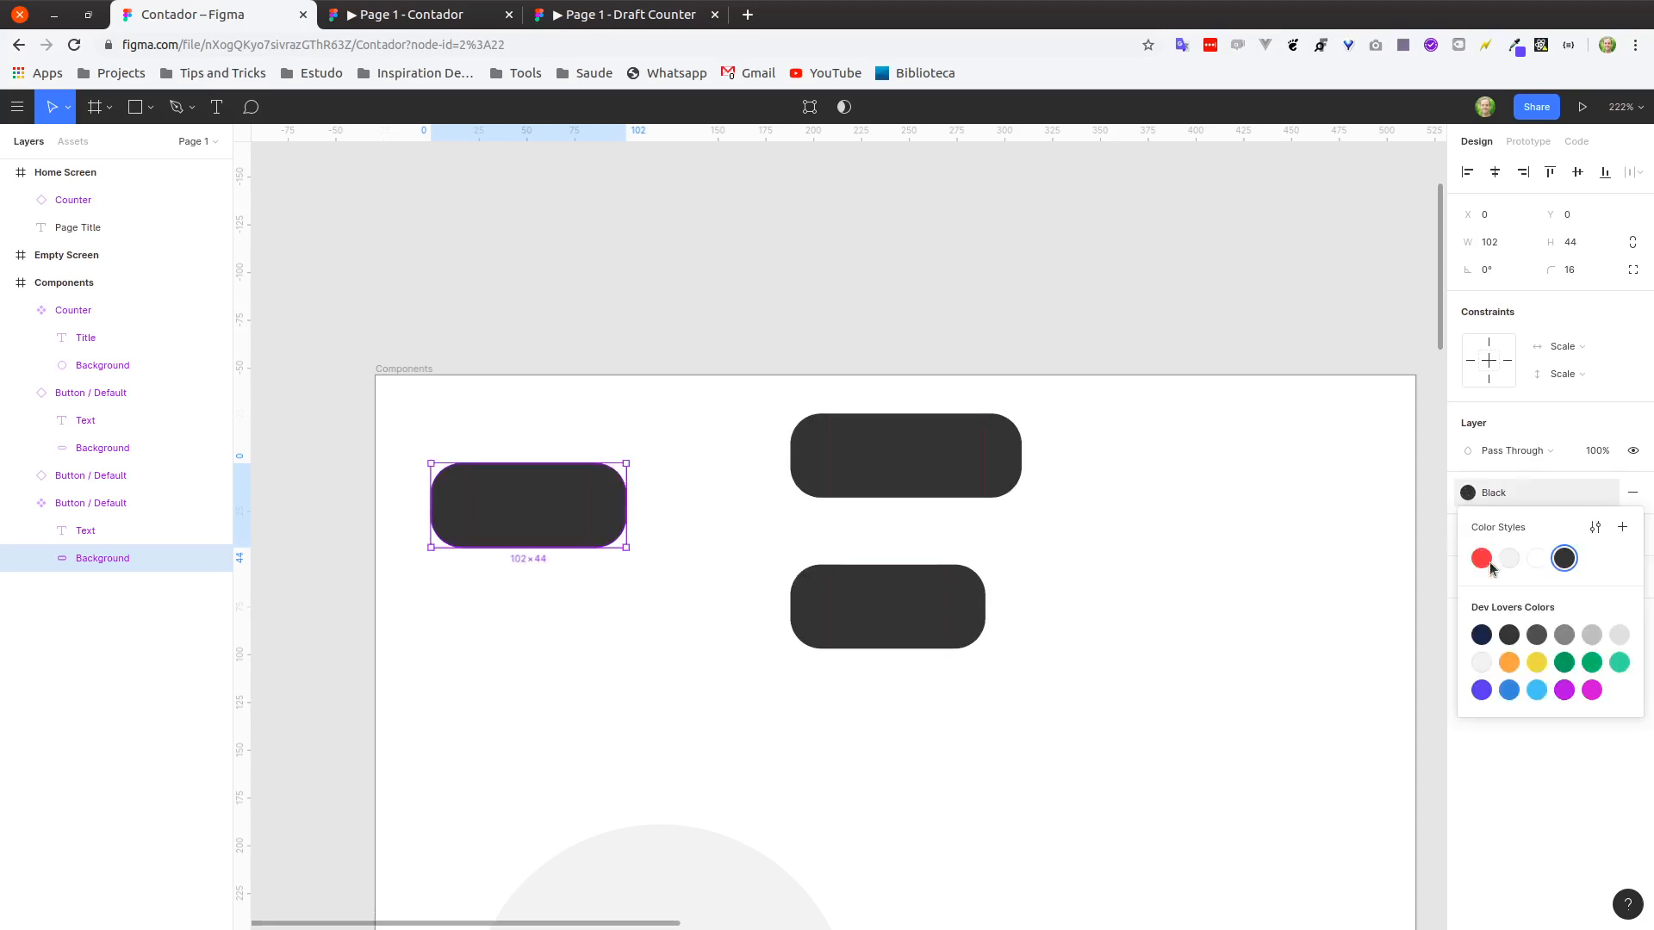
{"action": "left_click", "coordinate": [1489, 564]}
{"action": "left_click", "coordinate": [1480, 496]}
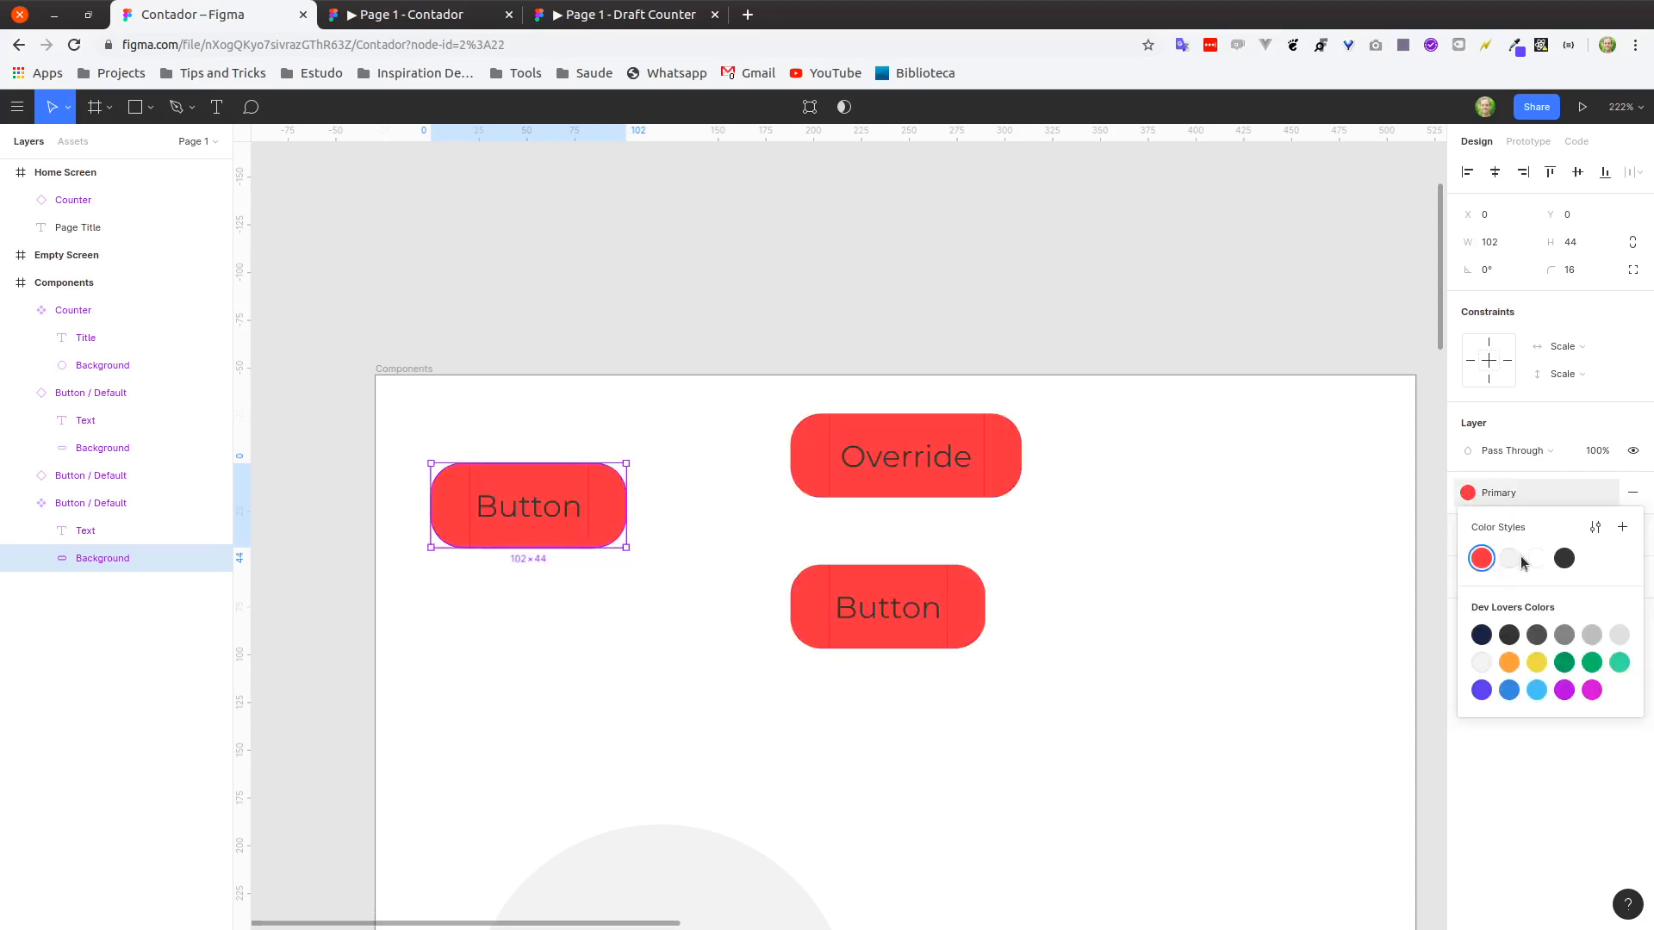
{"action": "left_click", "coordinate": [1509, 559]}
{"action": "left_click", "coordinate": [724, 555]}
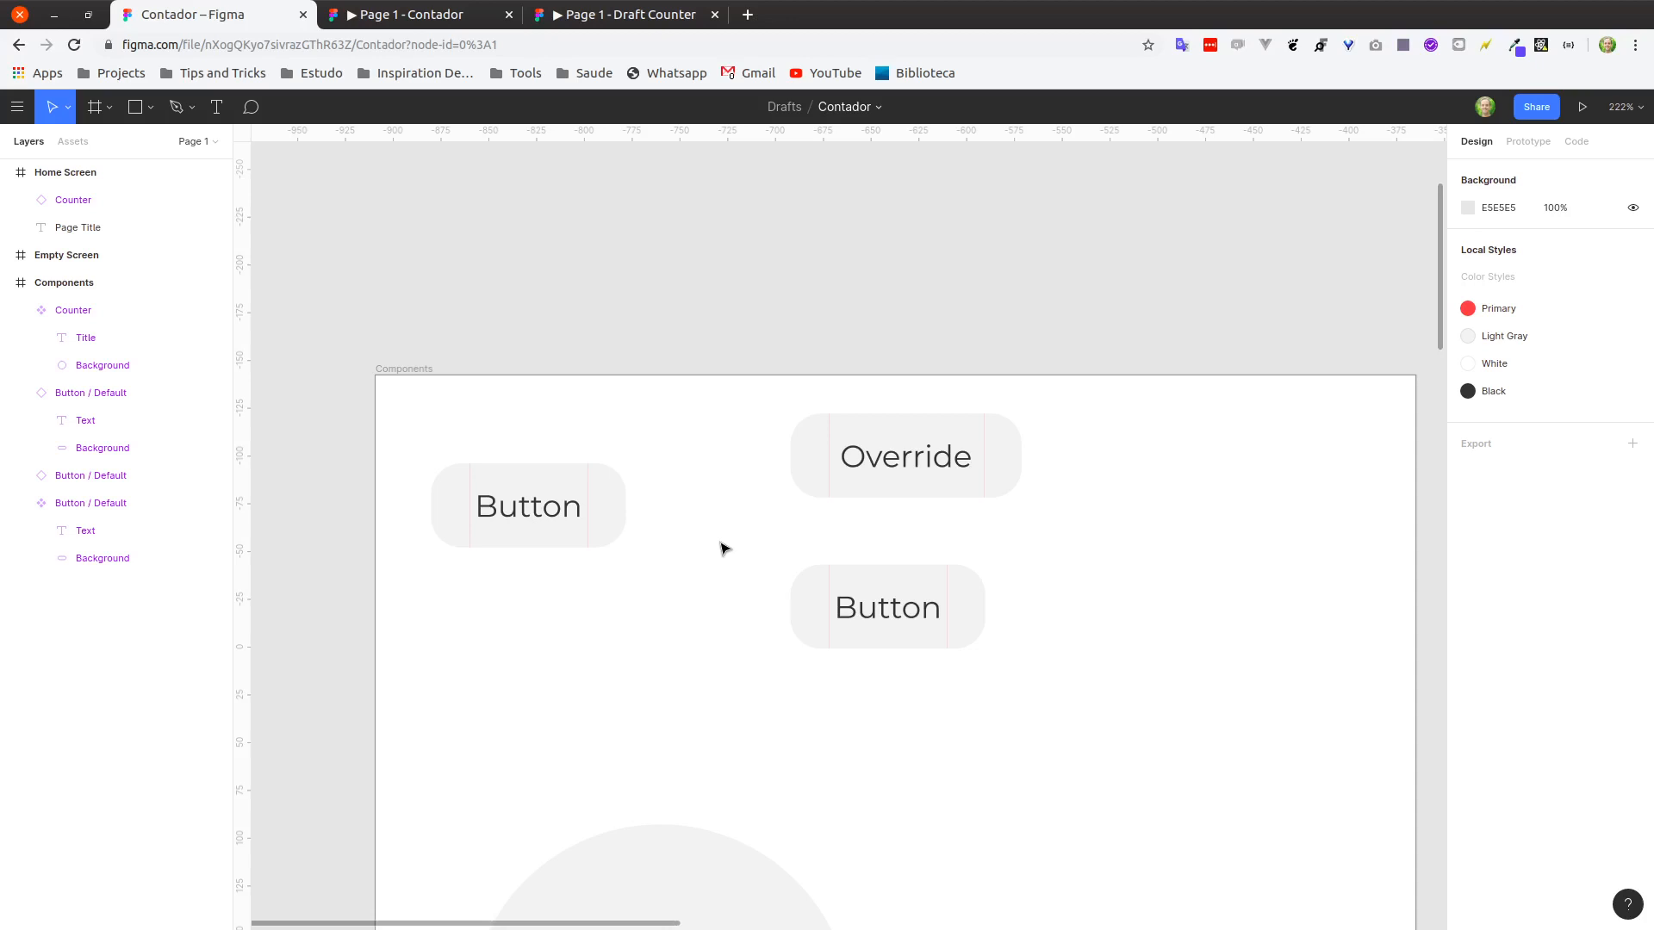
Shift the two button instances closer to the master component and delete both of them.
{"action": "left_click_drag", "start_coordinate": [849, 458], "coordinate": [807, 459]}
{"action": "left_click_drag", "start_coordinate": [869, 606], "coordinate": [846, 605]}
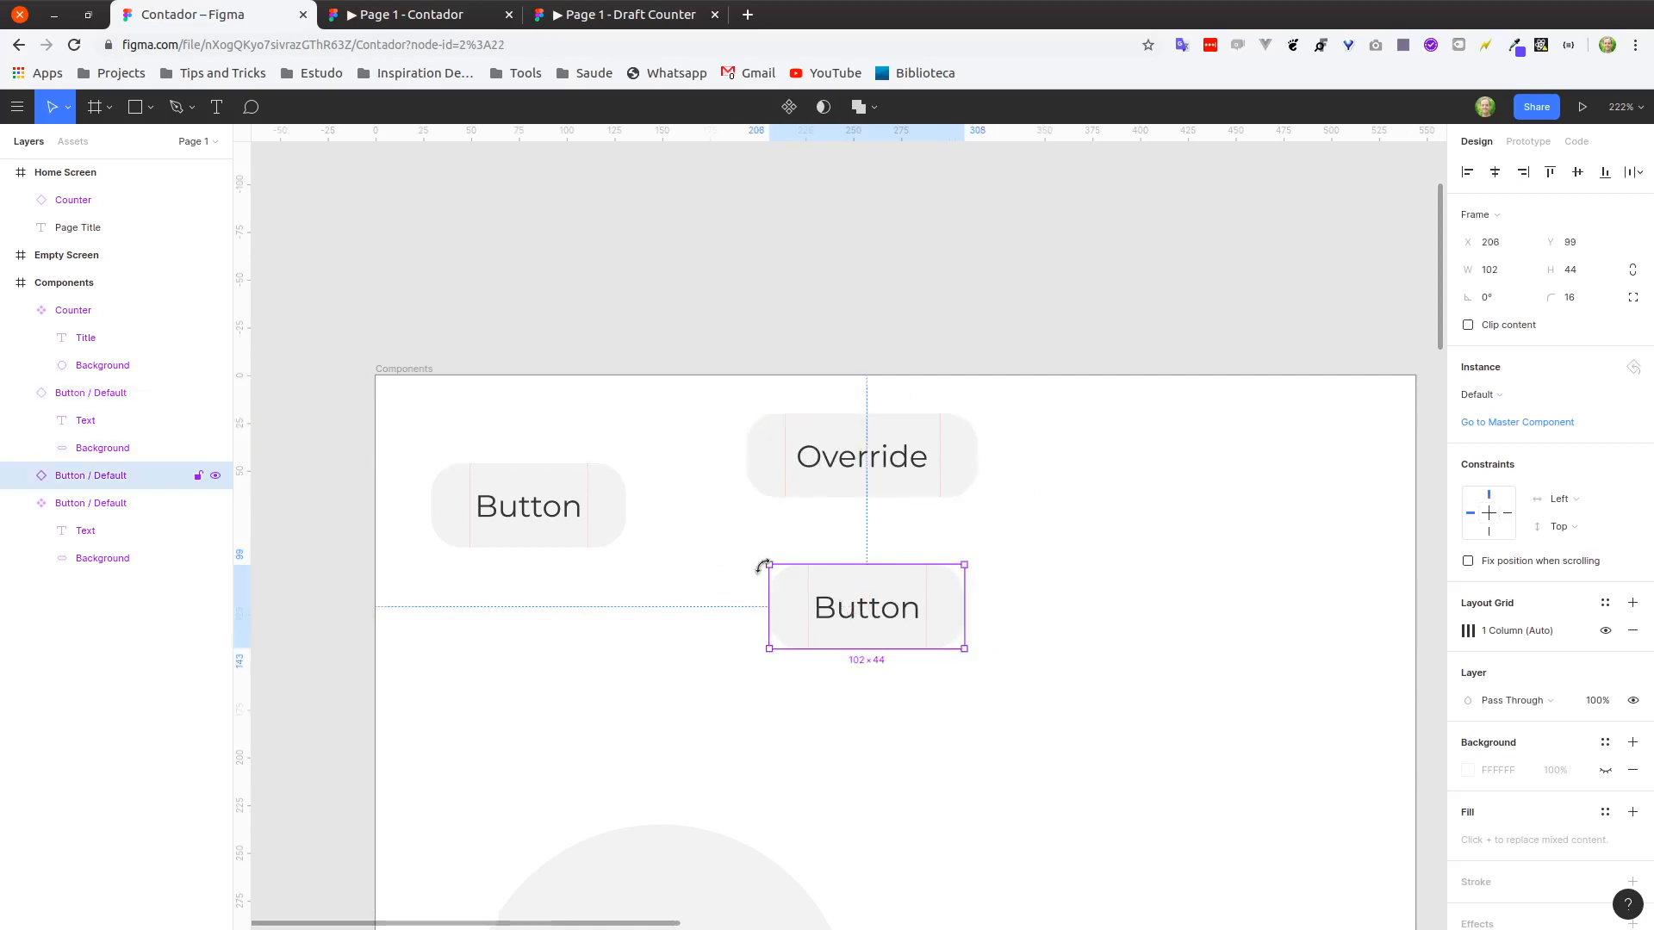
{"action": "left_click_drag", "start_coordinate": [708, 419], "coordinate": [1052, 716]}
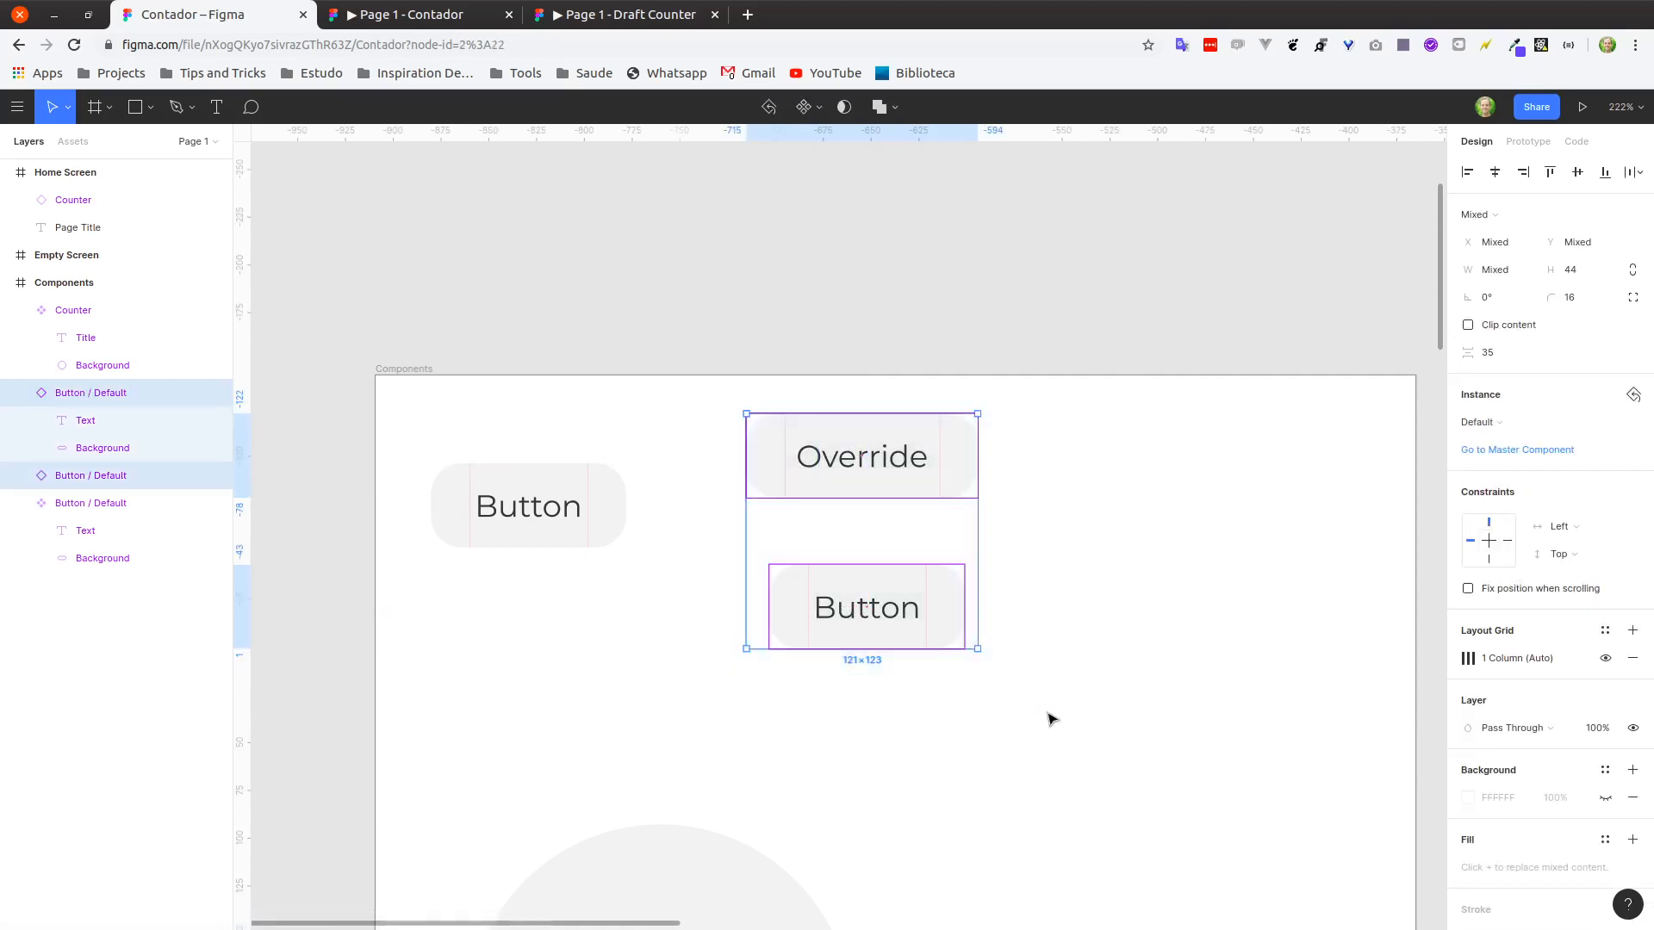
{"action": "key", "text": "Delete"}
Place an instance of the Button / Default component below the counter on the Home Screen, at about X 138, Y 718.
{"action": "scroll", "coordinate": [1042, 702], "scroll_direction": "down", "scroll_amount": 5}
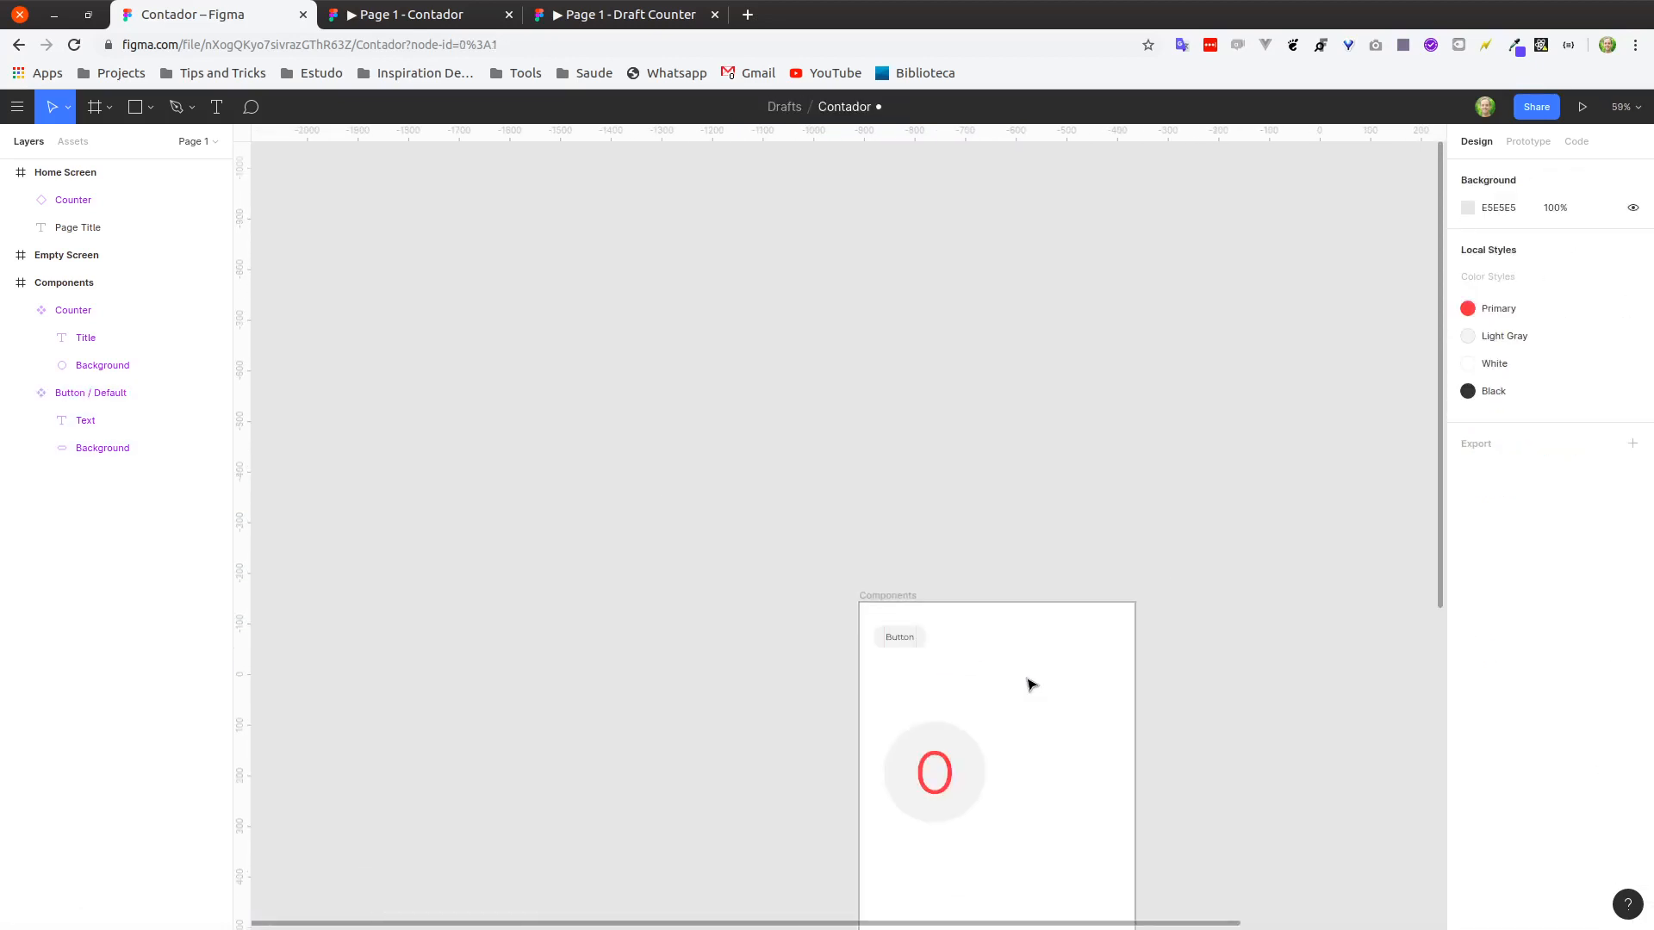
{"action": "left_click", "coordinate": [905, 639]}
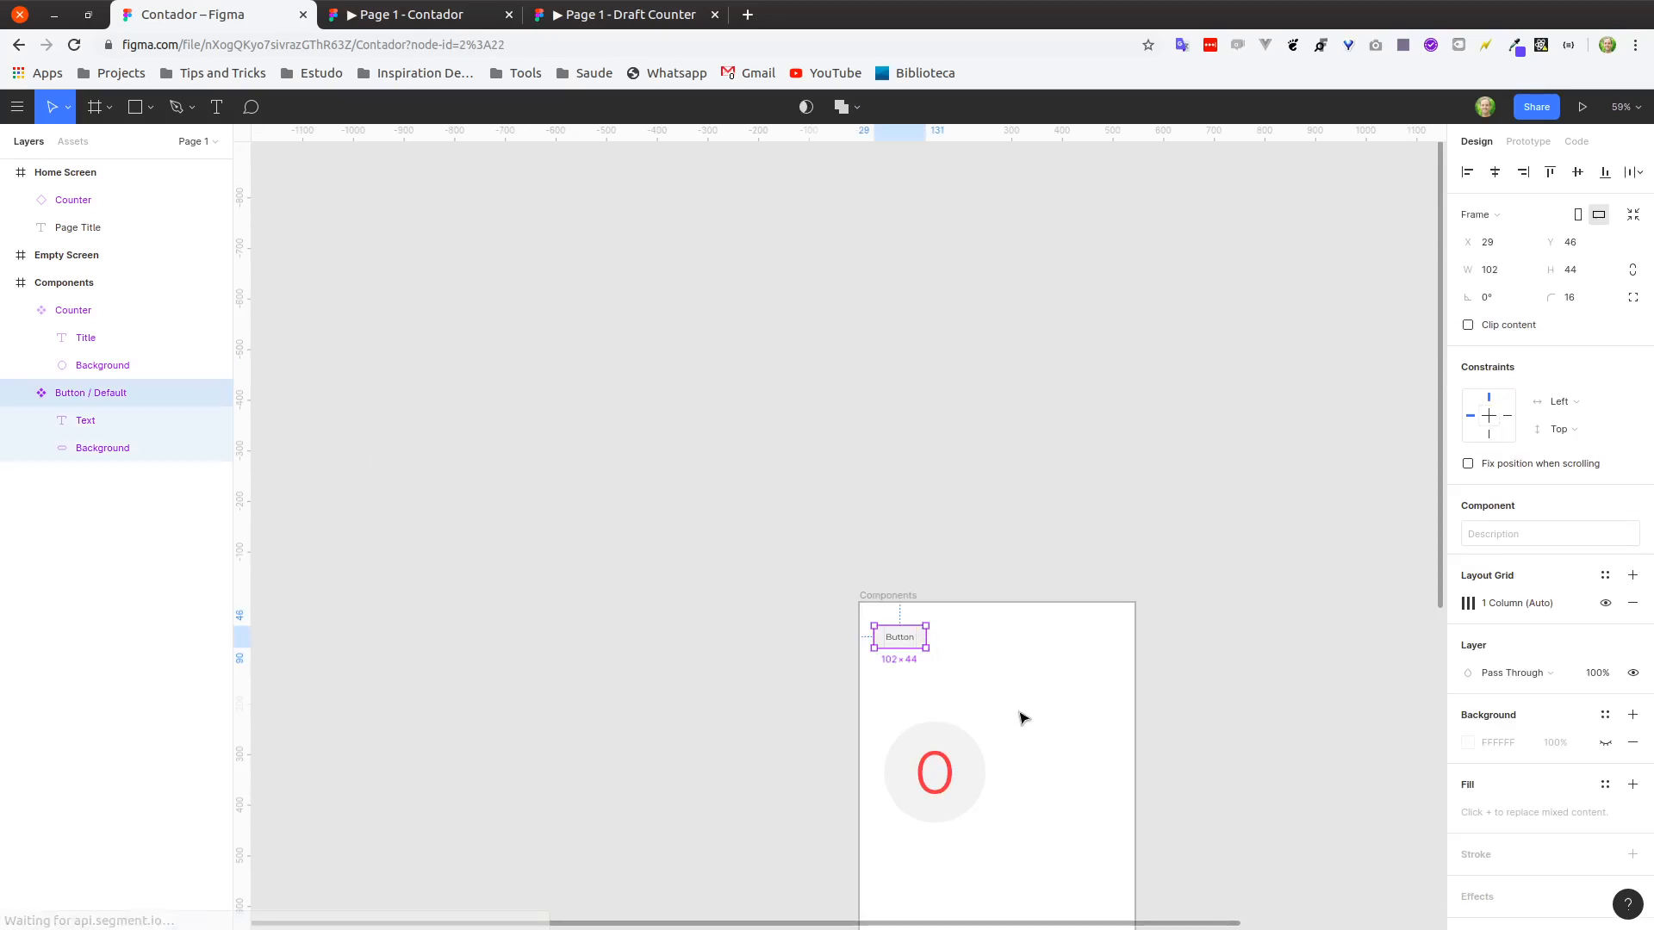
{"action": "left_click", "coordinate": [858, 635]}
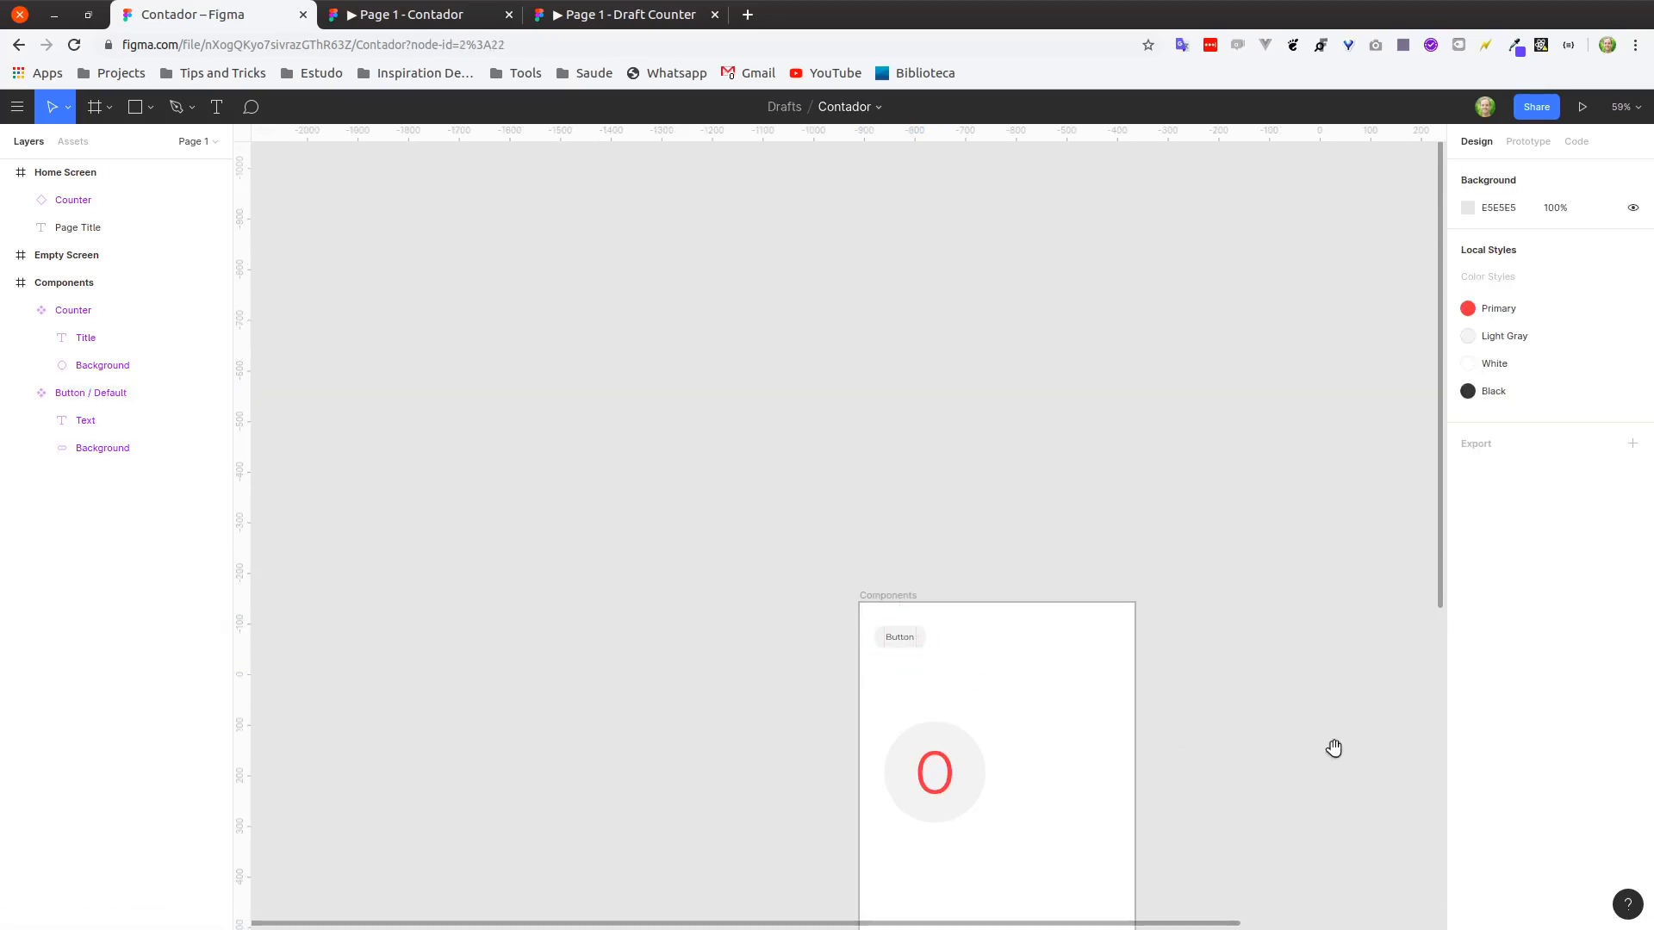
{"action": "left_click_drag", "start_coordinate": [1333, 749], "coordinate": [816, 402]}
{"action": "scroll", "coordinate": [819, 410], "scroll_direction": "down", "scroll_amount": 3}
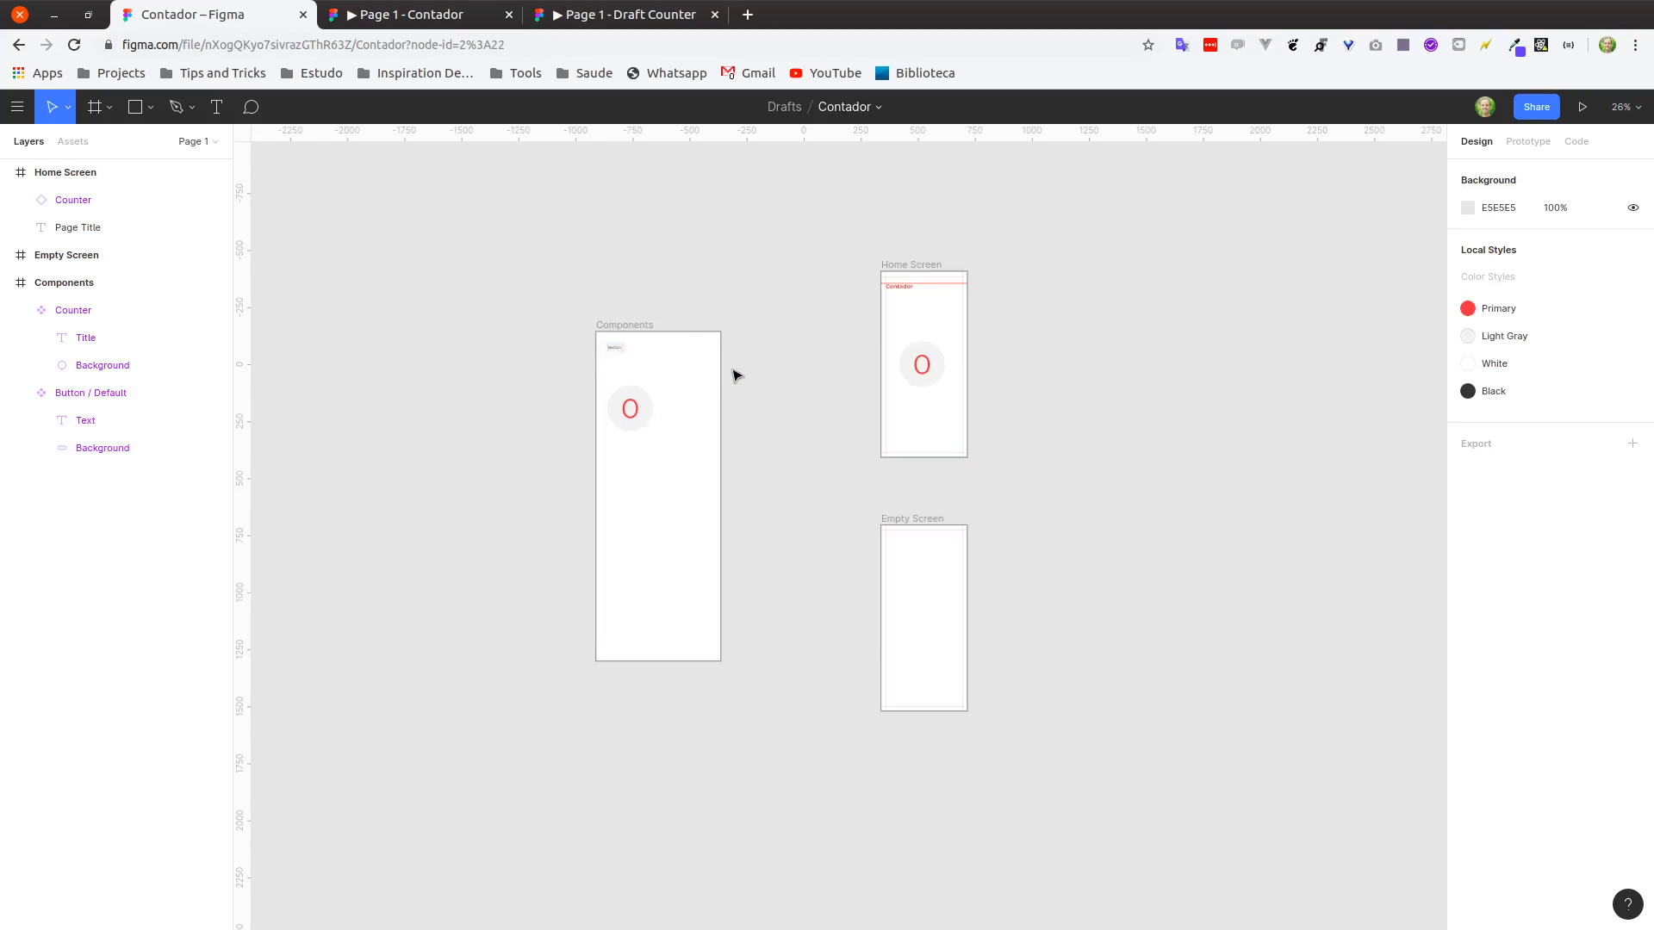
{"action": "scroll", "coordinate": [735, 373], "scroll_direction": "up", "scroll_amount": 2}
{"action": "left_click", "coordinate": [585, 401]}
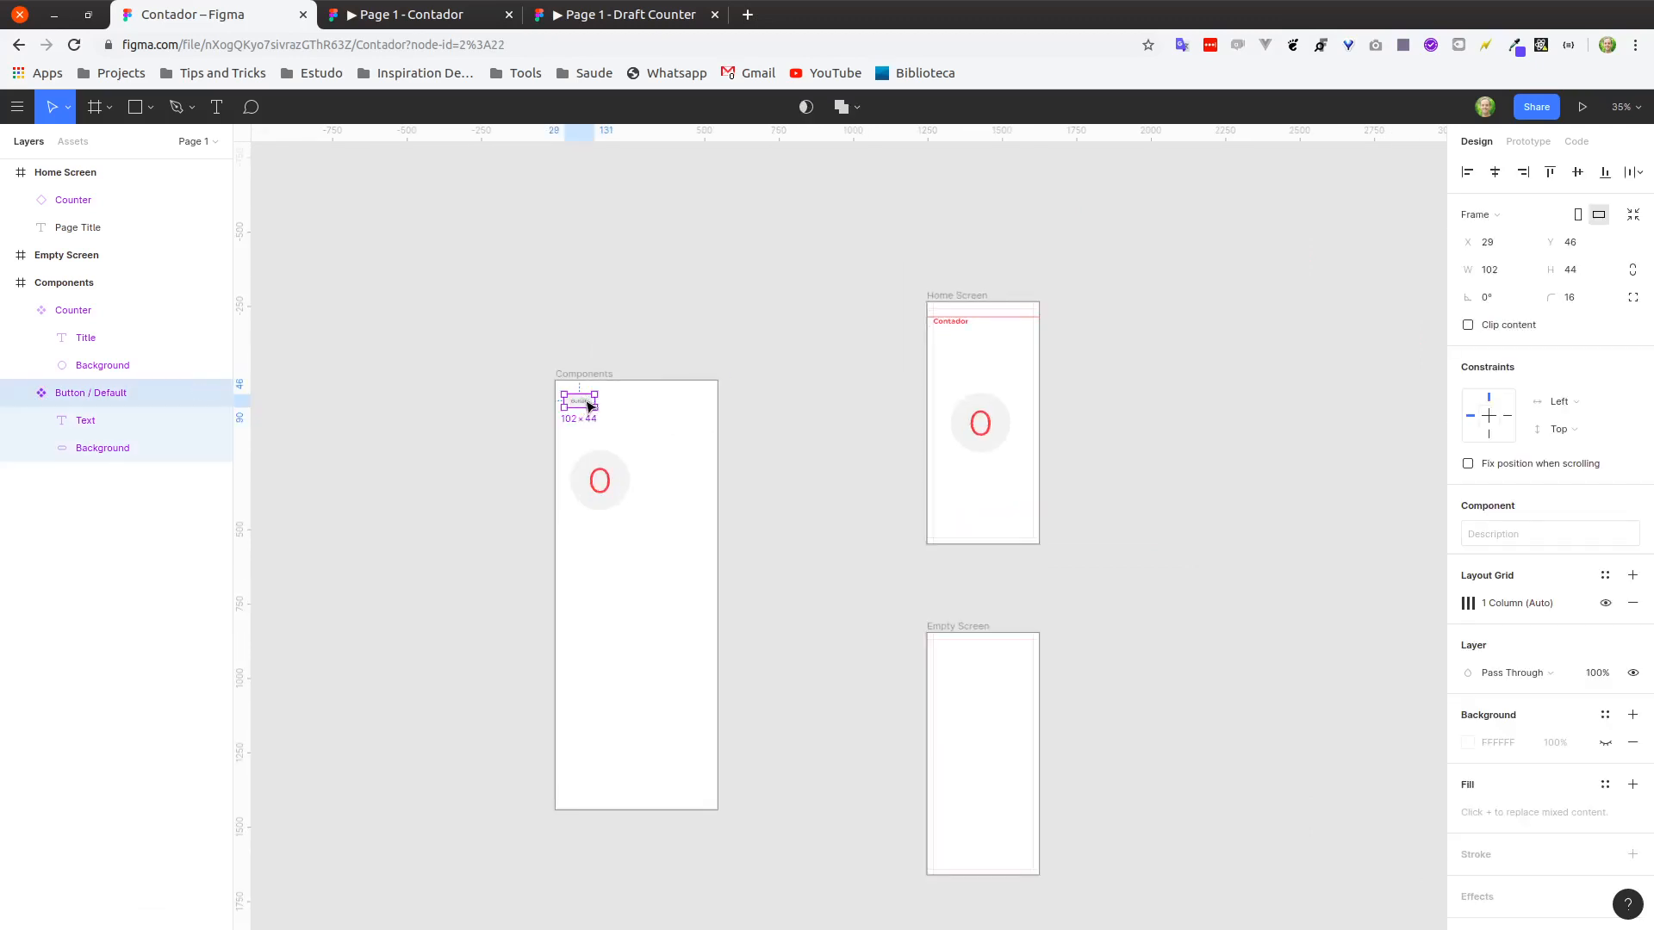
{"action": "left_click_drag", "start_coordinate": [585, 401], "coordinate": [990, 525]}
{"action": "scroll", "coordinate": [991, 526], "scroll_direction": "up", "scroll_amount": 5}
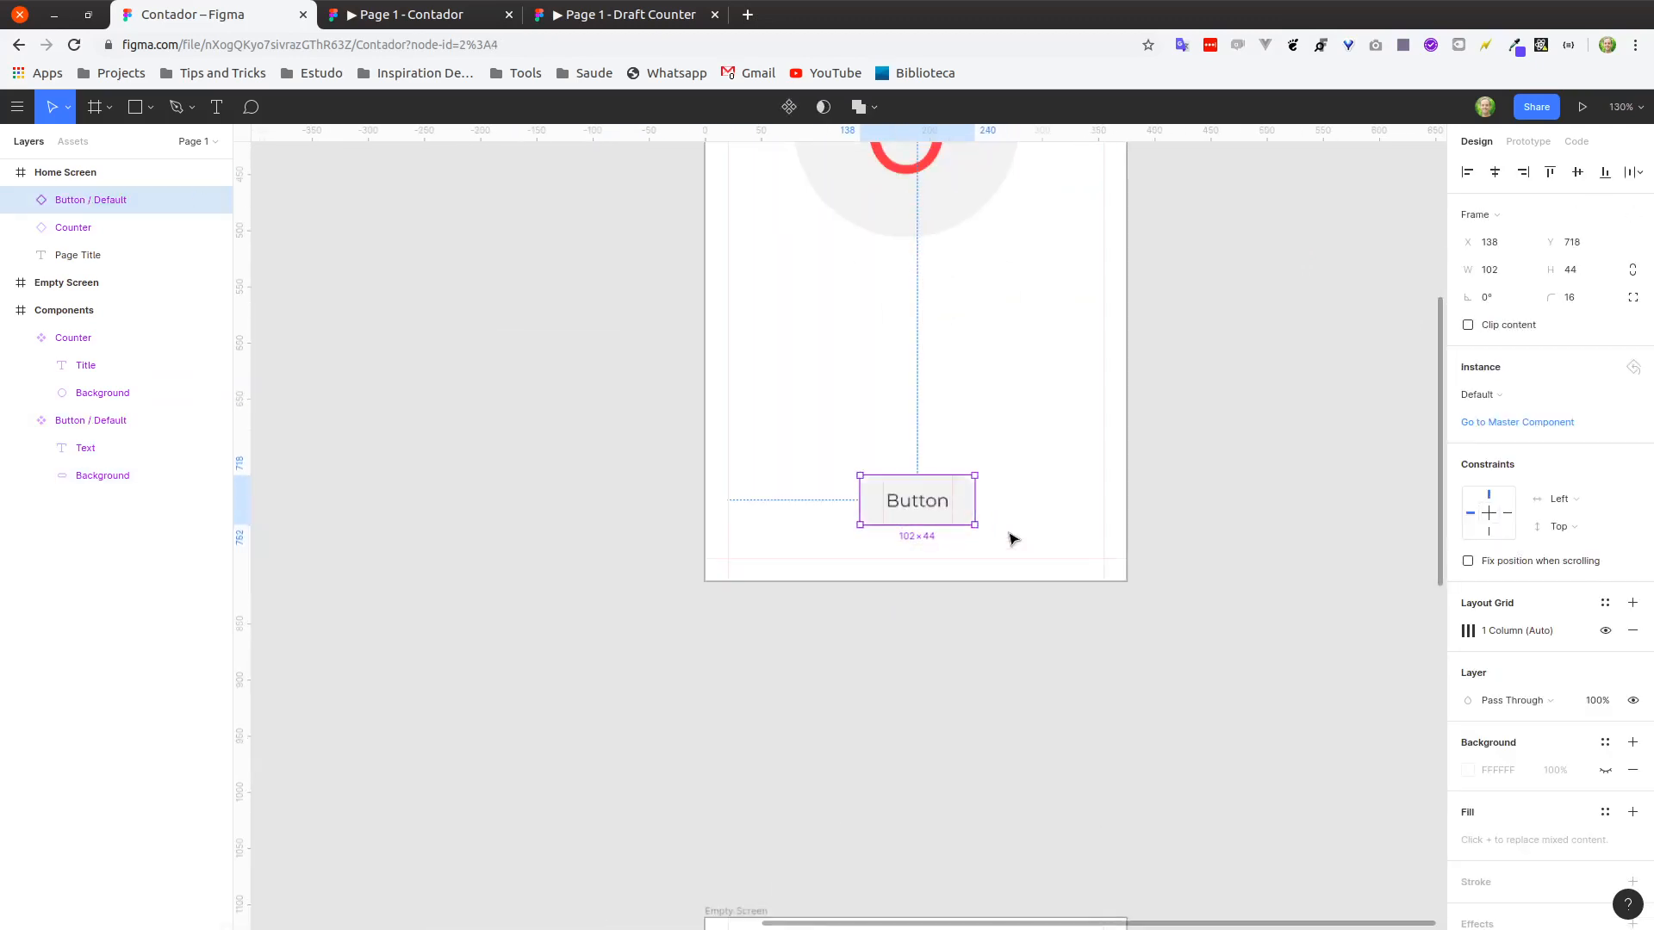
Move the Home Screen button instance down to the bottom margin, to about X 137, Y 748.
{"action": "left_click_drag", "start_coordinate": [978, 388], "coordinate": [907, 540]}
{"action": "scroll", "coordinate": [907, 540], "scroll_direction": "up", "scroll_amount": 2}
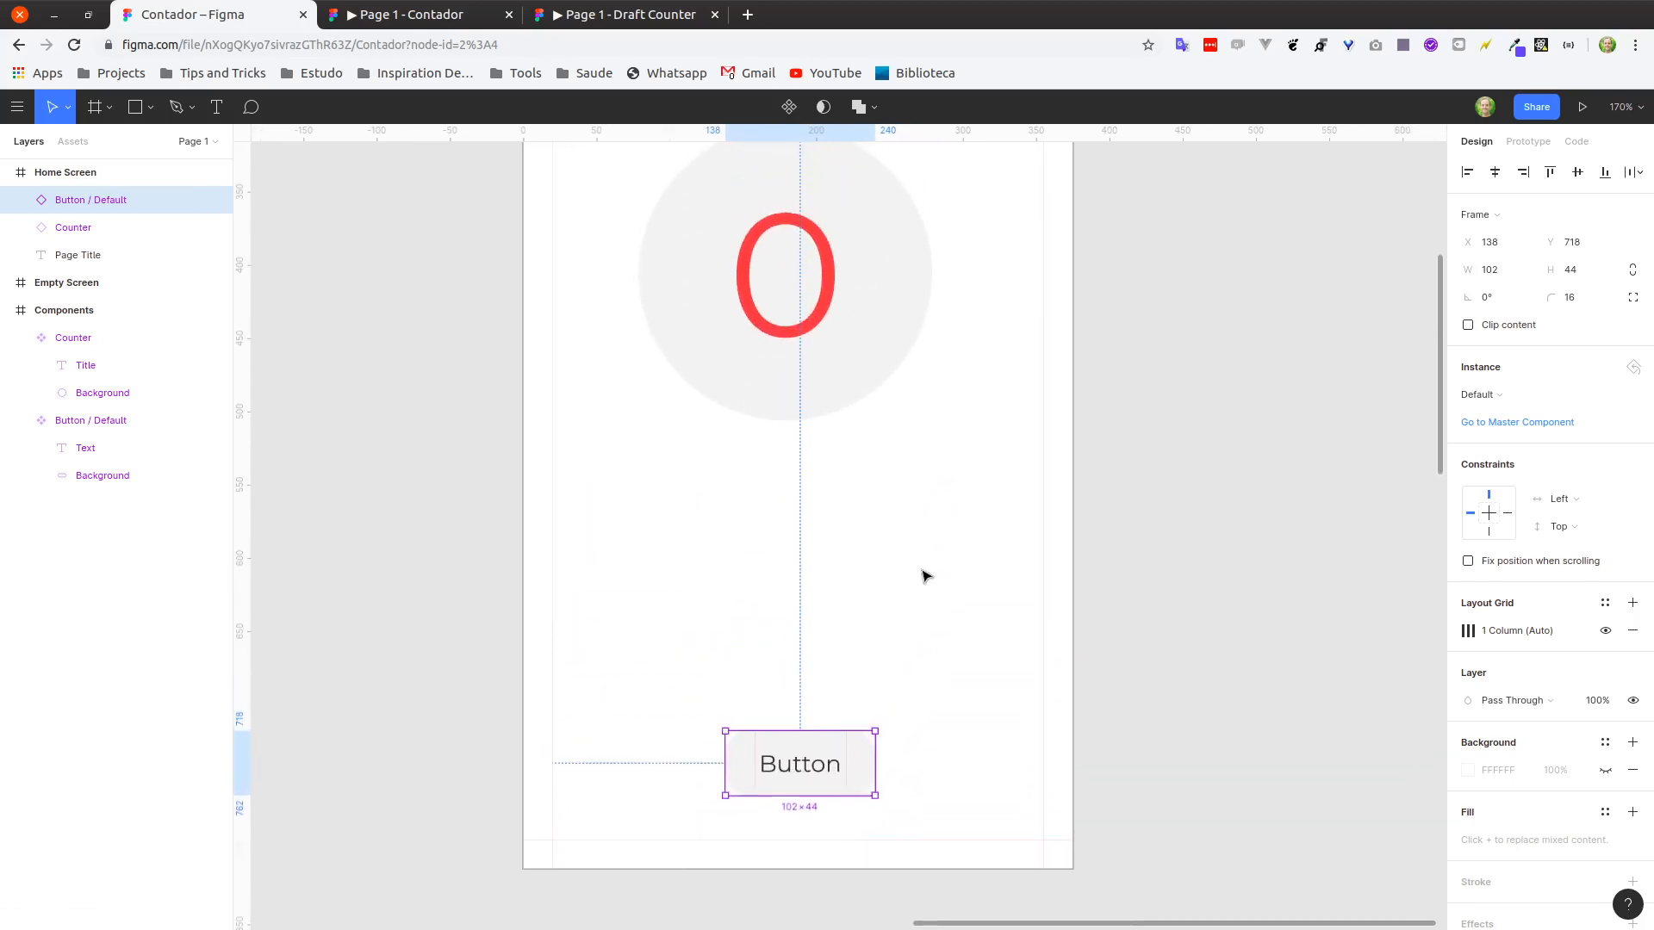
{"action": "left_click_drag", "start_coordinate": [818, 752], "coordinate": [822, 790]}
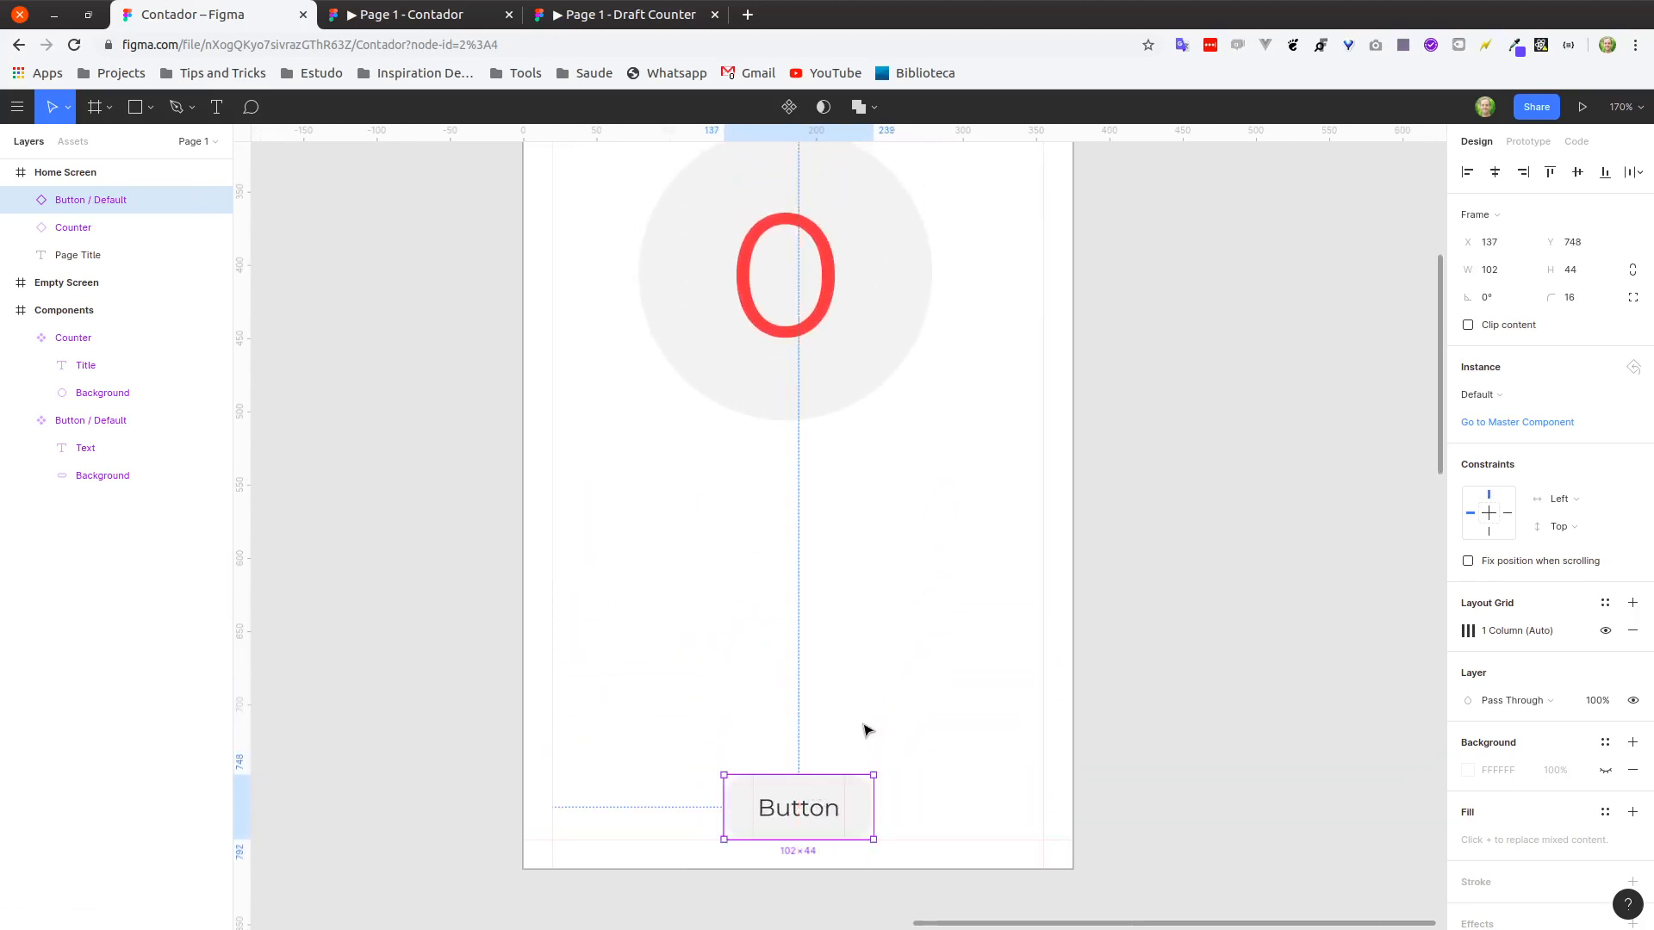
{"action": "key", "text": "ctrl+plus"}
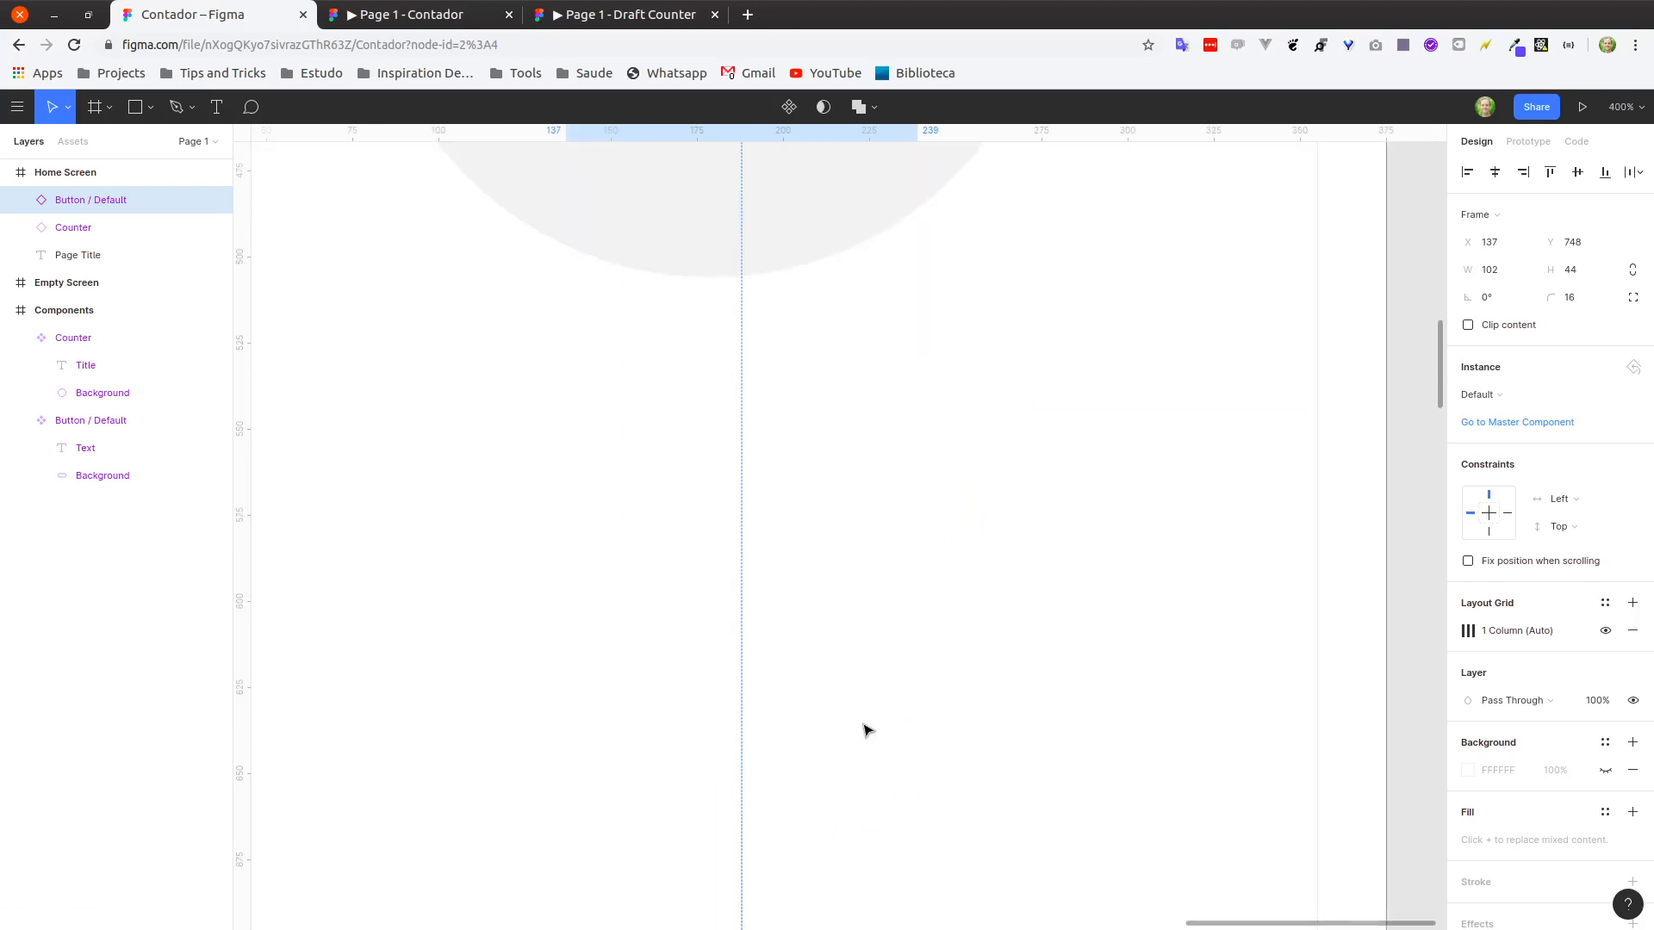
{"action": "key", "text": "ctrl+minus"}
{"action": "key", "text": "ctrl+plus"}
{"action": "key", "text": "ctrl+minus"}
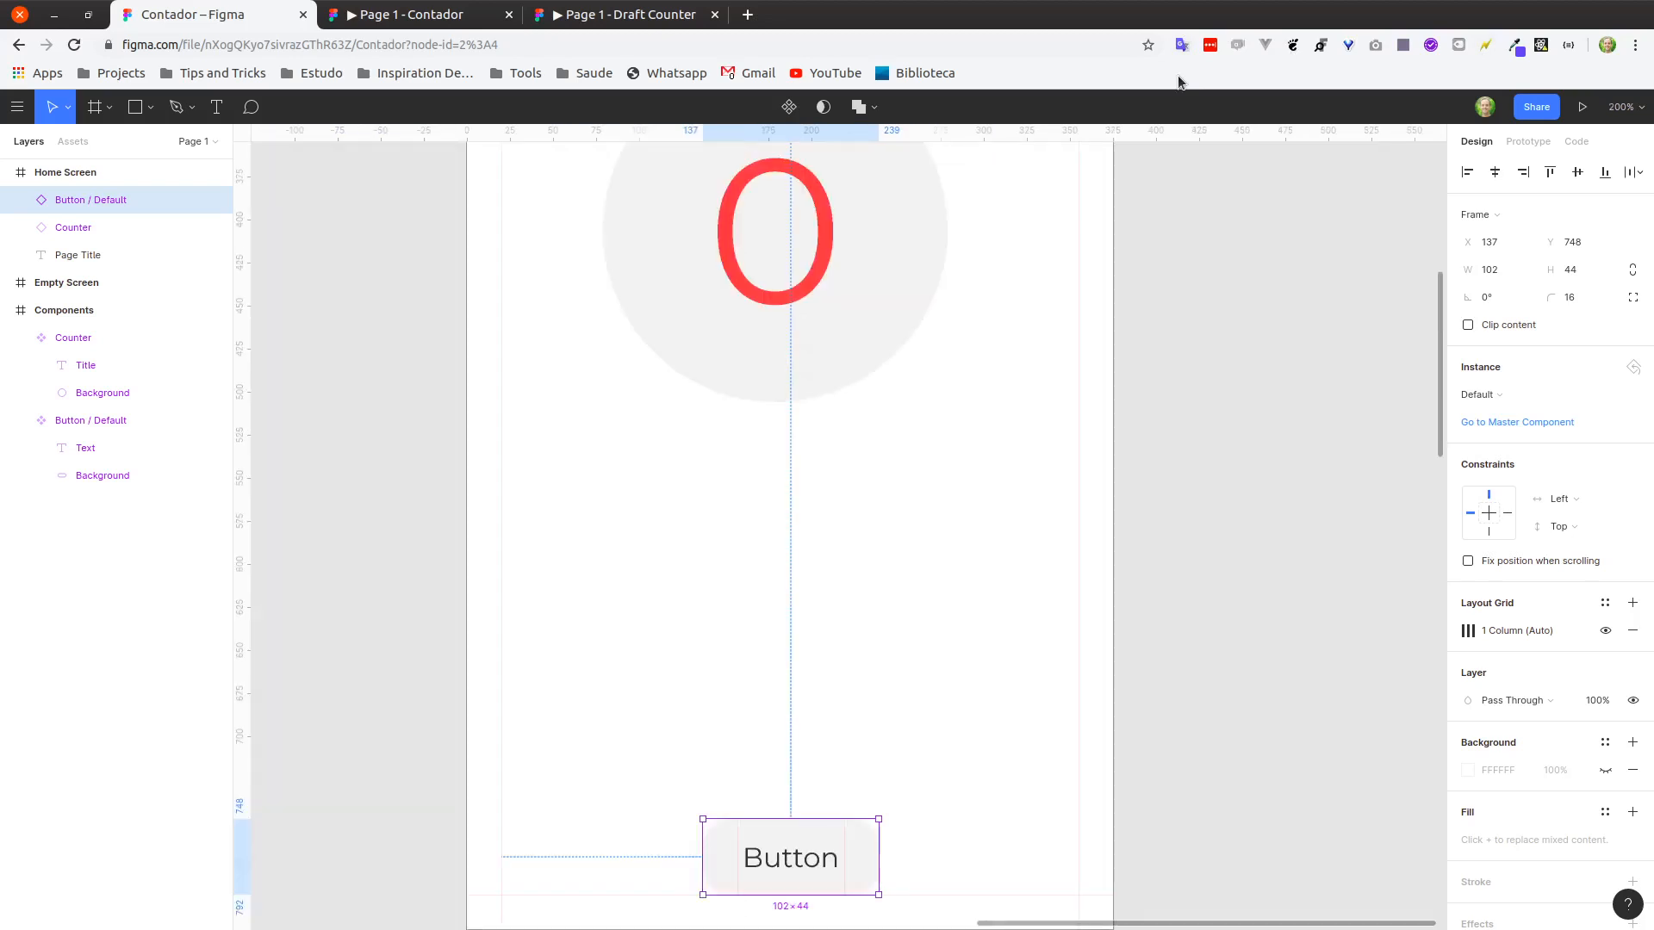
Check the Draft Counter prototype's button design and apply the Primary color style to the Home Screen button instance's background.
{"action": "scroll", "coordinate": [989, 535], "scroll_direction": "down", "scroll_amount": 5}
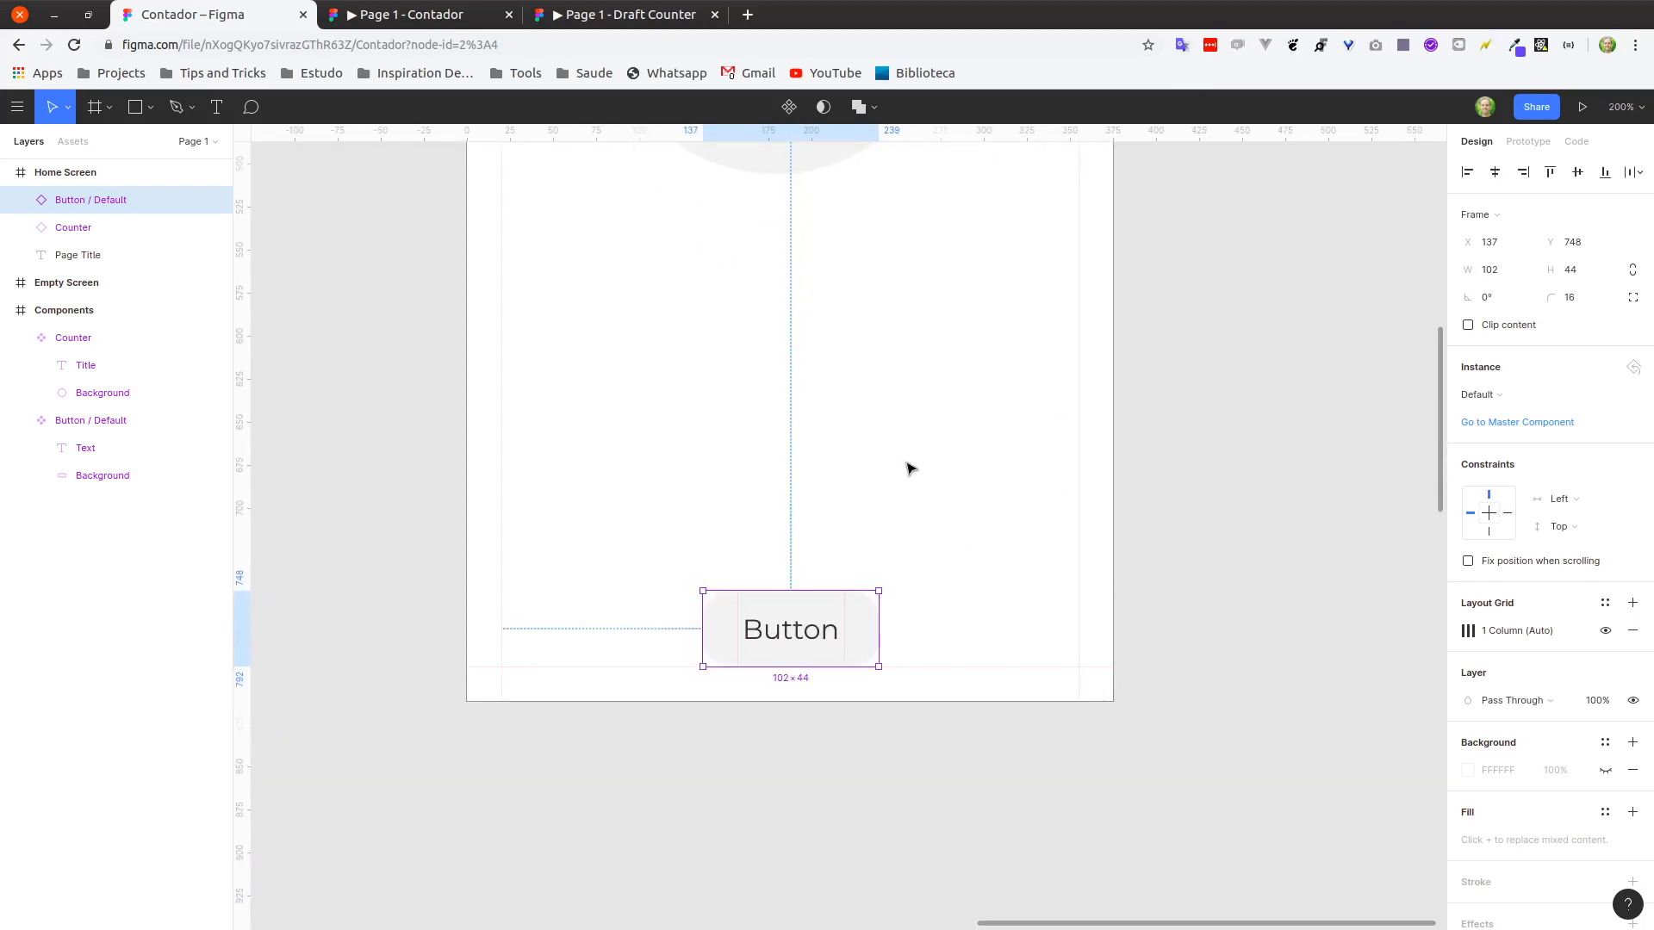
{"action": "left_click_drag", "start_coordinate": [822, 614], "coordinate": [826, 620]}
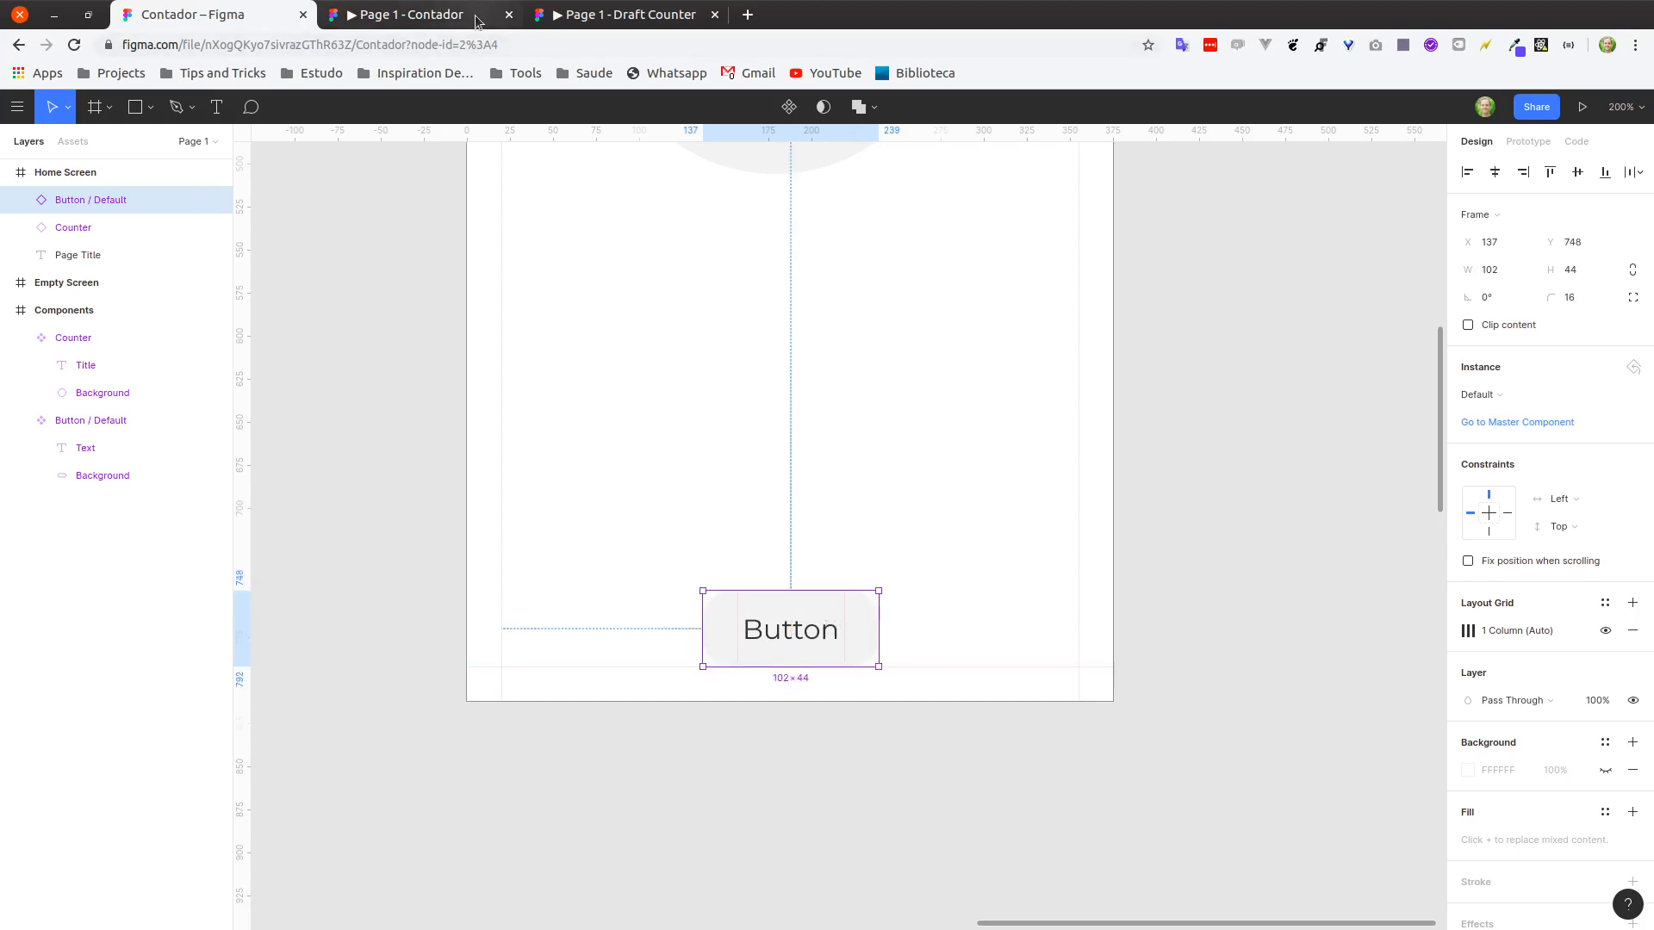
{"action": "left_click", "coordinate": [562, 17]}
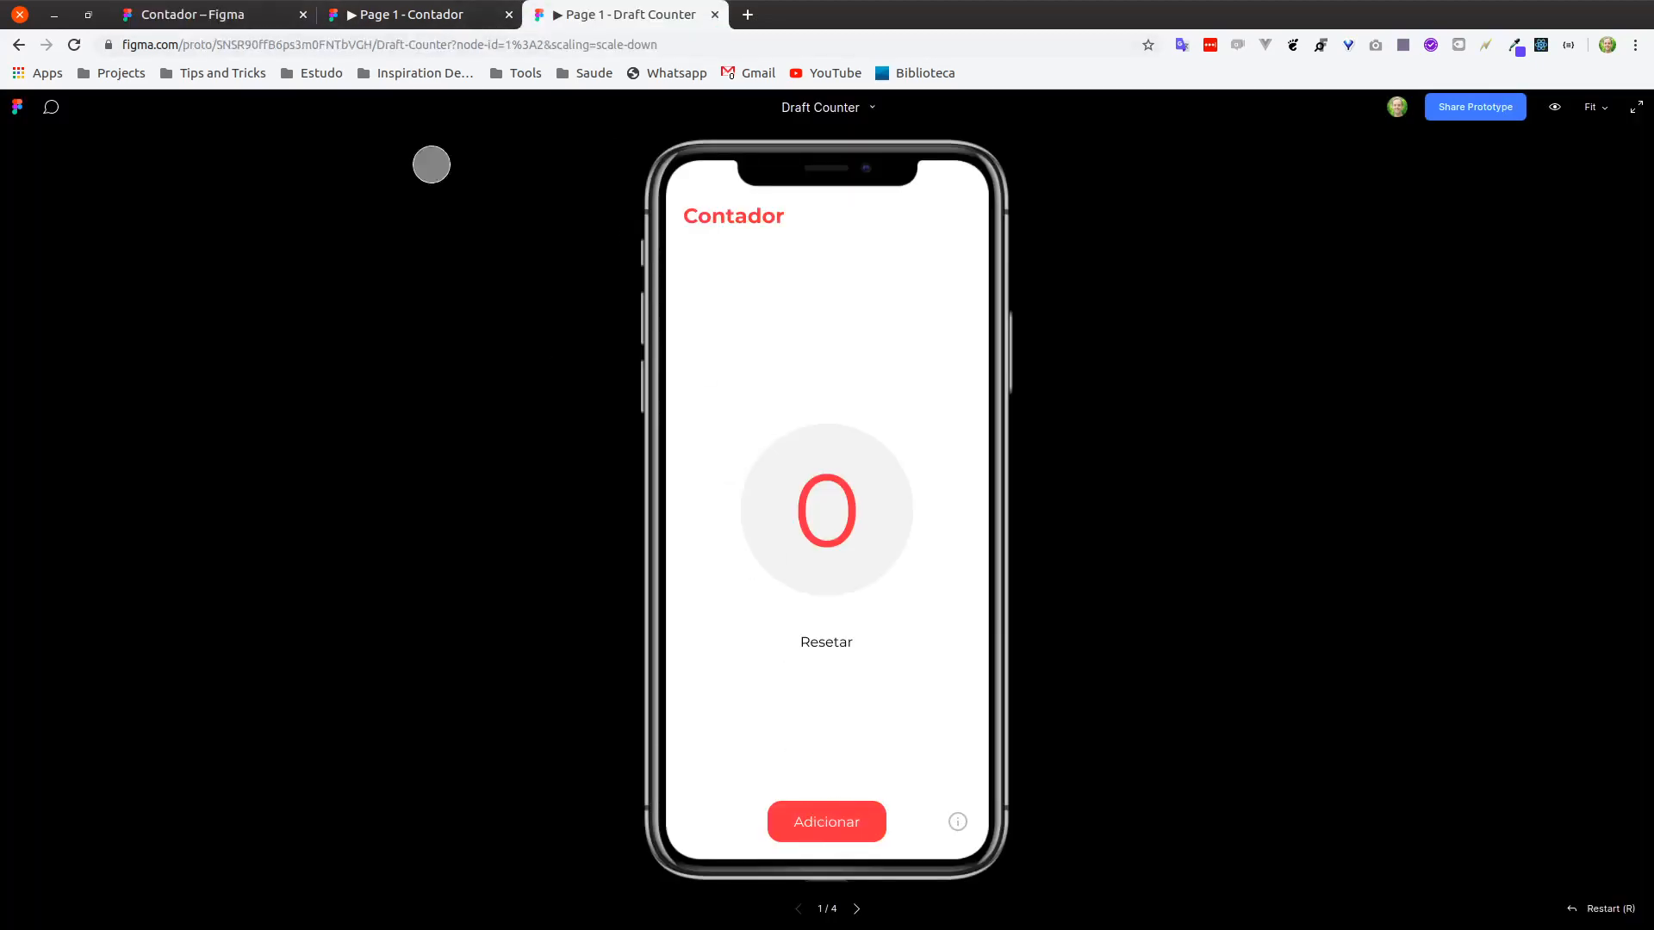
{"action": "left_click", "coordinate": [212, 15]}
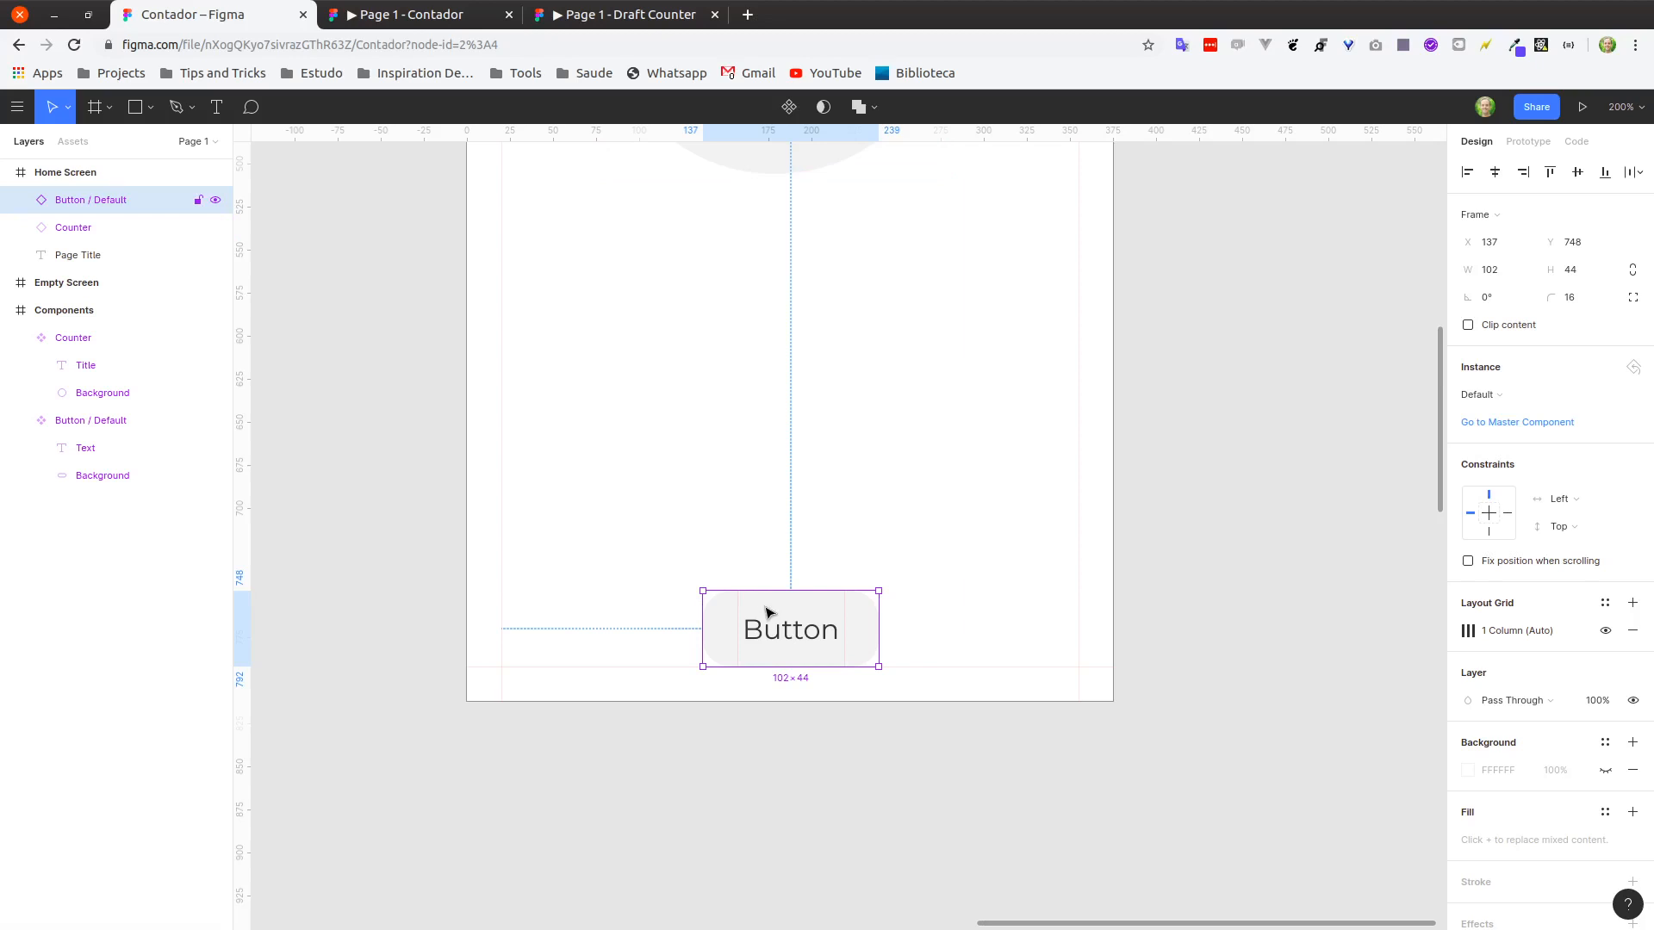
{"action": "double_click", "coordinate": [730, 614]}
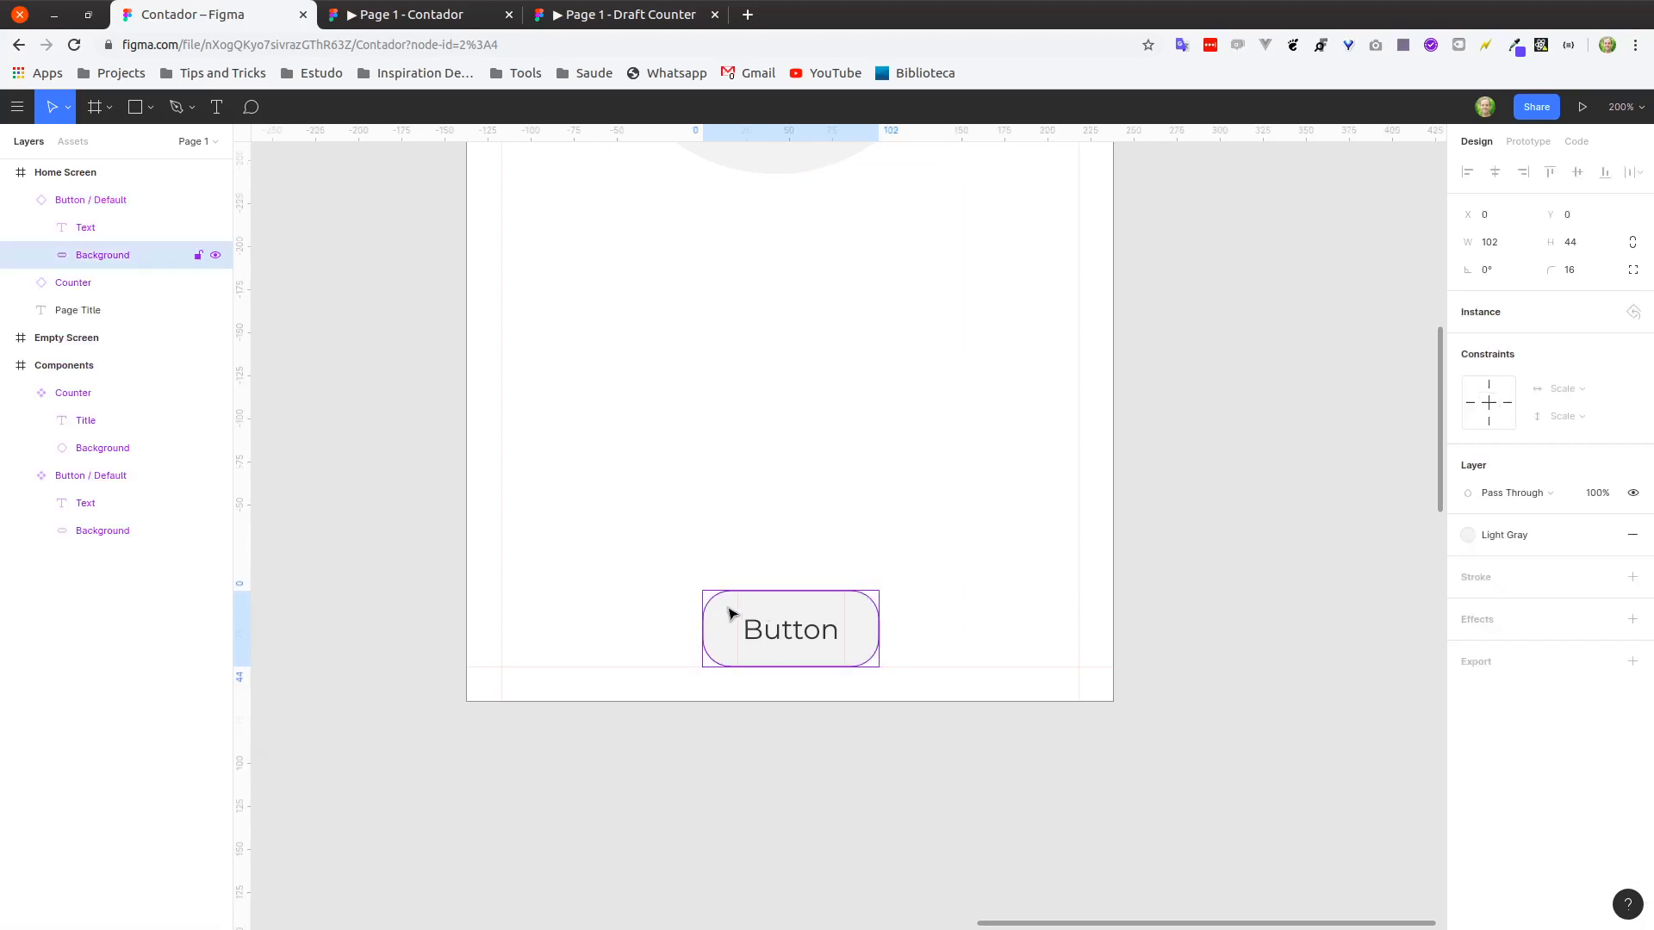
{"action": "left_click", "coordinate": [1468, 535]}
{"action": "left_click", "coordinate": [1480, 600]}
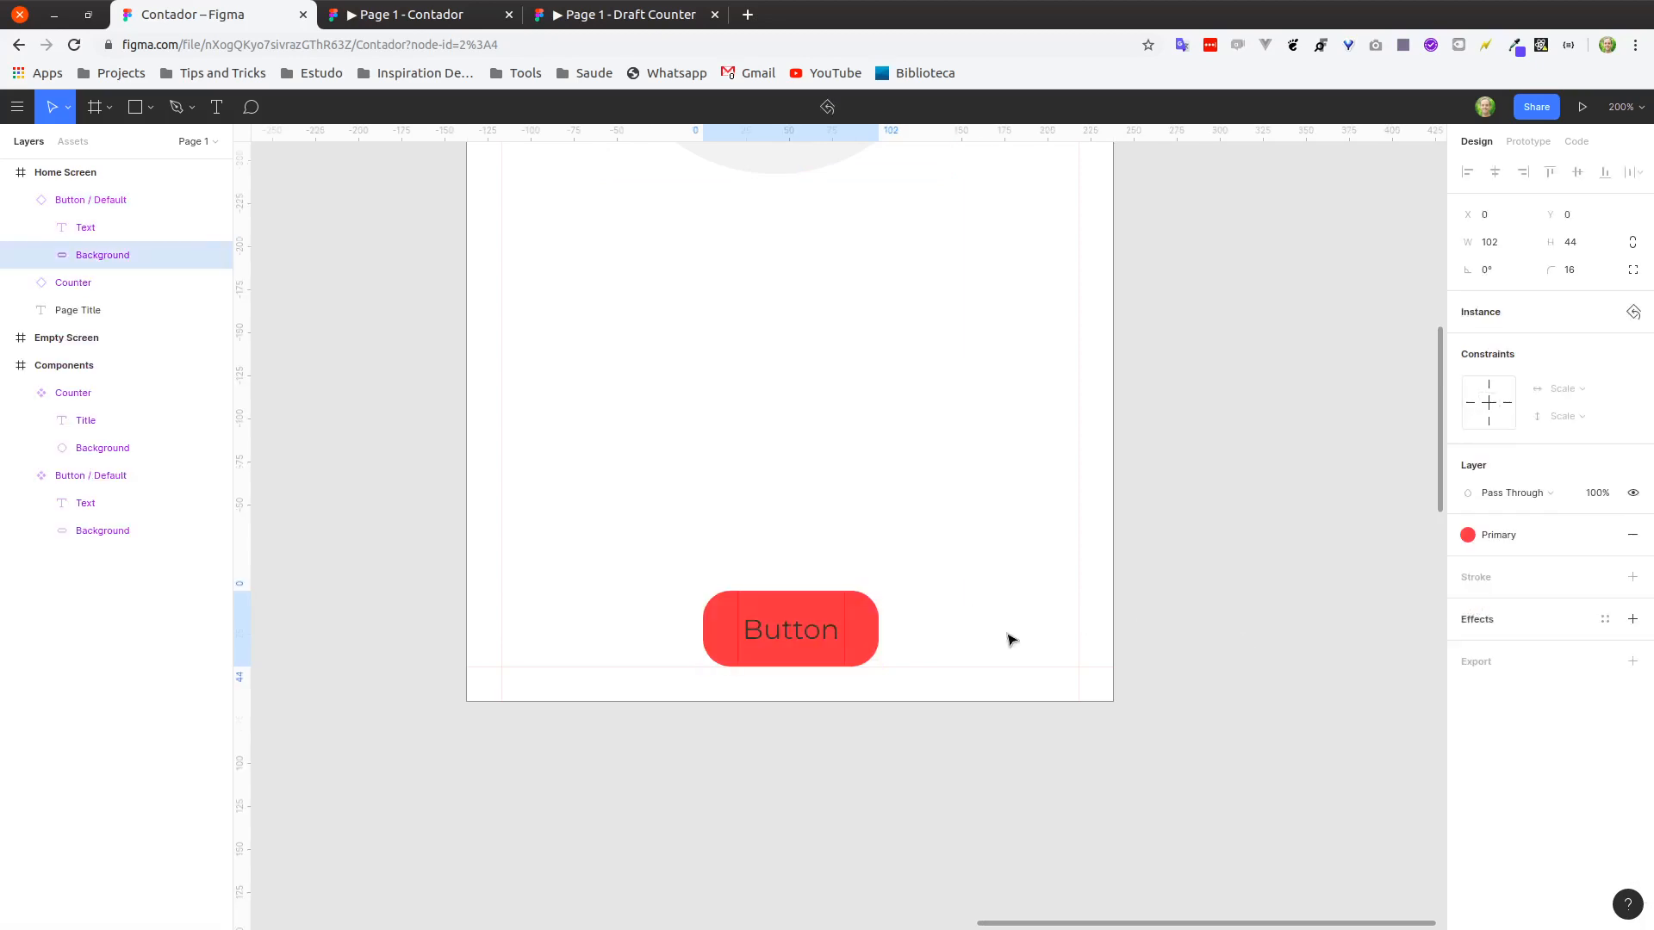
Apply the White color style to the text of the Home Screen button instance.
{"action": "left_click", "coordinate": [801, 627]}
{"action": "left_click", "coordinate": [1468, 729]}
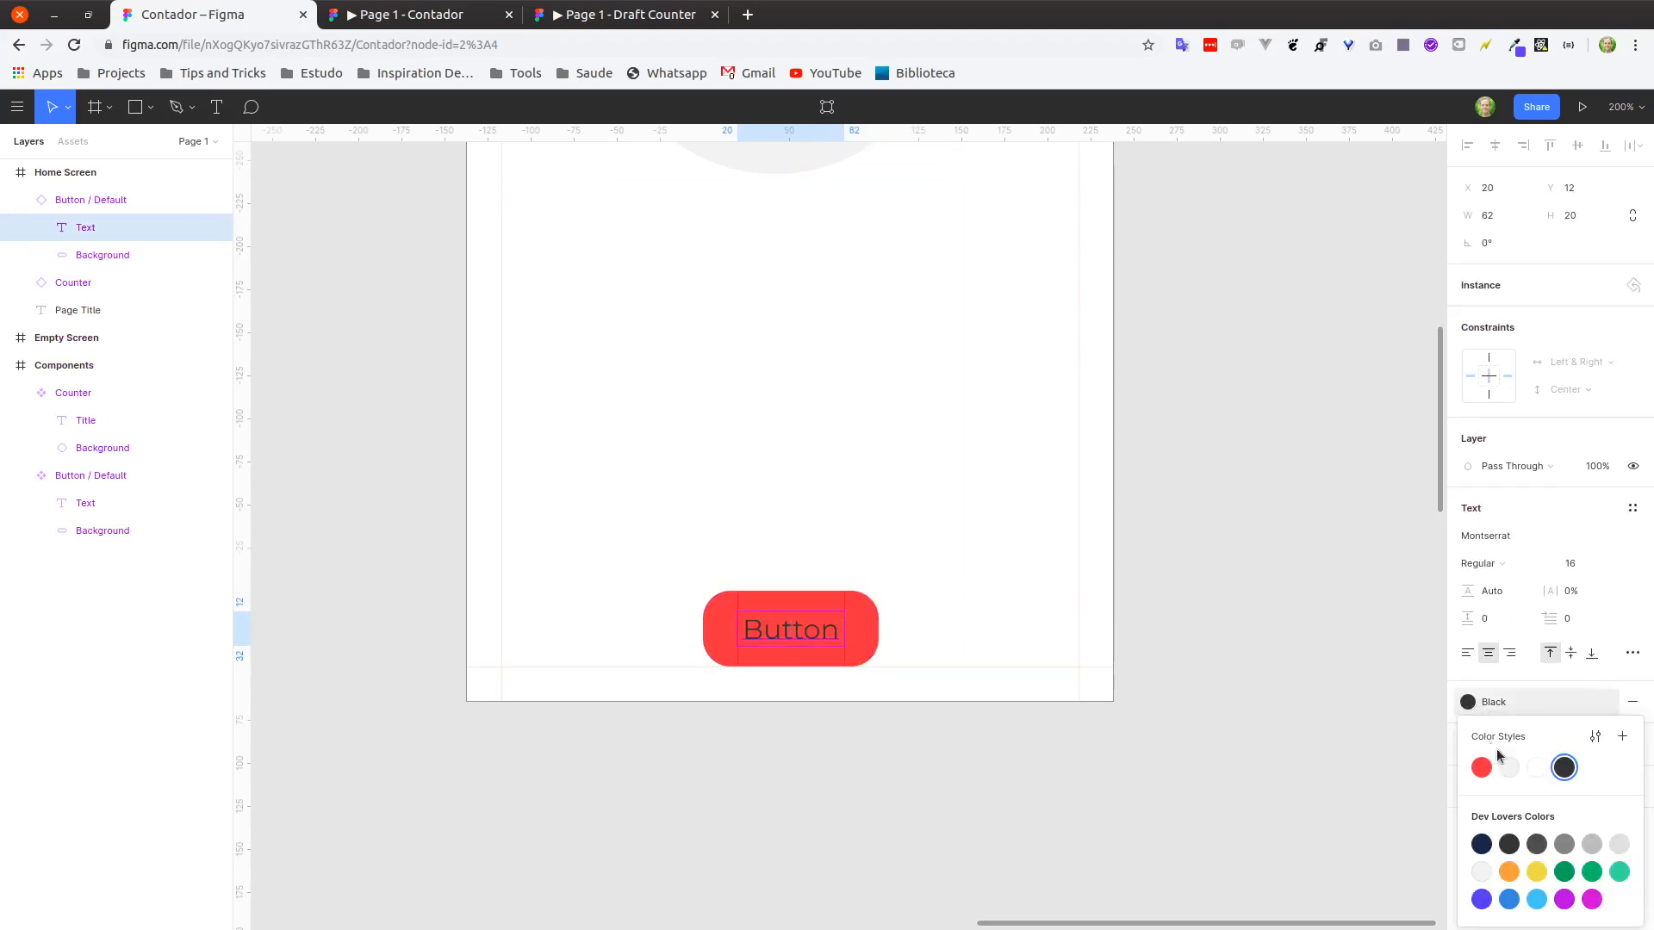
{"action": "left_click", "coordinate": [1537, 768]}
{"action": "left_click", "coordinate": [1207, 554]}
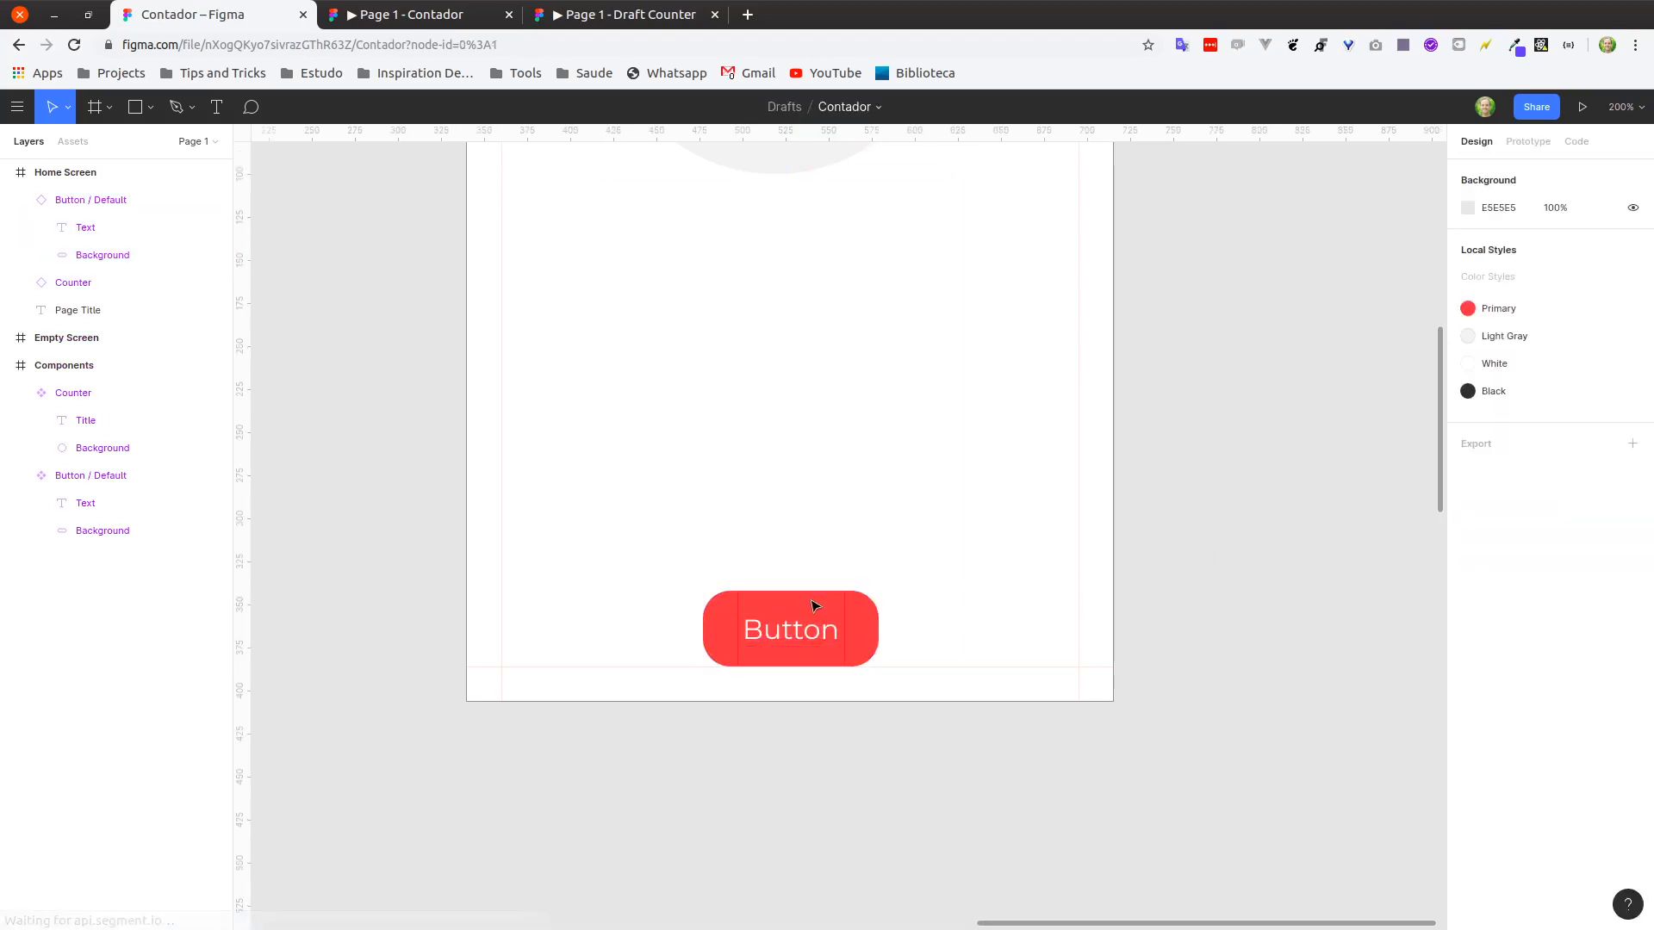
Detach the recolored Home Screen button from its master component and turn it into a component of its own.
{"action": "left_click", "coordinate": [813, 606]}
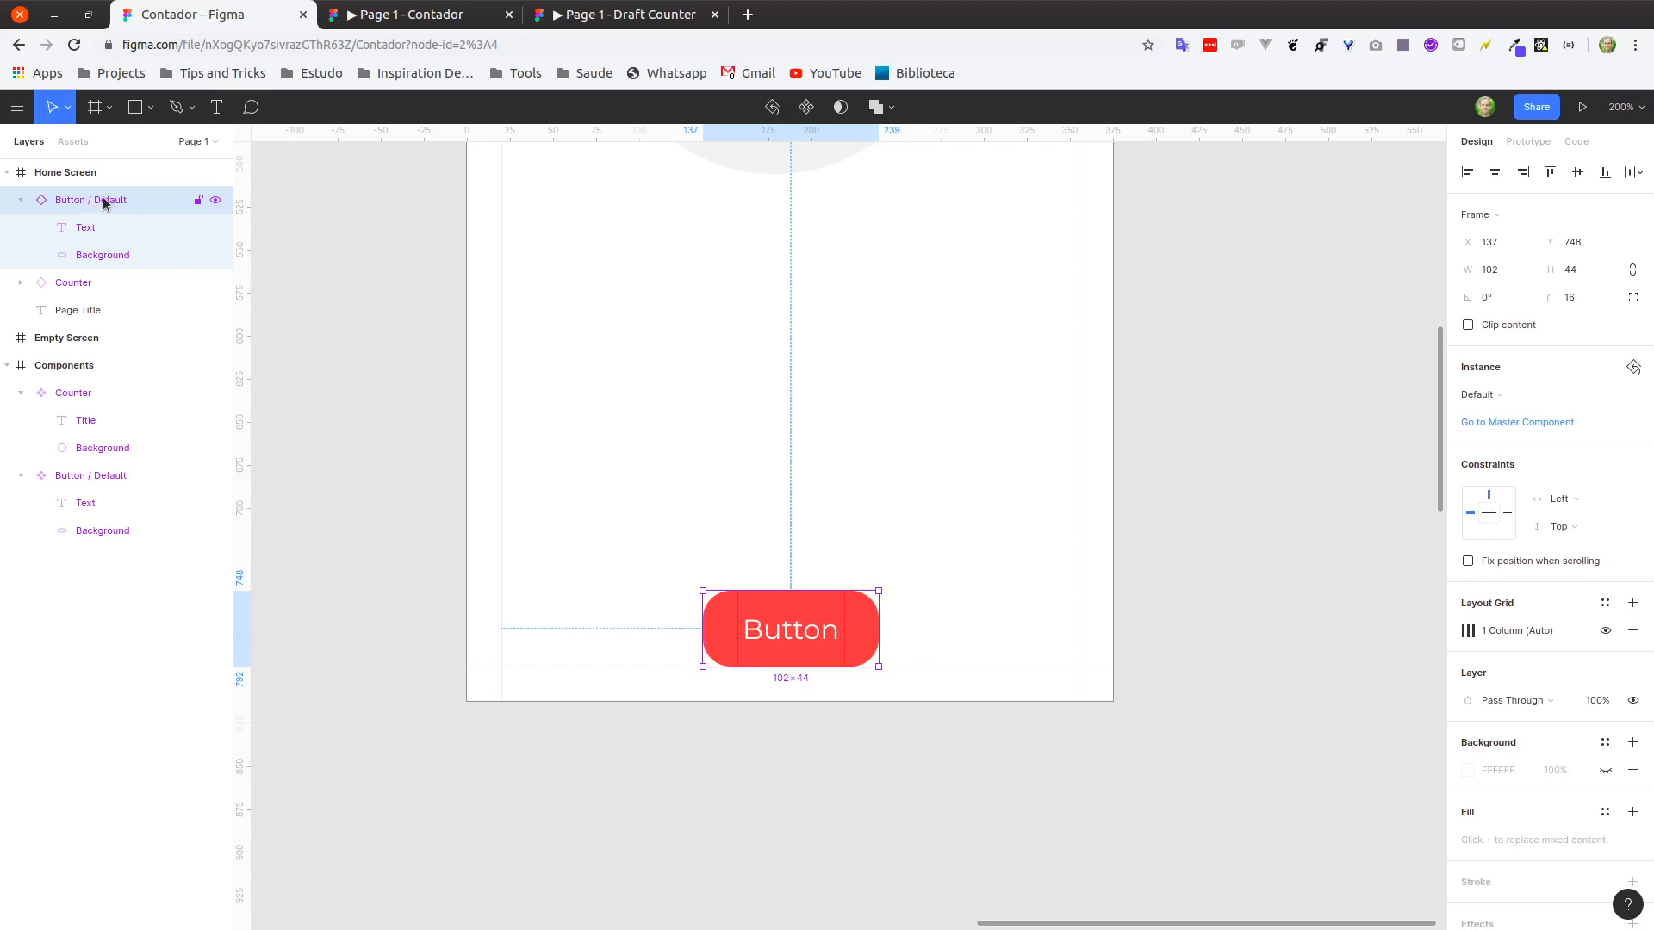
{"action": "left_click_drag", "start_coordinate": [561, 368], "coordinate": [1369, 466]}
{"action": "scroll", "coordinate": [864, 438], "scroll_direction": "down", "scroll_amount": 3}
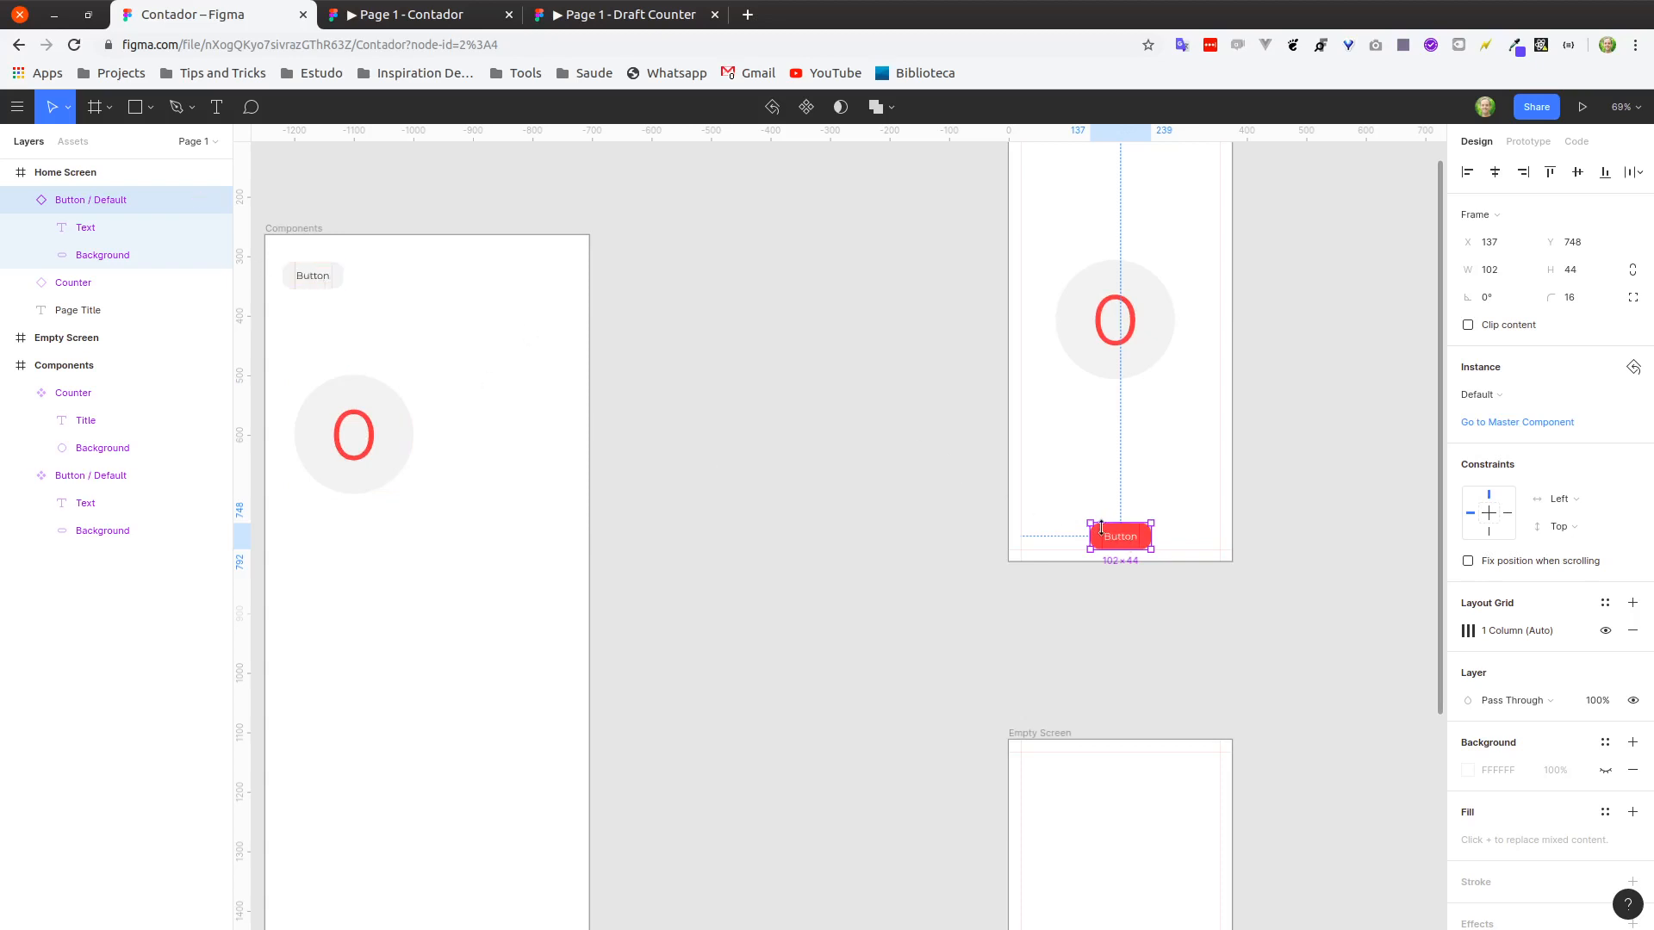
{"action": "right_click", "coordinate": [107, 203]}
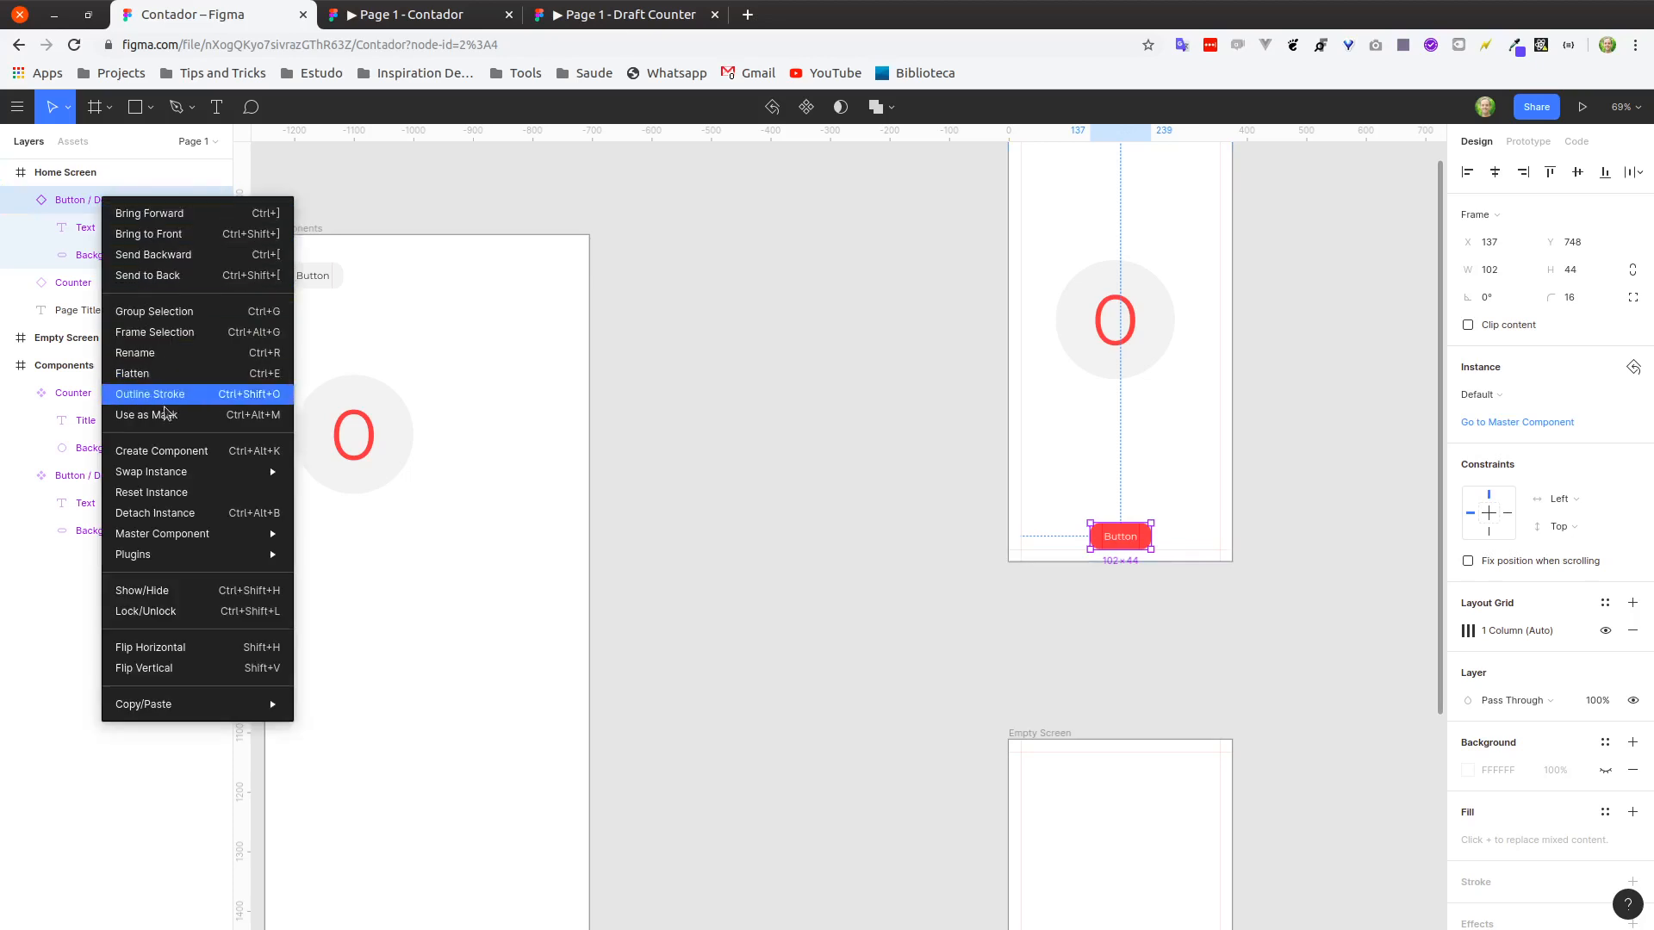
{"action": "left_click", "coordinate": [205, 516]}
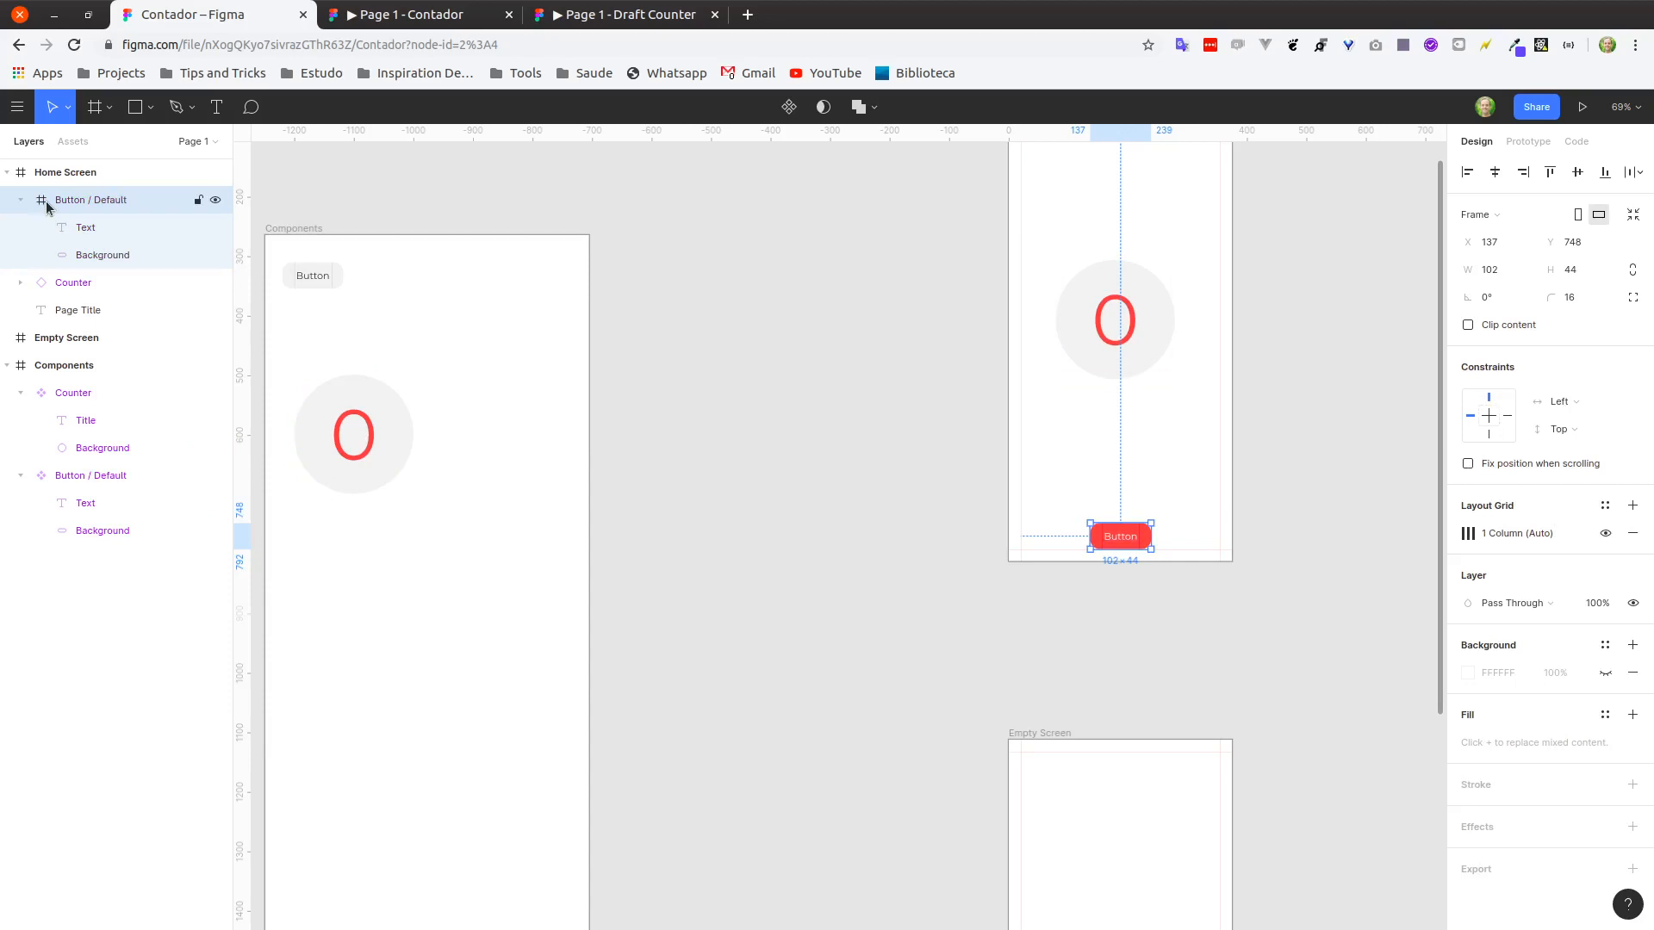
{"action": "key", "text": "alt"}
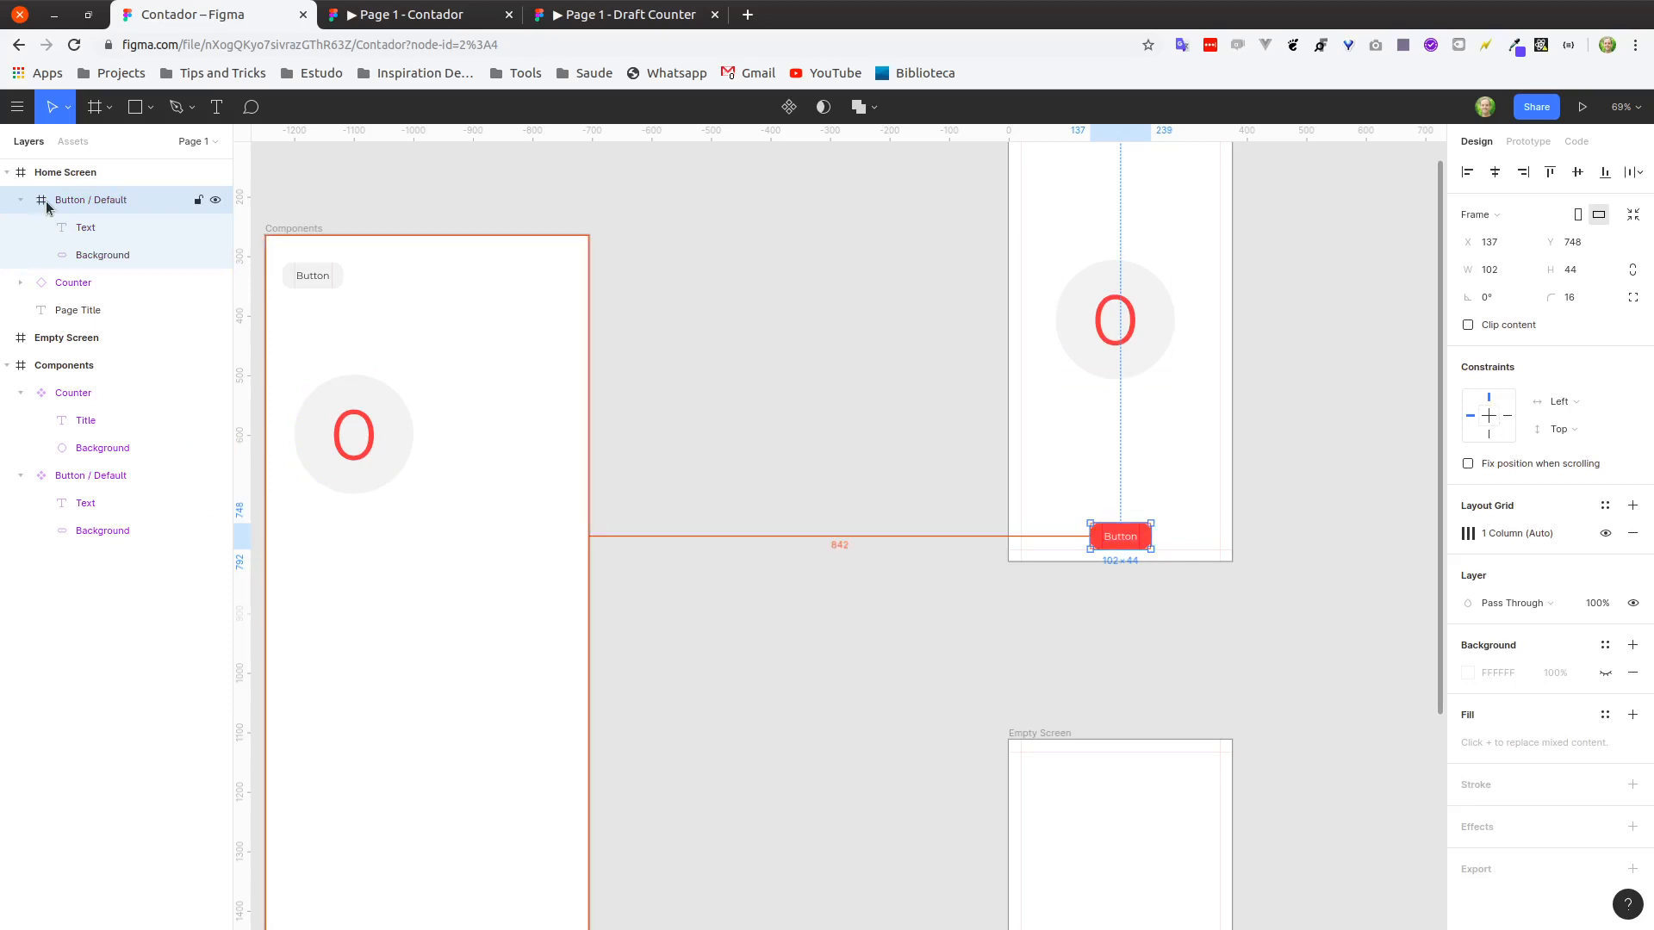
{"action": "key", "text": "ctrl+alt+k"}
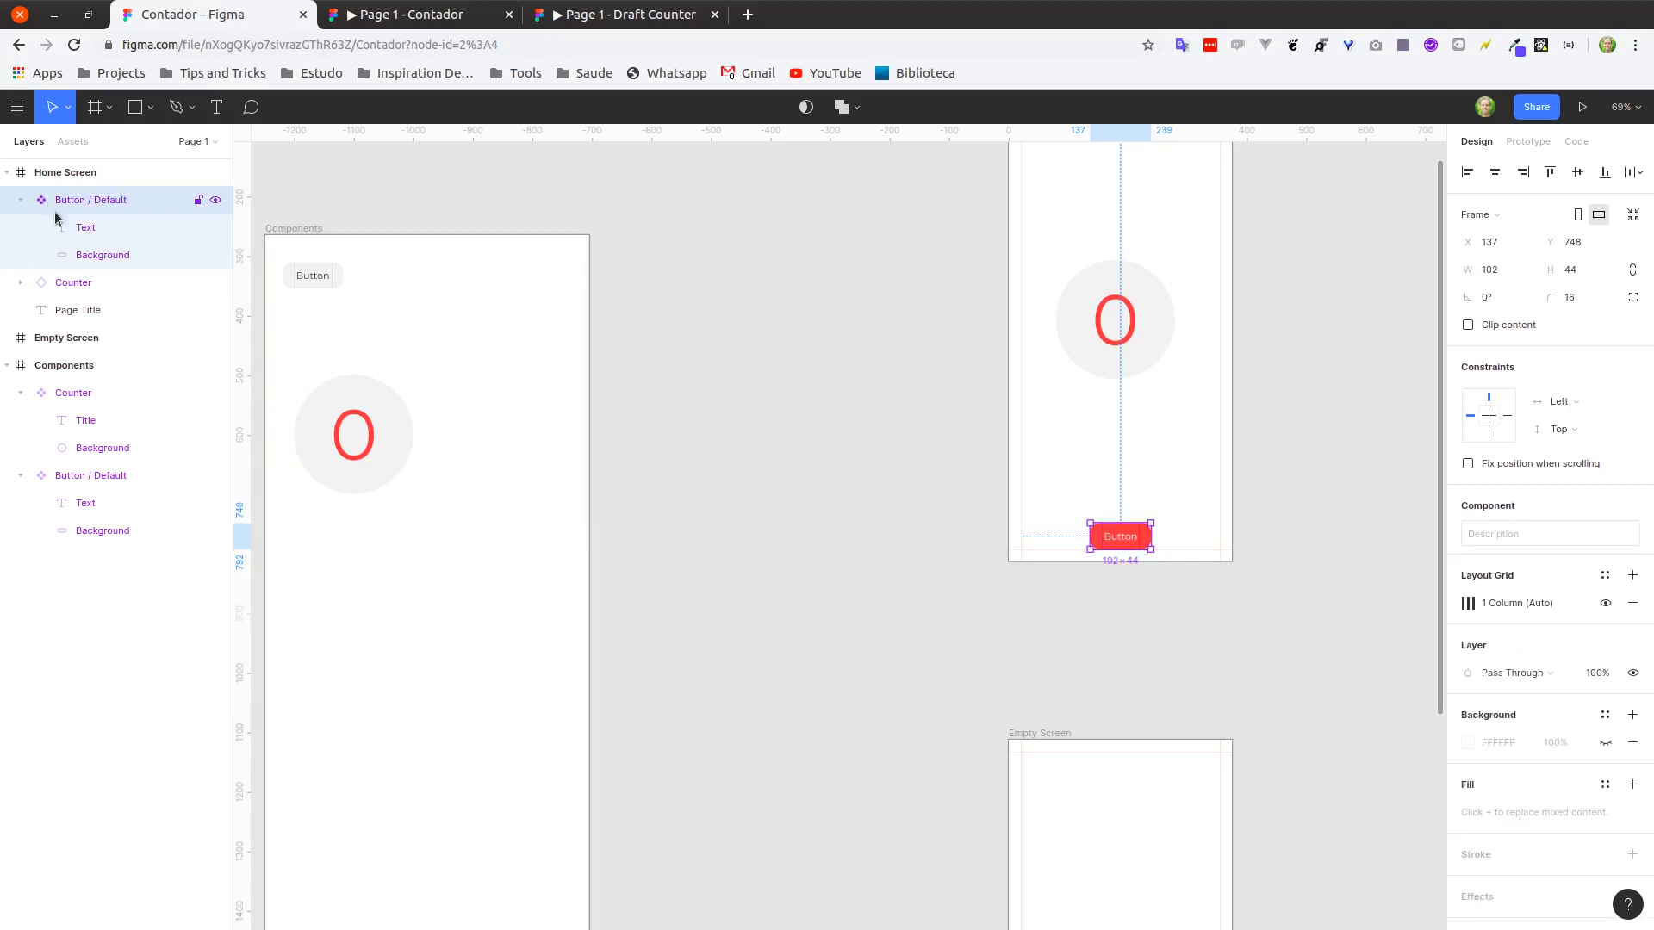
Rename the Home Screen button component as Button / Primary.
{"action": "double_click", "coordinate": [125, 204]}
{"action": "double_click", "coordinate": [125, 204]}
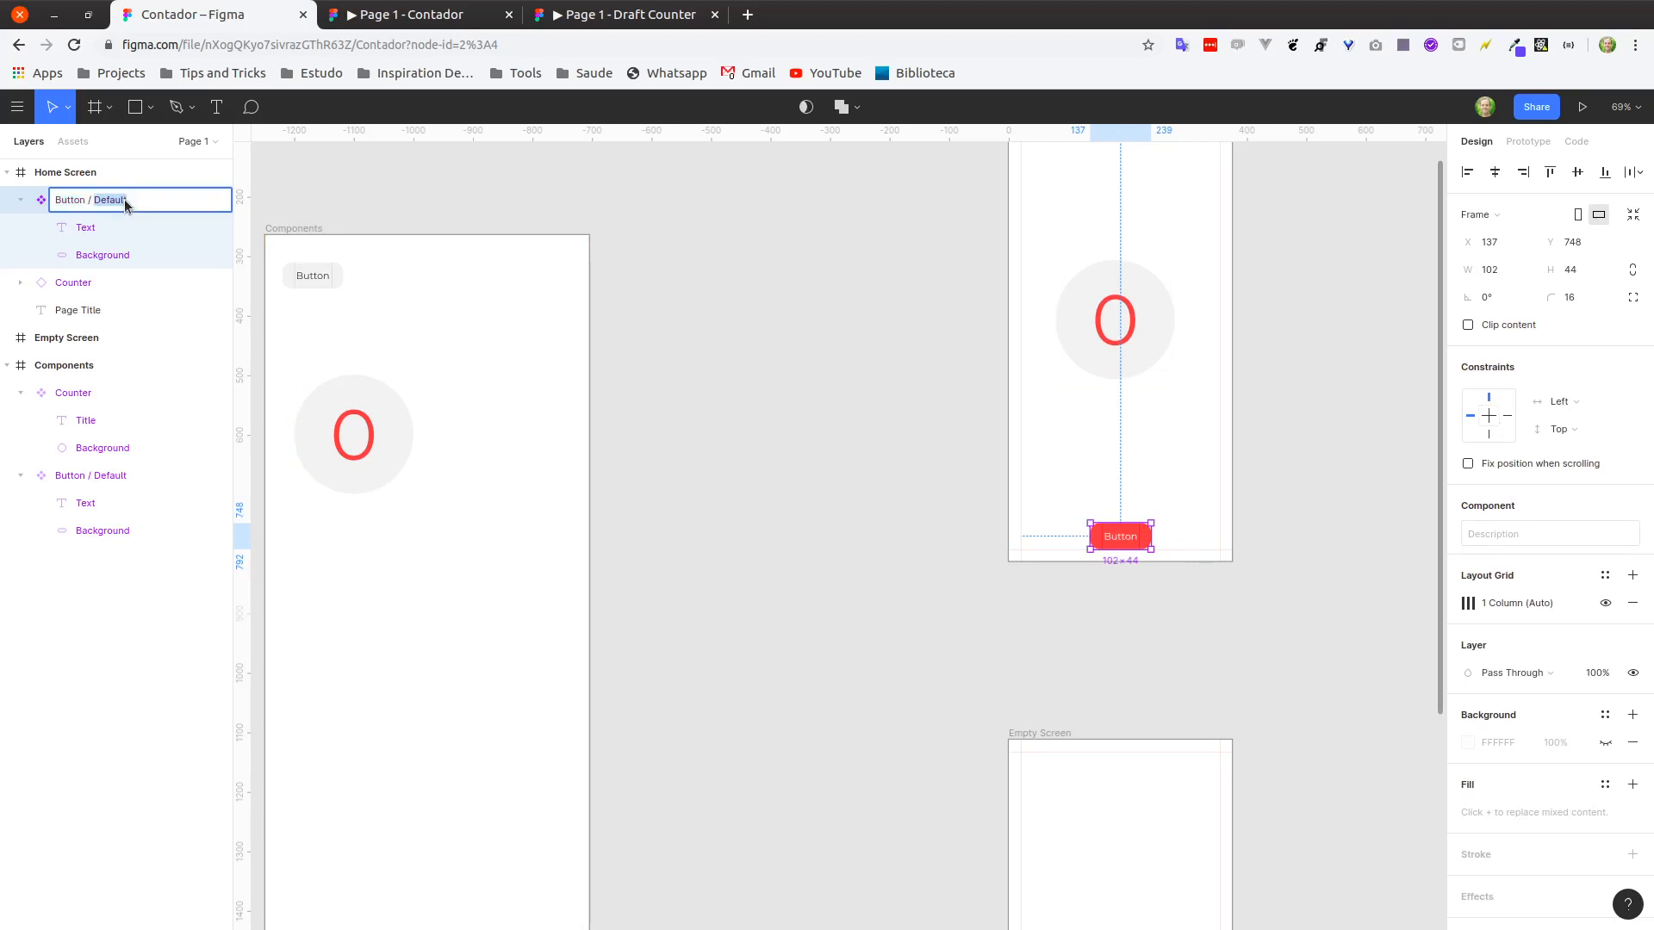
{"action": "type", "text": "Primary"}
{"action": "key", "text": "Return"}
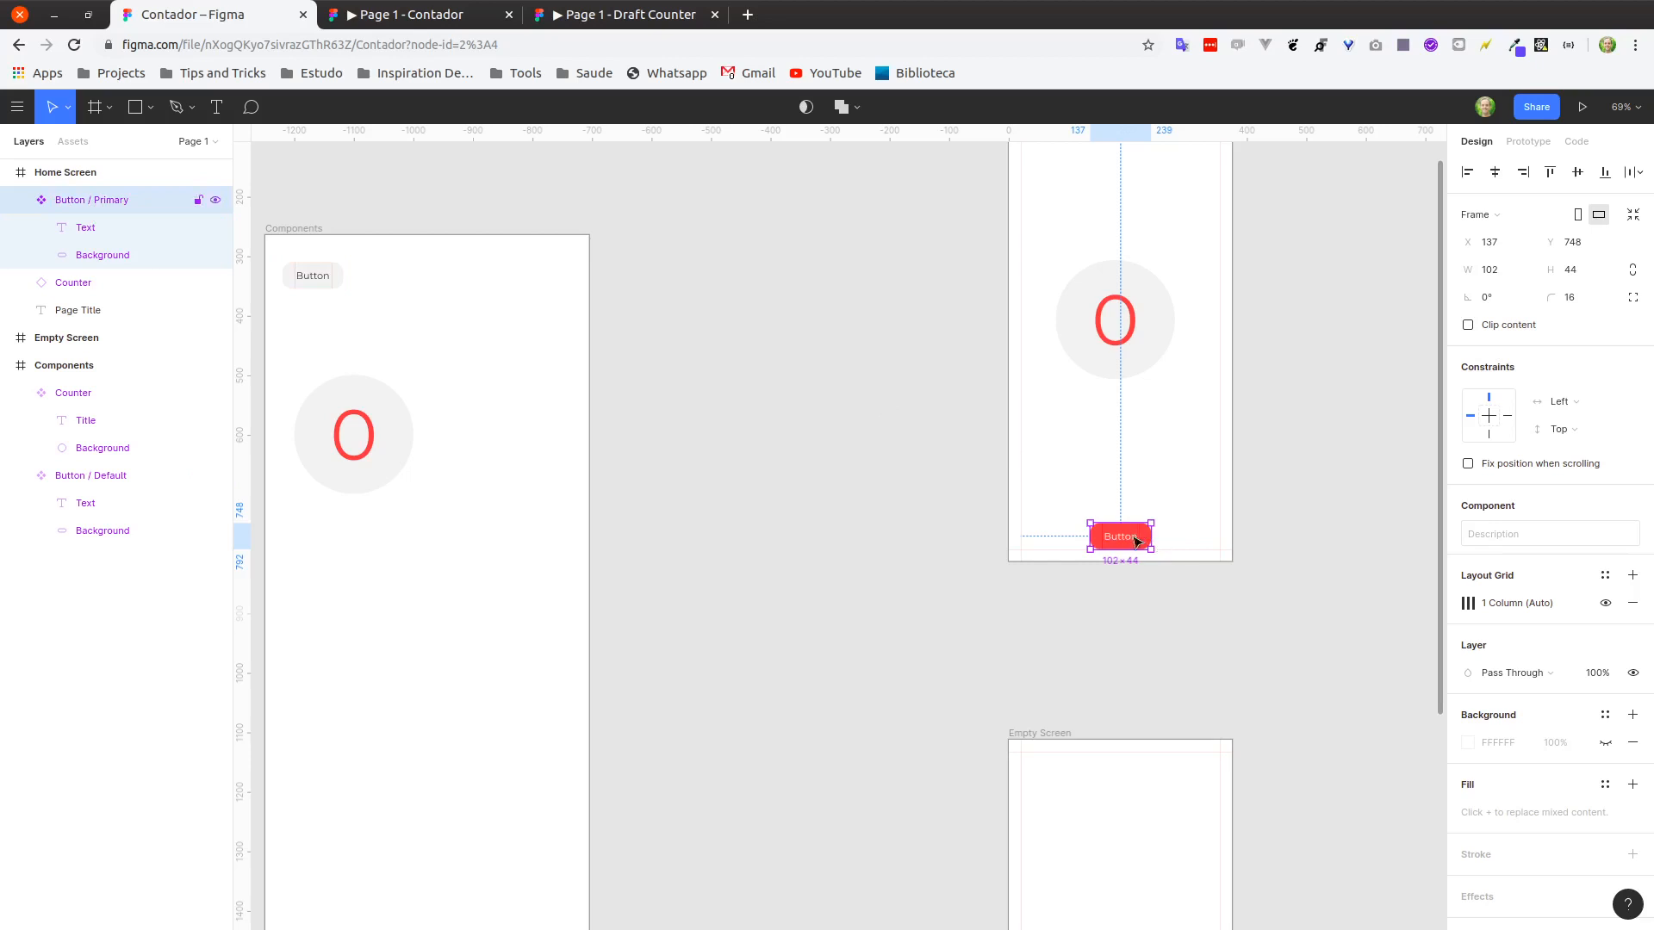
Move the Button / Primary component into the Components frame below the default button, at about X 29, Y 129.
{"action": "scroll", "coordinate": [1124, 559], "scroll_direction": "up", "scroll_amount": 5}
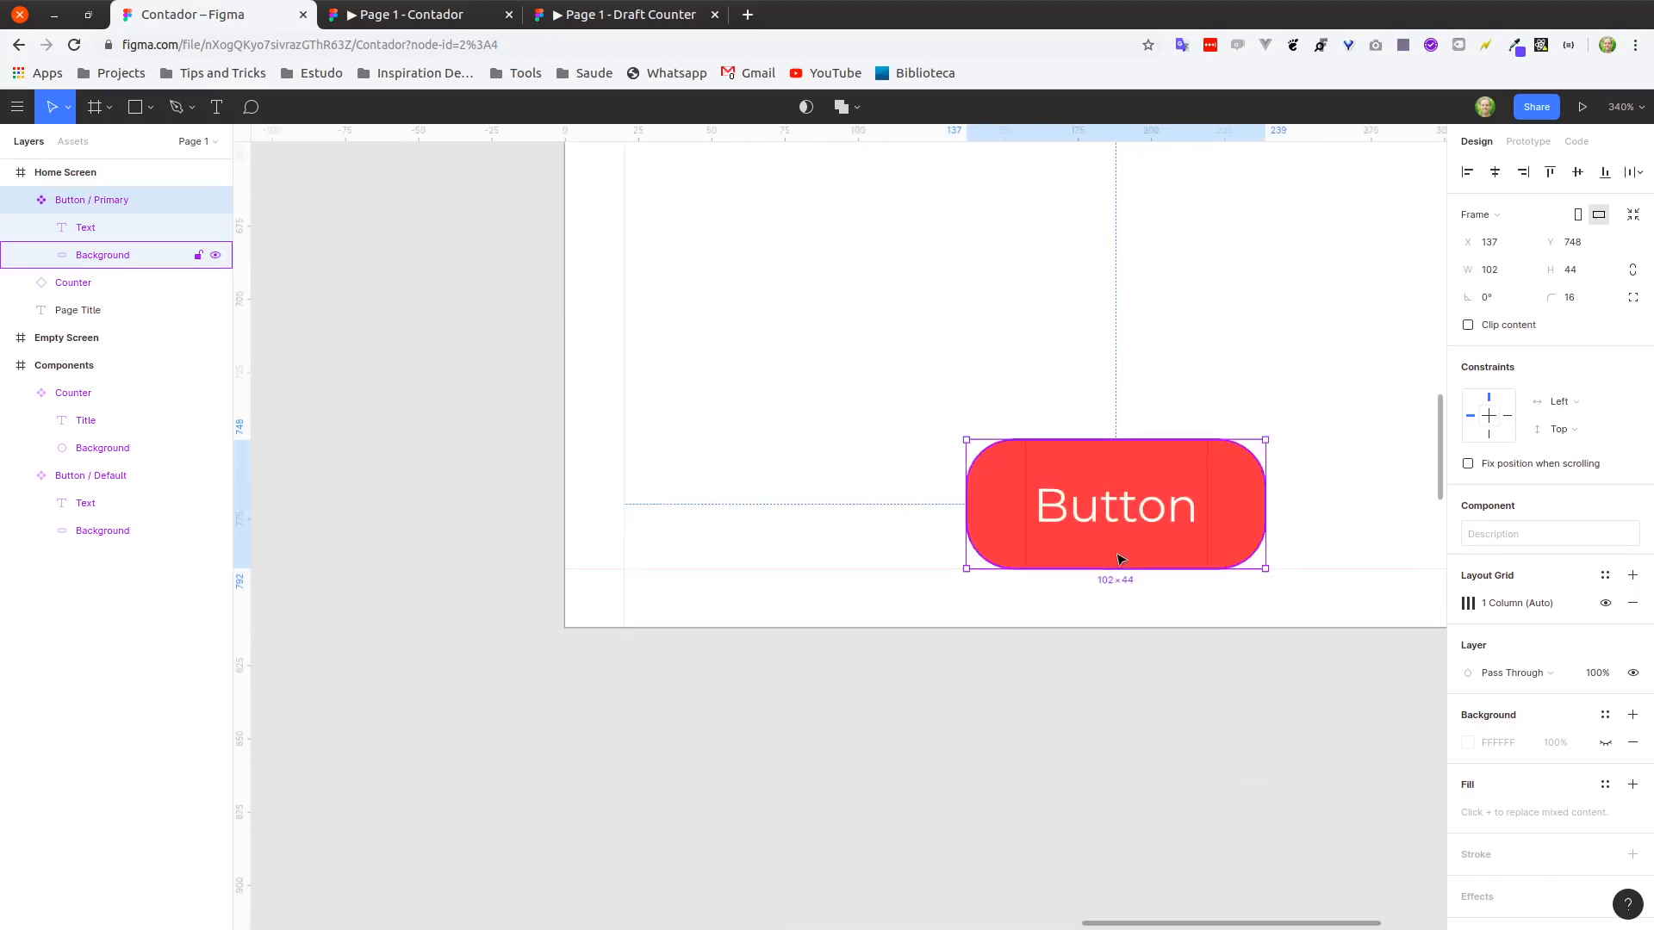
{"action": "left_click_drag", "start_coordinate": [1078, 714], "coordinate": [877, 840]}
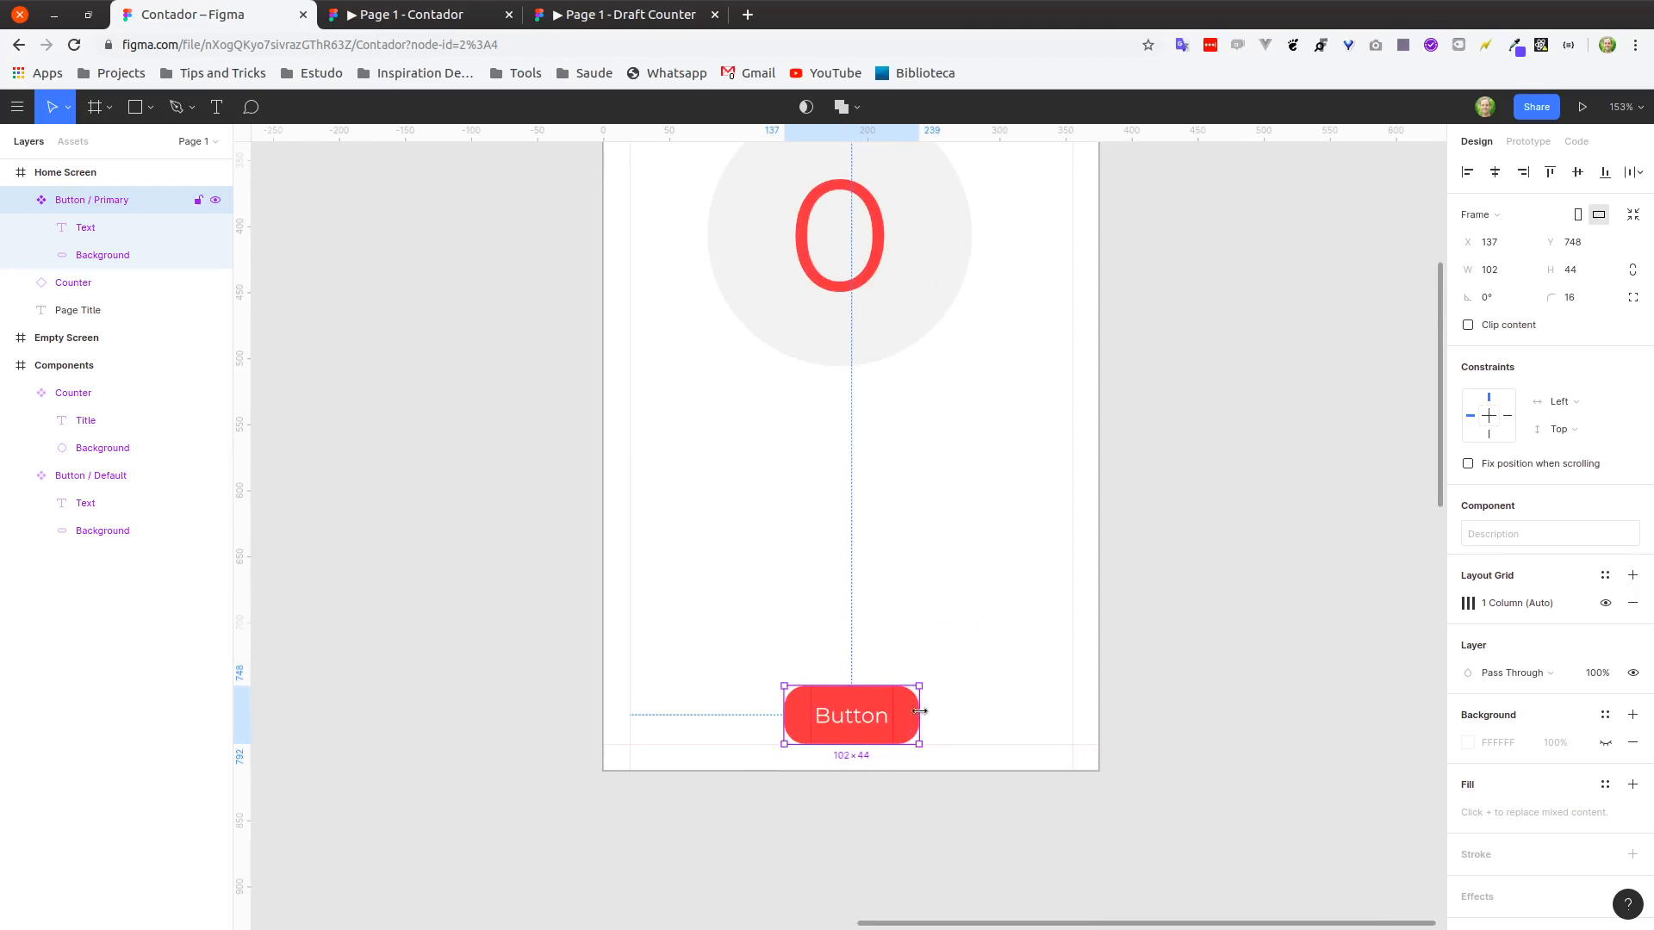
{"action": "scroll", "coordinate": [664, 671], "scroll_direction": "down", "scroll_amount": 5}
{"action": "left_click_drag", "start_coordinate": [562, 616], "coordinate": [1145, 642]}
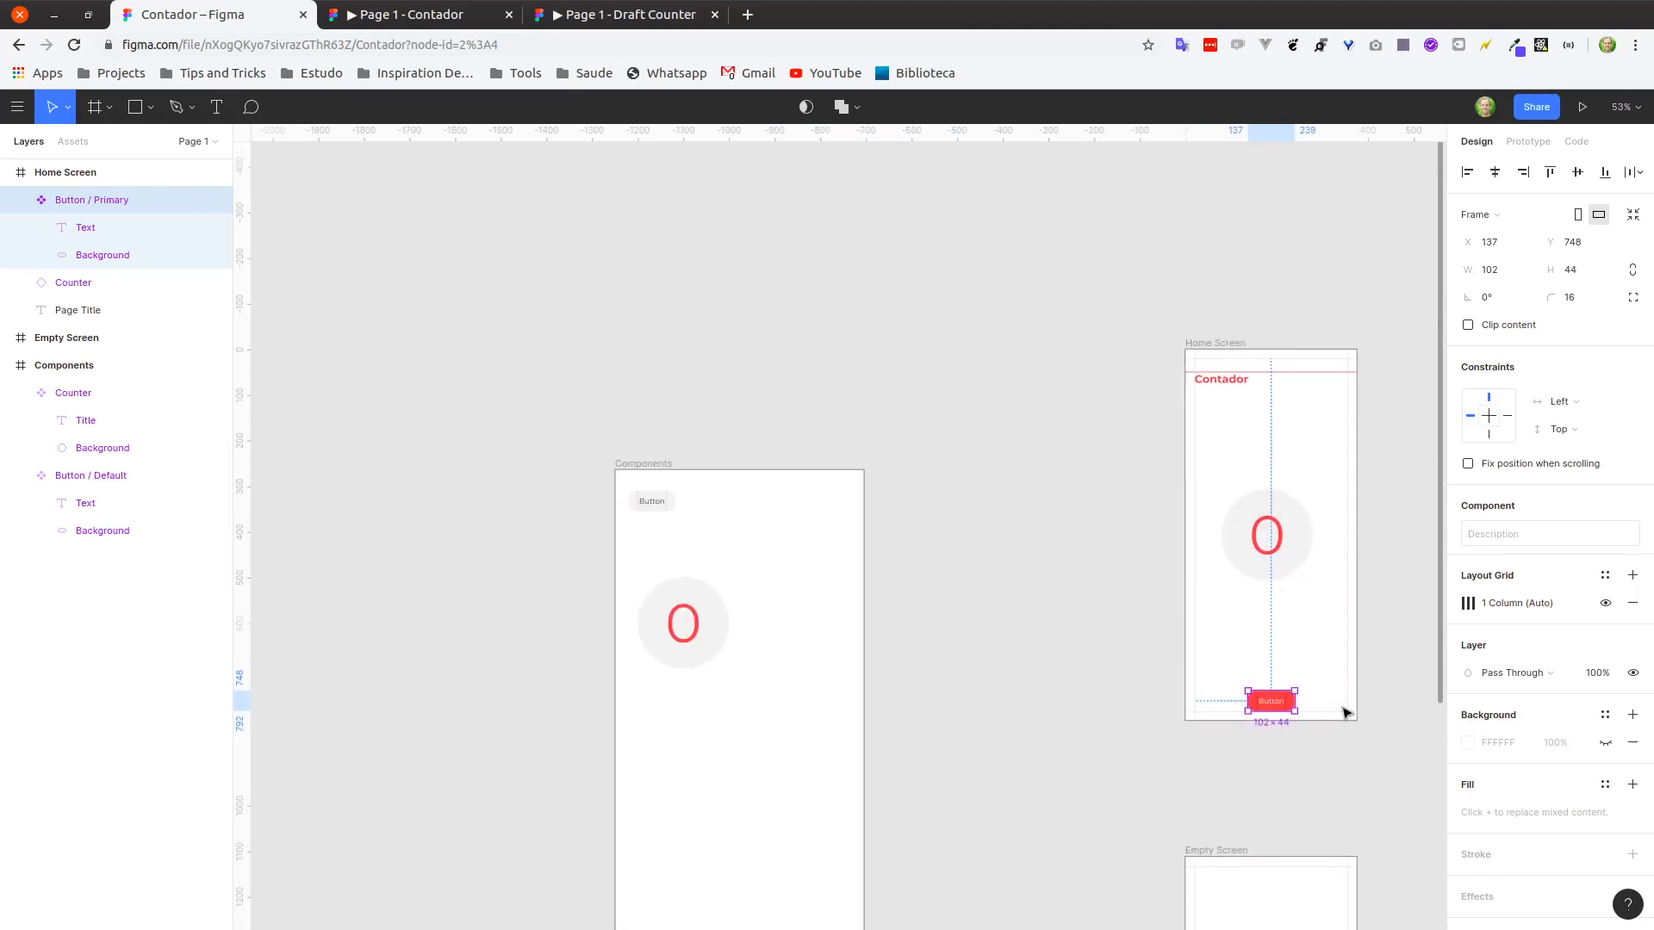
{"action": "left_click_drag", "start_coordinate": [1291, 700], "coordinate": [672, 539]}
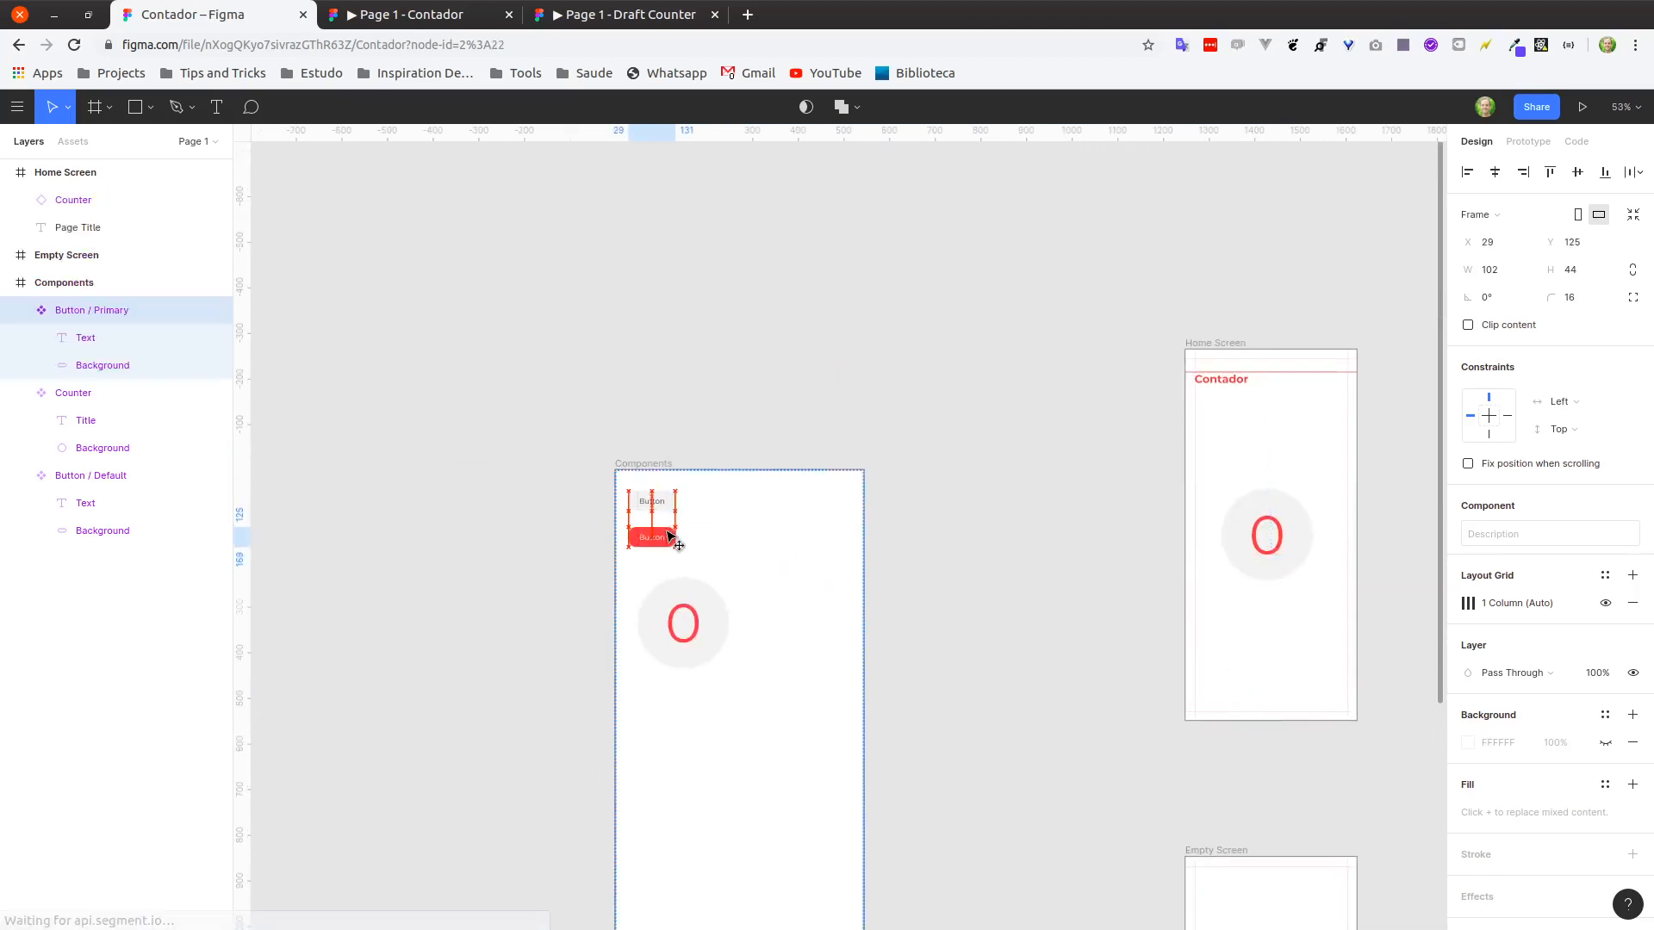
{"action": "left_click", "coordinate": [710, 536]}
Change the label text of the Button / Primary component to "Primary".
{"action": "scroll", "coordinate": [656, 539], "scroll_direction": "up", "scroll_amount": 5}
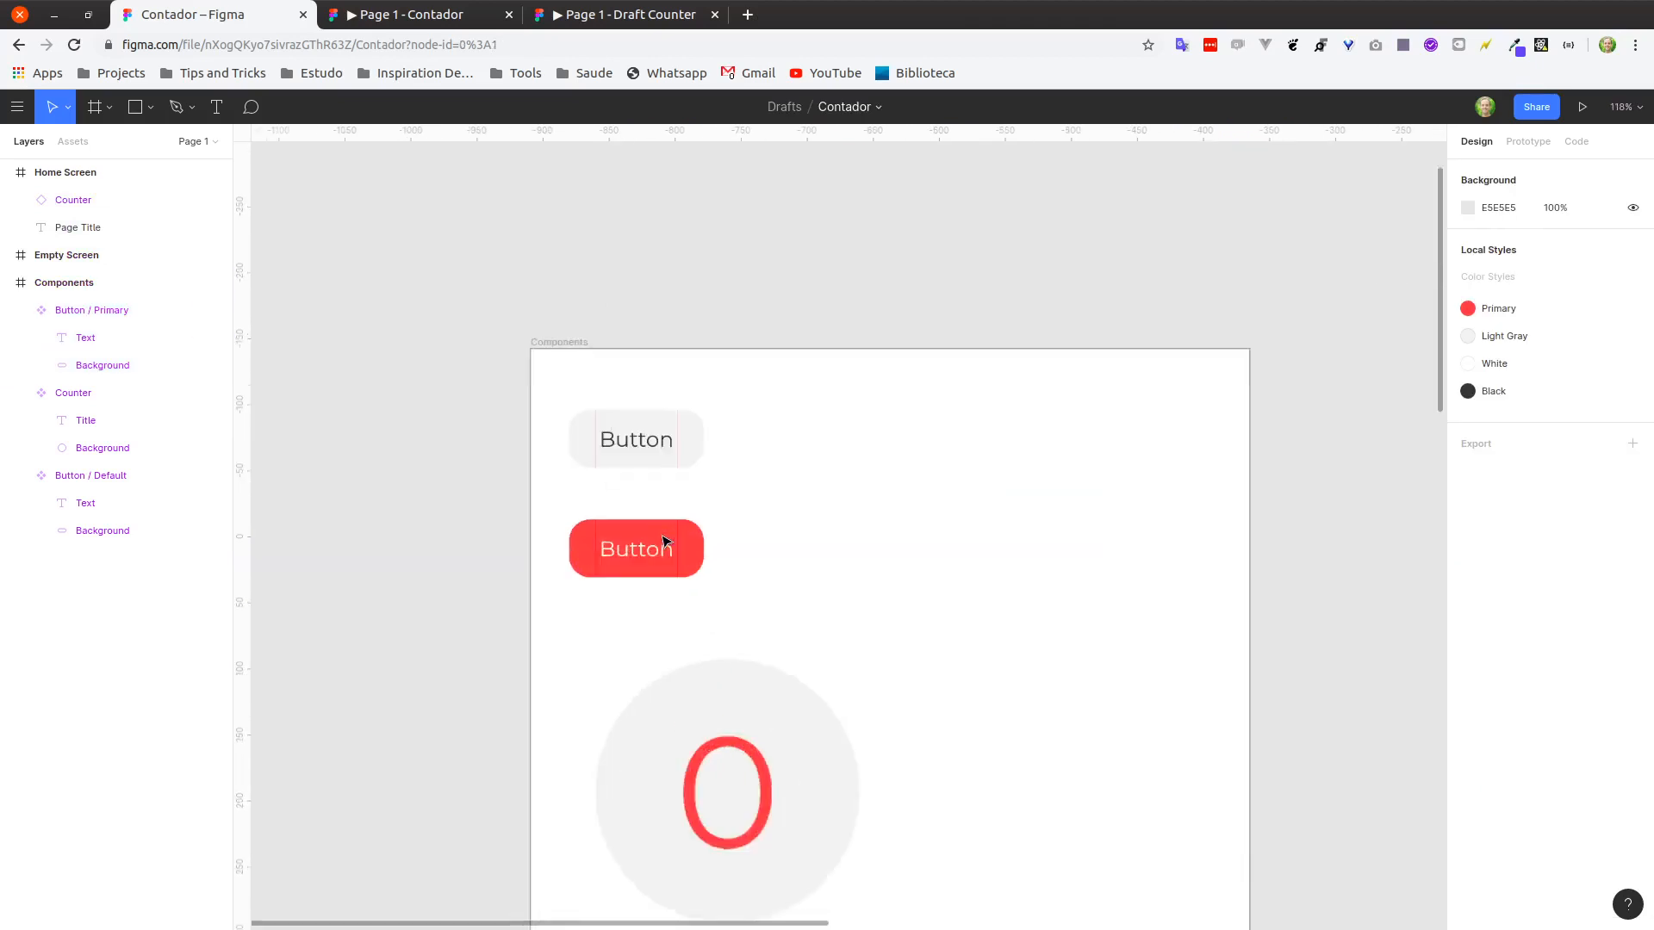
{"action": "left_click", "coordinate": [632, 562]}
{"action": "key", "text": "ctrl+r"}
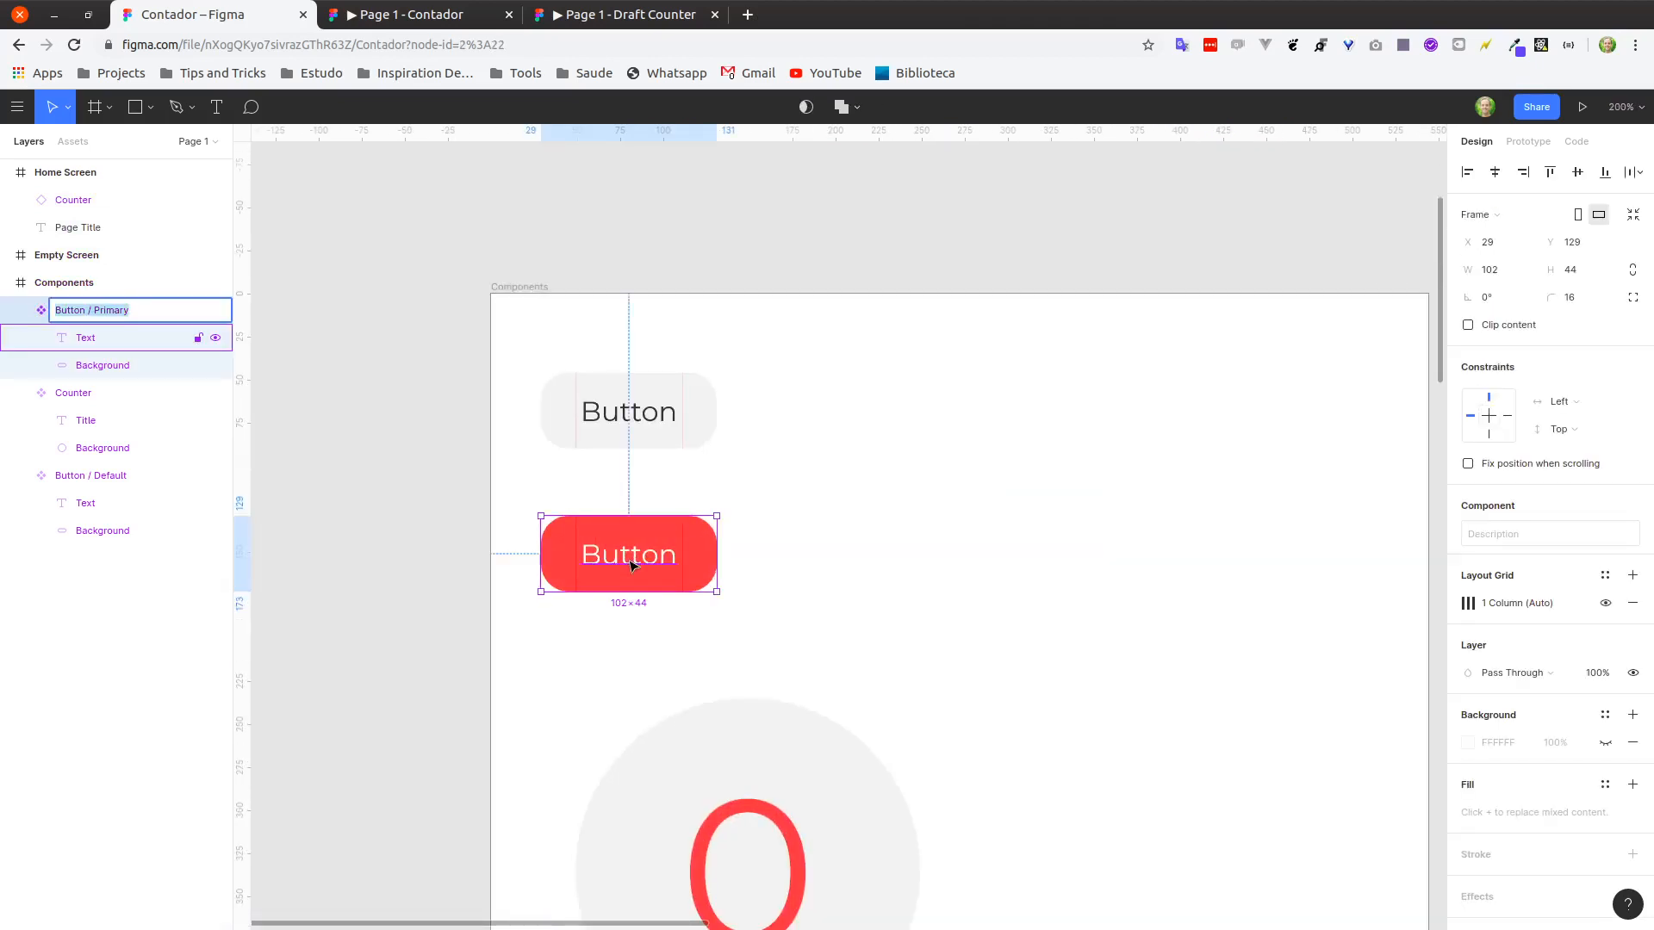
{"action": "double_click", "coordinate": [632, 562]}
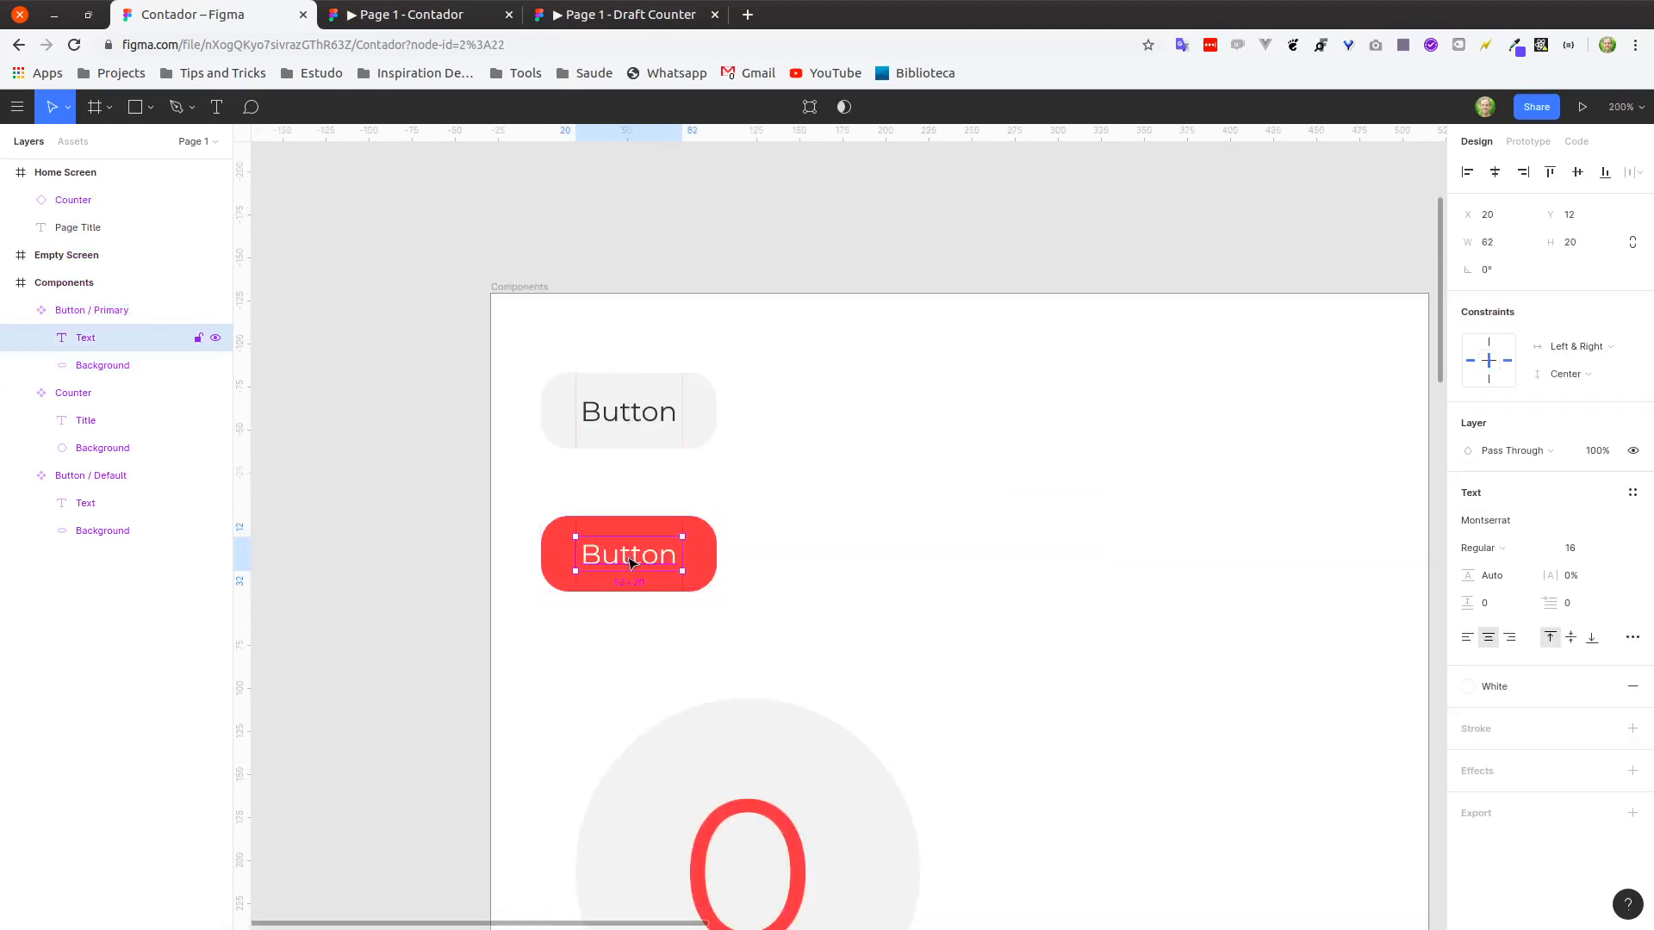
{"action": "double_click", "coordinate": [628, 557]}
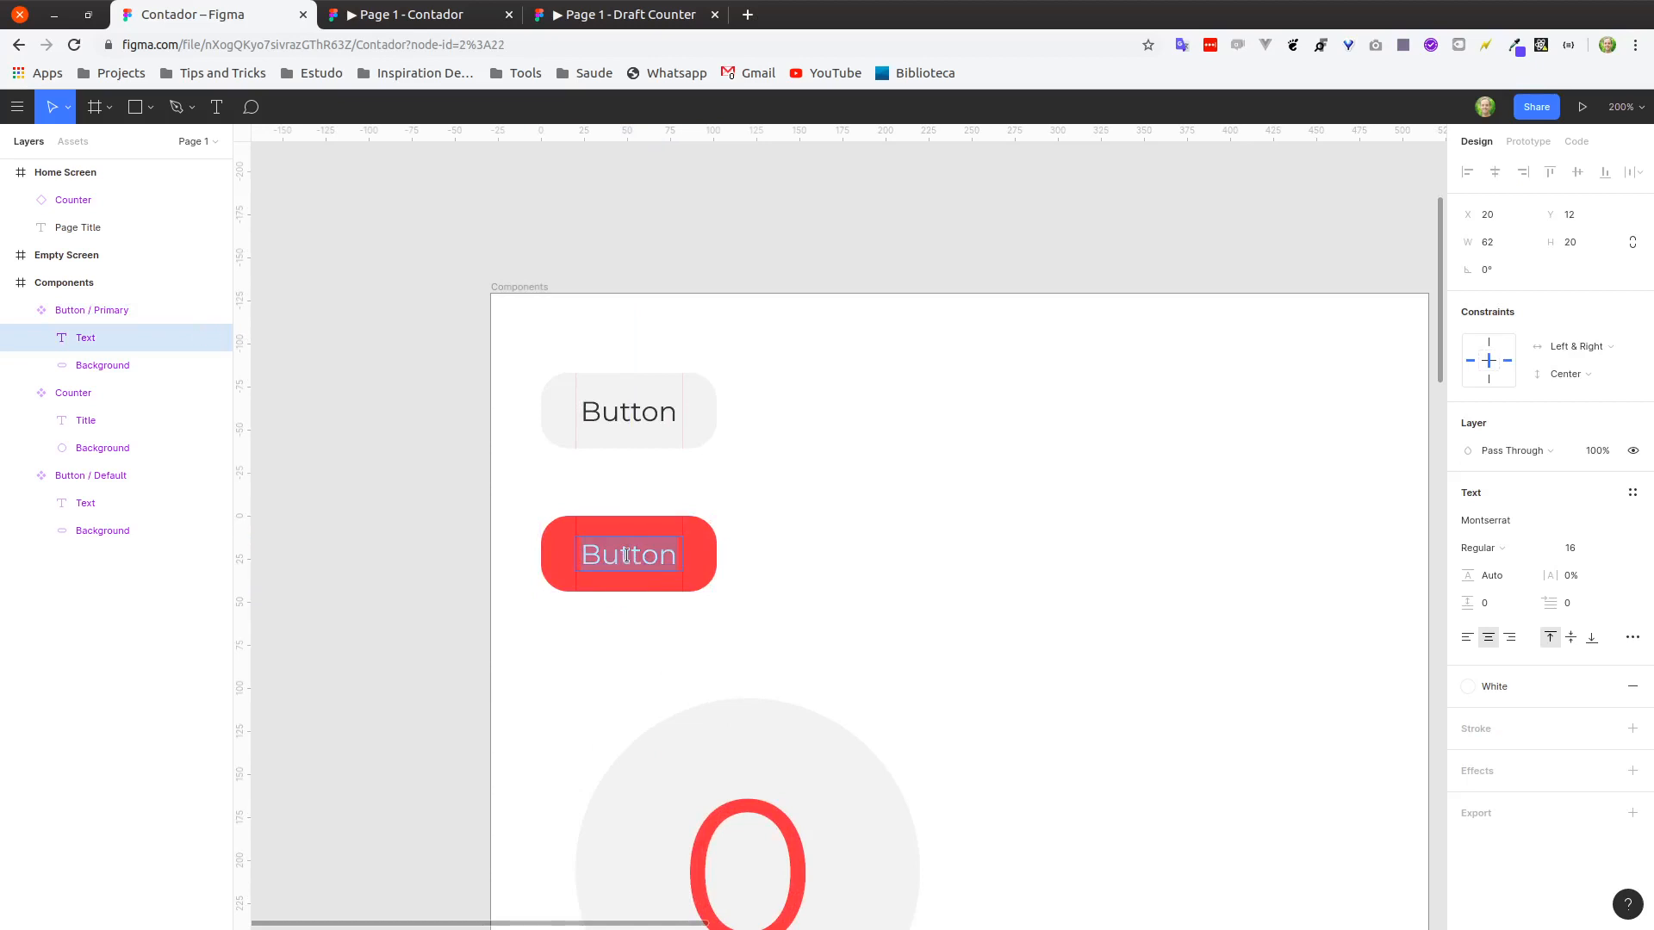
{"action": "type", "text": "Primary"}
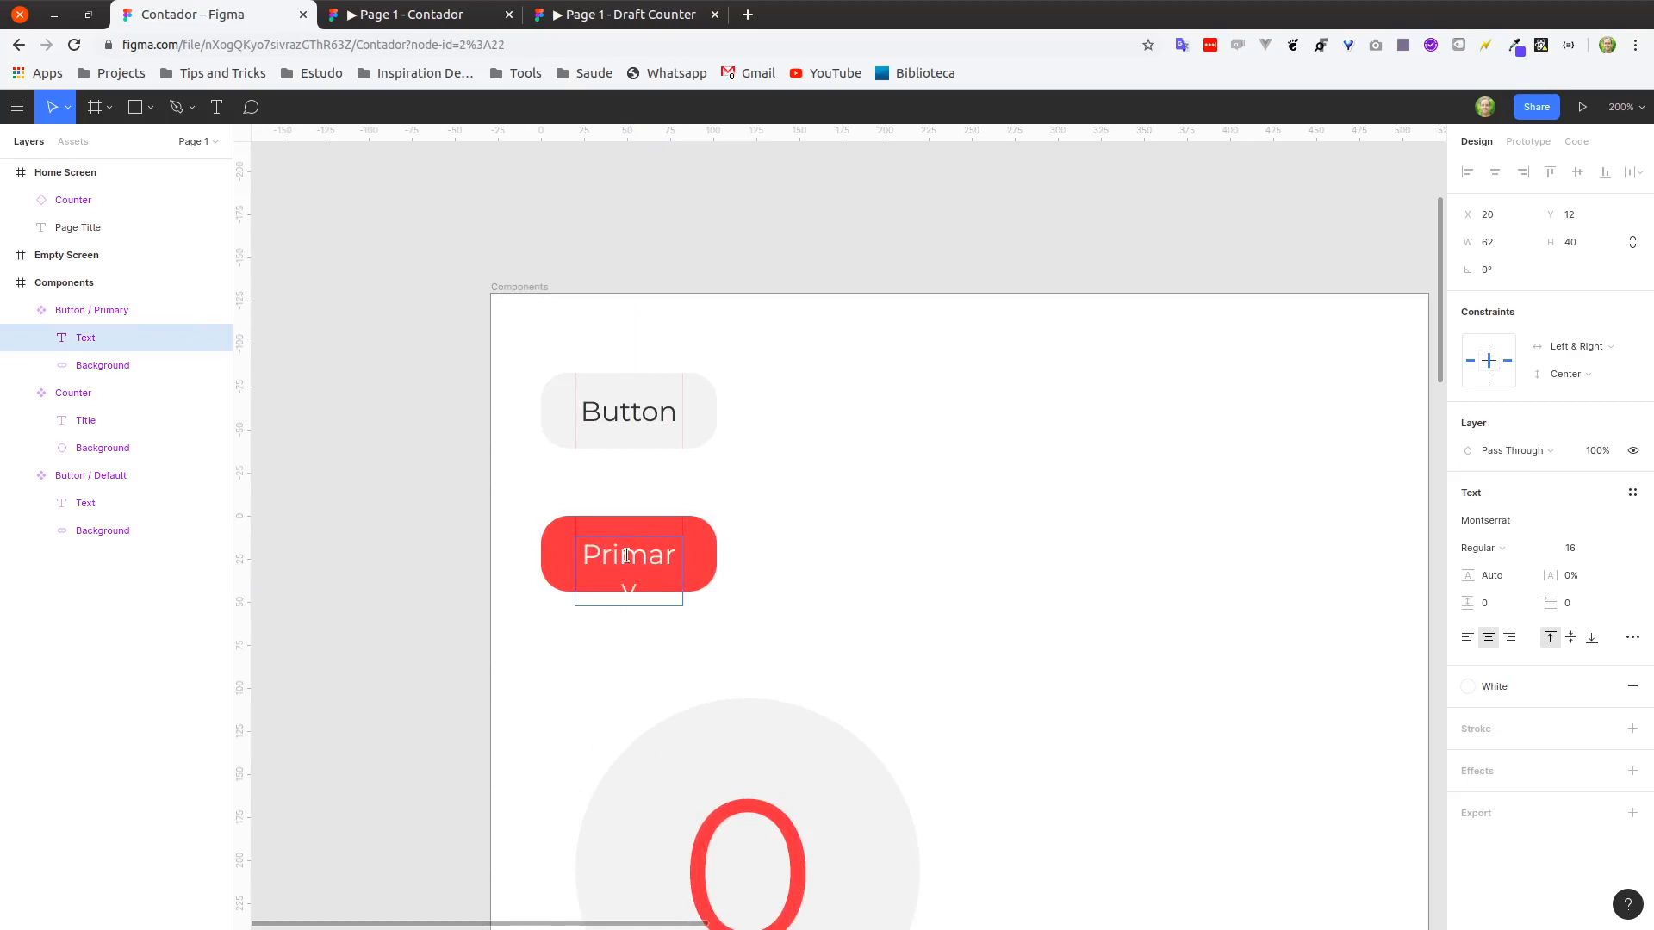
{"action": "key", "text": "Escape"}
Widen the Button / Primary component to about 106 so its label fits on one line.
{"action": "left_click", "coordinate": [713, 543]}
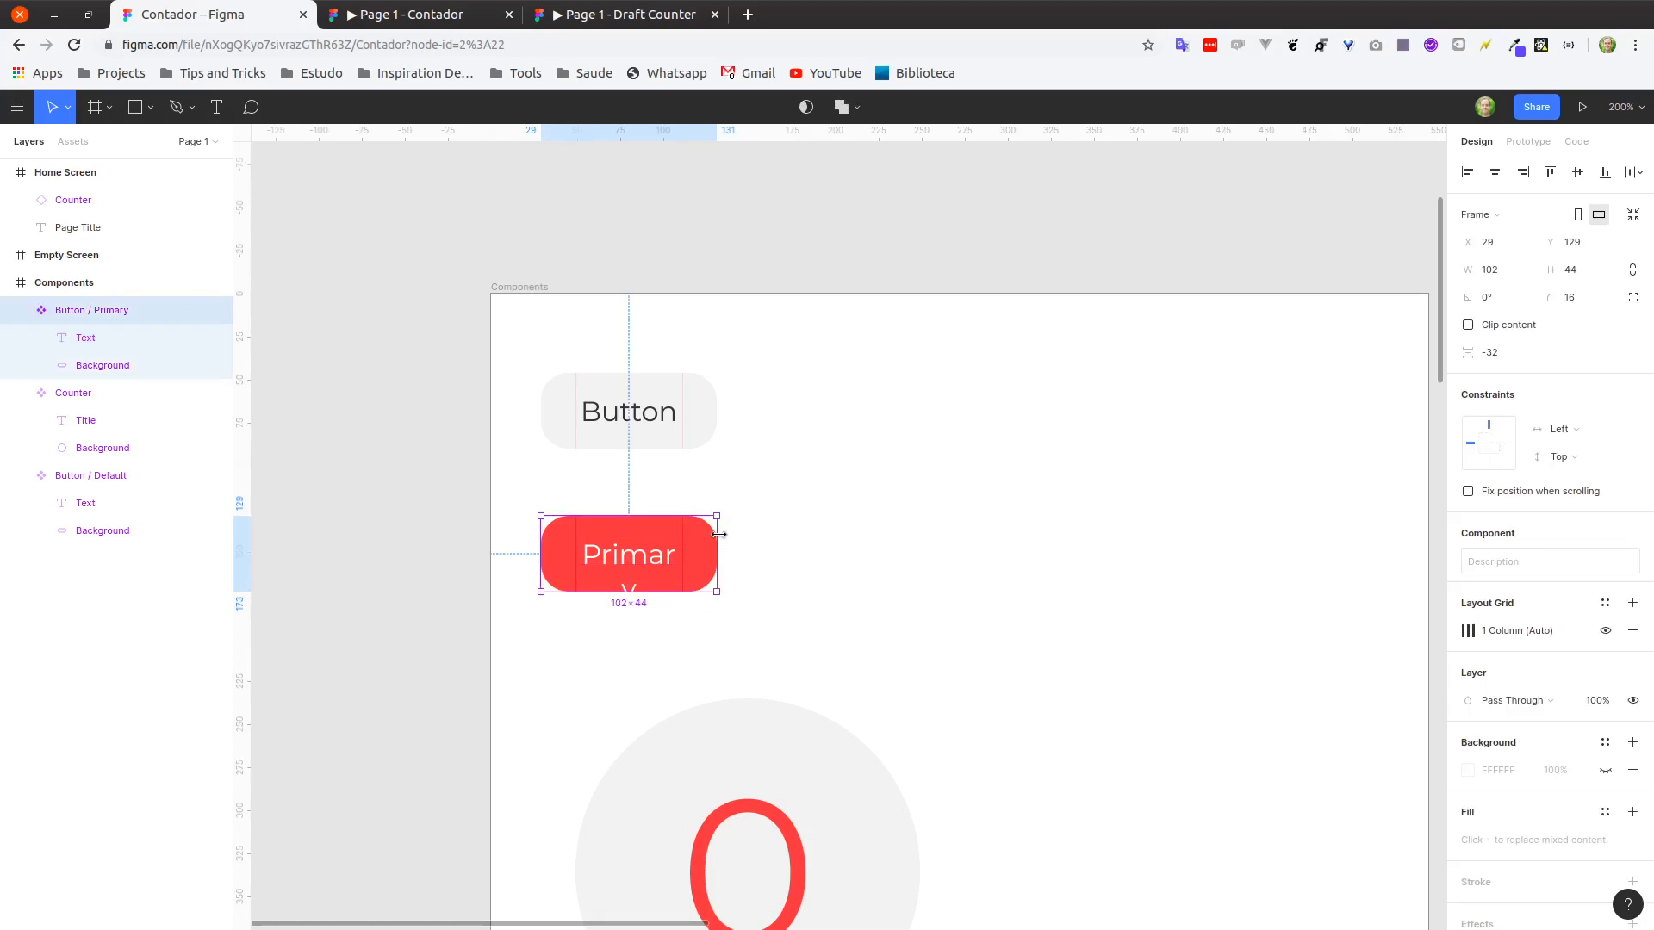
{"action": "left_click_drag", "start_coordinate": [717, 536], "coordinate": [724, 536]}
{"action": "left_click", "coordinate": [805, 541]}
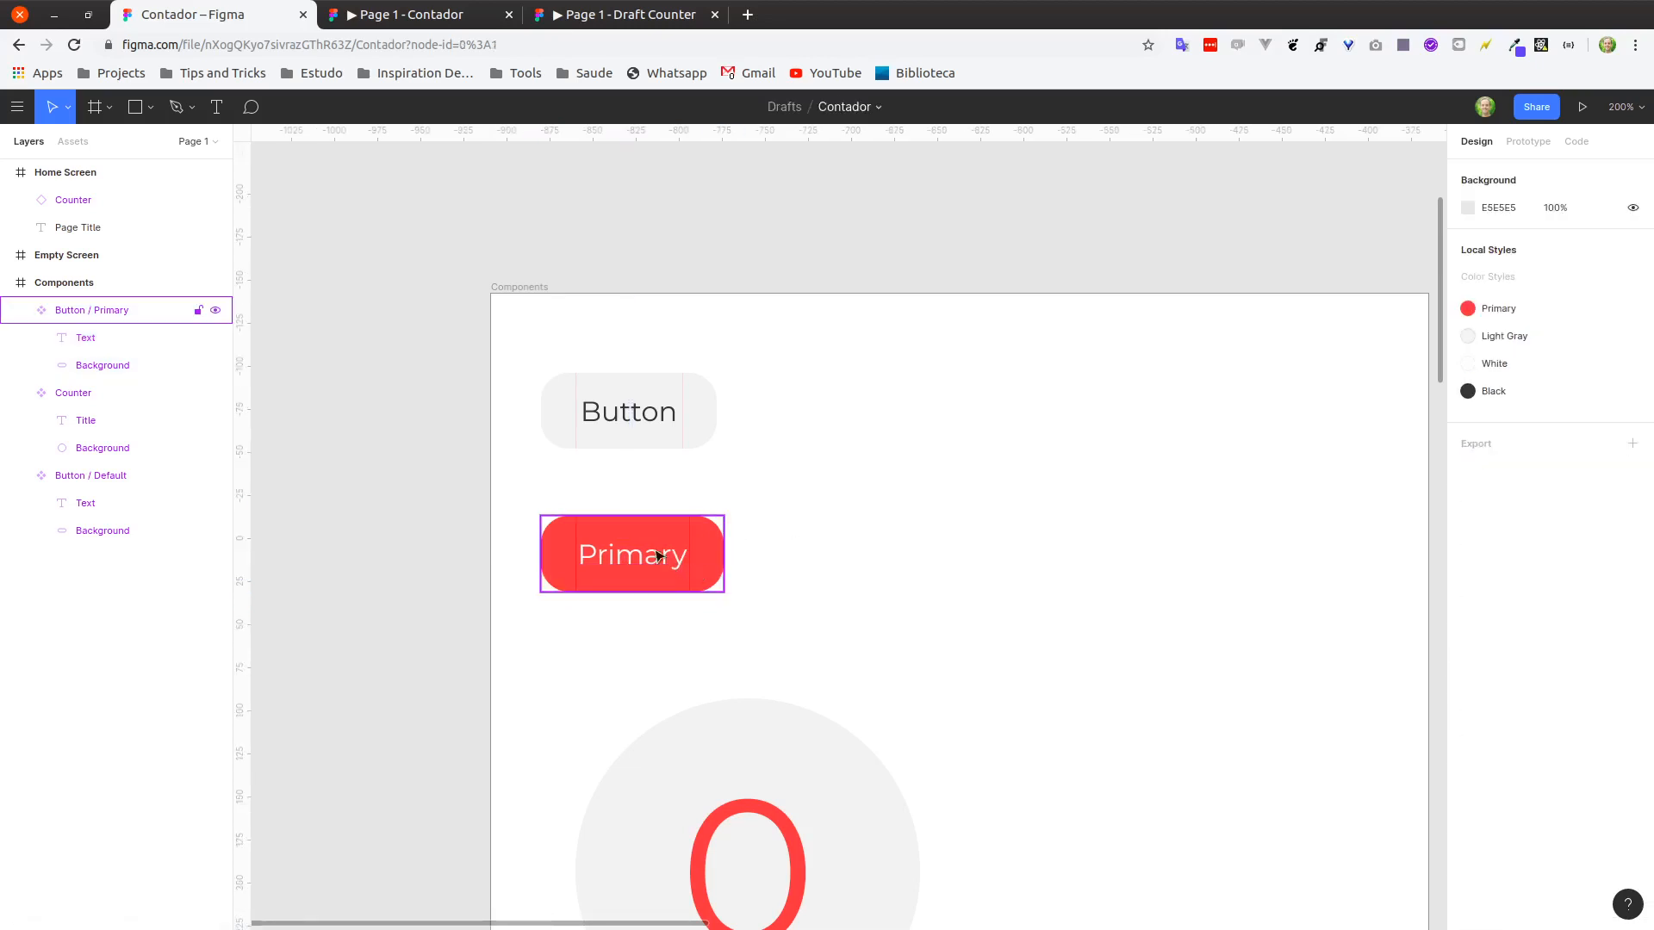
Change the default button's label to "Default" and move the Primary button closer beneath it, to about X 29, Y 108.
{"action": "double_click", "coordinate": [636, 418]}
{"action": "double_click", "coordinate": [638, 420]}
{"action": "type", "text": "Default"}
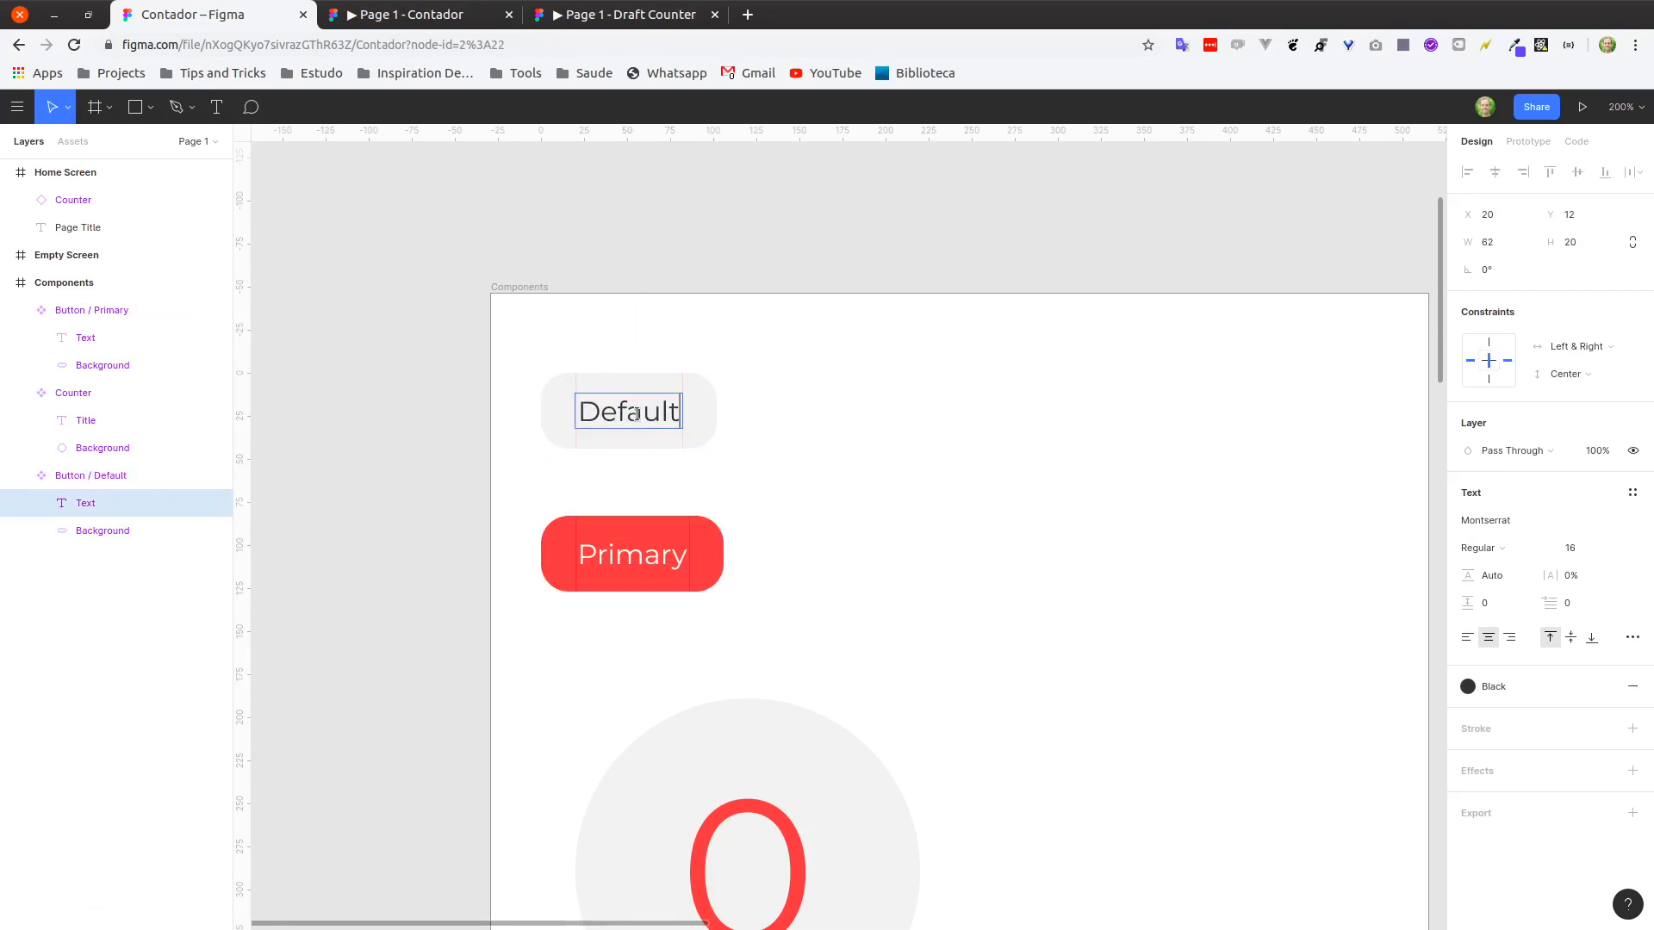
{"action": "key", "text": "Escape"}
{"action": "left_click", "coordinate": [834, 465]}
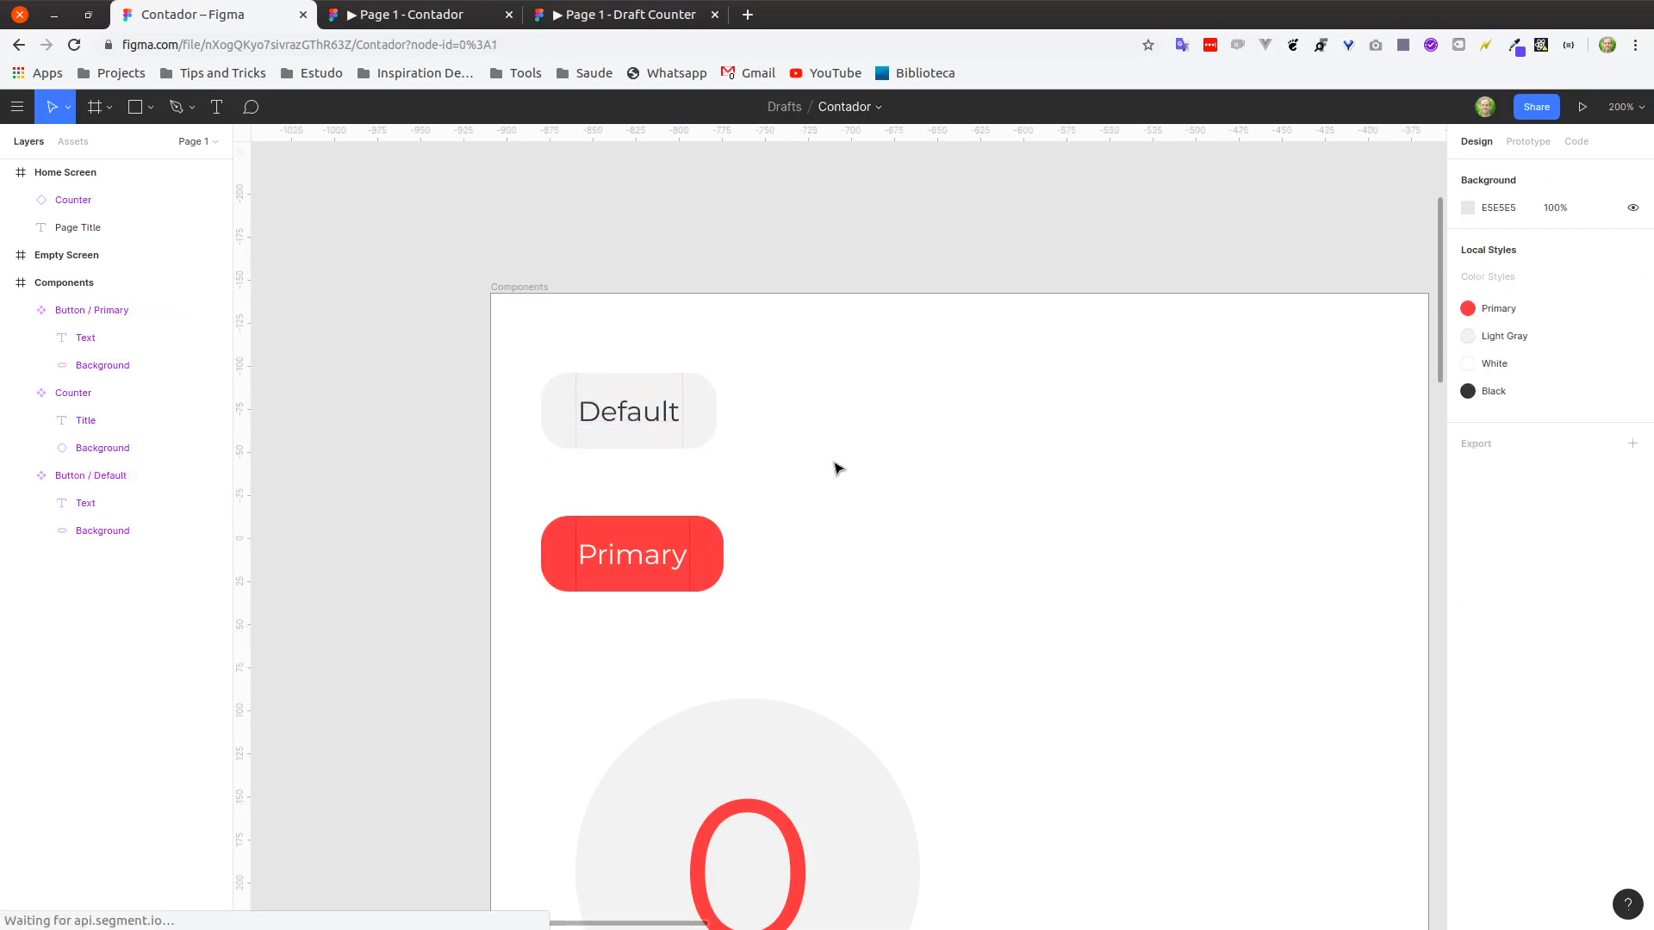
{"action": "left_click_drag", "start_coordinate": [606, 557], "coordinate": [602, 521]}
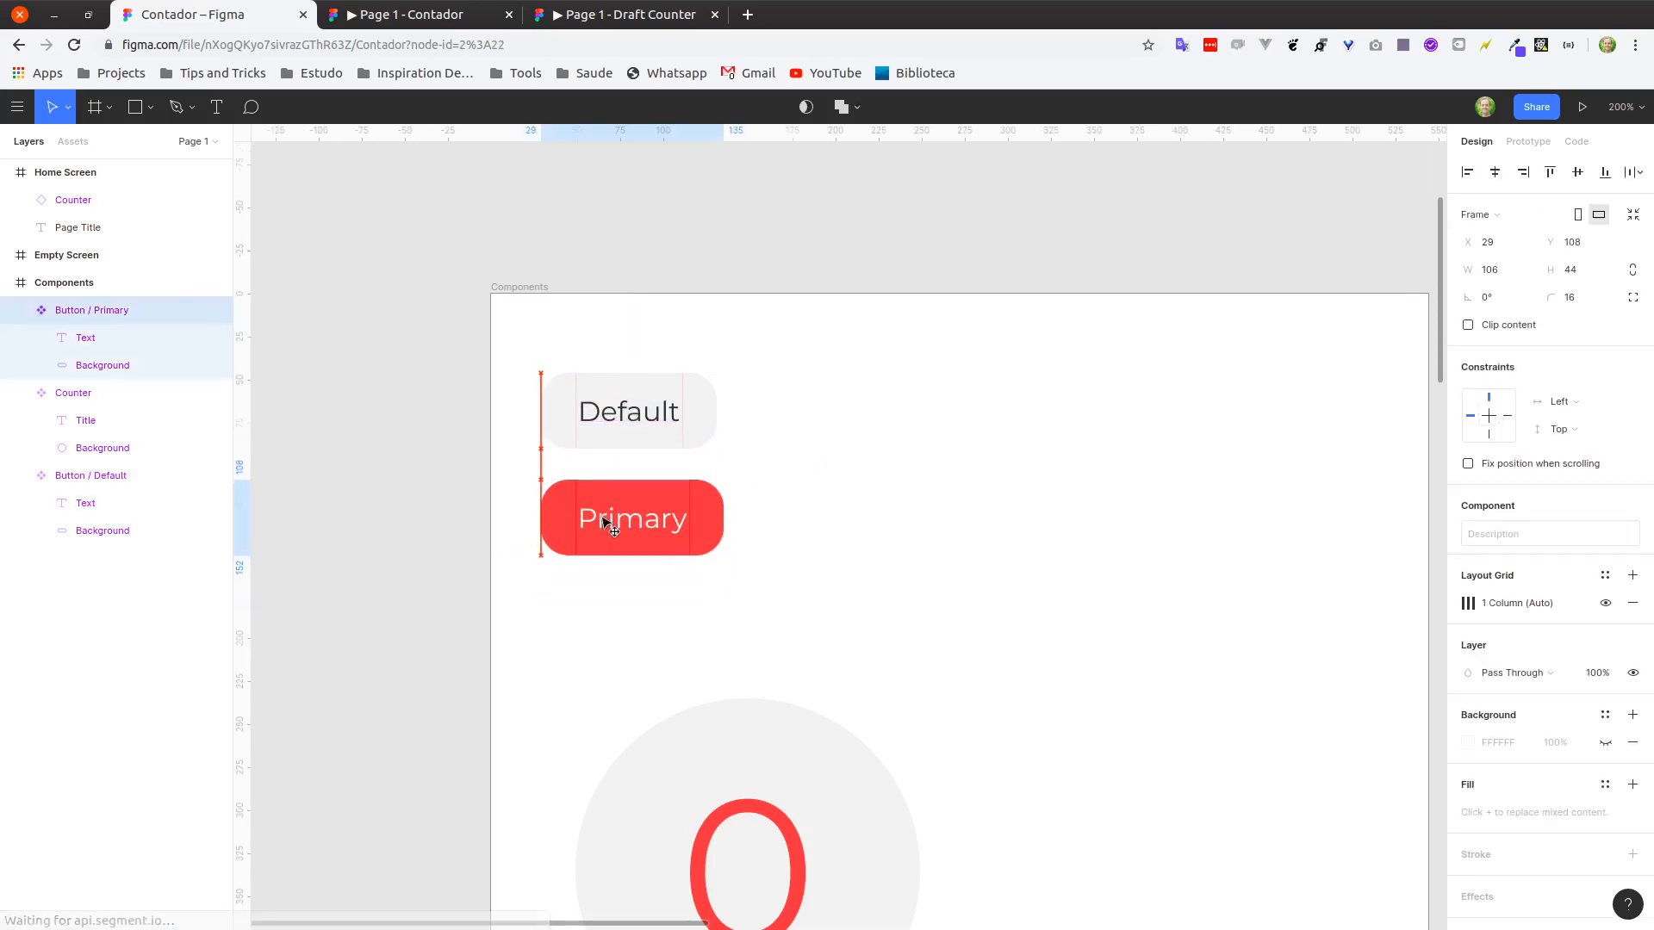
{"action": "left_click", "coordinate": [834, 480]}
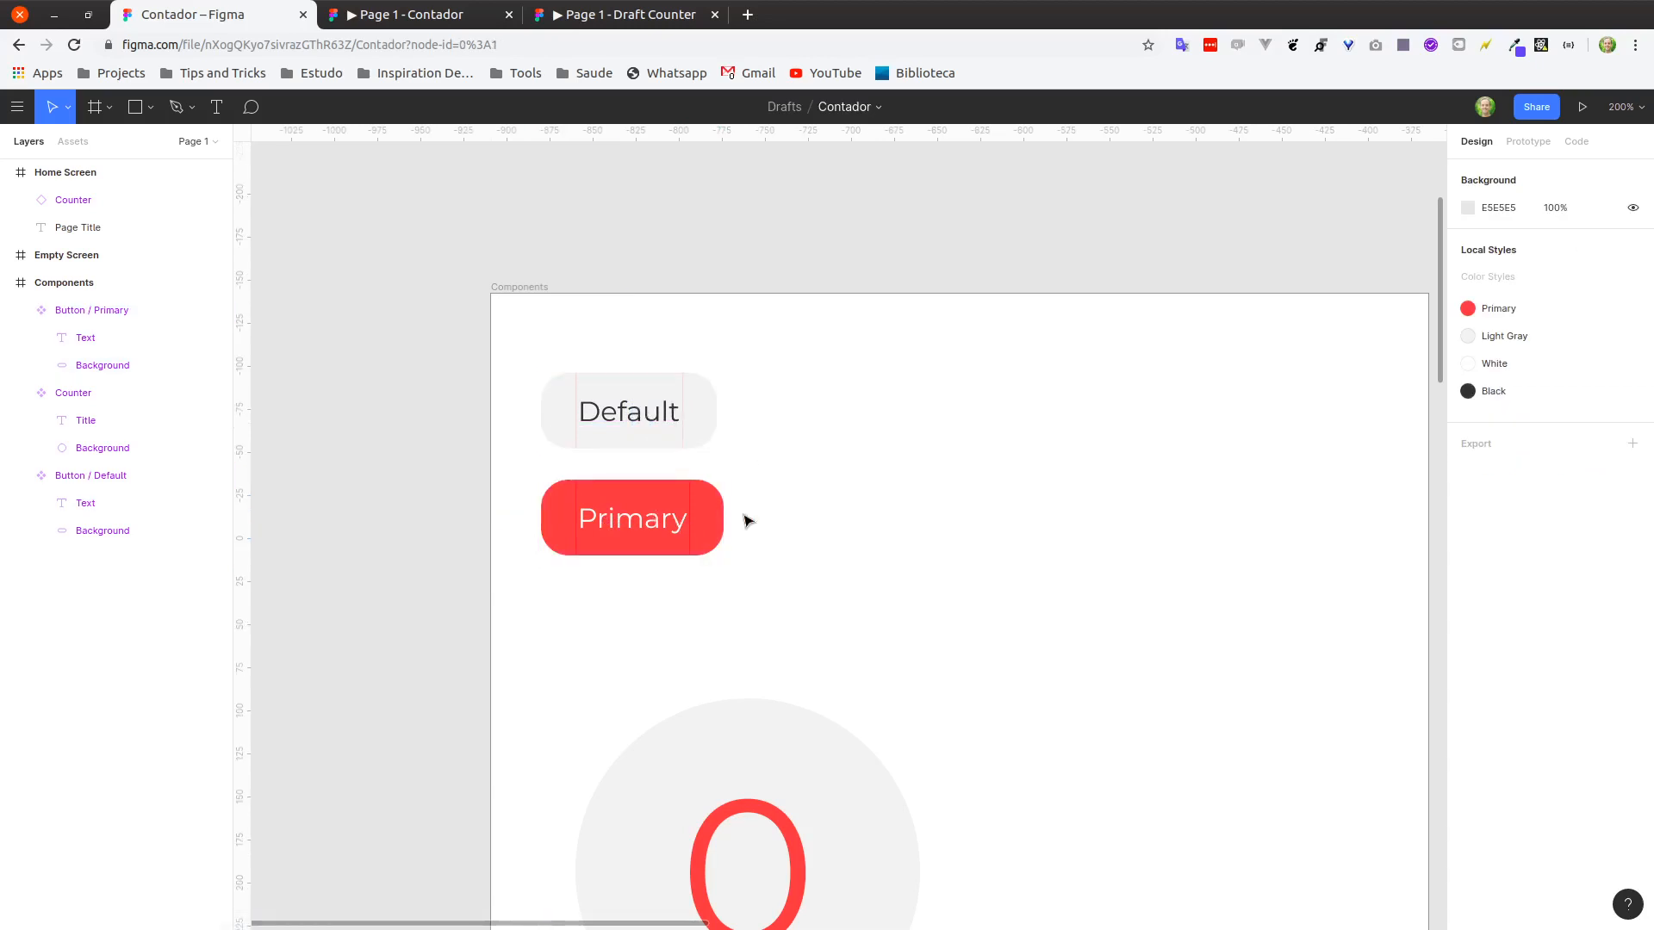
Place an instance of Button / Primary below the counter on the Home Screen, at about X 135, Y 612, and select it.
{"action": "scroll", "coordinate": [805, 480], "scroll_direction": "down", "scroll_amount": 10}
{"action": "scroll", "coordinate": [1073, 538], "scroll_direction": "right", "scroll_amount": 10}
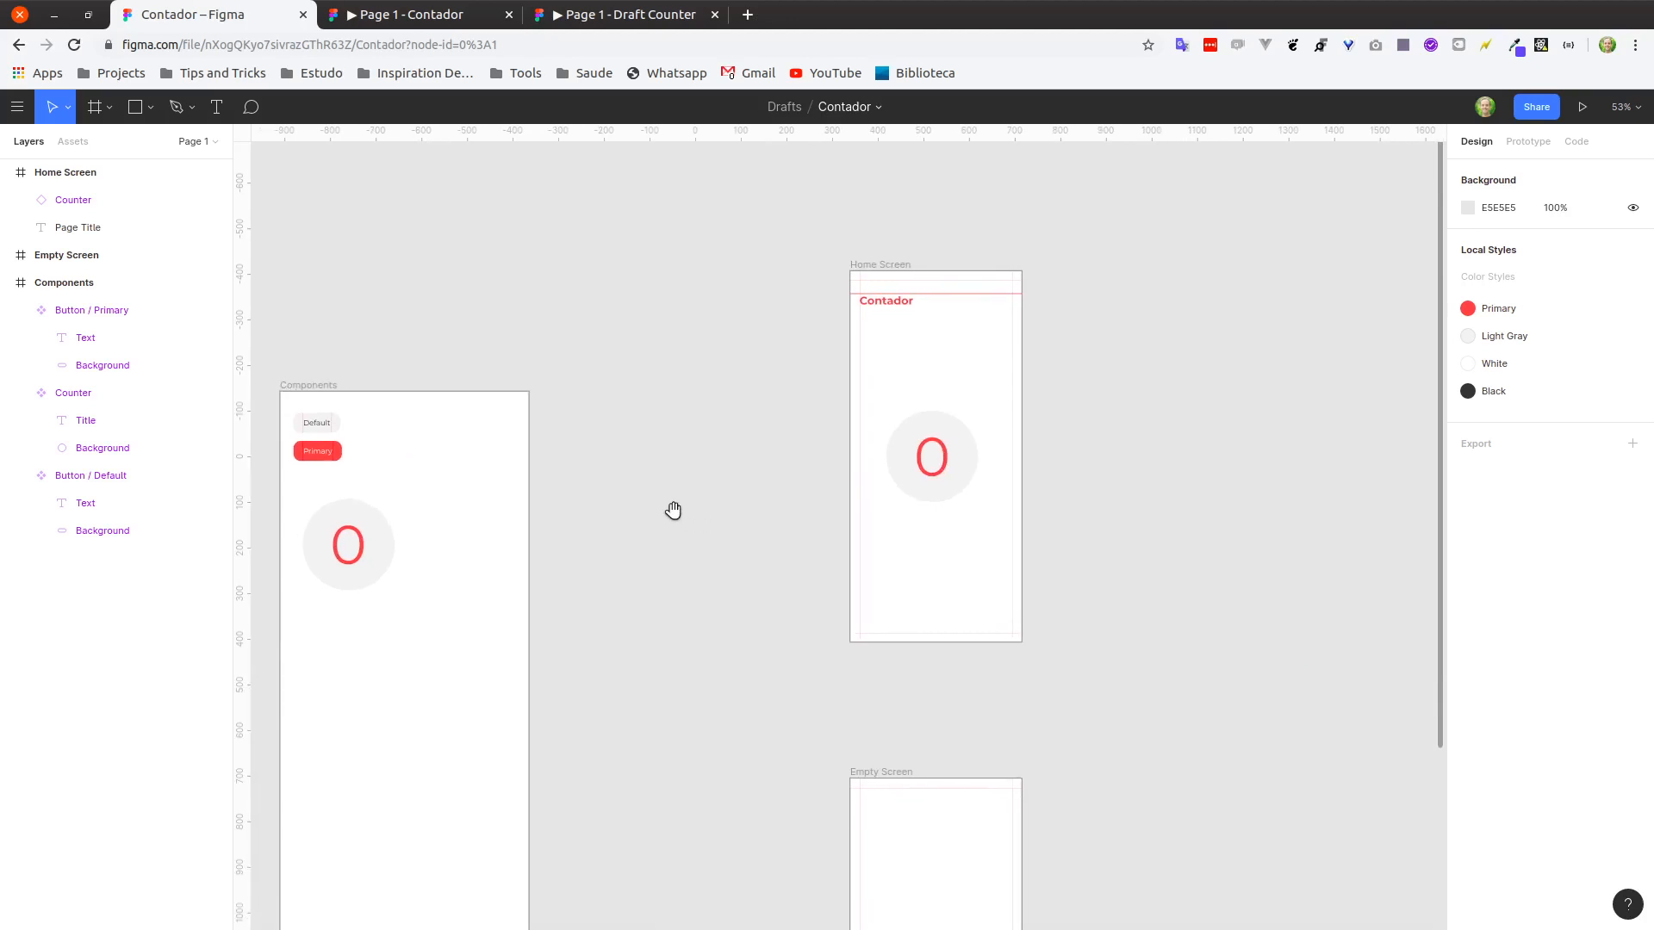
{"action": "left_click", "coordinate": [325, 454]}
{"action": "left_click_drag", "start_coordinate": [325, 454], "coordinate": [945, 564]}
{"action": "scroll", "coordinate": [991, 616], "scroll_direction": "up", "scroll_amount": 3}
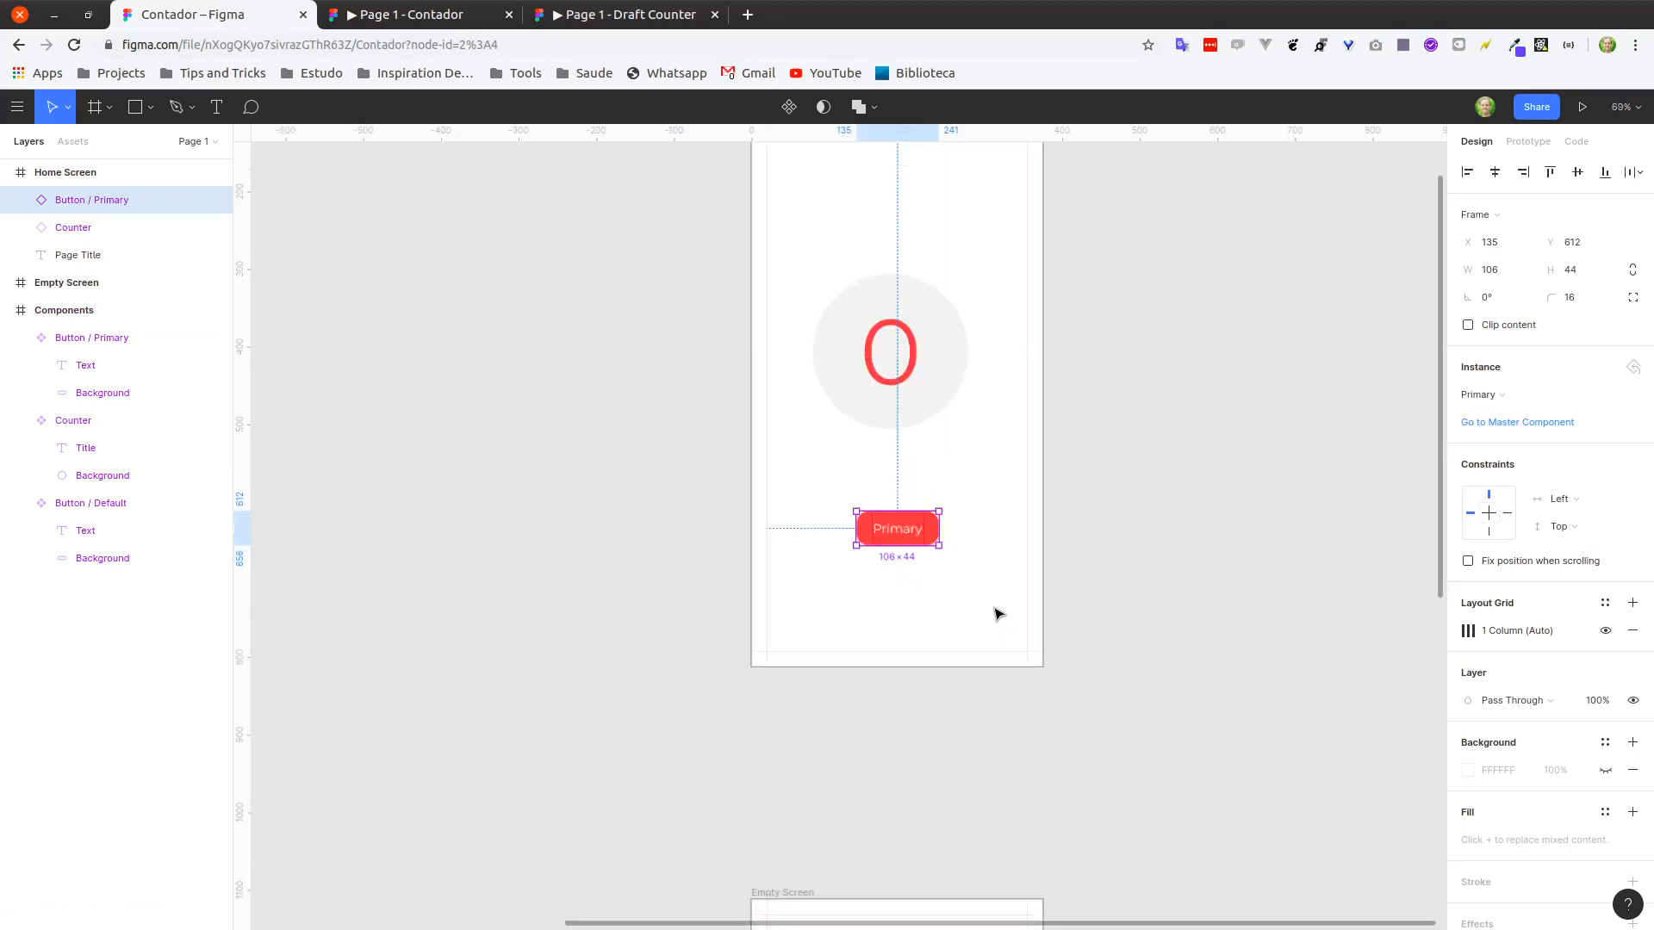
{"action": "left_click", "coordinate": [999, 517]}
{"action": "scroll", "coordinate": [948, 552], "scroll_direction": "up", "scroll_amount": 5}
{"action": "scroll", "coordinate": [820, 613], "scroll_direction": "up", "scroll_amount": 5}
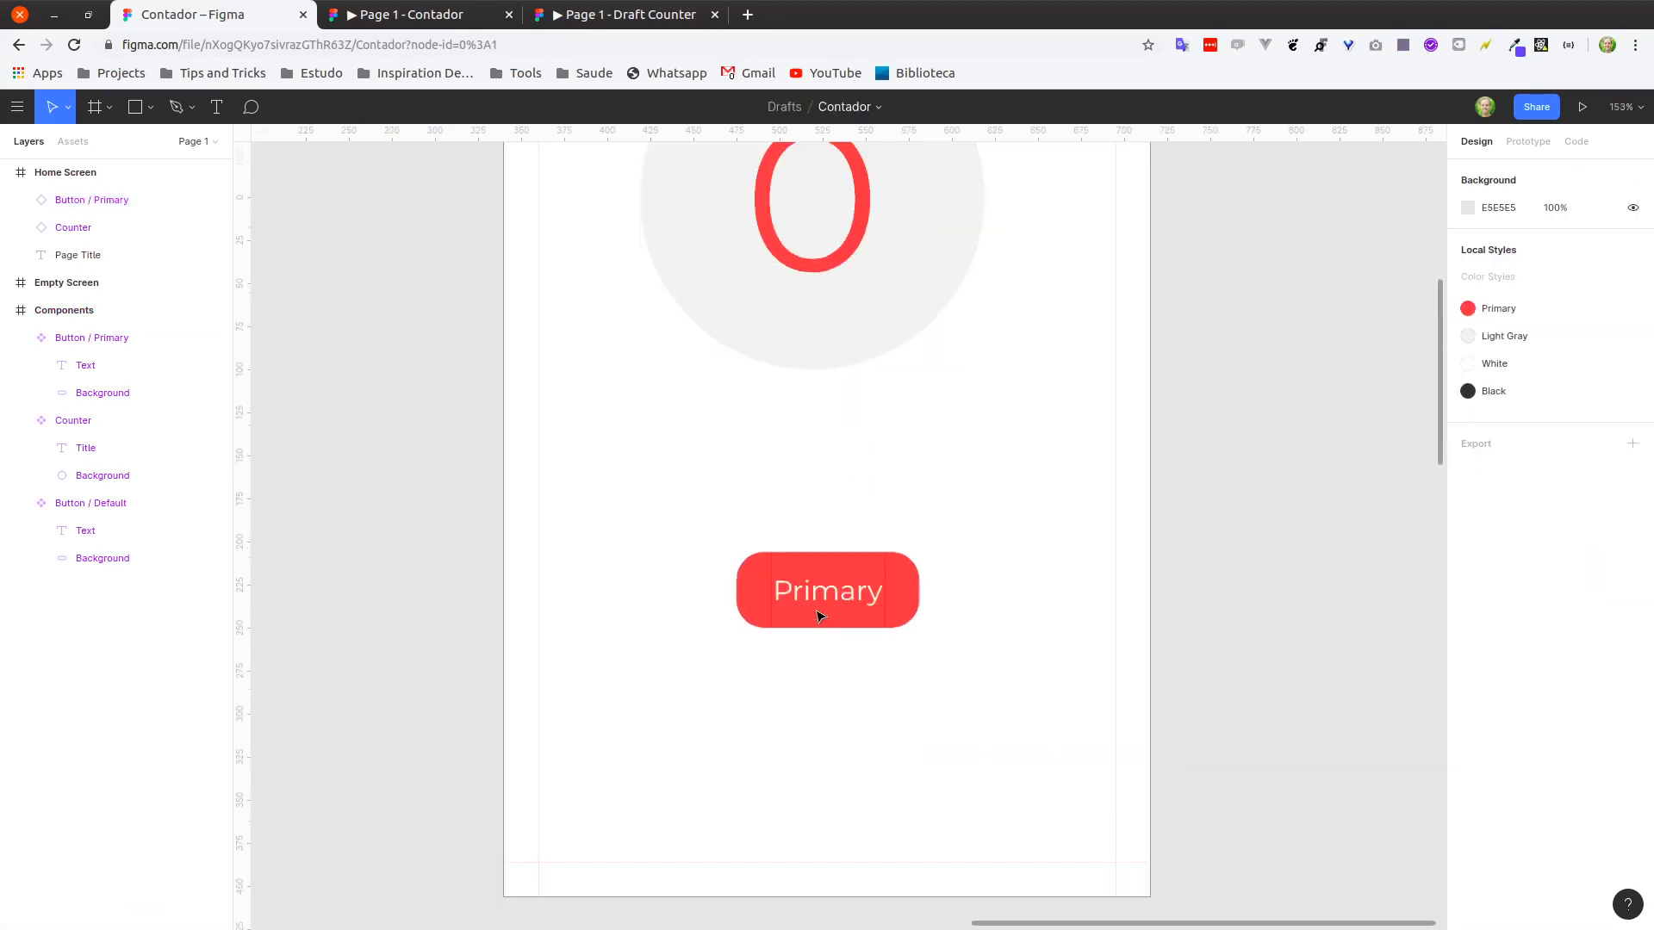
{"action": "left_click_drag", "start_coordinate": [864, 683], "coordinate": [862, 571]}
{"action": "left_click", "coordinate": [857, 520]}
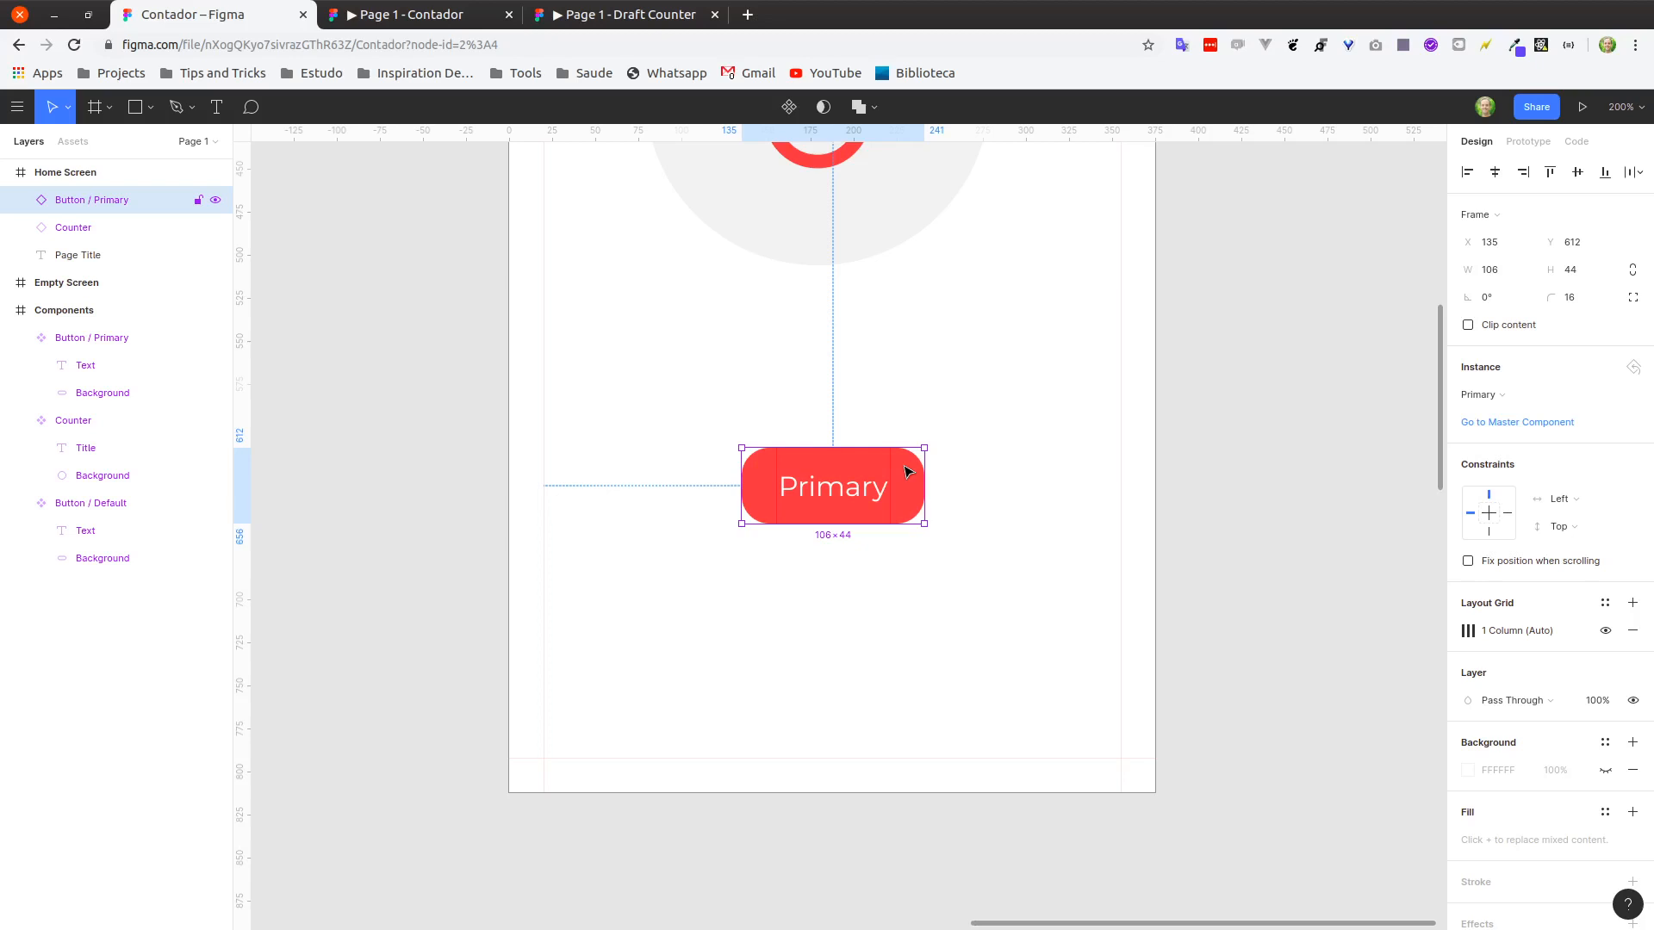
Swap the Primary button instance on the Home Screen to the Default button component.
{"action": "right_click", "coordinate": [905, 470]}
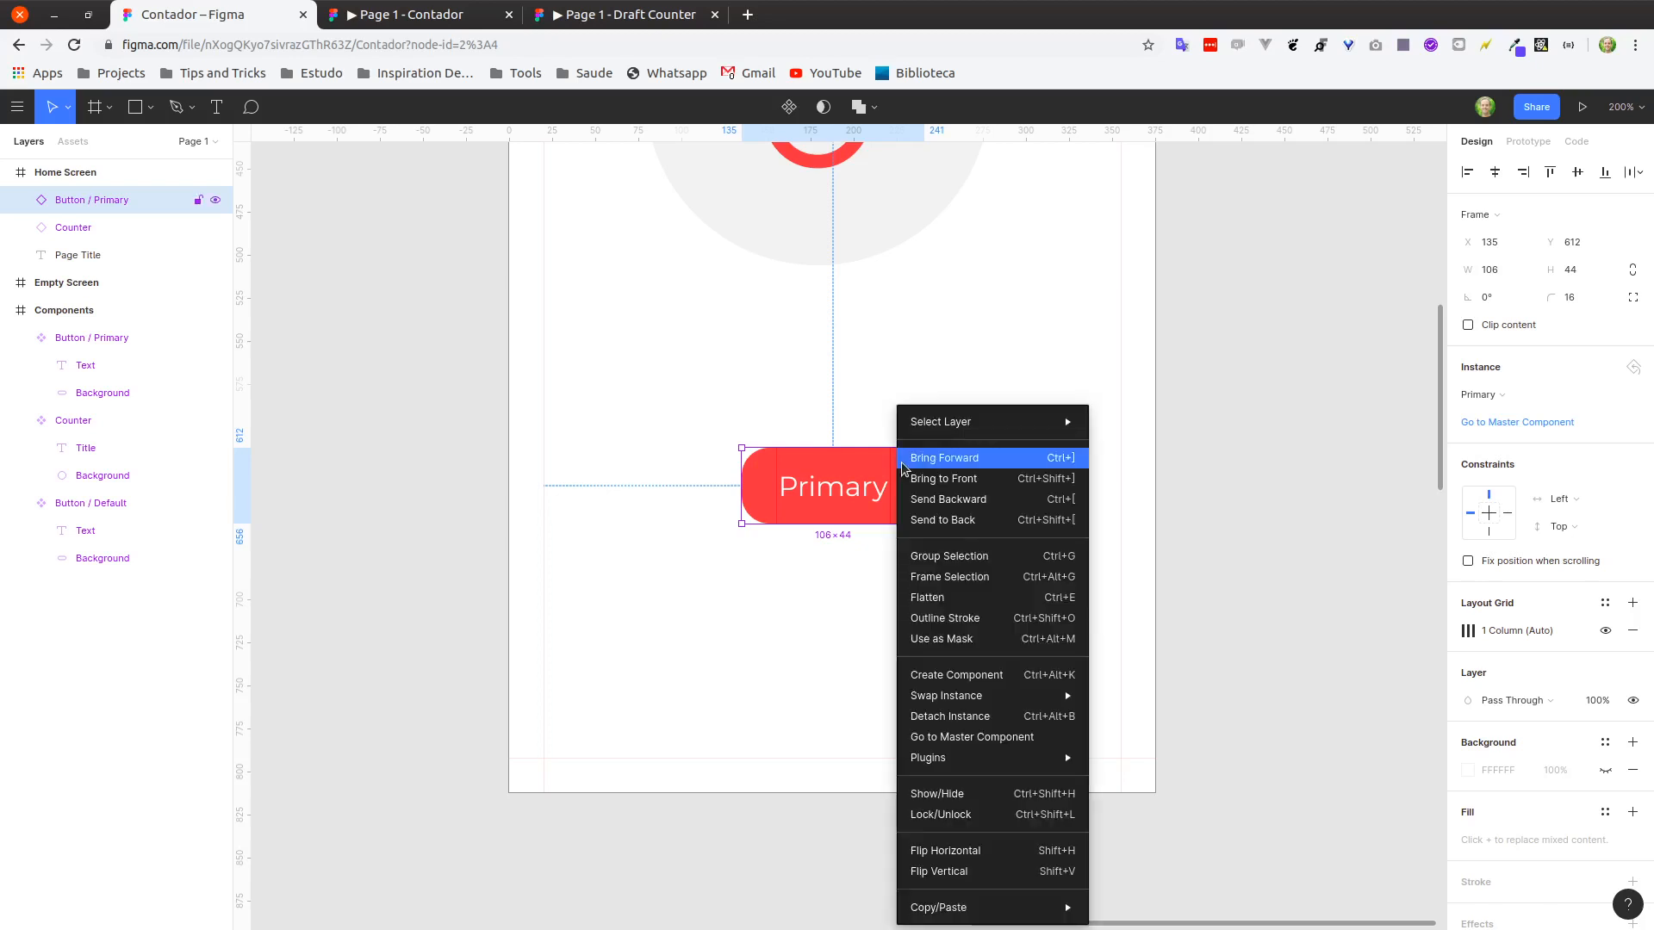
{"action": "mouse_move", "coordinate": [987, 702]}
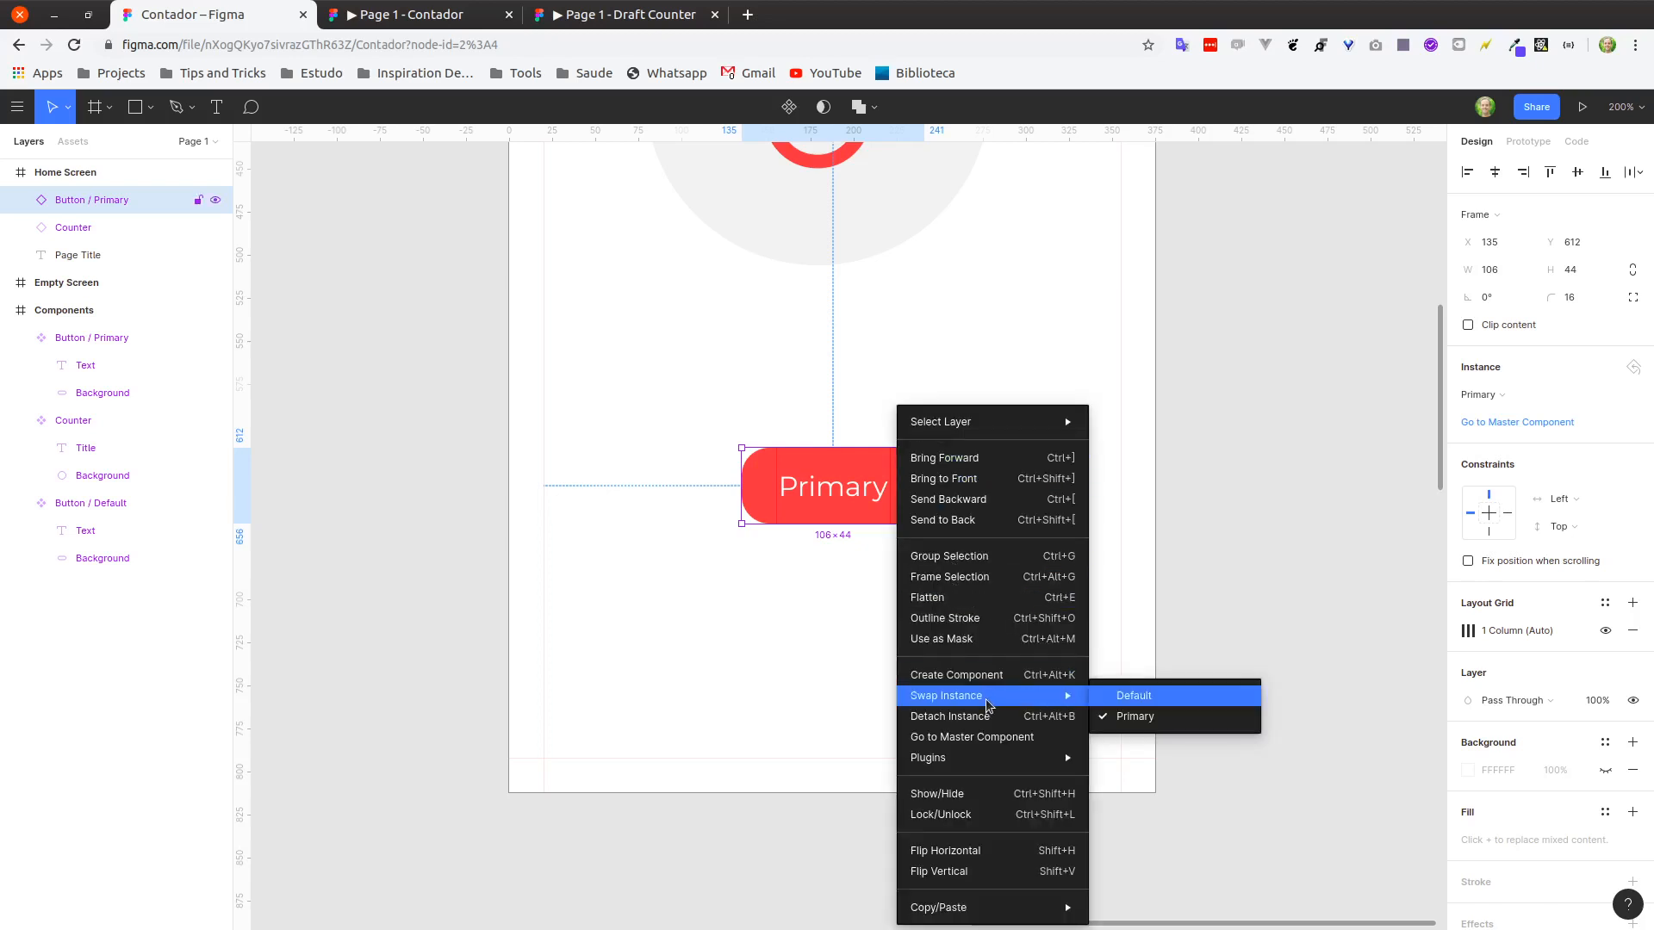
{"action": "left_click", "coordinate": [1140, 703]}
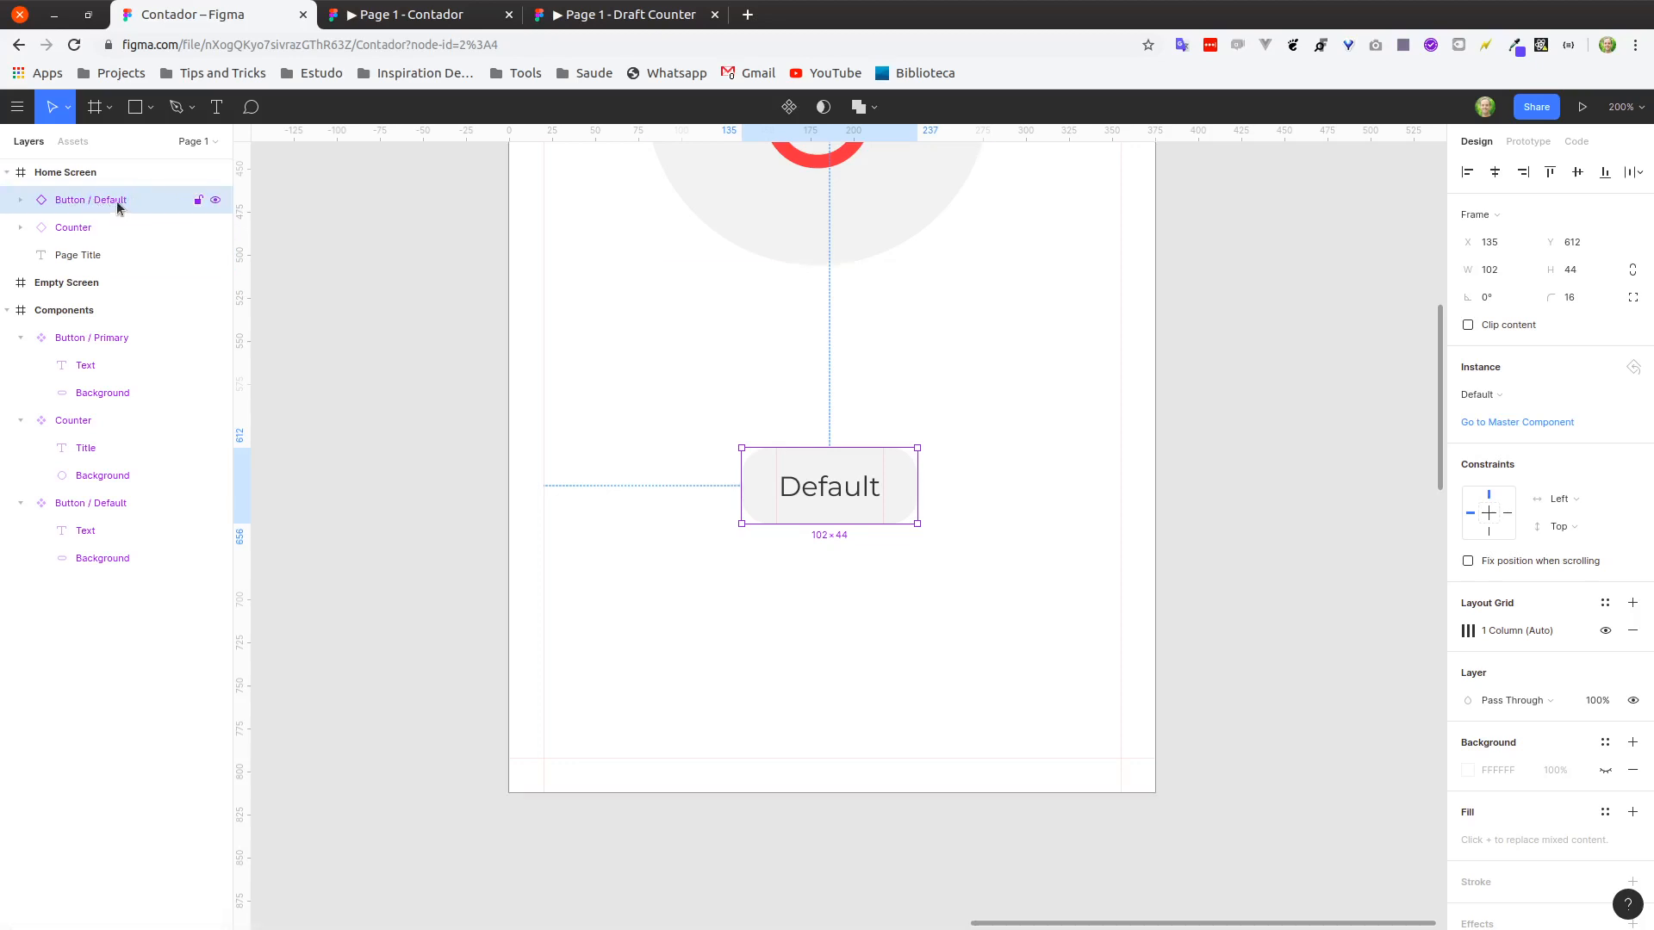
Reorder the Components frame's layers so that Button / Default sits directly beneath Button / Primary.
{"action": "left_click", "coordinate": [20, 338]}
{"action": "left_click", "coordinate": [21, 366]}
{"action": "left_click_drag", "start_coordinate": [26, 391], "coordinate": [56, 351]}
Group the Button / Primary and Button / Default components, name the group "Buttons", and expand it.
{"action": "left_click", "coordinate": [59, 343], "text": "shift"}
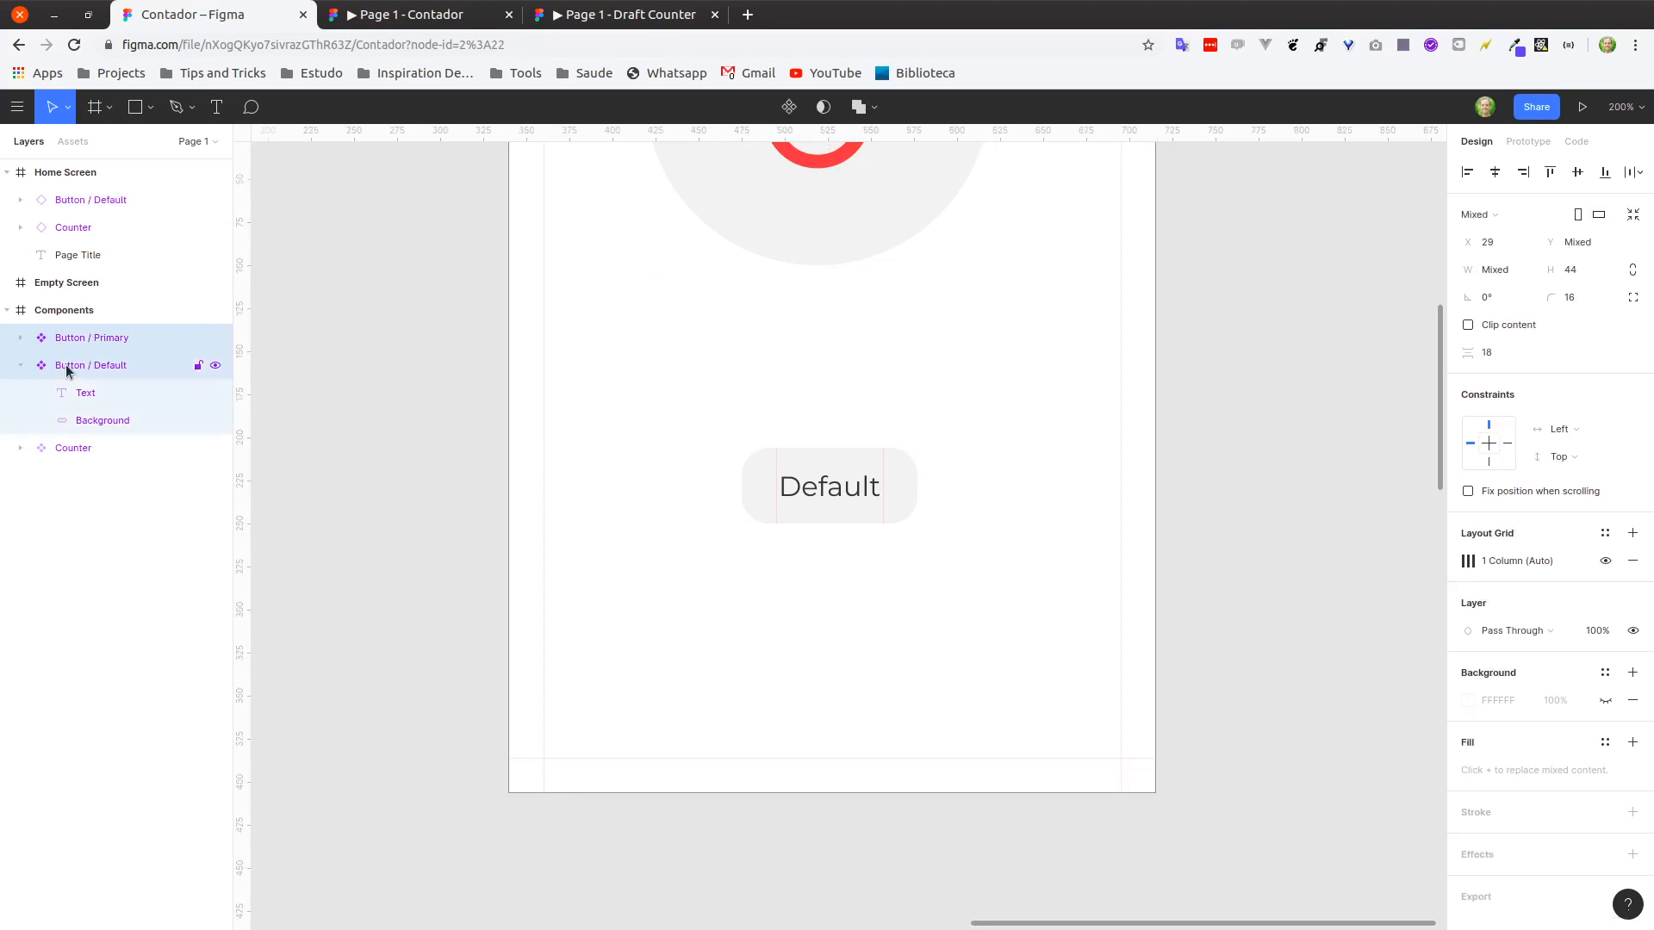
{"action": "key", "text": "ctrl+g"}
{"action": "key", "text": "ctrl+r"}
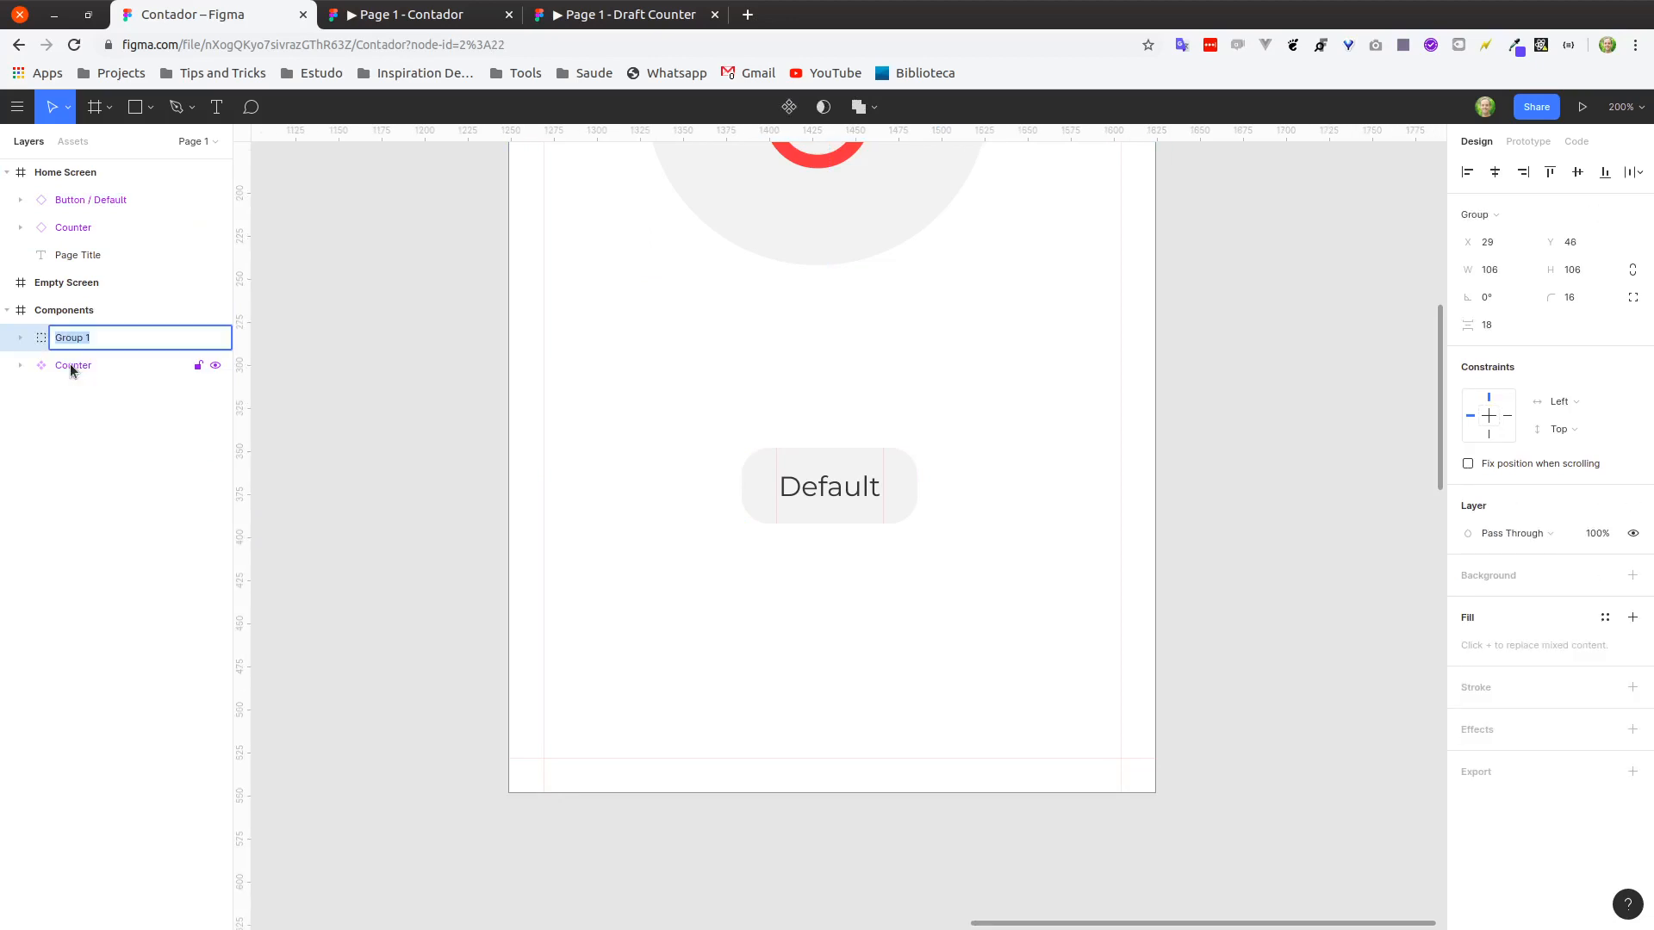
{"action": "type", "text": "Buttons"}
{"action": "key", "text": "Return"}
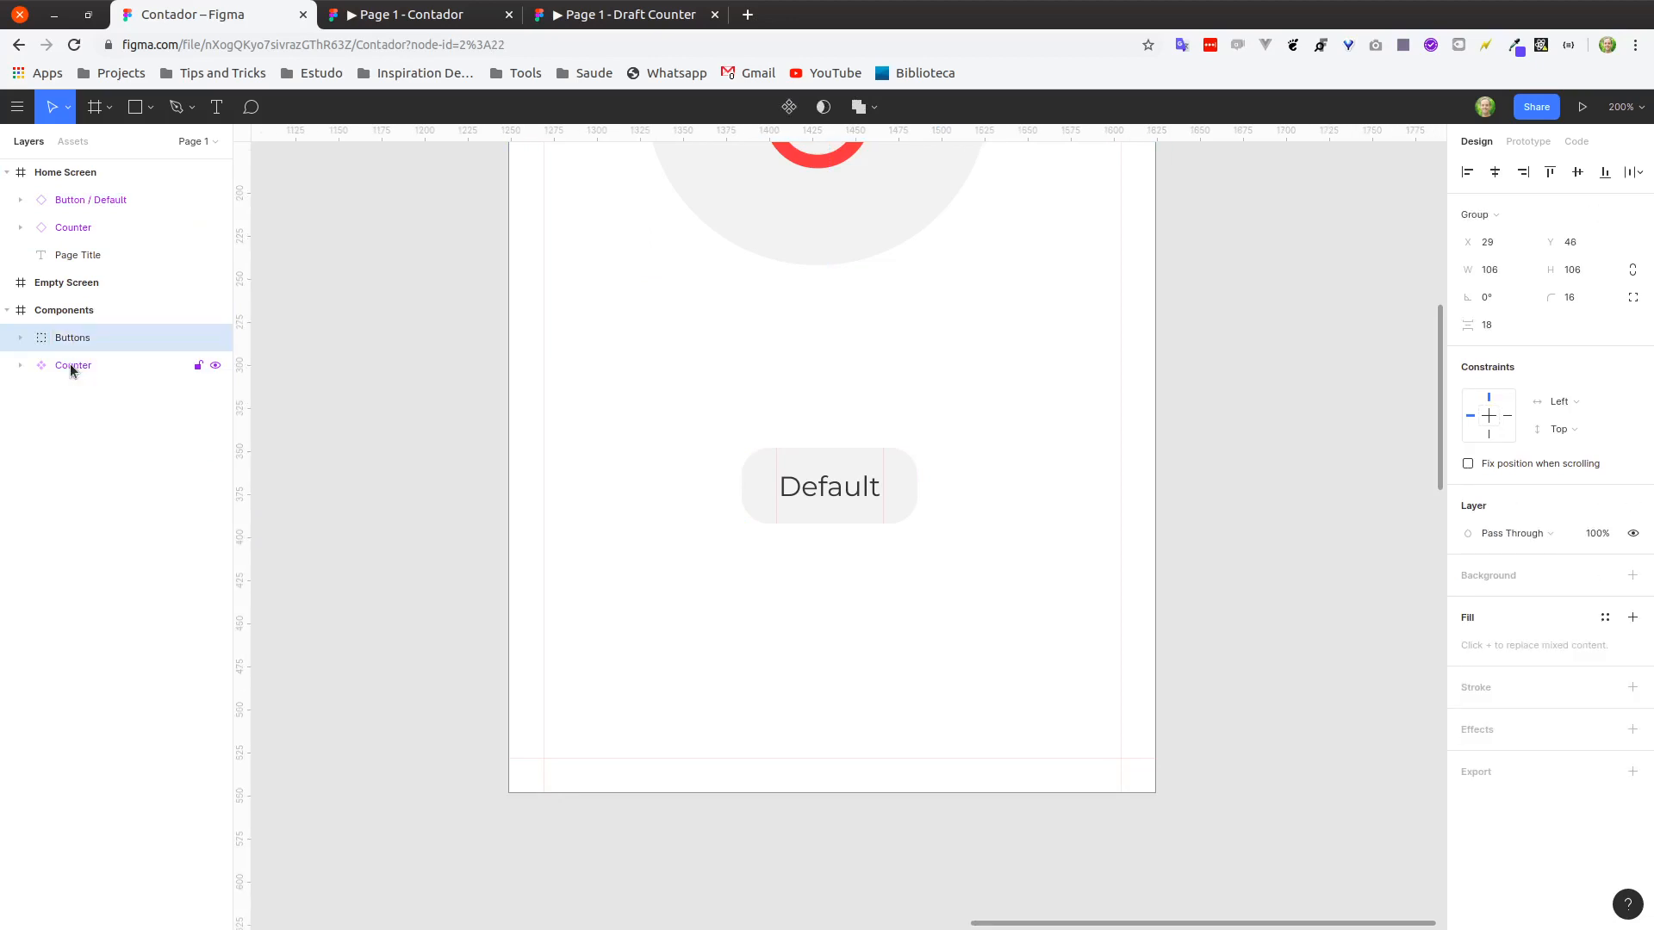
{"action": "left_click", "coordinate": [20, 338]}
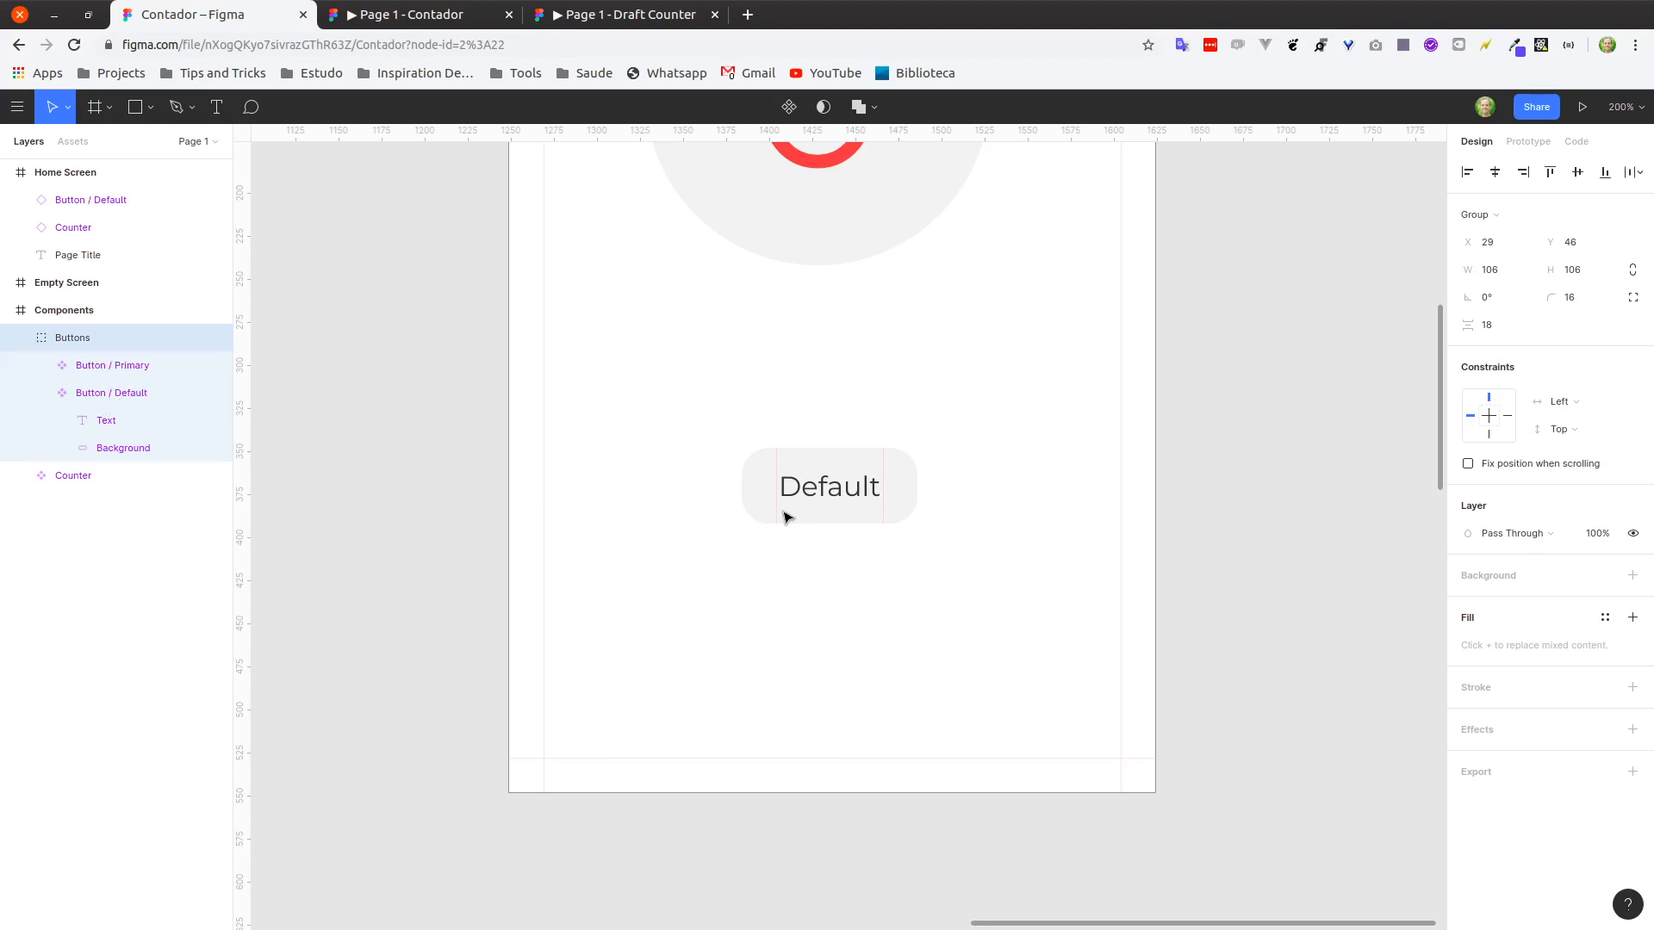
Check which button variants are offered for swapping the Home Screen's Default button instance.
{"action": "left_click", "coordinate": [705, 605]}
{"action": "left_click", "coordinate": [773, 461]}
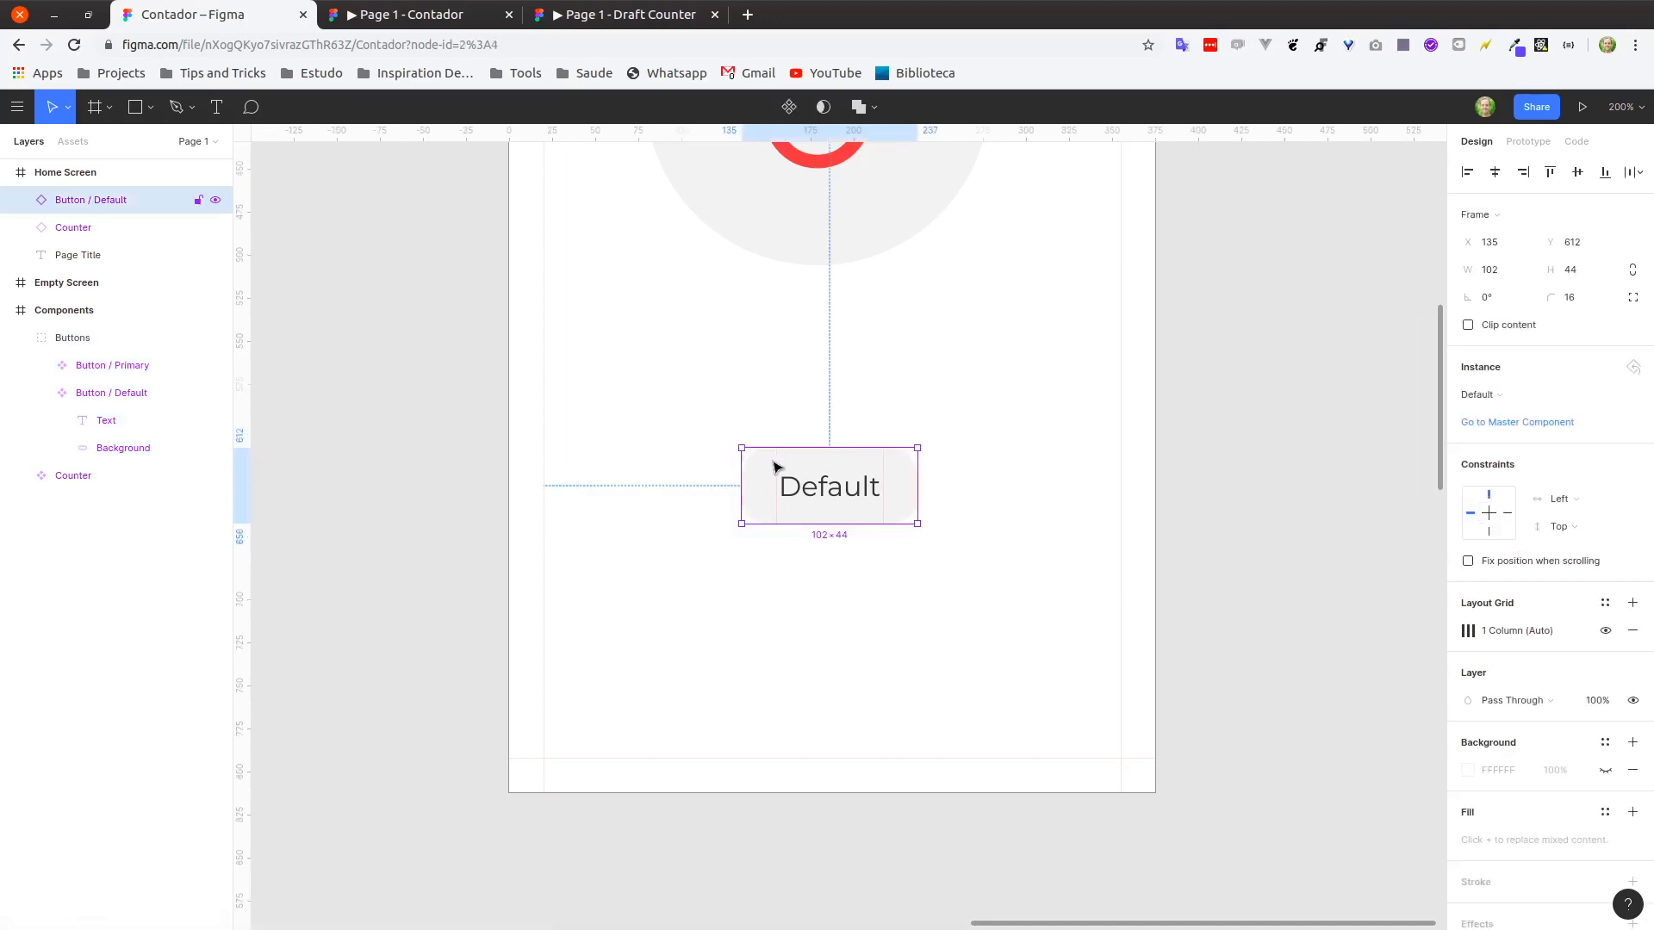
{"action": "right_click", "coordinate": [768, 465]}
{"action": "mouse_move", "coordinate": [872, 707]}
{"action": "left_click", "coordinate": [646, 608]}
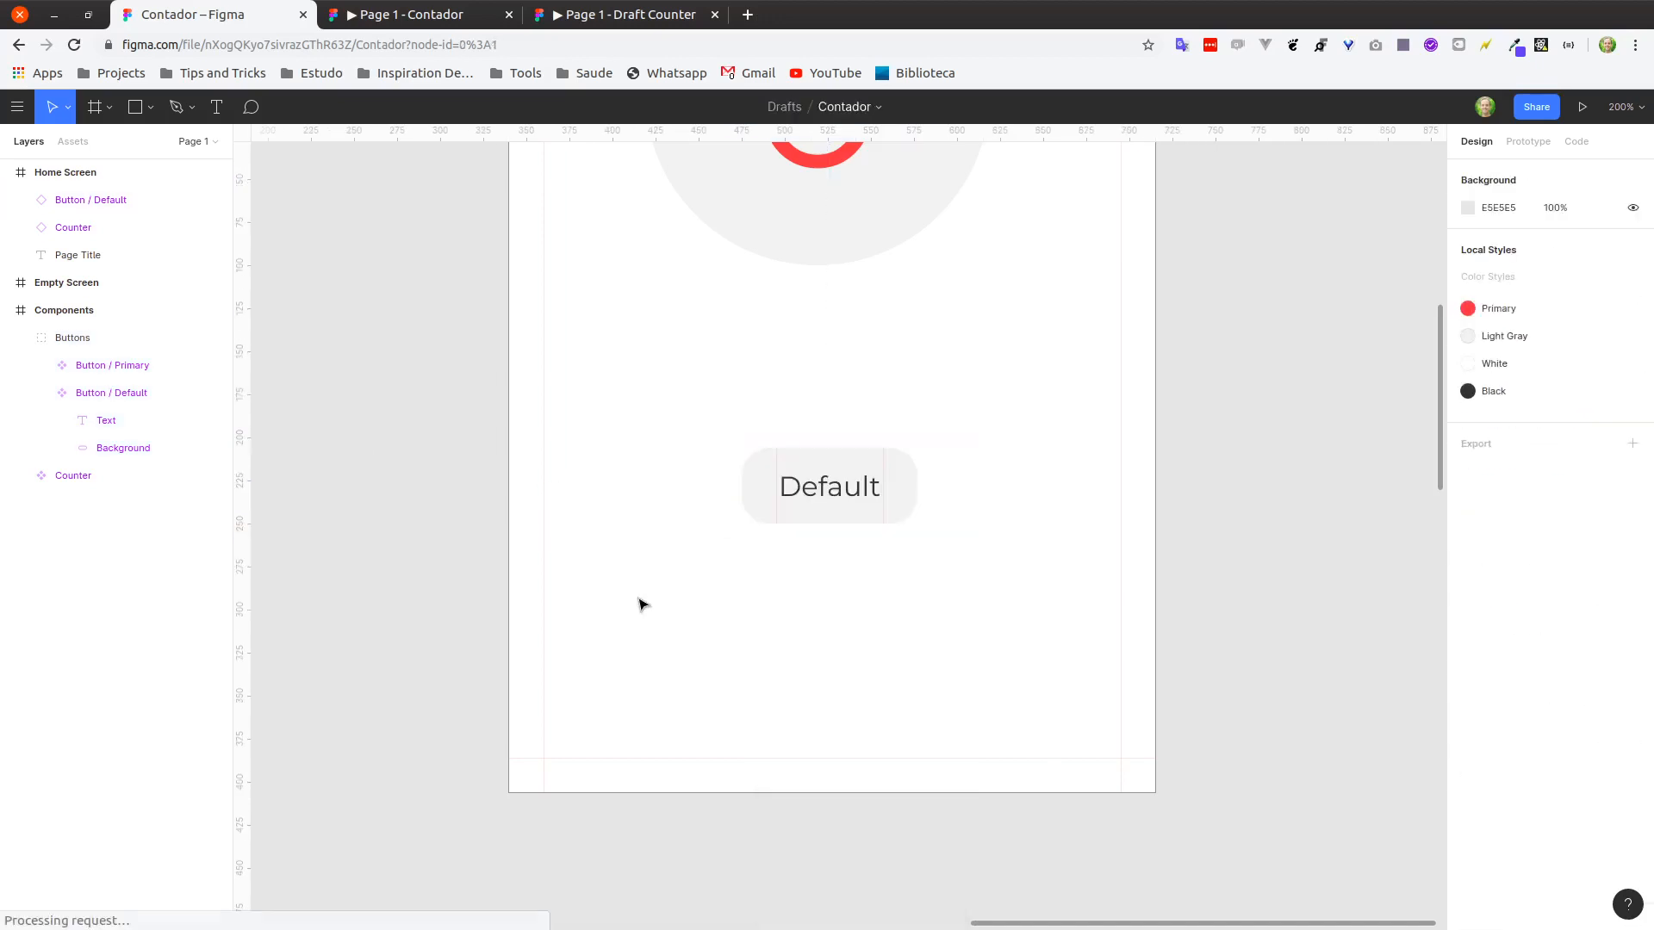
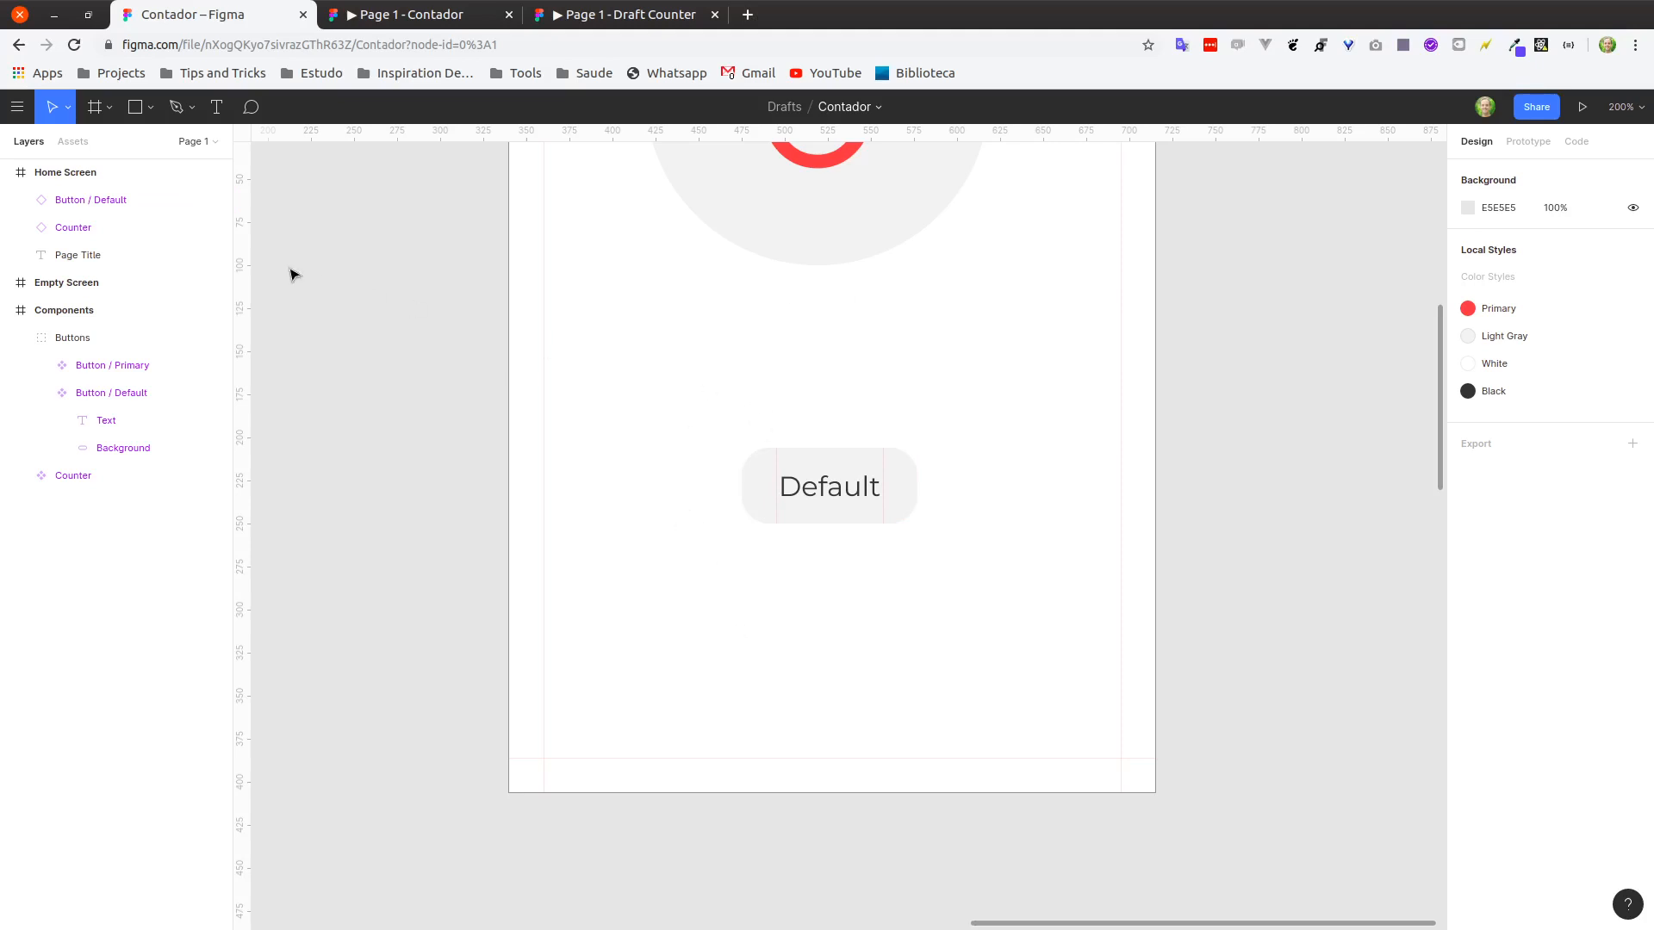
Widen the button instance below the counter on the Home Screen and change its label to "Adicionar".
{"action": "scroll", "coordinate": [810, 414], "scroll_direction": "down", "scroll_amount": 4}
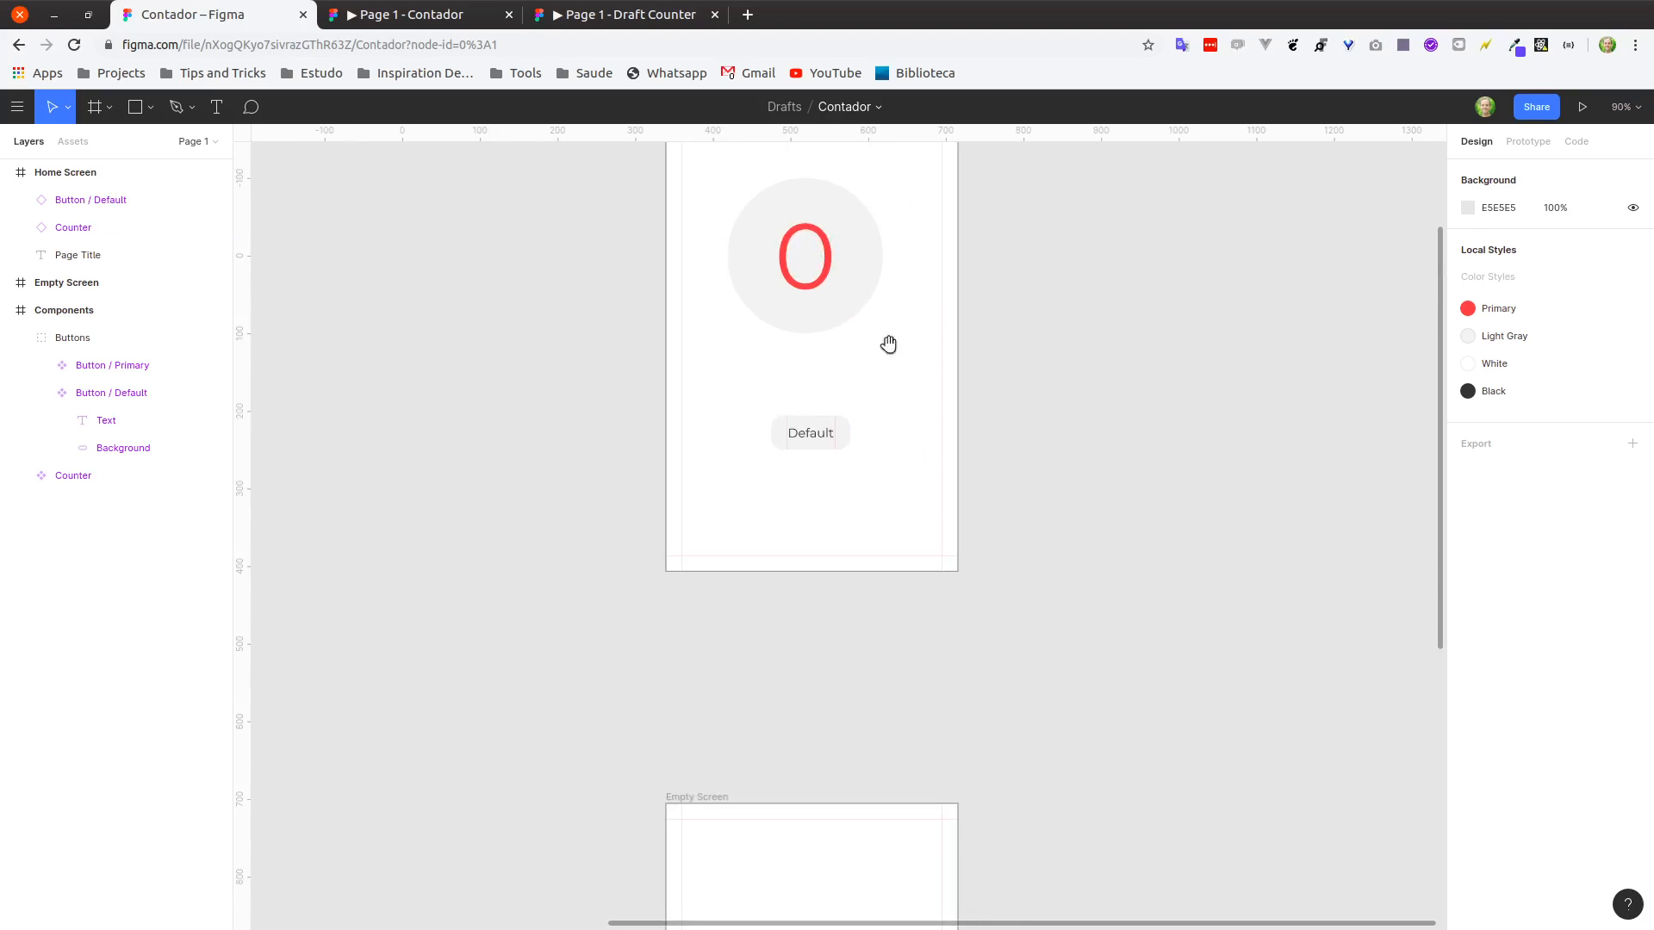
{"action": "scroll", "coordinate": [889, 344], "scroll_direction": "up", "scroll_amount": 3}
{"action": "scroll", "coordinate": [847, 662], "scroll_direction": "up", "scroll_amount": 5}
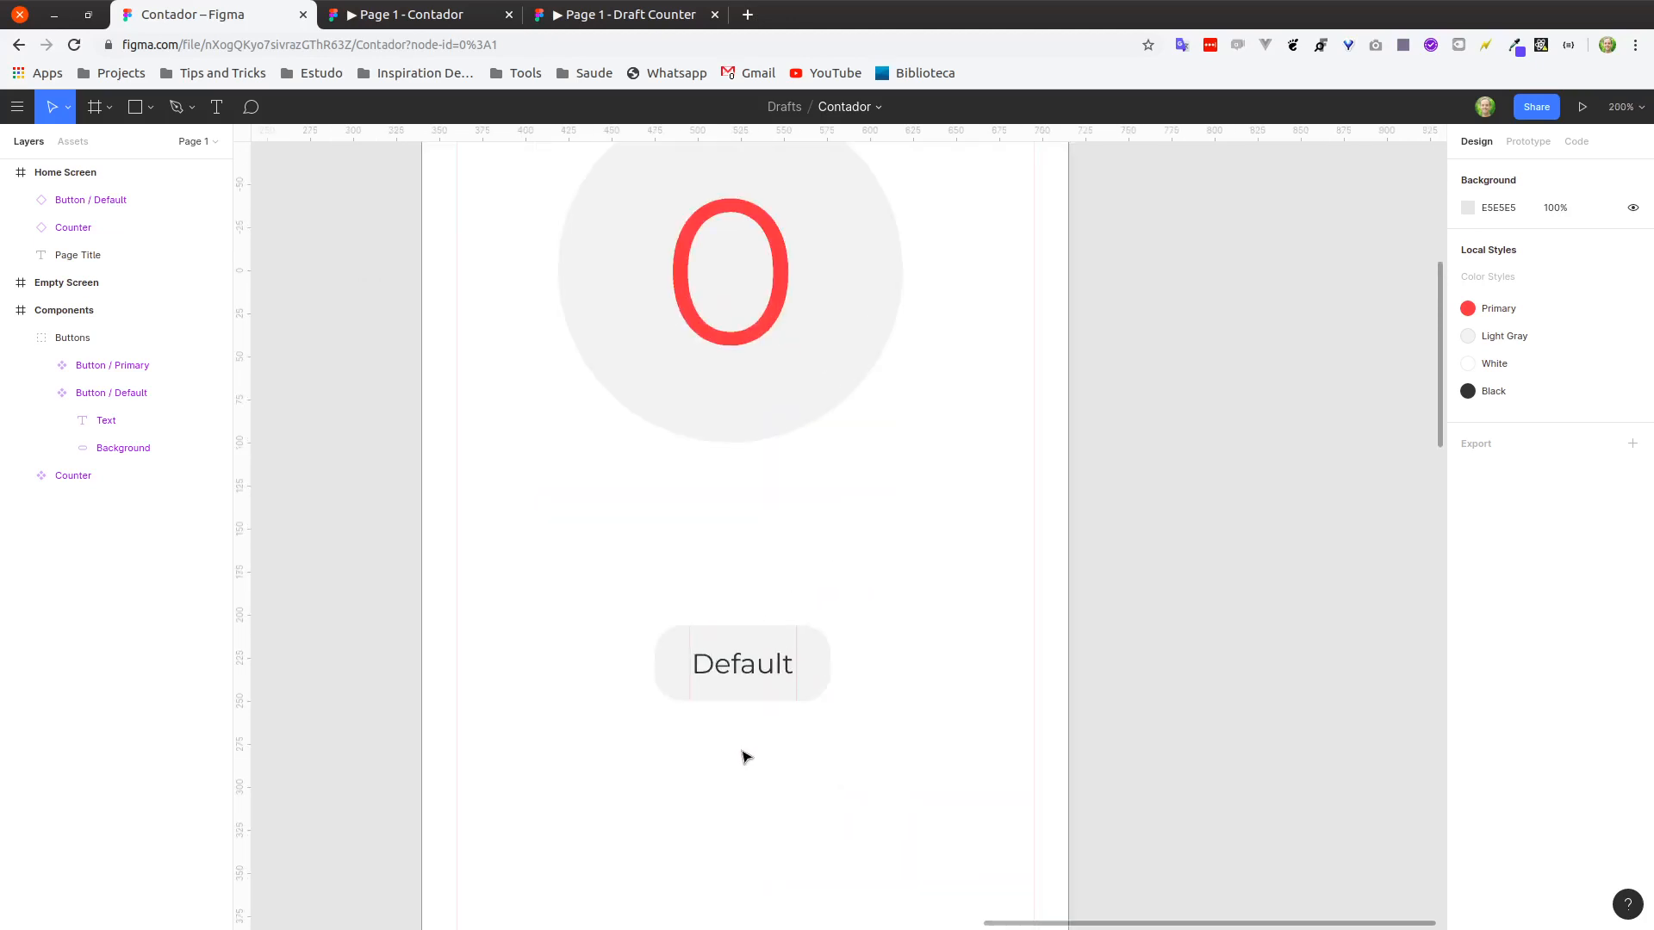
{"action": "scroll", "coordinate": [773, 770], "scroll_direction": "down", "scroll_amount": 3}
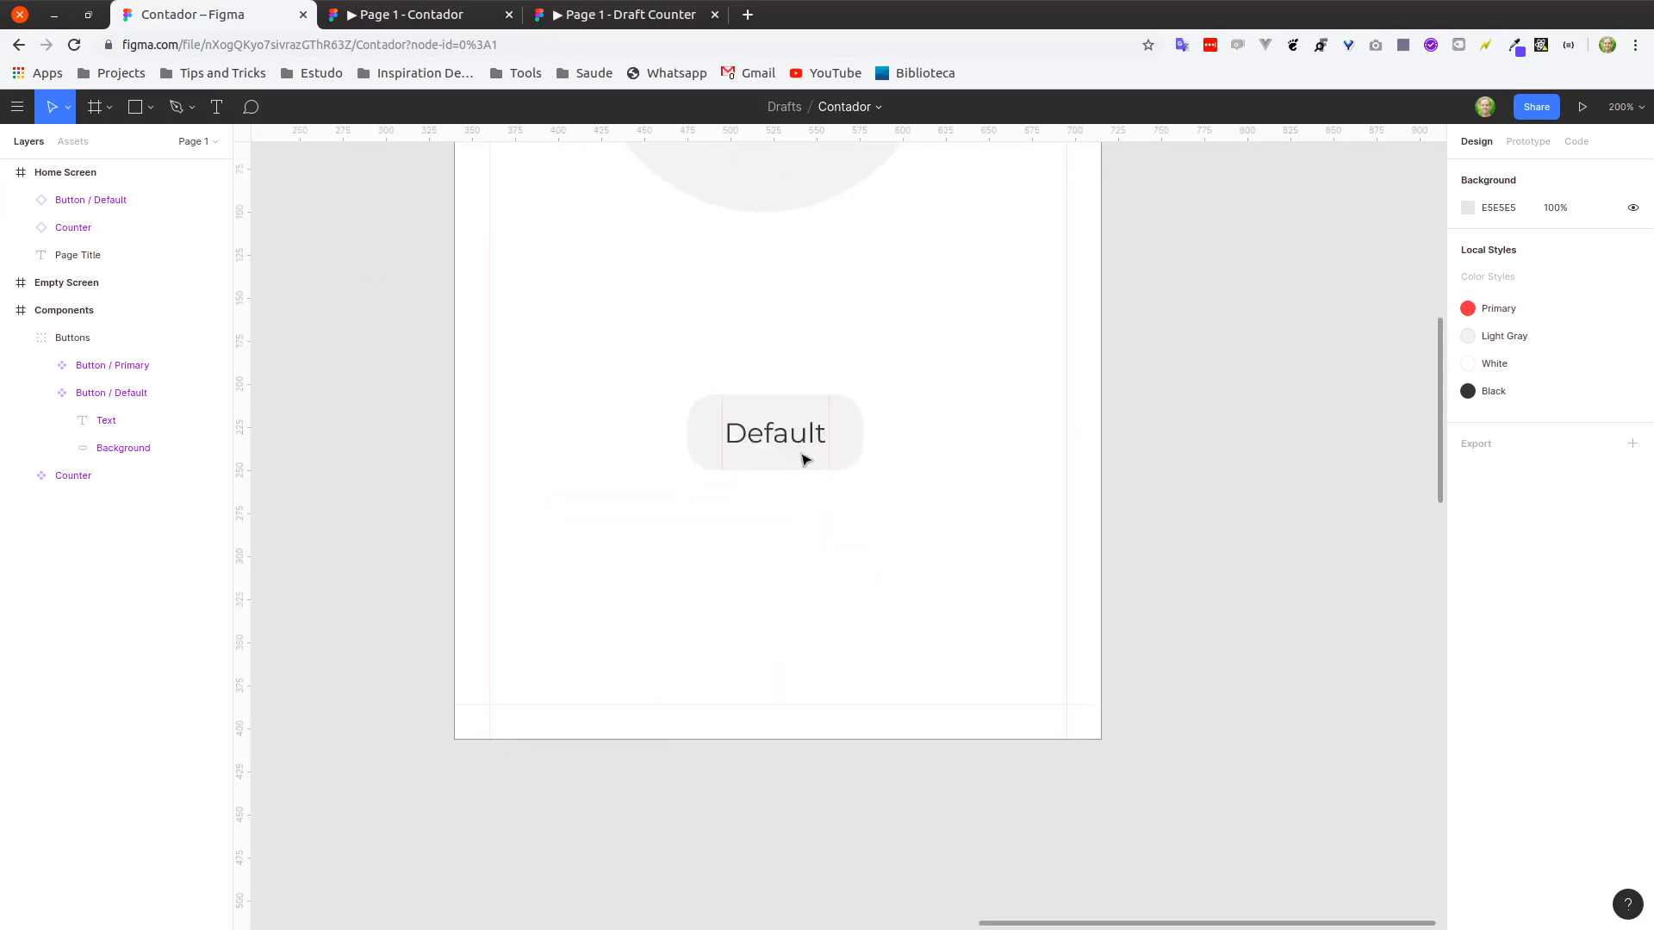
{"action": "left_click", "coordinate": [787, 431]}
{"action": "left_click_drag", "start_coordinate": [866, 428], "coordinate": [989, 429]}
{"action": "double_click", "coordinate": [828, 439]}
{"action": "double_click", "coordinate": [828, 436]}
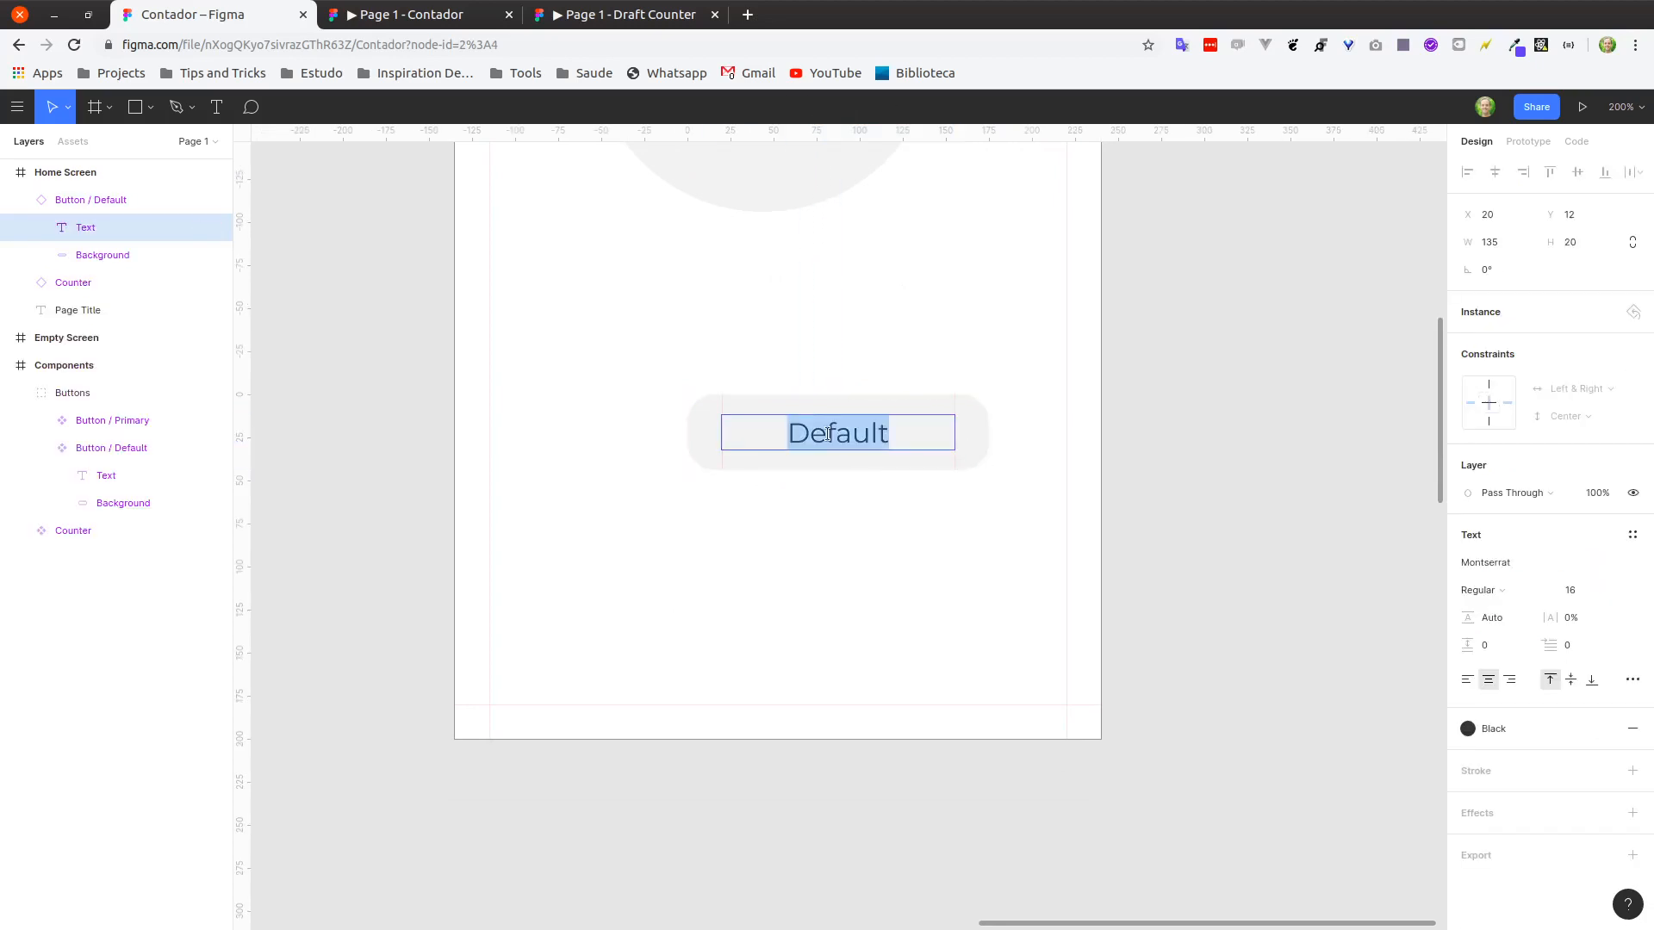
{"action": "type", "text": "Adicionar"}
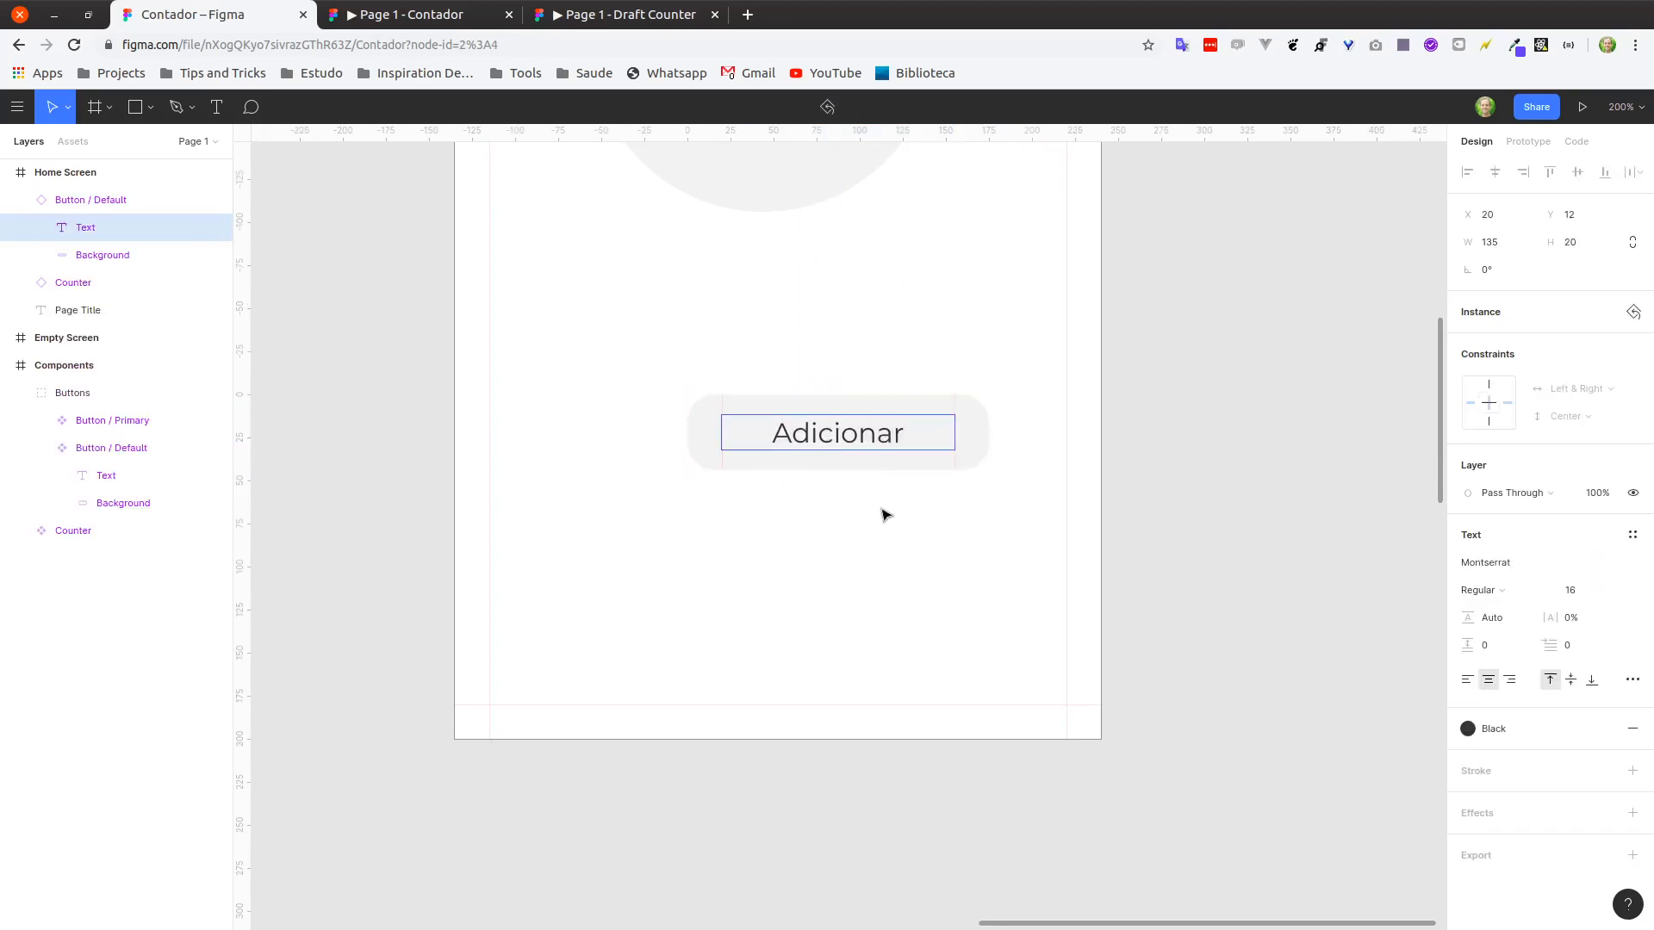
{"action": "key", "text": "Escape"}
Narrow the Adicionar button to about 117 and move it to the Home Screen's lower margin, at about X 129, Y 748.
{"action": "left_click_drag", "start_coordinate": [987, 429], "coordinate": [781, 672]}
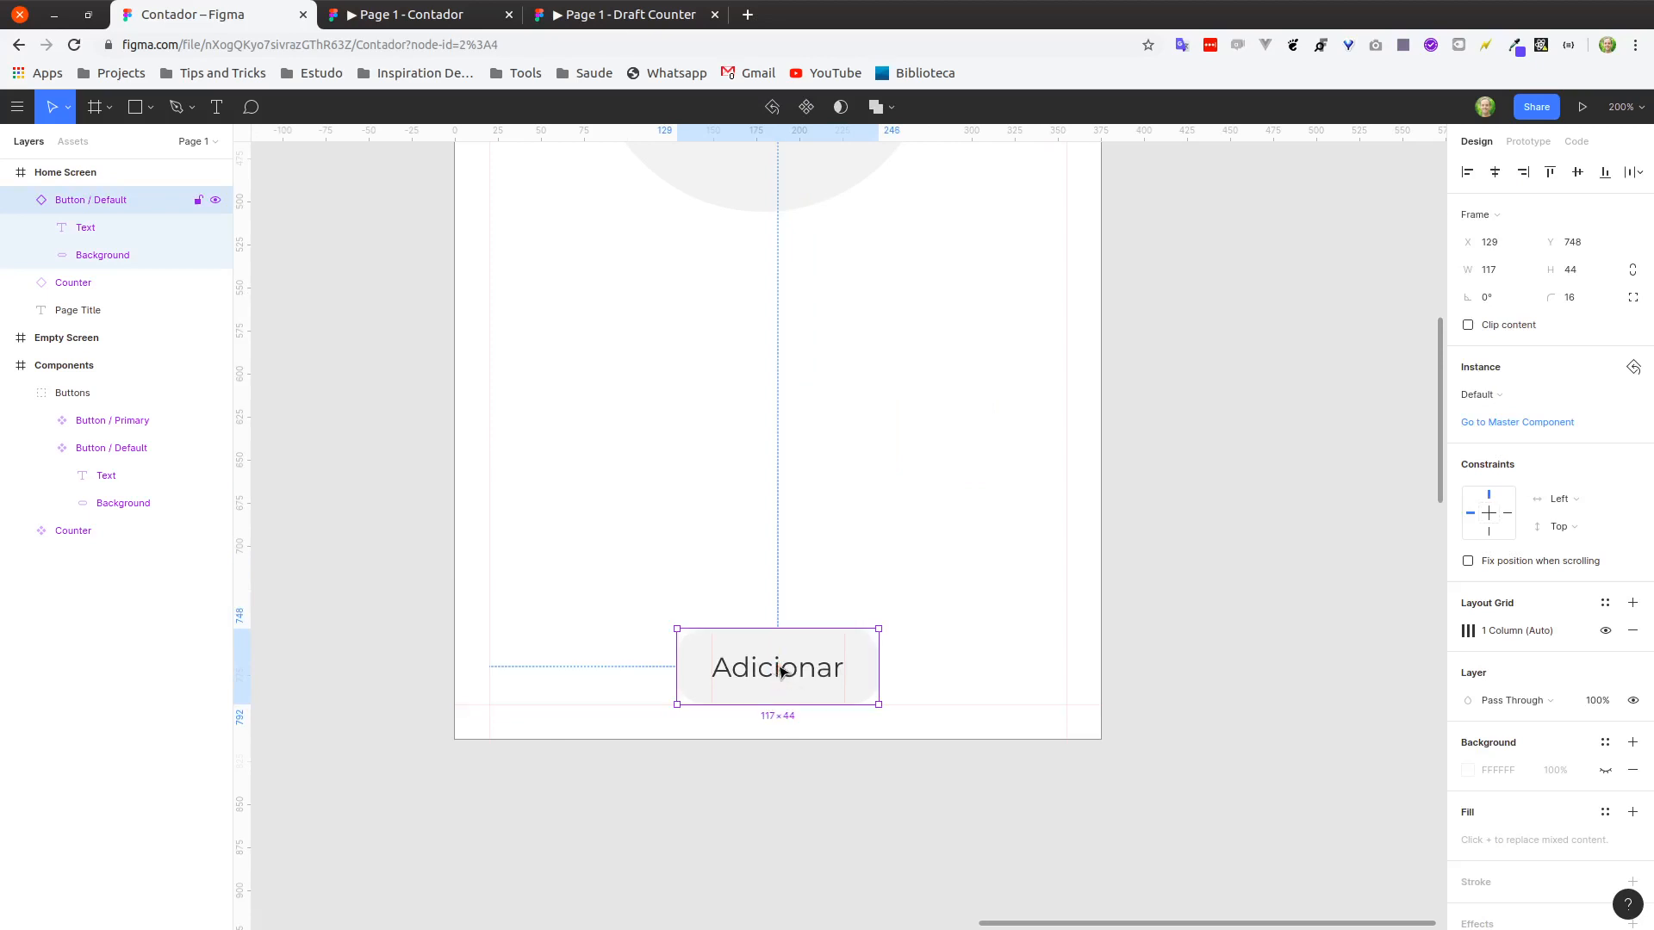
Swap the Adicionar button instance to the Primary variant and deselect it.
{"action": "right_click", "coordinate": [806, 644]}
{"action": "mouse_move", "coordinate": [900, 758]}
{"action": "mouse_move", "coordinate": [897, 677]}
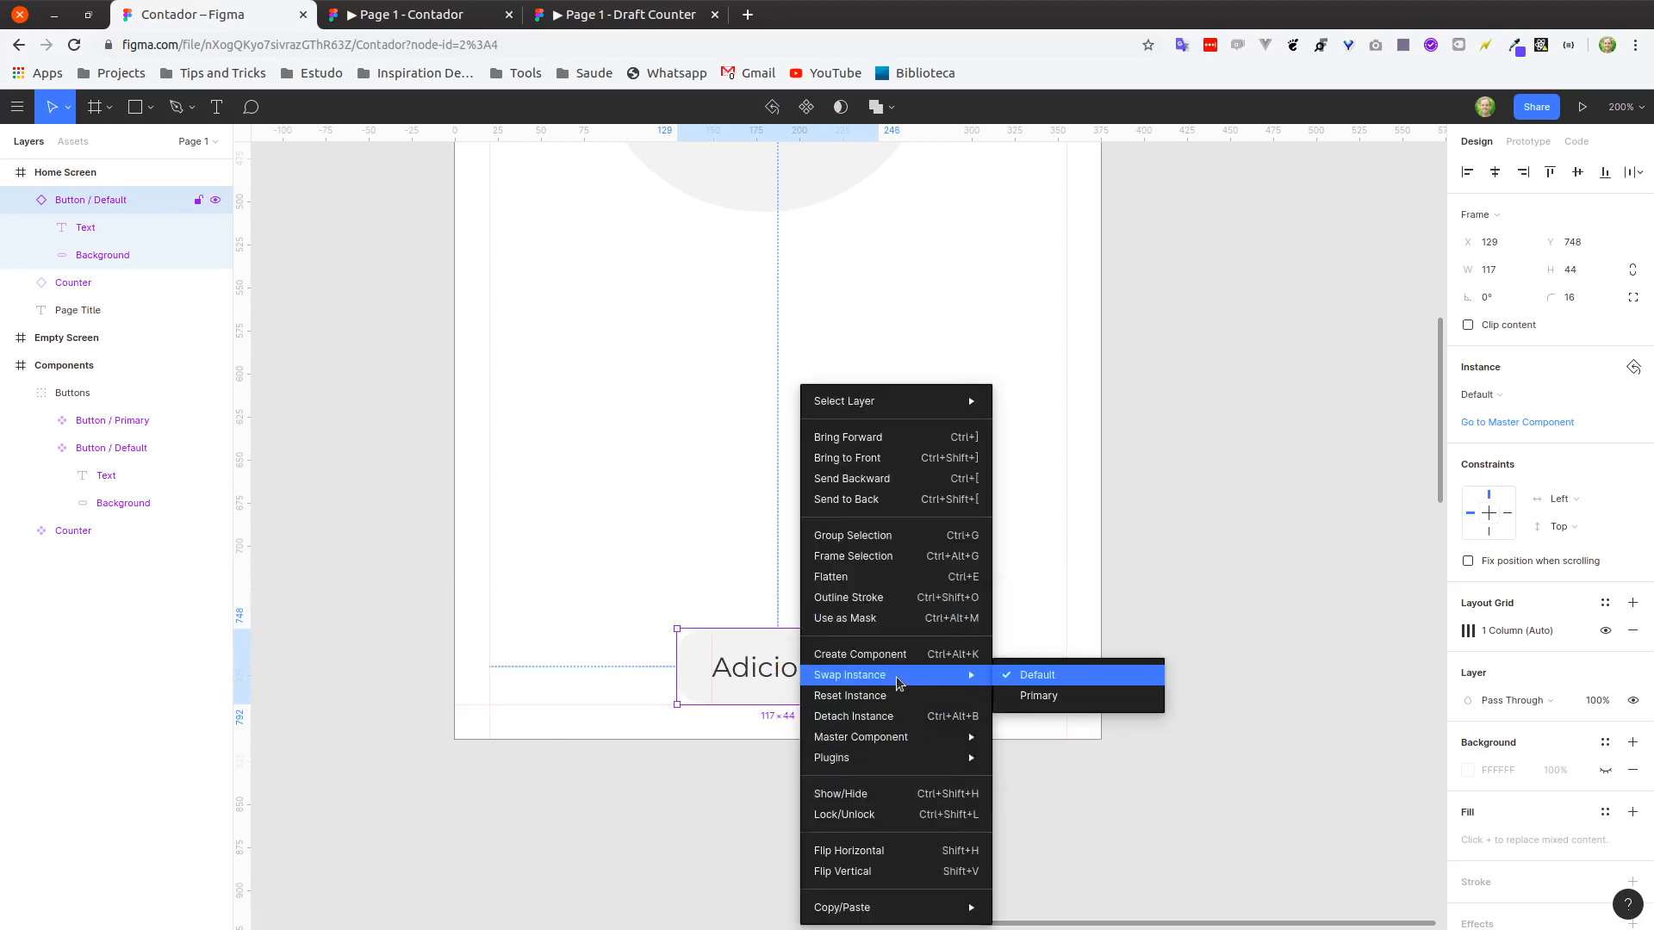
{"action": "left_click", "coordinate": [1031, 698]}
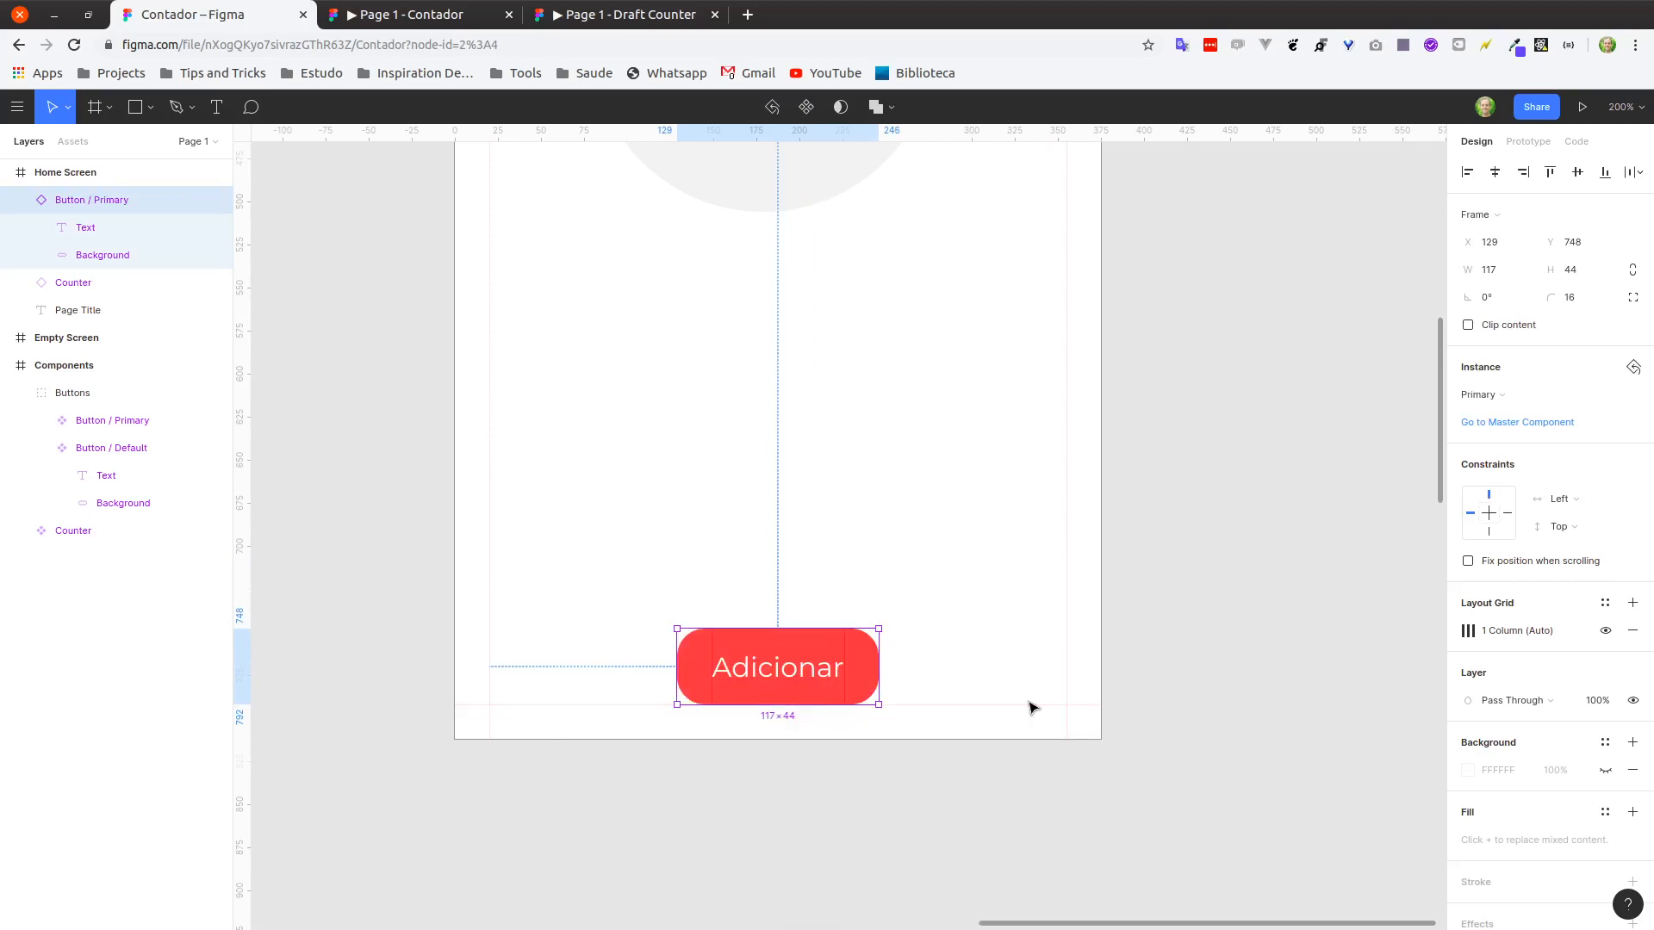
{"action": "left_click", "coordinate": [1038, 569]}
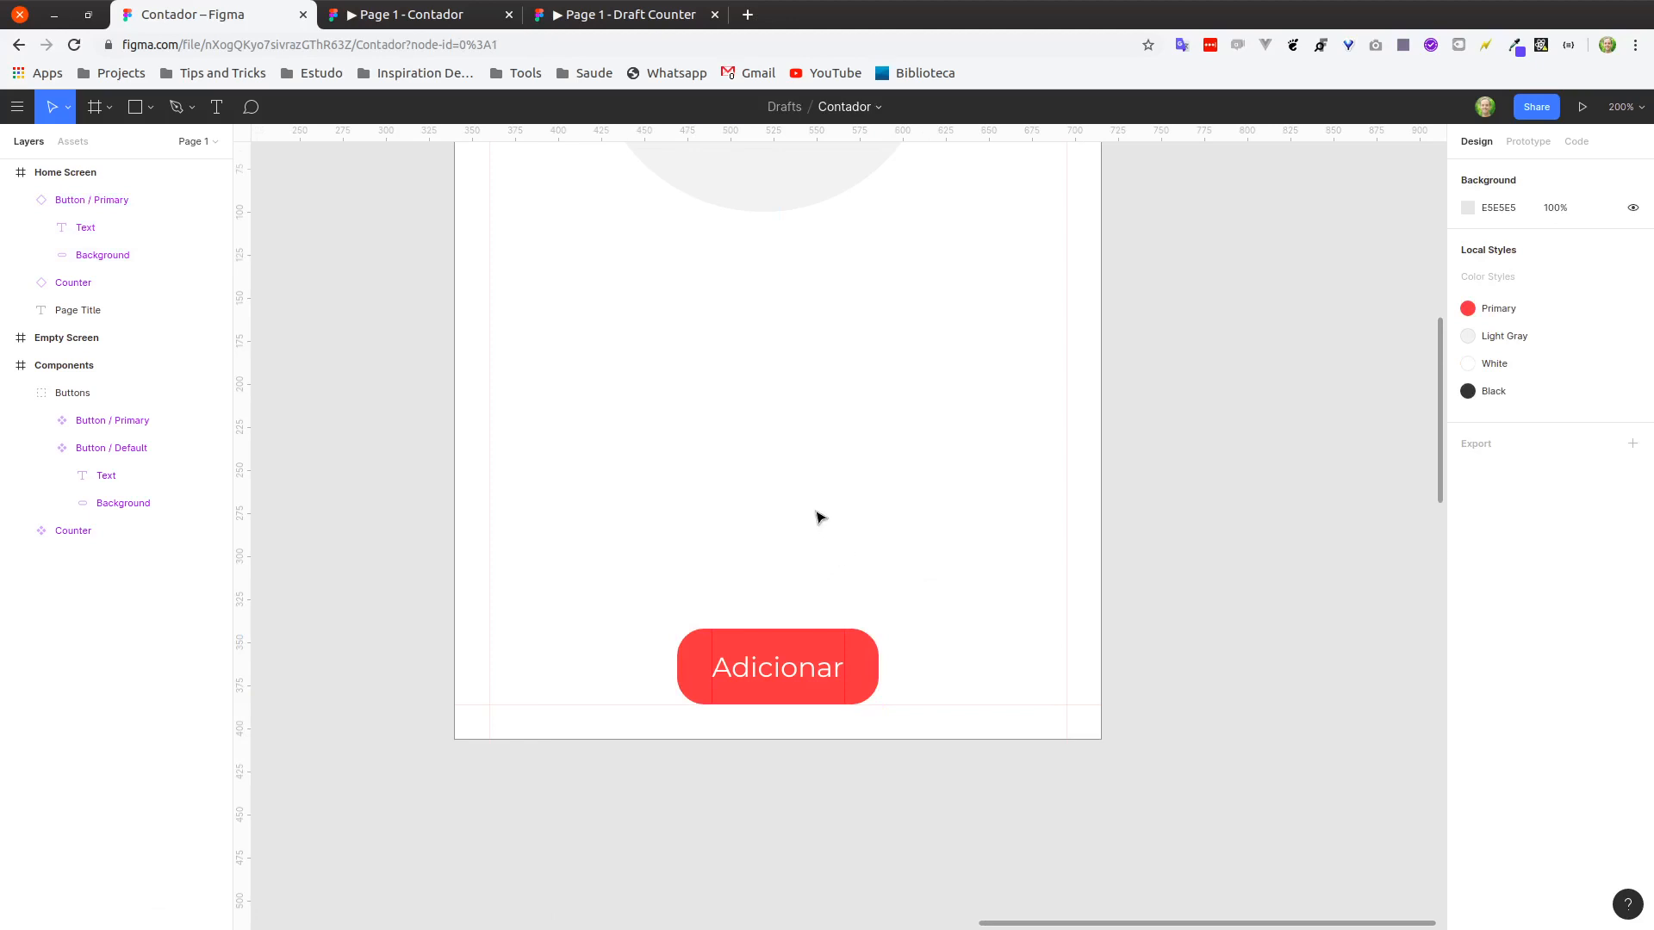
Examine the button and counter components in the Components frame alongside their instances on the Home Screen.
{"action": "scroll", "coordinate": [823, 410], "scroll_direction": "down", "scroll_amount": 5}
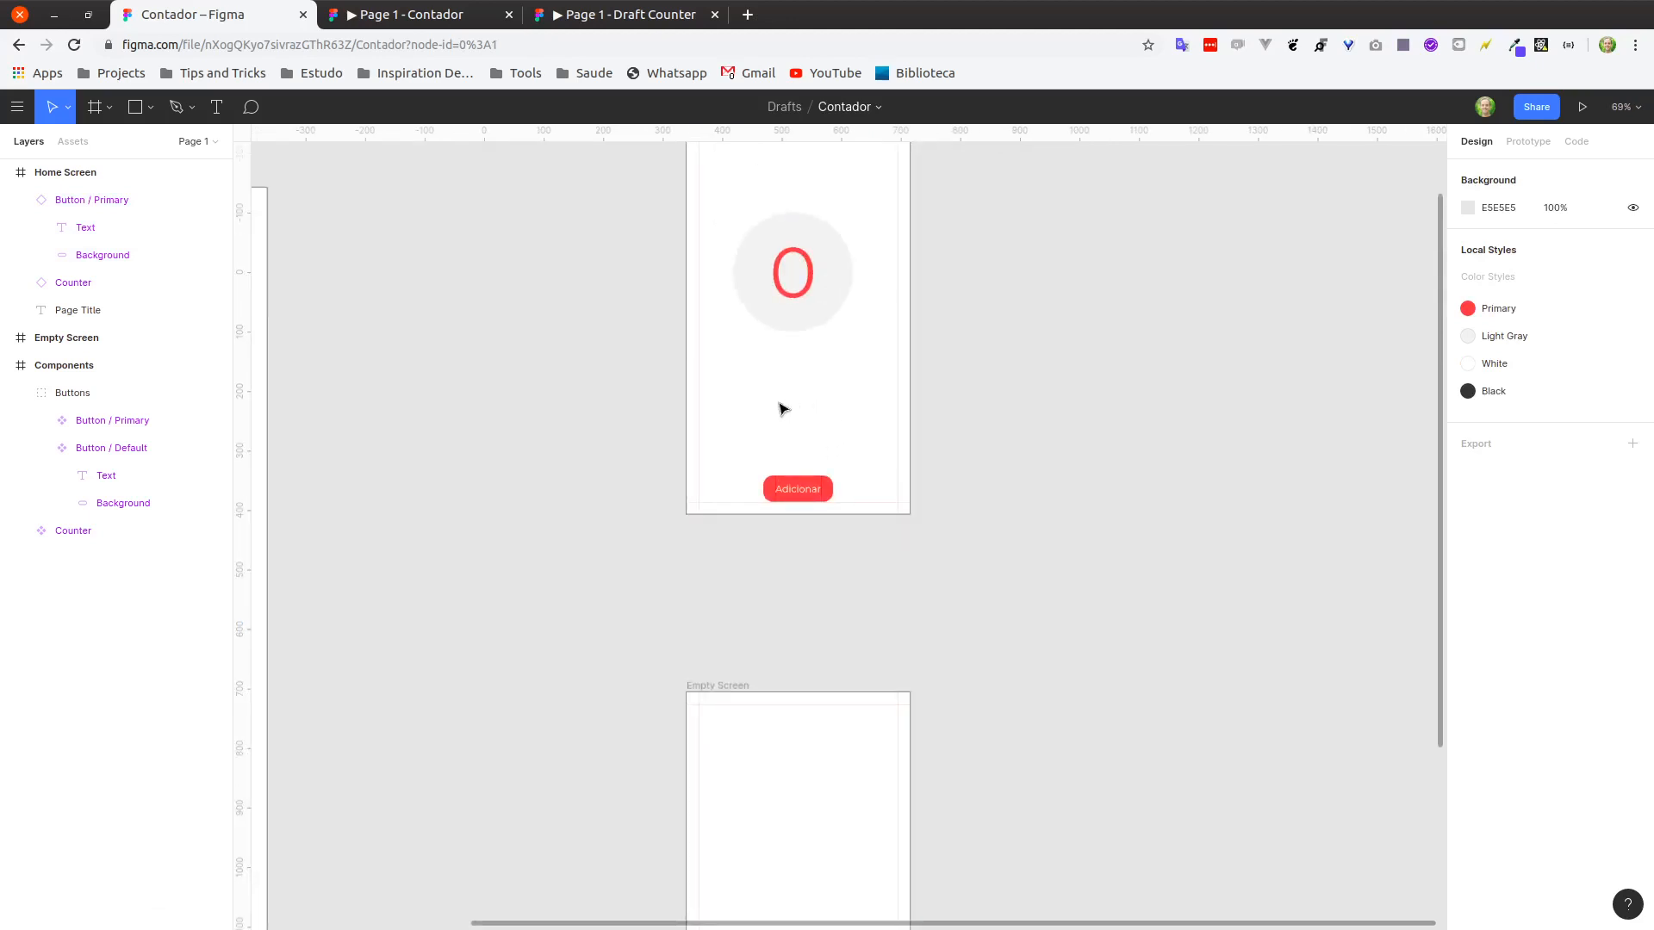
{"action": "scroll", "coordinate": [782, 410], "scroll_direction": "left", "scroll_amount": 6}
{"action": "left_click_drag", "start_coordinate": [1094, 308], "coordinate": [861, 568]}
{"action": "left_click_drag", "start_coordinate": [300, 323], "coordinate": [539, 819]}
{"action": "left_click", "coordinate": [794, 566]}
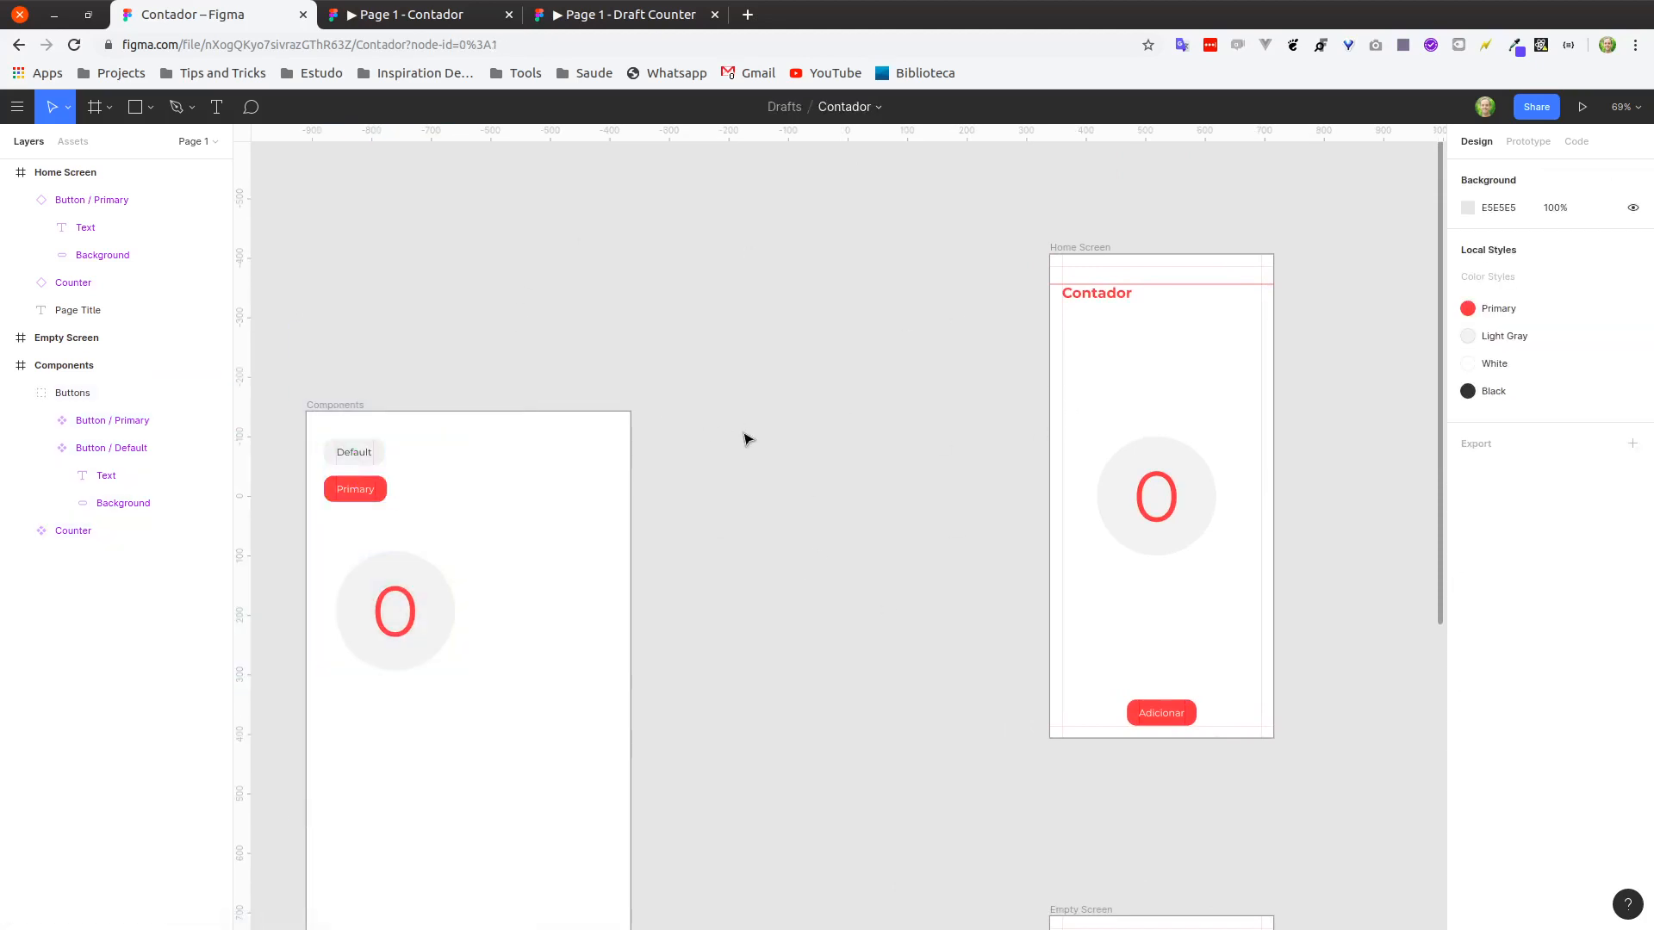
Compare the Home Screen layout with the Draft Counter prototype, then return to the Contador design file.
{"action": "scroll", "coordinate": [876, 544], "scroll_direction": "right", "scroll_amount": 5}
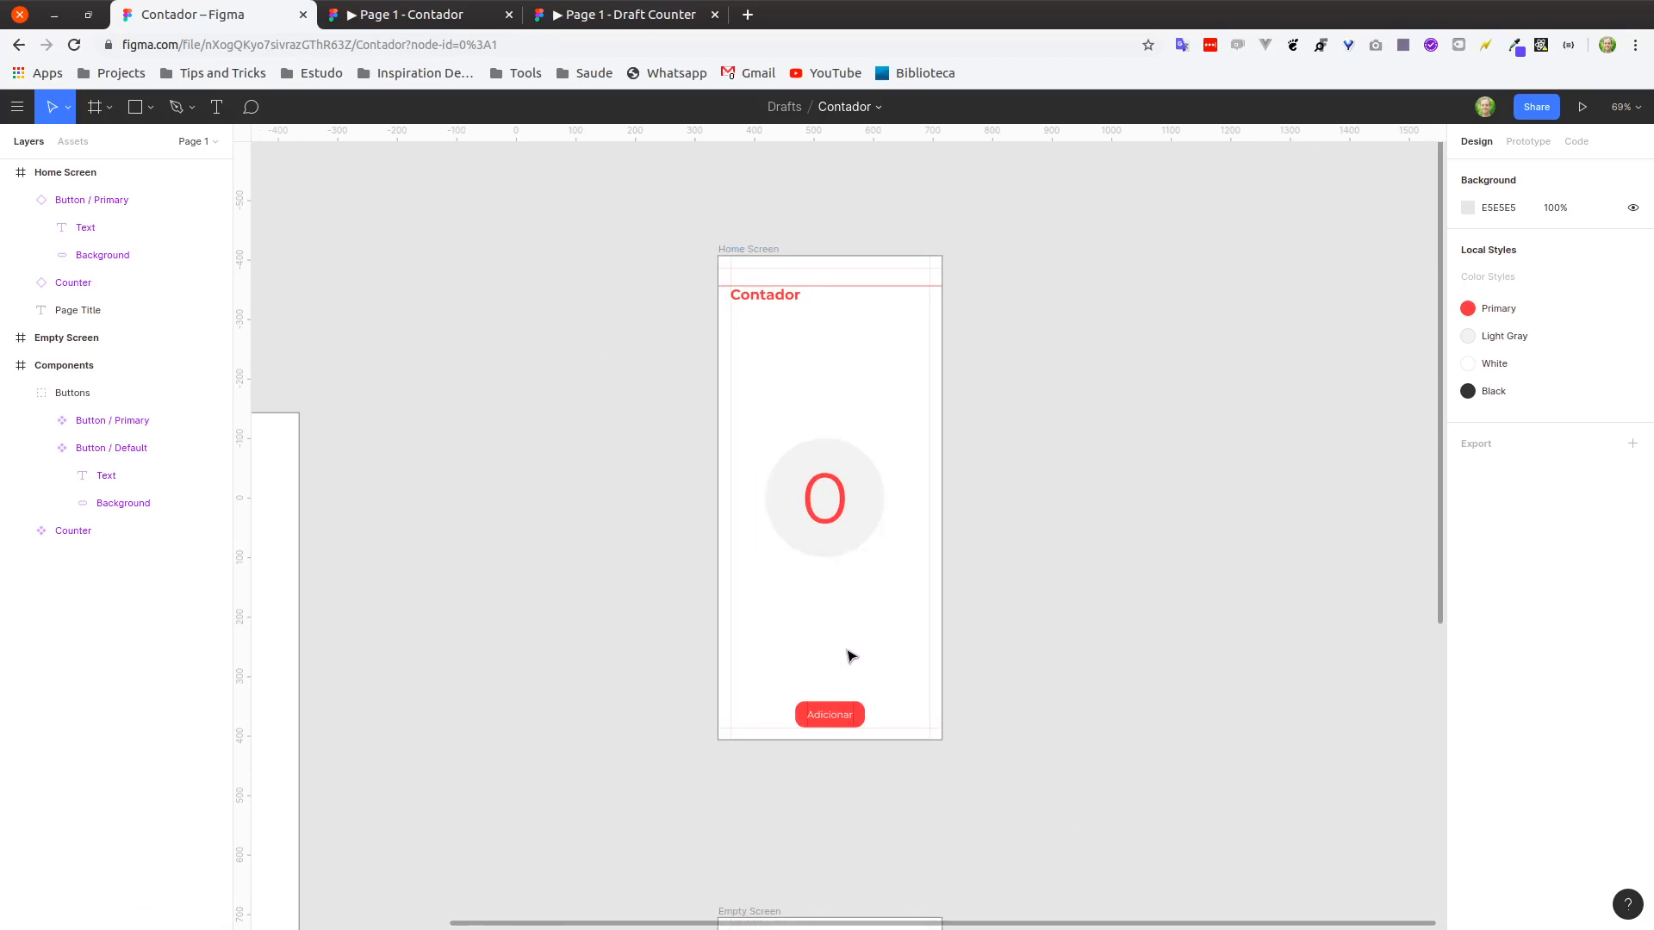
{"action": "scroll", "coordinate": [845, 654], "scroll_direction": "up", "scroll_amount": 3}
{"action": "scroll", "coordinate": [841, 664], "scroll_direction": "down", "scroll_amount": 3}
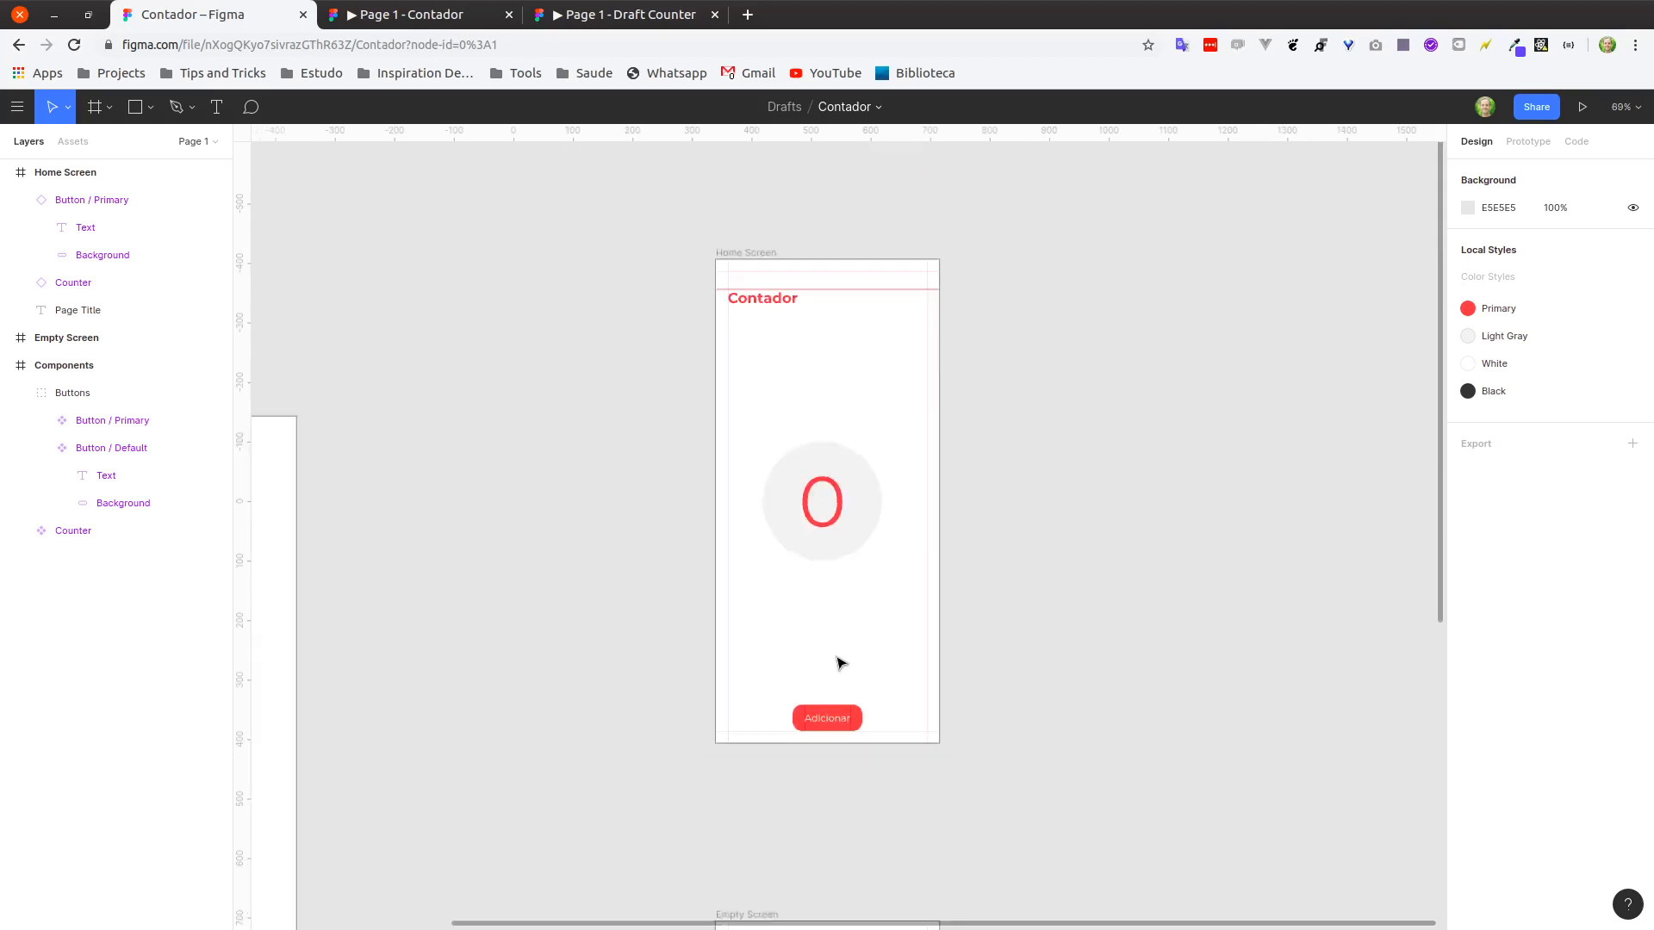
{"action": "scroll", "coordinate": [862, 626], "scroll_direction": "up", "scroll_amount": 2}
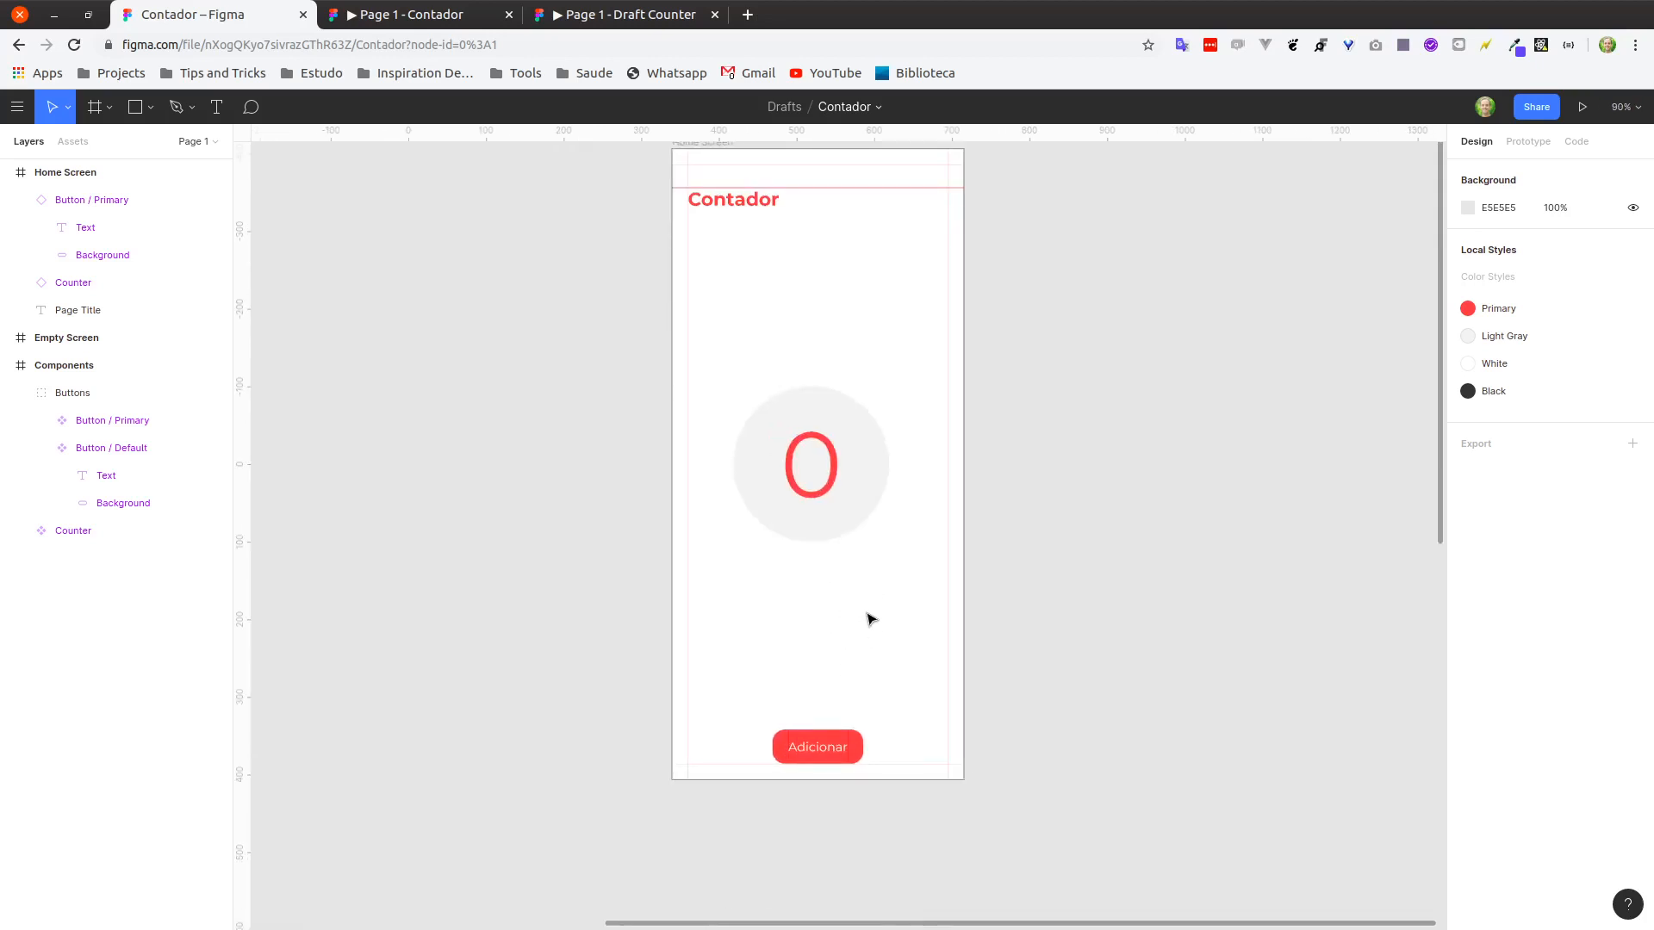
{"action": "left_click_drag", "start_coordinate": [863, 607], "coordinate": [842, 662]}
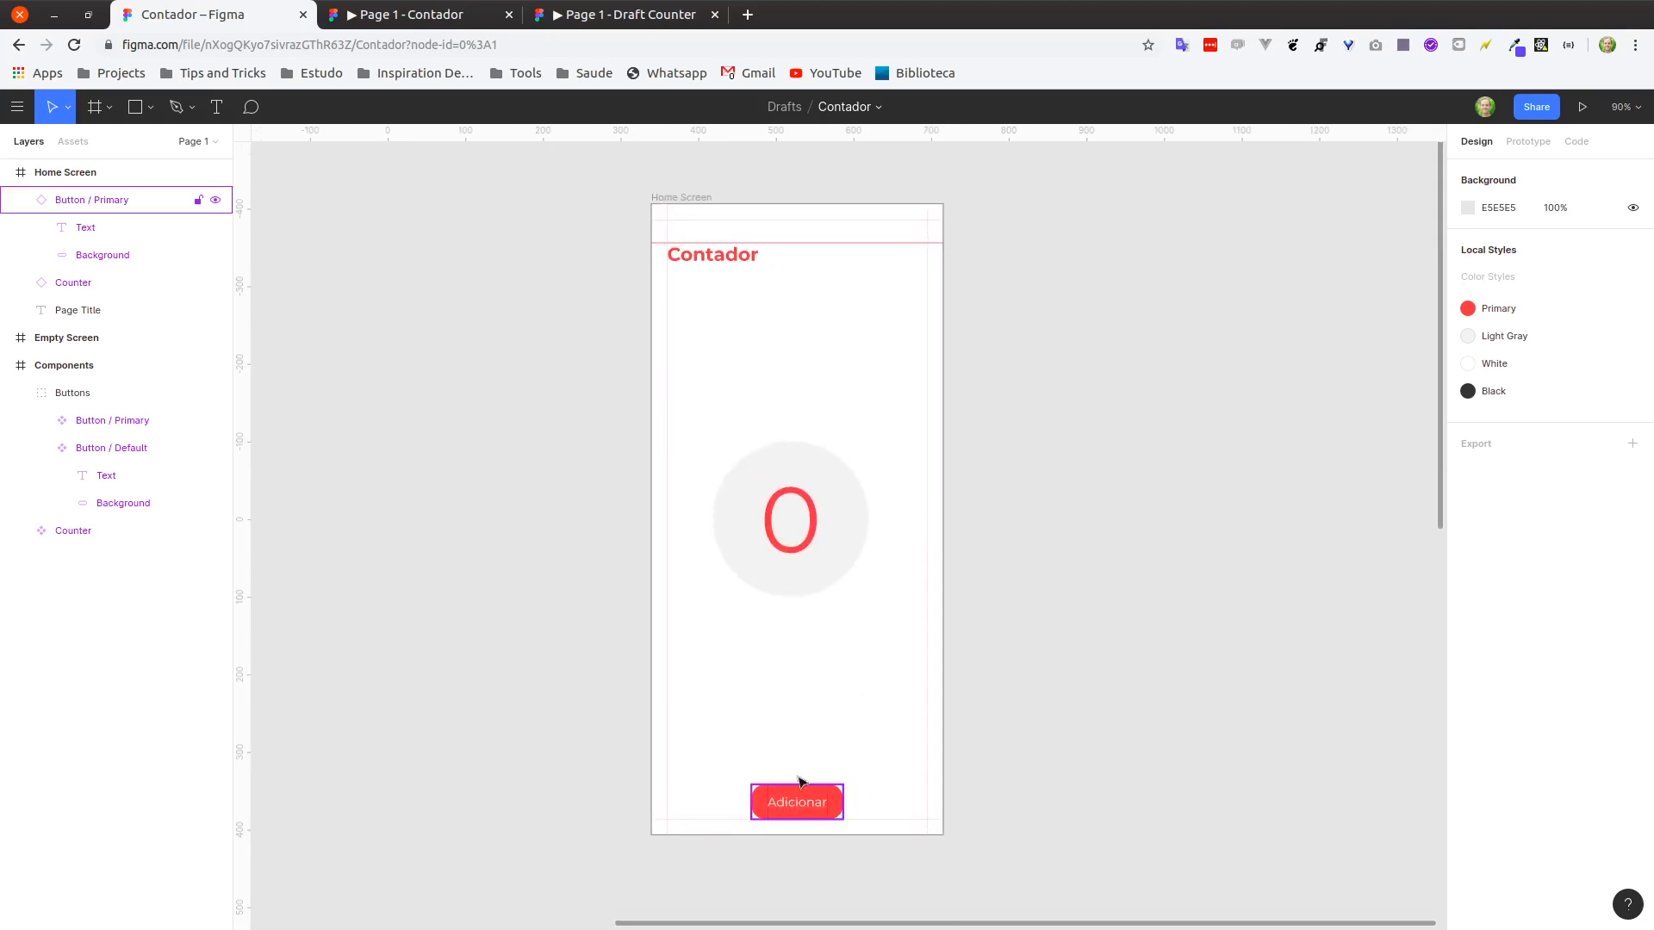
{"action": "left_click", "coordinate": [593, 16]}
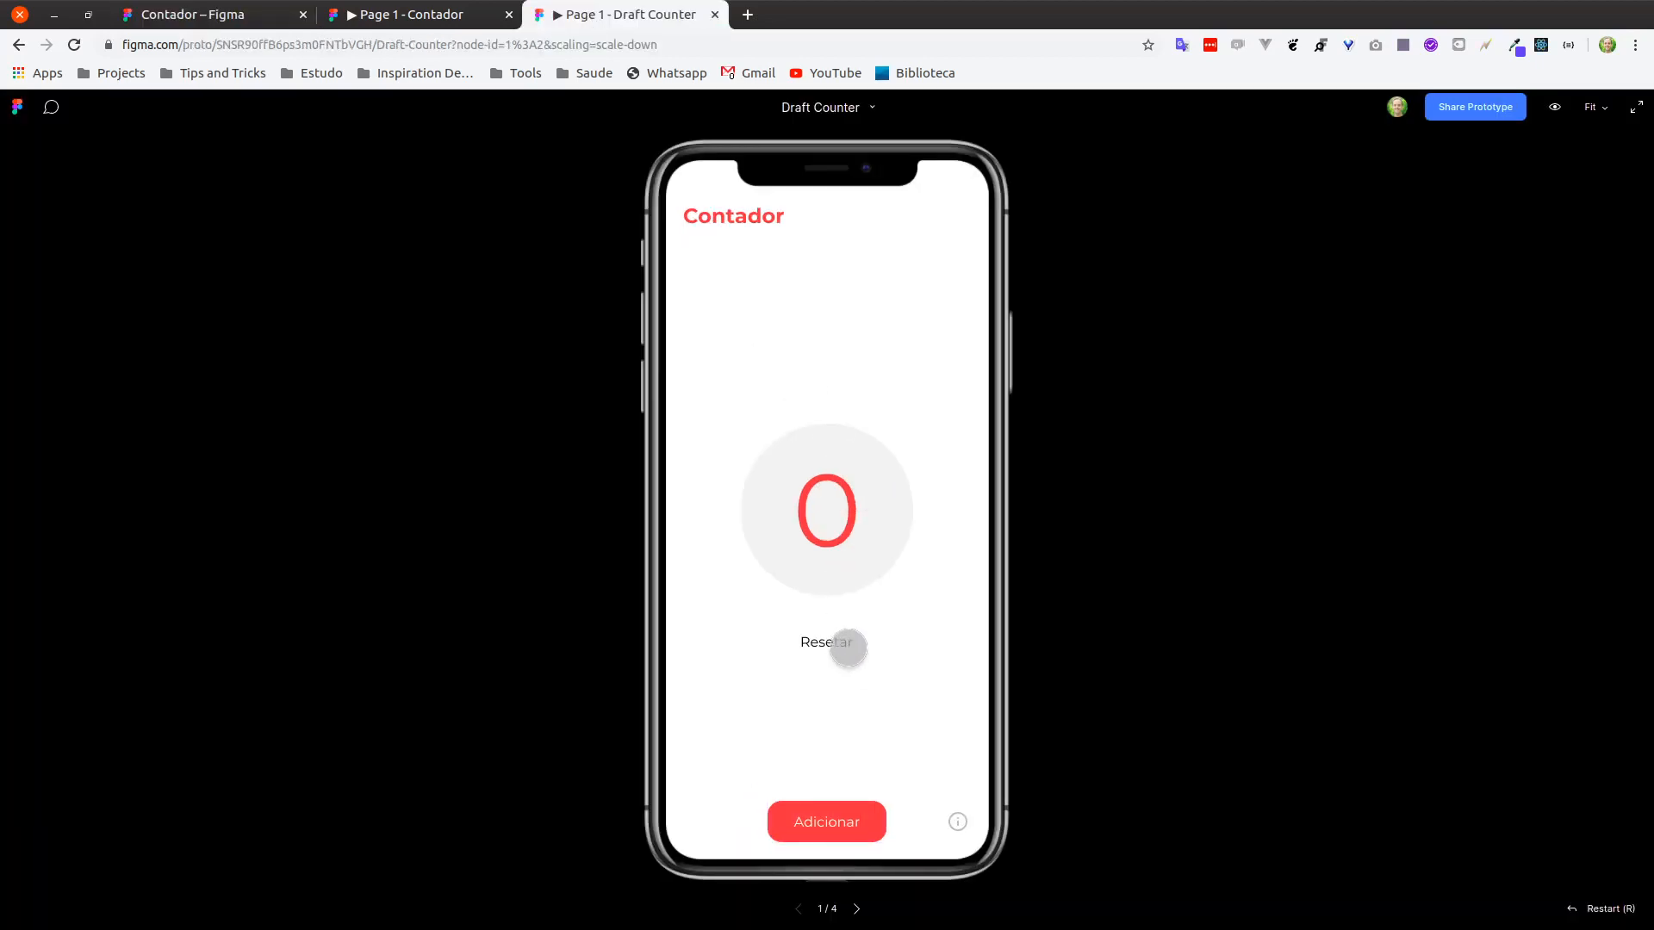
{"action": "left_click", "coordinate": [222, 14]}
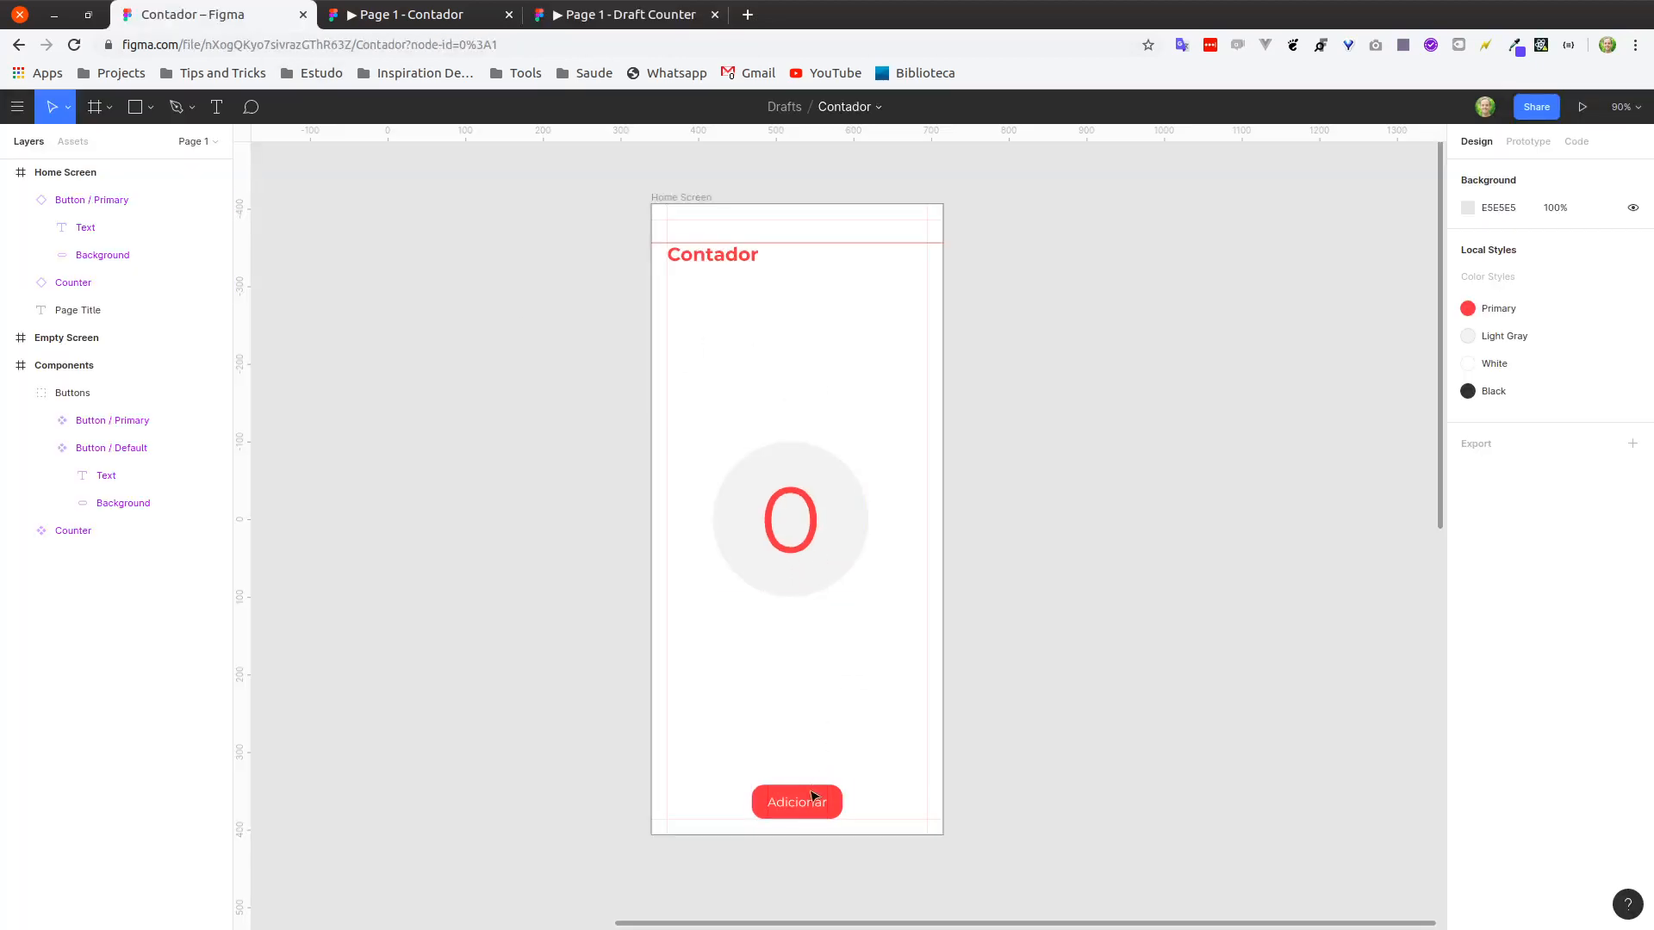
Duplicate the Adicionar button to just below the counter, at about X 129, Y 527, and label the copy "Resetar".
{"action": "left_click_drag", "start_coordinate": [797, 803], "coordinate": [797, 631]}
{"action": "scroll", "coordinate": [797, 631], "scroll_direction": "up", "scroll_amount": 5}
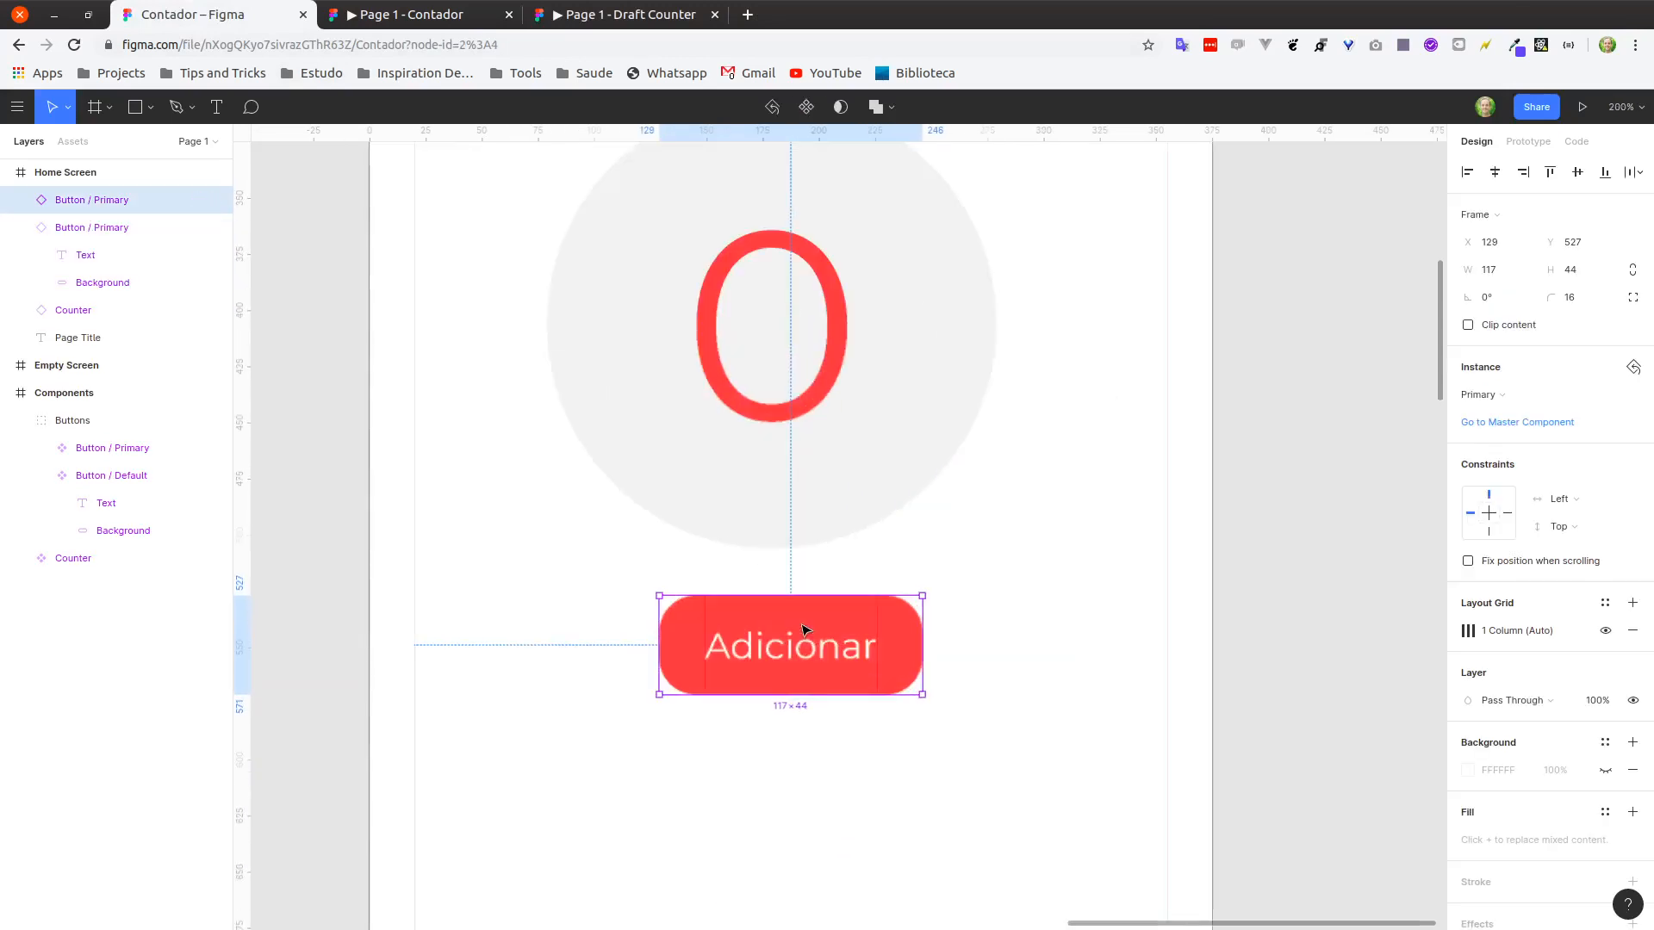
{"action": "double_click", "coordinate": [793, 659]}
{"action": "double_click", "coordinate": [788, 653]}
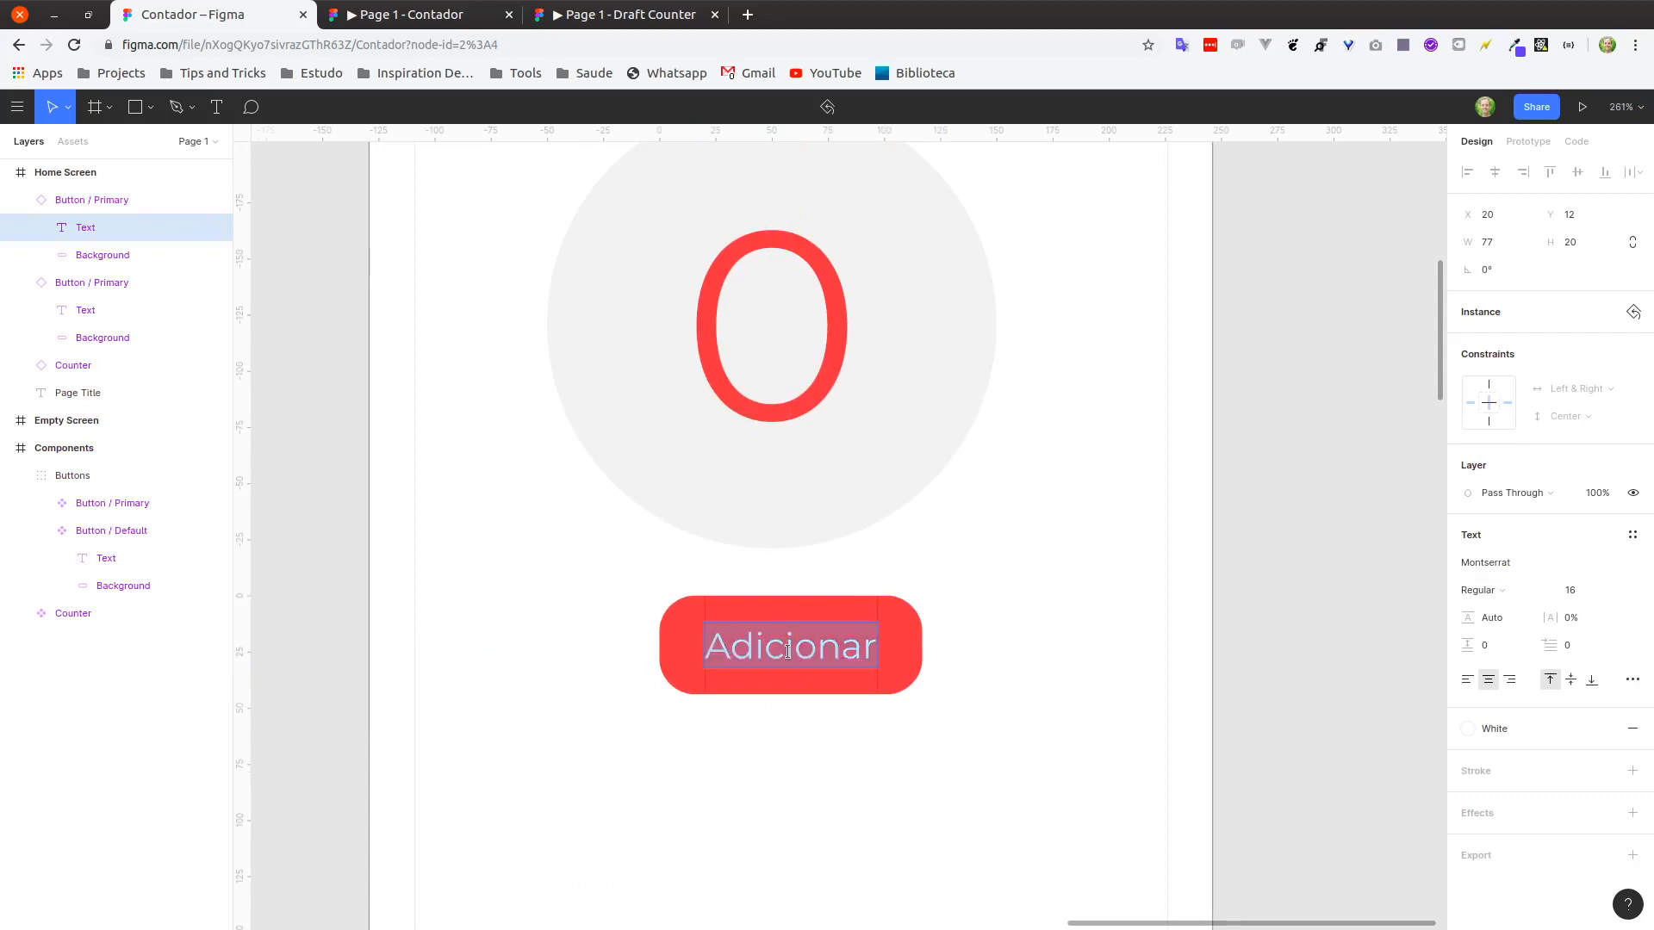
{"action": "type", "text": "Resetar"}
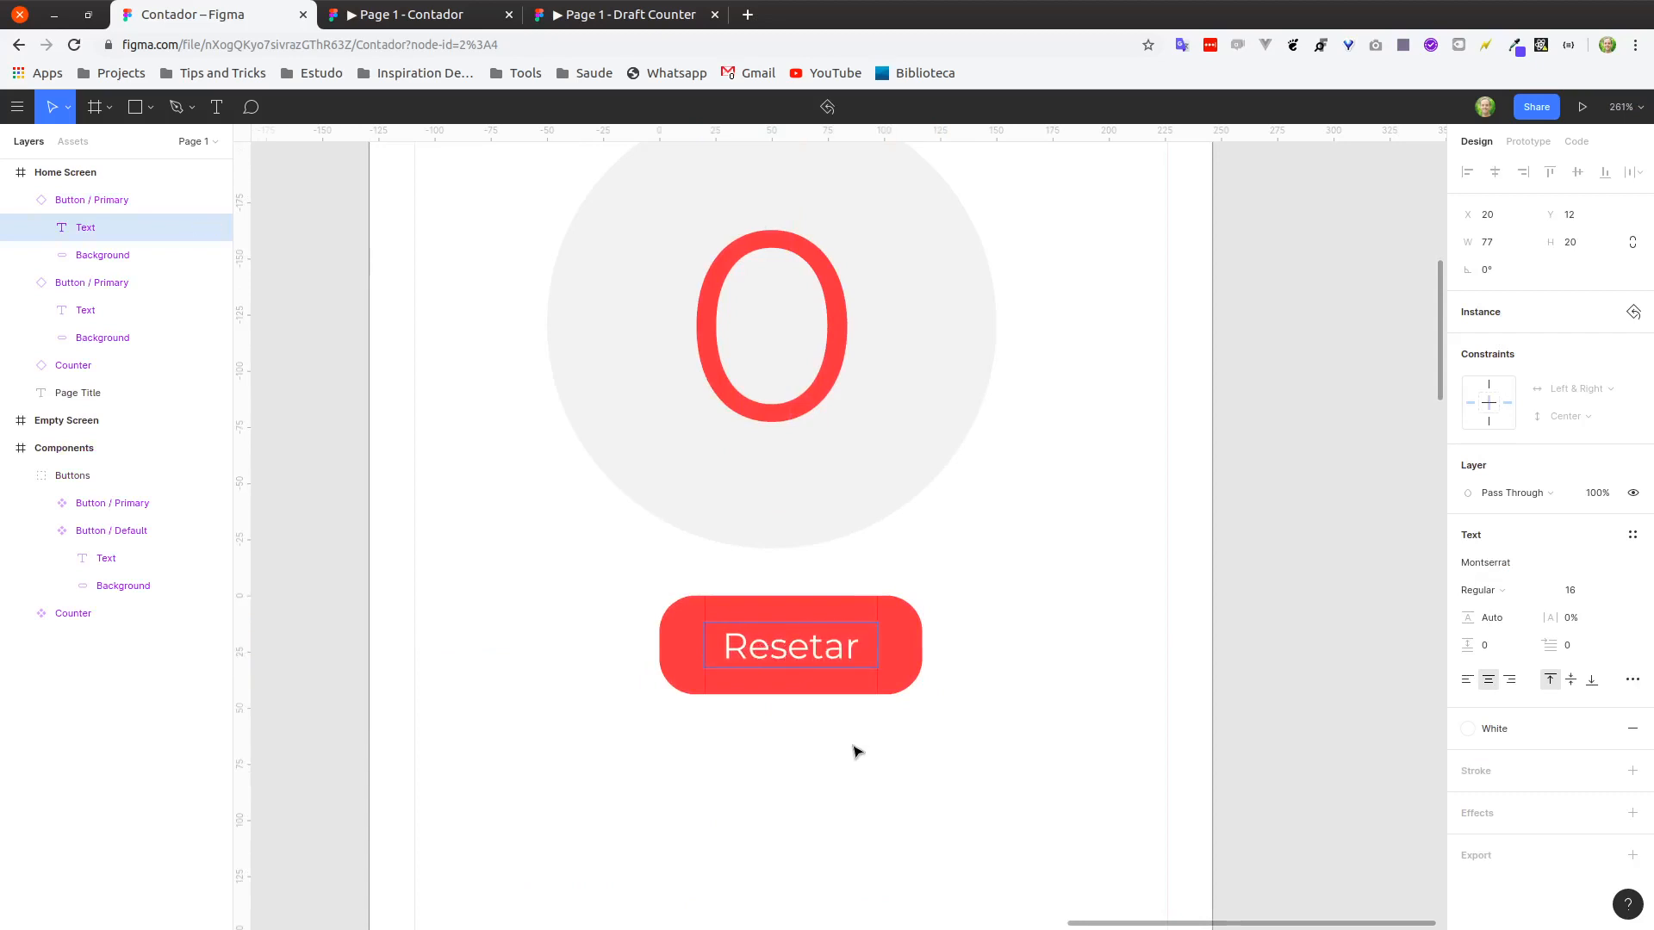
Swap the Resetar button instance to the Default variant.
{"action": "left_click", "coordinate": [887, 624]}
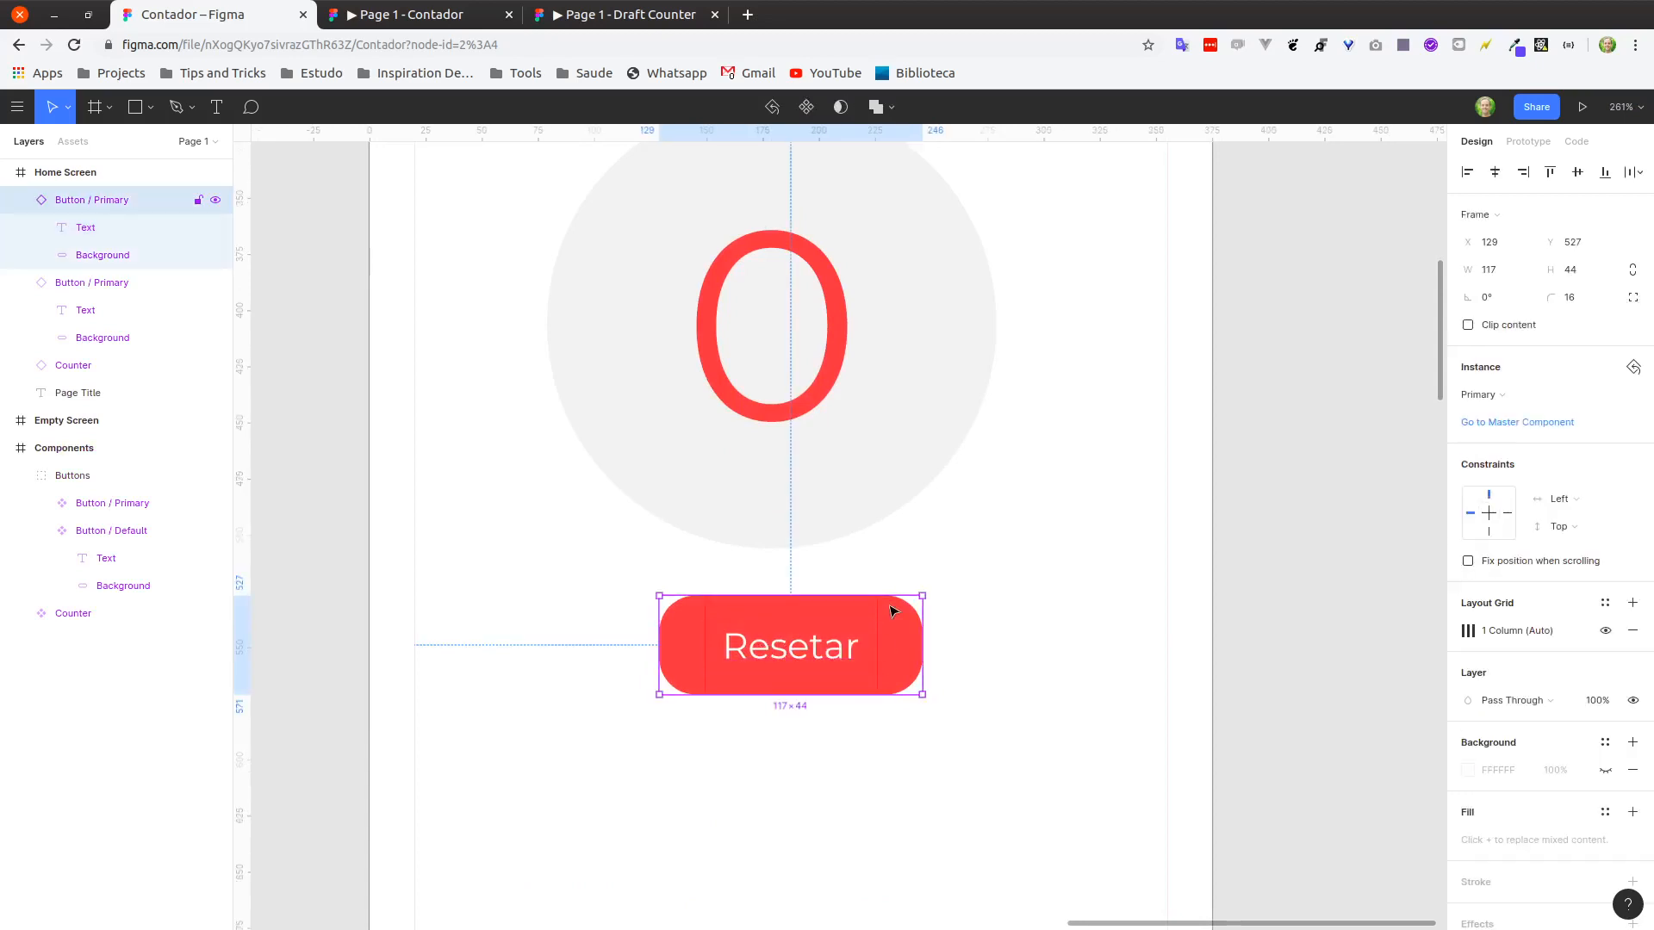
{"action": "right_click", "coordinate": [886, 620]}
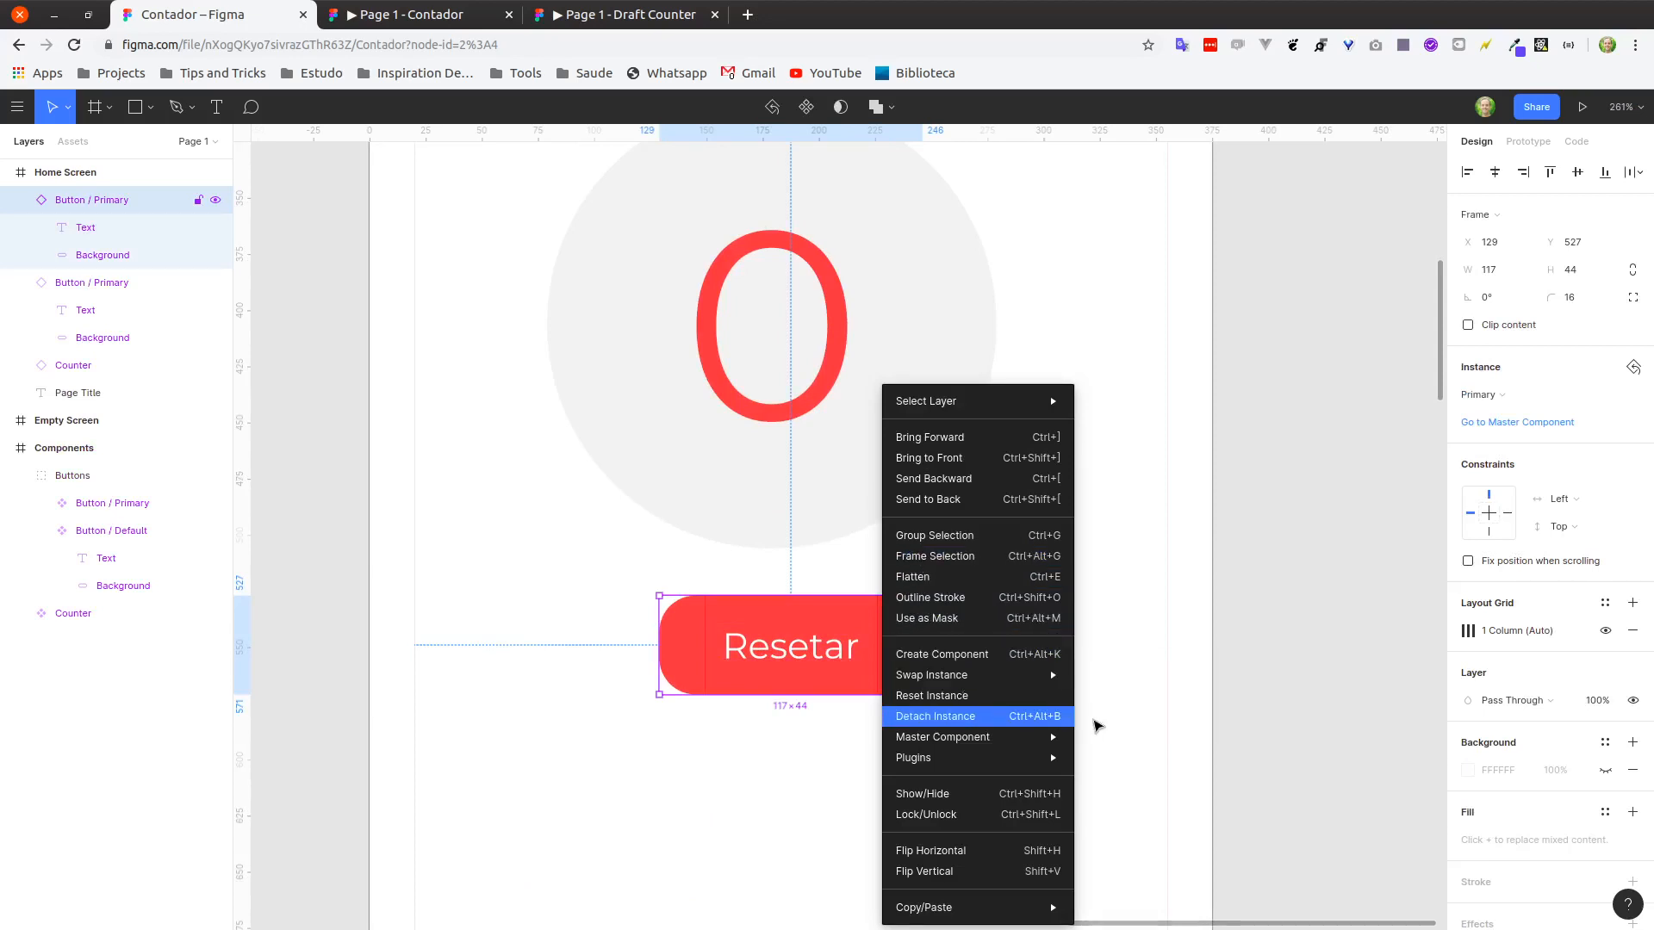
{"action": "left_click", "coordinate": [1096, 678]}
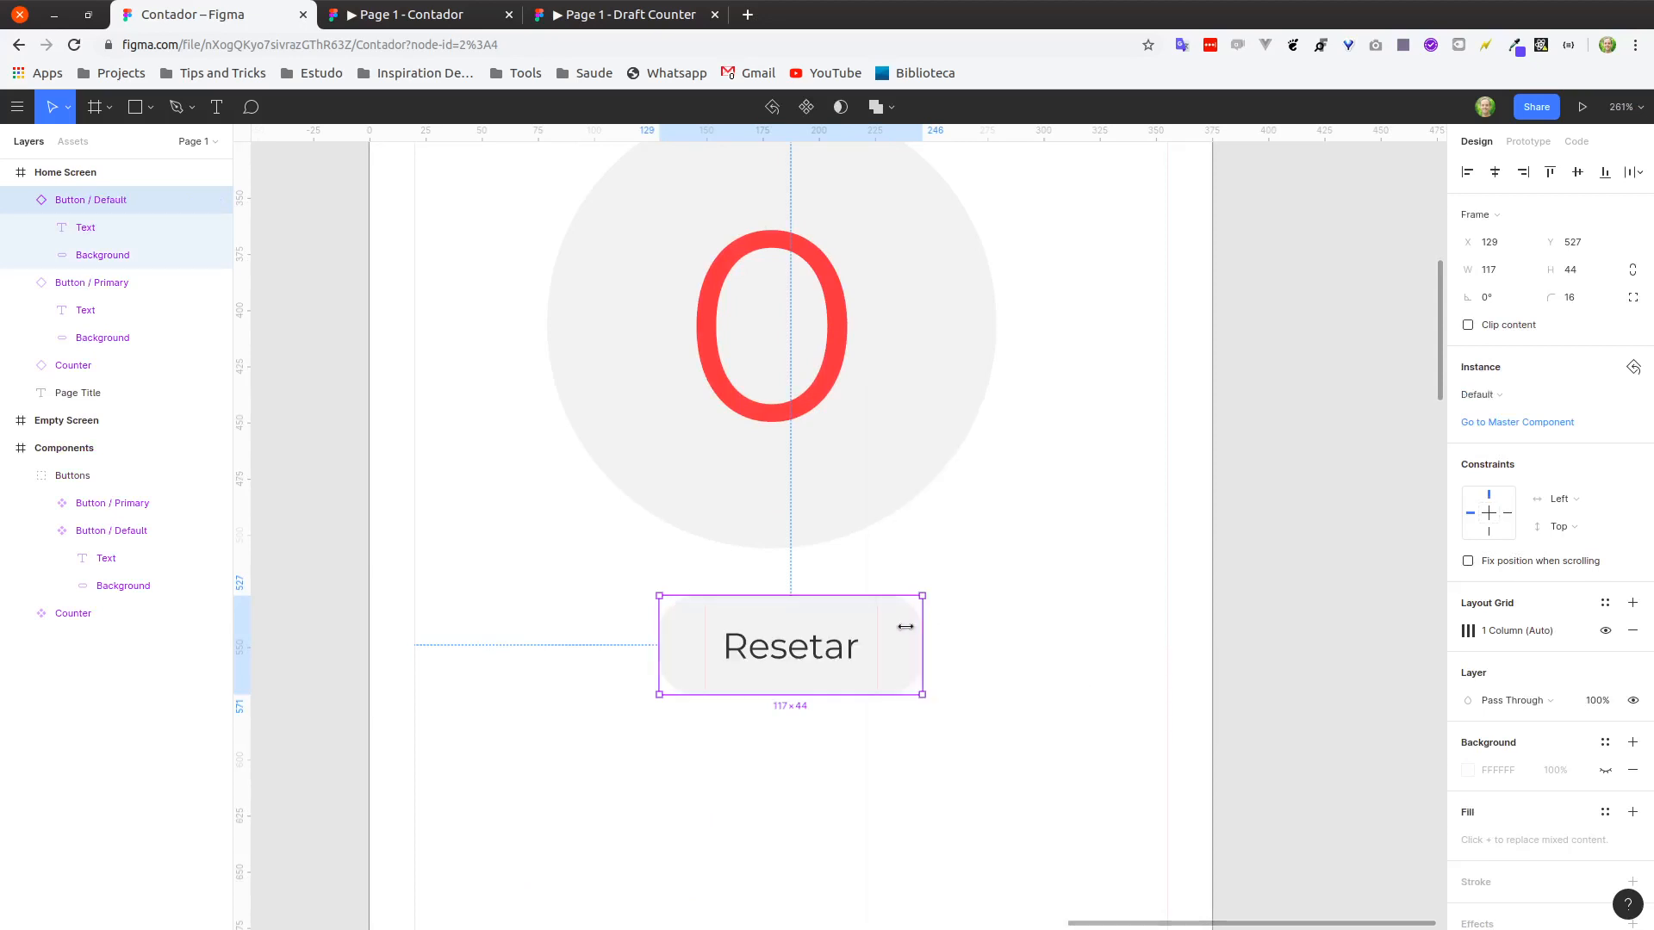
Narrow the Resetar button to about 103 and center it horizontally on the Home Screen.
{"action": "left_click_drag", "start_coordinate": [926, 627], "coordinate": [893, 629]}
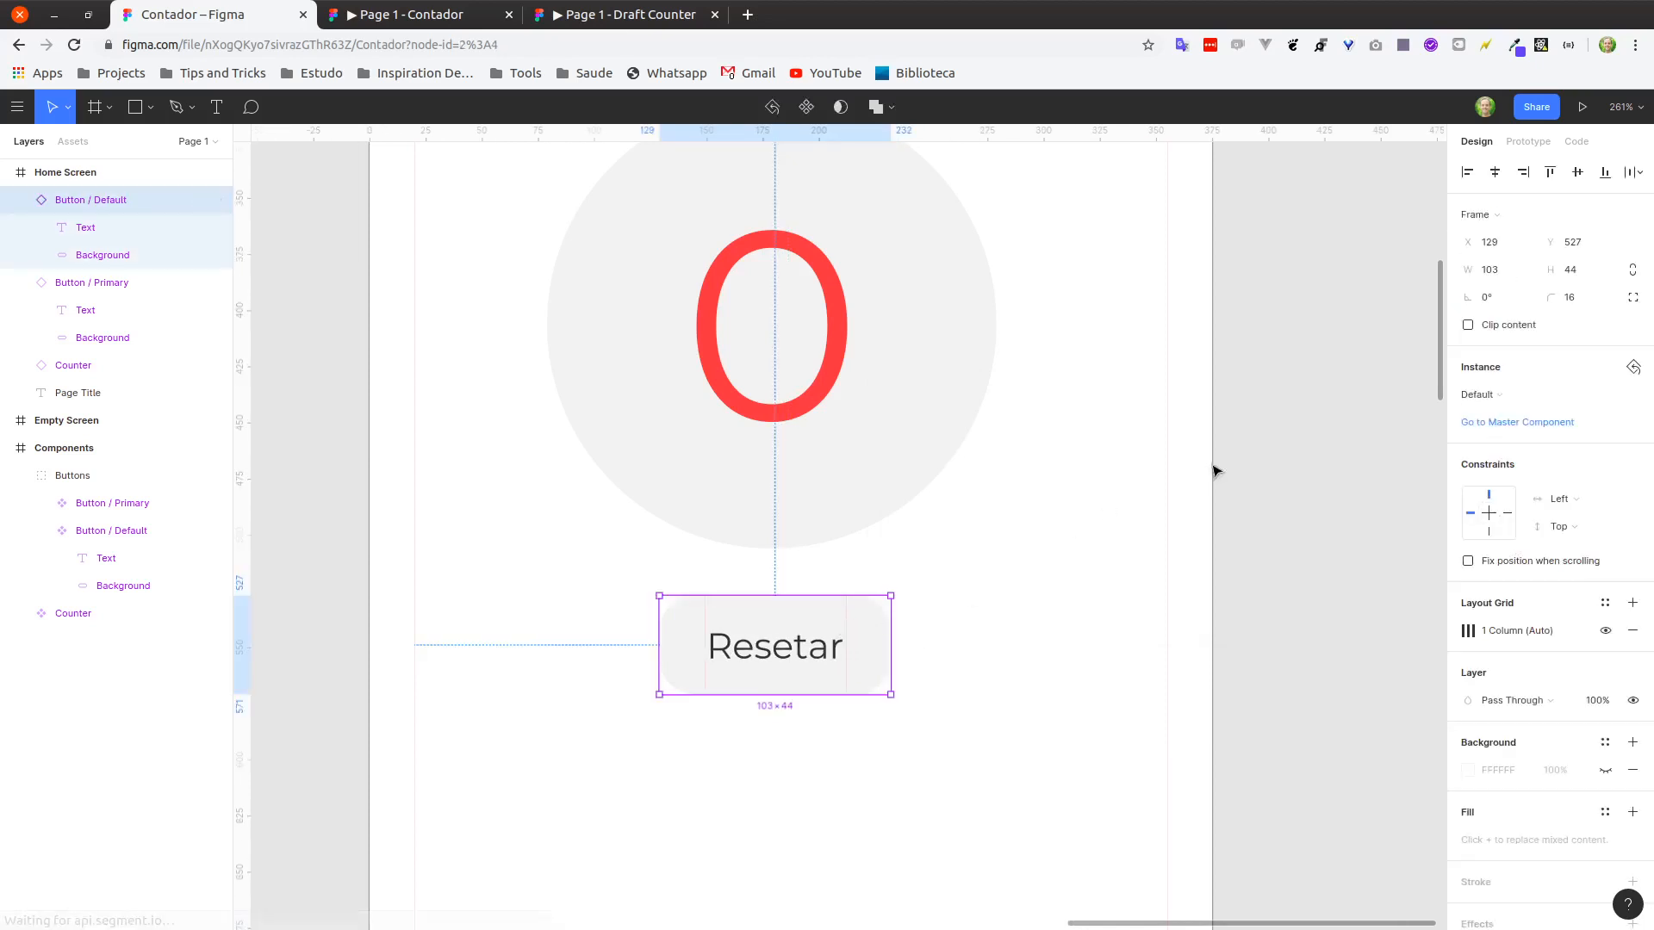
{"action": "left_click", "coordinate": [1497, 176]}
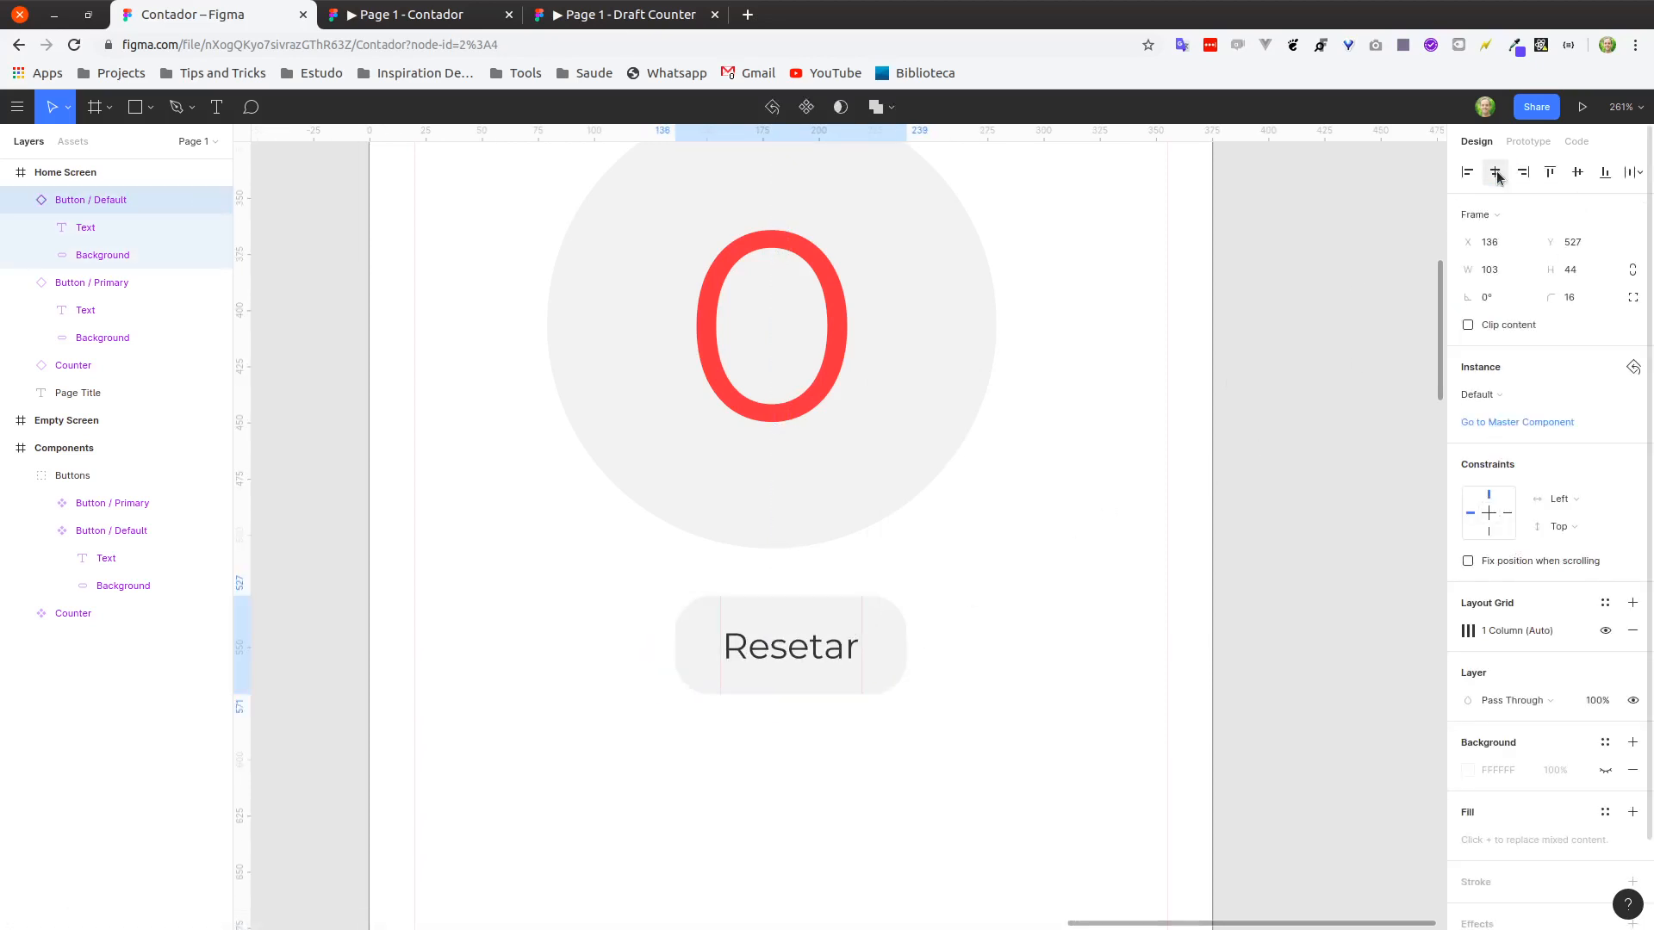
Change the Resetar button's background fill on the Home Screen to the White color style.
{"action": "left_click", "coordinate": [1061, 505]}
{"action": "scroll", "coordinate": [1003, 520], "scroll_direction": "down", "scroll_amount": 5}
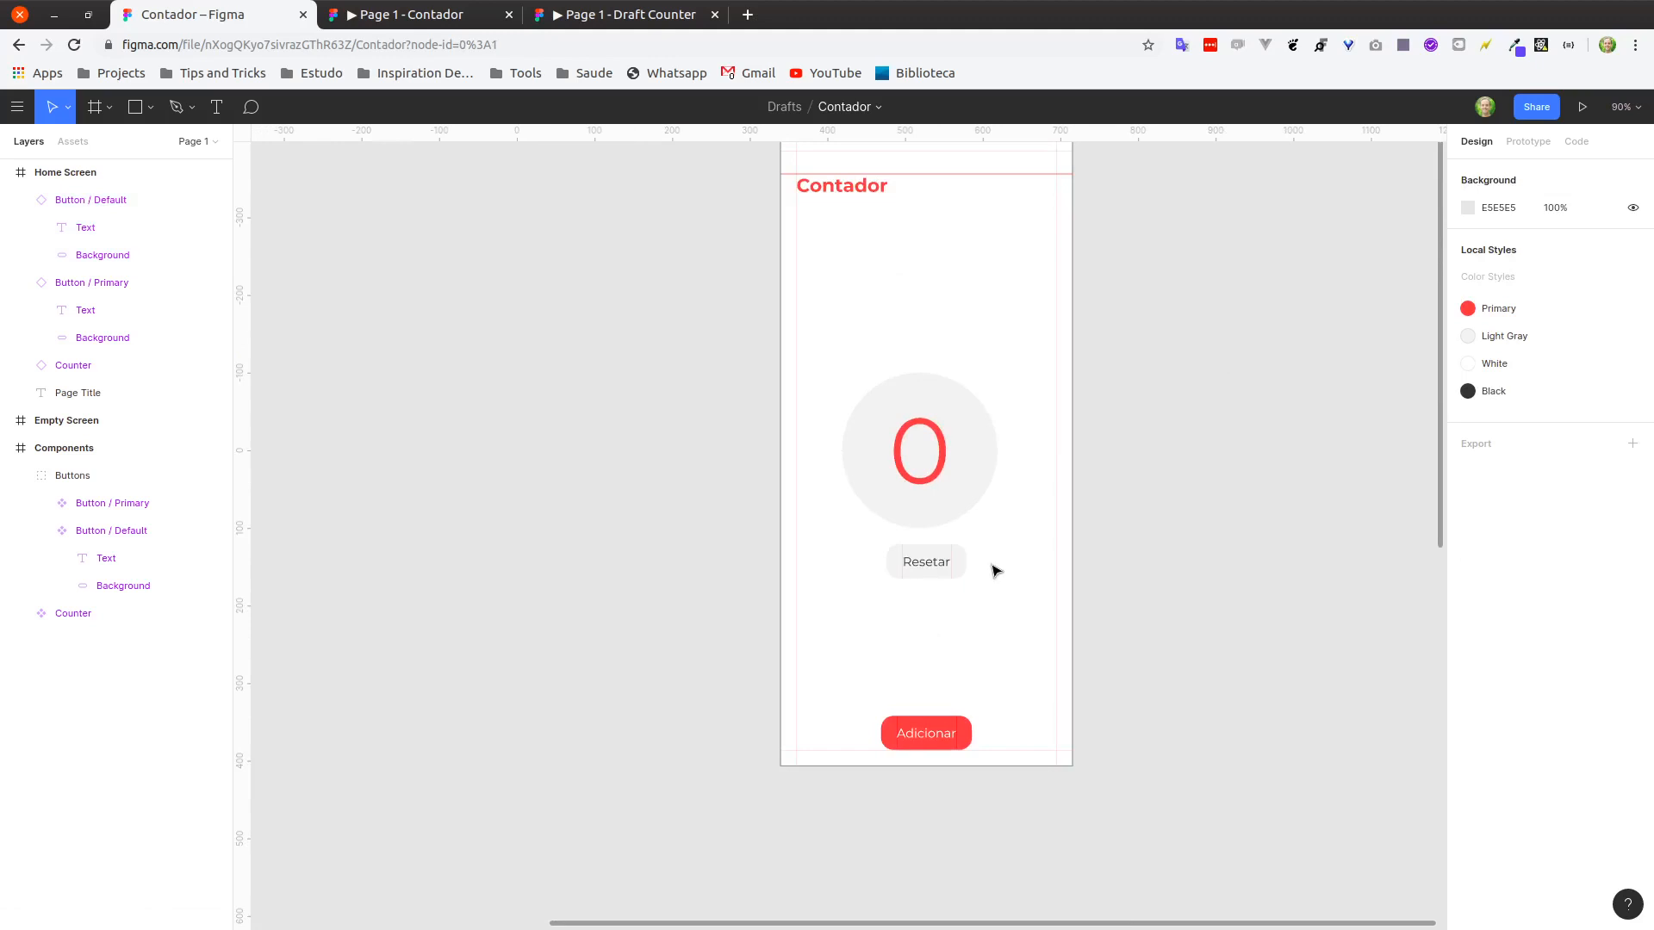
{"action": "scroll", "coordinate": [993, 569], "scroll_direction": "up", "scroll_amount": 5}
{"action": "left_click", "coordinate": [896, 588], "text": "ctrl"}
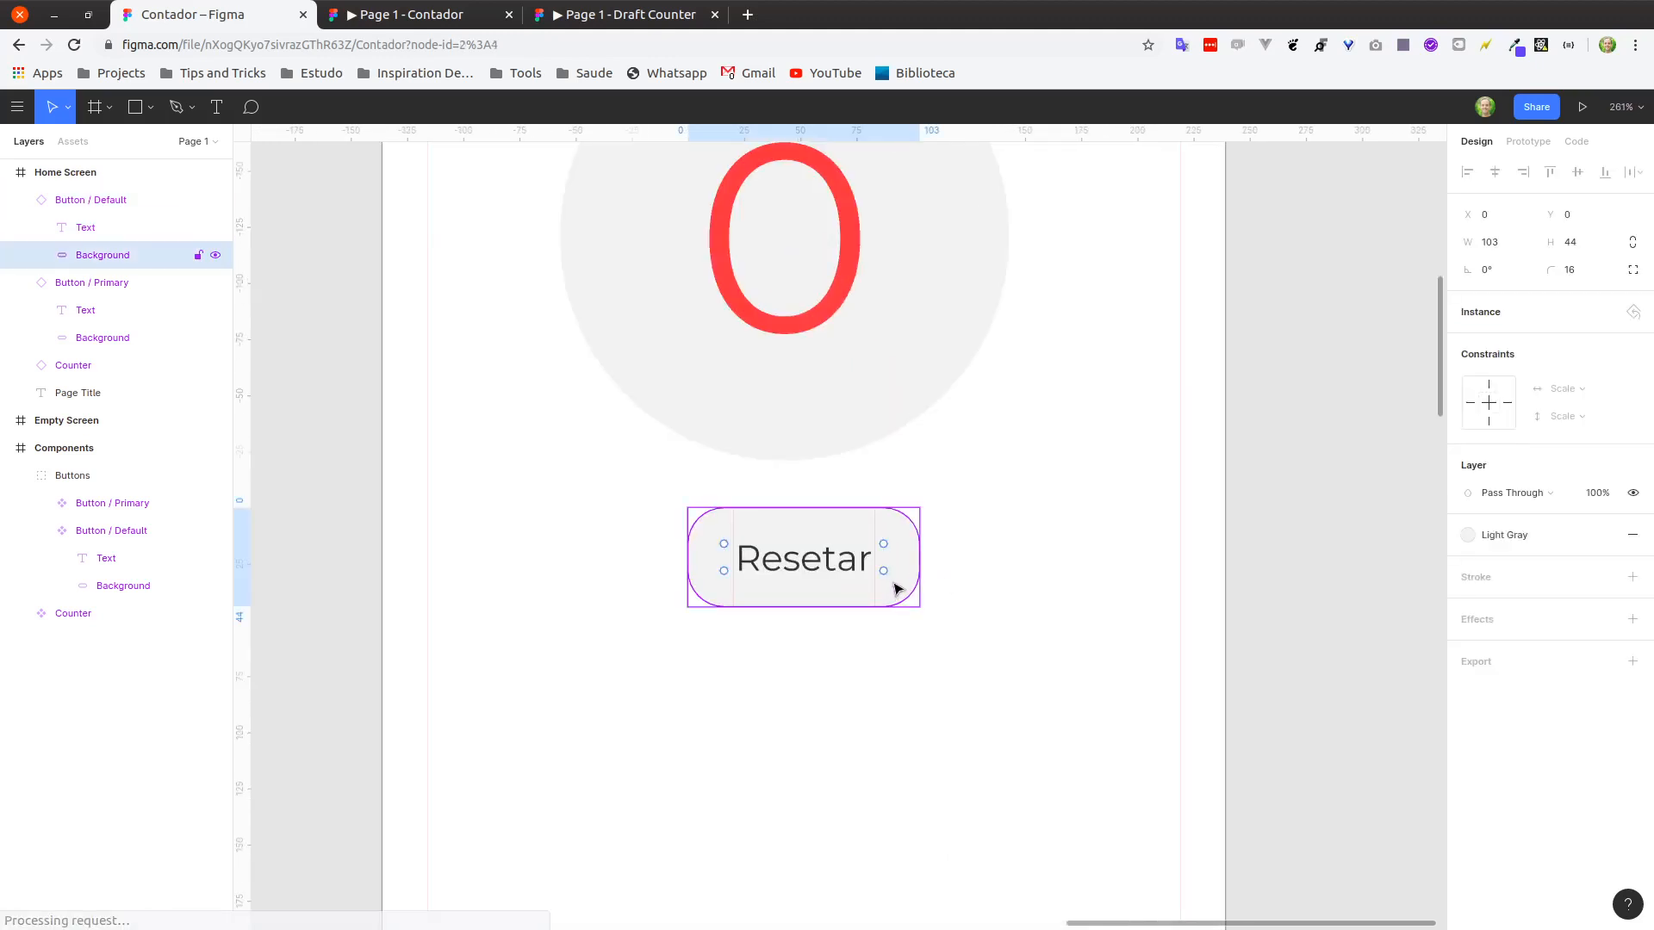
{"action": "left_click", "coordinate": [1470, 536]}
{"action": "left_click", "coordinate": [1534, 606]}
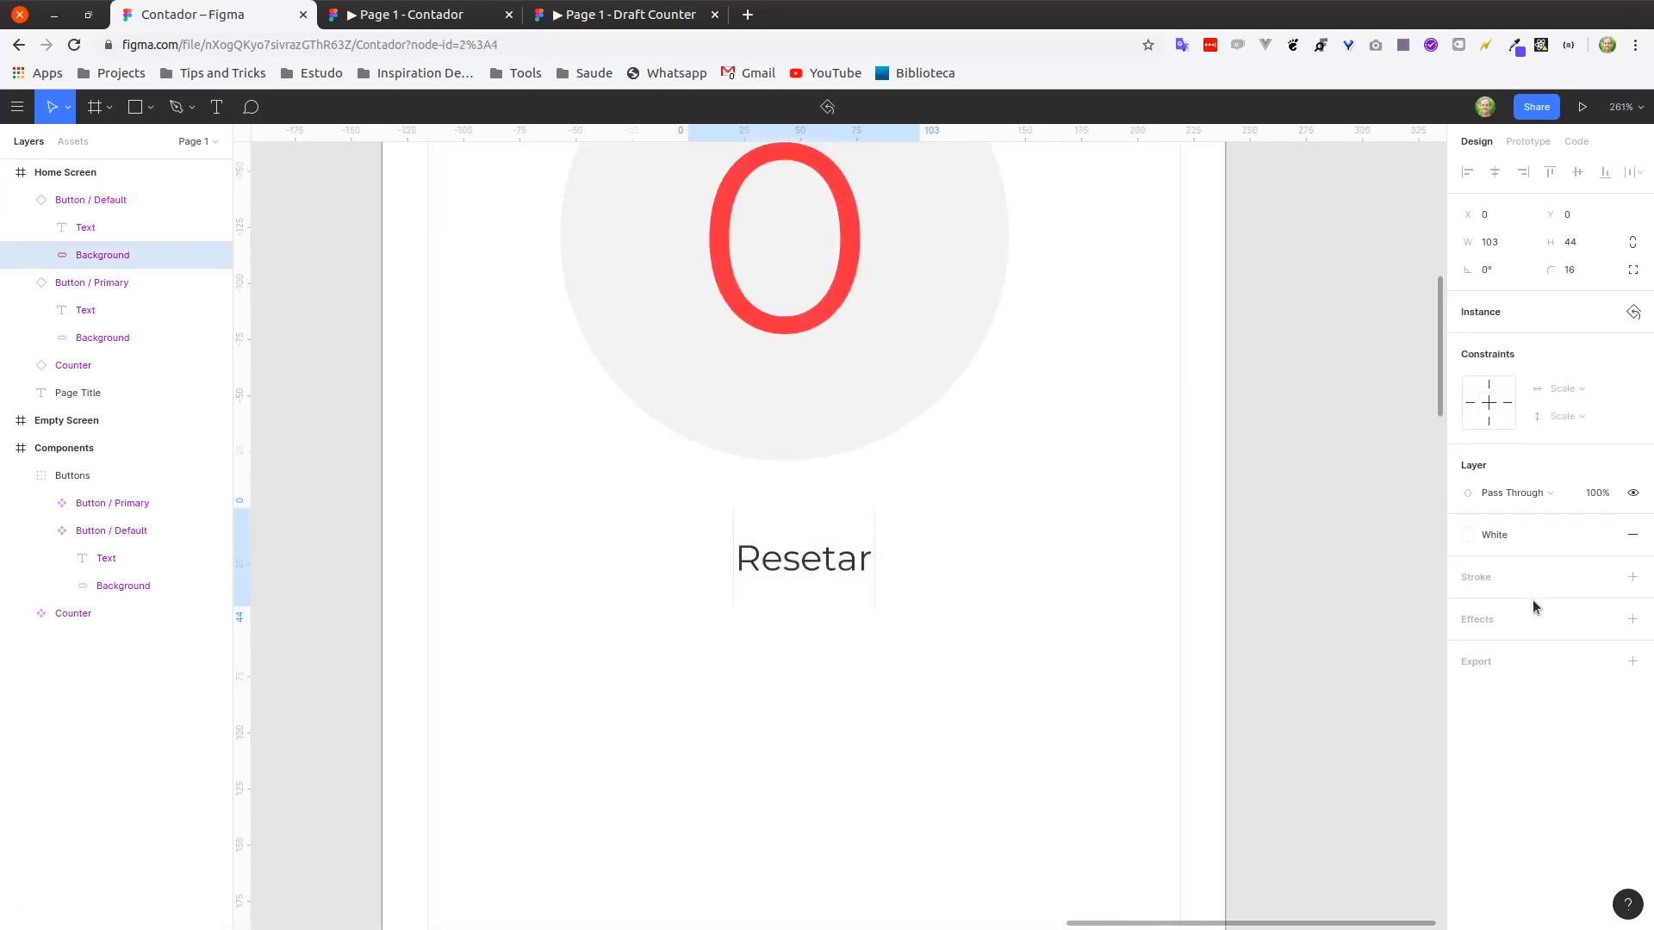
{"action": "left_click", "coordinate": [1108, 568]}
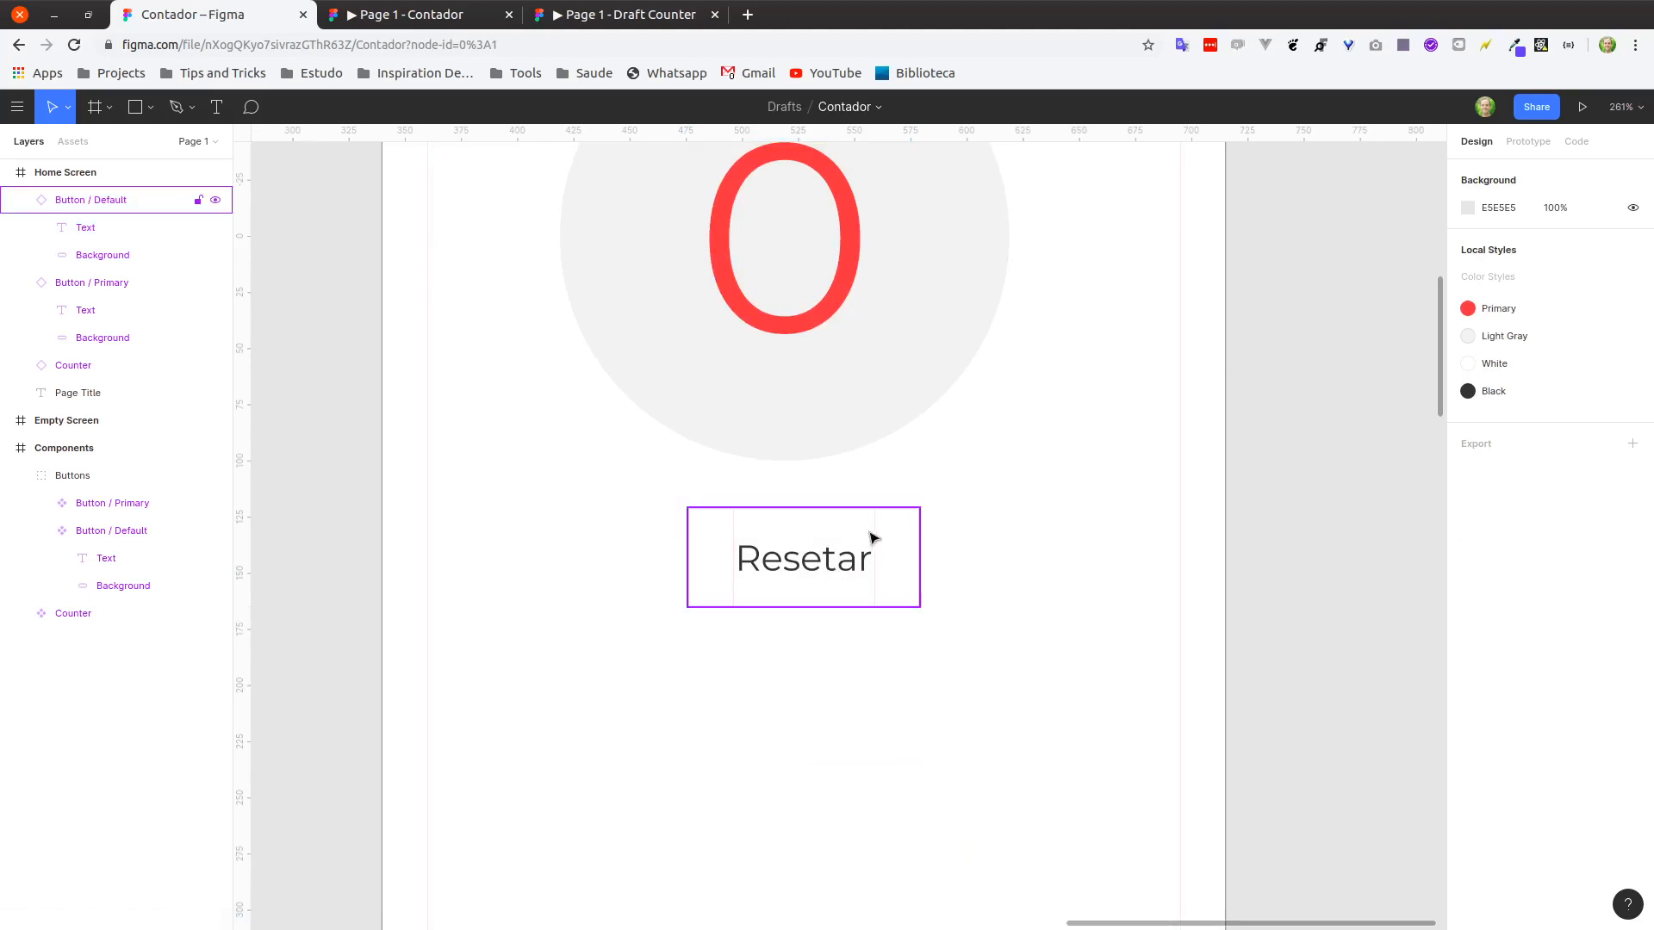
Compare the counter and buttons in the Contador prototype with the Draft Counter prototype, and return to the Contador design file.
{"action": "left_click", "coordinate": [436, 19]}
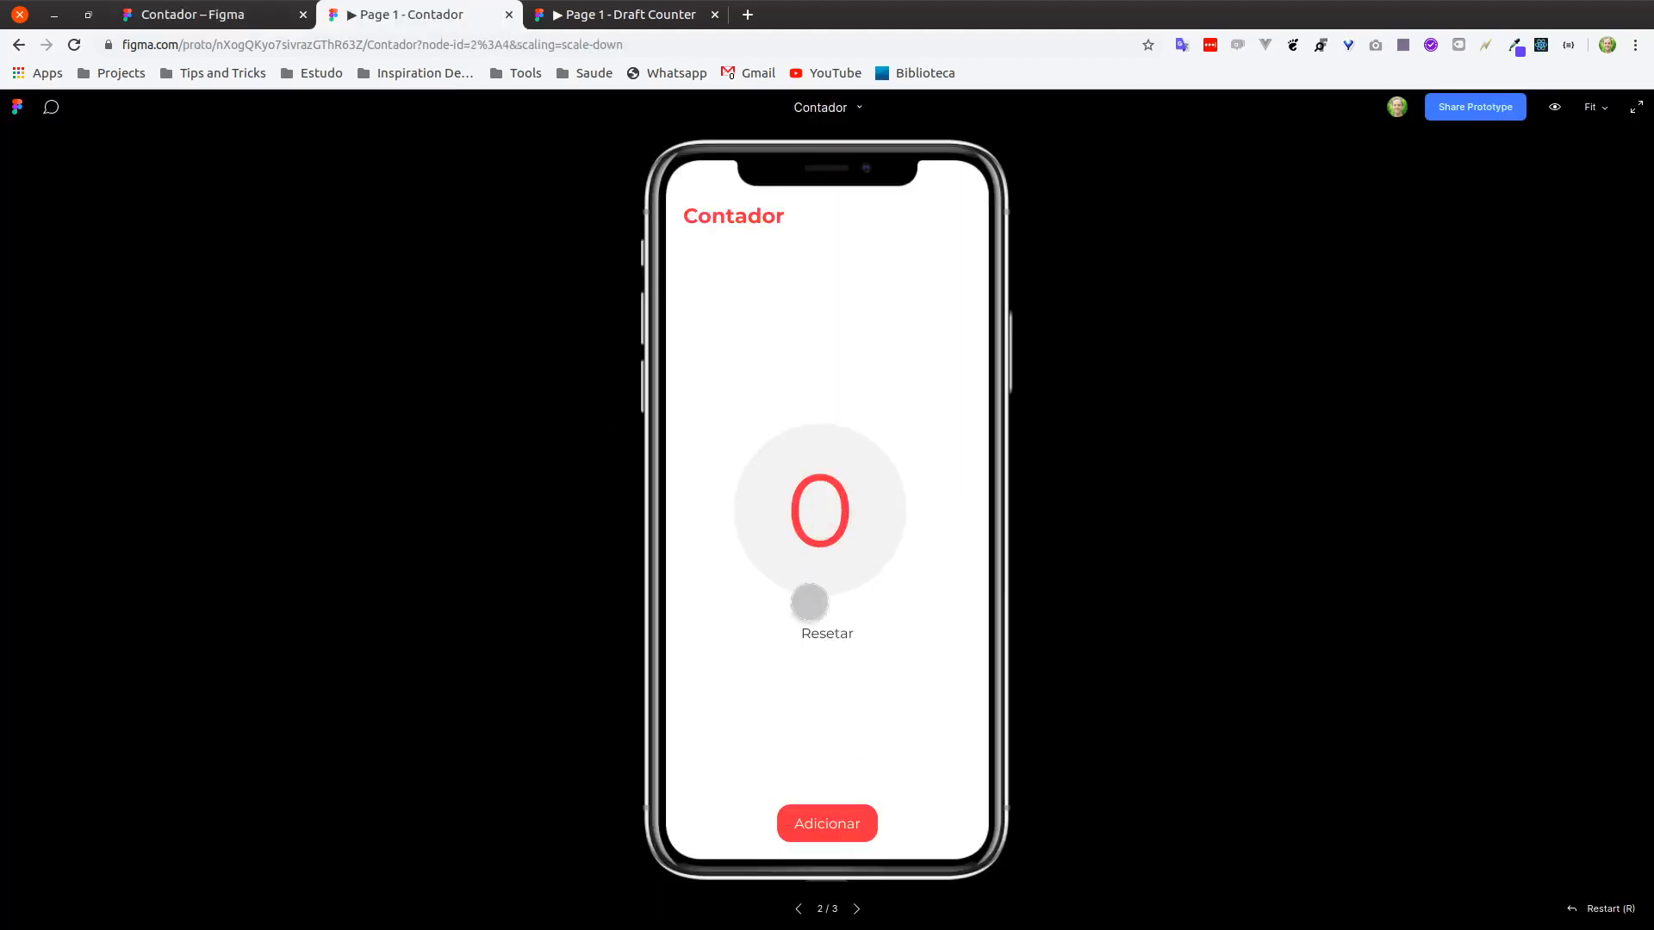
{"action": "left_click", "coordinate": [608, 15]}
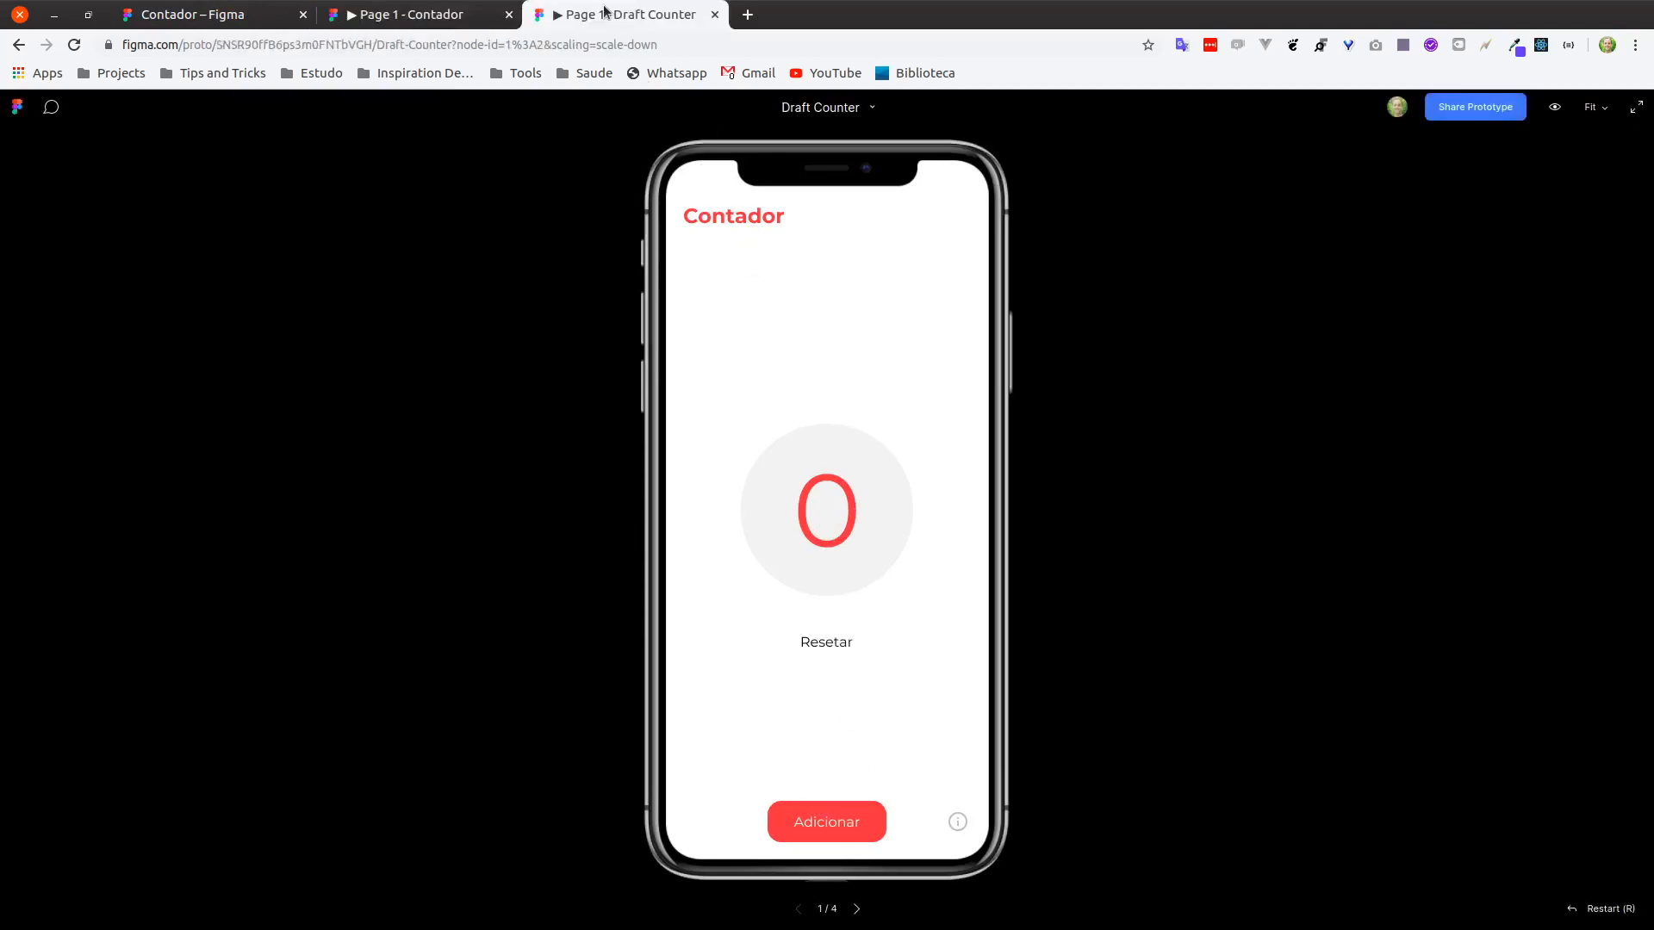
{"action": "left_click", "coordinate": [438, 17]}
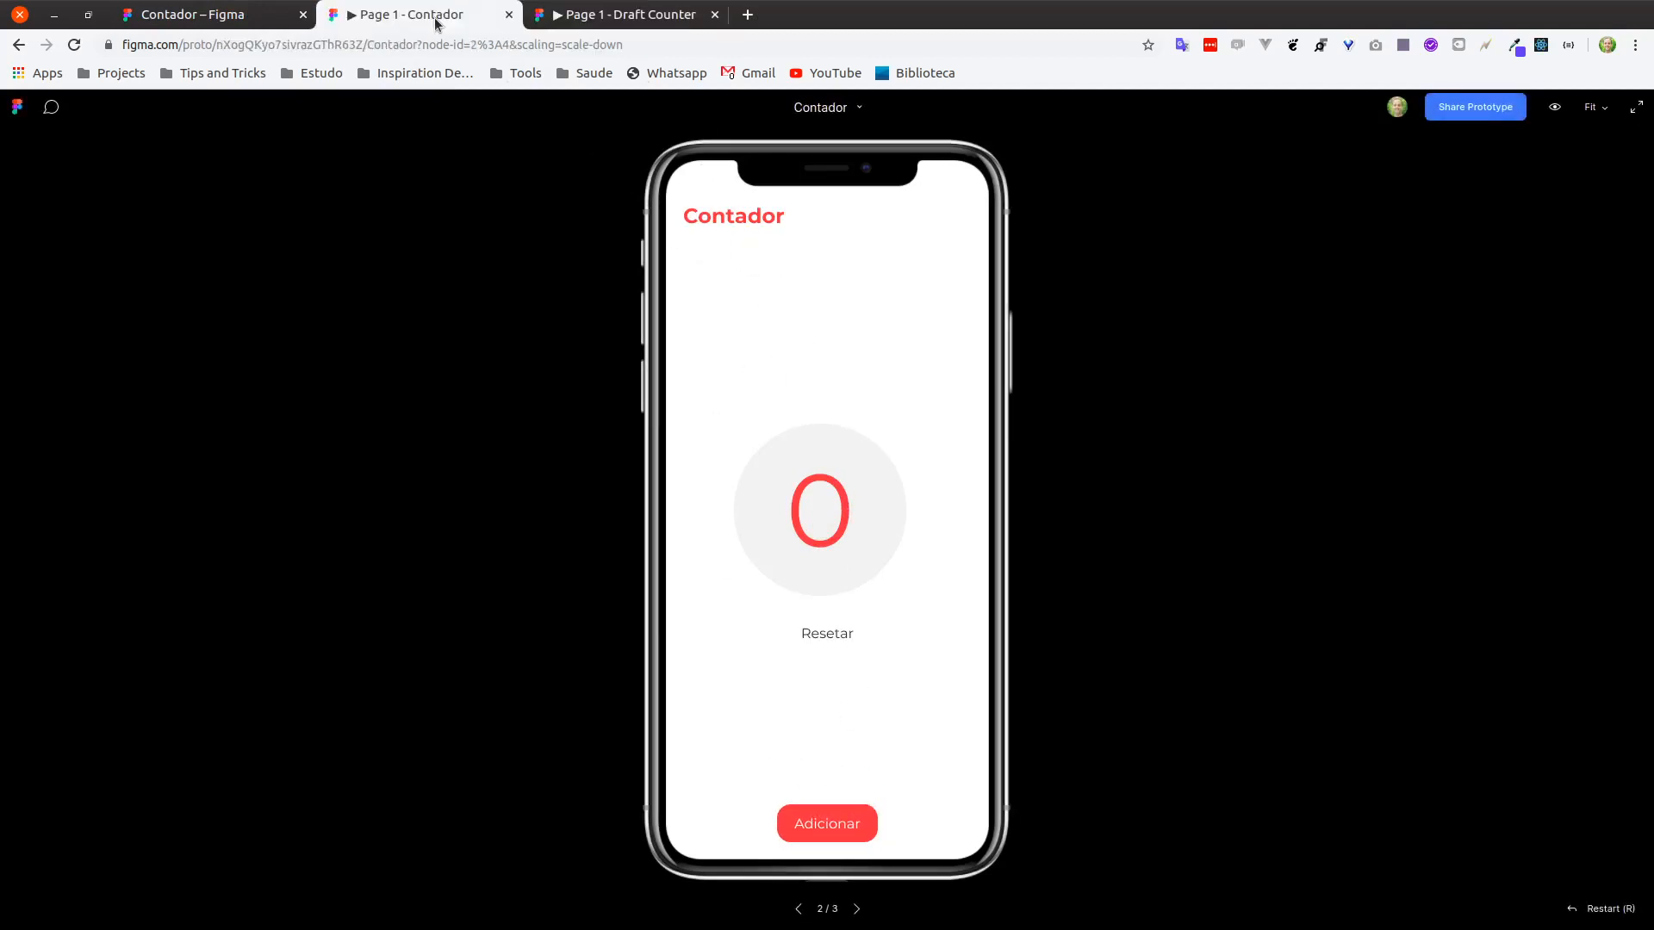
{"action": "left_click", "coordinate": [611, 17]}
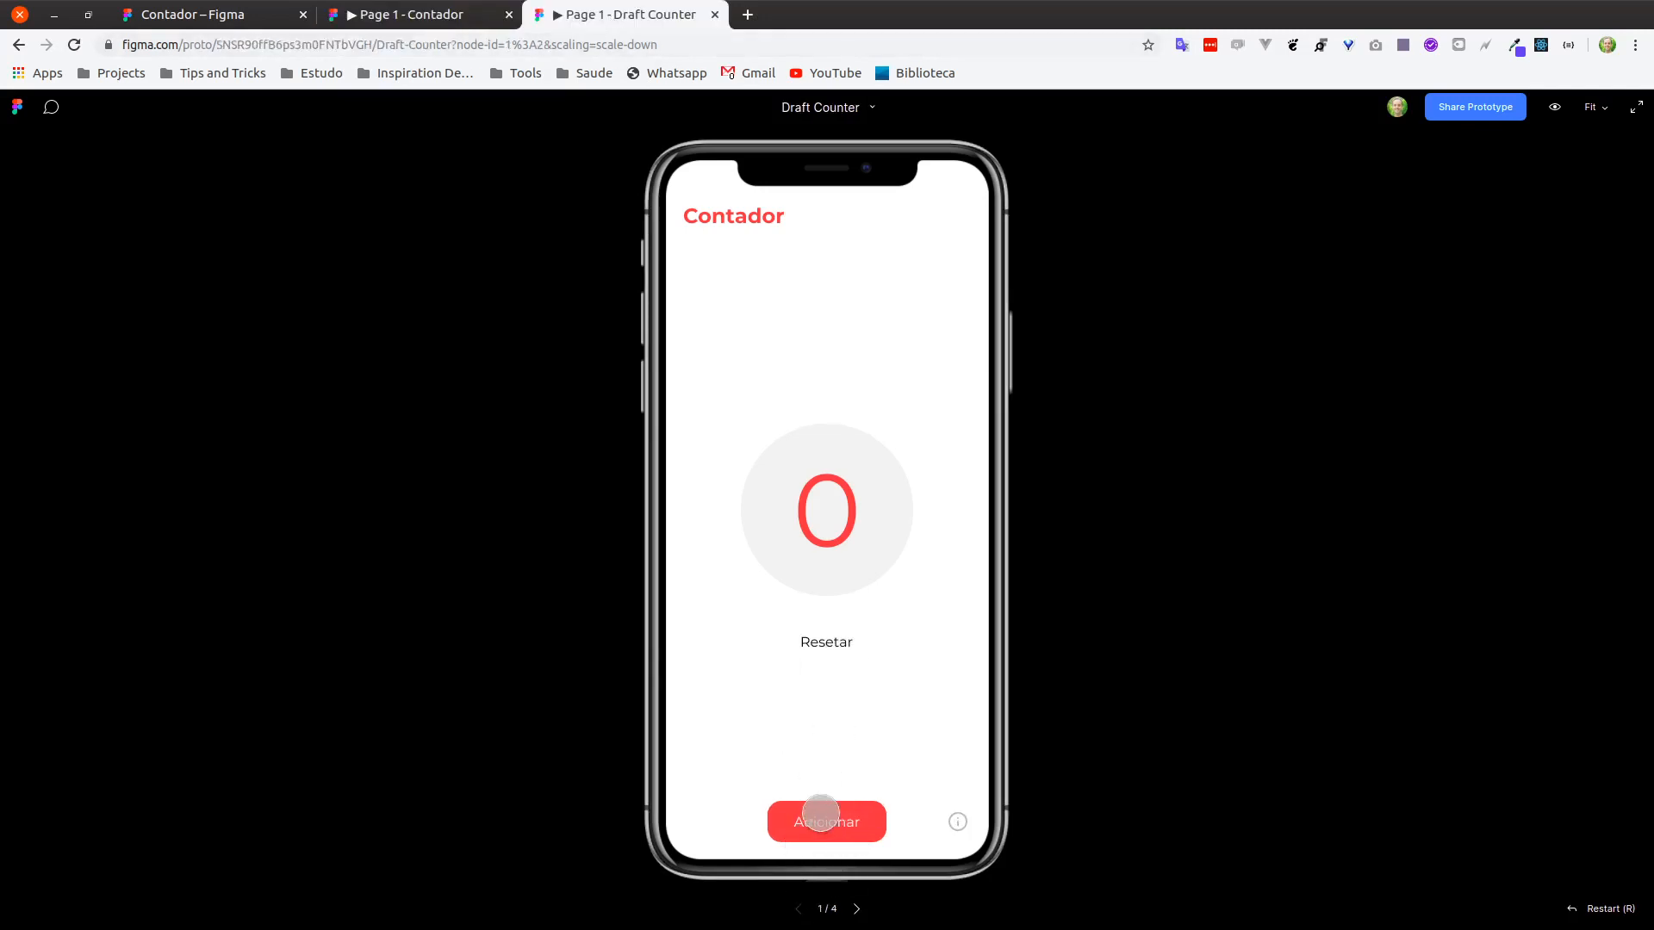
{"action": "left_click", "coordinate": [392, 19]}
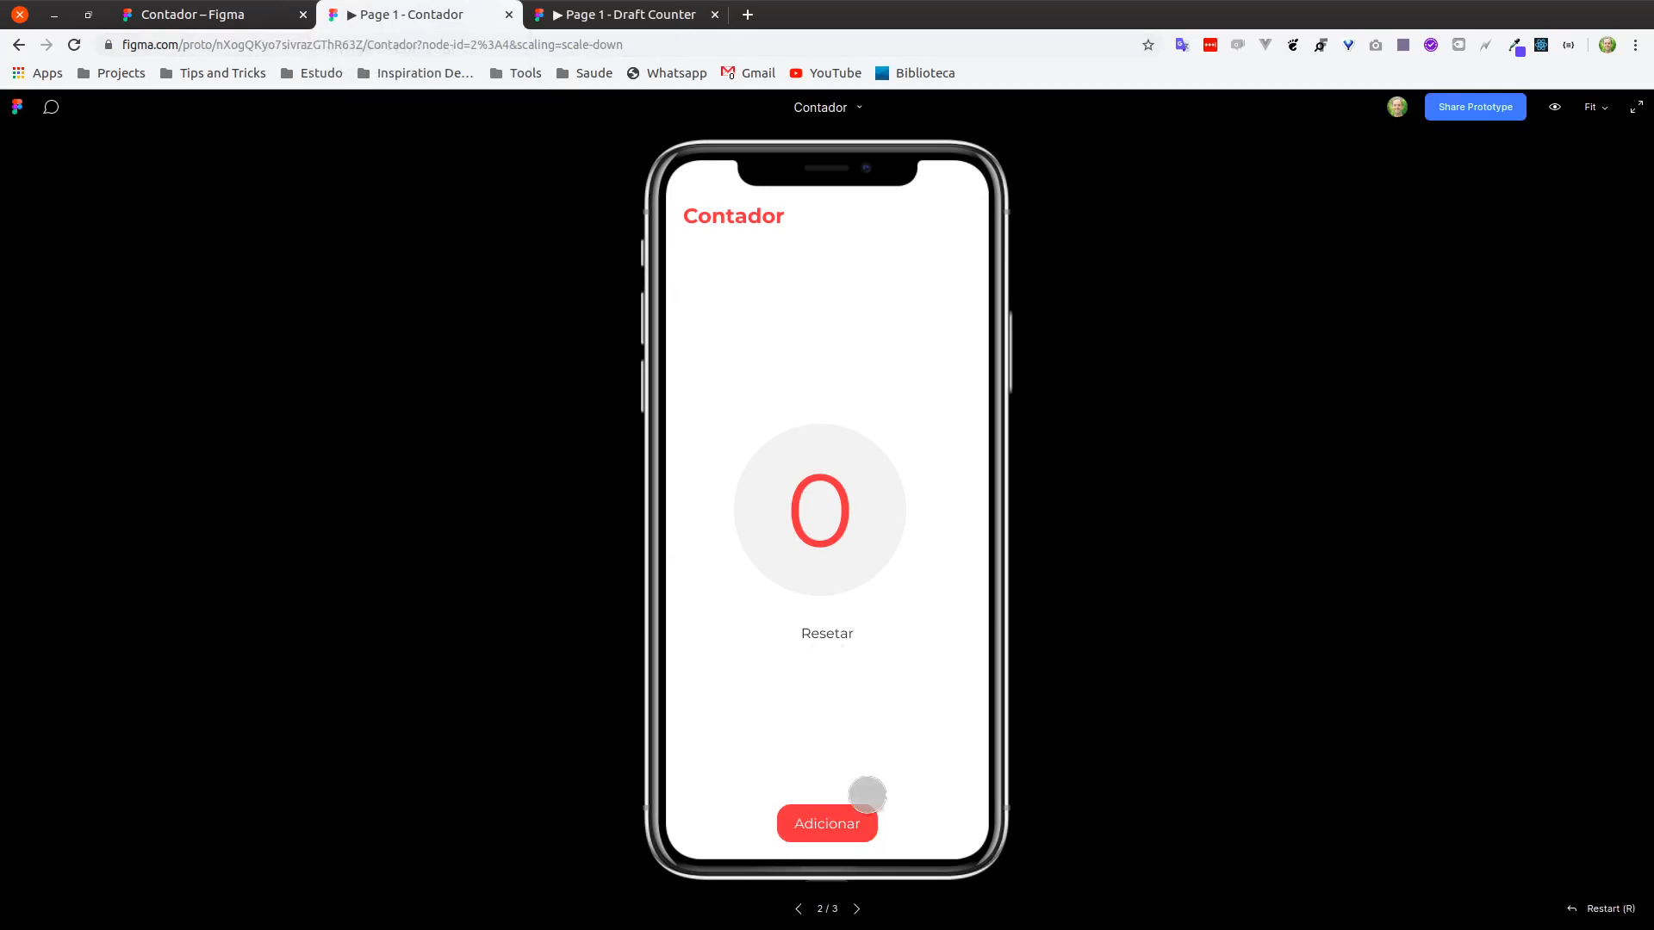
{"action": "left_click", "coordinate": [287, 21]}
{"action": "scroll", "coordinate": [861, 603], "scroll_direction": "down", "scroll_amount": 5}
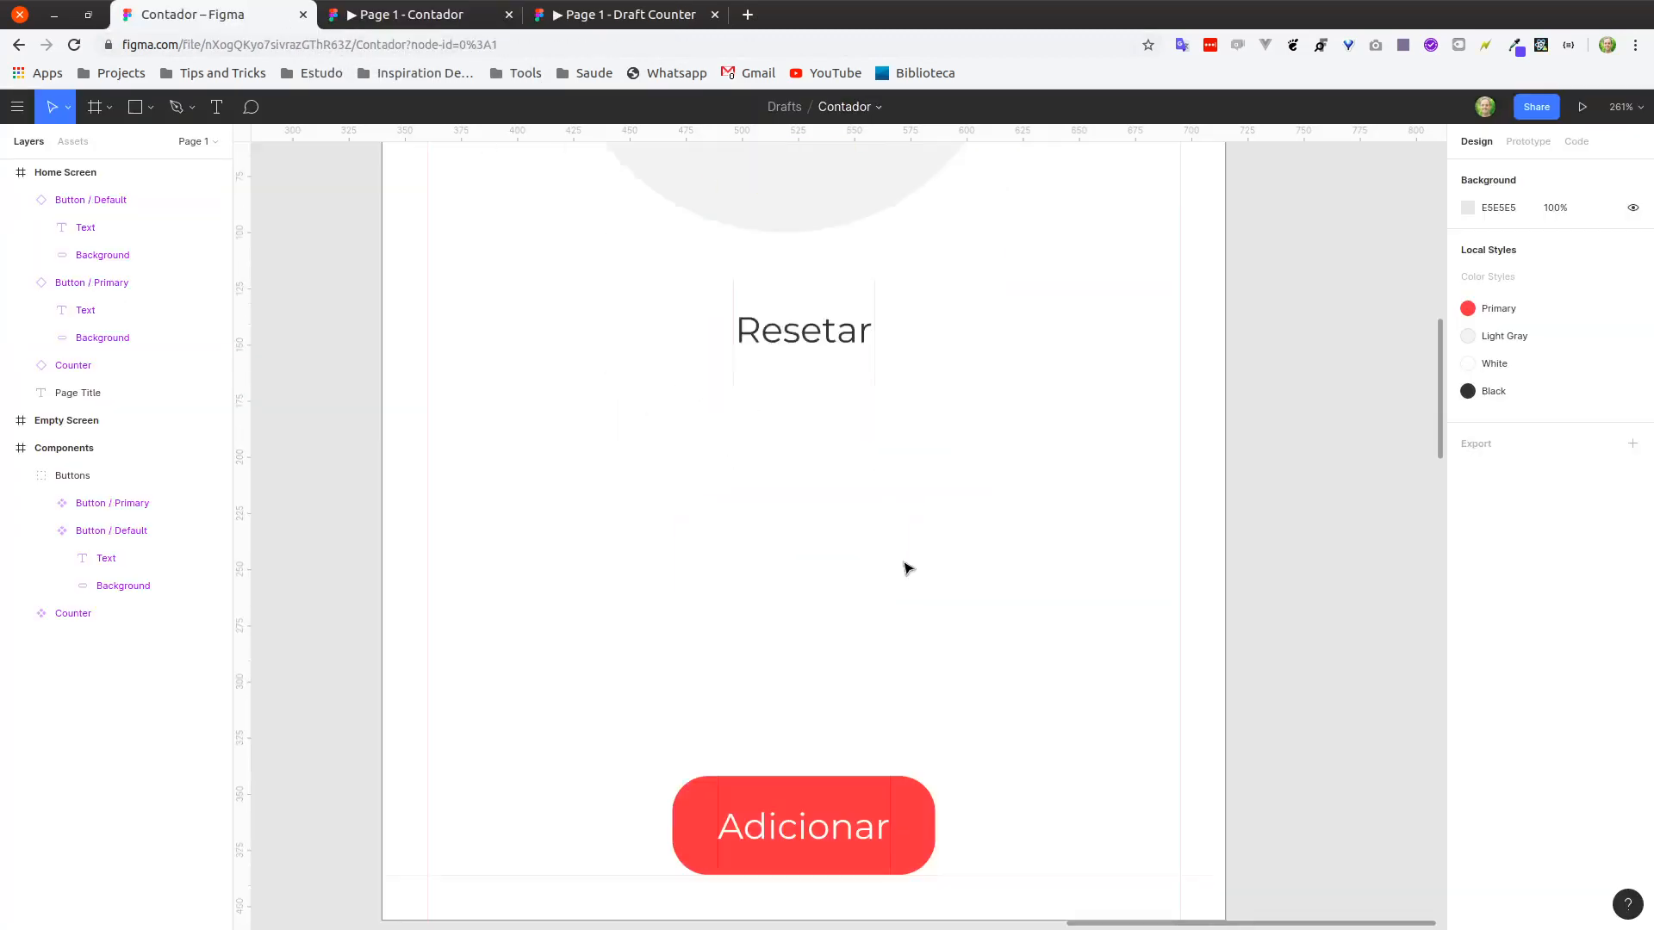
Examine the info icon and the sheet it opens in the Draft Counter prototype, and go back to the Contador design file.
{"action": "left_click", "coordinate": [617, 14]}
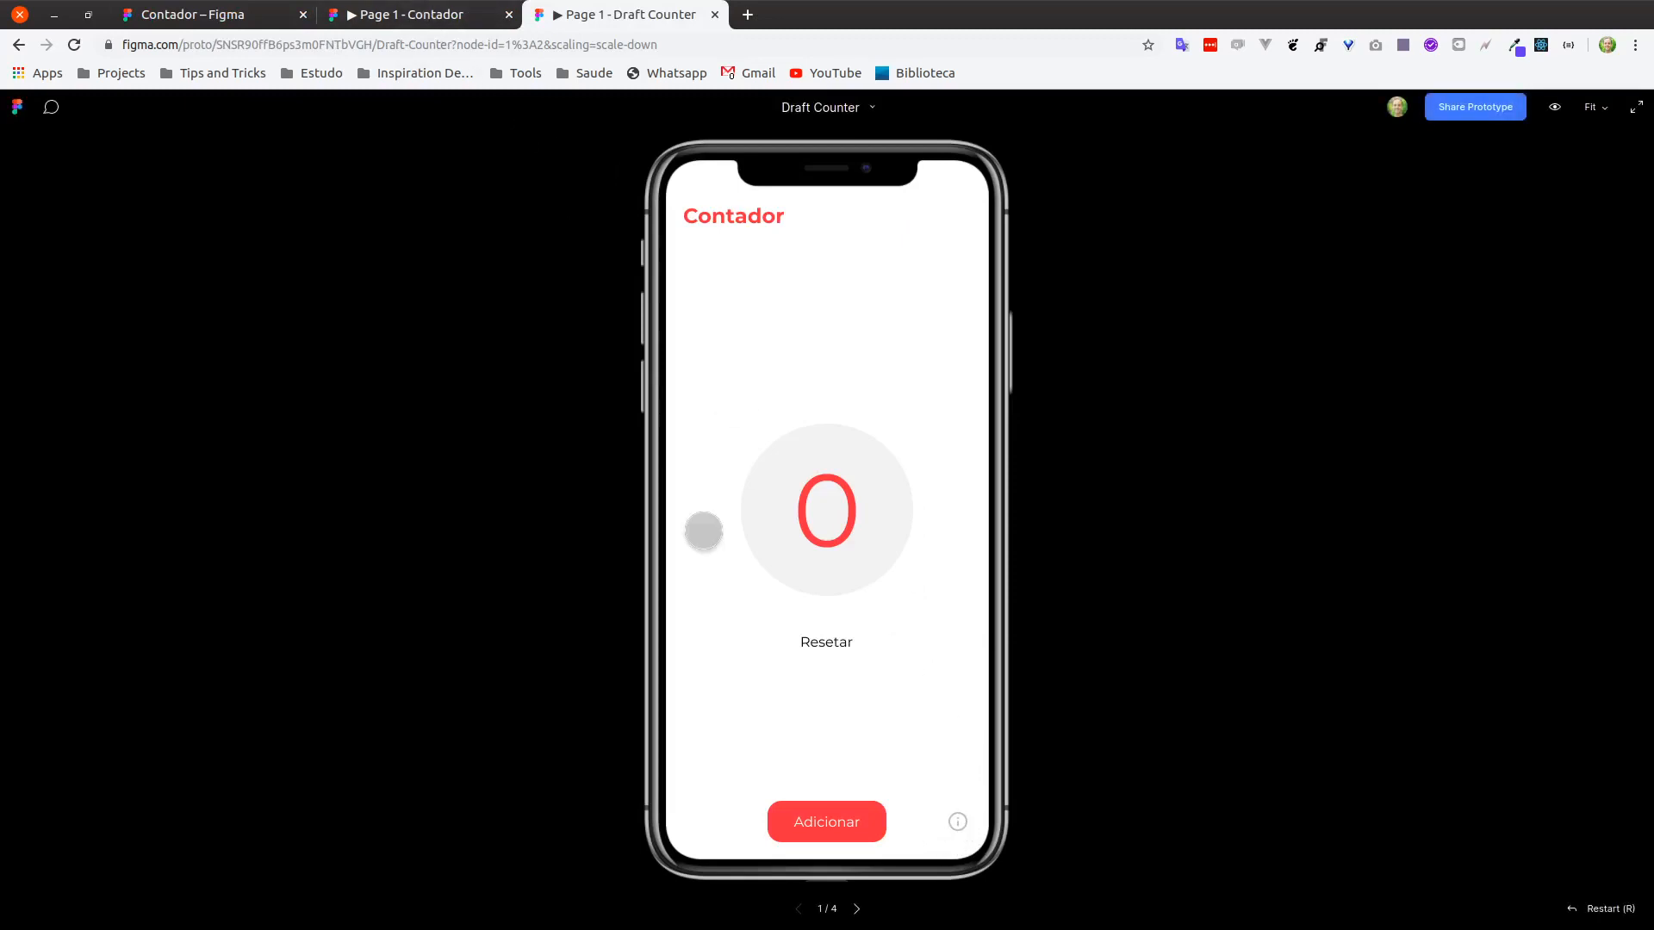
{"action": "left_click", "coordinate": [400, 18]}
{"action": "left_click", "coordinate": [571, 18]}
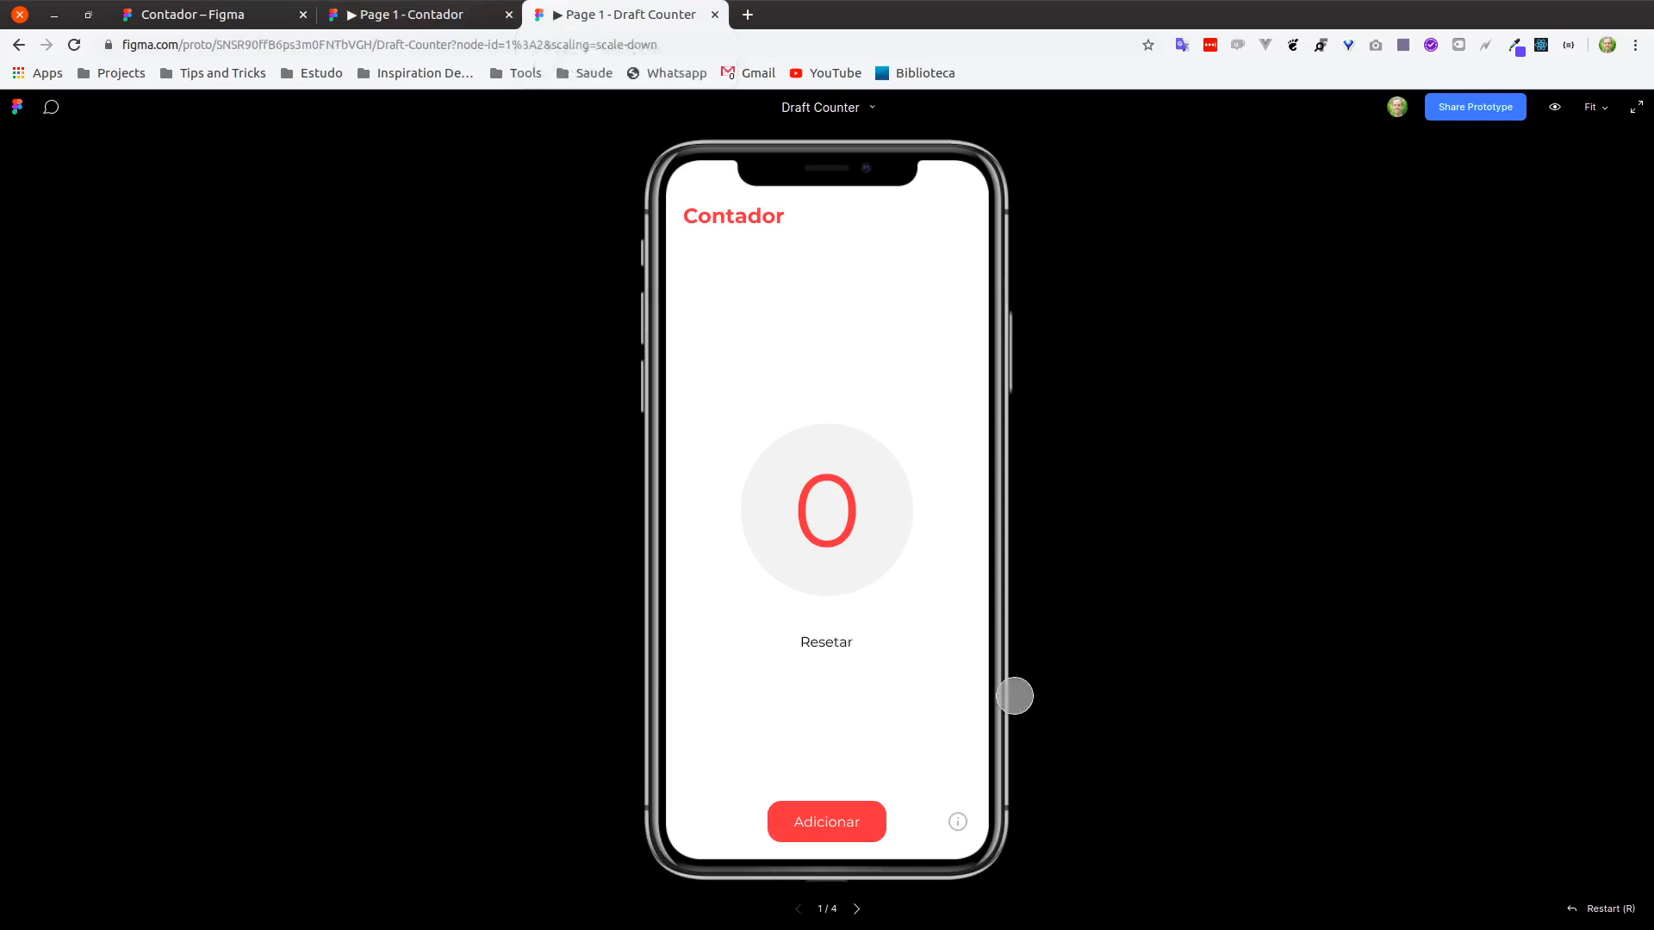
{"action": "left_click", "coordinate": [954, 818]}
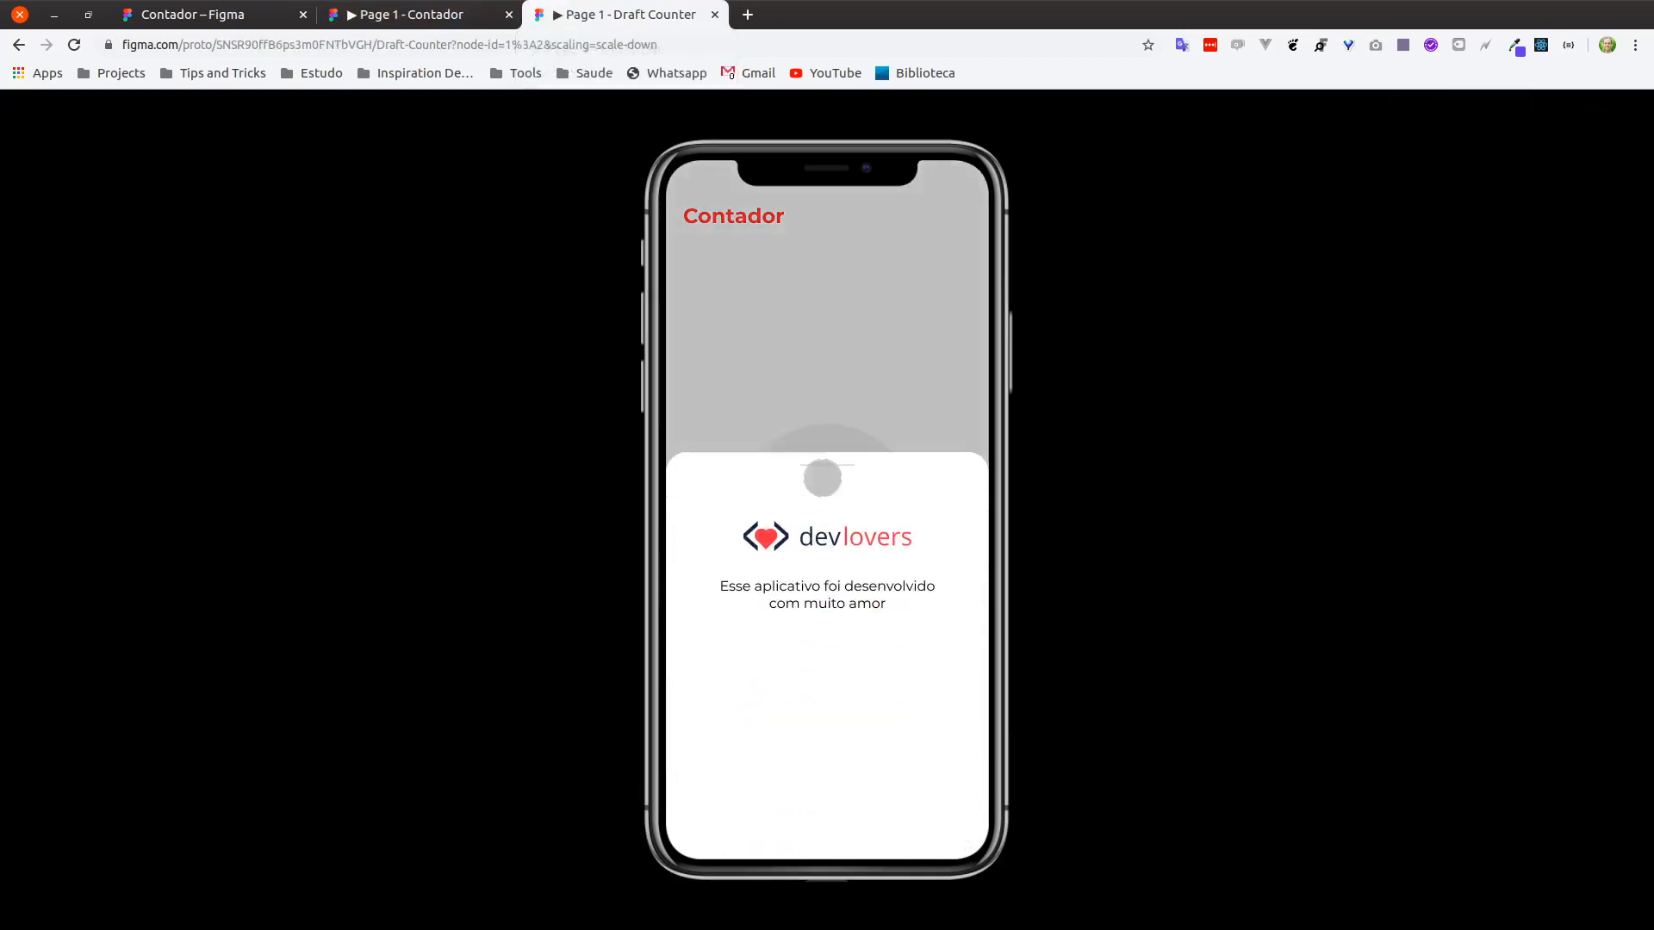
{"action": "left_click", "coordinate": [820, 474]}
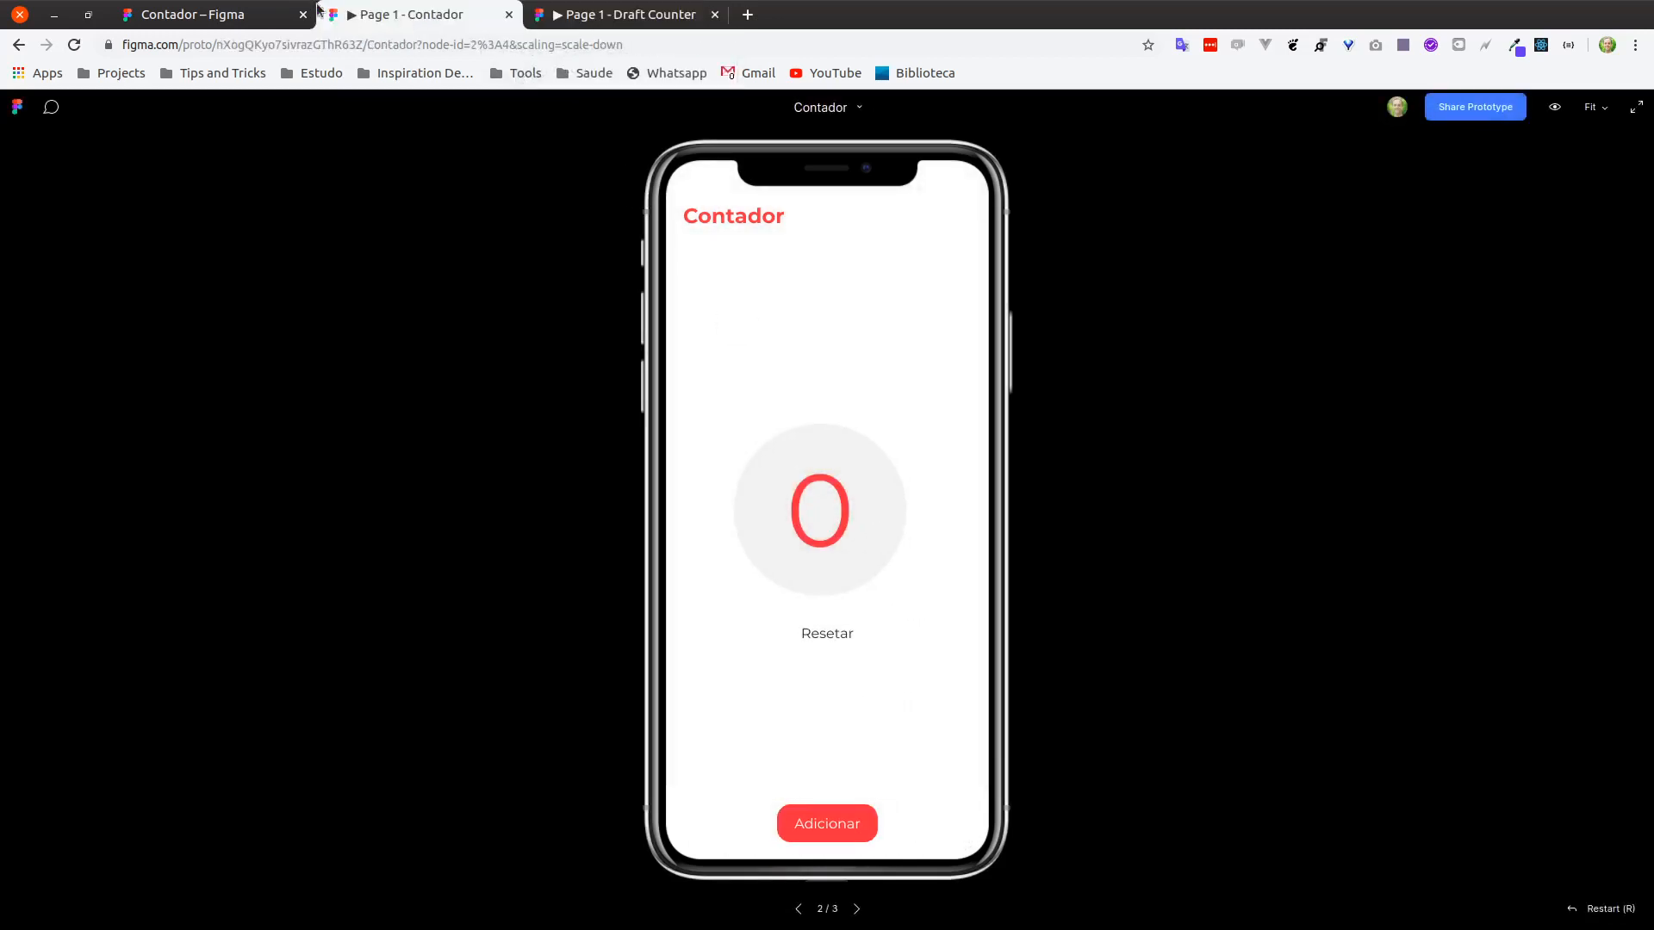
{"action": "left_click", "coordinate": [242, 14]}
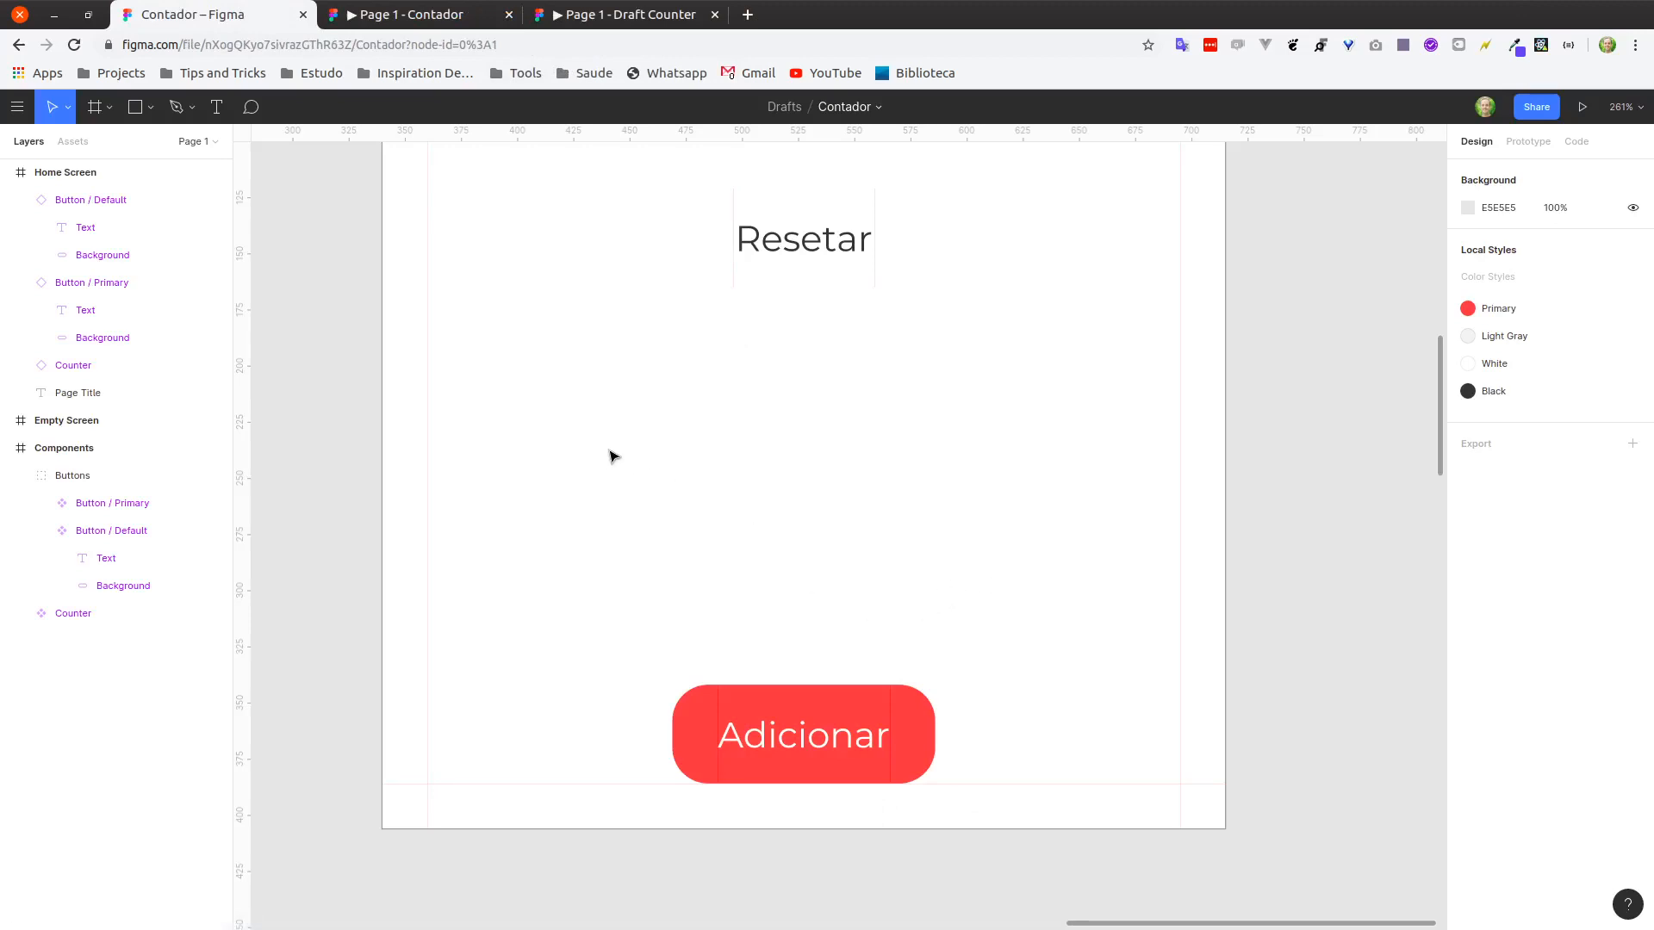
Search the Figma plugin directory for "feather" to check the Feather Icons plugin, and return to the Contador design file.
{"action": "left_click", "coordinate": [16, 109]}
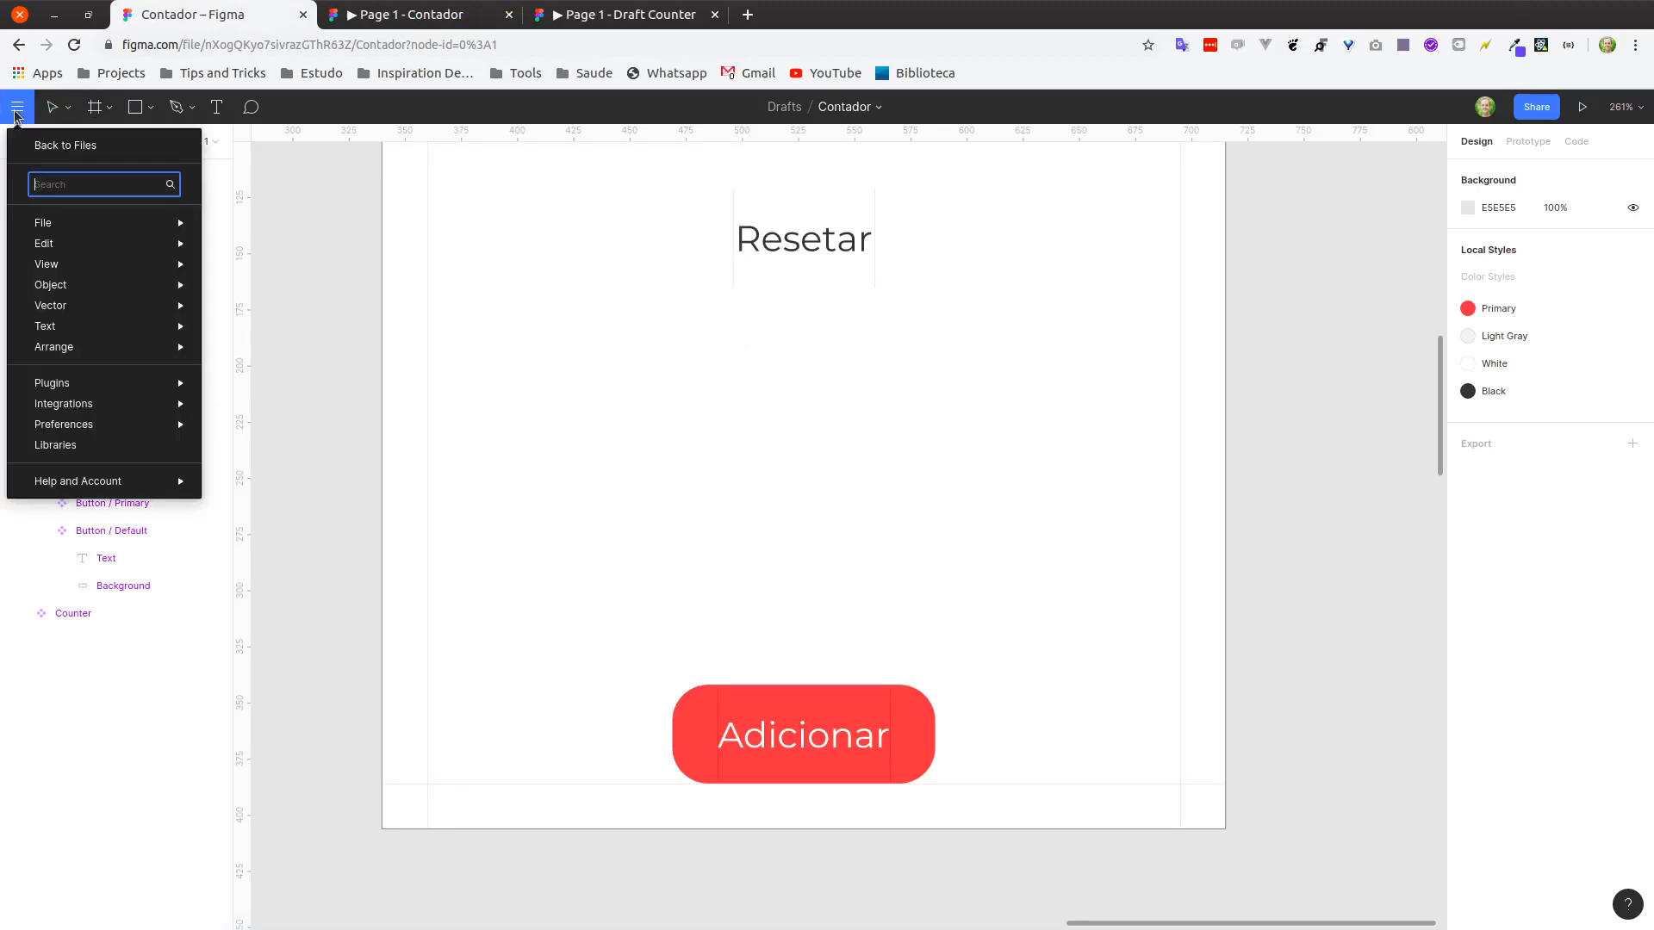
{"action": "mouse_move", "coordinate": [81, 395]}
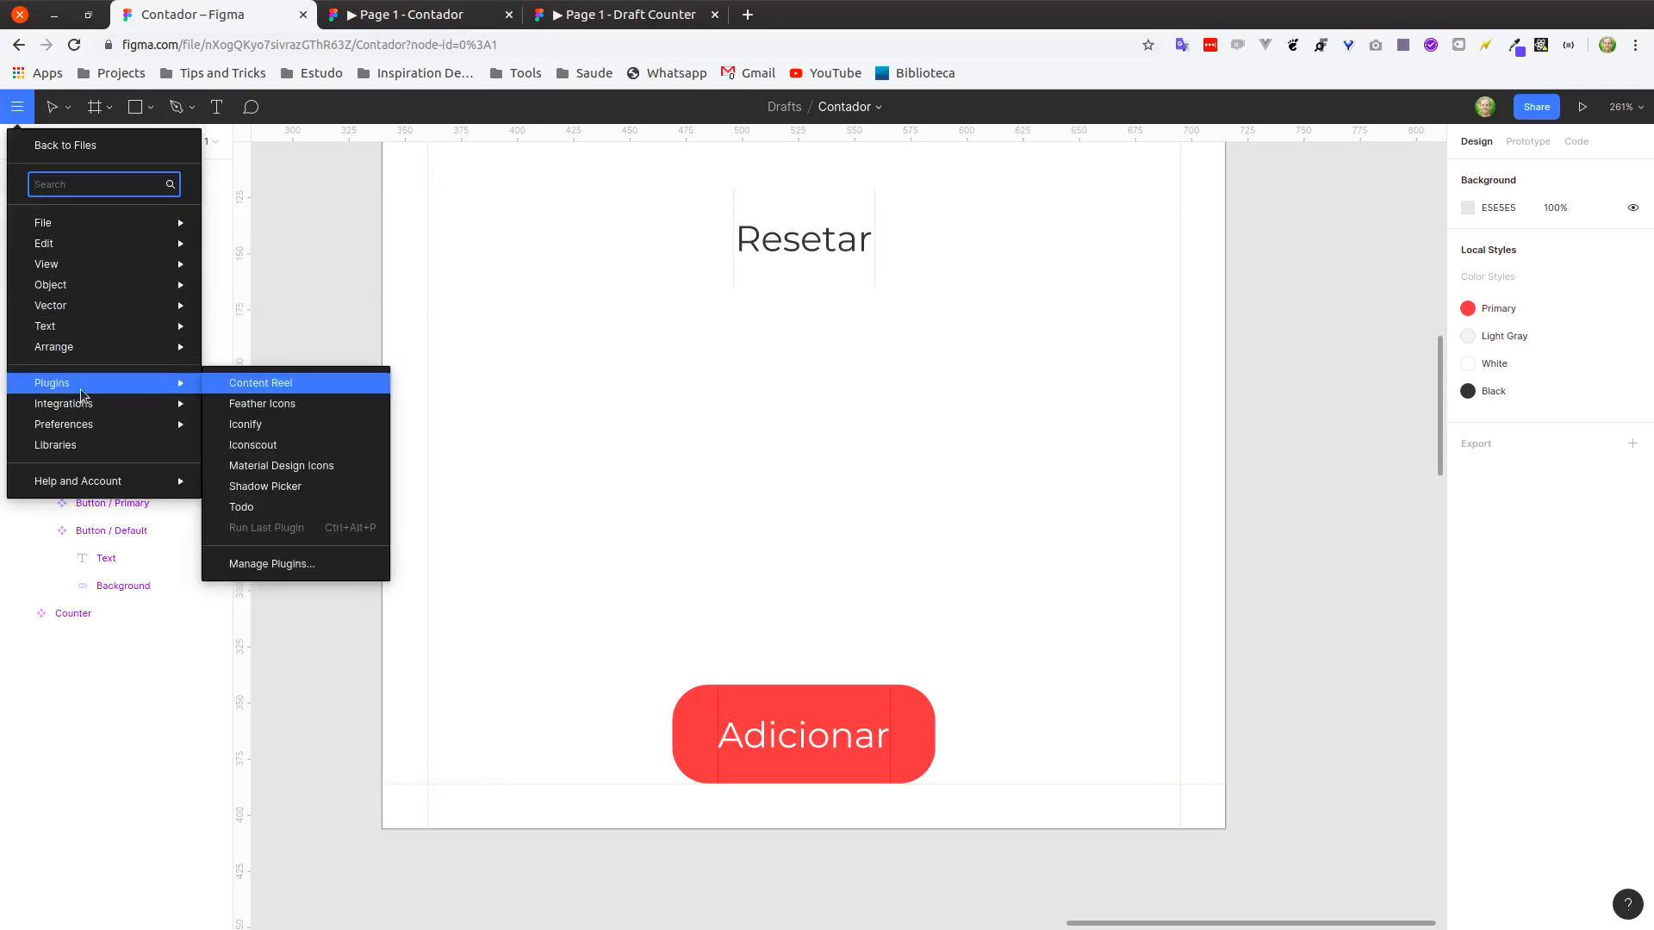
{"action": "left_click", "coordinate": [294, 565]}
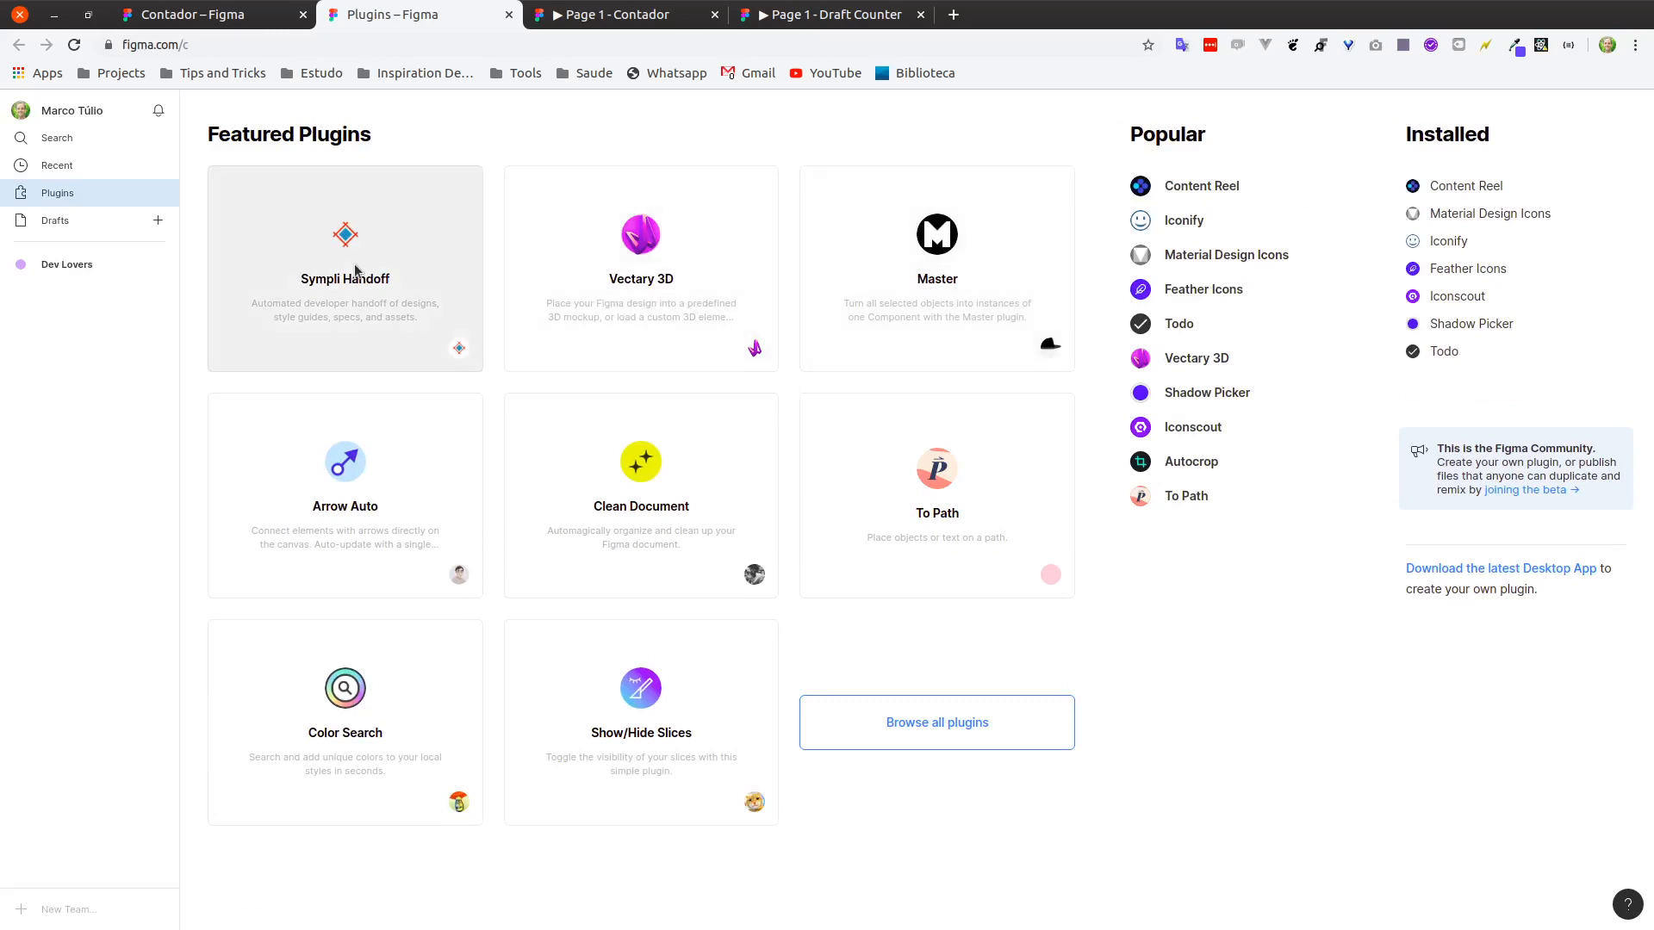
{"action": "left_click", "coordinate": [924, 720]}
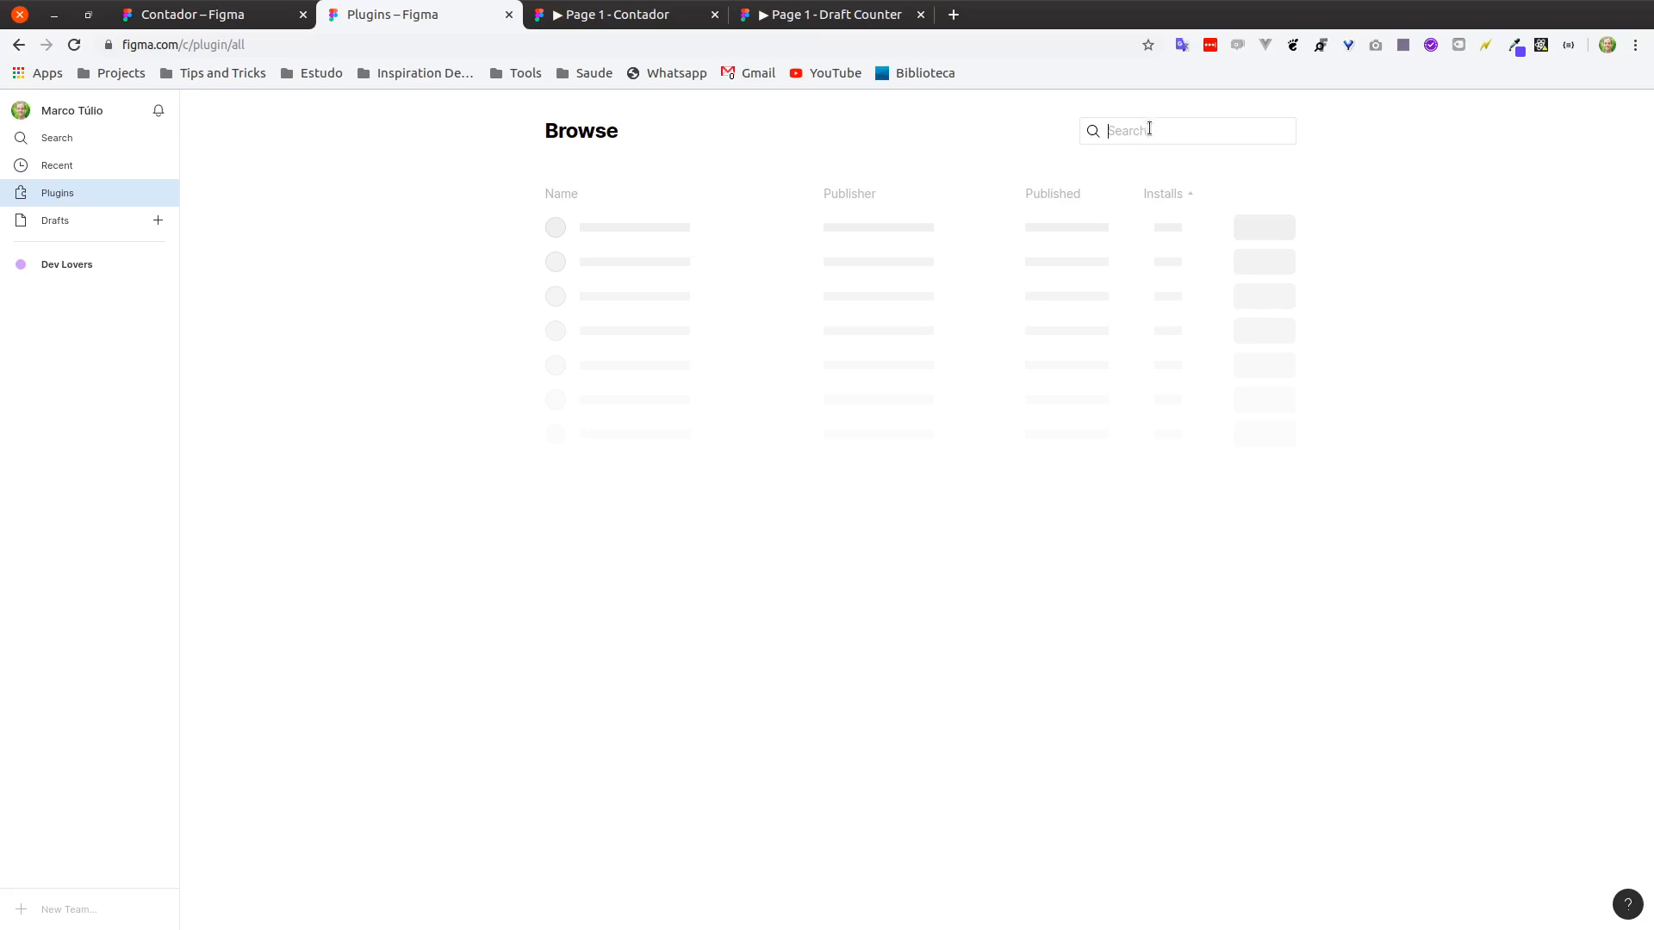
{"action": "type", "text": "feather"}
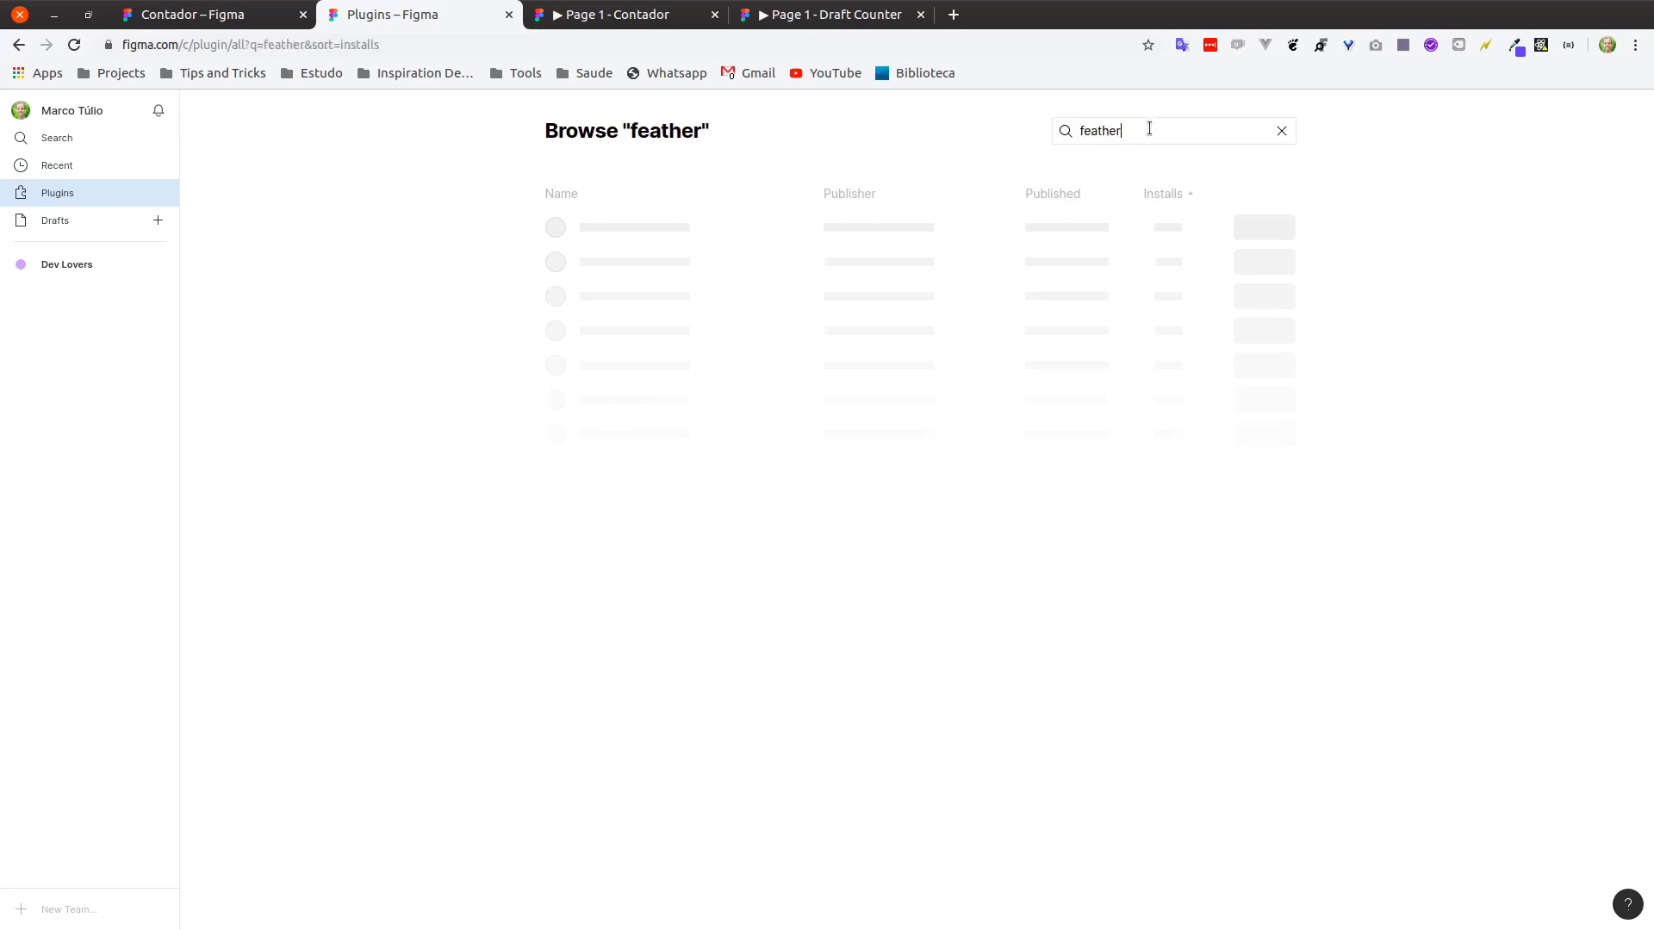
{"action": "key", "text": "ctrl+a"}
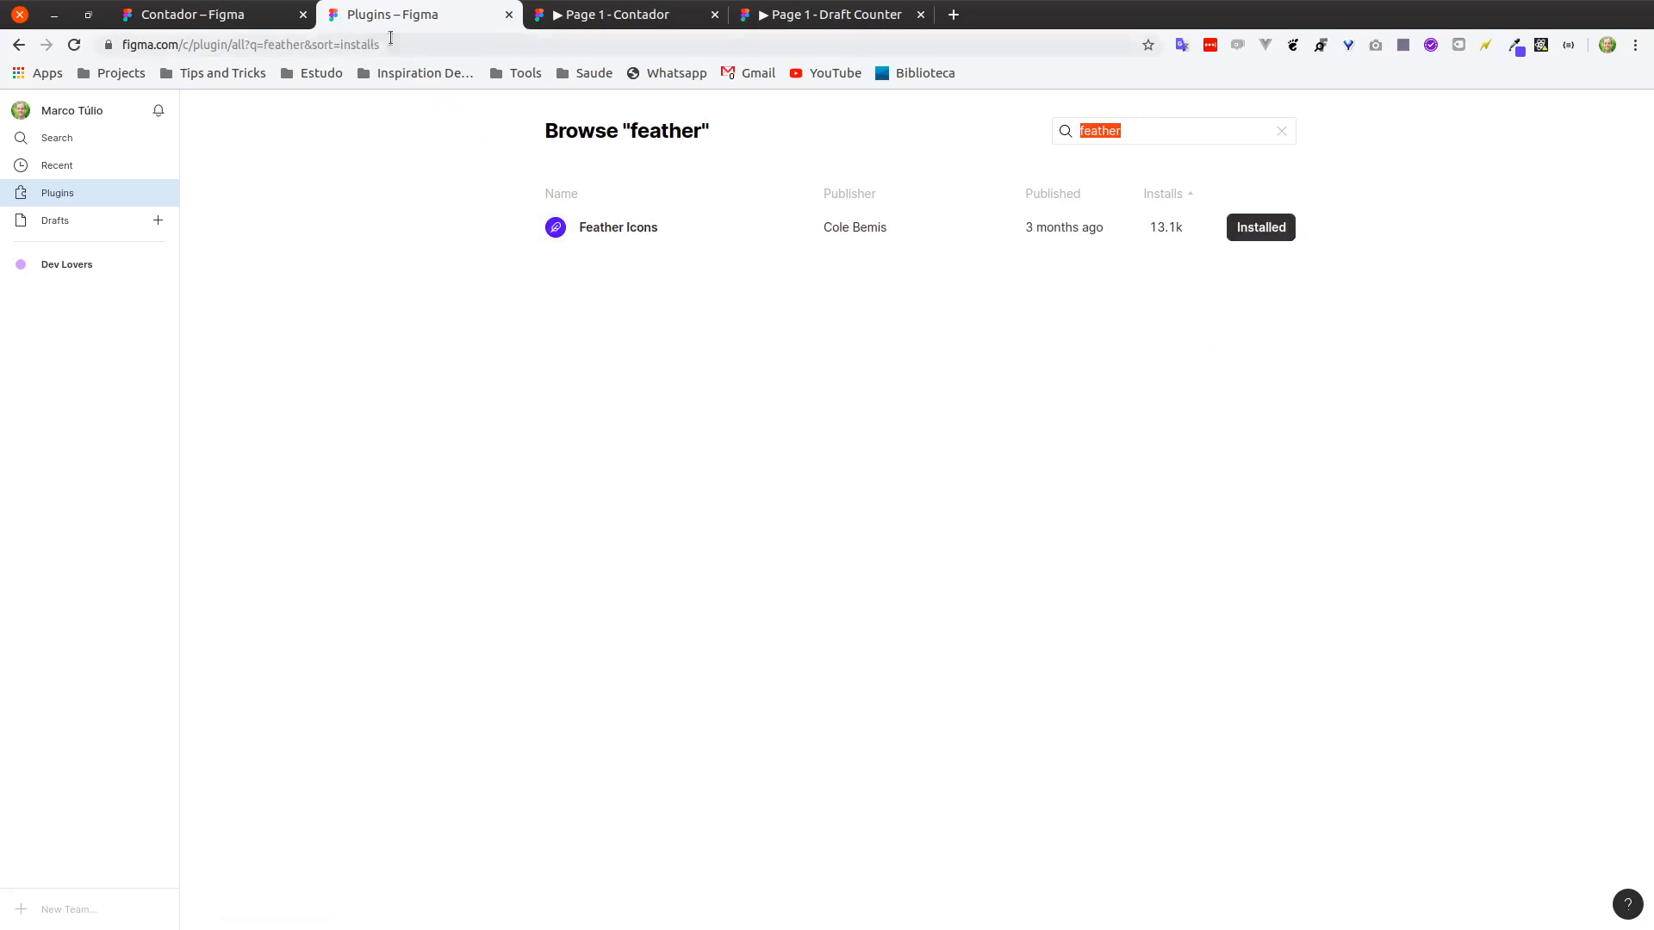
{"action": "left_click", "coordinate": [510, 15]}
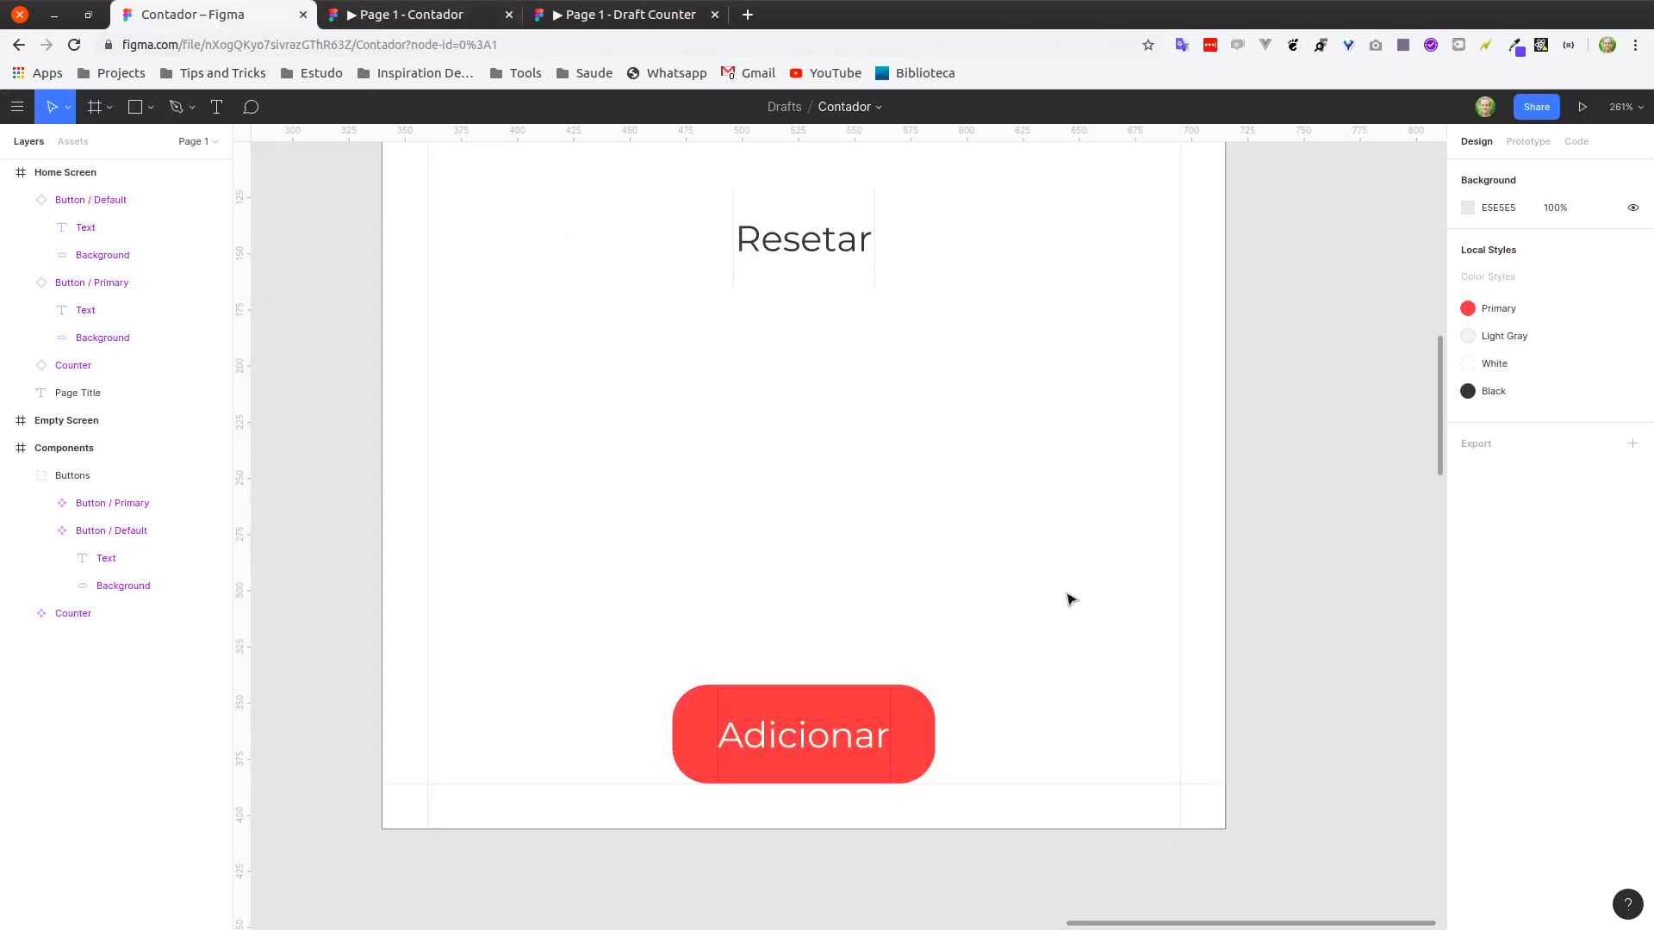
Insert the "info" icon with the Feather Icons plugin and place it right of the Adicionar button, at about X 663, Y 352.
{"action": "right_click", "coordinate": [1039, 603]}
{"action": "left_click", "coordinate": [991, 560]}
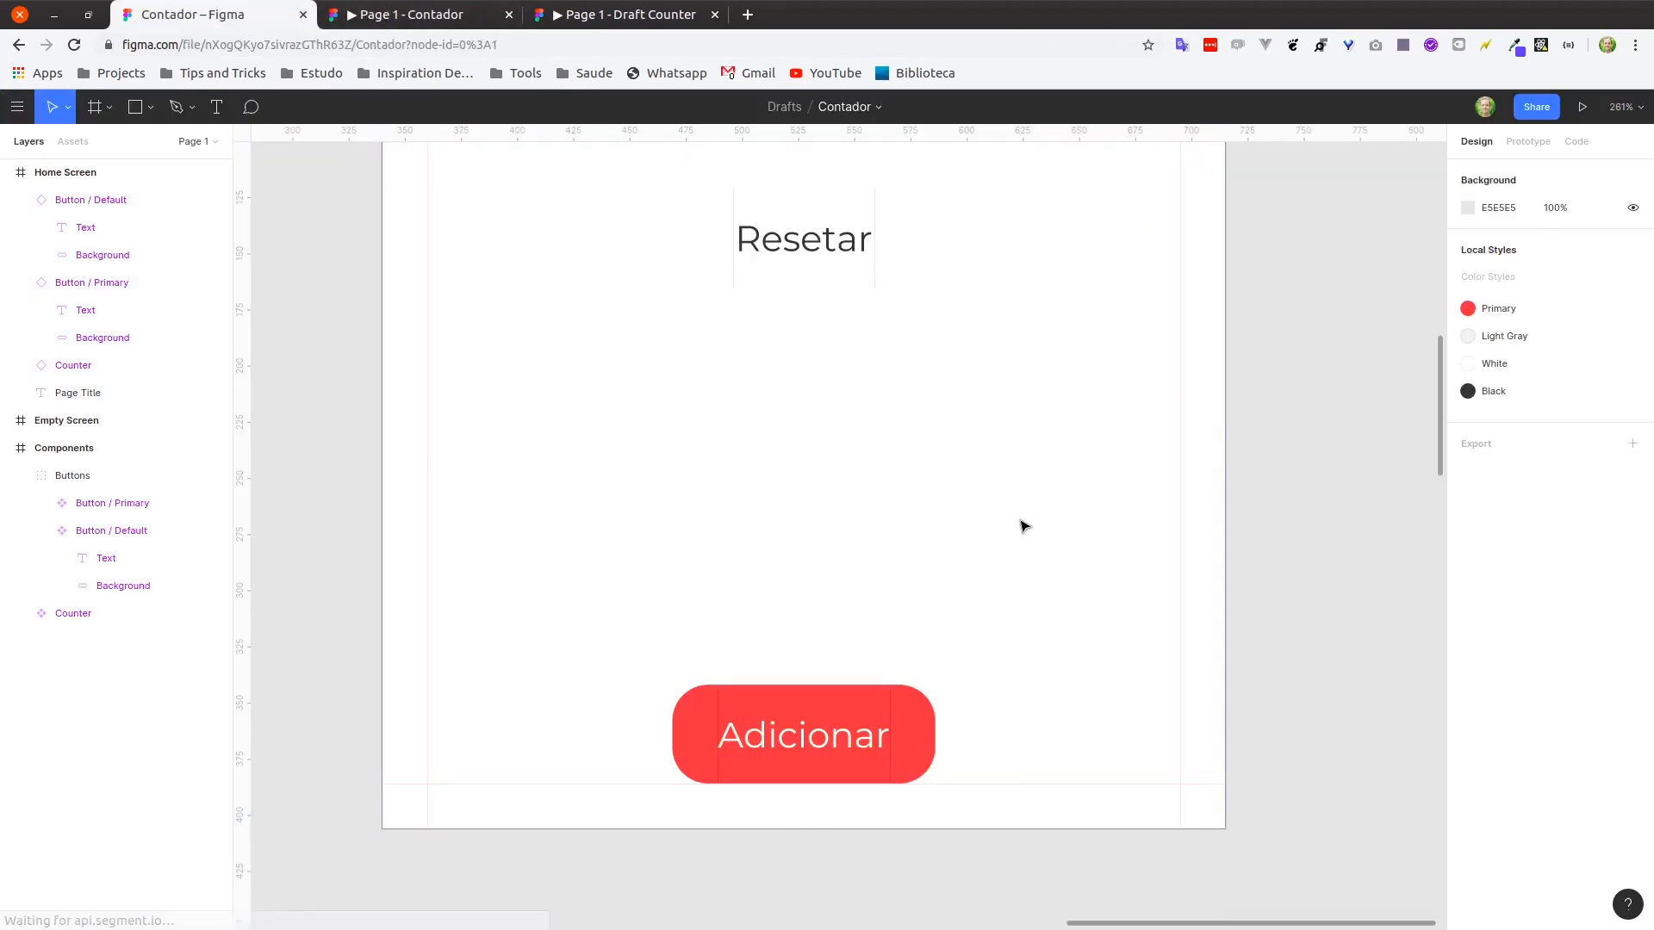
{"action": "right_click", "coordinate": [1017, 526]}
{"action": "mouse_move", "coordinate": [1108, 758]}
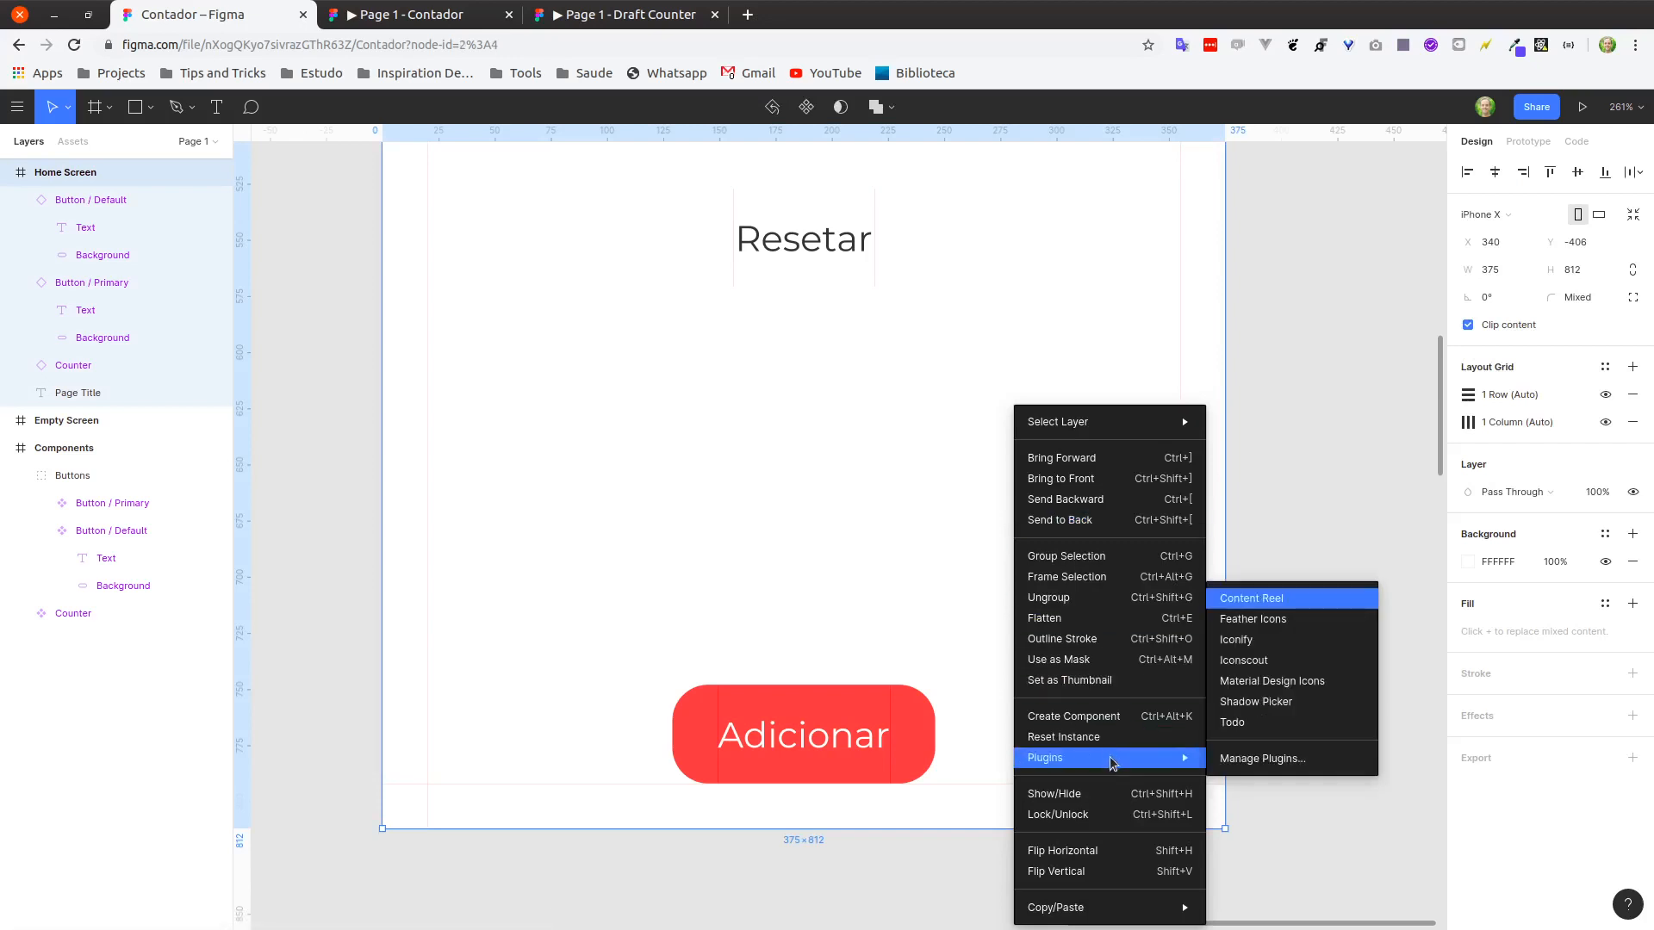
{"action": "left_click", "coordinate": [1244, 622]}
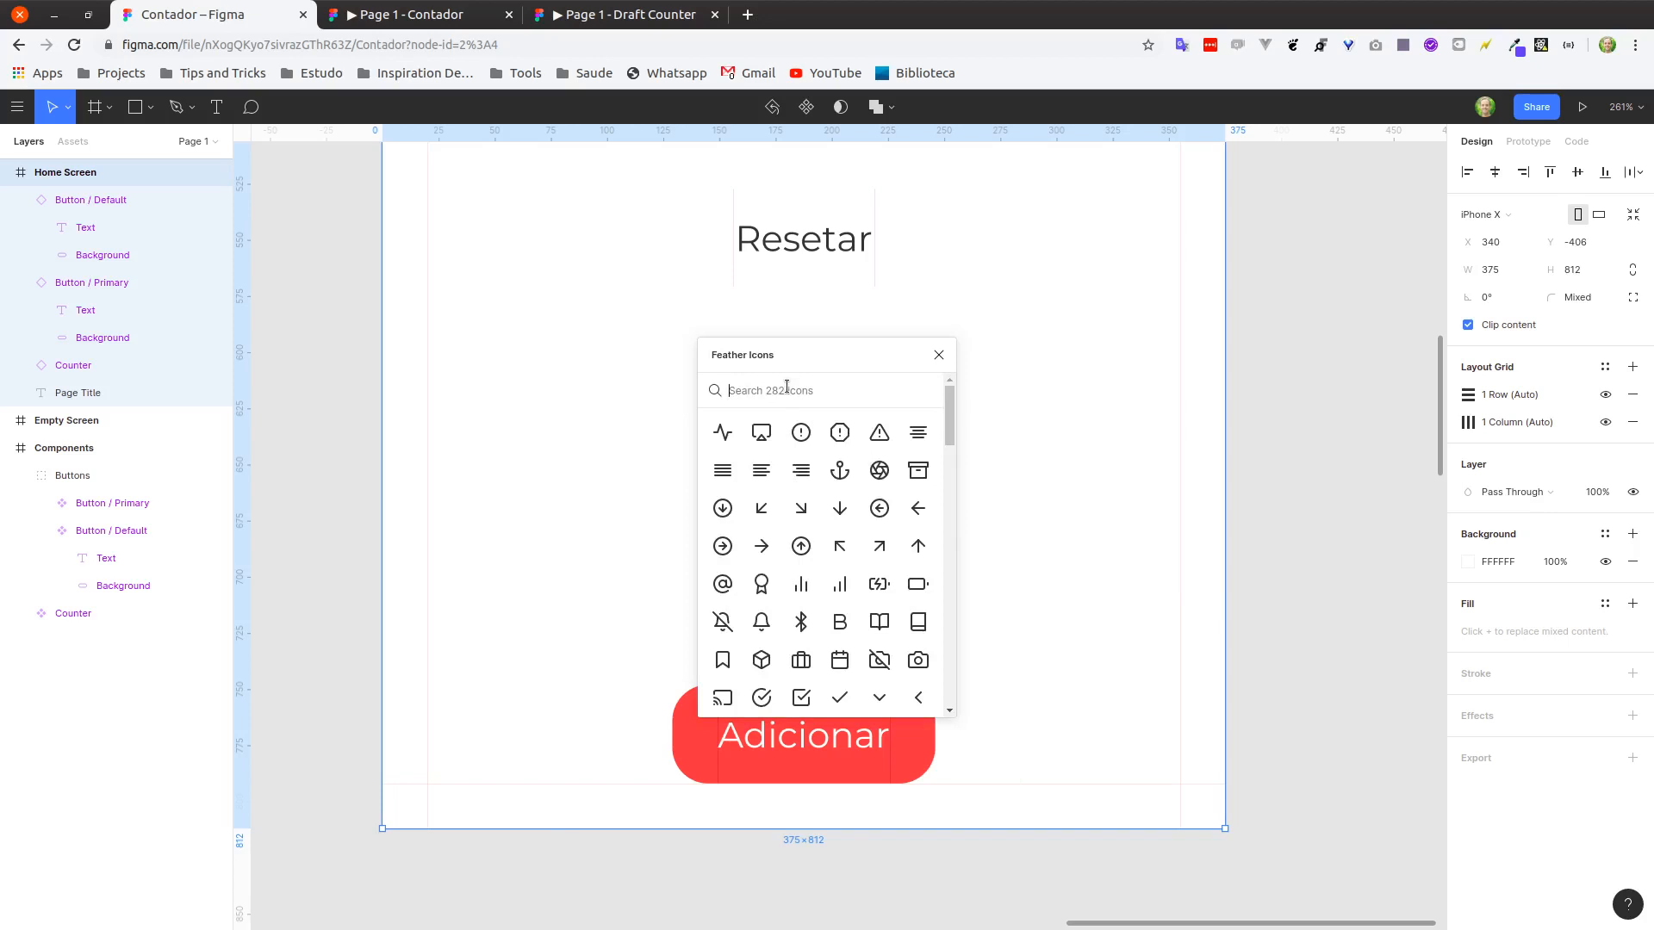
{"action": "type", "text": "info"}
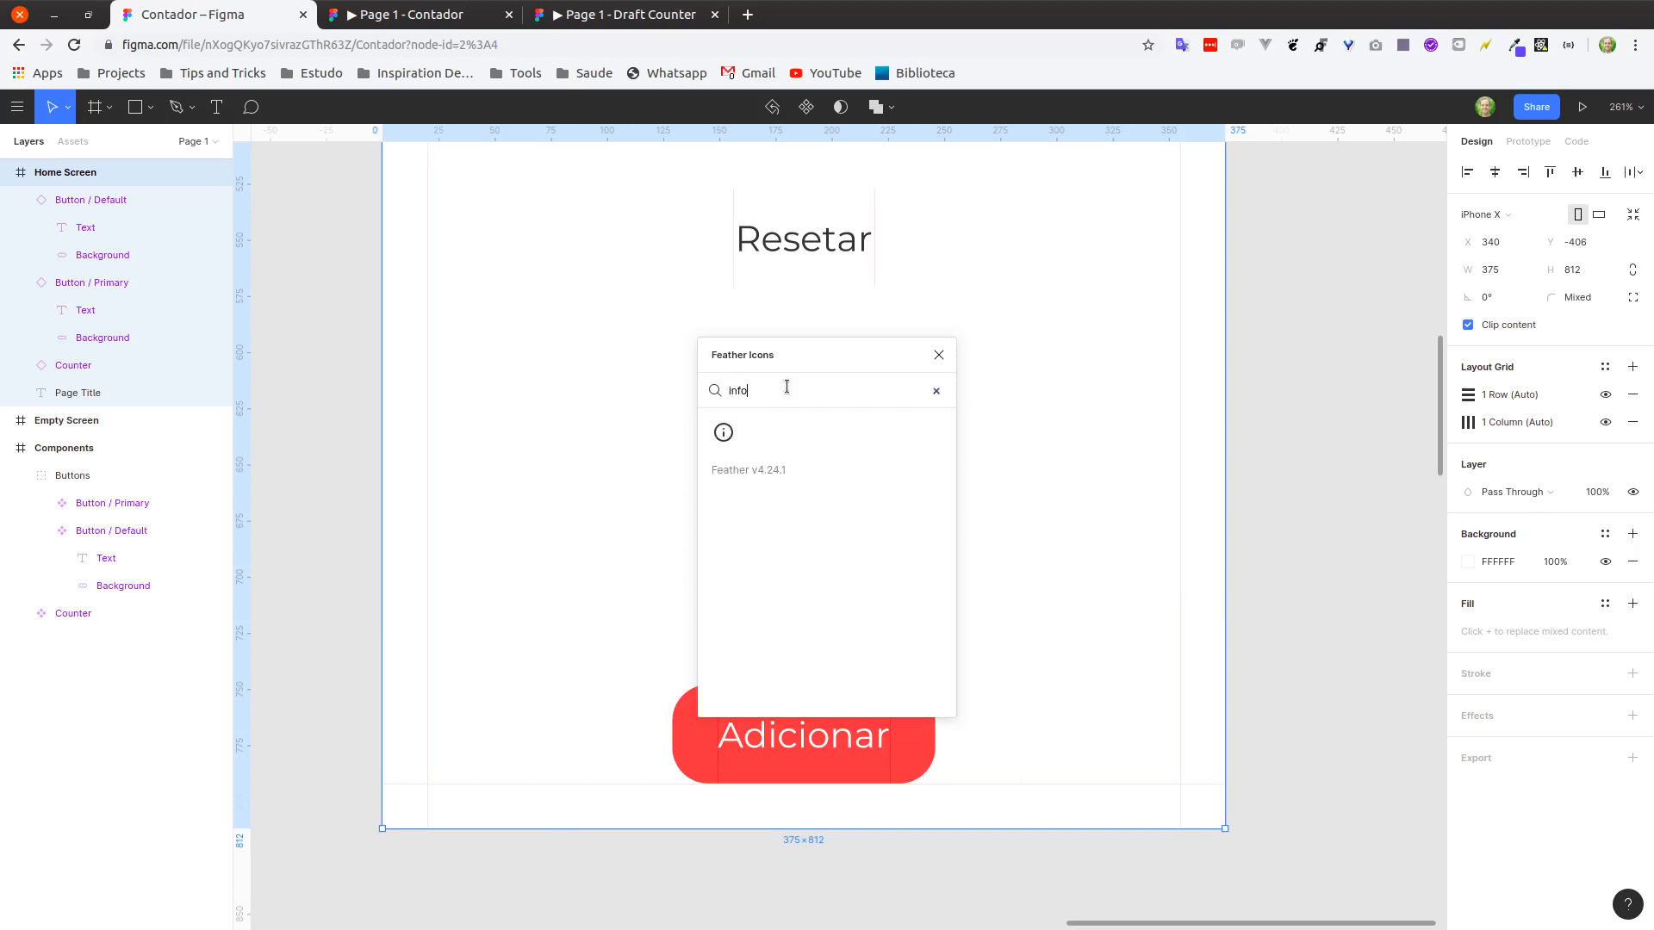
{"action": "left_click", "coordinate": [724, 432]}
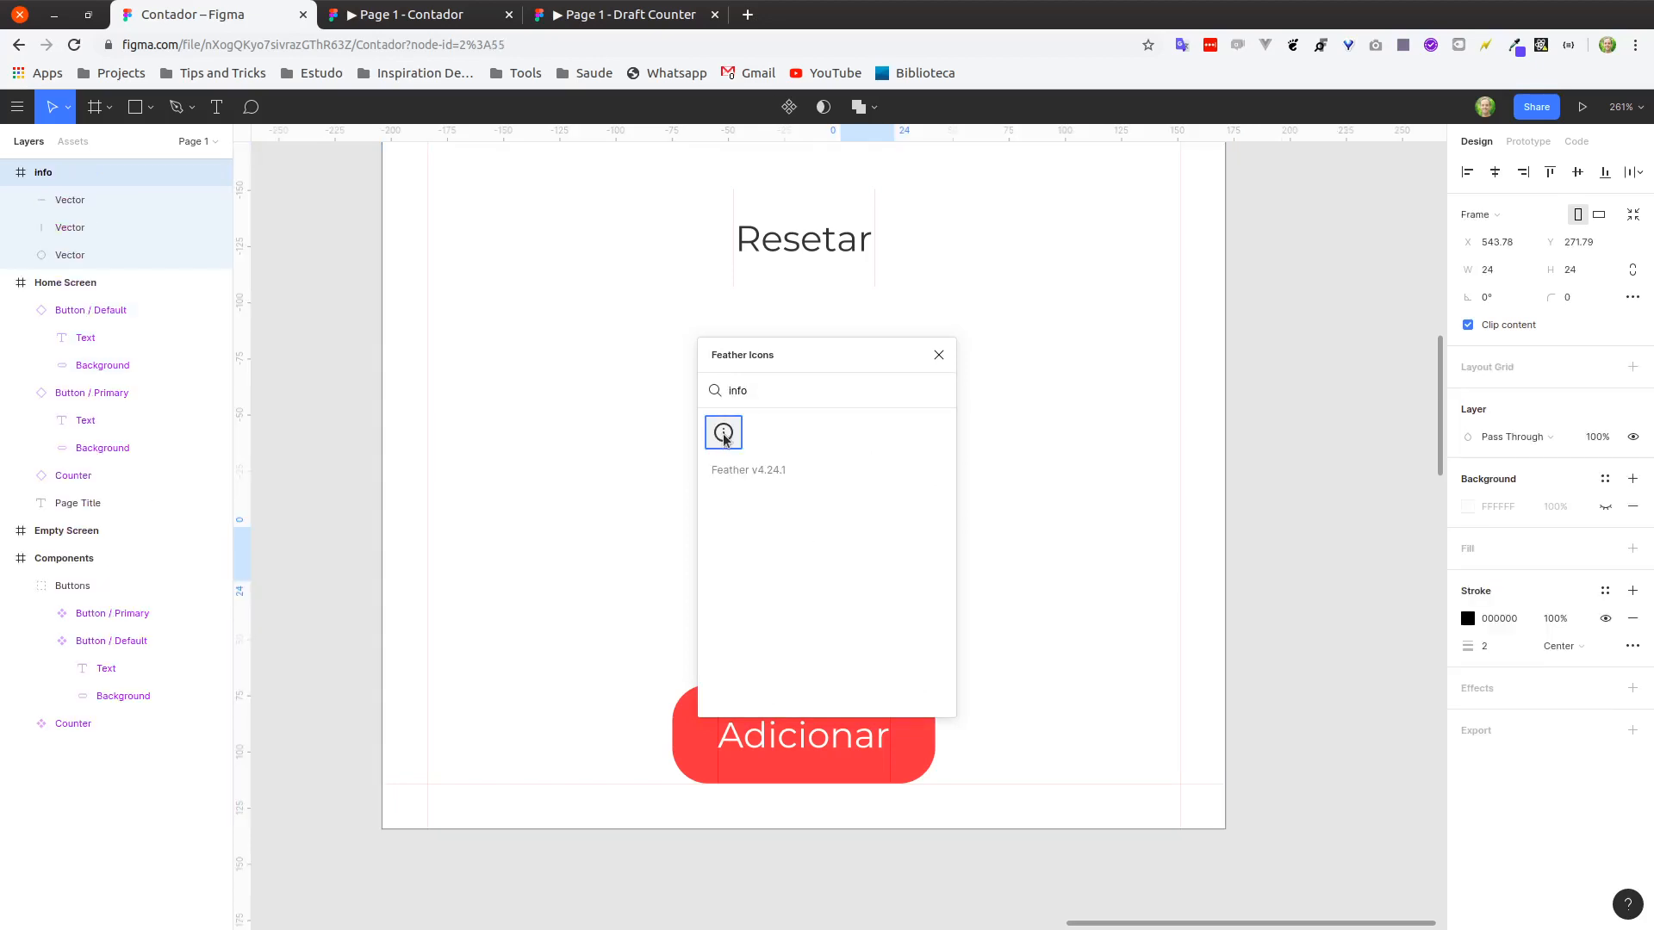
{"action": "left_click", "coordinate": [940, 356]}
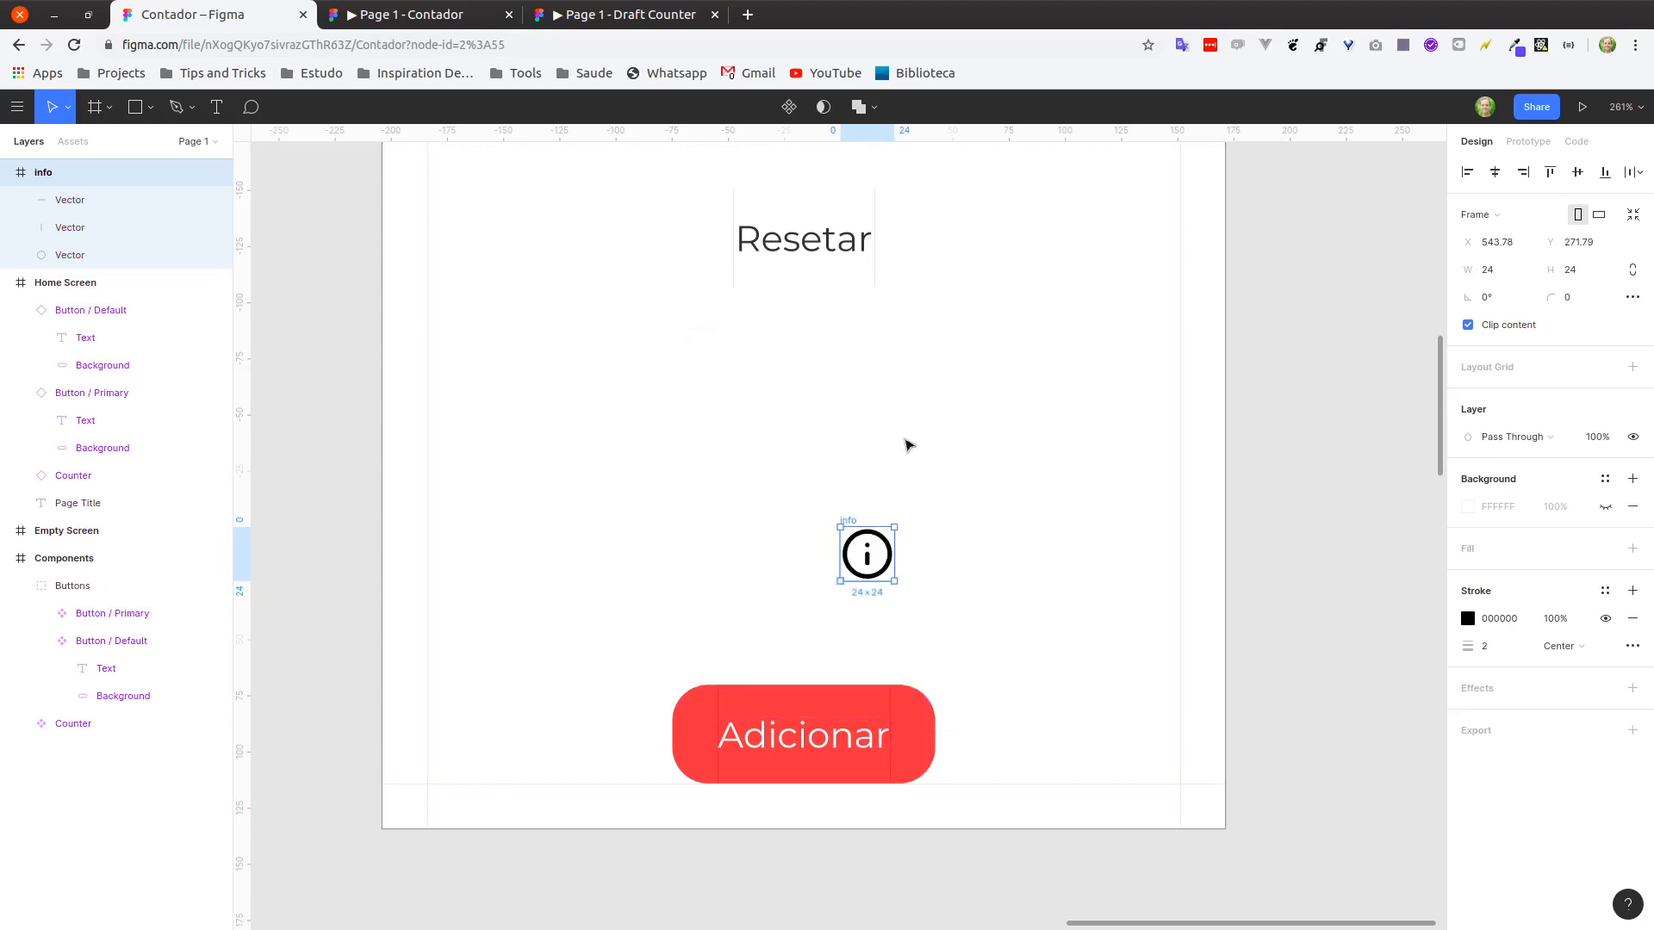
{"action": "left_click_drag", "start_coordinate": [1044, 648], "coordinate": [864, 554]}
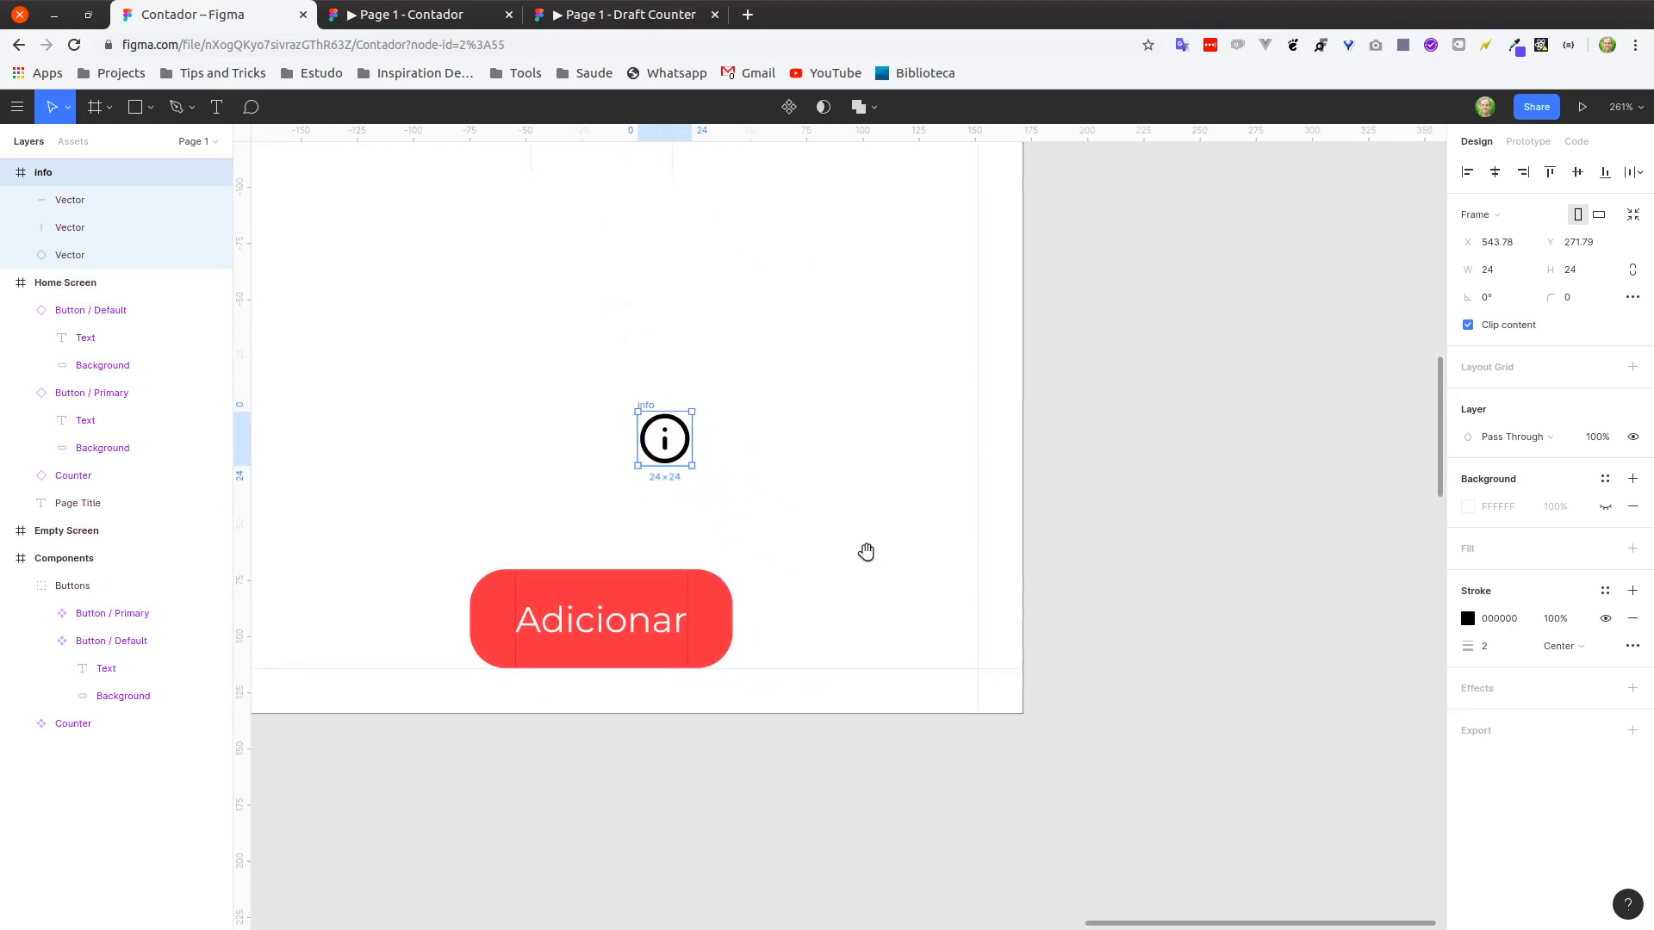
{"action": "left_click_drag", "start_coordinate": [663, 429], "coordinate": [923, 617]}
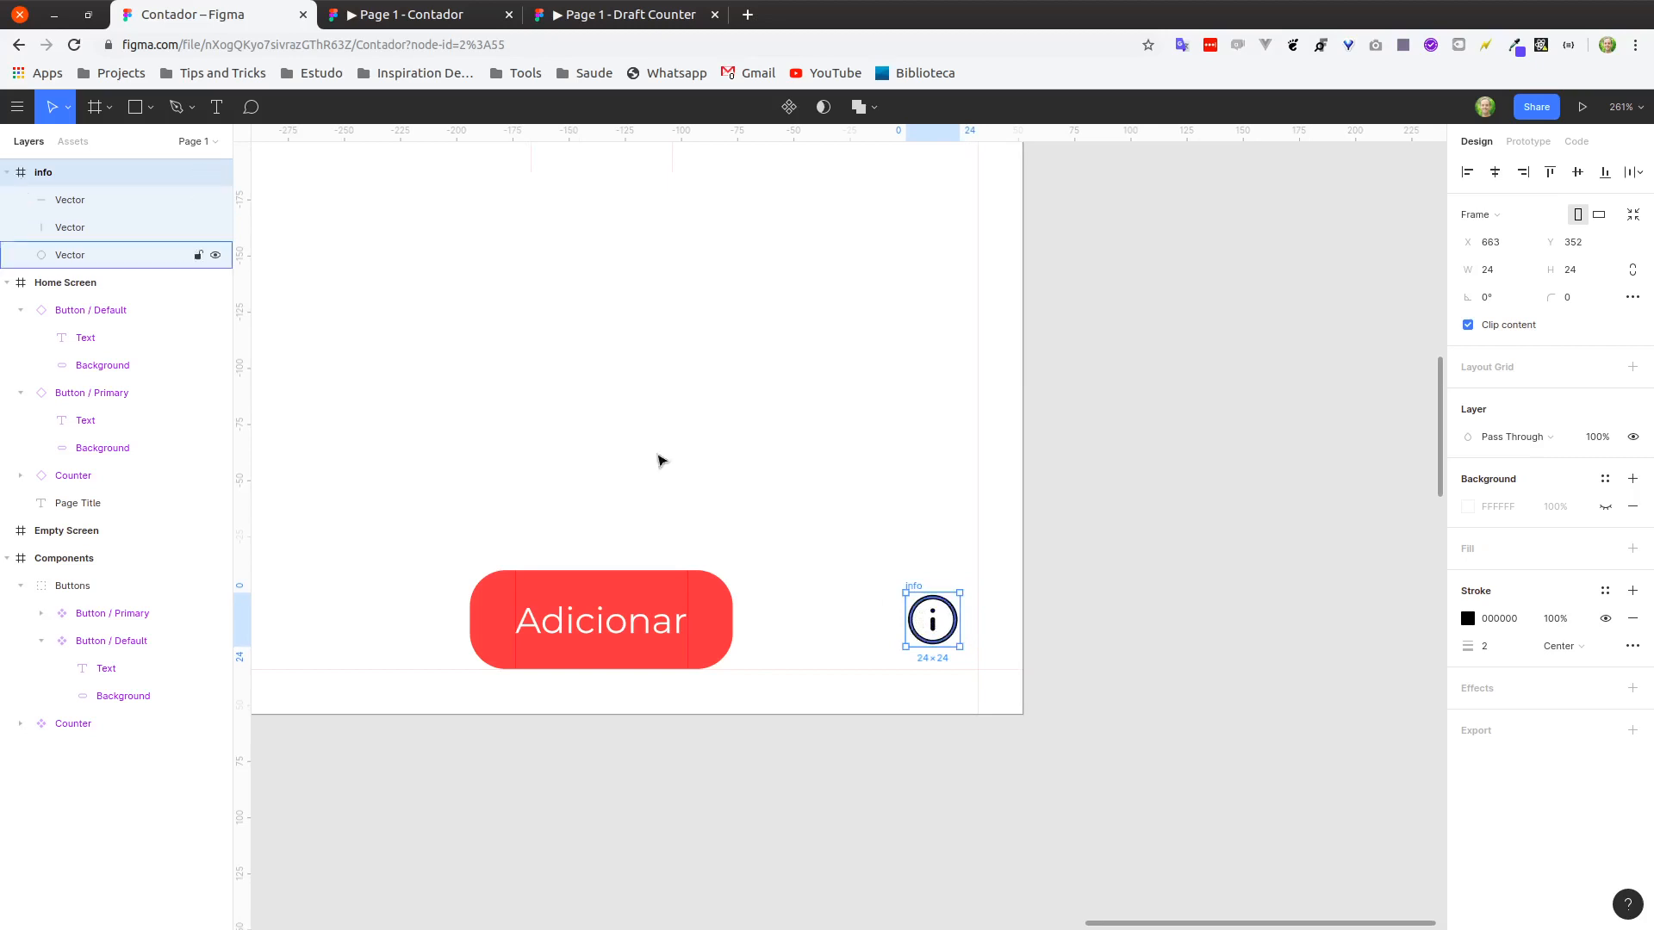
Move the info icon into the Home Screen's lower-right corner at X 331, Y 758, level with the Adicionar button.
{"action": "scroll", "coordinate": [679, 472], "scroll_direction": "down", "scroll_amount": 5}
{"action": "left_click_drag", "start_coordinate": [473, 426], "coordinate": [842, 431]}
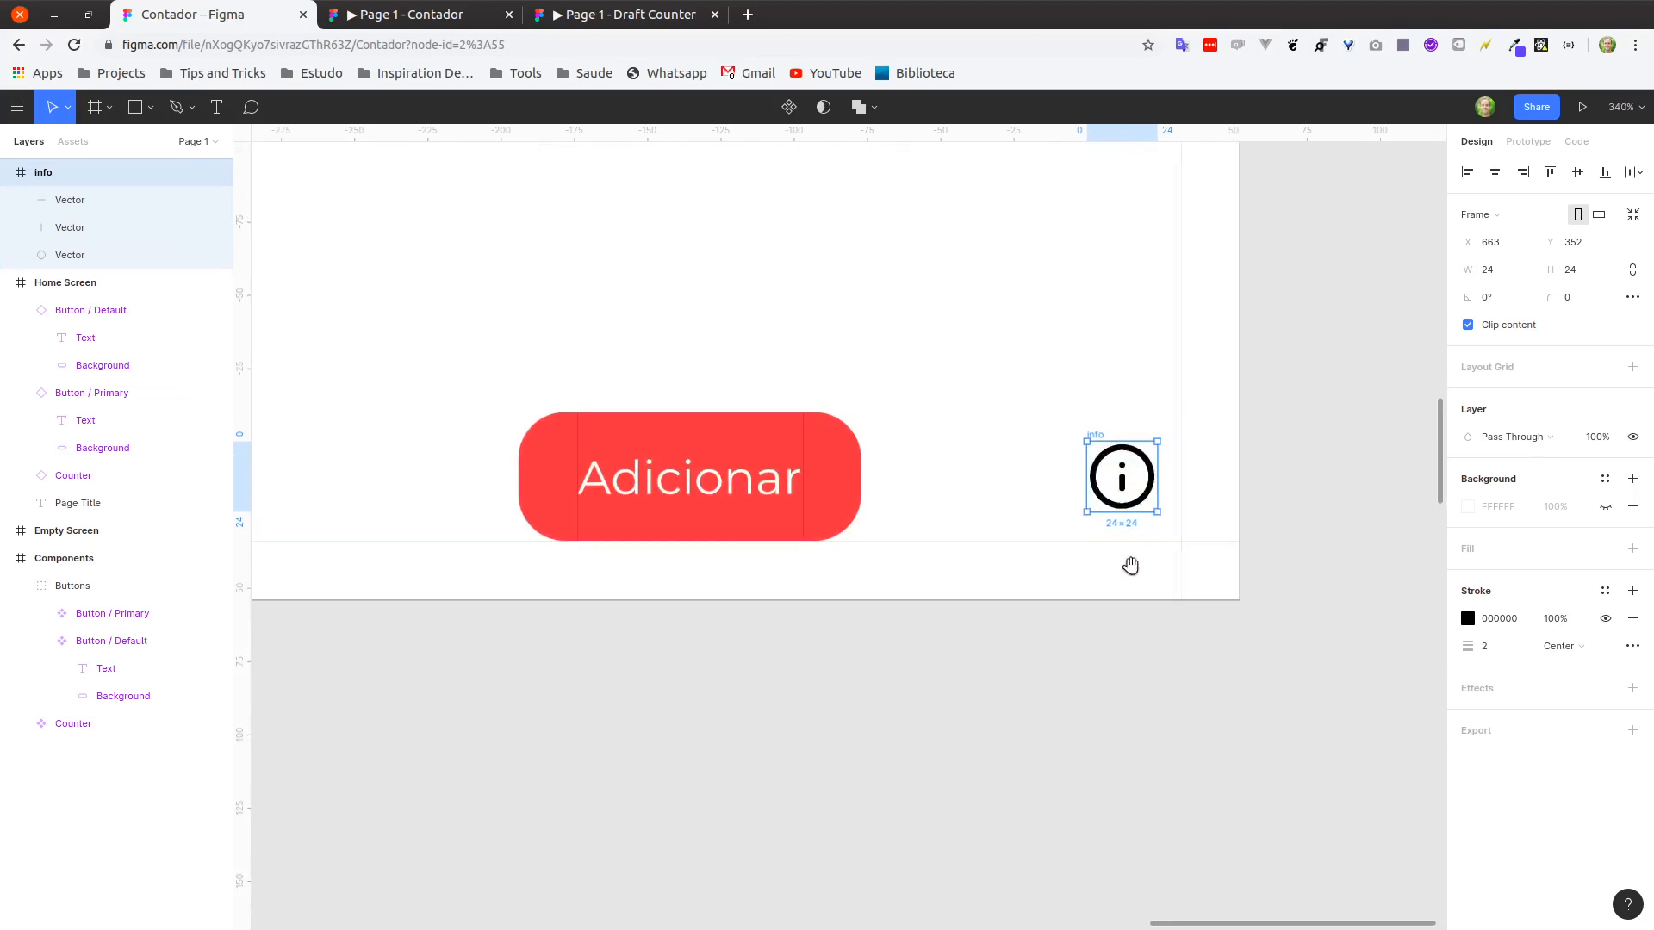
{"action": "left_click_drag", "start_coordinate": [1130, 563], "coordinate": [923, 623]}
{"action": "mouse_move", "coordinate": [941, 526]}
{"action": "left_mouse_down"}
{"action": "mouse_move", "coordinate": [1224, 506]}
{"action": "mouse_move", "coordinate": [885, 499]}
{"action": "mouse_move", "coordinate": [924, 537]}
{"action": "left_mouse_up"}
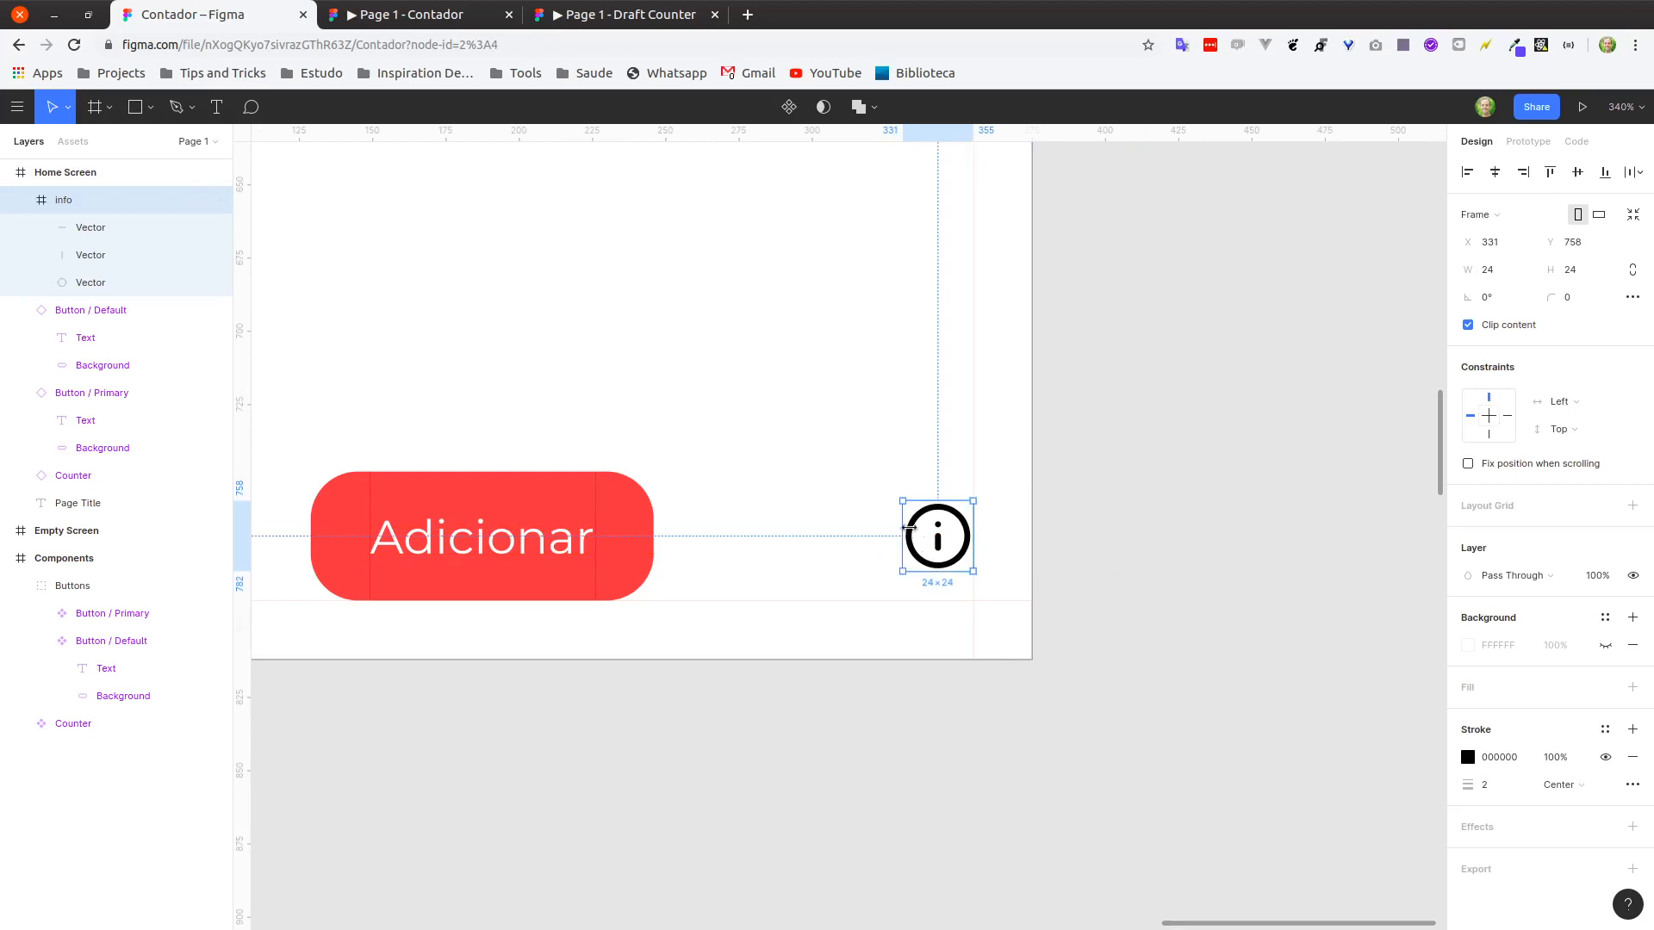
Check the info icon's colour in the Draft Counter prototype and try stroke colours E5E5E5 and CCCCCC on the icon.
{"action": "left_click", "coordinate": [576, 12]}
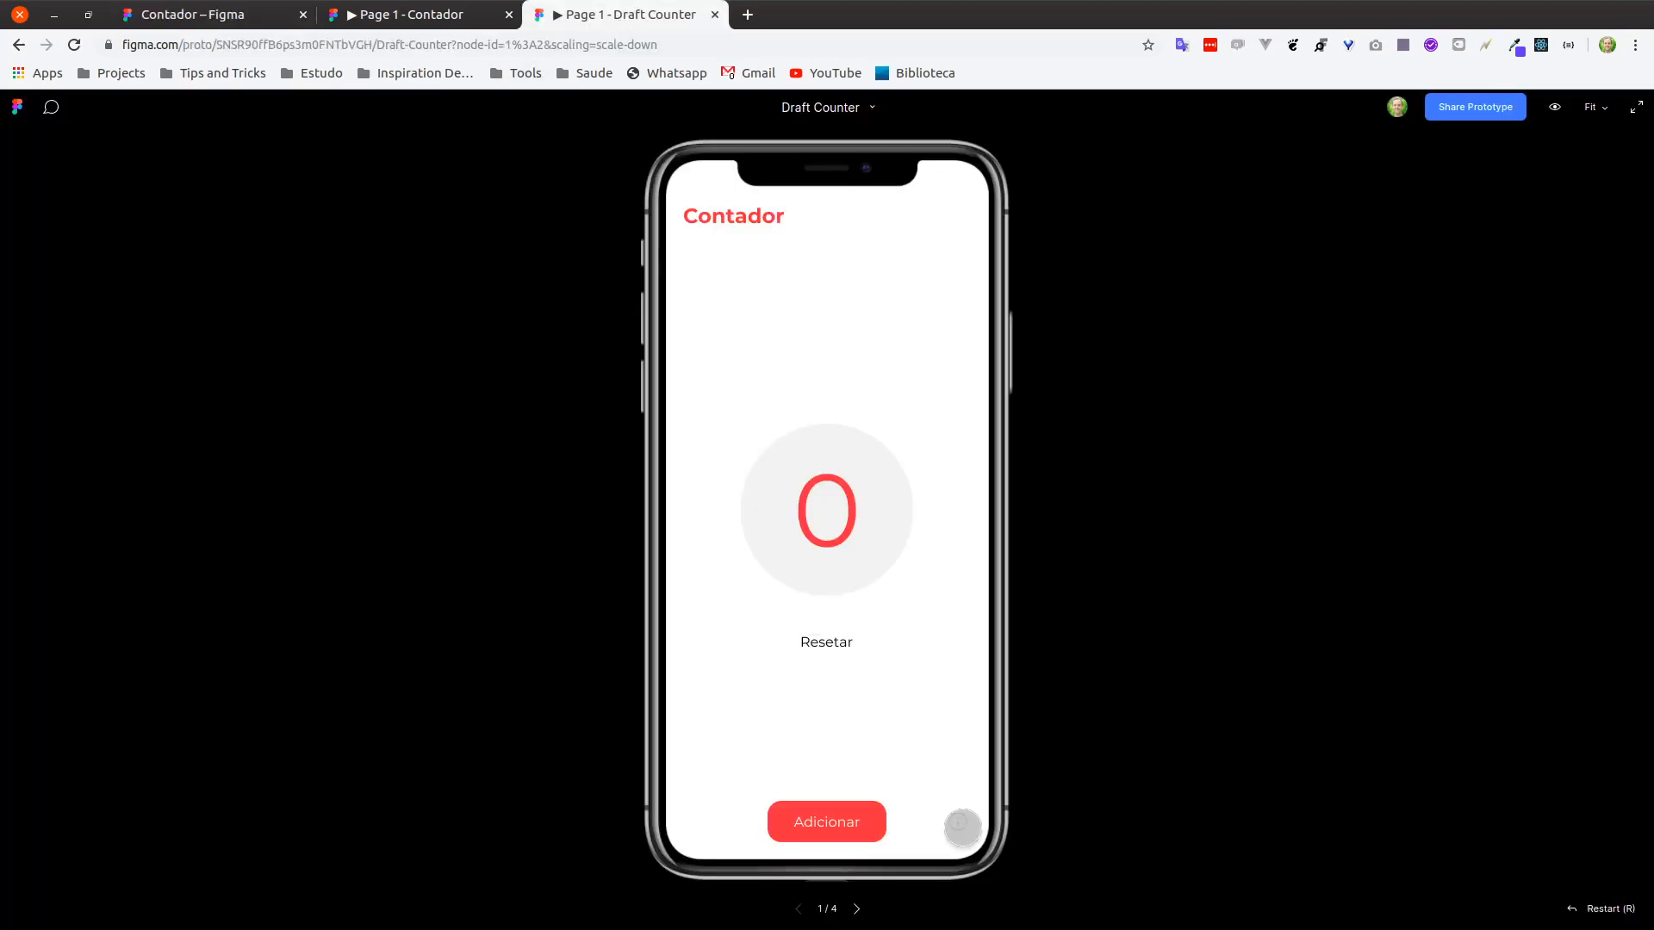
{"action": "left_click", "coordinate": [255, 19]}
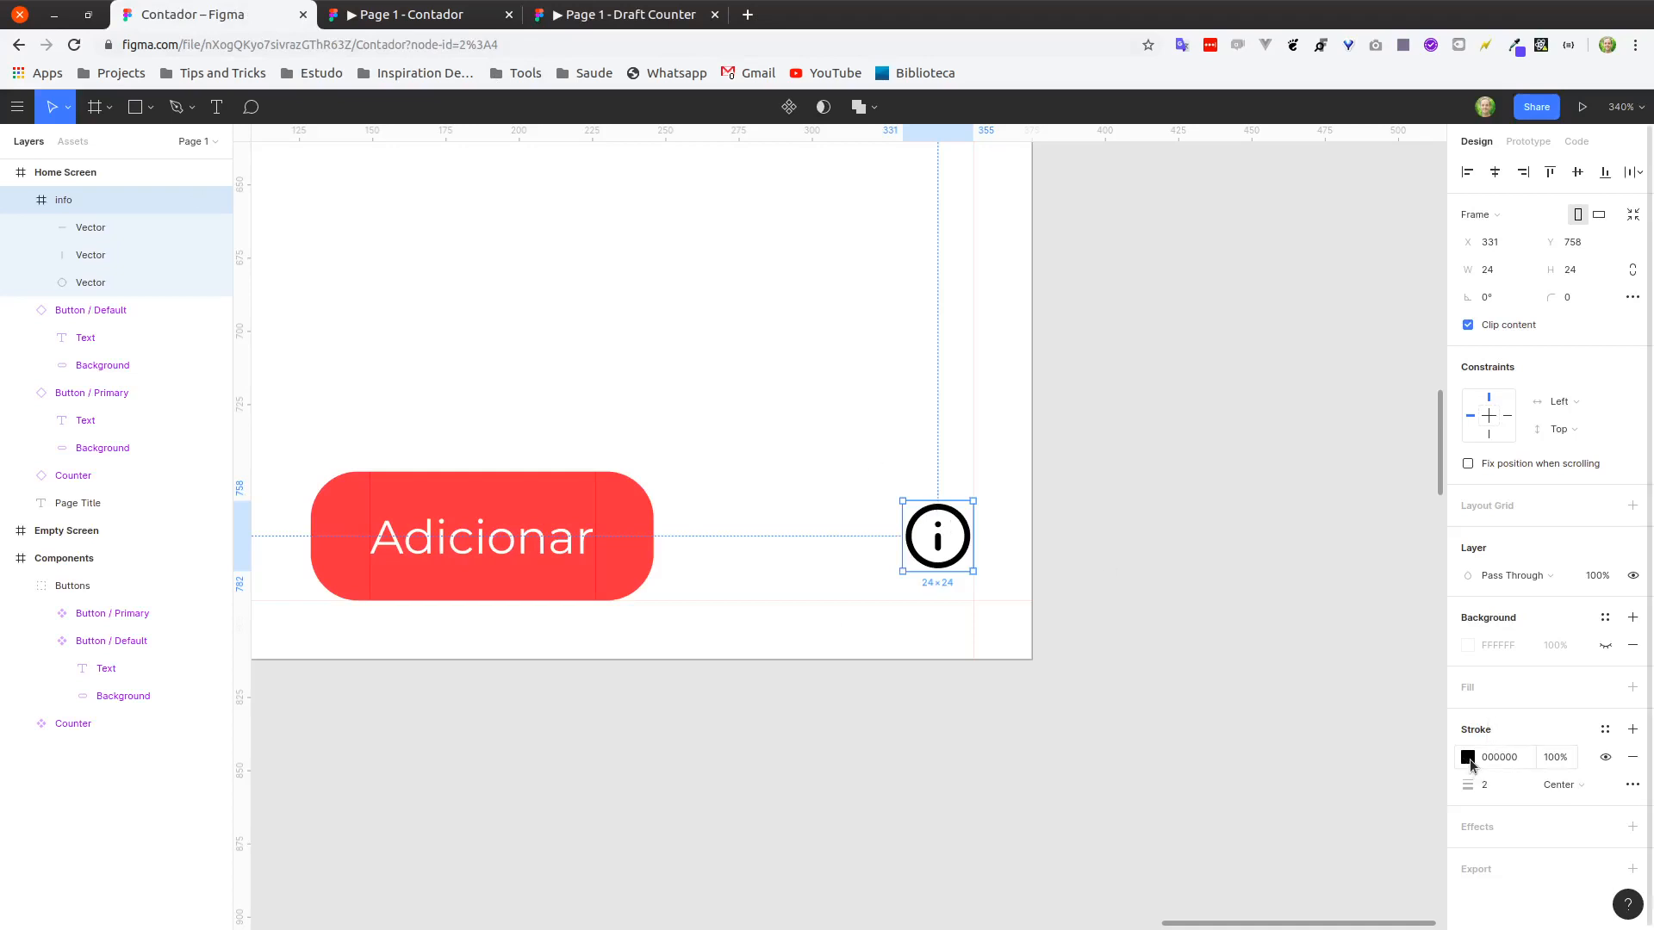
{"action": "left_click", "coordinate": [1468, 757]}
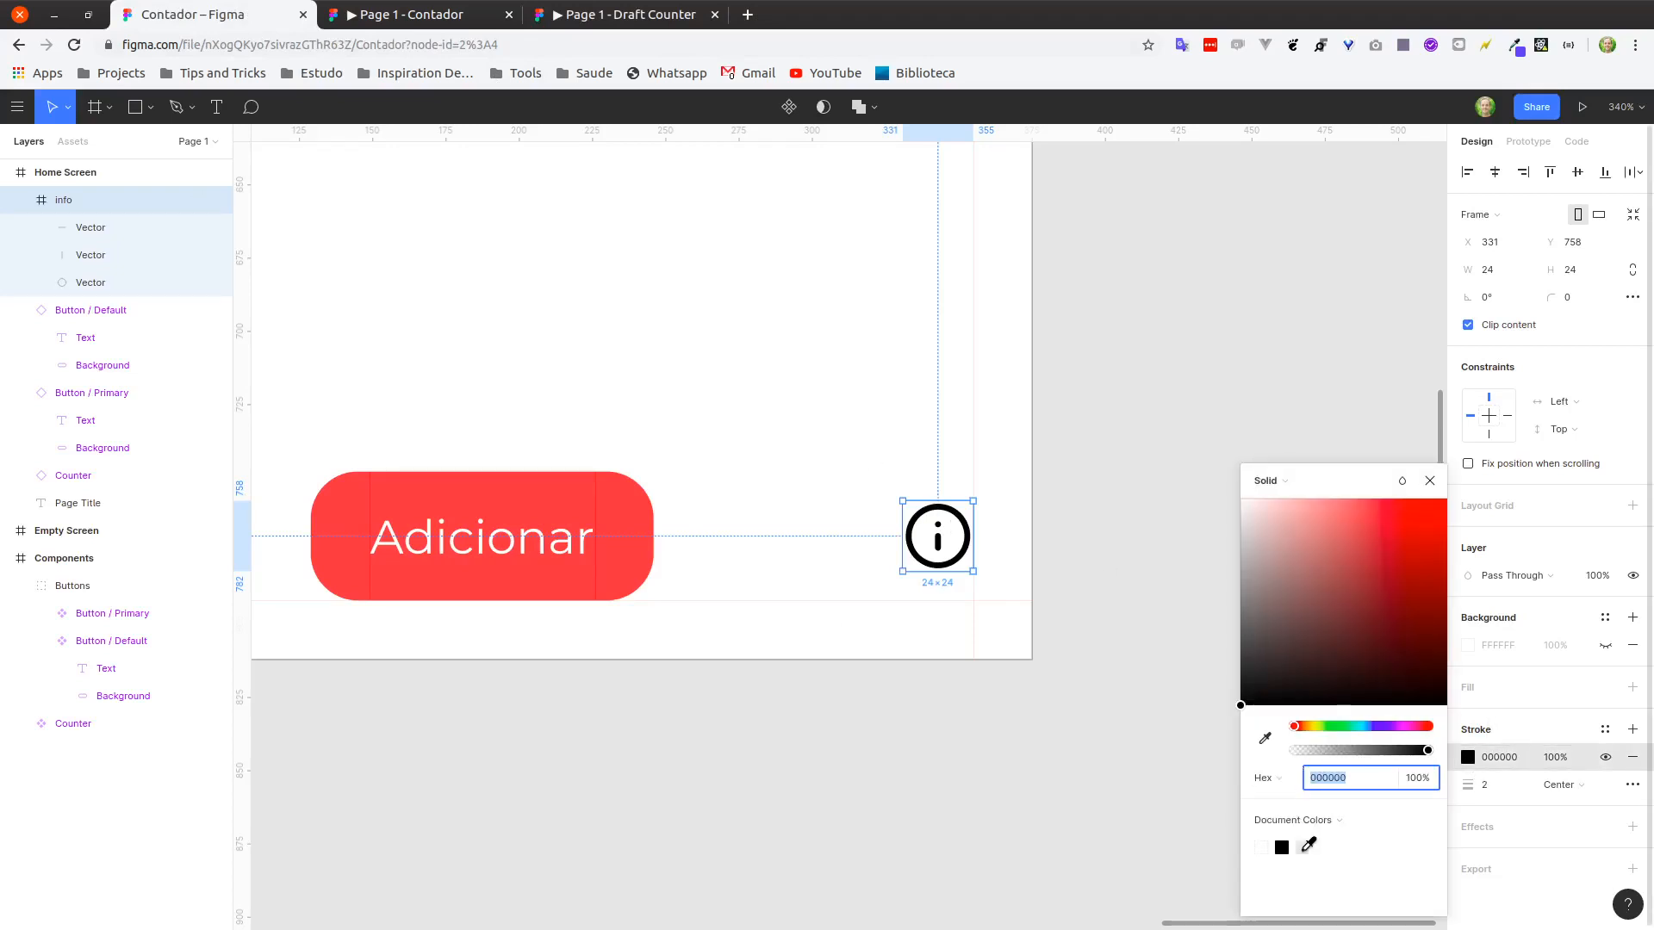
{"action": "left_click", "coordinate": [1305, 847]}
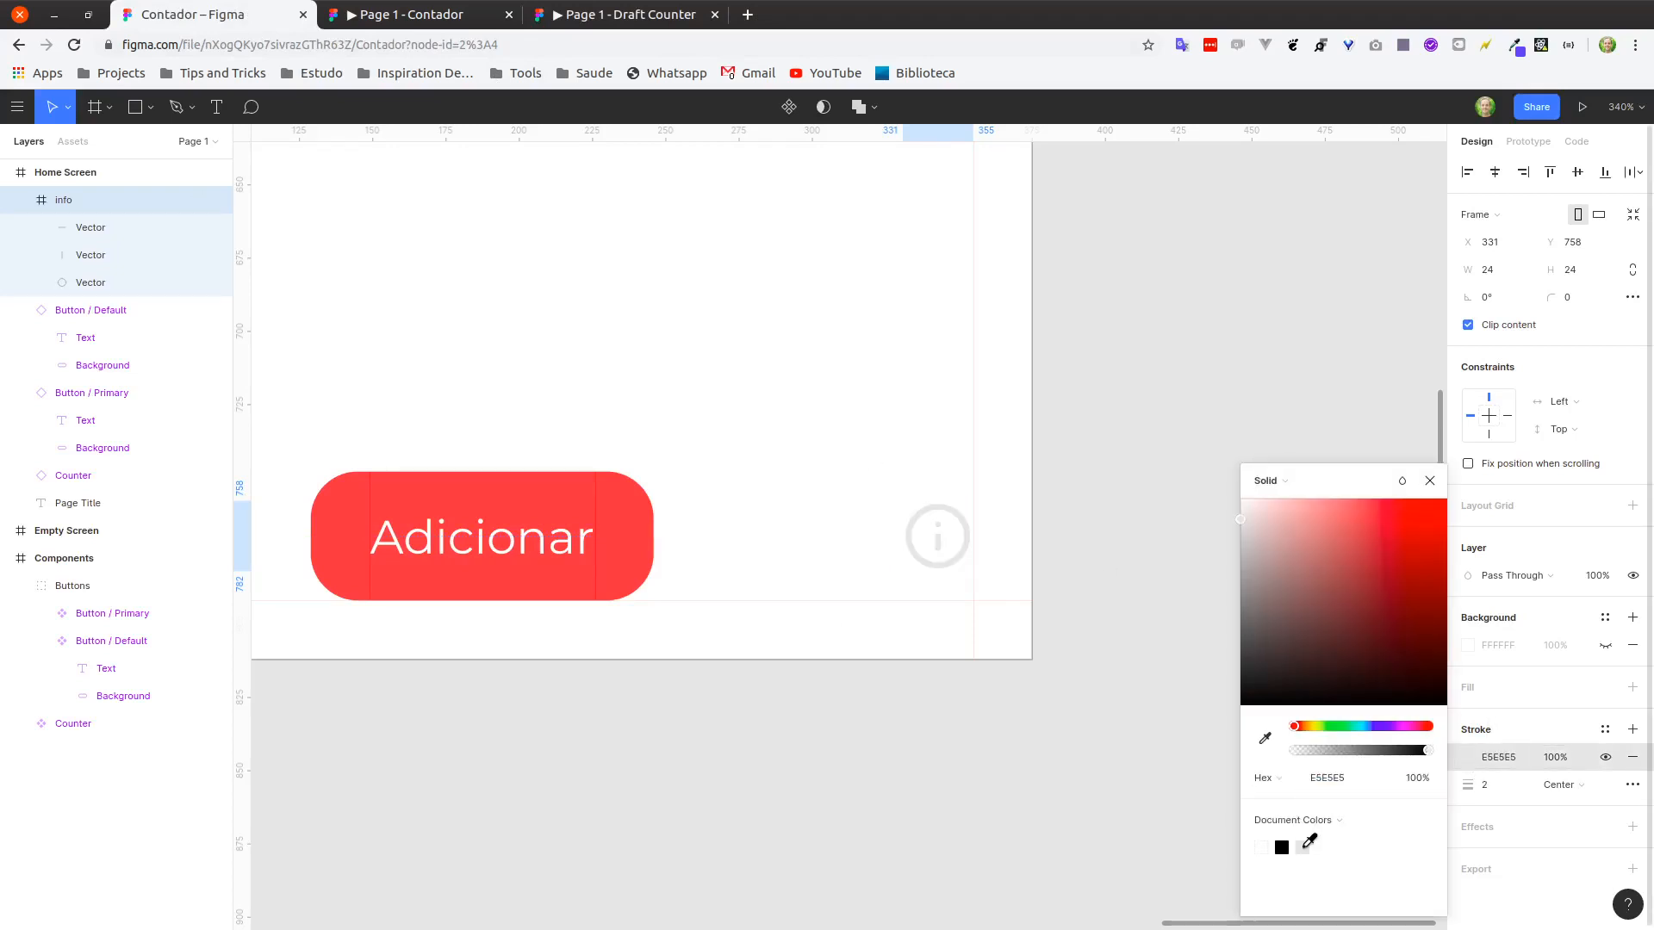
{"action": "left_click", "coordinate": [1322, 780]}
{"action": "type", "text": "ccc"}
{"action": "key", "text": "Return"}
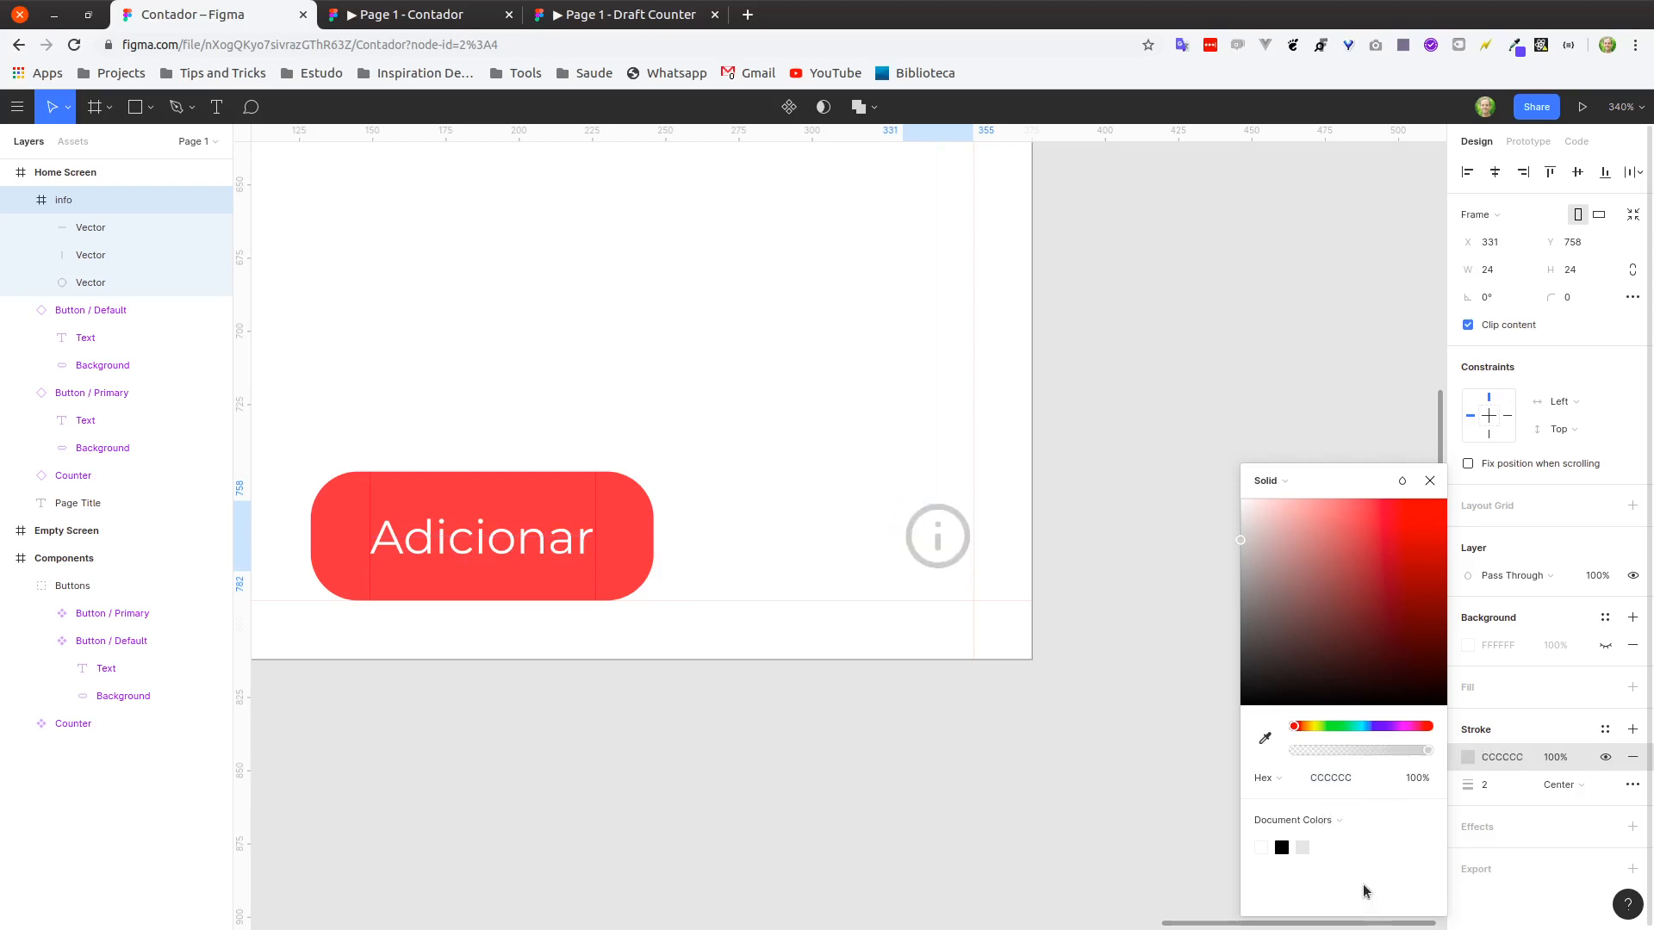
Set the info icon's stroke colour to hex BDBDBD.
{"action": "left_click", "coordinate": [1337, 781]}
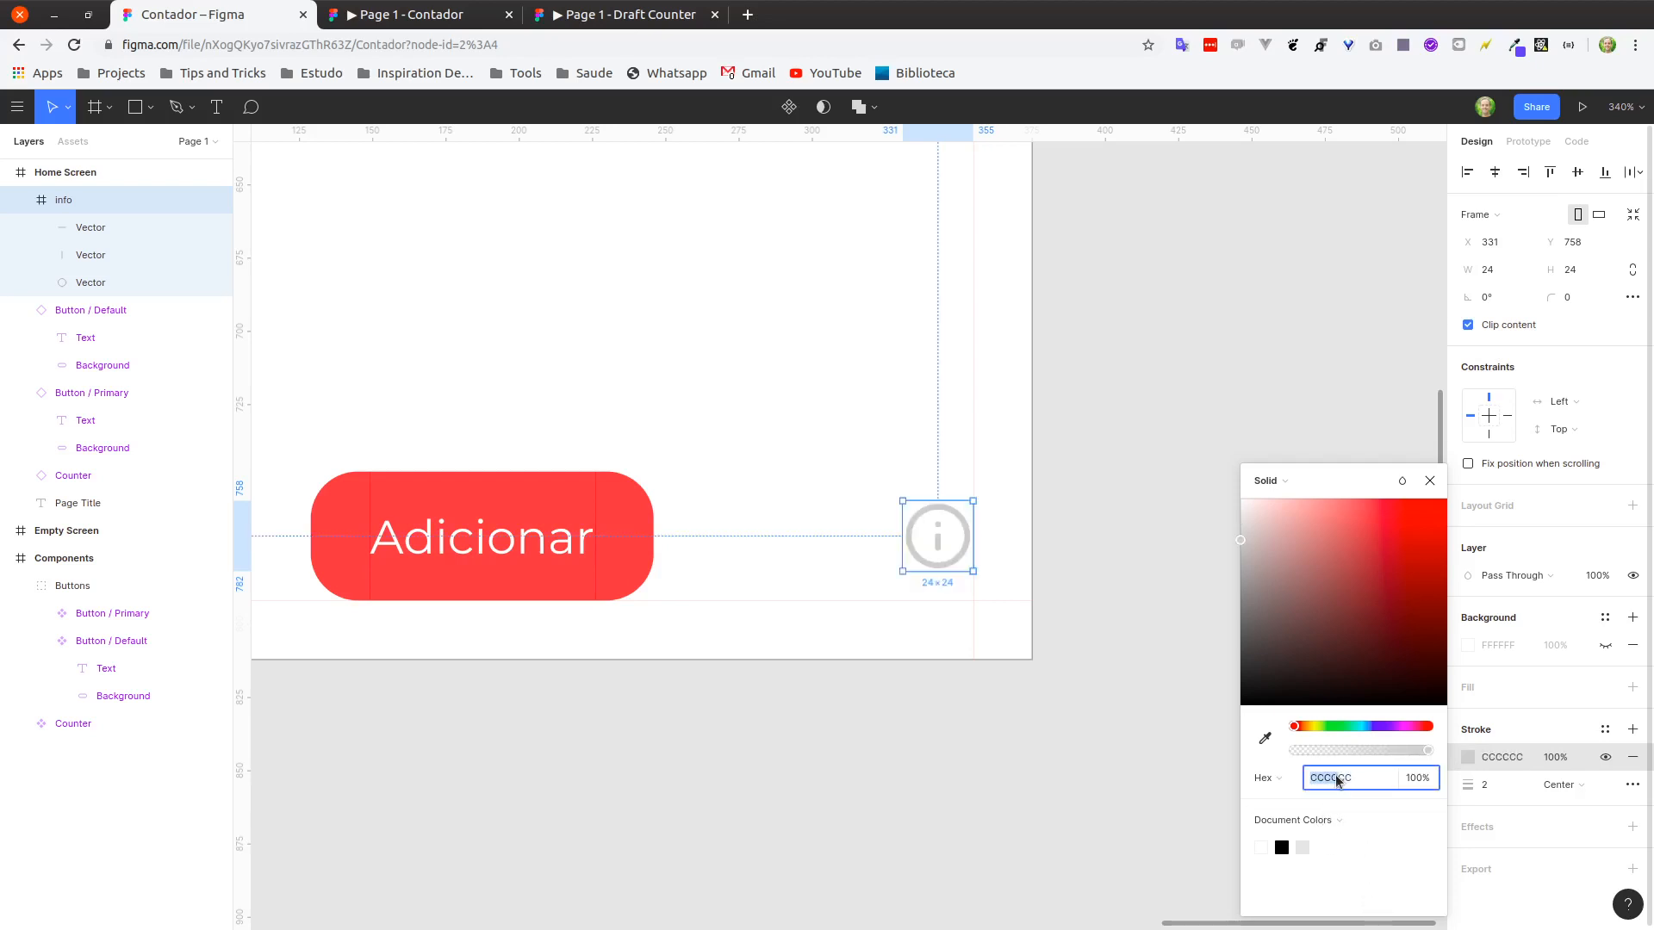
{"action": "double_click", "coordinate": [1336, 782]}
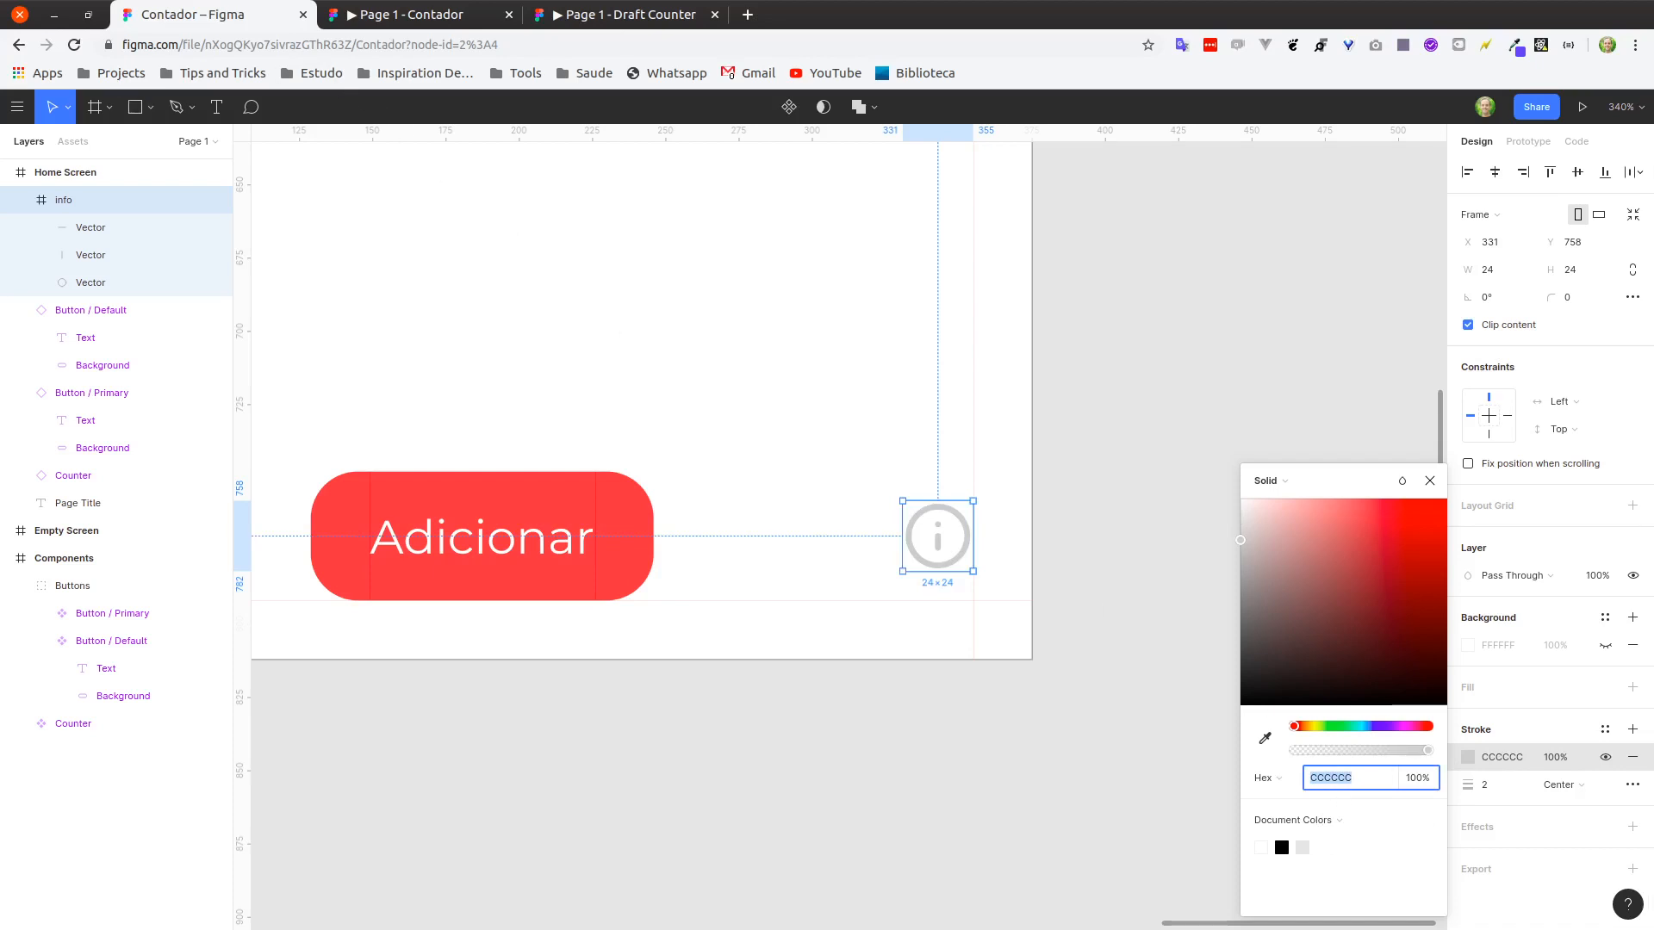
{"action": "key", "text": "Return"}
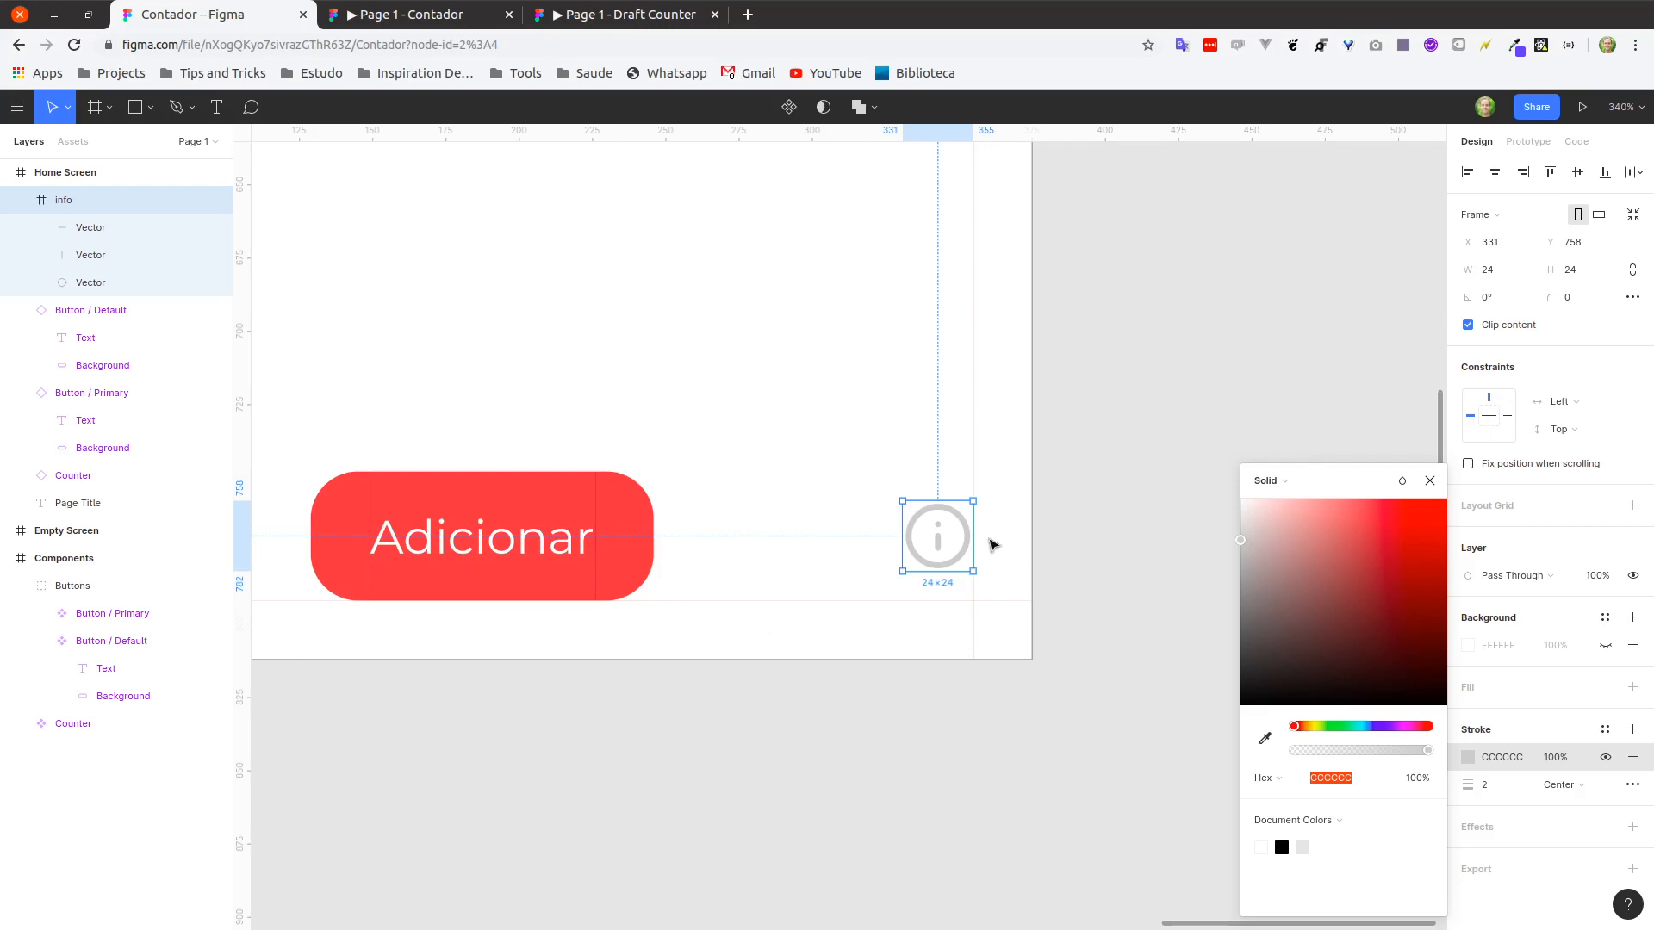
{"action": "left_click", "coordinate": [1337, 779]}
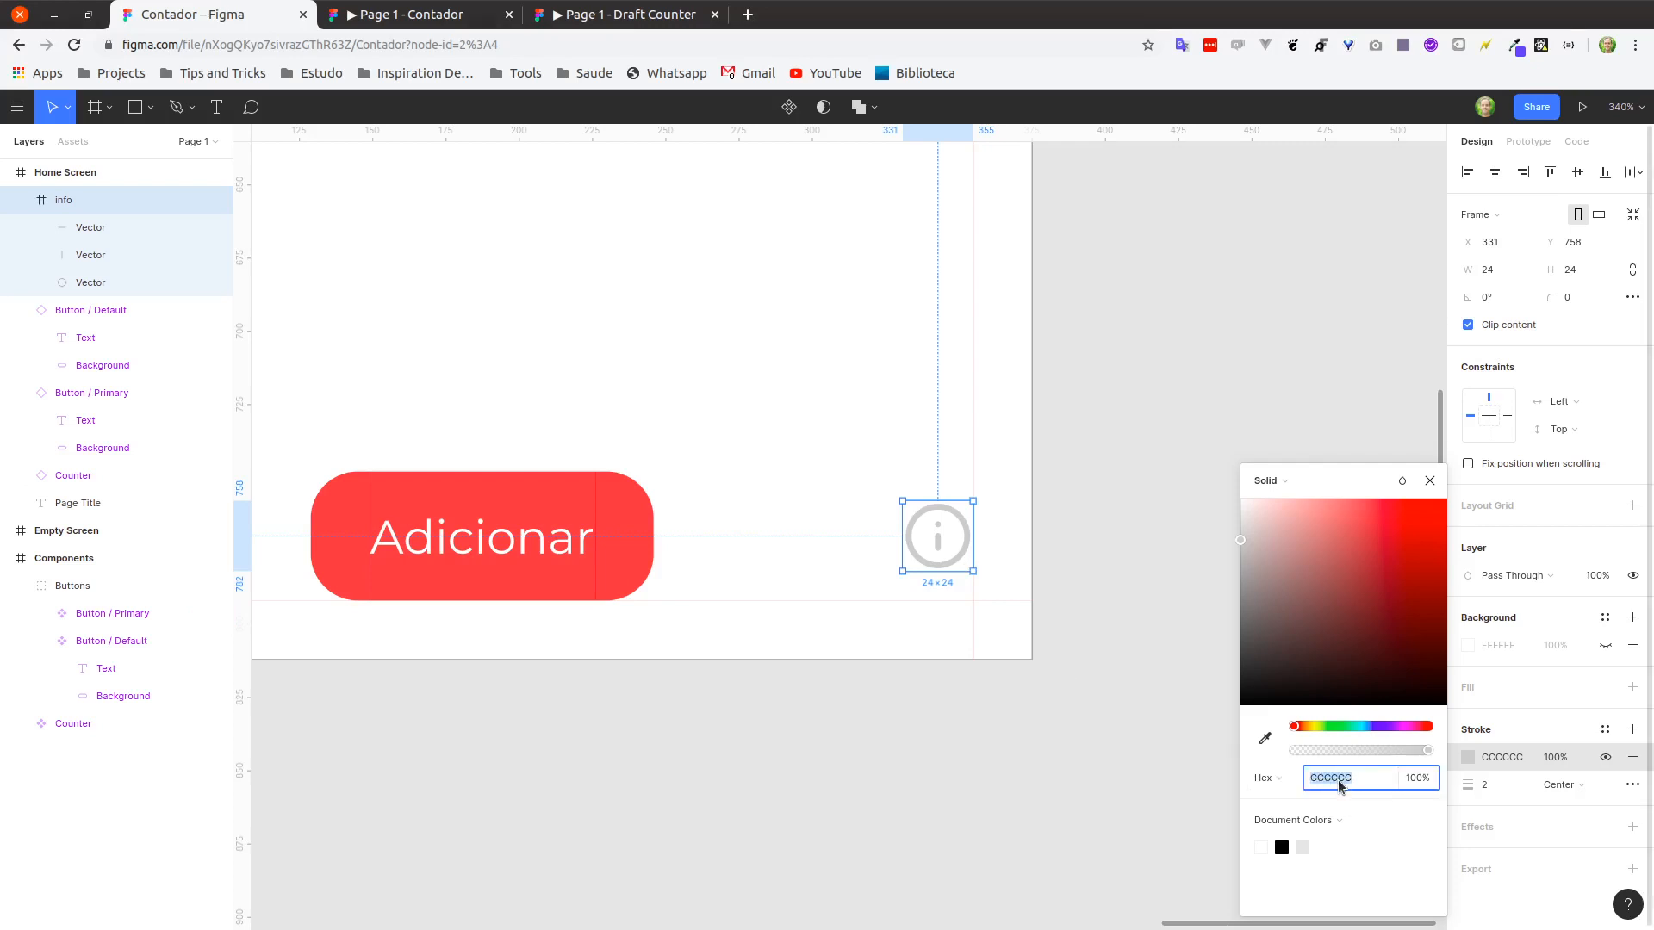
{"action": "type", "text": "bdbdbd"}
{"action": "key", "text": "Return"}
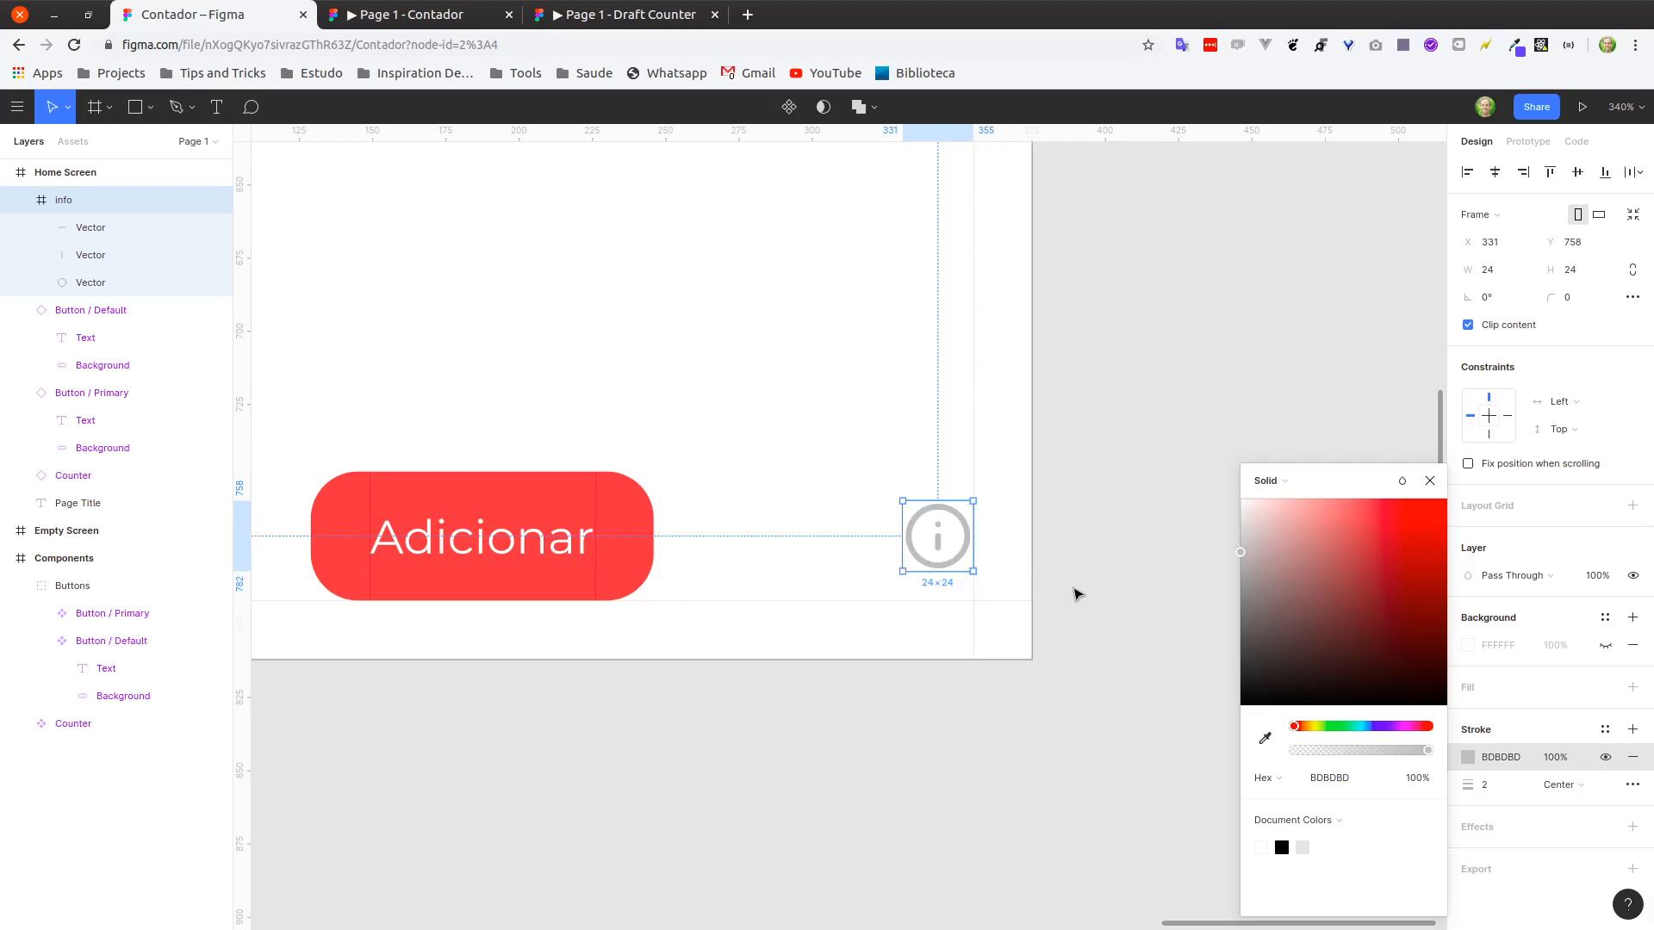
Save the info icon's stroke colour as a new colour style named Gray.
{"action": "left_click", "coordinate": [1500, 758]}
{"action": "left_click", "coordinate": [1605, 730]}
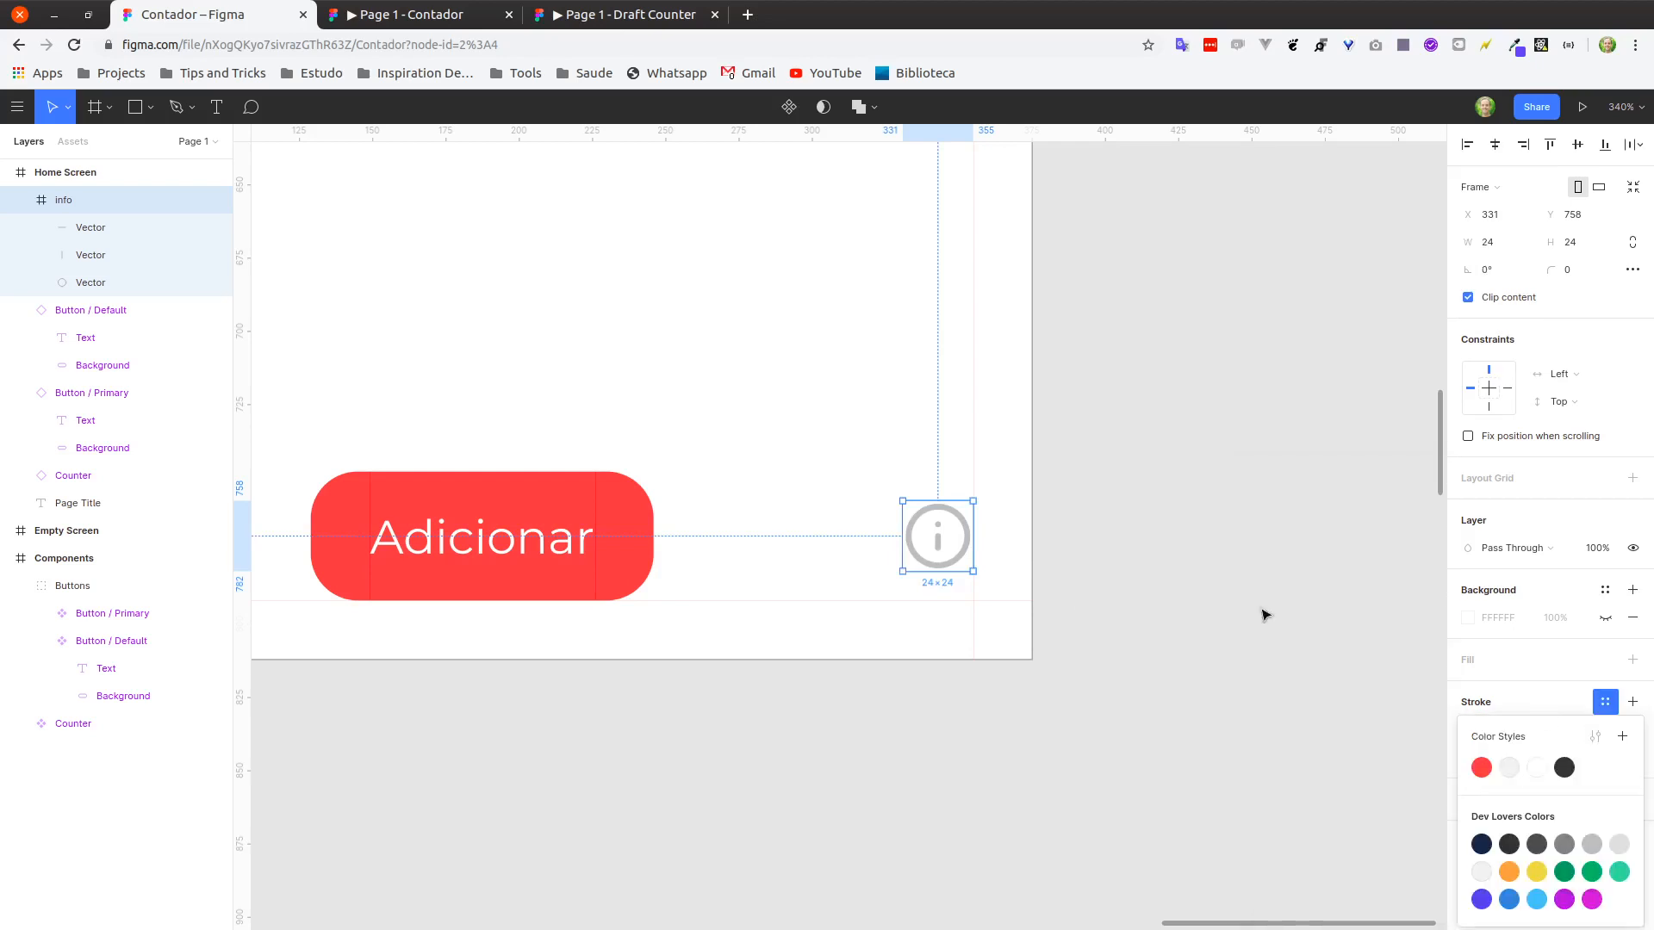
{"action": "scroll", "coordinate": [1599, 739], "scroll_direction": "up", "scroll_amount": 1}
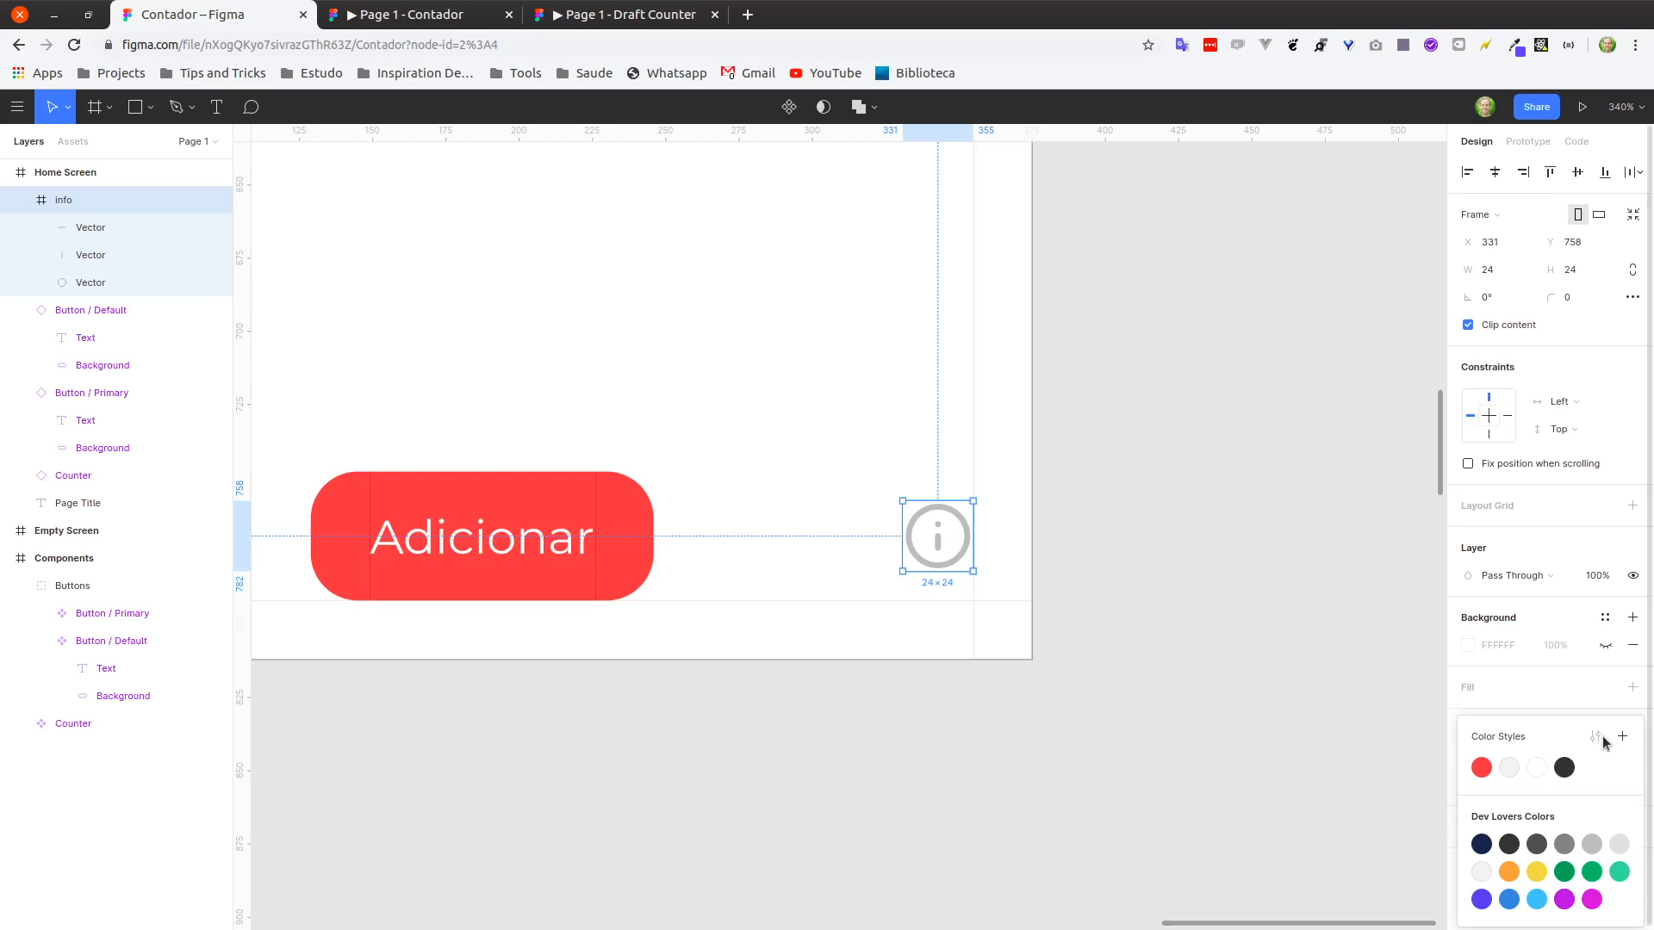
{"action": "left_click", "coordinate": [1622, 737]}
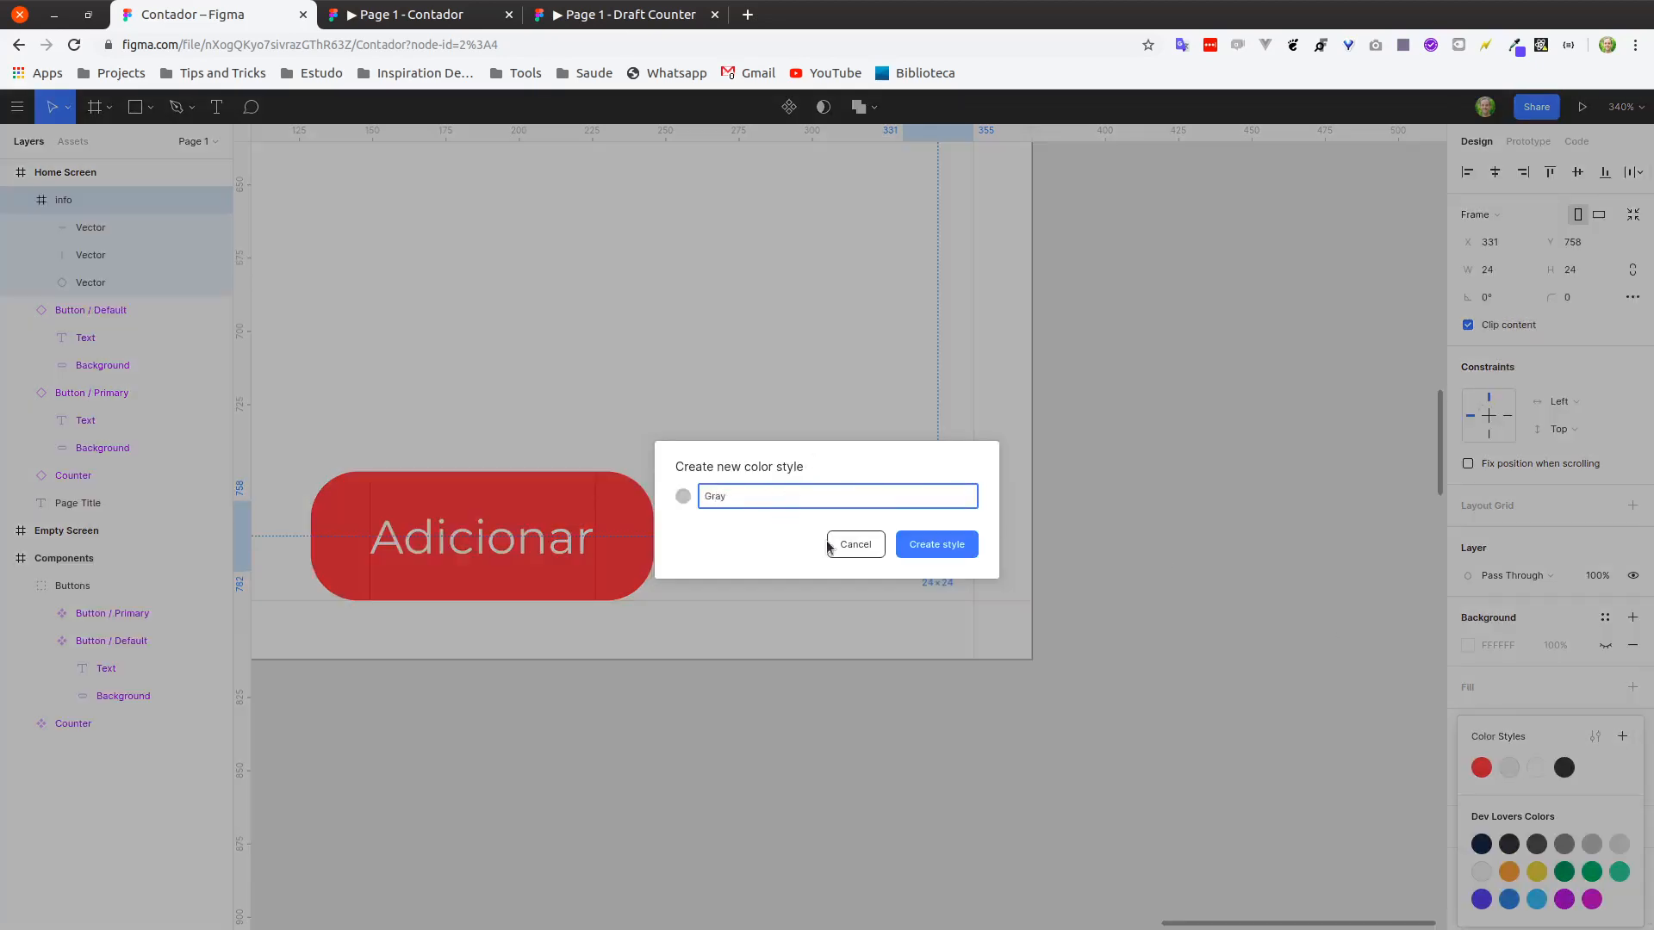
{"action": "left_click", "coordinate": [941, 547]}
{"action": "left_click", "coordinate": [1199, 517]}
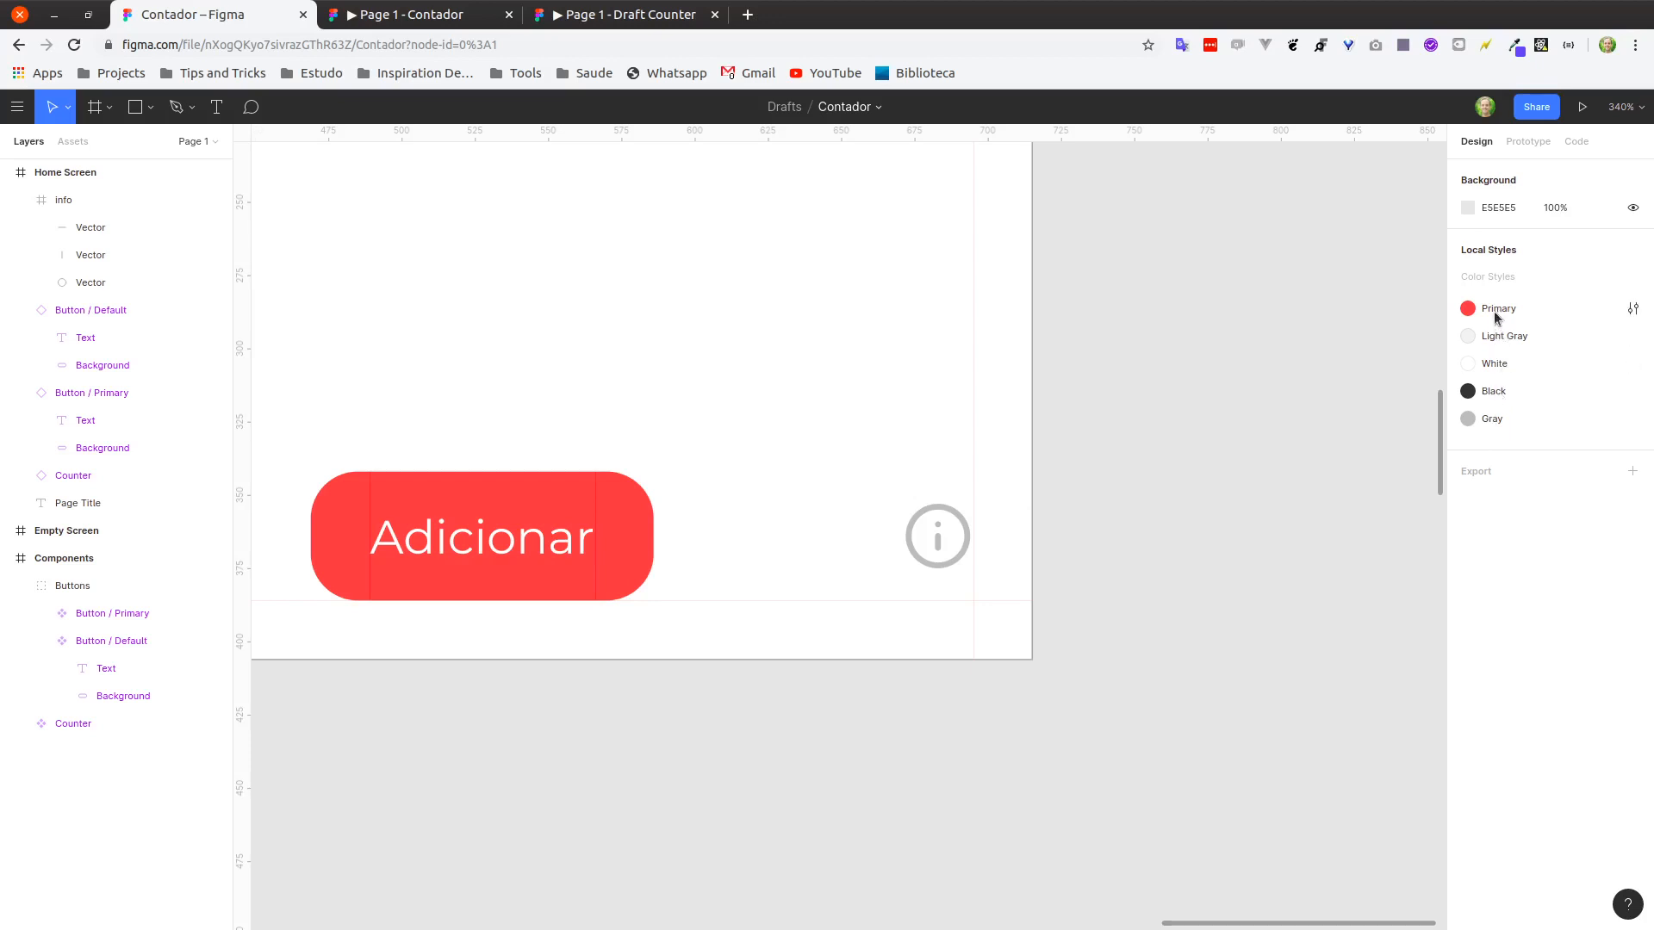
{"action": "left_click", "coordinate": [934, 538]}
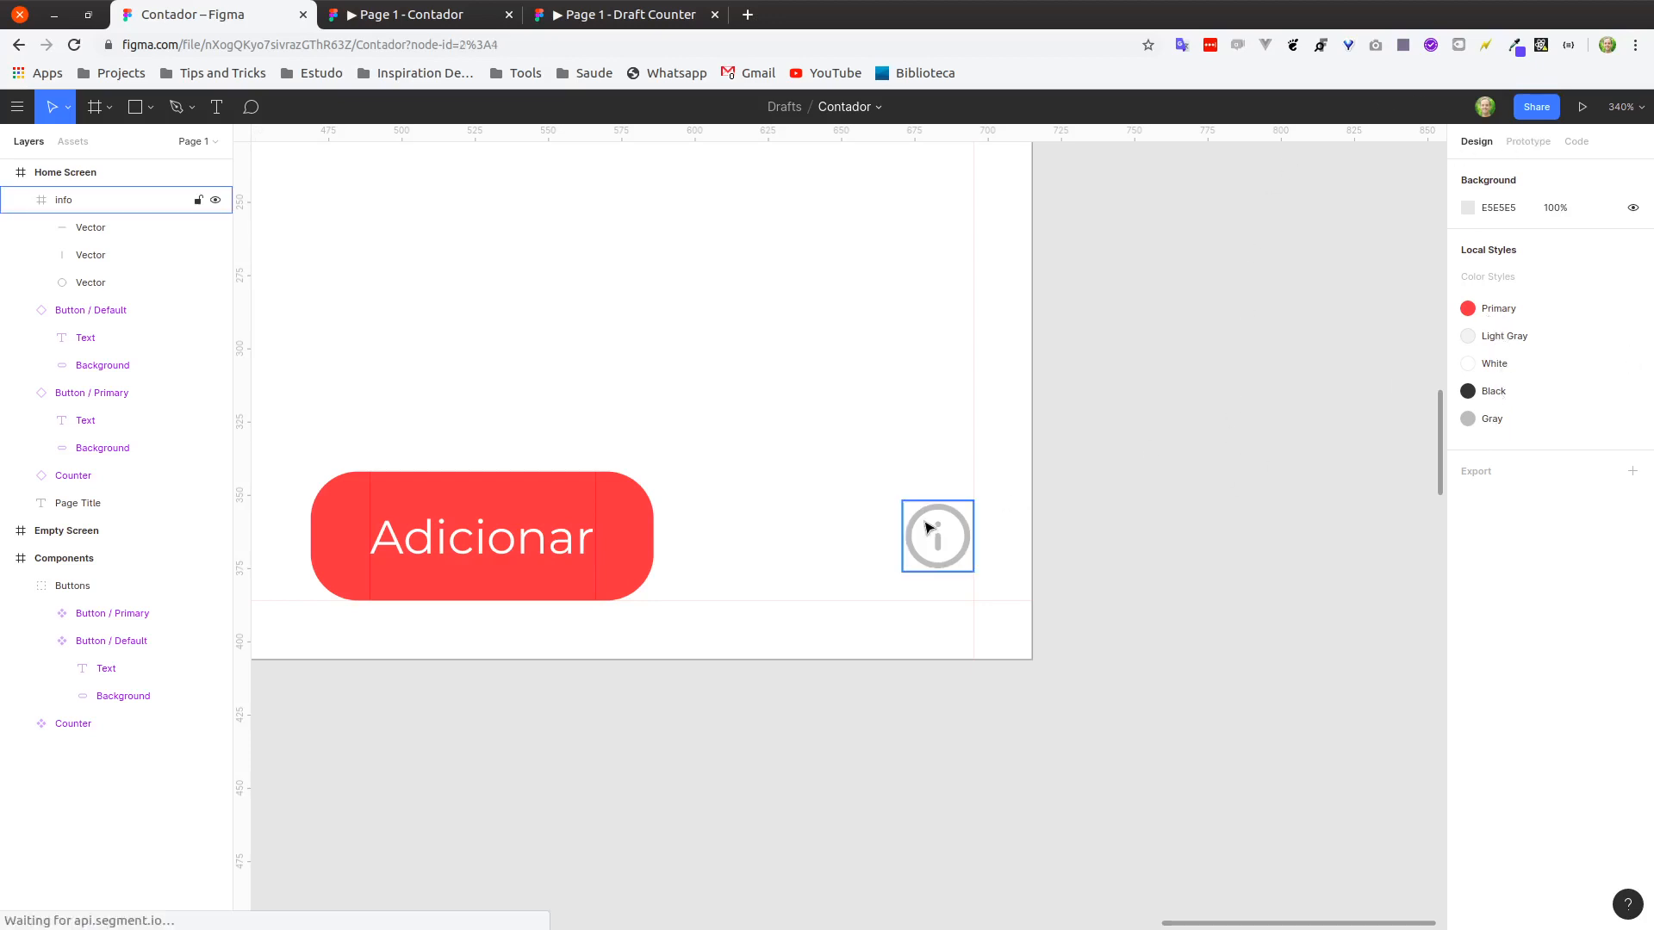
{"action": "left_click", "coordinate": [1114, 613]}
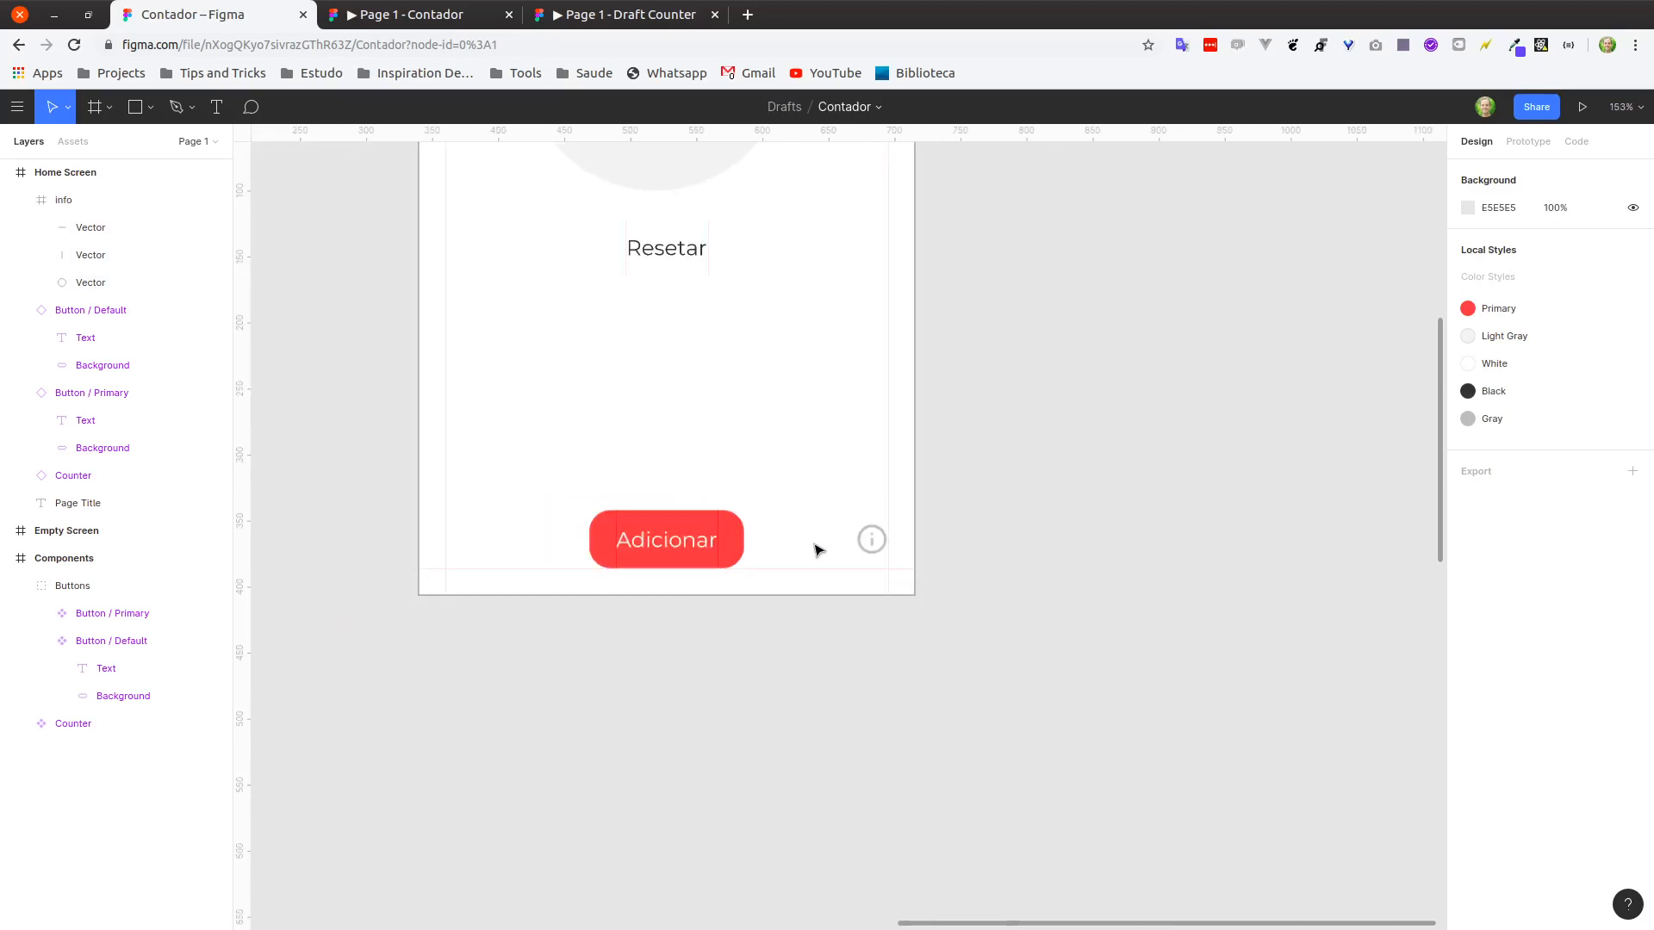
Compare the Contador prototype with the Draft Counter prototype, checking the position of the counter, buttons and info icon.
{"action": "scroll", "coordinate": [823, 548], "scroll_direction": "down", "scroll_amount": 5}
{"action": "left_click_drag", "start_coordinate": [775, 433], "coordinate": [890, 680]}
{"action": "scroll", "coordinate": [890, 679], "scroll_direction": "down", "scroll_amount": 3}
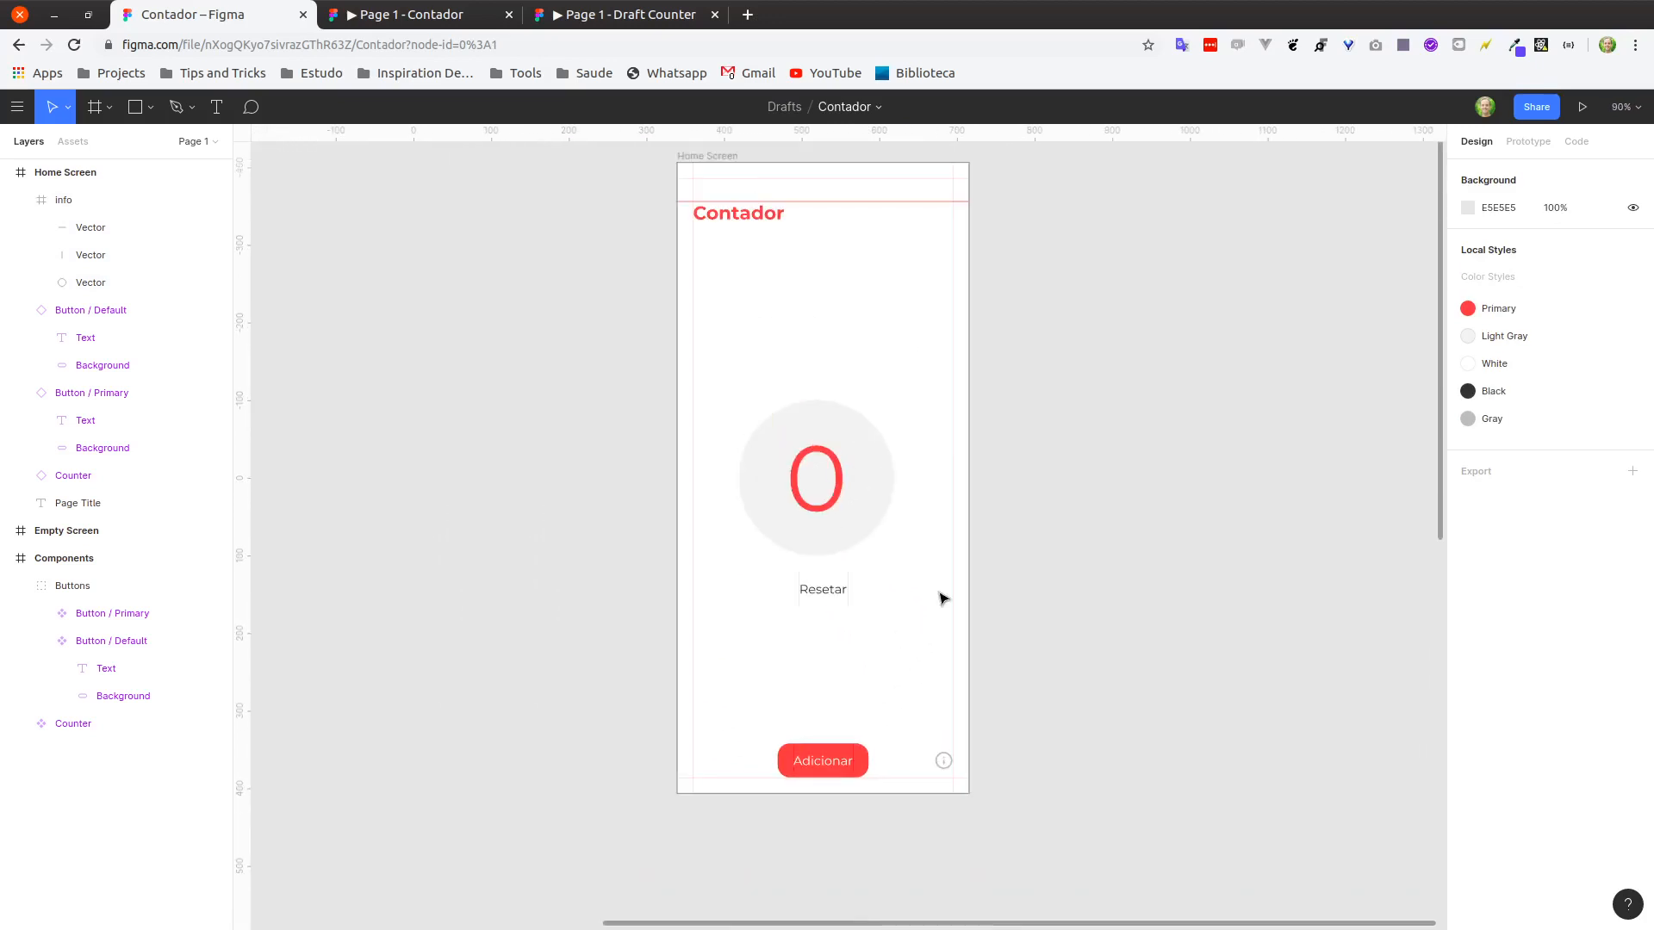
{"action": "left_click", "coordinate": [392, 24]}
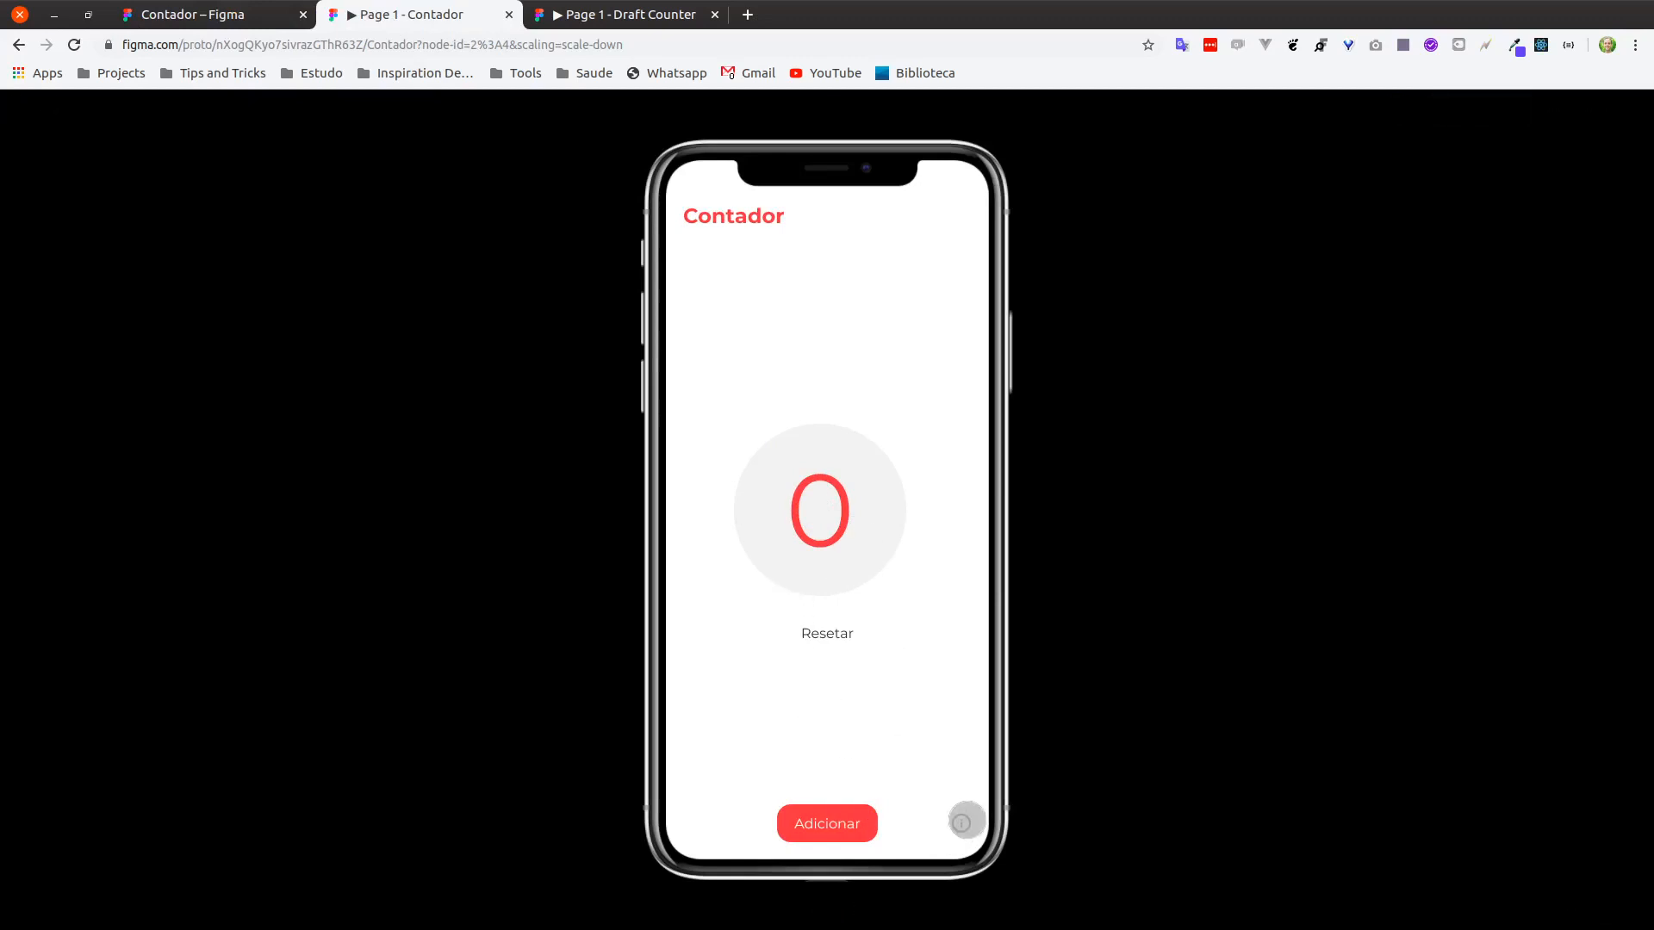
{"action": "left_click", "coordinate": [648, 15]}
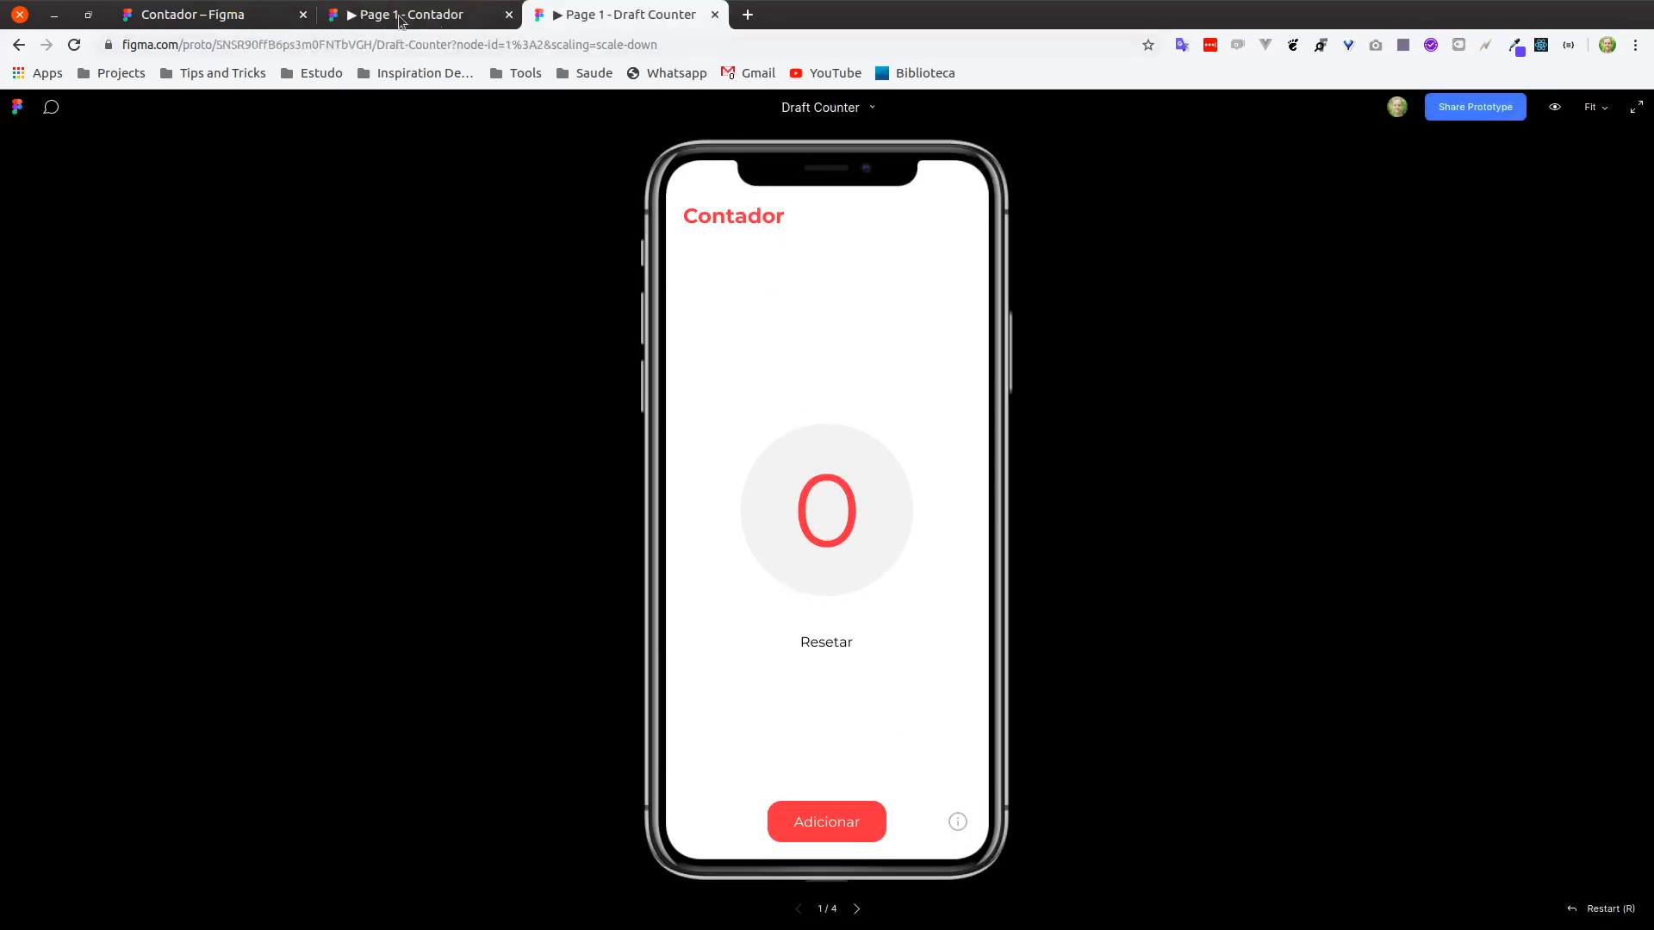
{"action": "left_click", "coordinate": [392, 17]}
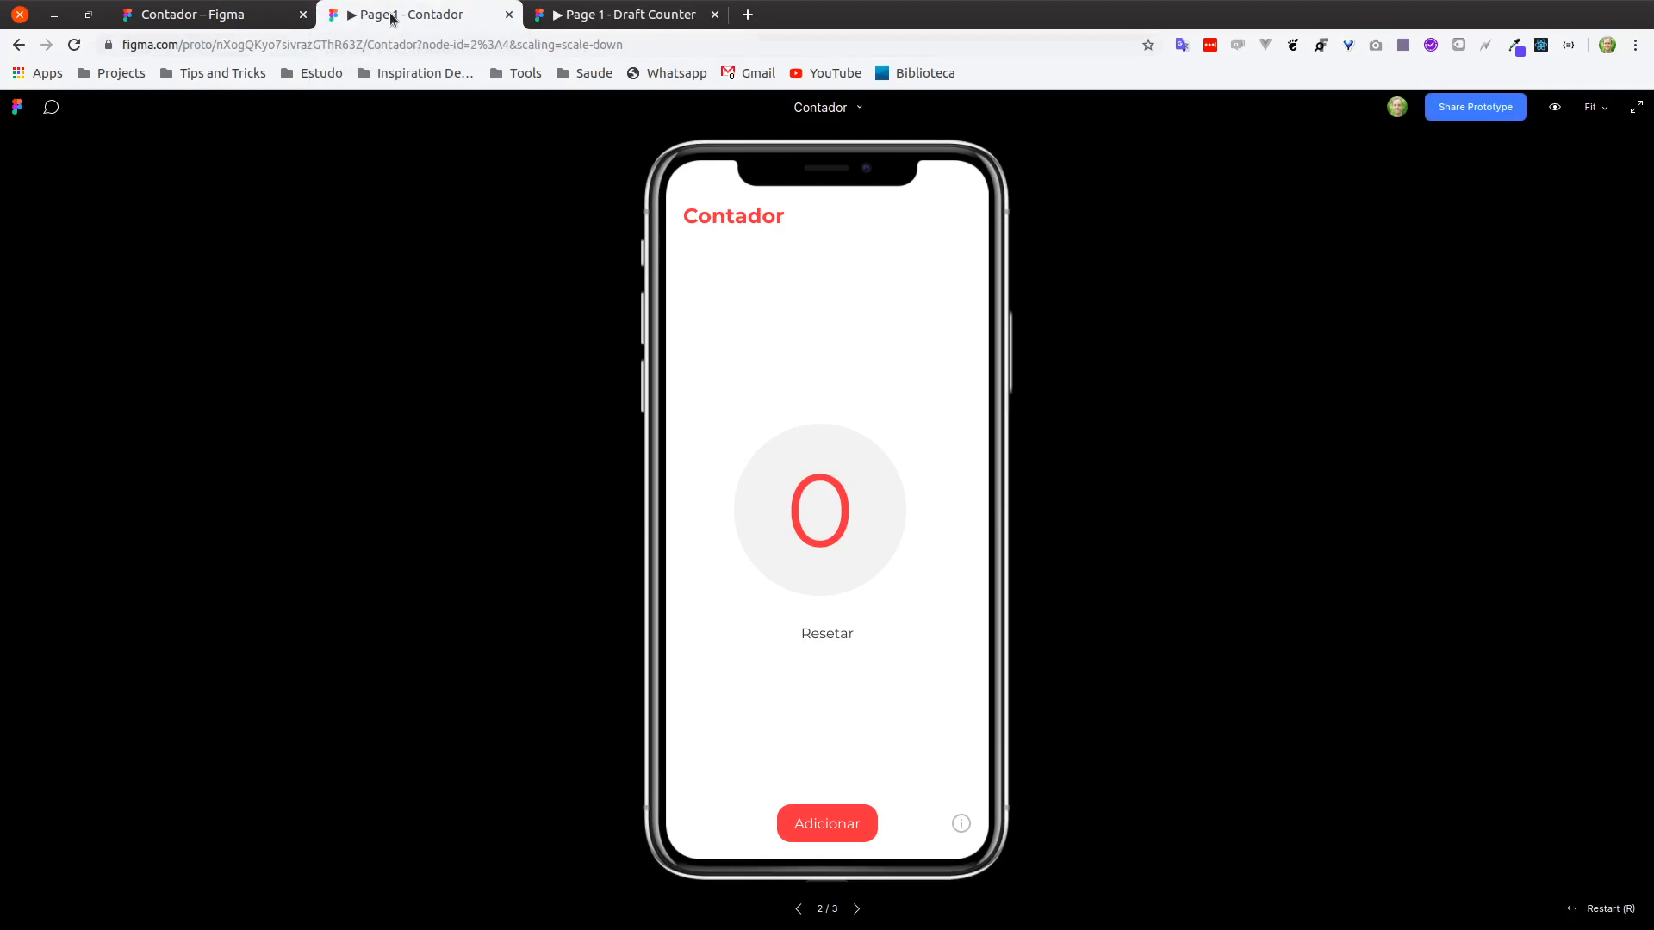
{"action": "left_click", "coordinate": [580, 17]}
{"action": "left_click", "coordinate": [462, 15]}
{"action": "left_click", "coordinate": [222, 19]}
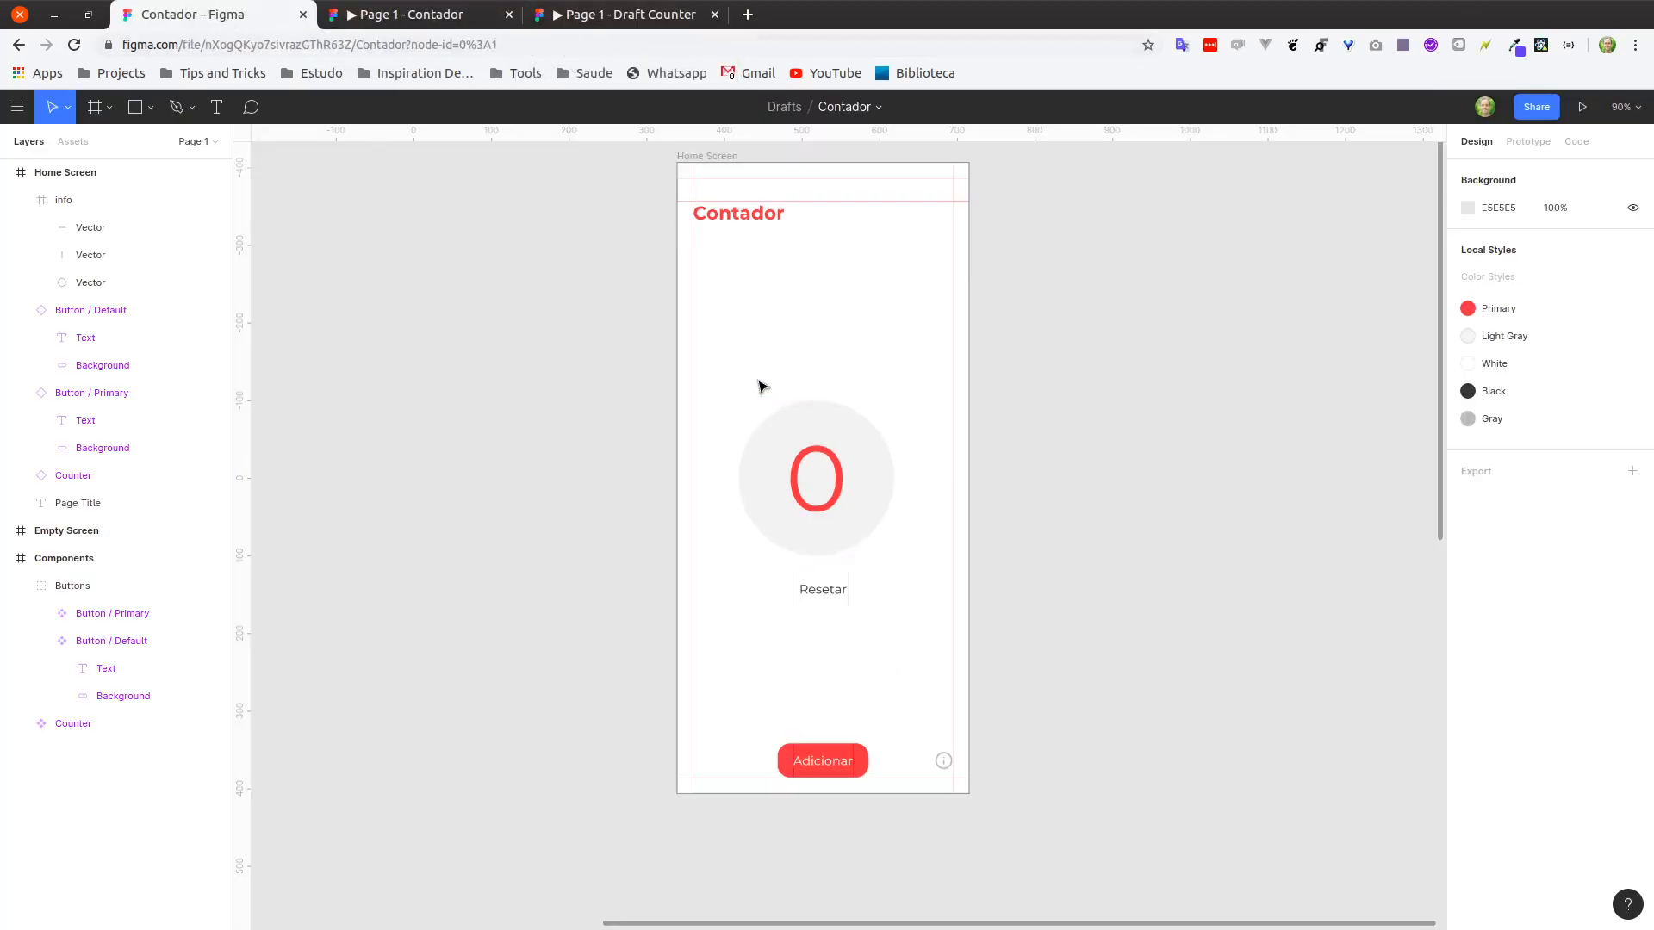
Centre the Counter instance horizontally on the Home Screen and check it against the Resetar and Adicionar buttons.
{"action": "left_click", "coordinate": [773, 405]}
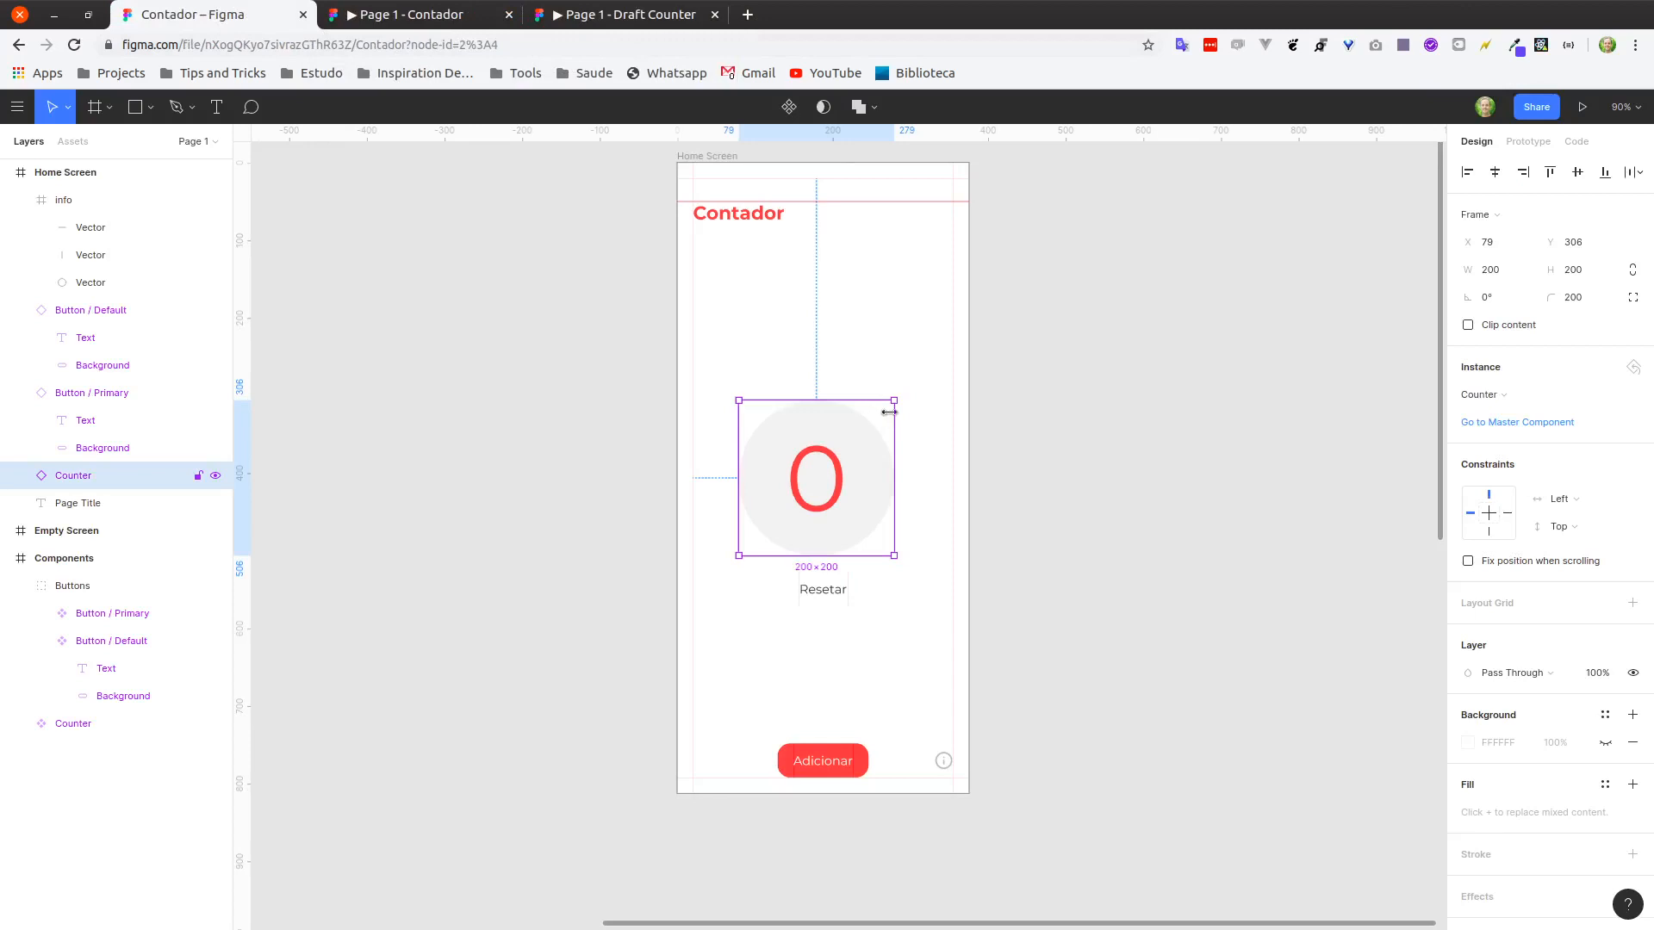
{"action": "left_click", "coordinate": [1495, 174]}
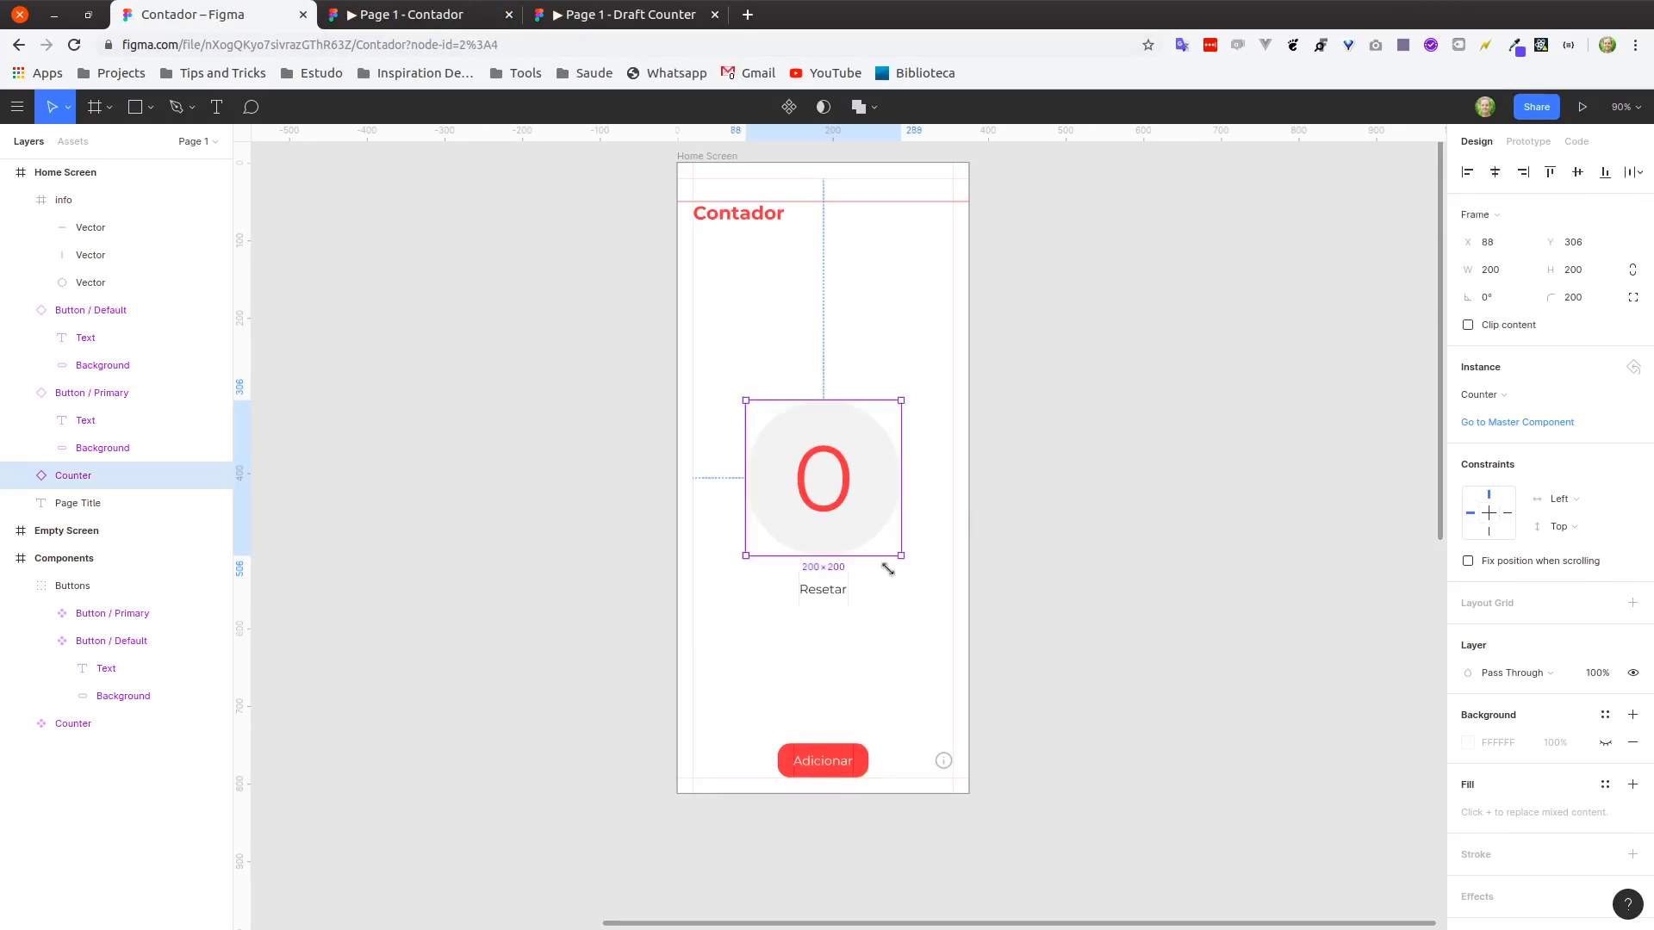
{"action": "left_click", "coordinate": [827, 591]}
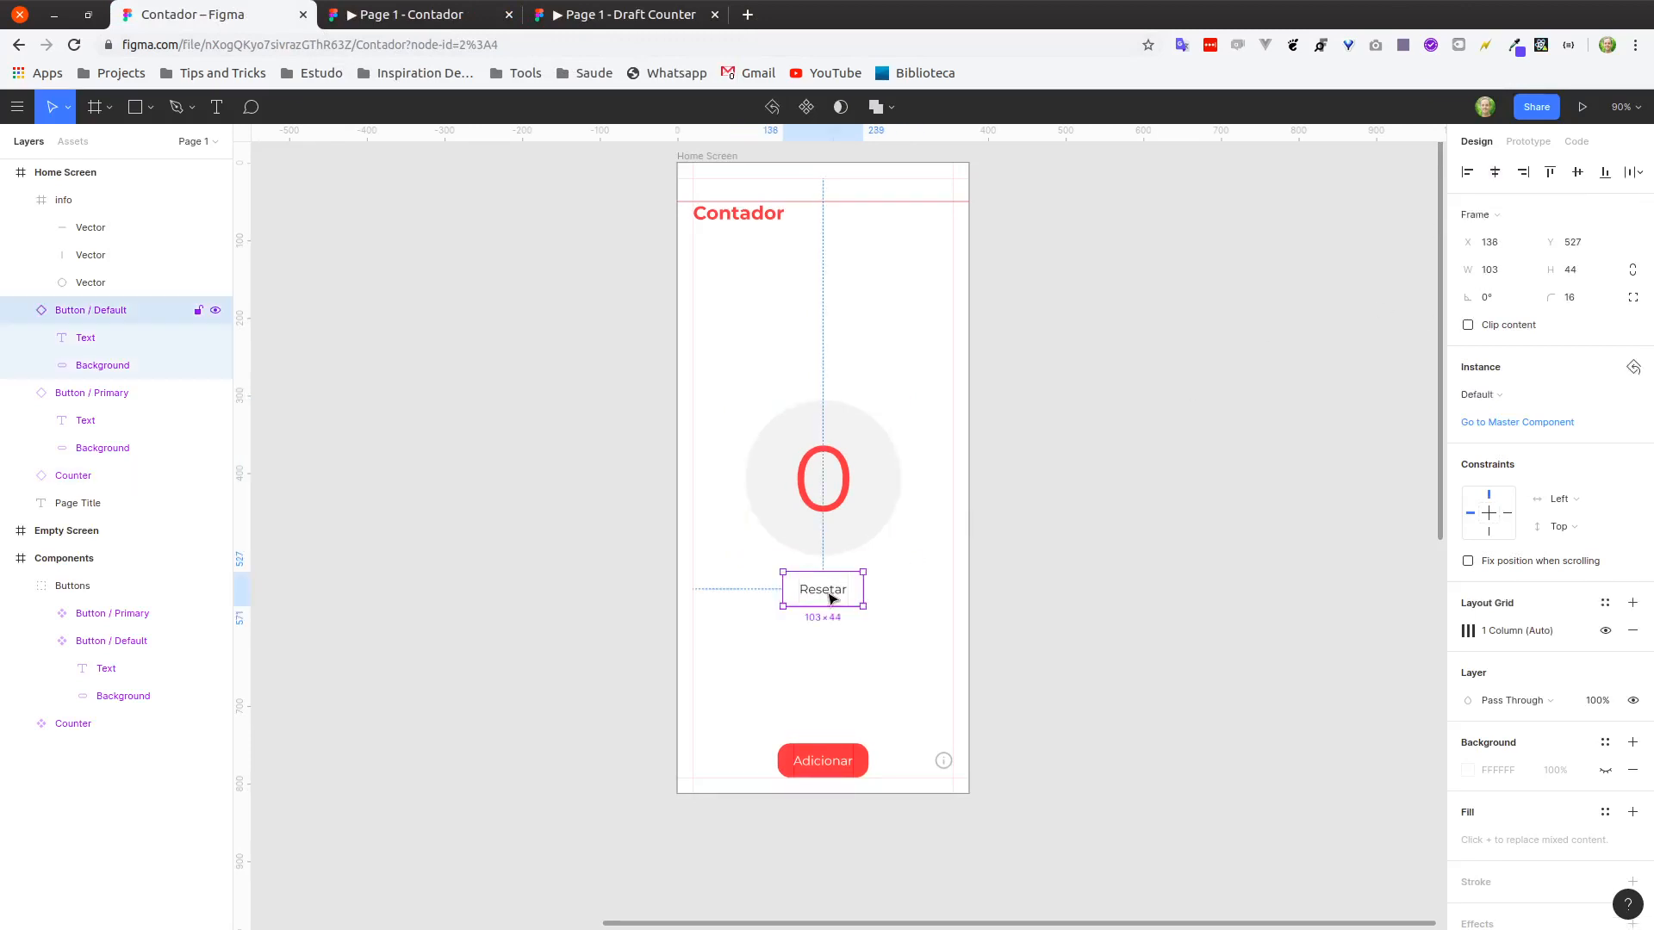
{"action": "left_click", "coordinate": [853, 760]}
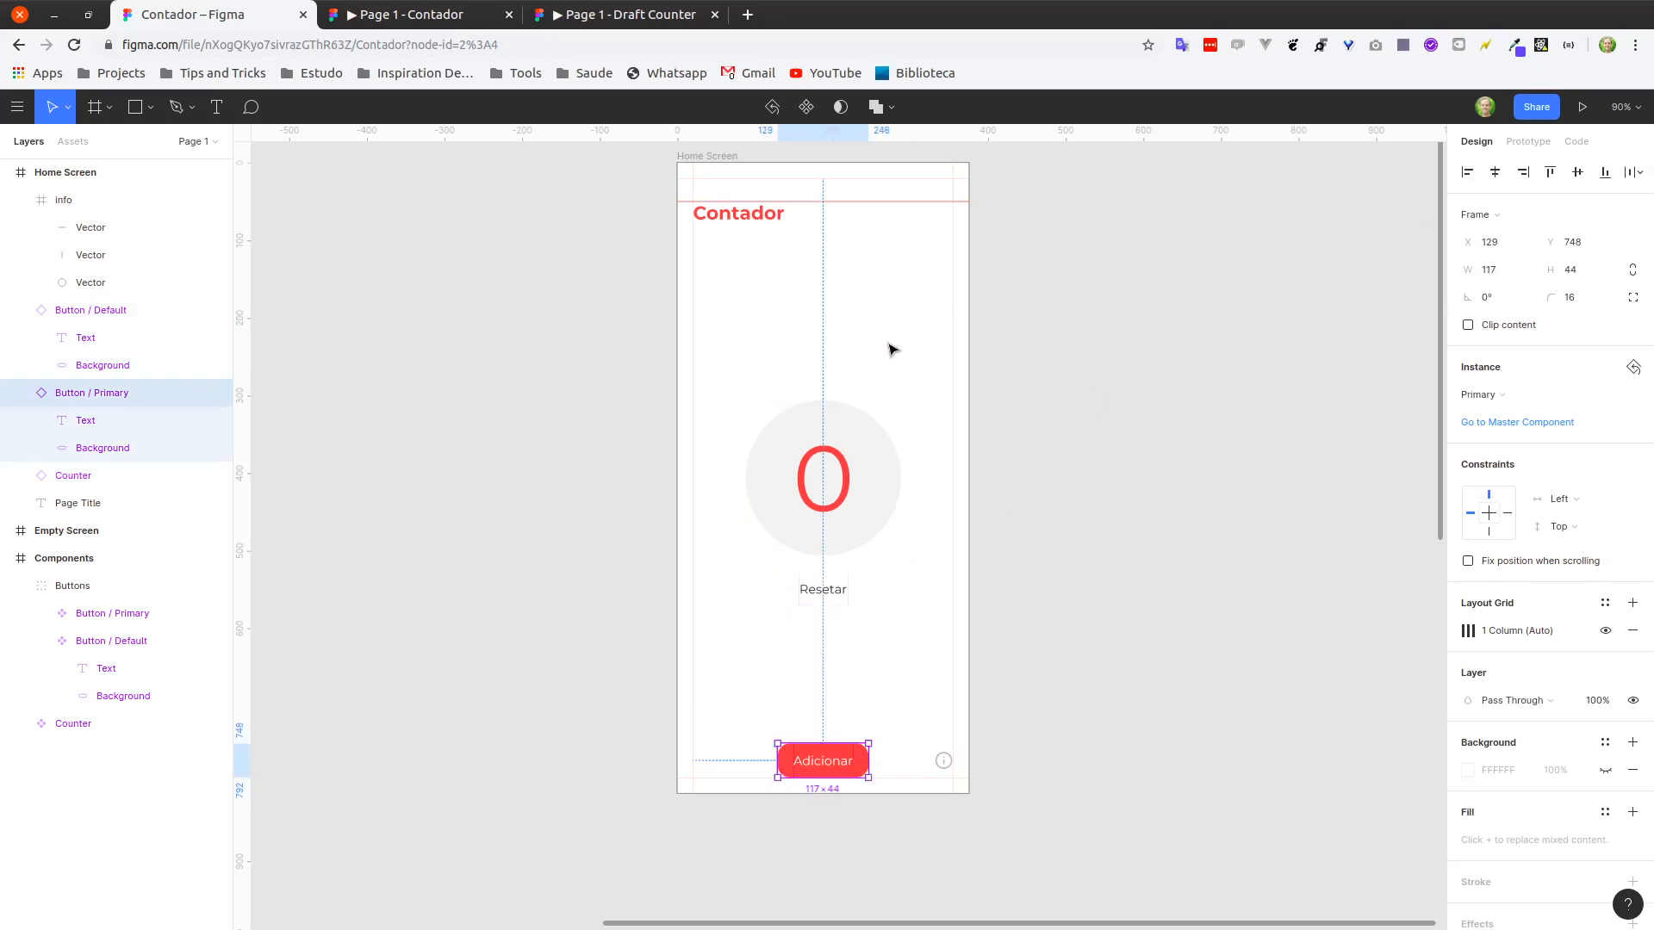
Inspect the placement of the counter, the Resetar and Adicionar buttons and the info icon on the Home Screen.
{"action": "left_click", "coordinate": [868, 295]}
{"action": "left_click", "coordinate": [868, 467]}
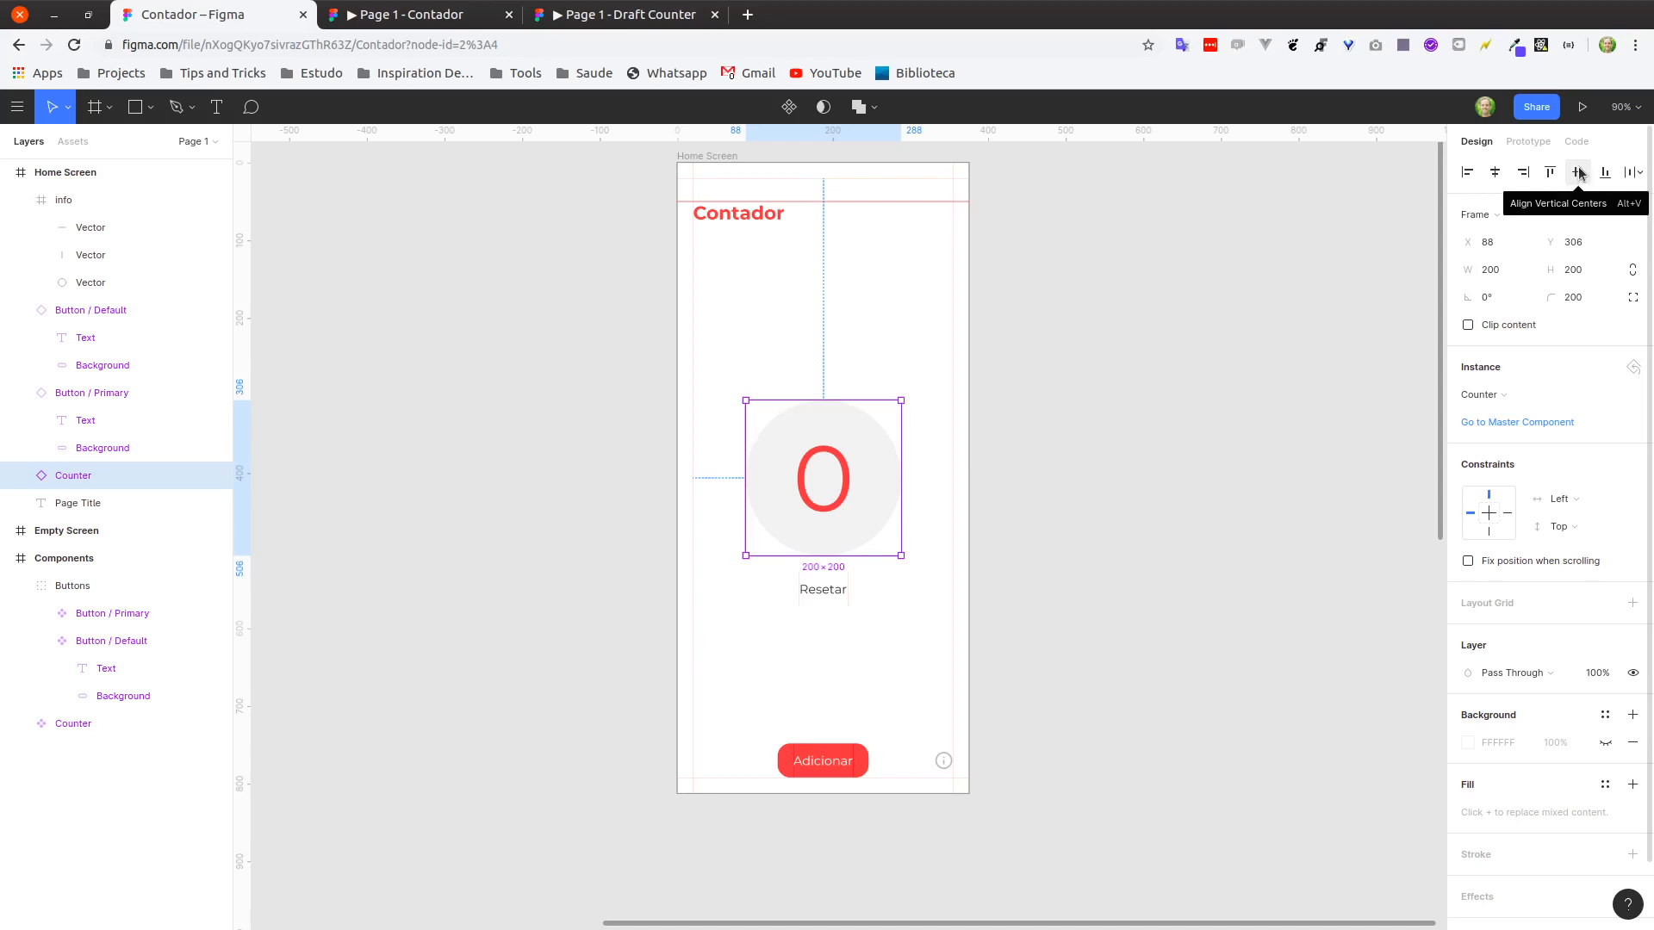
{"action": "left_click", "coordinate": [840, 591]}
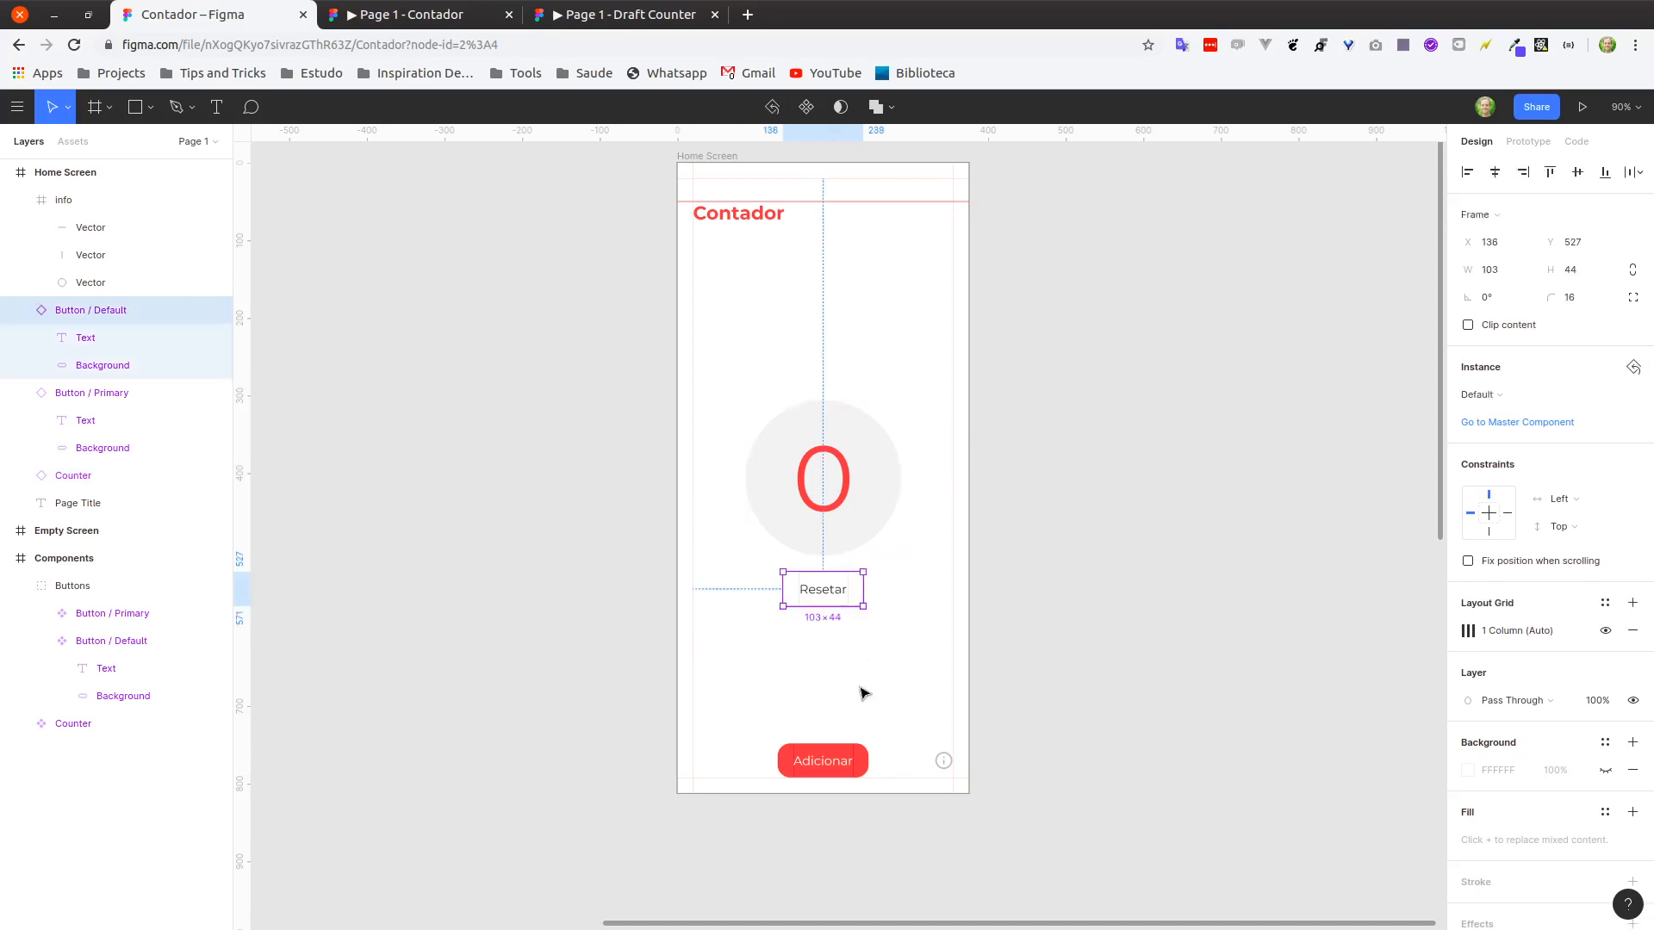
{"action": "left_click", "coordinate": [865, 693]}
{"action": "left_click", "coordinate": [818, 597]}
{"action": "left_click", "coordinate": [864, 675]}
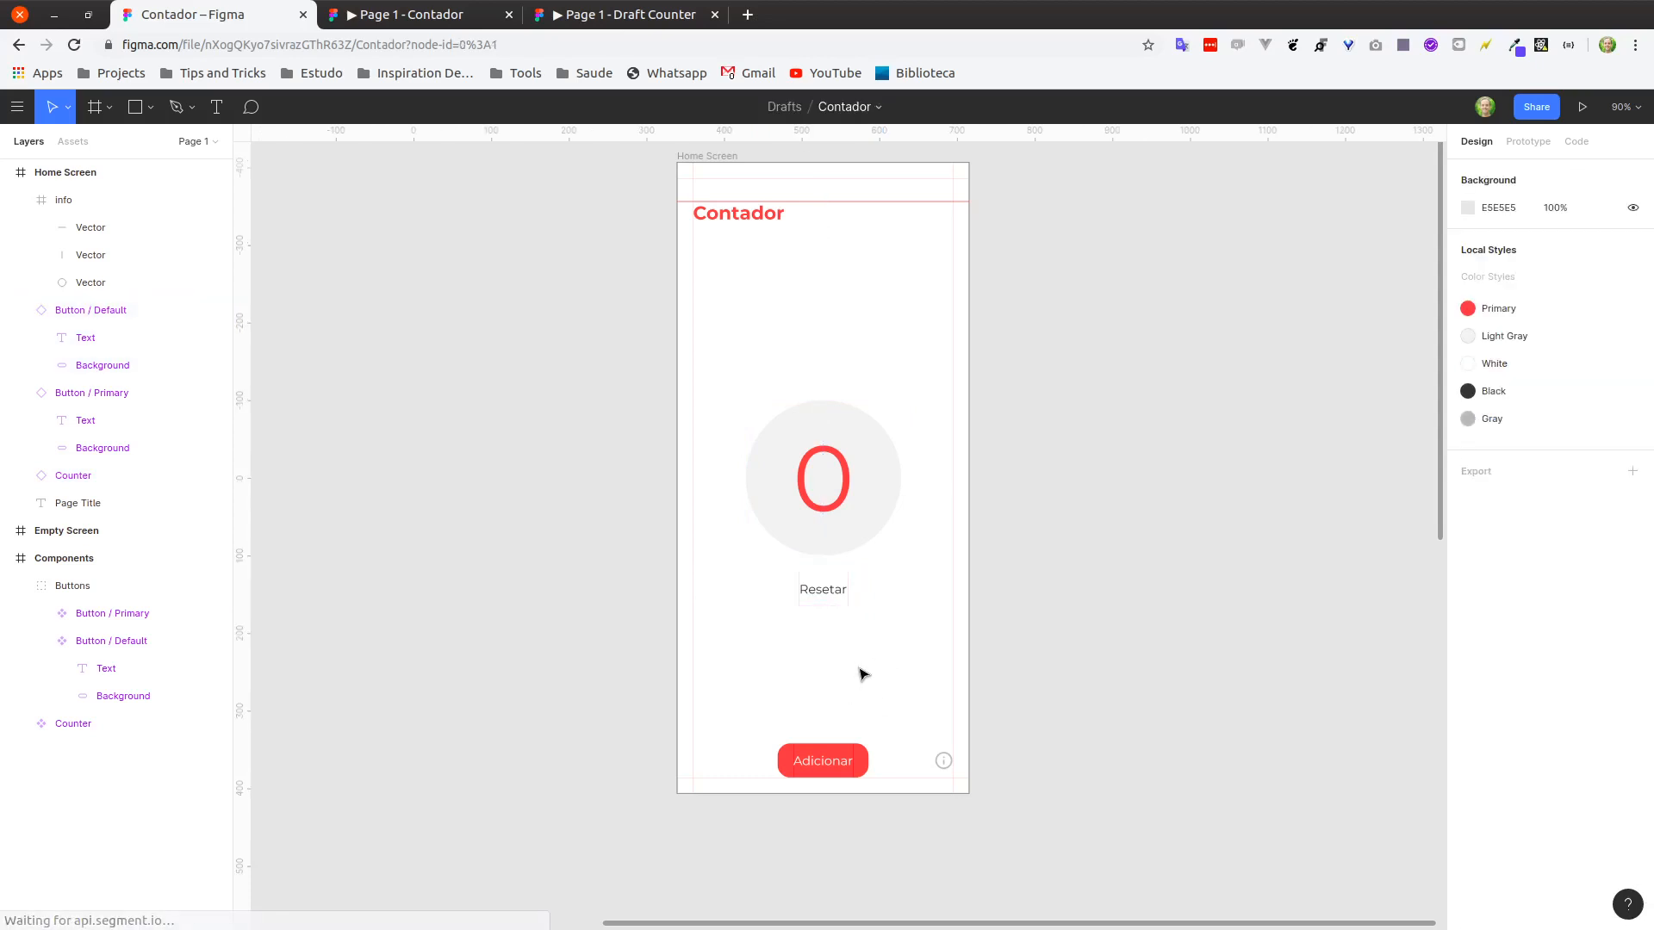
{"action": "left_click", "coordinate": [864, 763]}
{"action": "left_click", "coordinate": [920, 598]}
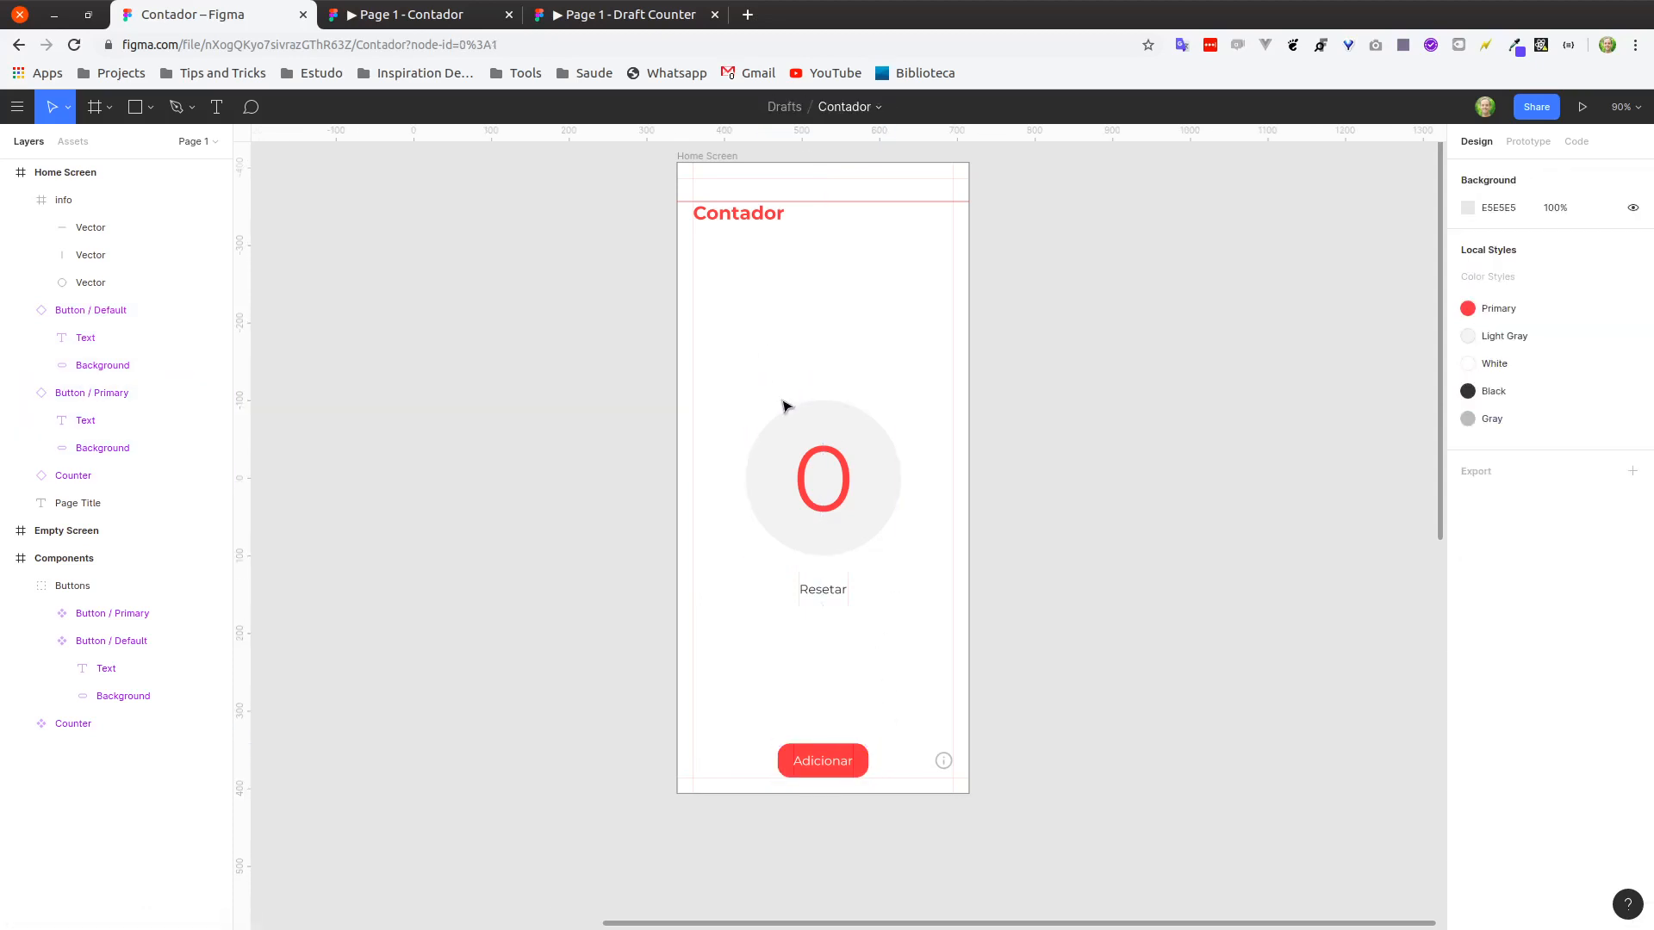
{"action": "scroll", "coordinate": [824, 388], "scroll_direction": "down", "scroll_amount": 5}
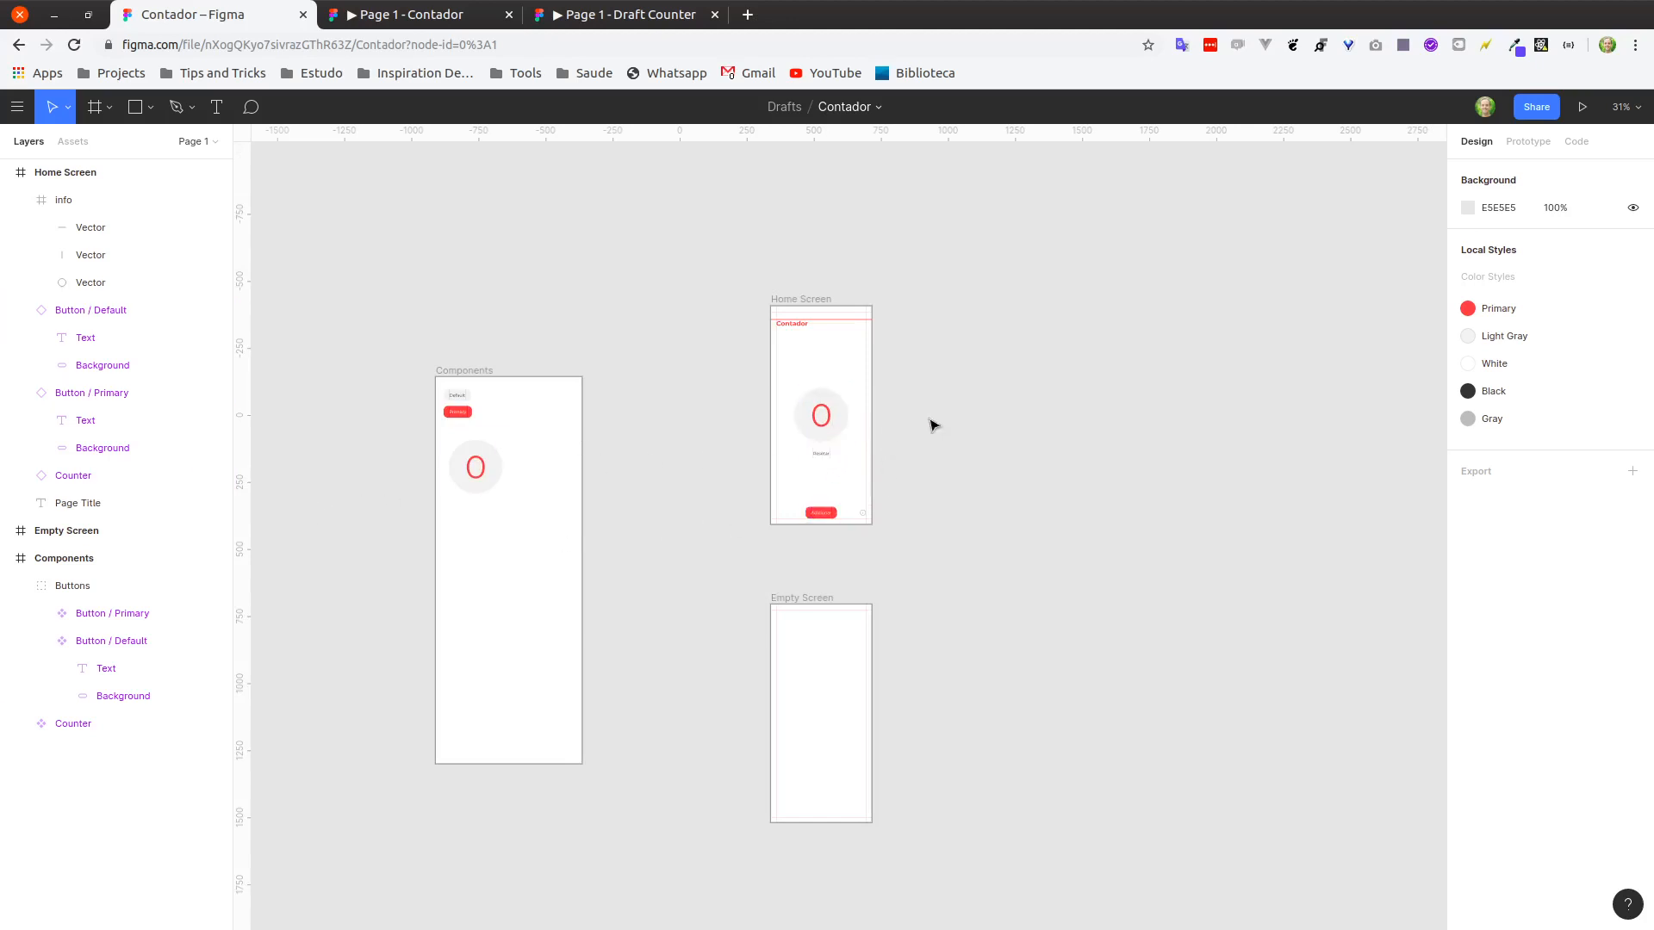
{"action": "left_click_drag", "start_coordinate": [930, 421], "coordinate": [841, 501]}
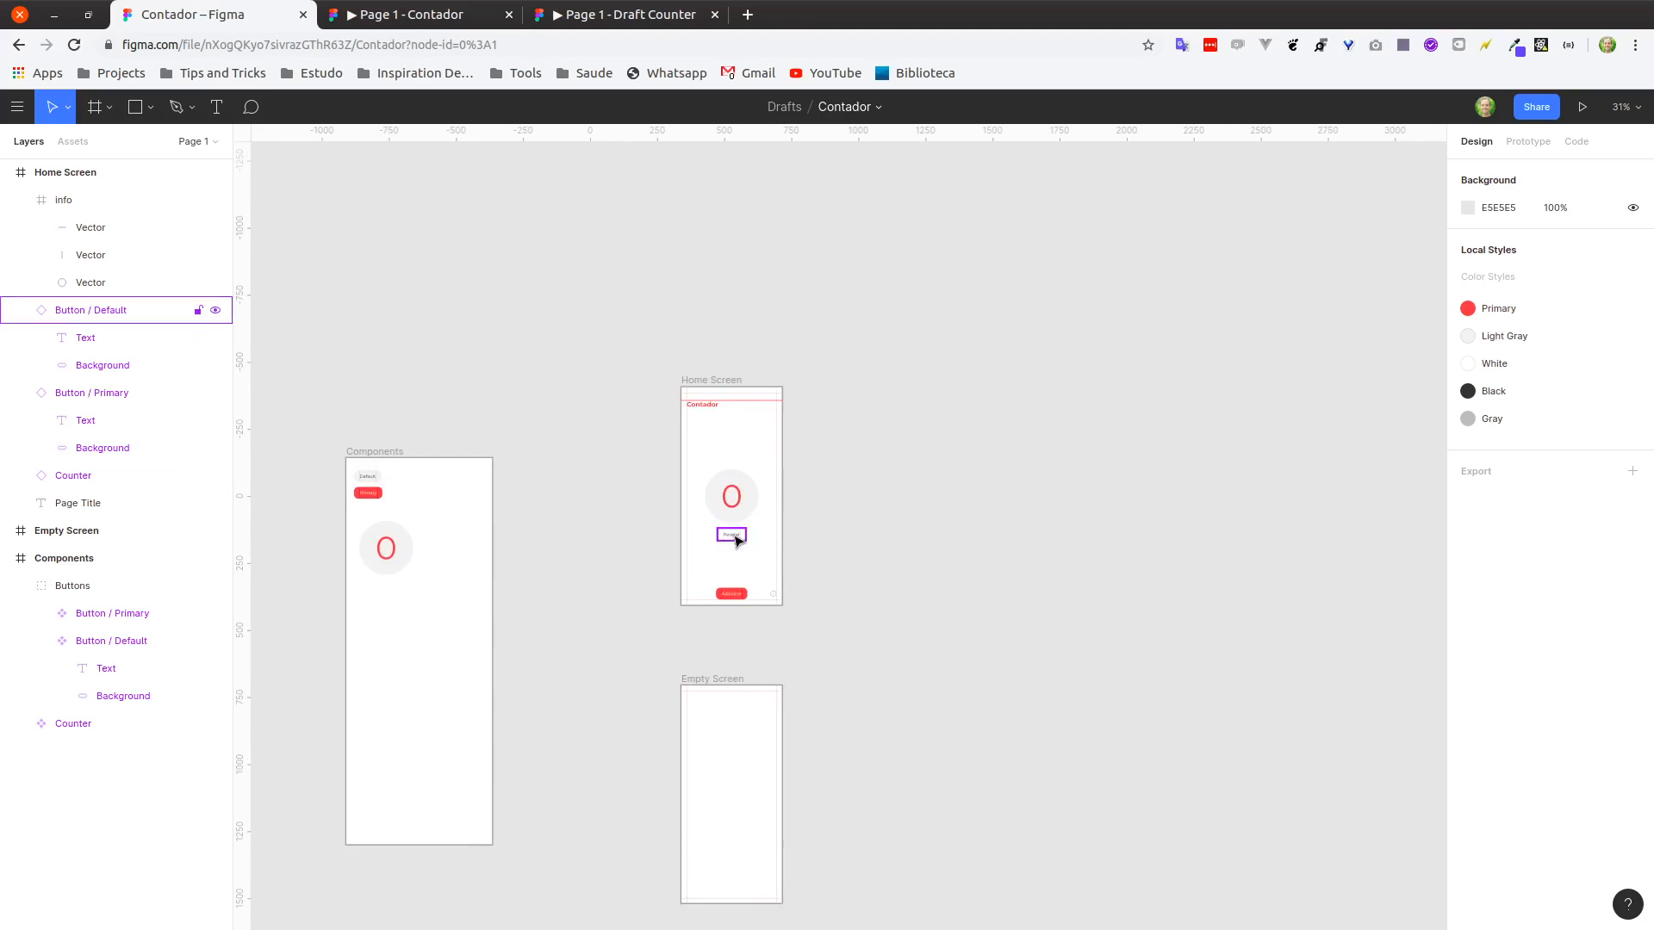
{"action": "left_click", "coordinate": [737, 515]}
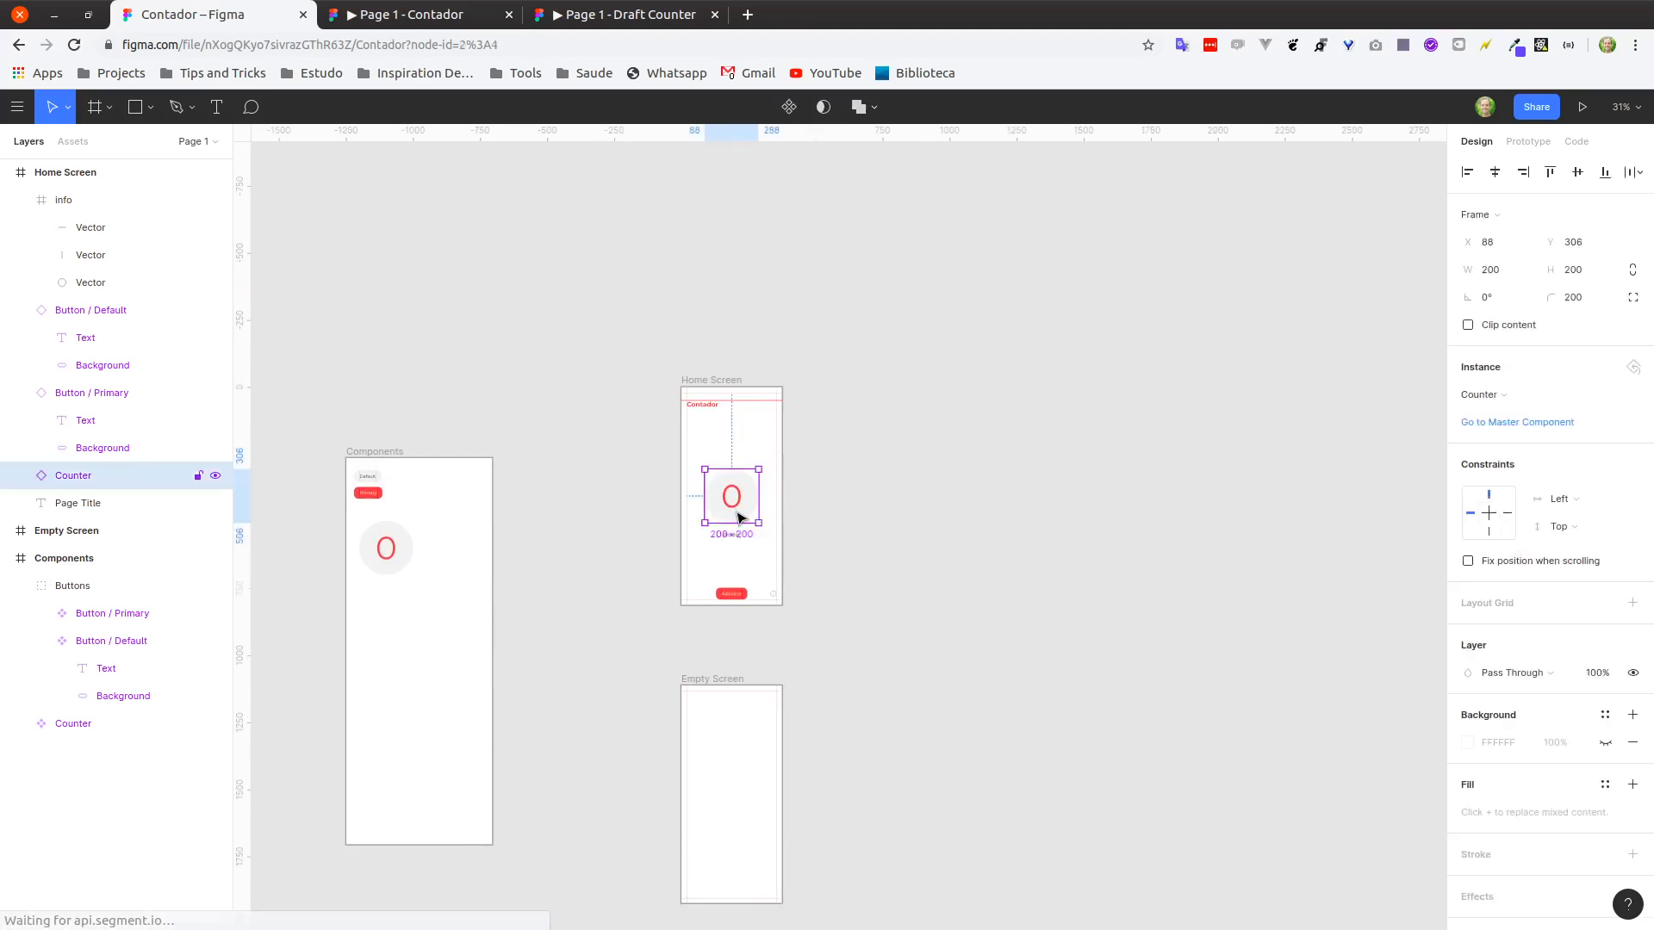
{"action": "left_click", "coordinate": [734, 595]}
{"action": "left_click", "coordinate": [772, 595]}
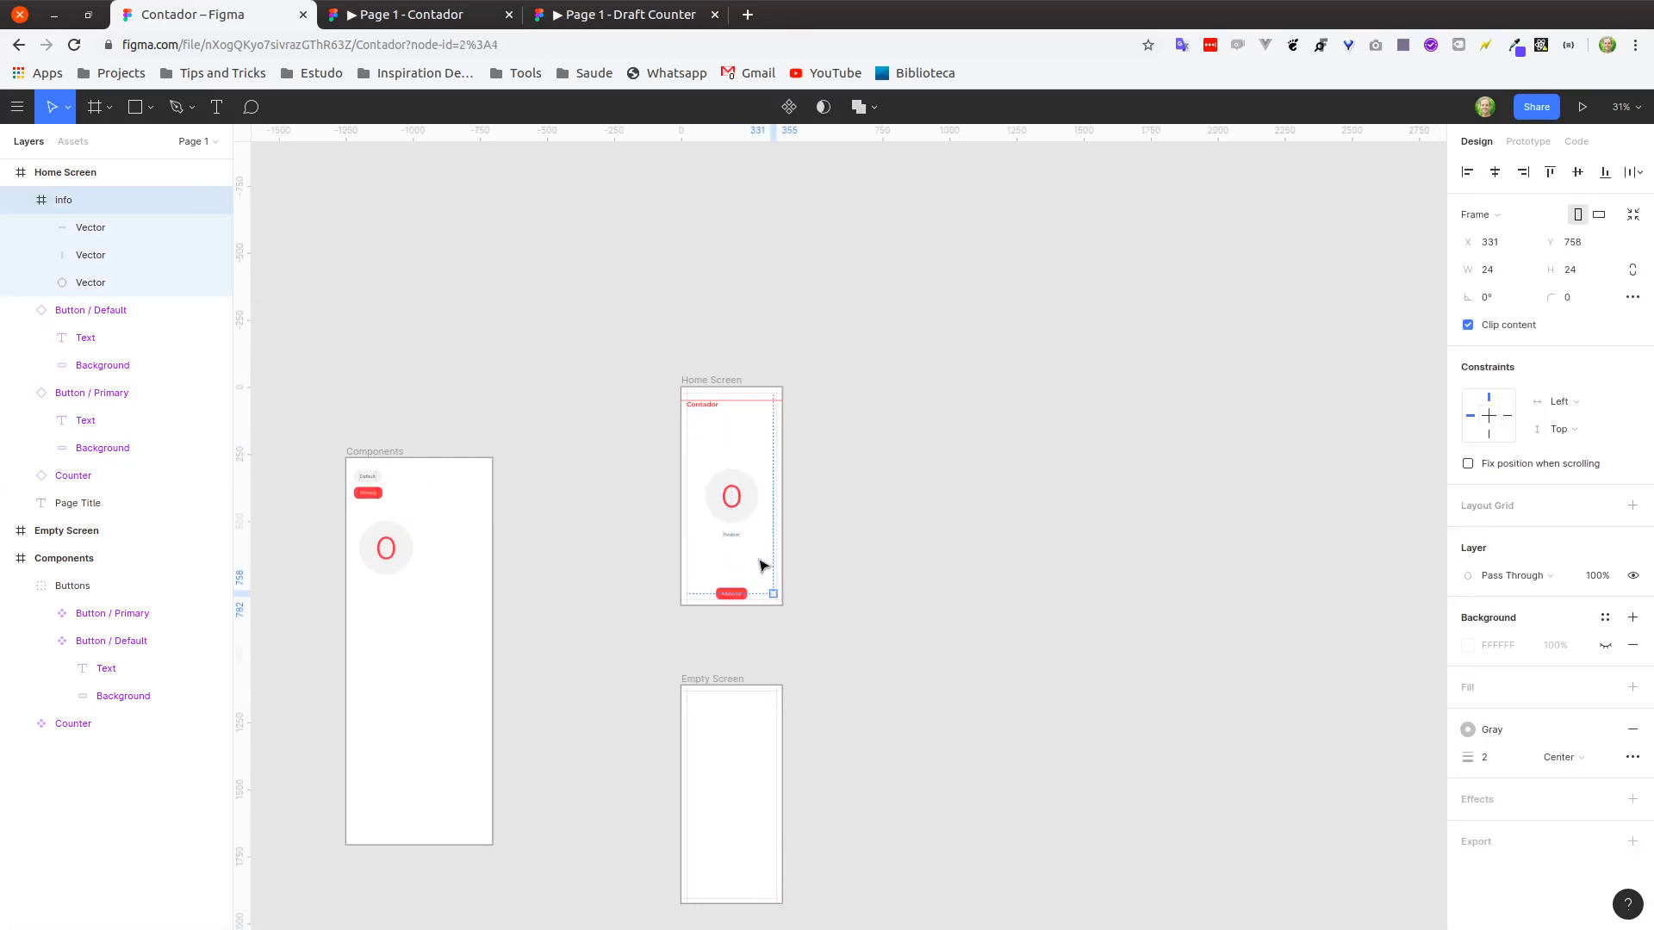
Turn the info icon on the Home Screen into a component and rename it Credit Icon.
{"action": "left_click", "coordinate": [758, 567]}
{"action": "scroll", "coordinate": [758, 567], "scroll_direction": "up", "scroll_amount": 10}
{"action": "left_click", "coordinate": [896, 723]}
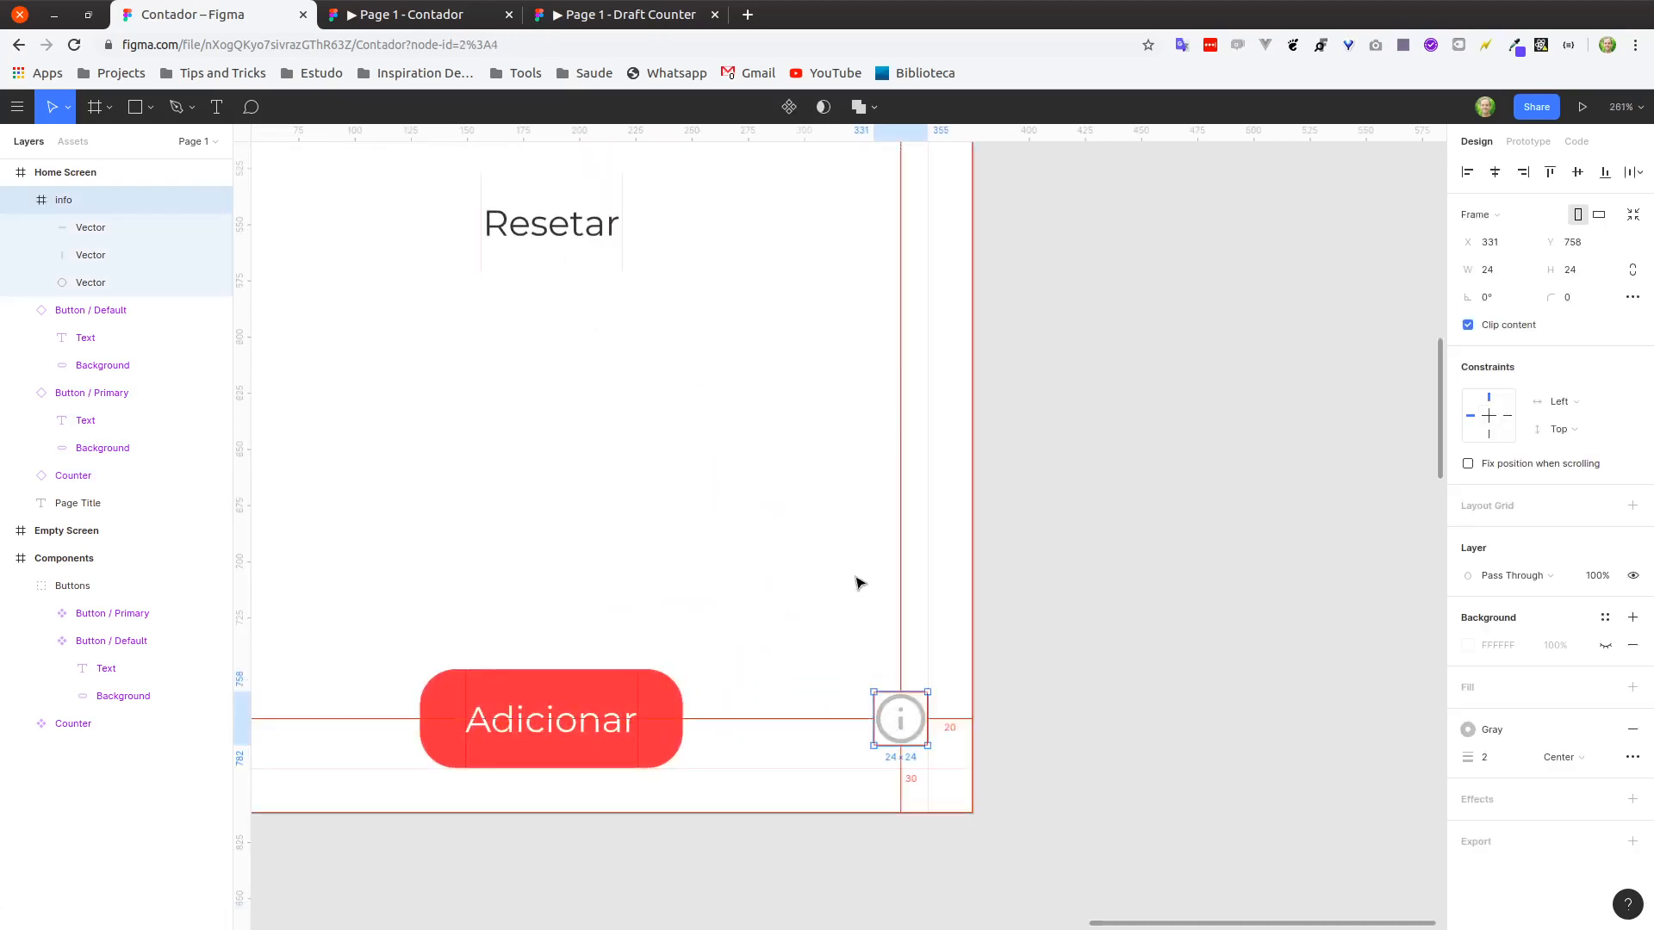
{"action": "key", "text": "ctrl+alt+k"}
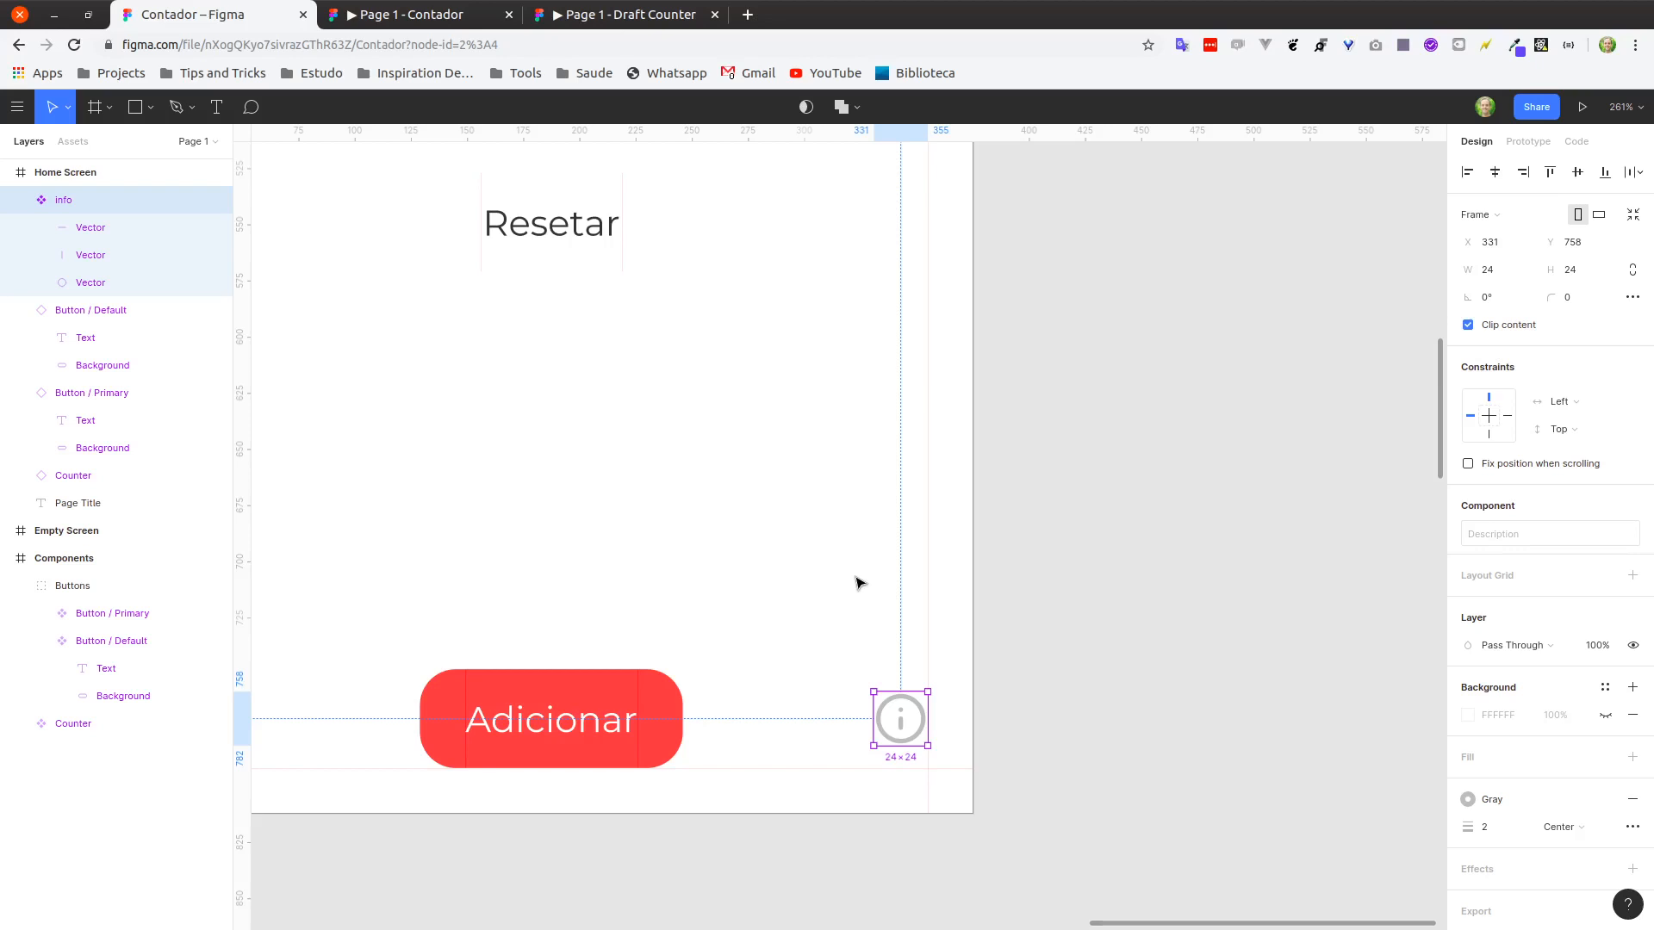
{"action": "key", "text": "ctrl+r"}
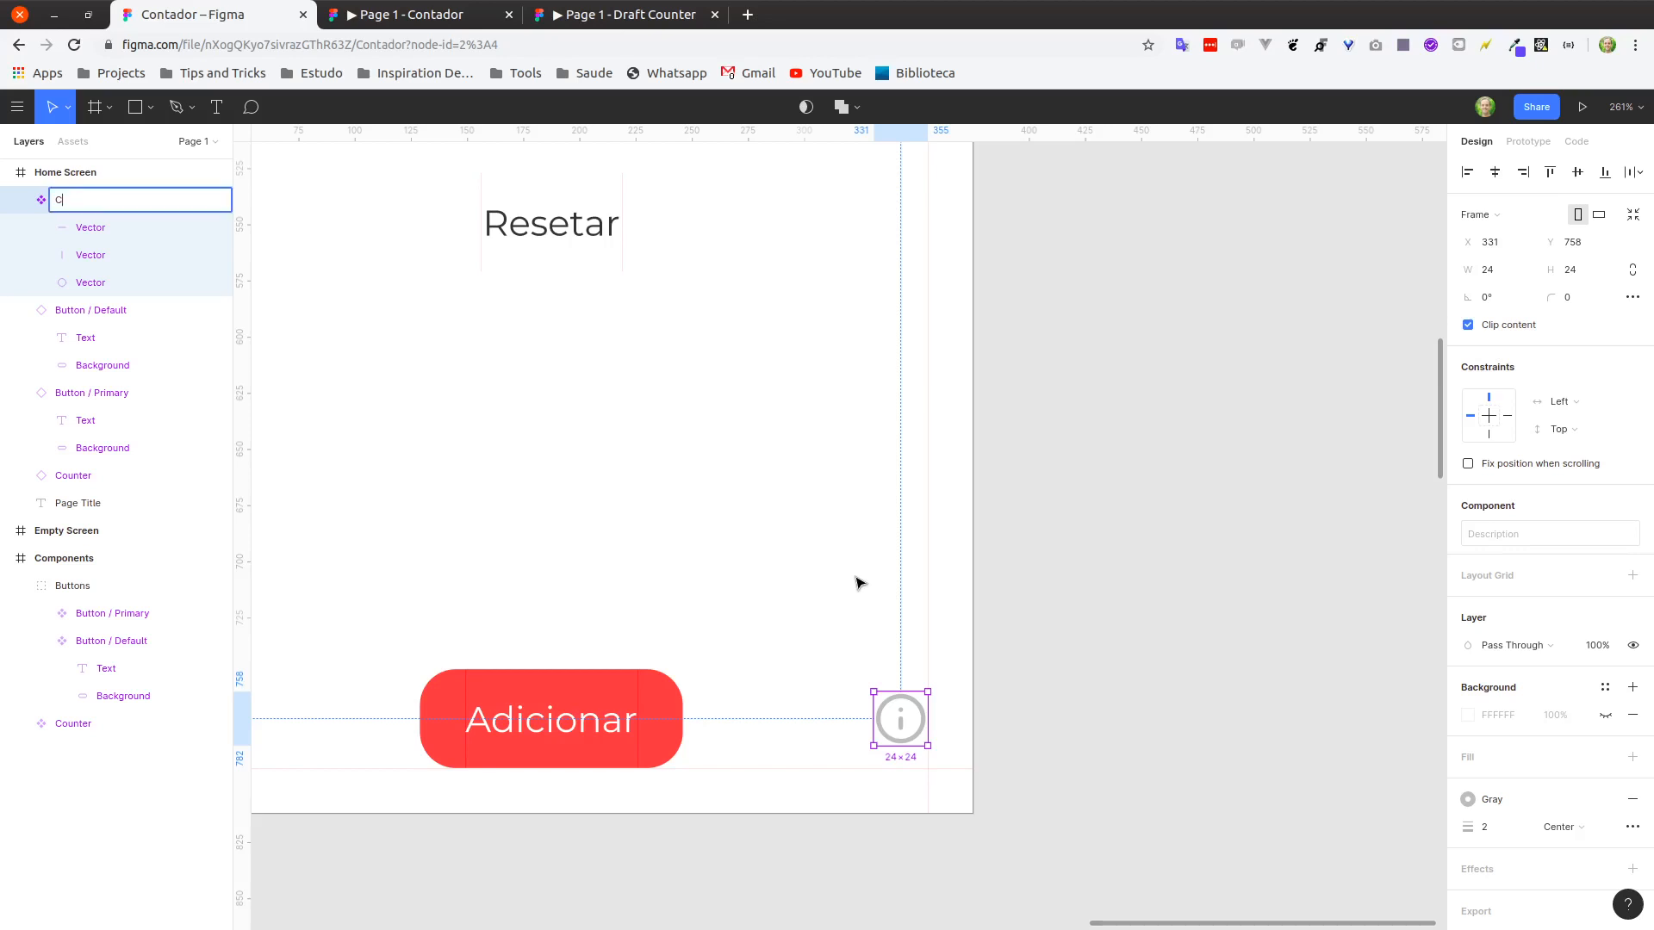
{"action": "key", "text": "Return"}
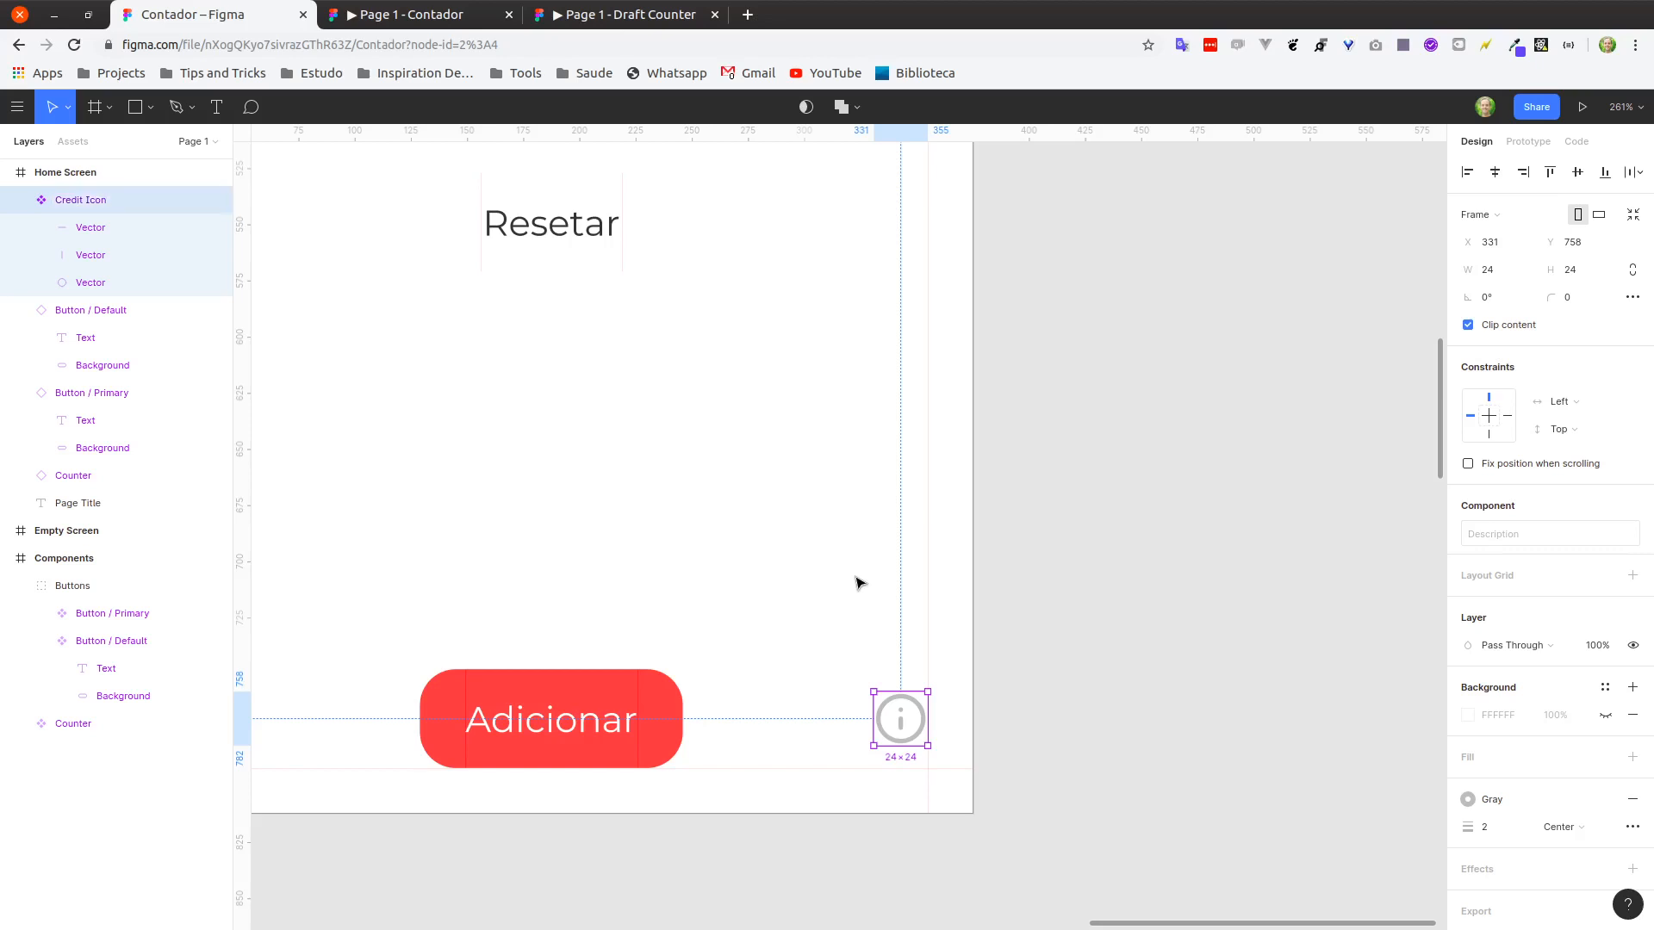
{"action": "left_click", "coordinate": [20, 200]}
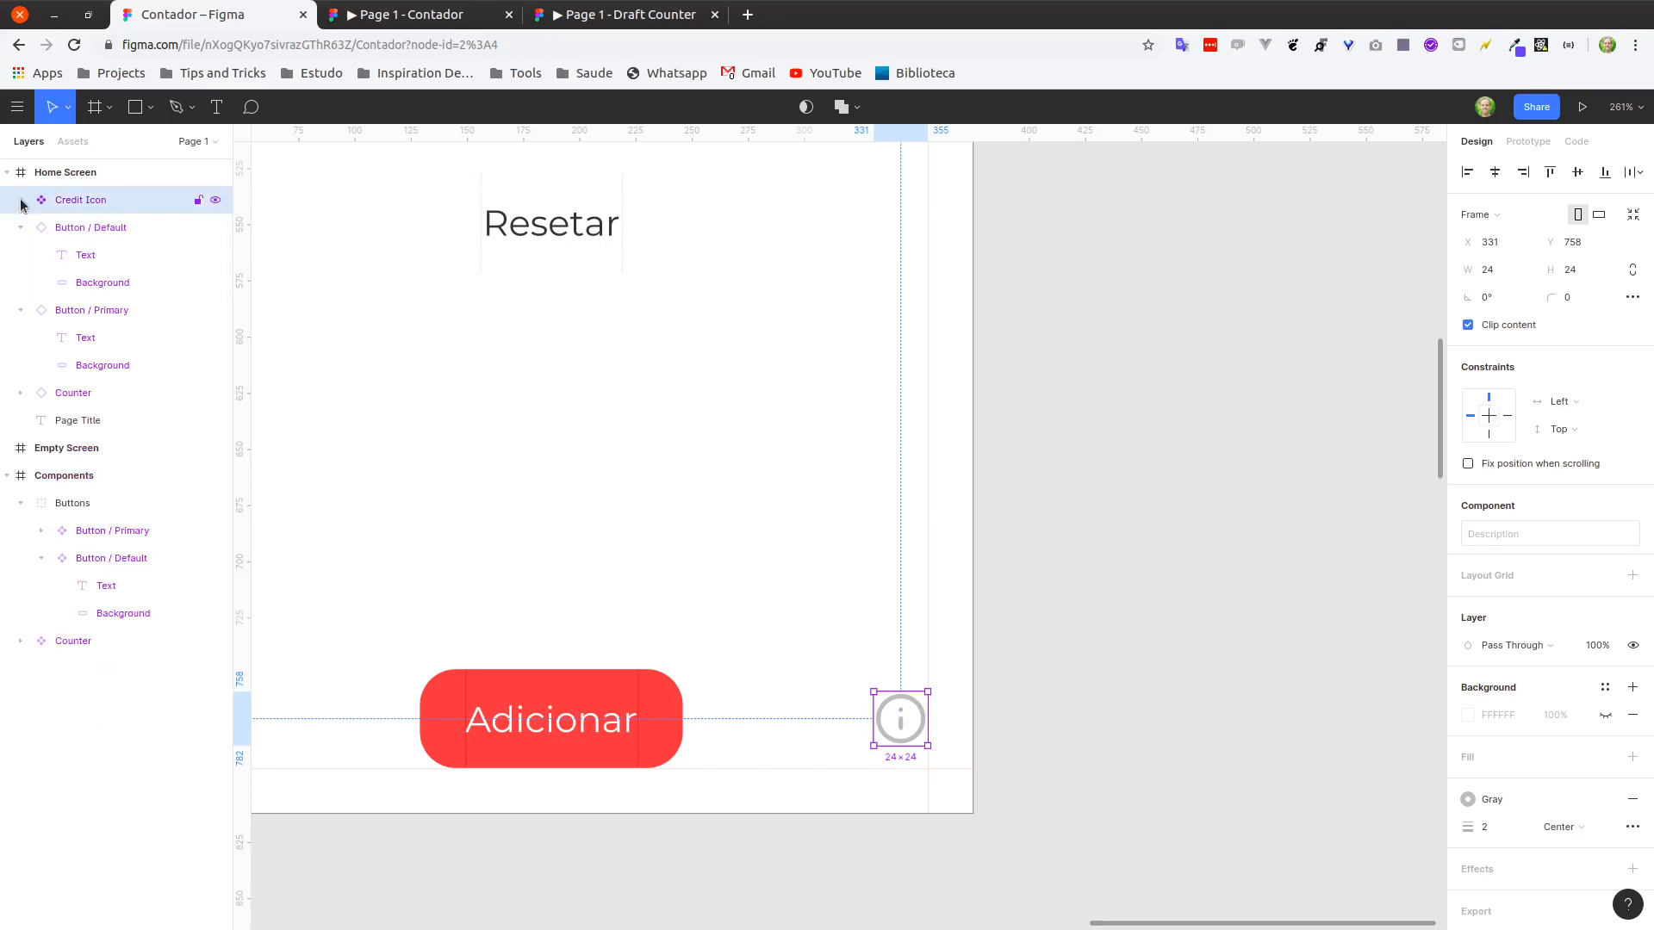
Move the Credit Icon master component into the Components frame below the Counter, keeping an instance of it on the Home Screen.
{"action": "scroll", "coordinate": [659, 442], "scroll_direction": "down", "scroll_amount": 5}
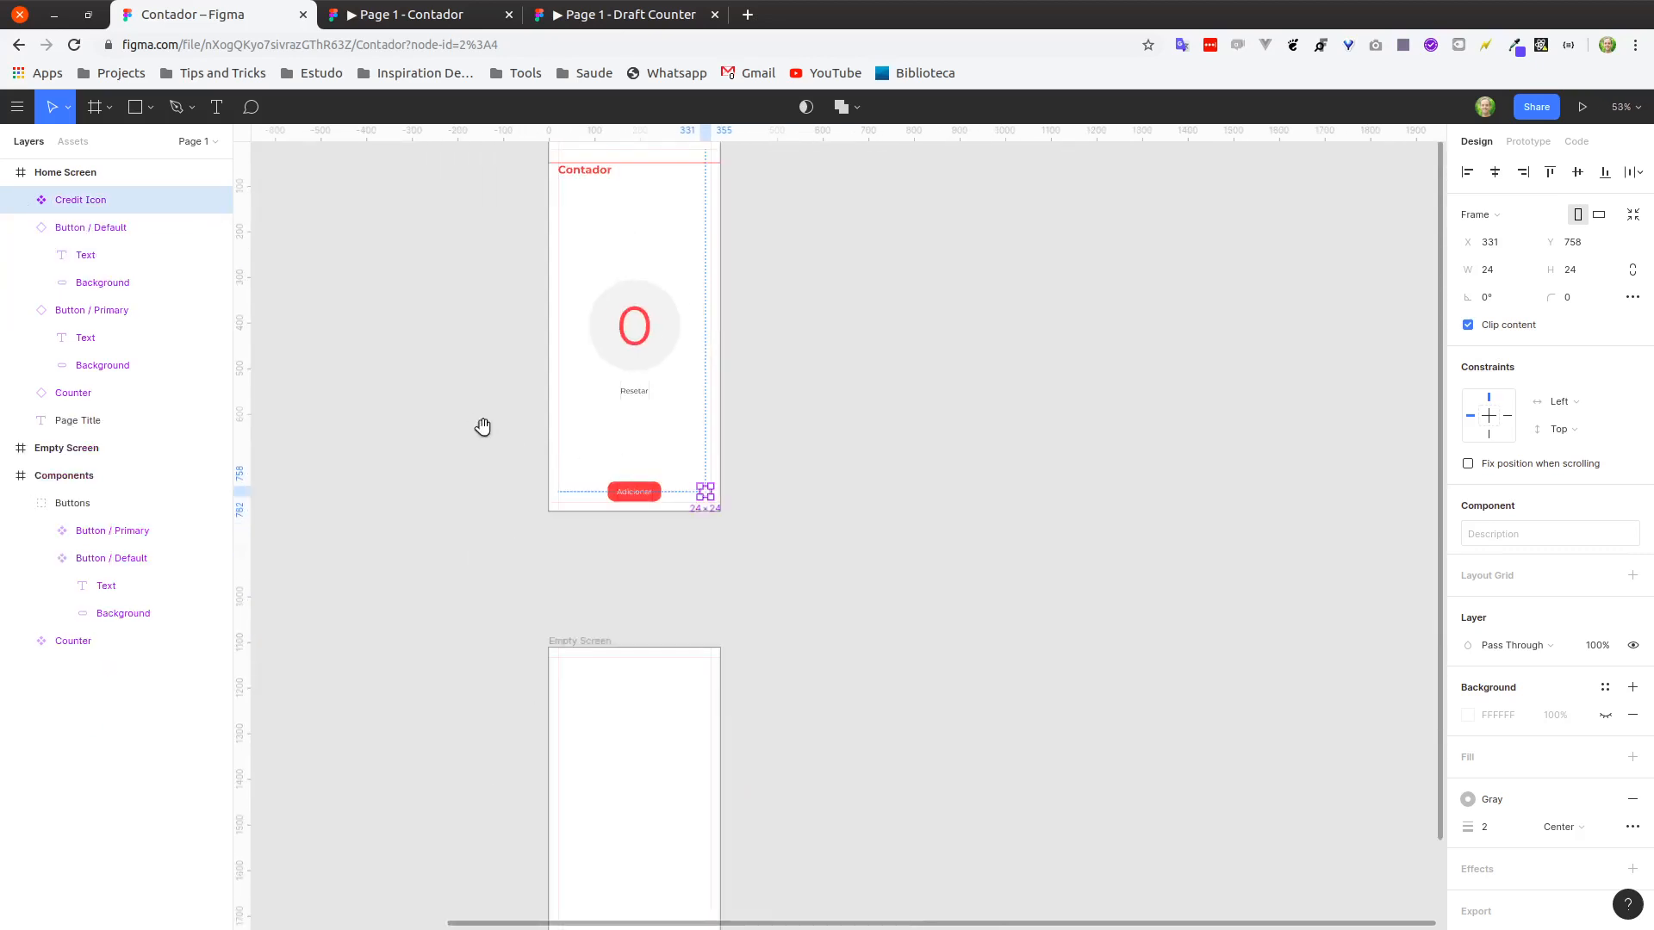
{"action": "left_click_drag", "start_coordinate": [482, 428], "coordinate": [732, 500]}
{"action": "left_click_drag", "start_coordinate": [657, 625], "coordinate": [1054, 466]}
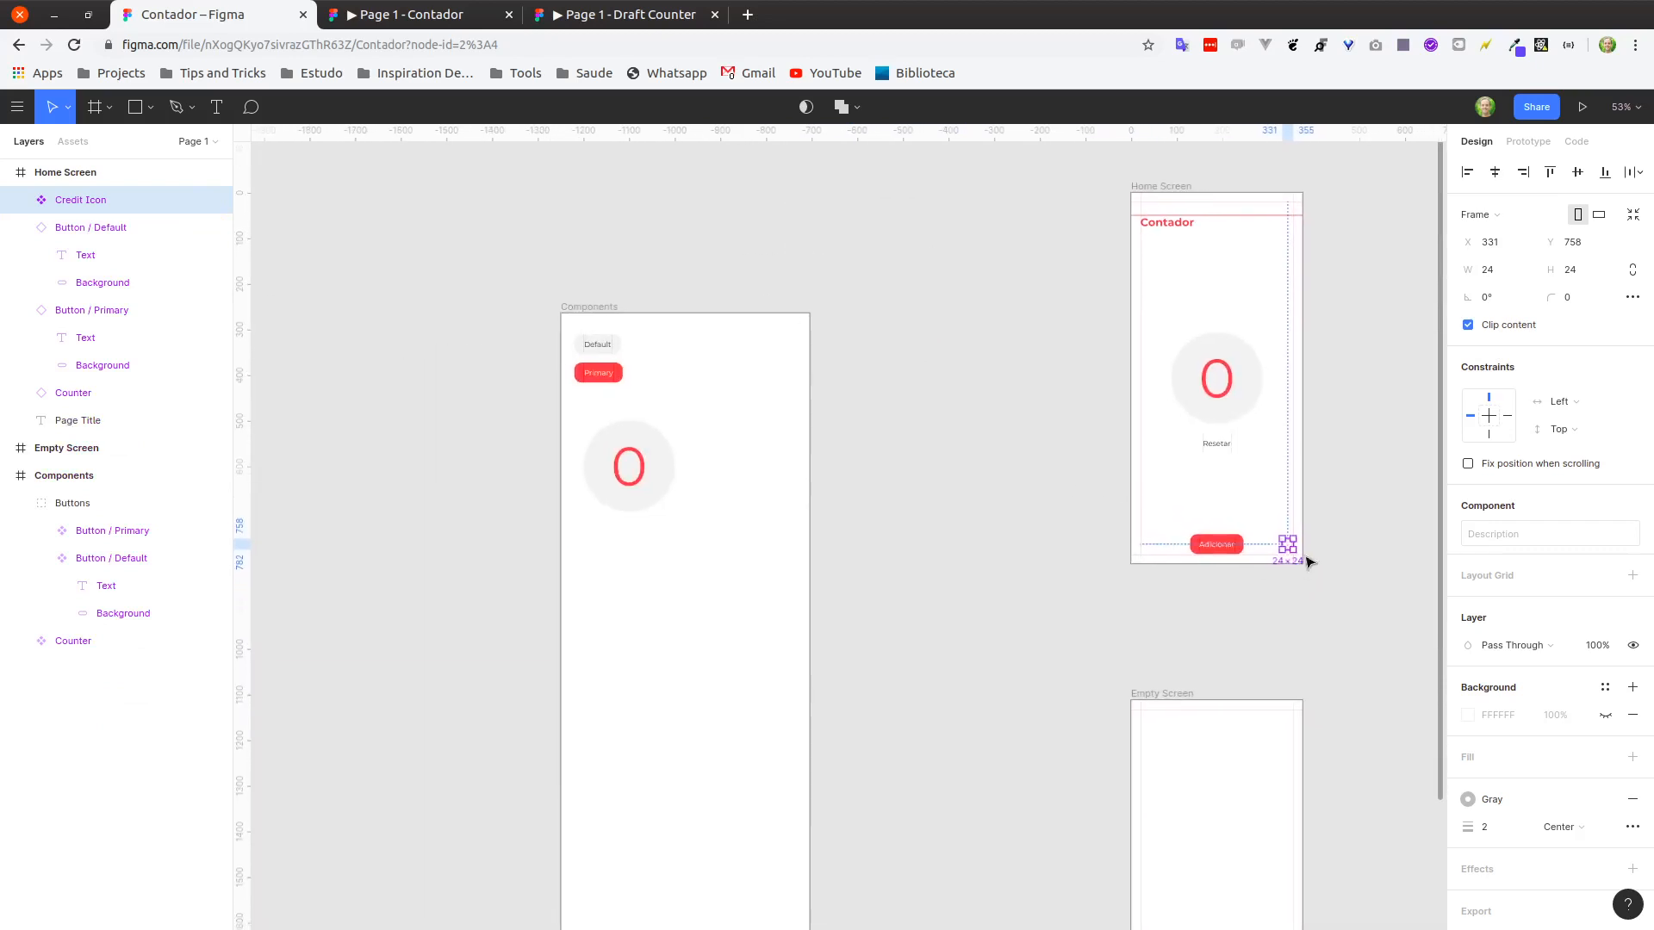
{"action": "mouse_move", "coordinate": [1290, 550]}
{"action": "left_mouse_down"}
{"action": "mouse_move", "coordinate": [584, 538]}
{"action": "mouse_move", "coordinate": [1171, 566]}
{"action": "mouse_move", "coordinate": [1287, 553]}
{"action": "left_mouse_up"}
{"action": "scroll", "coordinate": [1284, 552], "scroll_direction": "up", "scroll_amount": 5}
{"action": "scroll", "coordinate": [1251, 551], "scroll_direction": "down", "scroll_amount": 10}
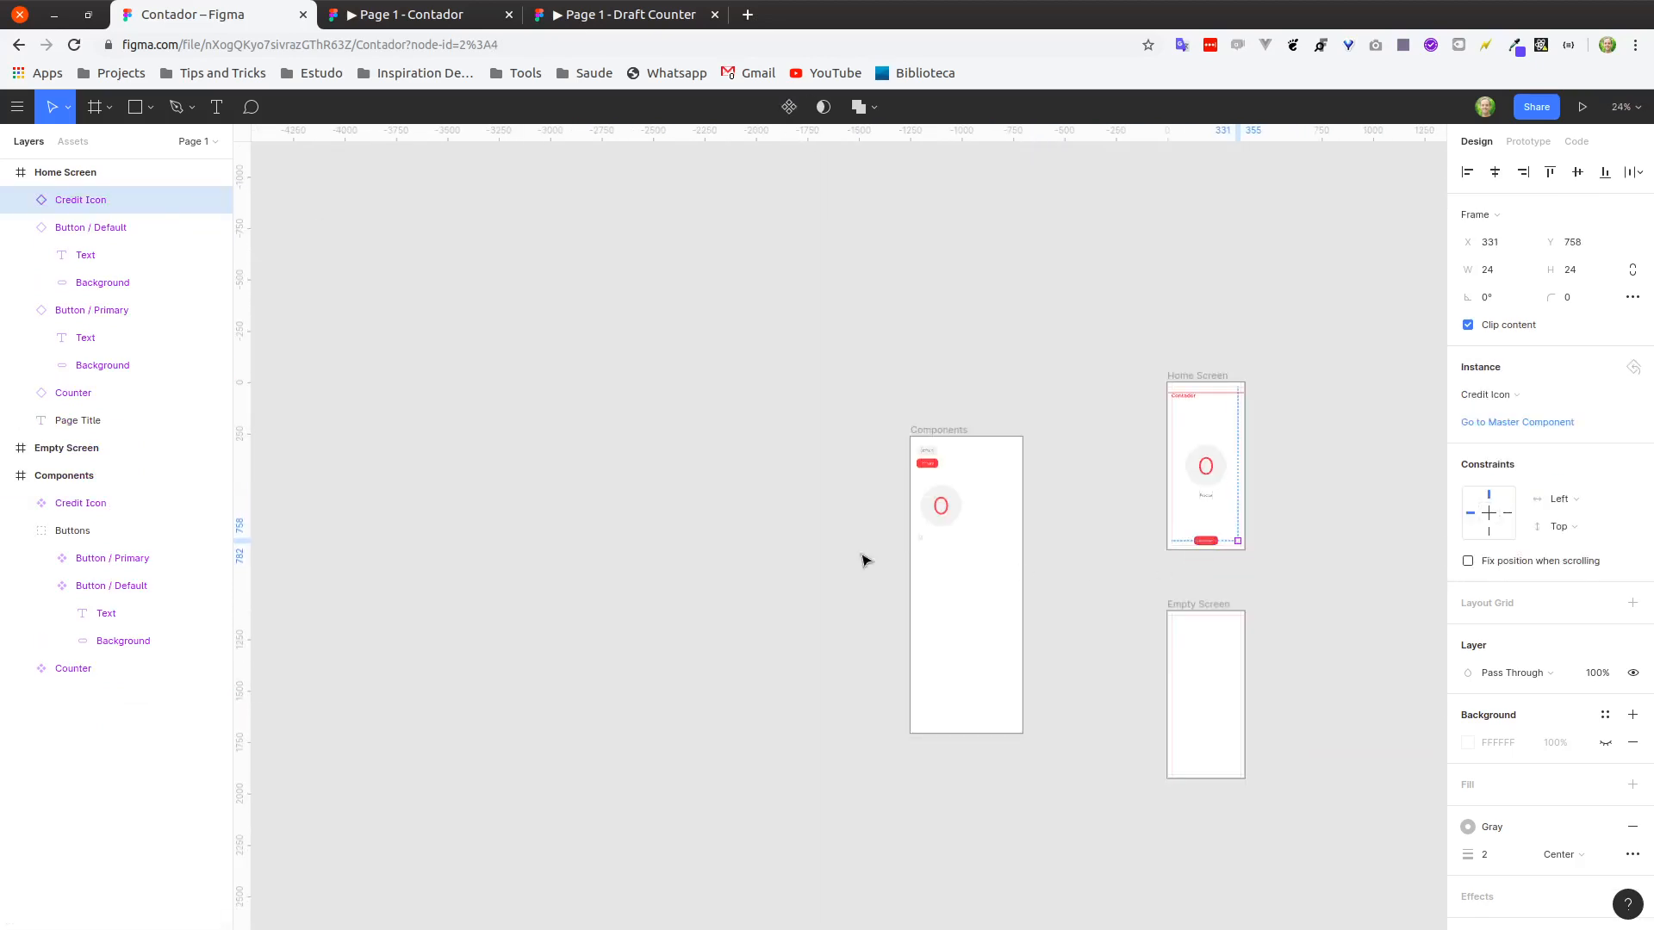
Examine the Credit Icon instance's alignment beside the Adicionar button and the overall Home Screen layout.
{"action": "scroll", "coordinate": [926, 551], "scroll_direction": "up", "scroll_amount": 5}
{"action": "scroll", "coordinate": [1229, 582], "scroll_direction": "right", "scroll_amount": 5}
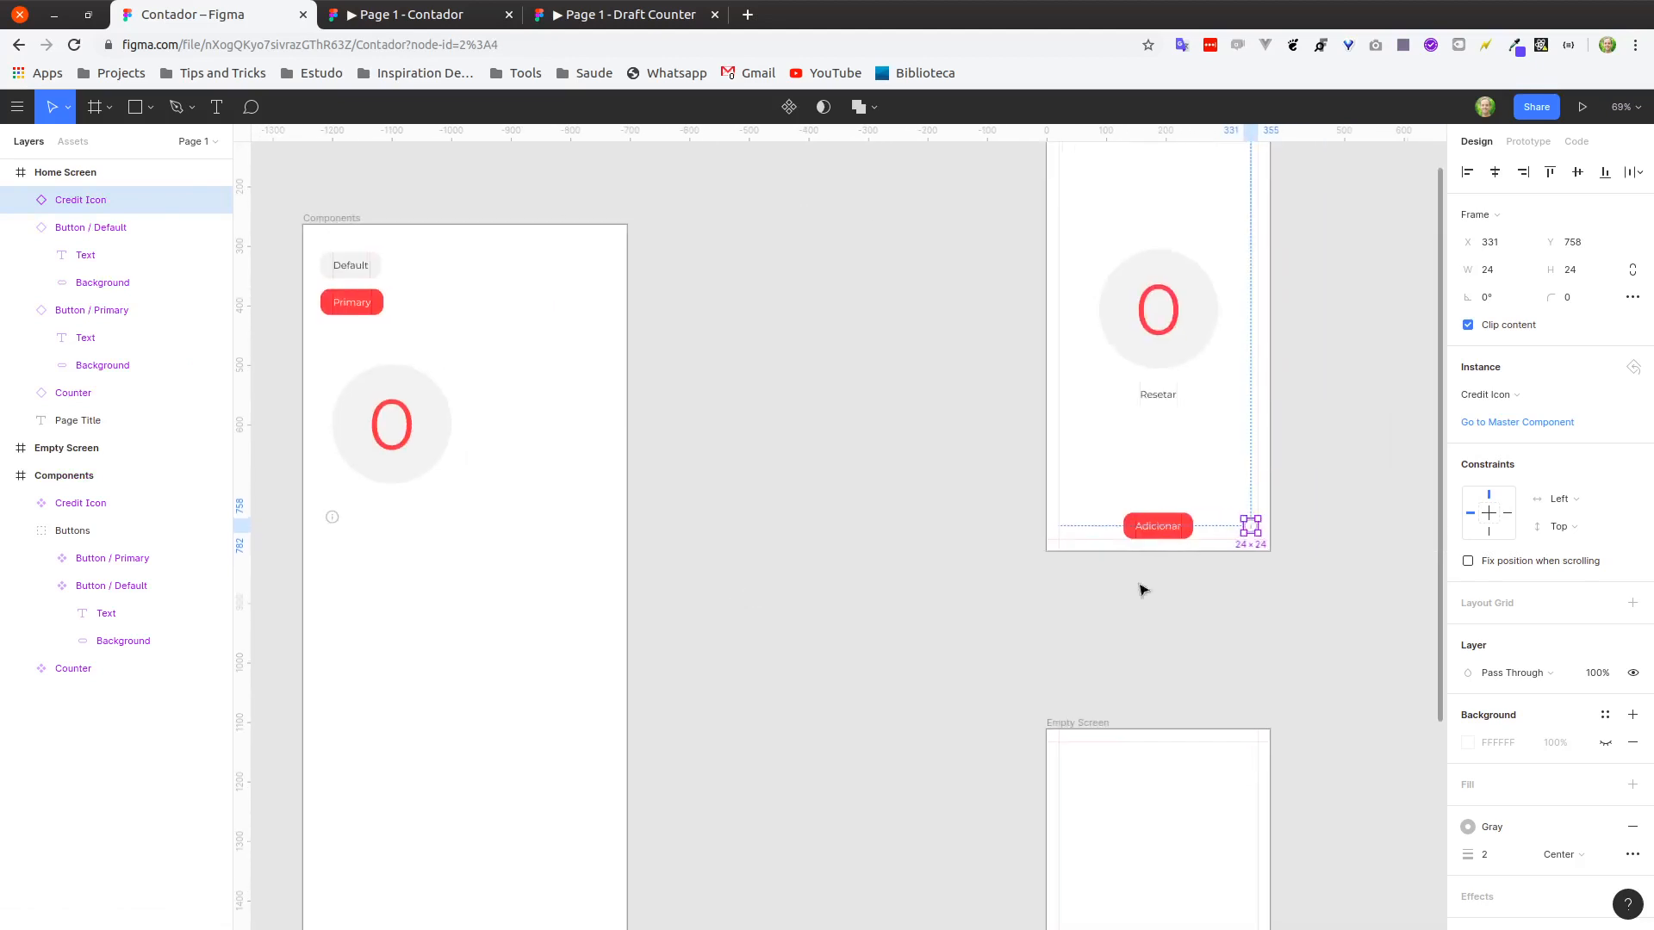
{"action": "scroll", "coordinate": [1261, 522], "scroll_direction": "up", "scroll_amount": 10}
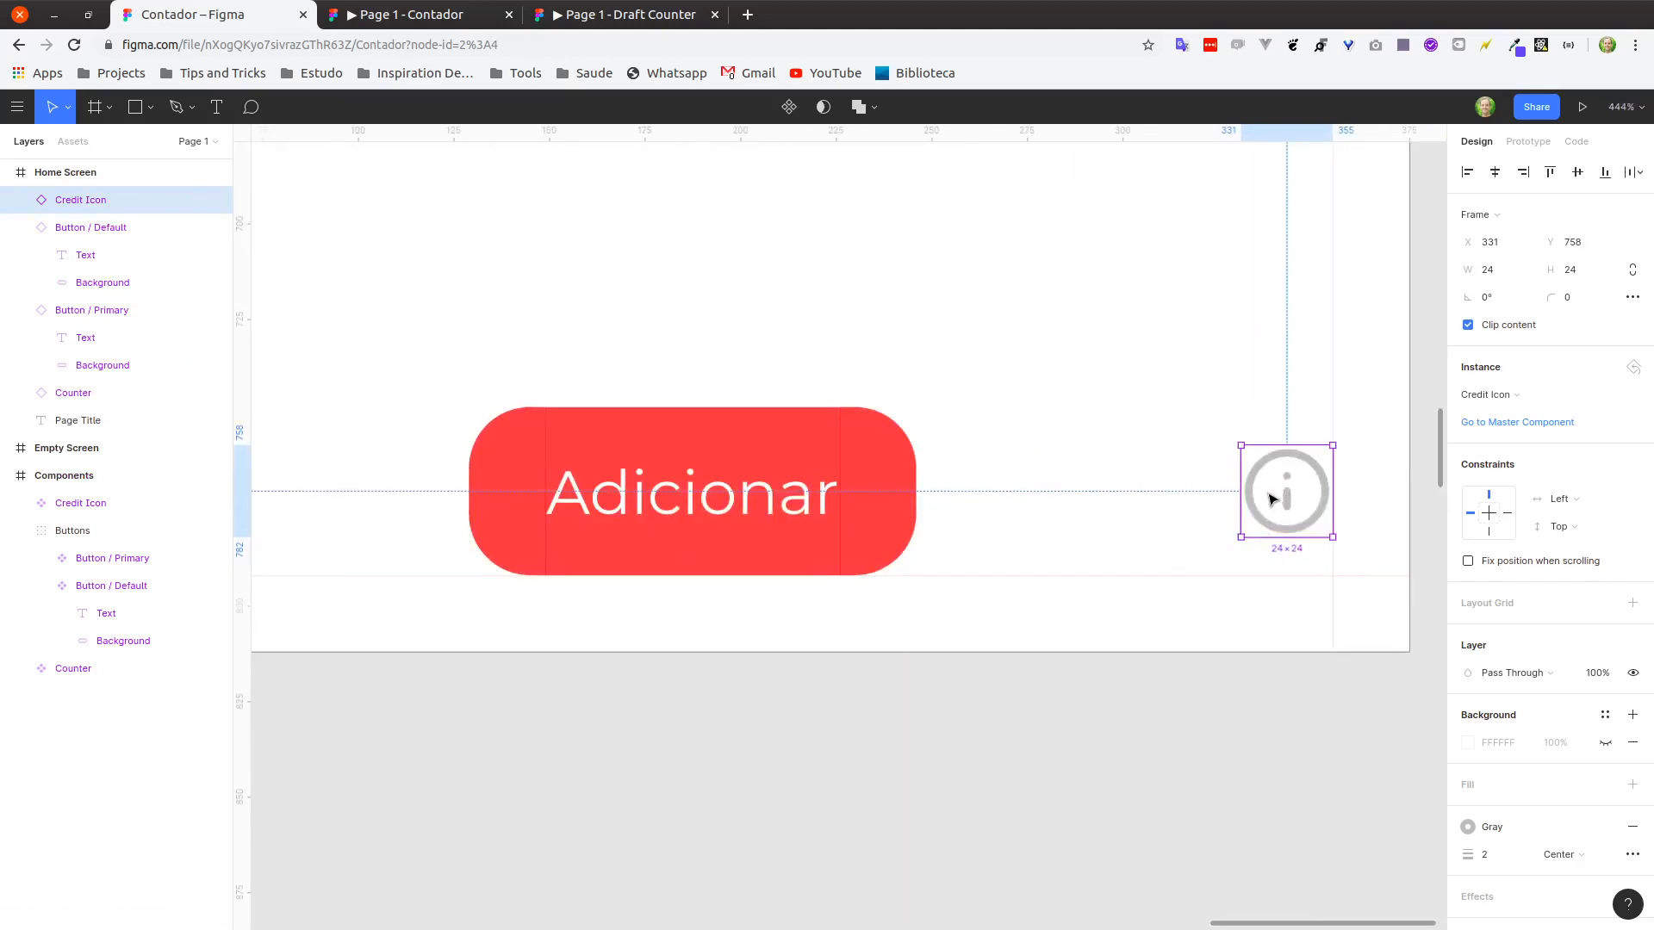
{"action": "left_click_drag", "start_coordinate": [1273, 500], "coordinate": [1272, 499]}
{"action": "scroll", "coordinate": [1189, 546], "scroll_direction": "down", "scroll_amount": 7}
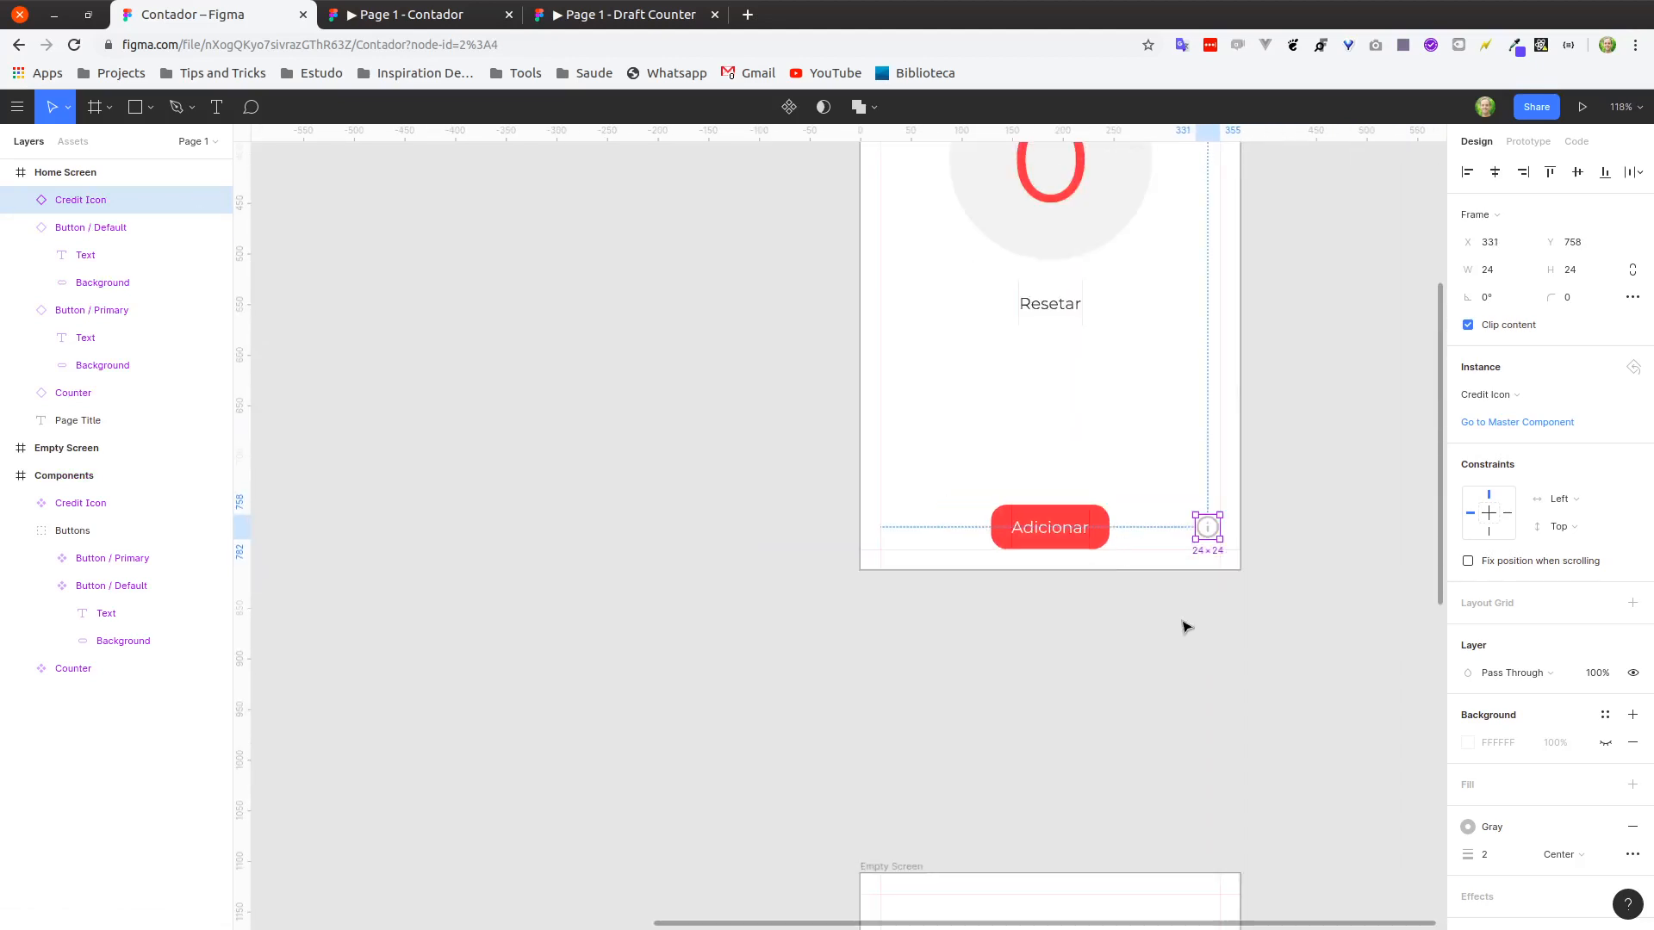
{"action": "left_click_drag", "start_coordinate": [1172, 640], "coordinate": [887, 848]}
{"action": "left_click_drag", "start_coordinate": [1021, 727], "coordinate": [1071, 667]}
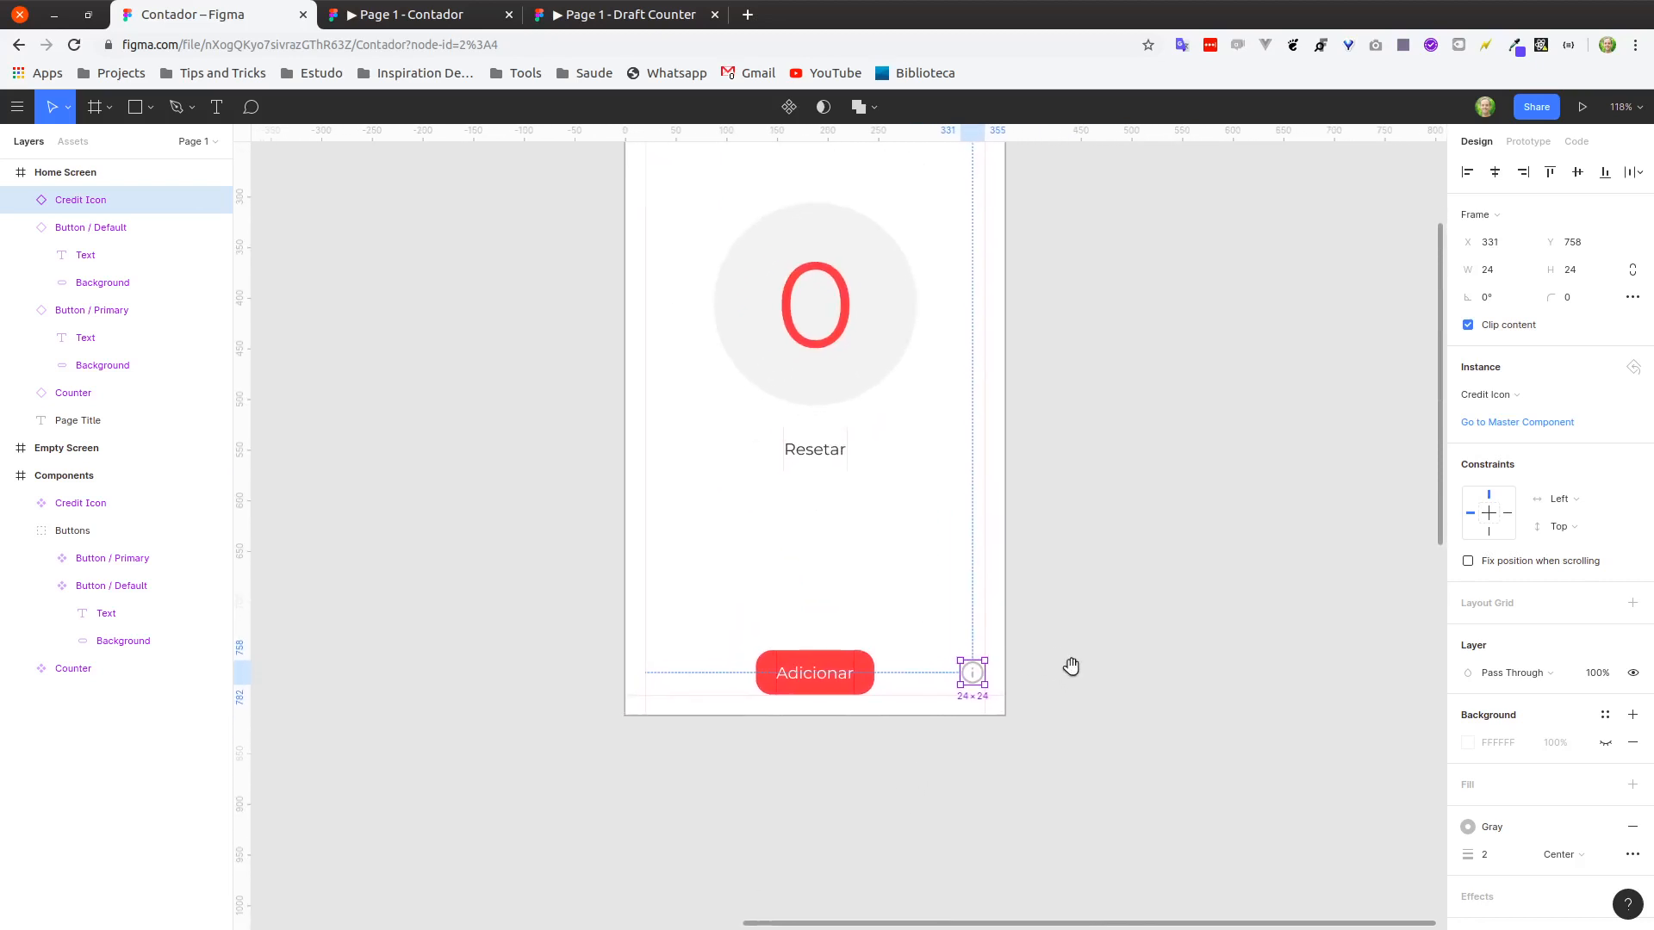
{"action": "left_click", "coordinate": [1097, 543]}
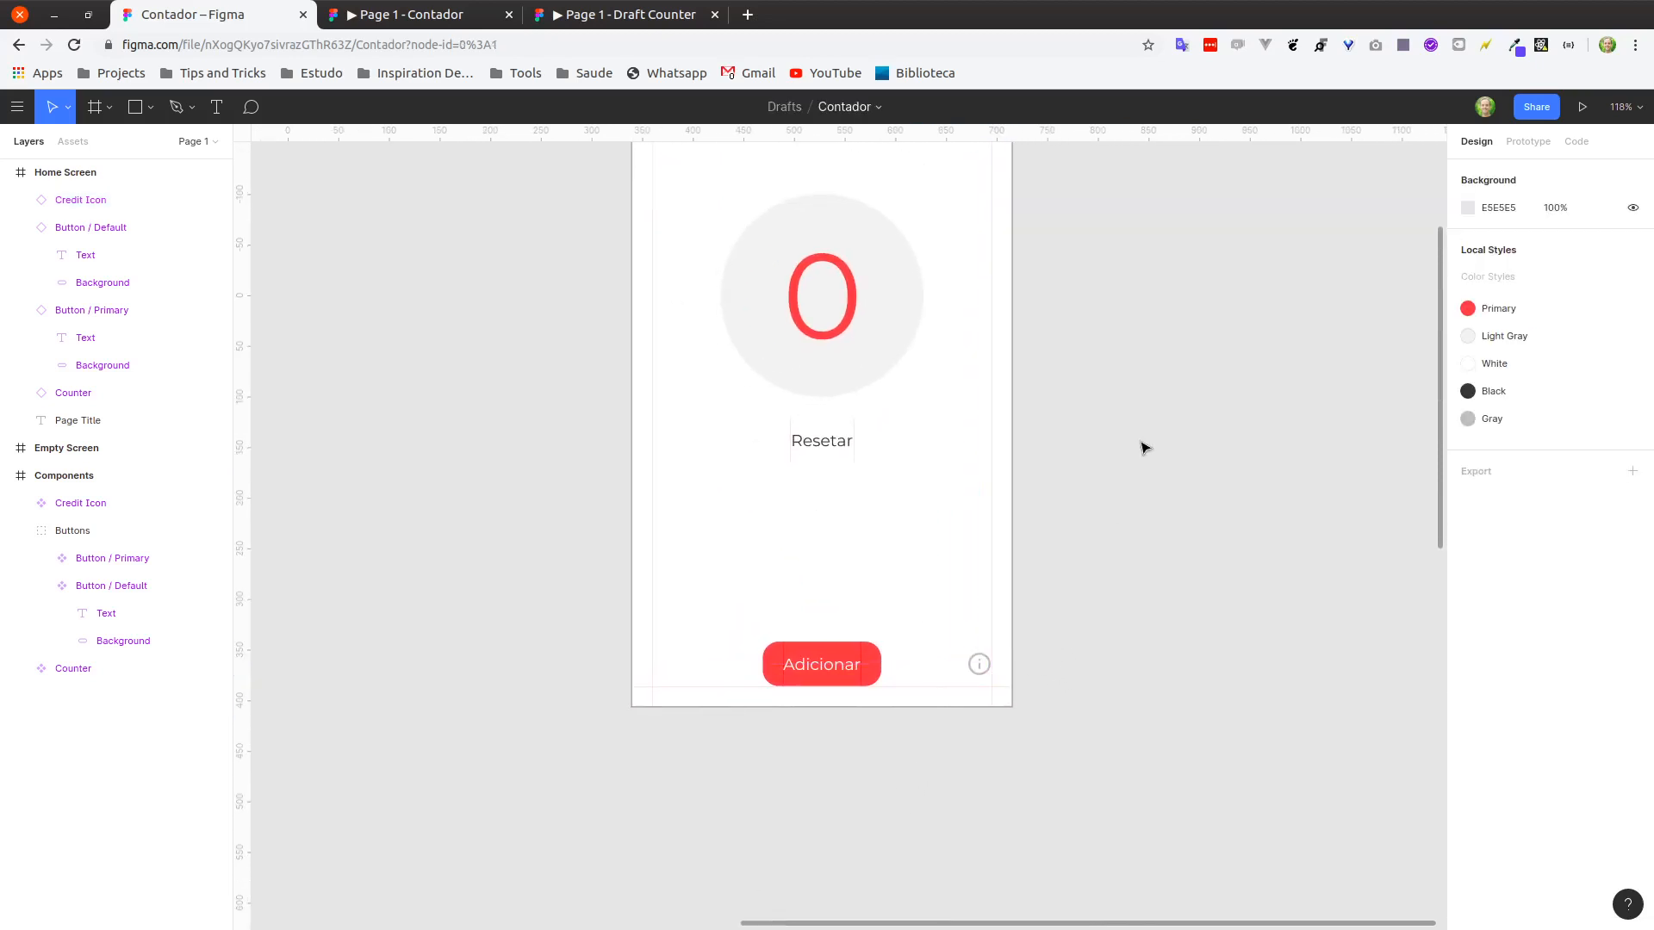
{"action": "scroll", "coordinate": [1212, 354], "scroll_direction": "down", "scroll_amount": 3}
{"action": "scroll", "coordinate": [908, 528], "scroll_direction": "up", "scroll_amount": 6}
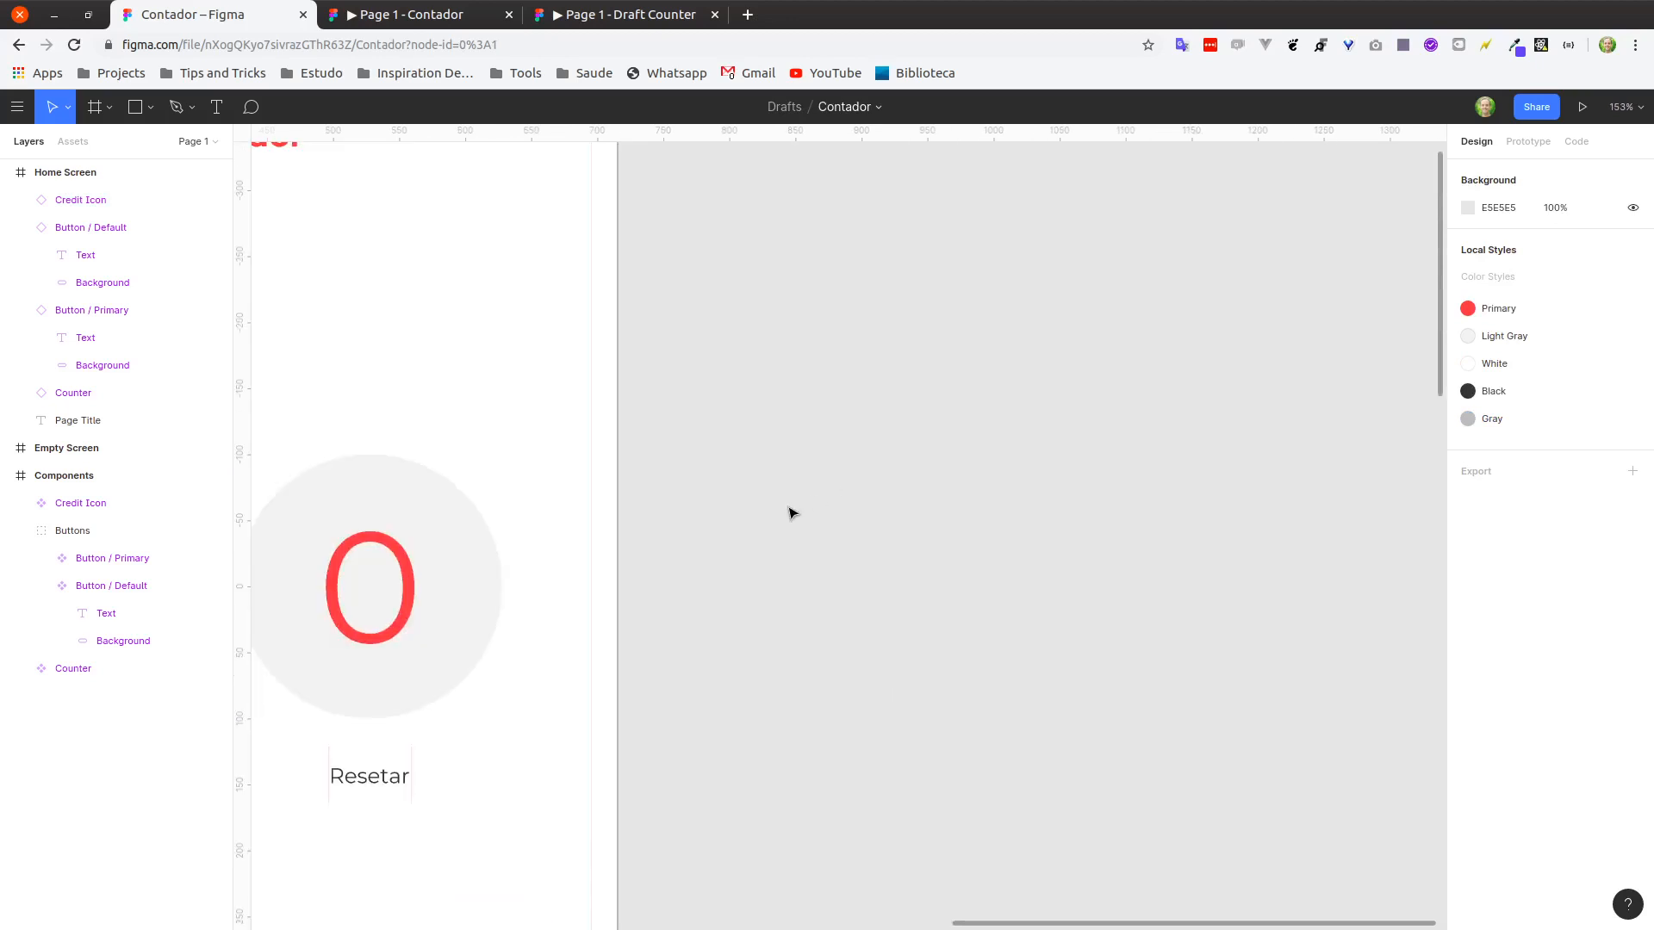
{"action": "scroll", "coordinate": [768, 503], "scroll_direction": "down", "scroll_amount": 5}
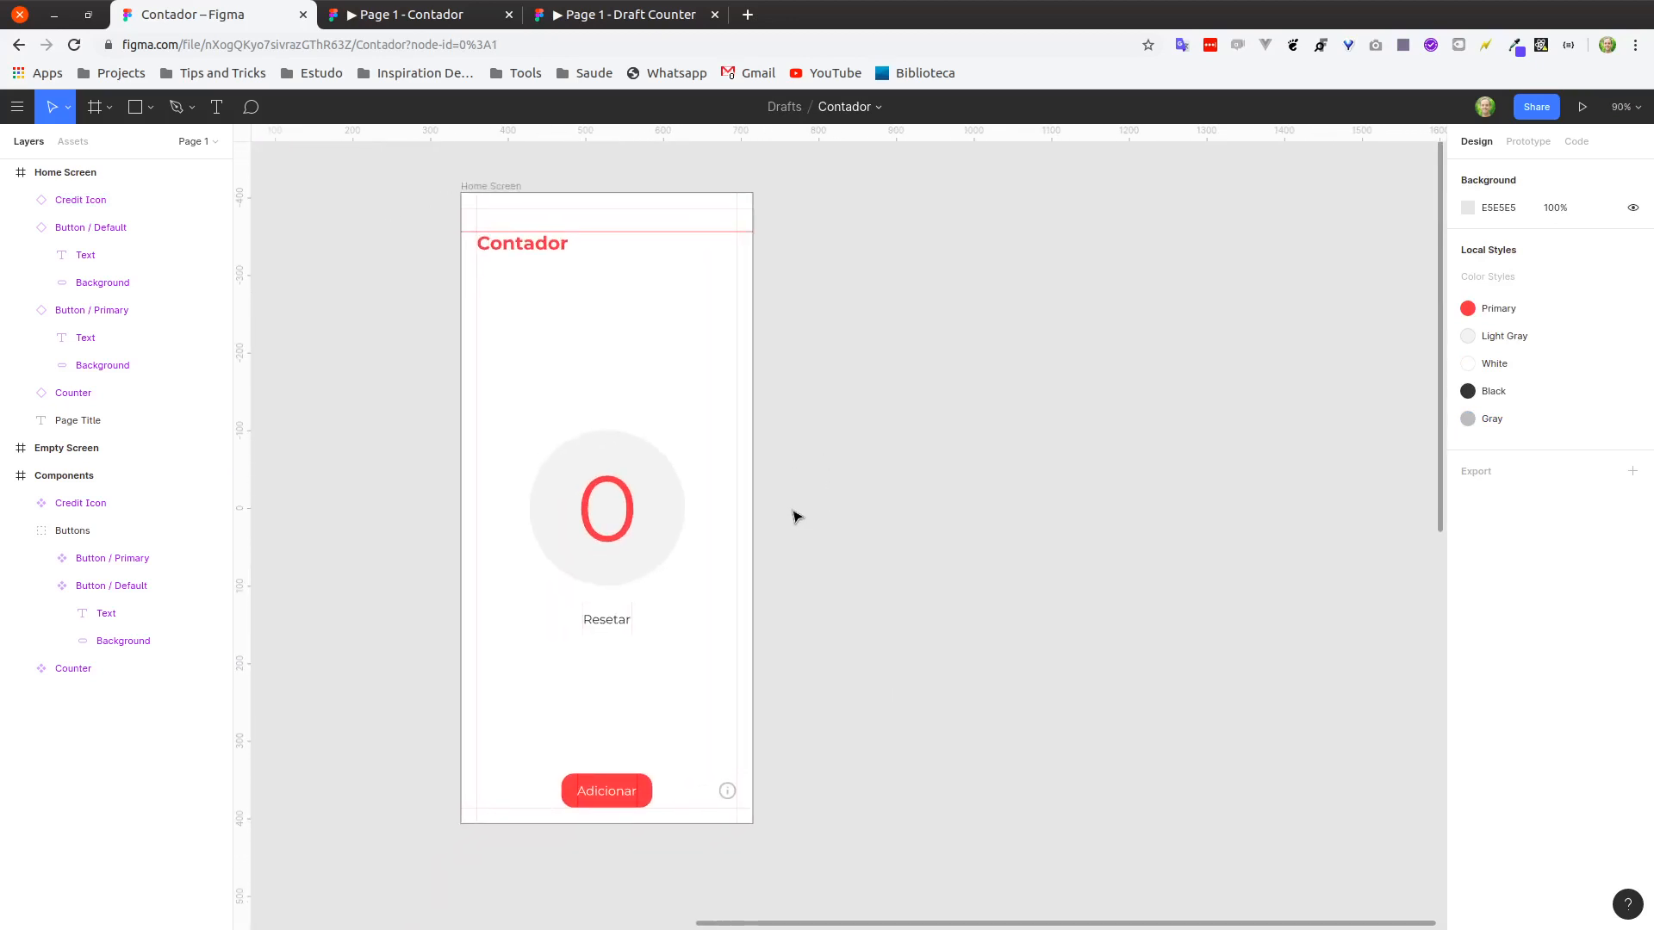
Duplicate the Home Screen frame to its right at about X 859 and set the copy's counter text to 1.
{"action": "left_click", "coordinate": [476, 195]}
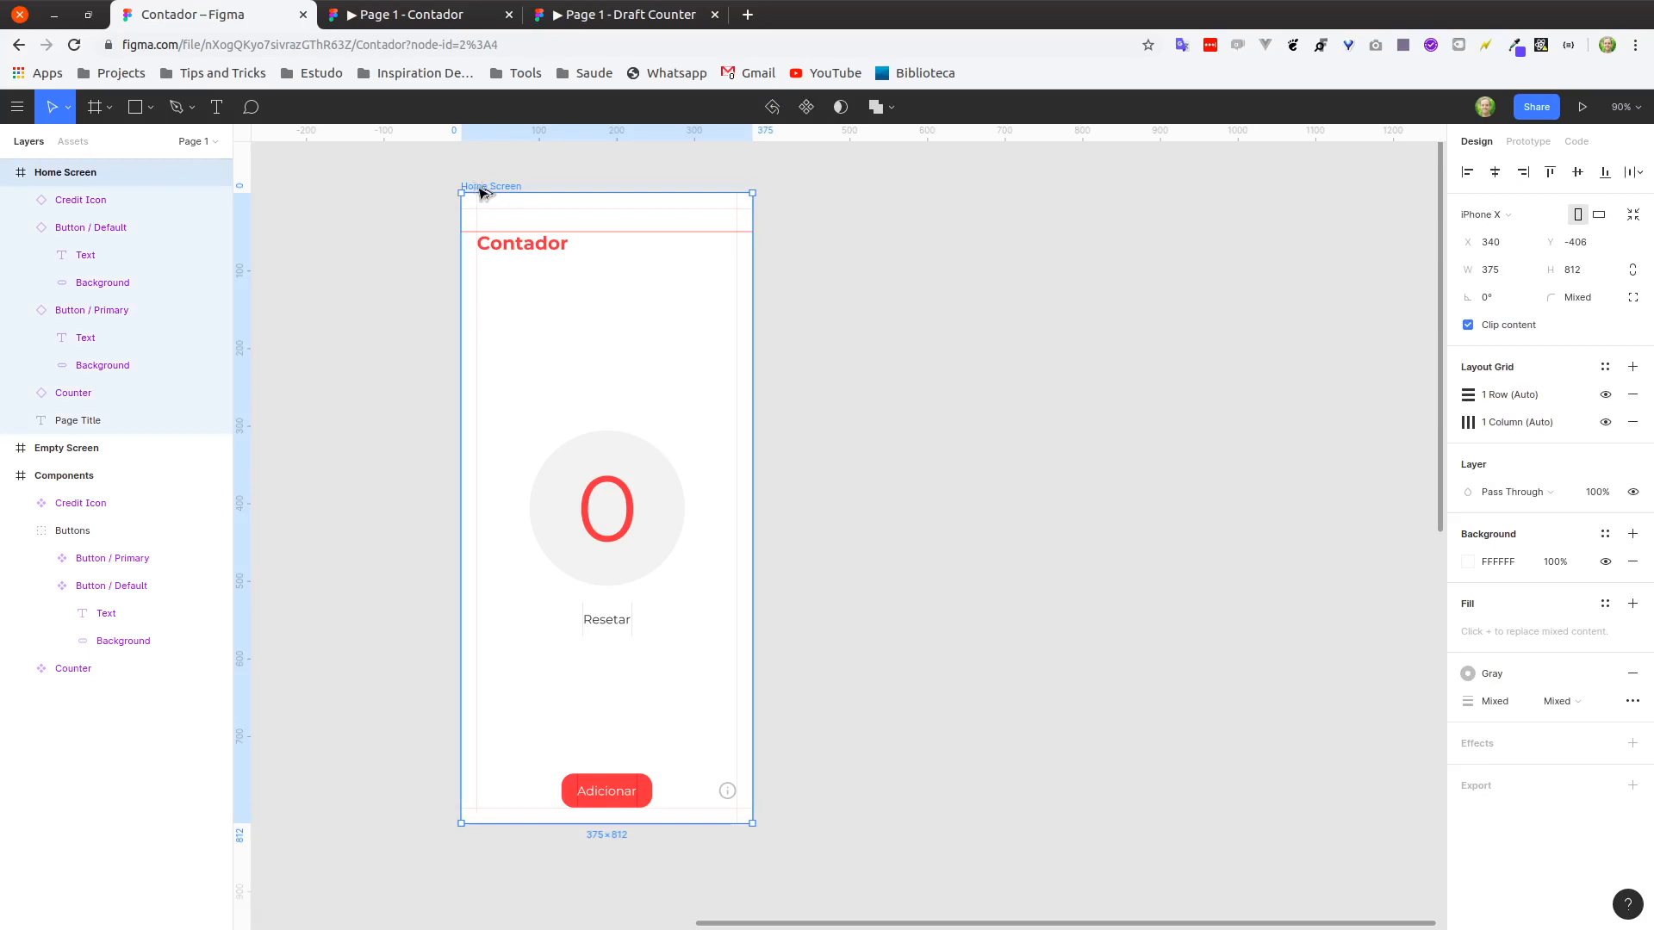
{"action": "left_click_drag", "start_coordinate": [480, 191], "coordinate": [885, 192]}
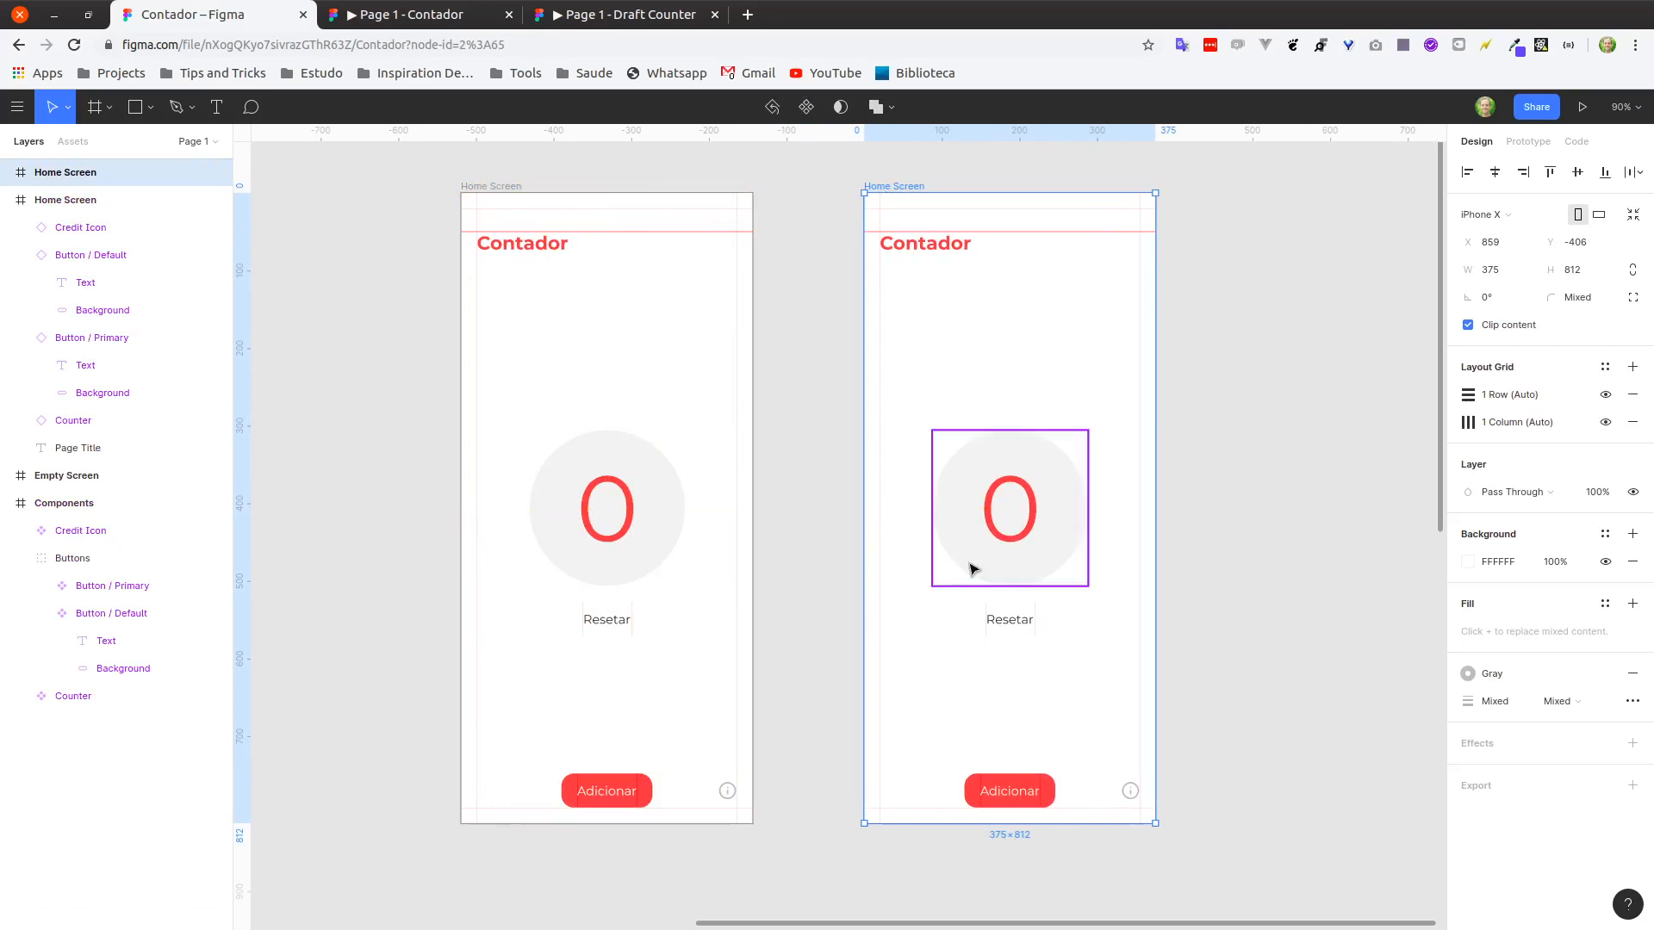
{"action": "double_click", "coordinate": [1014, 509]}
{"action": "double_click", "coordinate": [1016, 511]}
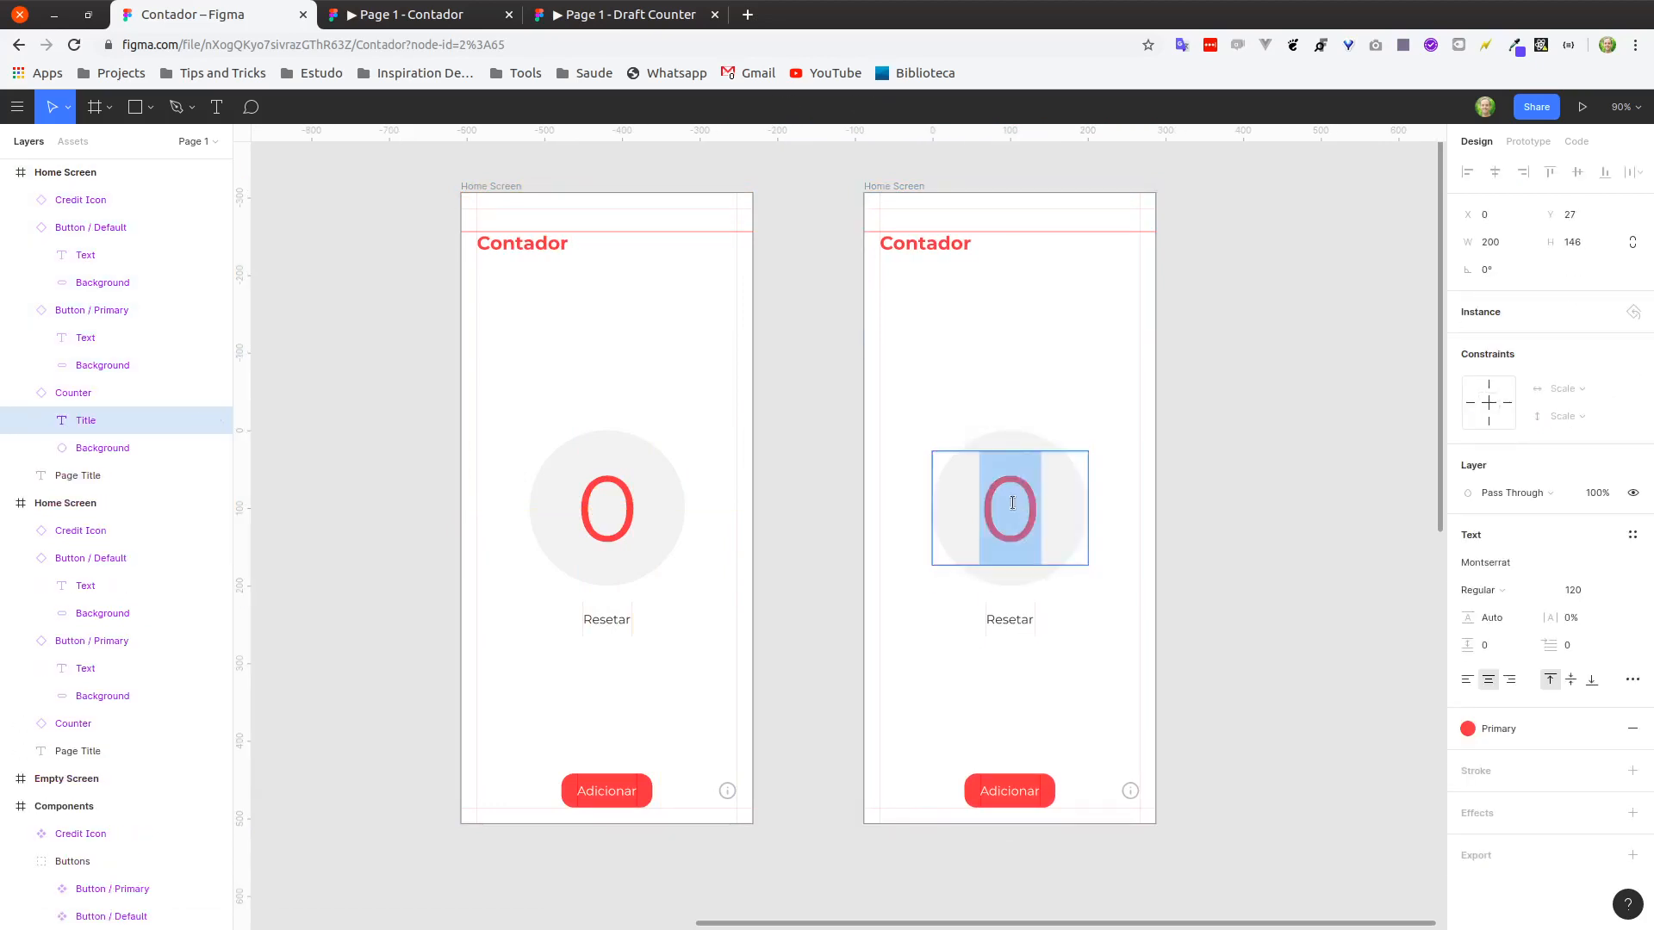
{"action": "key", "text": "BackSpace"}
{"action": "type", "text": "1"}
{"action": "key", "text": "Escape"}
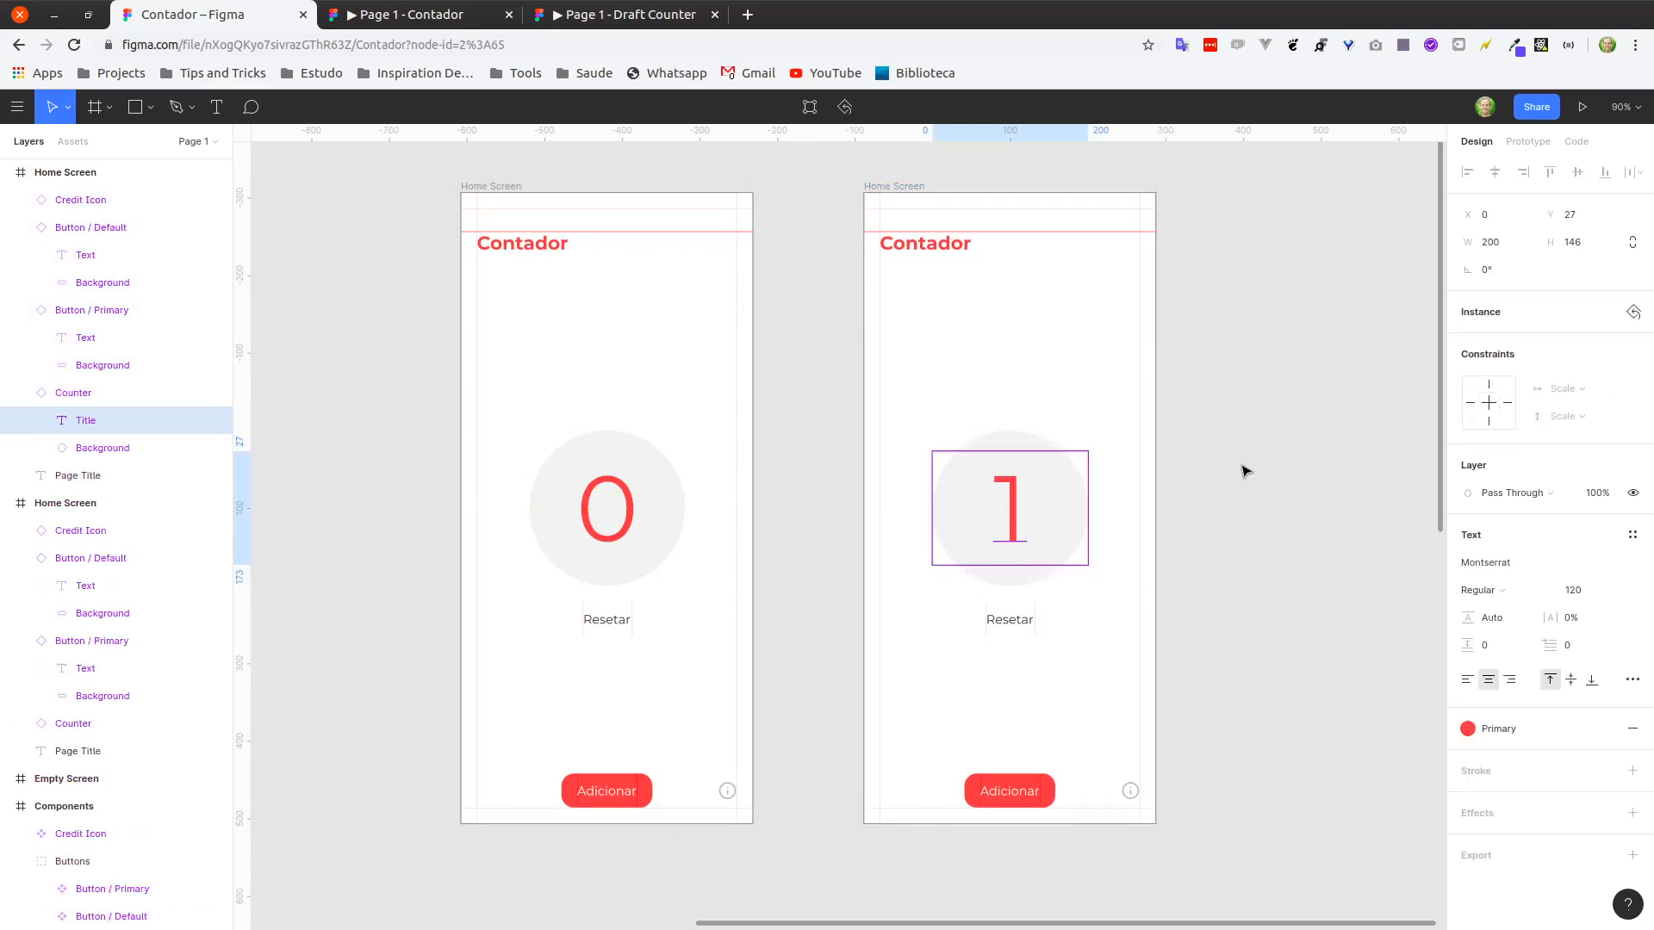
{"action": "left_click", "coordinate": [1204, 666]}
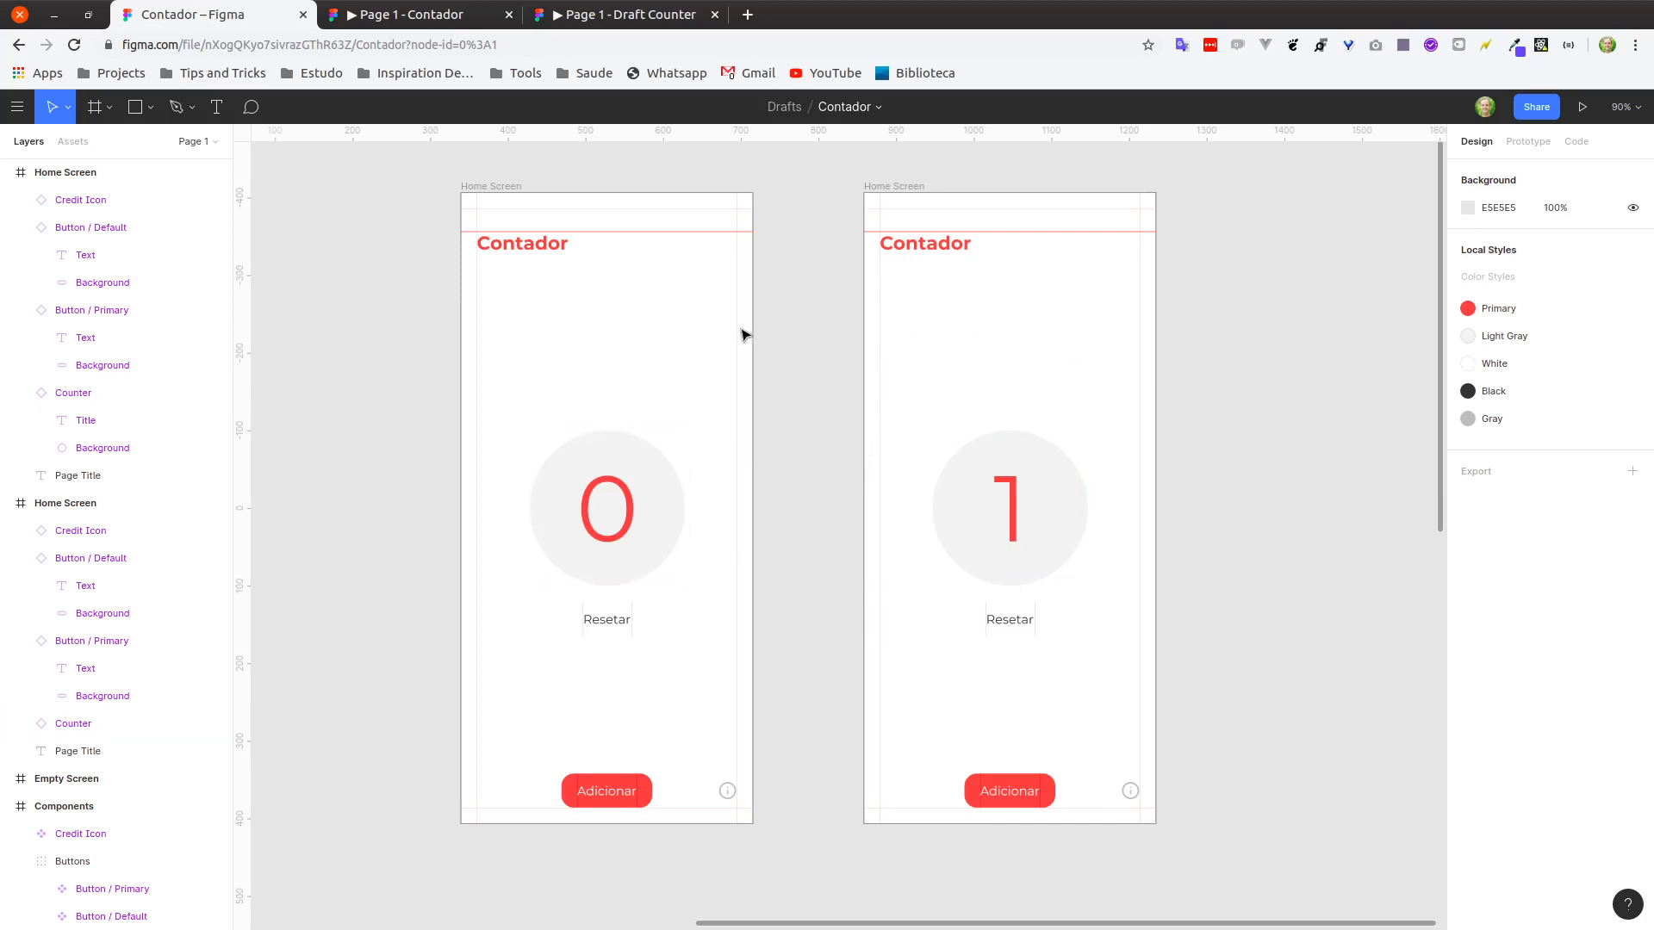
Link the Adicionar button on the original Home Screen to the duplicated frame with an On Tap, Navigate To prototype connection.
{"action": "left_click", "coordinate": [1527, 143]}
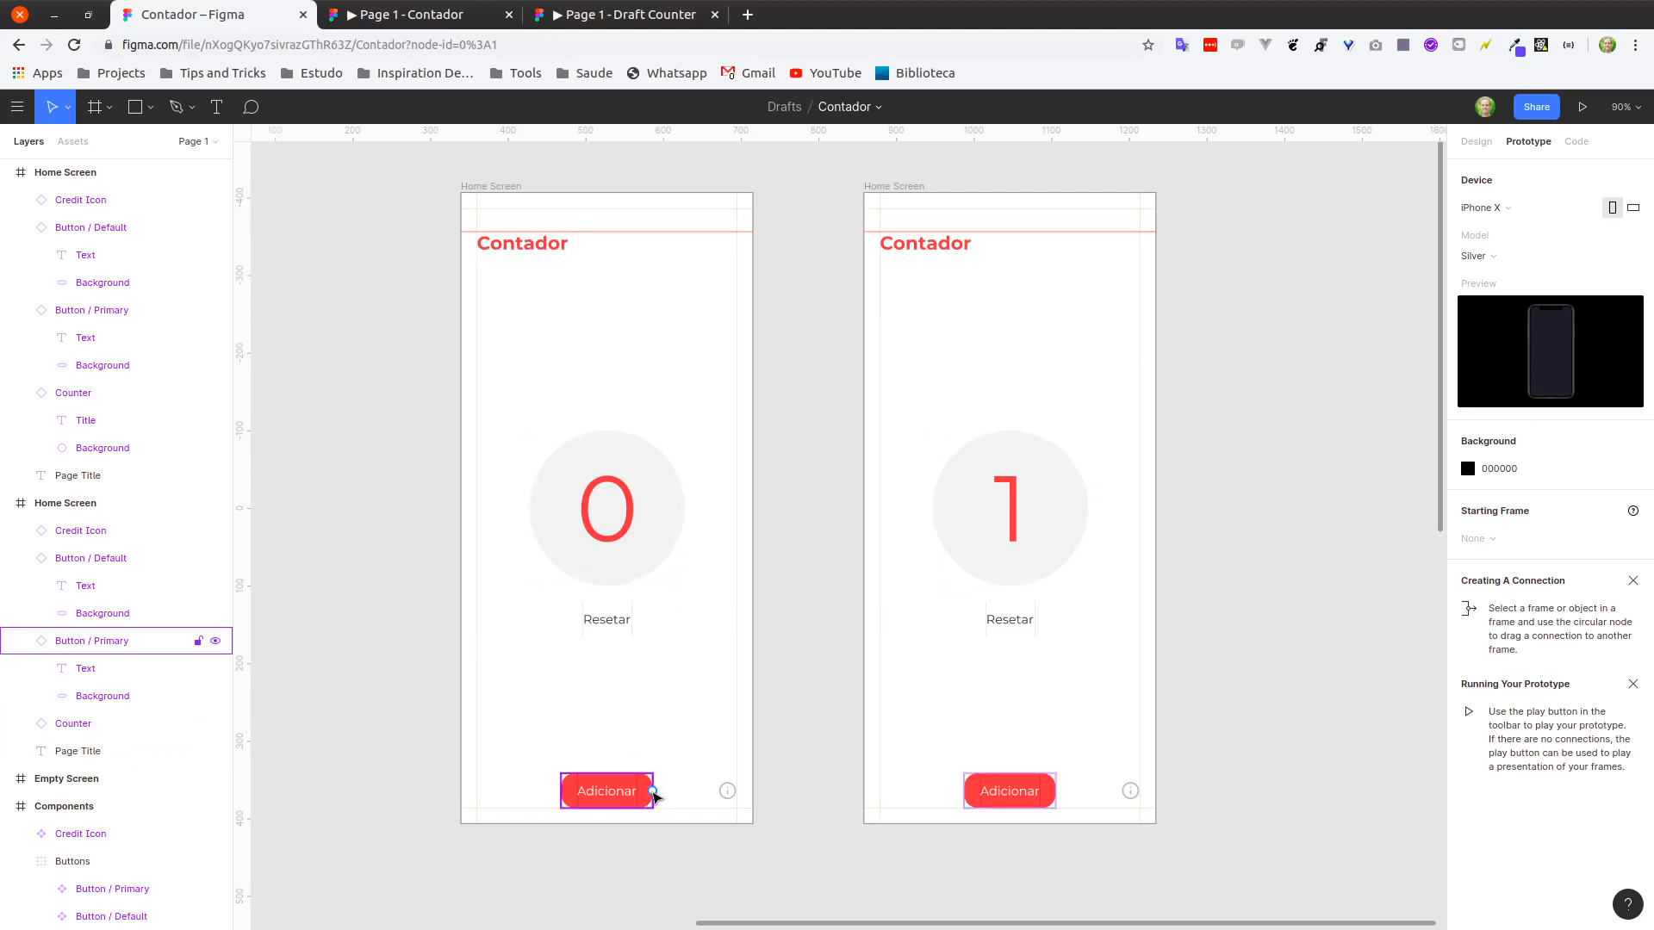
{"action": "left_click", "coordinate": [653, 793]}
{"action": "left_click_drag", "start_coordinate": [653, 791], "coordinate": [880, 498]}
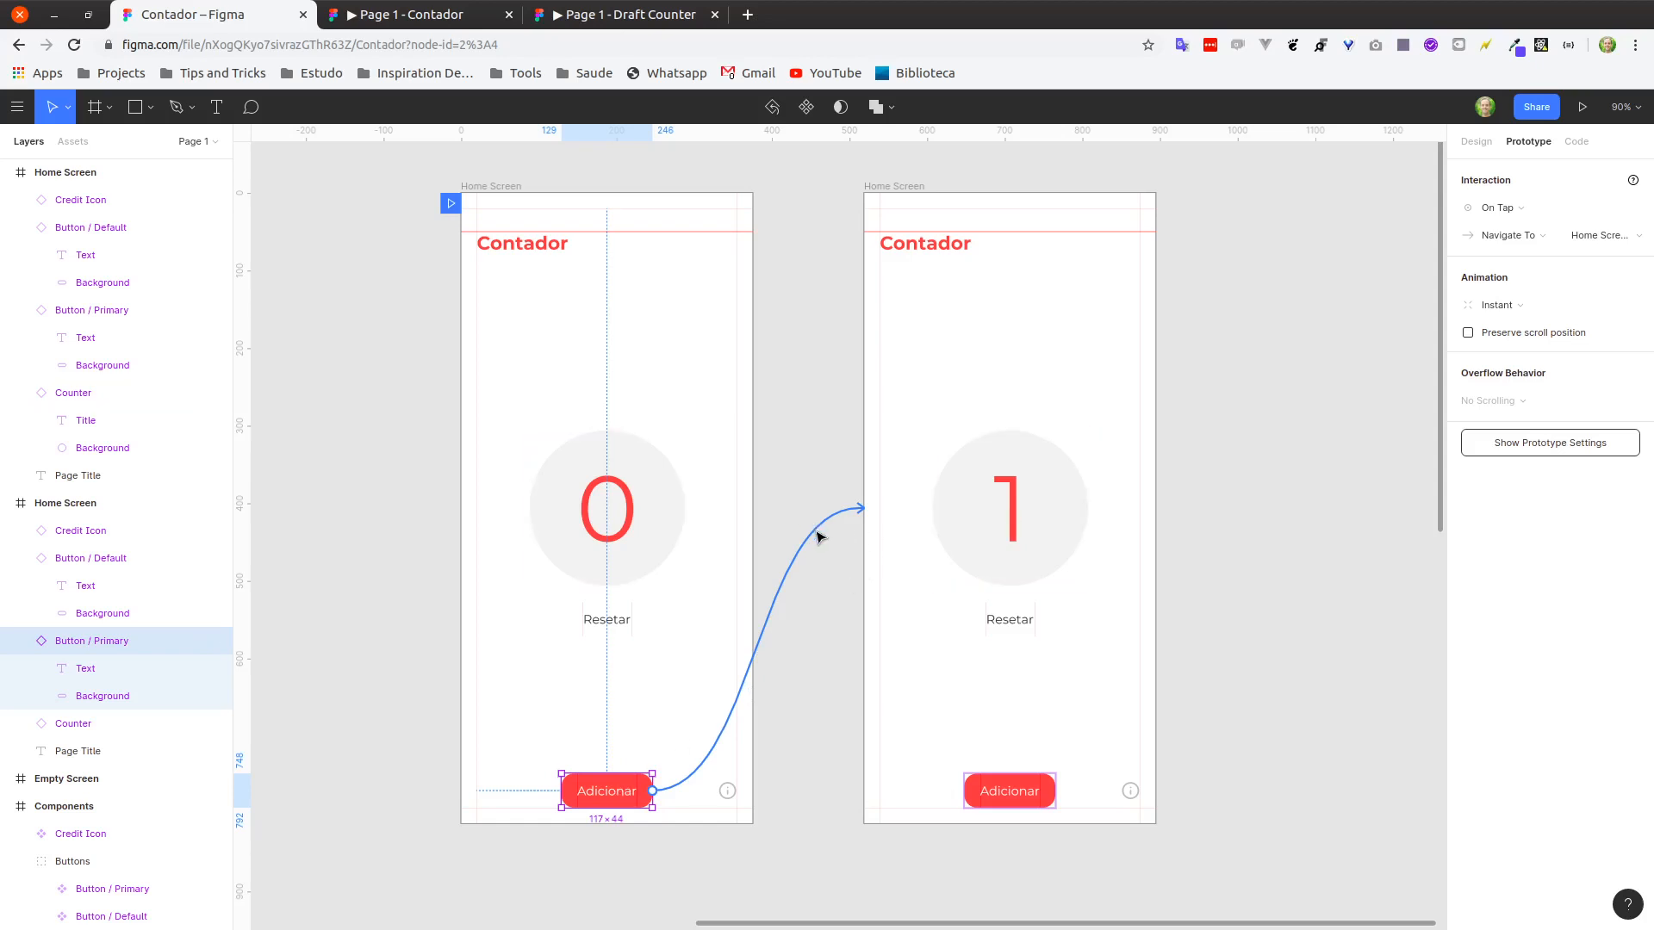
{"action": "left_click", "coordinate": [811, 462]}
{"action": "left_click", "coordinate": [801, 545]}
Rename the duplicated Home Screen frame showing 1 as Home Screen 1.
{"action": "double_click", "coordinate": [900, 189]}
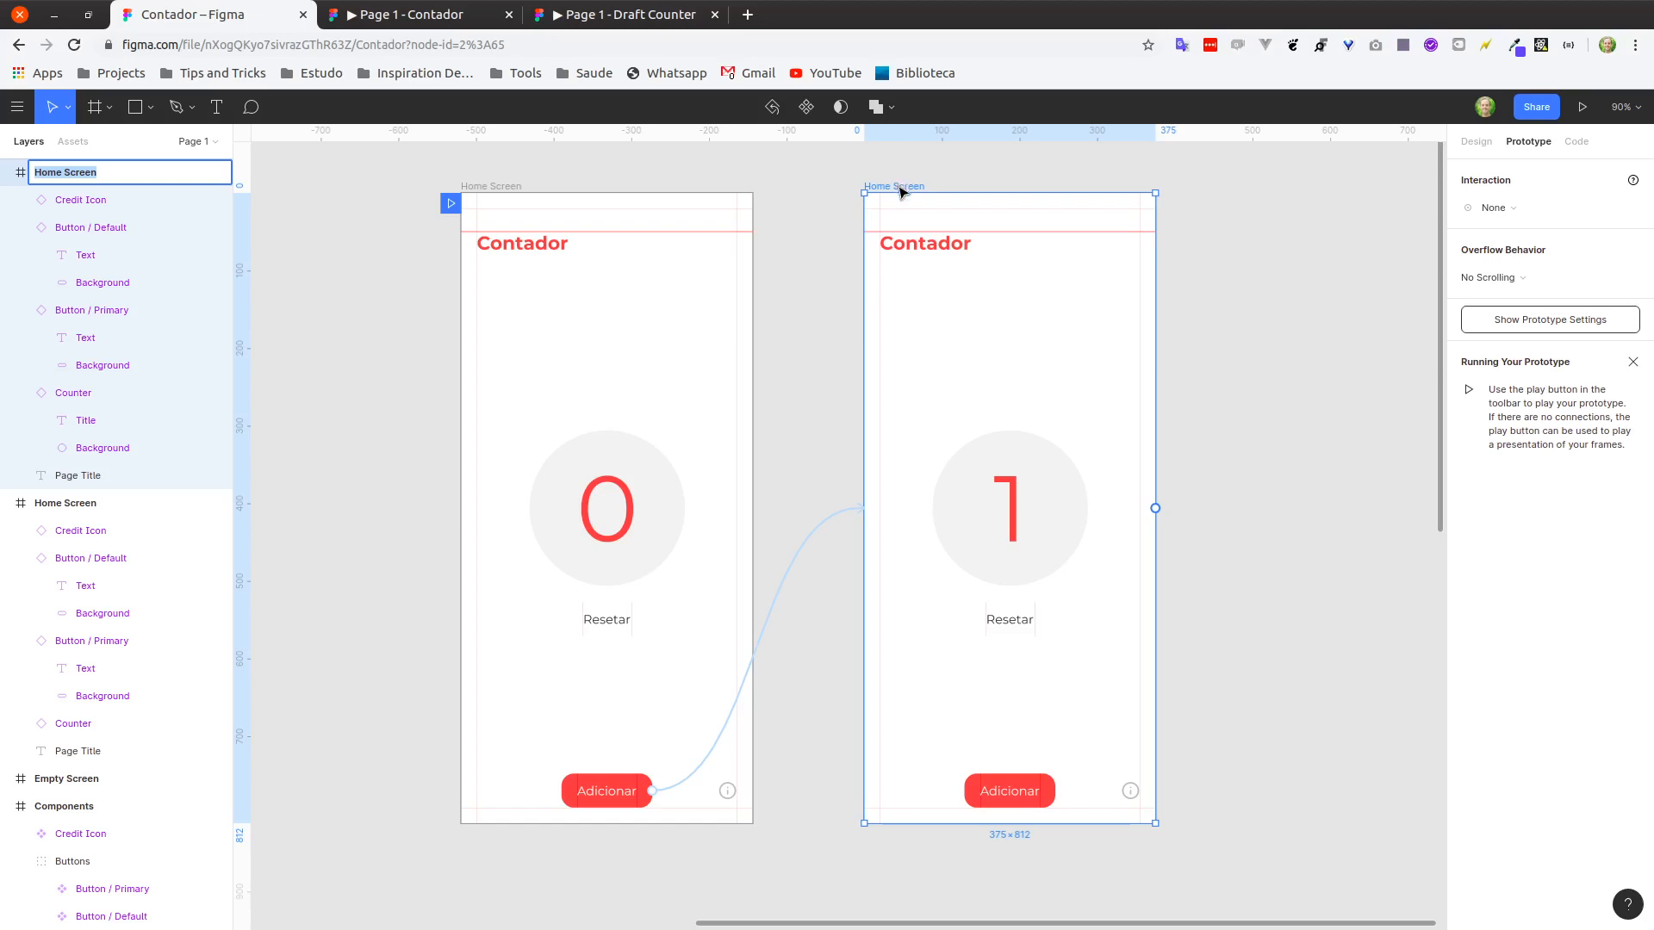
{"action": "key", "text": "Right"}
{"action": "type", "text": "1"}
{"action": "key", "text": "Return"}
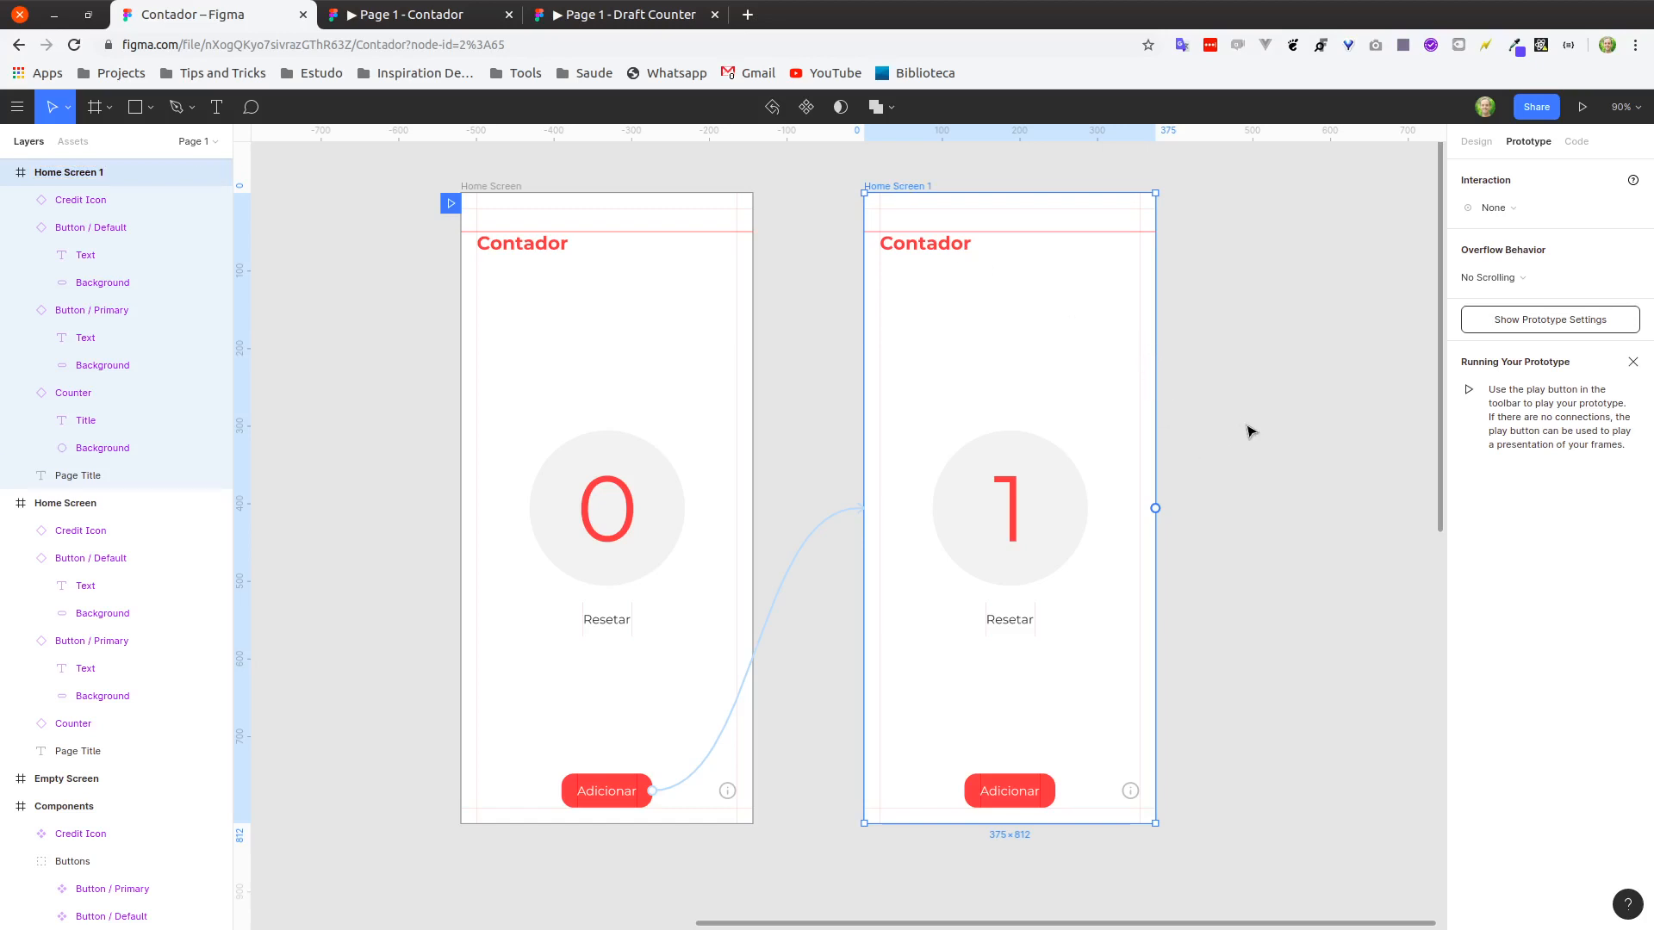
{"action": "left_click", "coordinate": [1215, 431]}
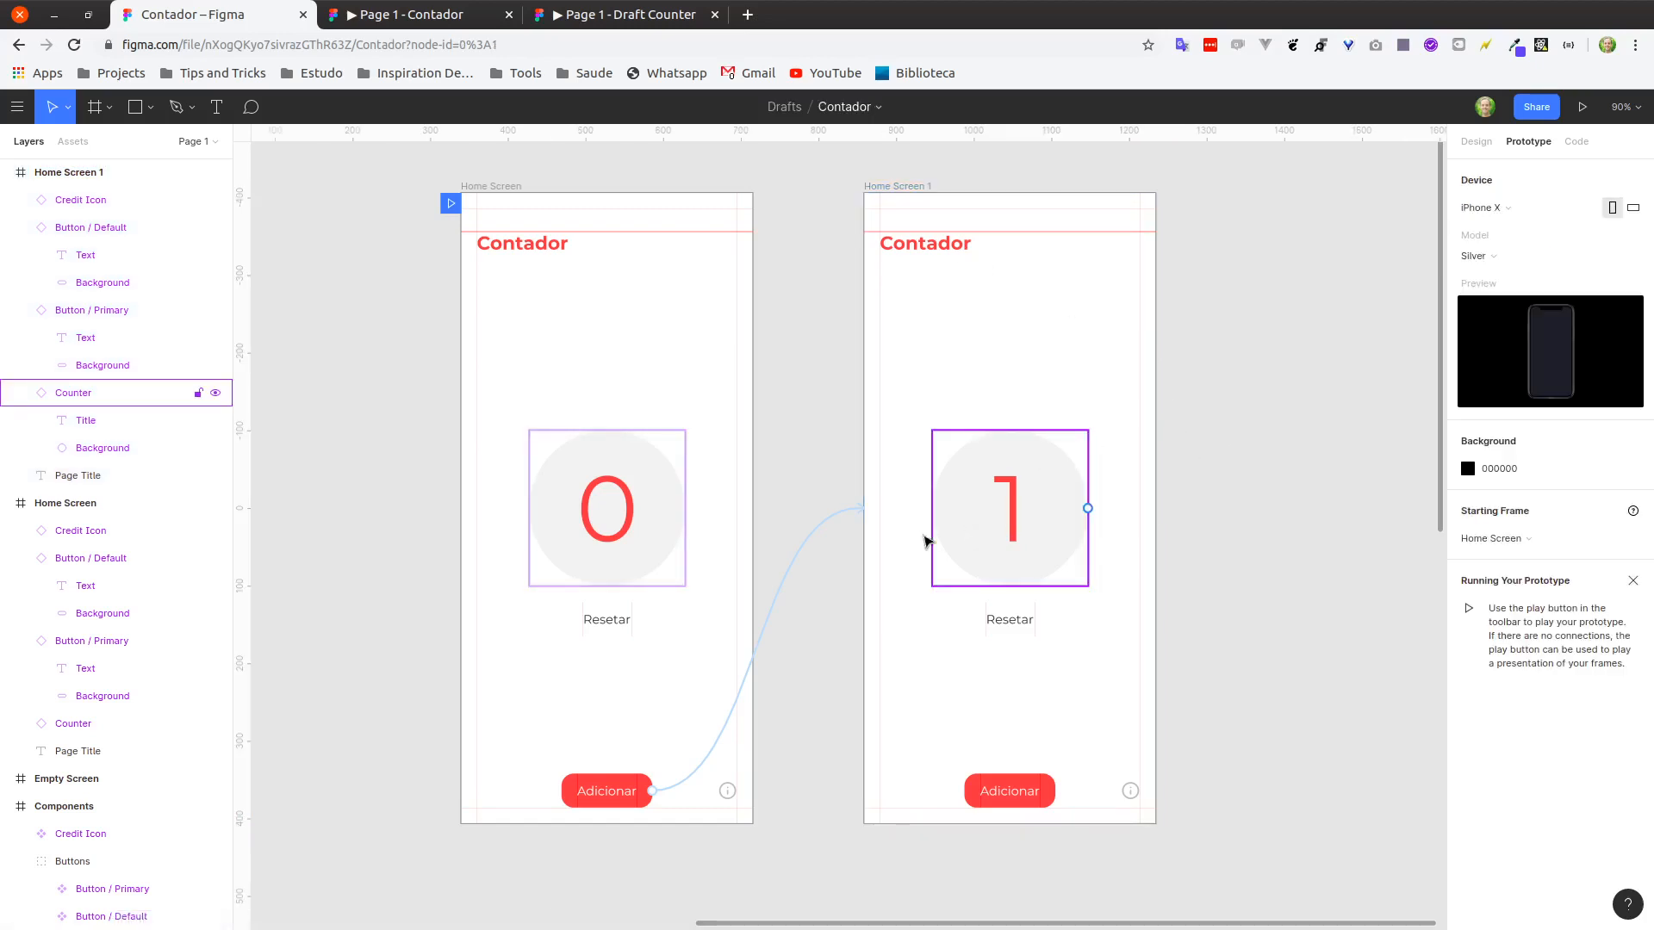
Test the Adicionar button in the Contador prototype and return to the design file.
{"action": "left_click", "coordinate": [402, 17]}
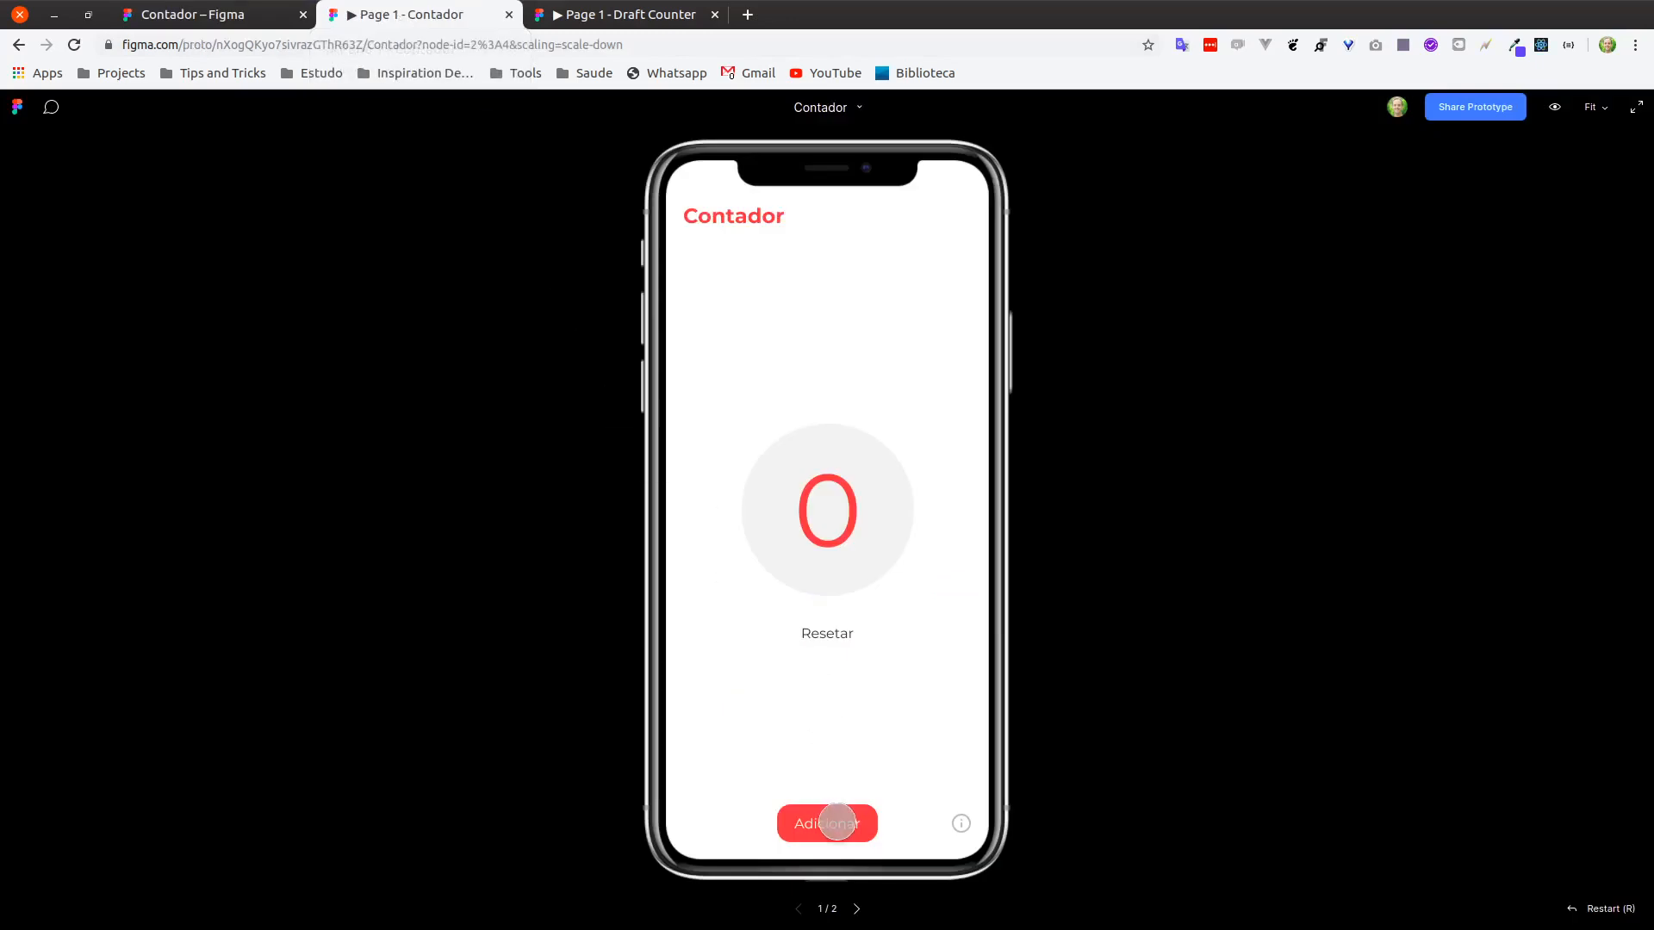
{"action": "left_click", "coordinate": [838, 822]}
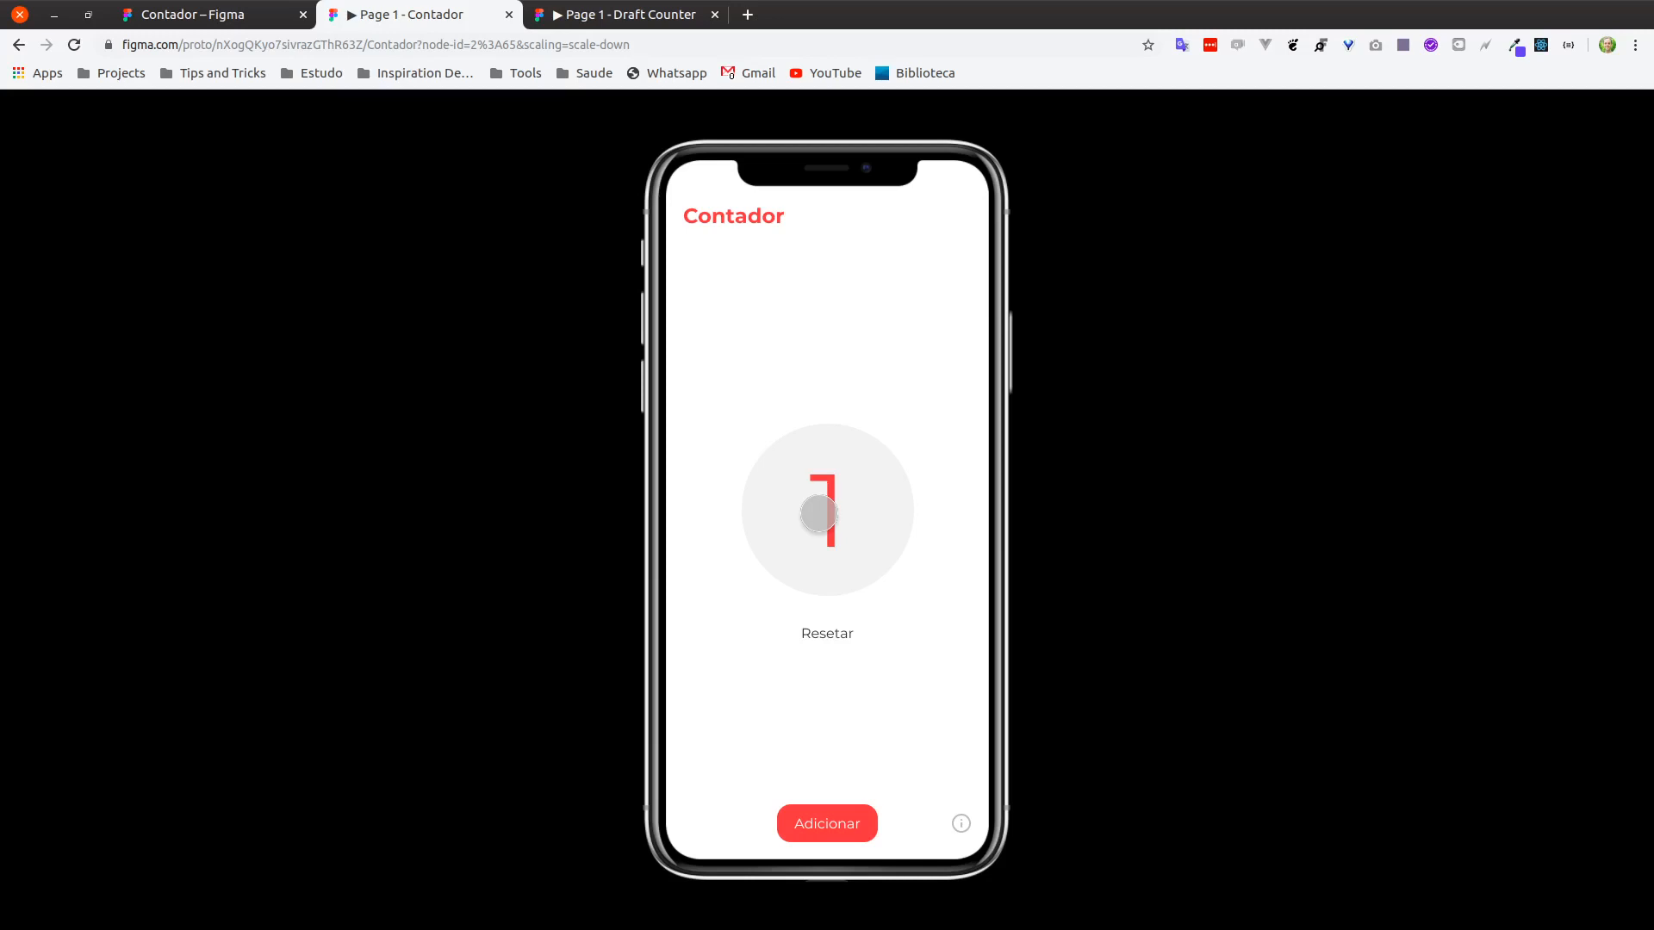
{"action": "left_click", "coordinate": [231, 24]}
Set the animation of the Adicionar connection to Dissolve and check the Contador prototype.
{"action": "left_click", "coordinate": [816, 536]}
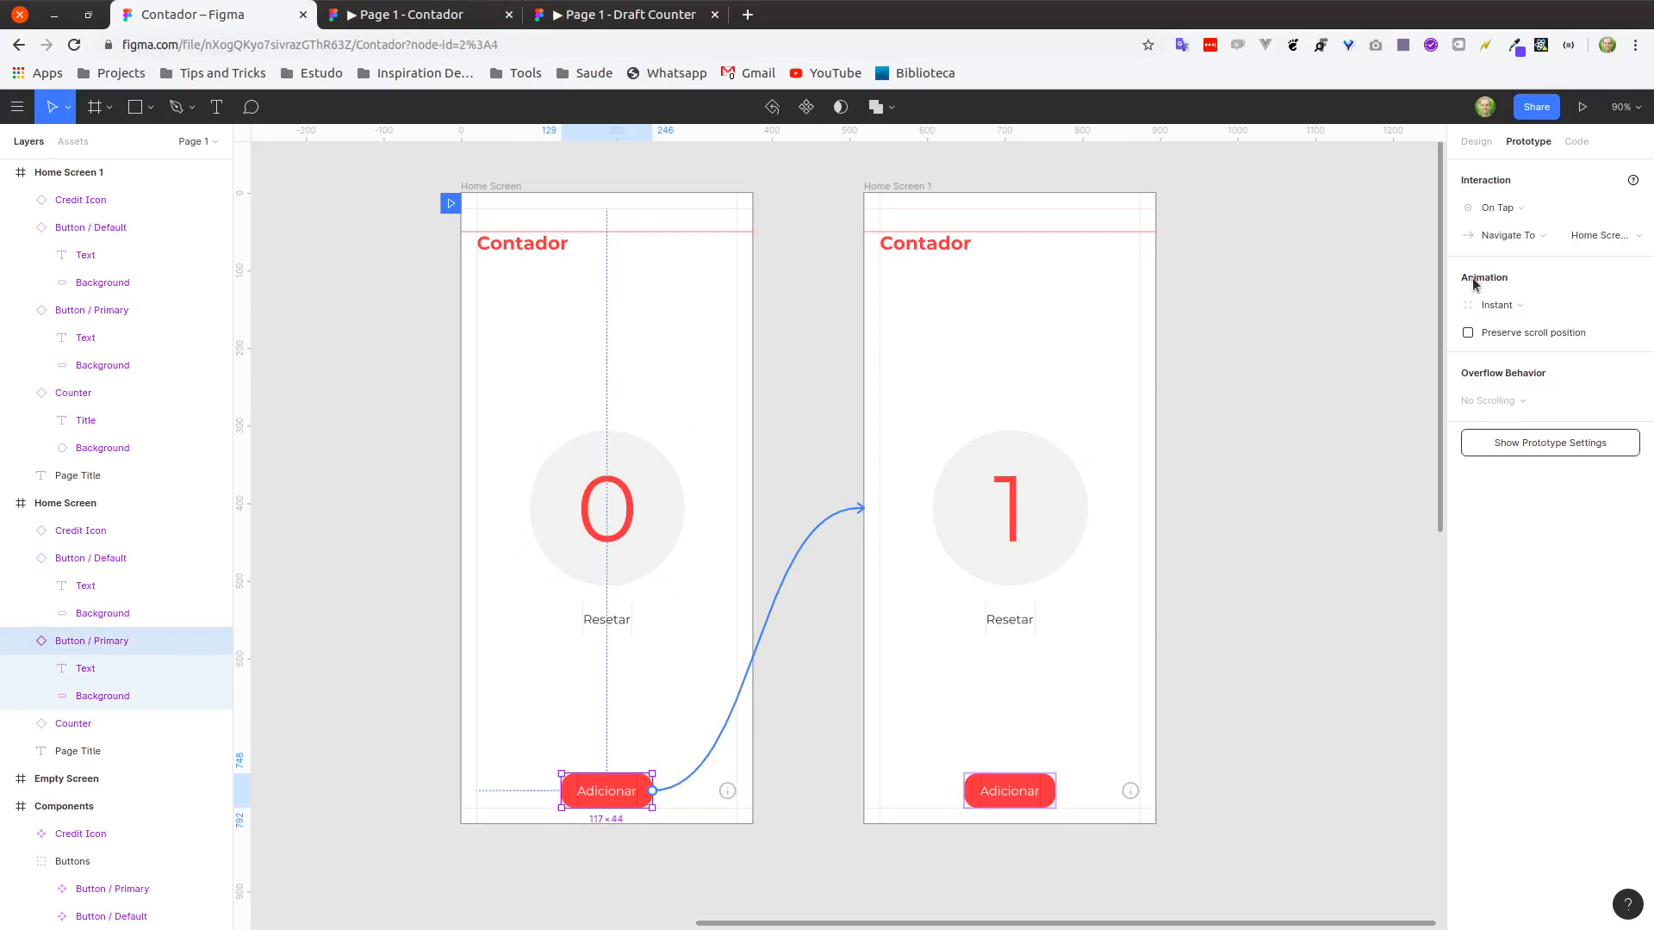
{"action": "left_click", "coordinate": [1521, 311]}
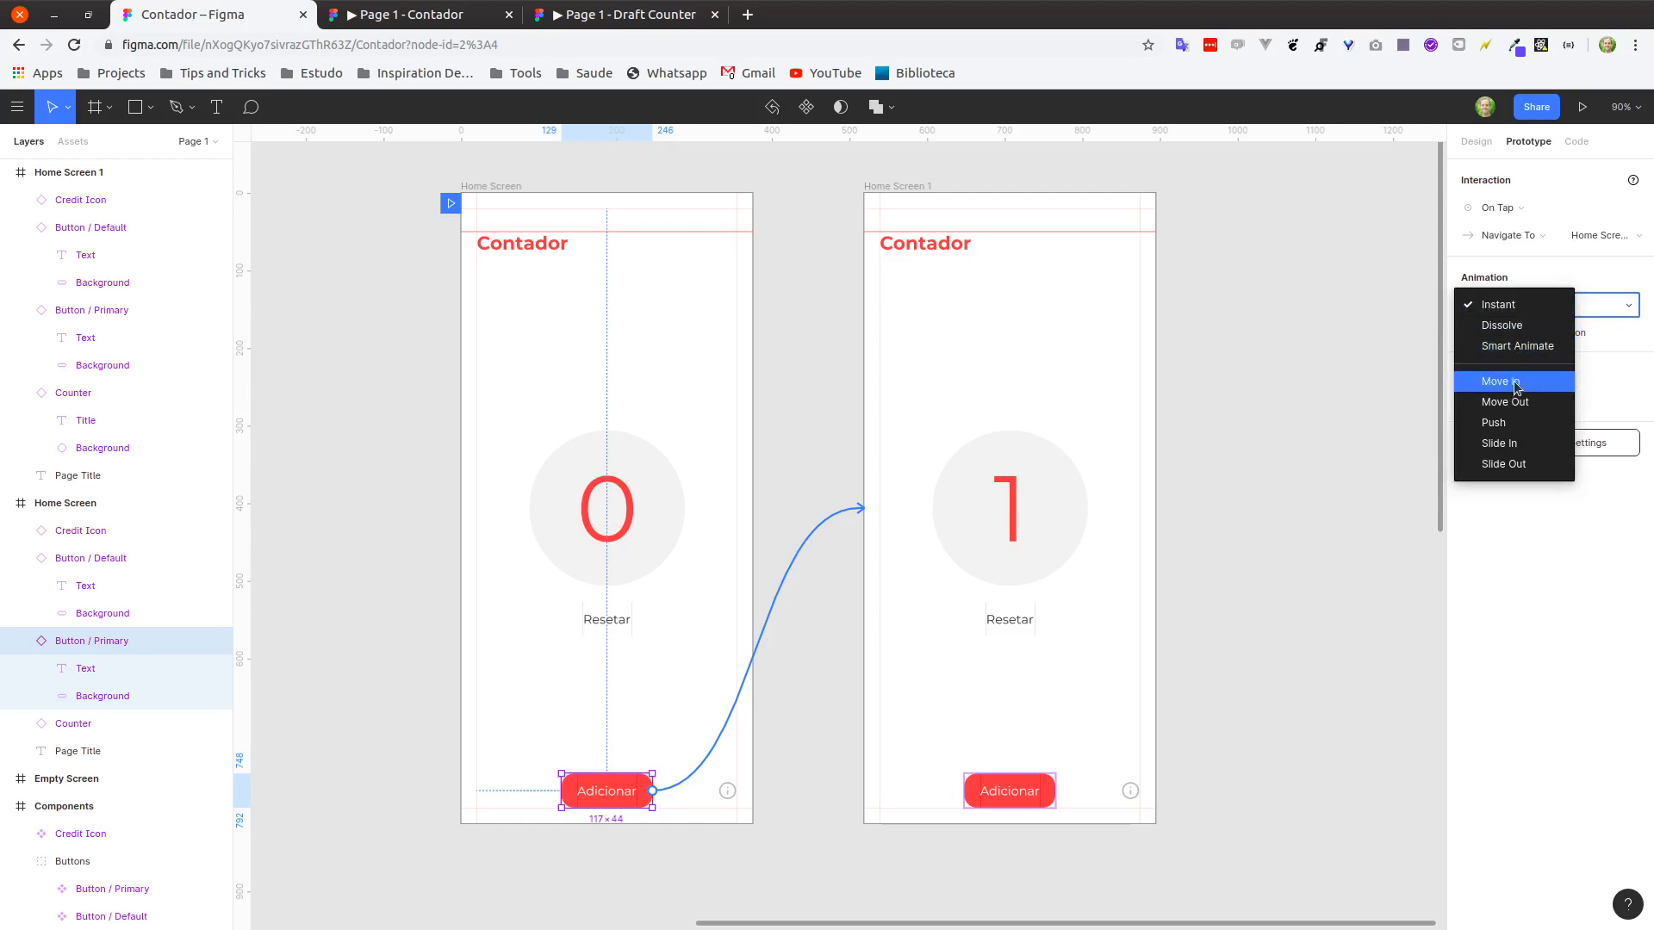
{"action": "left_click", "coordinate": [1501, 327]}
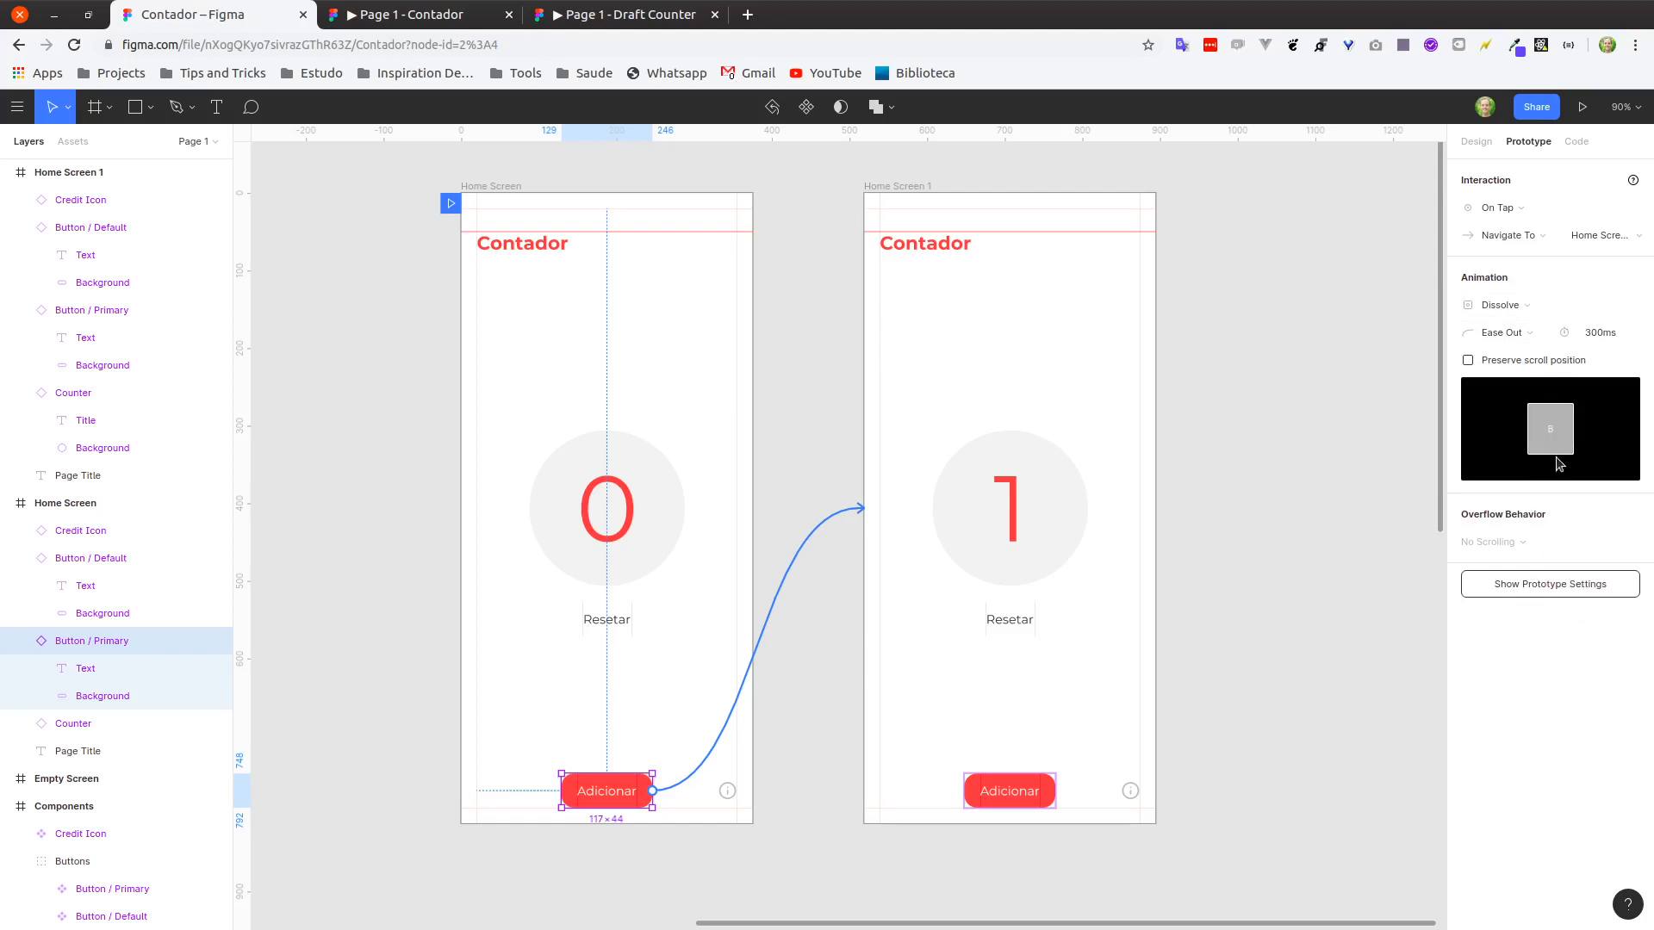
{"action": "left_click", "coordinate": [466, 18]}
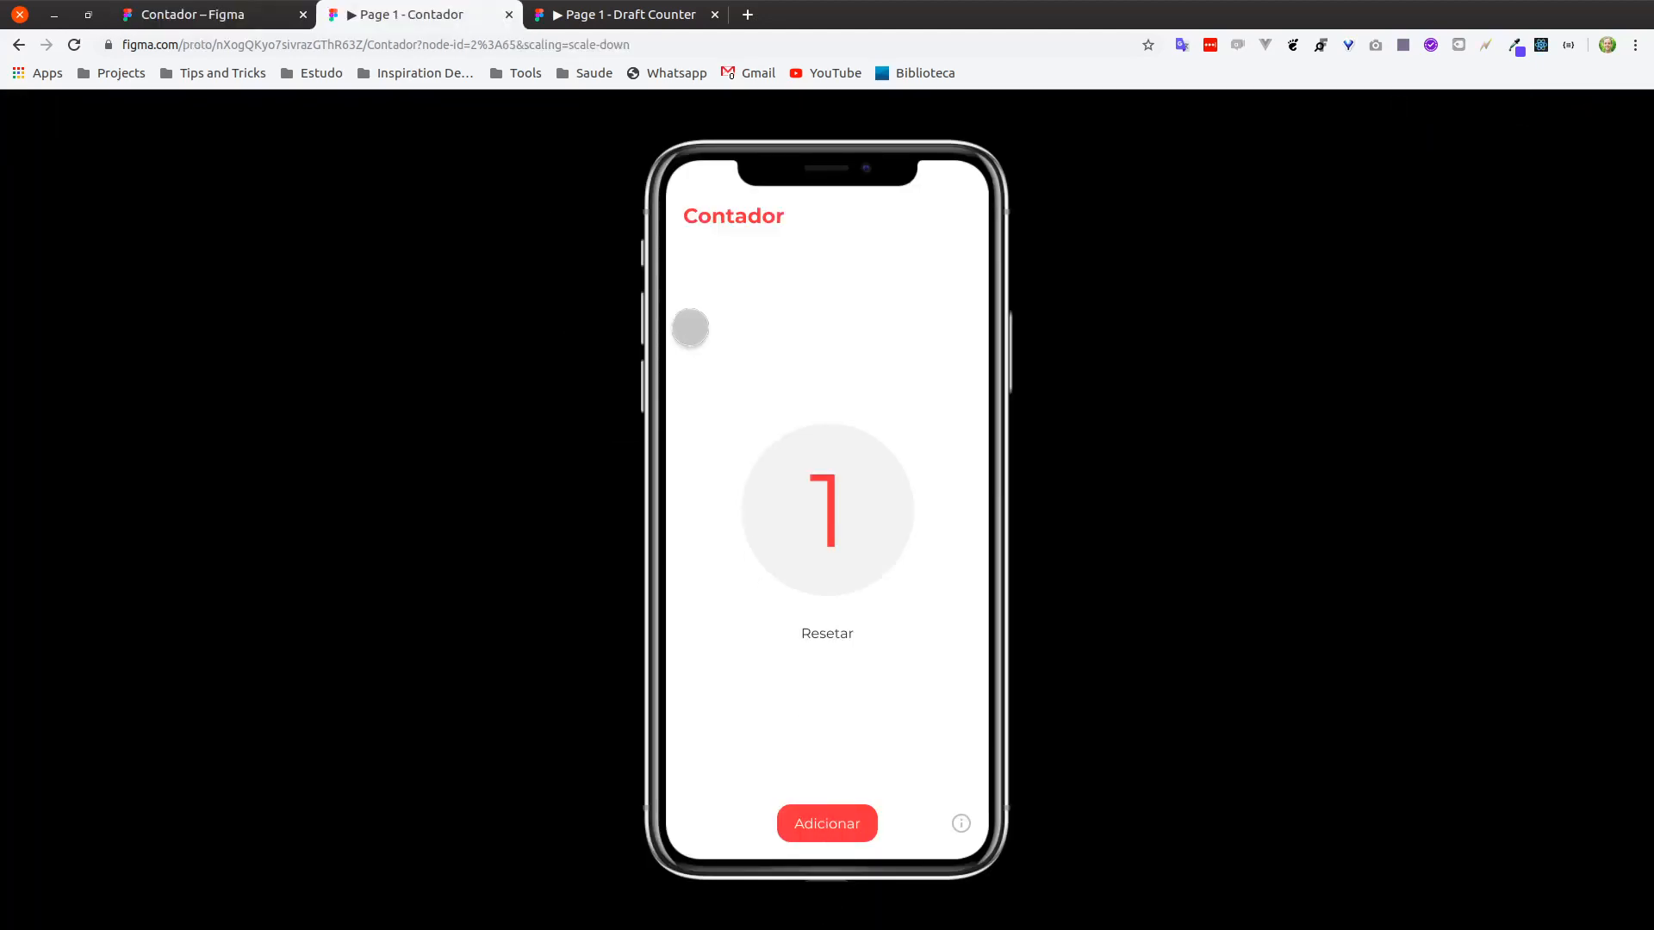
{"action": "left_click", "coordinate": [259, 15]}
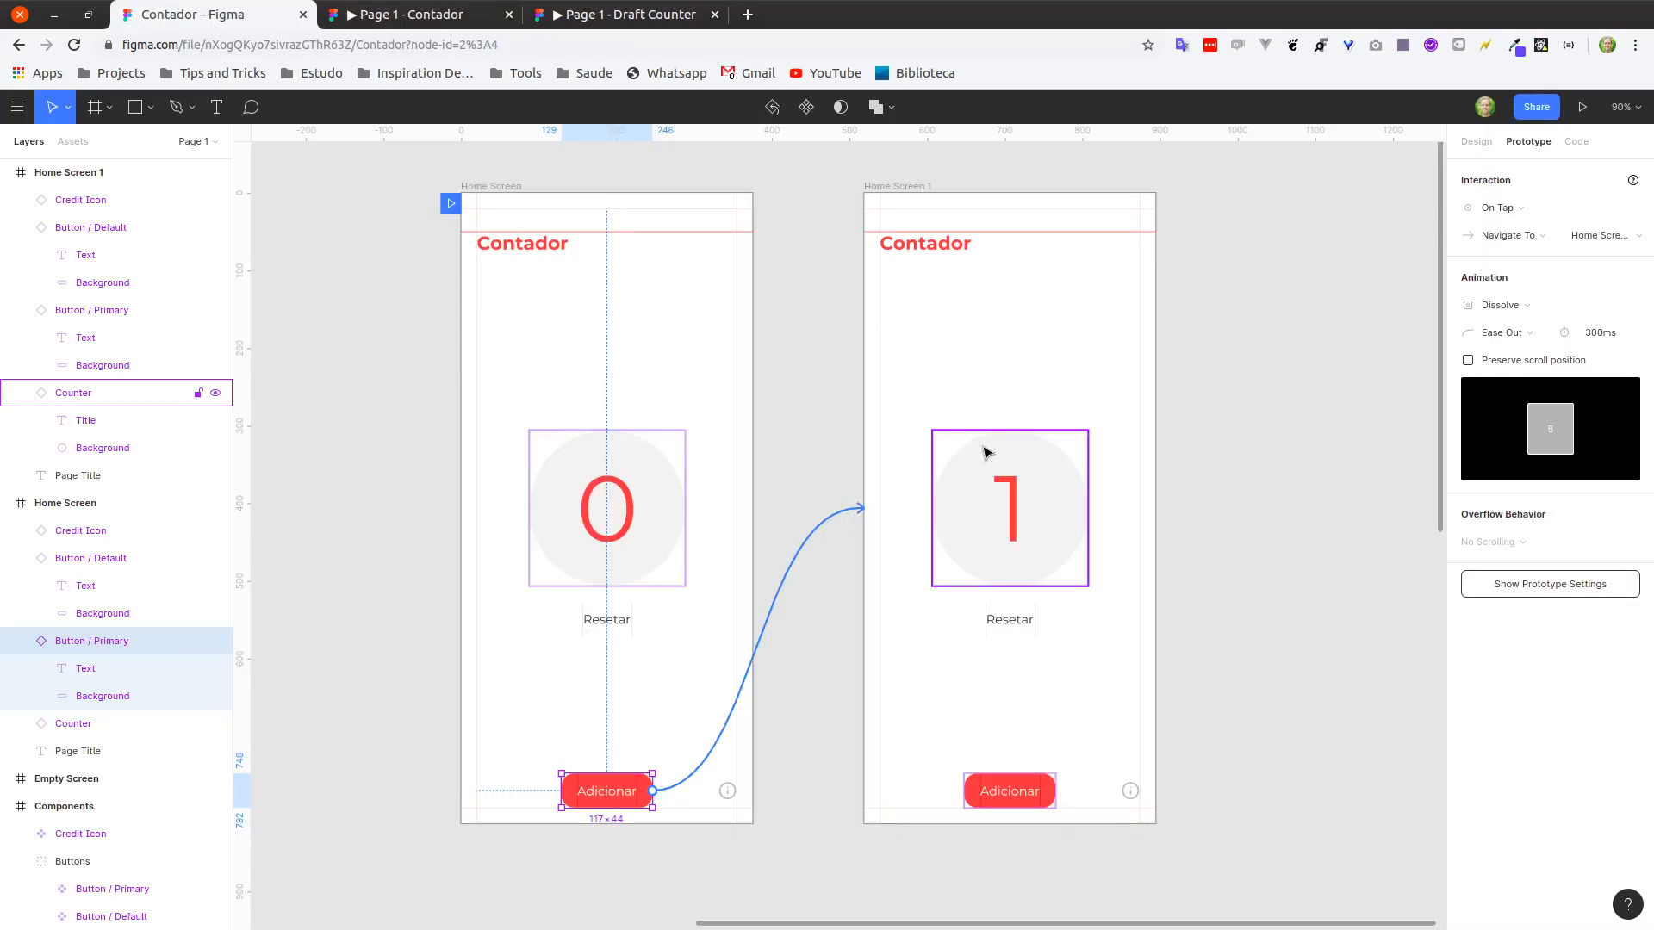
Link the Resetar button on Home Screen 1 back to Home Screen with On Tap and Dissolve, and open the Contador prototype.
{"action": "left_click", "coordinate": [998, 632]}
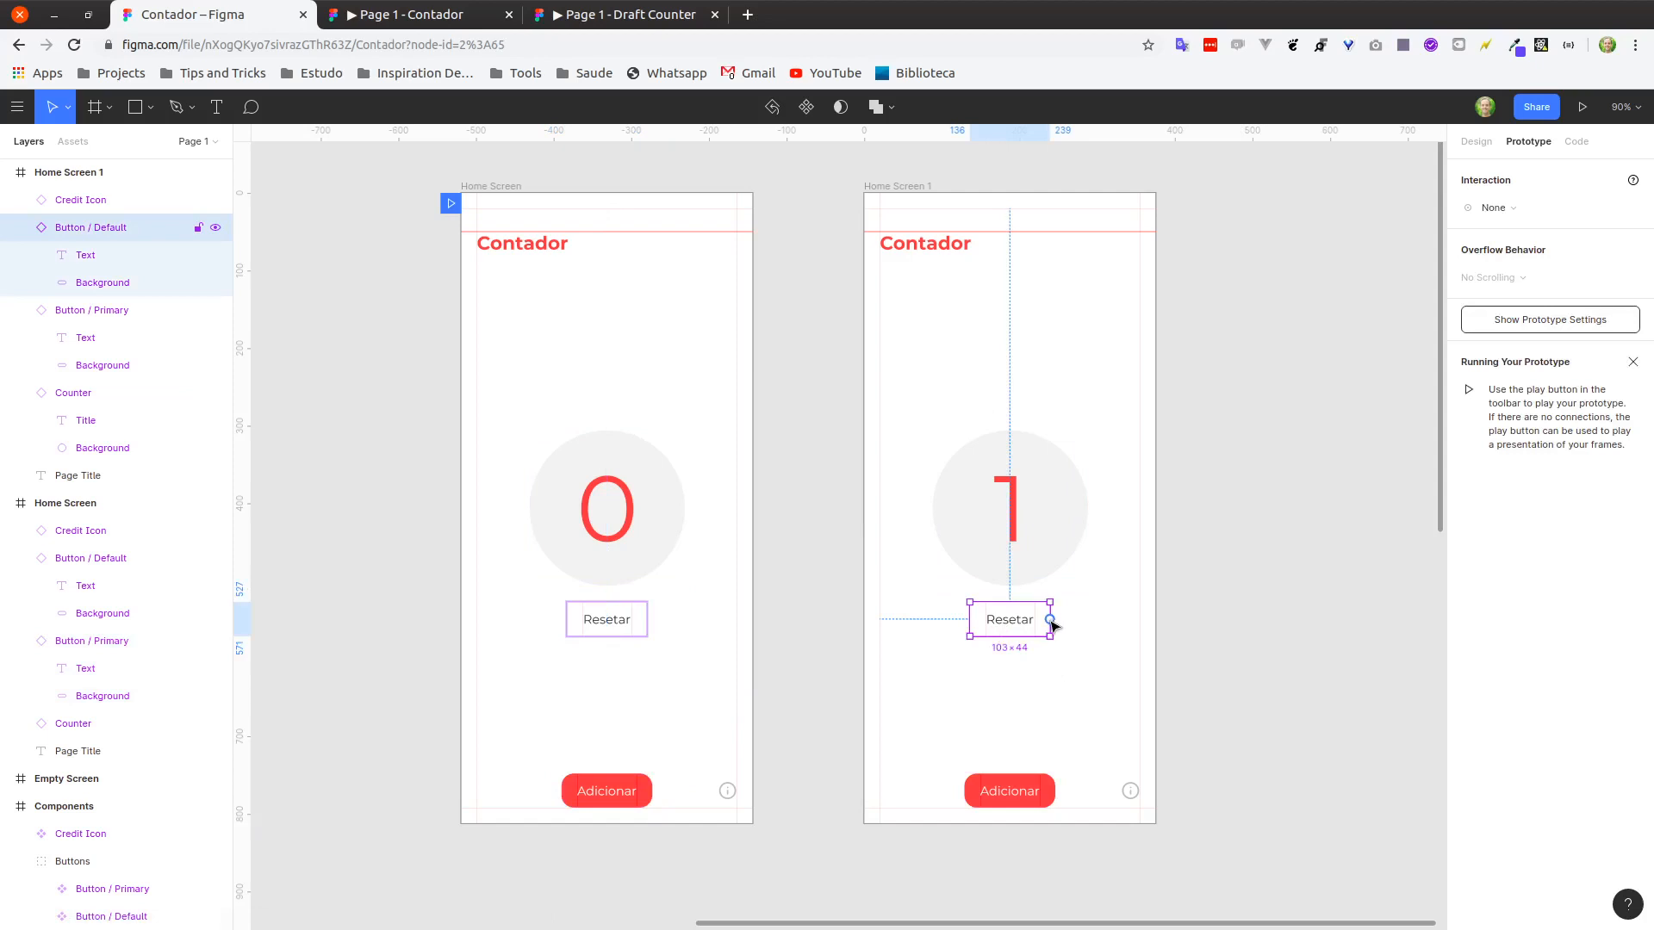
{"action": "left_click_drag", "start_coordinate": [1050, 619], "coordinate": [746, 529]}
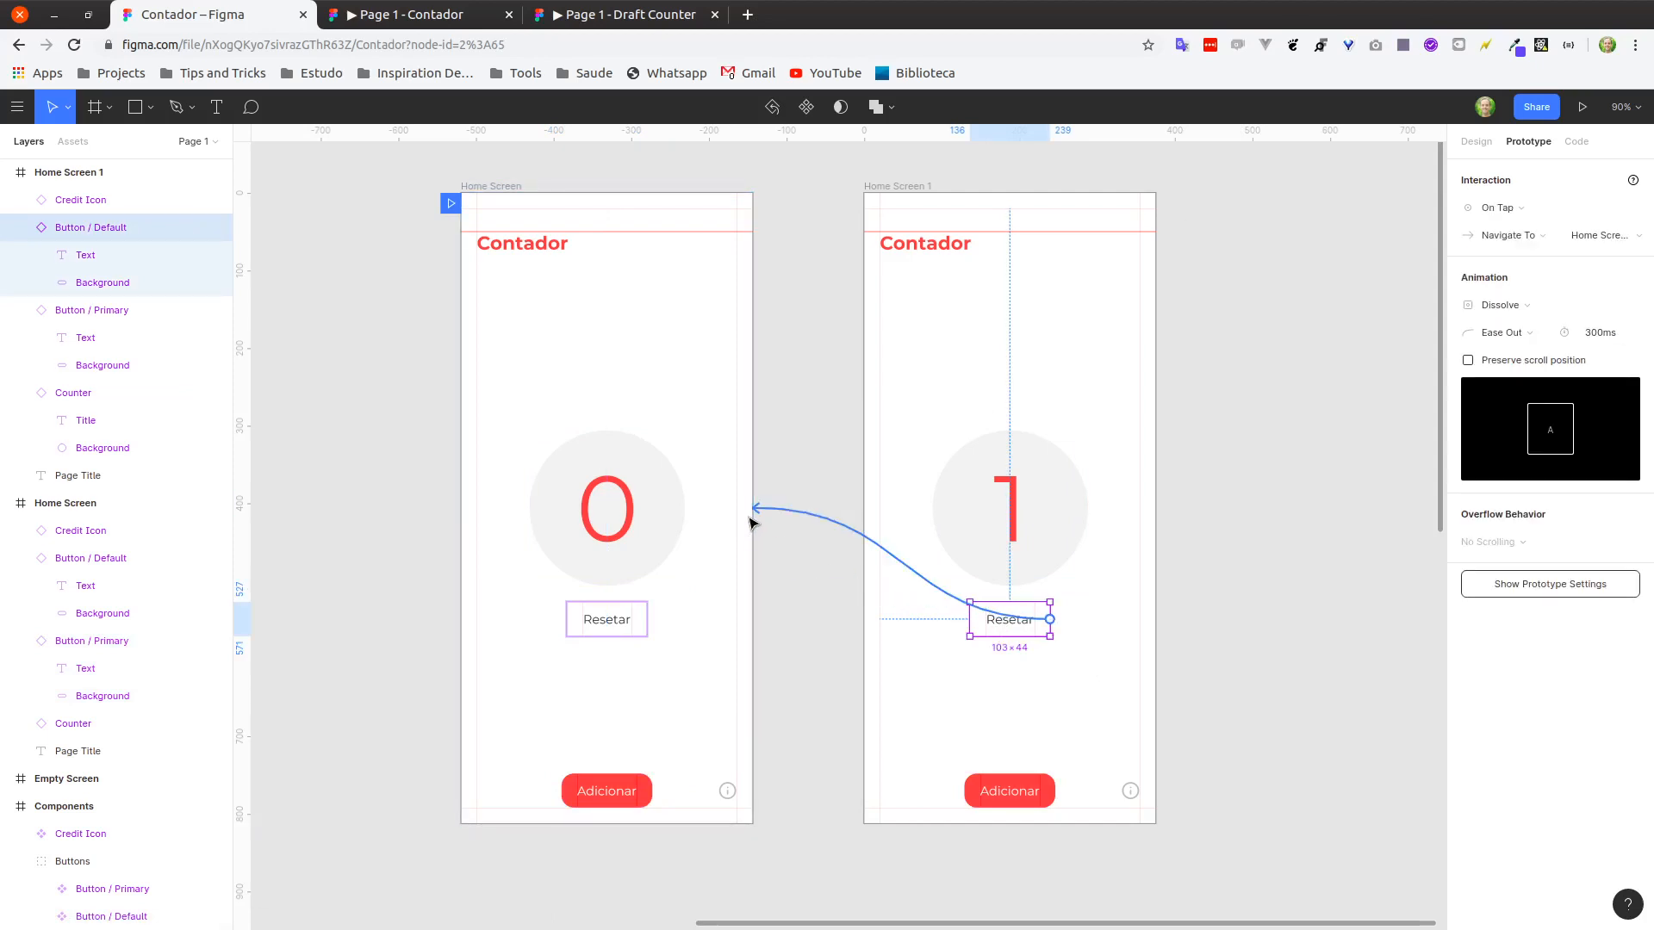
{"action": "left_click", "coordinate": [390, 20]}
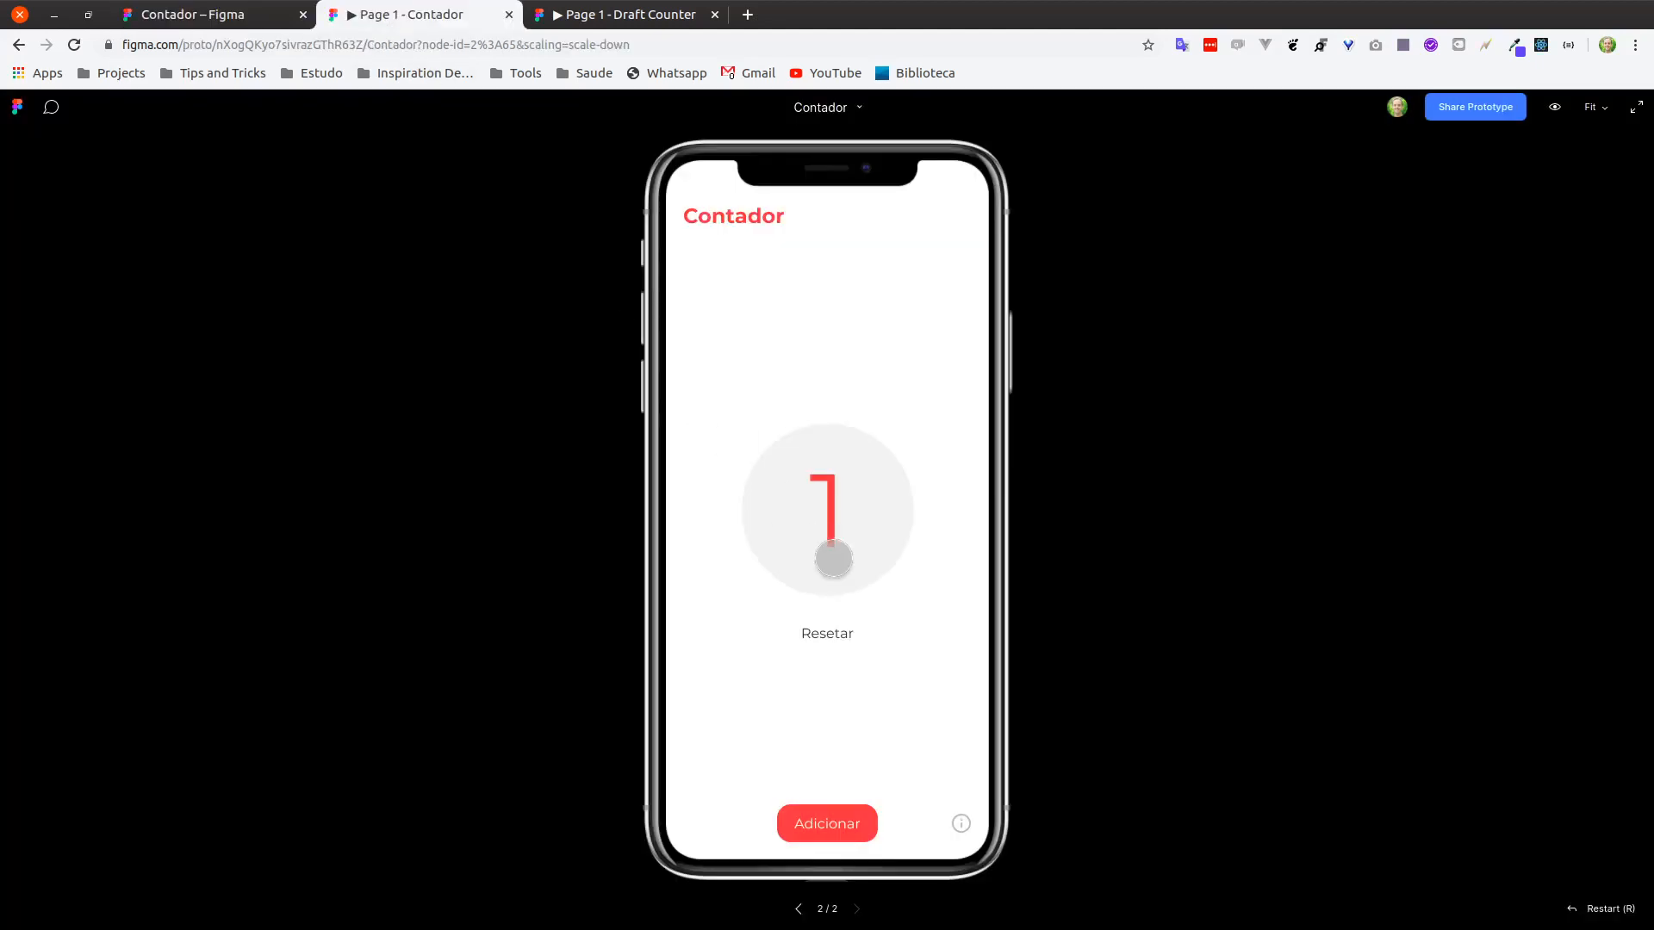
Test the Resetar and Adicionar buttons repeatedly in the Contador prototype and return to the design file.
{"action": "left_click", "coordinate": [827, 635]}
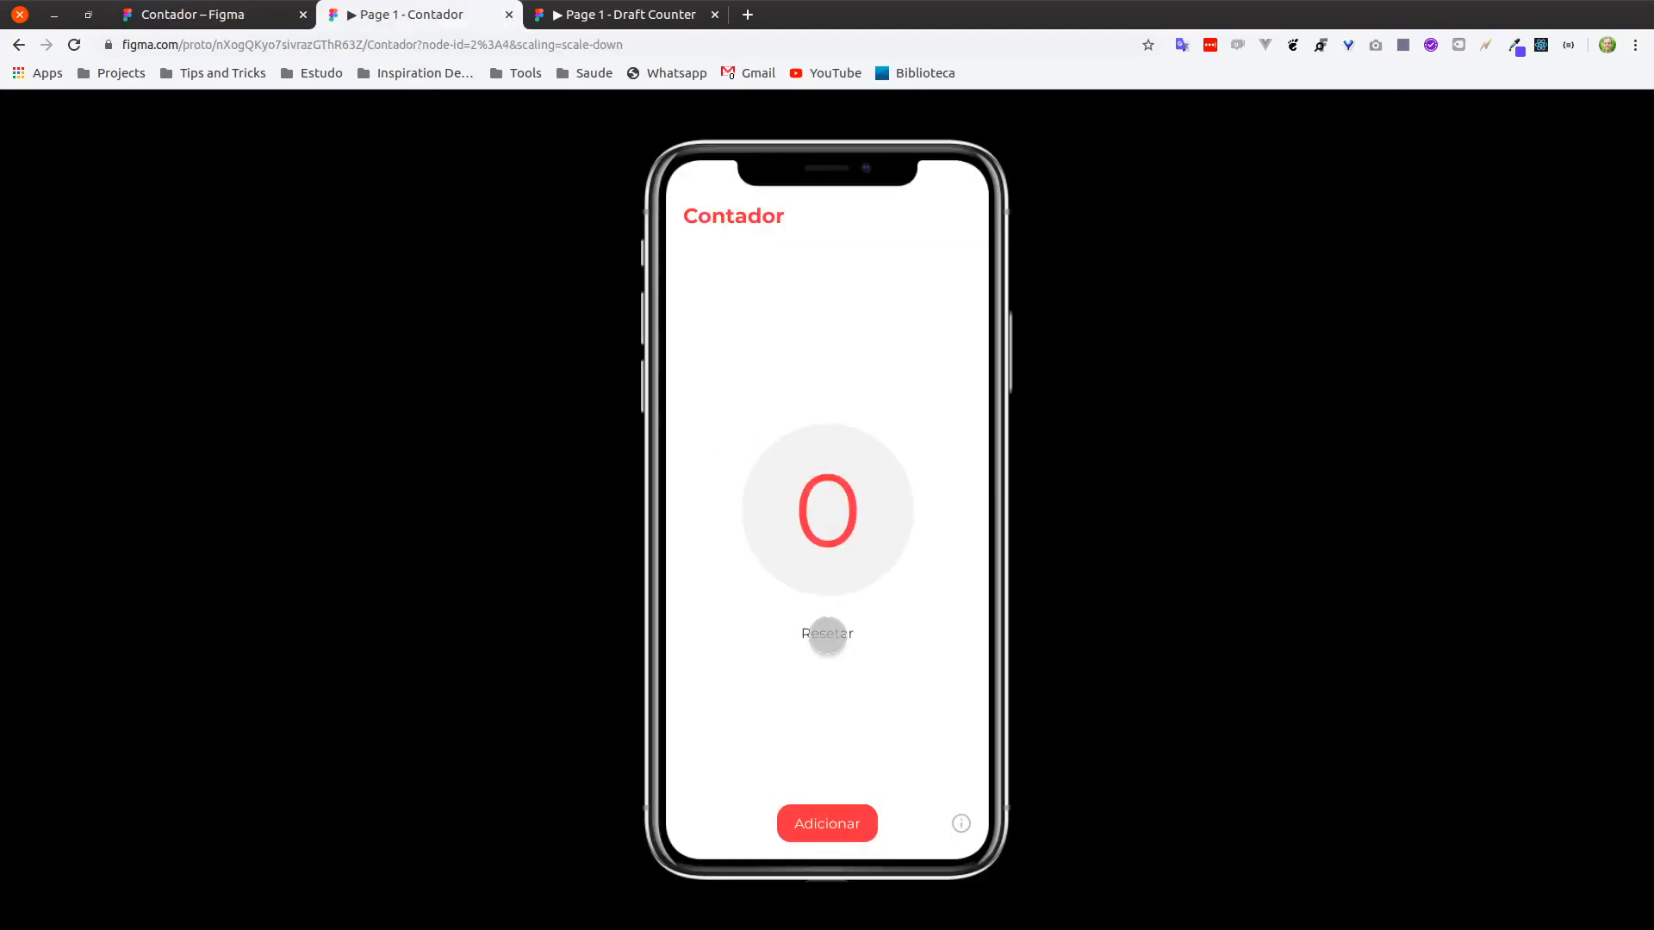
{"action": "left_click", "coordinate": [825, 823]}
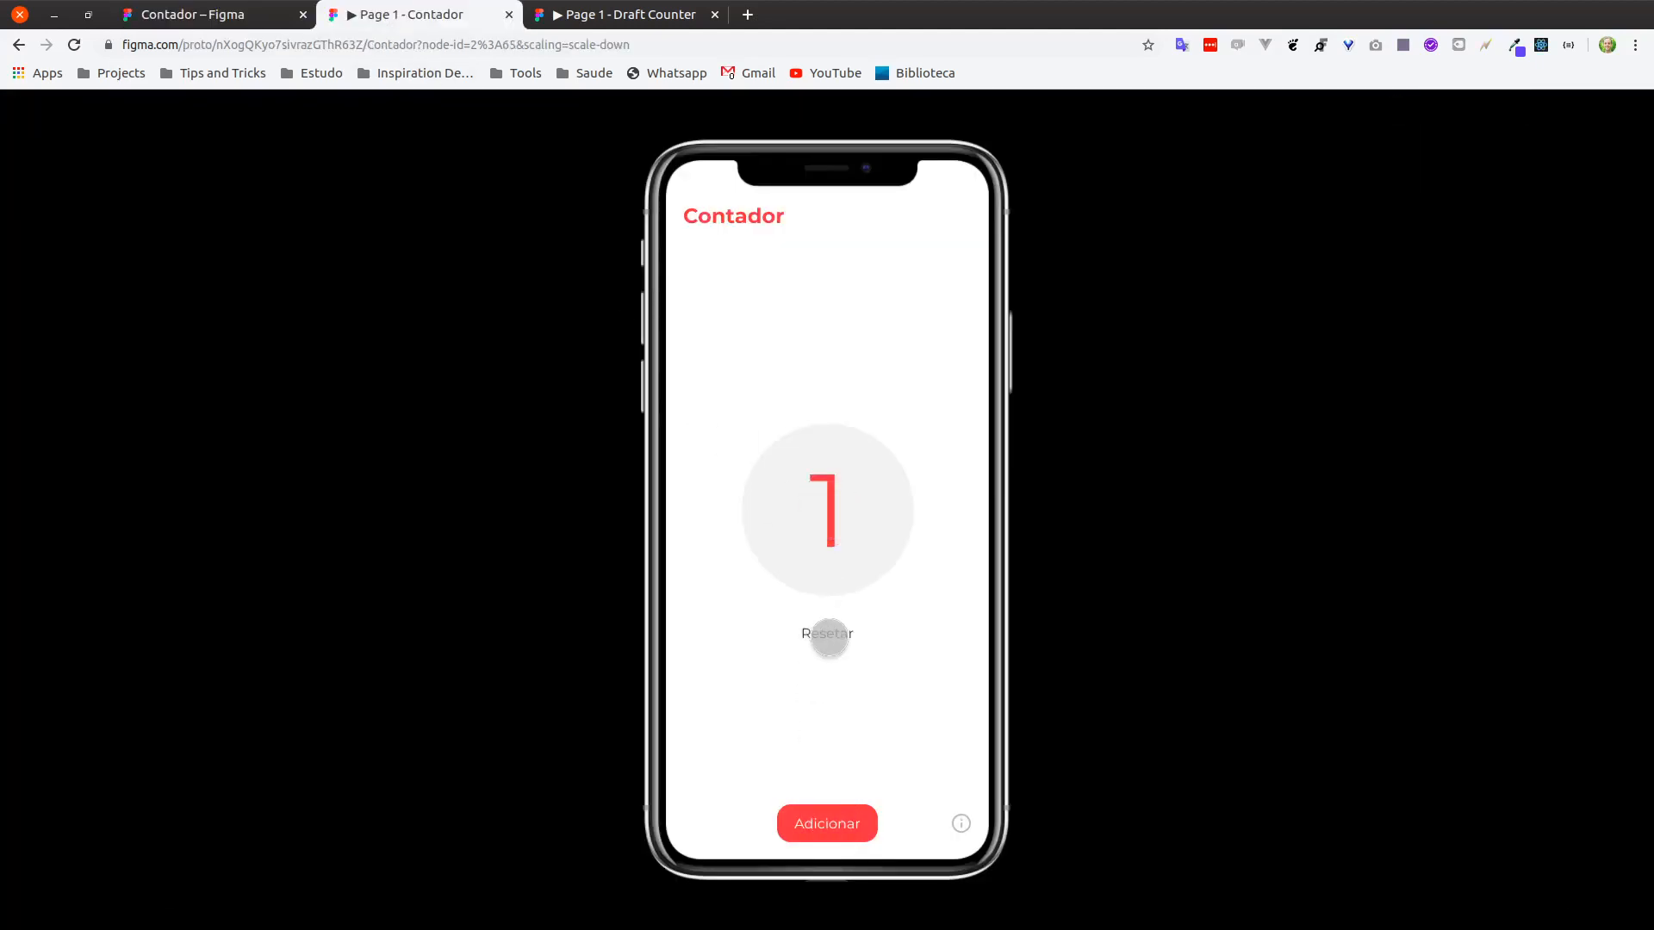
{"action": "left_click", "coordinate": [829, 638]}
{"action": "left_click", "coordinate": [827, 832]}
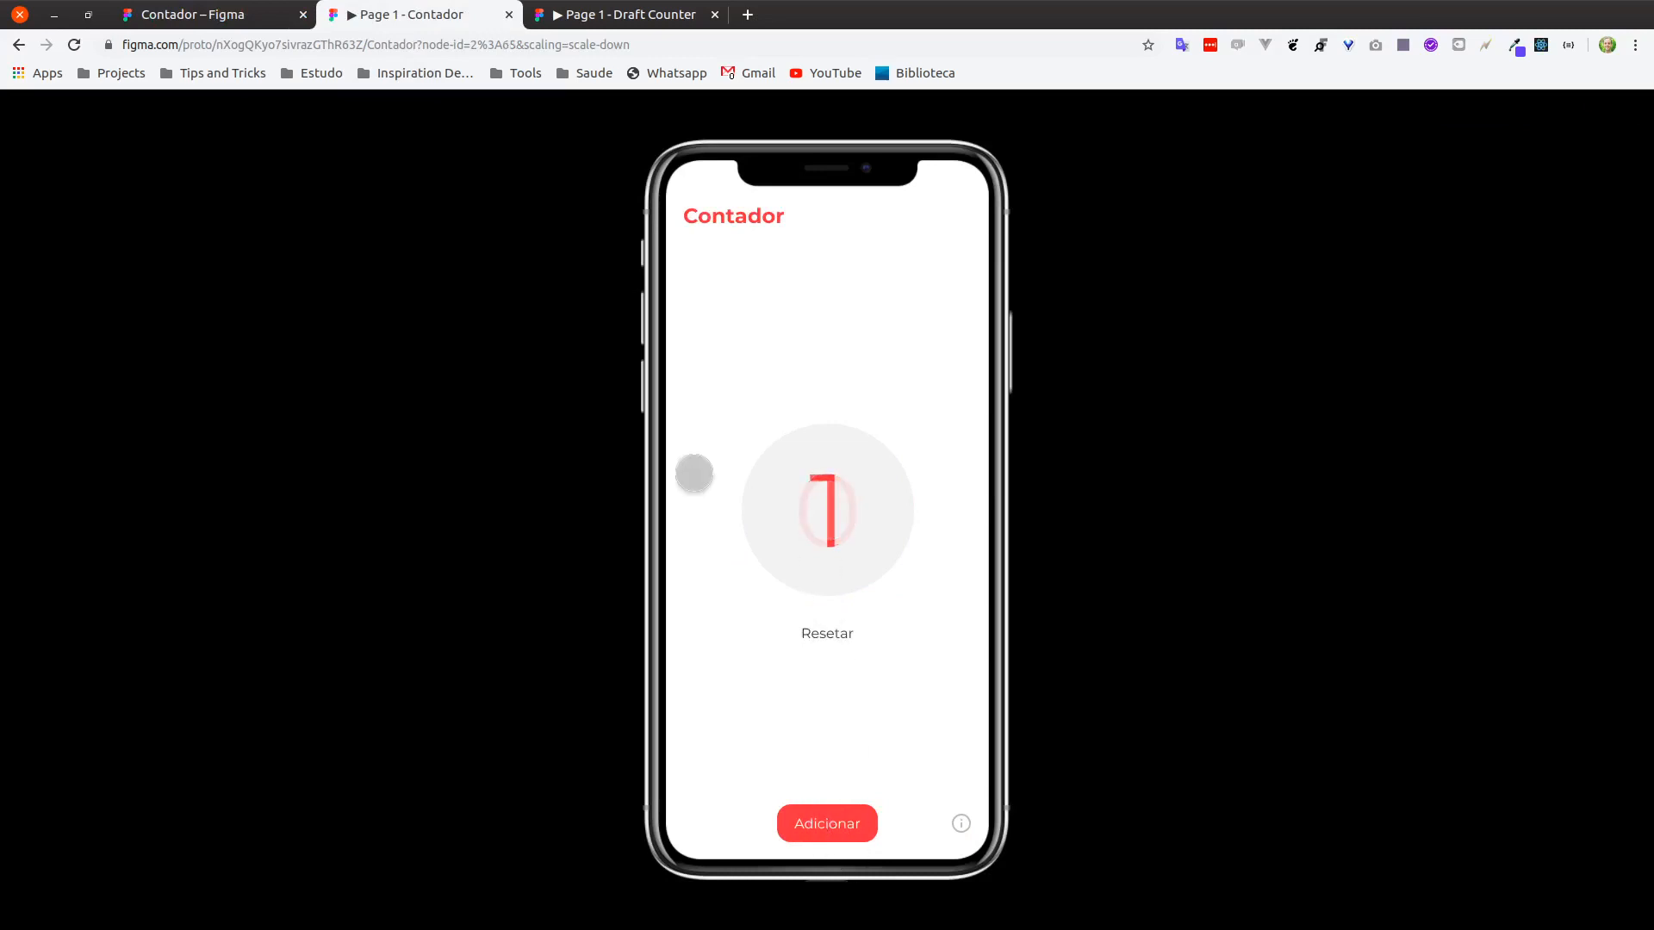
{"action": "left_click", "coordinate": [207, 14]}
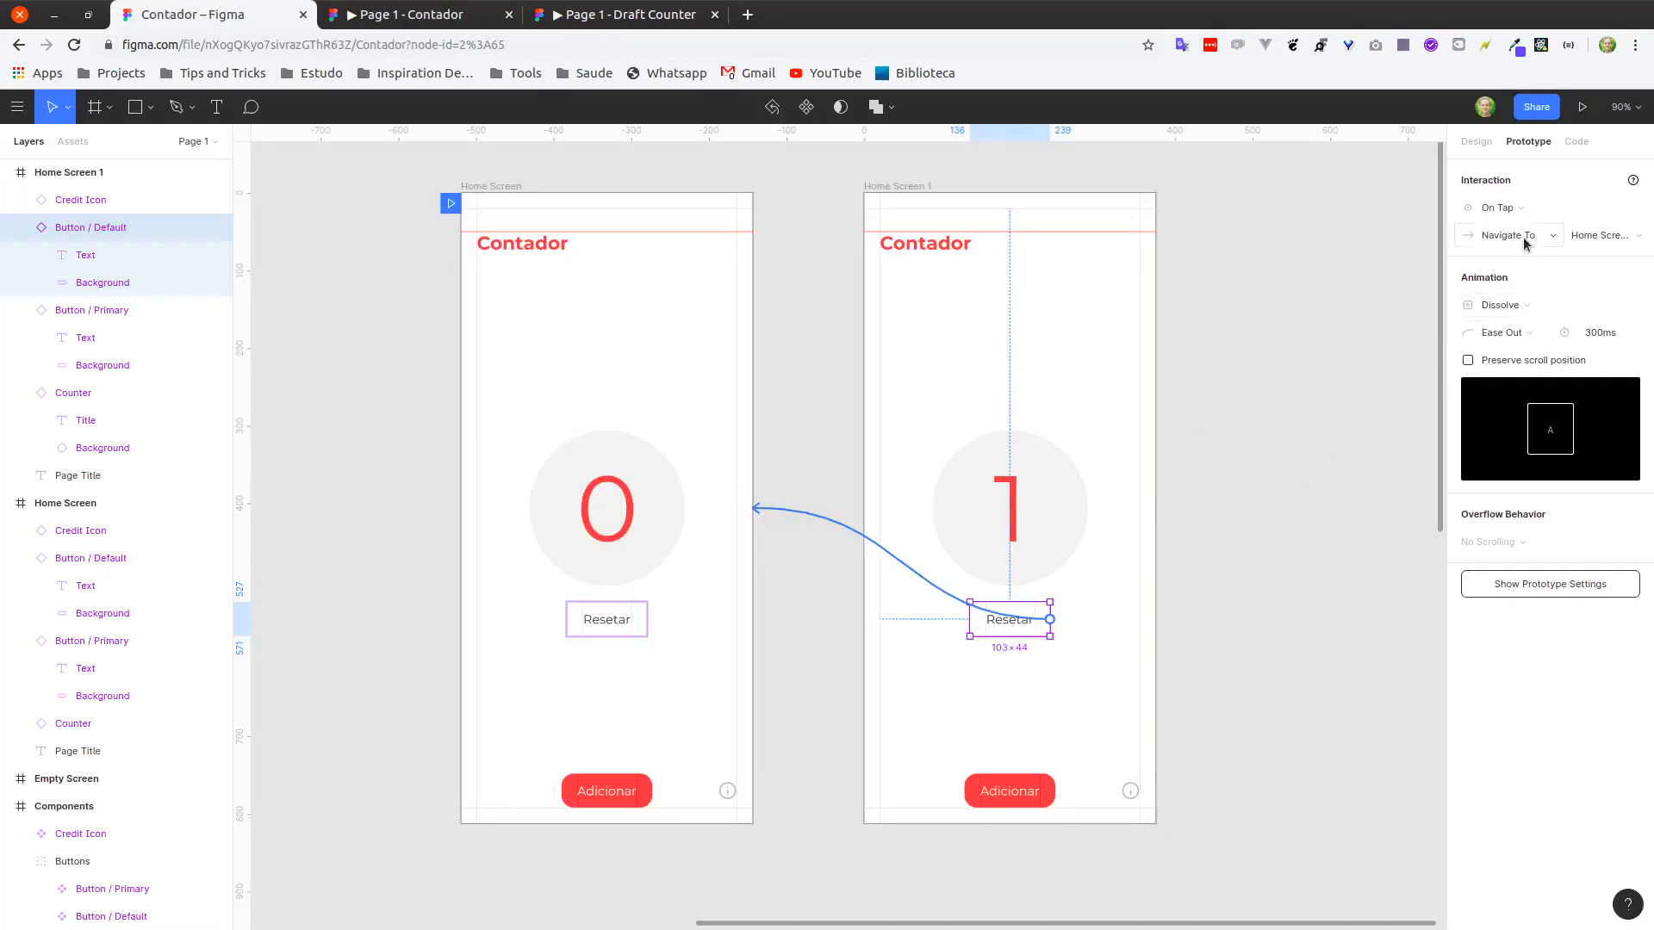
Review the animation options of the Resetar connection on Home Screen 1, keep Dissolve, and deselect everything.
{"action": "left_click", "coordinate": [1507, 307]}
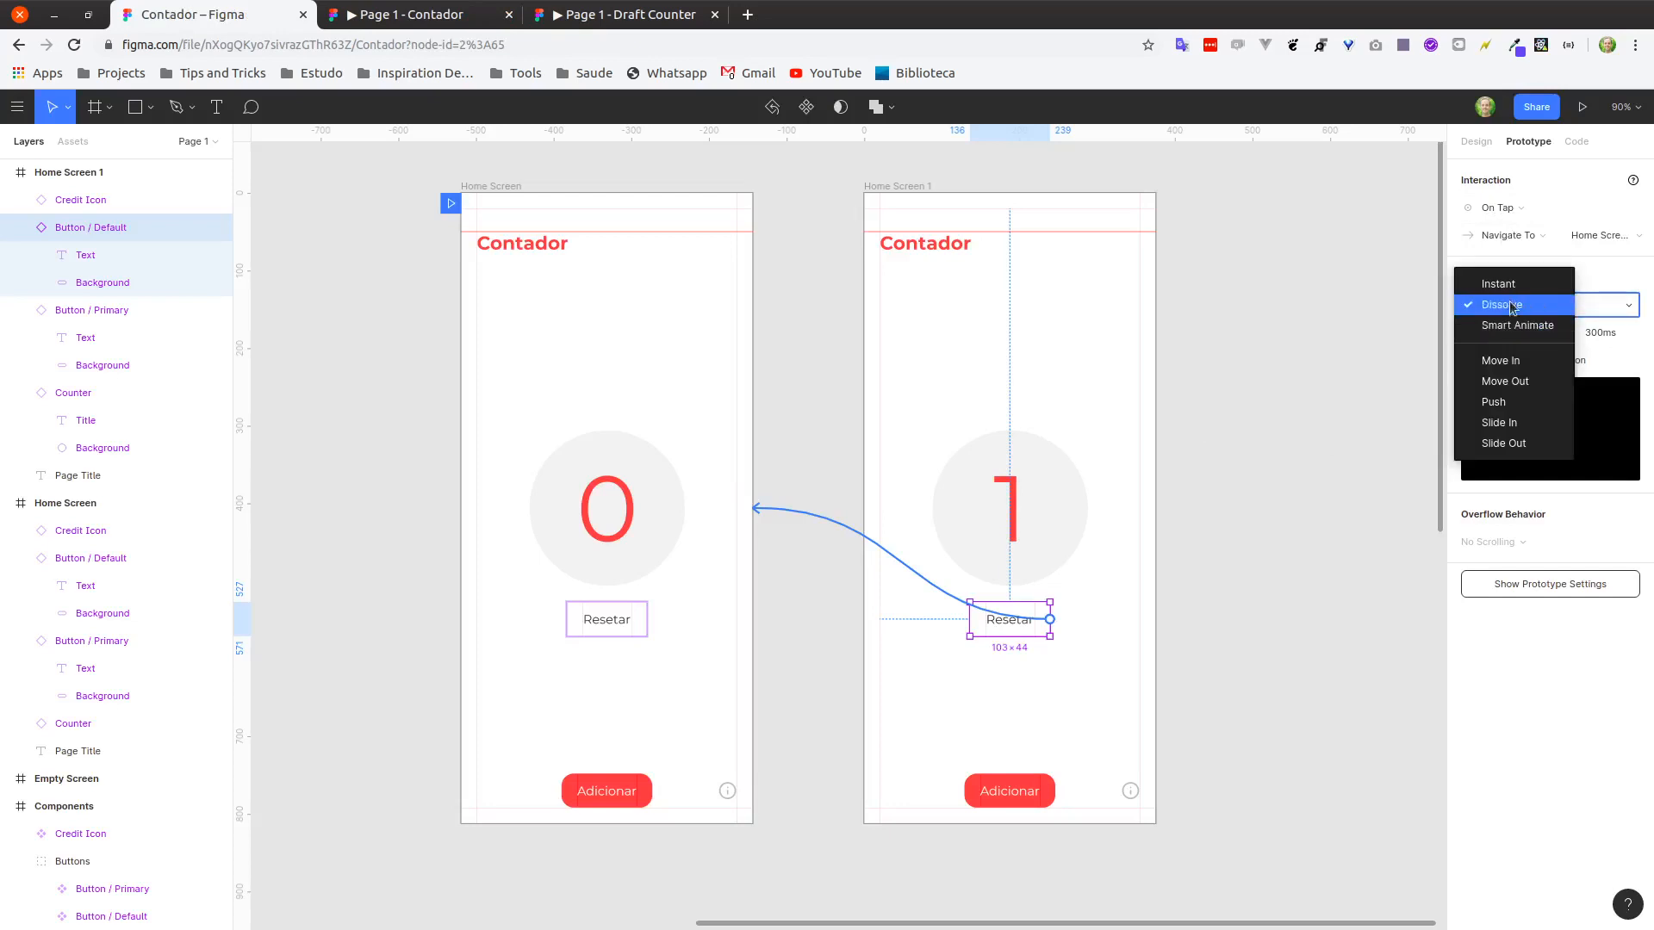
{"action": "left_click", "coordinate": [1506, 305]}
{"action": "left_click", "coordinate": [1300, 454]}
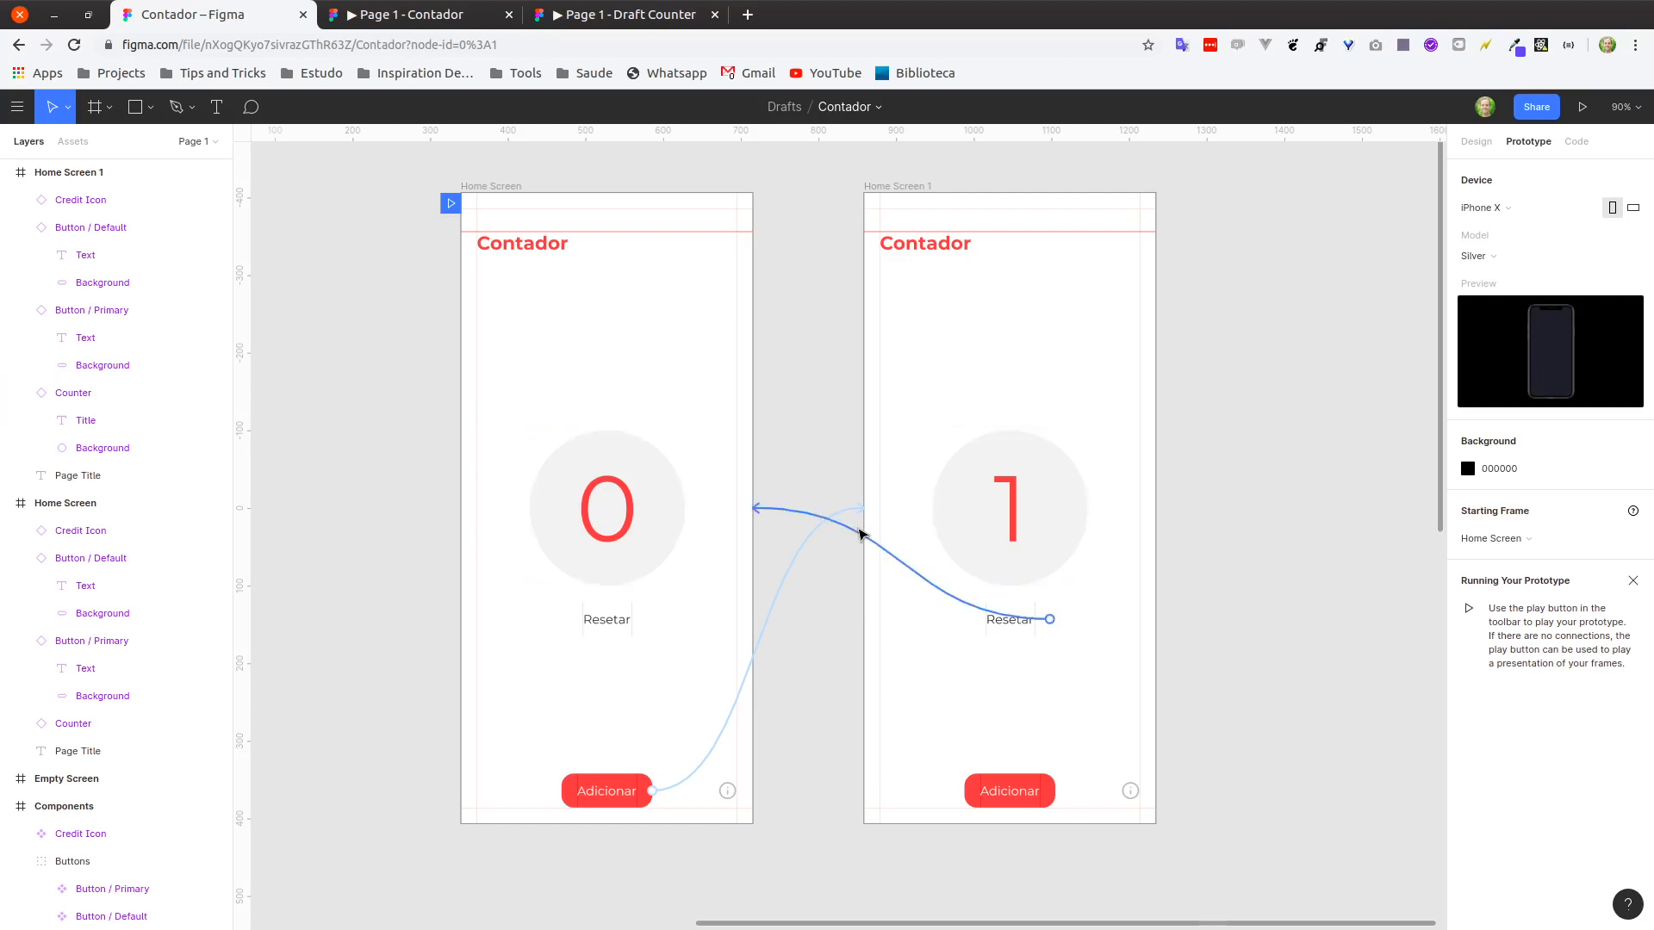
Move the Empty Screen frame straight down to leave more free space beneath Home Screen.
{"action": "scroll", "coordinate": [920, 517], "scroll_direction": "down", "scroll_amount": 3}
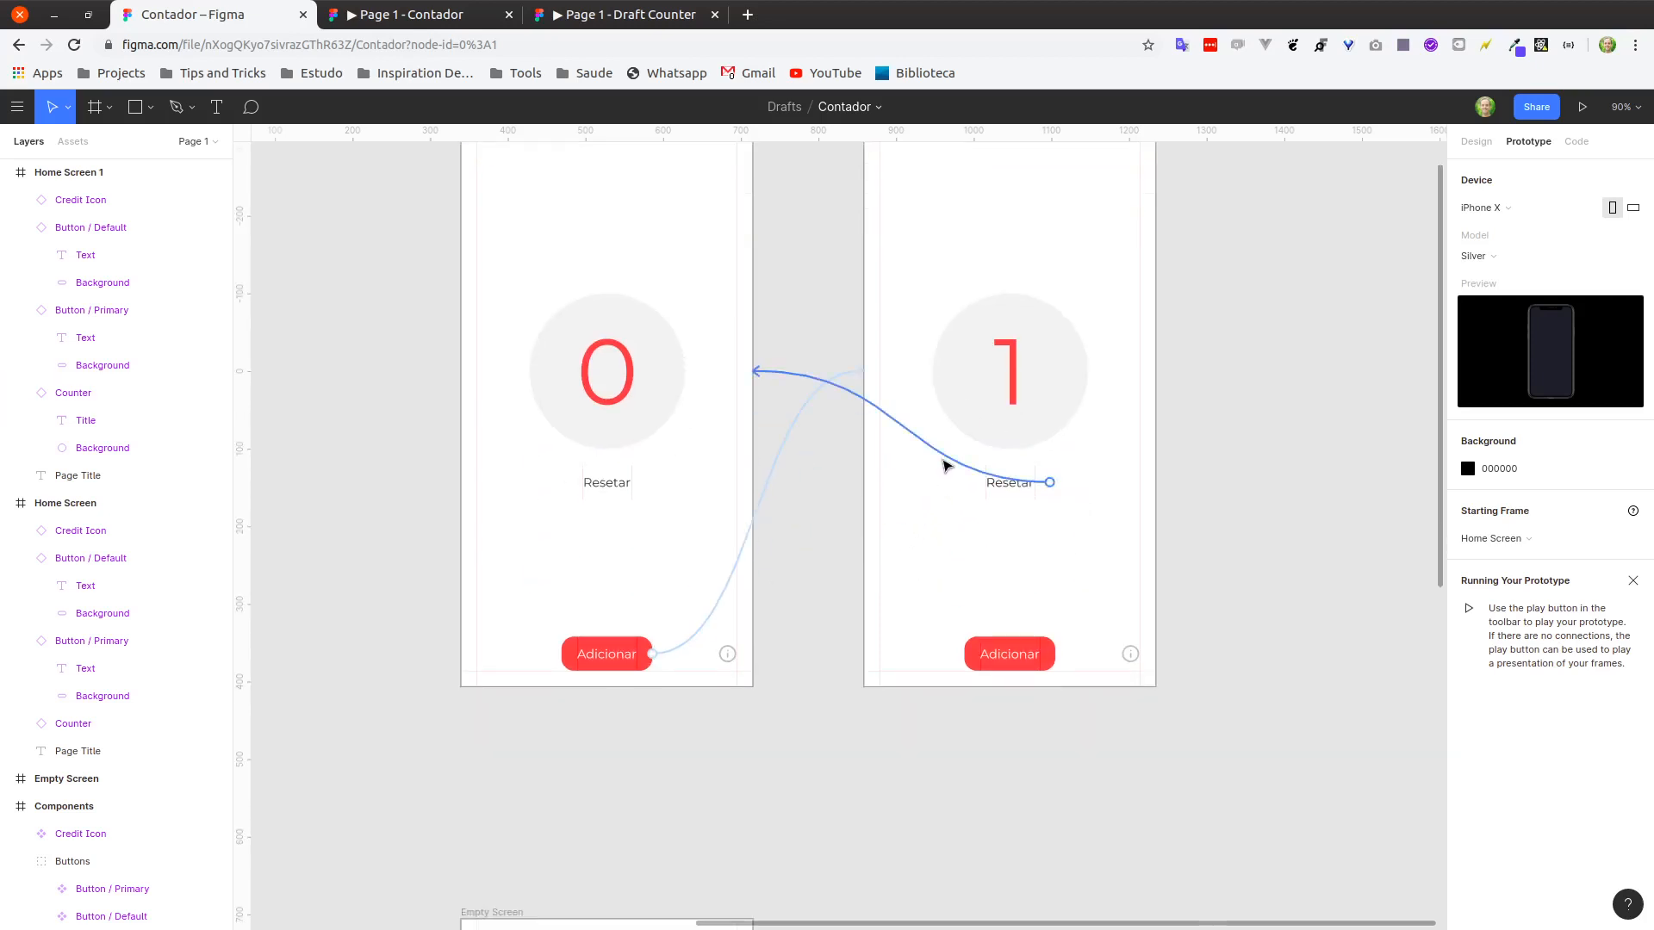
{"action": "scroll", "coordinate": [946, 466], "scroll_direction": "down", "scroll_amount": 2}
{"action": "scroll", "coordinate": [934, 454], "scroll_direction": "up", "scroll_amount": 6}
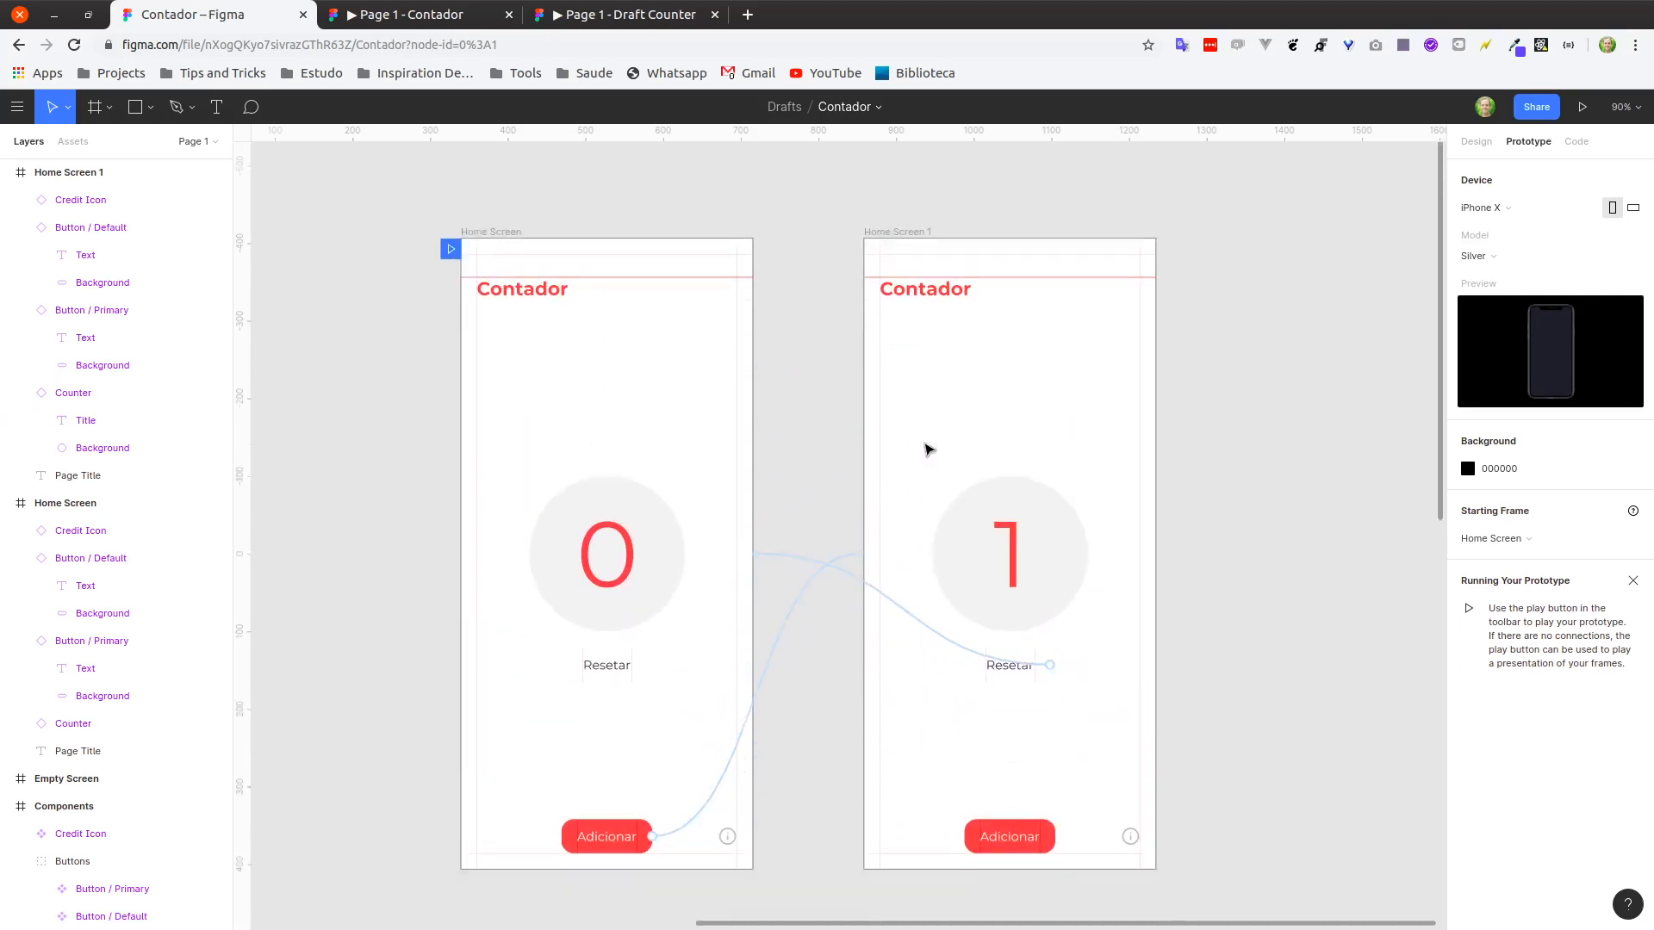
{"action": "scroll", "coordinate": [925, 446], "scroll_direction": "down", "scroll_amount": 3}
{"action": "scroll", "coordinate": [818, 493], "scroll_direction": "up", "scroll_amount": 2}
{"action": "scroll", "coordinate": [814, 526], "scroll_direction": "down", "scroll_amount": 6}
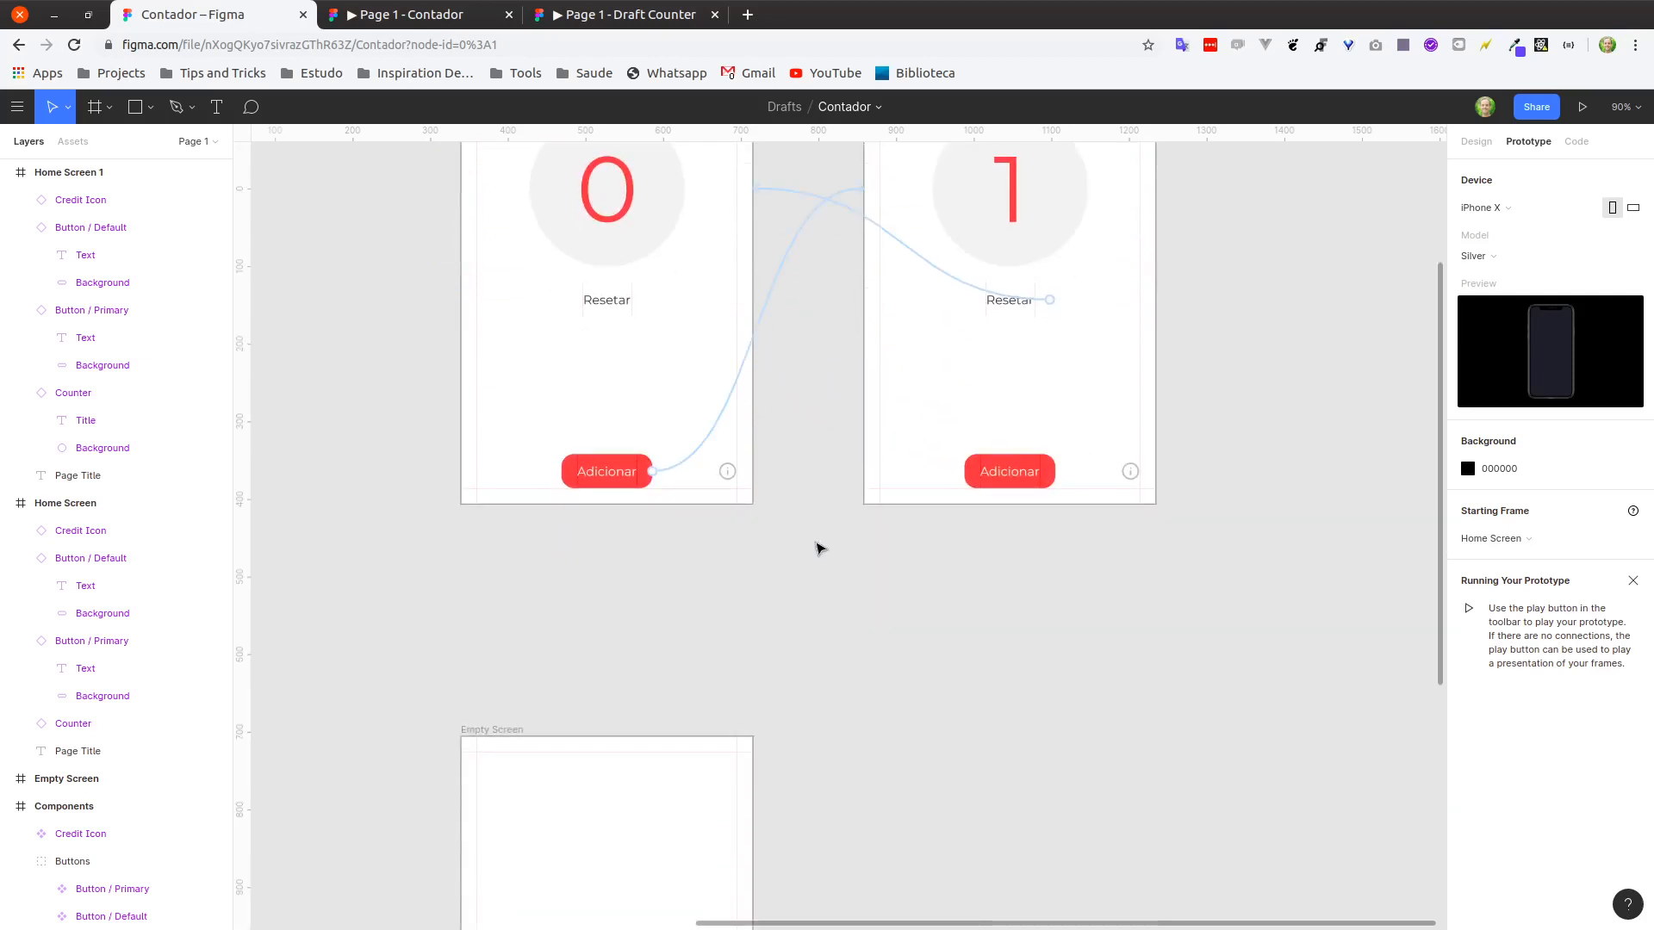
{"action": "scroll", "coordinate": [818, 551], "scroll_direction": "down", "scroll_amount": 2}
{"action": "scroll", "coordinate": [819, 561], "scroll_direction": "up", "scroll_amount": 3}
{"action": "scroll", "coordinate": [824, 561], "scroll_direction": "down", "scroll_amount": 5}
{"action": "left_click", "coordinate": [771, 686]}
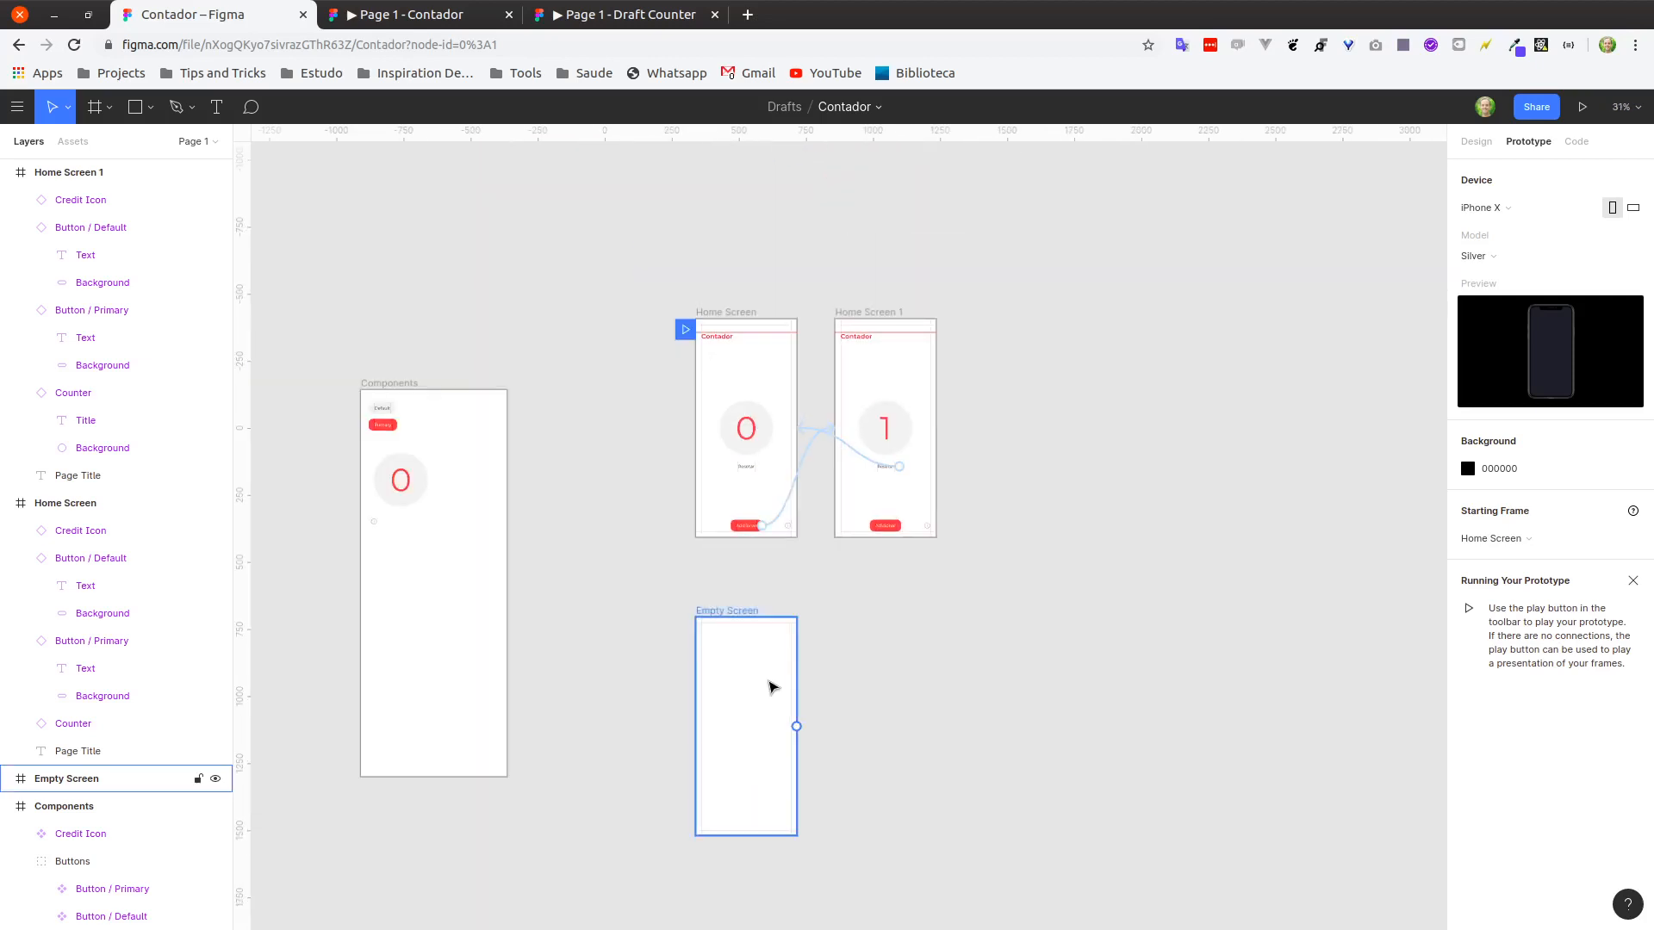
{"action": "left_click_drag", "start_coordinate": [737, 620], "coordinate": [738, 768]}
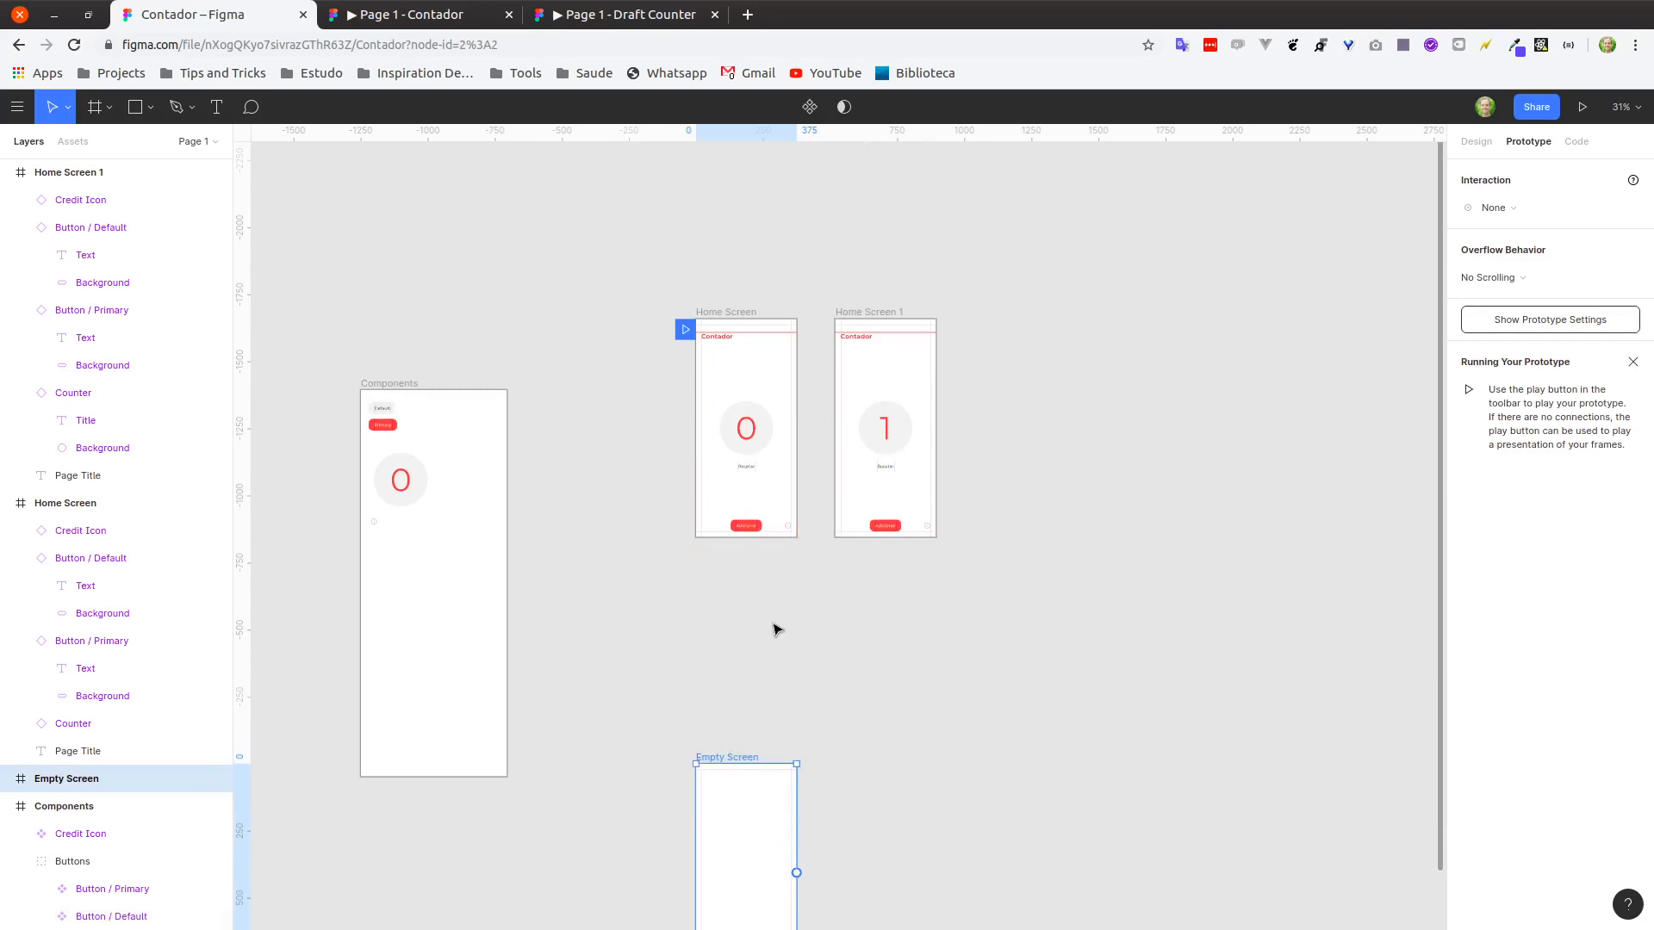
{"action": "left_click", "coordinate": [793, 602]}
Draw a rectangle about 282 × 236 over the lower part of Home Screen, below the counter circle.
{"action": "scroll", "coordinate": [795, 616], "scroll_direction": "up", "scroll_amount": 3}
{"action": "scroll", "coordinate": [746, 650], "scroll_direction": "up", "scroll_amount": 5}
{"action": "scroll", "coordinate": [746, 650], "scroll_direction": "left", "scroll_amount": 3}
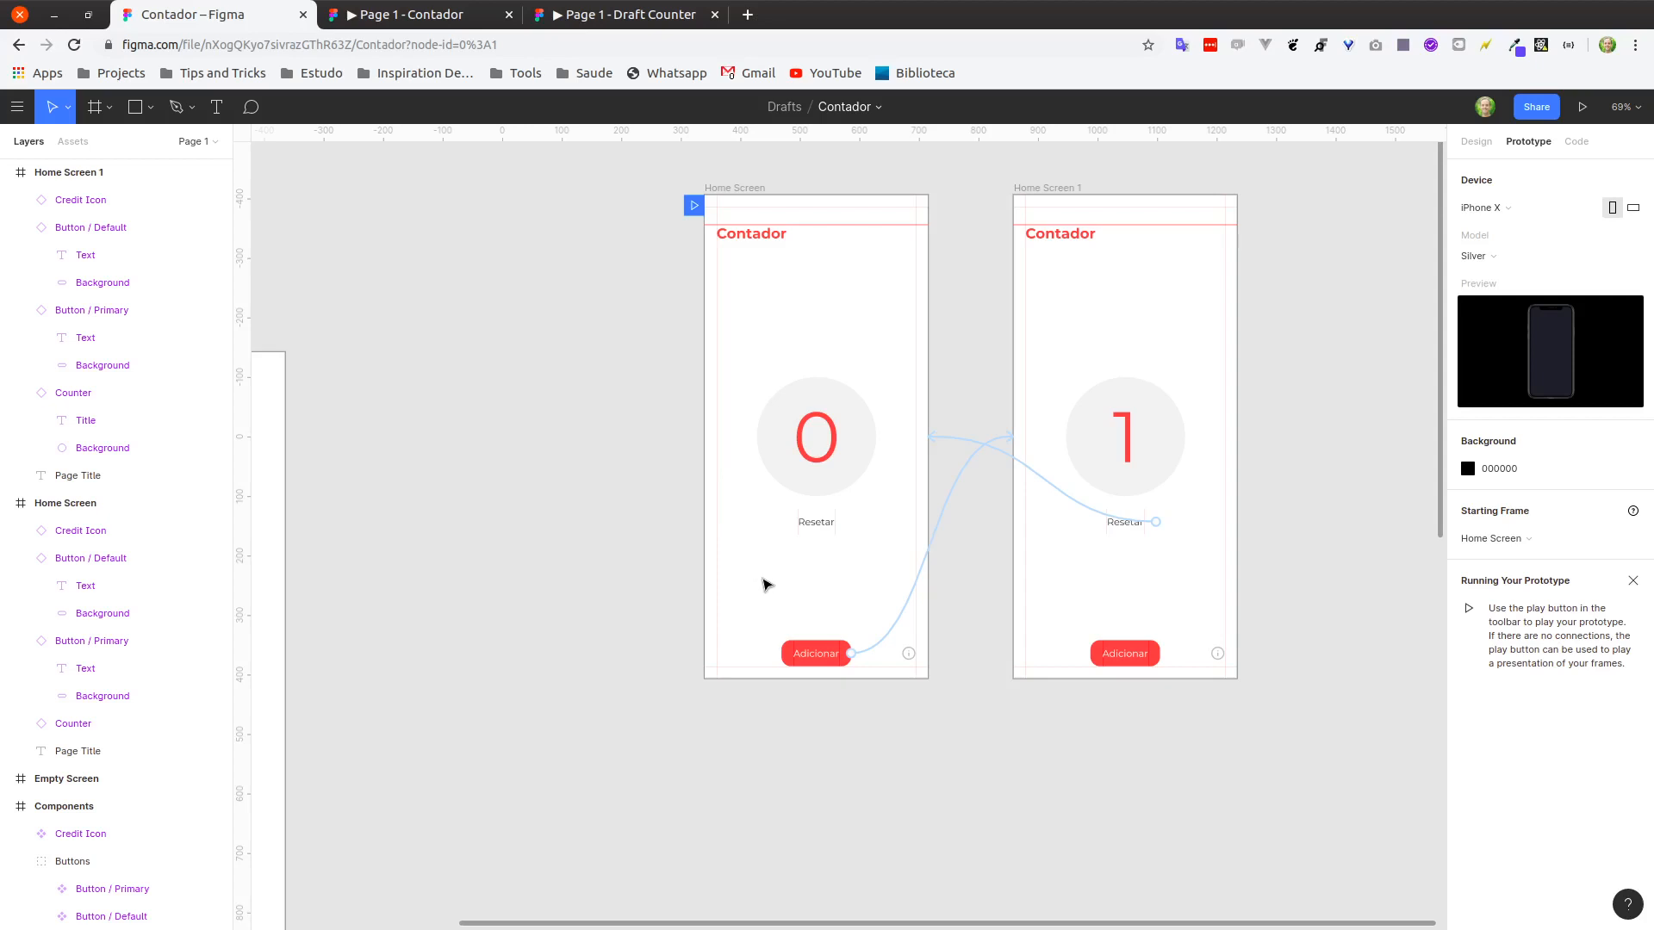
{"action": "key", "text": "r"}
{"action": "mouse_move", "coordinate": [727, 650]}
{"action": "left_mouse_down"}
{"action": "mouse_move", "coordinate": [923, 527]}
{"action": "mouse_move", "coordinate": [893, 505]}
{"action": "left_mouse_up"}
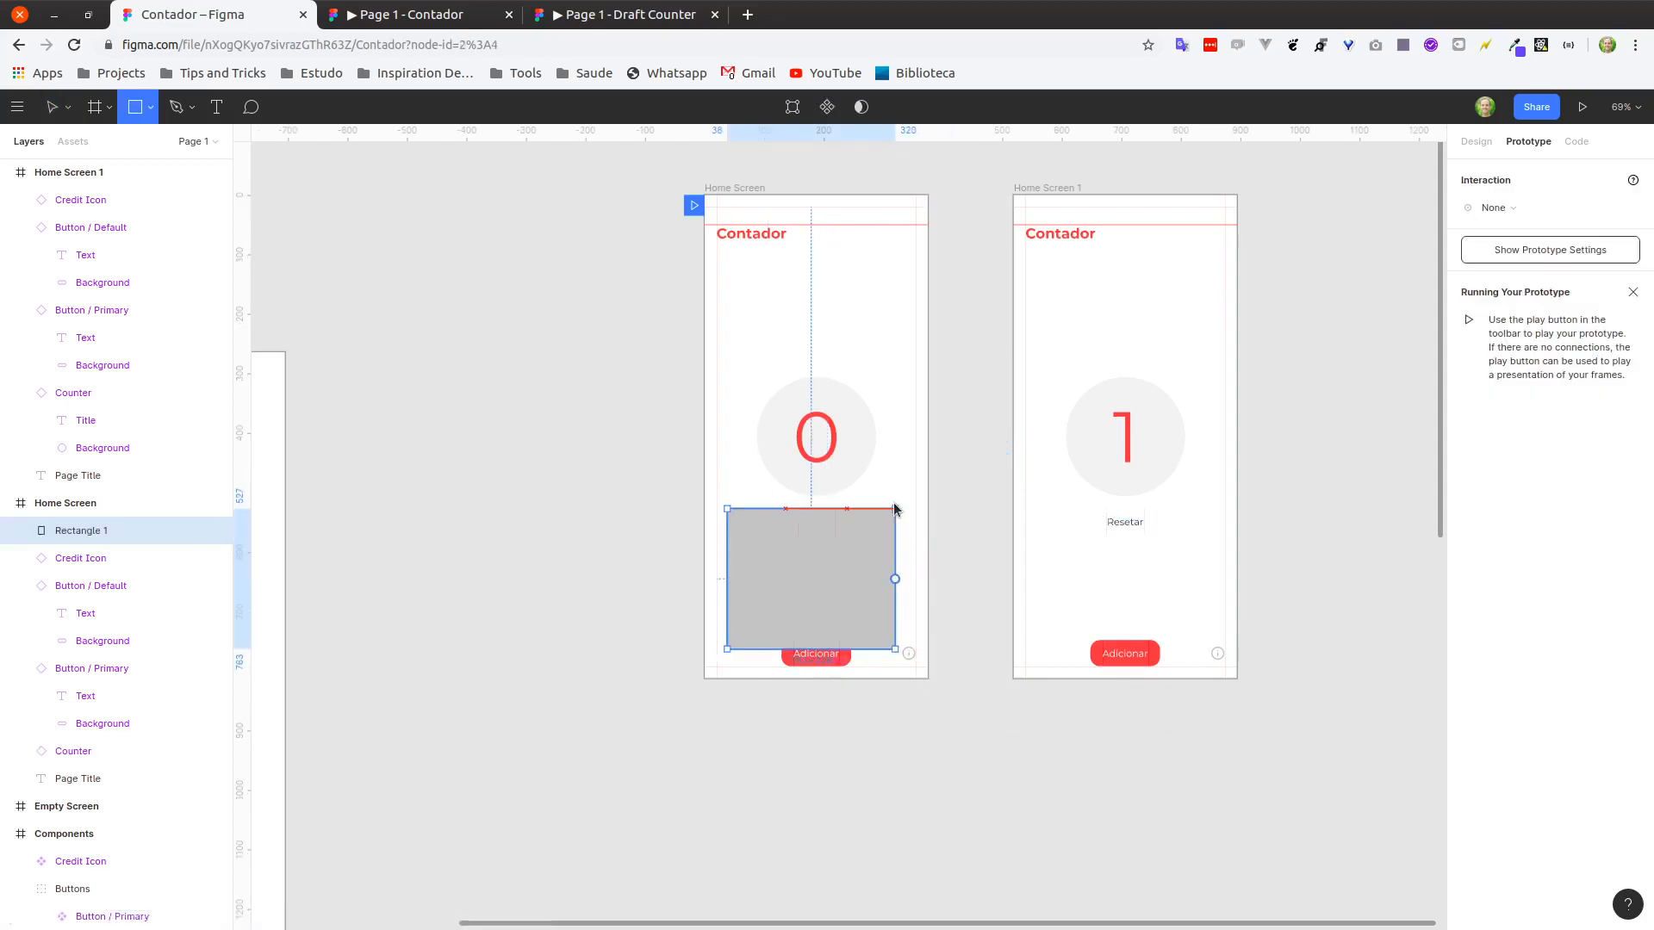
Stretch the rectangle to Home Screen's full width and bottom edge, and raise its upper edge for a size of 375 × 348.
{"action": "scroll", "coordinate": [810, 570], "scroll_direction": "up", "scroll_amount": 3}
{"action": "scroll", "coordinate": [807, 581], "scroll_direction": "up", "scroll_amount": 5}
{"action": "left_click_drag", "start_coordinate": [784, 562], "coordinate": [736, 629]}
{"action": "left_click_drag", "start_coordinate": [956, 603], "coordinate": [1077, 621]}
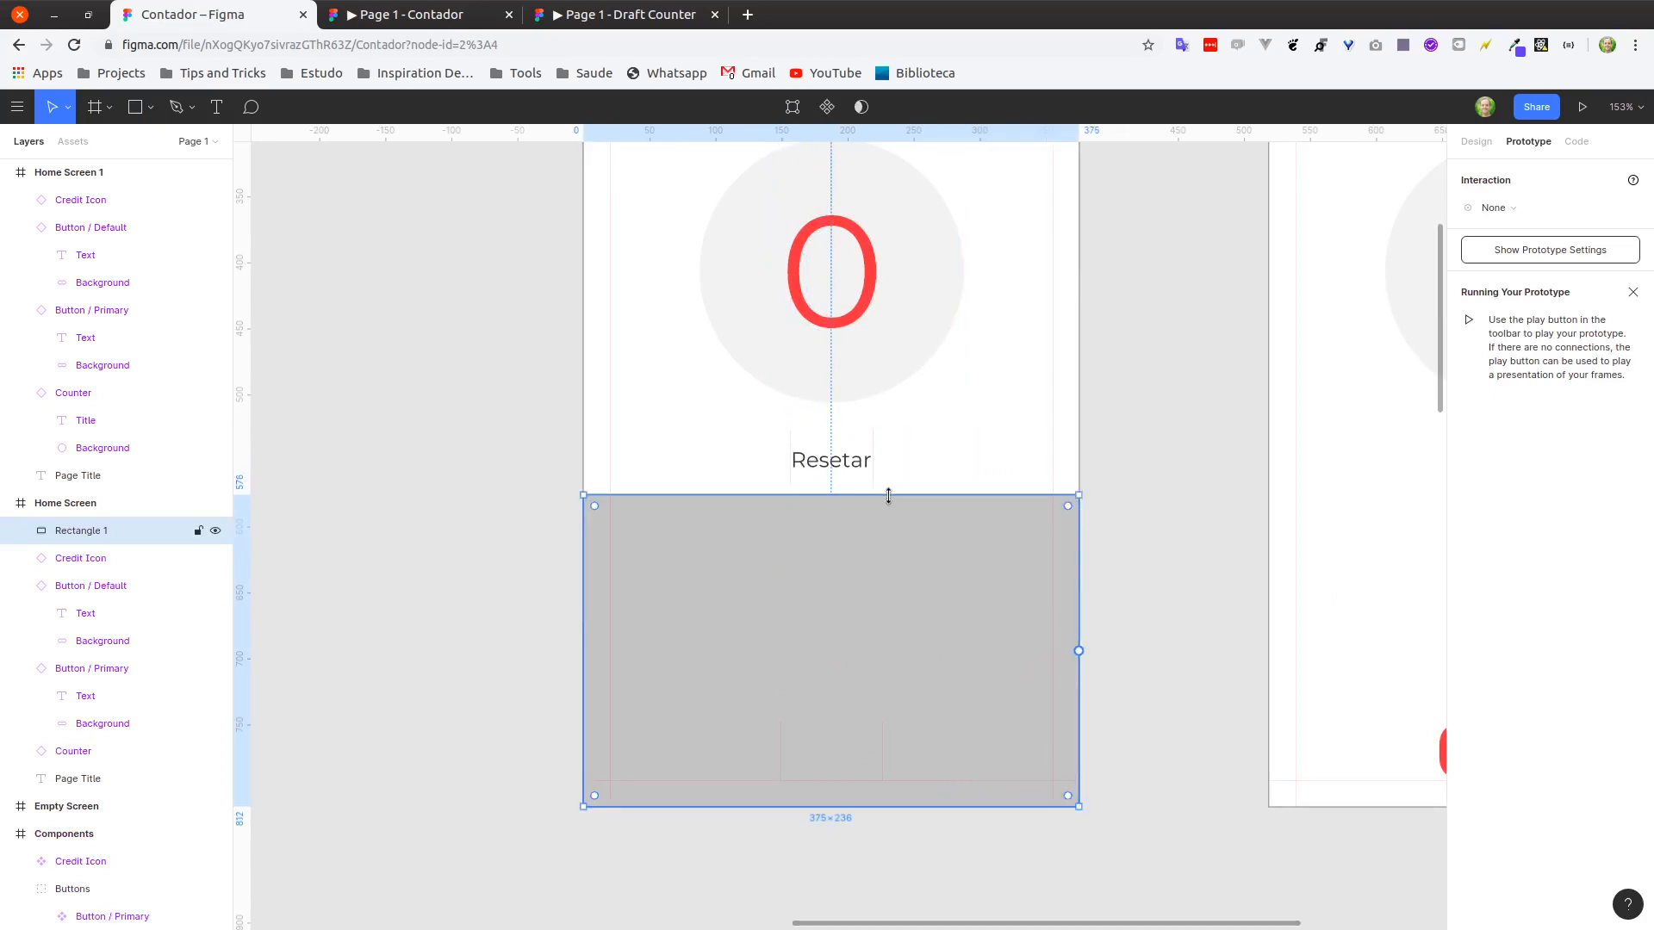
{"action": "left_click_drag", "start_coordinate": [890, 496], "coordinate": [887, 348]}
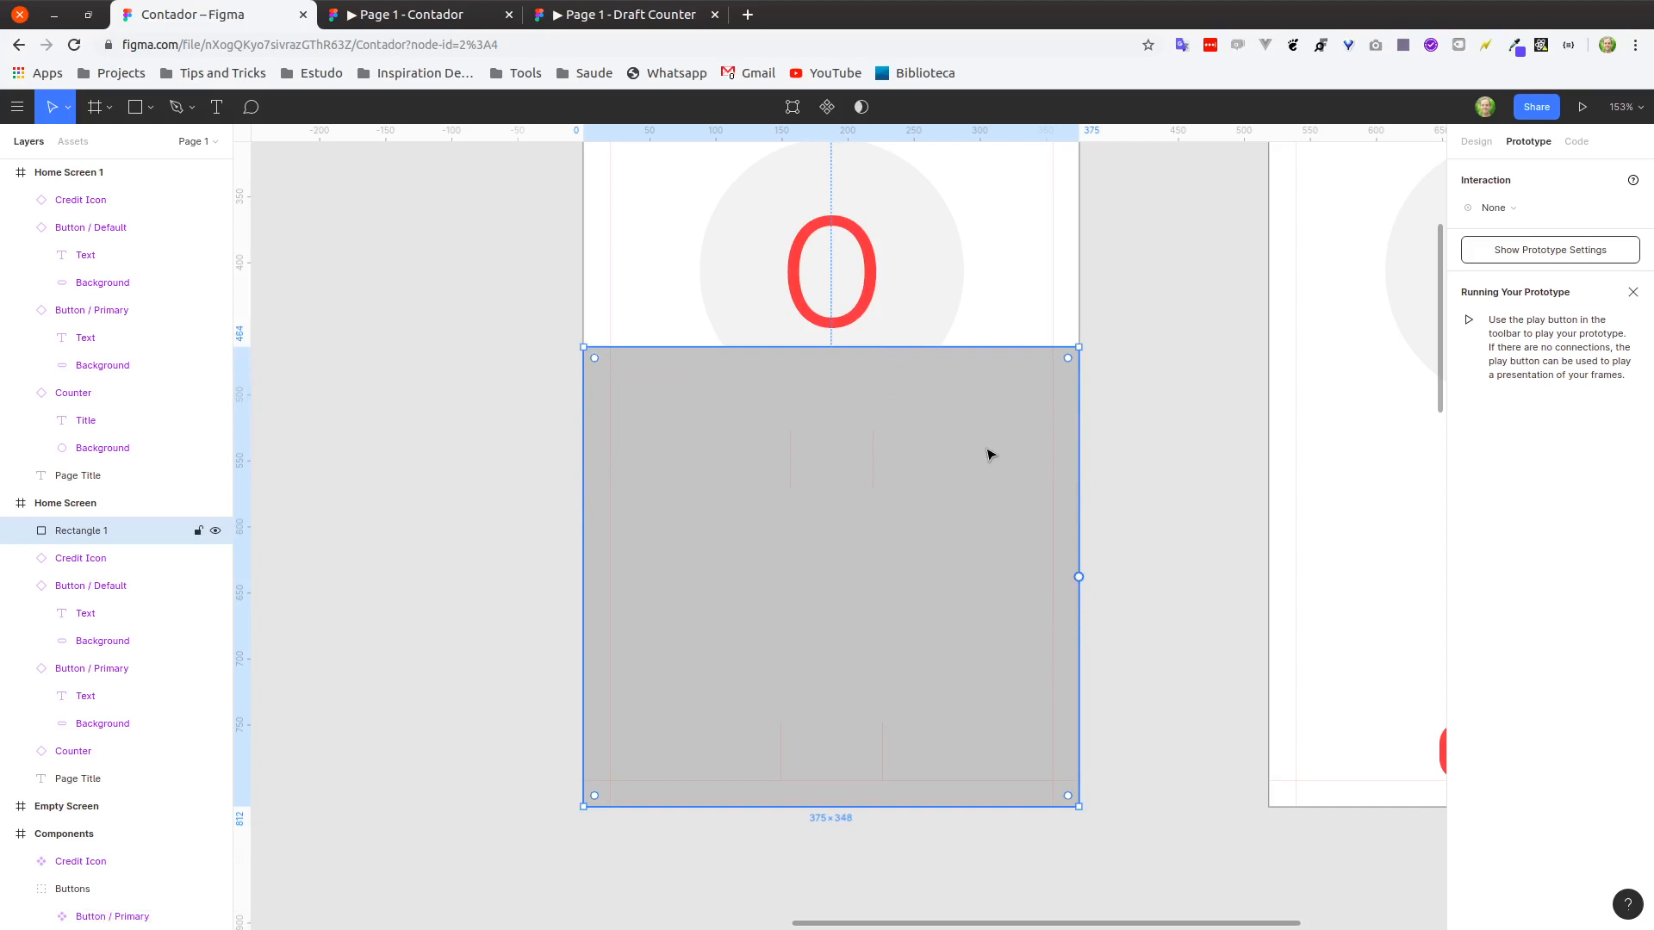
Try rounding all corners of the rectangle to a radius of 32 and open its radius value.
{"action": "scroll", "coordinate": [1112, 399], "scroll_direction": "right", "scroll_amount": 2}
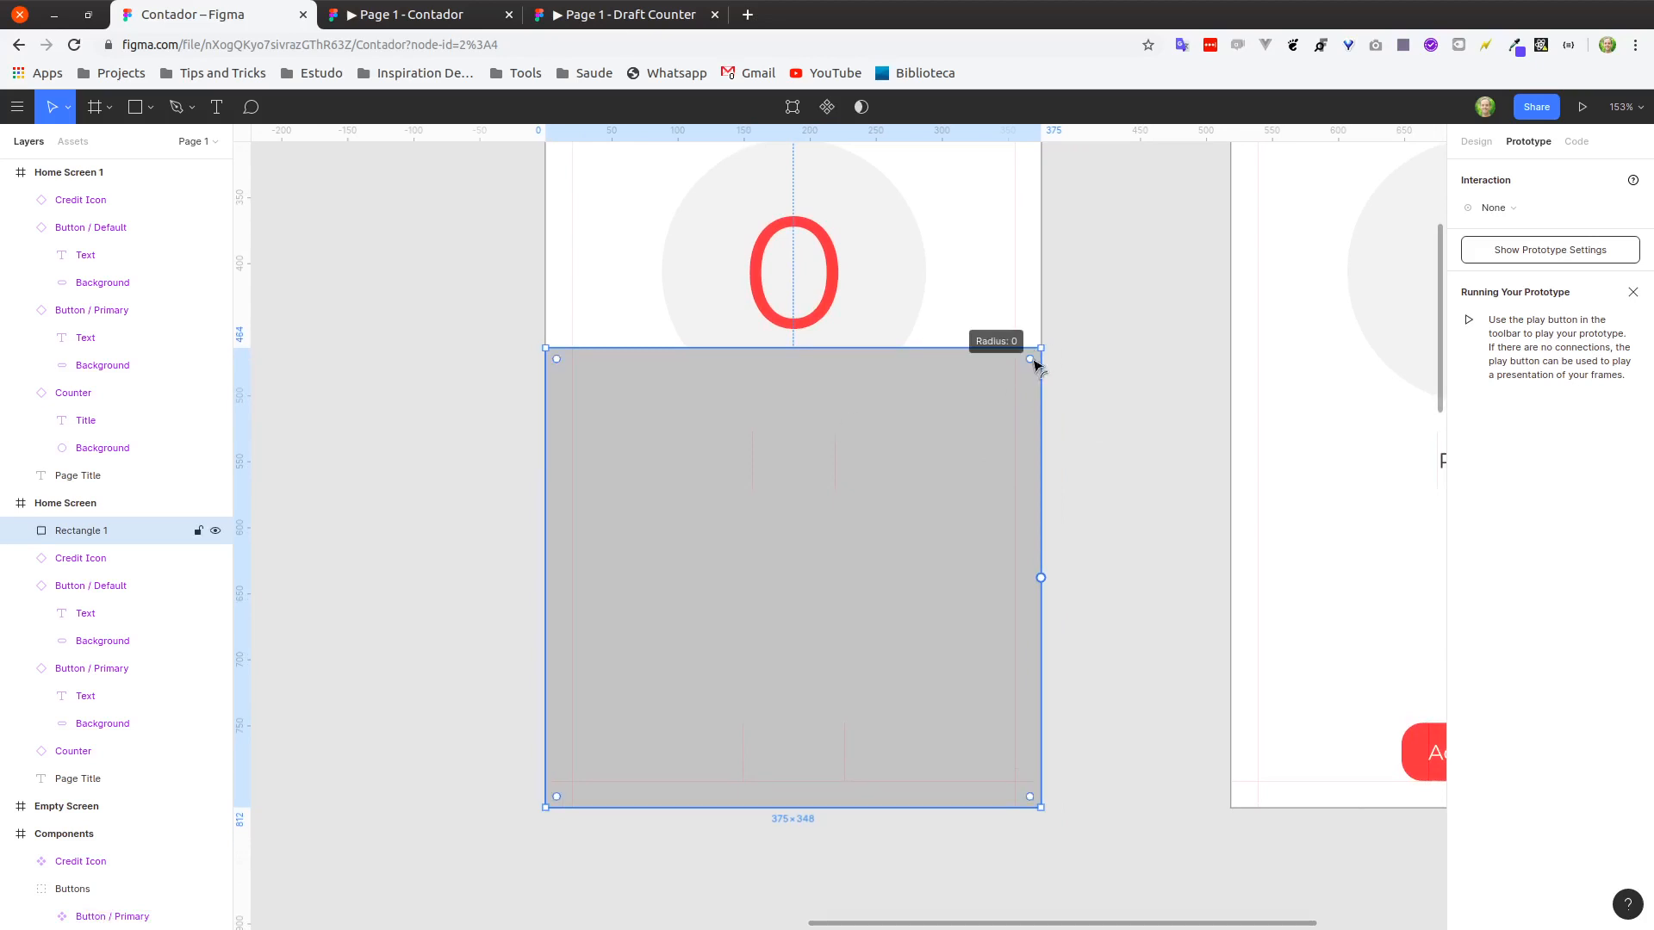
{"action": "left_click_drag", "start_coordinate": [1030, 360], "coordinate": [1003, 395]}
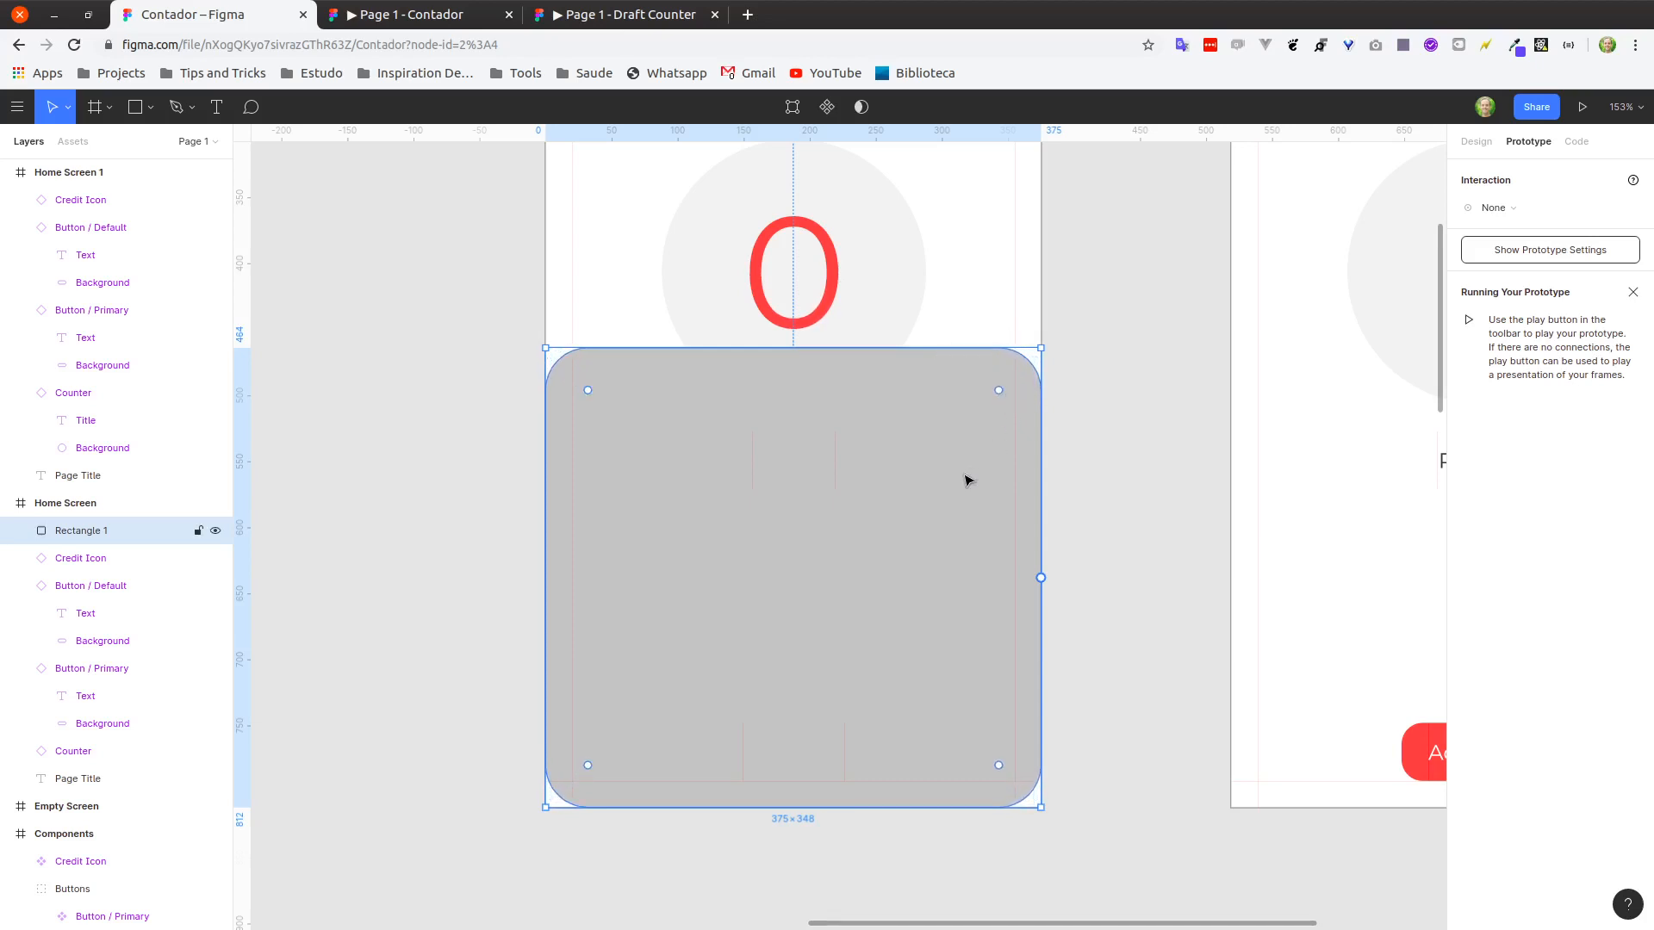
{"action": "left_click", "coordinate": [1477, 141]}
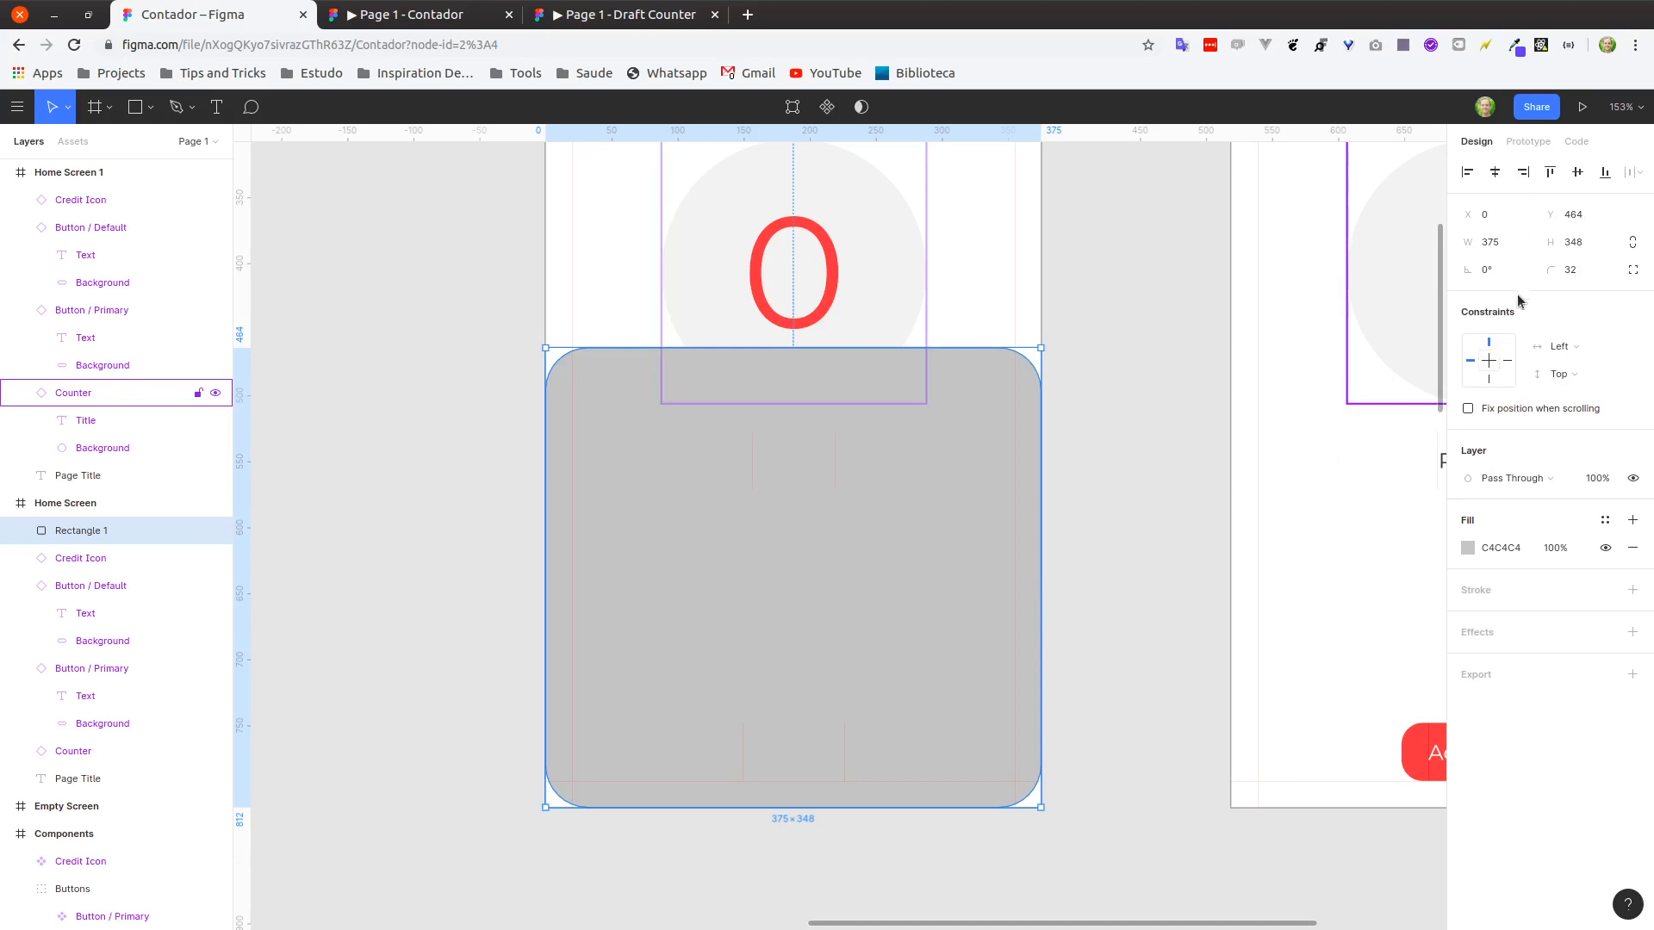
{"action": "left_click", "coordinate": [1559, 274]}
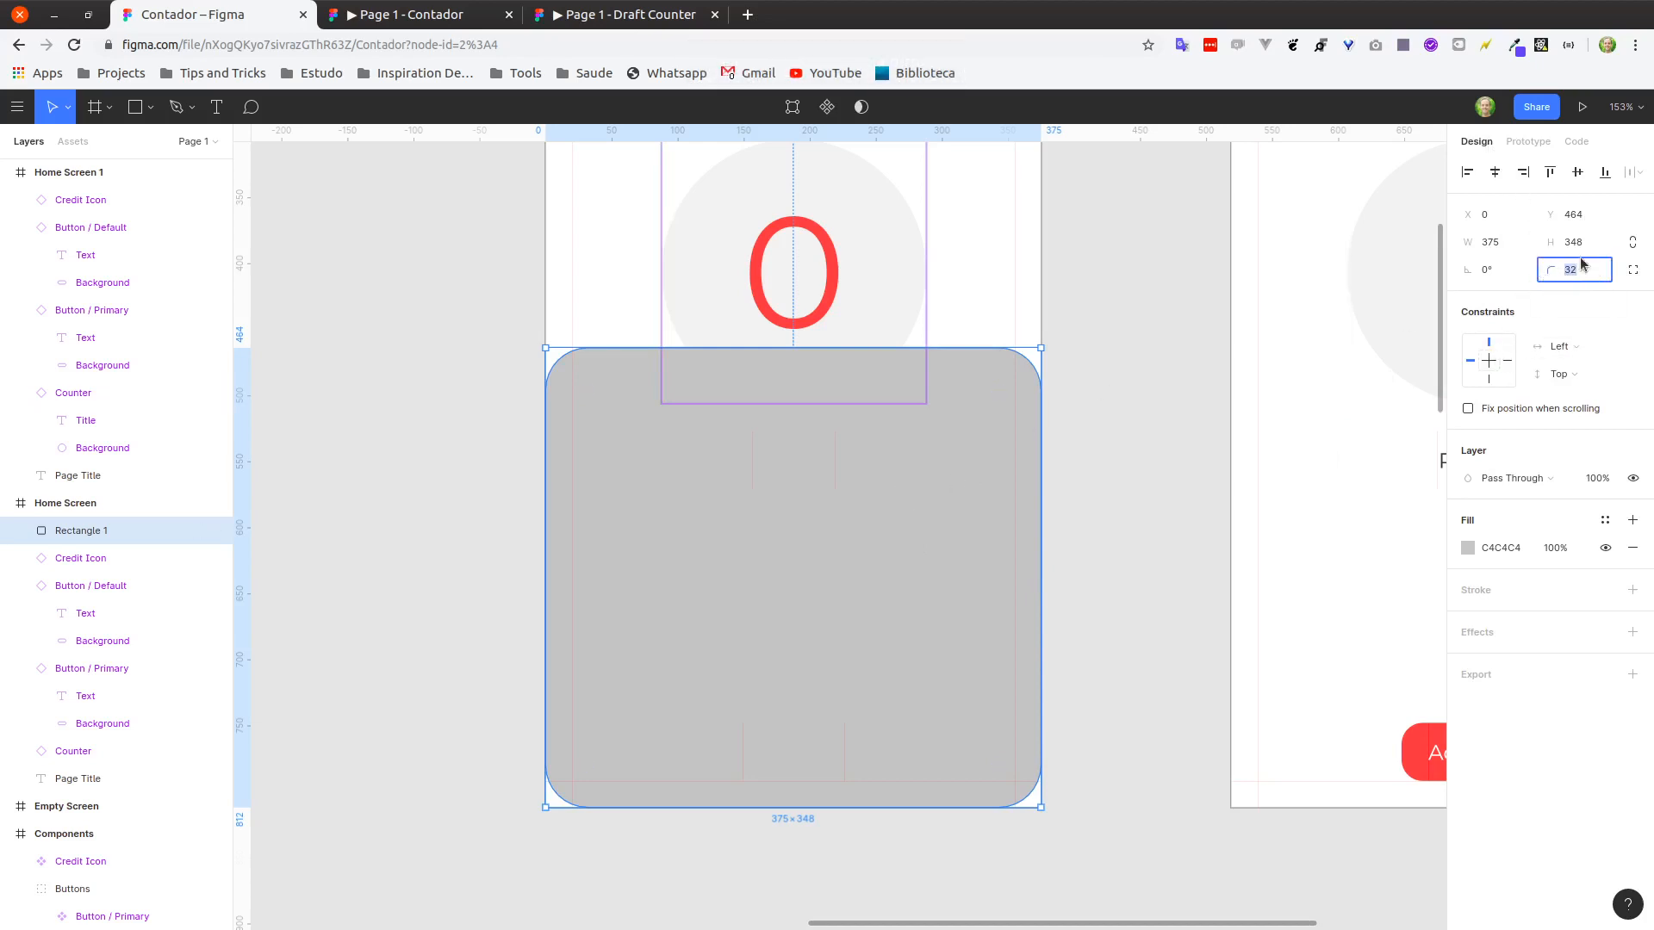
Try a uniform corner radius of 8 on the rectangle.
{"action": "left_click_drag", "start_coordinate": [1552, 269], "coordinate": [1651, 274]}
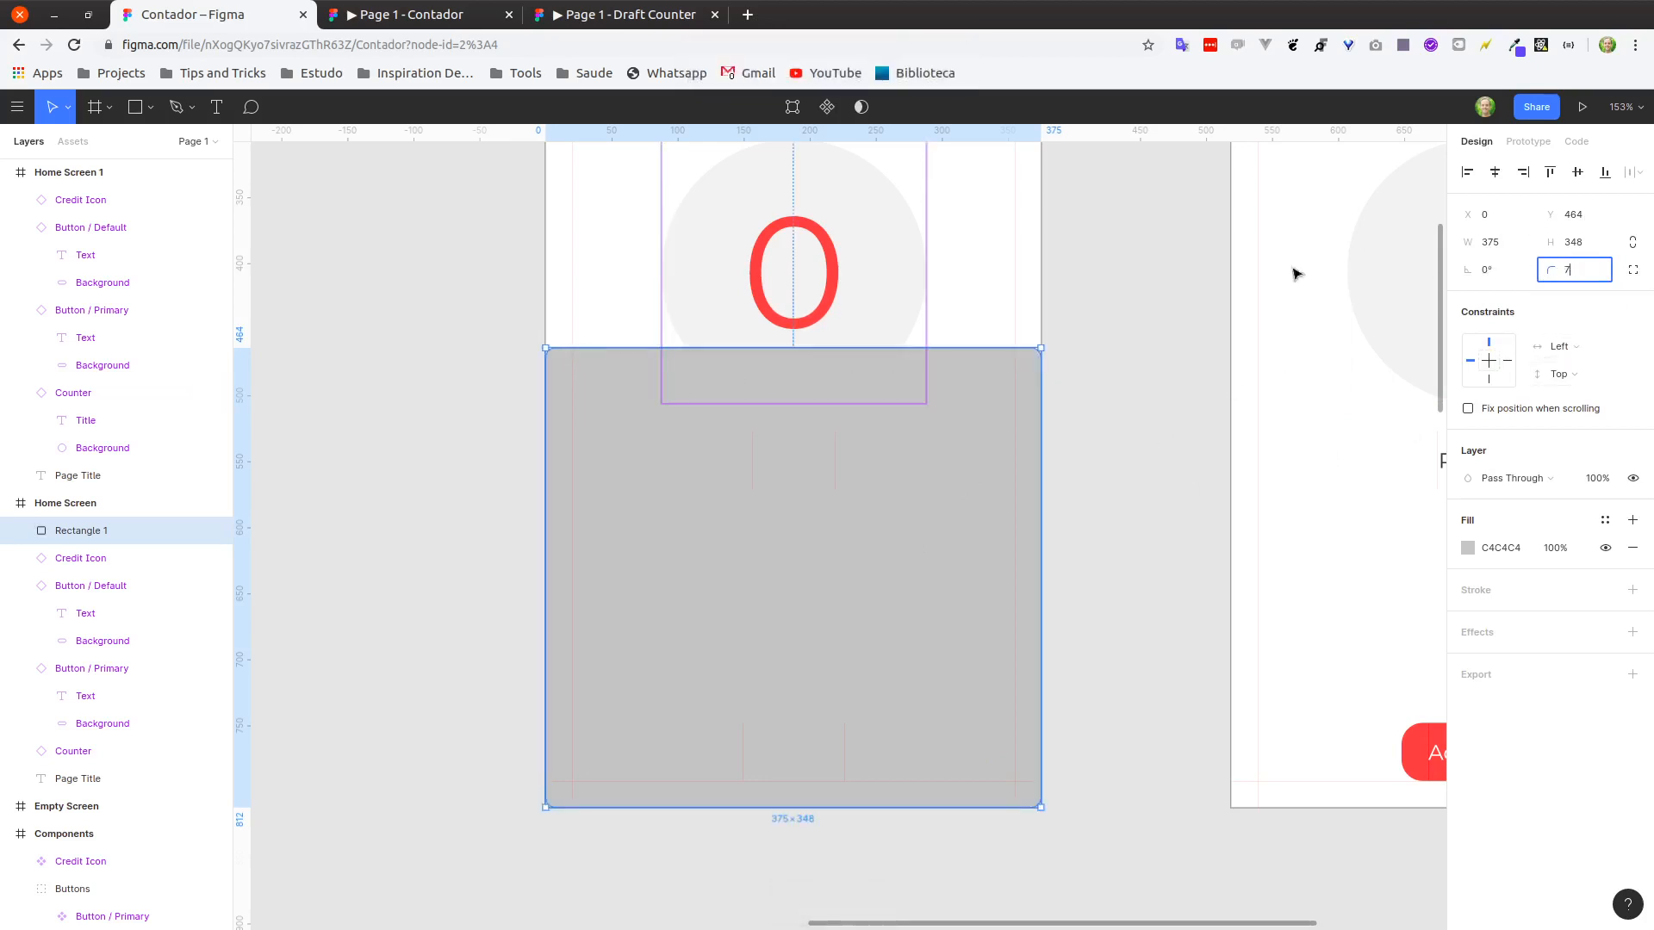
{"action": "left_click", "coordinate": [989, 425]}
{"action": "left_click", "coordinate": [1093, 404]}
{"action": "left_click", "coordinate": [997, 425]}
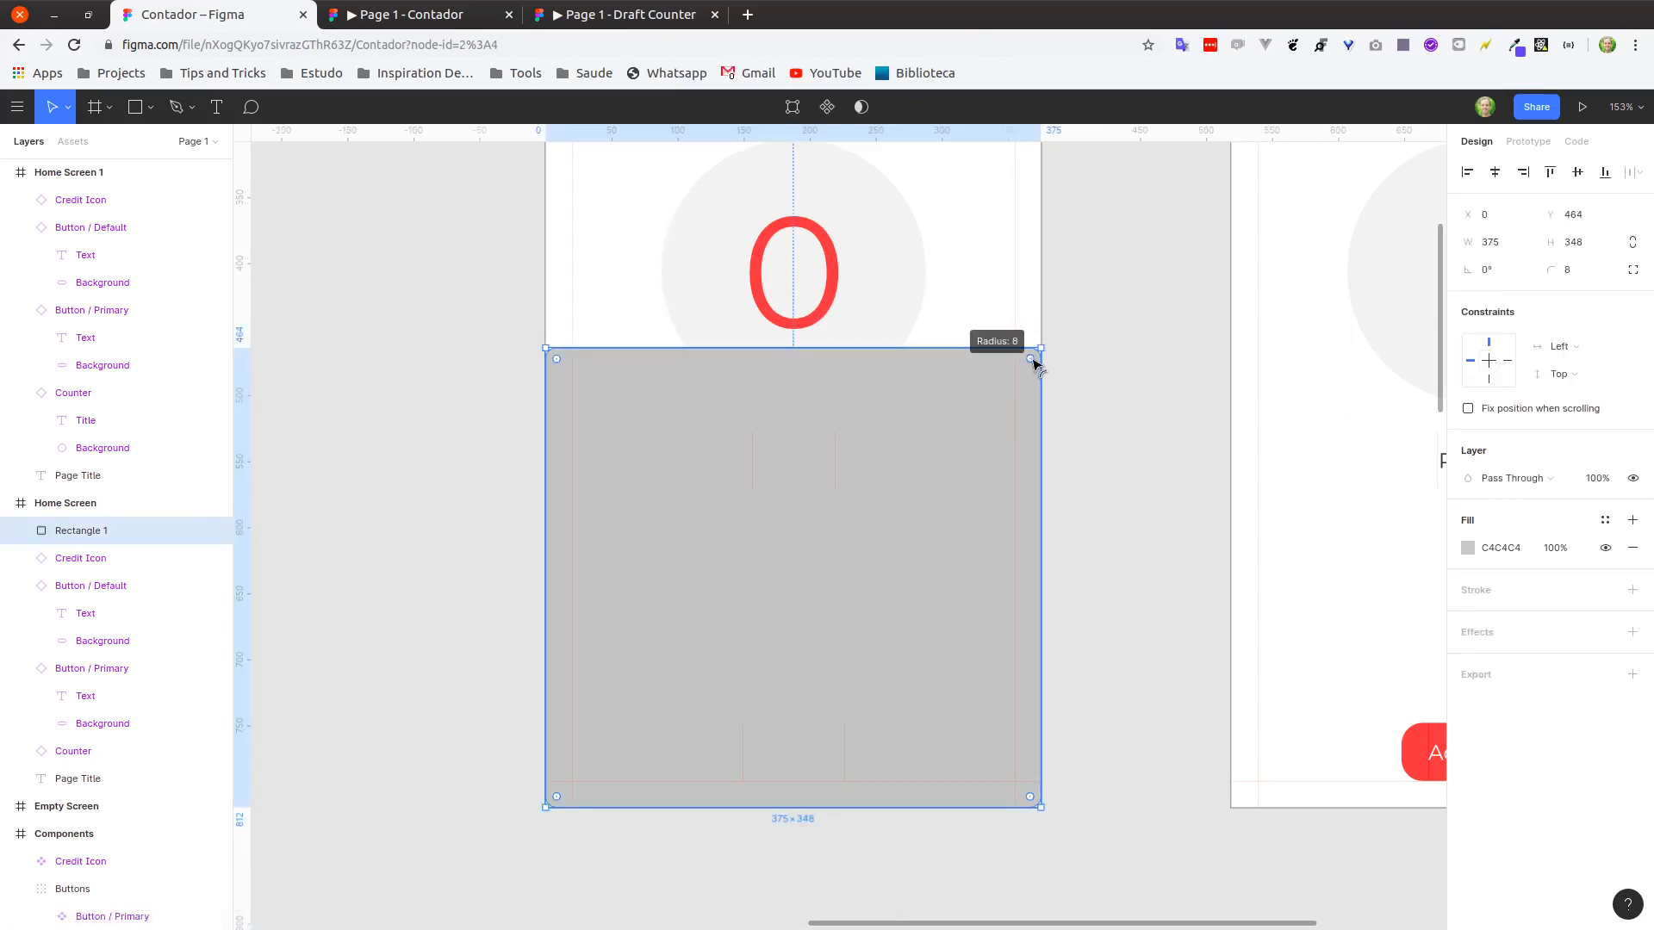
Try to round only the rectangle's top-right corner directly on the canvas, then bring the radius back to 0.
{"action": "left_click", "coordinate": [1032, 359], "text": "alt"}
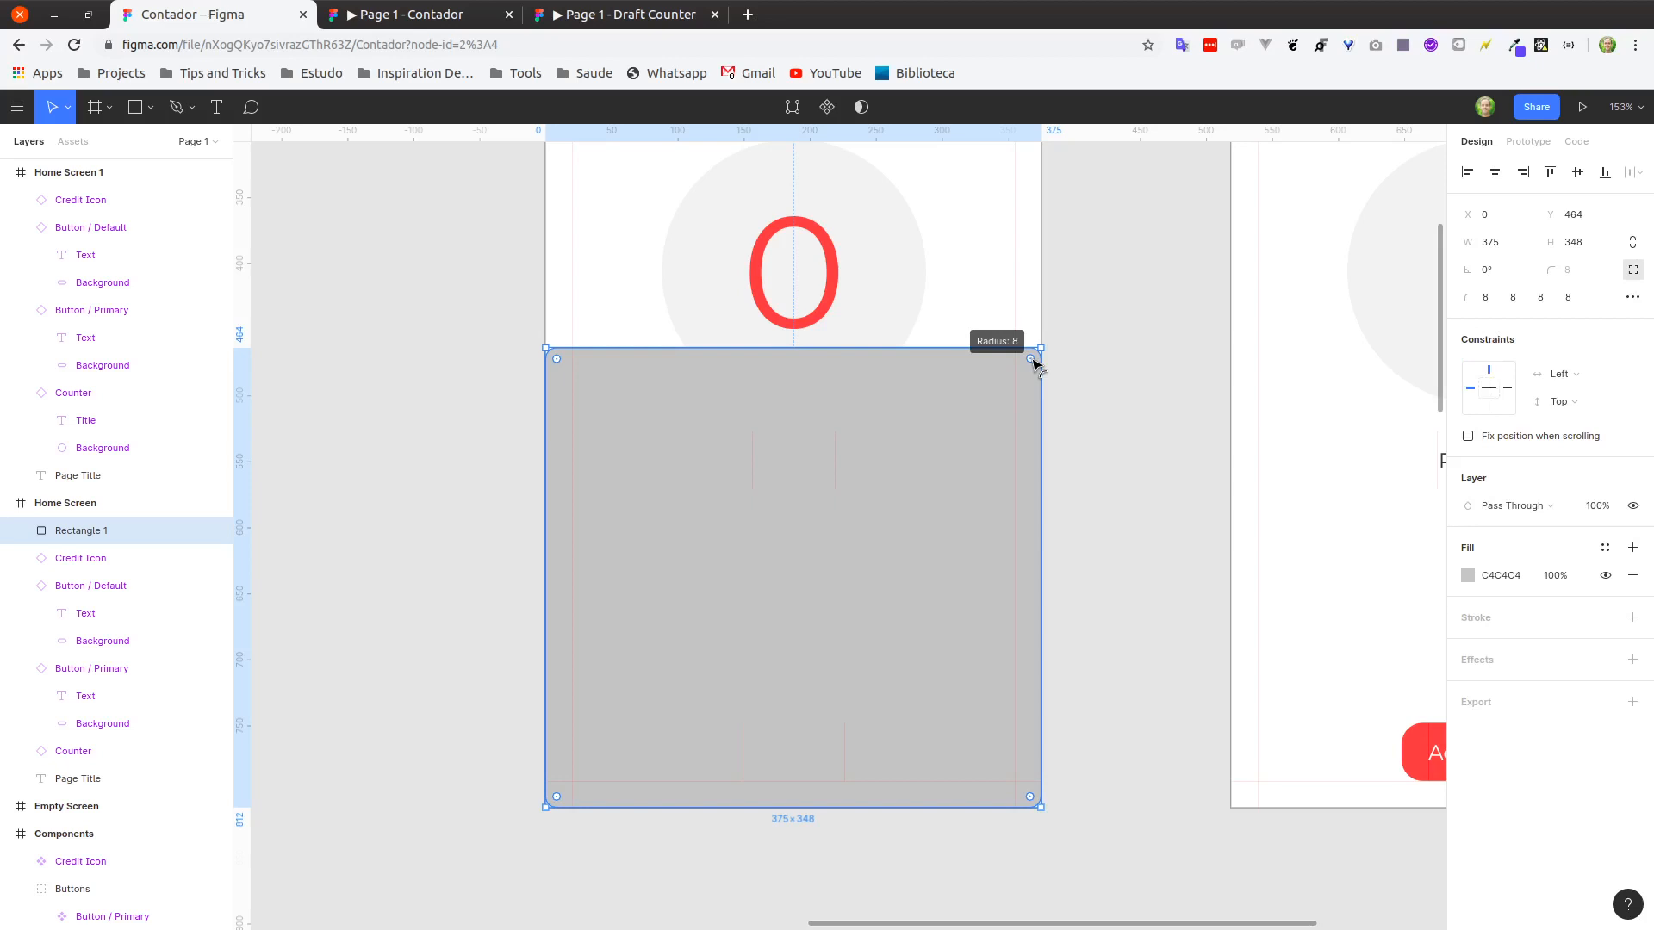
{"action": "left_click_drag", "start_coordinate": [1033, 359], "coordinate": [1064, 337]}
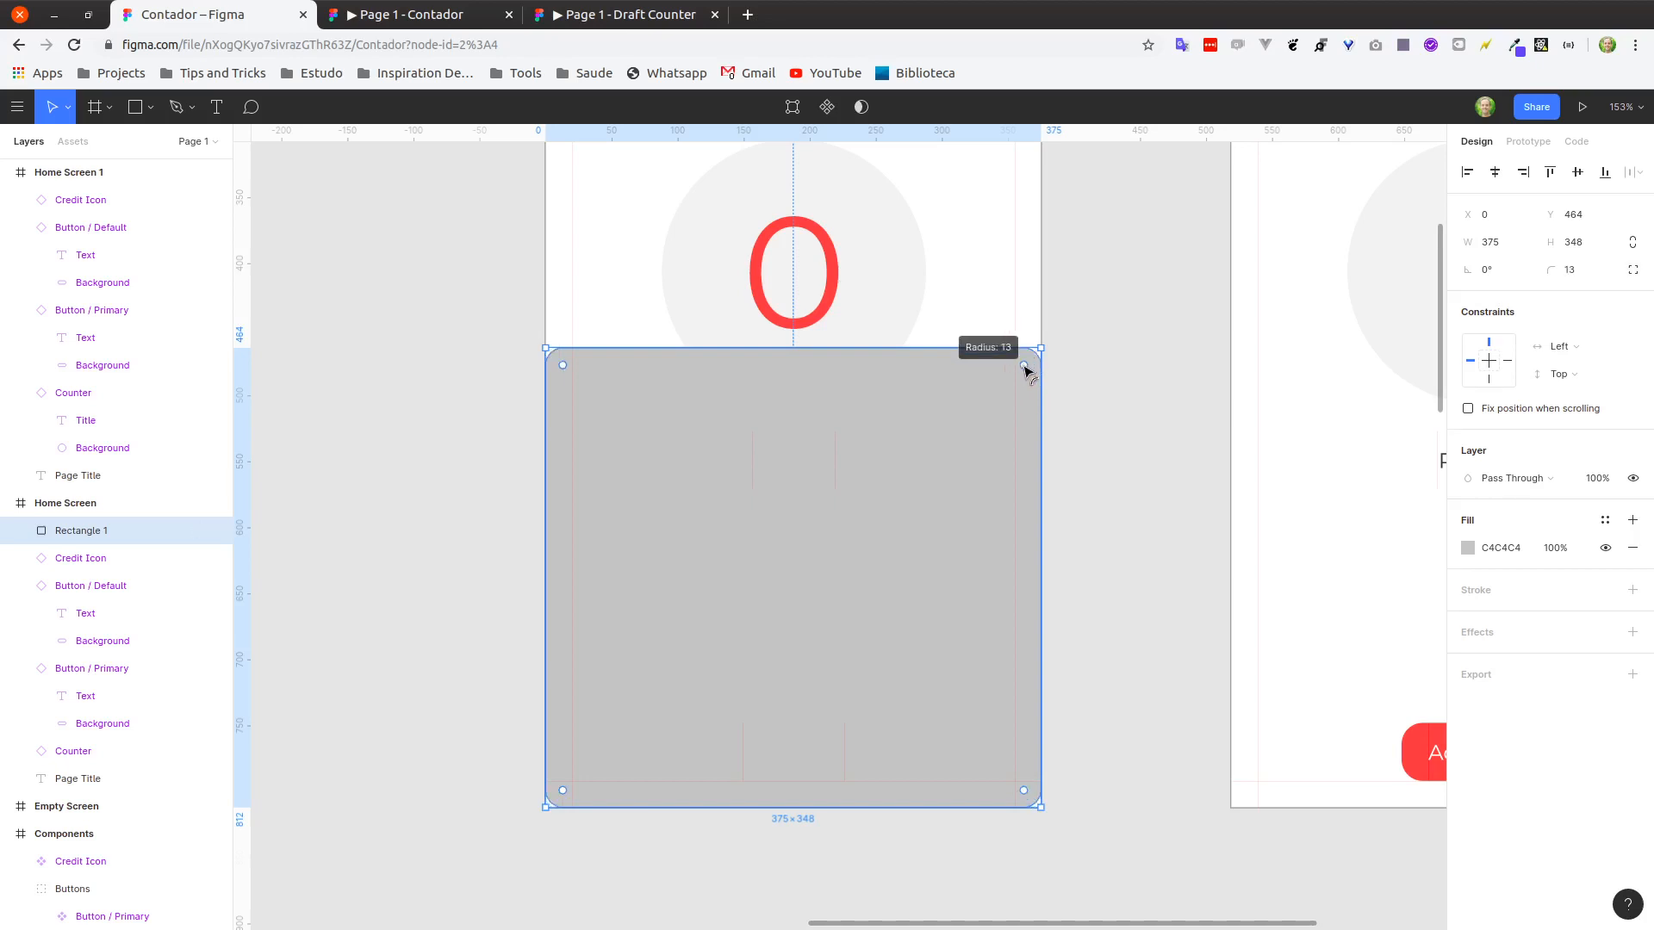
{"action": "left_click_drag", "start_coordinate": [1031, 361], "coordinate": [1045, 352]}
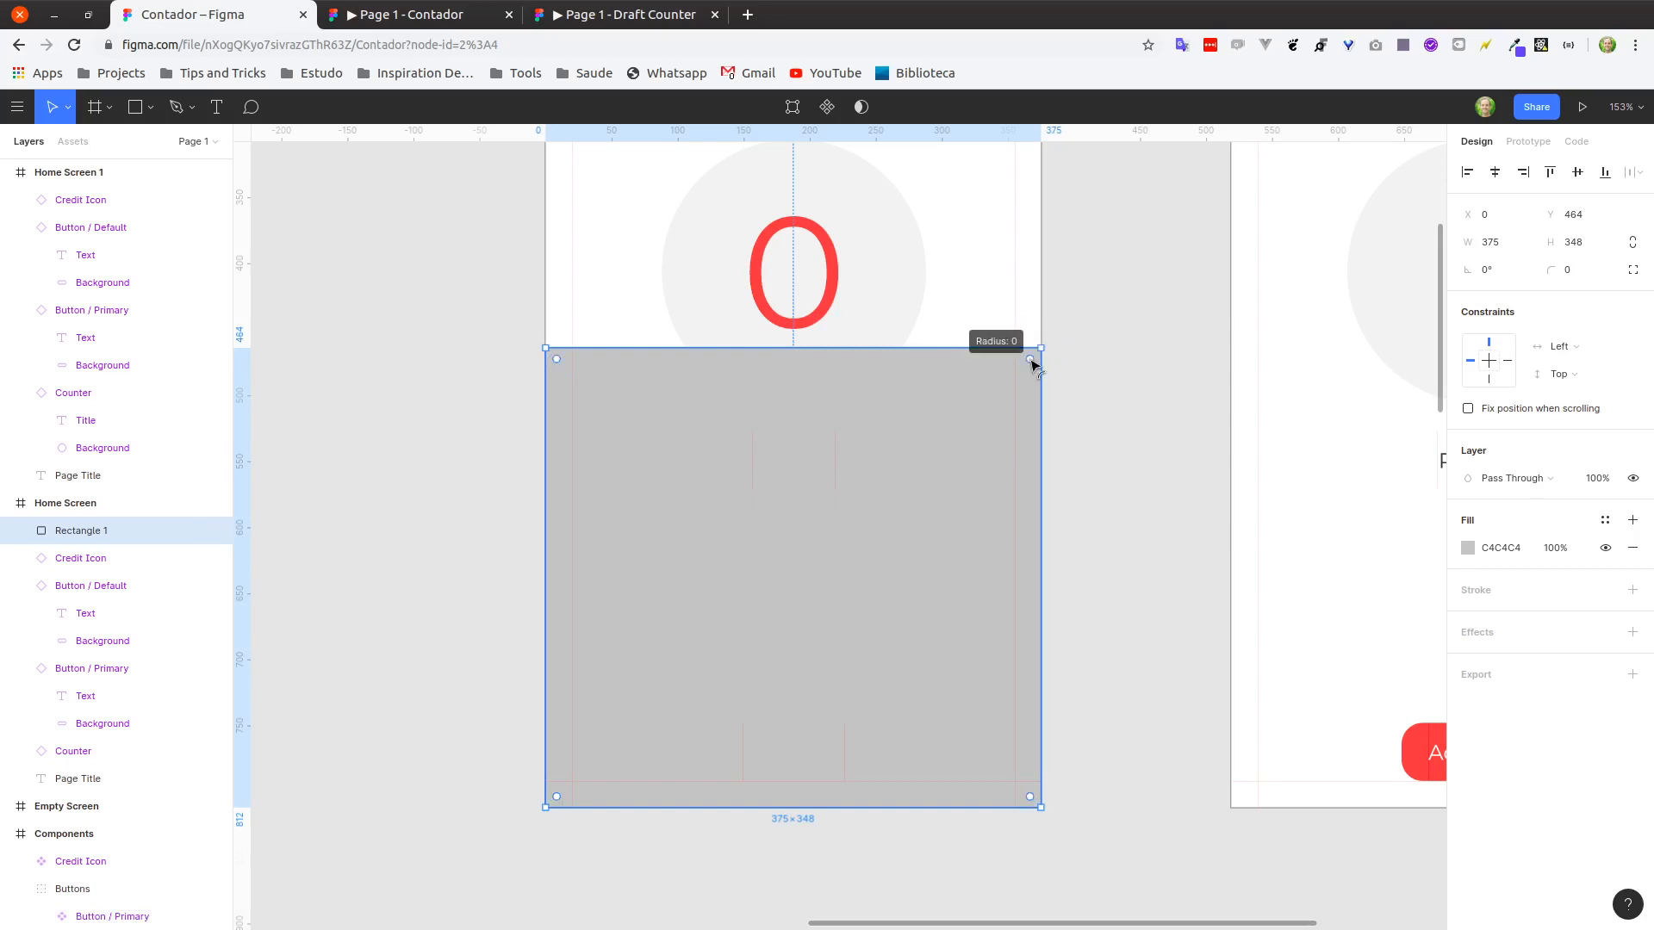
{"action": "left_click_drag", "start_coordinate": [1031, 361], "coordinate": [999, 407]}
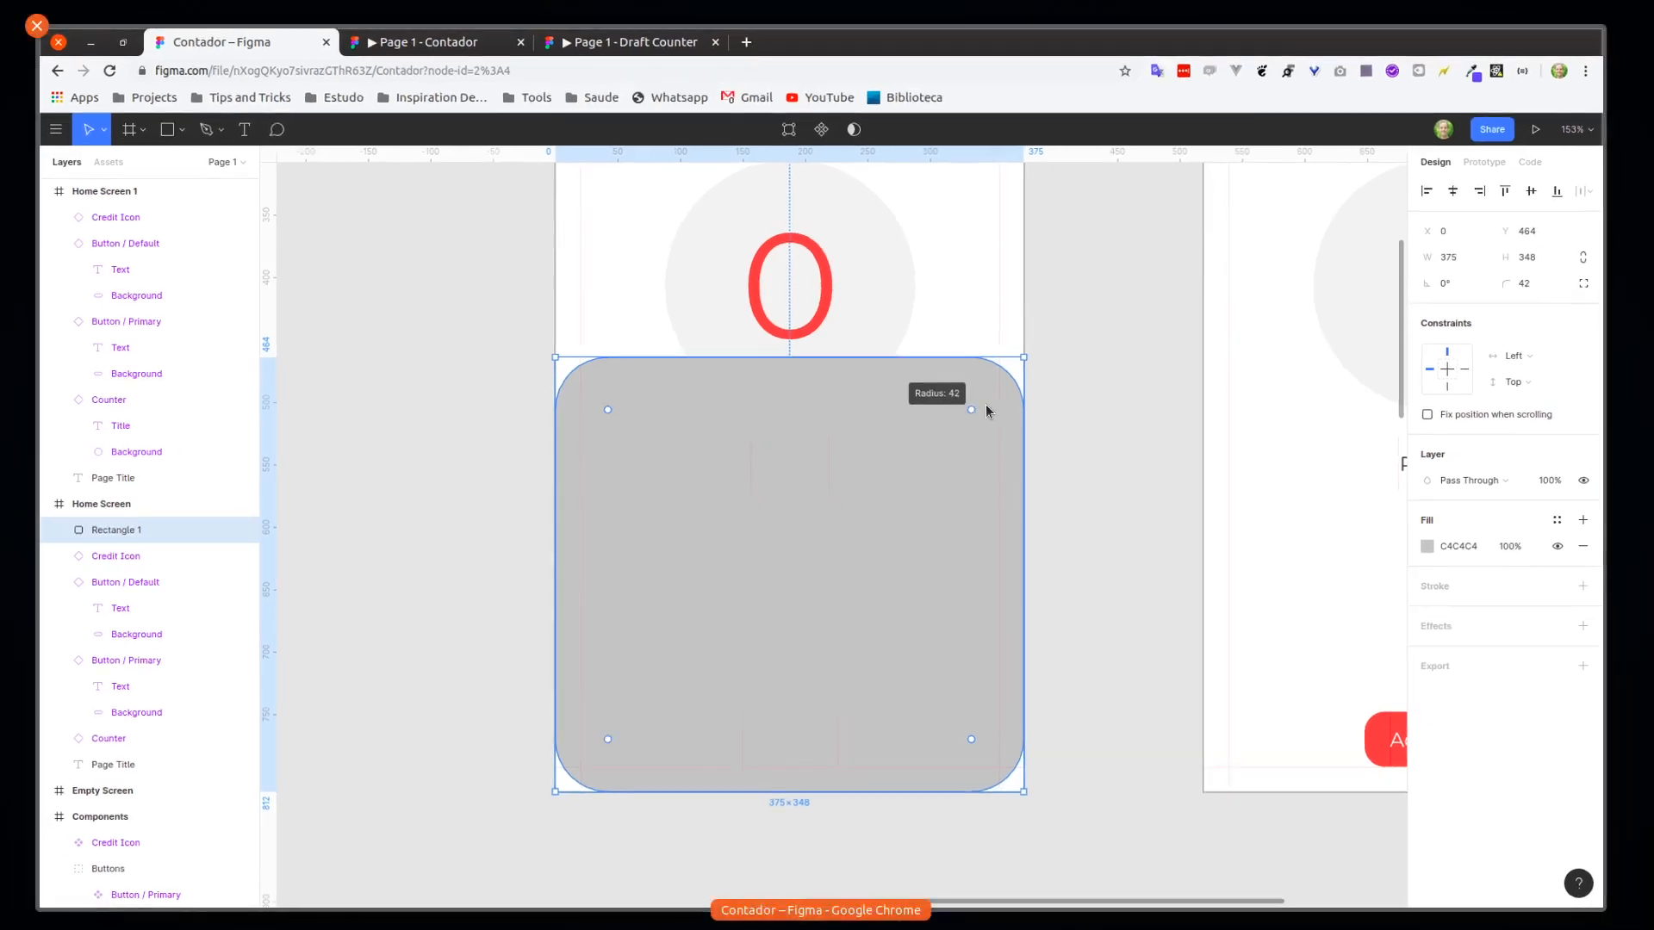
{"action": "left_click_drag", "start_coordinate": [987, 403], "coordinate": [1052, 350]}
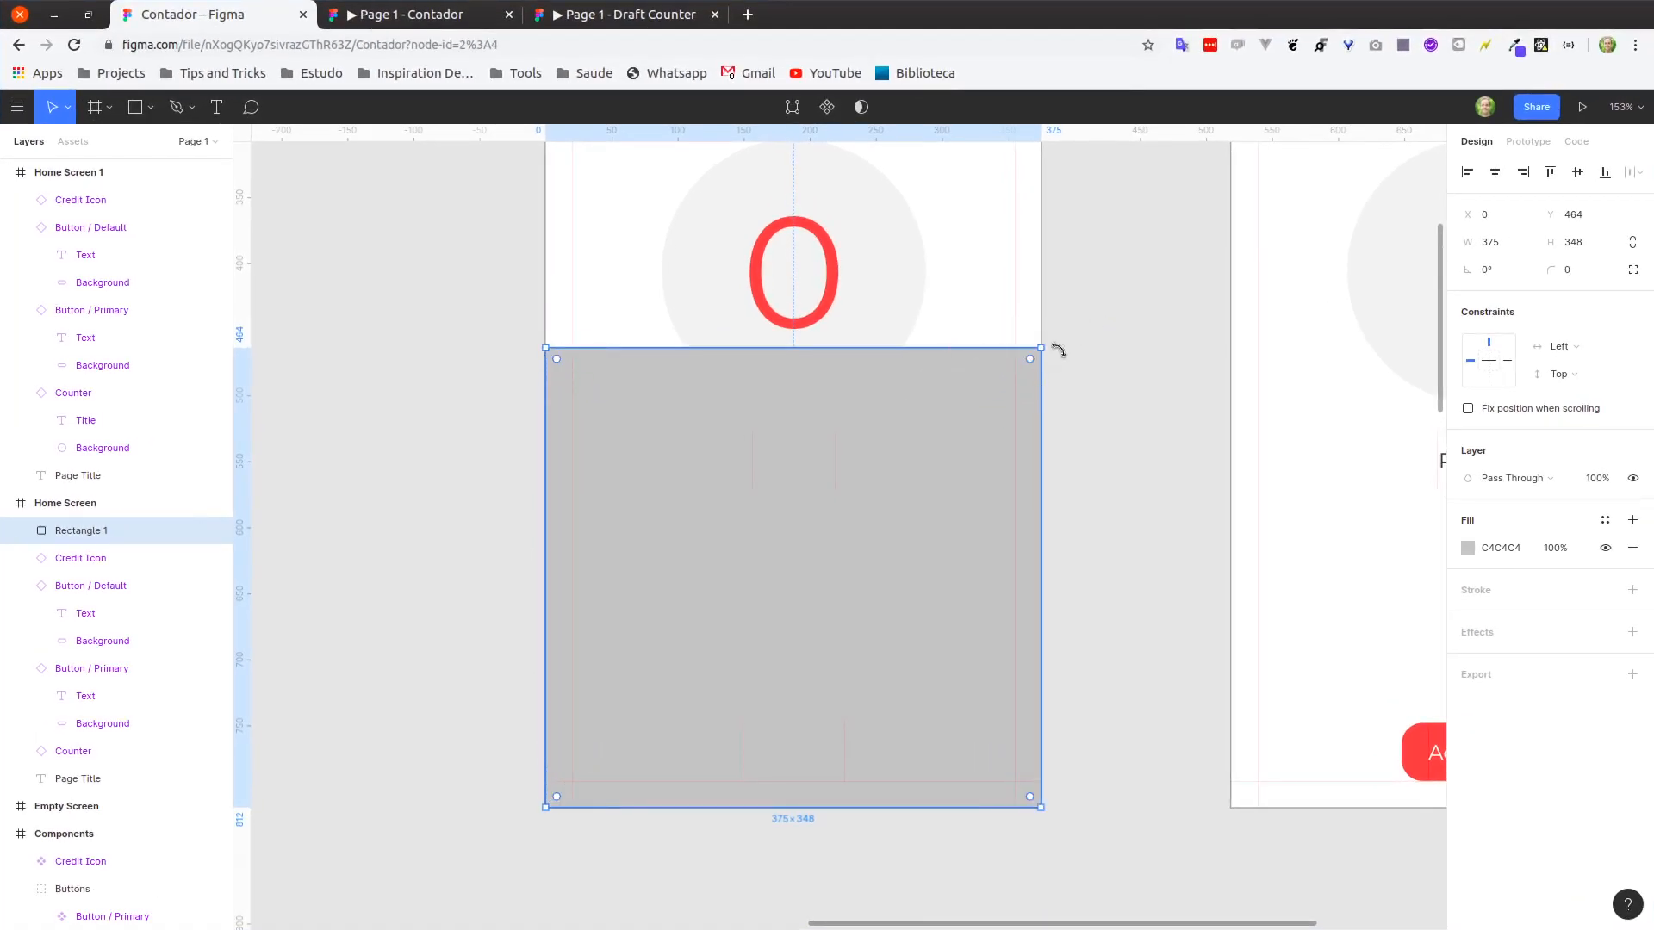
Give the rectangle independent corner radii, with 32 for the top-left and top-right corners.
{"action": "left_click", "coordinate": [1577, 270]}
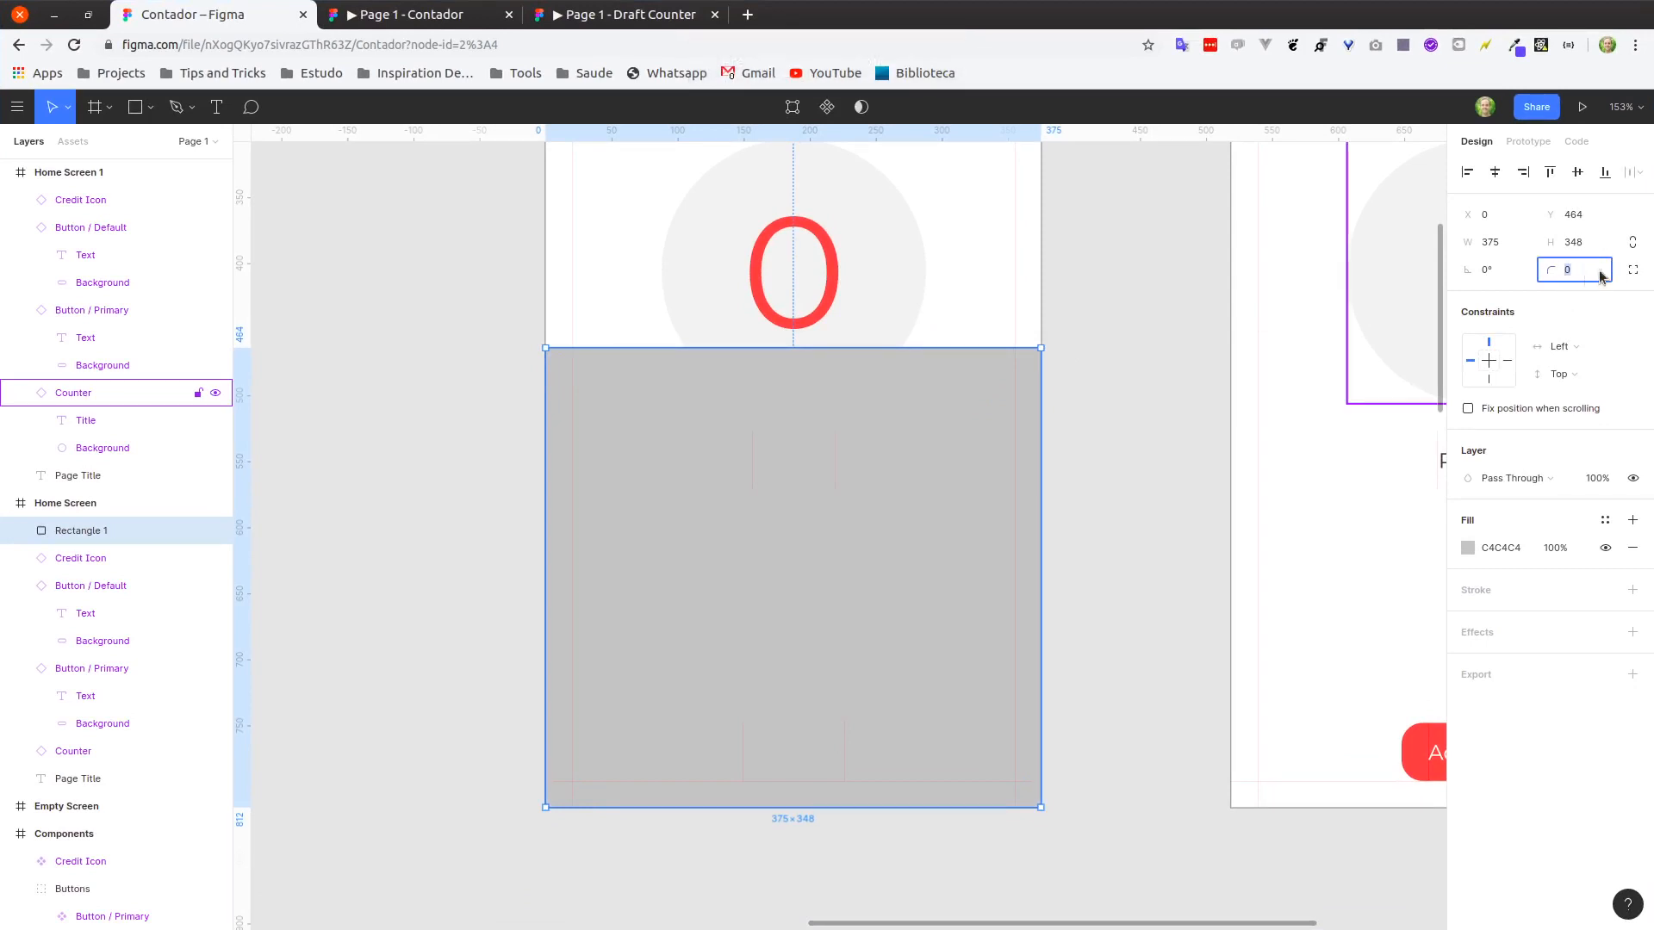
{"action": "left_click", "coordinate": [1633, 269]}
{"action": "left_click", "coordinate": [1486, 298]}
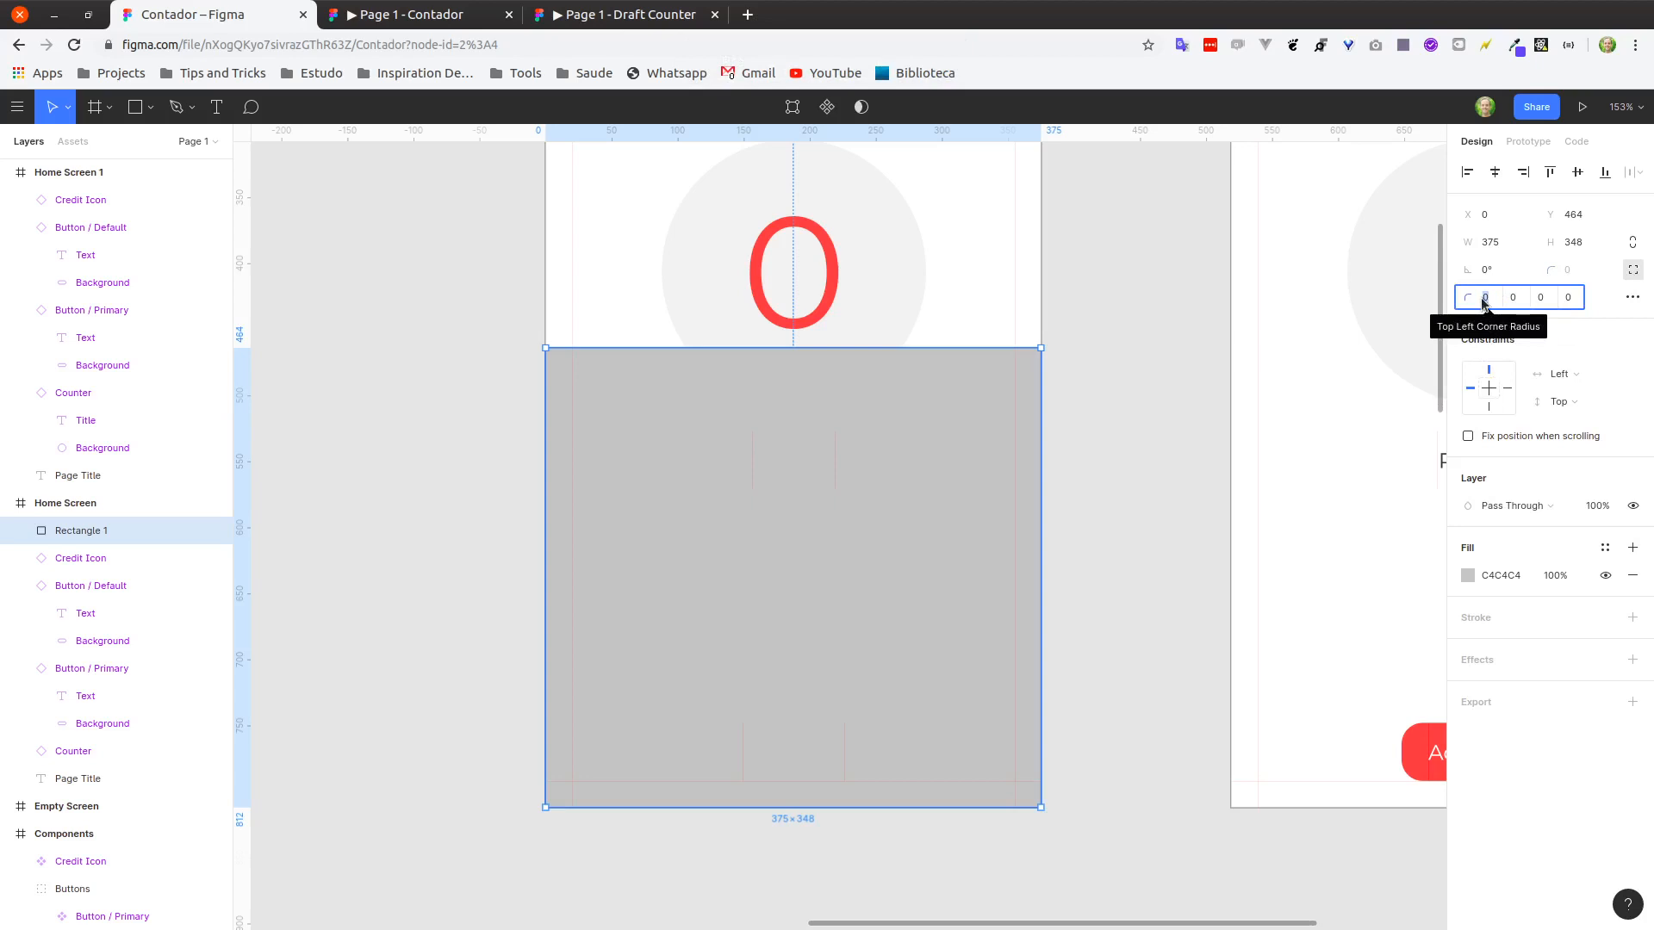
{"action": "type", "text": "32"}
{"action": "key", "text": "Tab"}
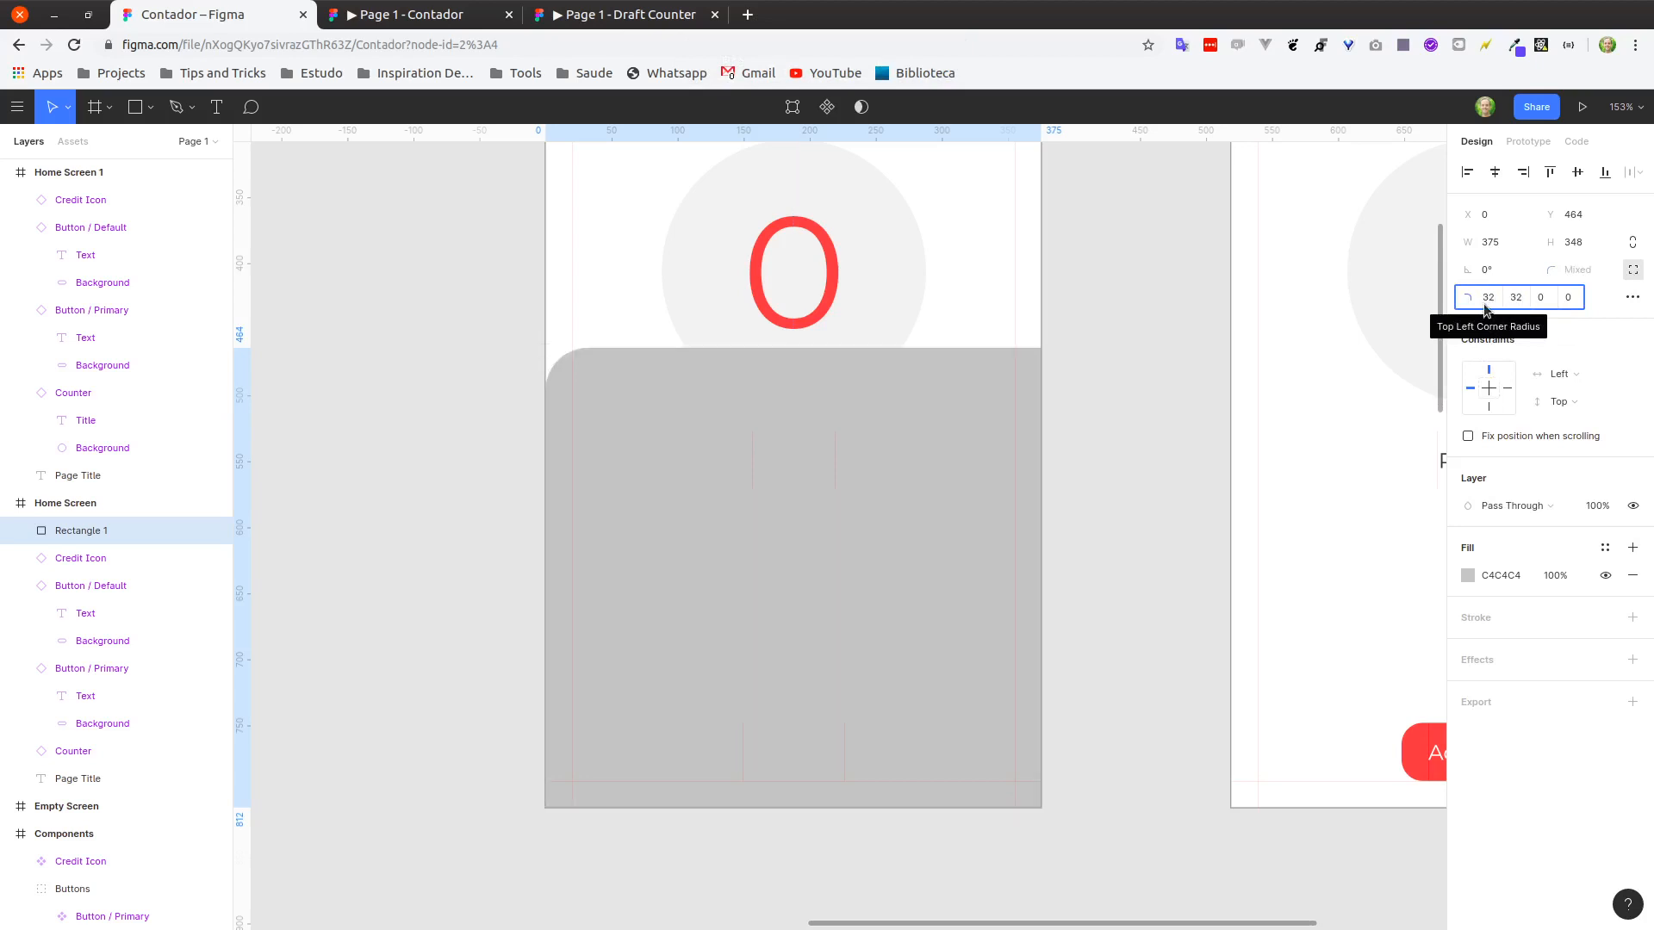
{"action": "type", "text": "32"}
{"action": "key", "text": "Tab"}
{"action": "left_click", "coordinate": [1149, 399]}
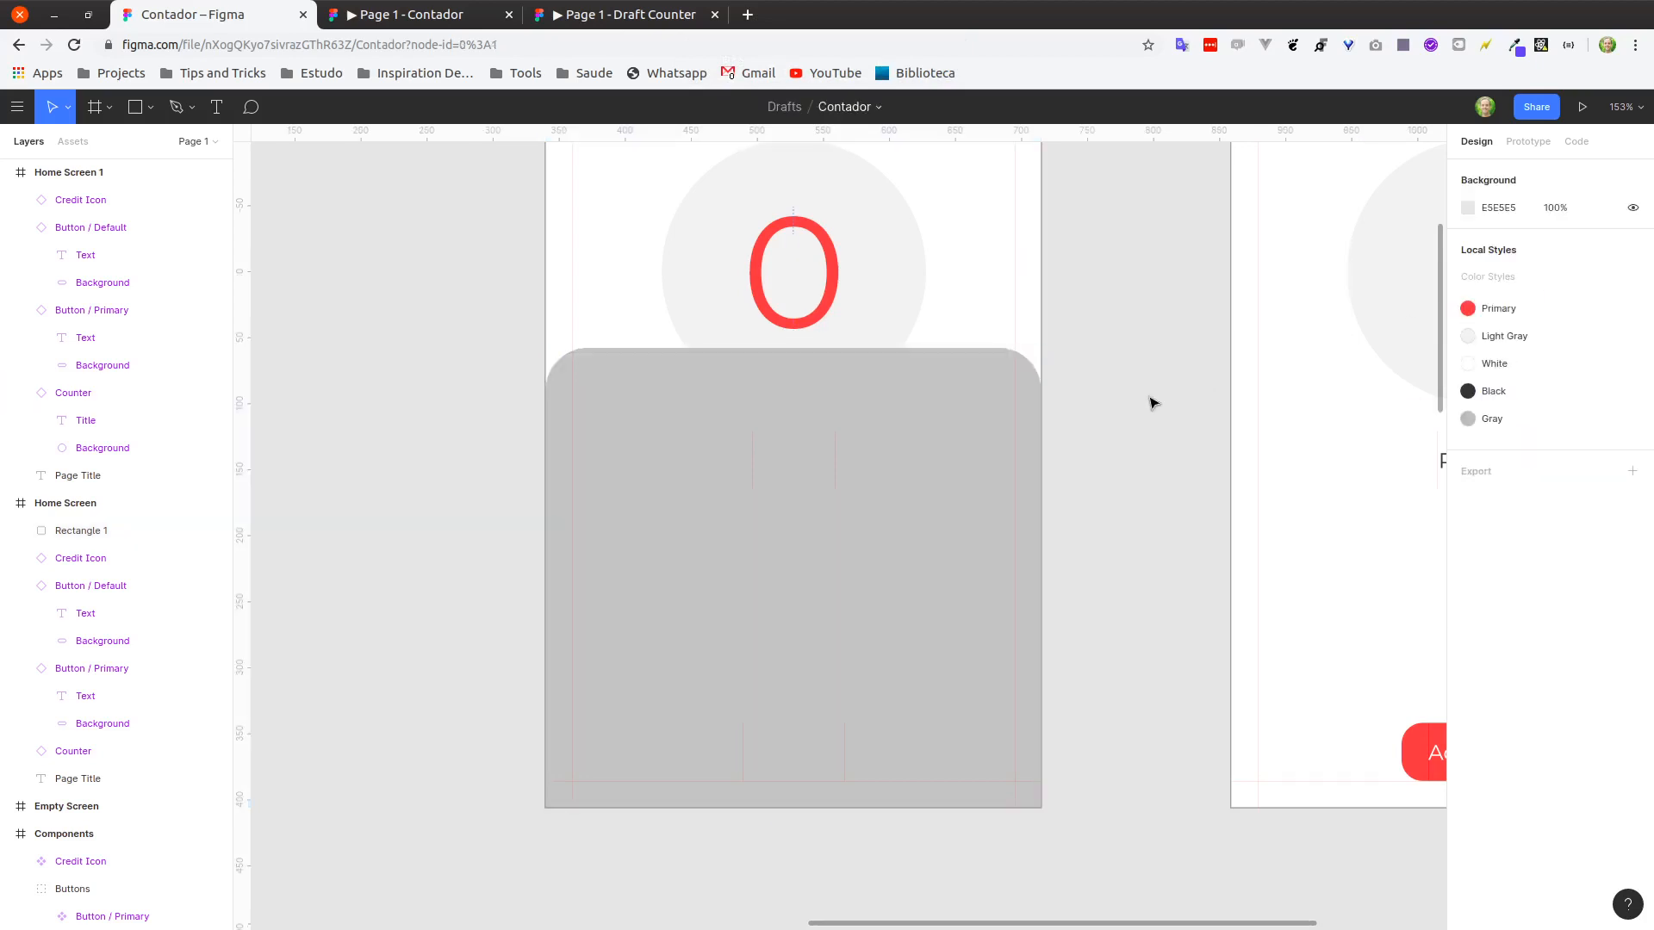
Turn the rounded rectangle into a component and move it out of Home Screen onto the empty canvas below.
{"action": "left_click", "coordinate": [844, 434]}
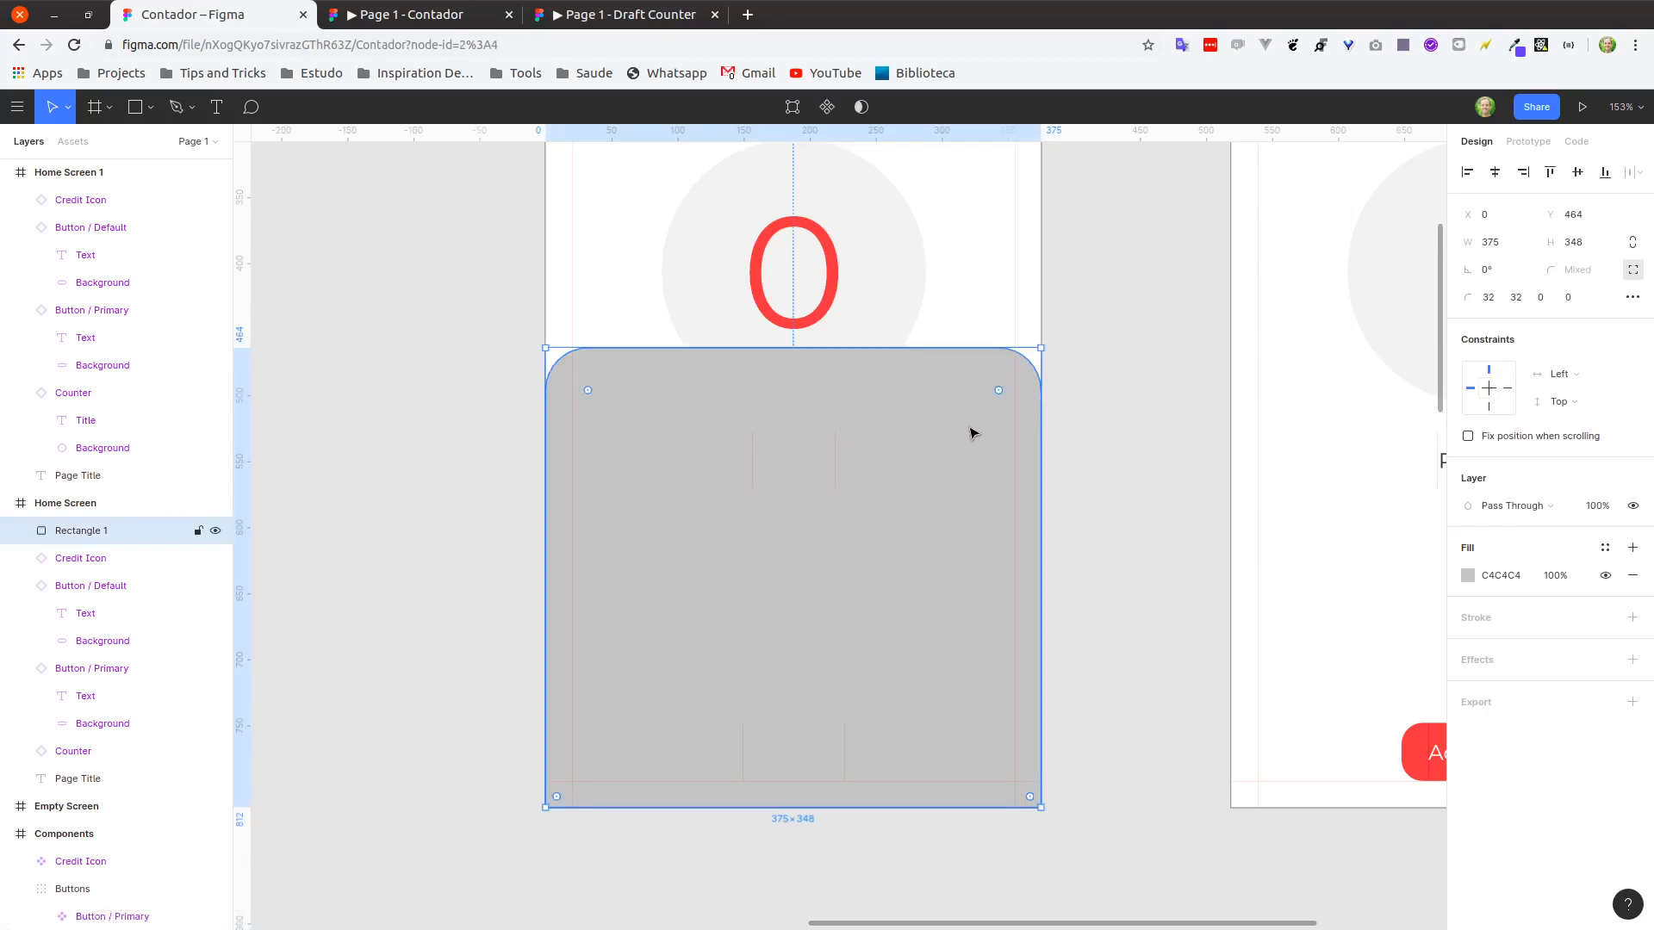
{"action": "key", "text": "ctrl+alt+k"}
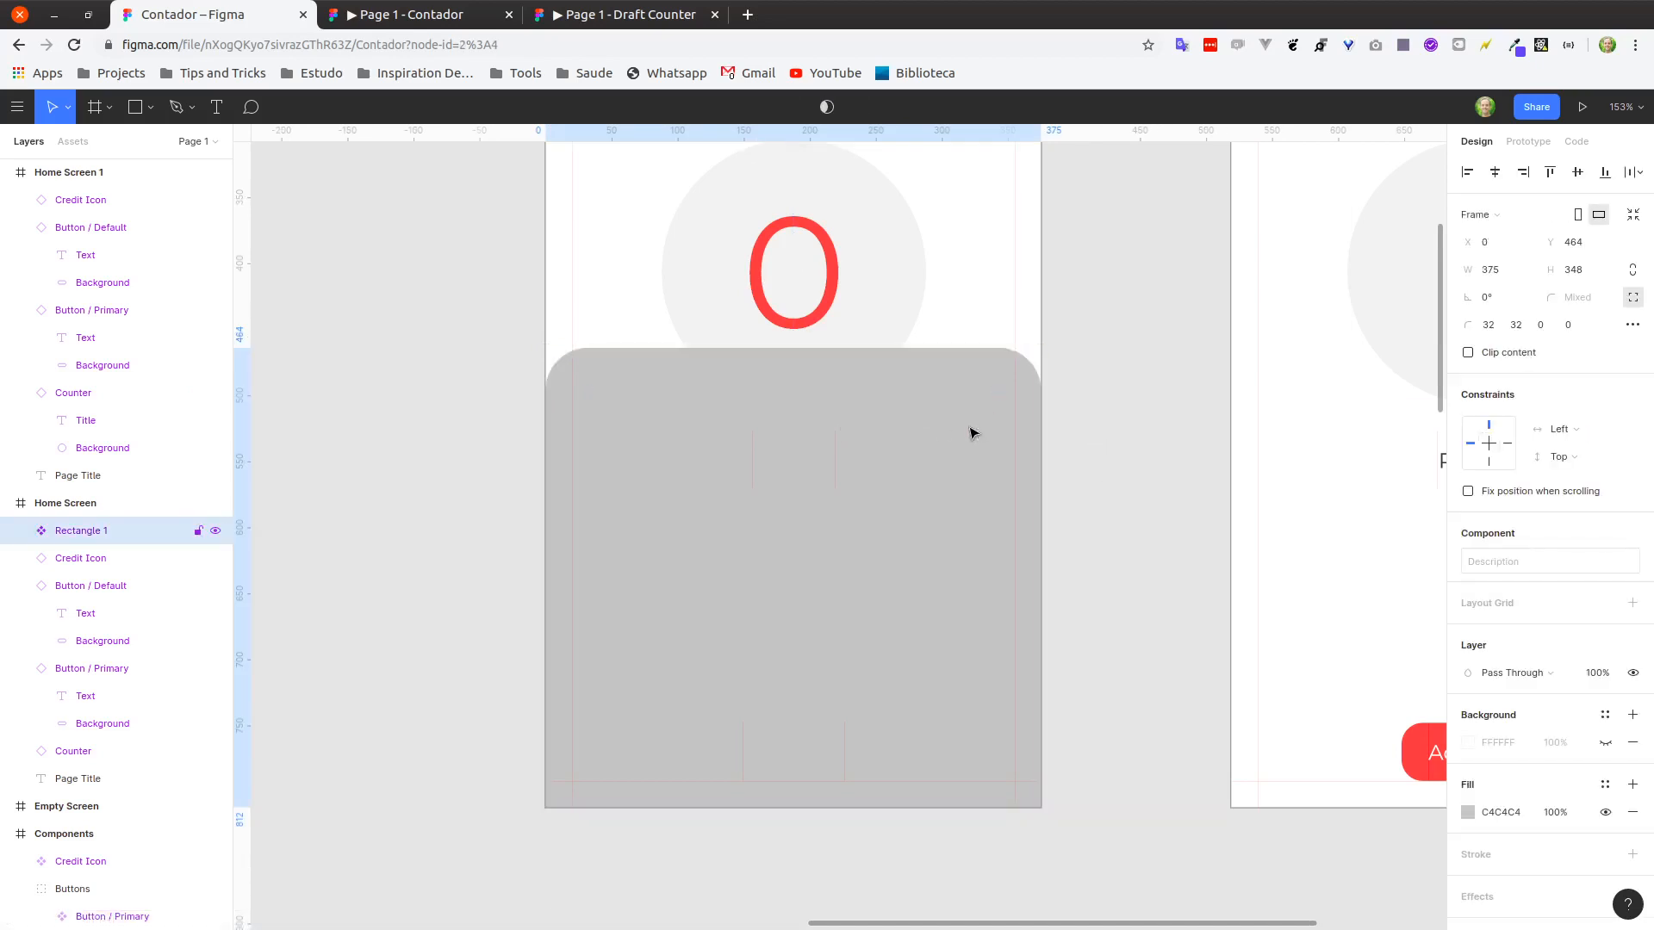
{"action": "scroll", "coordinate": [857, 443], "scroll_direction": "down", "scroll_amount": 6}
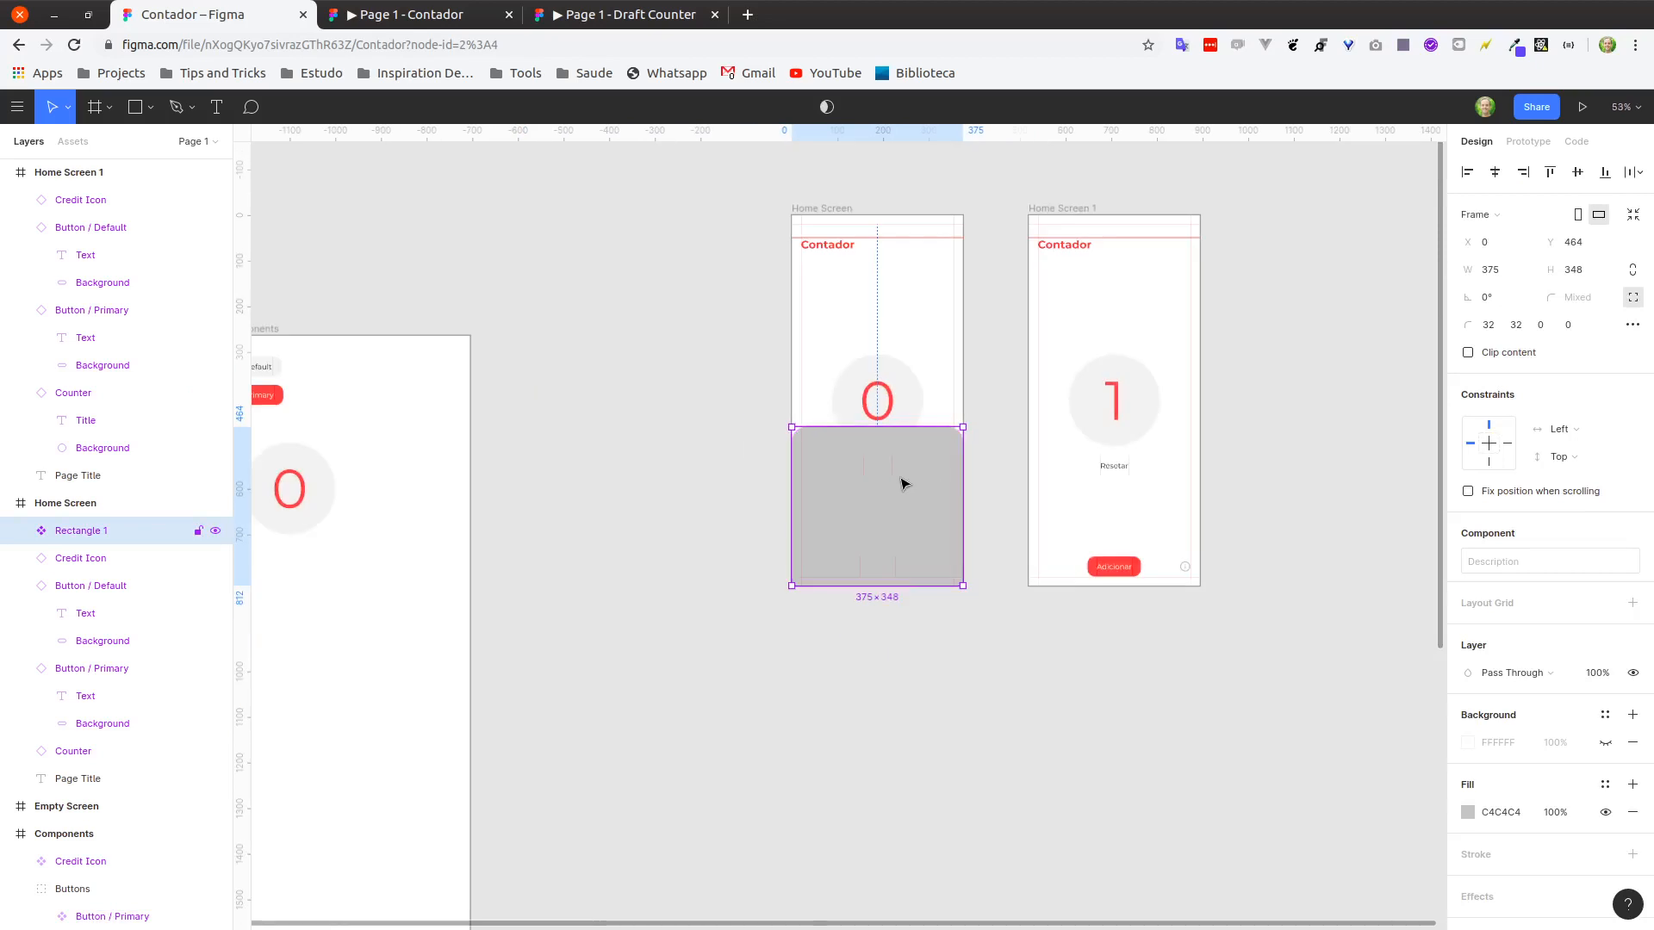
{"action": "left_click_drag", "start_coordinate": [901, 480], "coordinate": [921, 725]}
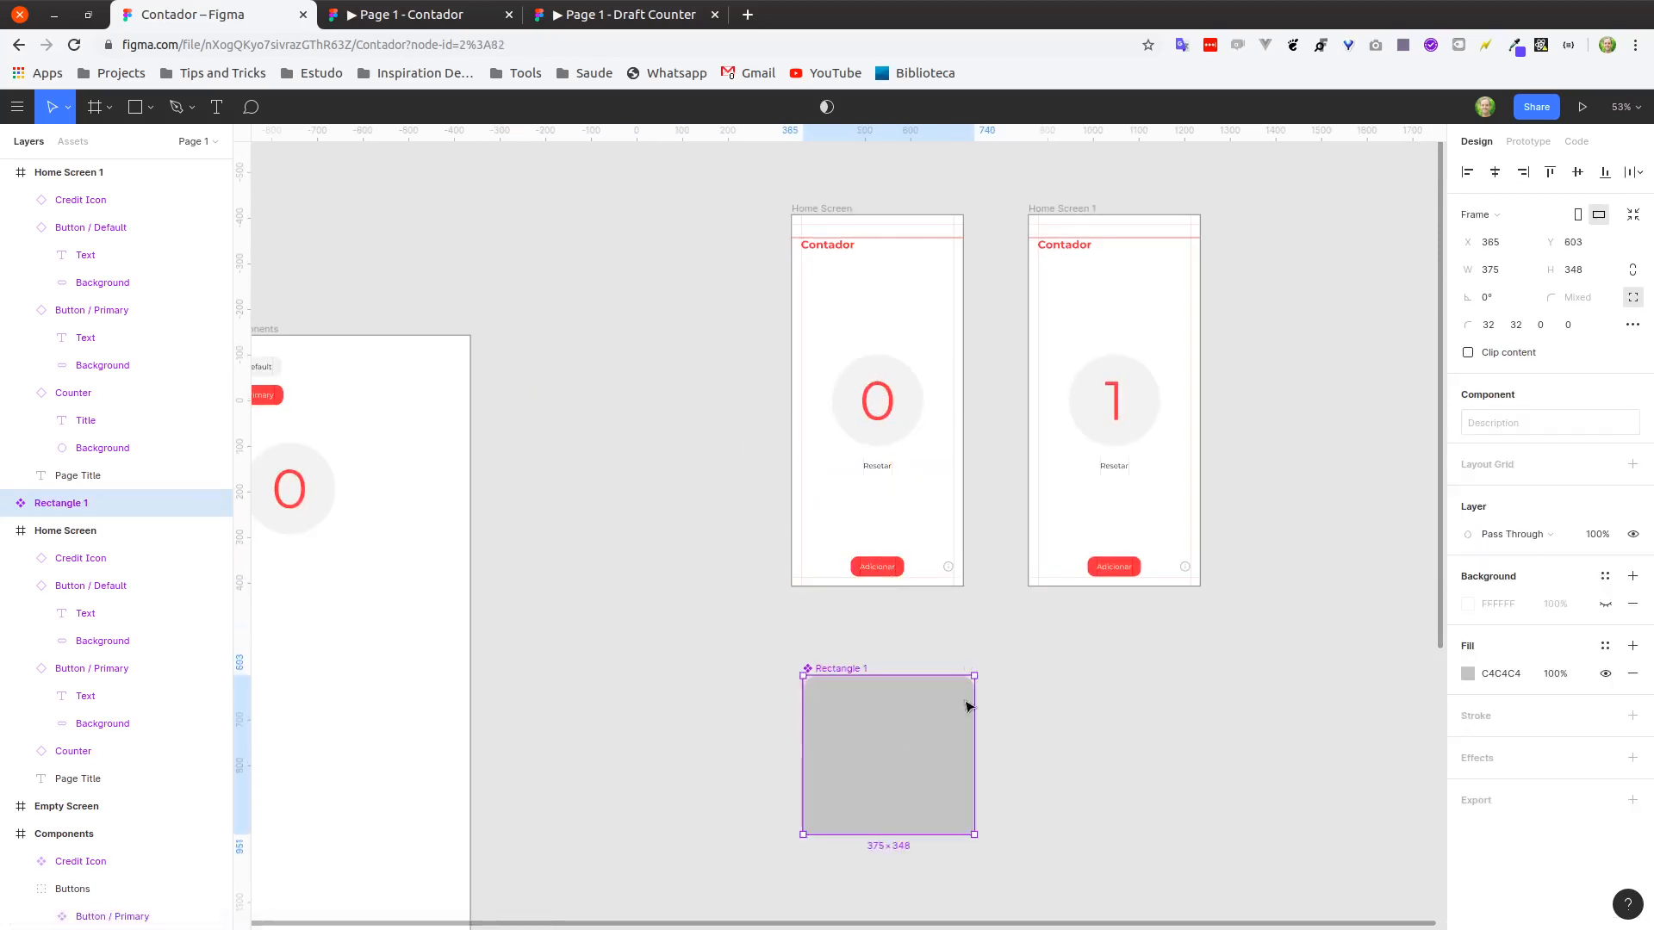
Rename the rounded rectangle component as Credit Modal.
{"action": "key", "text": "ctrl+r"}
{"action": "type", "text": "M"}
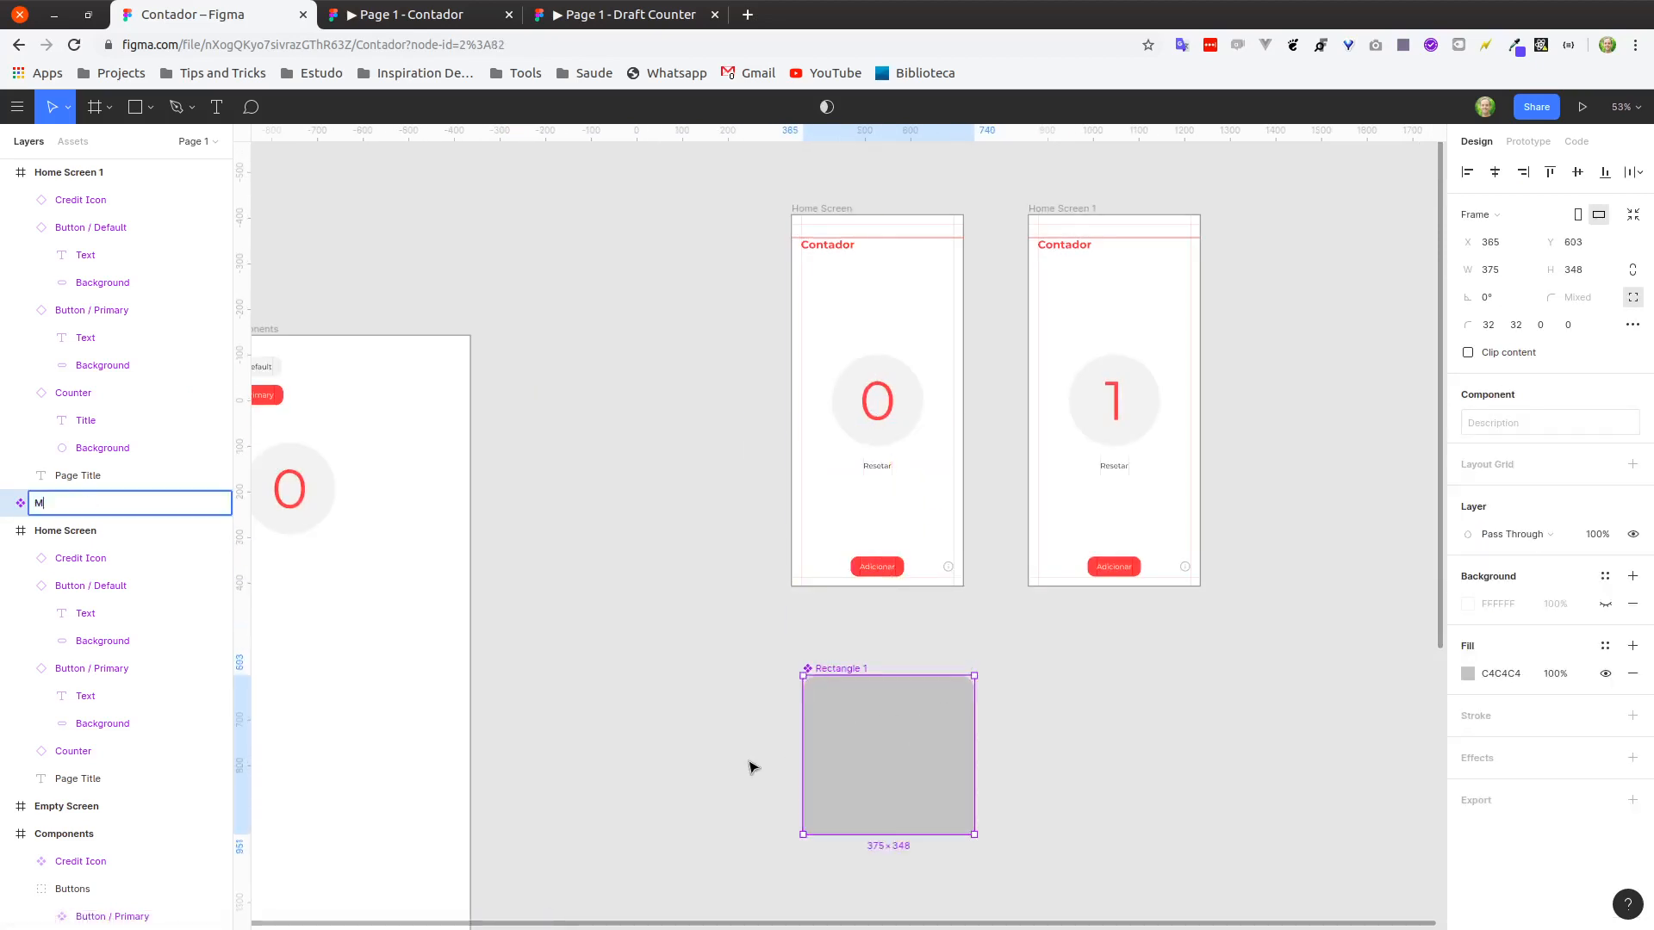
{"action": "type", "text": "odal"}
{"action": "key", "text": "Return"}
{"action": "key", "text": "ctrl+r"}
{"action": "type", "text": "Credit Modal"}
{"action": "key", "text": "Return"}
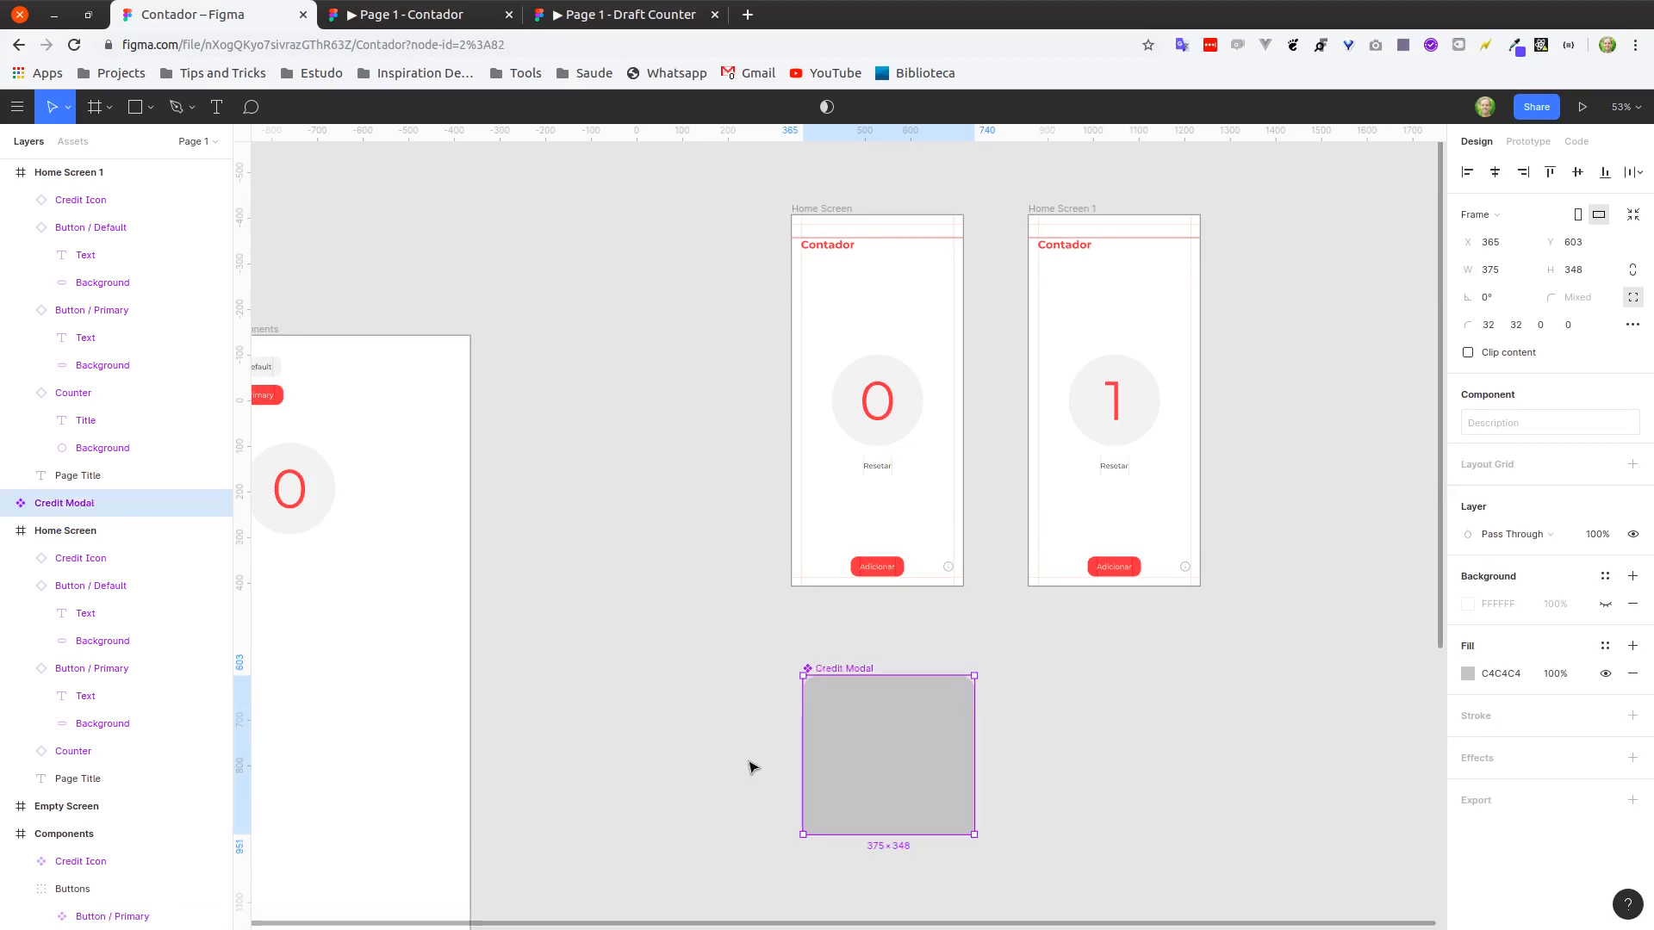
Move the Credit Modal component to about X 605, Y 579, below and between the two home screens.
{"action": "left_click", "coordinate": [1154, 731]}
{"action": "left_click_drag", "start_coordinate": [1134, 706], "coordinate": [938, 572]}
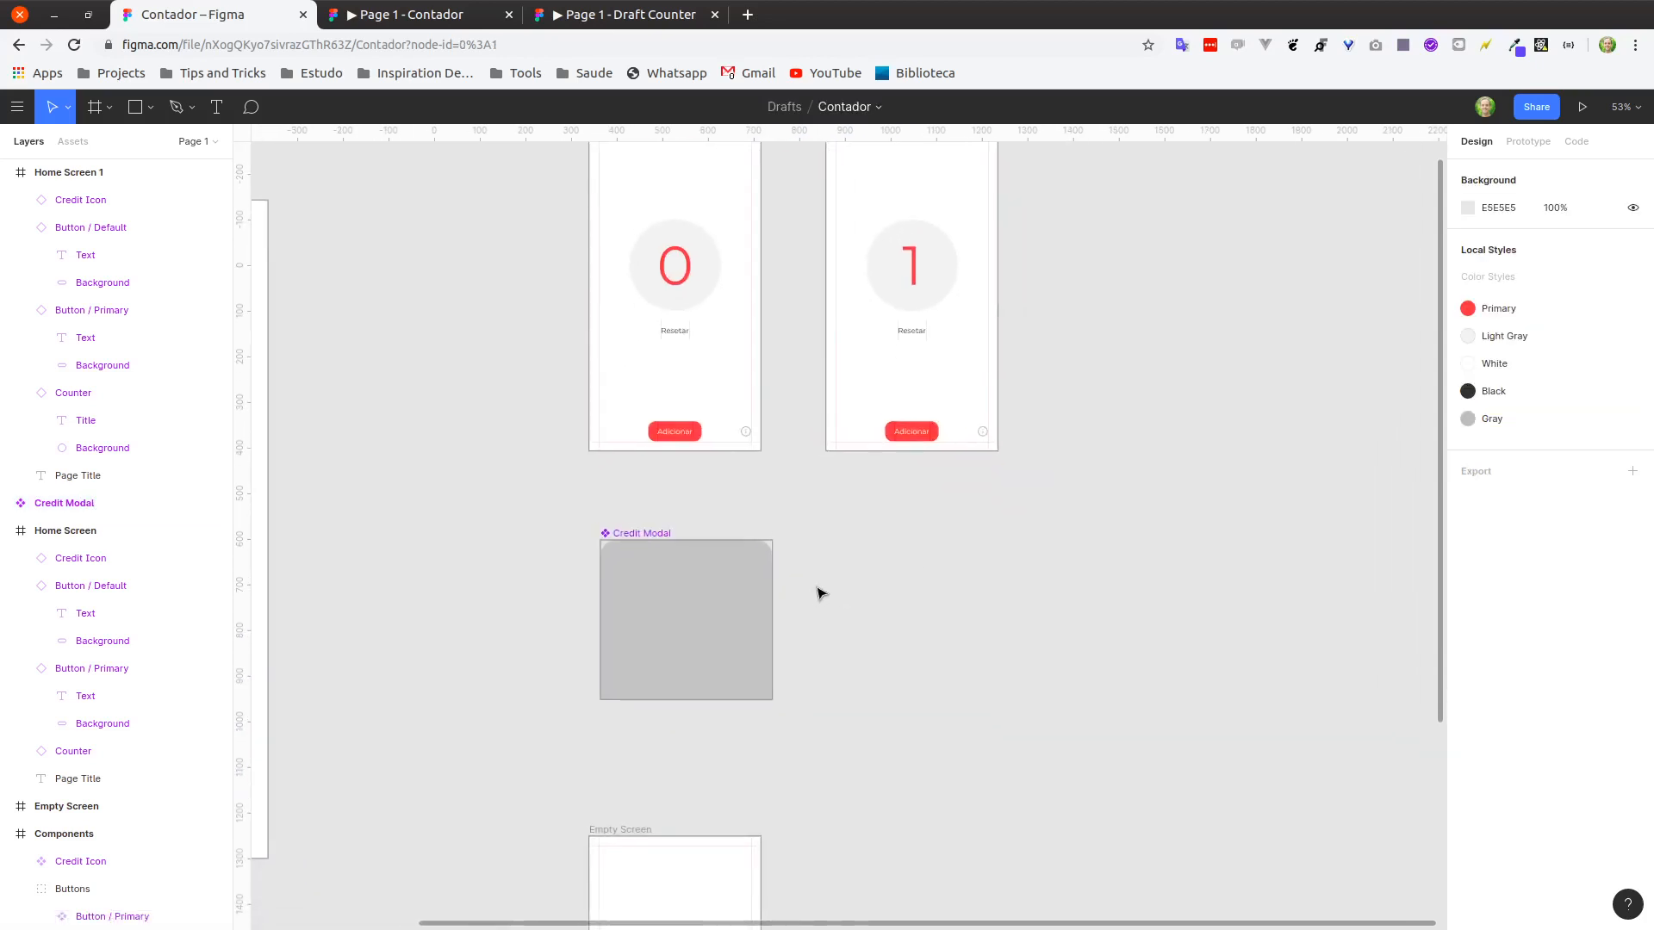
{"action": "left_click_drag", "start_coordinate": [819, 591], "coordinate": [935, 624]}
{"action": "left_click", "coordinate": [775, 642]}
{"action": "left_click_drag", "start_coordinate": [776, 642], "coordinate": [890, 631]}
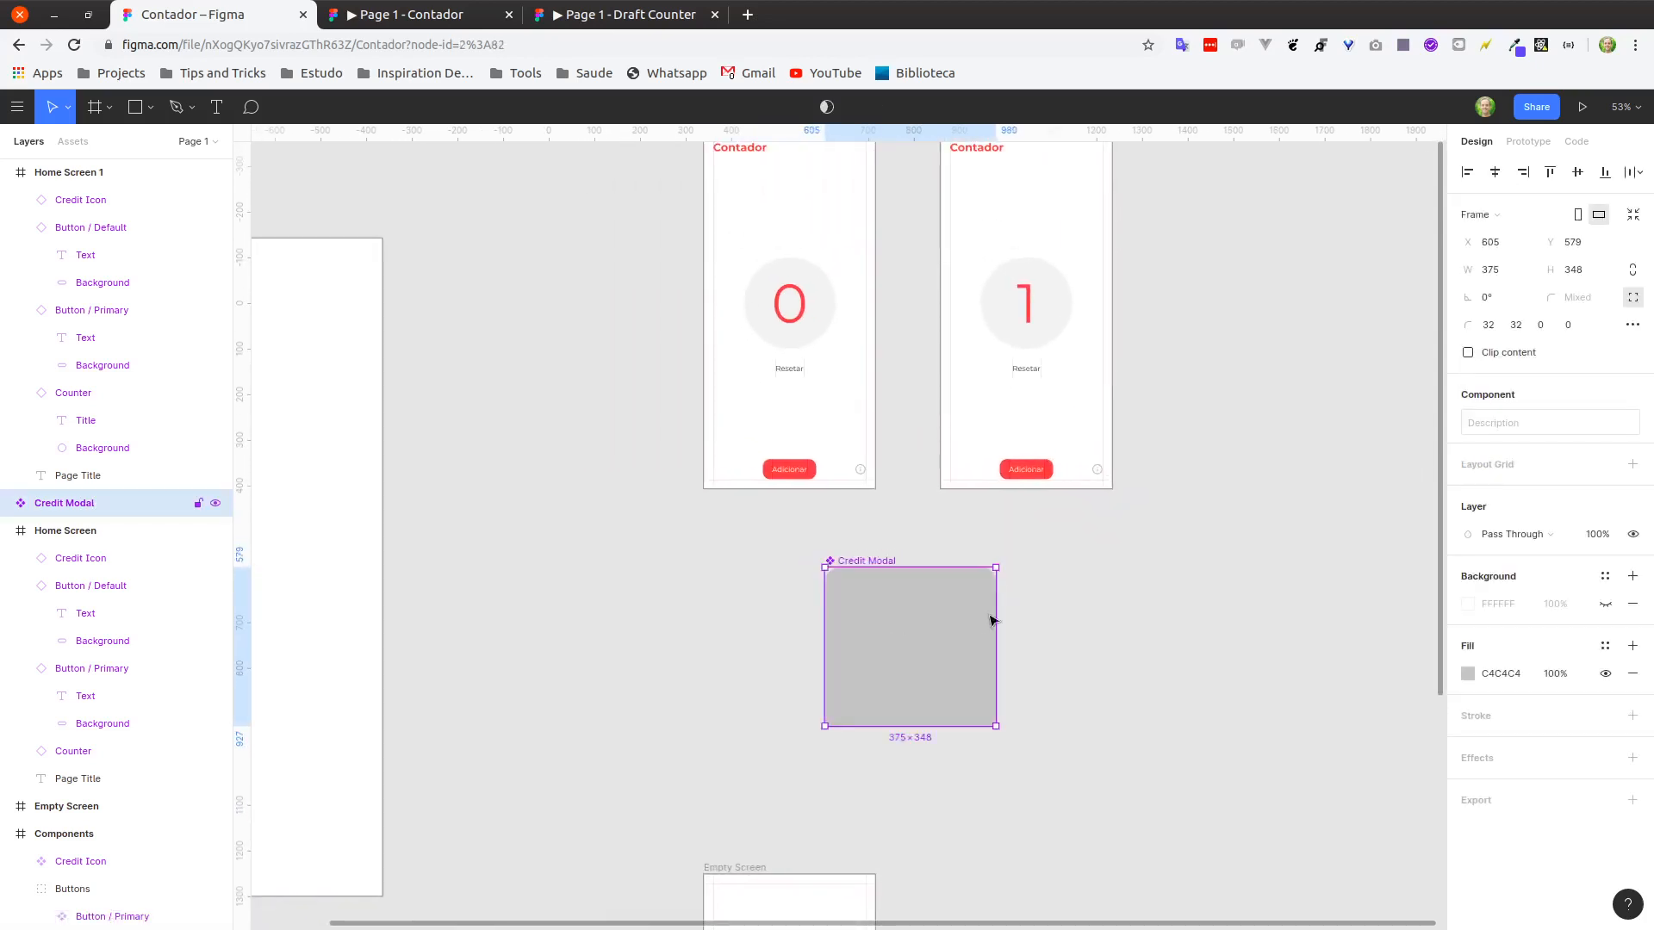
Apply the White color style to the Credit Modal's fill.
{"action": "scroll", "coordinate": [989, 617], "scroll_direction": "up", "scroll_amount": 5}
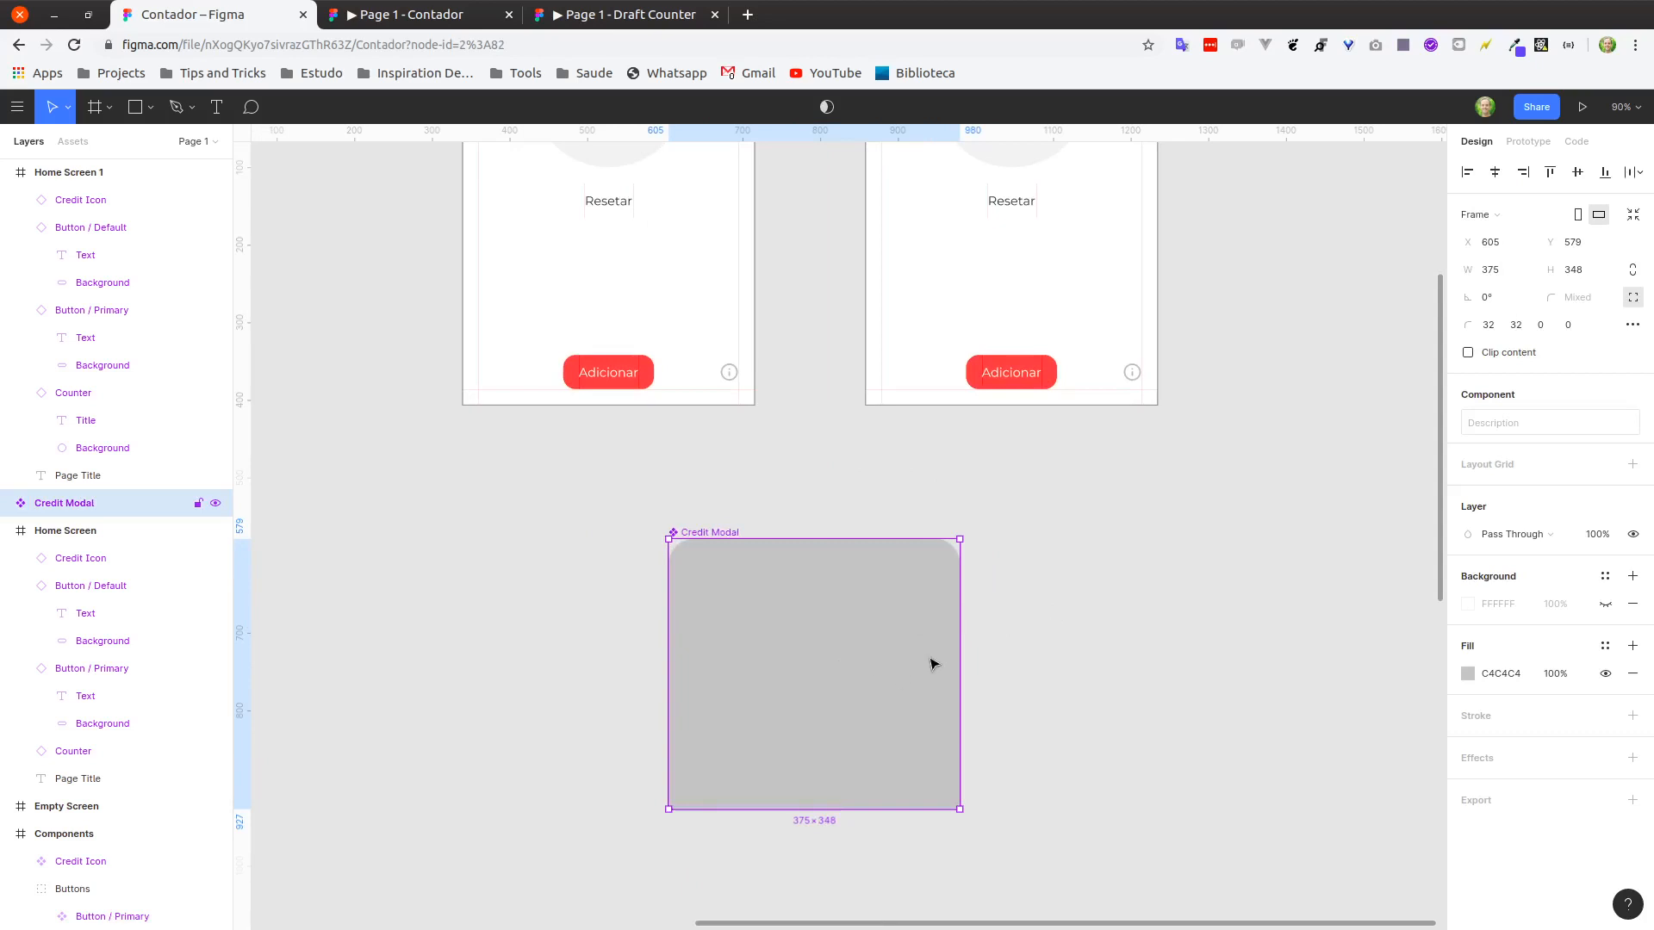
{"action": "left_click", "coordinate": [1471, 674]}
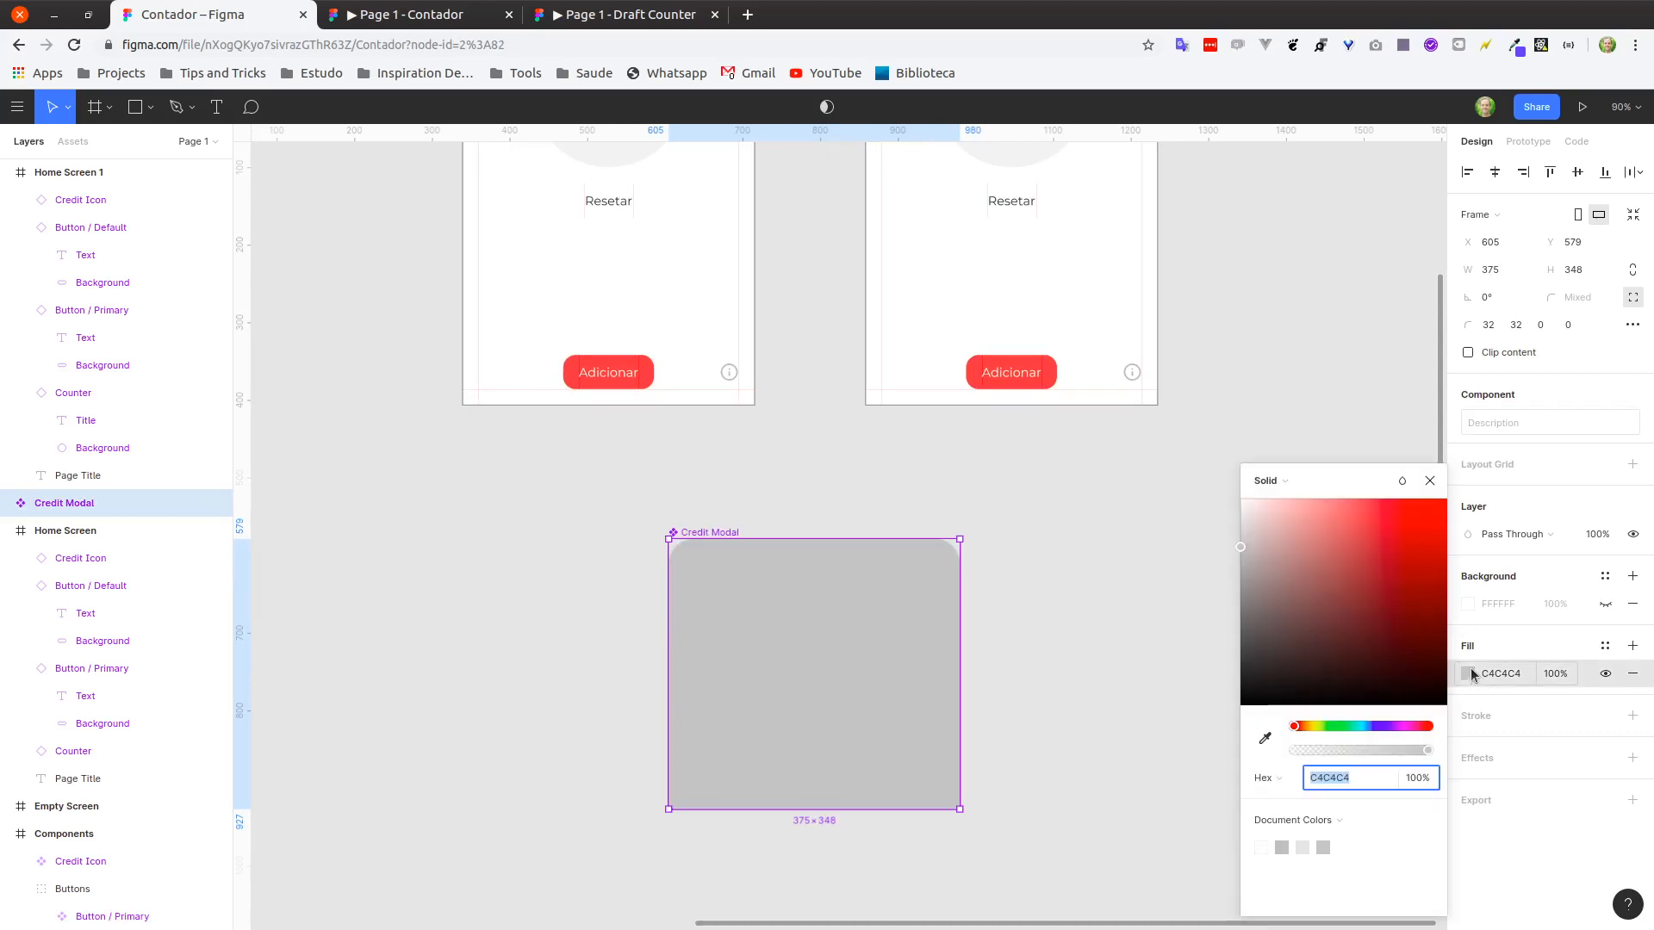
{"action": "left_click", "coordinate": [1605, 646]}
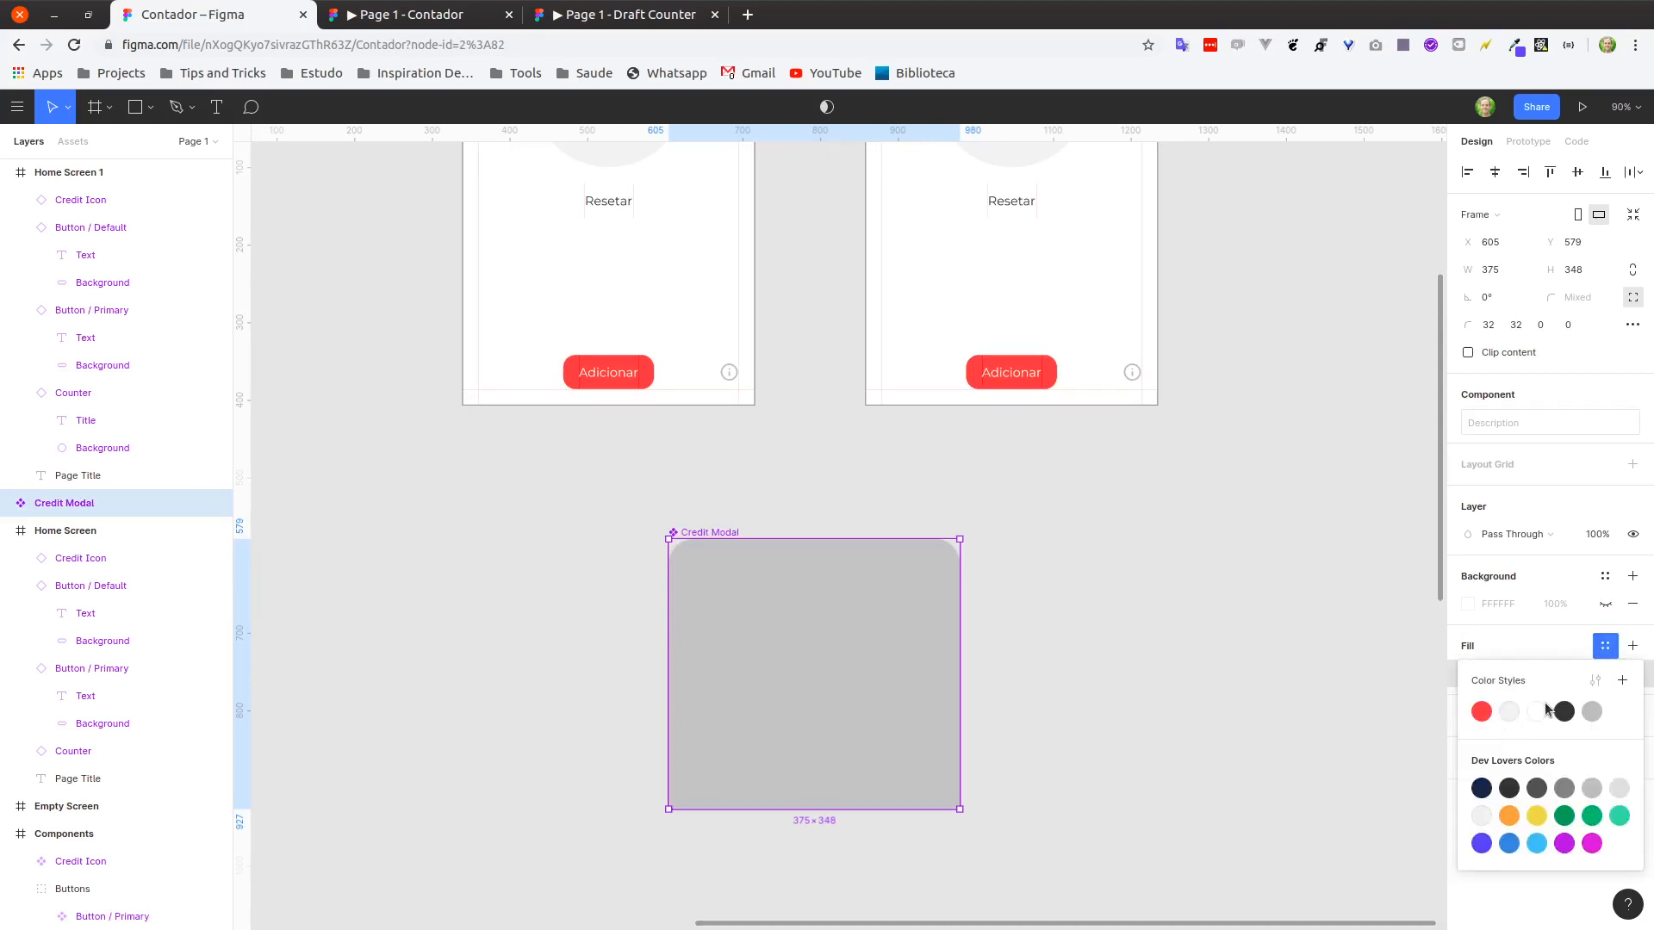
{"action": "left_click", "coordinate": [1539, 712]}
{"action": "left_click", "coordinate": [1233, 687]}
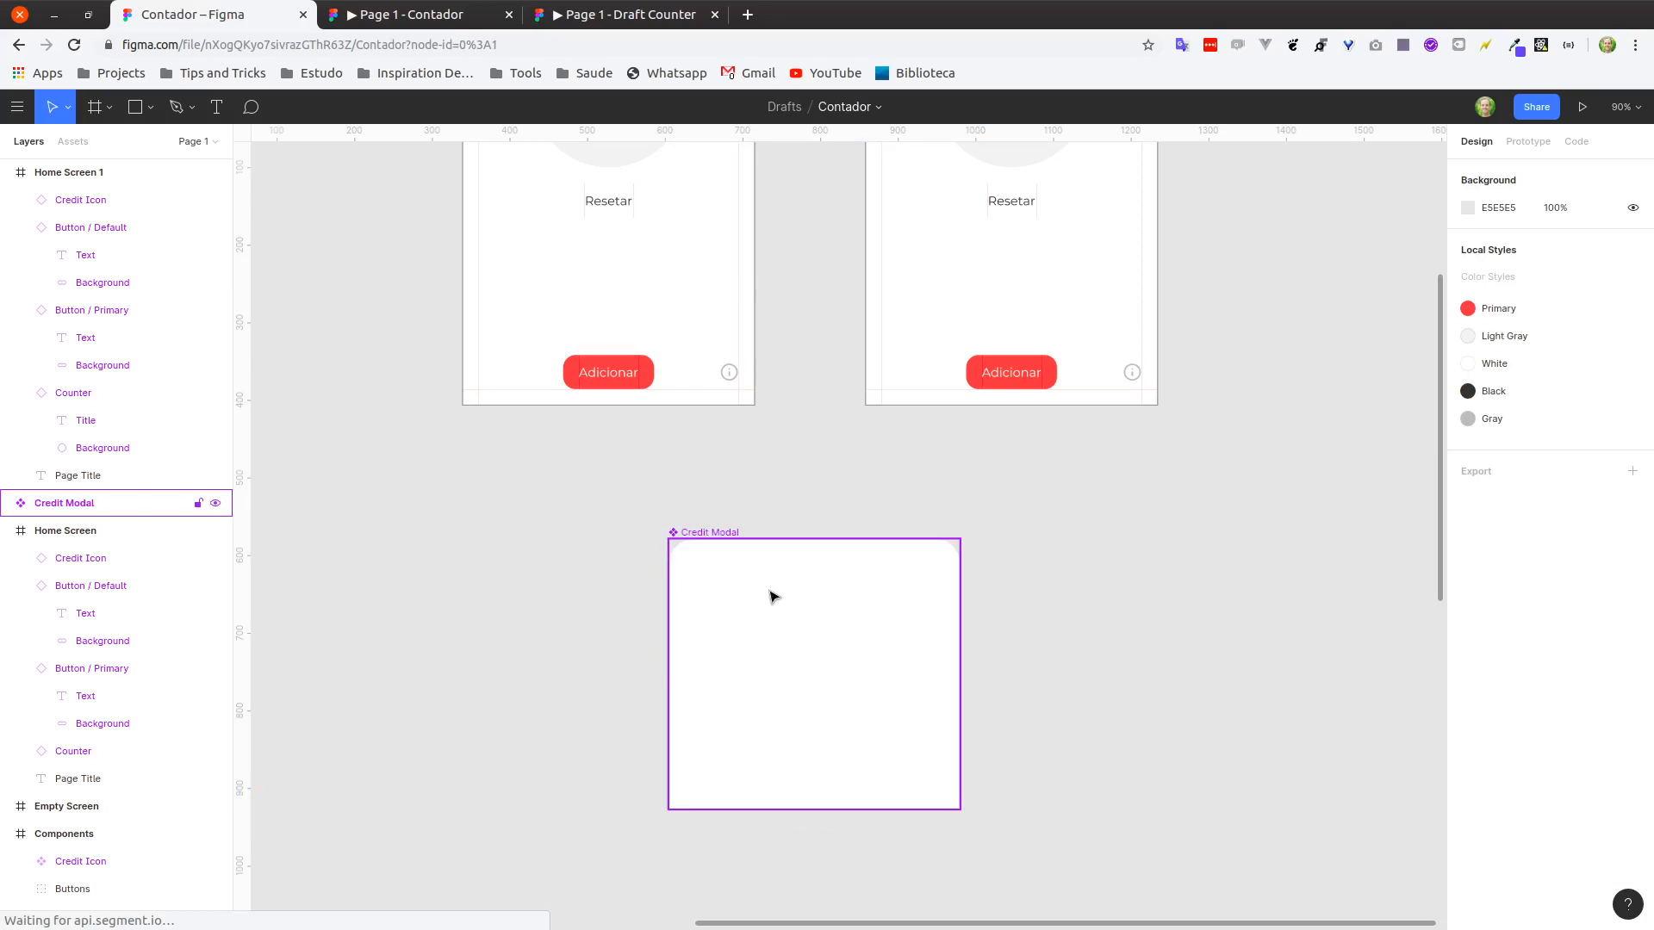
{"action": "left_click", "coordinate": [818, 582]}
{"action": "left_click", "coordinate": [1056, 602]}
Try prototype links from the credit icons of Home Screen and Home Screen 1 to Credit Modal, then remove both links.
{"action": "scroll", "coordinate": [794, 406], "scroll_direction": "down", "scroll_amount": 5}
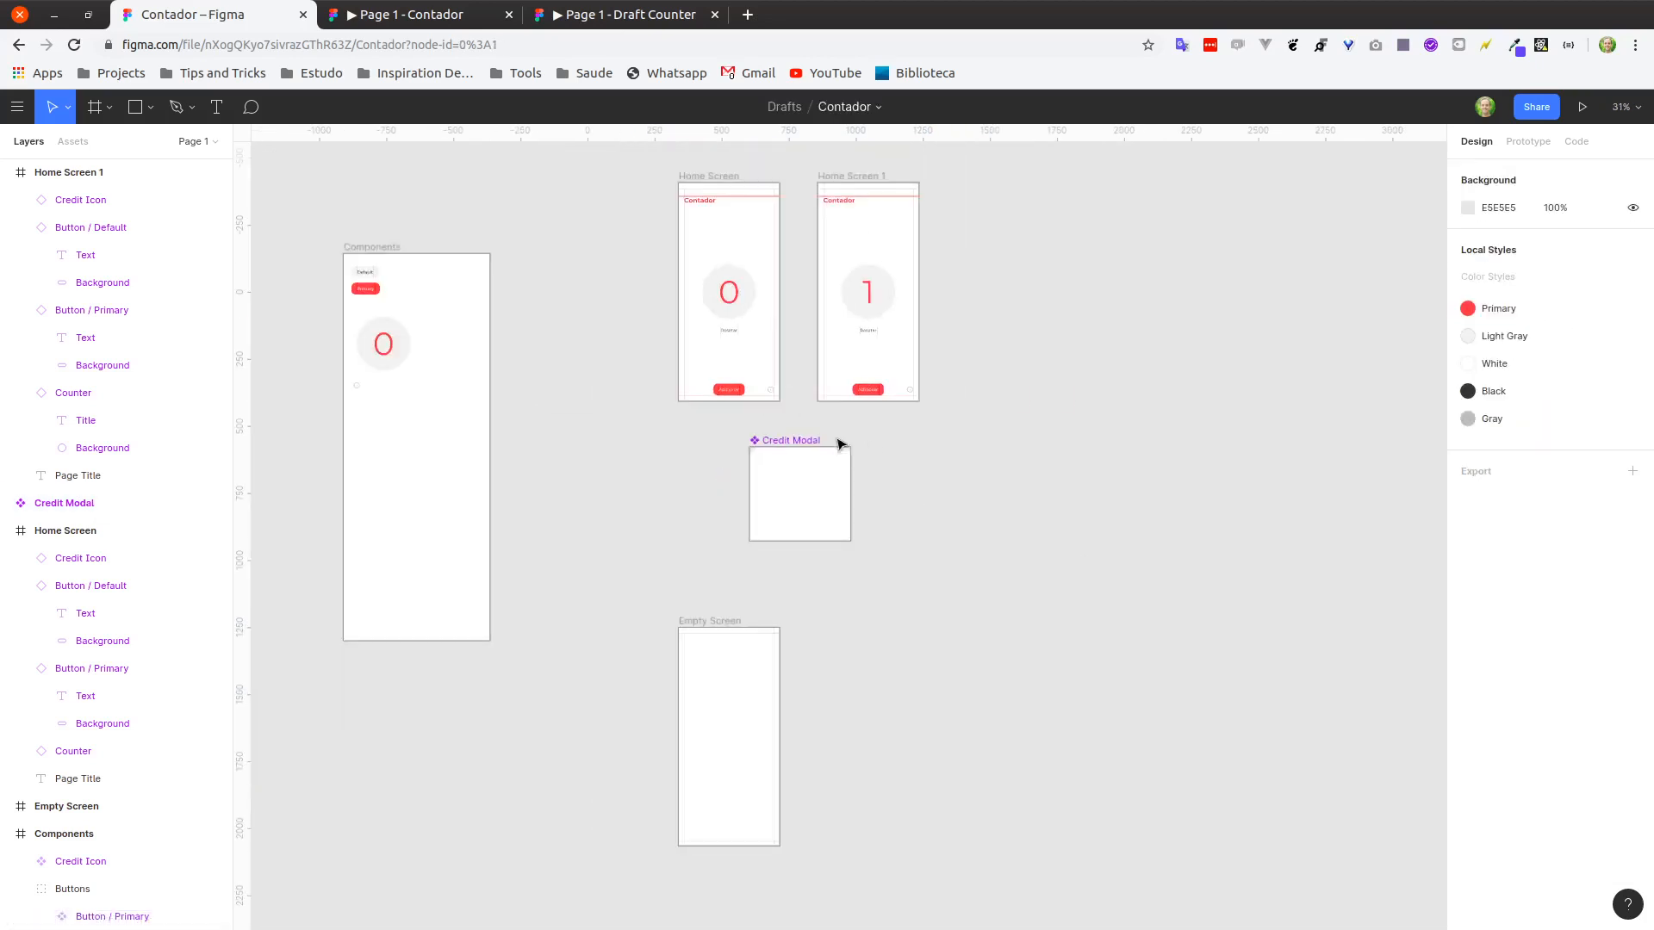
{"action": "scroll", "coordinate": [812, 429], "scroll_direction": "up", "scroll_amount": 3}
{"action": "left_click_drag", "start_coordinate": [781, 336], "coordinate": [793, 495]}
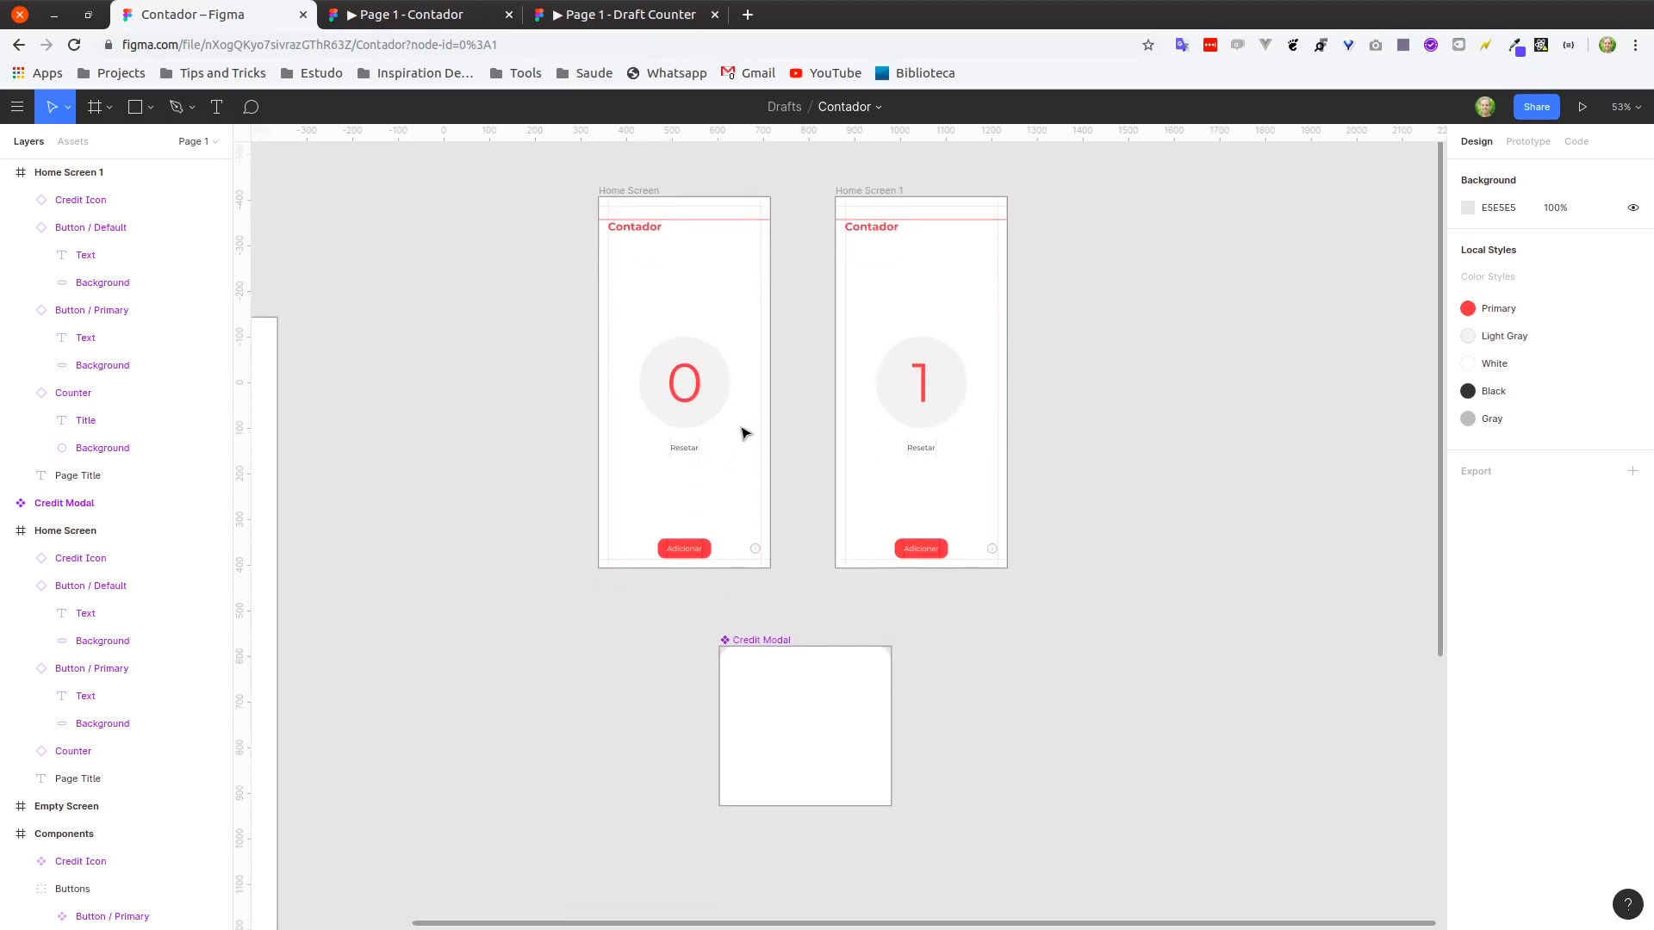
{"action": "left_click", "coordinate": [1523, 142]}
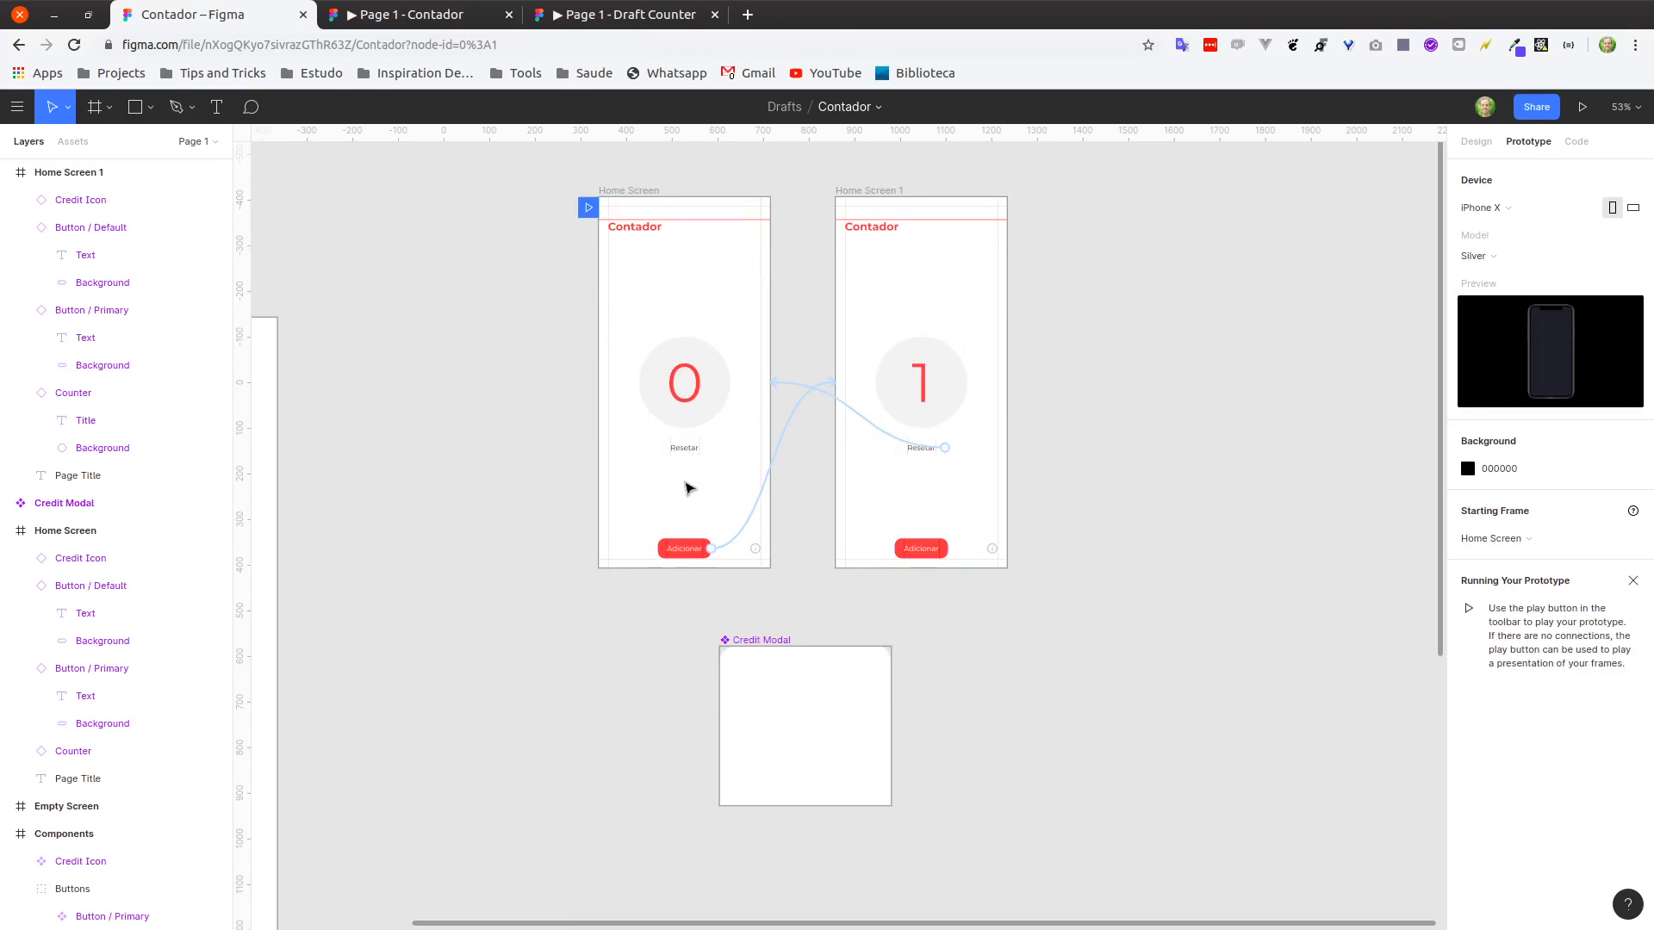
{"action": "left_click_drag", "start_coordinate": [761, 554], "coordinate": [816, 669]}
{"action": "left_click", "coordinate": [992, 549]}
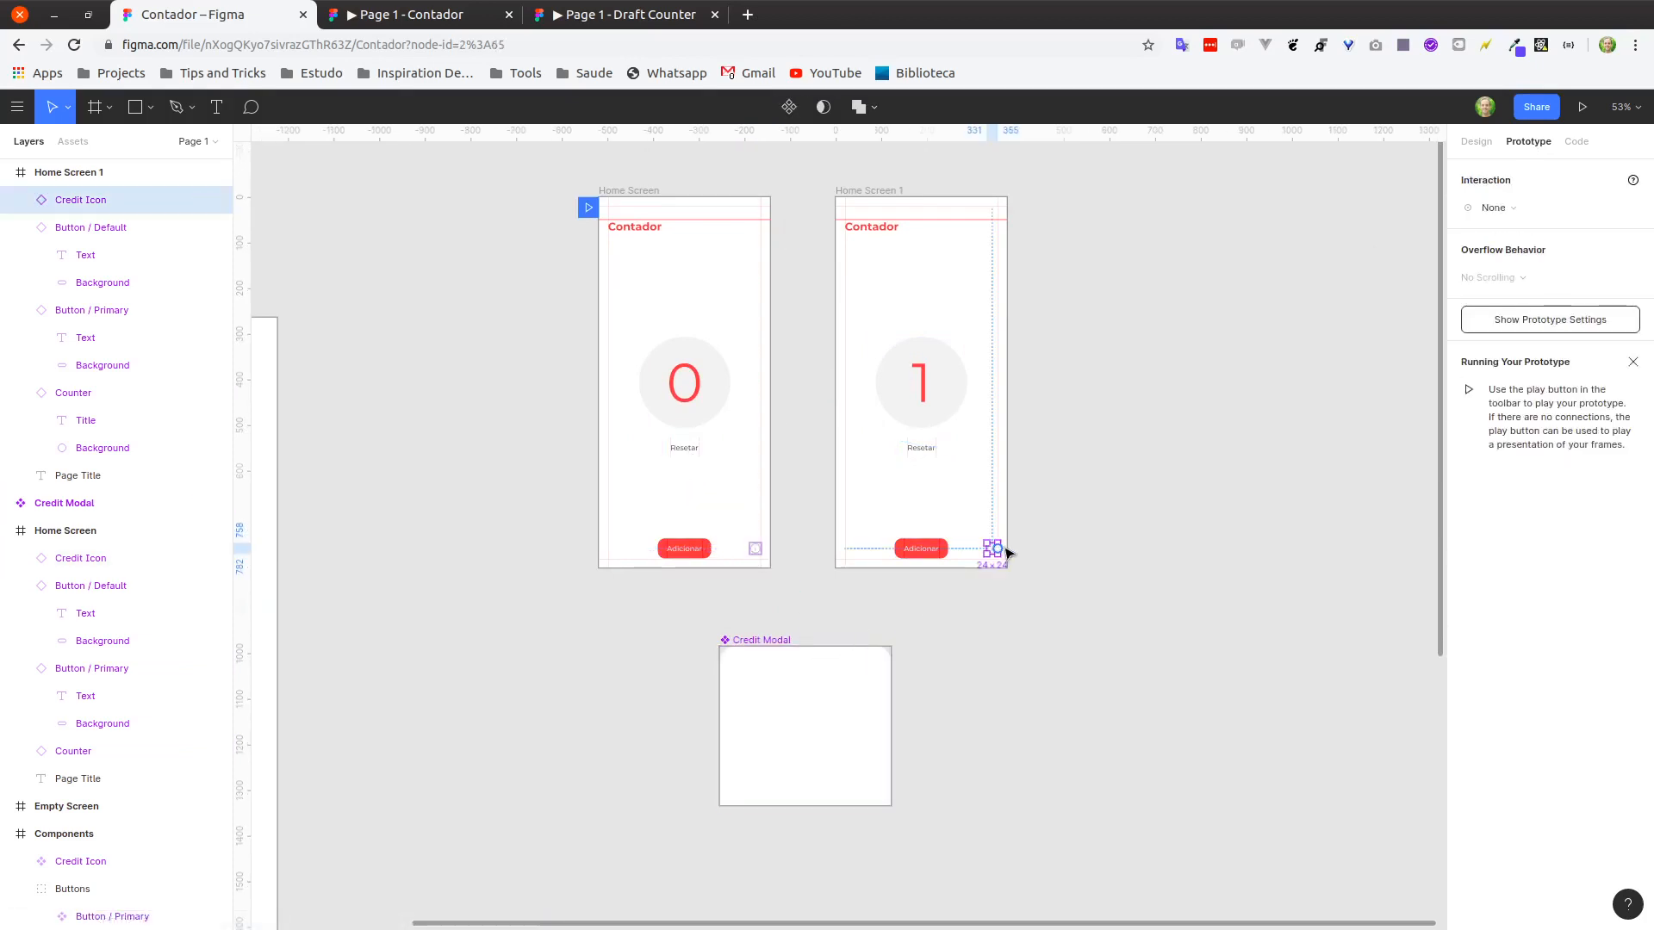
{"action": "left_click_drag", "start_coordinate": [1002, 553], "coordinate": [843, 670]}
{"action": "left_click", "coordinate": [794, 690]}
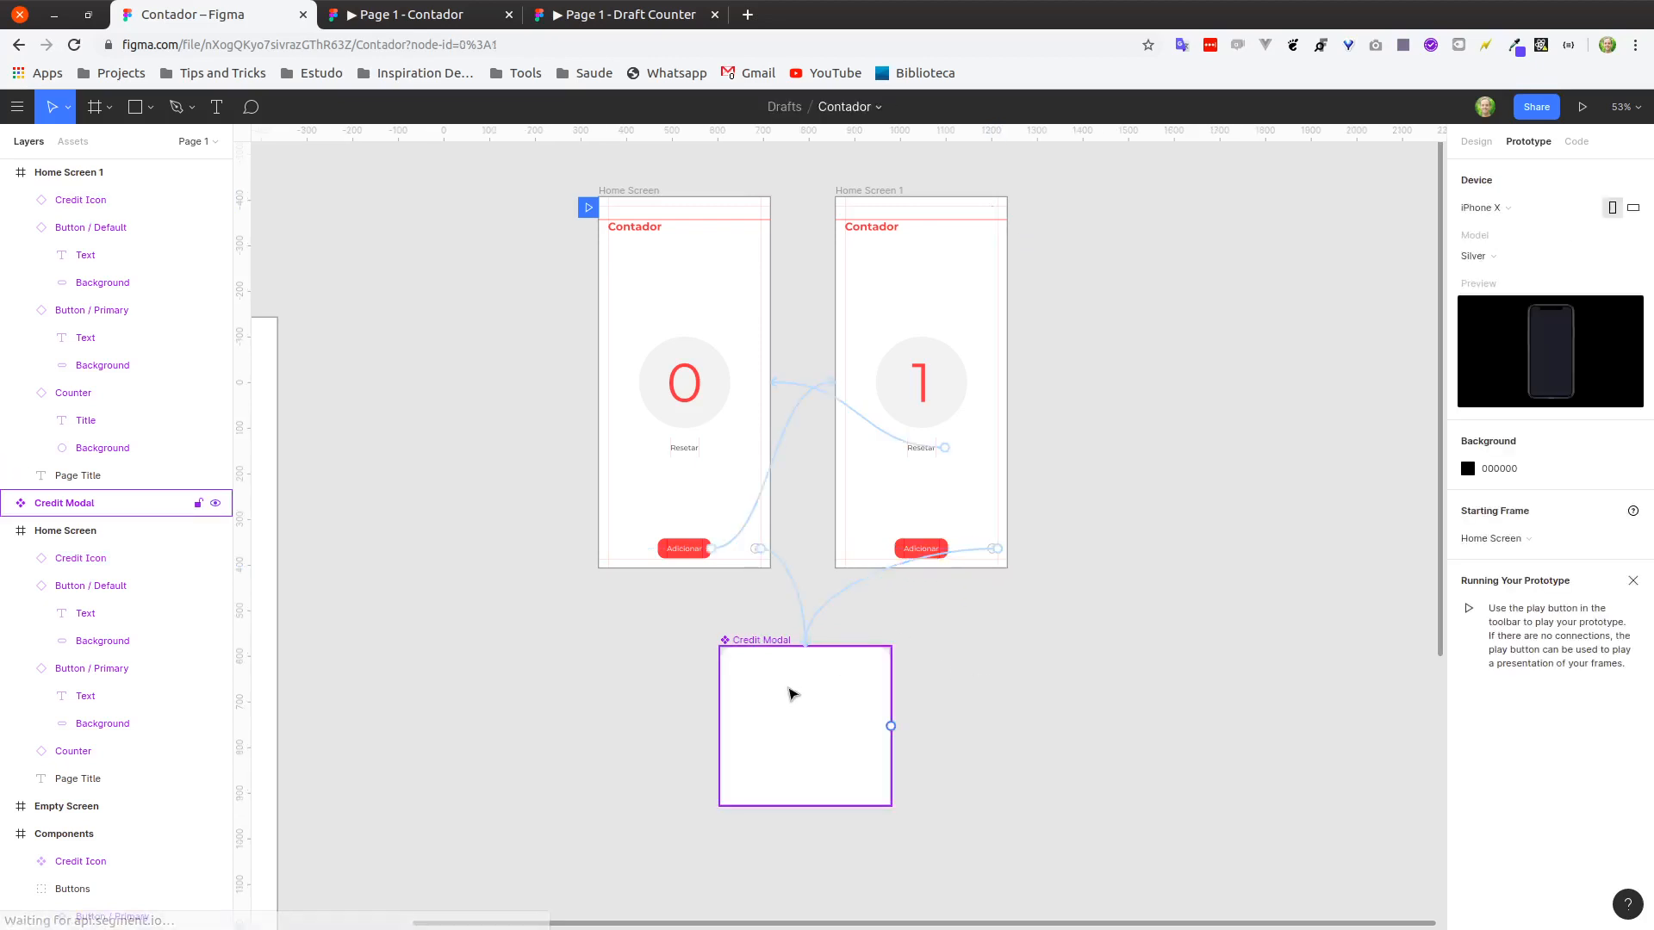
{"action": "left_click", "coordinate": [817, 610]}
{"action": "key", "text": "Delete"}
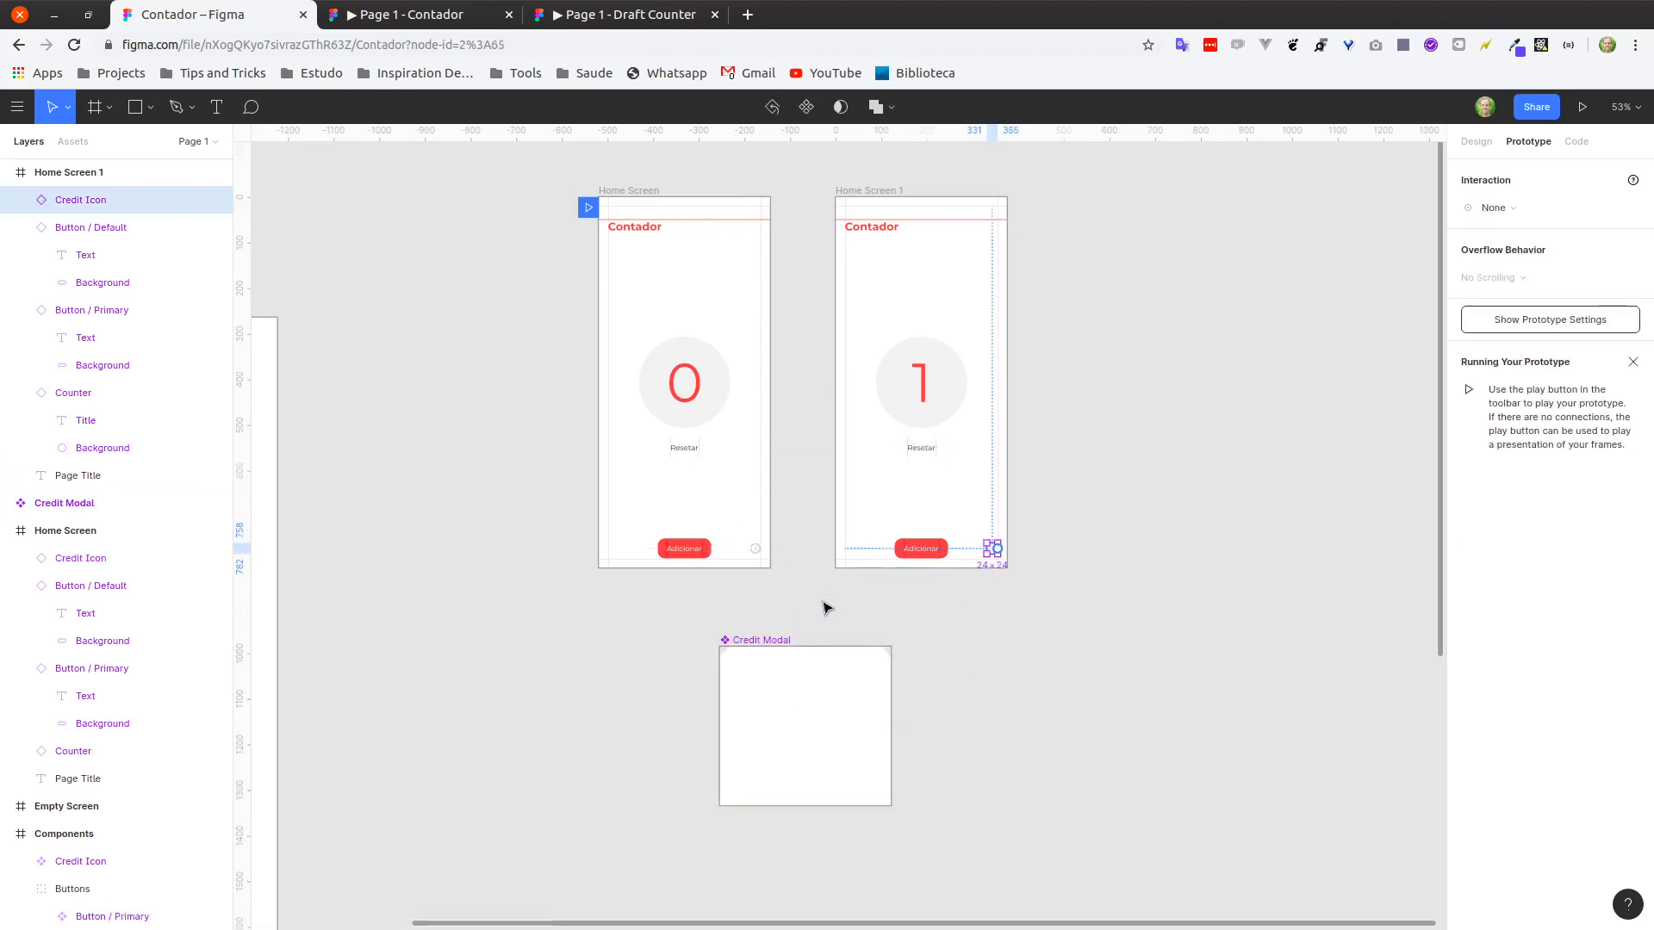
Link Home Screen's credit icon to Credit Modal with an On Tap interaction that uses Open Overlay.
{"action": "left_click", "coordinate": [755, 550]}
{"action": "left_click_drag", "start_coordinate": [760, 548], "coordinate": [806, 681]}
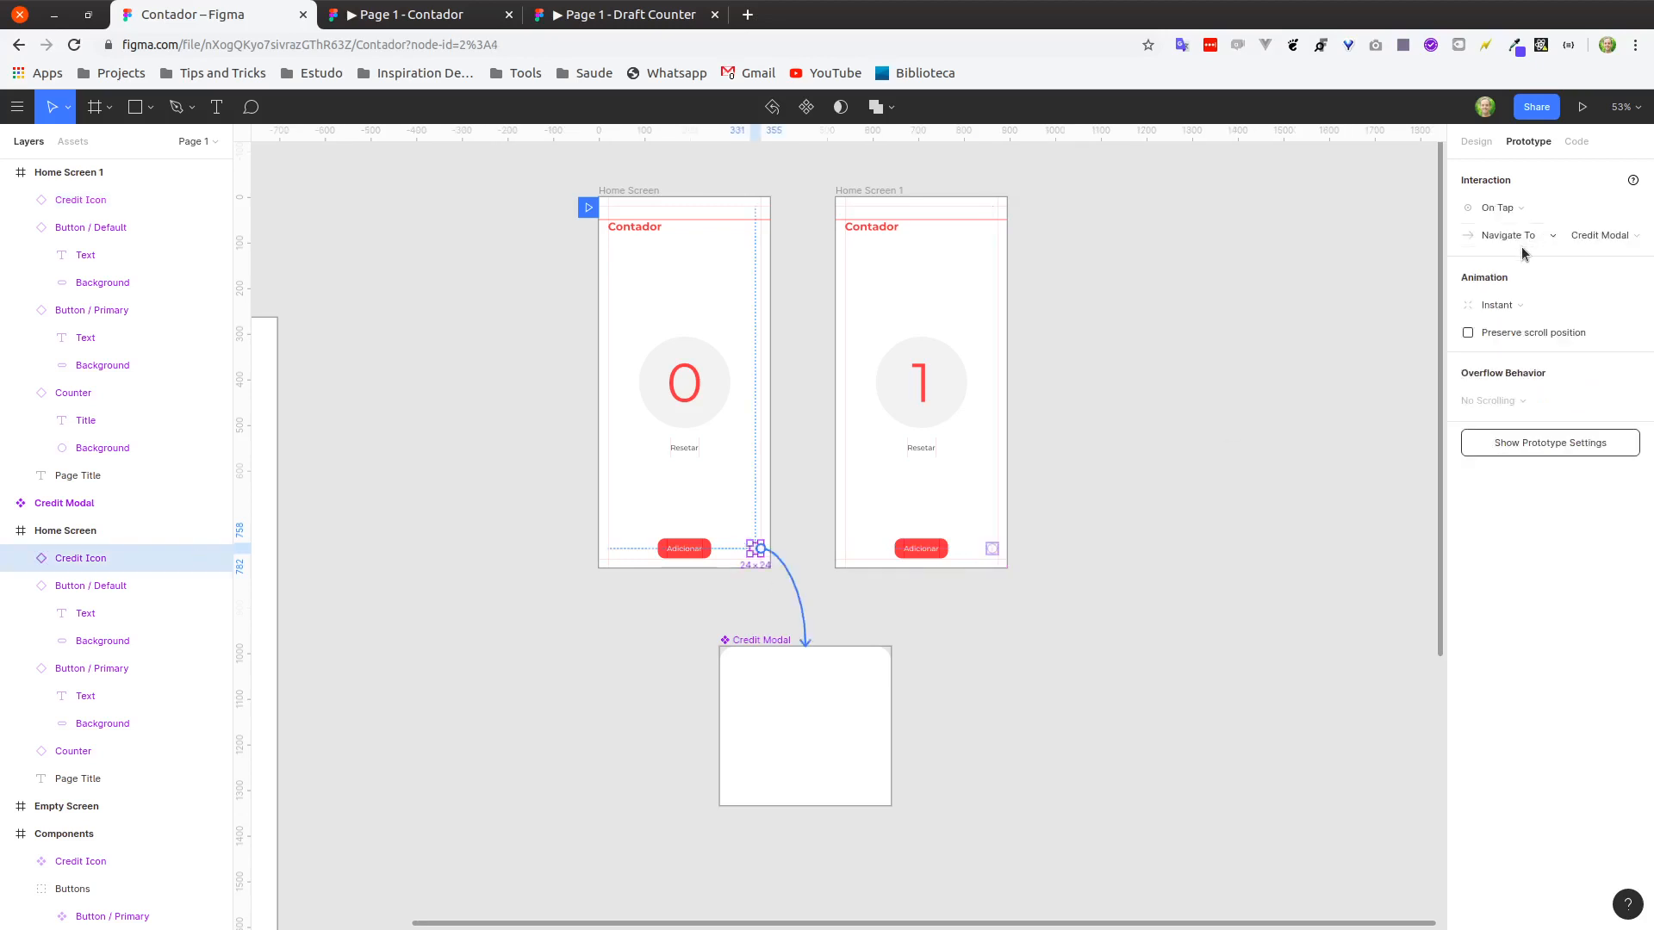
{"action": "left_click", "coordinate": [1510, 221]}
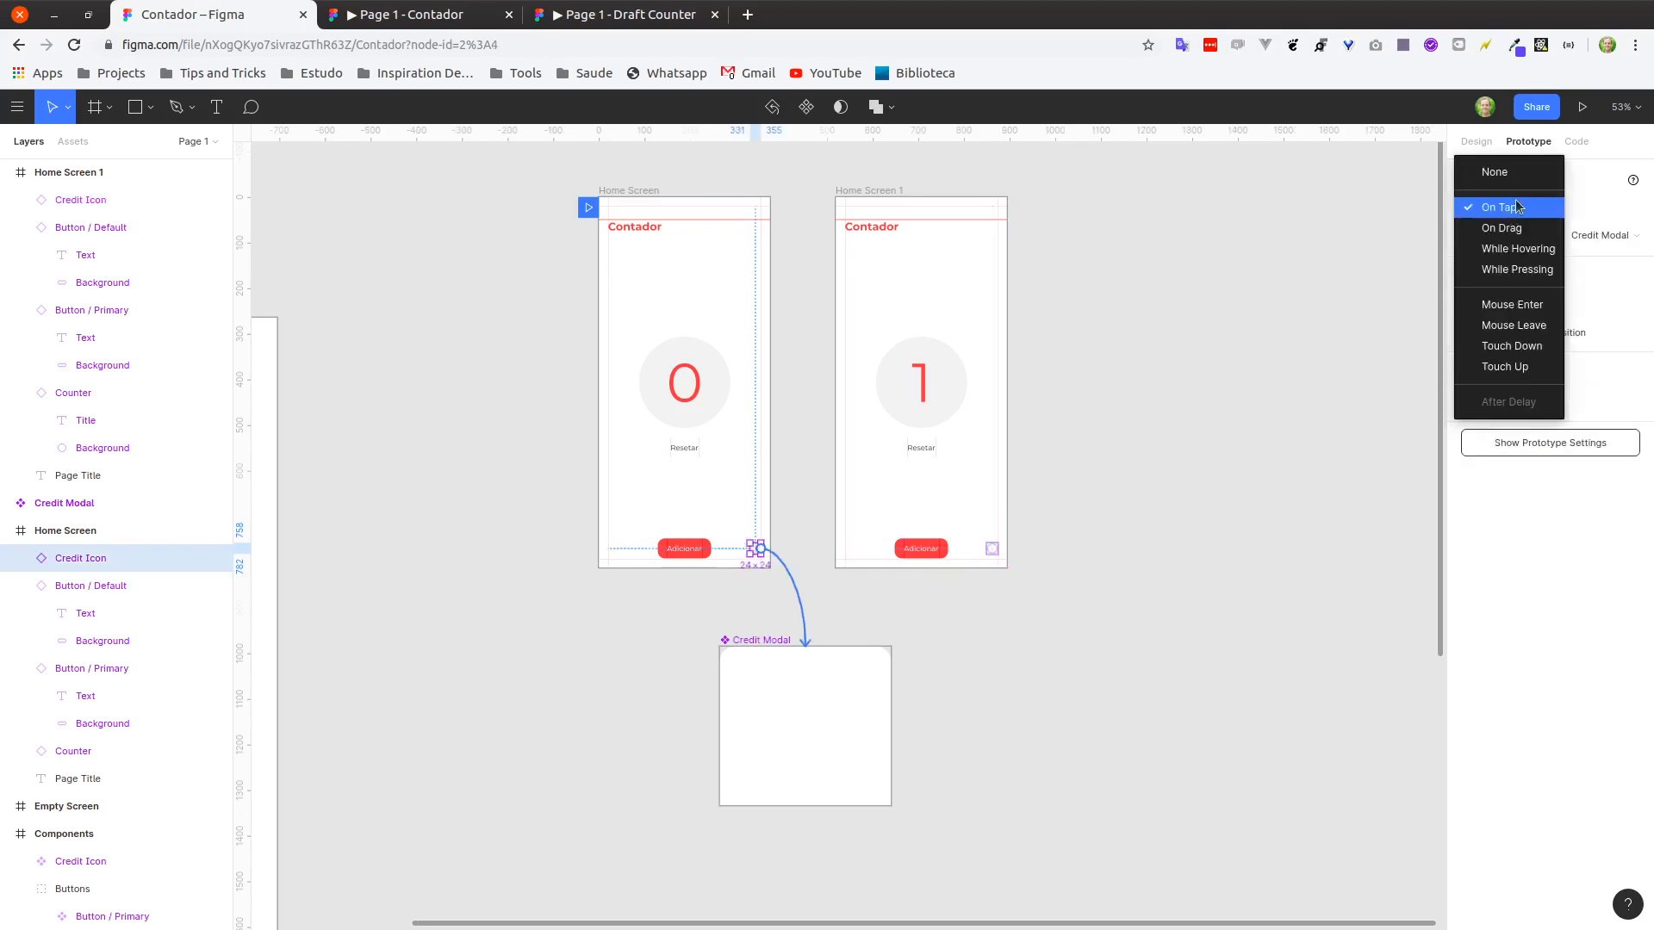
{"action": "left_click", "coordinate": [1517, 207]}
{"action": "left_click", "coordinate": [1534, 245]}
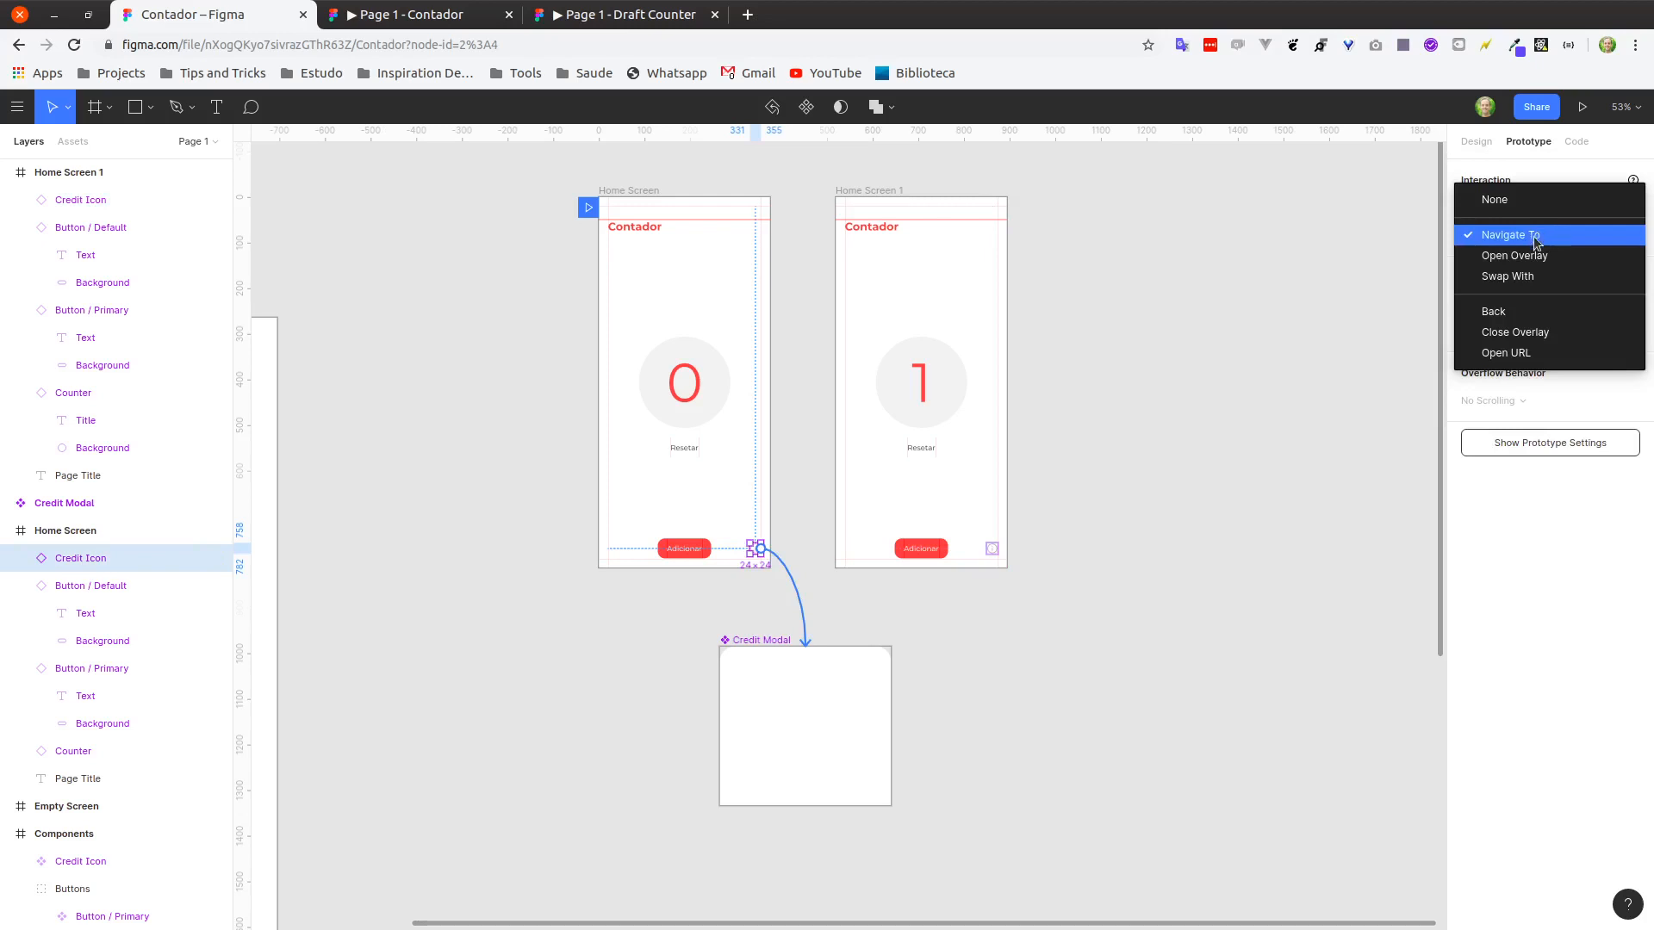
{"action": "left_click", "coordinate": [1517, 262]}
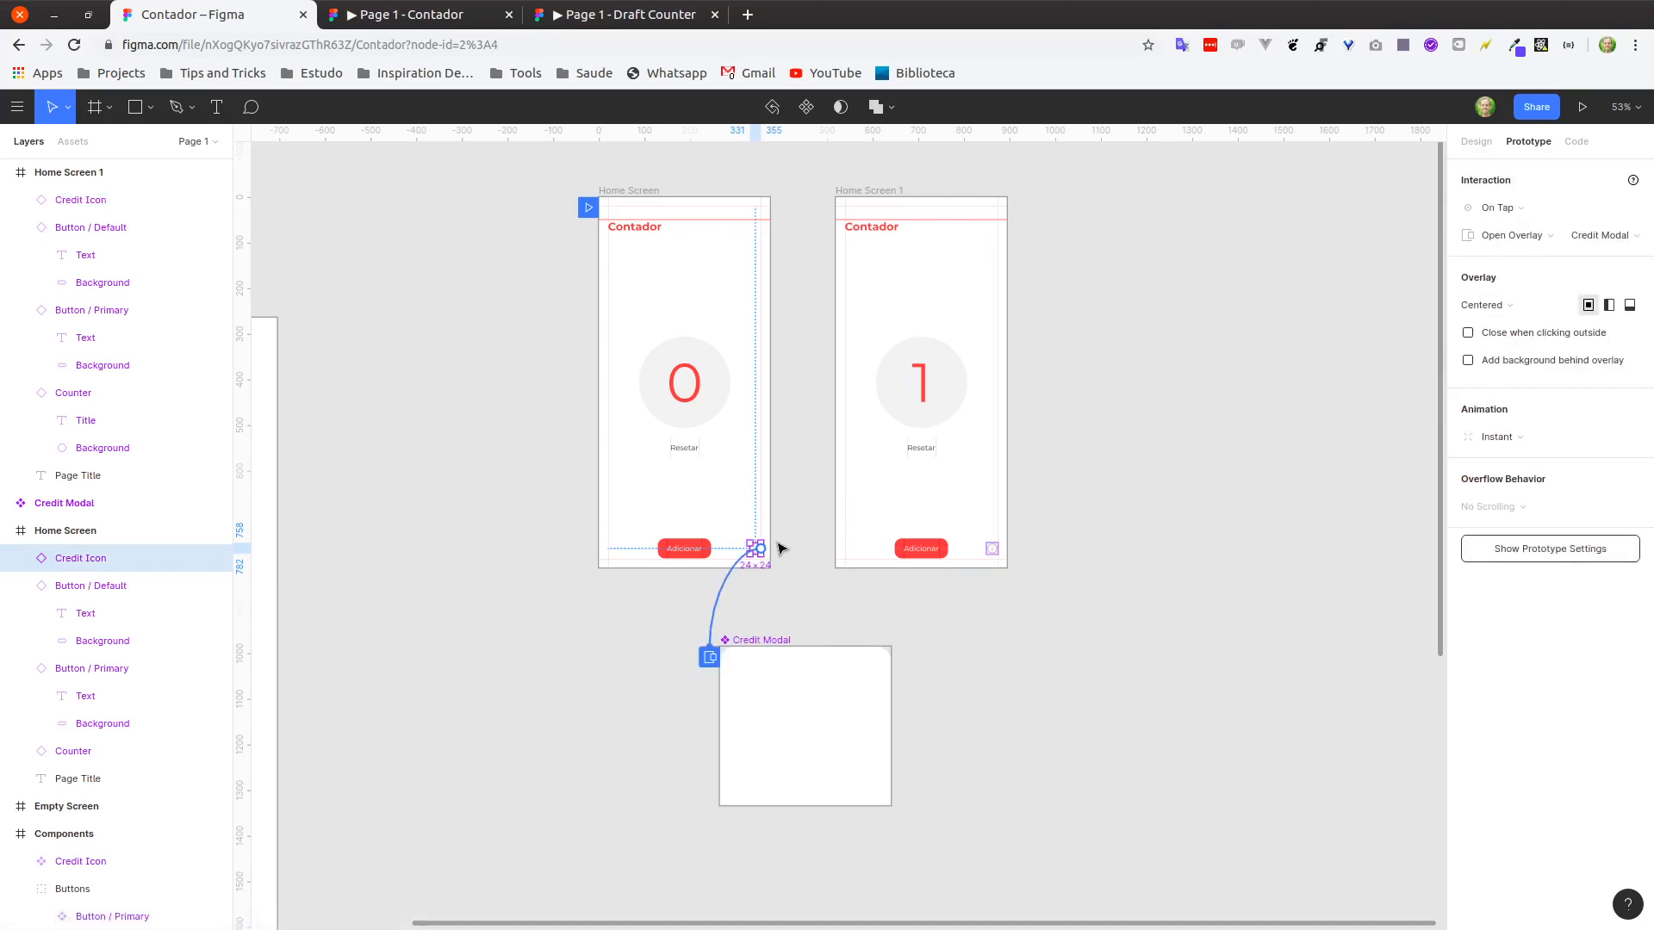
Test the credit icon on the counter 1 screen in the Contador prototype preview, then return to the design file.
{"action": "scroll", "coordinate": [781, 646], "scroll_direction": "up", "scroll_amount": 2}
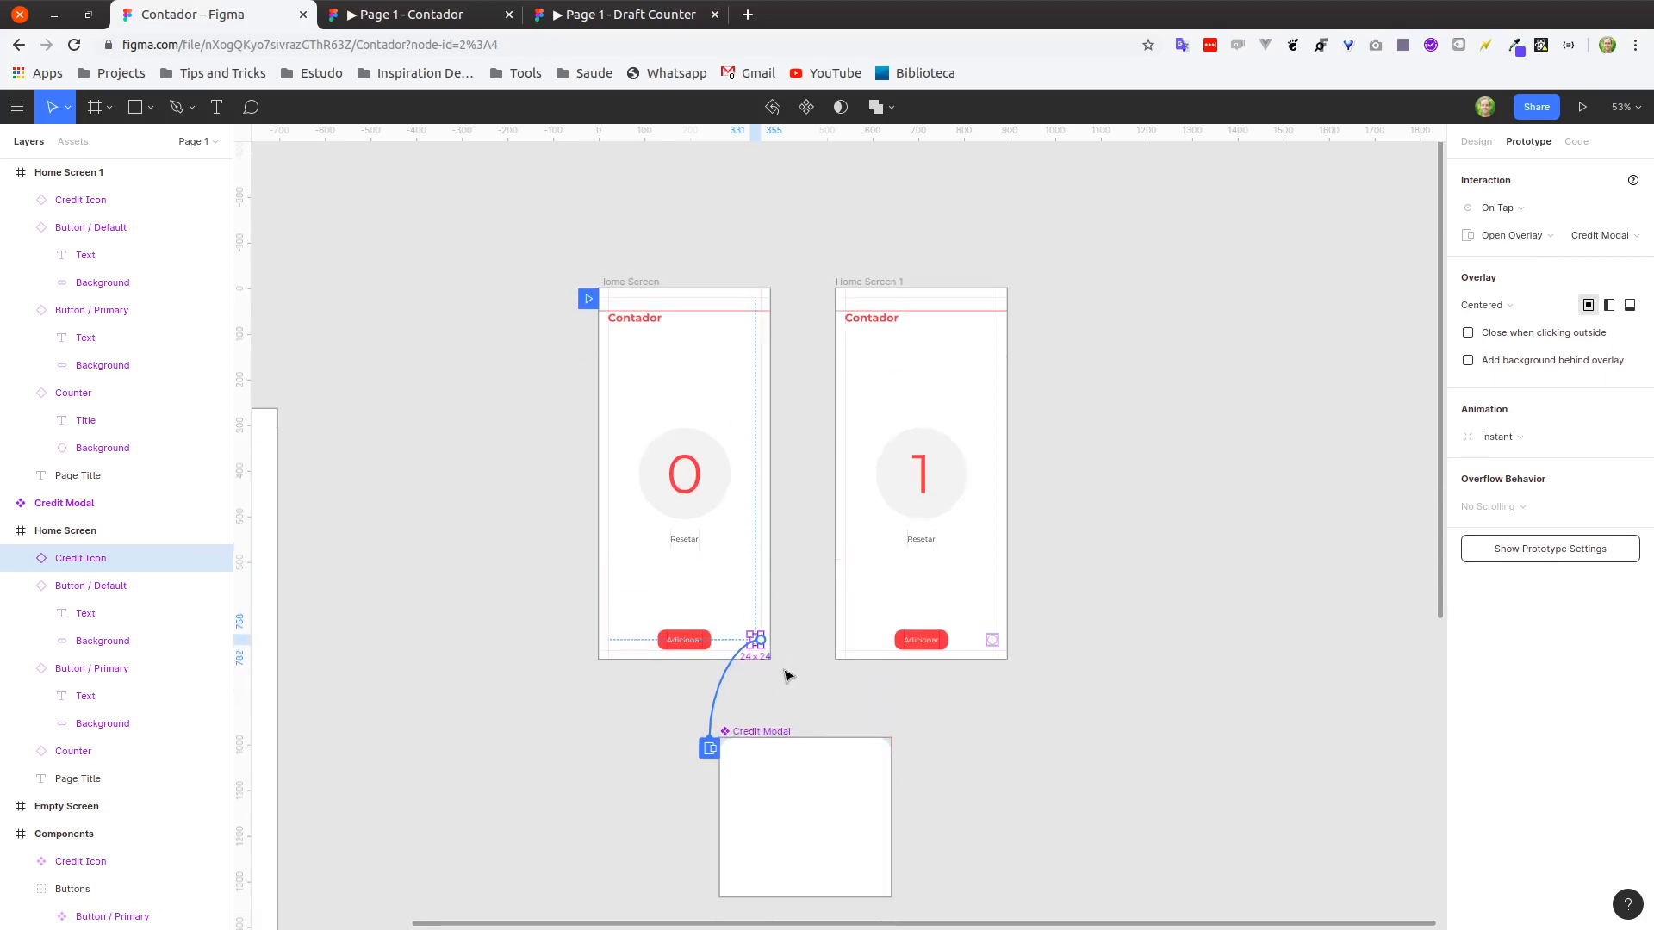
{"action": "scroll", "coordinate": [783, 670], "scroll_direction": "up", "scroll_amount": 5, "text": "ctrl"}
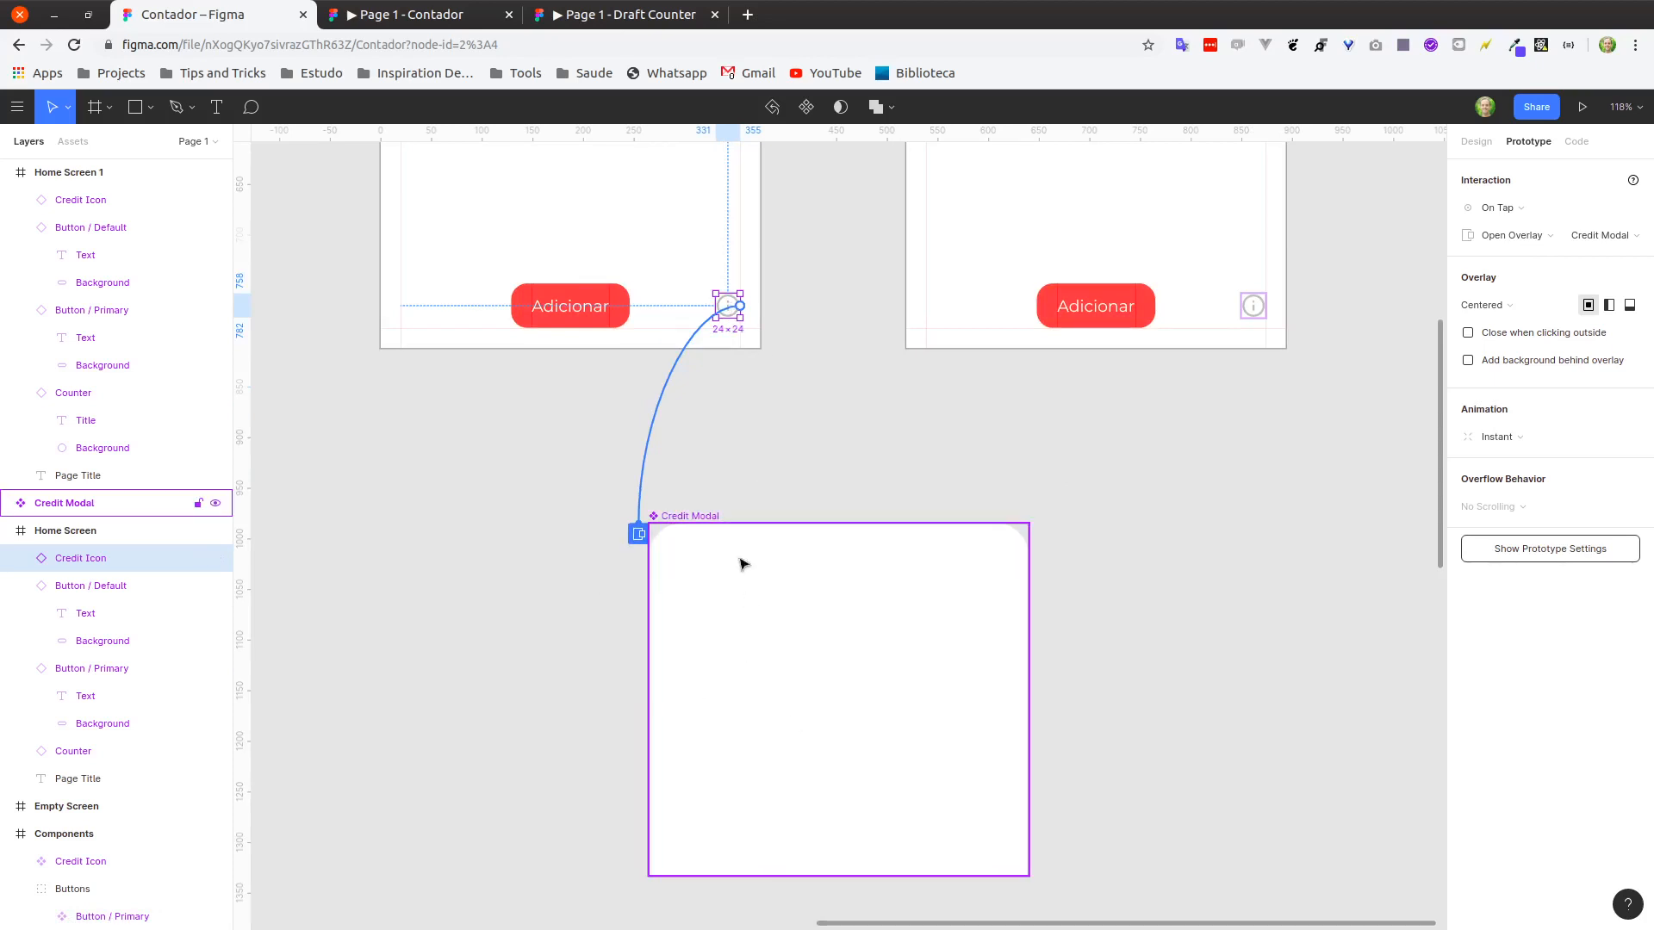
{"action": "scroll", "coordinate": [802, 358], "scroll_direction": "down", "scroll_amount": 3}
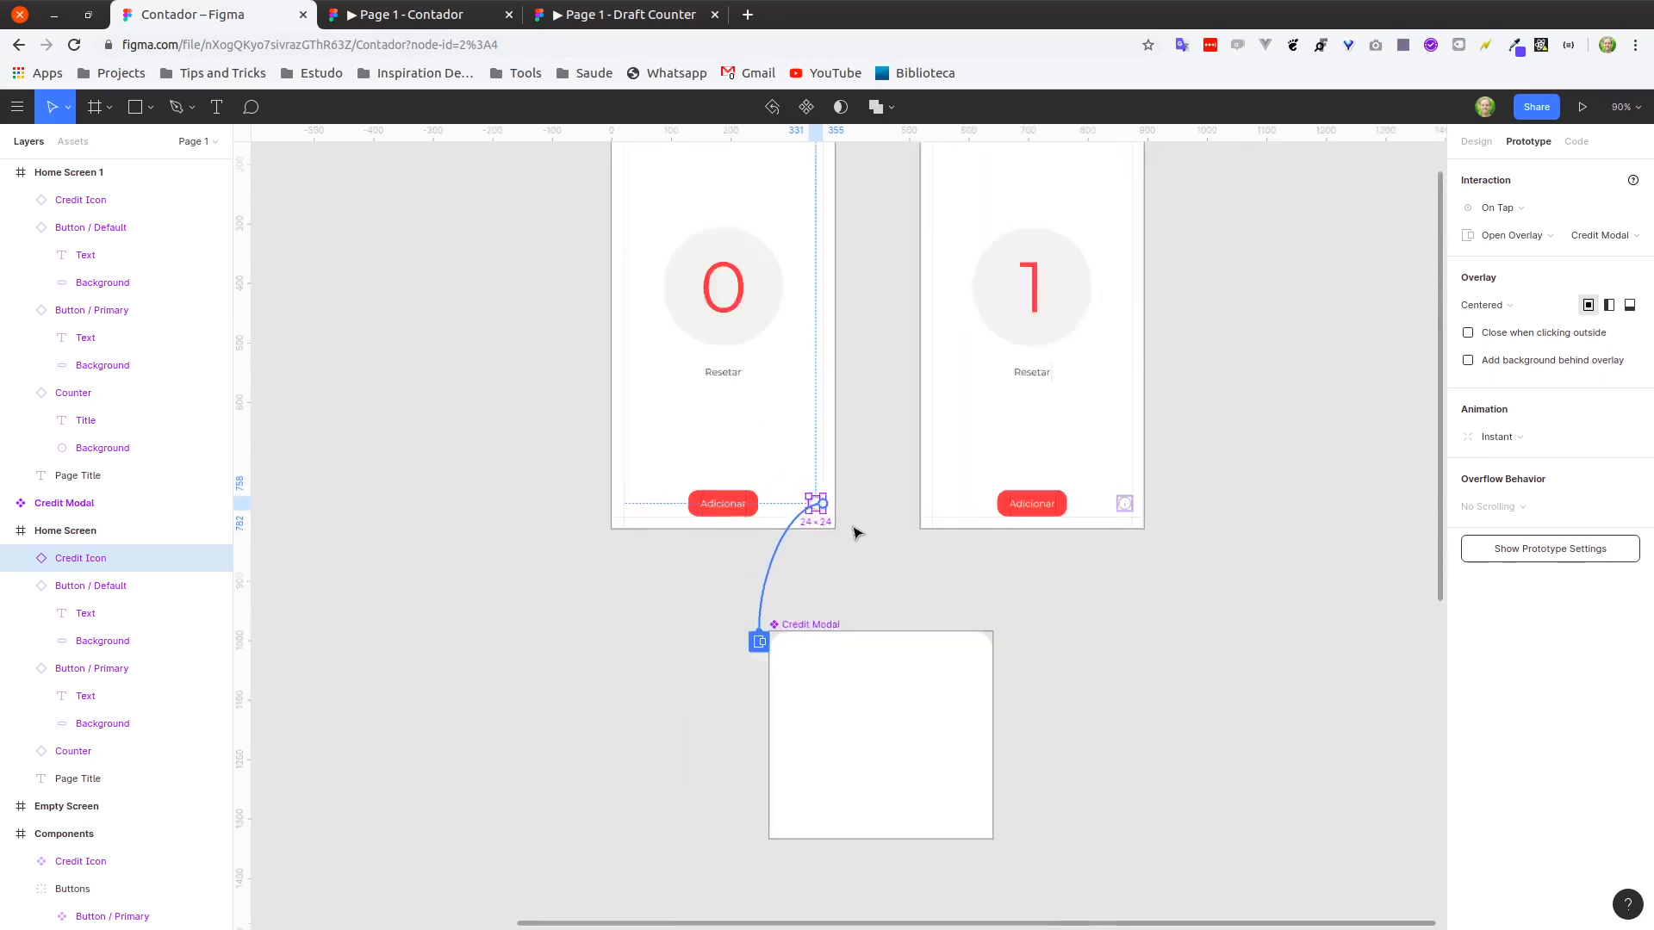
{"action": "scroll", "coordinate": [855, 534], "scroll_direction": "down", "scroll_amount": 4}
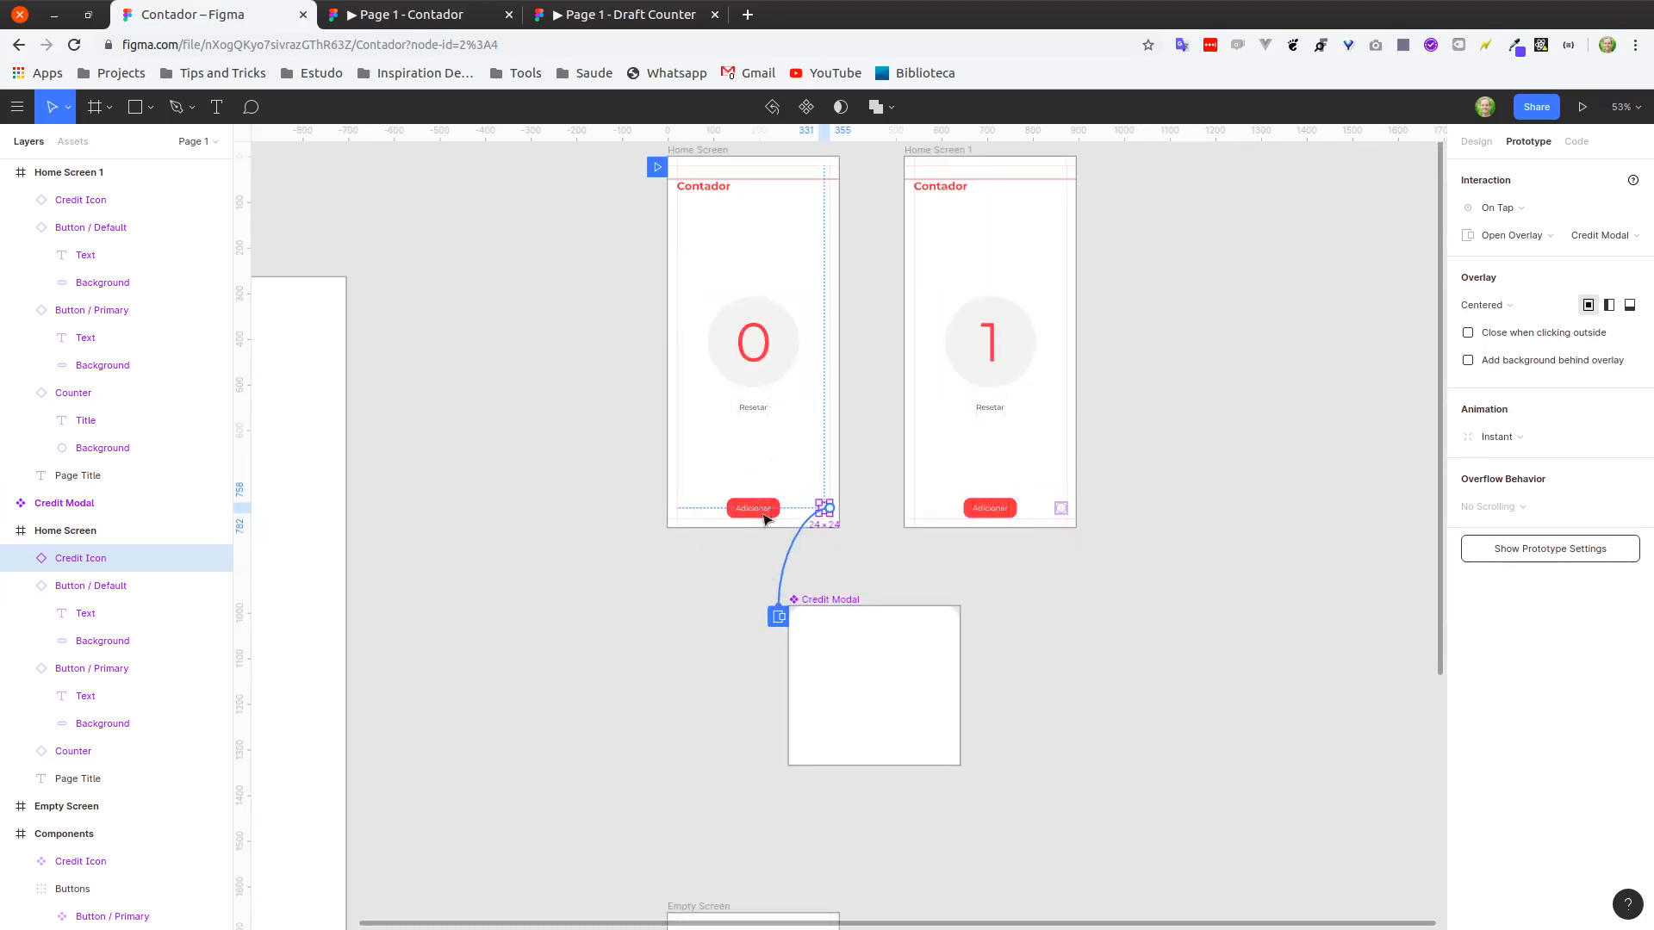
{"action": "left_click", "coordinate": [397, 14]}
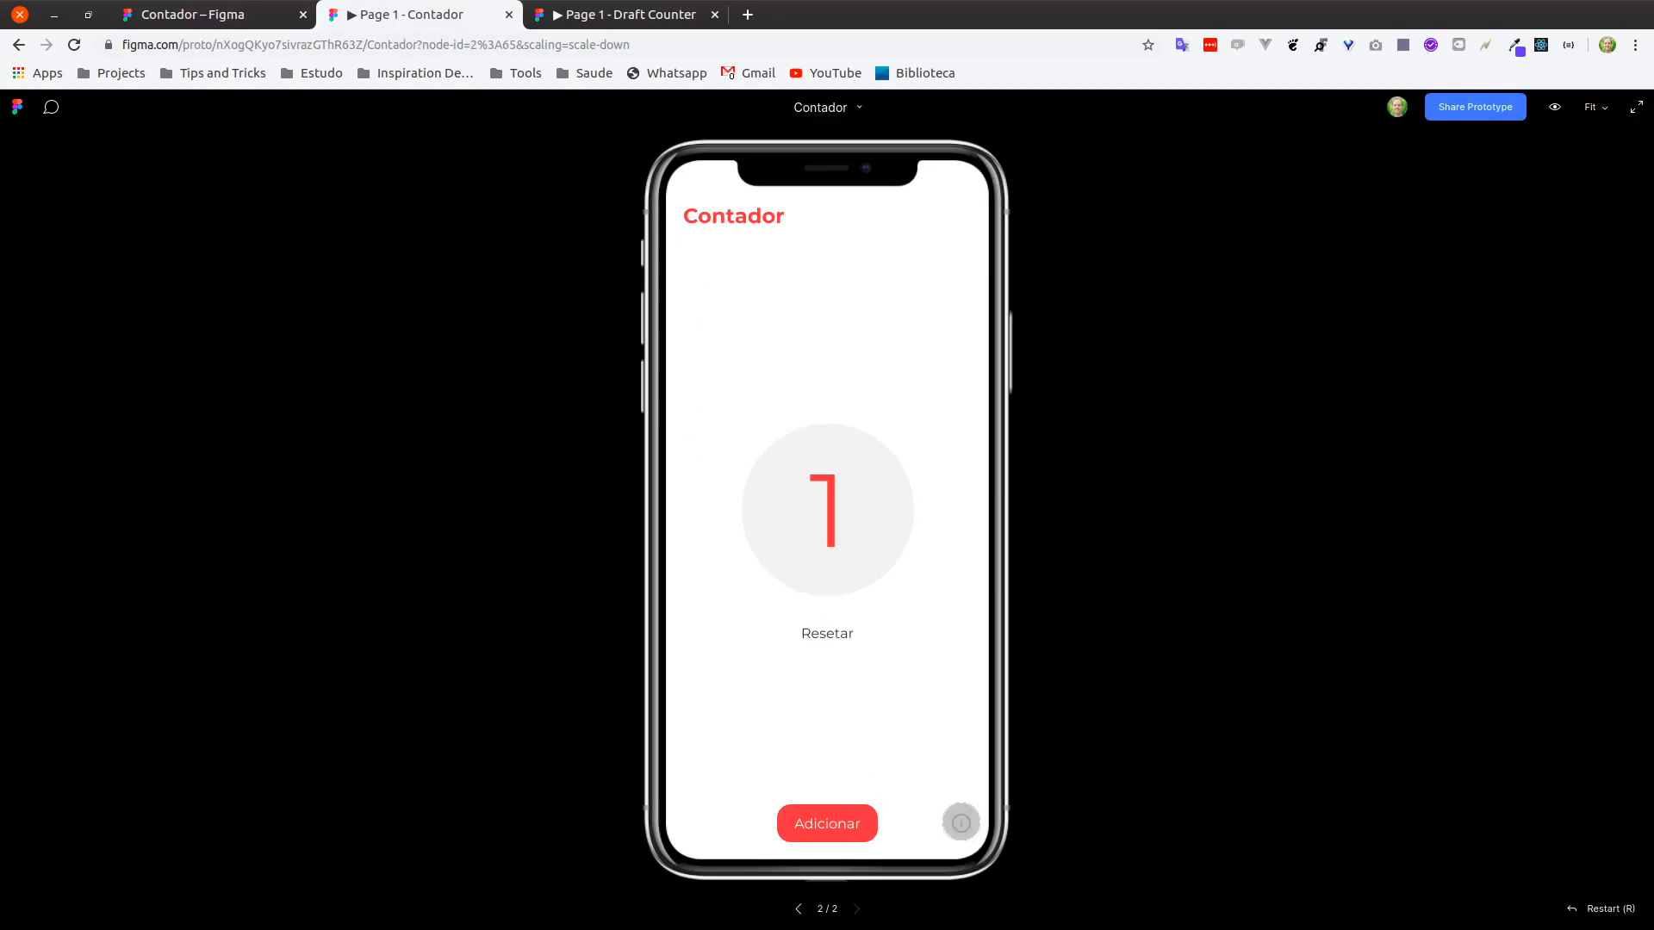
{"action": "left_click", "coordinate": [962, 822]}
{"action": "left_click", "coordinate": [963, 825]}
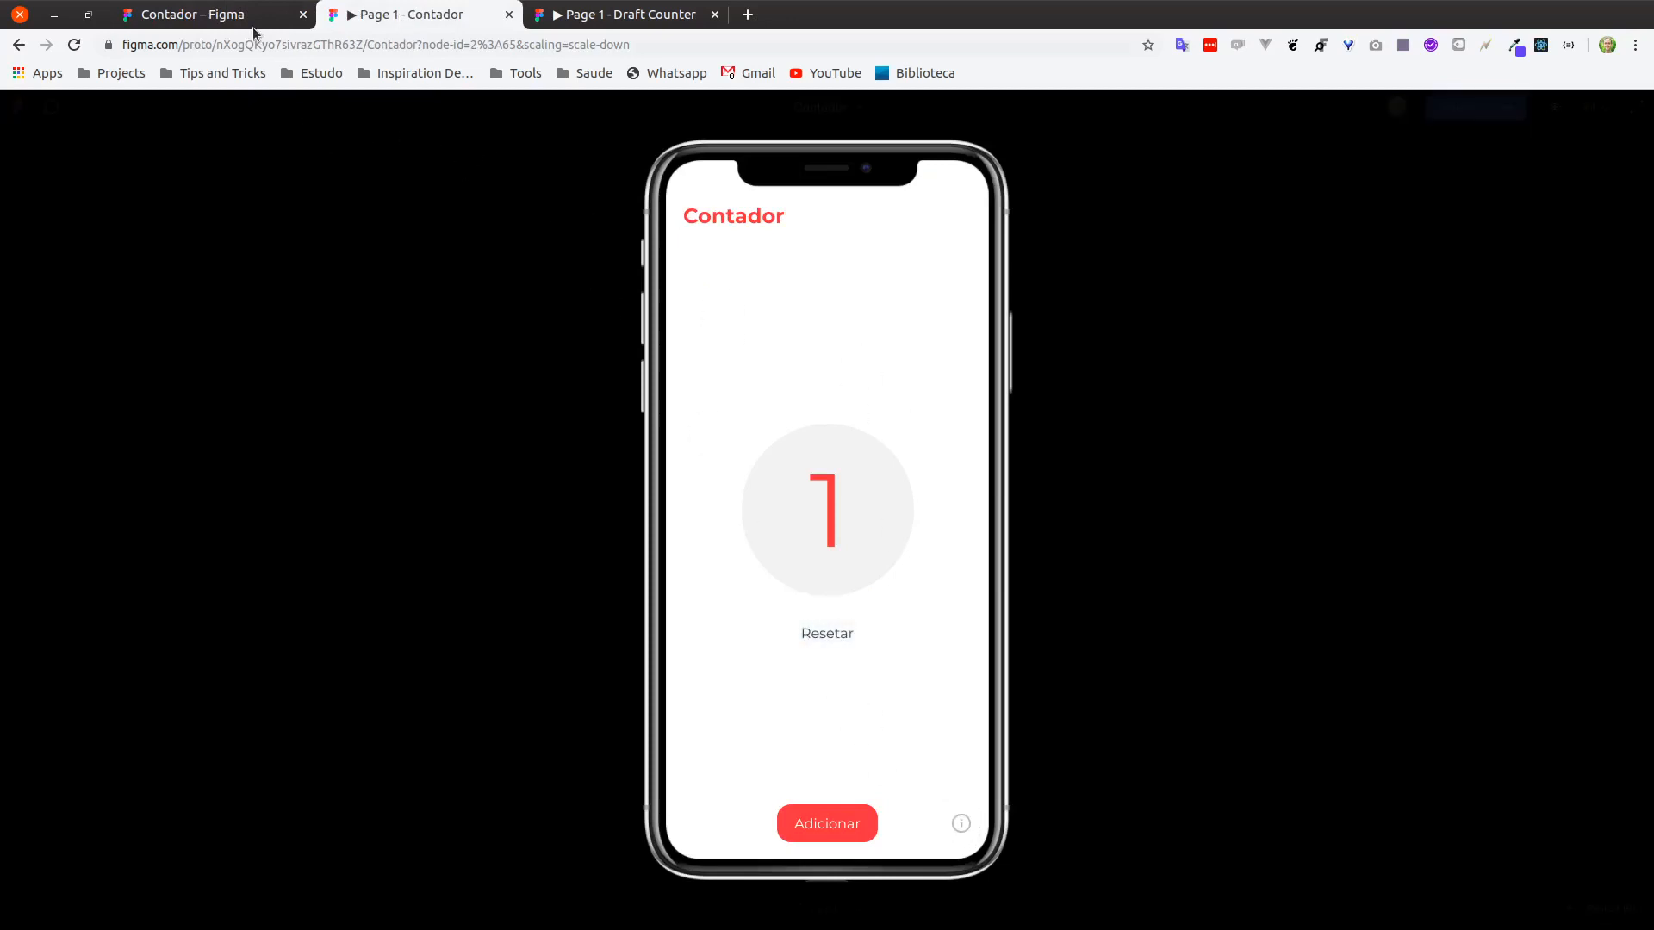
{"action": "left_click", "coordinate": [207, 15]}
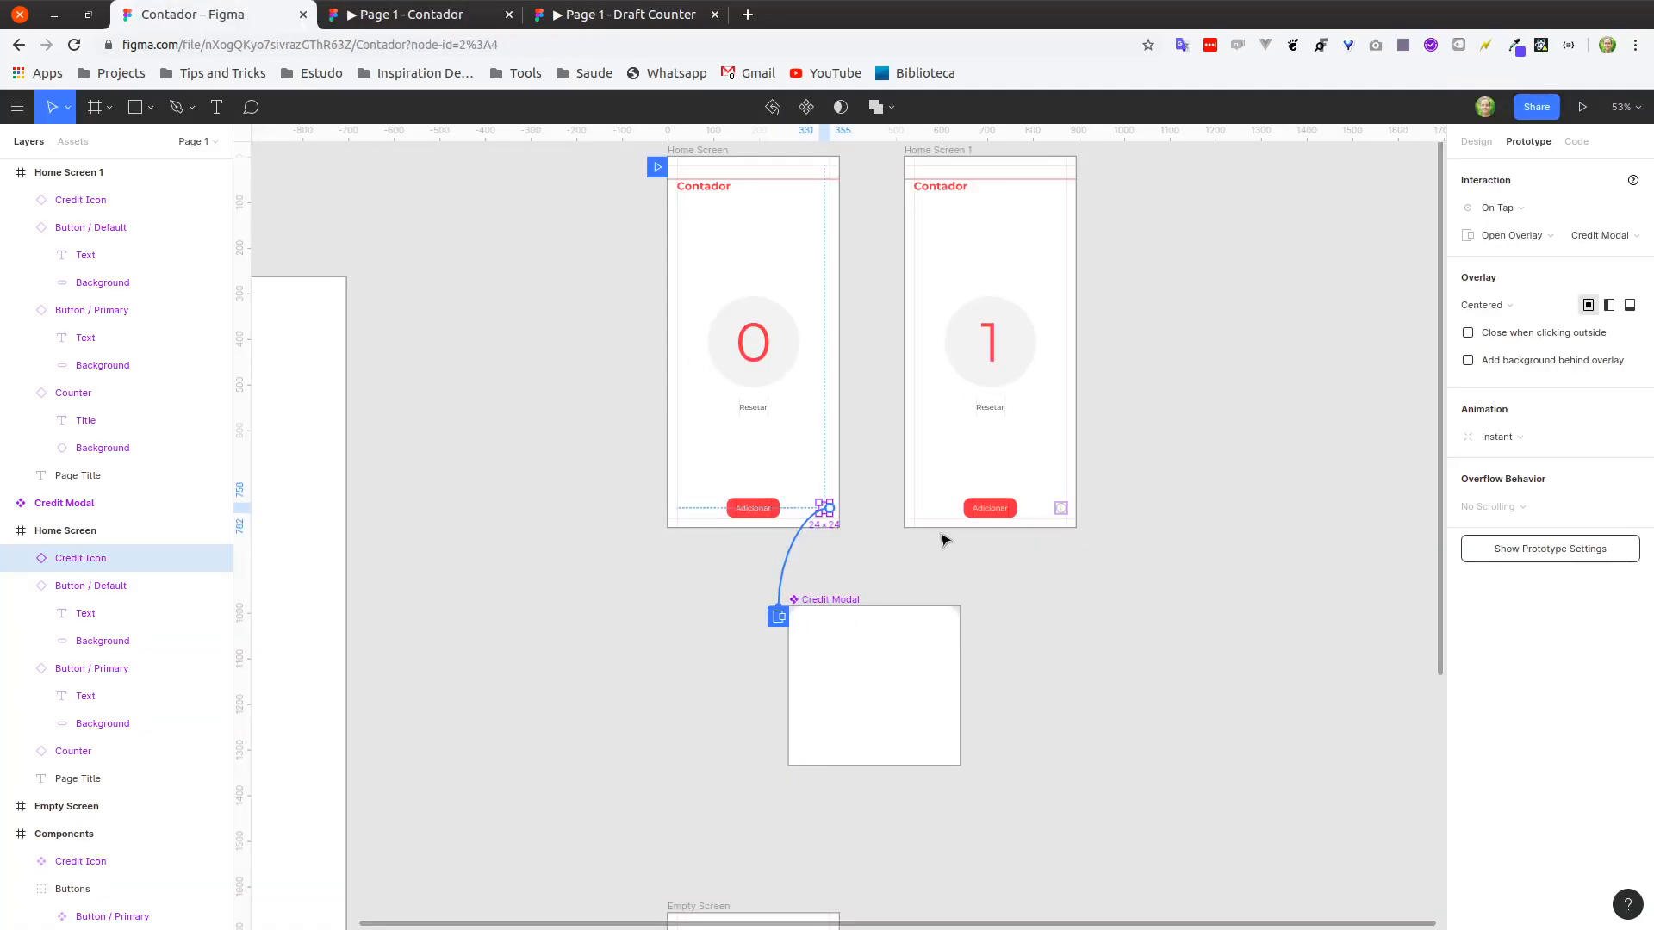
Reset the counter in the prototype preview and test the credit icon on the starting screen.
{"action": "left_click", "coordinate": [964, 564]}
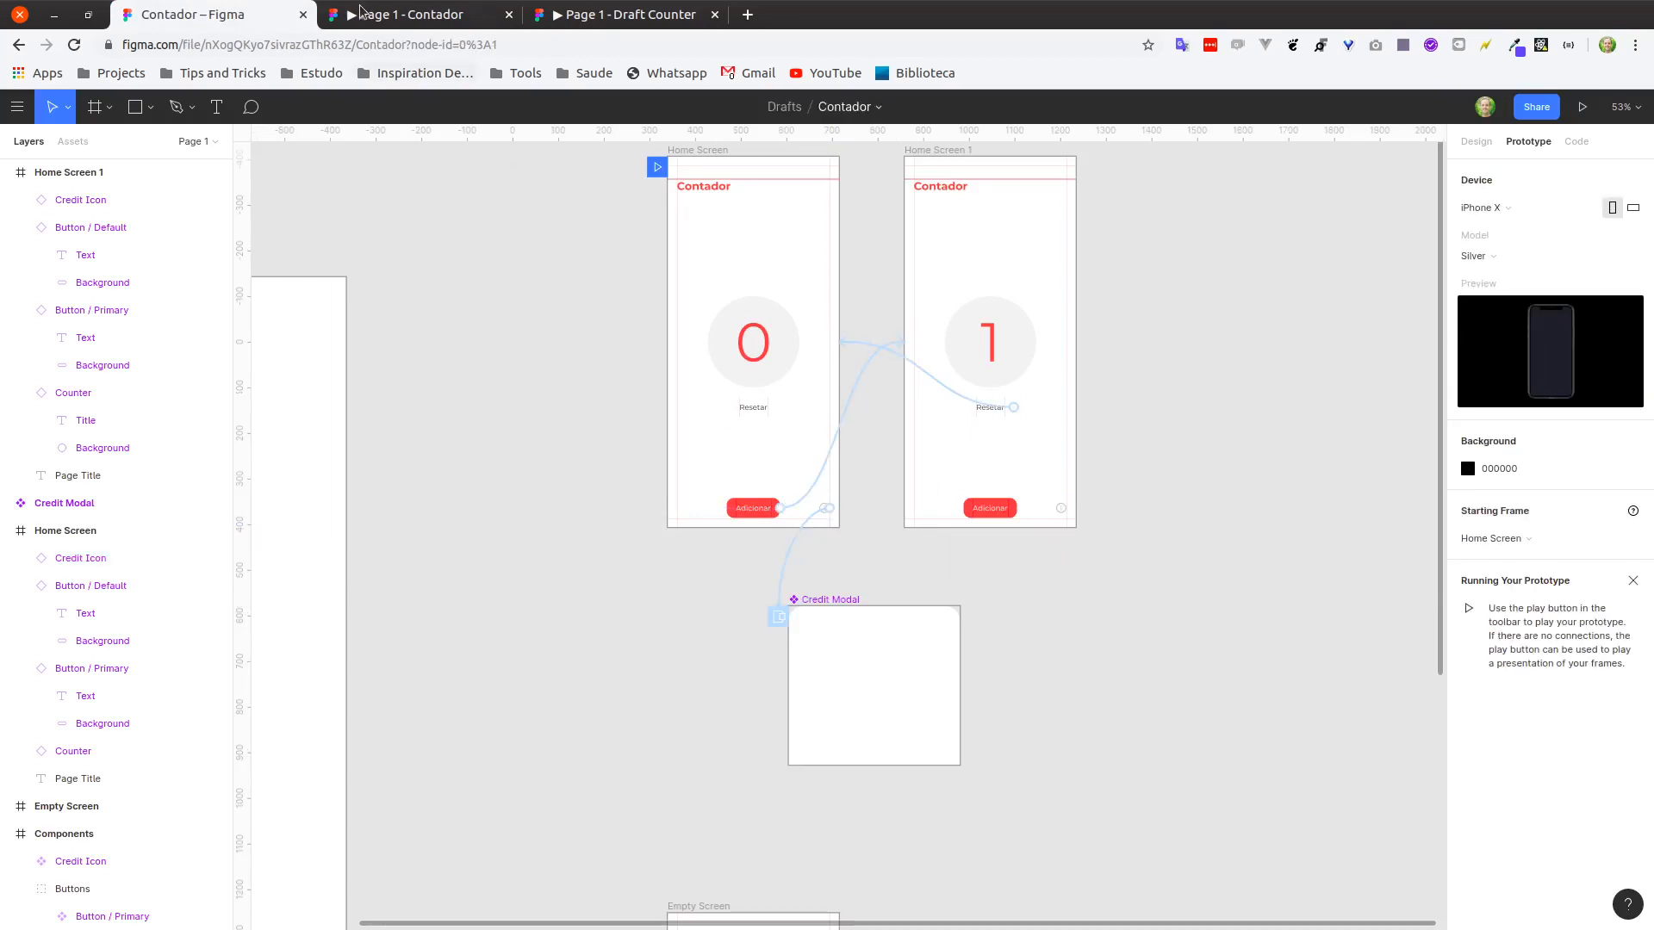
{"action": "left_click", "coordinate": [396, 15]}
{"action": "left_click", "coordinate": [827, 629]}
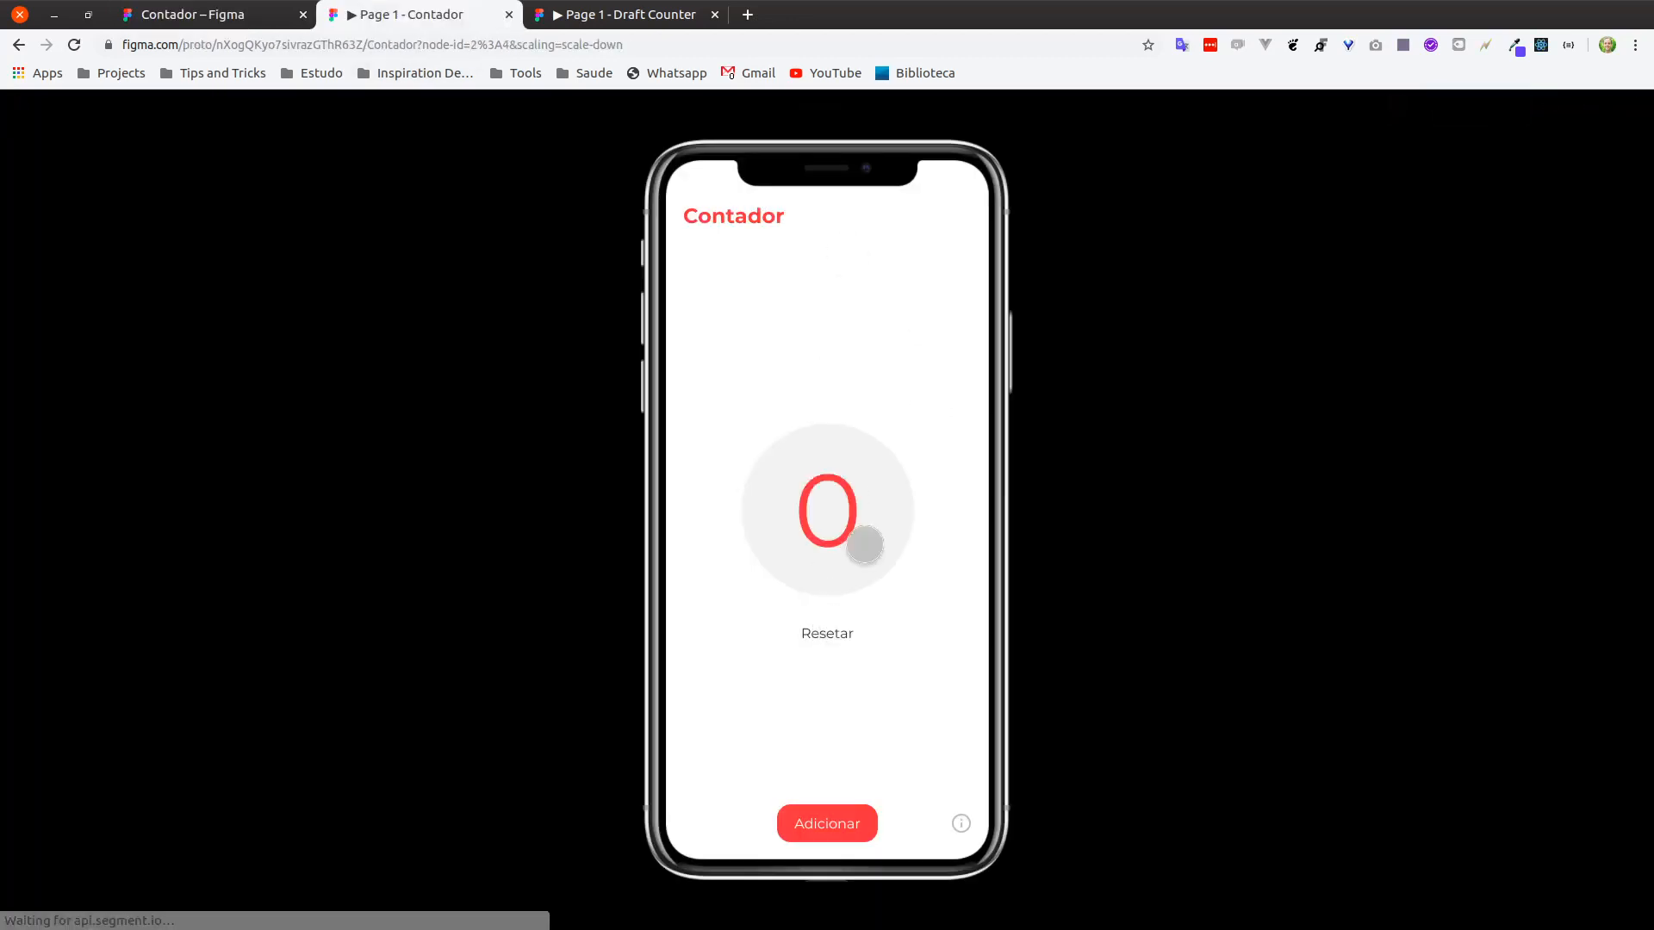
{"action": "left_click", "coordinate": [961, 827]}
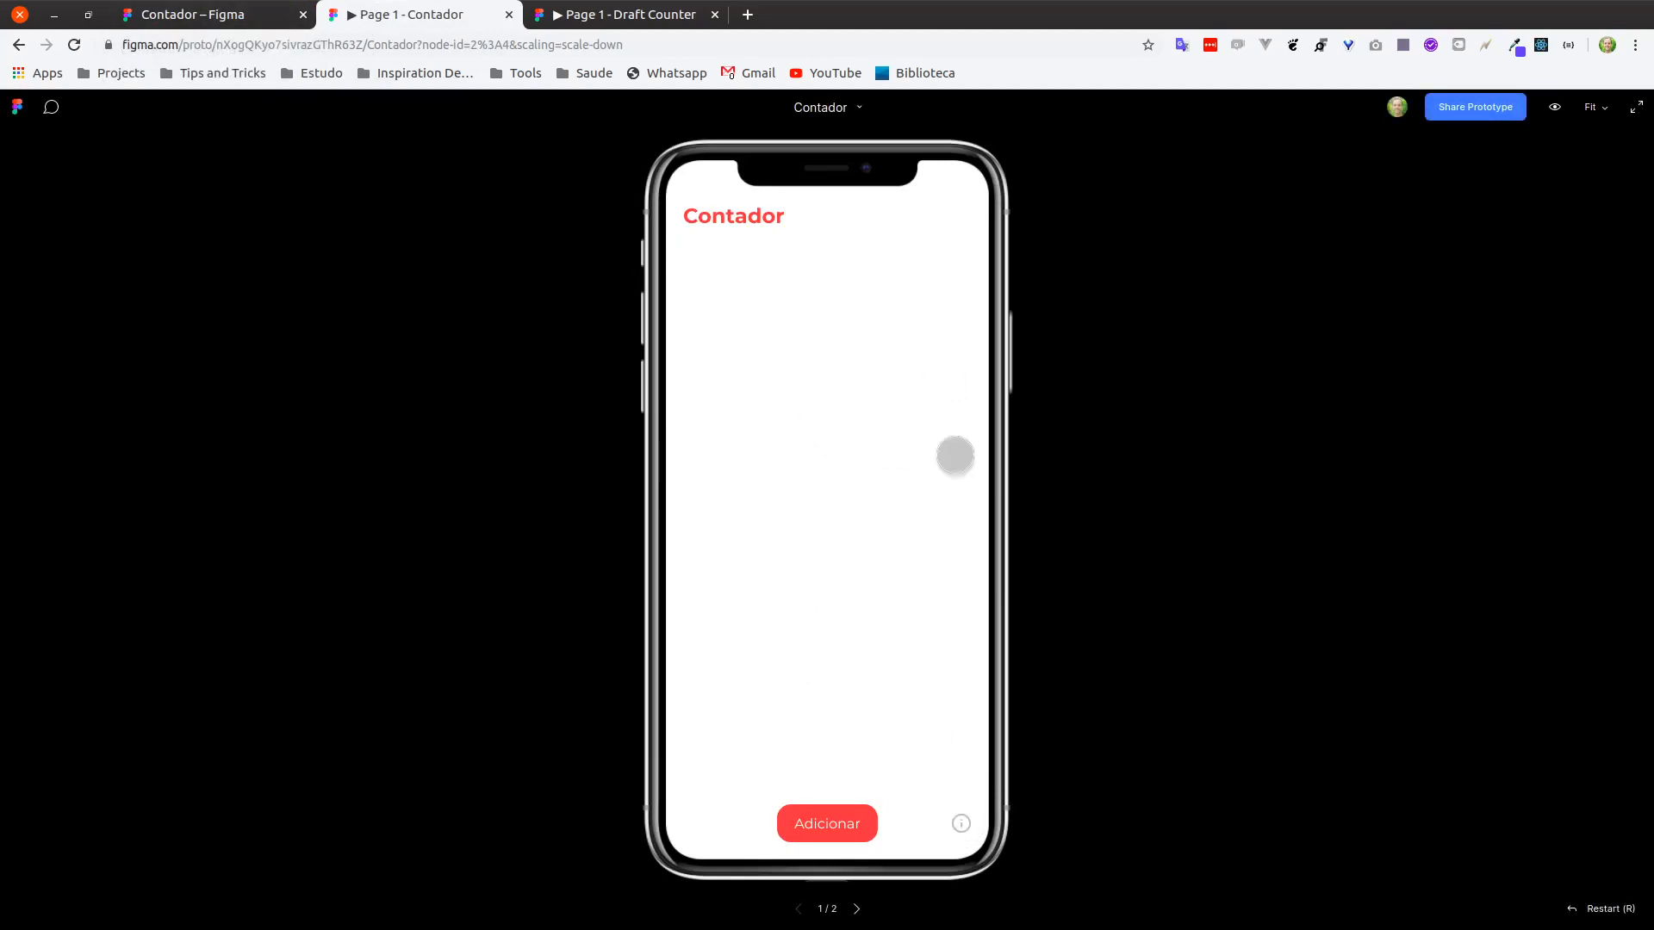
Set the Credit Modal overlay to Bottom Center, closing when clicking outside, and add a background behind it.
{"action": "left_click", "coordinate": [242, 26]}
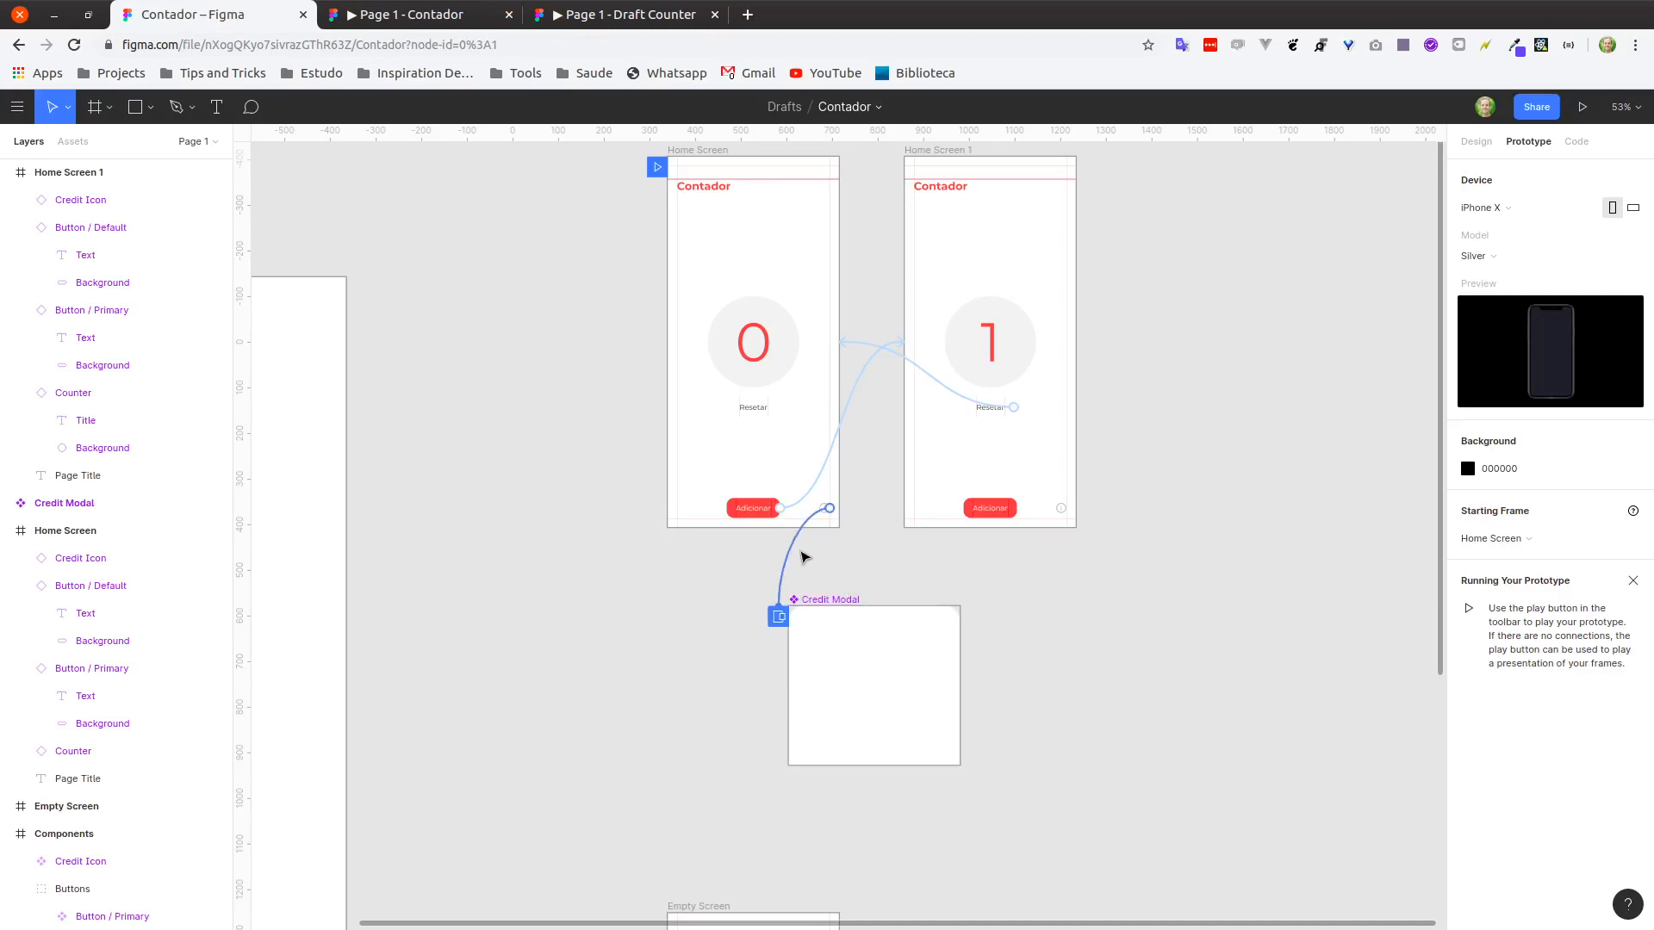
{"action": "left_click", "coordinate": [799, 554]}
{"action": "left_click", "coordinate": [1511, 307]}
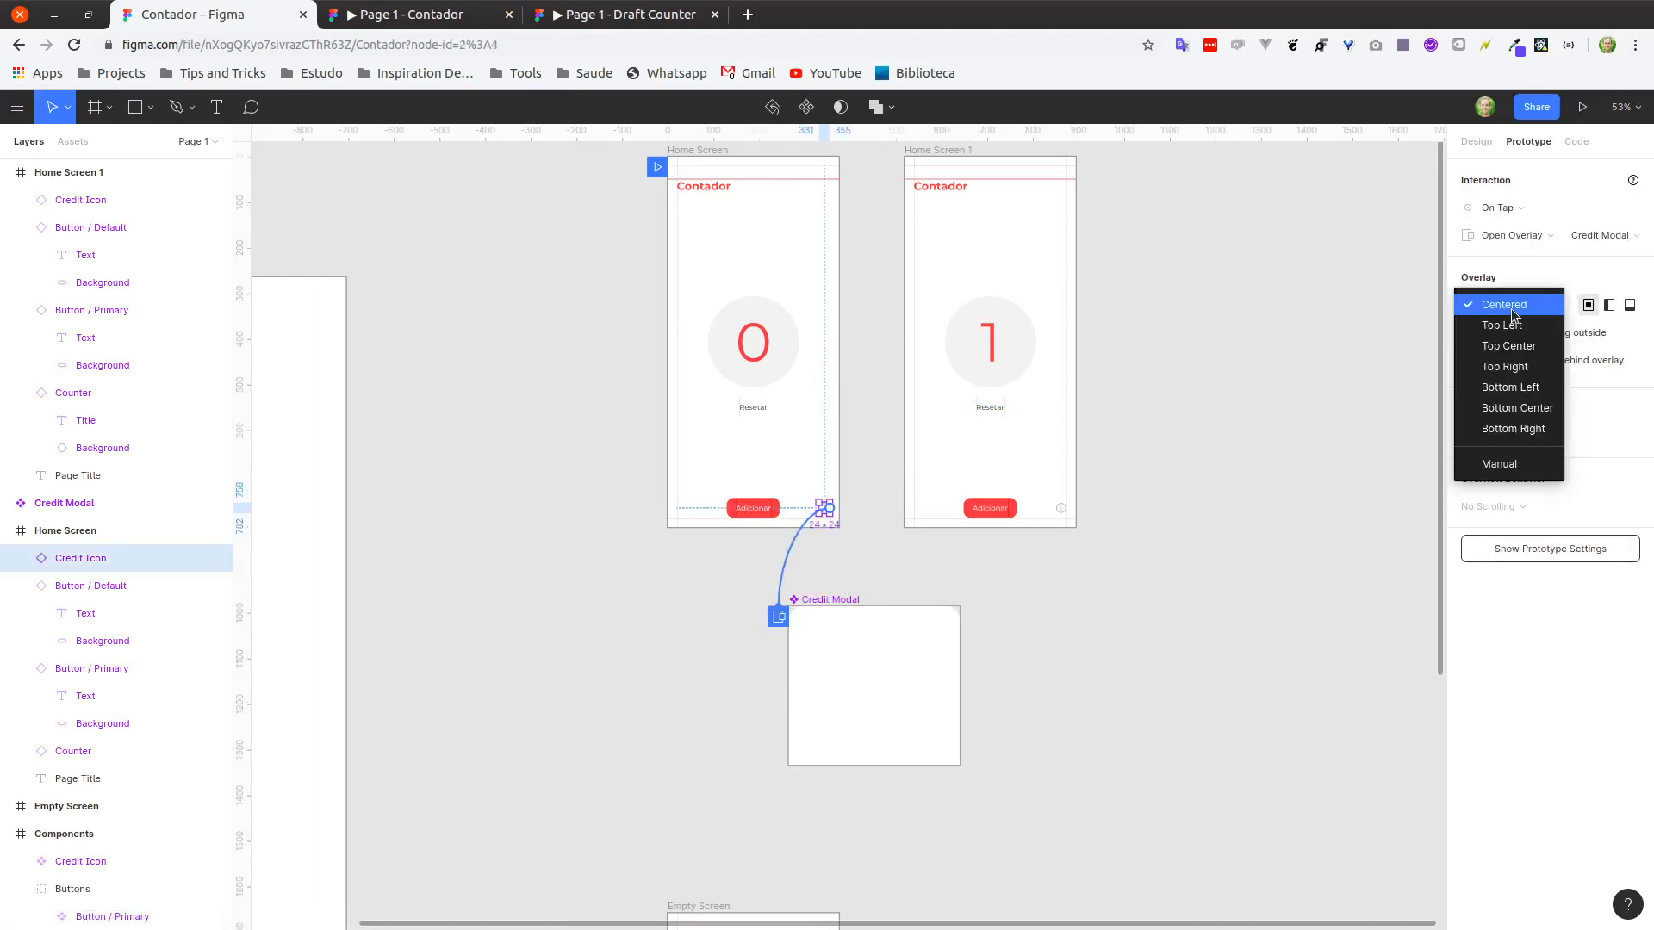
{"action": "left_click", "coordinate": [1516, 411]}
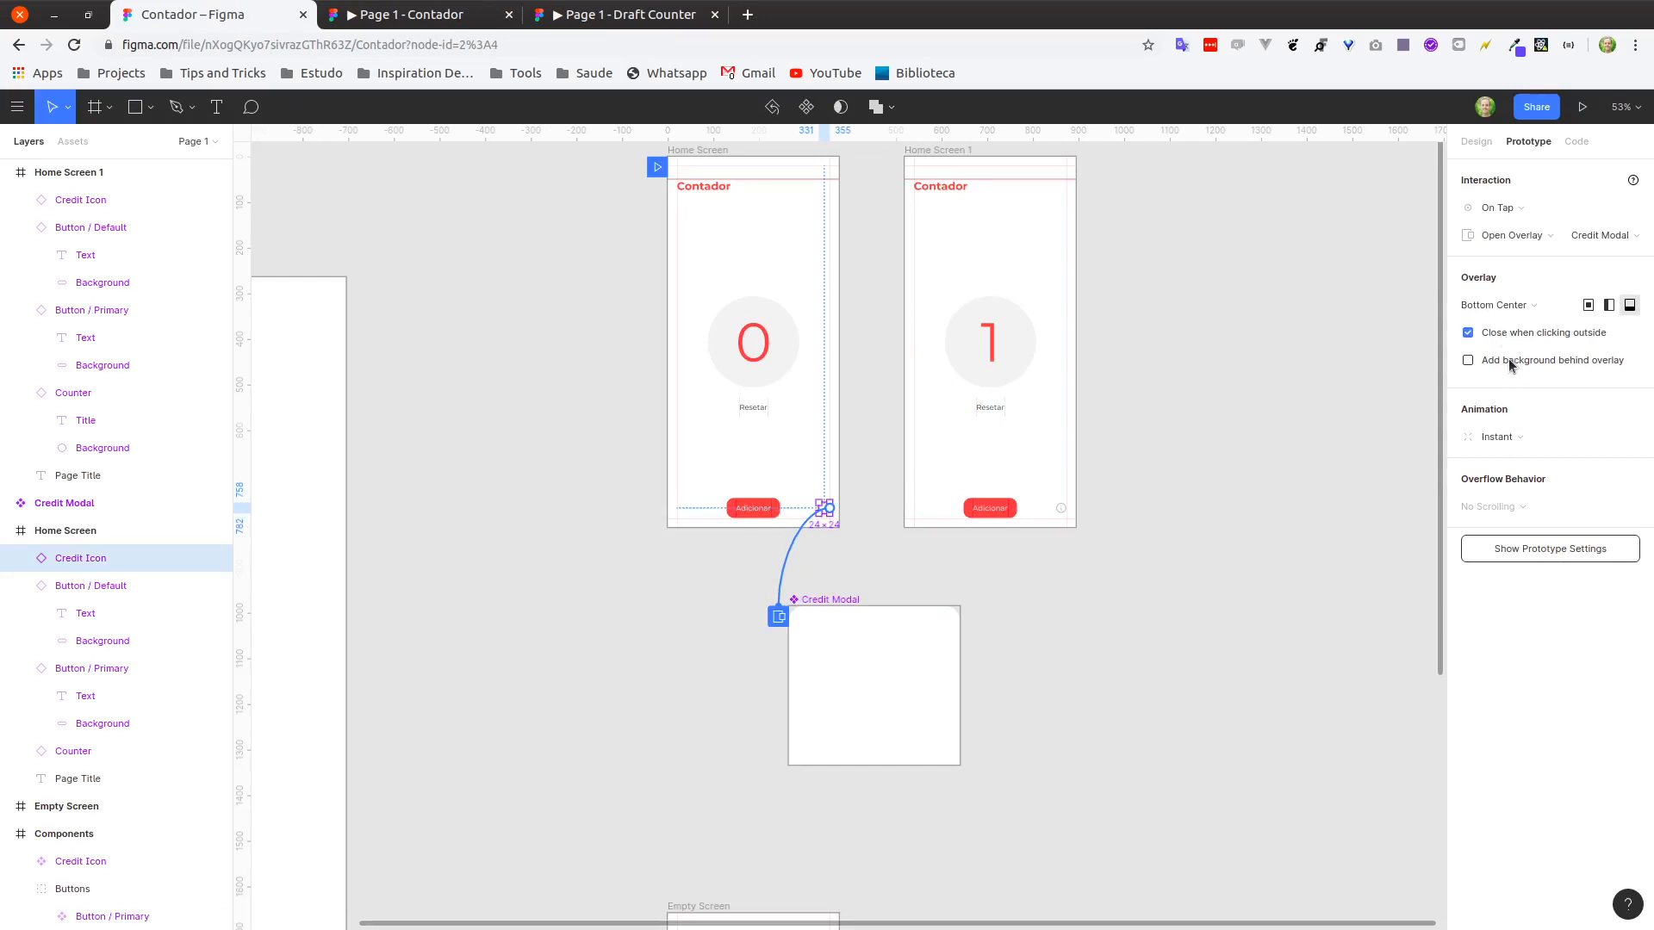
{"action": "left_click", "coordinate": [1509, 361]}
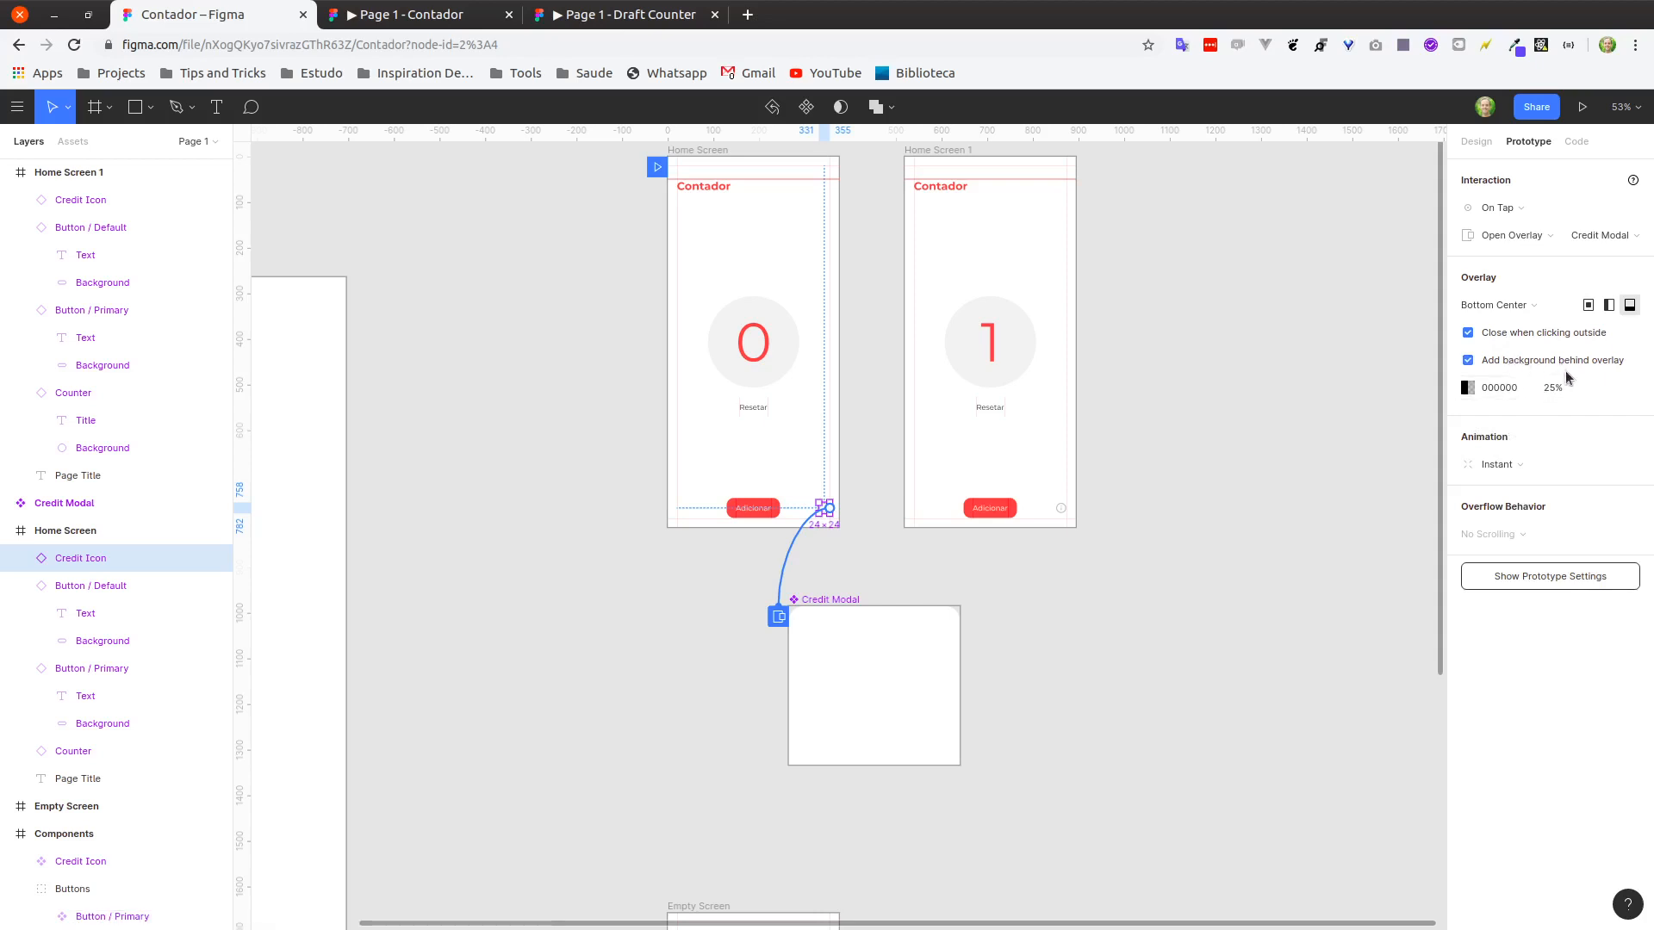
Check the bottom overlay in the prototype preview, then turn off the background behind it.
{"action": "left_click", "coordinate": [425, 25]}
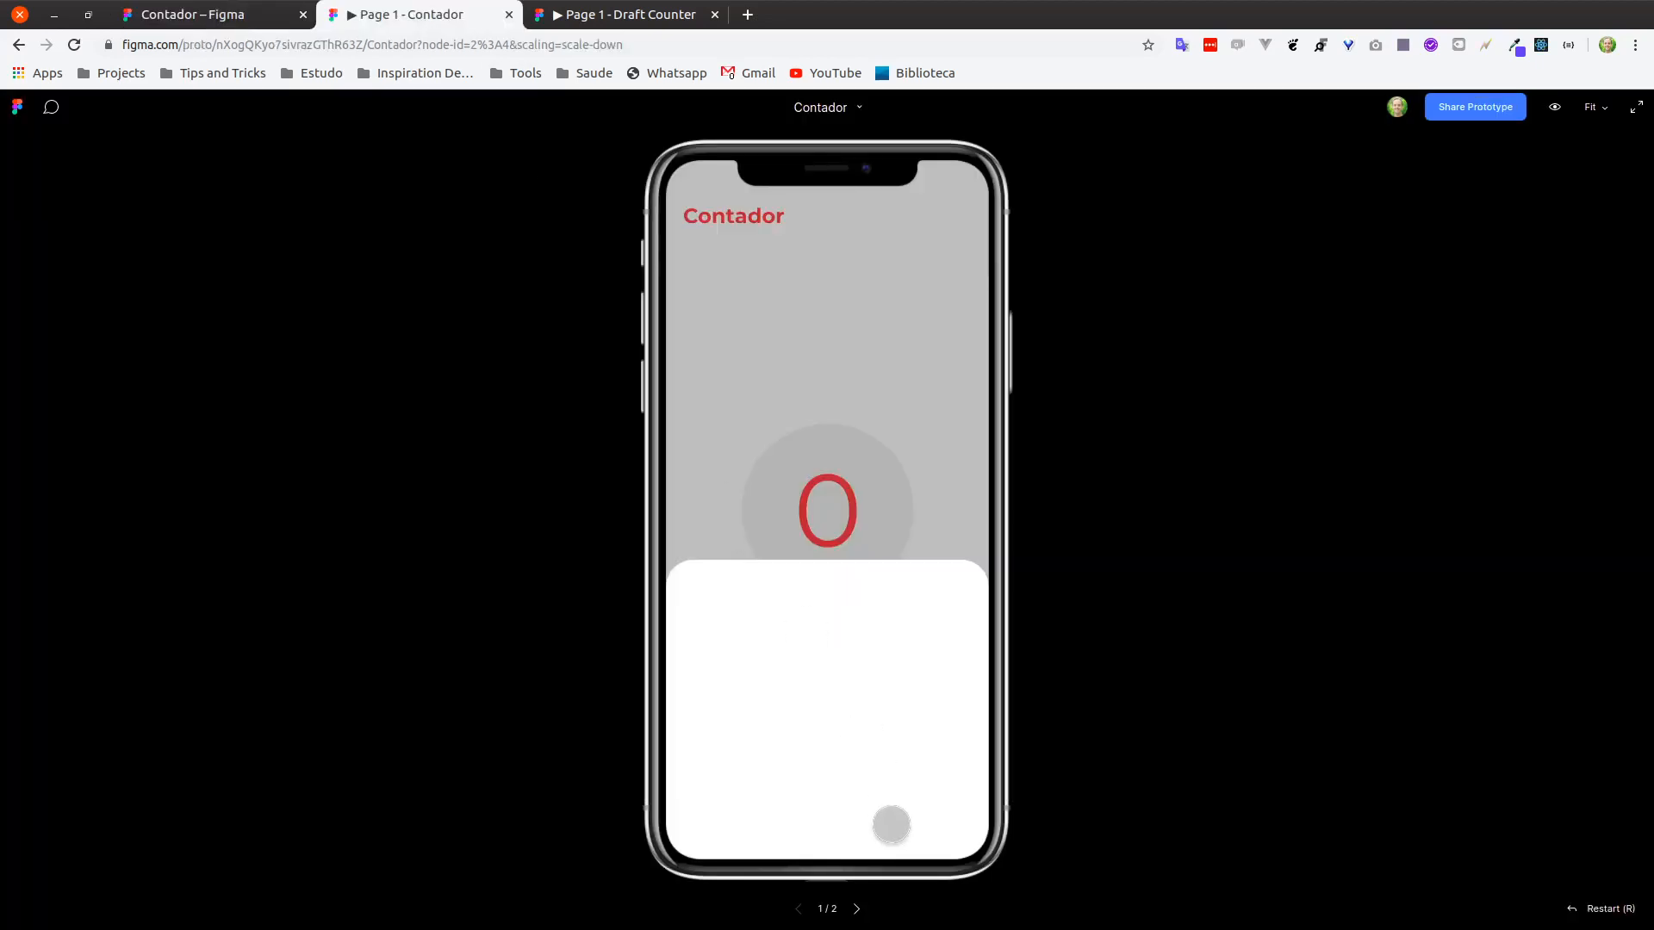
{"action": "left_click", "coordinate": [250, 15]}
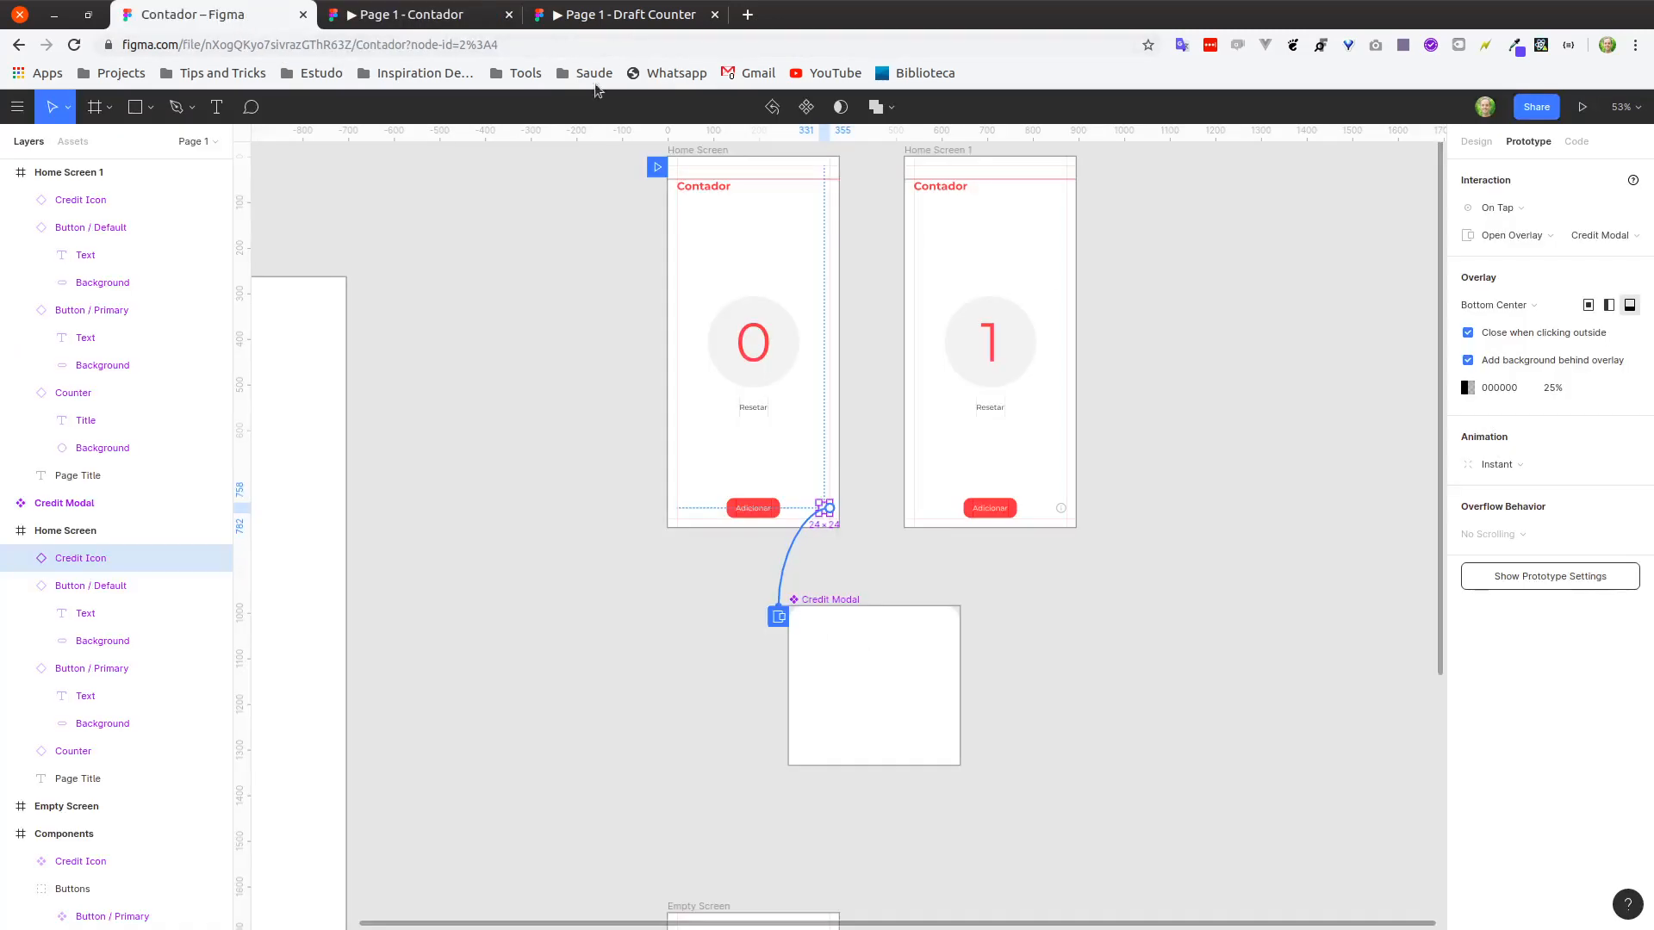
{"action": "left_click", "coordinate": [1497, 362]}
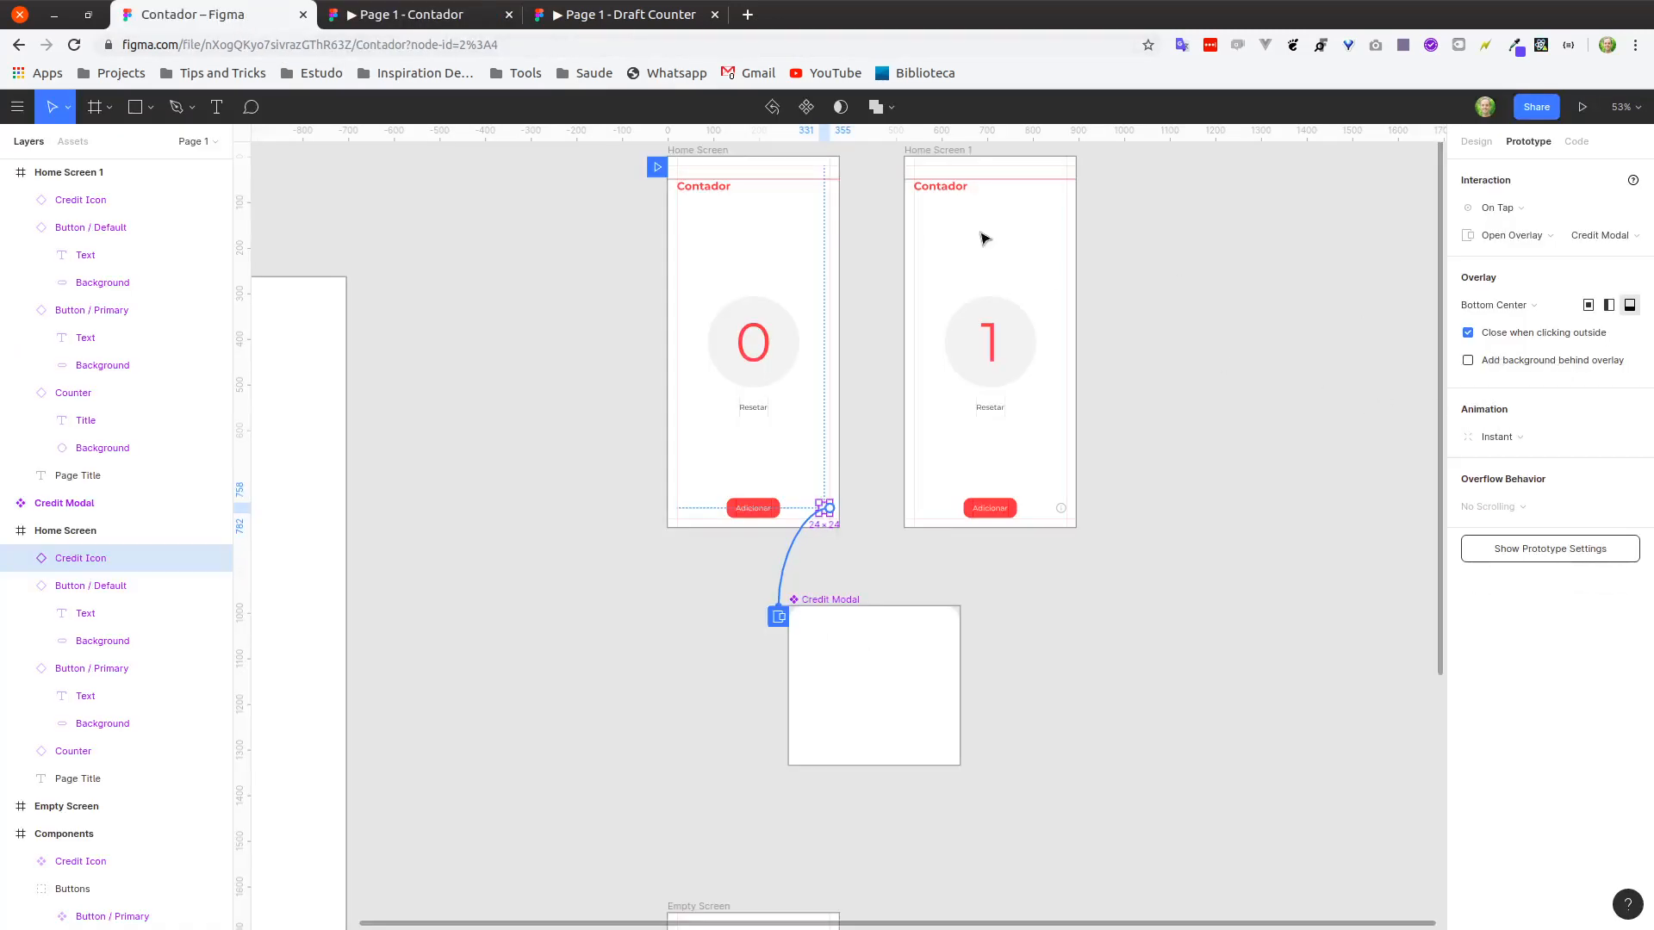
Check the overlay in the prototype preview without a background, then add the background behind it again in the design file.
{"action": "left_click", "coordinate": [417, 26]}
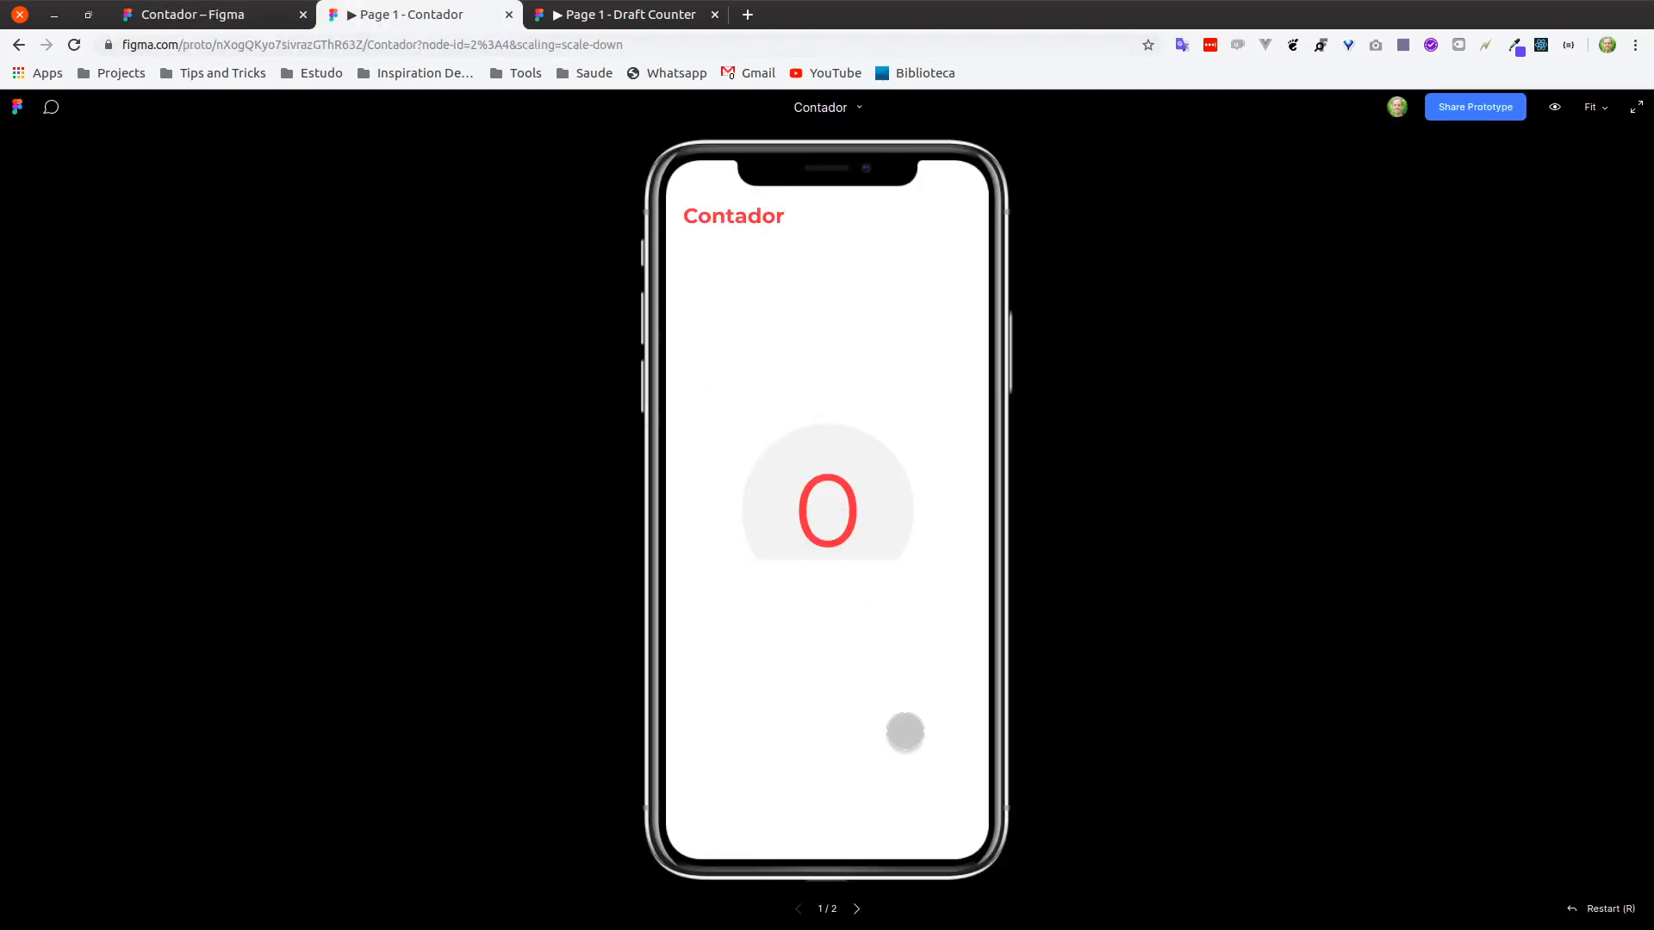
{"action": "left_click", "coordinate": [235, 19]}
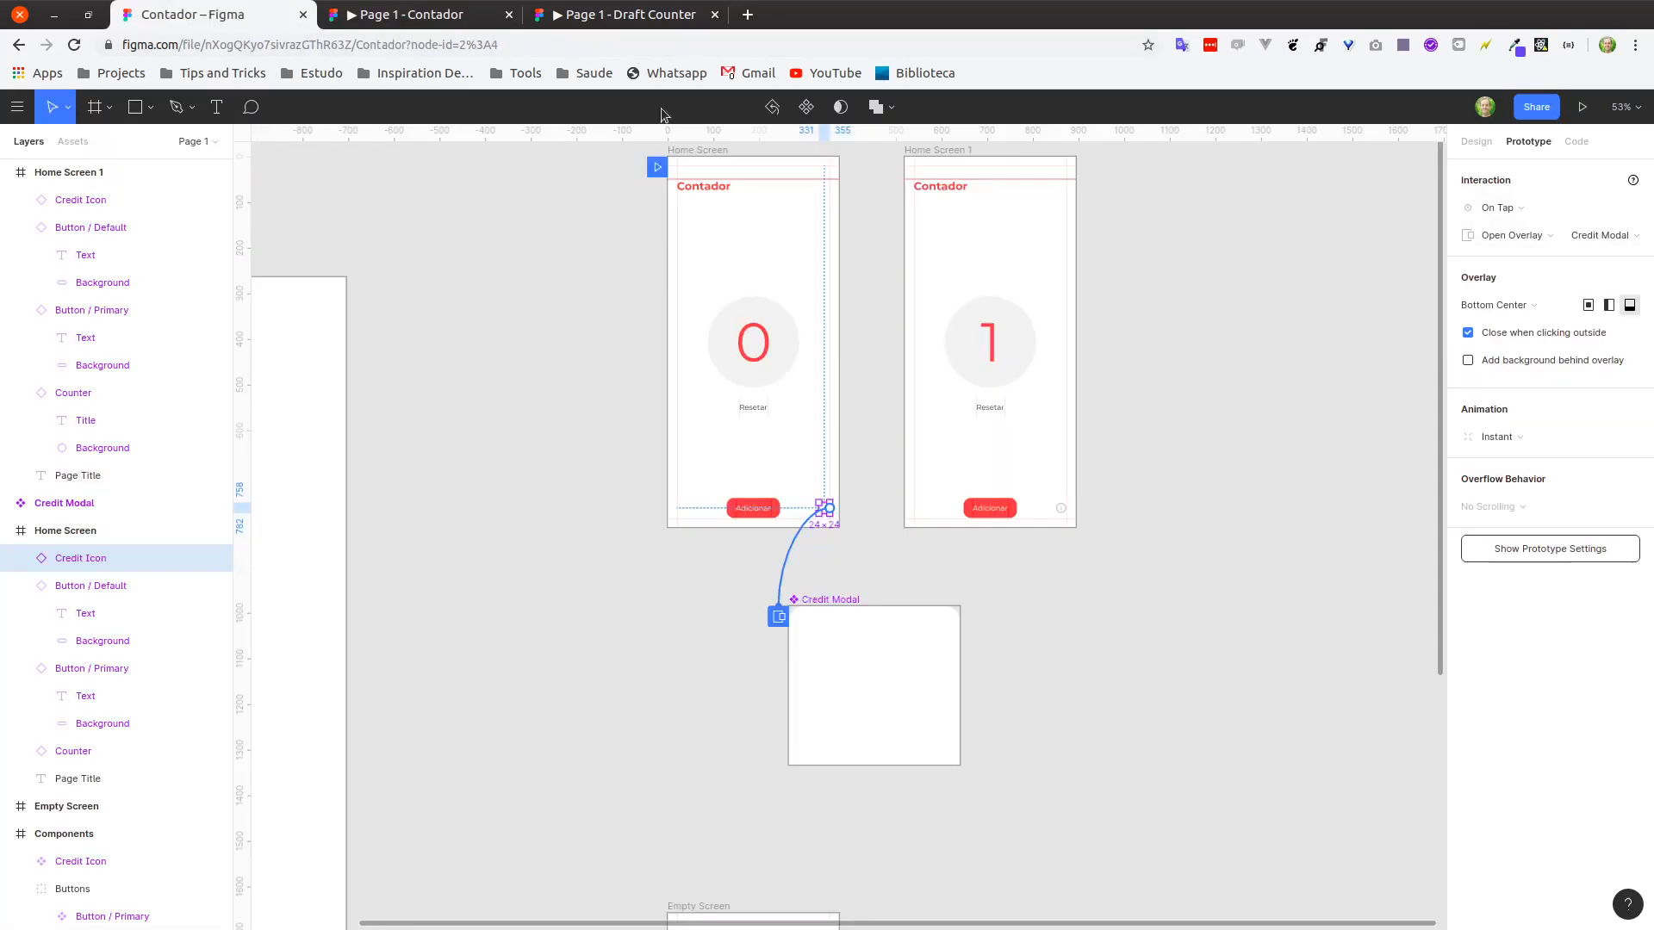
{"action": "left_click", "coordinate": [1513, 363]}
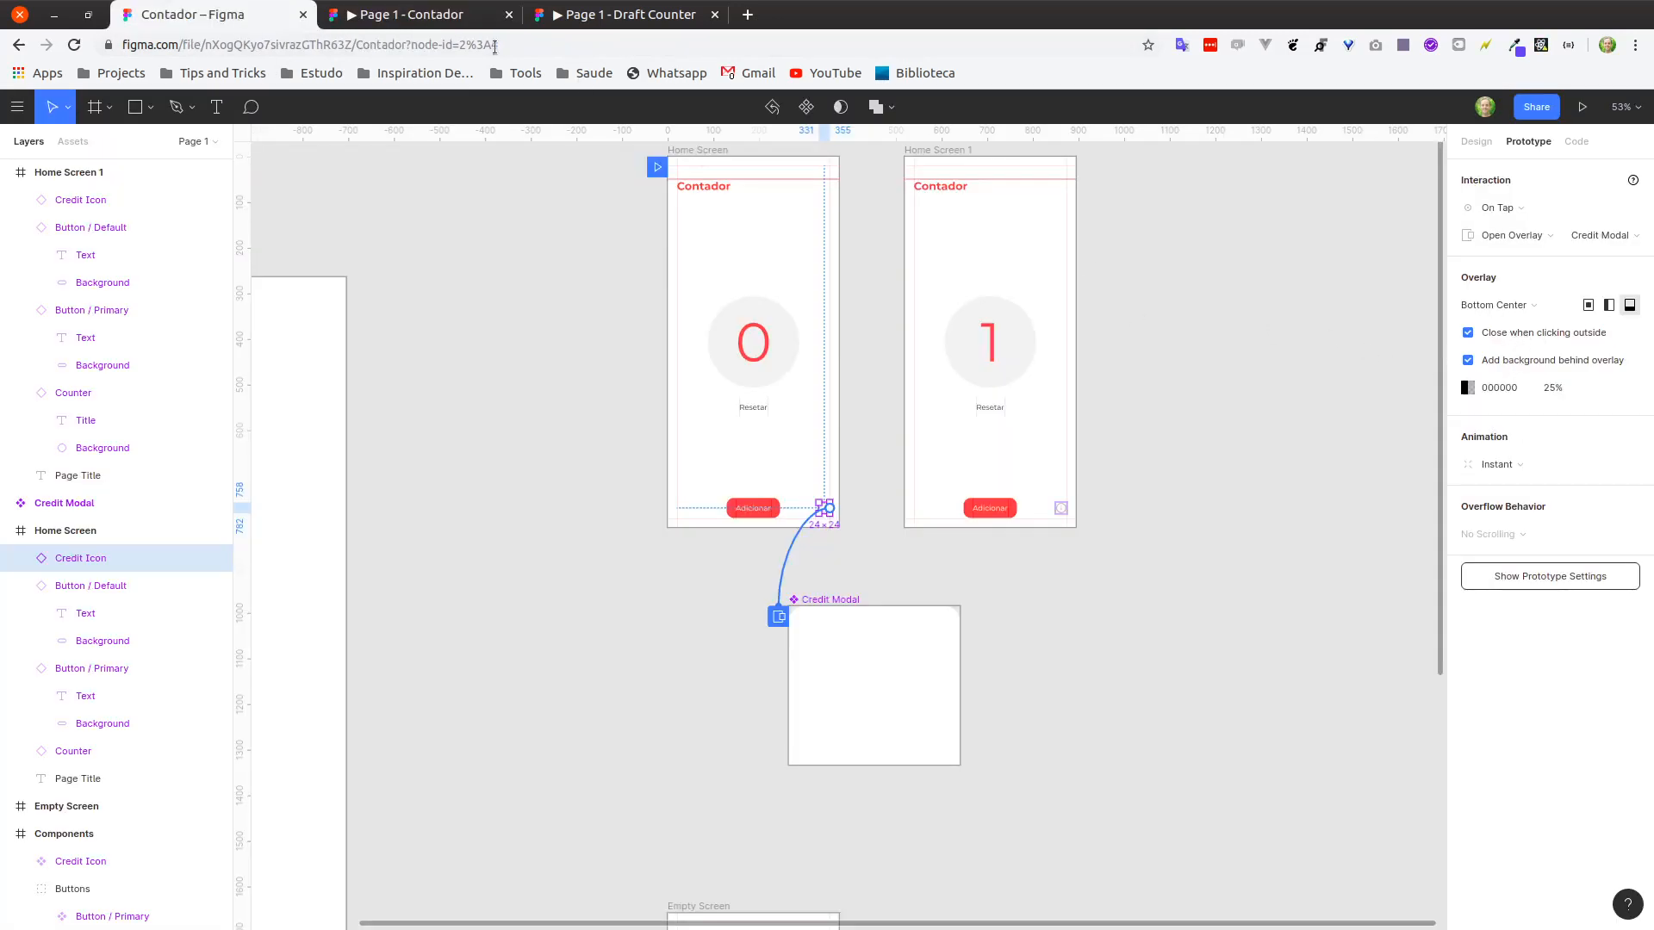
Test opening the Credit Modal from the credit icon and closing it by clicking outside in the Contador prototype preview.
{"action": "left_click", "coordinate": [395, 17]}
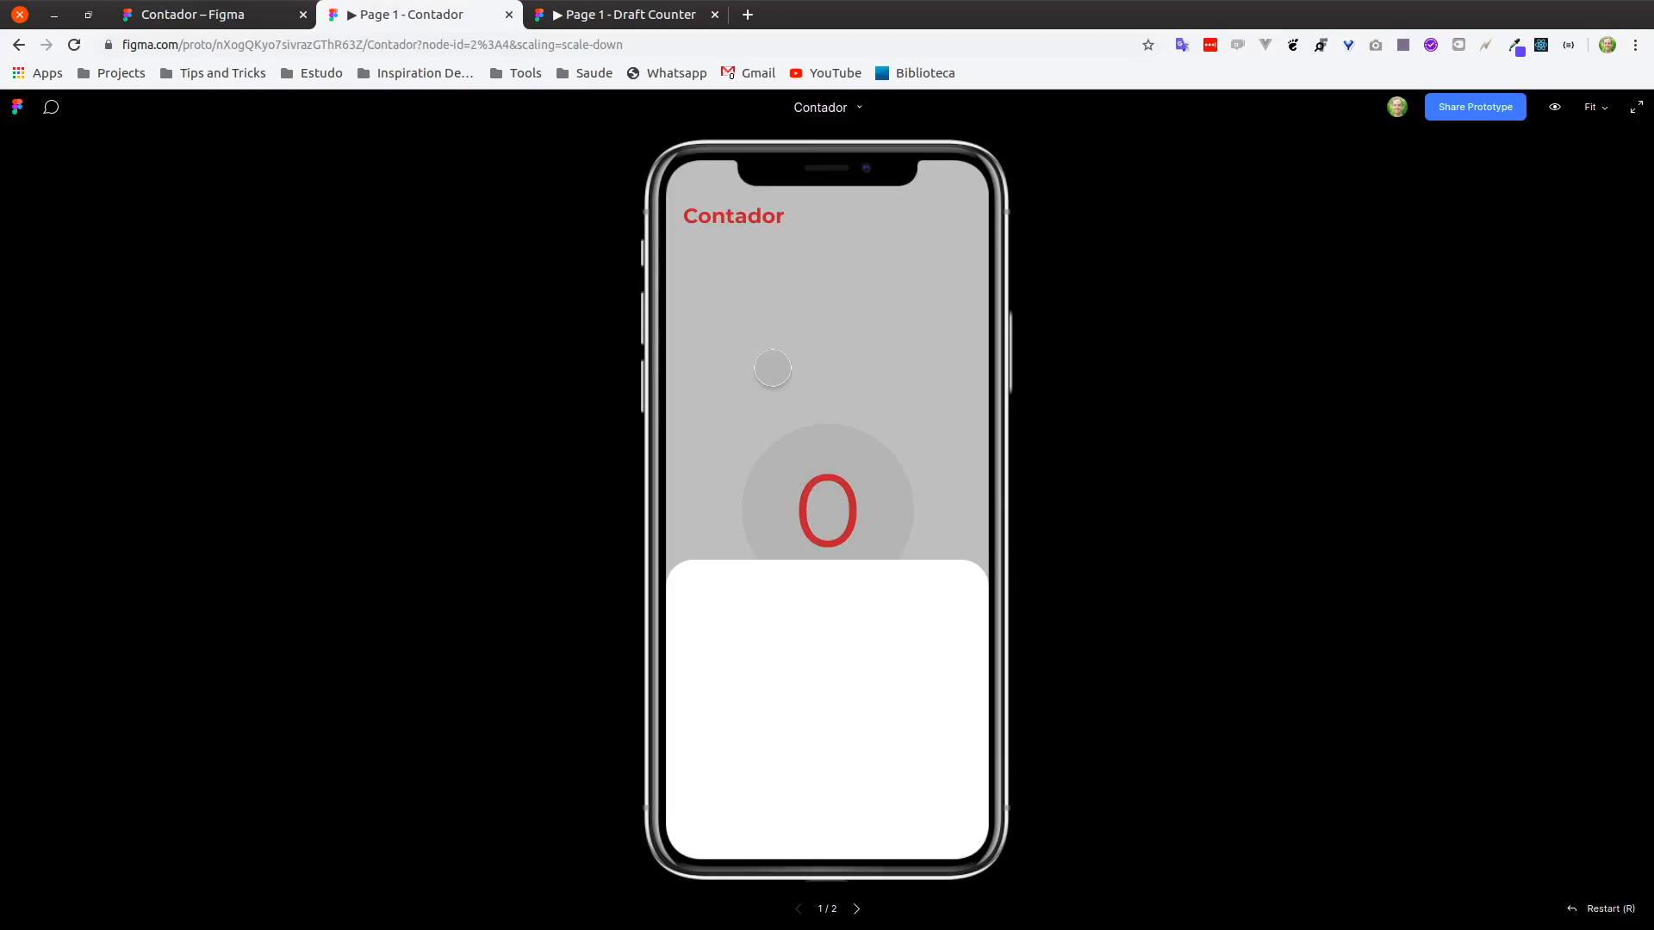
{"action": "left_click", "coordinate": [773, 370]}
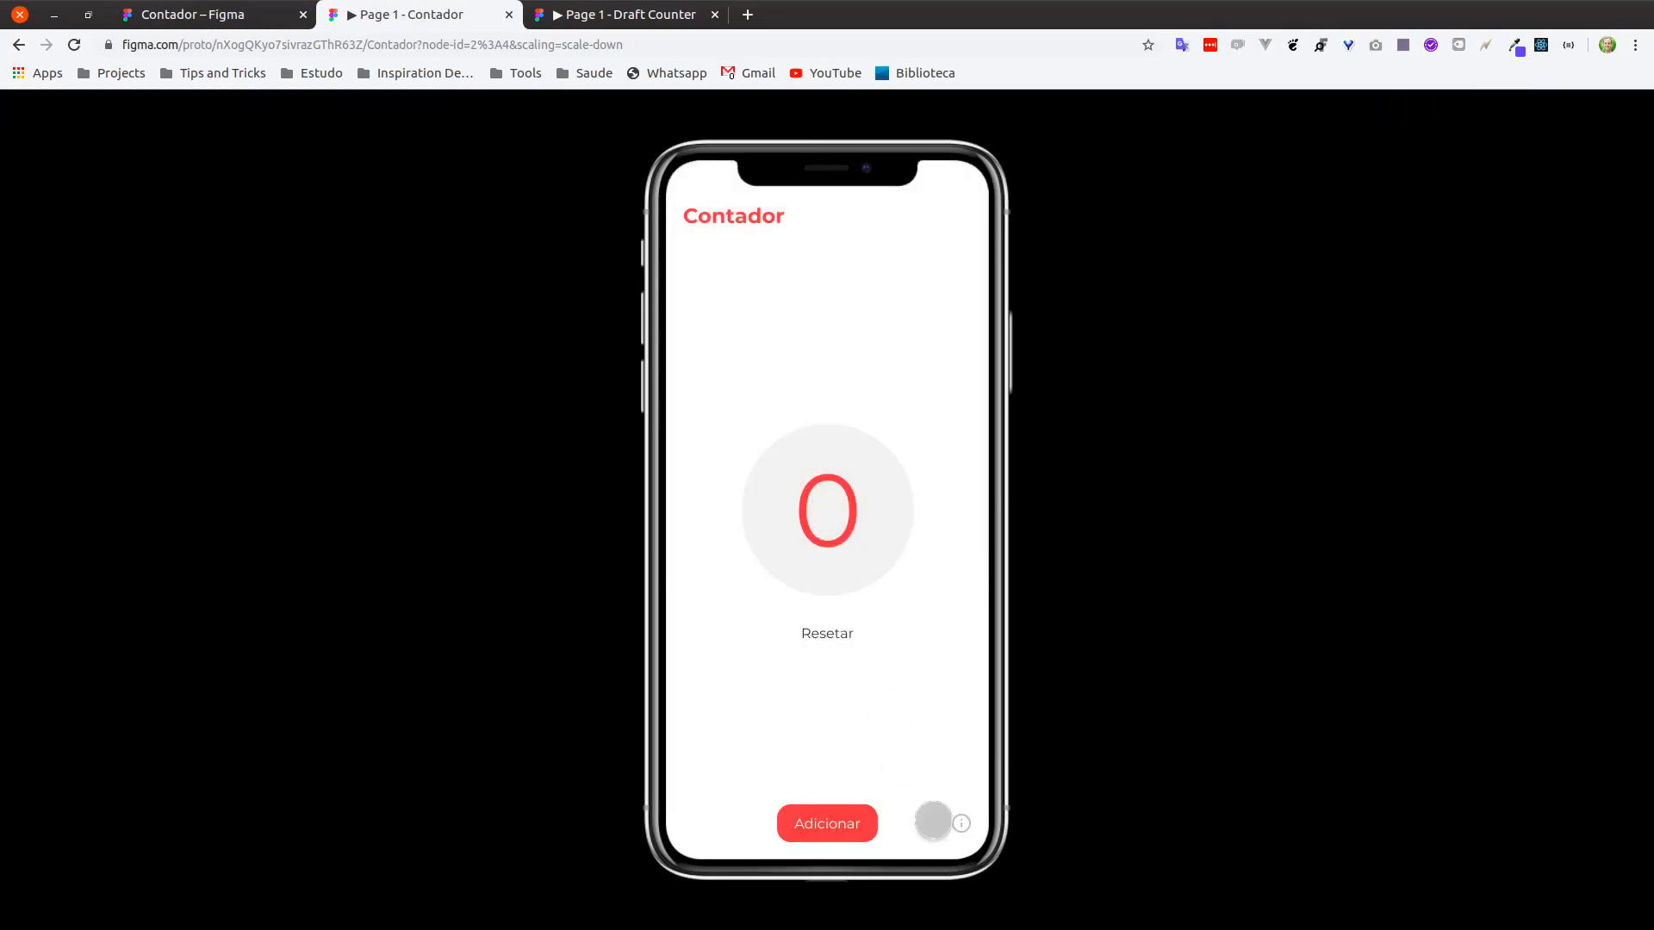
{"action": "left_click", "coordinate": [961, 824]}
{"action": "left_click", "coordinate": [830, 419]}
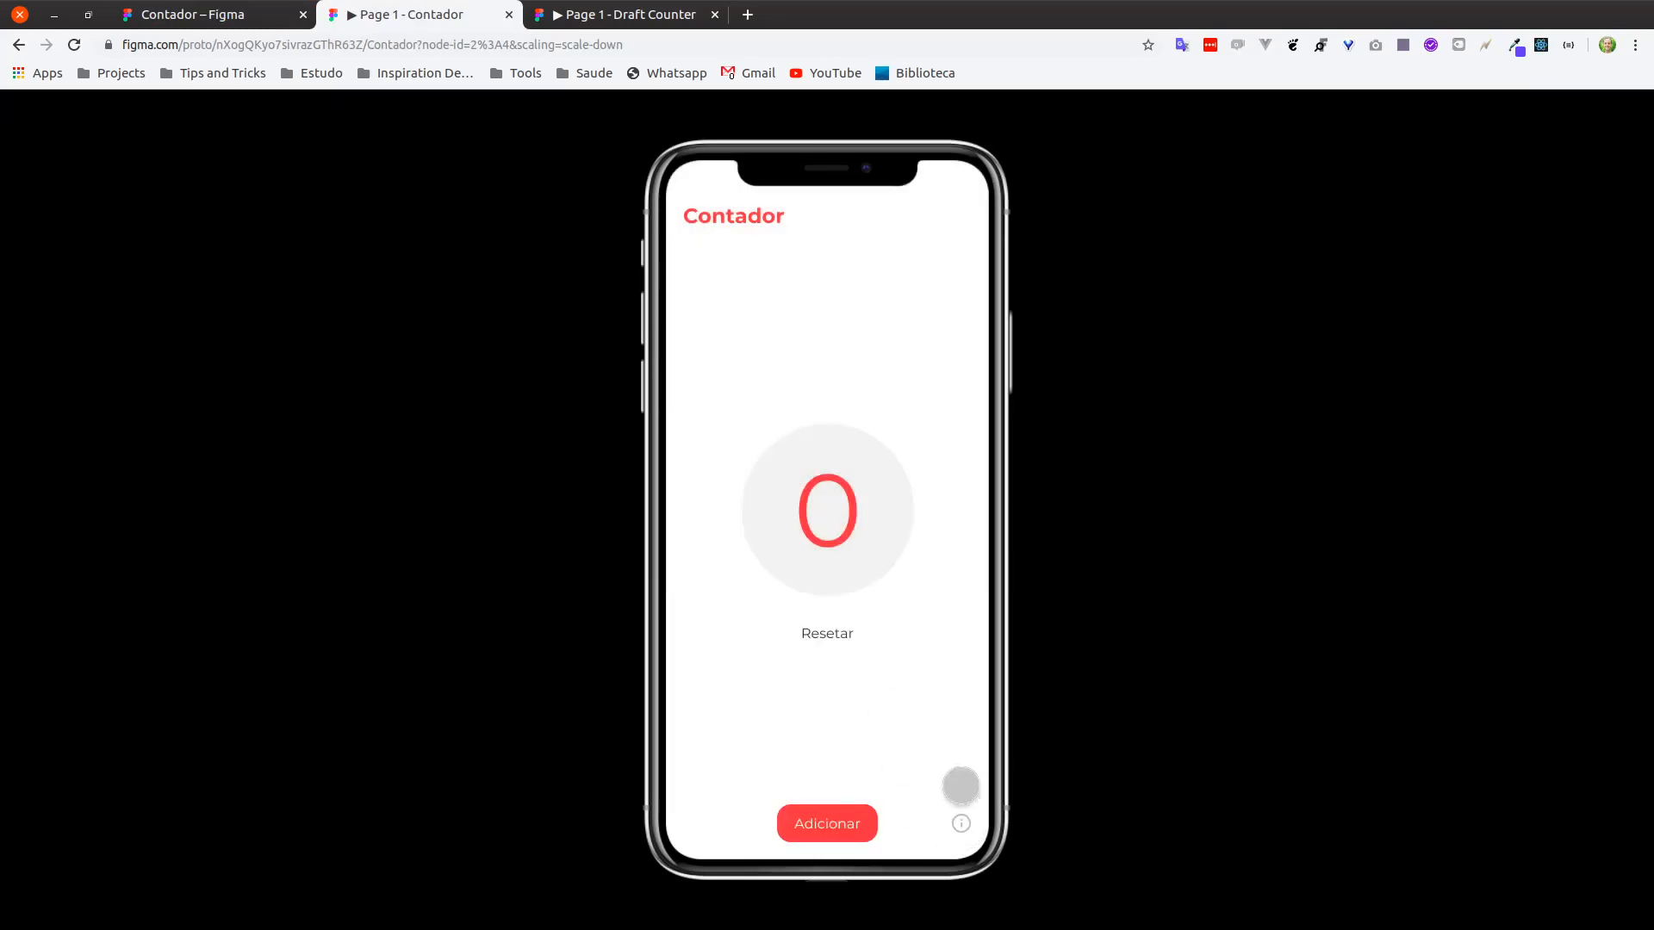
{"action": "left_click", "coordinate": [961, 825]}
{"action": "left_click", "coordinate": [791, 409]}
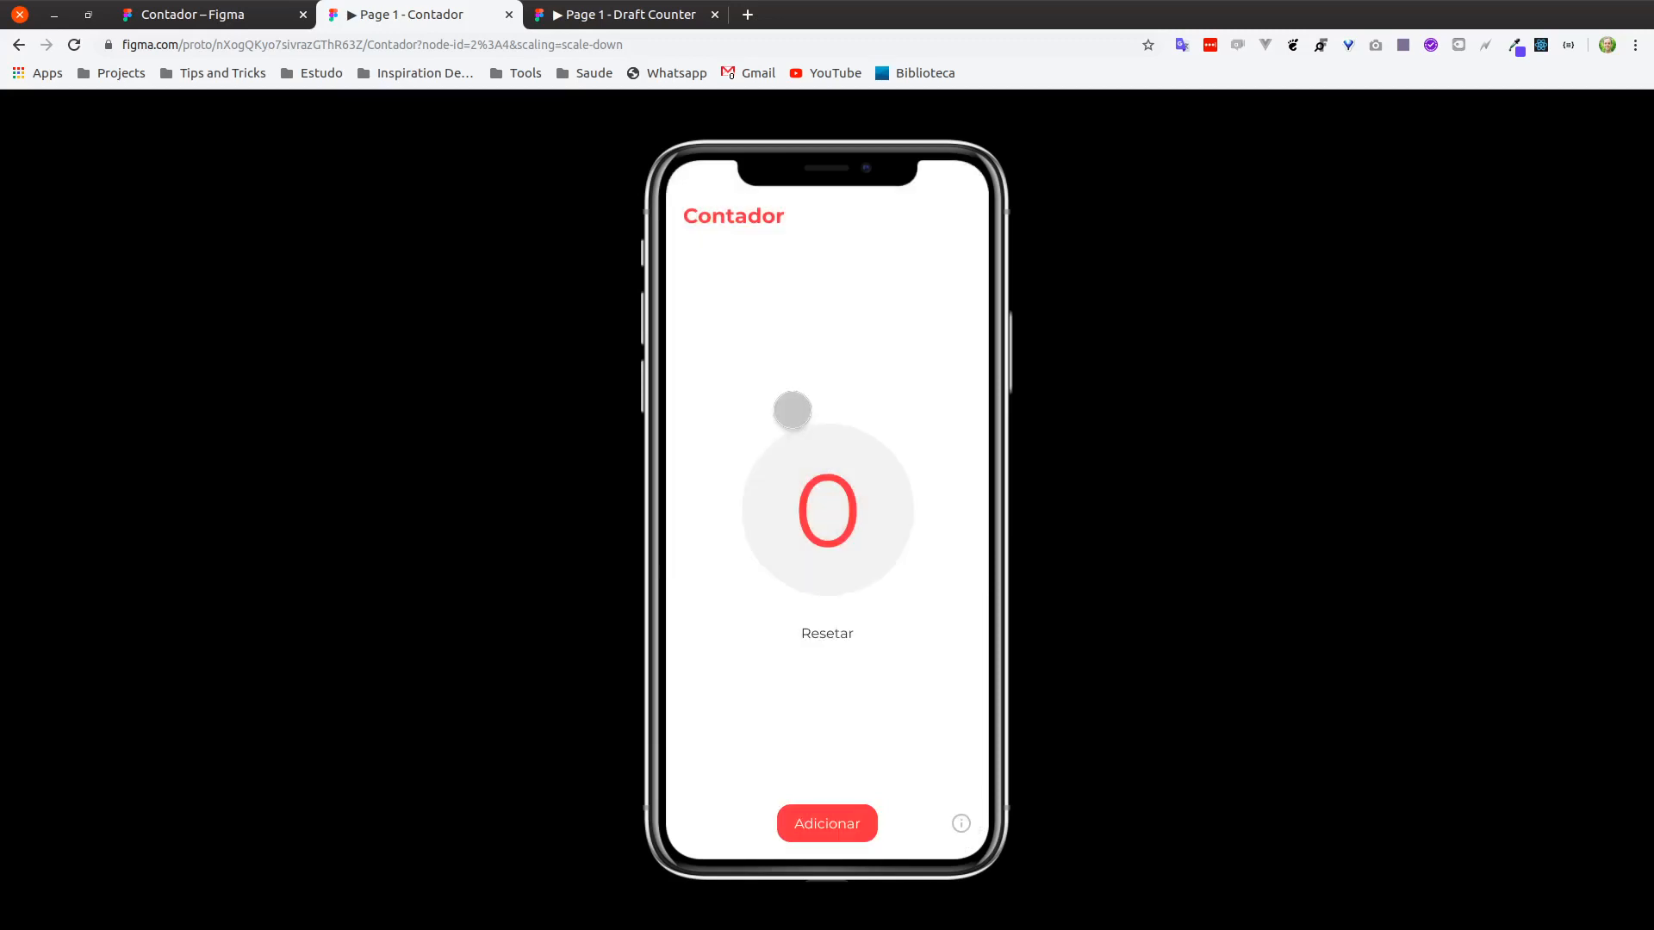
{"action": "left_click", "coordinate": [961, 828]}
Examine how the credit modal opens in the Draft Counter prototype, then return to the Contador design file.
{"action": "left_click", "coordinate": [613, 15]}
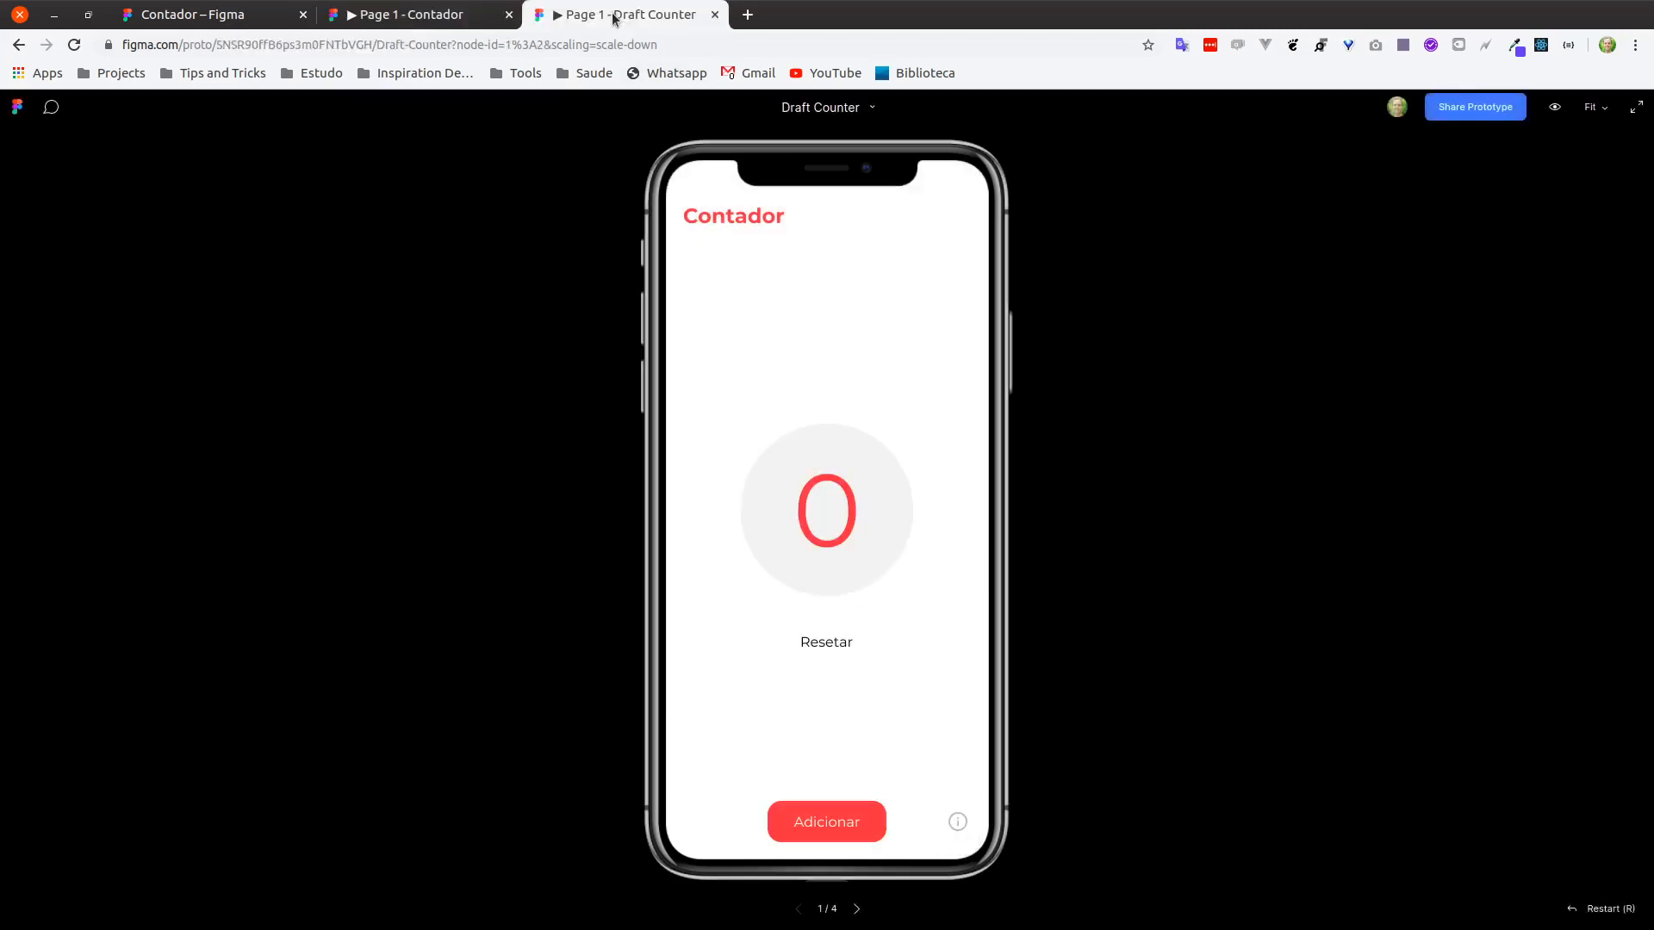
{"action": "left_click", "coordinate": [951, 817]}
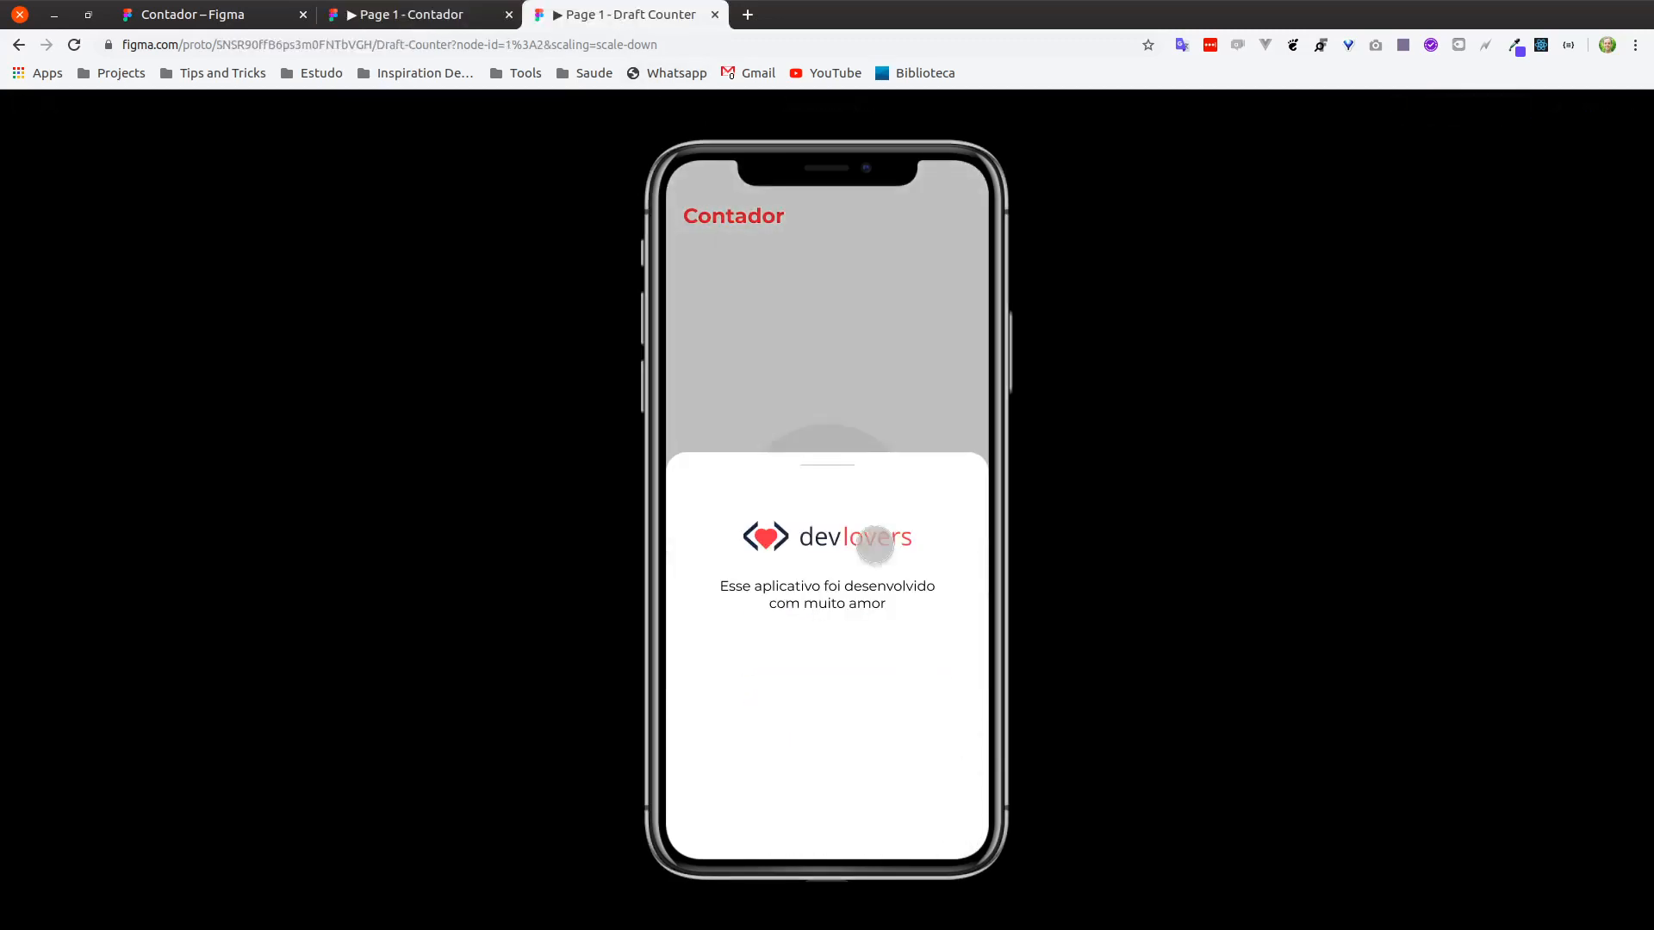
{"action": "left_click", "coordinate": [241, 15]}
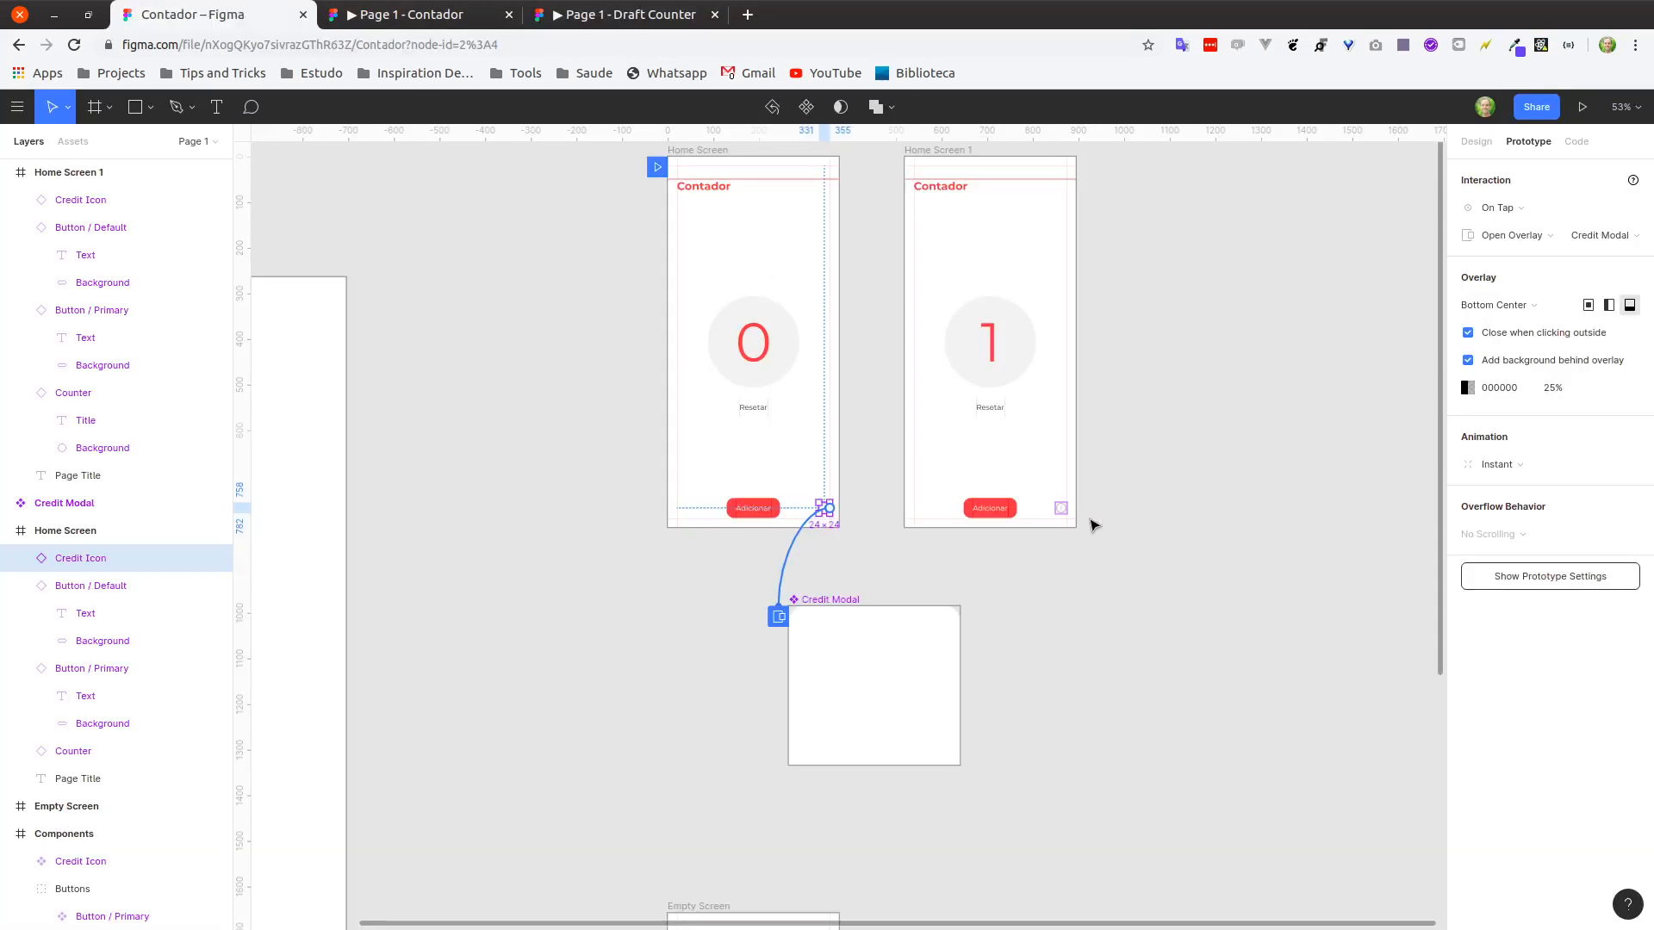
Set the Credit Modal overlay's animation to Move In with the upward direction.
{"action": "left_click", "coordinate": [1525, 466]}
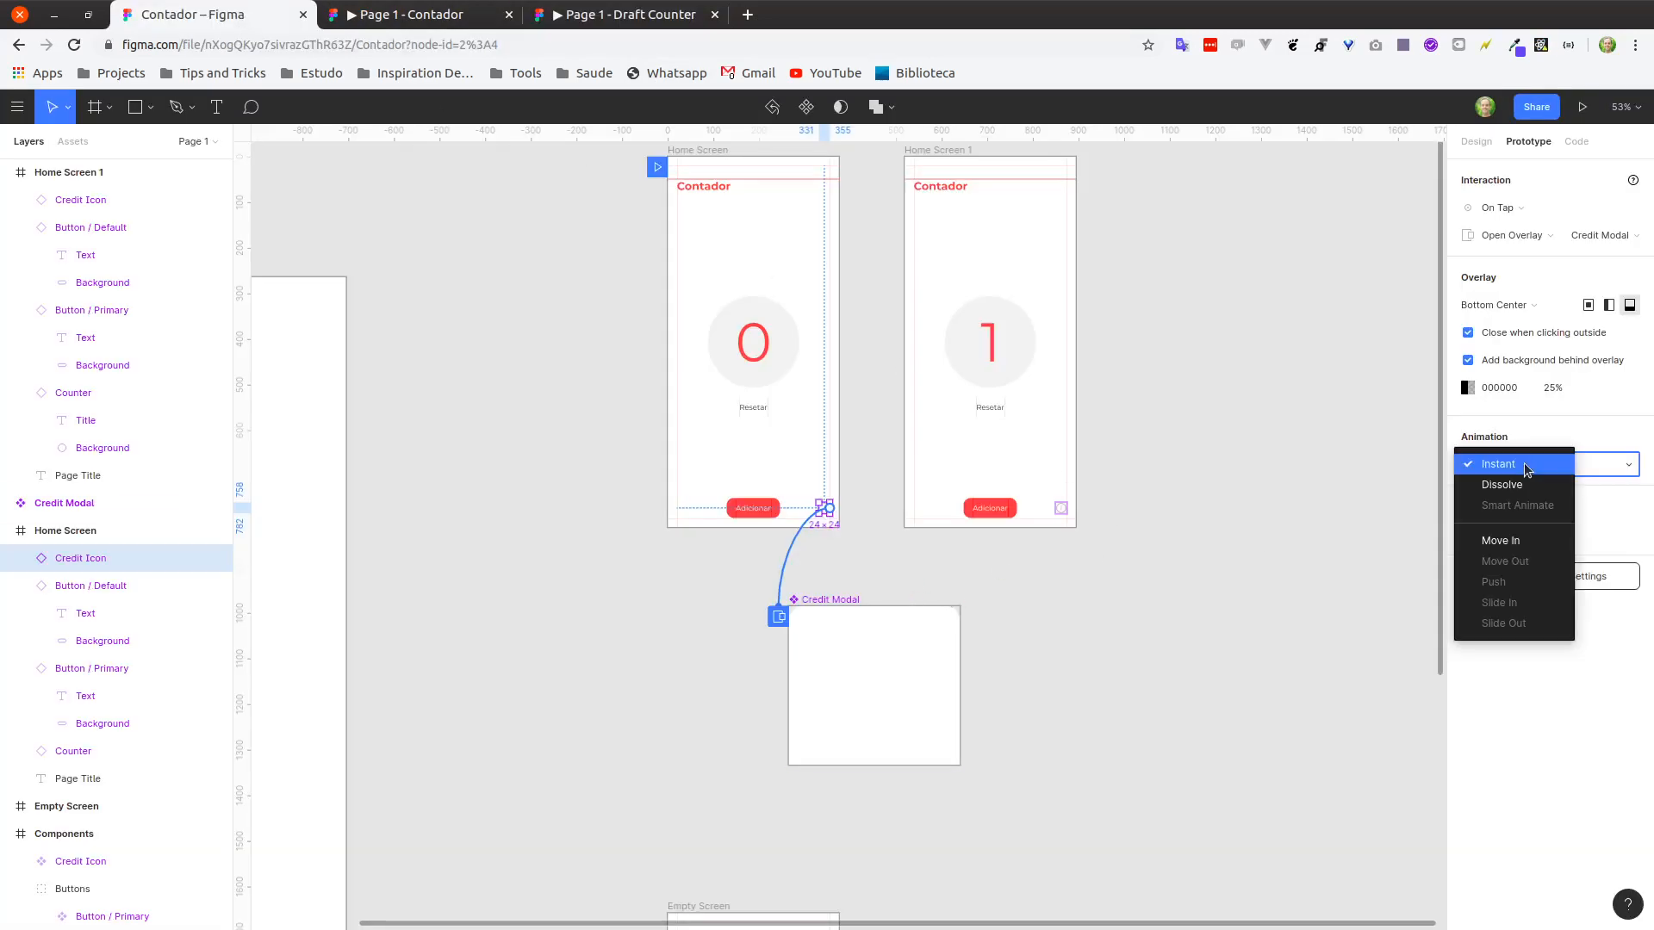
{"action": "left_click", "coordinate": [1507, 541]}
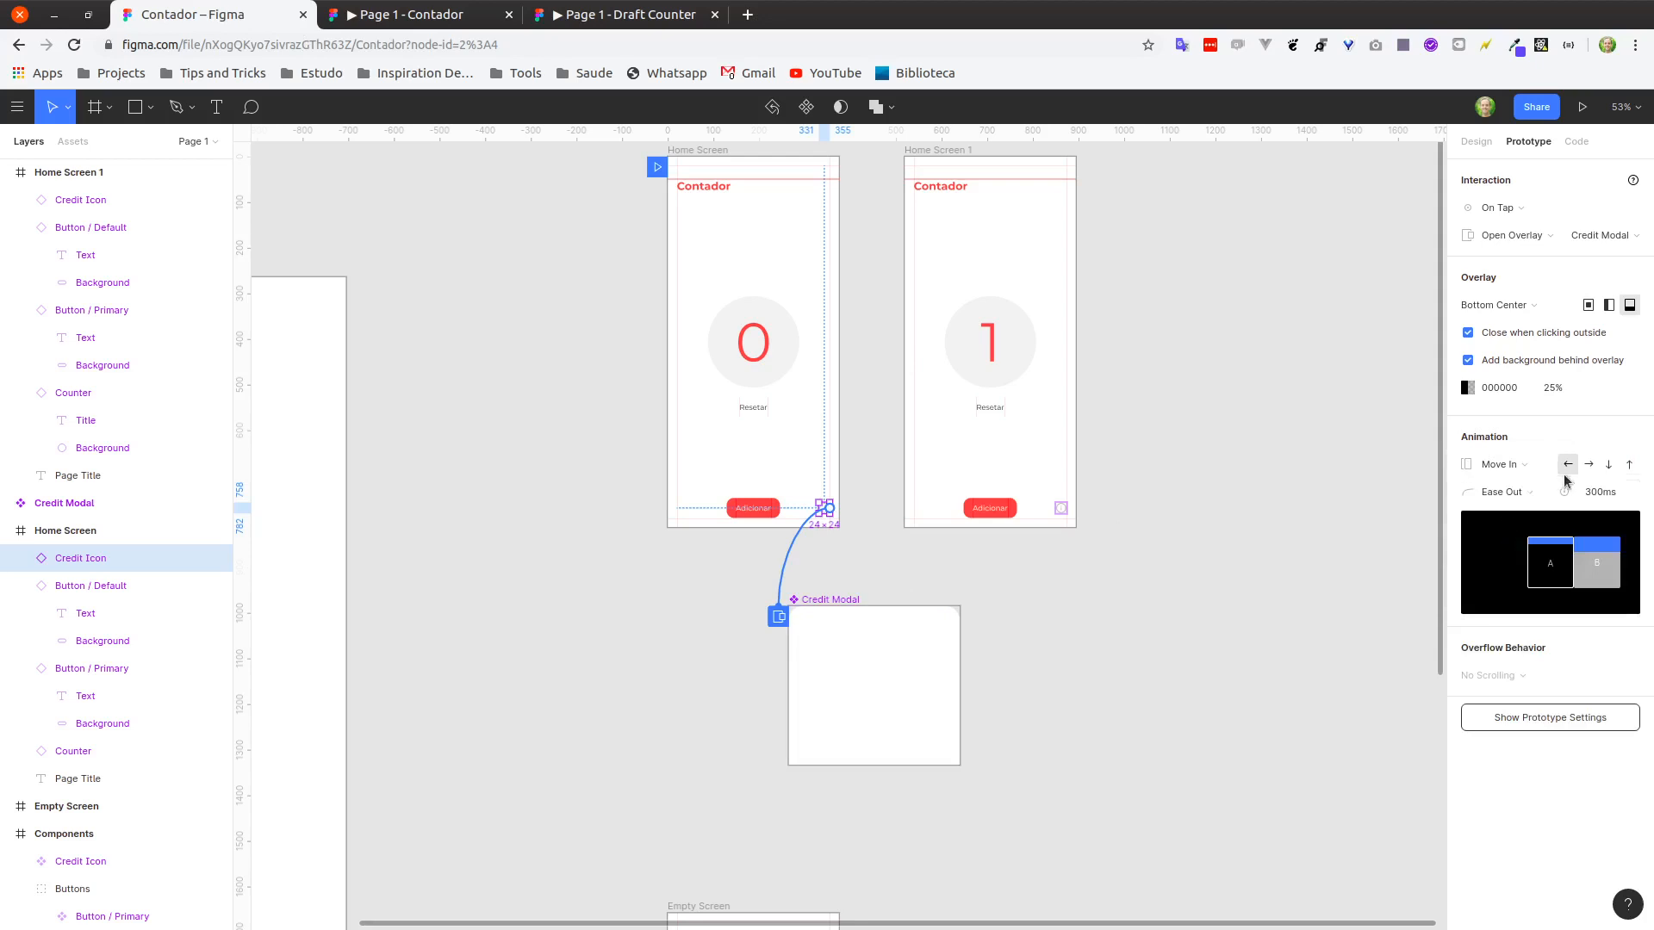
{"action": "left_click", "coordinate": [1629, 464]}
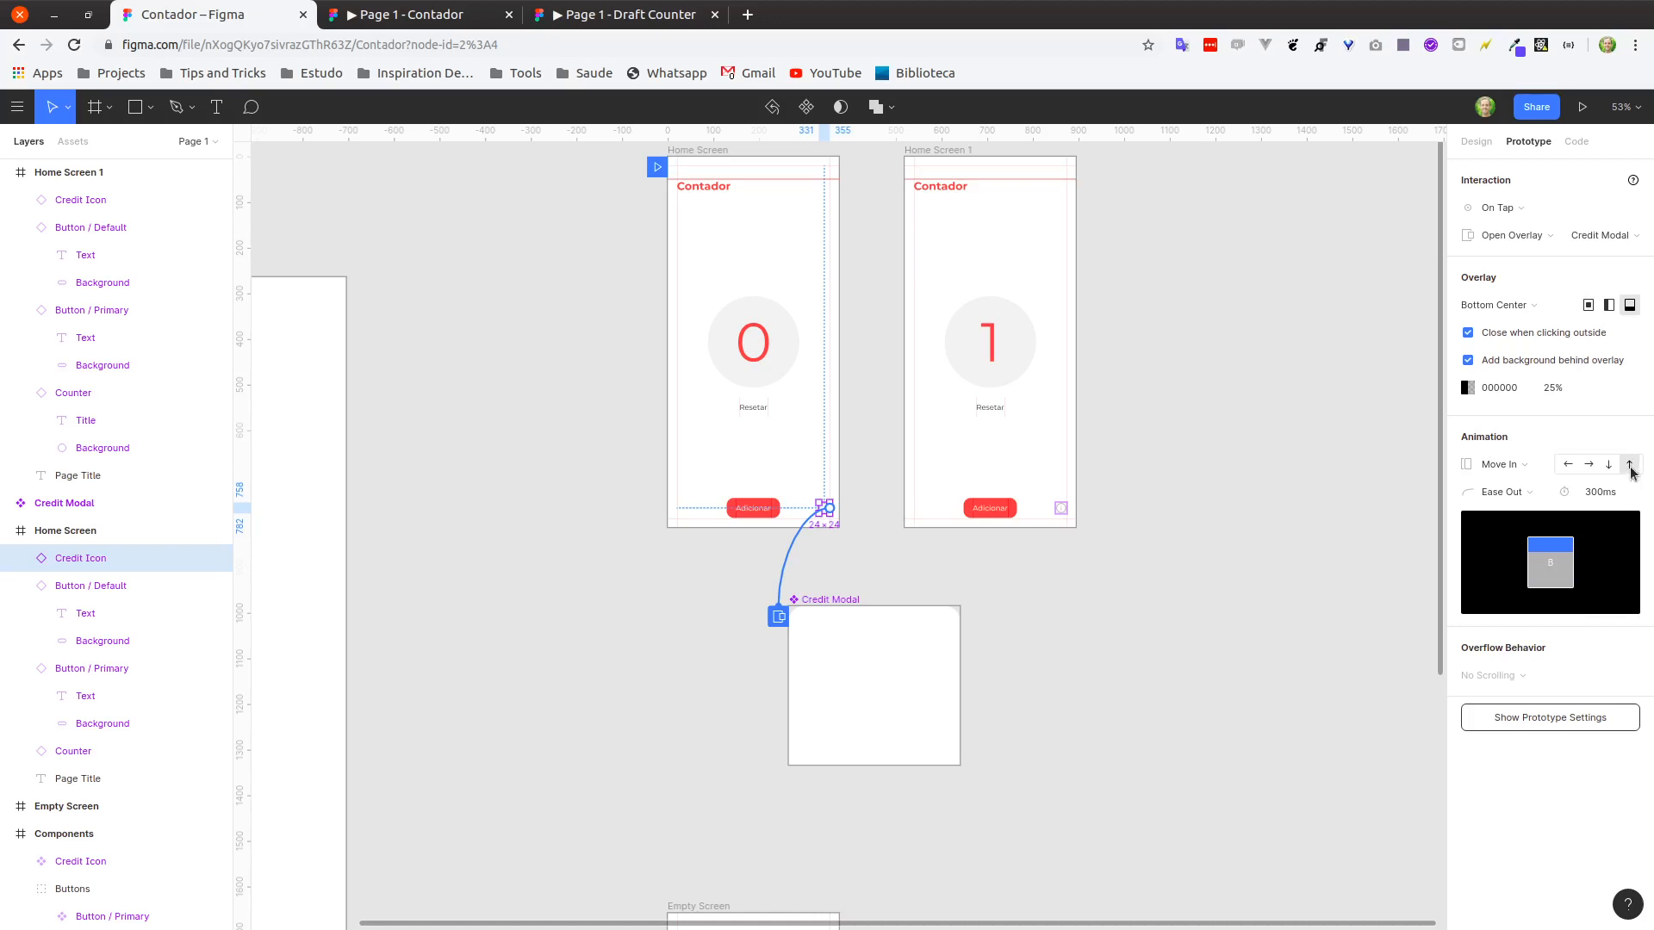
Test the overlay's opening animation repeatedly from the credit icon in the Contador prototype preview, then return to the design file.
{"action": "left_click", "coordinate": [459, 17]}
{"action": "left_click", "coordinate": [863, 466]}
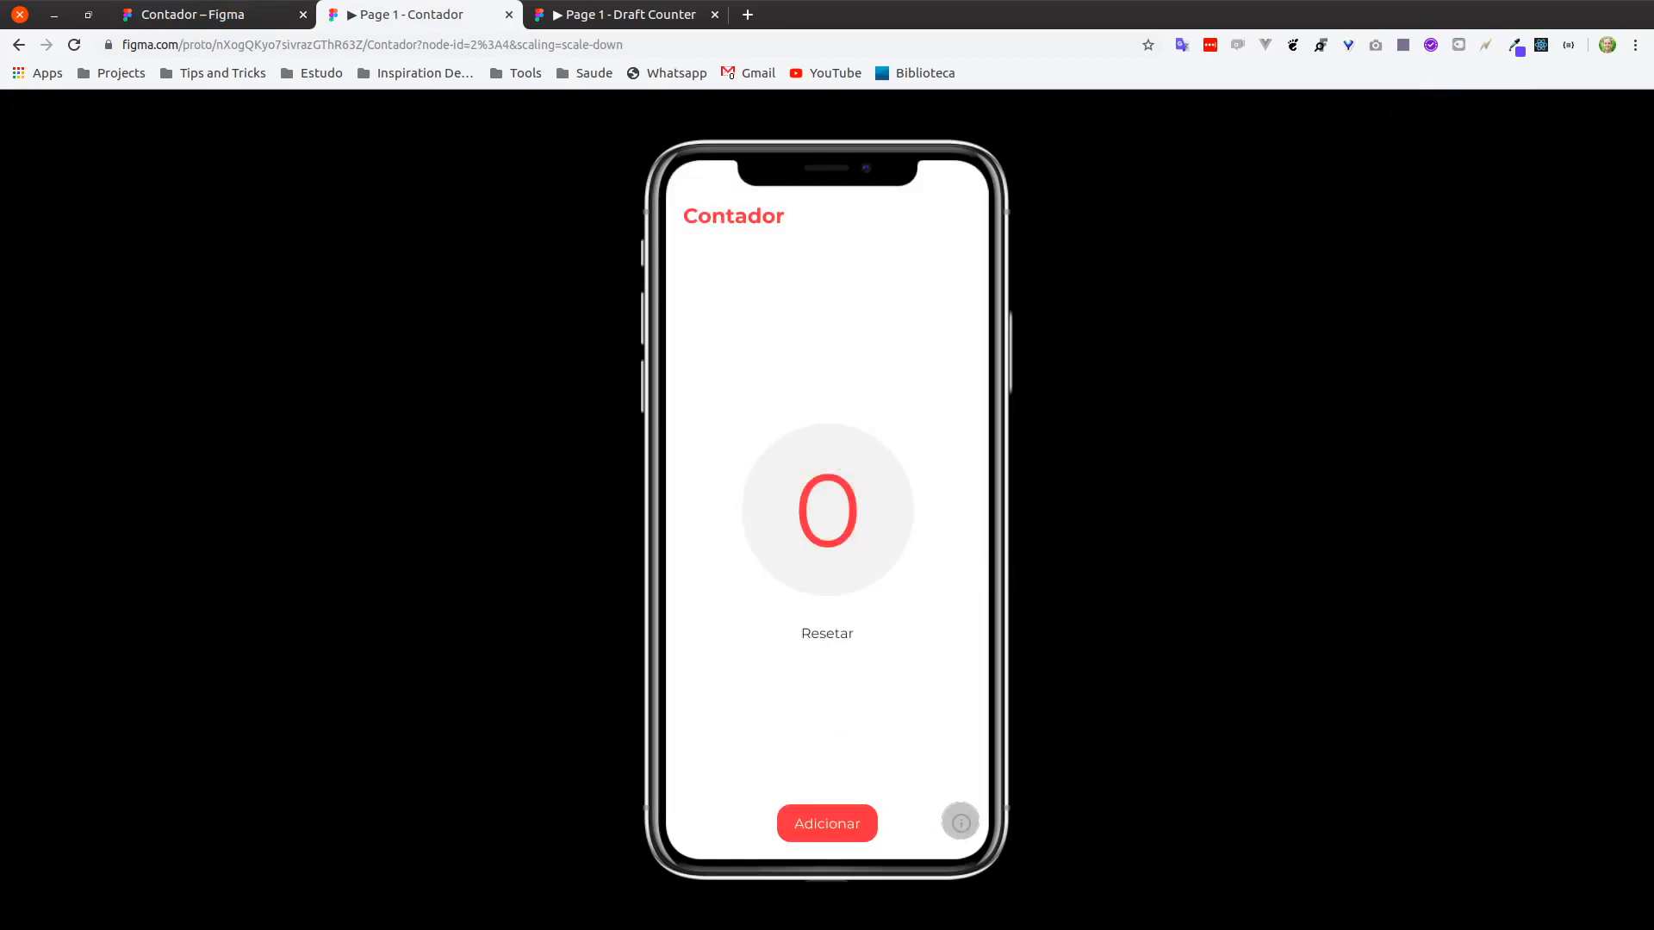
{"action": "left_click", "coordinate": [959, 822]}
{"action": "left_click", "coordinate": [862, 474]}
{"action": "left_click", "coordinate": [959, 822]}
{"action": "left_click", "coordinate": [829, 425]}
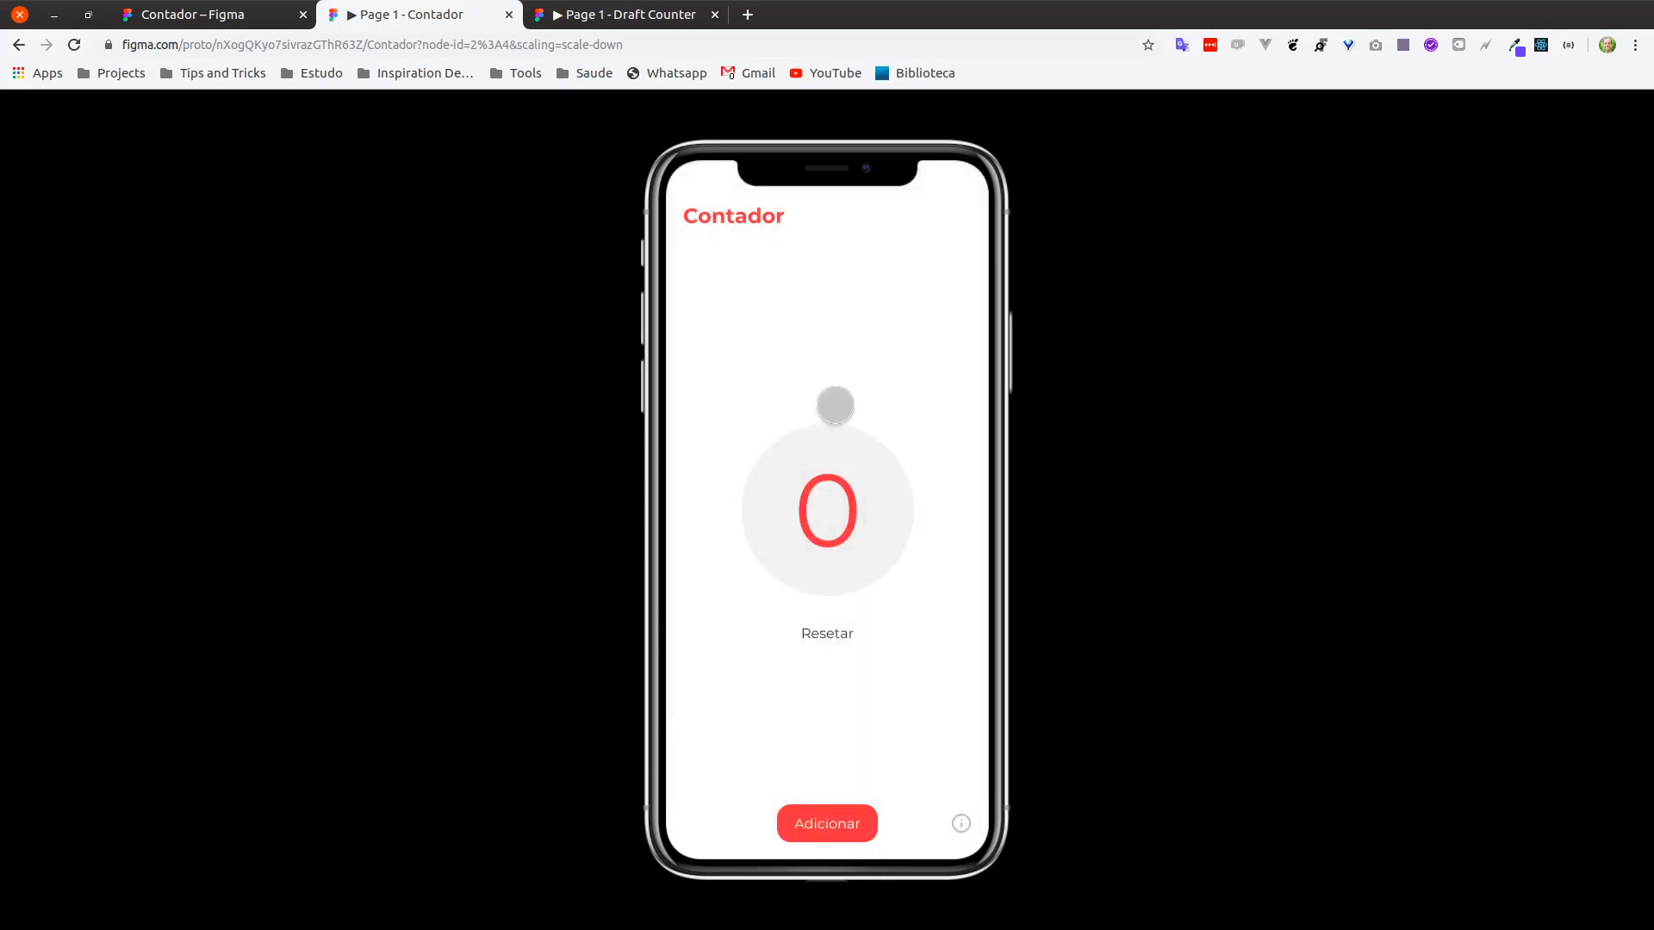
{"action": "left_click", "coordinate": [962, 823]}
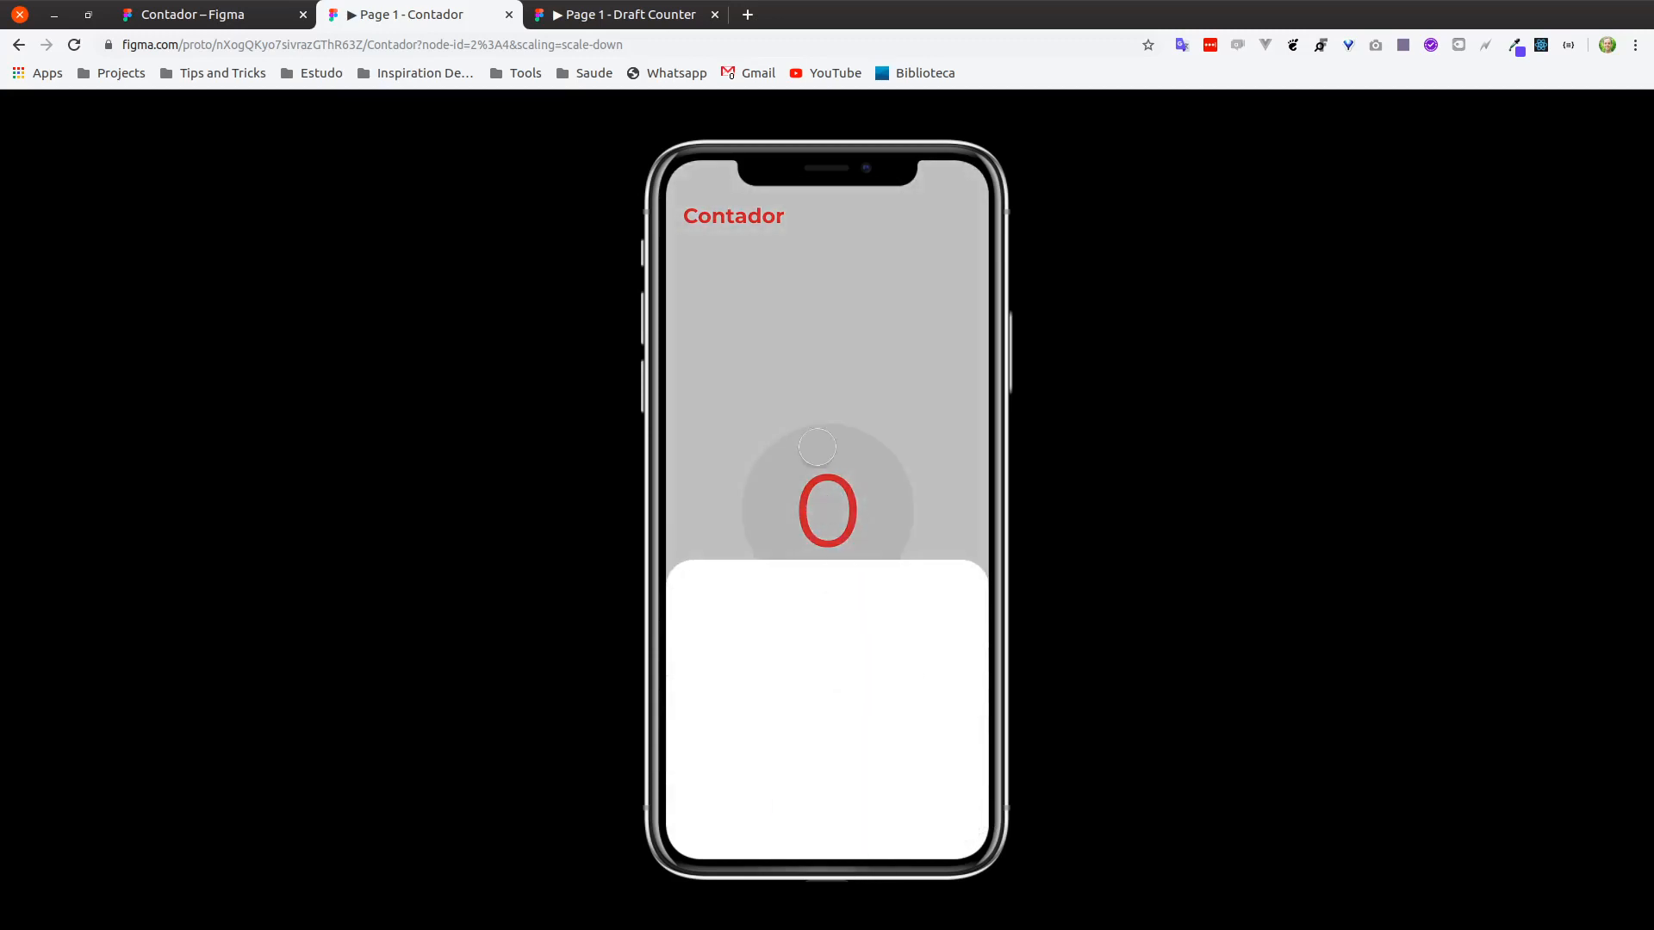
{"action": "left_click", "coordinate": [780, 386]}
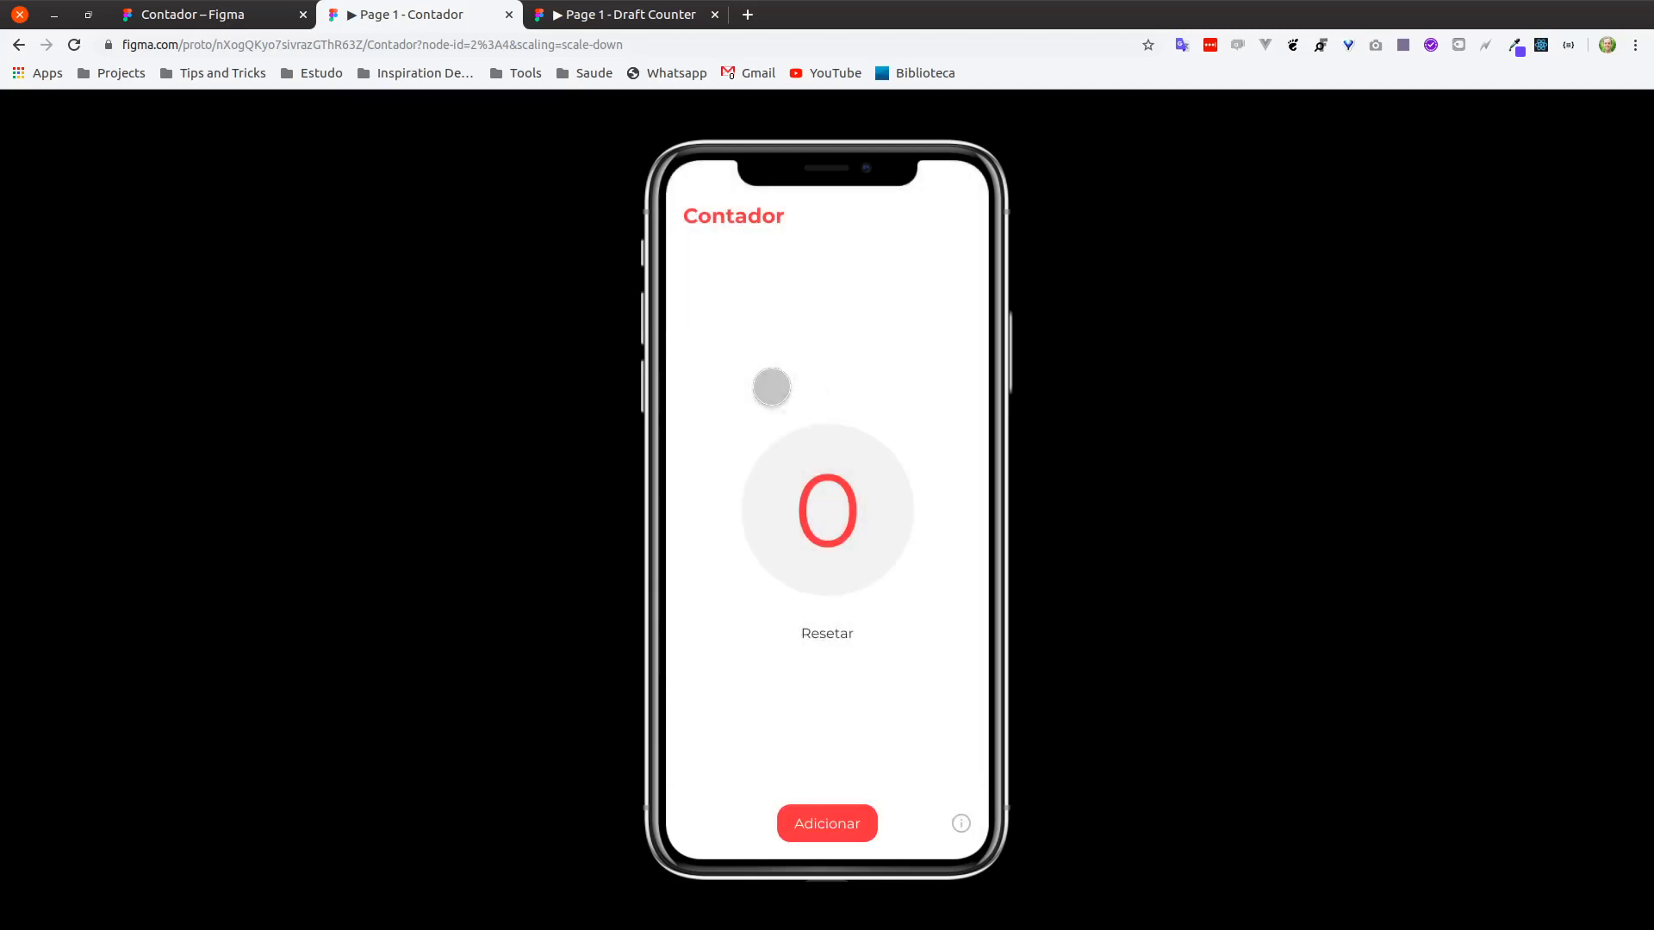
{"action": "left_click", "coordinate": [211, 15]}
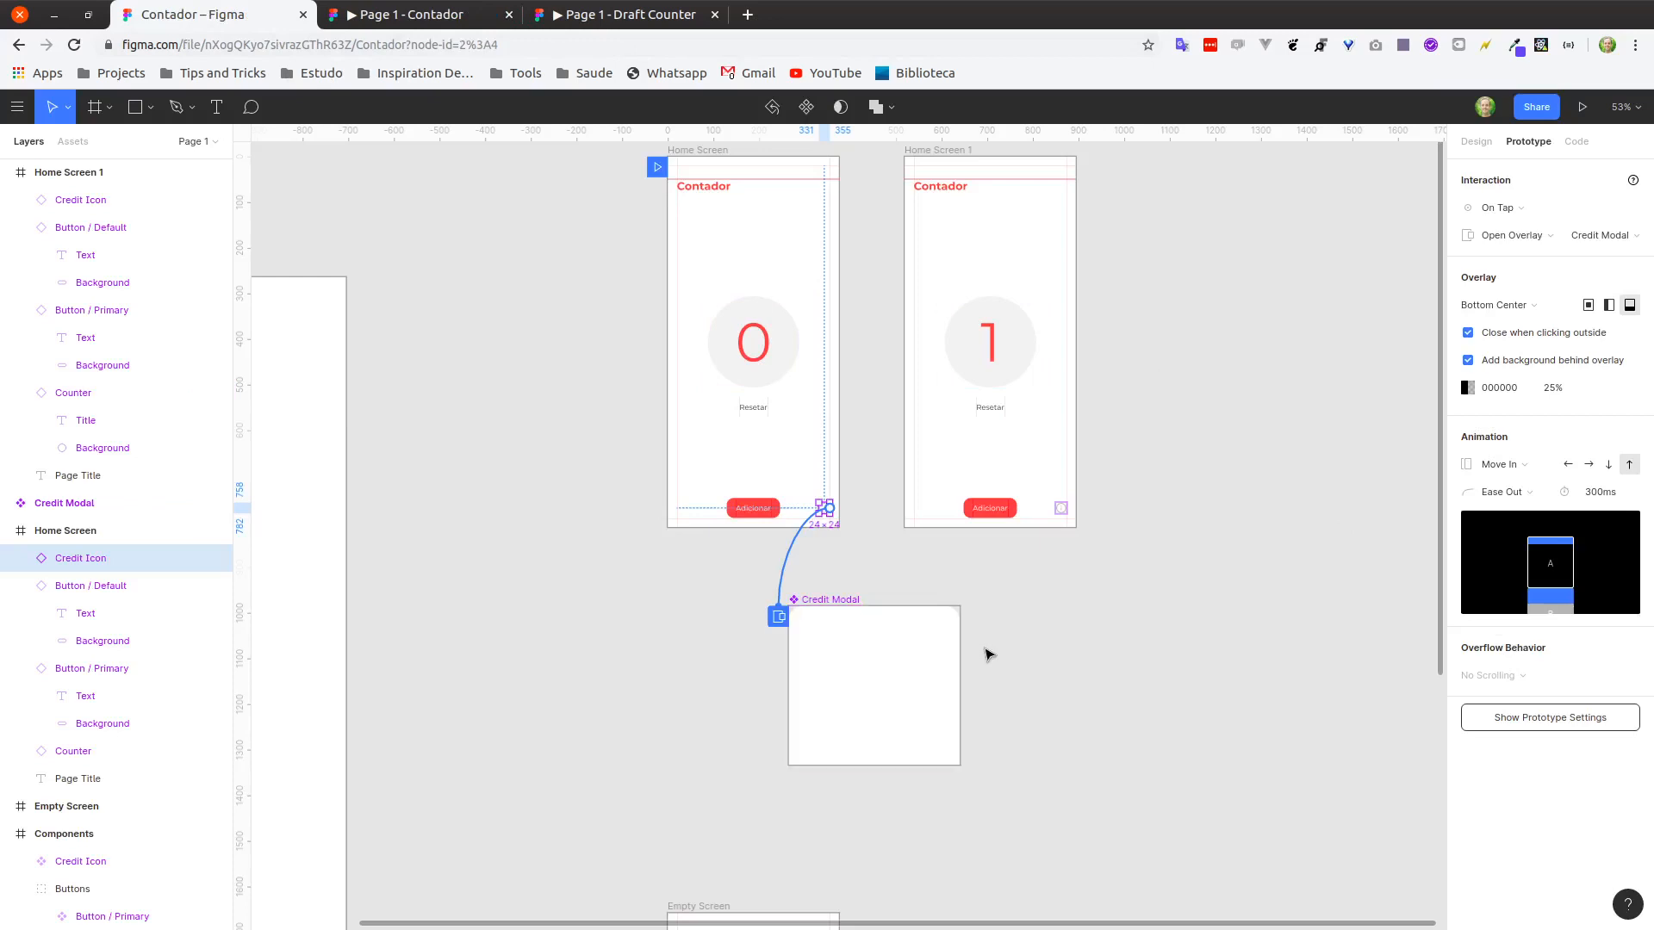
Give the Credit Modal an On Drag interaction with the Close Overlay action.
{"action": "left_click", "coordinate": [814, 636]}
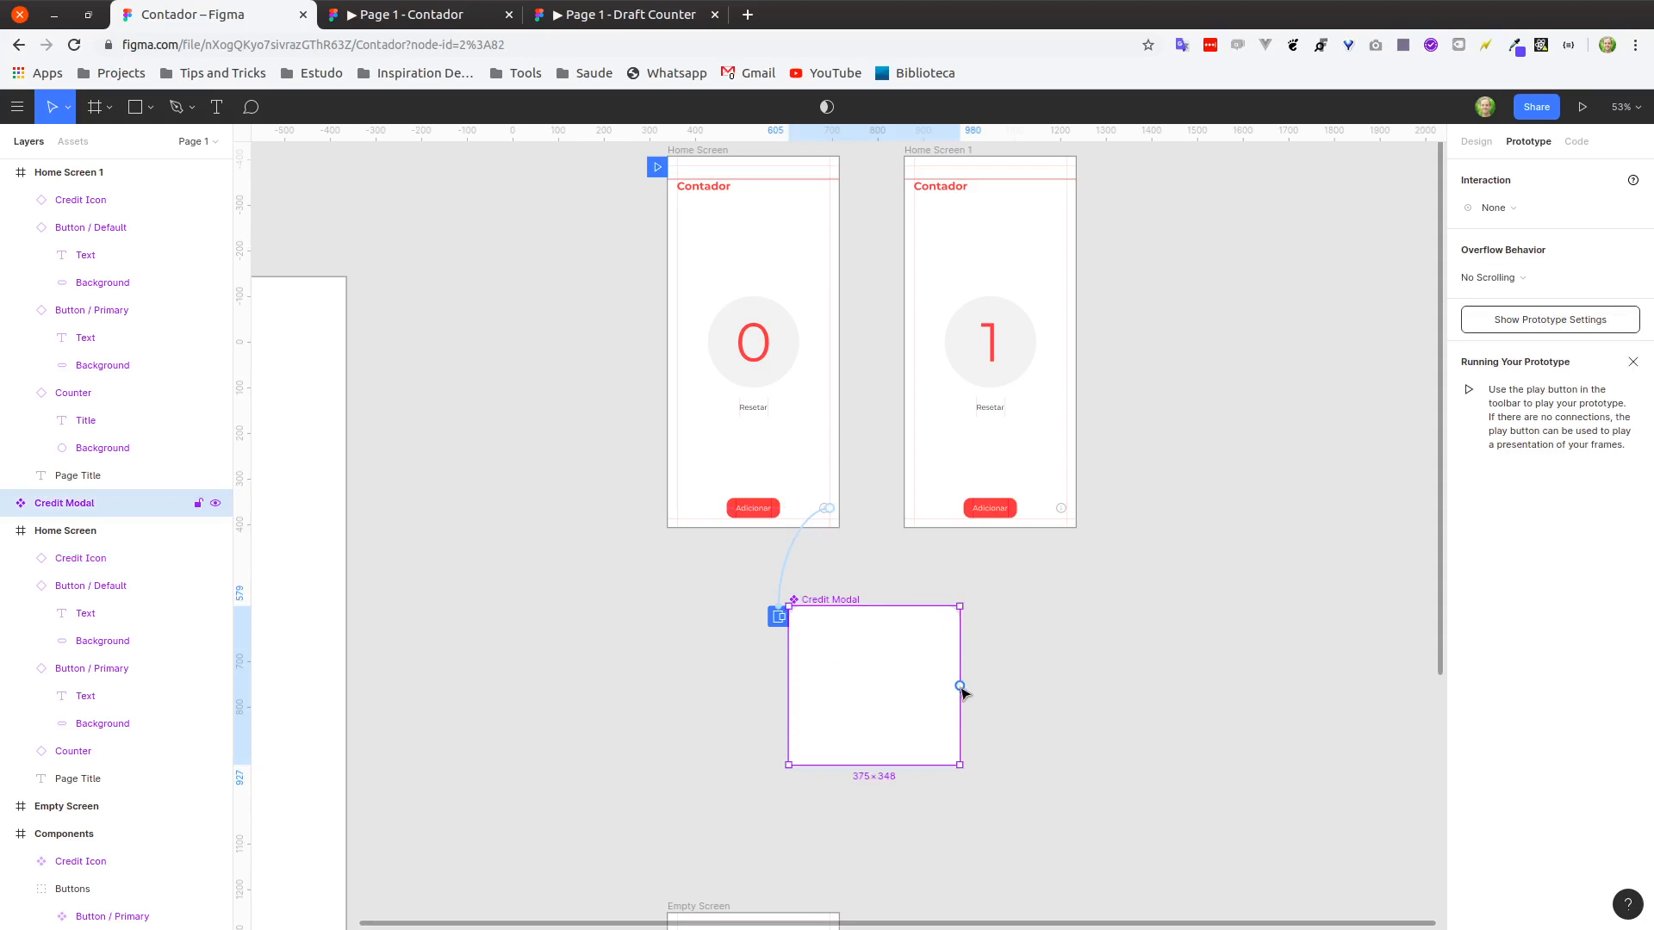
{"action": "left_click", "coordinate": [1512, 211]}
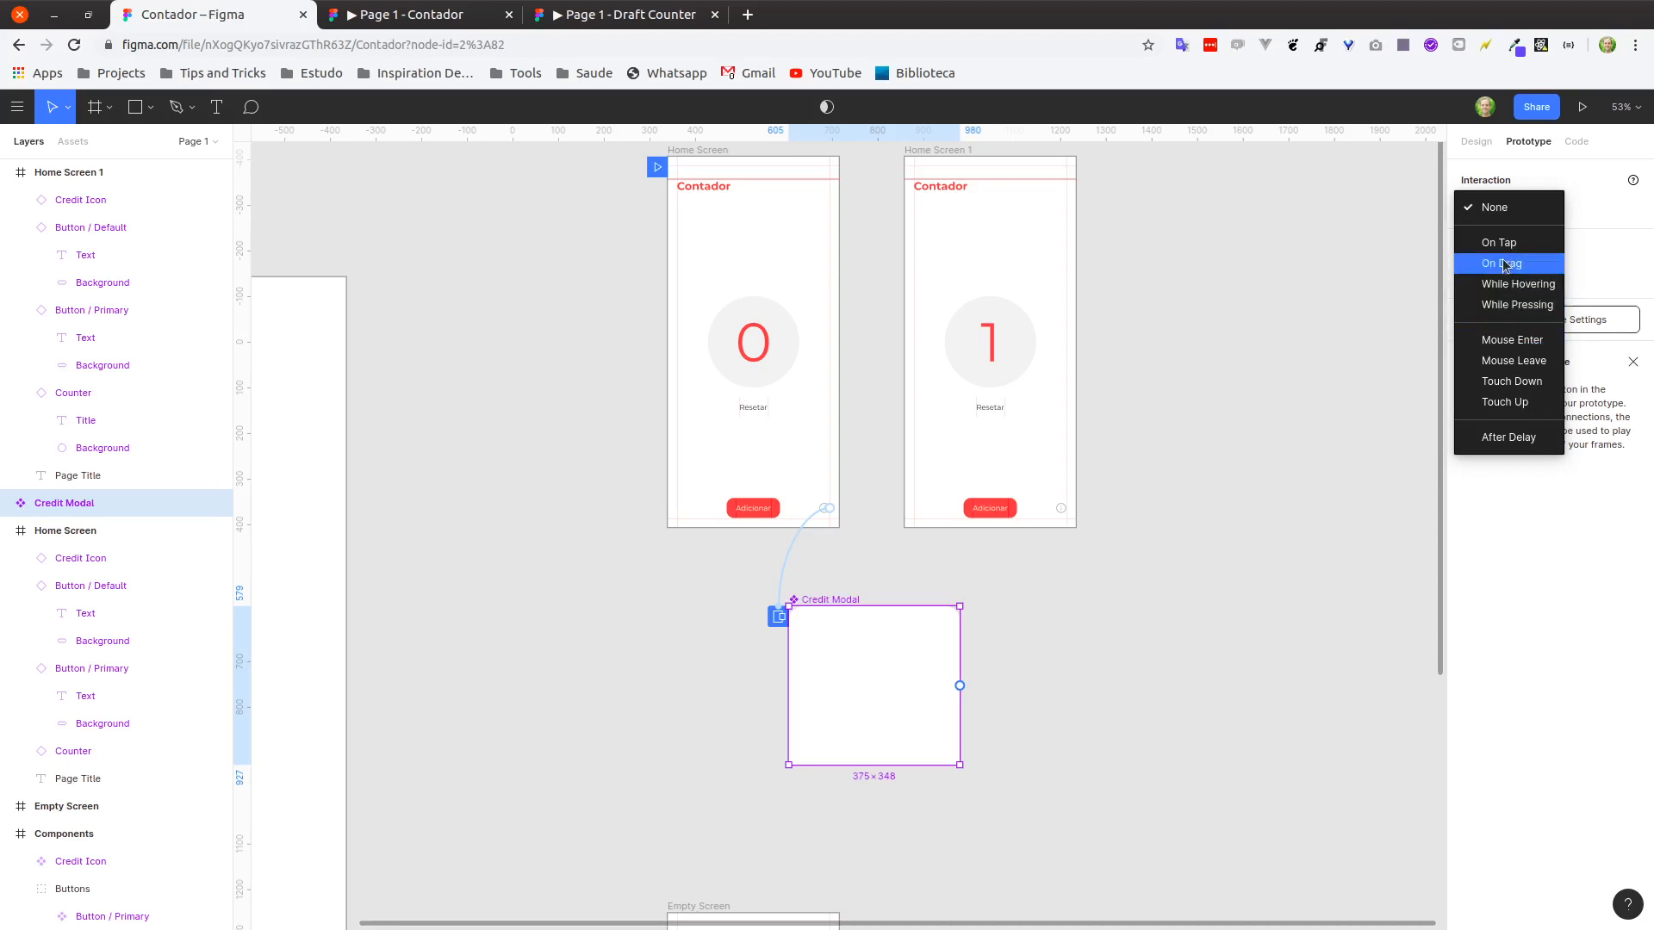
{"action": "left_click", "coordinate": [1505, 265]}
{"action": "left_click", "coordinate": [1506, 244]}
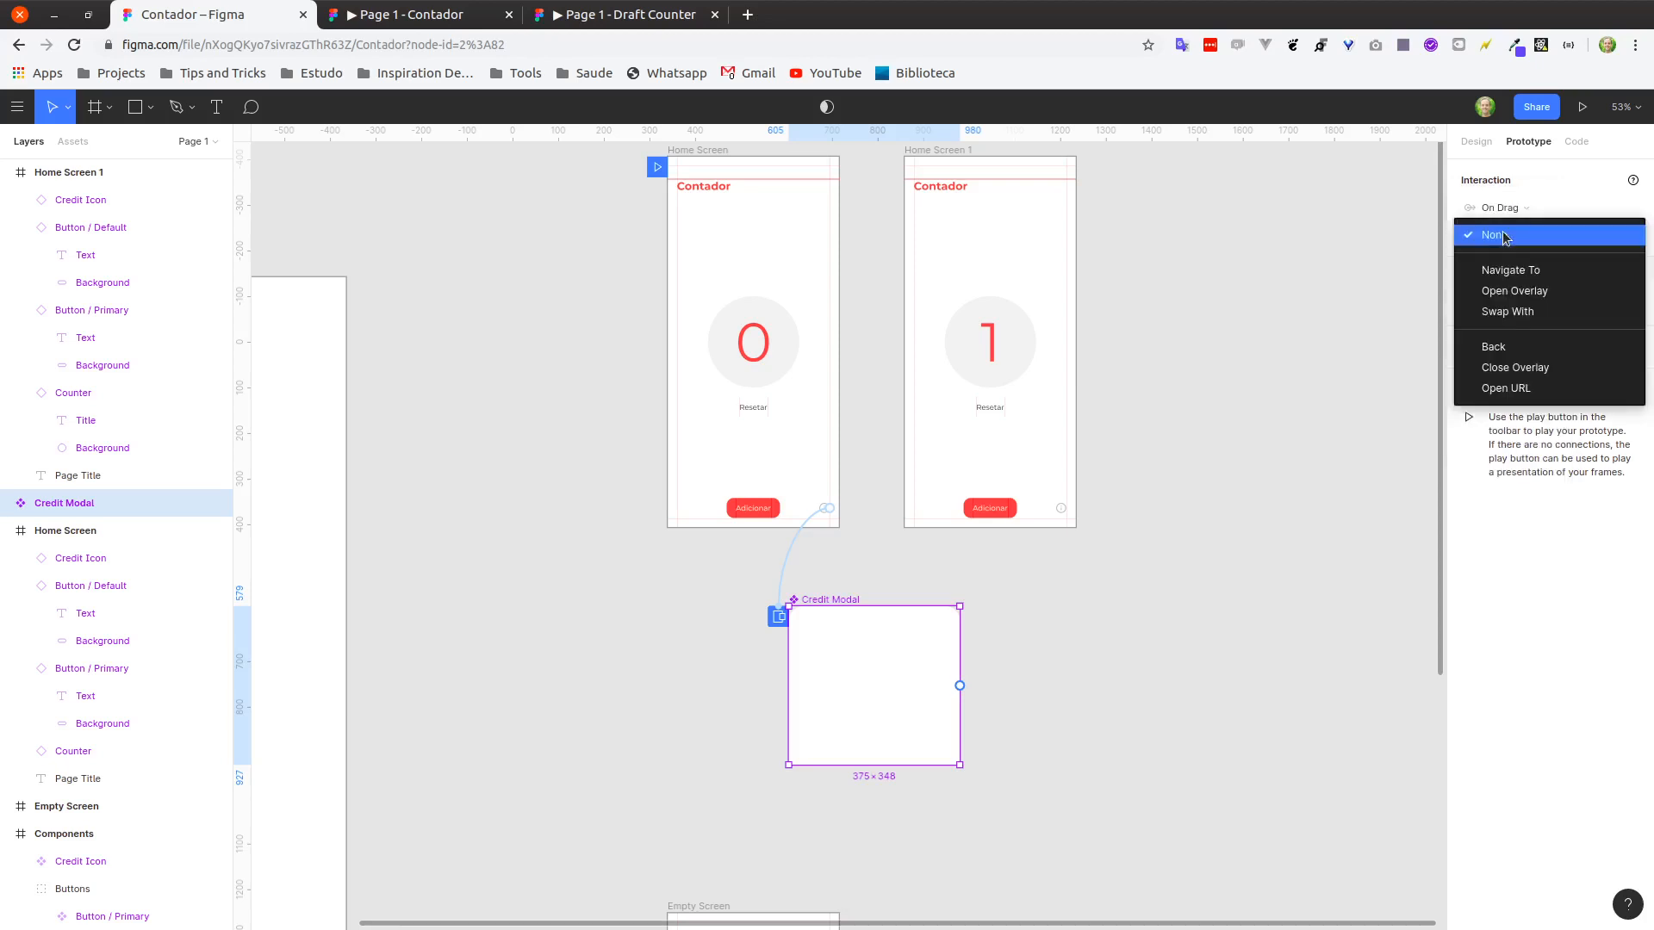
{"action": "left_click", "coordinate": [1506, 349]}
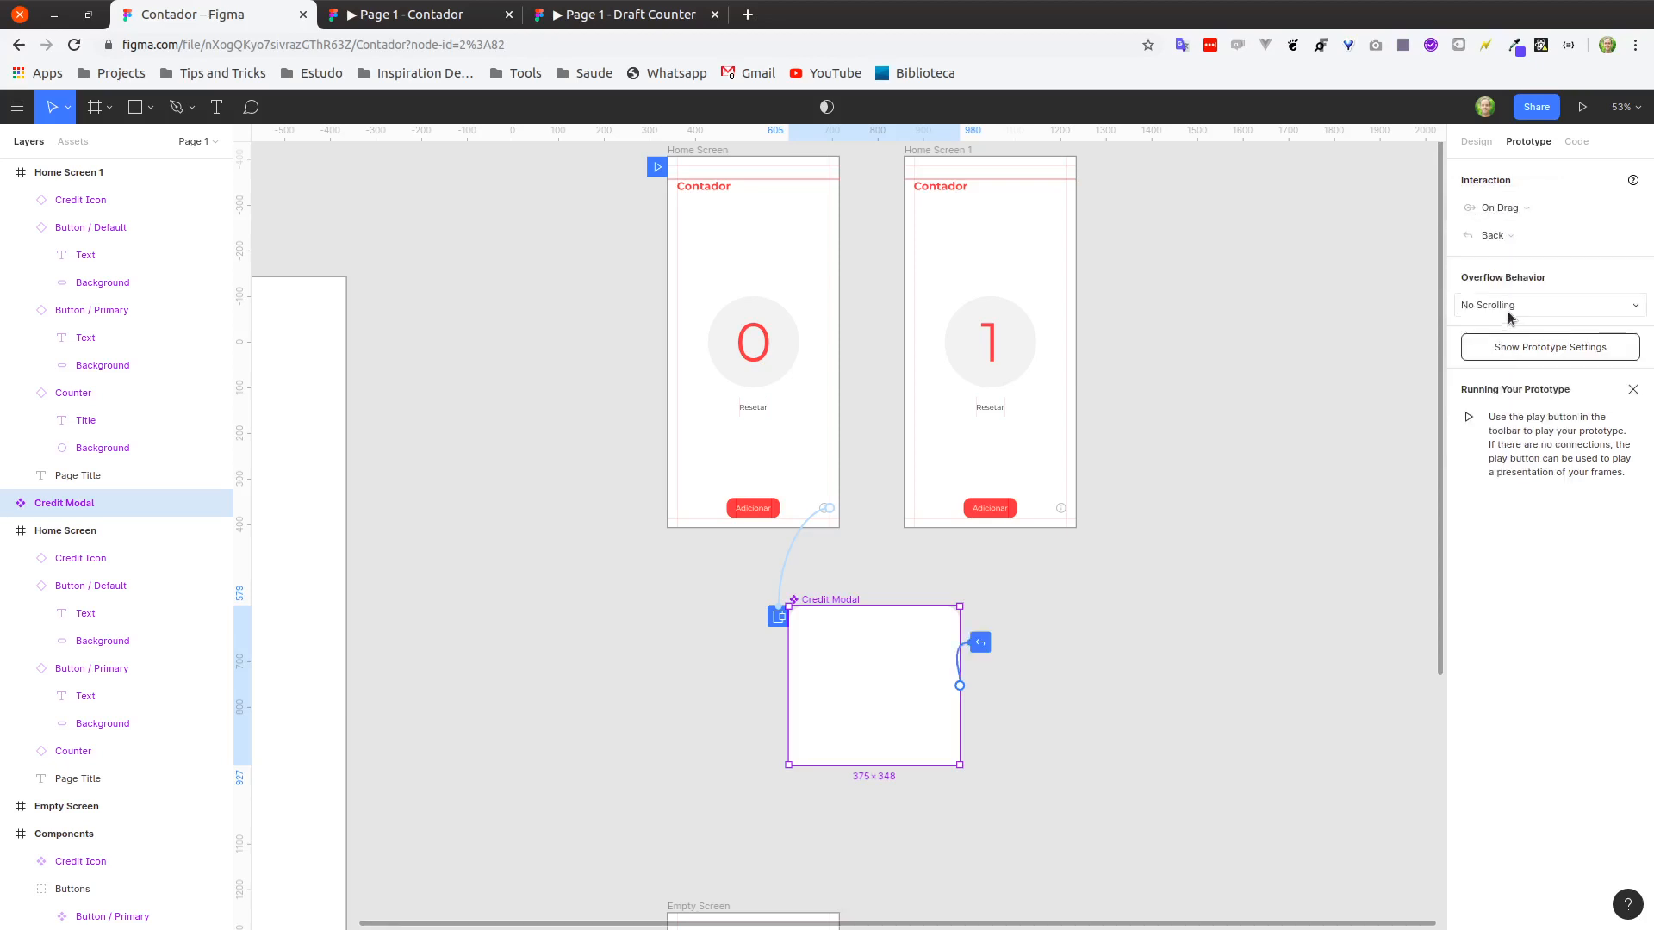
{"action": "left_click", "coordinate": [1508, 310]}
{"action": "left_click", "coordinate": [1500, 246]}
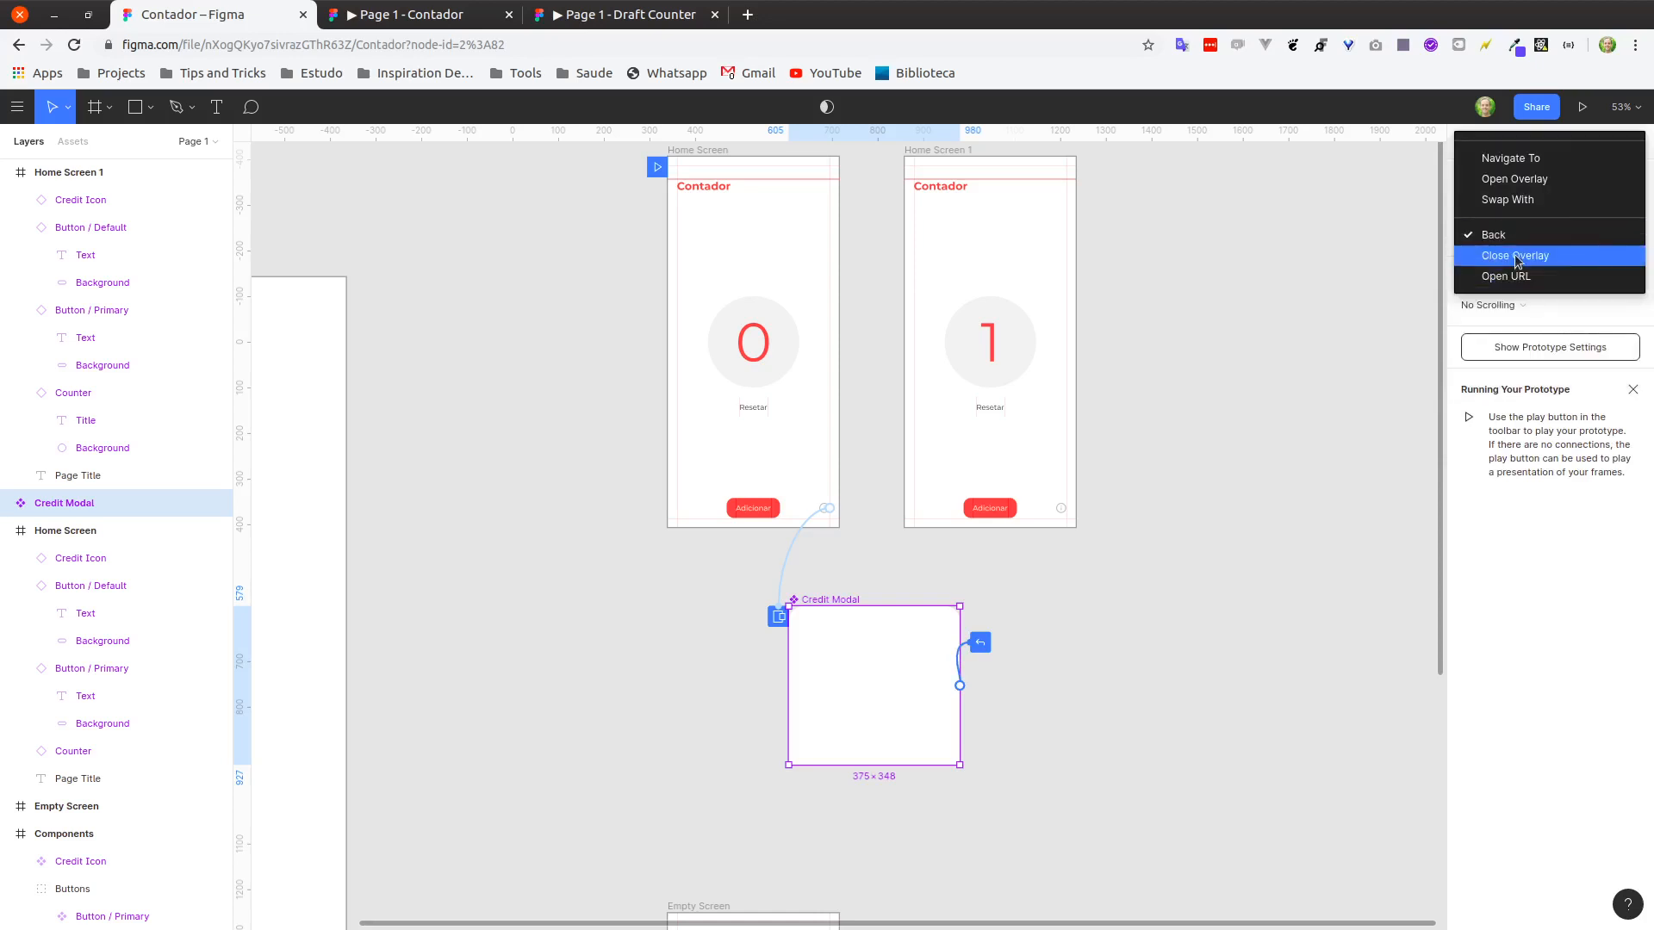
{"action": "left_click", "coordinate": [1516, 256]}
{"action": "left_click", "coordinate": [1296, 633]}
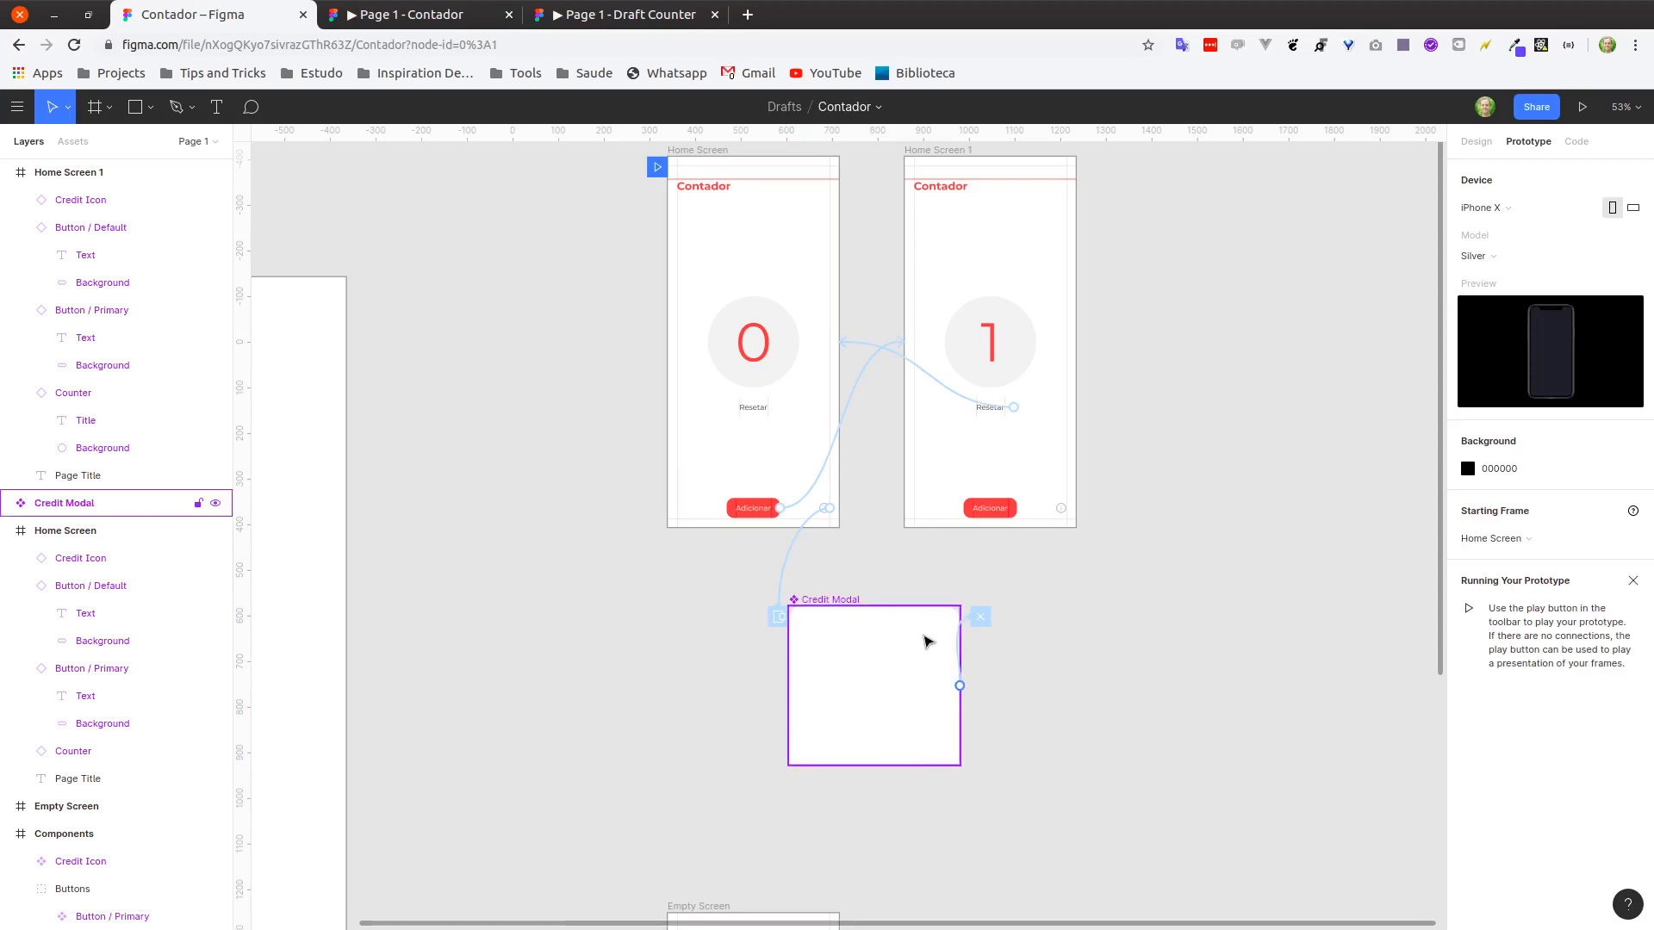
Test closing the Credit Modal by dragging it down in the Contador prototype preview, then return to the design file.
{"action": "left_click", "coordinate": [417, 17]}
{"action": "left_click", "coordinate": [960, 816]}
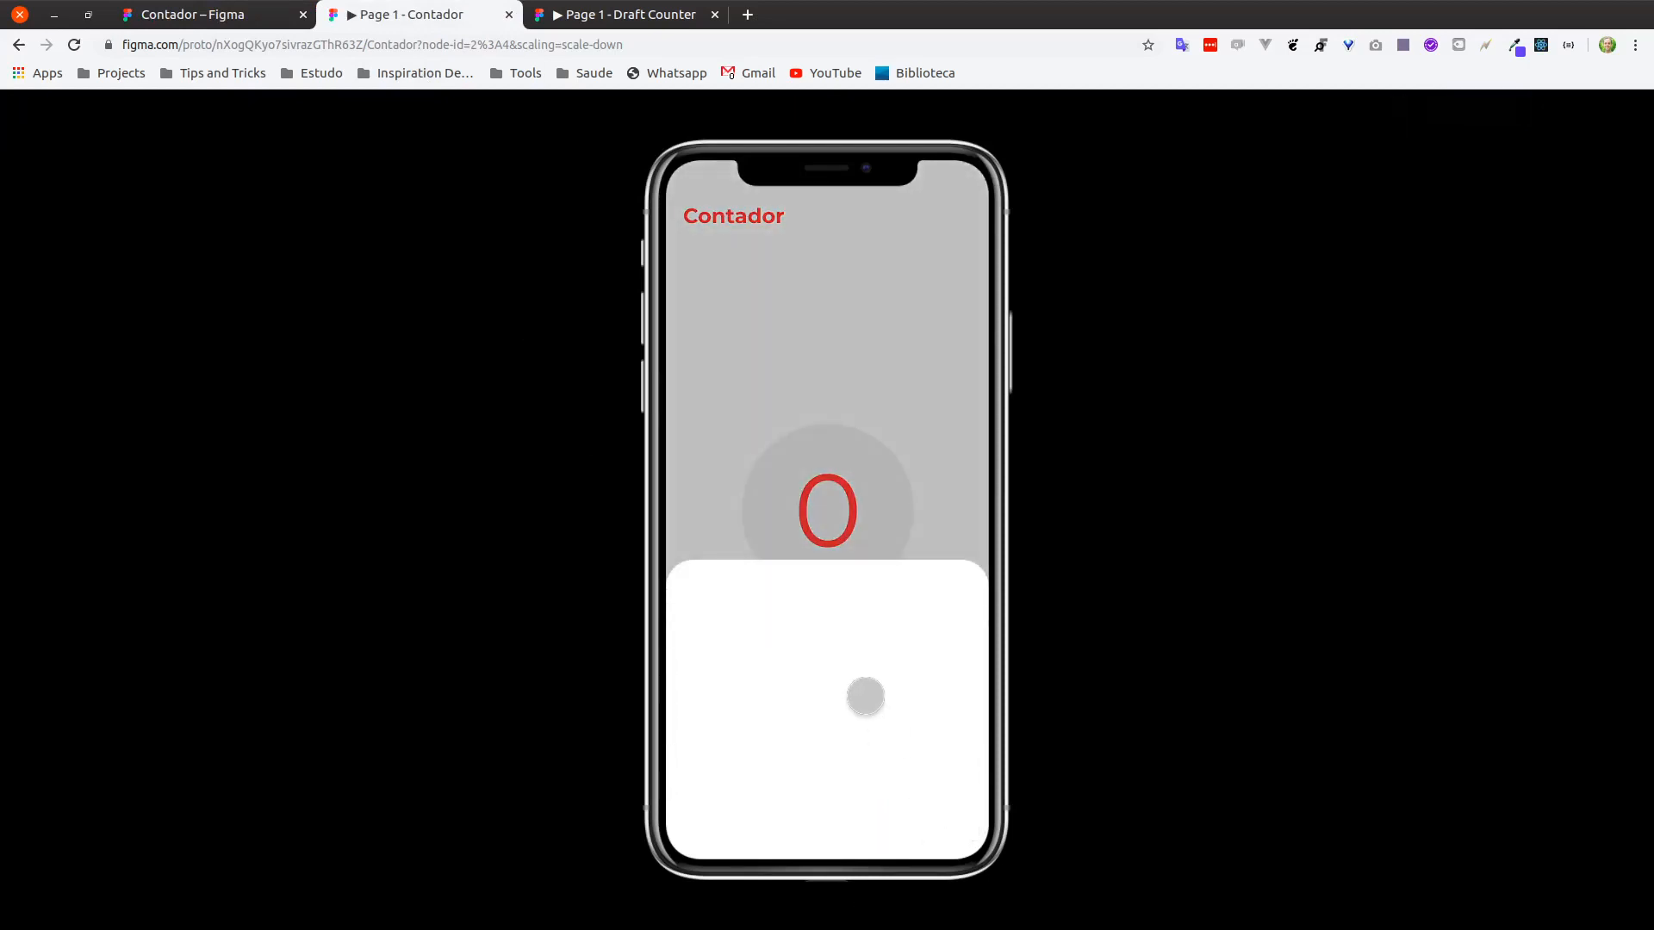
{"action": "left_click_drag", "start_coordinate": [831, 592], "coordinate": [830, 664]}
{"action": "left_click_drag", "start_coordinate": [827, 632], "coordinate": [861, 831]}
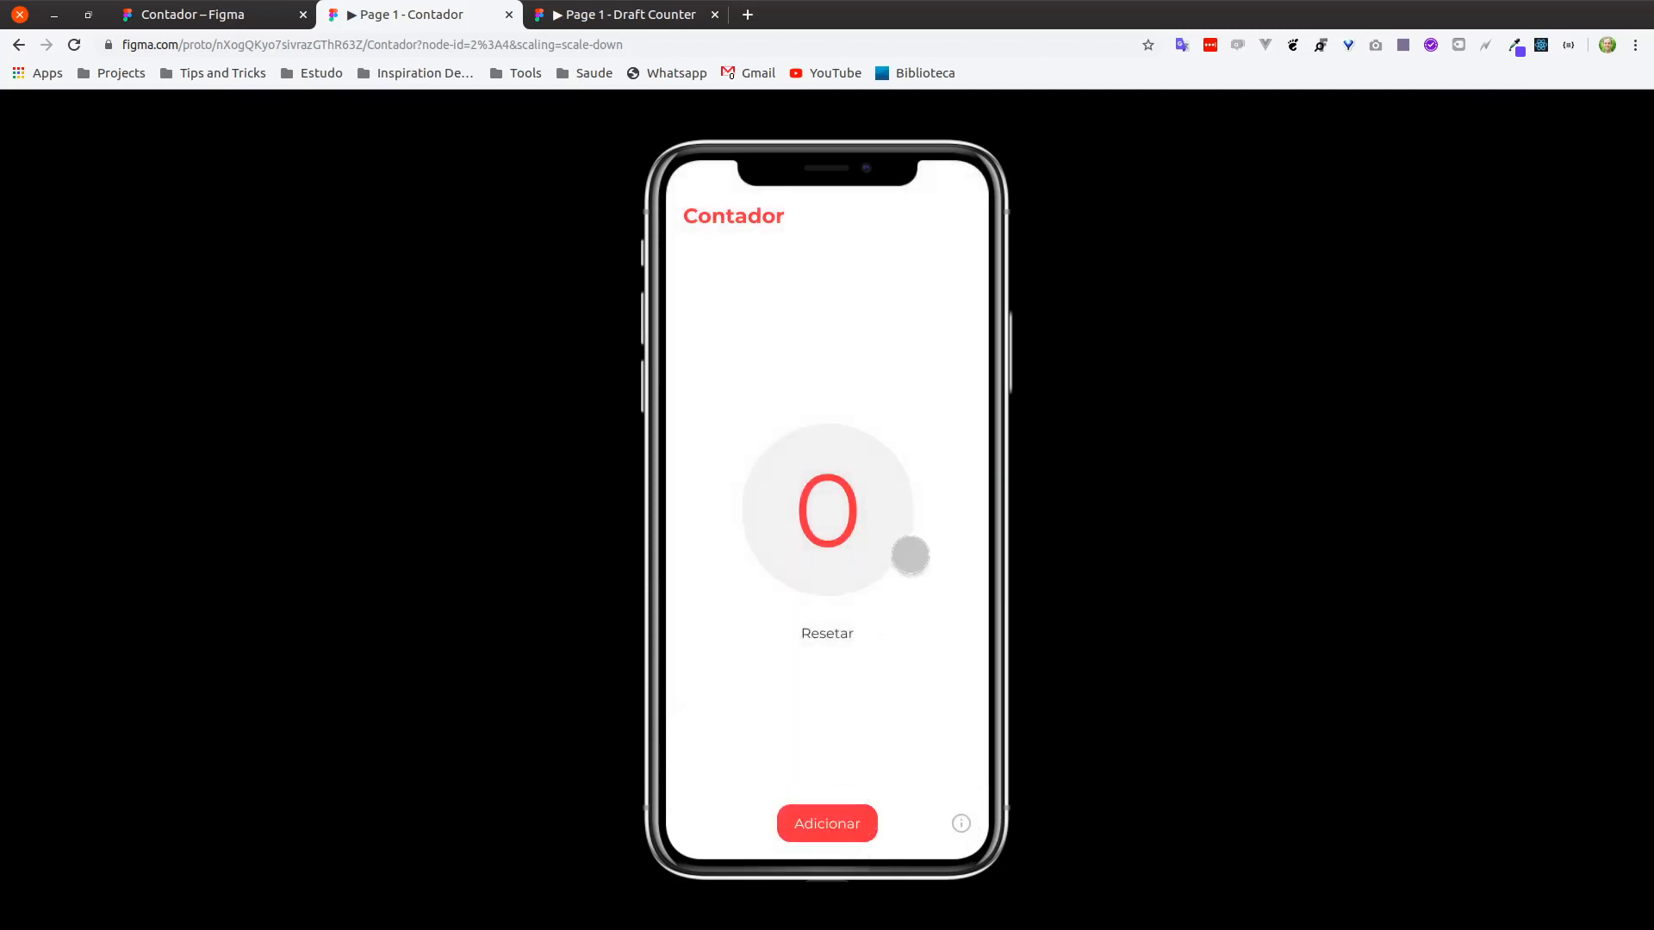
{"action": "left_click", "coordinate": [960, 825]}
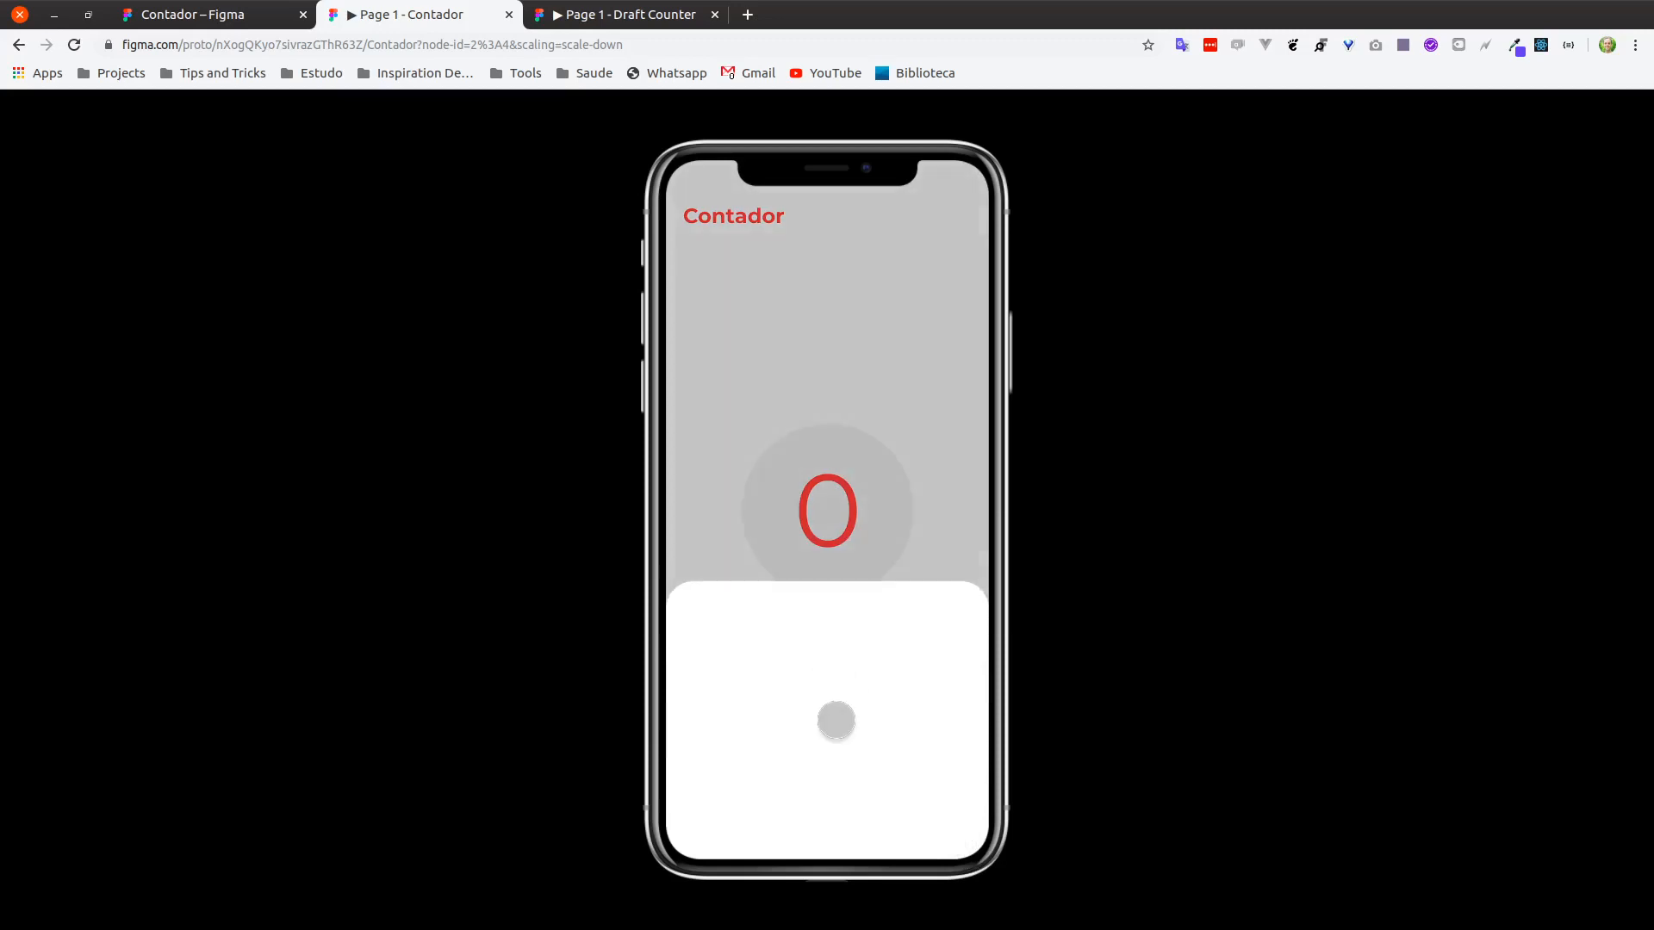
{"action": "left_click_drag", "start_coordinate": [835, 720], "coordinate": [849, 856]}
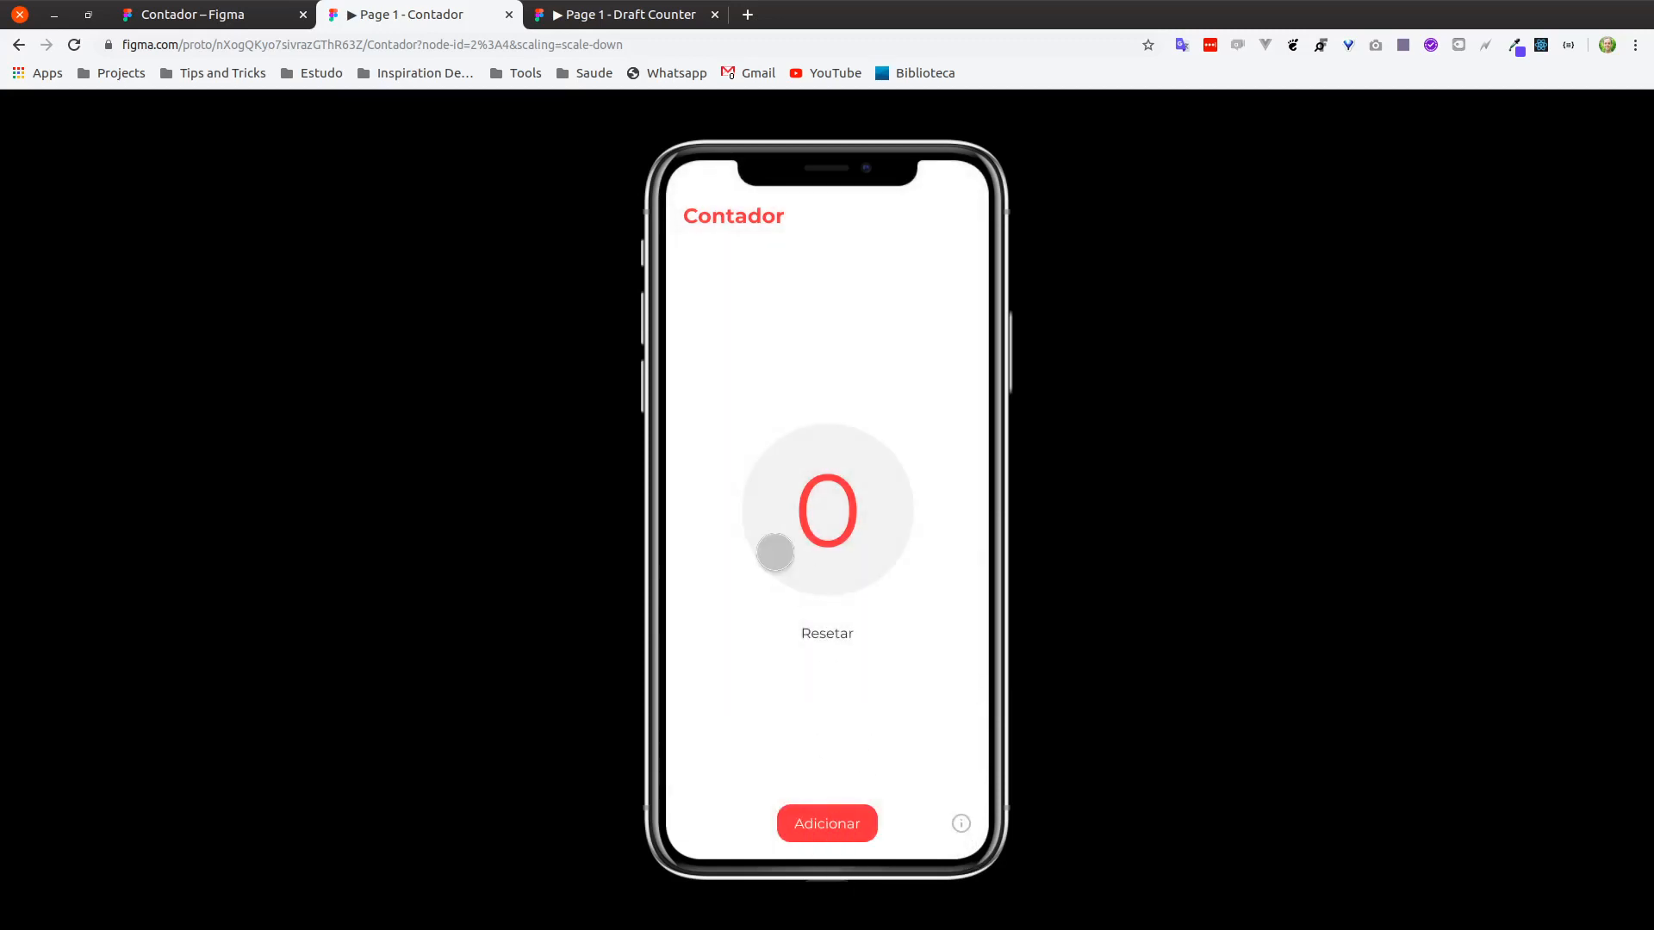
{"action": "left_click", "coordinate": [221, 14]}
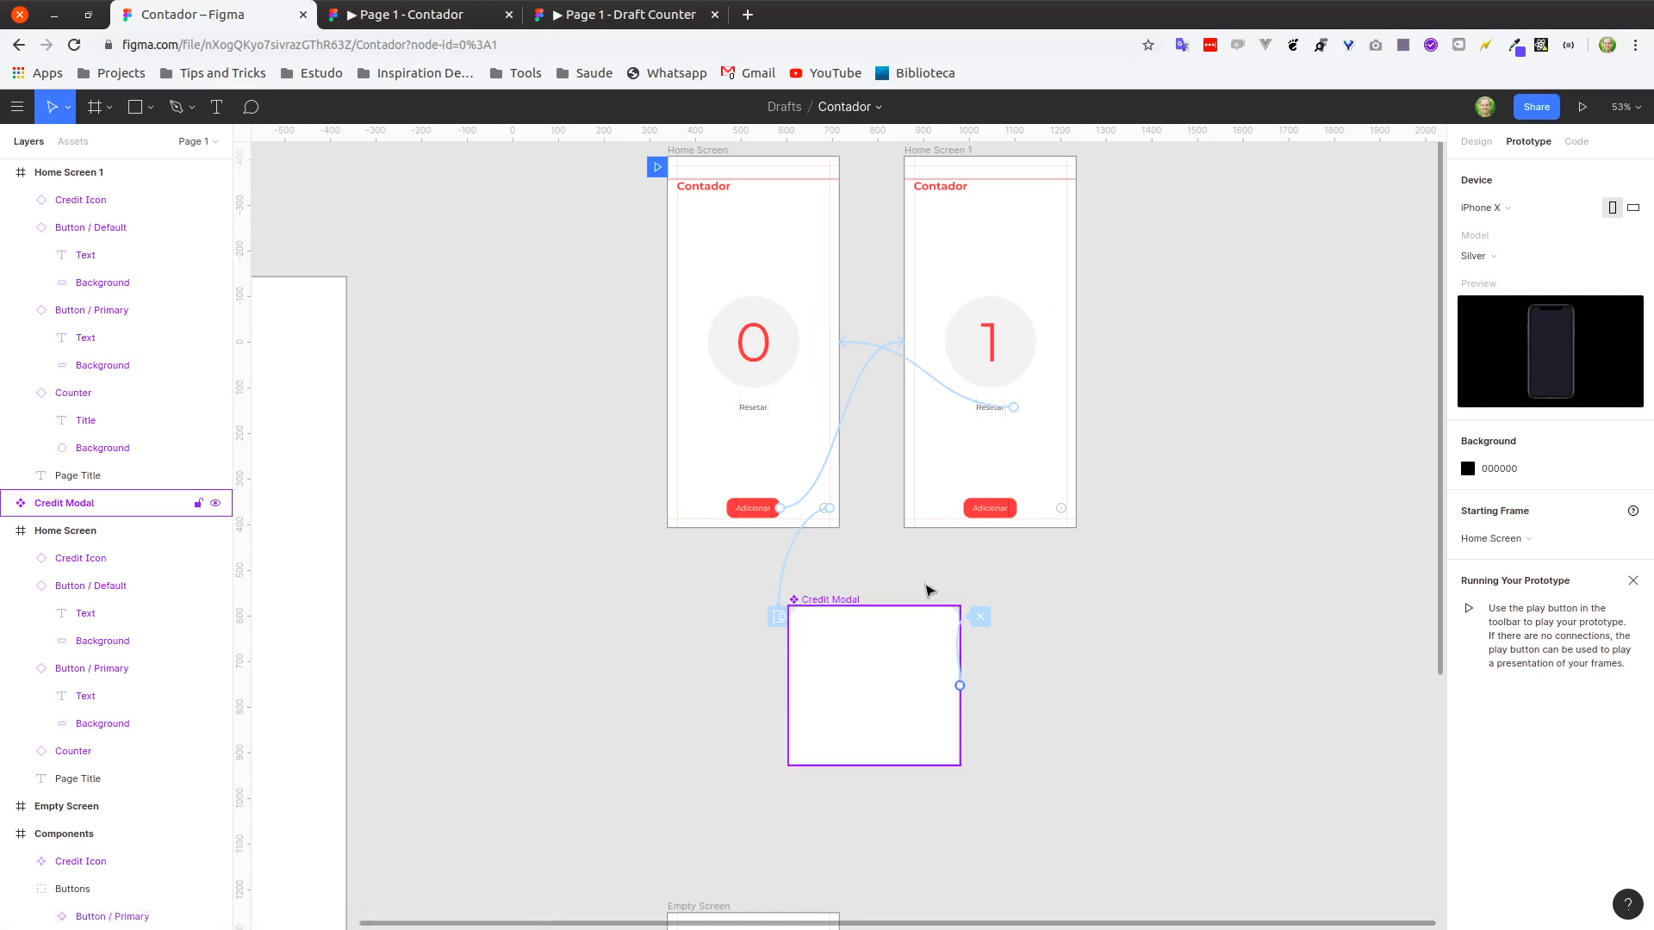
Delete the Home Screen 1 frame.
{"action": "scroll", "coordinate": [1089, 565], "scroll_direction": "down", "scroll_amount": 3}
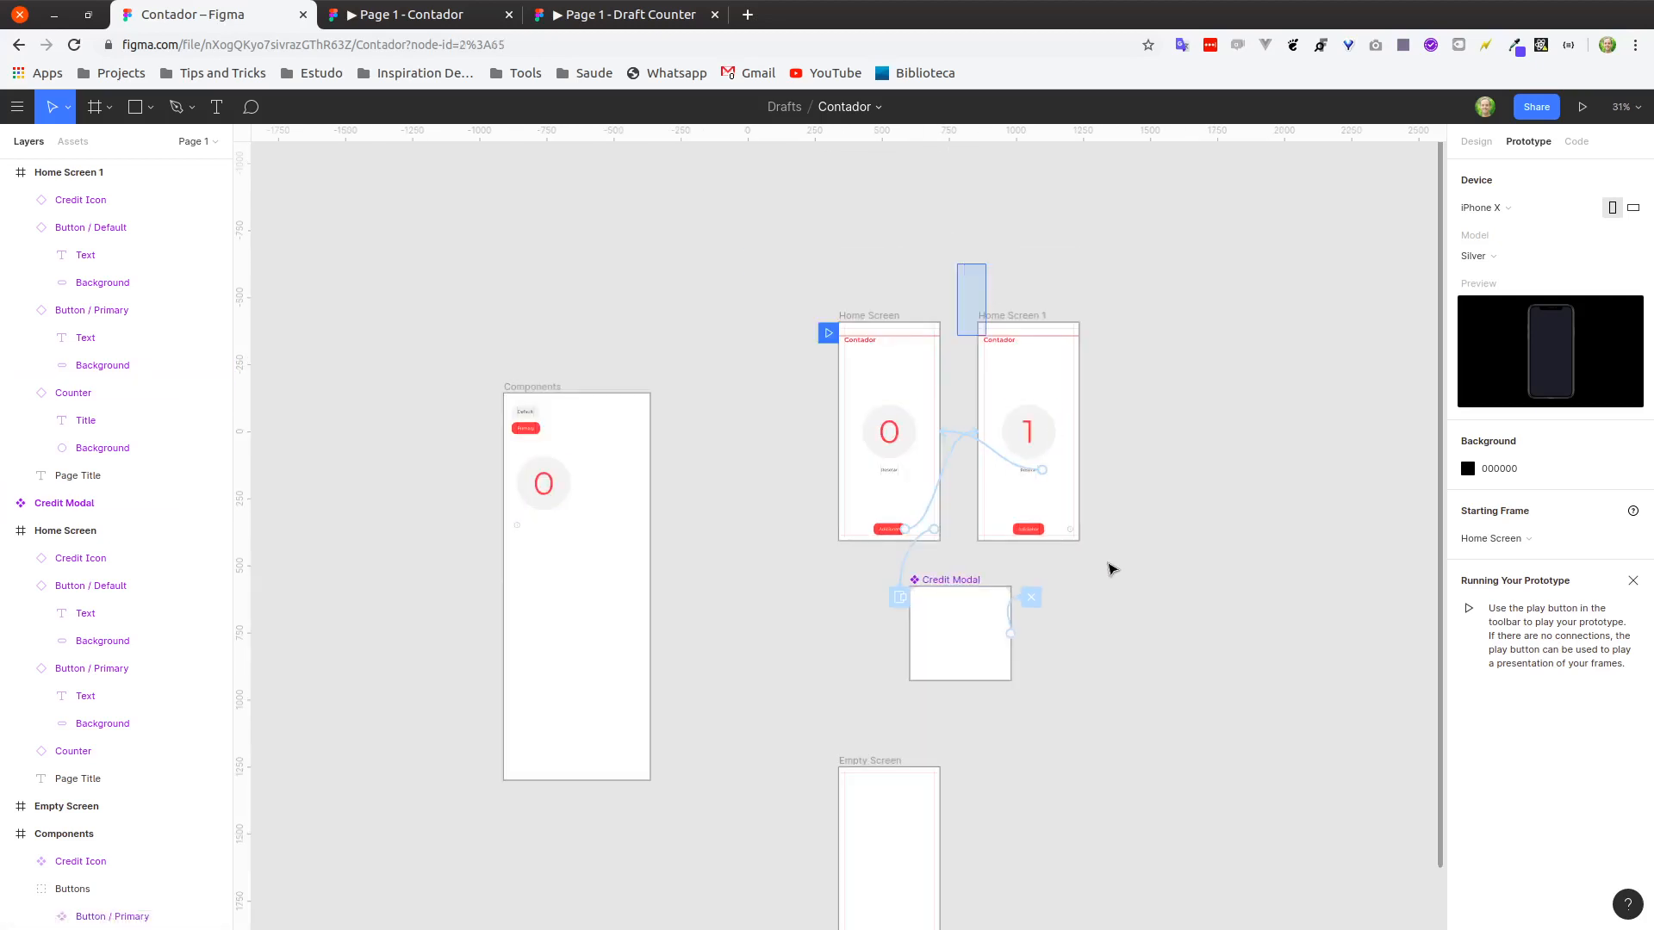
{"action": "left_click_drag", "start_coordinate": [1111, 570], "coordinate": [1133, 580]}
{"action": "key", "text": "Delete"}
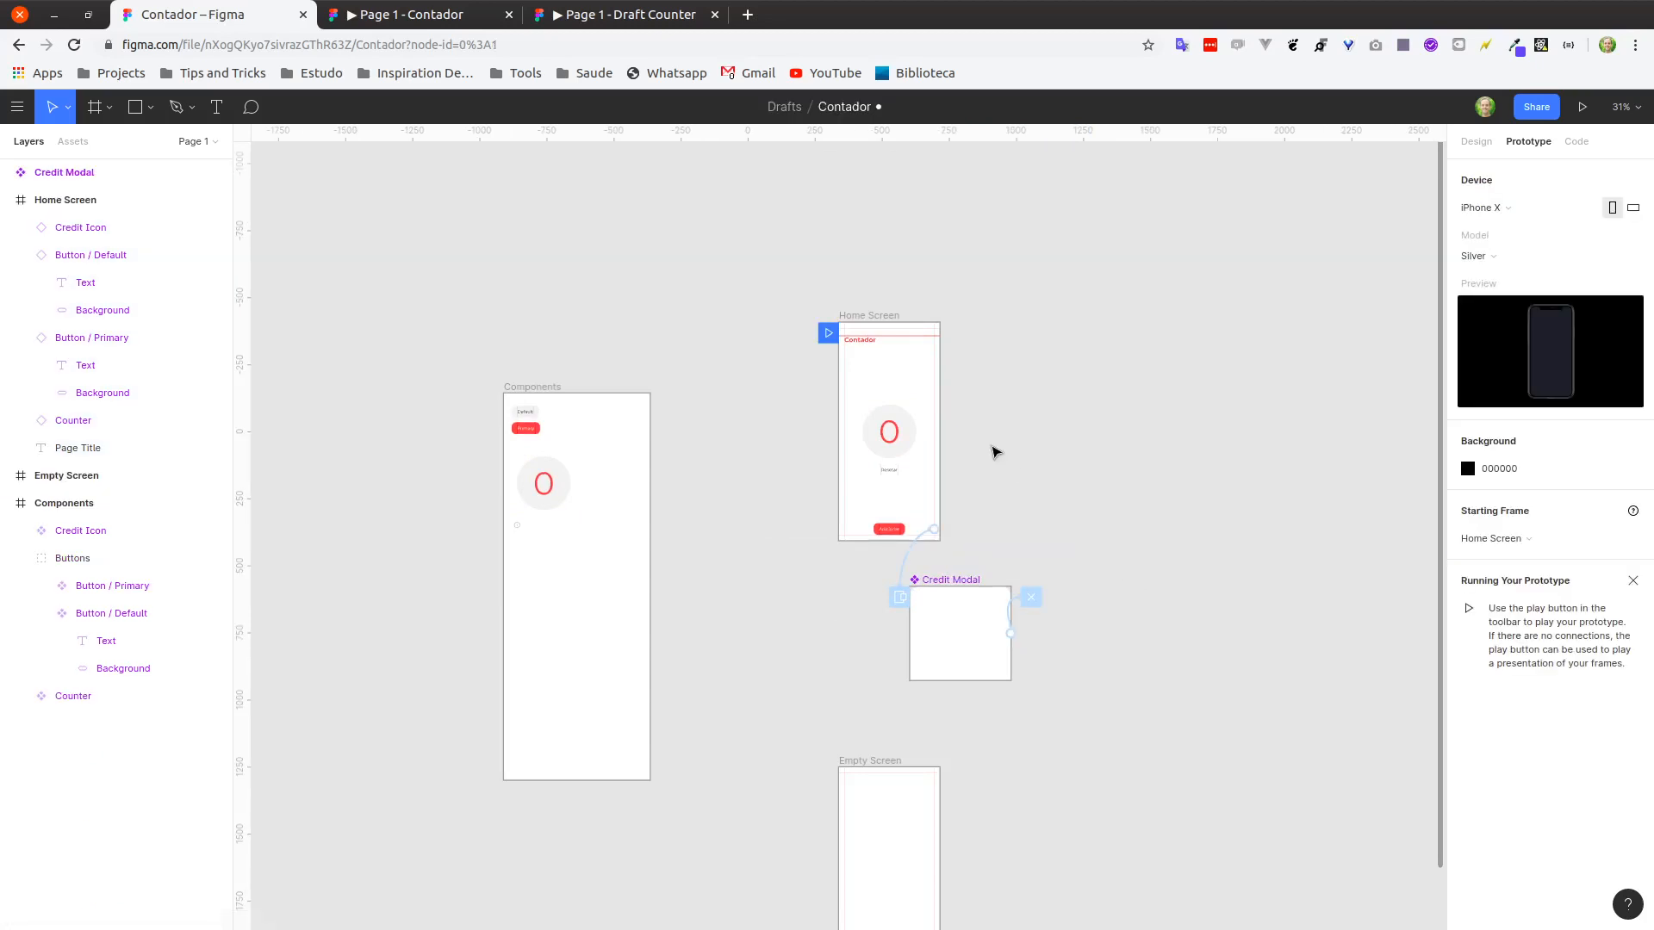
Duplicate the Home Screen frame with its credit icon link beside the original and rename the copy Home Screen 1.
{"action": "left_click", "coordinate": [875, 317]}
{"action": "left_click_drag", "start_coordinate": [874, 317], "coordinate": [1029, 318]}
{"action": "key", "text": "ctrl+r"}
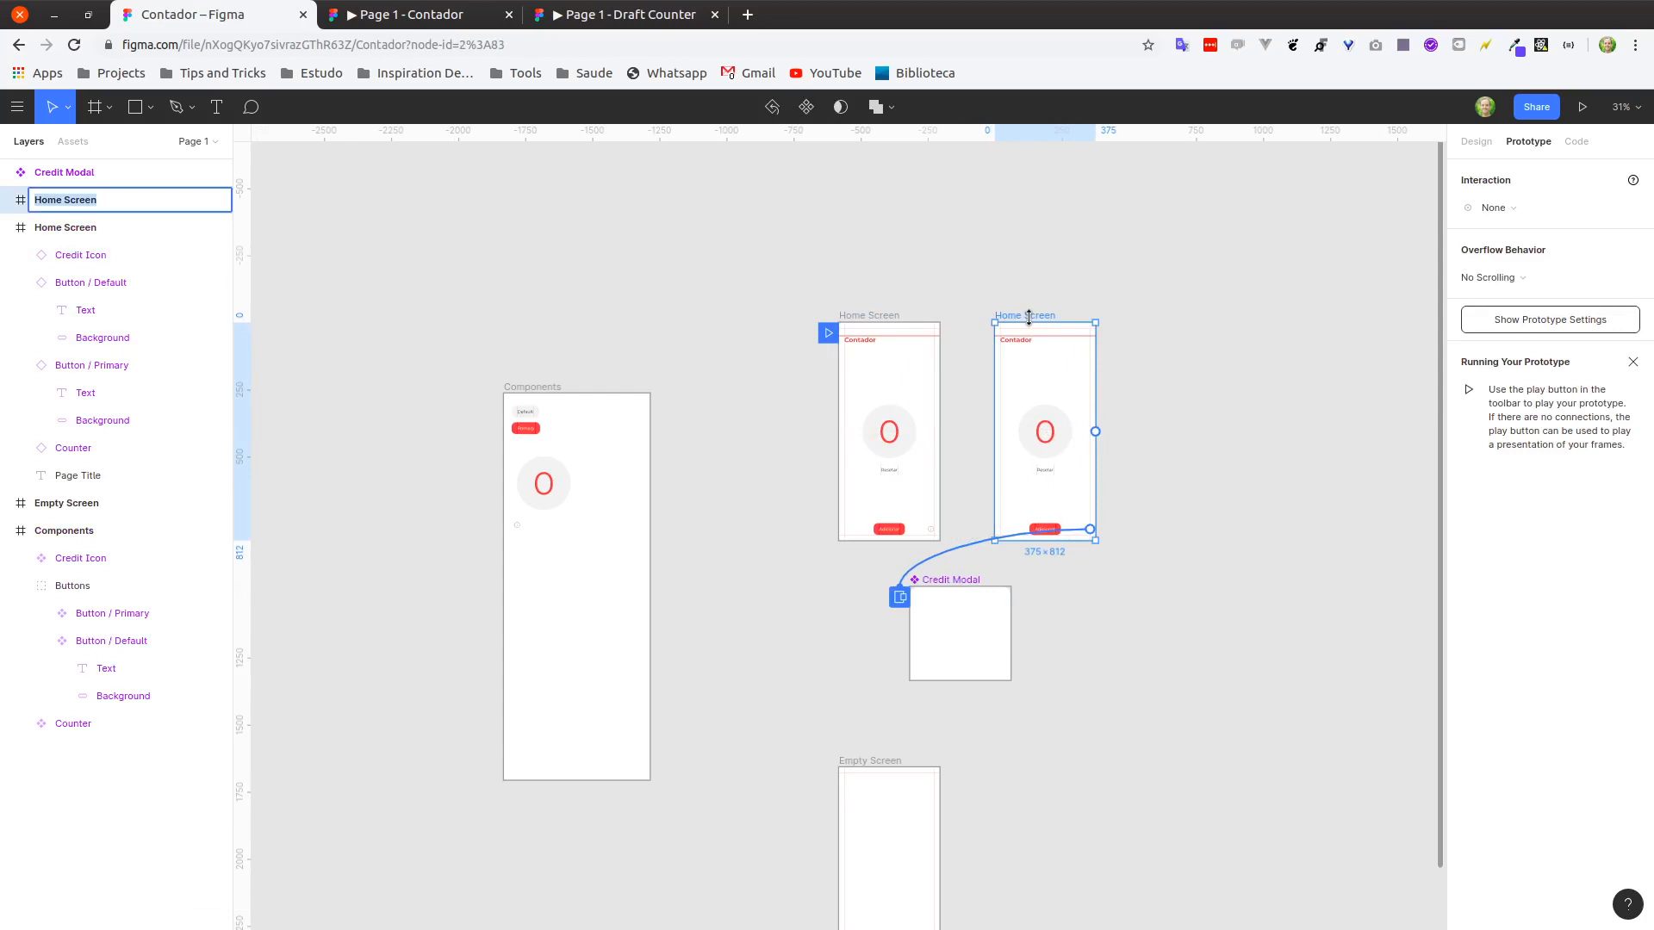
{"action": "key", "text": "Right"}
{"action": "type", "text": "1"}
{"action": "key", "text": "Return"}
{"action": "key", "text": "ctrl+r"}
{"action": "key", "text": "Right"}
{"action": "key", "text": "Return"}
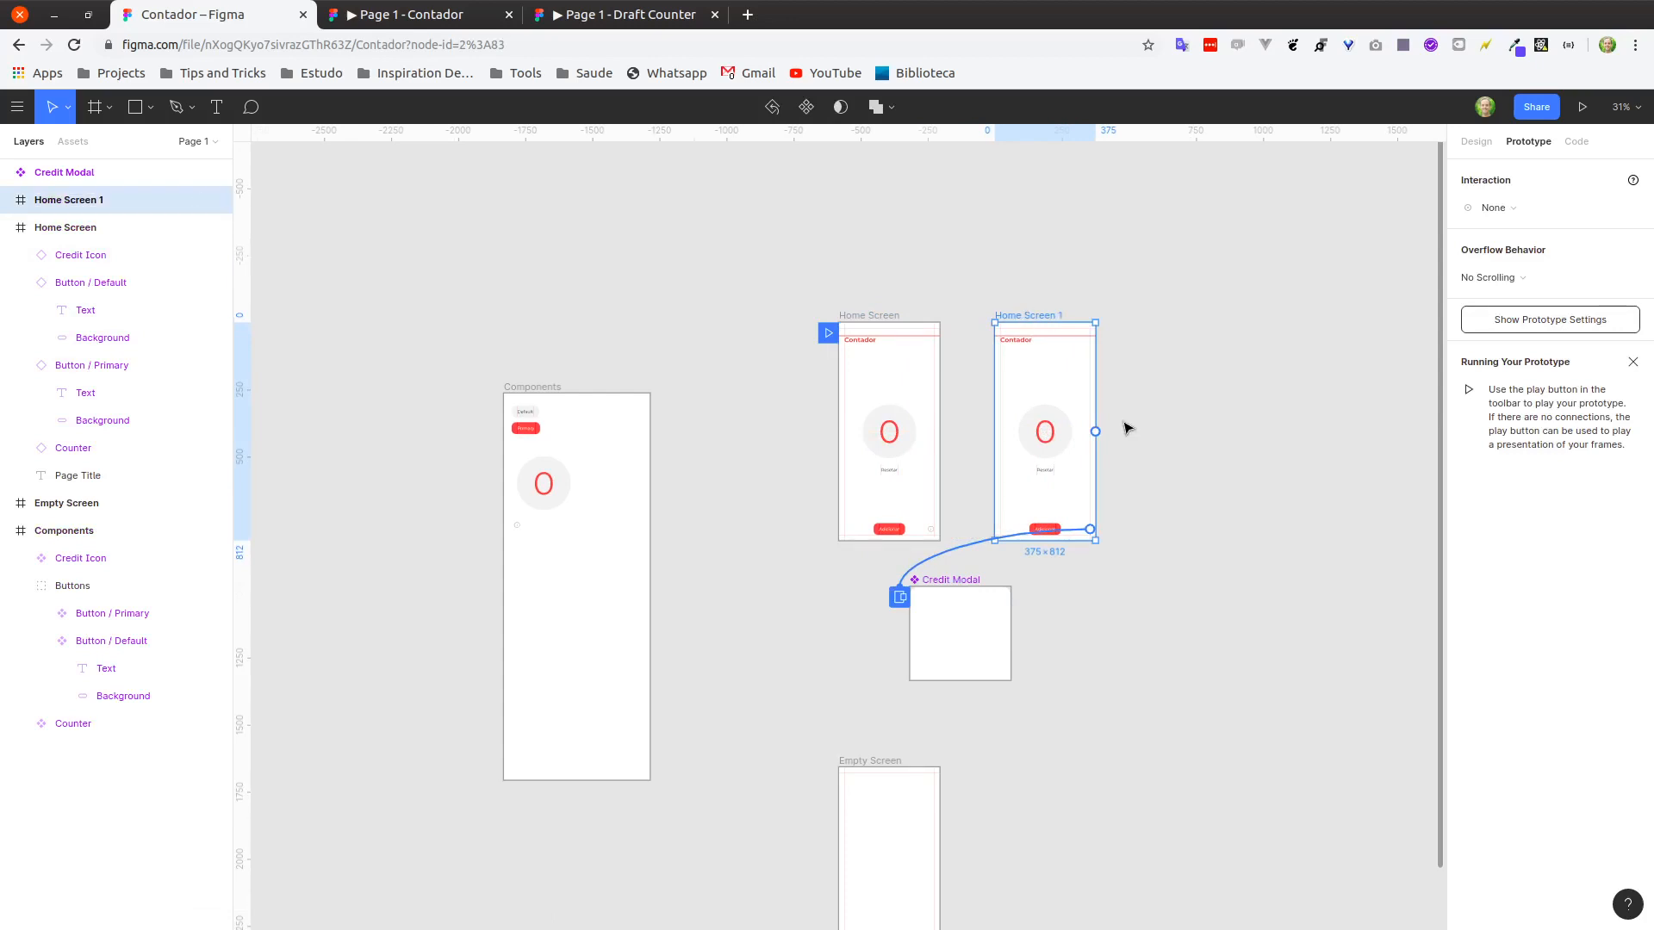
Change the counter number on Home Screen 1 to 1.
{"action": "scroll", "coordinate": [1123, 422], "scroll_direction": "up", "scroll_amount": 7}
{"action": "scroll", "coordinate": [953, 396], "scroll_direction": "down", "scroll_amount": 3}
{"action": "double_click", "coordinate": [802, 445]}
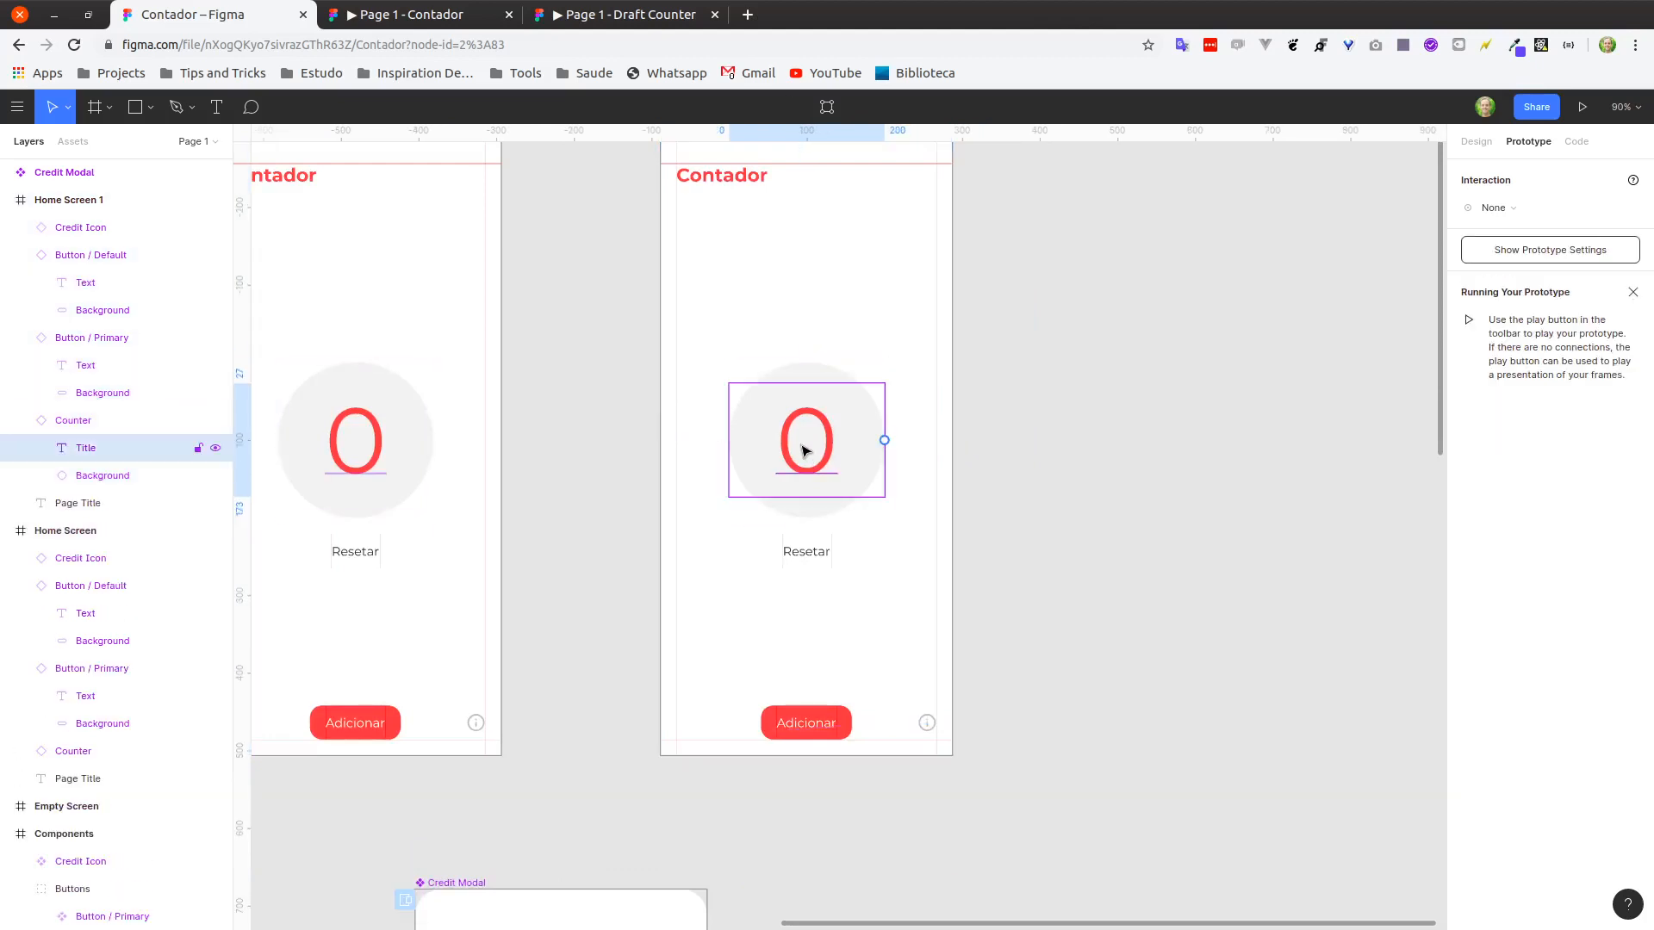
{"action": "double_click", "coordinate": [804, 449]}
{"action": "type", "text": "1"}
{"action": "key", "text": "Escape"}
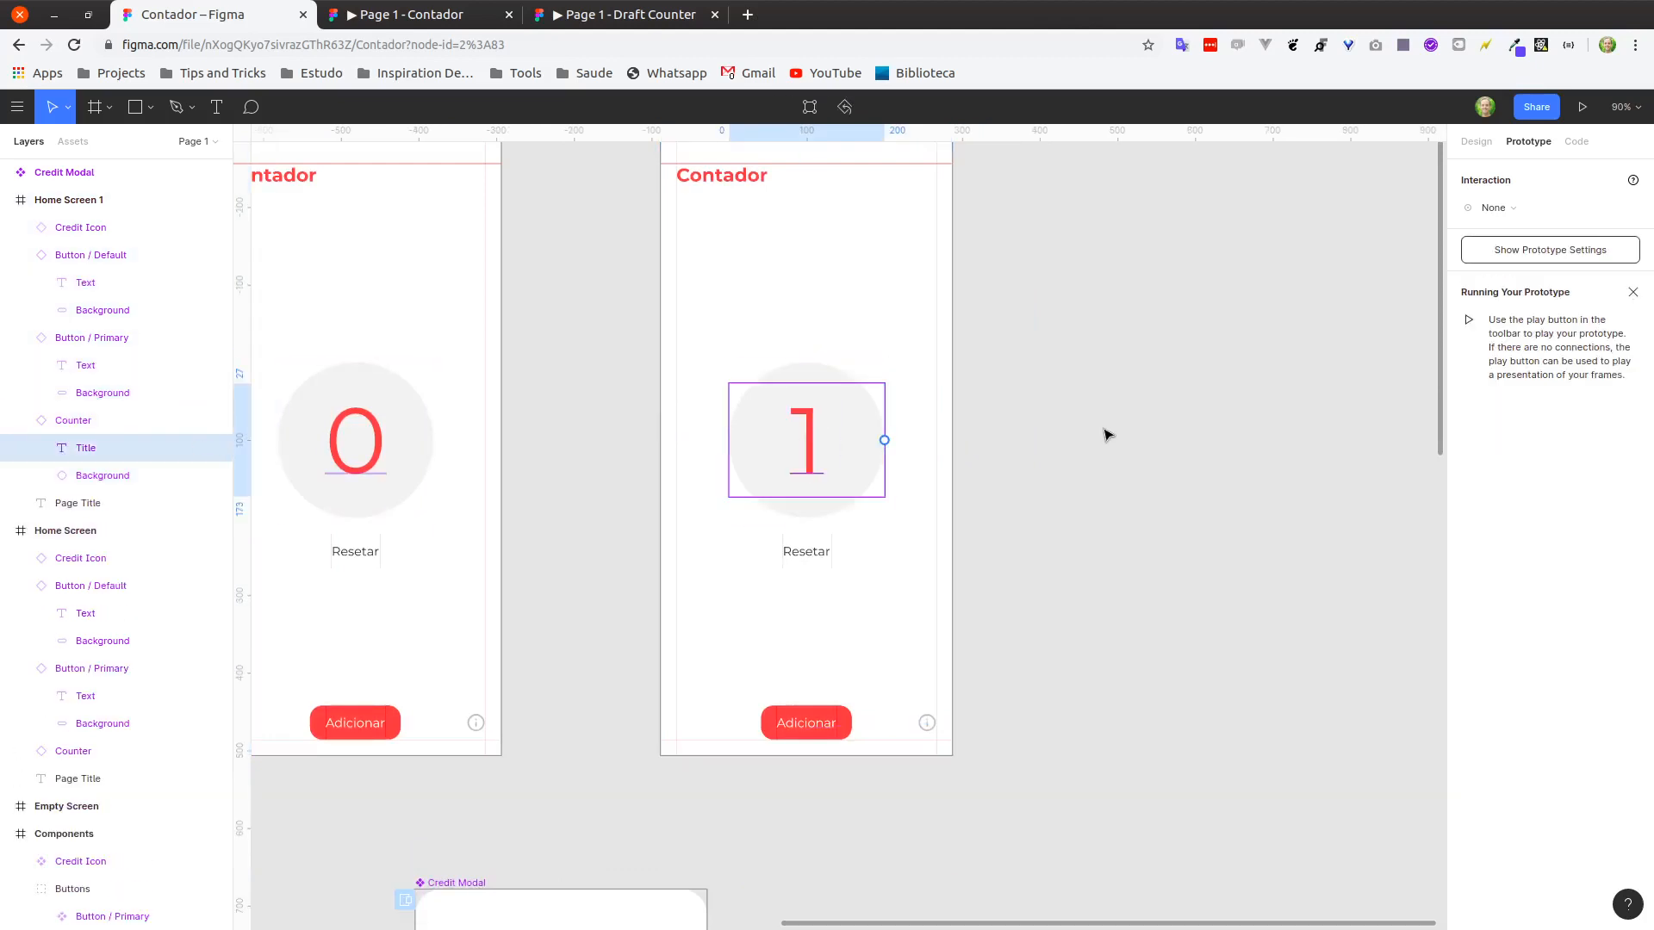
Duplicate the Home Screen 1 frame beside the original as Home Screen 2.
{"action": "left_click", "coordinate": [1025, 433]}
{"action": "scroll", "coordinate": [1025, 444], "scroll_direction": "down", "scroll_amount": 5}
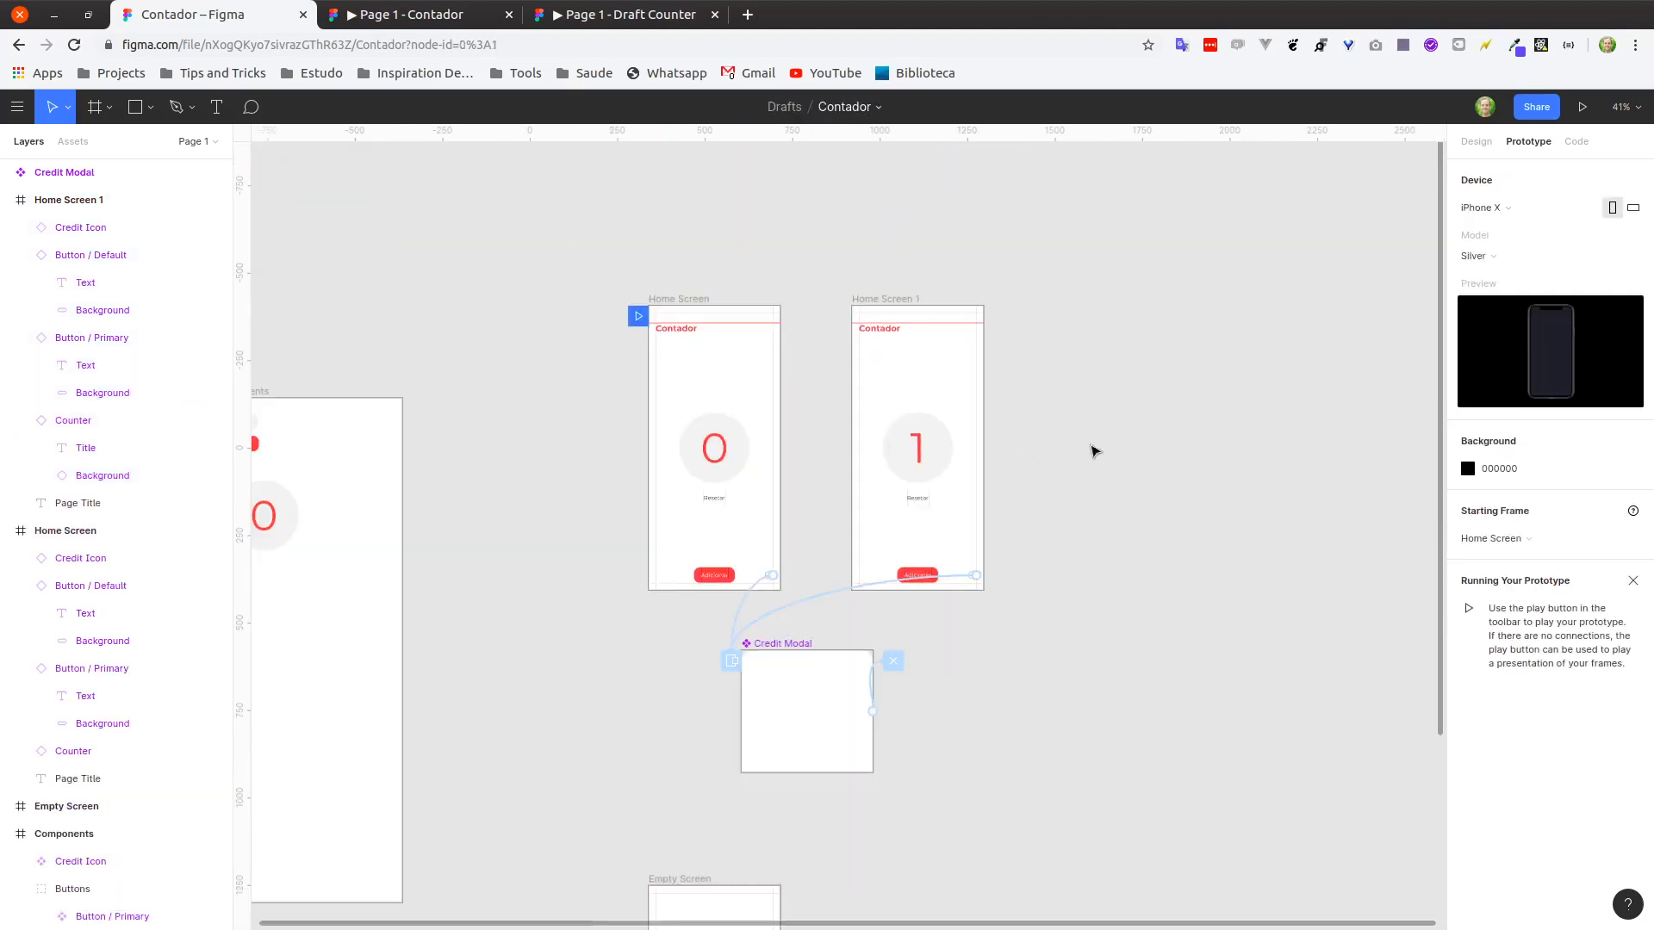
{"action": "left_click_drag", "start_coordinate": [1153, 435], "coordinate": [1069, 444]}
{"action": "left_click", "coordinate": [807, 321]}
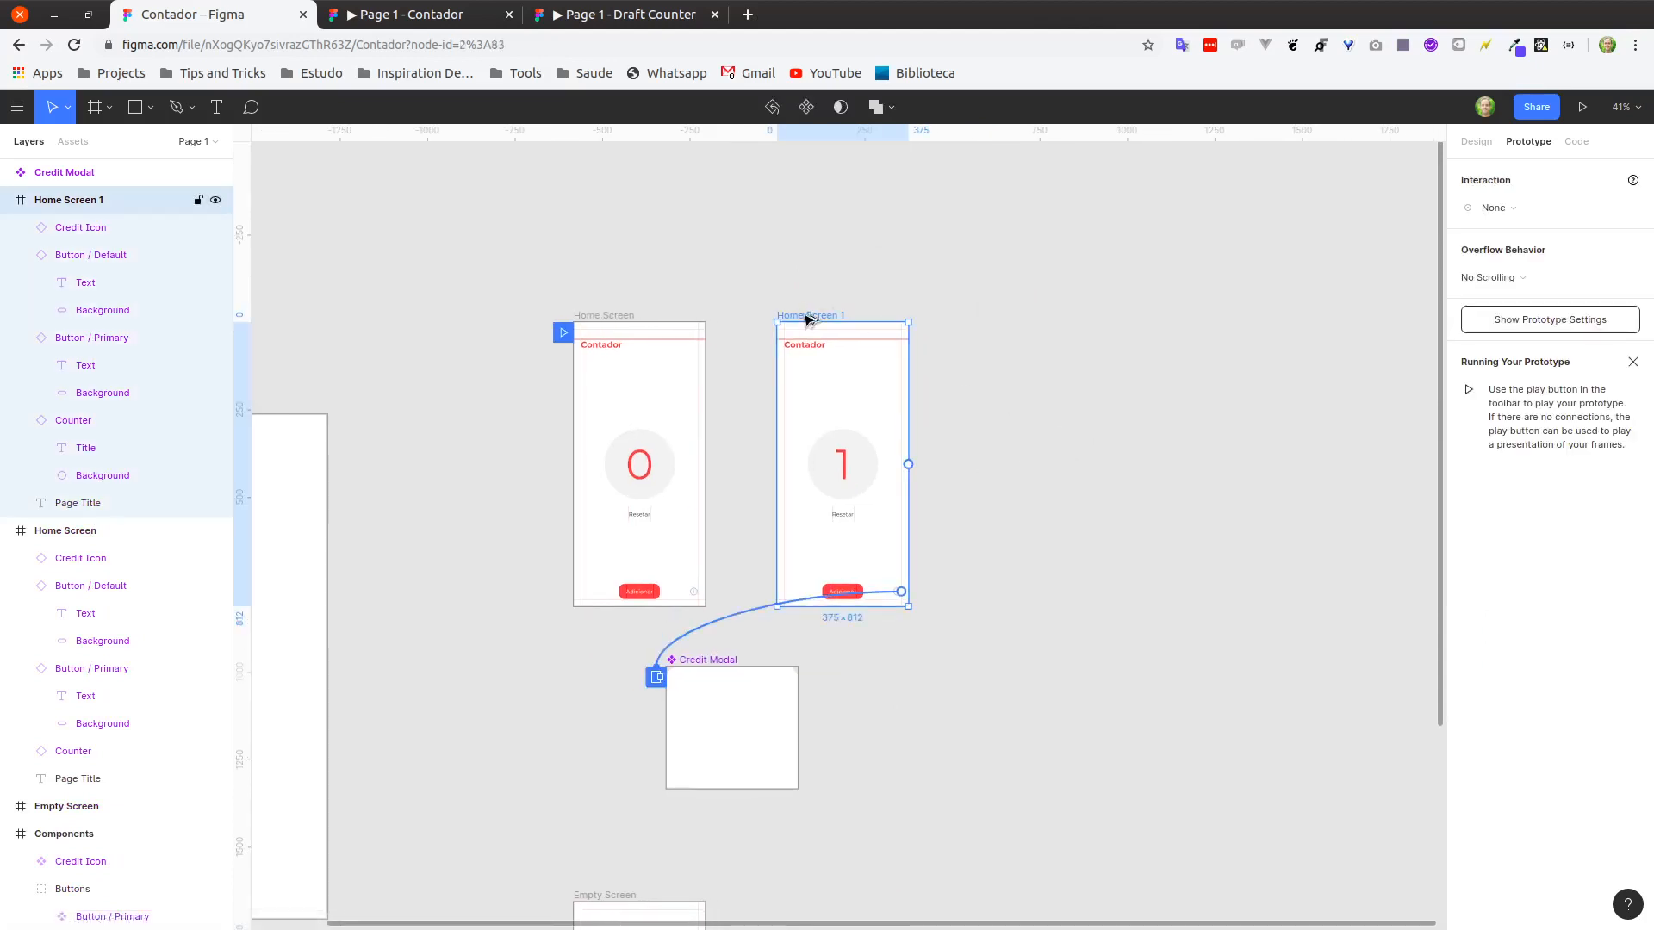
{"action": "left_click_drag", "start_coordinate": [809, 323], "coordinate": [1007, 319]}
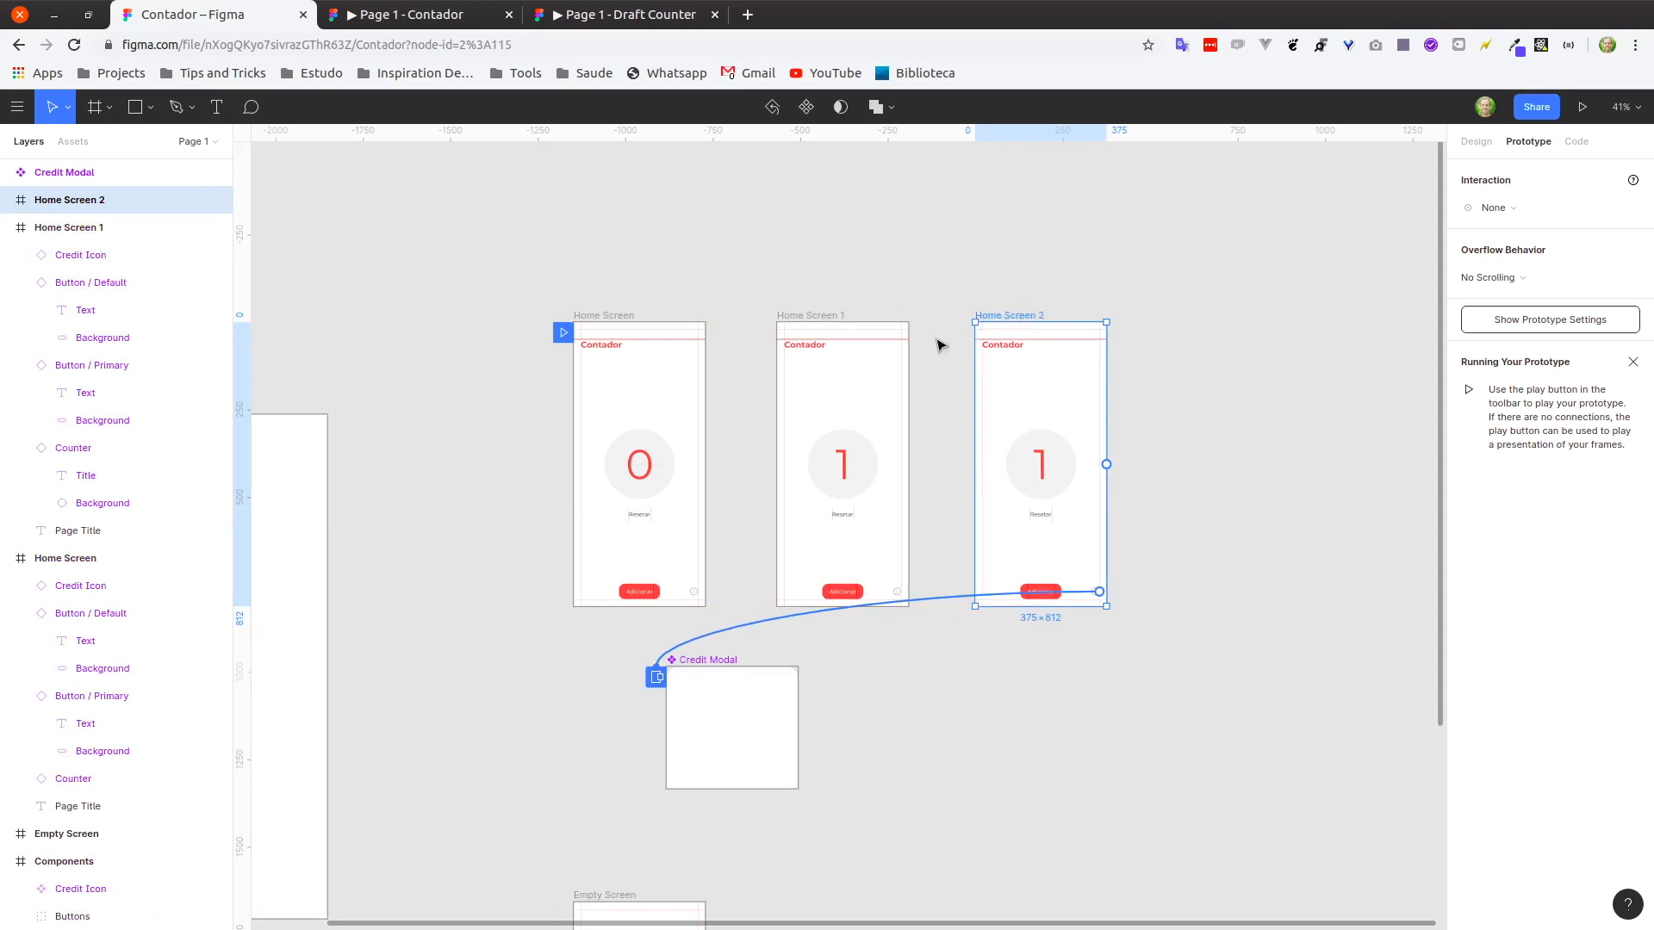
{"action": "left_click_drag", "start_coordinate": [1114, 386], "coordinate": [960, 402]}
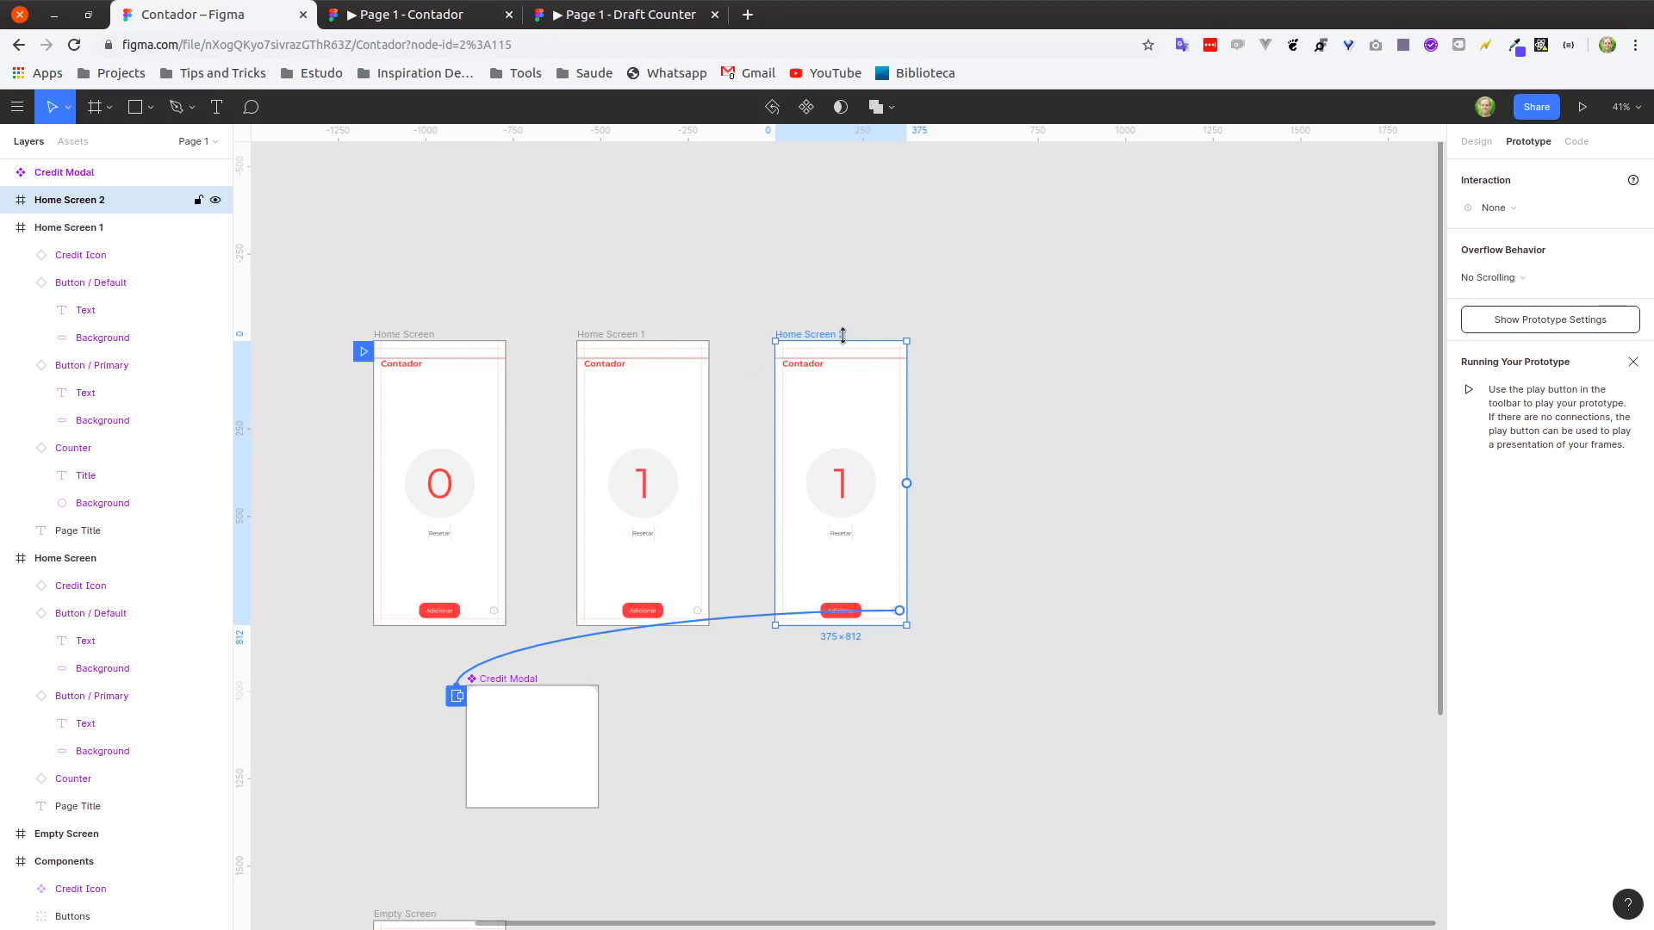
Change the counter number on Home Screen 2 to 2.
{"action": "double_click", "coordinate": [843, 491]}
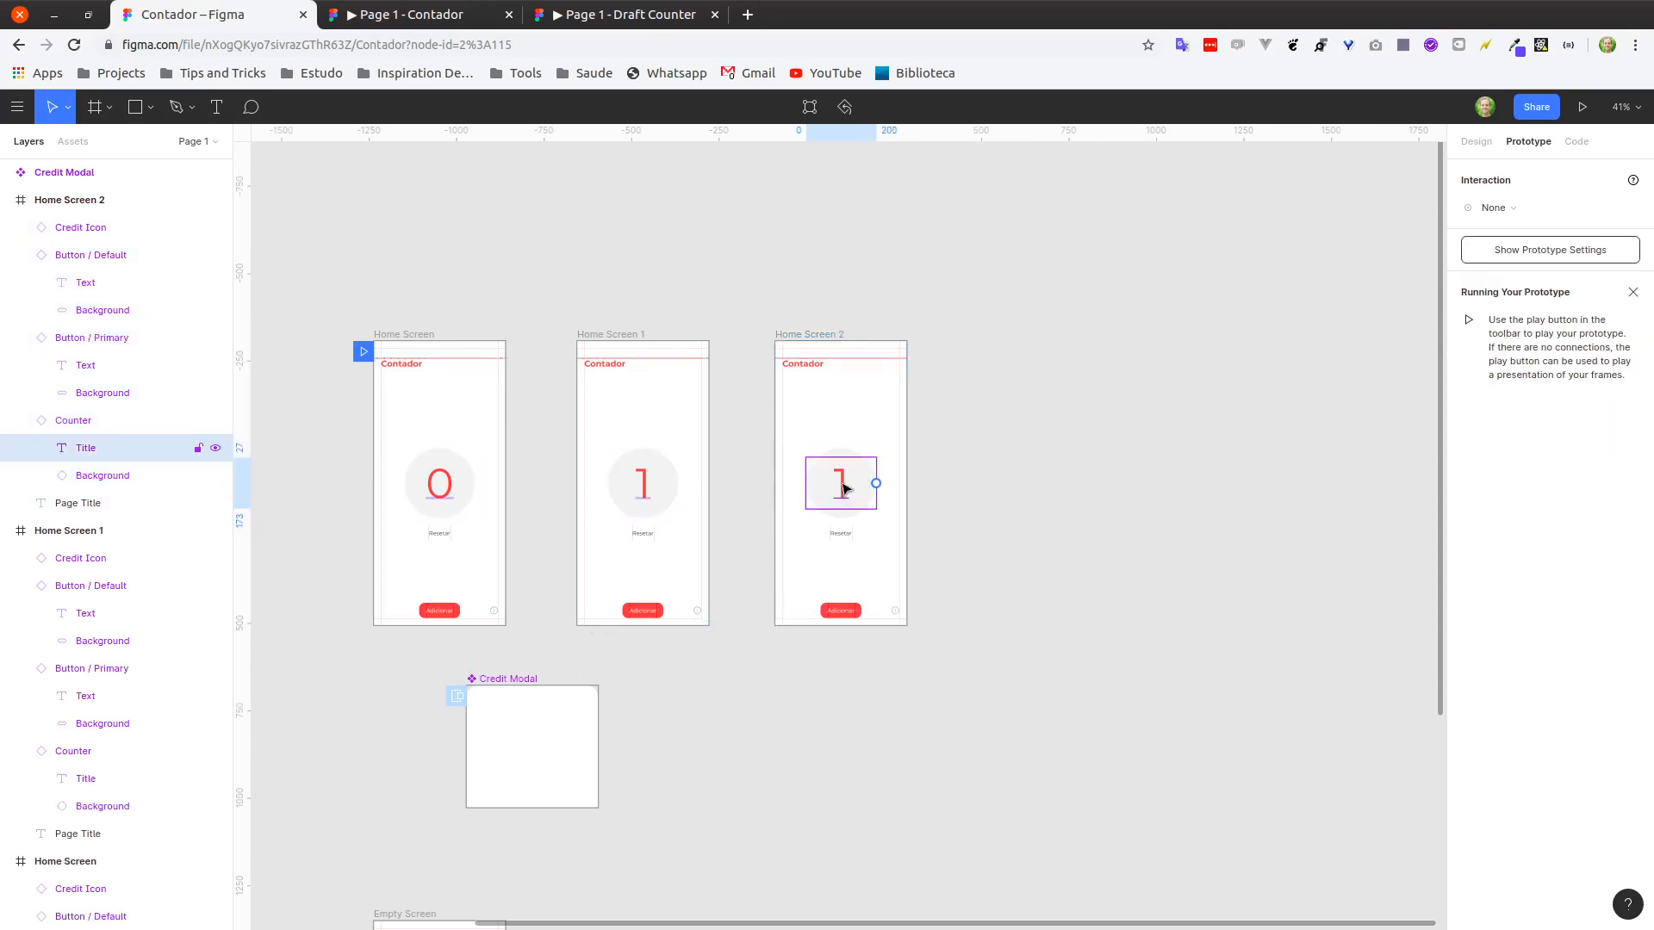
{"action": "double_click", "coordinate": [843, 488]}
{"action": "type", "text": "2"}
{"action": "key", "text": "Return"}
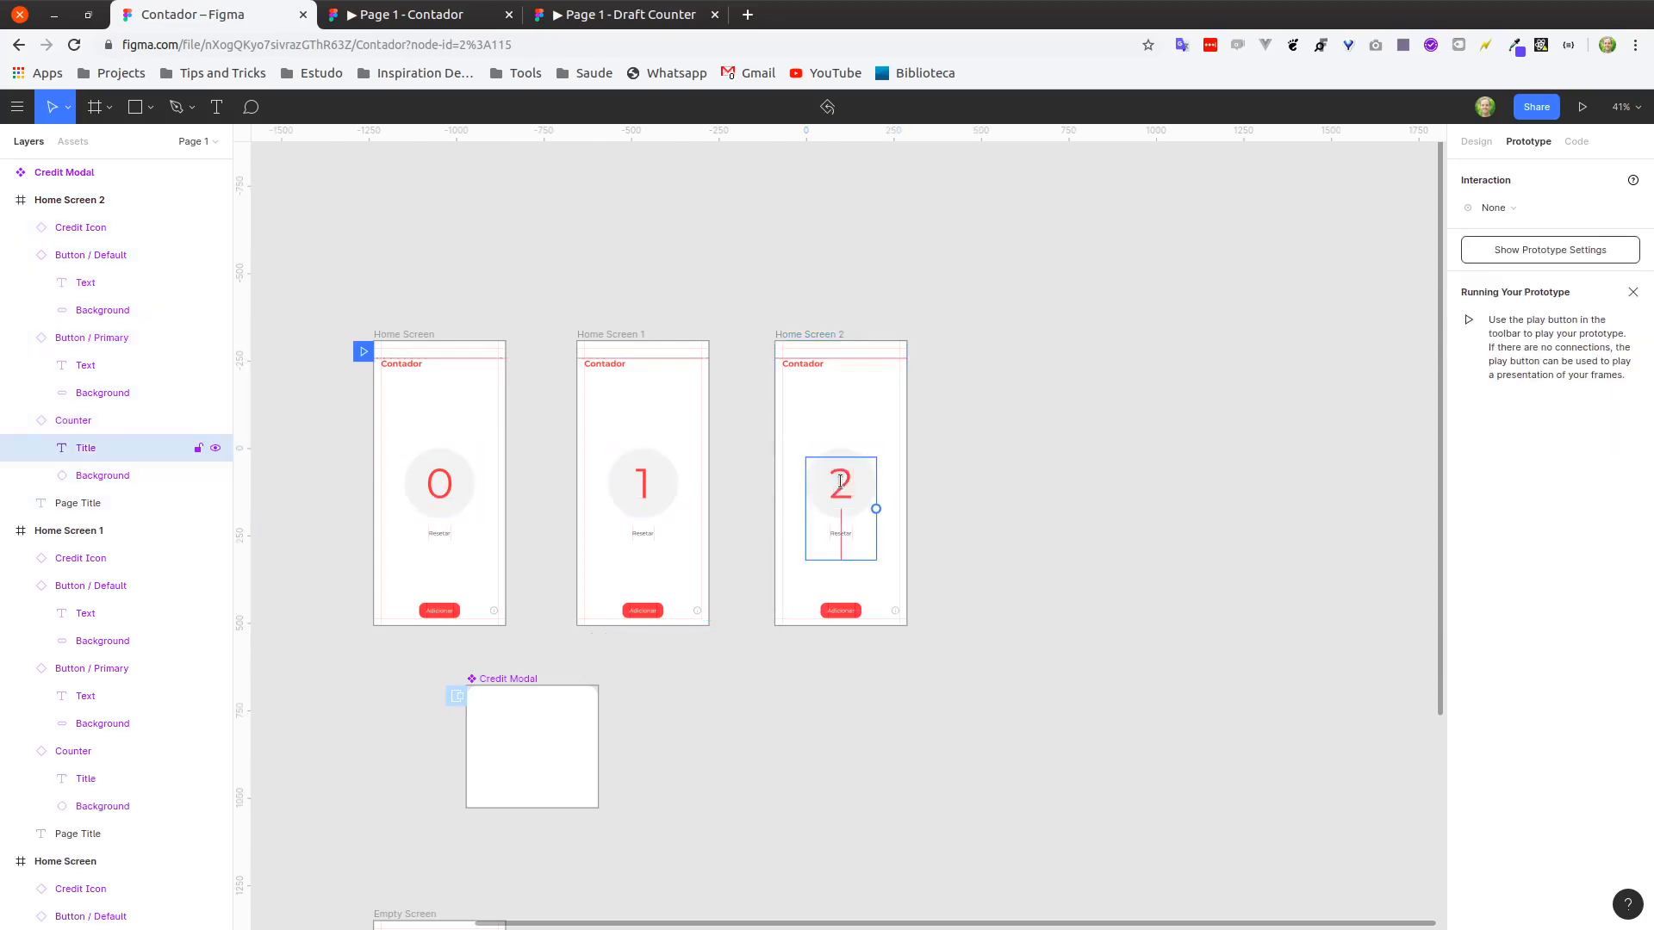
{"action": "key", "text": "BackSpace"}
{"action": "left_click", "coordinate": [1027, 445]}
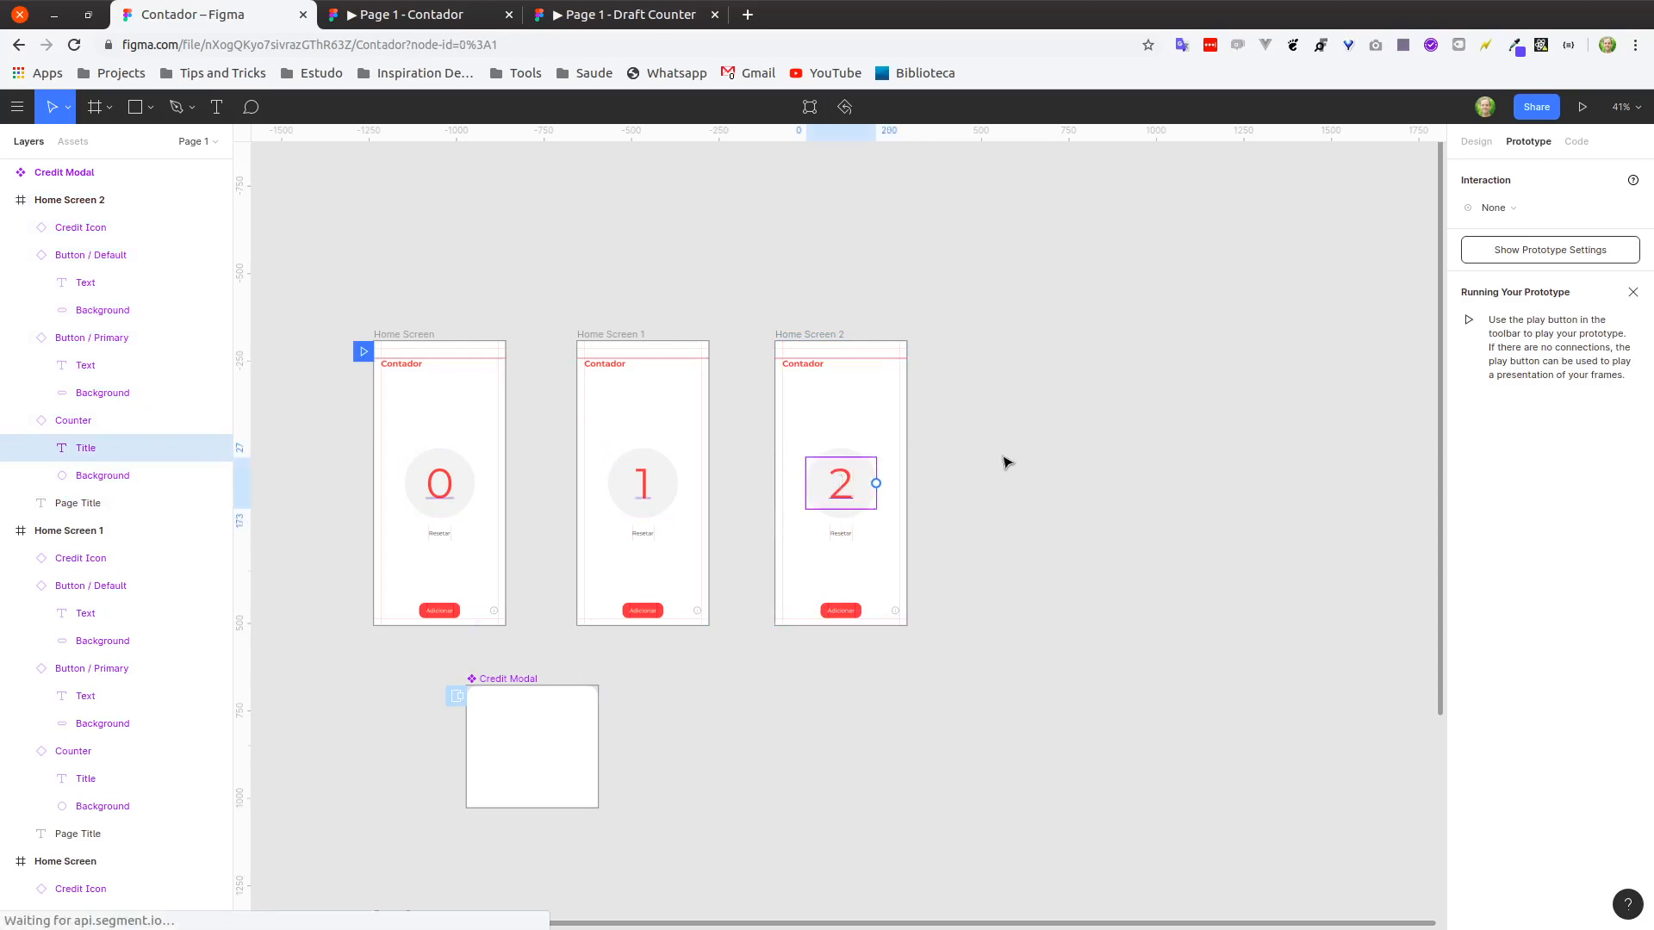
{"action": "left_click", "coordinate": [1007, 458]}
Duplicate Home Screen 2 beside the original as Home Screen 3 and change the copy's counter number to 3.
{"action": "left_click_drag", "start_coordinate": [852, 348], "coordinate": [1040, 340]}
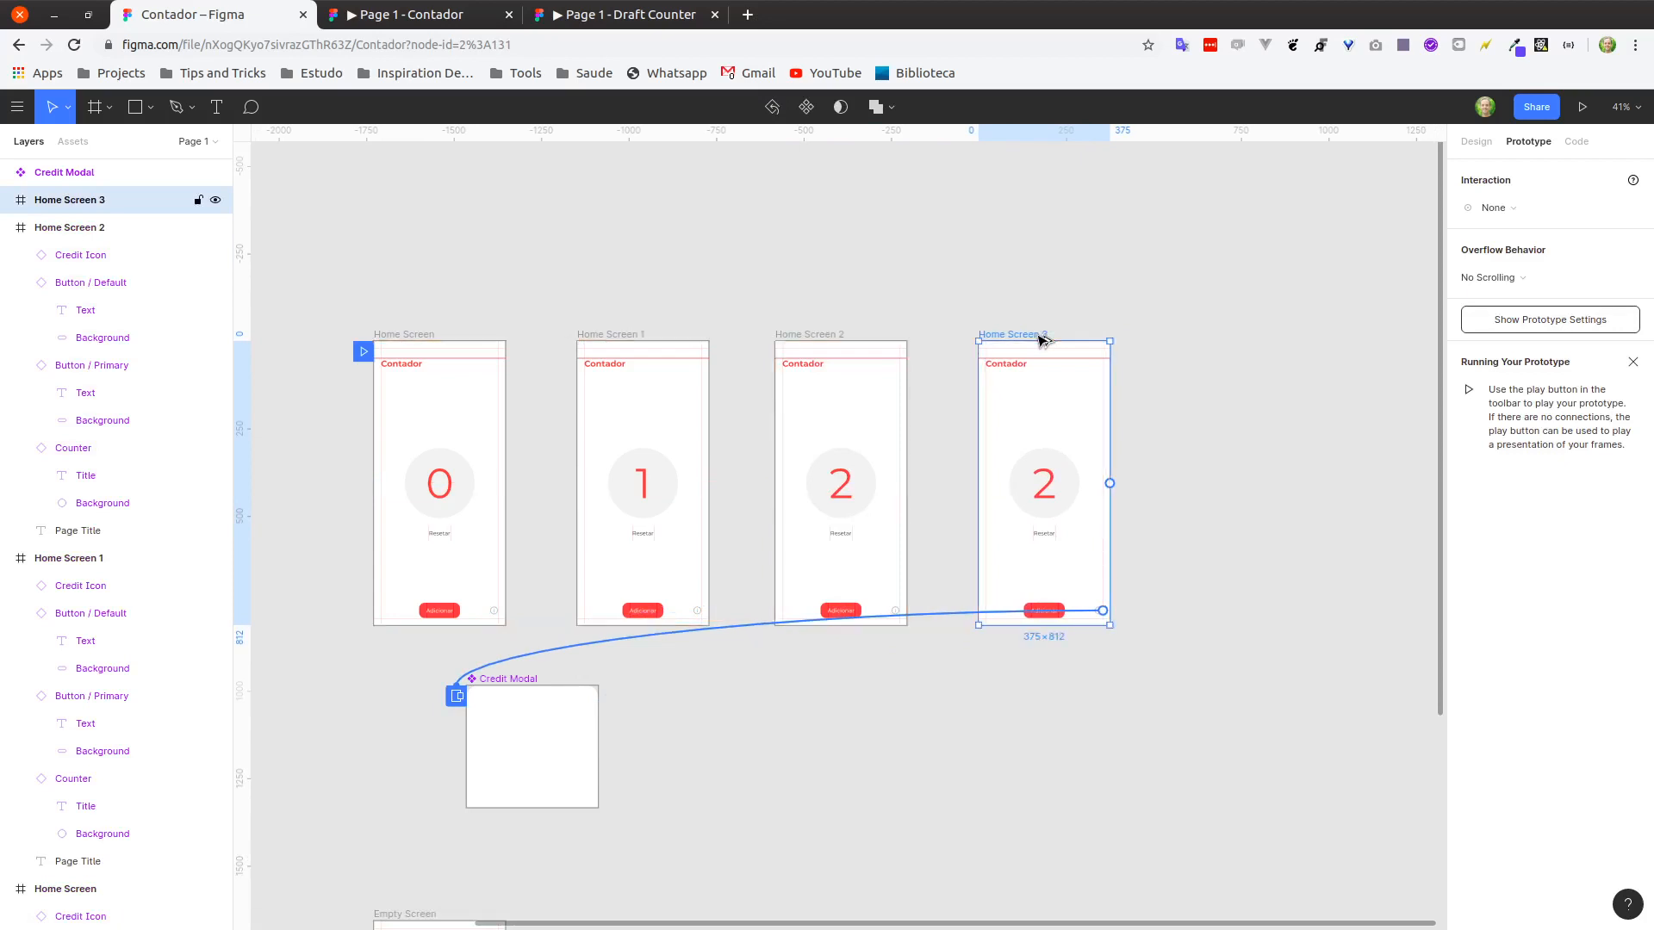
{"action": "double_click", "coordinate": [1044, 480]}
{"action": "double_click", "coordinate": [1044, 479]}
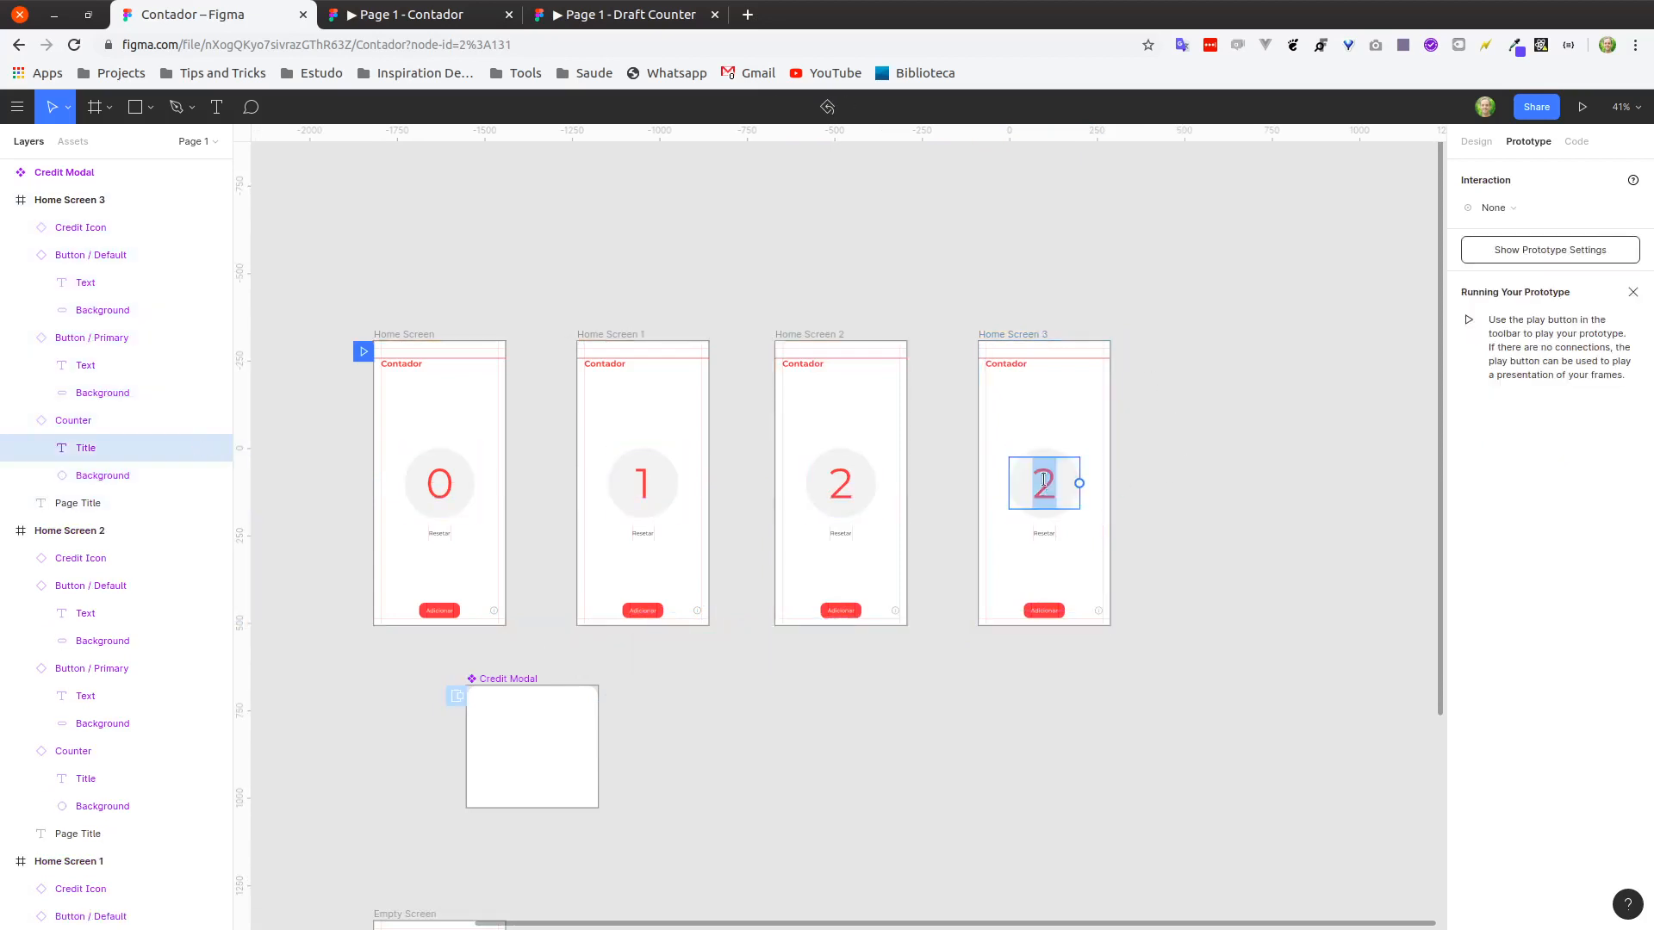
{"action": "type", "text": "3"}
{"action": "key", "text": "Escape"}
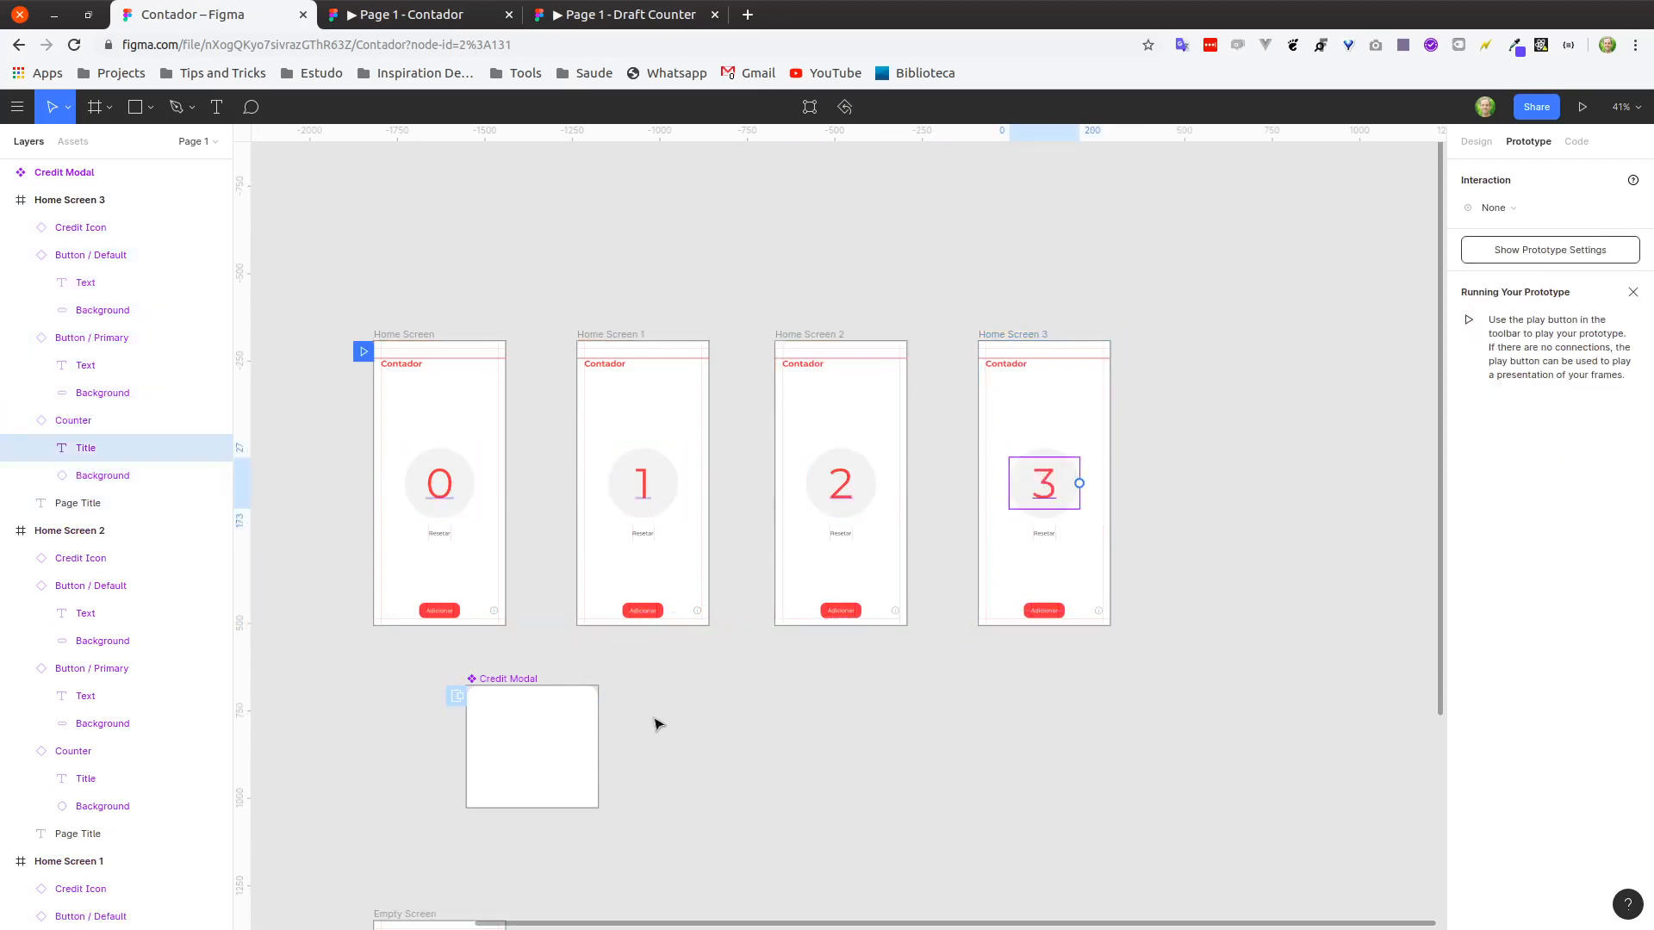
Move the Credit Modal component so it sits centrally below the row of four home screens.
{"action": "left_click", "coordinate": [565, 727]}
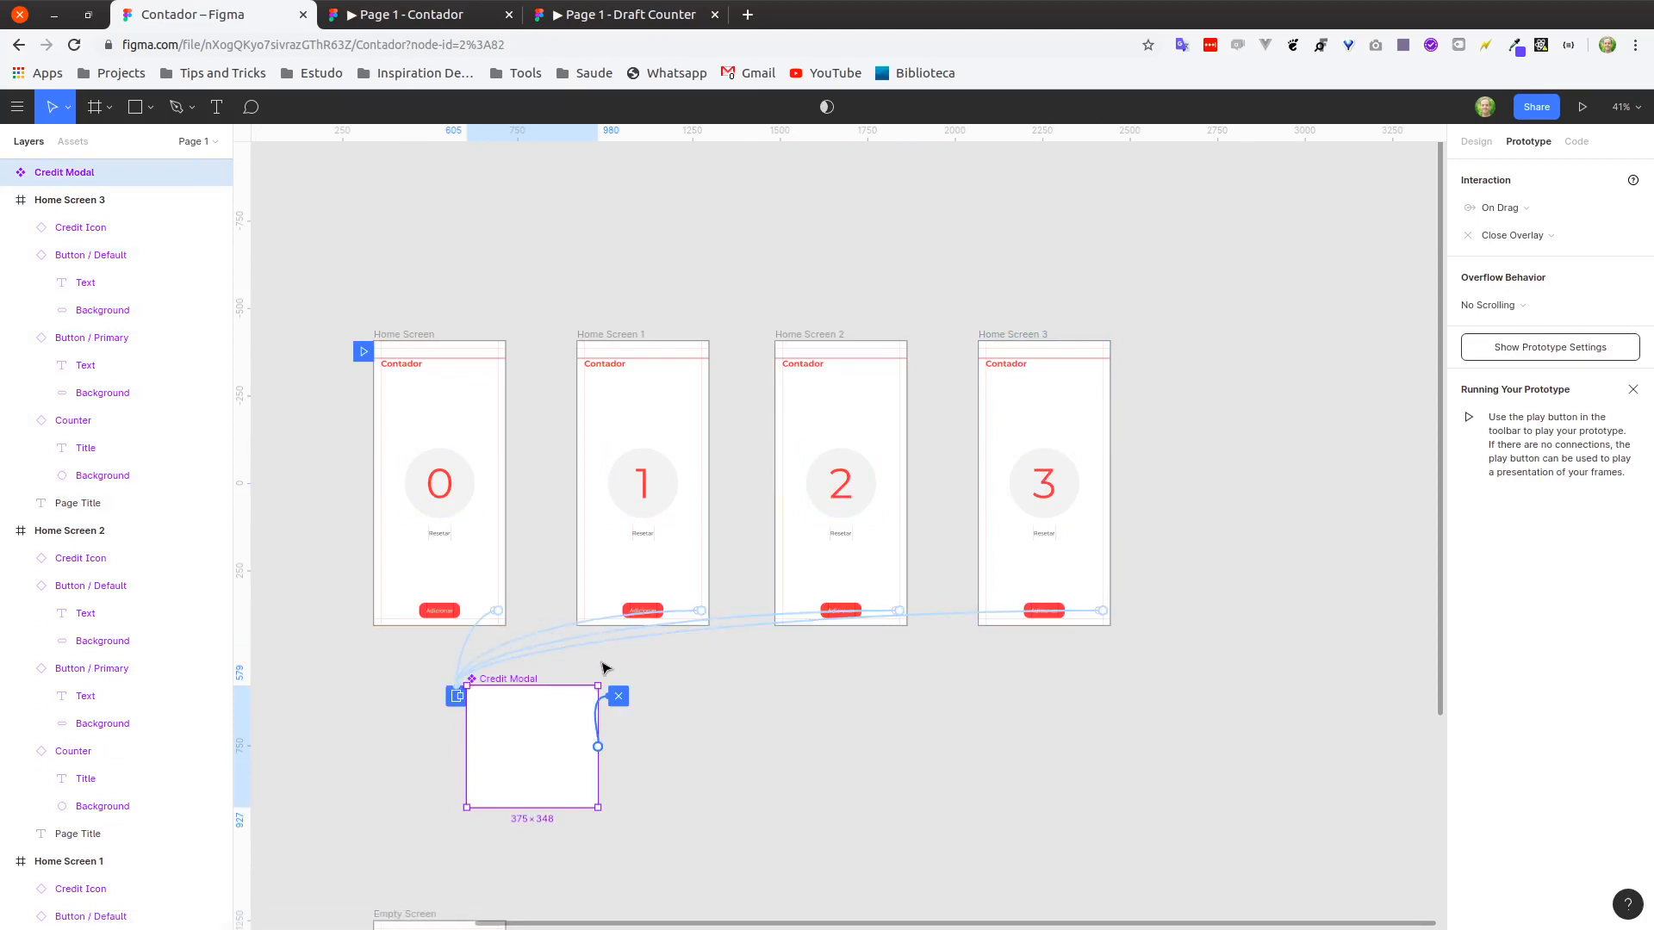
{"action": "left_click_drag", "start_coordinate": [539, 753], "coordinate": [741, 769]}
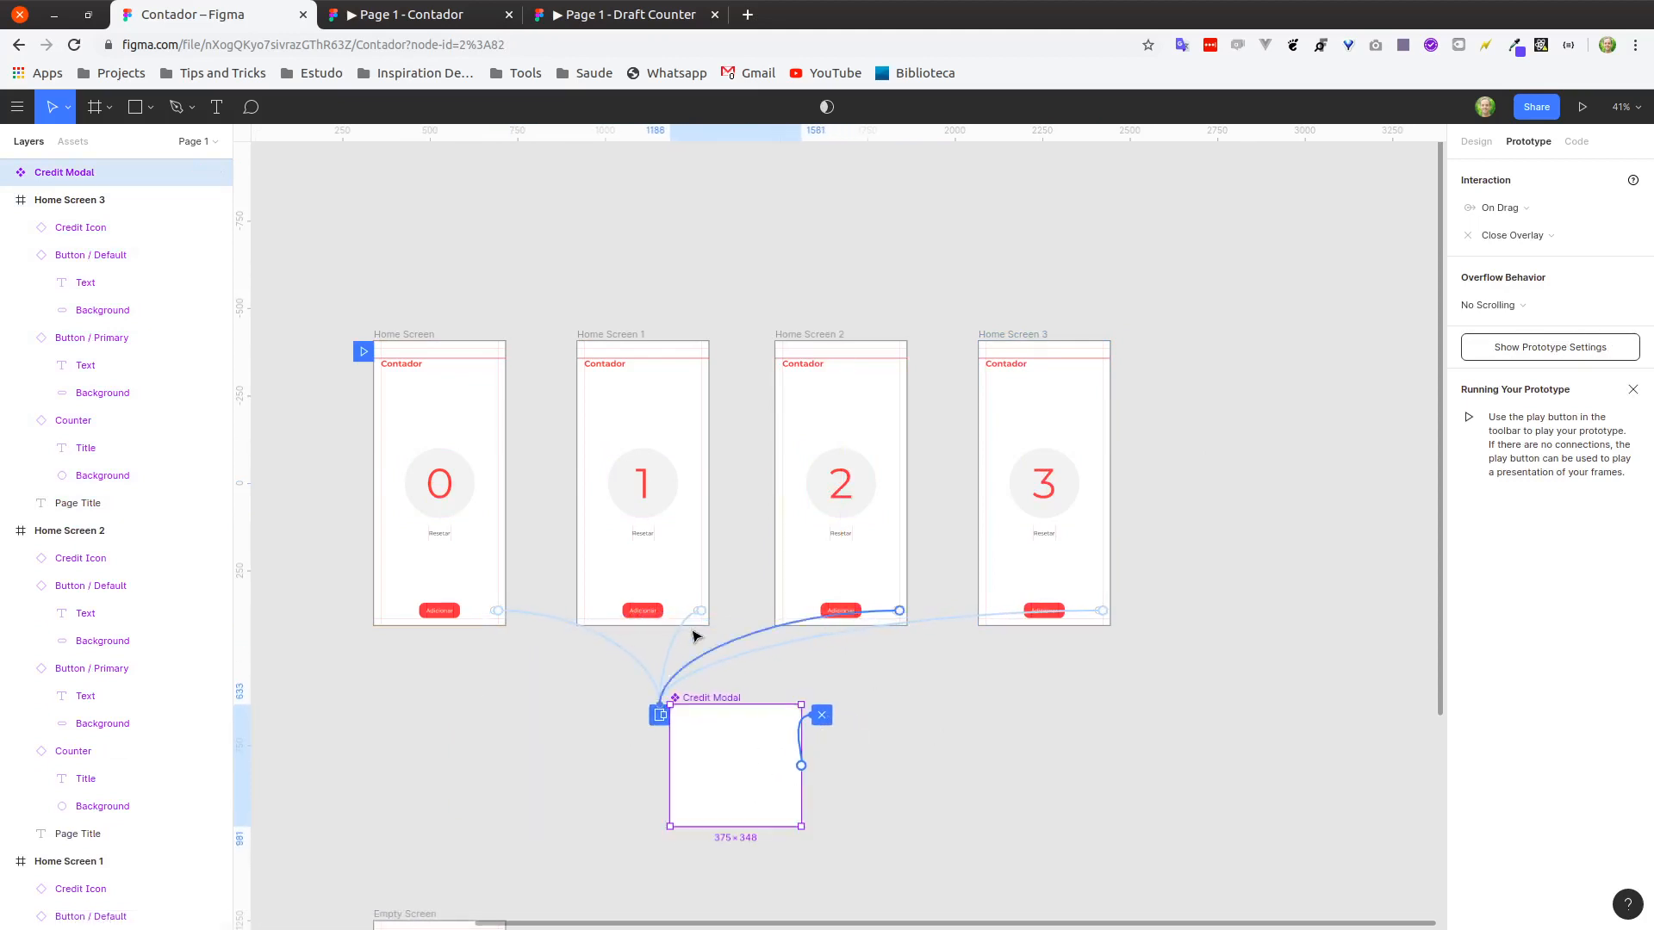
Link each Adicionar button to the following screen: Home Screen to Home Screen 1, 1 to 2, and 2 to 3.
{"action": "left_click", "coordinate": [447, 616]}
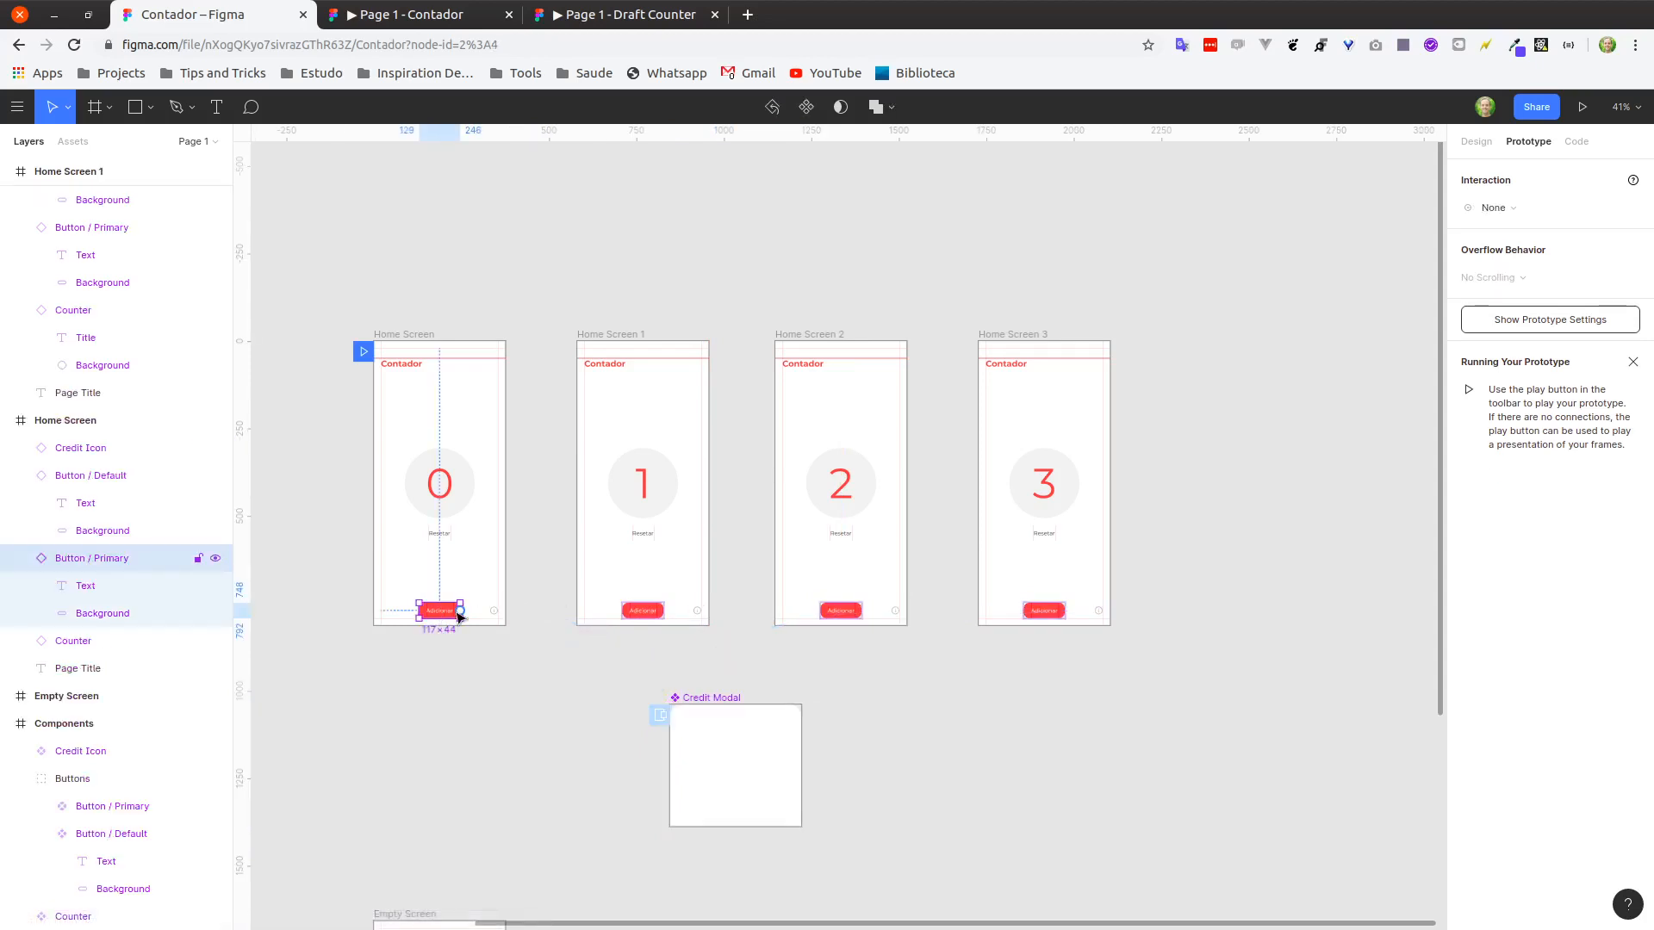
{"action": "left_click_drag", "start_coordinate": [461, 612], "coordinate": [594, 510]}
{"action": "left_click", "coordinate": [661, 613]}
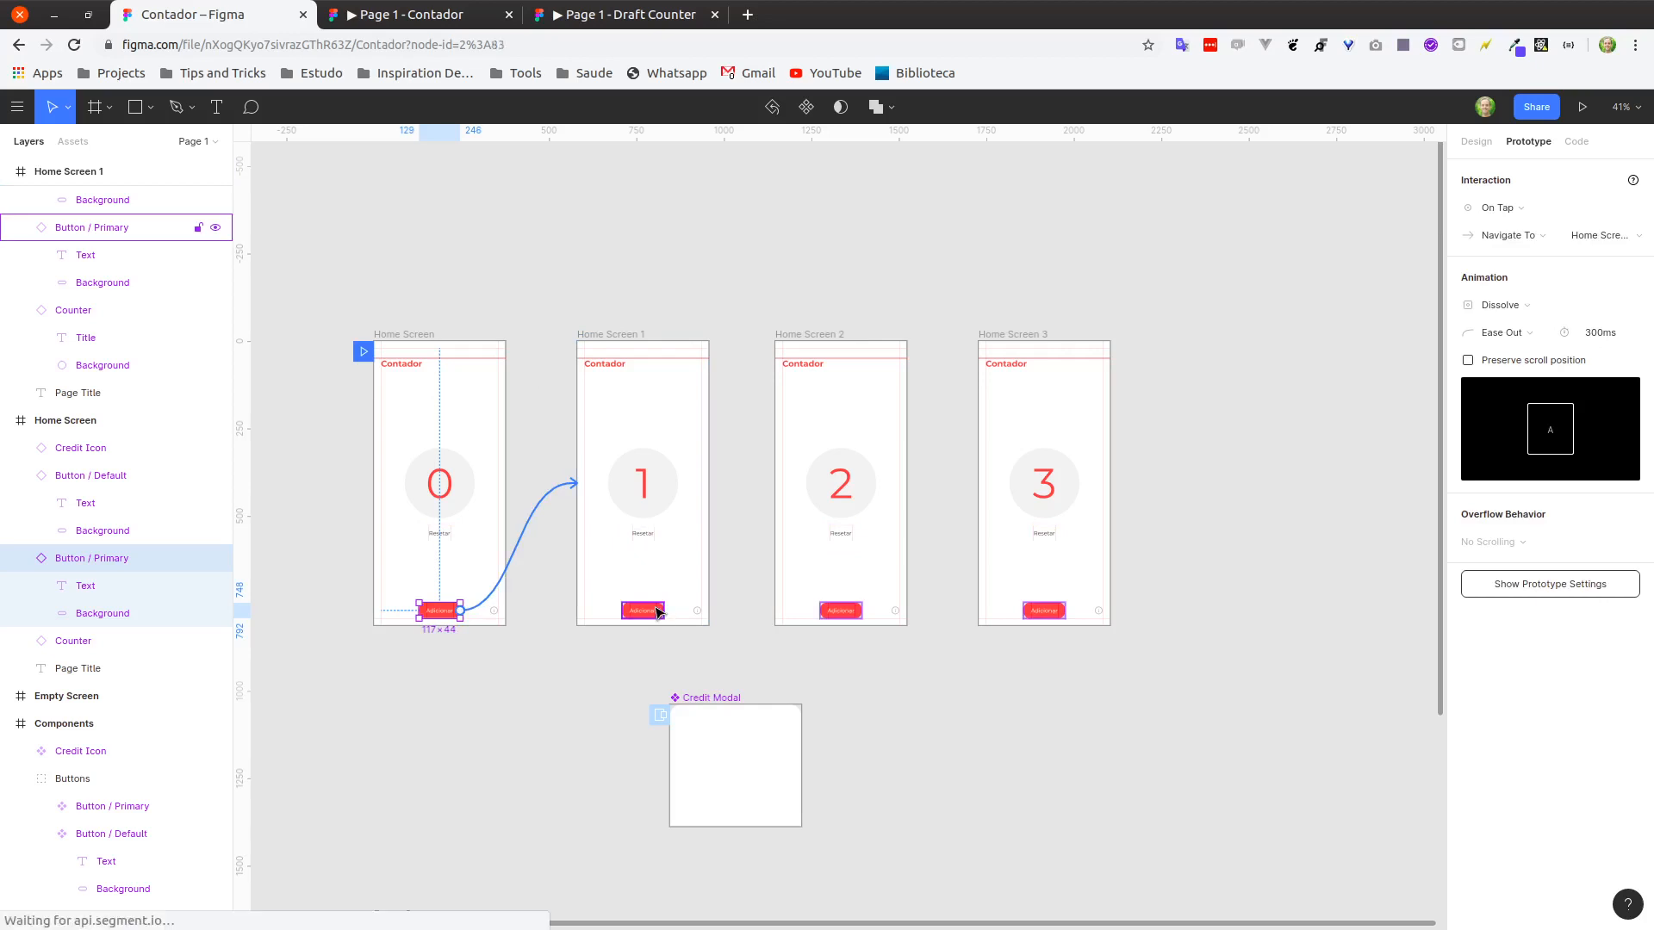
{"action": "left_click_drag", "start_coordinate": [666, 615], "coordinate": [991, 544]}
{"action": "left_click", "coordinate": [866, 615]}
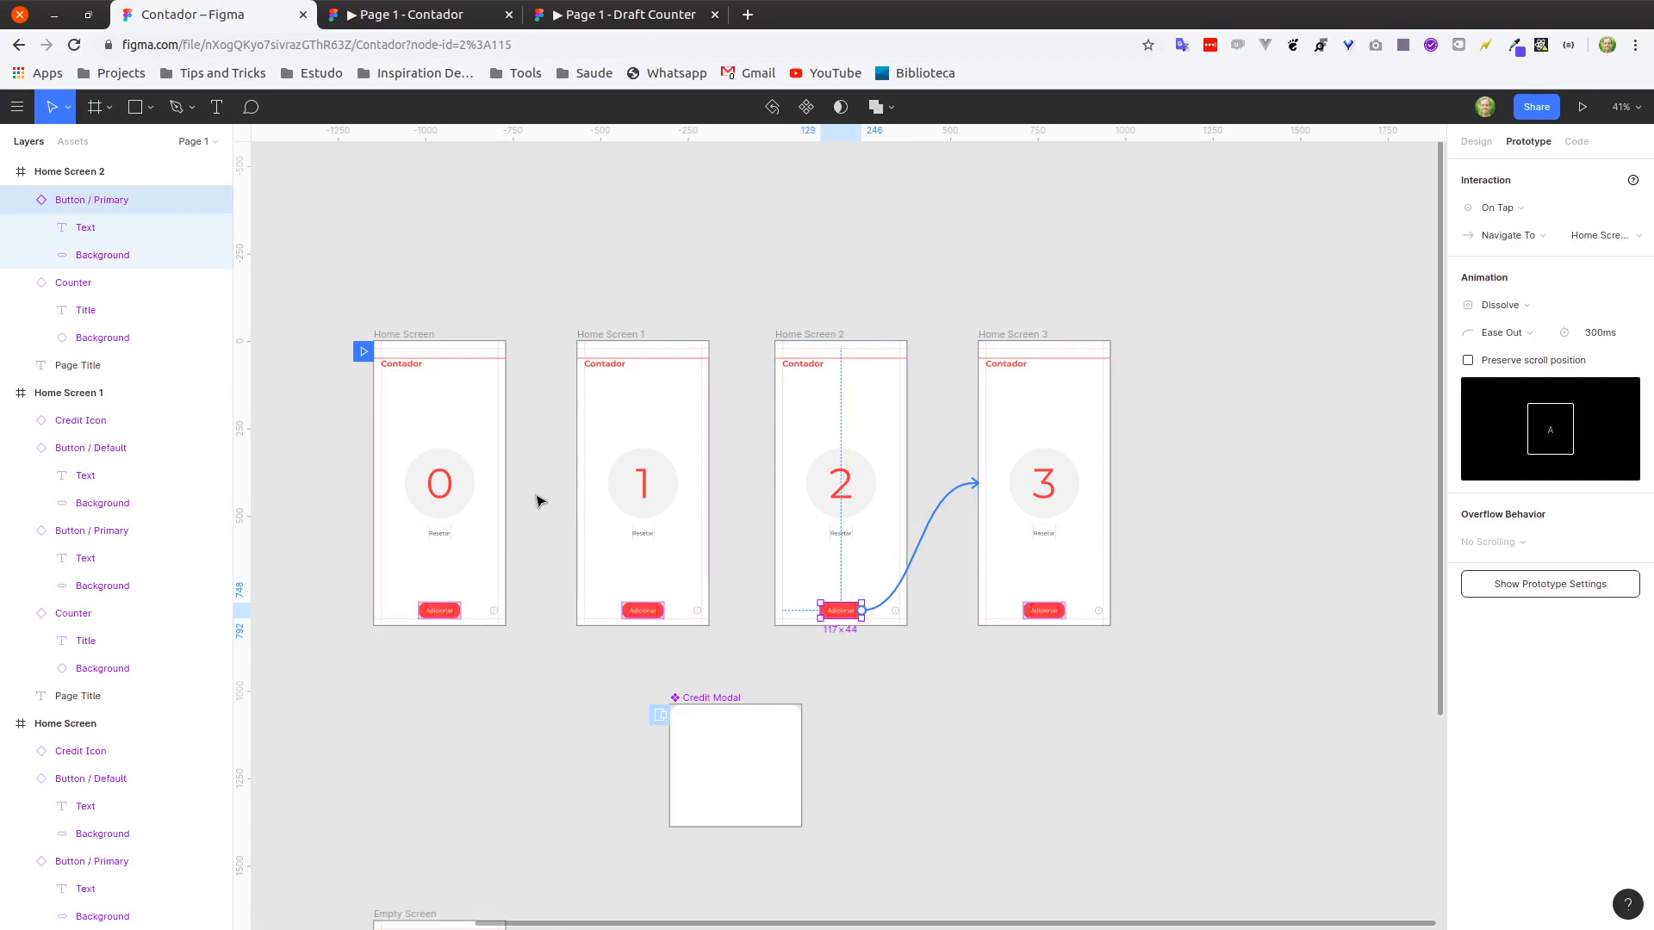
Test the Adicionar button's counting in the Contador prototype preview, and return to the design file.
{"action": "left_click", "coordinate": [431, 16]}
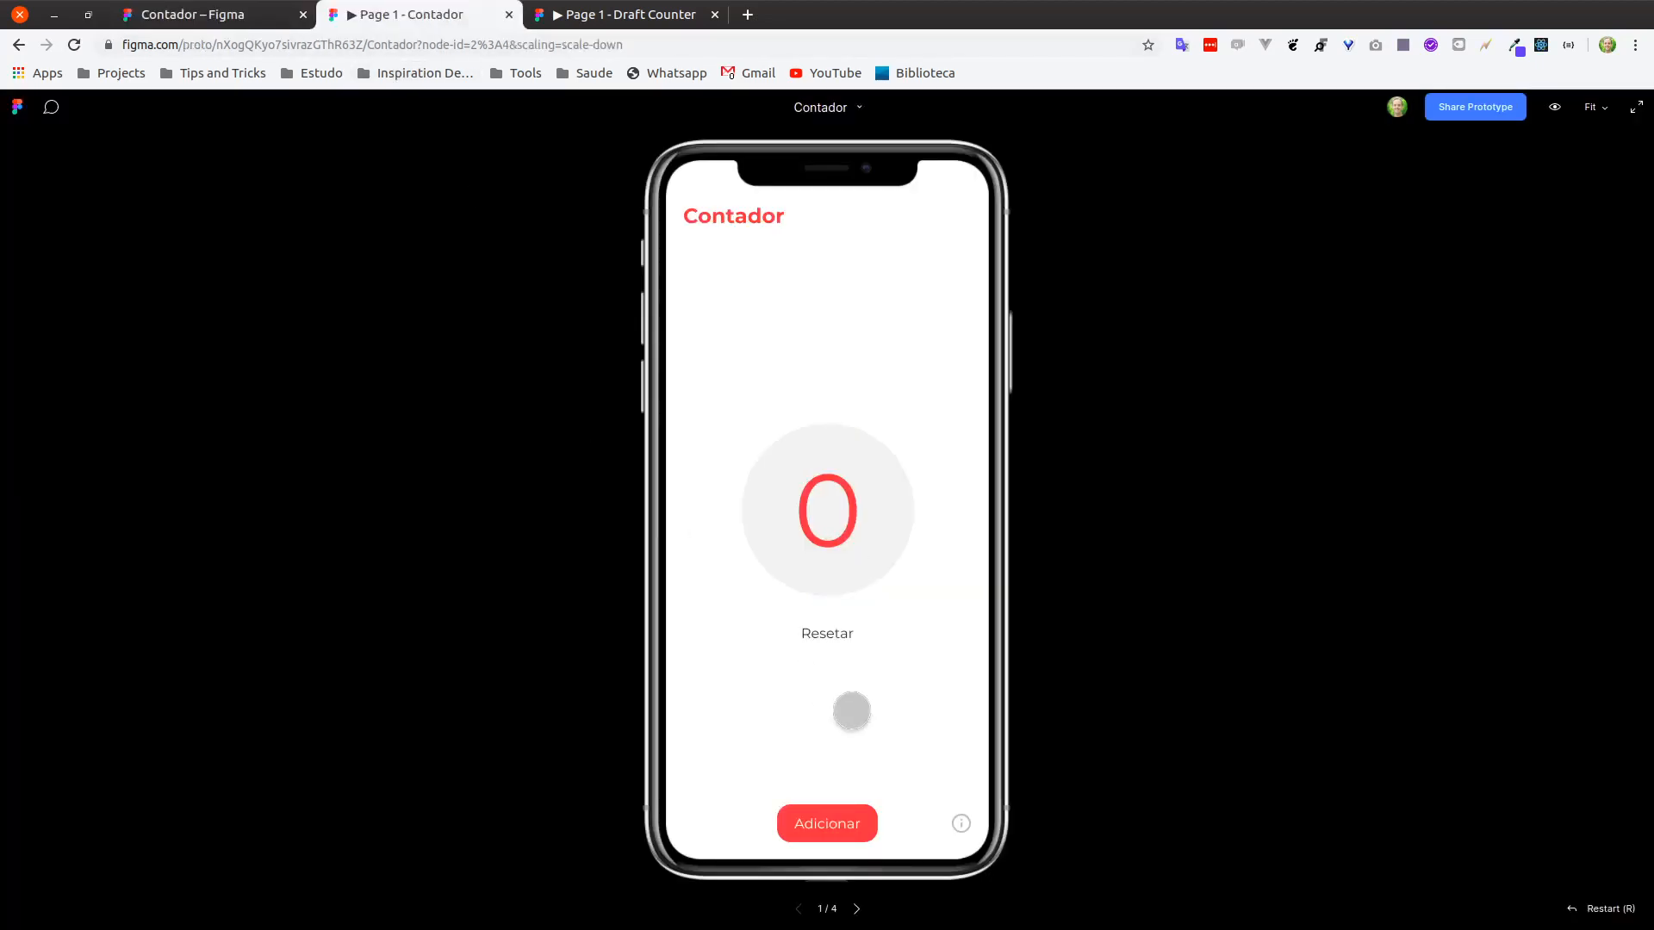
{"action": "left_click", "coordinate": [825, 821]}
{"action": "left_click", "coordinate": [824, 822]}
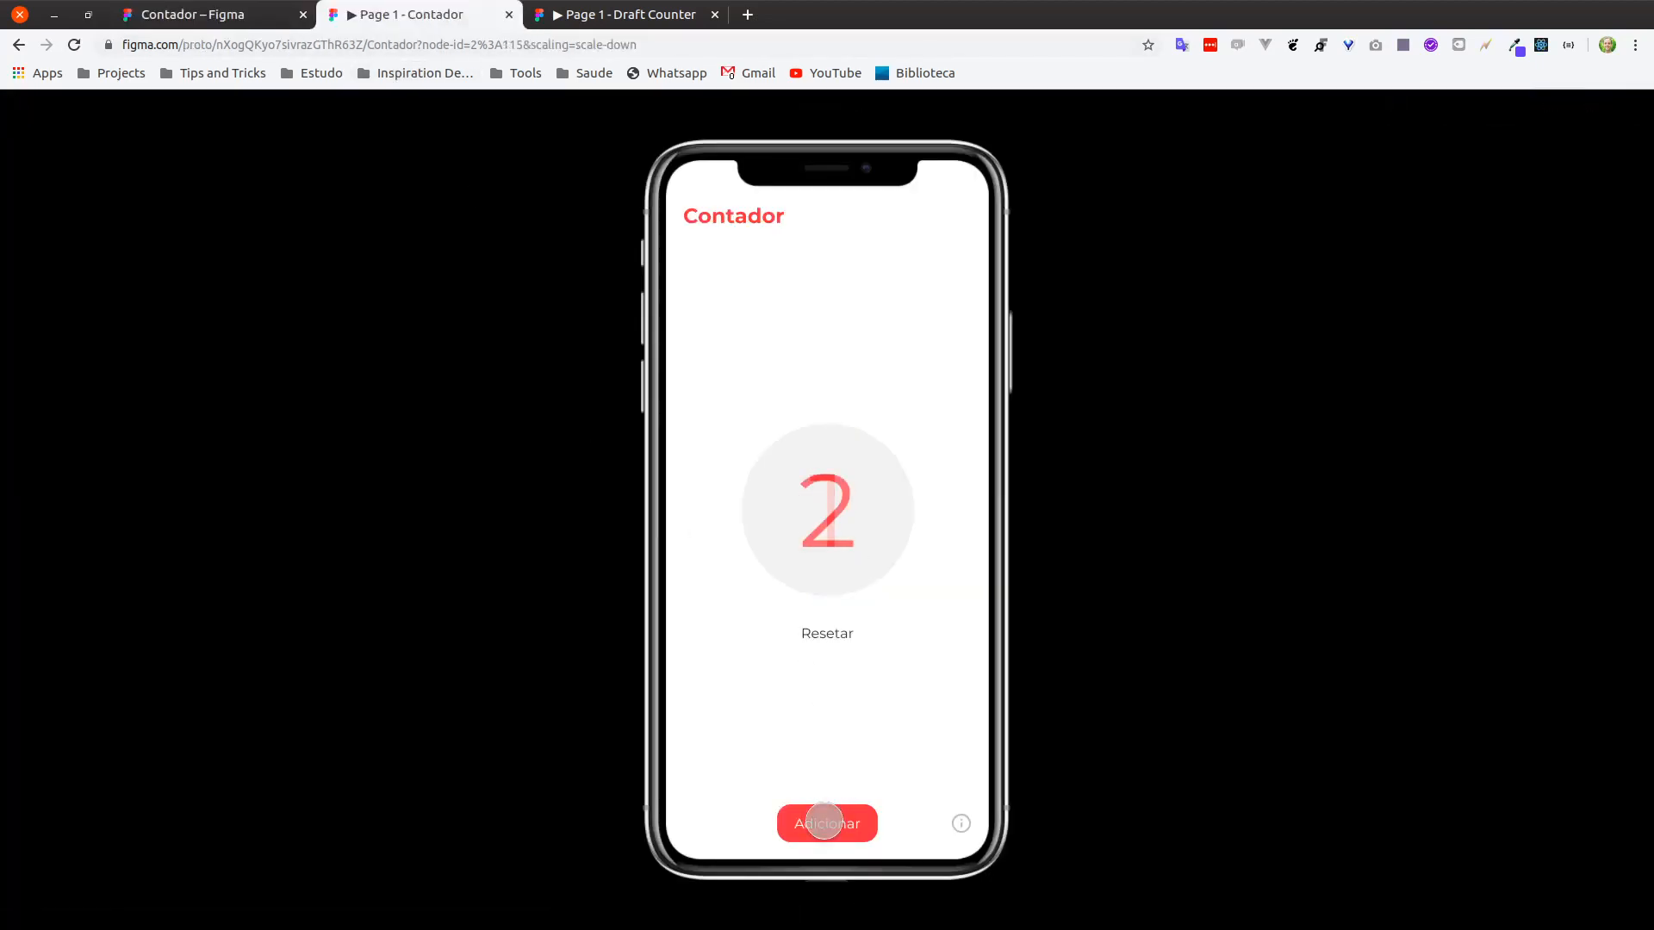
{"action": "left_click", "coordinate": [225, 15]}
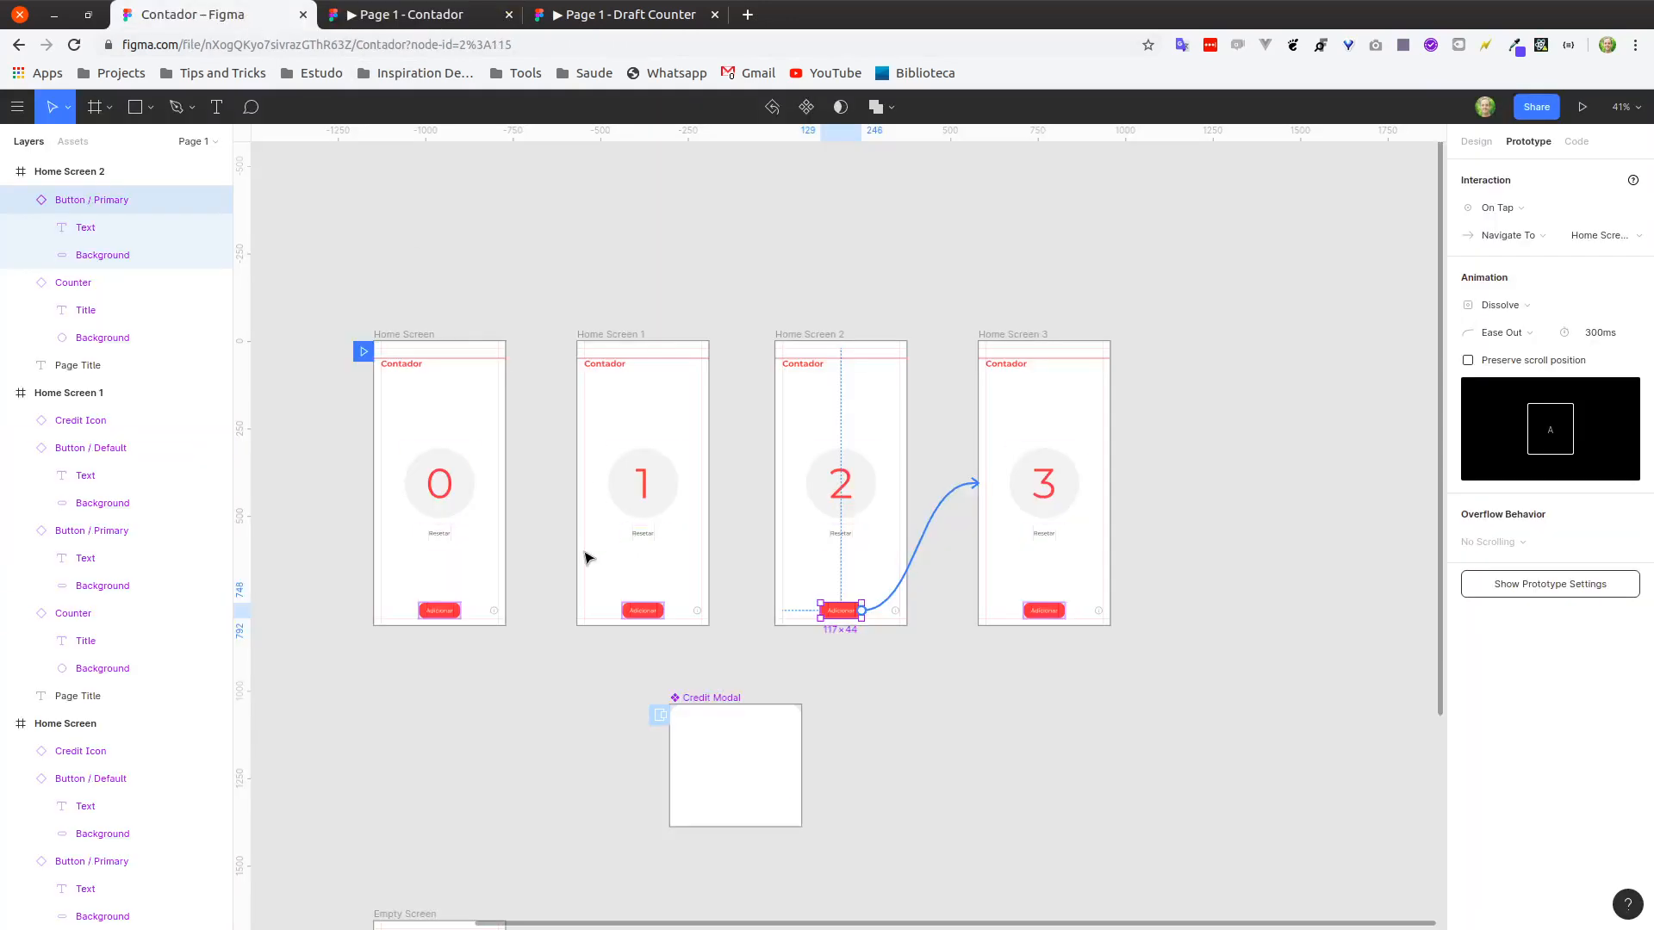
Set the animation of the Adicionar link from Home Screen to Home Screen 1 to Instant.
{"action": "left_click", "coordinate": [455, 612]}
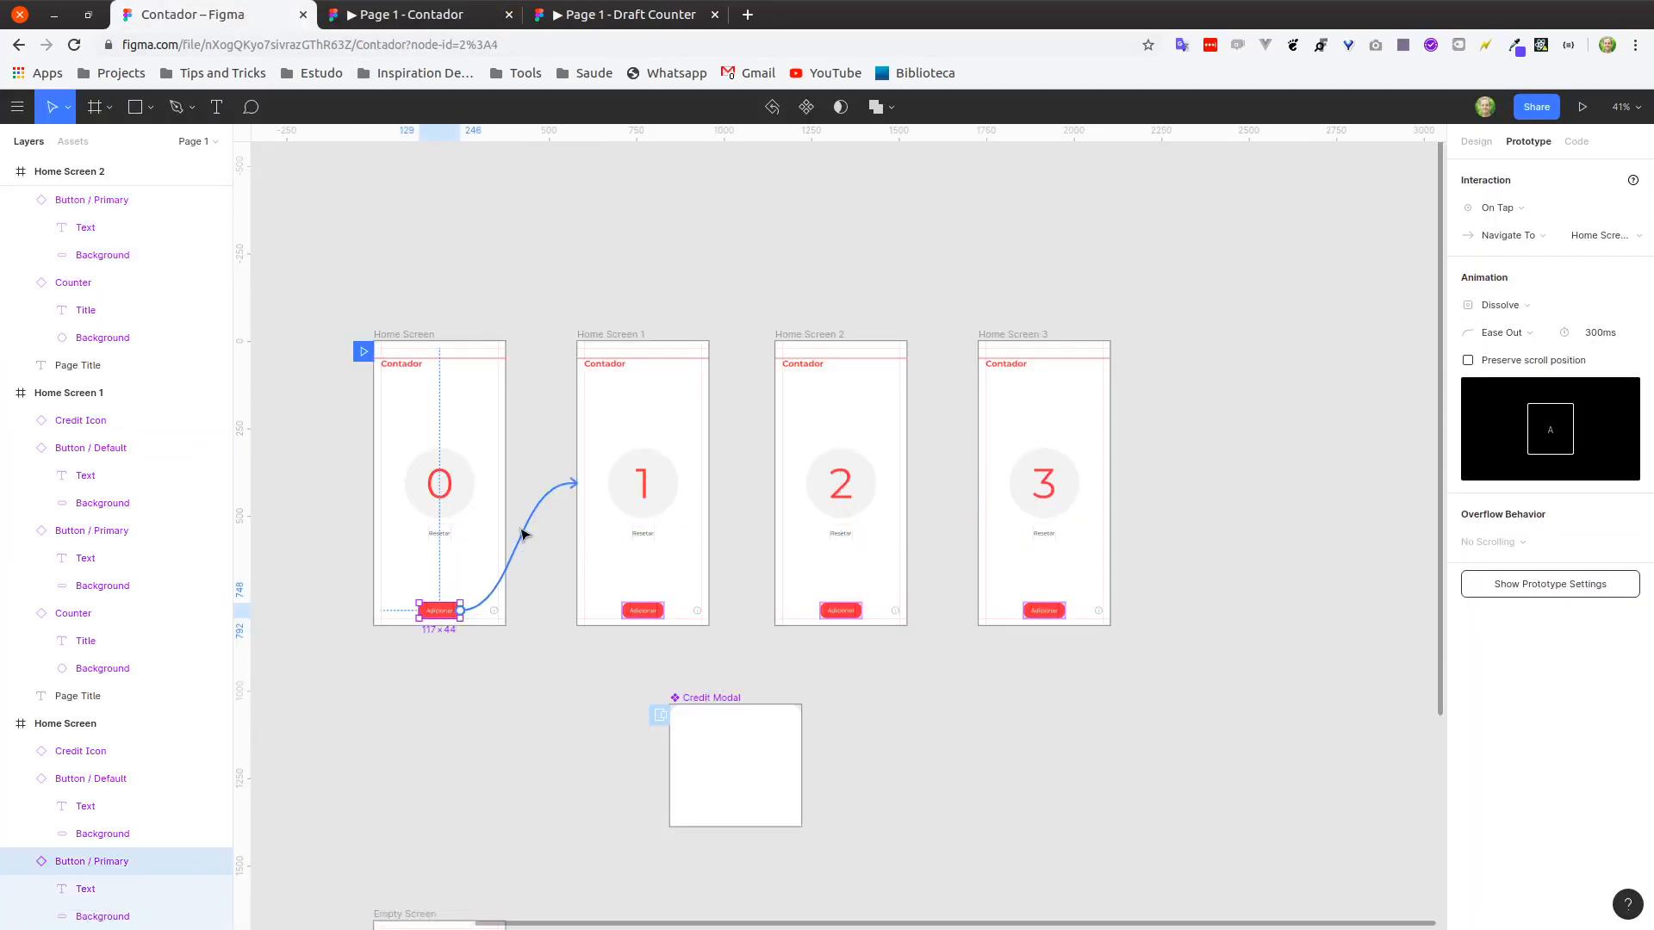
{"action": "left_click", "coordinate": [1506, 308]}
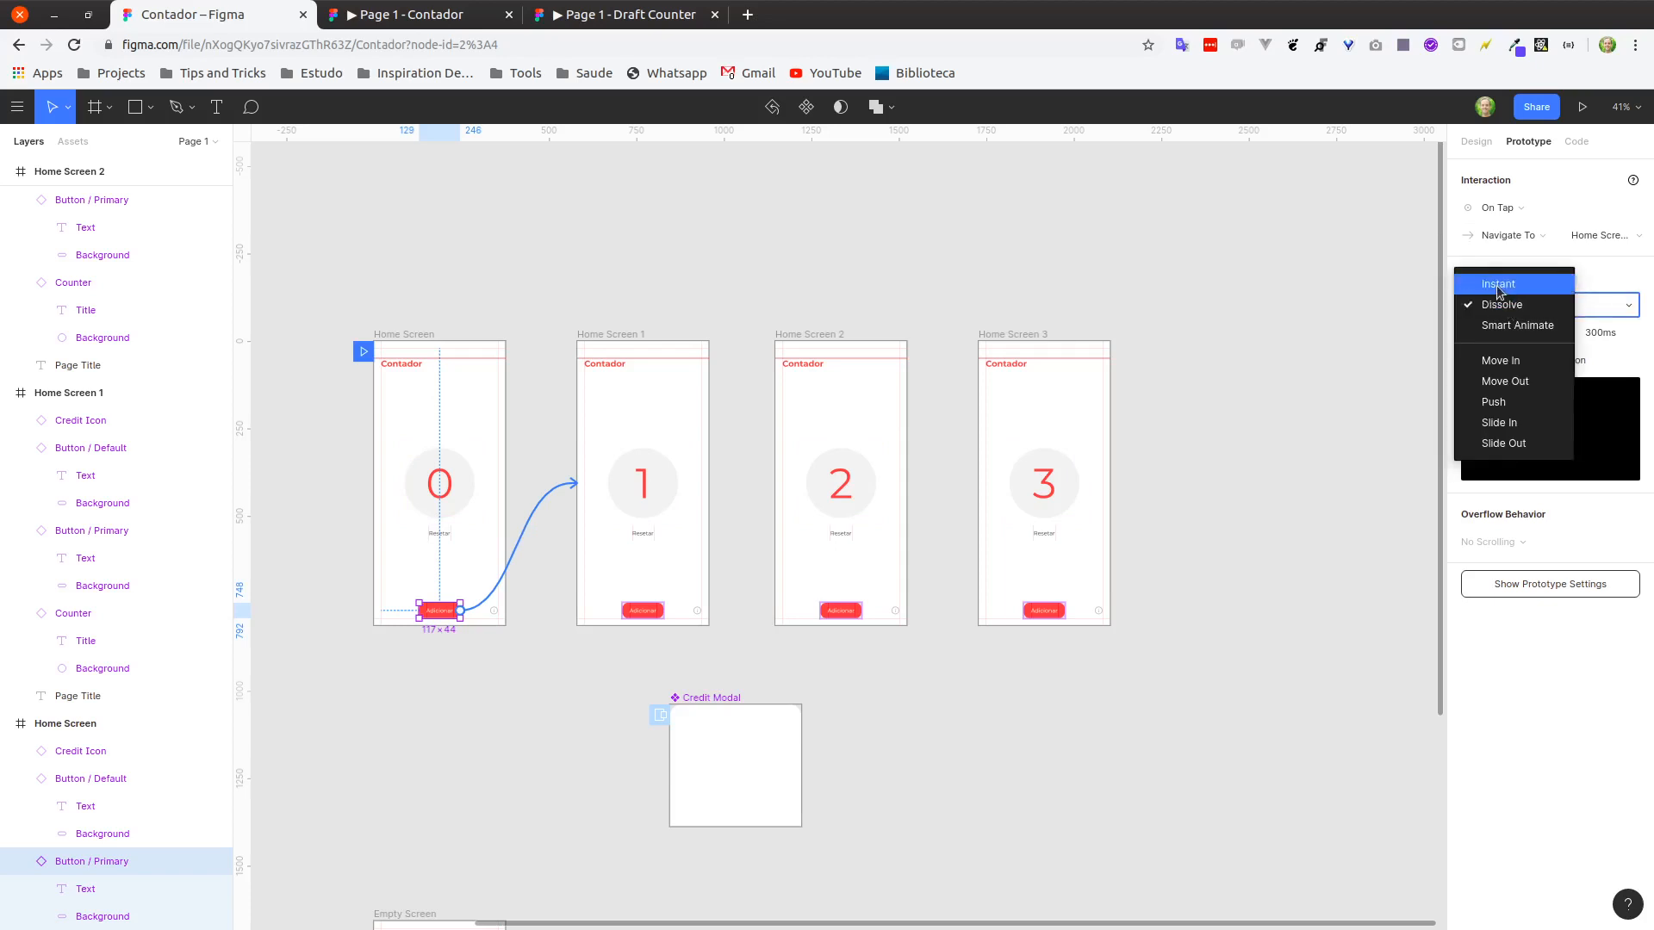
{"action": "left_click", "coordinate": [1498, 289]}
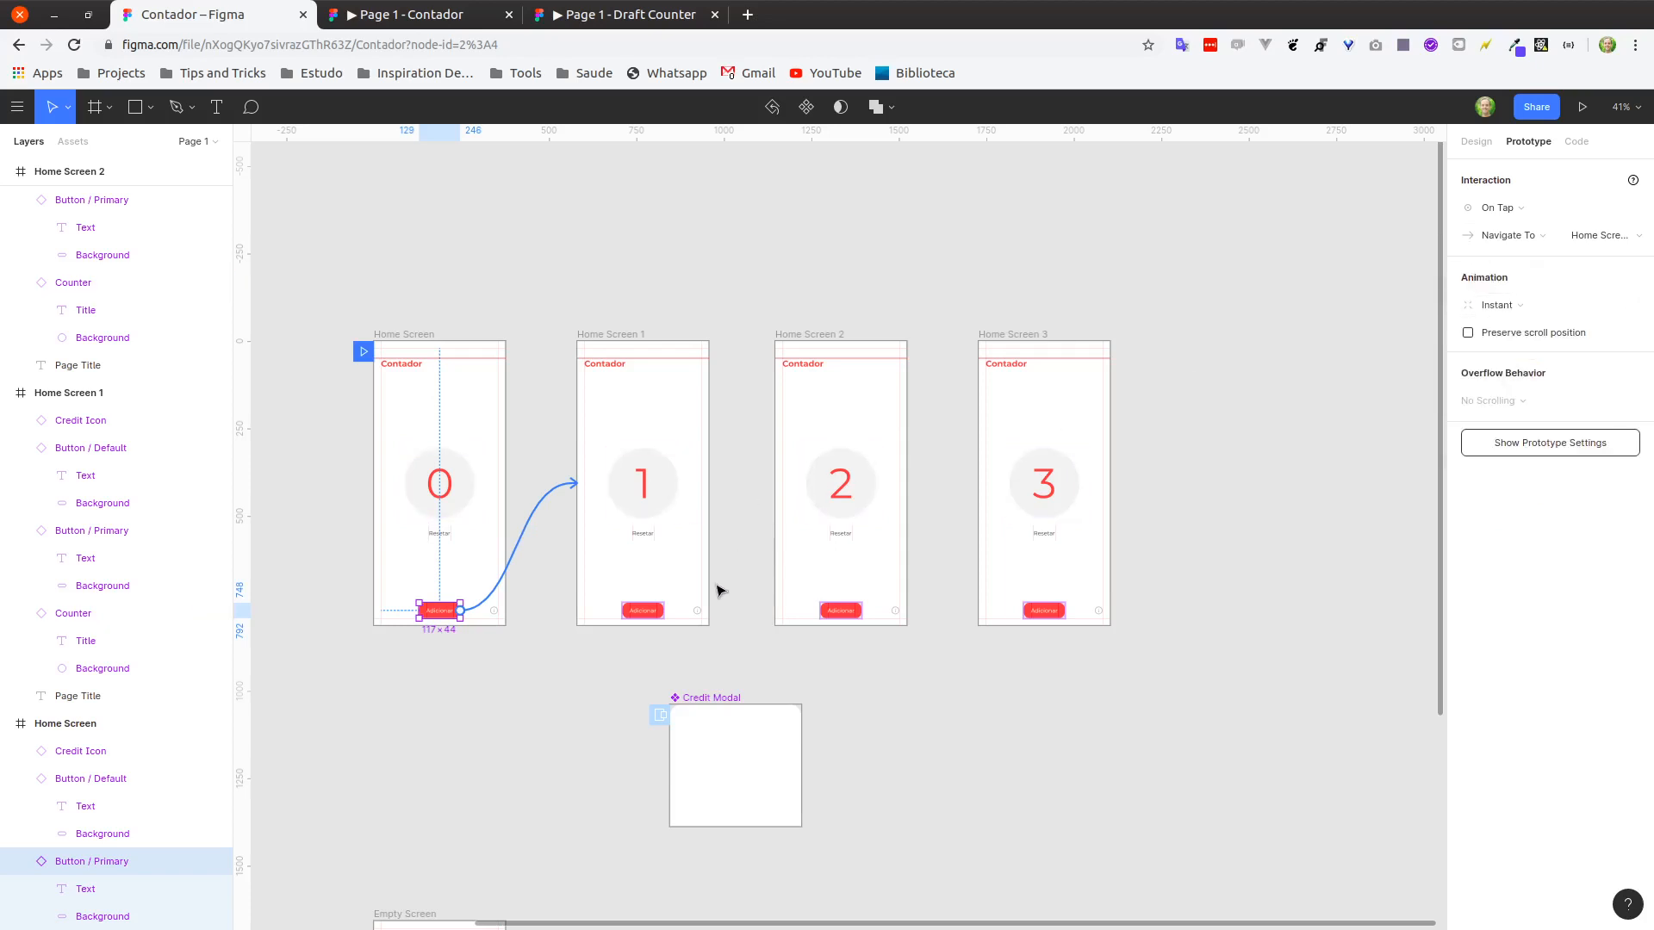
Set the animation of the Adicionar link from Home Screen 1 to Home Screen 2 to Instant.
{"action": "left_click", "coordinate": [659, 613]}
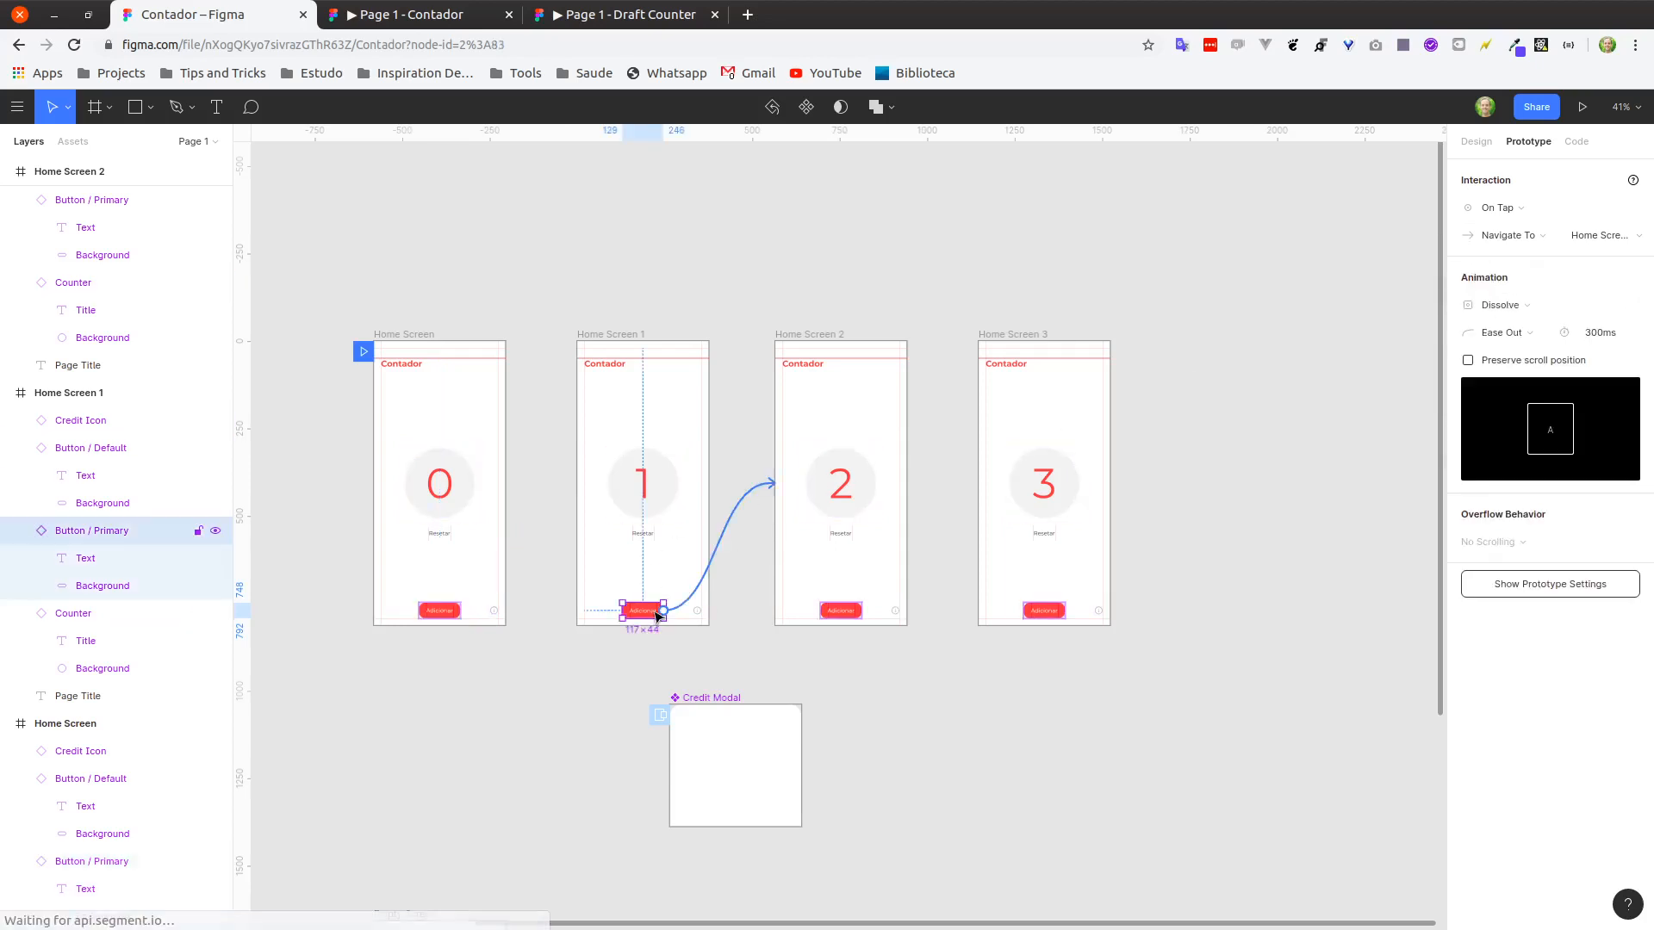
{"action": "left_click", "coordinate": [761, 652]}
{"action": "left_click", "coordinate": [730, 518]}
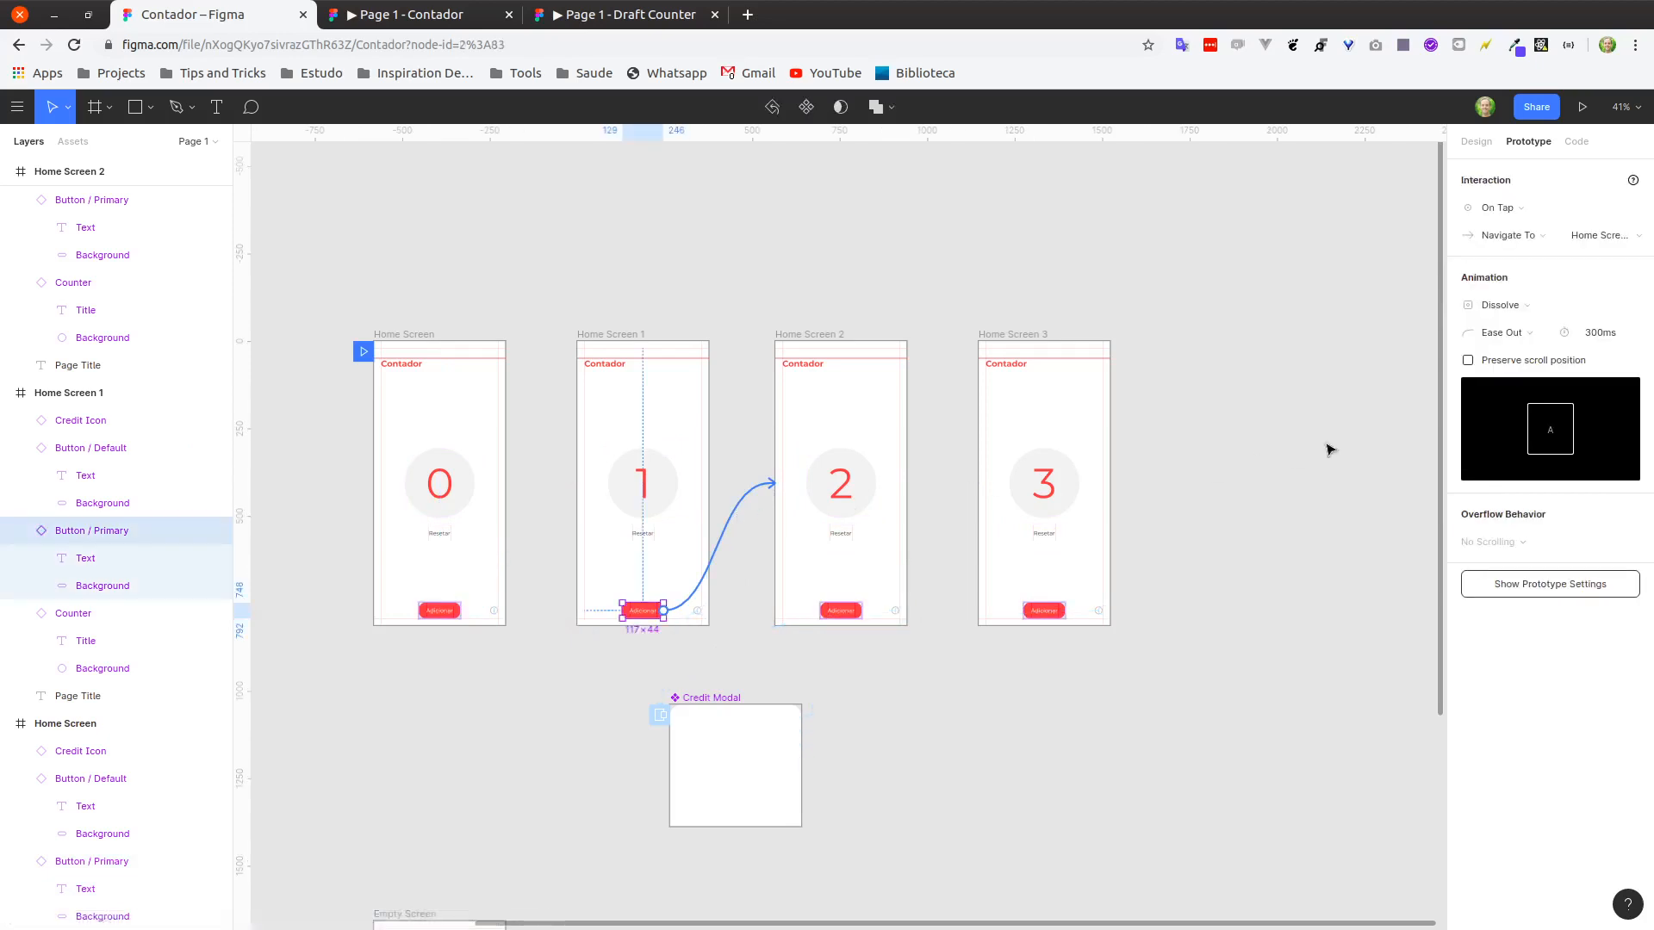
{"action": "left_click", "coordinate": [1503, 305]}
{"action": "left_click", "coordinate": [1497, 284]}
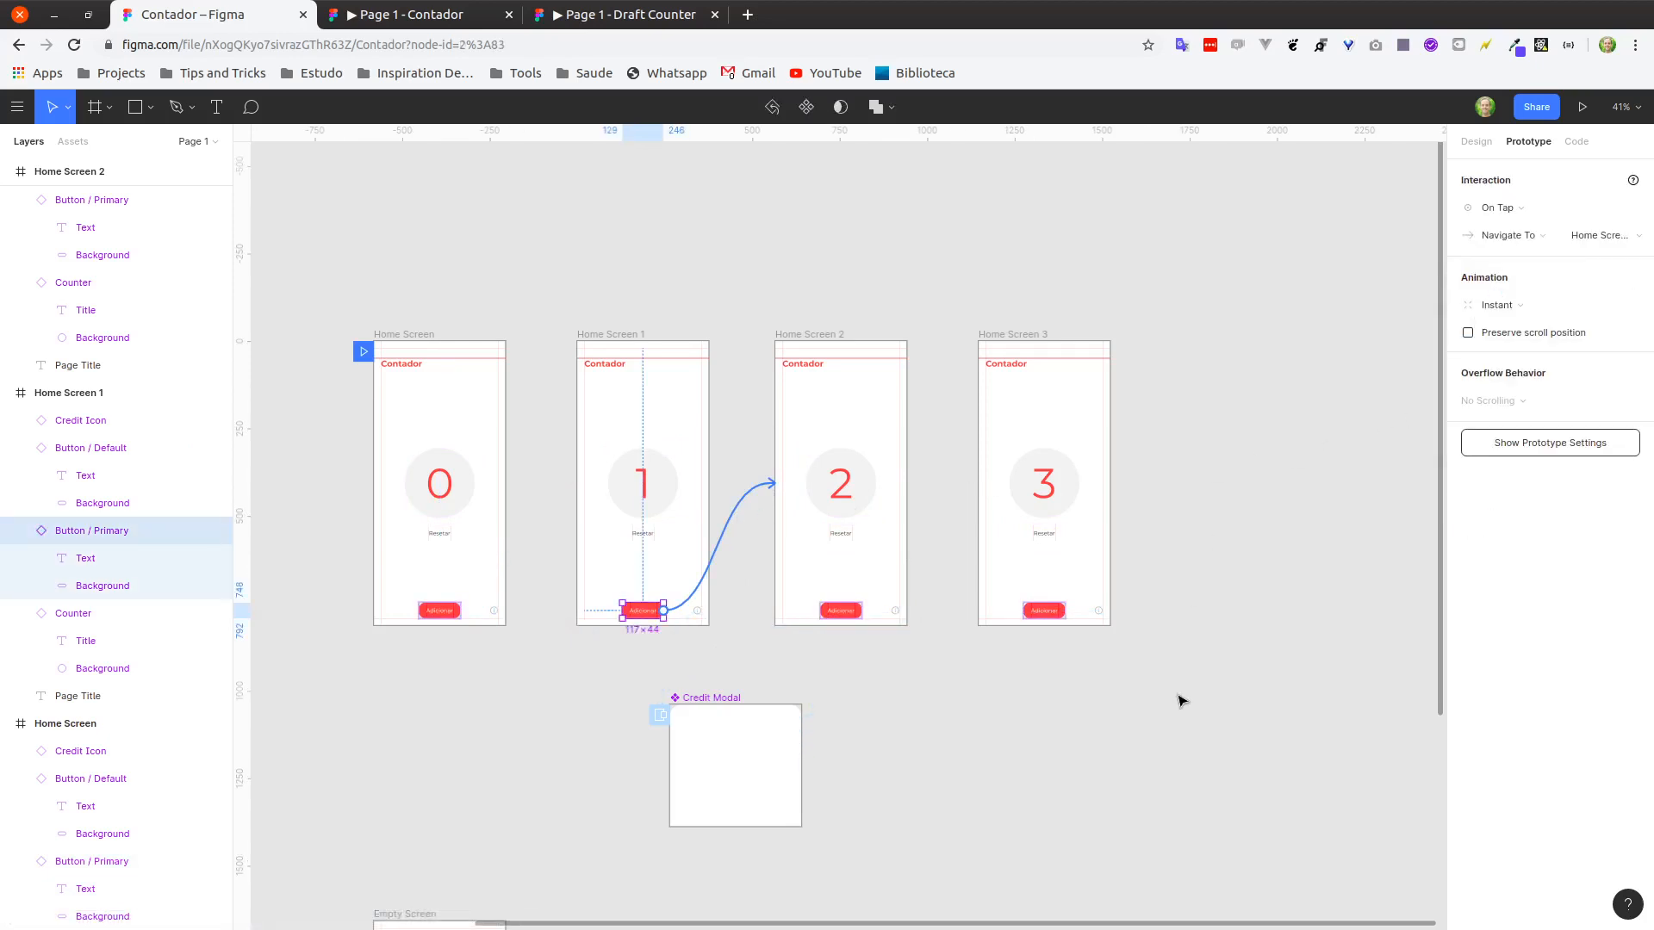
Set the animation of the Adicionar link from Home Screen 2 to Home Screen 3 to Instant.
{"action": "left_click", "coordinate": [1180, 701]}
{"action": "left_click", "coordinate": [937, 509]}
{"action": "left_click", "coordinate": [1509, 307]}
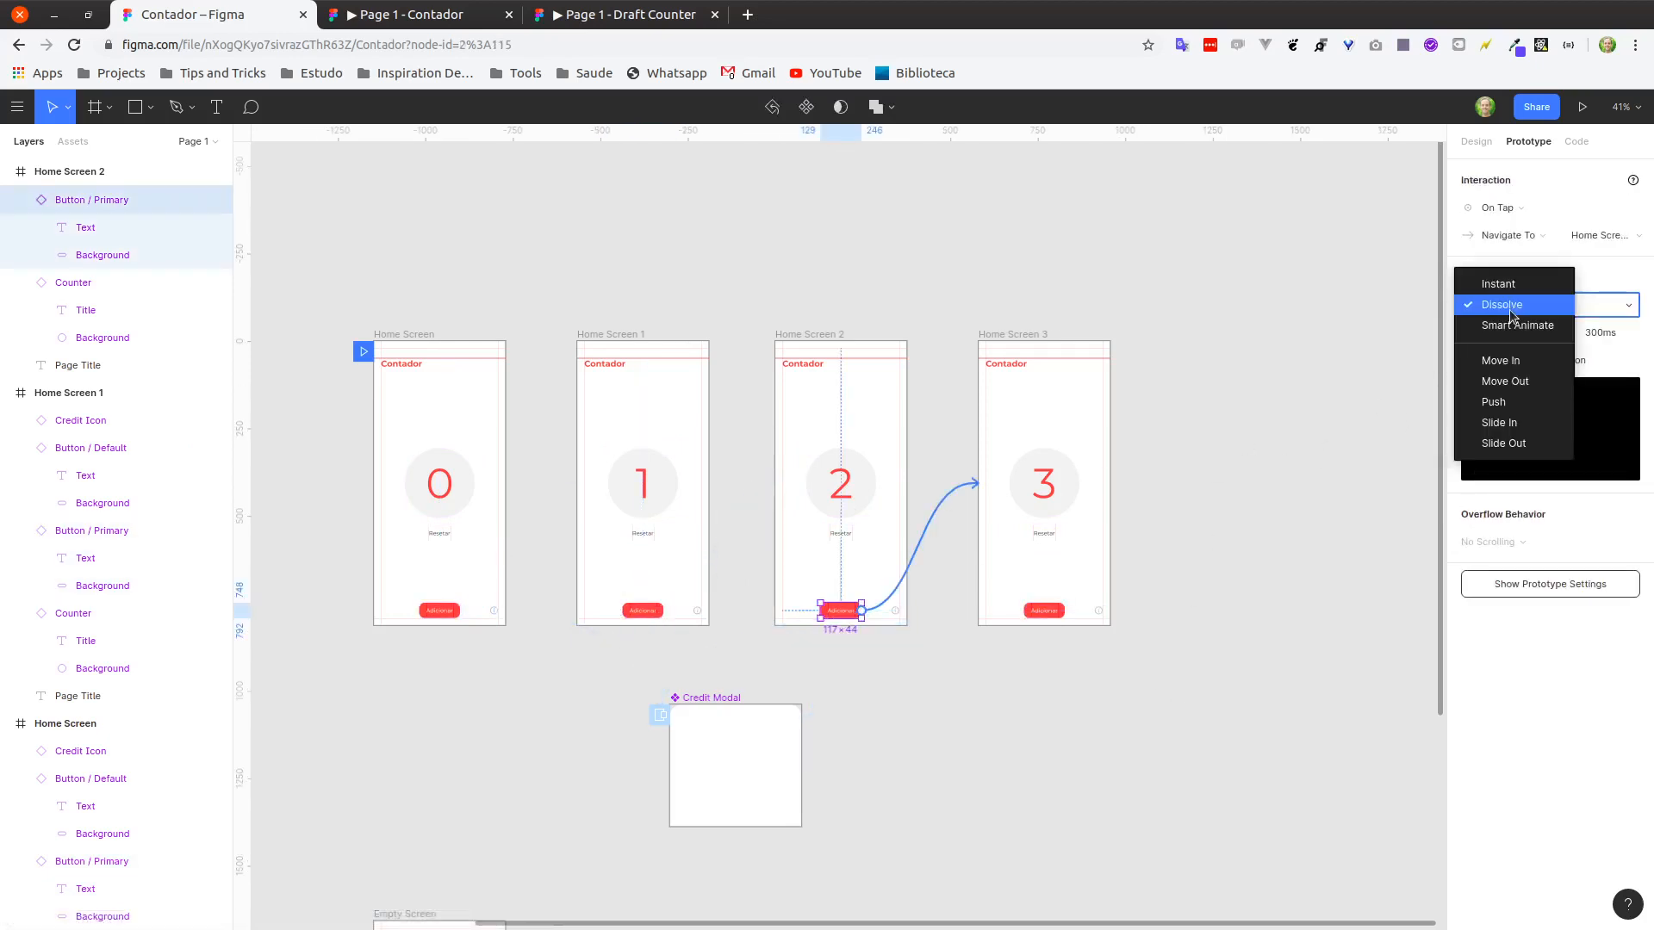
{"action": "left_click", "coordinate": [1499, 285]}
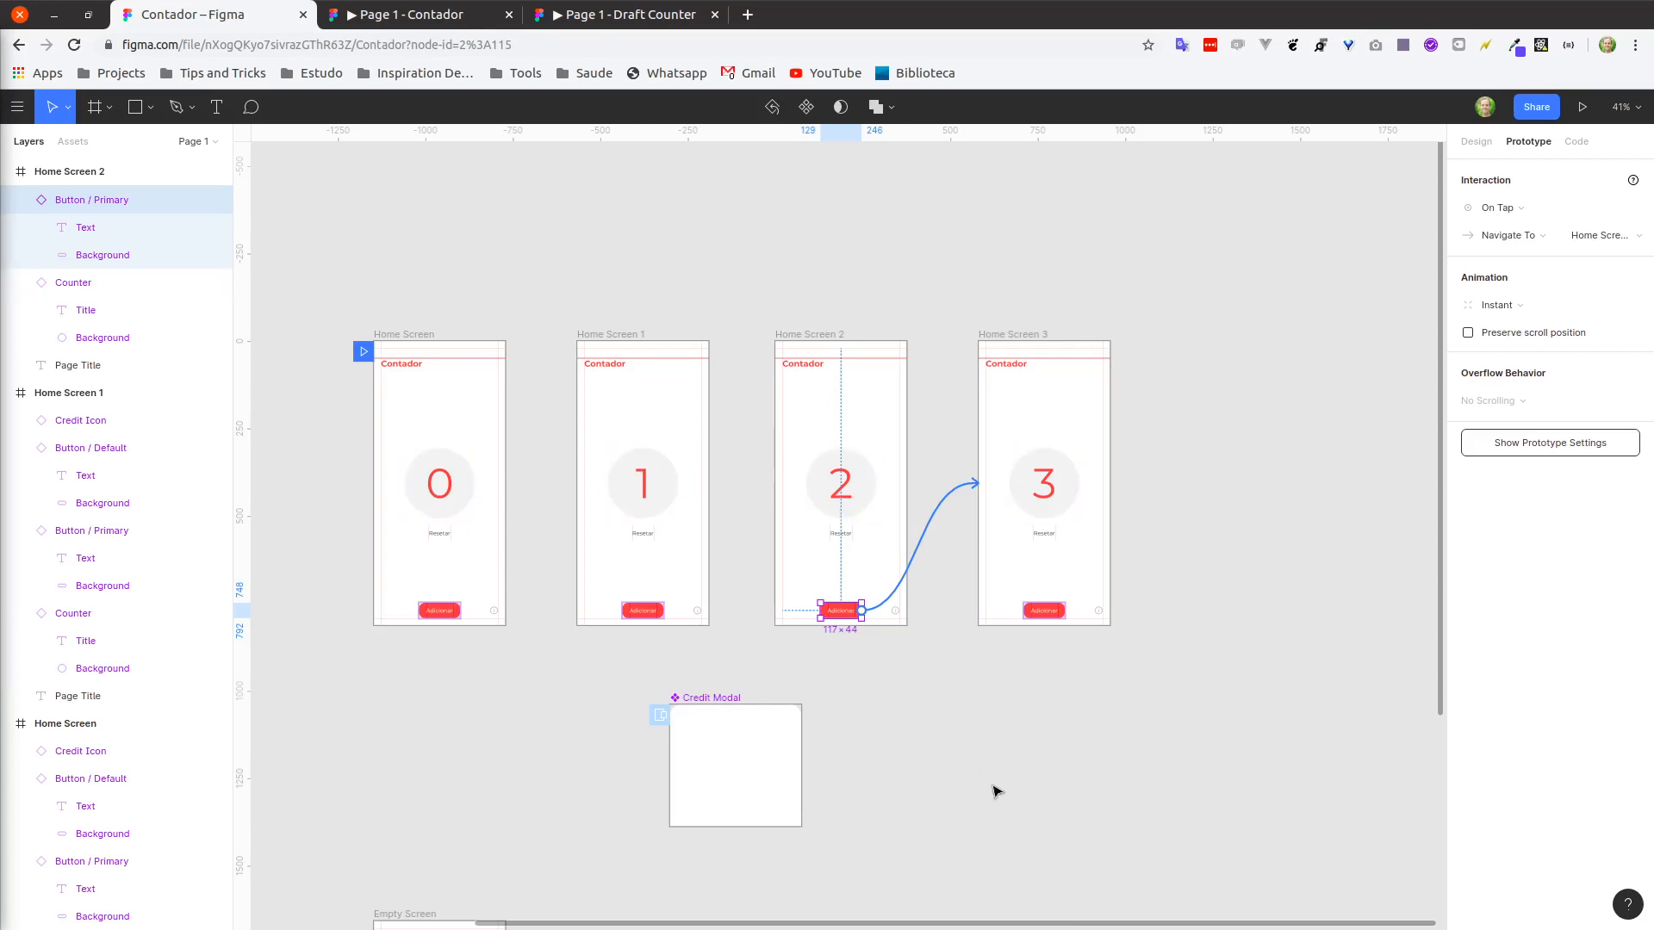
{"action": "left_click", "coordinate": [1034, 798]}
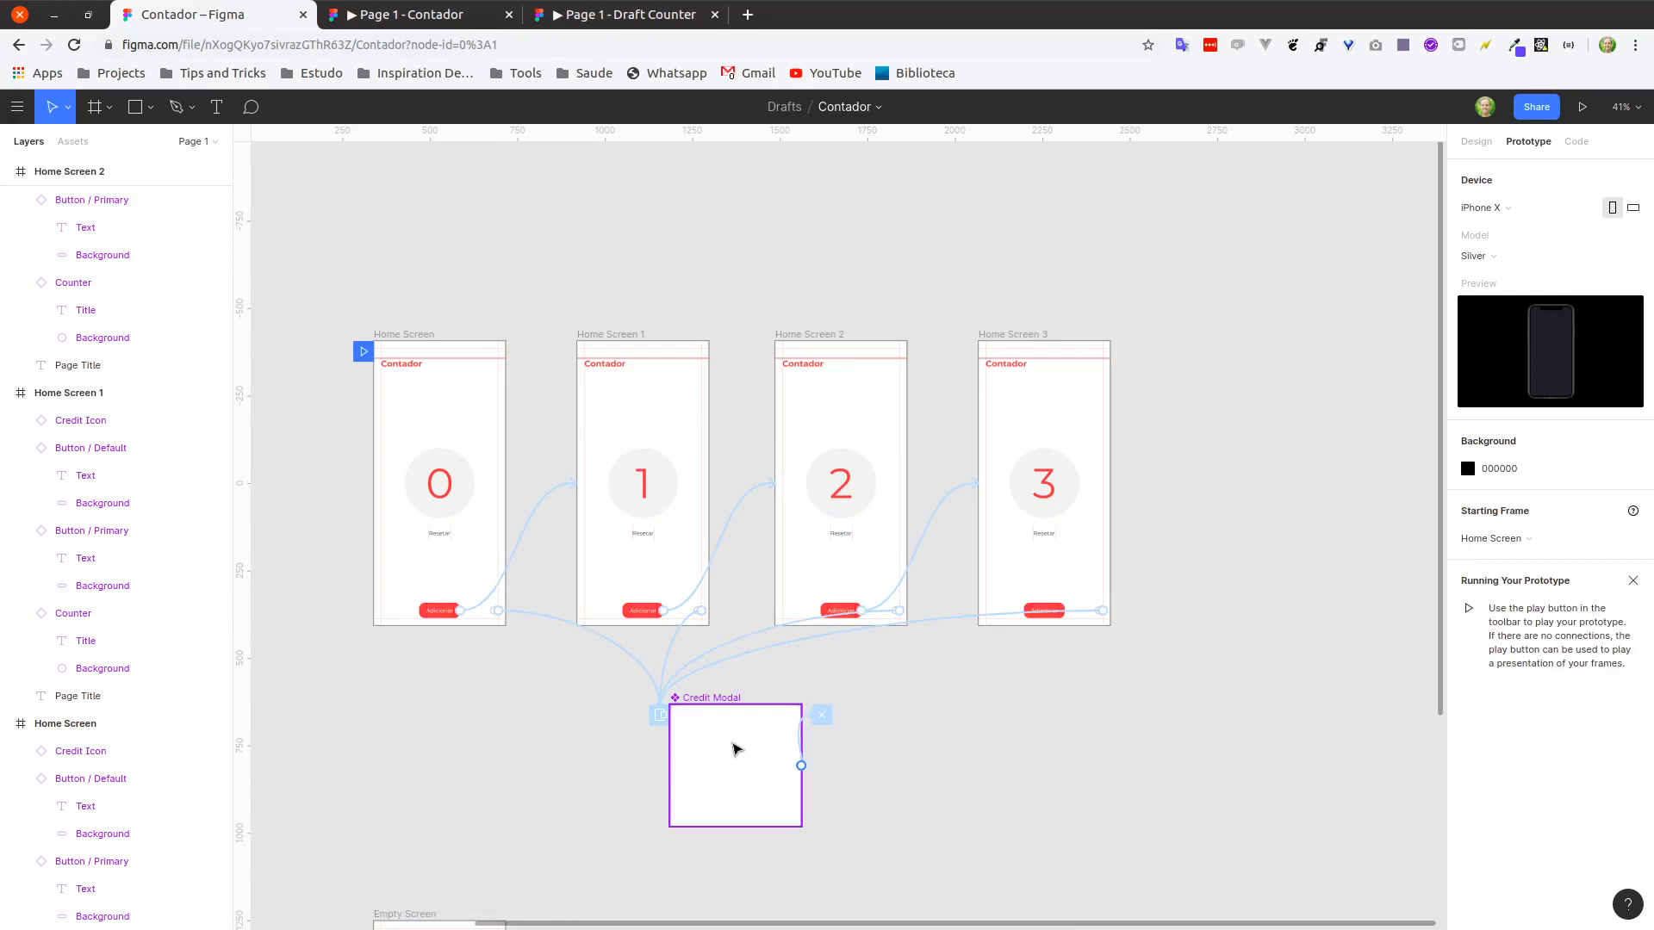
Draw a thin rectangle of about 87 × 3 near the top edge of the Credit Modal as a drag handle.
{"action": "scroll", "coordinate": [735, 748], "scroll_direction": "up", "scroll_amount": 10}
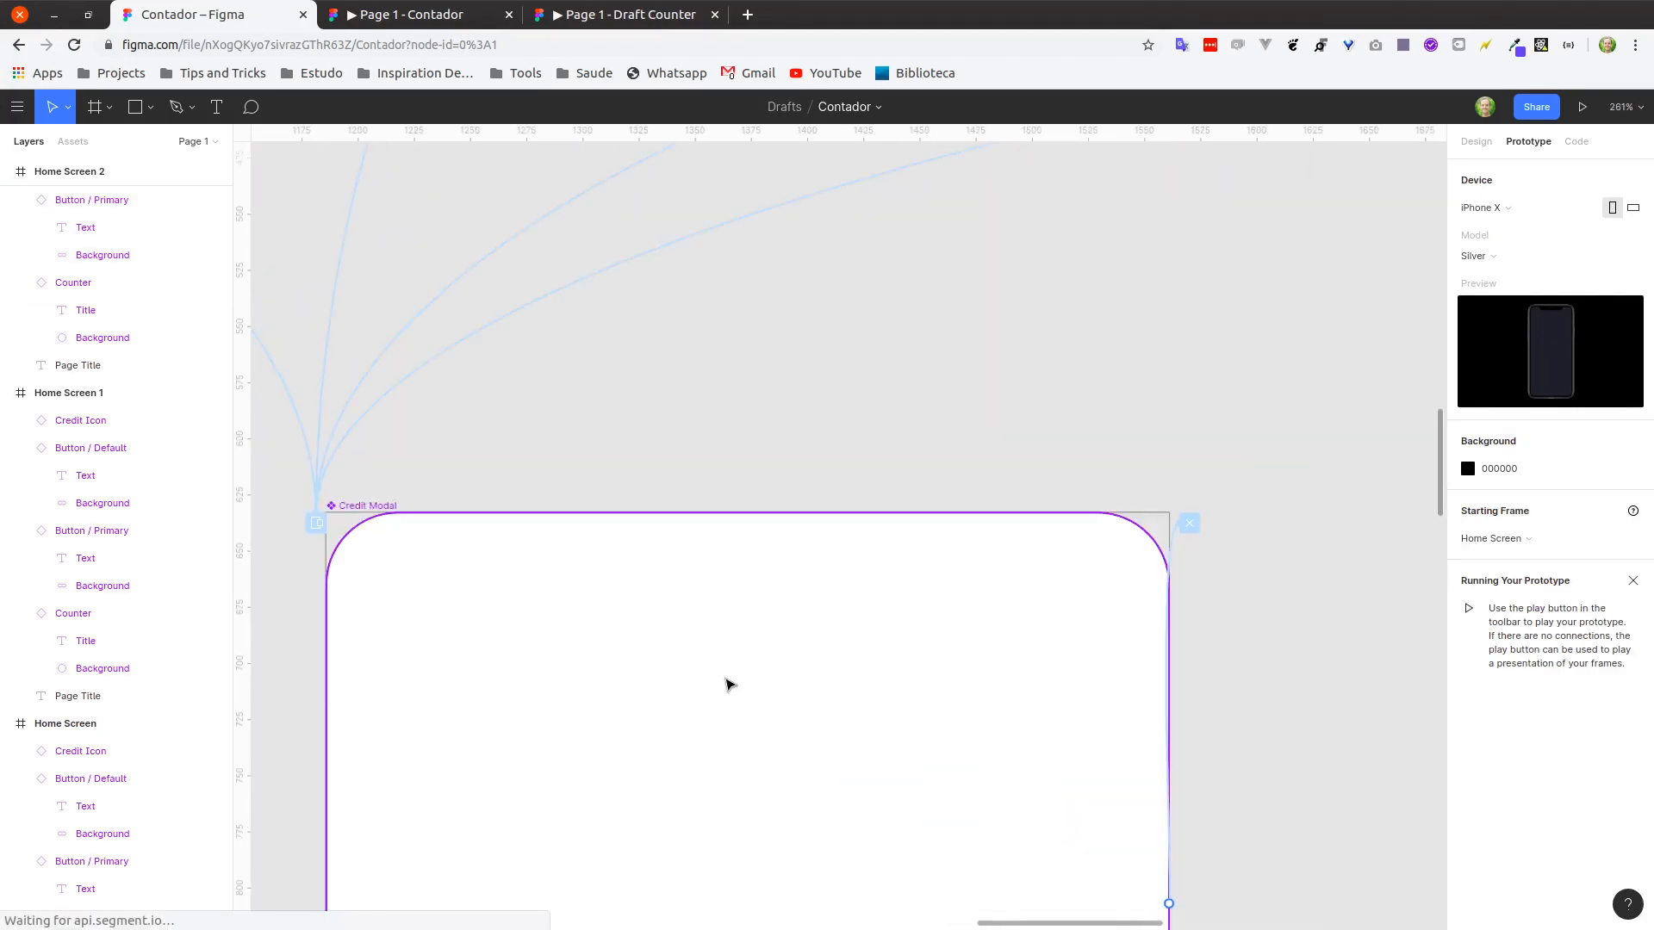
{"action": "scroll", "coordinate": [726, 679], "scroll_direction": "down", "scroll_amount": 1}
{"action": "left_click_drag", "start_coordinate": [726, 679], "coordinate": [754, 543]}
{"action": "scroll", "coordinate": [754, 508], "scroll_direction": "up", "scroll_amount": 1}
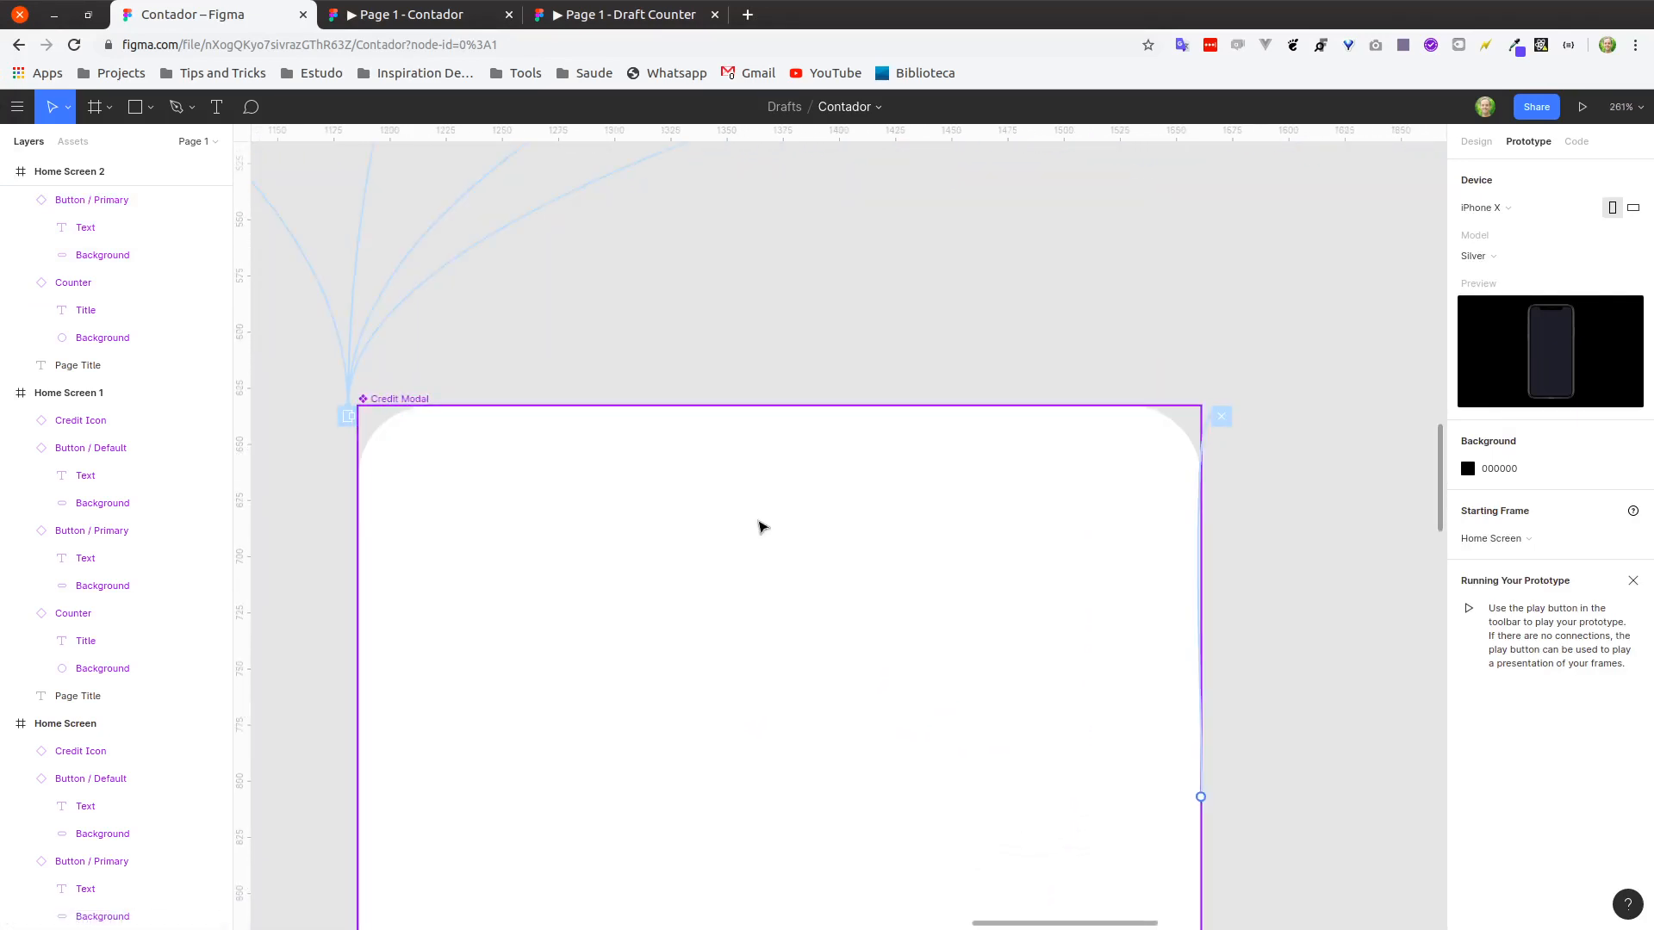
{"action": "key", "text": "r"}
{"action": "left_click_drag", "start_coordinate": [695, 440], "coordinate": [892, 444]}
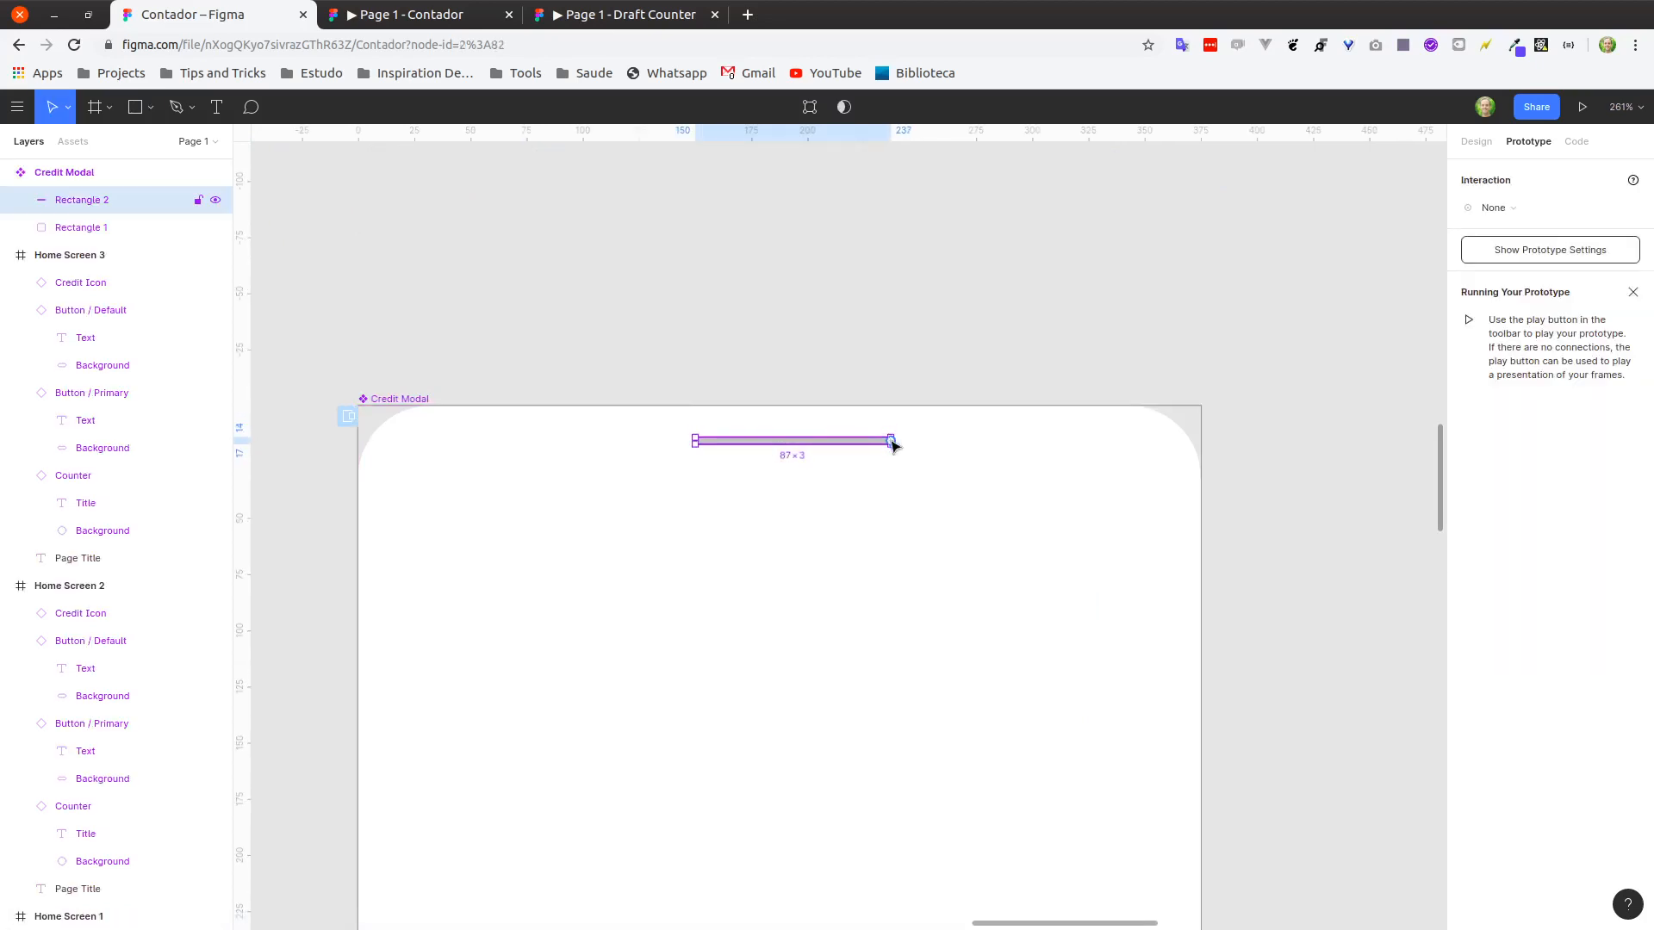
Set the handle rectangle's height to 2 and its corner radius to 4.
{"action": "left_click", "coordinate": [1478, 142]}
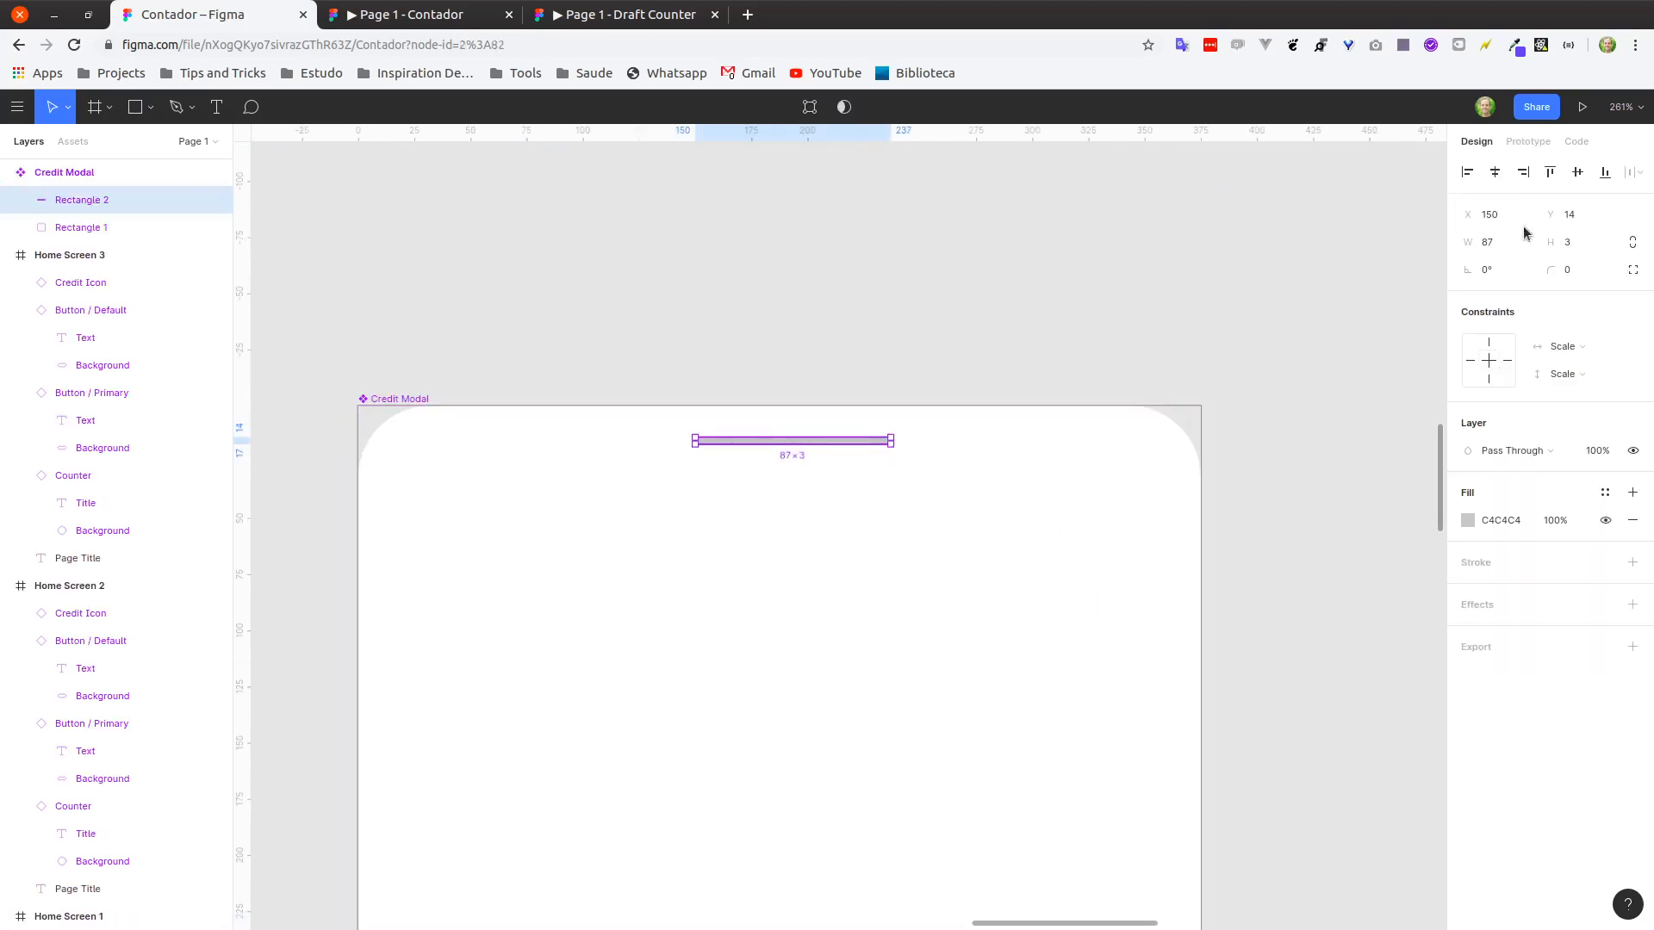
{"action": "left_click", "coordinate": [1585, 250]}
{"action": "type", "text": "2"}
{"action": "left_click", "coordinate": [1583, 274]}
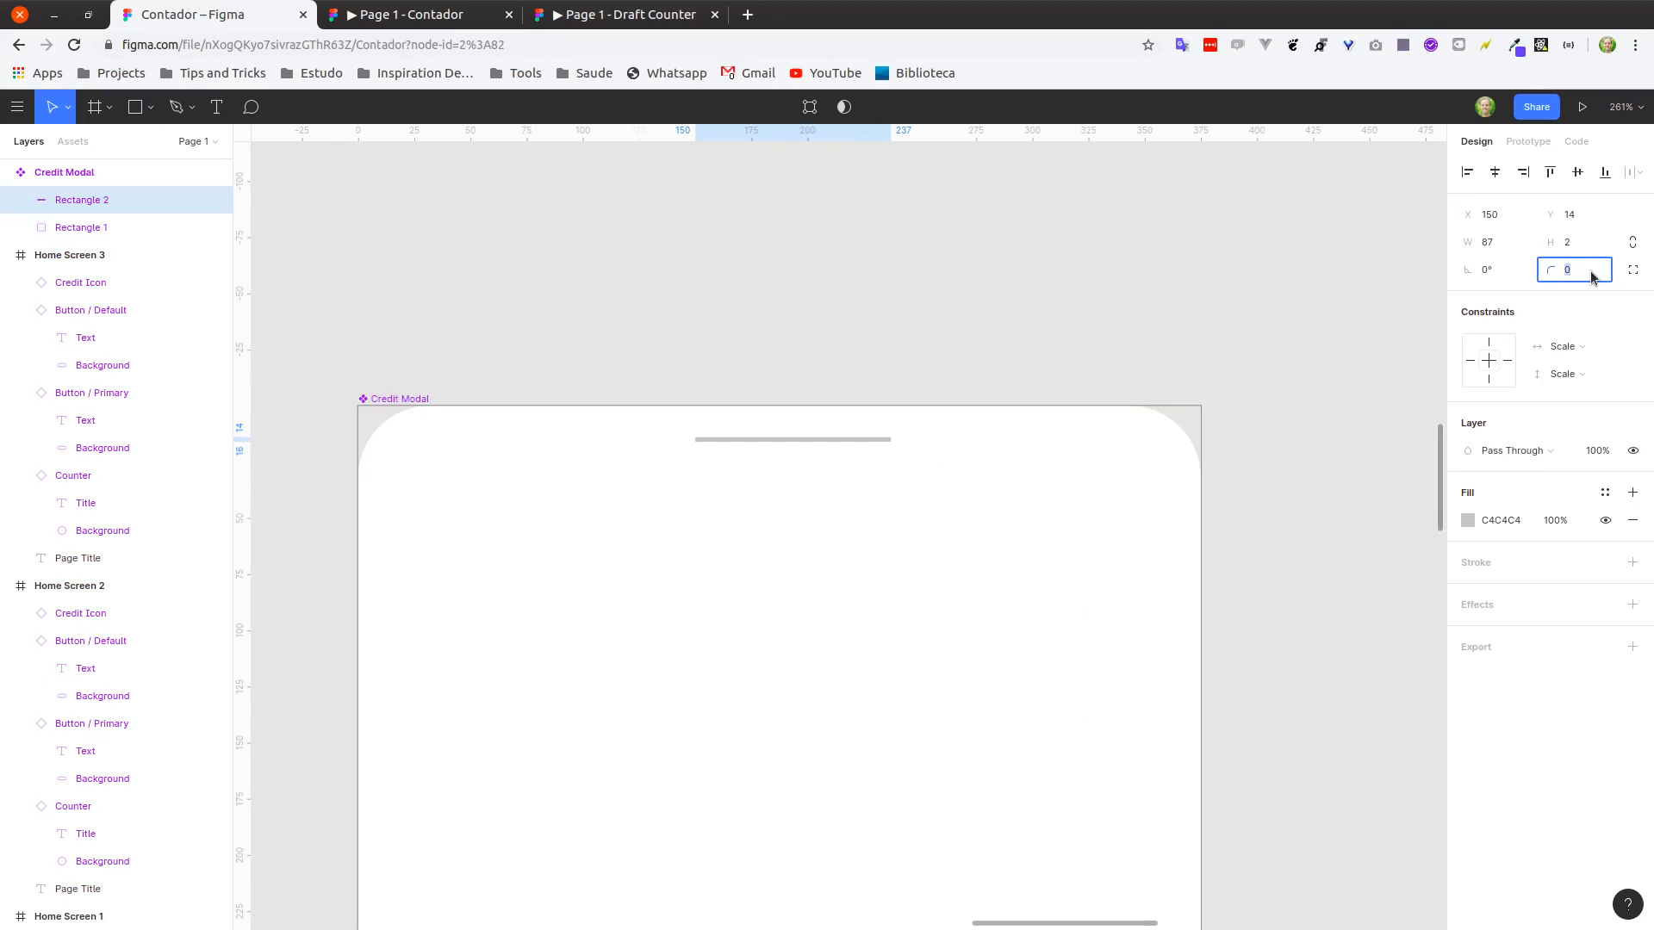
{"action": "key", "text": "Return"}
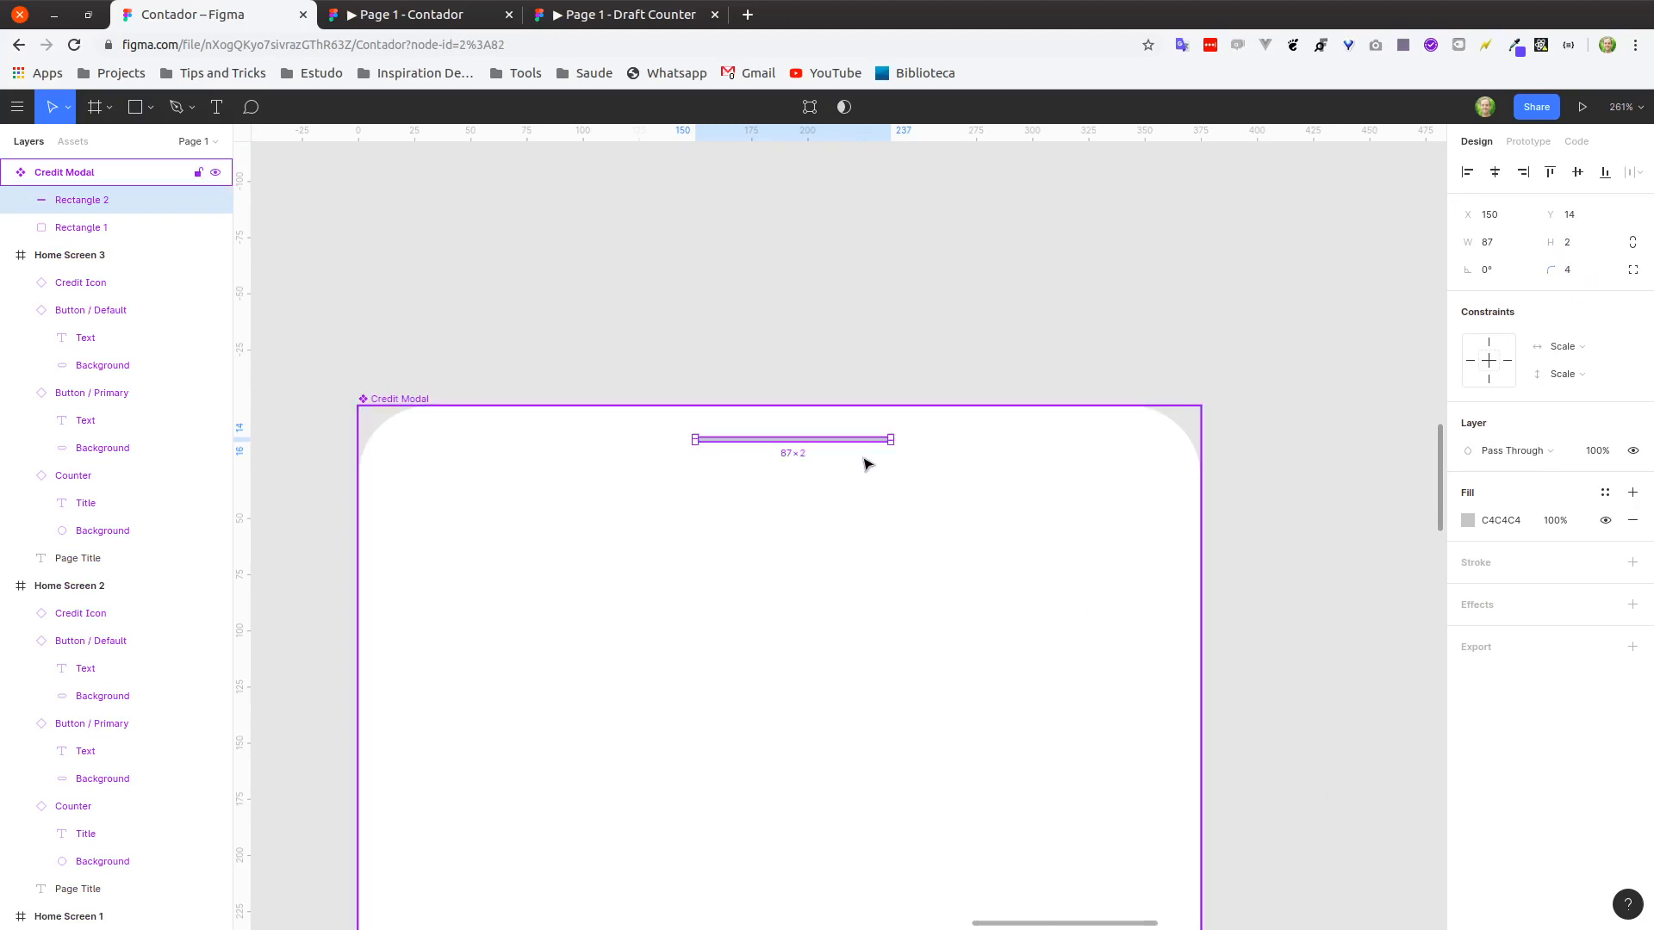
Set the handle rectangle's width to 80 and centre it horizontally in the Credit Modal.
{"action": "left_click", "coordinate": [1515, 249]}
{"action": "type", "text": "80"}
{"action": "key", "text": "Return"}
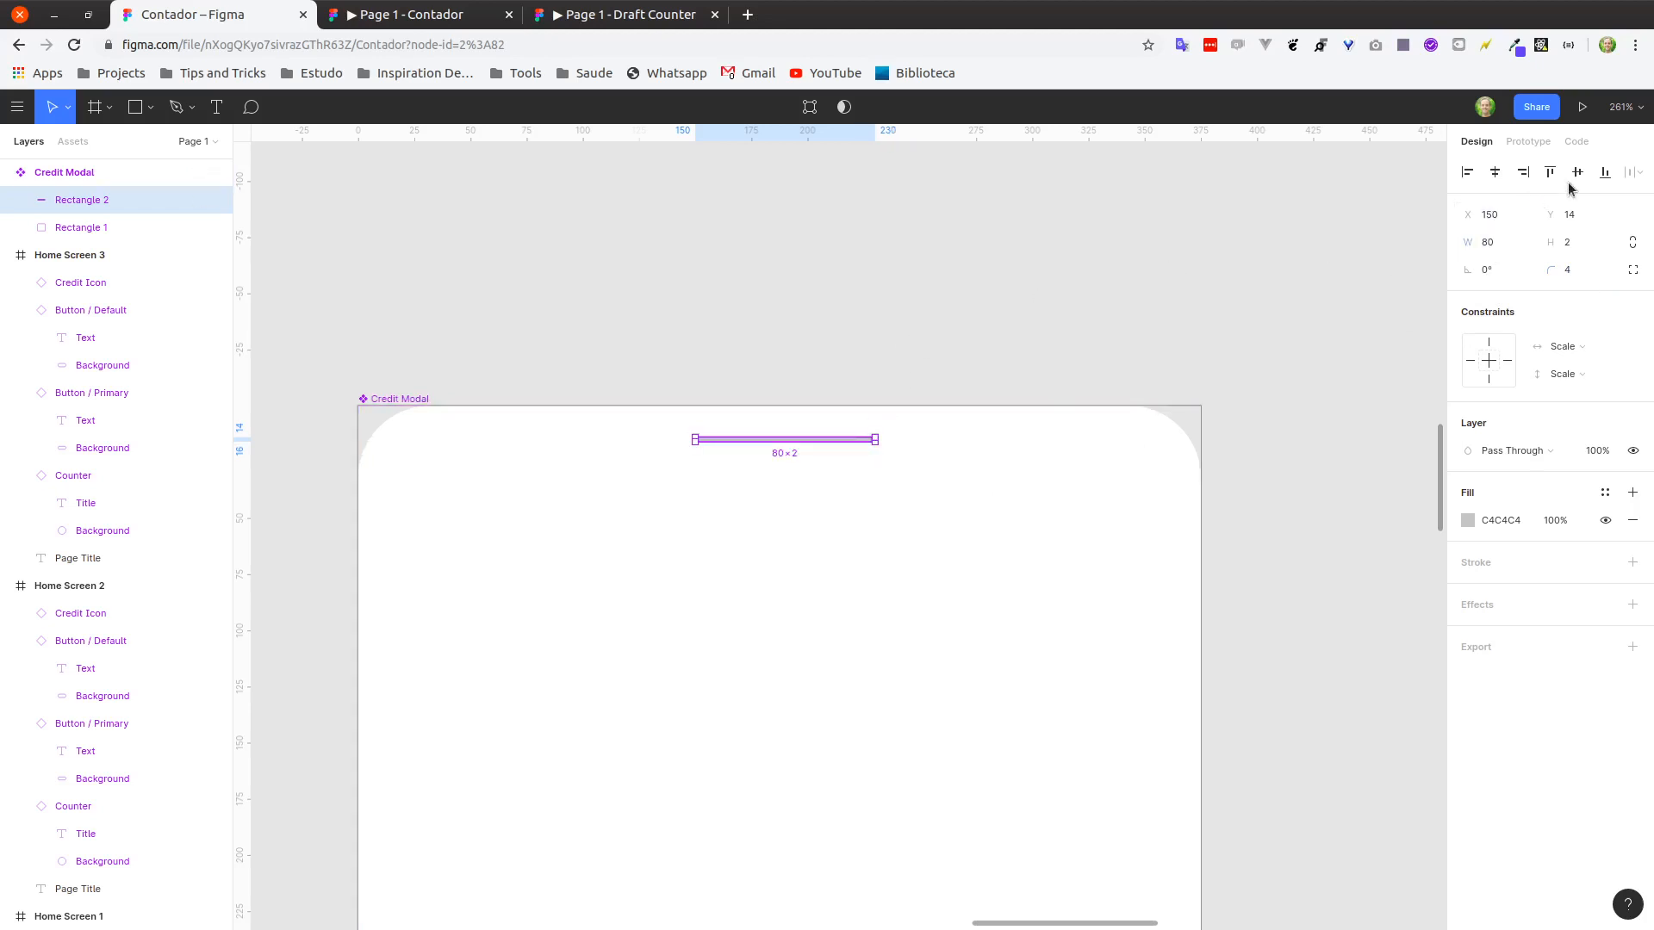
{"action": "left_click", "coordinate": [1495, 172]}
Apply the Gray colour style to the drag handle rectangle of the Credit Modal.
{"action": "left_click", "coordinate": [1605, 492]}
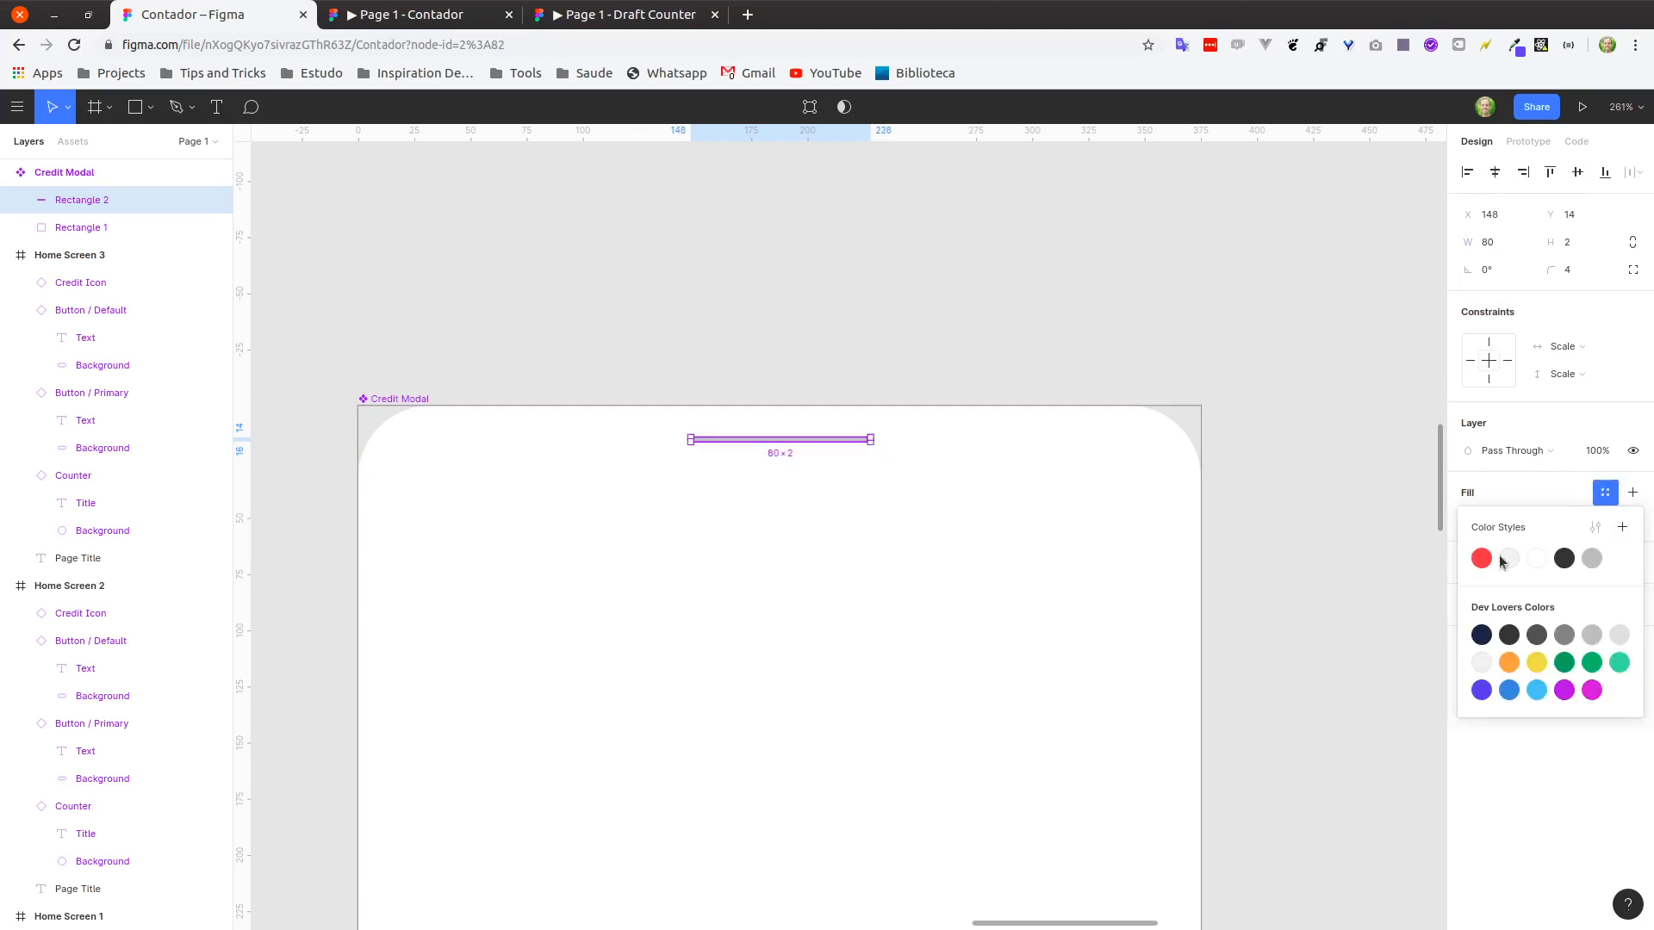
{"action": "left_click", "coordinate": [1592, 559]}
{"action": "left_click", "coordinate": [695, 167]}
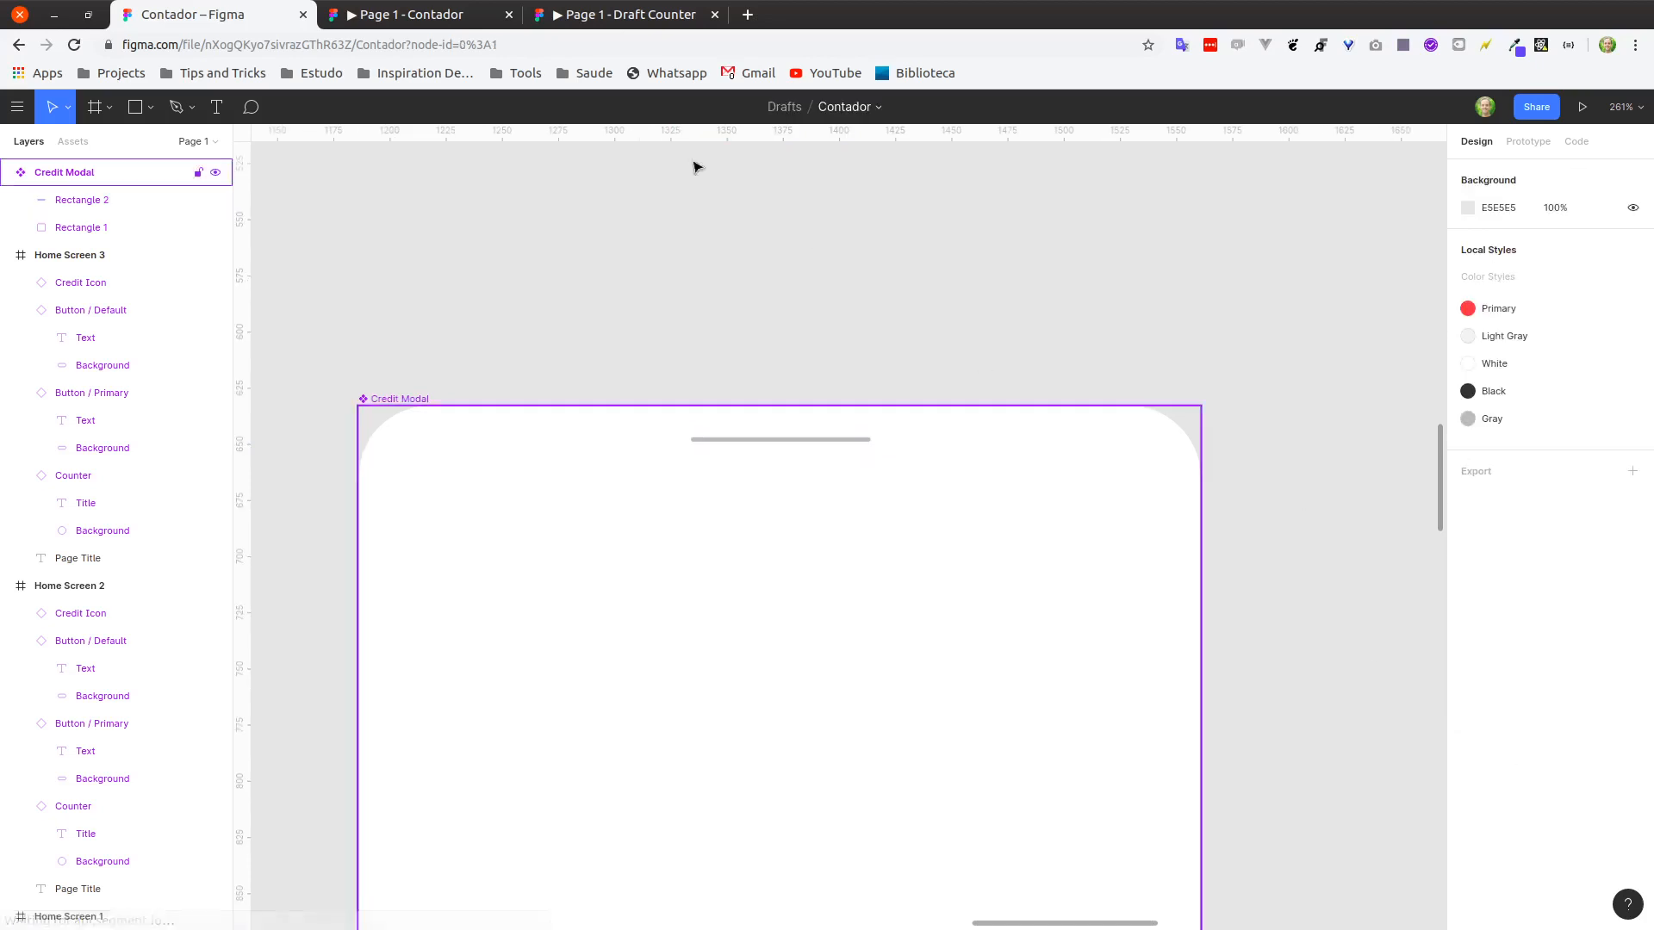
Preview the Credit Modal overlay with its drag handle in the Contador prototype.
{"action": "left_click", "coordinate": [422, 17]}
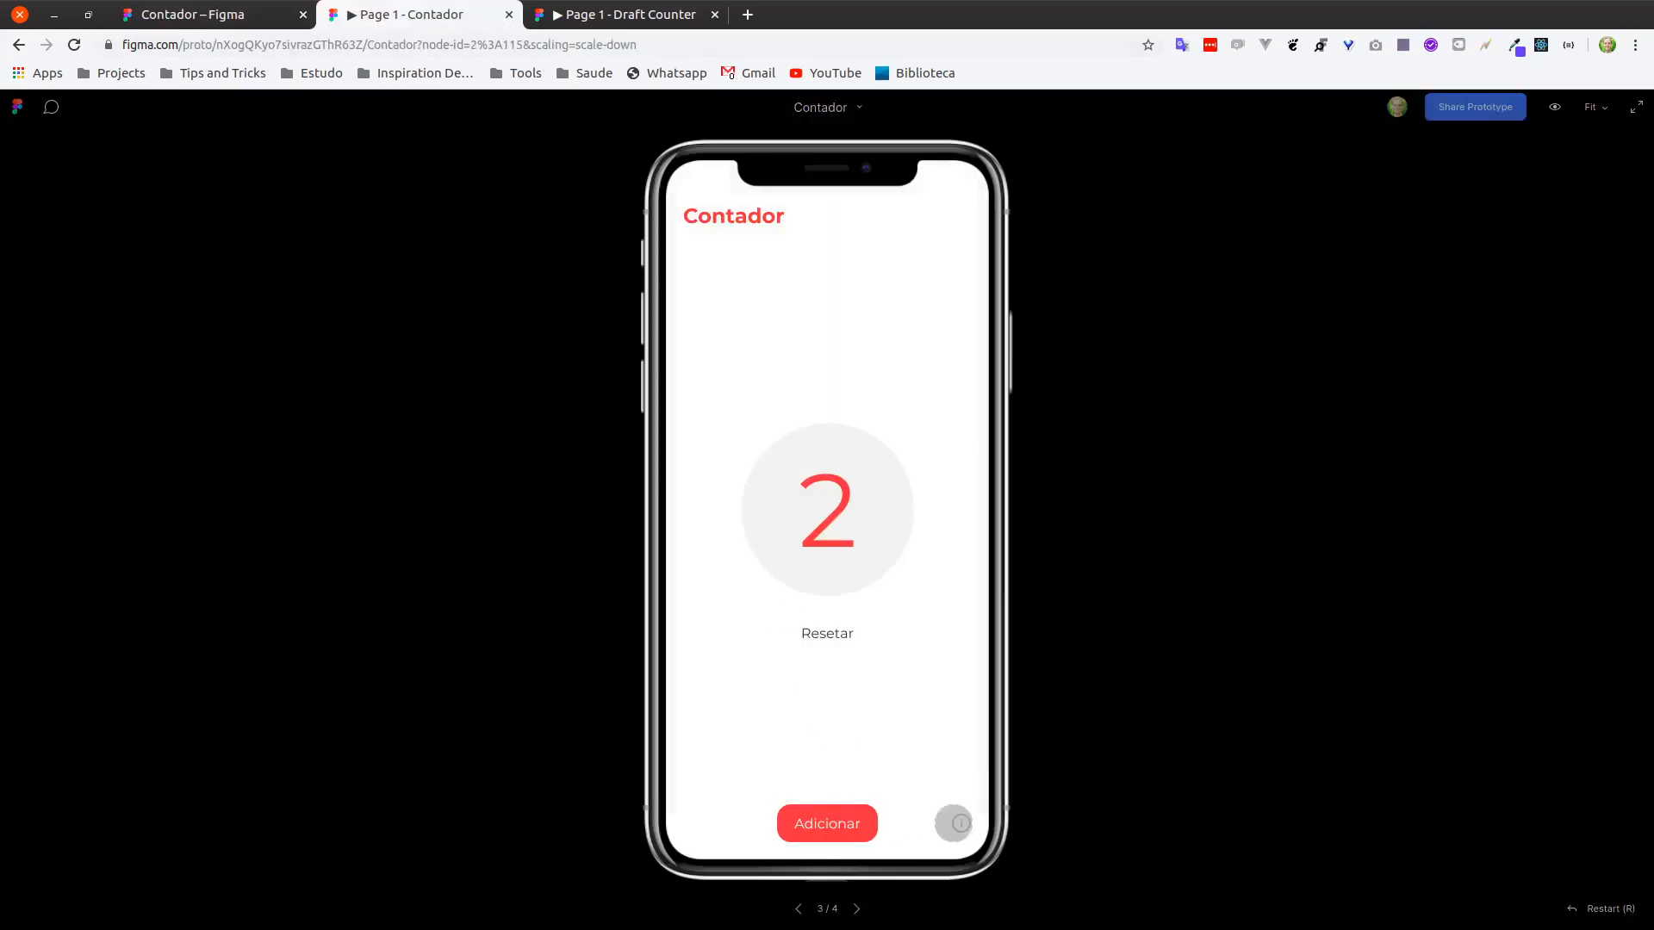
{"action": "left_click", "coordinate": [956, 821]}
{"action": "left_click", "coordinate": [617, 15]}
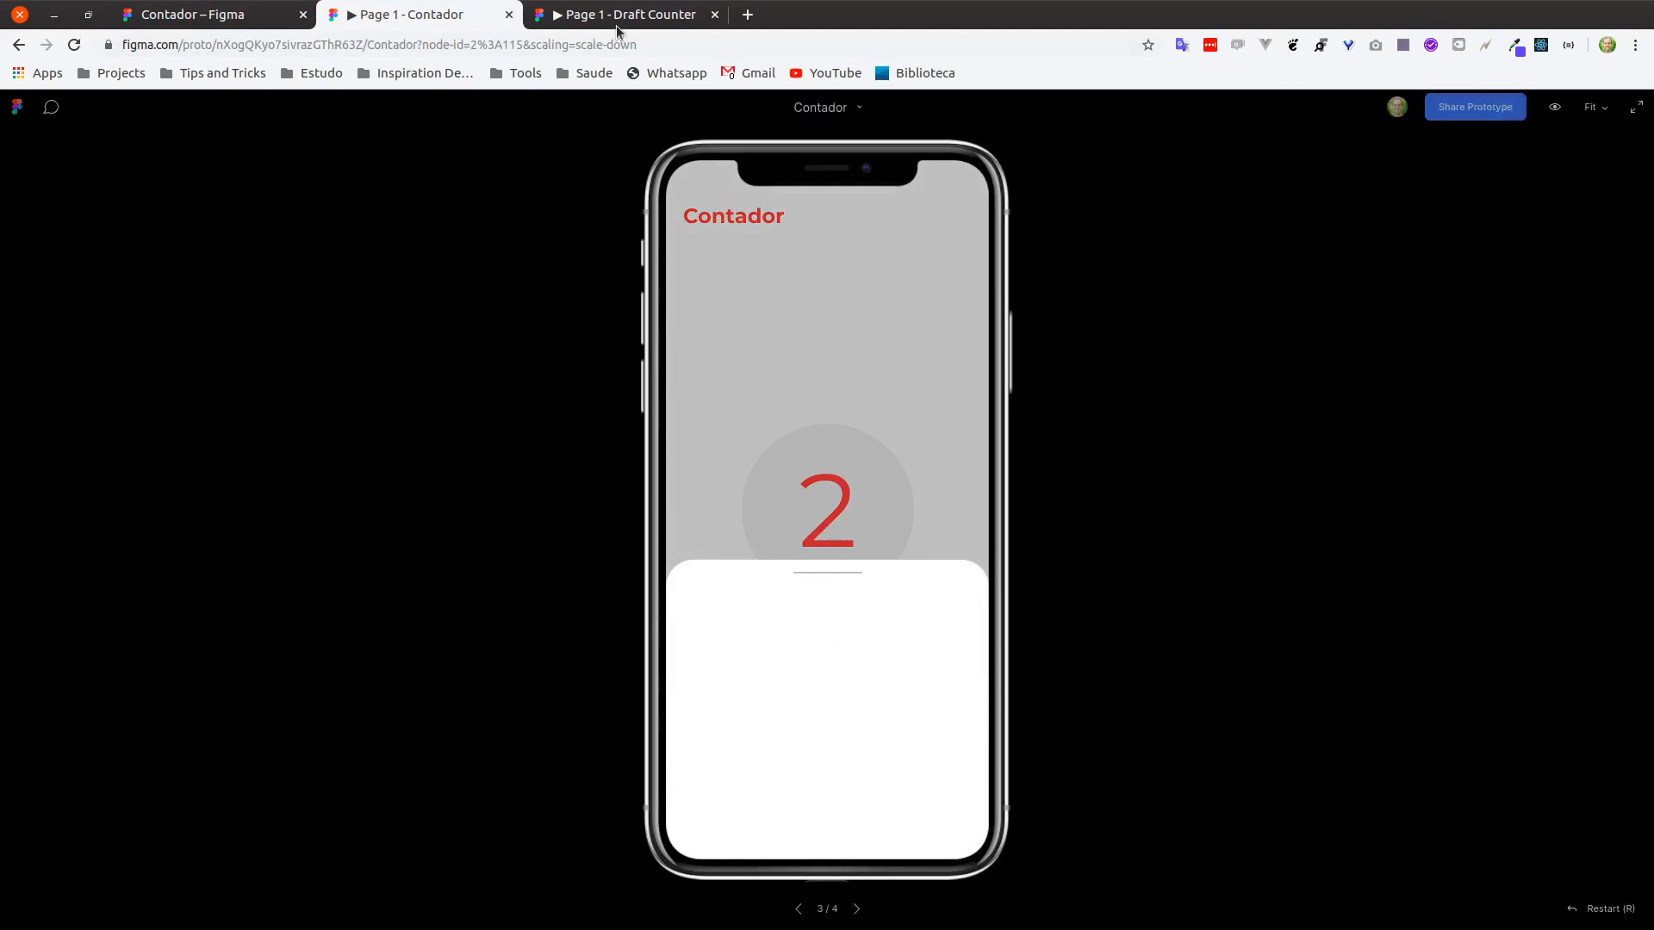
{"action": "left_click", "coordinate": [414, 15]}
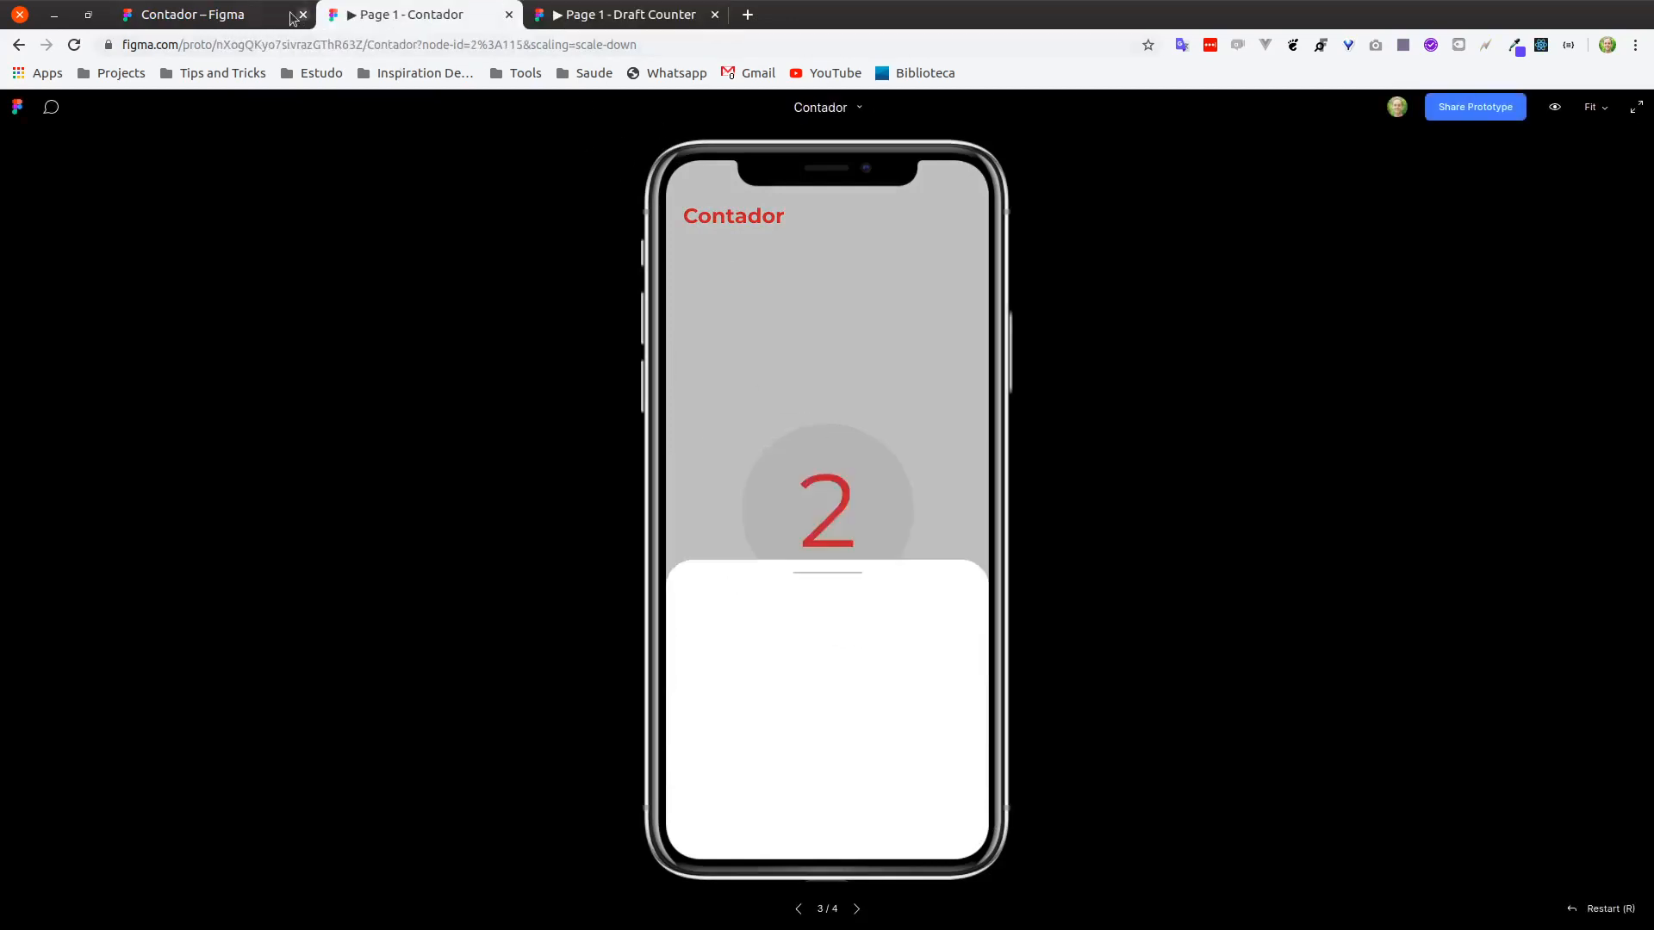
{"action": "left_click", "coordinate": [249, 14]}
Try the Light Gray colour style on the drag handle and switch it back to Gray.
{"action": "left_click", "coordinate": [816, 443]}
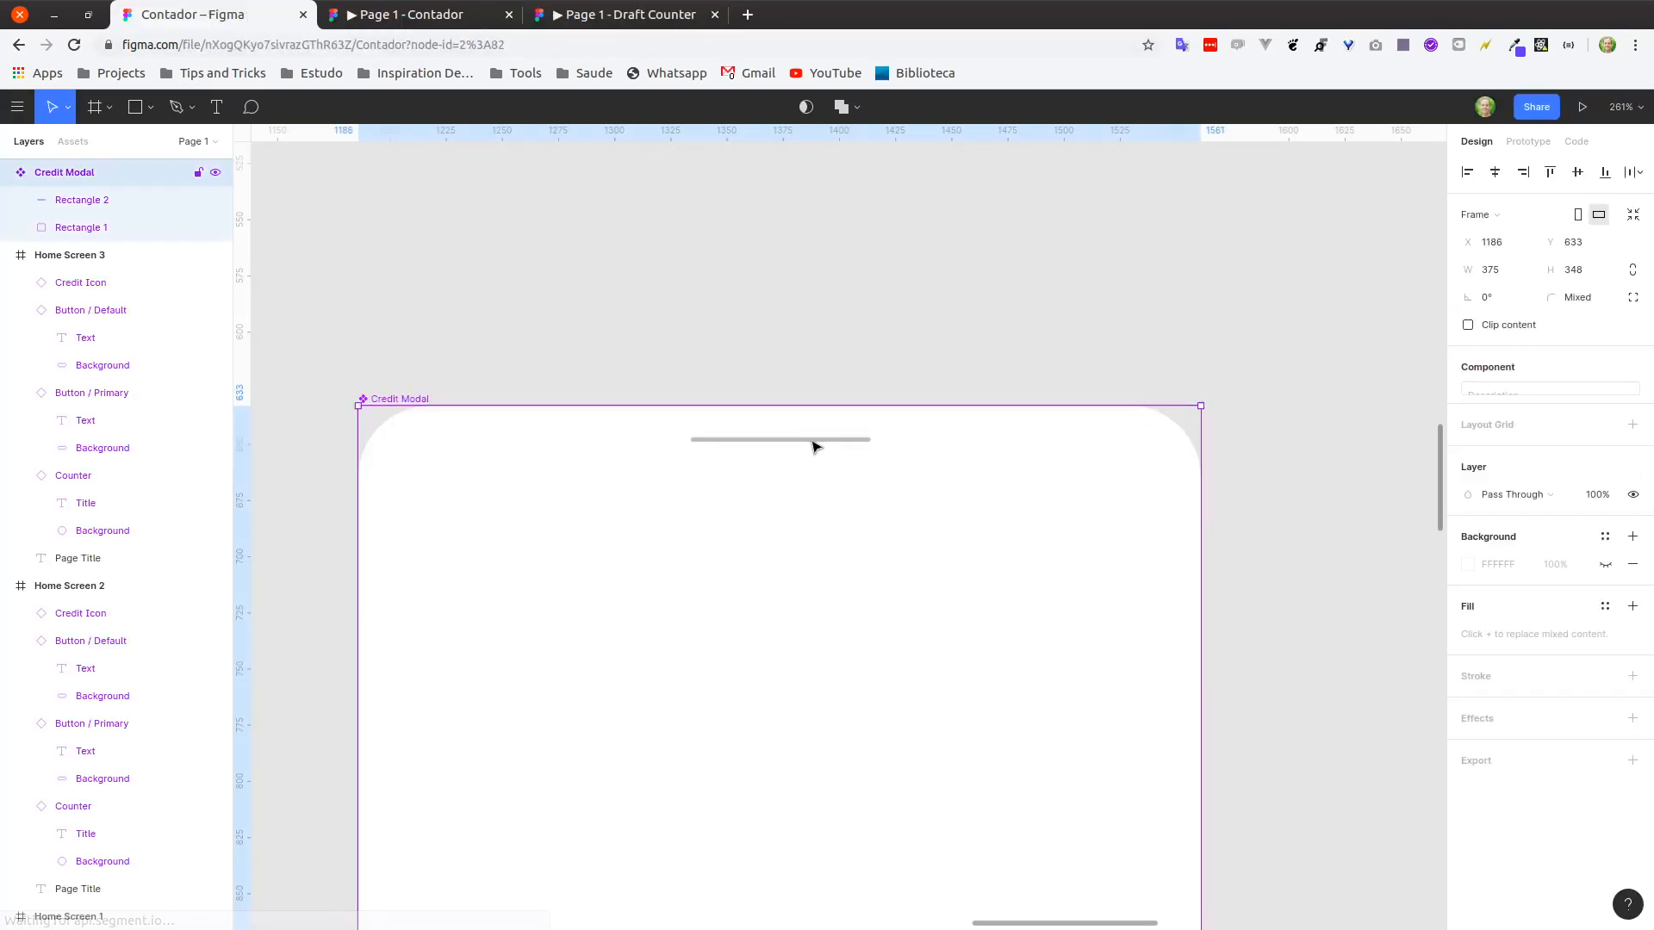
{"action": "double_click", "coordinate": [816, 441]}
{"action": "left_click", "coordinate": [1468, 493]}
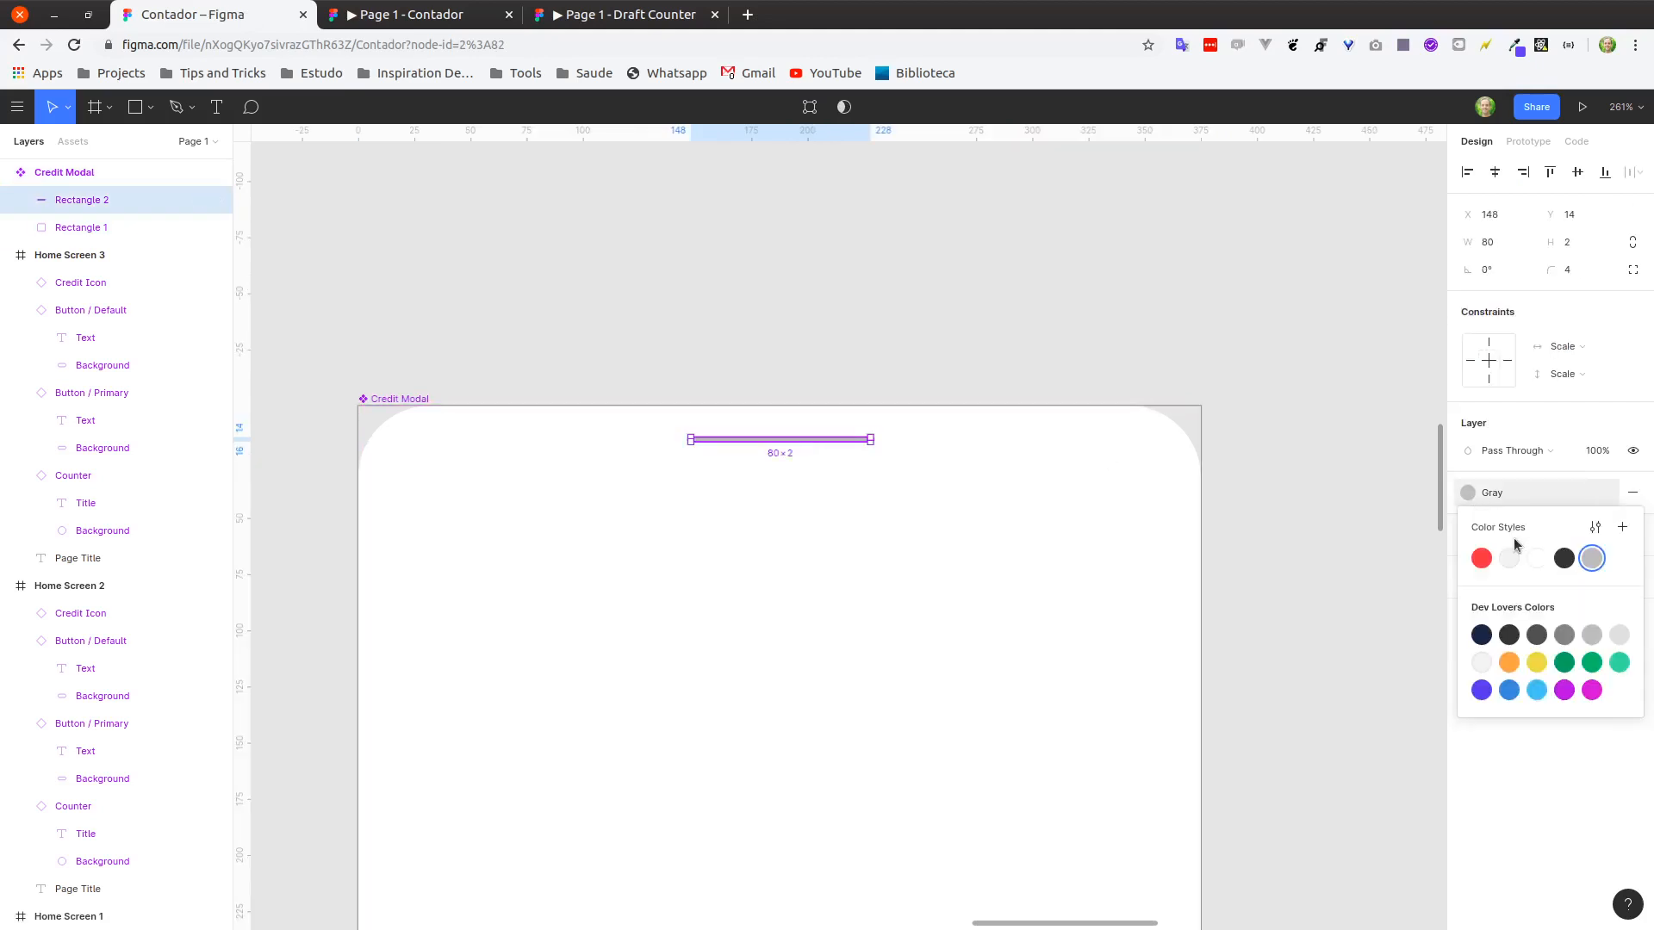
{"action": "left_click", "coordinate": [1512, 554]}
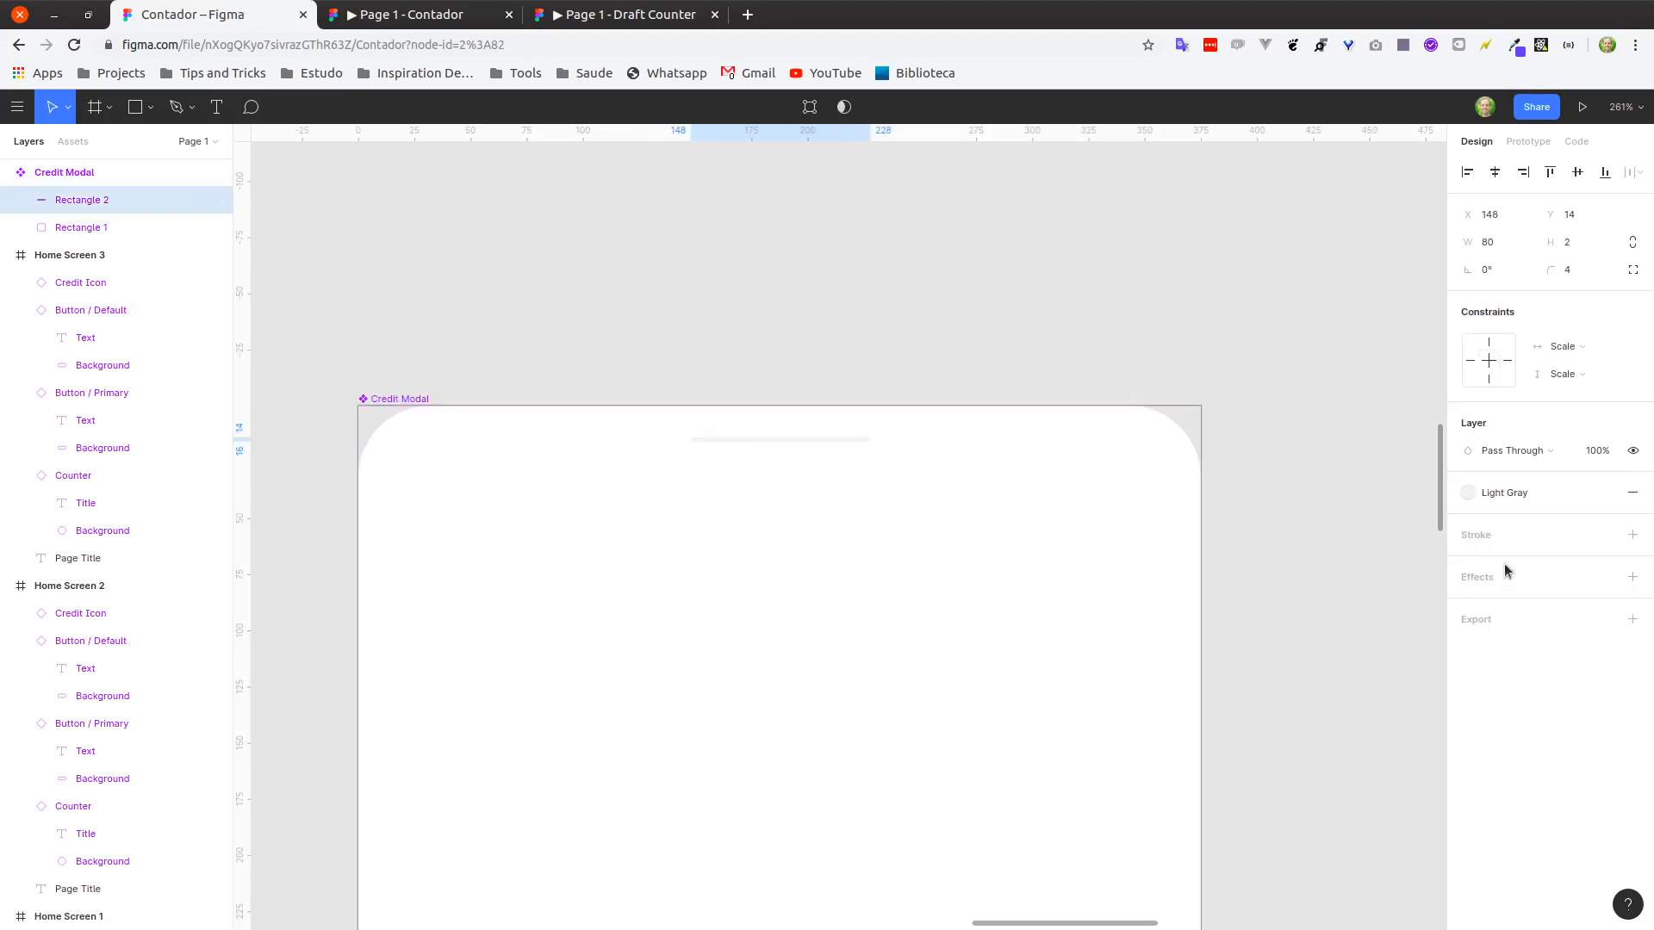
{"action": "left_click", "coordinate": [1469, 493]}
{"action": "left_click", "coordinate": [1585, 556]}
{"action": "left_click", "coordinate": [1308, 435]}
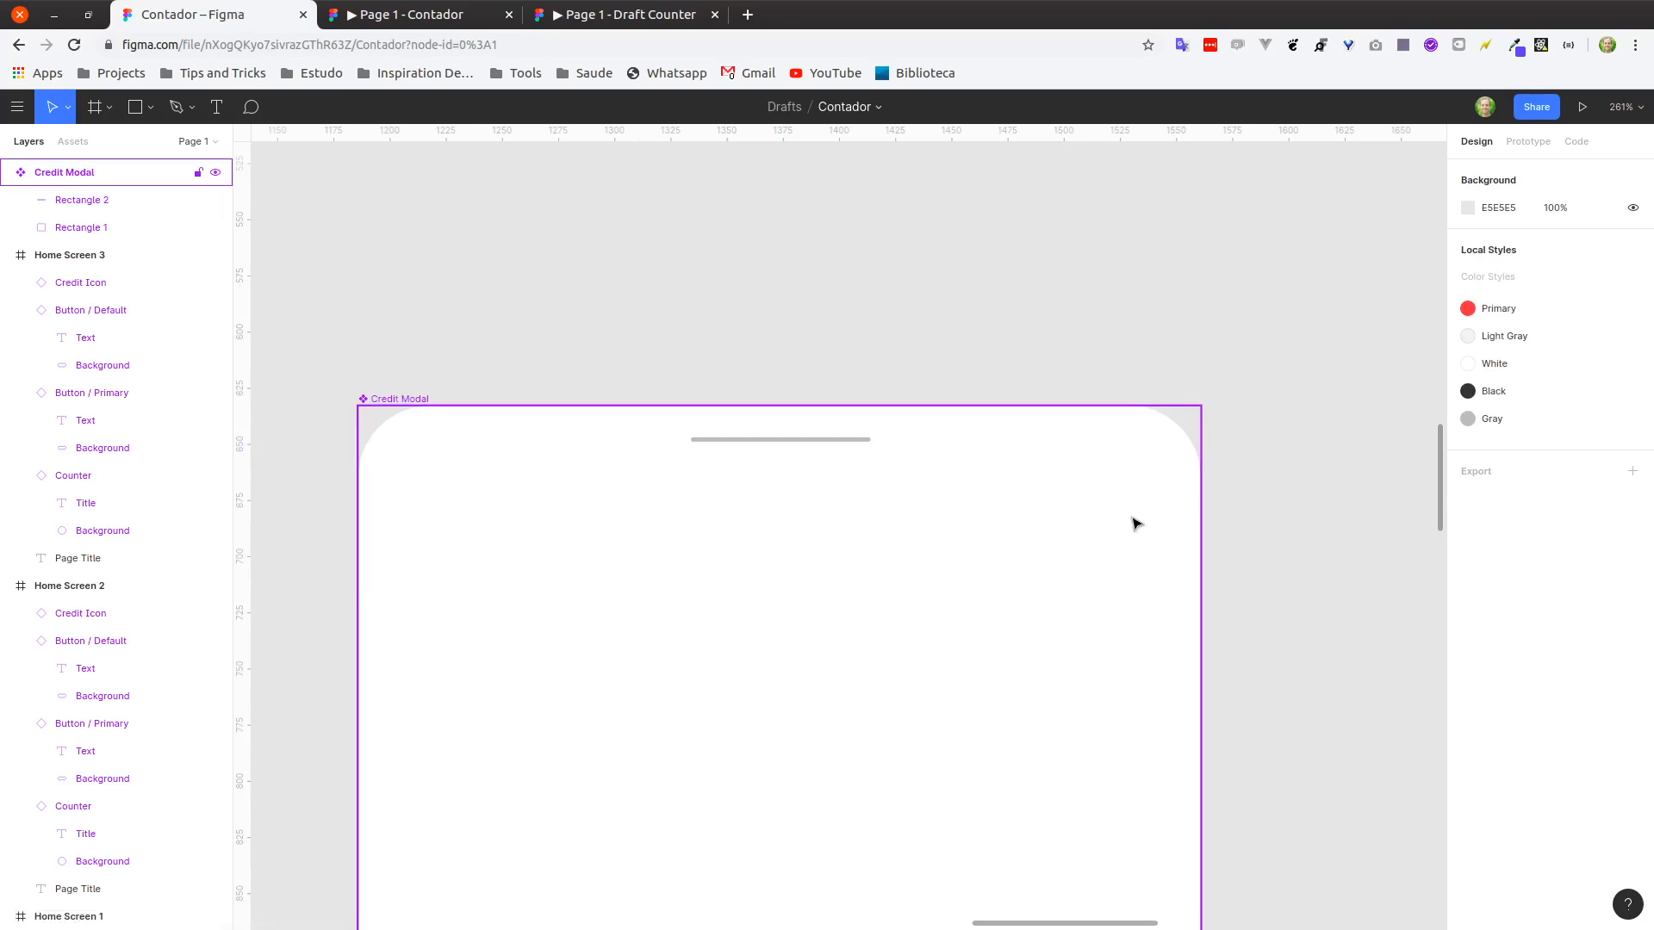
Check the logo and text layout of the finished modal in the Draft Counter prototype.
{"action": "scroll", "coordinate": [987, 532], "scroll_direction": "down", "scroll_amount": 5, "text": "ctrl"}
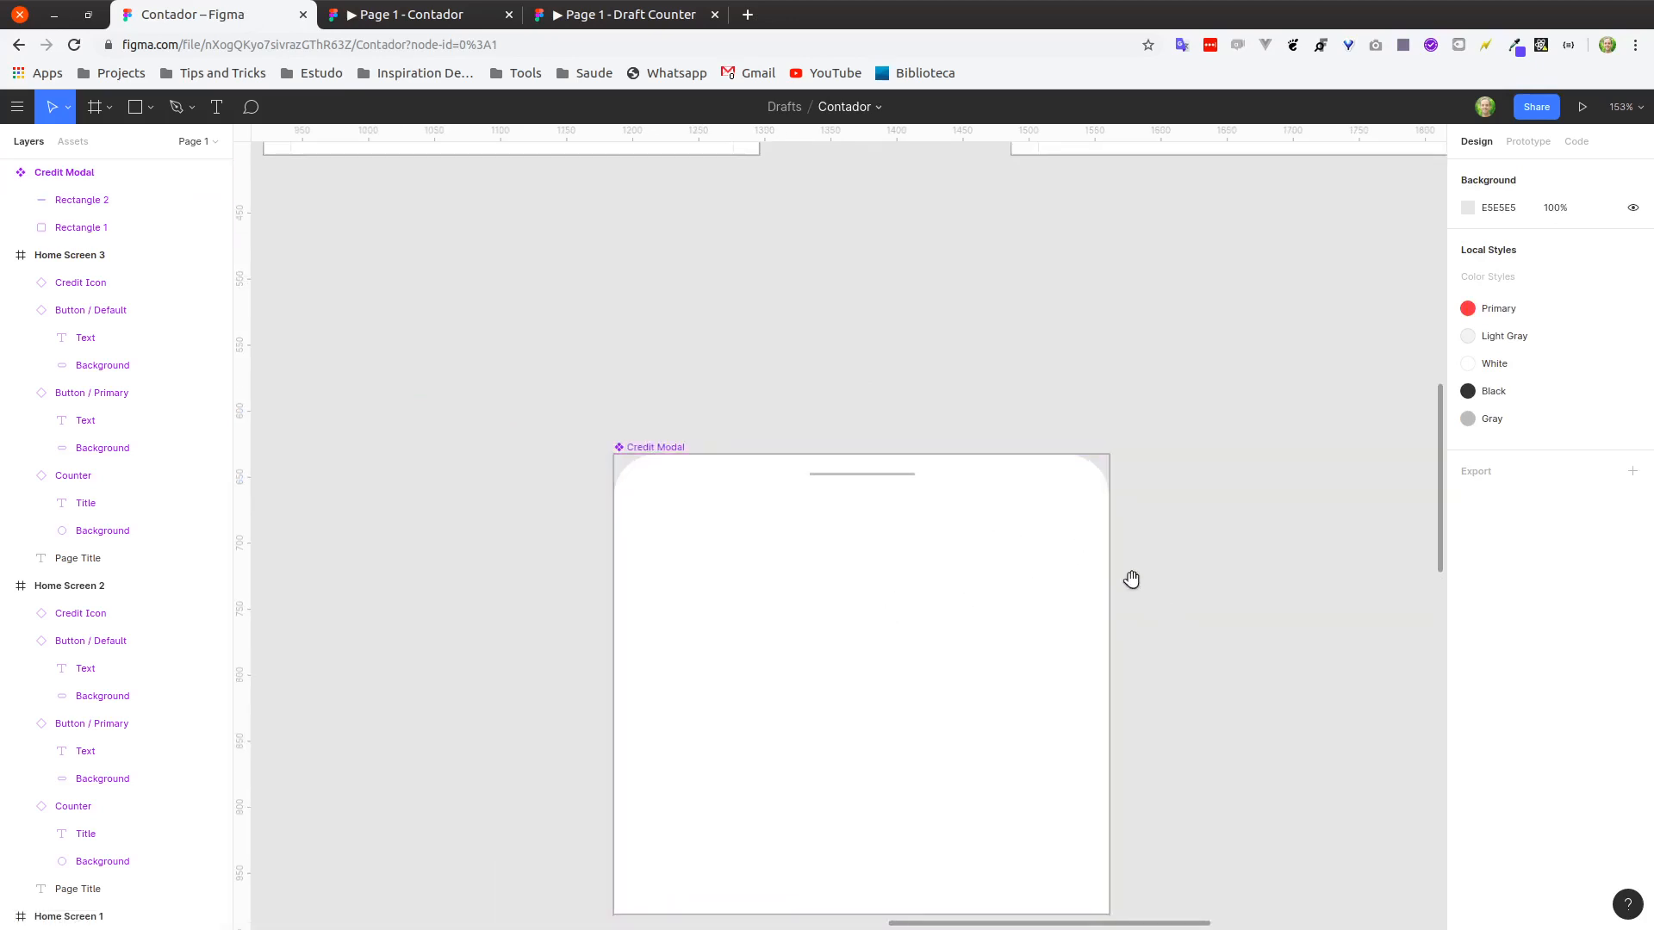
{"action": "left_click_drag", "start_coordinate": [1130, 576], "coordinate": [1067, 468]}
{"action": "left_click", "coordinate": [592, 21]}
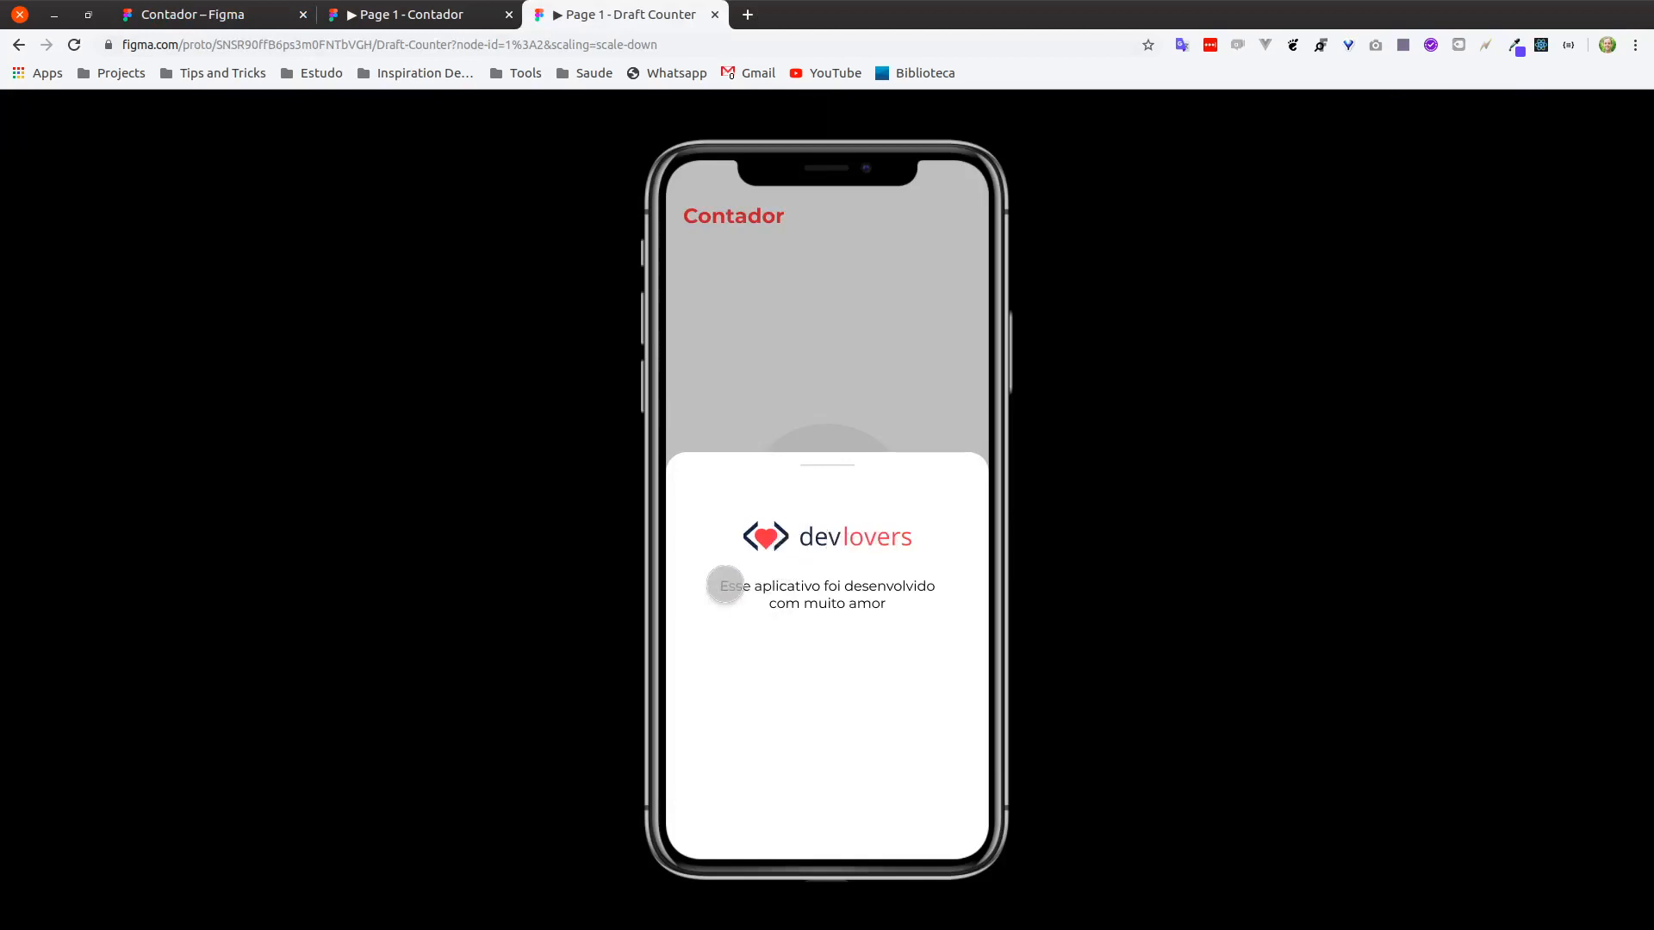
{"action": "left_click", "coordinate": [242, 26]}
Draw a rectangle of about 289 × 76 in the upper half of the Credit Modal as a logo placeholder.
{"action": "left_click", "coordinate": [536, 319]}
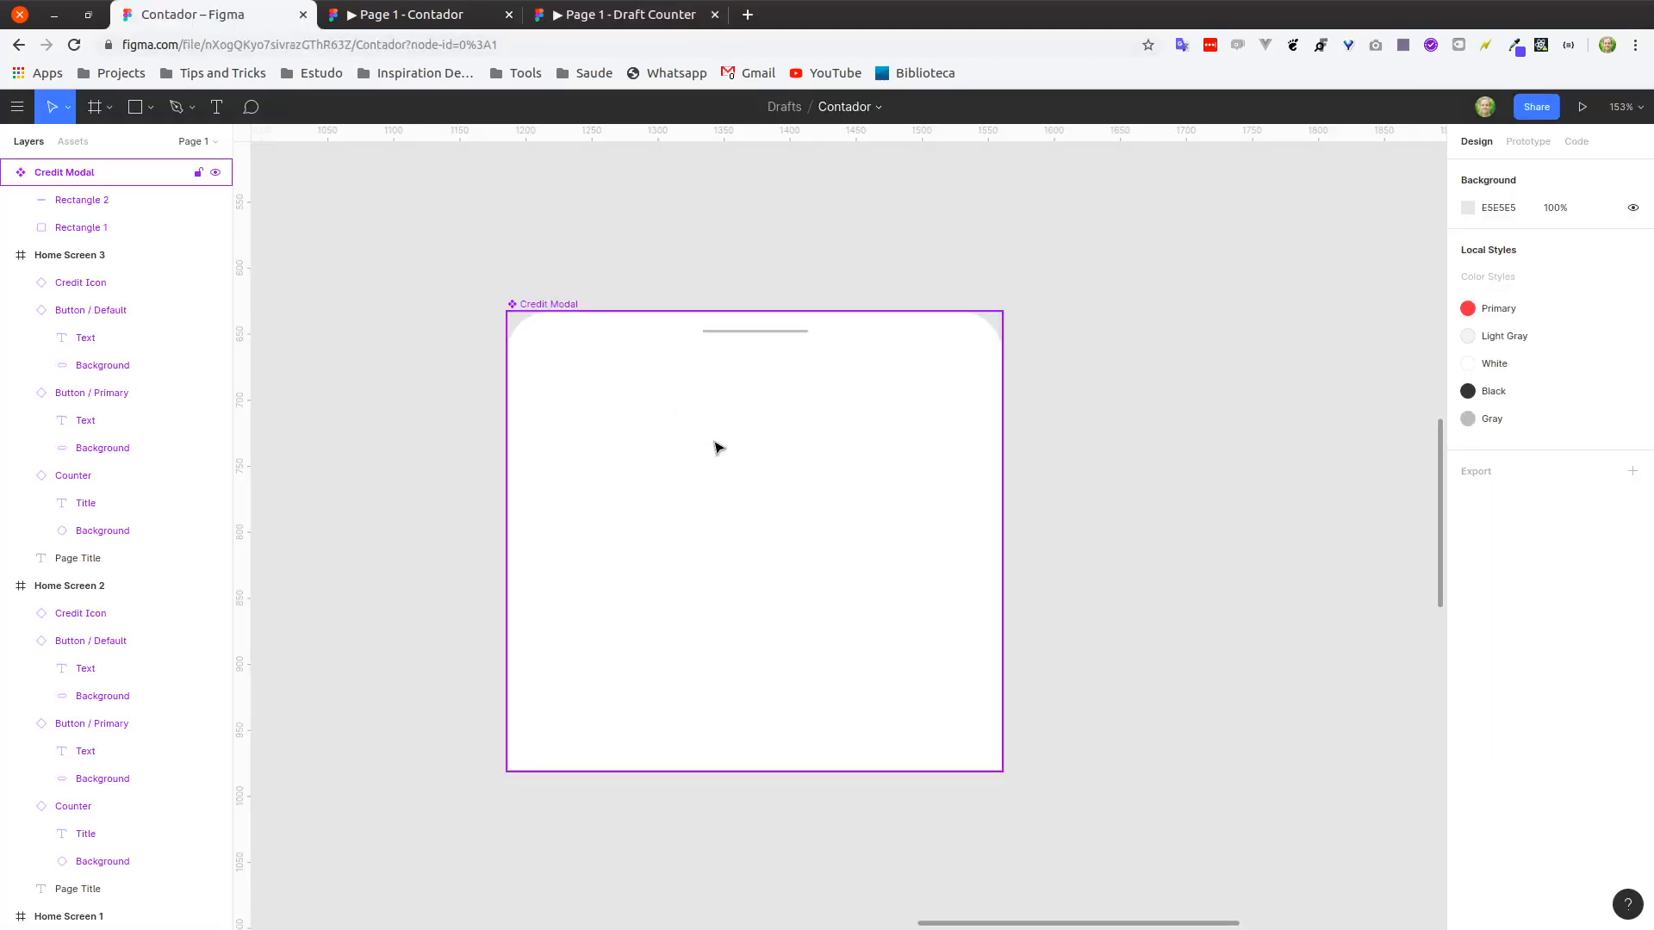
{"action": "left_click", "coordinate": [398, 407]}
{"action": "left_click_drag", "start_coordinate": [396, 417], "coordinate": [480, 447]}
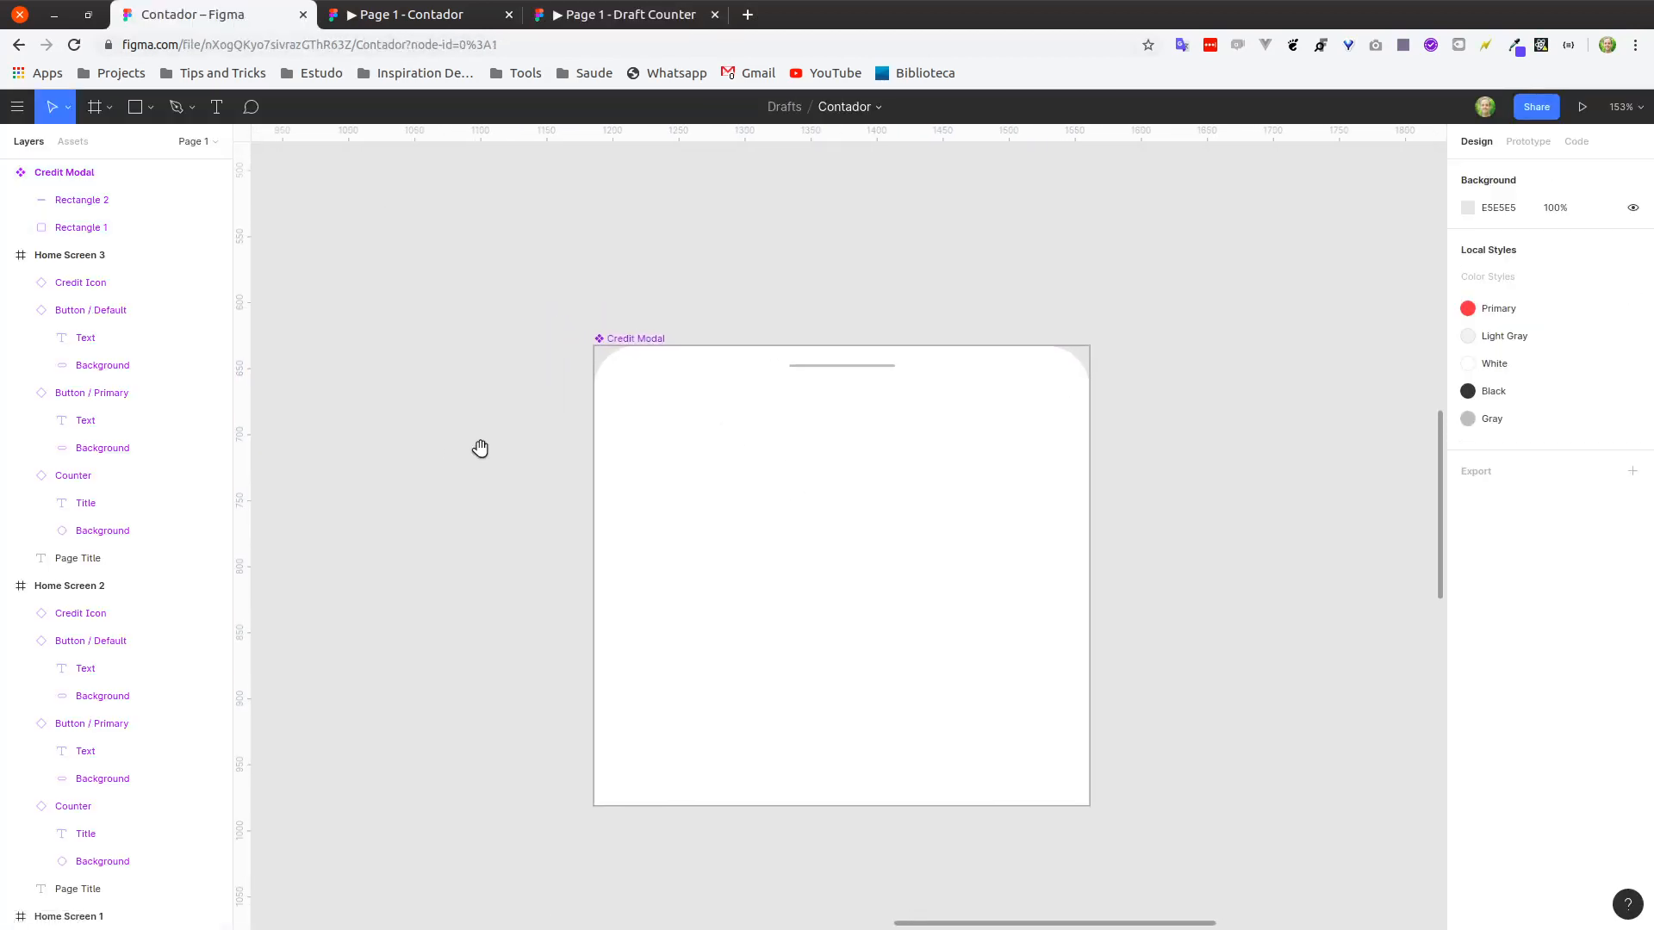
{"action": "left_click", "coordinate": [851, 519]}
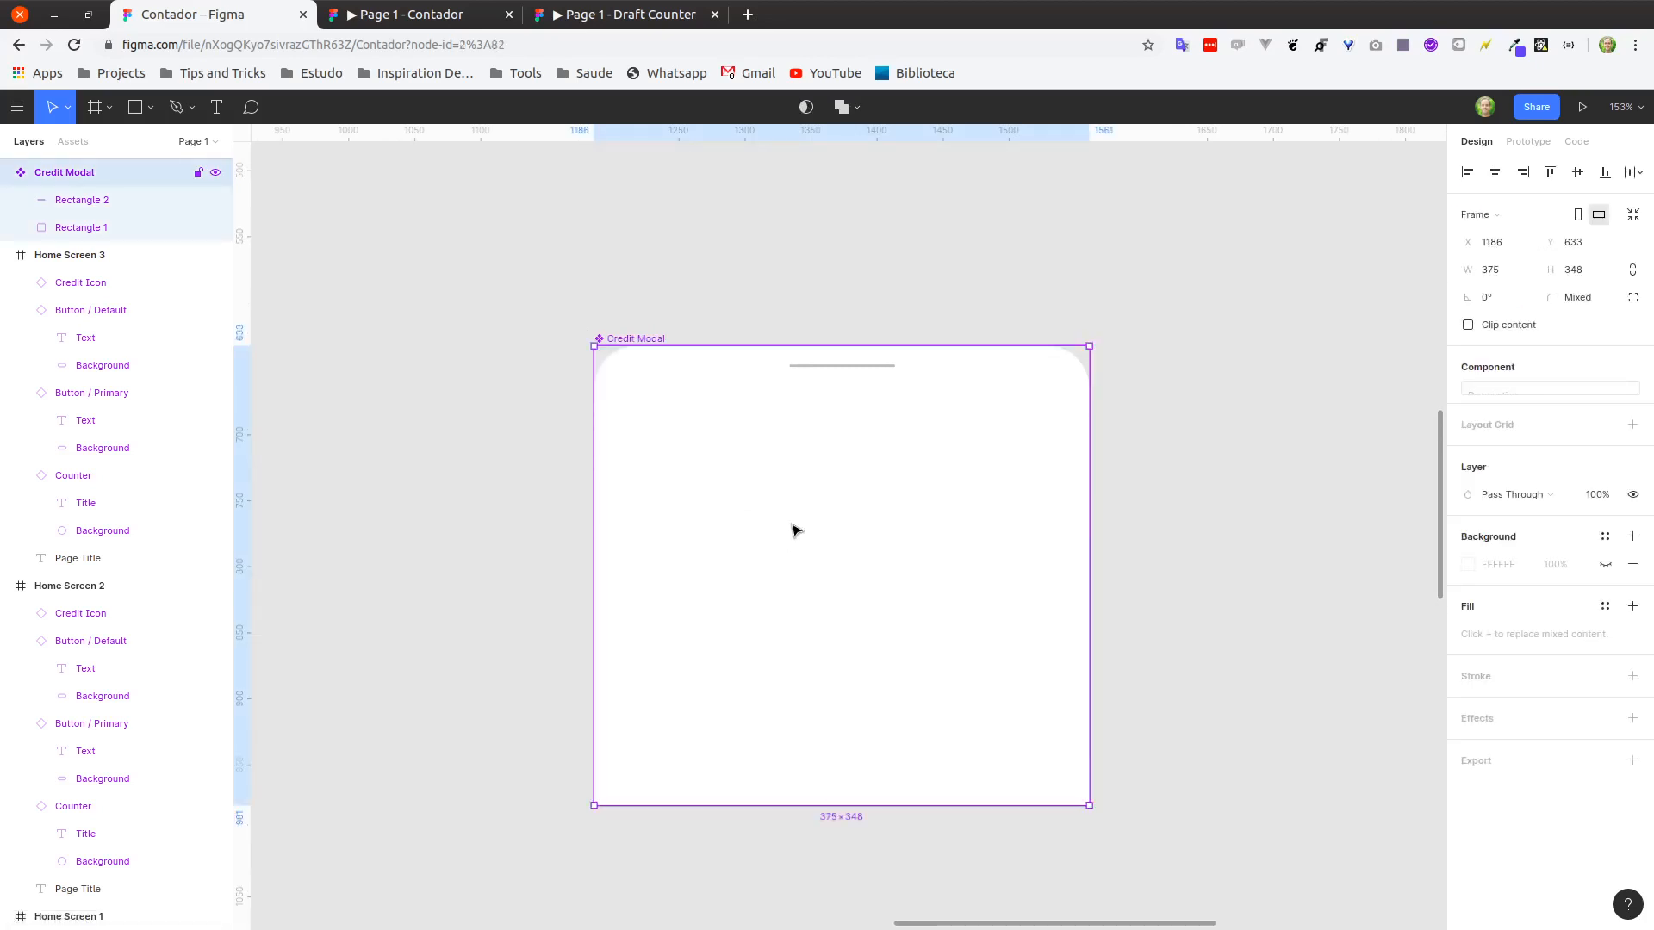
{"action": "scroll", "coordinate": [792, 529], "scroll_direction": "up", "scroll_amount": 3}
{"action": "left_click_drag", "start_coordinate": [831, 513], "coordinate": [772, 509]}
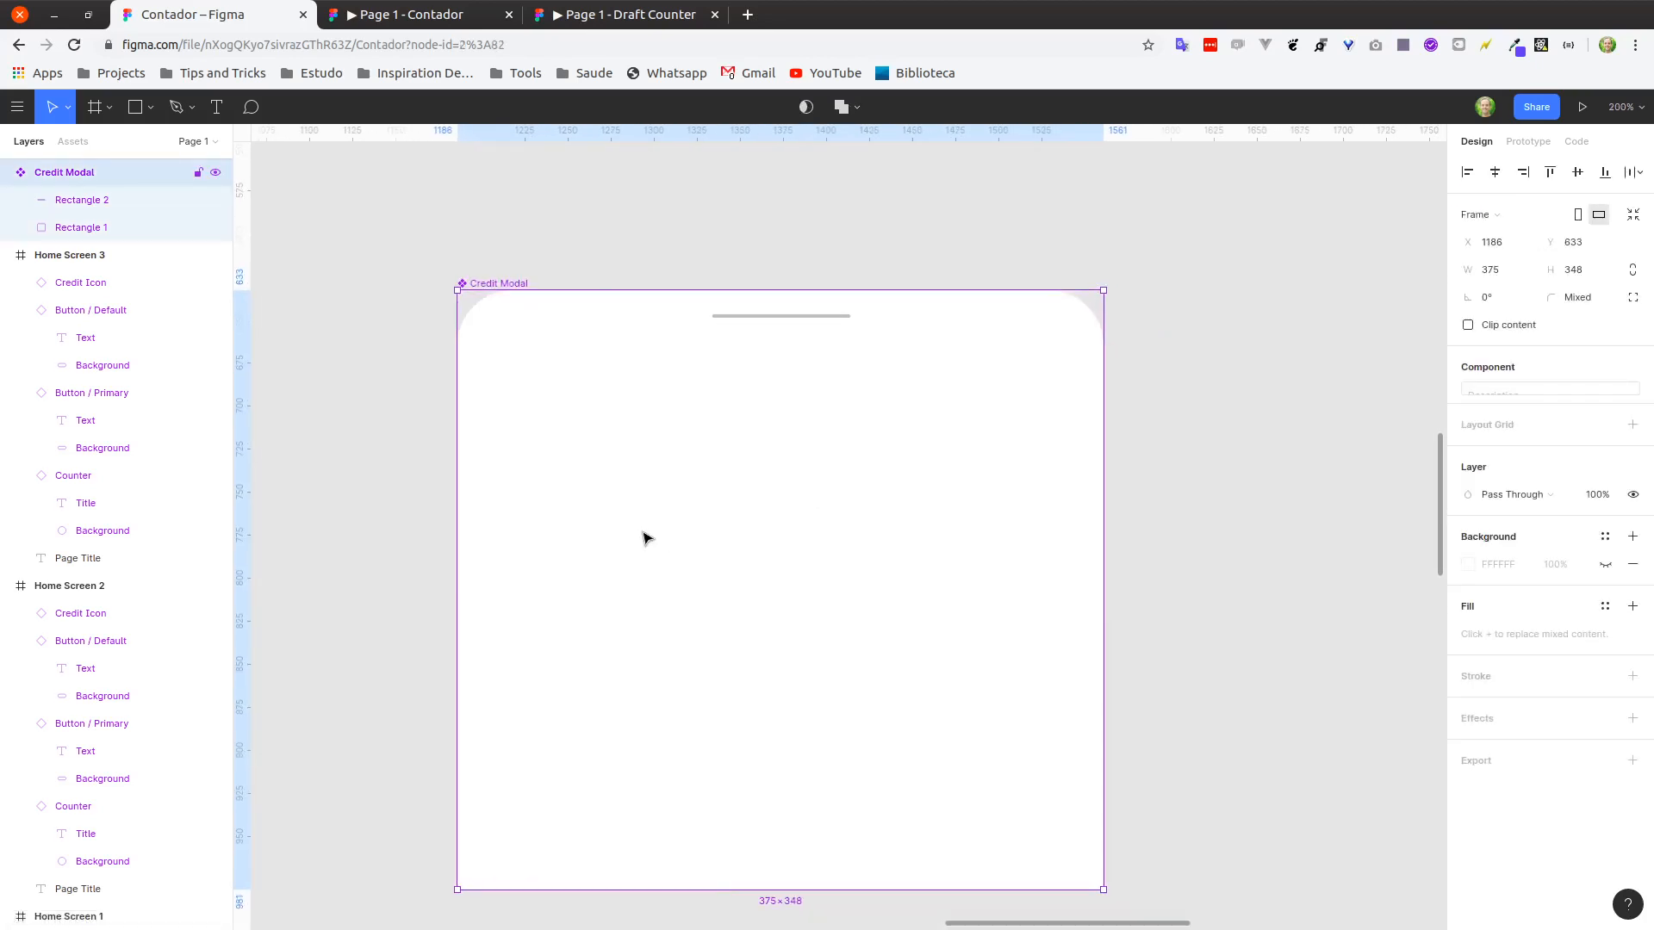
{"action": "key", "text": "r"}
{"action": "left_click_drag", "start_coordinate": [535, 438], "coordinate": [1033, 569]}
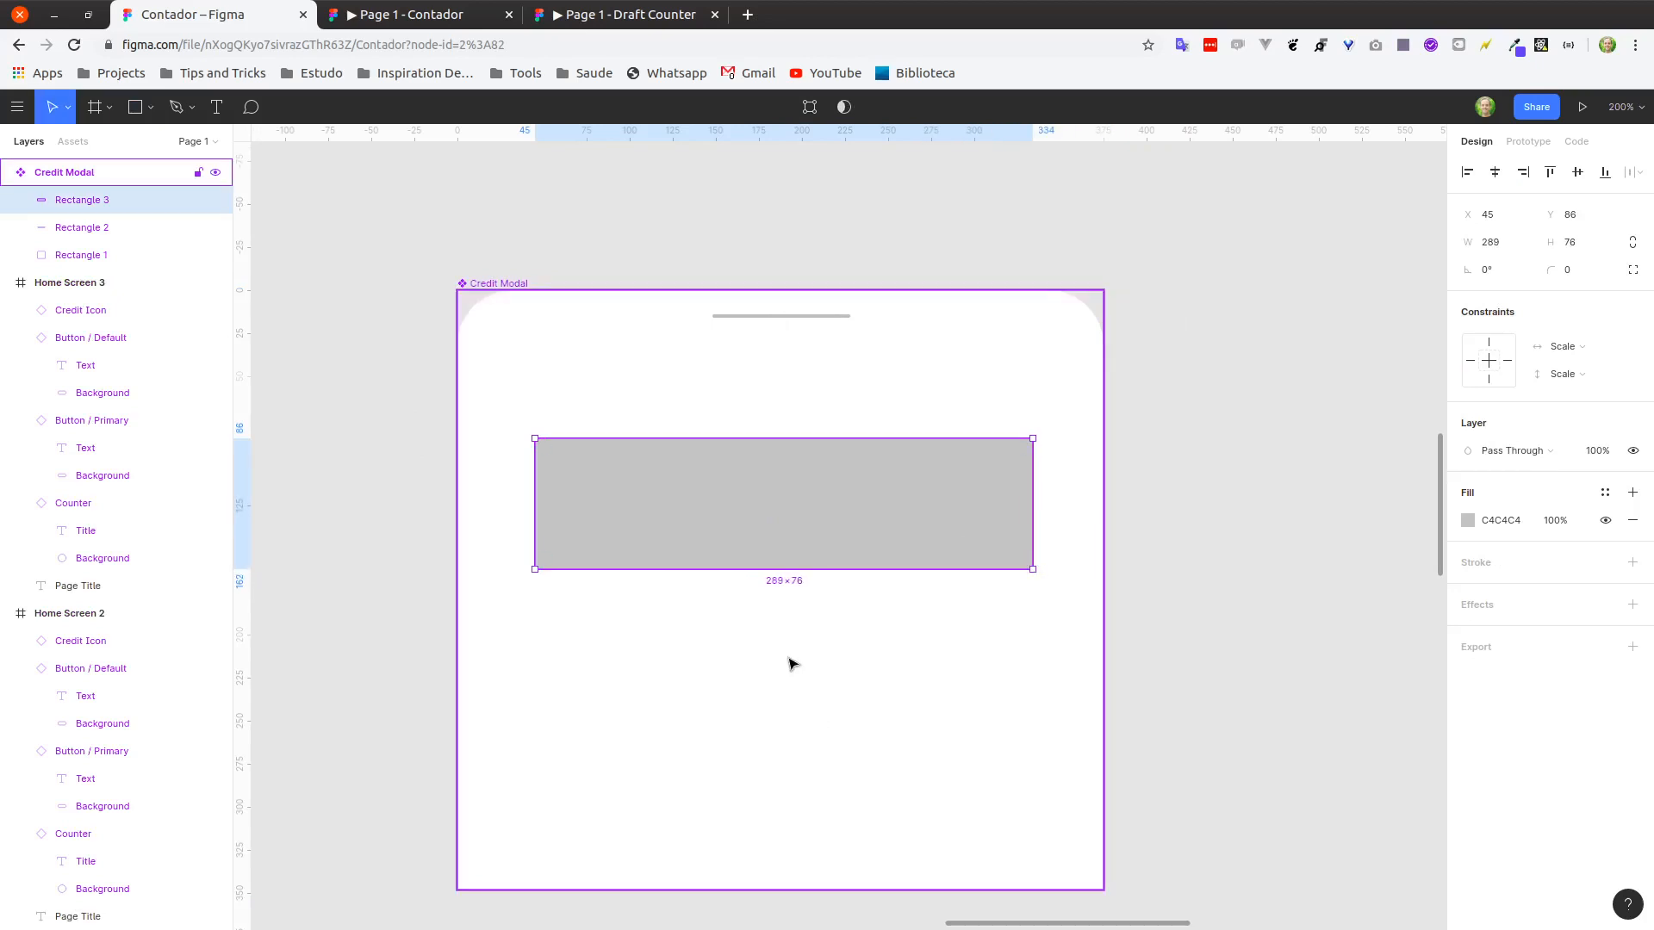
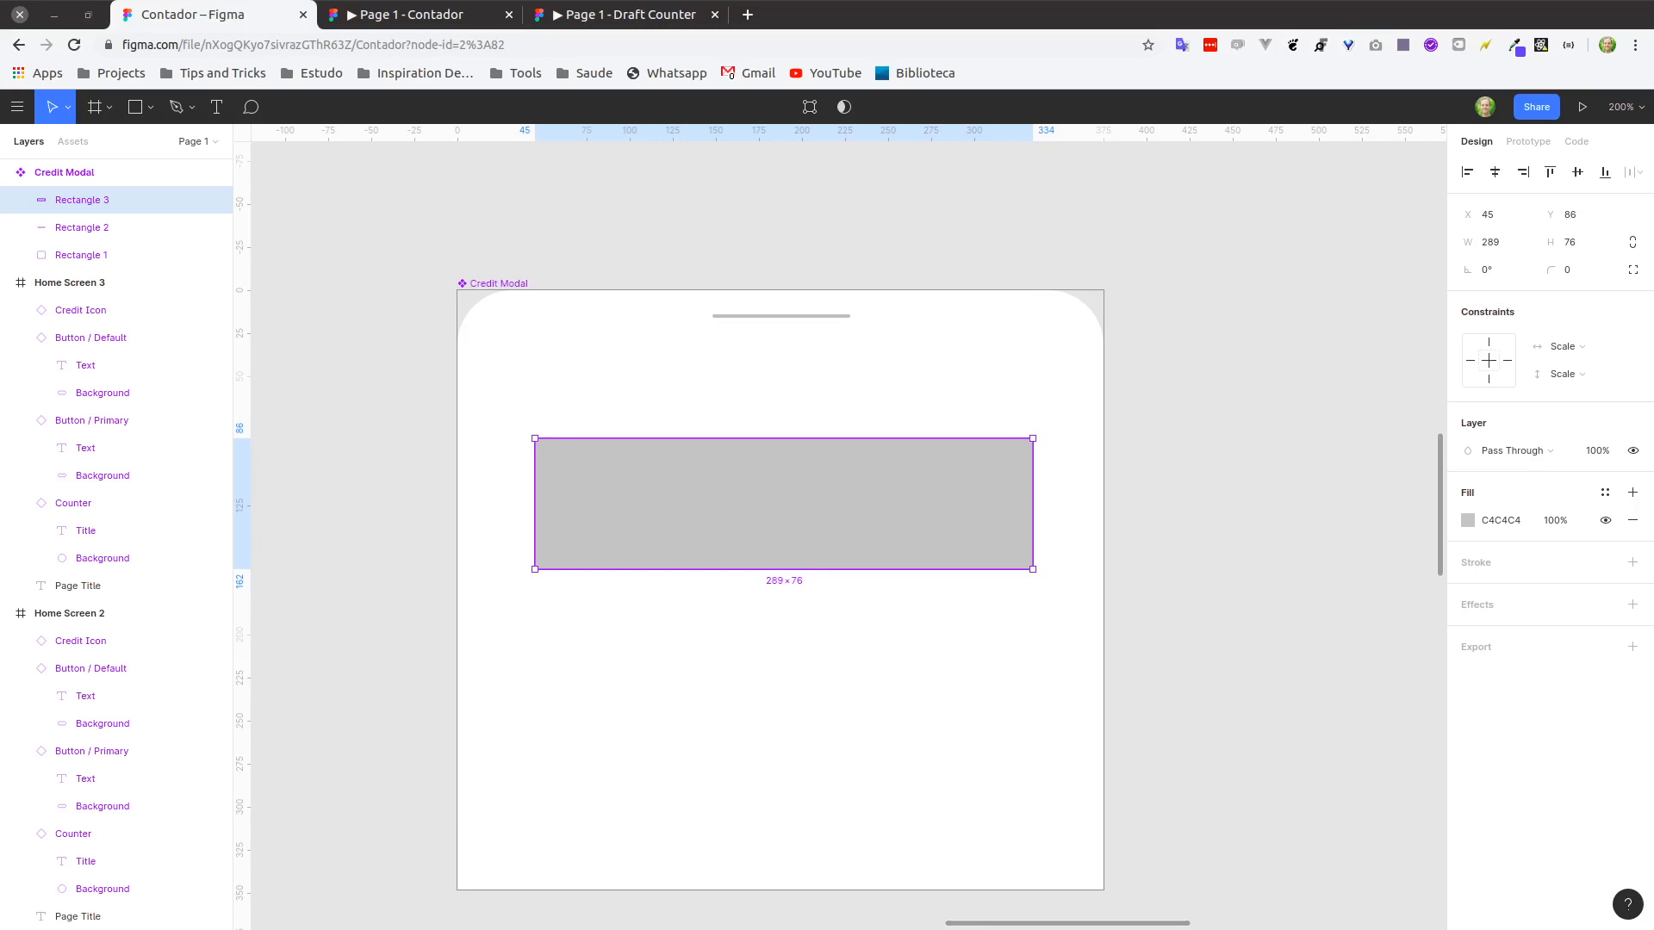
Fill the placeholder rectangle with the image logo-white.png from the Devlovers/Design/Images folder.
{"action": "left_click_drag", "start_coordinate": [0, 43], "coordinate": [760, 207]}
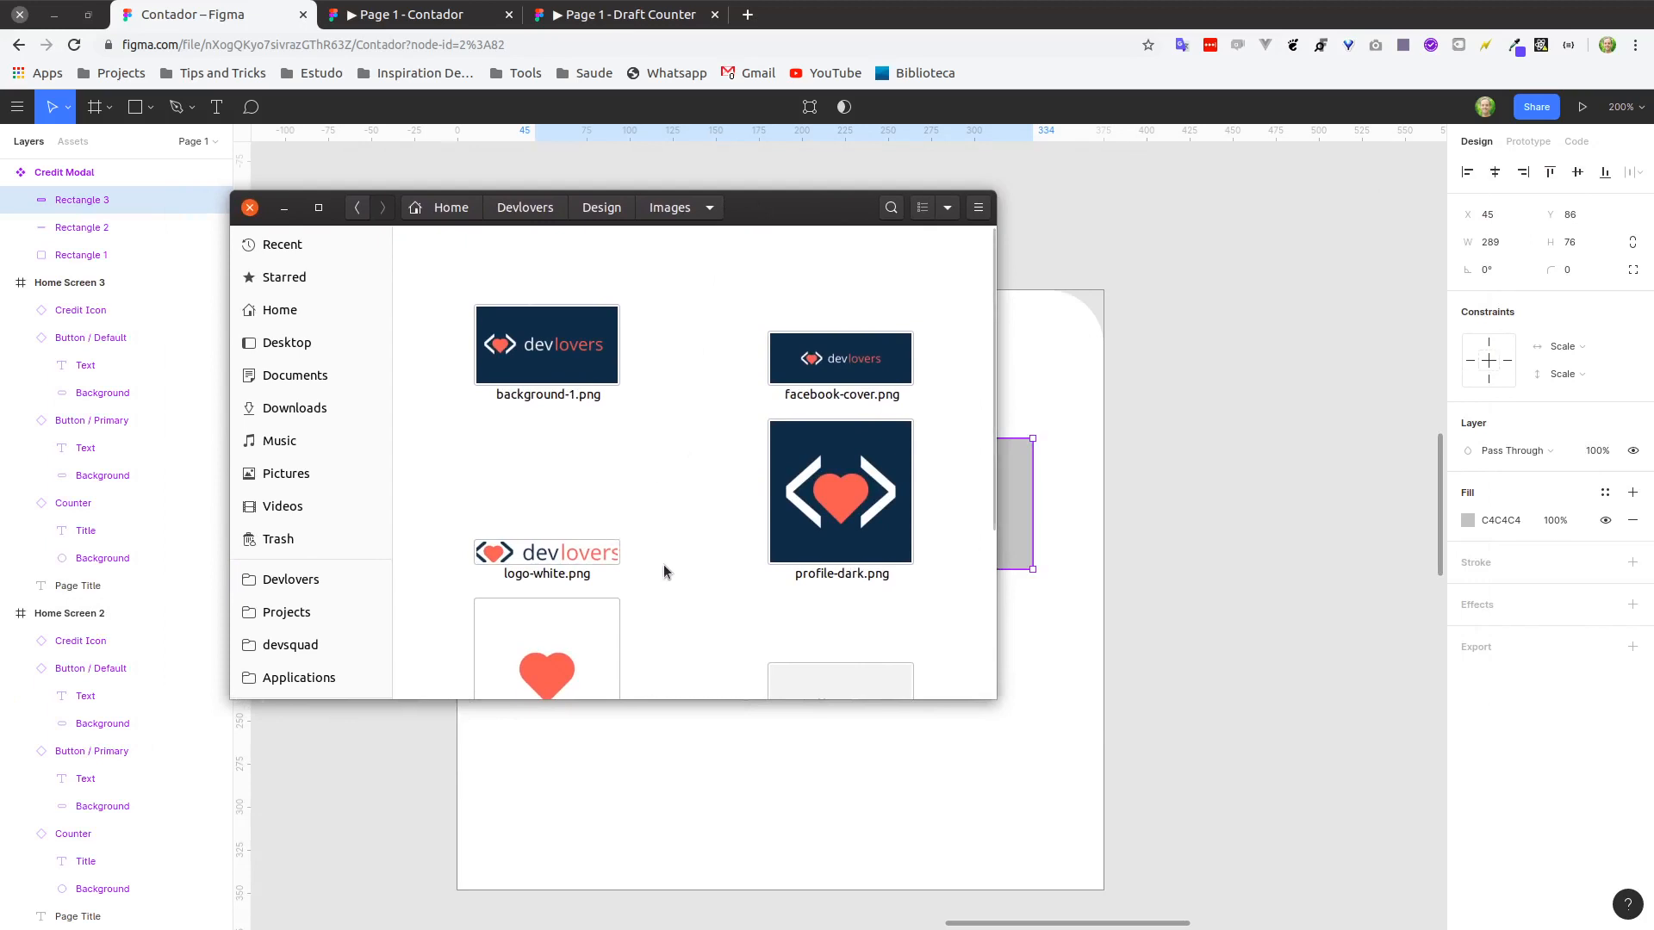
{"action": "left_click", "coordinate": [529, 561]}
{"action": "scroll", "coordinate": [667, 487], "scroll_direction": "down", "scroll_amount": 2}
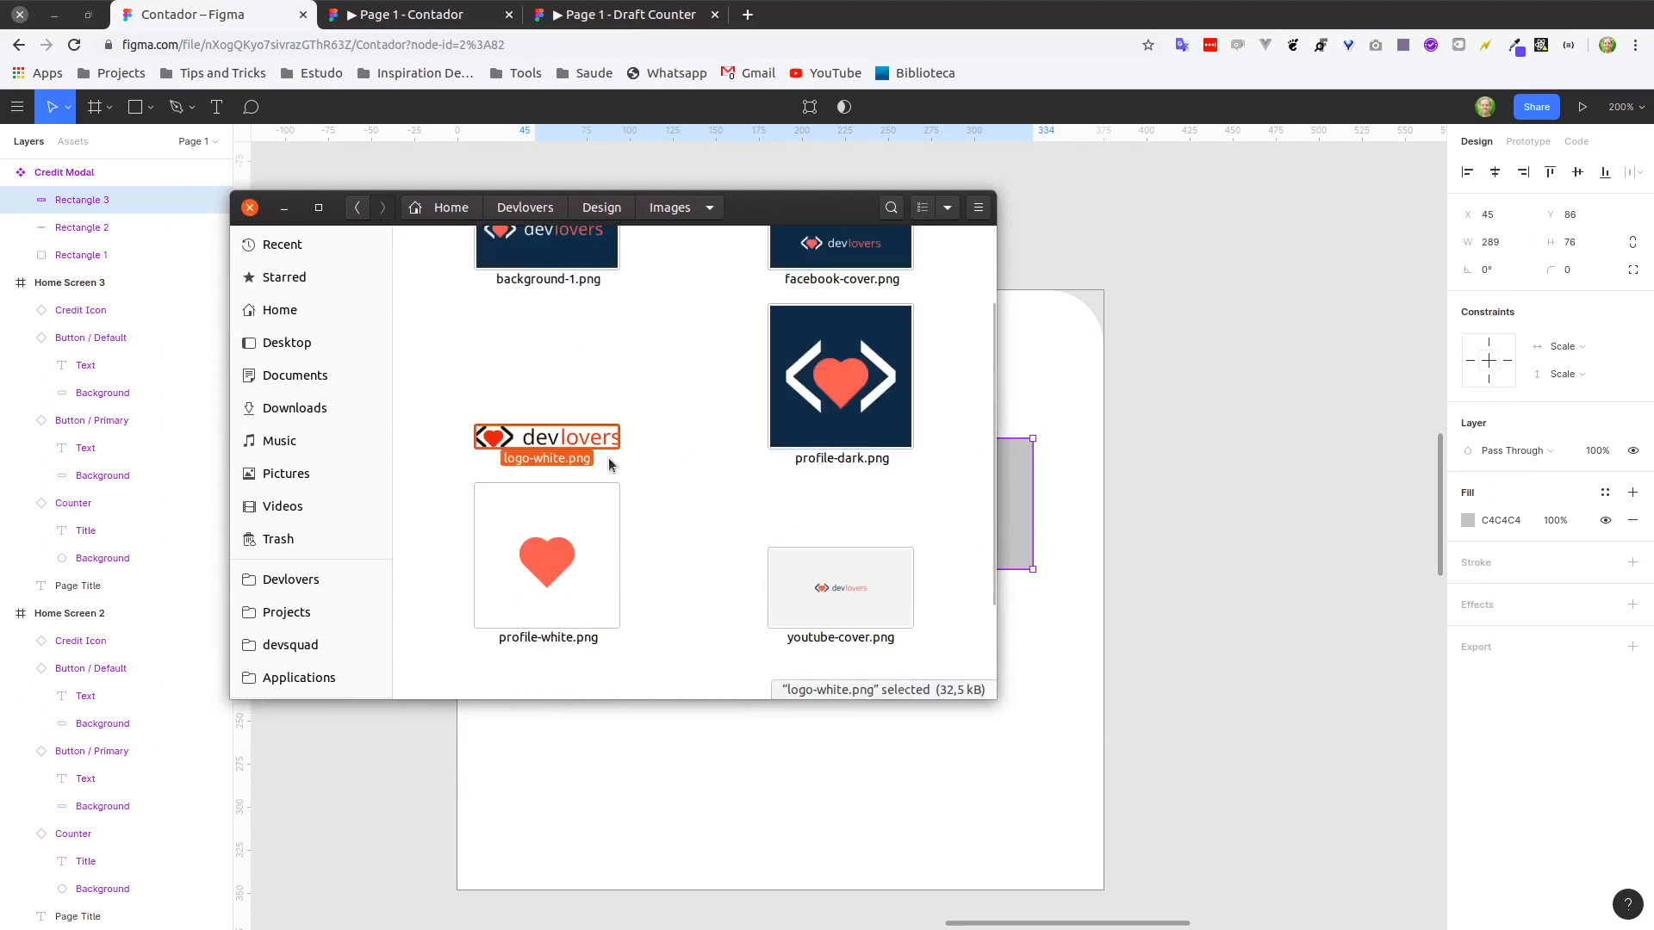
{"action": "left_click_drag", "start_coordinate": [564, 441], "coordinate": [1516, 526]}
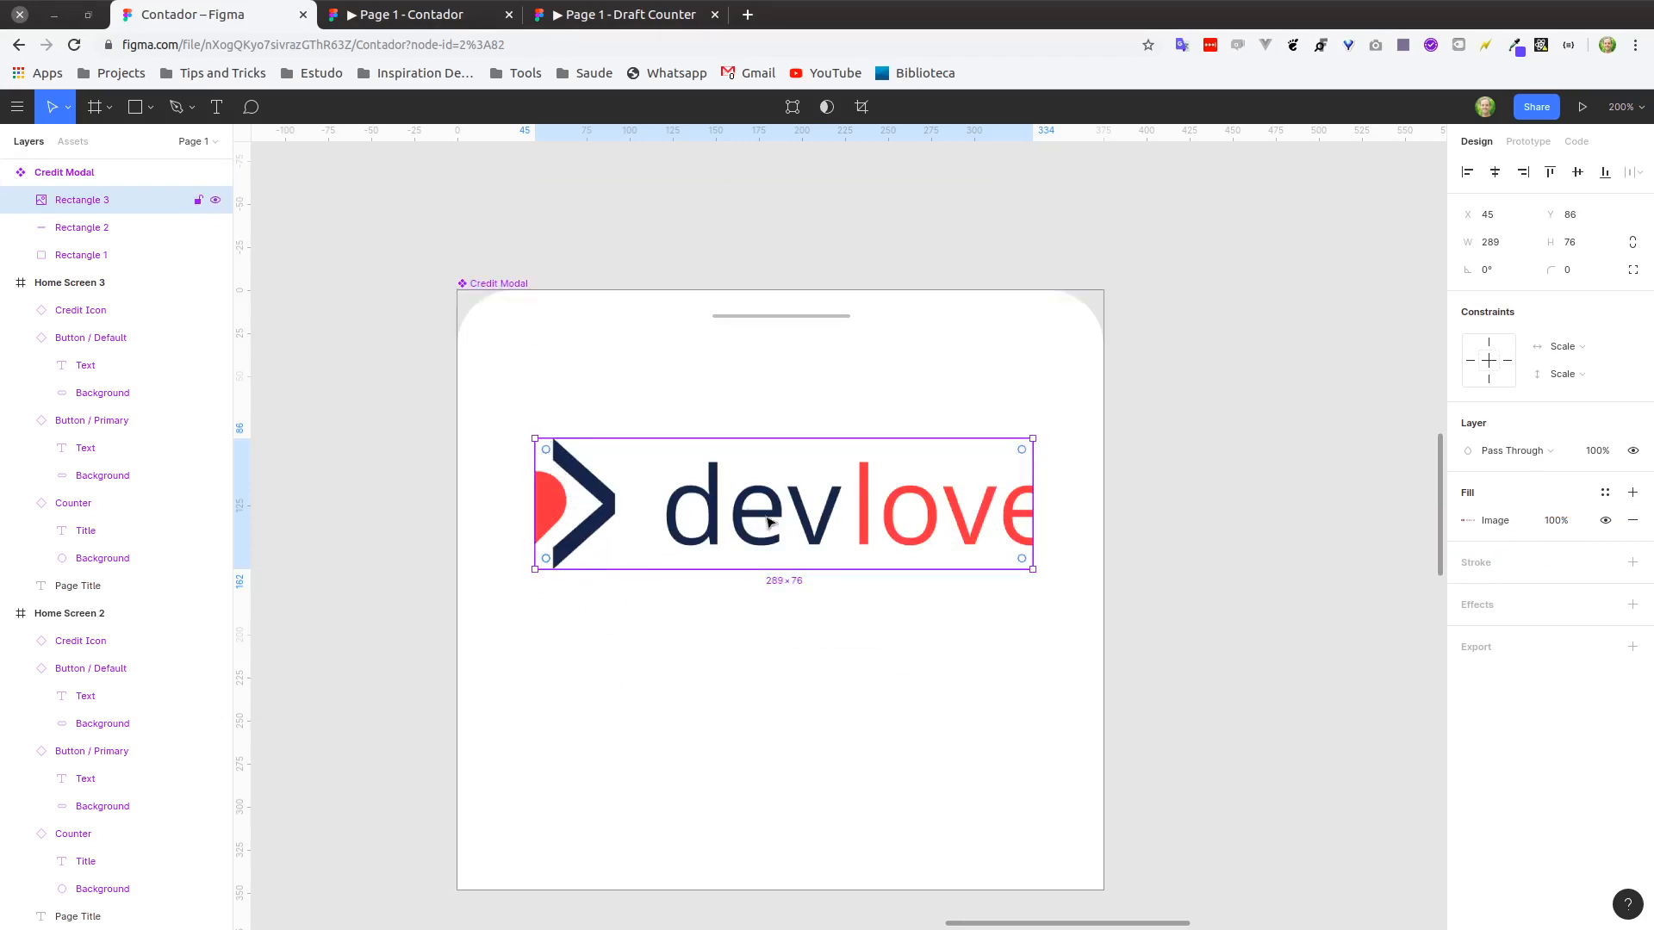
Set the logo rectangle's image fill mode to Fit.
{"action": "left_click", "coordinate": [1484, 522]}
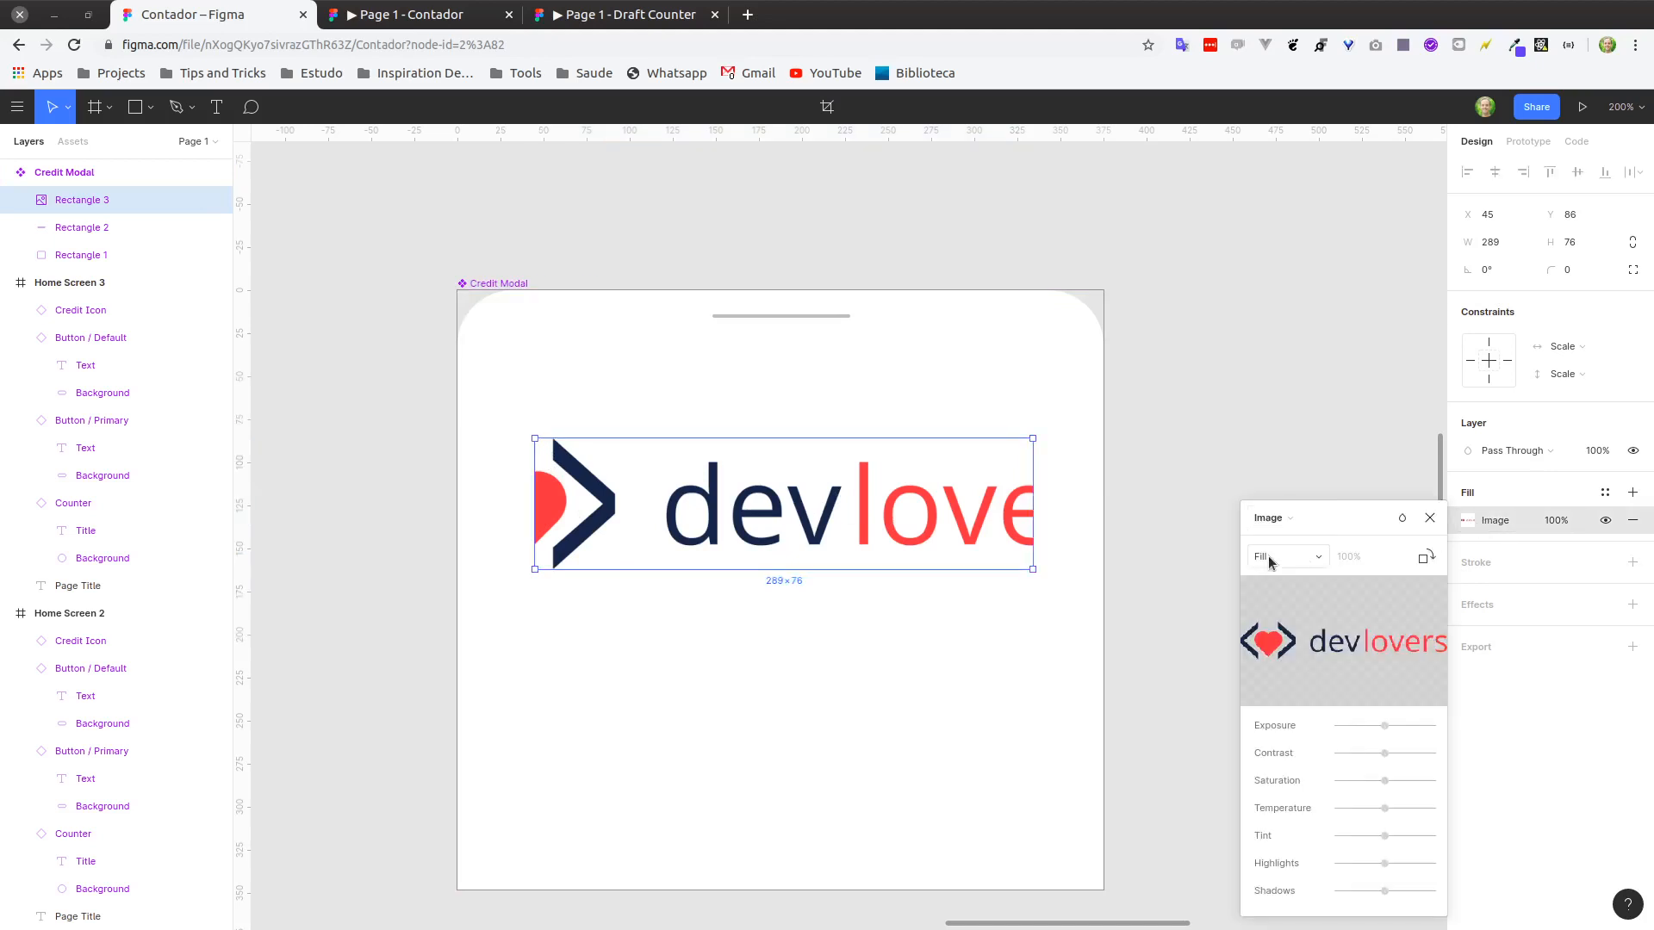
{"action": "left_click", "coordinate": [1308, 562]}
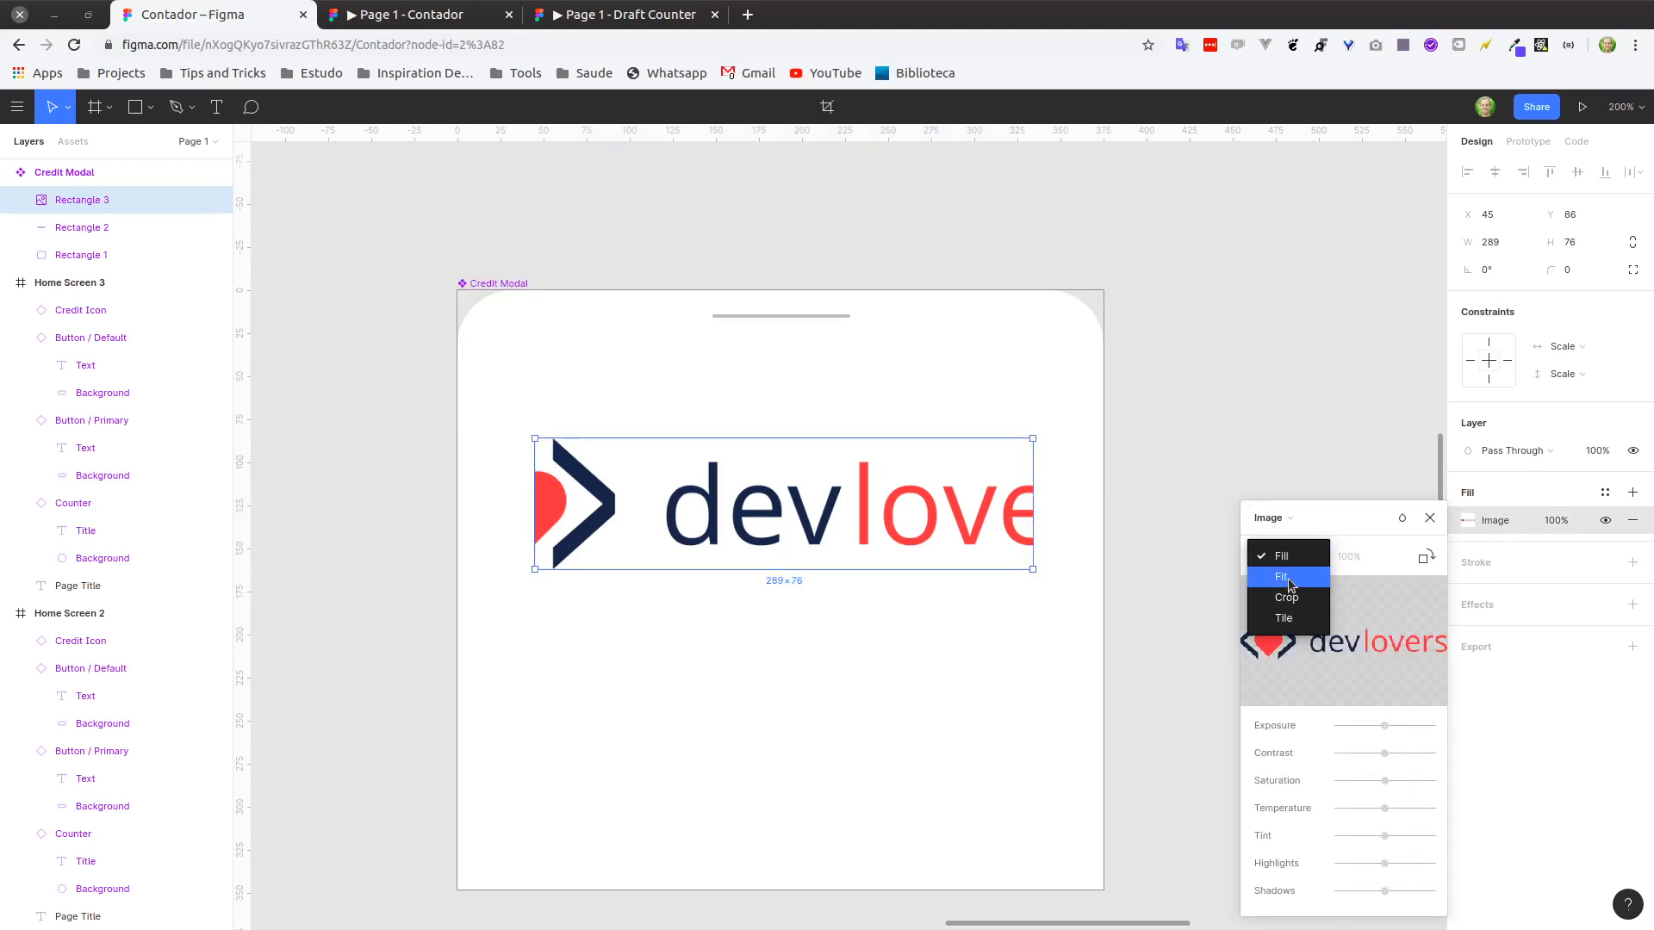
{"action": "left_click", "coordinate": [1290, 578]}
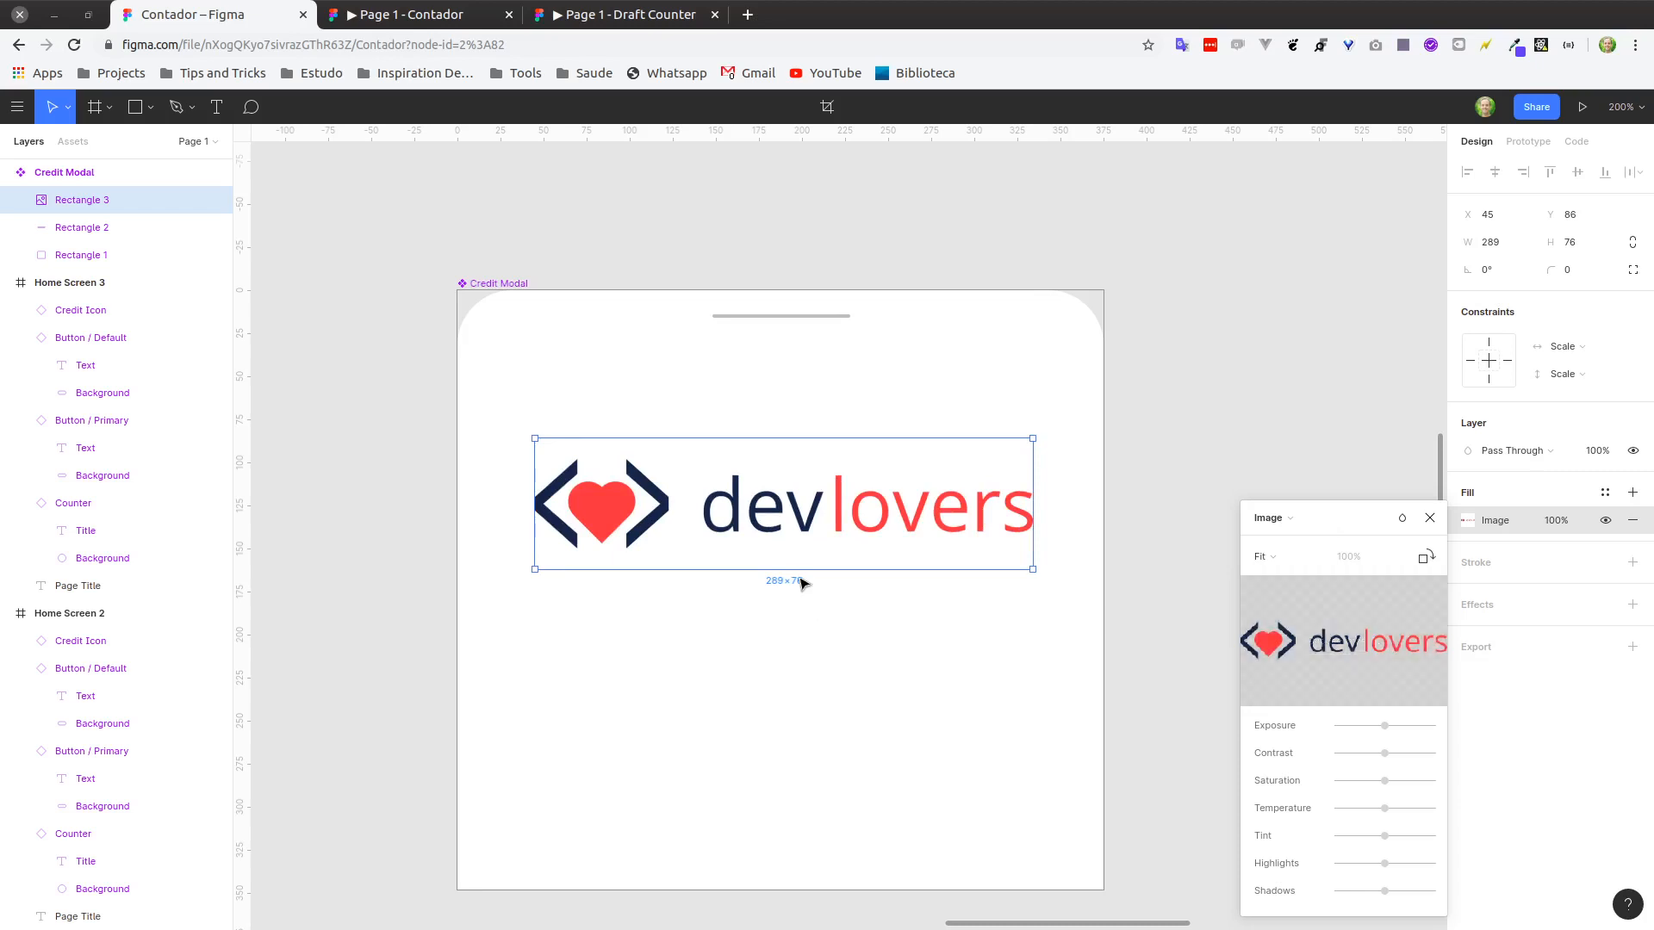
Reduce the logo rectangle's height to about 41 and move it up, centred below the drag handle.
{"action": "left_click_drag", "start_coordinate": [797, 573], "coordinate": [789, 510]}
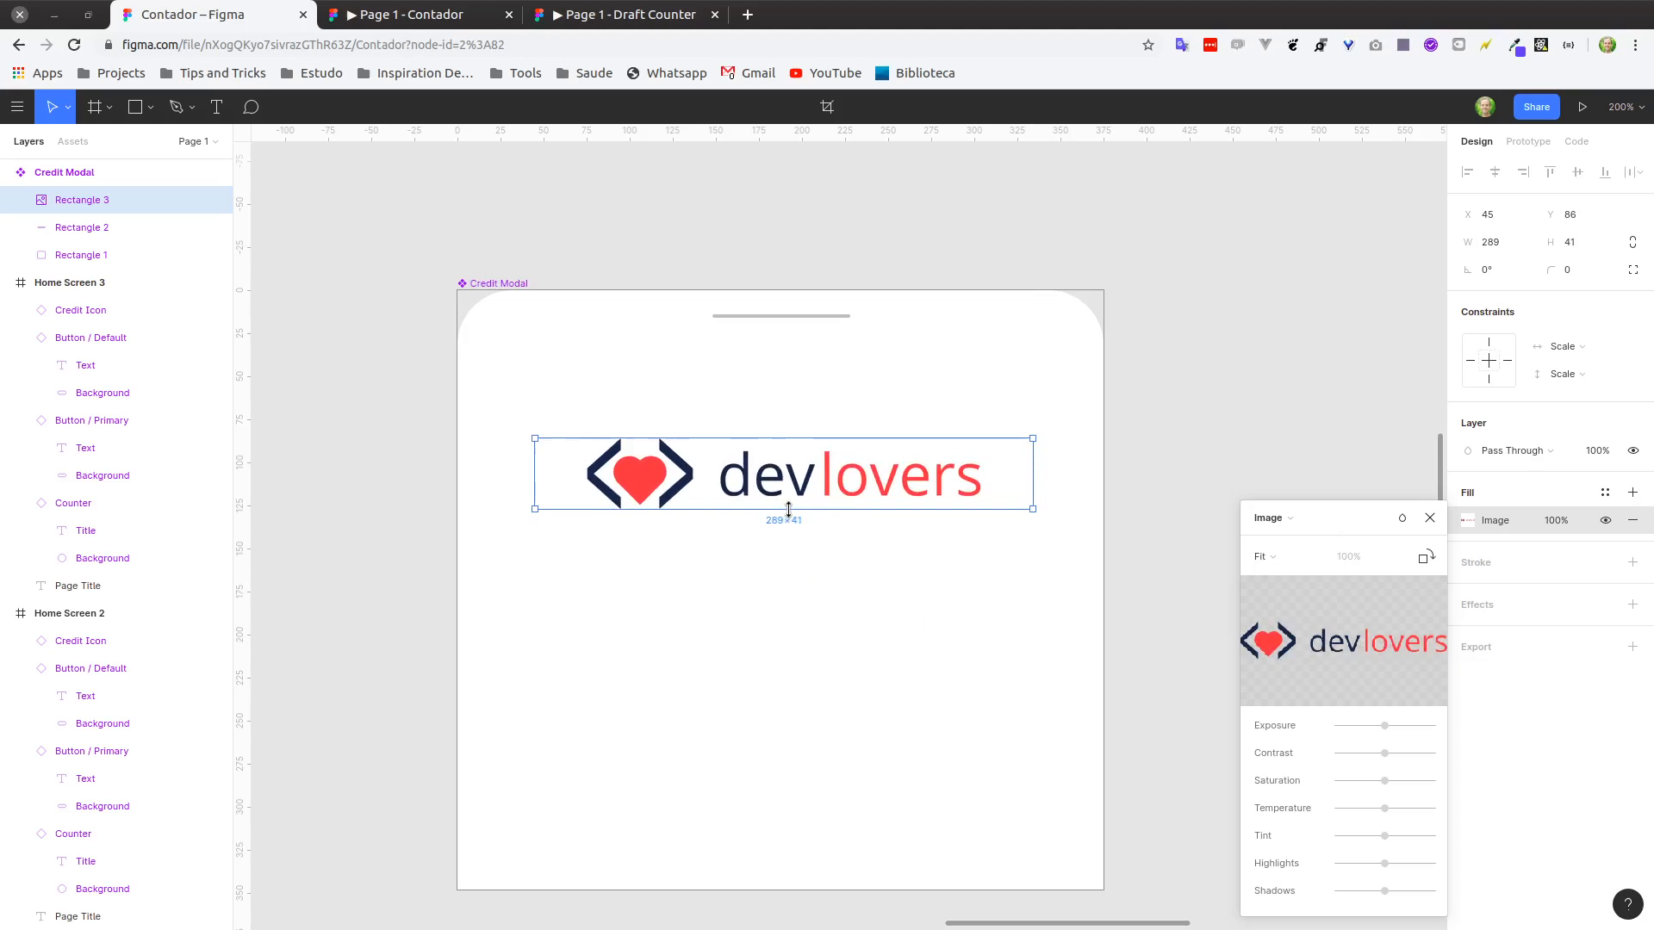
{"action": "left_click", "coordinate": [1431, 517]}
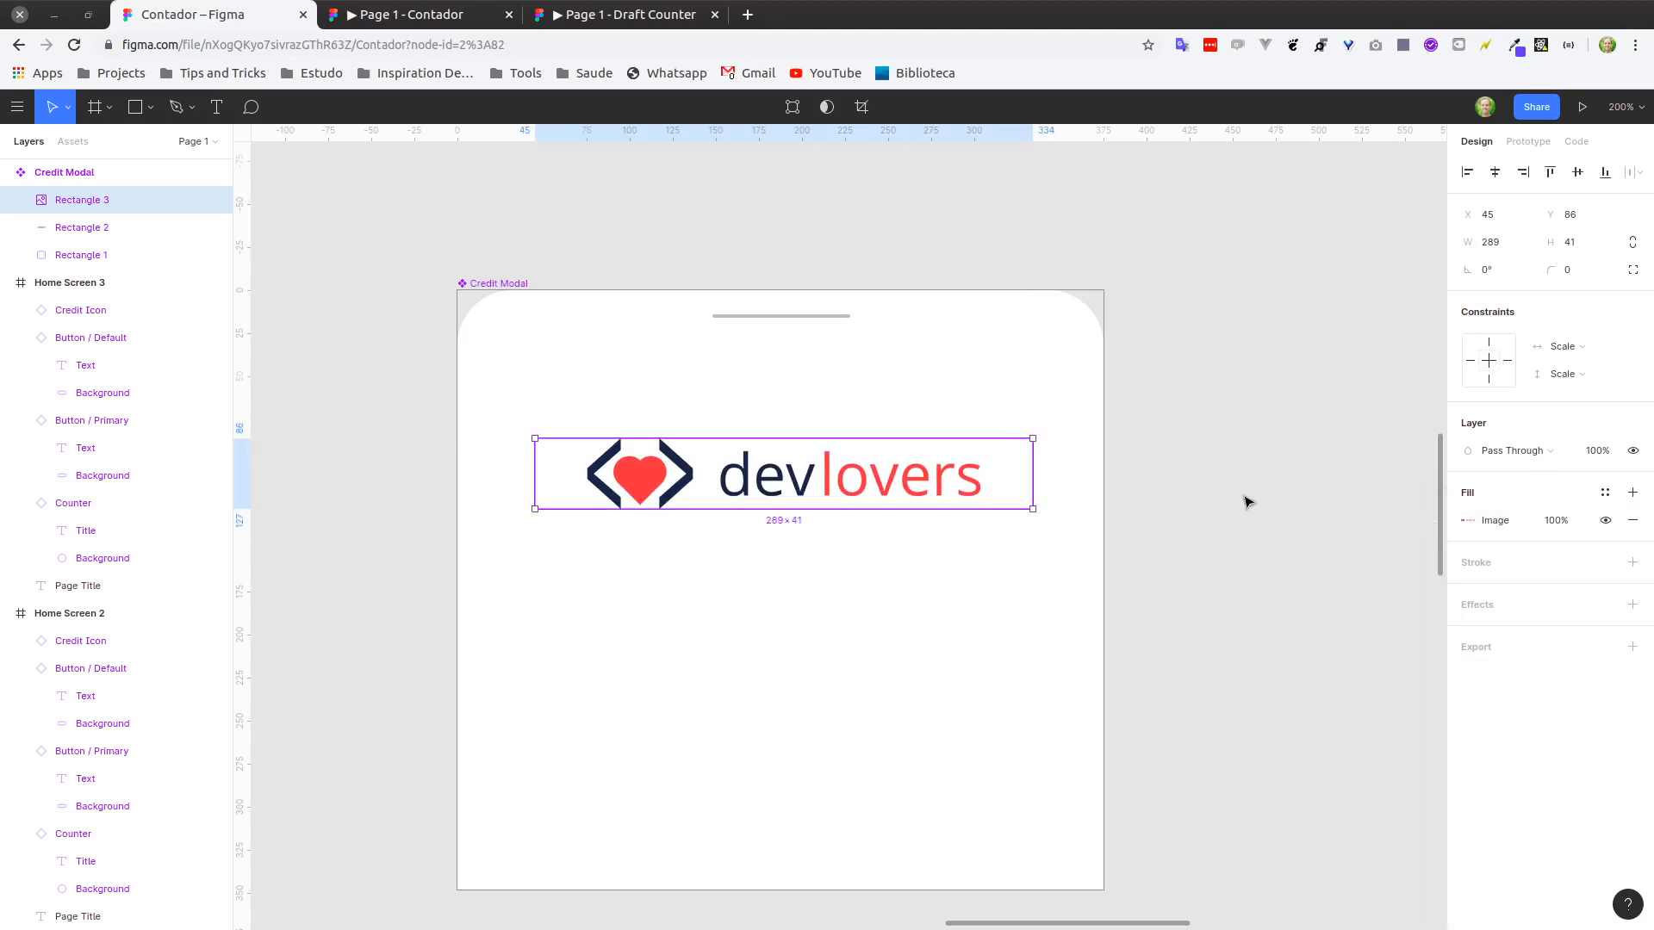
{"action": "left_click_drag", "start_coordinate": [778, 457], "coordinate": [763, 424]}
Add a text layer with the placeholder text "sdf" below the logo in the Credit Modal.
{"action": "left_click", "coordinate": [742, 562]}
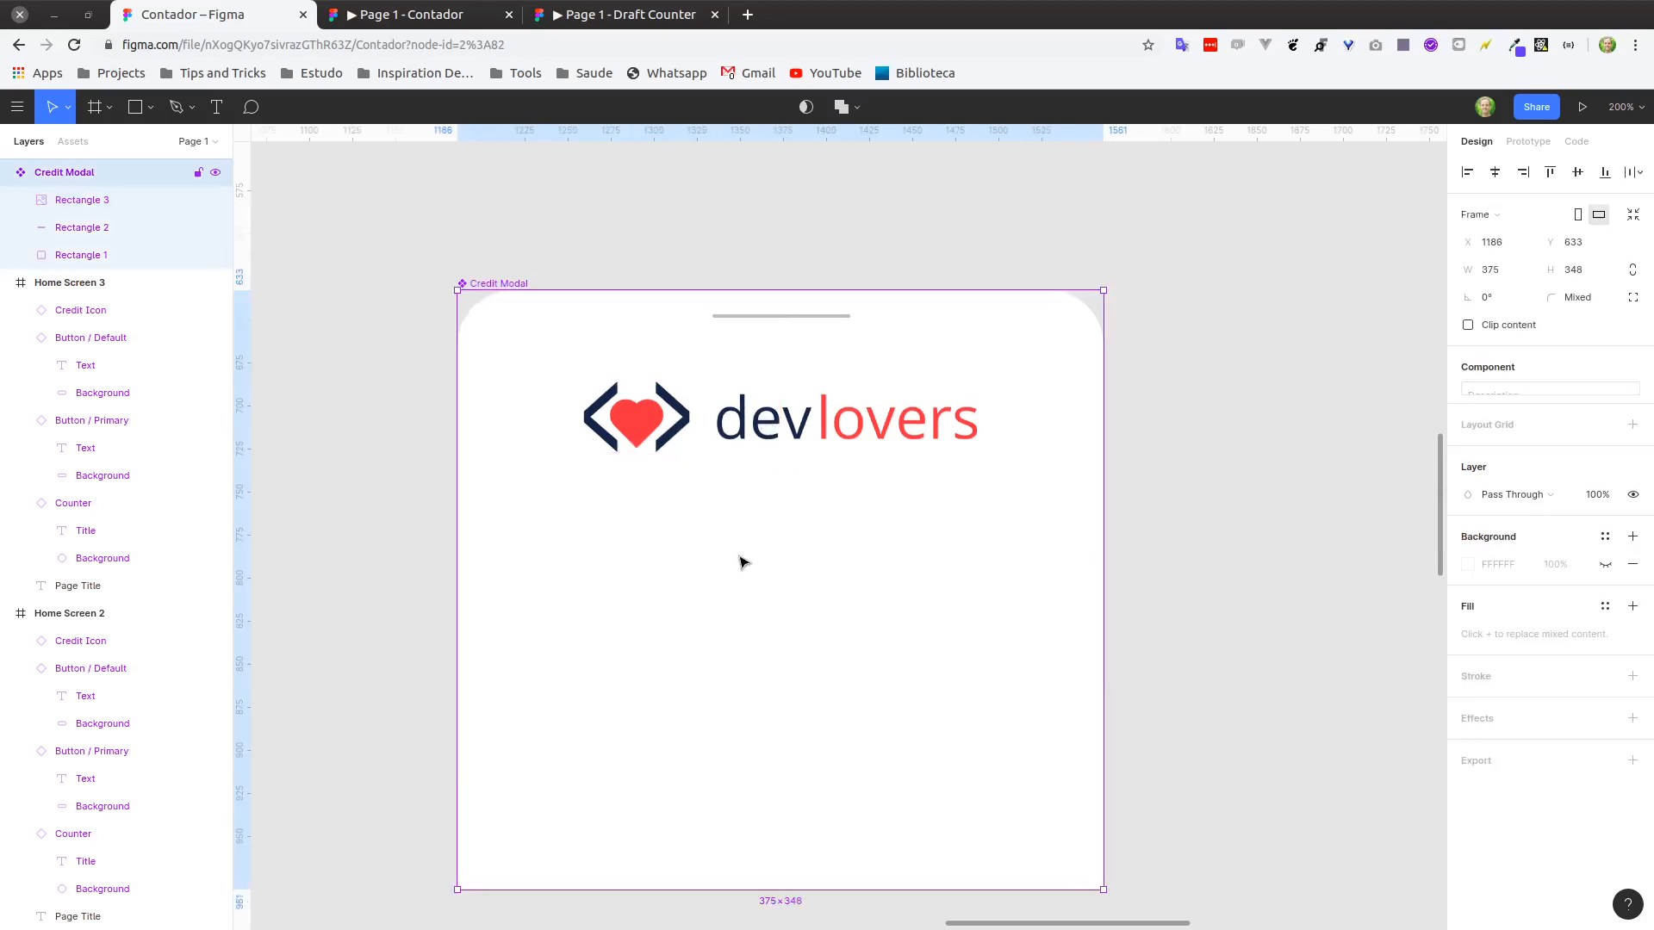
{"action": "key", "text": "t"}
{"action": "left_click", "coordinate": [749, 529]}
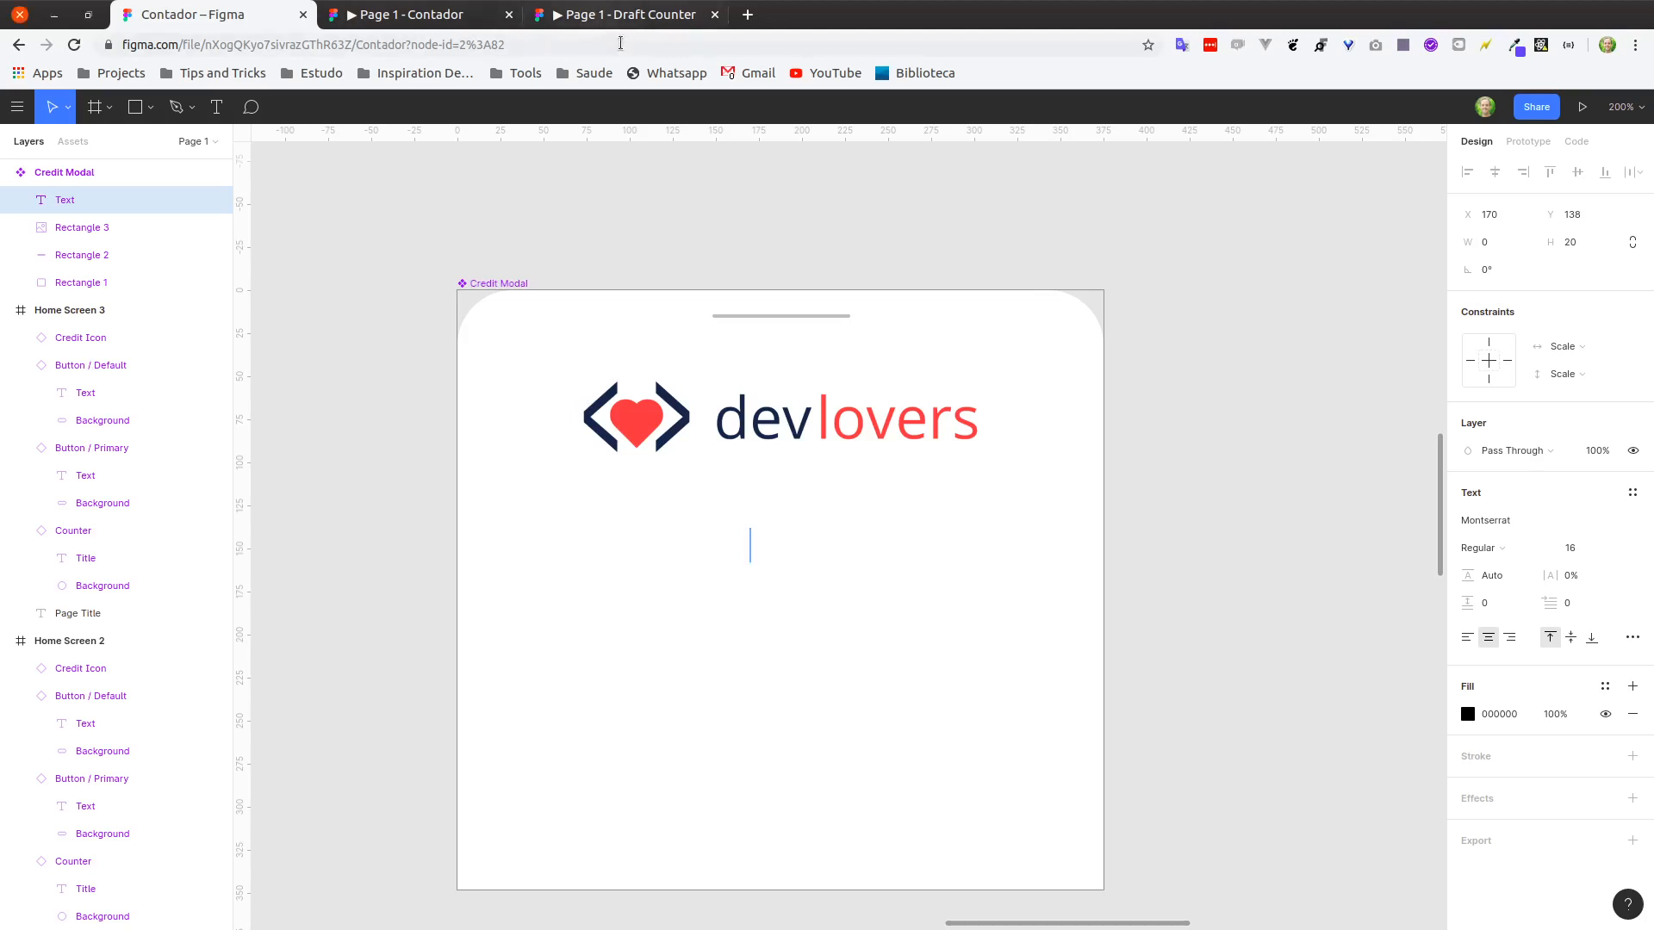
{"action": "type", "text": "sdf"}
Replace the placeholder with the Draft Counter prototype's wording, "Esse aplicativo foi desenvolvido com muito amor".
{"action": "left_click", "coordinate": [625, 14]}
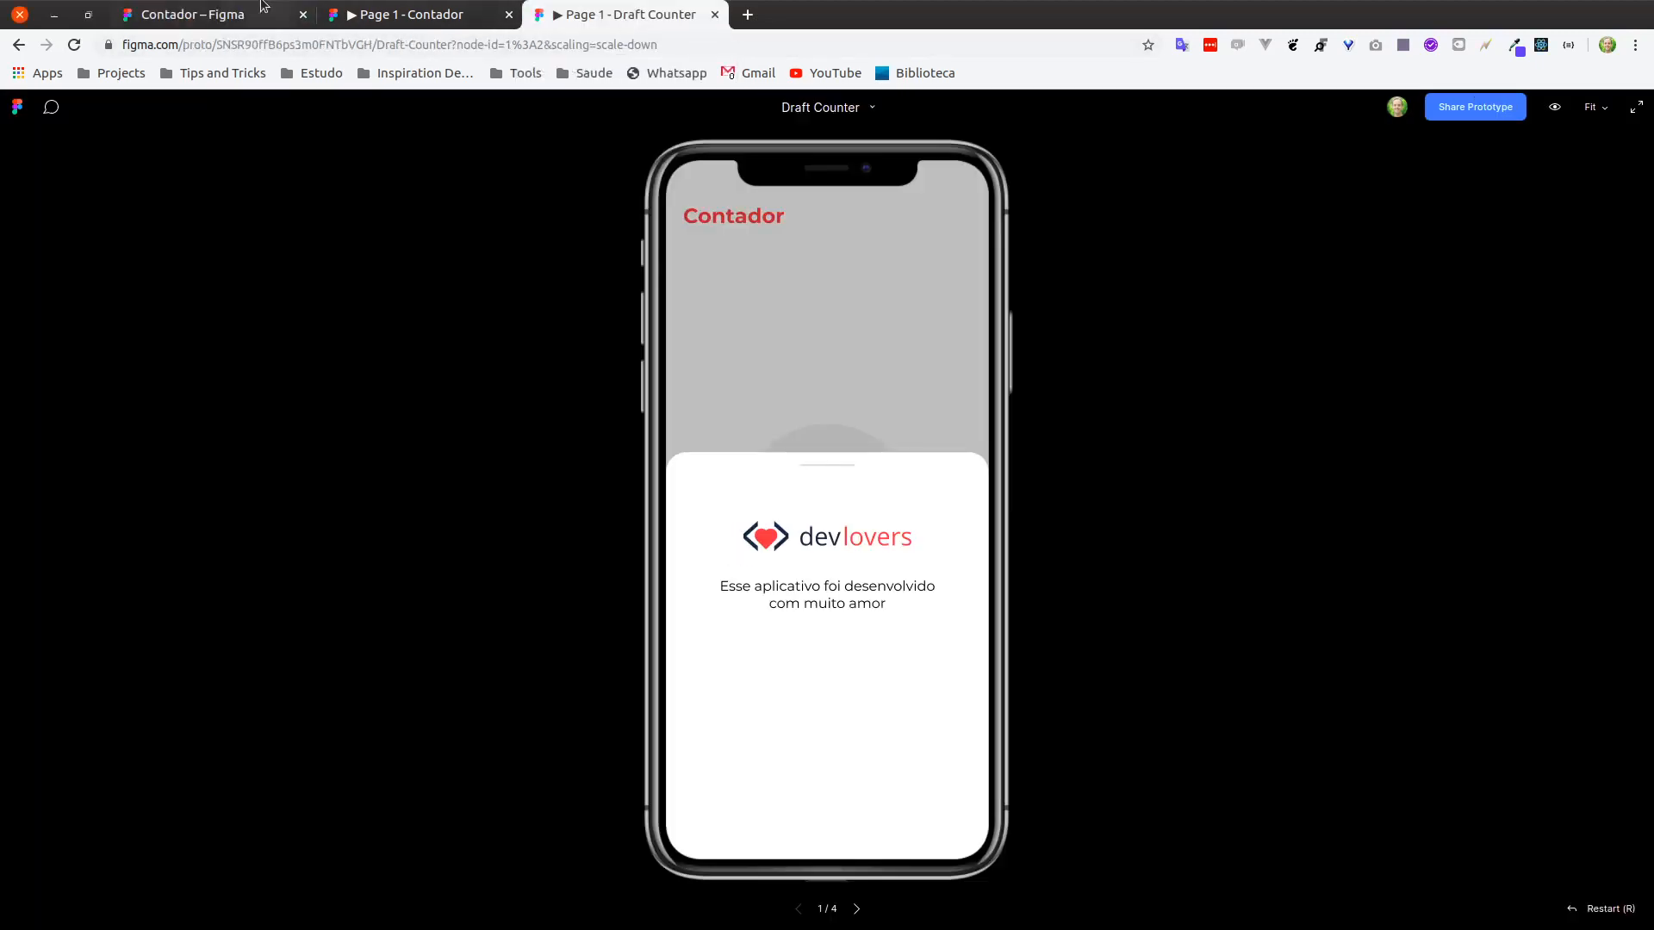
{"action": "left_click", "coordinate": [242, 21]}
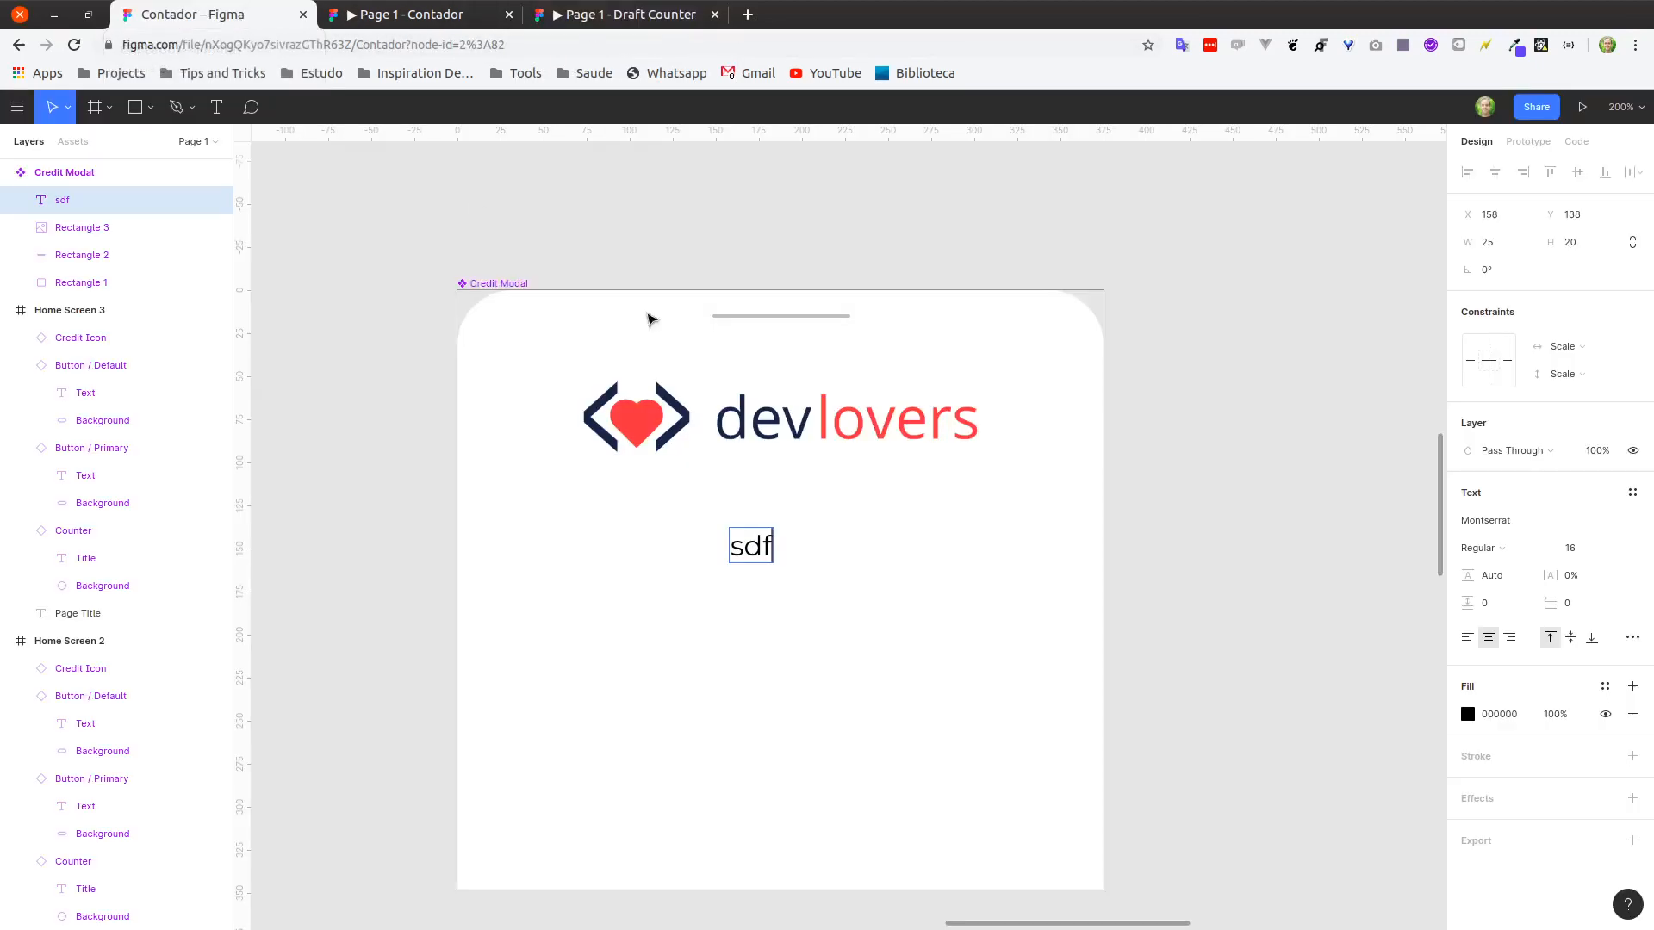
{"action": "double_click", "coordinate": [744, 545]}
{"action": "type", "text": "Esse aplicativo foi deseno"}
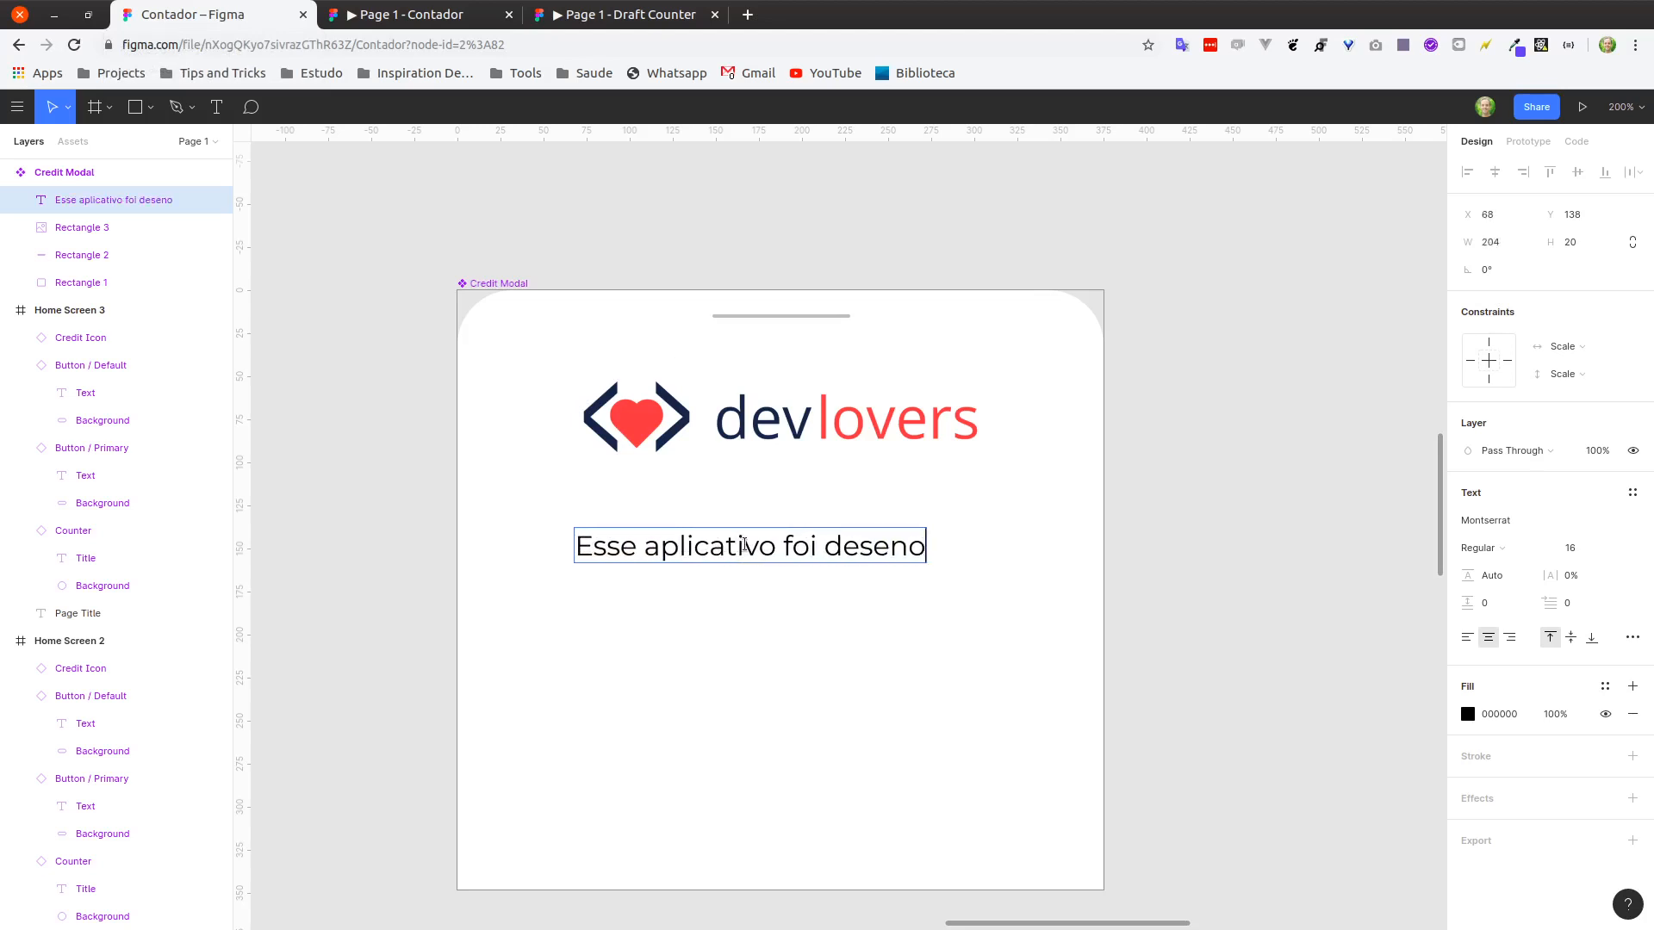
{"action": "key", "text": "BackSpace"}
{"action": "type", "text": "vol"}
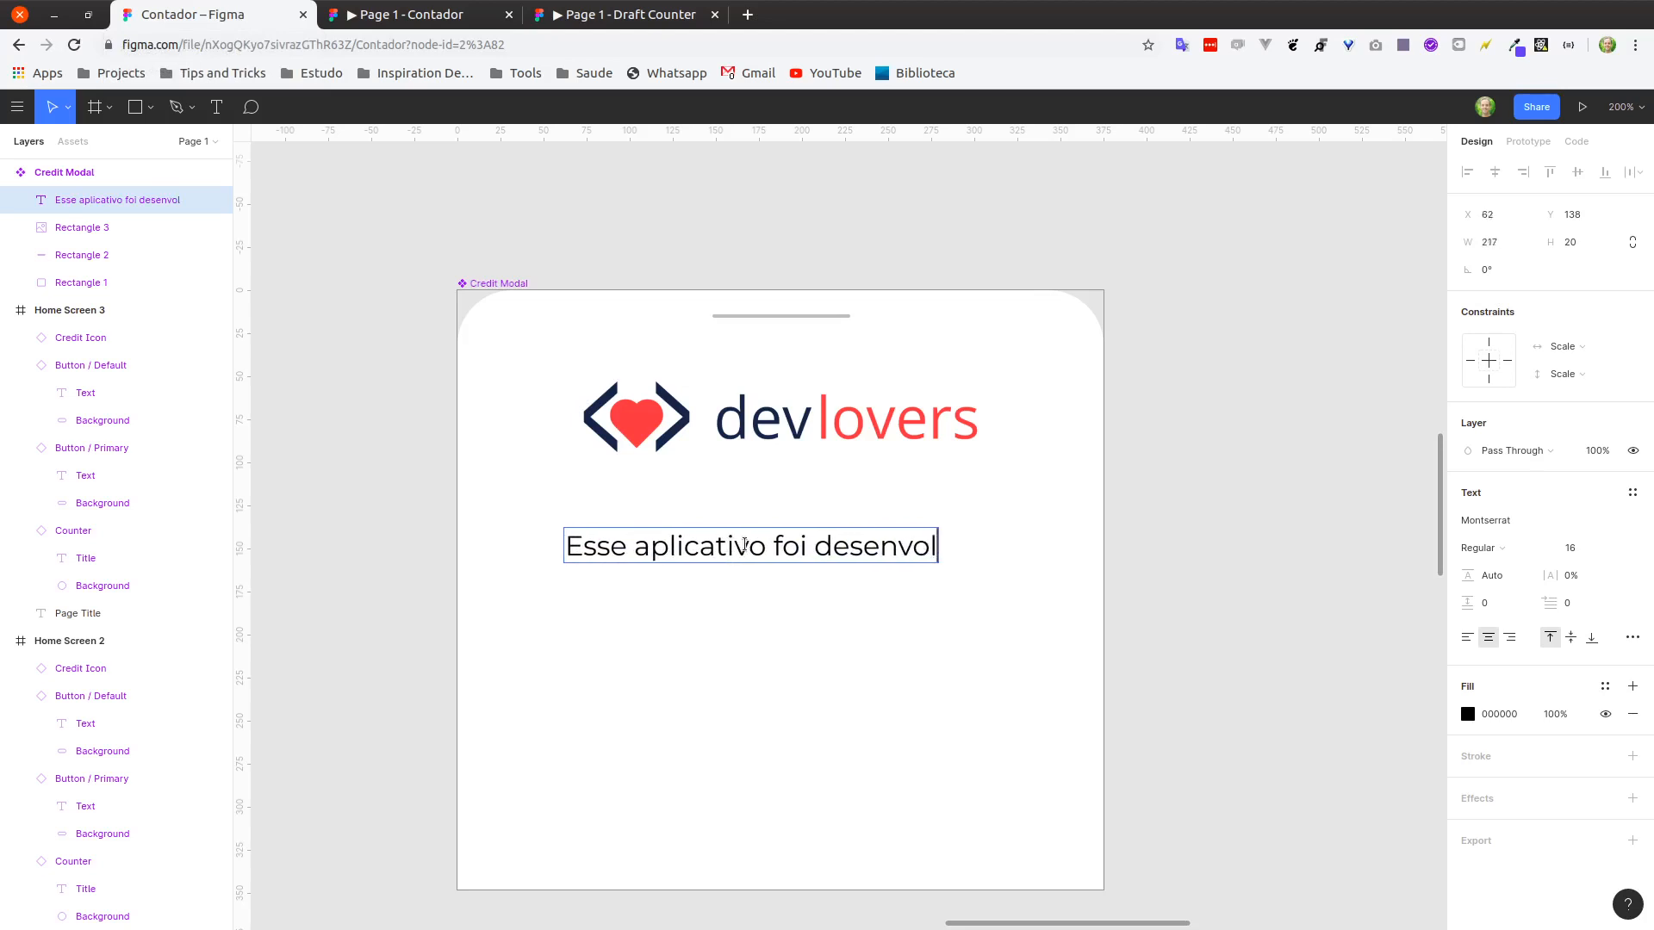
{"action": "type", "text": "vido com muito amor"}
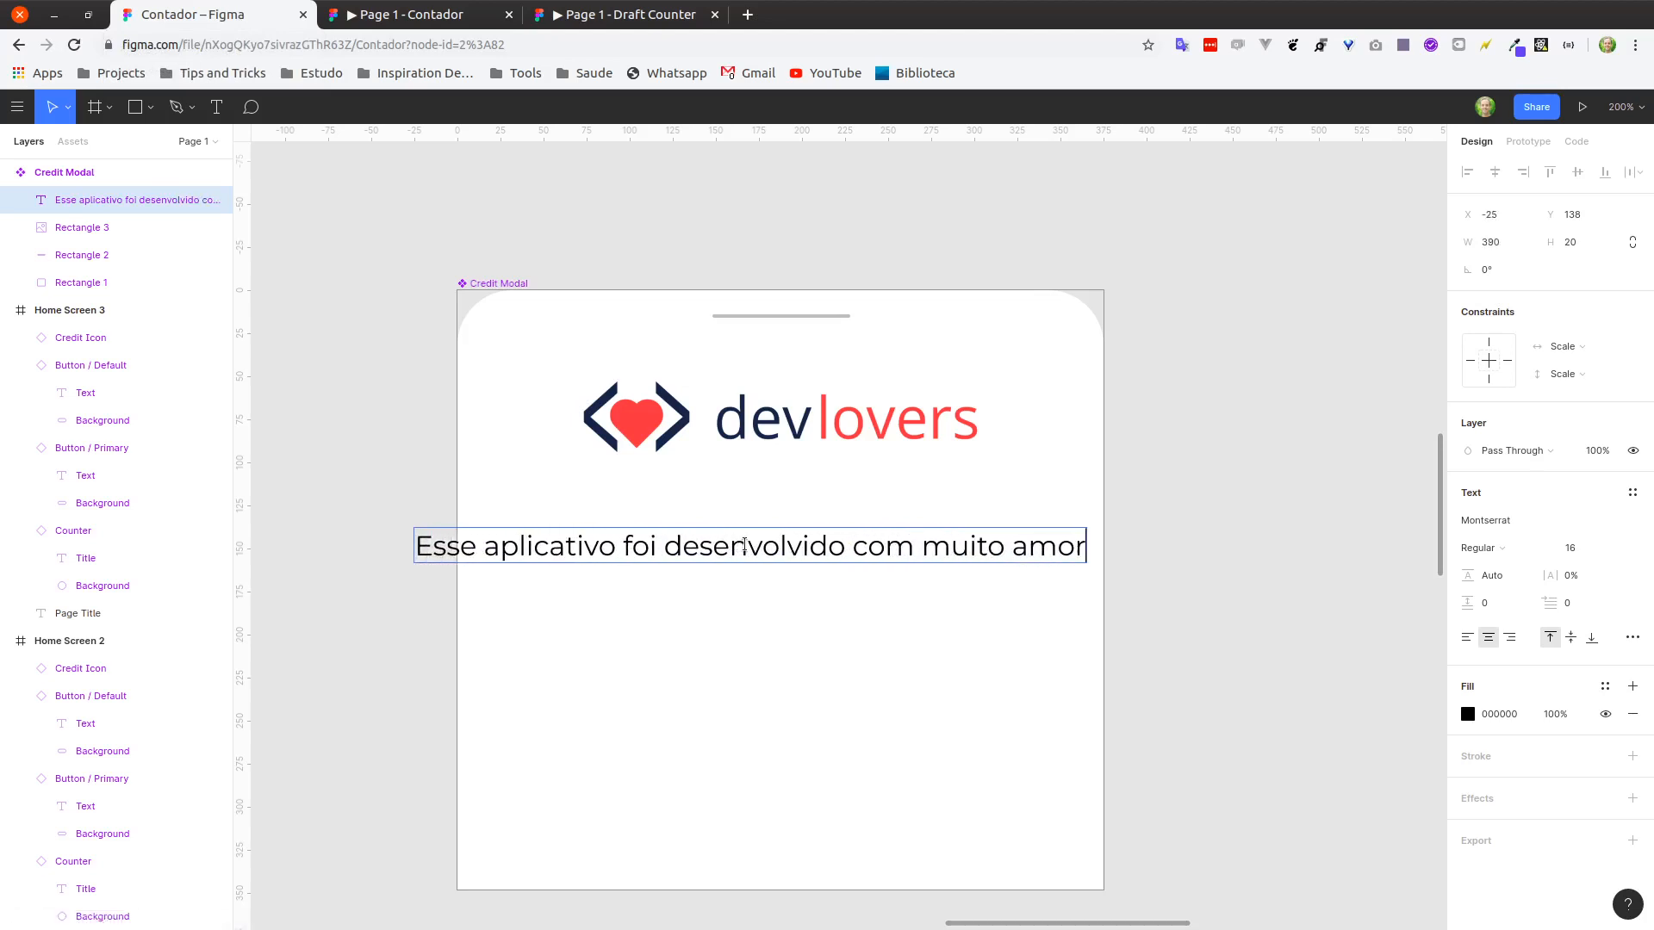
{"action": "key", "text": "Escape"}
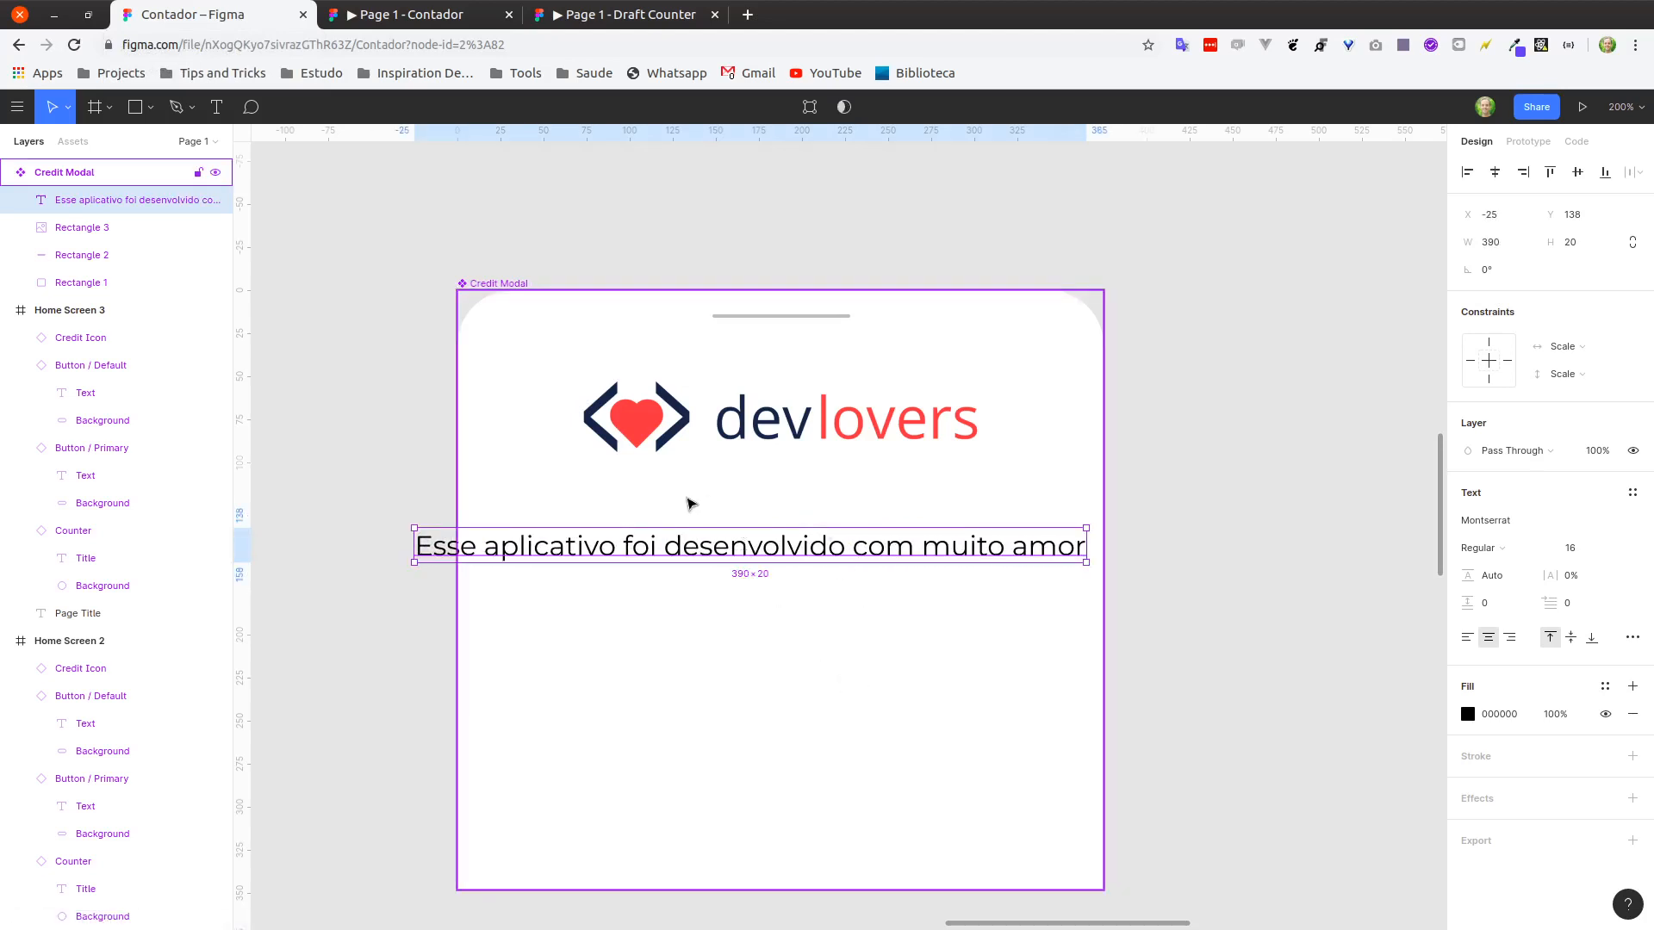
Narrow the text box from both sides to a width of 289, matching the logo, so the text wraps onto two lines.
{"action": "left_click_drag", "start_coordinate": [412, 537], "coordinate": [531, 540]}
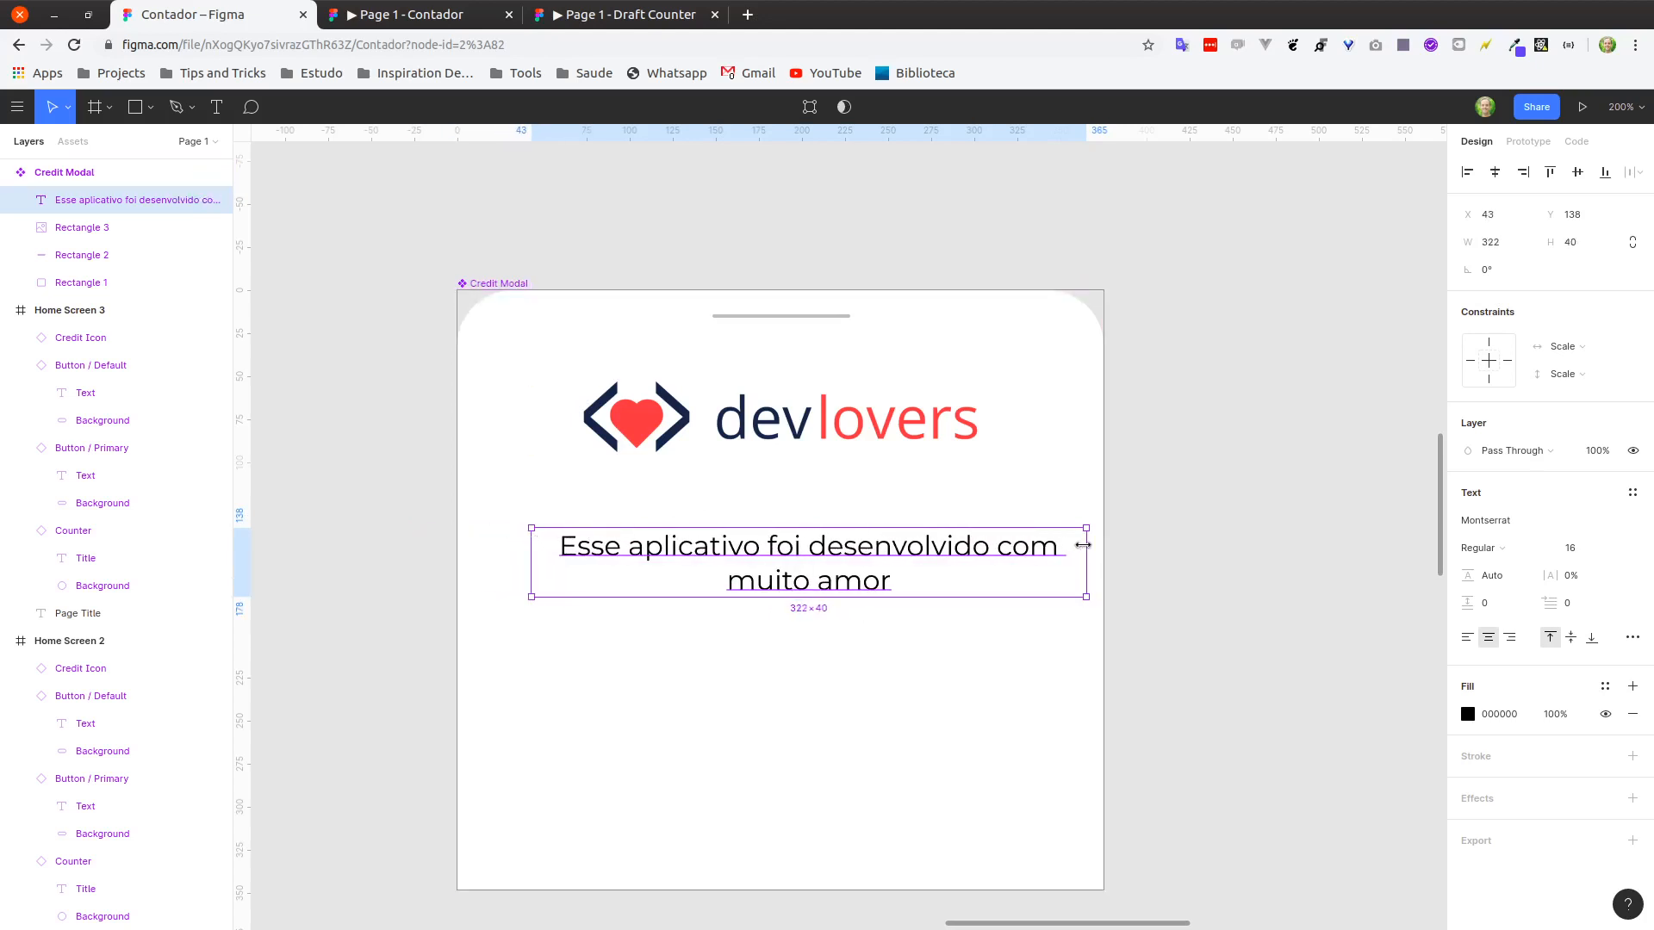
{"action": "left_click_drag", "start_coordinate": [1086, 545], "coordinate": [1027, 543]}
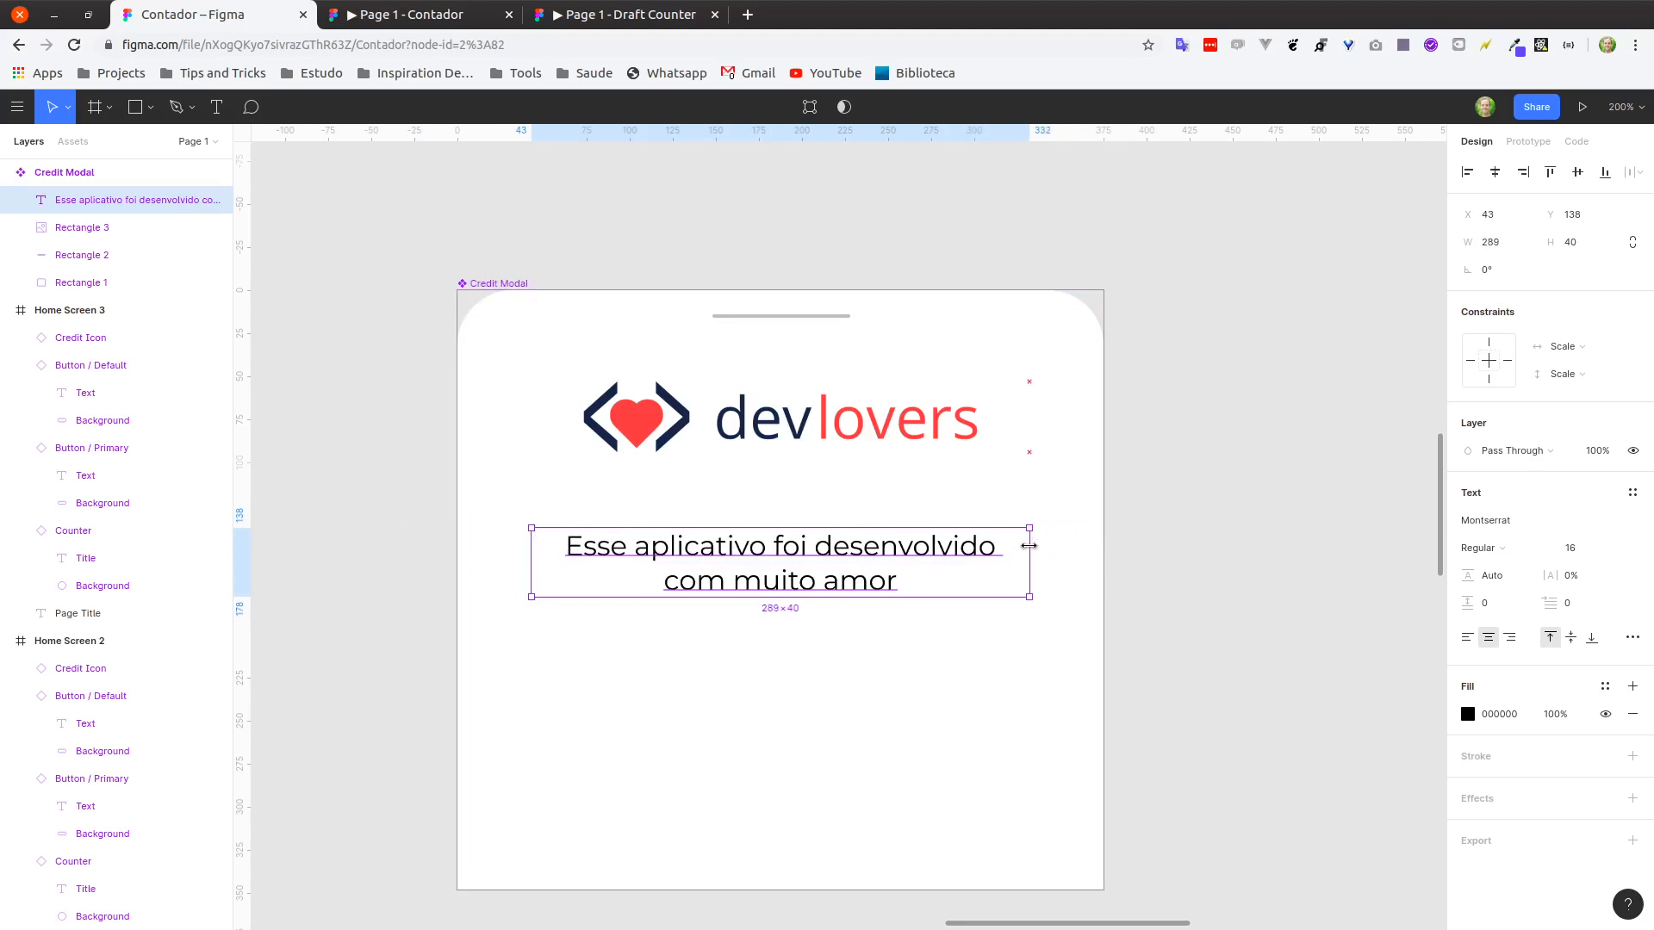
Apply the Black colour style to the credit text in the Credit Modal.
{"action": "left_click", "coordinate": [851, 693]}
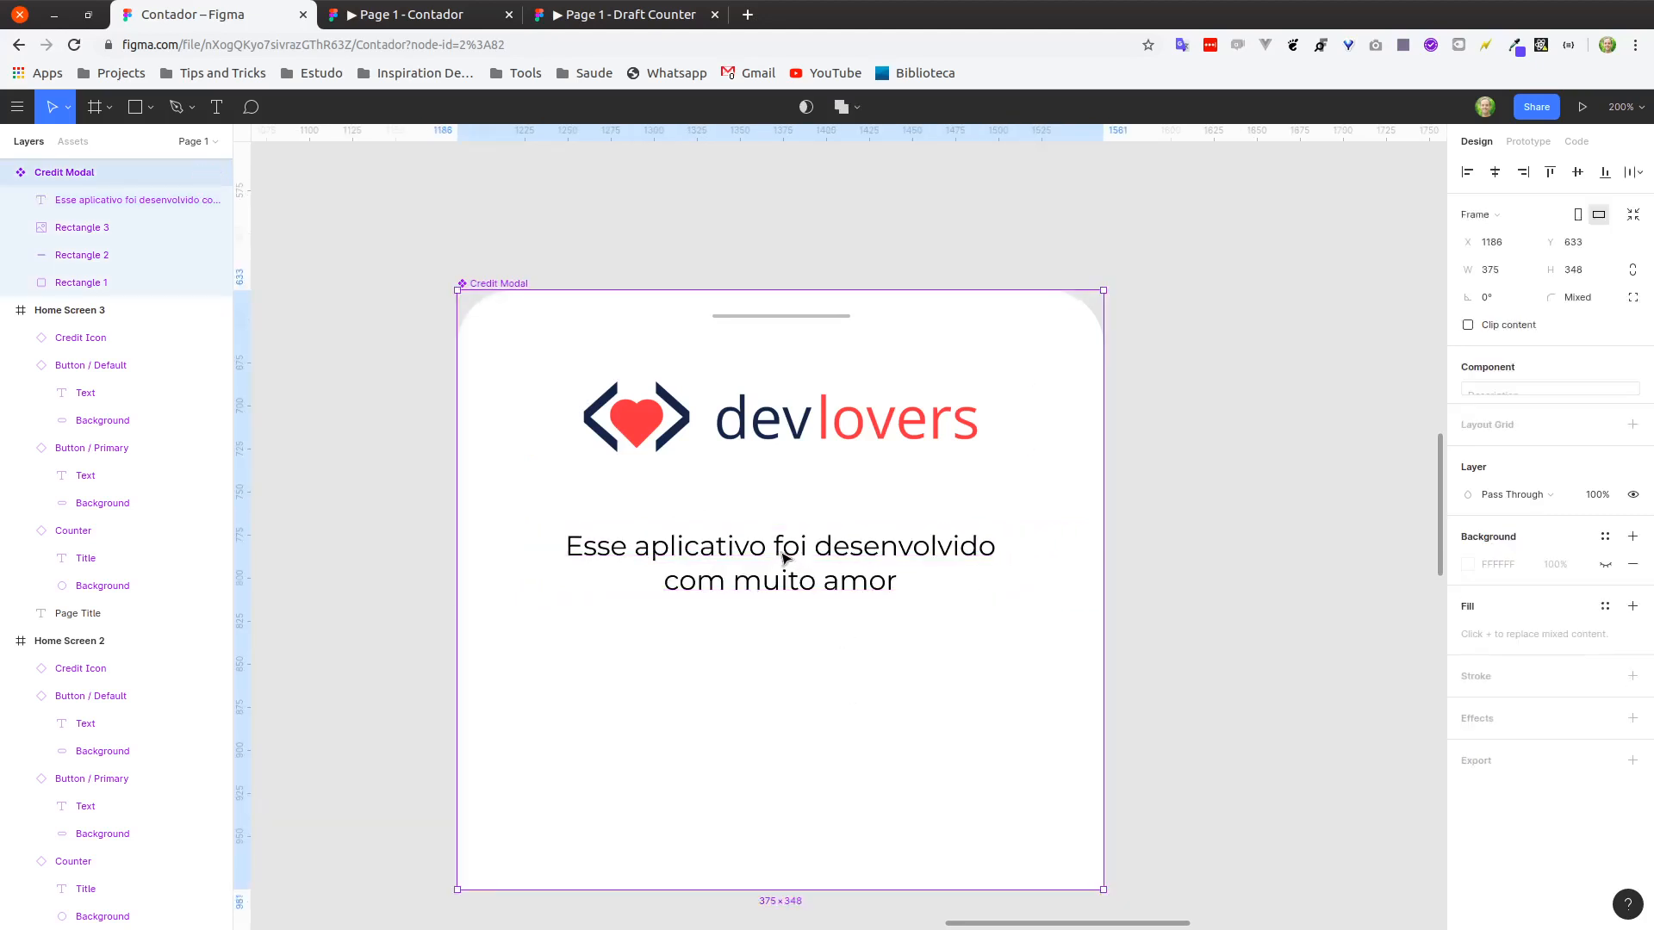
{"action": "left_click", "coordinate": [742, 555]}
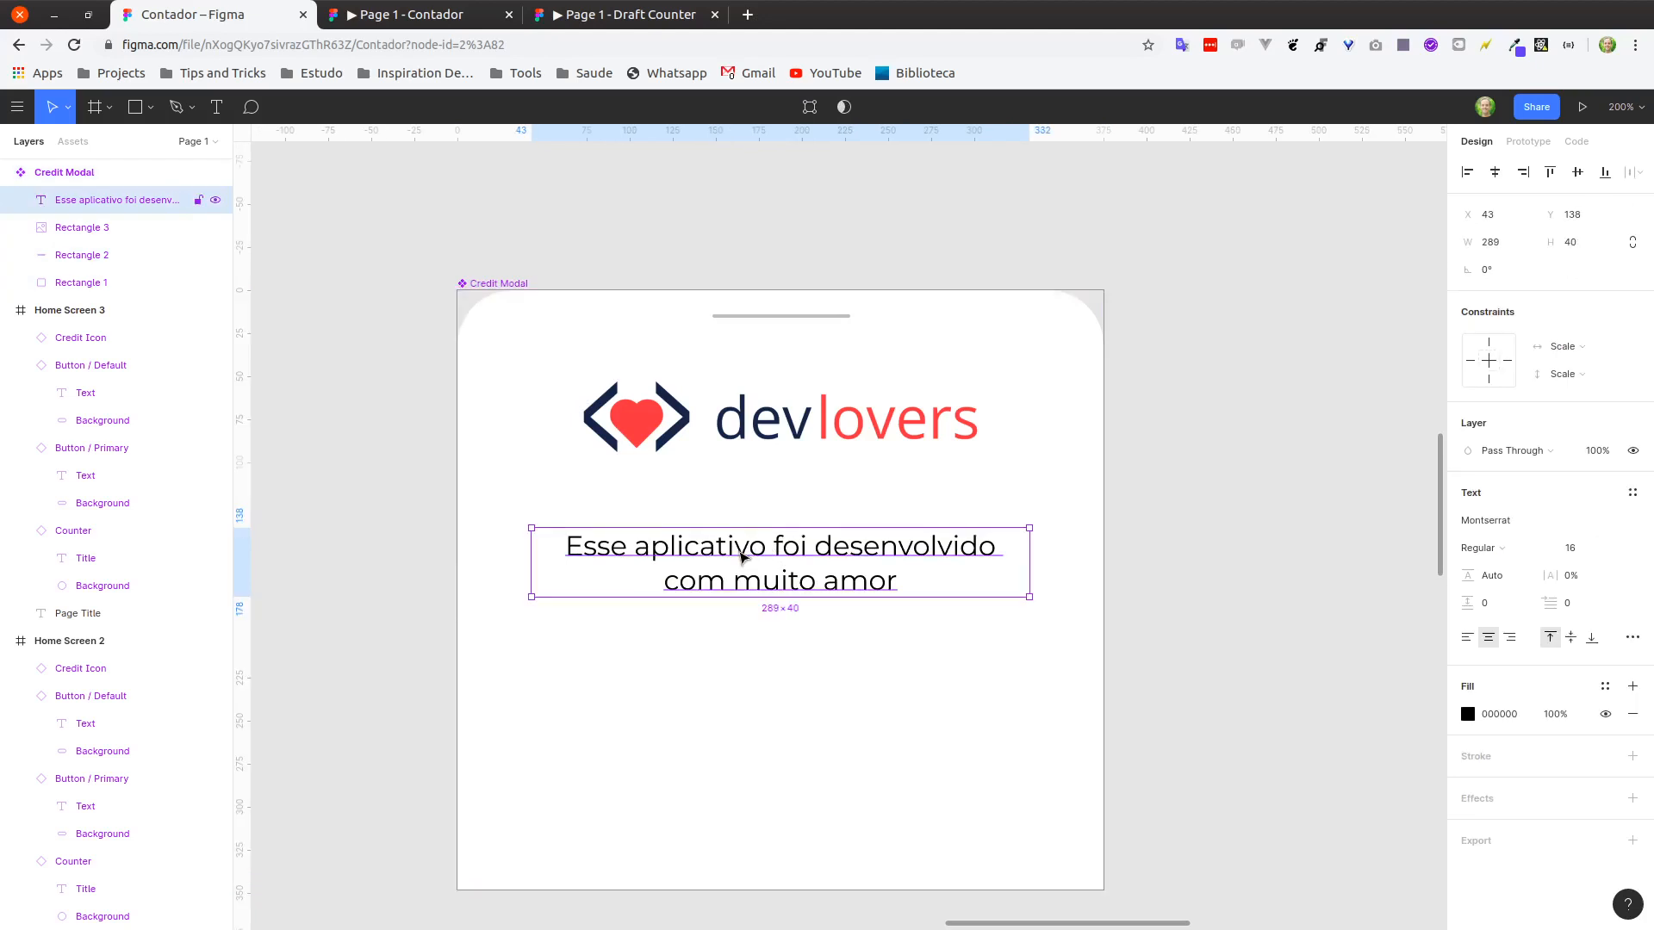
{"action": "left_click", "coordinate": [1468, 714]}
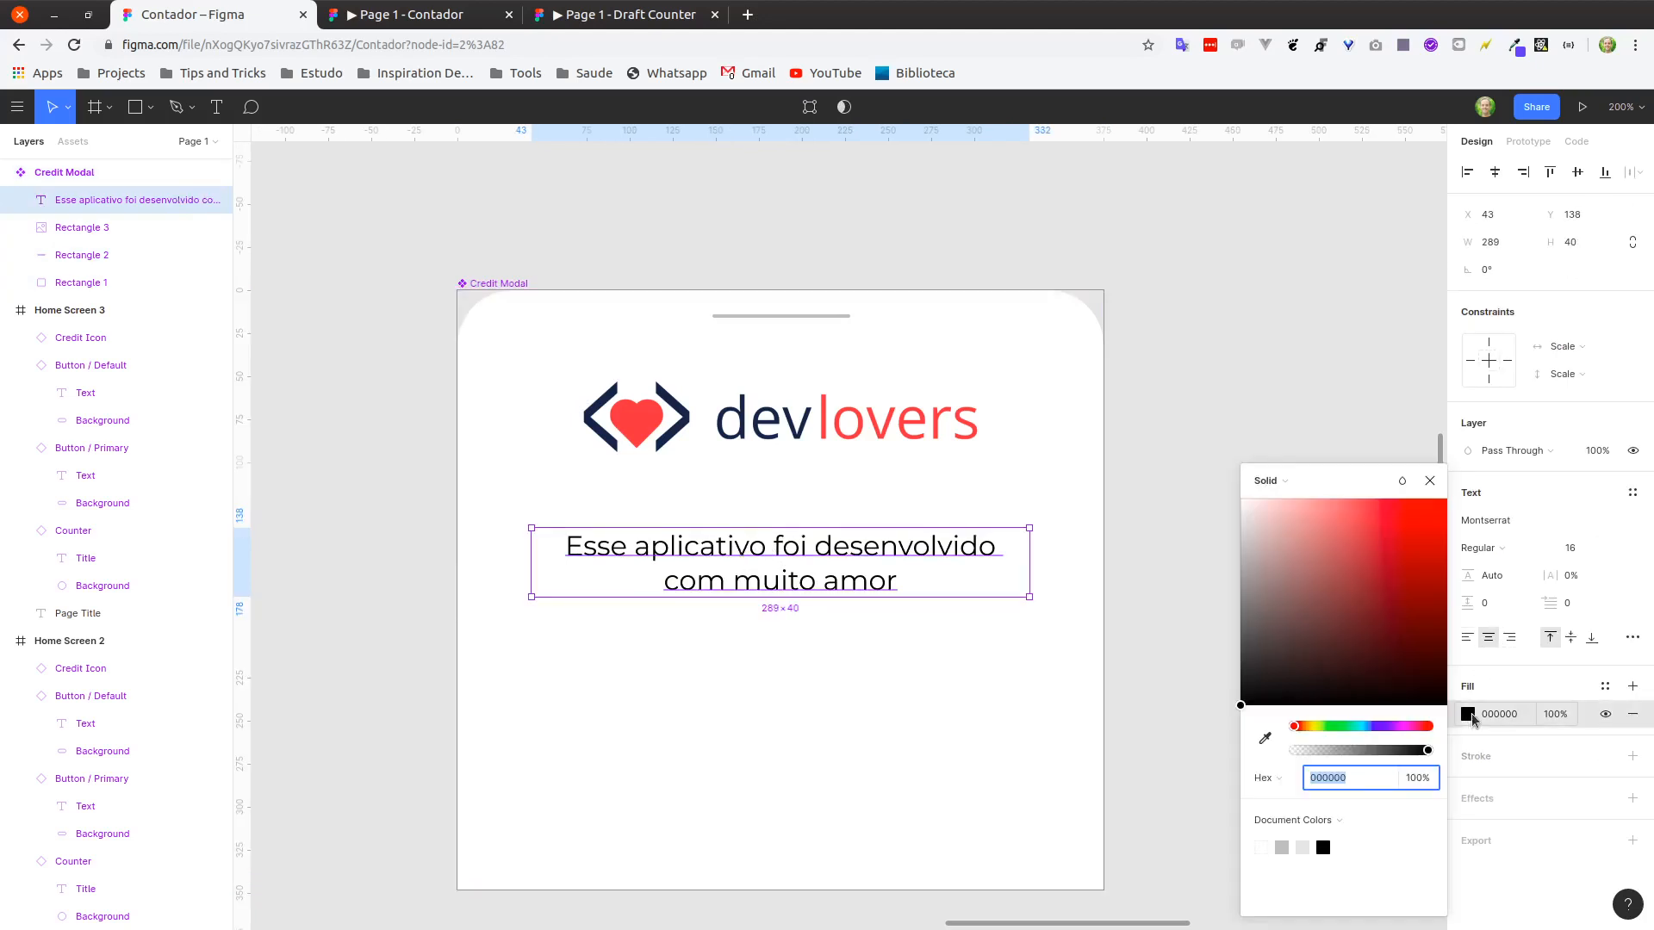
{"action": "left_click", "coordinate": [1605, 687]}
{"action": "left_click", "coordinate": [1565, 752]}
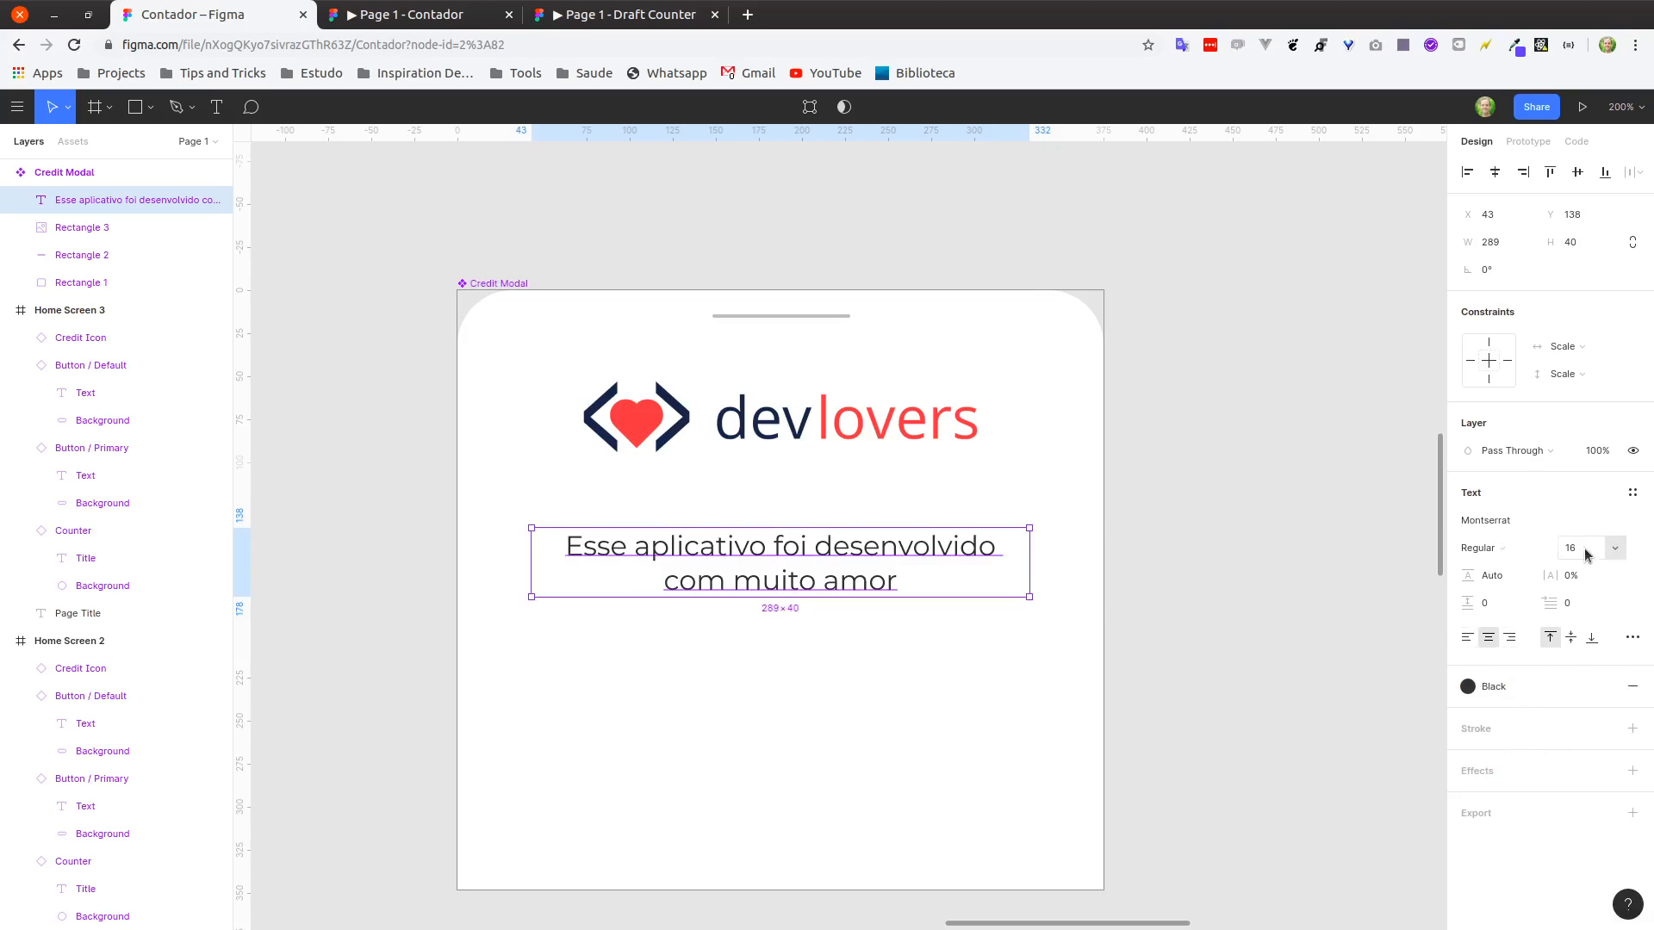
{"action": "left_click", "coordinate": [1197, 417]}
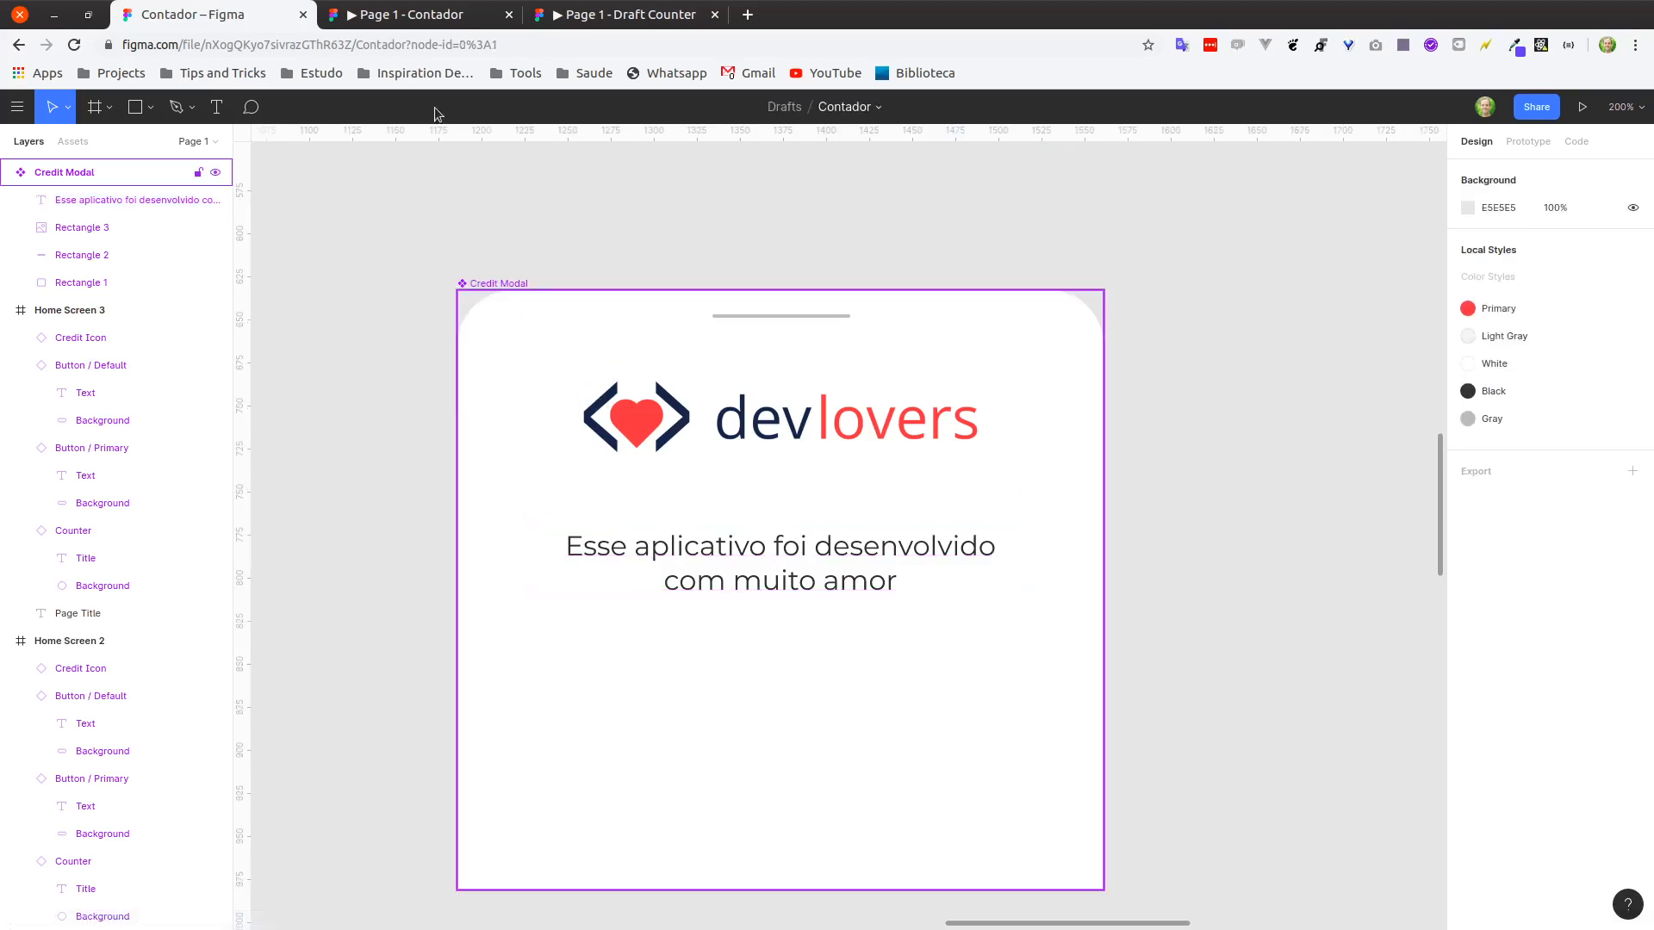
Preview the Contador prototype, testing the Credit Modal's dismissal and reopening, the Adicionar button up to 3, and the Resetar button.
{"action": "left_click", "coordinate": [408, 19]}
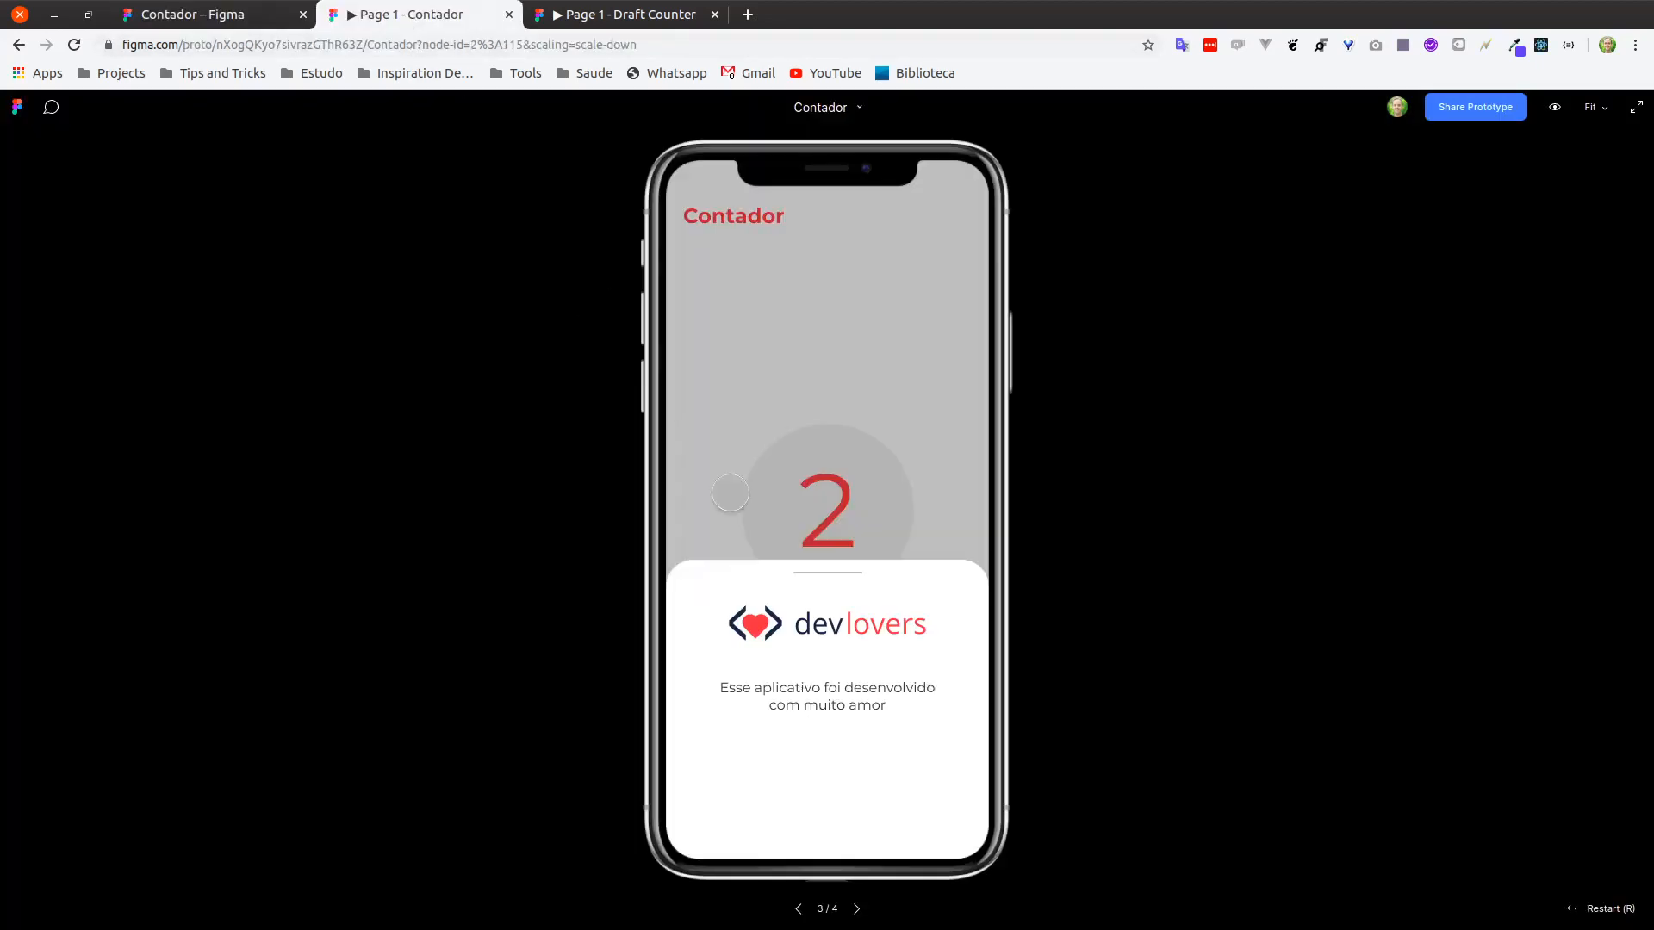
{"action": "left_click", "coordinate": [827, 589]}
{"action": "left_click", "coordinate": [956, 819]}
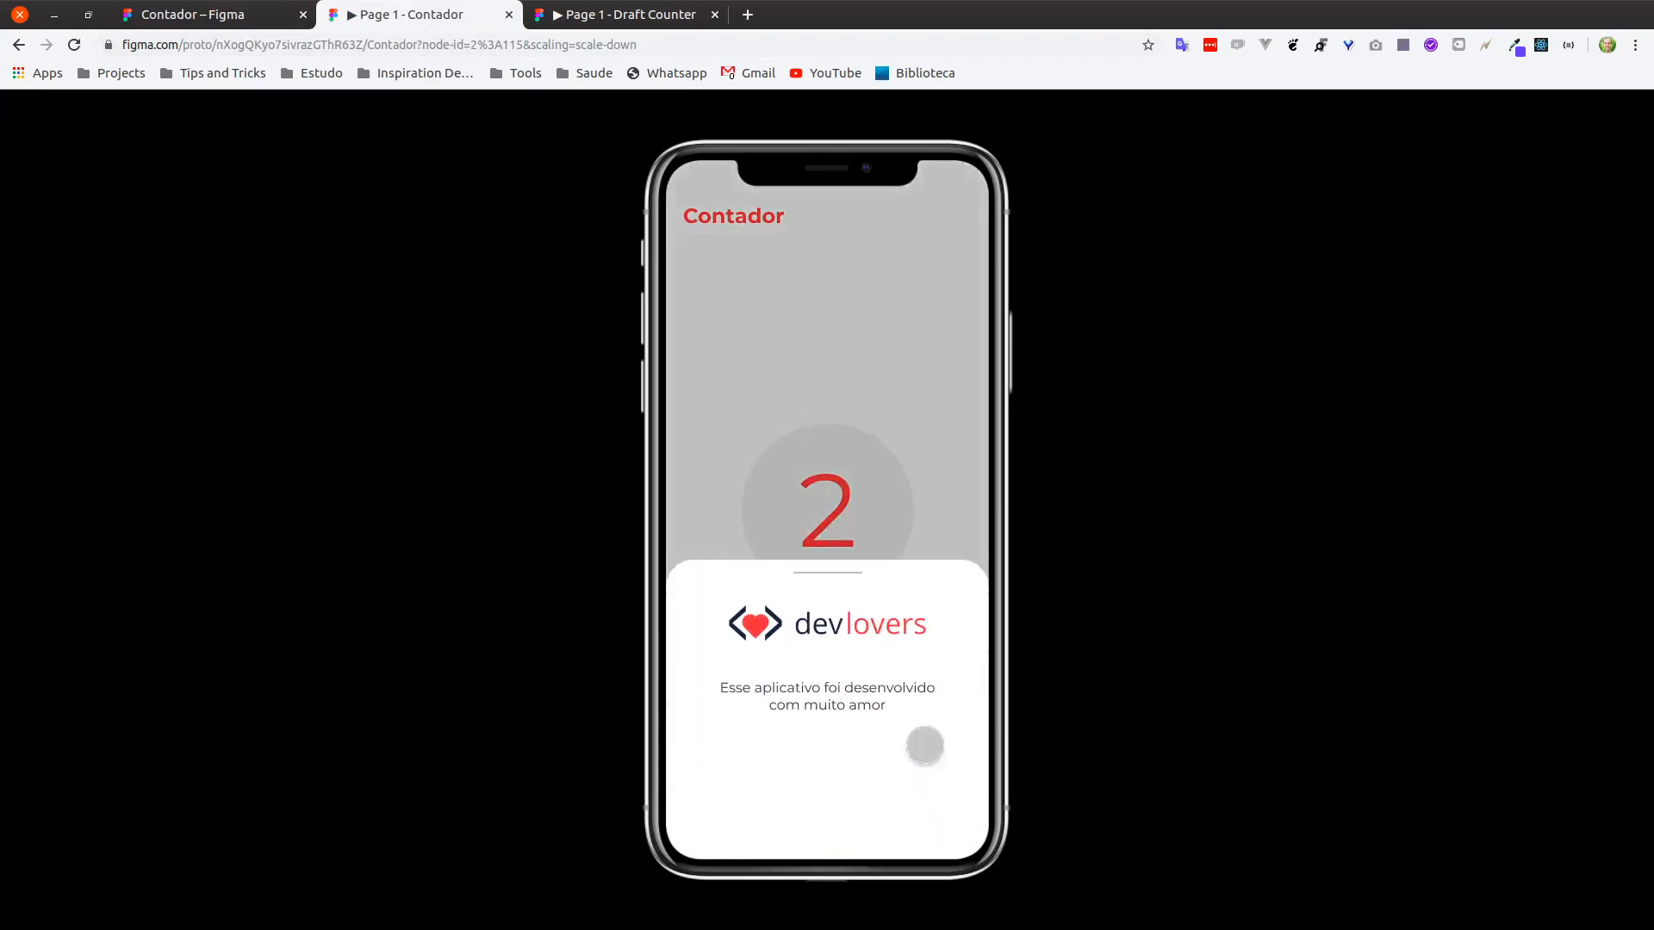
{"action": "left_click", "coordinate": [833, 591]}
{"action": "left_click", "coordinate": [833, 822]}
{"action": "left_click", "coordinate": [834, 732]}
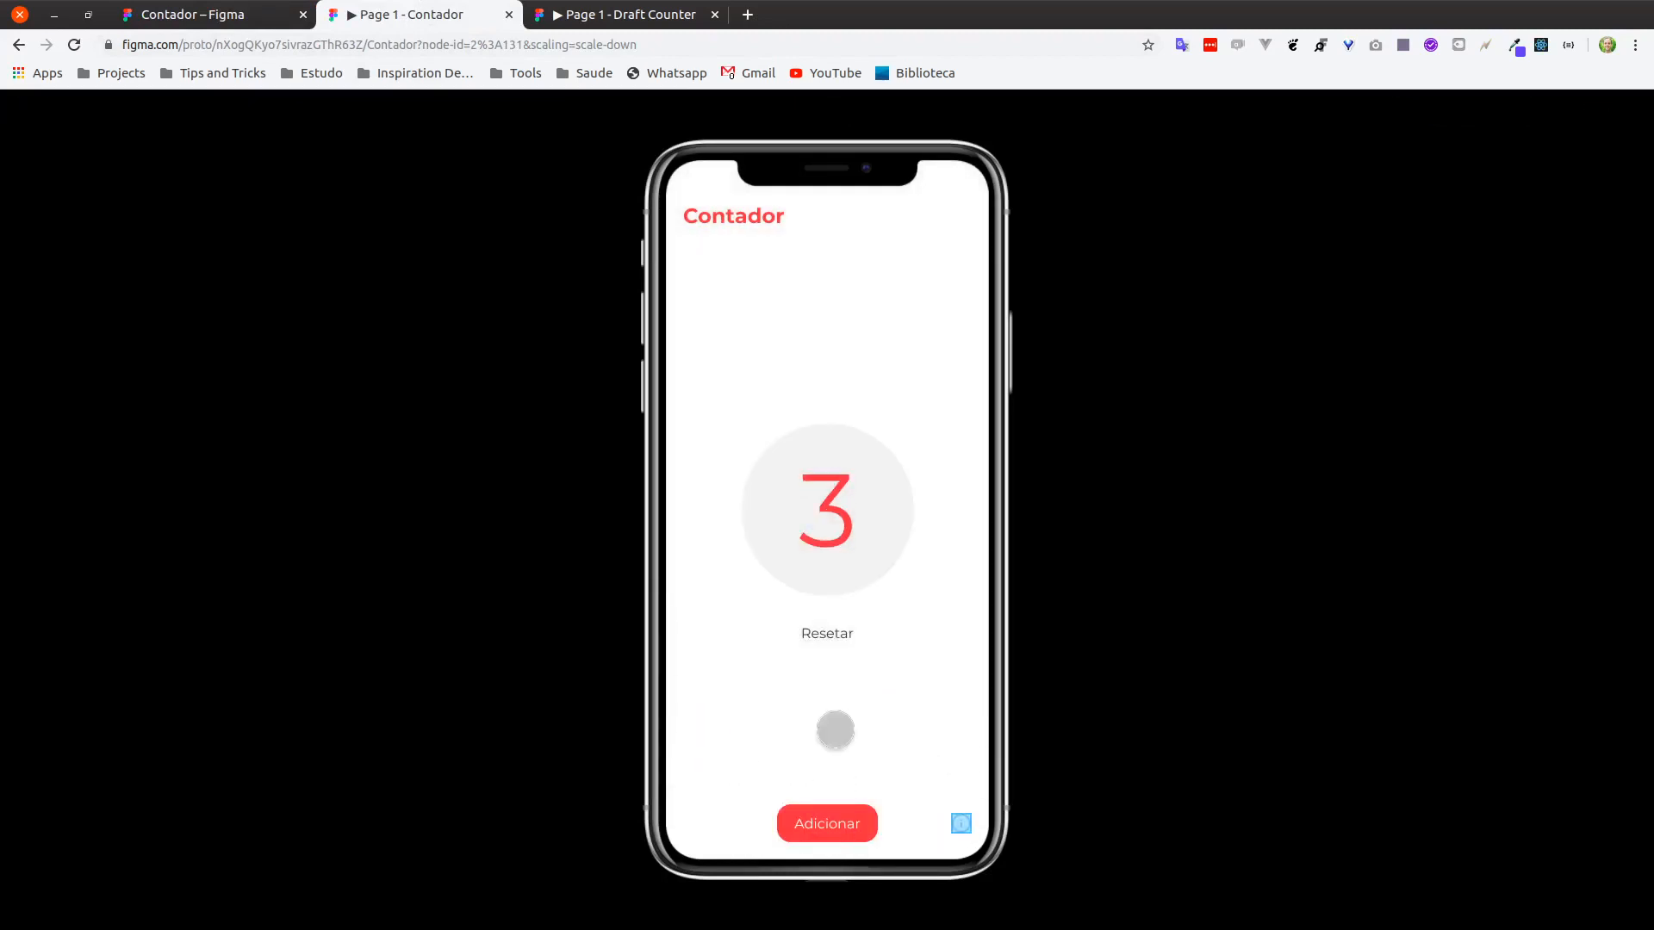
{"action": "left_click", "coordinate": [832, 635]}
{"action": "left_click", "coordinate": [823, 629]}
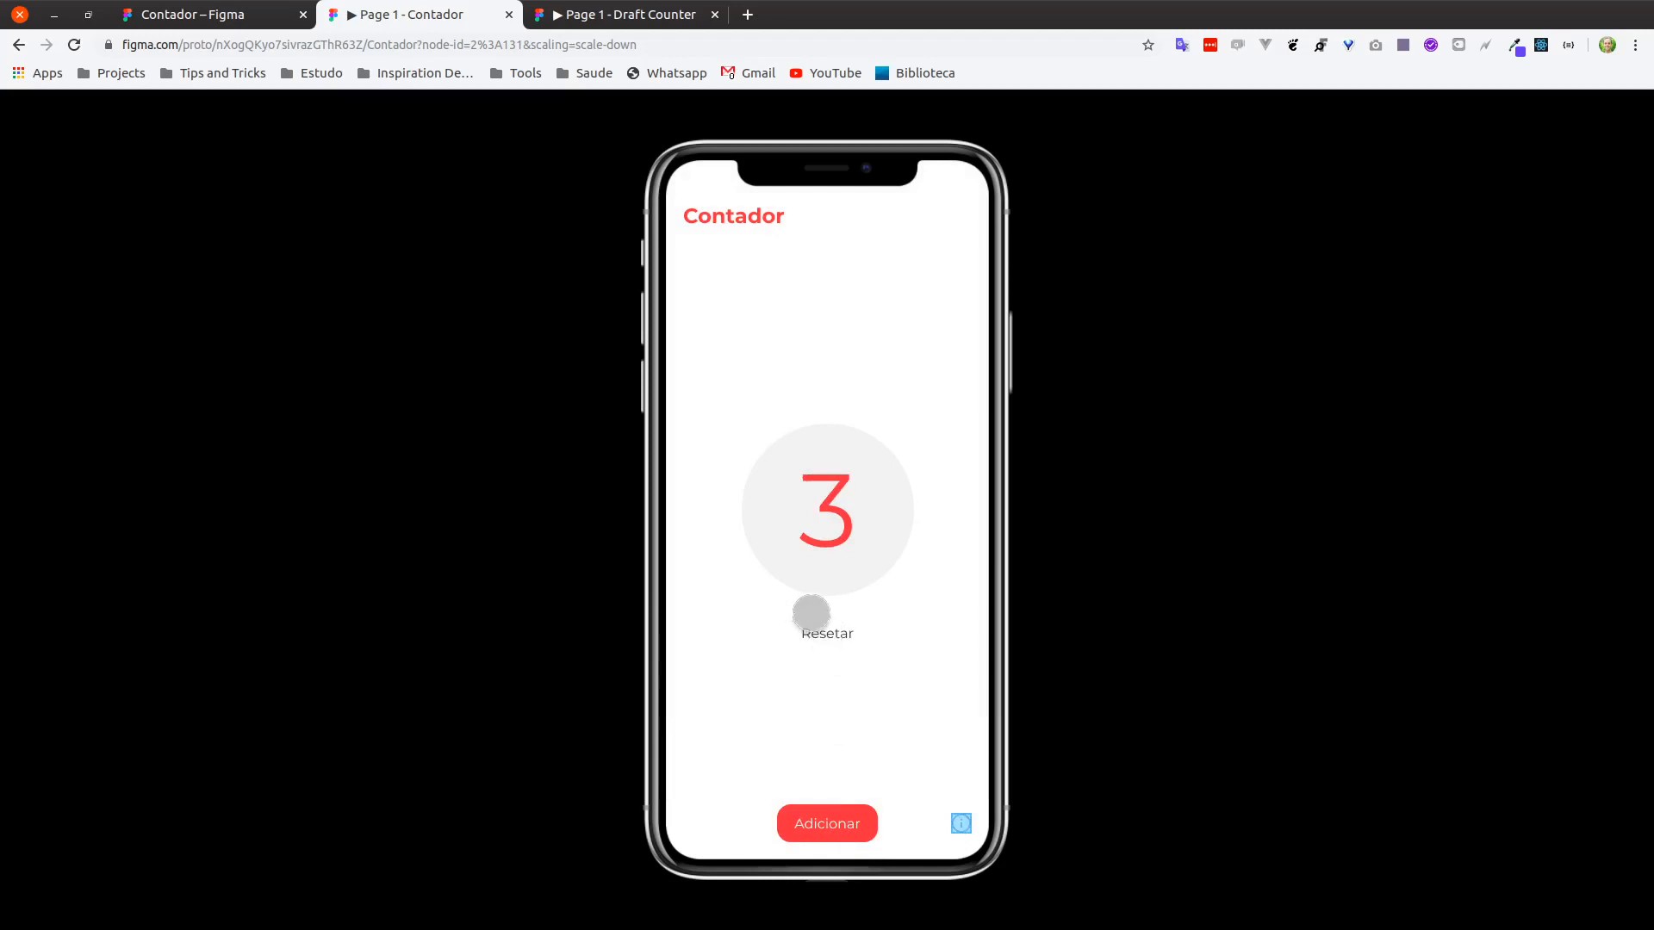
Return to the Contador design file and link Home Screen 1's Resetar button to Home Screen as a prototype connection.
{"action": "left_click", "coordinate": [220, 26]}
{"action": "scroll", "coordinate": [689, 319], "scroll_direction": "down", "scroll_amount": 5}
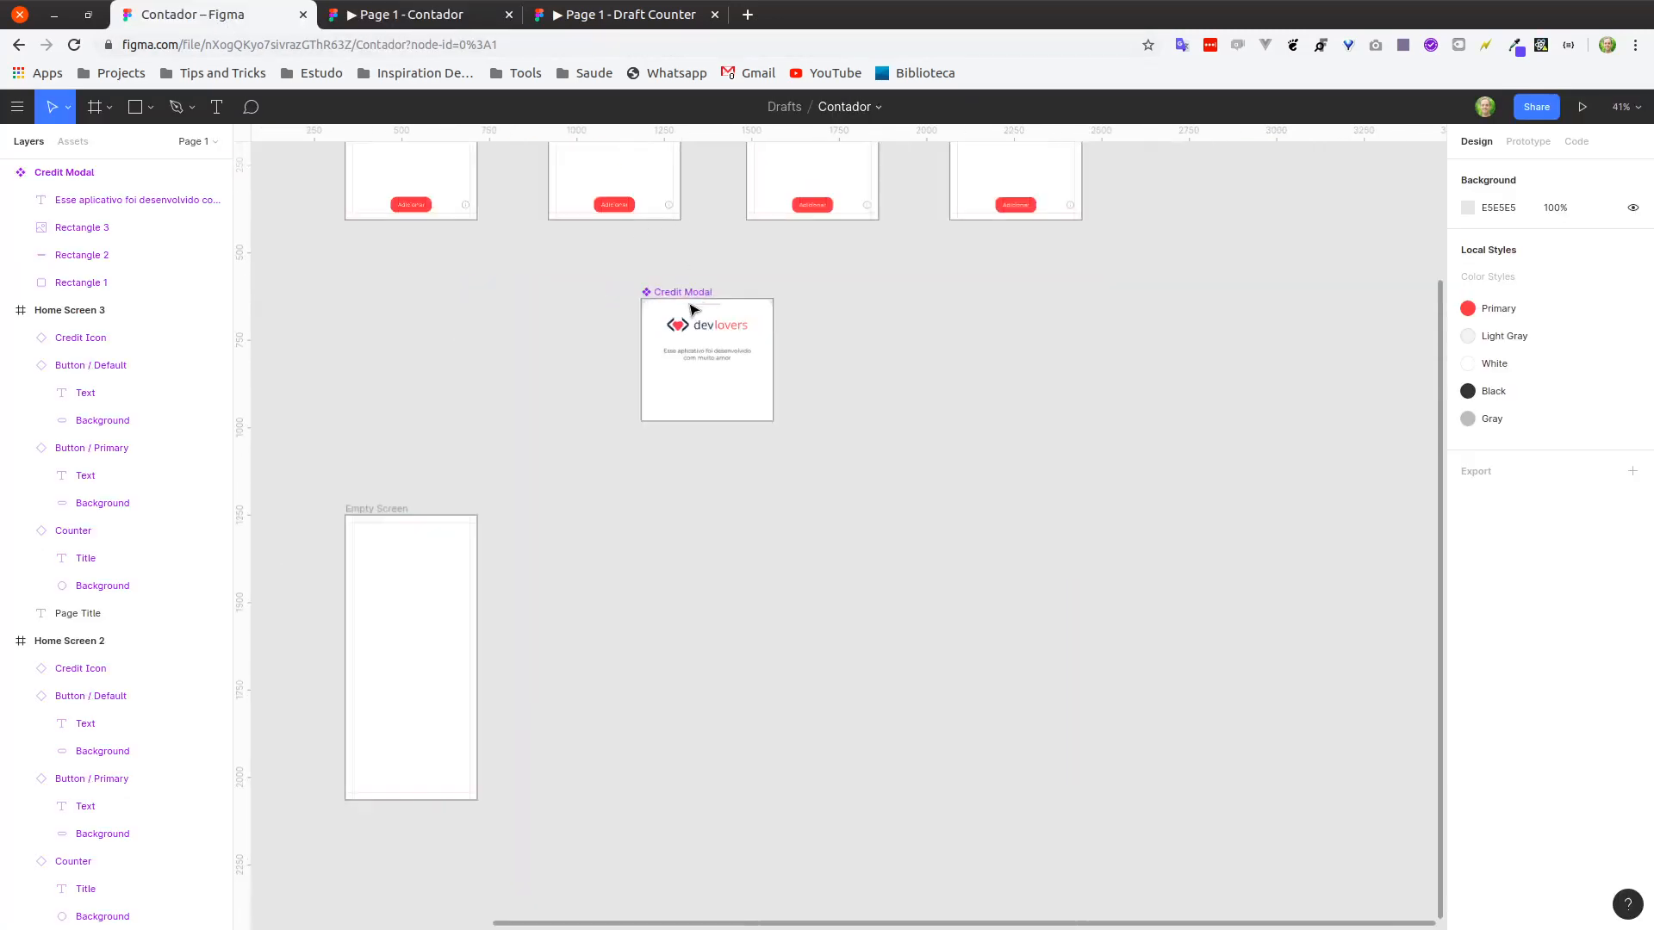
{"action": "scroll", "coordinate": [796, 331], "scroll_direction": "up", "scroll_amount": 4}
{"action": "scroll", "coordinate": [702, 509], "scroll_direction": "up", "scroll_amount": 5}
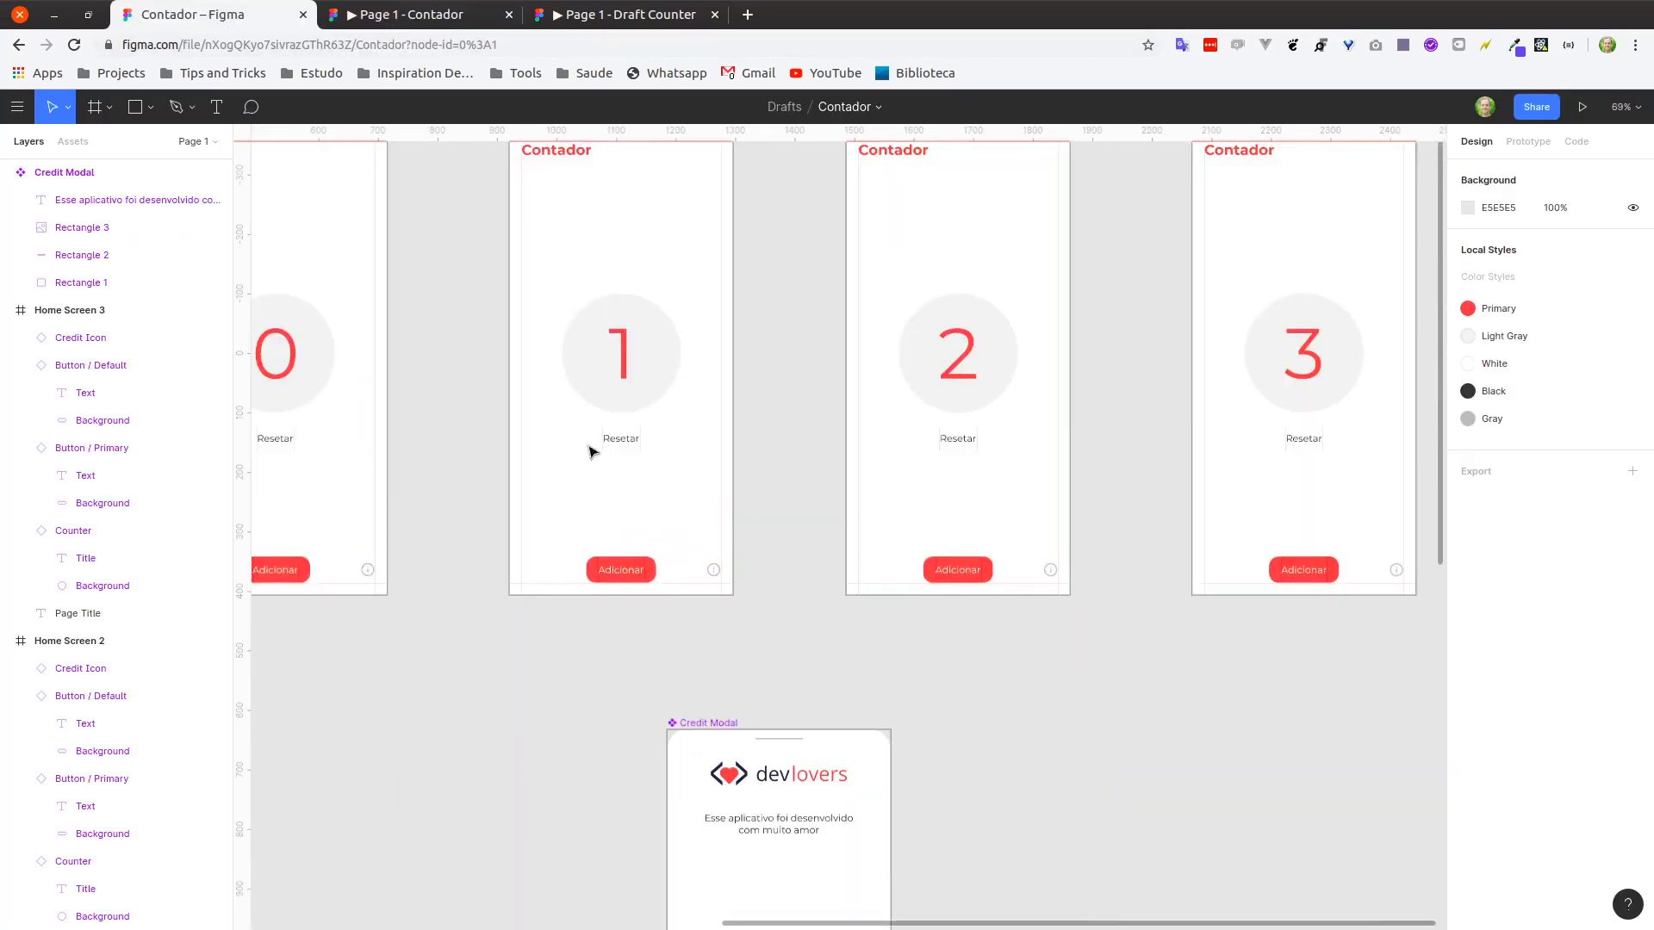
{"action": "left_click", "coordinate": [626, 442]}
{"action": "scroll", "coordinate": [554, 535], "scroll_direction": "left", "scroll_amount": 3}
{"action": "scroll", "coordinate": [554, 535], "scroll_direction": "up", "scroll_amount": 1}
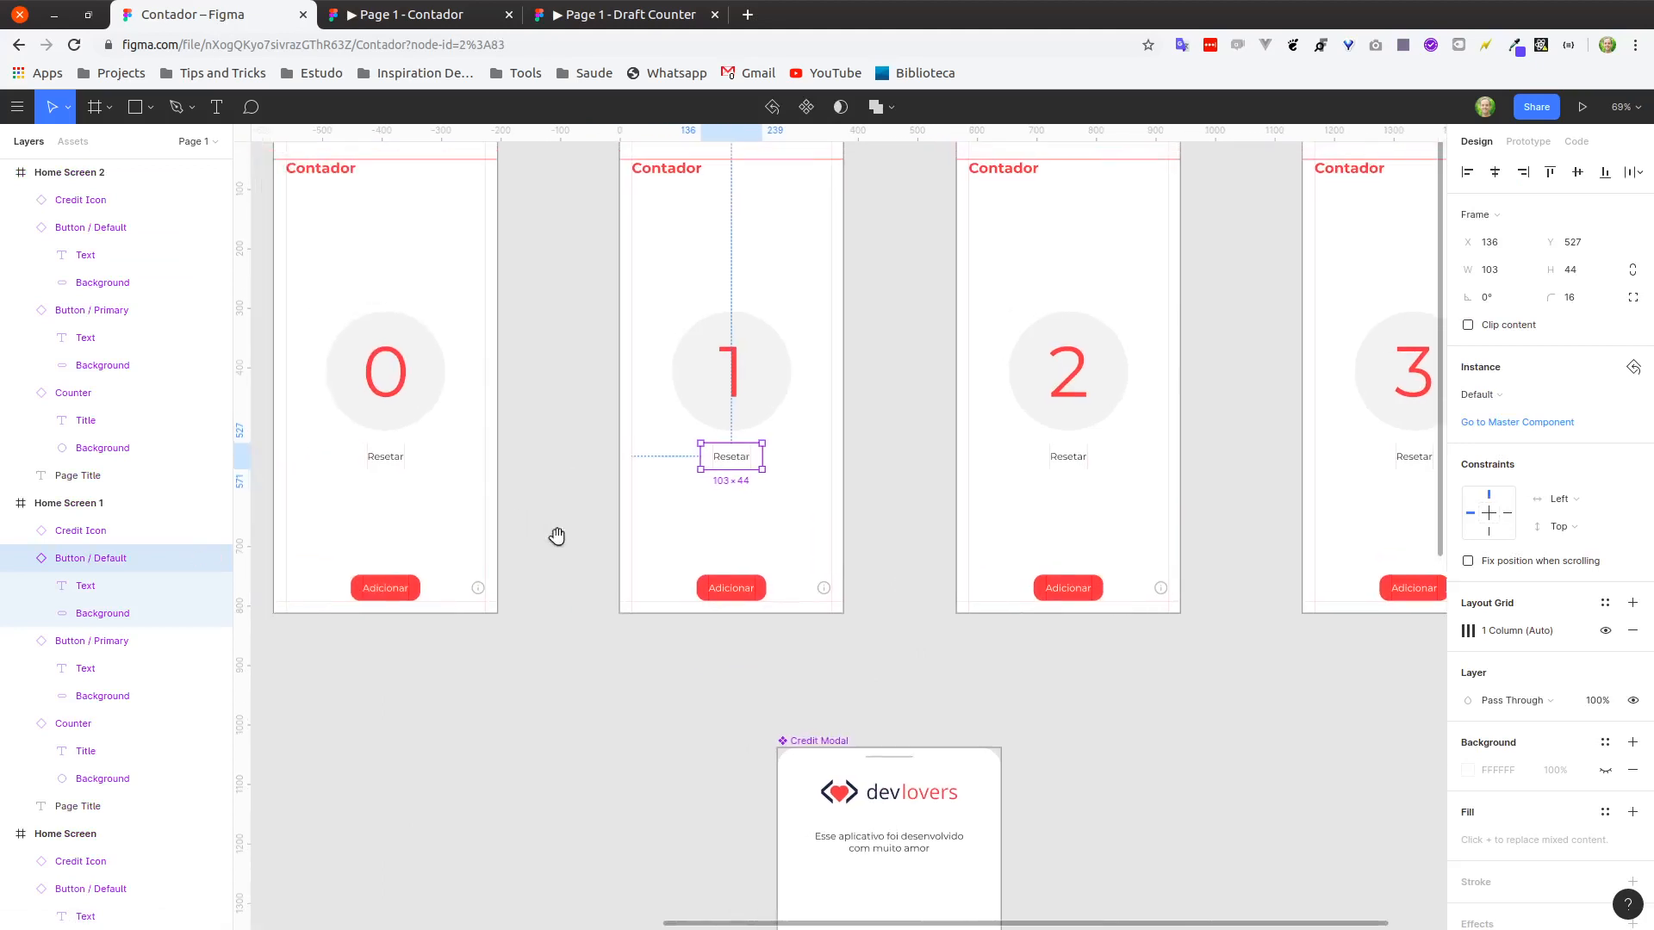
{"action": "key", "text": "shift+e"}
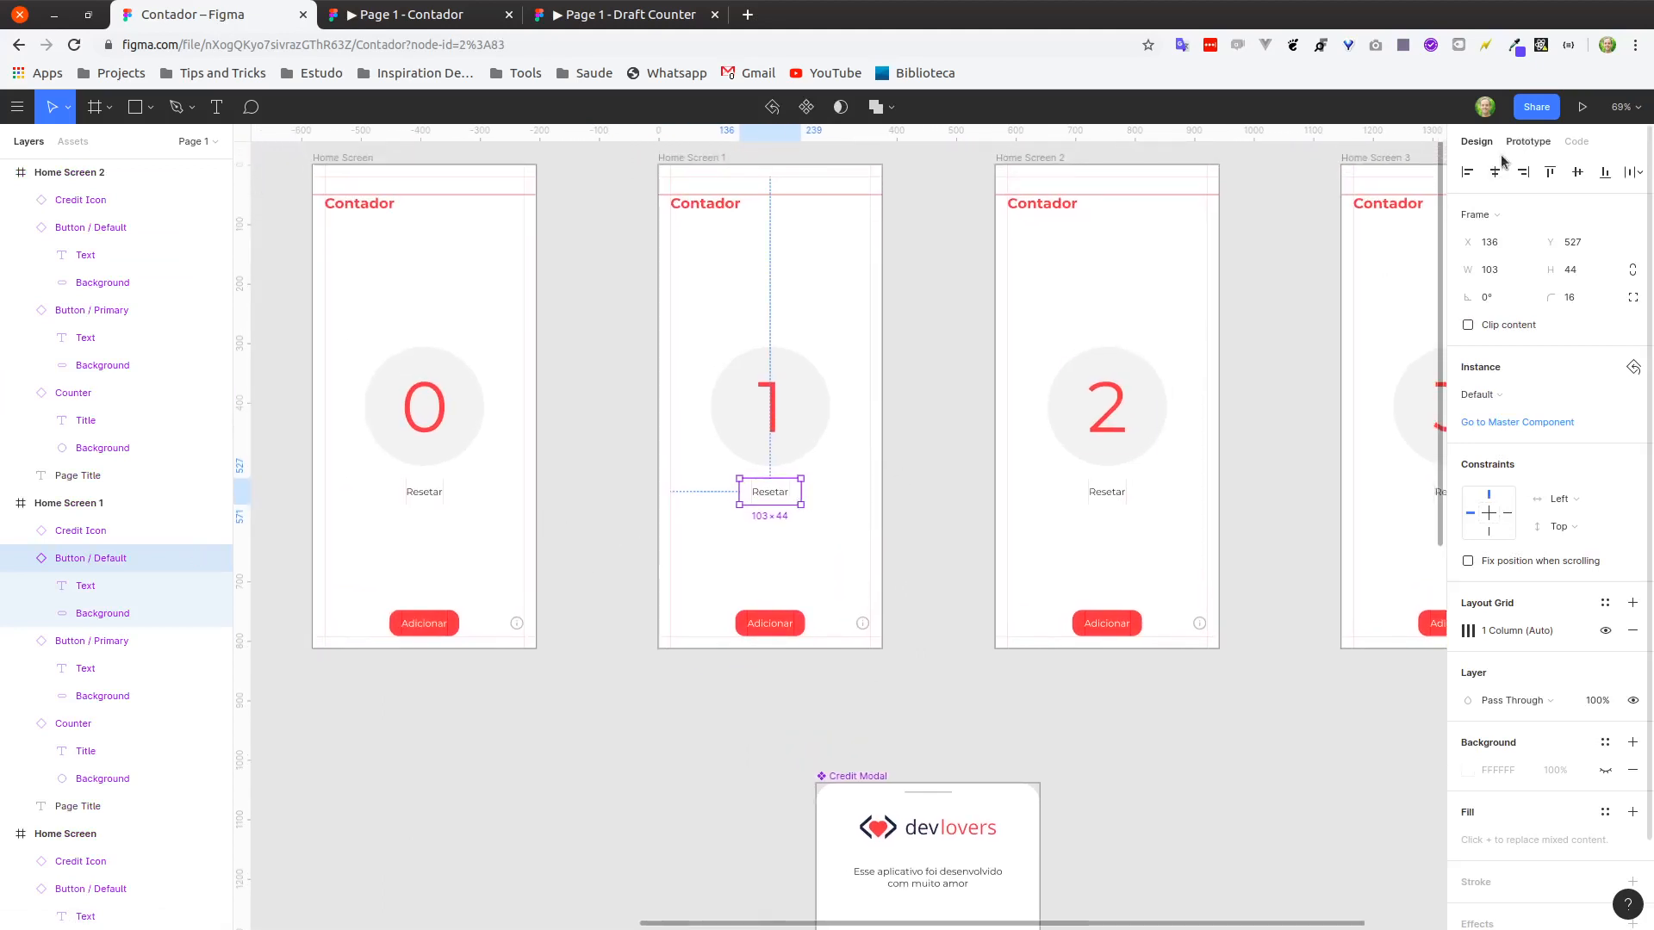
{"action": "left_click_drag", "start_coordinate": [801, 492], "coordinate": [530, 439]}
Link the Resetar buttons of Home Screen 2 and Home Screen 3 back to Home Screen.
{"action": "left_click", "coordinate": [1135, 494]}
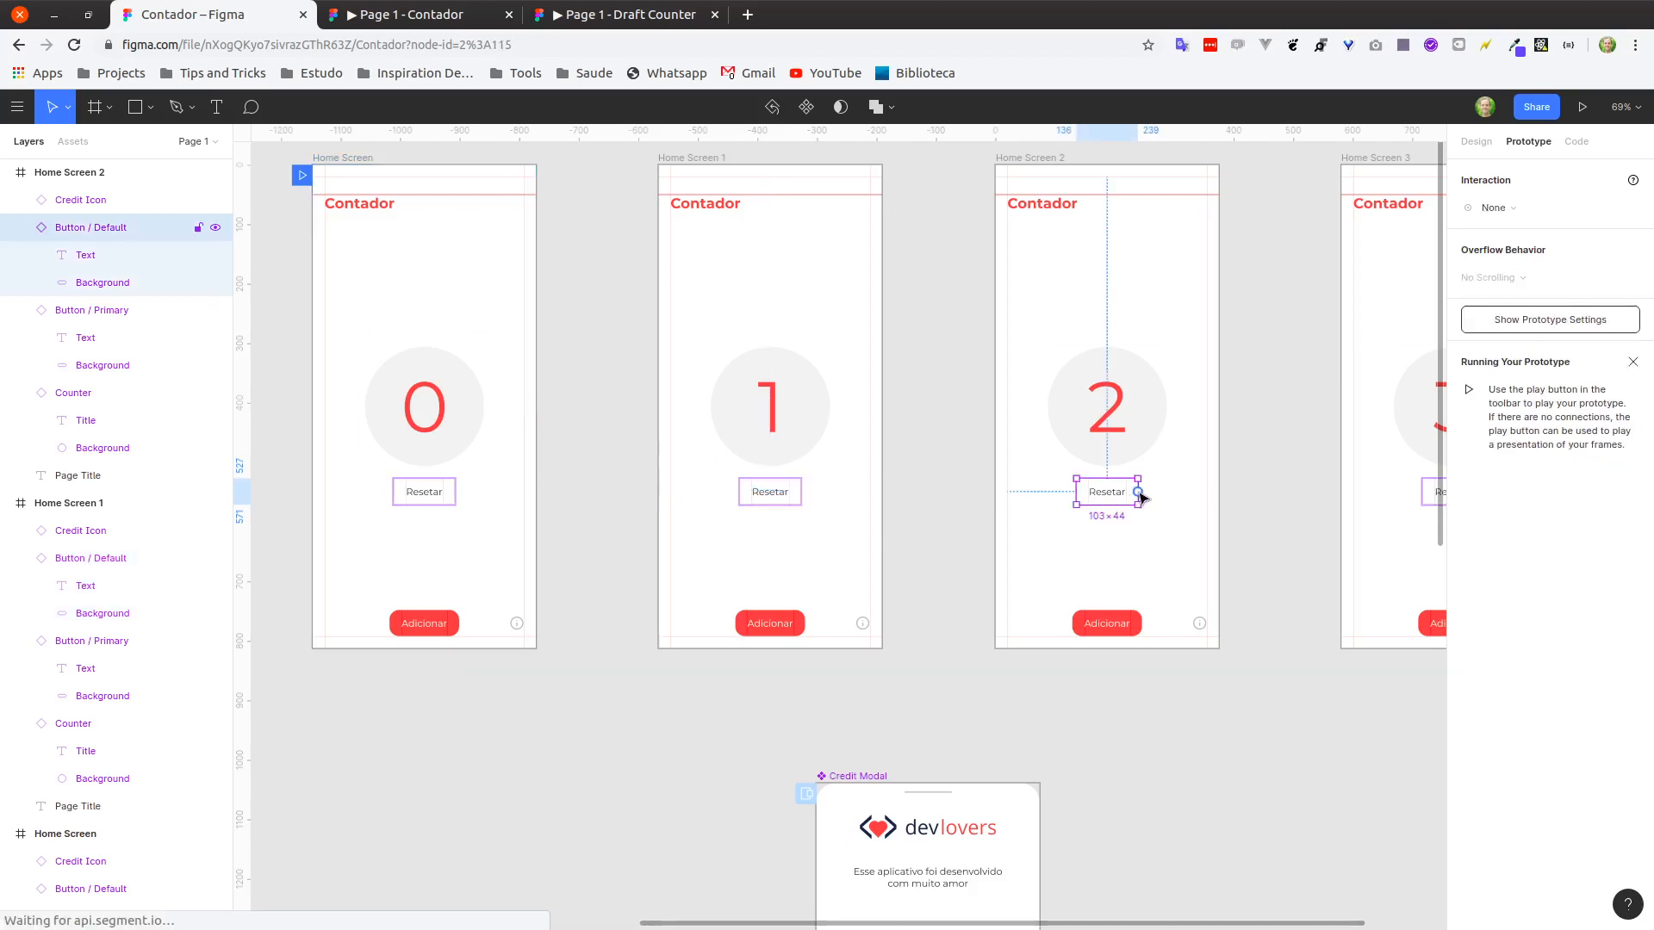
{"action": "left_click_drag", "start_coordinate": [1138, 492], "coordinate": [534, 407]}
{"action": "scroll", "coordinate": [1247, 480], "scroll_direction": "down", "scroll_amount": 5}
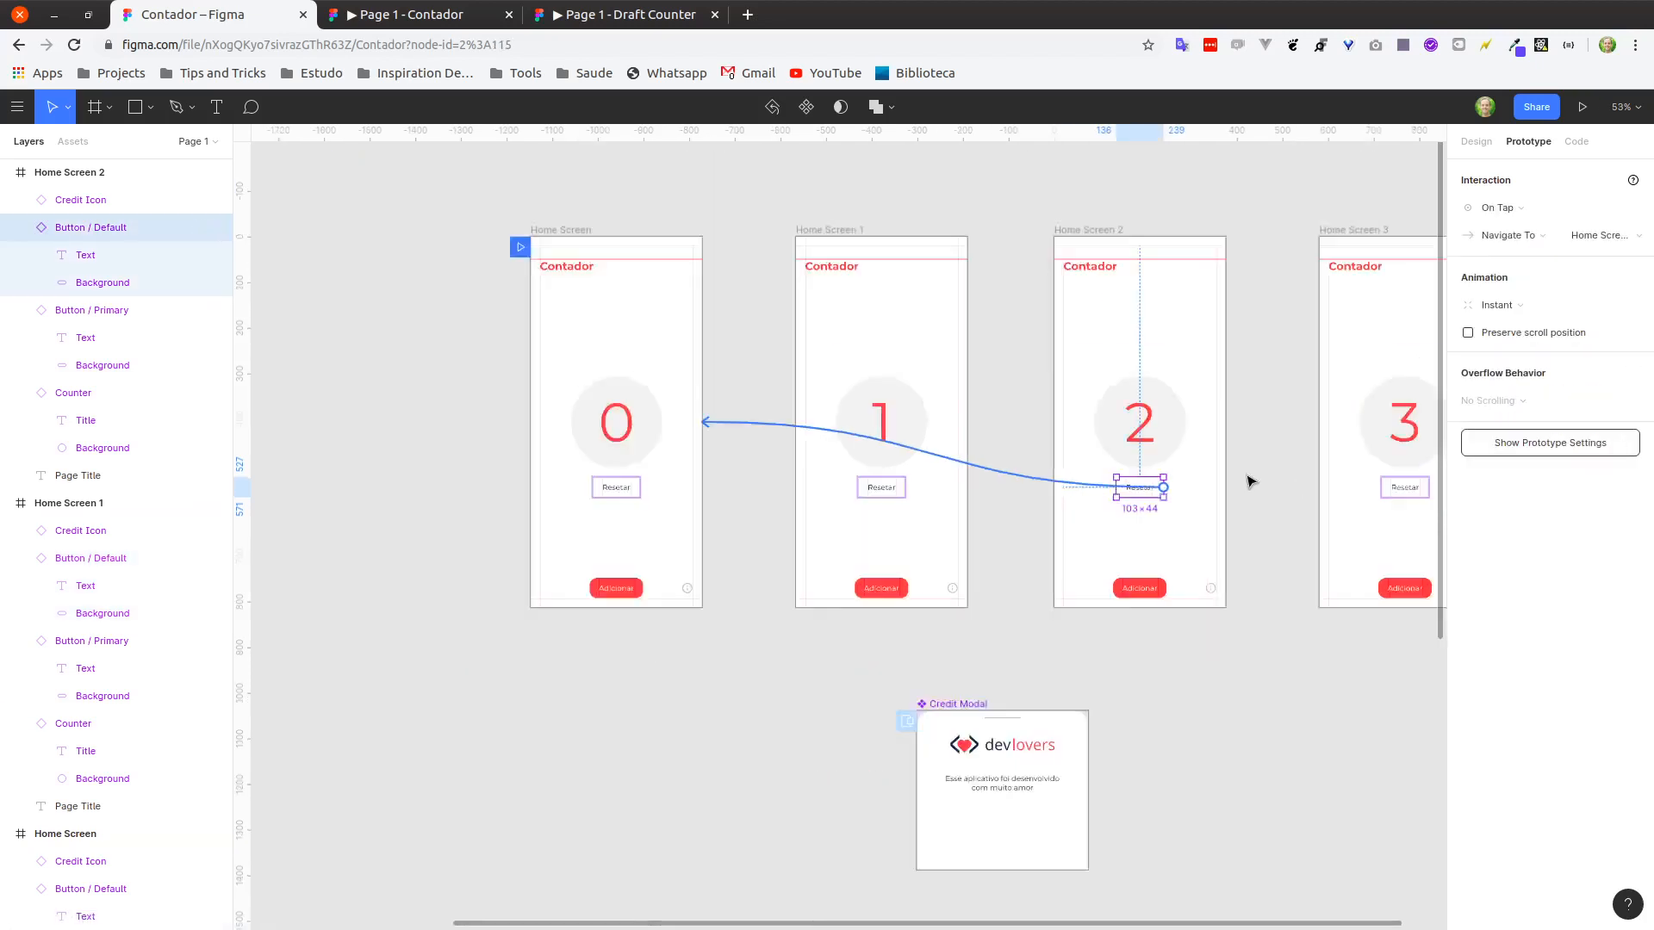
{"action": "left_click", "coordinate": [1368, 484]}
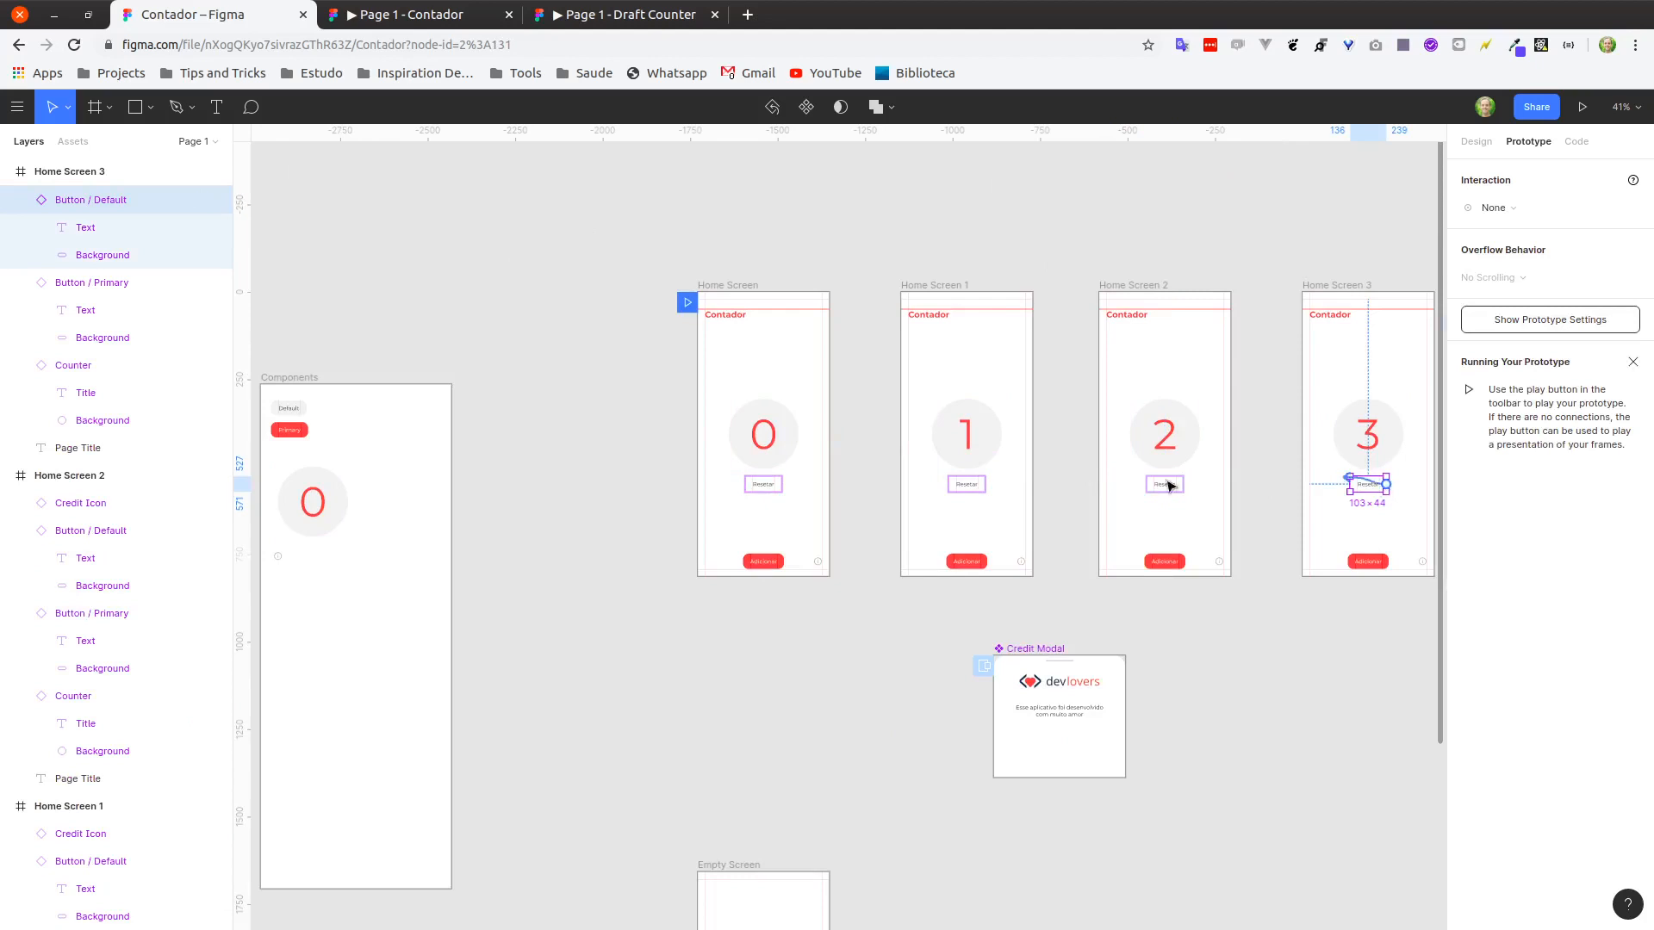
{"action": "left_click_drag", "start_coordinate": [1387, 485], "coordinate": [831, 434]}
{"action": "left_click", "coordinate": [1101, 614]}
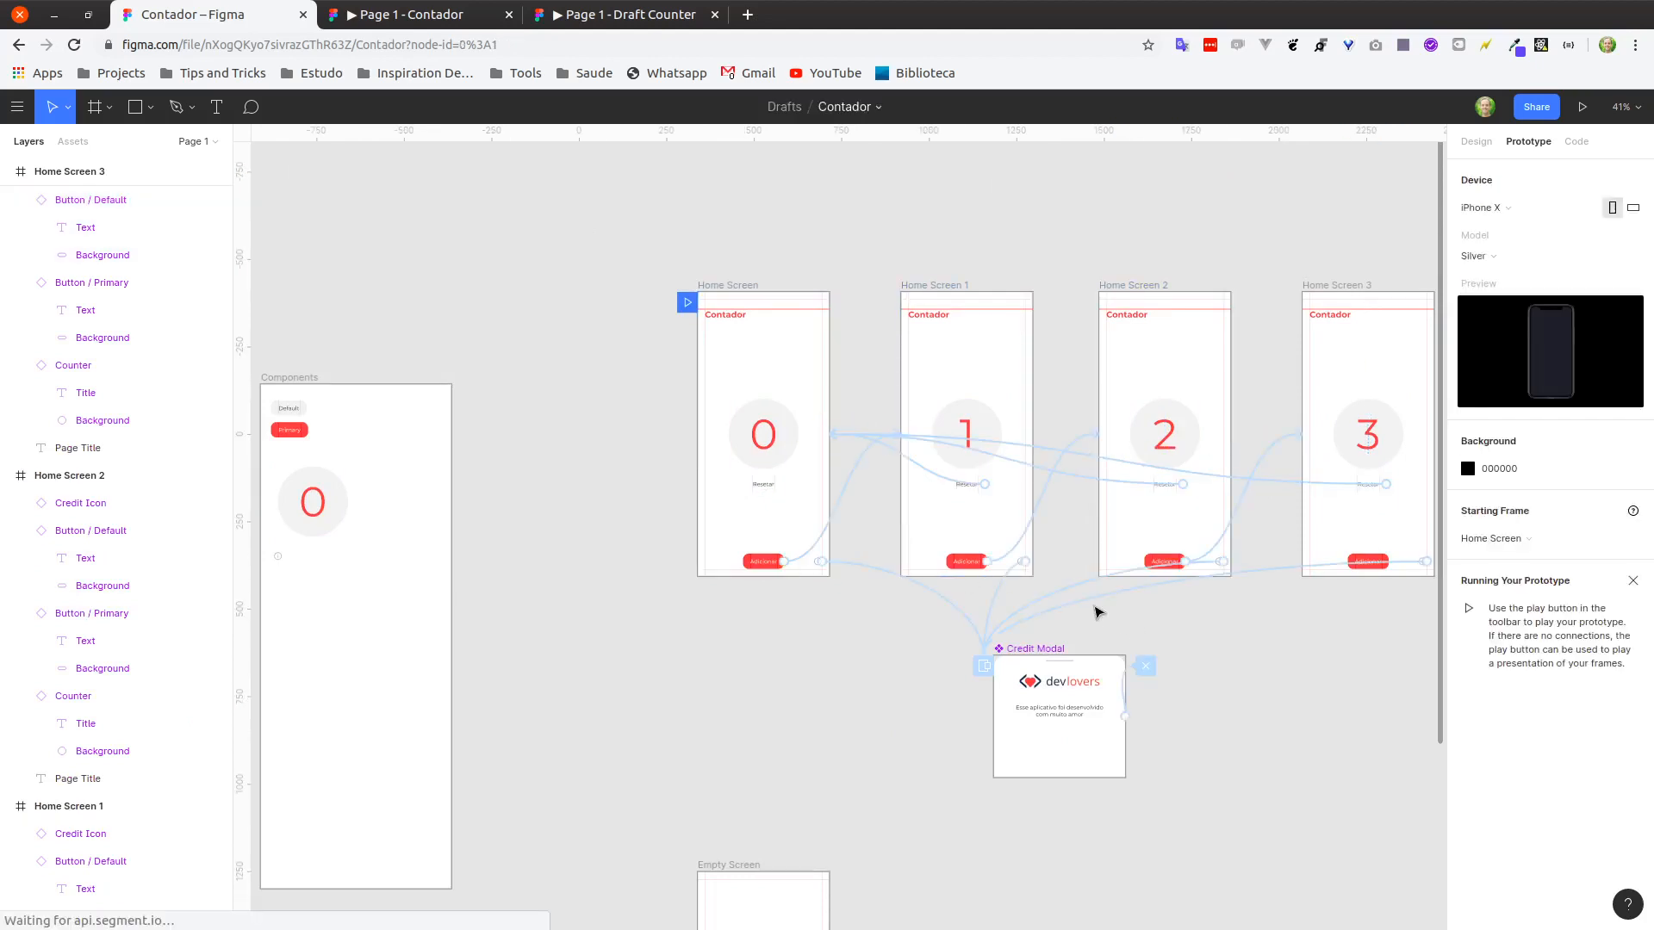
Test resetting in the Contador prototype: reset from 3, count up from 0 to 3 with Adicionar, and reset again.
{"action": "left_click", "coordinate": [405, 15]}
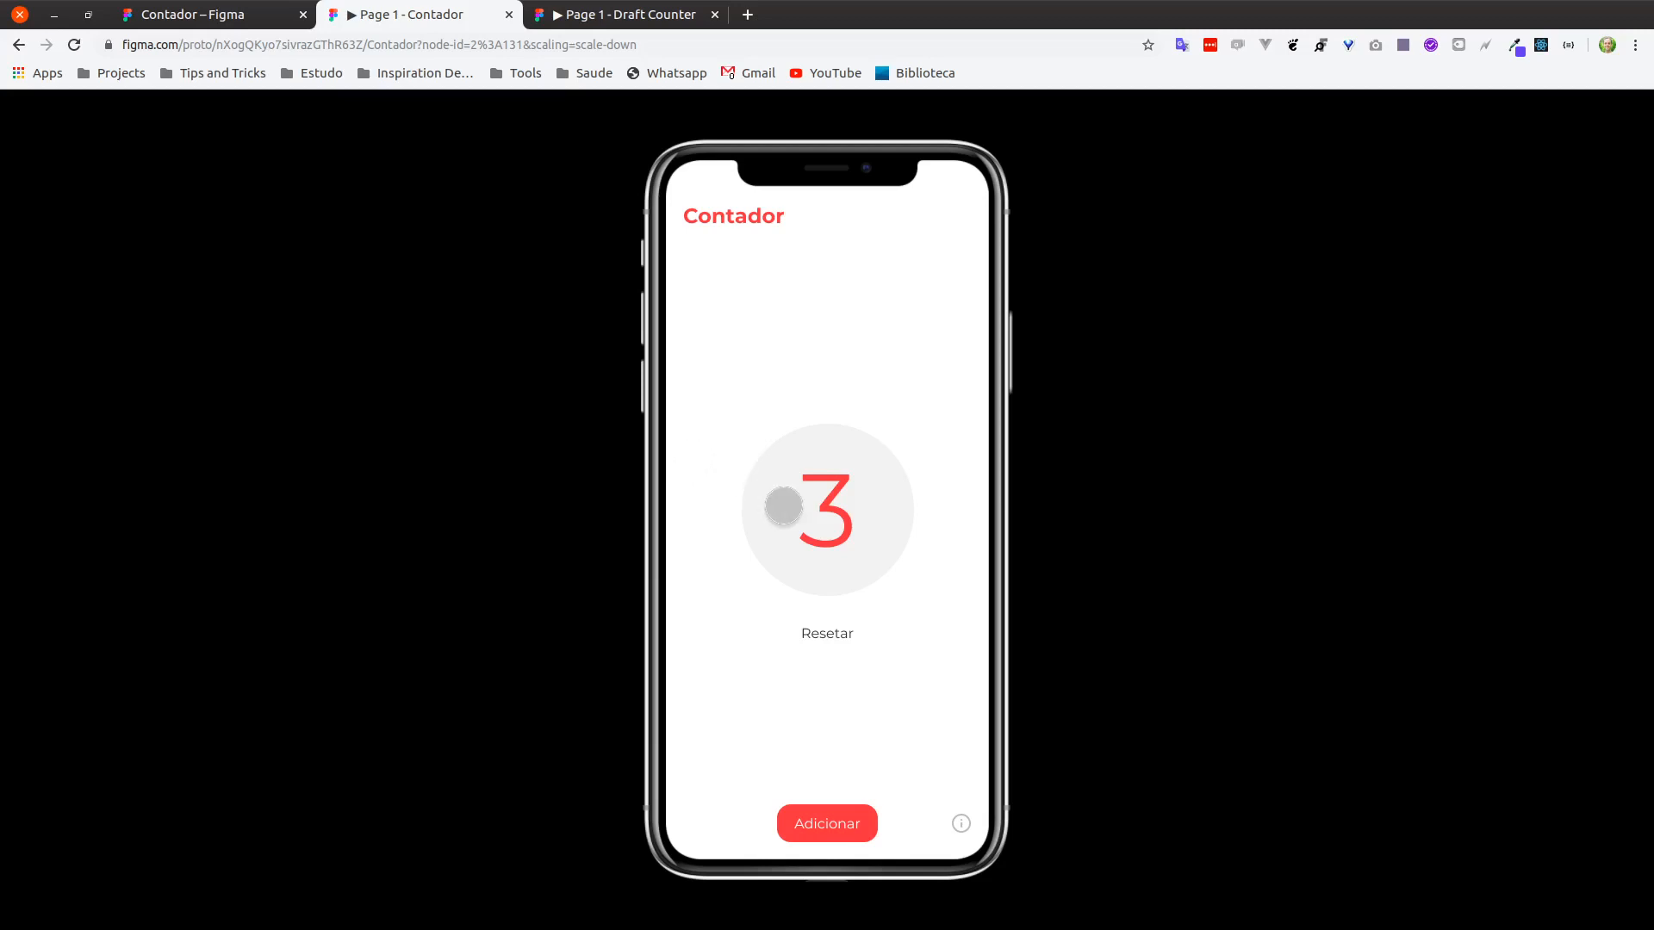
{"action": "left_click", "coordinate": [826, 824]}
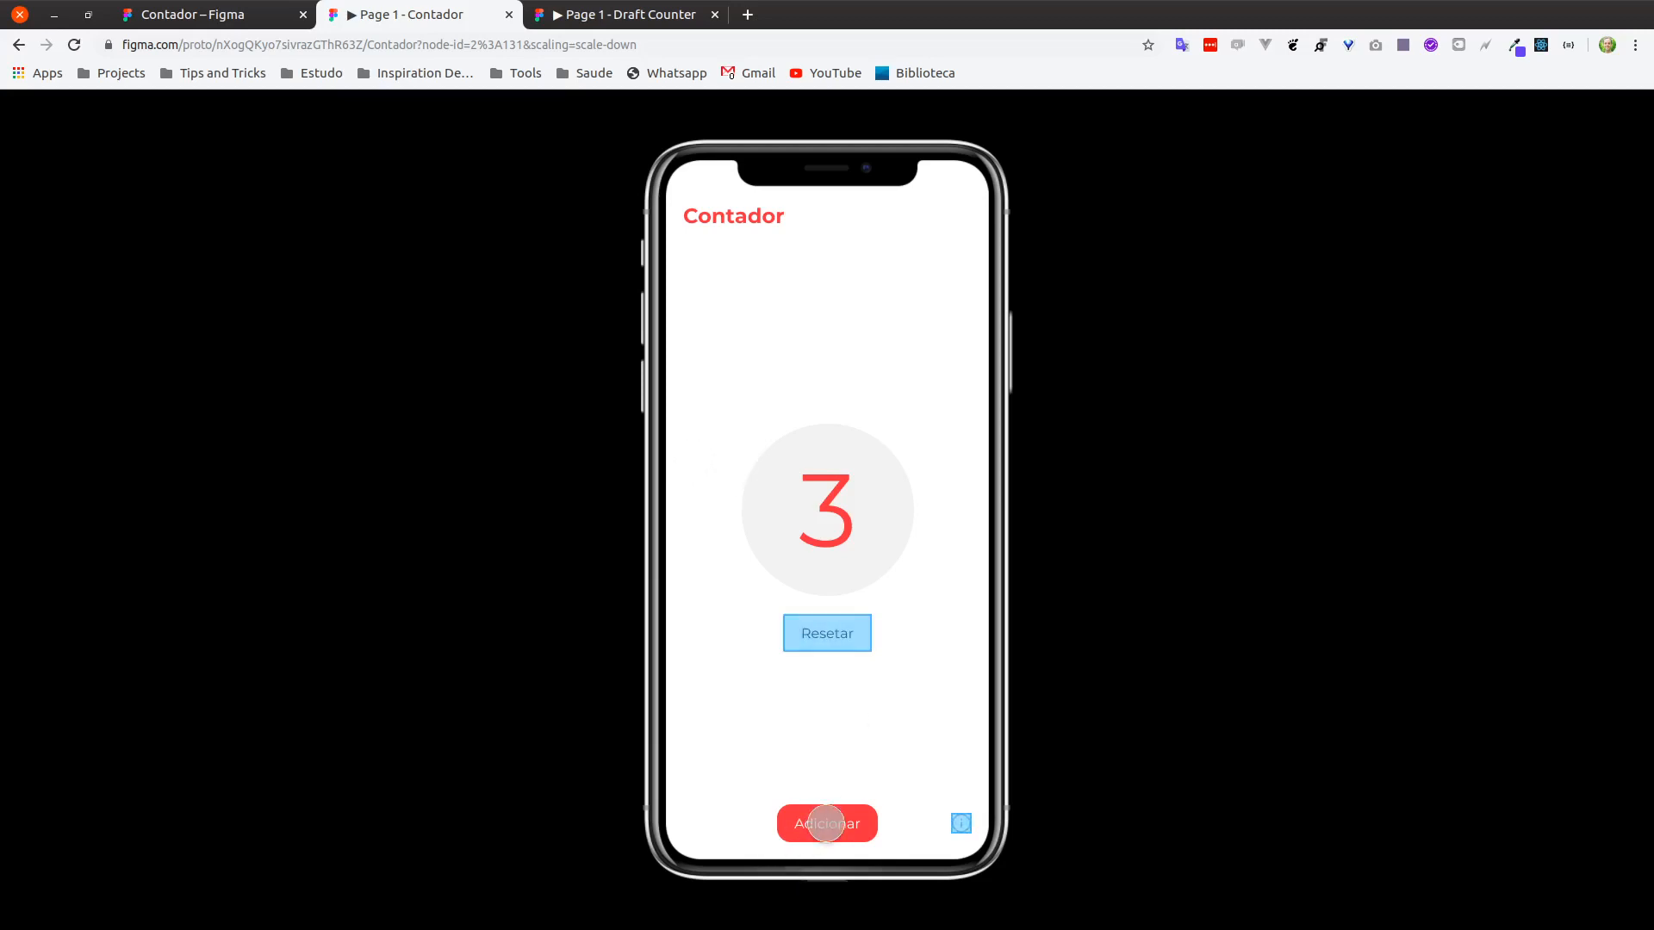
{"action": "left_click", "coordinate": [827, 635]}
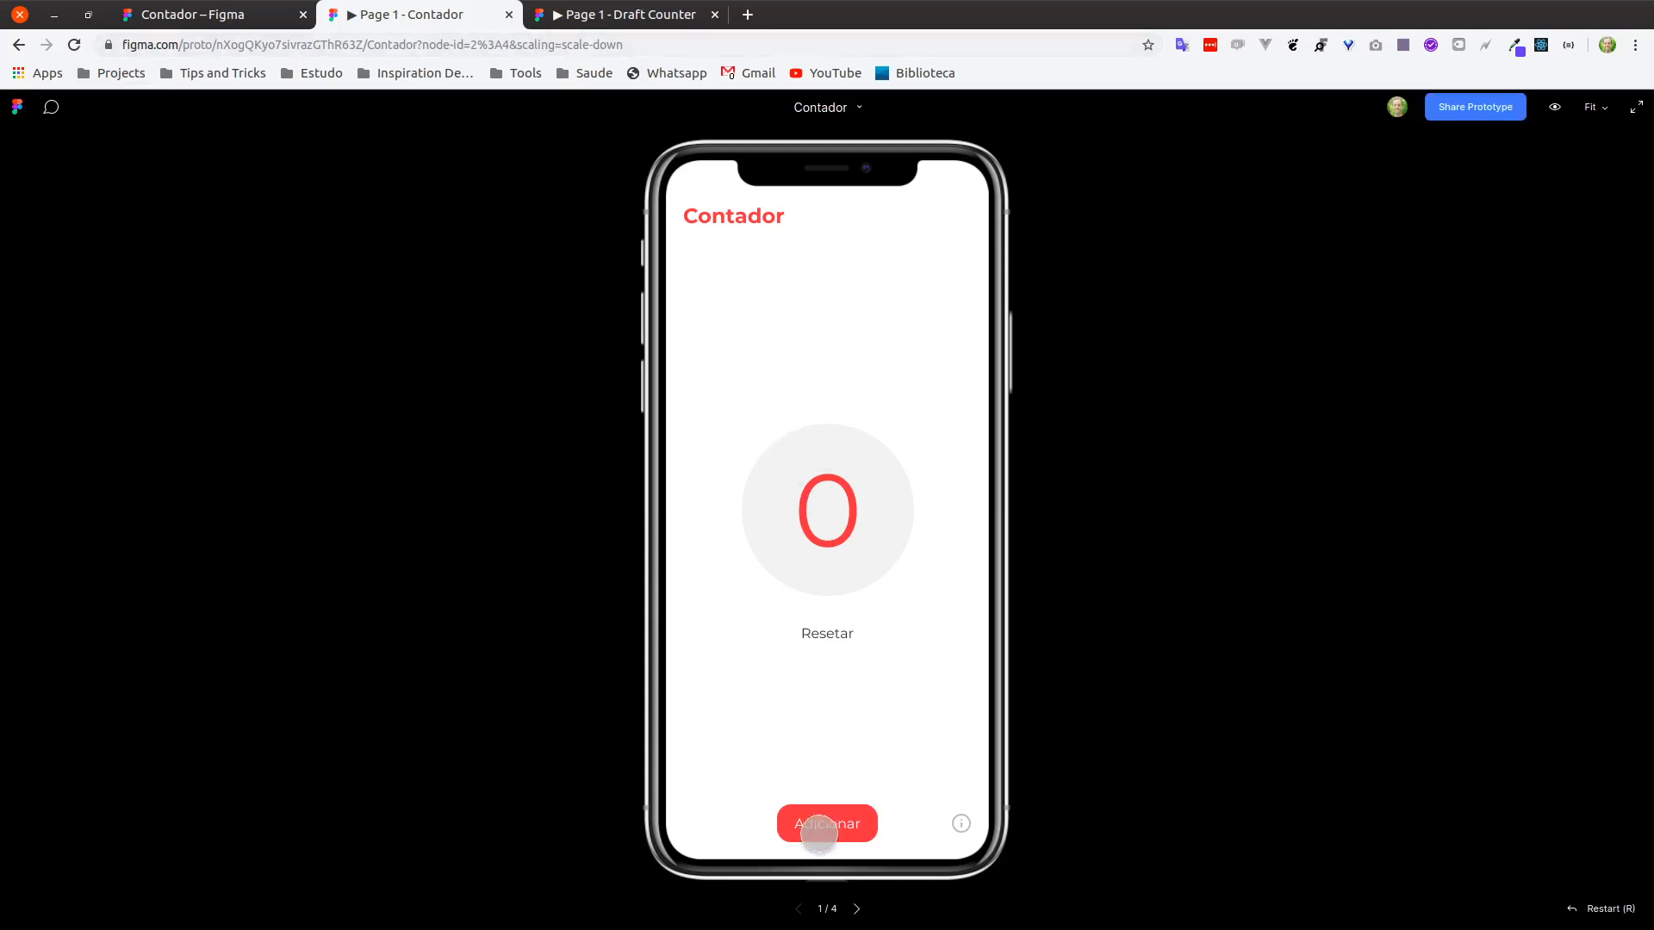
{"action": "left_click", "coordinate": [825, 821]}
{"action": "left_click", "coordinate": [829, 819]}
{"action": "left_click", "coordinate": [829, 819]}
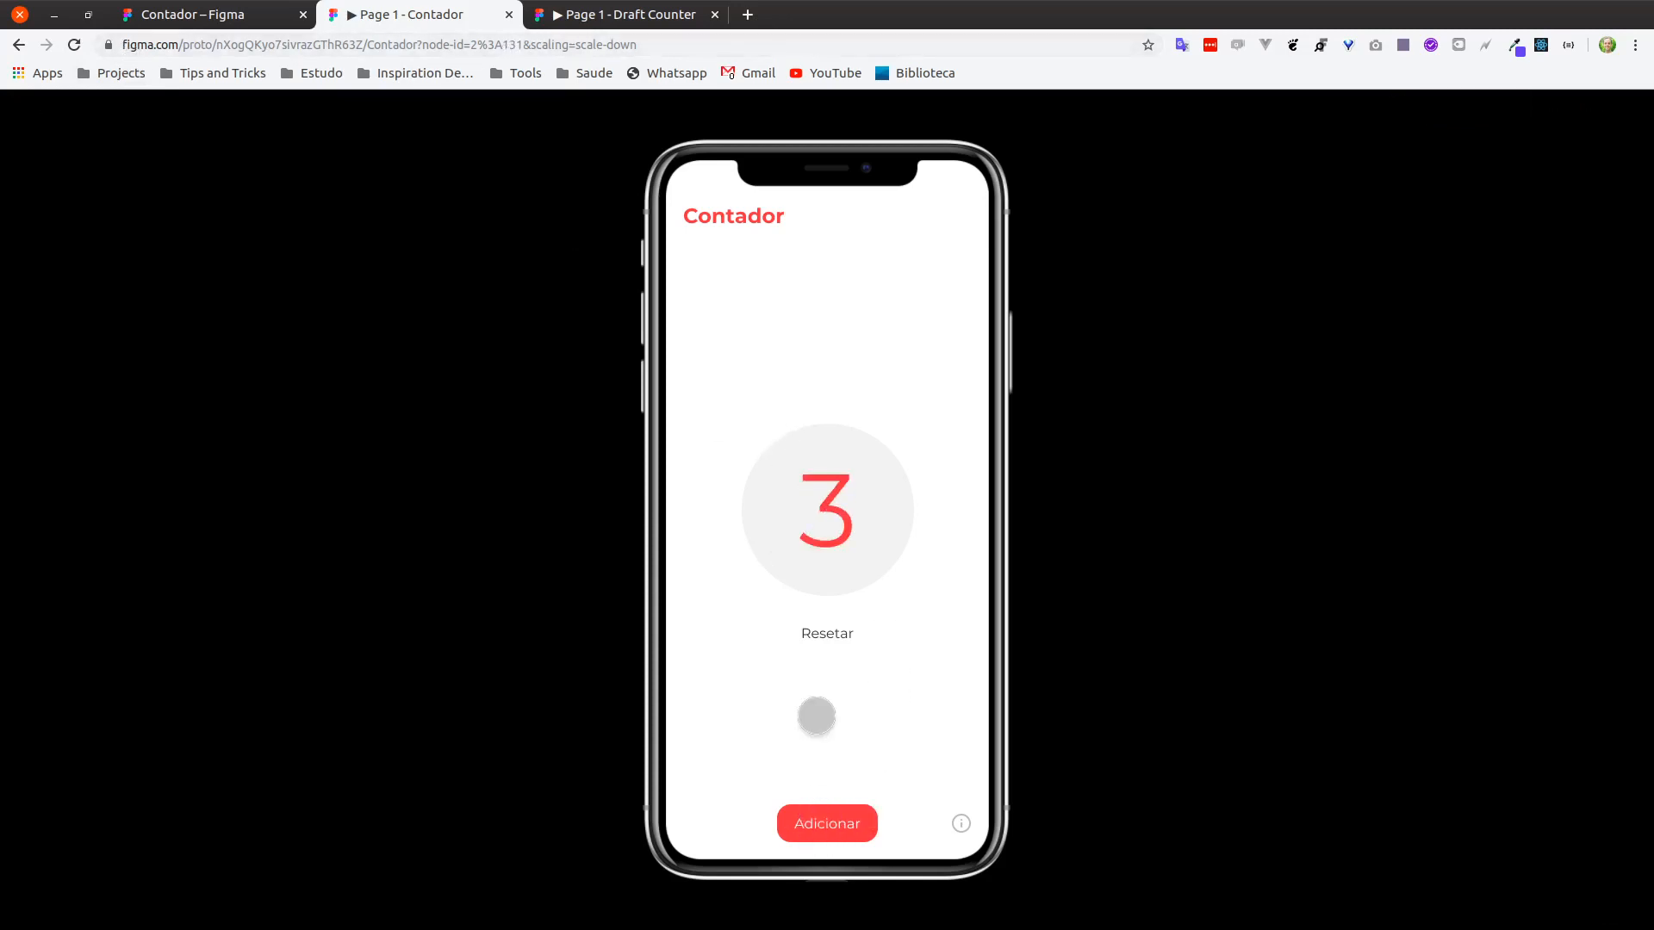
{"action": "left_click", "coordinate": [825, 646]}
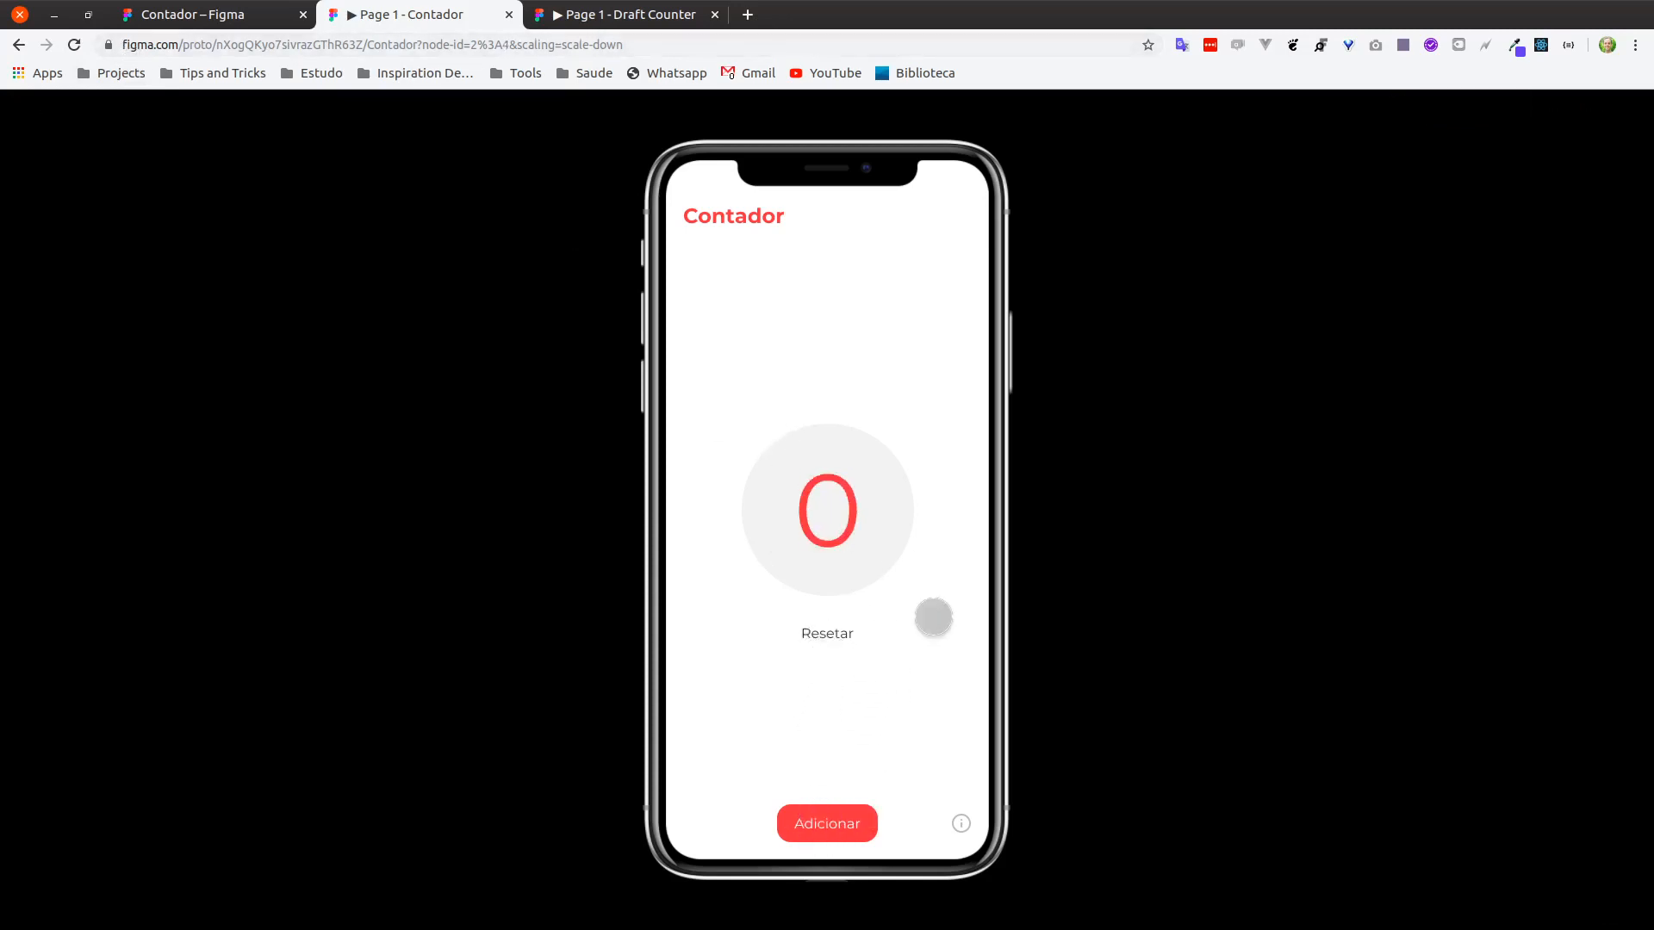
Test the credit overlay in the prototype by opening it from the info icon and pulling it down to dismiss it, twice.
{"action": "left_click", "coordinate": [960, 823]}
{"action": "left_click_drag", "start_coordinate": [827, 579], "coordinate": [879, 890]}
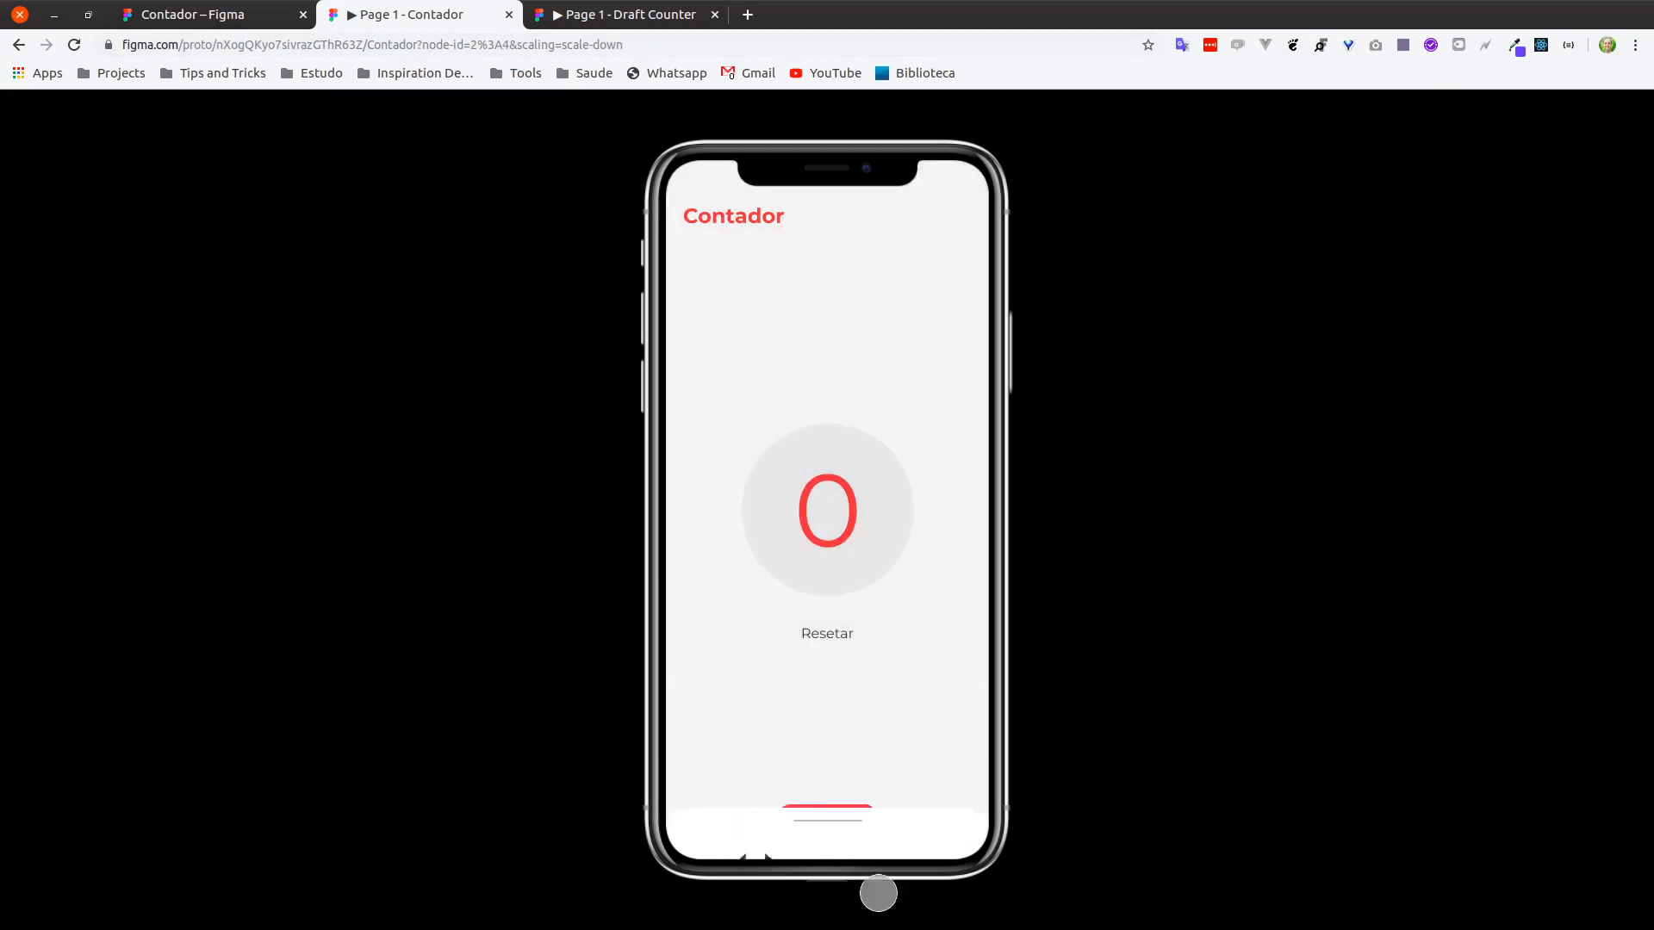
{"action": "left_click", "coordinate": [954, 825]}
{"action": "left_click_drag", "start_coordinate": [845, 586], "coordinate": [842, 664]}
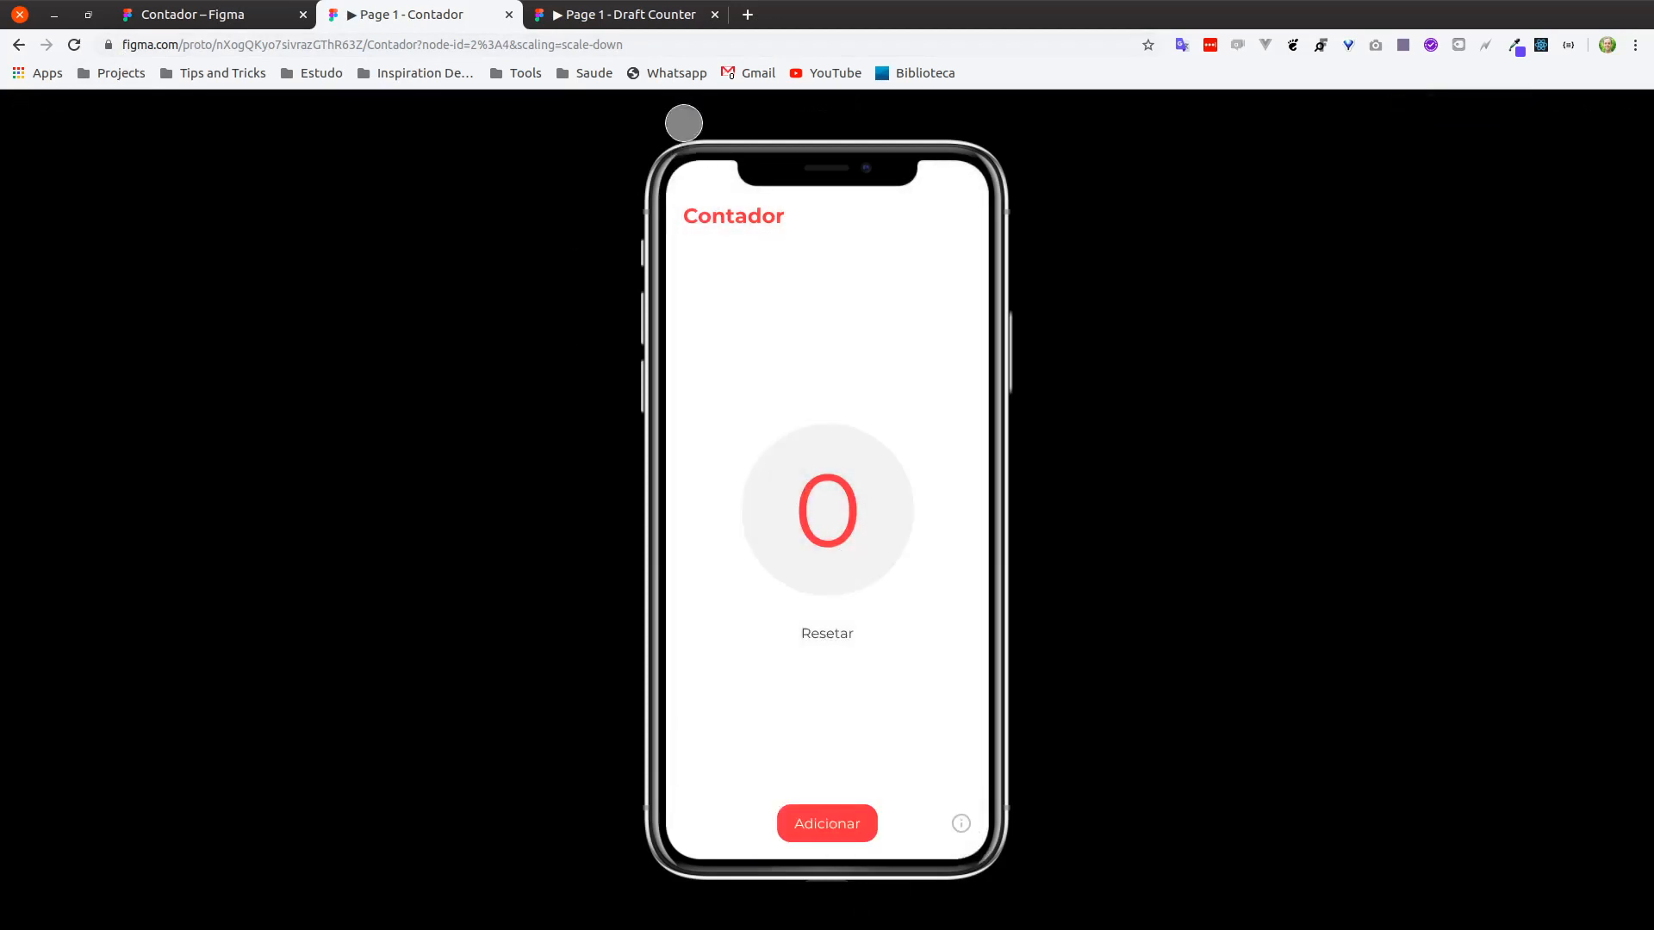
Close the Draft Counter prototype and retest the Contador prototype by counting from 0 to 3 and resetting.
{"action": "left_click", "coordinate": [714, 16]}
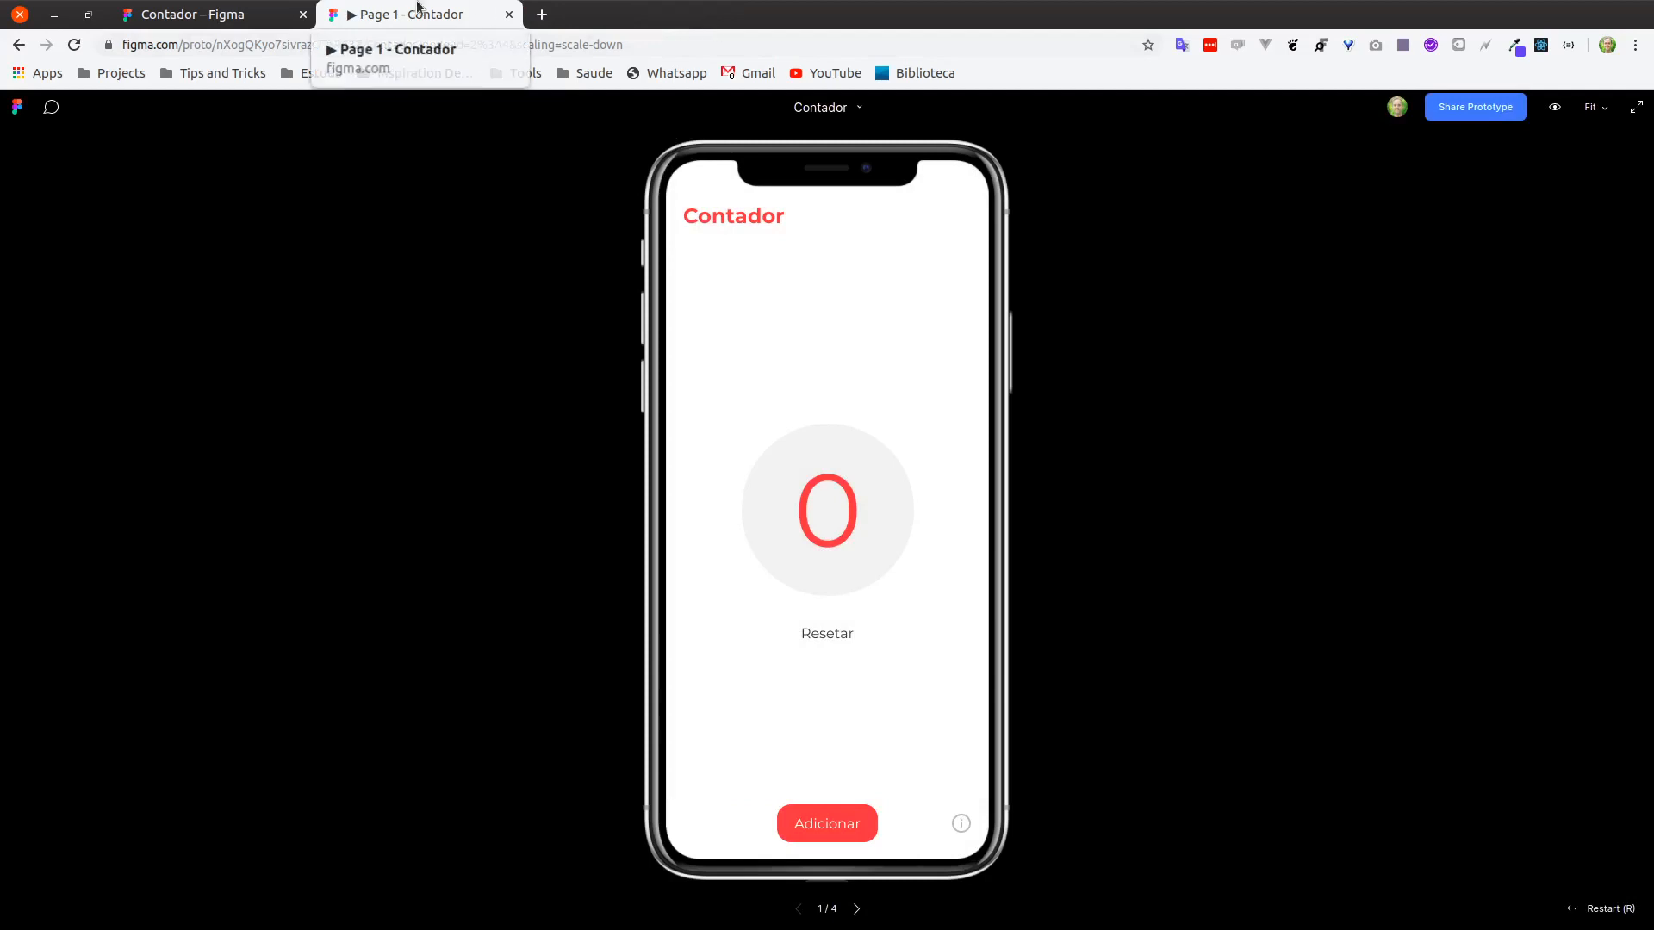
{"action": "left_click", "coordinate": [826, 823]}
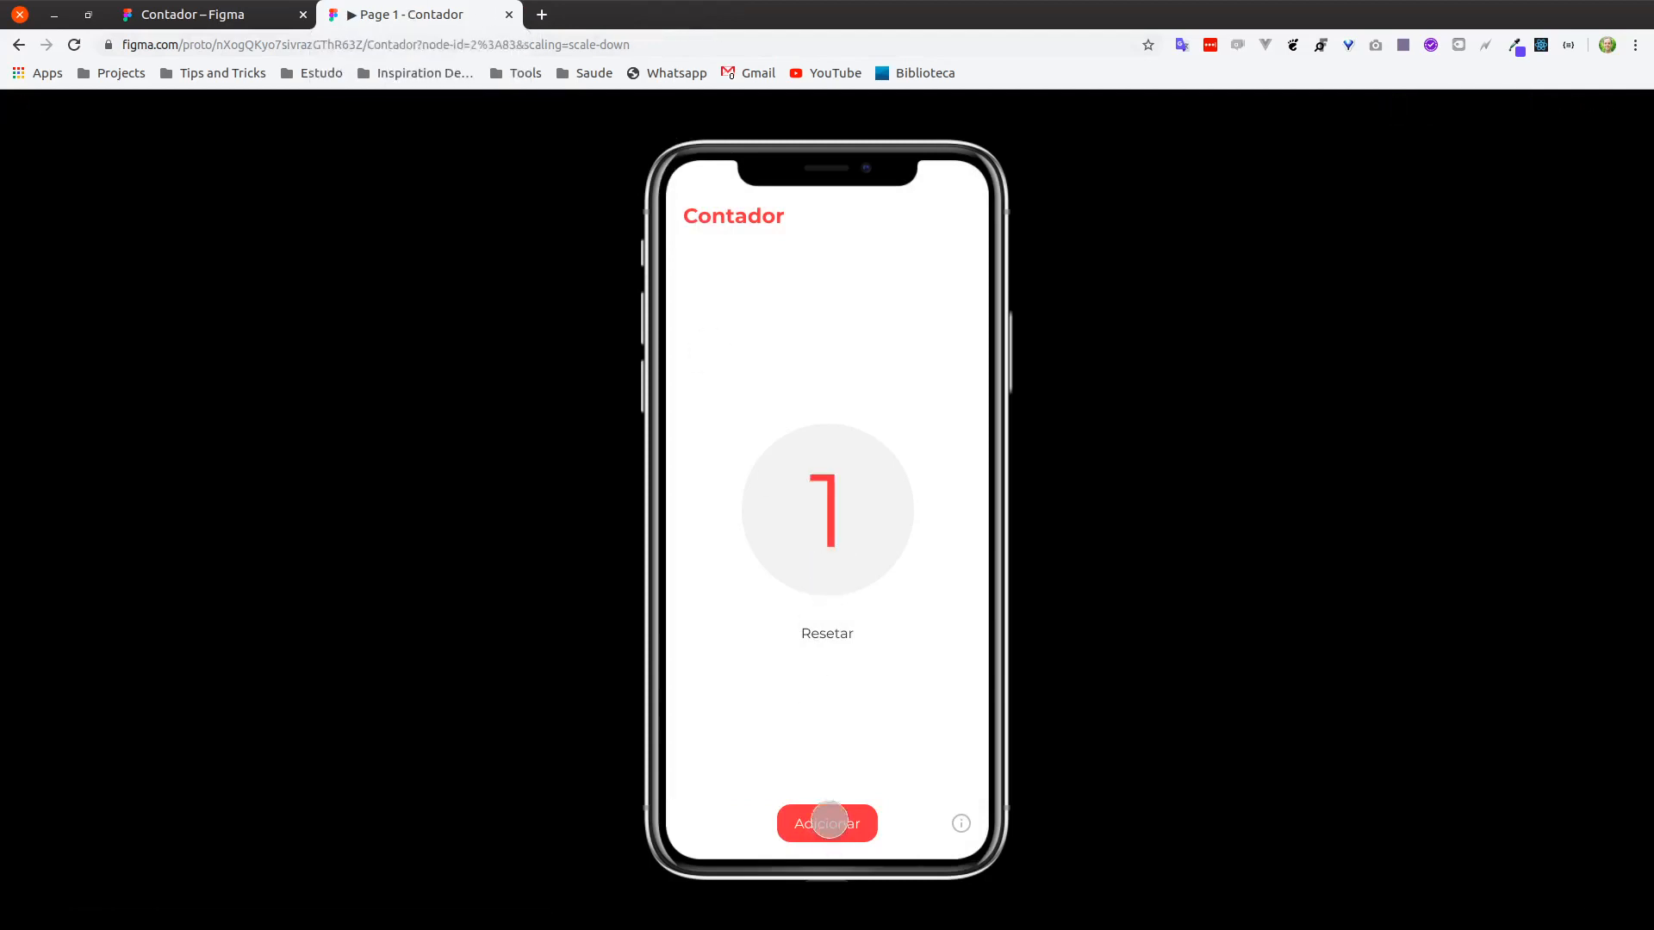
{"action": "left_click", "coordinate": [826, 824]}
{"action": "left_click", "coordinate": [825, 823]}
{"action": "left_click", "coordinate": [825, 638]}
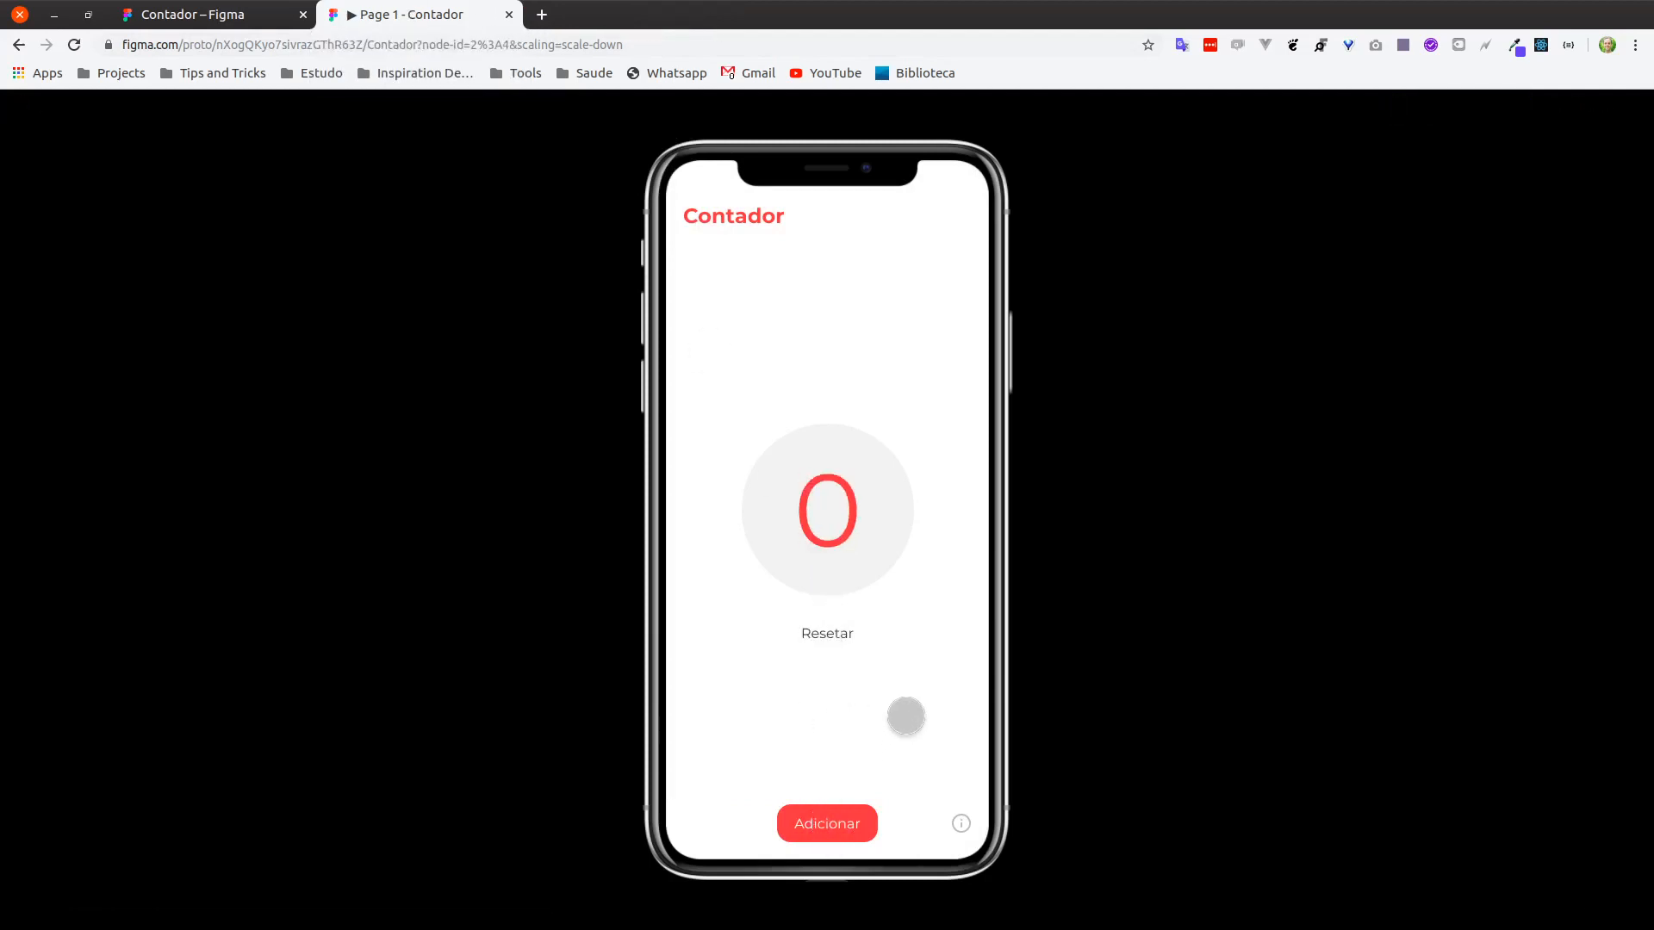
Return to the Contador design file and review the prototype connections between the home screens and the Credit Modal.
{"action": "left_click", "coordinate": [238, 16]}
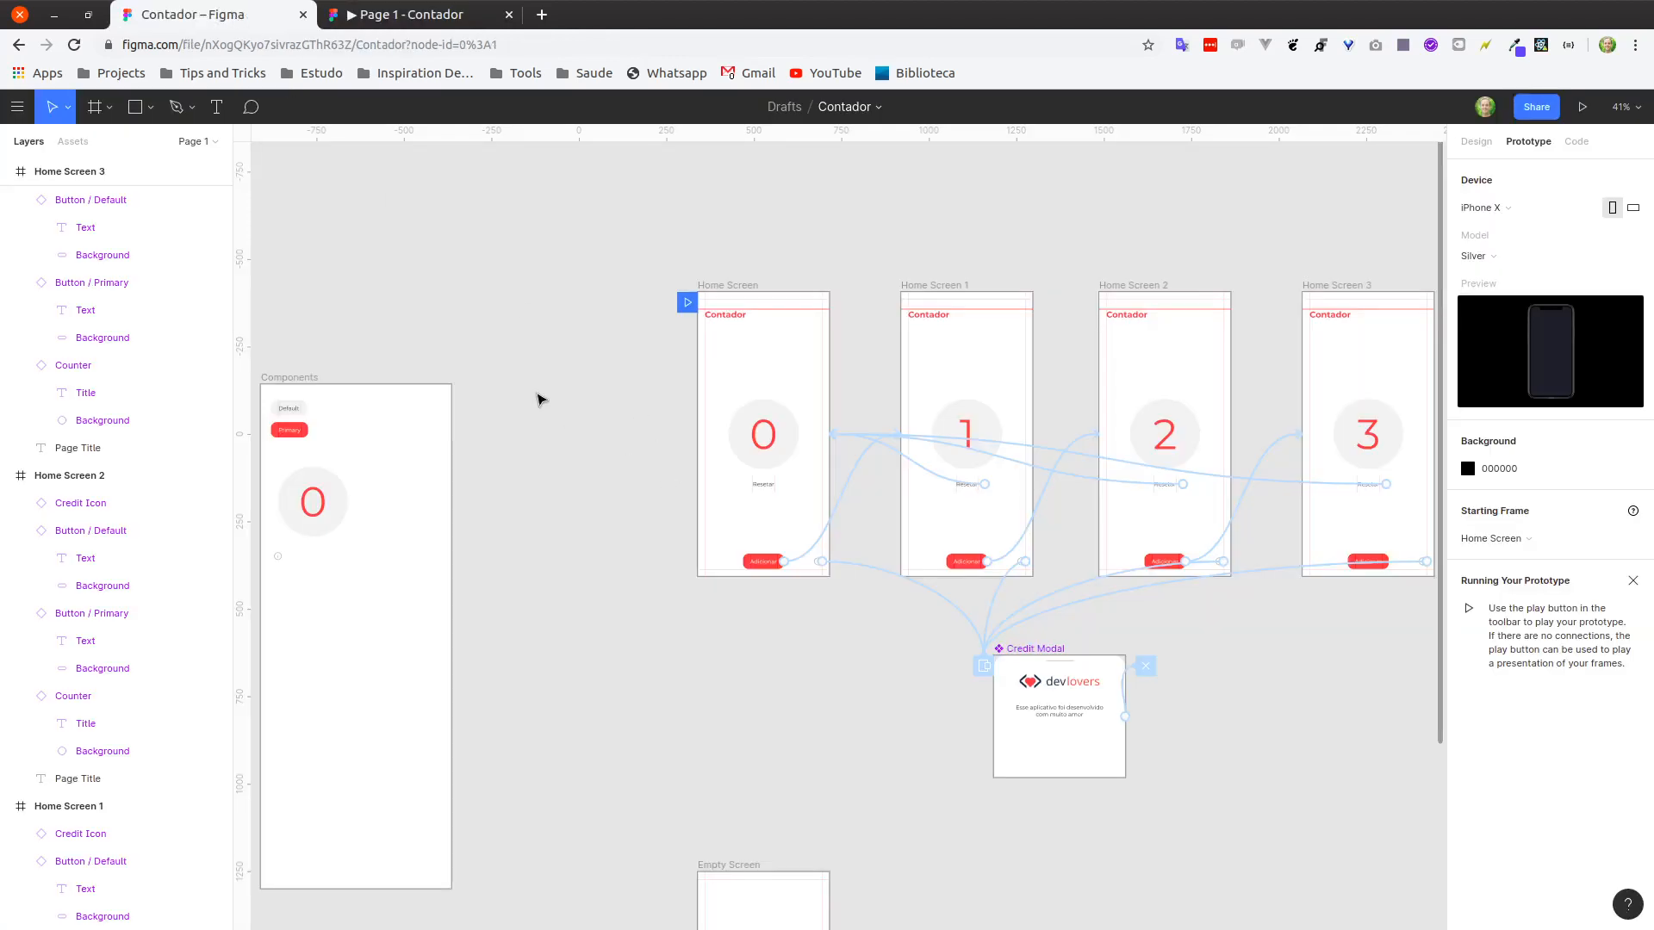
{"action": "scroll", "coordinate": [1254, 634], "scroll_direction": "down", "scroll_amount": 3}
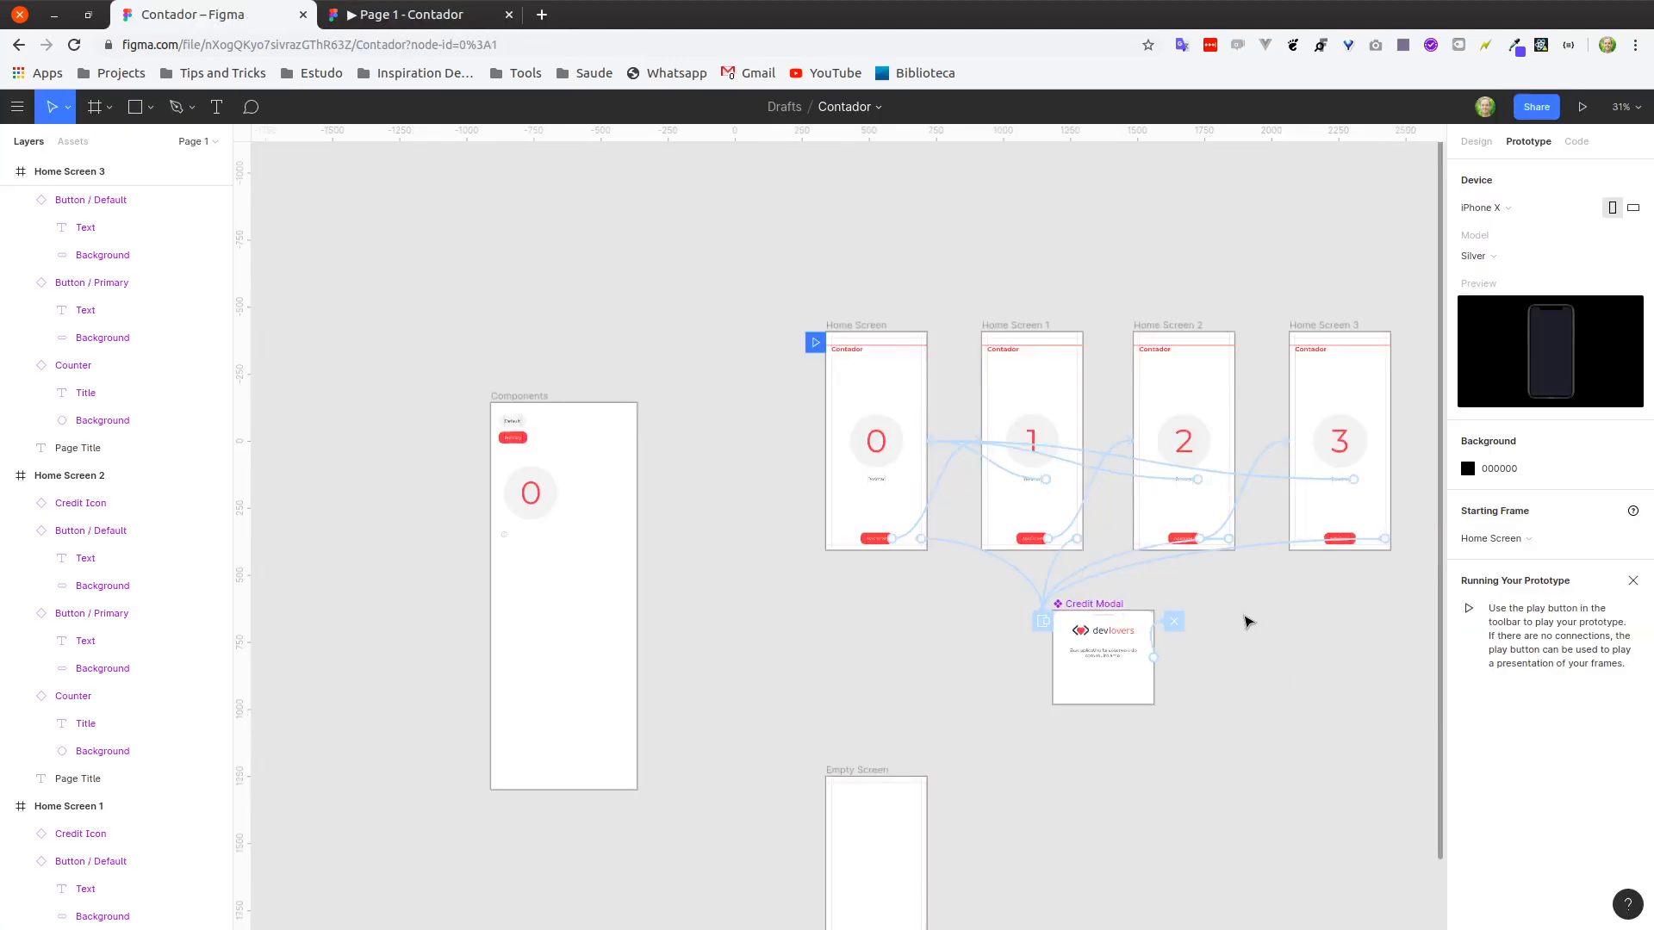
{"action": "left_click_drag", "start_coordinate": [1288, 639], "coordinate": [1061, 661]}
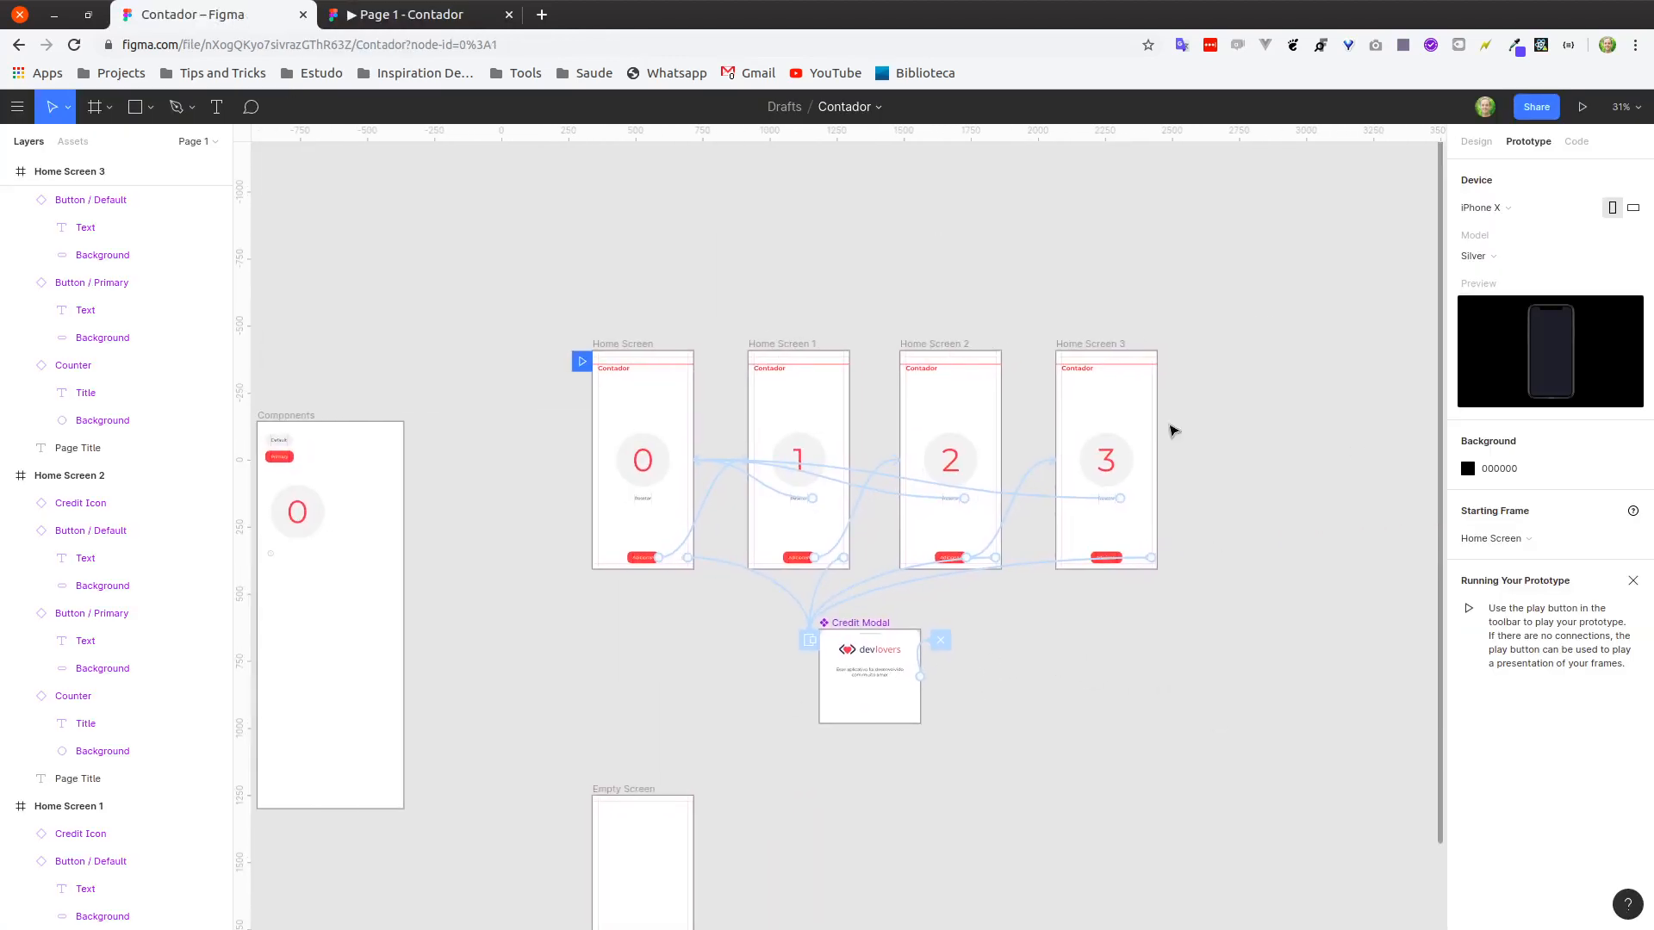
{"action": "scroll", "coordinate": [990, 652], "scroll_direction": "up", "scroll_amount": 3}
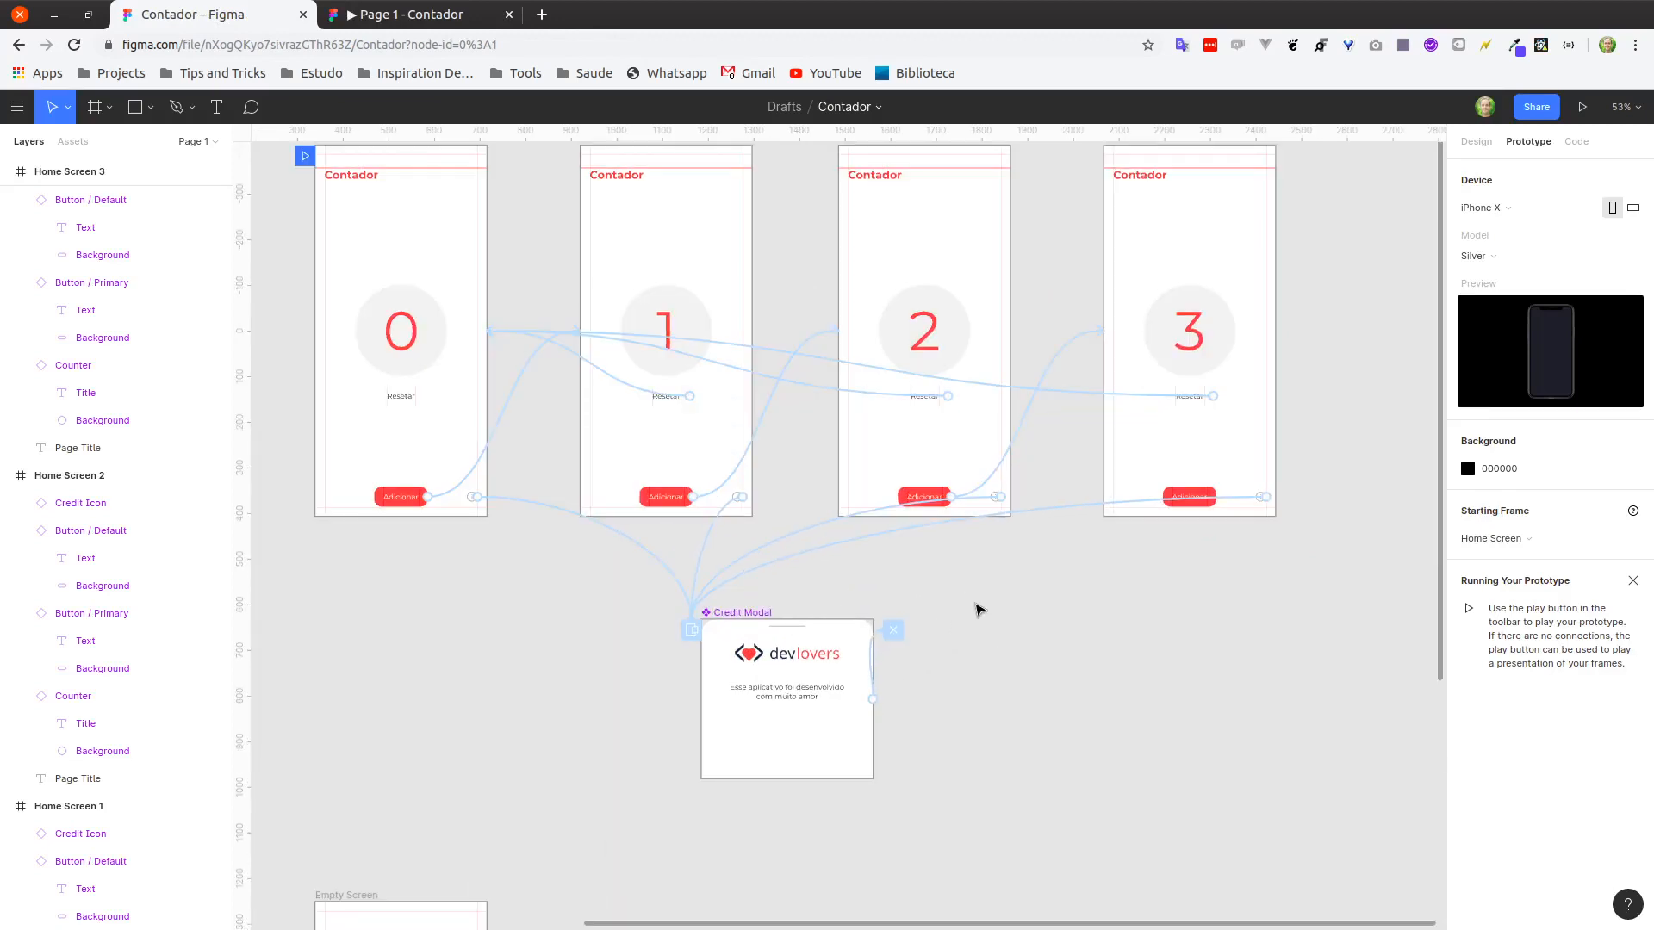
{"action": "left_click_drag", "start_coordinate": [976, 604], "coordinate": [1078, 692]}
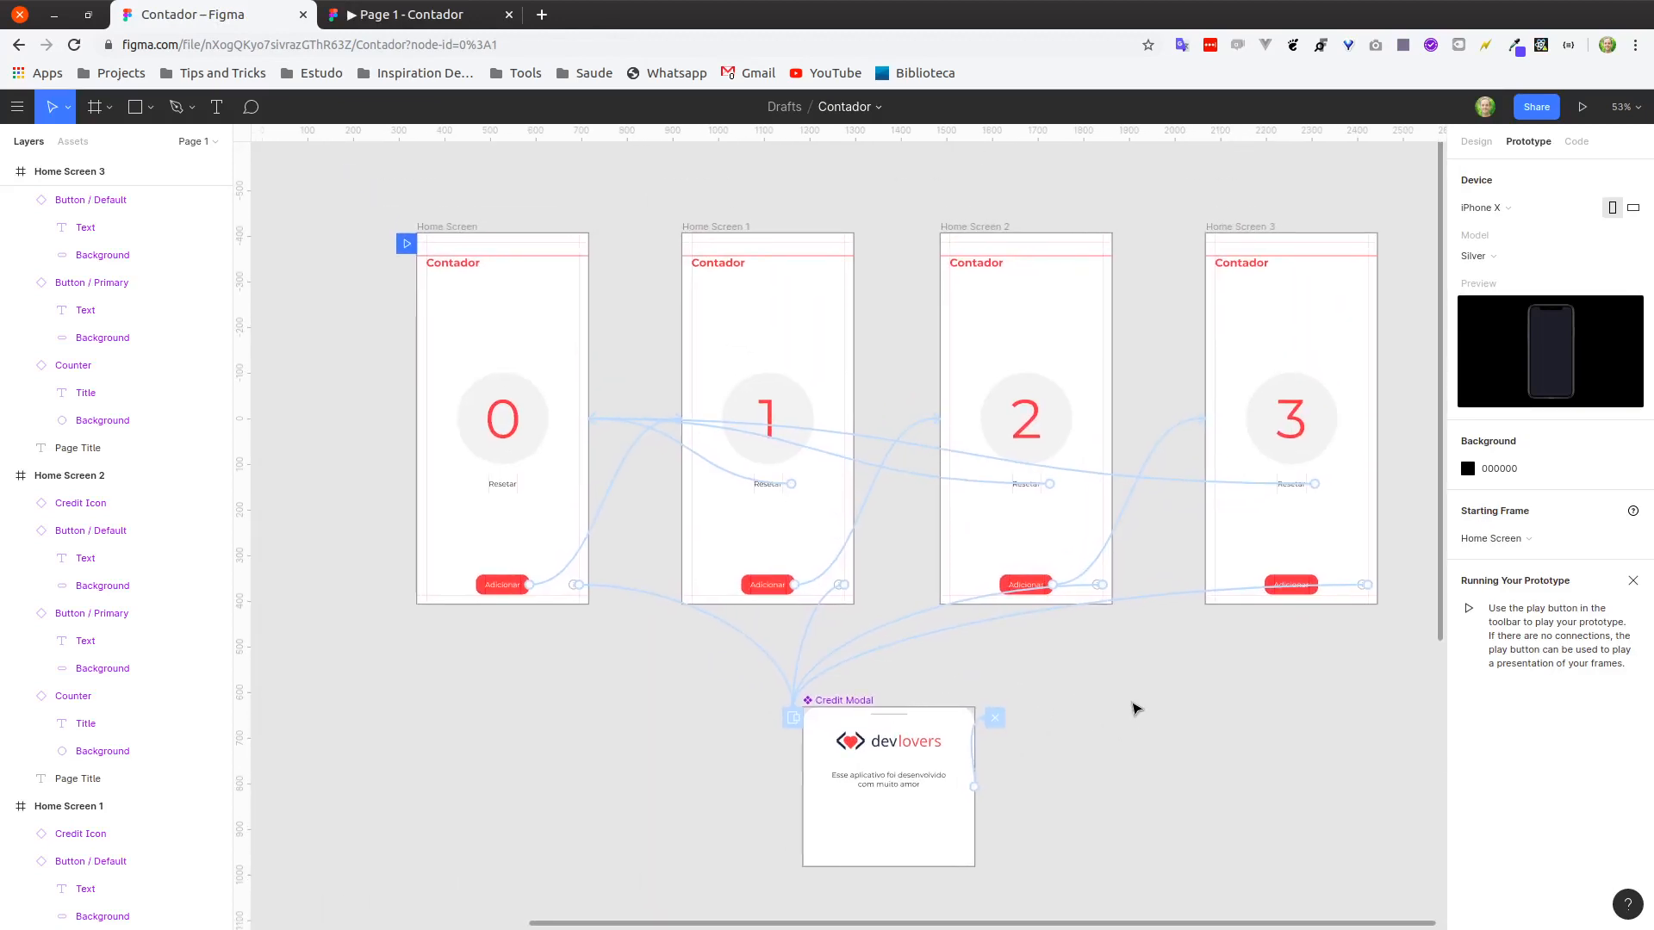